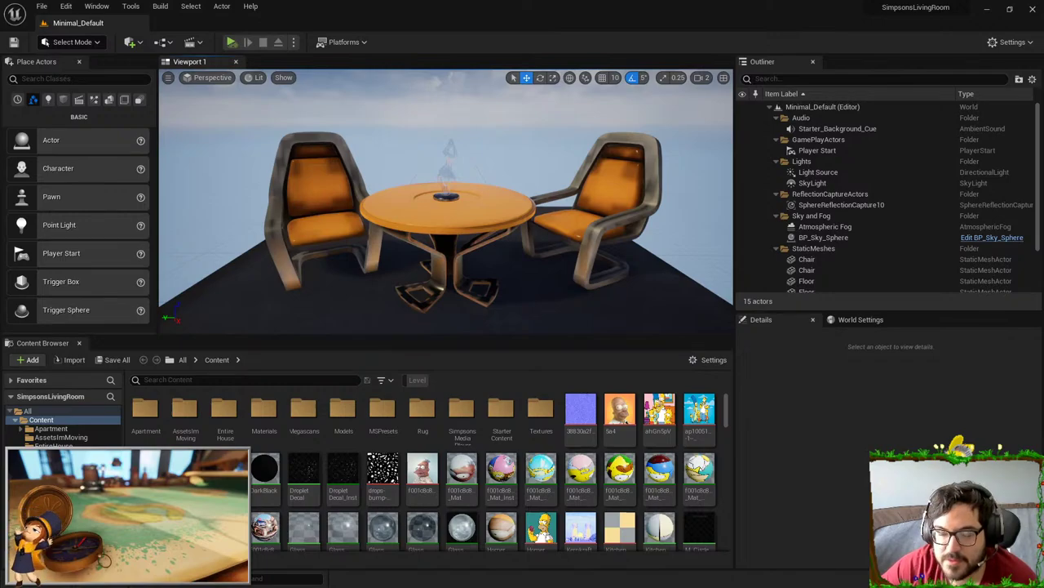
pyautogui.press('s')
pyautogui.moveTo(447, 204); pyautogui.dragTo(618, 211, button='right')
pyautogui.press('a')
pyautogui.press('g')
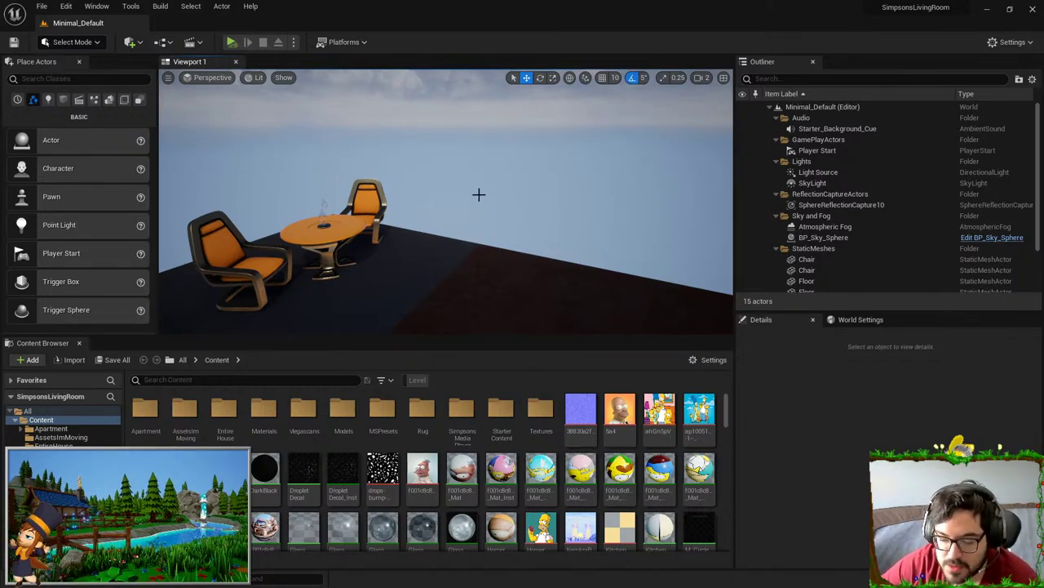
# - Search the project content for "living" and open the LivingRoom level
pyautogui.click(195, 383)
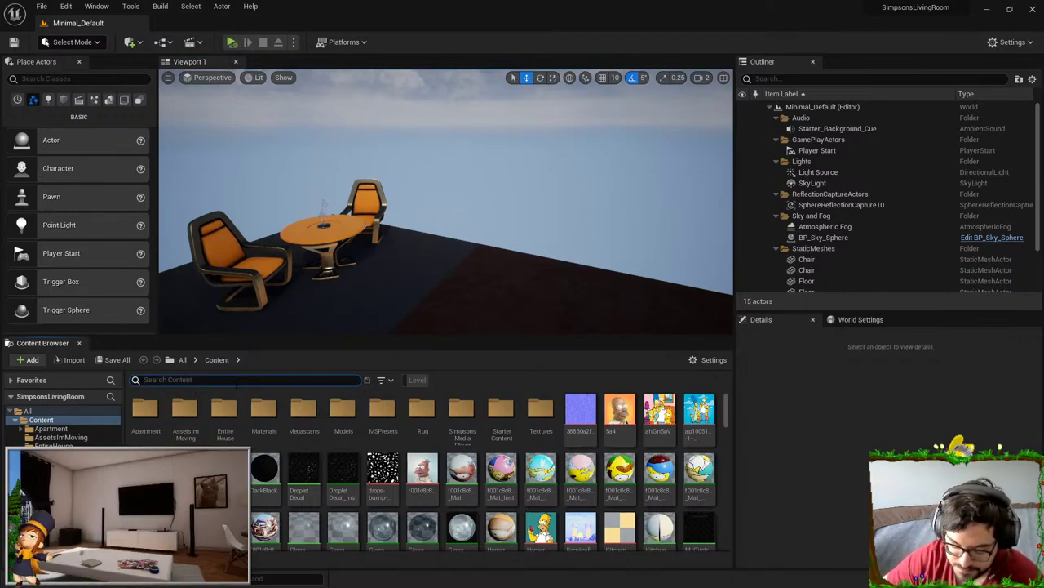
pyautogui.write('living')
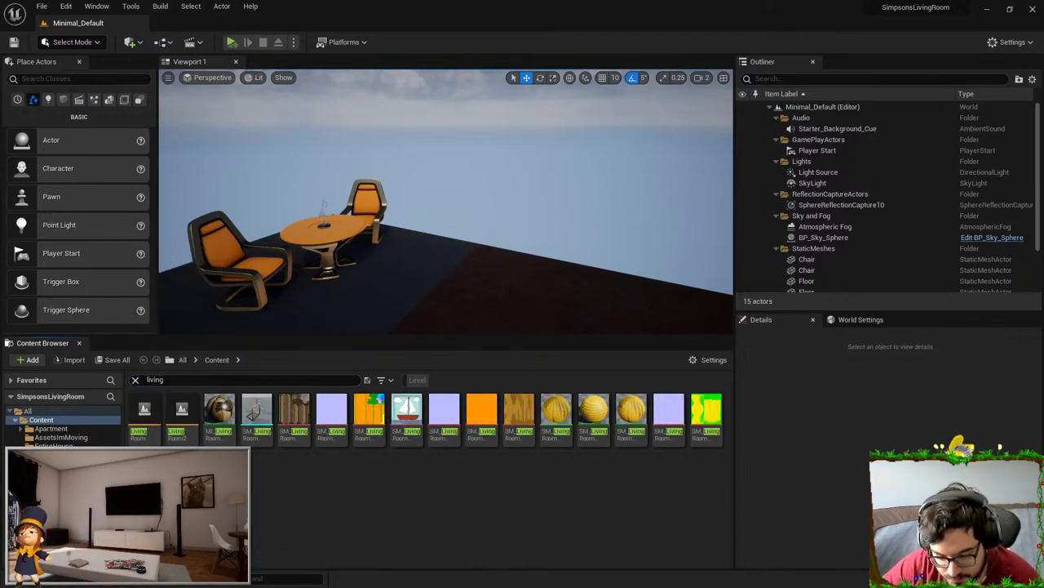
pyautogui.doubleClick(144, 406)
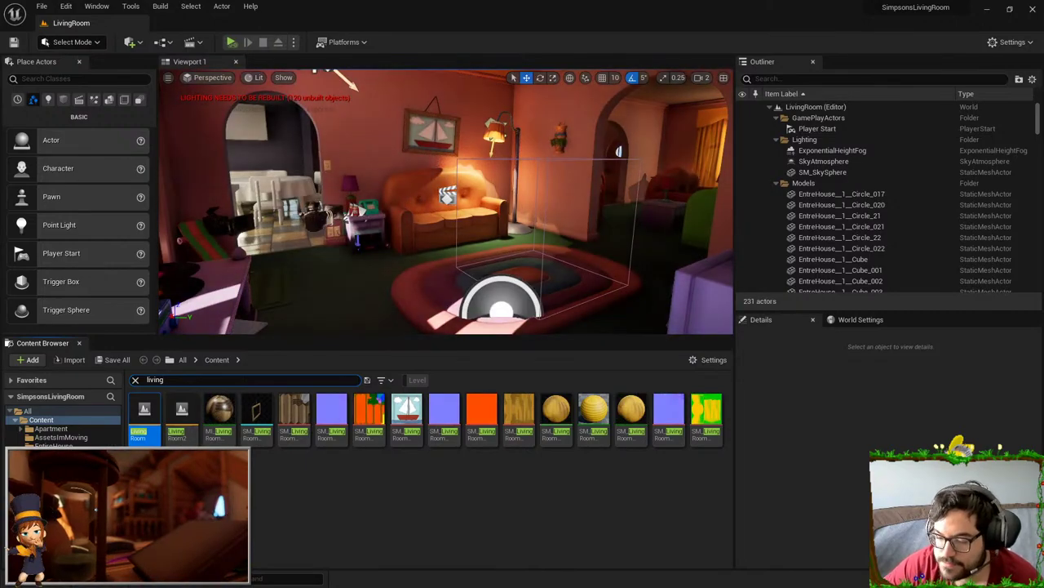
# - Toggle Game View in the living room and play-test the level twice, ending each session
pyautogui.moveTo(490, 231); pyautogui.dragTo(497, 233, button='right')
pyautogui.press('g')
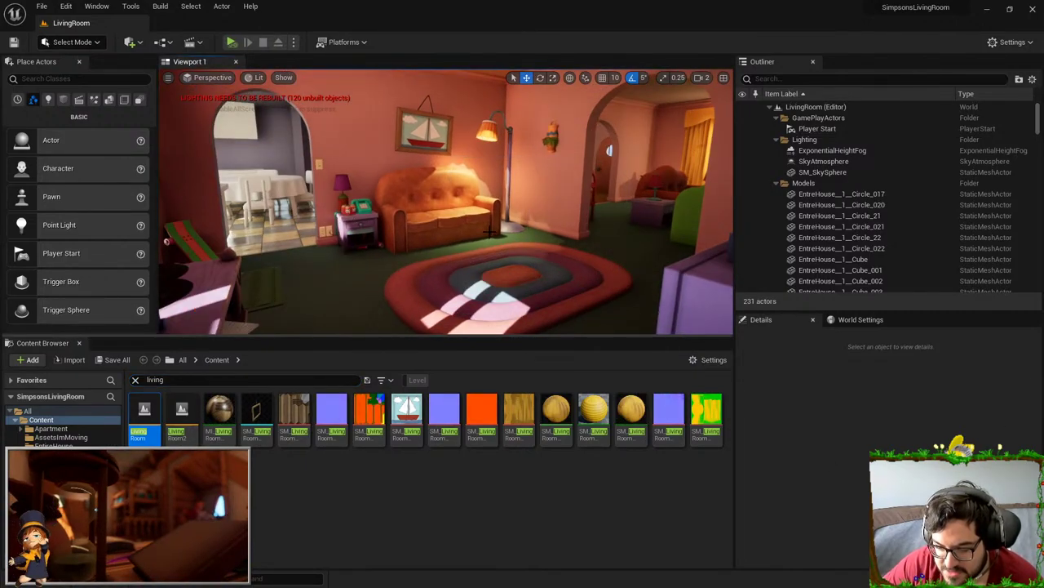
pyautogui.press('Escape')
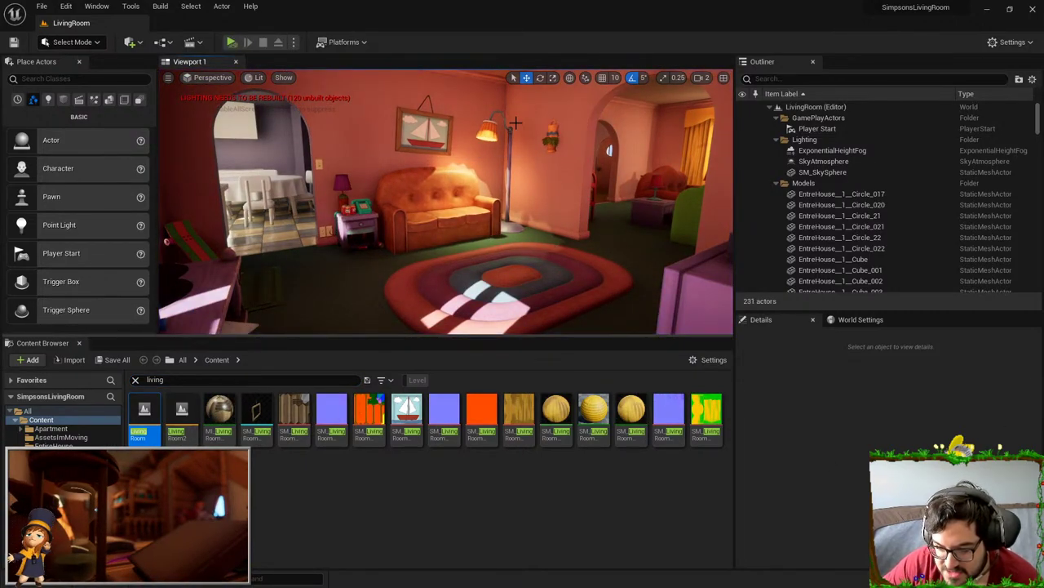
pyautogui.hotkey('alt', 'p')
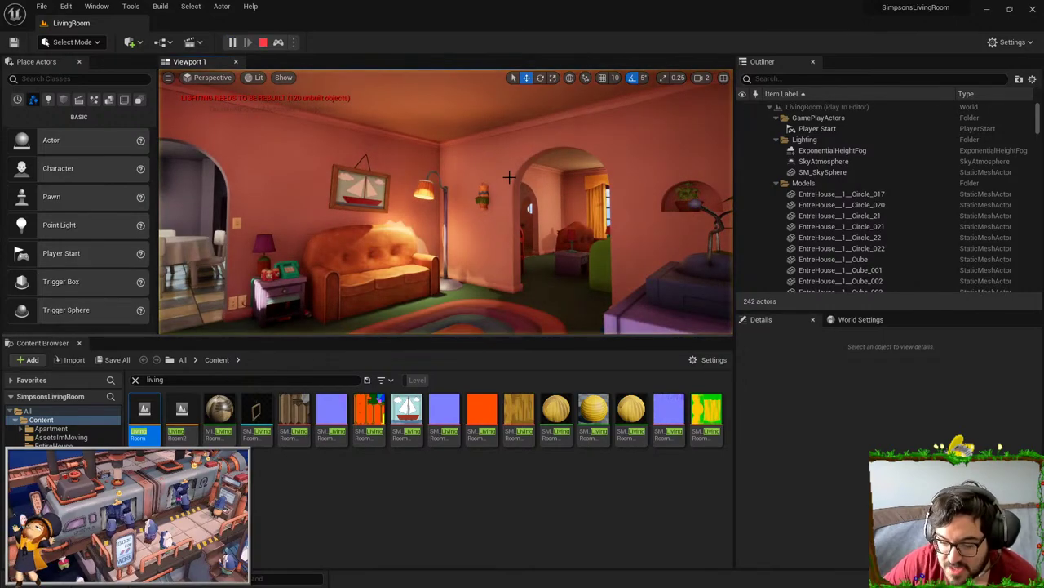
pyautogui.press('Escape')
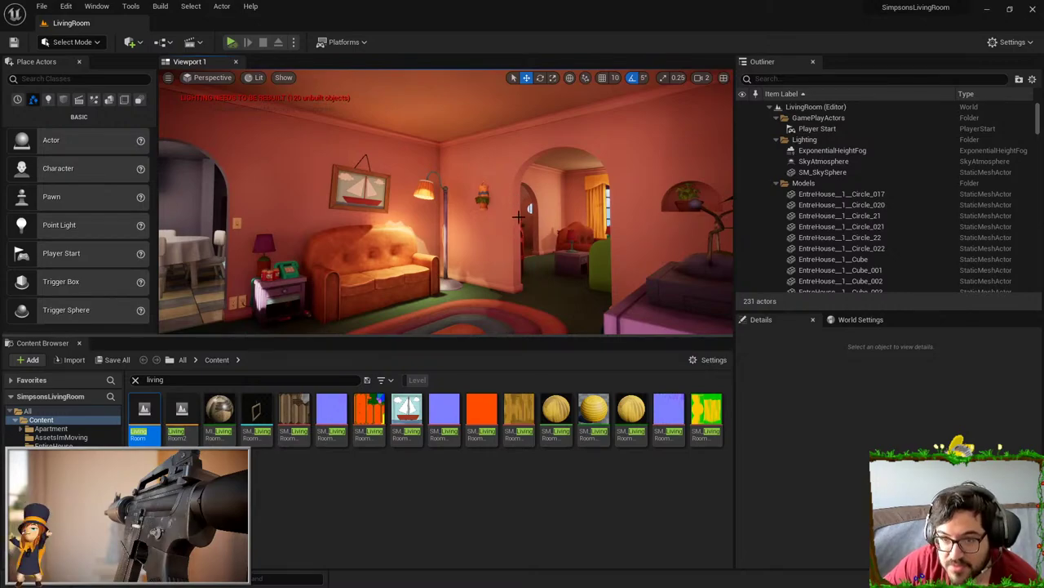
pyautogui.hotkey('alt', 'p')
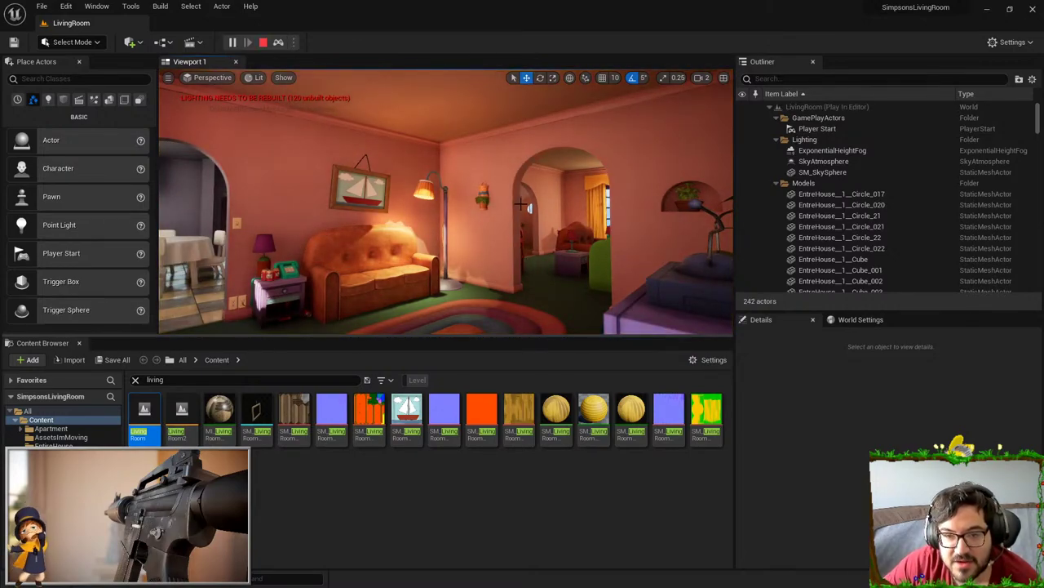
pyautogui.press('Escape')
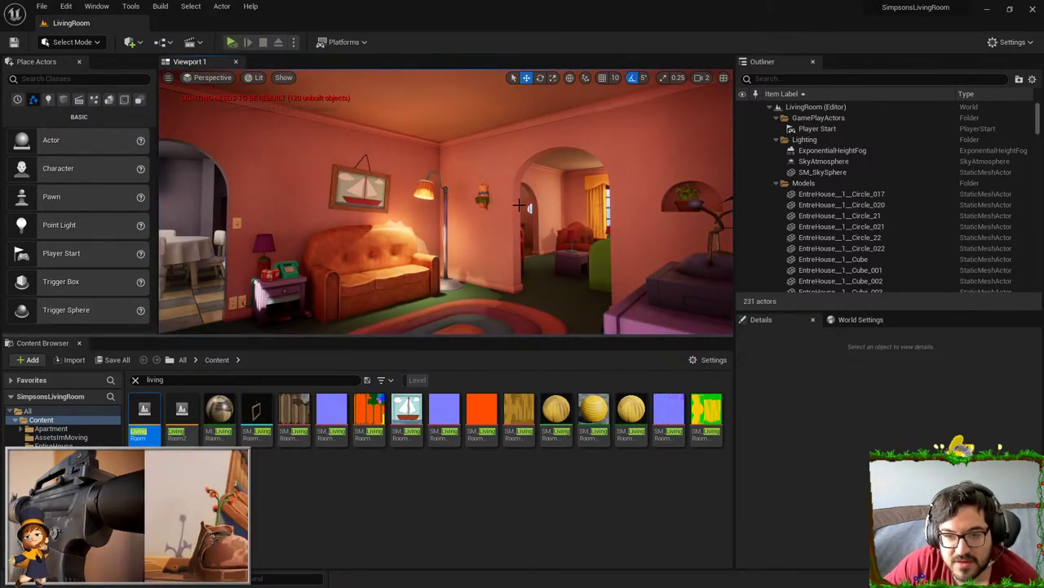
# - Examine the kitchen beyond the archway from several angles and check the viewport's display options
pyautogui.moveTo(523, 279); pyautogui.dragTo(286, 318, button='right')
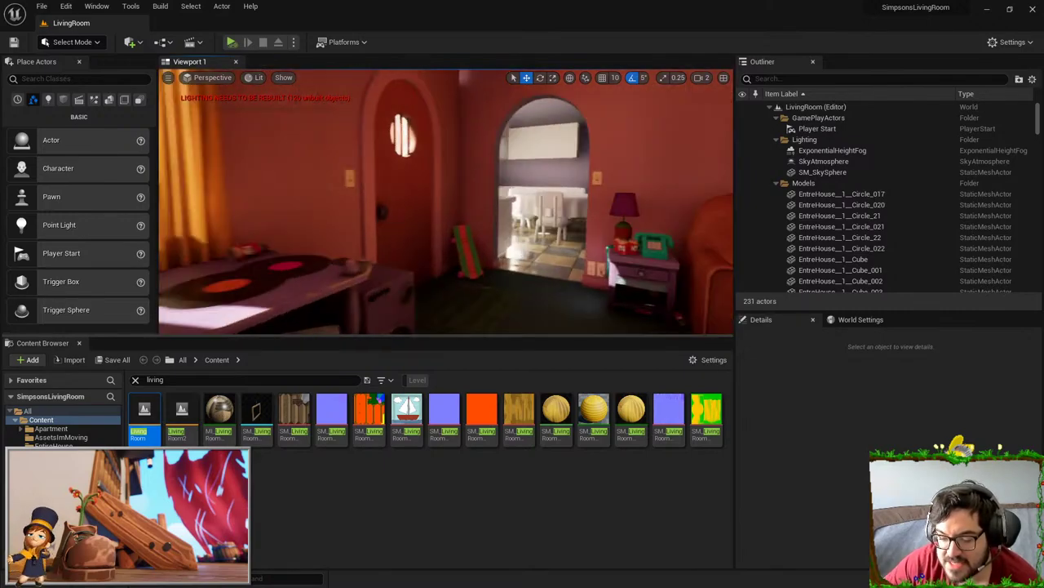
pyautogui.press('w')
pyautogui.moveTo(527, 196); pyautogui.dragTo(587, 208, button='right')
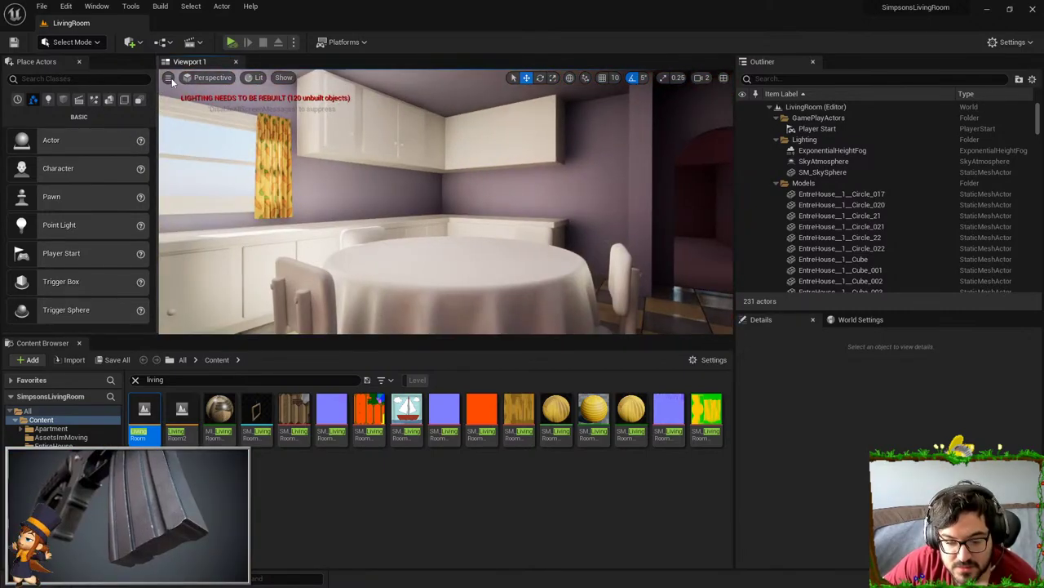
pyautogui.click(168, 77)
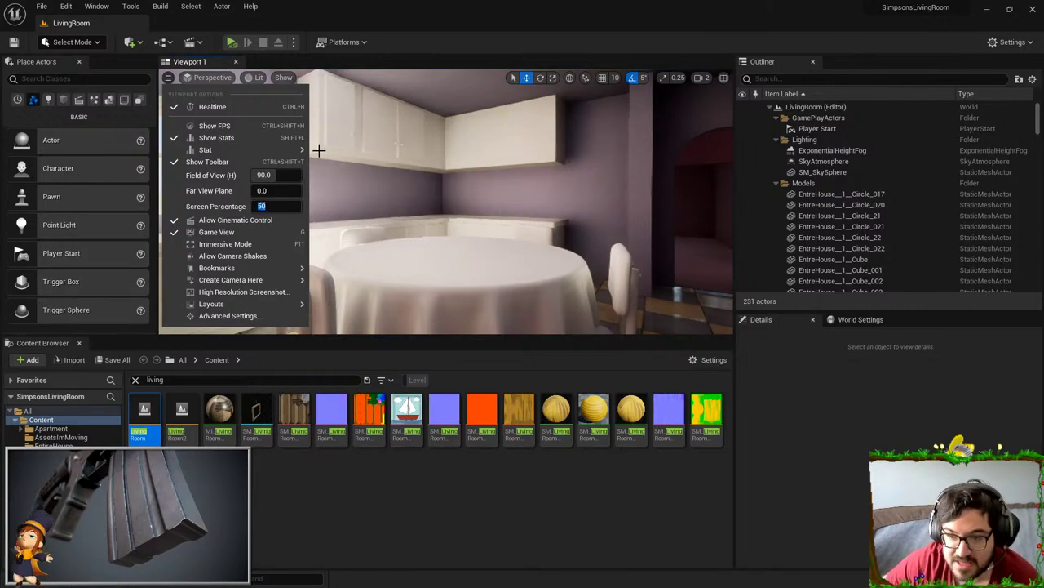
pyautogui.click(351, 34)
pyautogui.moveTo(494, 149)
pyautogui.mouseDown(button='right')
pyautogui.moveTo(408, 151)
pyautogui.moveTo(432, 175)
pyautogui.moveTo(294, 163)
pyautogui.moveTo(550, 163)
pyautogui.moveTo(457, 171)
pyautogui.moveTo(493, 148)
pyautogui.mouseUp(button='right')
pyautogui.press('w')
pyautogui.press('w')
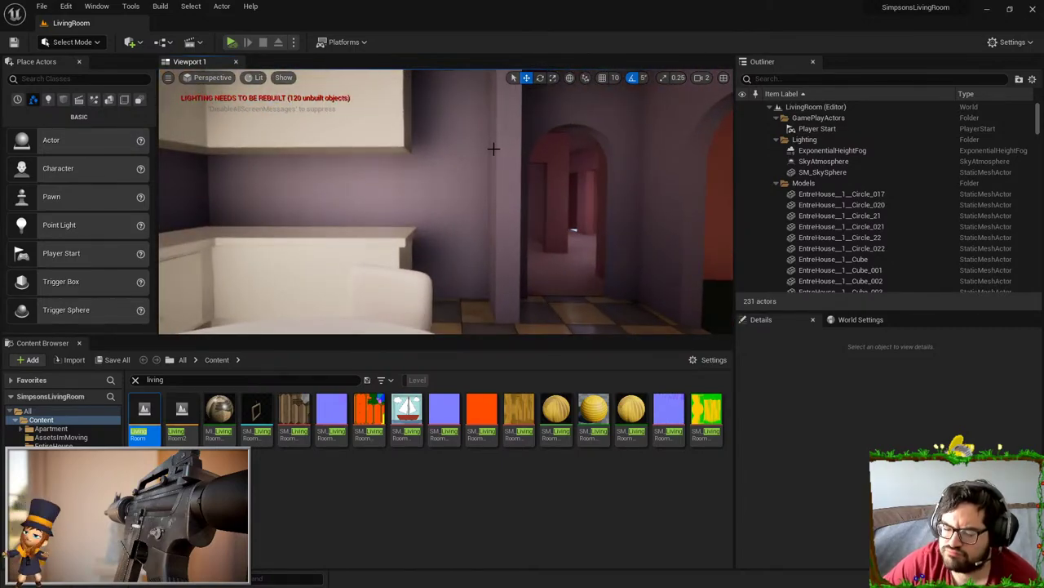
# - Open the LivingRoom2 level for comparison and return to the LivingRoom level
pyautogui.doubleClick(181, 412)
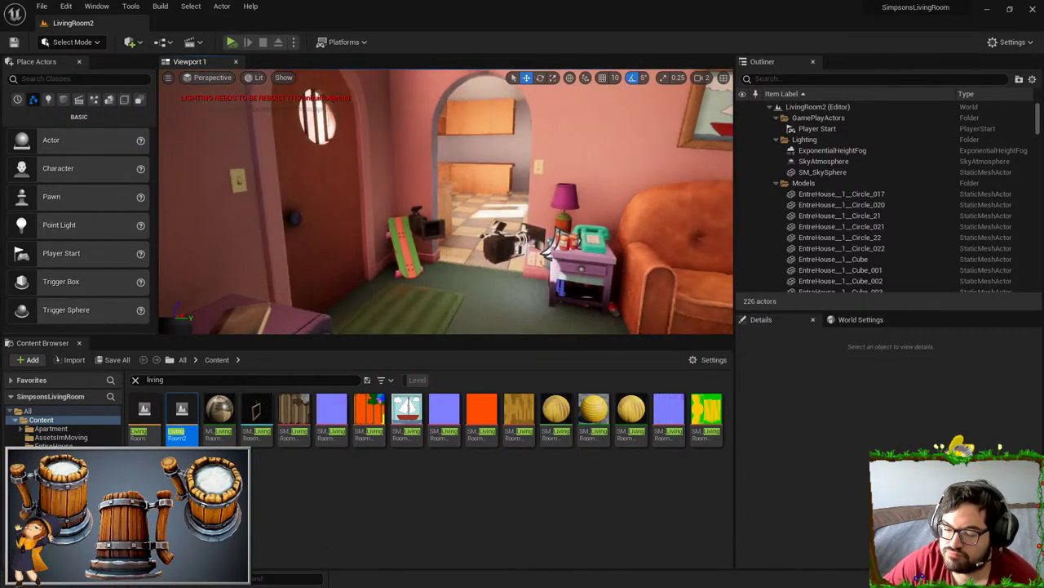
pyautogui.doubleClick(139, 412)
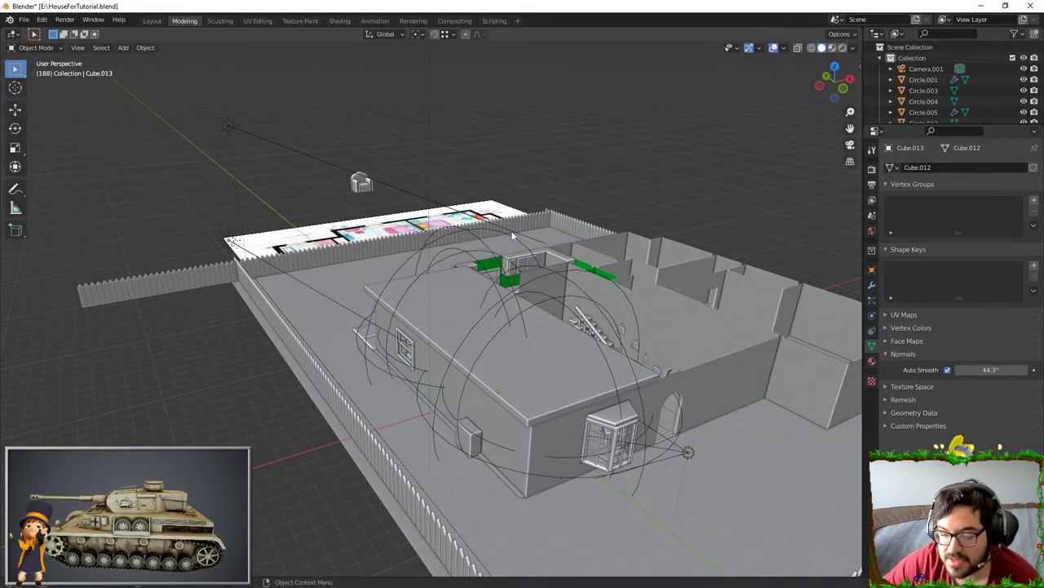
# - Switch to Blender and isolate the kitchen refrigerator of the house model in local view
pyautogui.scroll(3, 523, 270)
pyautogui.hotkey('shift', '`')
pyautogui.press('w')
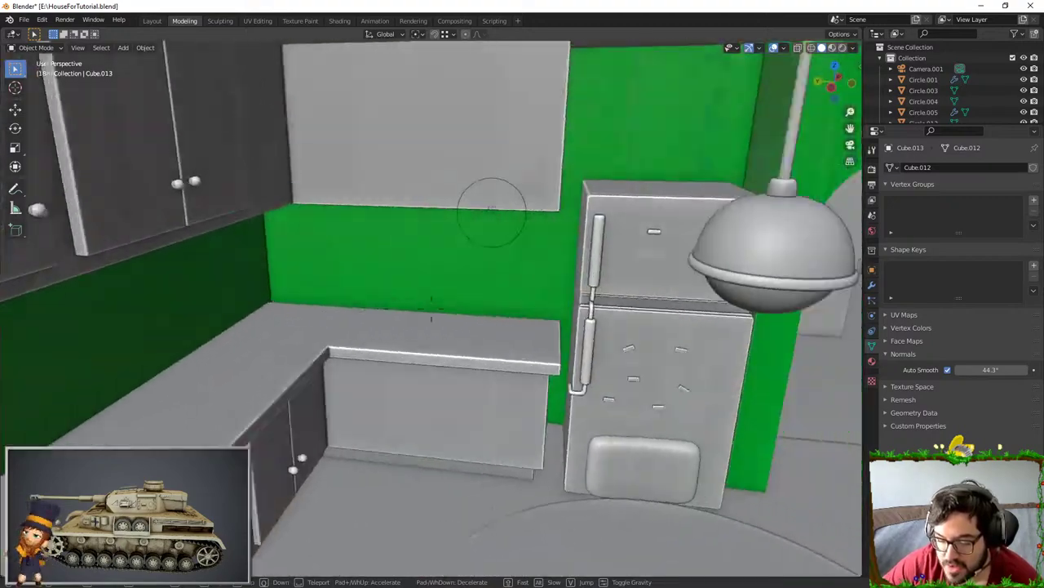
pyautogui.click(481, 275)
pyautogui.press('KP_Decimal')
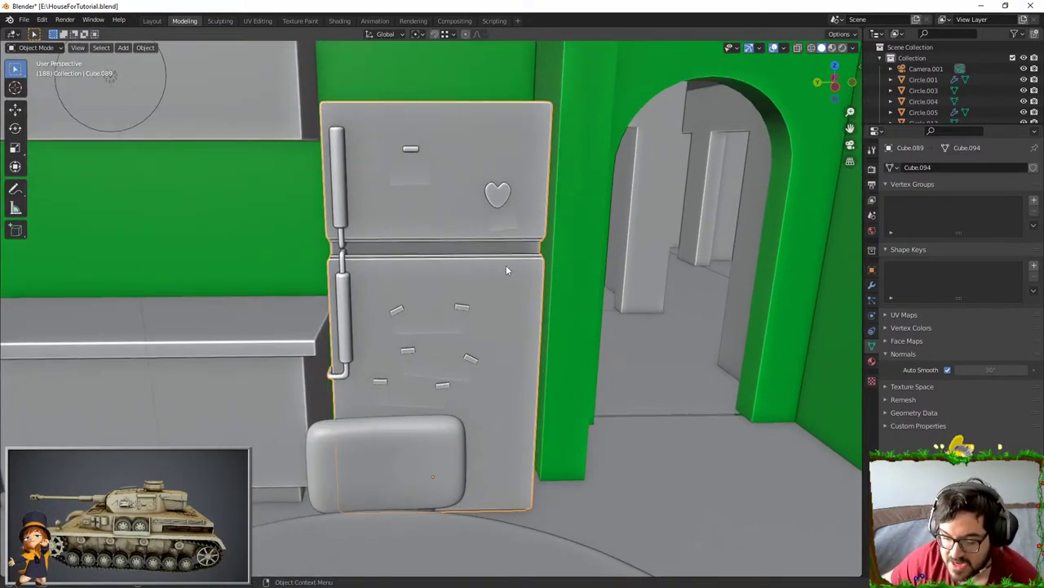
pyautogui.press('KP_Divide')
# - Bring the refrigerator mesh into the UV Editing workspace and frame it for inspection
pyautogui.click(257, 20)
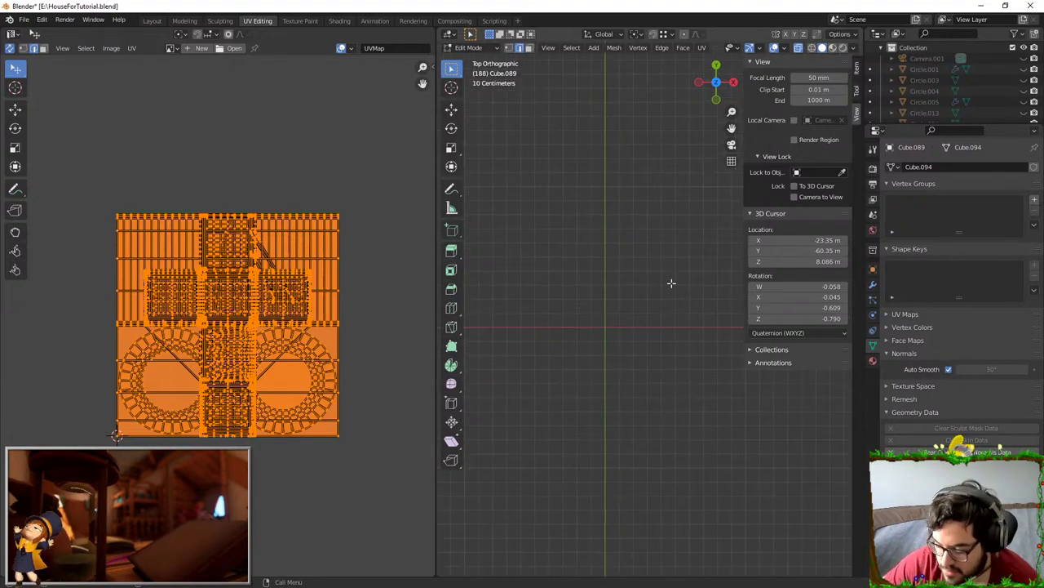
pyautogui.press('KP_Decimal')
pyautogui.moveTo(645, 278); pyautogui.dragTo(599, 277, button='middle')
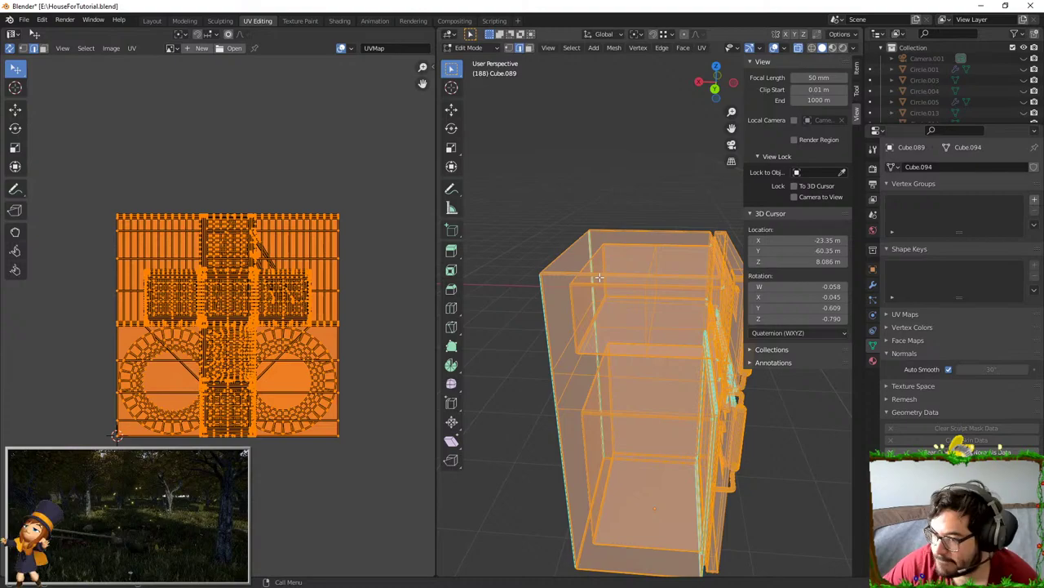
# - Mark the edge loop around the back of the refrigerator body as a UV seam
pyautogui.keyDown('alt'); pyautogui.click(549, 313); pyautogui.keyUp('alt')
pyautogui.moveTo(549, 312); pyautogui.dragTo(615, 327, button='middle')
pyautogui.scroll(3, 601, 308)
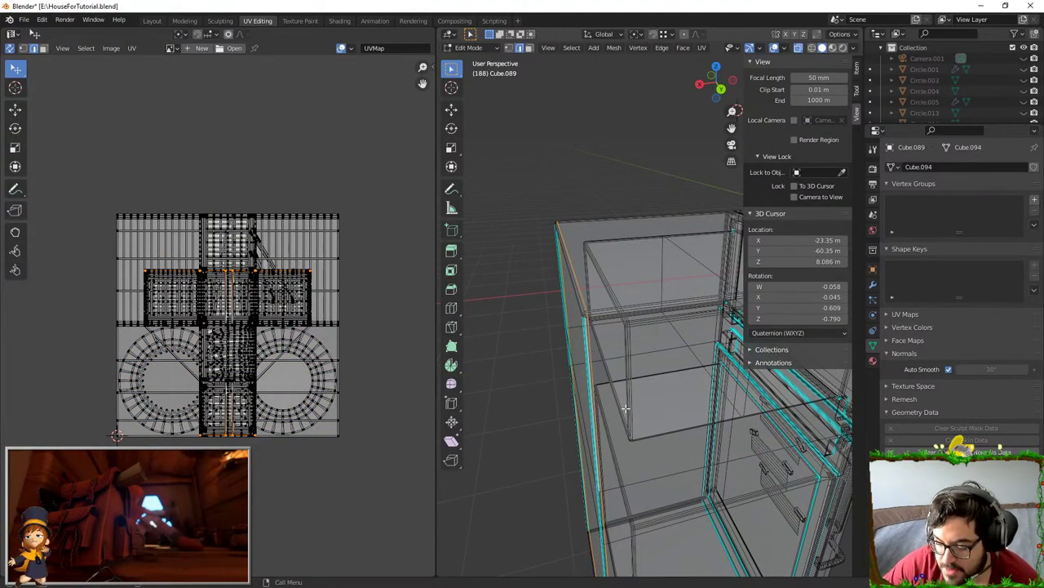
pyautogui.moveTo(593, 354); pyautogui.dragTo(600, 213, button='middle')
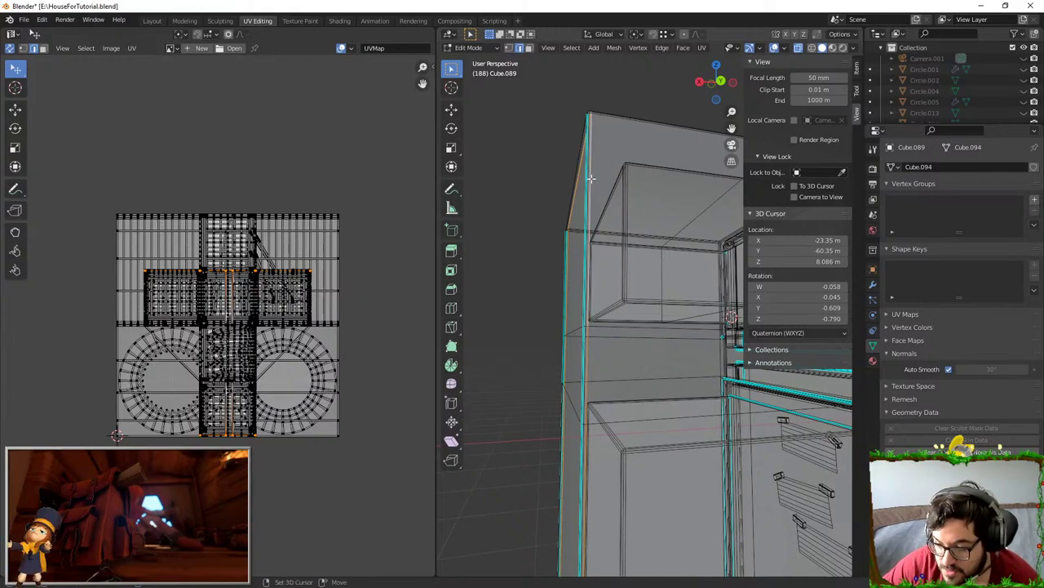
pyautogui.scroll(-2, 607, 273)
pyautogui.scroll(2, 607, 274)
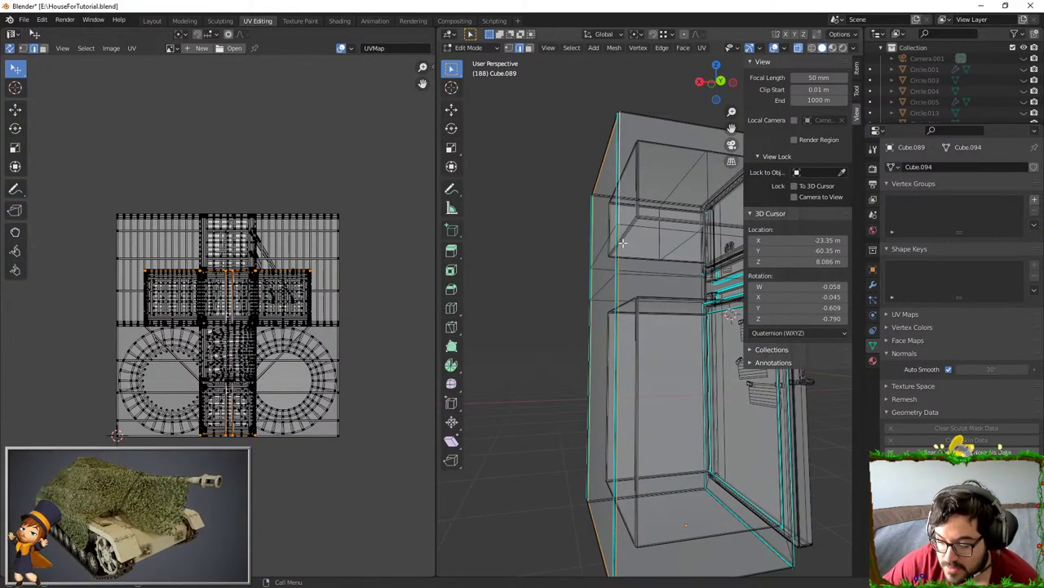
pyautogui.press('c')
pyautogui.press('Escape')
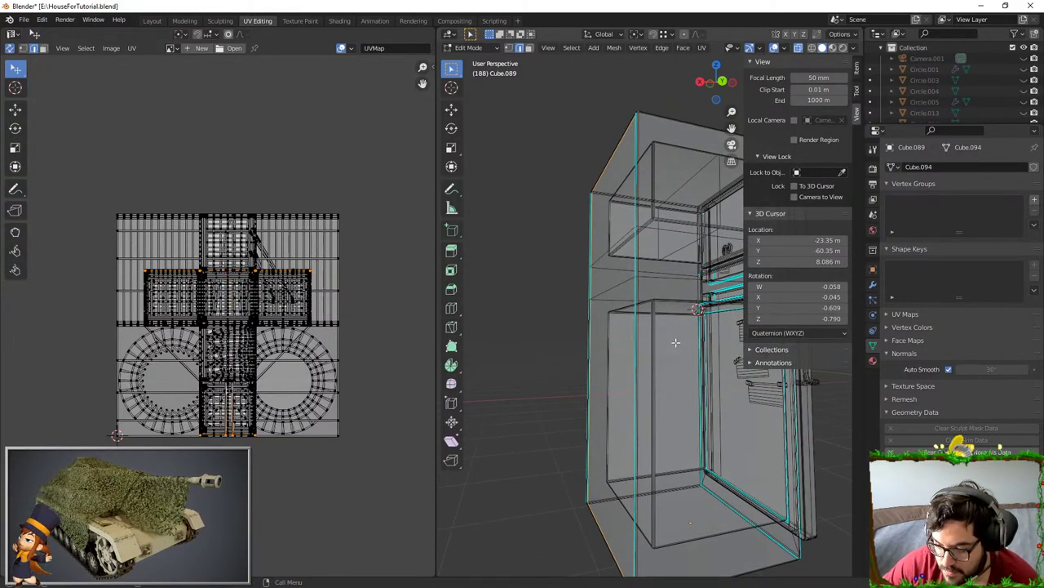
pyautogui.press('F3')
pyautogui.write('mark')
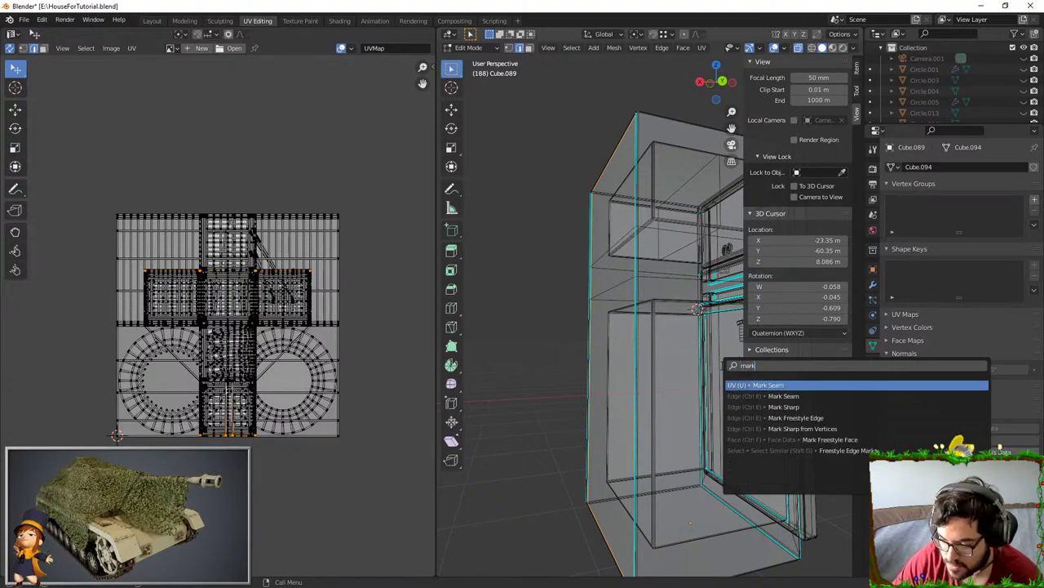
pyautogui.press('Return')
# - Isolate the refrigerator's main body by hiding all unlinked parts, and turn off X-ray display
pyautogui.moveTo(722, 364); pyautogui.dragTo(524, 367, button='middle')
pyautogui.scroll(3, 524, 368)
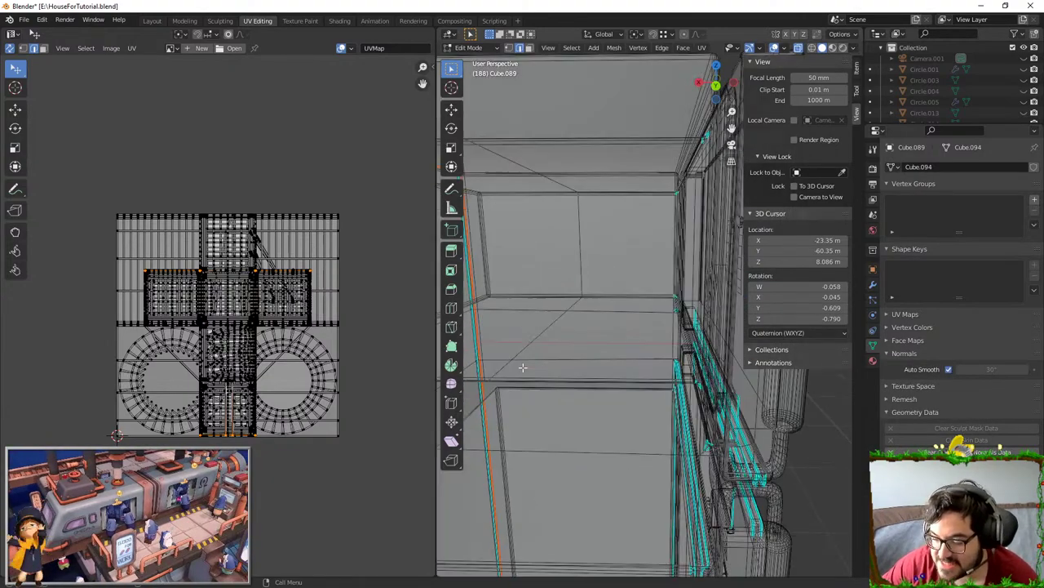
pyautogui.scroll(-1, 585, 329)
pyautogui.press('Tab')
pyautogui.press('Tab')
pyautogui.press('l')
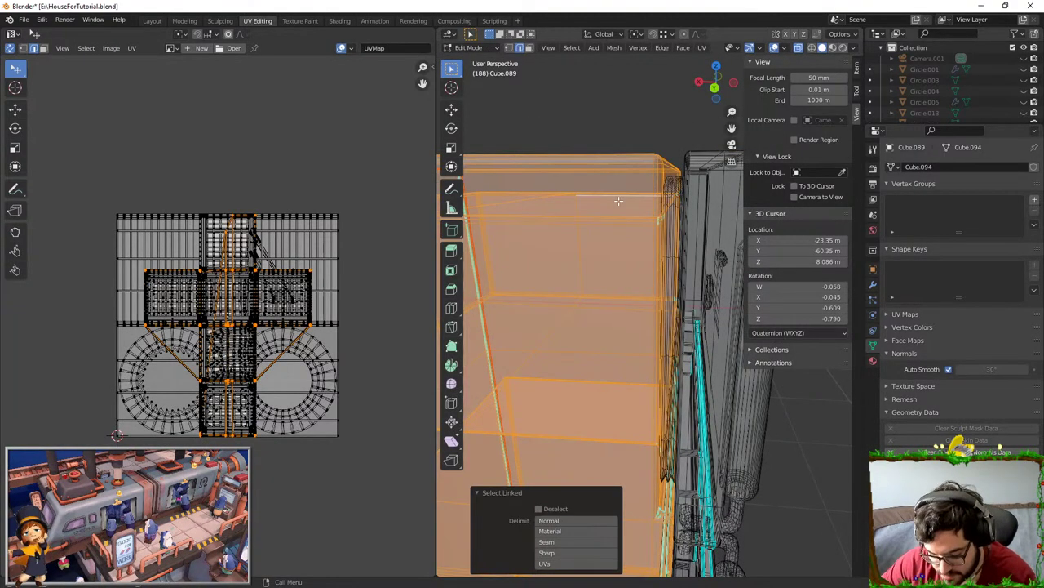
pyautogui.hotkey('shift', 'h')
pyautogui.click(785, 47)
pyautogui.moveTo(621, 261); pyautogui.dragTo(637, 305, button='middle')
# - Select the edge loop around the front opening of the refrigerator's upper compartment
pyautogui.click(669, 240)
pyautogui.scroll(1, 636, 305)
pyautogui.scroll(1, 641, 326)
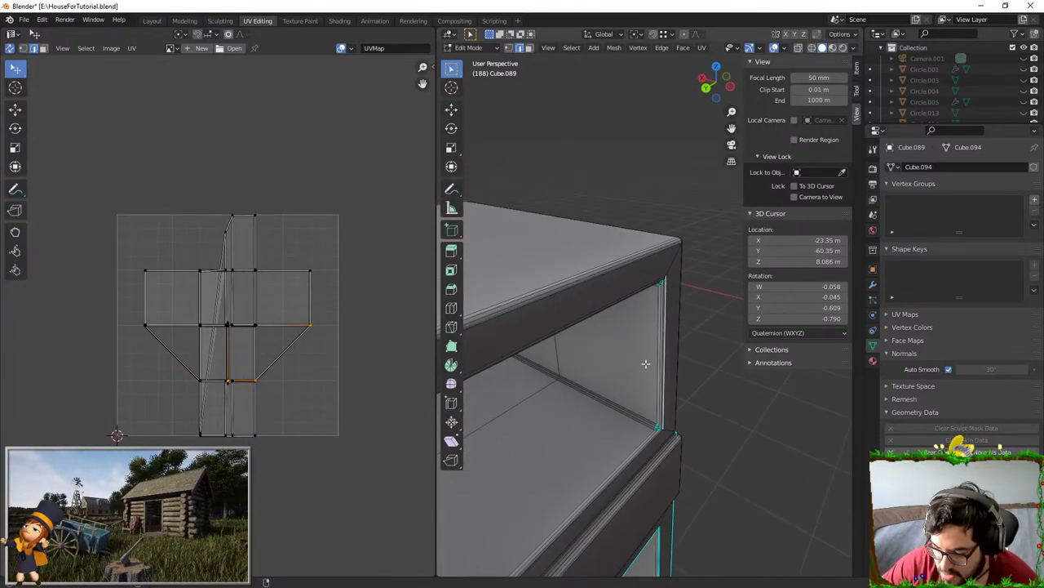
pyautogui.keyDown('alt'); pyautogui.click(646, 364); pyautogui.keyUp('alt')
pyautogui.scroll(-1, 644, 380)
pyautogui.moveTo(591, 415); pyautogui.dragTo(566, 338, button='middle')
pyautogui.scroll(3, 563, 387)
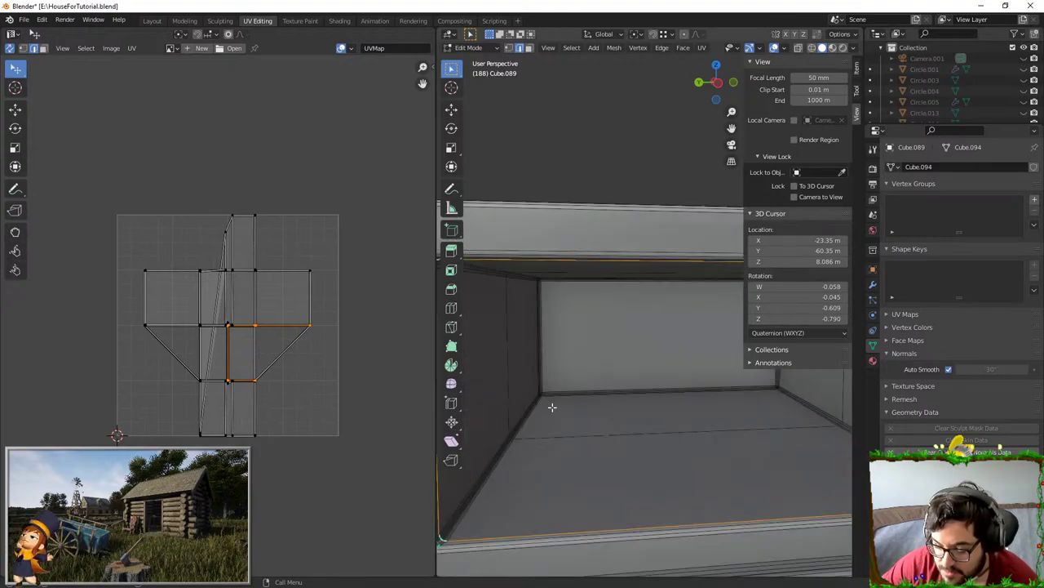
# - Add the inner depth edges running from the upper compartment's front opening to its back wall to the selection
pyautogui.keyDown('shift'); pyautogui.moveTo(498, 479); pyautogui.dragTo(527, 464, button='middle'); pyautogui.keyUp('shift')
pyautogui.keyDown('ctrl'); pyautogui.keyDown('shift'); pyautogui.click(553, 412); pyautogui.keyUp('shift'); pyautogui.keyUp('ctrl')
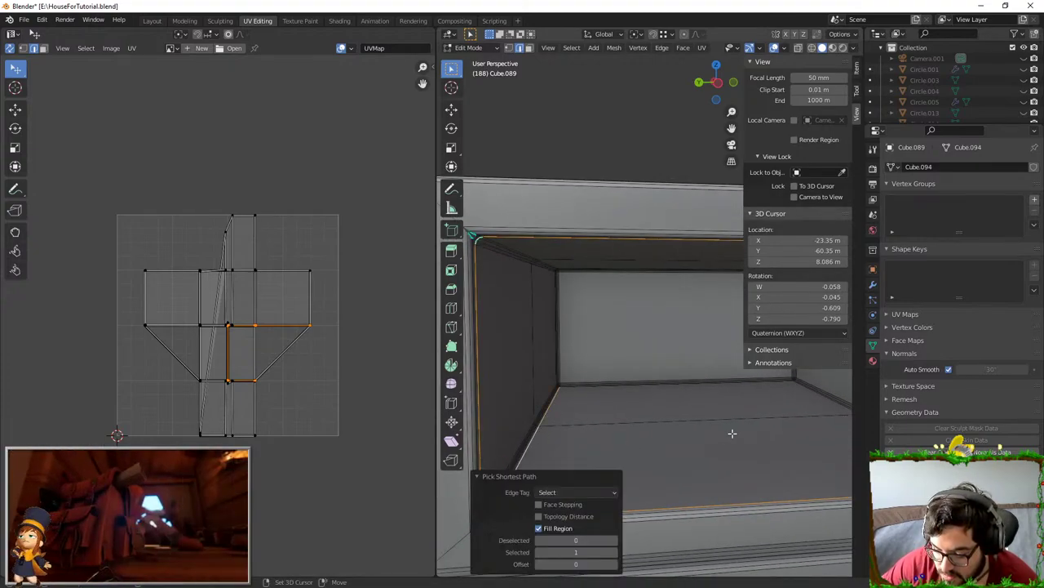
pyautogui.moveTo(552, 412); pyautogui.dragTo(718, 248, button='middle')
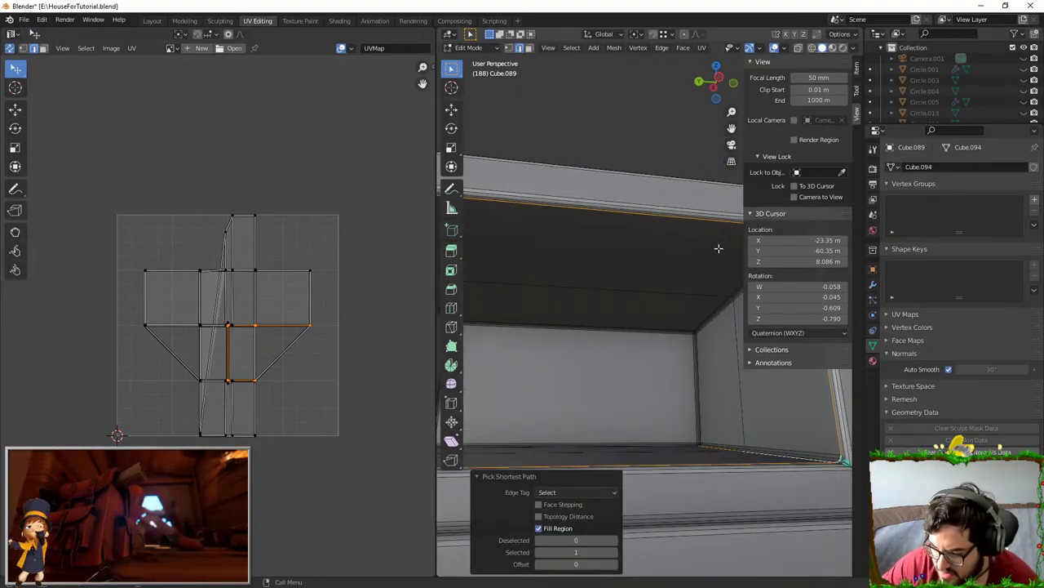
pyautogui.scroll(-3, 718, 248)
pyautogui.keyDown('shift'); pyautogui.click(718, 279); pyautogui.keyUp('shift')
pyautogui.keyDown('ctrl'); pyautogui.keyDown('shift'); pyautogui.click(687, 308); pyautogui.keyUp('shift'); pyautogui.keyUp('ctrl')
pyautogui.keyDown('shift'); pyautogui.moveTo(522, 289); pyautogui.dragTo(580, 293, button='middle'); pyautogui.keyUp('shift')
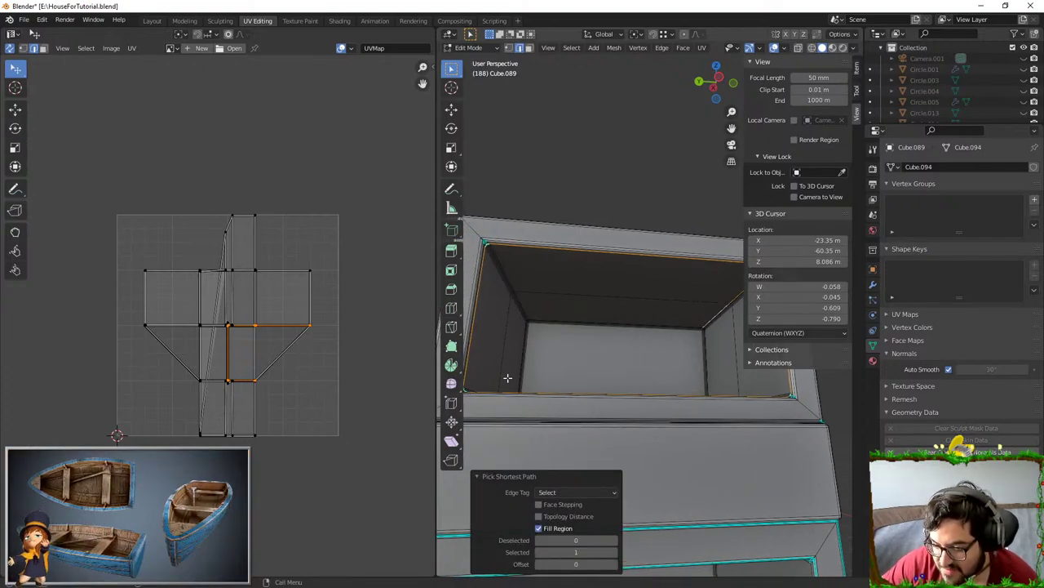
pyautogui.moveTo(507, 378); pyautogui.dragTo(601, 368, button='middle')
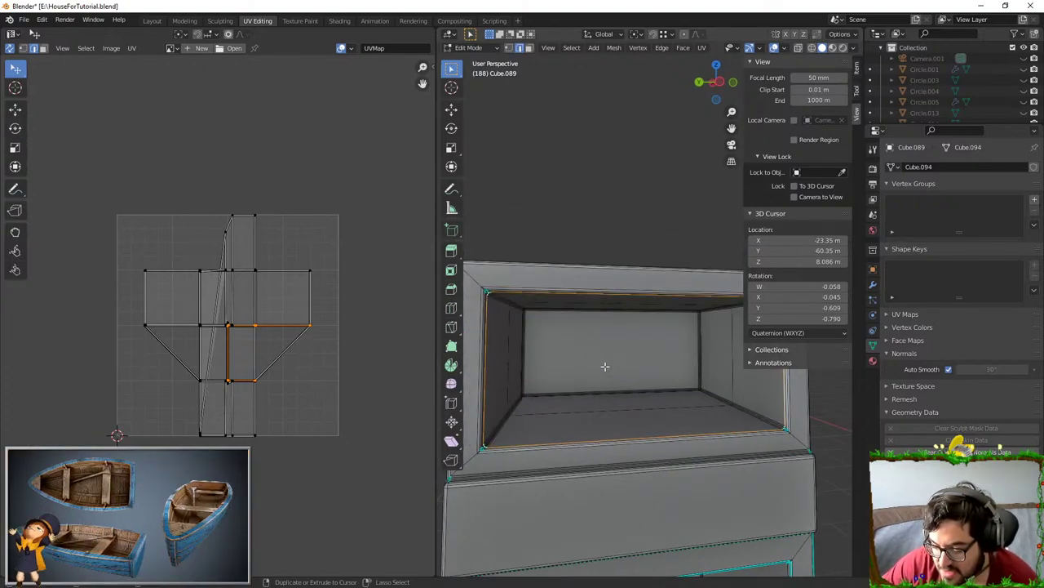
pyautogui.keyDown('ctrl'); pyautogui.keyDown('shift'); pyautogui.click(718, 387); pyautogui.keyUp('shift'); pyautogui.keyUp('ctrl')
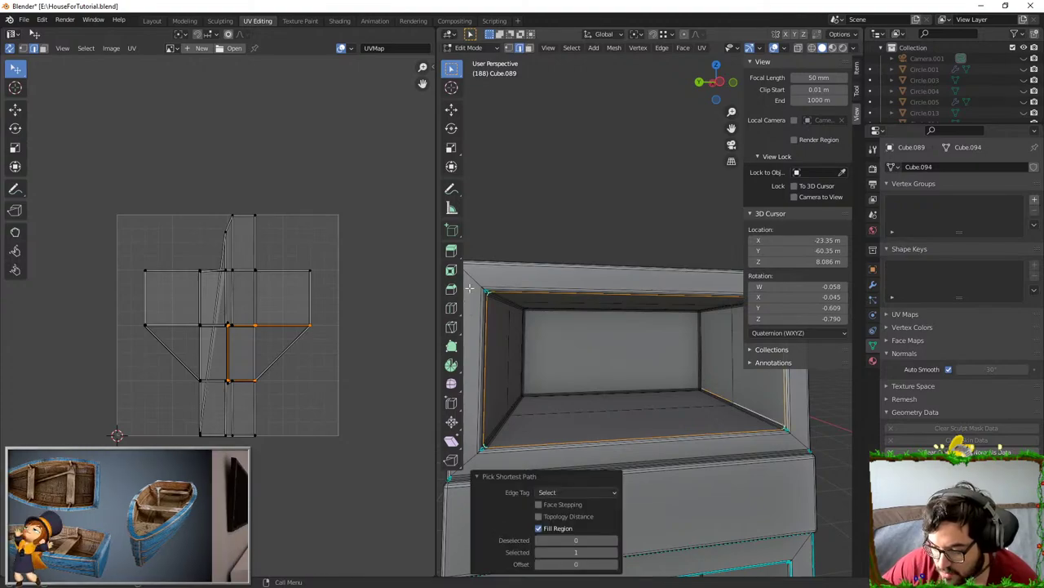
# - Add the edges around the upper compartment's back wall to the selection and mark all selected edges as UV seams
pyautogui.keyDown('alt'); pyautogui.keyDown('shift'); pyautogui.click(533, 344); pyautogui.keyUp('shift'); pyautogui.keyUp('alt')
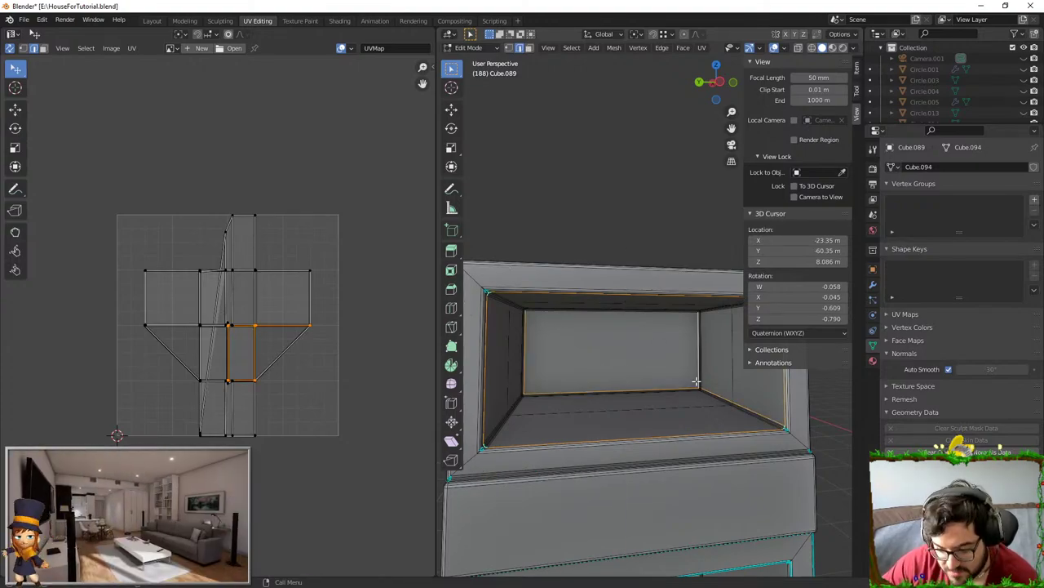
pyautogui.keyDown('shift'); pyautogui.moveTo(696, 381); pyautogui.dragTo(641, 366, button='middle'); pyautogui.keyUp('shift')
pyautogui.scroll(6, 641, 366)
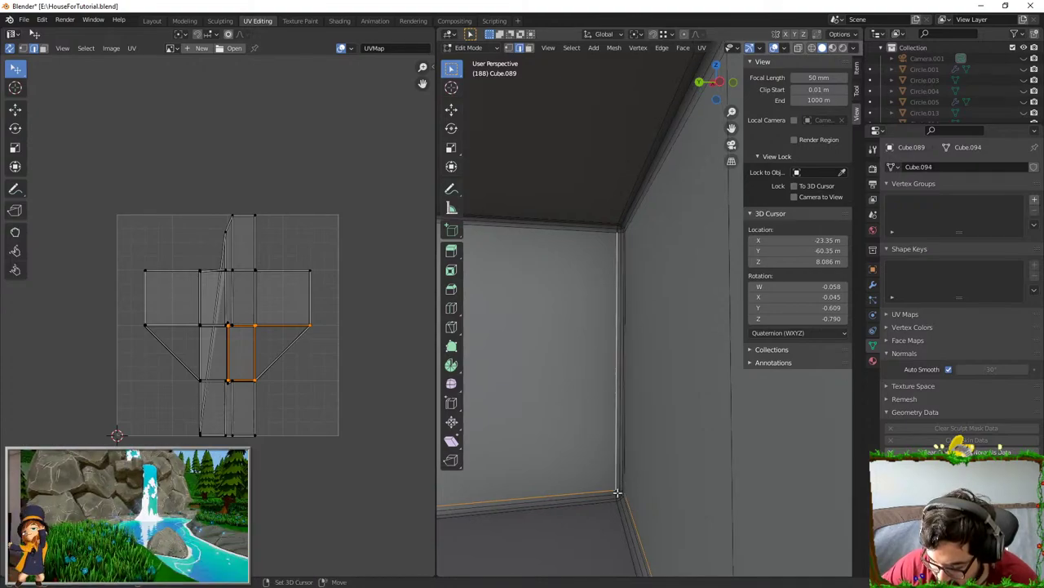
pyautogui.keyDown('ctrl'); pyautogui.keyDown('shift'); pyautogui.click(618, 492); pyautogui.keyUp('shift'); pyautogui.keyUp('ctrl')
pyautogui.scroll(-2, 642, 461)
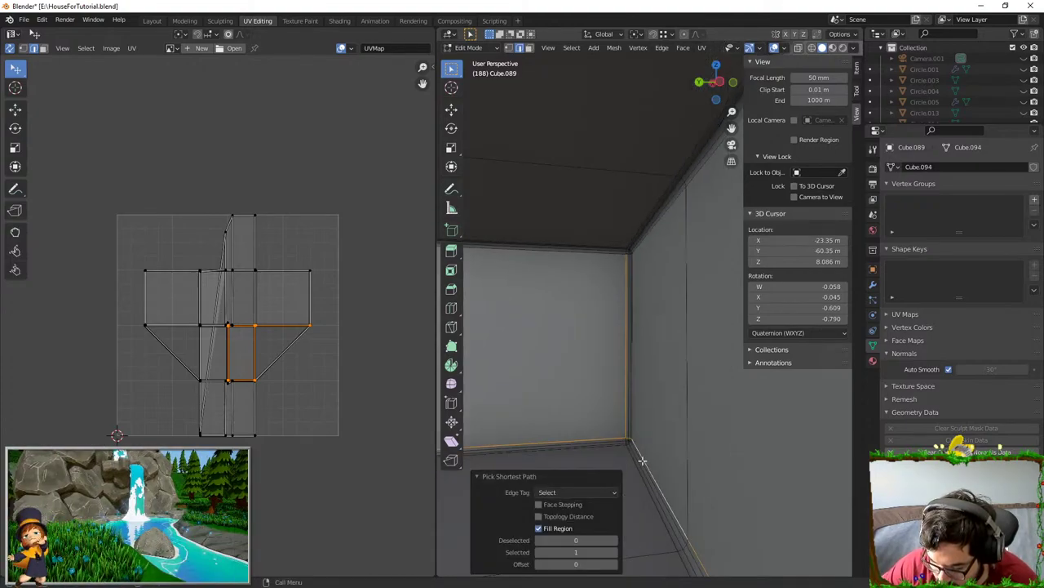
pyautogui.scroll(-3, 642, 461)
pyautogui.press('F3')
pyautogui.write('mark s')
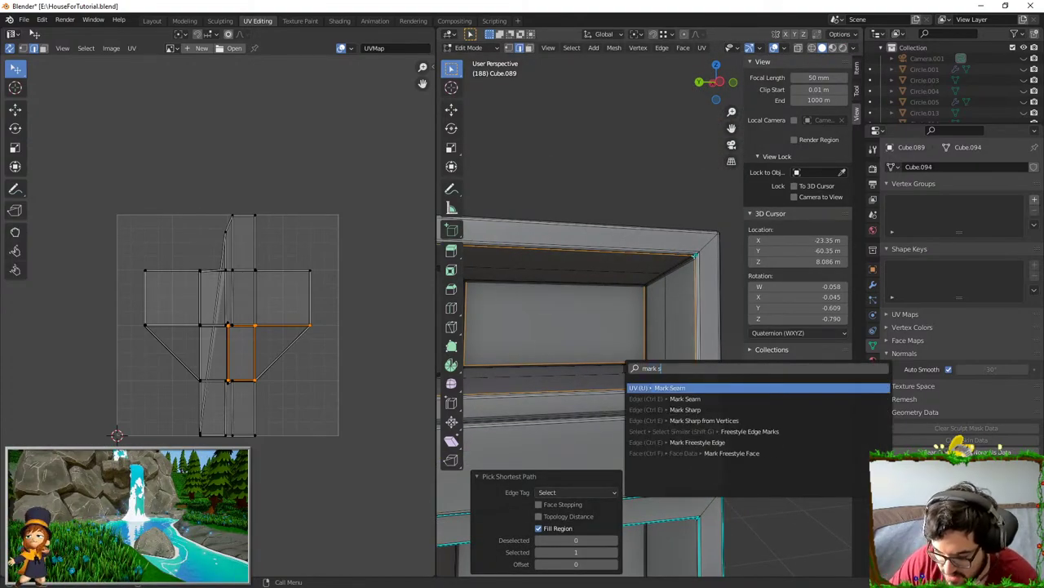
pyautogui.press('Return')
# - Select linked geometry to check the new seams, and look over both compartments and the outside of the refrigerator body
pyautogui.press('l')
pyautogui.scroll(-3, 623, 349)
pyautogui.keyDown('shift'); pyautogui.moveTo(622, 348); pyautogui.dragTo(659, 248, button='middle'); pyautogui.keyUp('shift')
pyautogui.moveTo(695, 443); pyautogui.dragTo(761, 422, button='middle')
pyautogui.click(758, 473)
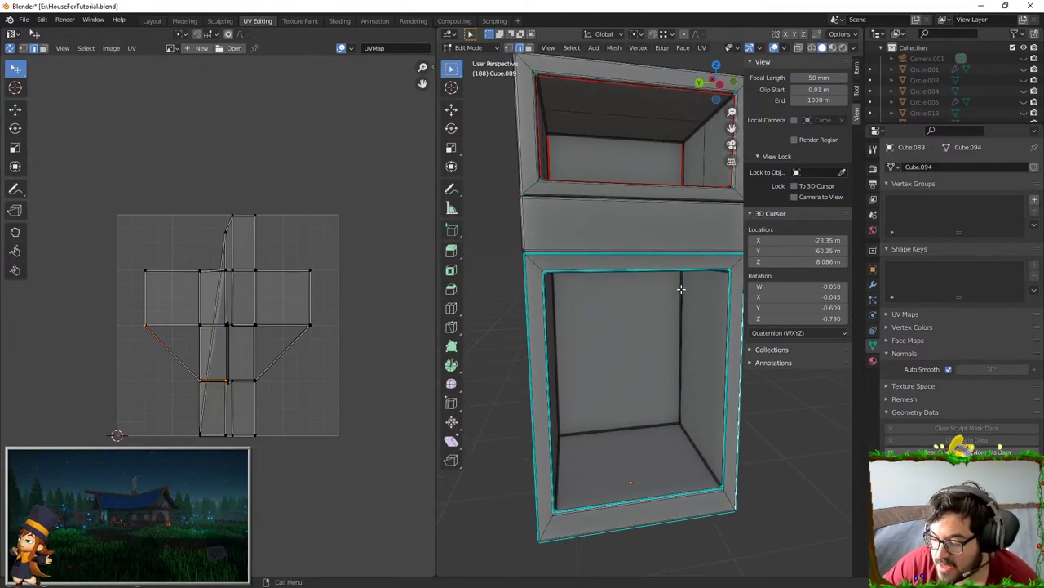
pyautogui.scroll(-2, 680, 288)
pyautogui.moveTo(634, 296); pyautogui.dragTo(573, 243, button='middle')
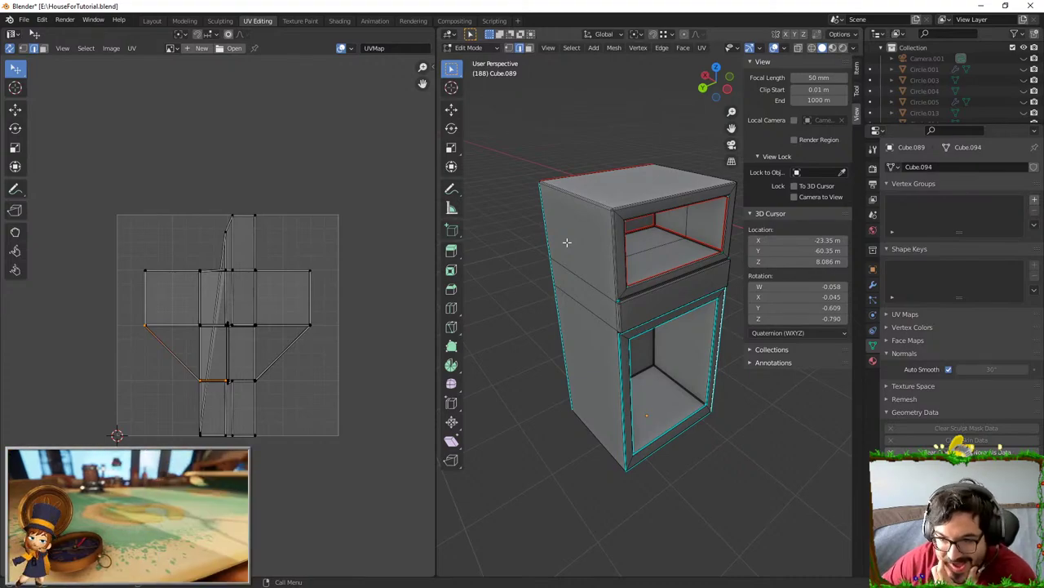
# - Try to select the rear vertical edges and the lower side edge on the outside of the refrigerator body
pyautogui.keyDown('alt'); pyautogui.click(551, 229); pyautogui.keyUp('alt')
pyautogui.moveTo(552, 229); pyautogui.dragTo(637, 335, button='middle')
pyautogui.scroll(4, 643, 303)
pyautogui.hotkey('ctrl', 'z')
pyautogui.scroll(-4, 592, 301)
pyautogui.moveTo(636, 244); pyautogui.dragTo(653, 265, button='middle')
pyautogui.keyDown('shift'); pyautogui.click(730, 243); pyautogui.keyUp('shift')
pyautogui.keyDown('shift'); pyautogui.moveTo(694, 347); pyautogui.dragTo(628, 191, button='middle'); pyautogui.keyUp('shift')
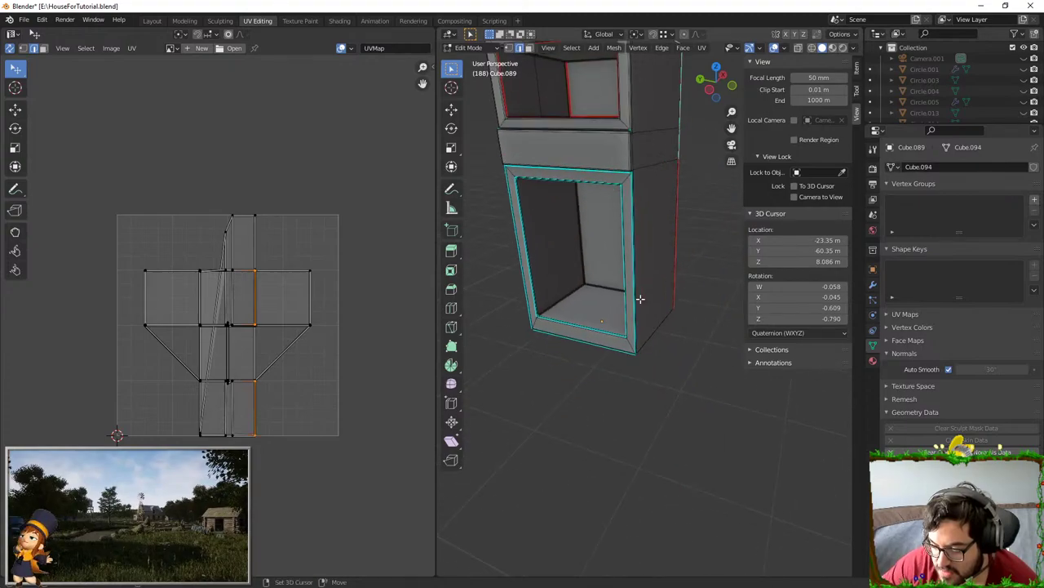
pyautogui.moveTo(542, 318); pyautogui.dragTo(604, 359, button='middle')
pyautogui.keyDown('shift'); pyautogui.moveTo(576, 404); pyautogui.dragTo(652, 338, button='middle'); pyautogui.keyUp('shift')
pyautogui.keyDown('shift'); pyautogui.click(603, 408); pyautogui.keyUp('shift')
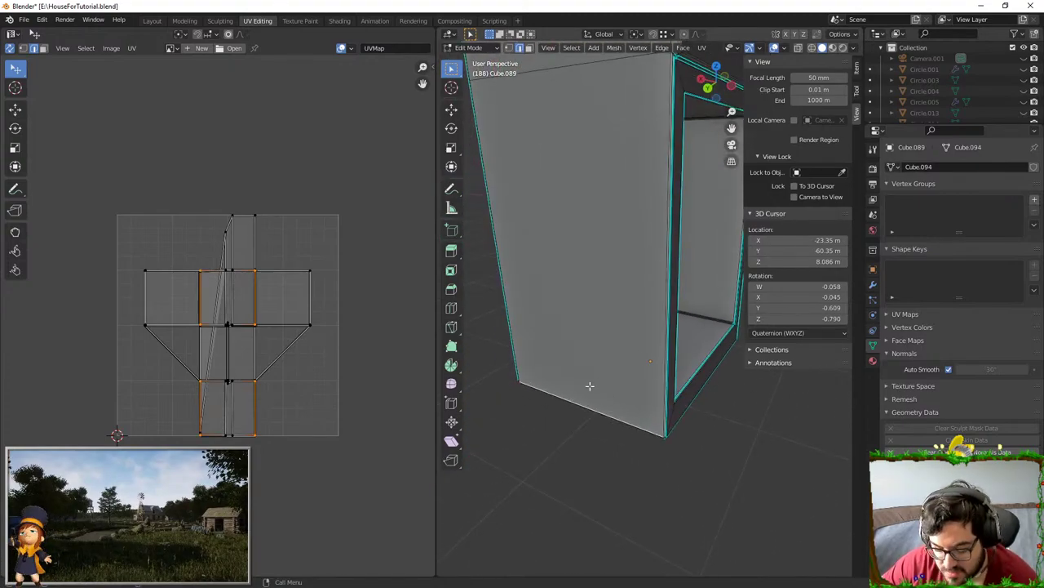
# - Try to select a depth edge along the floor of the refrigerator's lower compartment
pyautogui.moveTo(590, 386); pyautogui.dragTo(529, 343, button='middle')
pyautogui.scroll(2, 612, 308)
pyautogui.scroll(5, 611, 310)
pyautogui.scroll(-8, 623, 312)
pyautogui.keyDown('shift'); pyautogui.moveTo(591, 324); pyautogui.dragTo(590, 373, button='middle'); pyautogui.keyUp('shift')
pyautogui.scroll(3, 552, 344)
pyautogui.keyDown('alt'); pyautogui.click(614, 340); pyautogui.keyUp('alt')
pyautogui.scroll(1, 631, 337)
pyautogui.click(634, 345)
pyautogui.scroll(-5, 580, 375)
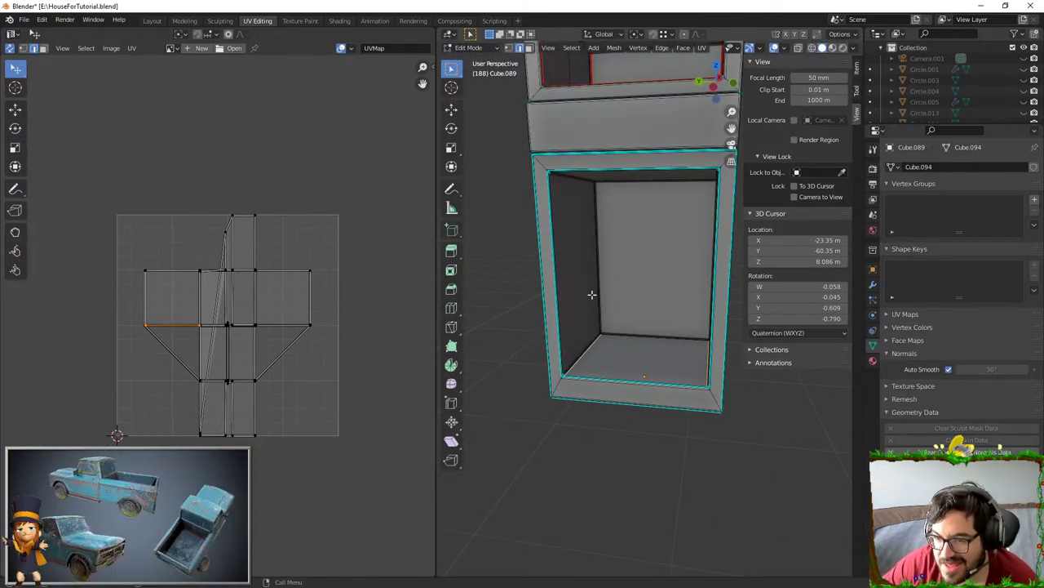
# - Select the upper, right and lower edges of the back wall inside the lower compartment
pyautogui.keyDown('shift'); pyautogui.moveTo(608, 114); pyautogui.dragTo(617, 198, button='middle'); pyautogui.keyUp('shift')
pyautogui.keyDown('shift'); pyautogui.moveTo(616, 416); pyautogui.dragTo(619, 307, button='middle'); pyautogui.keyUp('shift')
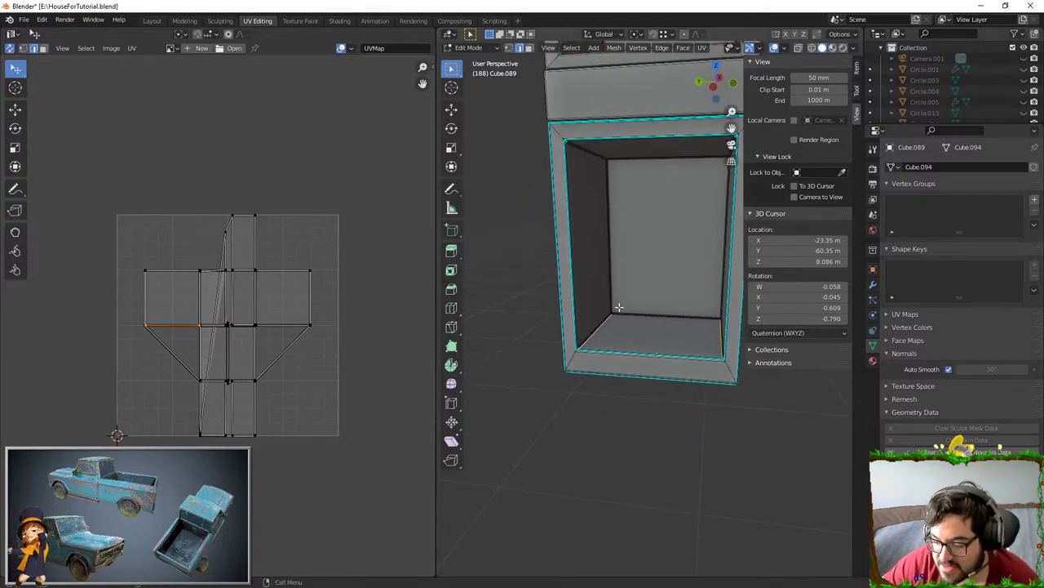
pyautogui.click(665, 164)
pyautogui.keyDown('shift'); pyautogui.click(718, 198); pyautogui.keyUp('shift')
pyautogui.keyDown('shift'); pyautogui.click(703, 243); pyautogui.keyUp('shift')
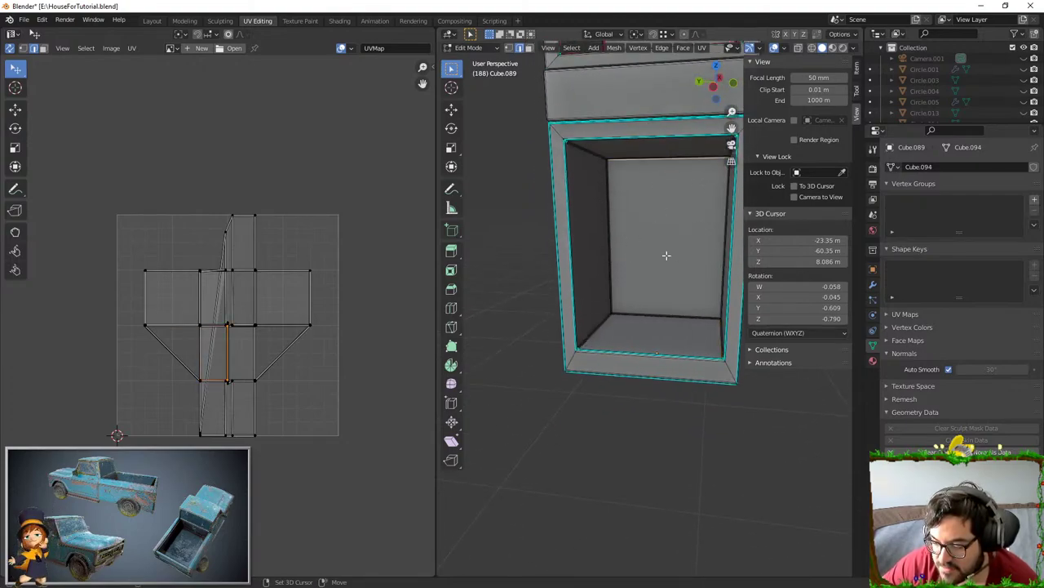
pyautogui.keyDown('ctrl'); pyautogui.click(731, 247); pyautogui.keyUp('ctrl')
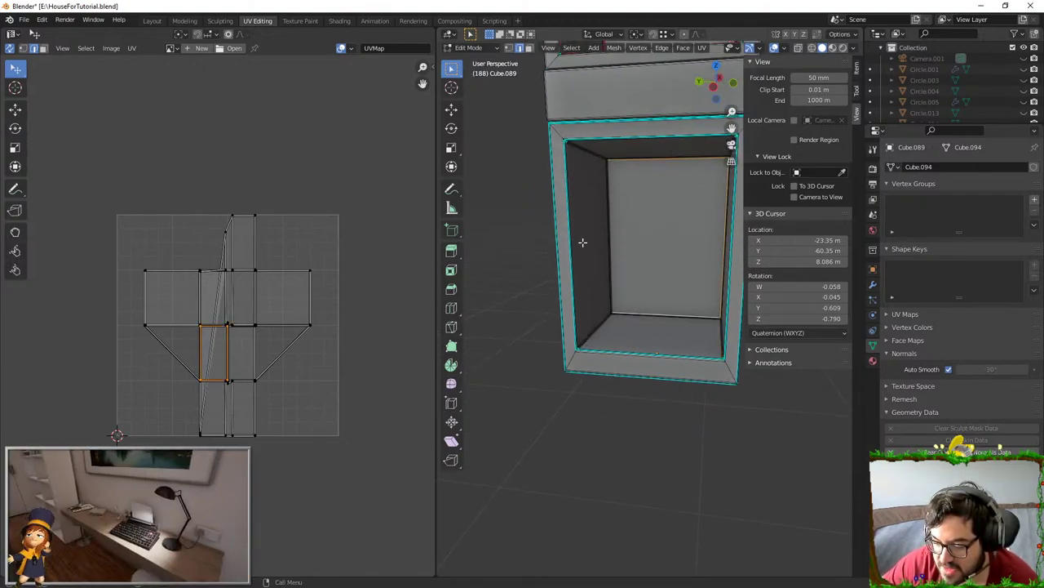
# - Add the upper-left depth edge inside the lower compartment to the selection
pyautogui.scroll(5, 630, 292)
pyautogui.keyDown('shift'); pyautogui.moveTo(525, 349); pyautogui.dragTo(587, 382, button='middle'); pyautogui.keyUp('shift')
pyautogui.keyDown('shift'); pyautogui.click(552, 385); pyautogui.keyUp('shift')
pyautogui.keyDown('shift'); pyautogui.click(565, 381); pyautogui.keyUp('shift')
pyautogui.scroll(-5, 584, 302)
pyautogui.moveTo(600, 233); pyautogui.dragTo(600, 160, button='middle')
pyautogui.keyDown('shift'); pyautogui.moveTo(600, 161); pyautogui.dragTo(618, 245, button='middle'); pyautogui.keyUp('shift')
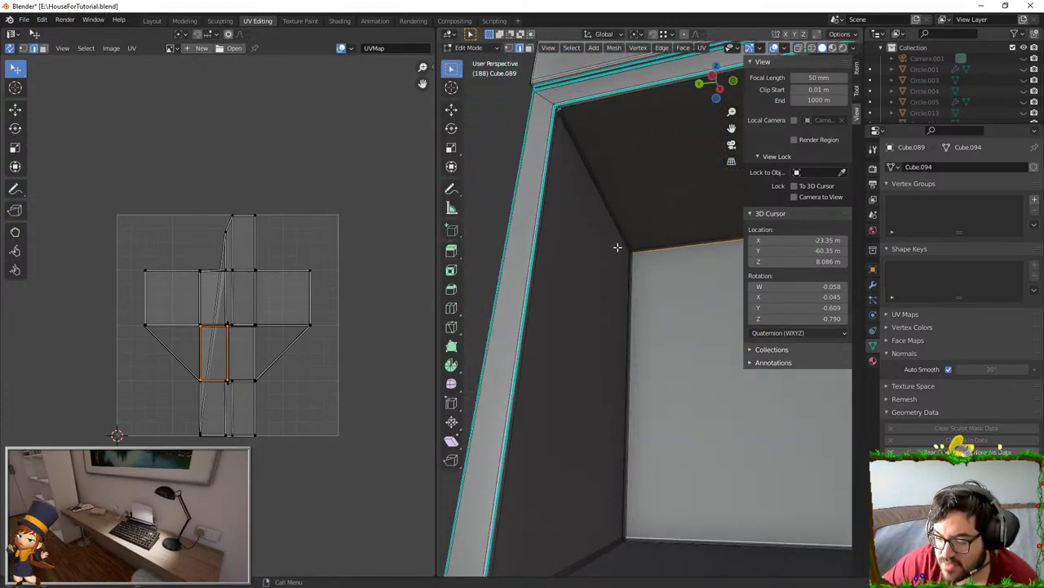
pyautogui.scroll(4, 619, 233)
pyautogui.keyDown('ctrl'); pyautogui.click(614, 186); pyautogui.keyUp('ctrl')
pyautogui.keyDown('ctrl'); pyautogui.click(614, 186); pyautogui.keyUp('ctrl')
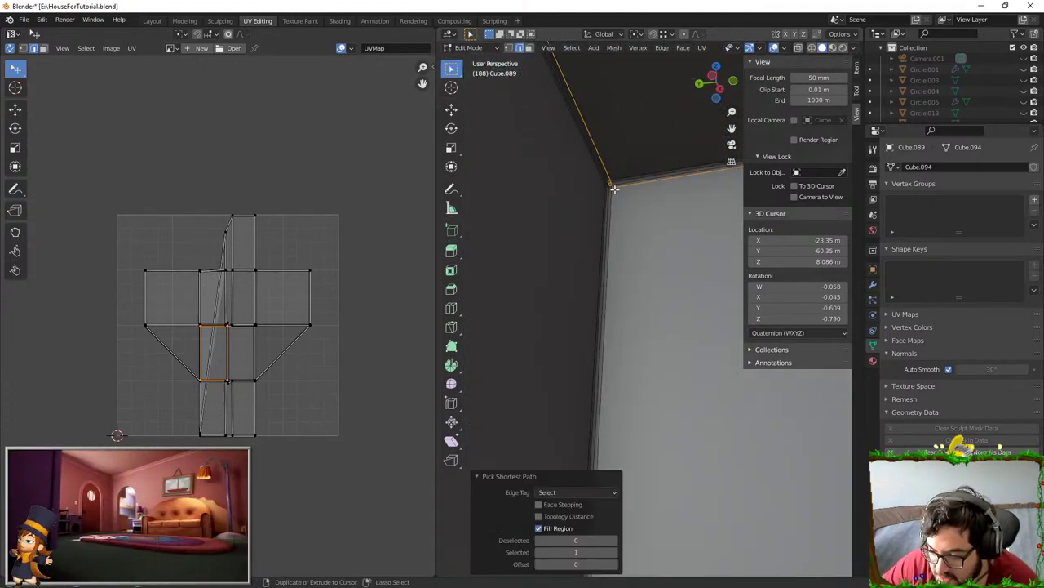
pyautogui.hotkey('ctrl', 'z')
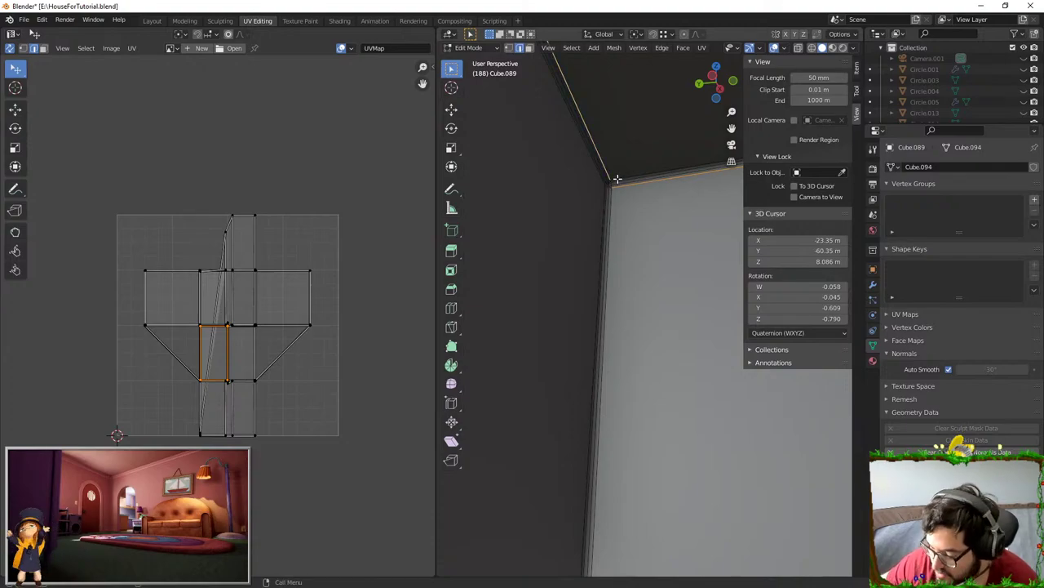
# - Select the short bevel edges joining the depth edge to the back wall's upper edge, and mark the selection as UV seams
pyautogui.hotkey('shift', '`')
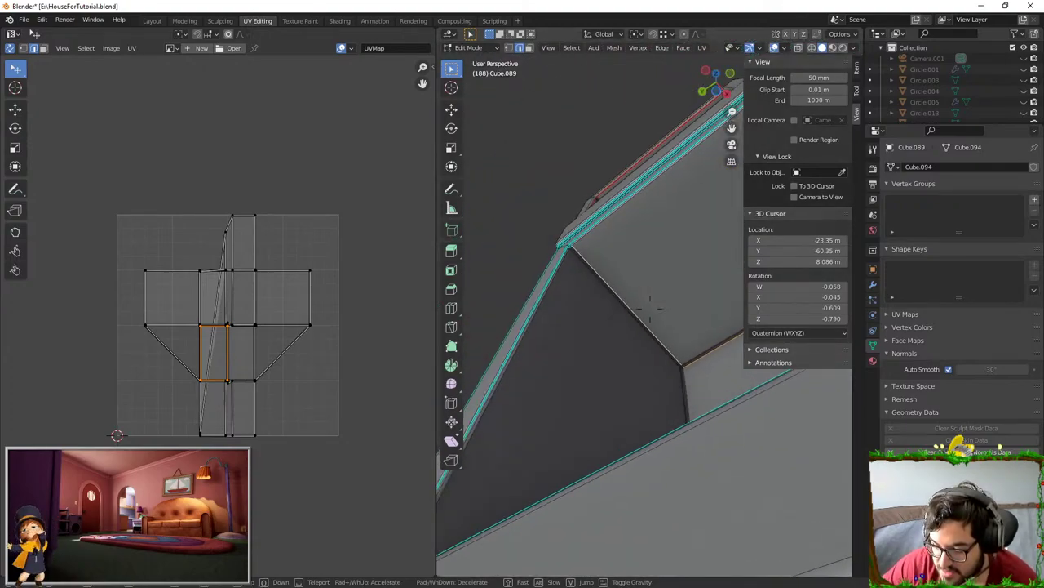
pyautogui.press('w')
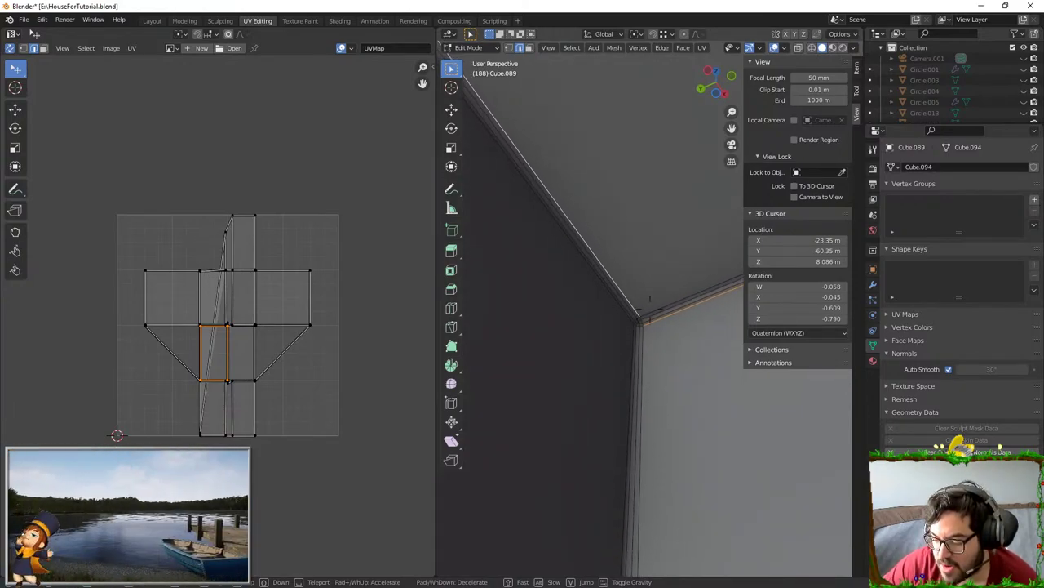
pyautogui.press('w')
pyautogui.click(623, 339)
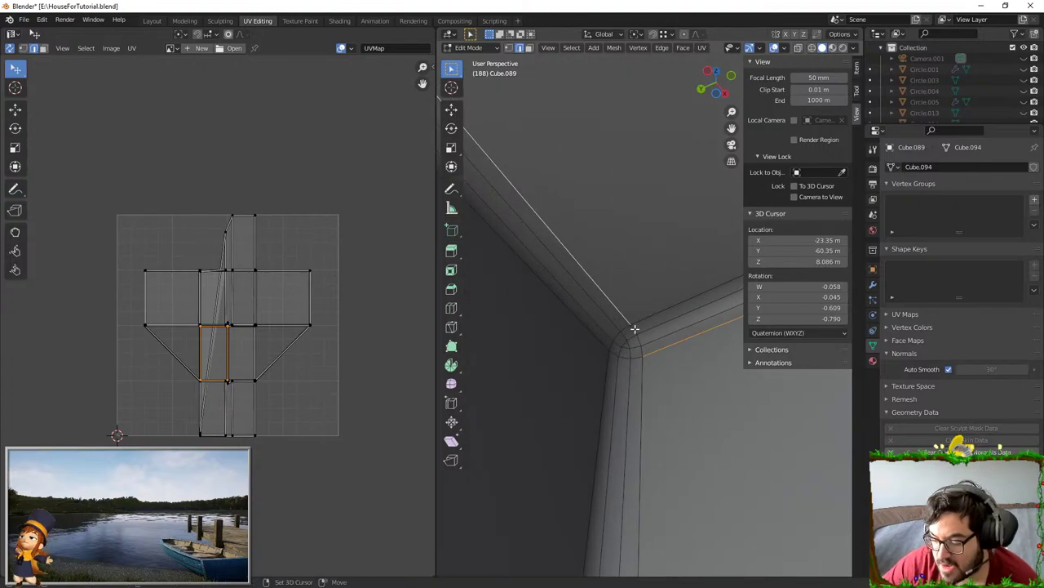
pyautogui.keyDown('shift'); pyautogui.click(638, 334); pyautogui.keyUp('shift')
pyautogui.keyDown('ctrl'); pyautogui.keyDown('shift'); pyautogui.click(643, 347); pyautogui.keyUp('shift'); pyautogui.keyUp('ctrl')
pyautogui.hotkey('ctrl', 'z')
pyautogui.keyDown('shift'); pyautogui.click(641, 349); pyautogui.keyUp('shift')
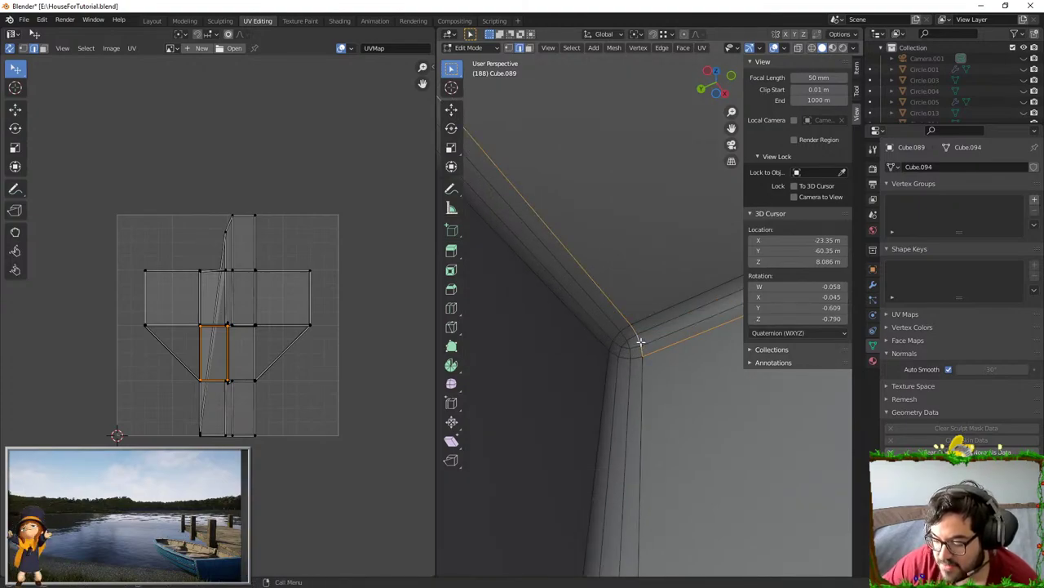
pyautogui.rightClick(621, 357)
pyautogui.click(621, 357)
pyautogui.scroll(-5, 630, 354)
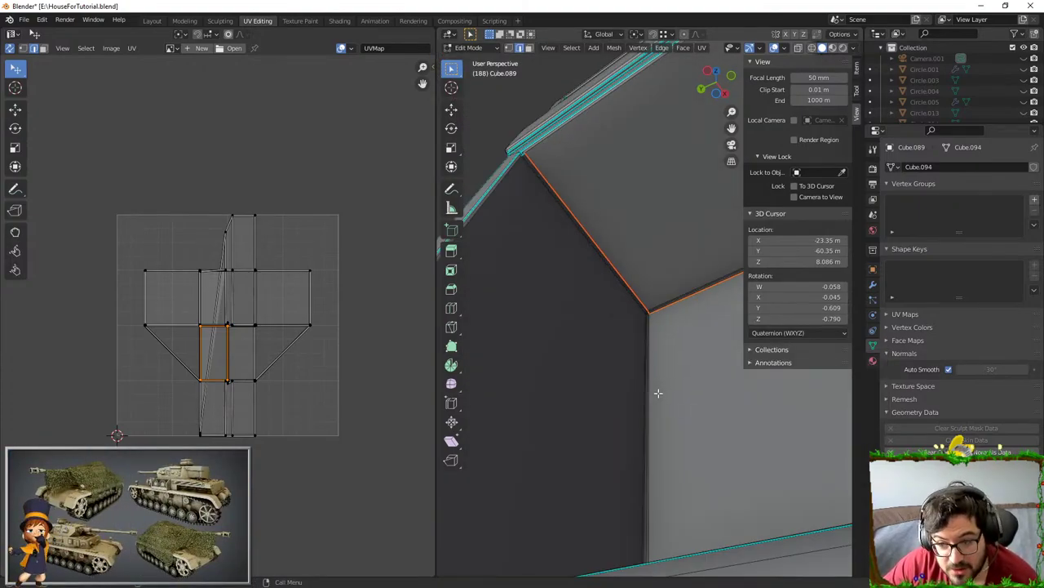
pyautogui.moveTo(658, 392); pyautogui.dragTo(690, 432, button='middle')
pyautogui.scroll(-5, 680, 413)
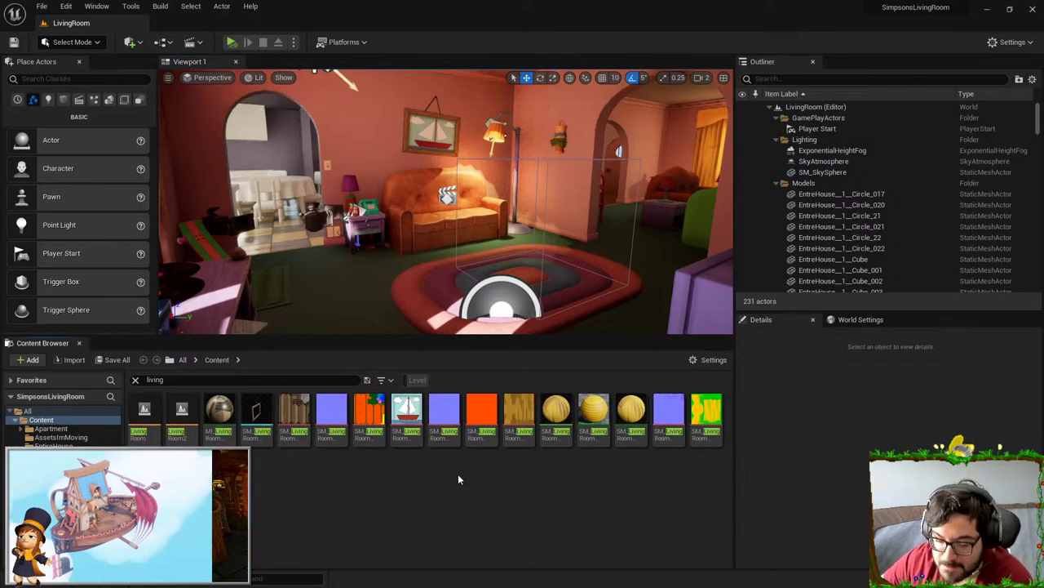
# - Switch to Unreal Engine, clear the "living" search from the content browser, and open the Content folder
pyautogui.rightClick(458, 473)
pyautogui.click(182, 360)
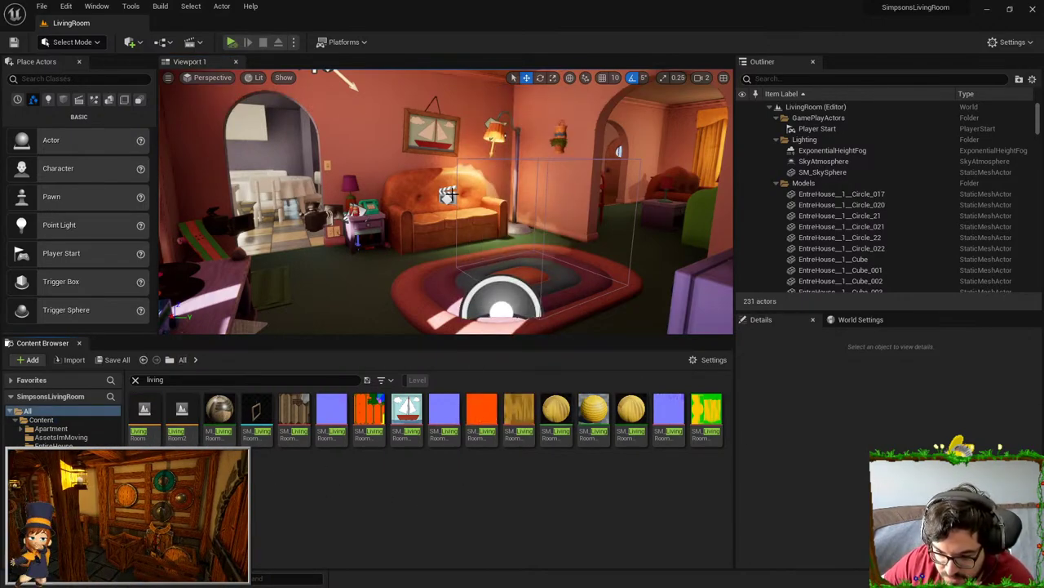
pyautogui.moveTo(453, 194); pyautogui.dragTo(507, 187, button='right')
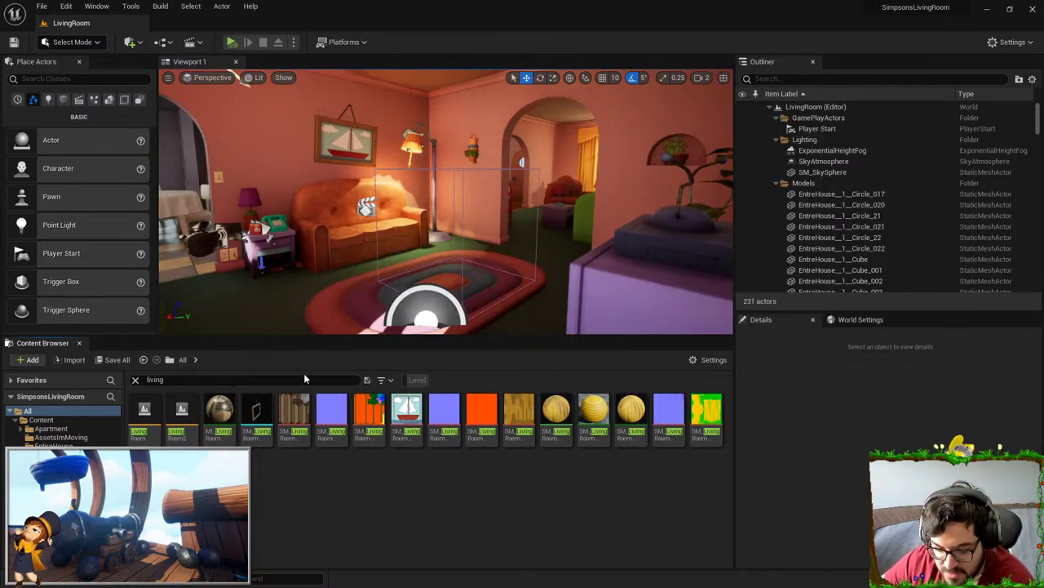
pyautogui.click(341, 381)
pyautogui.press('BackSpace')
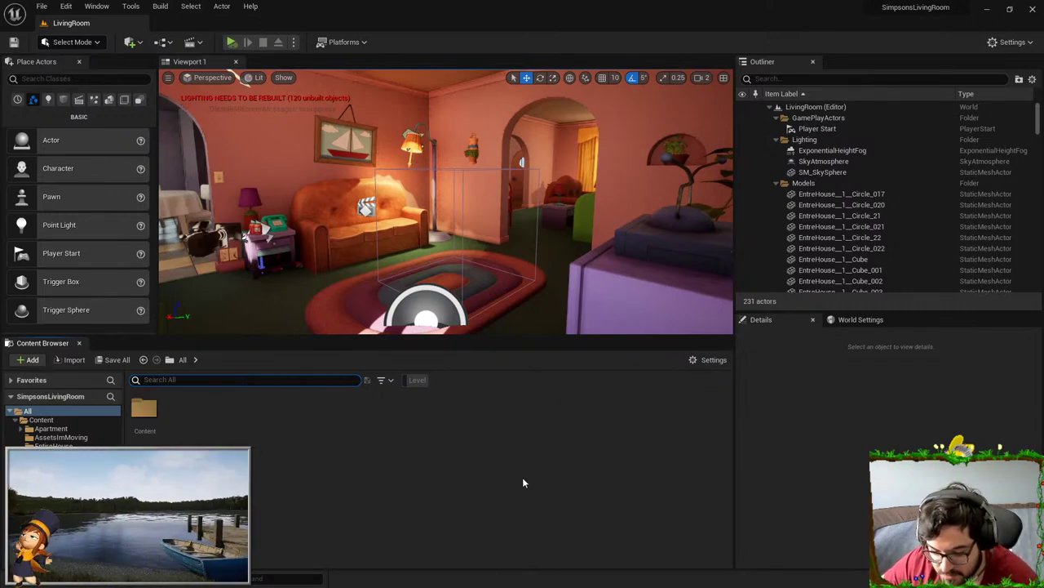
pyautogui.click(554, 479)
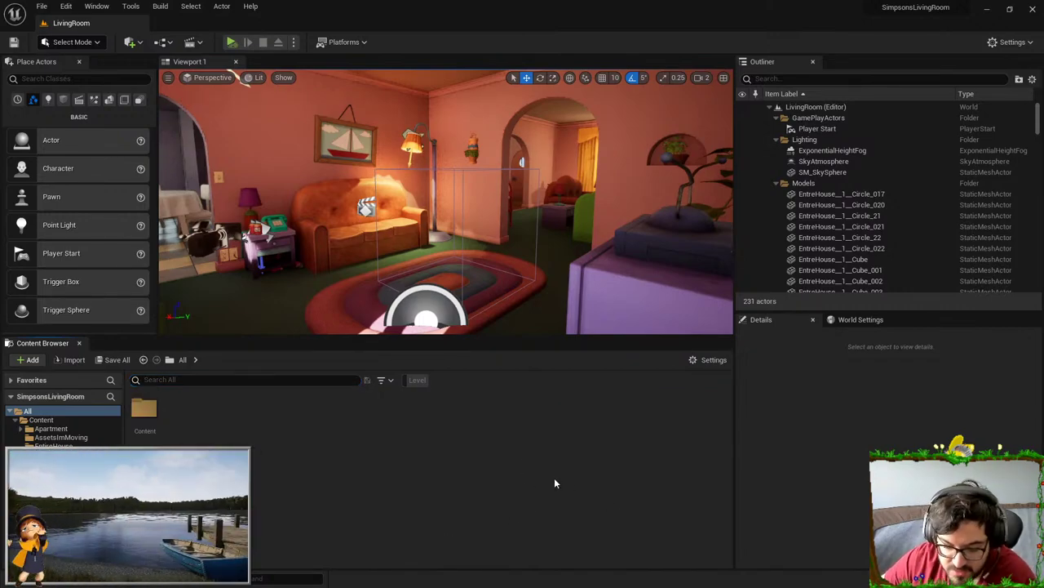
pyautogui.doubleClick(159, 411)
# - Create a new material named TimeFade in the Content folder and open it for editing
pyautogui.rightClick(725, 462)
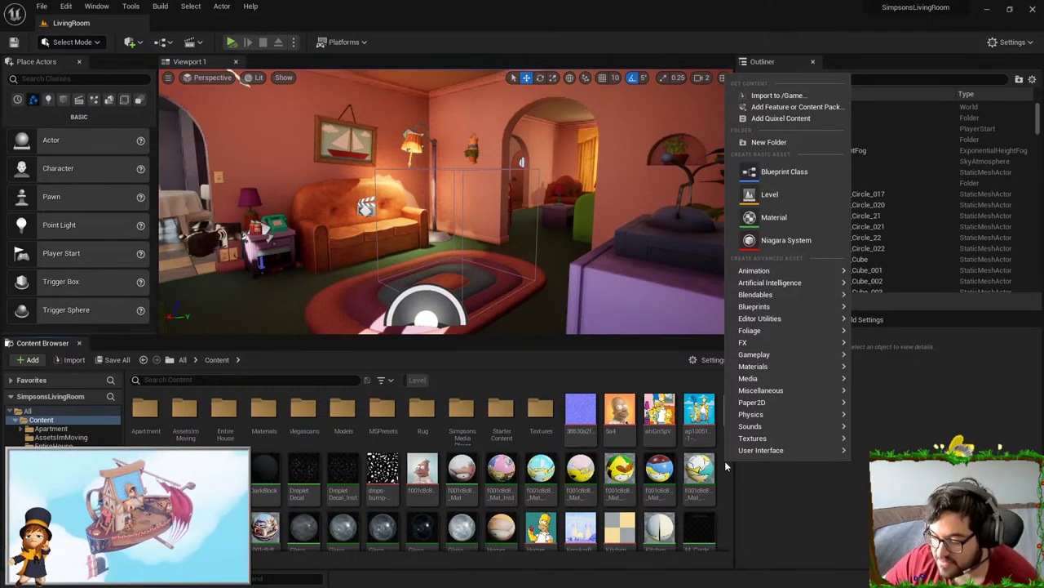
pyautogui.click(795, 217)
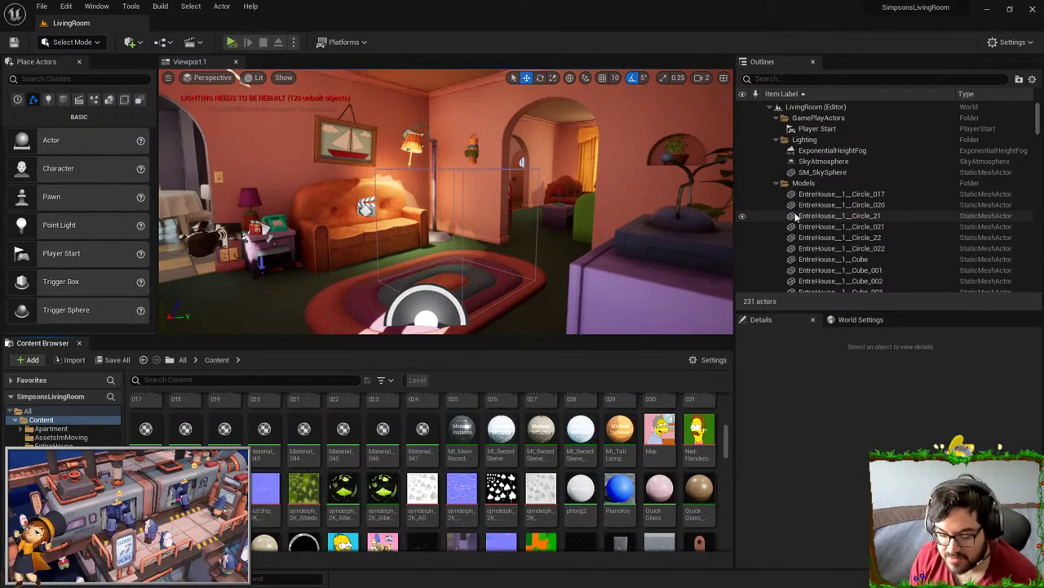
pyautogui.press('Return')
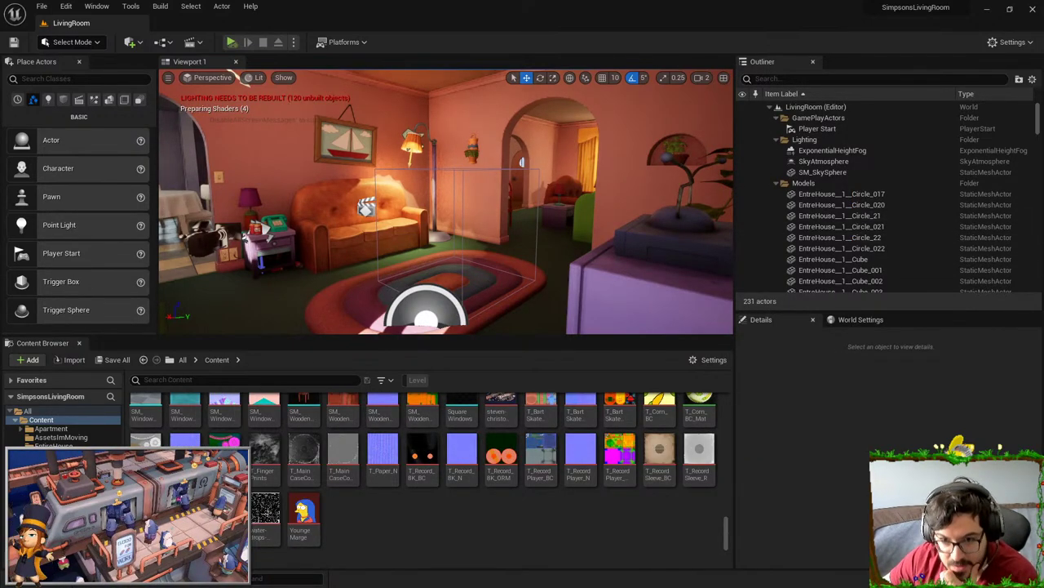
pyautogui.moveTo(560, 360); pyautogui.dragTo(535, 2)
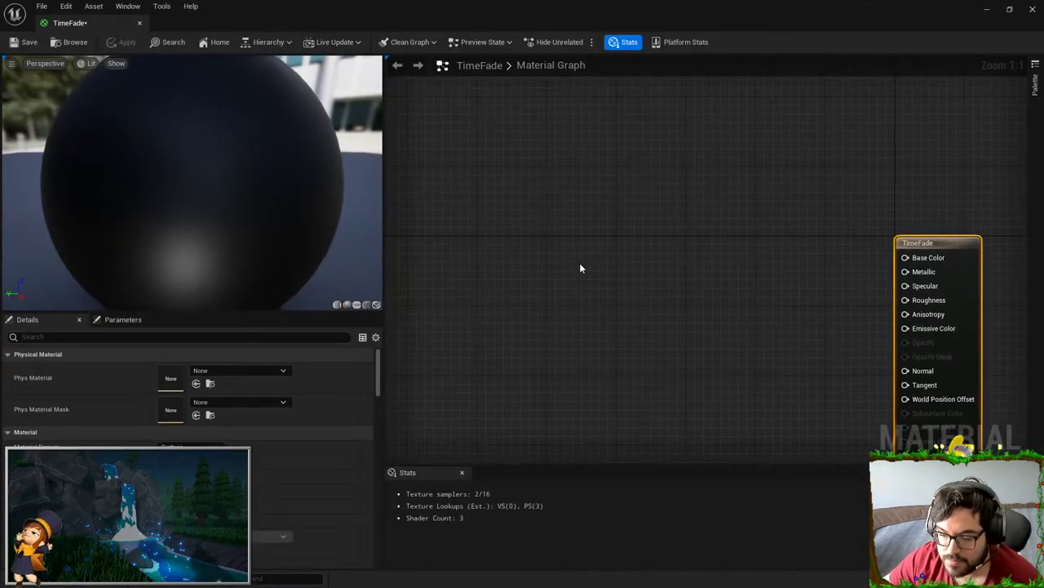
# - Add a Time node and a Sine node to the material graph, and connect Time's output to the Sine input
pyautogui.rightClick(563, 333)
pyautogui.write('time')
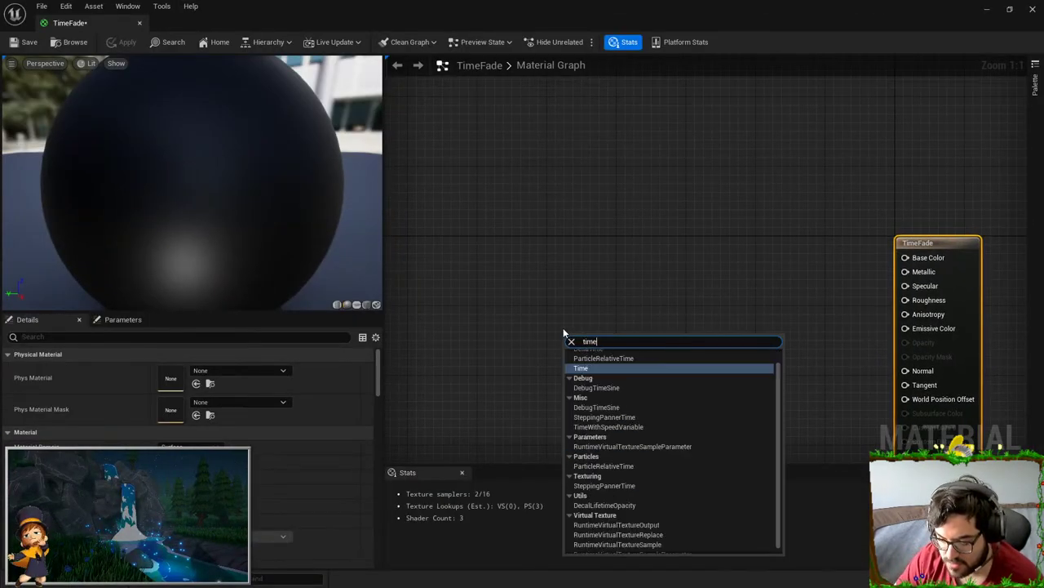
pyautogui.press('Return')
pyautogui.rightClick(648, 331)
pyautogui.write('sin')
pyautogui.press('Return')
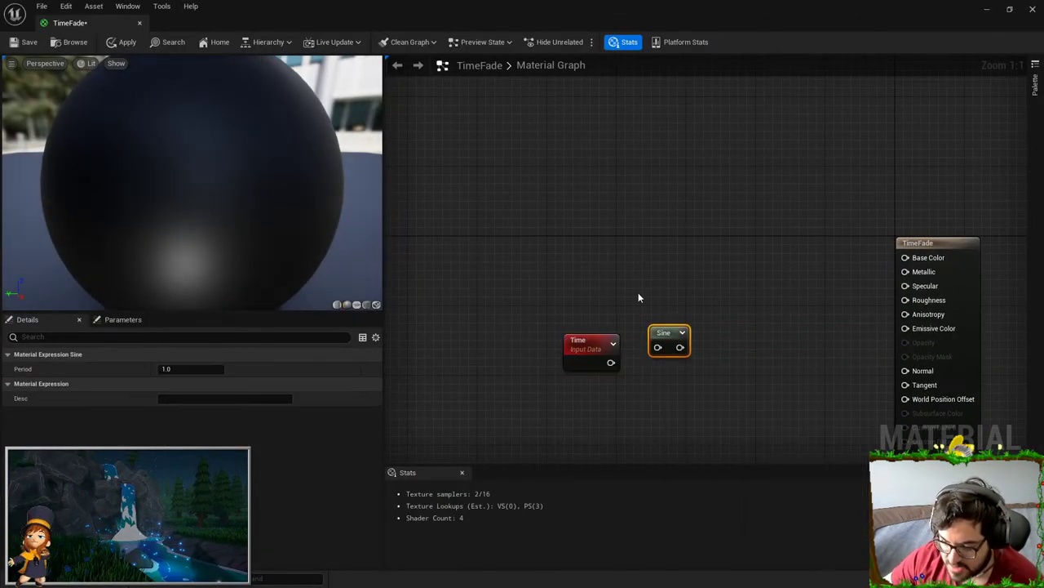
pyautogui.moveTo(583, 344); pyautogui.dragTo(657, 347)
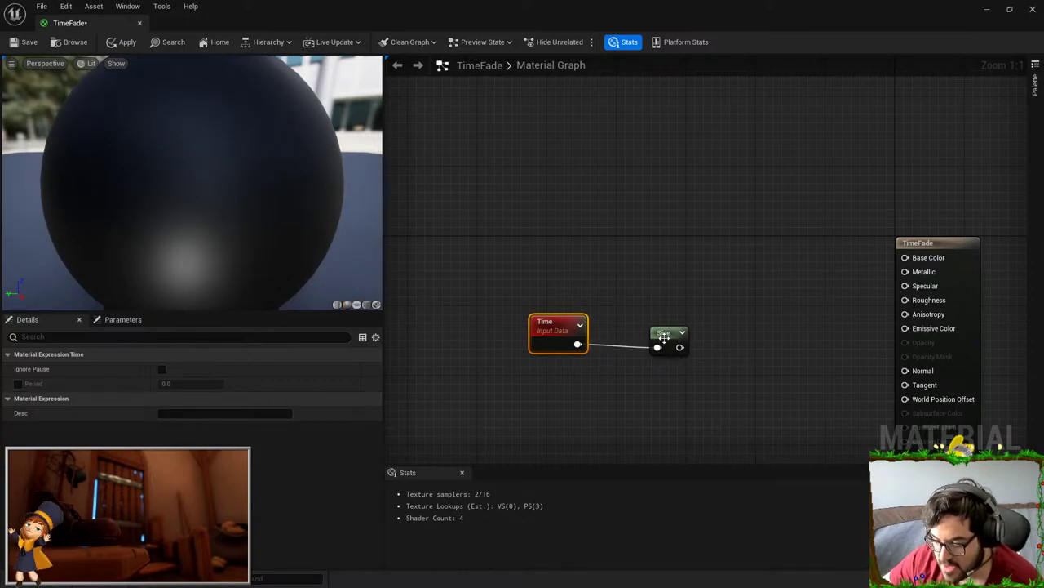
# - Start previewing the Sine node and enable realtime rendering in the material's preview viewport
pyautogui.rightClick(662, 334)
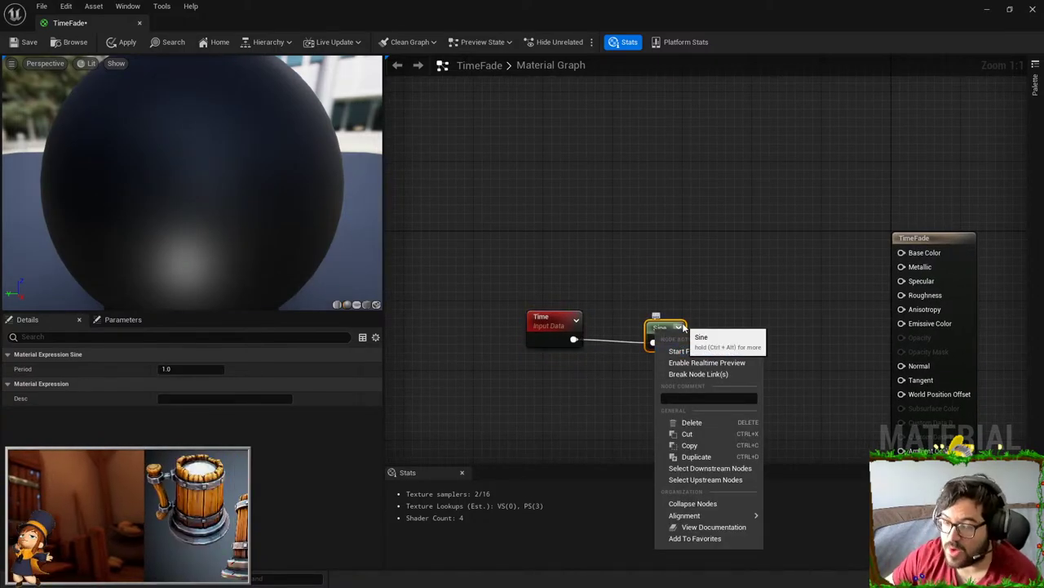
pyautogui.click(703, 351)
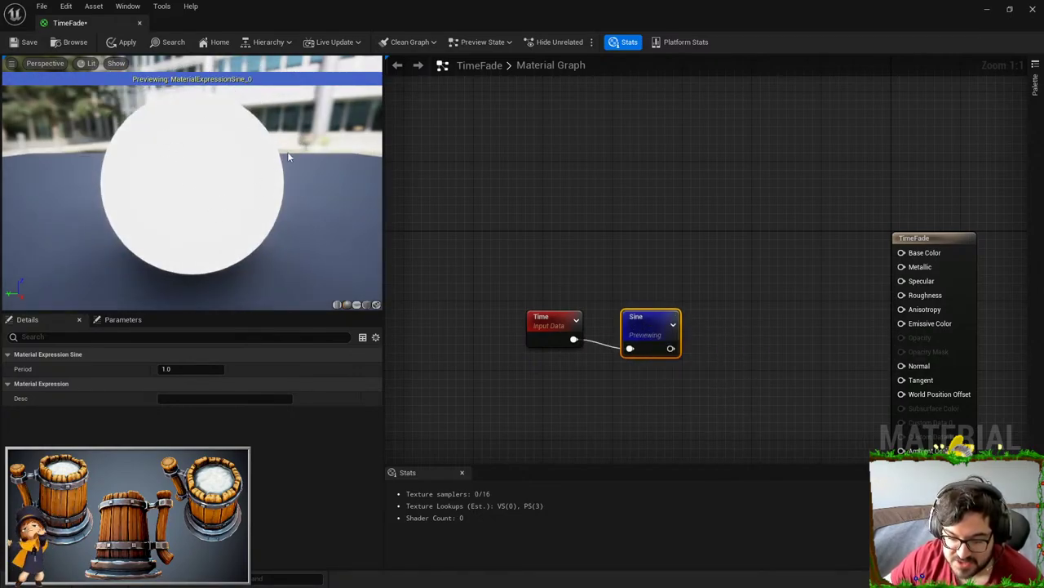
pyautogui.click(13, 64)
pyautogui.click(45, 94)
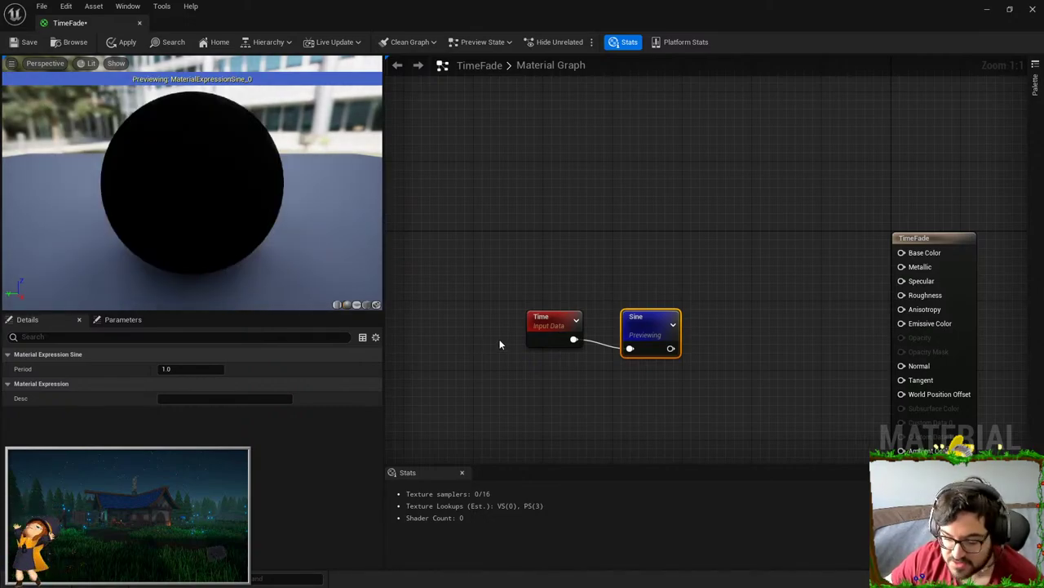
# - Insert a Divide node between Time and Sine, and set its Const B to 5
pyautogui.moveTo(528, 326); pyautogui.dragTo(457, 327)
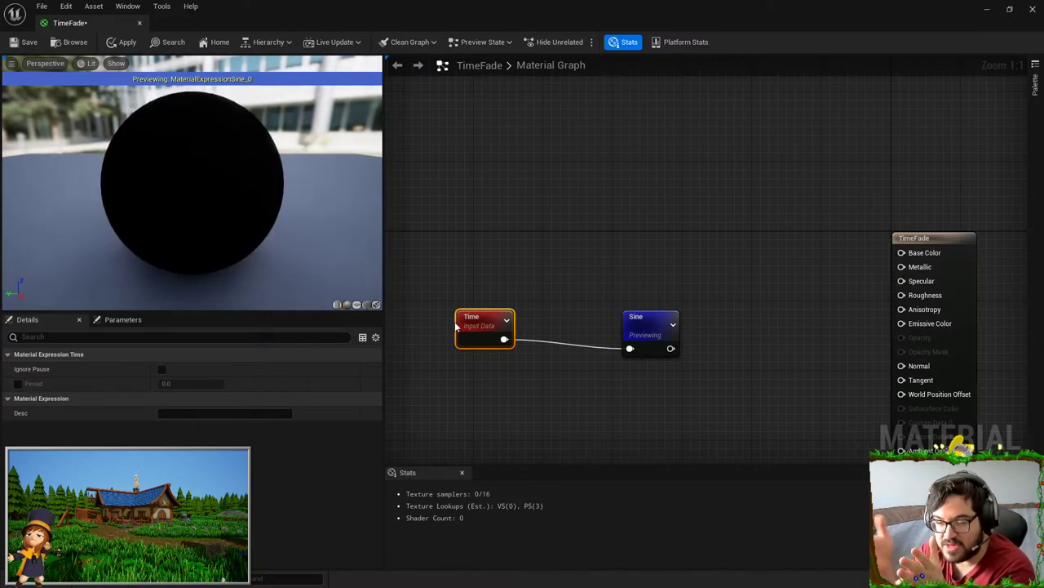
pyautogui.moveTo(503, 339); pyautogui.dragTo(587, 339)
pyautogui.write('div')
pyautogui.press('Return')
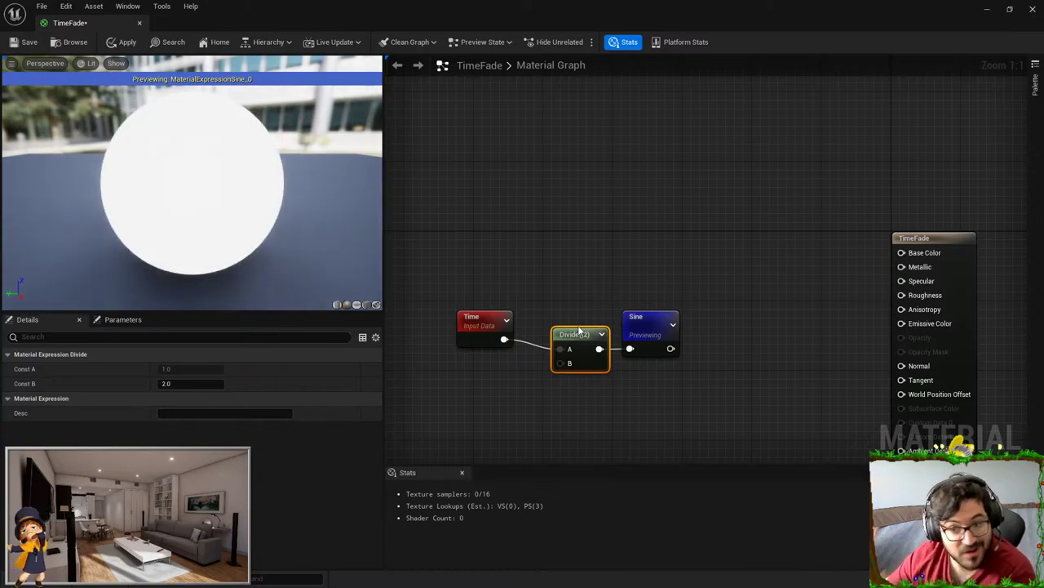
pyautogui.click(208, 383)
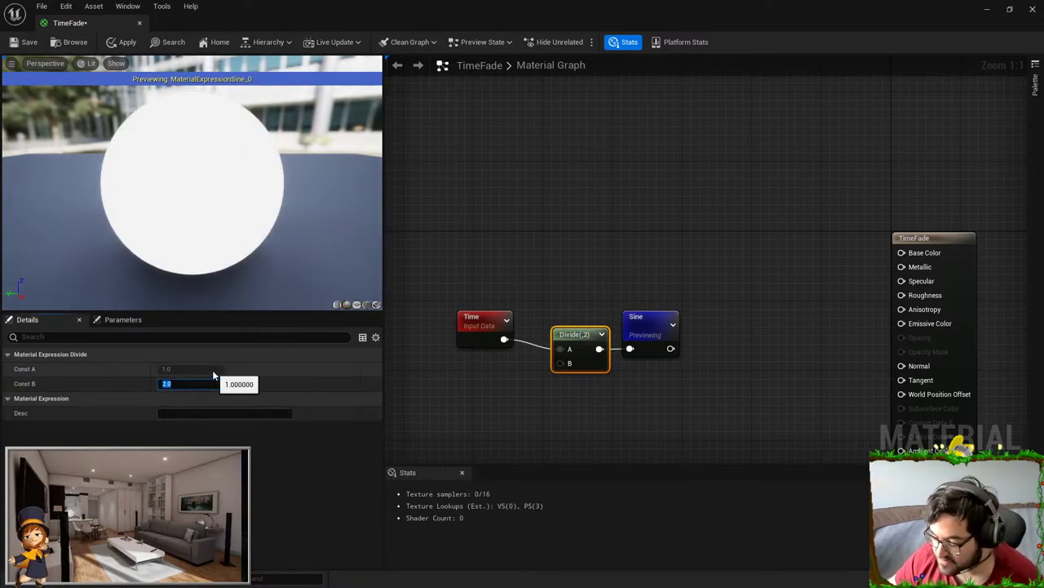
pyautogui.write('5')
pyautogui.press('Return')
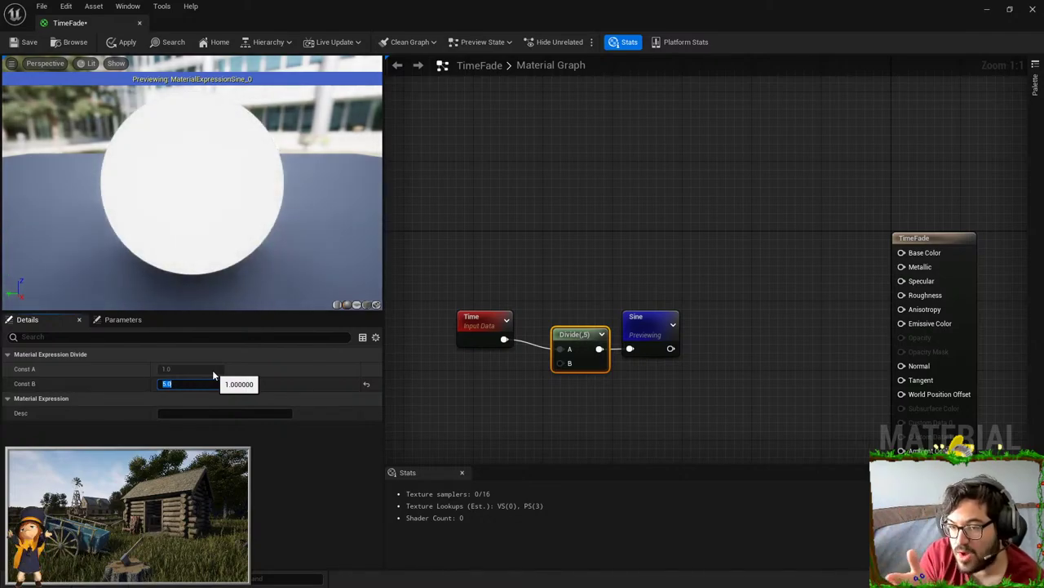
pyautogui.click(525, 381)
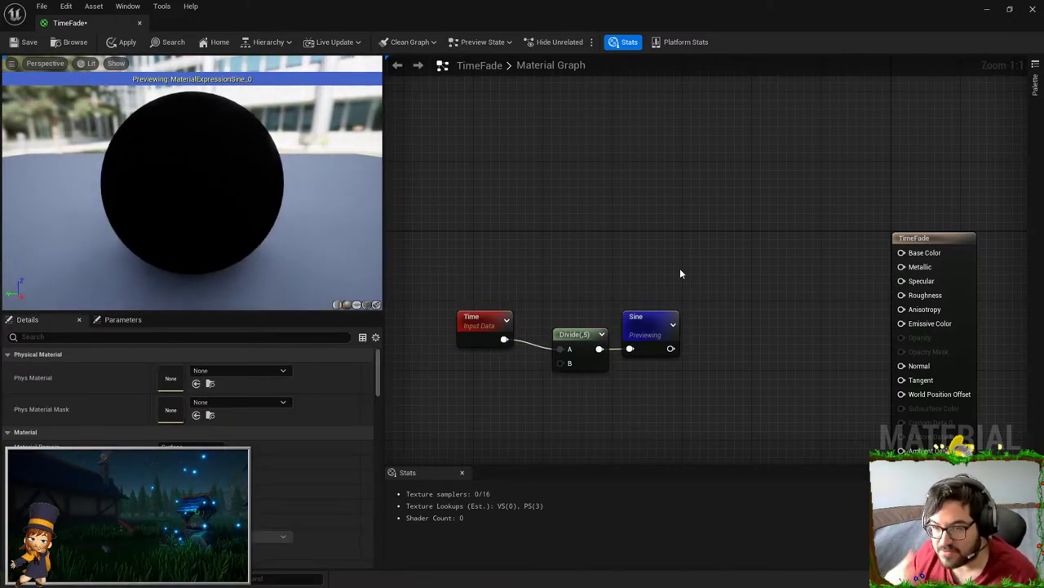
# - Shift the node chain away from the material output, feed Sine into an Add node with Const B 1, and preview it
pyautogui.scroll(-1, 685, 261)
pyautogui.hotkey('ctrl', 'a')
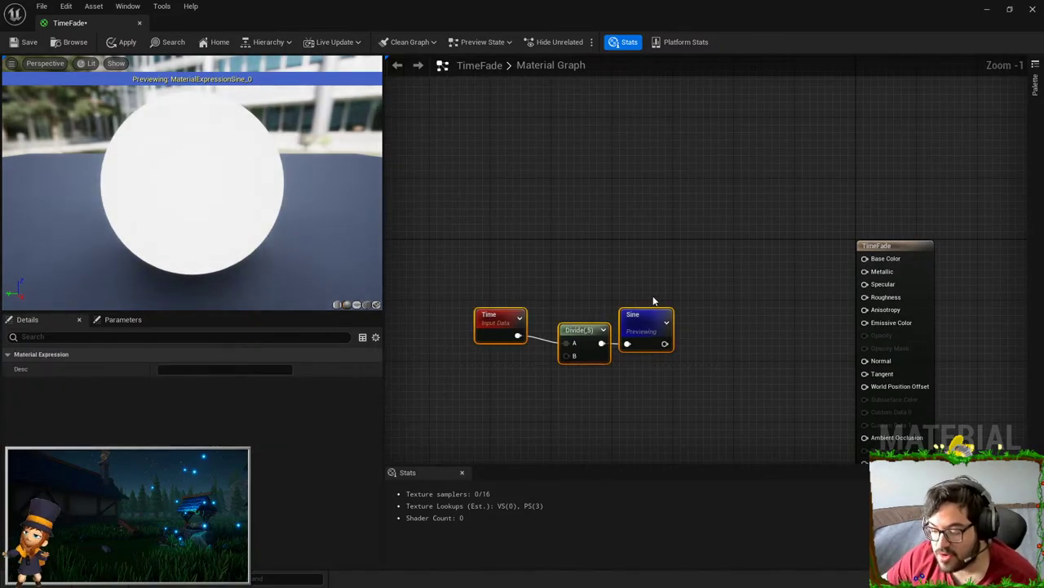
pyautogui.moveTo(642, 327)
pyautogui.mouseDown()
pyautogui.moveTo(551, 327)
pyautogui.moveTo(642, 347)
pyautogui.mouseUp()
pyautogui.click(650, 279)
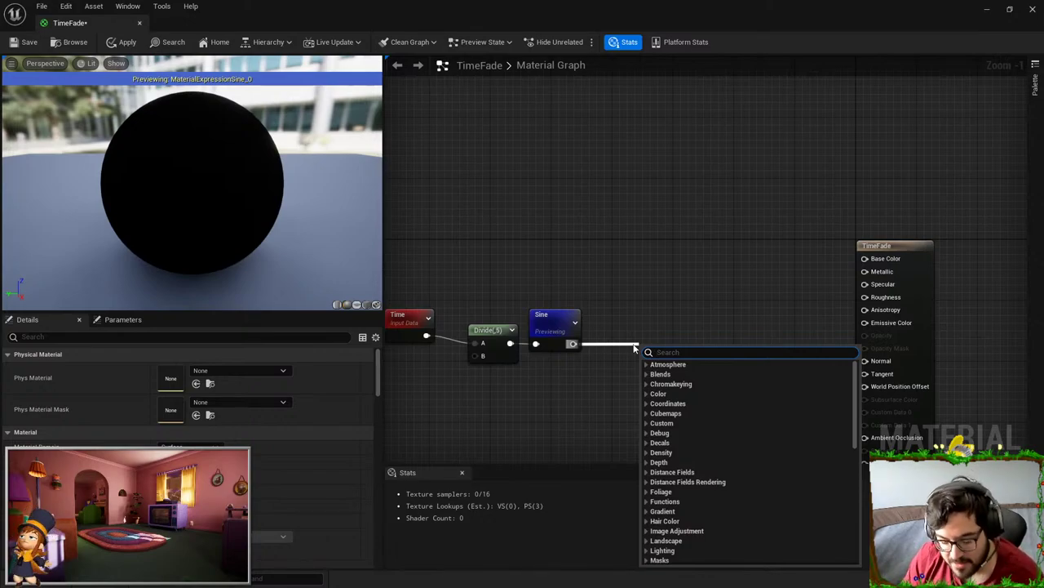
pyautogui.write('add')
pyautogui.press('Return')
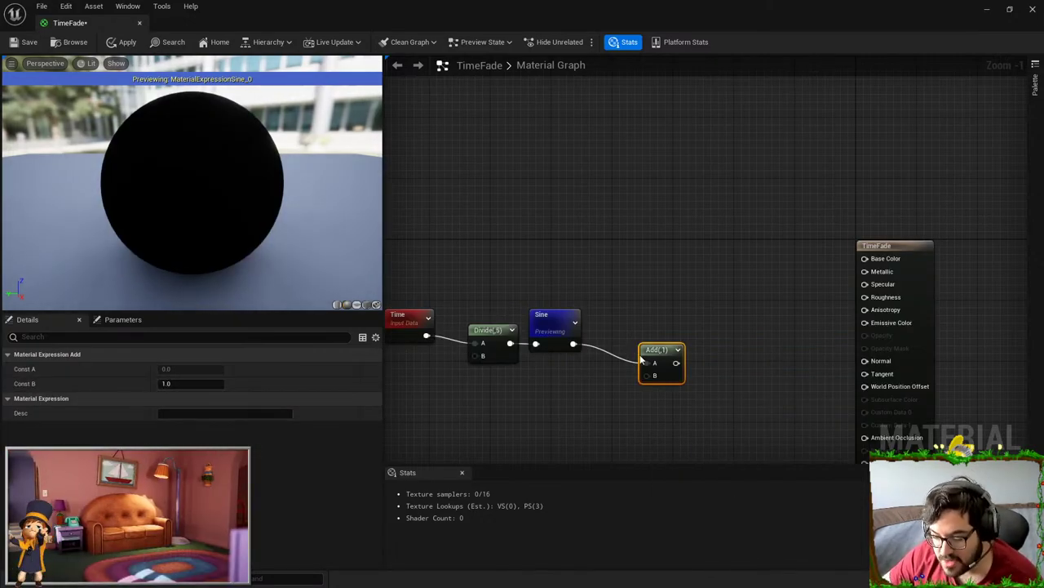
pyautogui.moveTo(643, 359); pyautogui.dragTo(615, 347)
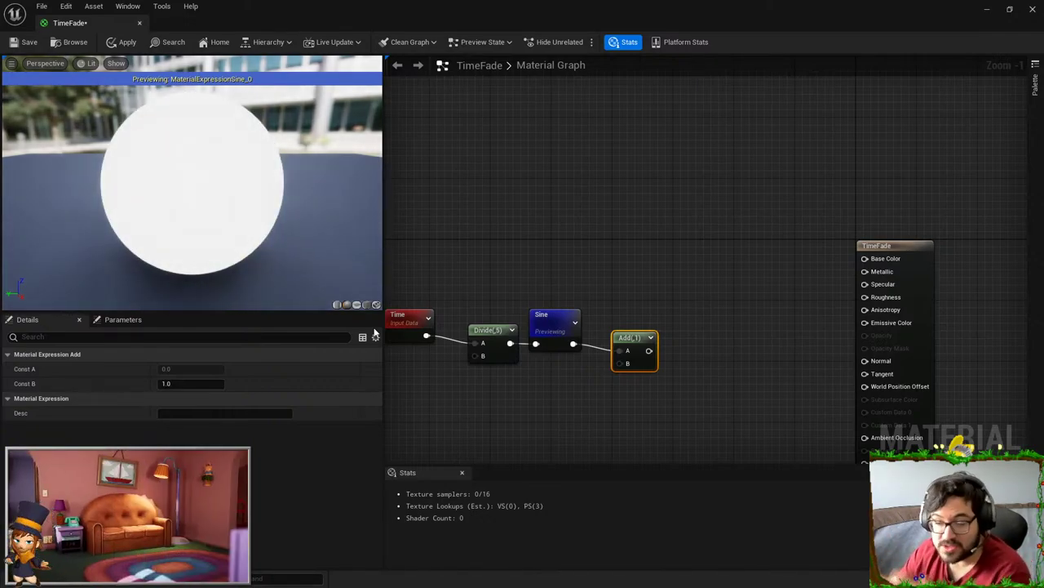
pyautogui.rightClick(638, 339)
pyautogui.click(663, 356)
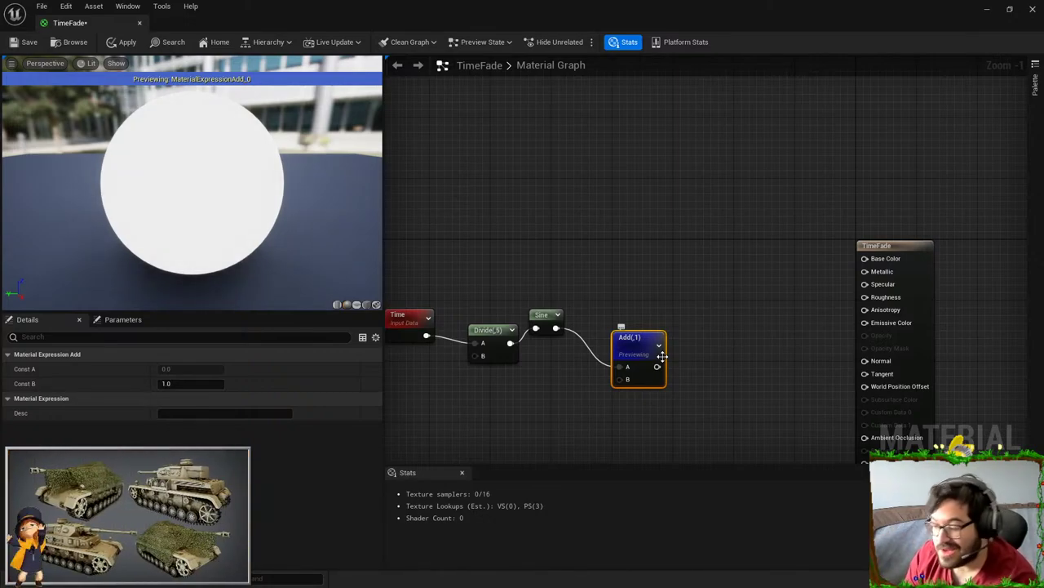
# - Feed the Add node's output into a Multiply node and set its Const B to 10
pyautogui.click(663, 345)
pyautogui.moveTo(657, 367); pyautogui.dragTo(705, 343)
pyautogui.click(658, 367)
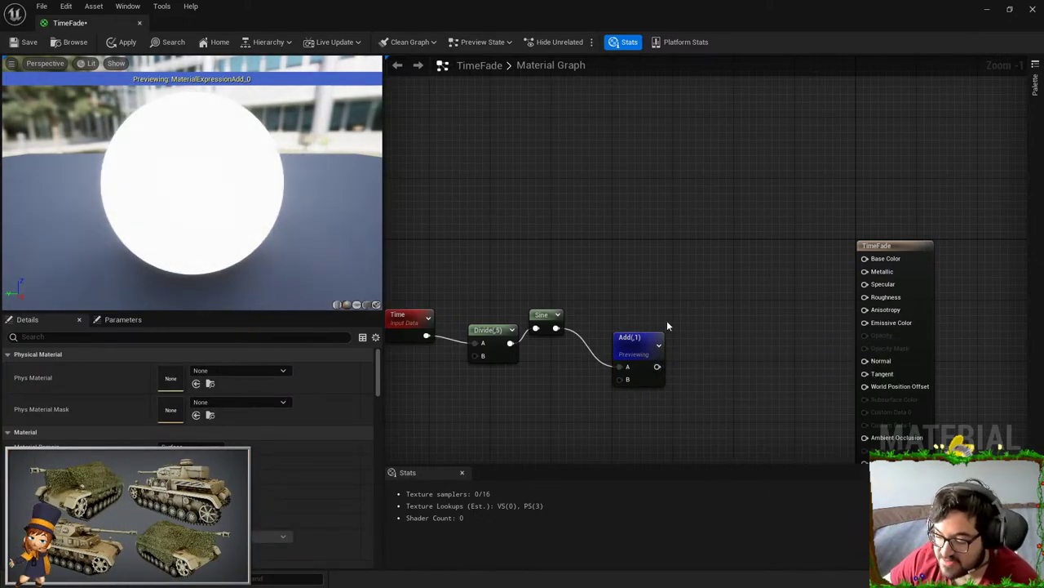
pyautogui.moveTo(656, 366); pyautogui.dragTo(712, 332)
pyautogui.write('mul')
pyautogui.press('Return')
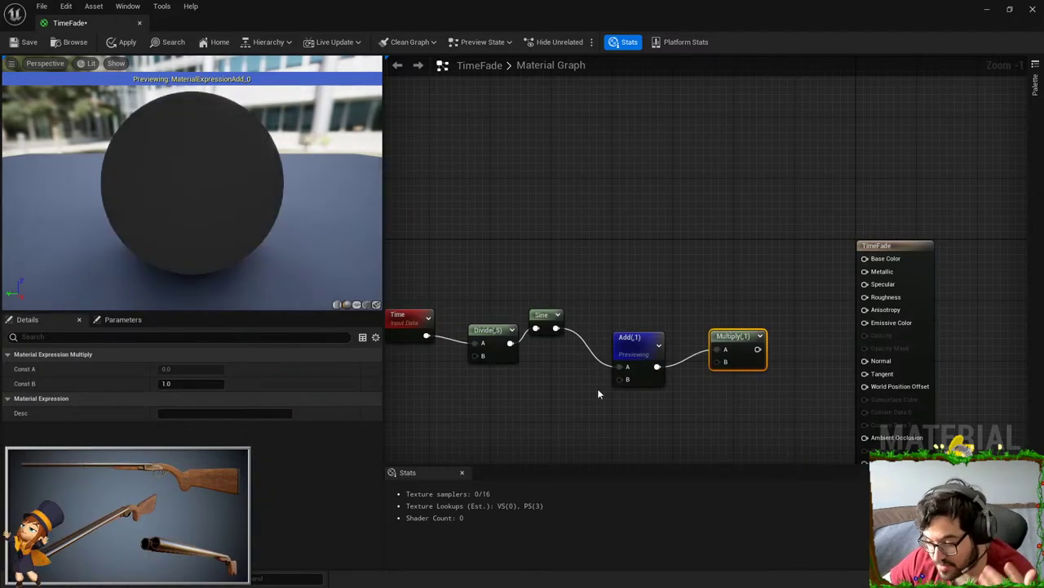
pyautogui.click(196, 383)
pyautogui.write('10')
pyautogui.press('Return')
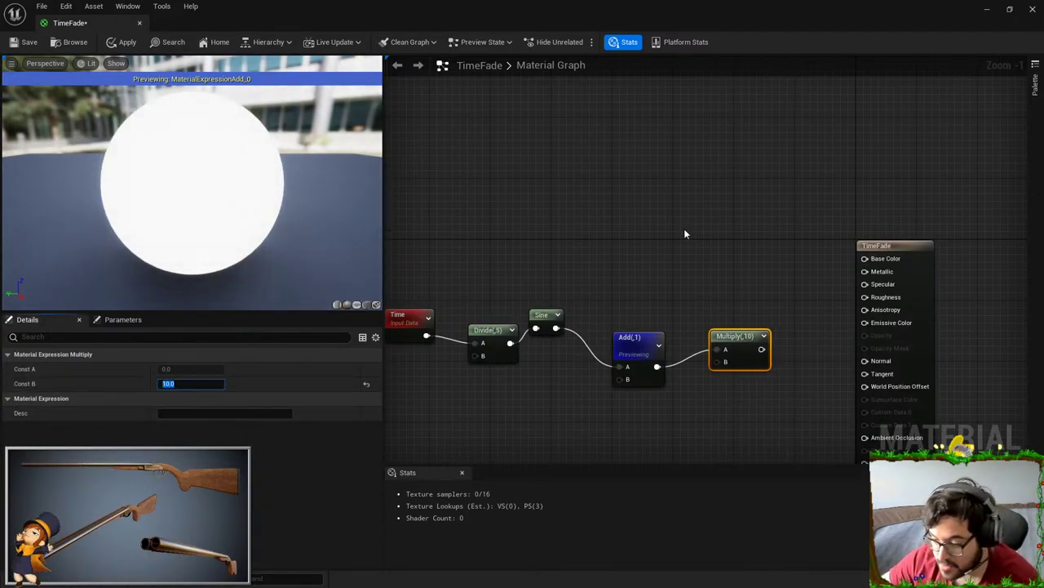
# - Preview the Multiply node's result on the sphere and delete that node
pyautogui.rightClick(758, 343)
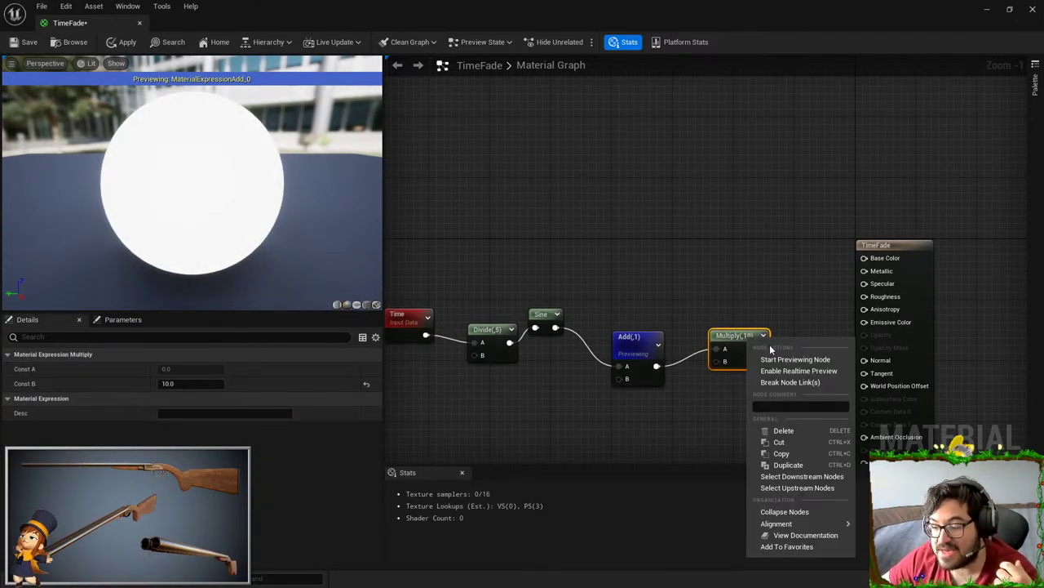
pyautogui.click(772, 361)
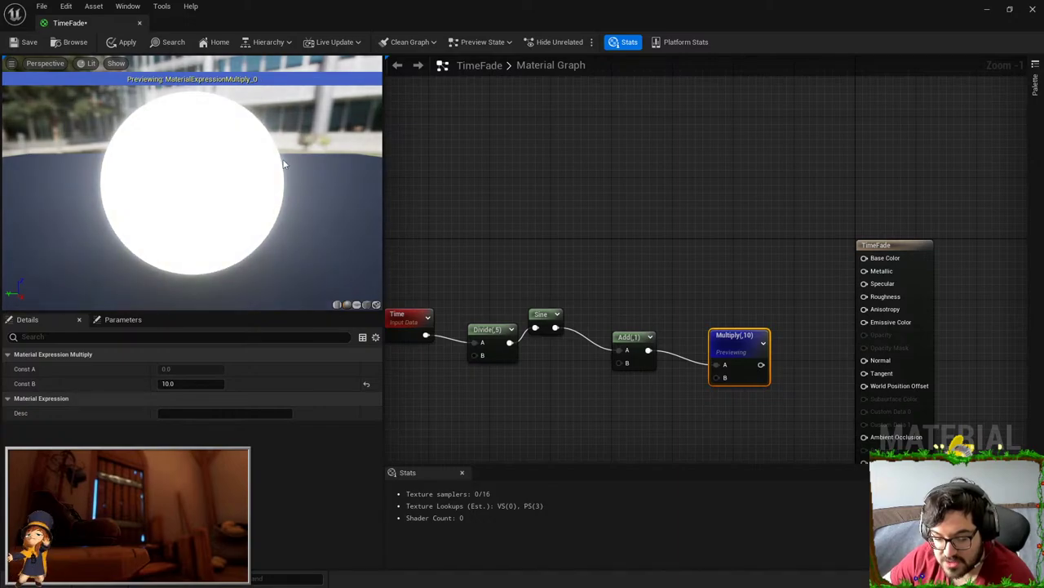
pyautogui.click(745, 324)
pyautogui.click(758, 337)
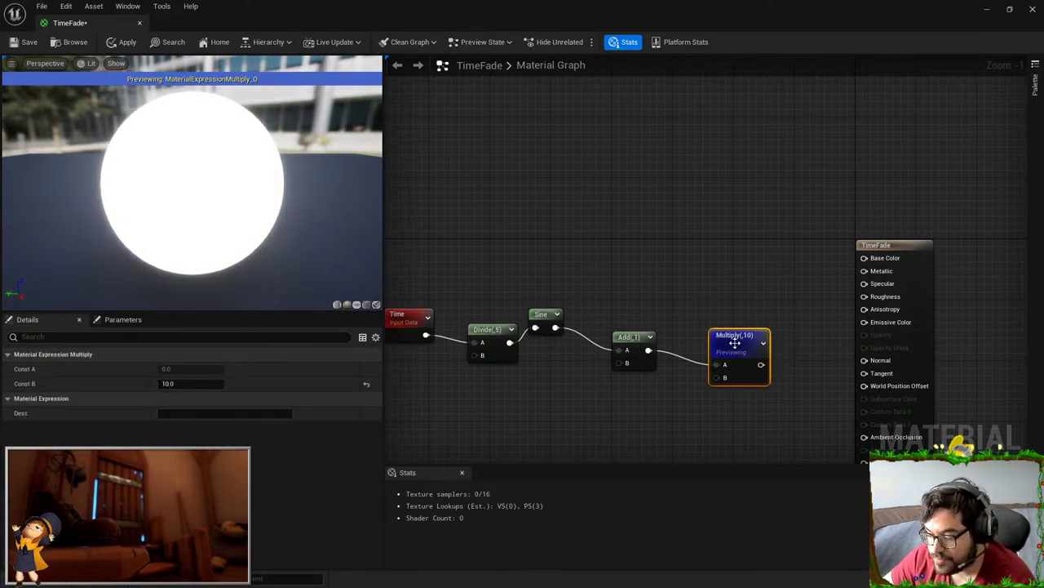
pyautogui.press('Delete')
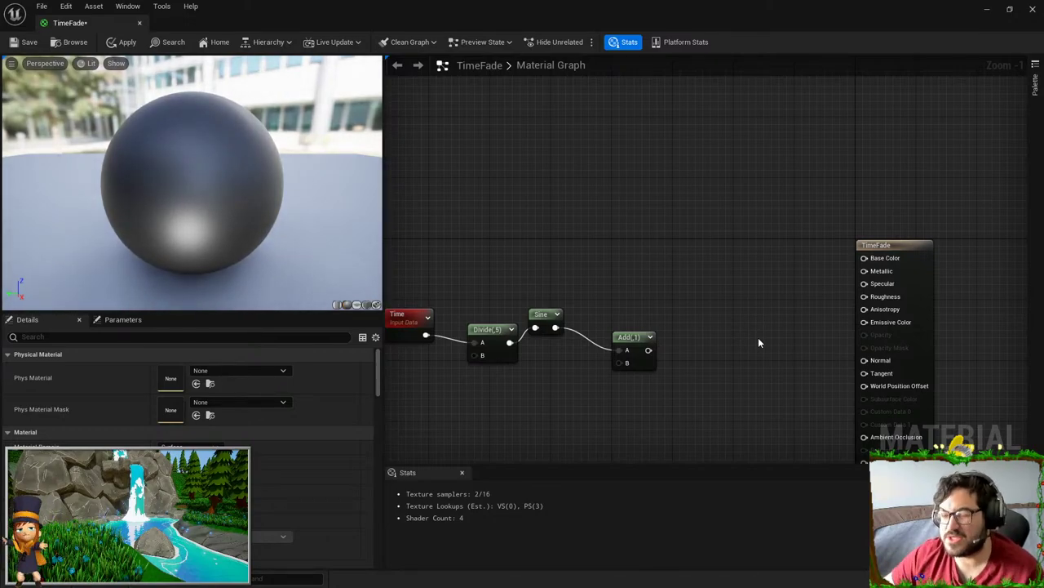
# - Feed the Add node's output into a Divide node with Const B 2 and start previewing it
pyautogui.moveTo(758, 343); pyautogui.dragTo(625, 326, button='right')
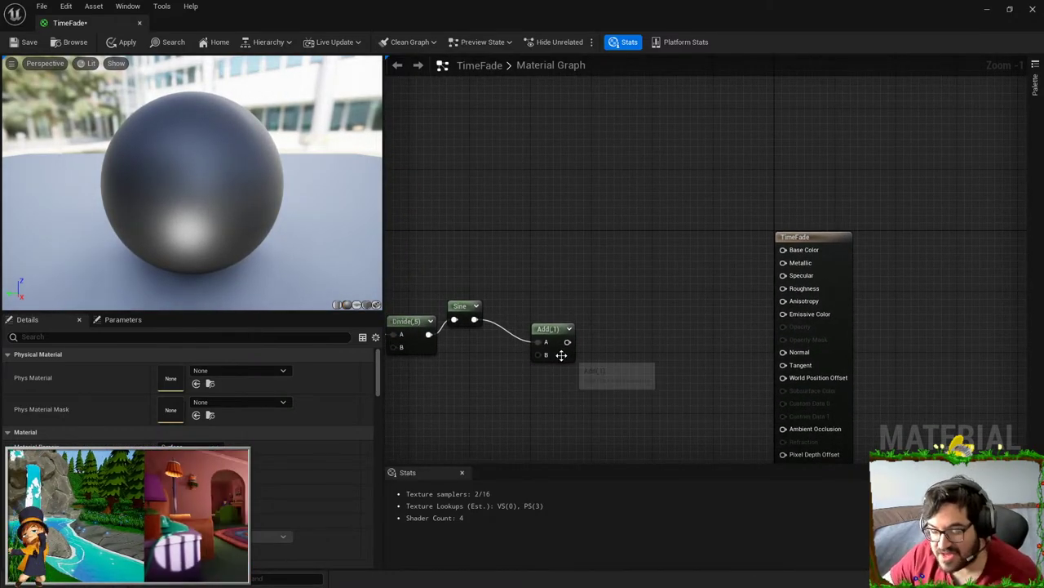
pyautogui.moveTo(567, 341); pyautogui.dragTo(627, 341)
pyautogui.write('div')
pyautogui.press('Return')
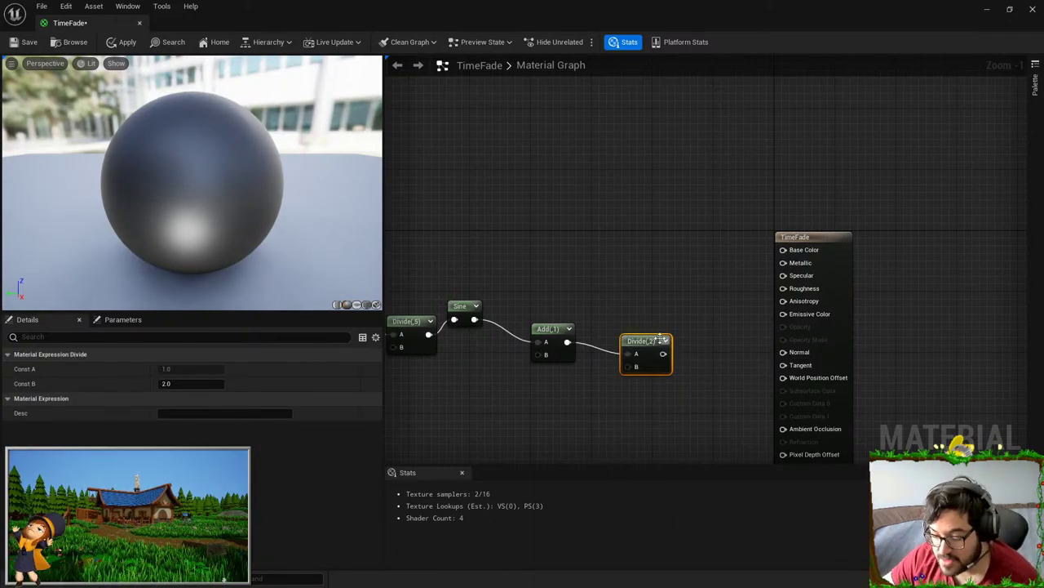
pyautogui.rightClick(670, 358)
pyautogui.click(673, 367)
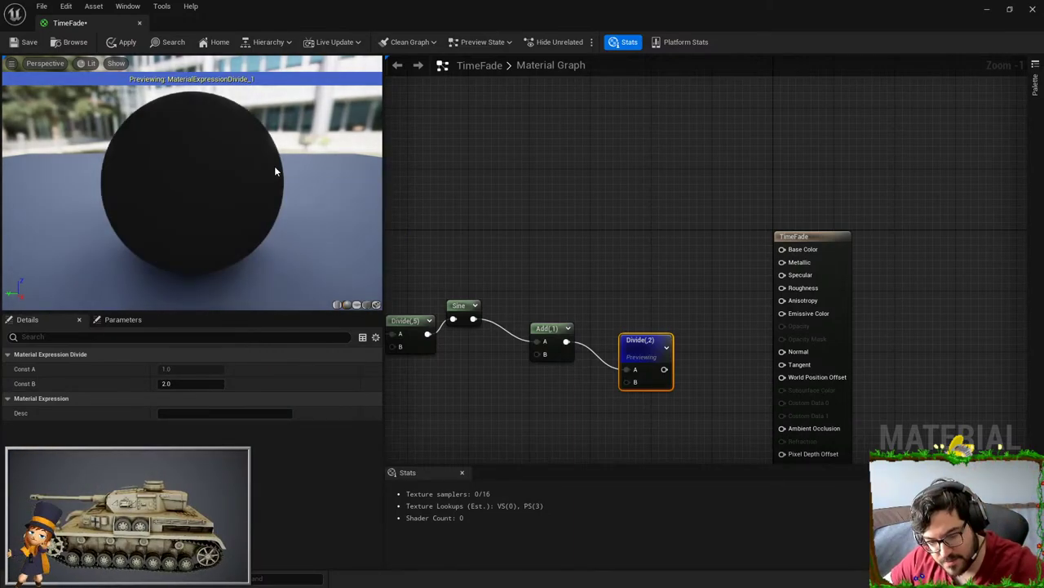
# - Move the whole node chain from Time to the last Divide farther from the TimeFade output node
pyautogui.scroll(-2, 770, 228)
pyautogui.moveTo(816, 235); pyautogui.dragTo(494, 279)
pyautogui.moveTo(790, 289); pyautogui.dragTo(662, 293)
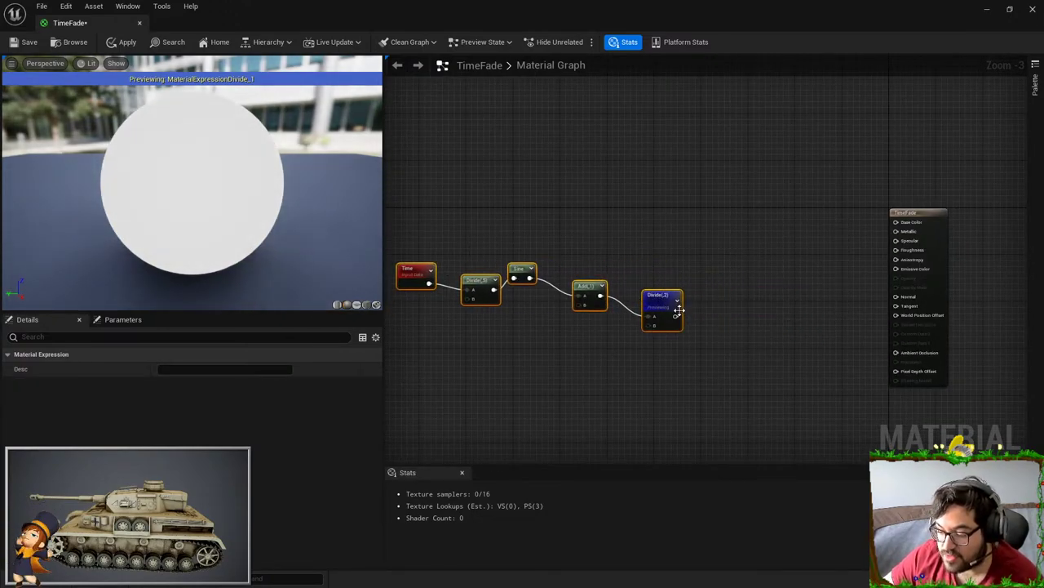
pyautogui.moveTo(703, 220); pyautogui.dragTo(383, 339)
pyautogui.click(729, 266)
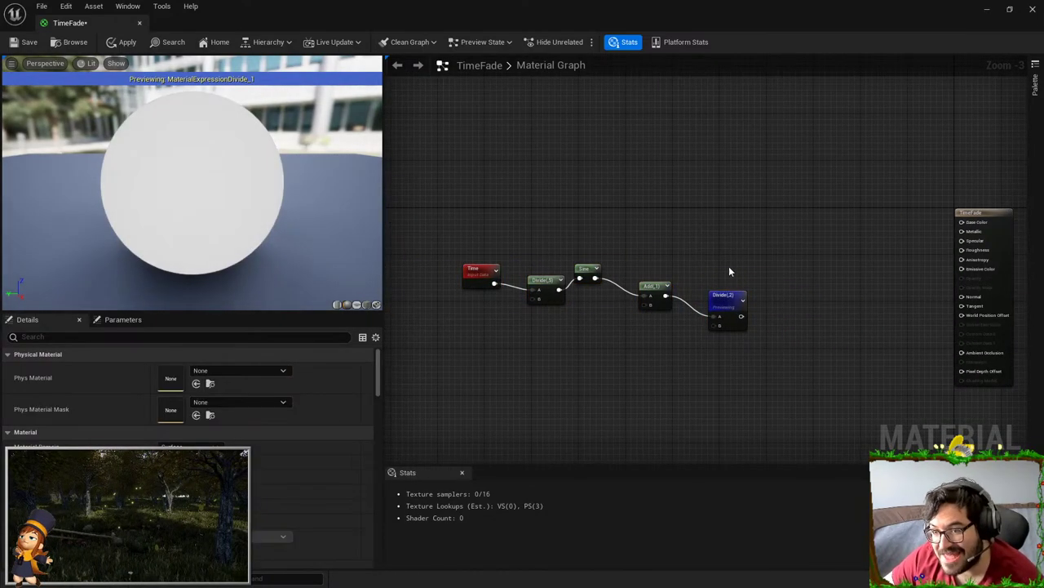
pyautogui.moveTo(805, 364); pyautogui.dragTo(805, 364)
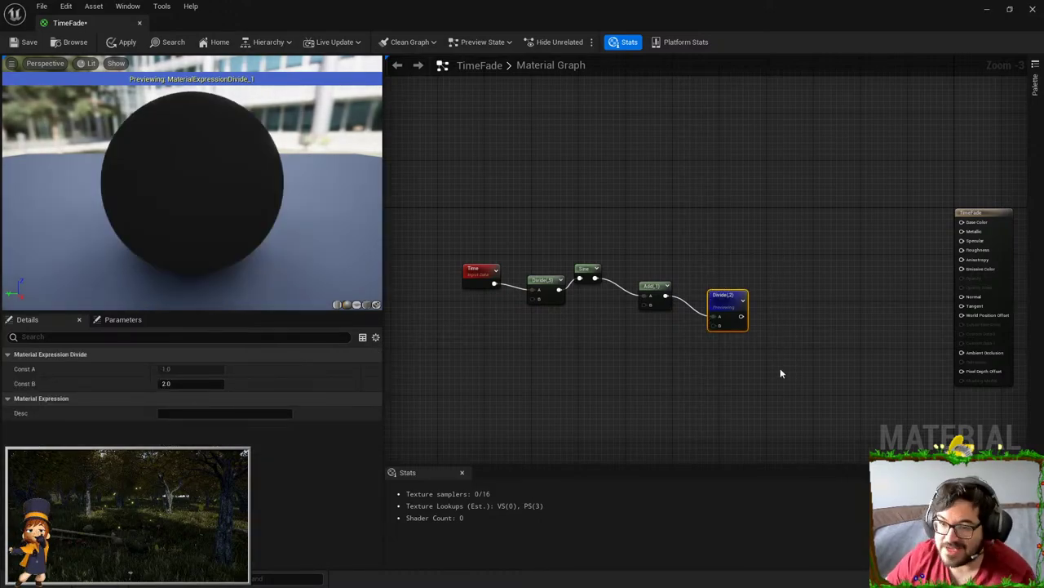
# - Feed the divide-by-2 node's output into a Multiply node and set its Const B to 20
pyautogui.moveTo(741, 315); pyautogui.dragTo(798, 297)
pyautogui.write('mult')
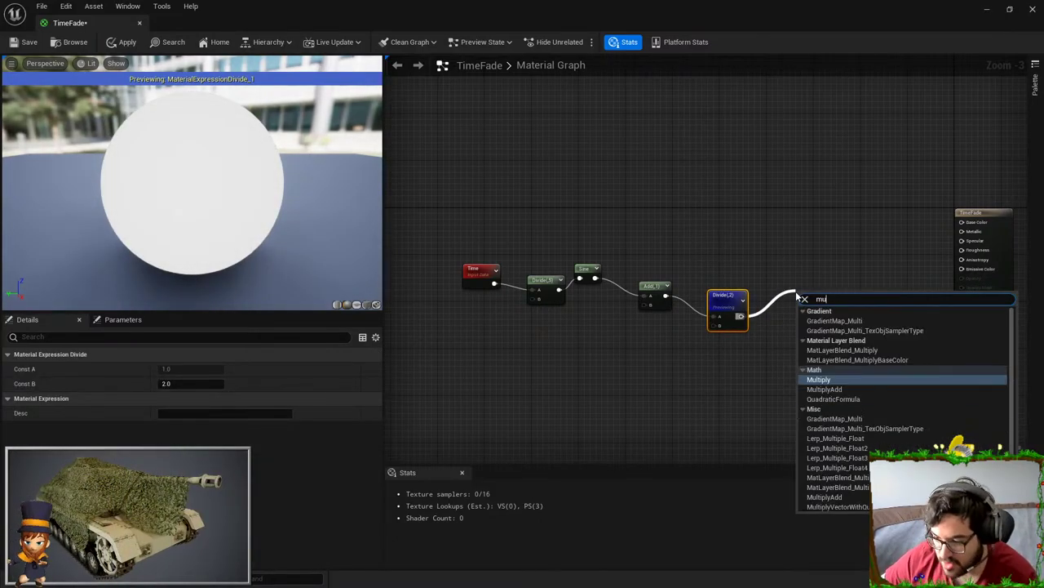
pyautogui.press('Return')
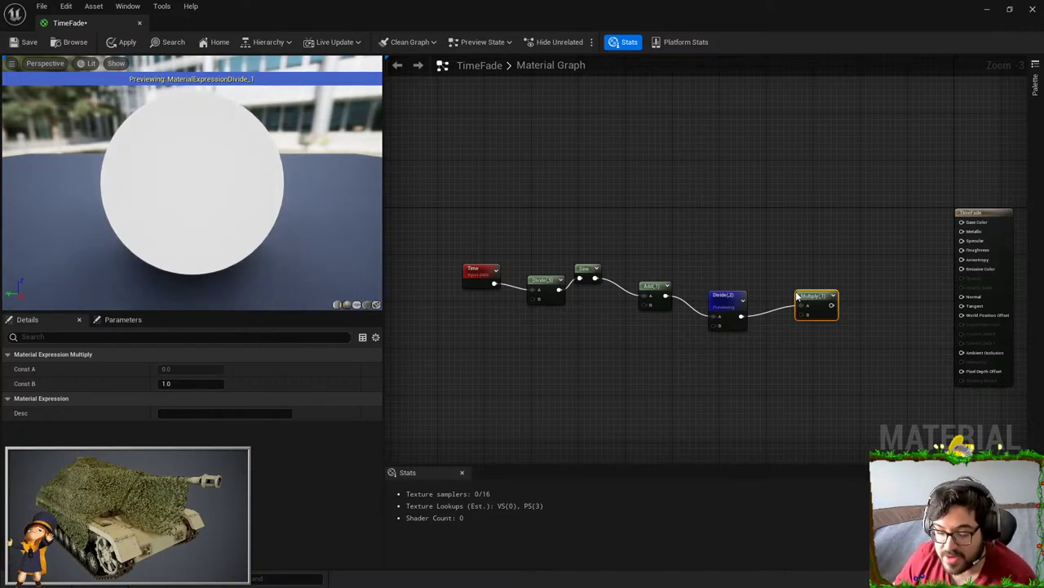
pyautogui.click(167, 383)
pyautogui.write('20')
pyautogui.press('Return')
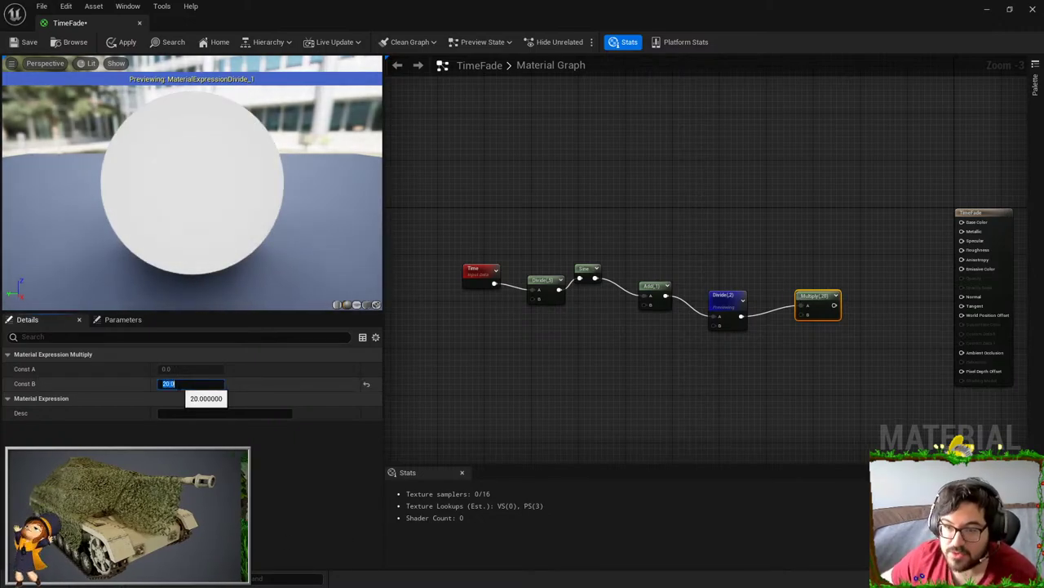
# - Connect the Multiply node's output to the material's Emissive Color input and start previewing the Multiply node
pyautogui.moveTo(863, 231); pyautogui.dragTo(716, 218, button='right')
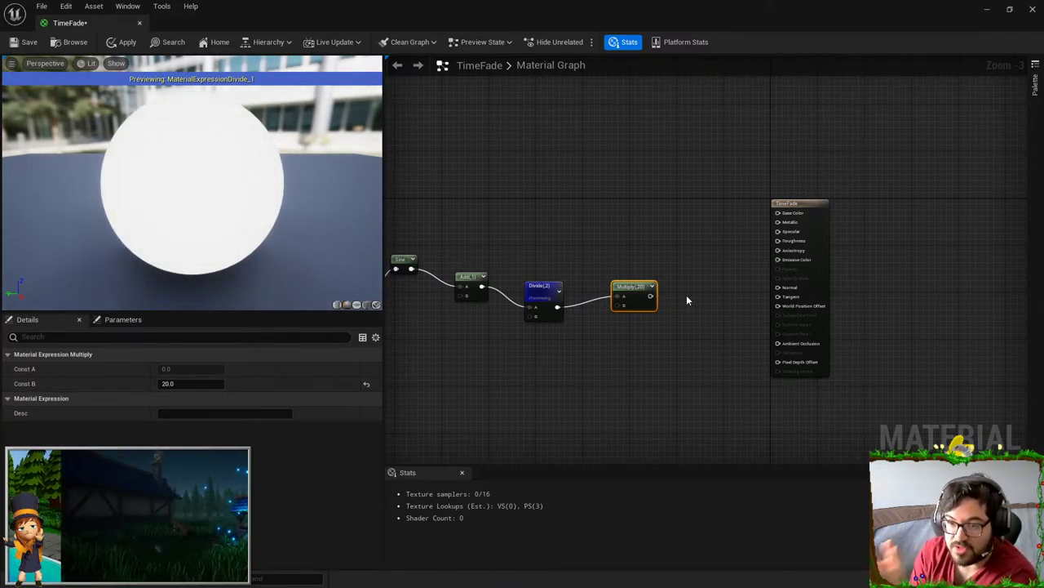
pyautogui.moveTo(653, 299); pyautogui.dragTo(777, 259)
pyautogui.rightClick(629, 290)
pyautogui.click(677, 313)
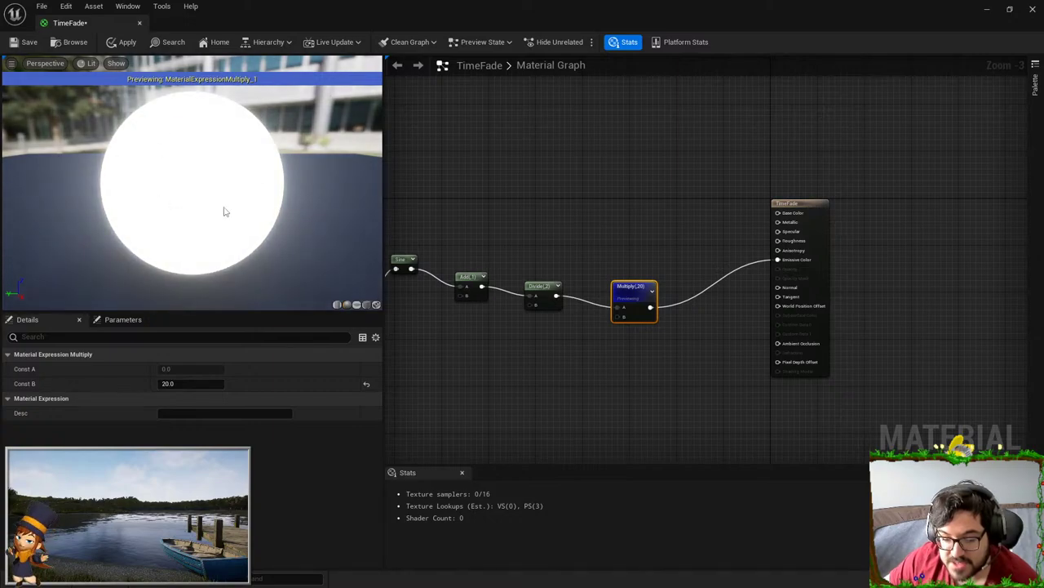
# - Close the TimeFade material editor and switch to the fridge model in Blender
pyautogui.moveTo(707, 239); pyautogui.dragTo(481, 375)
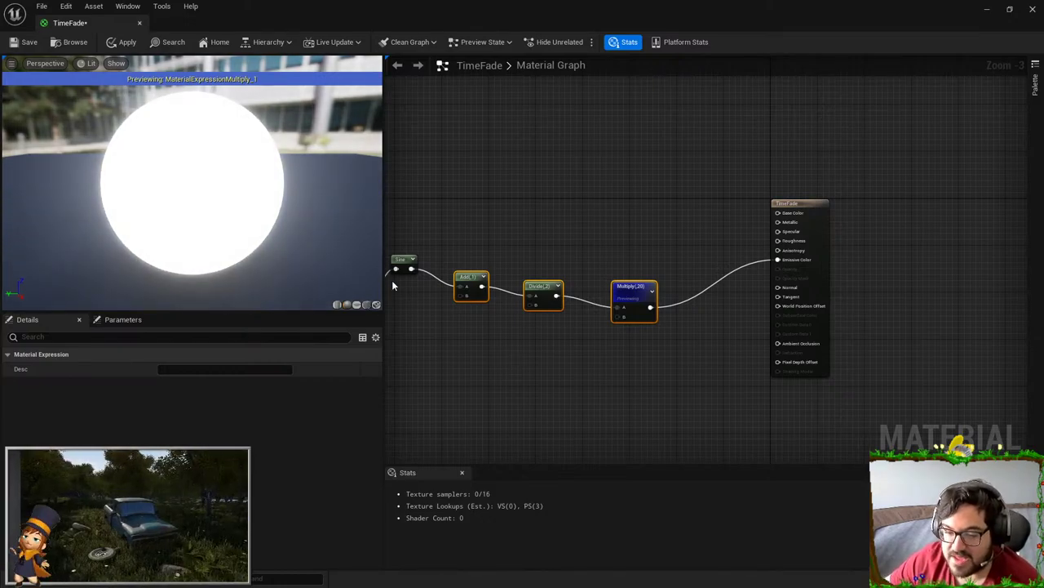
pyautogui.click(715, 222)
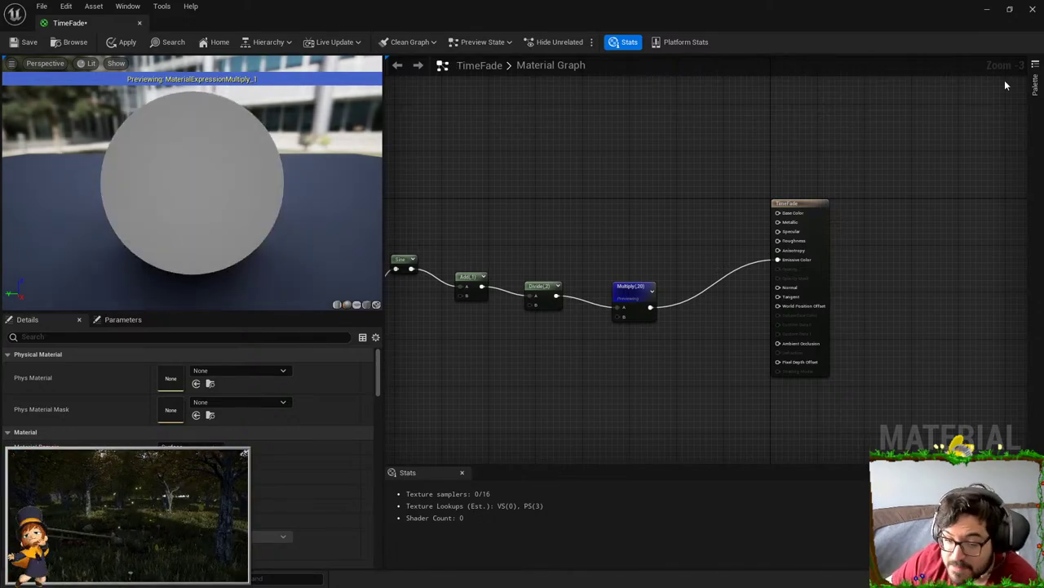
pyautogui.click(1032, 9)
pyautogui.click(596, 325)
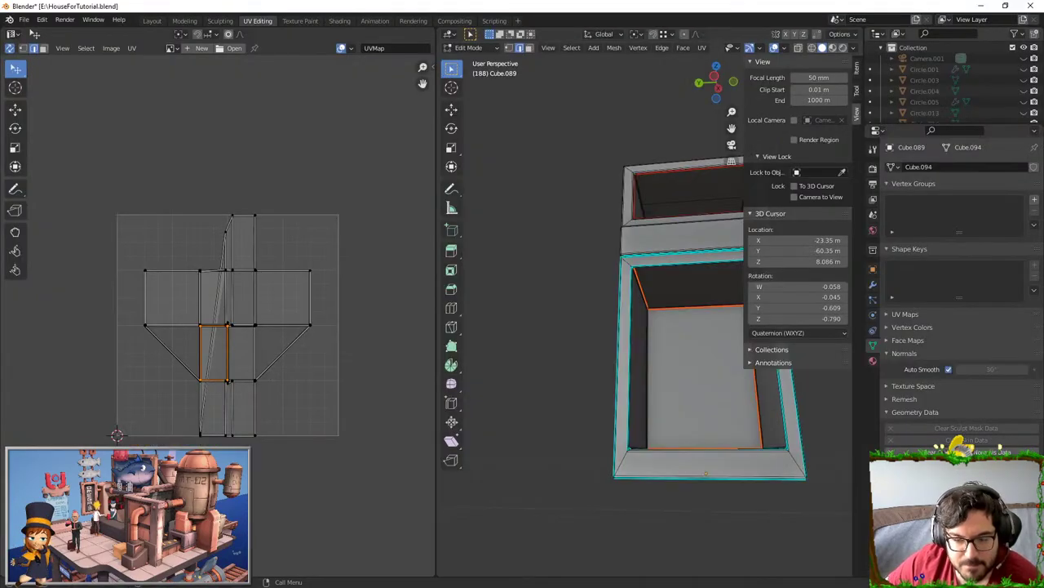
# - Select all visible geometry of the fridge body and unwrap it with the Conformal method
pyautogui.moveTo(508, 229); pyautogui.dragTo(531, 323, button='middle')
pyautogui.keyDown('shift'); pyautogui.moveTo(576, 369); pyautogui.dragTo(623, 326, button='middle'); pyautogui.keyUp('shift')
pyautogui.scroll(4, 622, 326)
pyautogui.click(517, 423)
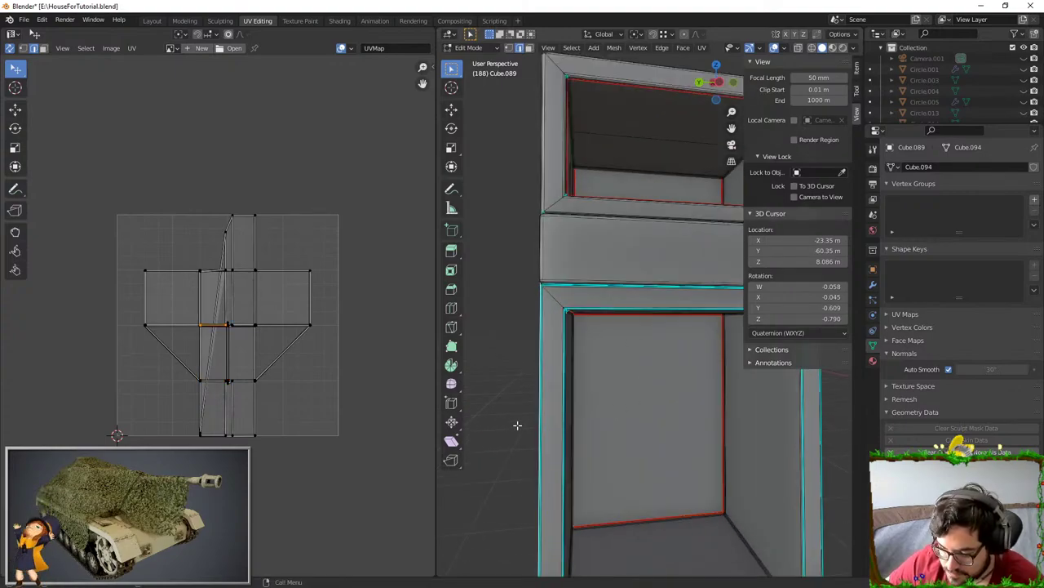
pyautogui.scroll(-2, 517, 423)
pyautogui.moveTo(519, 423); pyautogui.dragTo(664, 400, button='middle')
pyautogui.keyDown('shift'); pyautogui.moveTo(708, 336); pyautogui.dragTo(649, 347, button='middle'); pyautogui.keyUp('shift')
pyautogui.press('a')
pyautogui.scroll(8, 636, 354)
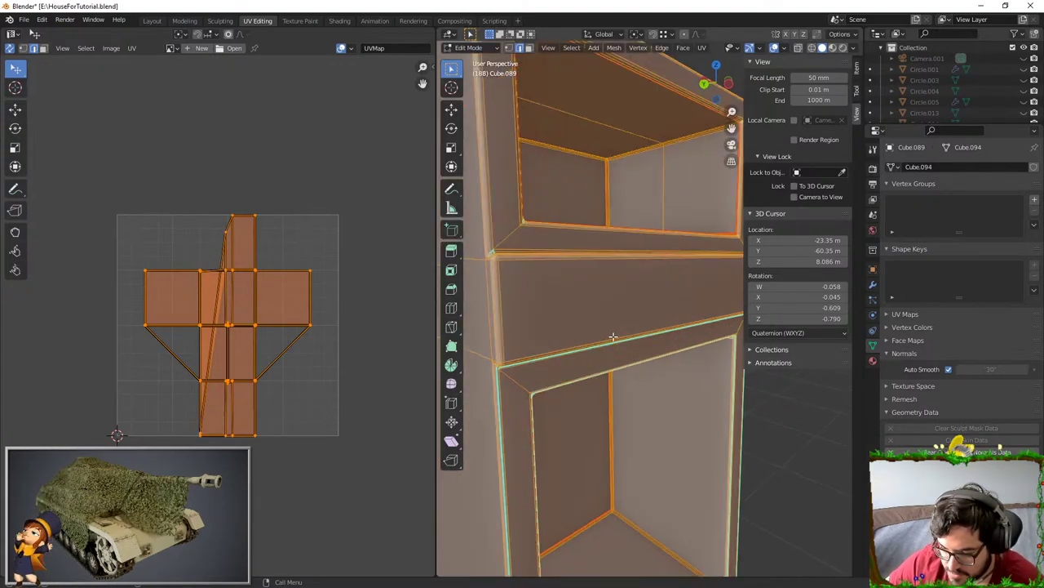
pyautogui.scroll(-5, 627, 362)
pyautogui.scroll(-3, 669, 380)
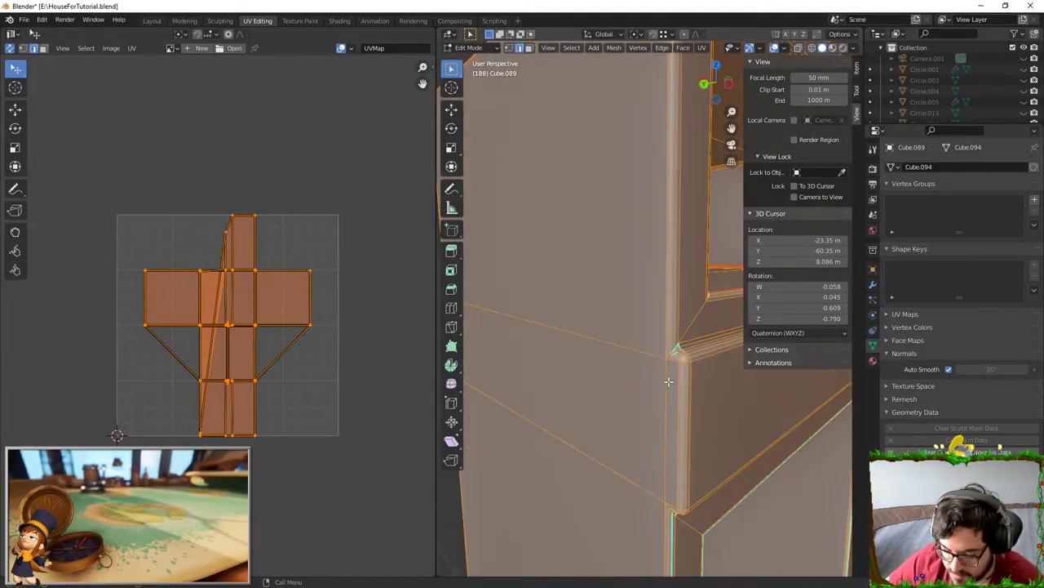
pyautogui.press('u')
pyautogui.click(704, 378)
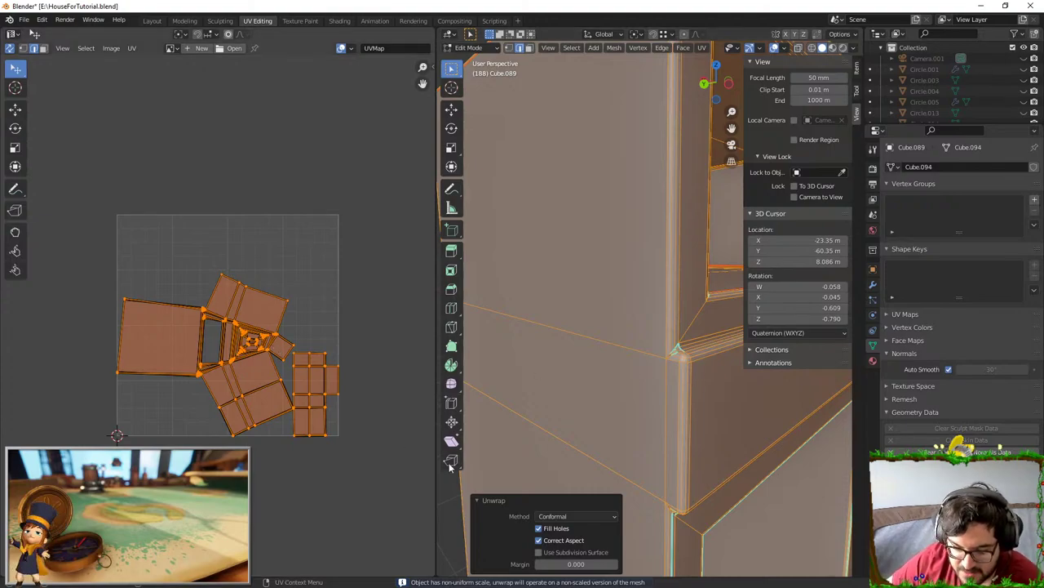
# - Try the Angle Based unwrap method on the fridge body and pick the nested center of its main UV island
pyautogui.click(600, 516)
pyautogui.click(581, 528)
pyautogui.click(587, 517)
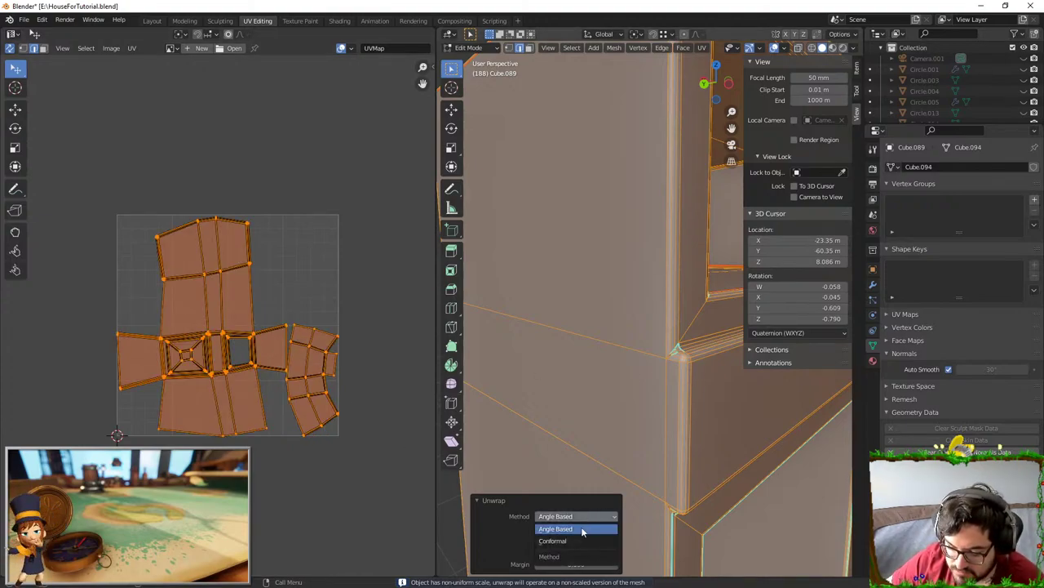
pyautogui.click(582, 531)
pyautogui.click(180, 356)
pyautogui.click(192, 363)
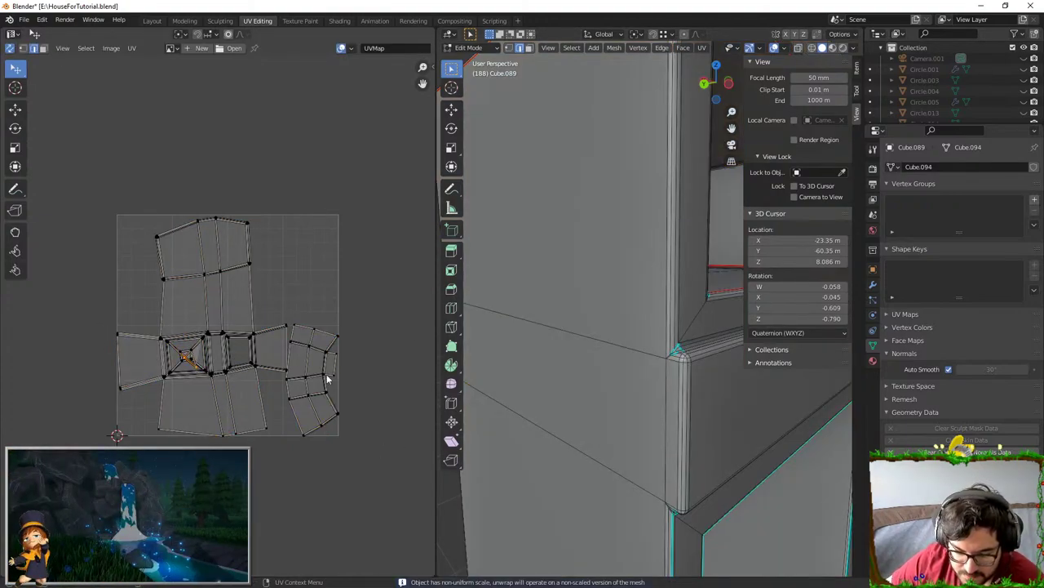
# - Mark a seam around the inner rim of the fridge's lower compartment opening
pyautogui.scroll(-8, 667, 380)
pyautogui.moveTo(667, 380); pyautogui.dragTo(620, 347, button='middle')
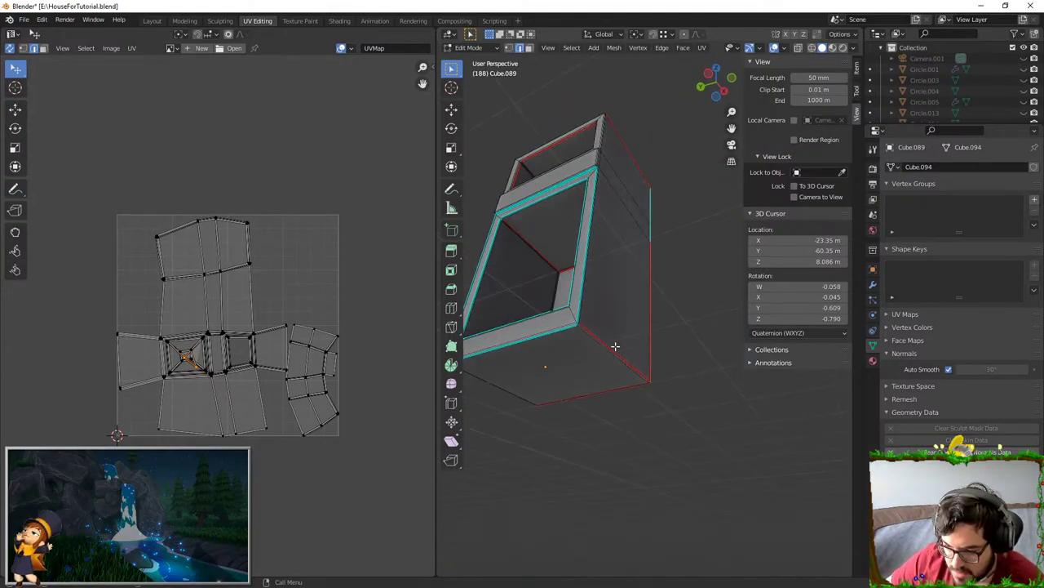
pyautogui.press('KP_Decimal')
pyautogui.moveTo(581, 261); pyautogui.dragTo(586, 351, button='middle')
pyautogui.scroll(-5, 564, 510)
pyautogui.moveTo(573, 427); pyautogui.dragTo(601, 446, button='middle')
pyautogui.keyDown('shift'); pyautogui.moveTo(605, 376); pyautogui.dragTo(544, 452, button='middle'); pyautogui.keyUp('shift')
pyautogui.scroll(-3, 543, 452)
pyautogui.moveTo(555, 408); pyautogui.dragTo(659, 339, button='middle')
pyautogui.scroll(3, 645, 375)
pyautogui.click(600, 273)
# - Unwrap the whole fridge body again using the Conformal method and check the resulting UV islands
pyautogui.press('a')
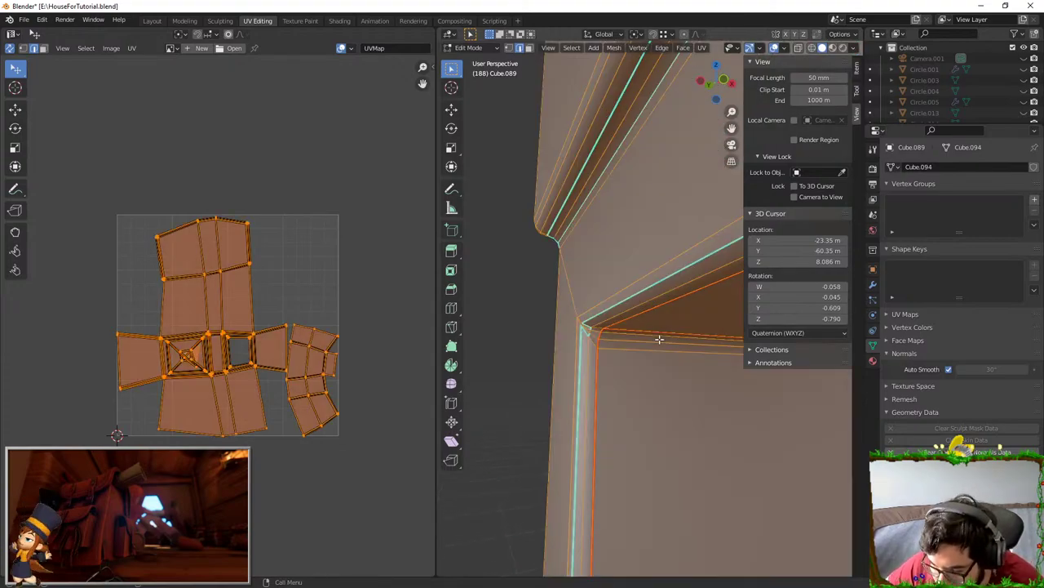
pyautogui.press('u')
pyautogui.click(660, 341)
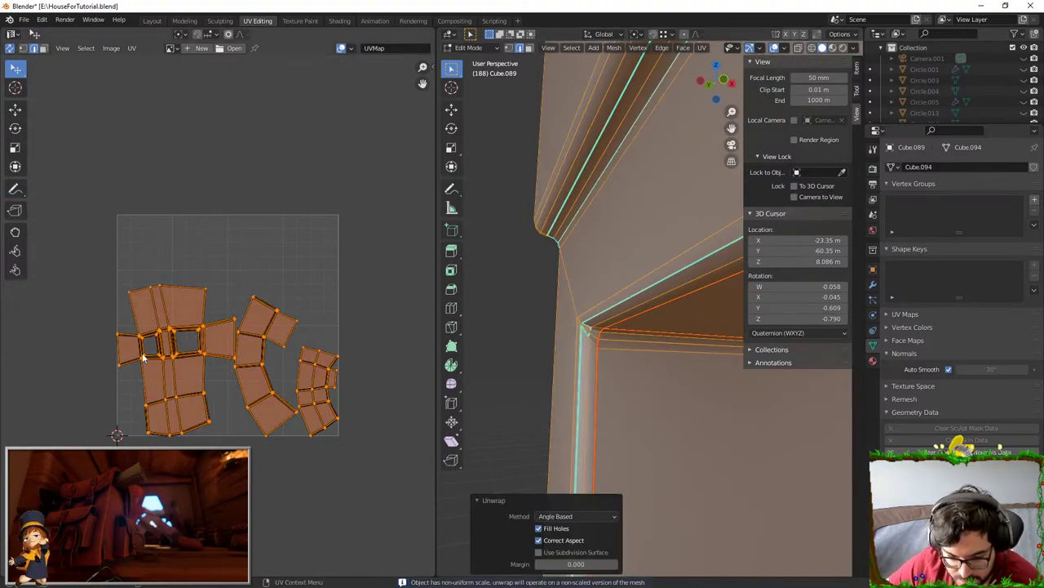
pyautogui.click(576, 516)
pyautogui.click(563, 528)
pyautogui.scroll(4, 252, 353)
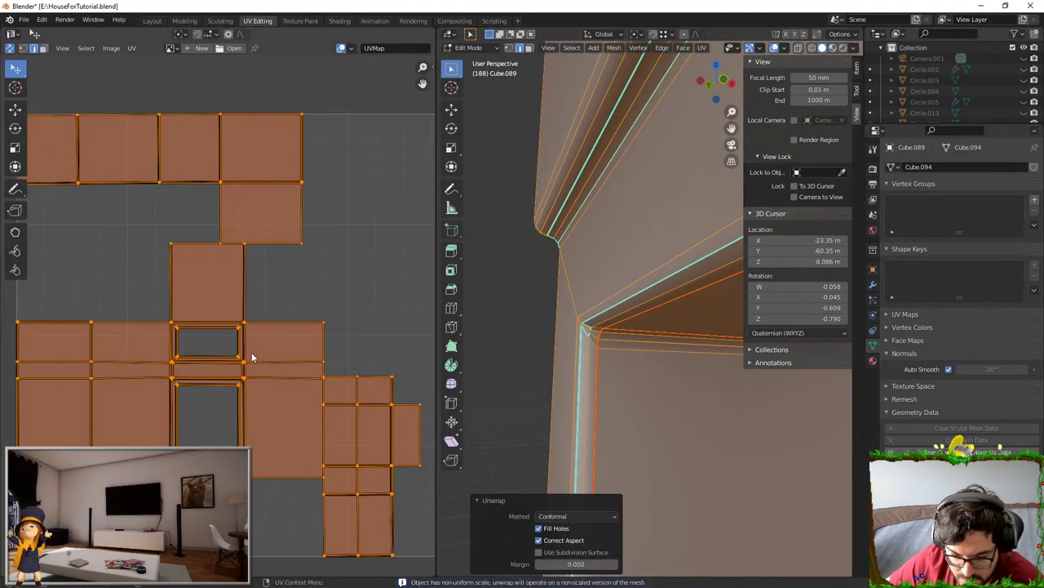
pyautogui.click(310, 268)
pyautogui.scroll(-3, 308, 302)
pyautogui.scroll(4, 305, 326)
pyautogui.scroll(-5, 304, 328)
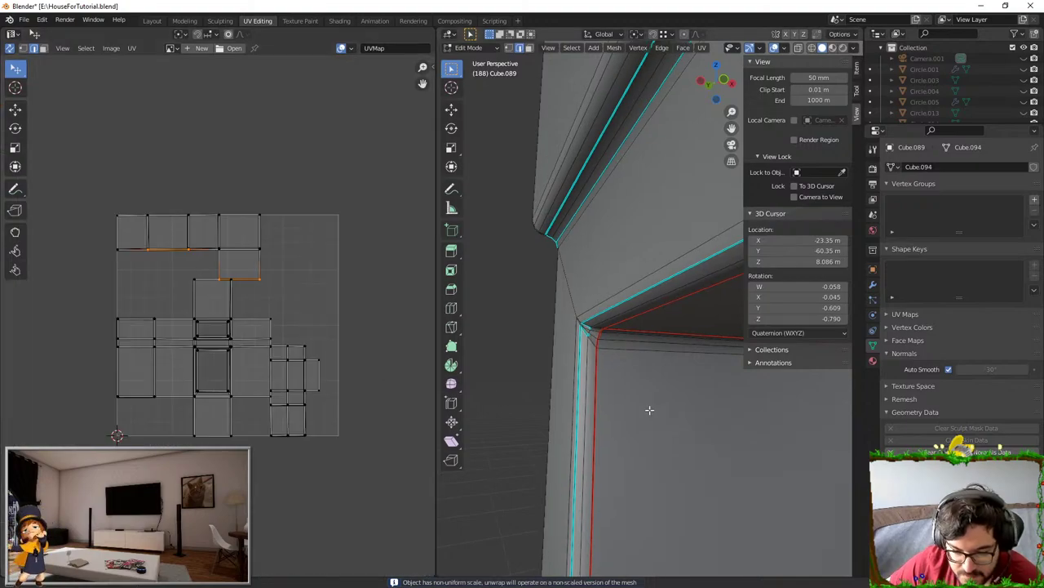
# - Reveal all hidden parts of the fridge mesh and clear the selection
pyautogui.moveTo(645, 413); pyautogui.dragTo(683, 427, button='middle')
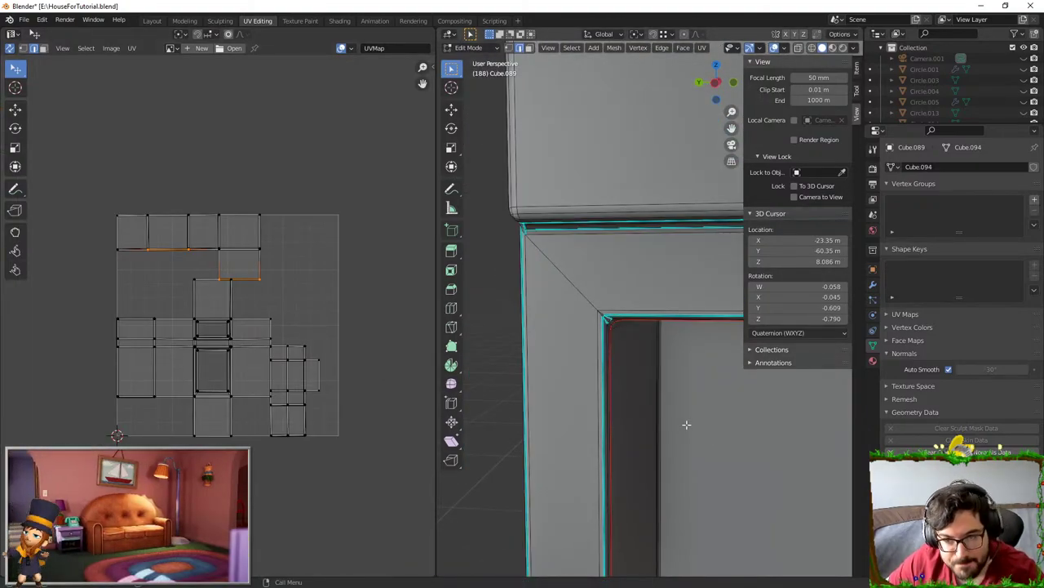
pyautogui.scroll(-6, 658, 394)
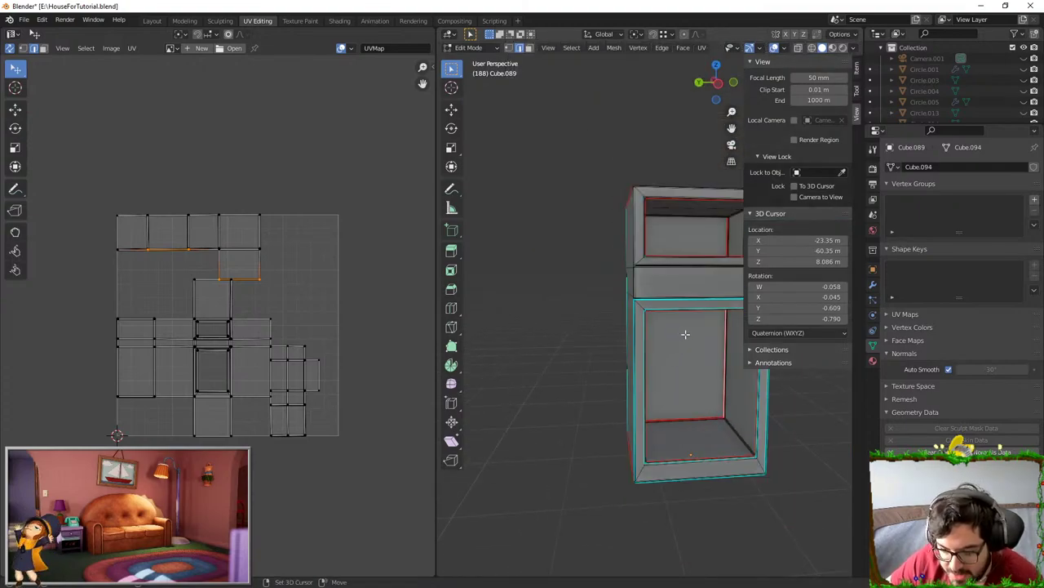
pyautogui.press('a')
pyautogui.hotkey('alt', 'h')
pyautogui.hotkey('alt', 'a')
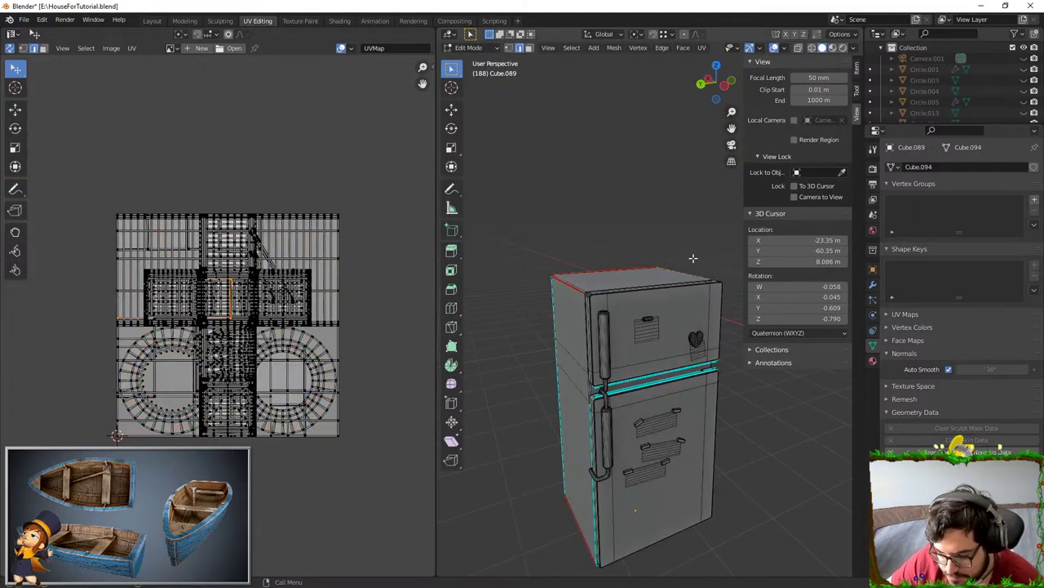
# - Select the five paper notes on the fridge doors and unwrap them with the Conformal method
pyautogui.scroll(4, 650, 346)
pyautogui.press('l')
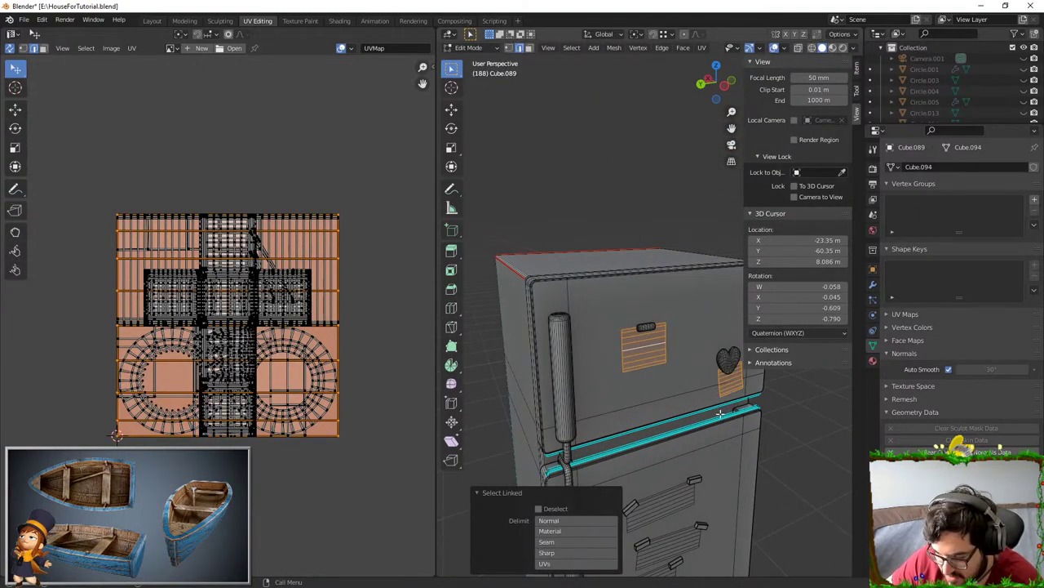
pyautogui.moveTo(720, 414); pyautogui.dragTo(715, 399, button='middle')
pyautogui.scroll(-3, 685, 458)
pyautogui.press('l')
pyautogui.press('l')
pyautogui.press('l')
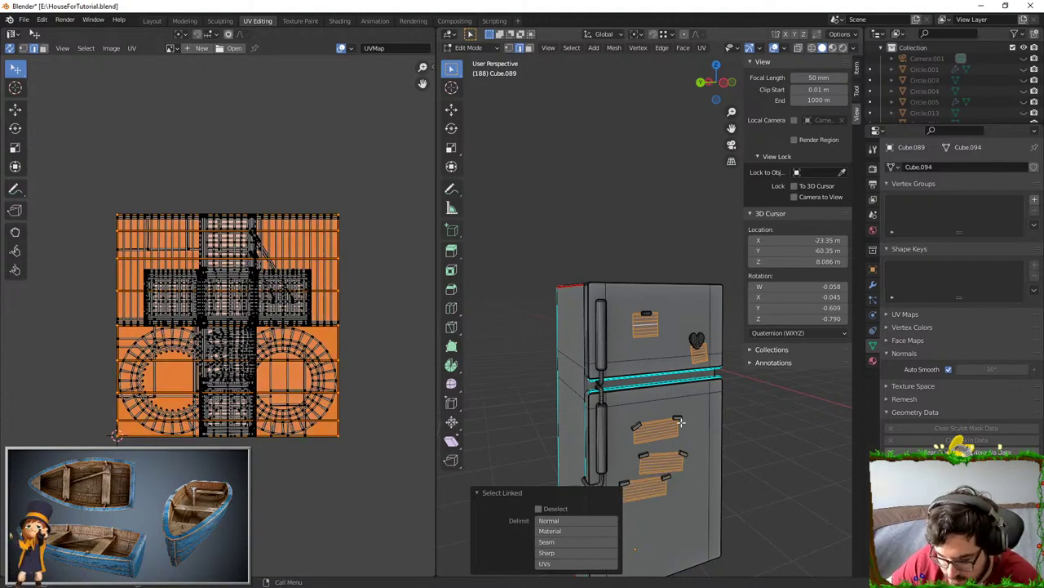
pyautogui.press('u')
pyautogui.click(629, 485)
pyautogui.press('g')
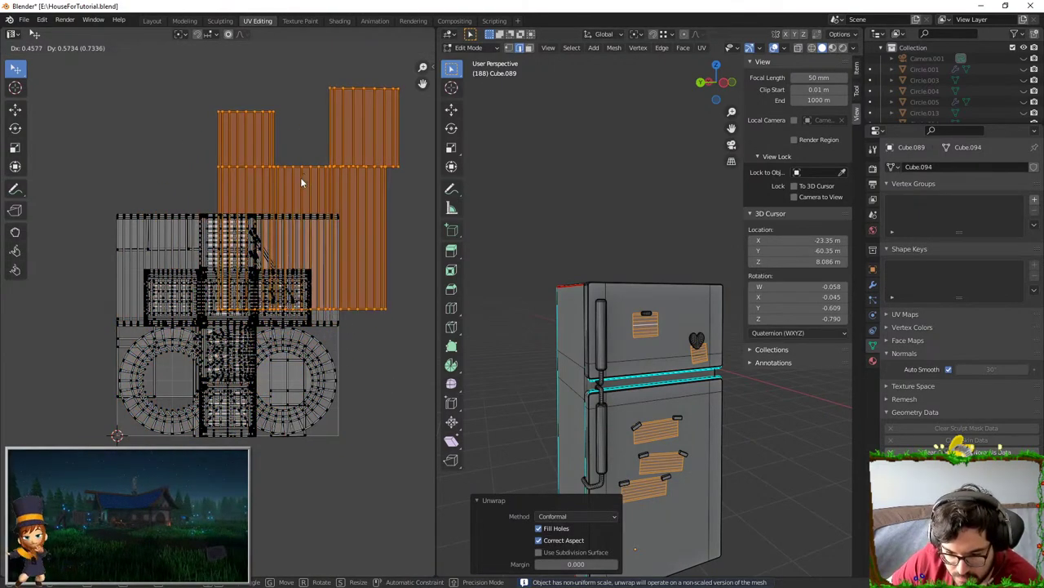
pyautogui.press('Escape')
# - Leave mesh editing and reveal the hidden objects of the house scene around the fridge
pyautogui.press('Tab')
pyautogui.press('Tab')
pyautogui.press('Tab')
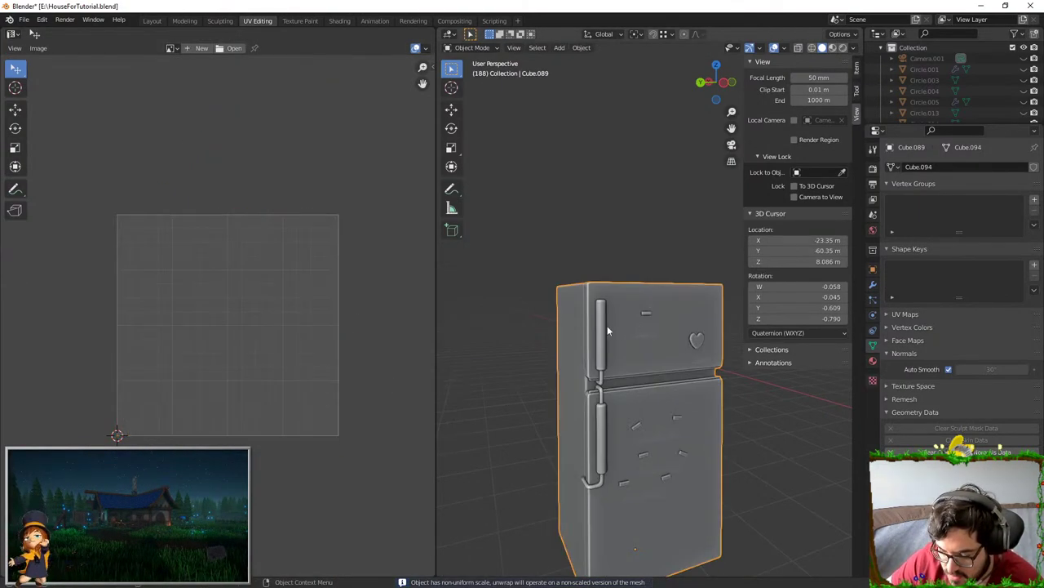
pyautogui.press('Tab')
pyautogui.moveTo(608, 327); pyautogui.dragTo(643, 336, button='middle')
pyautogui.press('Tab')
pyautogui.hotkey('alt', 'h')
pyautogui.click(625, 292)
pyautogui.moveTo(625, 512); pyautogui.dragTo(615, 514, button='middle')
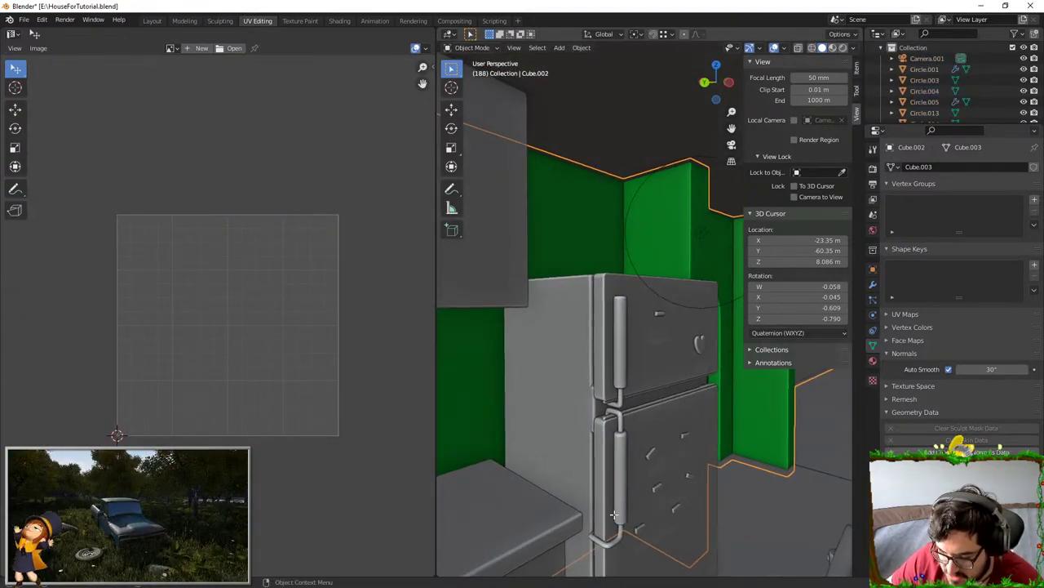
pyautogui.press('Tab')
pyautogui.press('Tab')
# - Duplicate the curved bracket beneath the fridge's lower handle and raise the copy about 1.55 m along Z
pyautogui.click(618, 540)
pyautogui.press('Tab')
pyautogui.click(619, 535)
pyautogui.press('l')
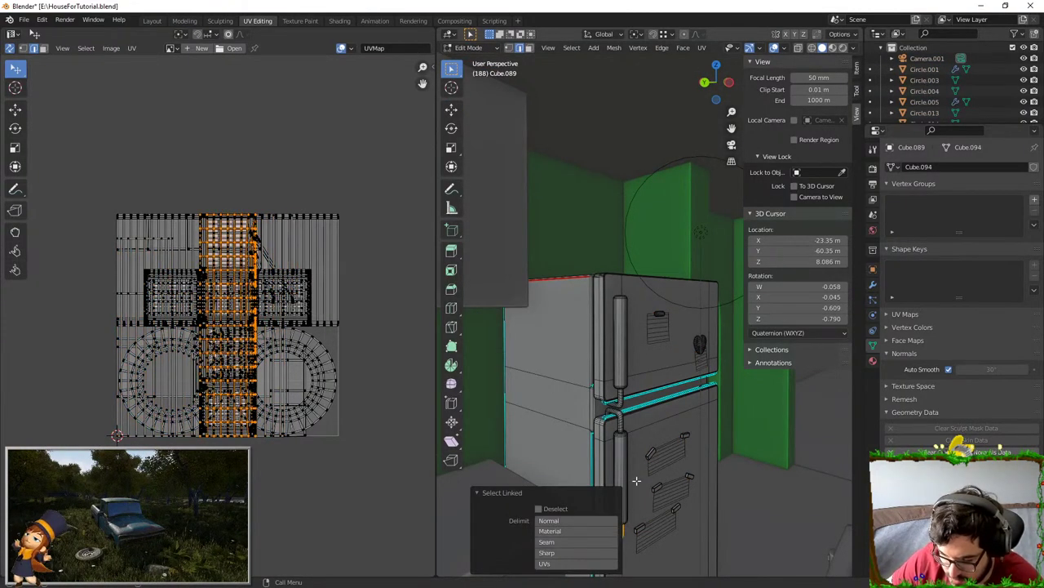
pyautogui.hotkey('shift', 'd')
pyautogui.press('z')
pyautogui.press('Return')
# - Flip the copied bracket with a Z scale of -1 and move it up about 0.18 m onto the upper handle's top end
pyautogui.press('s')
pyautogui.press('z')
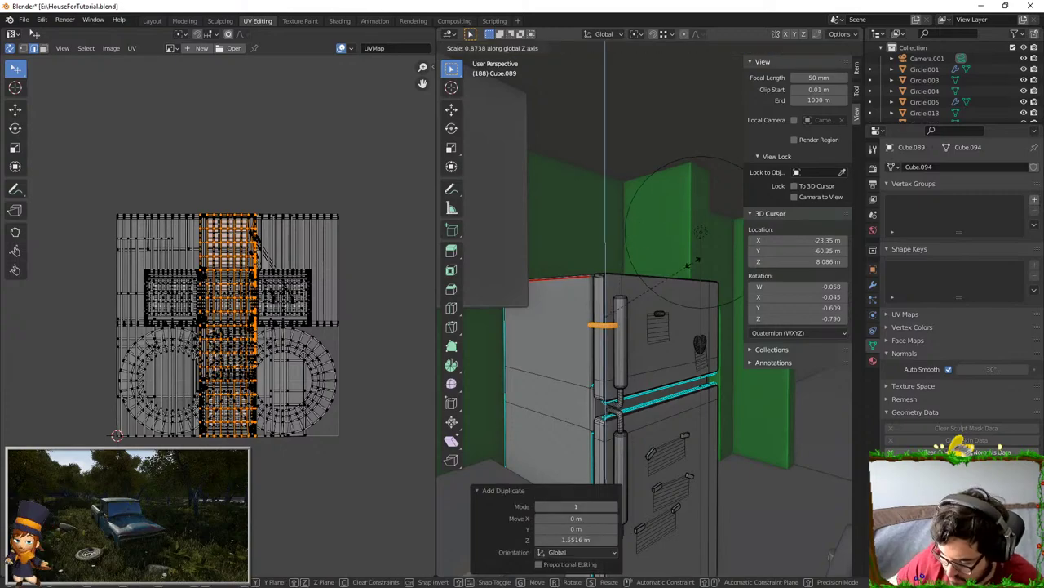
pyautogui.click(696, 261)
pyautogui.scroll(3, 690, 286)
pyautogui.press('g')
pyautogui.press('z')
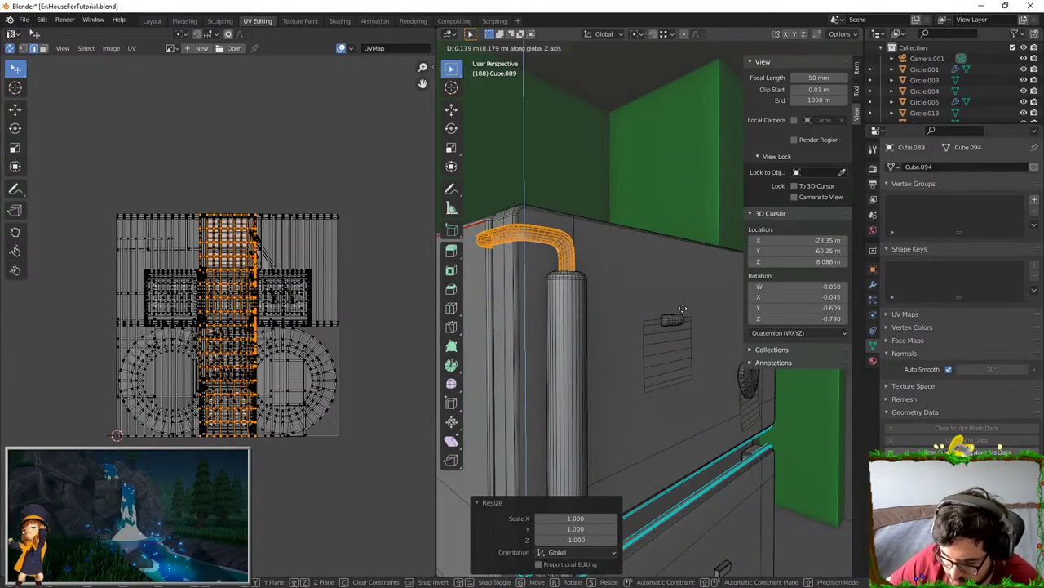
pyautogui.click(682, 308)
pyautogui.press('Tab')
pyautogui.scroll(-3, 663, 336)
pyautogui.moveTo(653, 361); pyautogui.dragTo(644, 330, button='middle')
# - Isolate the four curved handle brackets by hiding the rest of the fridge mesh
pyautogui.press('Tab')
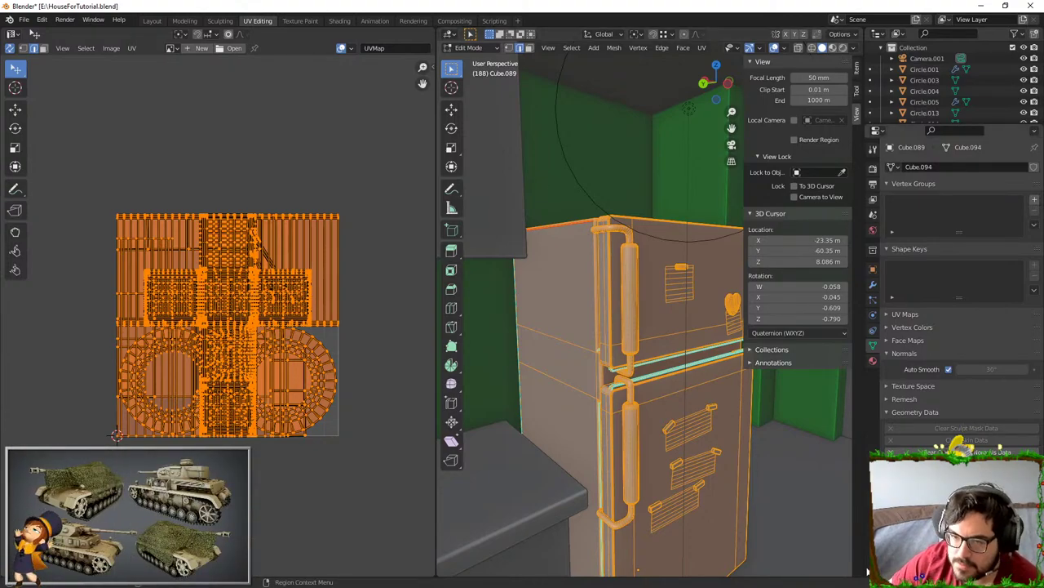
pyautogui.hotkey('alt', 'a')
pyautogui.scroll(3, 674, 282)
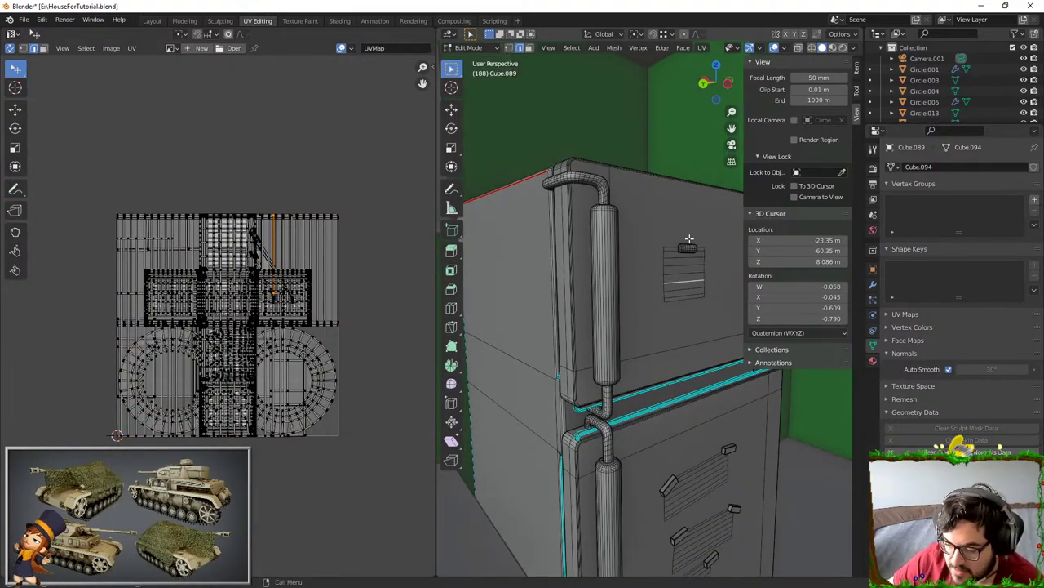
pyautogui.keyDown('shift'); pyautogui.moveTo(574, 212); pyautogui.dragTo(576, 336, button='middle'); pyautogui.keyUp('shift')
pyautogui.scroll(1, 576, 337)
pyautogui.press('l')
pyautogui.scroll(-3, 625, 421)
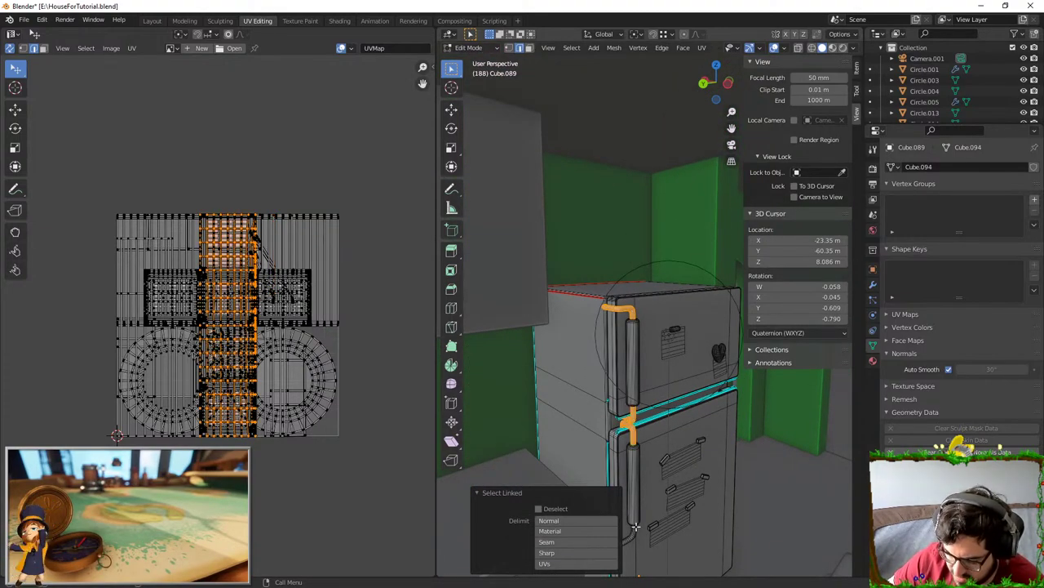
pyautogui.hotkey('shift', 'h')
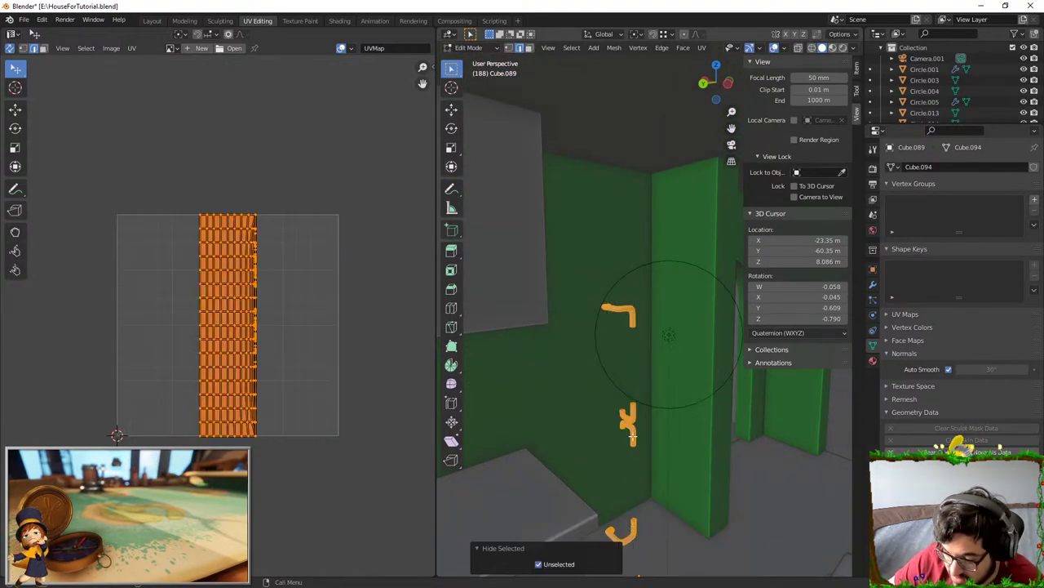
# - Mark a seam along the inner lengthwise edge loop of the topmost handle bracket
pyautogui.scroll(4, 644, 352)
pyautogui.click(644, 351)
pyautogui.moveTo(644, 351); pyautogui.dragTo(620, 315, button='middle')
pyautogui.keyDown('shift'); pyautogui.moveTo(618, 237); pyautogui.dragTo(610, 319, button='middle'); pyautogui.keyUp('shift')
pyautogui.scroll(5, 610, 319)
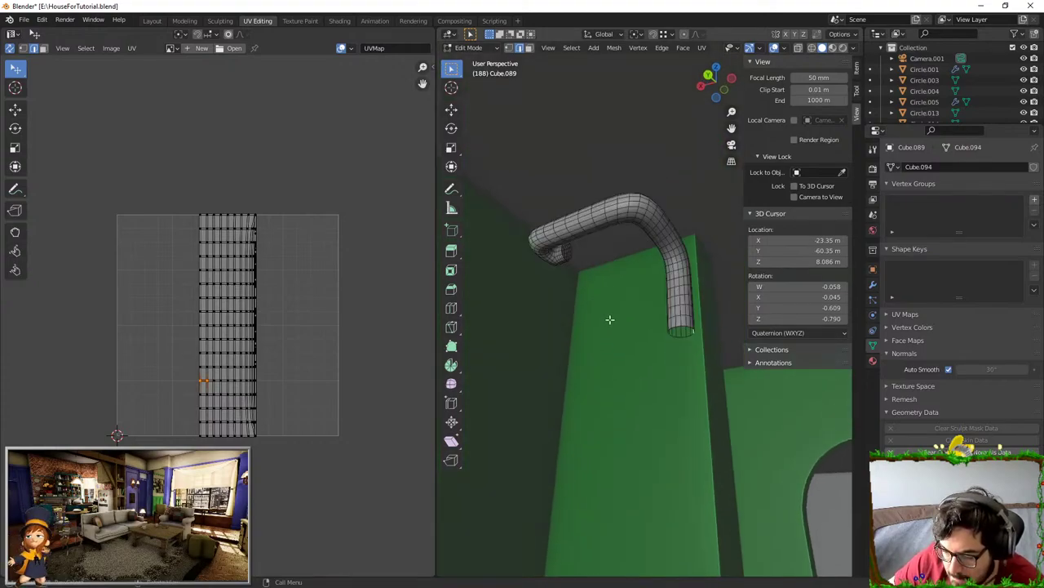
pyautogui.press('F3')
pyautogui.write('mark seam')
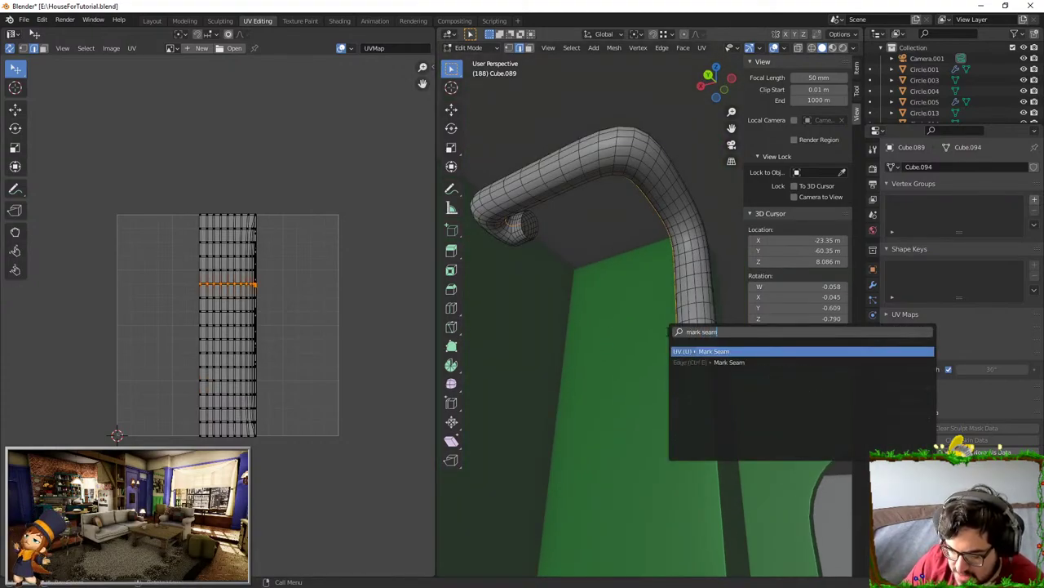
pyautogui.press('Return')
# - Unwrap the topmost bracket with the Conformal method and move its UV island just outside the UV square
pyautogui.press('l')
pyautogui.press('u')
pyautogui.click(699, 261)
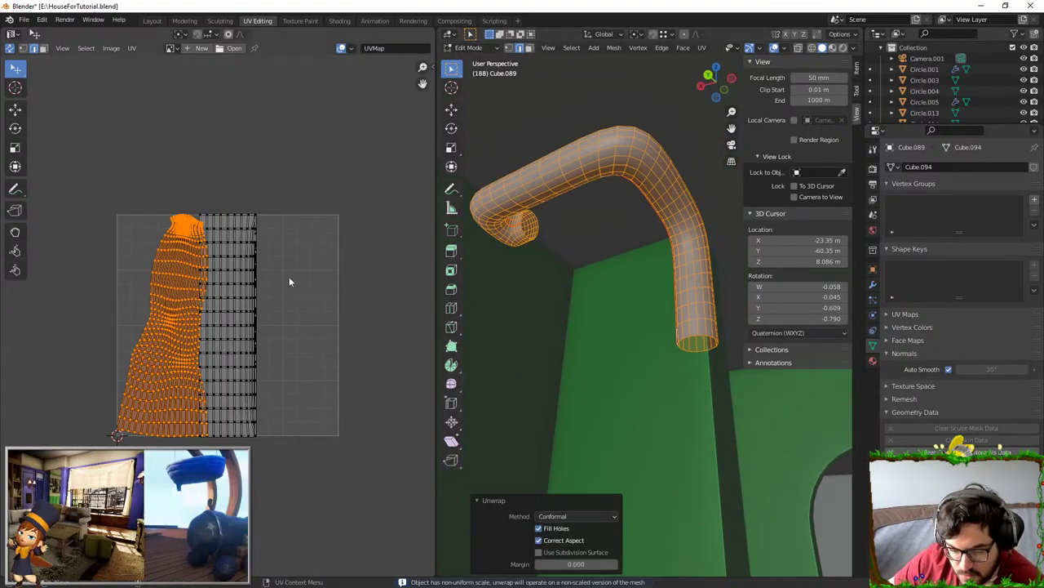
pyautogui.press('g')
pyautogui.click(207, 258)
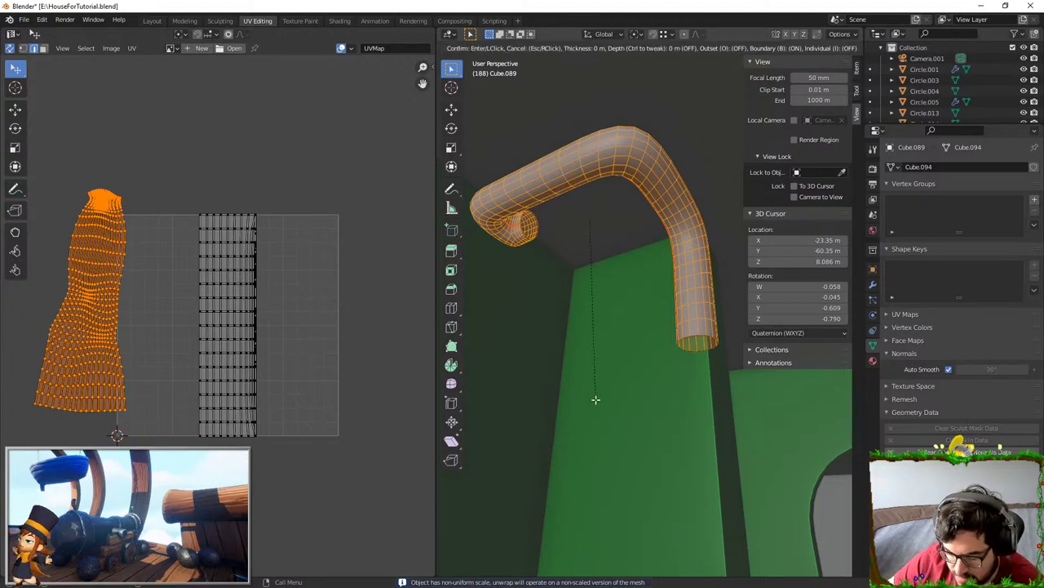
# - Try unwrapping the topmost bracket with the Angle Based method, then undo that unwrap
pyautogui.press('u')
pyautogui.click(596, 399)
pyautogui.click(603, 516)
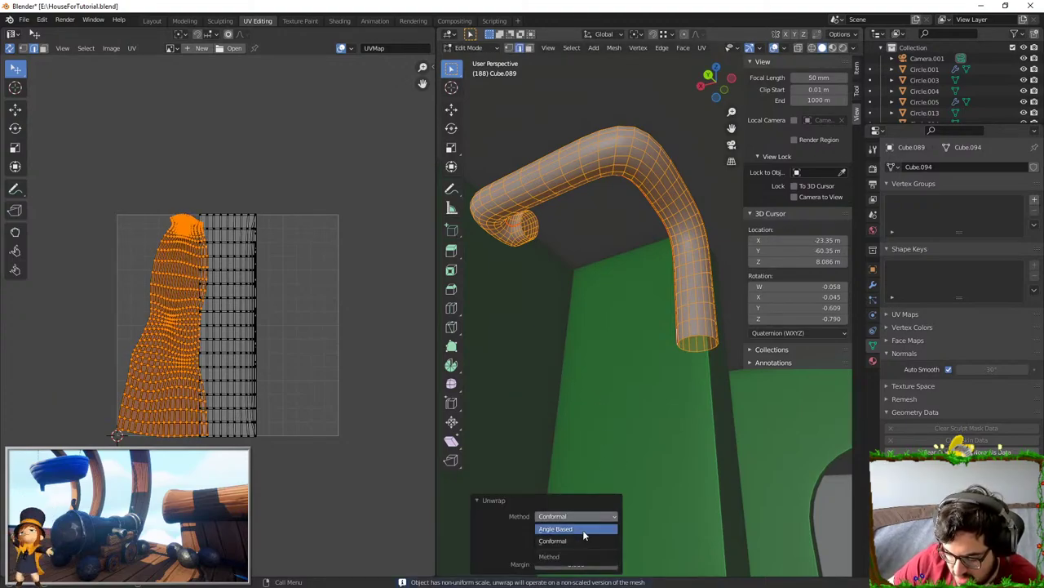
pyautogui.click(582, 531)
pyautogui.press('g')
pyautogui.rightClick(258, 380)
pyautogui.hotkey('ctrl', 'z')
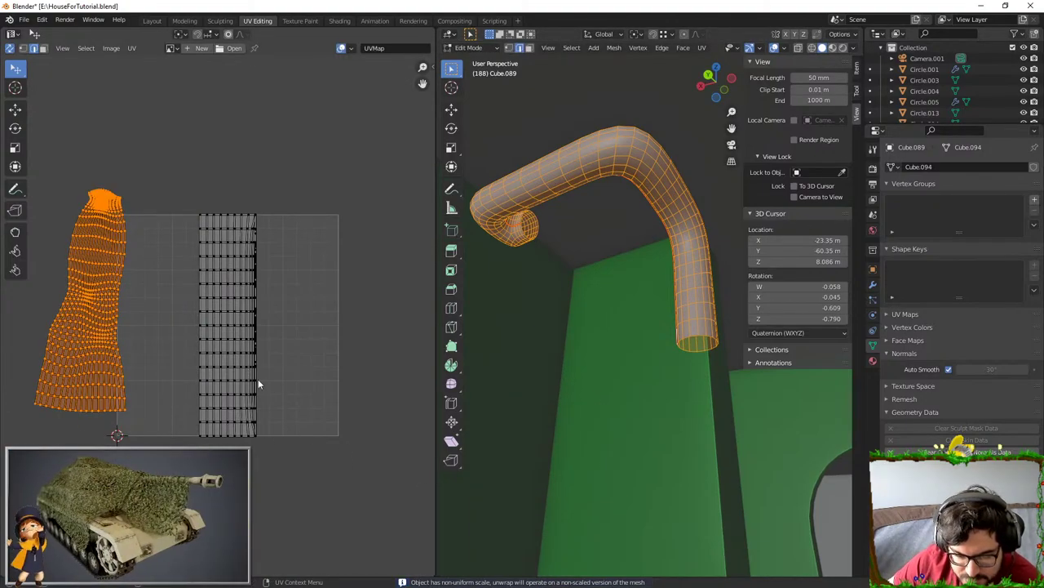
# - Mark seams around the topmost bracket's cross-section edge loops at its bends
pyautogui.moveTo(621, 248); pyautogui.dragTo(607, 399, button='middle')
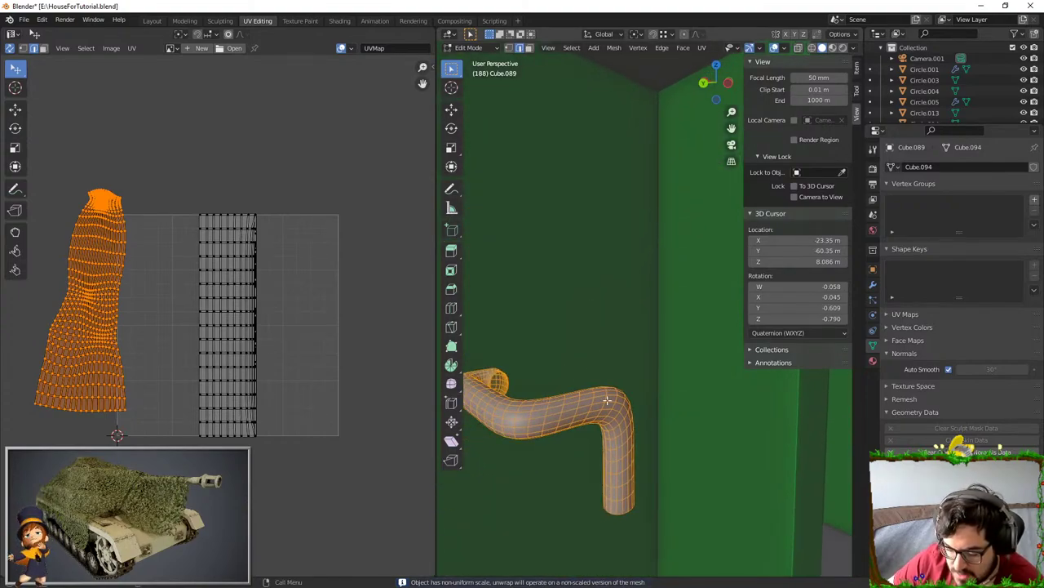
pyautogui.keyDown('alt'); pyautogui.click(500, 421); pyautogui.keyUp('alt')
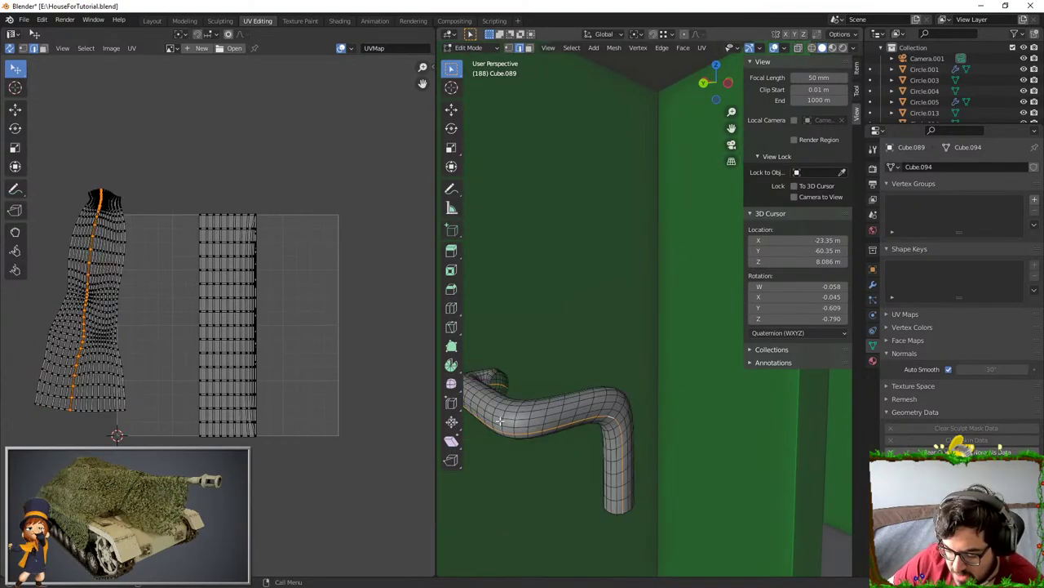
pyautogui.keyDown('alt'); pyautogui.click(600, 408); pyautogui.keyUp('alt')
pyautogui.keyDown('alt'); pyautogui.keyDown('shift'); pyautogui.click(518, 423); pyautogui.keyUp('shift'); pyautogui.keyUp('alt')
pyautogui.moveTo(518, 423); pyautogui.dragTo(611, 443, button='middle')
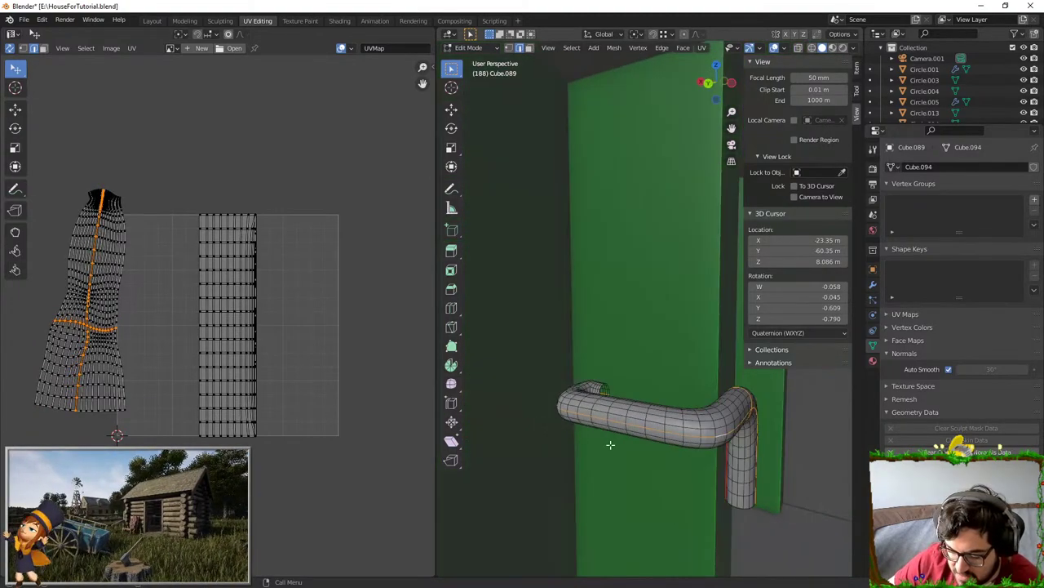
pyautogui.hotkey('ctrl', 'z')
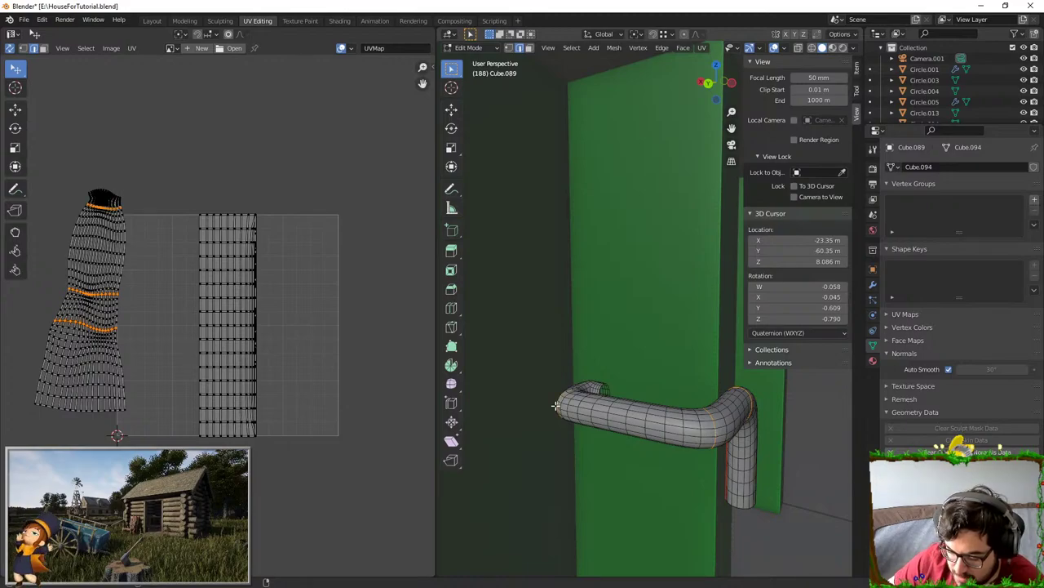
pyautogui.press('F3')
pyautogui.write('seam')
pyautogui.press('Return')
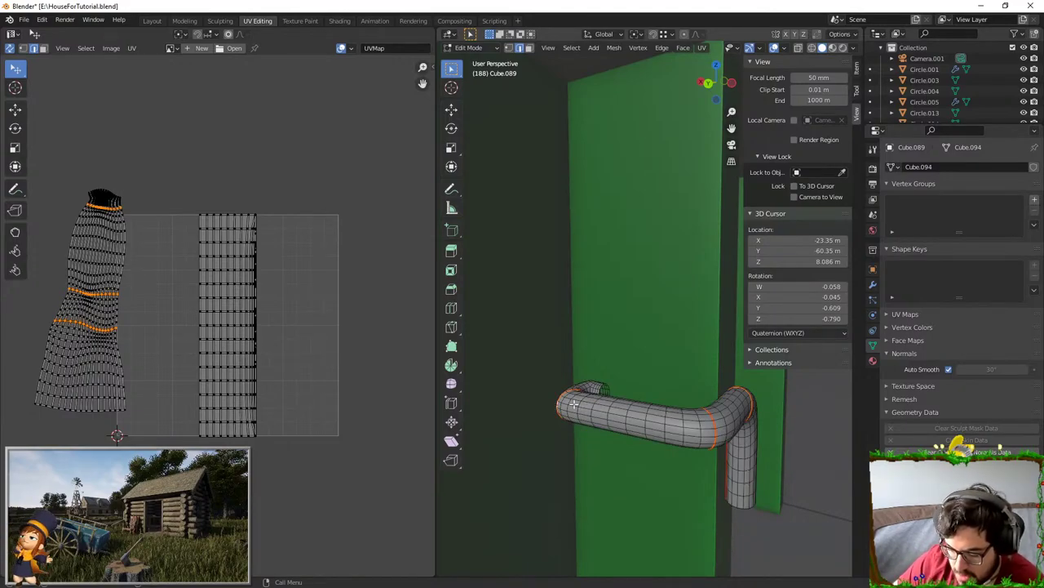
# - Try unwrapping the sectioned topmost bracket with the Angle Based method, then undo the unwrap and its added ring seams
pyautogui.press('a')
pyautogui.press('u')
pyautogui.click(573, 404)
pyautogui.press('g')
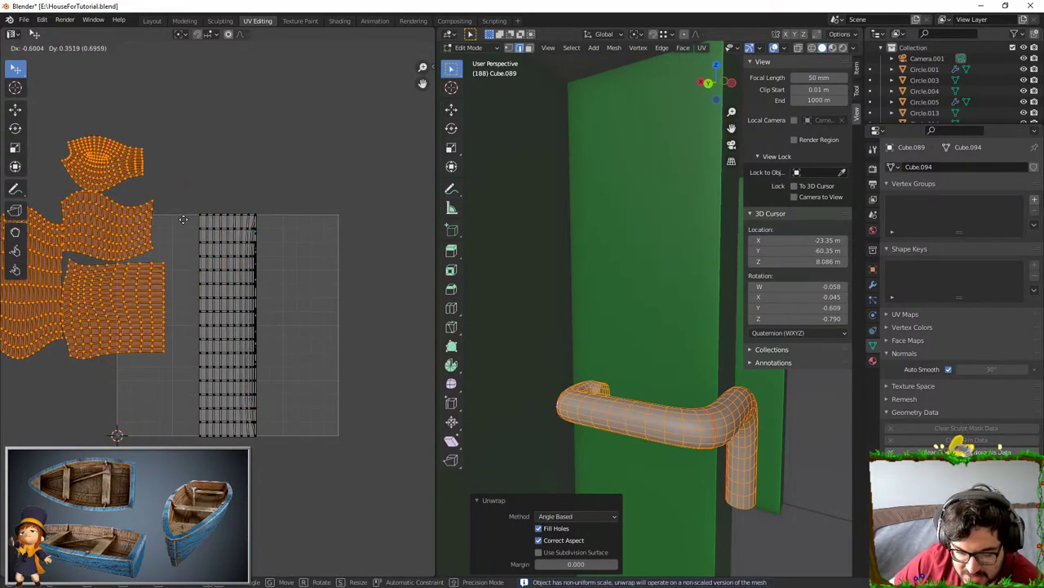
pyautogui.rightClick(181, 229)
pyautogui.hotkey('ctrl', 'z')
pyautogui.hotkey('ctrl', 'z')
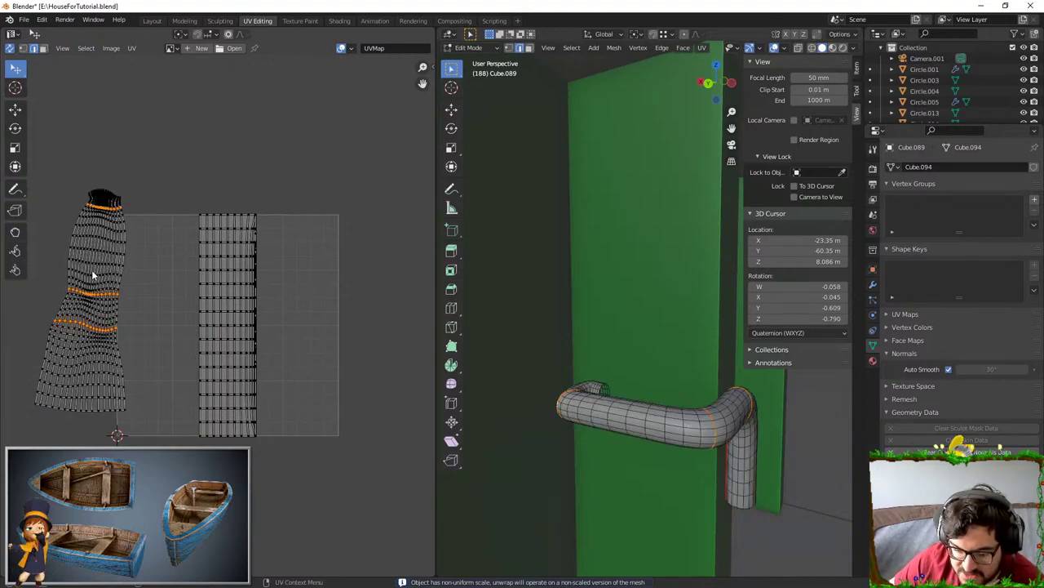
# - Scale and move the topmost bracket's UV island so it sits inside the UV square, beside the straight strip islands
pyautogui.press('a')
pyautogui.press('s')
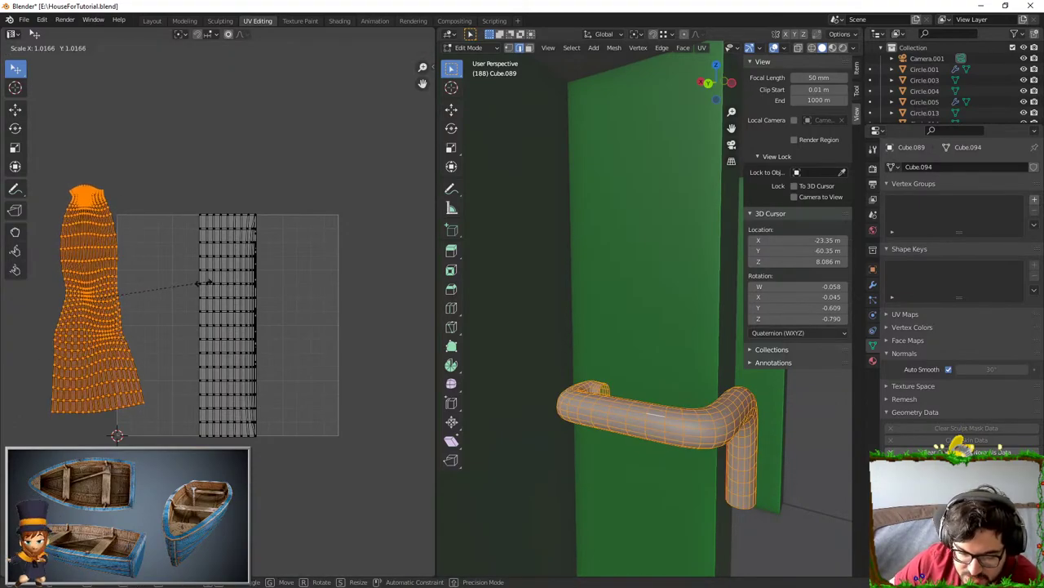
pyautogui.click(191, 297)
pyautogui.press('g')
pyautogui.click(240, 319)
pyautogui.press('s')
pyautogui.click(257, 310)
pyautogui.press('g')
pyautogui.click(280, 310)
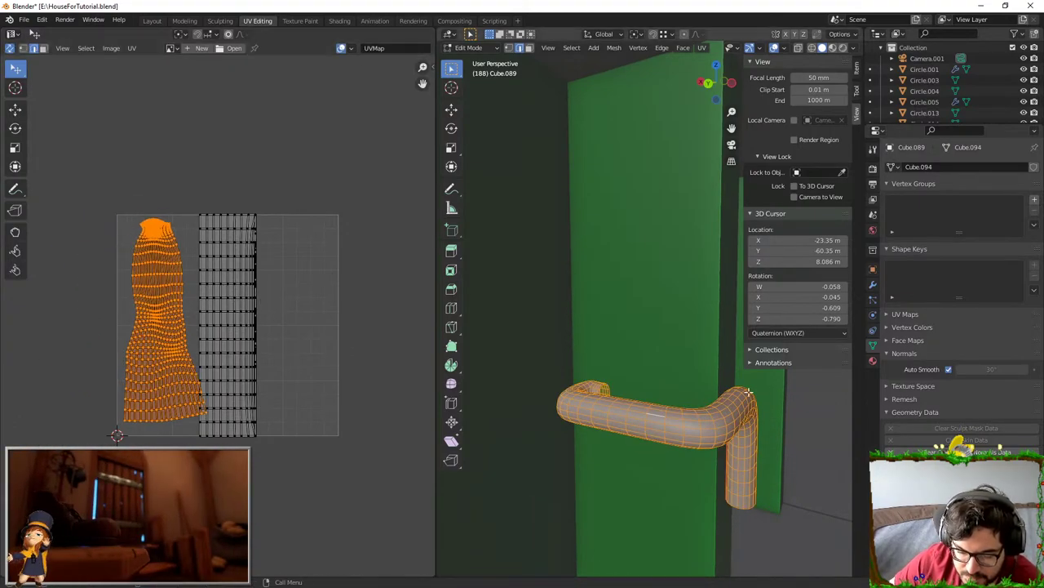
# - Select the inner lengthwise edge loops of the two middle handle brackets in Edit Mode
pyautogui.scroll(-4, 748, 392)
pyautogui.press('Tab')
pyautogui.moveTo(694, 395); pyautogui.dragTo(671, 404, button='middle')
pyautogui.press('Tab')
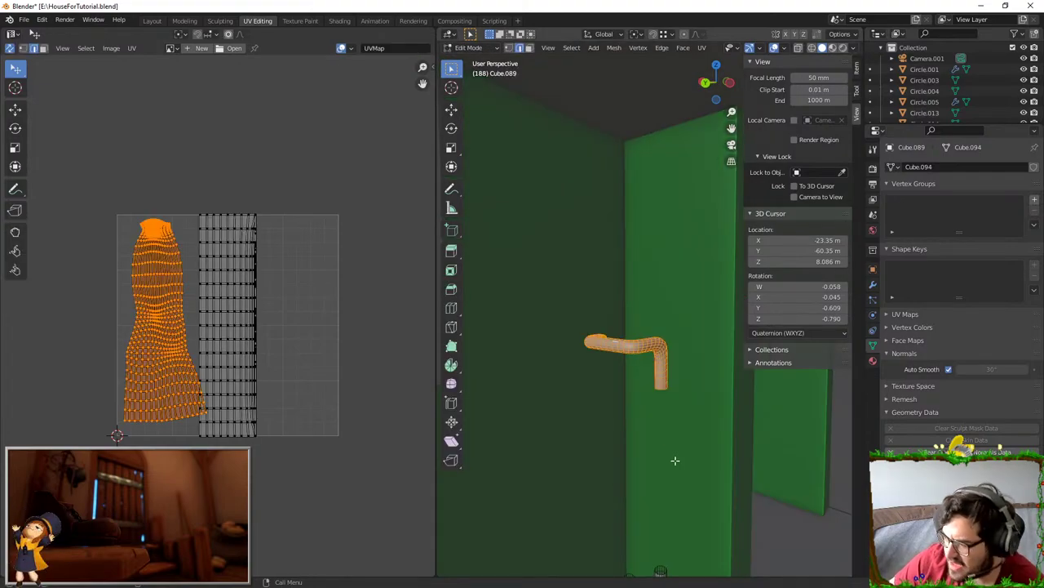
pyautogui.moveTo(675, 460); pyautogui.dragTo(544, 337, button='middle')
pyautogui.keyDown('alt'); pyautogui.click(632, 435); pyautogui.keyUp('alt')
pyautogui.keyDown('alt'); pyautogui.click(626, 437); pyautogui.keyUp('alt')
pyautogui.keyDown('alt'); pyautogui.click(623, 437); pyautogui.keyUp('alt')
pyautogui.scroll(7, 621, 388)
pyautogui.keyDown('alt'); pyautogui.click(506, 300); pyautogui.keyUp('alt')
pyautogui.moveTo(506, 299); pyautogui.dragTo(571, 367, button='middle')
pyautogui.scroll(-5, 572, 366)
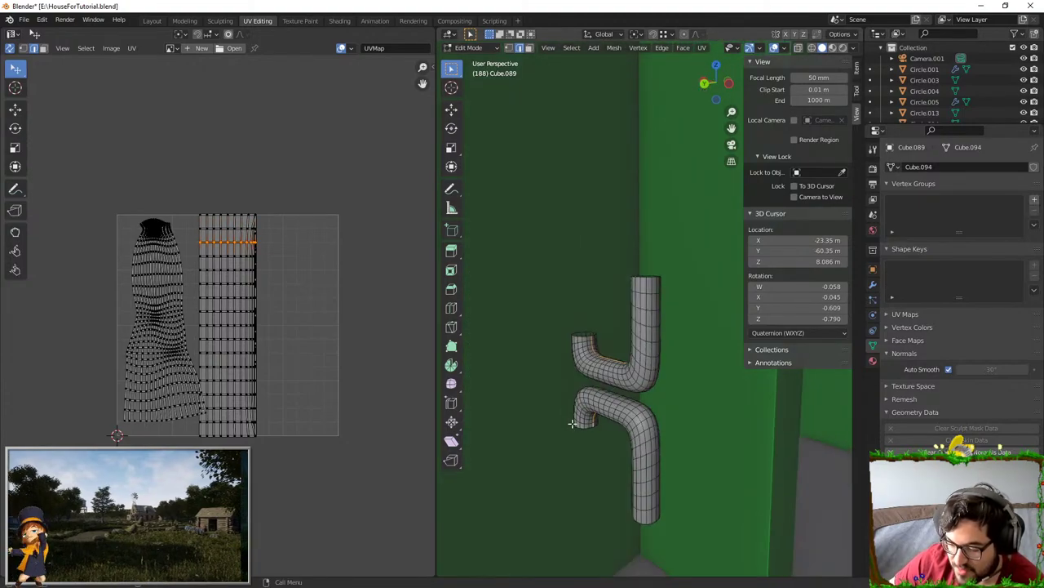
# - Add the lowest bracket's lengthwise edge loop to the selection and mark the selected loops as seams
pyautogui.keyDown('shift'); pyautogui.moveTo(640, 506); pyautogui.dragTo(629, 256, button='middle'); pyautogui.keyUp('shift')
pyautogui.scroll(-2, 636, 335)
pyautogui.keyDown('shift'); pyautogui.moveTo(625, 444); pyautogui.dragTo(620, 303, button='middle'); pyautogui.keyUp('shift')
pyautogui.scroll(7, 620, 303)
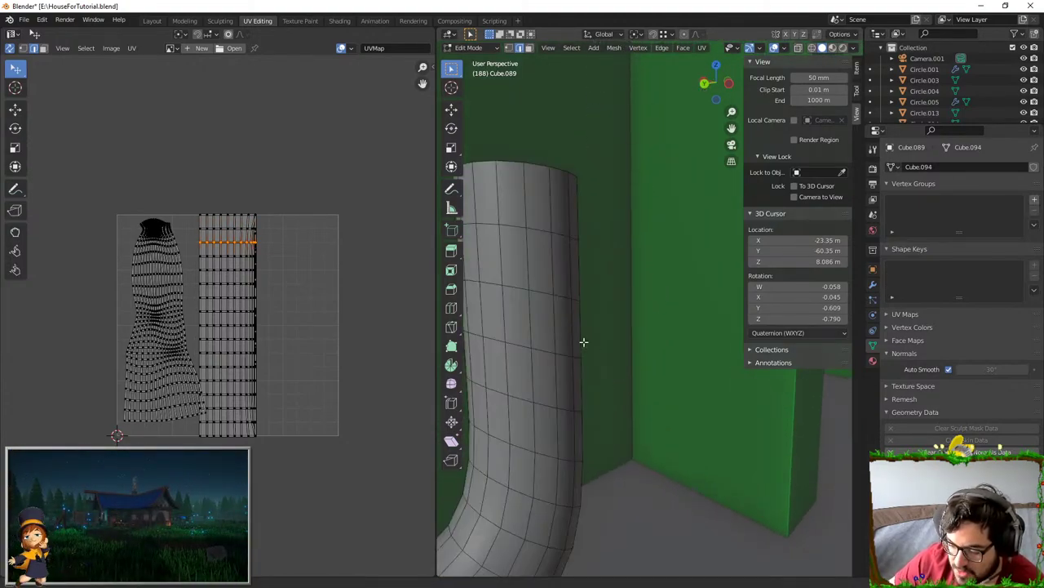
pyautogui.moveTo(583, 341); pyautogui.dragTo(741, 398, button='middle')
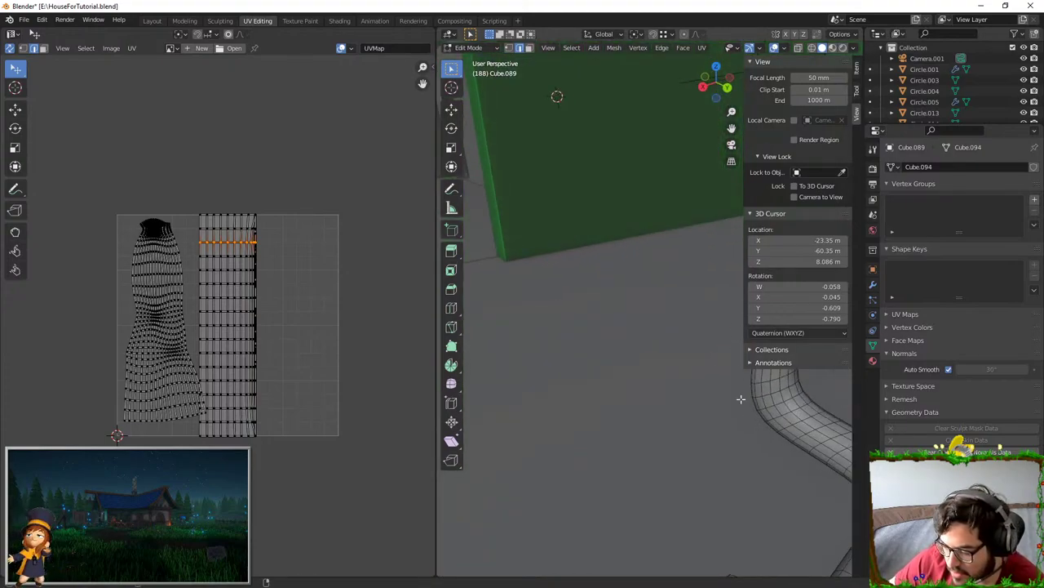
pyautogui.press('F3')
pyautogui.write('mark s')
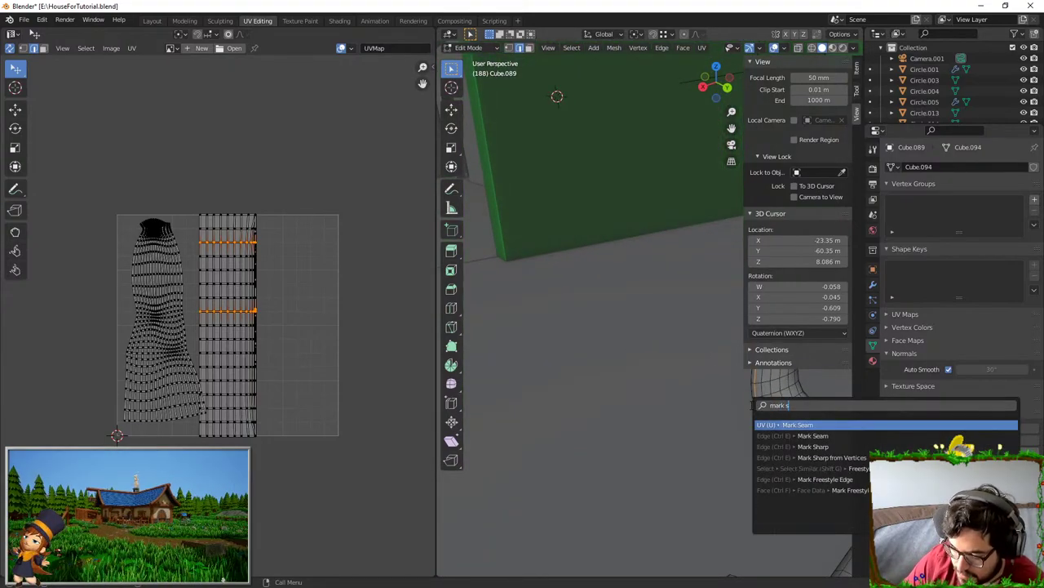
pyautogui.press('Return')
# - Unwrap all four handle brackets together with the Conformal method
pyautogui.press('a')
pyautogui.press('u')
pyautogui.press('Return')
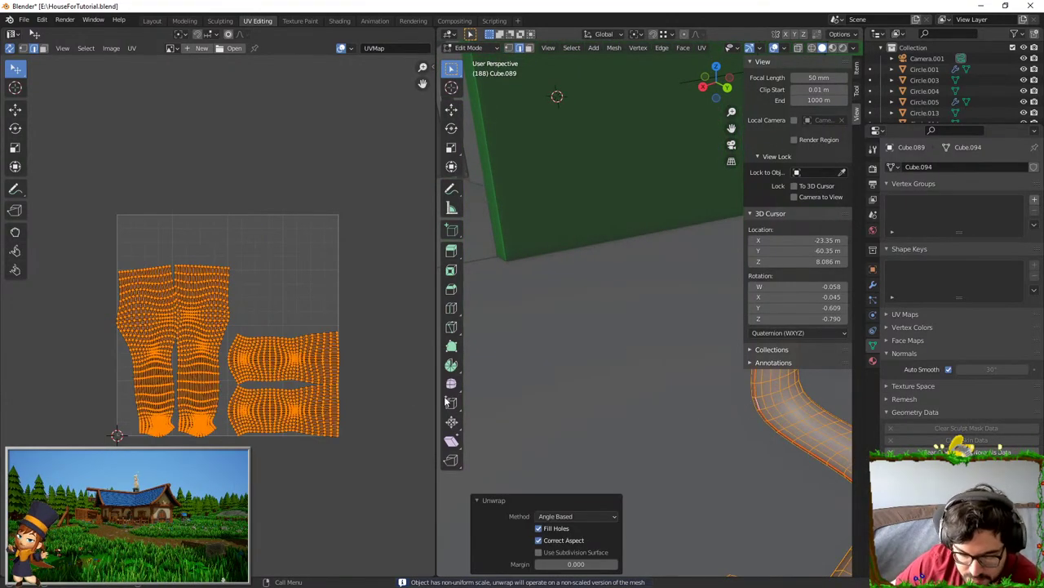
pyautogui.scroll(-6, 546, 397)
pyautogui.moveTo(676, 309); pyautogui.dragTo(567, 303, button='middle')
pyautogui.keyDown('shift'); pyautogui.moveTo(603, 269); pyautogui.dragTo(544, 383, button='middle'); pyautogui.keyUp('shift')
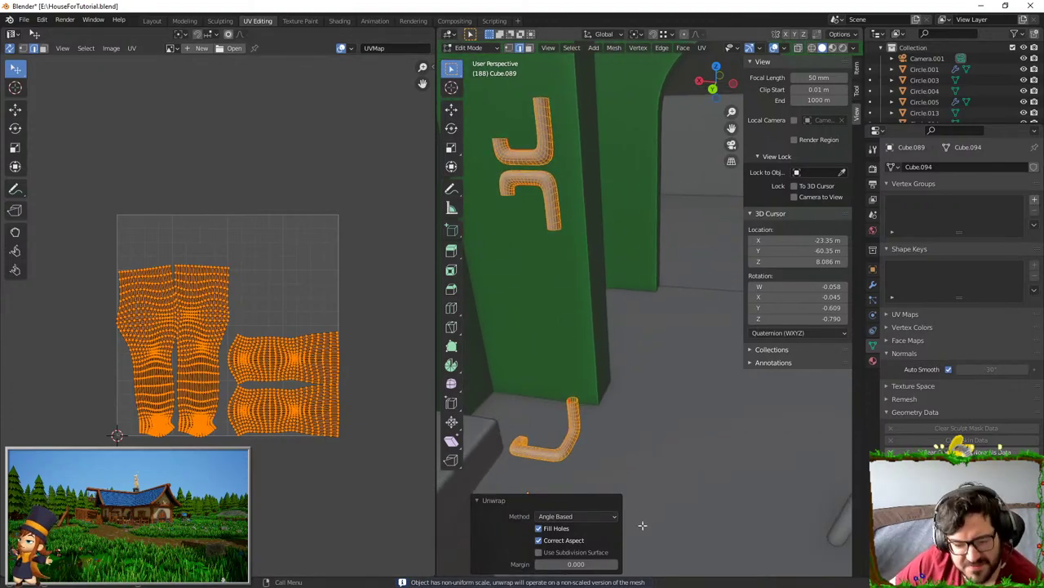
pyautogui.click(611, 516)
pyautogui.click(571, 540)
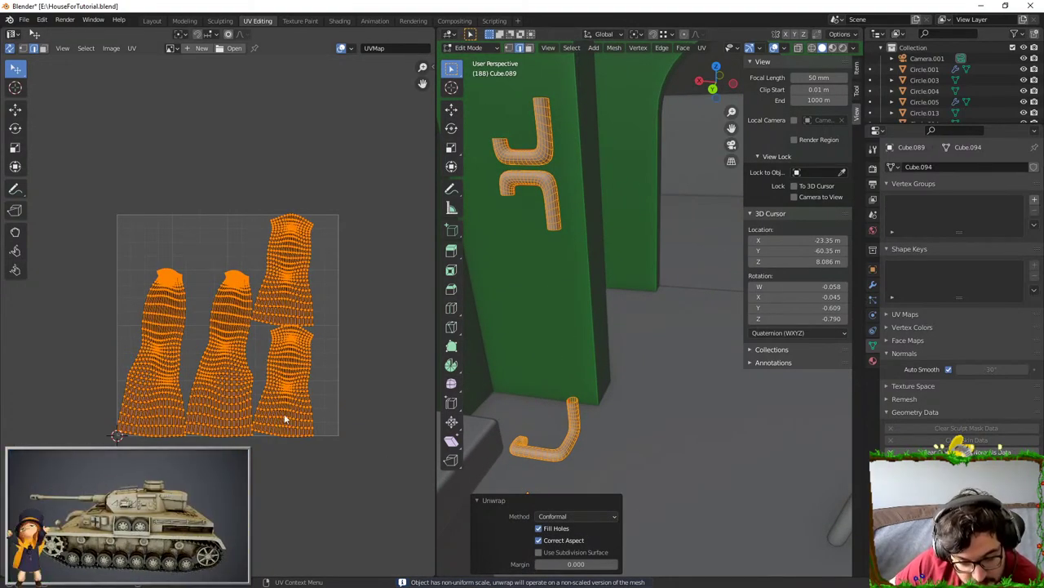
# - Reveal the hidden fridge geometry and isolate the two cylindrical handle grips by hiding everything else
pyautogui.moveTo(628, 318); pyautogui.dragTo(657, 306, button='middle')
pyautogui.hotkey('alt', 'h')
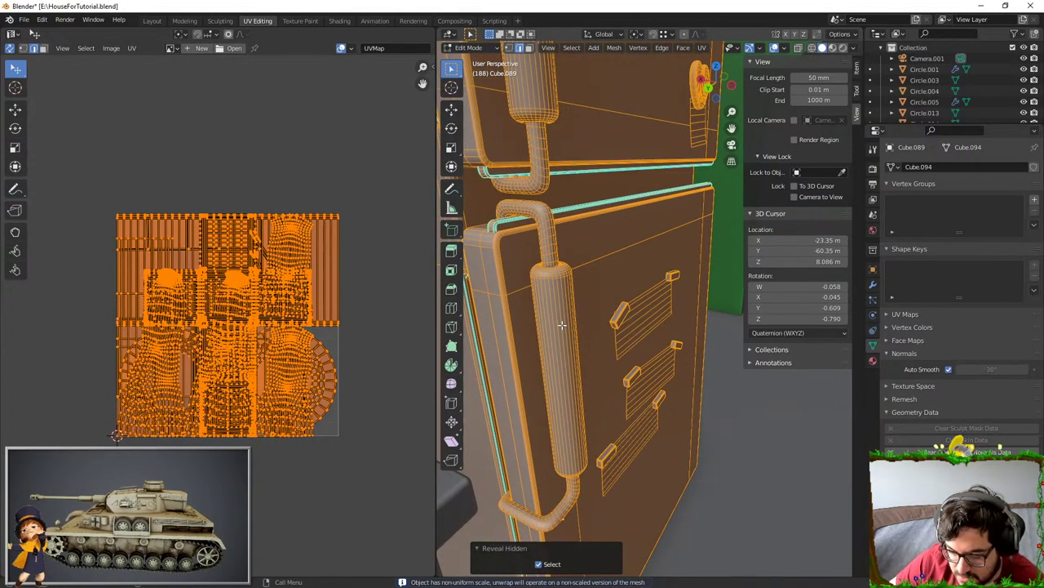
pyautogui.hotkey('alt', 'a')
pyautogui.scroll(3, 555, 358)
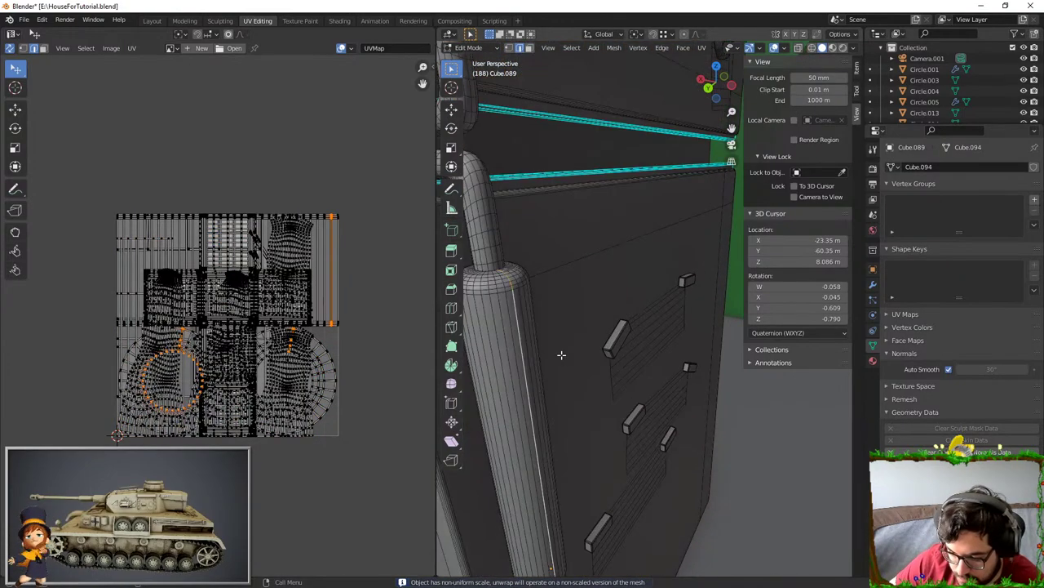
pyautogui.moveTo(509, 291); pyautogui.dragTo(545, 367, button='middle')
pyautogui.keyDown('alt'); pyautogui.click(550, 365); pyautogui.keyUp('alt')
pyautogui.scroll(-3, 551, 365)
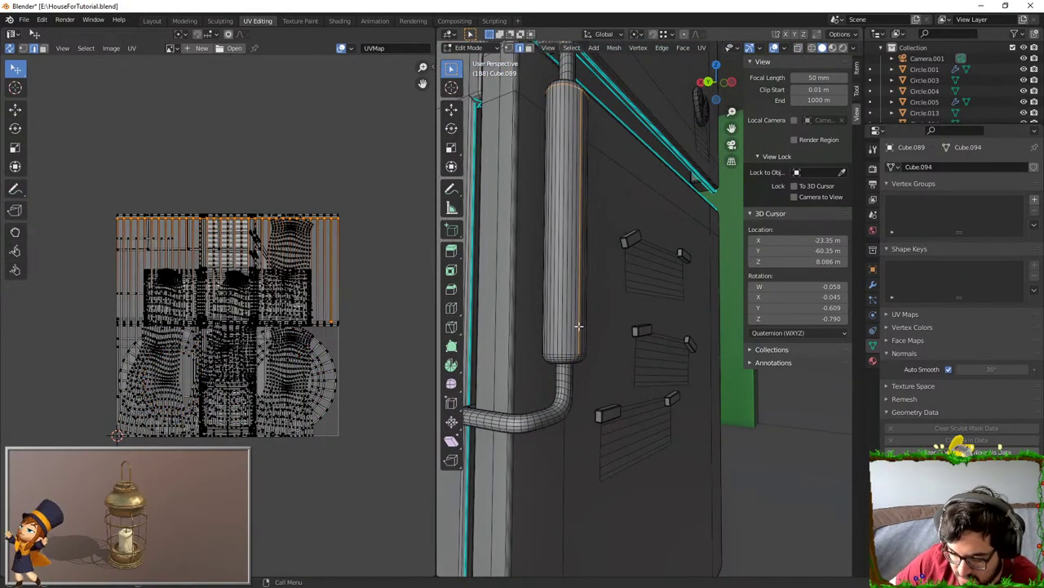
pyautogui.press('l')
pyautogui.scroll(-3, 594, 104)
pyautogui.press('l')
pyautogui.hotkey('shift', 'h')
# - Select one lengthwise edge on each of the two cylindrical handle grips, keeping the viewport in solid shading
pyautogui.moveTo(599, 102); pyautogui.dragTo(701, 173, button='middle')
pyautogui.keyDown('shift'); pyautogui.moveTo(644, 165); pyautogui.dragTo(631, 278, button='middle'); pyautogui.keyUp('shift')
pyautogui.scroll(3, 621, 240)
pyautogui.click(612, 200)
pyautogui.moveTo(617, 263); pyautogui.dragTo(623, 231, button='middle')
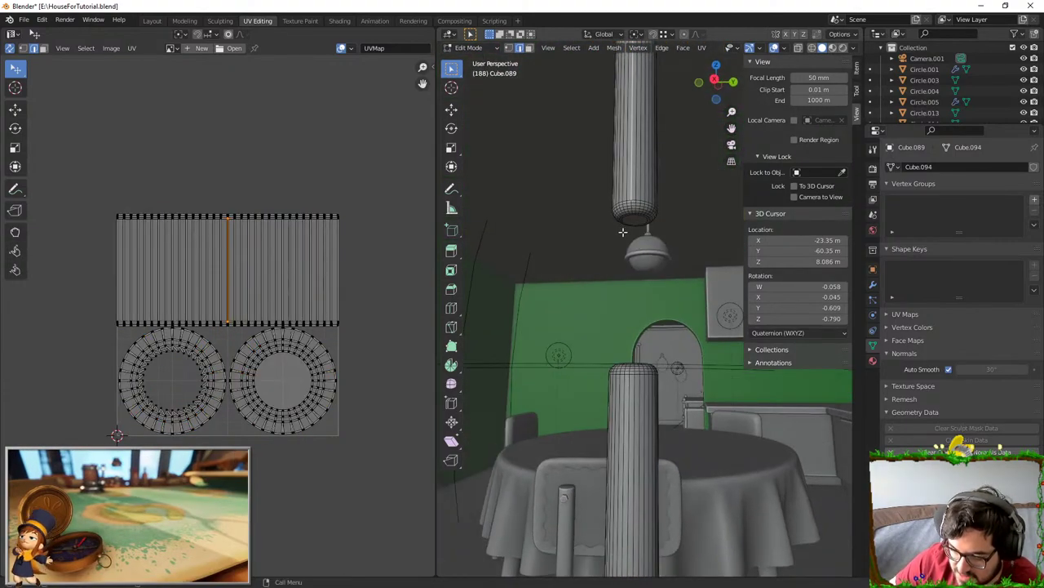
pyautogui.keyDown('shift'); pyautogui.moveTo(628, 368); pyautogui.dragTo(630, 333, button='middle'); pyautogui.keyUp('shift')
pyautogui.keyDown('shift'); pyautogui.click(623, 350); pyautogui.keyUp('shift')
pyautogui.hotkey('shift', 'z')
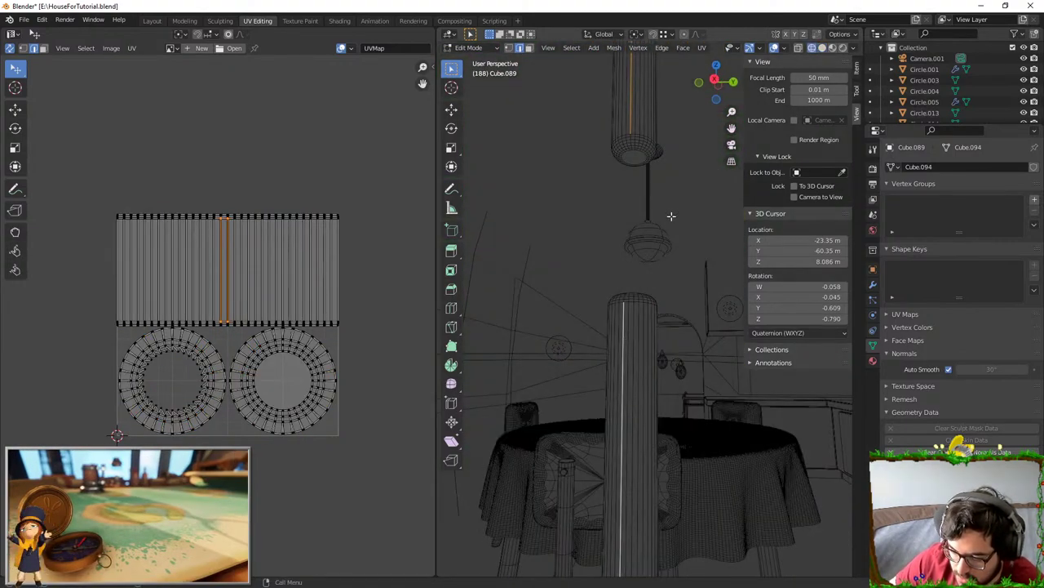
pyautogui.click(824, 49)
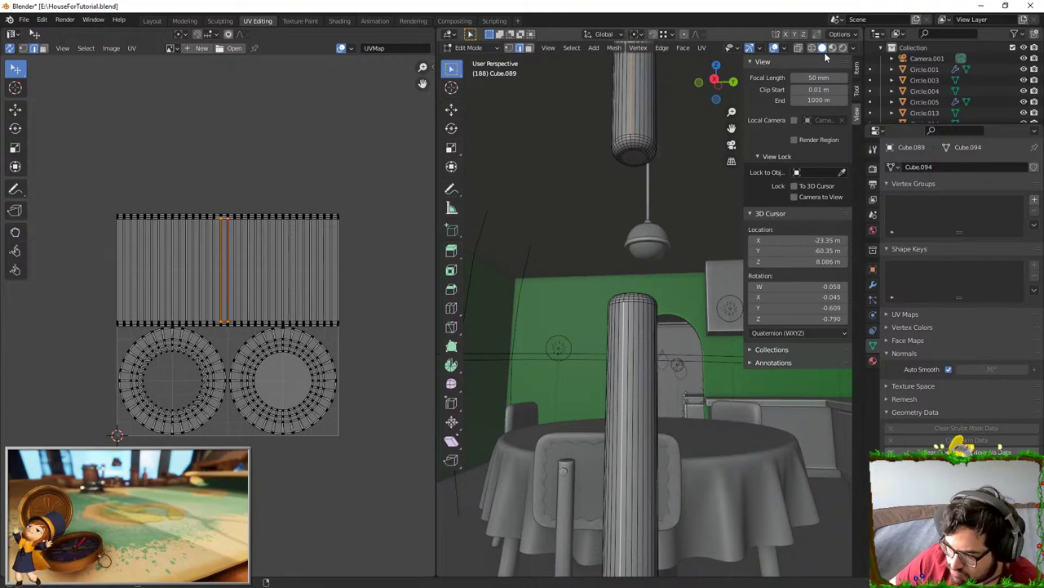
pyautogui.keyDown('shift'); pyautogui.click(624, 328); pyautogui.keyUp('shift')
pyautogui.keyDown('shift'); pyautogui.click(630, 324); pyautogui.keyUp('shift')
# - Add the edge loops around the rounded ends of both handle grips to the selection
pyautogui.moveTo(632, 316); pyautogui.dragTo(658, 274, button='middle')
pyautogui.keyDown('alt'); pyautogui.keyDown('shift'); pyautogui.click(640, 320); pyautogui.keyUp('shift'); pyautogui.keyUp('alt')
pyautogui.moveTo(651, 363); pyautogui.dragTo(627, 439, button='middle')
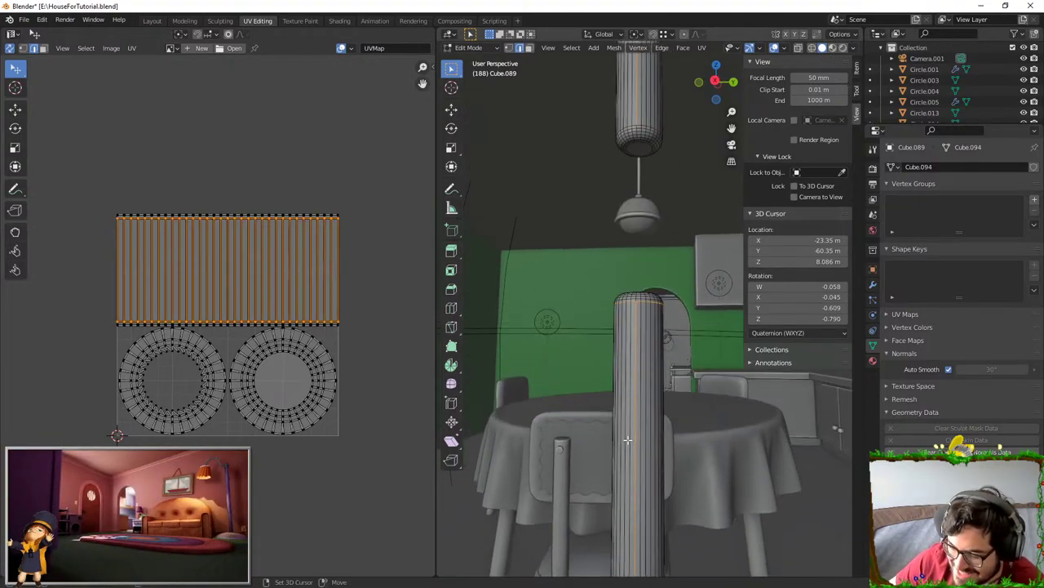
pyautogui.keyDown('alt'); pyautogui.keyDown('shift'); pyautogui.click(639, 125); pyautogui.keyUp('shift'); pyautogui.keyUp('alt')
pyautogui.keyDown('shift'); pyautogui.moveTo(639, 125); pyautogui.dragTo(645, 431, button='middle'); pyautogui.keyUp('shift')
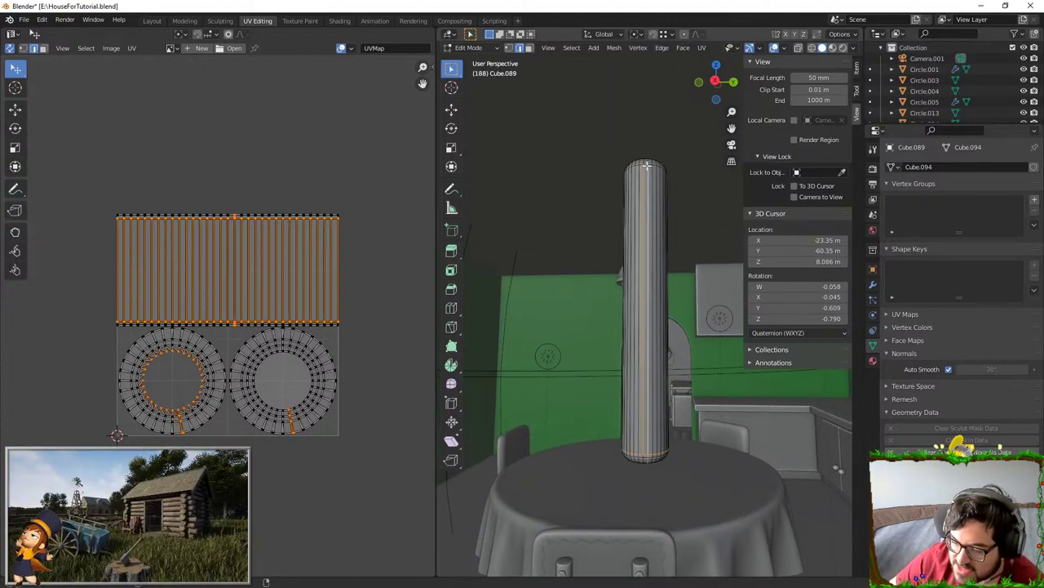
pyautogui.hotkey('ctrl', 'z')
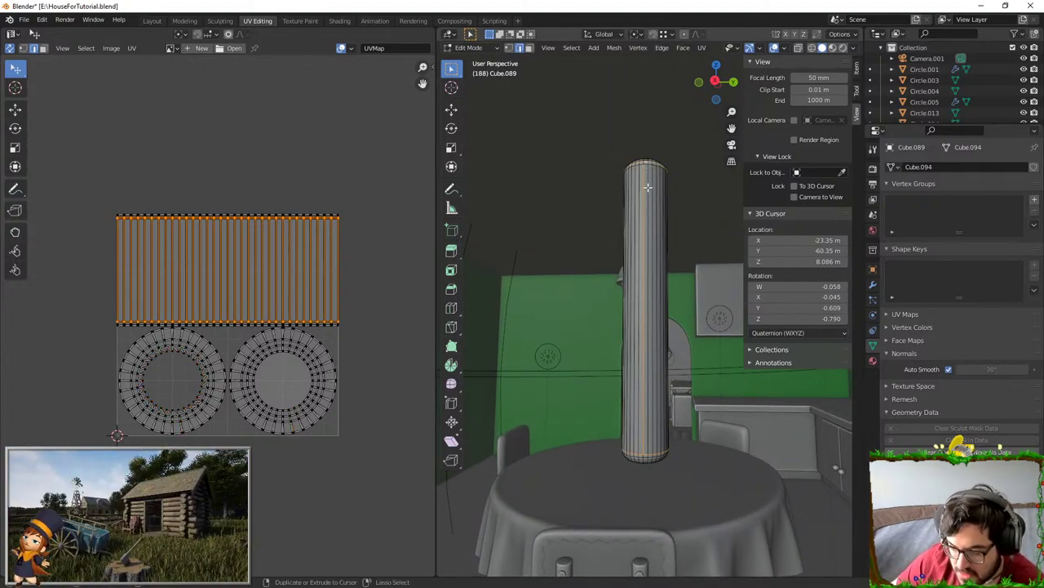
pyautogui.moveTo(647, 187); pyautogui.dragTo(298, 352, button='middle')
pyautogui.keyDown('alt'); pyautogui.keyDown('shift'); pyautogui.click(614, 332); pyautogui.keyUp('shift'); pyautogui.keyUp('alt')
pyautogui.moveTo(657, 414); pyautogui.dragTo(652, 287, button='middle')
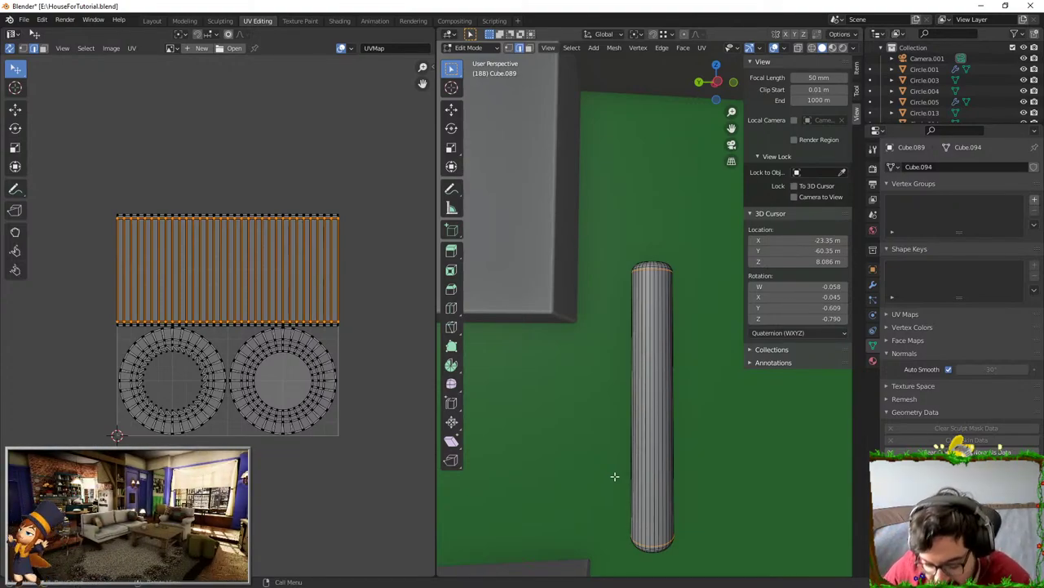
# - Mark the selected lengthwise edges and end loops of both handle grips as seams
pyautogui.press('u')
pyautogui.click(581, 434)
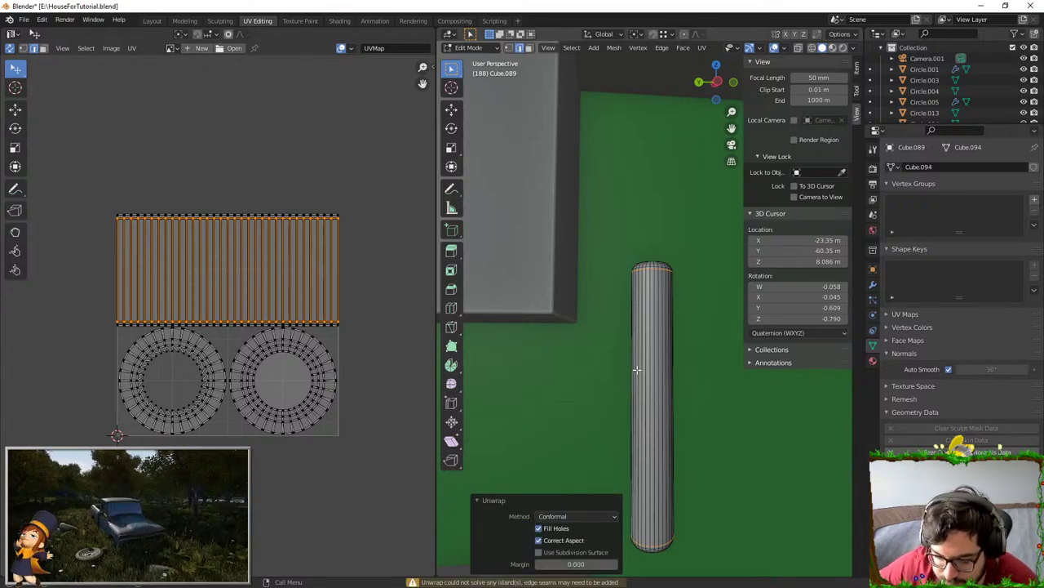
pyautogui.scroll(-4, 637, 382)
pyautogui.press('F3')
pyautogui.write('mark')
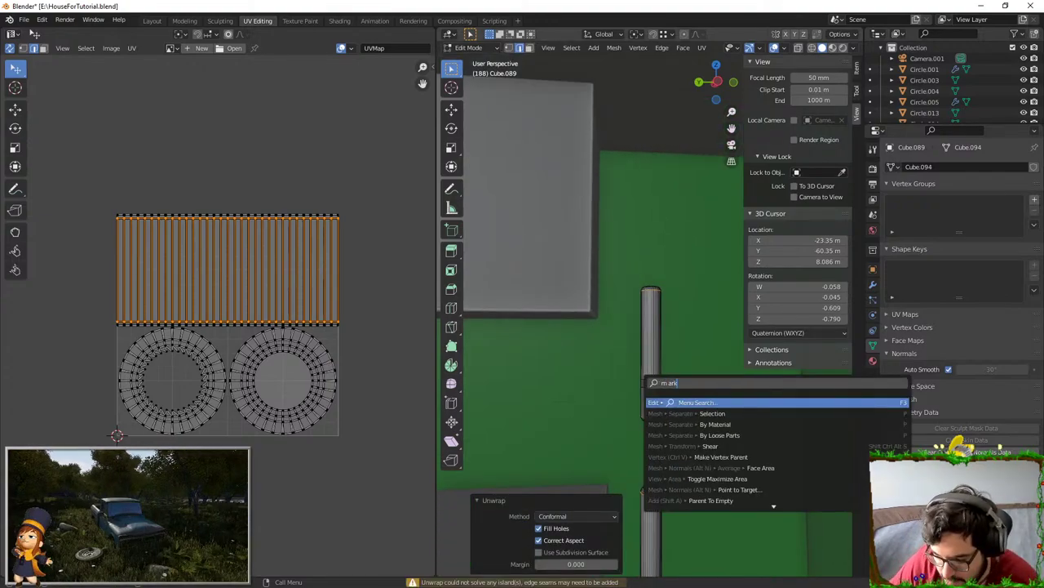
pyautogui.write(' se')
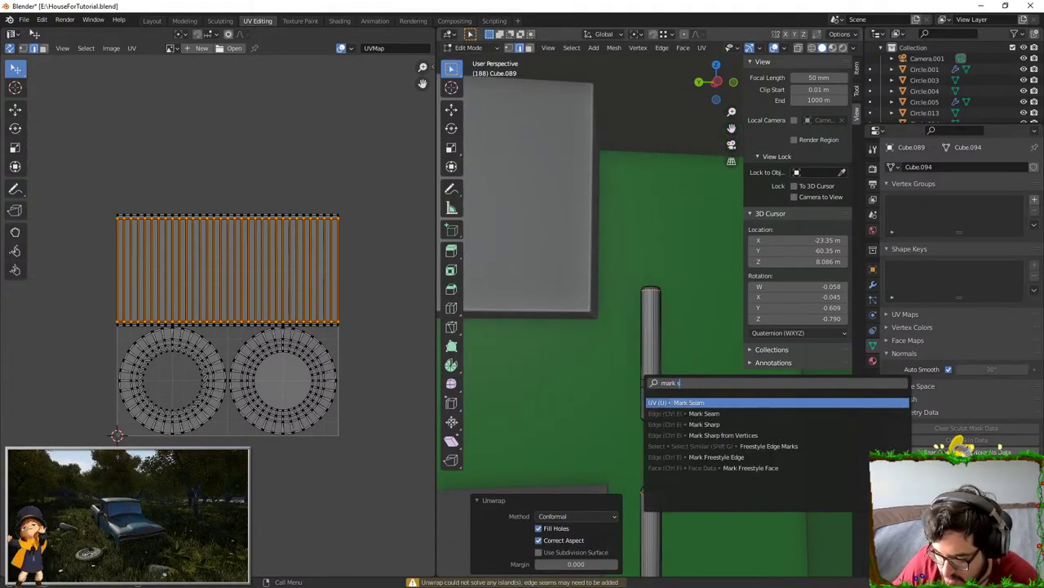
pyautogui.press('Return')
# - Try unwrapping both handle grips with the Conformal and Angle Based methods, then undo the unwrap
pyautogui.press('a')
pyautogui.press('u')
pyautogui.click(642, 382)
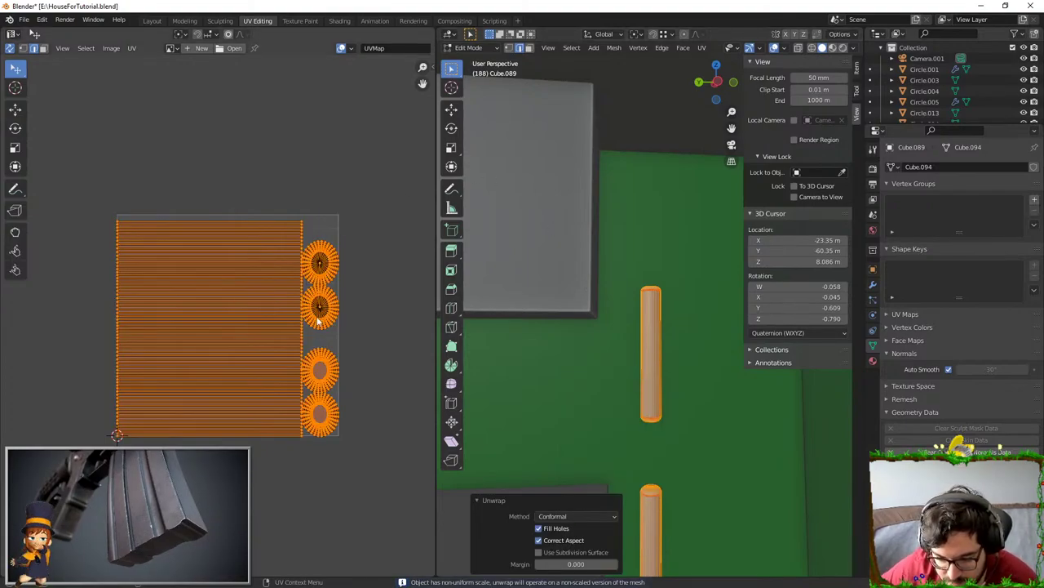
pyautogui.scroll(4, 326, 318)
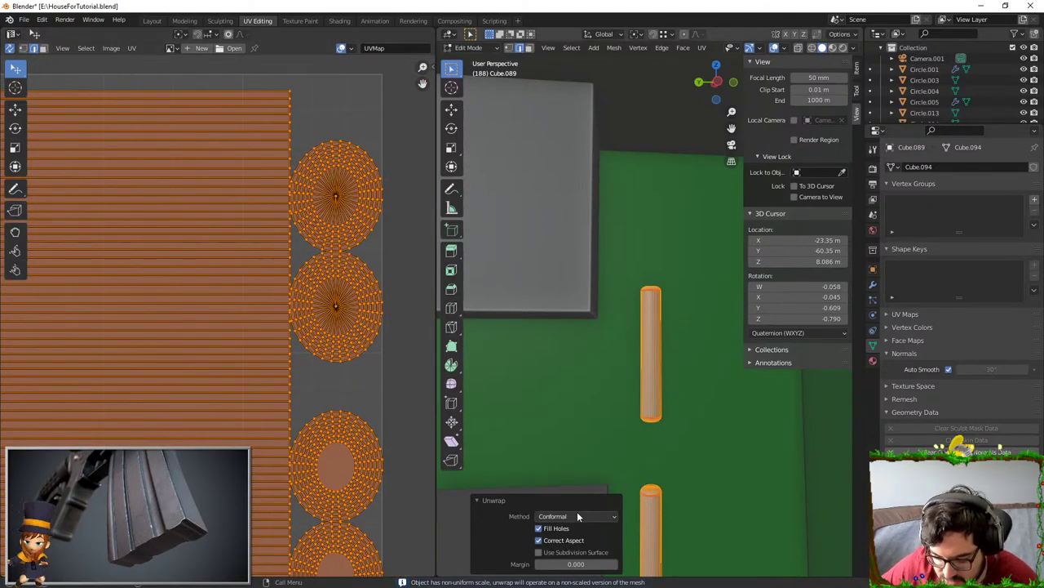
pyautogui.click(576, 515)
pyautogui.click(565, 532)
pyautogui.scroll(-2, 269, 338)
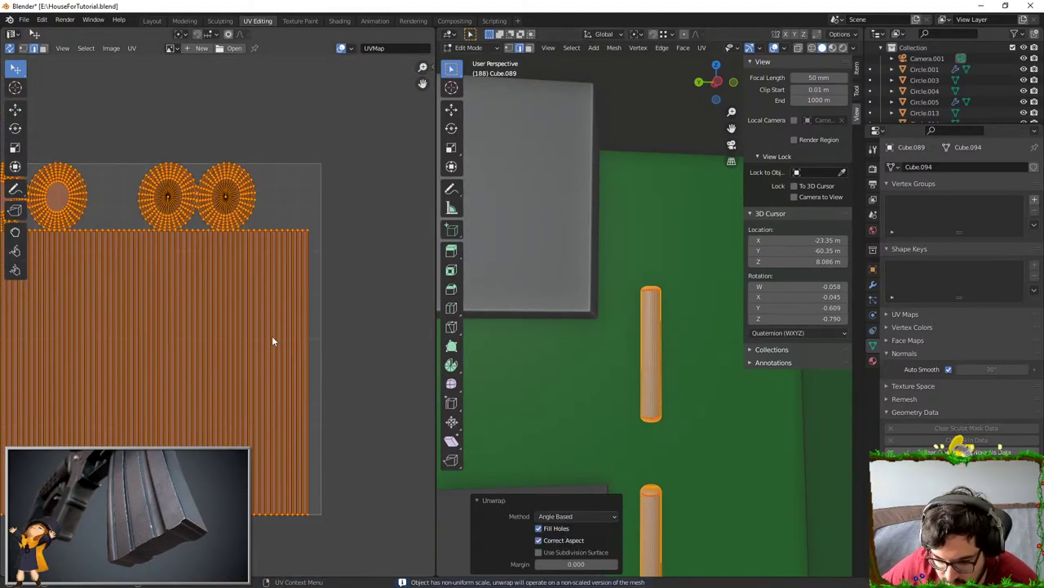
pyautogui.hotkey('ctrl', 'z')
# - Apply the fridge object's scale in Object Mode, then unwrap both handle grips again in Edit Mode
pyautogui.moveTo(684, 307); pyautogui.dragTo(631, 281, button='middle')
pyautogui.press('Tab')
pyautogui.hotkey('ctrl', 'a')
pyautogui.click(657, 369)
pyautogui.scroll(4, 653, 359)
pyautogui.press('Tab')
pyautogui.press('u')
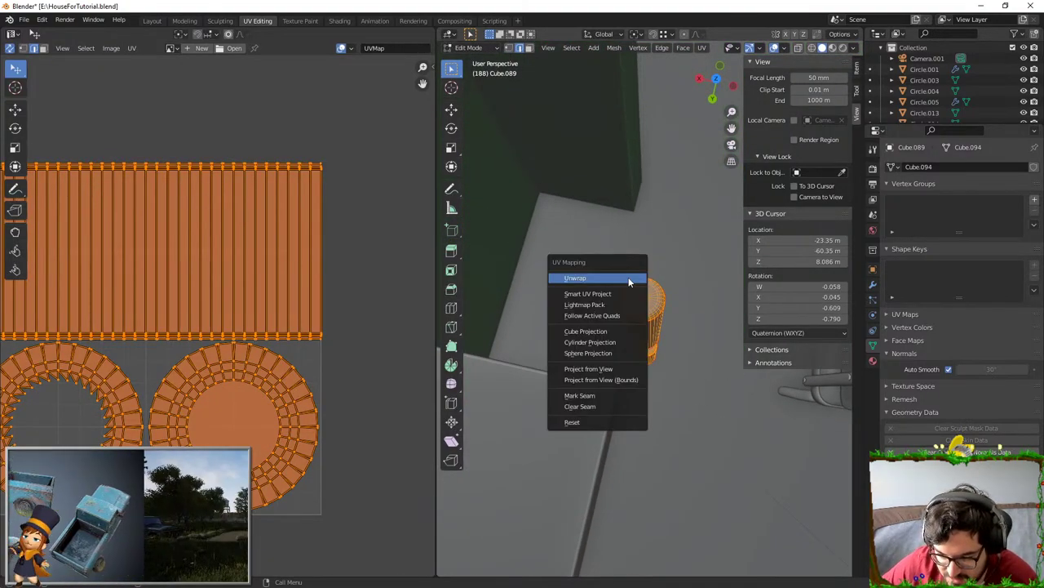
pyautogui.click(625, 275)
pyautogui.moveTo(186, 256); pyautogui.dragTo(267, 257, button='middle')
pyautogui.click(583, 511)
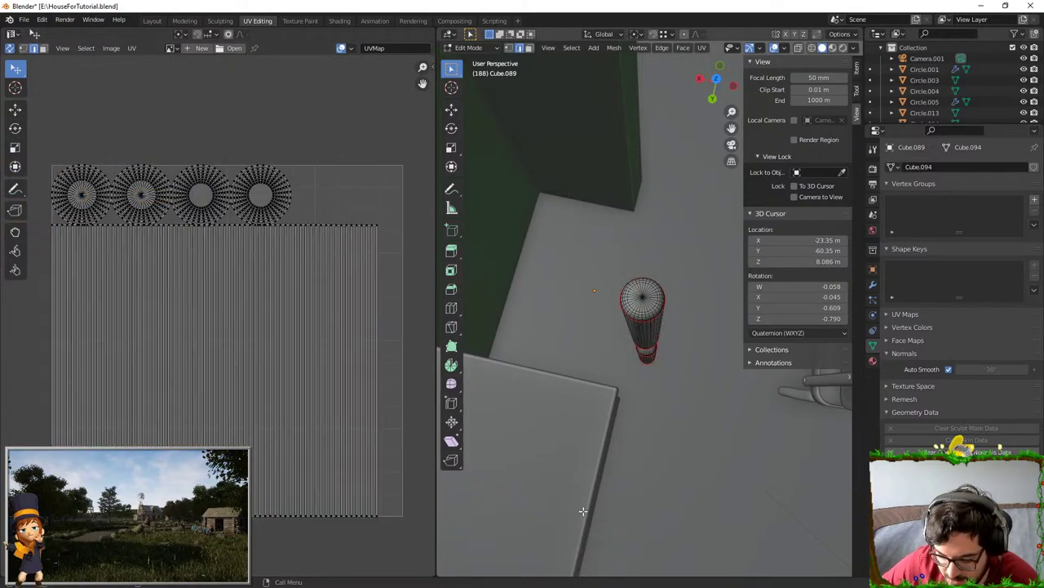
# - Reveal all hidden fridge geometry in Edit Mode, then isolate the two door meshes by hiding the unselected parts
pyautogui.press('Tab')
pyautogui.moveTo(644, 351); pyautogui.dragTo(655, 287, button='middle')
pyautogui.press('Tab')
pyautogui.hotkey('alt', 'h')
pyautogui.hotkey('alt', 'a')
pyautogui.scroll(1, 661, 287)
pyautogui.press('l')
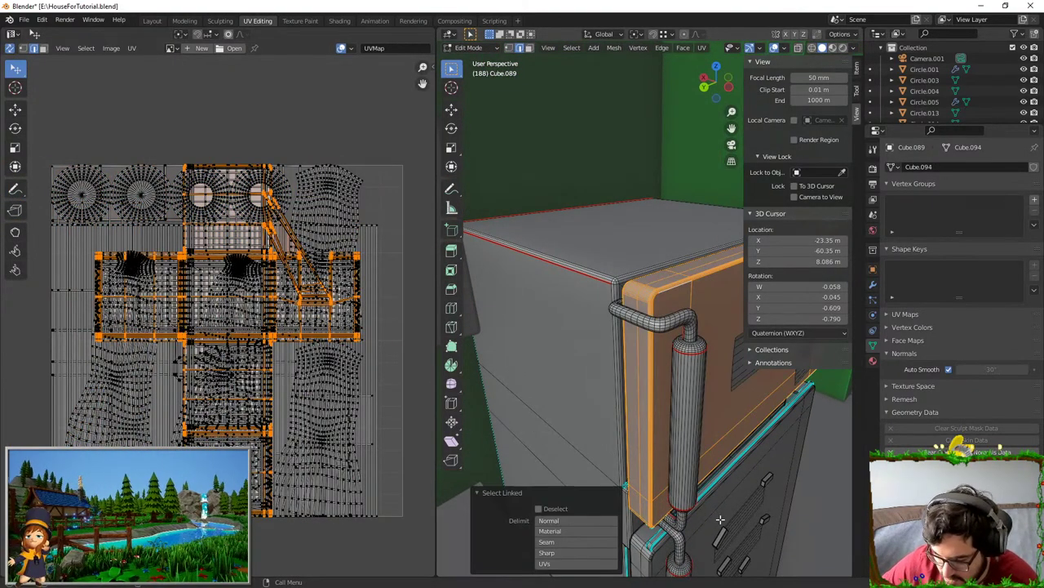
pyautogui.press('l')
pyautogui.hotkey('shift', 'h')
pyautogui.moveTo(723, 494); pyautogui.dragTo(666, 304, button='middle')
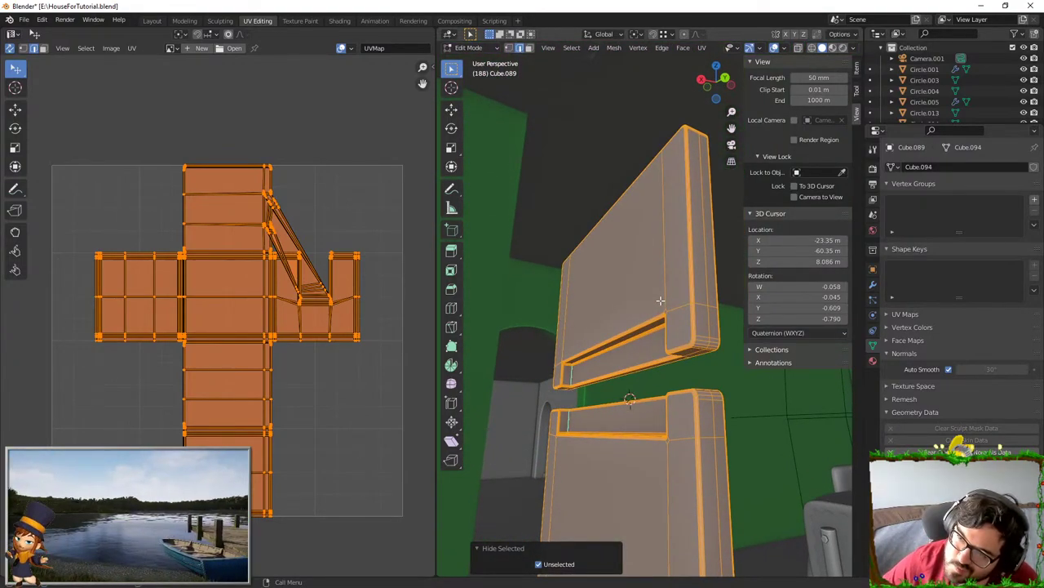
# - Select the edge loops running around the front face perimeter of both fridge doors
pyautogui.keyDown('alt'); pyautogui.click(713, 235); pyautogui.keyUp('alt')
pyautogui.moveTo(713, 235); pyautogui.dragTo(620, 392, button='middle')
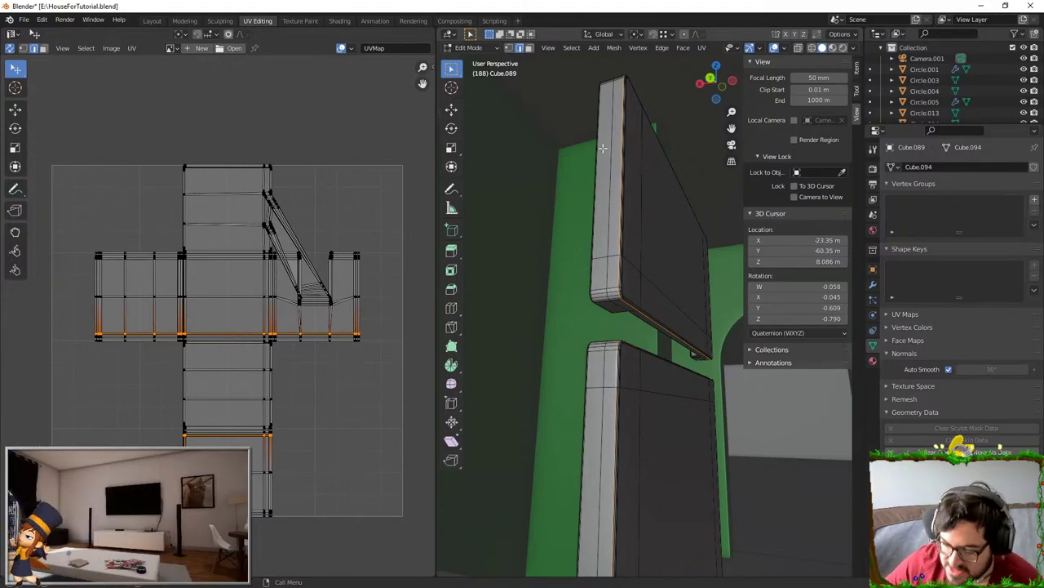
pyautogui.moveTo(670, 276); pyautogui.dragTo(599, 252, button='middle')
pyautogui.moveTo(681, 343); pyautogui.dragTo(569, 346, button='middle')
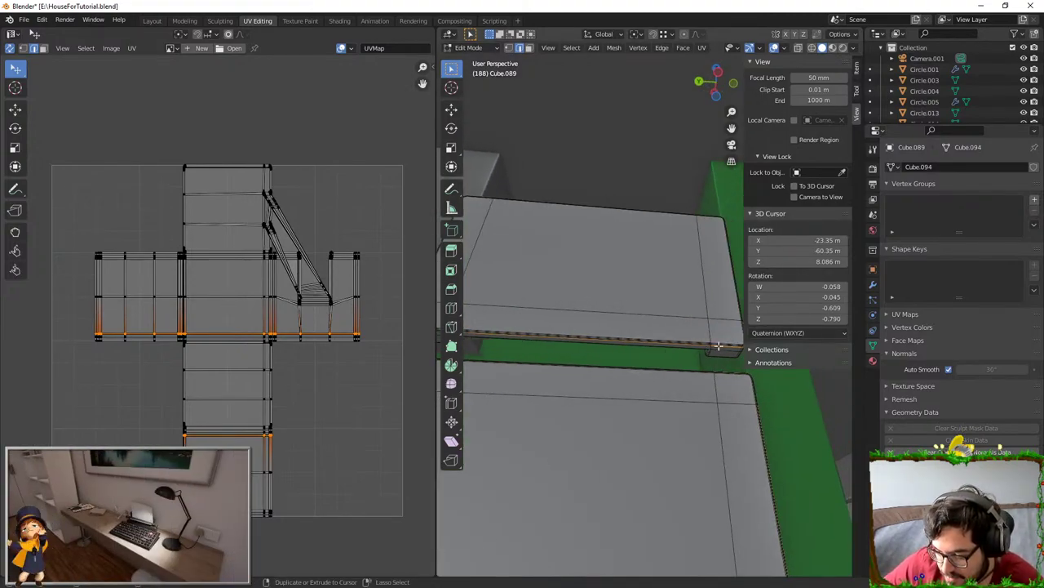
pyautogui.keyDown('ctrl'); pyautogui.click(709, 346); pyautogui.keyUp('ctrl')
pyautogui.keyDown('shift'); pyautogui.click(682, 345); pyautogui.keyUp('shift')
pyautogui.scroll(3, 629, 332)
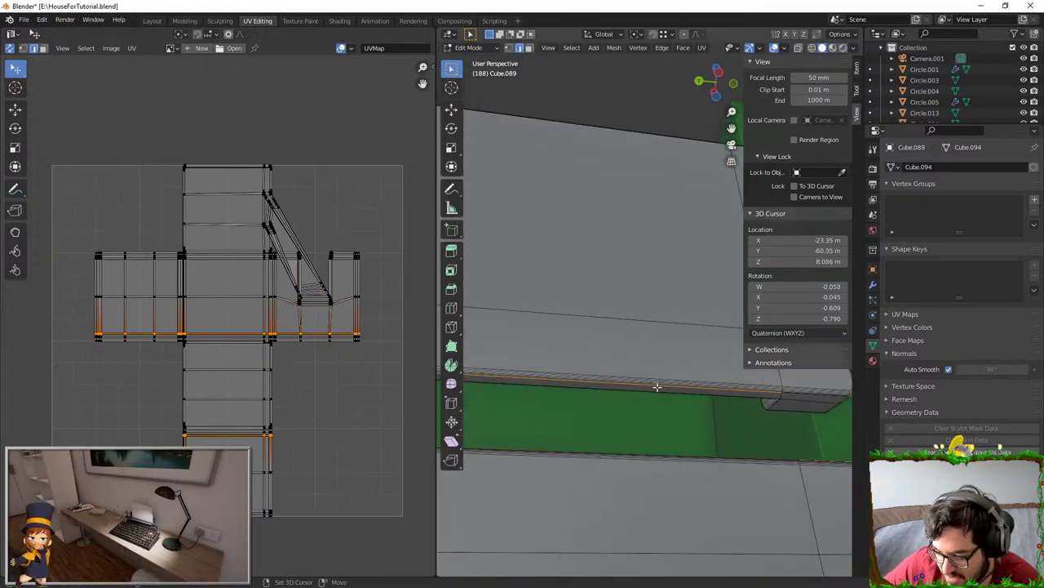
pyautogui.moveTo(636, 385); pyautogui.dragTo(524, 417, button='middle')
pyautogui.moveTo(582, 394); pyautogui.dragTo(627, 405, button='middle')
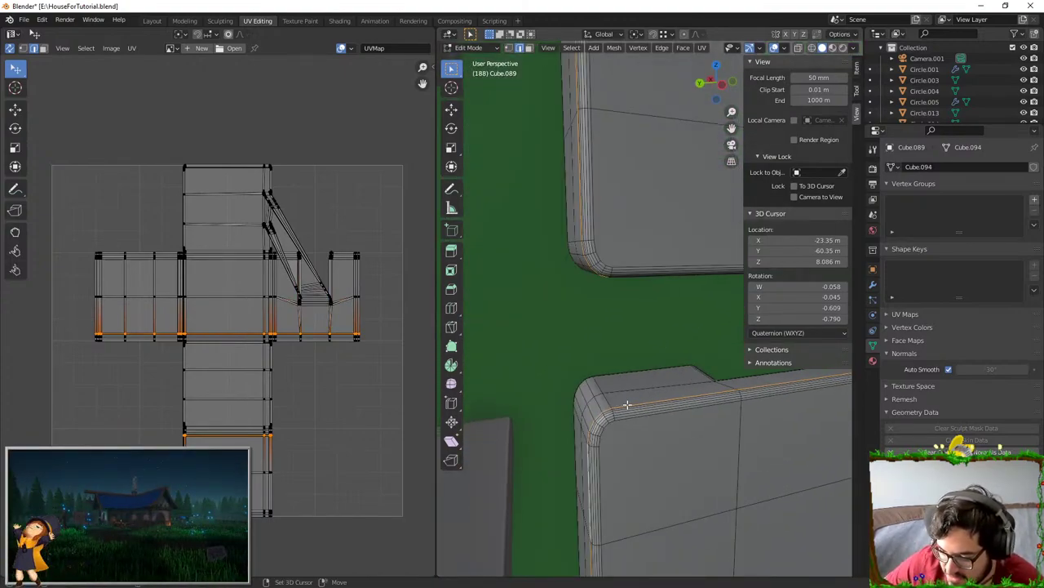
pyautogui.moveTo(750, 406); pyautogui.dragTo(619, 286, button='middle')
pyautogui.keyDown('ctrl'); pyautogui.click(699, 378); pyautogui.keyUp('ctrl')
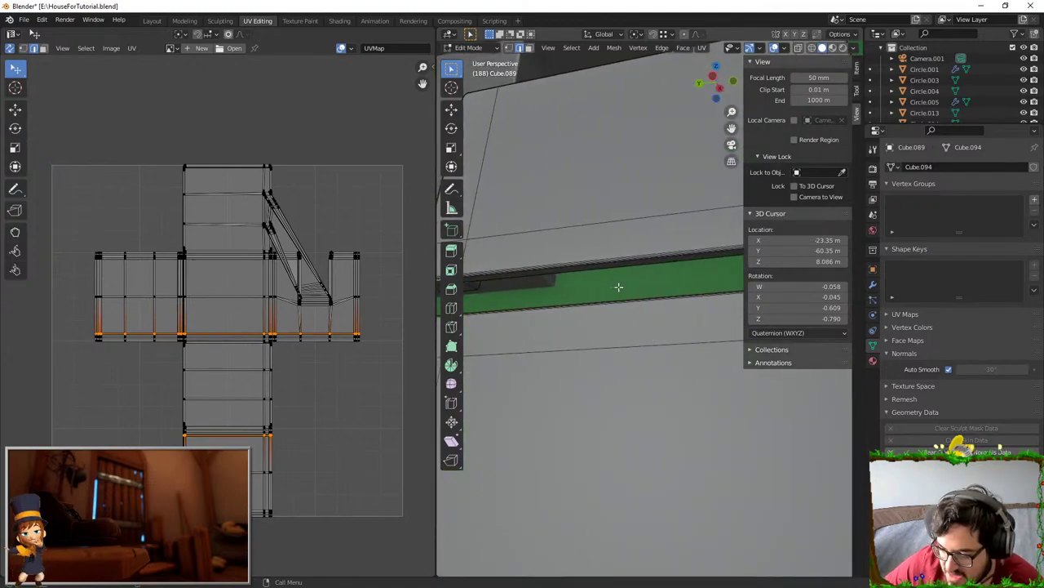
pyautogui.moveTo(687, 286)
pyautogui.mouseDown(button='middle')
pyautogui.moveTo(597, 264)
pyautogui.moveTo(621, 280)
pyautogui.moveTo(590, 362)
pyautogui.moveTo(630, 385)
pyautogui.moveTo(730, 378)
pyautogui.moveTo(659, 340)
pyautogui.moveTo(616, 269)
pyautogui.moveTo(587, 341)
pyautogui.moveTo(581, 414)
pyautogui.moveTo(616, 329)
pyautogui.moveTo(534, 305)
pyautogui.moveTo(624, 316)
pyautogui.moveTo(545, 355)
pyautogui.moveTo(560, 387)
pyautogui.moveTo(664, 427)
pyautogui.moveTo(571, 454)
pyautogui.mouseUp(button='middle')
# - Hide every object except the fridge in Object Mode, then return to Edit Mode
pyautogui.scroll(-5, 650, 337)
pyautogui.press('Tab')
pyautogui.hotkey('shift', 'h')
pyautogui.press('Tab')
pyautogui.press('Tab')
pyautogui.scroll(-5, 591, 418)
pyautogui.press('Tab')
pyautogui.press('c')
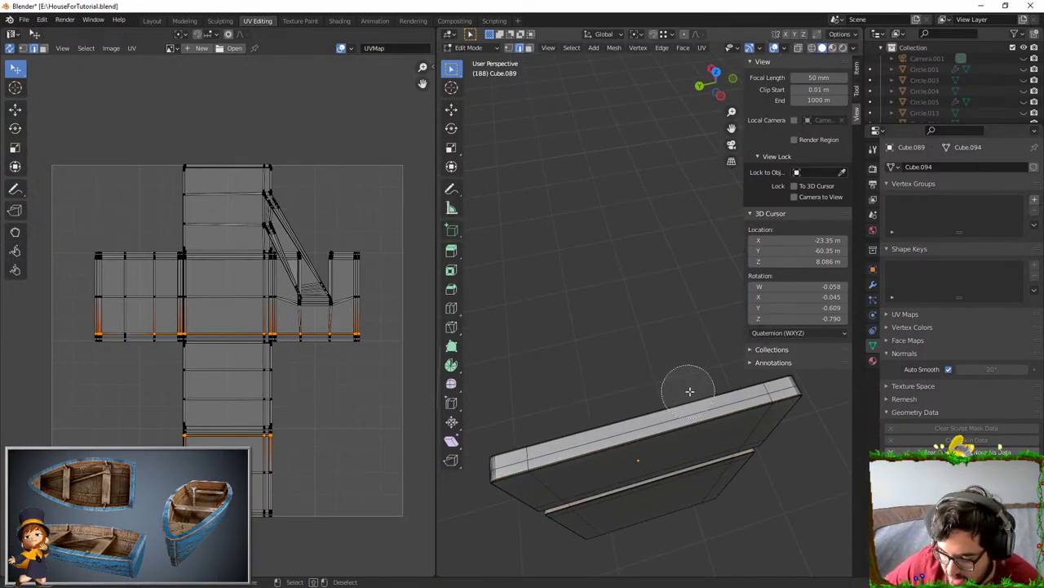
pyautogui.press('Escape')
# - Mark the selected perimeter loops of both doors as seams
pyautogui.press('F3')
pyautogui.write('mark sea')
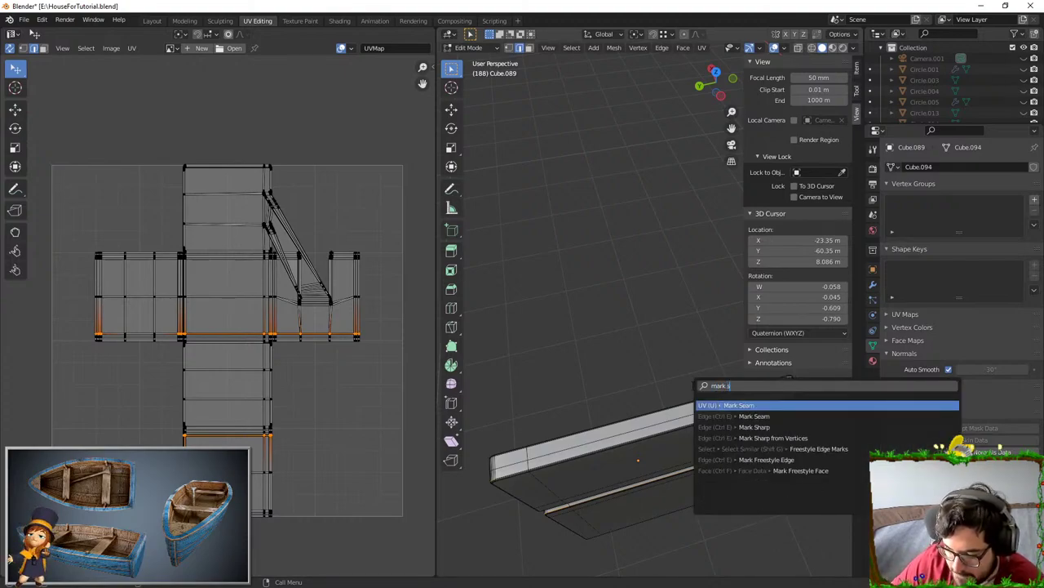
pyautogui.press('Return')
# - Select the short edges across the side strip of both doors near the upper door's corners and the lower door's upper corner
pyautogui.moveTo(643, 306); pyautogui.dragTo(602, 255, button='middle')
pyautogui.click(623, 365)
pyautogui.keyDown('ctrl'); pyautogui.click(608, 365); pyautogui.keyUp('ctrl')
pyautogui.keyDown('shift'); pyautogui.click(604, 231); pyautogui.keyUp('shift')
pyautogui.keyDown('ctrl'); pyautogui.click(607, 229); pyautogui.keyUp('ctrl')
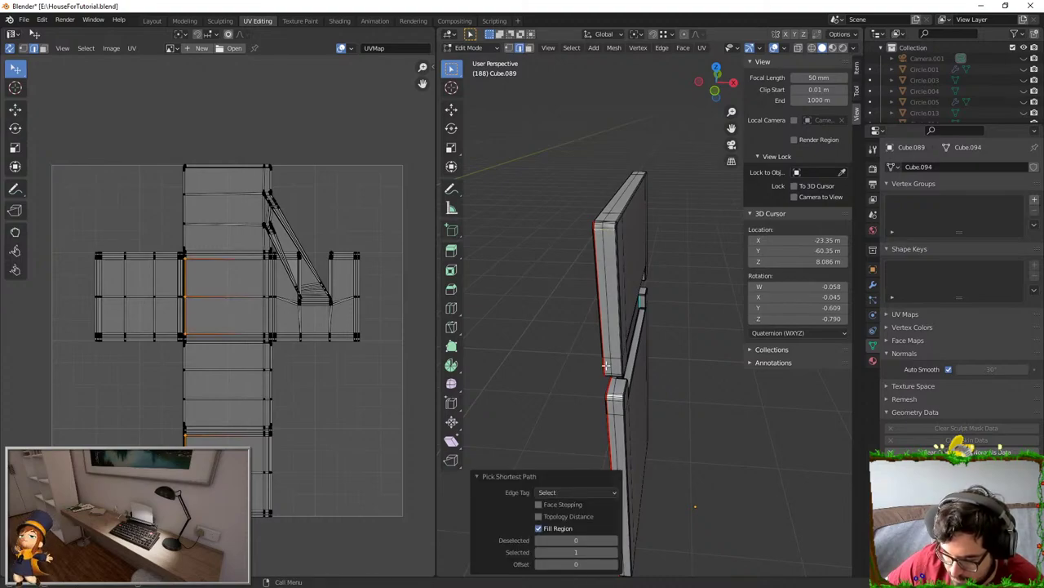
pyautogui.moveTo(718, 287); pyautogui.dragTo(627, 275, button='middle')
pyautogui.click(652, 257)
pyautogui.keyDown('ctrl'); pyautogui.click(670, 263); pyautogui.keyUp('ctrl')
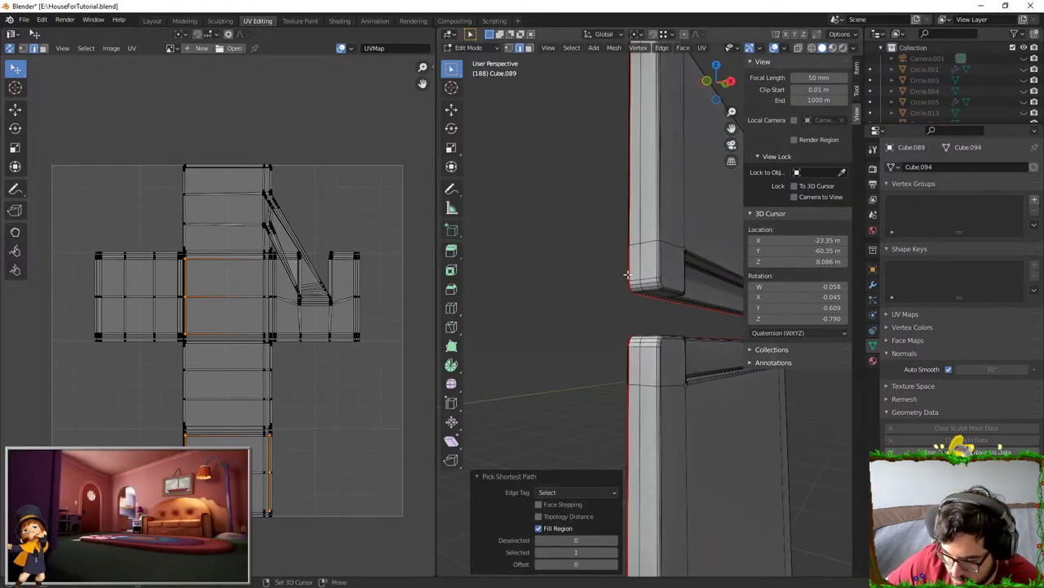
pyautogui.click(646, 276)
pyautogui.keyDown('ctrl'); pyautogui.click(646, 281); pyautogui.keyUp('ctrl')
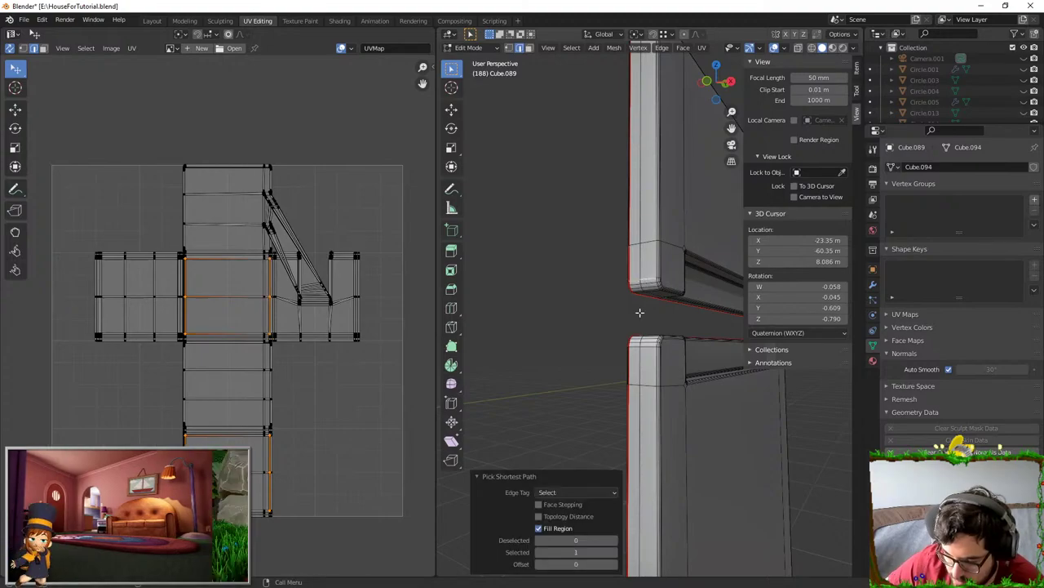
# - Add the short edges across the side strip at the lower door's bottom corners to the selection
pyautogui.scroll(3, 639, 310)
pyautogui.moveTo(639, 310)
pyautogui.mouseDown(button='middle')
pyautogui.moveTo(572, 420)
pyautogui.moveTo(636, 394)
pyautogui.moveTo(627, 199)
pyautogui.moveTo(643, 305)
pyautogui.mouseUp(button='middle')
pyautogui.keyDown('shift'); pyautogui.click(677, 386); pyautogui.keyUp('shift')
pyautogui.keyDown('ctrl'); pyautogui.click(685, 394); pyautogui.keyUp('ctrl')
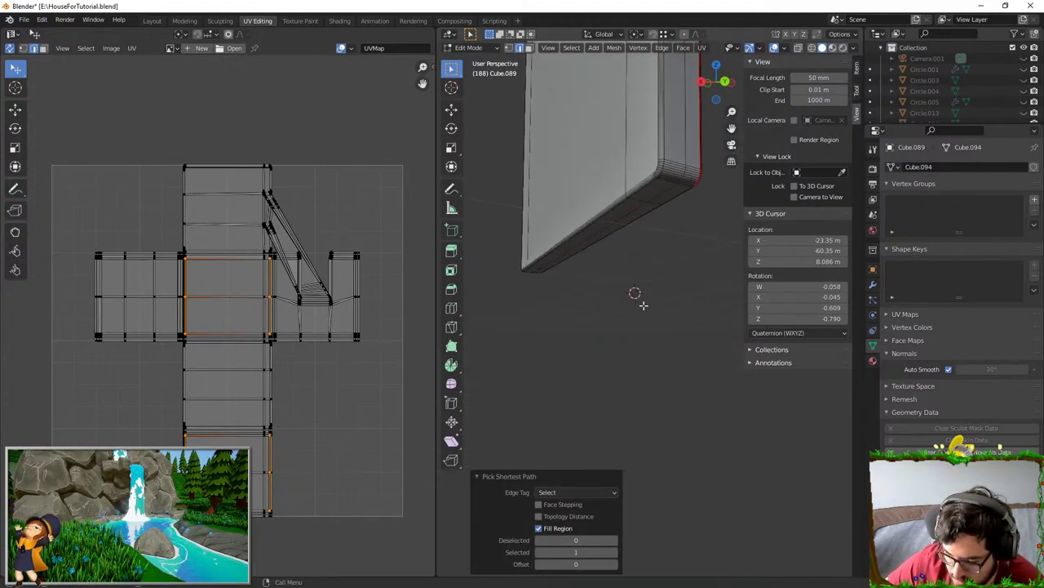
pyautogui.keyDown('shift'); pyautogui.click(675, 161); pyautogui.keyUp('shift')
pyautogui.keyDown('ctrl'); pyautogui.click(693, 167); pyautogui.keyUp('ctrl')
pyautogui.moveTo(693, 166)
pyautogui.mouseDown(button='middle')
pyautogui.moveTo(755, 168)
pyautogui.moveTo(682, 165)
pyautogui.mouseUp(button='middle')
pyautogui.hotkey('ctrl', 'z')
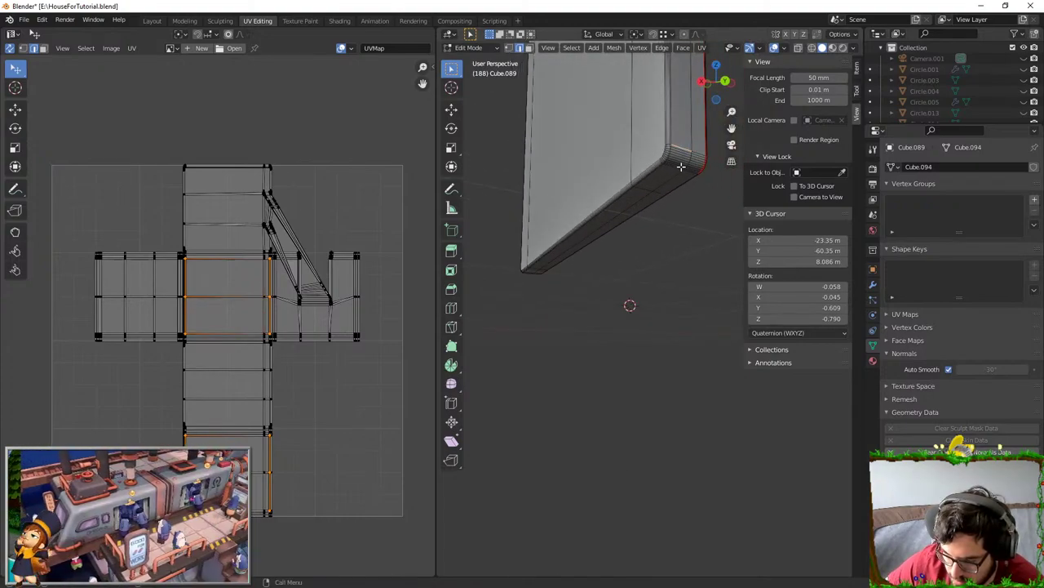
pyautogui.moveTo(496, 248); pyautogui.dragTo(627, 262, button='middle')
pyautogui.keyDown('shift'); pyautogui.click(666, 212); pyautogui.keyUp('shift')
# - Mark the selected short corner edges on the door sides as seams
pyautogui.press('F3')
pyautogui.write('mark')
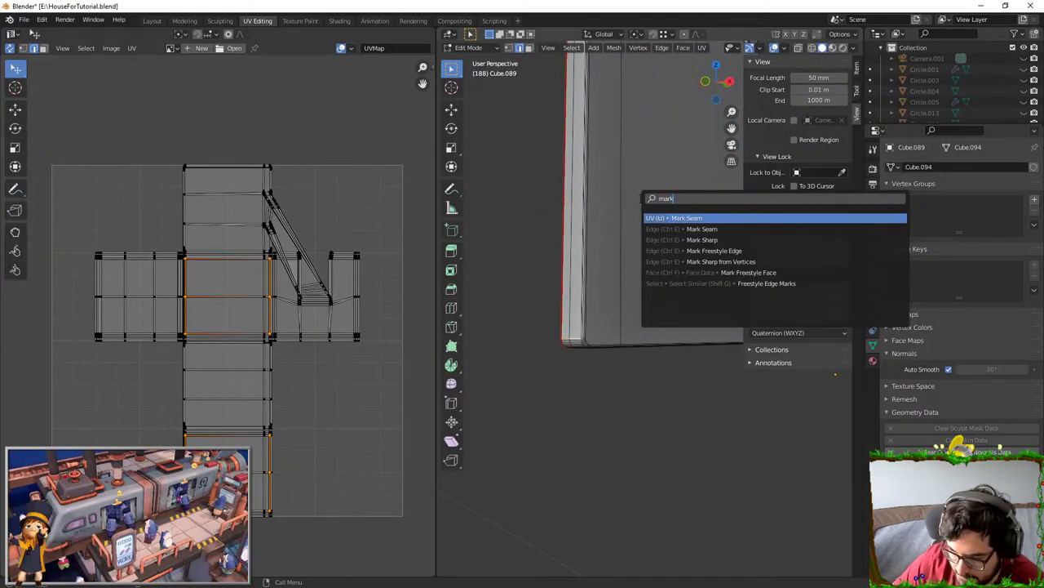
pyautogui.press('Return')
# - Unwrap all the geometry of both doors with the Conformal method, then deselect everything
pyautogui.press('a')
pyautogui.press('u')
pyautogui.click(639, 199)
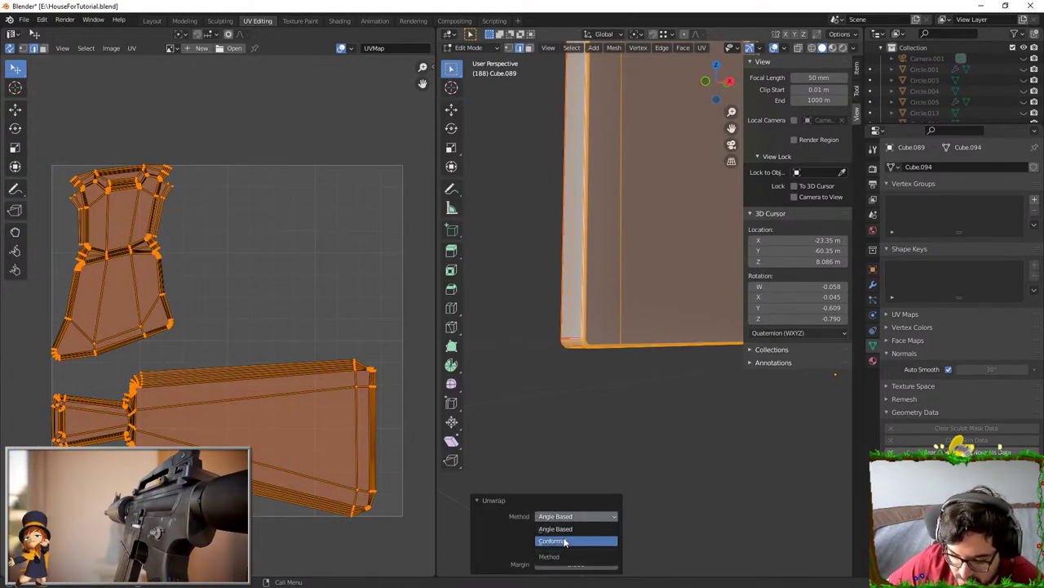
pyautogui.click(563, 540)
pyautogui.moveTo(185, 331); pyautogui.dragTo(228, 302, button='middle')
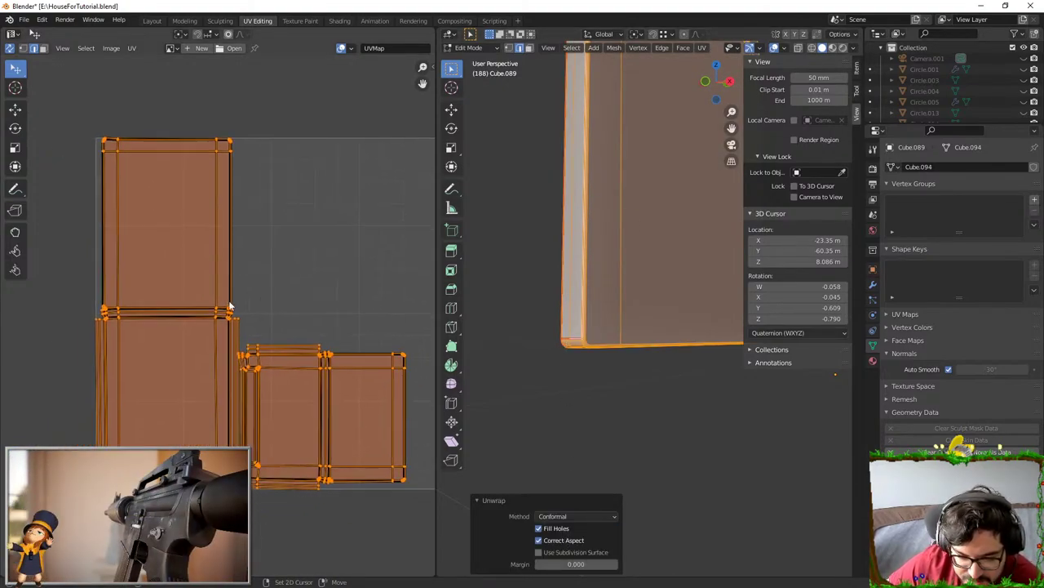
pyautogui.hotkey('alt', 'a')
pyautogui.scroll(2, 285, 293)
pyautogui.scroll(-2, 319, 366)
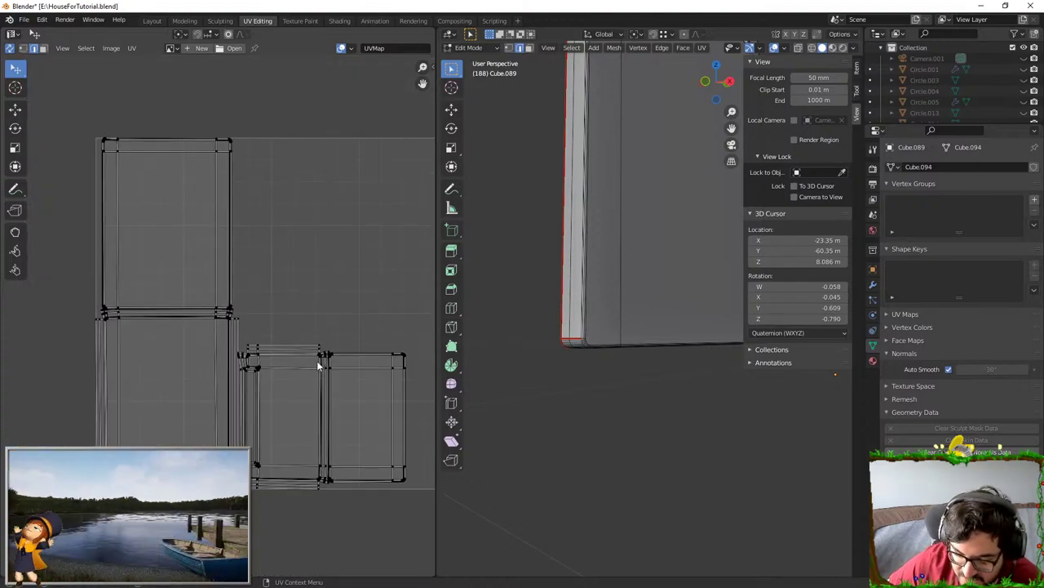
# - Create a new 1024 x 1024 px image named Untitled with the UV Grid generated type
pyautogui.click(171, 49)
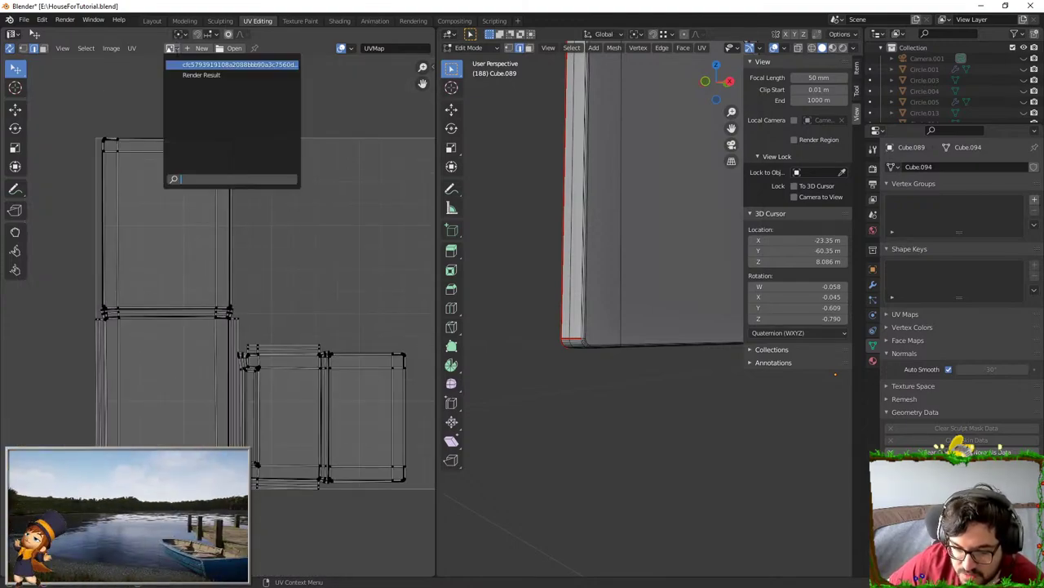
pyautogui.click(199, 48)
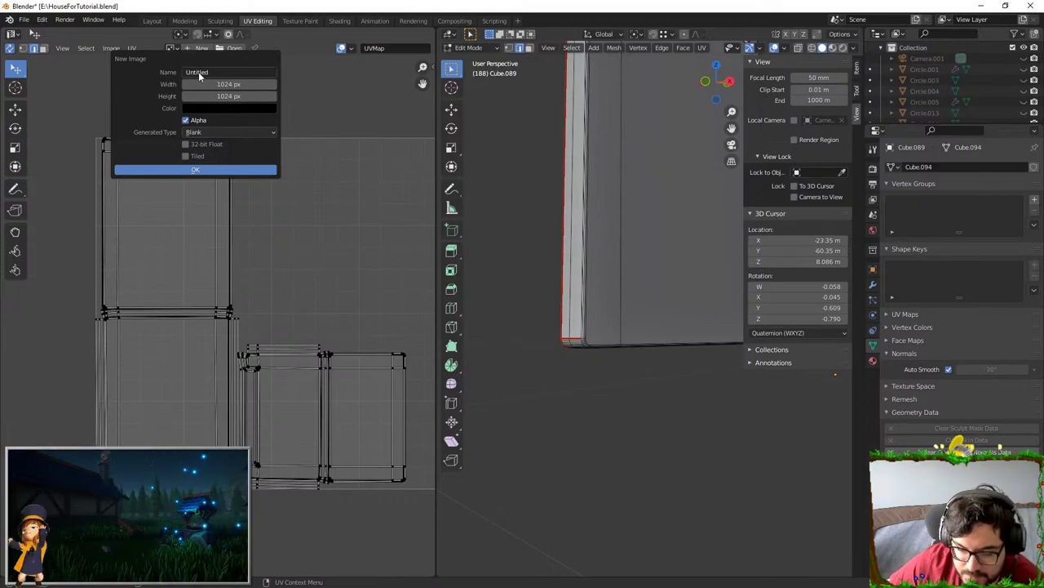
pyautogui.click(206, 132)
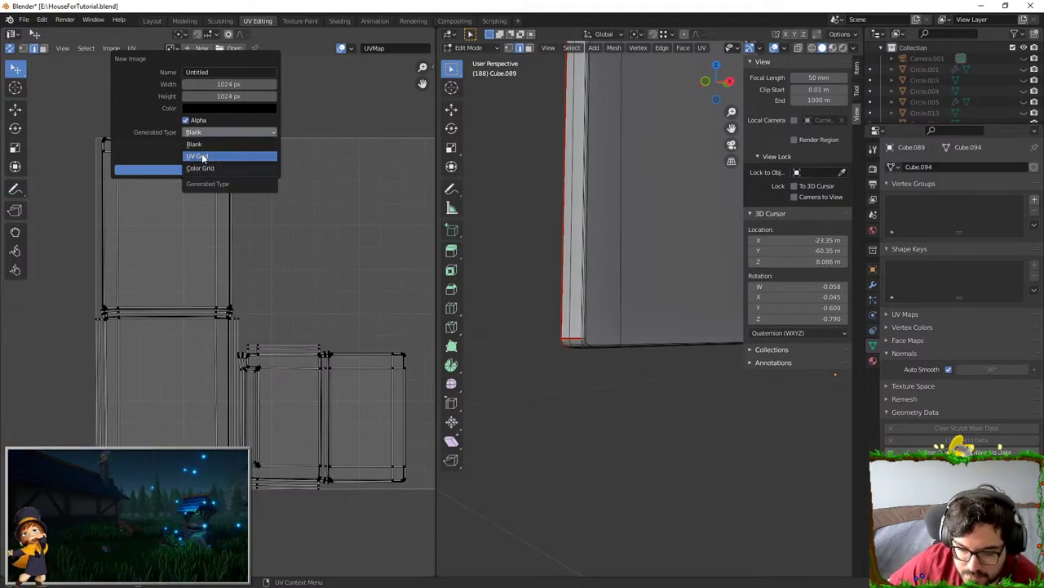
pyautogui.click(202, 158)
pyautogui.click(191, 170)
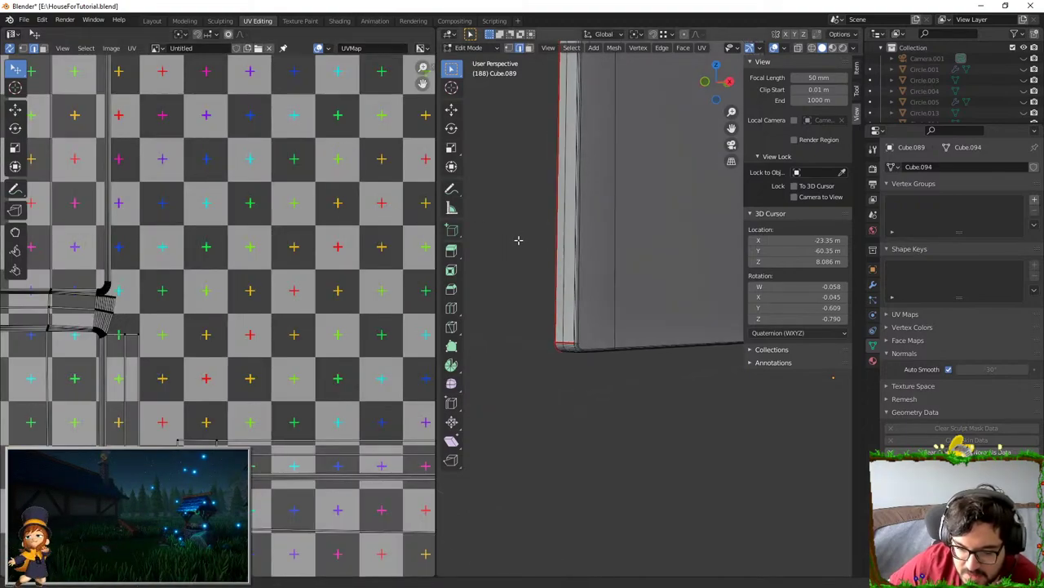
# - Switch the fridge to Object Mode and assign it the existing material Material.044
pyautogui.moveTo(518, 240); pyautogui.dragTo(504, 242, button='middle')
pyautogui.scroll(-6, 236, 315)
pyautogui.press('Tab')
pyautogui.click(873, 360)
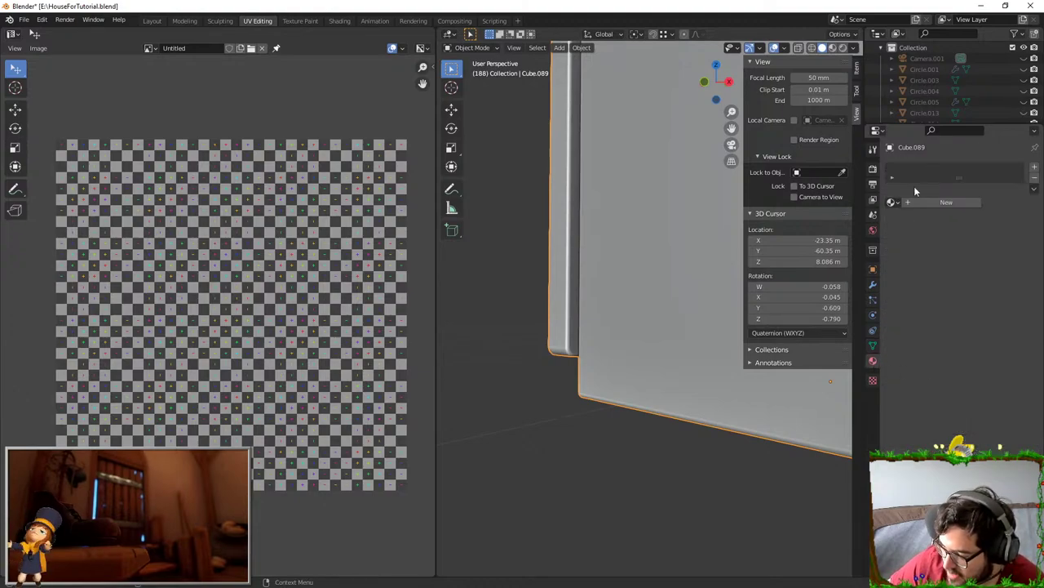
pyautogui.click(892, 202)
pyautogui.click(902, 263)
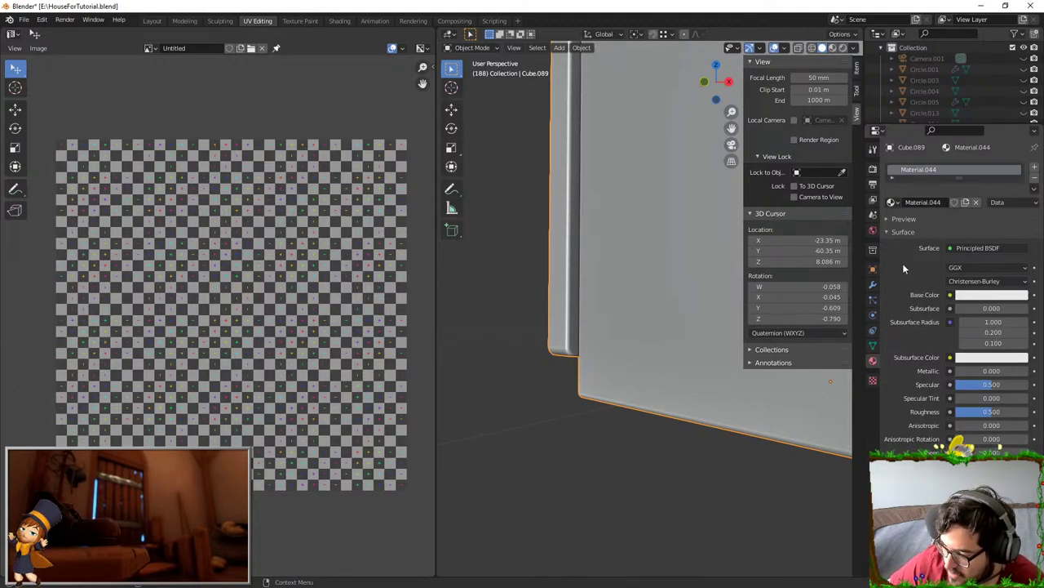
# - Connect an Image Texture using the Untitled grid image to the material's Base Color
pyautogui.click(951, 296)
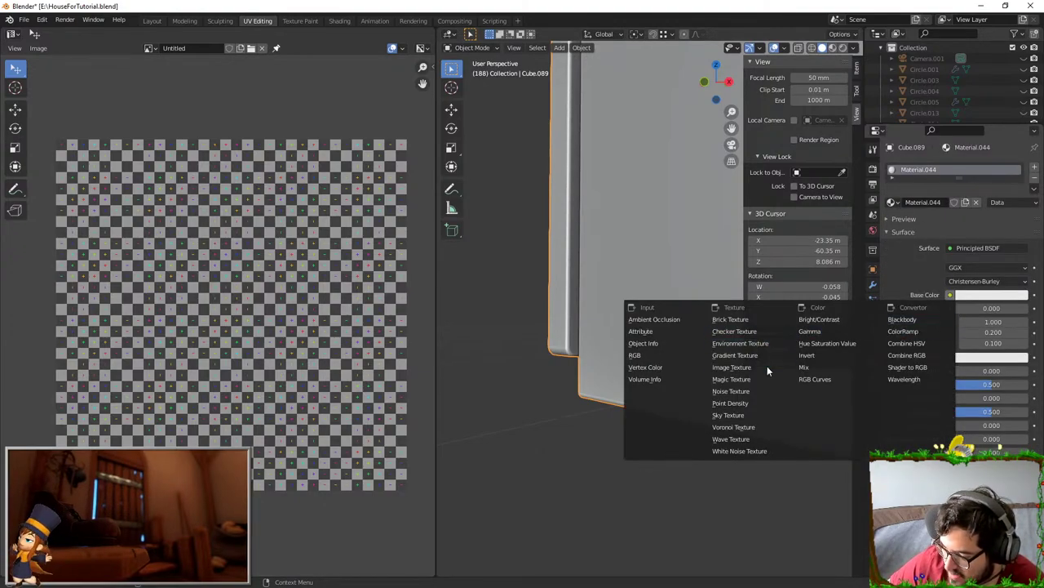
pyautogui.click(743, 368)
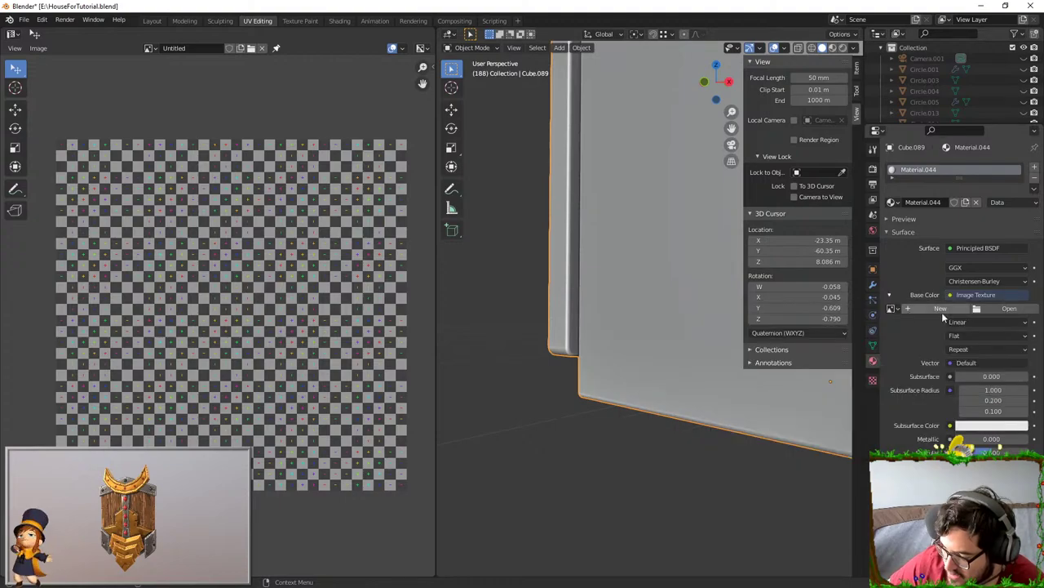
pyautogui.click(892, 308)
pyautogui.click(902, 344)
# - Show the fridge in Material Preview shading and examine the checker pattern on its doors and body for stretching
pyautogui.scroll(-5, 645, 290)
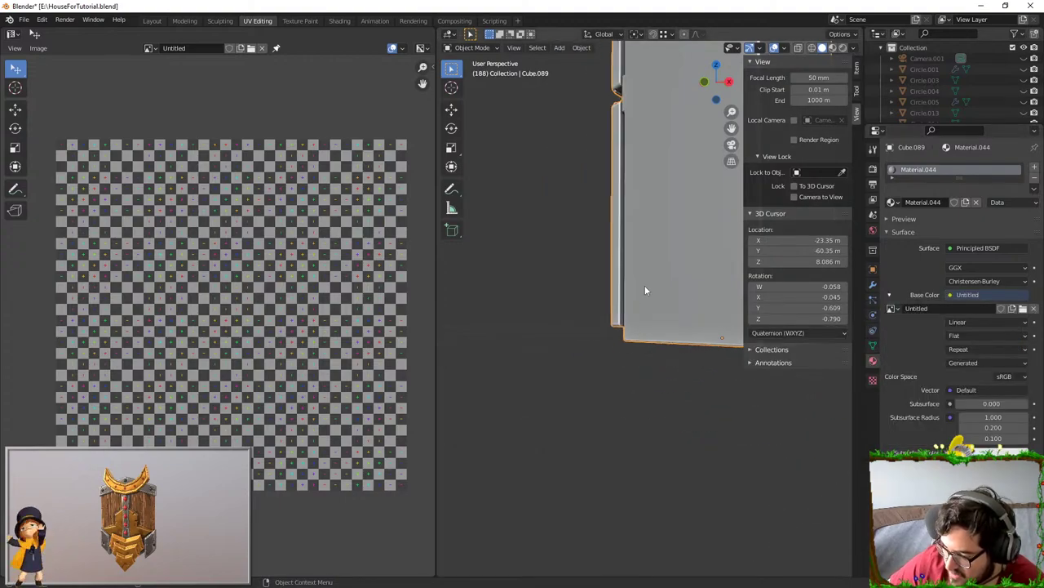
pyautogui.moveTo(644, 289); pyautogui.dragTo(611, 406, button='middle')
pyautogui.click(831, 49)
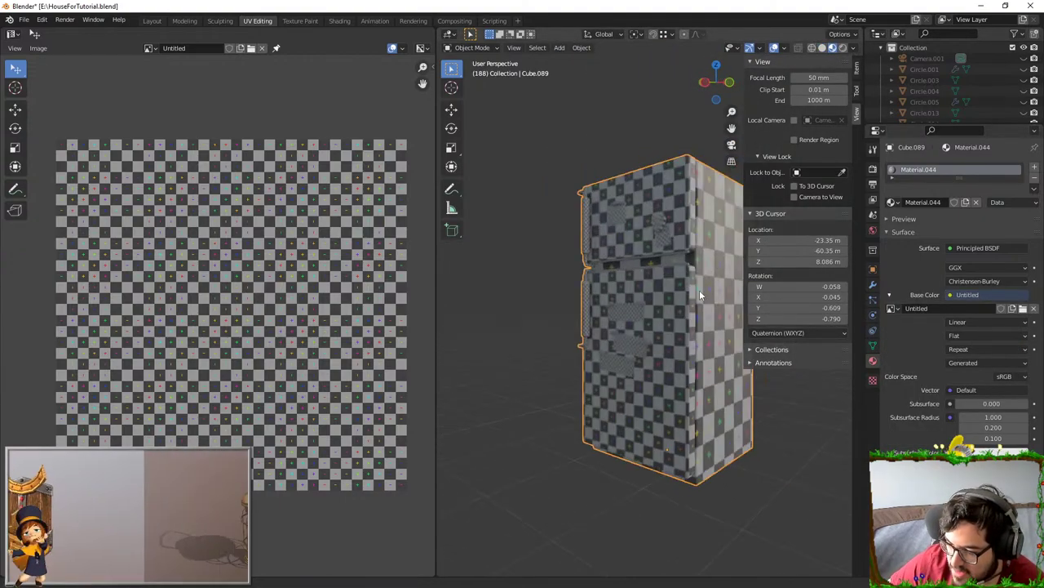
pyautogui.scroll(6, 700, 290)
pyautogui.moveTo(658, 336); pyautogui.dragTo(563, 268, button='middle')
pyautogui.scroll(-4, 577, 268)
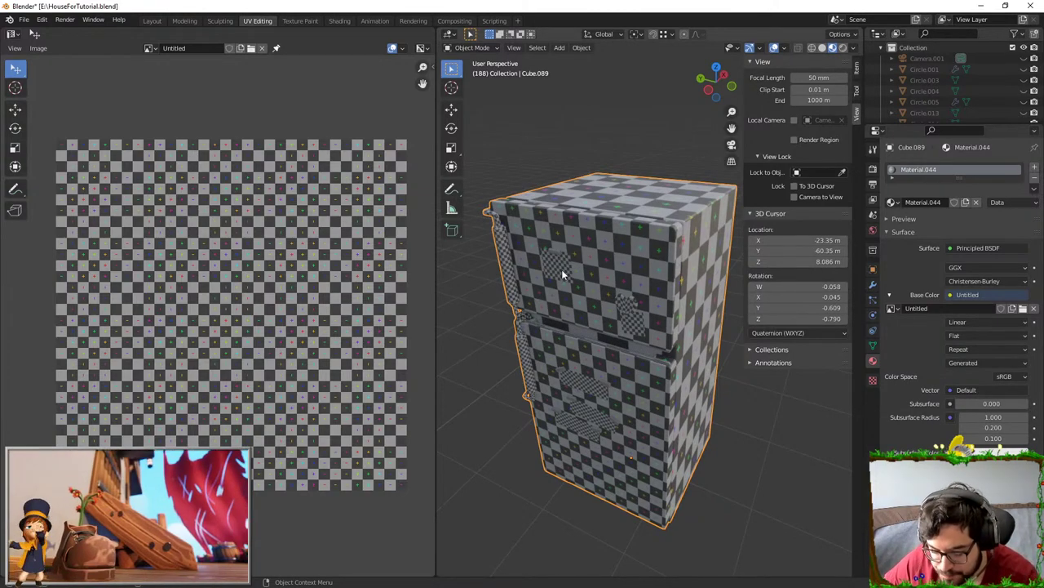
# - Return to Solid shading, reveal all fridge parts in Edit Mode, and select the linked gasket strips between the doors and body
pyautogui.click(822, 49)
pyautogui.scroll(3, 550, 194)
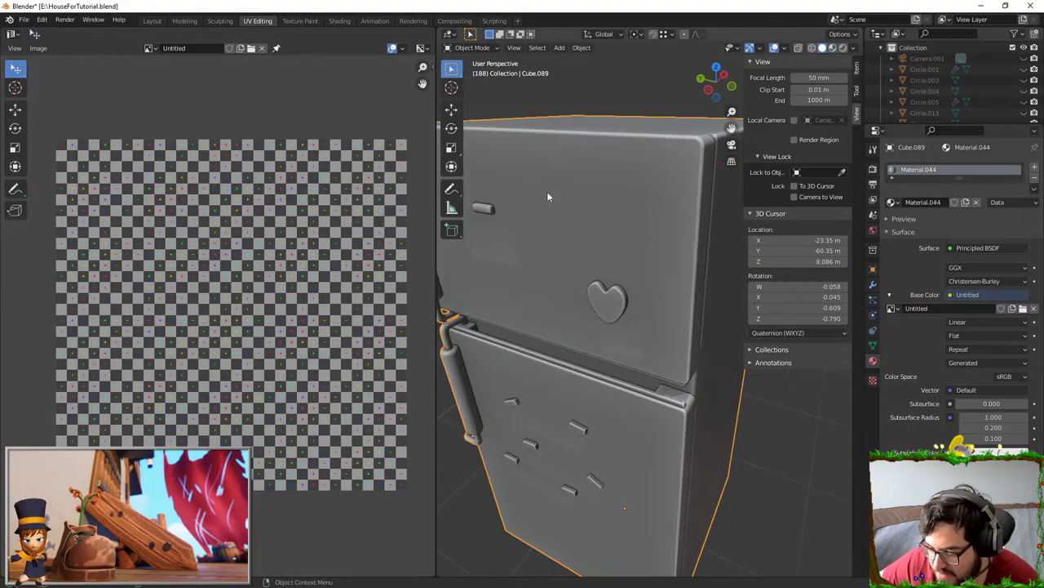
pyautogui.press('Tab')
pyautogui.moveTo(614, 214)
pyautogui.mouseDown(button='middle')
pyautogui.moveTo(544, 222)
pyautogui.moveTo(634, 239)
pyautogui.moveTo(588, 254)
pyautogui.mouseUp(button='middle')
pyautogui.hotkey('alt', 'h')
pyautogui.hotkey('alt', 'a')
pyautogui.press('l')
pyautogui.hotkey('alt', 'a')
pyautogui.press('l')
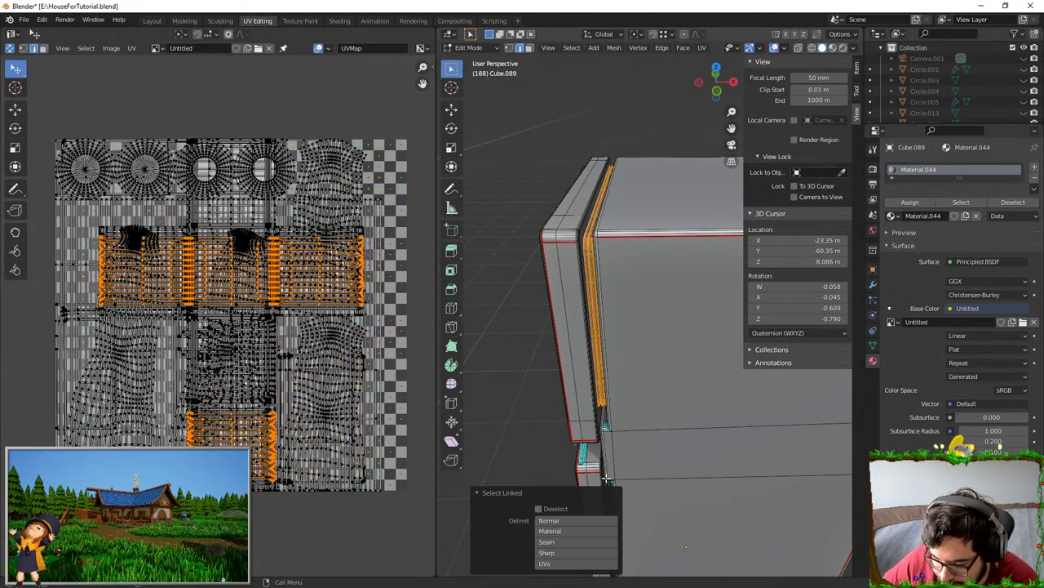
# - Unwrap the selected gasket strips with the Conformal method and check their corners
pyautogui.moveTo(606, 478); pyautogui.dragTo(622, 430, button='middle')
pyautogui.press('u')
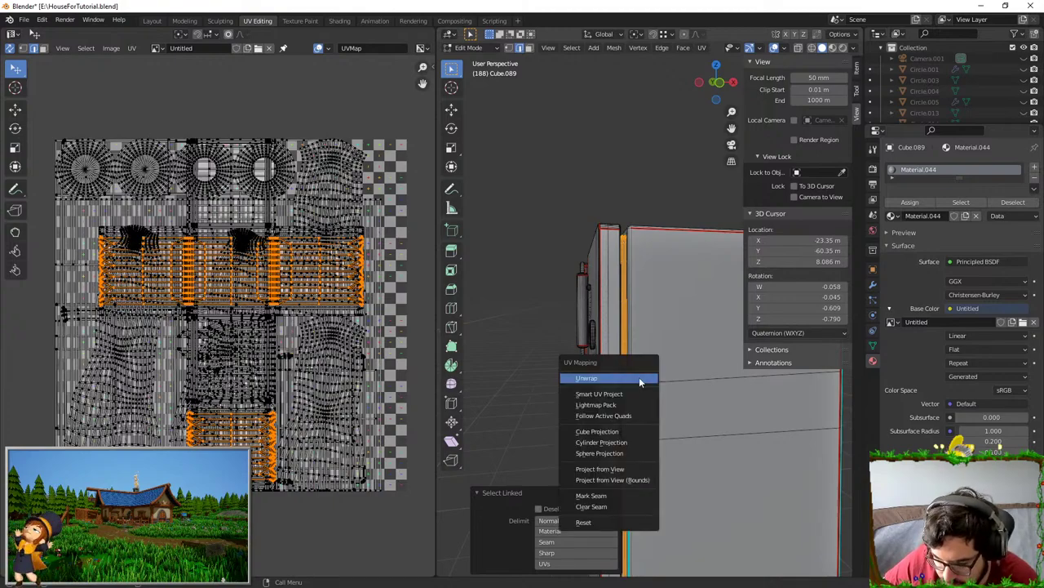
pyautogui.click(639, 378)
pyautogui.scroll(-1, 229, 310)
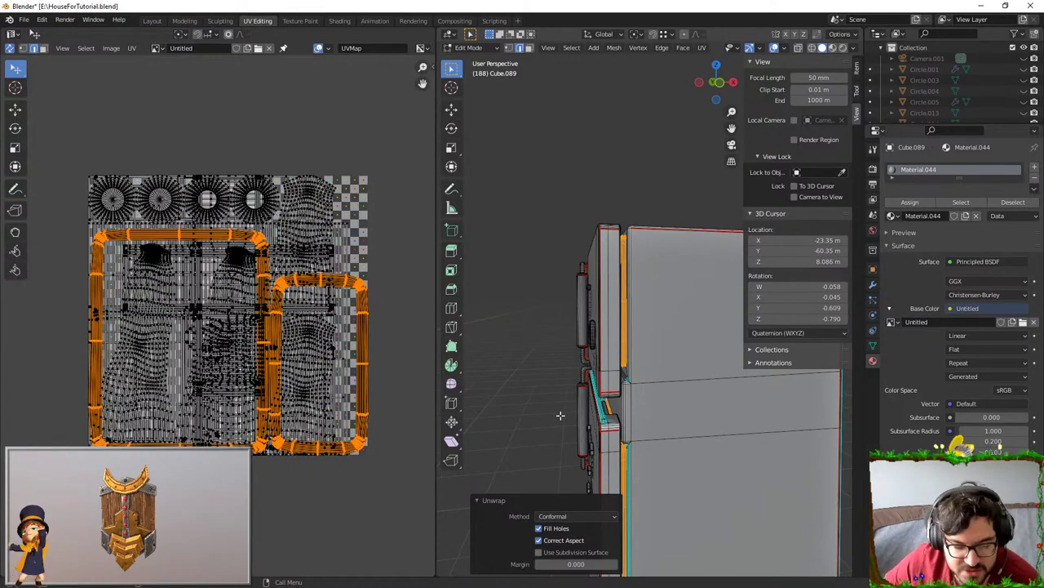
pyautogui.moveTo(657, 407); pyautogui.dragTo(632, 321, button='middle')
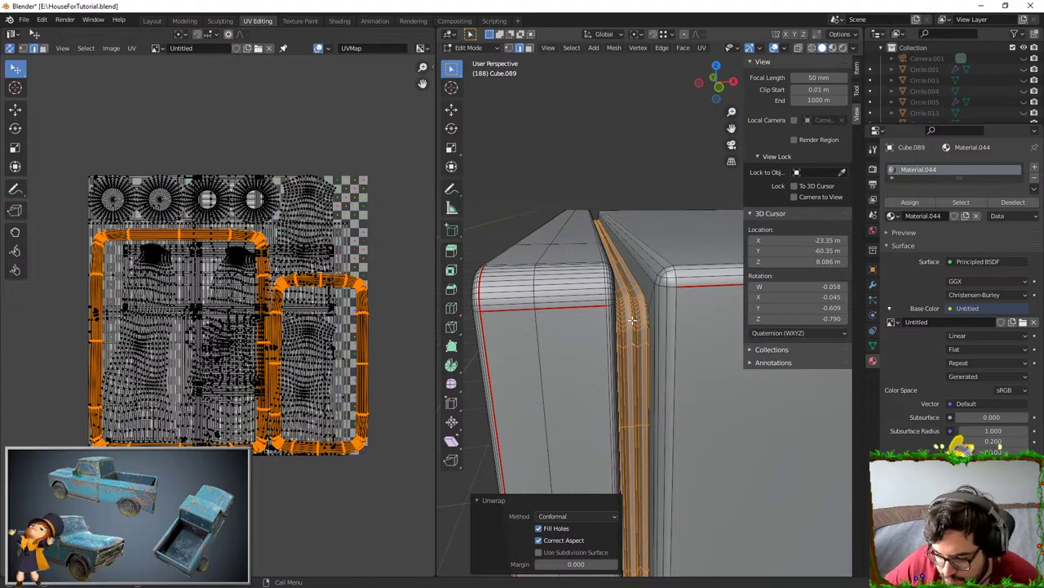
pyautogui.scroll(-4, 632, 320)
pyautogui.moveTo(632, 320); pyautogui.dragTo(609, 278, button='middle')
pyautogui.scroll(5, 638, 227)
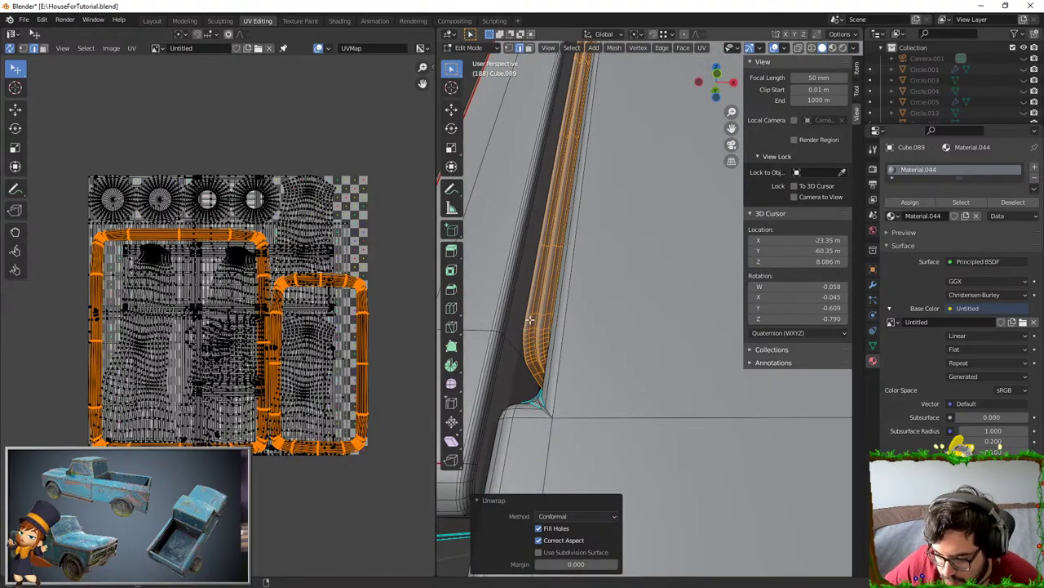
# - Select a cross-section edge loop on each door gasket and mark them as seams
pyautogui.hotkey('alt', 'a')
pyautogui.moveTo(531, 366); pyautogui.dragTo(606, 299, button='middle')
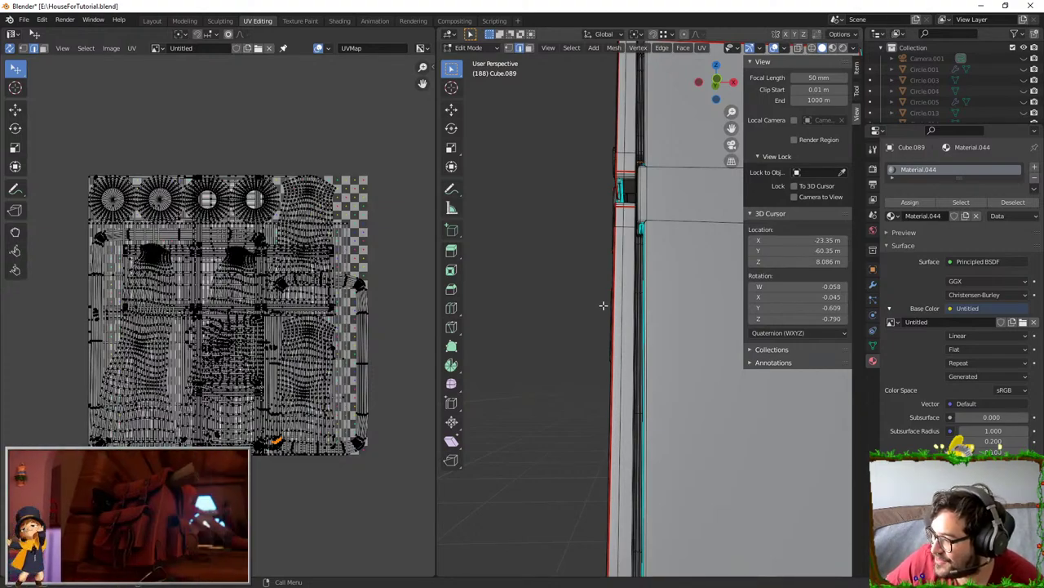
pyautogui.moveTo(610, 344); pyautogui.dragTo(571, 241, button='middle')
pyautogui.press('l')
pyautogui.hotkey('shift', 'l')
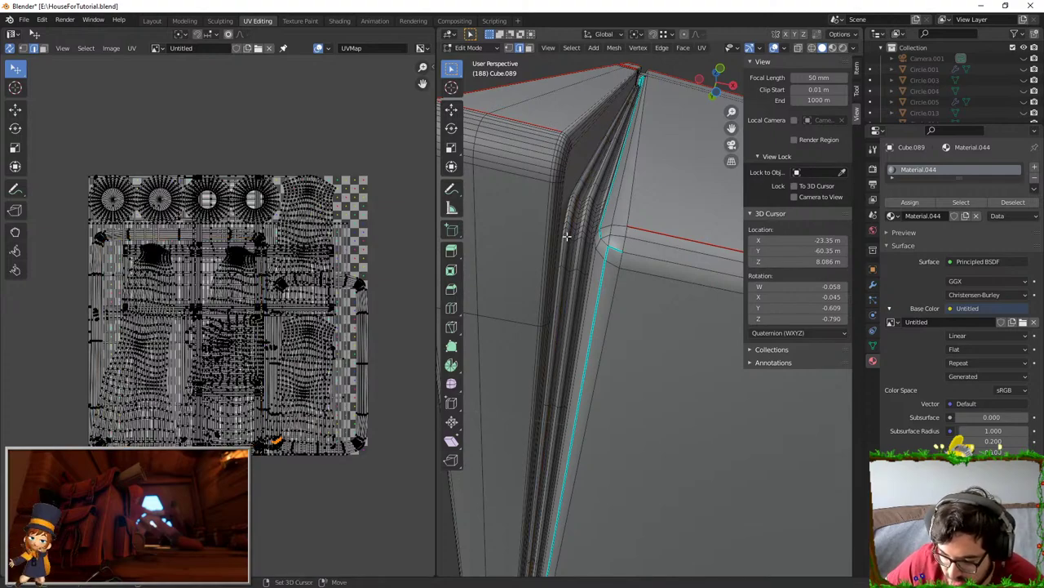
pyautogui.press('F3')
pyautogui.write('mark')
pyautogui.press('Return')
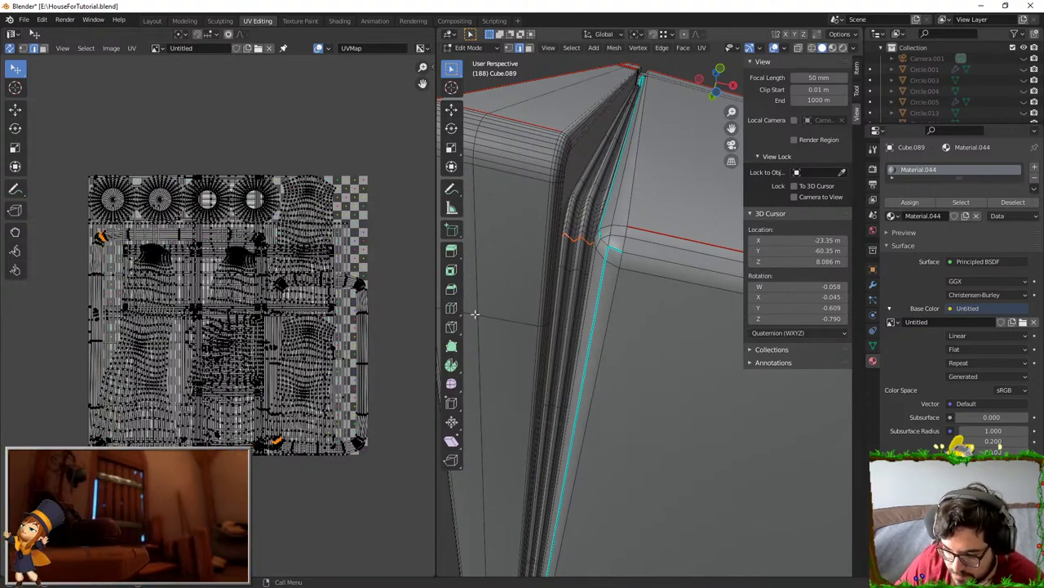
# - Select both linked door gaskets and unwrap them with the Conformal method
pyautogui.press('l')
pyautogui.scroll(-6, 577, 193)
pyautogui.moveTo(576, 192); pyautogui.dragTo(589, 257, button='middle')
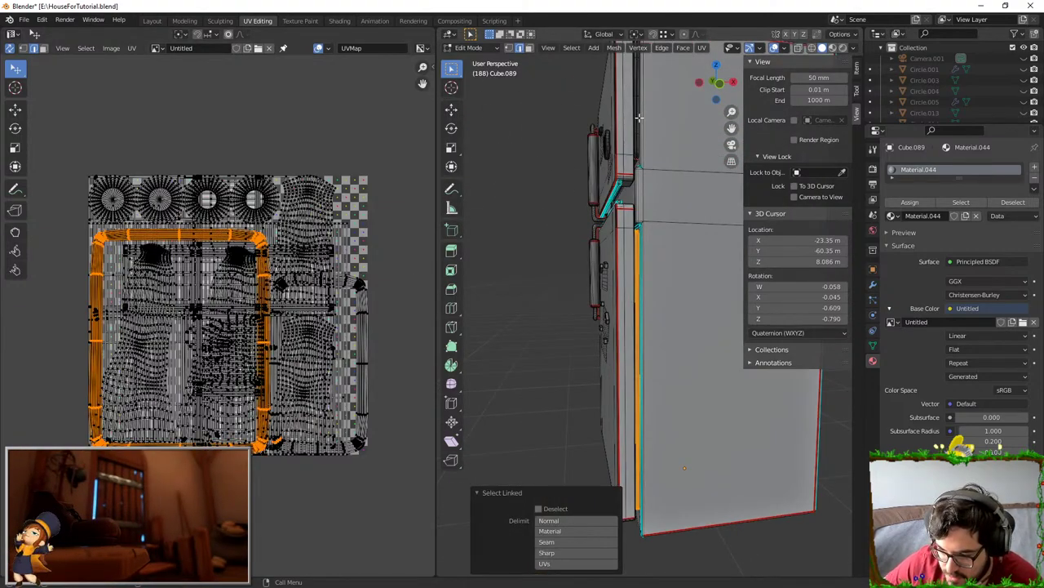
pyautogui.press('l')
pyautogui.press('u')
pyautogui.click(637, 120)
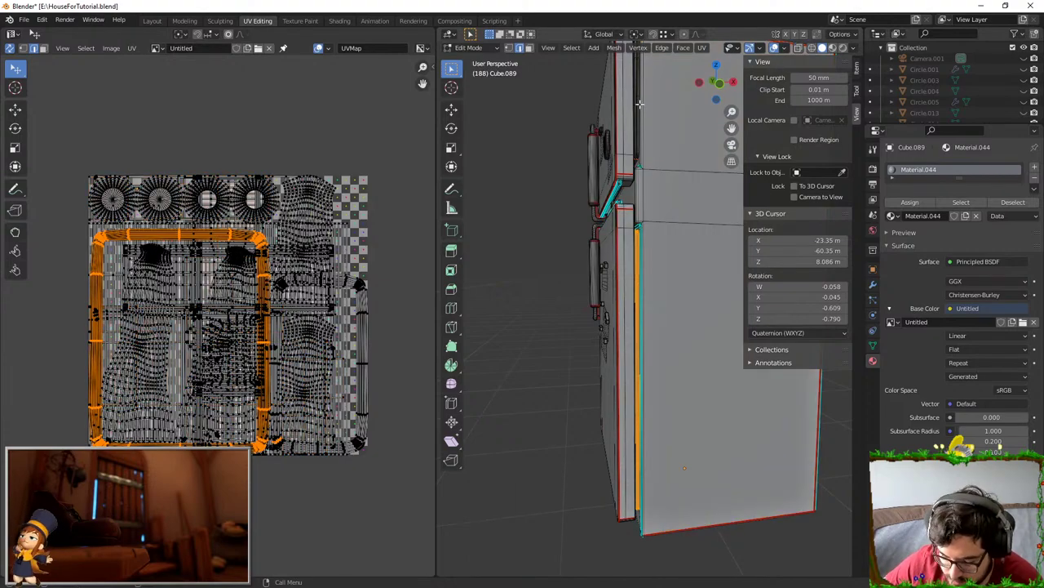
pyautogui.press('l')
pyautogui.press('u')
pyautogui.click(639, 110)
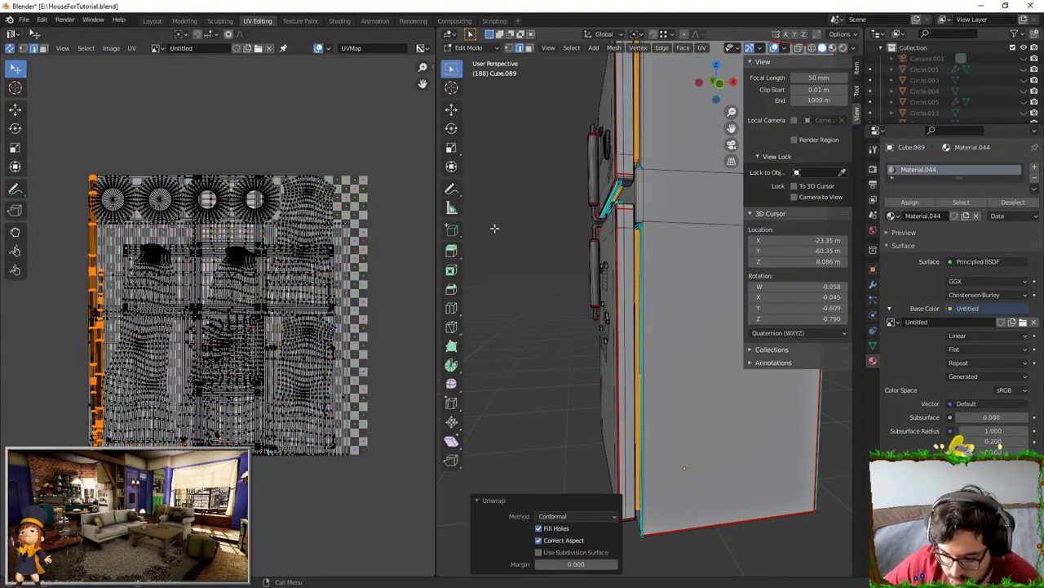
# - Move the unwrapped gasket strips away from the UV grid and check their shape
pyautogui.scroll(-1, 216, 310)
pyautogui.press('g')
pyautogui.click(121, 315)
pyautogui.moveTo(121, 315); pyautogui.dragTo(273, 267, button='middle')
pyautogui.scroll(5, 205, 343)
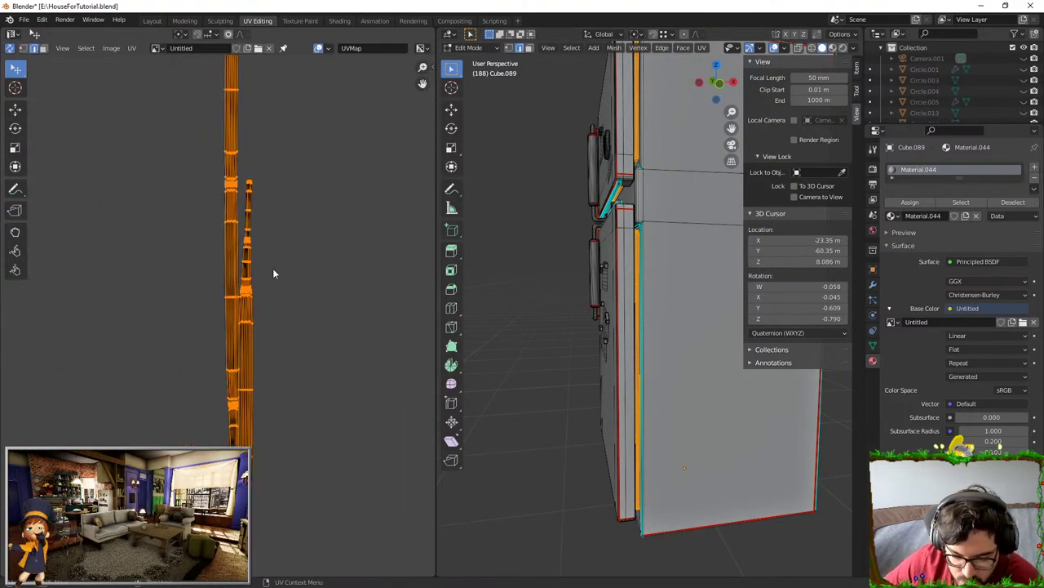
# - Unwrap the selected gasket strips again using the Angle Based method
pyautogui.press('u')
pyautogui.click(272, 269)
pyautogui.scroll(-4, 613, 310)
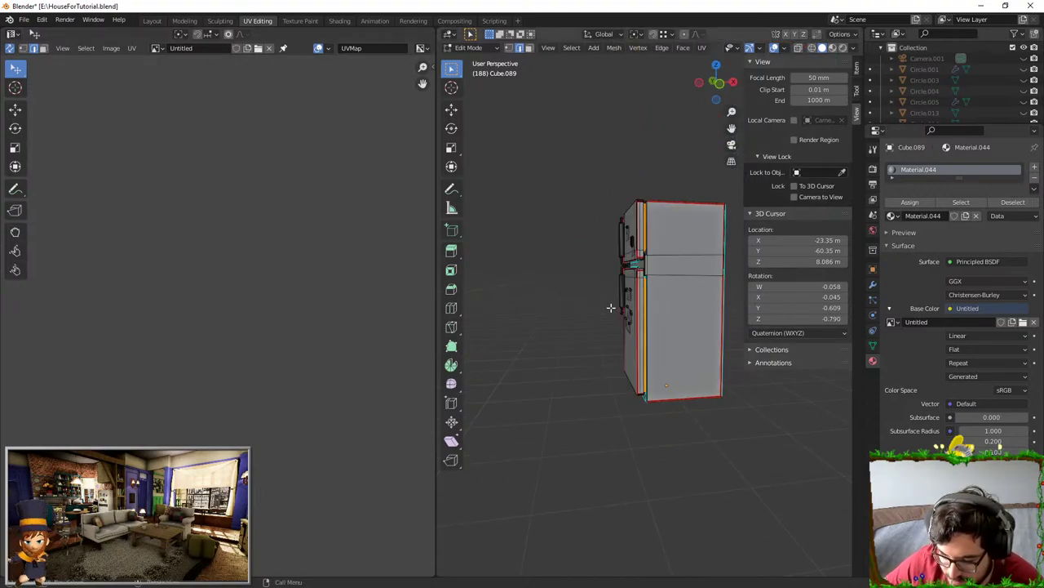
pyautogui.press('u')
pyautogui.click(612, 308)
pyautogui.click(576, 515)
pyautogui.click(580, 529)
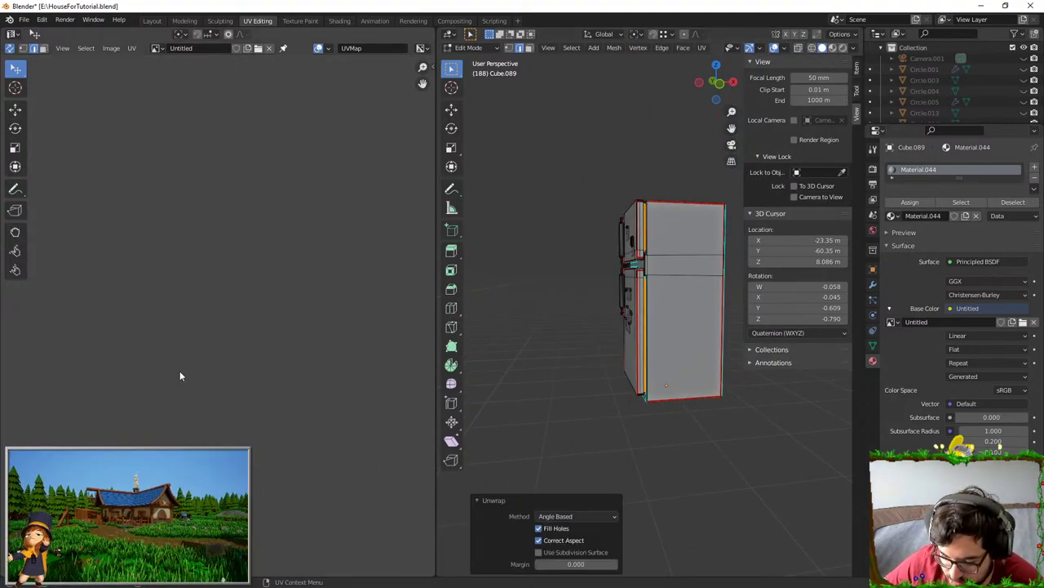
# - Move the gasket strips' UV islands vertically to below the UV grid and inspect them along their length
pyautogui.moveTo(314, 401); pyautogui.dragTo(273, 341, button='middle')
pyautogui.press('g')
pyautogui.press('y')
pyautogui.click(271, 452)
pyautogui.scroll(5, 271, 456)
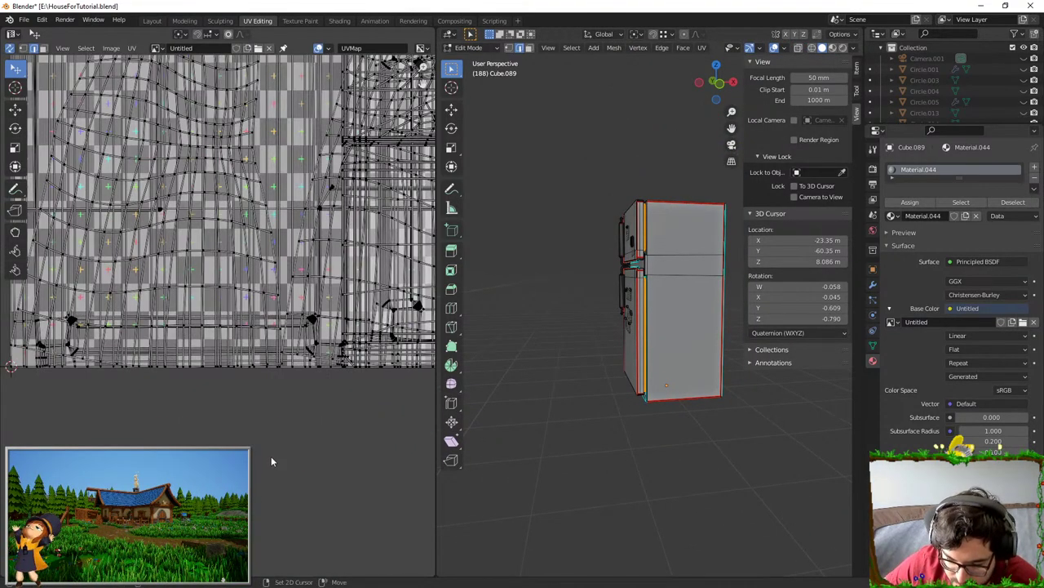
pyautogui.moveTo(271, 553); pyautogui.dragTo(285, 397, button='middle')
pyautogui.click(285, 397)
pyautogui.moveTo(350, 439); pyautogui.dragTo(192, 323, button='middle')
pyautogui.moveTo(369, 400); pyautogui.dragTo(197, 373, button='middle')
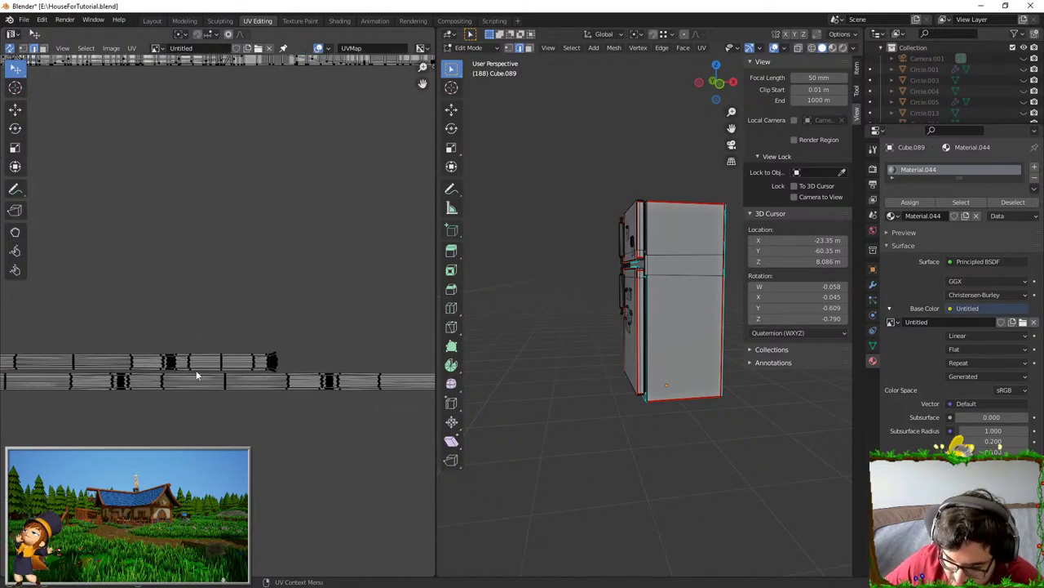
pyautogui.moveTo(116, 369); pyautogui.dragTo(8, 328, button='middle')
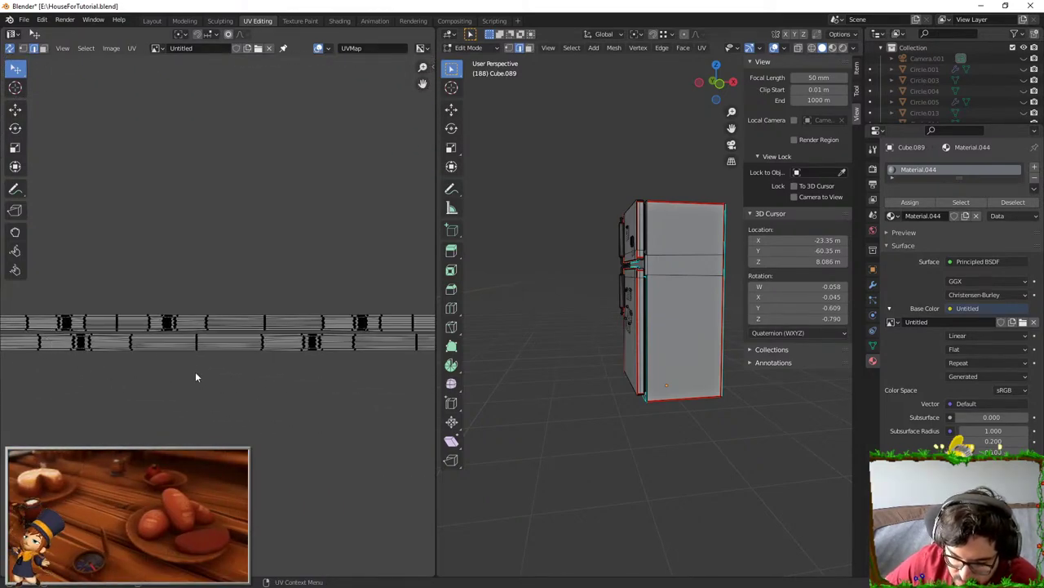
pyautogui.scroll(-4, 195, 372)
pyautogui.moveTo(390, 281); pyautogui.dragTo(295, 470, button='middle')
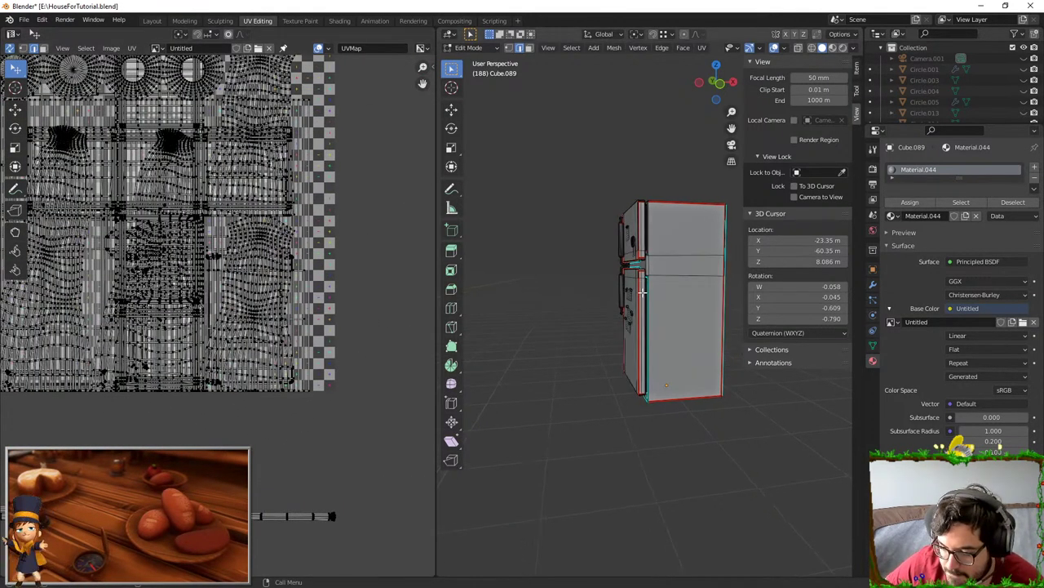
# - Select the linked fridge body and move its UV islands to the left of the UV grid
pyautogui.moveTo(281, 257); pyautogui.dragTo(395, 335, button='middle')
pyautogui.press('a')
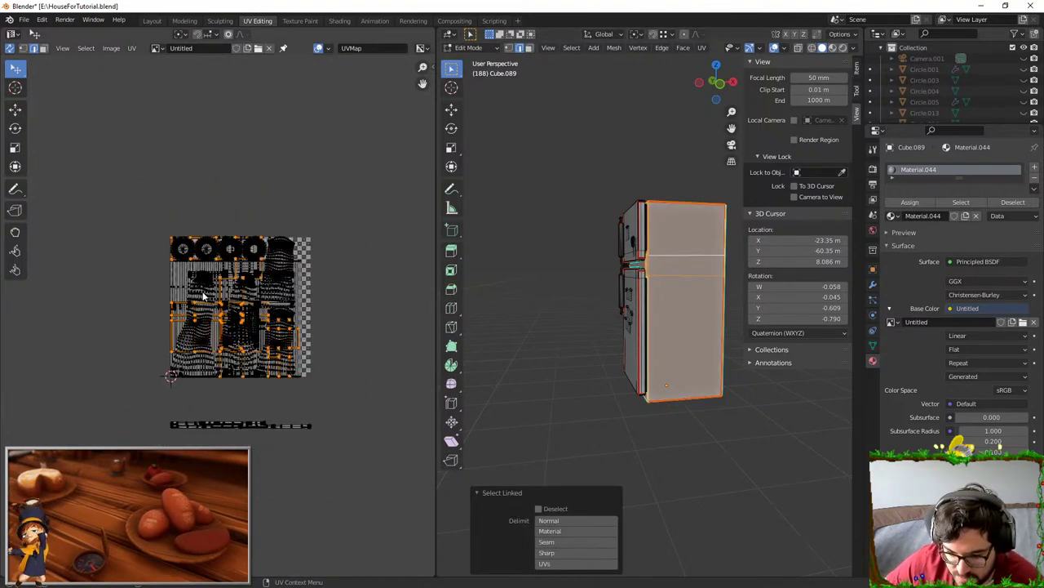
pyautogui.hotkey('alt', 'a')
# - Select both linked fridge doors and move their UV islands above and to the right of the UV grid
pyautogui.press('l')
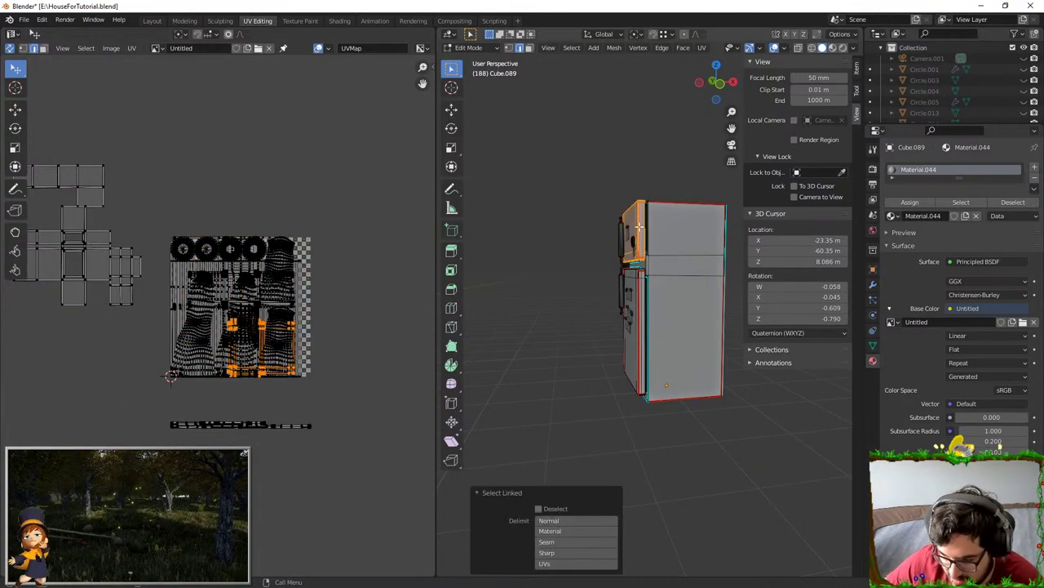
pyautogui.press('l')
pyautogui.press('g')
pyautogui.click(416, 139)
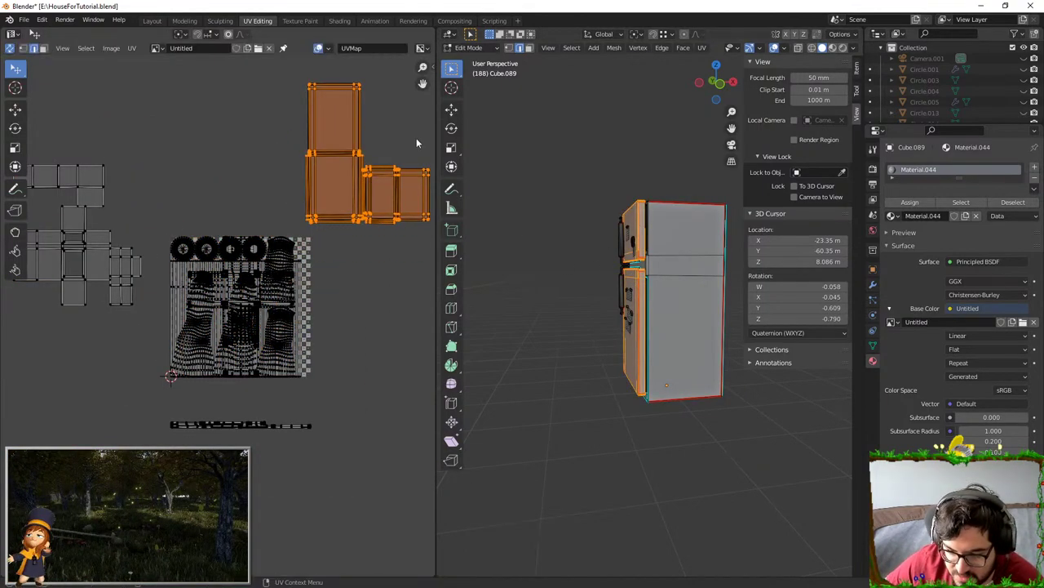
# - Select the four curved end pieces of the door handles and move their UV islands to the right of the grid
pyautogui.moveTo(416, 139); pyautogui.dragTo(409, 144, button='middle')
pyautogui.scroll(5, 693, 292)
pyautogui.moveTo(563, 266); pyautogui.dragTo(615, 302, button='middle')
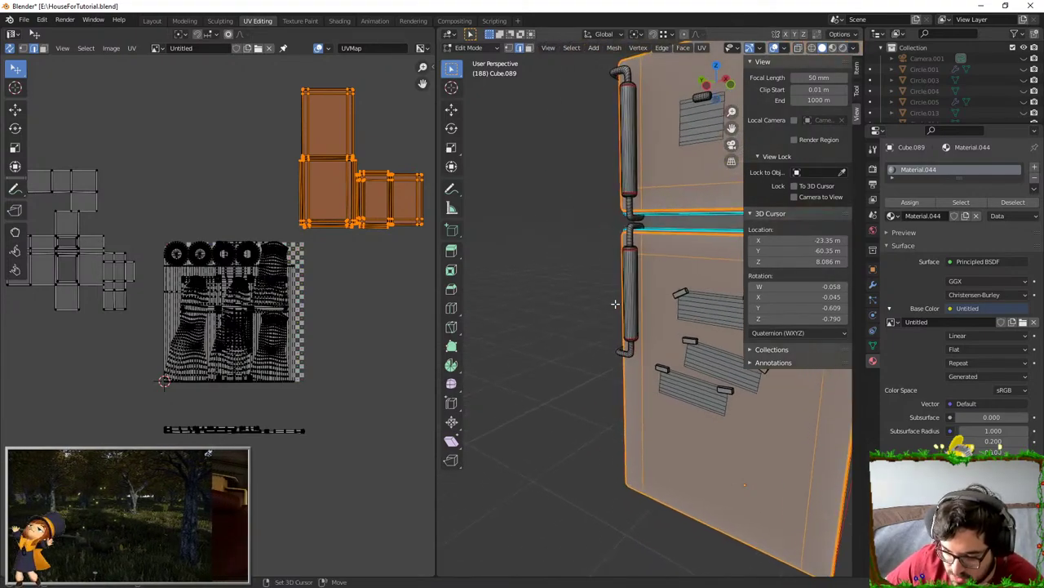
pyautogui.hotkey('alt', 'a')
pyautogui.press('l')
pyautogui.press('l')
pyautogui.press('l')
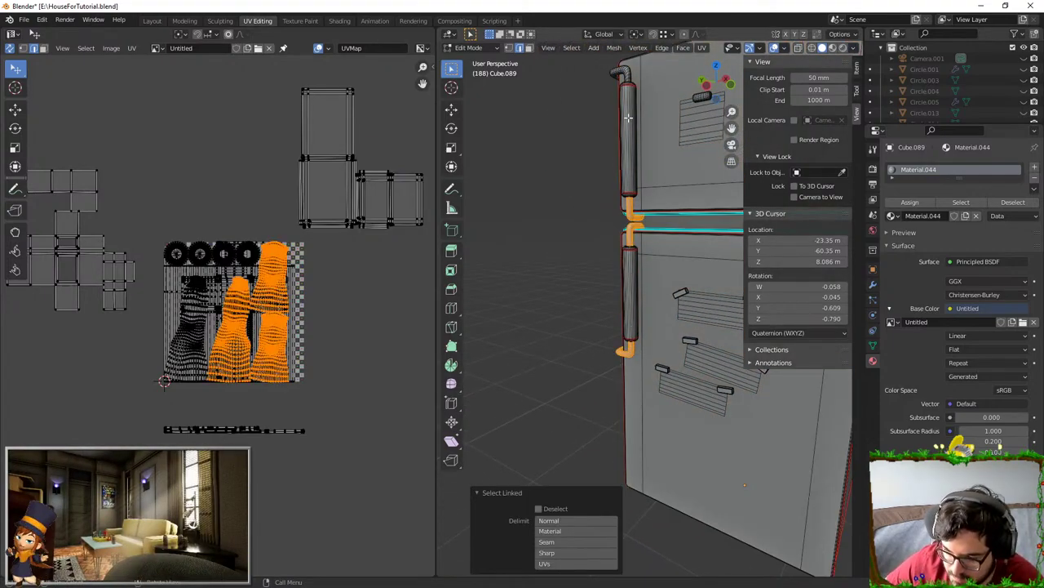
pyautogui.press('l')
pyautogui.moveTo(245, 274); pyautogui.dragTo(395, 280)
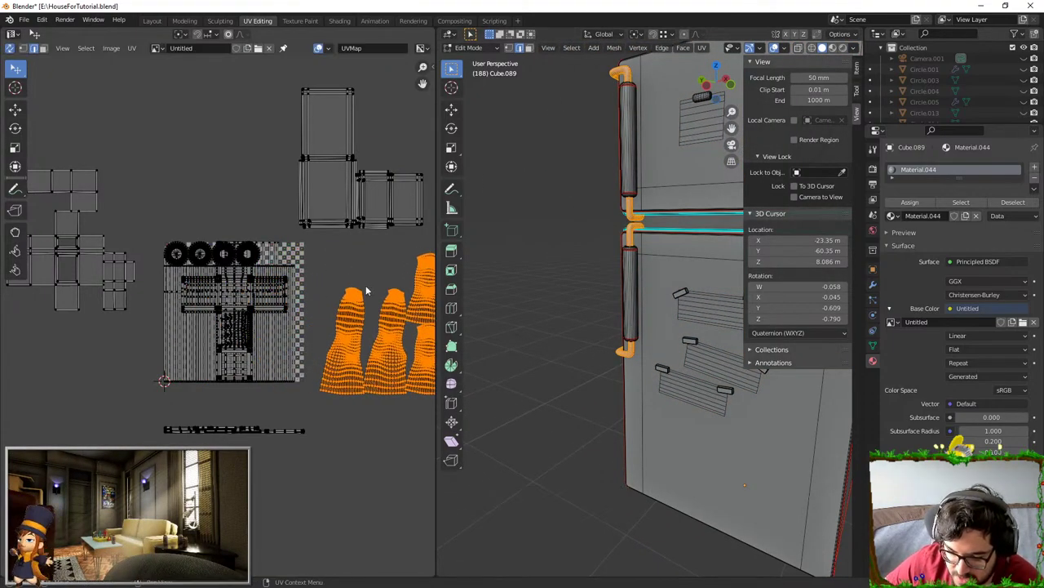
# - Select the two cylindrical handle grips and move their UV islands to the lower left of the UV grid
pyautogui.hotkey('alt', 'a')
pyautogui.press('l')
pyautogui.press('l')
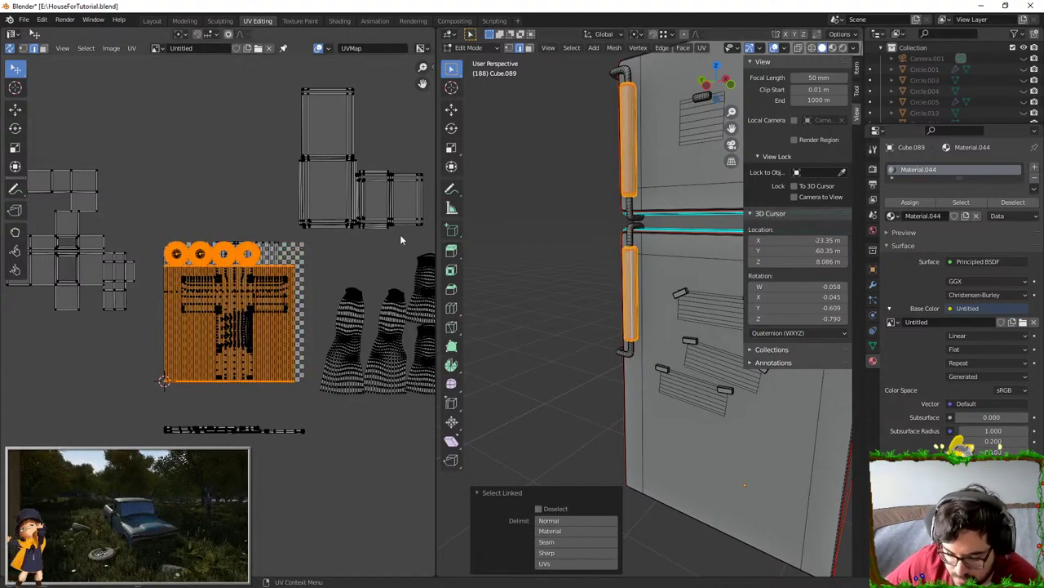
pyautogui.press('g')
pyautogui.click(155, 373)
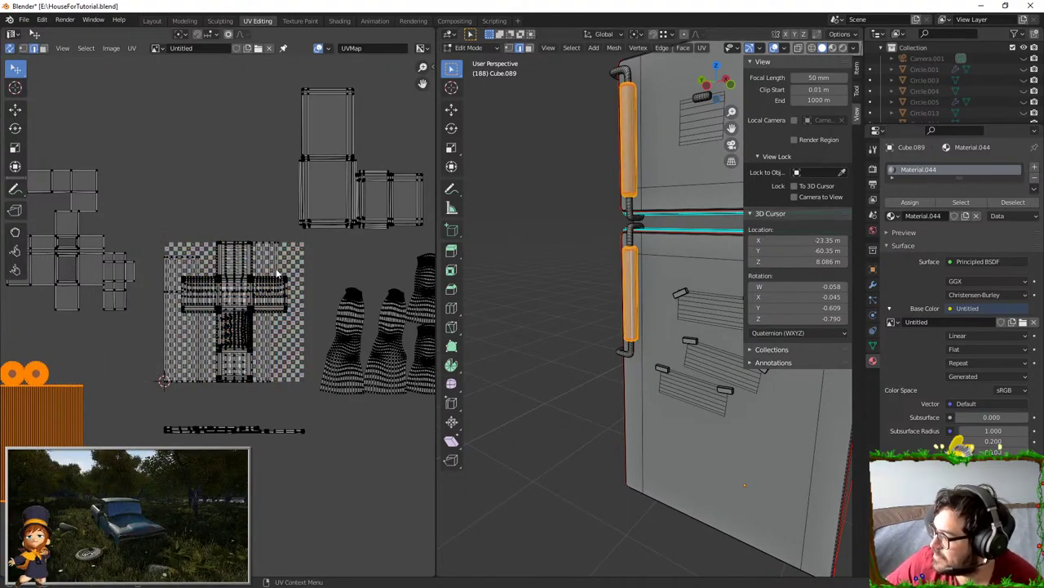
# - Select the five paper notes on the fridge doors and move their UV islands above the other islands
pyautogui.moveTo(607, 327); pyautogui.dragTo(615, 163, button='middle')
pyautogui.hotkey('alt', 'a')
pyautogui.press('l')
pyautogui.press('l')
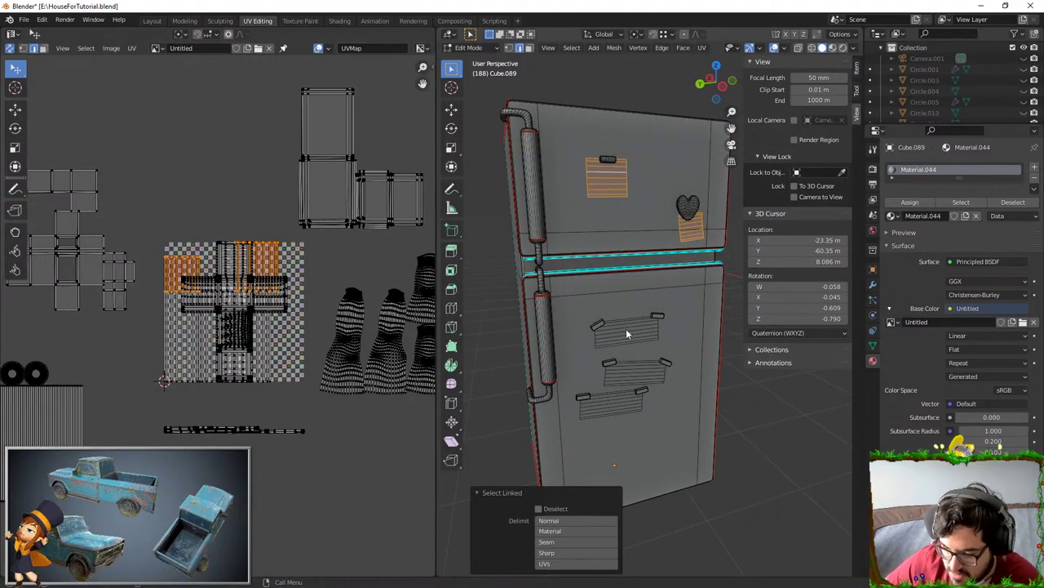
pyautogui.press('l')
pyautogui.press('l')
pyautogui.press('l')
pyautogui.scroll(-2, 212, 327)
pyautogui.press('g')
pyautogui.click(307, 165)
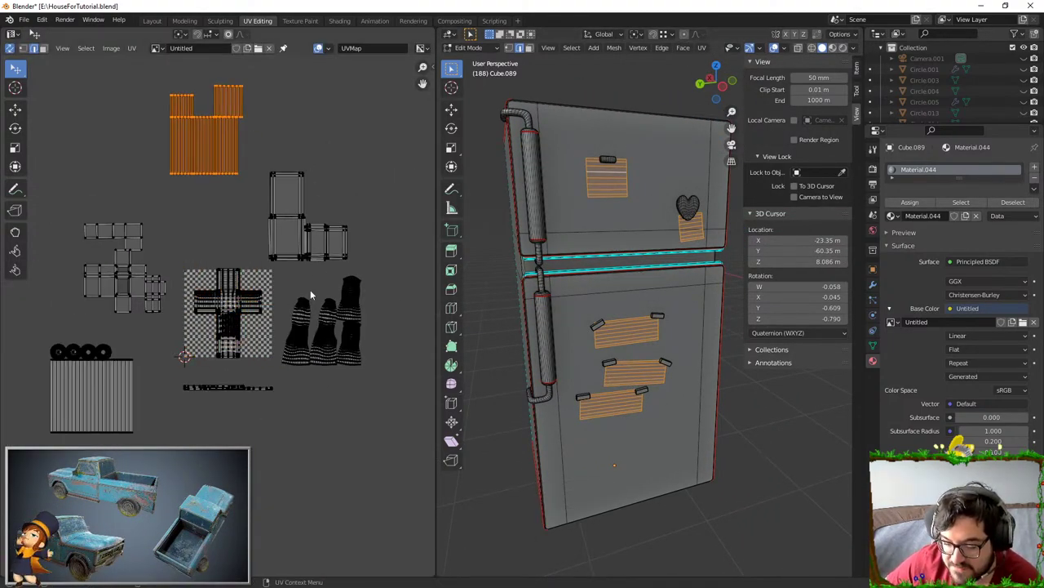
# - Isolate the edge loop running around the middle of the heart magnet's side and mark it as a seam
pyautogui.scroll(2, 310, 290)
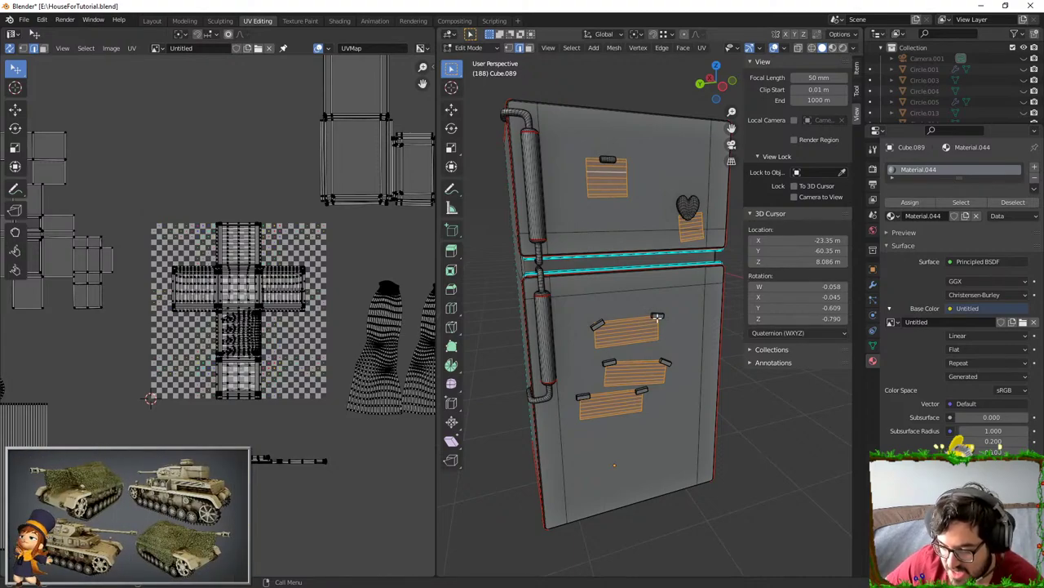
pyautogui.hotkey('alt', 'a')
pyautogui.press('l')
pyautogui.press('l')
pyautogui.press('KP_Decimal')
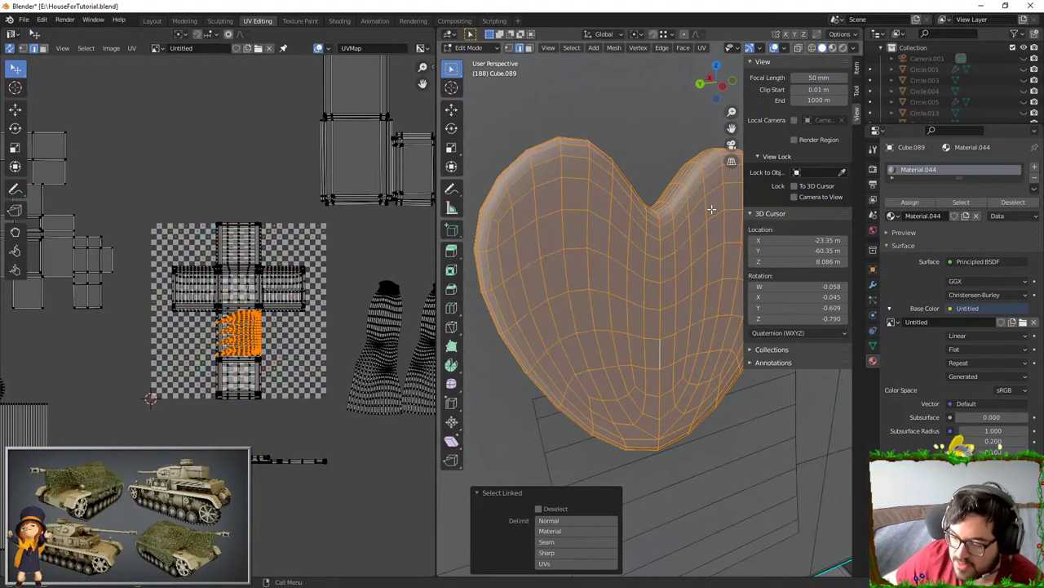
pyautogui.moveTo(550, 210); pyautogui.dragTo(594, 211, button='middle')
pyautogui.keyDown('alt'); pyautogui.click(610, 168); pyautogui.keyUp('alt')
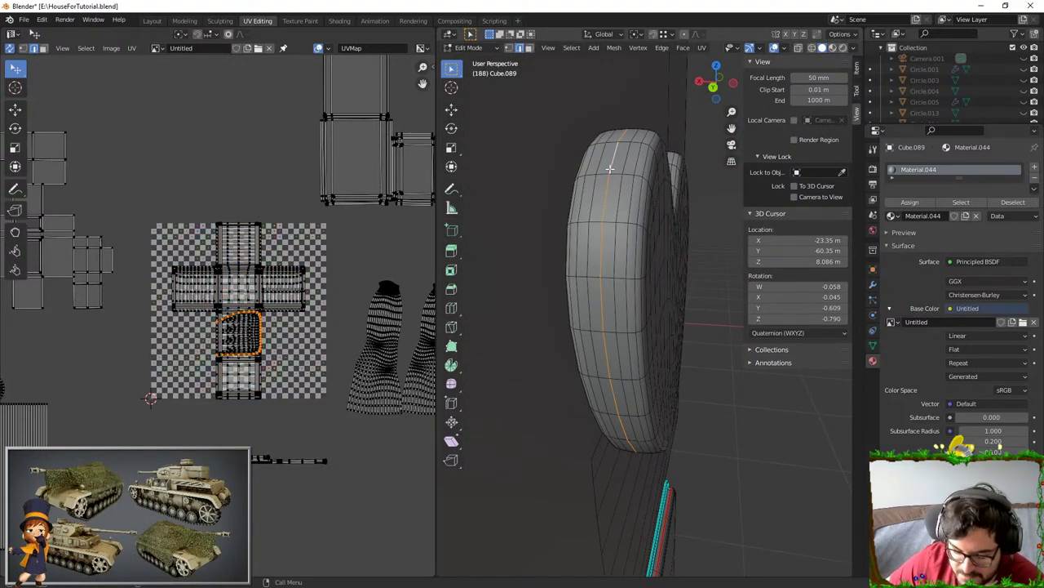
pyautogui.press('F3')
pyautogui.write('mark seam')
pyautogui.press('Return')
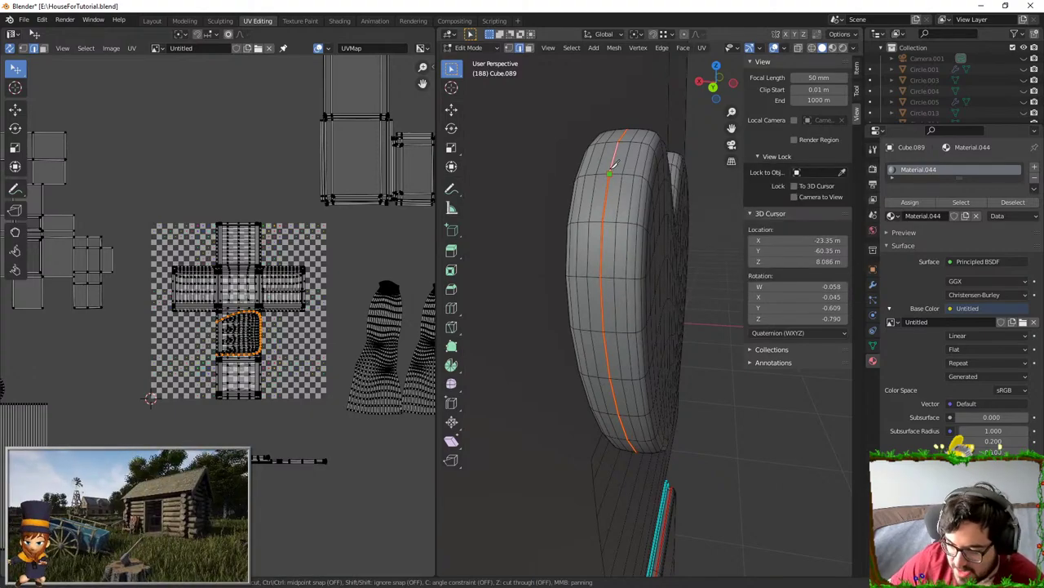
# - Unwrap the whole heart magnet and move its two UV islands to the upper right, clear of the grid
pyautogui.press('l')
pyautogui.press('u')
pyautogui.click(639, 170)
pyautogui.scroll(-6, 596, 253)
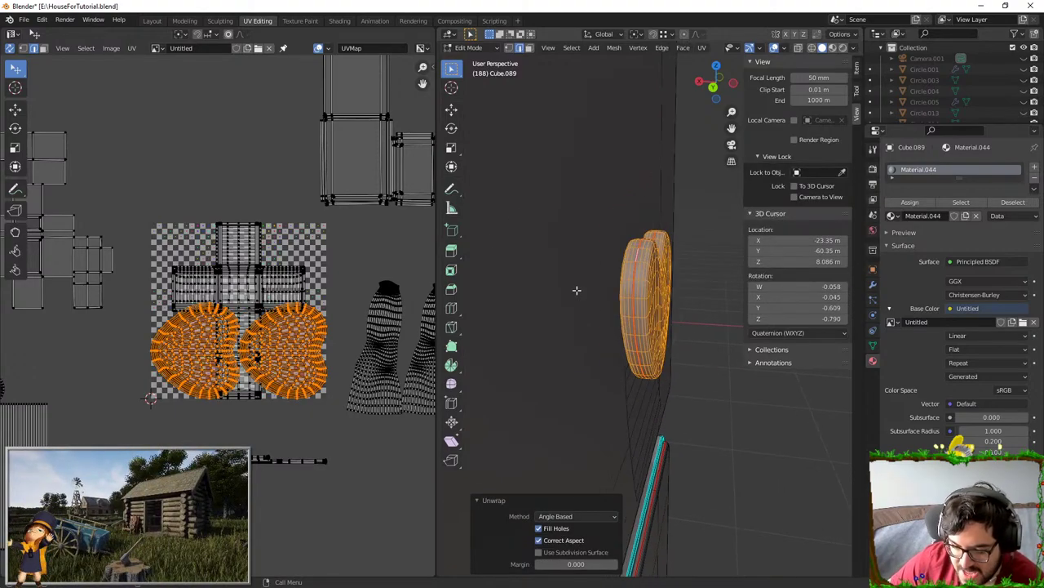
pyautogui.moveTo(577, 291); pyautogui.dragTo(499, 305, button='middle')
pyautogui.scroll(-5, 317, 240)
pyautogui.press('g')
pyautogui.click(412, 97)
# - Select the linked holder piece on the upper door's square note and switch to face selection mode
pyautogui.moveTo(711, 343); pyautogui.dragTo(678, 373, button='middle')
pyautogui.scroll(-4, 678, 373)
pyautogui.scroll(1, 678, 373)
pyautogui.keyDown('shift'); pyautogui.moveTo(522, 328); pyautogui.dragTo(663, 371, button='middle'); pyautogui.keyUp('shift')
pyautogui.press('l')
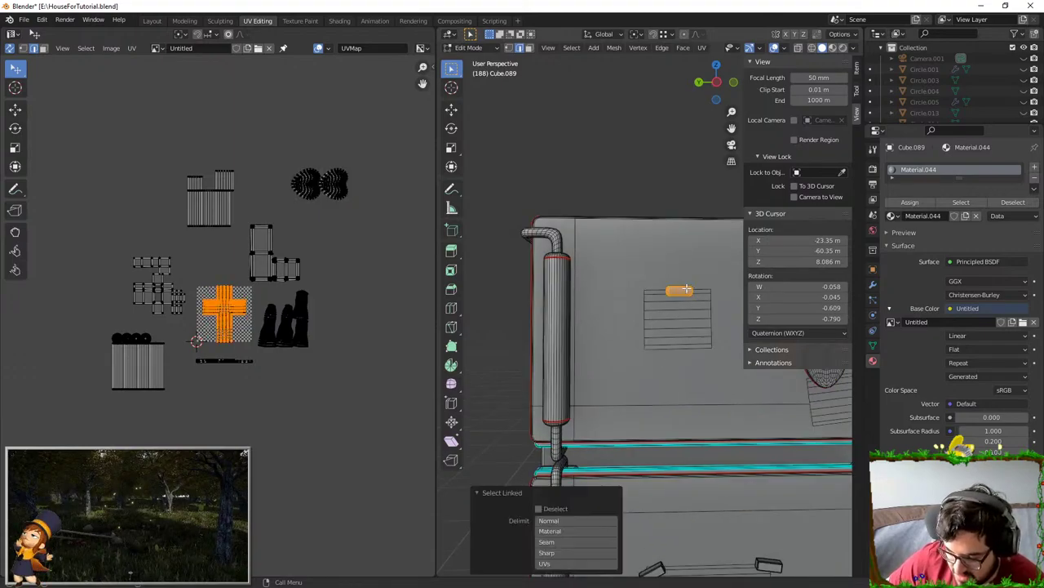
pyautogui.scroll(-2, 687, 291)
pyautogui.press('l')
pyautogui.hotkey('ctrl', 'z')
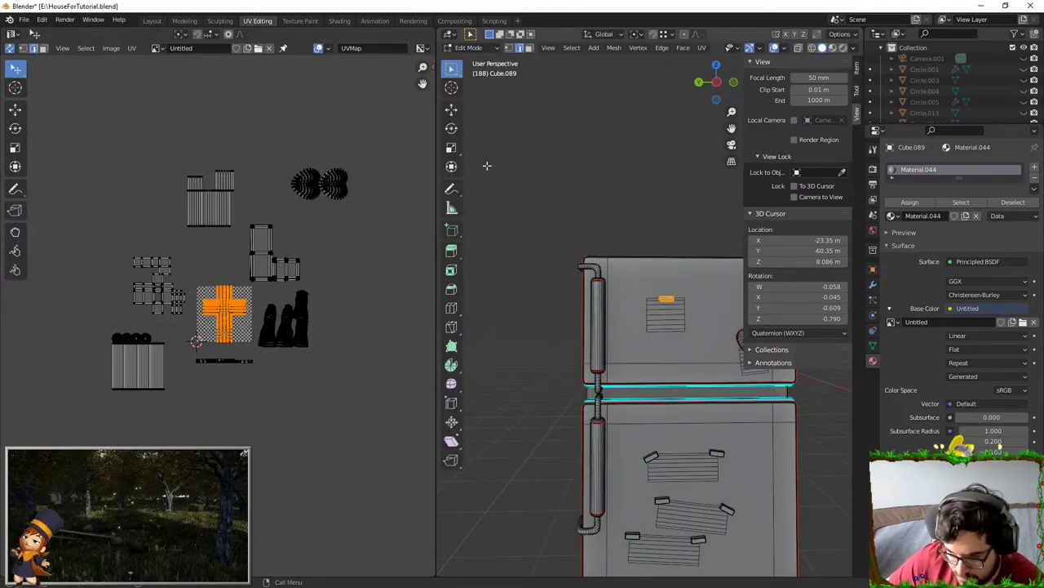
pyautogui.click(530, 48)
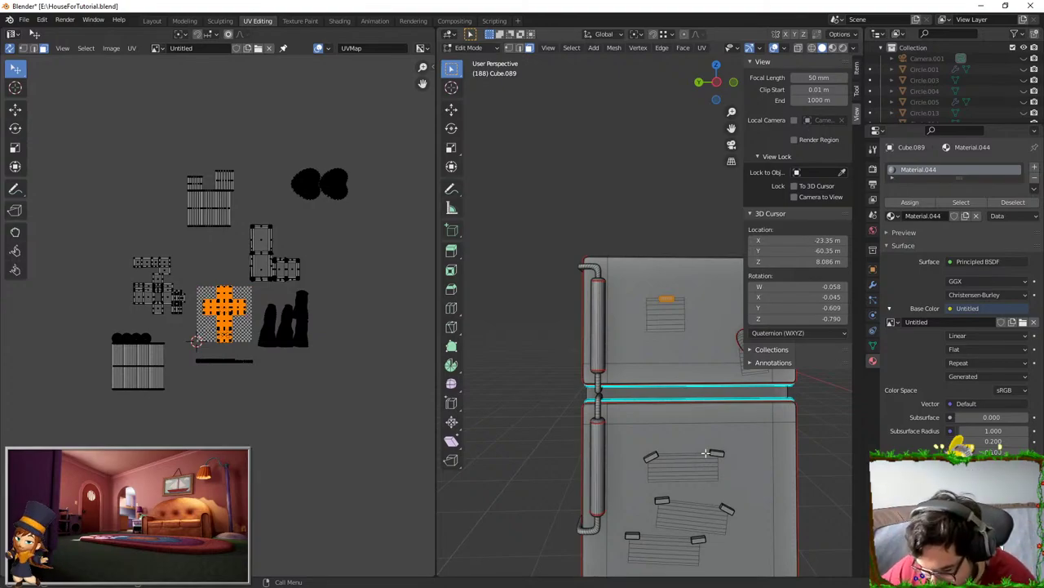
# - Add the linked box-shaped holder pieces of the lower door's paper notes to the selection, without the door itself
pyautogui.press('l')
pyautogui.press('l')
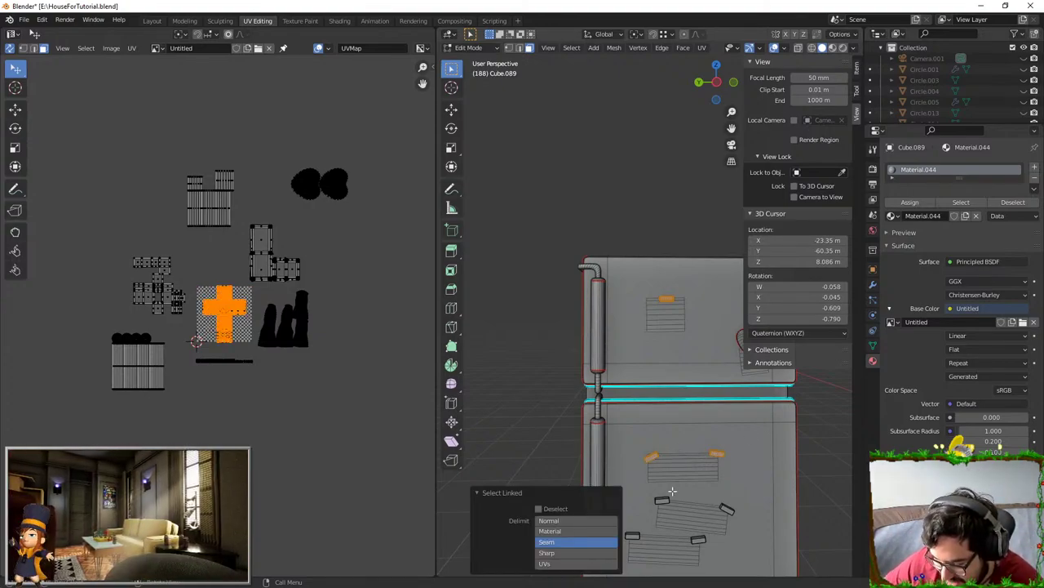
pyautogui.press('l')
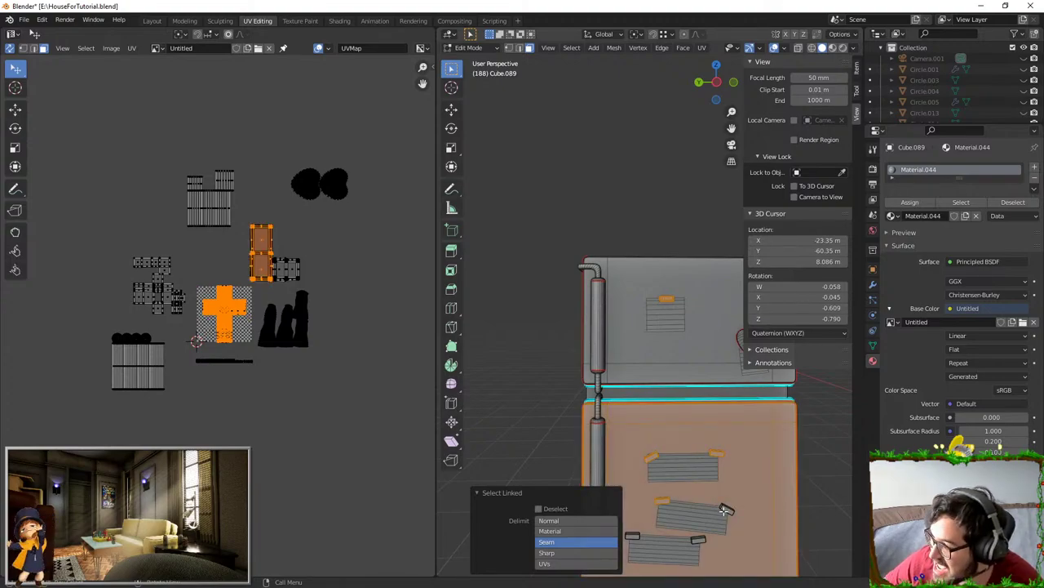
pyautogui.hotkey('ctrl', 'z')
pyautogui.press('l')
pyautogui.hotkey('ctrl', 'z')
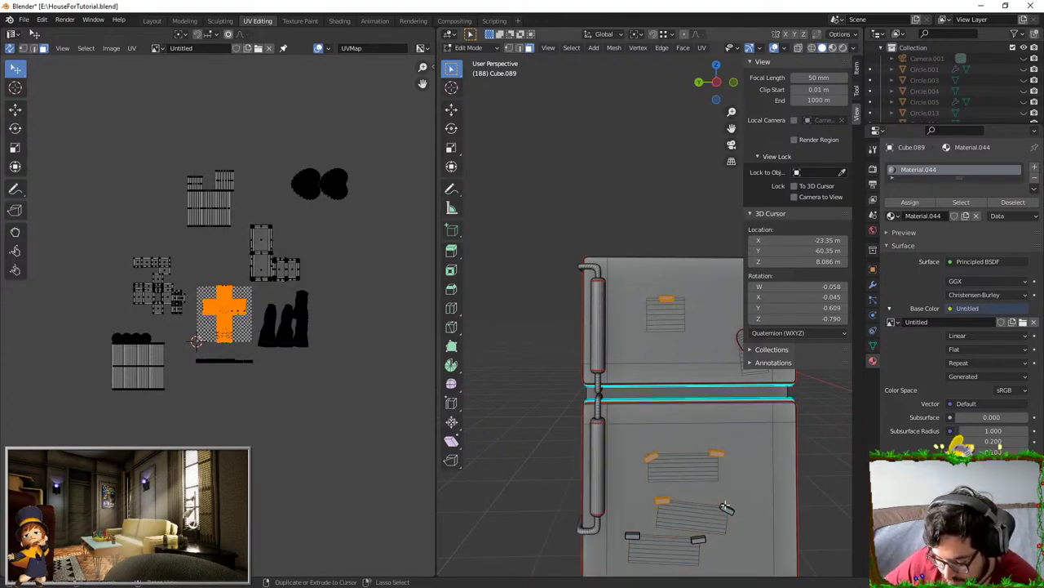
pyautogui.press('l')
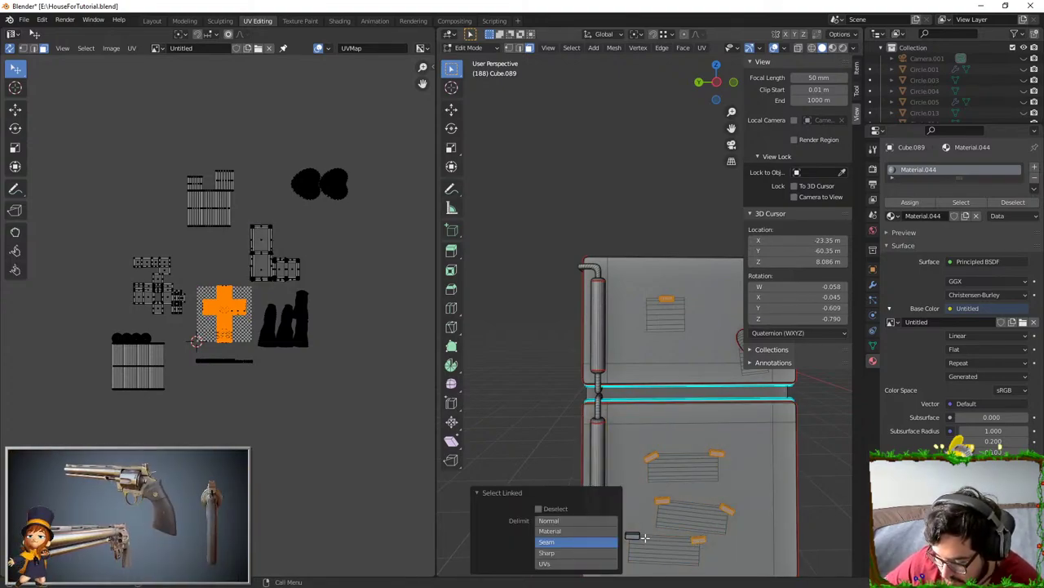
# - Hide everything except the selected note holder pieces and switch to edge selection mode
pyautogui.hotkey('shift', 'h')
pyautogui.moveTo(707, 368); pyautogui.dragTo(604, 313, button='middle')
pyautogui.click(520, 48)
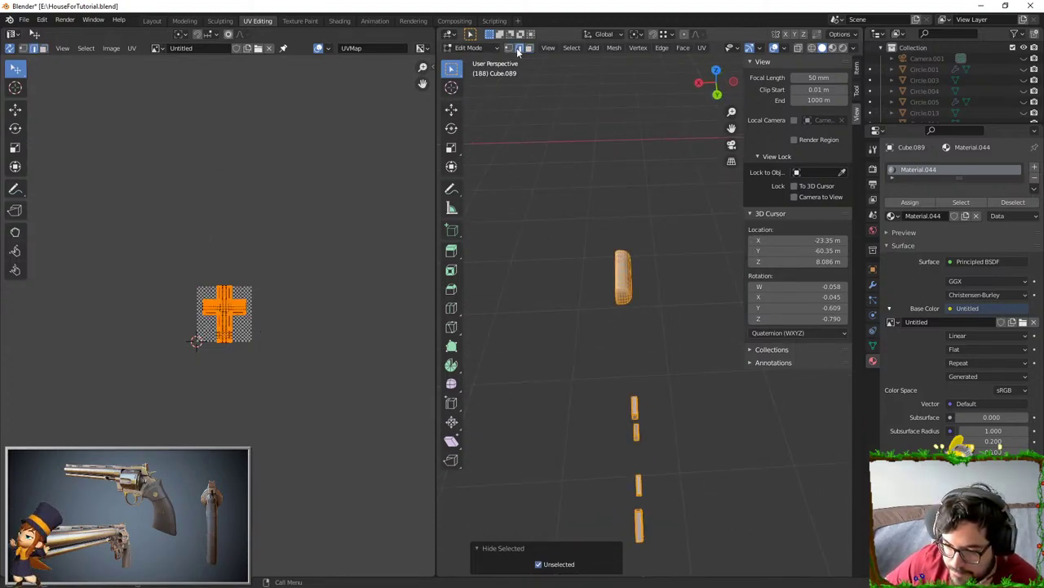
# - Select the edge loop around the rounded, dense holder piece and mark it as a seam
pyautogui.scroll(4, 645, 359)
pyautogui.click(625, 174)
pyautogui.keyDown('shift'); pyautogui.moveTo(626, 174); pyautogui.dragTo(665, 216, button='middle'); pyautogui.keyUp('shift')
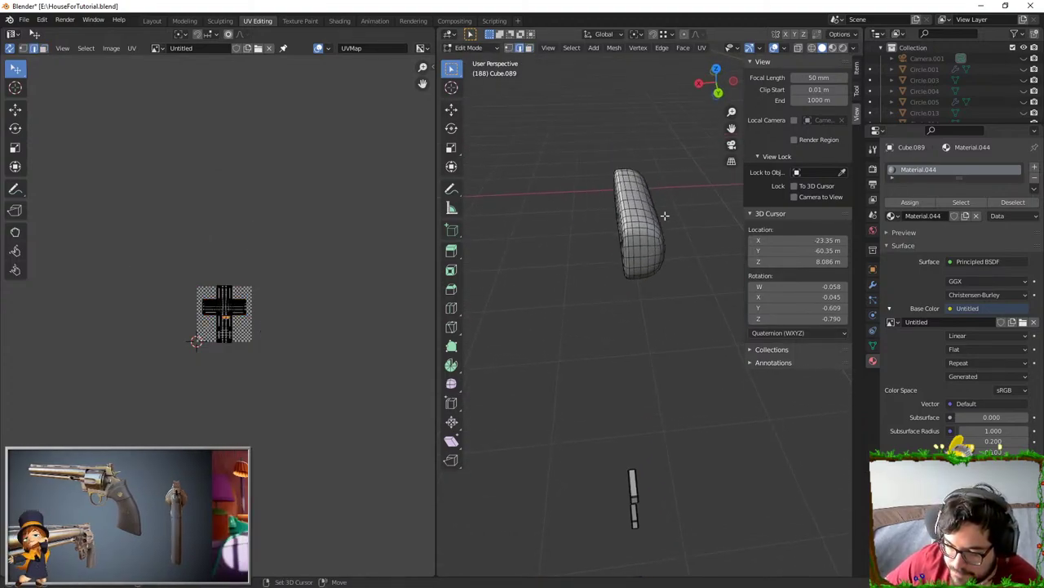
pyautogui.keyDown('alt'); pyautogui.click(628, 241); pyautogui.keyUp('alt')
pyautogui.scroll(-8, 665, 111)
pyautogui.scroll(3, 648, 262)
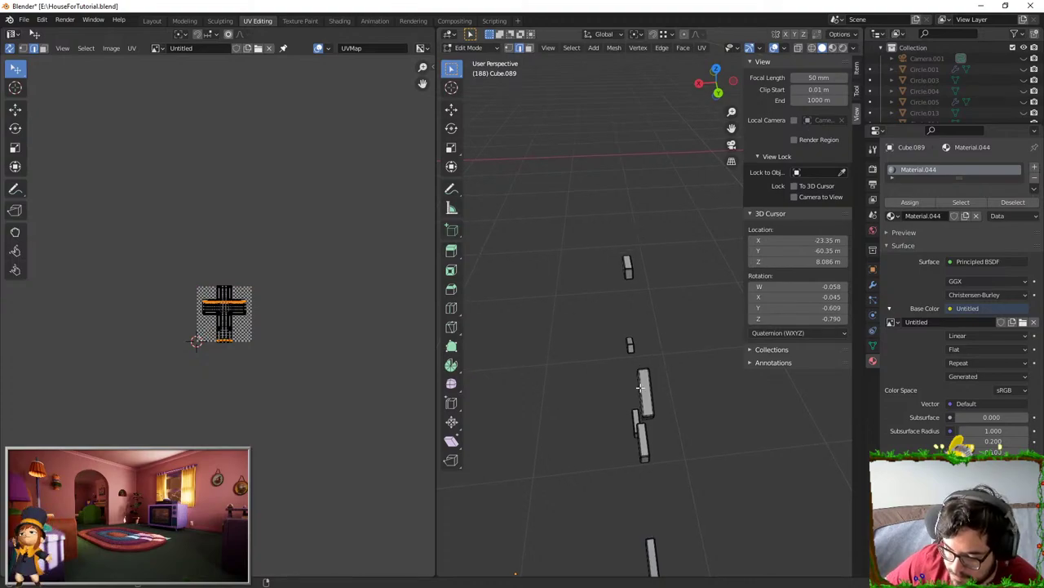
pyautogui.scroll(-2, 654, 361)
pyautogui.press('F3')
pyautogui.write('mark s')
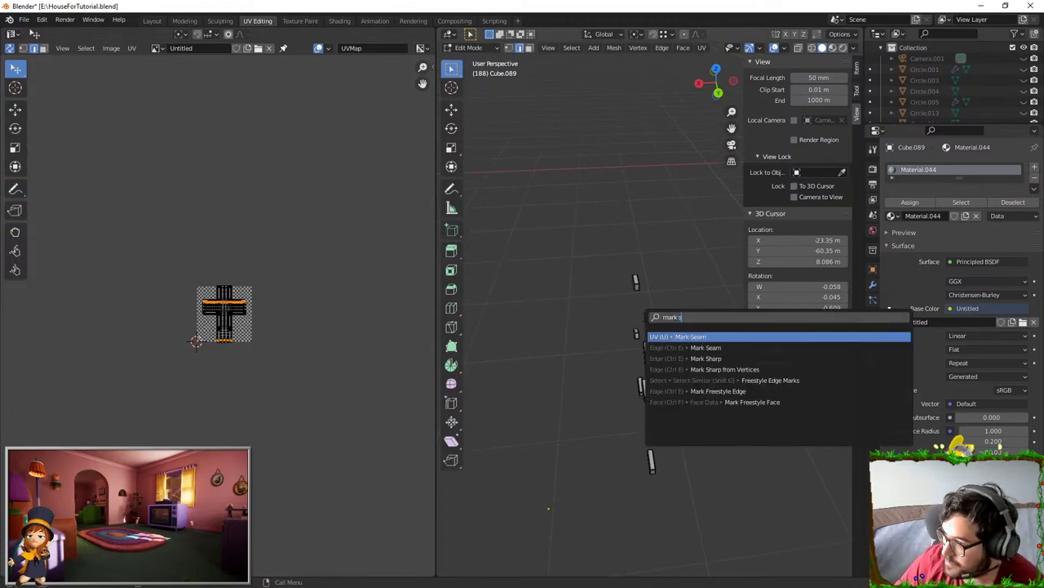
pyautogui.press('Return')
pyautogui.scroll(-3, 644, 317)
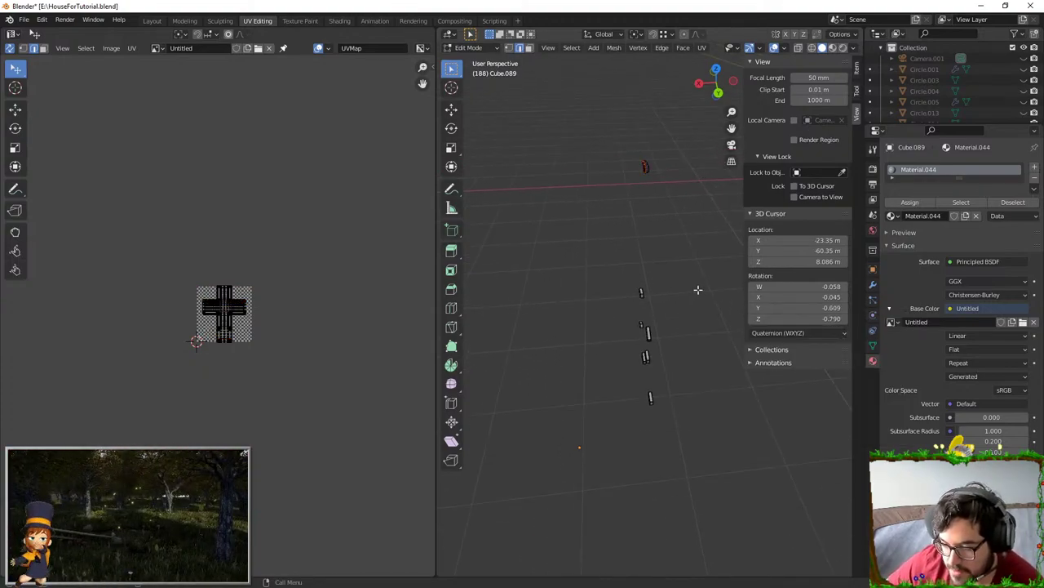
# - Frame one box-shaped holder piece and select the edge loops running around it near its upper and lower edges
pyautogui.moveTo(698, 288); pyautogui.dragTo(592, 305, button='middle')
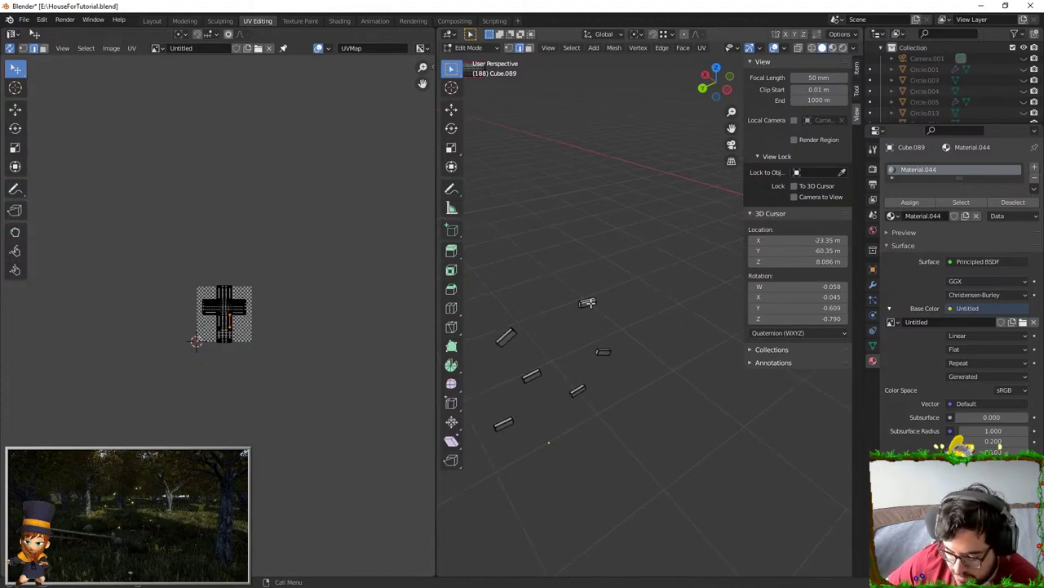
pyautogui.press('l')
pyautogui.press('KP_0')
pyautogui.press('KP_Decimal')
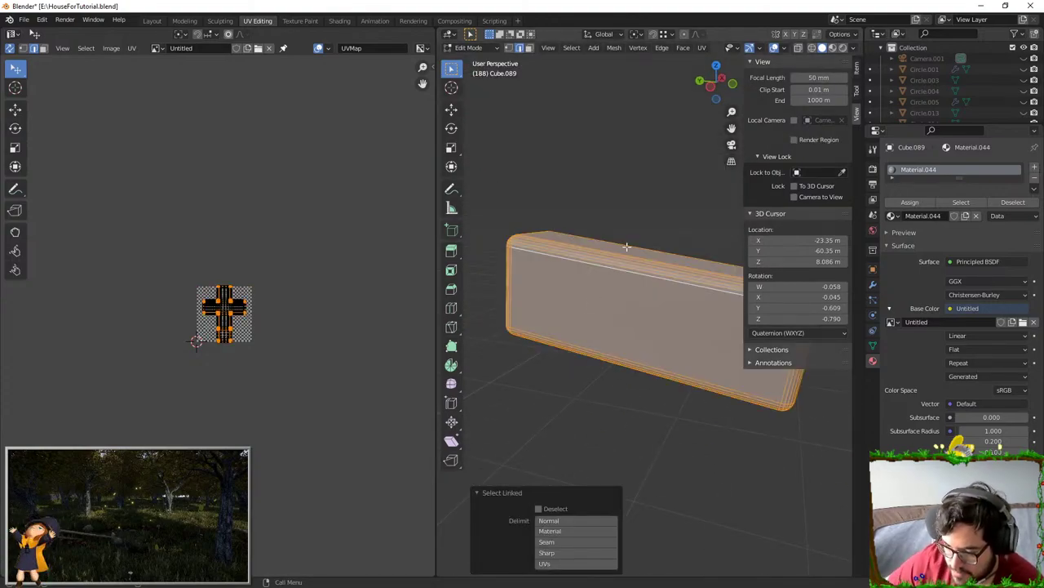
pyautogui.moveTo(627, 246); pyautogui.dragTo(649, 268, button='middle')
pyautogui.keyDown('alt'); pyautogui.click(566, 330); pyautogui.keyUp('alt')
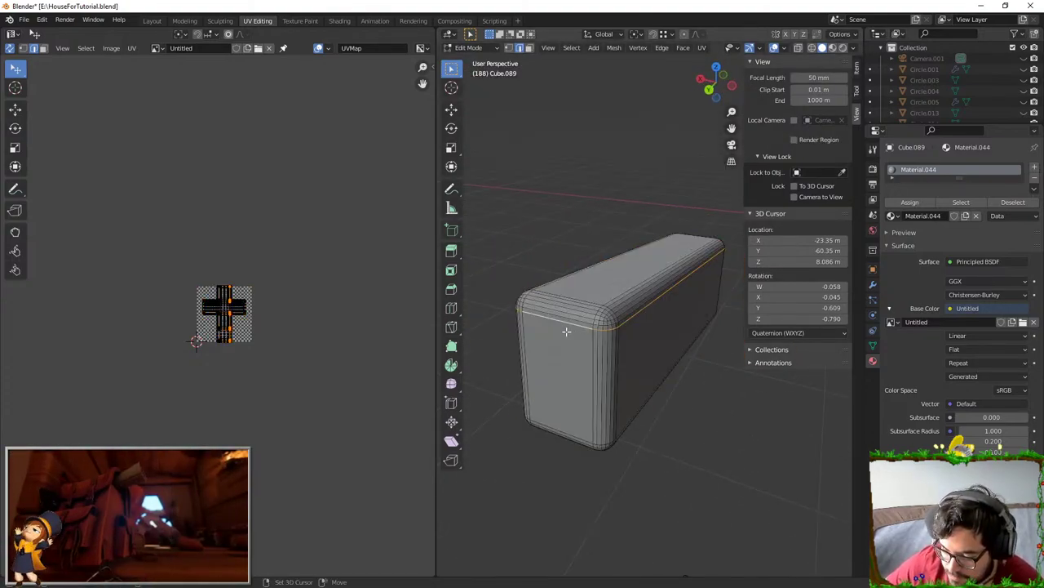
pyautogui.moveTo(647, 351); pyautogui.dragTo(604, 373, button='middle')
pyautogui.moveTo(609, 413); pyautogui.dragTo(624, 364, button='middle')
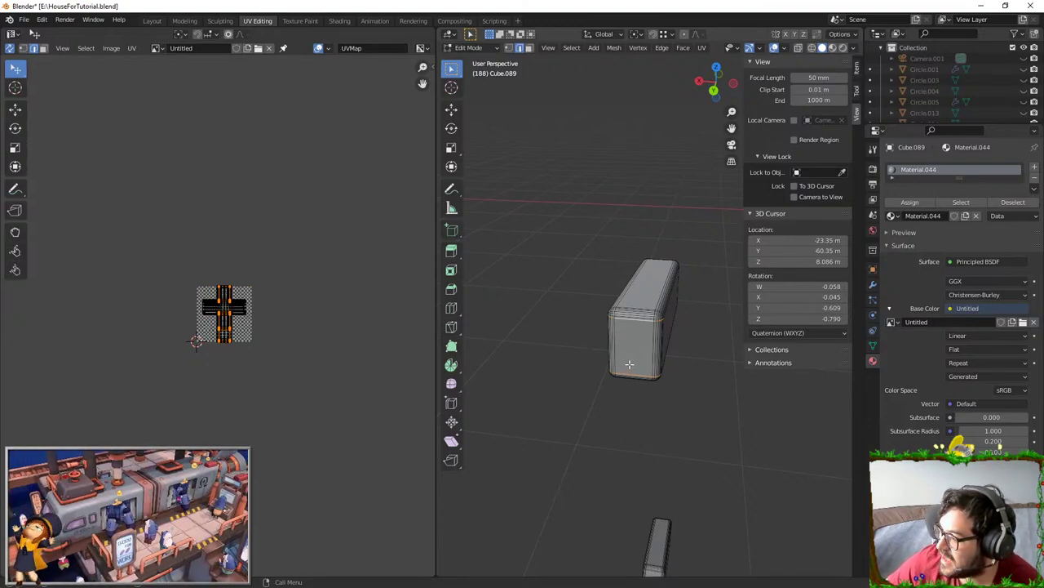
# - Add the matching upper and lower edge loops of the neighbouring short holder piece to the selection
pyautogui.moveTo(629, 365); pyautogui.dragTo(683, 393, button='middle')
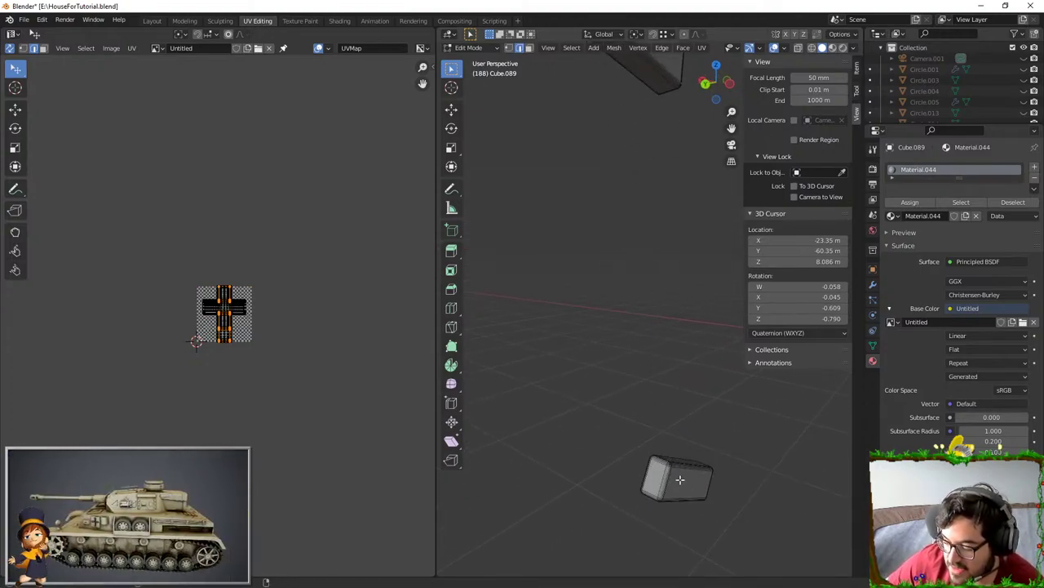
pyautogui.moveTo(689, 473); pyautogui.dragTo(630, 264, button='middle')
pyautogui.moveTo(639, 303); pyautogui.dragTo(687, 428, button='middle')
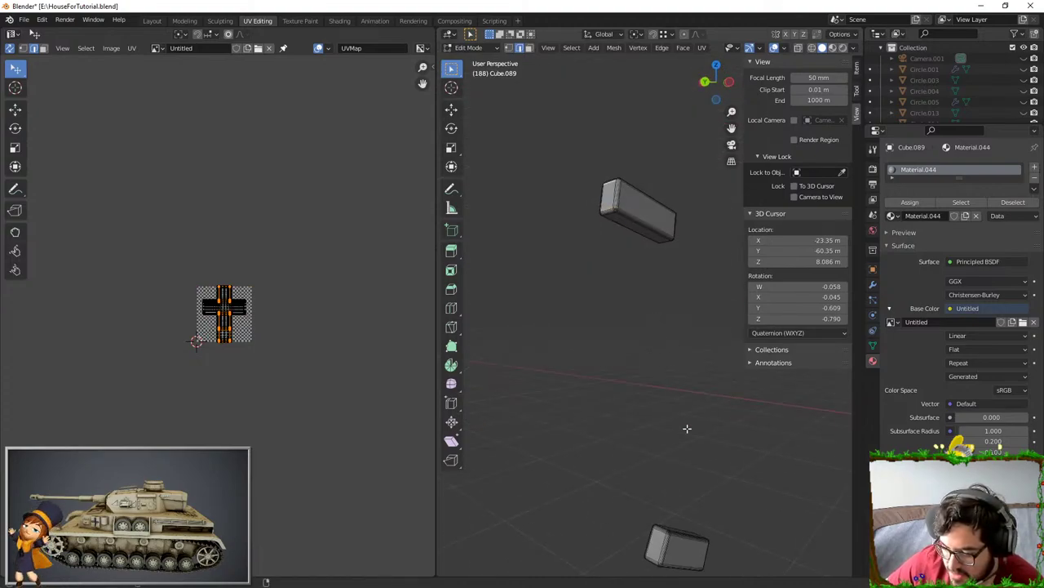
pyautogui.keyDown('shift'); pyautogui.moveTo(675, 540); pyautogui.dragTo(650, 308, button='middle'); pyautogui.keyUp('shift')
pyautogui.keyDown('shift'); pyautogui.moveTo(647, 348); pyautogui.dragTo(673, 372, button='middle'); pyautogui.keyUp('shift')
pyautogui.press('c')
pyautogui.scroll(-2, 712, 347)
pyautogui.press('Escape')
pyautogui.moveTo(605, 359); pyautogui.dragTo(723, 370, button='middle')
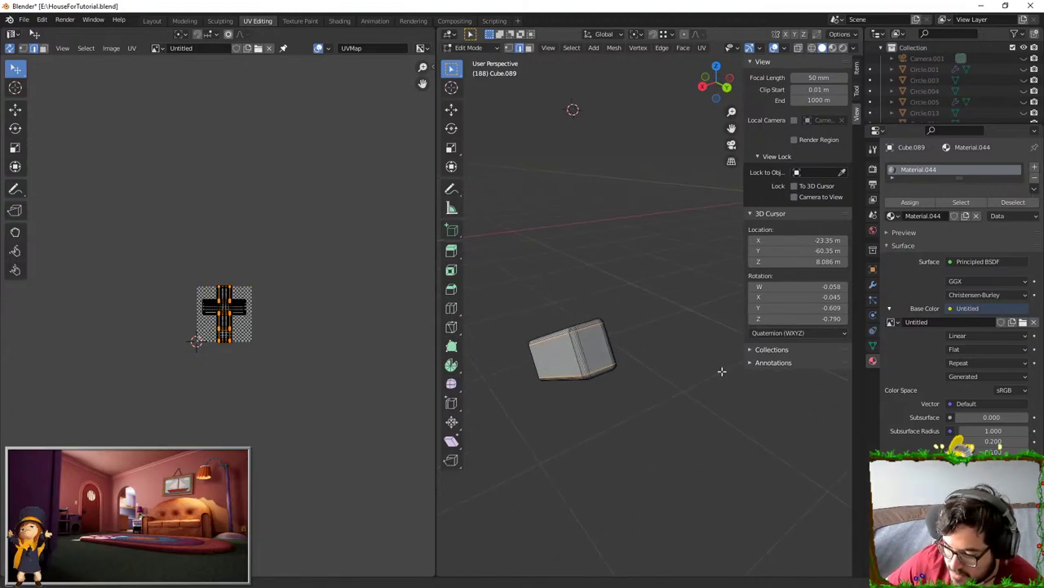
pyautogui.keyDown('shift'); pyautogui.moveTo(577, 367); pyautogui.dragTo(685, 365, button='middle'); pyautogui.keyUp('shift')
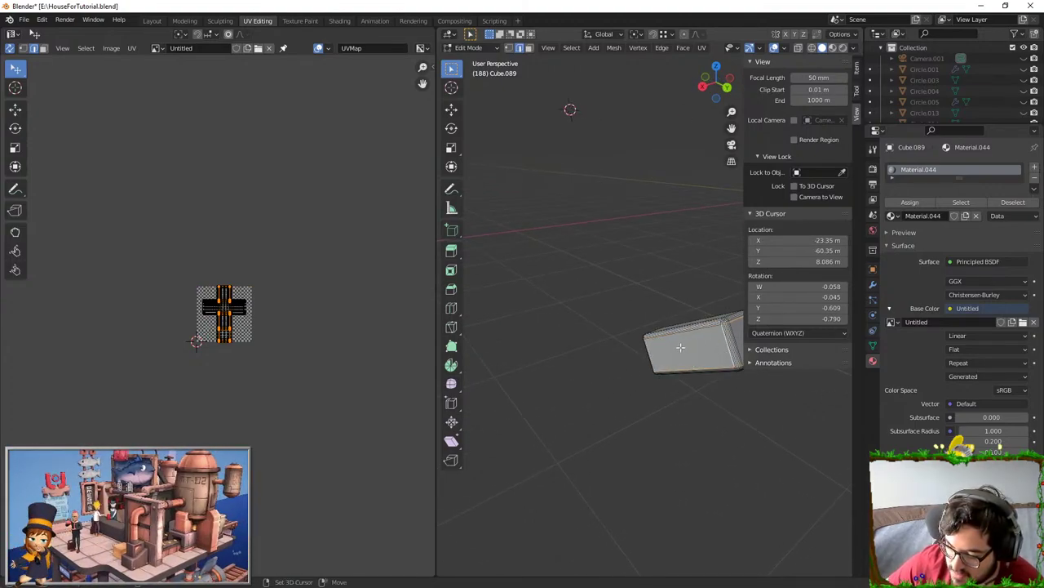
pyautogui.keyDown('shift'); pyautogui.moveTo(653, 354); pyautogui.dragTo(677, 216, button='middle'); pyautogui.keyUp('shift')
pyautogui.moveTo(628, 265); pyautogui.dragTo(546, 356, button='middle')
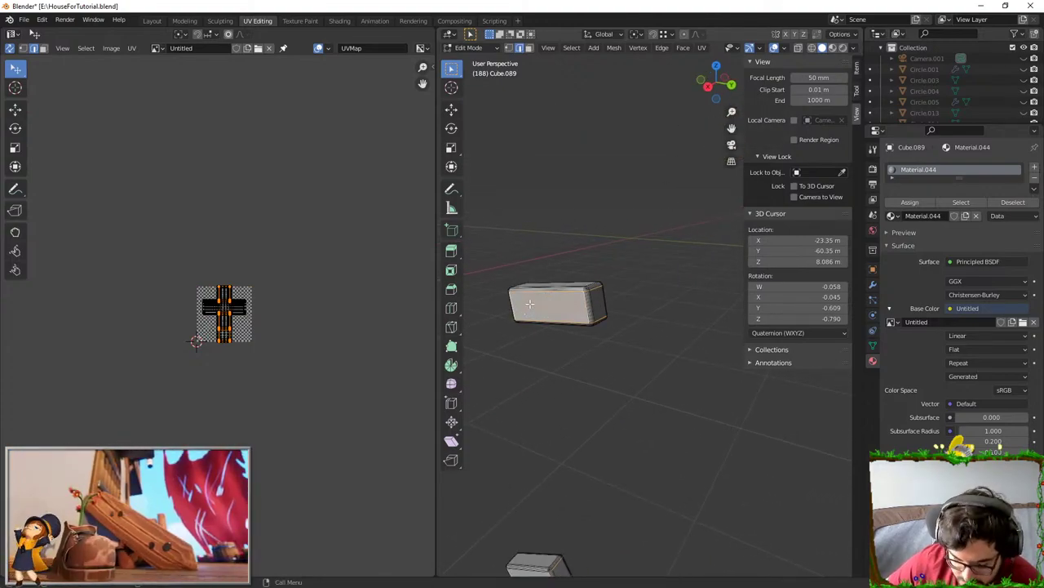
pyautogui.scroll(-5, 646, 308)
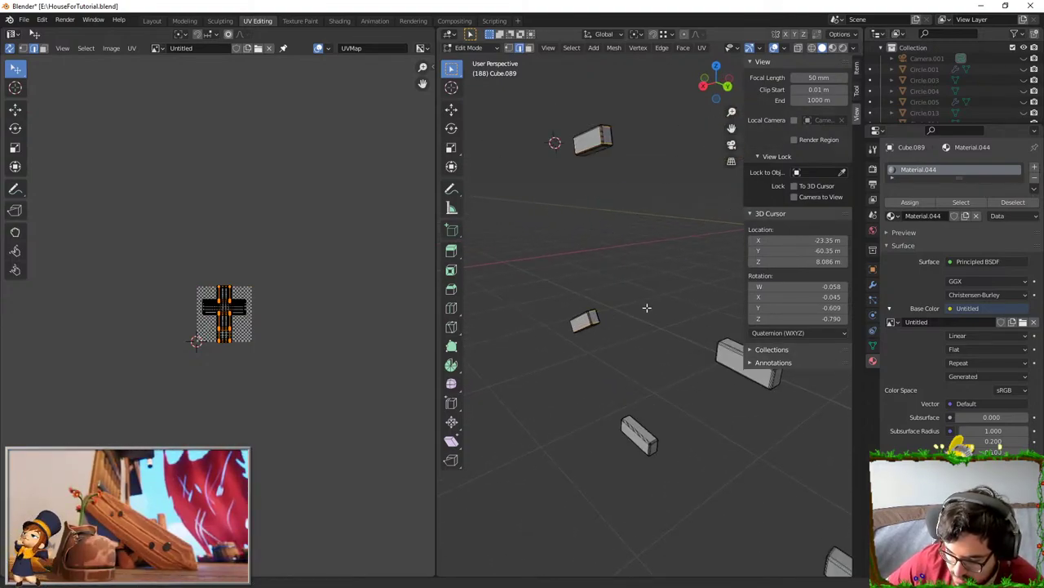
pyautogui.scroll(3, 646, 307)
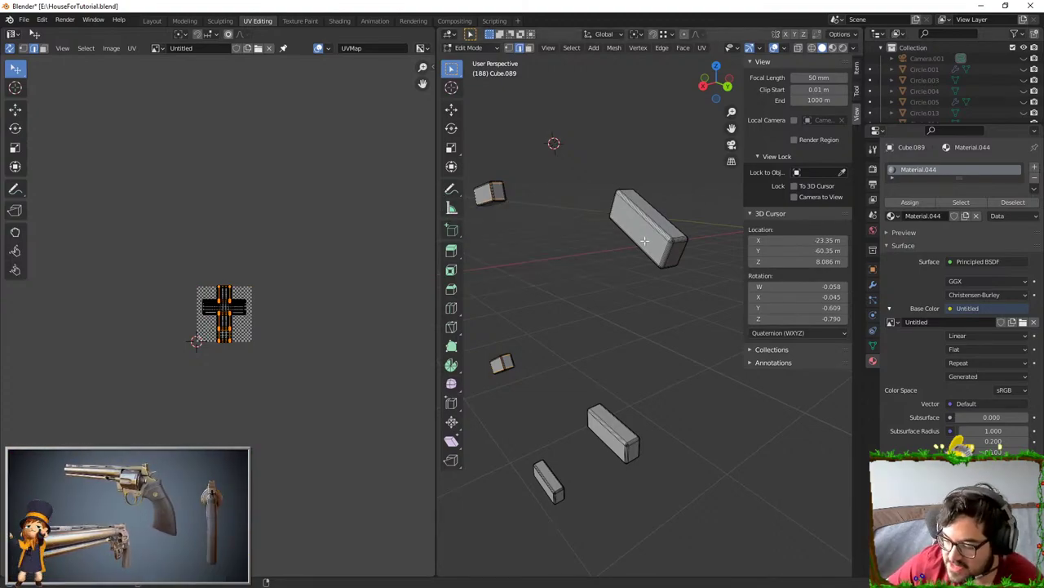
# - Add the edge loops near the ends of the long holder pieces to the selection
pyautogui.click(613, 210)
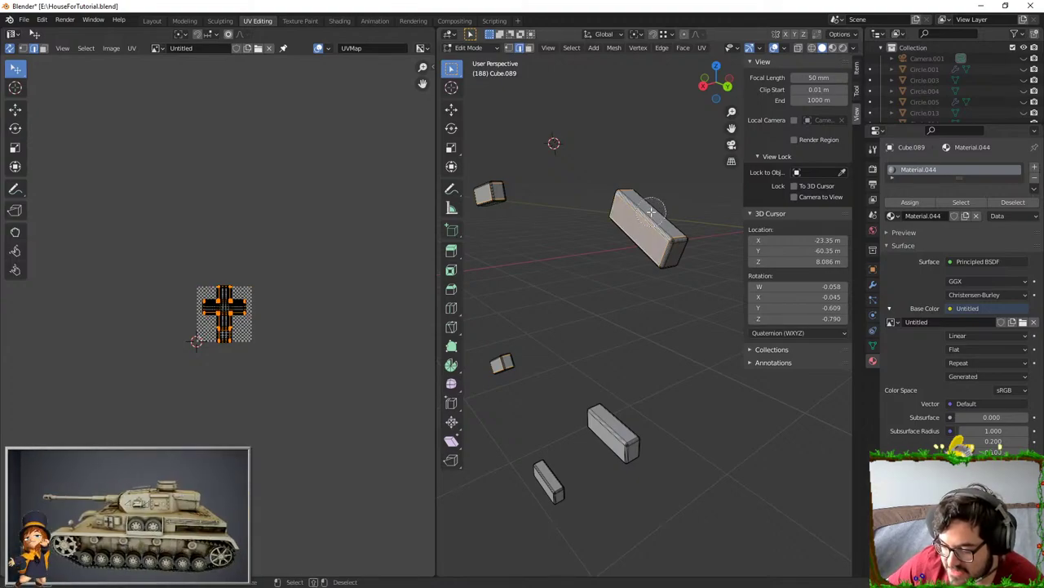
pyautogui.moveTo(633, 231); pyautogui.dragTo(595, 258, button='middle')
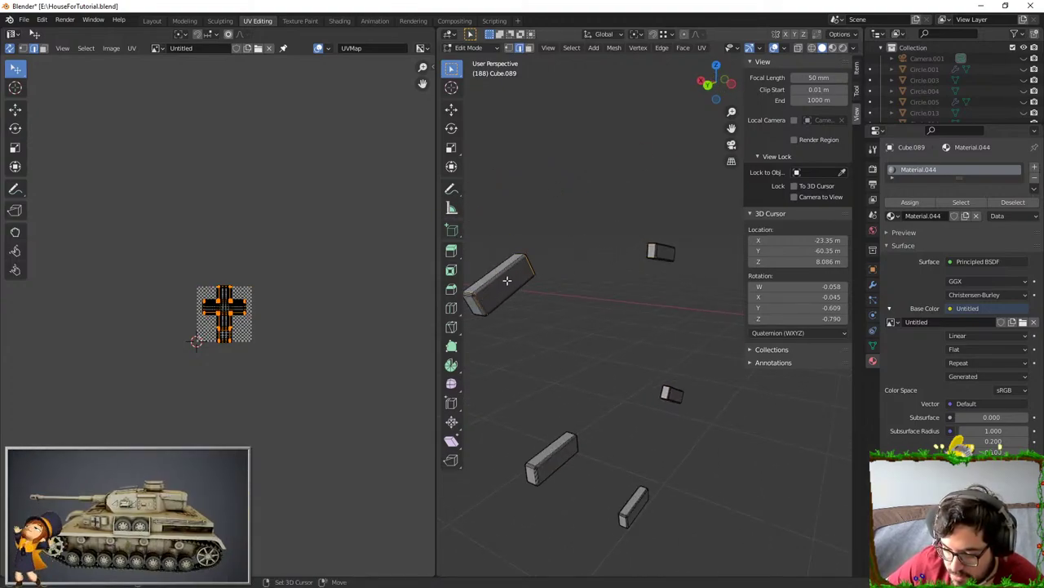
pyautogui.scroll(-3, 563, 297)
pyautogui.moveTo(583, 315); pyautogui.dragTo(693, 296, button='middle')
pyautogui.scroll(3, 690, 300)
pyautogui.moveTo(644, 336)
pyautogui.mouseDown(button='middle')
pyautogui.moveTo(680, 354)
pyautogui.moveTo(654, 349)
pyautogui.mouseUp(button='middle')
pyautogui.scroll(4, 656, 351)
pyautogui.scroll(2, 702, 364)
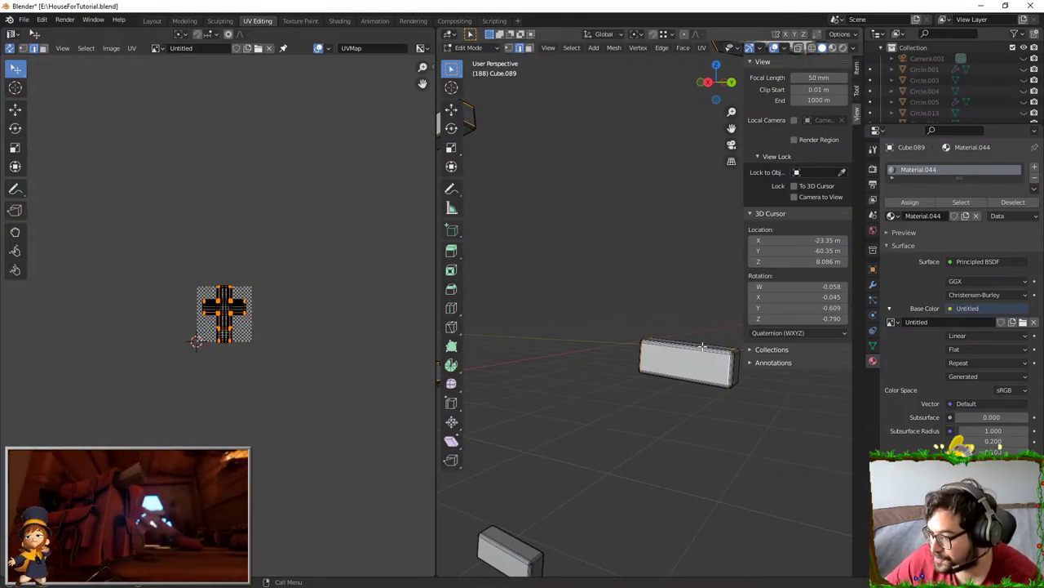
pyautogui.scroll(1, 703, 361)
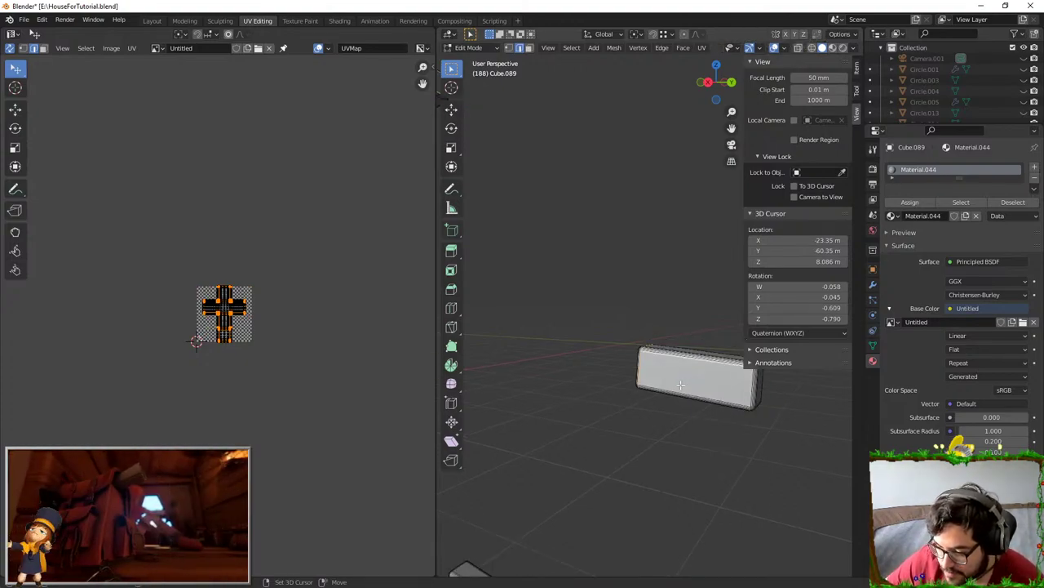
pyautogui.moveTo(680, 384); pyautogui.dragTo(569, 357, button='middle')
pyautogui.hotkey('ctrl', 'z')
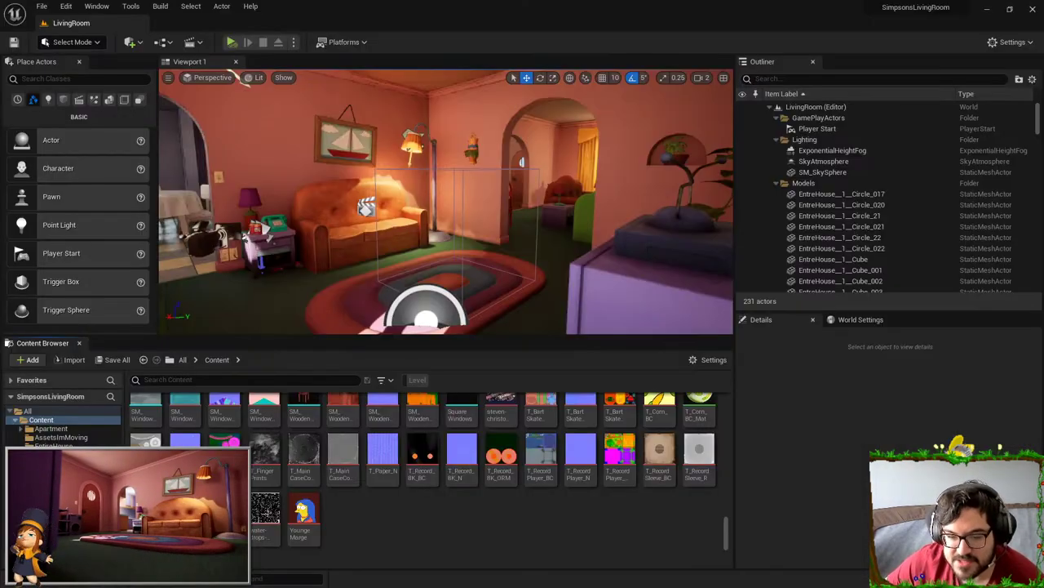
# - Switch to the LivingRoom level in Unreal Engine and look around the room in a full-screen game view
pyautogui.press('g')
pyautogui.press('F11')
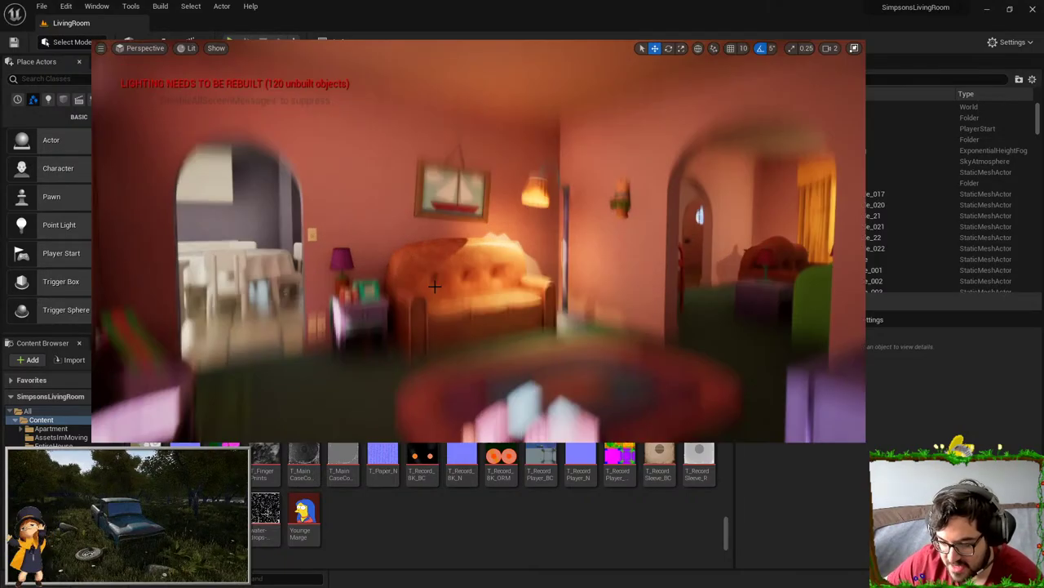
pyautogui.moveTo(499, 289); pyautogui.dragTo(517, 289, button='right')
pyautogui.moveTo(416, 311)
pyautogui.mouseDown(button='right')
pyautogui.moveTo(359, 313)
pyautogui.moveTo(416, 311)
pyautogui.mouseUp(button='right')
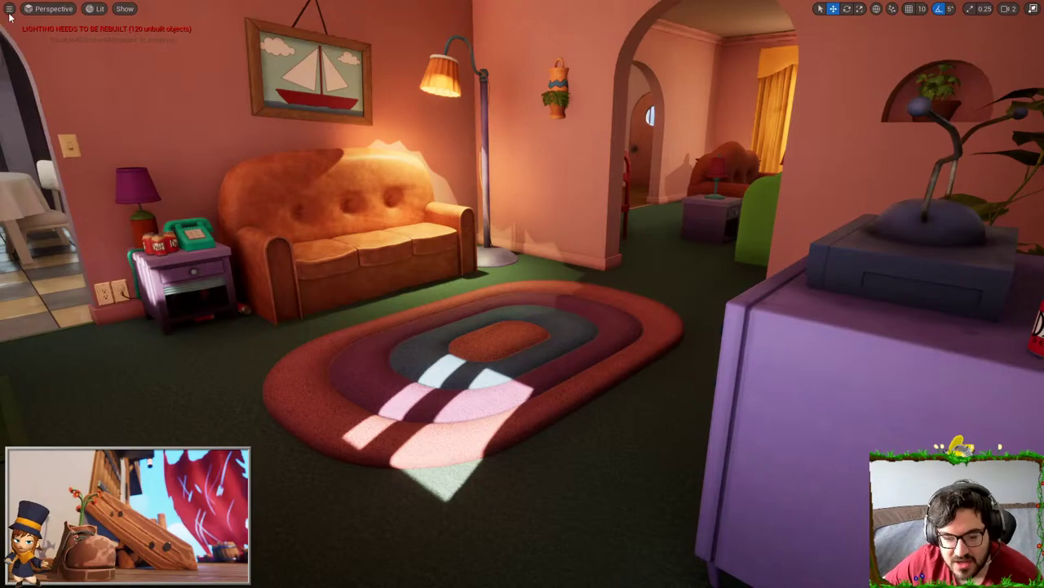
pyautogui.click(9, 9)
pyautogui.click(63, 152)
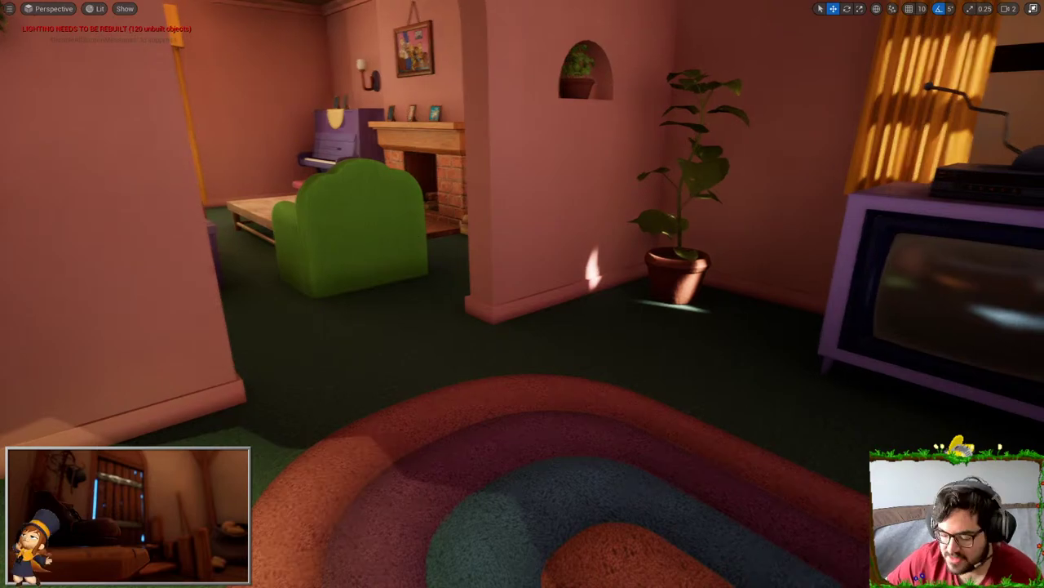
pyautogui.press('F11')
# - Fly through the living room to examine the front door, couch, side table, dining room doorway and TV corner
pyautogui.press('w')
pyautogui.moveTo(446, 201); pyautogui.dragTo(514, 204, button='right')
pyautogui.press('w')
pyautogui.moveTo(408, 204); pyautogui.dragTo(339, 204, button='right')
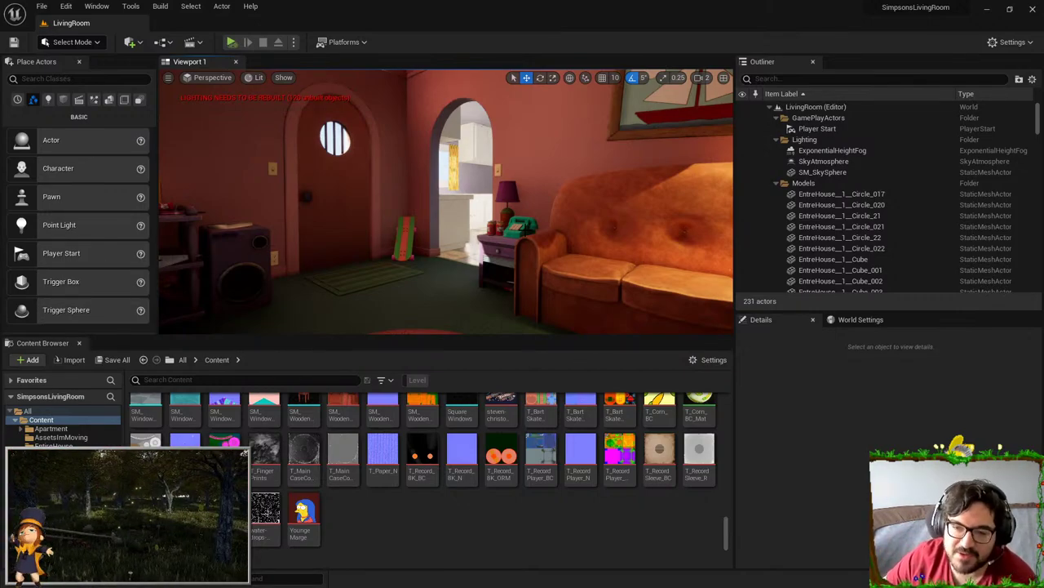
pyautogui.moveTo(558, 189)
pyautogui.mouseDown(button='right')
pyautogui.moveTo(545, 178)
pyautogui.moveTo(557, 189)
pyautogui.mouseUp(button='right')
pyautogui.press('w')
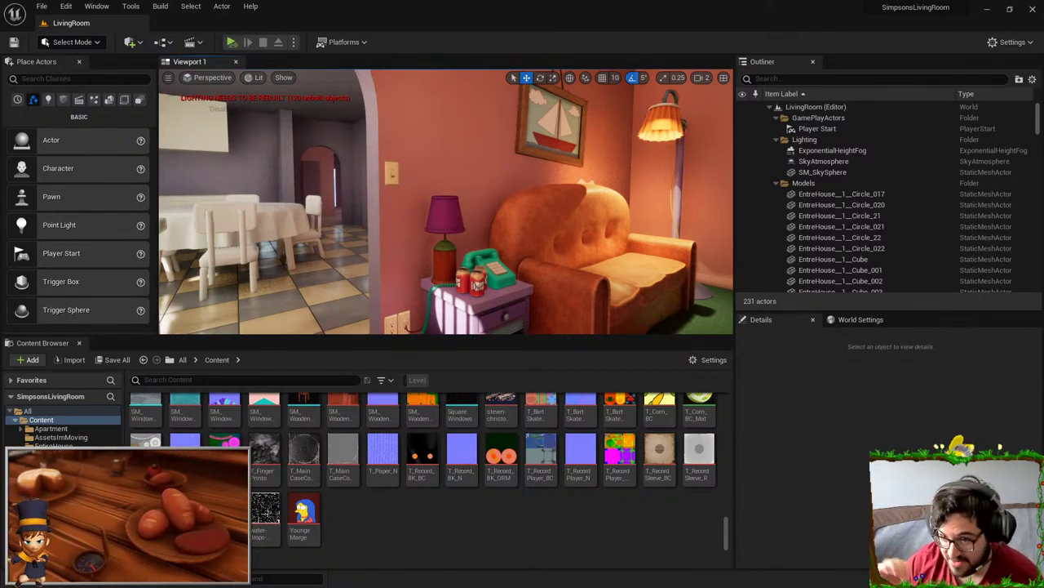
pyautogui.moveTo(473, 227); pyautogui.dragTo(603, 228, button='right')
pyautogui.press('s')
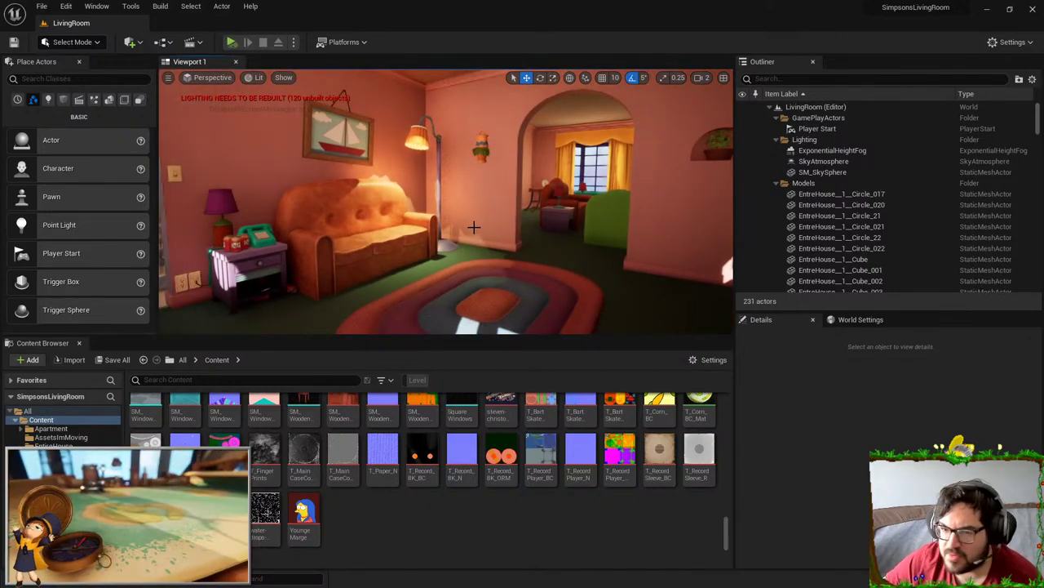
pyautogui.moveTo(370, 329); pyautogui.dragTo(434, 267, button='right')
pyautogui.press('w')
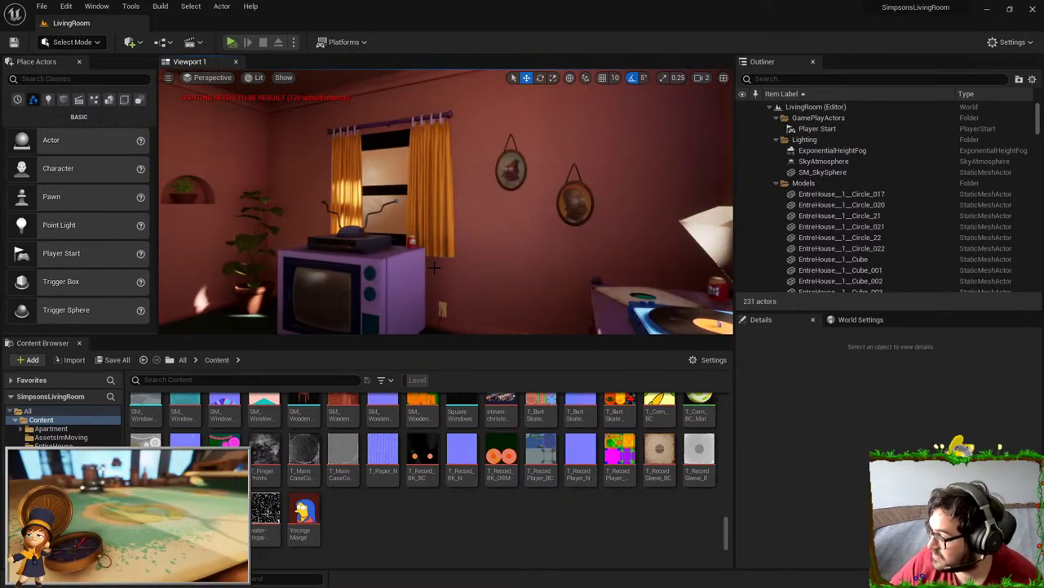
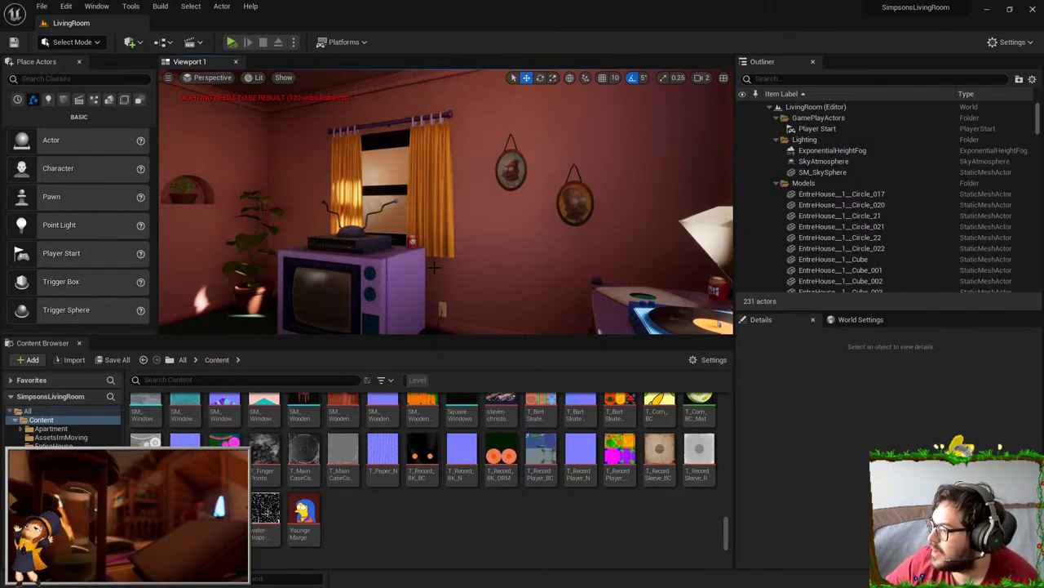
pyautogui.moveTo(551, 245); pyautogui.dragTo(232, 265, button='right')
pyautogui.press('w')
pyautogui.moveTo(236, 117); pyautogui.dragTo(481, 213, button='right')
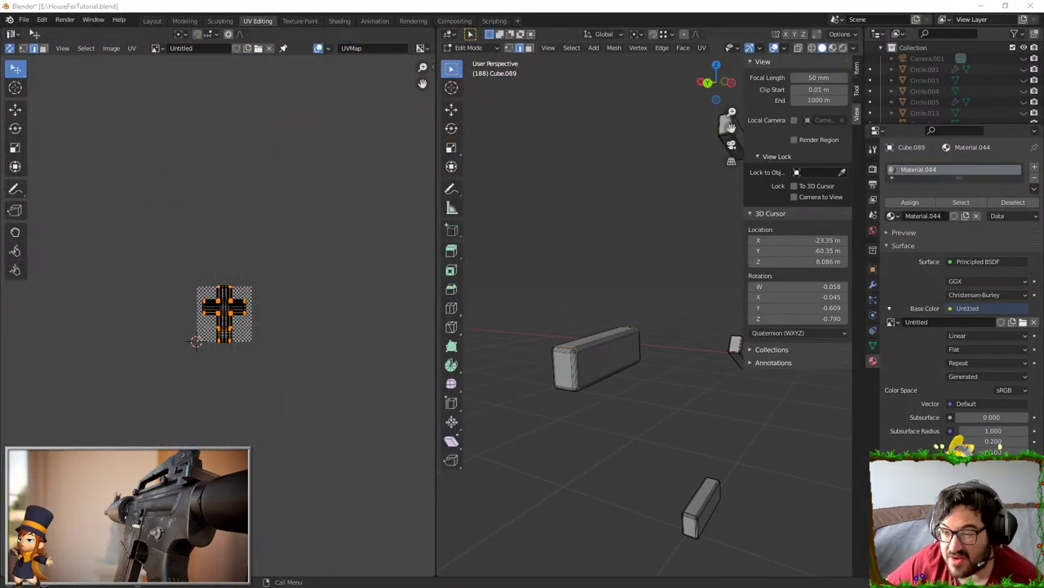
# - Mark the selected edge loops on the note holder pieces as seams
pyautogui.moveTo(601, 368); pyautogui.dragTo(657, 452, button='middle')
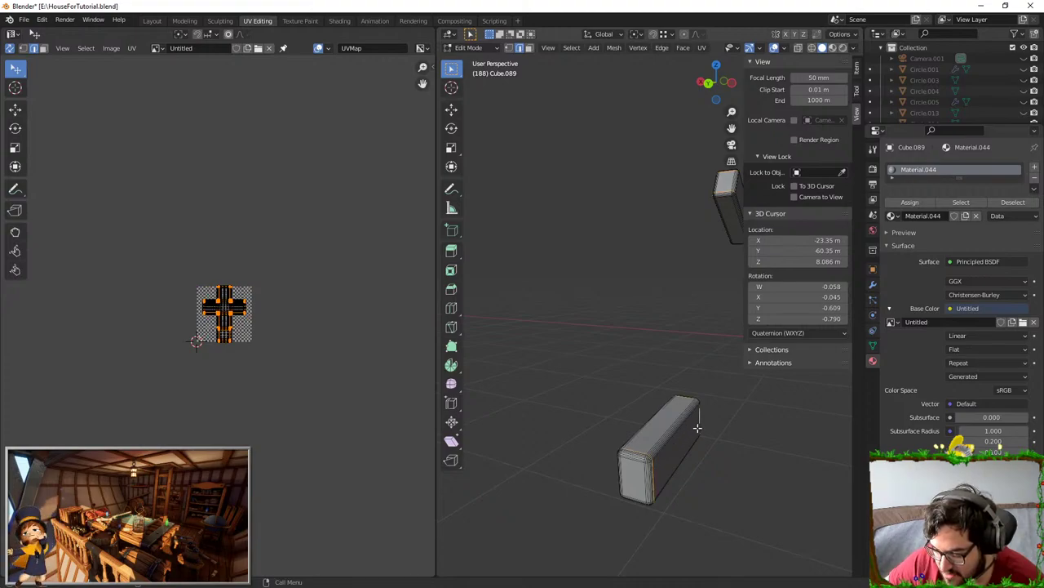
pyautogui.moveTo(658, 473); pyautogui.dragTo(565, 373, button='middle')
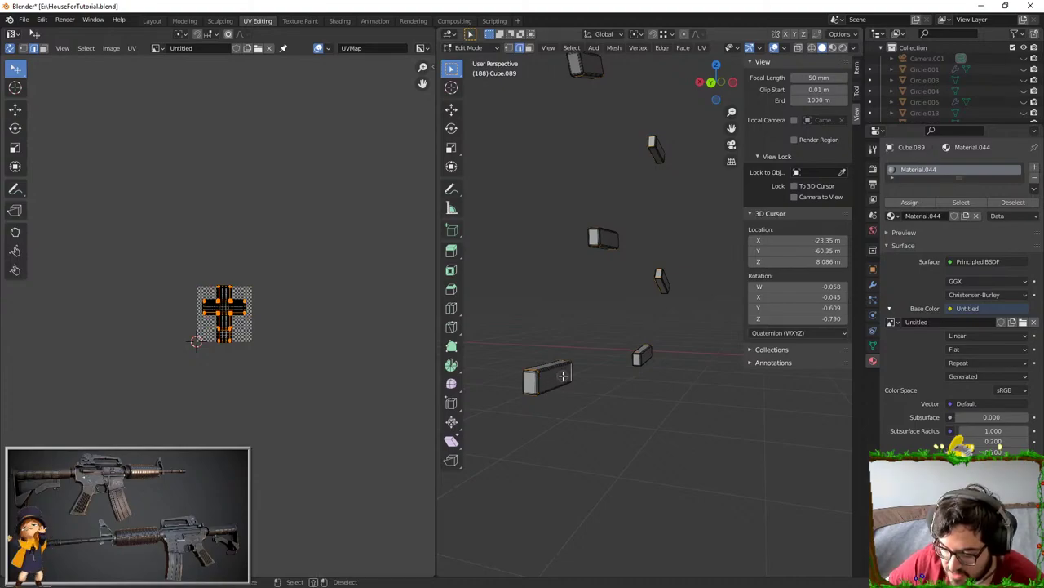
pyautogui.moveTo(563, 375); pyautogui.dragTo(683, 375, button='middle')
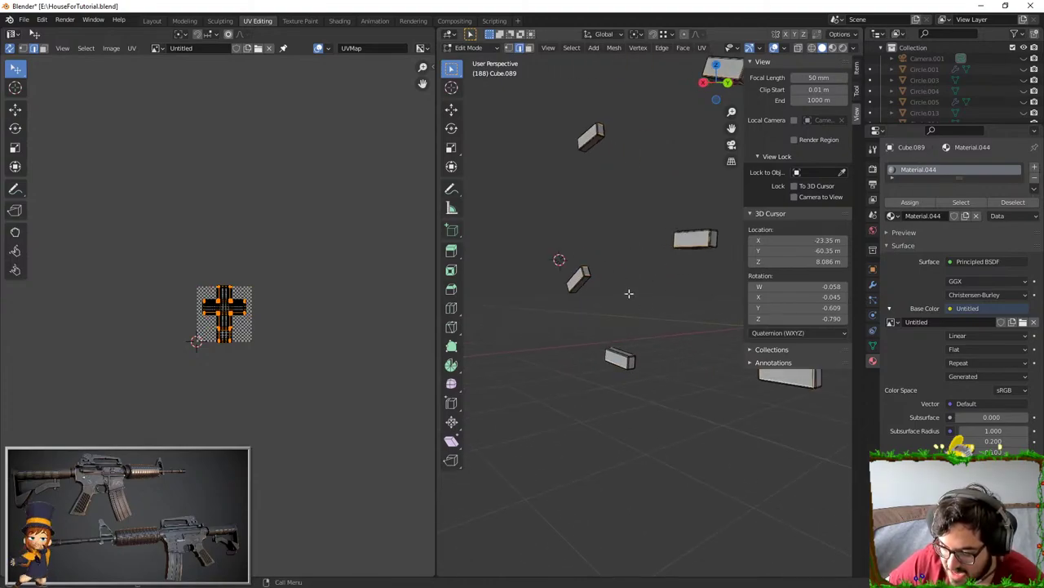
pyautogui.scroll(-4, 629, 294)
pyautogui.keyDown('shift'); pyautogui.moveTo(629, 296); pyautogui.dragTo(508, 346, button='middle'); pyautogui.keyUp('shift')
pyautogui.press('u')
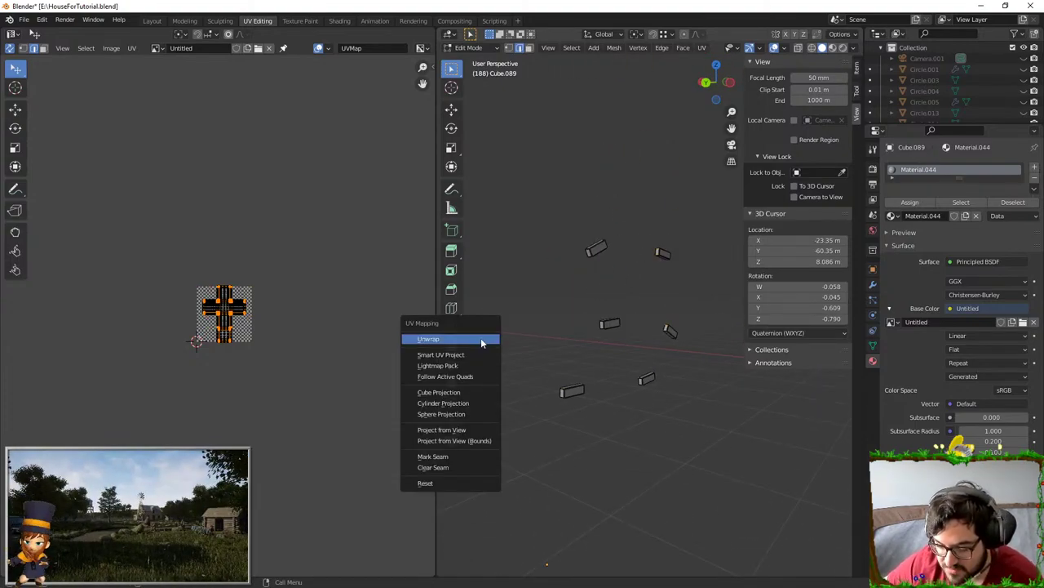
pyautogui.press('F3')
pyautogui.write('mark s')
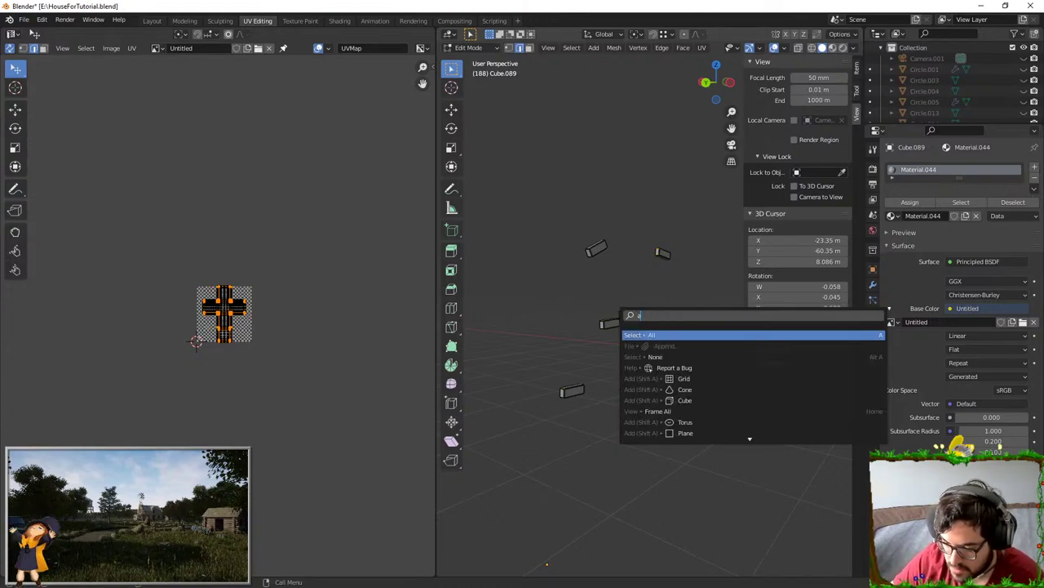
pyautogui.press('Return')
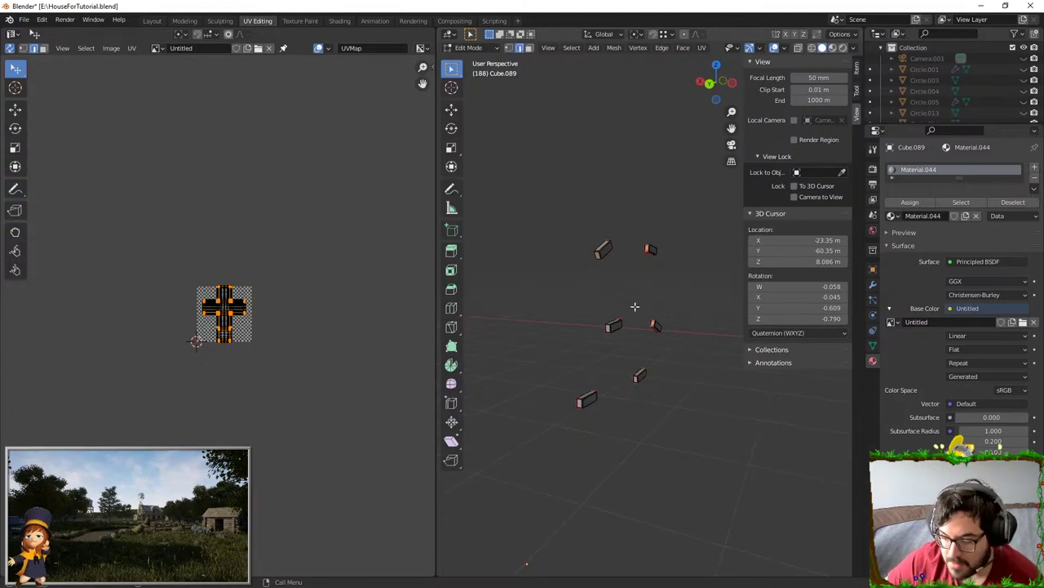
# - Unwrap all of the note holder pieces using the new seams
pyautogui.hotkey('alt', 'h')
pyautogui.hotkey('shift', 'h')
pyautogui.press('u')
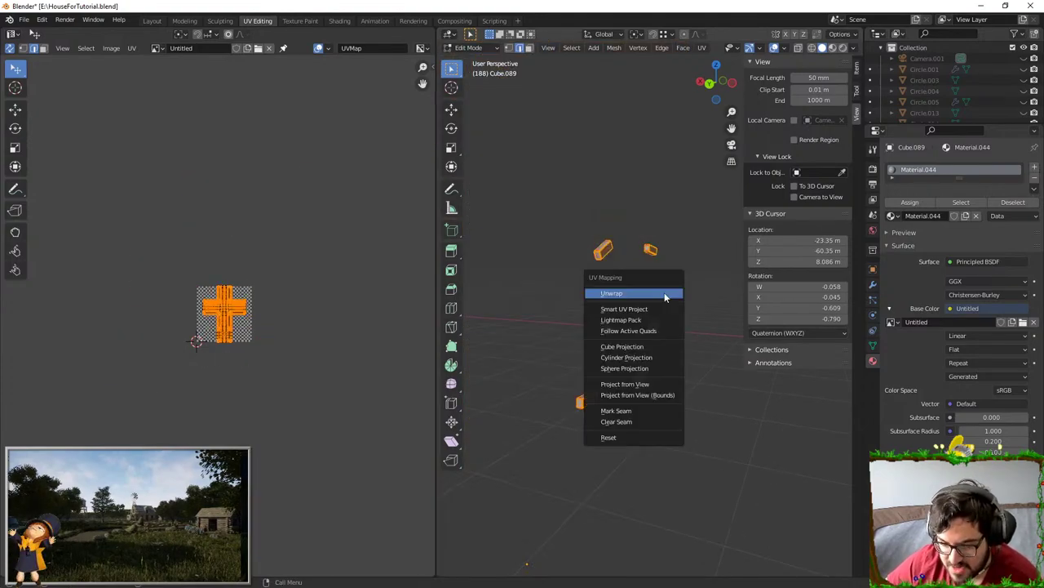
pyautogui.click(664, 292)
pyautogui.scroll(7, 277, 336)
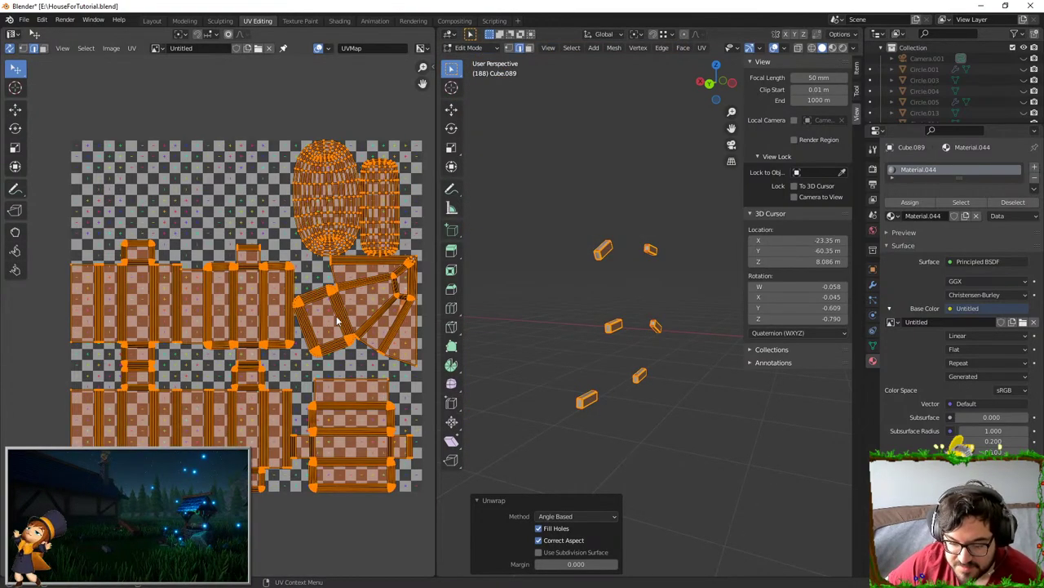
# - Select the distorted fan-shaped UV island and frame the holder piece it belongs to
pyautogui.click(336, 316)
pyautogui.press('l')
pyautogui.press('KP_3')
pyautogui.press('KP_Decimal')
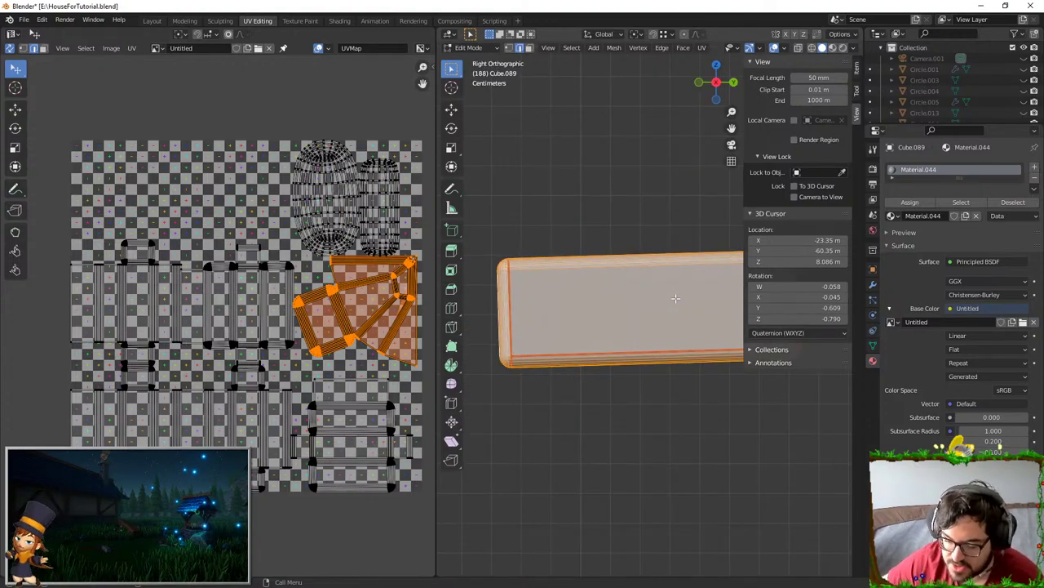
pyautogui.scroll(-3, 677, 299)
pyautogui.moveTo(677, 298); pyautogui.dragTo(492, 318, button='middle')
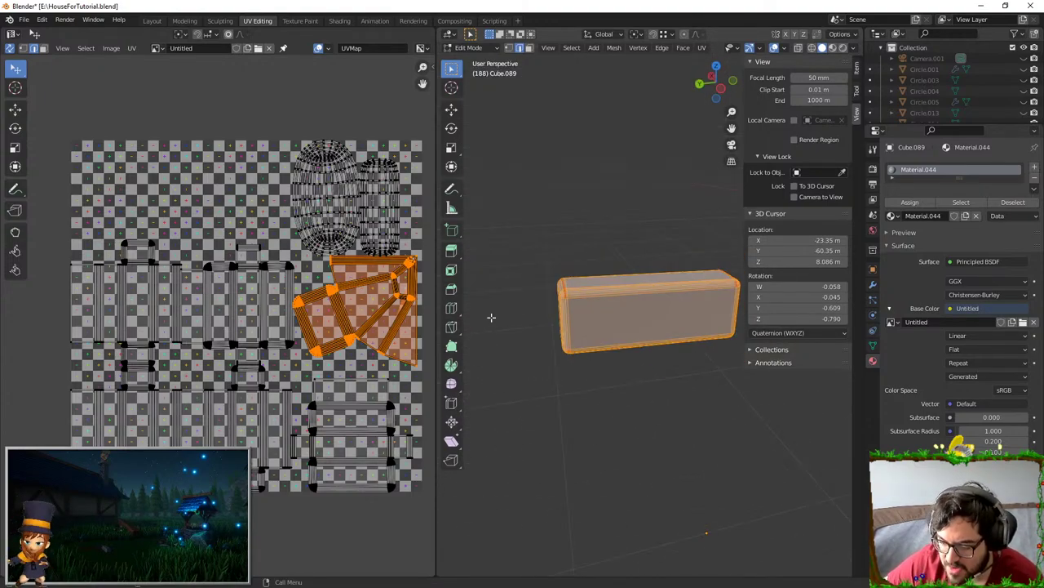
# - Select the edge loop at one end of the distorted holder piece and clear its partial seam
pyautogui.click(649, 329)
pyautogui.scroll(4, 650, 330)
pyautogui.keyDown('shift'); pyautogui.moveTo(559, 369); pyautogui.dragTo(643, 339, button='middle'); pyautogui.keyUp('shift')
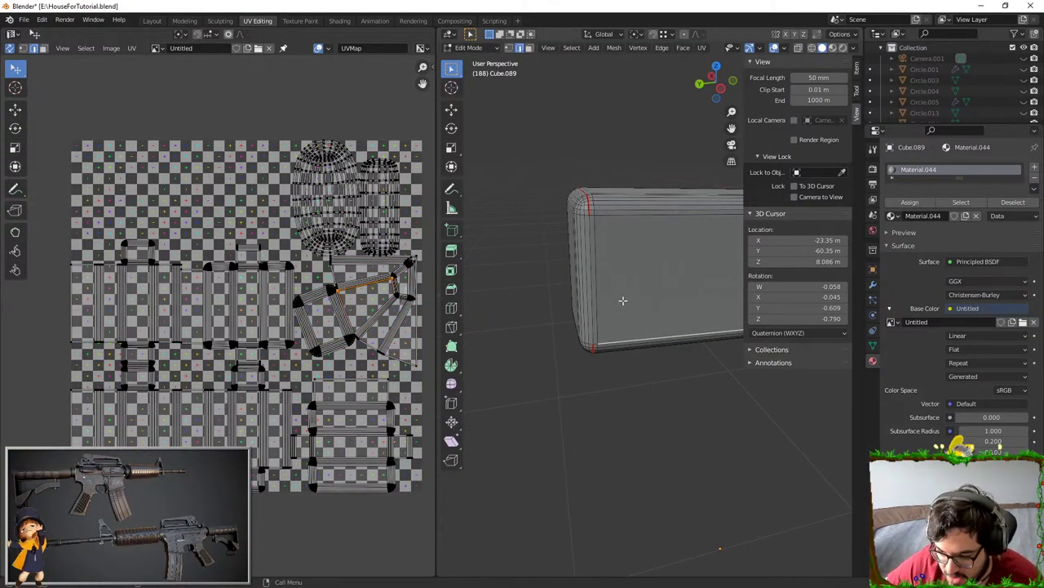
pyautogui.keyDown('alt'); pyautogui.click(588, 211); pyautogui.keyUp('alt')
pyautogui.keyDown('shift'); pyautogui.moveTo(641, 261); pyautogui.dragTo(482, 289, button='middle'); pyautogui.keyUp('shift')
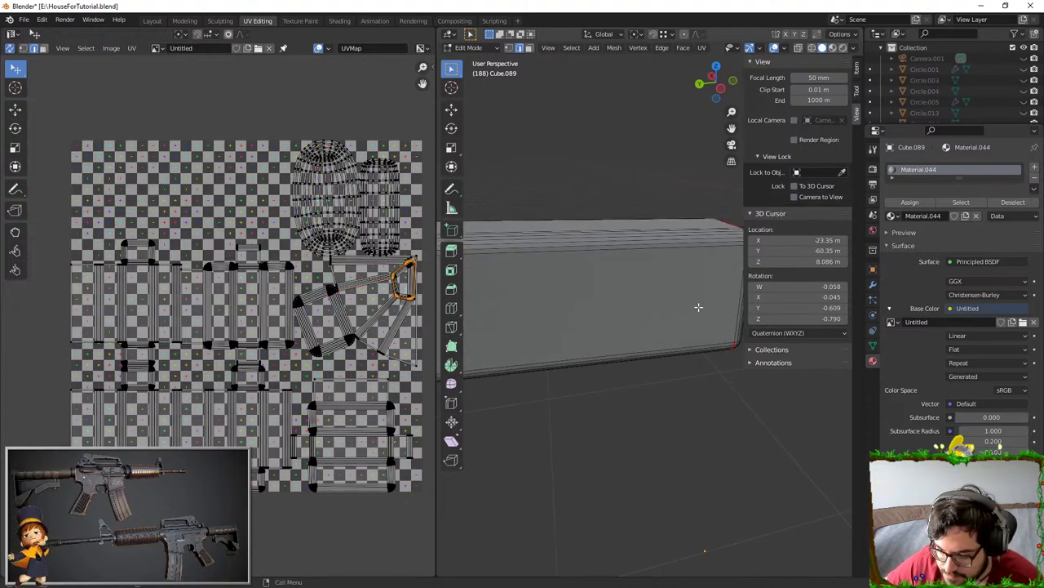
pyautogui.scroll(-3, 700, 305)
pyautogui.moveTo(735, 292); pyautogui.dragTo(707, 284, button='middle')
pyautogui.press('F3')
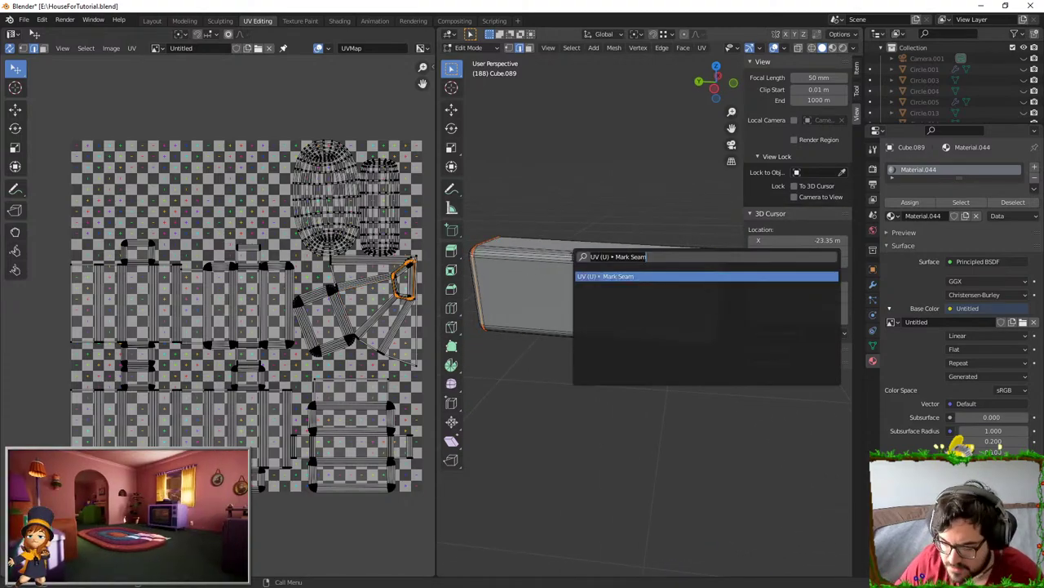
pyautogui.write('clear seam')
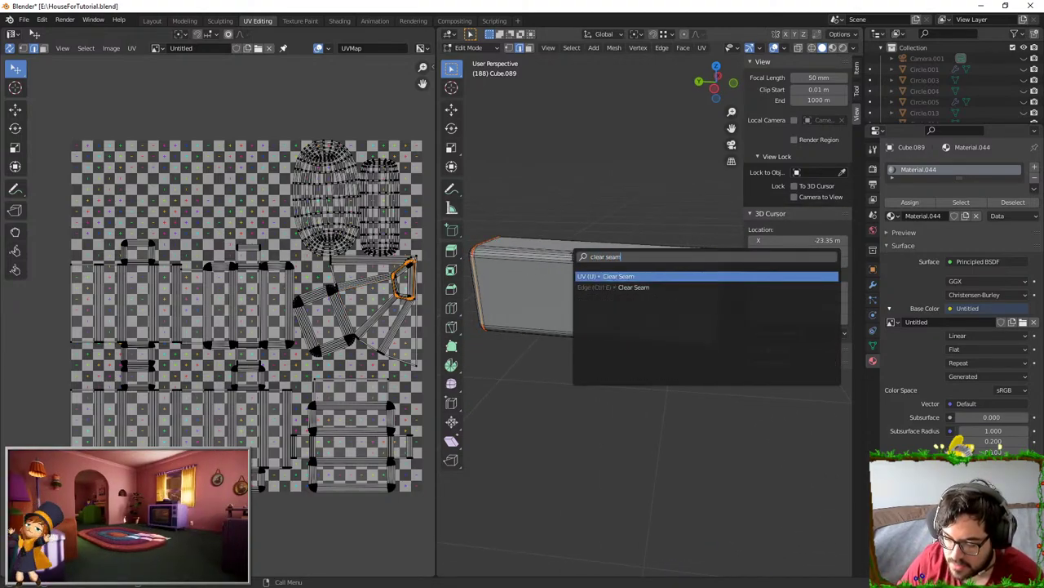
pyautogui.press('Return')
# - Mark the holder piece's end edge loop and its lower long edge as seams
pyautogui.press('F3')
pyautogui.write('mark seam')
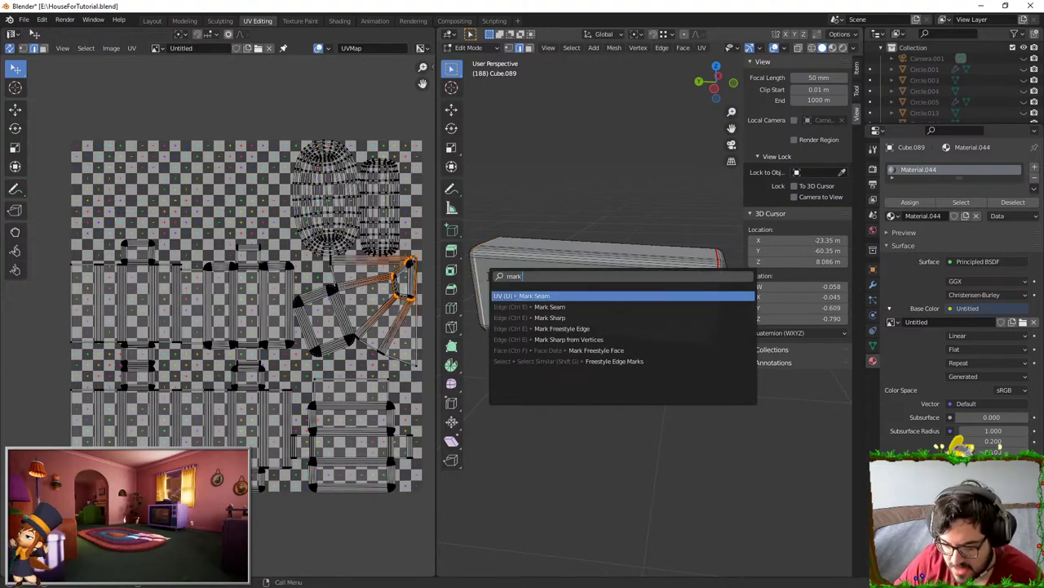
pyautogui.press('Return')
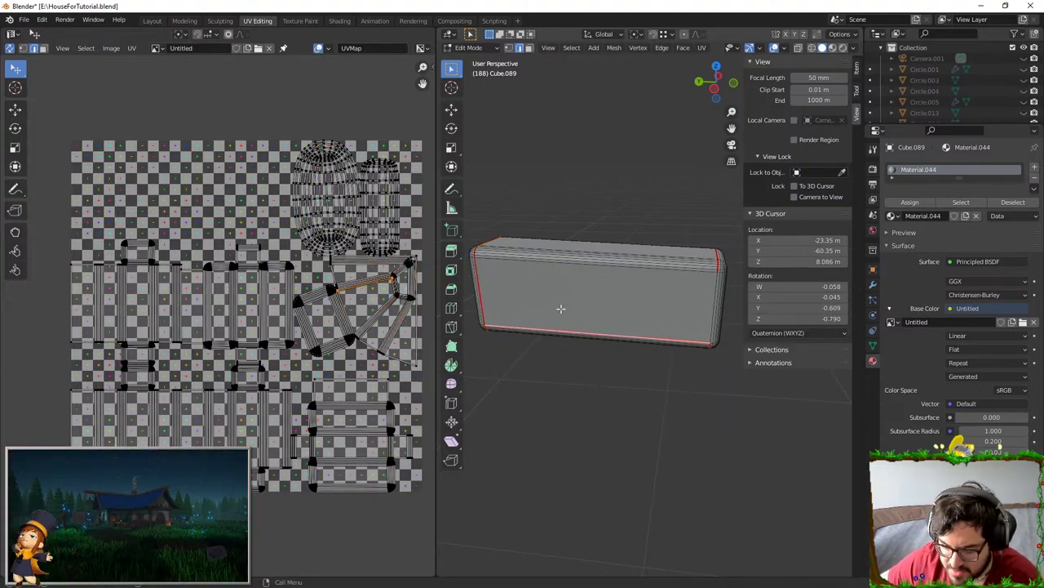
# - Select every visible holder piece and unwrap them again with the corrected seams
pyautogui.scroll(-3, 641, 198)
pyautogui.press('a')
pyautogui.press('u')
pyautogui.click(649, 200)
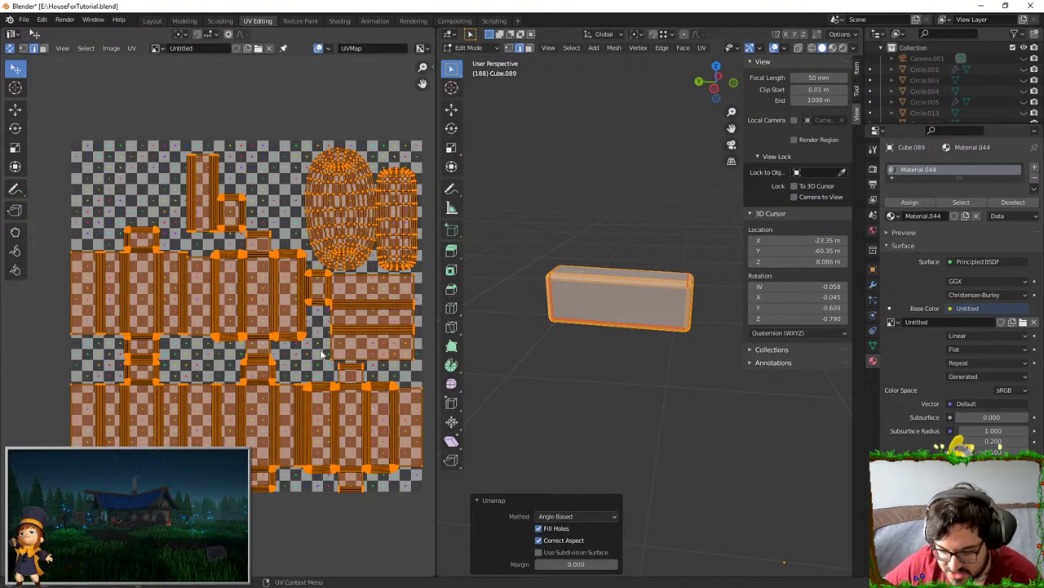
# - Move the unwrapped holder islands off the UV grid to the empty area above and to its right
pyautogui.moveTo(690, 200); pyautogui.dragTo(534, 221, button='middle')
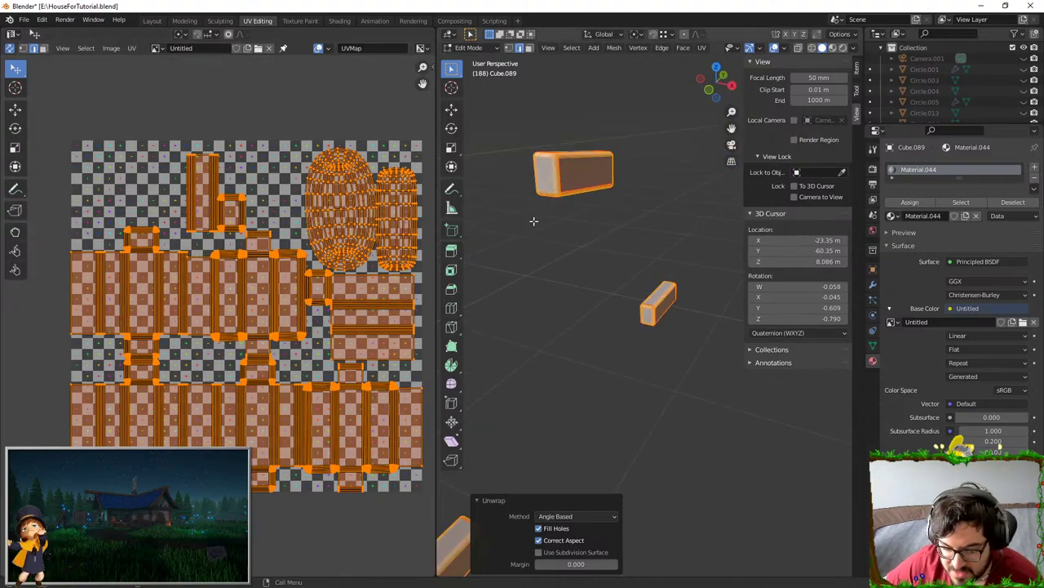
pyautogui.scroll(-4, 535, 236)
pyautogui.moveTo(542, 279); pyautogui.dragTo(537, 251, button='middle')
pyautogui.scroll(-6, 273, 318)
pyautogui.press('g')
pyautogui.click(400, 129)
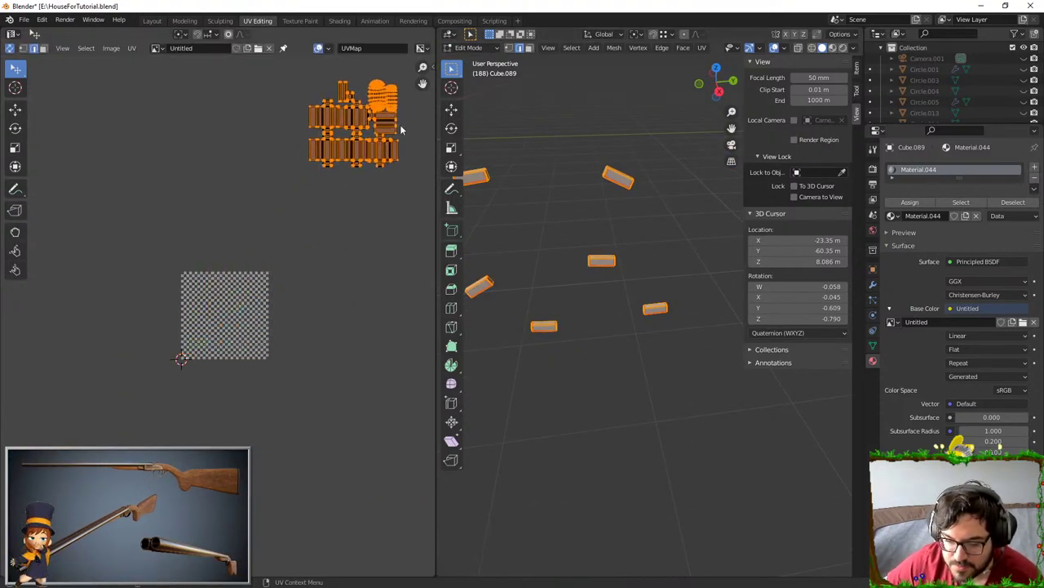
# - Reveal all the hidden parts of the fridge mesh in Edit Mode
pyautogui.press('Tab')
pyautogui.hotkey('ctrl', 'z')
pyautogui.hotkey('ctrl', 'z')
pyautogui.hotkey('ctrl', 'z')
pyautogui.hotkey('ctrl', 'z')
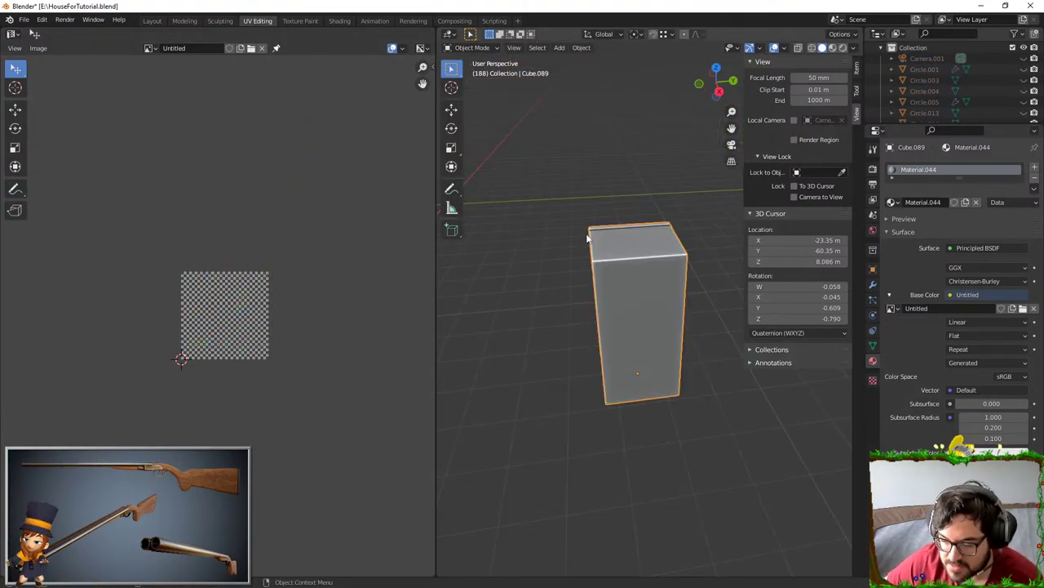
pyautogui.press('Tab')
pyautogui.moveTo(576, 256); pyautogui.dragTo(679, 270, button='middle')
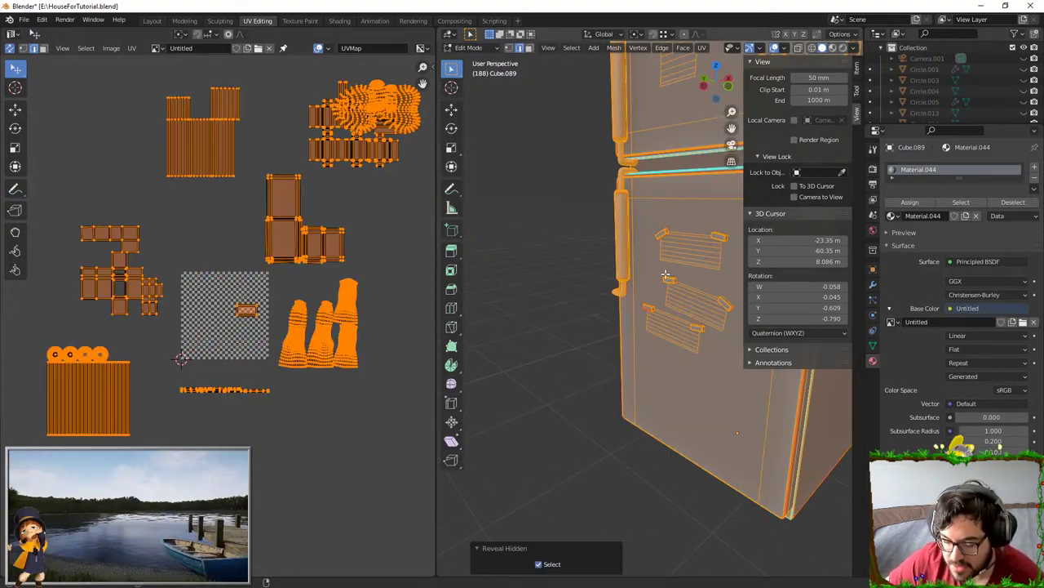
pyautogui.scroll(-4, 644, 326)
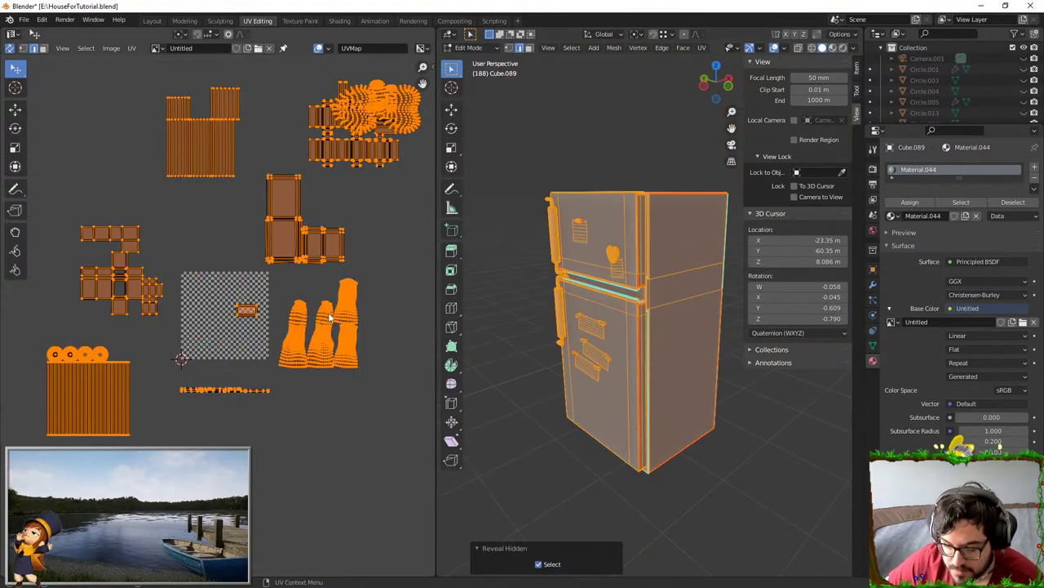
# - Select the small island still inside the UV grid and isolate its two strips from between the fridge doors
pyautogui.click(216, 296)
pyautogui.press('b')
pyautogui.moveTo(228, 299); pyautogui.dragTo(270, 326)
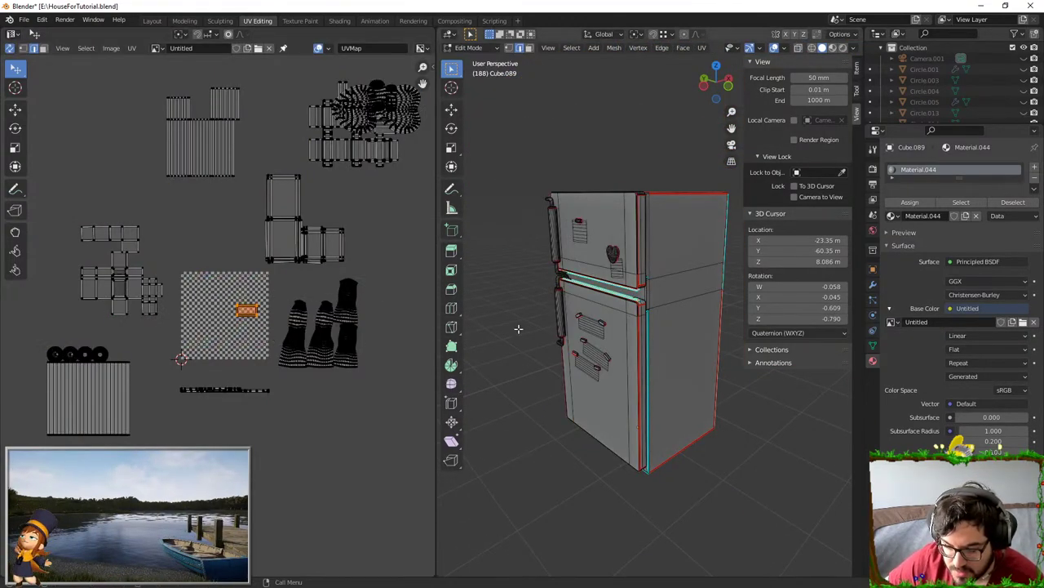
pyautogui.moveTo(567, 323); pyautogui.dragTo(644, 337, button='middle')
pyautogui.scroll(-1, 645, 337)
pyautogui.press('g')
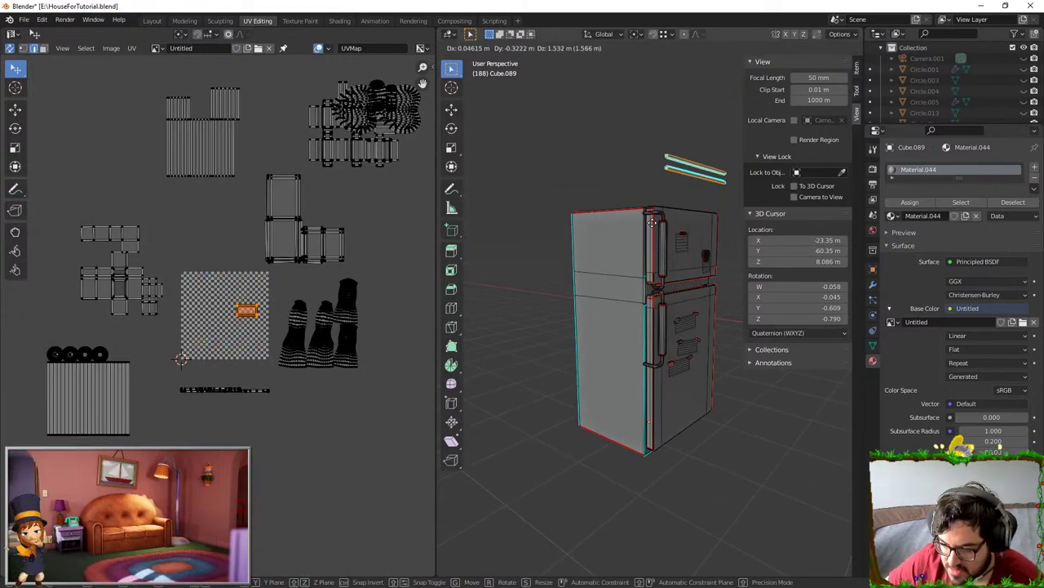
pyautogui.rightClick(670, 217)
pyautogui.press('KP_Decimal')
pyautogui.scroll(2, 663, 238)
pyautogui.hotkey('shift', 'h')
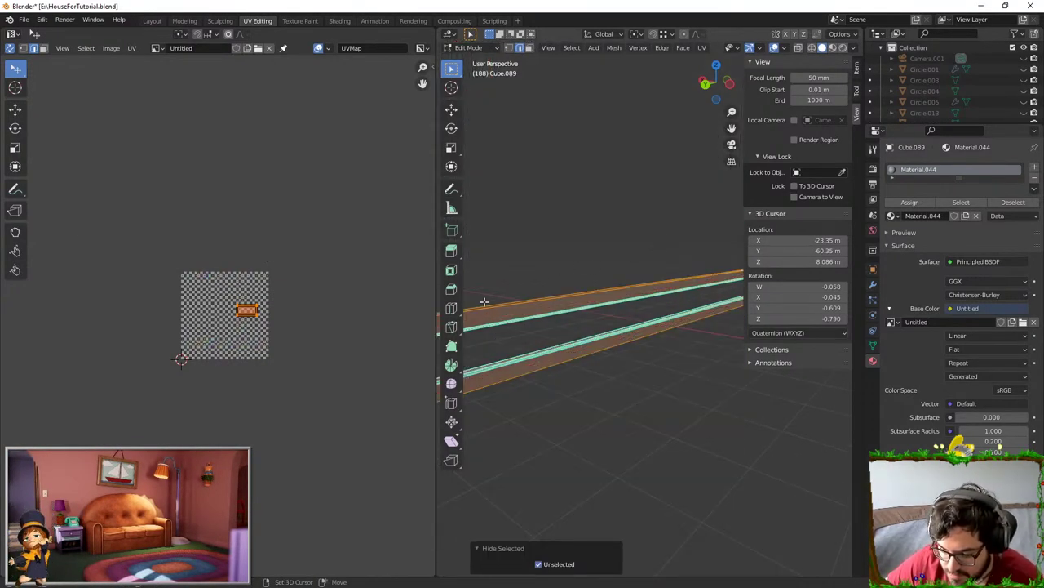
# - Mark the end edge loops of both strips as seams and reveal the hidden fridge parts
pyautogui.keyDown('shift'); pyautogui.moveTo(482, 301); pyautogui.dragTo(640, 383, button='middle'); pyautogui.keyUp('shift')
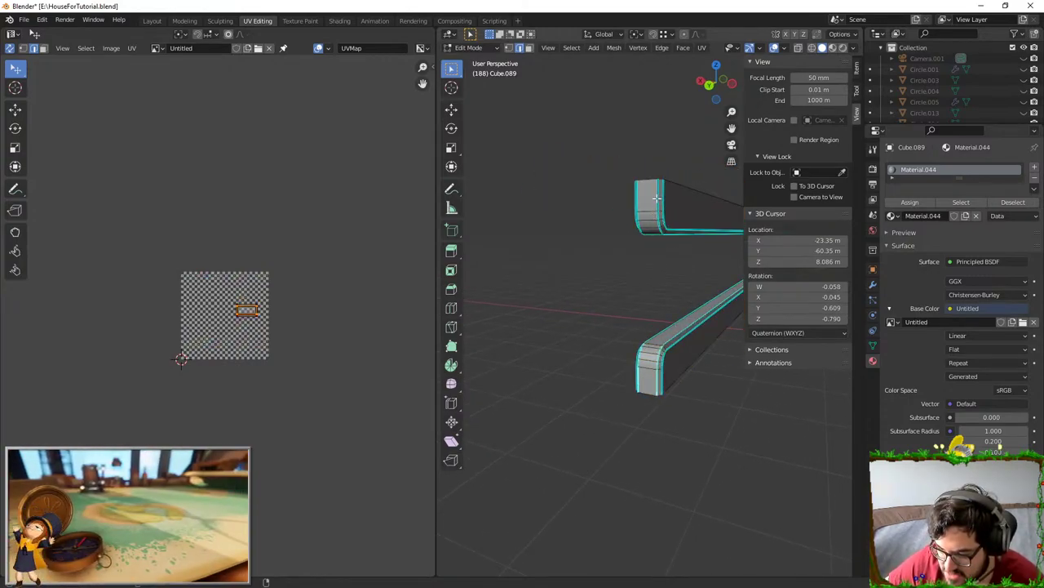
pyautogui.moveTo(652, 198); pyautogui.dragTo(634, 131, button='middle')
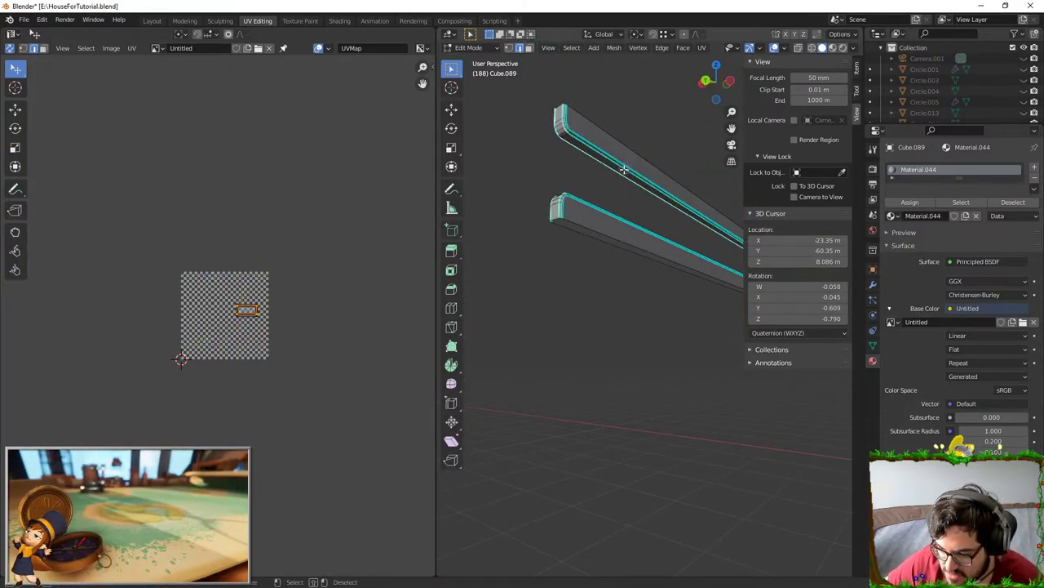
pyautogui.press('F3')
pyautogui.write('reveal')
pyautogui.press('Return')
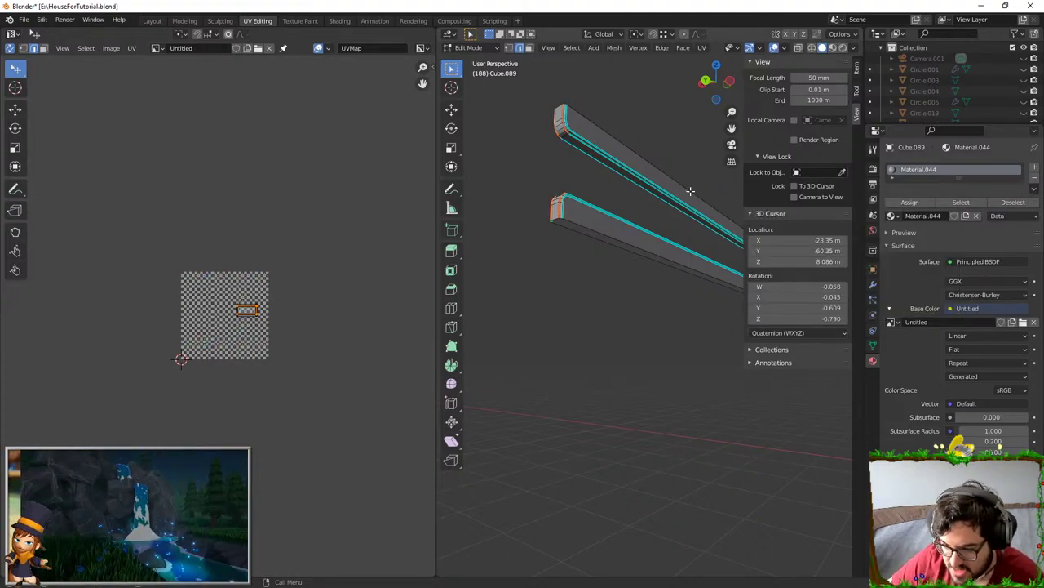
pyautogui.press('u')
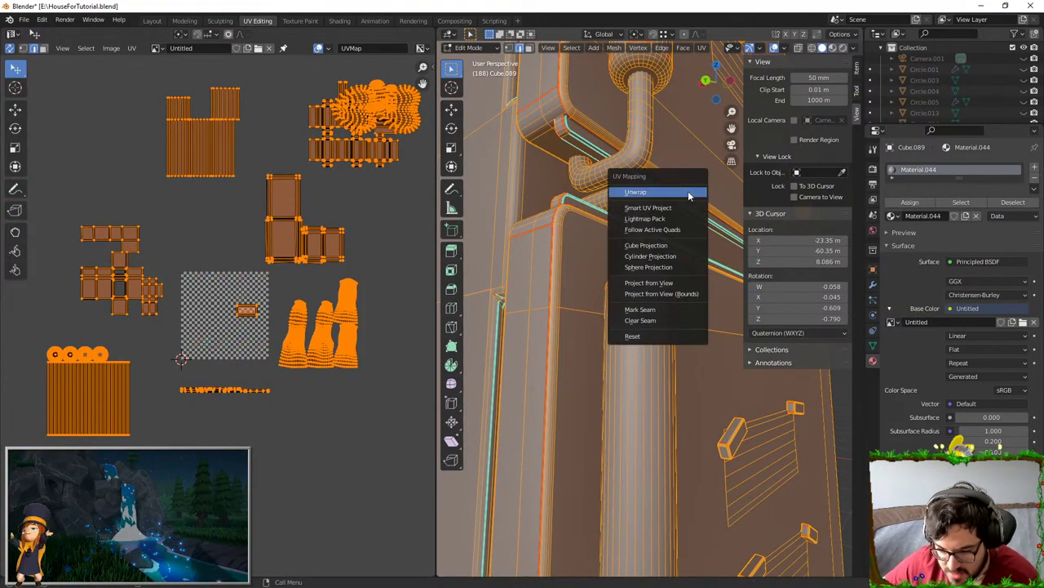
pyautogui.click(688, 194)
pyautogui.hotkey('ctrl', 'z')
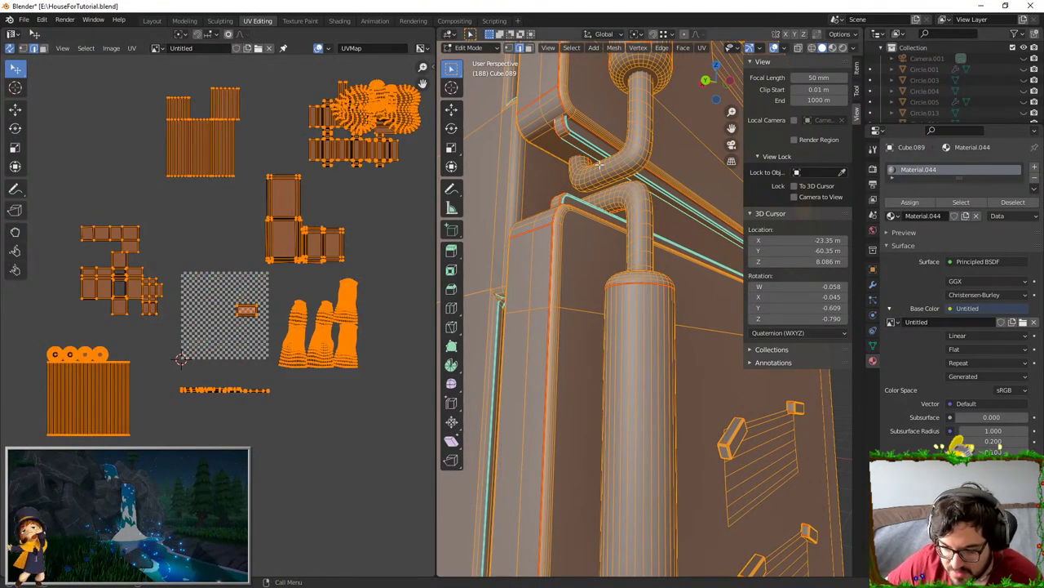
# - Select only the two linked strips between the fridge doors and unwrap them
pyautogui.hotkey('alt', 'a')
pyautogui.press('l')
pyautogui.press('l')
pyautogui.press('u')
pyautogui.click(567, 179)
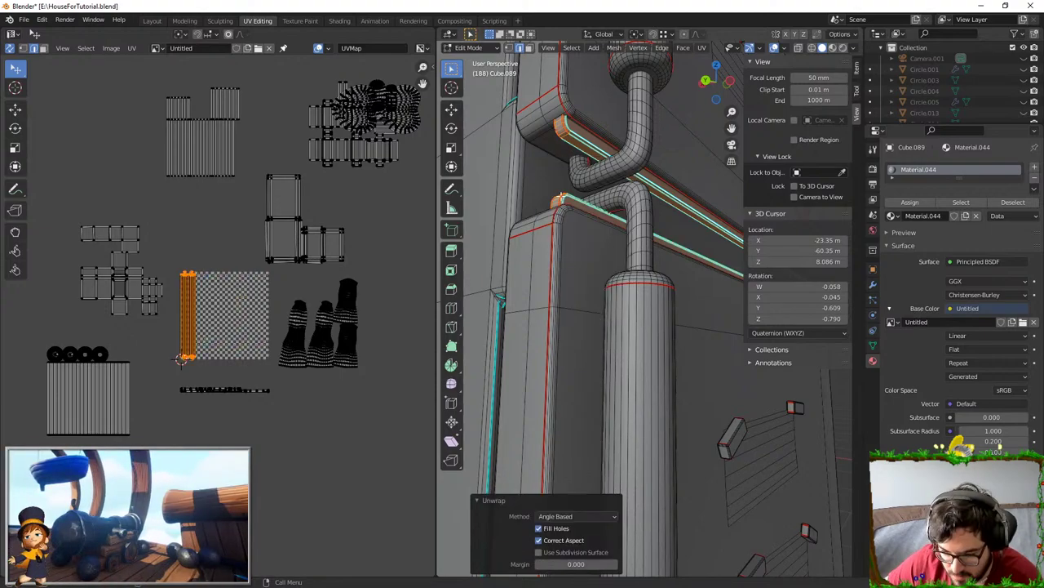
# - Select all of the fridge's UV islands and pack them into the UV grid
pyautogui.press('a')
pyautogui.scroll(-5, 249, 287)
pyautogui.press('F3')
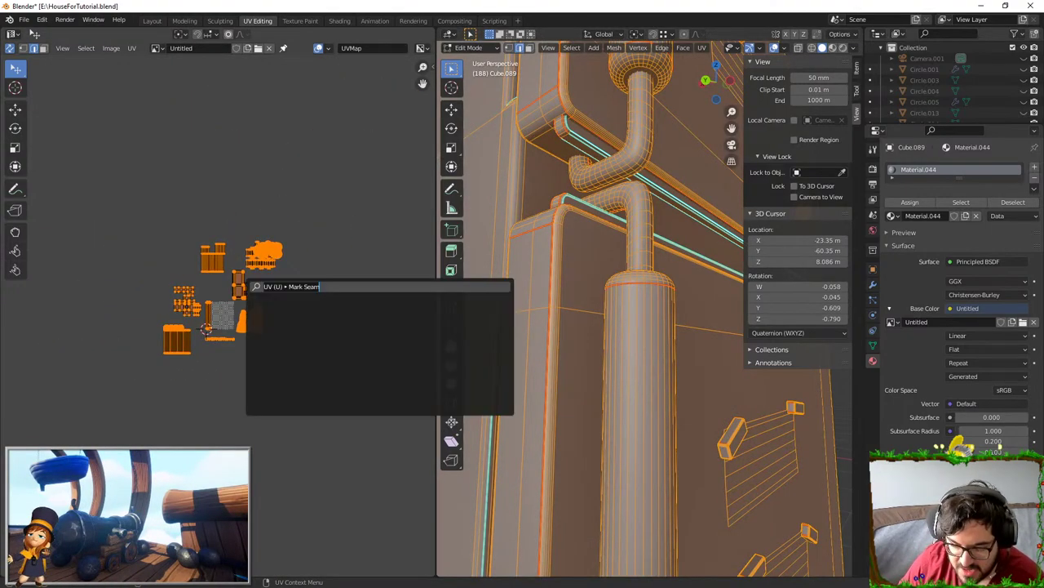
pyautogui.write('pack is')
pyautogui.press('Return')
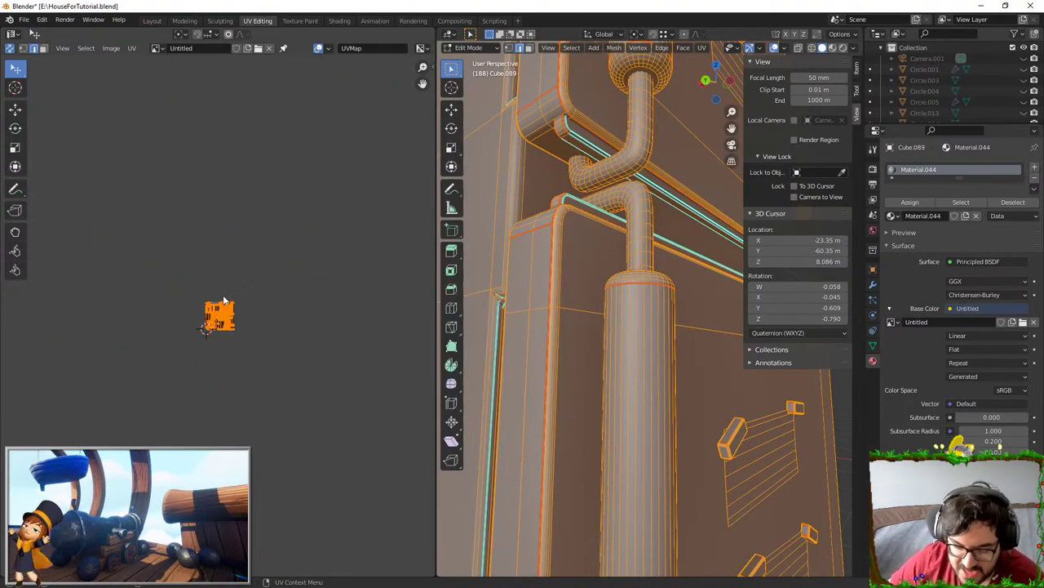
# - Select the whole thin vertical island in the packed layout and bring the full fridge into view to locate its part
pyautogui.press('Home')
pyautogui.scroll(1, 269, 298)
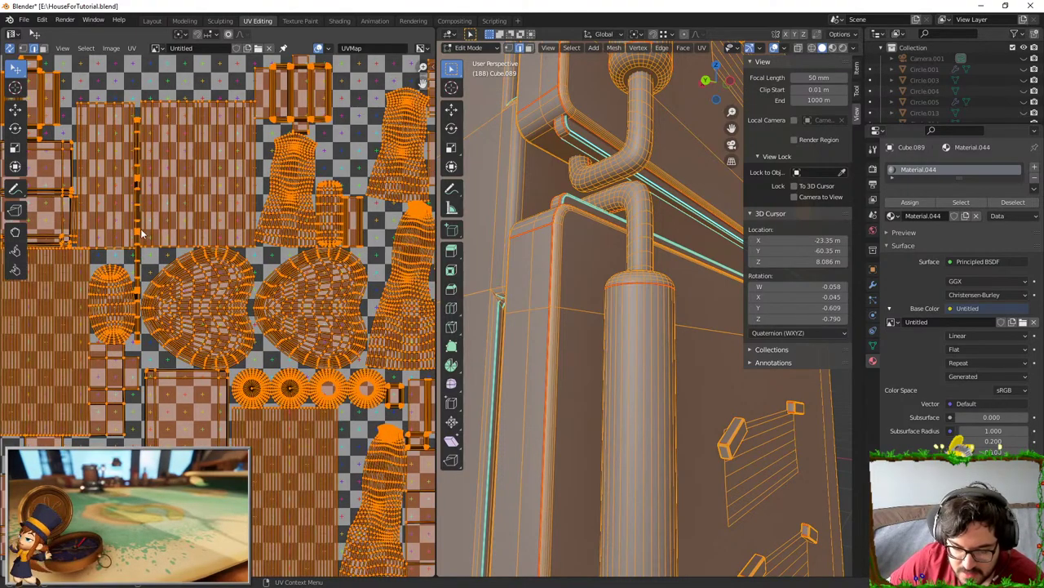
pyautogui.click(135, 237)
pyautogui.press('l')
pyautogui.scroll(-8, 611, 373)
pyautogui.scroll(-3, 610, 373)
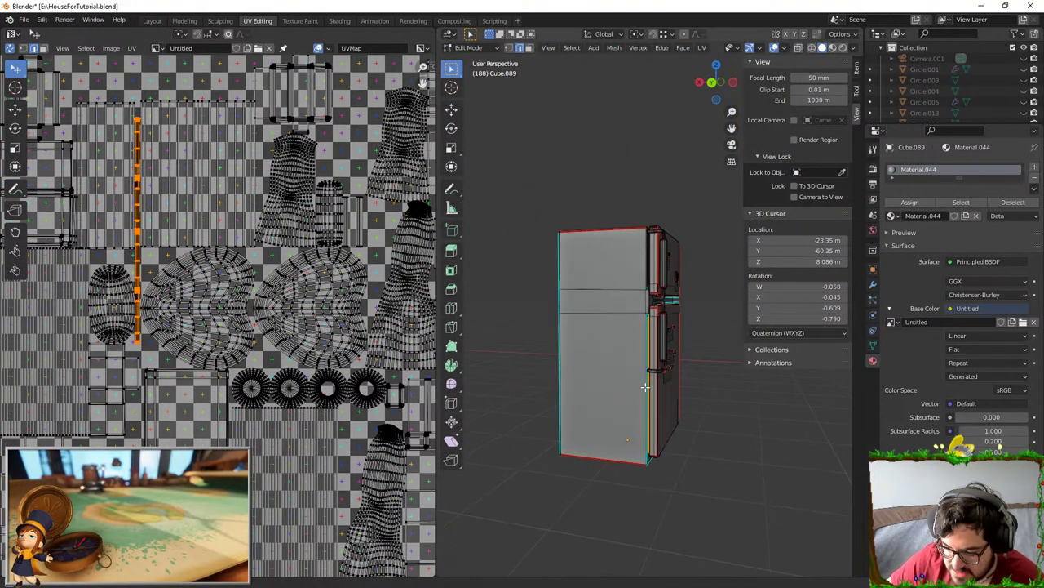
# - Return the fridge to Object Mode and show its modifier properties
pyautogui.press('Tab')
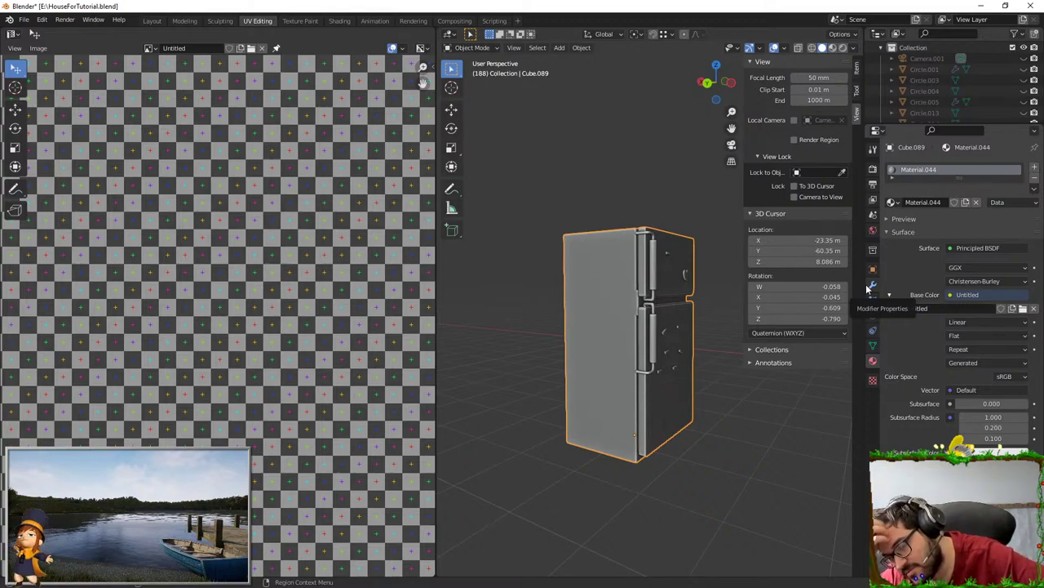
pyautogui.click(870, 284)
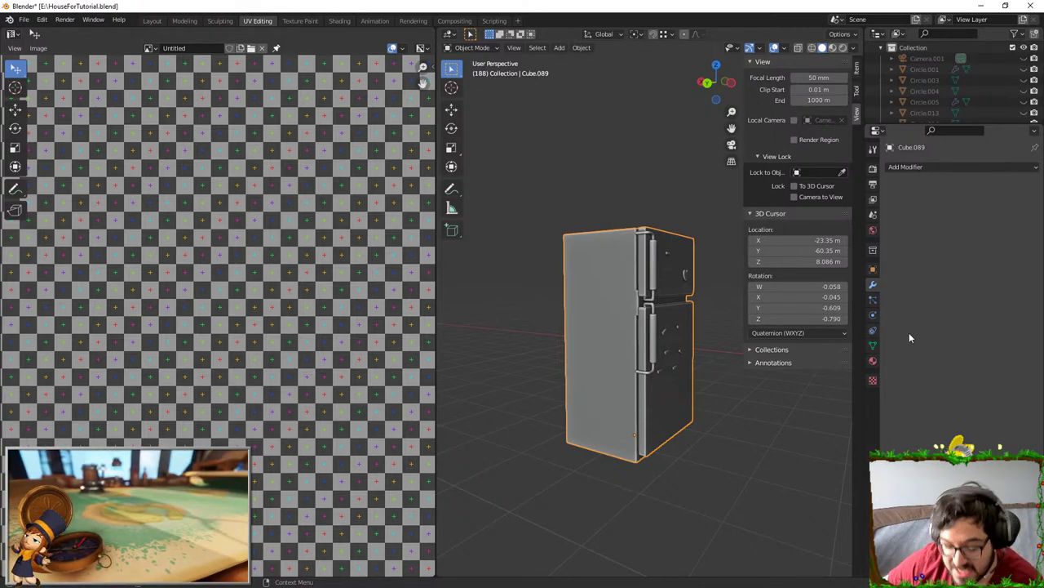
pyautogui.moveTo(780, 472); pyautogui.dragTo(682, 497, button='middle')
pyautogui.press('F3')
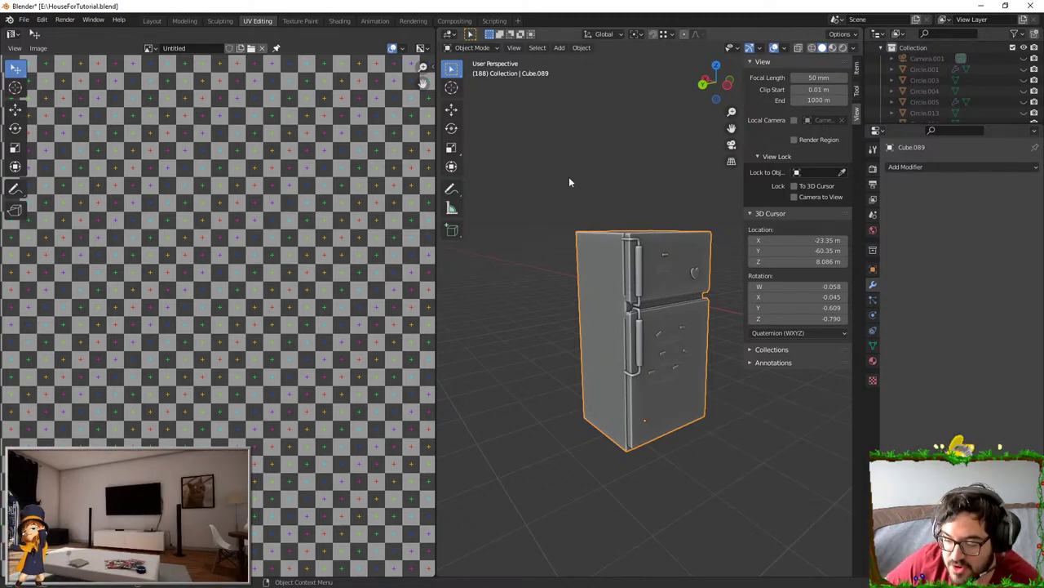
pyautogui.press('F3')
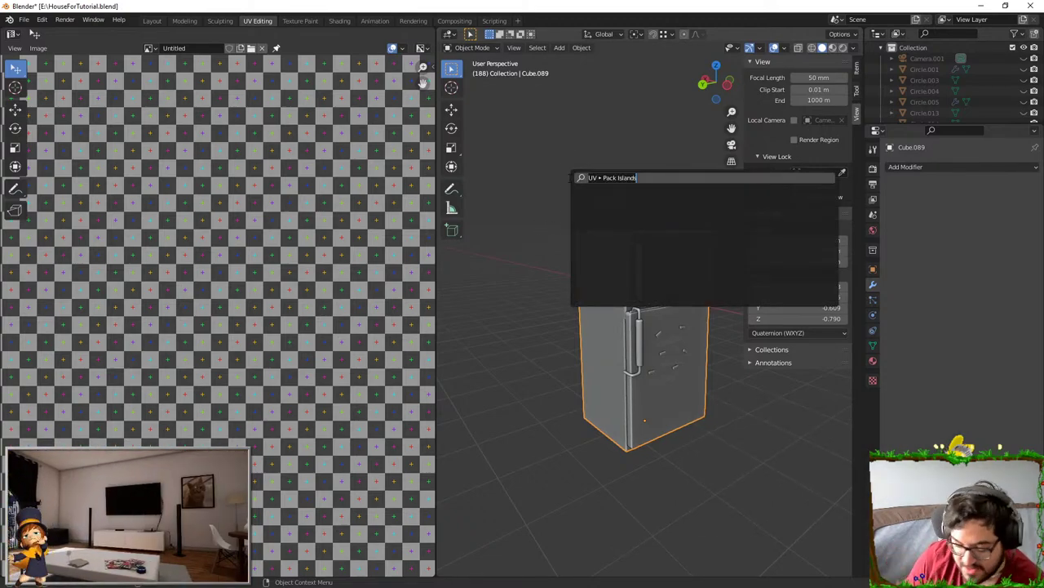
pyautogui.write('mark s')
pyautogui.press('BackSpace')
pyautogui.press('BackSpace')
pyautogui.press('BackSpace')
pyautogui.press('BackSpace')
pyautogui.press('BackSpace')
pyautogui.press('BackSpace')
pyautogui.press('BackSpace')
pyautogui.press('BackSpace')
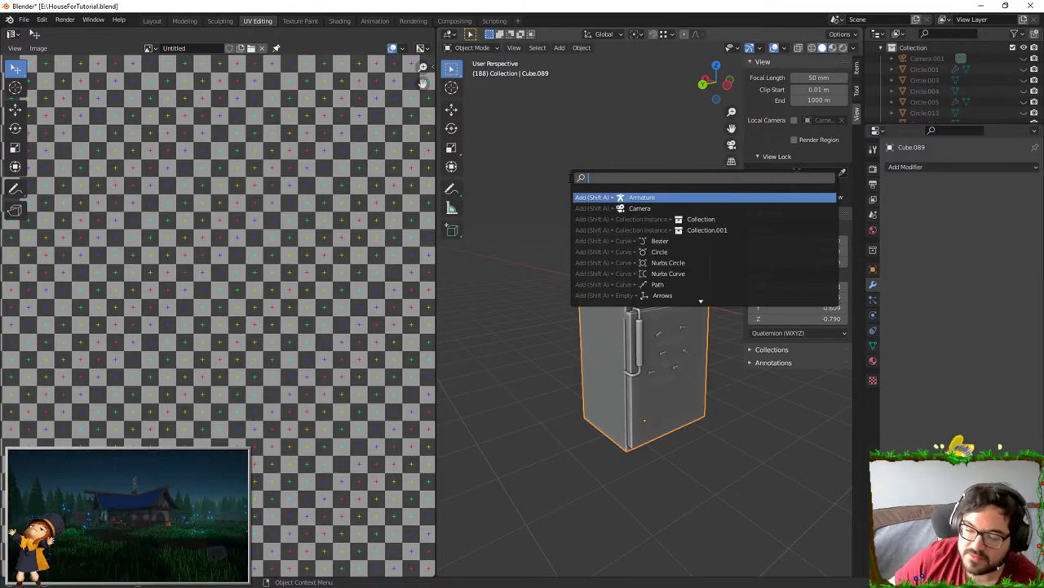
pyautogui.press('Escape')
# - Select the entire fridge mesh in Edit Mode and search the commands for "mark"
pyautogui.press('Tab')
pyautogui.press('a')
pyautogui.press('F3')
pyautogui.write('mark')
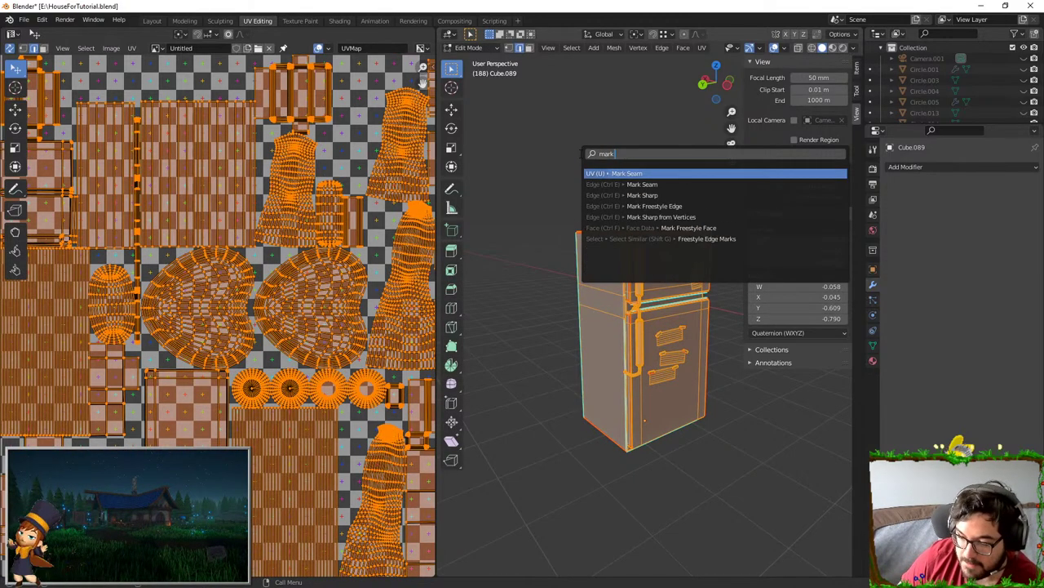
# - Search the commands for "sub" and browse the unfiltered command list without running anything
pyautogui.press('BackSpace')
pyautogui.press('BackSpace')
pyautogui.press('BackSpace')
pyautogui.press('BackSpace')
pyautogui.write('sub')
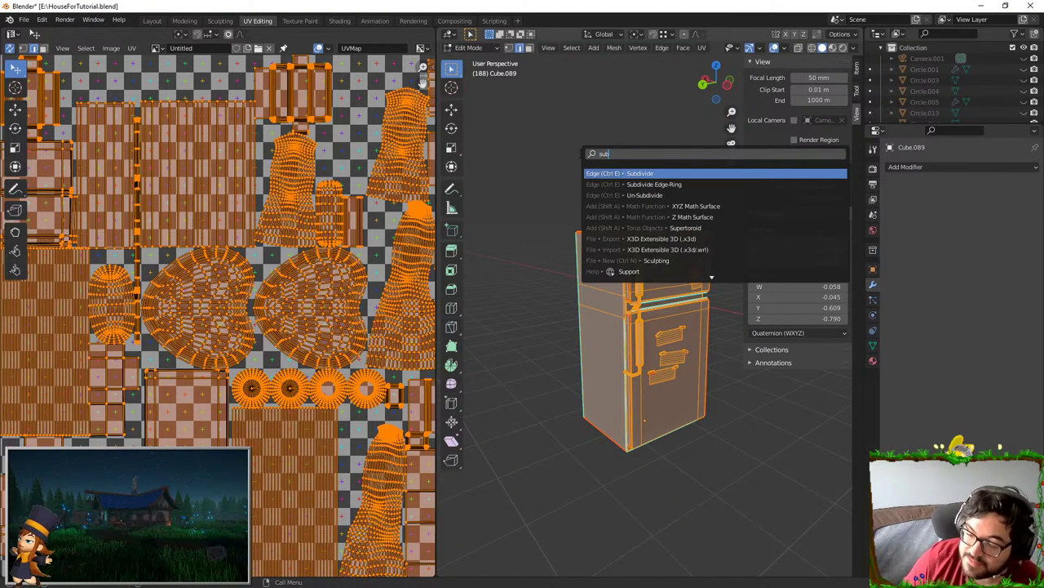
pyautogui.press('BackSpace')
pyautogui.press('BackSpace')
pyautogui.press('BackSpace')
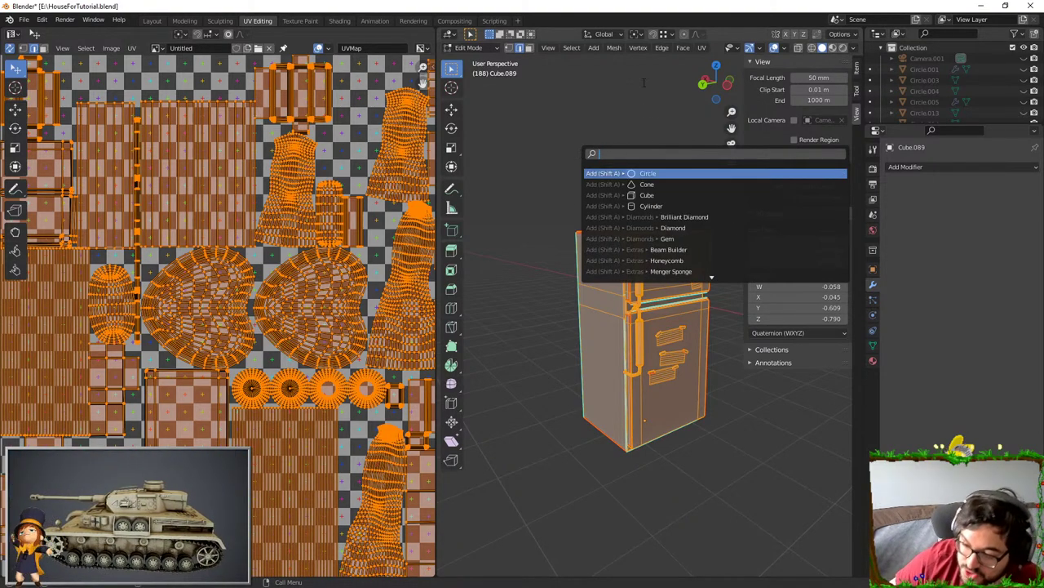
pyautogui.press('Down')
pyautogui.press('Down')
pyautogui.press('Down')
pyautogui.press('Down')
pyautogui.press('Down')
pyautogui.press('Down')
pyautogui.press('Down')
pyautogui.press('Down')
pyautogui.press('Down')
pyautogui.press('Down')
pyautogui.press('Escape')
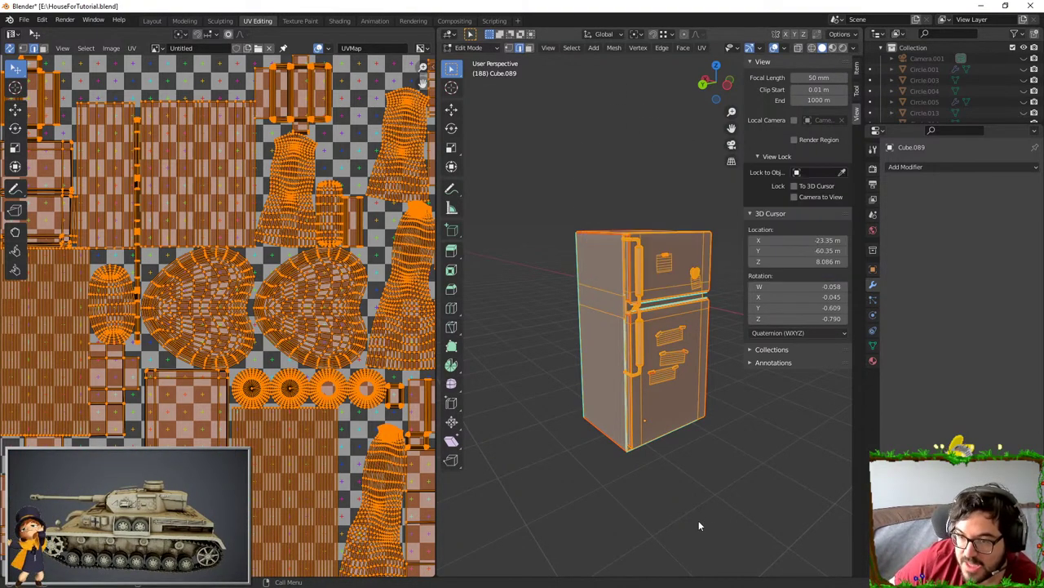
# - Switch the viewport to Material Preview and examine the checker texture on the fridge's doors, handles and notes
pyautogui.moveTo(679, 397); pyautogui.dragTo(718, 418, button='middle')
pyautogui.moveTo(534, 385); pyautogui.dragTo(524, 363, button='middle')
pyautogui.scroll(1, 659, 346)
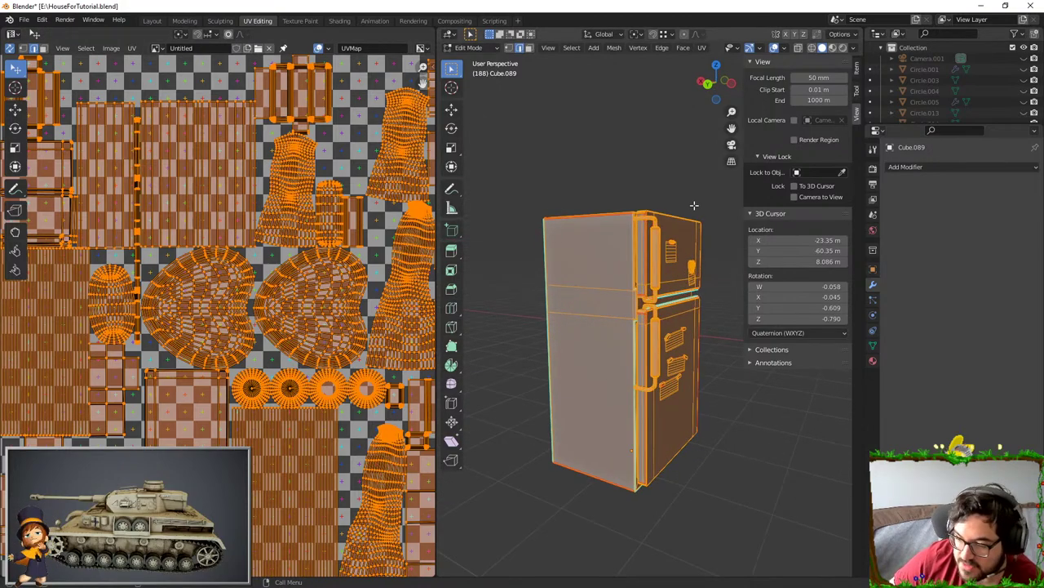
pyautogui.click(832, 47)
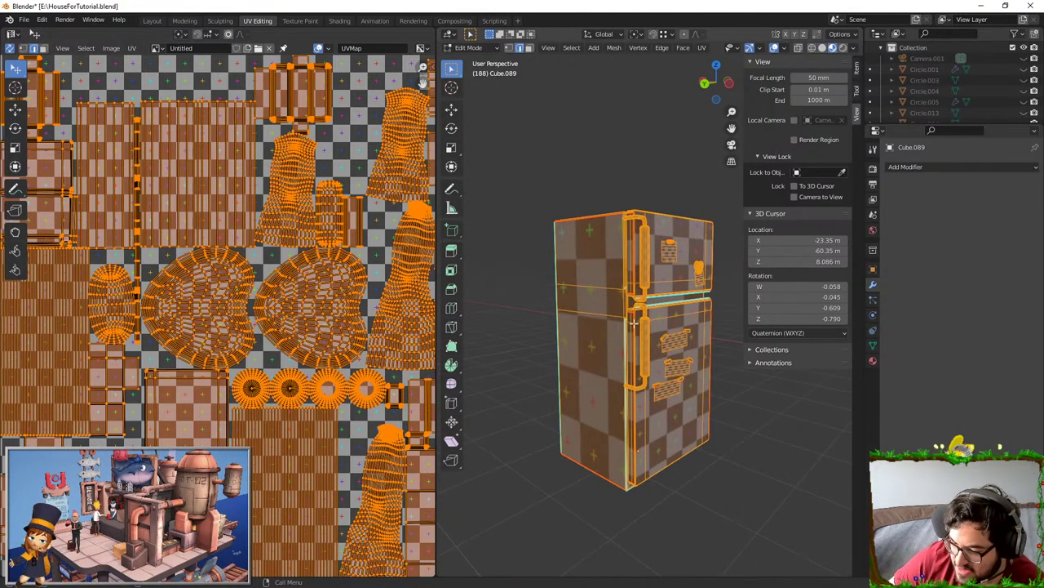
pyautogui.scroll(6, 633, 323)
pyautogui.scroll(2, 609, 305)
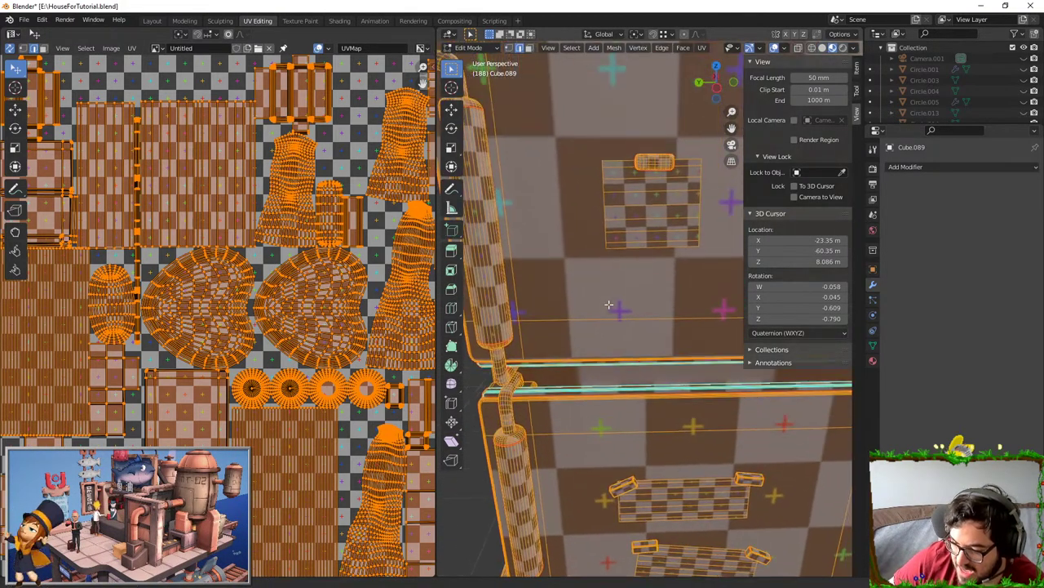
pyautogui.scroll(1, 608, 304)
pyautogui.scroll(1, 608, 305)
pyautogui.scroll(-4, 283, 318)
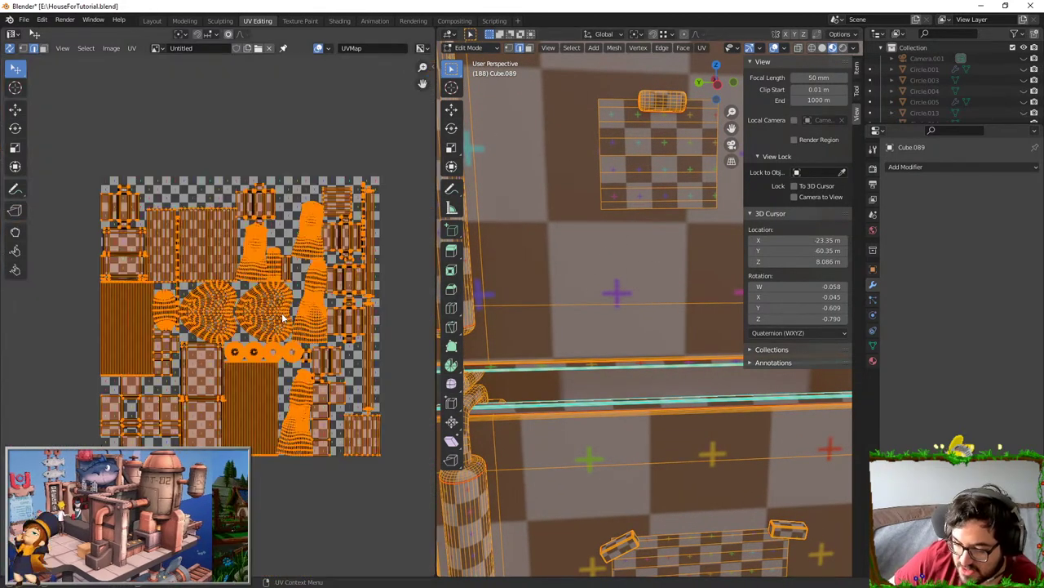
# - Unwrap the entire fridge mesh and set the unwrap method to Conformal
pyautogui.scroll(-3, 283, 319)
pyautogui.moveTo(283, 319); pyautogui.dragTo(291, 314, button='middle')
pyautogui.press('a')
pyautogui.press('a')
pyautogui.press('u')
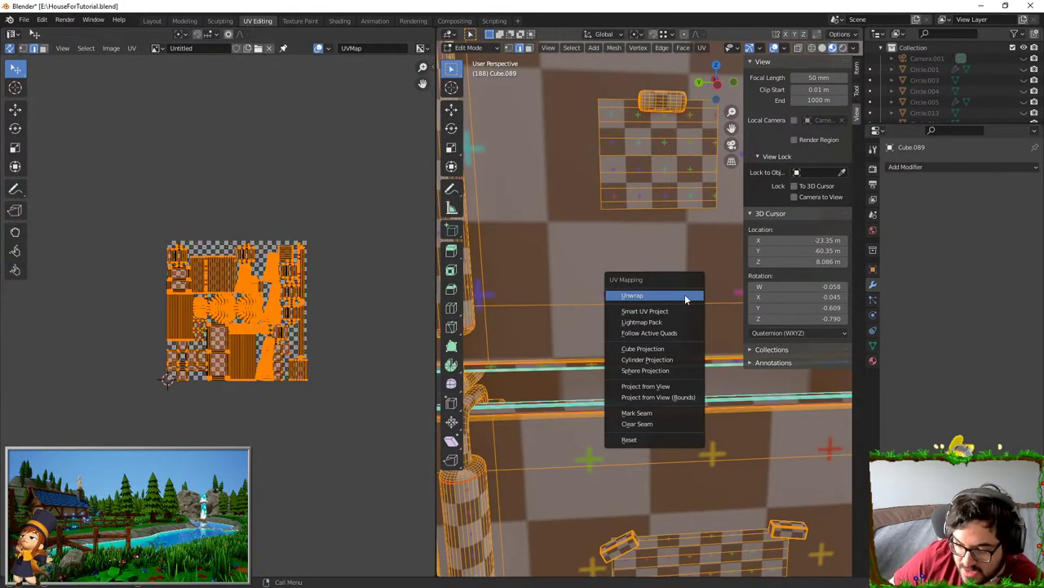
pyautogui.click(686, 296)
pyautogui.scroll(4, 219, 317)
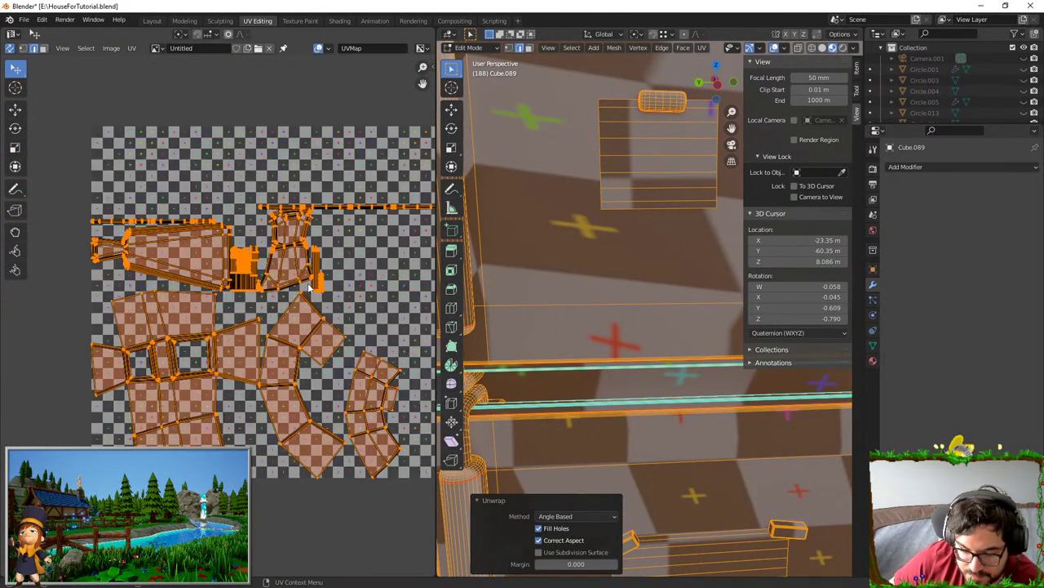
pyautogui.moveTo(219, 317); pyautogui.dragTo(177, 327, button='middle')
pyautogui.click(569, 515)
pyautogui.click(571, 531)
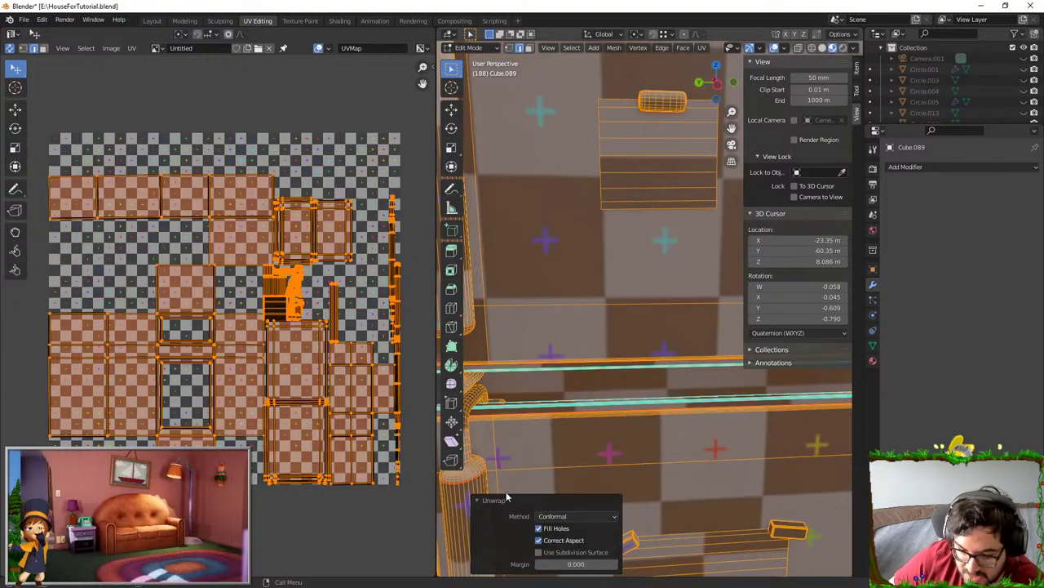
# - Examine the checker scale on the door handles, notes and heart magnet against the small islands in the new UV layout
pyautogui.scroll(-7, 620, 326)
pyautogui.moveTo(620, 327); pyautogui.dragTo(683, 323, button='middle')
pyautogui.scroll(4, 683, 324)
pyautogui.scroll(2, 677, 320)
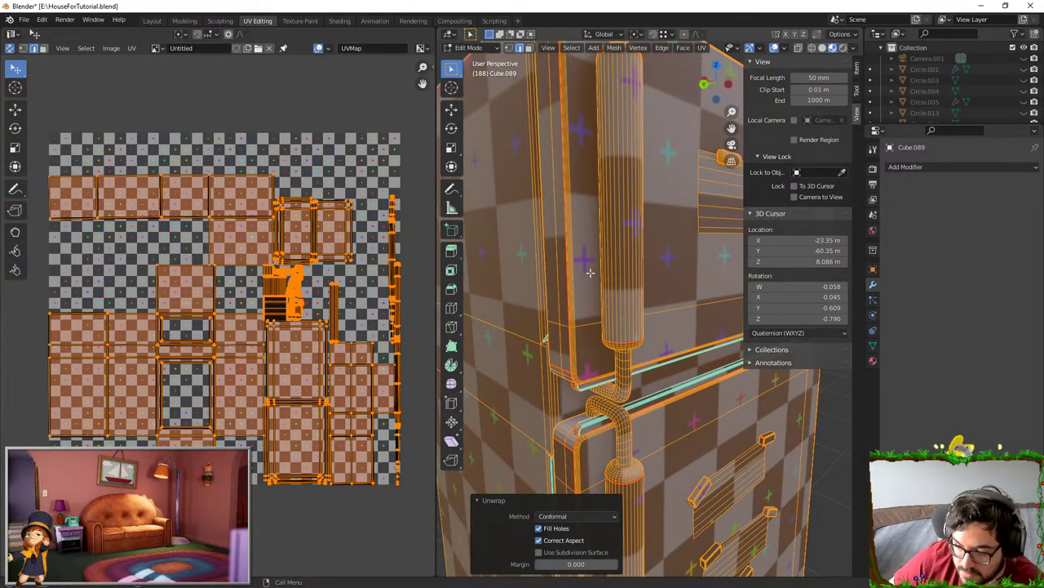
pyautogui.scroll(6, 307, 279)
pyautogui.scroll(-5, 306, 279)
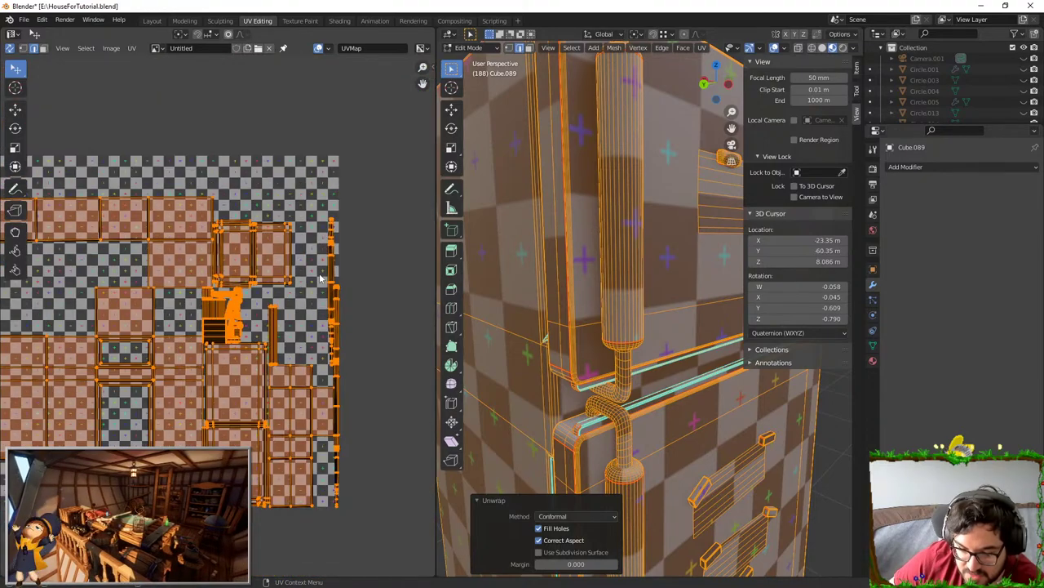
pyautogui.scroll(3, 281, 290)
pyautogui.moveTo(645, 224); pyautogui.dragTo(611, 219, button='middle')
pyautogui.keyDown('shift'); pyautogui.moveTo(628, 213); pyautogui.dragTo(587, 288, button='middle'); pyautogui.keyUp('shift')
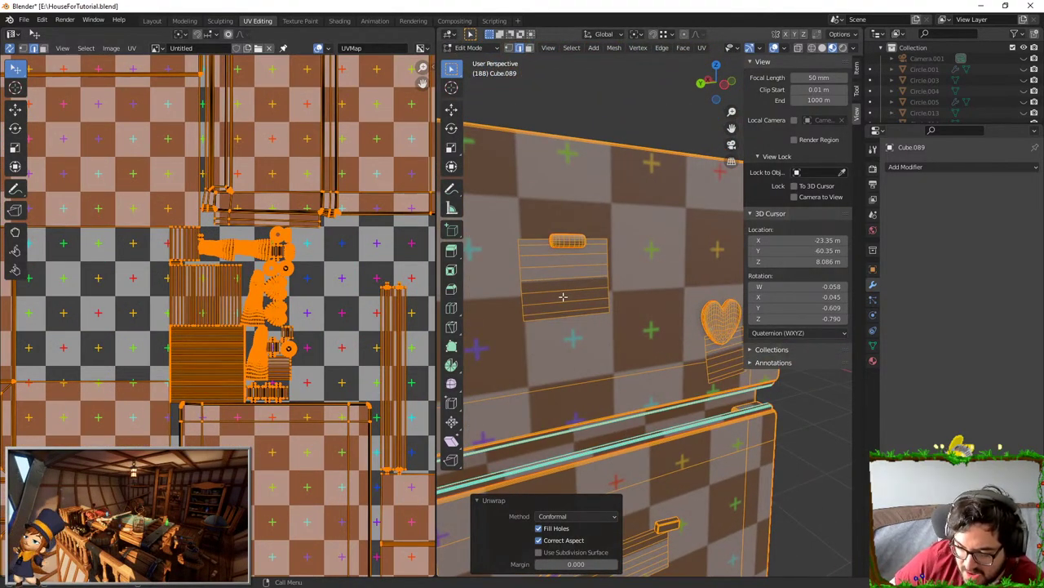
pyautogui.scroll(-5, 186, 282)
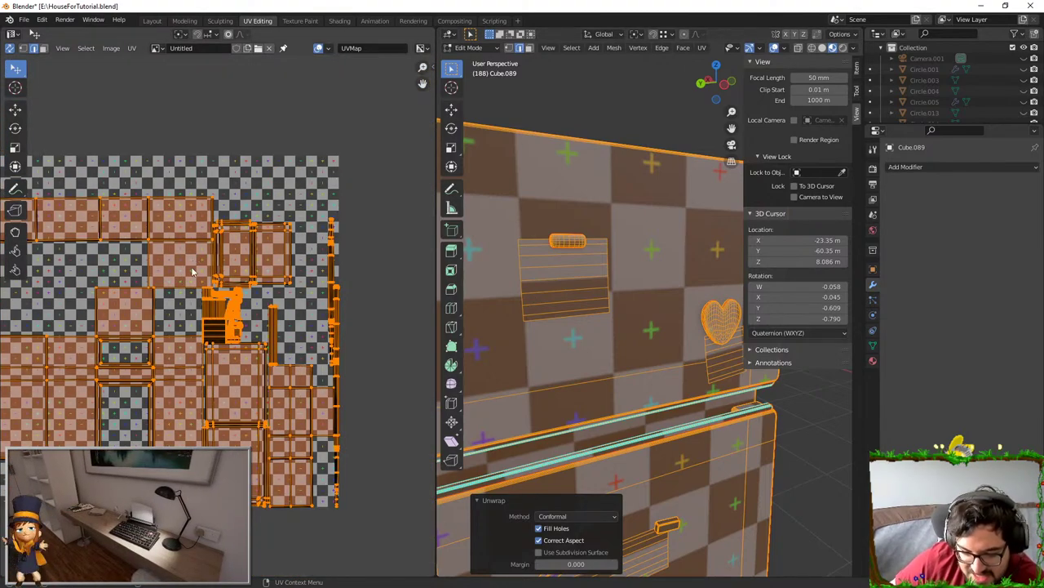
# - Select the large body island, then undo back to the packed layout with all UV islands selected
pyautogui.scroll(-1, 186, 217)
pyautogui.click(168, 233)
pyautogui.press('l')
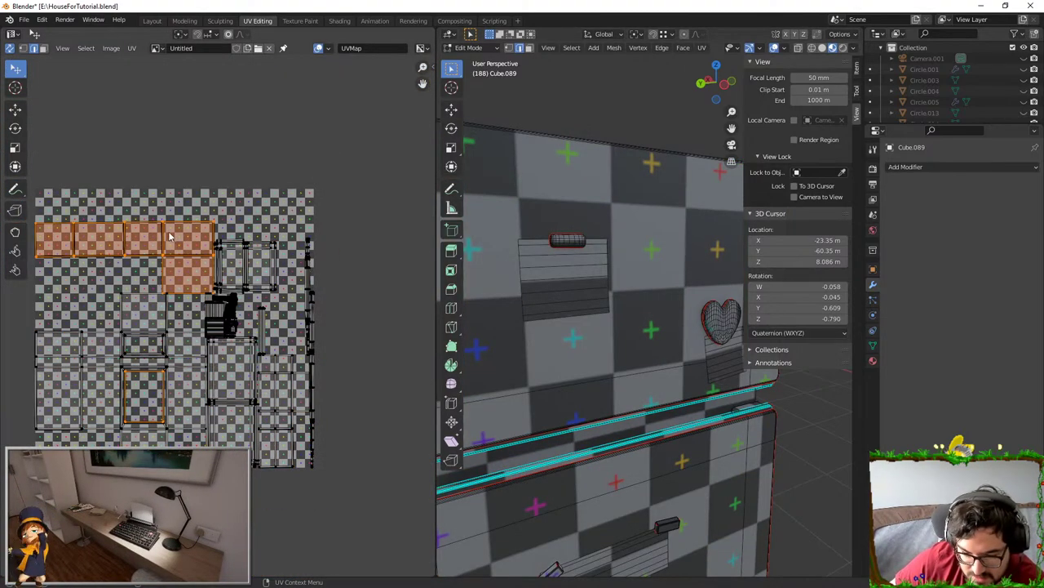
pyautogui.hotkey('ctrl', 'z')
pyautogui.press('a')
pyautogui.scroll(-2, 561, 279)
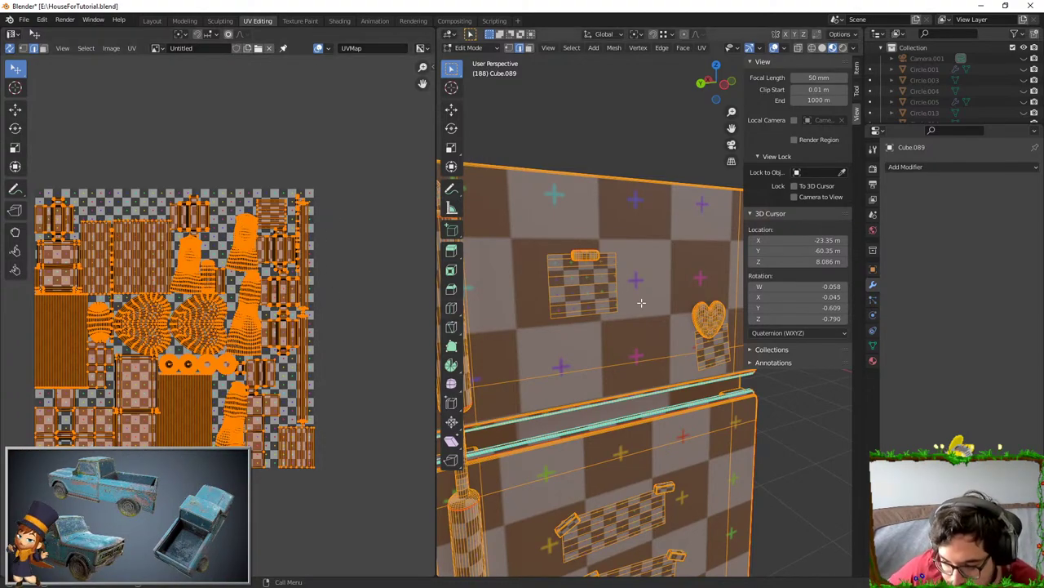
# - Select only the two linked paper notes on the upper door to locate their UV islands
pyautogui.moveTo(642, 300); pyautogui.dragTo(608, 273, button='middle')
pyautogui.hotkey('alt', 'a')
pyautogui.press('l')
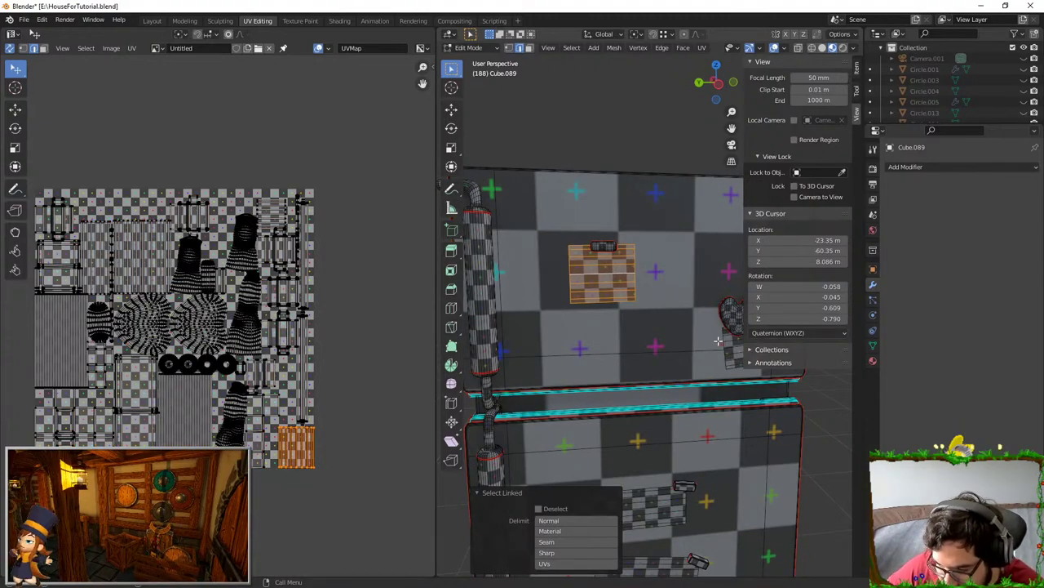
pyautogui.press('s')
pyautogui.rightClick(329, 289)
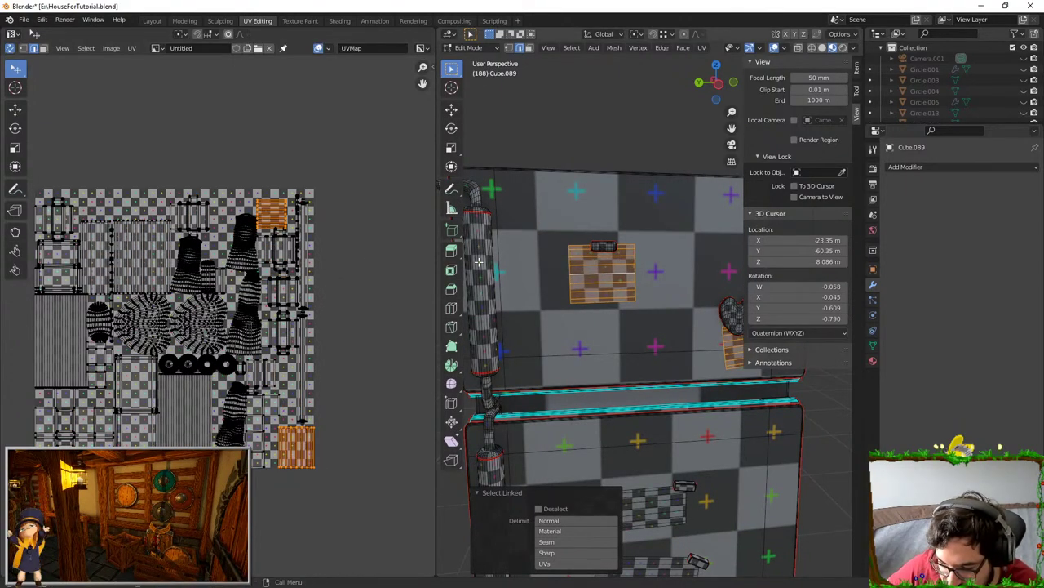
# - Select only the linked fridge body and both doors to locate their islands in the packed layout
pyautogui.scroll(-1, 494, 282)
pyautogui.moveTo(493, 281); pyautogui.dragTo(527, 289, button='middle')
pyautogui.hotkey('alt', 'a')
pyautogui.press('l')
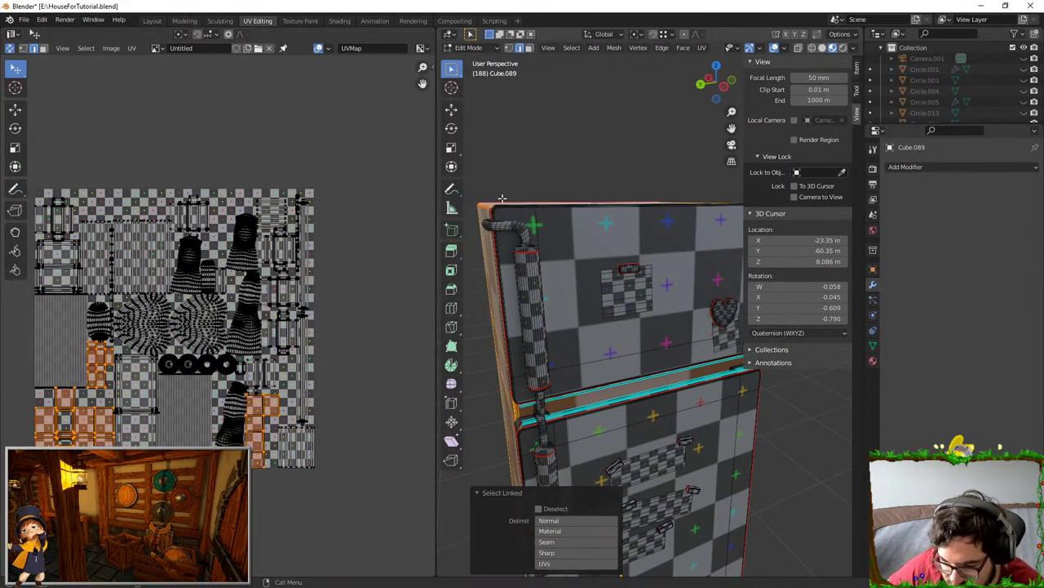
pyautogui.scroll(-4, 508, 207)
pyautogui.press('l')
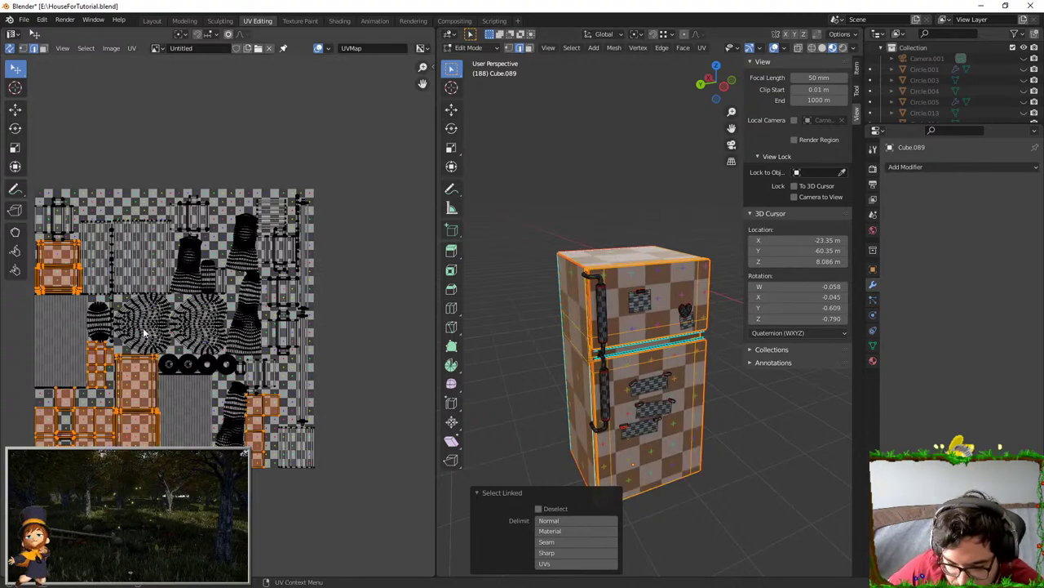
# - Select the whole fridge, unwrap it with the Conformal method and inspect the resulting islands
pyautogui.press('a')
pyautogui.press('u')
pyautogui.click(693, 265)
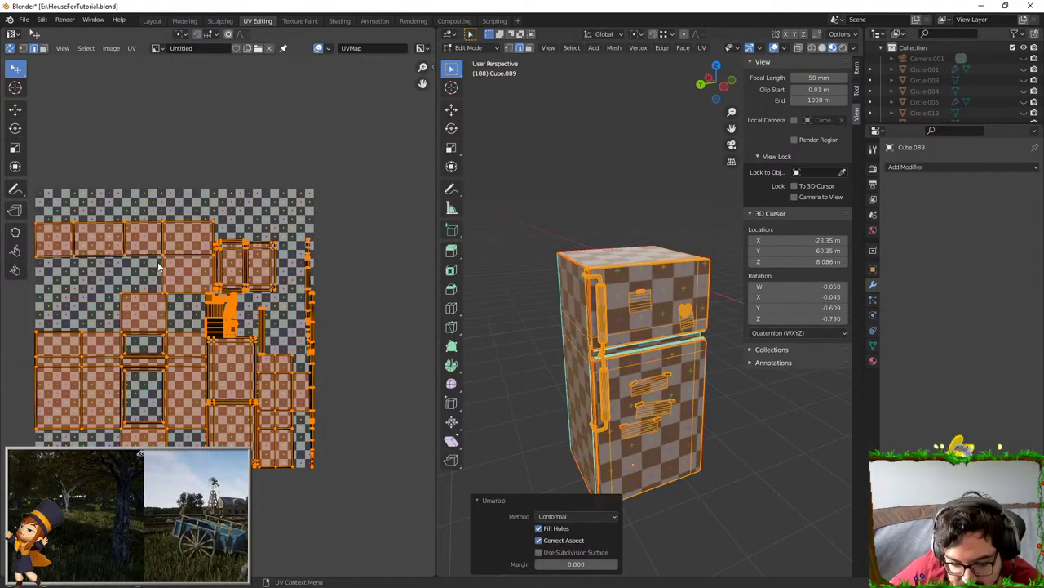
pyautogui.scroll(4, 216, 315)
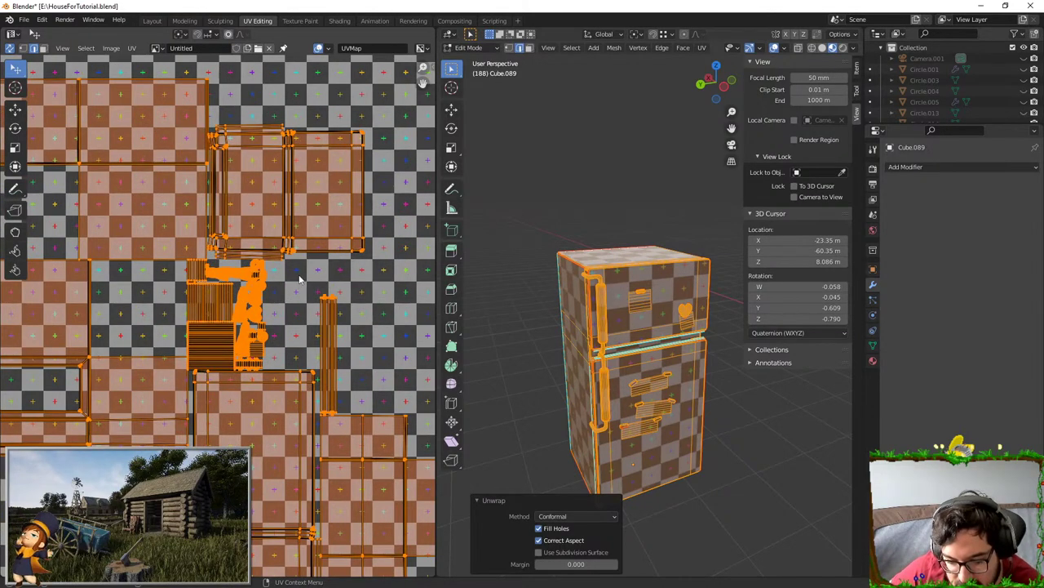
pyautogui.moveTo(300, 275); pyautogui.dragTo(118, 312, button='middle')
# - Undo the last unwrap, search the commands for "pack" without running one, and review the packed layout
pyautogui.hotkey('ctrl', 'z')
pyautogui.press('F3')
pyautogui.write('pack')
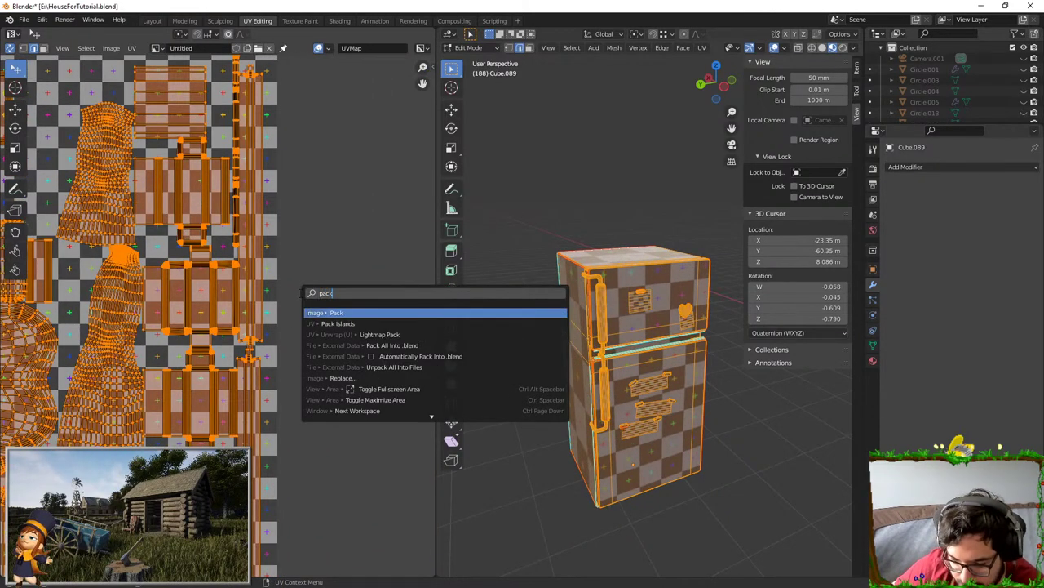
pyautogui.press('Escape')
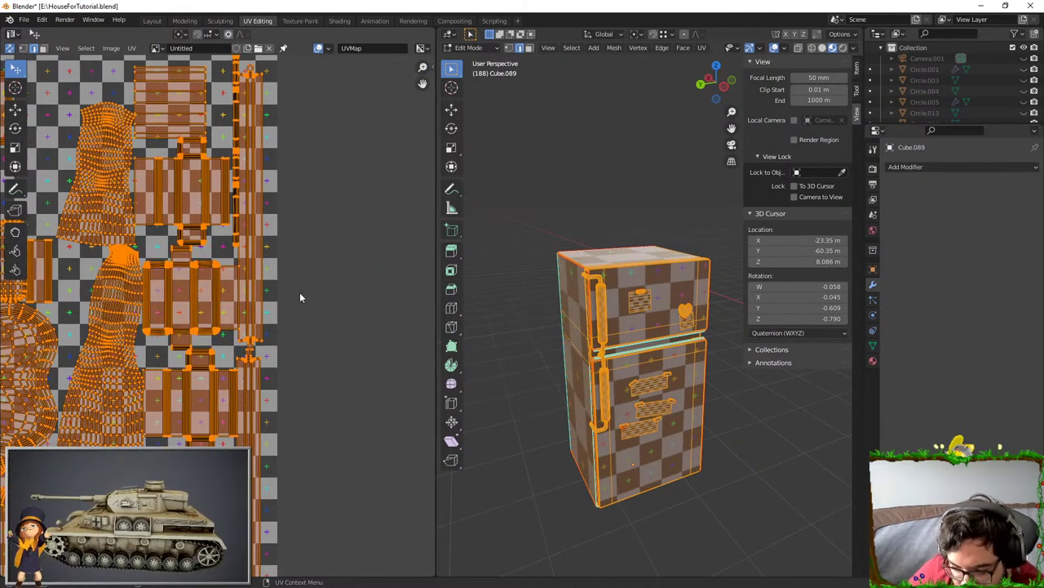
pyautogui.scroll(-2, 310, 265)
pyautogui.scroll(-2, 310, 265)
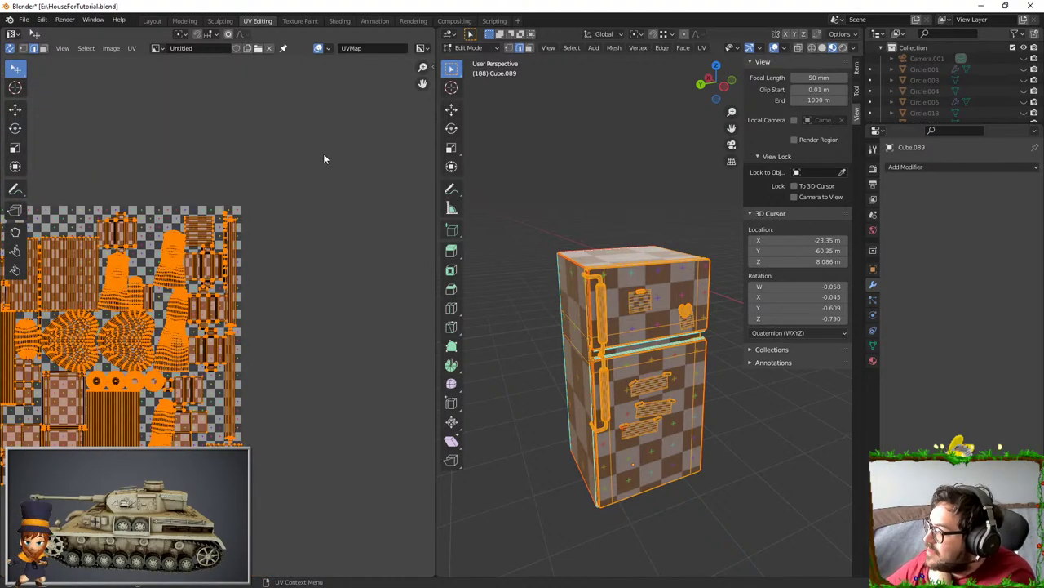
pyautogui.scroll(2, 220, 330)
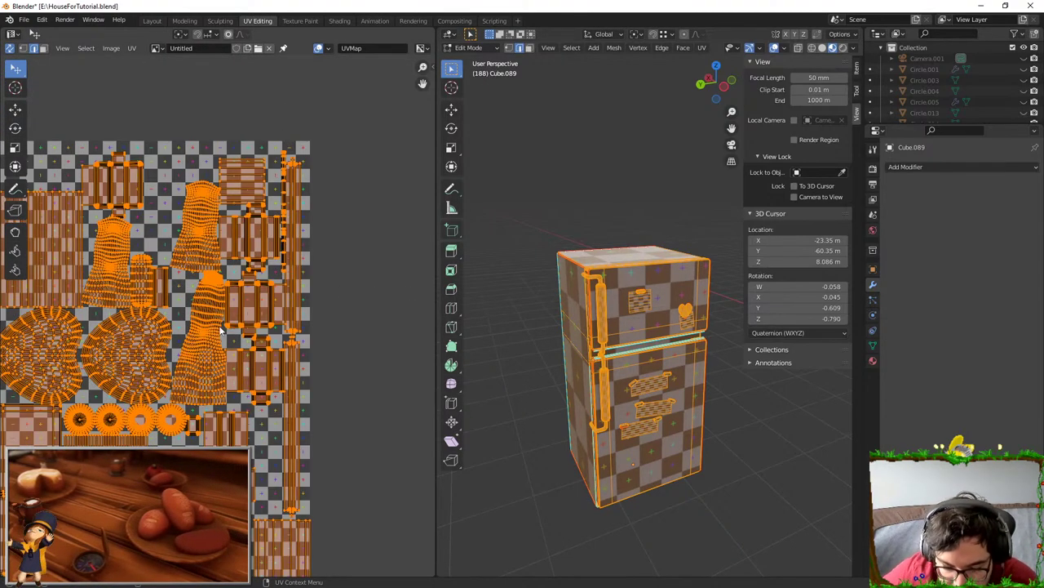
# - Unwrap the whole fridge with the Conformal method and review the resulting UV islands
pyautogui.moveTo(699, 389); pyautogui.dragTo(679, 326, button='middle')
pyautogui.press('u')
pyautogui.click(677, 326)
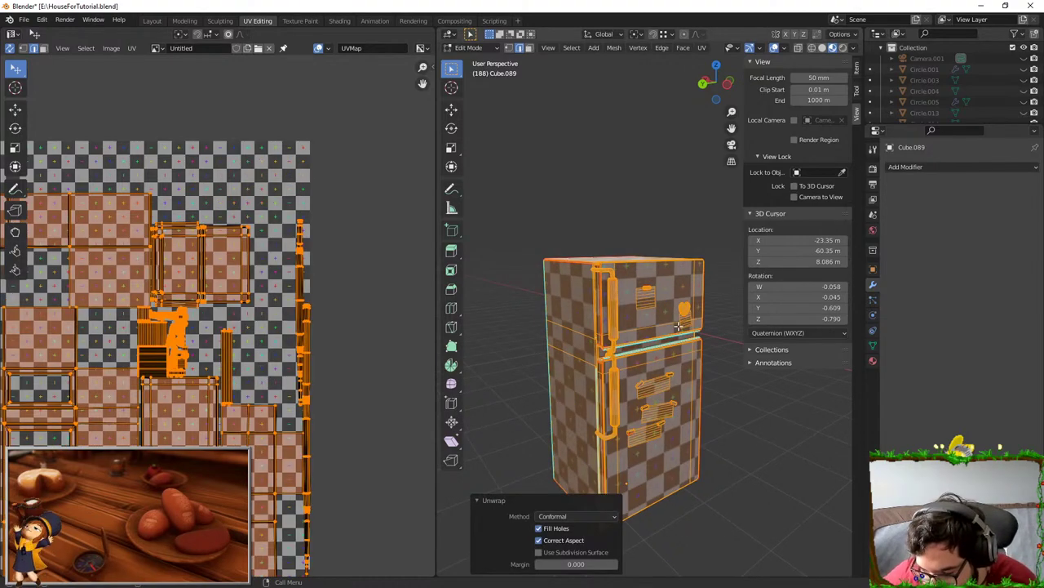
pyautogui.moveTo(183, 253); pyautogui.dragTo(318, 223, button='middle')
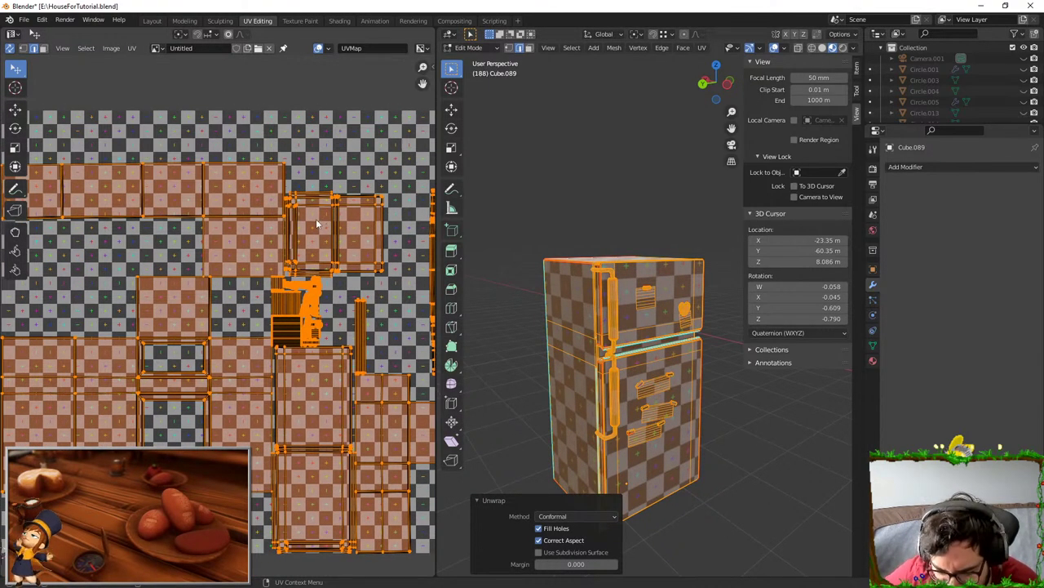
# - Try the Angle Based unwrap method on the fridge, check the texture on the doors and set the method back to Conformal
pyautogui.click(589, 515)
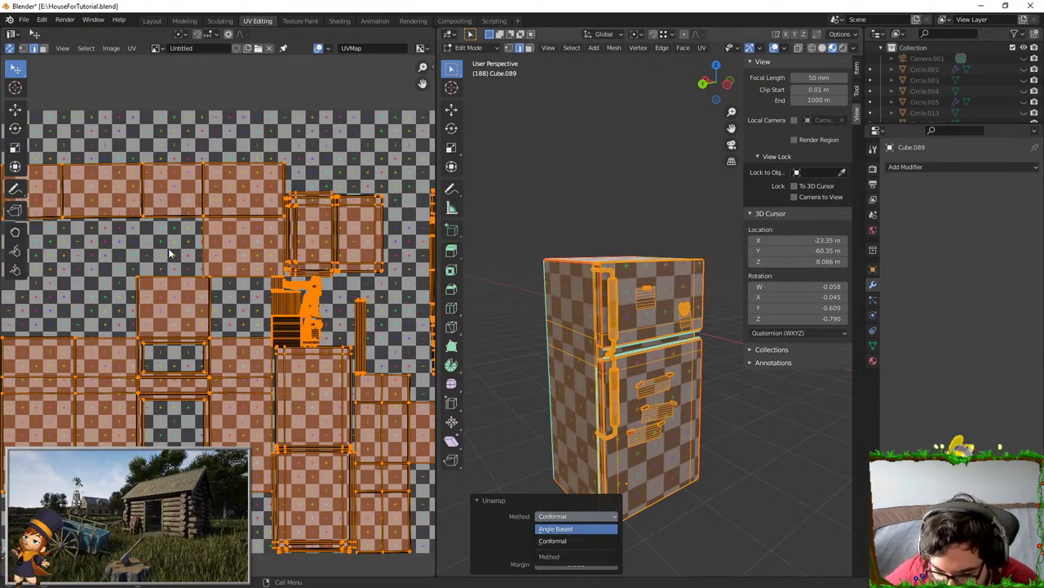
pyautogui.click(576, 529)
pyautogui.scroll(3, 637, 275)
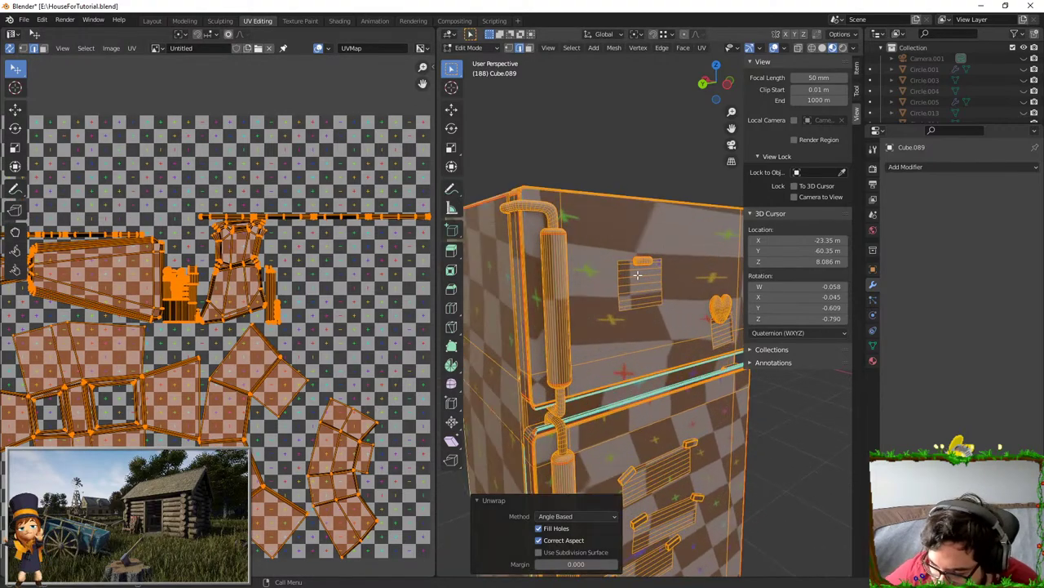
pyautogui.keyDown('shift'); pyautogui.moveTo(718, 233); pyautogui.dragTo(638, 255, button='middle'); pyautogui.keyUp('shift')
pyautogui.scroll(3, 637, 255)
pyautogui.click(577, 516)
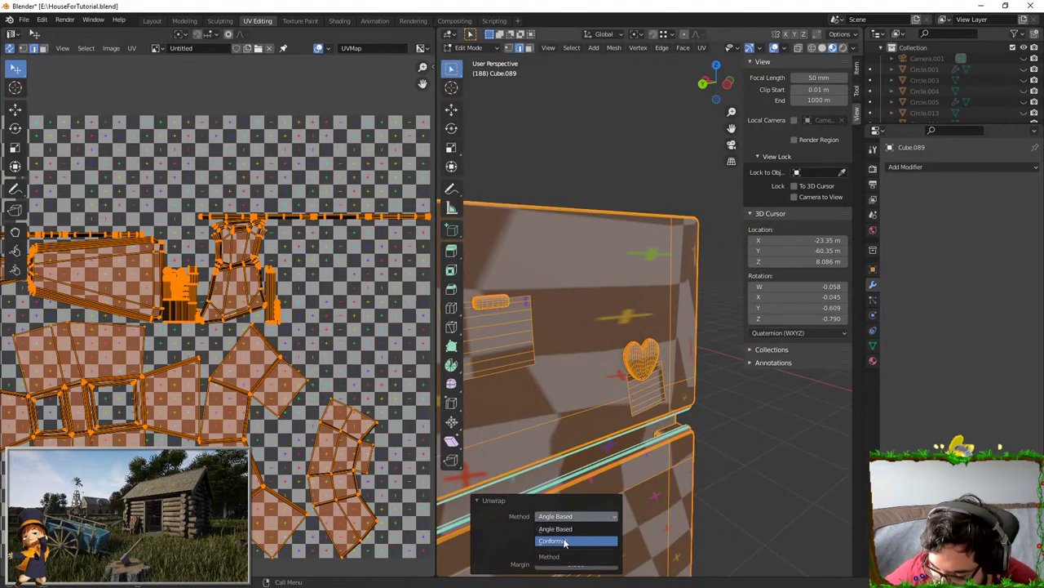
pyautogui.click(576, 539)
pyautogui.moveTo(596, 367); pyautogui.dragTo(555, 356, button='middle')
pyautogui.scroll(7, 285, 299)
pyautogui.scroll(-8, 286, 300)
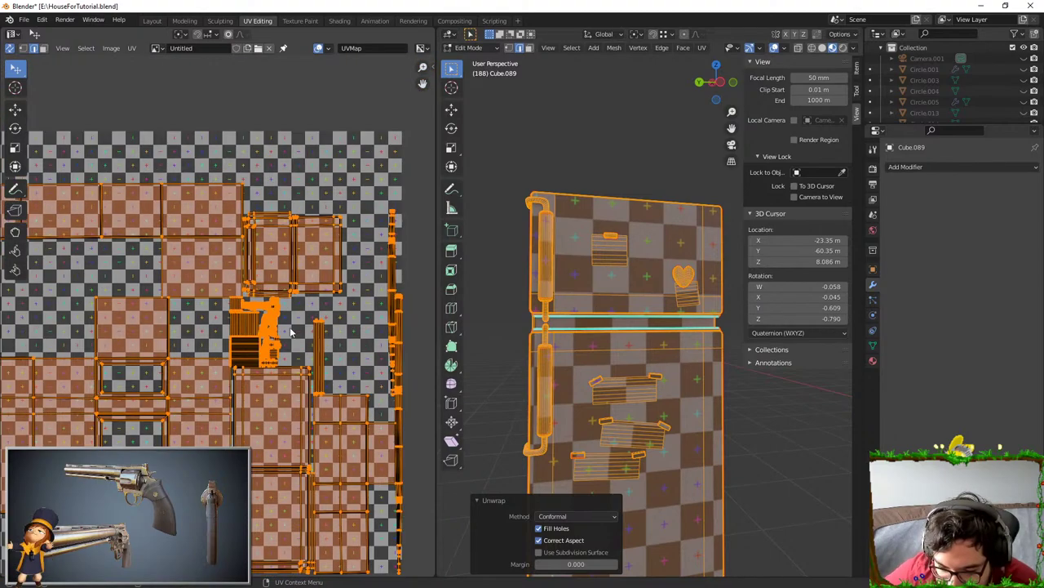
# - Select only the linked L-shaped, five-panel island in the UV layout and compare it with the fridge model
pyautogui.click(181, 251)
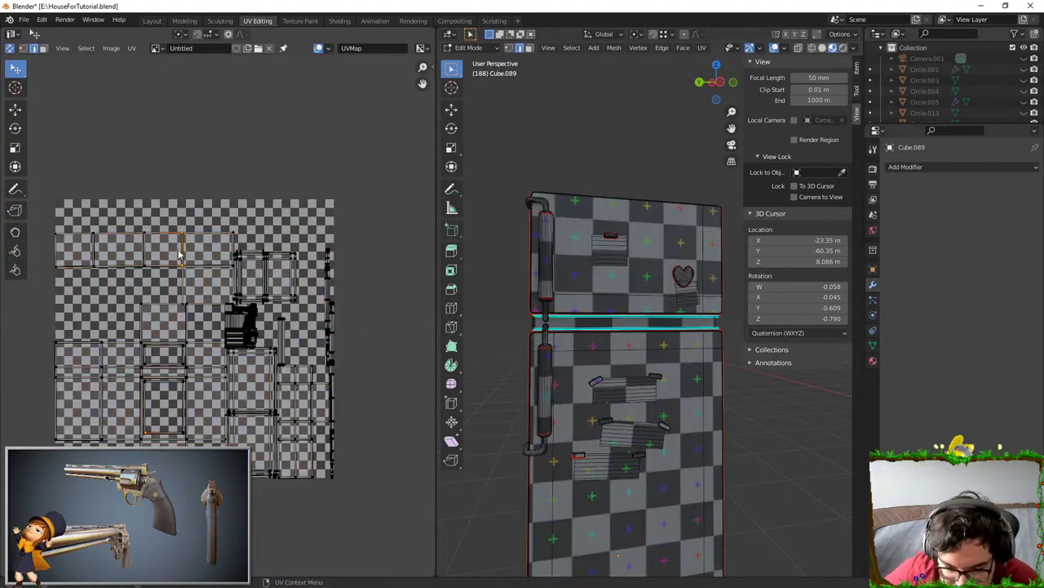
pyautogui.press('l')
pyautogui.scroll(-4, 523, 356)
pyautogui.moveTo(523, 356); pyautogui.dragTo(563, 347, button='middle')
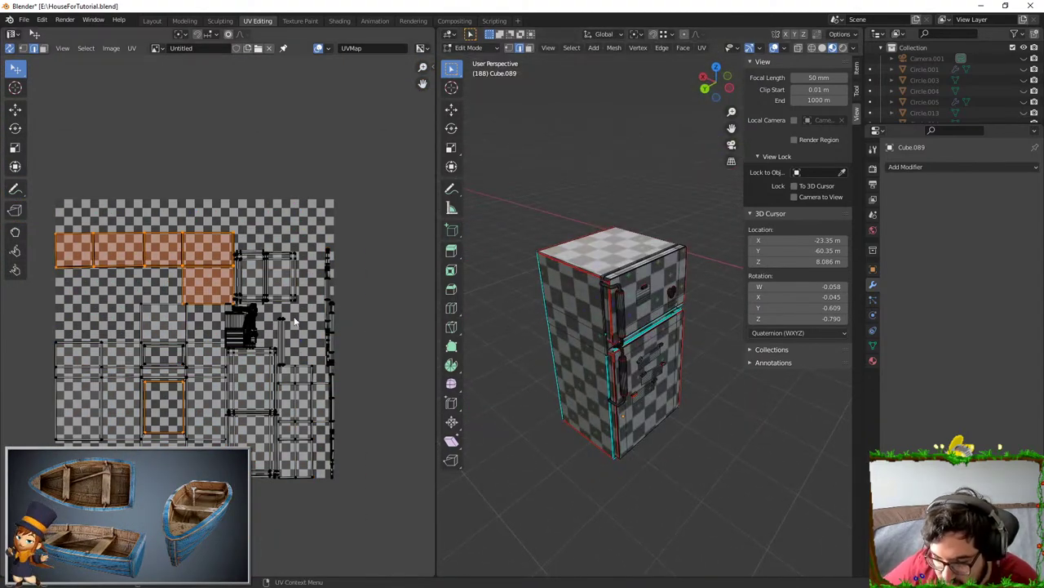
pyautogui.scroll(4, 198, 297)
pyautogui.scroll(-3, 199, 297)
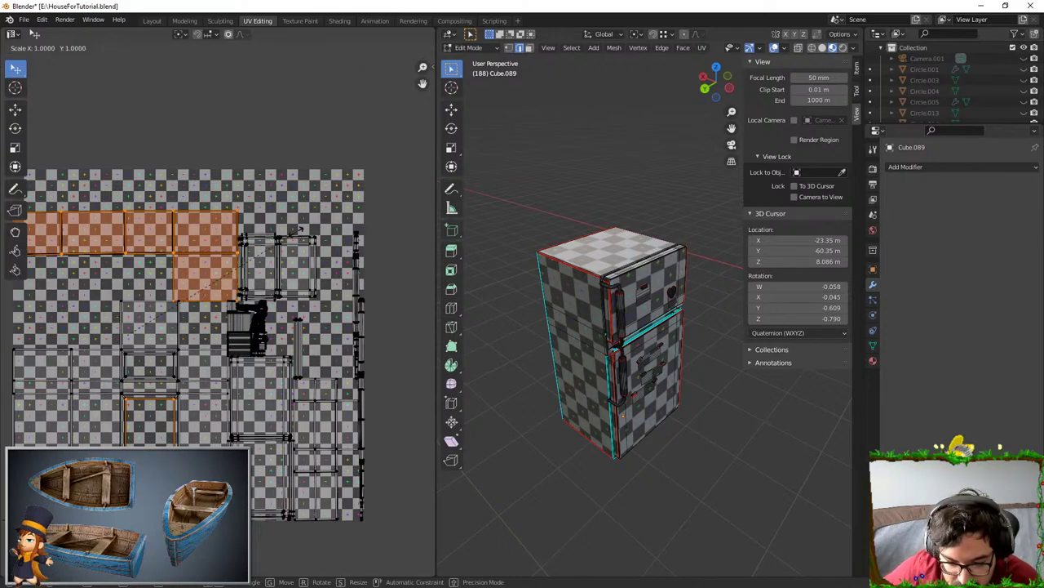
# - Select all of the fridge's UVs and run Pack Islands on them
pyautogui.press('a')
pyautogui.press('F3')
pyautogui.write('pack')
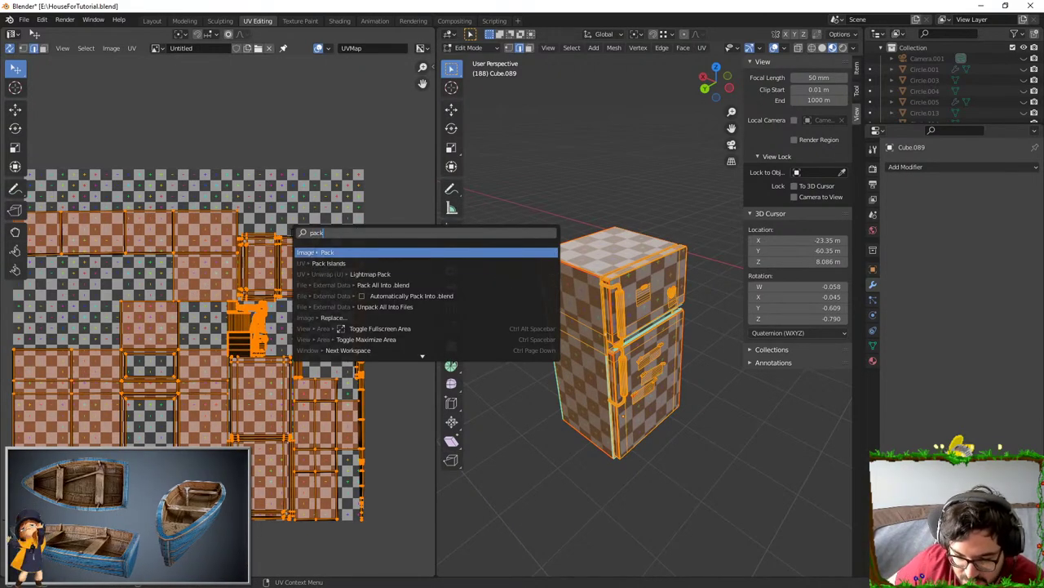
pyautogui.press('Down')
pyautogui.press('Return')
pyautogui.scroll(2, 242, 243)
pyautogui.moveTo(243, 243); pyautogui.dragTo(254, 238, button='middle')
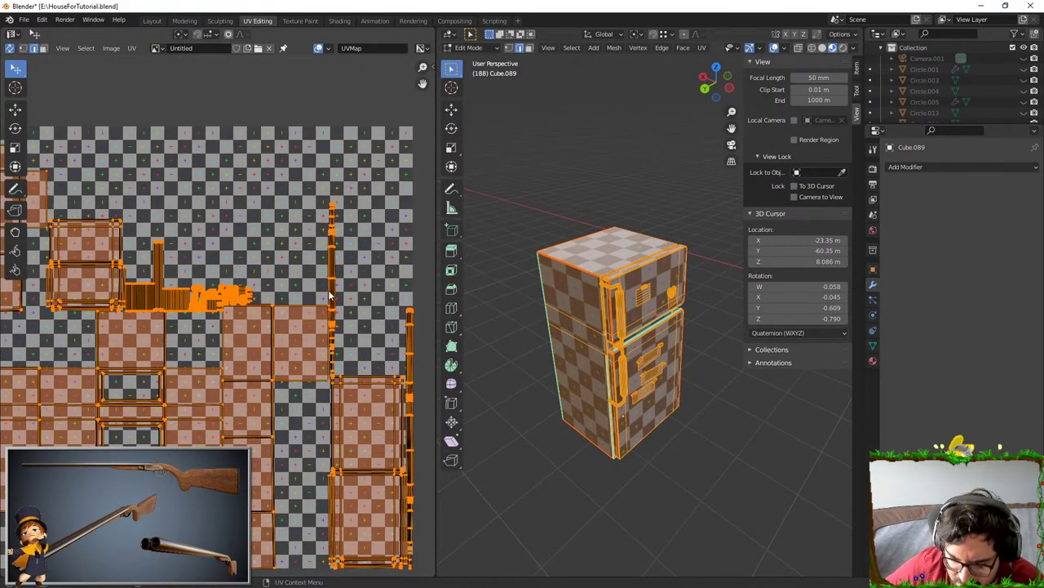
# - Clear the selection, pick only the linked L-shaped island in the packed layout and review the space around the islands
pyautogui.hotkey('alt', 'a')
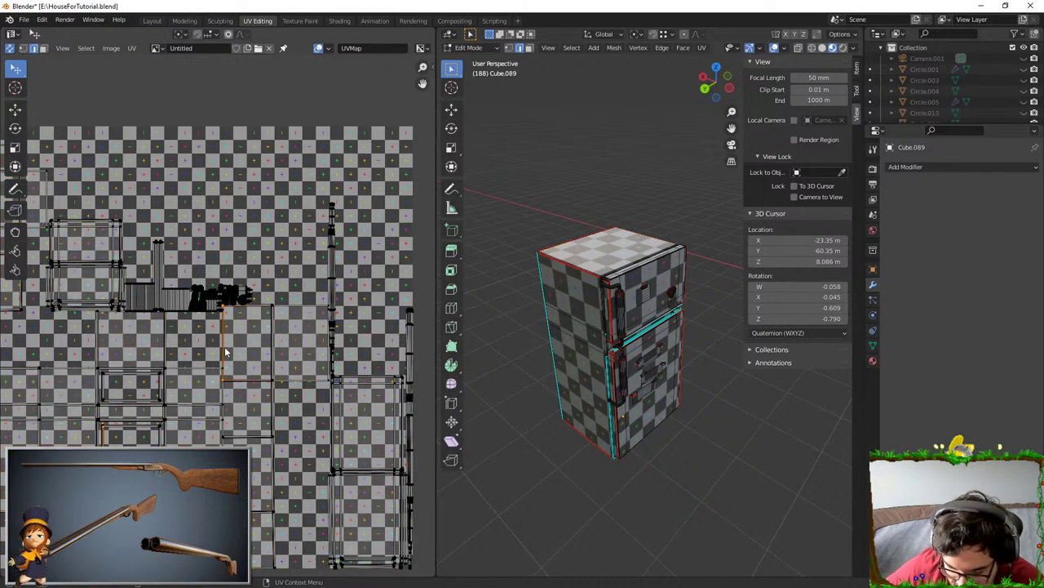
pyautogui.click(228, 351)
pyautogui.scroll(2, 247, 275)
pyautogui.scroll(-4, 244, 275)
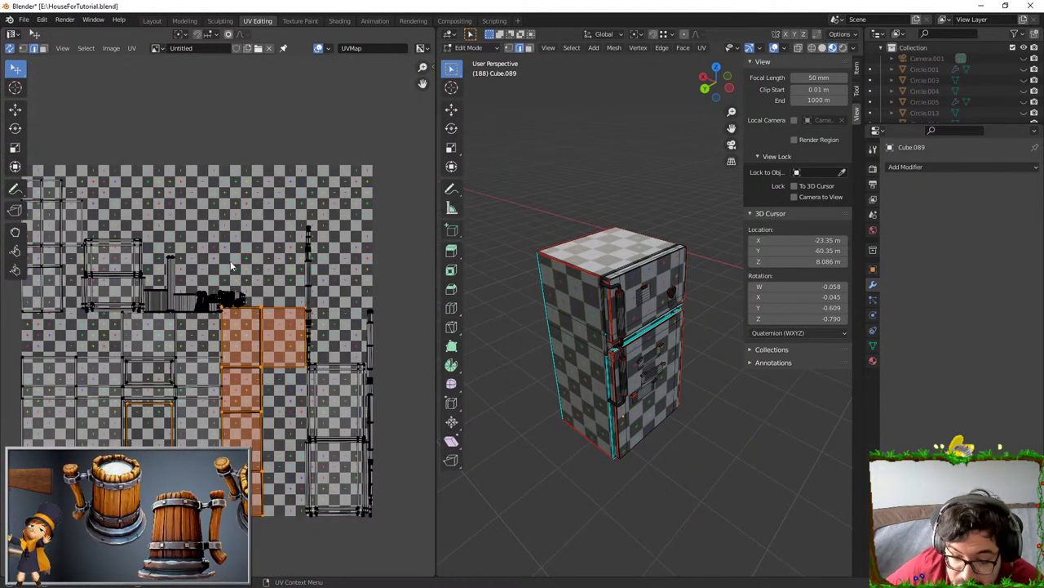
pyautogui.moveTo(160, 216); pyautogui.dragTo(270, 223, button='middle')
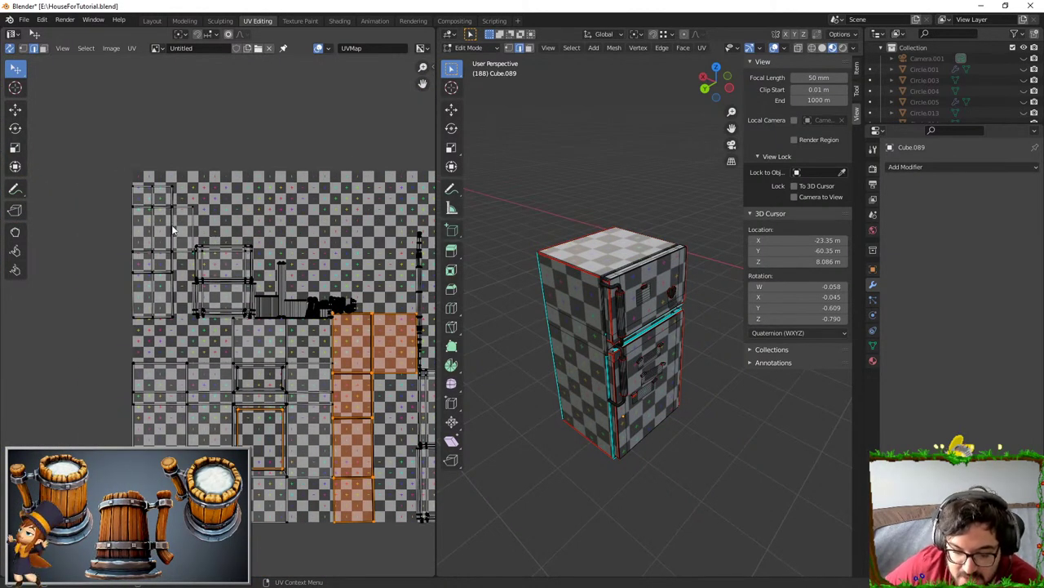
pyautogui.moveTo(383, 255); pyautogui.dragTo(227, 198, button='middle')
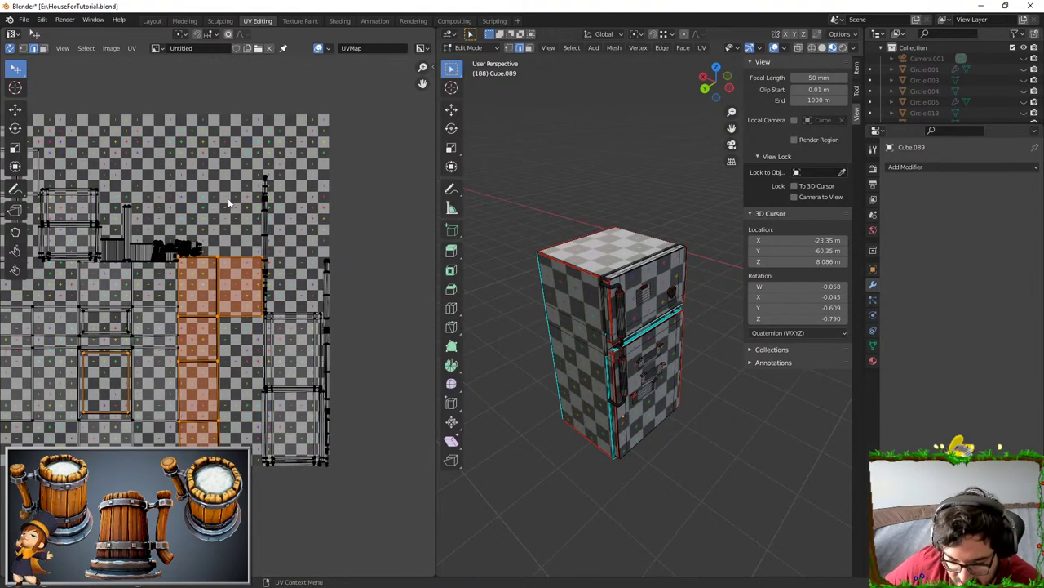
pyautogui.moveTo(364, 161); pyautogui.dragTo(406, 156, button='middle')
pyautogui.scroll(1, 406, 156)
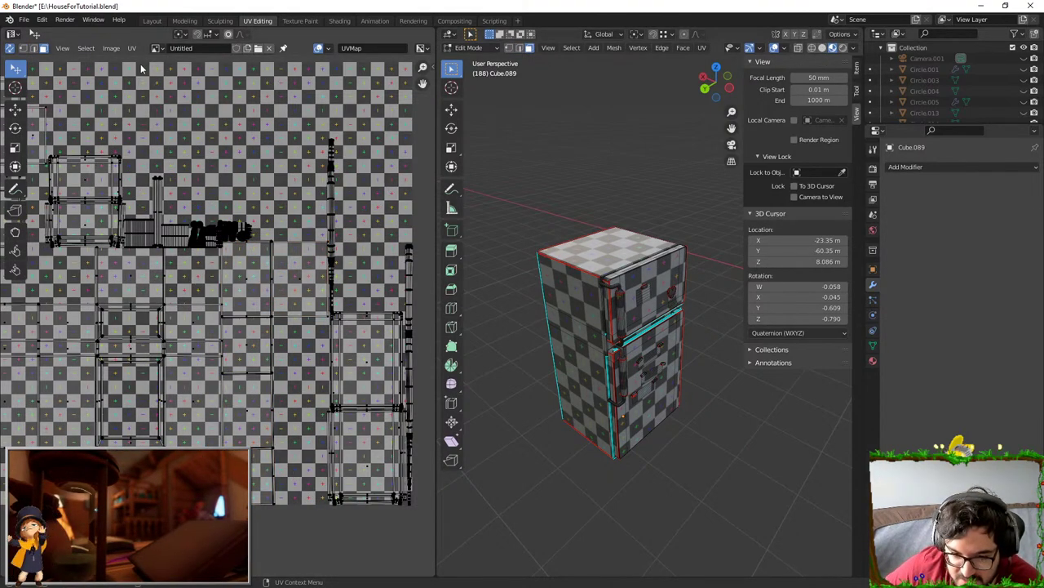
# - Unlink the Untitled checker image from the UV editor so the islands show on a plain background
pyautogui.click(158, 48)
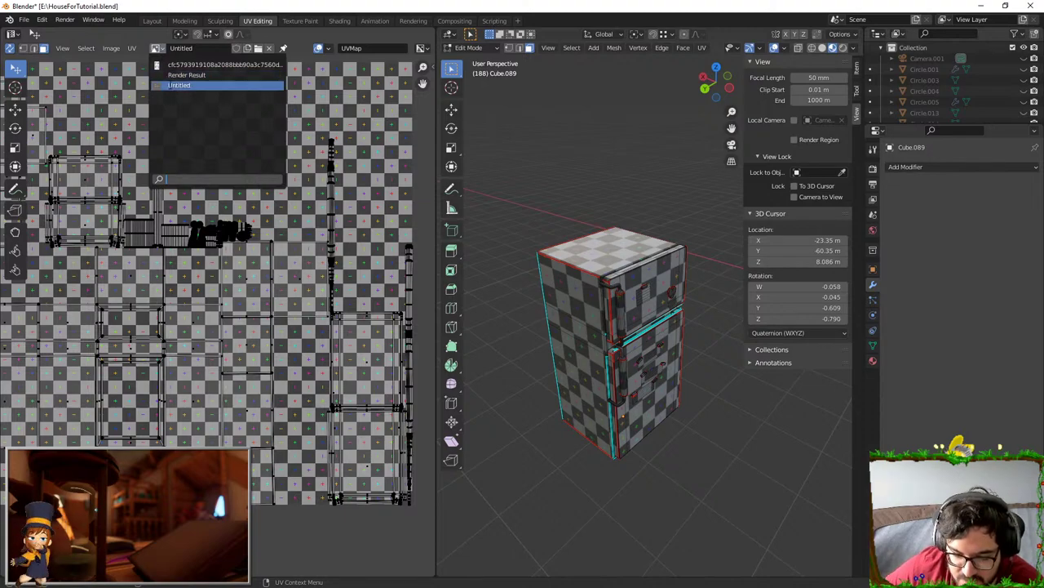
pyautogui.click(270, 49)
pyautogui.scroll(5, 224, 269)
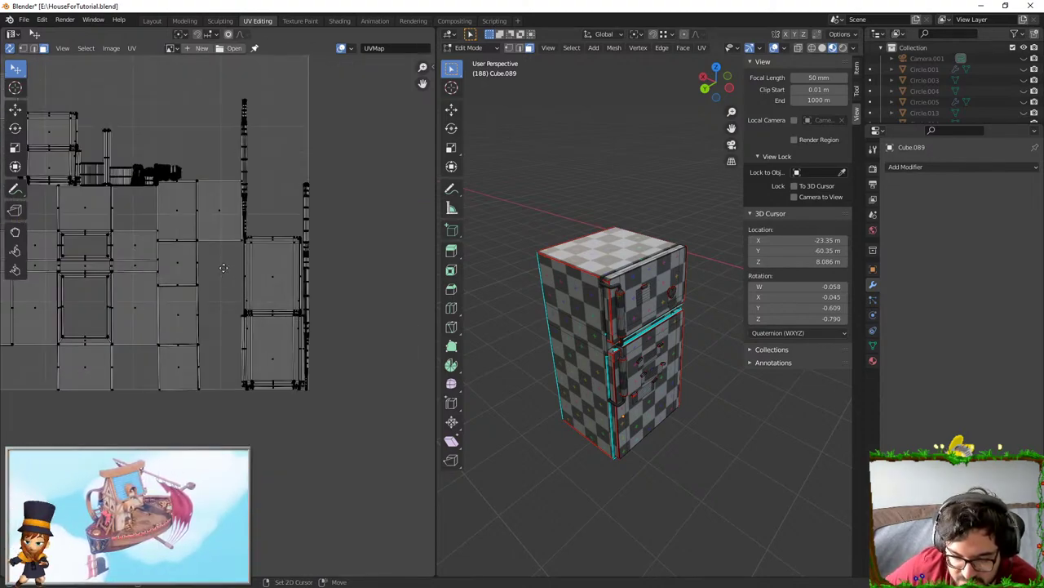
pyautogui.scroll(2, 216, 233)
pyautogui.keyDown('shift'); pyautogui.moveTo(224, 269); pyautogui.dragTo(195, 301, button='middle'); pyautogui.keyUp('shift')
# - Select the linked tall, narrow strip island and locate its geometry between the fridge body and the upper door
pyautogui.click(205, 252)
pyautogui.click(236, 244)
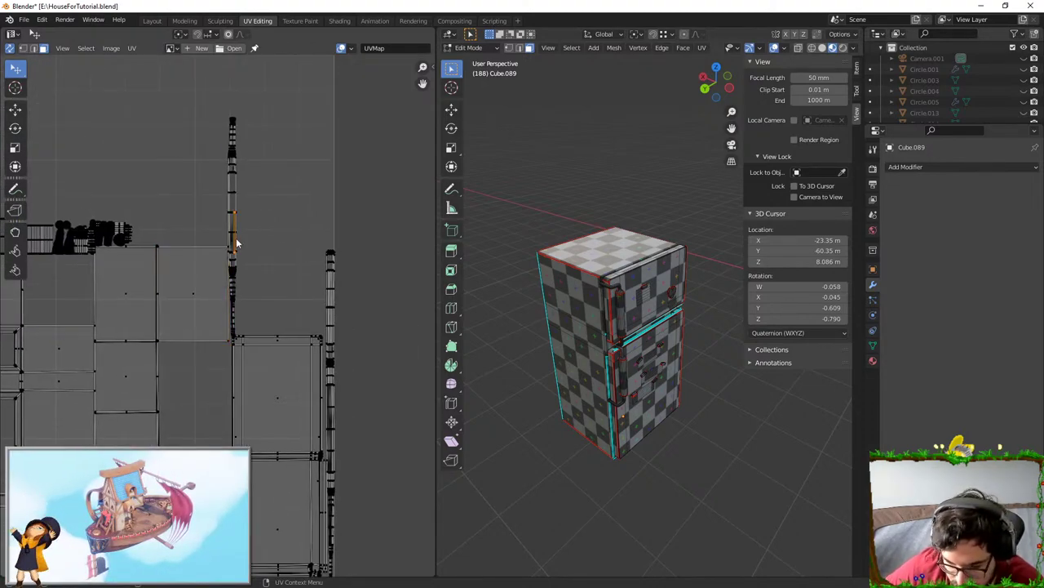
pyautogui.press('l')
pyautogui.scroll(5, 221, 315)
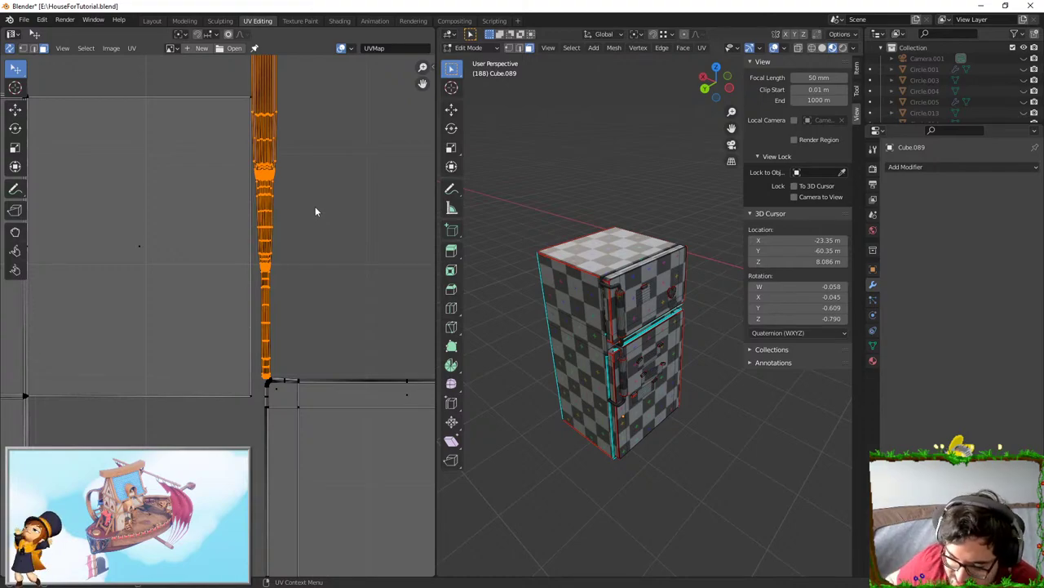
pyautogui.press('KP_Decimal')
pyautogui.moveTo(618, 306); pyautogui.dragTo(630, 283, button='middle')
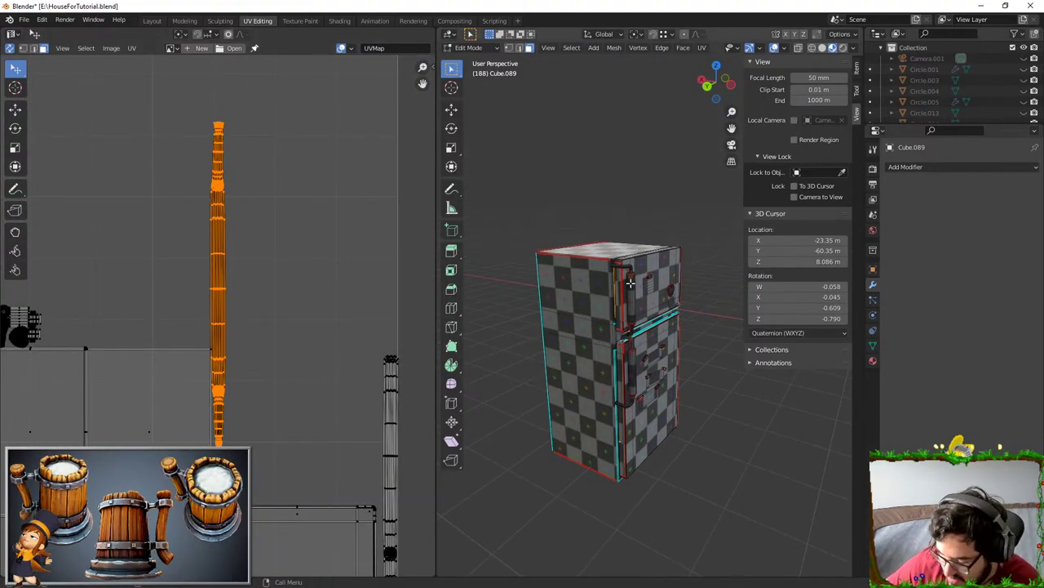
pyautogui.scroll(6, 629, 283)
pyautogui.moveTo(577, 307); pyautogui.dragTo(620, 327, button='middle')
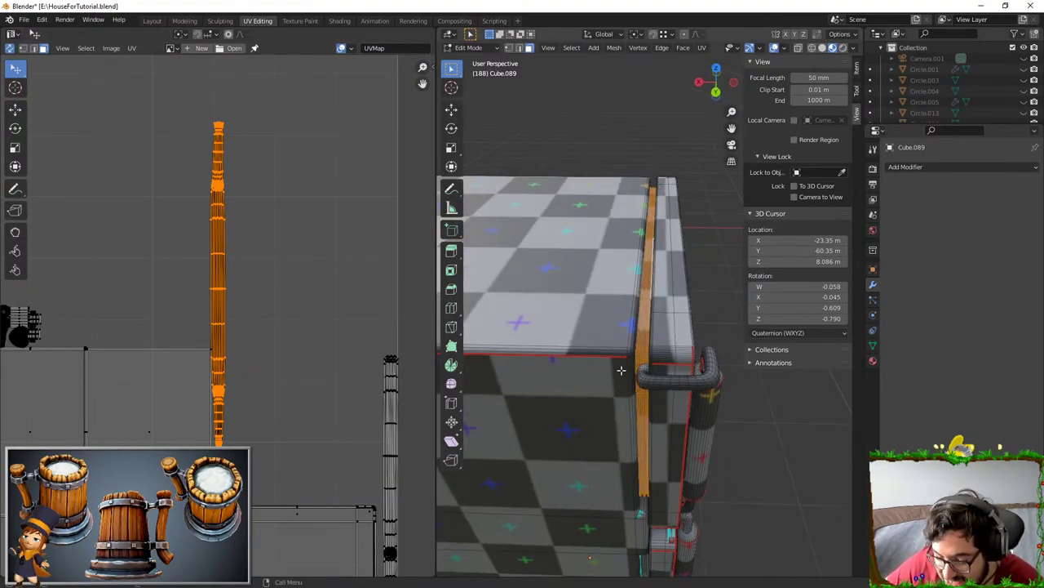
pyautogui.scroll(5, 225, 362)
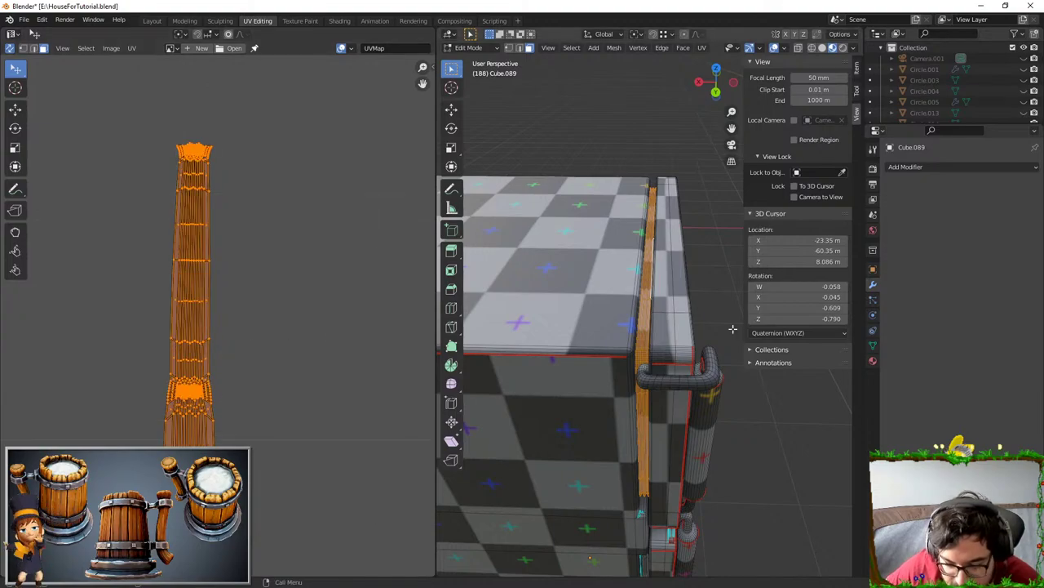
pyautogui.moveTo(721, 307); pyautogui.dragTo(624, 315, button='middle')
pyautogui.scroll(2, 645, 317)
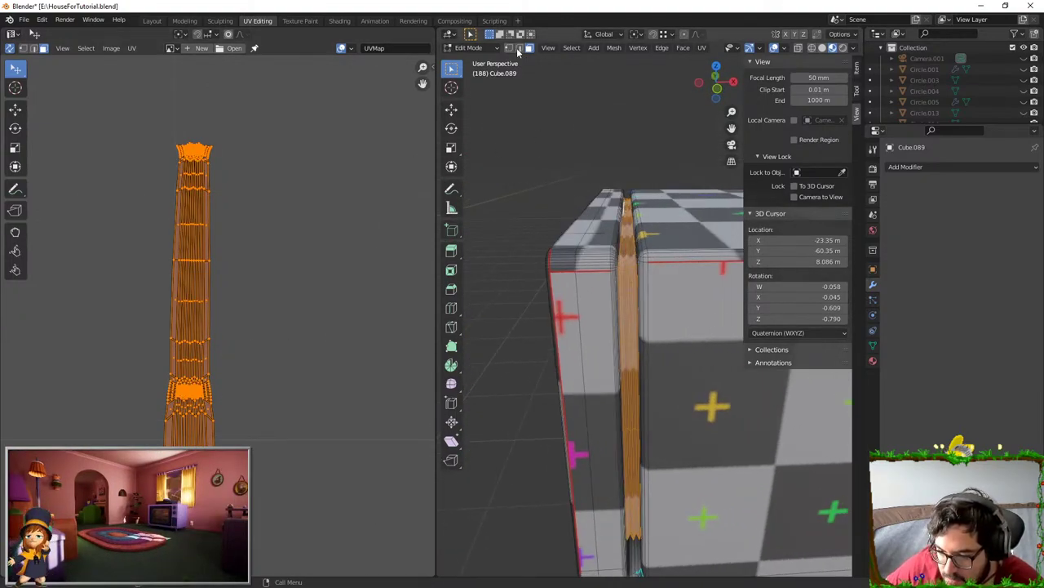
# - In edge select mode, select the whole linked strip behind the upper door and hide all unselected geometry
pyautogui.click(520, 48)
pyautogui.keyDown('alt'); pyautogui.click(619, 303); pyautogui.keyUp('alt')
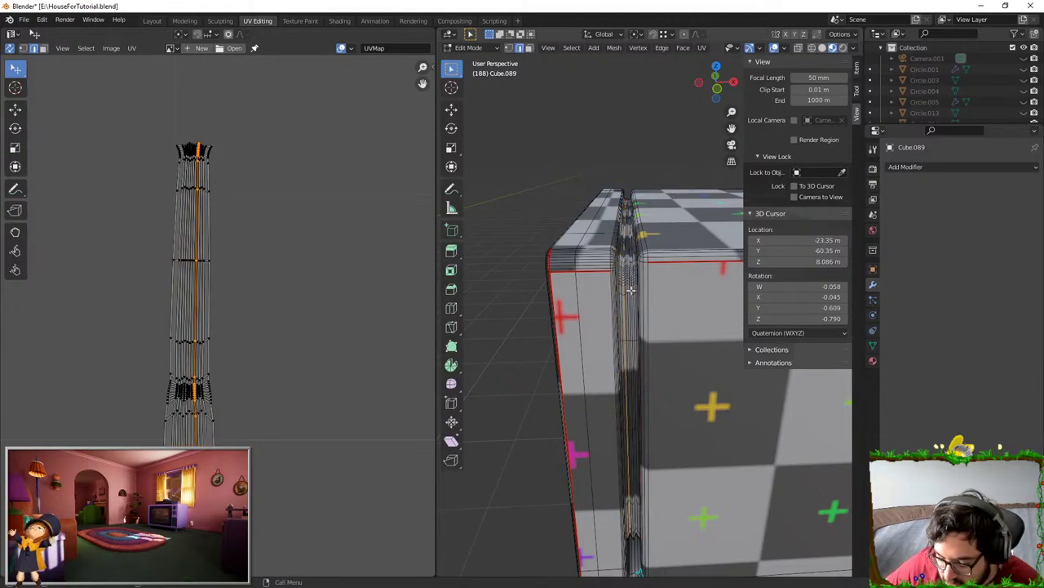
pyautogui.press('l')
pyautogui.scroll(-4, 630, 290)
pyautogui.scroll(3, 646, 443)
pyautogui.moveTo(644, 475); pyautogui.dragTo(638, 435, button='middle')
pyautogui.hotkey('shift', 'h')
pyautogui.scroll(5, 707, 369)
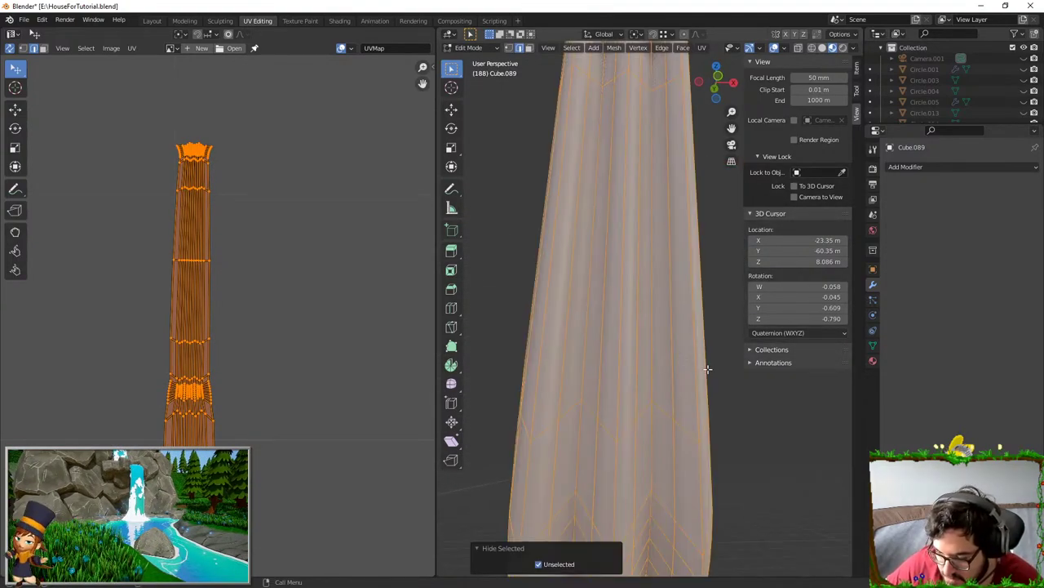
# - Select a lengthwise edge loop near the rounded corner of the isolated strip, undoing the first loop selection
pyautogui.click(708, 369)
pyautogui.scroll(-7, 723, 335)
pyautogui.moveTo(638, 378); pyautogui.dragTo(571, 275, button='middle')
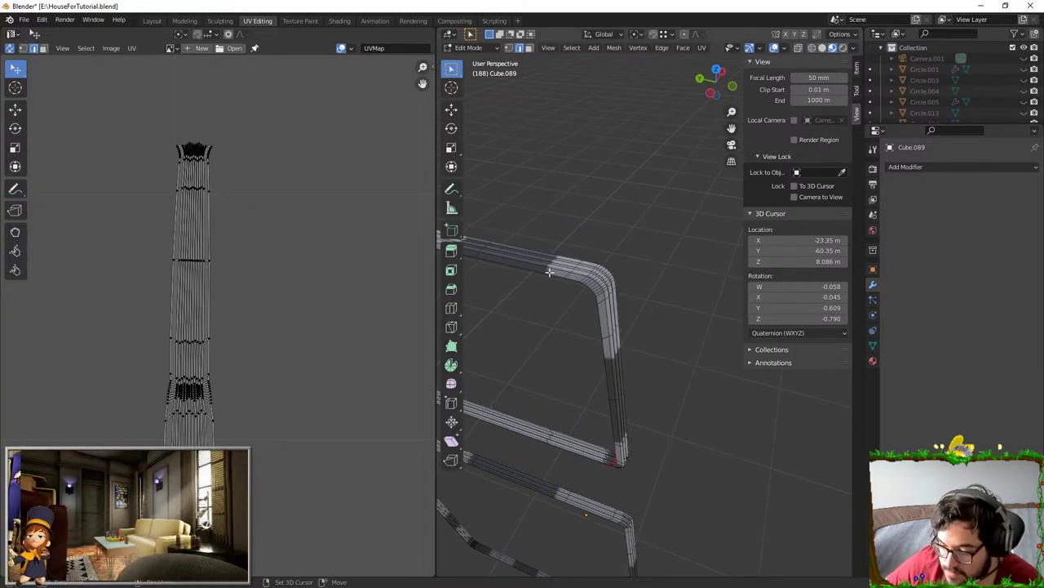
pyautogui.keyDown('alt'); pyautogui.click(600, 324); pyautogui.keyUp('alt')
pyautogui.hotkey('ctrl', 'z')
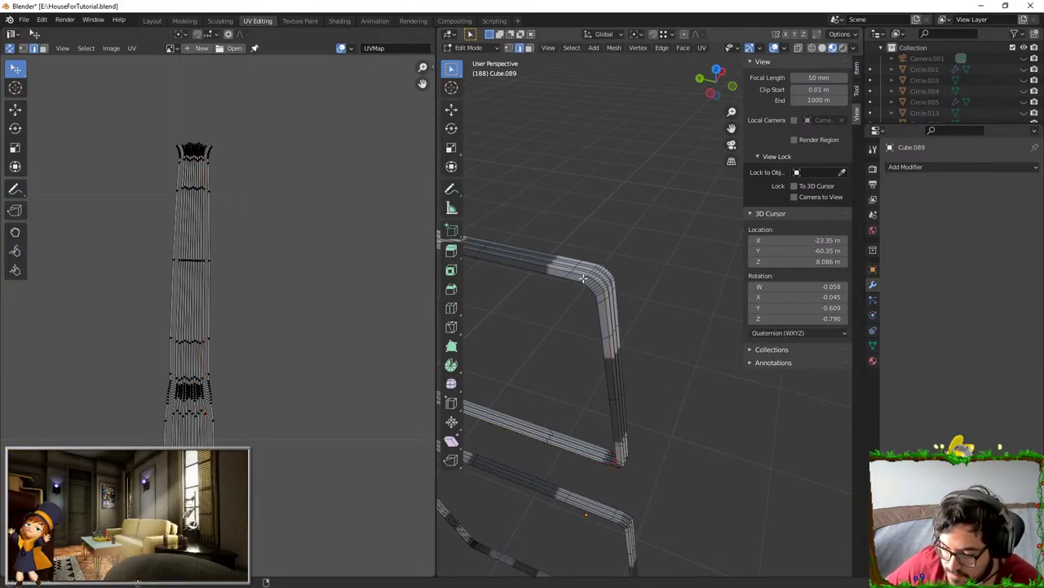
pyautogui.keyDown('alt'); pyautogui.click(583, 278); pyautogui.keyUp('alt')
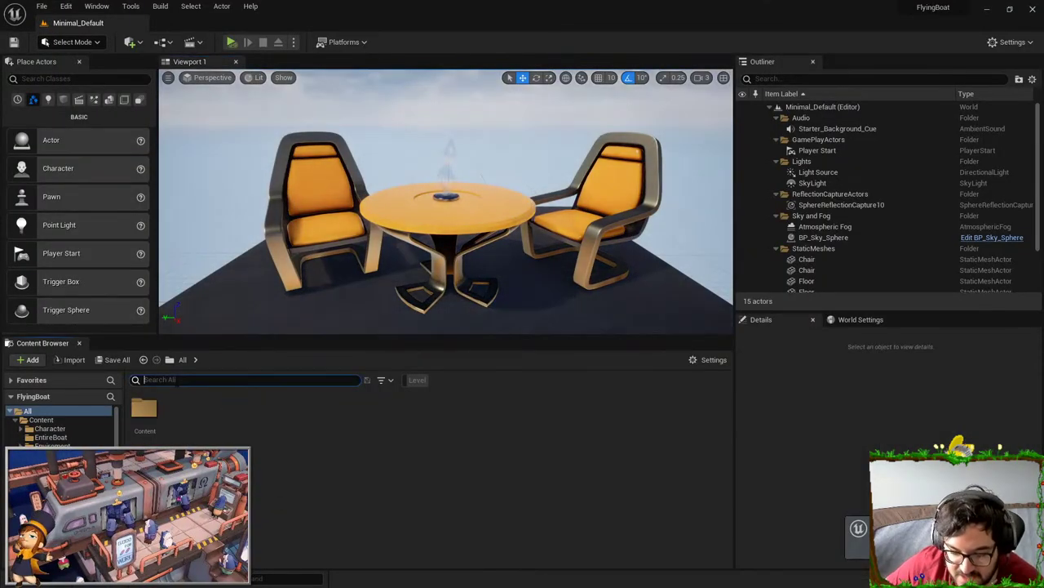
# - Switch to Unreal Engine, search all content for "boat" and open the Boat level
pyautogui.press('BackSpace')
pyautogui.press('BackSpace')
pyautogui.press('BackSpace')
pyautogui.write('oat')
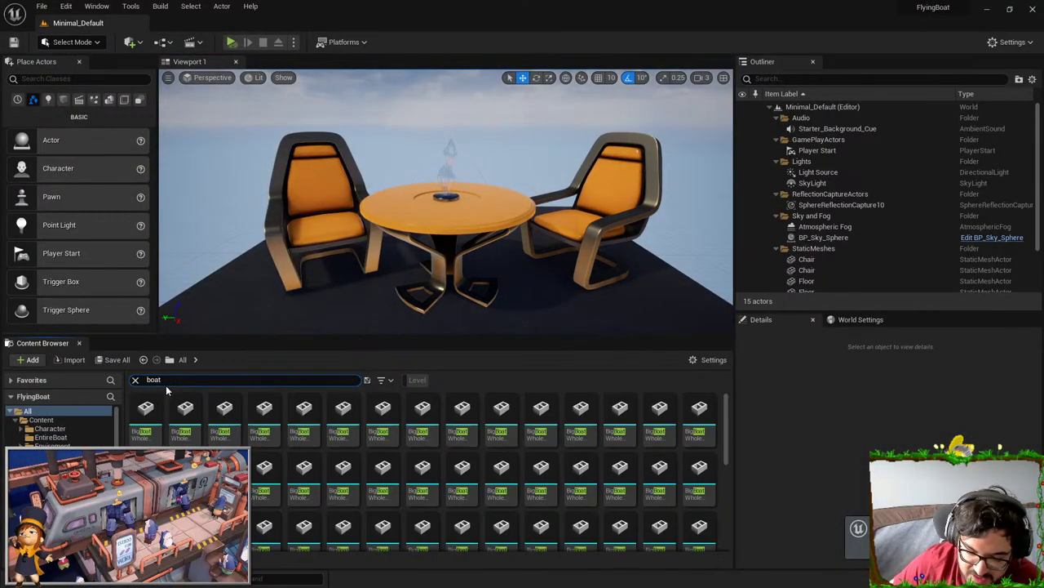
pyautogui.scroll(-4, 594, 455)
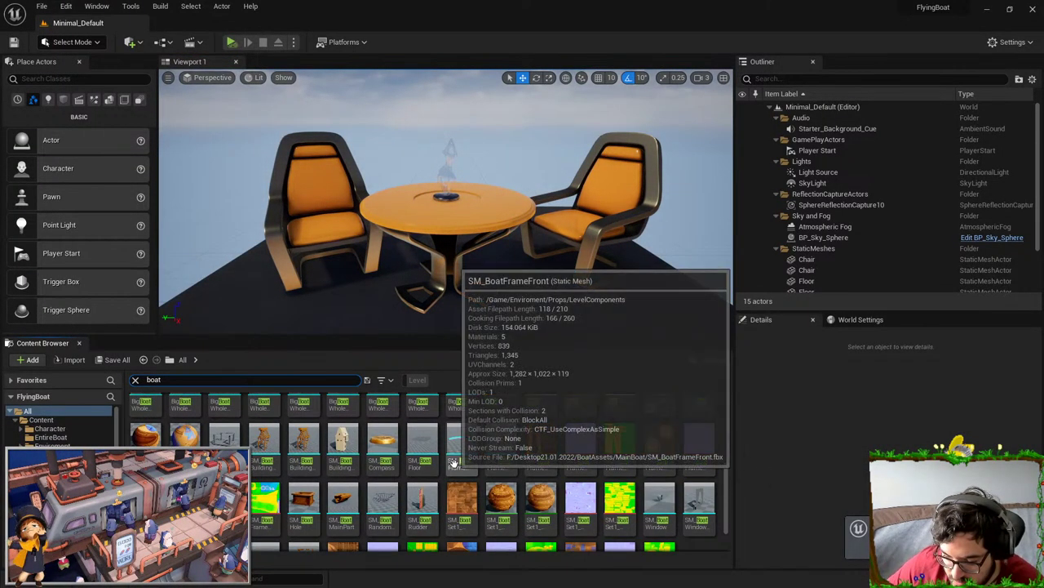
pyautogui.click(505, 447)
pyautogui.doubleClick(504, 447)
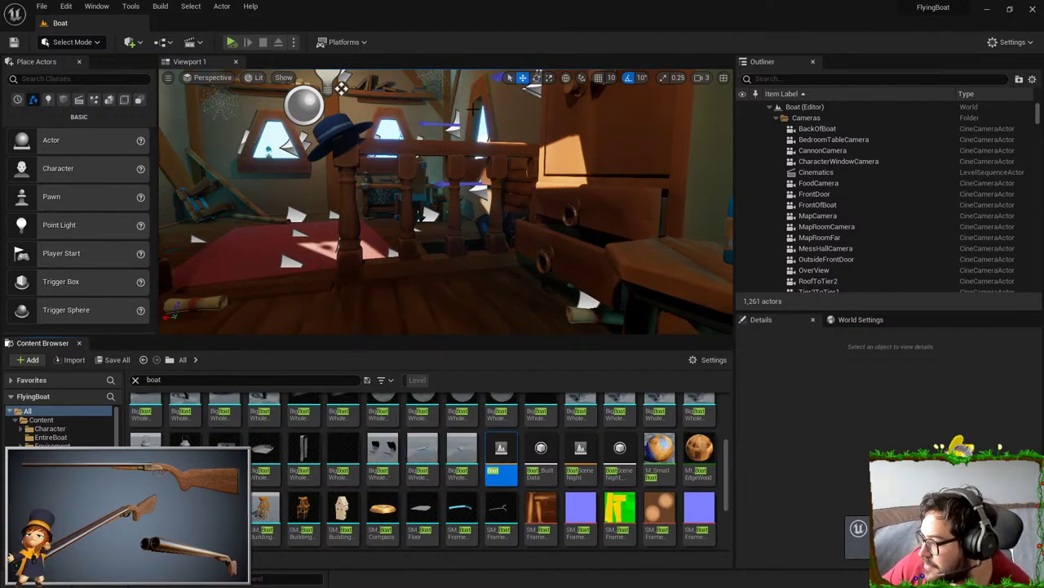
# - Show the Boat level in full-screen game view and look around the wooden bedroom interior
pyautogui.moveTo(562, 201); pyautogui.dragTo(500, 185, button='right')
pyautogui.press('g')
pyautogui.press('F11')
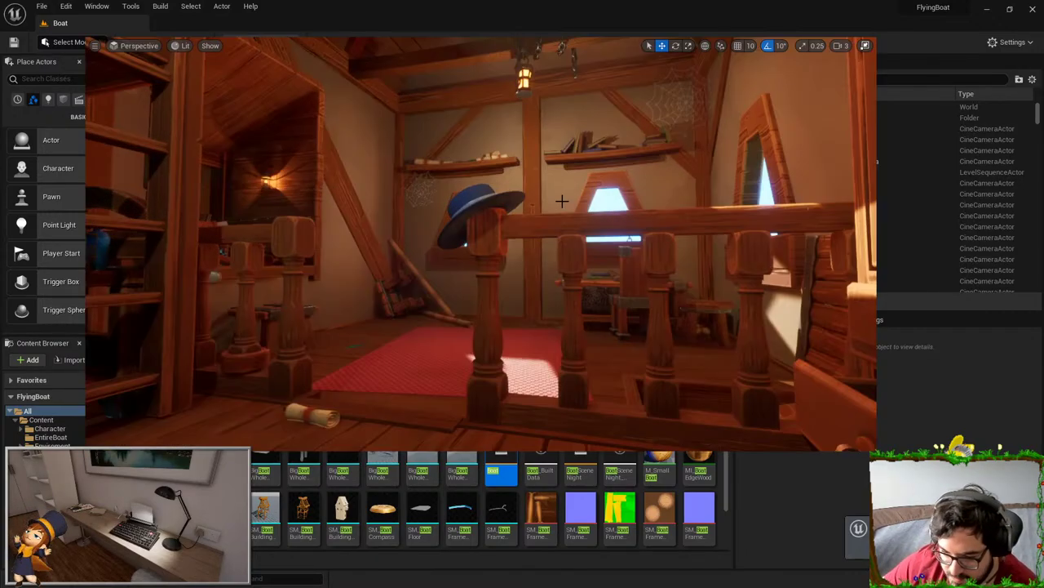
pyautogui.moveTo(561, 200); pyautogui.dragTo(535, 183, button='right')
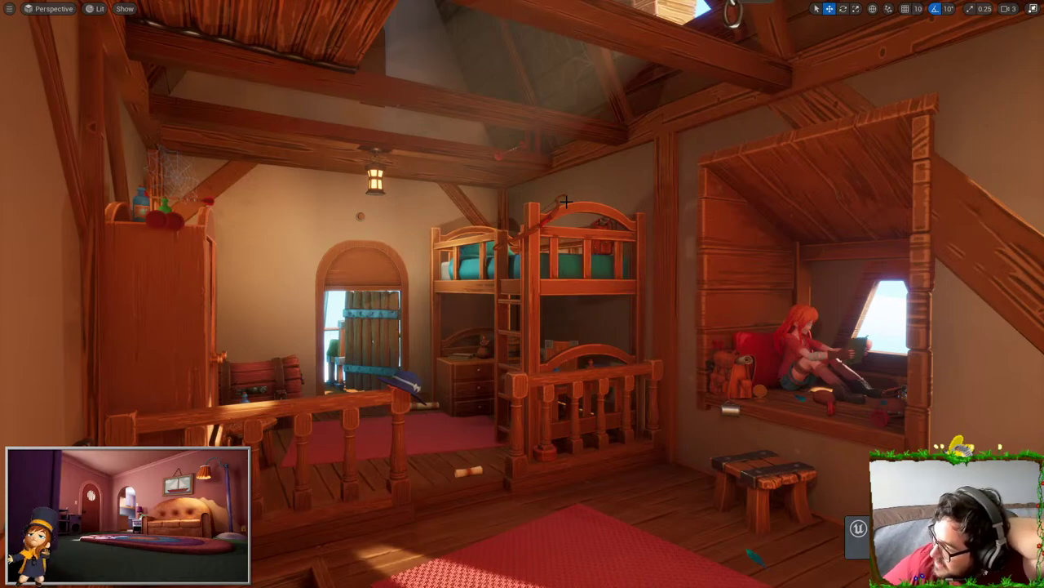
pyautogui.moveTo(490, 229); pyautogui.dragTo(502, 239, button='right')
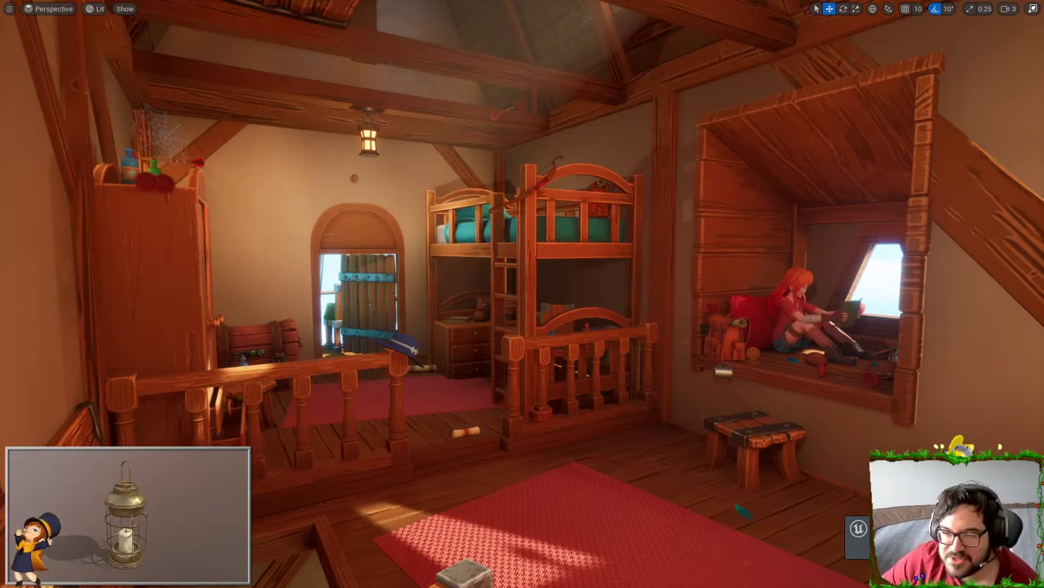
# - Look over the rest of the wooden bedroom and its entrance area, and raise the viewport's screen percentage
pyautogui.moveTo(584, 270); pyautogui.dragTo(605, 255, button='right')
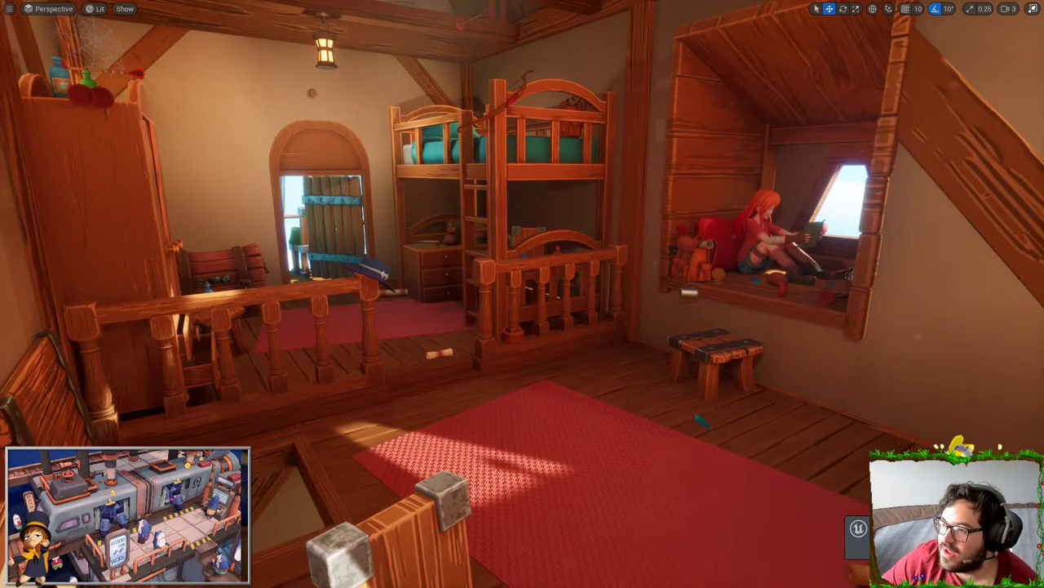
pyautogui.moveTo(735, 136)
pyautogui.mouseDown(button='right')
pyautogui.moveTo(713, 151)
pyautogui.moveTo(723, 148)
pyautogui.mouseUp(button='right')
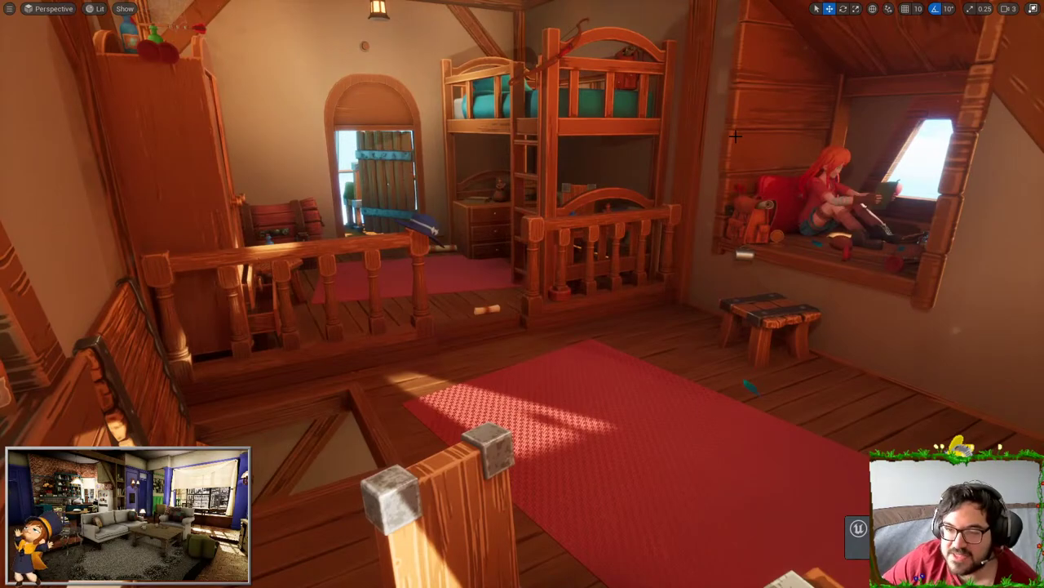
pyautogui.moveTo(698, 107); pyautogui.dragTo(731, 73, button='right')
pyautogui.press('d')
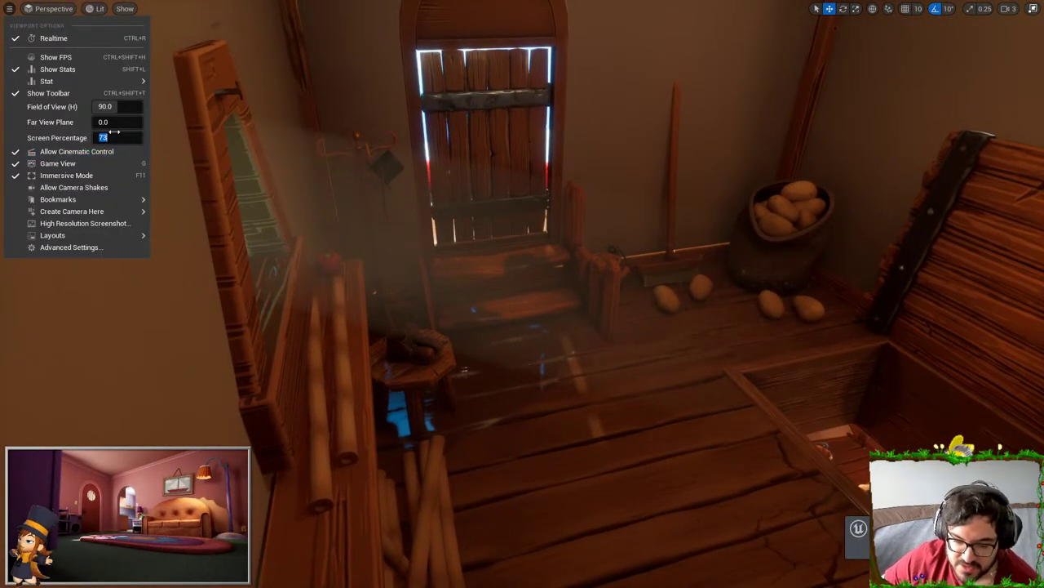
pyautogui.write('00')
pyautogui.press('Return')
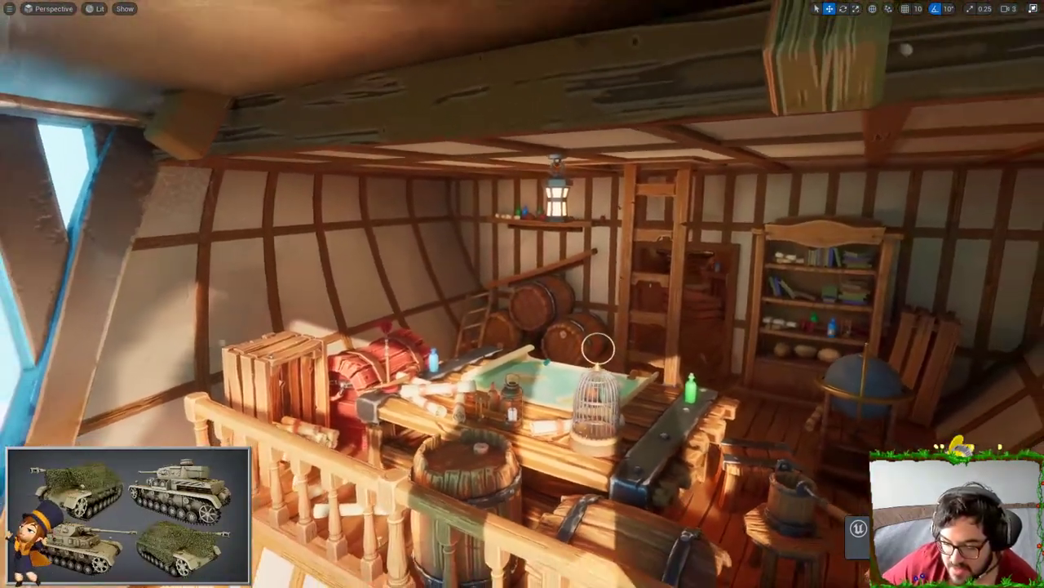
# - Leave the full-screen view, filter the level's actors by "direct" and toggle the visibility of Light Source3 off and on
pyautogui.press('F11')
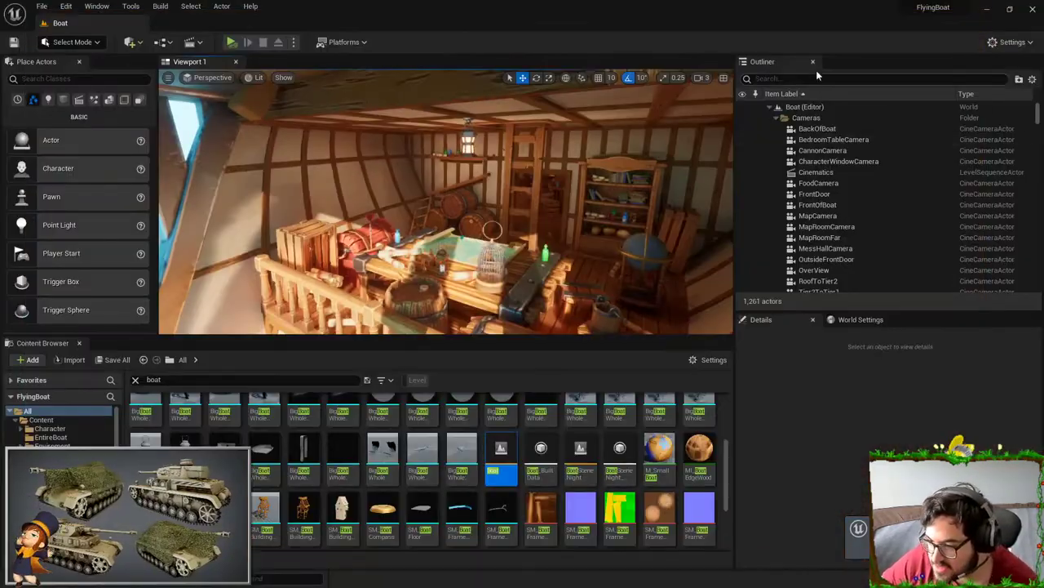
pyautogui.click(819, 79)
pyautogui.write('direct')
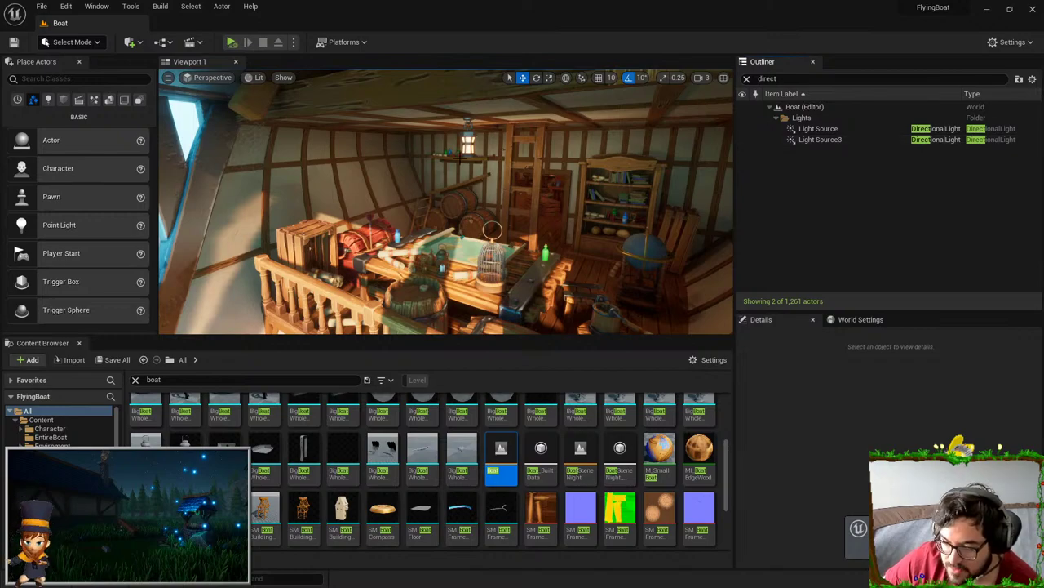
pyautogui.click(743, 141)
pyautogui.click(744, 141)
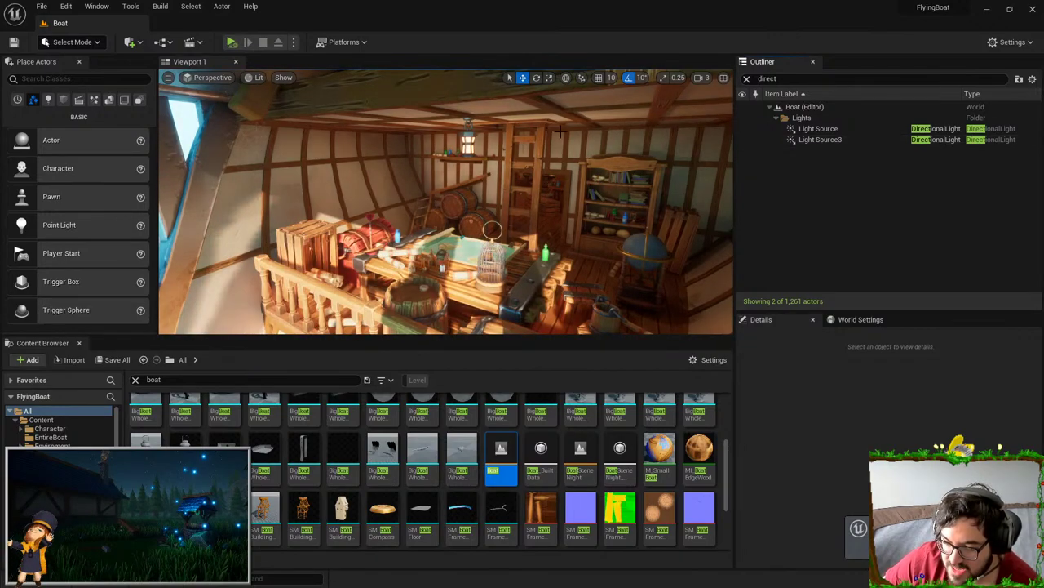
# - Return to the full-screen view and look through the map room and the dining hall with the hanging chains
pyautogui.moveTo(455, 183); pyautogui.dragTo(439, 183, button='right')
pyautogui.press('F11')
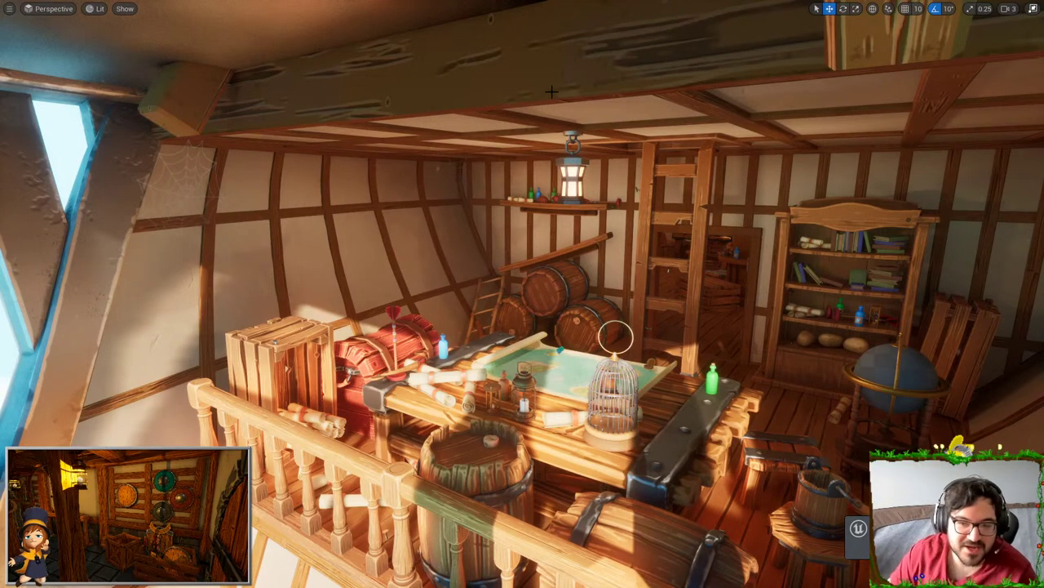
pyautogui.moveTo(503, 137); pyautogui.dragTo(522, 141, button='right')
pyautogui.moveTo(459, 381); pyautogui.dragTo(645, 372, button='right')
pyautogui.press('w')
pyautogui.press('a')
pyautogui.moveTo(546, 331); pyautogui.dragTo(522, 334, button='right')
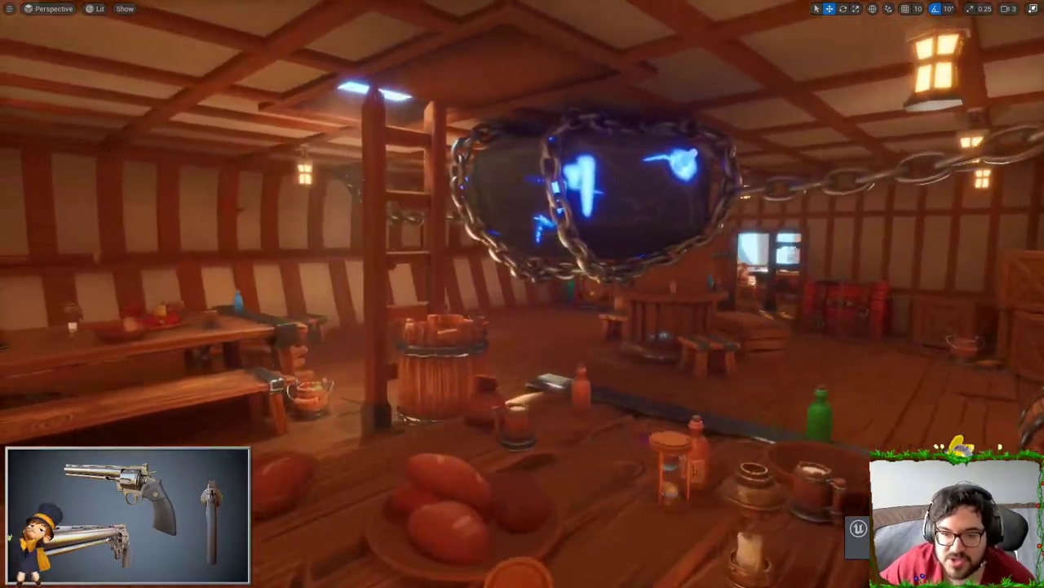
pyautogui.press('a')
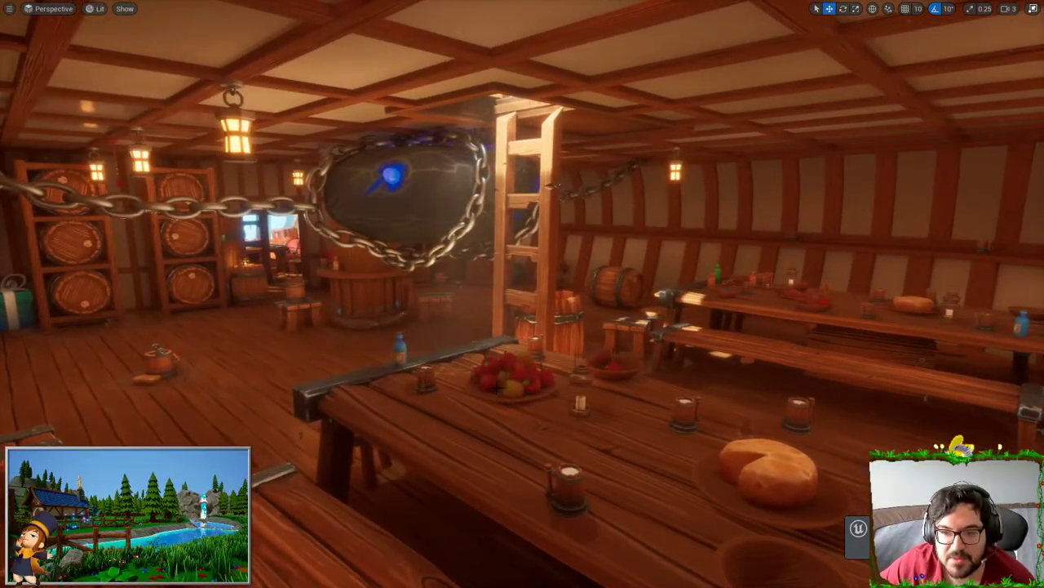
pyautogui.press('w')
pyautogui.press('a')
pyautogui.moveTo(573, 386)
pyautogui.mouseDown(button='right')
pyautogui.moveTo(556, 386)
pyautogui.moveTo(573, 386)
pyautogui.mouseUp(button='right')
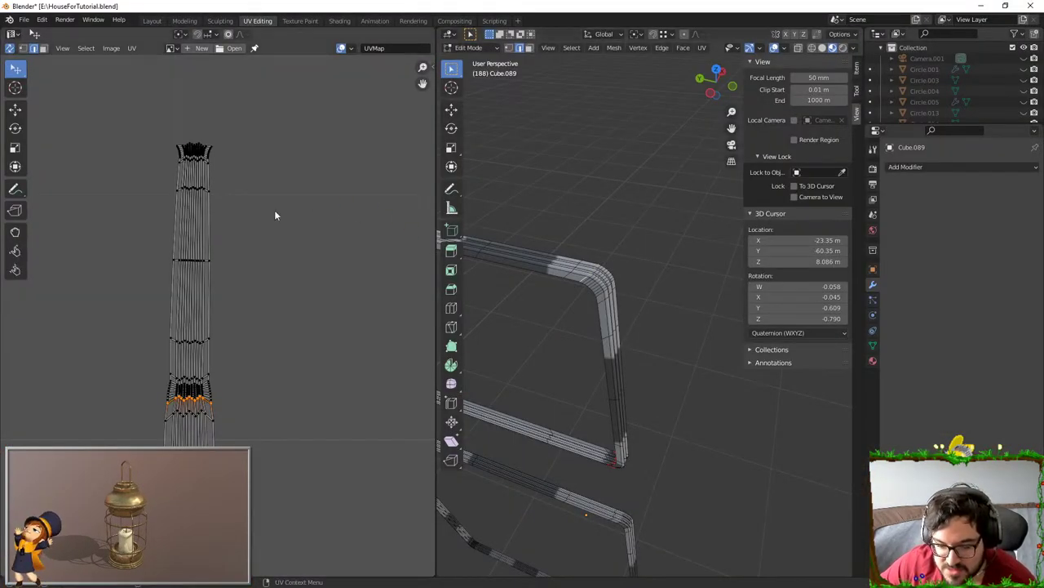
# - Switch back to Blender and try Average Islands Scale on the isolated strip's UVs
pyautogui.press('F3')
pyautogui.write('average')
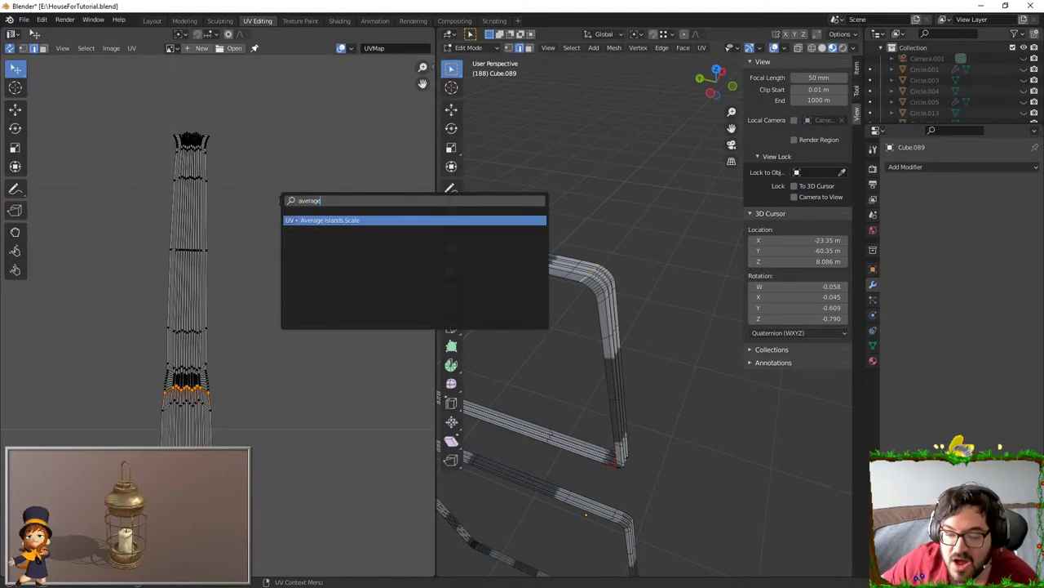
pyautogui.press('Return')
pyautogui.scroll(-8, 269, 204)
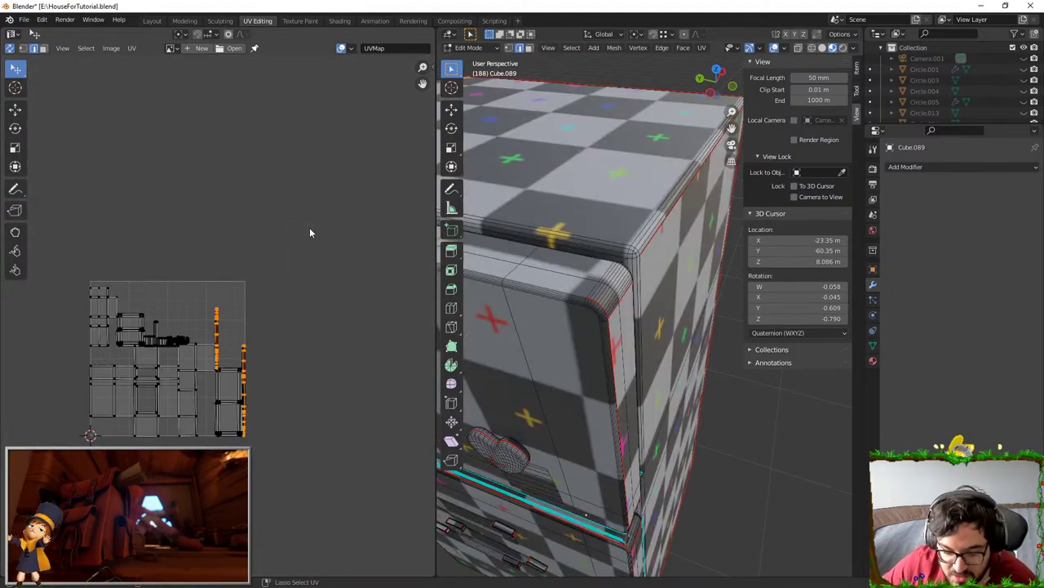
# - Undo the strip's scale averaging, isolation and the preceding UV edits, back to an earlier layout with all islands selected
pyautogui.hotkey('ctrl', 'z')
pyautogui.hotkey('ctrl', 'z')
pyautogui.hotkey('ctrl', 'z')
pyautogui.hotkey('ctrl', 'z')
pyautogui.hotkey('ctrl', 'z')
pyautogui.hotkey('ctrl', 'z')
pyautogui.hotkey('ctrl', 'z')
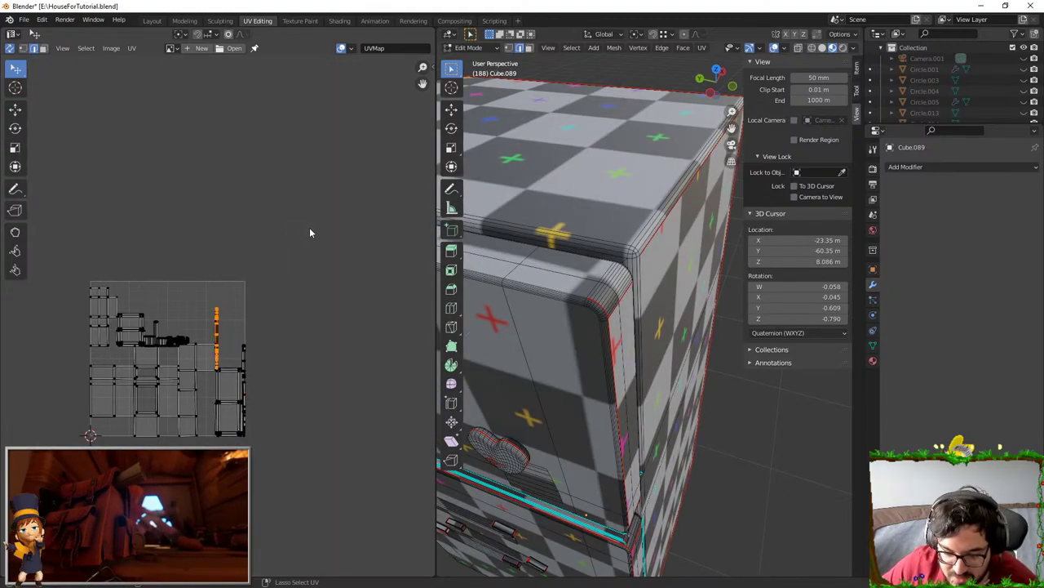
pyautogui.hotkey('ctrl', 'z')
pyautogui.hotkey('ctrl', 'z')
pyautogui.hotkey('ctrl', 'z')
pyautogui.hotkey('ctrl', 'z')
pyautogui.hotkey('ctrl', 'z')
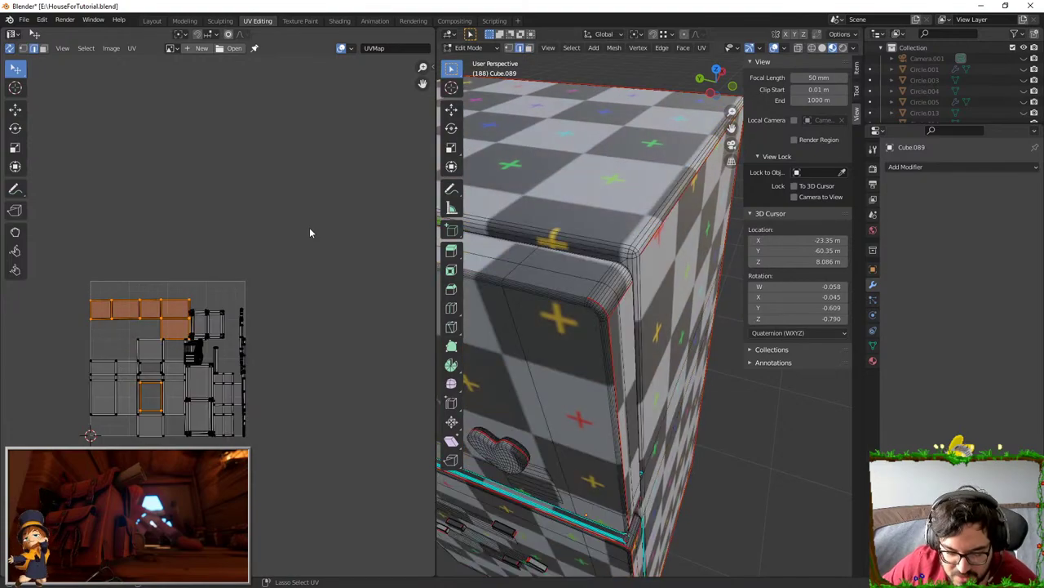
# - Average the scale of all the fridge's UV islands and pack them into the UV square
pyautogui.press('F3')
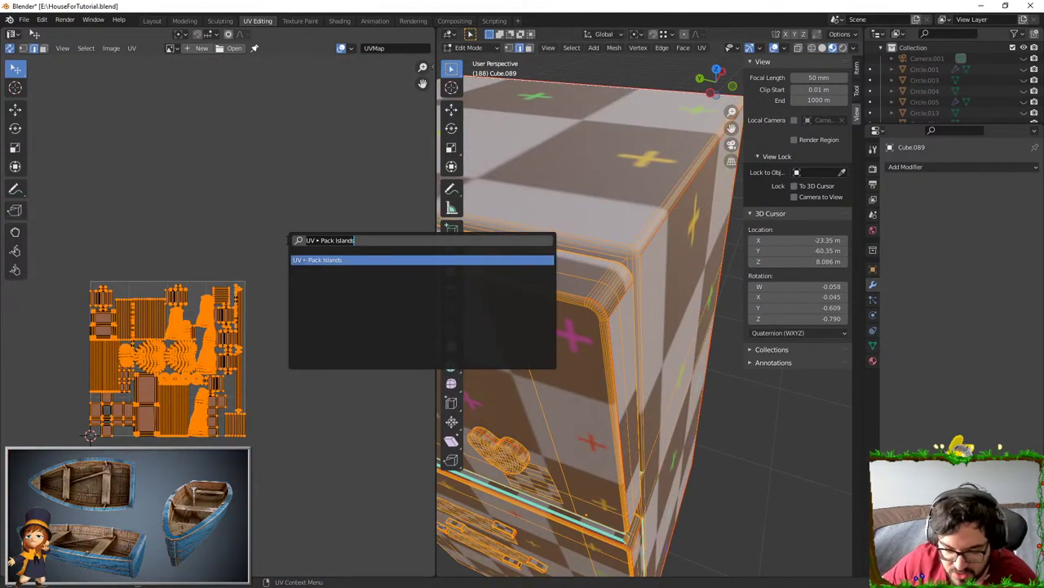
pyautogui.write('average')
pyautogui.press('Return')
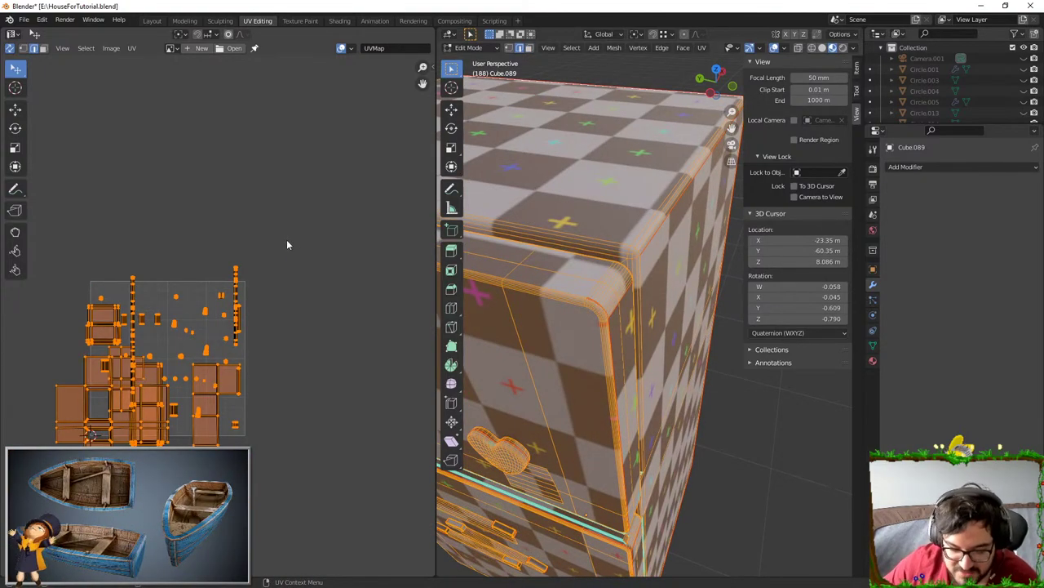
pyautogui.moveTo(287, 244); pyautogui.dragTo(298, 245, button='middle')
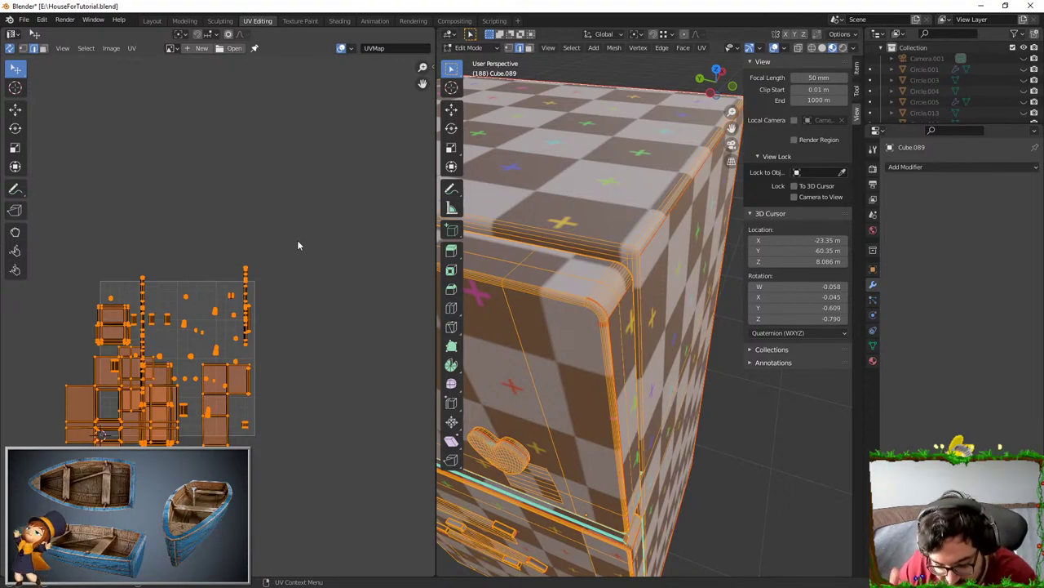
pyautogui.press('F3')
pyautogui.write('pack')
pyautogui.press('Return')
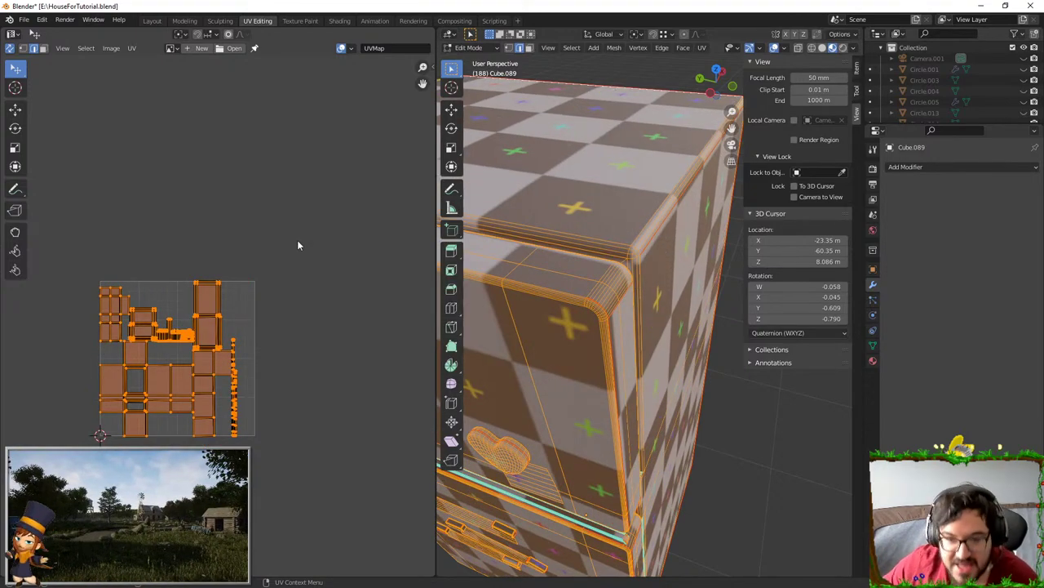
# - Examine the spacing between the tightly packed small islands in the middle of the UV layout
pyautogui.scroll(4, 297, 240)
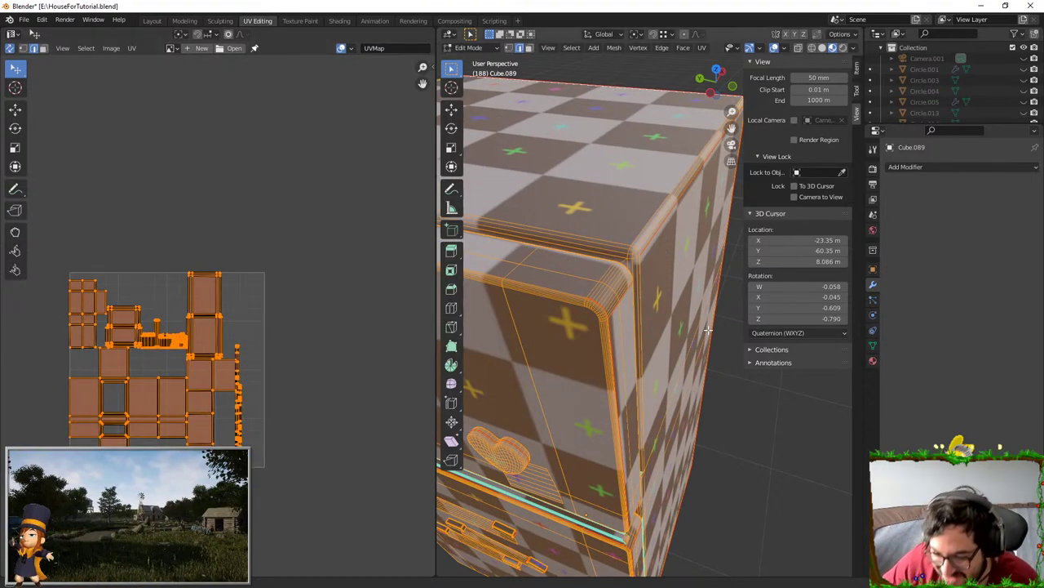
pyautogui.click(211, 294)
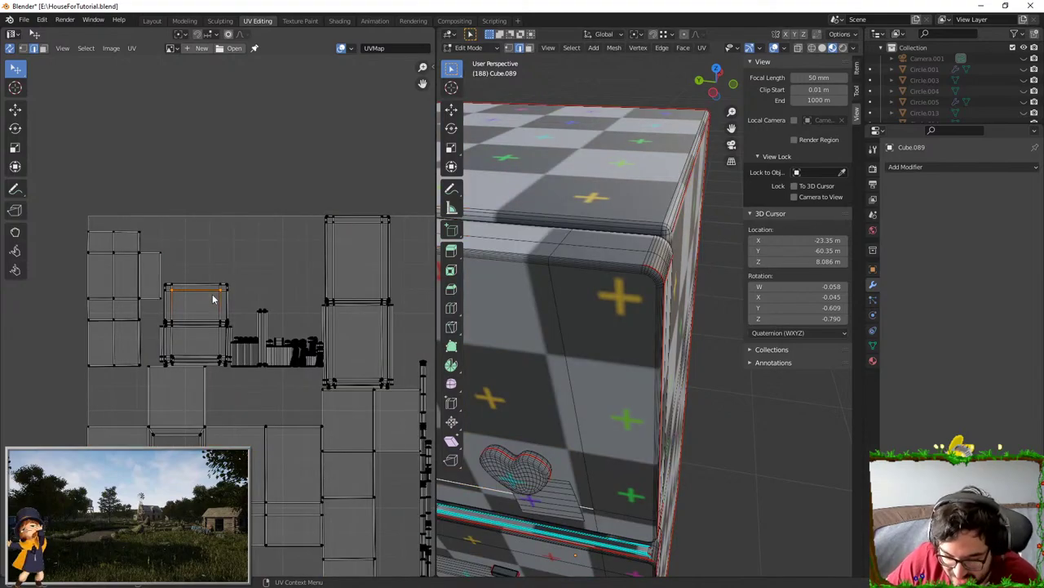
pyautogui.press('l')
pyautogui.click(264, 320)
pyautogui.scroll(6, 262, 316)
pyautogui.moveTo(261, 319); pyautogui.dragTo(187, 286, button='middle')
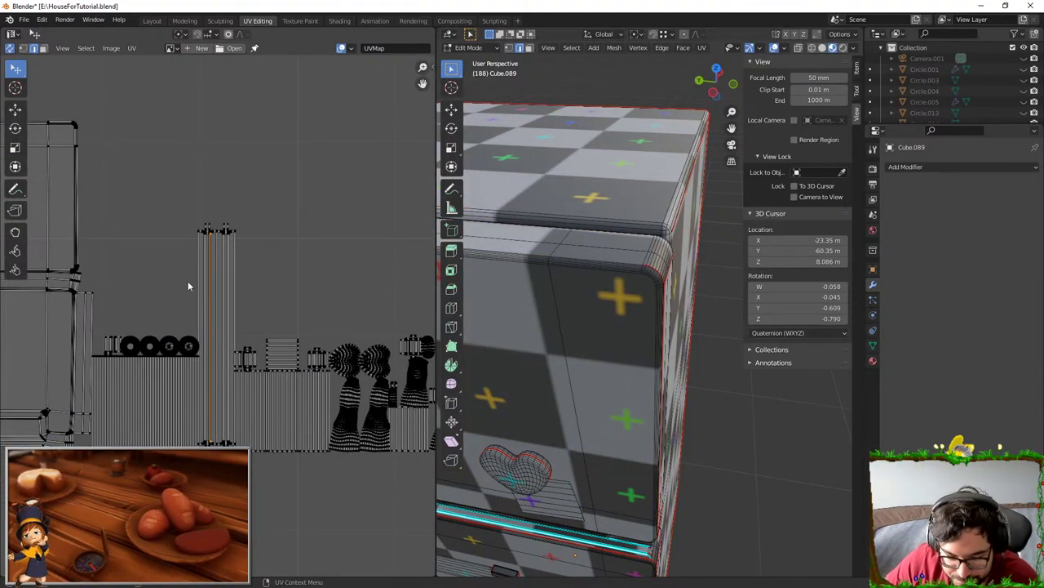
pyautogui.scroll(-3, 263, 283)
# - Select all UV islands and repack them with clear gaps between the small islands
pyautogui.press('a')
pyautogui.press('F3')
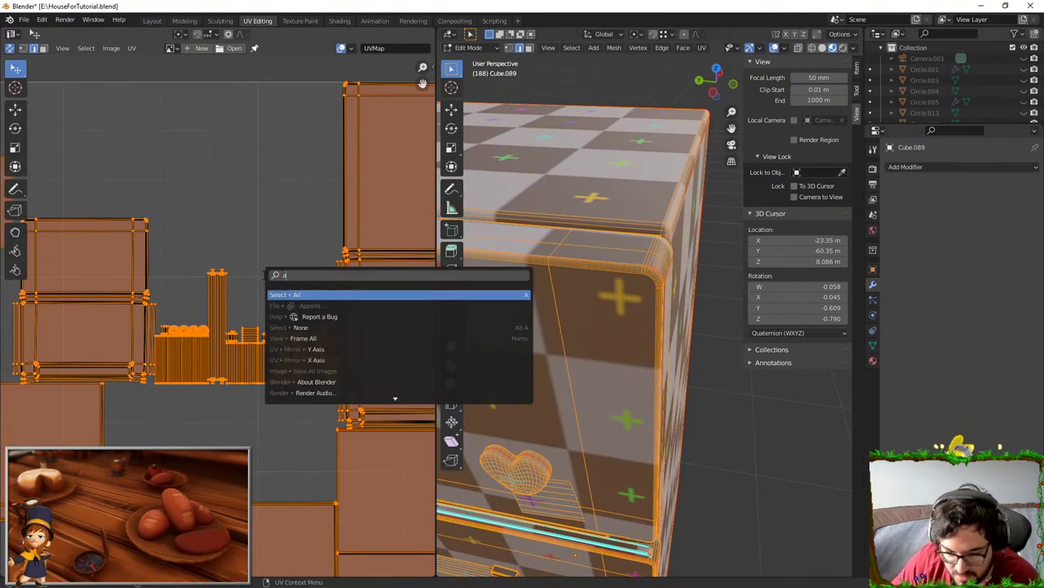
pyautogui.press('Escape')
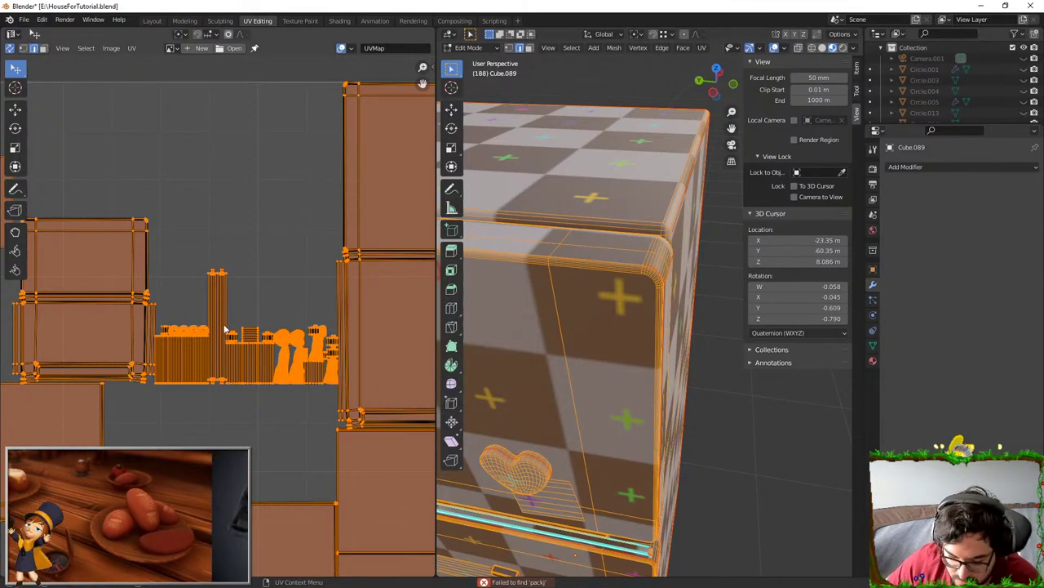
pyautogui.press('F3')
pyautogui.write('pack')
pyautogui.press('Return')
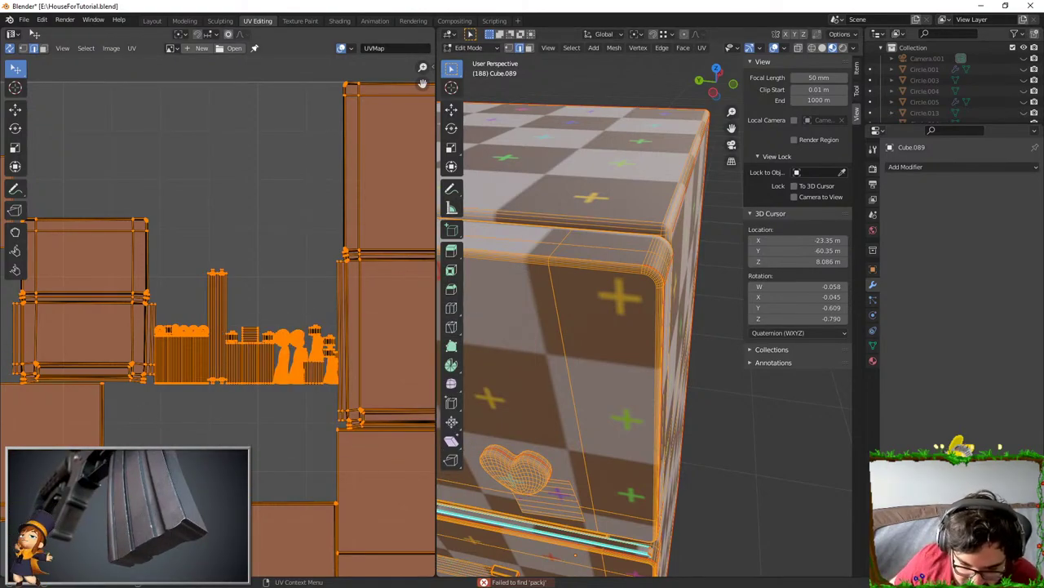
pyautogui.hotkey('ctrl', 'z')
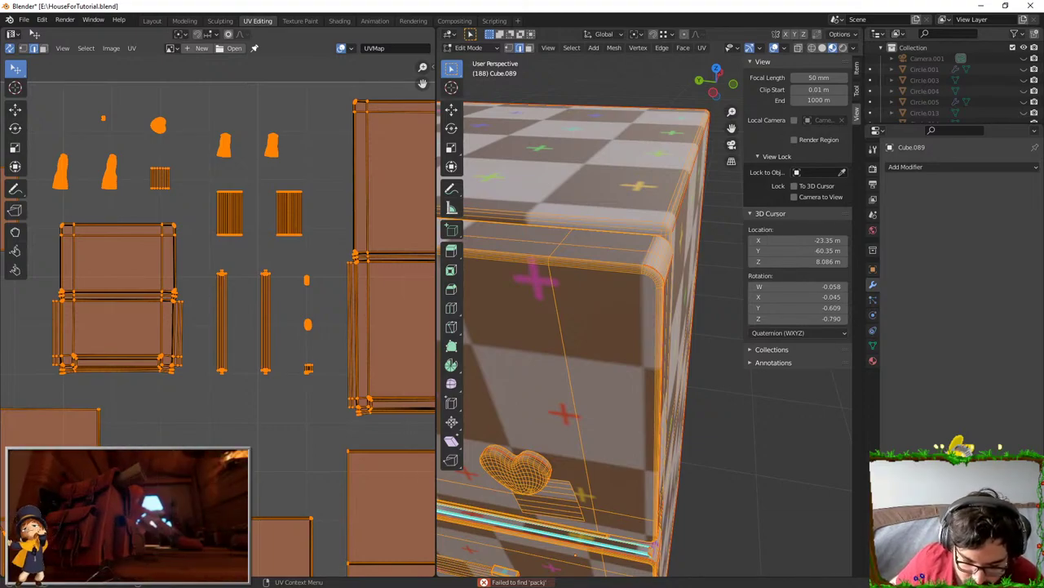
pyautogui.hotkey('ctrl', 'shift', 'z')
pyautogui.scroll(-5, 221, 354)
pyautogui.scroll(4, 219, 358)
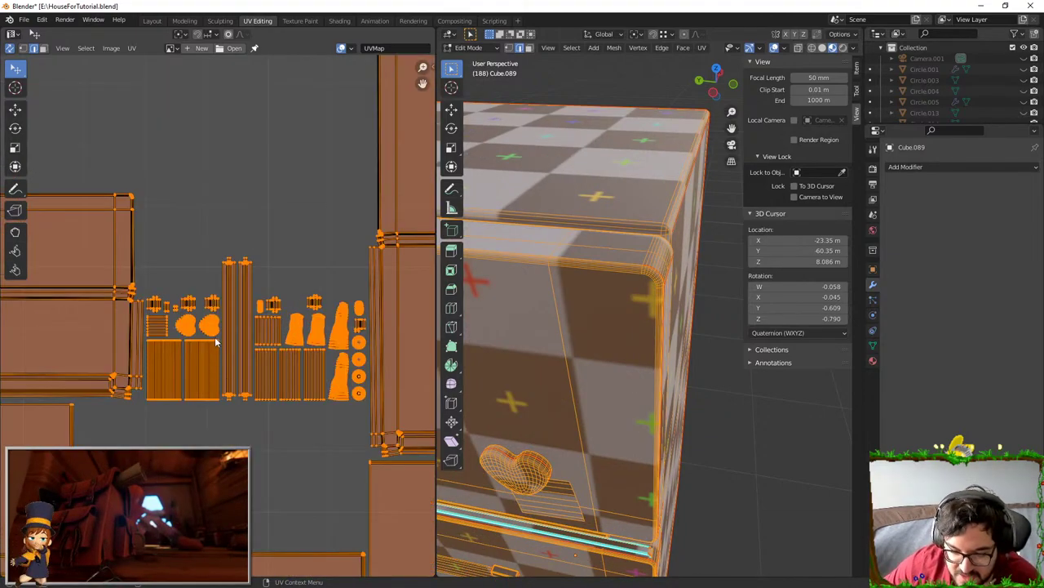
pyautogui.scroll(-2, 173, 364)
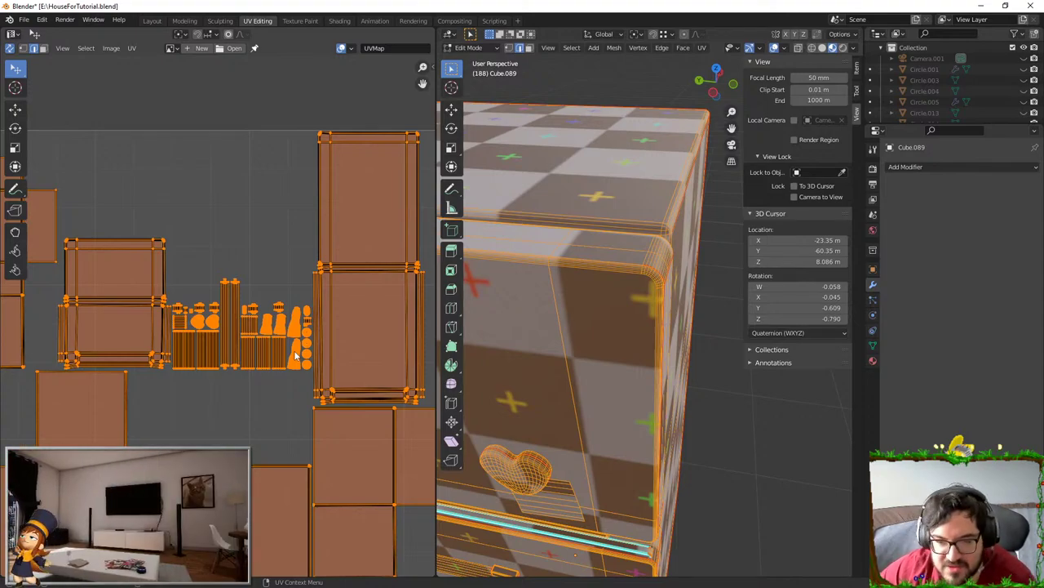
# - Select every island of the small-part cluster between the two framed double-panel islands, and use UV face selection
pyautogui.click(182, 253)
pyautogui.scroll(1, 184, 285)
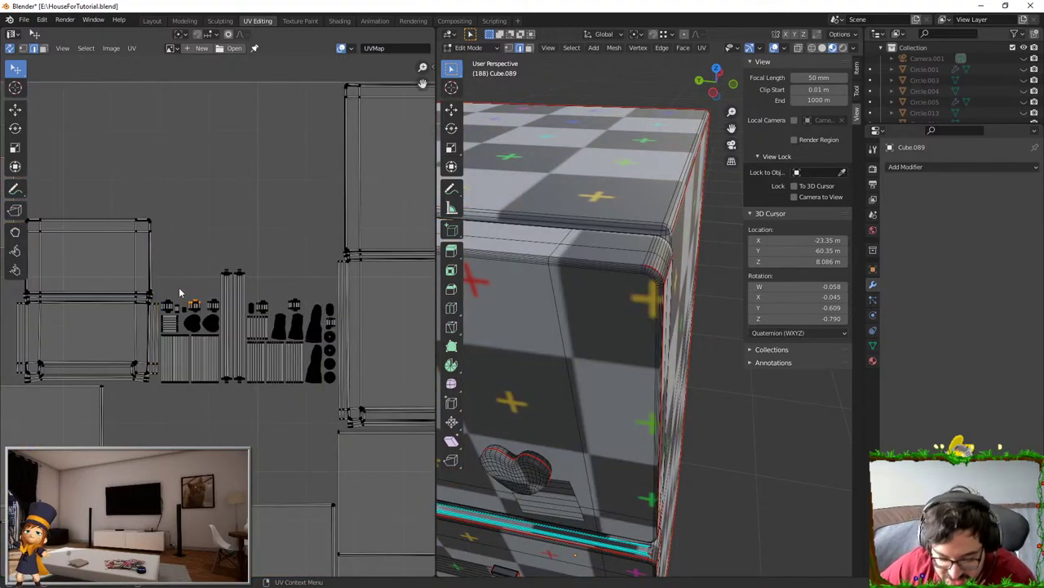
pyautogui.scroll(3, 181, 292)
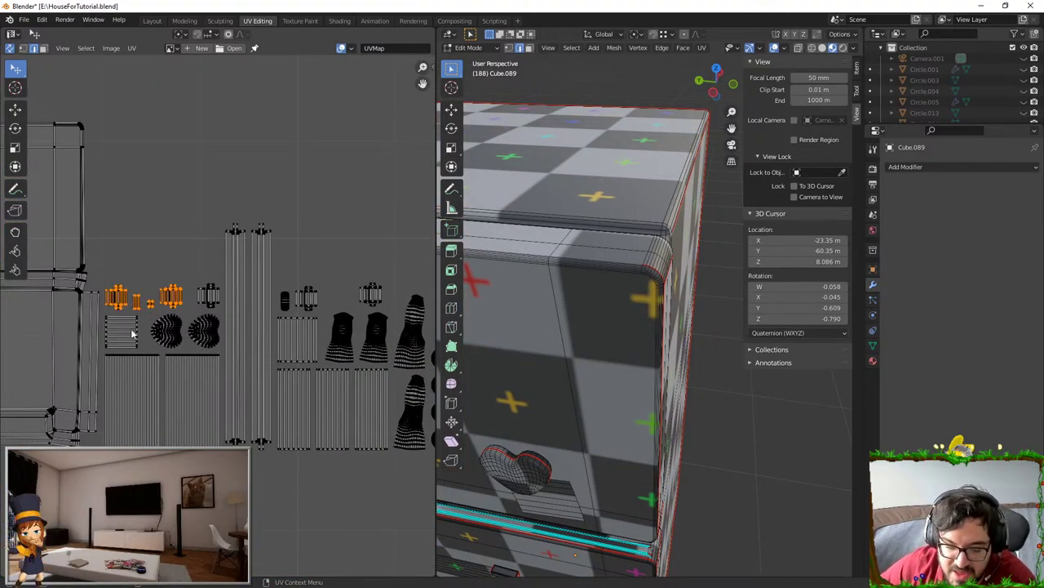
pyautogui.press('l')
pyautogui.press('l')
pyautogui.press('l')
pyautogui.press('l')
pyautogui.press('l')
pyautogui.press('l')
pyautogui.press('l')
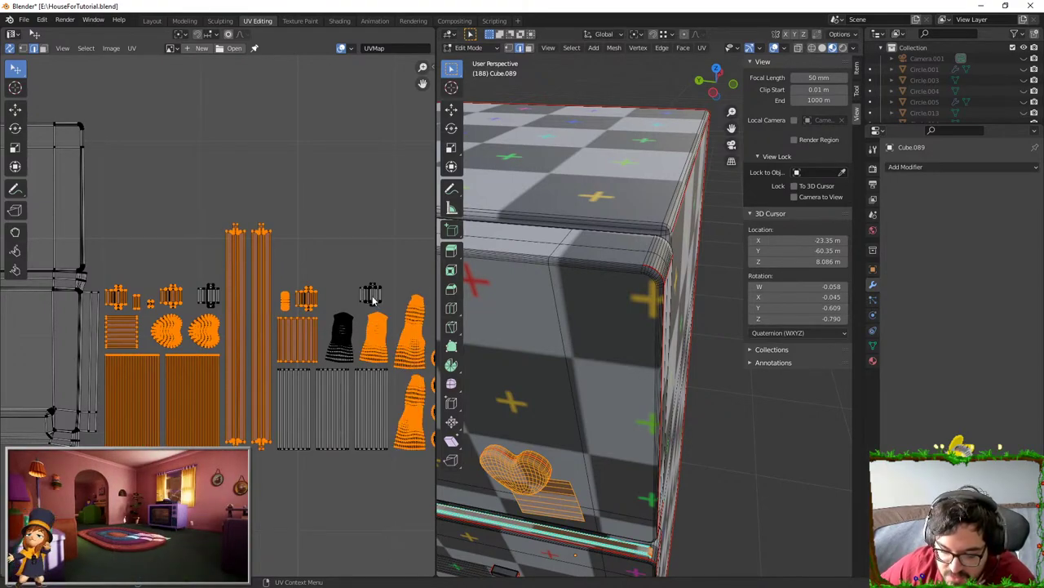
pyautogui.scroll(-2, 372, 381)
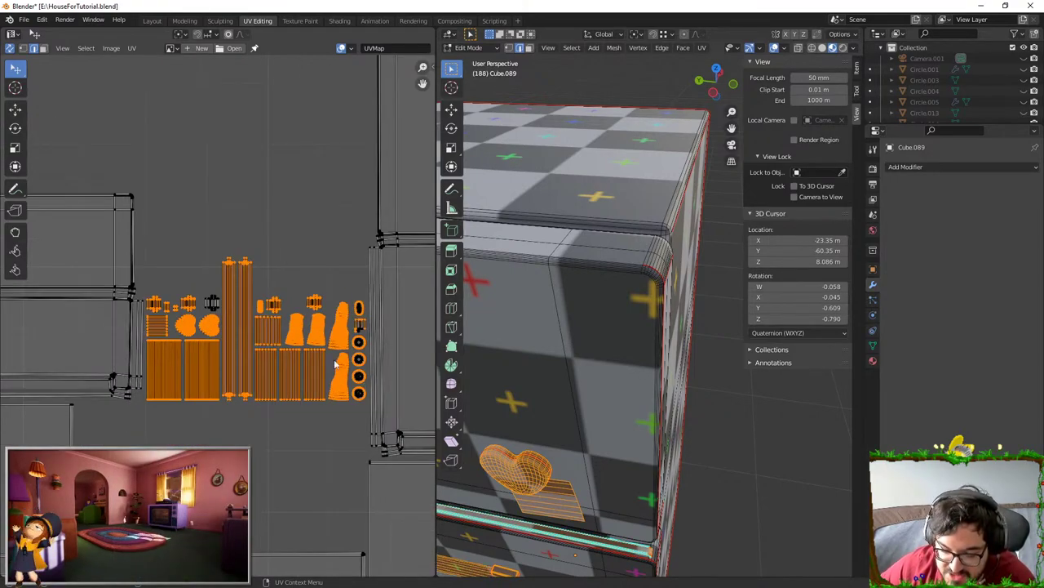
pyautogui.click(45, 48)
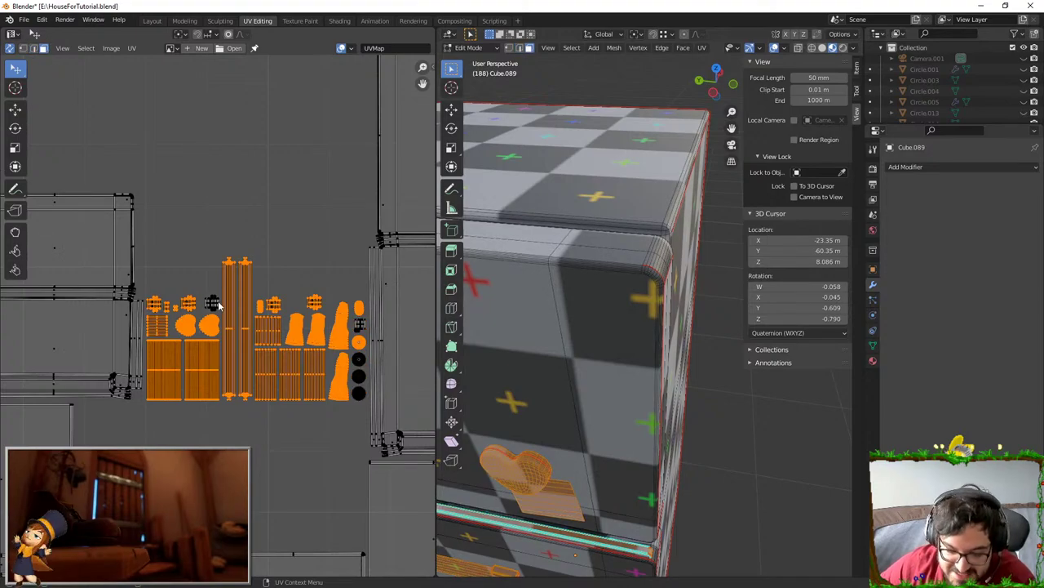
# - Move the small-part cluster down into the gap directly above the lower panel islands
pyautogui.scroll(-6, 357, 394)
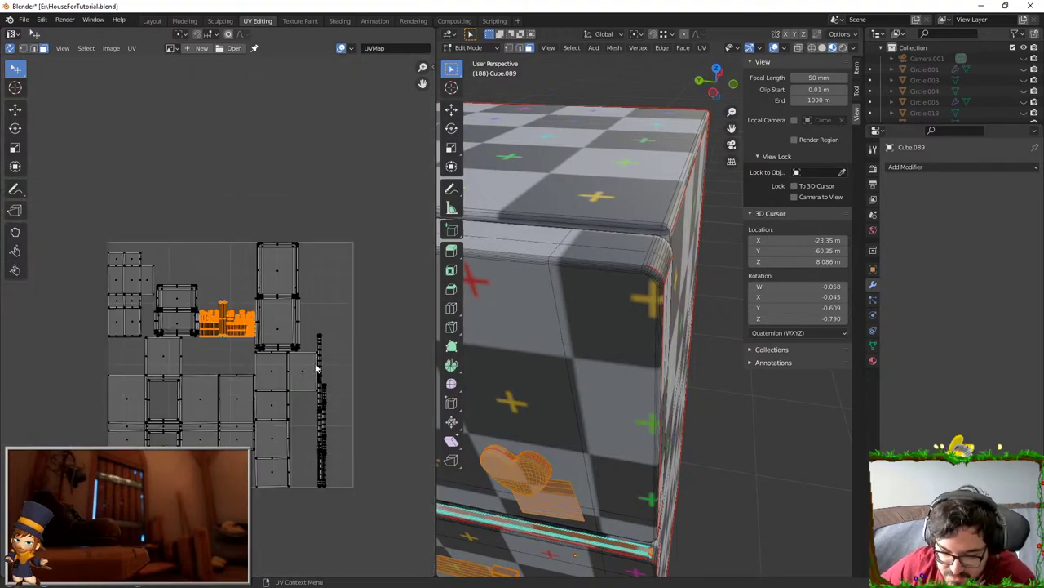
pyautogui.scroll(2, 302, 334)
pyautogui.press('g')
pyautogui.click(277, 388)
pyautogui.press('g')
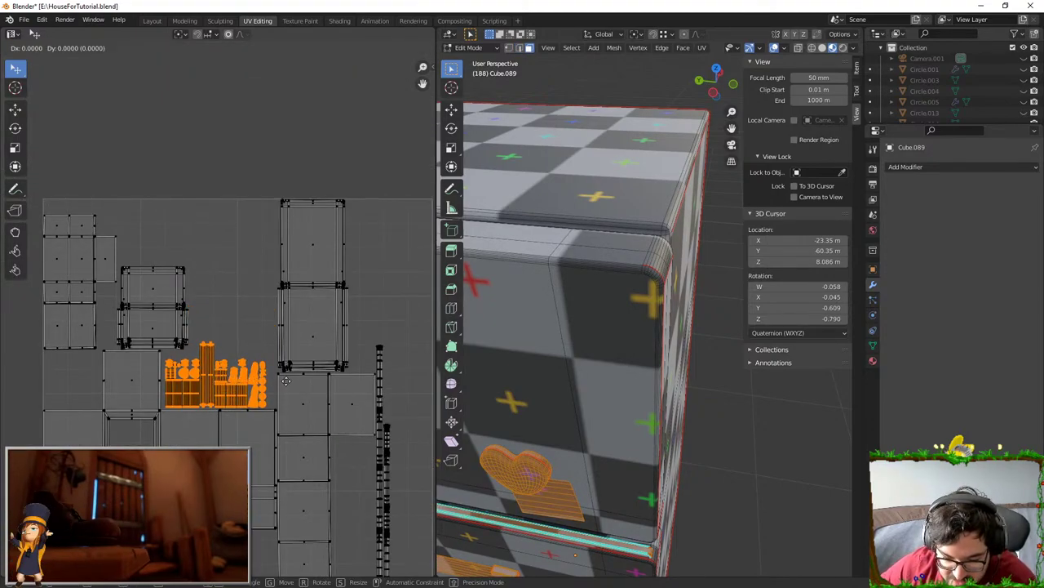
pyautogui.click(294, 372)
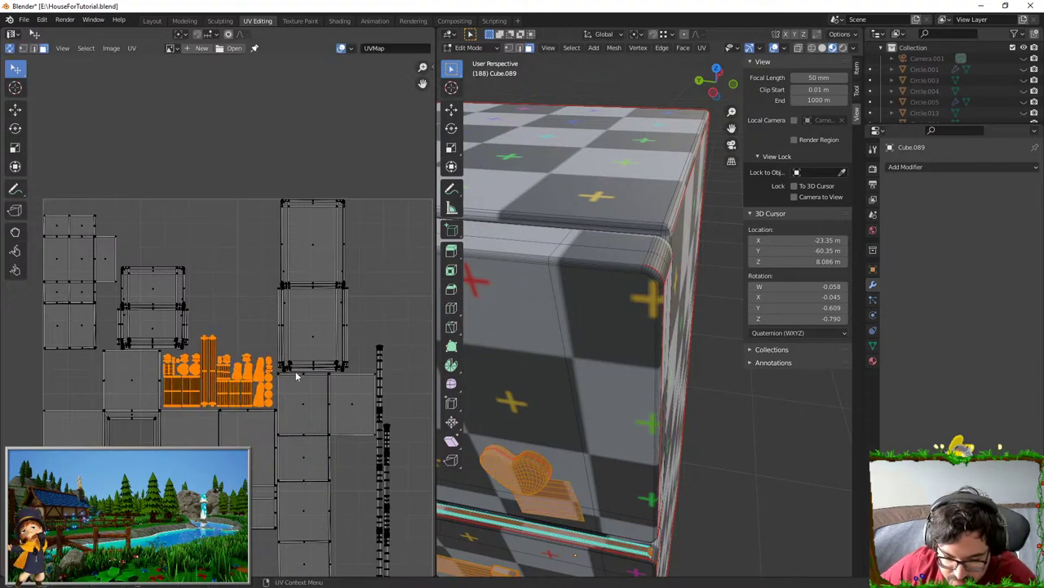
# - Select the whole smaller framed double-panel island and move it up and right into the open space
pyautogui.keyDown('shift'); pyautogui.moveTo(530, 457); pyautogui.dragTo(607, 306, button='middle'); pyautogui.keyUp('shift')
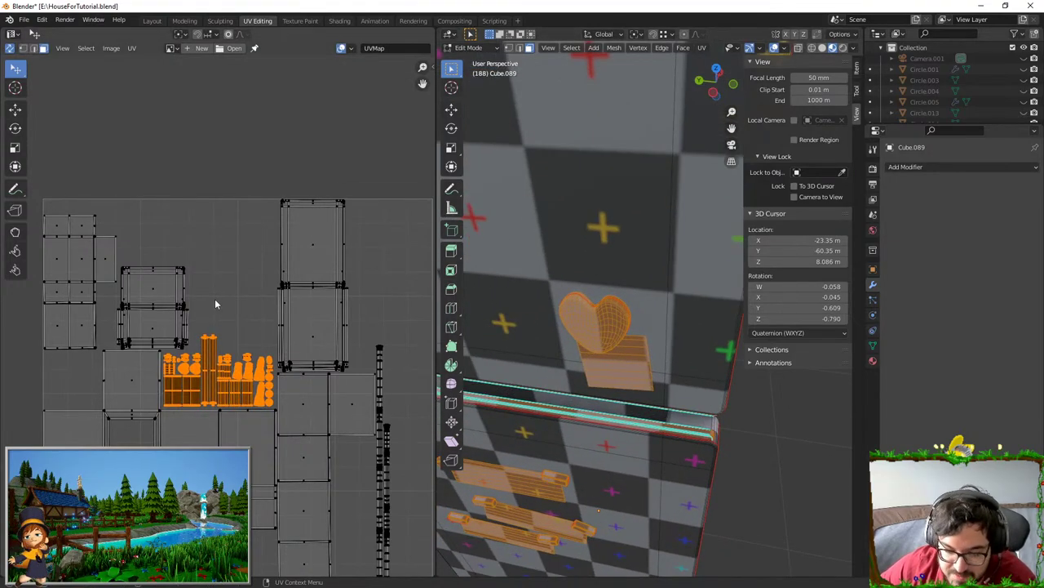
pyautogui.click(163, 283)
pyautogui.hotkey('ctrl', 'l')
pyautogui.press('g')
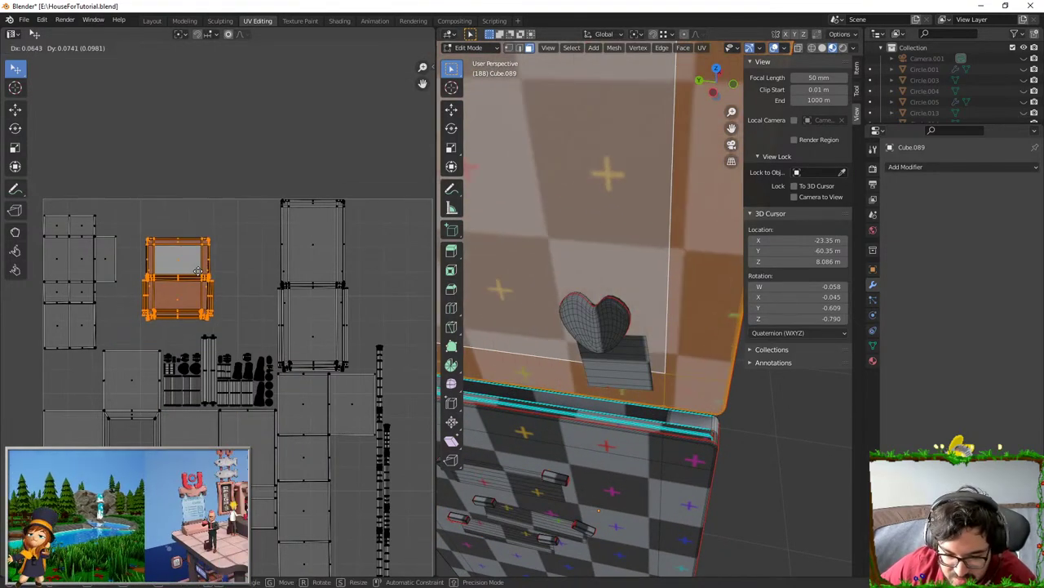
pyautogui.click(232, 267)
# - Move the whole plain grid island at the UV square's left edge down toward the lower panels
pyautogui.click(86, 267)
pyautogui.hotkey('ctrl', 'l')
pyautogui.press('g')
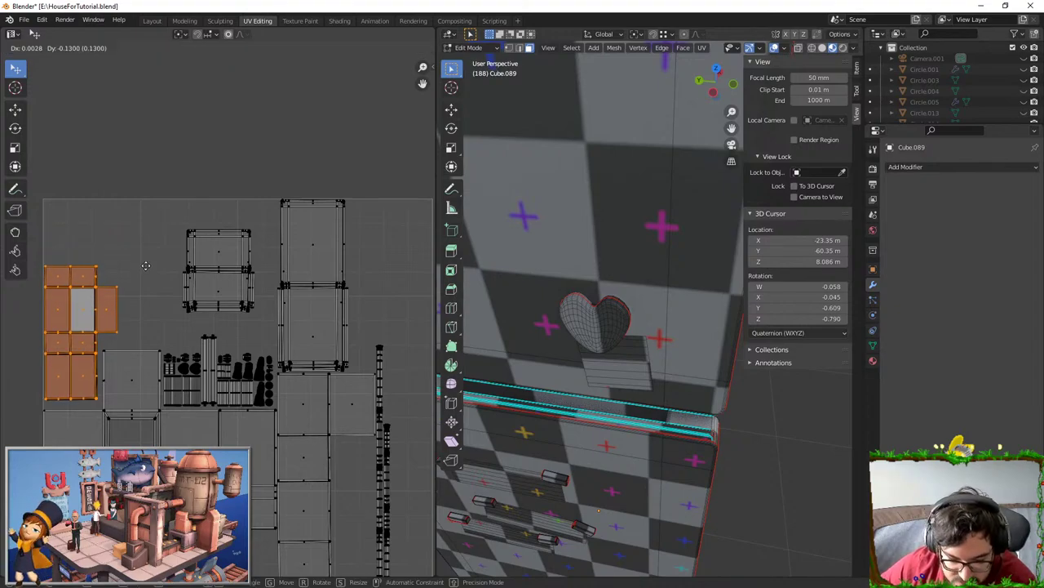
pyautogui.click(145, 267)
# - Move the smaller framed double-panel island beside the plain grid island, just above the square panel and small parts
pyautogui.click(225, 233)
pyautogui.hotkey('ctrl', 'l')
pyautogui.press('g')
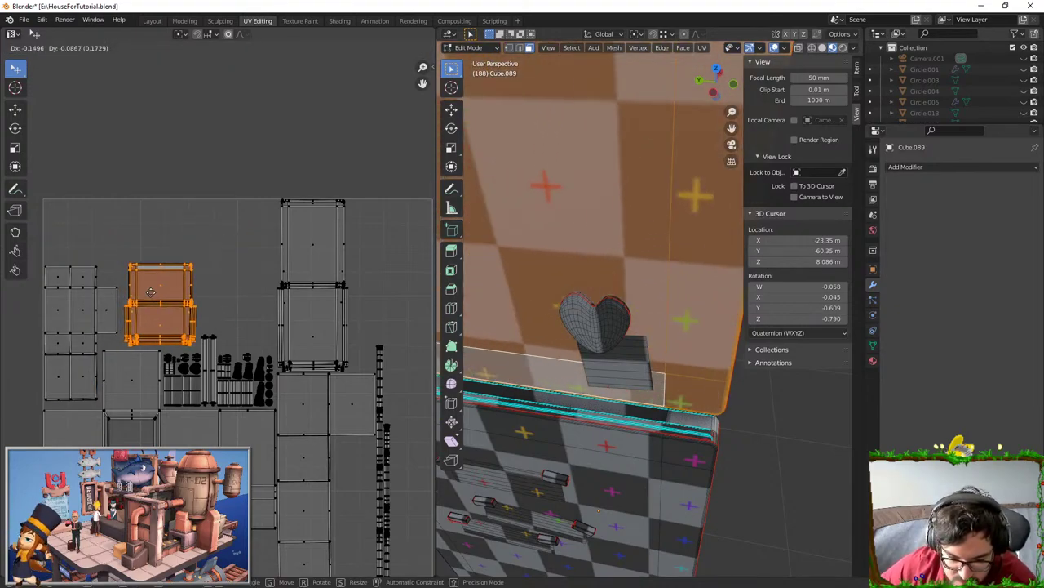
pyautogui.click(158, 289)
# - Rotate the larger framed double-panel island 90 degrees and place it horizontally beside the smaller one
pyautogui.click(316, 251)
pyautogui.hotkey('ctrl', 'l')
pyautogui.press('r')
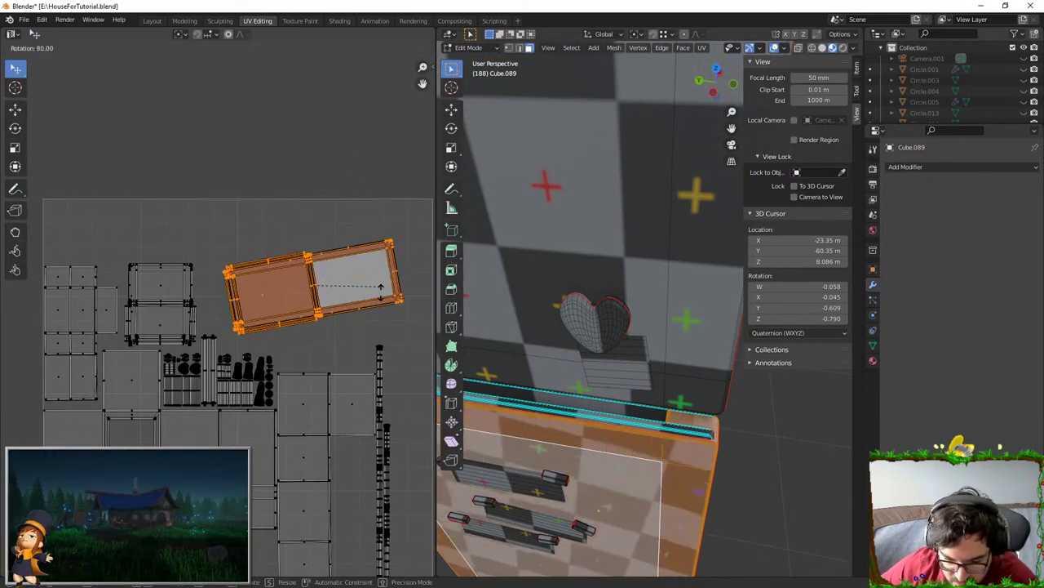
pyautogui.keyDown('ctrl'); pyautogui.click(386, 297); pyautogui.keyUp('ctrl')
pyautogui.press('g')
pyautogui.click(354, 308)
# - Rotate the shorter thin strip of islands to horizontal and place it just beneath the larger framed island
pyautogui.moveTo(354, 309); pyautogui.dragTo(235, 240, button='middle')
pyautogui.scroll(-1, 235, 240)
pyautogui.click(269, 355)
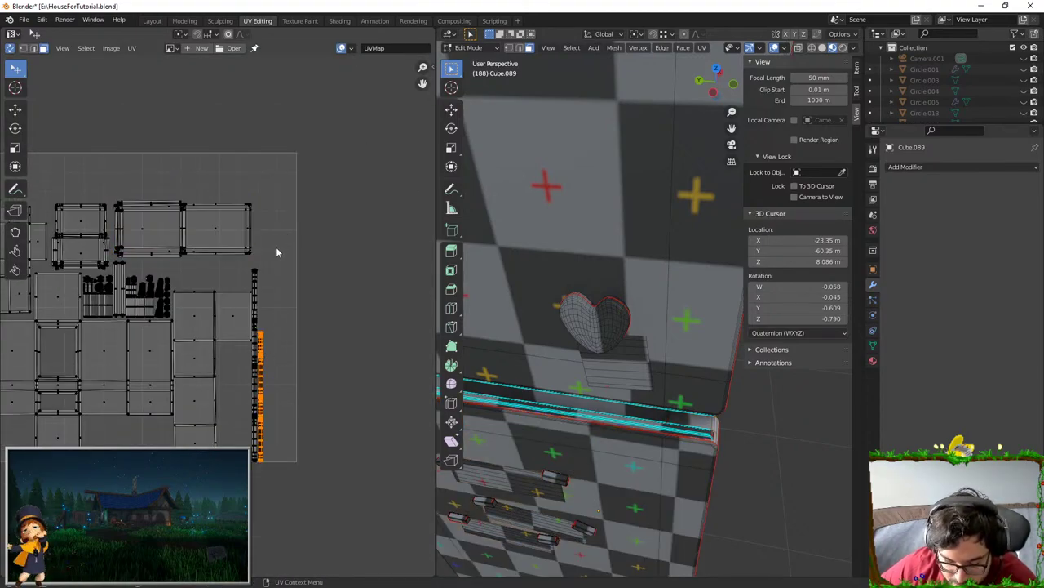
pyautogui.press('r')
pyautogui.click(342, 415)
pyautogui.press('g')
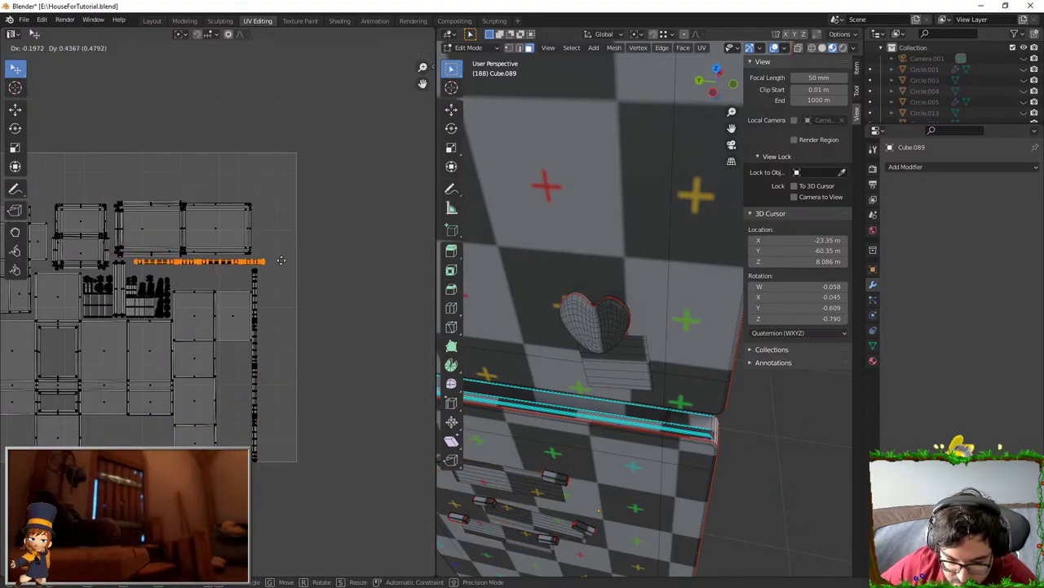
pyautogui.click(278, 261)
# - Rotate the longer thin strip of islands 90 degrees and place it horizontally above all the other islands
pyautogui.press('r')
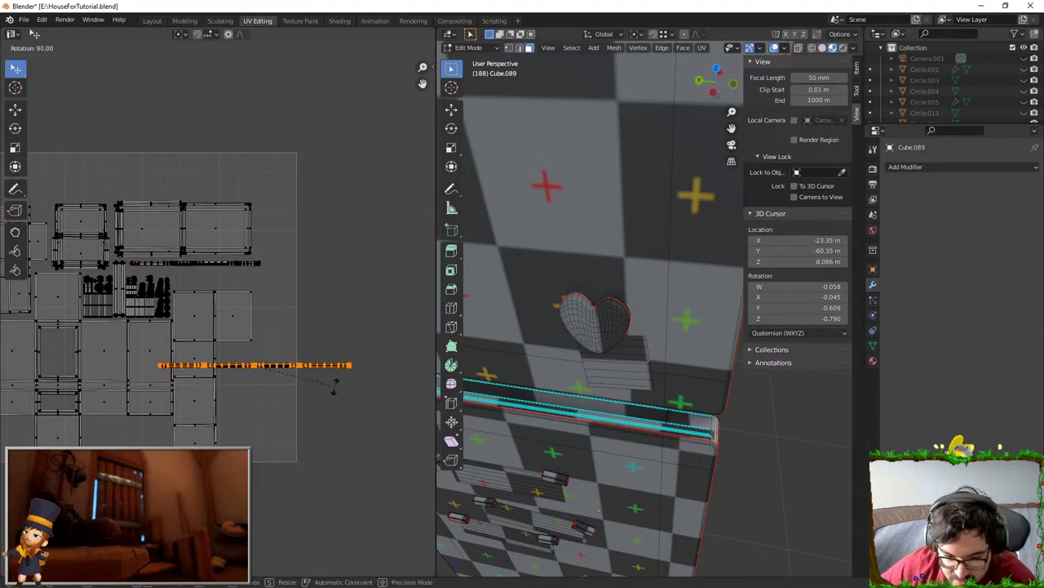
pyautogui.click(336, 391)
pyautogui.press('g')
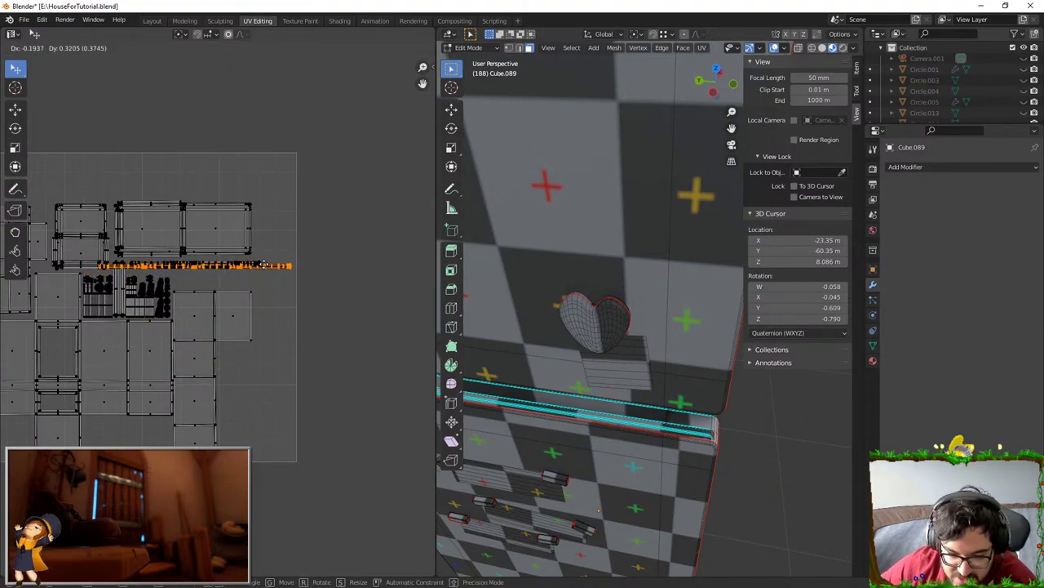
pyautogui.click(277, 261)
pyautogui.scroll(-3, 278, 261)
pyautogui.press('g')
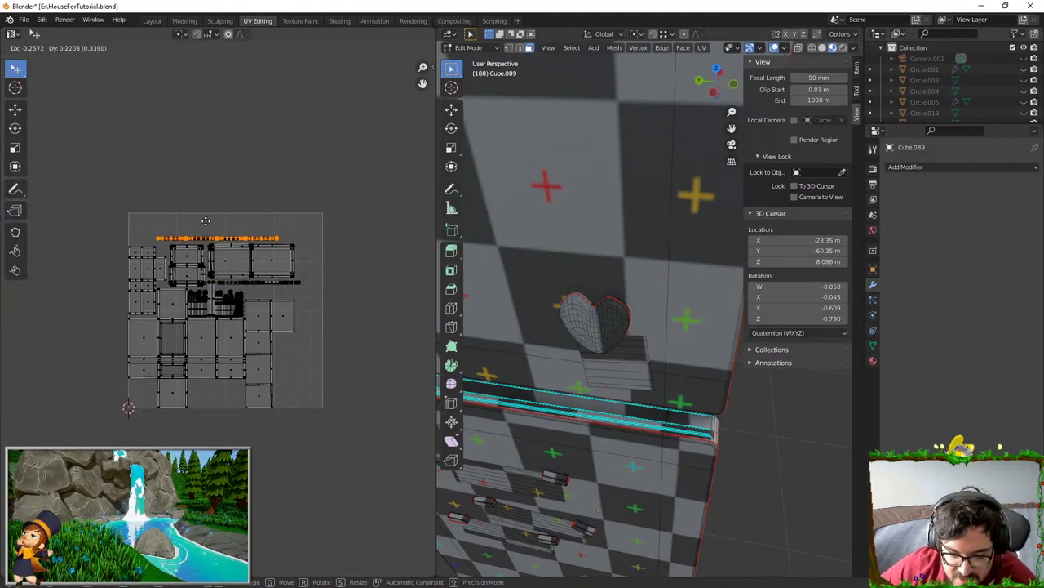
pyautogui.click(287, 259)
# - Enlarge all UV islands slightly and shift them together to fill the UV square
pyautogui.press('a')
pyautogui.press('g')
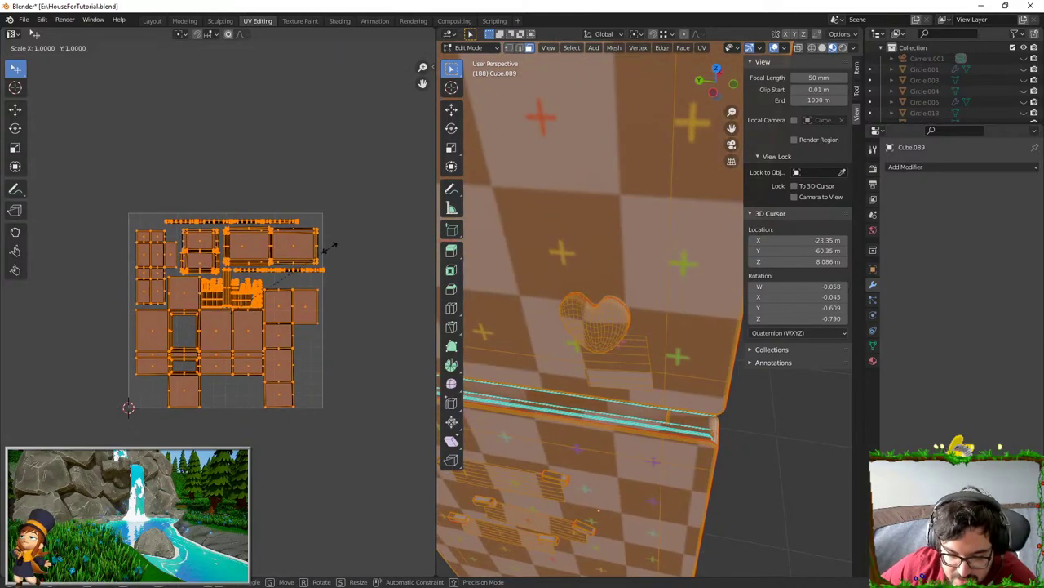
pyautogui.click(329, 246)
pyautogui.press('g')
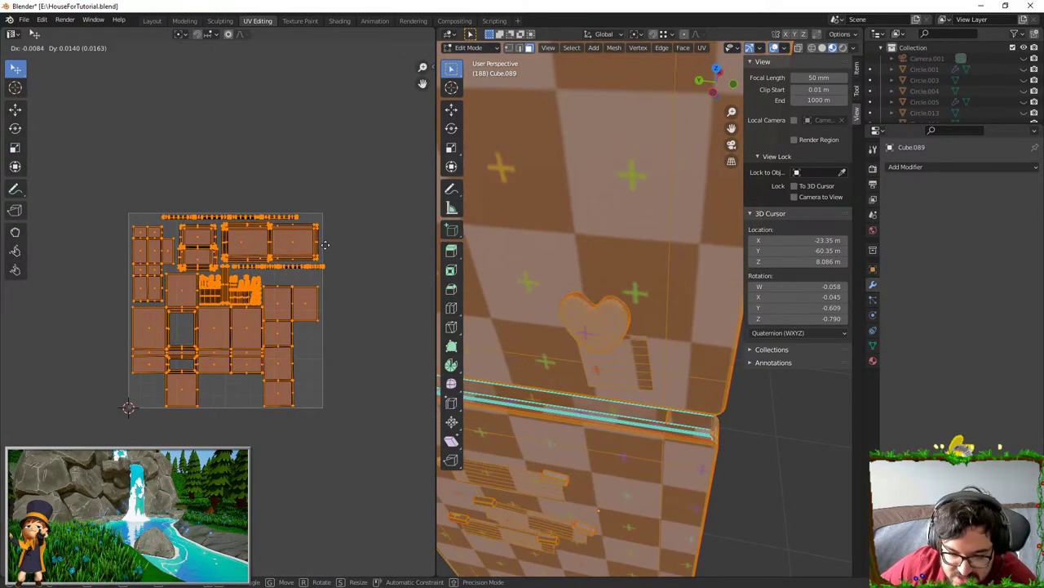
pyautogui.click(325, 245)
pyautogui.scroll(2, 347, 311)
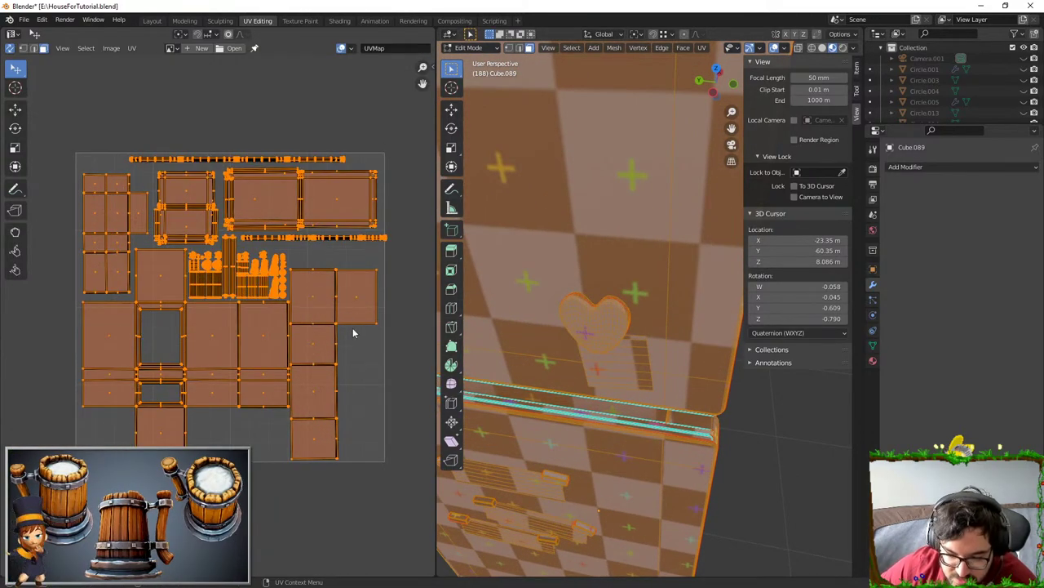
pyautogui.scroll(2, 353, 332)
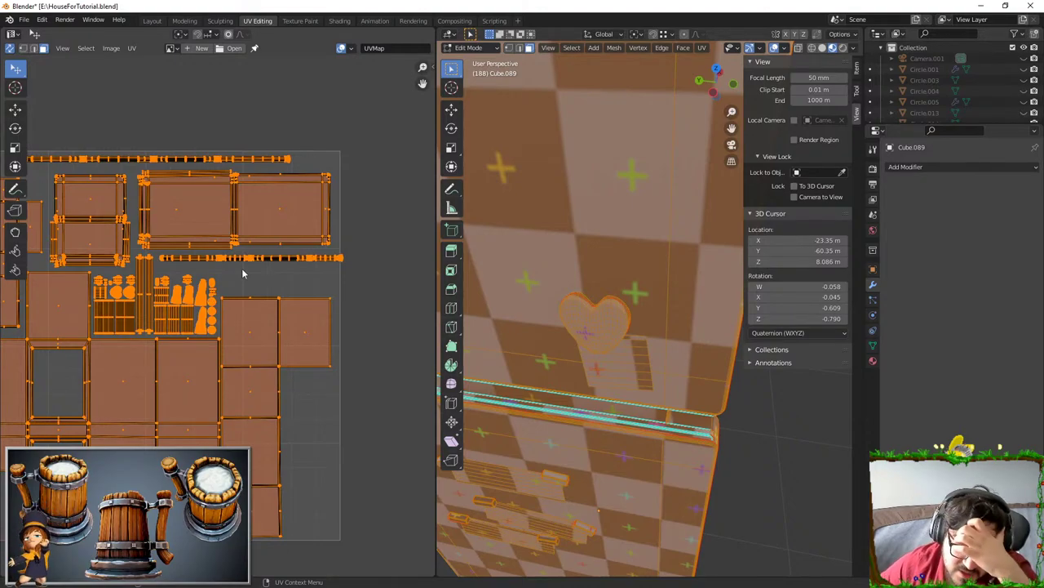
# - Rotate the longer thin strip above the other UV islands 90 degrees to vertical and scale it down
pyautogui.hotkey('alt', 'a')
pyautogui.scroll(-2, 322, 180)
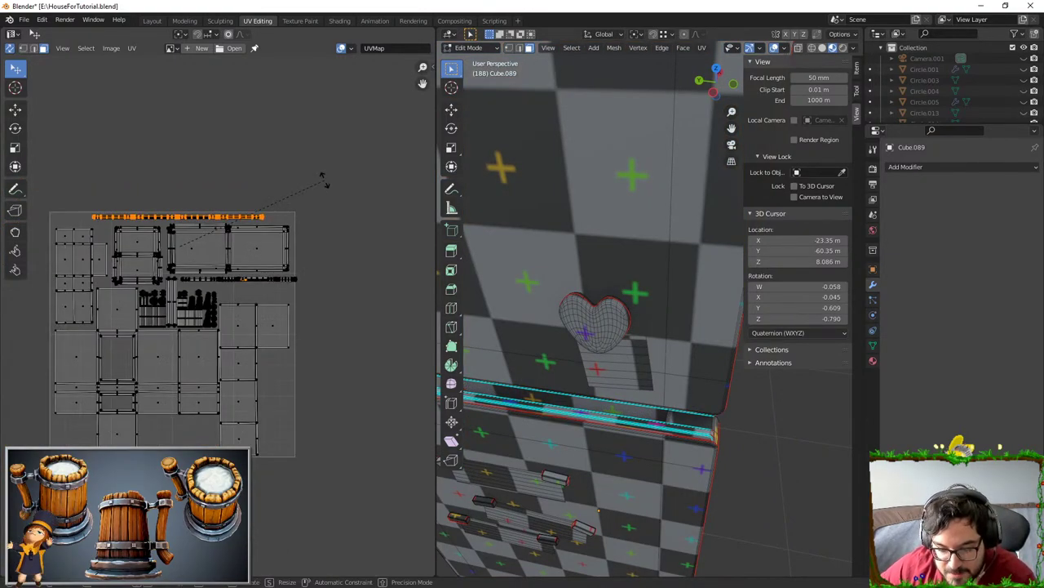
pyautogui.press('r')
pyautogui.press('Escape')
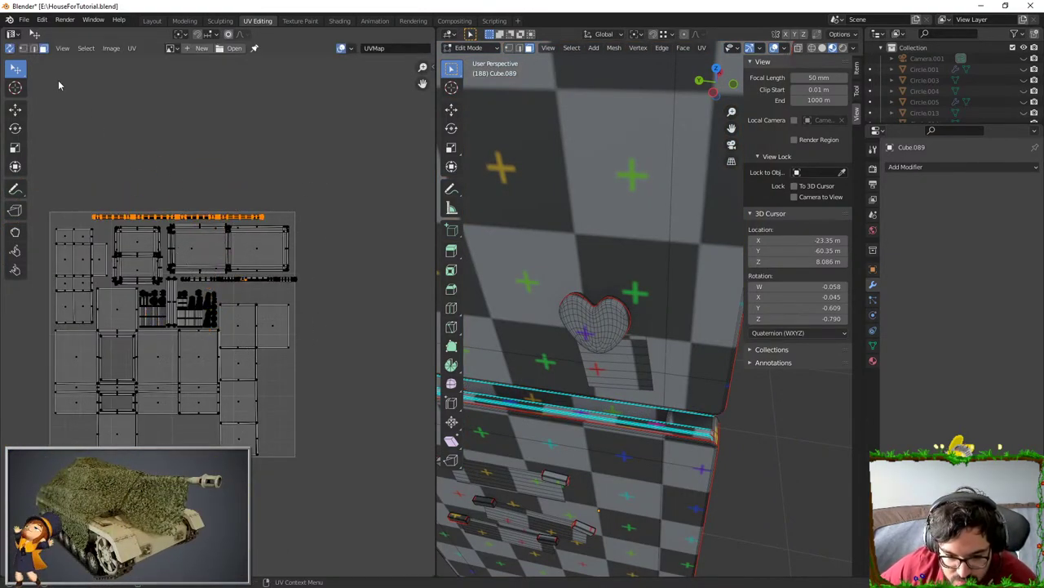
pyautogui.moveTo(295, 280); pyautogui.dragTo(293, 228)
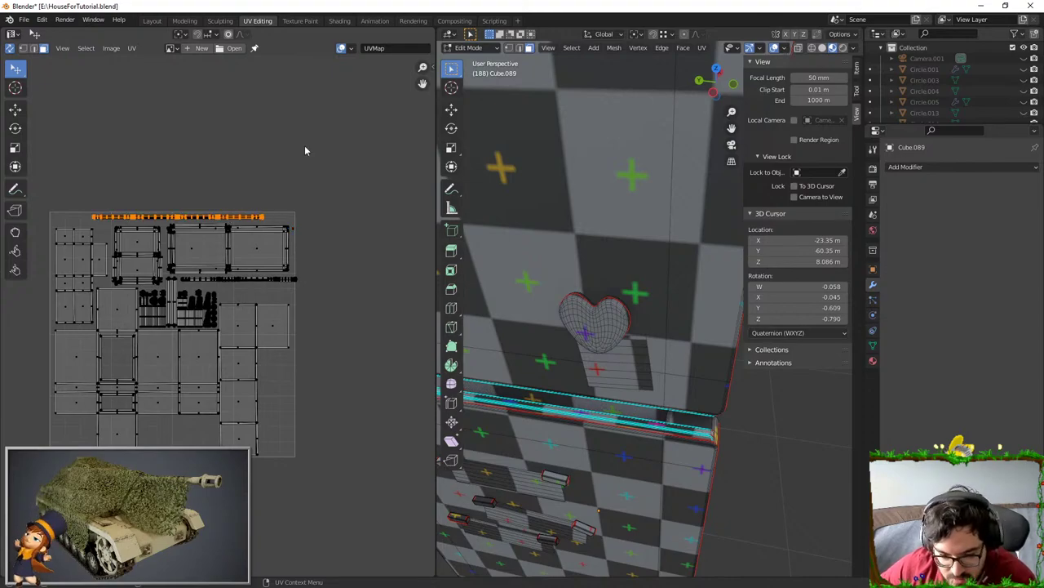
pyautogui.press('r')
pyautogui.click(357, 413)
pyautogui.press('s')
pyautogui.click(331, 369)
# - Place the vertical thin strip against the side of the L-shaped island's column, beneath its protruding panel
pyautogui.press('g')
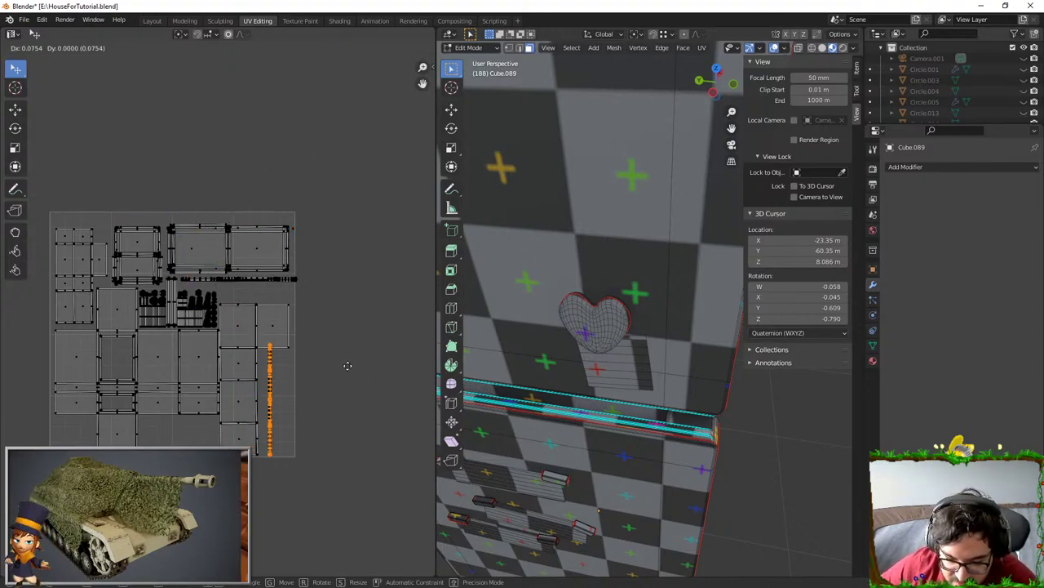
pyautogui.click(346, 365)
pyautogui.press('g')
pyautogui.click(330, 369)
# - Shift the shorter horizontal strip beneath the double-panel island inward so it lies fully inside the UV square
pyautogui.scroll(-3, 653, 412)
pyautogui.moveTo(653, 412); pyautogui.dragTo(591, 387, button='middle')
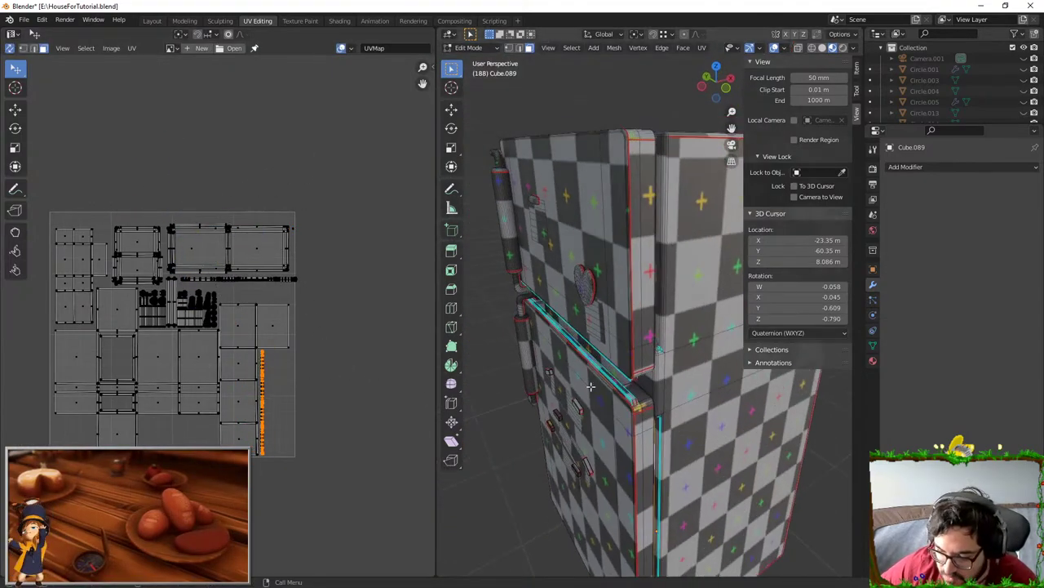
pyautogui.moveTo(645, 310); pyautogui.dragTo(612, 261, button='middle')
pyautogui.scroll(2, 260, 282)
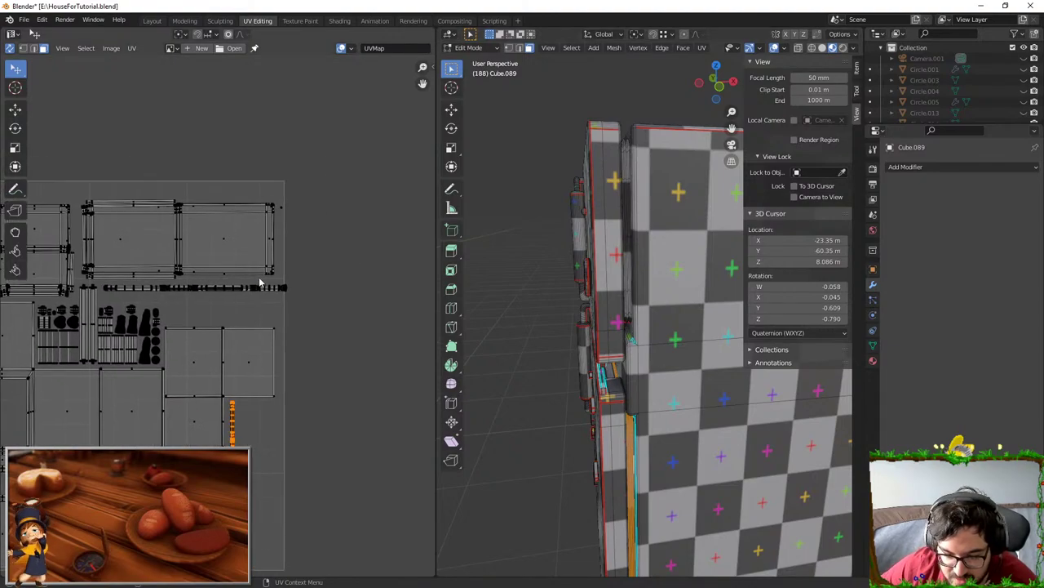
pyautogui.click(257, 286)
pyautogui.press('g')
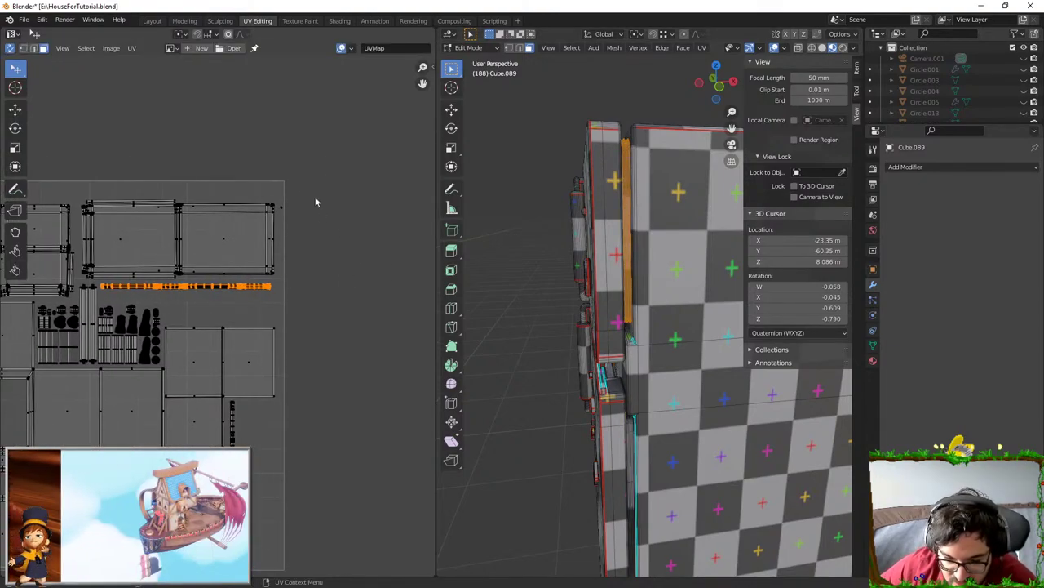
pyautogui.click(318, 256)
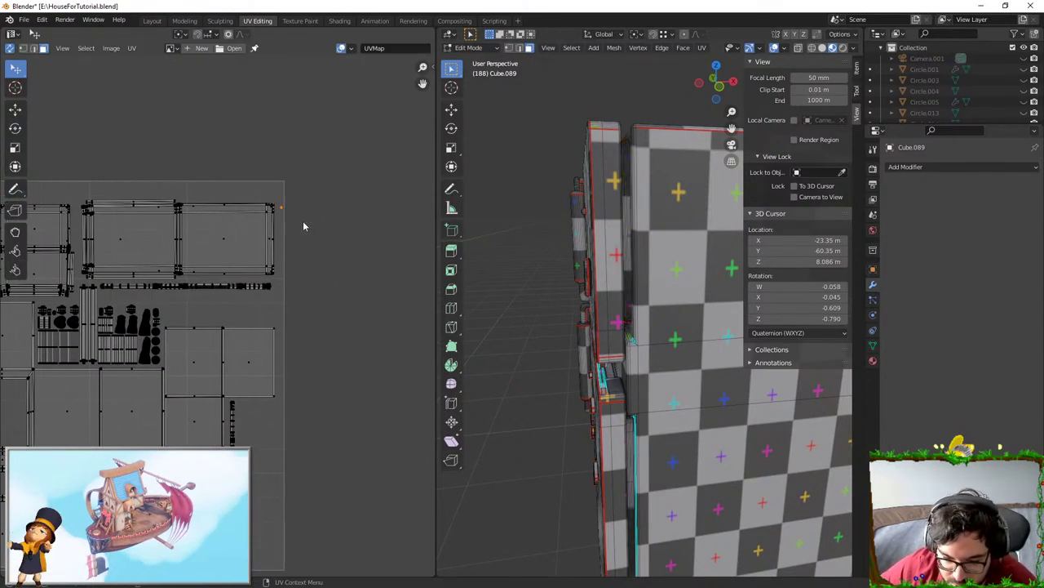
# - Select the tiny stray UV fragment beside the double-panel island, locate its face on the model and select the linked seam-bounded faces
pyautogui.moveTo(291, 189); pyautogui.dragTo(276, 229)
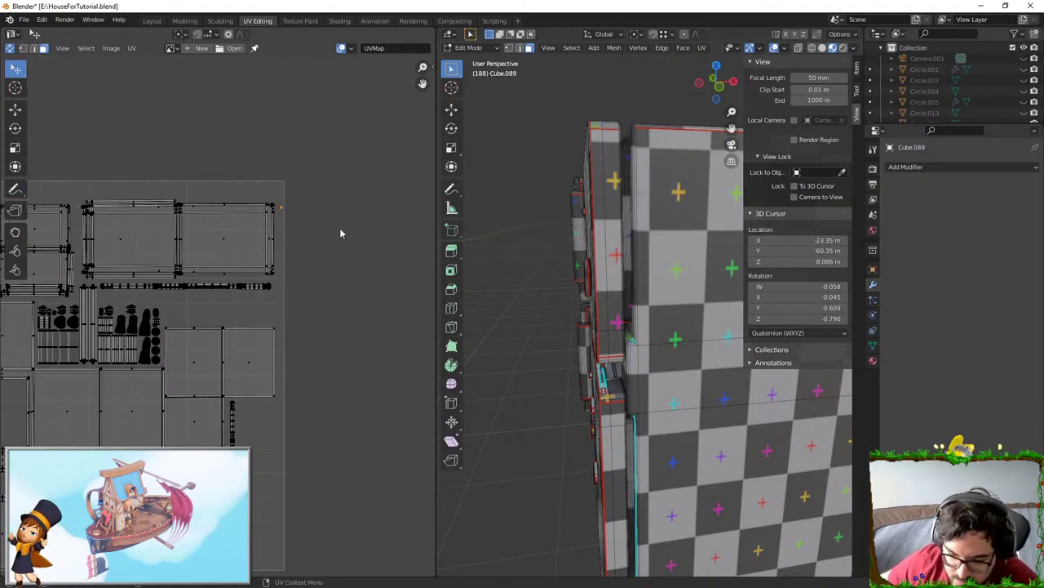
pyautogui.press('KP_Decimal')
pyautogui.moveTo(572, 340); pyautogui.dragTo(580, 339, button='middle')
pyautogui.press('.')
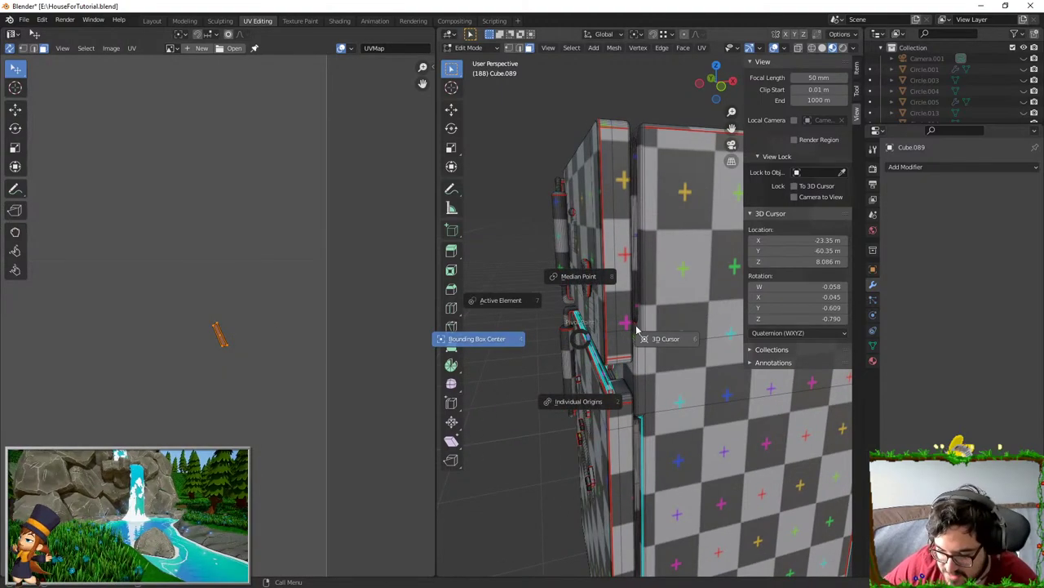
pyautogui.press('Escape')
pyautogui.press('KP_Decimal')
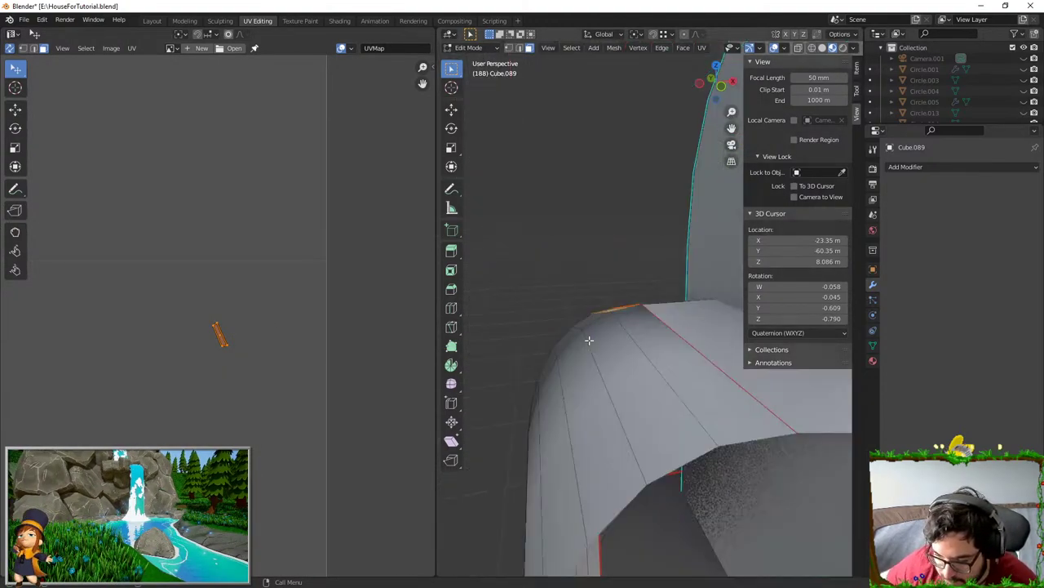
pyautogui.moveTo(589, 340); pyautogui.dragTo(650, 340, button='middle')
pyautogui.scroll(-8, 651, 340)
pyautogui.press('l')
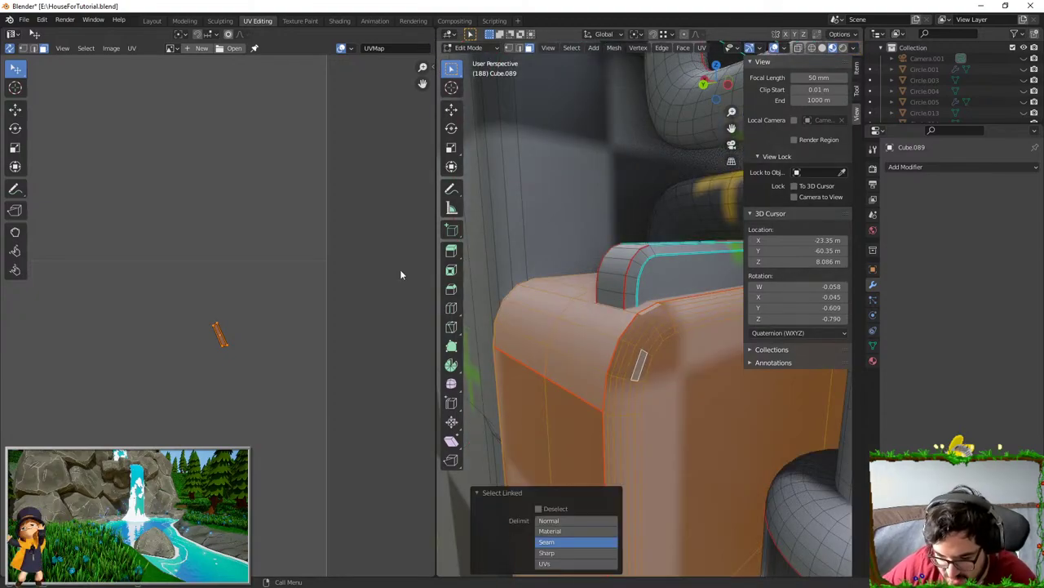
# - Try moving individual faces at the double-panel island's corner to check how they connect, and undo the move
pyautogui.scroll(5, 204, 302)
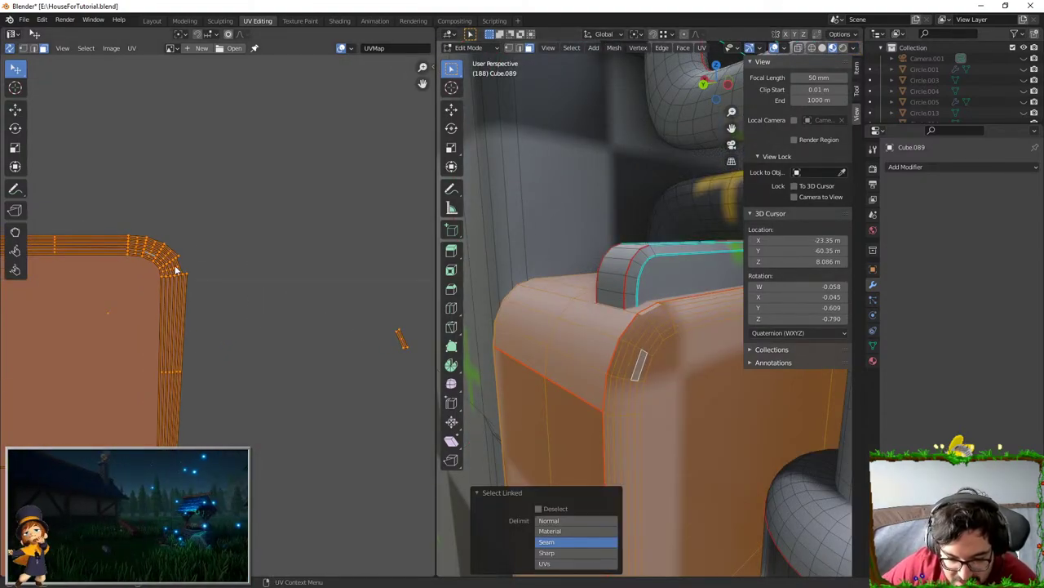
pyautogui.click(174, 265)
pyautogui.press('l')
pyautogui.scroll(-8, 201, 279)
pyautogui.scroll(2, 253, 312)
pyautogui.click(256, 314)
pyautogui.press('g')
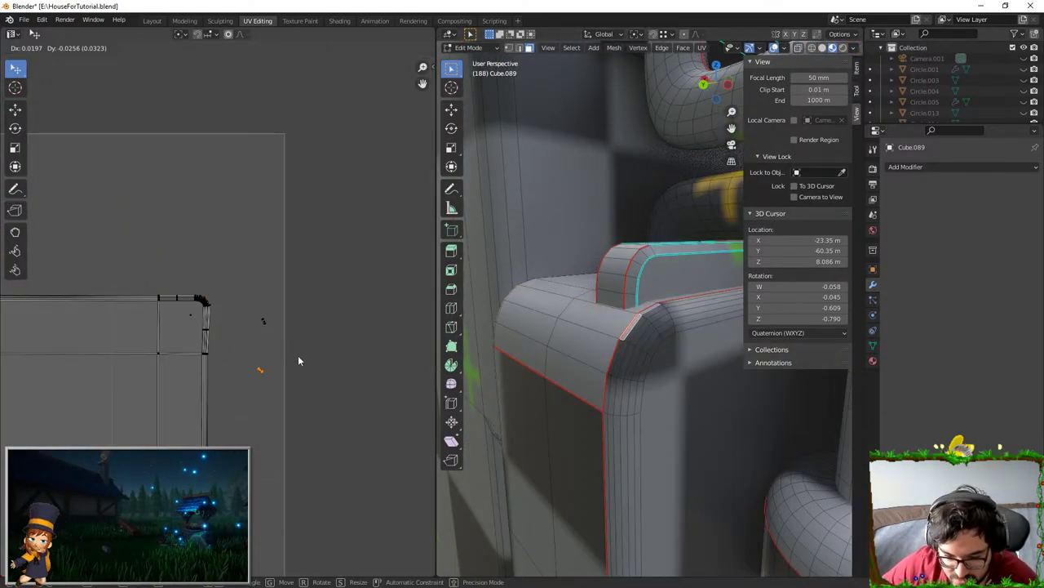
pyautogui.click(302, 359)
pyautogui.press('g')
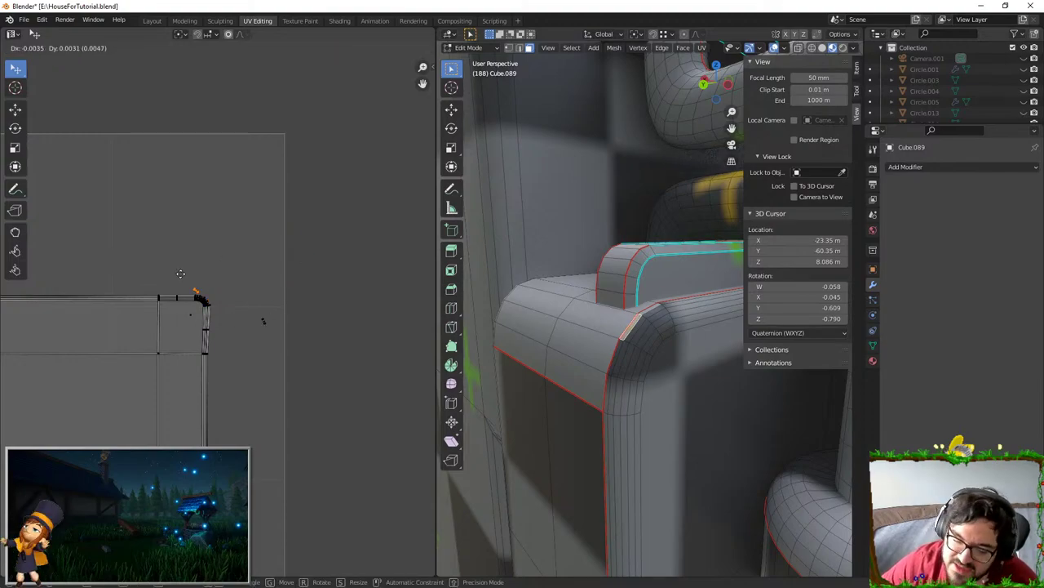
pyautogui.rightClick(177, 293)
pyautogui.click(174, 324)
pyautogui.press('g')
pyautogui.rightClick(148, 279)
pyautogui.click(177, 297)
pyautogui.press('g')
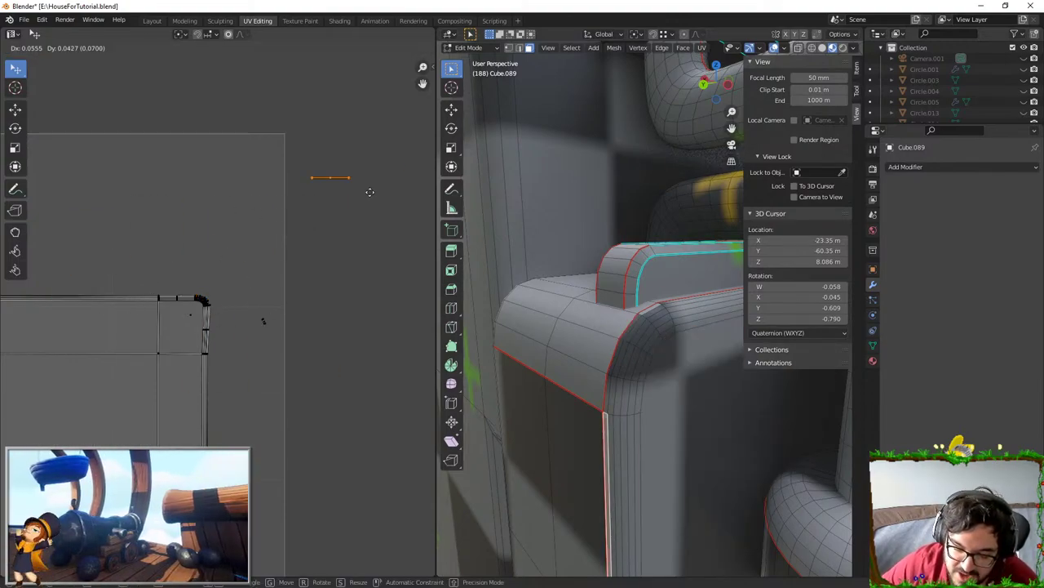
pyautogui.click(295, 193)
pyautogui.hotkey('ctrl', 'z')
# - Select all the linked faces of the double-panel island and unwrap them again
pyautogui.scroll(-5, 214, 315)
pyautogui.click(197, 316)
pyautogui.press('l')
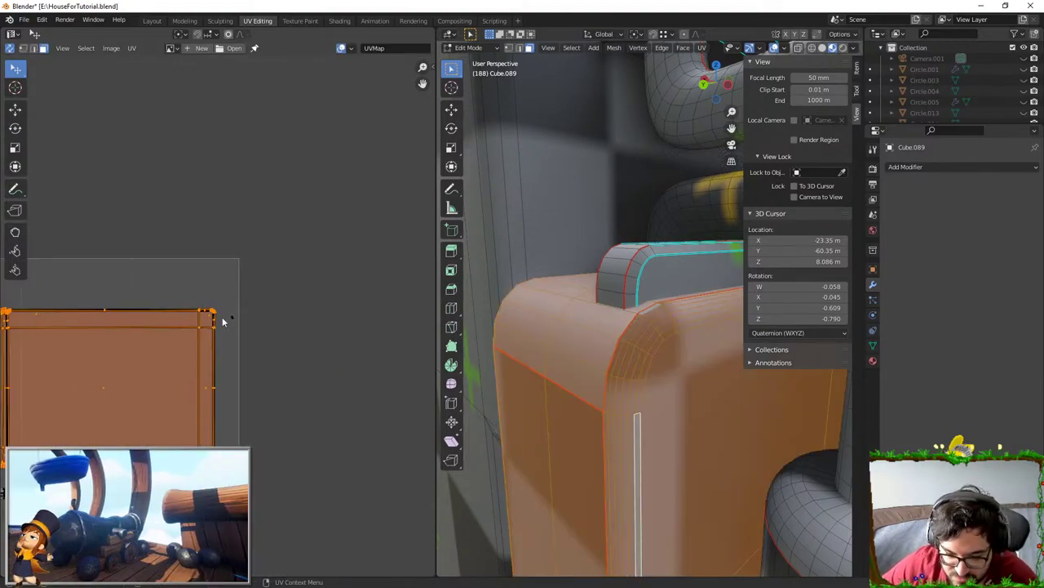
pyautogui.moveTo(226, 314); pyautogui.dragTo(304, 285, button='middle')
pyautogui.scroll(-4, 592, 297)
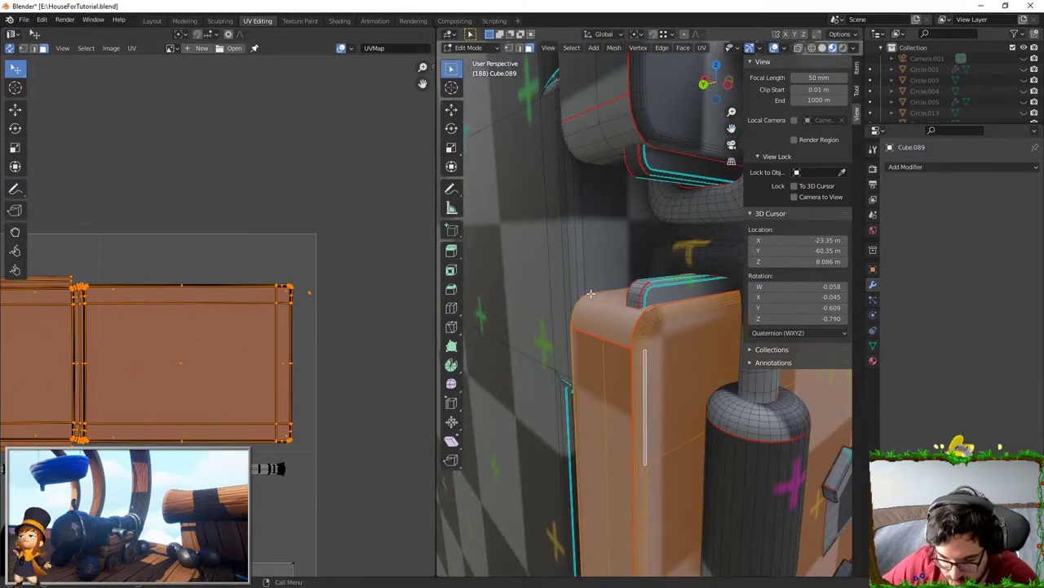
pyautogui.press('u')
pyautogui.click(593, 296)
# - Scale down the newly unwrapped double-panel island and fit it above the short horizontal strip
pyautogui.scroll(-6, 219, 310)
pyautogui.press('g')
pyautogui.click(326, 263)
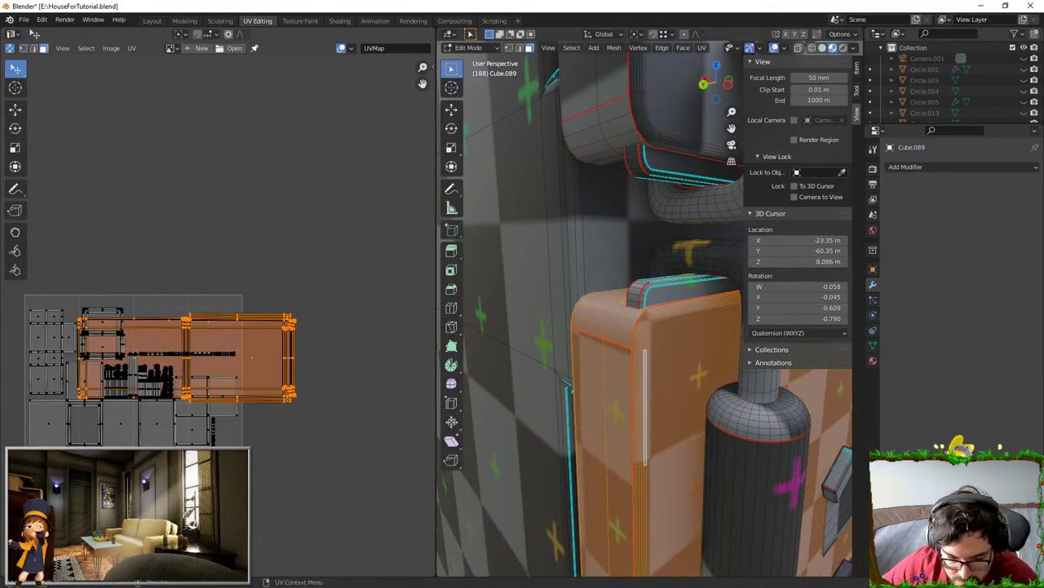
pyautogui.press('s')
pyautogui.click(266, 290)
pyautogui.press('g')
pyautogui.click(264, 264)
pyautogui.press('s')
pyautogui.click(268, 288)
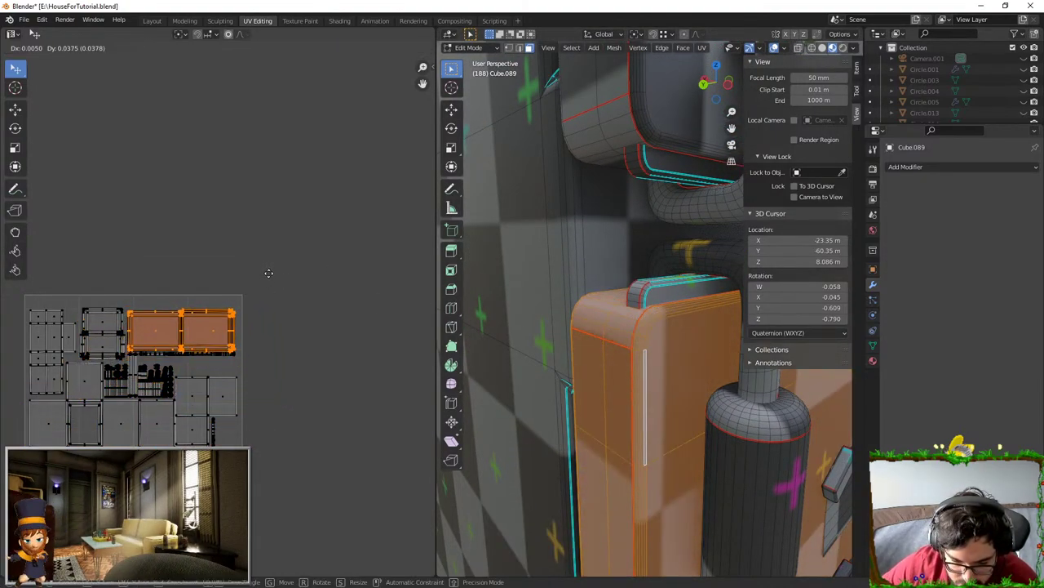
pyautogui.click(269, 270)
# - Select all UV islands, then rescale and shift them together to fit inside the UV square
pyautogui.press('a')
pyautogui.press('s')
pyautogui.click(286, 349)
pyautogui.moveTo(284, 350); pyautogui.dragTo(330, 300, button='middle')
pyautogui.press('g')
pyautogui.click(332, 296)
pyautogui.scroll(-3, 326, 300)
pyautogui.press('s')
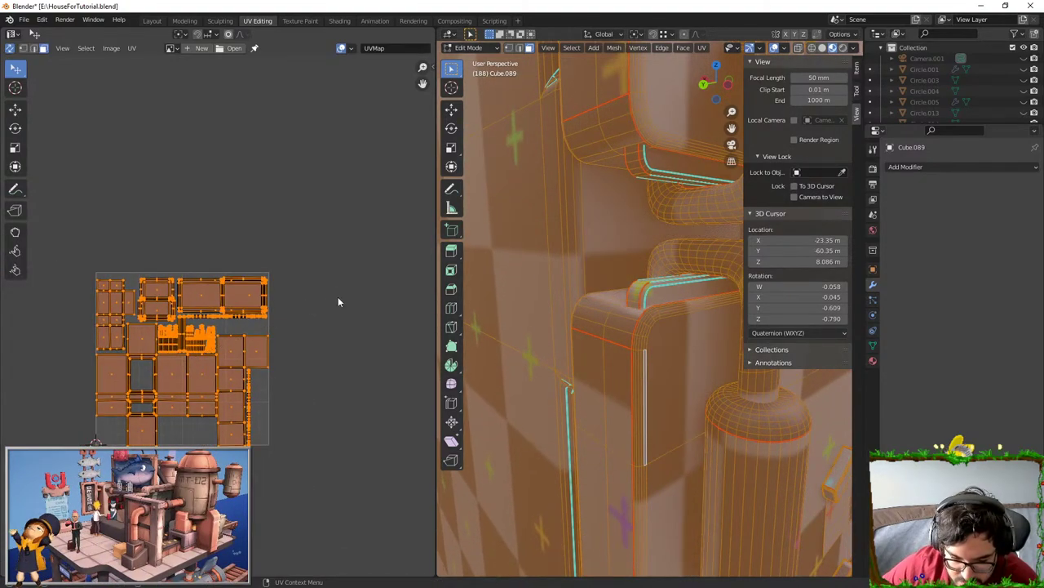
pyautogui.click(349, 298)
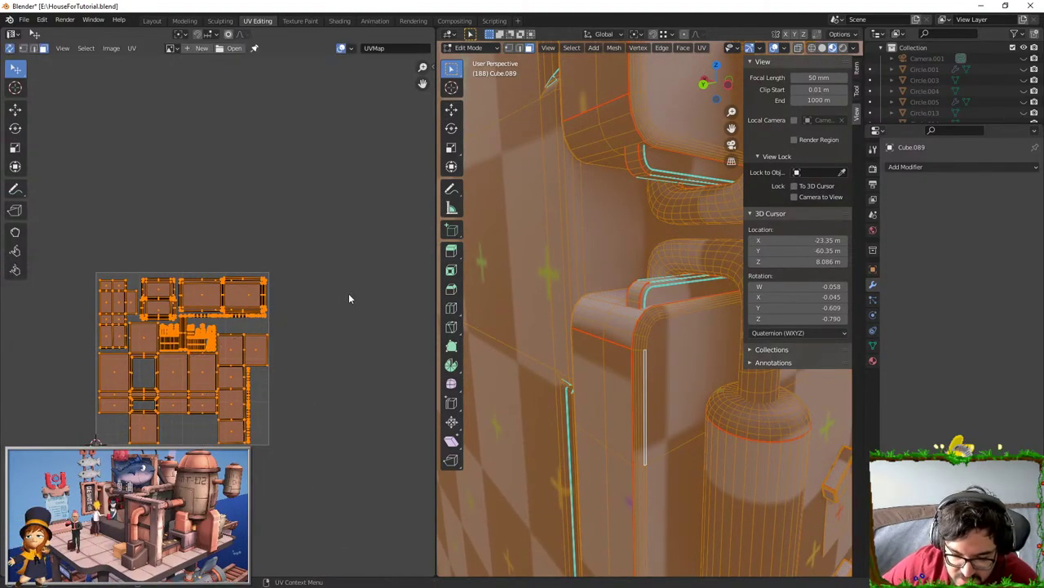
# - Select the two UV islands covering the model's interior compartments, scale them down together and shift them within the UV square
pyautogui.click(235, 355)
pyautogui.press('l')
pyautogui.scroll(-4, 585, 242)
pyautogui.scroll(10, 541, 340)
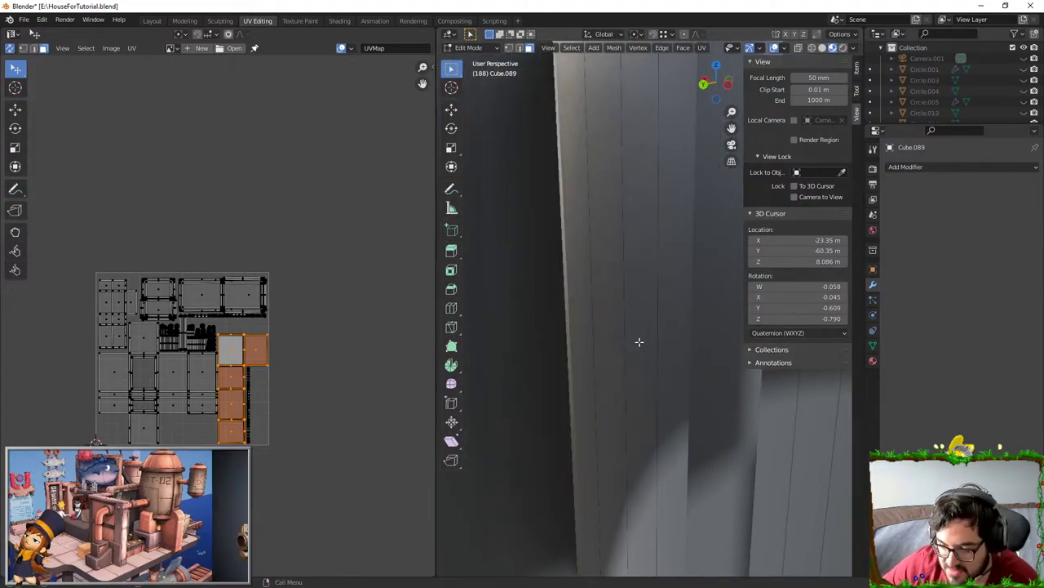
pyautogui.hotkey('shift', '`')
pyautogui.press('w')
pyautogui.click(645, 317)
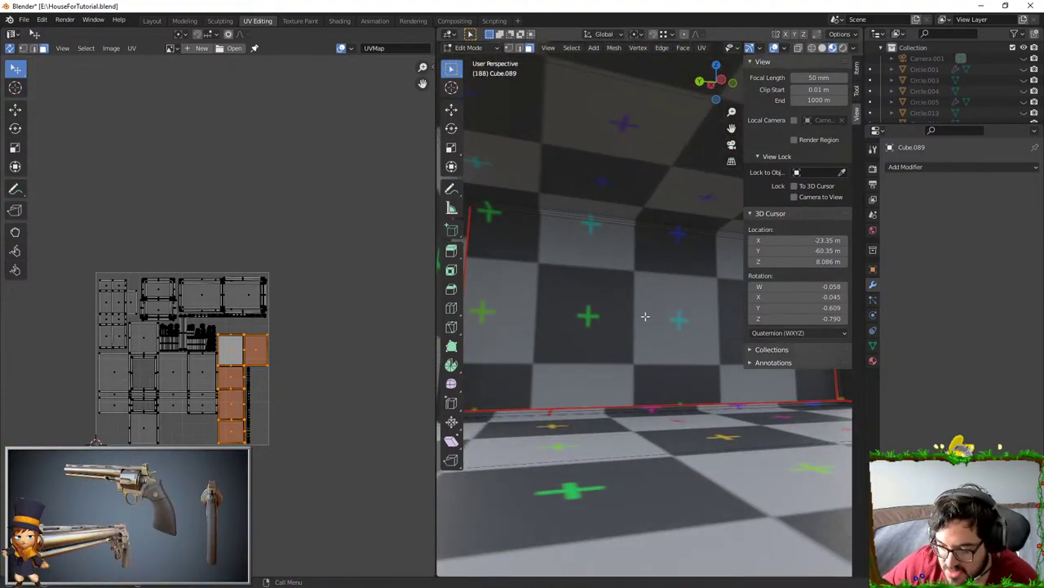
pyautogui.hotkey('ctrl', 'l')
pyautogui.scroll(-5, 117, 338)
pyautogui.scroll(8, 219, 316)
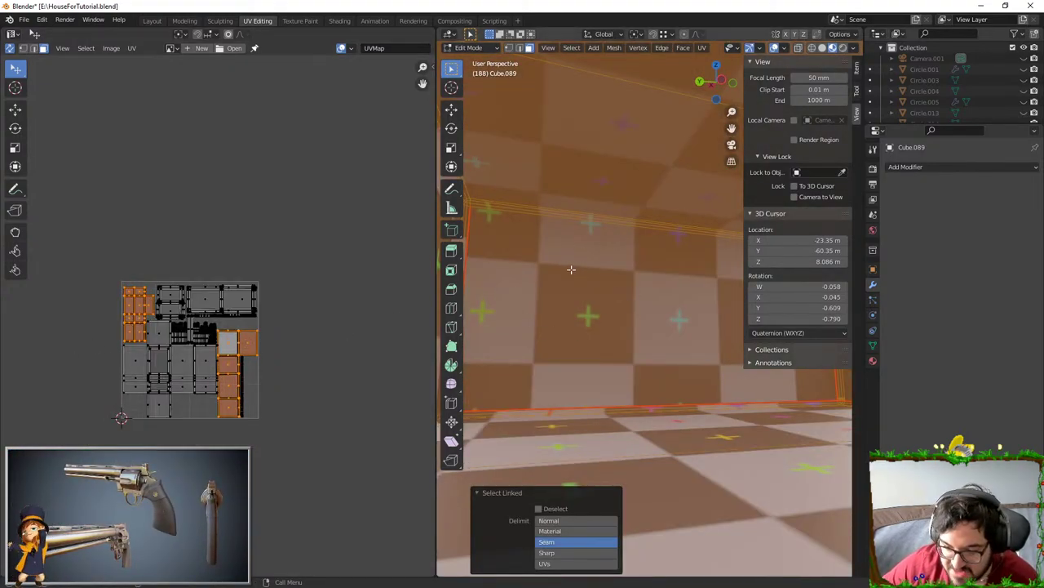
pyautogui.press('s')
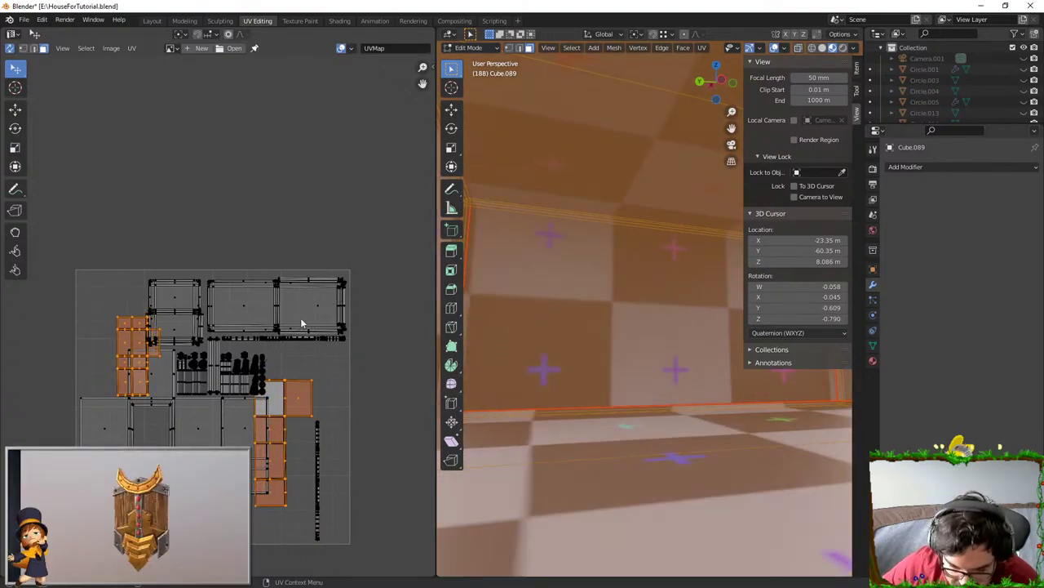
pyautogui.click(277, 330)
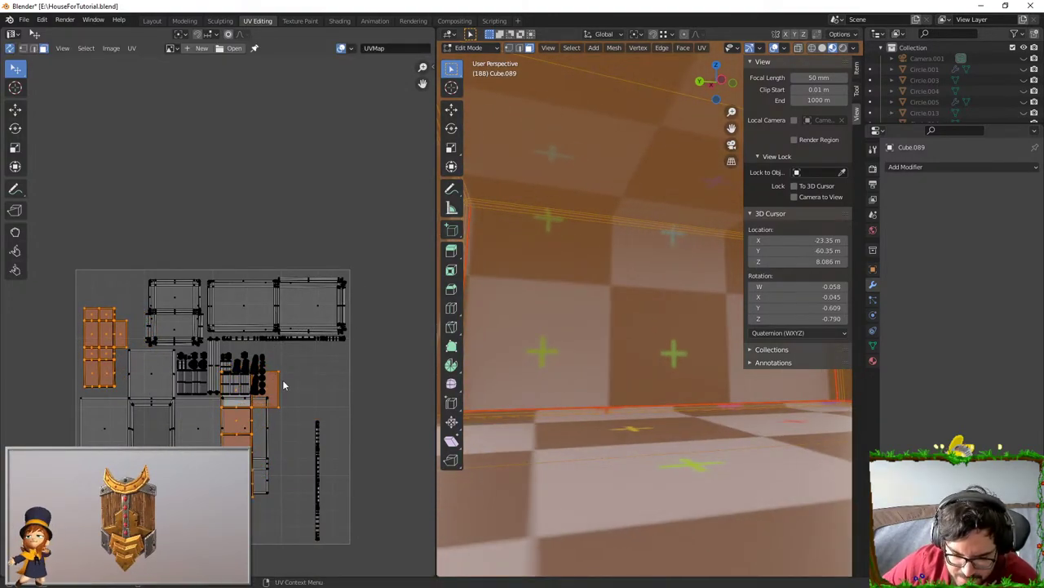
# - Rotate the L-shaped interior island 90 degrees and lay it horizontally along the bottom of the UV square
pyautogui.hotkey('alt', 'a')
pyautogui.press('r')
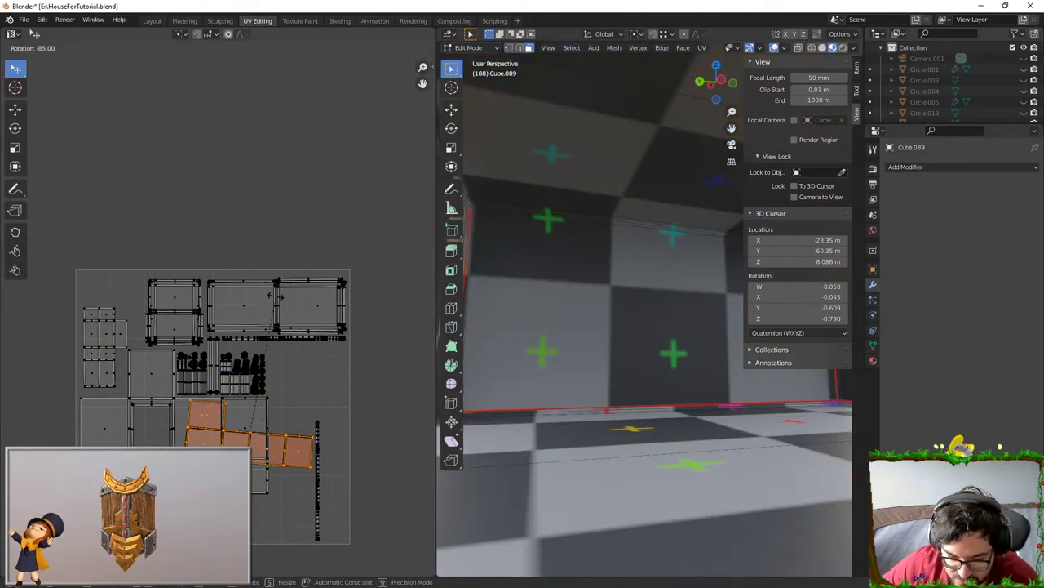
pyautogui.click(255, 396)
pyautogui.moveTo(256, 396); pyautogui.dragTo(311, 272, button='middle')
pyautogui.scroll(4, 235, 431)
pyautogui.moveTo(236, 431); pyautogui.dragTo(184, 355, button='middle')
pyautogui.scroll(2, 181, 357)
pyautogui.scroll(-5, 183, 360)
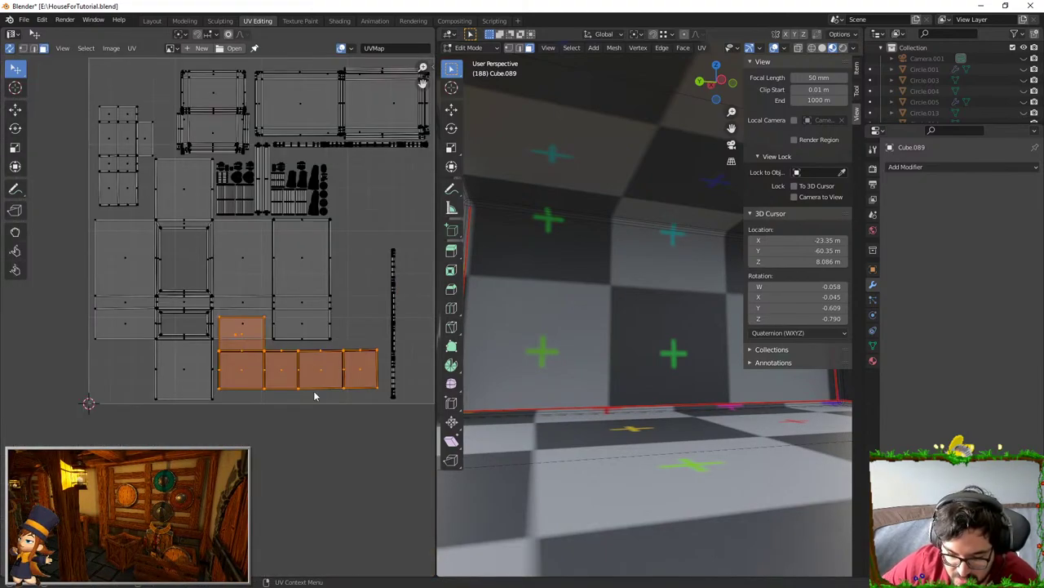
pyautogui.scroll(1, 289, 383)
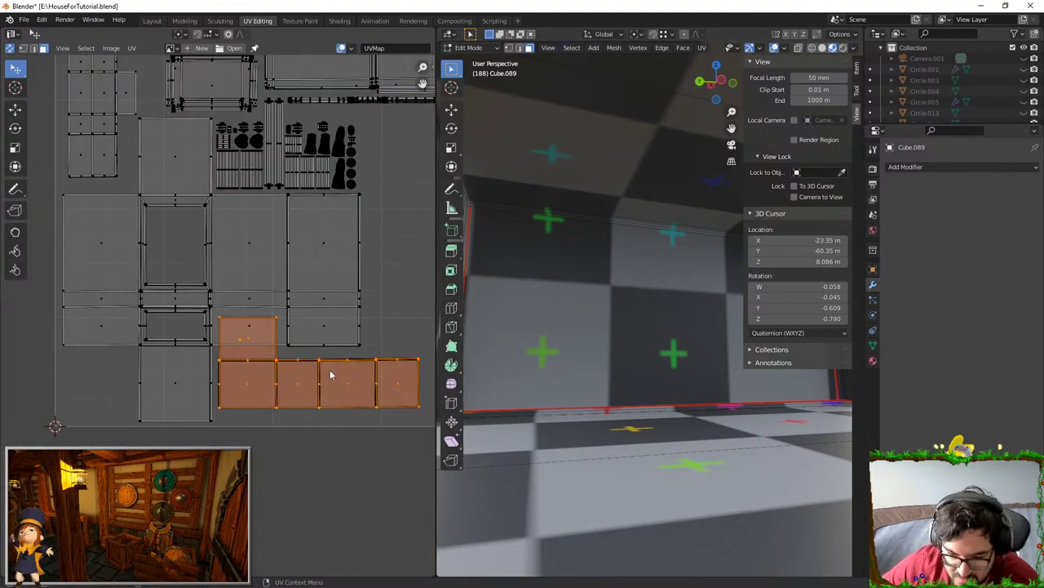
# - Rotate the L-shaped island another 90 degrees to stand vertically between the large unfolded island and the thin vertical strip
pyautogui.press('r')
pyautogui.keyDown('ctrl'); pyautogui.click(362, 284); pyautogui.keyUp('ctrl')
pyautogui.press('g')
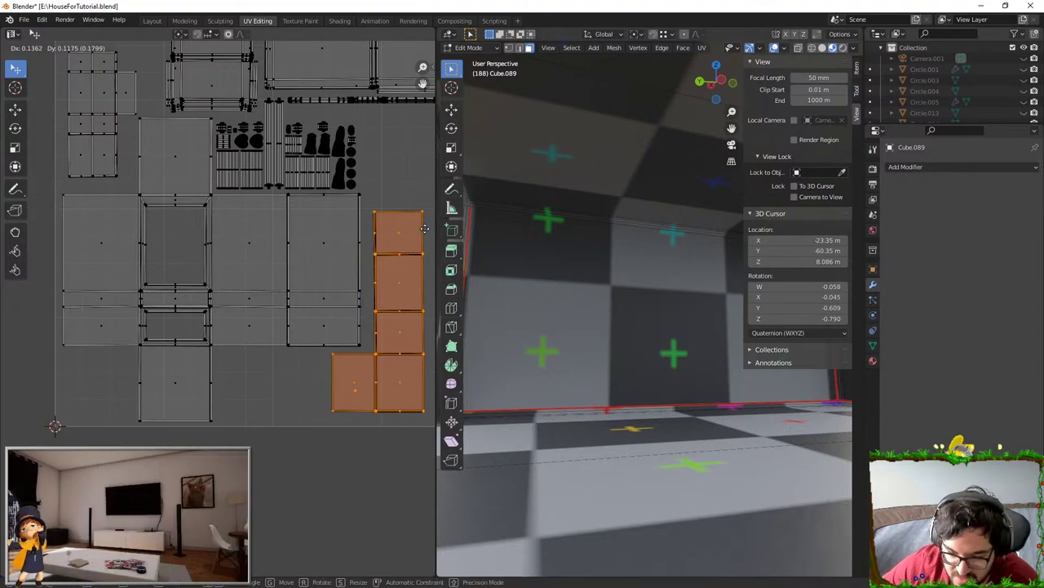
pyautogui.click(415, 228)
pyautogui.moveTo(416, 232); pyautogui.dragTo(322, 275, button='middle')
pyautogui.moveTo(227, 168); pyautogui.dragTo(284, 263, button='middle')
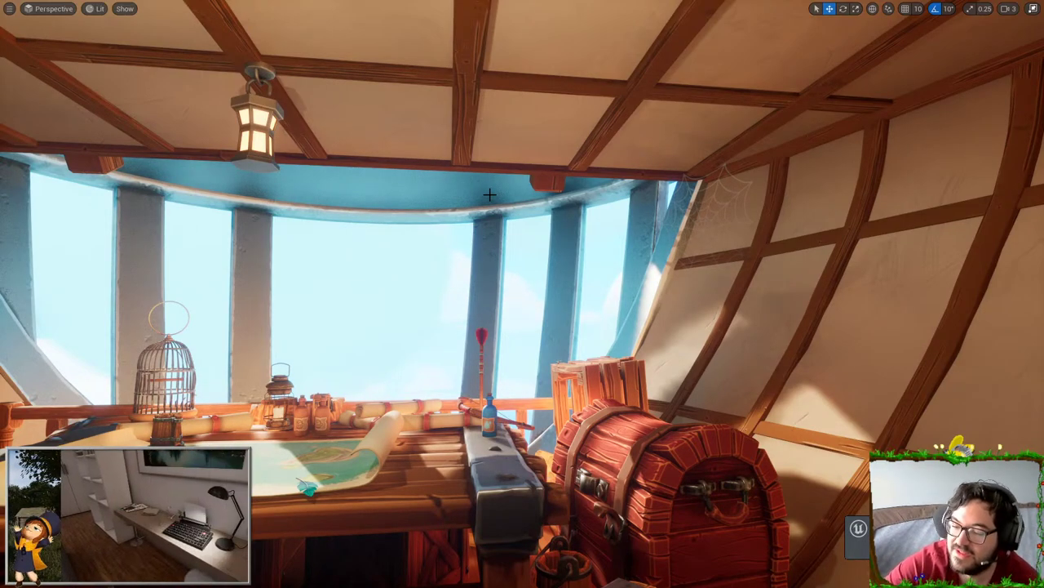
# - Switch to Unreal Engine, look around the boat cabin's interior and leave the full-screen viewport
pyautogui.moveTo(539, 215); pyautogui.dragTo(510, 213, button='right')
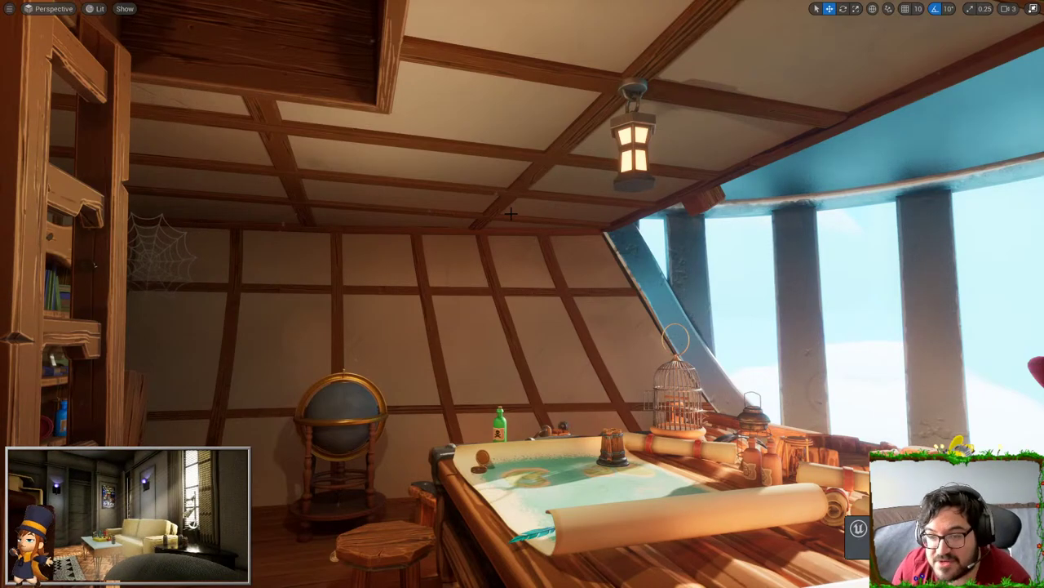
pyautogui.moveTo(669, 149); pyautogui.dragTo(668, 150, button='right')
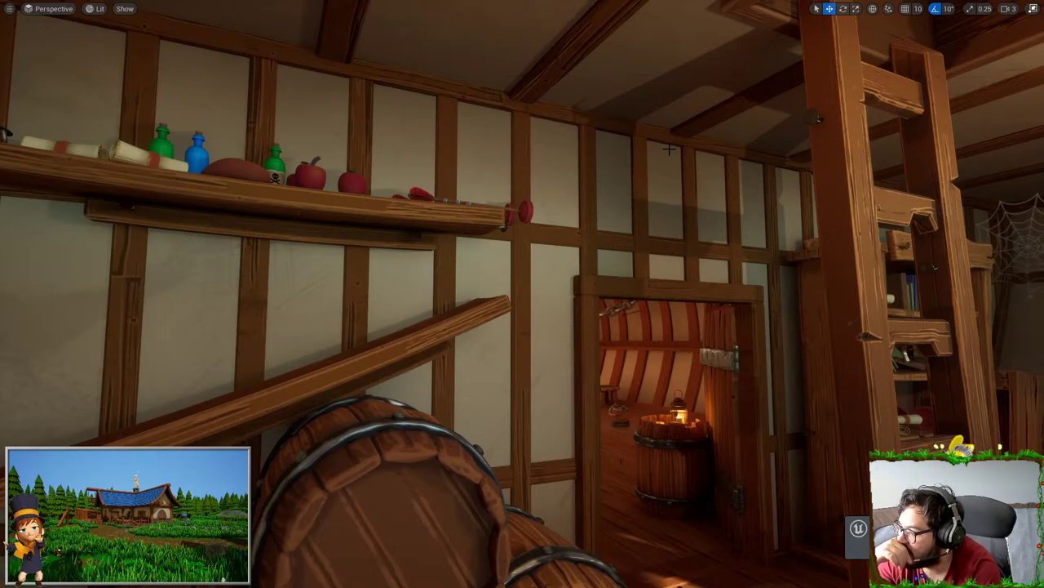
pyautogui.moveTo(669, 149); pyautogui.dragTo(680, 205, button='right')
pyautogui.press('F11')
pyautogui.scroll(3, 526, 447)
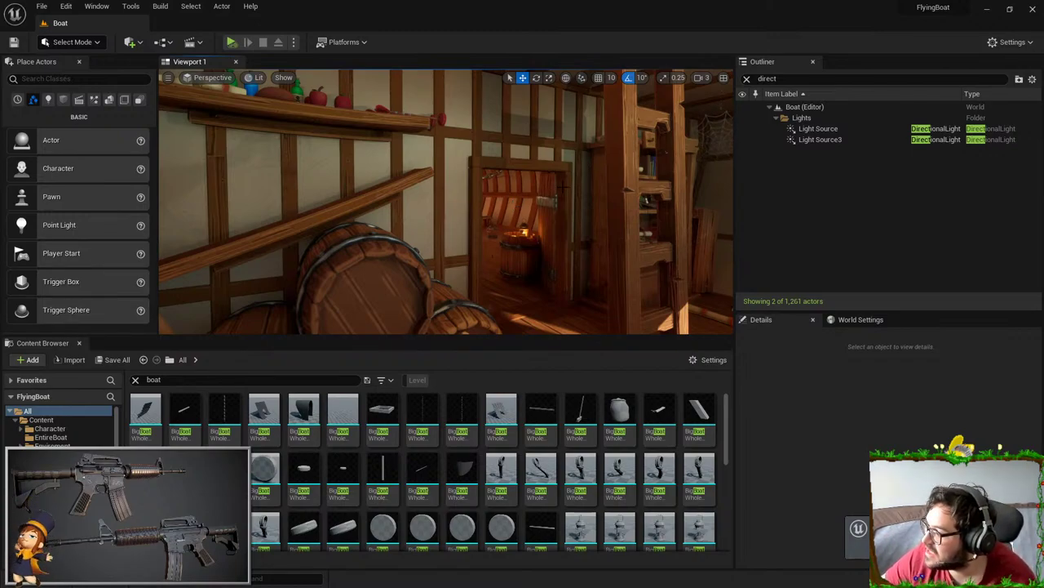
# - Look through the boat's interior to the long wooden table and select it
pyautogui.press('w')
pyautogui.moveTo(513, 205)
pyautogui.mouseDown(button='right')
pyautogui.moveTo(456, 213)
pyautogui.moveTo(522, 211)
pyautogui.mouseUp(button='right')
pyautogui.press('w')
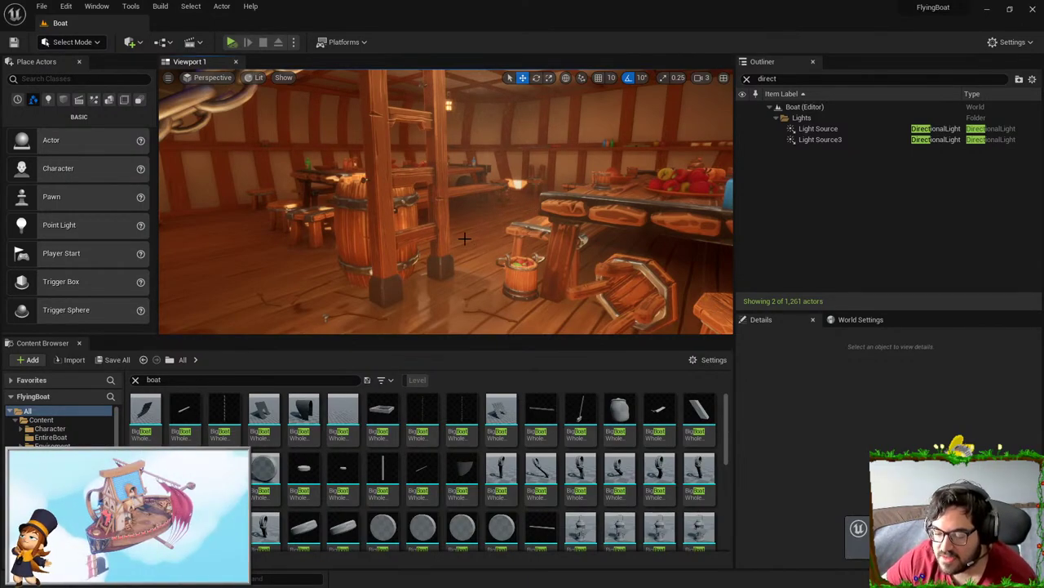
pyautogui.moveTo(462, 236); pyautogui.dragTo(538, 255, button='right')
pyautogui.click(537, 184)
pyautogui.moveTo(538, 185); pyautogui.dragTo(571, 183, button='right')
pyautogui.press('Escape')
pyautogui.click(526, 201)
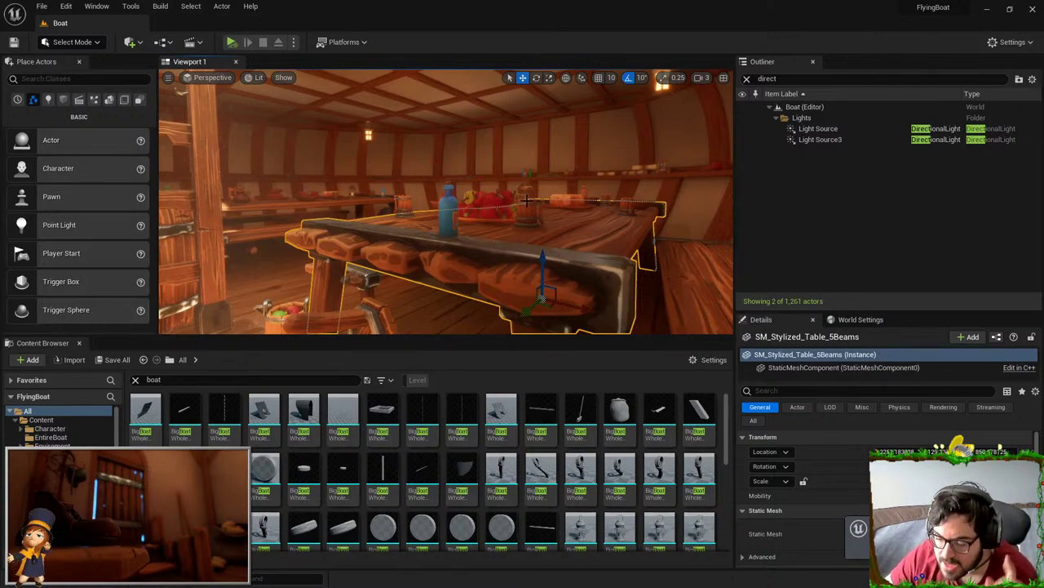
# - Open the selected table's static mesh in its editor and frame the whole table
pyautogui.moveTo(527, 200)
pyautogui.mouseDown(button='right')
pyautogui.moveTo(489, 200)
pyautogui.moveTo(507, 200)
pyautogui.mouseUp(button='right')
pyautogui.press('w')
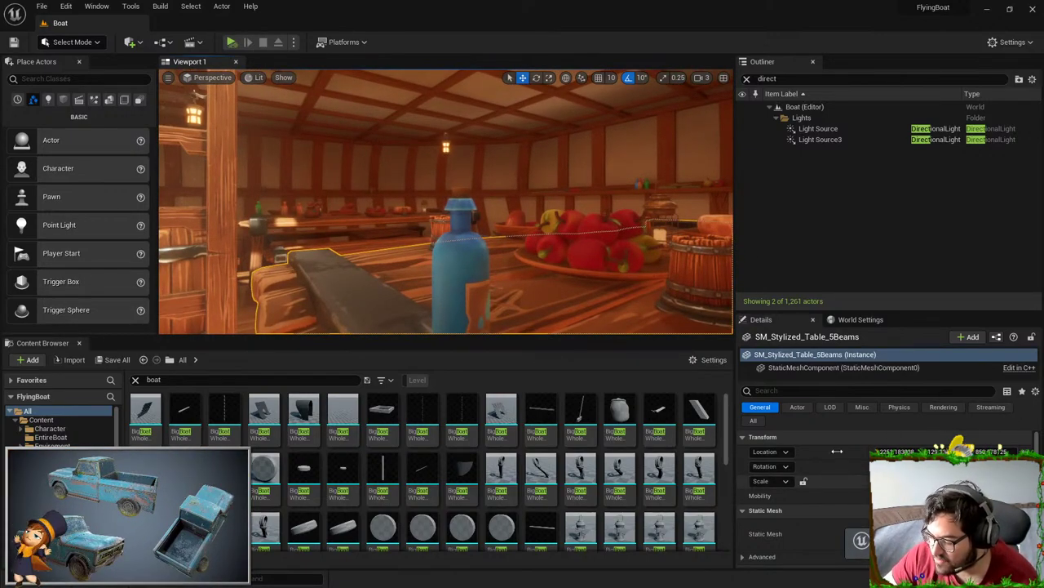
pyautogui.scroll(-2, 819, 468)
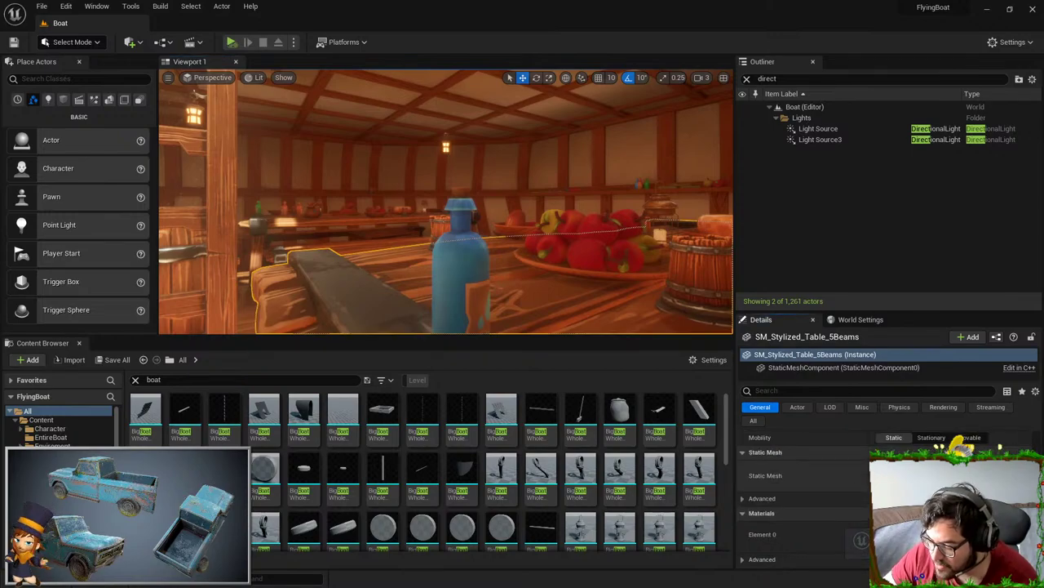
pyautogui.doubleClick(891, 476)
pyautogui.moveTo(408, 168); pyautogui.dragTo(694, 2)
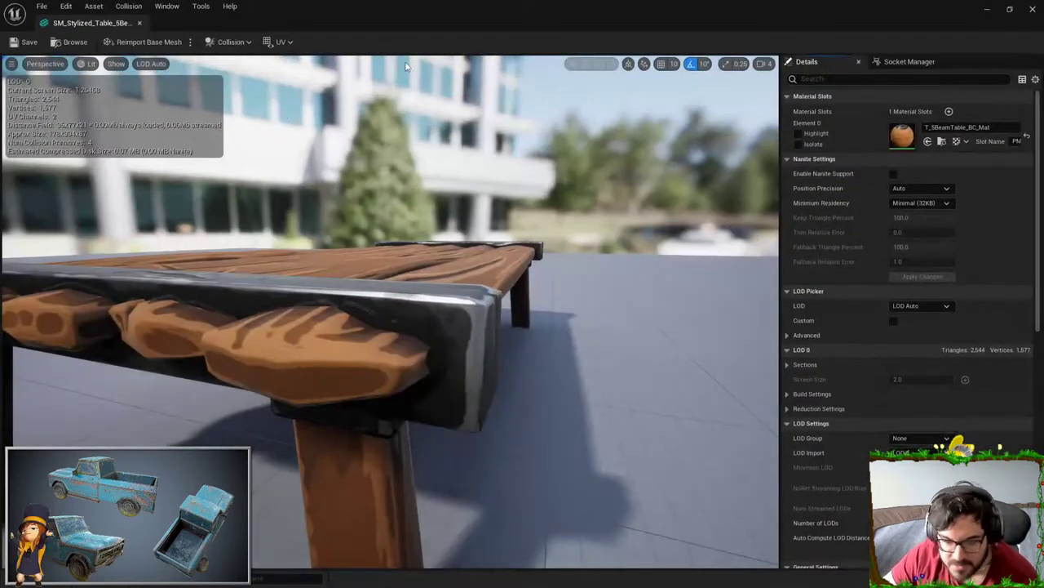
pyautogui.click(129, 7)
pyautogui.click(129, 6)
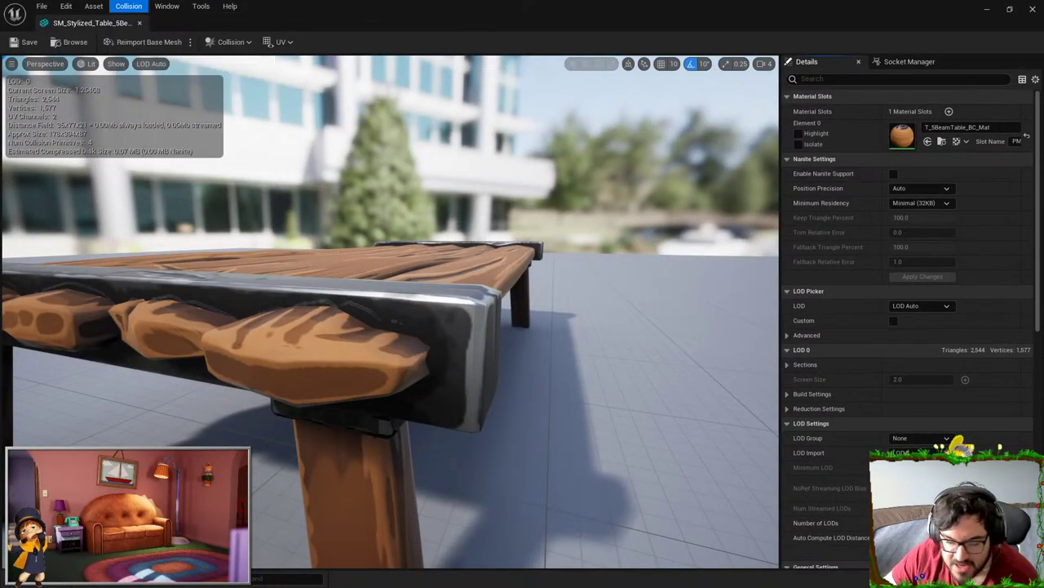
pyautogui.scroll(-5, 630, 288)
pyautogui.scroll(2, 553, 219)
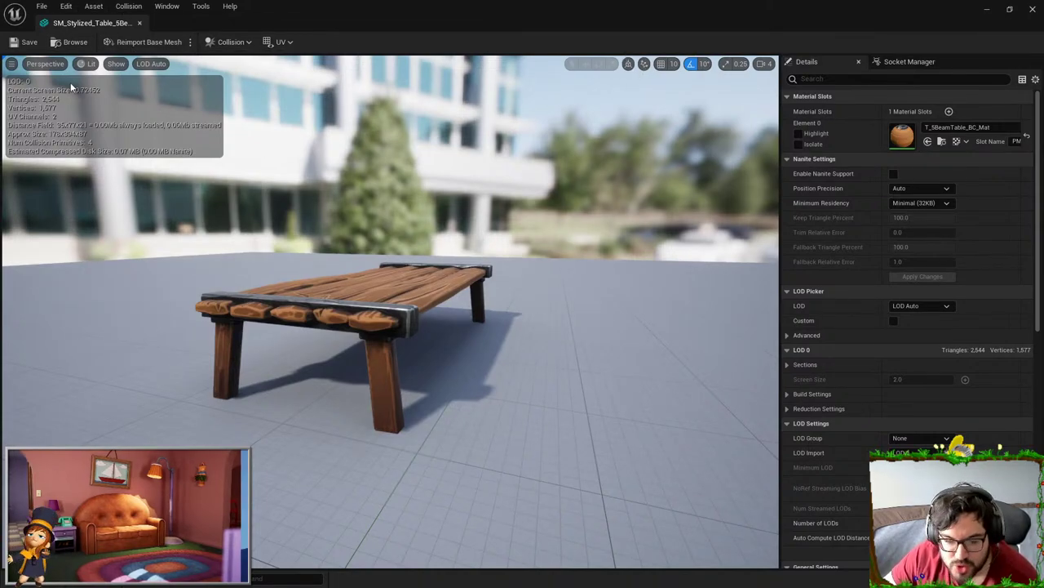
# - Examine the table's collision in the Player Collision and Visibility Collision view modes, ending in Player Collision
pyautogui.click(211, 45)
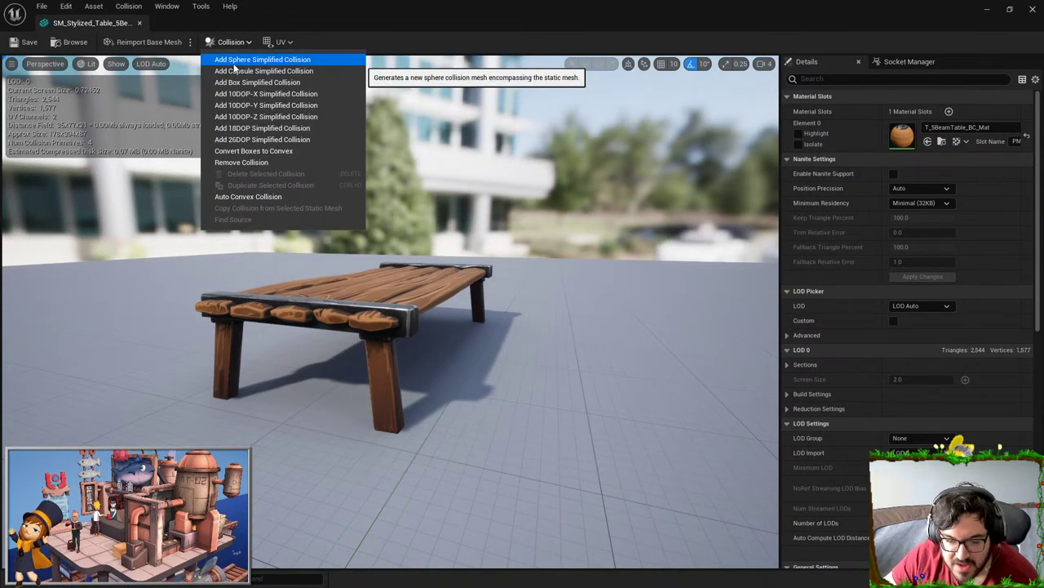
pyautogui.click(233, 39)
pyautogui.click(86, 63)
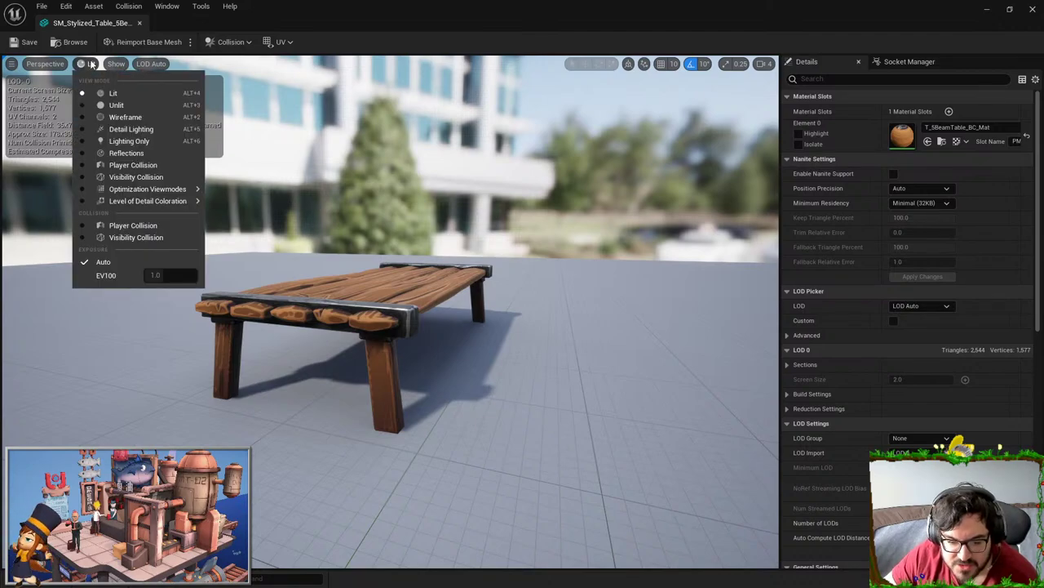
pyautogui.click(123, 165)
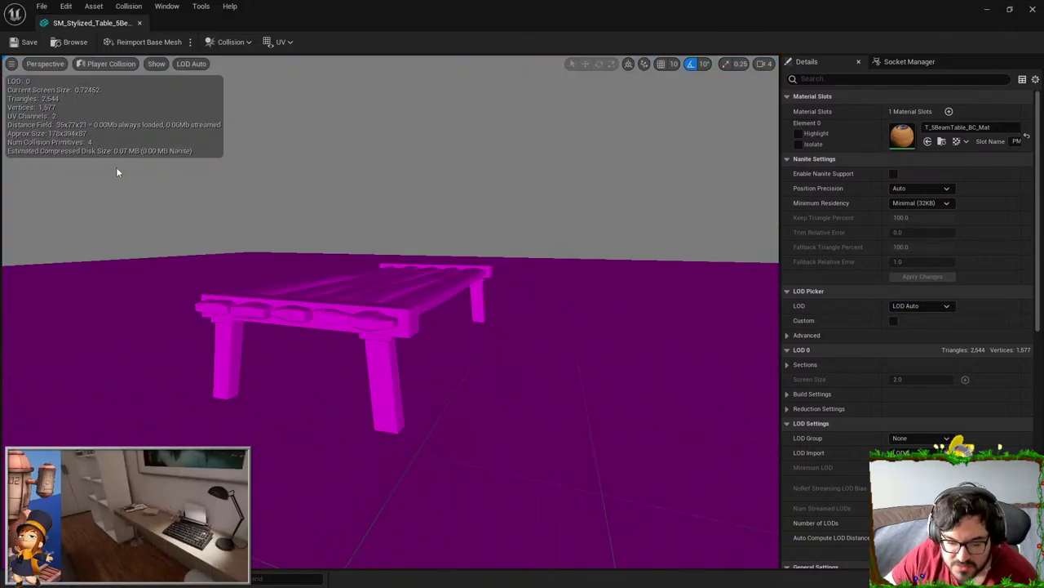
pyautogui.click(103, 65)
pyautogui.click(111, 176)
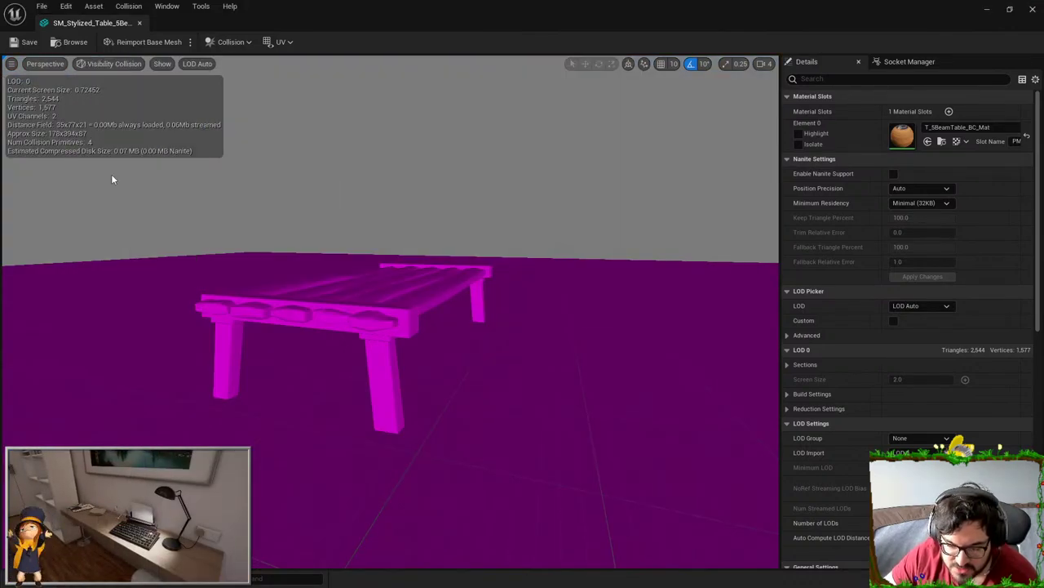
pyautogui.click(111, 64)
pyautogui.click(113, 165)
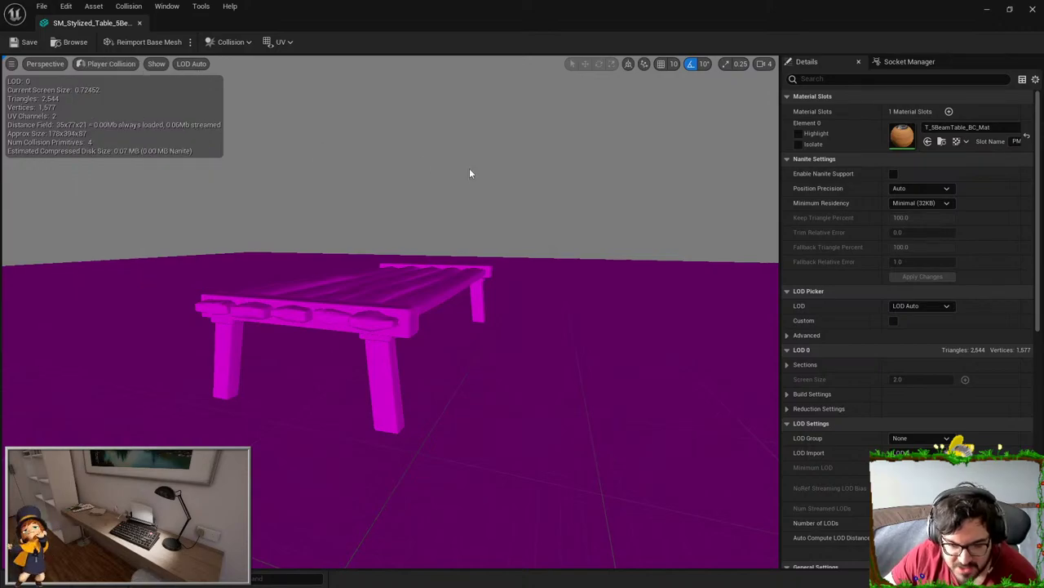
# - Filter the table mesh's properties by "coll" and collapse the Primitives group
pyautogui.scroll(-5, 913, 343)
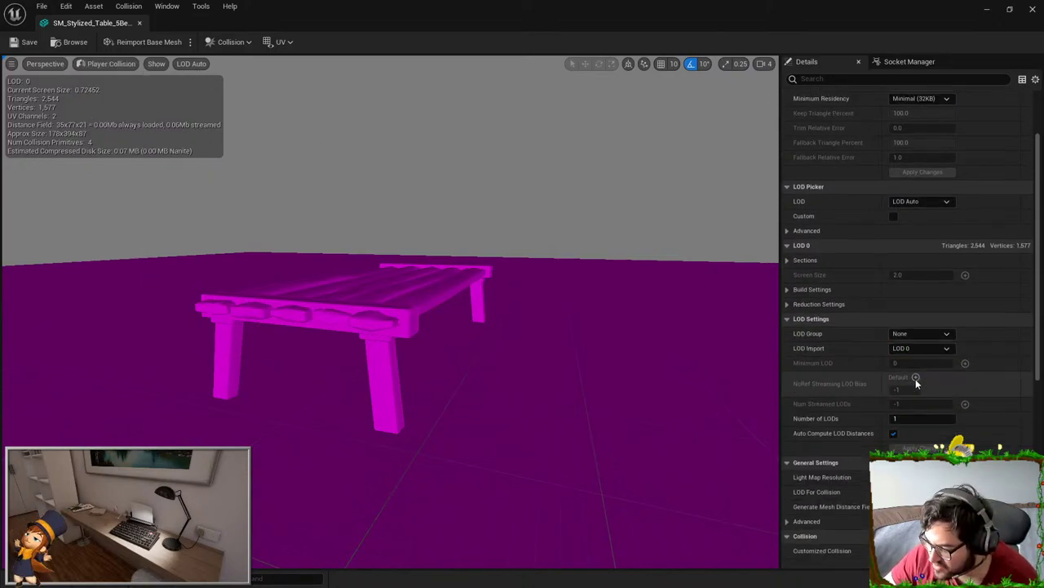
pyautogui.click(853, 79)
pyautogui.write('coll')
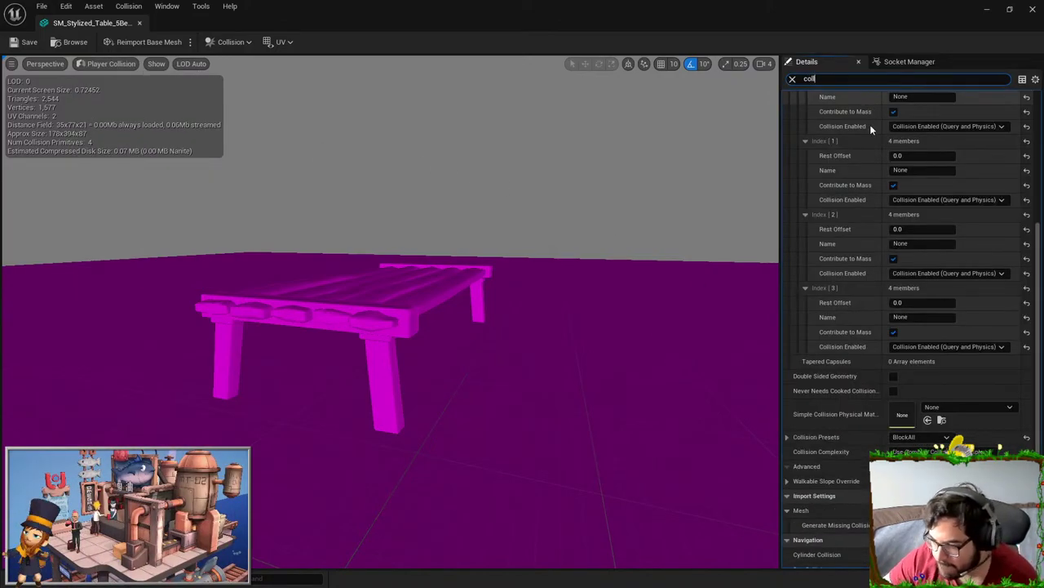
pyautogui.scroll(5, 881, 155)
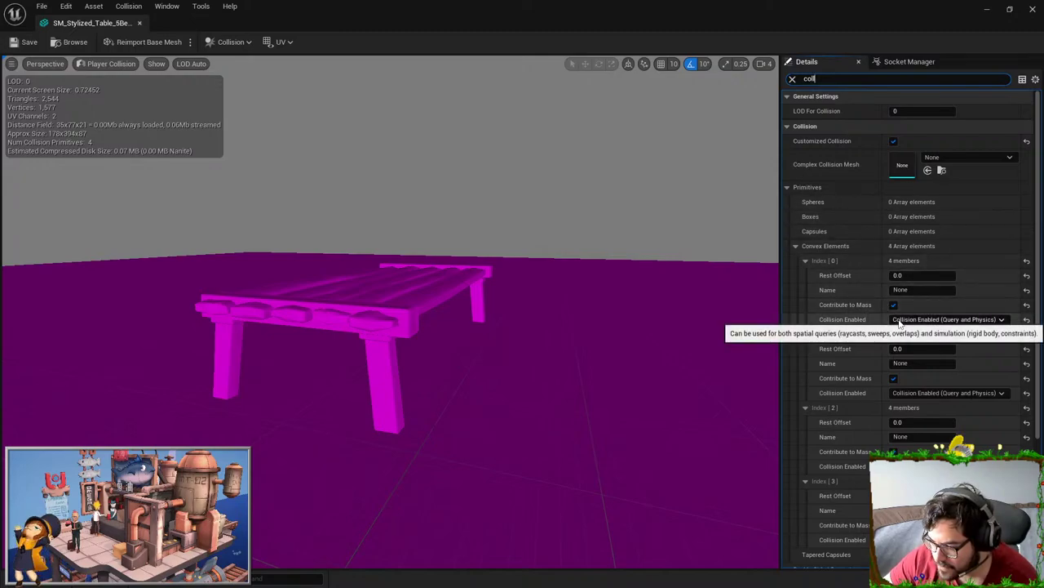
pyautogui.click(788, 188)
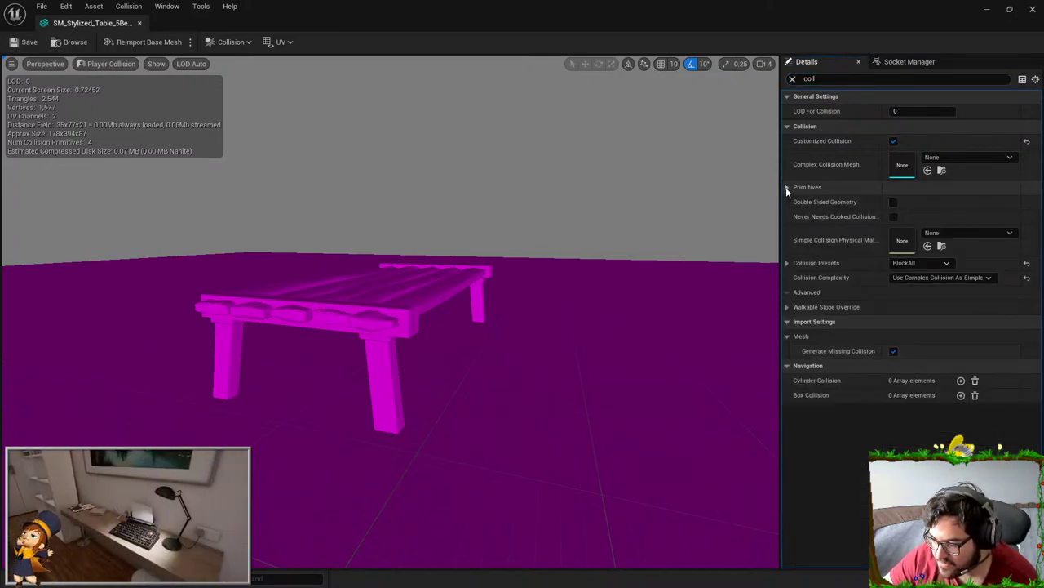
# - Set the table's Collision Complexity to Project Default and inspect the simple collision shape from the side
pyautogui.click(943, 278)
pyautogui.click(918, 289)
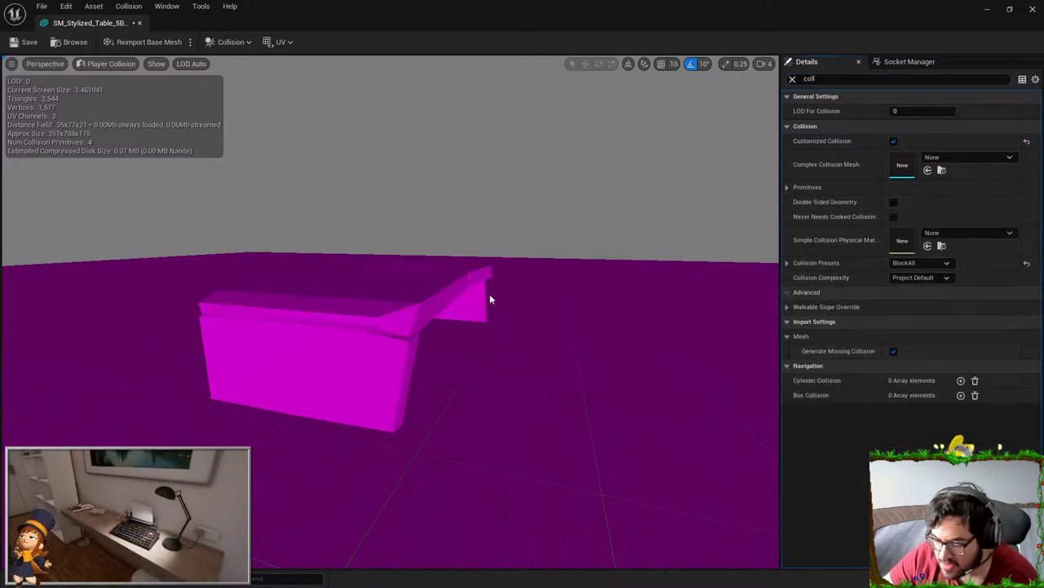
pyautogui.moveTo(491, 298); pyautogui.dragTo(343, 351, button='right')
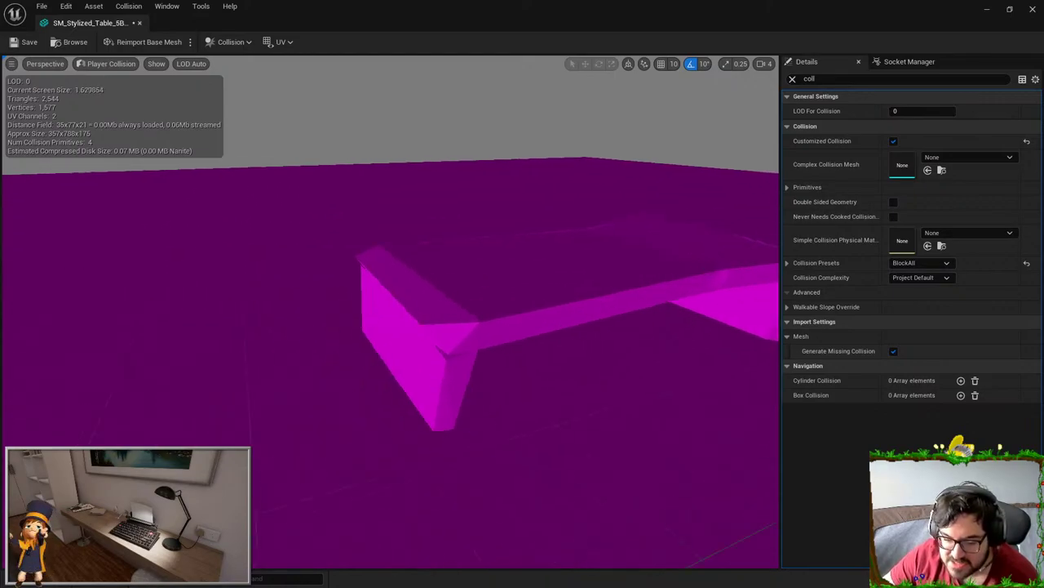
pyautogui.moveTo(392, 347); pyautogui.dragTo(384, 363)
# - Remove the table's existing collision and generate an Auto Convex Collision with a hull count of 8
pyautogui.click(129, 6)
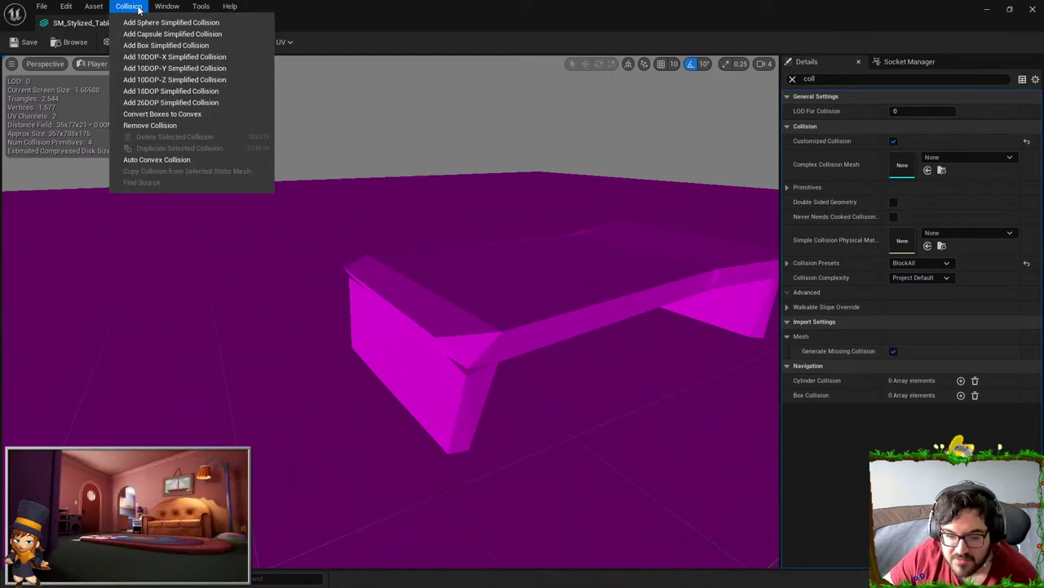
pyautogui.click(151, 125)
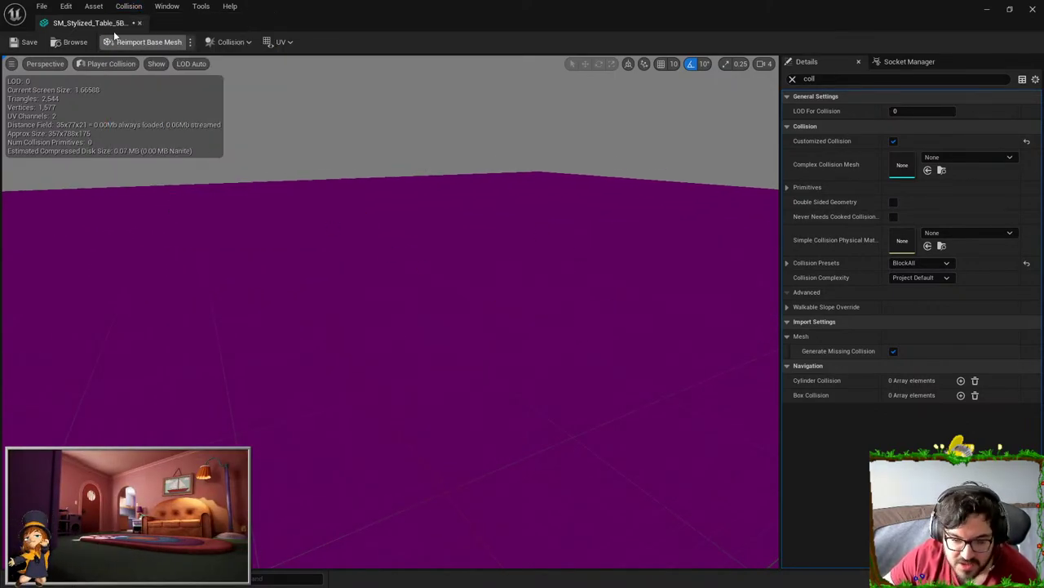
pyautogui.click(128, 6)
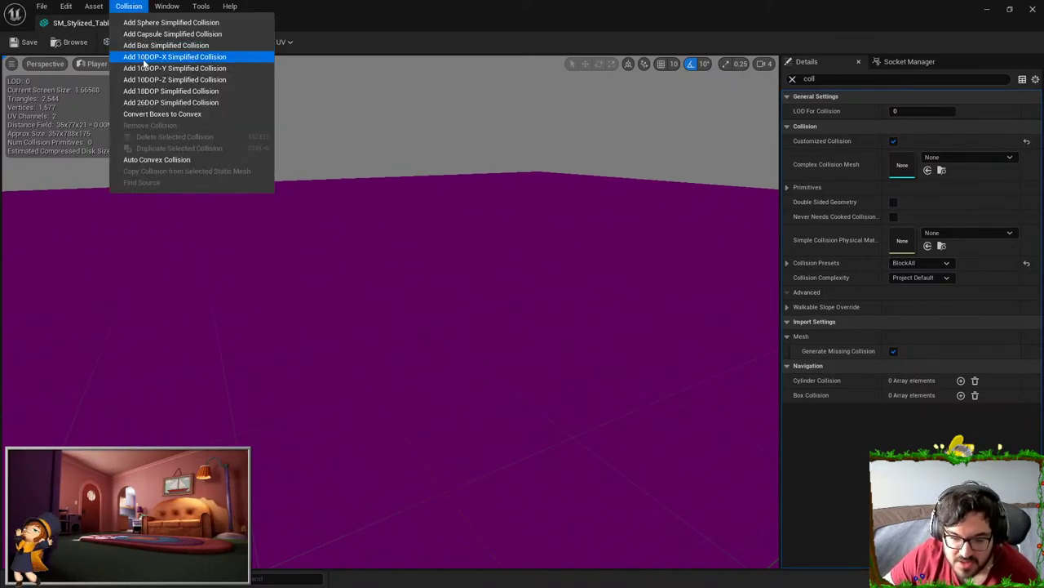
pyautogui.click(163, 159)
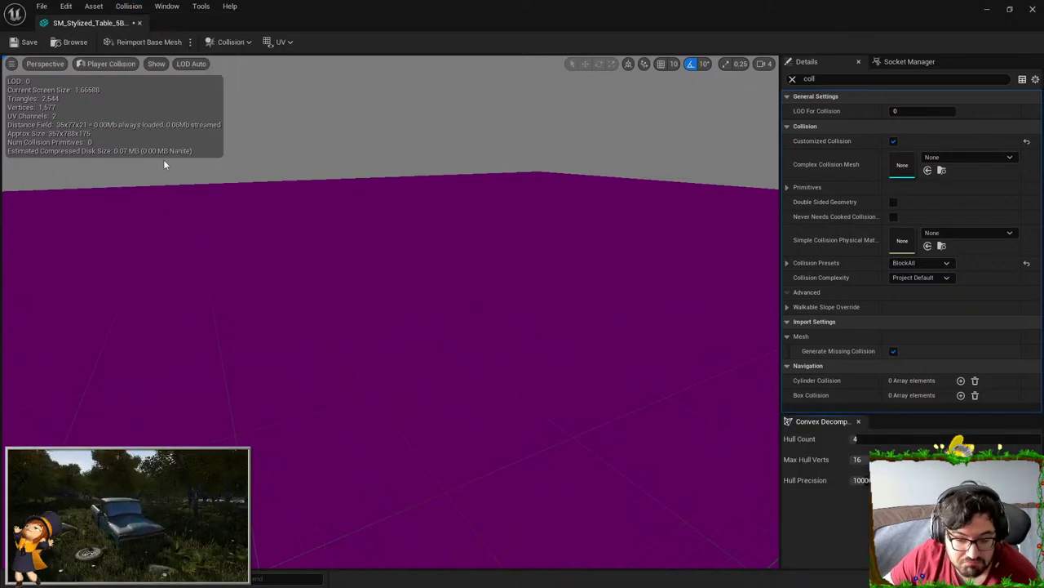
pyautogui.moveTo(164, 159); pyautogui.dragTo(764, 344)
pyautogui.click(130, 6)
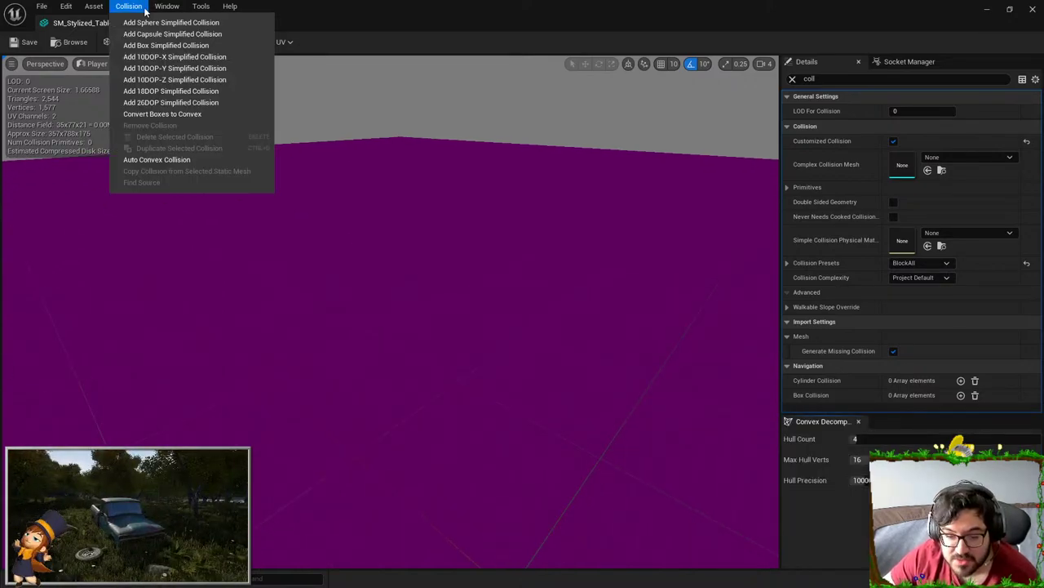
pyautogui.click(861, 438)
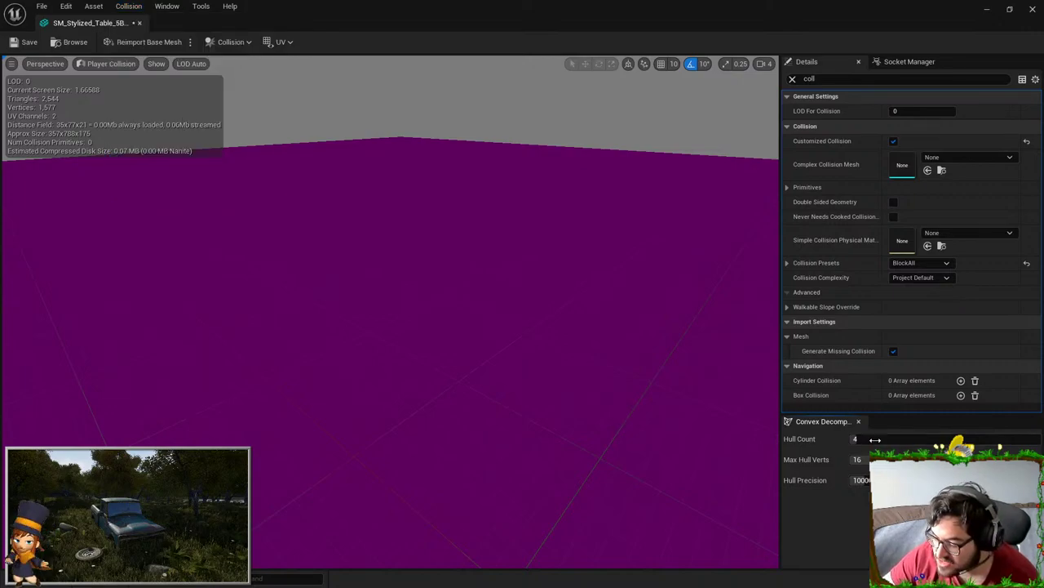
pyautogui.write('8')
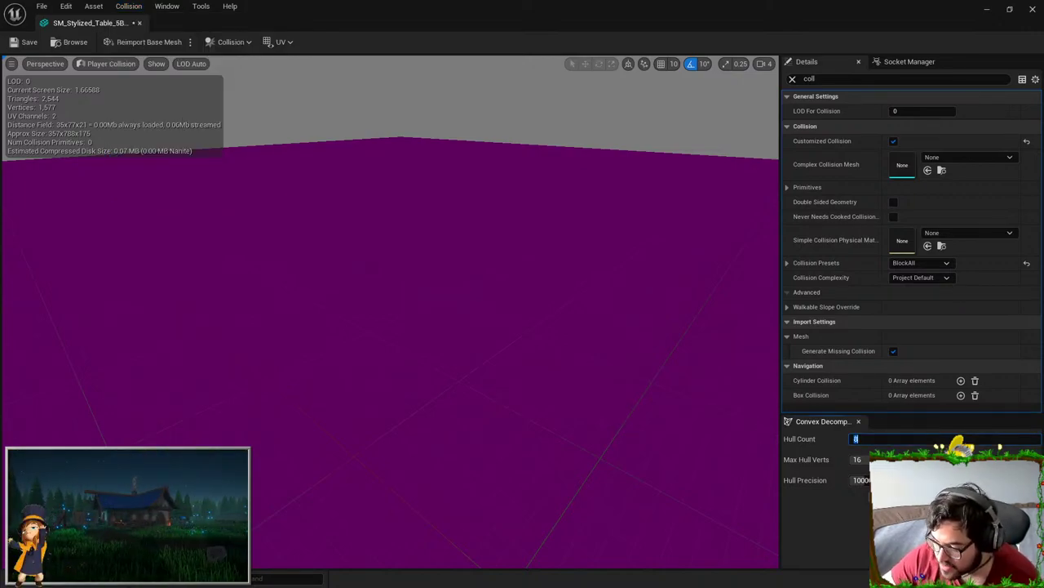
pyautogui.click(892, 501)
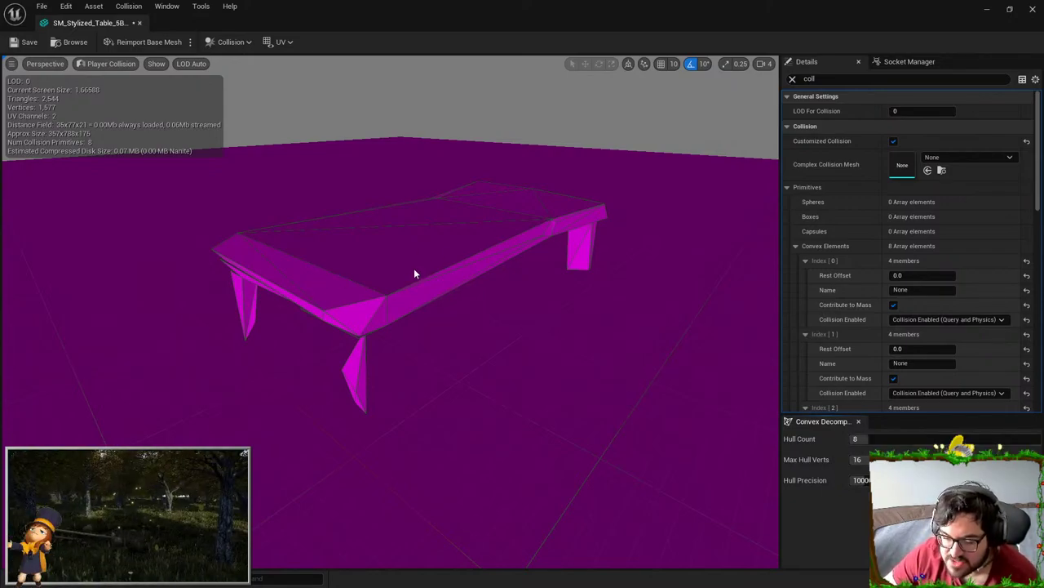
# - Undo the generated convex collision, the collision removal and the Collision Complexity change
pyautogui.hotkey('ctrl', 'z')
pyautogui.hotkey('ctrl', 'z')
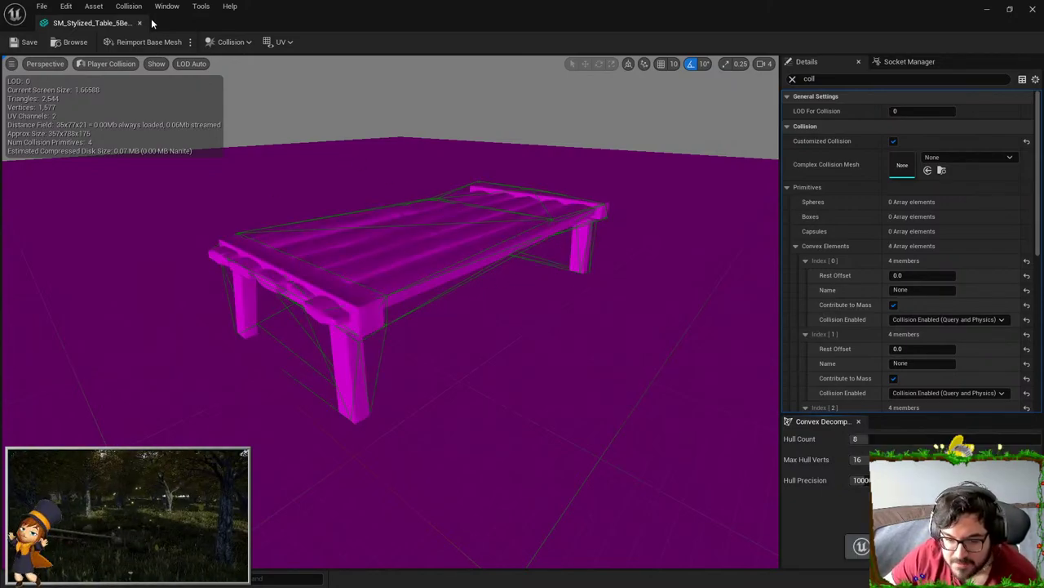
pyautogui.click(139, 9)
pyautogui.moveTo(164, 107); pyautogui.dragTo(189, 107, button='right')
# - Remove all simple collision from the table mesh
pyautogui.click(128, 6)
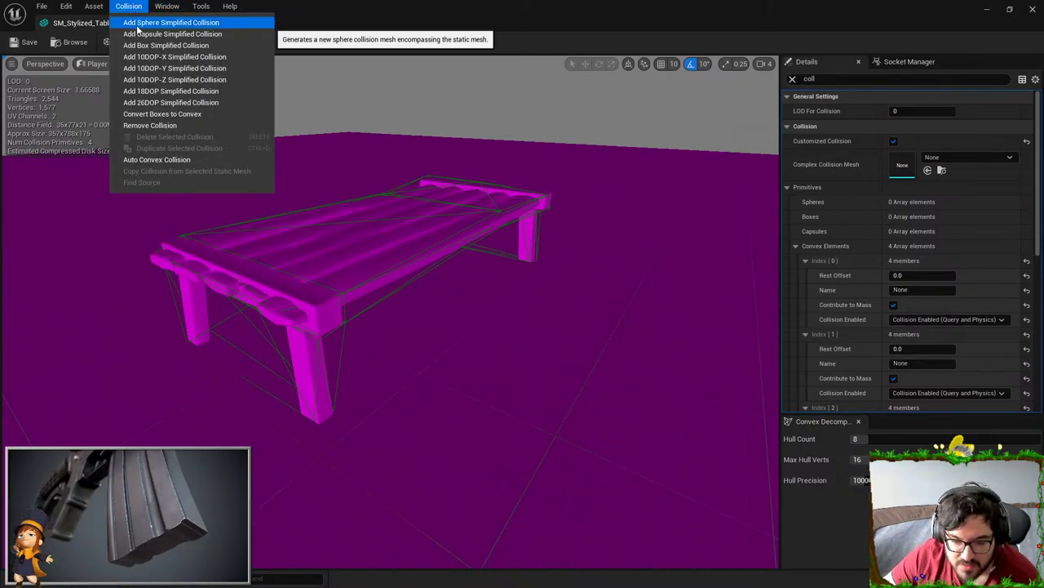
pyautogui.click(141, 126)
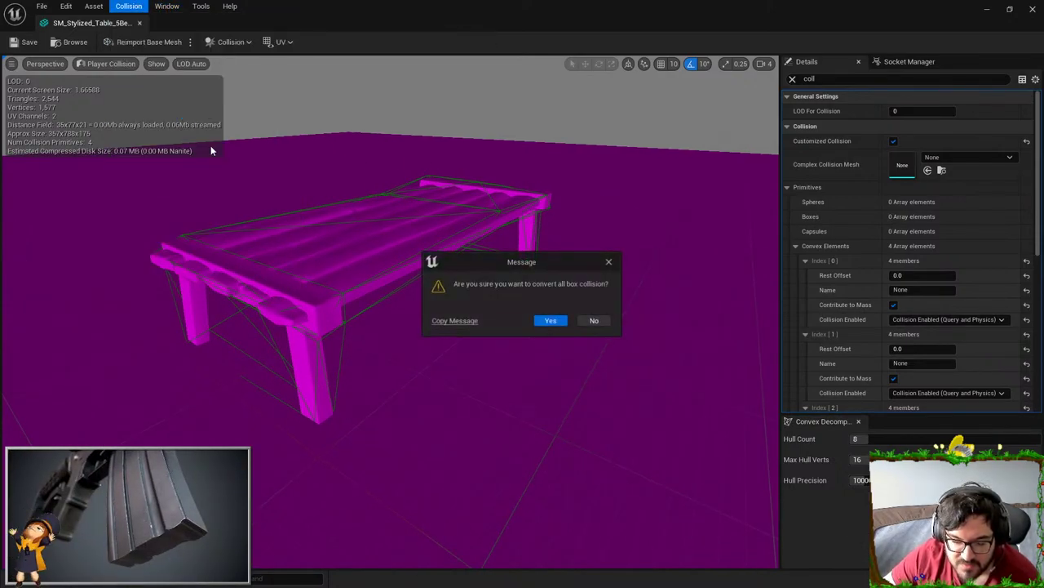
pyautogui.click(550, 321)
pyautogui.click(128, 7)
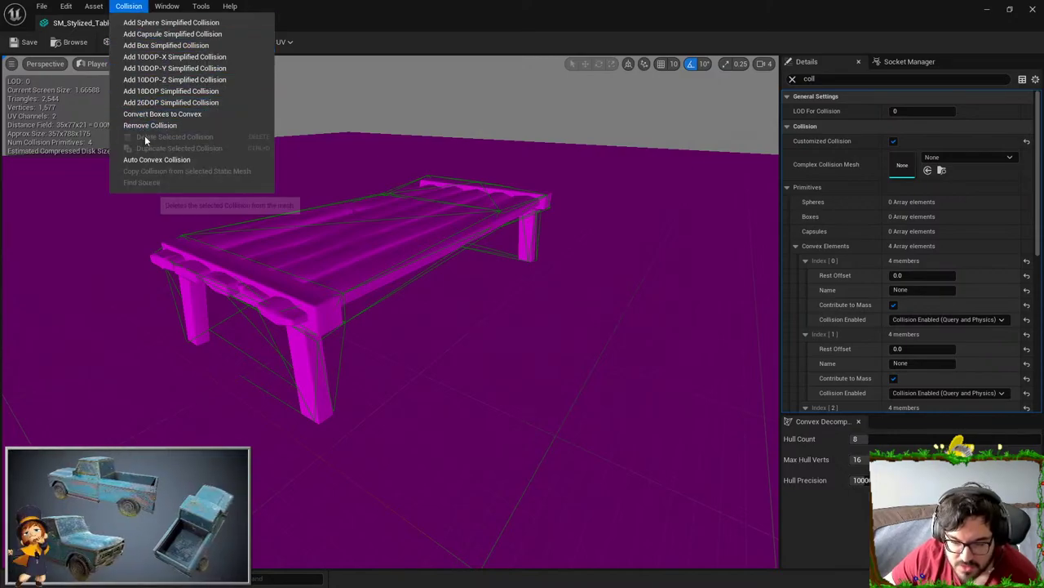
pyautogui.click(146, 127)
pyautogui.moveTo(367, 219); pyautogui.dragTo(359, 210, button='right')
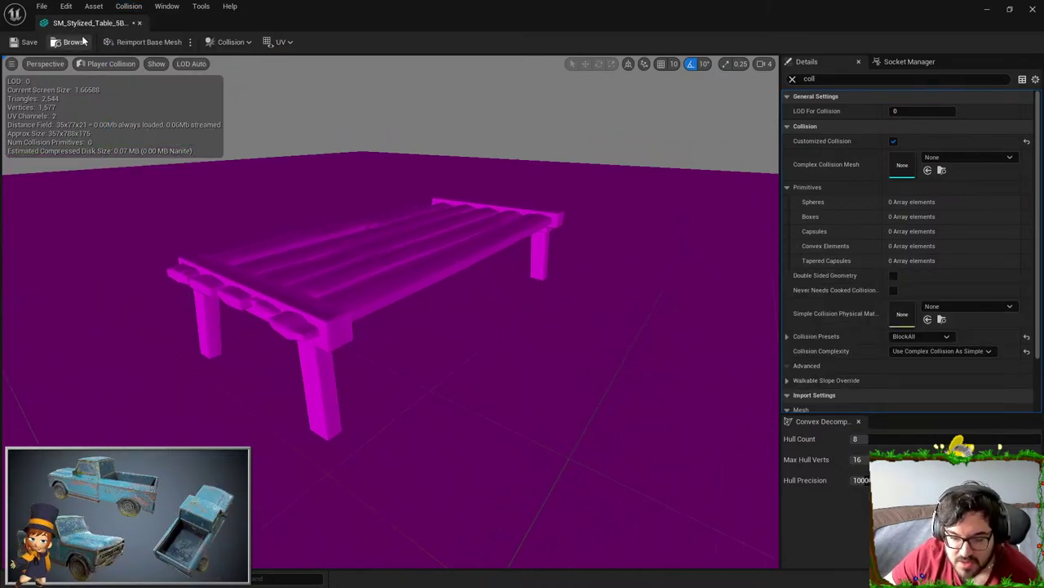
# - Switch the view mode to Lit and set the table's Collision Complexity to Project Default
pyautogui.click(115, 65)
pyautogui.click(120, 92)
pyautogui.moveTo(503, 359); pyautogui.dragTo(534, 369, button='right')
pyautogui.click(919, 350)
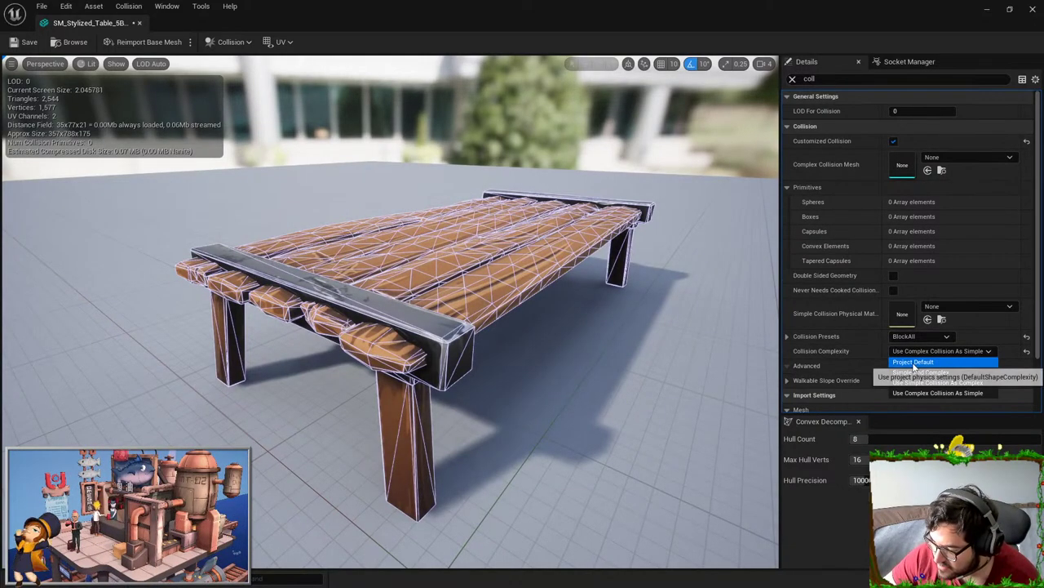
pyautogui.click(904, 362)
pyautogui.moveTo(489, 326); pyautogui.dragTo(495, 346, button='right')
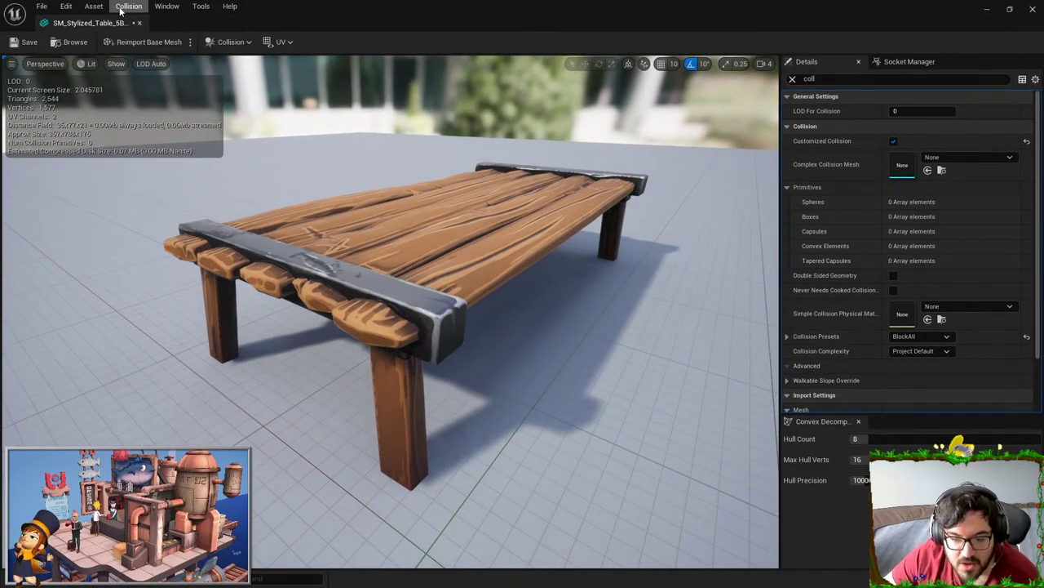
# - Add a box simplified collision to the table and flatten it to a Z extent of about 18.4
pyautogui.click(128, 6)
pyautogui.click(151, 43)
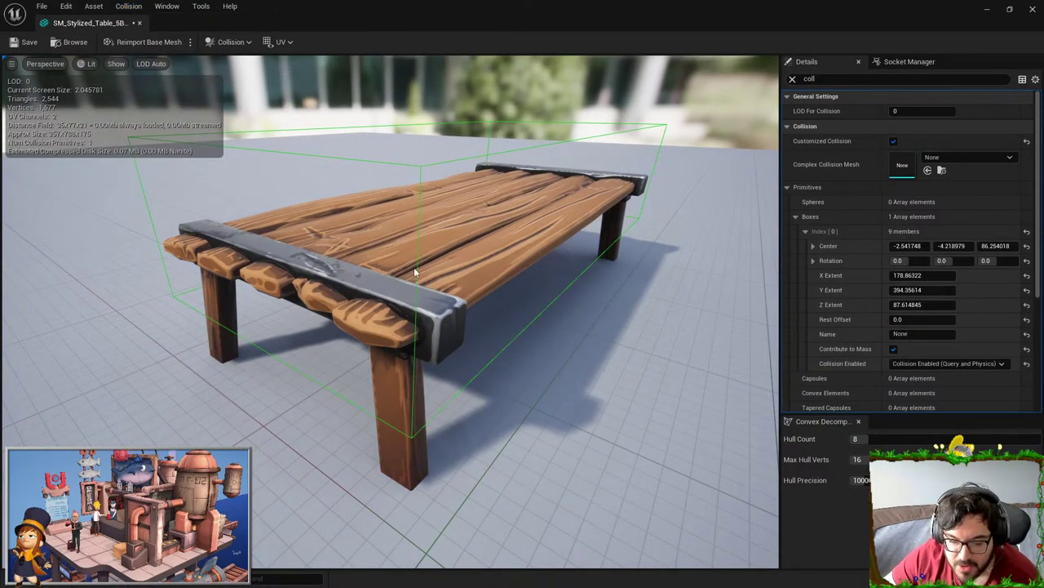
pyautogui.scroll(-4, 414, 273)
pyautogui.click(400, 323)
pyautogui.press('space')
pyautogui.press('space')
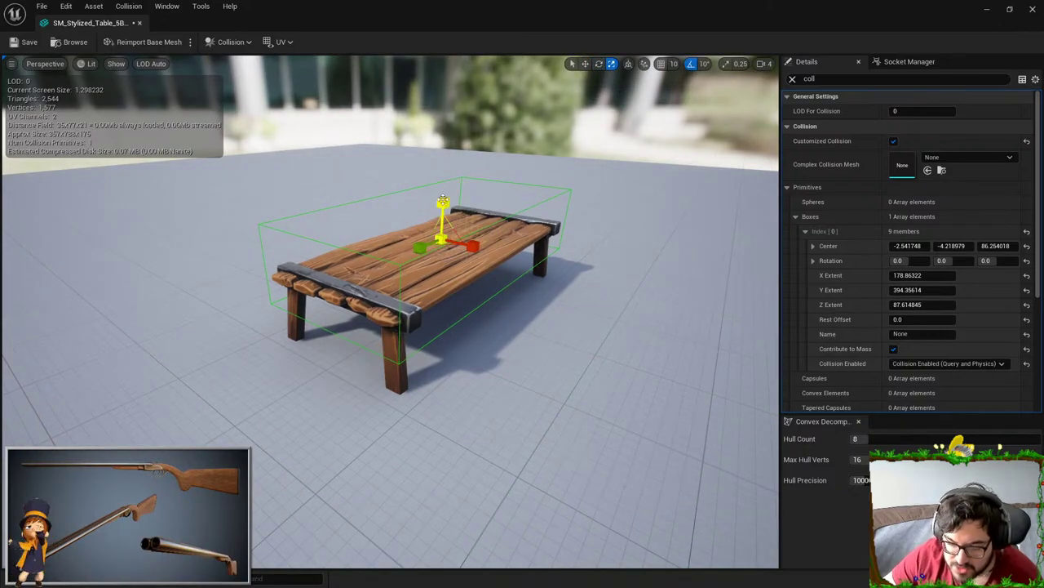
pyautogui.moveTo(426, 189); pyautogui.dragTo(426, 181)
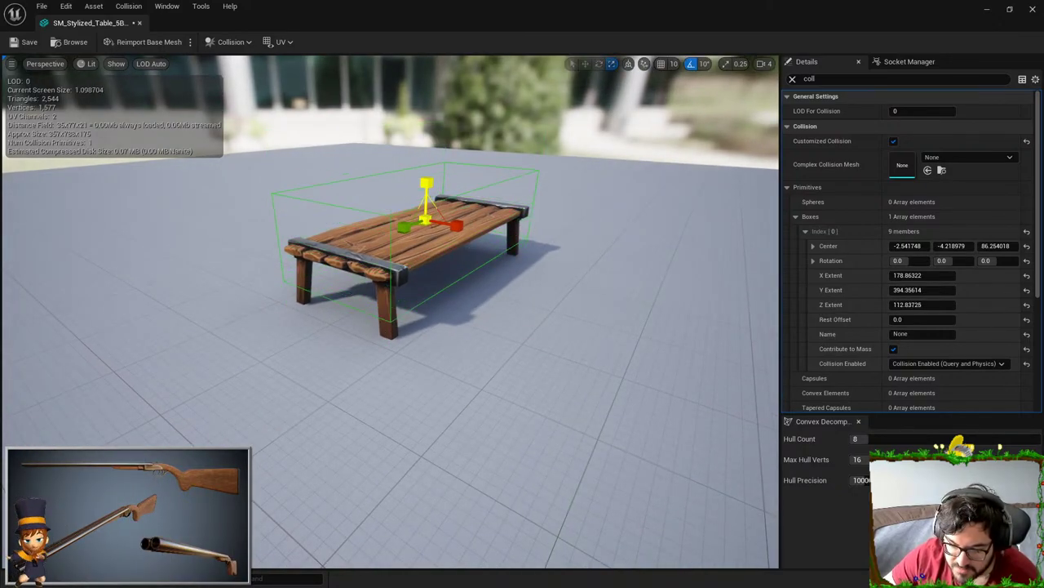
pyautogui.press('w')
pyautogui.moveTo(406, 186); pyautogui.dragTo(412, 163, button='right')
# - Lower the flattened collision box onto the tabletop and widen its X extent to about 187.8 to cover the metal end bars
pyautogui.press('space')
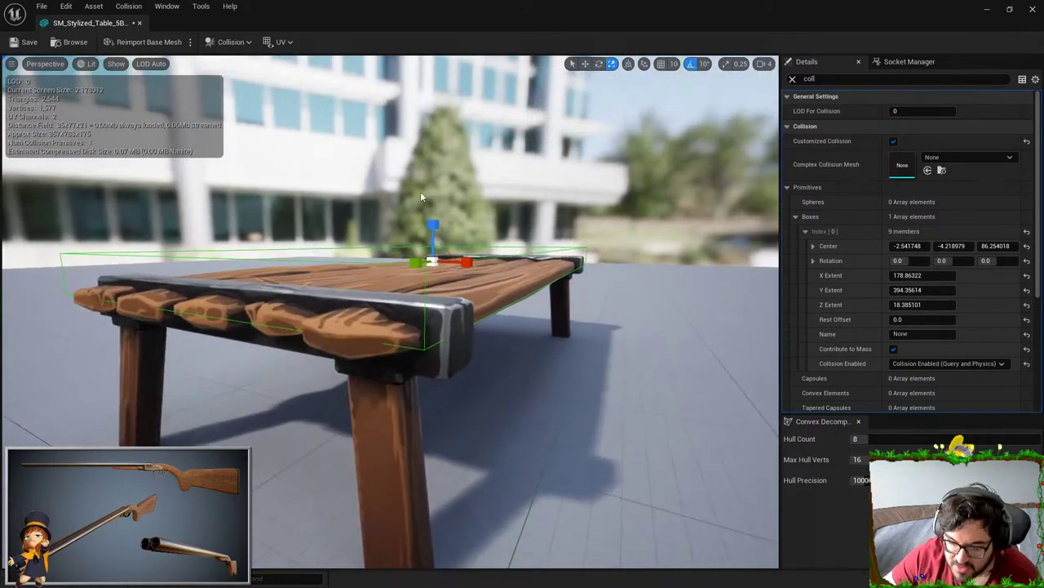
pyautogui.moveTo(431, 216); pyautogui.dragTo(431, 228)
pyautogui.press('space')
pyautogui.press('space')
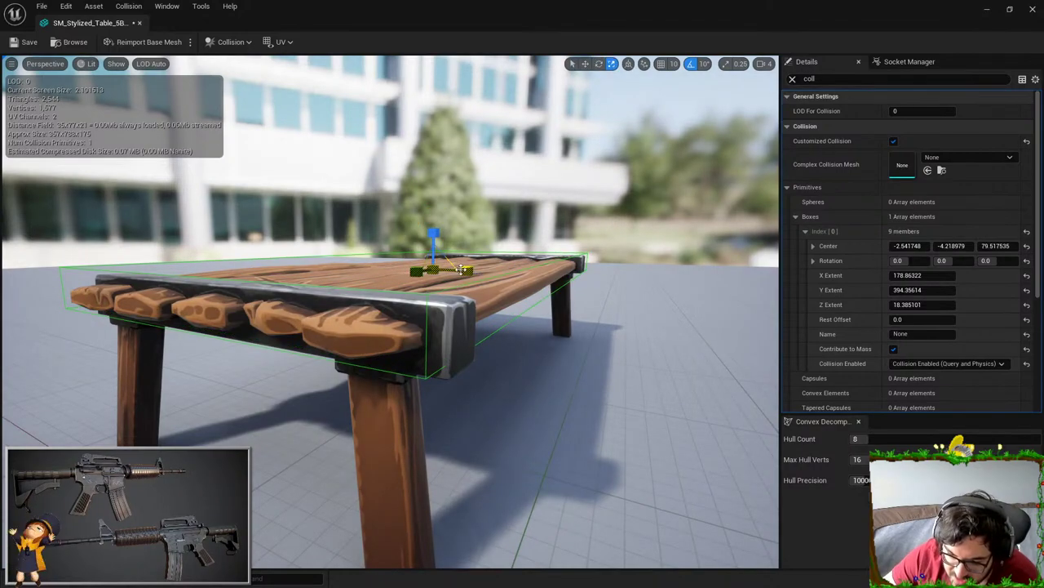
pyautogui.moveTo(468, 270); pyautogui.dragTo(479, 271)
pyautogui.click(422, 289)
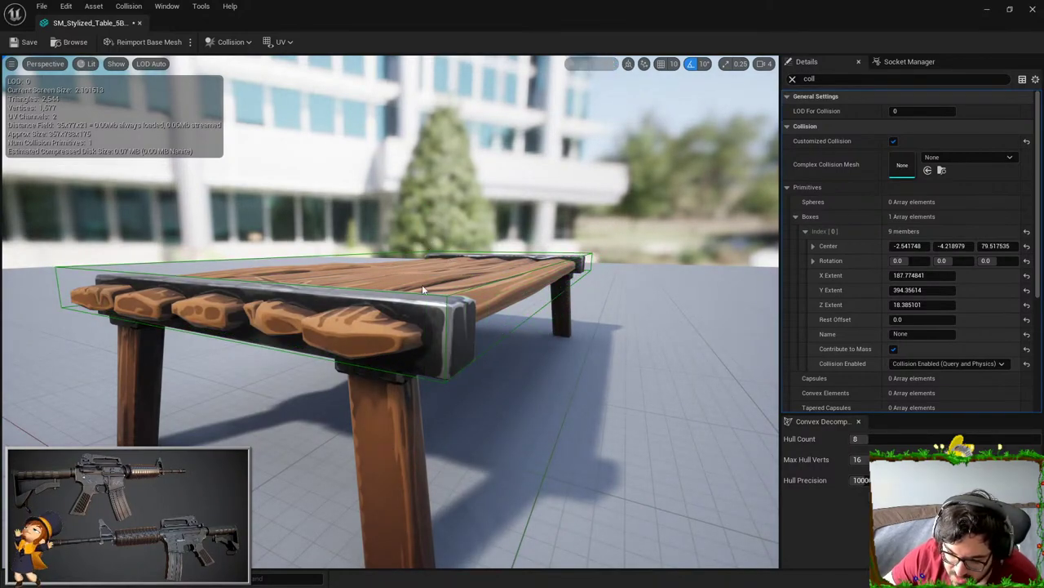
pyautogui.click(441, 266)
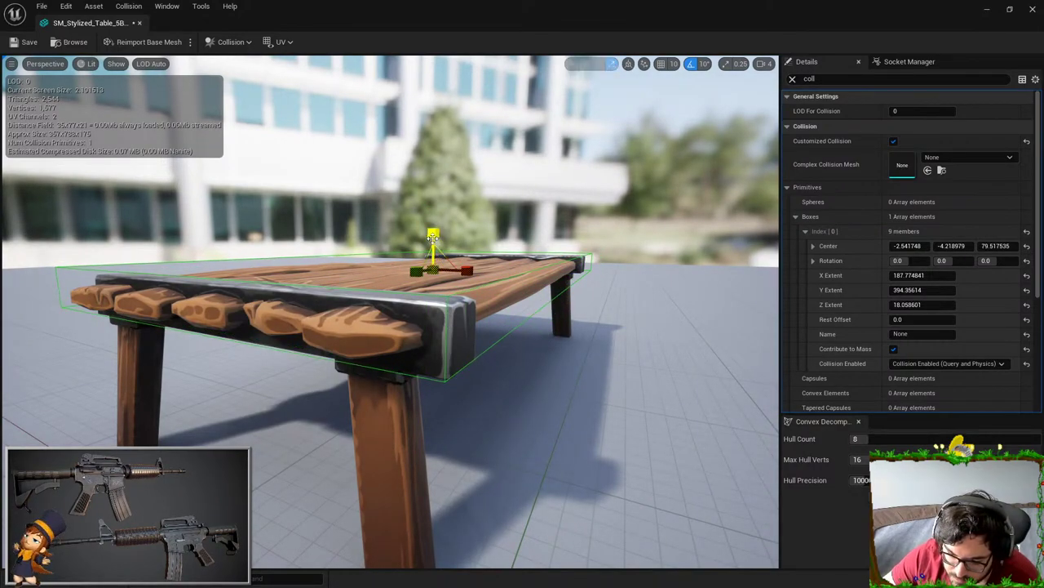
# - Duplicate the tabletop collision box below the table, shrink the copy to a small block and place it near a corner leg
pyautogui.moveTo(433, 236); pyautogui.dragTo(436, 284)
pyautogui.click(435, 250)
pyautogui.click(447, 301)
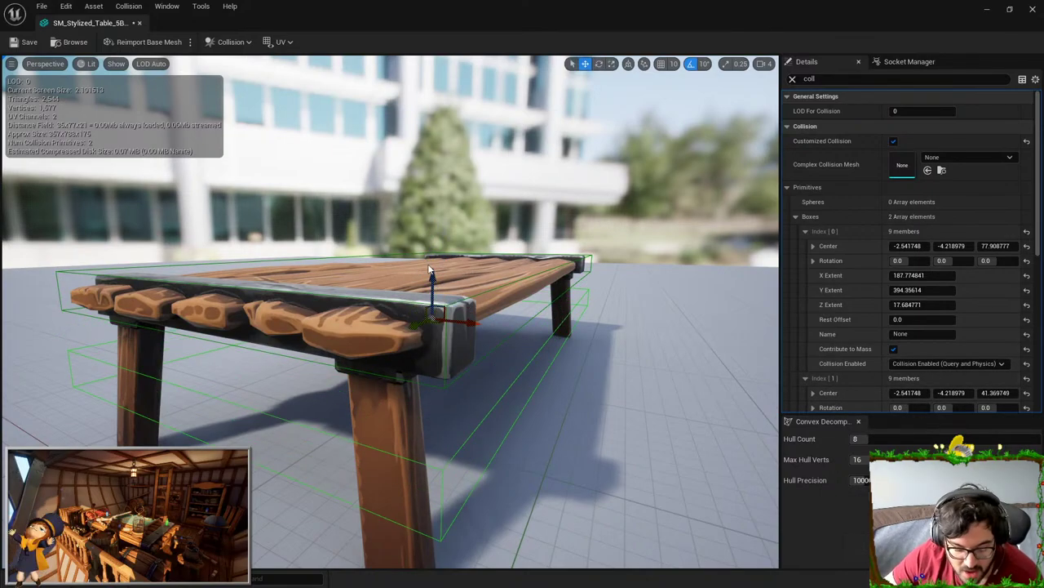
pyautogui.press('e')
pyautogui.press('r')
pyautogui.moveTo(483, 322); pyautogui.dragTo(483, 342, button='right')
pyautogui.moveTo(310, 273); pyautogui.dragTo(521, 336)
pyautogui.press('w')
pyautogui.press('r')
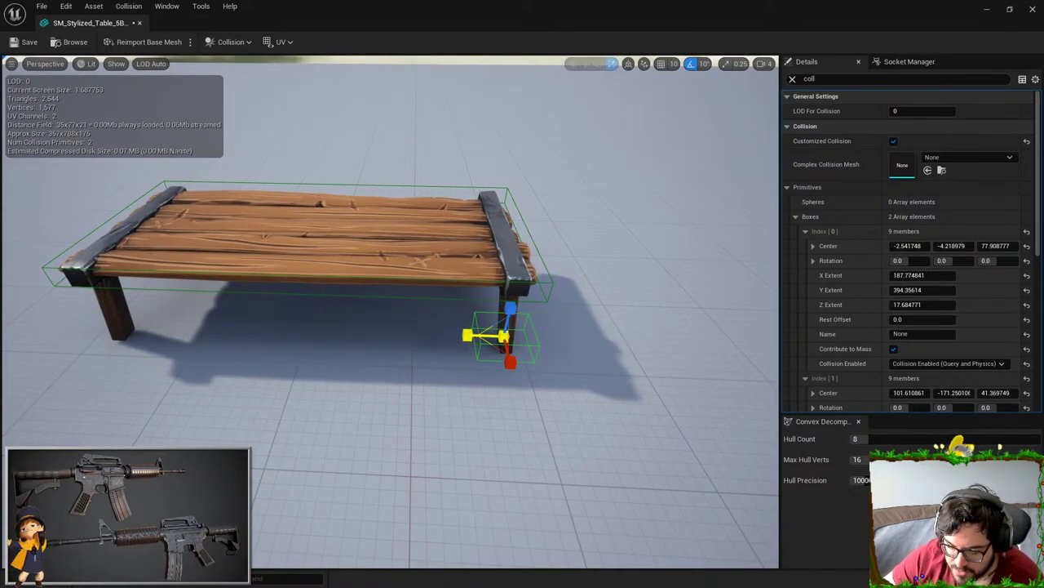
# - Scale the small collision box into a narrow, tall shape matching the proportions of a table leg
pyautogui.scroll(5, 489, 343)
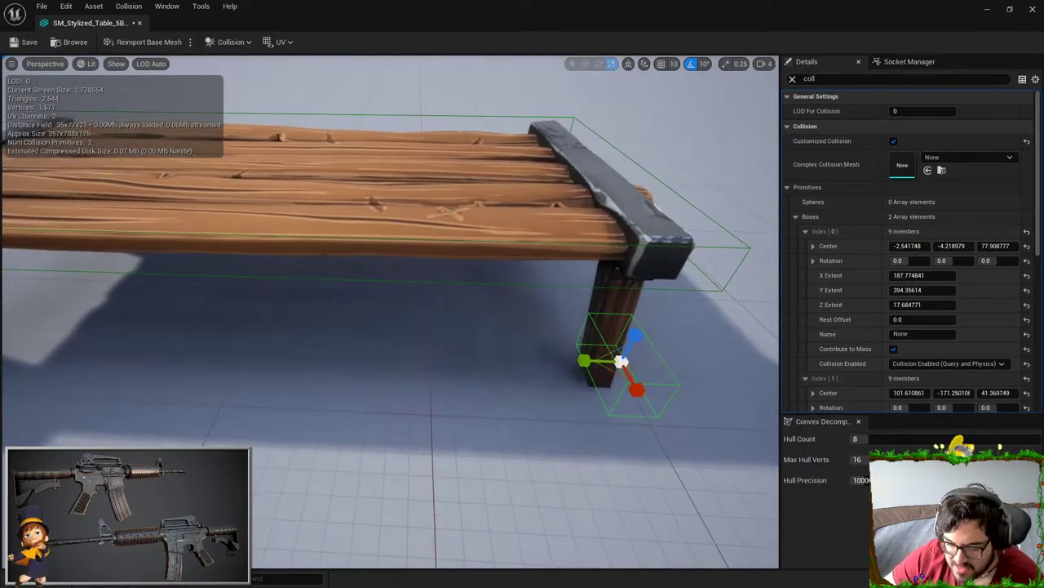
pyautogui.moveTo(491, 343); pyautogui.dragTo(555, 301, button='right')
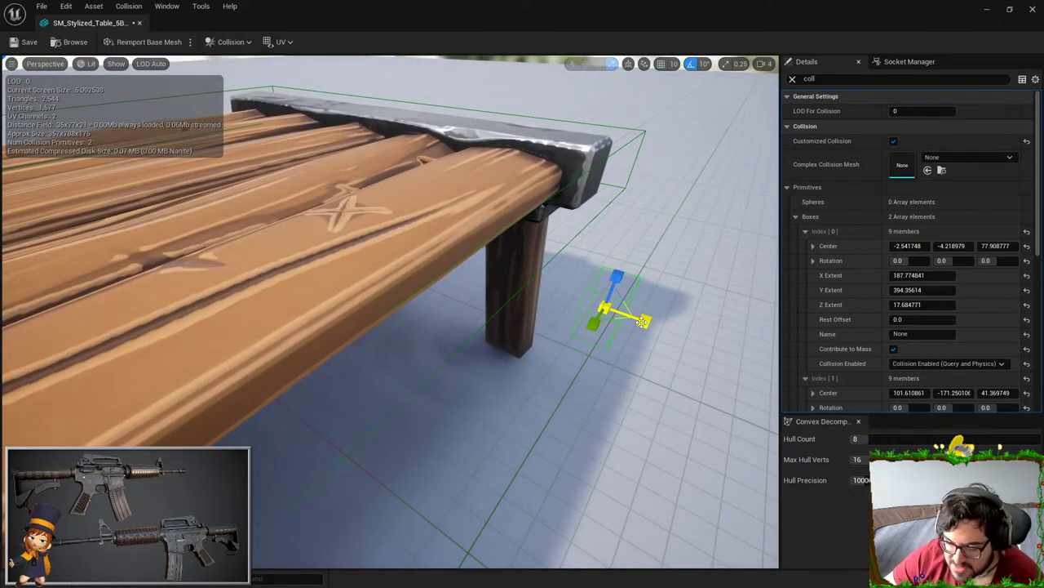
pyautogui.click(621, 292)
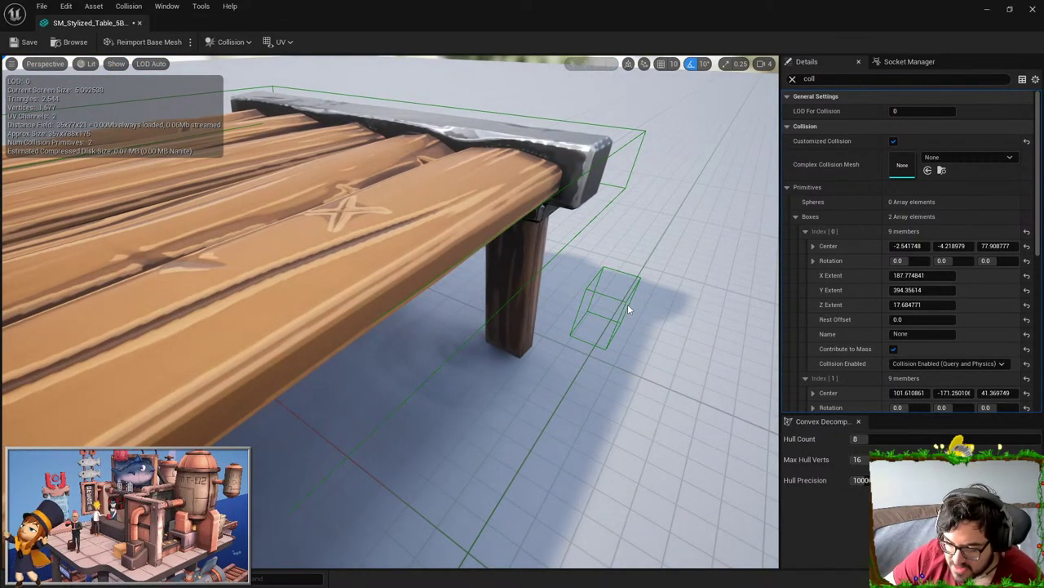
pyautogui.click(627, 304)
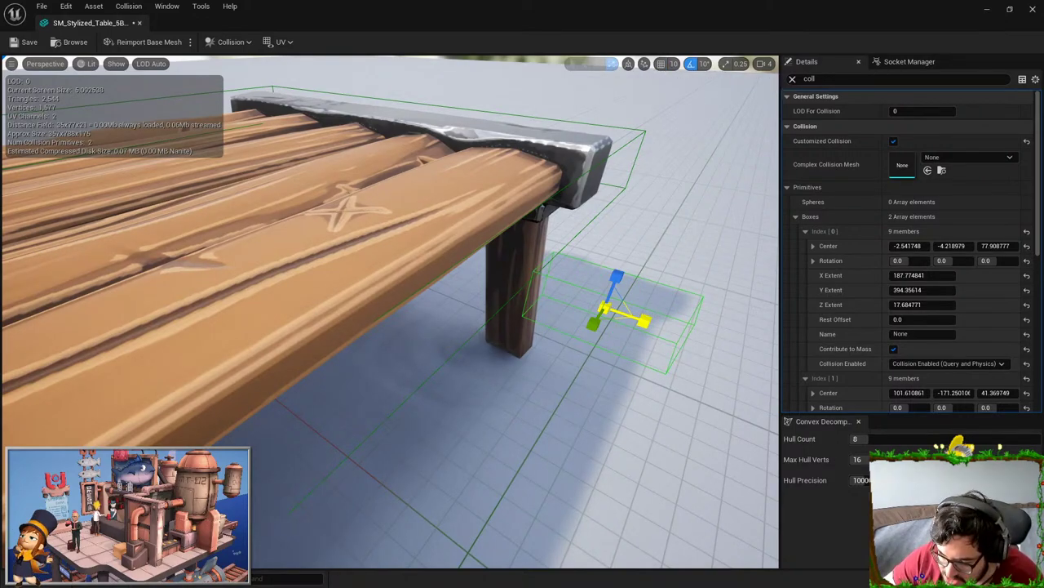
pyautogui.click(647, 319)
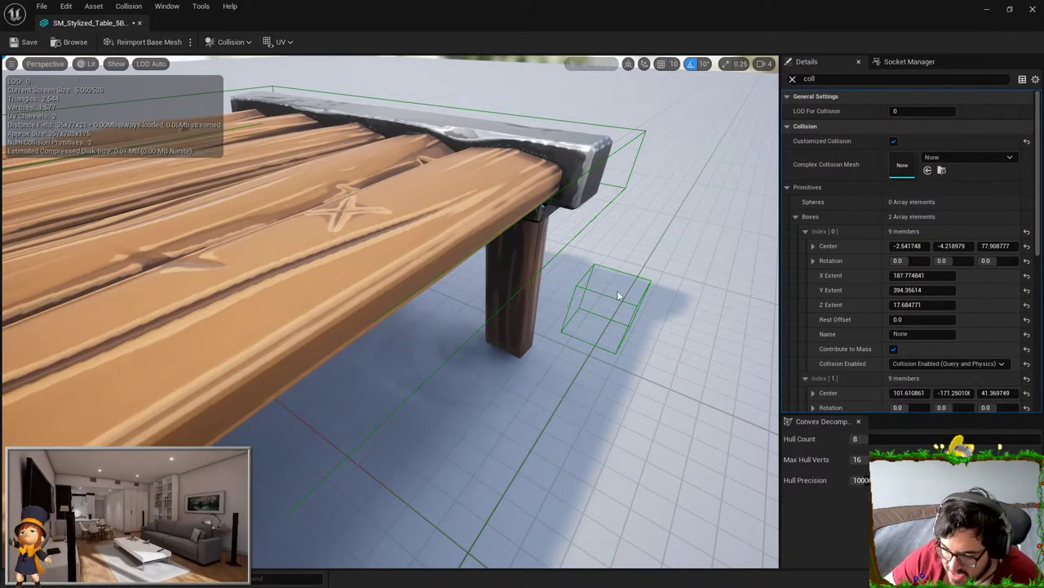
pyautogui.moveTo(615, 272); pyautogui.dragTo(611, 296)
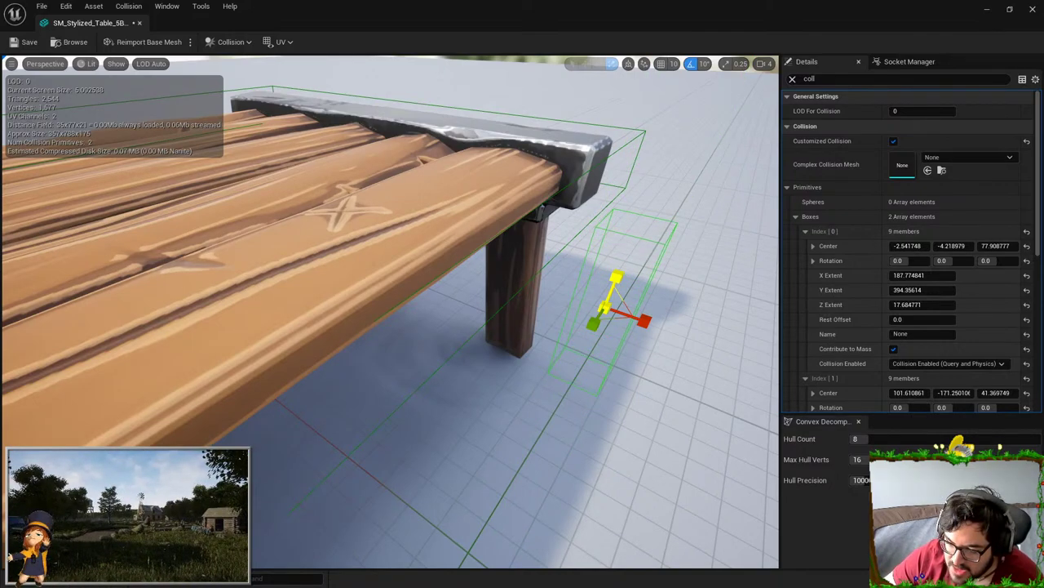
# - Turn off rotation snapping and rotate the leg box about 7.7° around Y to follow the leg's slant
pyautogui.press('w')
pyautogui.press('e')
pyautogui.moveTo(641, 287); pyautogui.dragTo(637, 275)
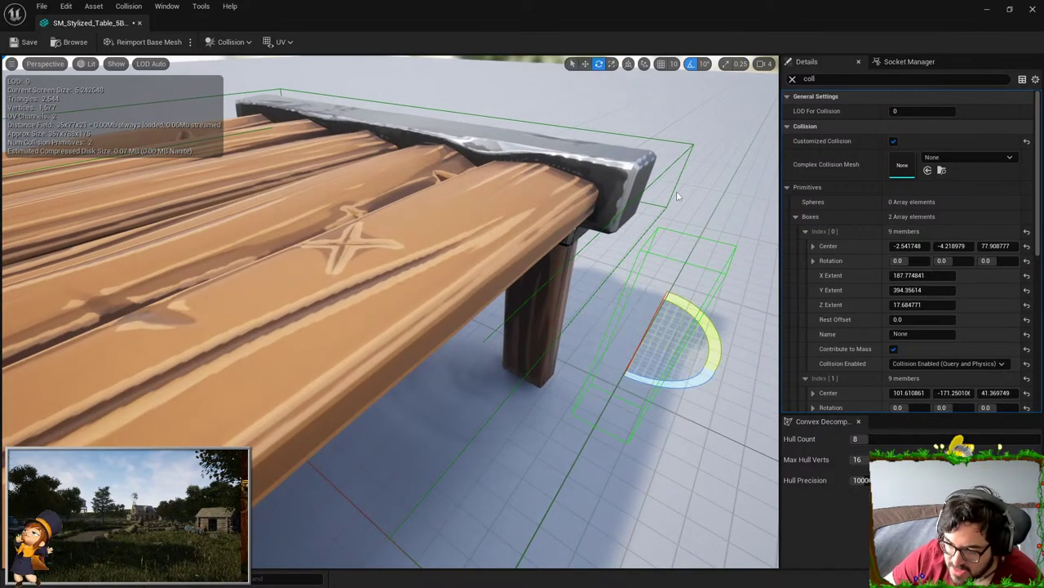
pyautogui.click(692, 64)
pyautogui.moveTo(709, 324); pyautogui.dragTo(666, 346)
pyautogui.press('w')
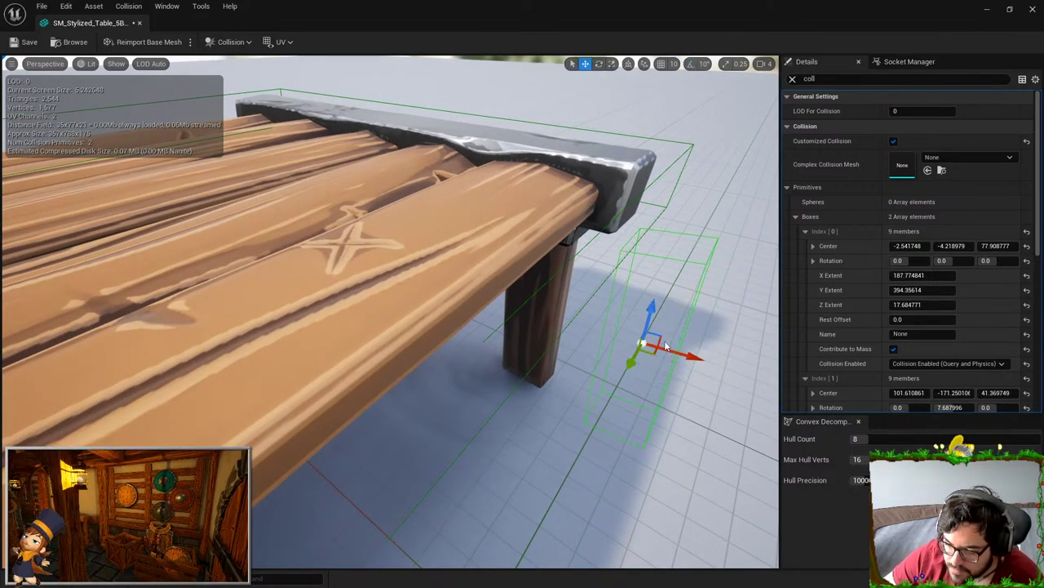
# - Move the leg collision box onto the first leg and tilt it about 4.9° around X to match the leg
pyautogui.moveTo(683, 353)
pyautogui.mouseDown(button='right')
pyautogui.moveTo(674, 346)
pyautogui.moveTo(682, 351)
pyautogui.mouseUp(button='right')
pyautogui.moveTo(622, 308); pyautogui.dragTo(523, 274)
pyautogui.moveTo(522, 274); pyautogui.dragTo(397, 270, button='right')
pyautogui.moveTo(397, 265); pyautogui.dragTo(443, 271)
pyautogui.press('e')
pyautogui.moveTo(506, 224); pyautogui.dragTo(481, 234)
pyautogui.press('r')
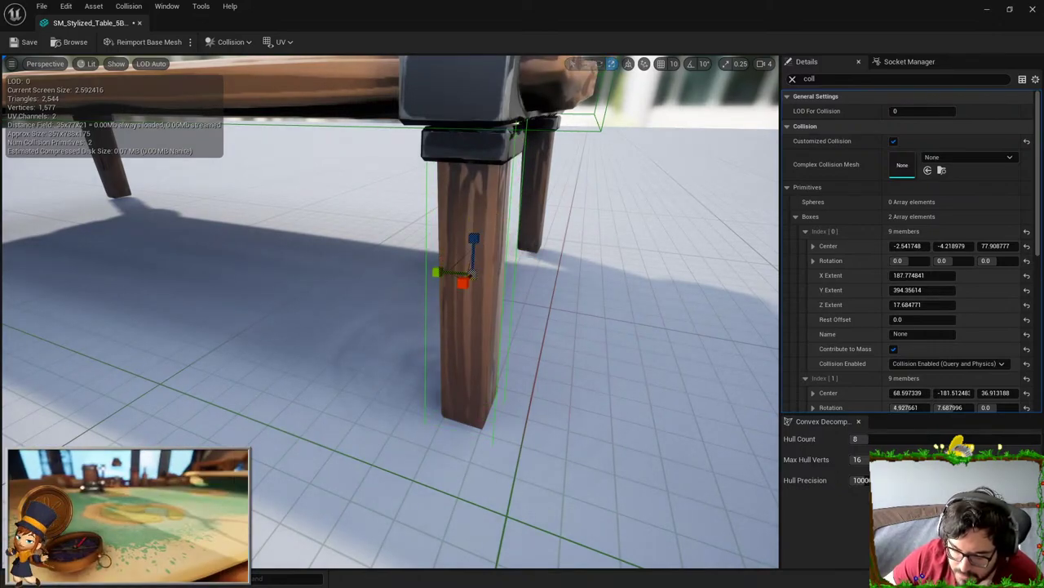
# - Duplicate the first leg's collision box toward the adjacent leg at the same table end and rotate the copy
pyautogui.press('d')
pyautogui.moveTo(345, 267); pyautogui.dragTo(204, 230, button='right')
pyautogui.press('w')
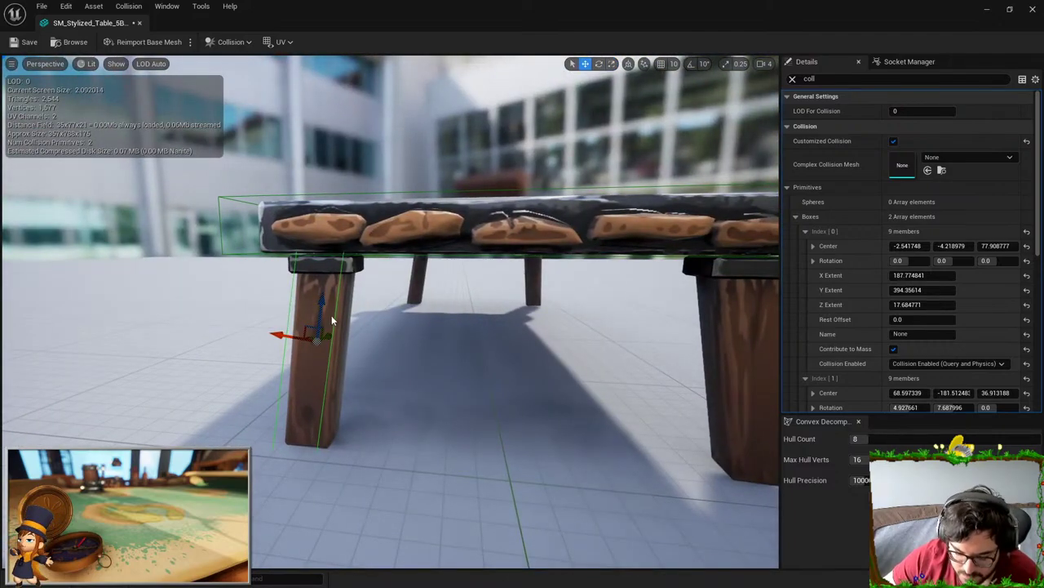
pyautogui.keyDown('alt'); pyautogui.moveTo(274, 332); pyautogui.dragTo(503, 391); pyautogui.keyUp('alt')
pyautogui.press('e')
pyautogui.moveTo(582, 351); pyautogui.dragTo(591, 326)
# - Position the duplicated collision box over the second leg and fine-tune its rotation to follow that leg's slant
pyautogui.press('d')
pyautogui.moveTo(598, 306); pyautogui.dragTo(598, 306, button='right')
pyautogui.press('w')
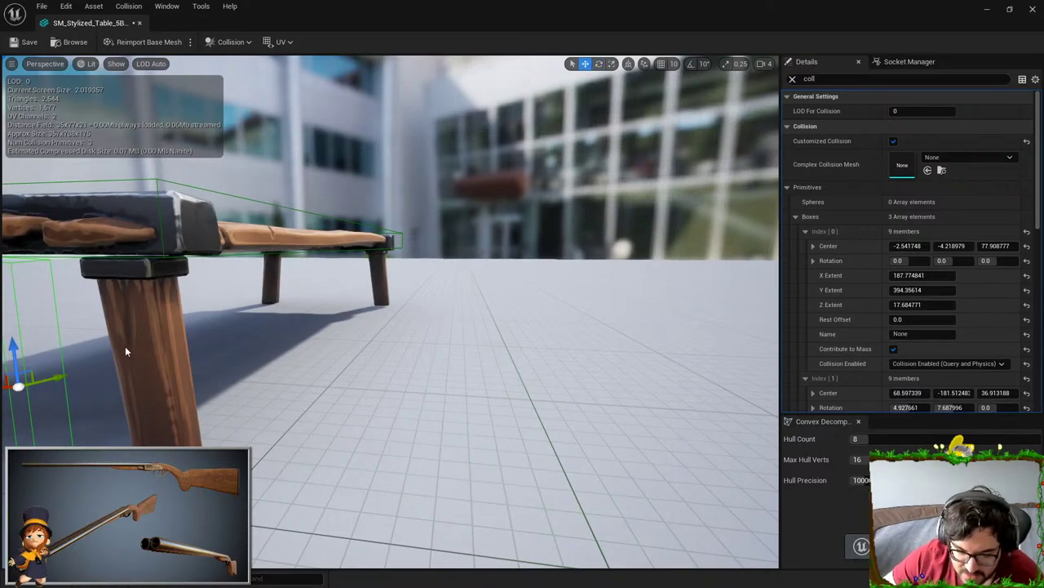
pyautogui.moveTo(6, 386); pyautogui.dragTo(173, 380)
pyautogui.press('e')
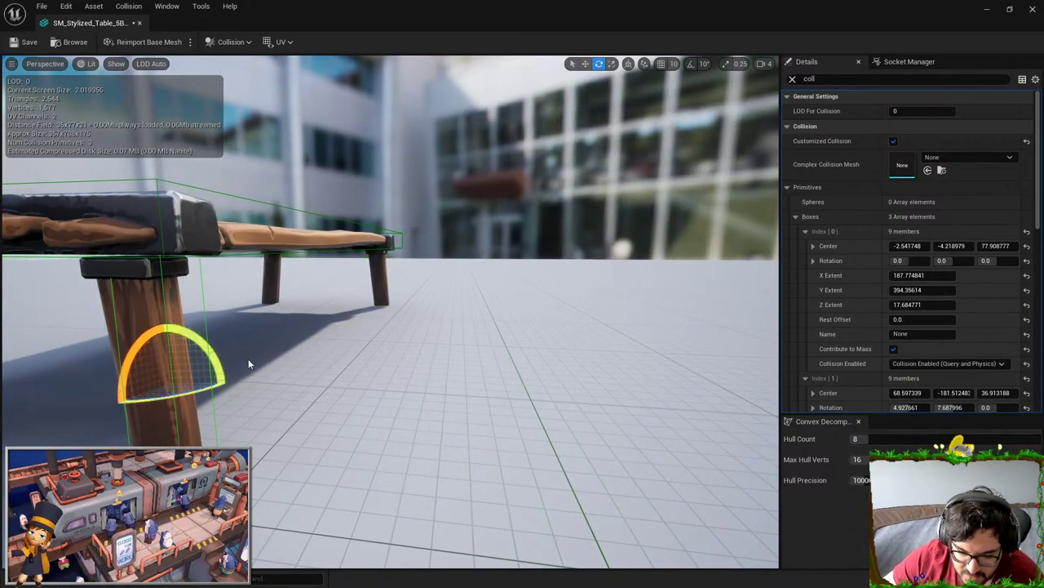
pyautogui.moveTo(248, 358); pyautogui.dragTo(245, 364)
pyautogui.press('w')
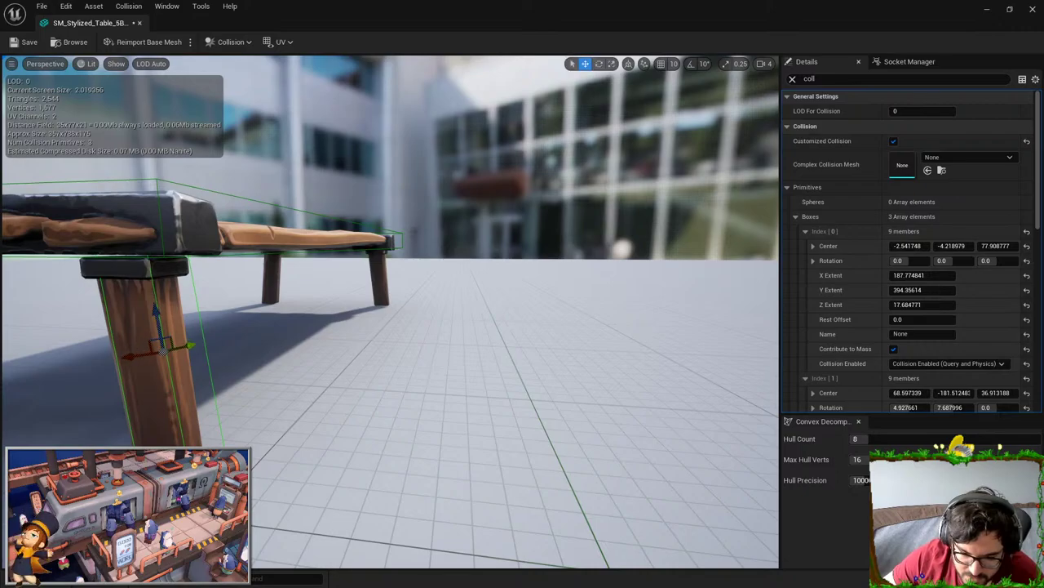
# - Duplicate the second leg's collision box to the leg at the opposite table end and rotate it along the leg's lengthwise slant
pyautogui.press('f')
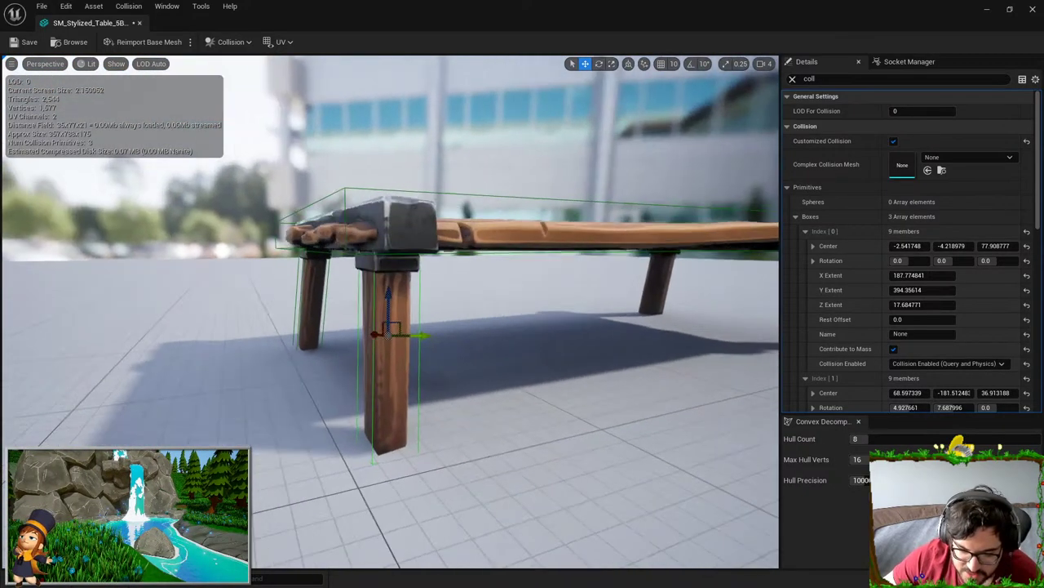
pyautogui.moveTo(396, 288); pyautogui.dragTo(379, 292, button='right')
pyautogui.keyDown('alt'); pyautogui.moveTo(245, 299); pyautogui.dragTo(713, 341); pyautogui.keyUp('alt')
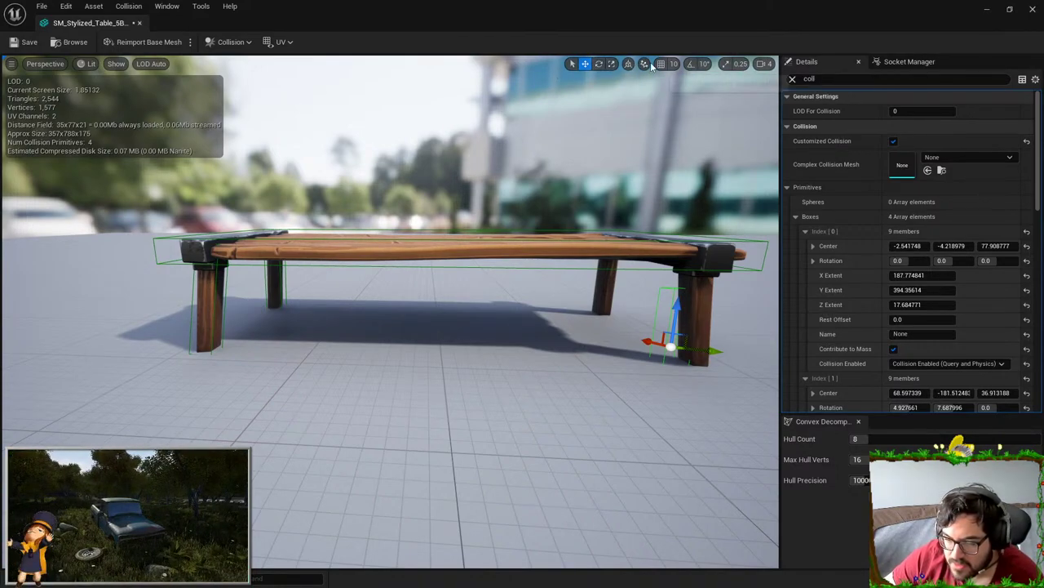
pyautogui.moveTo(359, 184)
pyautogui.mouseDown(button='right')
pyautogui.moveTo(342, 194)
pyautogui.moveTo(361, 192)
pyautogui.mouseUp(button='right')
pyautogui.press('d')
pyautogui.press('w')
pyautogui.moveTo(404, 332); pyautogui.dragTo(438, 335)
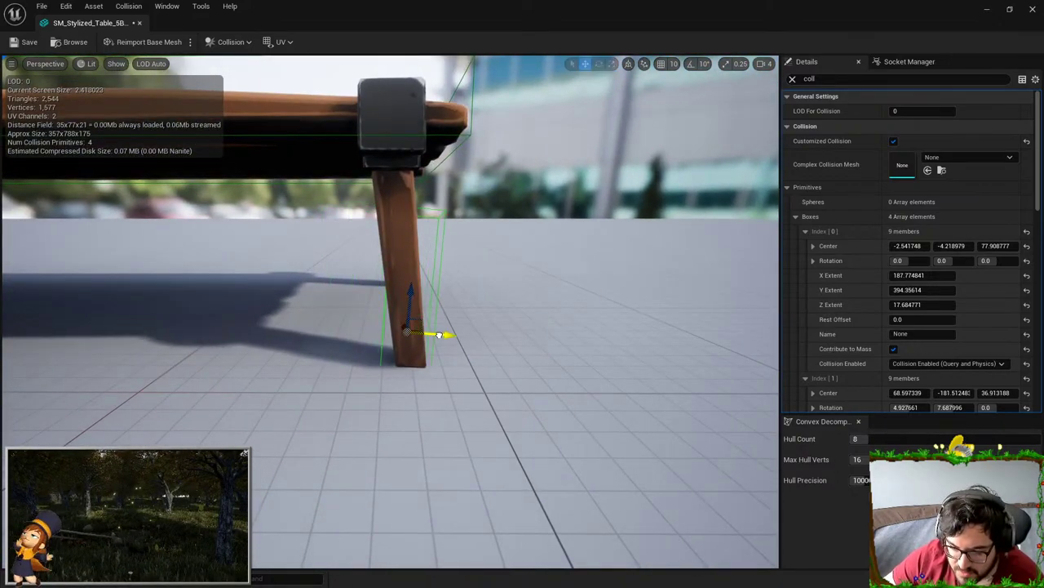
pyautogui.press('e')
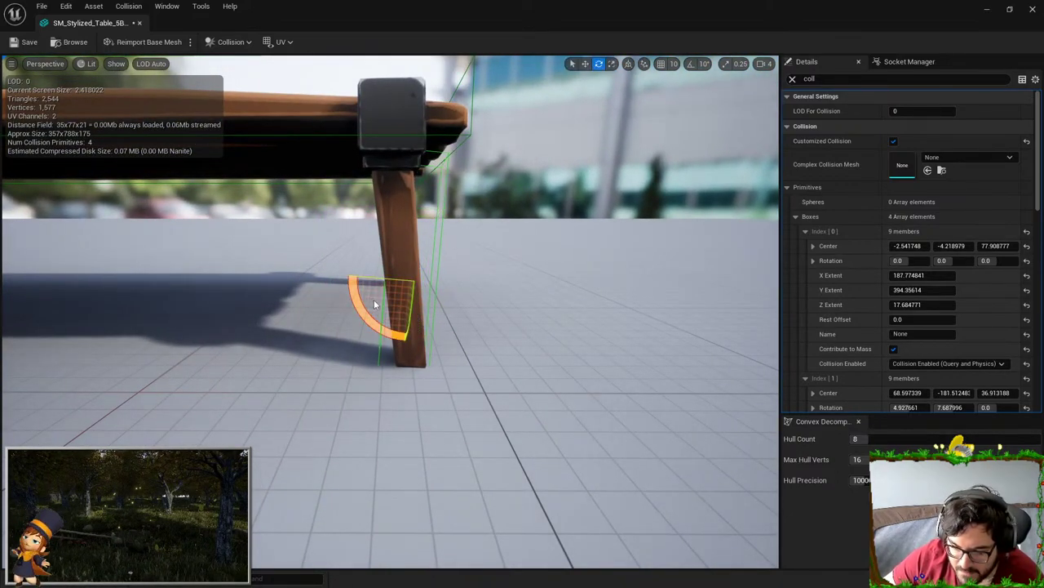
pyautogui.moveTo(374, 300); pyautogui.dragTo(351, 304)
# - Correct the third leg box's sideways tilt and shift it to line up with the leg
pyautogui.moveTo(359, 303); pyautogui.dragTo(424, 327, button='right')
pyautogui.press('w')
pyautogui.press('e')
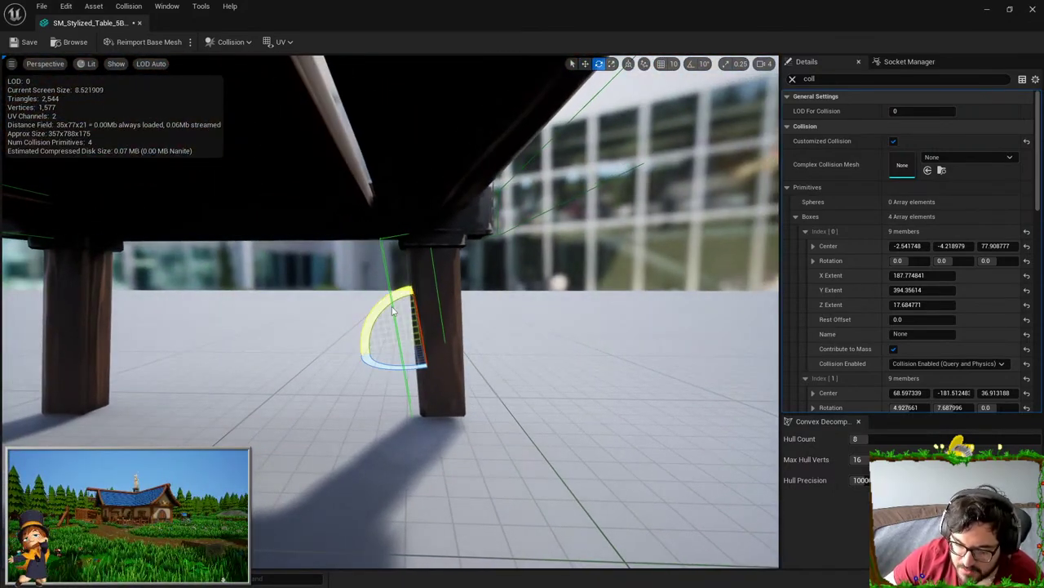
pyautogui.moveTo(398, 299)
pyautogui.mouseDown()
pyautogui.moveTo(413, 298)
pyautogui.moveTo(390, 300)
pyautogui.mouseUp()
pyautogui.press('w')
pyautogui.press('e')
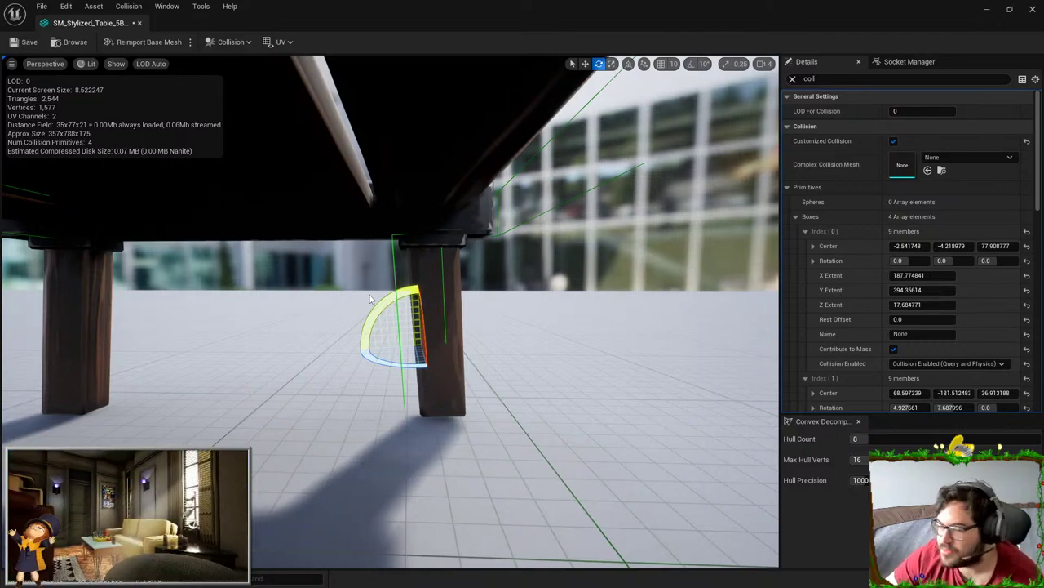
pyautogui.press('w')
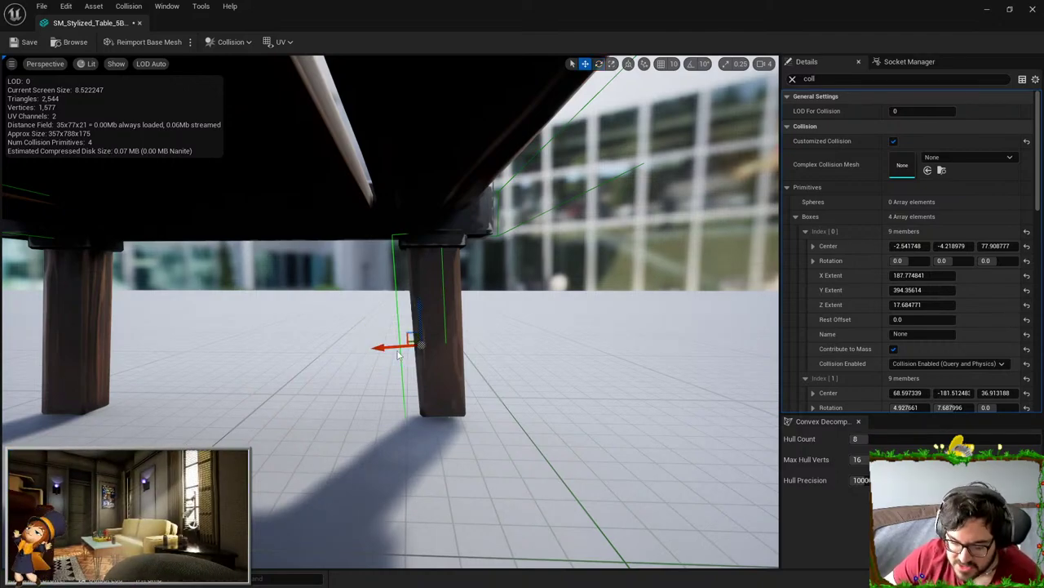
# - Duplicate the third leg's collision box to the remaining leg, mirror its sideways tilt and align it over the leg
pyautogui.moveTo(409, 335); pyautogui.dragTo(80, 356)
pyautogui.press('a')
pyautogui.moveTo(80, 355); pyautogui.dragTo(65, 356, button='right')
pyautogui.press('e')
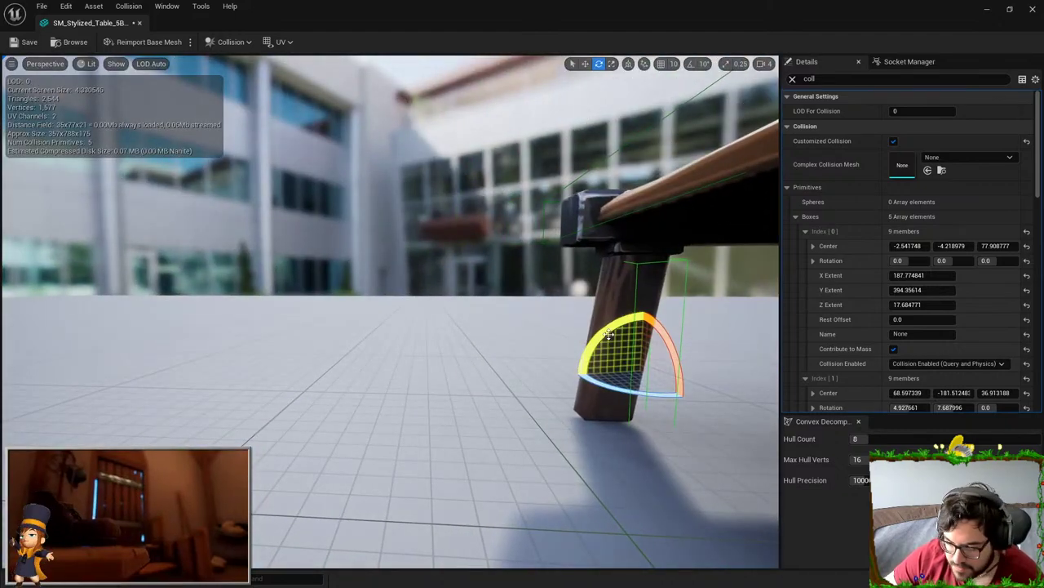
pyautogui.moveTo(610, 334); pyautogui.dragTo(621, 325)
pyautogui.moveTo(622, 325); pyautogui.dragTo(620, 325, button='right')
pyautogui.press('d')
pyautogui.press('w')
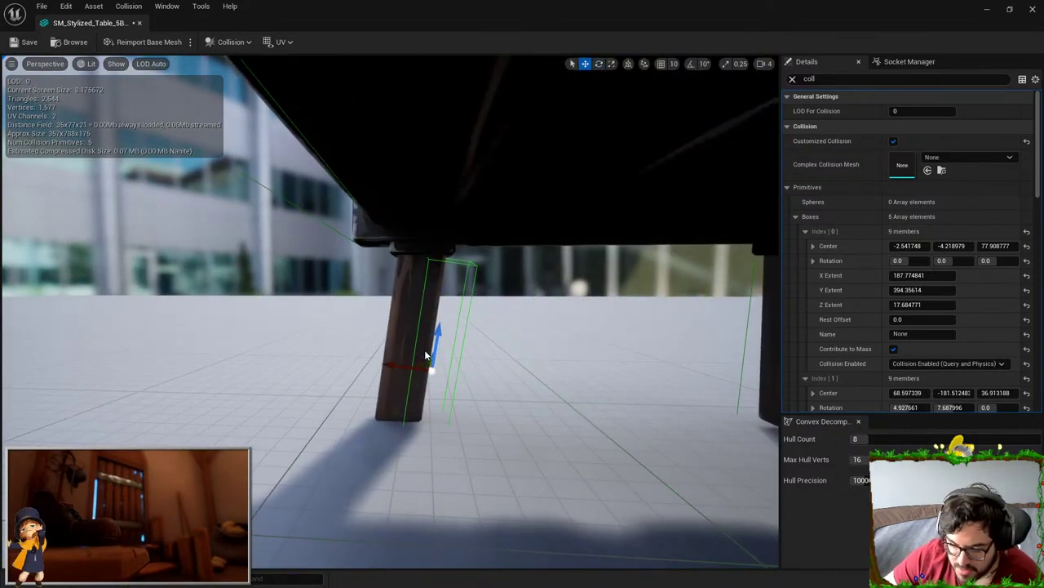
pyautogui.moveTo(422, 357); pyautogui.dragTo(395, 343)
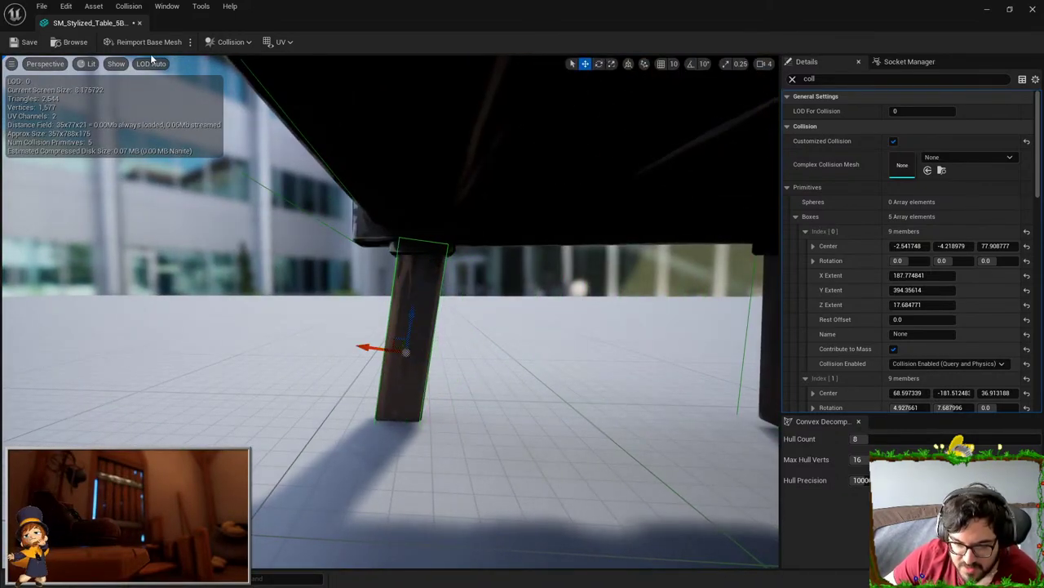
# - Switch the view mode to Player Collision and inspect the table's box collision from several angles
pyautogui.click(91, 63)
pyautogui.click(135, 163)
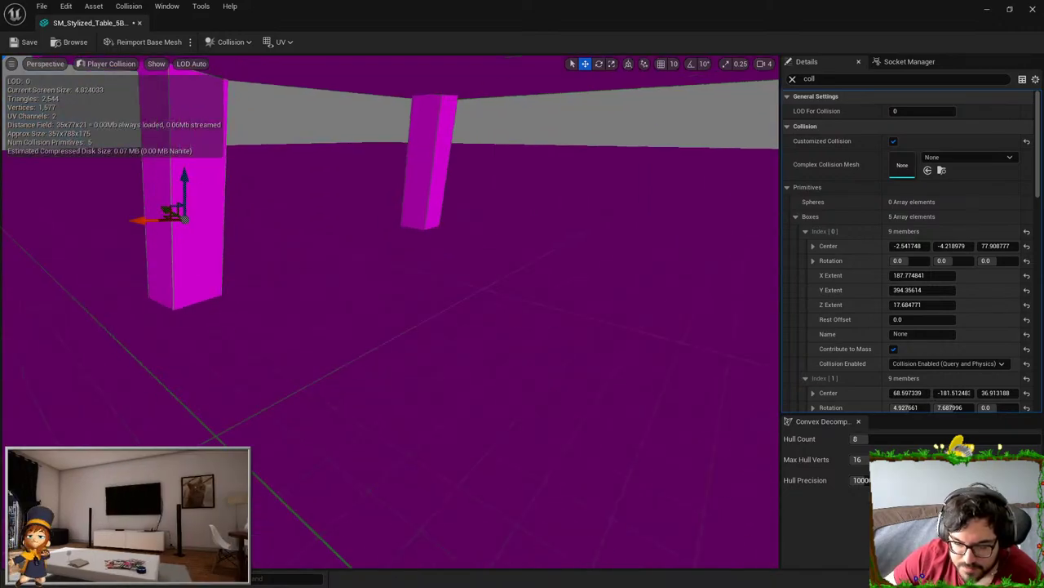
pyautogui.moveTo(324, 237); pyautogui.dragTo(324, 236, button='right')
pyautogui.press('s')
pyautogui.click(506, 308)
pyautogui.moveTo(506, 308); pyautogui.dragTo(506, 308, button='right')
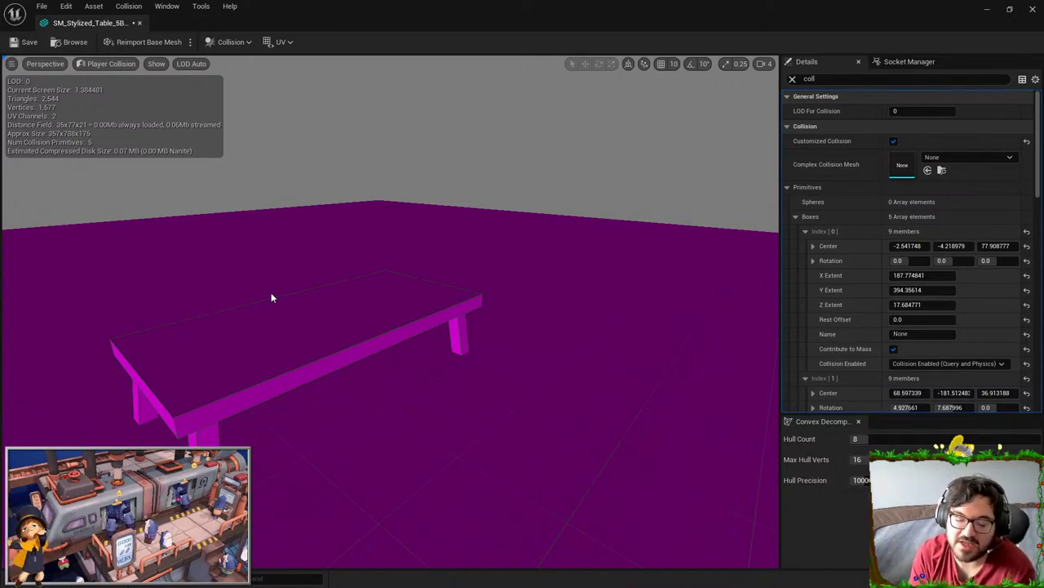
# - Close the table's static mesh editor, then try to exit the boat project and cancel the save prompt
pyautogui.click(1033, 9)
pyautogui.click(1030, 9)
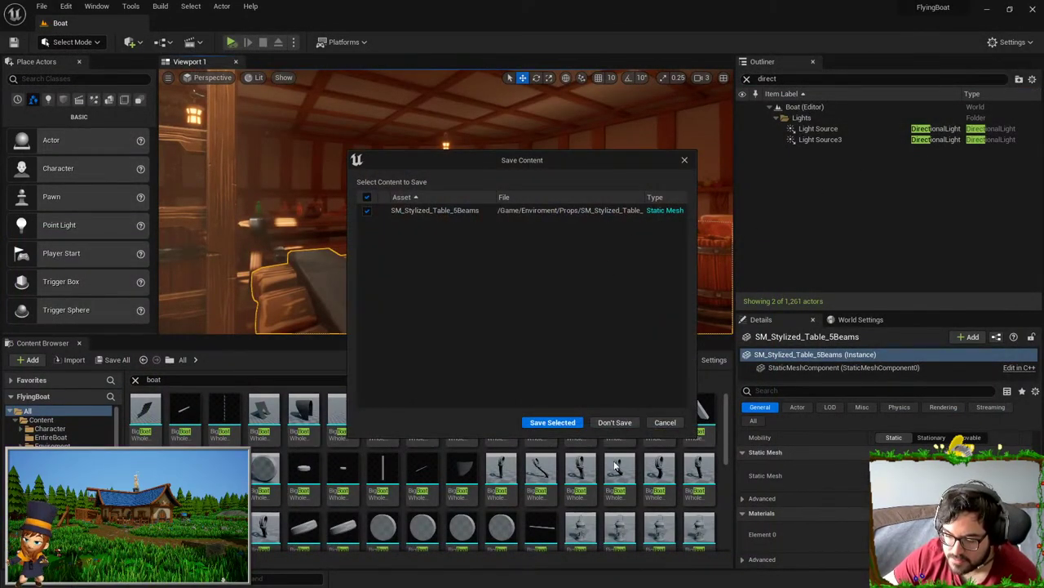
pyautogui.click(665, 422)
# - Examine the boat interior full-screen, from the table area to the bunk beds and window nook
pyautogui.moveTo(610, 321); pyautogui.dragTo(424, 321, button='right')
pyautogui.press('F11')
pyautogui.moveTo(522, 294); pyautogui.dragTo(326, 318, button='right')
pyautogui.moveTo(610, 321); pyautogui.dragTo(610, 321, button='right')
pyautogui.moveTo(276, 340); pyautogui.dragTo(276, 340, button='right')
pyautogui.moveTo(231, 231); pyautogui.dragTo(231, 231, button='right')
pyautogui.moveTo(474, 460); pyautogui.dragTo(474, 461, button='right')
pyautogui.moveTo(422, 368); pyautogui.dragTo(442, 397, button='right')
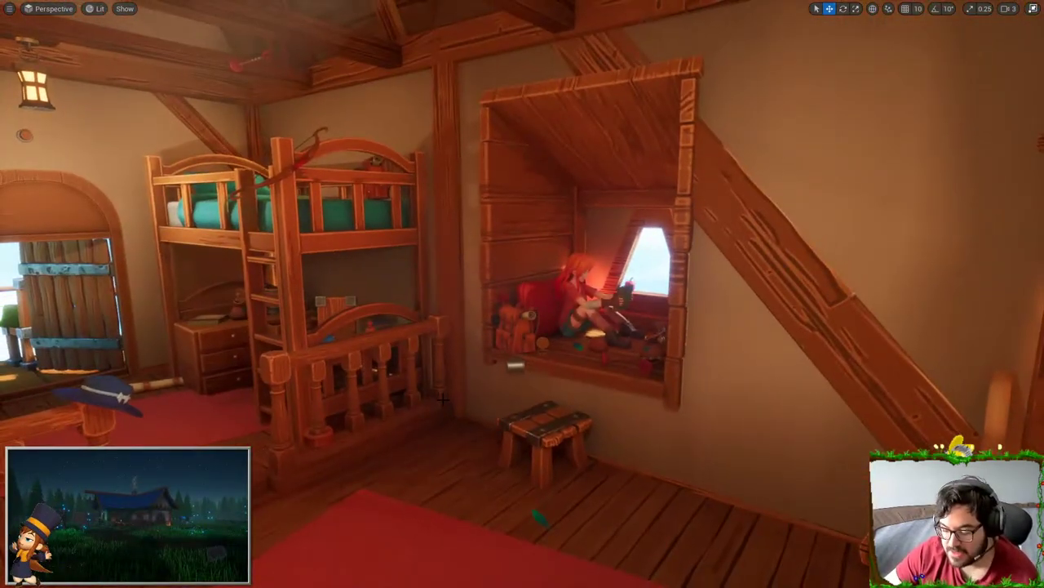
# - Close the boat project without saving SM_Stylized_Table_5Beams, and close the untitled Maya scene
pyautogui.press('F11')
pyautogui.click(1032, 9)
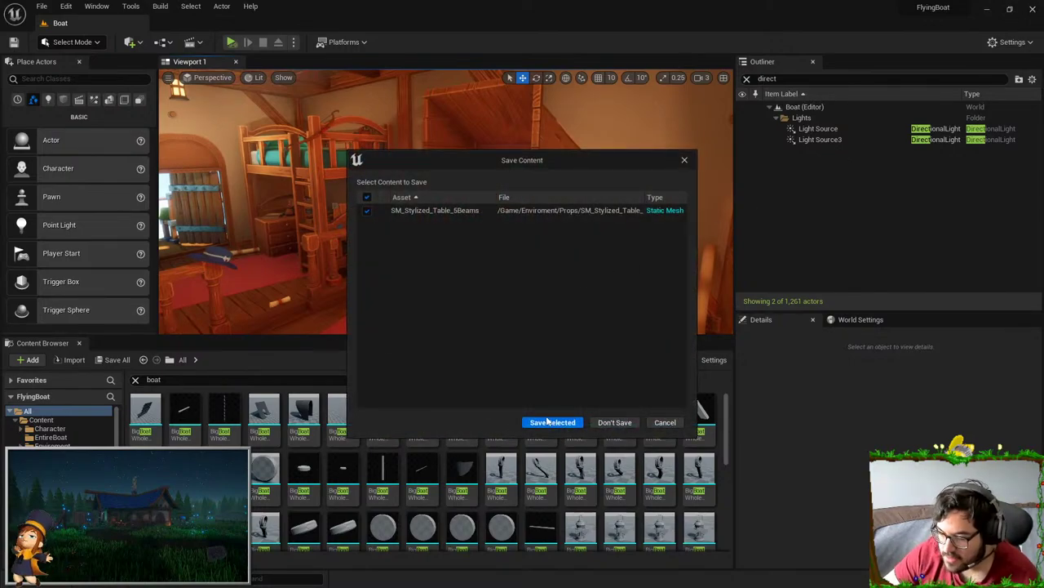
pyautogui.click(614, 422)
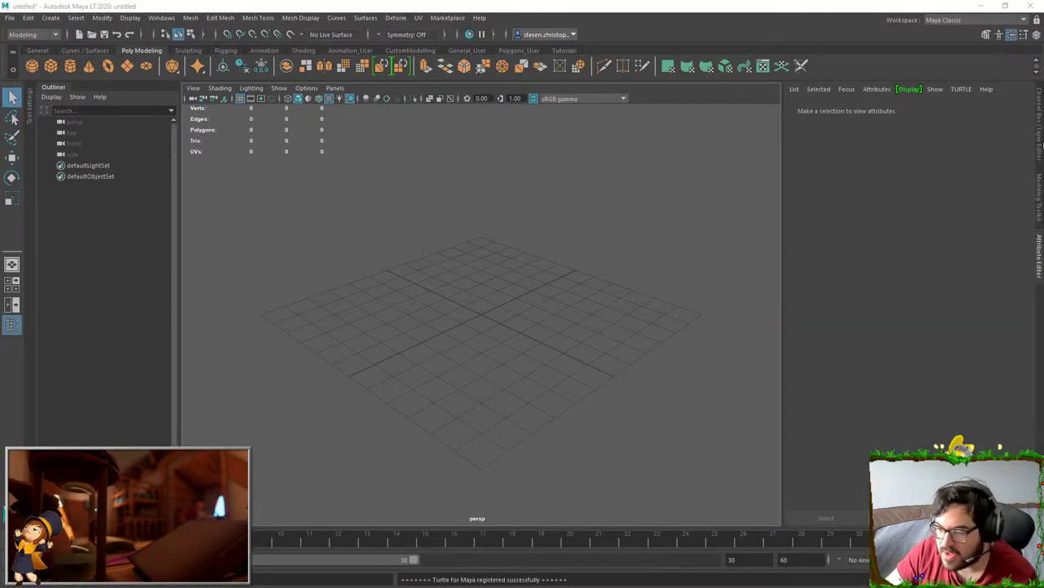
pyautogui.click(1031, 6)
pyautogui.click(529, 302)
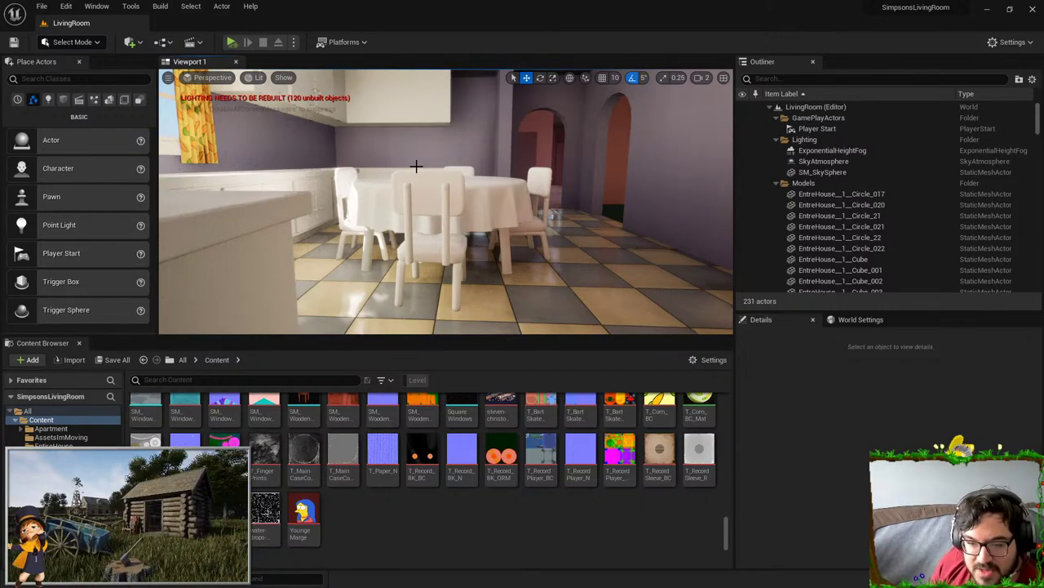
# - Examine the LivingRoom level in Unreal Engine, from the dining table toward the arched doorways and hallway
pyautogui.moveTo(429, 270); pyautogui.dragTo(510, 240, button='right')
pyautogui.press('w')
pyautogui.moveTo(457, 137); pyautogui.dragTo(392, 243)
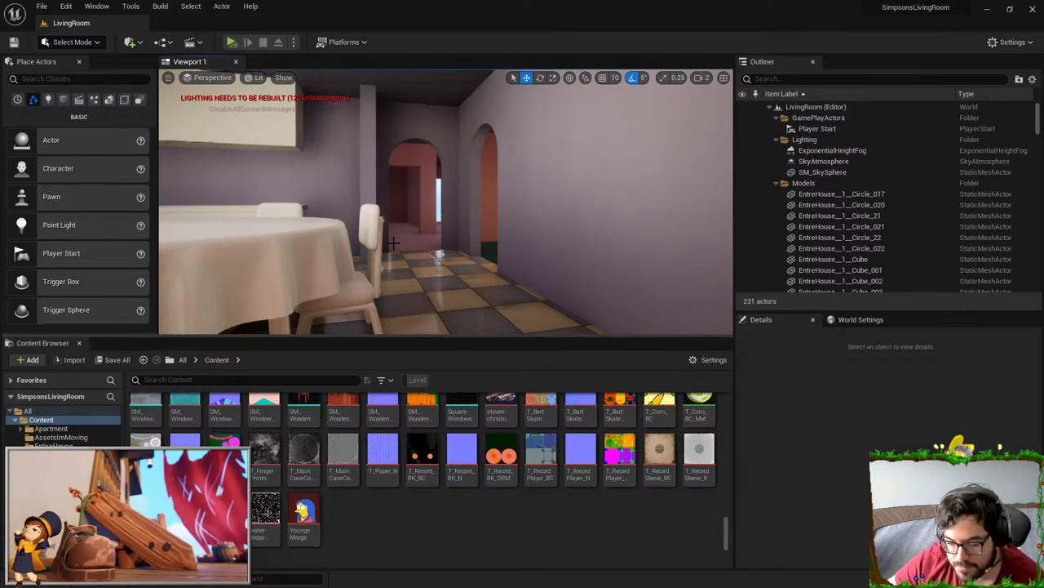
pyautogui.press('w')
pyautogui.moveTo(437, 257); pyautogui.dragTo(437, 230, button='right')
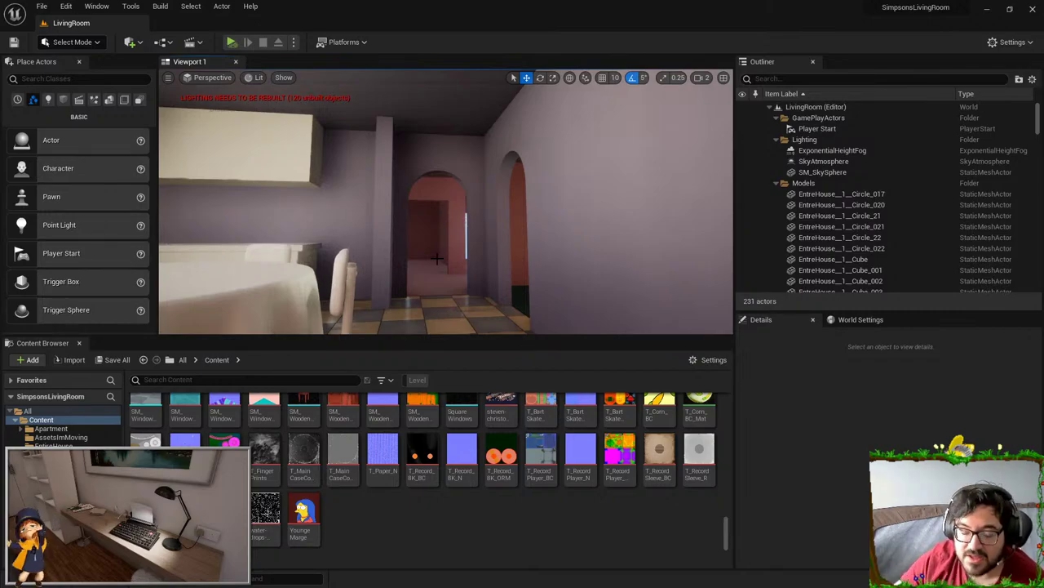
pyautogui.moveTo(368, 208)
pyautogui.mouseDown(button='right')
pyautogui.moveTo(171, 208)
pyautogui.moveTo(362, 214)
pyautogui.mouseUp(button='right')
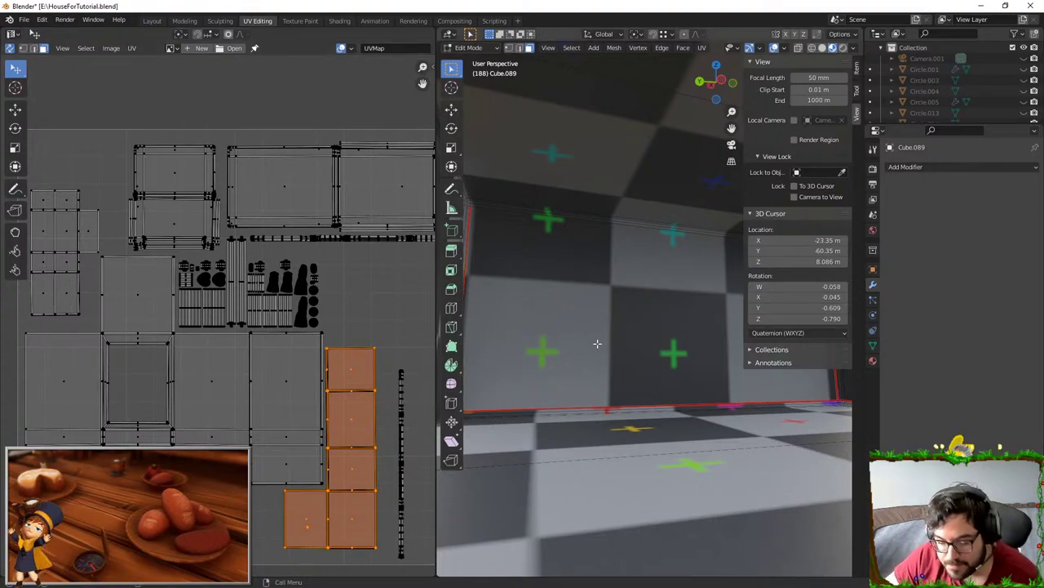
# - In Blender, rotate the selected five-panel UV island 90 degrees, mirror it horizontally and move it below the large panel islands
pyautogui.scroll(3, 585, 381)
pyautogui.scroll(-3, 586, 381)
pyautogui.scroll(-4, 327, 368)
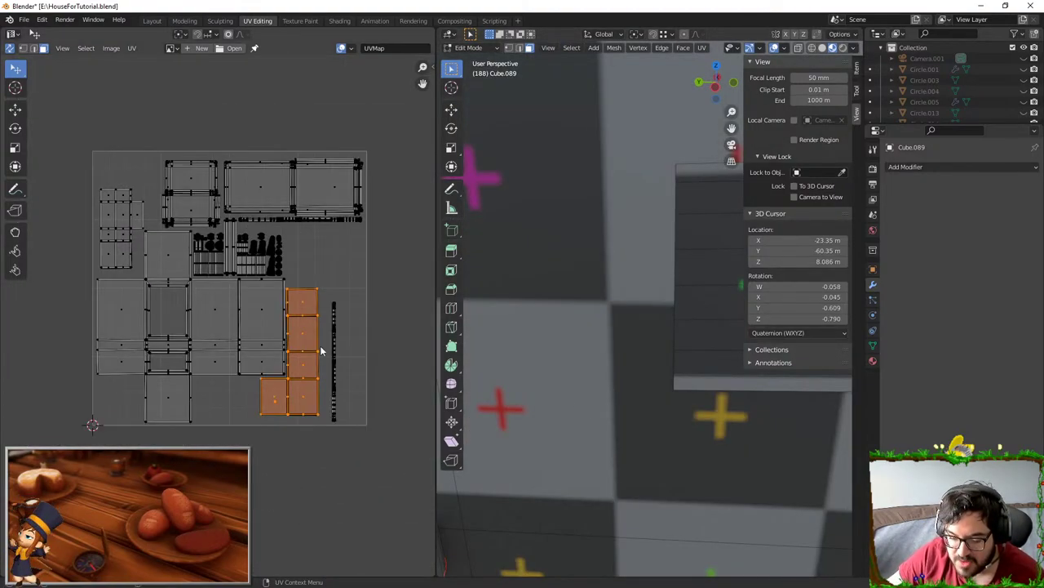
pyautogui.press('r')
pyautogui.click(318, 431)
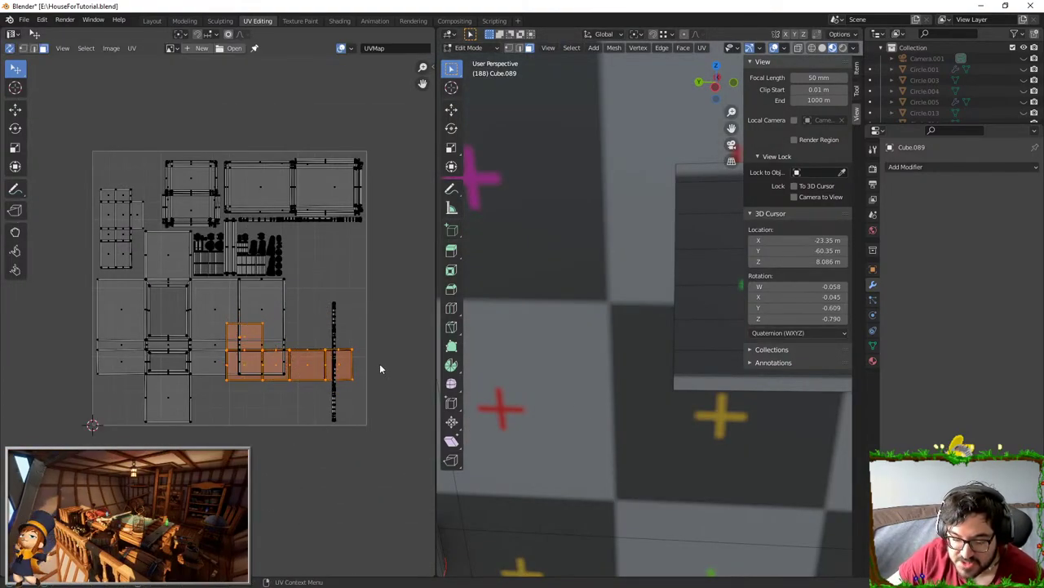
pyautogui.press('s')
pyautogui.press('x')
pyautogui.click(347, 363)
pyautogui.press('g')
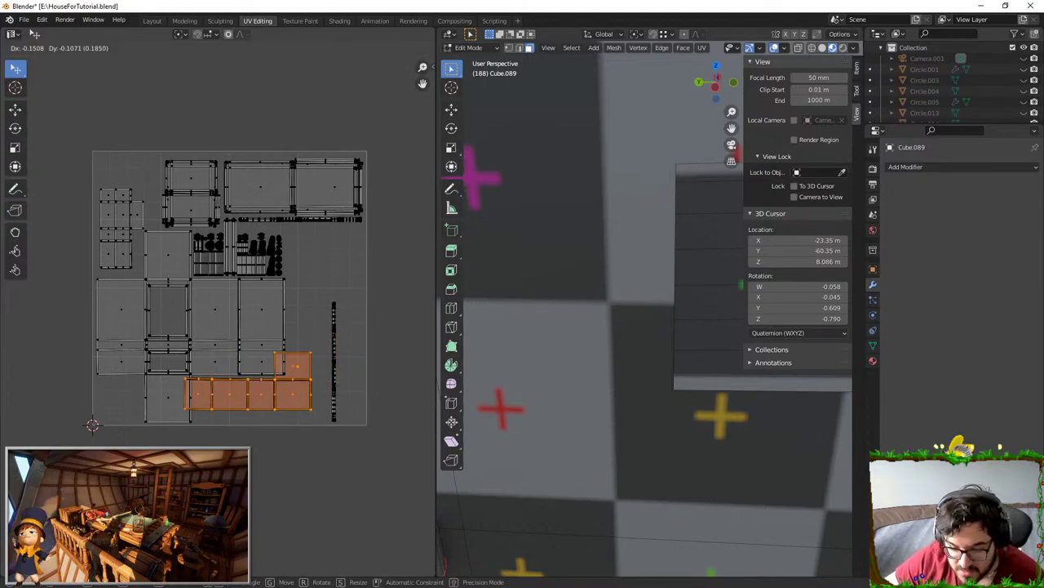
pyautogui.click(319, 280)
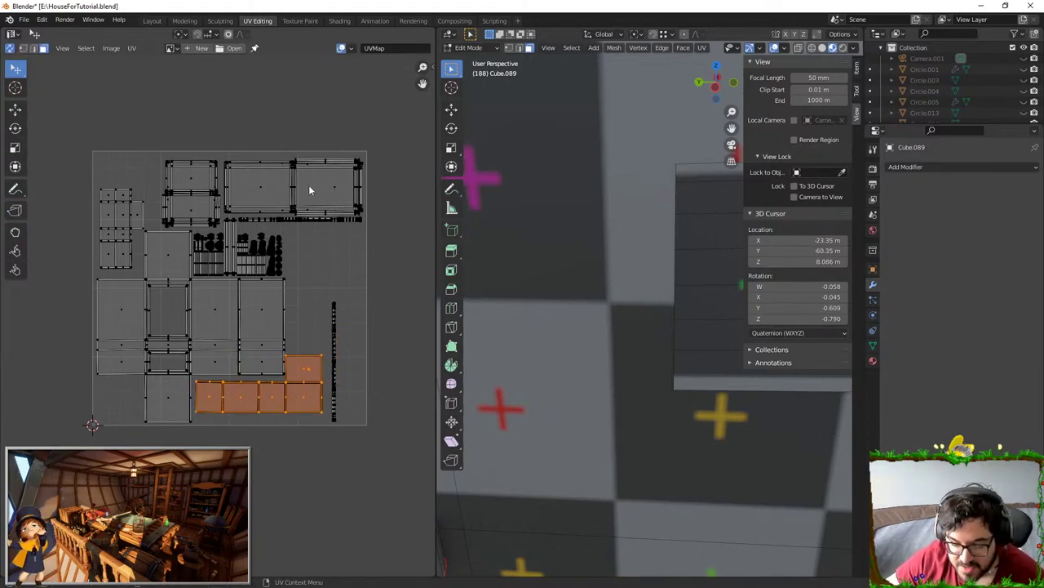
# - Rotate the long thin strip island 90 degrees and stand it beside the large panels, directly above the five-panel island
pyautogui.click(302, 219)
pyautogui.press('r')
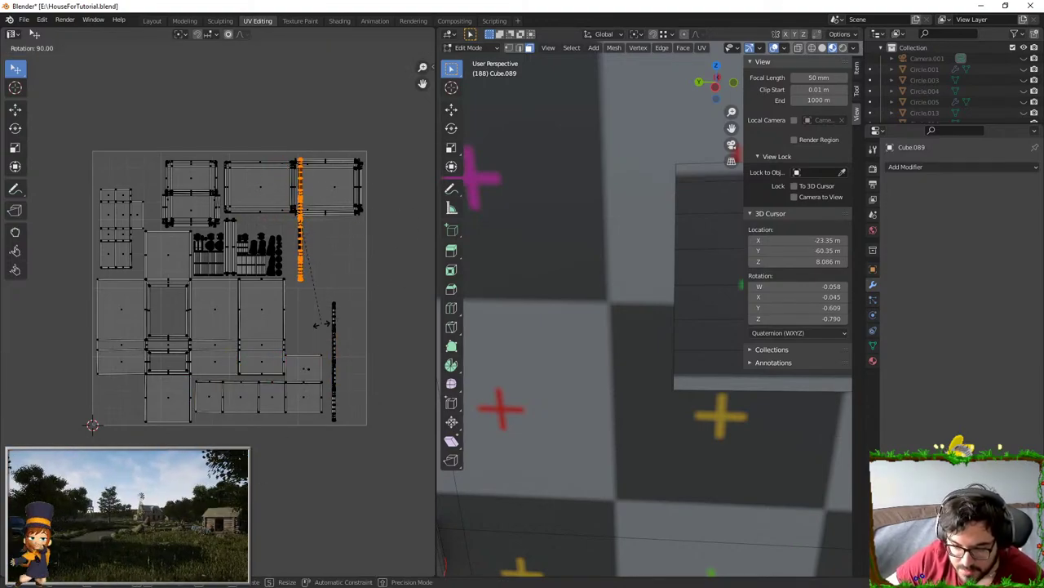
pyautogui.click(326, 325)
pyautogui.press('g')
pyautogui.click(313, 372)
pyautogui.press('r')
pyautogui.click(359, 306)
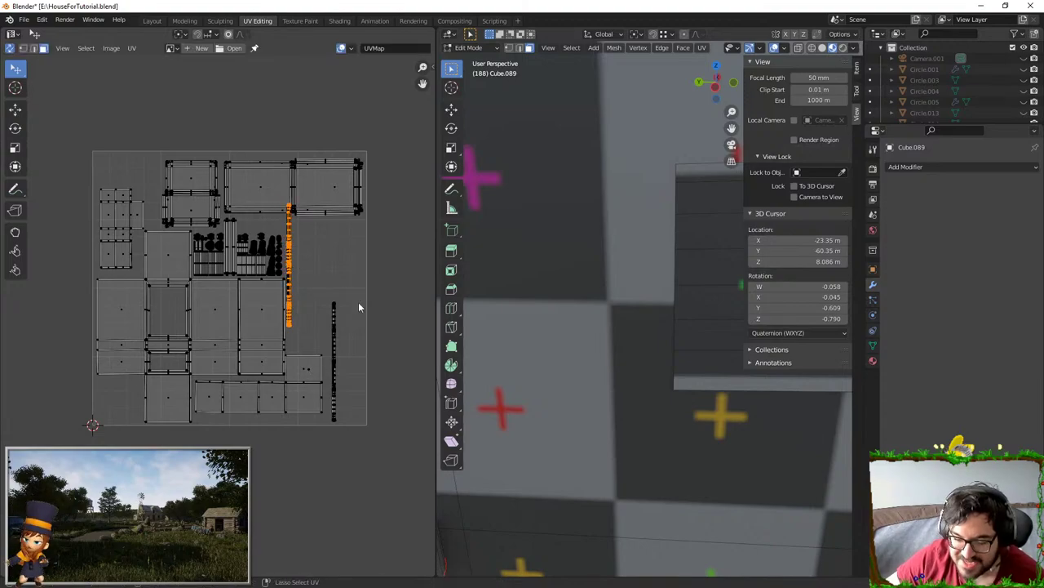
pyautogui.press('g')
pyautogui.click(335, 357)
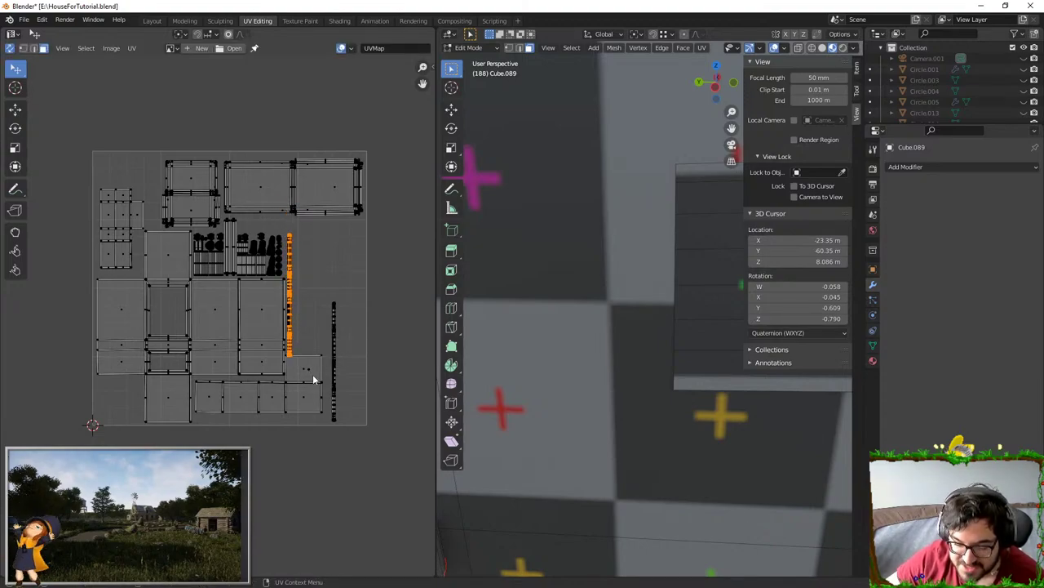
# - Nudge the five-panel island slightly down and move the tiny stray island off it into empty UV space
pyautogui.hotkey('alt', 'a')
pyautogui.press('l')
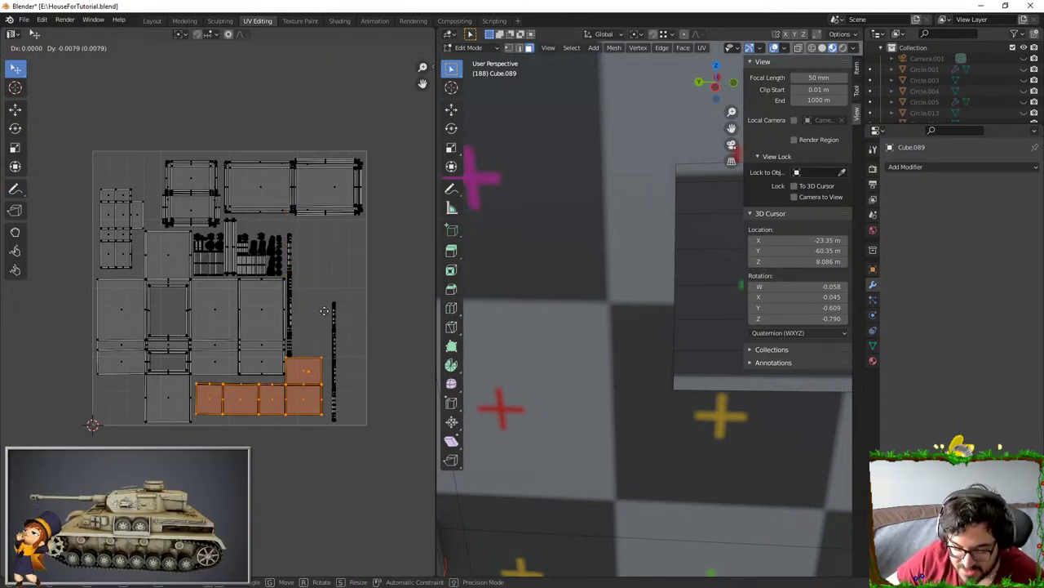
pyautogui.scroll(8, 252, 374)
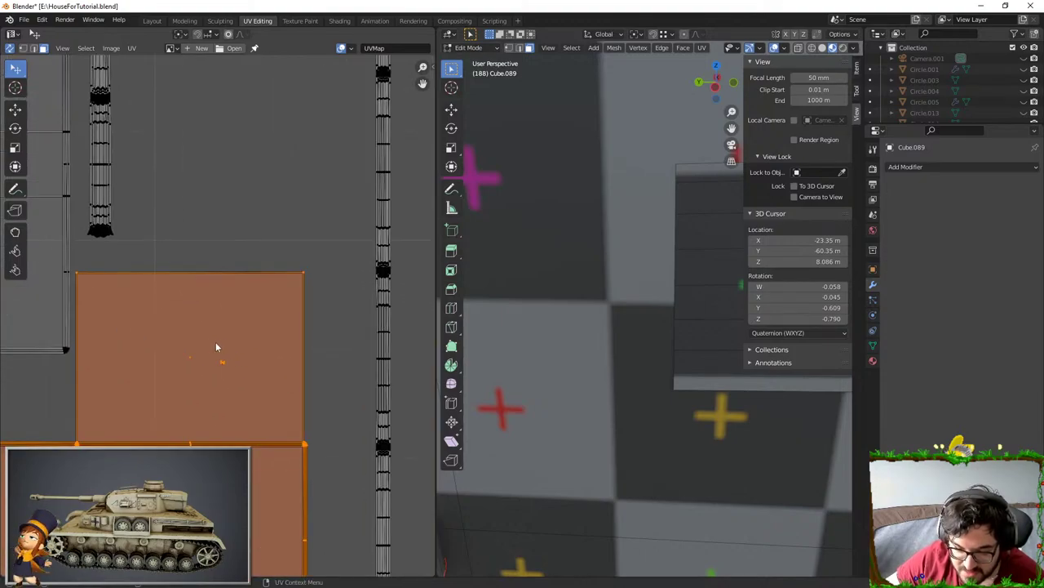
pyautogui.hotkey('alt', 'a')
pyautogui.press('l')
pyautogui.press('g')
pyautogui.click(249, 155)
# - Select the seam-bounded cylindrical section below the rounded cap on the model and unwrap it
pyautogui.scroll(-3, 563, 308)
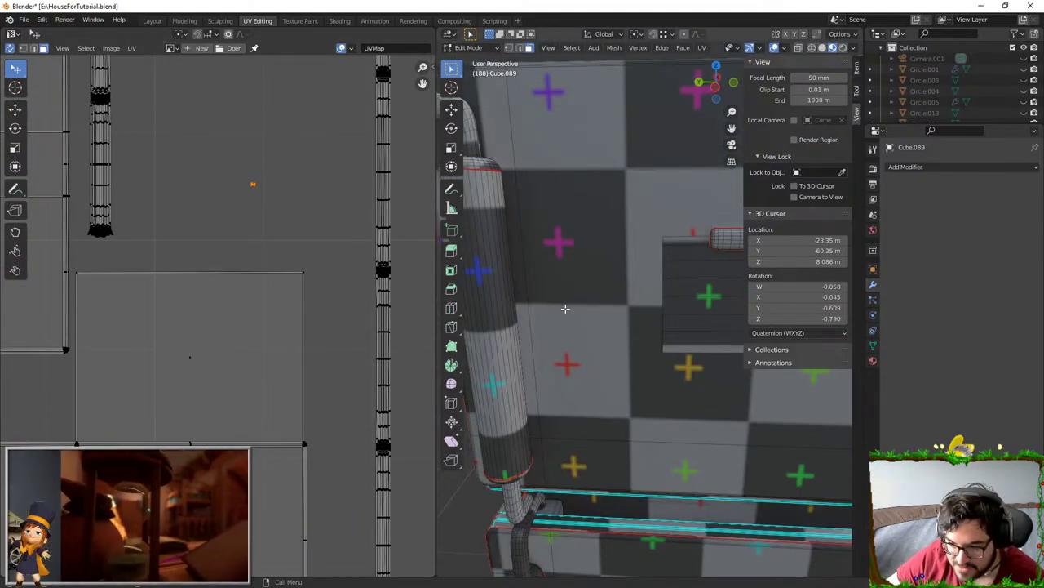
pyautogui.press('KP_Decimal')
pyautogui.scroll(-9, 572, 303)
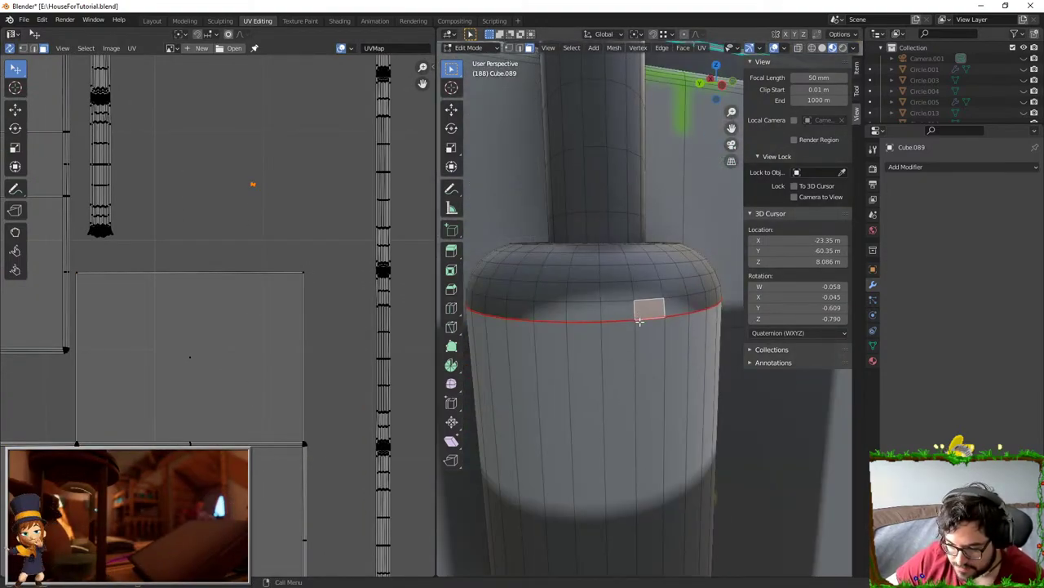
pyautogui.scroll(-4, 641, 323)
pyautogui.click(647, 329)
pyautogui.press('l')
pyautogui.scroll(-4, 228, 302)
pyautogui.moveTo(246, 186); pyautogui.dragTo(276, 334, button='middle')
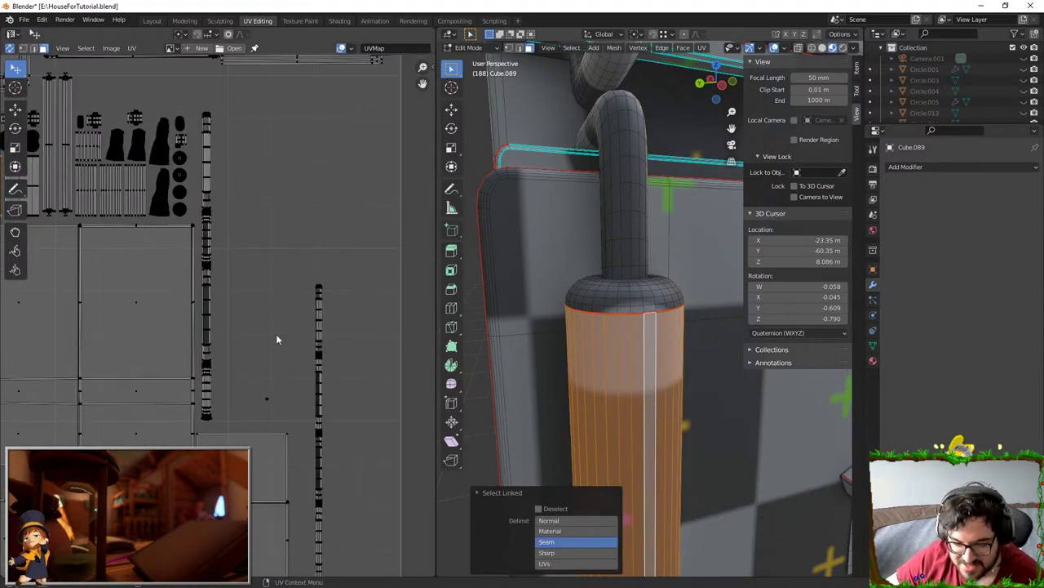
pyautogui.scroll(-5, 286, 336)
pyautogui.scroll(2, 302, 335)
pyautogui.press('u')
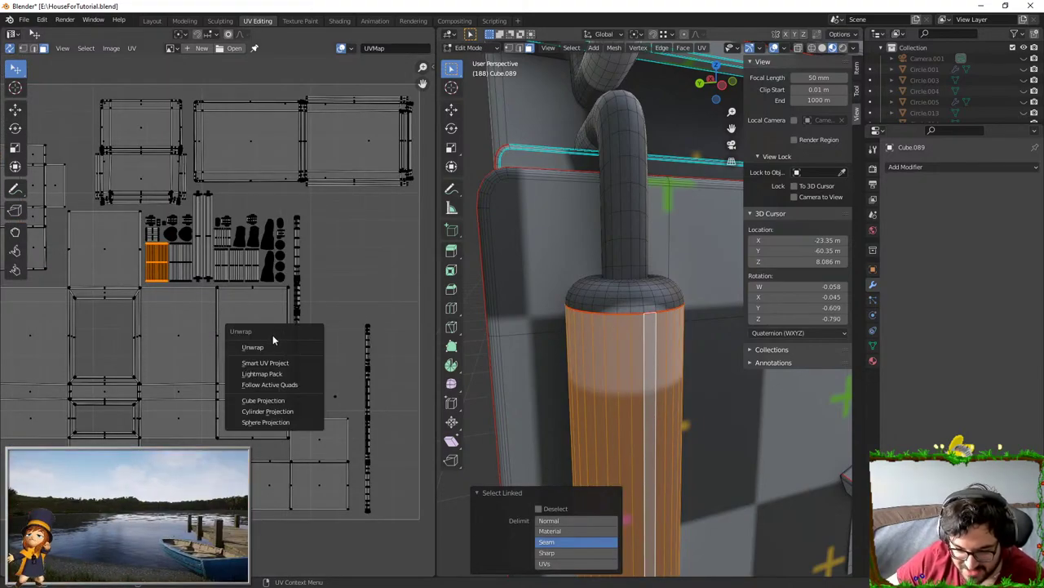
pyautogui.click(263, 346)
# - Rotate the cylinder's new UV island 90 degrees, scale it down and move it to the small-parts cluster
pyautogui.scroll(-3, 321, 258)
pyautogui.press('r')
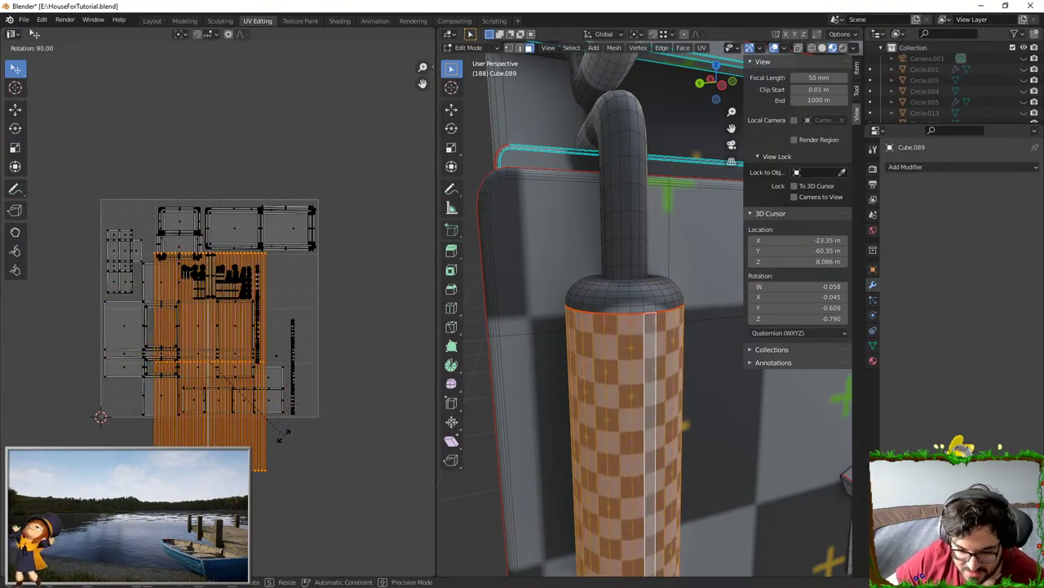
pyautogui.keyDown('ctrl'); pyautogui.click(284, 435); pyautogui.keyUp('ctrl')
pyautogui.press('s')
pyautogui.click(255, 340)
pyautogui.scroll(3, 217, 315)
pyautogui.press('s')
pyautogui.click(287, 317)
pyautogui.press('g')
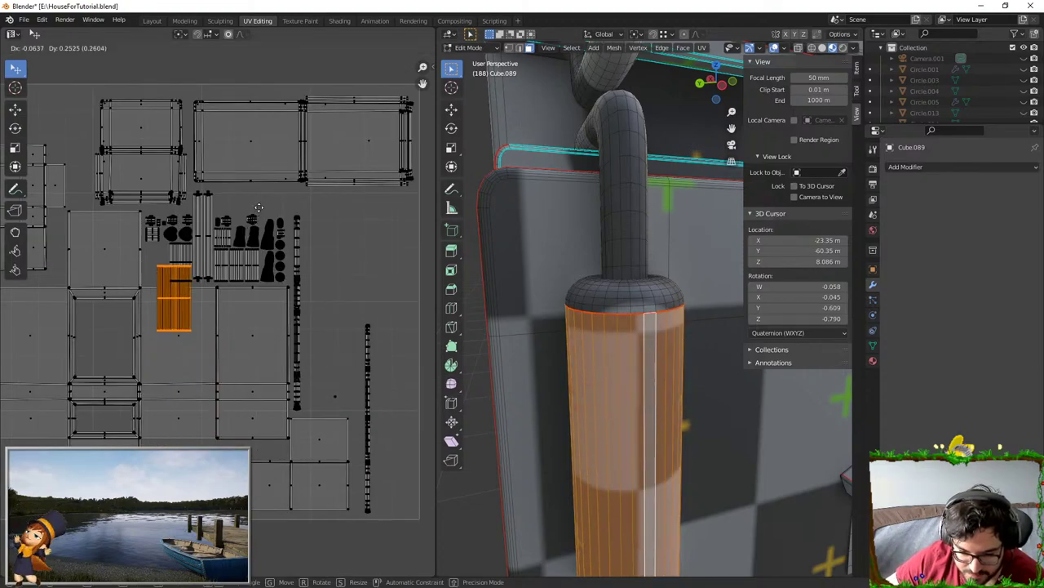
pyautogui.click(253, 183)
# - Fine-tune the cylinder island's scale and position to fit the gap beside the matching striped island
pyautogui.press('s')
pyautogui.click(248, 195)
pyautogui.press('g')
pyautogui.click(244, 187)
pyautogui.press('s')
pyautogui.click(244, 214)
pyautogui.press('g')
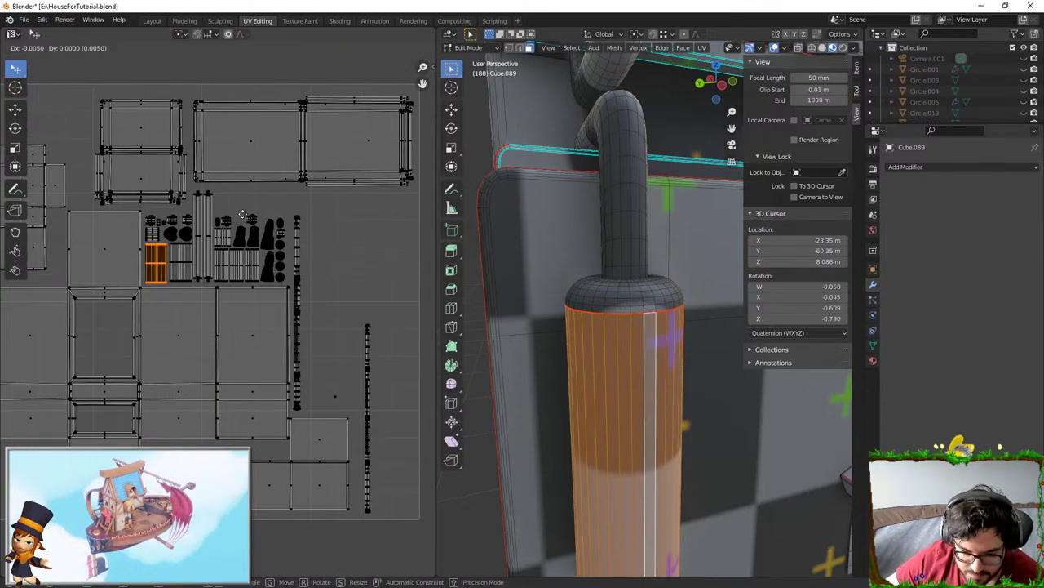
pyautogui.click(243, 214)
# - Select the group of small islands above the cylinder's UV island
pyautogui.scroll(2, 229, 294)
pyautogui.scroll(1, 176, 251)
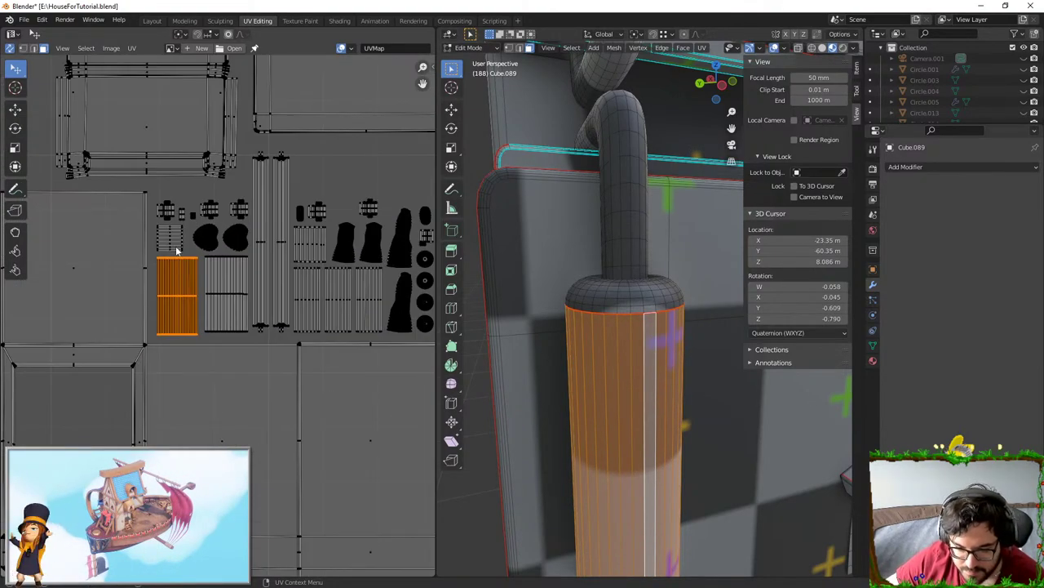
pyautogui.click(176, 248)
pyautogui.keyDown('shift'); pyautogui.click(170, 209); pyautogui.keyUp('shift')
pyautogui.press('l')
pyautogui.press('l')
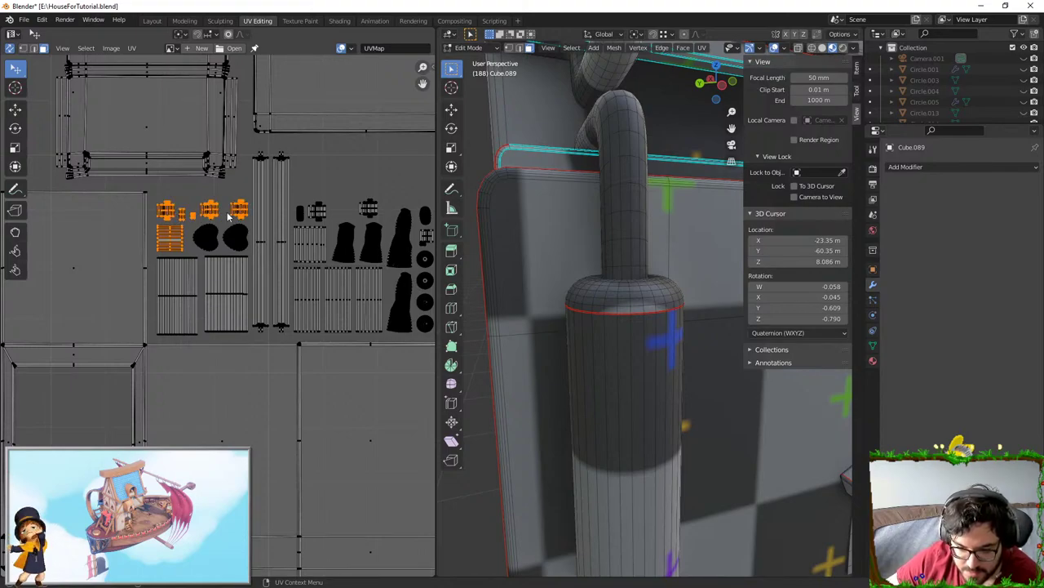
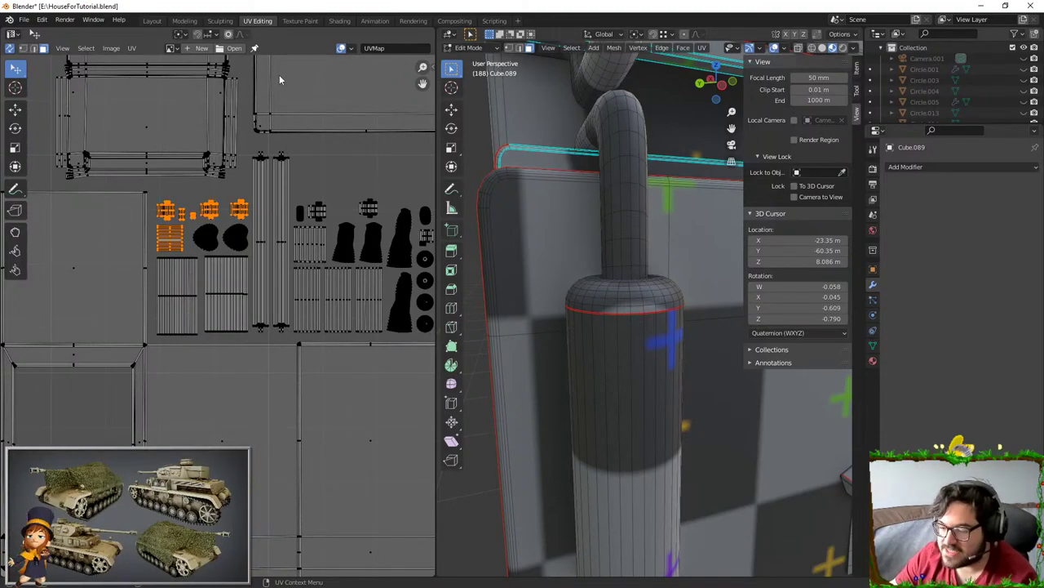
# - Select the grid-like island with the side panel near the UV layout's outer edge
pyautogui.scroll(-3, 202, 413)
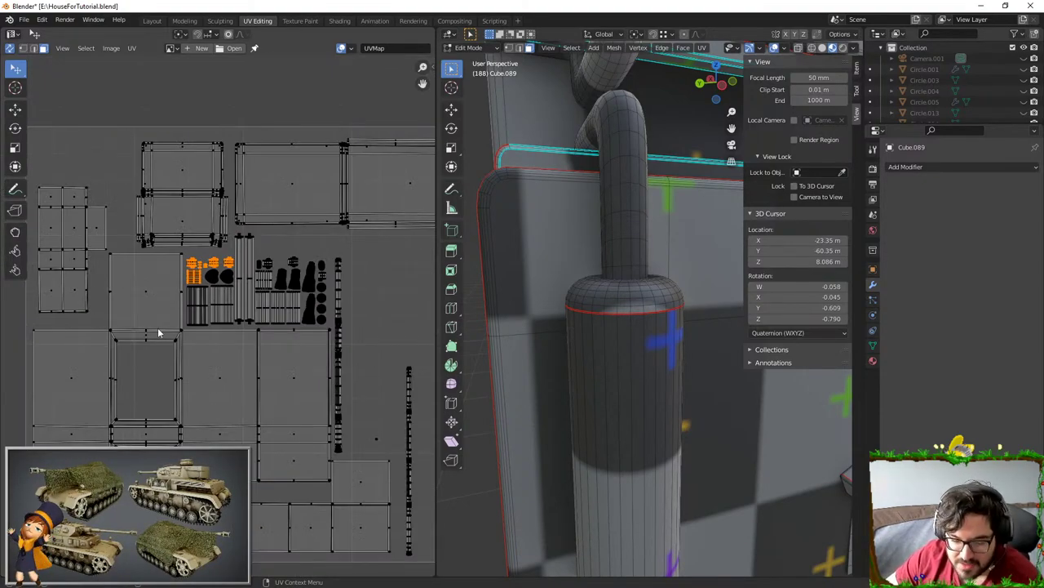
pyautogui.moveTo(159, 329); pyautogui.dragTo(248, 339, button='middle')
pyautogui.click(157, 254)
pyautogui.click(158, 240)
pyautogui.press('l')
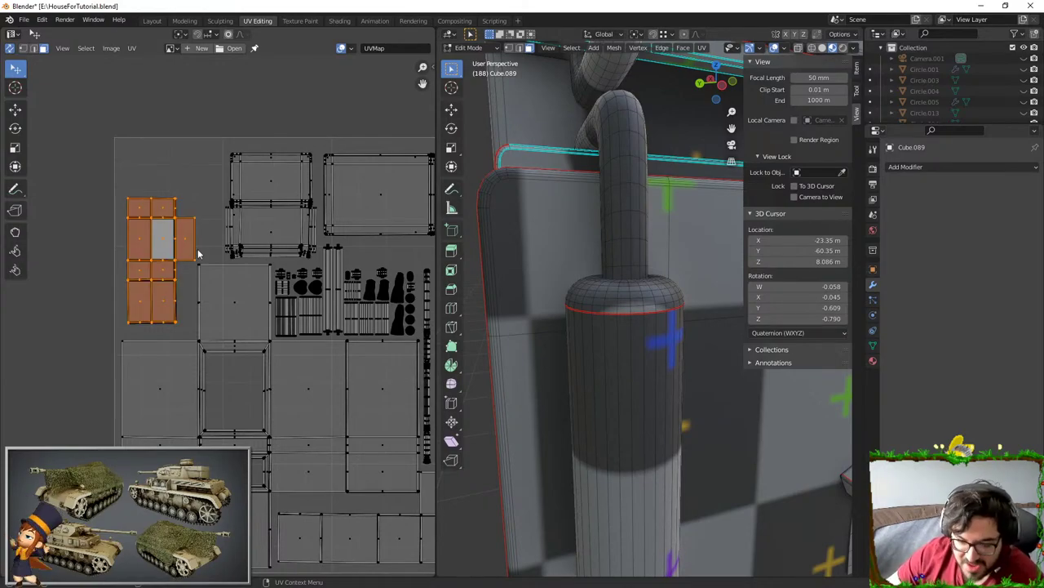
pyautogui.scroll(-2, 350, 268)
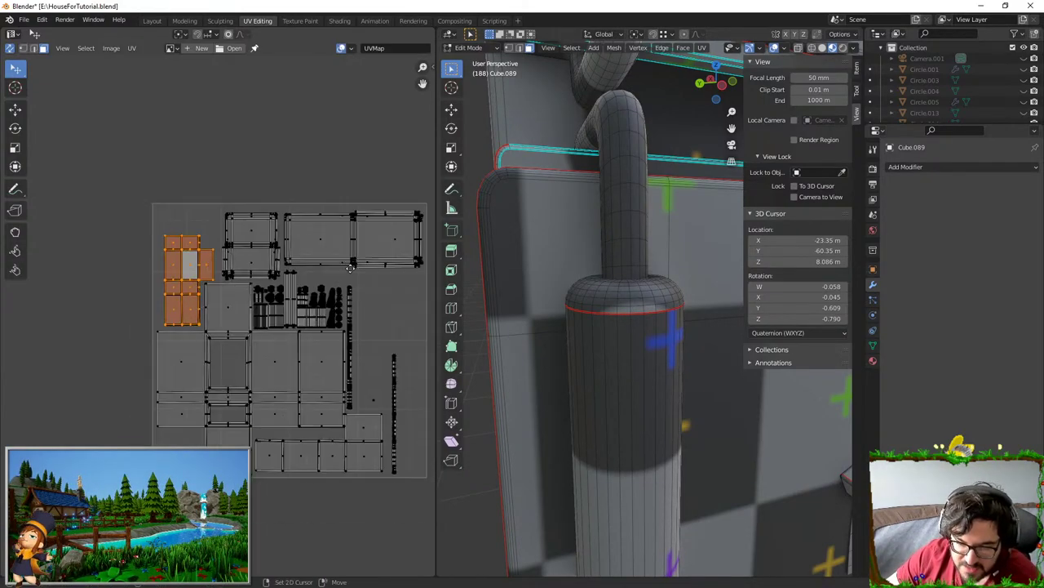
pyautogui.moveTo(350, 268); pyautogui.dragTo(316, 280, button='middle')
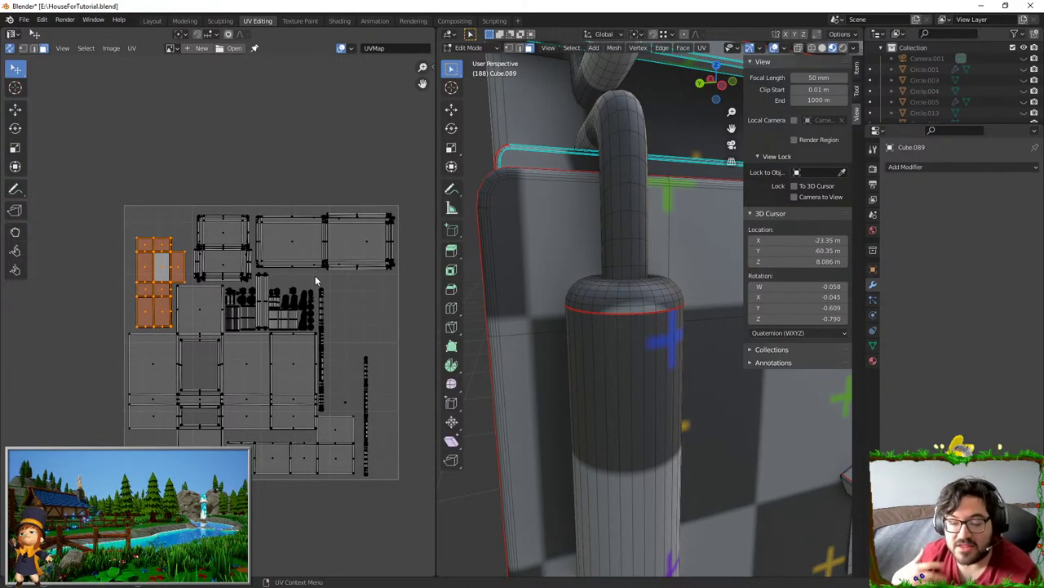
# - Select the tiny stray island, locate its face on the rounded cap, and unwrap the whole seam-bounded cap
pyautogui.click(329, 374)
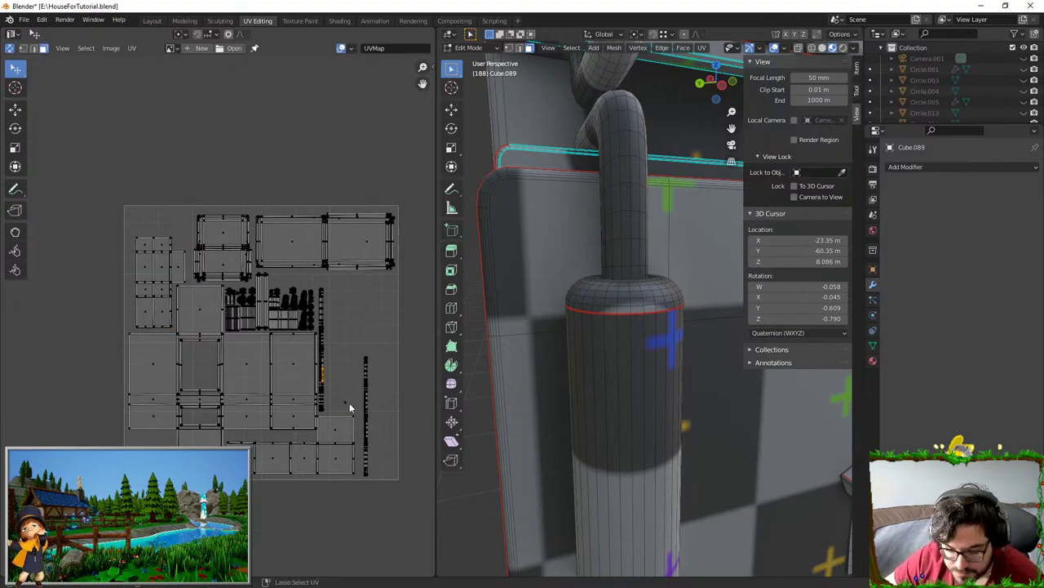
pyautogui.scroll(-1, 368, 361)
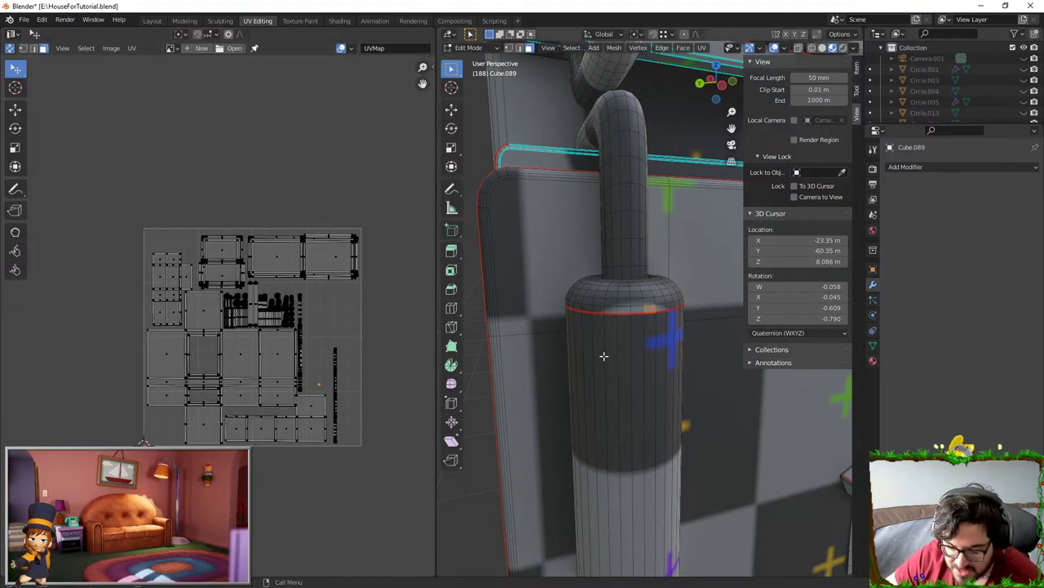
pyautogui.press('KP_Decimal')
pyautogui.scroll(-2, 613, 306)
pyautogui.press('l')
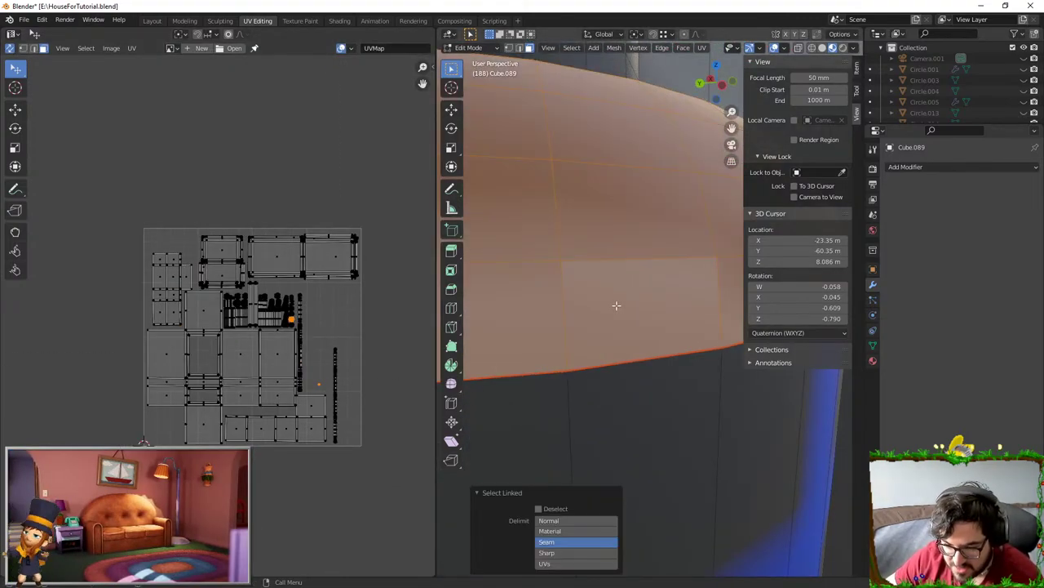
pyautogui.press('u')
pyautogui.click(621, 306)
pyautogui.scroll(-1, 366, 359)
pyautogui.scroll(1, 381, 302)
pyautogui.scroll(-3, 607, 362)
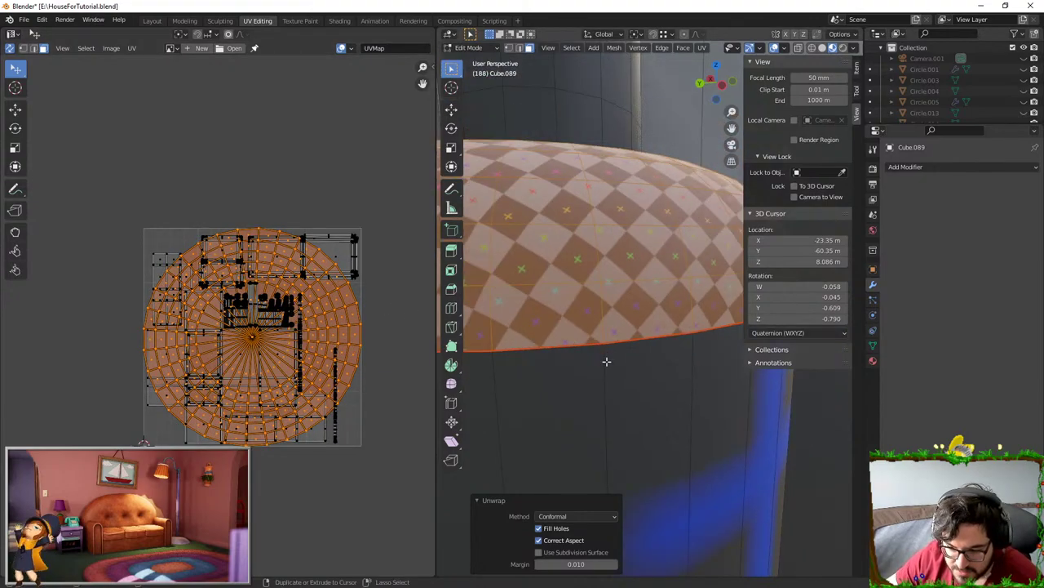
# - Undo the rounded cap's unwrap and unwrap the selected cap again
pyautogui.hotkey('ctrl', 'z')
pyautogui.press('u')
pyautogui.click(629, 291)
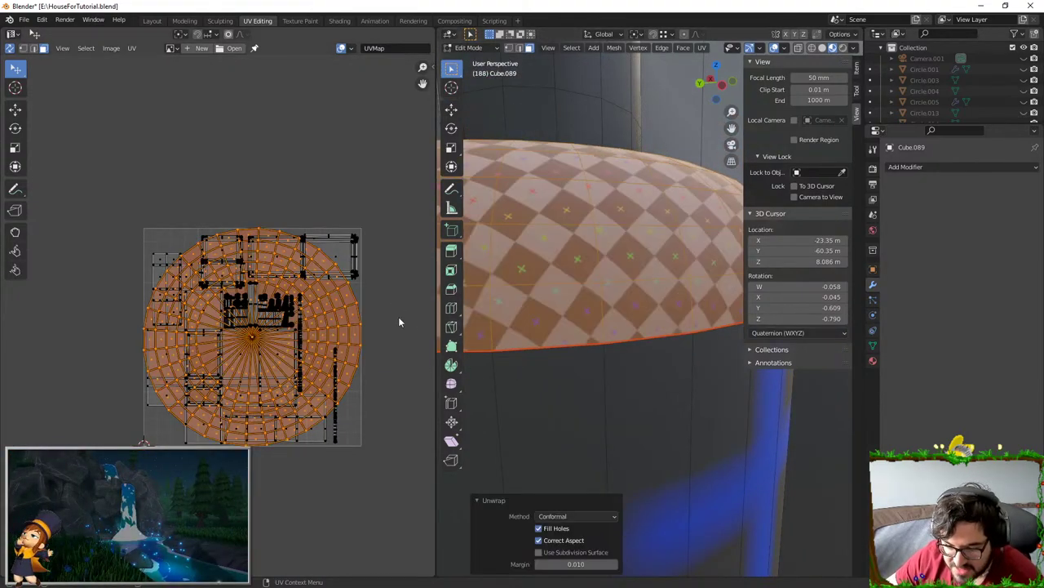
# - Scale the cap's large circular UV island down to nearly the size of the small round islands
pyautogui.press('s')
pyautogui.click(258, 326)
pyautogui.scroll(4, 350, 296)
pyautogui.press('s')
pyautogui.click(314, 340)
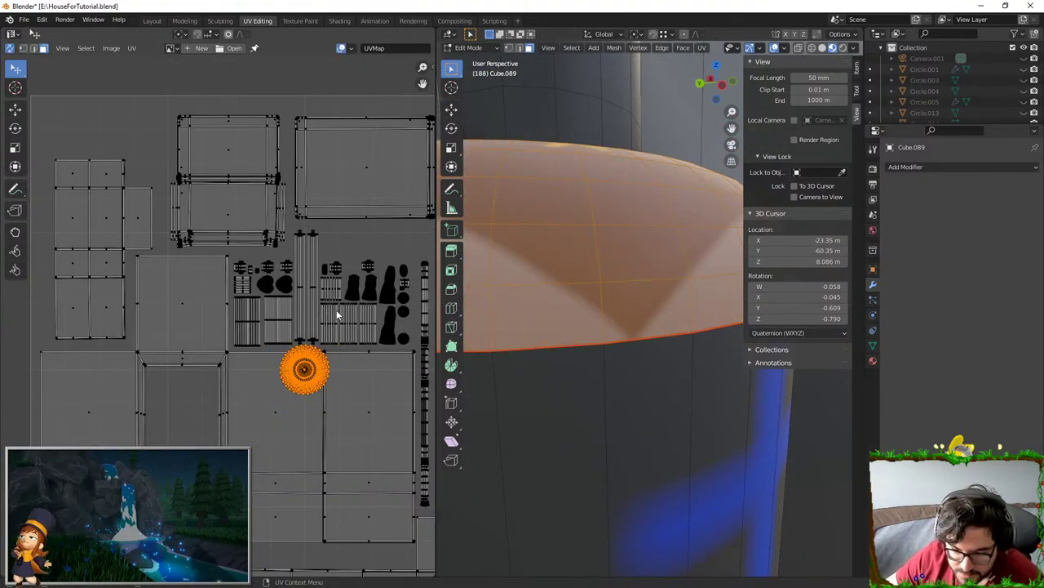
pyautogui.moveTo(336, 310); pyautogui.dragTo(262, 302, button='middle')
pyautogui.scroll(2, 262, 304)
pyautogui.press('s')
pyautogui.click(310, 333)
pyautogui.press('g')
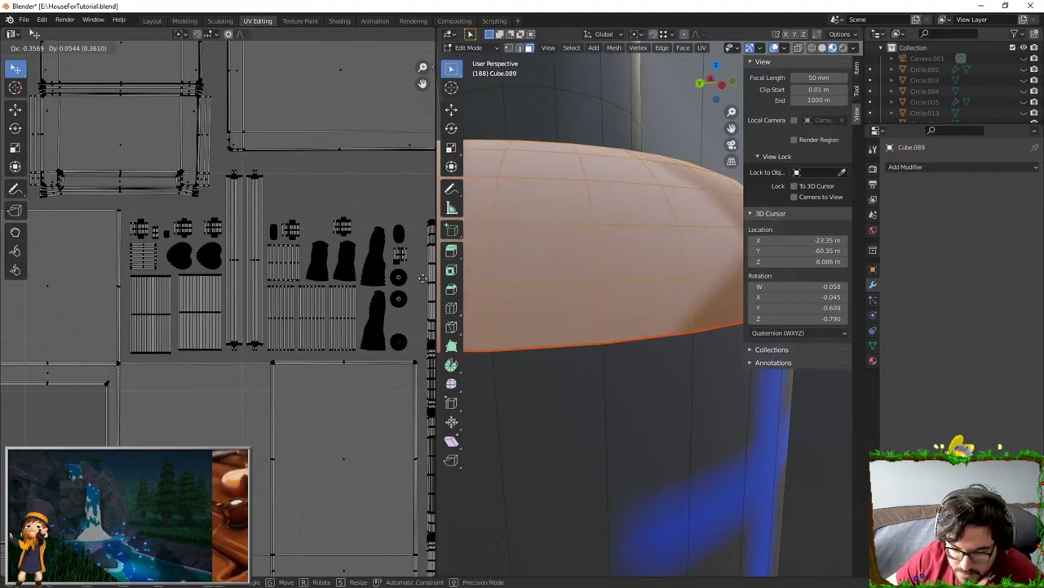
pyautogui.click(346, 298)
pyautogui.moveTo(347, 299); pyautogui.dragTo(199, 301, button='middle')
pyautogui.hotkey('ctrl', 'z')
# - Shrink the circular cap island further and fit it into the gap in the column of small round islands
pyautogui.press('s')
pyautogui.click(261, 306)
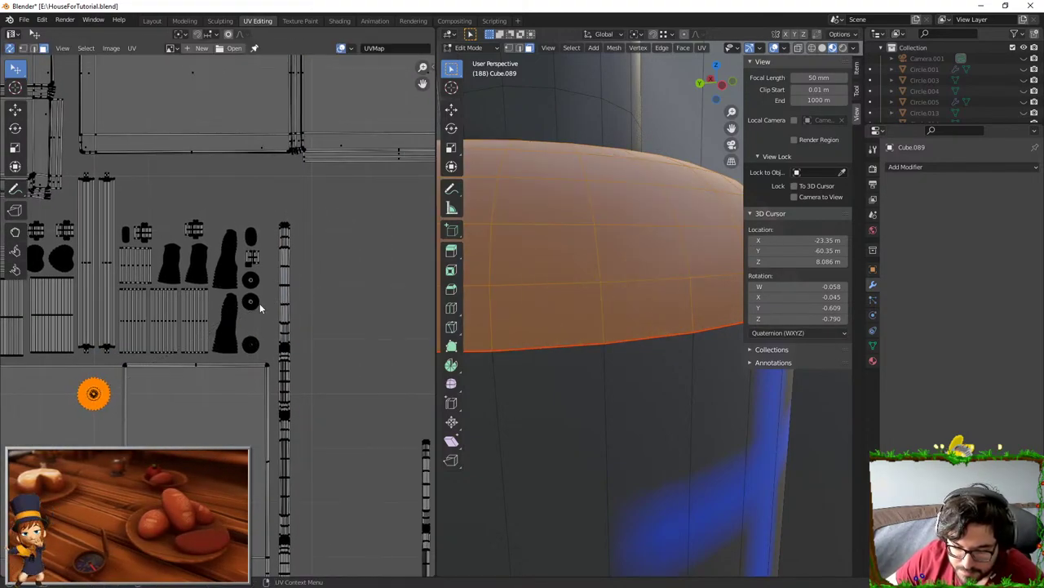
pyautogui.press('g')
pyautogui.click(404, 230)
pyautogui.press('s')
pyautogui.click(314, 231)
pyautogui.press('g')
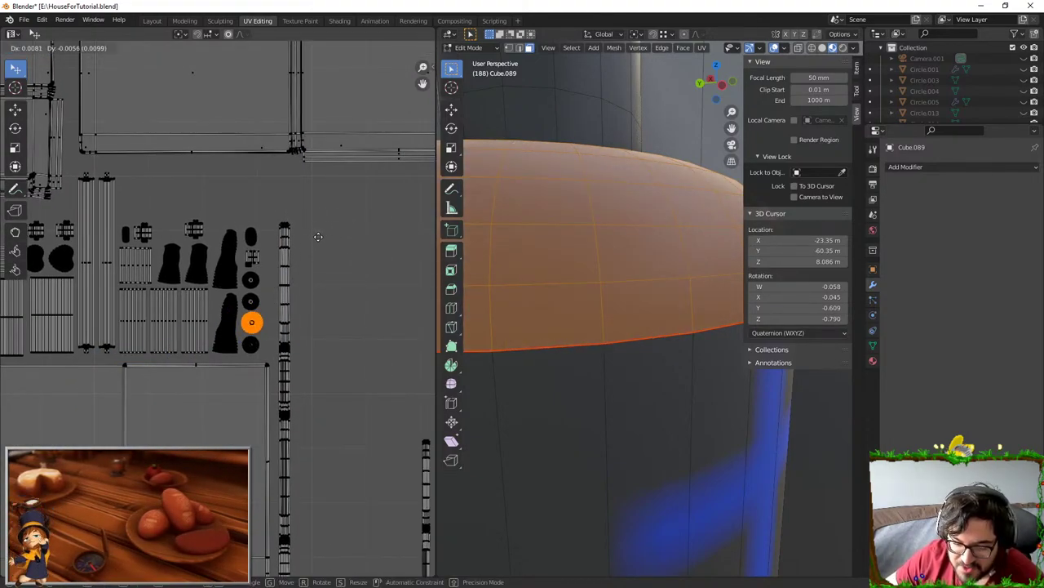
pyautogui.click(319, 237)
pyautogui.press('s')
pyautogui.click(301, 248)
pyautogui.press('g')
pyautogui.click(304, 248)
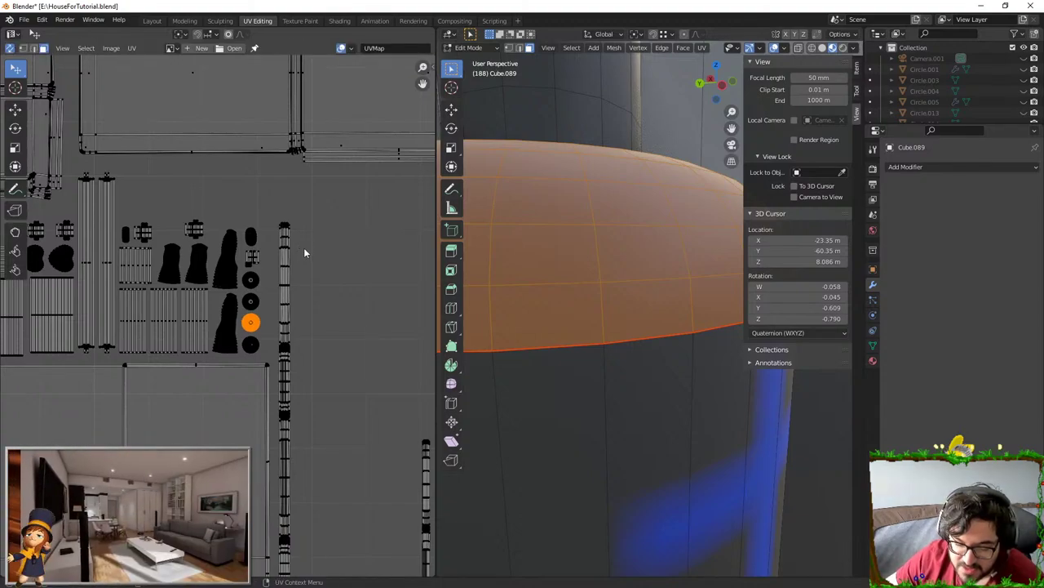
# - Select the whole narrow strip island standing alone near the UV layout's outer edge and rotate it 90 degrees to lie horizontally
pyautogui.moveTo(243, 293); pyautogui.dragTo(307, 296, button='middle')
pyautogui.scroll(-5, 309, 295)
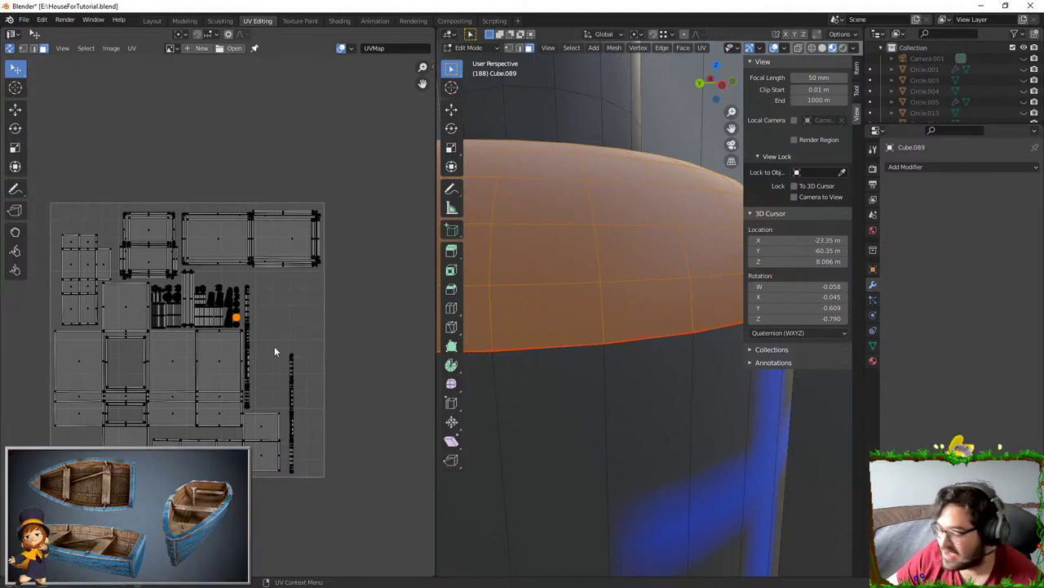
pyautogui.scroll(-1, 276, 320)
pyautogui.scroll(4, 276, 321)
pyautogui.click(299, 312)
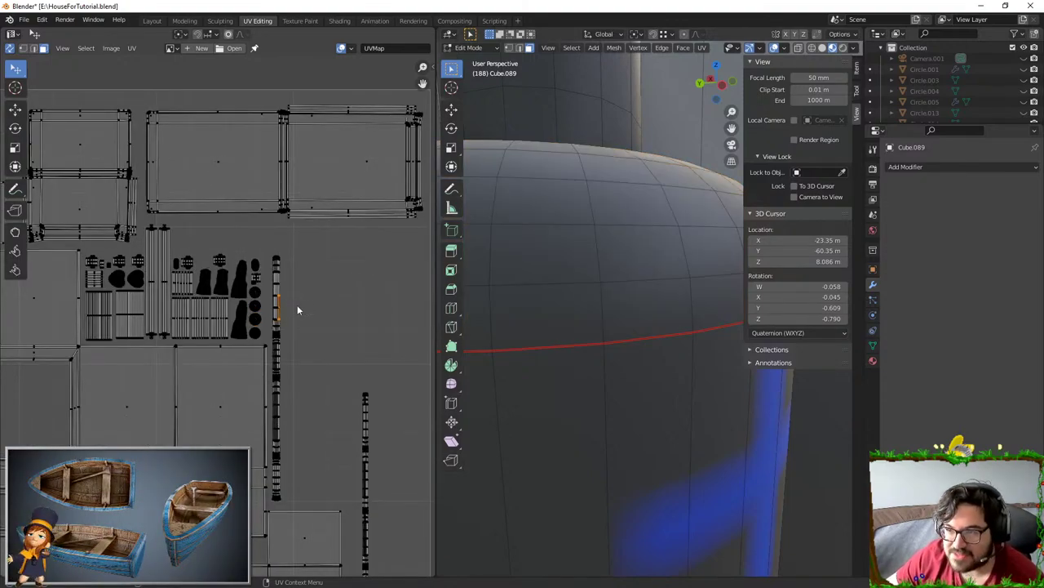
pyautogui.click(371, 398)
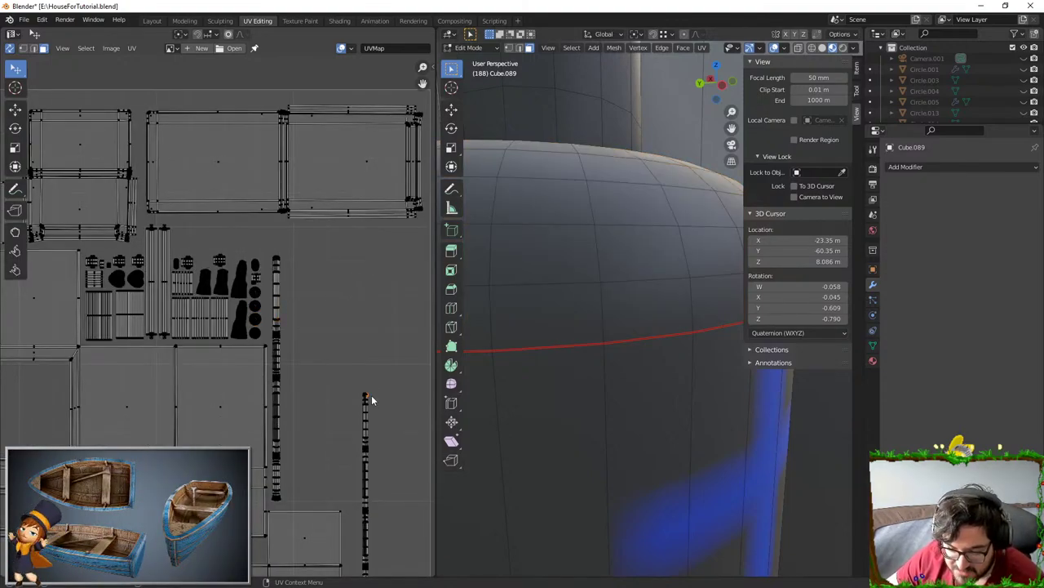
pyautogui.scroll(-1, 371, 399)
pyautogui.press('l')
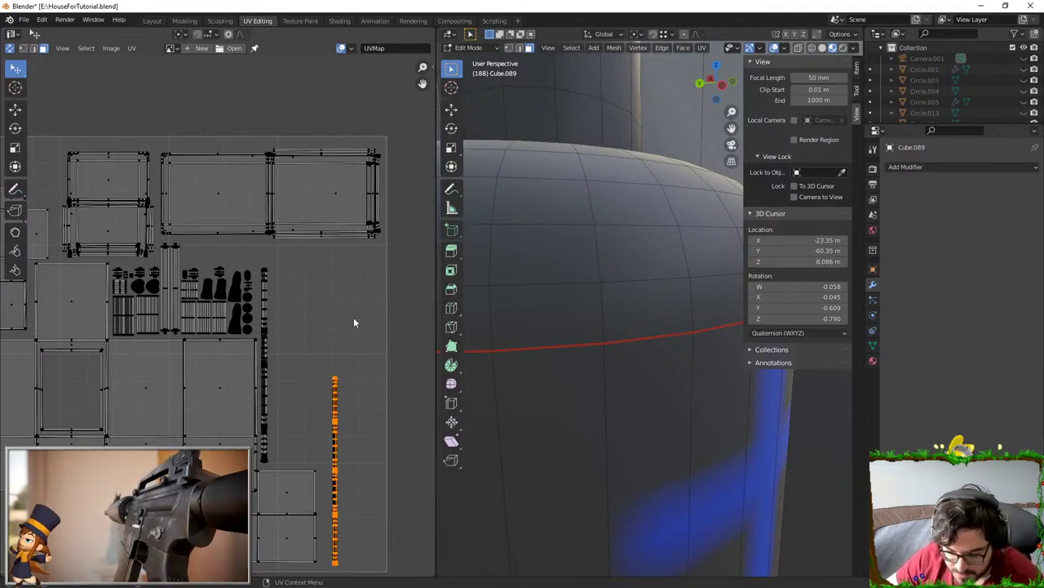
pyautogui.press('r')
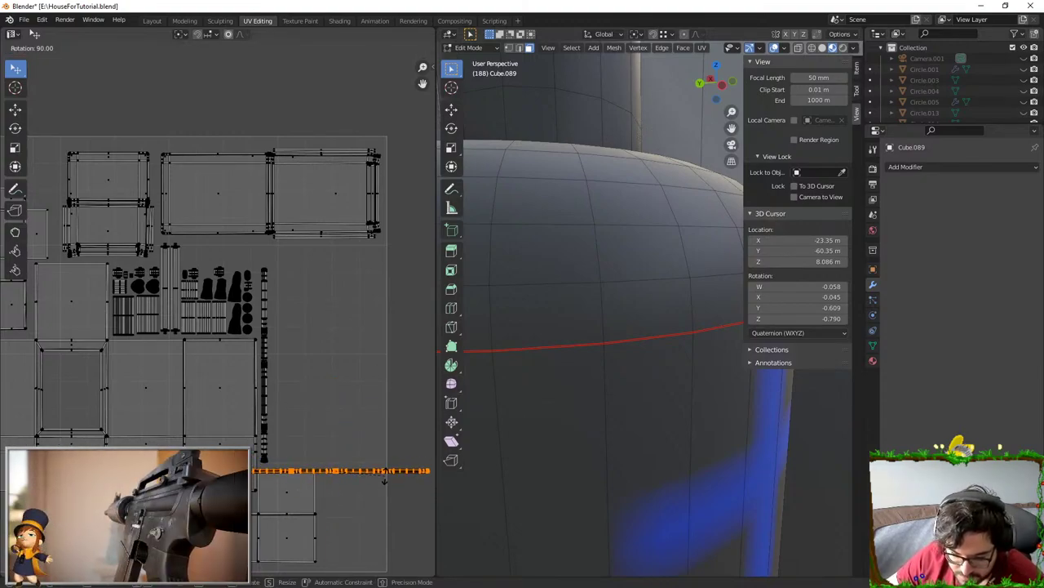
pyautogui.click(385, 480)
# - Move the horizontal strip island along the UV square's lower edge, beneath the L-shaped row of panels
pyautogui.moveTo(329, 450); pyautogui.dragTo(387, 355, button='middle')
pyautogui.press('g')
pyautogui.click(264, 454)
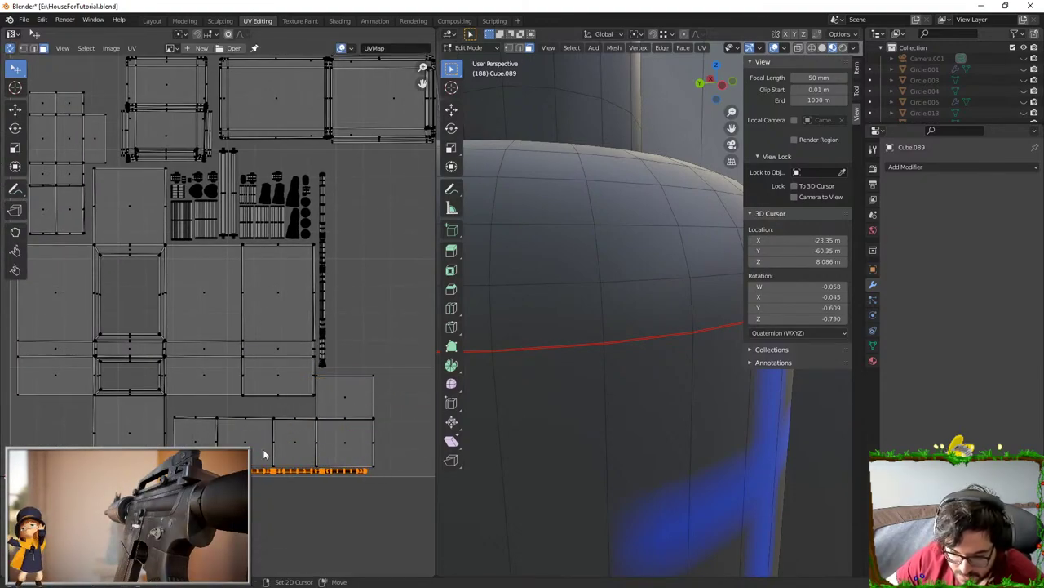
# - Select the L-shaped row of panels and nudge it slightly away from the horizontal strip, toward the vertical strip's lower end
pyautogui.click(339, 404)
pyautogui.press('l')
pyautogui.press('g')
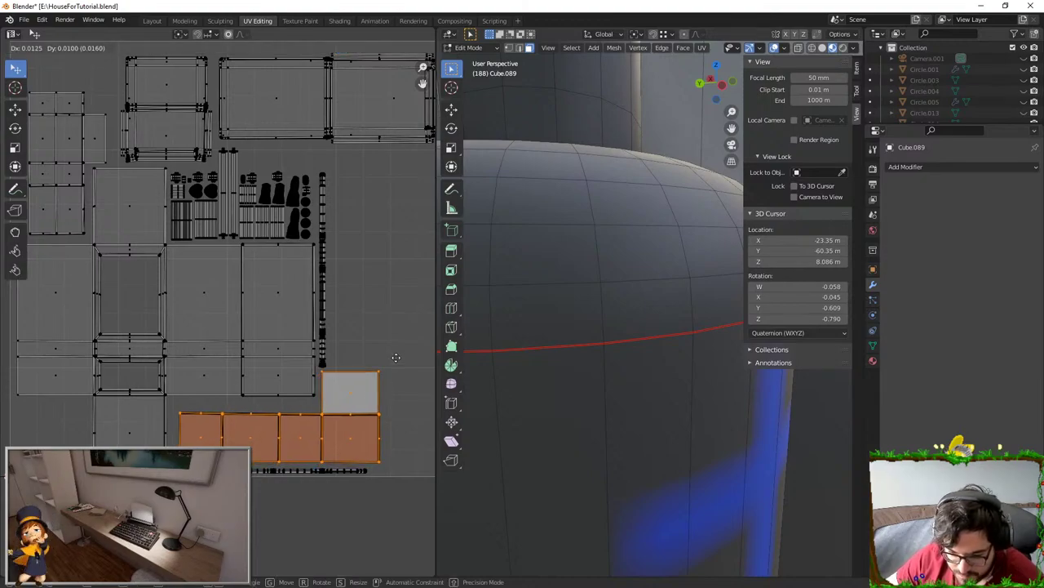
pyautogui.click(396, 357)
# - Select the large double-framed island, rotate it upright, and place it beside the vertical strip above the L-shaped row
pyautogui.scroll(-4, 326, 300)
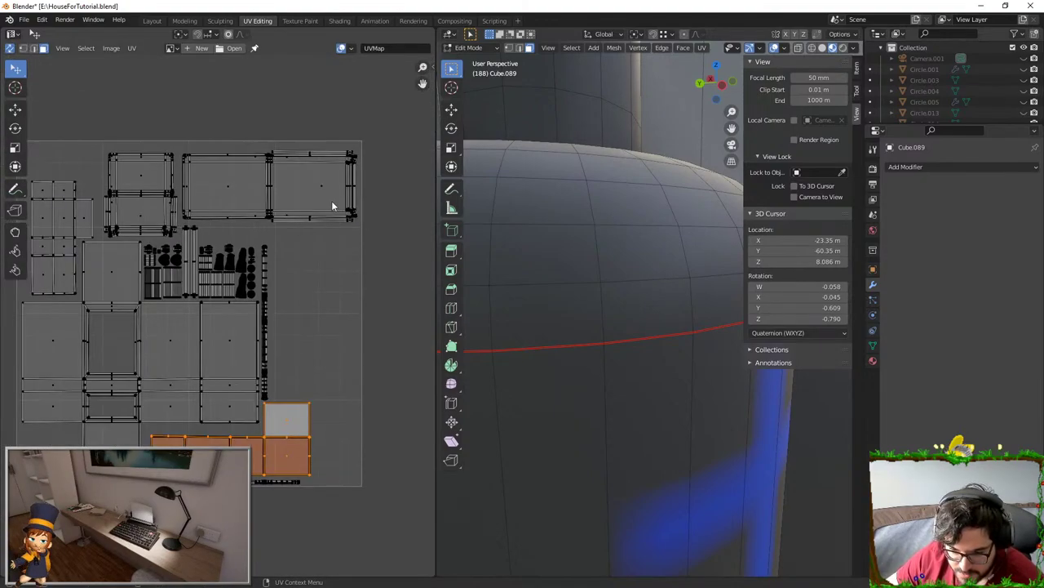
pyautogui.click(321, 187)
pyautogui.press('l')
pyautogui.press('r')
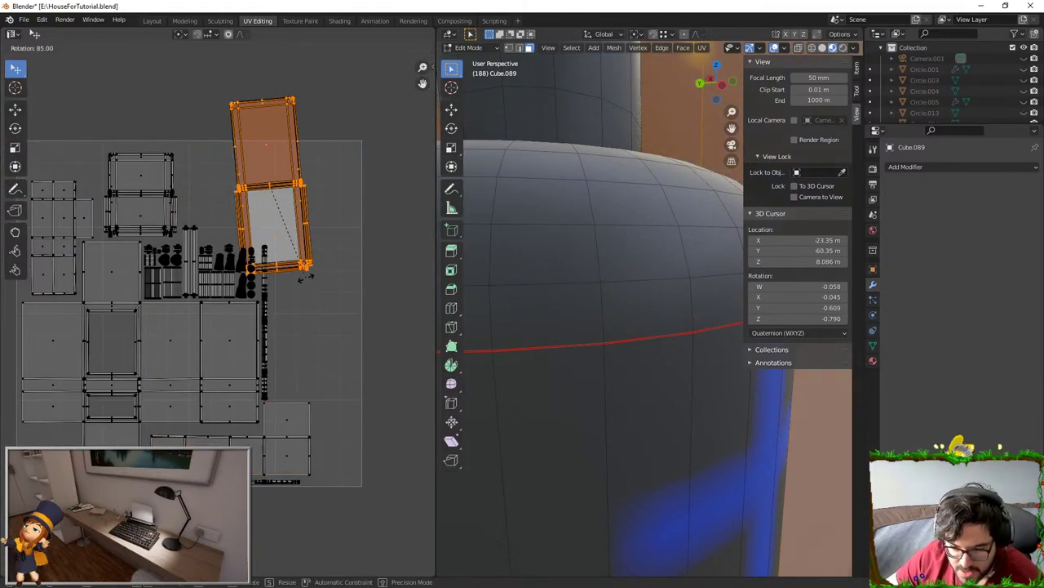
pyautogui.click(300, 275)
pyautogui.press('g')
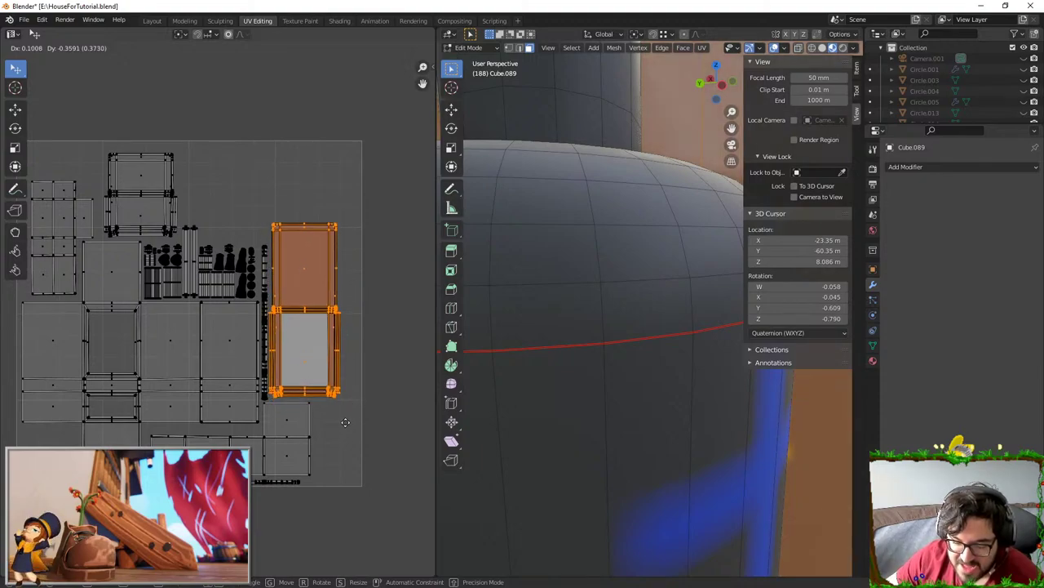
pyautogui.click(347, 425)
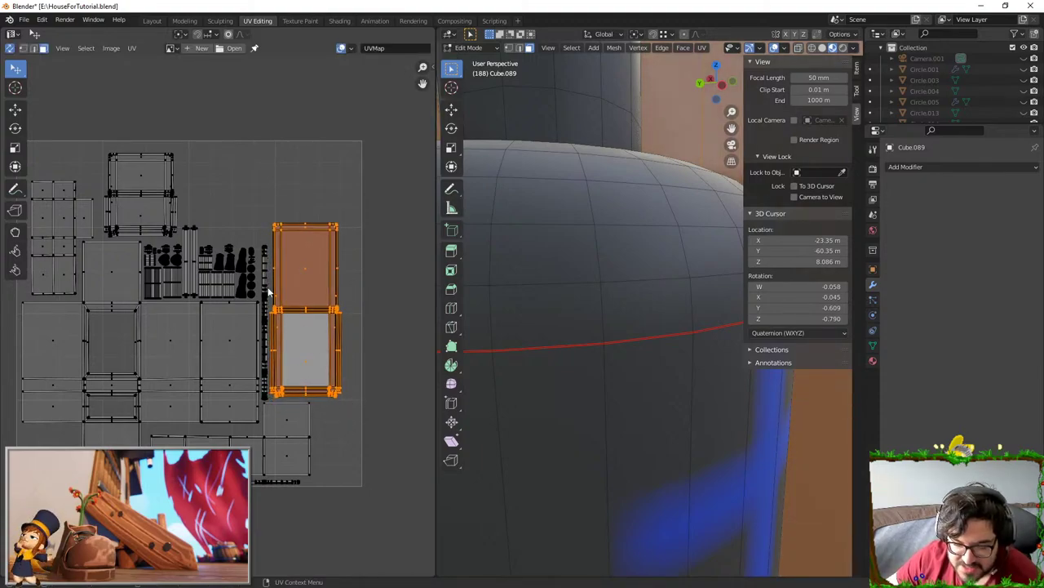
pyautogui.hotkey('alt', 'a')
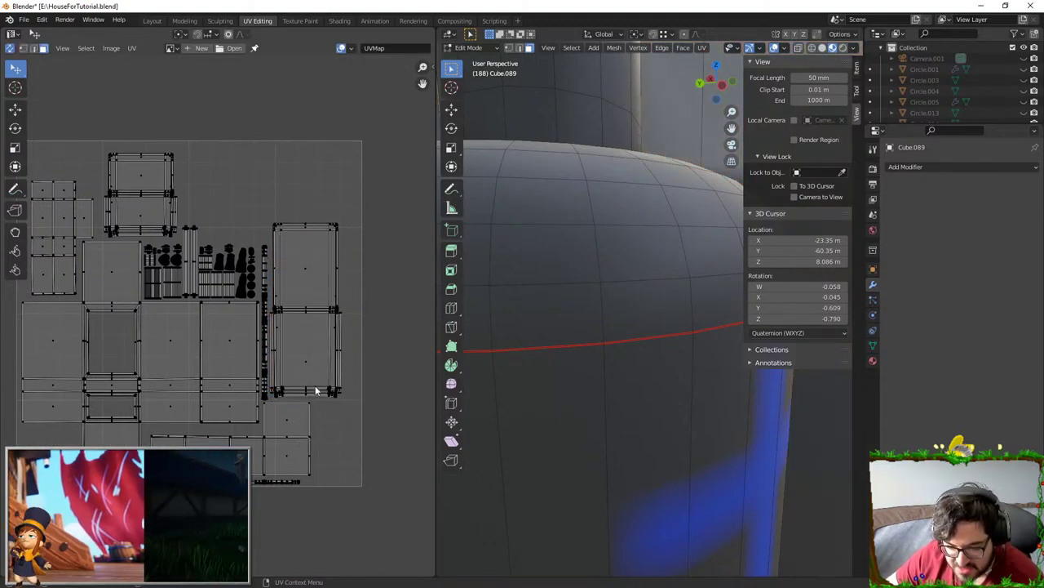
pyautogui.press('l')
pyautogui.press('r')
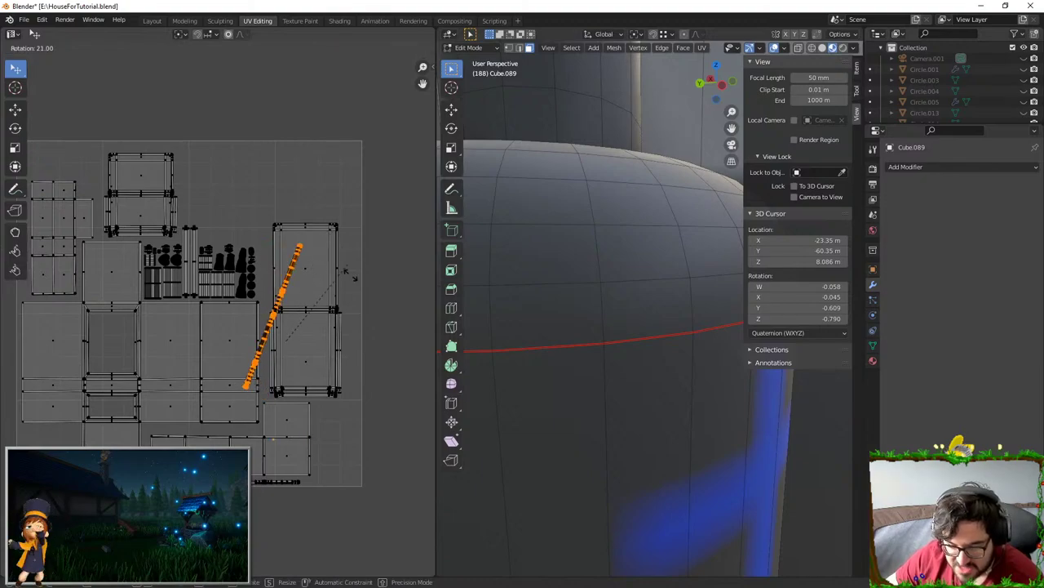
pyautogui.rightClick(351, 351)
pyautogui.scroll(4, 328, 428)
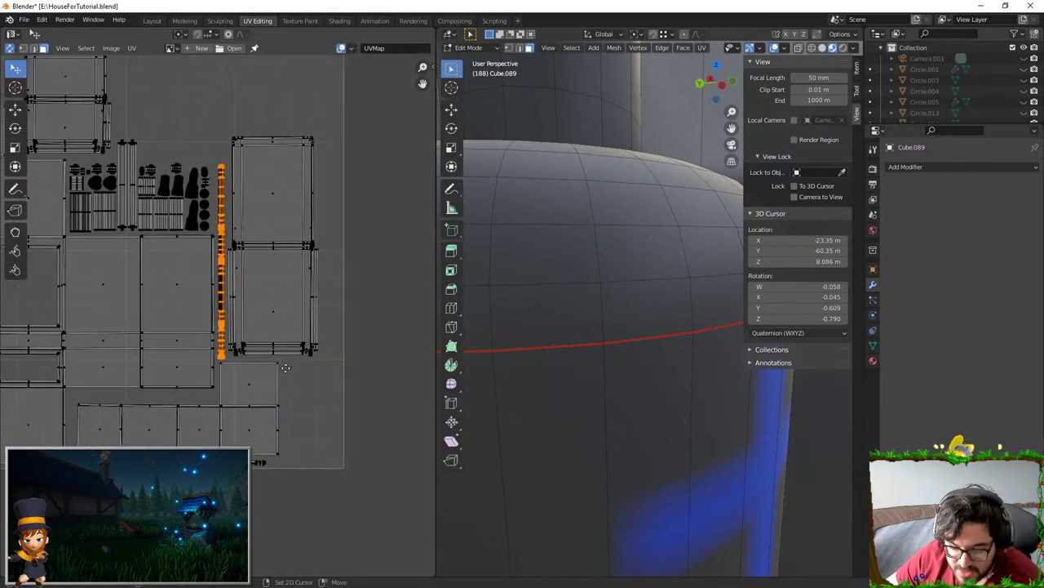
# - Reselect the vertical strip island and rotate it to lie horizontally
pyautogui.hotkey('alt', 'a')
pyautogui.press('l')
pyautogui.scroll(-4, 245, 262)
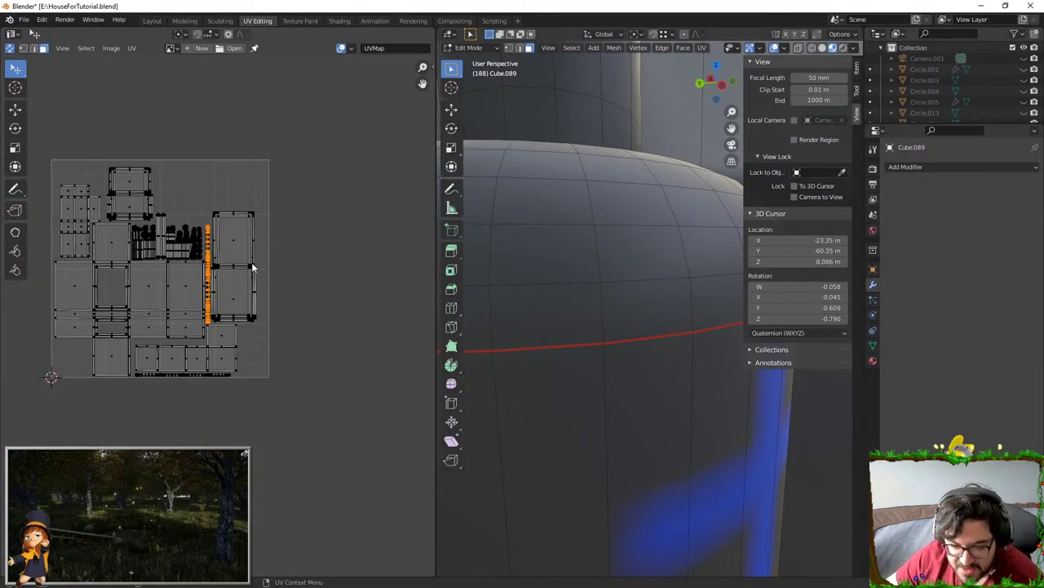
pyautogui.press('r')
pyautogui.click(262, 349)
pyautogui.scroll(2, 219, 318)
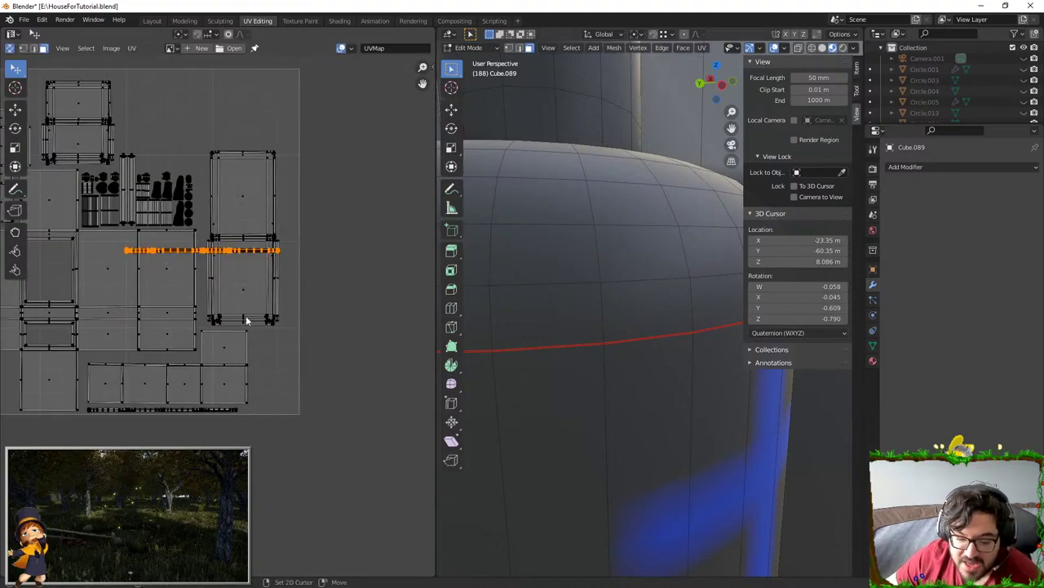
# - Move the L-shaped row and the large double-framed island upward, and shift the framed island along X toward the cross-shaped island
pyautogui.click(221, 364)
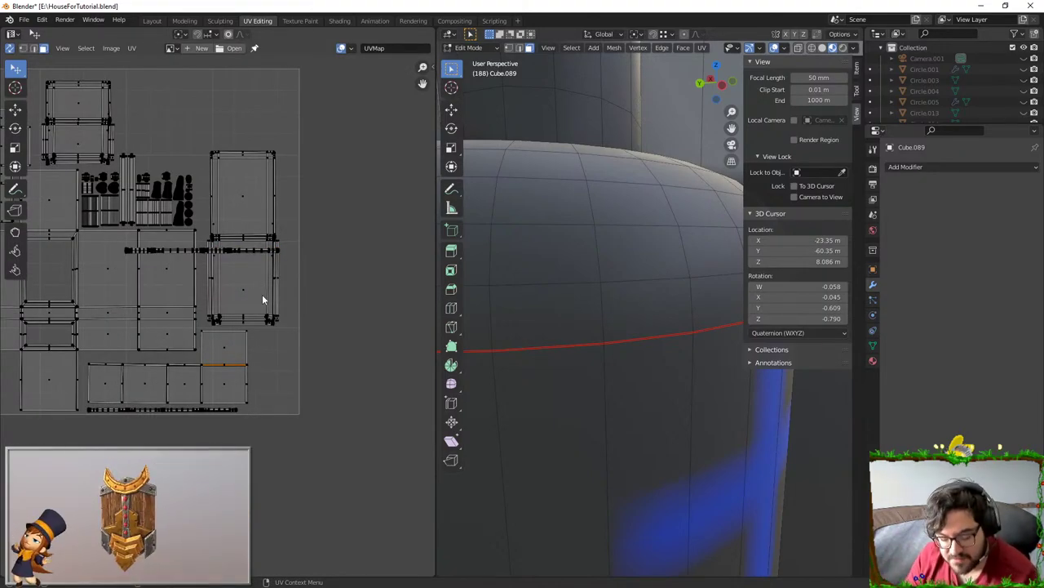
pyautogui.hotkey('ctrl', 'l')
pyautogui.press('l')
pyautogui.press('g')
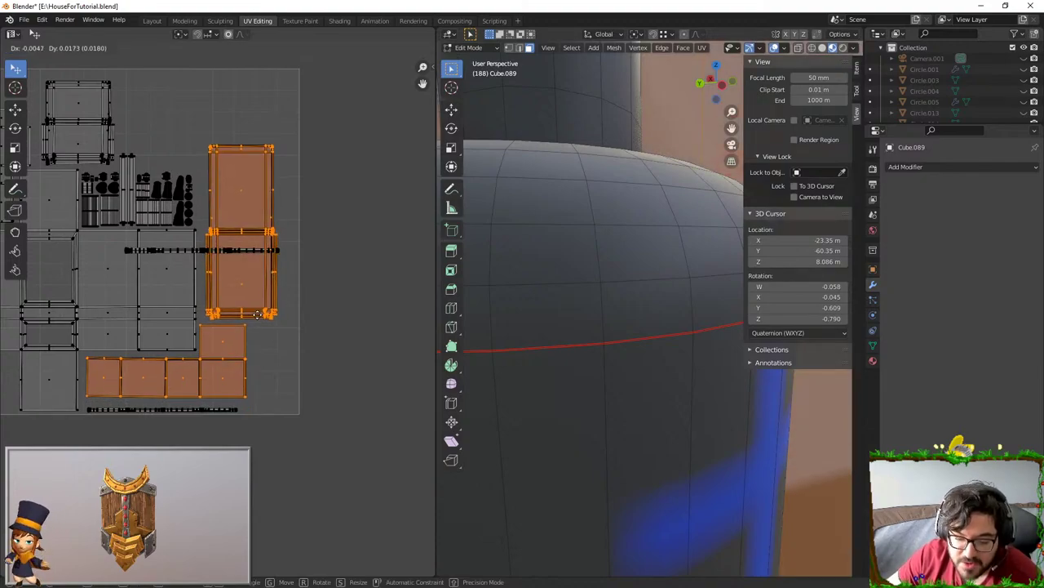
pyautogui.press('x')
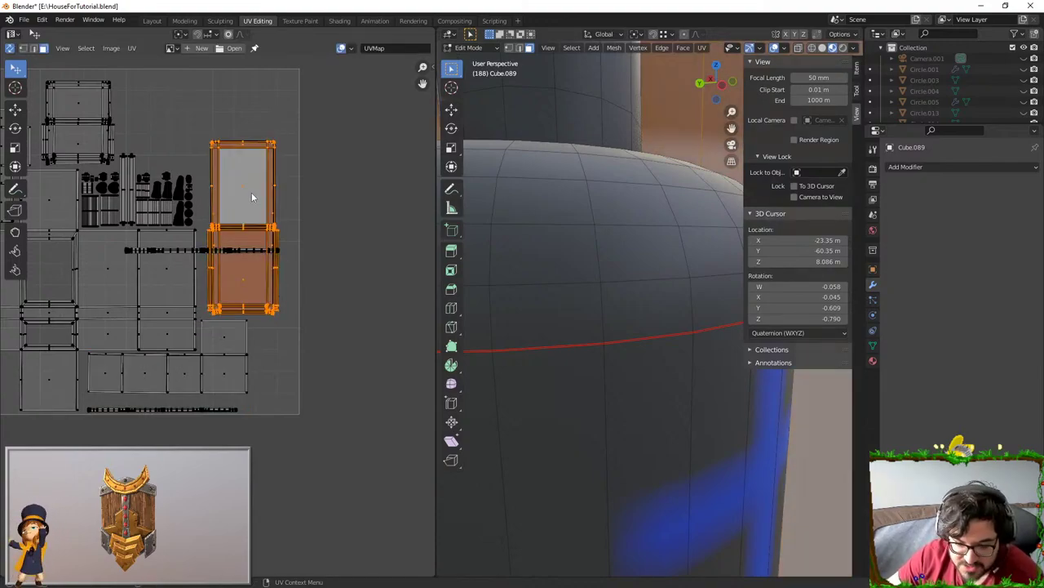
pyautogui.click(242, 194)
# - Select the second horizontal strip island and place it between the L-shaped row and the first strip
pyautogui.click(236, 250)
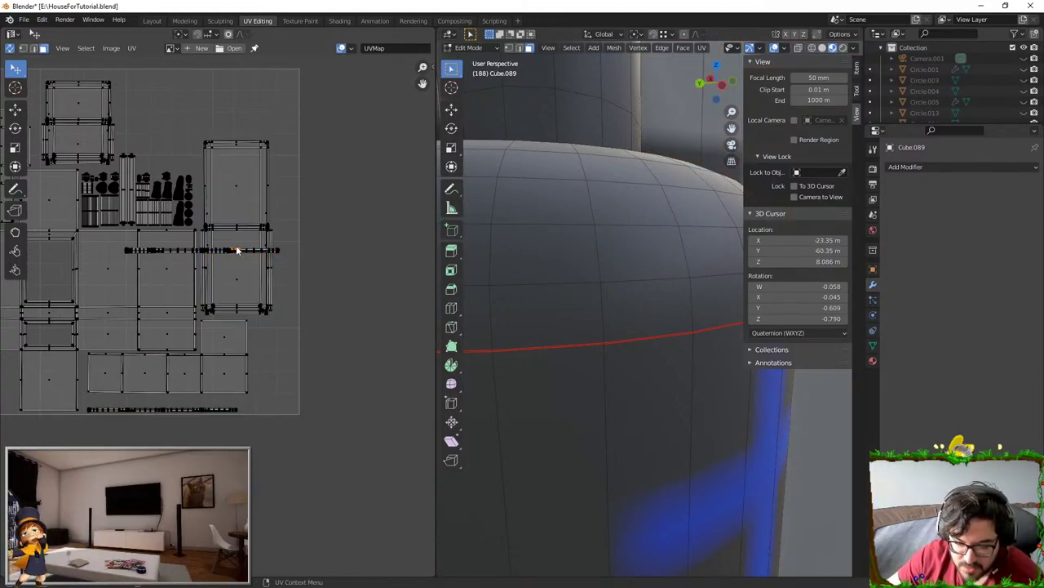
pyautogui.press('l')
pyautogui.press('g')
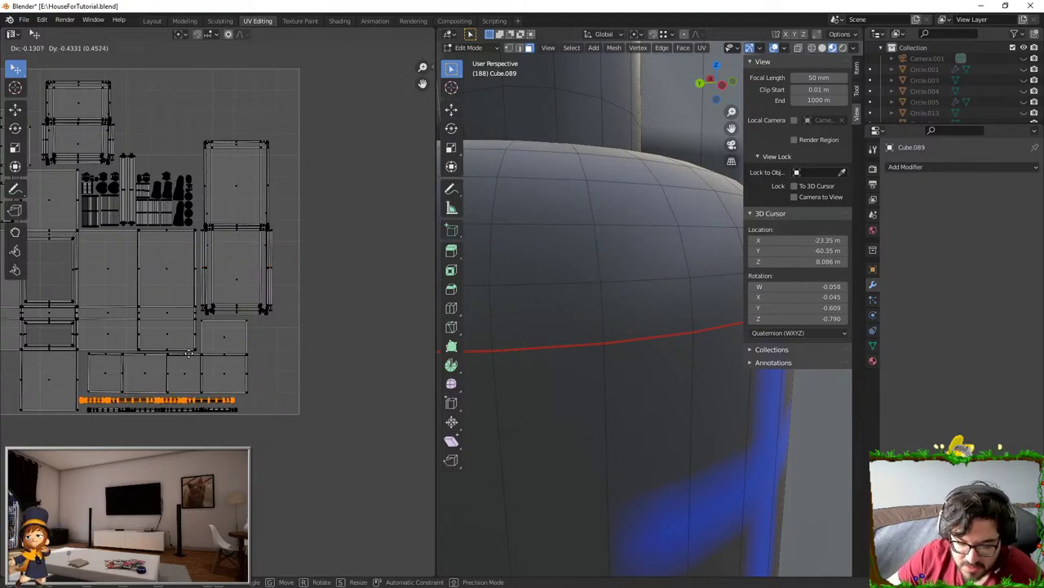
pyautogui.click(212, 351)
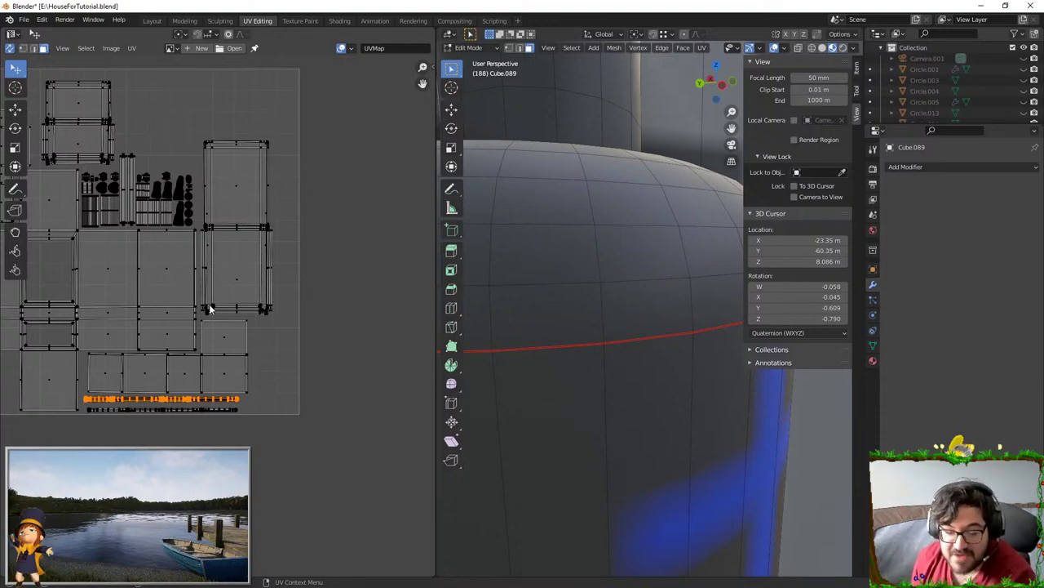
# - Select the large cross-shaped island together with the grid-like island and shift them slightly toward the UV square's outer edge
pyautogui.scroll(3, 280, 244)
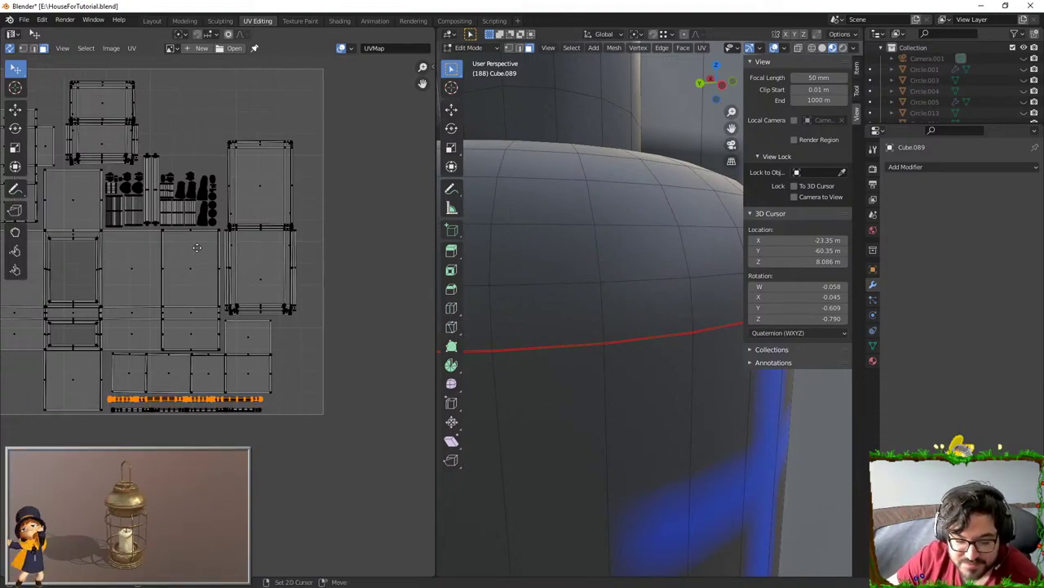
pyautogui.click(288, 274)
pyautogui.press('l')
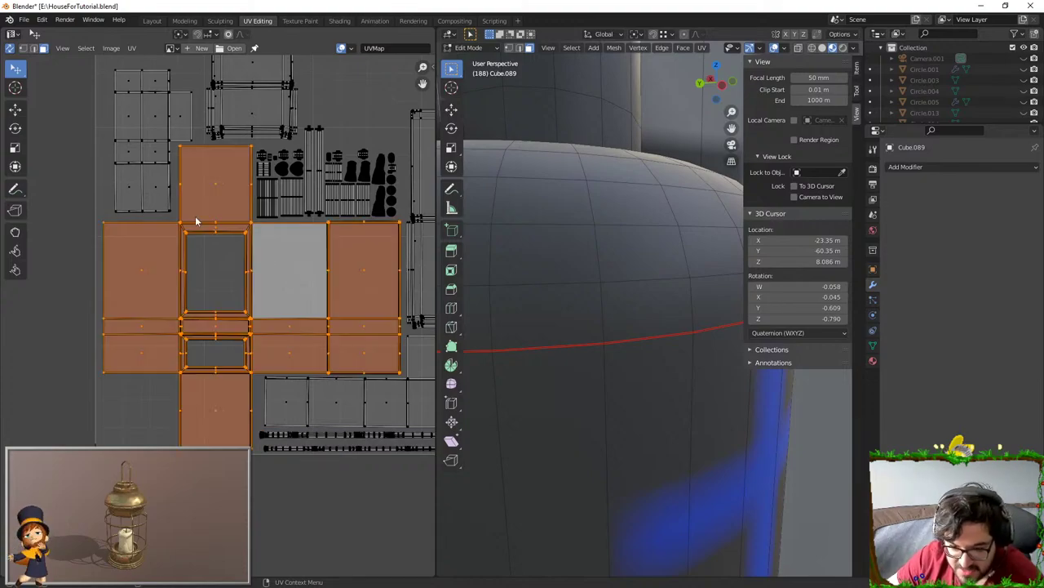
pyautogui.press('l')
pyautogui.press('g')
pyautogui.keyDown('shift'); pyautogui.moveTo(270, 262); pyautogui.dragTo(215, 263, button='middle'); pyautogui.keyUp('shift')
pyautogui.click(215, 263)
# - Select the large double-framed island and the L-shaped row and move both along X closer to the cross-shaped island
pyautogui.moveTo(343, 262); pyautogui.dragTo(296, 264, button='middle')
pyautogui.click(397, 292)
pyautogui.press('l')
pyautogui.press('l')
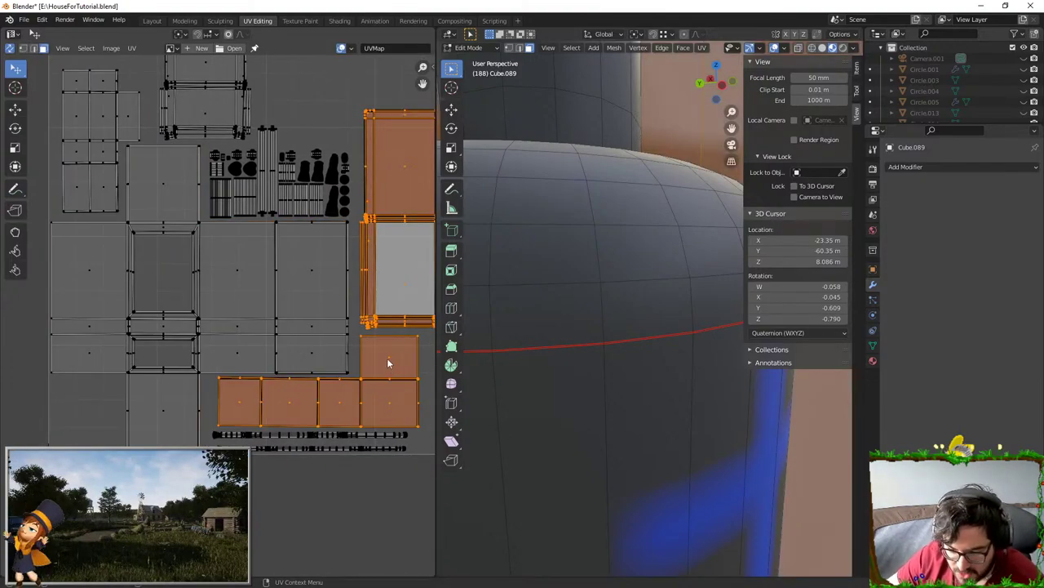
pyautogui.press('g')
pyautogui.press('x')
pyautogui.click(392, 355)
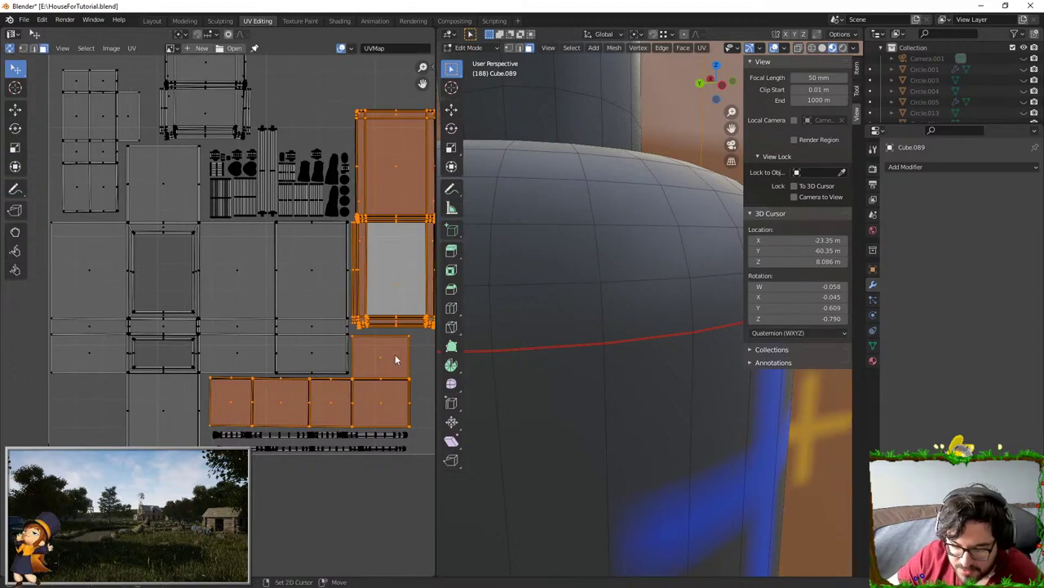
# - Select the smaller double-framed island above the cluster of small islands and frame its faces in the 3D view
pyautogui.hotkey('alt', 'a')
pyautogui.moveTo(319, 126); pyautogui.dragTo(269, 192, button='middle')
pyautogui.press('l')
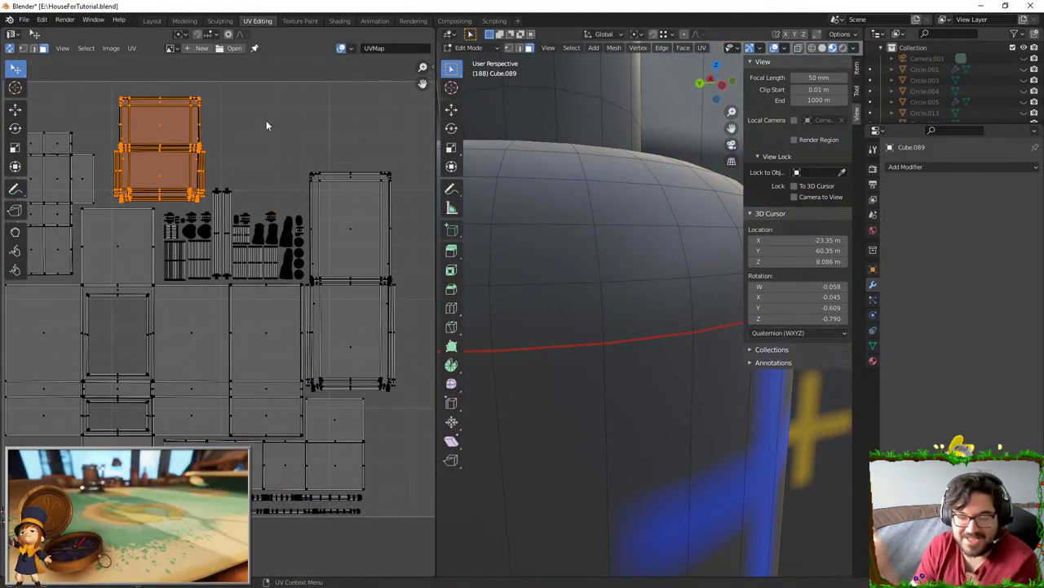
pyautogui.press('KP_Decimal')
pyautogui.scroll(-5, 299, 236)
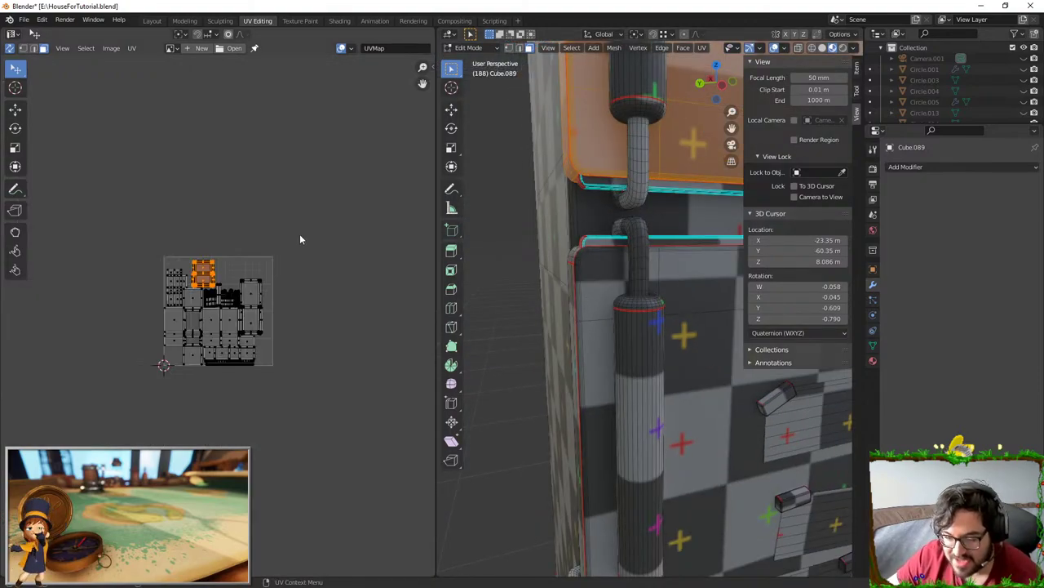
pyautogui.scroll(8, 261, 230)
pyautogui.press('g')
pyautogui.rightClick(278, 213)
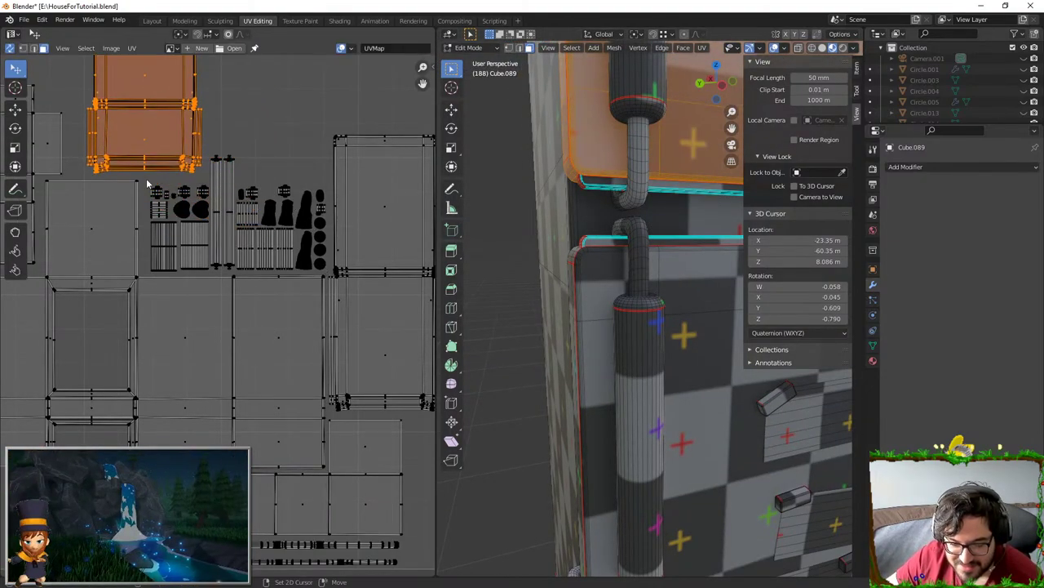
pyautogui.moveTo(151, 182); pyautogui.dragTo(191, 245, button='middle')
pyautogui.press('g')
pyautogui.rightClick(122, 187)
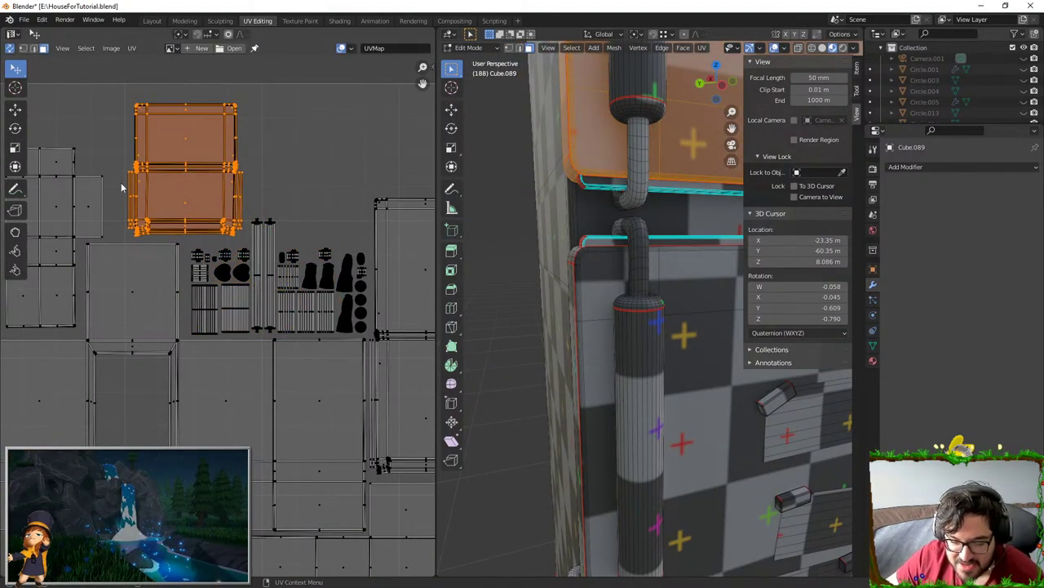
# - Select the small islands in front of the two vertical strips and place them inside the large framed opening of the cross-shaped island
pyautogui.click(194, 249)
pyautogui.press('b')
pyautogui.moveTo(182, 240); pyautogui.dragTo(251, 341)
pyautogui.moveTo(114, 181); pyautogui.dragTo(230, 245)
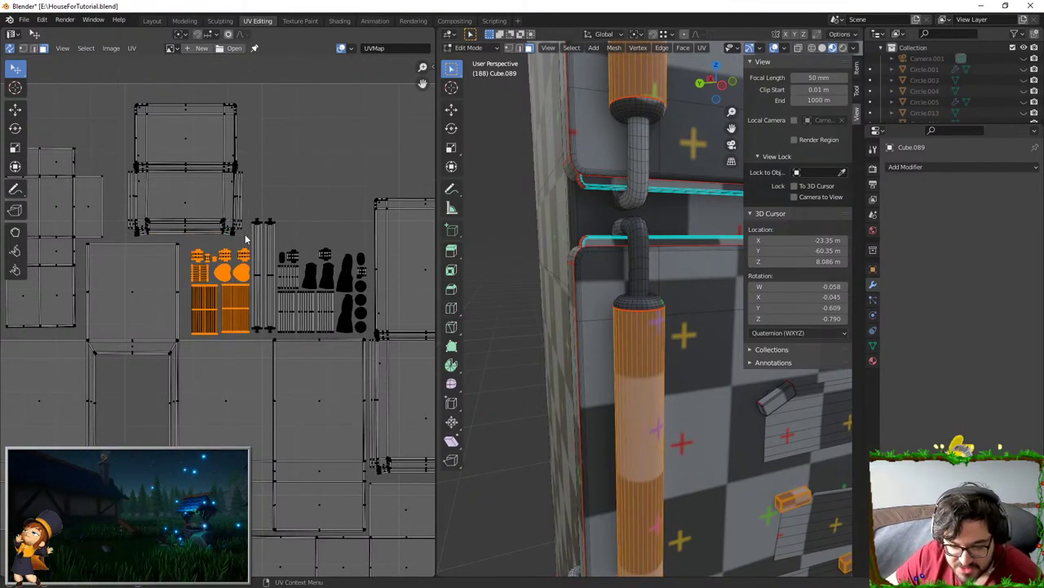
pyautogui.scroll(-2, 229, 245)
pyautogui.press('g')
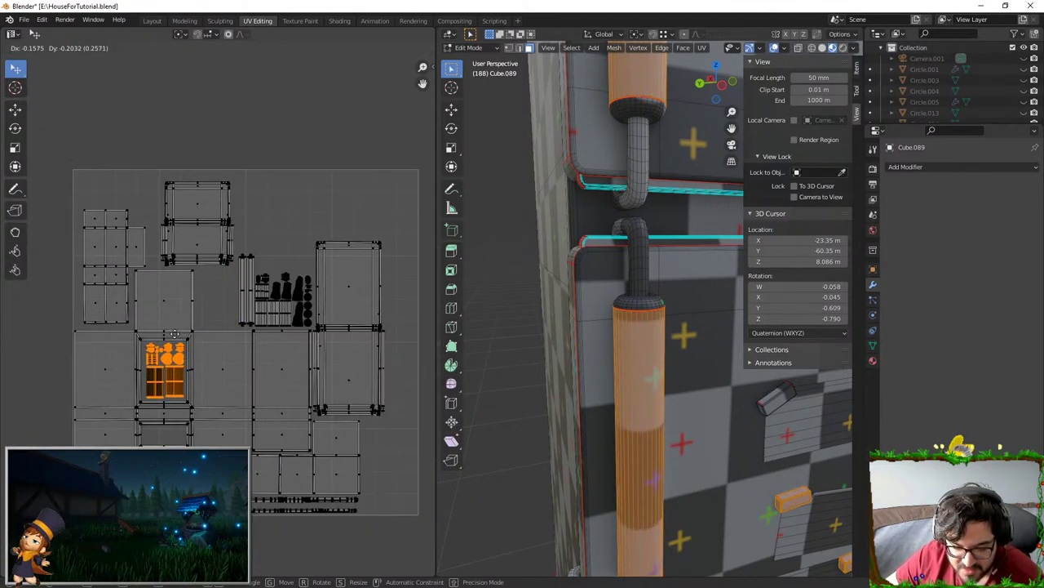
pyautogui.click(259, 253)
# - Select both vertical strip islands beside the small-island cluster and place them past the outer end of the L-shaped row
pyautogui.scroll(4, 260, 253)
pyautogui.moveTo(262, 145); pyautogui.dragTo(316, 339)
pyautogui.hotkey('ctrl', 'z')
pyautogui.click(274, 157)
pyautogui.press('b')
pyautogui.moveTo(265, 149); pyautogui.dragTo(266, 201)
pyautogui.hotkey('ctrl', 'l')
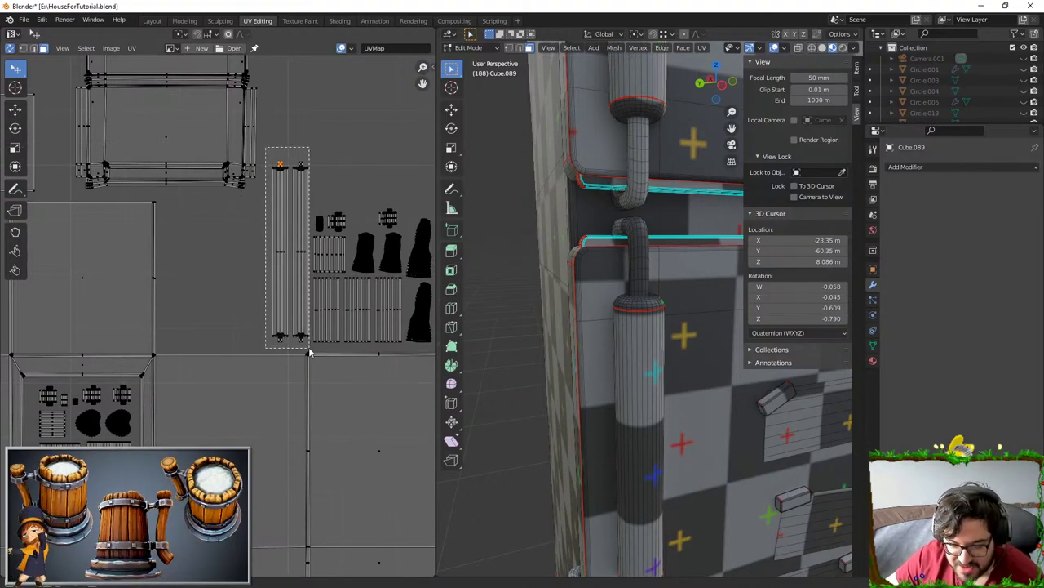
pyautogui.scroll(-4, 270, 261)
pyautogui.press('g')
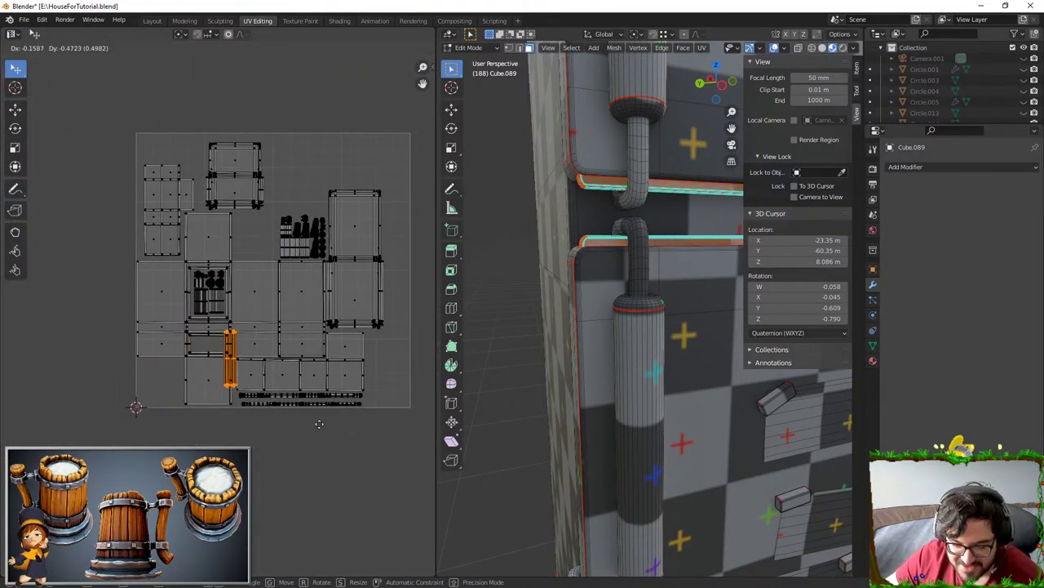
pyautogui.click(397, 450)
pyautogui.moveTo(290, 194); pyautogui.dragTo(234, 218, button='middle')
pyautogui.scroll(3, 233, 218)
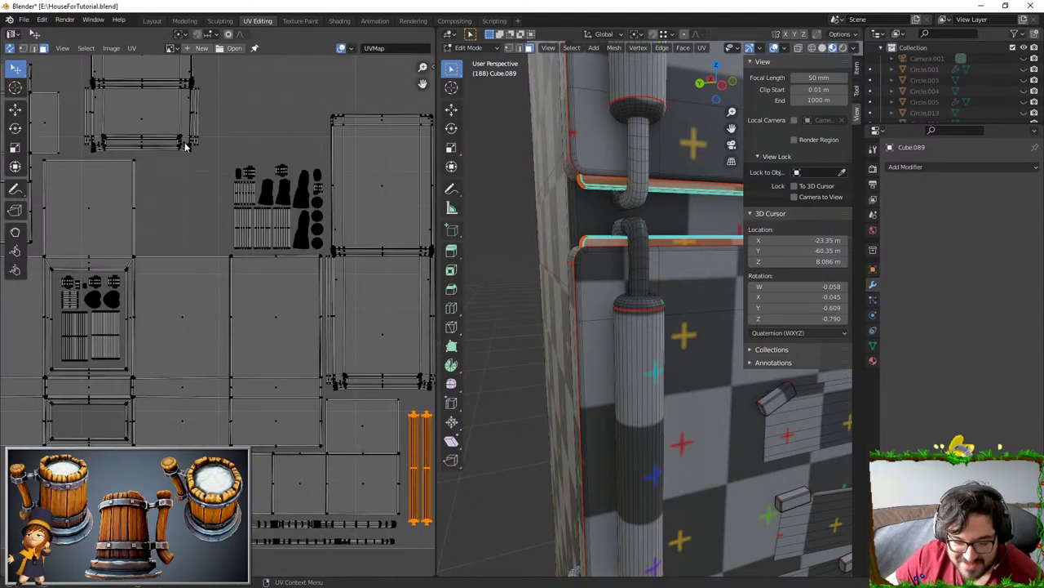
# - Try fitting the smaller double-framed island into the gap beside the remaining cluster of small islands
pyautogui.hotkey('alt', 'a')
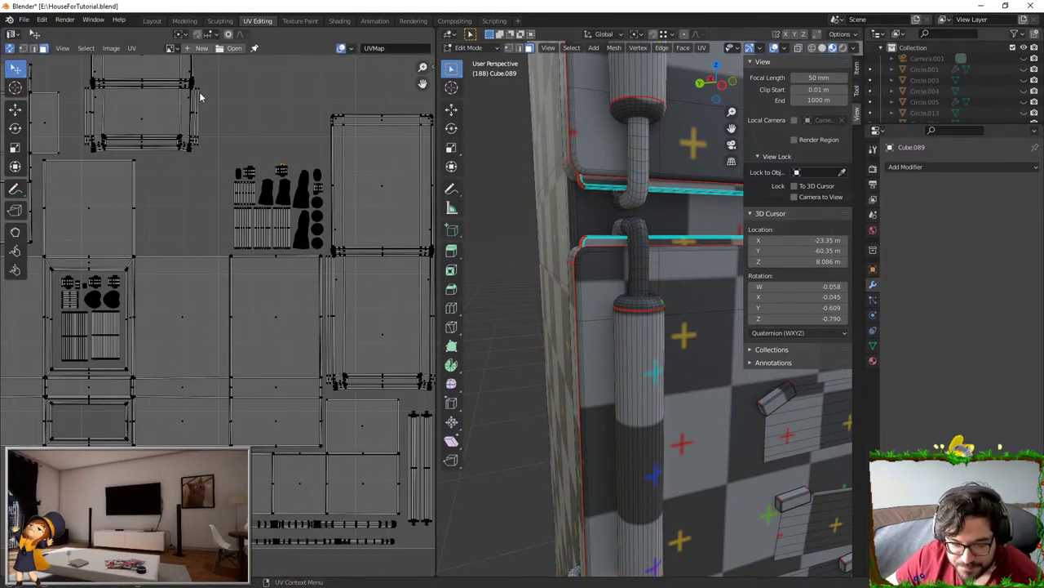
pyautogui.press('l')
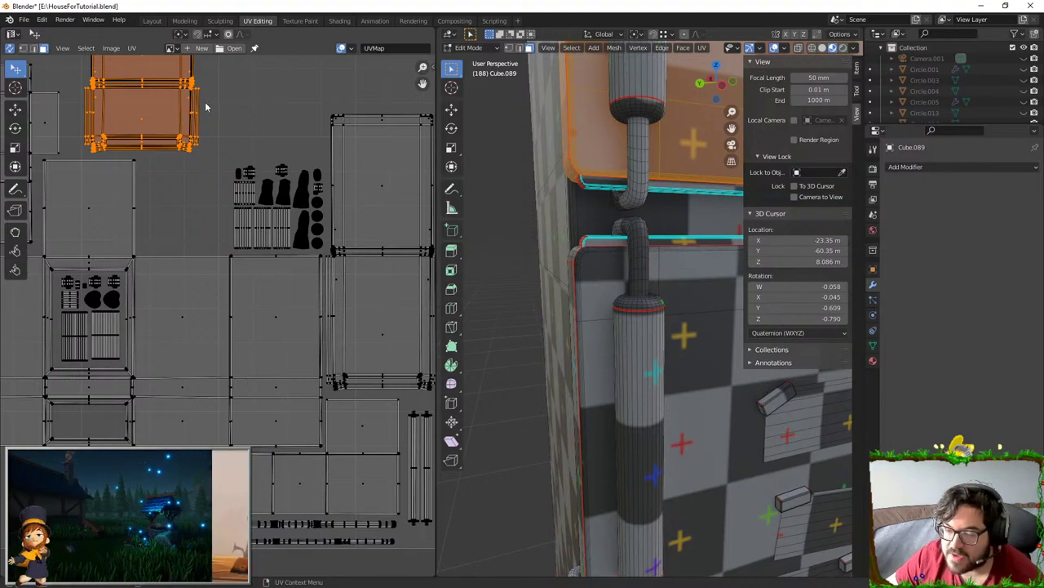
pyautogui.press('g')
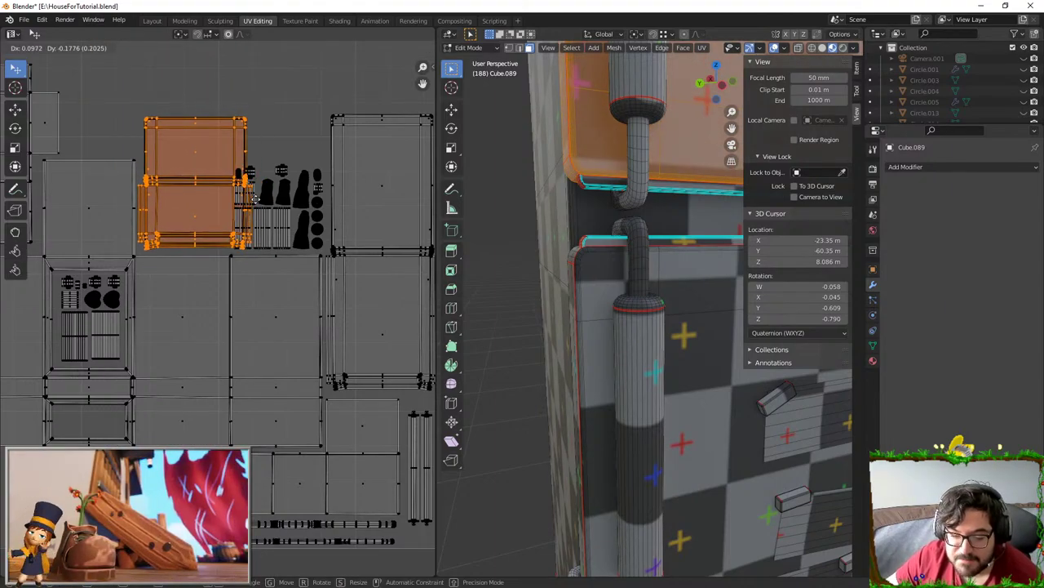
pyautogui.click(255, 199)
pyautogui.moveTo(255, 199); pyautogui.dragTo(335, 253, button='middle')
pyautogui.press('g')
pyautogui.click(289, 220)
pyautogui.click(286, 204)
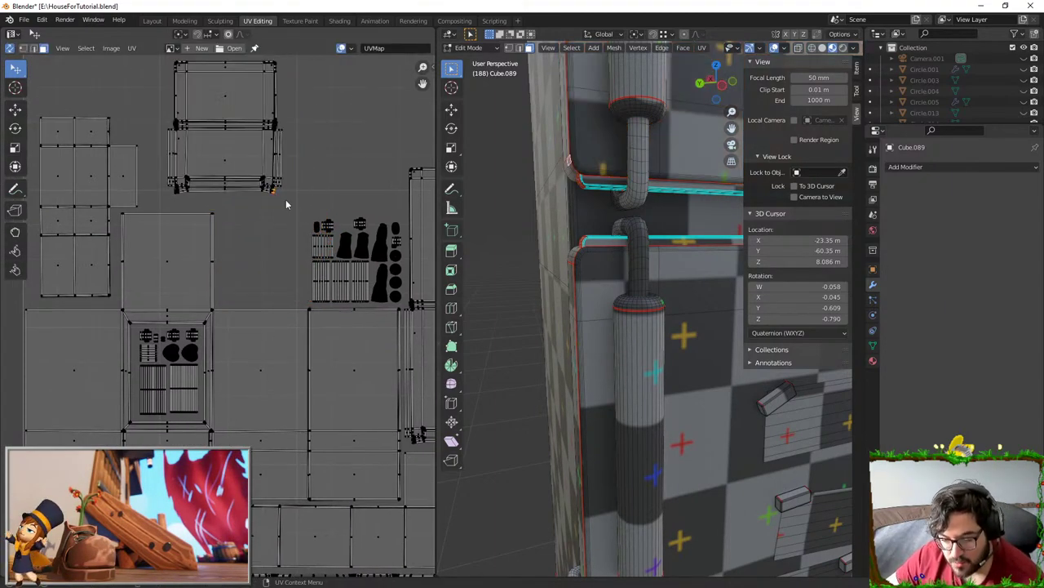
# - Try to move only the first column of the remaining small islands into the empty corner near the UV origin
pyautogui.click(317, 229)
pyautogui.press('l')
pyautogui.press('l')
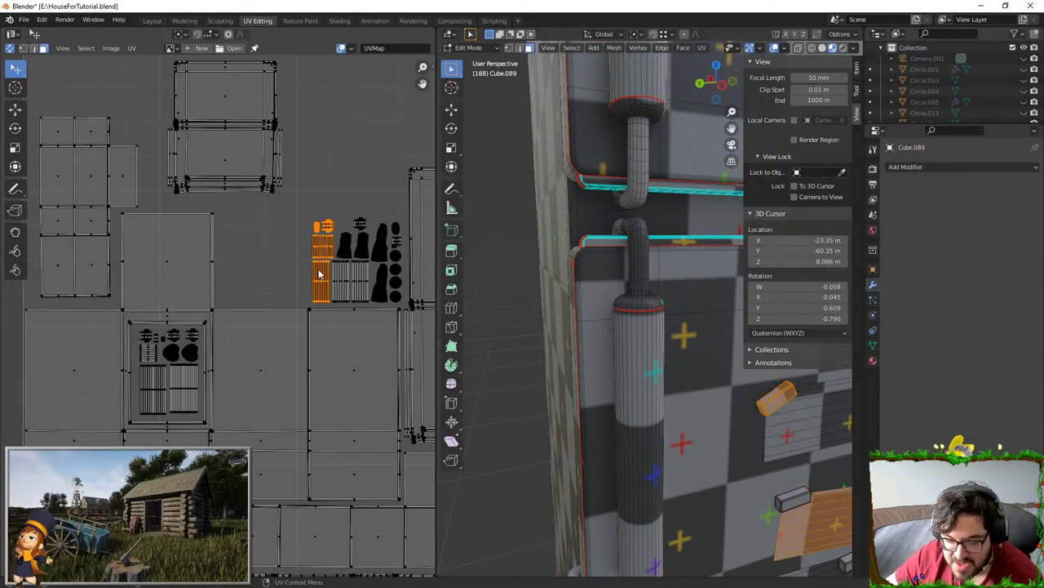
pyautogui.scroll(-2, 314, 278)
pyautogui.moveTo(257, 303); pyautogui.dragTo(315, 227, button='middle')
pyautogui.scroll(1, 315, 227)
pyautogui.press('g')
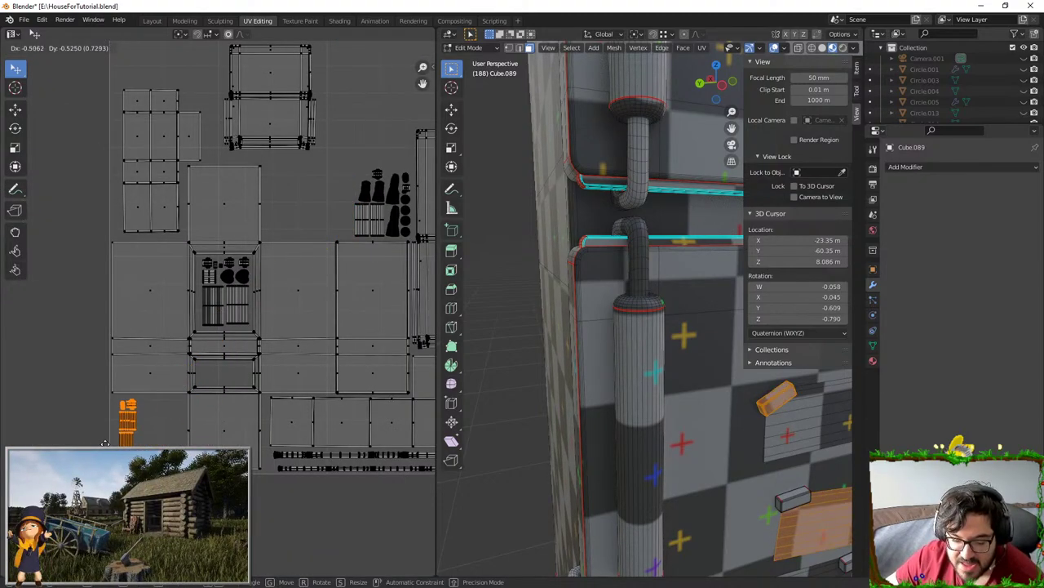
pyautogui.click(102, 445)
pyautogui.moveTo(360, 270); pyautogui.dragTo(252, 326, button='middle')
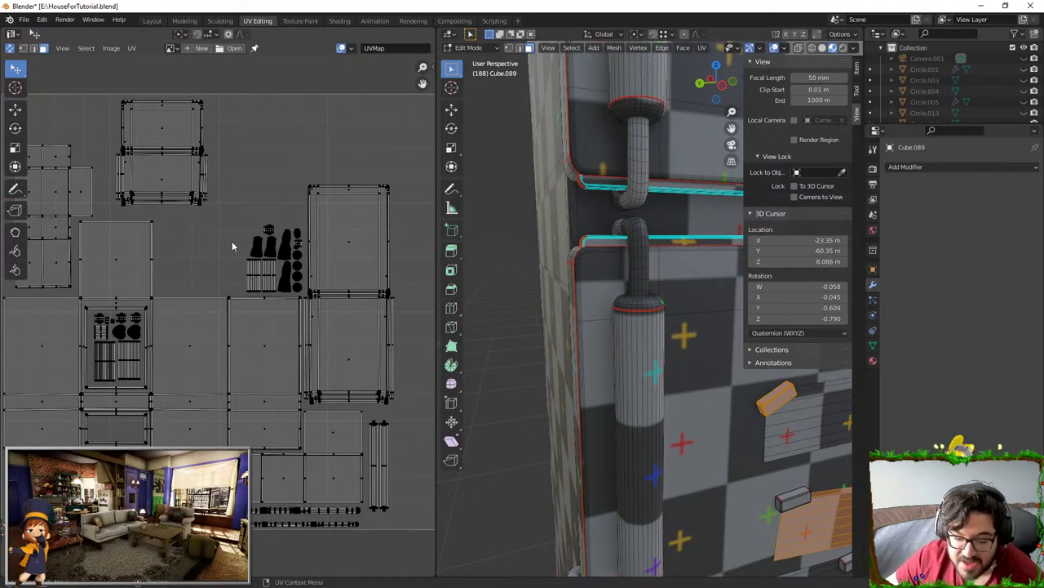
pyautogui.hotkey('ctrl', 'z')
# - Select the whole remaining cluster of small islands and place it in the empty corner near the UV origin
pyautogui.press('b')
pyautogui.moveTo(225, 212); pyautogui.dragTo(306, 296)
pyautogui.moveTo(305, 296); pyautogui.dragTo(370, 256, button='middle')
pyautogui.press('g')
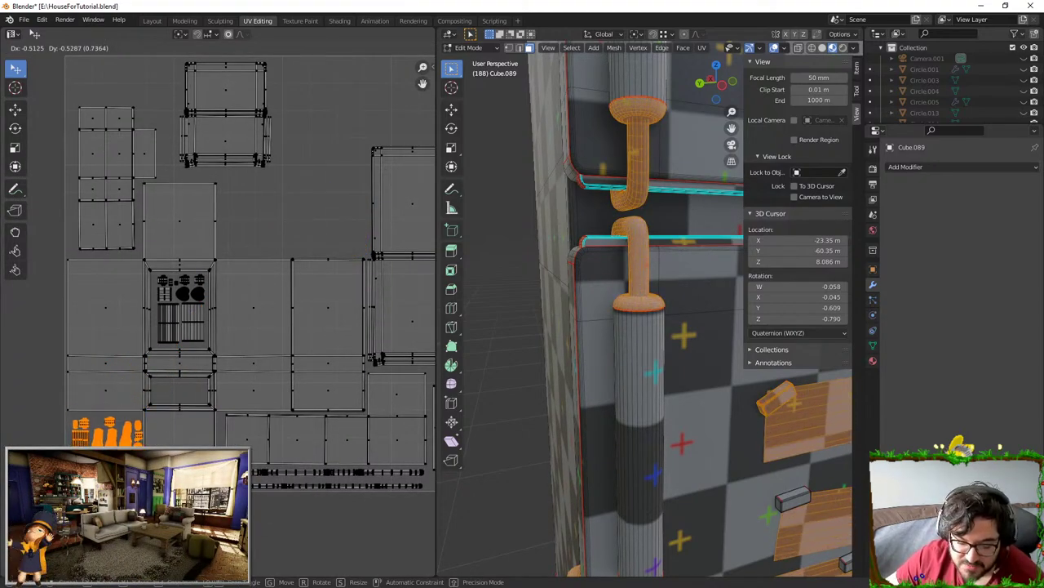
pyautogui.click(146, 486)
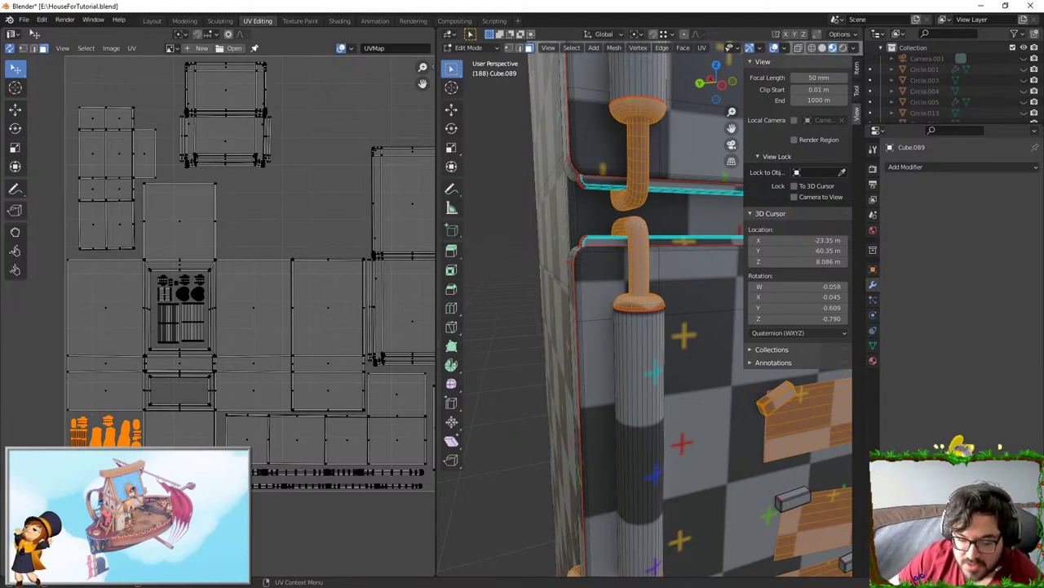
# - Select the smaller double-framed island and move it down into the freed space beside the cross-shaped island's upper square
pyautogui.hotkey('alt', 'a')
pyautogui.press('l')
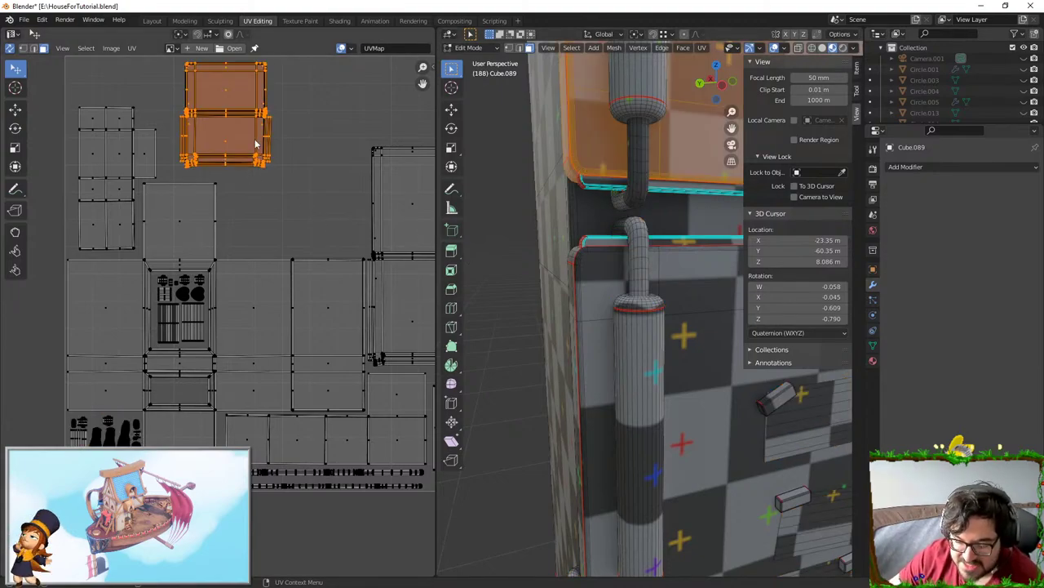
pyautogui.moveTo(255, 143); pyautogui.dragTo(294, 232)
pyautogui.press('Home')
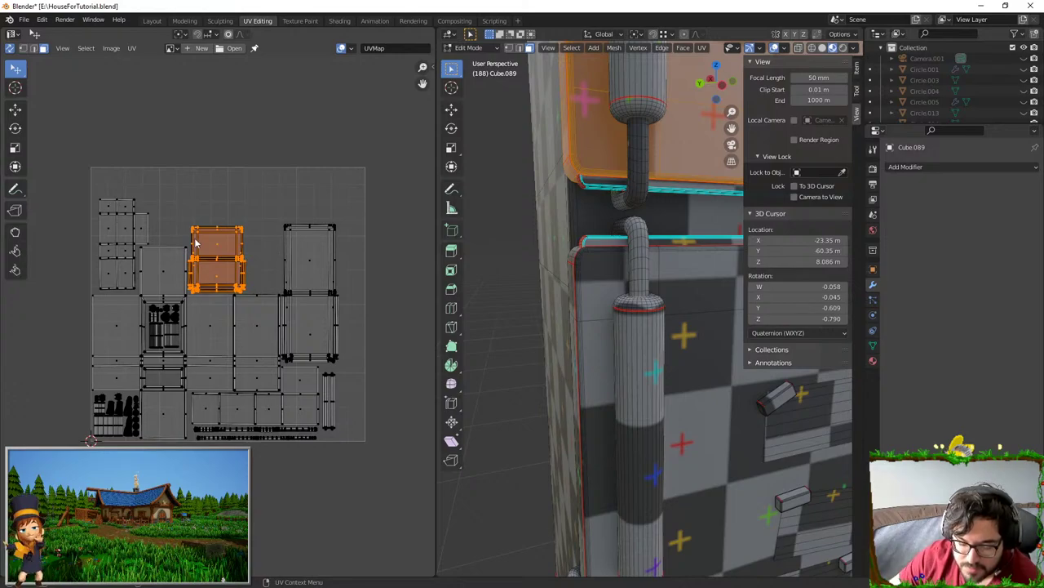
# - Select all UV islands, centre them in the UV square and scale them up uniformly to fill it
pyautogui.click(131, 229)
pyautogui.press('a')
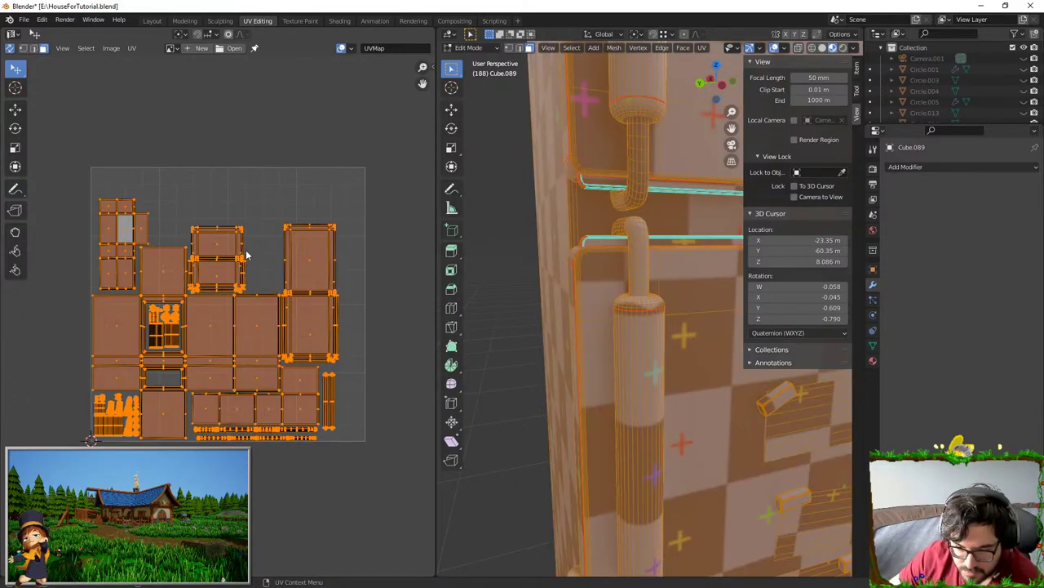
pyautogui.press('g')
pyautogui.press('s')
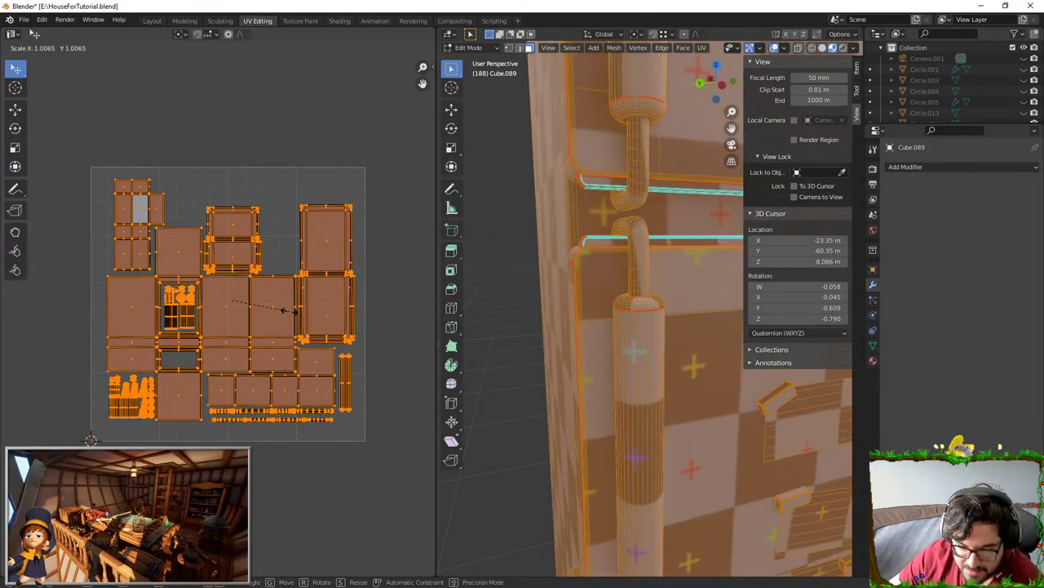
pyautogui.click(295, 316)
pyautogui.press('s')
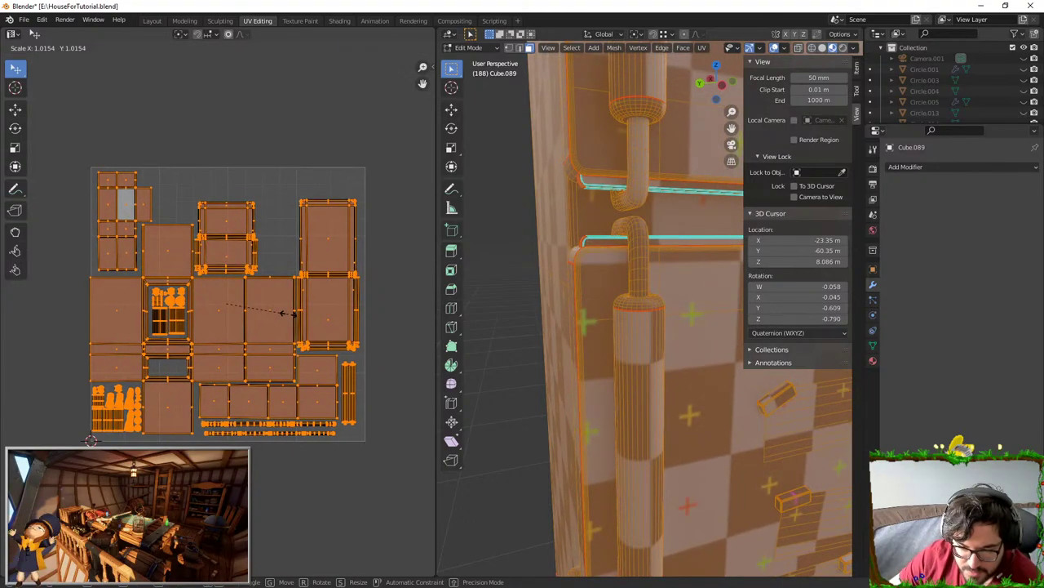
pyautogui.click(289, 313)
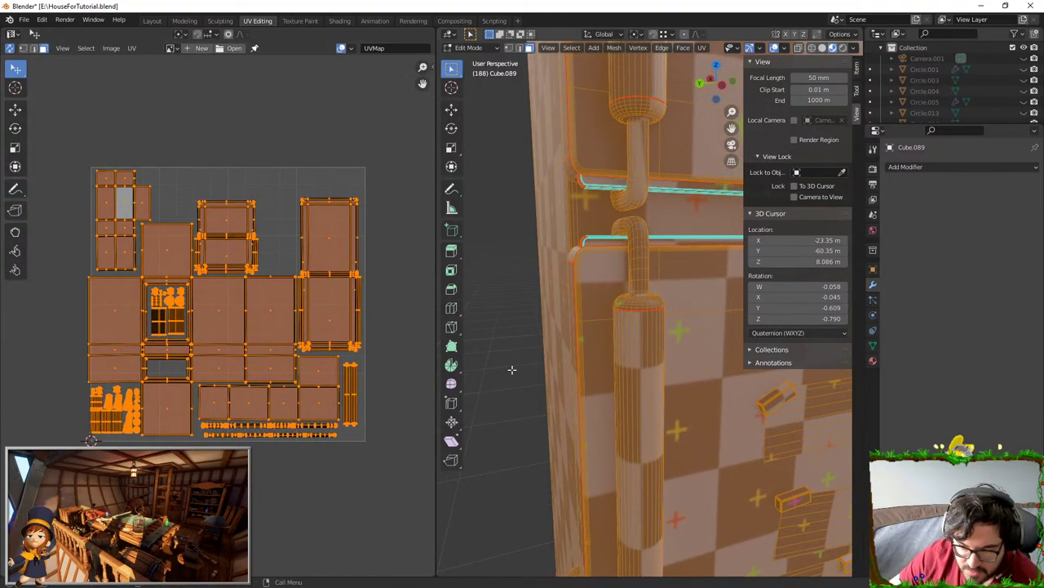
pyautogui.press('g')
pyautogui.click(189, 362)
# - Select the linked faces of the note on the upper door and move its UV island above the cross-shaped island's upper square
pyautogui.scroll(-1, 196, 361)
pyautogui.moveTo(201, 359); pyautogui.dragTo(107, 352, button='middle')
pyautogui.scroll(-3, 515, 316)
pyautogui.keyDown('shift'); pyautogui.moveTo(515, 317); pyautogui.dragTo(371, 420, button='middle'); pyautogui.keyUp('shift')
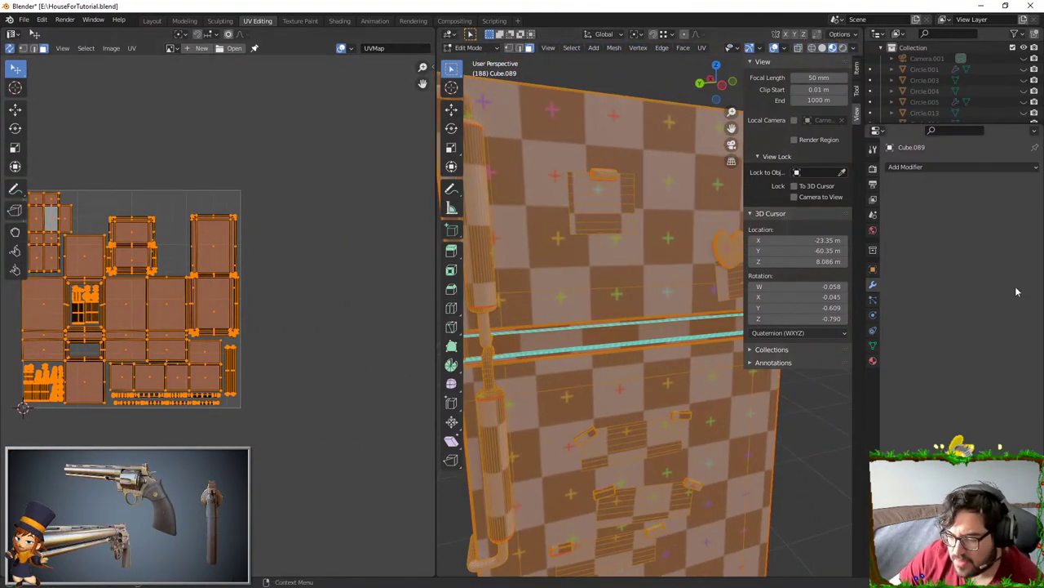
pyautogui.hotkey('alt', 'a')
pyautogui.click(612, 202)
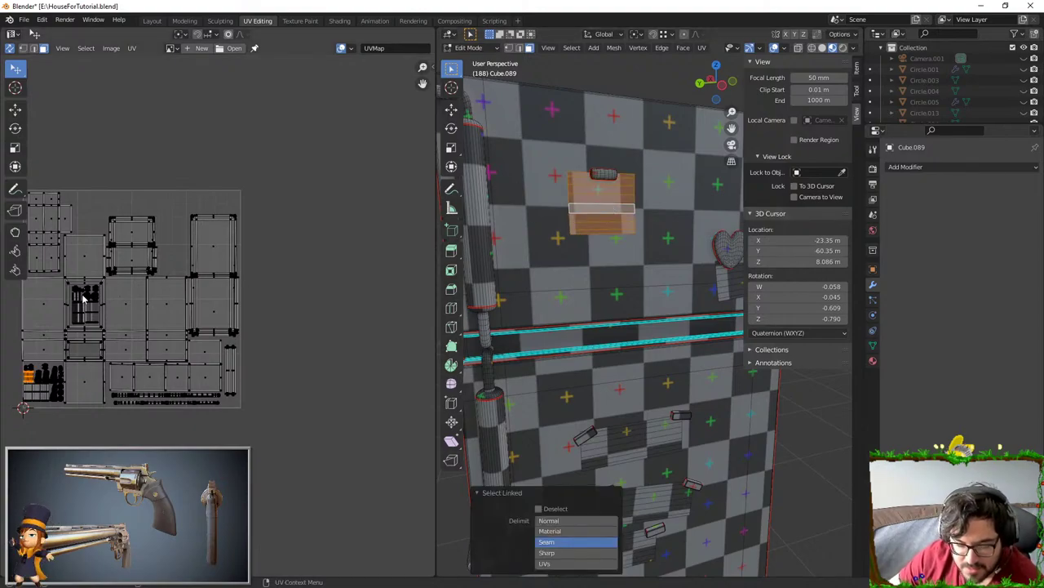
pyautogui.press('g')
pyautogui.click(209, 135)
# - Scale up the upper-door note's UV island and position it in the gap beside the grid-like island
pyautogui.press('s')
pyautogui.click(343, 154)
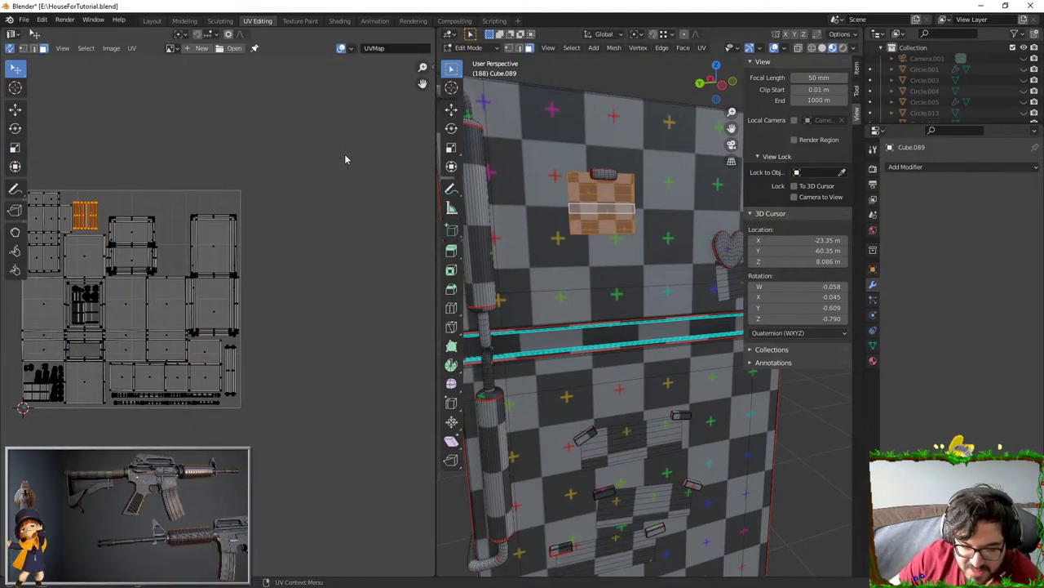
pyautogui.press('g')
pyautogui.click(349, 153)
pyautogui.press('s')
pyautogui.click(338, 162)
pyautogui.press('g')
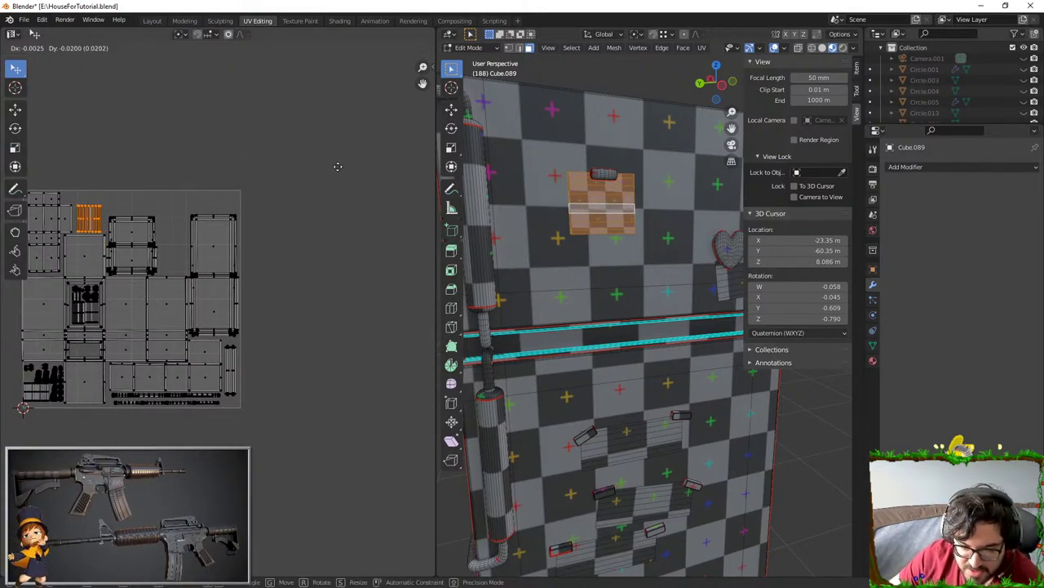
pyautogui.click(338, 165)
# - Select the note under the heart magnet, move its UV island between the two double-framed islands and enlarge it
pyautogui.keyDown('shift'); pyautogui.moveTo(615, 284); pyautogui.dragTo(568, 285, button='middle'); pyautogui.keyUp('shift')
pyautogui.click(691, 281)
pyautogui.press('g')
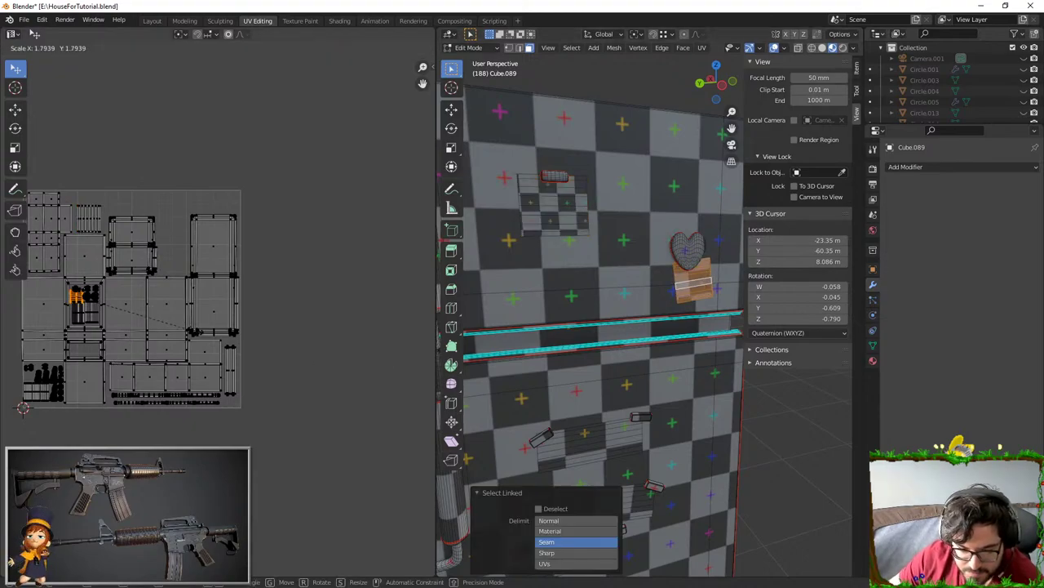
pyautogui.click(373, 250)
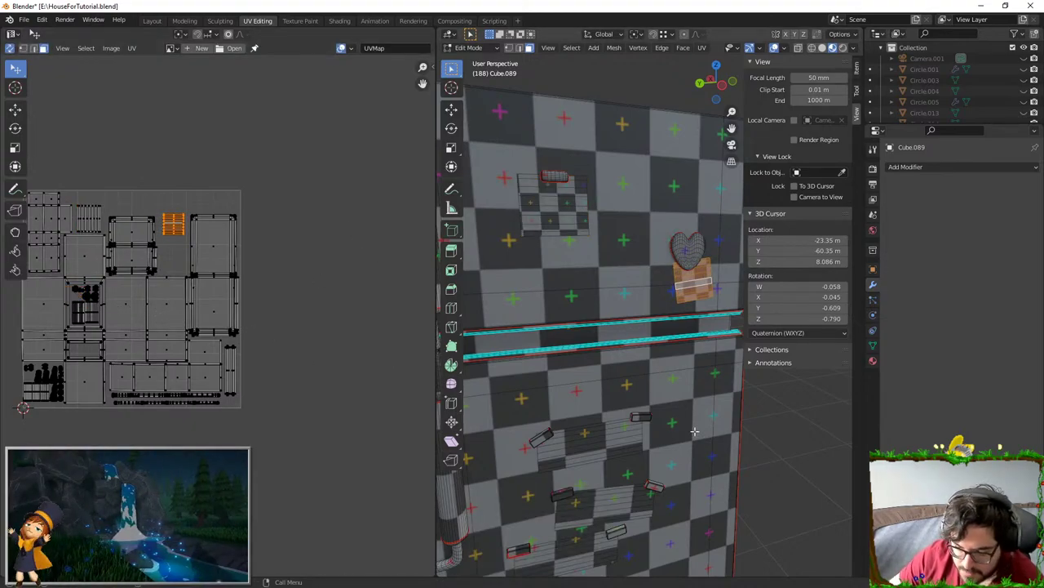
# - Select the uppermost wide note on the lower door, enlarge its UV island and place it beneath the heart note's island
pyautogui.click(646, 437)
pyautogui.hotkey('ctrl', 'l')
pyautogui.click(605, 433)
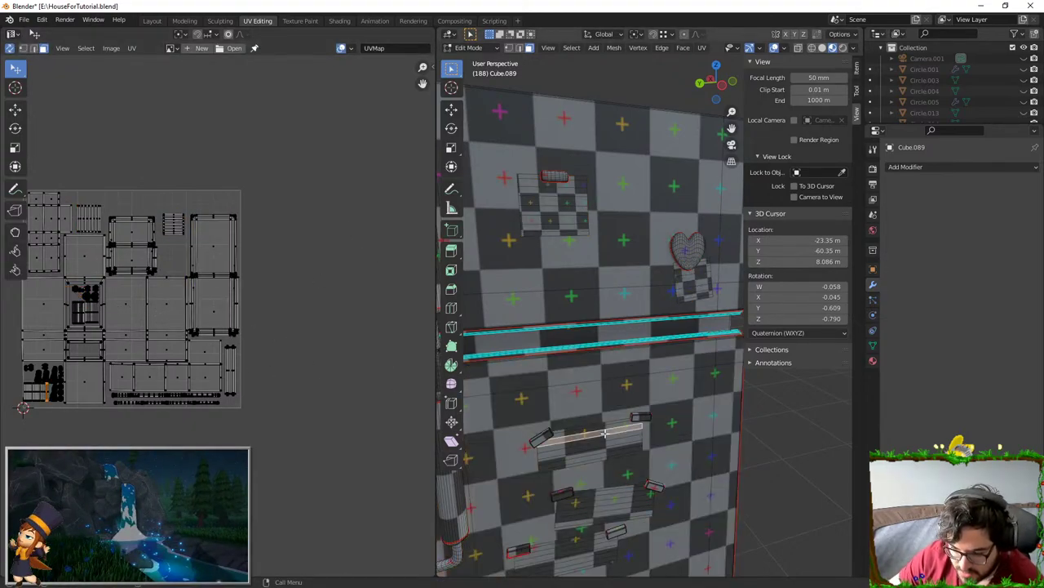
pyautogui.hotkey('ctrl', 'l')
pyautogui.press('s')
pyautogui.click(229, 297)
pyautogui.press('g')
pyautogui.click(351, 161)
pyautogui.press('s')
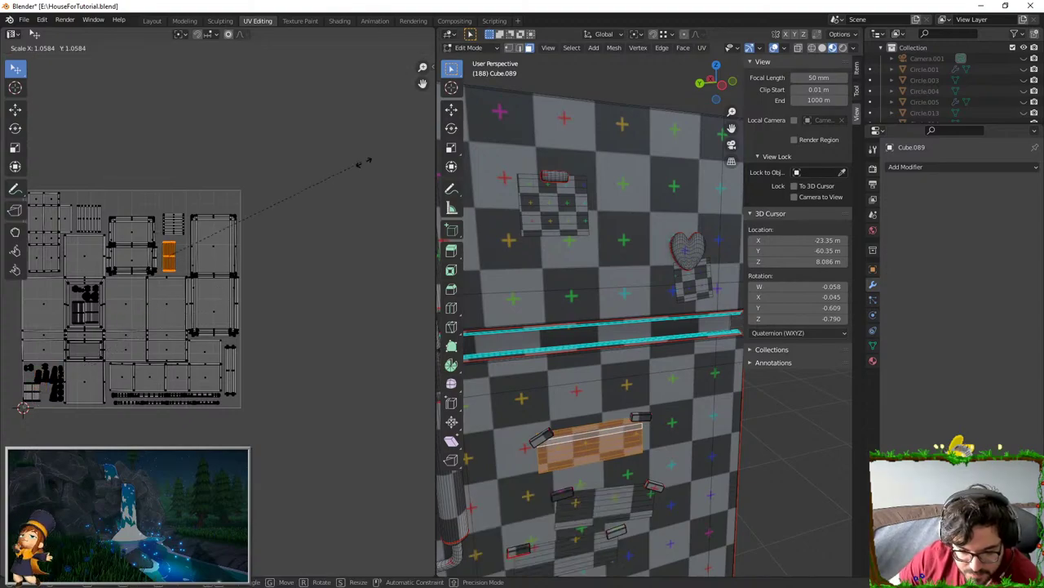
pyautogui.click(400, 169)
pyautogui.press('g')
pyautogui.click(398, 172)
# - Select the second wide note on the lower door, enlarge its UV island and place it beside the first wide note's island
pyautogui.click(610, 508)
pyautogui.hotkey('ctrl', 'l')
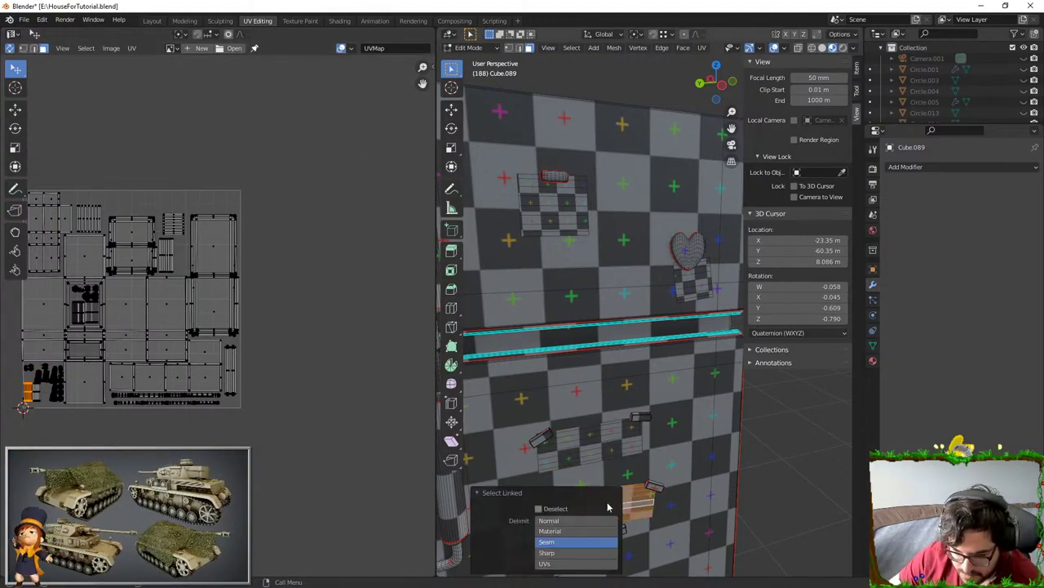
pyautogui.press('s')
pyautogui.click(247, 343)
pyautogui.press('g')
pyautogui.click(399, 204)
# - Fine-tune the scale of the second wide note's UV island to fit between its neighbouring islands
pyautogui.press('s')
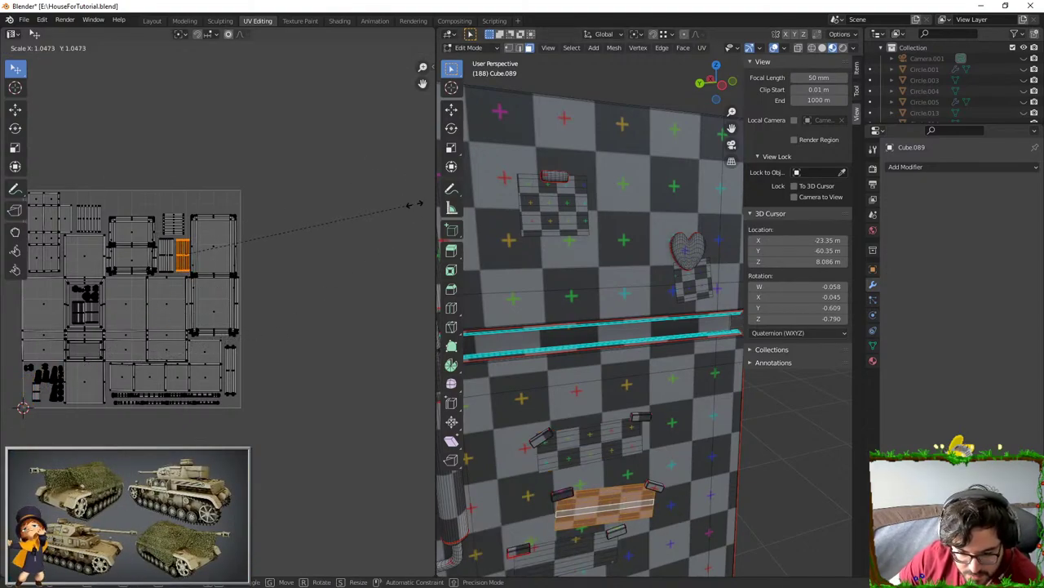
pyautogui.click(394, 205)
pyautogui.scroll(4, 334, 221)
pyautogui.scroll(1, 331, 222)
pyautogui.moveTo(206, 231); pyautogui.dragTo(301, 350, button='middle')
pyautogui.press('s')
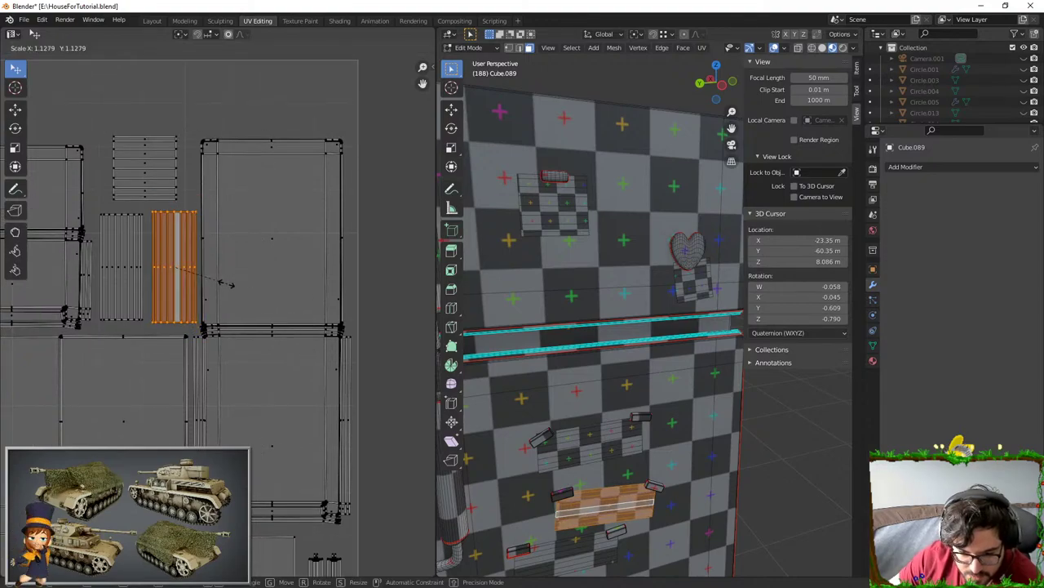
pyautogui.click(210, 285)
pyautogui.scroll(-5, 198, 296)
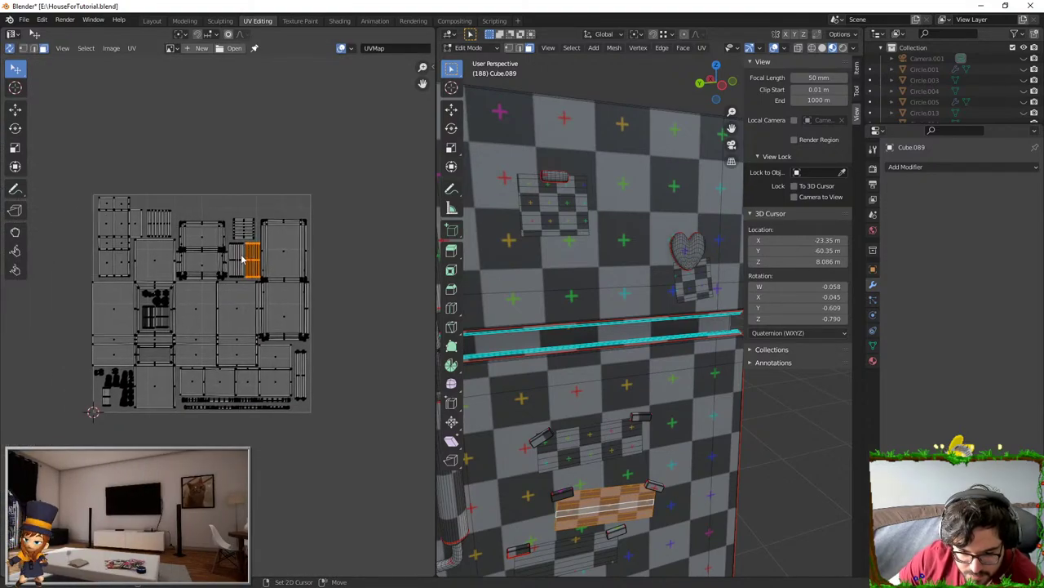
# - Select the lowest wide note on the lower door, rotate its UV island horizontal, place it above the double-framed island and enlarge it
pyautogui.scroll(-2, 587, 509)
pyautogui.press('l')
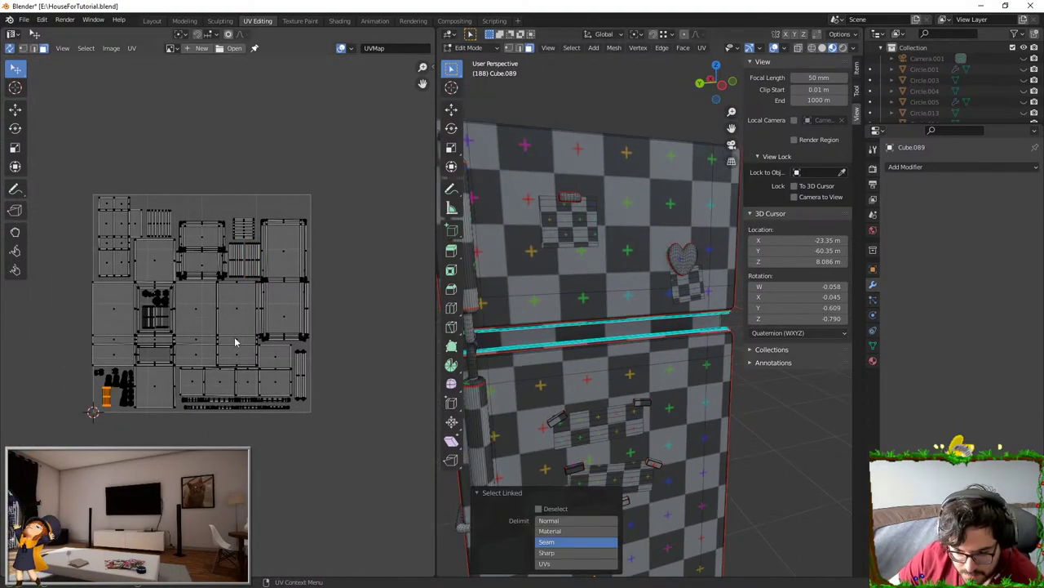
pyautogui.click(305, 320)
pyautogui.press('r')
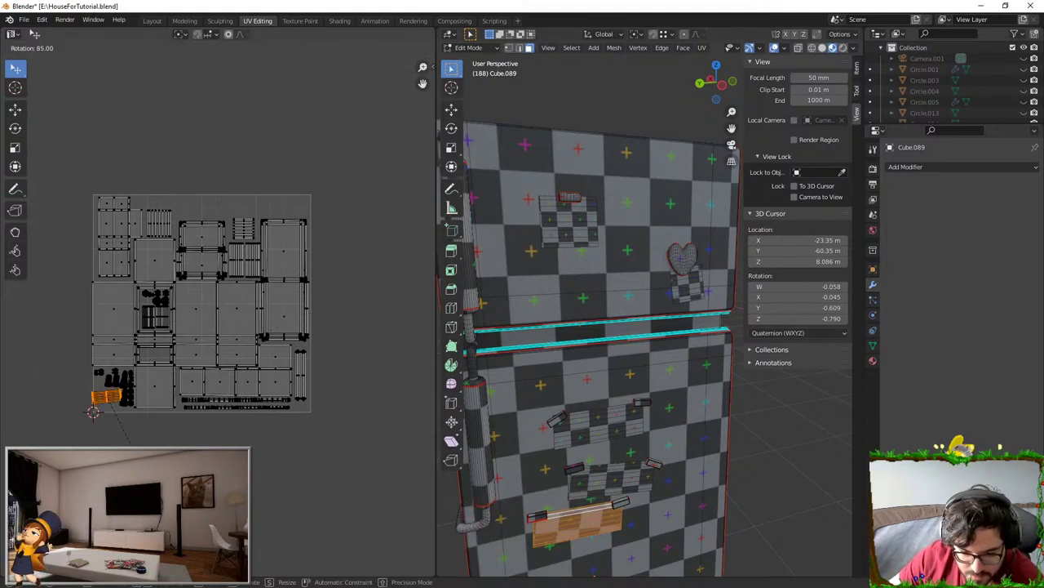
pyautogui.click(131, 457)
pyautogui.press('g')
pyautogui.click(253, 236)
pyautogui.press('s')
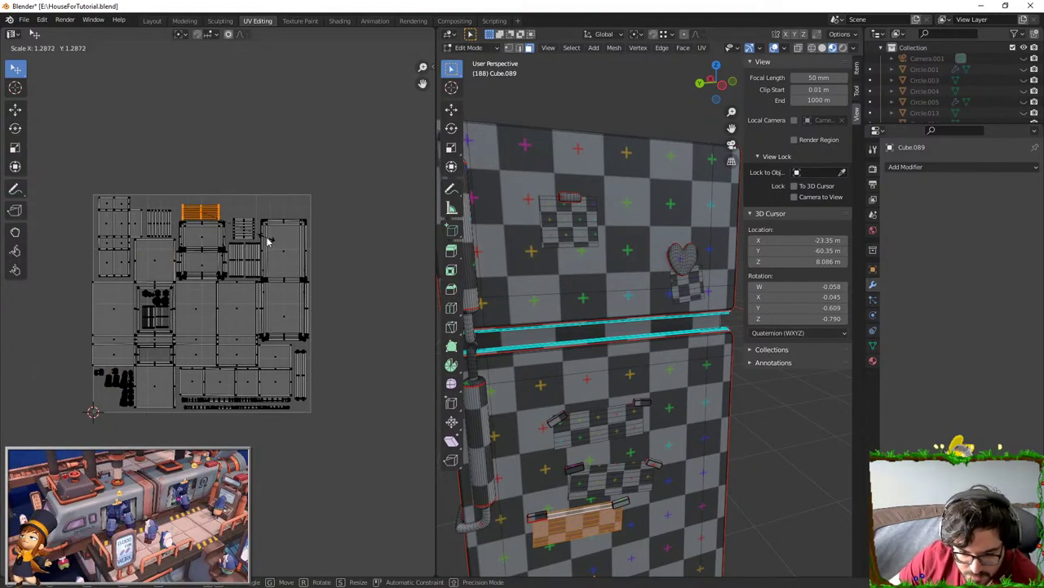
pyautogui.click(258, 250)
# - Move the two small islands at the outer edge of the lower corner cluster into the gap beneath the shoe-shaped islands
pyautogui.scroll(3, 127, 379)
pyautogui.moveTo(107, 388); pyautogui.dragTo(224, 332, button='middle')
pyautogui.click(205, 271)
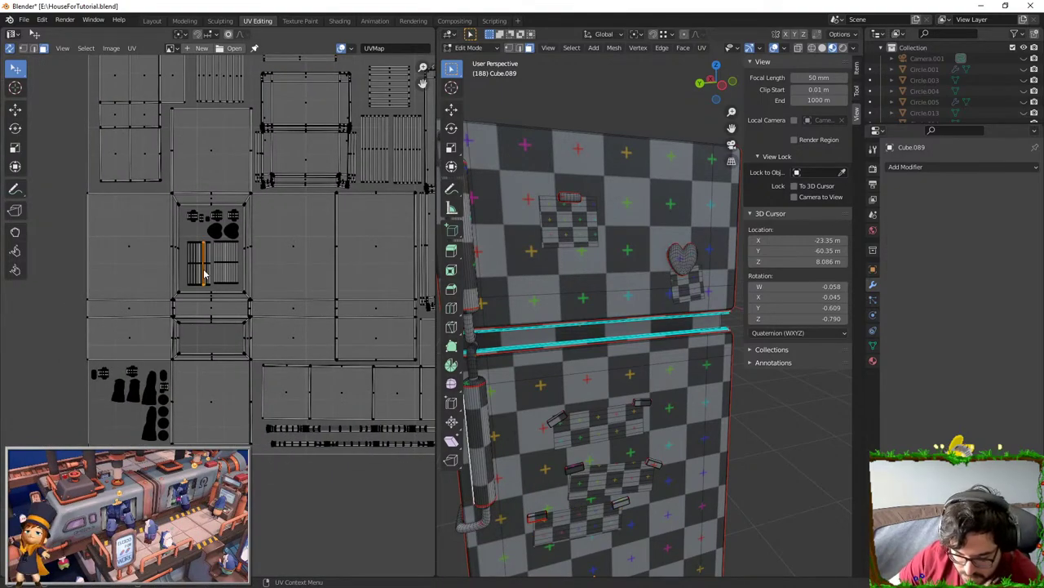
pyautogui.press('l')
pyautogui.press('l')
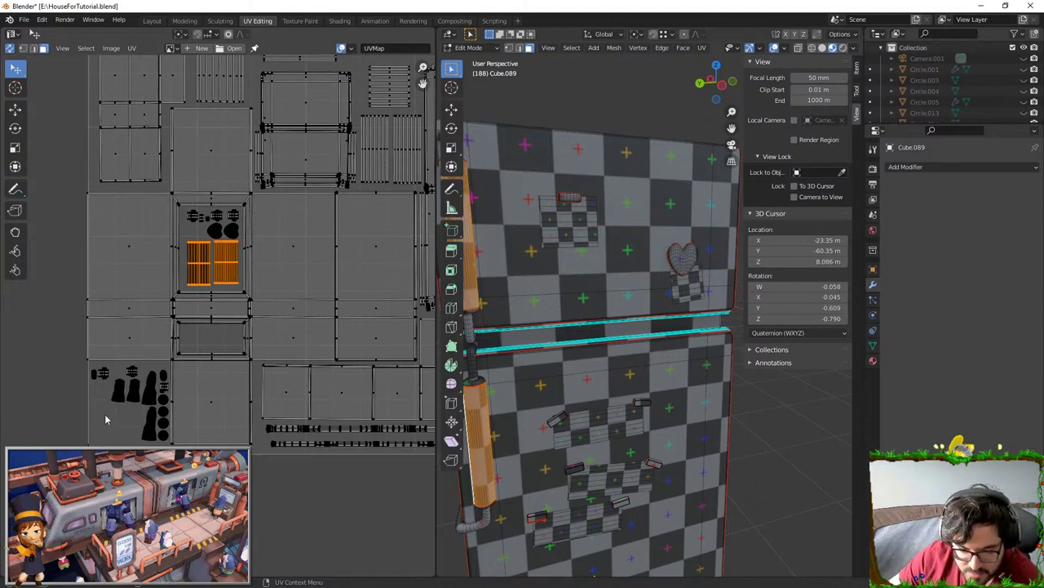
pyautogui.click(107, 417)
pyautogui.click(97, 374)
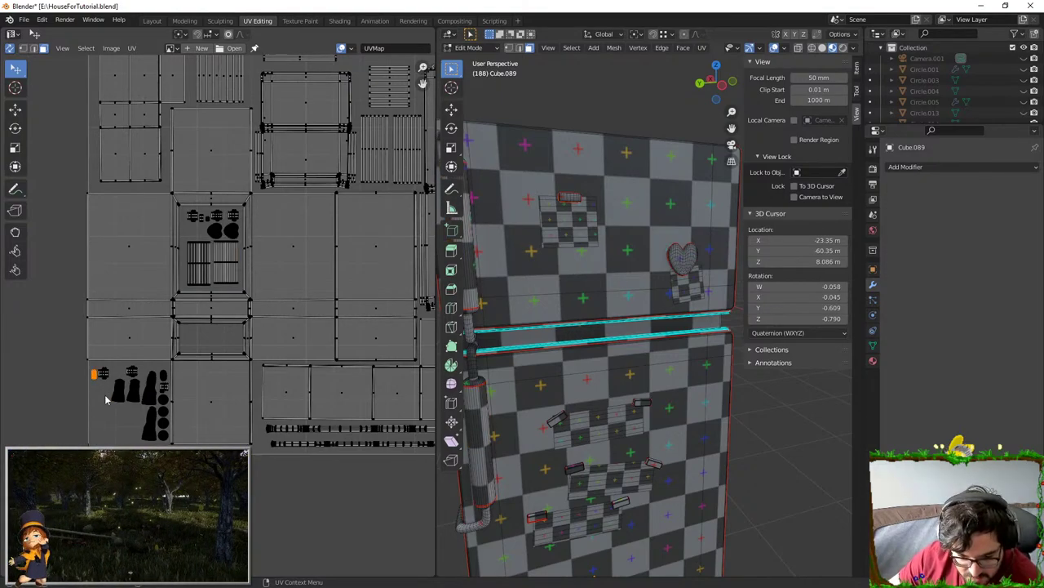
pyautogui.press('g')
pyautogui.click(135, 408)
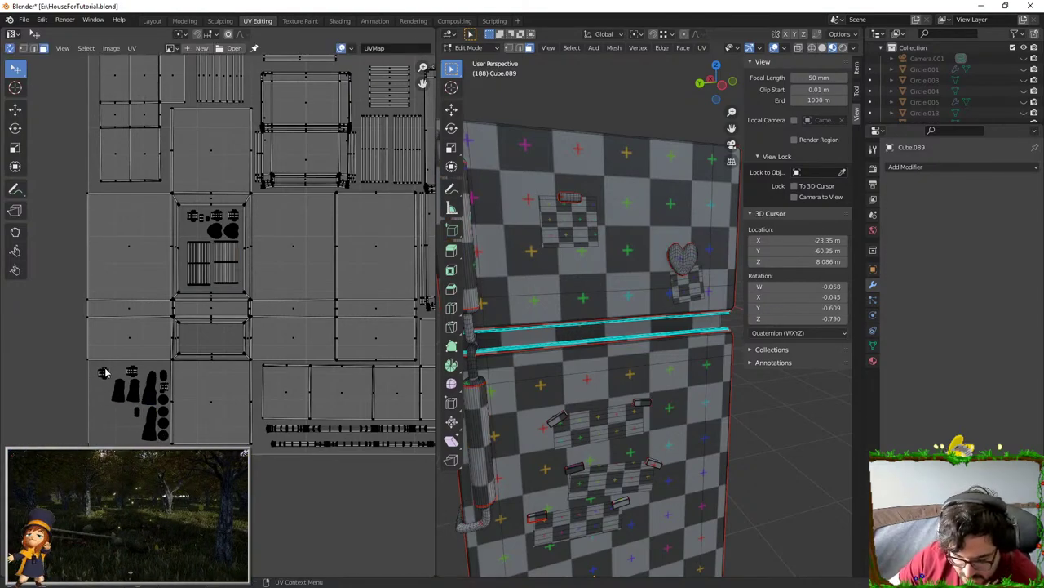
pyautogui.press('g')
pyautogui.click(155, 432)
pyautogui.click(136, 370)
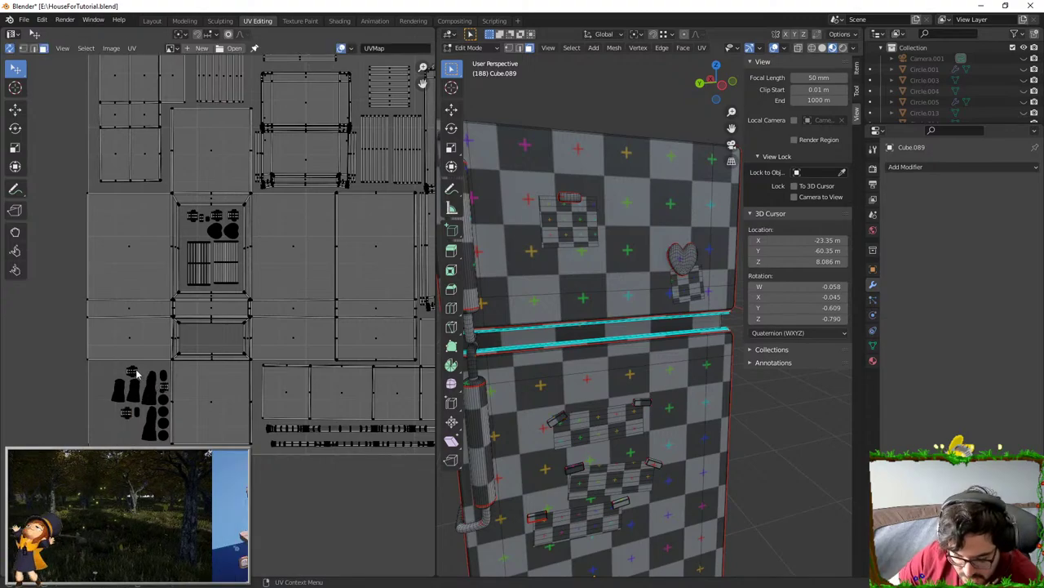
pyautogui.click(165, 435)
pyautogui.press('g')
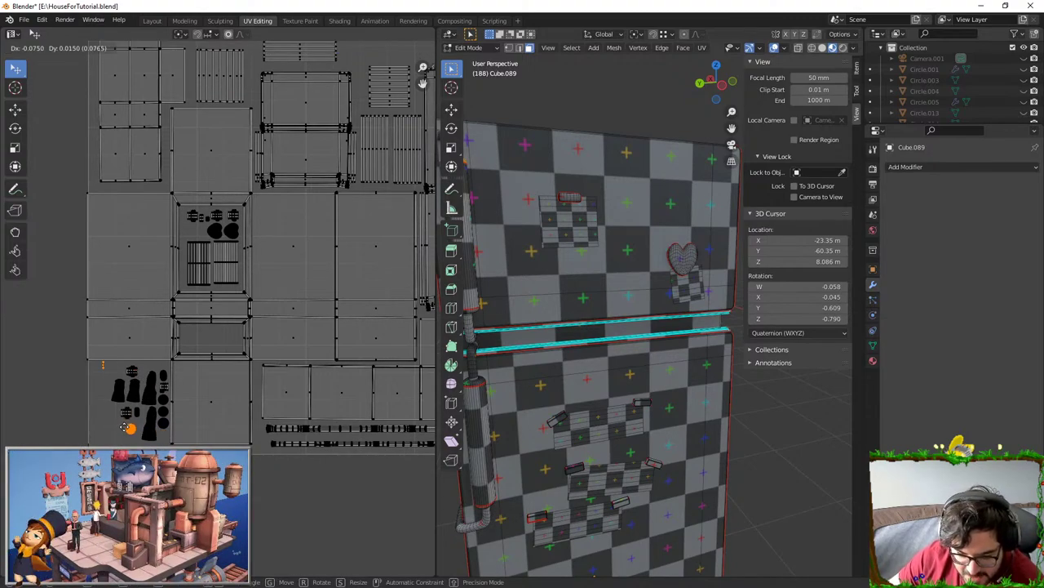
pyautogui.rightClick(129, 430)
# - Rotate the lowest shoe-shaped UV island to lie horizontally and place it beneath the small relocated islands
pyautogui.click(144, 439)
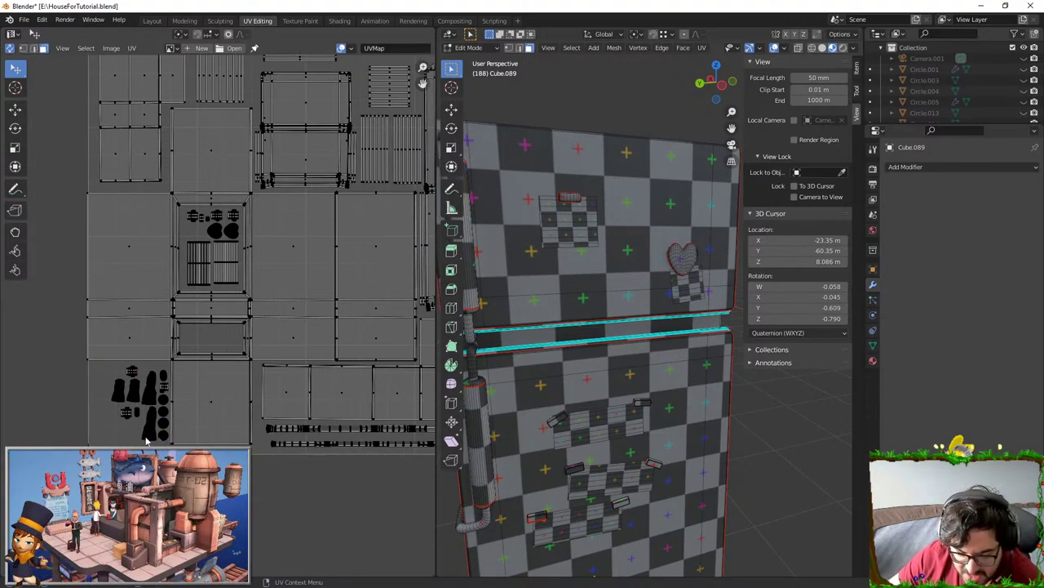
pyautogui.click(149, 439)
pyautogui.press('r')
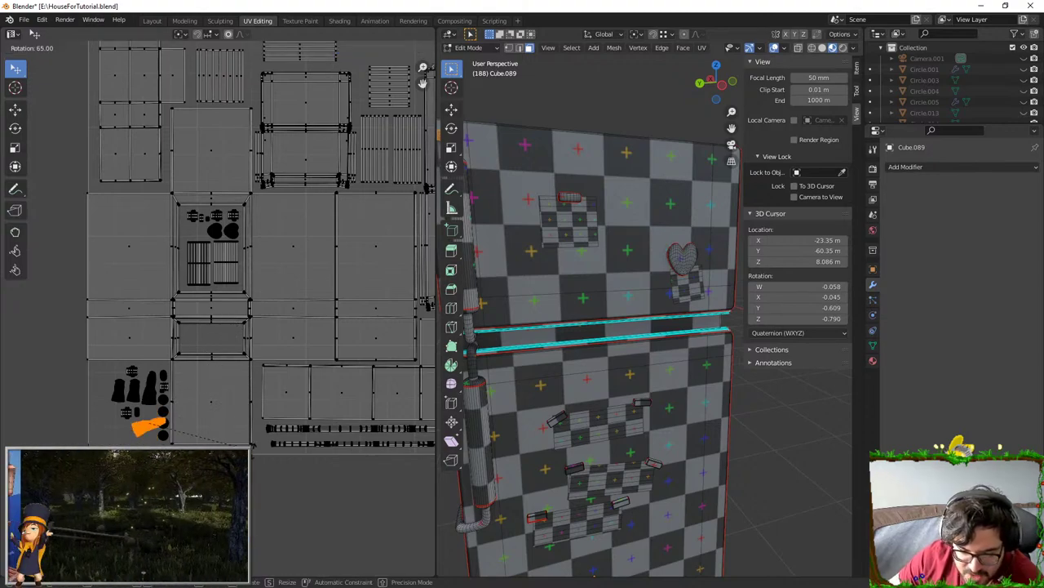
pyautogui.press('Return')
pyautogui.press('g')
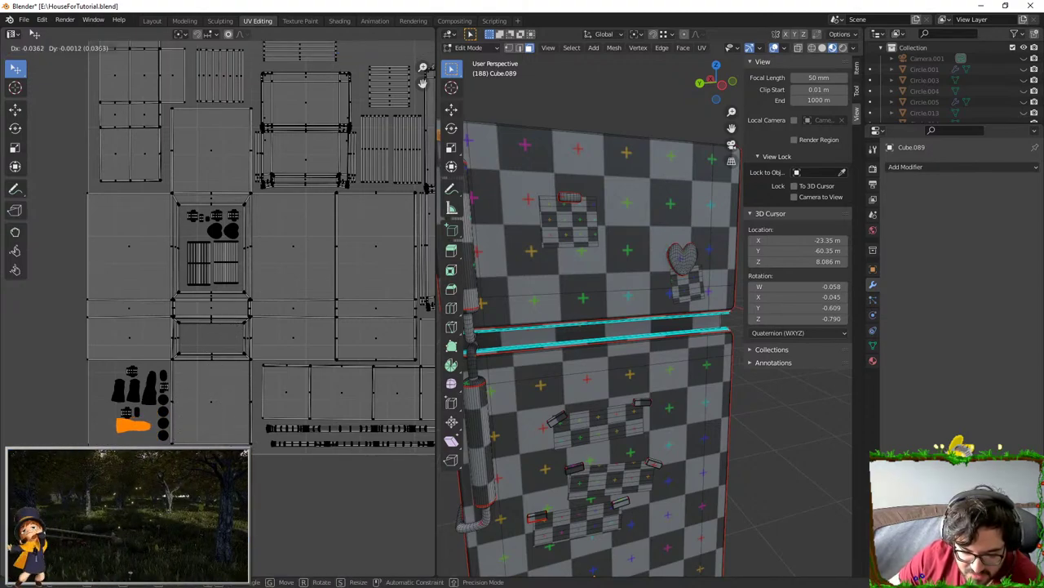
pyautogui.click(139, 450)
# - Move the lowest circular UV island out of its column into the gap beside the small relocated islands
pyautogui.click(166, 434)
pyautogui.press('l')
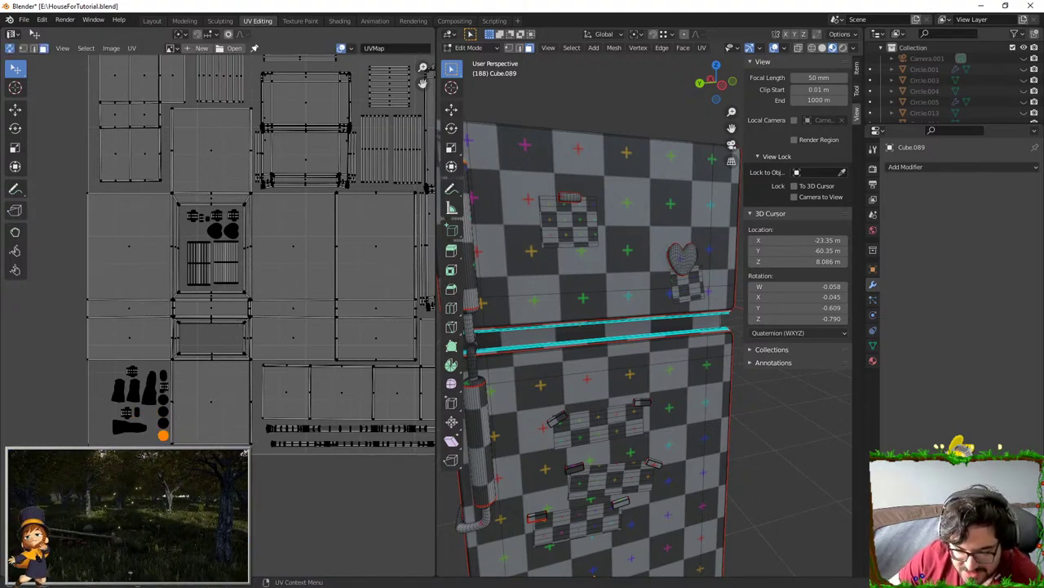
pyautogui.press('h')
pyautogui.hotkey('ctrl', 'z')
pyautogui.press('g')
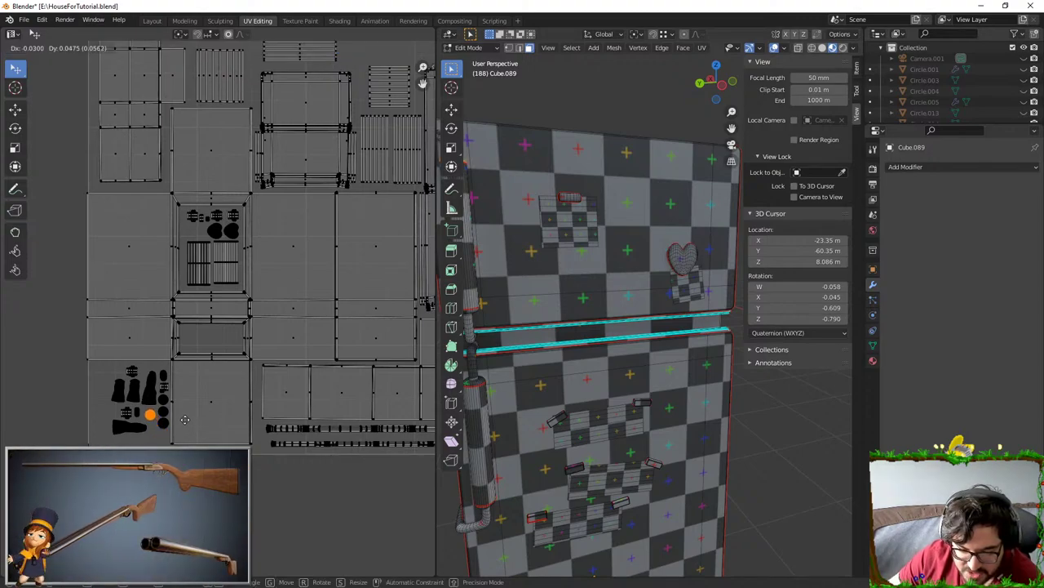
pyautogui.click(119, 445)
# - Select all small islands in the lower corner cluster, scale them up about 1.36 and adjust their position and size to fill the corner
pyautogui.moveTo(96, 441); pyautogui.dragTo(172, 370)
pyautogui.press('s')
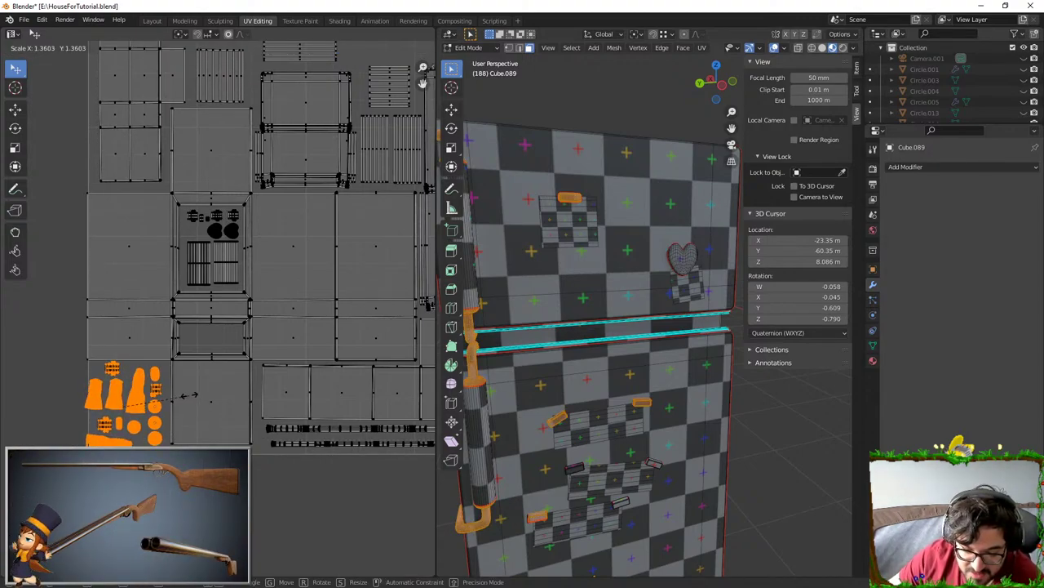
pyautogui.press('Return')
pyautogui.press('g')
pyautogui.click(196, 396)
pyautogui.press('s')
pyautogui.click(196, 395)
pyautogui.hotkey('alt', 'a')
# - Return to Object Mode, view the checkered fridge and save the file
pyautogui.moveTo(236, 238); pyautogui.dragTo(187, 358, button='middle')
pyautogui.scroll(-2, 194, 317)
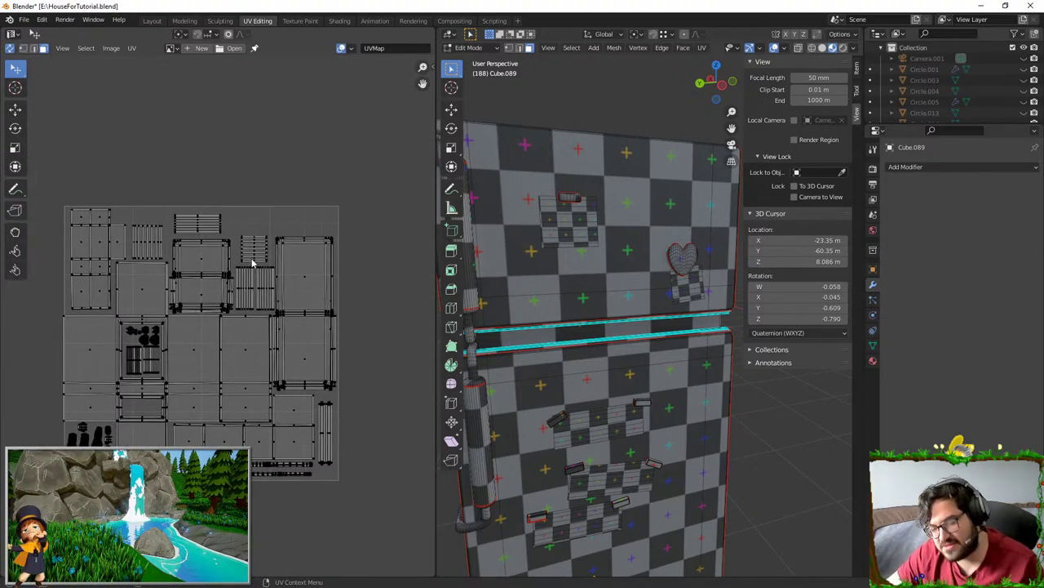
pyautogui.scroll(-2, 241, 286)
pyautogui.press('Tab')
pyautogui.moveTo(604, 353); pyautogui.dragTo(644, 355, button='middle')
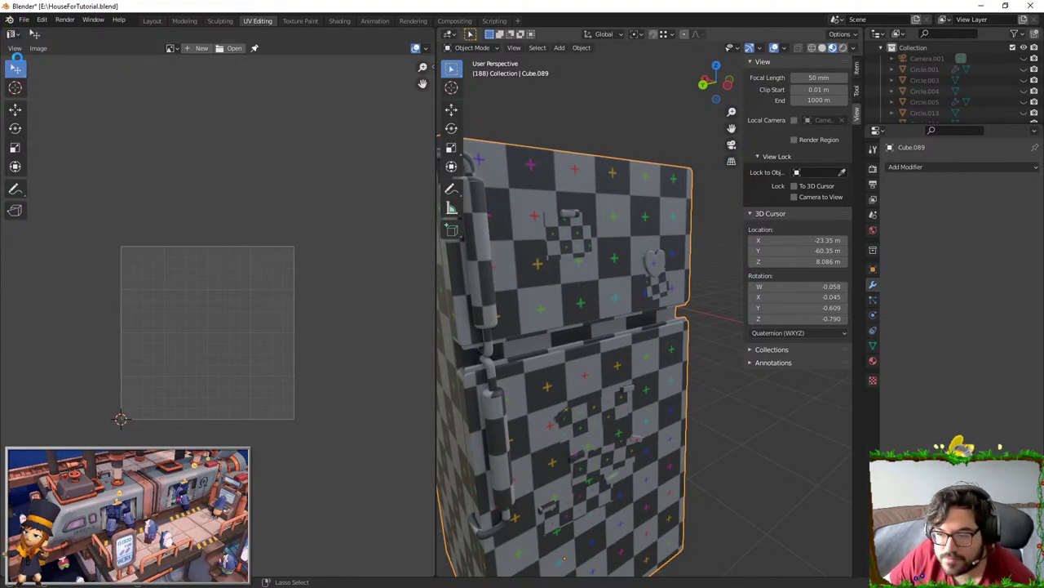
pyautogui.hotkey('ctrl', 's')
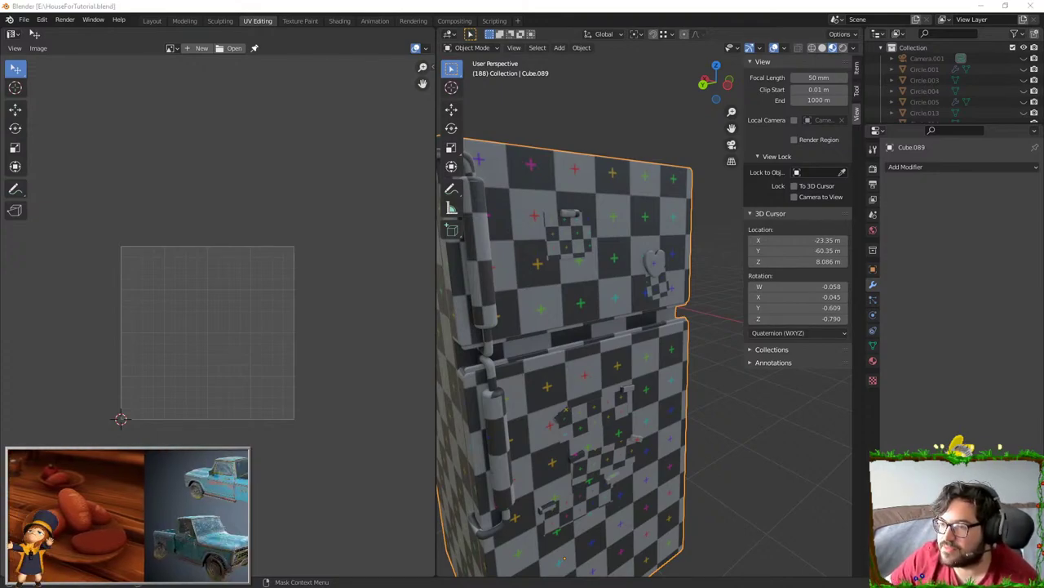
# - Switch to the browser and look through the Google results for "level designer vs environment artist"
pyautogui.moveTo(0, 392); pyautogui.dragTo(665, 9)
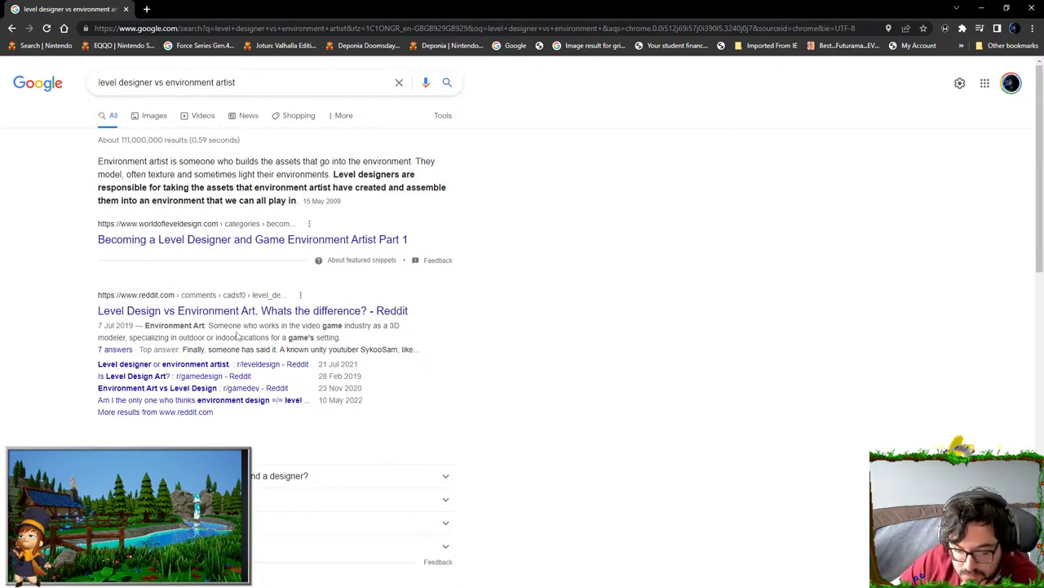
pyautogui.scroll(-2, 482, 368)
pyautogui.scroll(-1, 481, 368)
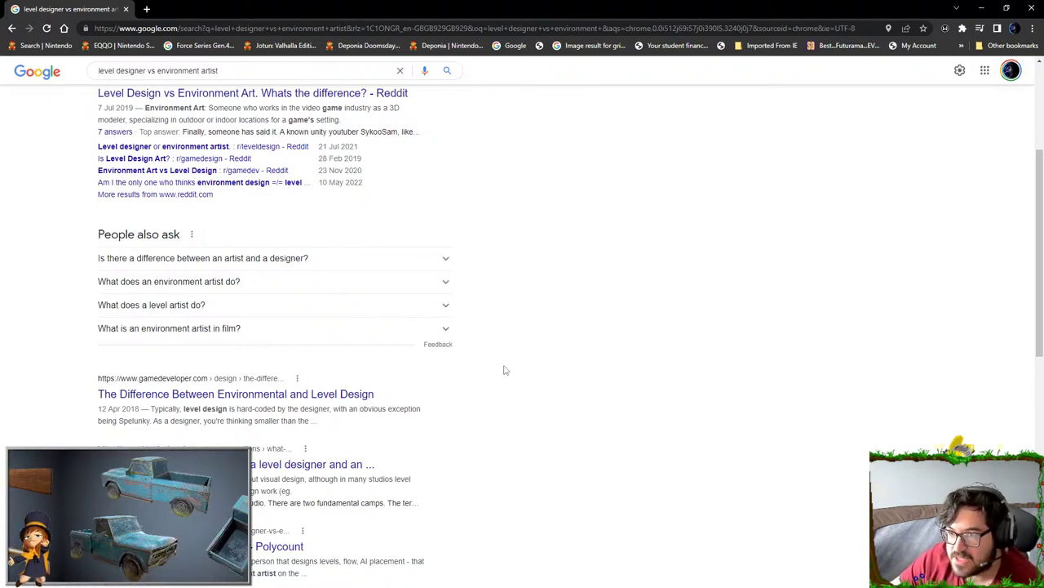
pyautogui.scroll(3, 359, 289)
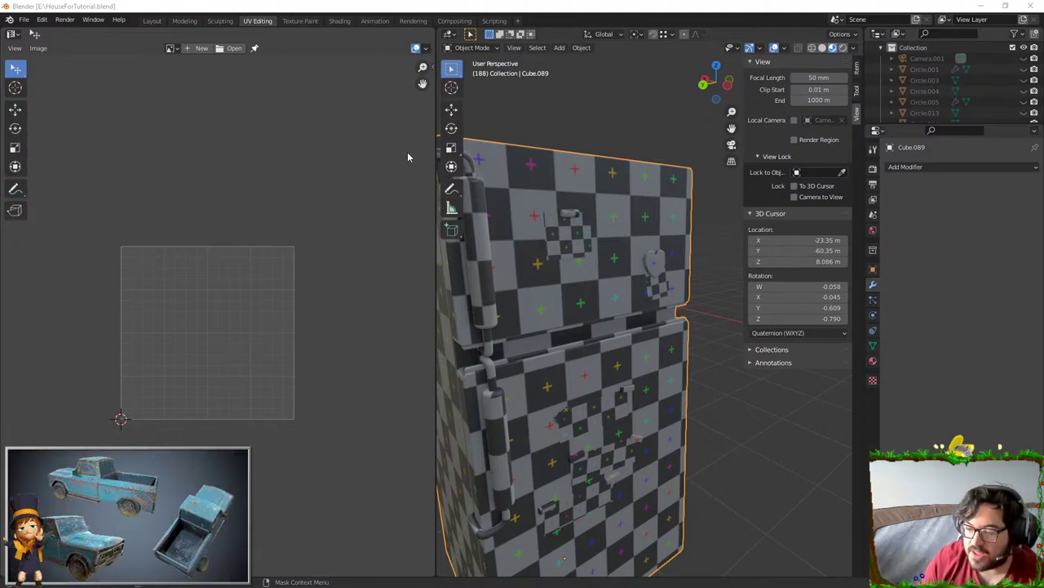
# - Switch back to Blender, set the 3D viewport to solid shading and reveal all hidden objects
pyautogui.scroll(-6, 535, 239)
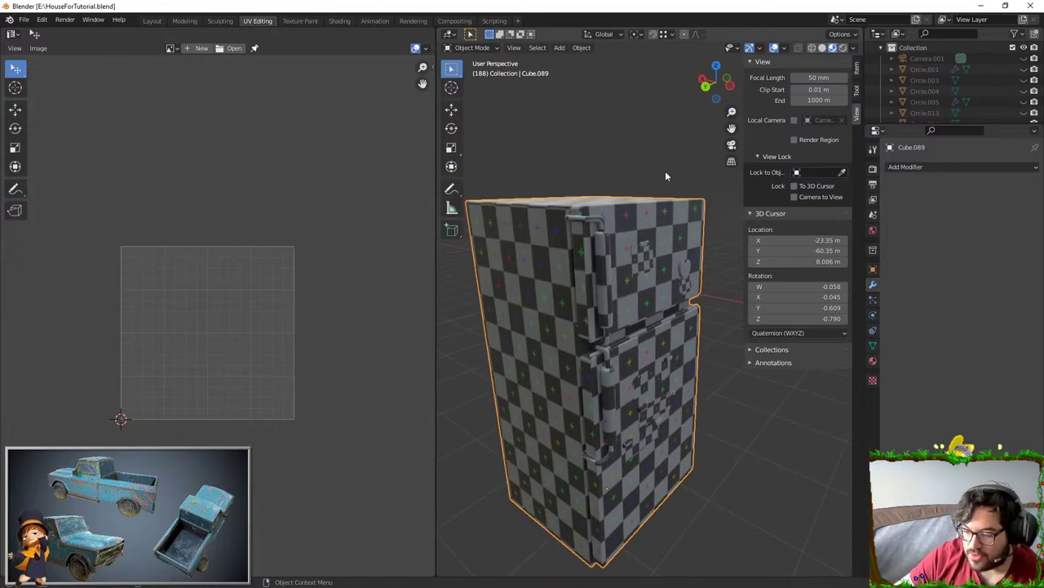
pyautogui.click(821, 47)
pyautogui.scroll(-2, 605, 287)
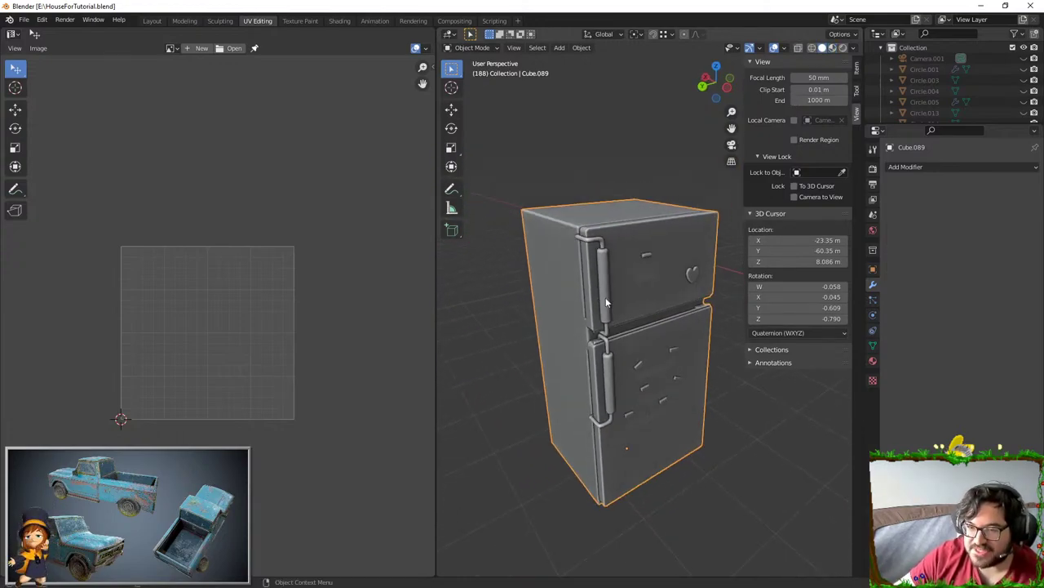
pyautogui.press('Tab')
pyautogui.press('Tab')
pyautogui.hotkey('alt', 'h')
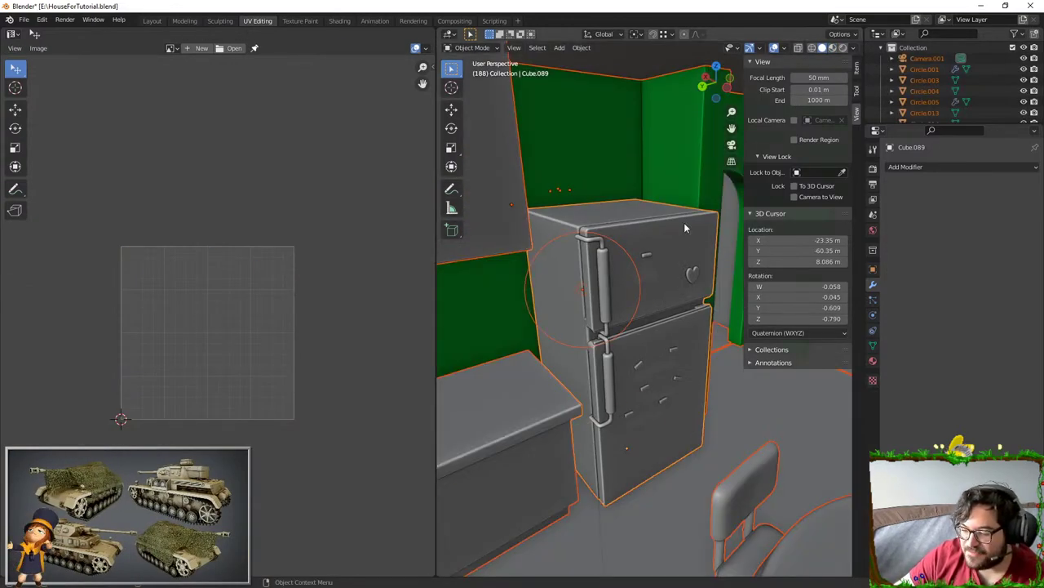
pyautogui.click(684, 229)
pyautogui.scroll(-2, 684, 237)
pyautogui.moveTo(683, 266); pyautogui.dragTo(657, 271, button='middle')
pyautogui.click(665, 266)
pyautogui.press('g')
pyautogui.rightClick(664, 244)
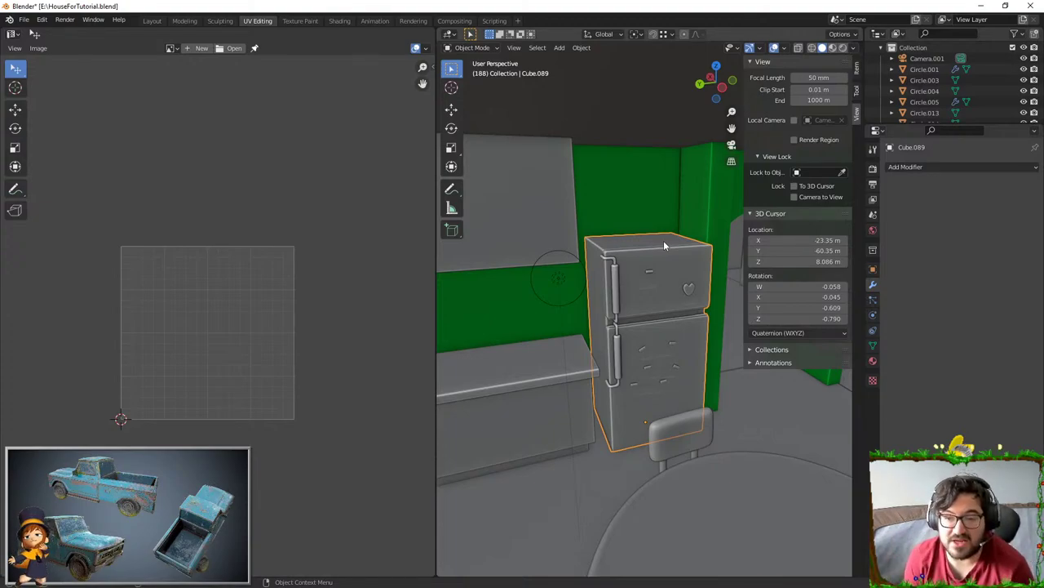
pyautogui.moveTo(653, 233); pyautogui.dragTo(569, 222, button='middle')
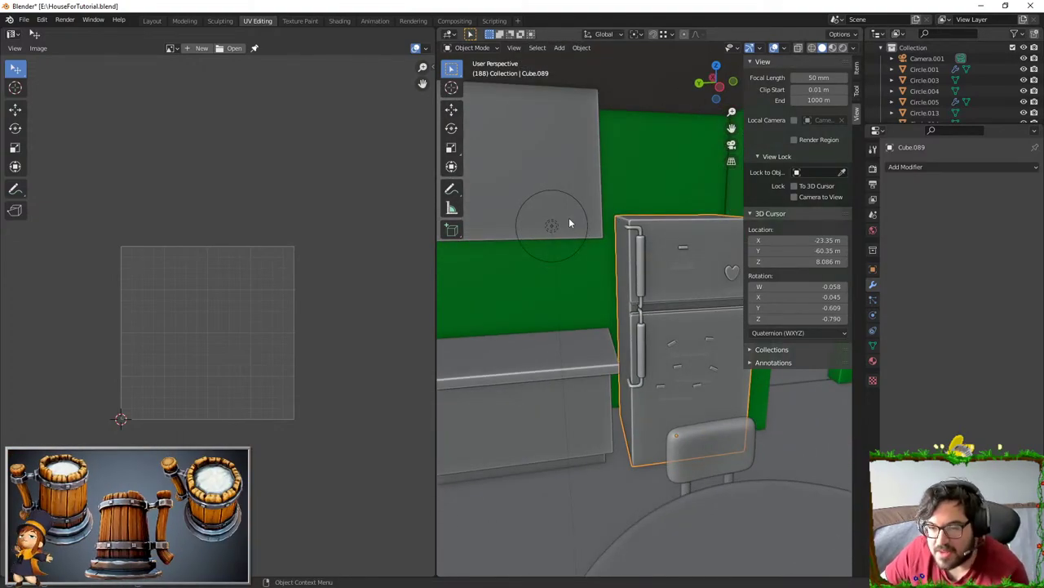
pyautogui.moveTo(570, 222); pyautogui.dragTo(590, 309, button='middle')
pyautogui.scroll(1, 591, 308)
pyautogui.press('Tab')
pyautogui.press('Tab')
pyautogui.press('Tab')
pyautogui.press('Tab')
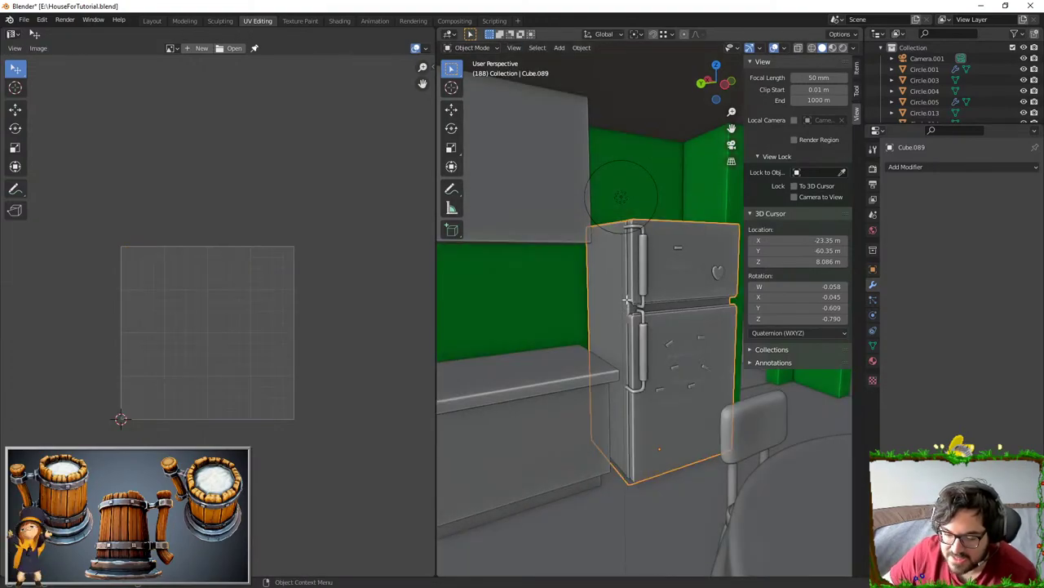
# - Delete the point light Point.011 above the fridge
pyautogui.click(606, 152)
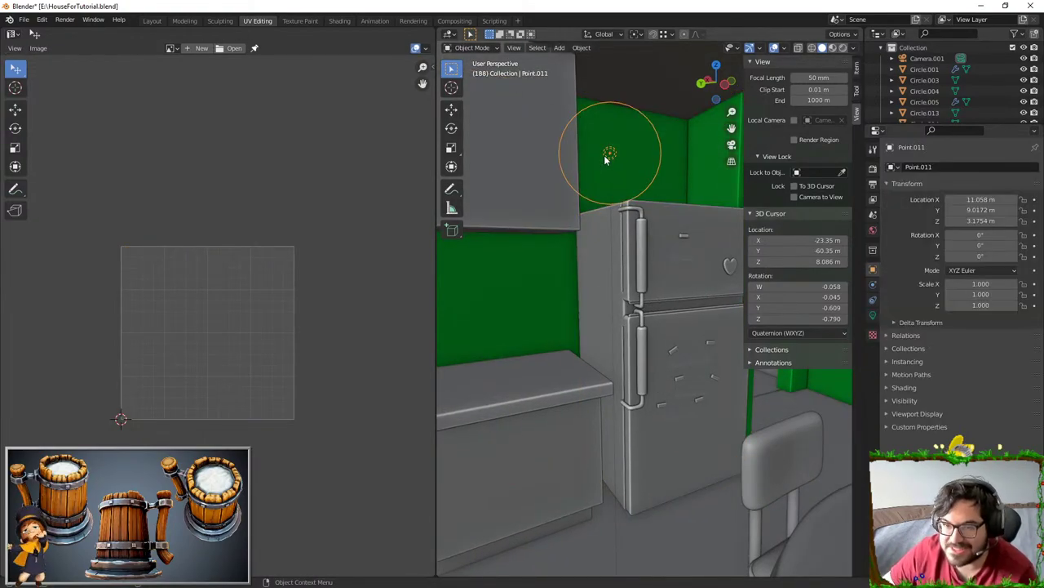
pyautogui.press('Delete')
pyautogui.scroll(-2, 597, 185)
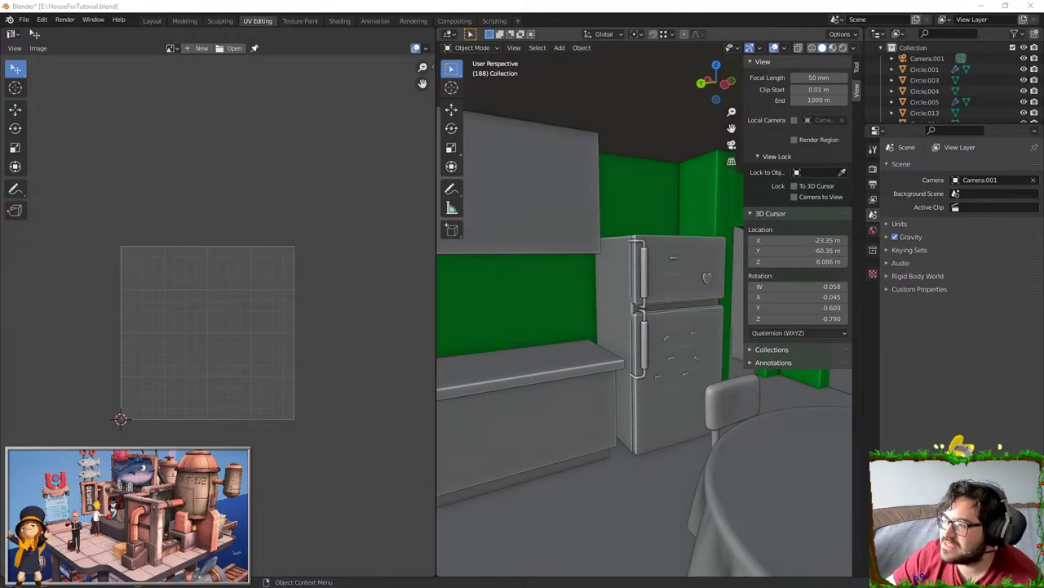
# - Switch to the browser and look through the Google image results for "simpsons oven" for a reference
pyautogui.moveTo(1043, 2); pyautogui.dragTo(520, 2)
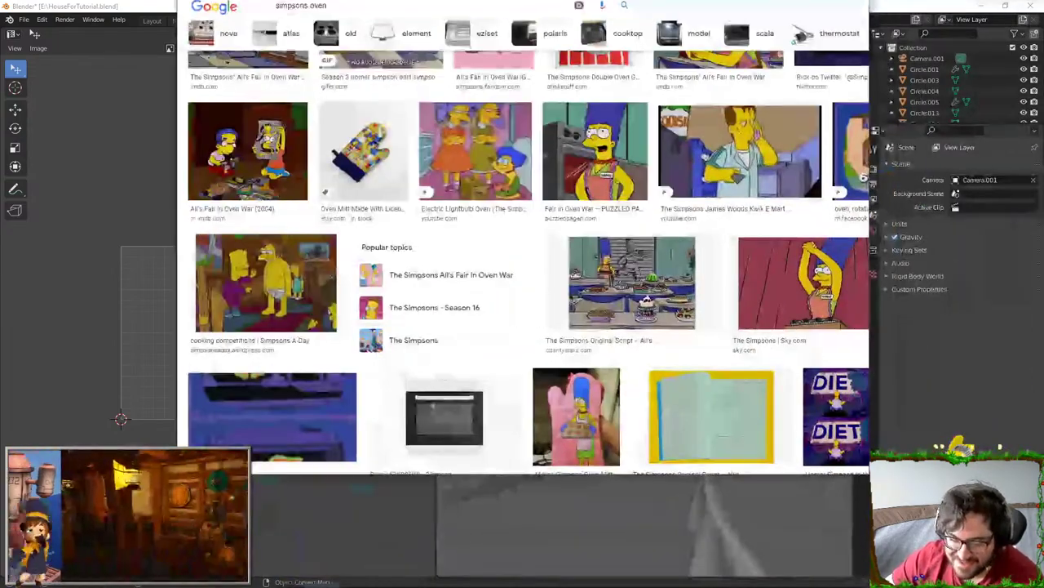
pyautogui.moveTo(433, 0); pyautogui.dragTo(368, 0)
pyautogui.scroll(-1, 88, 426)
pyautogui.scroll(-1, 102, 351)
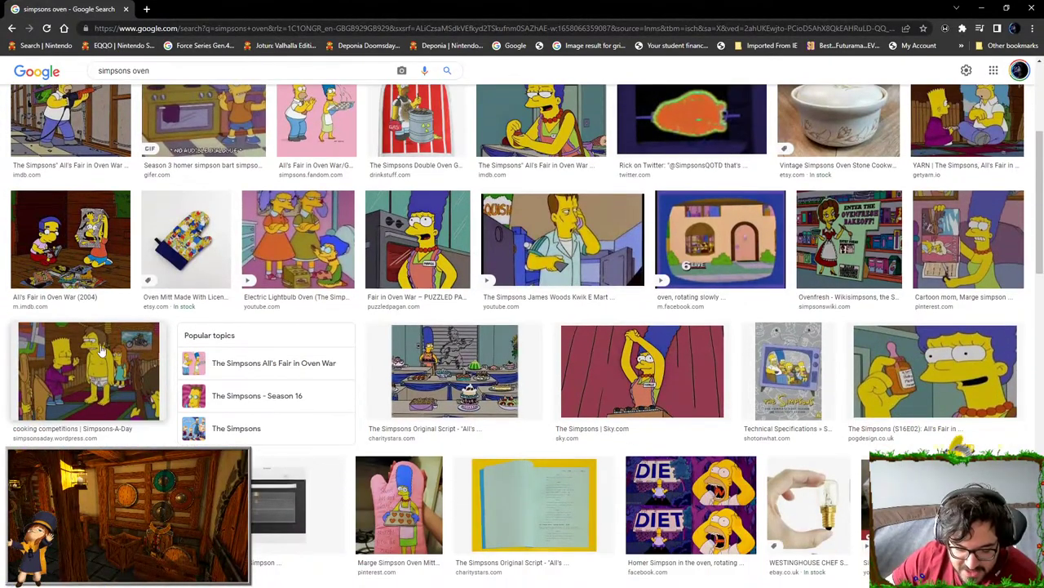
pyautogui.scroll(3, 468, 406)
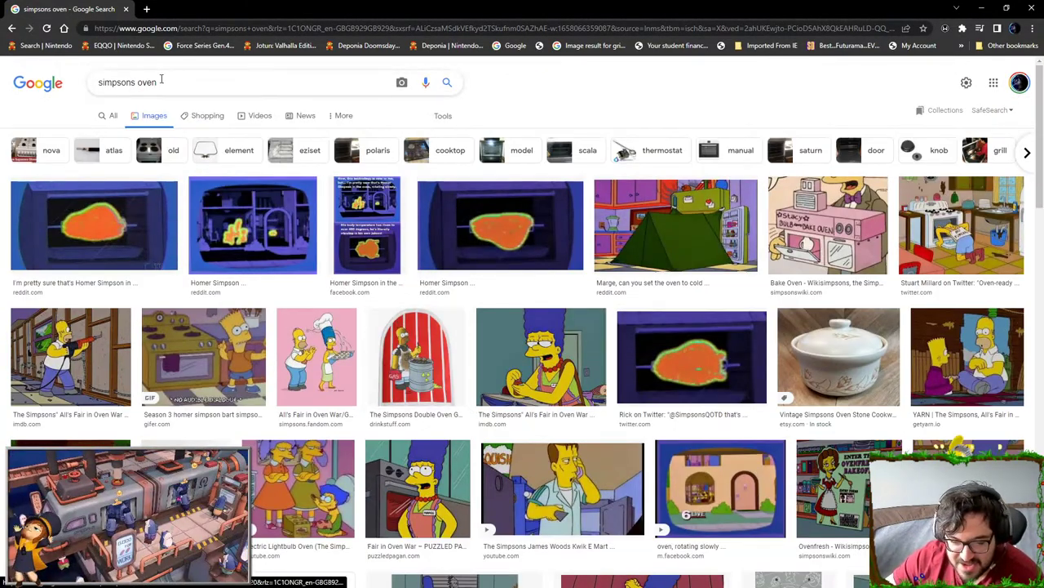
pyautogui.moveTo(161, 80); pyautogui.dragTo(99, 158)
pyautogui.click(301, 86)
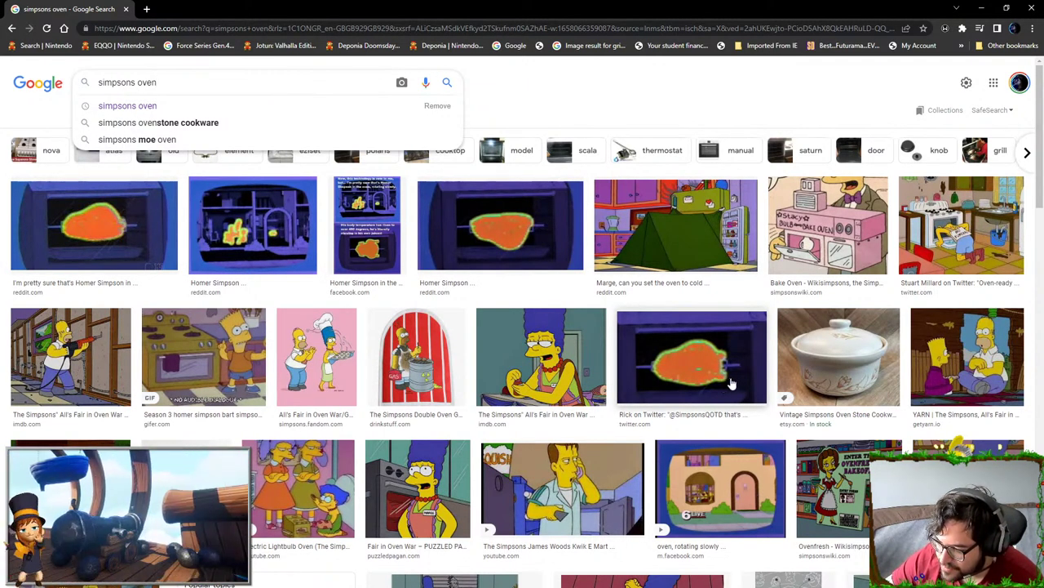
pyautogui.scroll(-10, 734, 382)
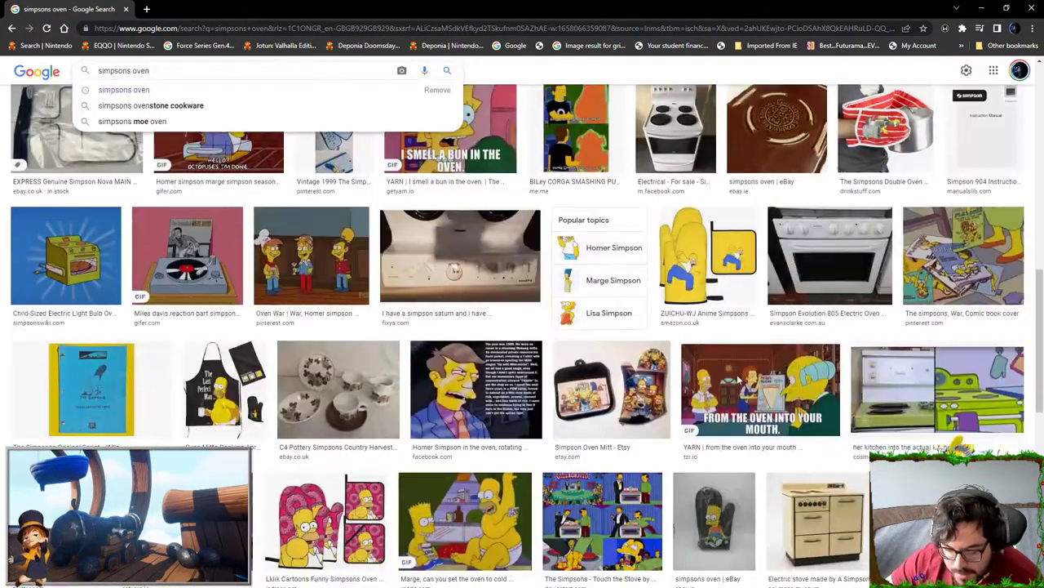
pyautogui.scroll(-1, 738, 382)
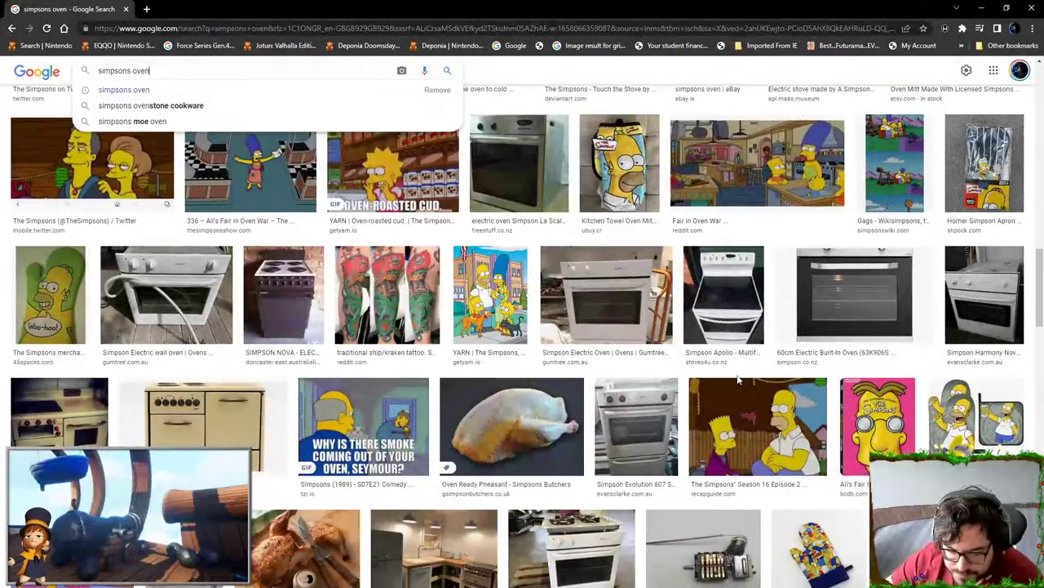
# - Examine the stove in the Simpsons Kitchen 3D render on Behance in the browser and switch back to Blender
pyautogui.moveTo(365, 9); pyautogui.dragTo(367, 0)
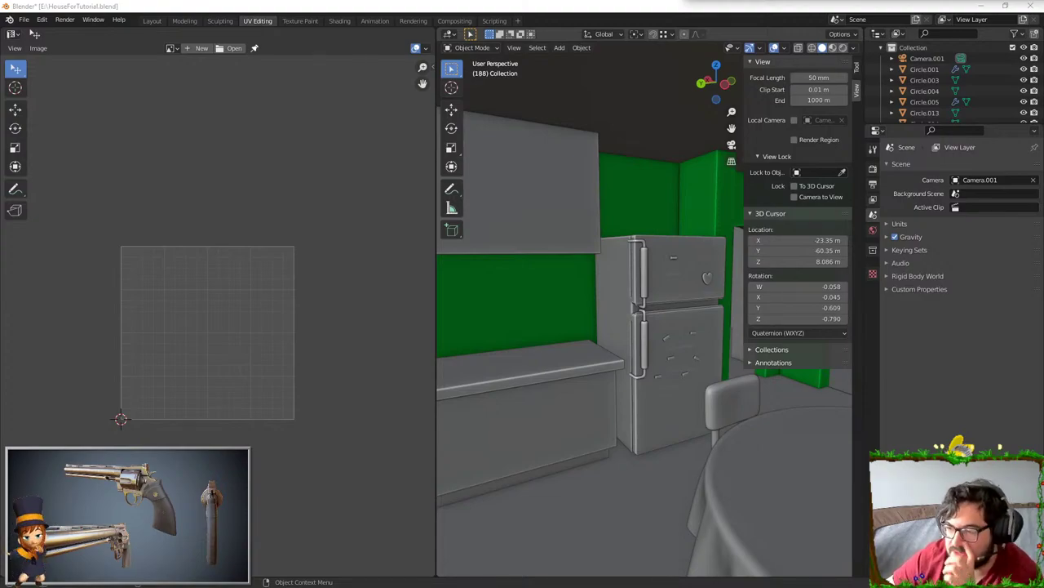
pyautogui.moveTo(878, 1); pyautogui.dragTo(584, 1)
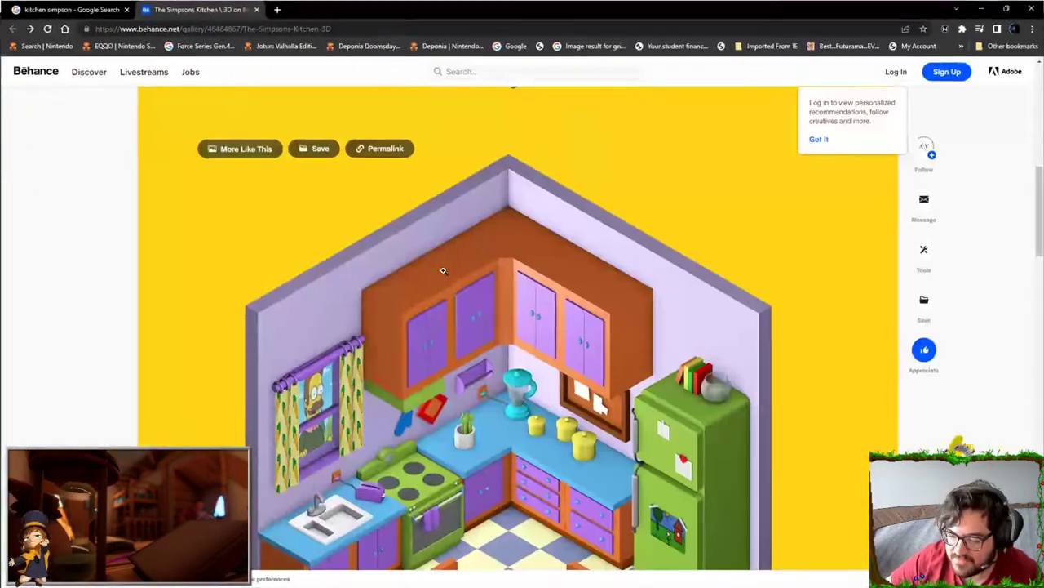
pyautogui.scroll(-3, 448, 469)
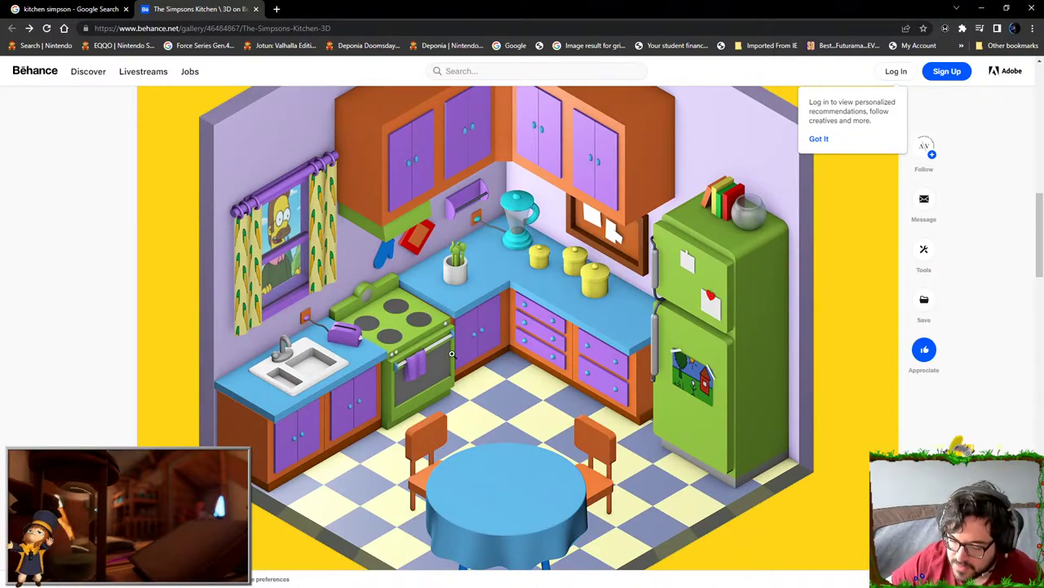
pyautogui.hotkey('alt', 'Tab')
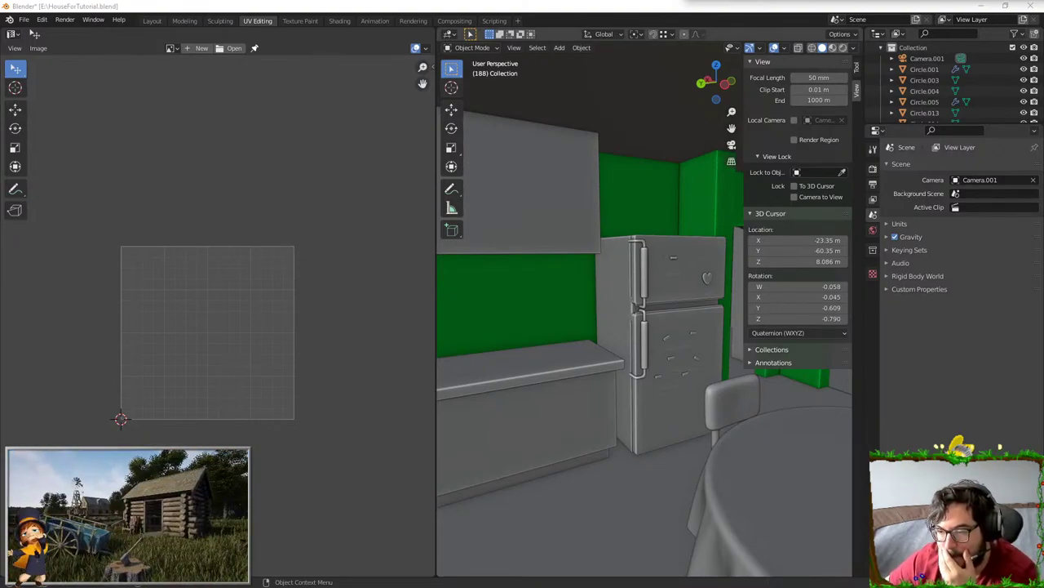
# - Place the 3D cursor in the empty space outside the house, near the detached fridge
pyautogui.moveTo(669, 320); pyautogui.dragTo(608, 323, button='middle')
pyautogui.click(650, 213)
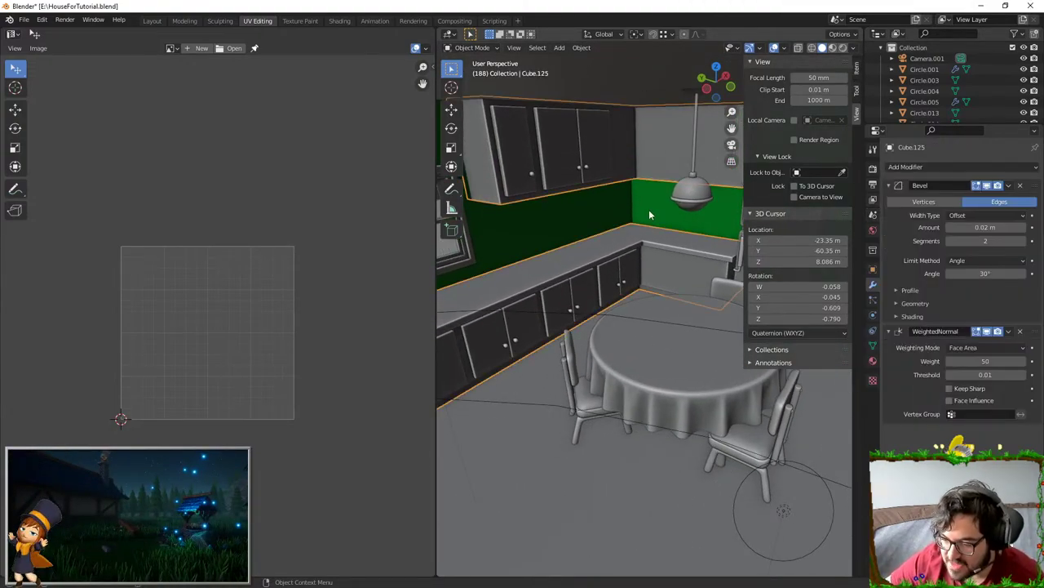
pyautogui.keyDown('shift'); pyautogui.moveTo(650, 214); pyautogui.dragTo(604, 281, button='middle'); pyautogui.keyUp('shift')
pyautogui.scroll(3, 594, 272)
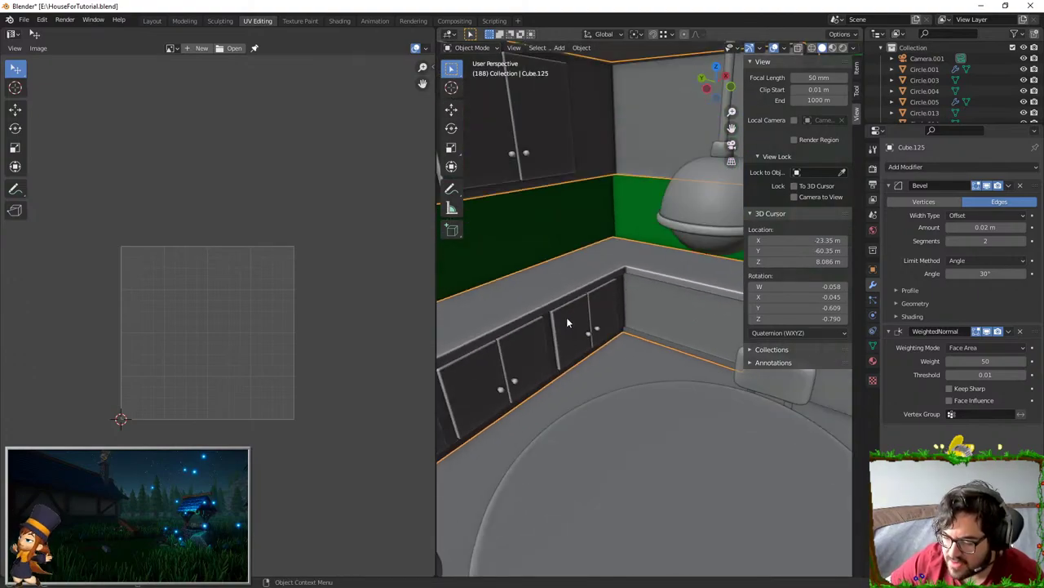
pyautogui.scroll(-10, 566, 316)
pyautogui.keyDown('shift'); pyautogui.moveTo(505, 306); pyautogui.dragTo(439, 300, button='middle'); pyautogui.keyUp('shift')
pyautogui.keyDown('shift'); pyautogui.rightClick(663, 329); pyautogui.keyUp('shift')
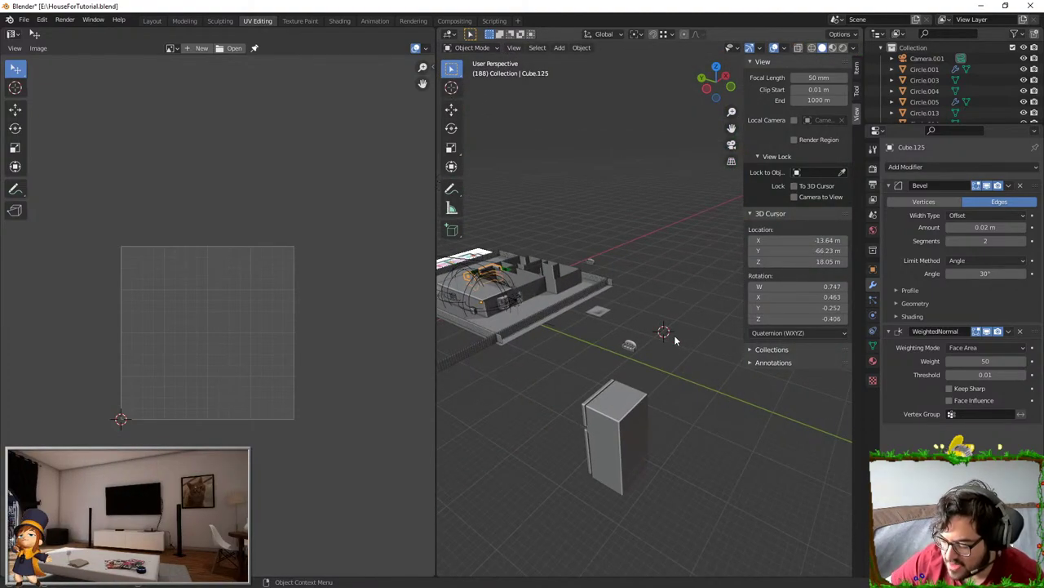
# - Add a mesh cube of 2 m at the 3D cursor
pyautogui.press('KP_3')
pyautogui.press('KP_1')
pyautogui.press('KP_1')
pyautogui.press('KP_Decimal')
pyautogui.hotkey('shift', 'a')
pyautogui.moveTo(674, 337)
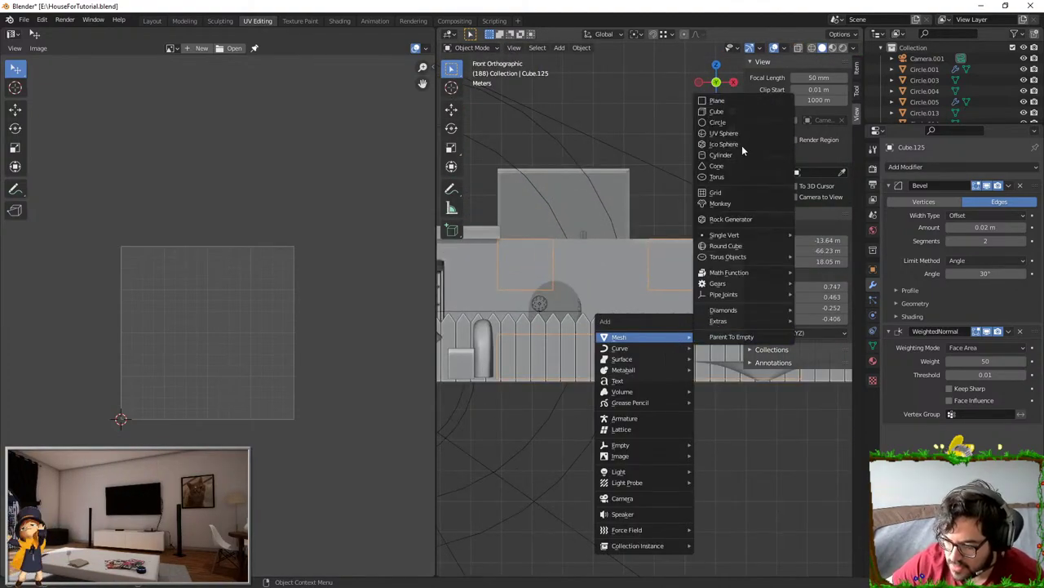
pyautogui.click(743, 113)
pyautogui.press('KP_Decimal')
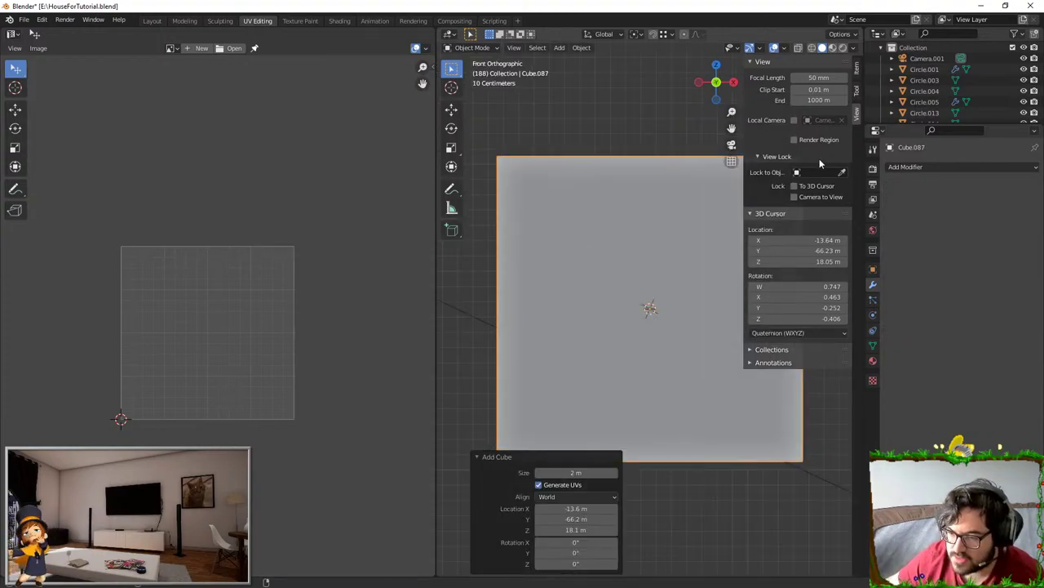
# - Move the new cube down along Z, 33.416 m along X and another -14.999 m along Z, close to the ground
pyautogui.scroll(-6, 569, 180)
pyautogui.moveTo(569, 180); pyautogui.dragTo(606, 122, button='middle')
pyautogui.scroll(-4, 652, 217)
pyautogui.press('g')
pyautogui.press('z')
pyautogui.click(612, 374)
pyautogui.press('g')
pyautogui.press('x')
pyautogui.click(692, 264)
pyautogui.keyDown('shift'); pyautogui.moveTo(693, 264); pyautogui.dragTo(650, 232, button='middle'); pyautogui.keyUp('shift')
pyautogui.press('g')
pyautogui.press('z')
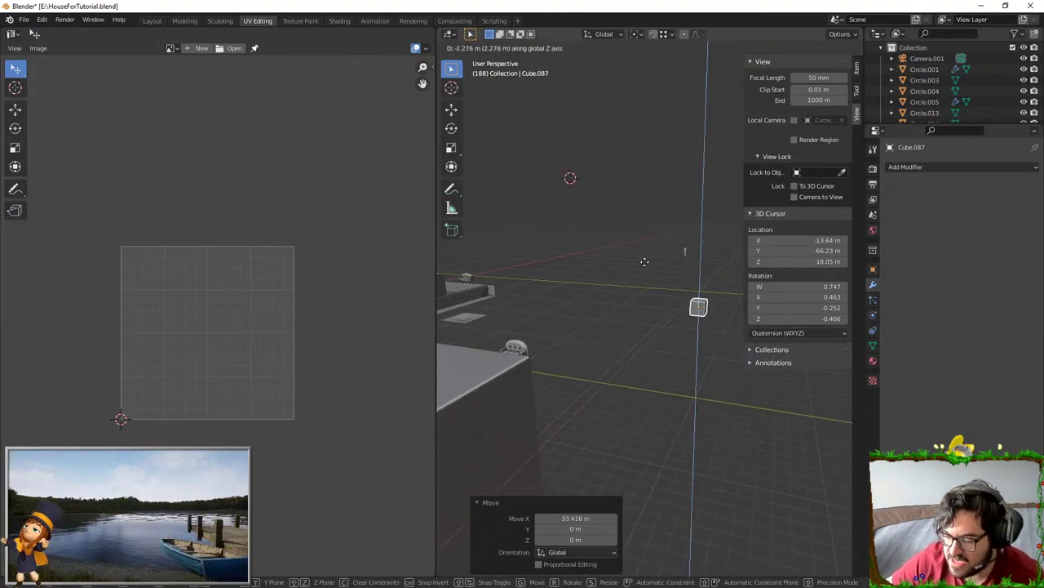
pyautogui.click(662, 253)
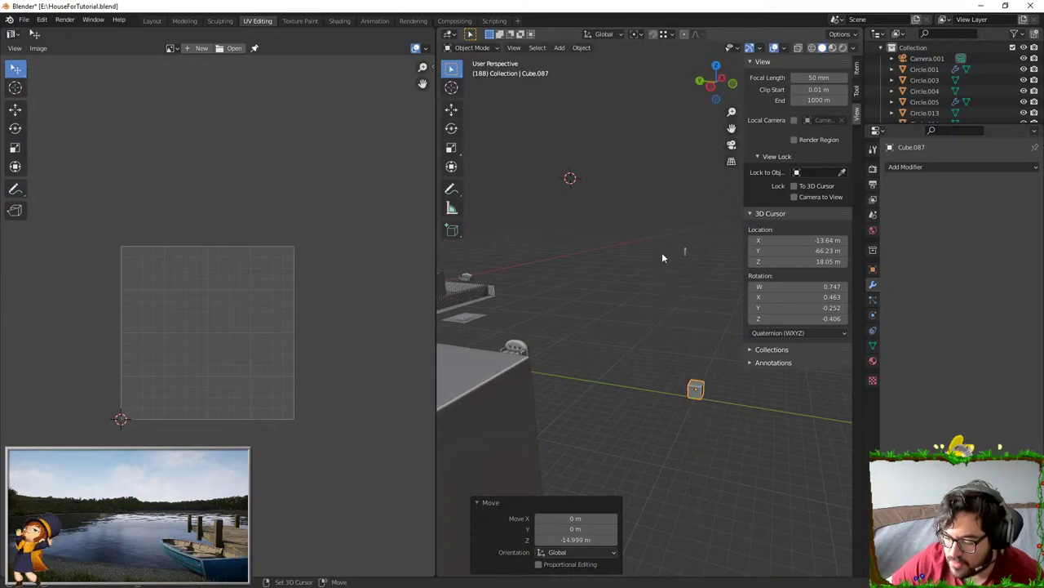
# - Scale the cube up uniformly to about three times its size
pyautogui.press('KP_Decimal')
pyautogui.scroll(-7, 656, 301)
pyautogui.moveTo(640, 259); pyautogui.dragTo(662, 251, button='middle')
pyautogui.press('s')
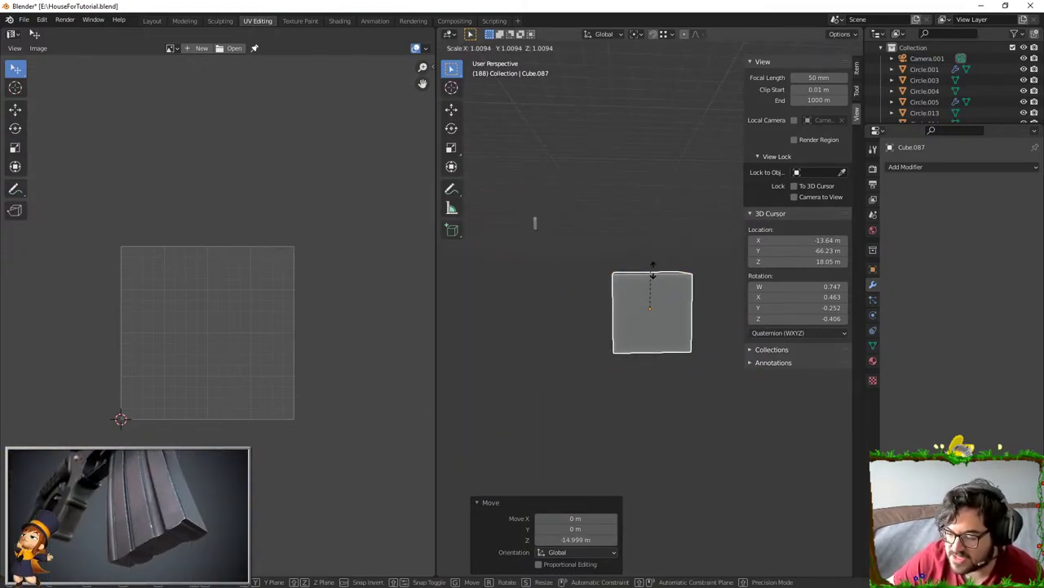
pyautogui.click(750, 240)
# - Adjust the enlarged cube's height along Z to bring its base near the ground, with a final move of -0.60119 m
pyautogui.scroll(-6, 694, 295)
pyautogui.press('g')
pyautogui.press('z')
pyautogui.click(697, 139)
pyautogui.moveTo(697, 139); pyautogui.dragTo(668, 157, button='middle')
pyautogui.press('g')
pyautogui.press('z')
pyautogui.click(666, 186)
pyautogui.press('KP_Decimal')
pyautogui.scroll(-6, 658, 278)
pyautogui.moveTo(658, 279)
pyautogui.mouseDown(button='middle')
pyautogui.moveTo(677, 269)
pyautogui.moveTo(665, 272)
pyautogui.mouseUp(button='middle')
# - In the right orthographic view, move the cube well clear of the fridge and back onto the ground line, finishing with -32.292 m Y and -20.689 m Z
pyautogui.press('KP_5')
pyautogui.press('KP_3')
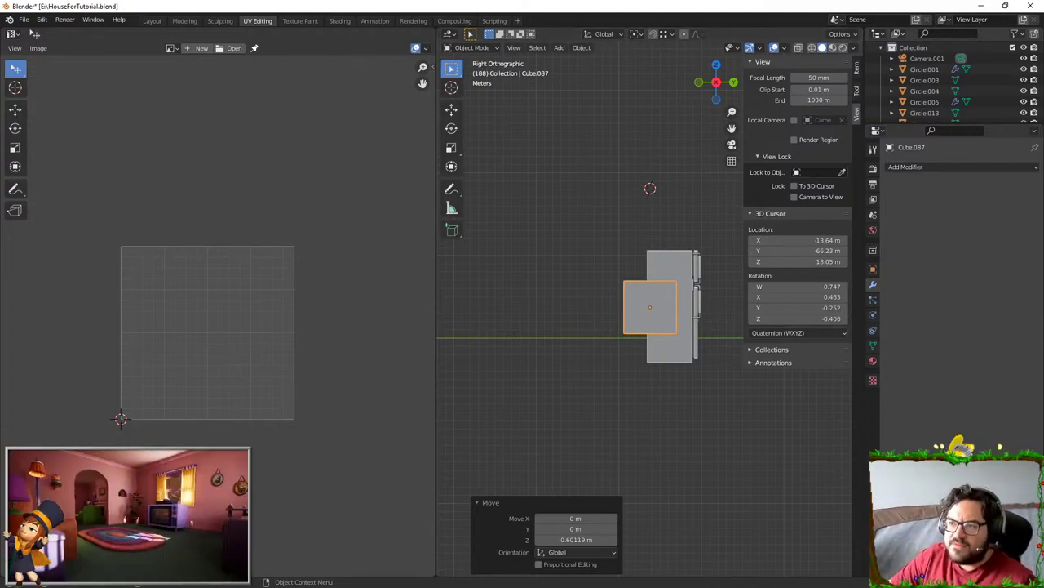
pyautogui.scroll(6, 618, 320)
pyautogui.scroll(-5, 618, 320)
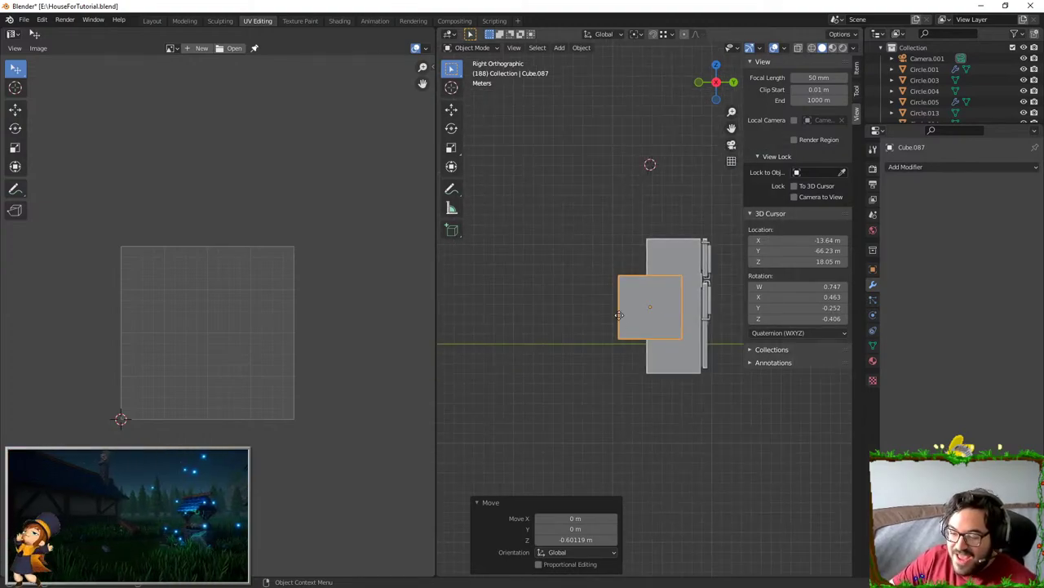
pyautogui.press('g')
pyautogui.click(495, 351)
pyautogui.scroll(-4, 507, 347)
pyautogui.press('g')
pyautogui.click(671, 237)
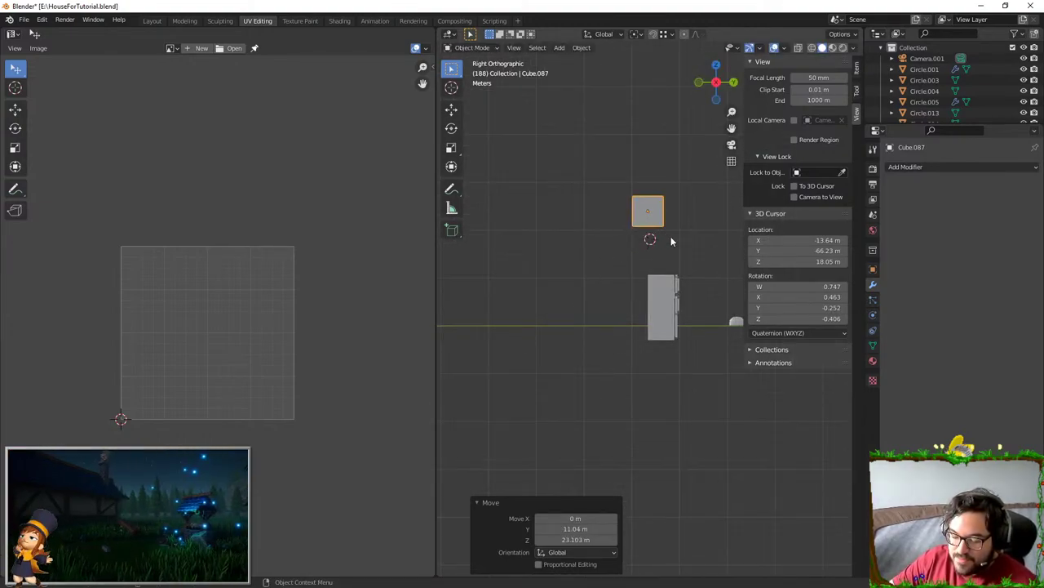
pyautogui.scroll(-3, 674, 238)
pyautogui.press('g')
pyautogui.press('g')
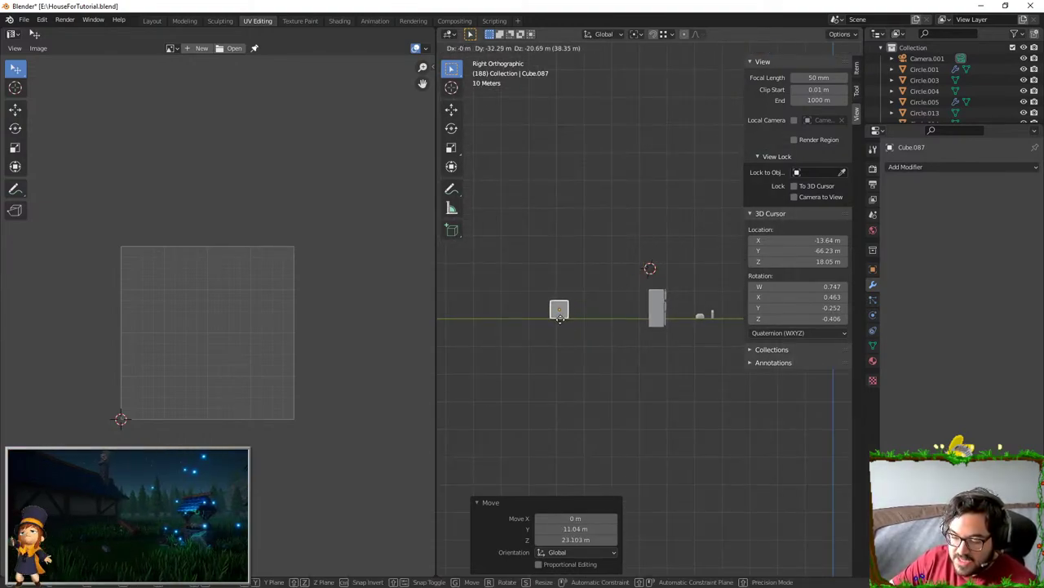
pyautogui.click(594, 349)
# - In the front view, move the cube about 30 m along X away from the house and hide all other objects
pyautogui.press('KP_1')
pyautogui.press('KP_Decimal')
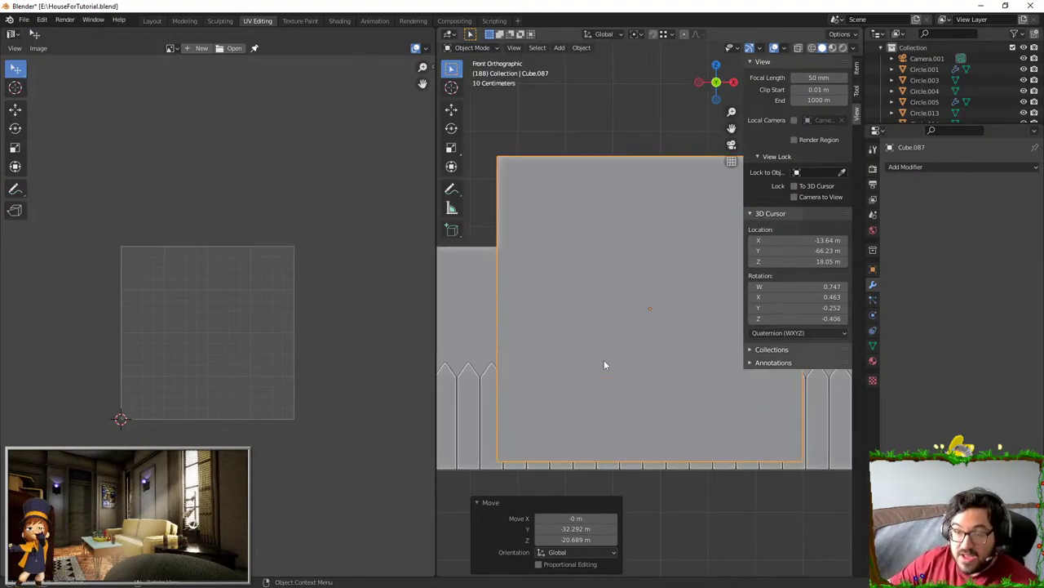
pyautogui.scroll(-6, 605, 365)
pyautogui.press('g')
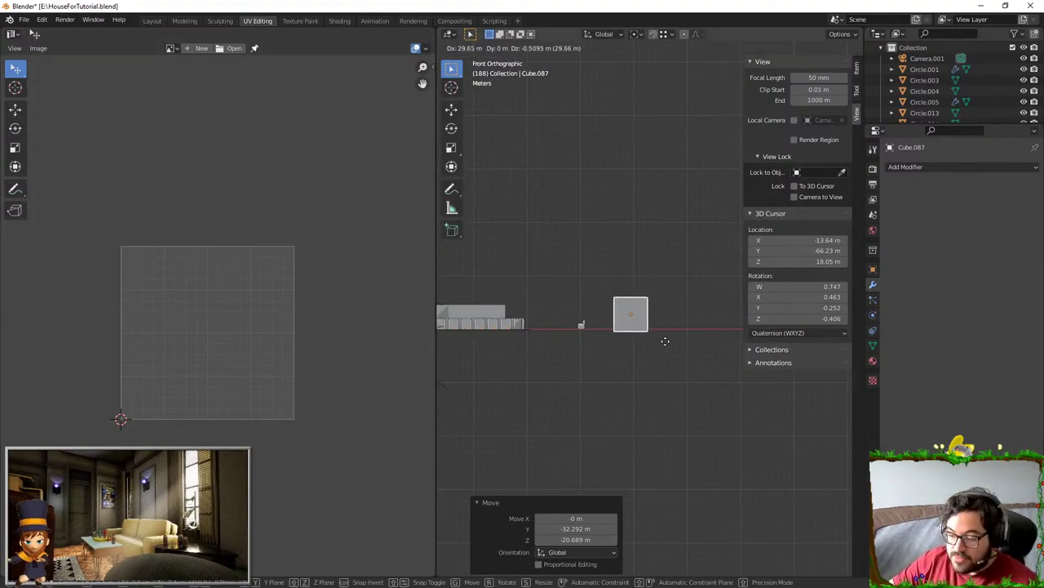
pyautogui.click(669, 344)
pyautogui.press('KP_Decimal')
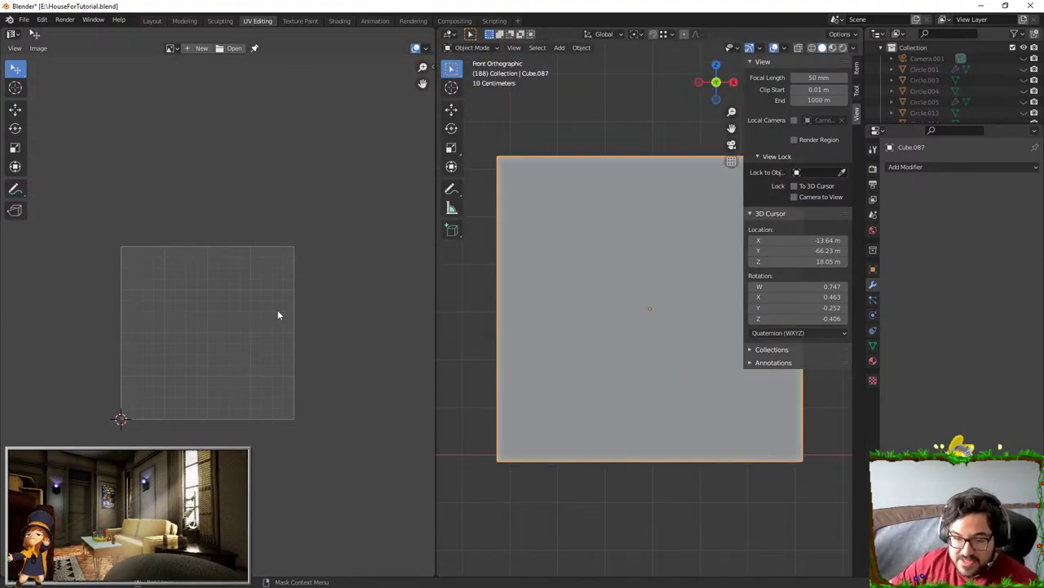
# - Switch to the Modeling workspace and frame the cube in the right orthographic view
pyautogui.click(153, 21)
pyautogui.click(184, 20)
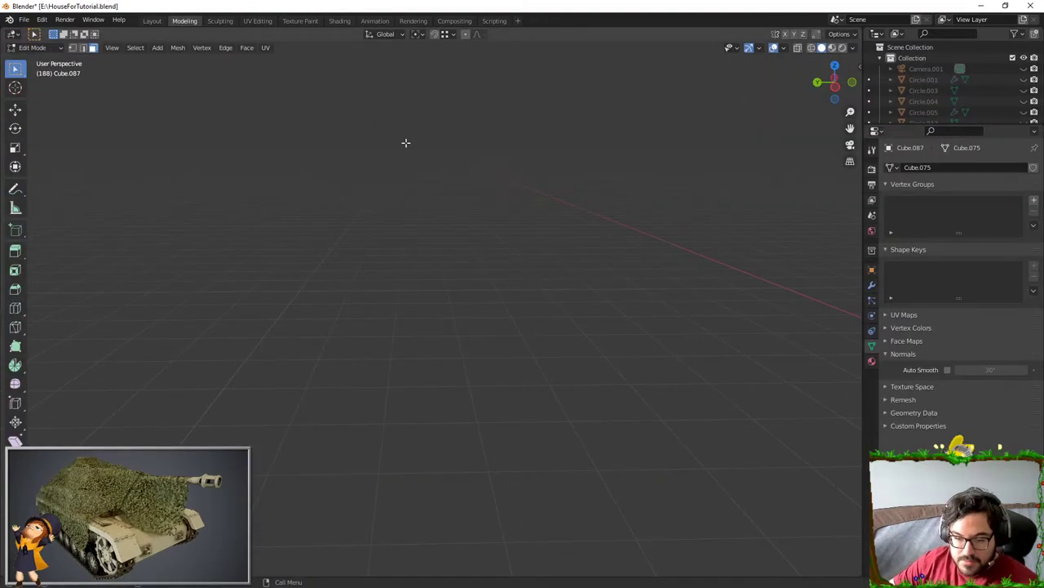
pyautogui.press('KP_0')
pyautogui.press('KP_Decimal')
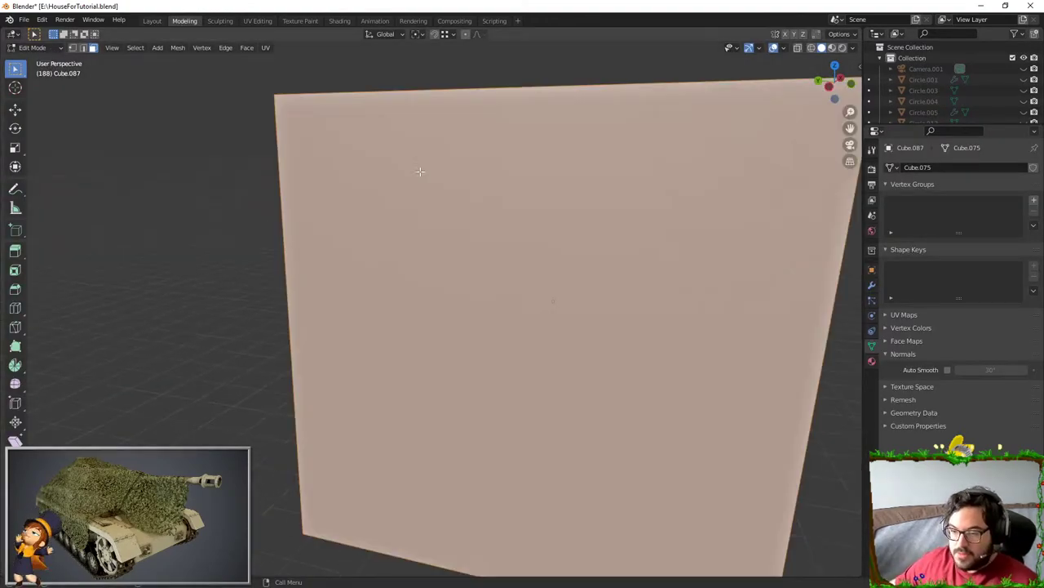
pyautogui.press('KP_3')
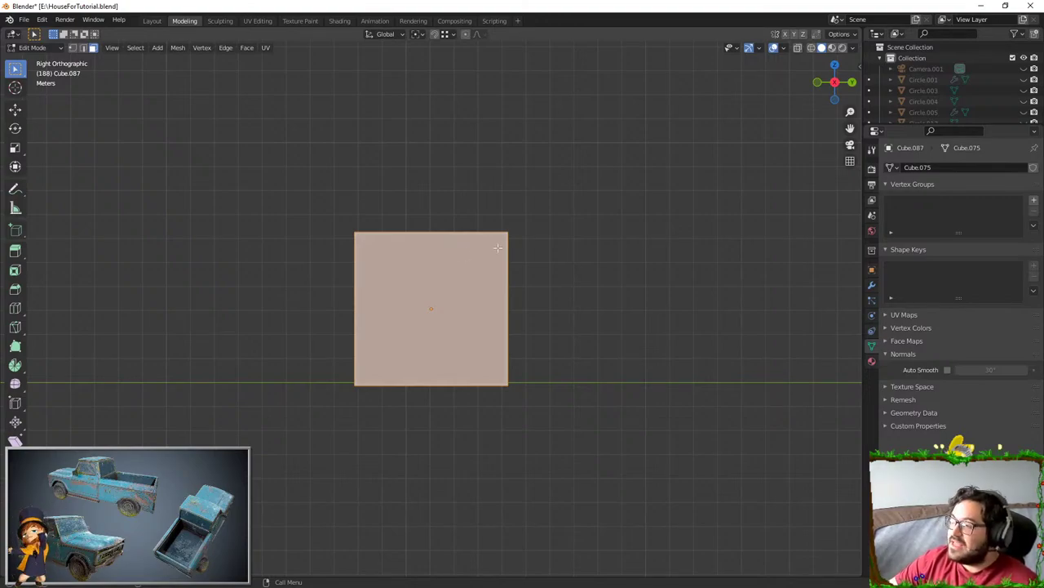
pyautogui.scroll(2, 569, 366)
pyautogui.scroll(-2, 568, 366)
pyautogui.press('Tab')
pyautogui.press('g')
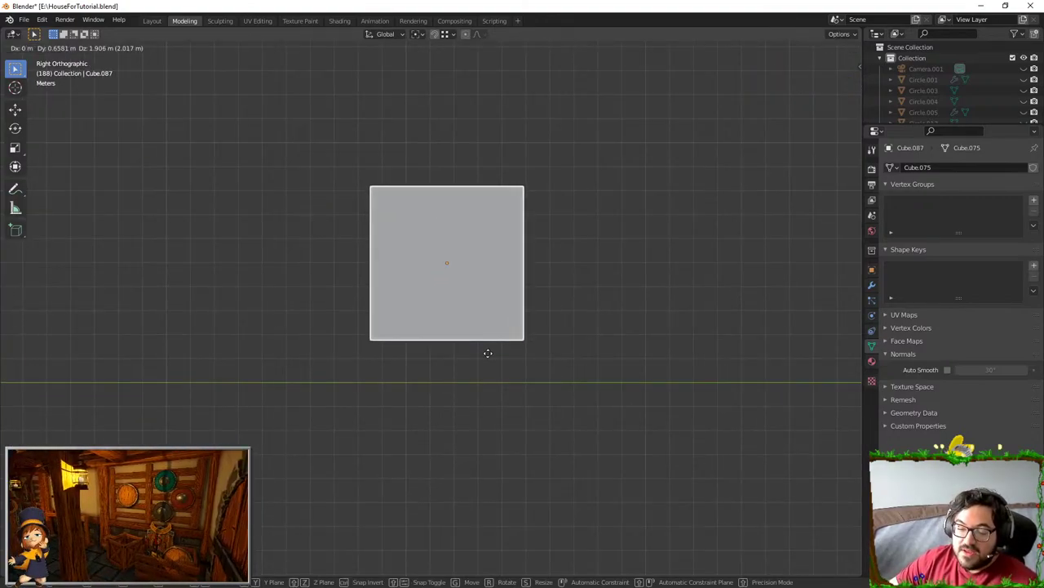
pyautogui.press('Escape')
# - Move the cube's whole mesh up about 3.2 m along Z in Edit Mode so its origin sits at its base
pyautogui.press('Tab')
pyautogui.press('g')
pyautogui.press('z')
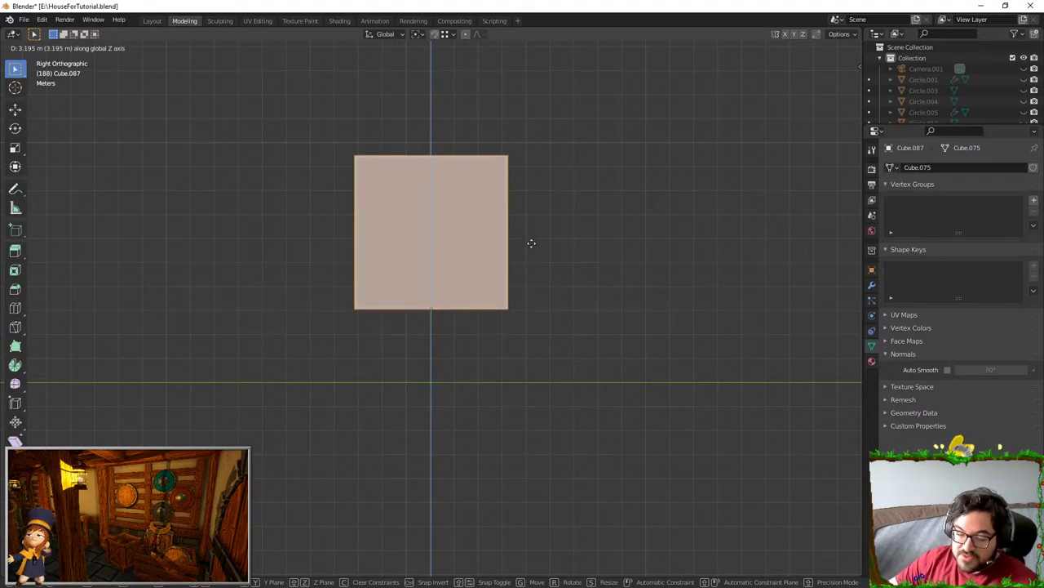
pyautogui.press('Escape')
pyautogui.press('Tab')
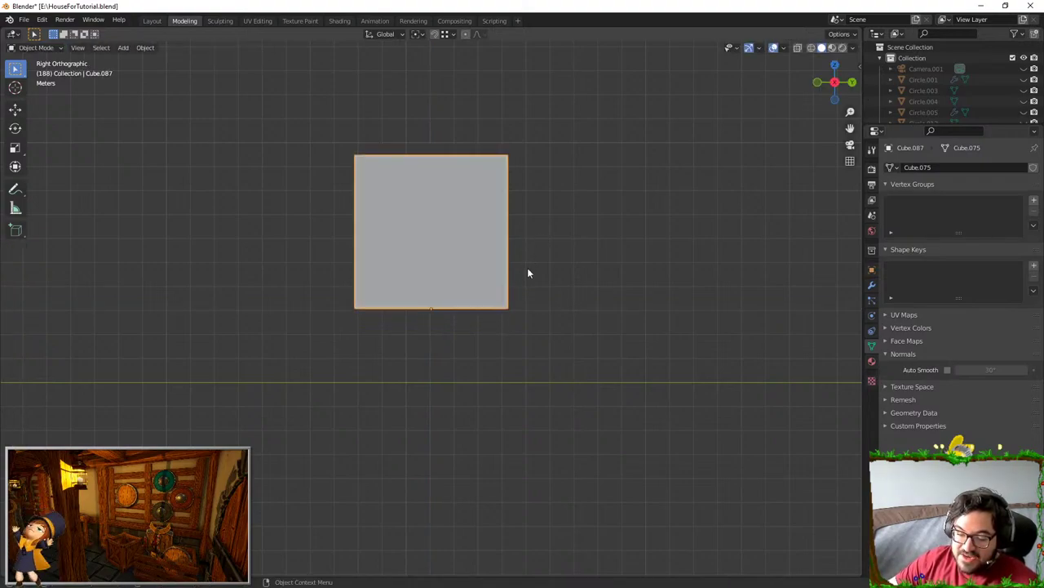
# - Lower the cube object along Z onto the ground line and scale it up uniformly to a little over twice its size
pyautogui.press('g')
pyautogui.press('z')
pyautogui.click(531, 340)
pyautogui.press('s')
pyautogui.click(663, 336)
pyautogui.keyDown('shift'); pyautogui.moveTo(555, 285); pyautogui.dragTo(563, 395, button='middle'); pyautogui.keyUp('shift')
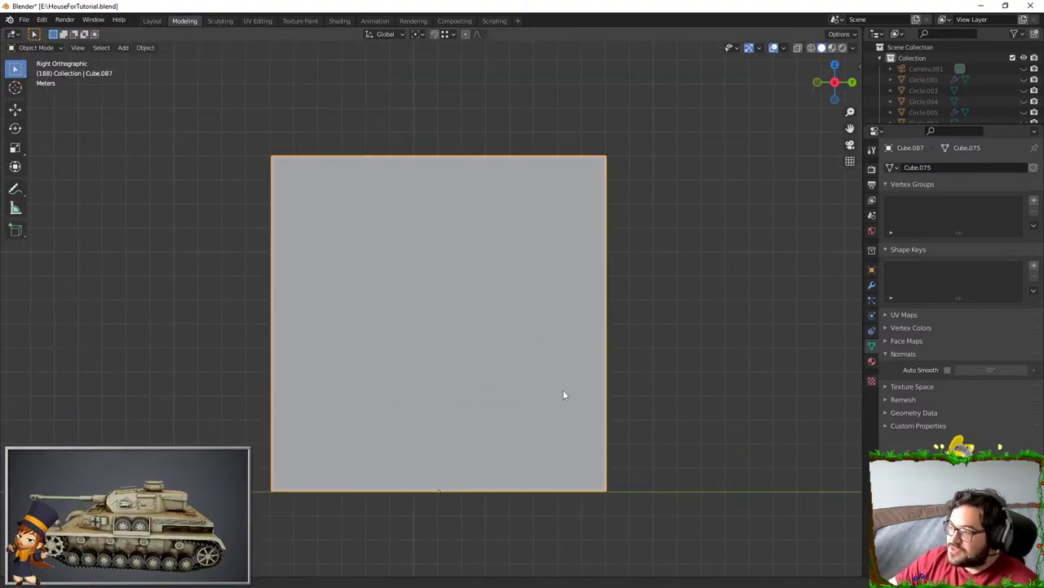
pyautogui.scroll(-3, 550, 380)
pyautogui.moveTo(484, 353); pyautogui.dragTo(575, 379, button='middle')
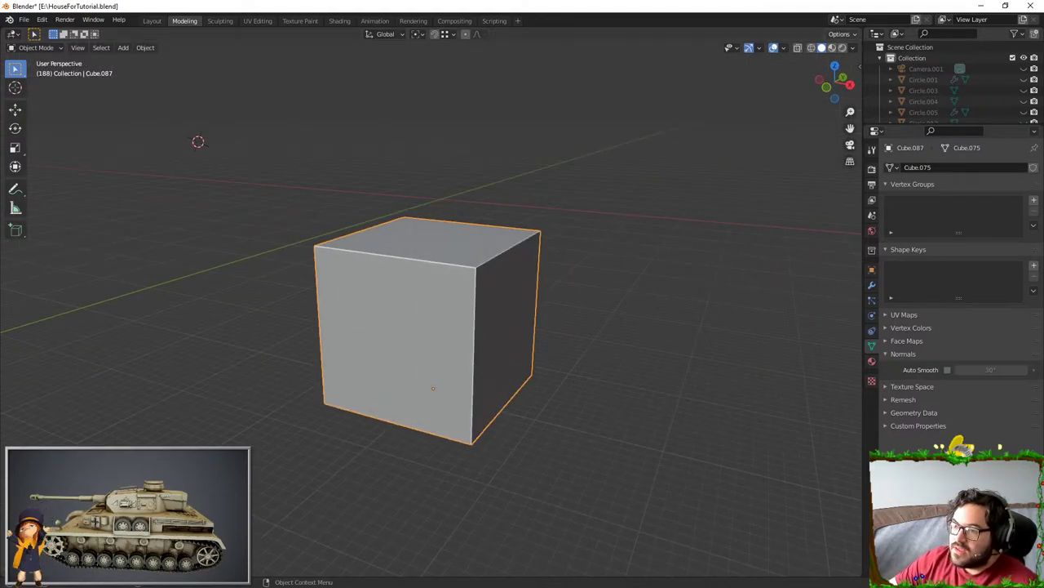
# - Enter Edit Mode on the cube and extrude its negative-X side face slightly outward into a thin slab
pyautogui.click(694, 259)
pyautogui.moveTo(694, 260); pyautogui.dragTo(594, 371, button='middle')
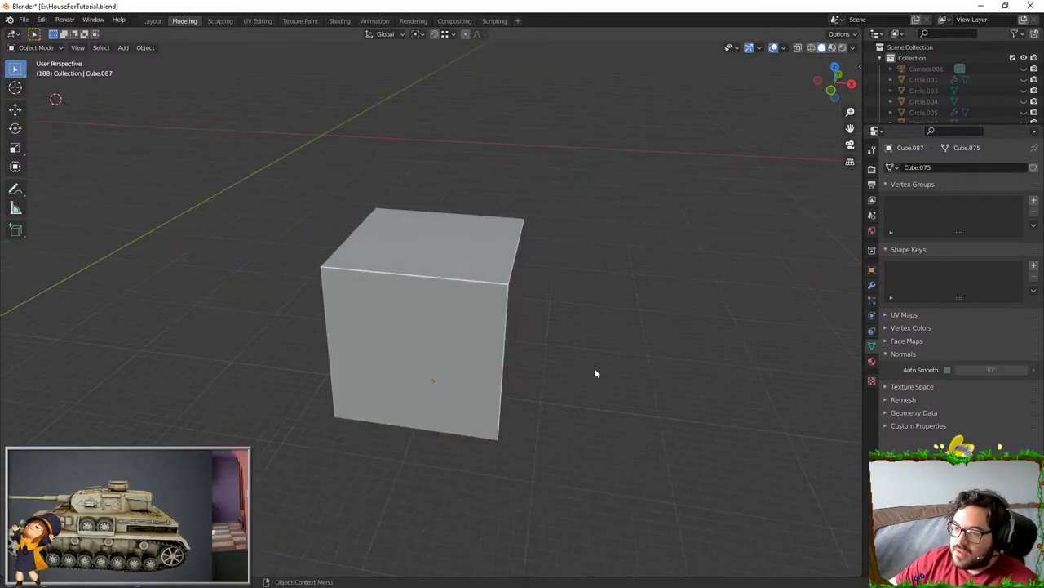
pyautogui.click(427, 284)
pyautogui.moveTo(457, 291); pyautogui.dragTo(534, 300, button='middle')
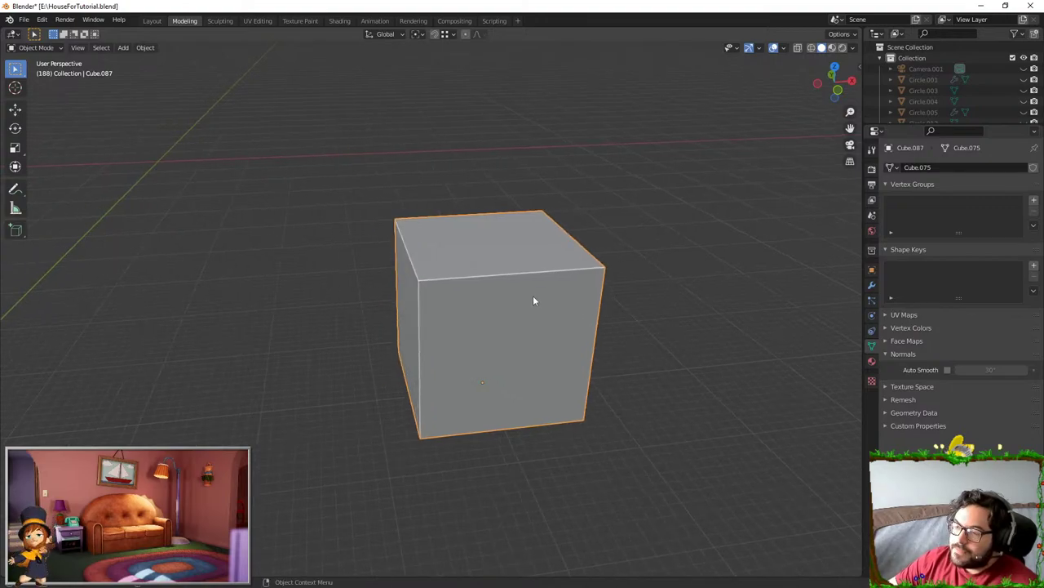
pyautogui.press('Tab')
pyautogui.scroll(1, 502, 312)
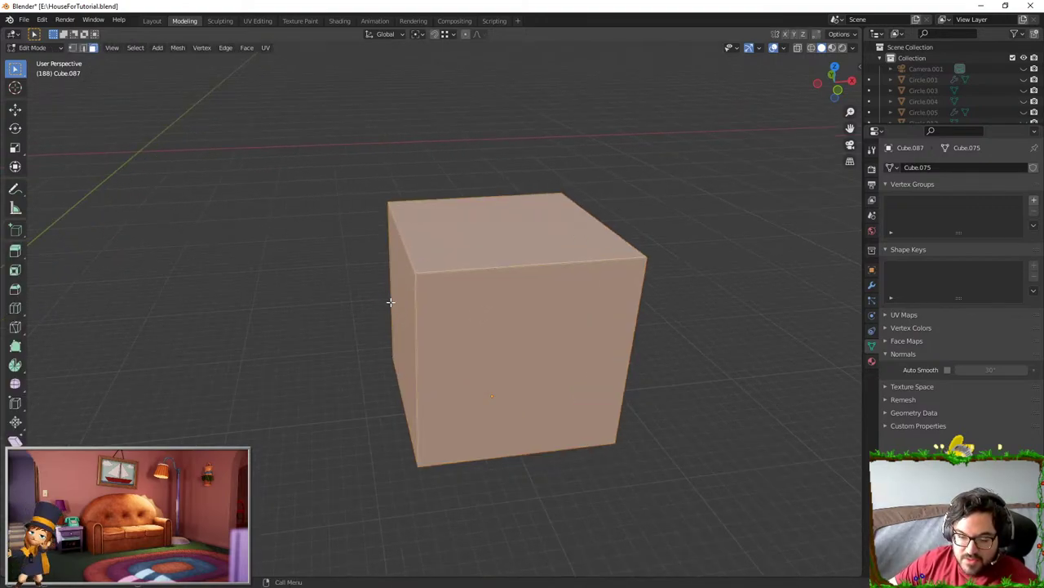
pyautogui.click(390, 302)
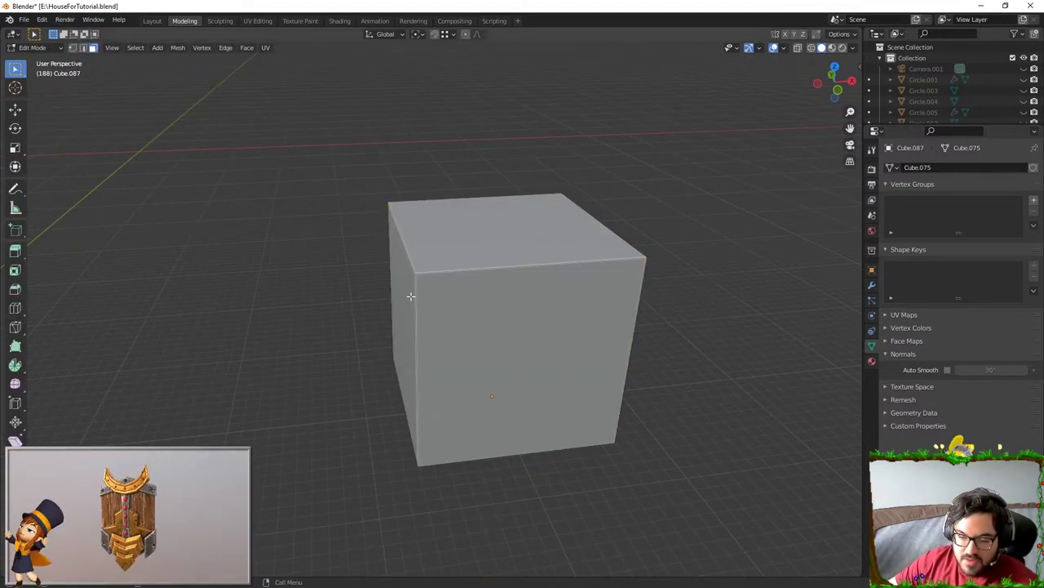
pyautogui.click(410, 297)
pyautogui.press('e')
pyautogui.click(393, 292)
# - Try a centred loop cut running along X around the cube and its slab, and undo it
pyautogui.hotkey('ctrl', 'r')
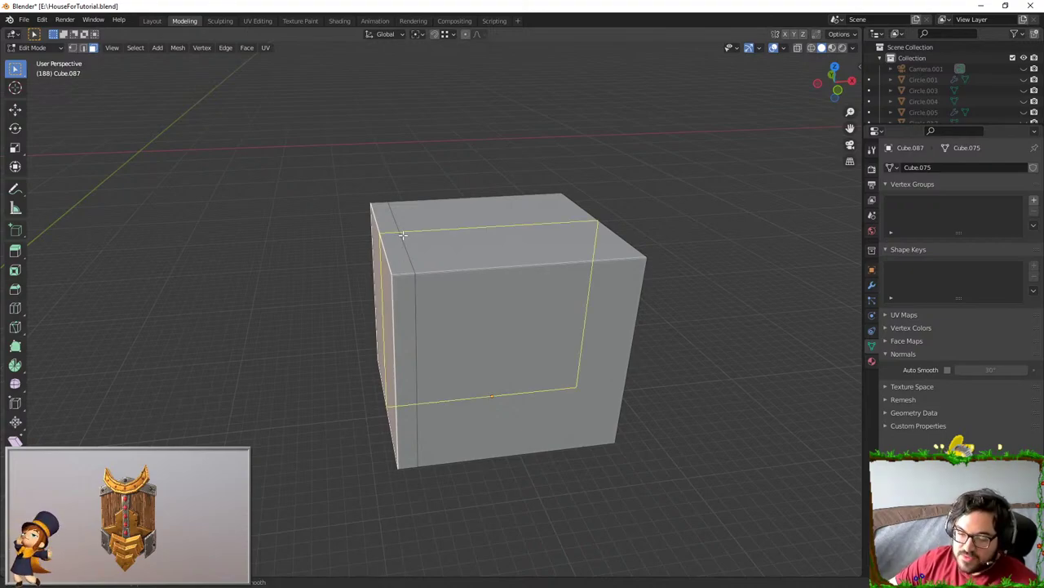
pyautogui.click(403, 236)
pyautogui.click(403, 235)
pyautogui.moveTo(403, 236); pyautogui.dragTo(432, 336, button='middle')
pyautogui.hotkey('ctrl', 'z')
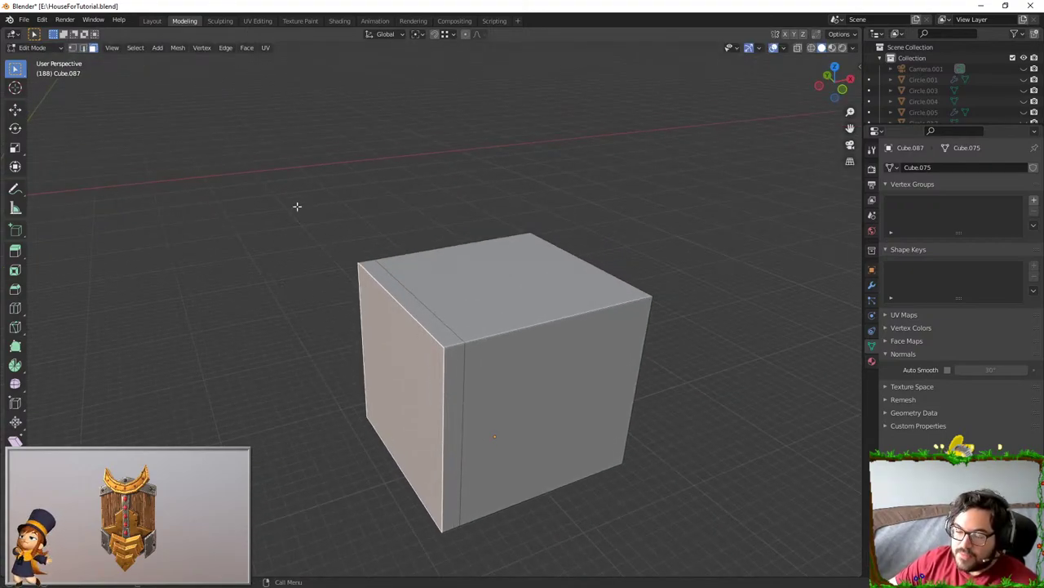
# - Extrude the thin slab's top face upward about 2.58 m to form the stove's raised back panel
pyautogui.click(92, 48)
pyautogui.click(447, 341)
pyautogui.press('e')
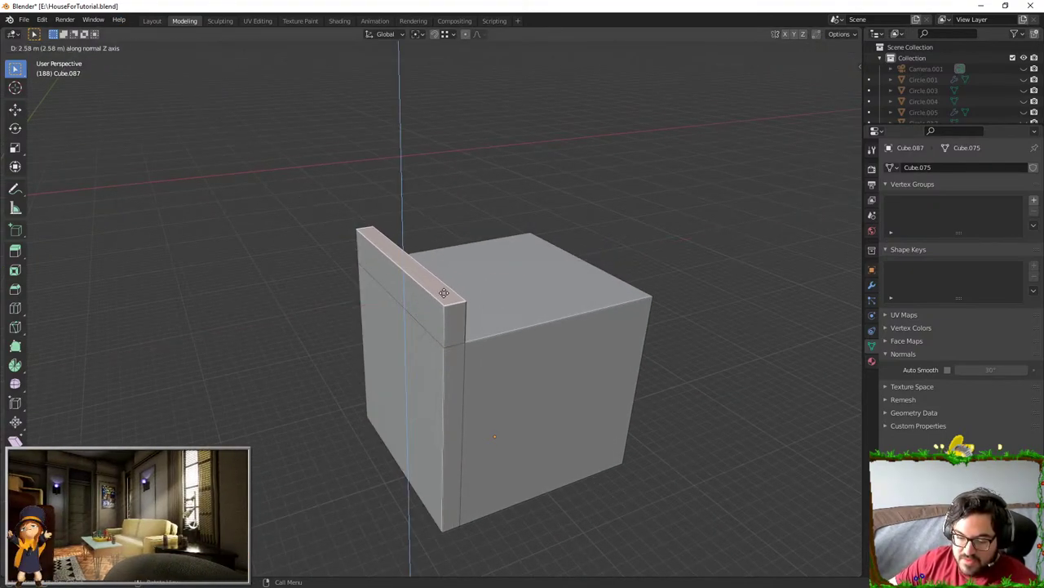
pyautogui.click(444, 292)
# - Add a centred vertical loop cut through the raised back panel and the stove body
pyautogui.moveTo(444, 292); pyautogui.dragTo(481, 289, button='middle')
pyautogui.hotkey('ctrl', 'r')
pyautogui.click(452, 274)
pyautogui.rightClick(449, 270)
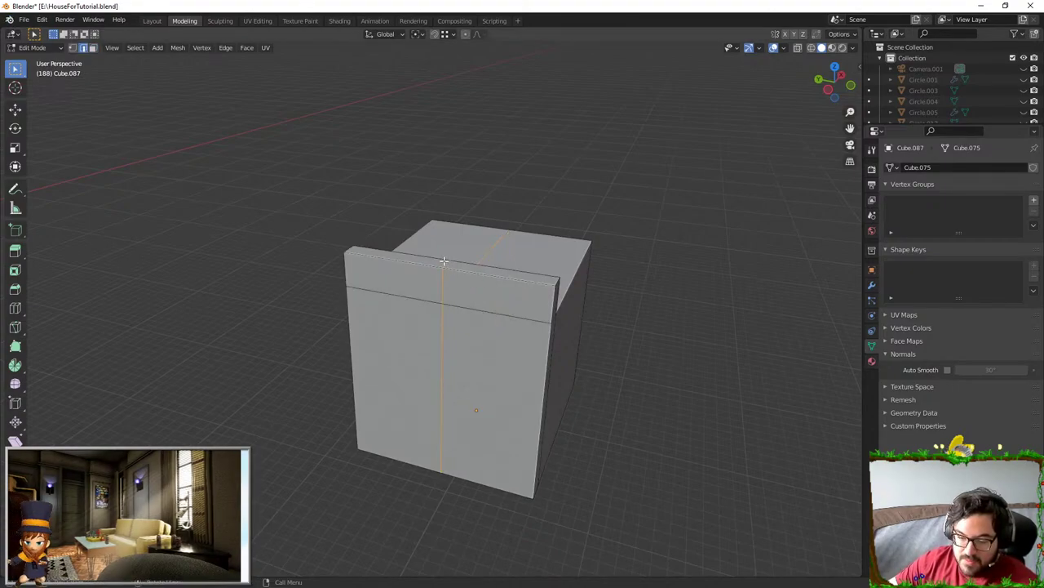
# - Try raising the back panel's centre top edge along Z into a peak, and undo it
pyautogui.click(443, 261)
pyautogui.press('g')
pyautogui.press('z')
pyautogui.click(462, 256)
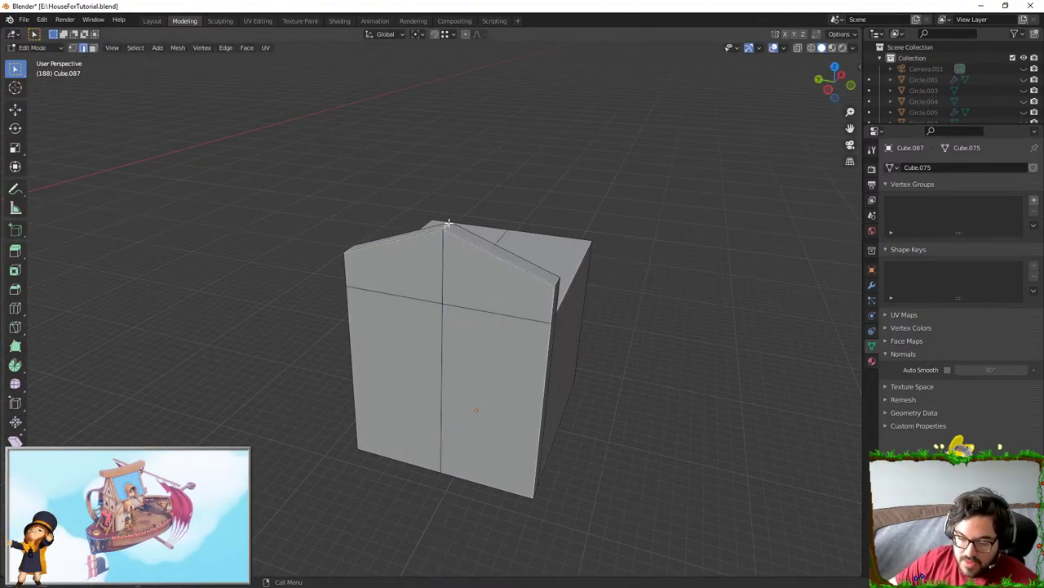
pyautogui.hotkey('ctrl', 'z')
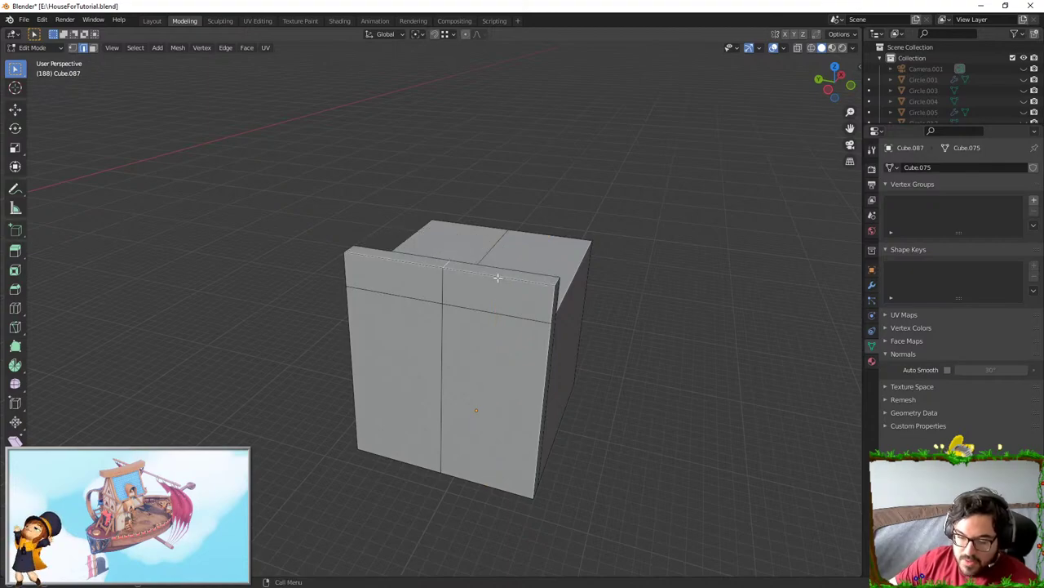
# - Add a loop cut on each side of the centre cut and scale both closer together along Y
pyautogui.hotkey('ctrl', 'r')
pyautogui.click(379, 243)
pyautogui.rightClick(391, 245)
pyautogui.keyDown('alt'); pyautogui.keyDown('shift'); pyautogui.click(499, 325); pyautogui.keyUp('shift'); pyautogui.keyUp('alt')
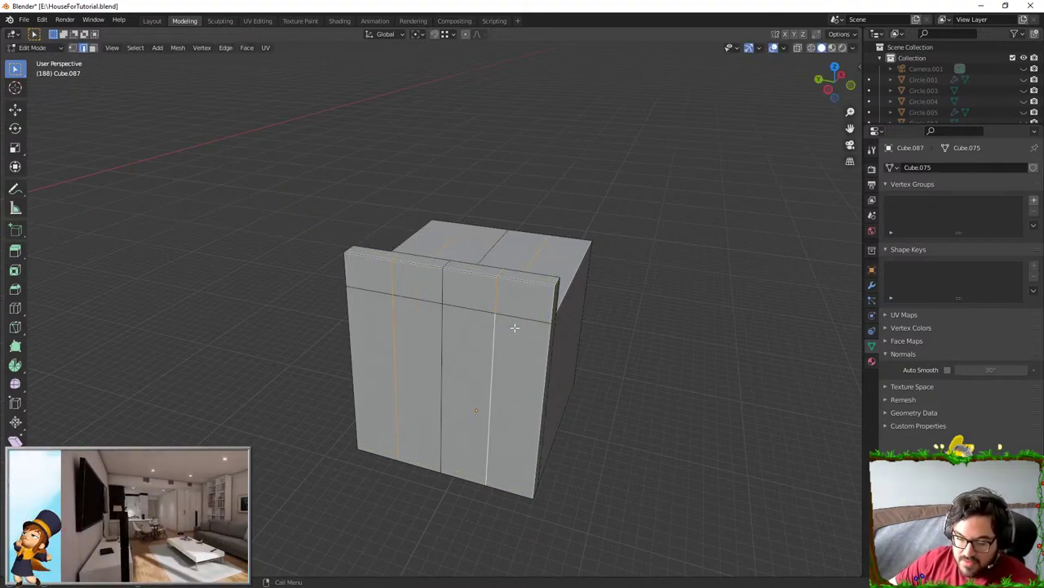
pyautogui.press('s')
pyautogui.press('y')
pyautogui.click(549, 286)
# - Raise the back panel's centre top edge along Z and bevel the centre edge loop with several segments into an arch
pyautogui.keyDown('alt'); pyautogui.click(447, 260); pyautogui.keyUp('alt')
pyautogui.press('g')
pyautogui.press('z')
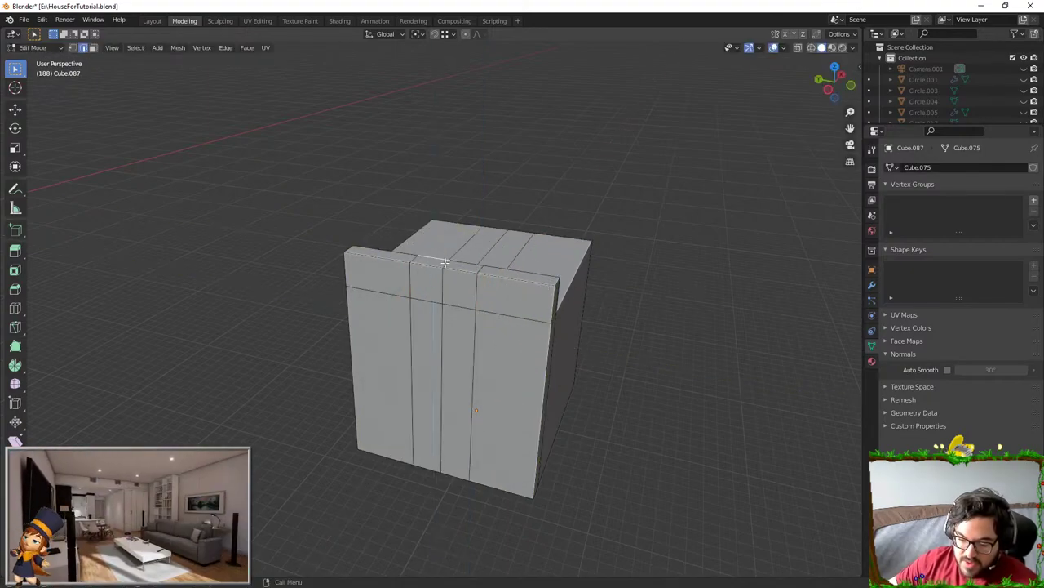
pyautogui.click(454, 243)
pyautogui.keyDown('alt'); pyautogui.click(447, 256); pyautogui.keyUp('alt')
pyautogui.hotkey('ctrl', 'b')
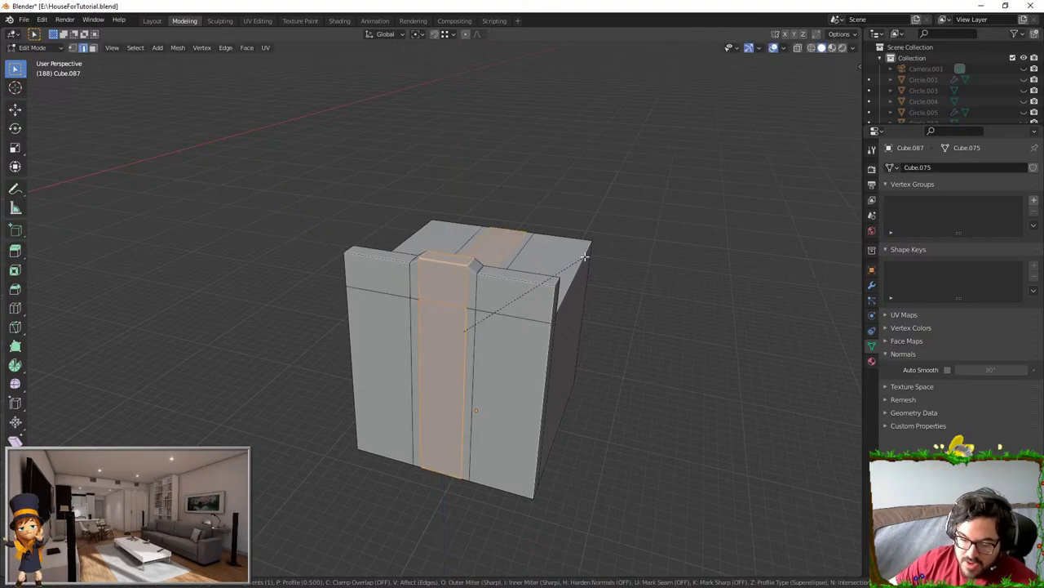
pyautogui.scroll(4, 555, 280)
pyautogui.click(555, 279)
pyautogui.press('Tab')
pyautogui.scroll(1, 586, 312)
pyautogui.moveTo(586, 308); pyautogui.dragTo(395, 290, button='middle')
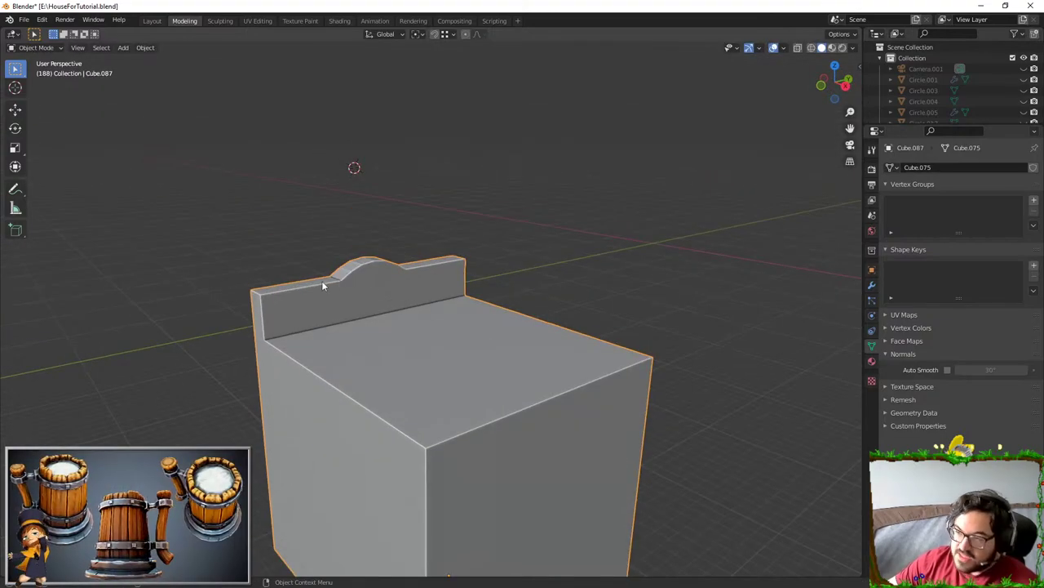
# - Undo the centre loop bevel and instead round only the raised peak's top edge with a 4-segment bevel
pyautogui.hotkey('ctrl', 'z')
pyautogui.hotkey('ctrl', 'z')
pyautogui.press('g')
pyautogui.press('z')
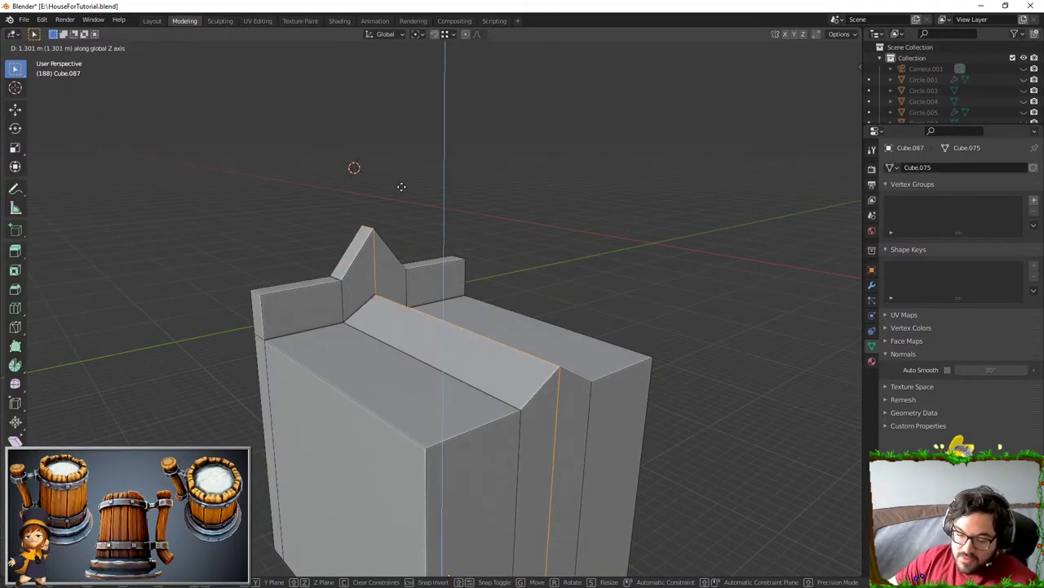
pyautogui.rightClick(398, 190)
pyautogui.hotkey('ctrl', 'b')
pyautogui.scroll(3, 419, 228)
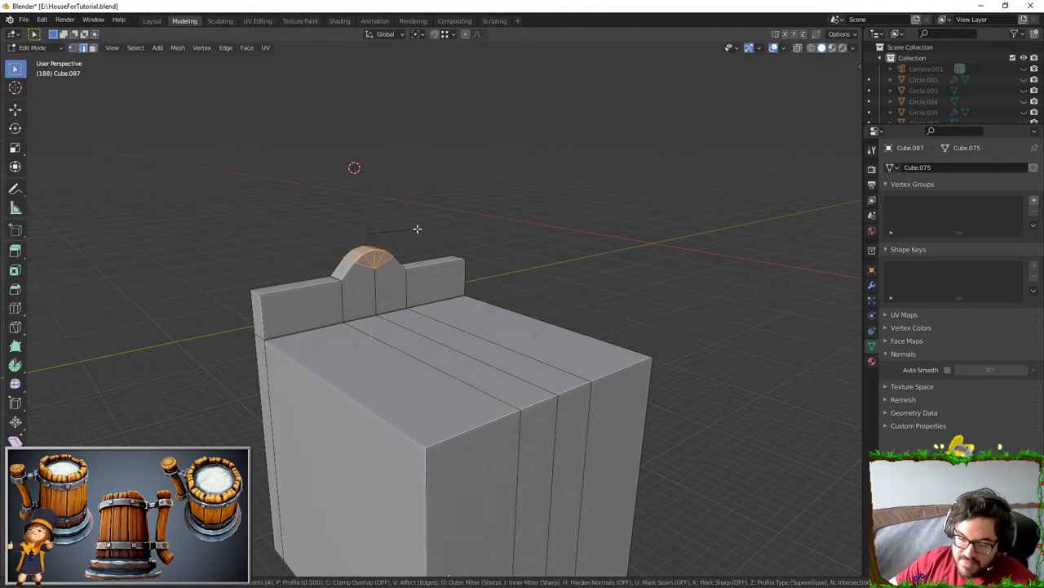
pyautogui.click(431, 230)
pyautogui.press('Tab')
pyautogui.moveTo(538, 313); pyautogui.dragTo(571, 255, button='middle')
pyautogui.click(572, 253)
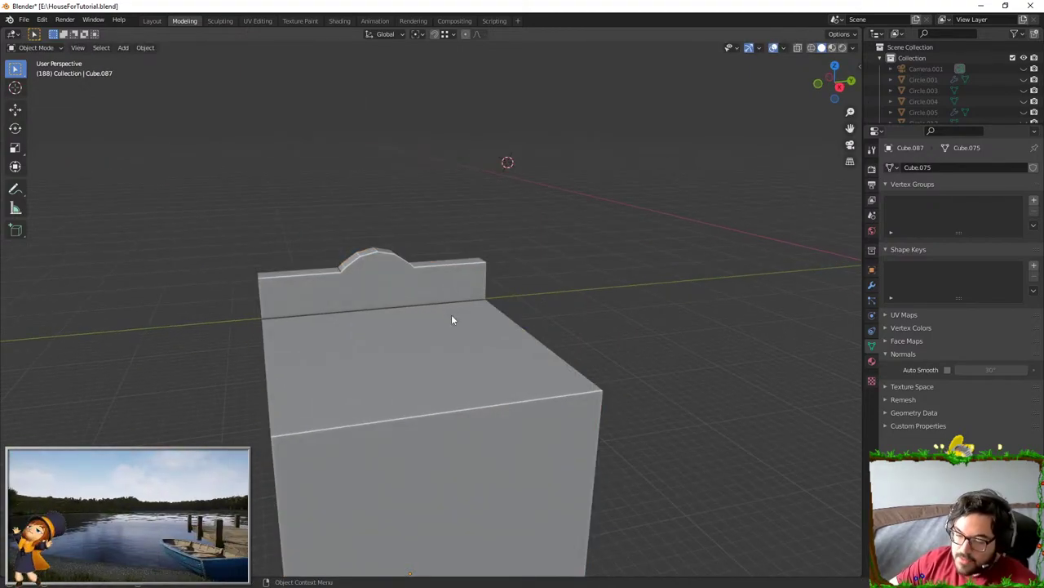
# - Undo the arch bevel, the raised peak and the two side loop cuts on the stove
pyautogui.click(491, 369)
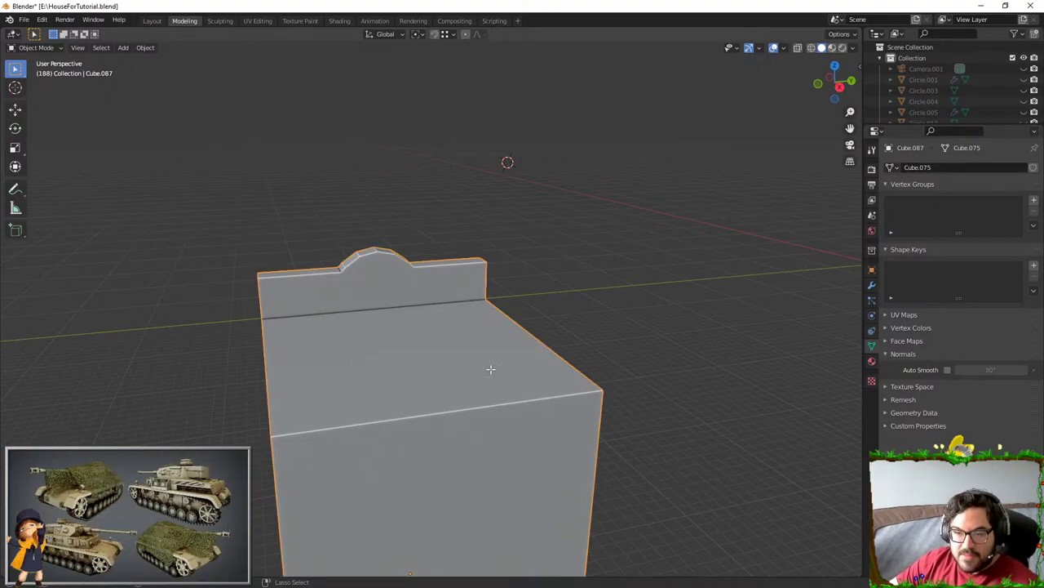
pyautogui.press('Tab')
pyautogui.hotkey('ctrl', 'z')
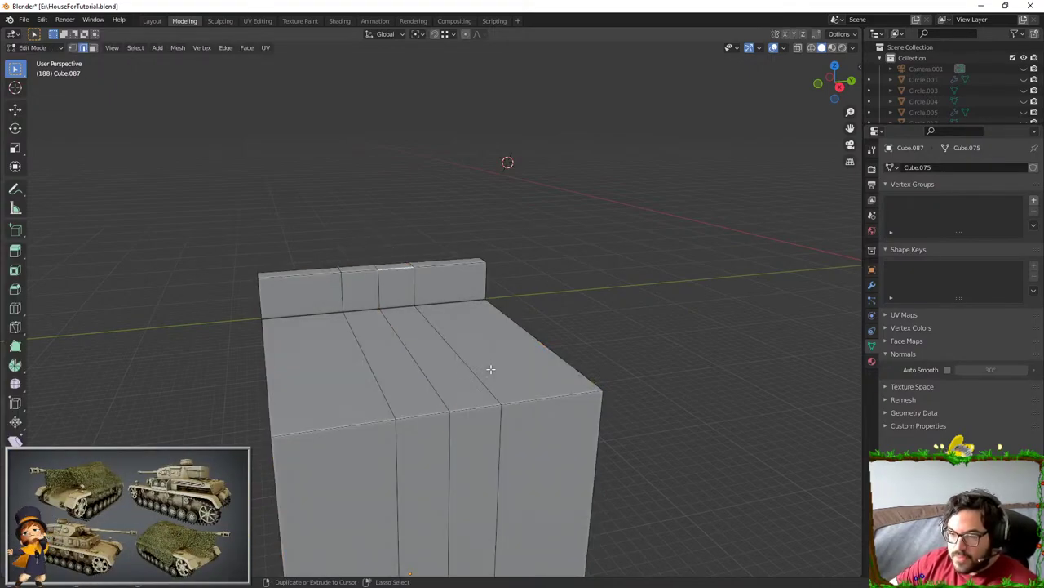
pyautogui.hotkey('ctrl', 'z')
pyautogui.hotkey('ctrl', 'z')
pyautogui.hotkey('ctrl', 'z')
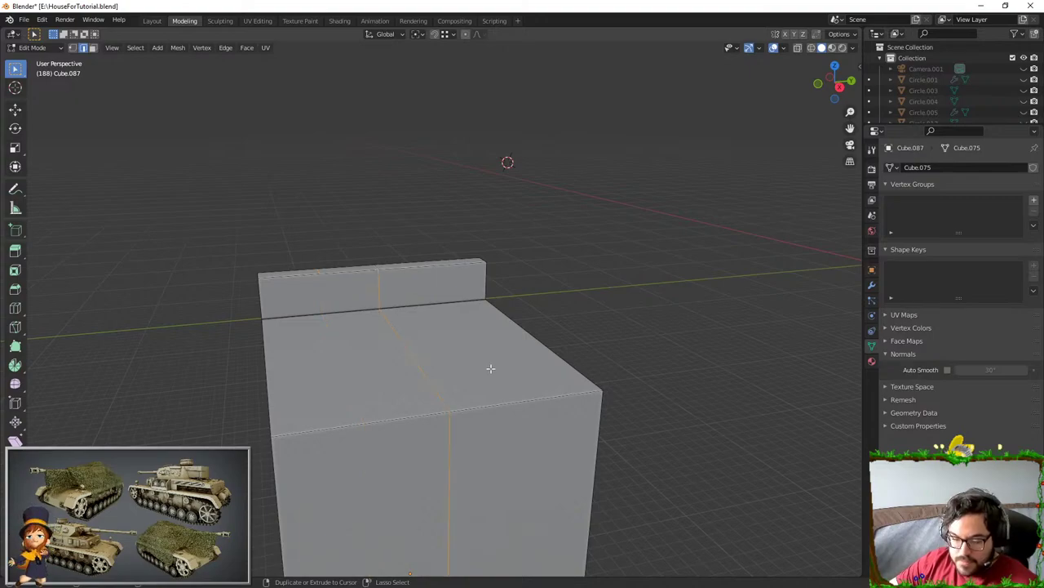
# - Extrude the stove's negative-X side face outward again into a thin back slab
pyautogui.moveTo(326, 310); pyautogui.dragTo(389, 301, button='middle')
pyautogui.press('e')
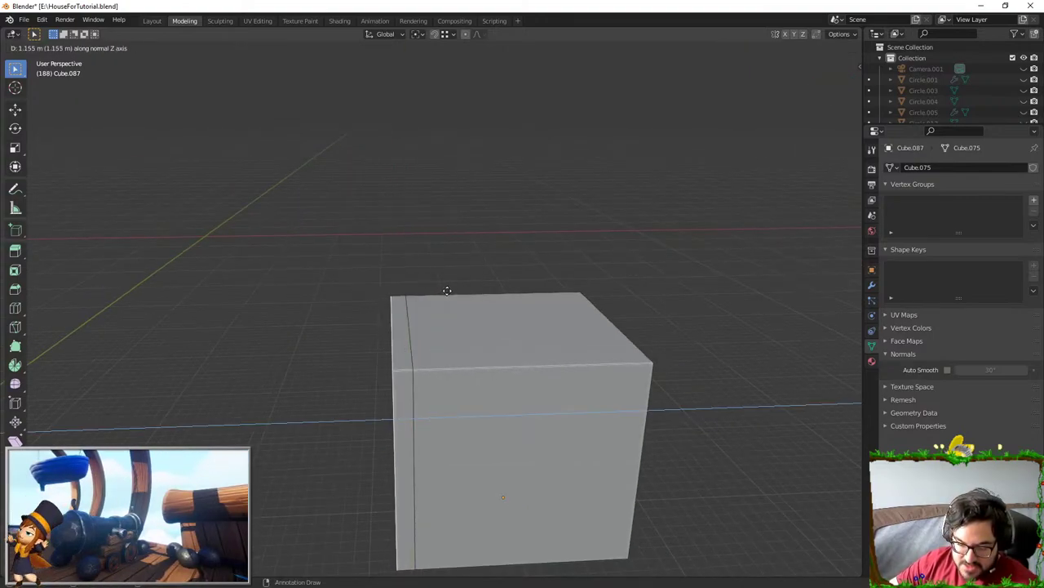
pyautogui.click(442, 291)
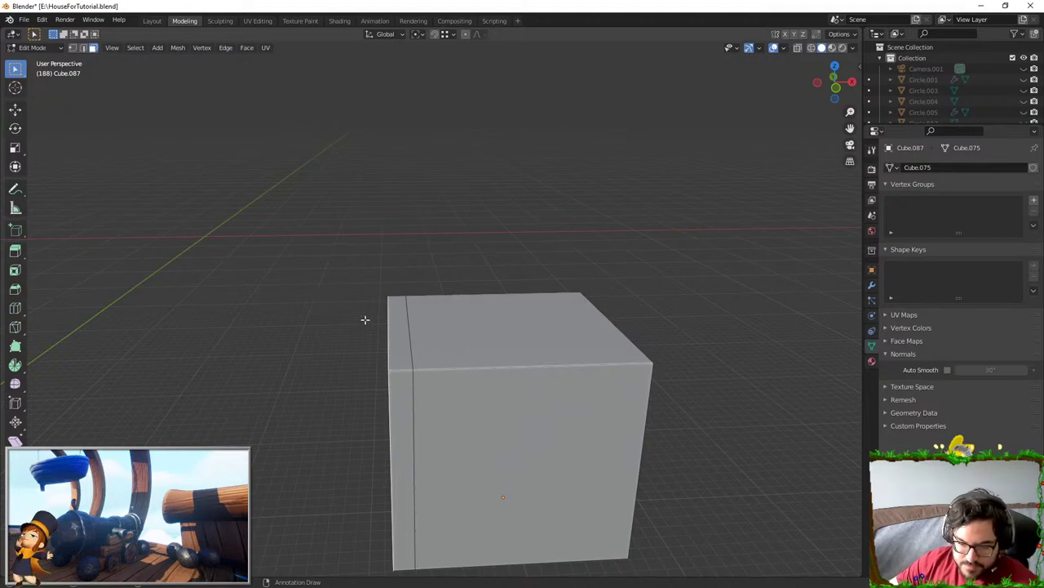
# - Extrude the back slab's top face upward into a raised panel and move it about 0.52 m higher along Z
pyautogui.click(395, 320)
pyautogui.press('e')
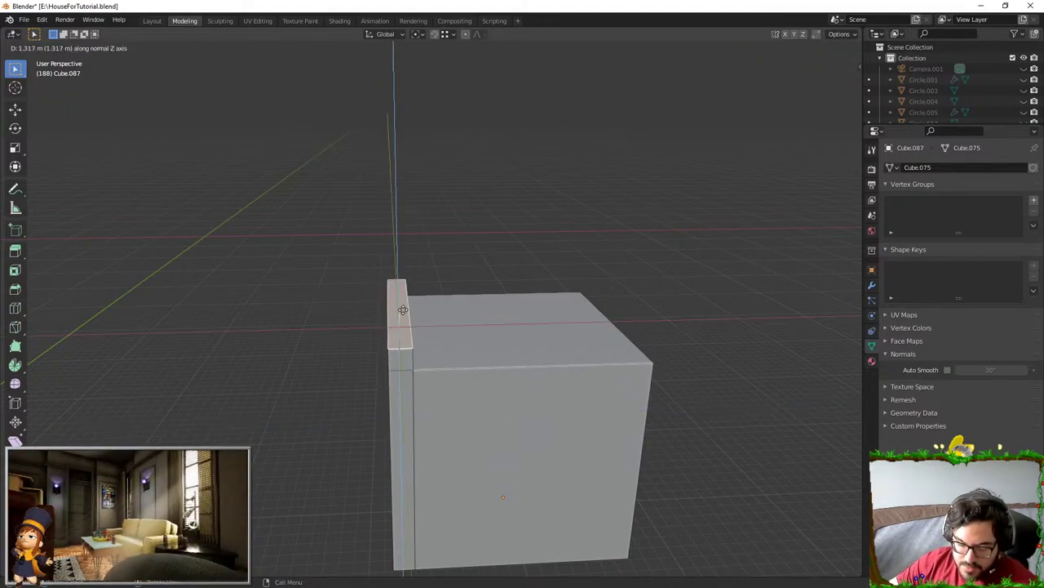
pyautogui.click(400, 307)
pyautogui.moveTo(395, 315); pyautogui.dragTo(508, 326, button='middle')
pyautogui.keyDown('shift'); pyautogui.moveTo(571, 326); pyautogui.dragTo(496, 332, button='middle'); pyautogui.keyUp('shift')
pyautogui.press('g')
pyautogui.press('z')
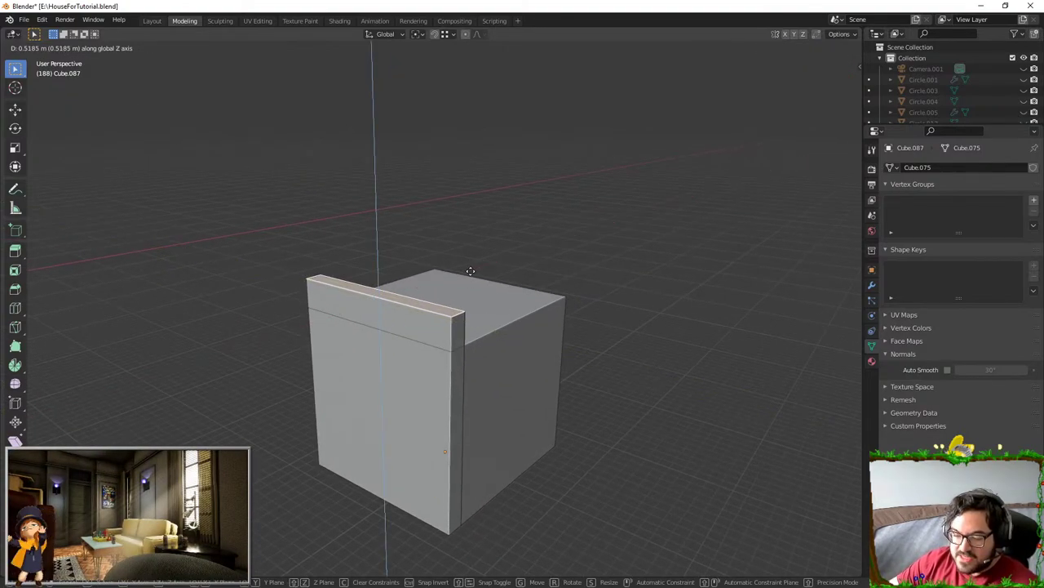
pyautogui.click(470, 271)
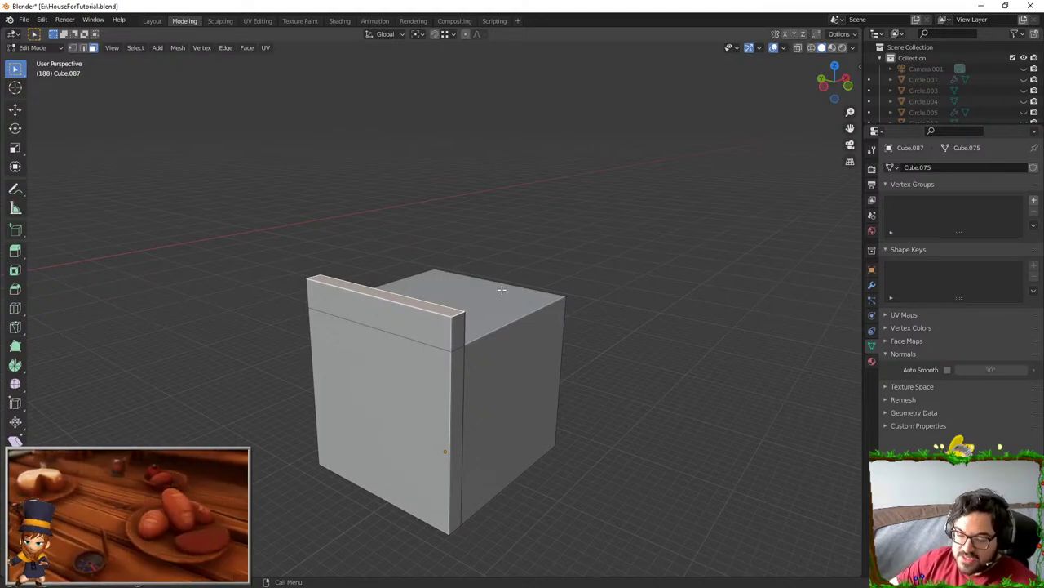
# - Try a set of evenly spaced vertical loop cuts through the stove body, and undo them
pyautogui.hotkey('ctrl', 'r')
pyautogui.moveTo(501, 289); pyautogui.dragTo(529, 306, button='middle')
pyautogui.scroll(8, 541, 294)
pyautogui.click(592, 294)
pyautogui.rightClick(592, 294)
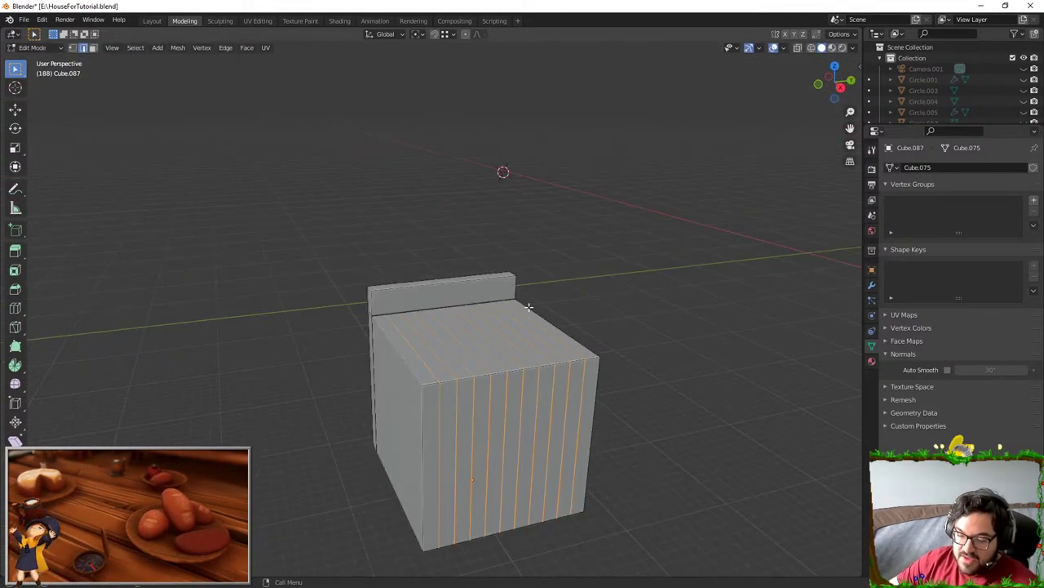
pyautogui.keyDown('alt'); pyautogui.click(490, 445); pyautogui.keyUp('alt')
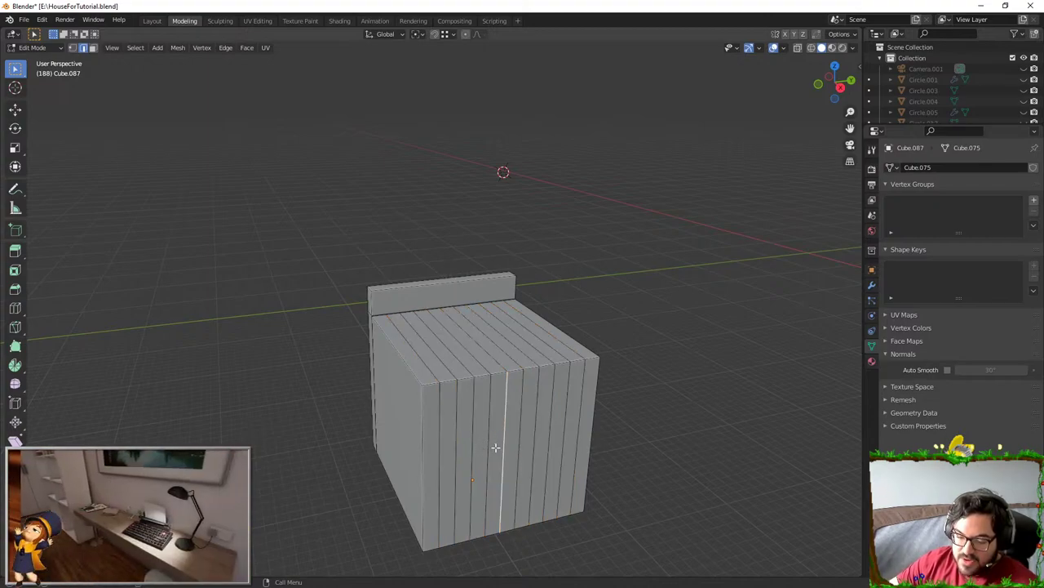
pyautogui.press('g')
pyautogui.rightClick(520, 434)
pyautogui.hotkey('ctrl', 'z')
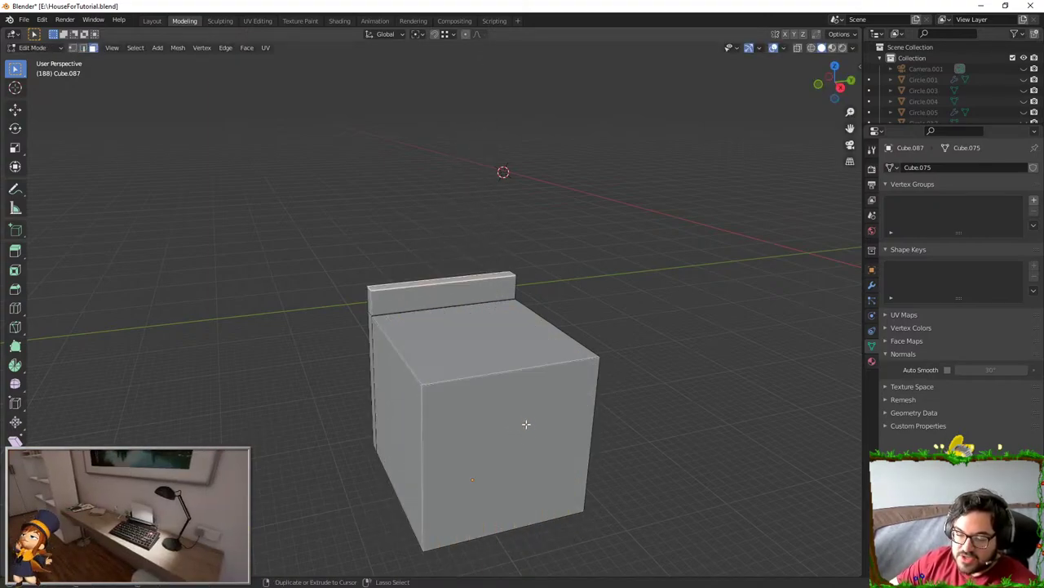
# - Add a centred vertical loop cut to the raised back panel and one more midway through each half
pyautogui.press('Tab')
pyautogui.moveTo(478, 303); pyautogui.dragTo(460, 341, button='middle')
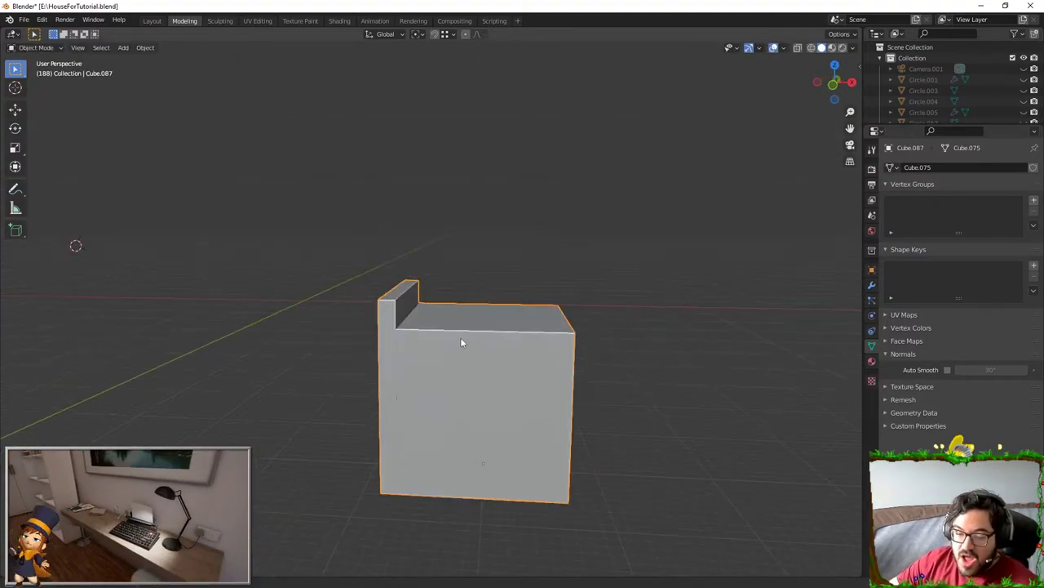
pyautogui.scroll(3, 401, 359)
pyautogui.press('Tab')
pyautogui.moveTo(382, 345); pyautogui.dragTo(443, 312, button='middle')
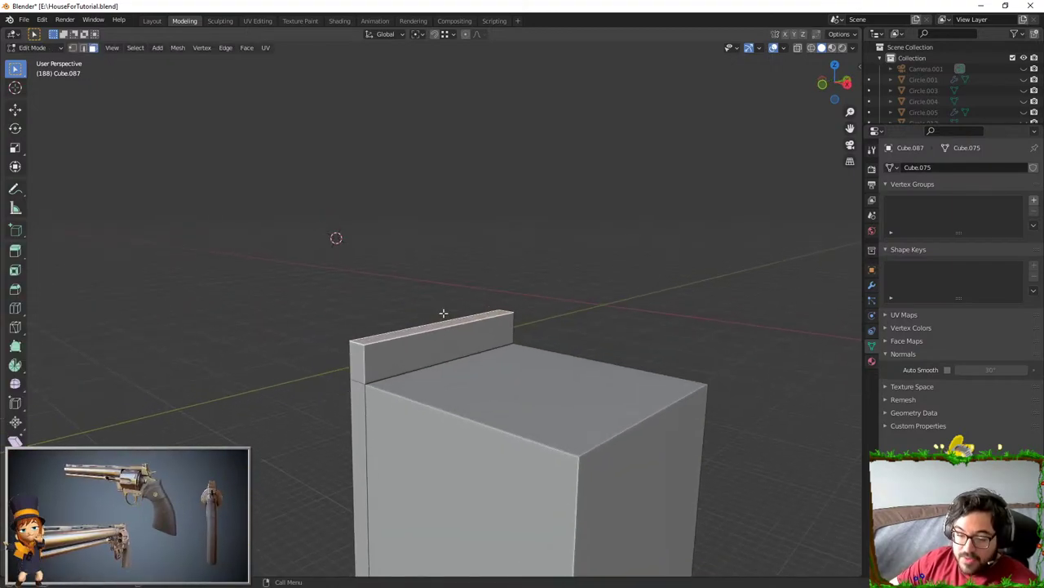
pyautogui.hotkey('ctrl', 'r')
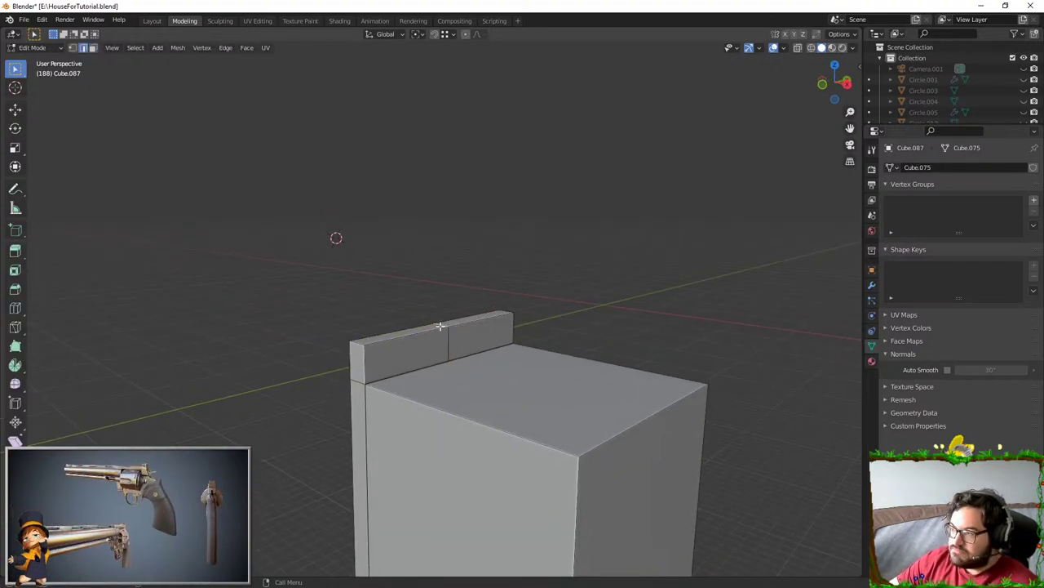
pyautogui.hotkey('ctrl', 'r')
pyautogui.click(420, 332)
pyautogui.rightClick(420, 332)
pyautogui.hotkey('ctrl', 'r')
pyautogui.click(438, 323)
pyautogui.rightClick(438, 323)
pyautogui.moveTo(438, 323); pyautogui.dragTo(399, 321, button='middle')
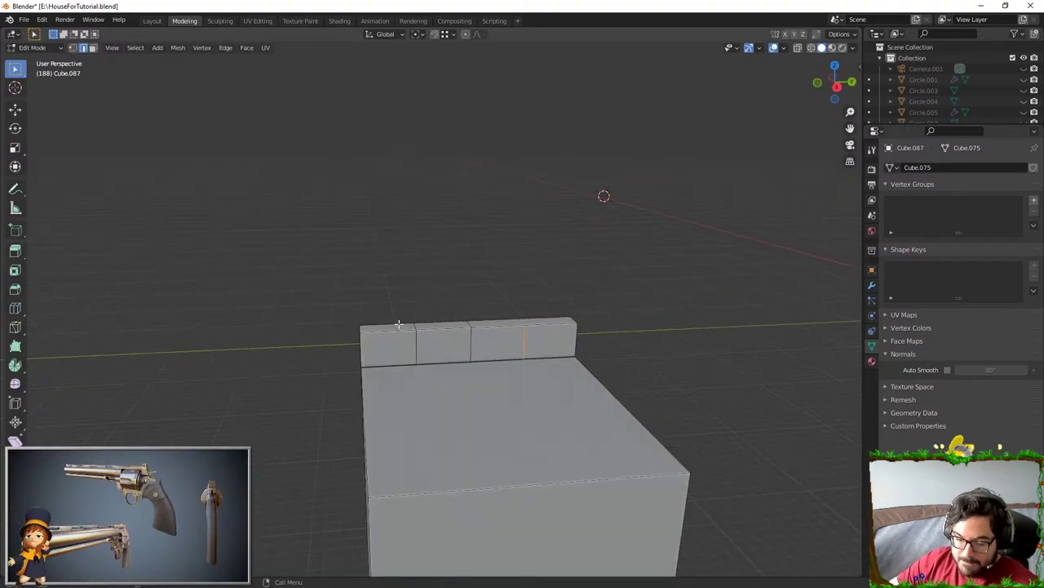
# - Bring the back panel's two outer loop cuts closer to the centre and raise the centre top edge into a peak
pyautogui.keyDown('shift'); pyautogui.click(419, 356); pyautogui.keyUp('shift')
pyautogui.press('g')
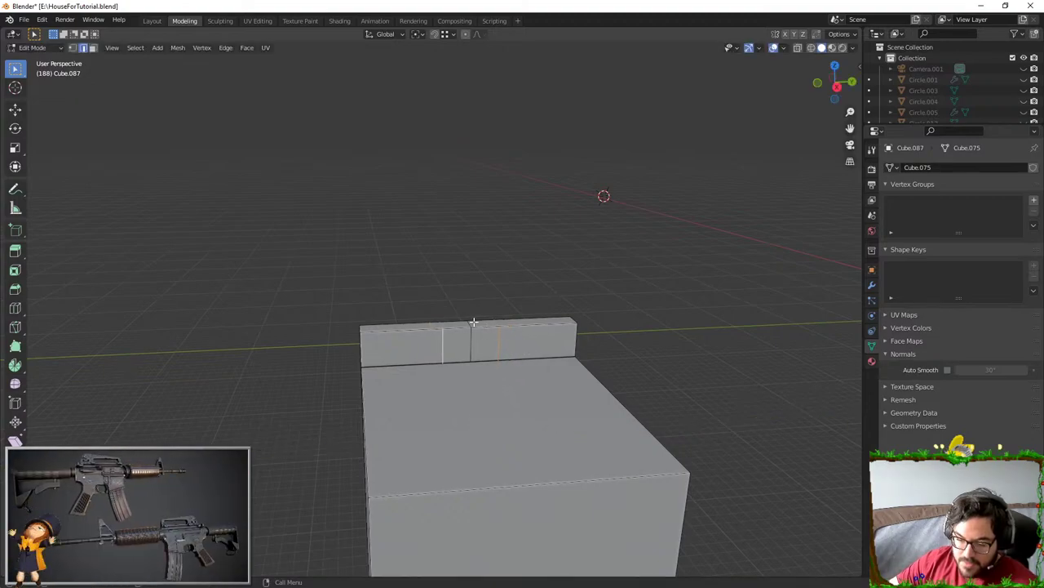
pyautogui.press('z')
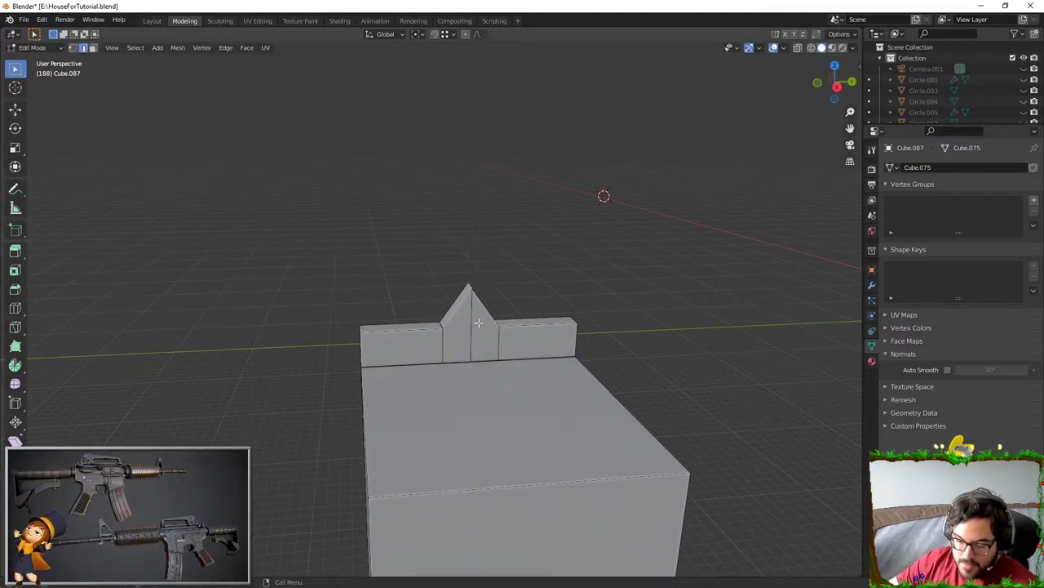
pyautogui.click(480, 317)
# - Bevel the back panel's raised centre edges with 7 segments to round the peak into an arch
pyautogui.hotkey('ctrl', 'b')
pyautogui.scroll(3, 567, 310)
pyautogui.scroll(3, 576, 312)
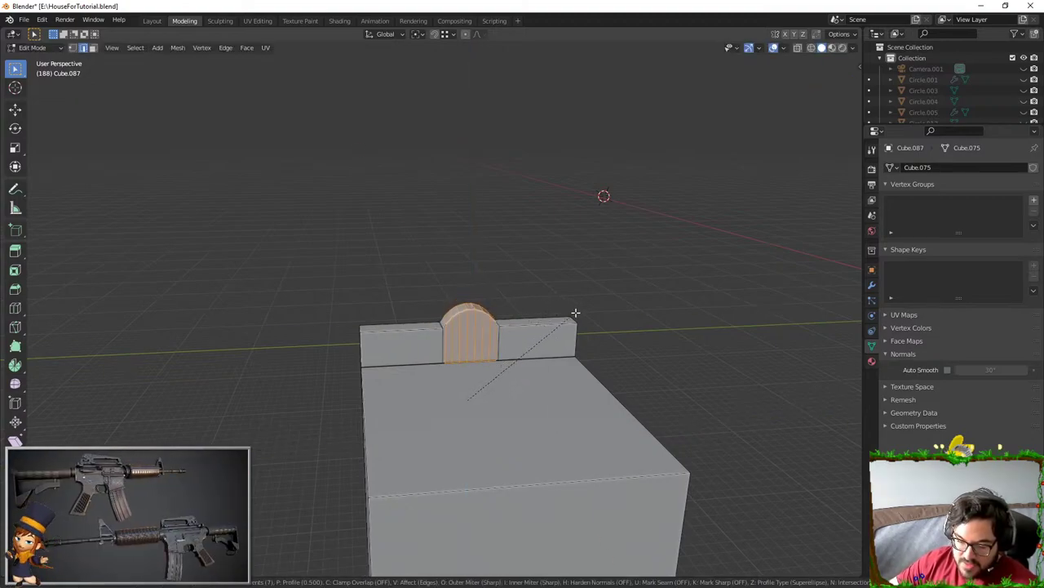
pyautogui.click(576, 313)
pyautogui.press('Tab')
pyautogui.moveTo(574, 325)
pyautogui.mouseDown(button='middle')
pyautogui.moveTo(517, 322)
pyautogui.moveTo(563, 318)
pyautogui.mouseUp(button='middle')
pyautogui.press('Tab')
# - Select the edge loops at both bases of the arch and scale them slightly apart along Y
pyautogui.keyDown('alt'); pyautogui.click(435, 348); pyautogui.keyUp('alt')
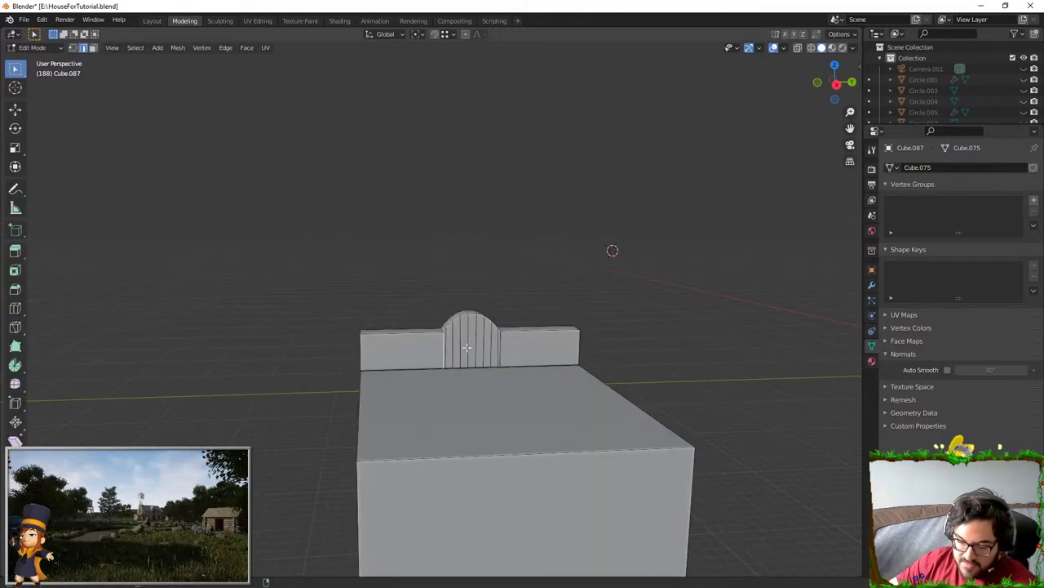
pyautogui.keyDown('alt'); pyautogui.keyDown('shift'); pyautogui.click(504, 348); pyautogui.keyUp('shift'); pyautogui.keyUp('alt')
pyautogui.press('s')
pyautogui.press('y')
pyautogui.click(581, 317)
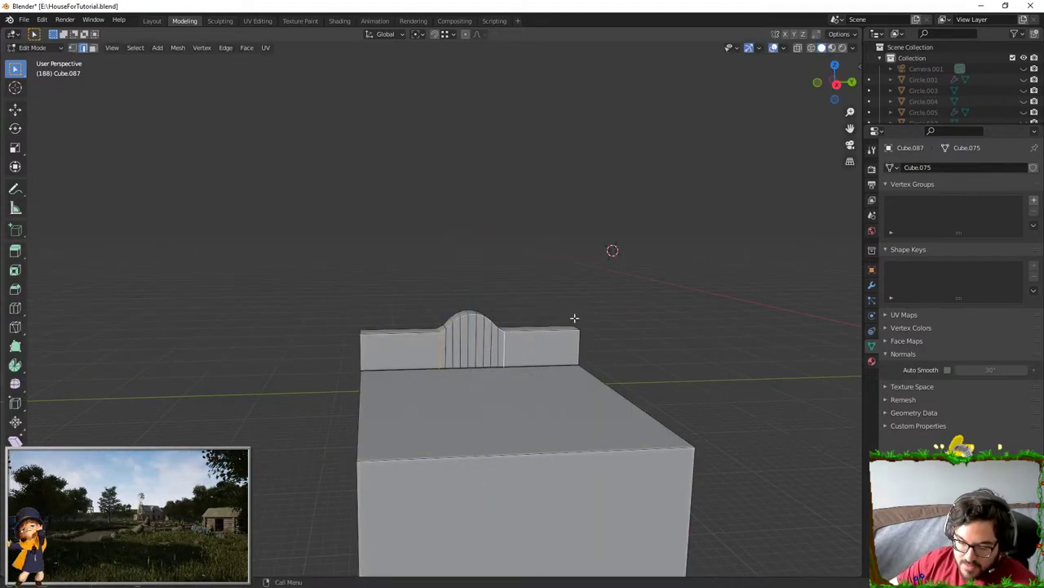
# - Bevel both arch-base edge loops with 7 segments to blend the arch into the panel's straight top
pyautogui.scroll(3, 573, 318)
pyautogui.hotkey('ctrl', 'b')
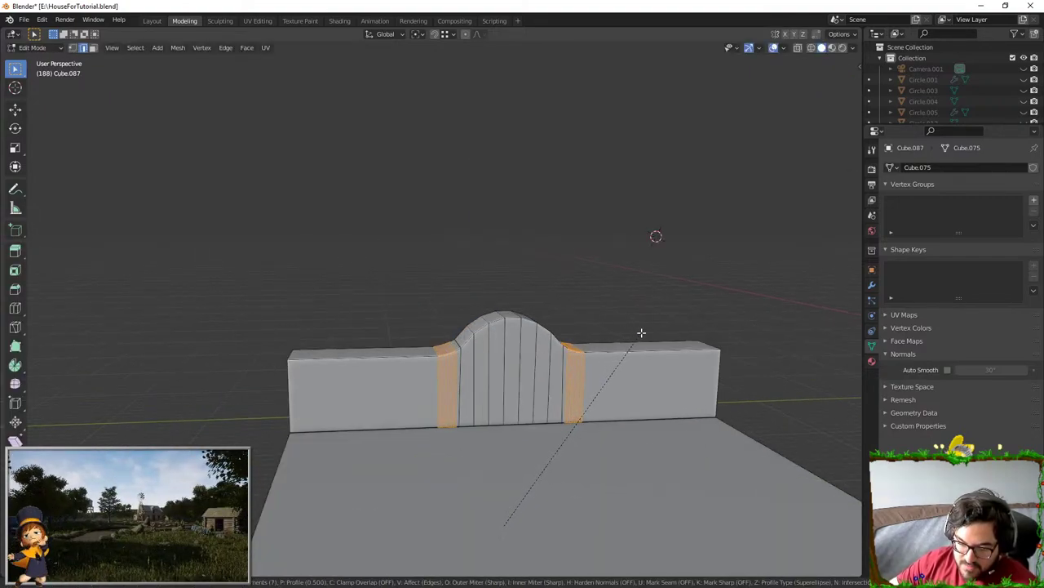
pyautogui.click(642, 332)
pyautogui.press('Tab')
# - Shade the stove smooth and enable Auto Smooth at 30°
pyautogui.click(604, 331)
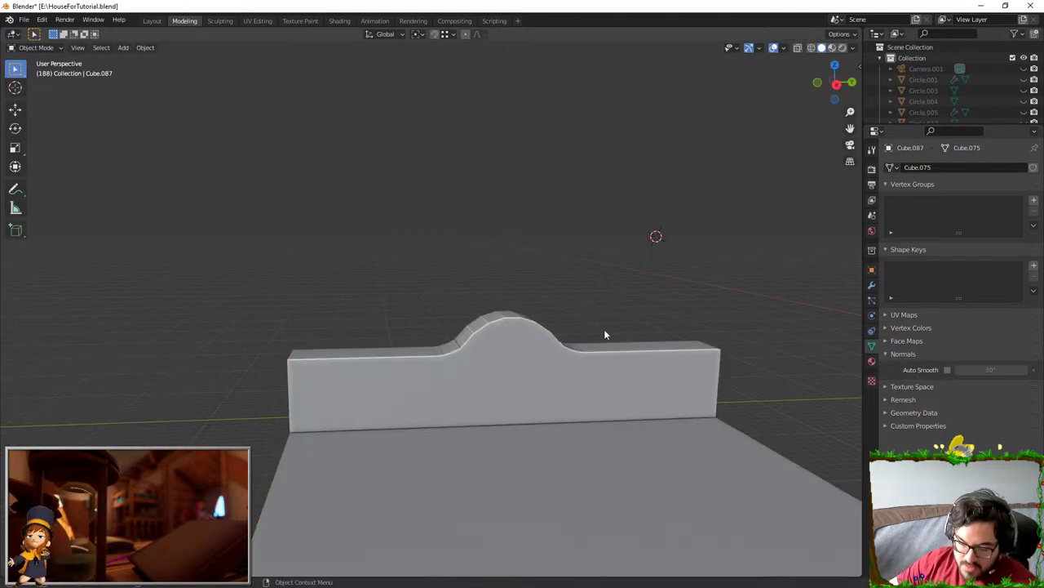
pyautogui.moveTo(603, 331)
pyautogui.mouseDown(button='middle')
pyautogui.moveTo(578, 348)
pyautogui.moveTo(603, 331)
pyautogui.mouseUp(button='middle')
pyautogui.click(561, 365)
pyautogui.rightClick(562, 369)
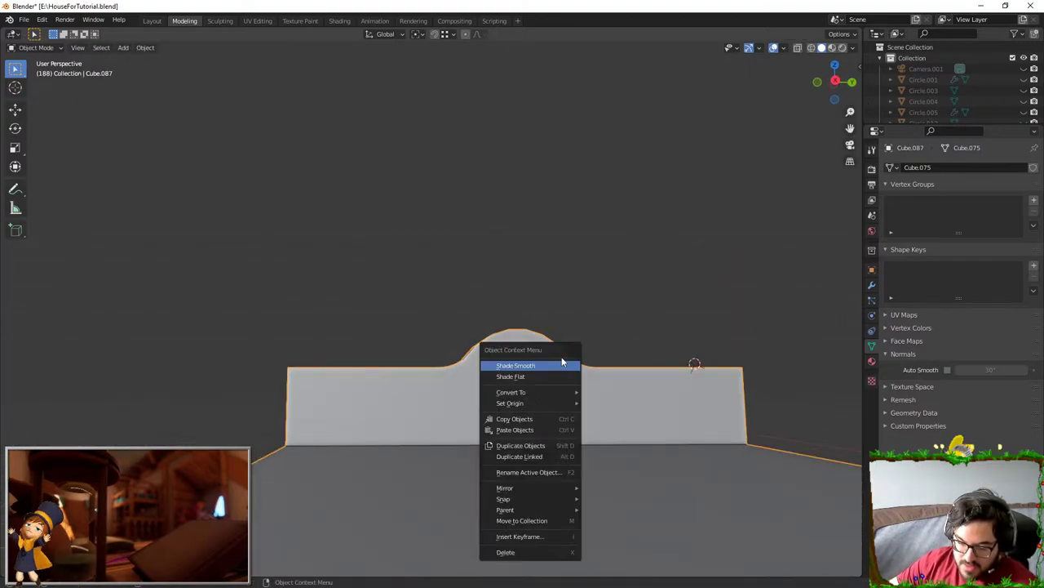
pyautogui.moveTo(561, 369); pyautogui.dragTo(925, 390, button='middle')
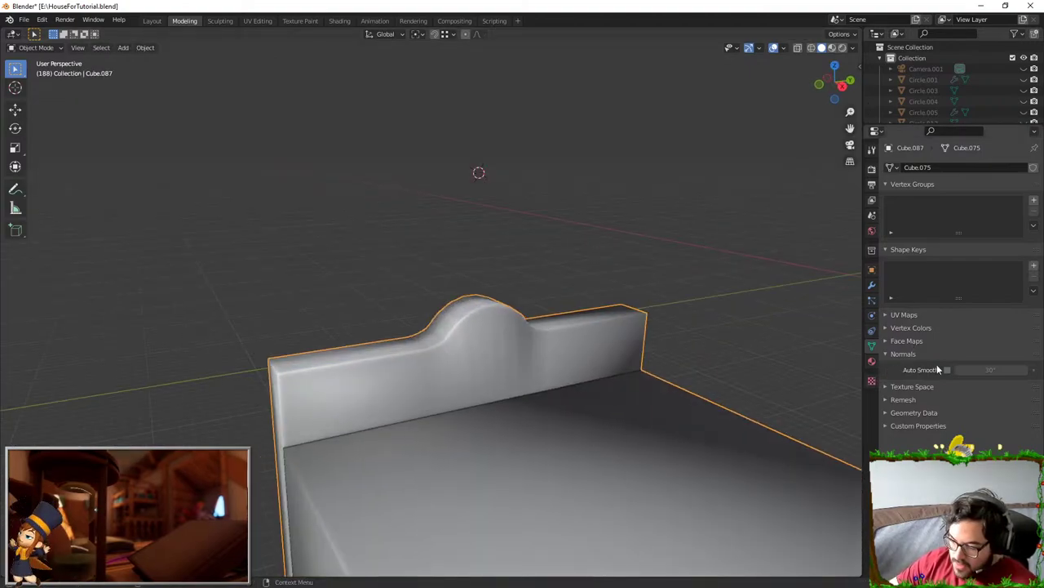
pyautogui.click(948, 370)
# - Select the whole linked back panel in Edit Mode and scale it to about 0.77 along X
pyautogui.moveTo(620, 294)
pyautogui.mouseDown(button='middle')
pyautogui.moveTo(561, 253)
pyautogui.moveTo(526, 322)
pyautogui.moveTo(453, 346)
pyautogui.moveTo(526, 390)
pyautogui.mouseUp(button='middle')
pyautogui.press('Tab')
pyautogui.press('l')
pyautogui.press('s')
pyautogui.press('x')
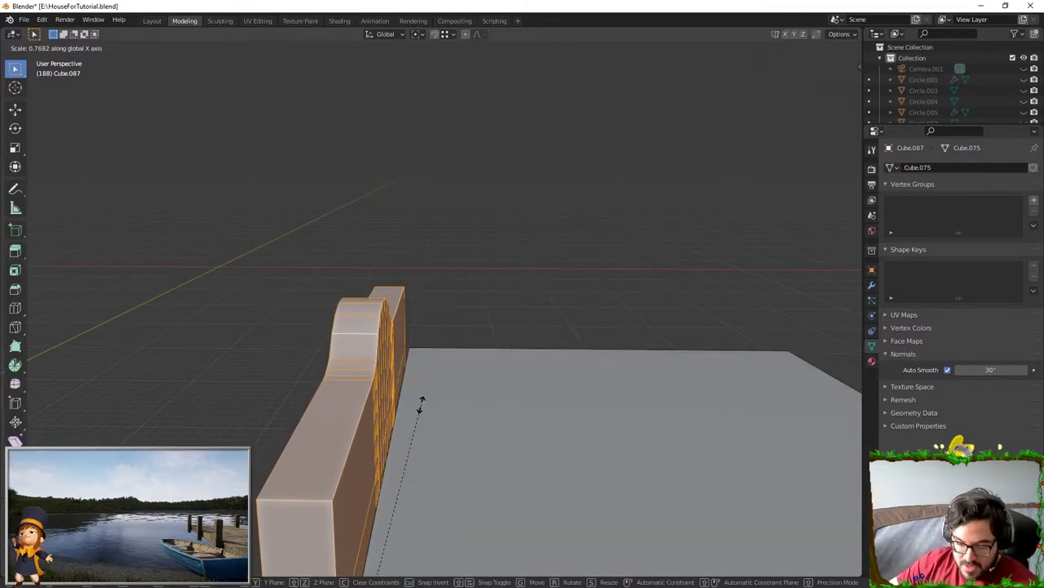
pyautogui.click(422, 404)
# - Move the stove's back panel along X until it sits flush against the rear of the body, and deselect it
pyautogui.moveTo(422, 404); pyautogui.dragTo(499, 310, button='middle')
pyautogui.press('g')
pyautogui.press('x')
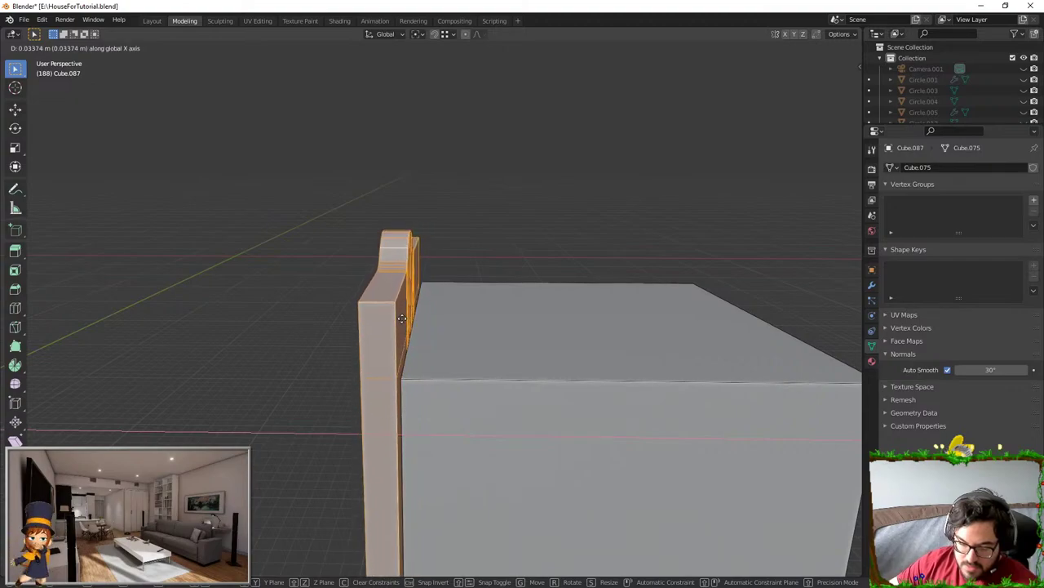
pyautogui.click(412, 306)
pyautogui.hotkey('alt', 'a')
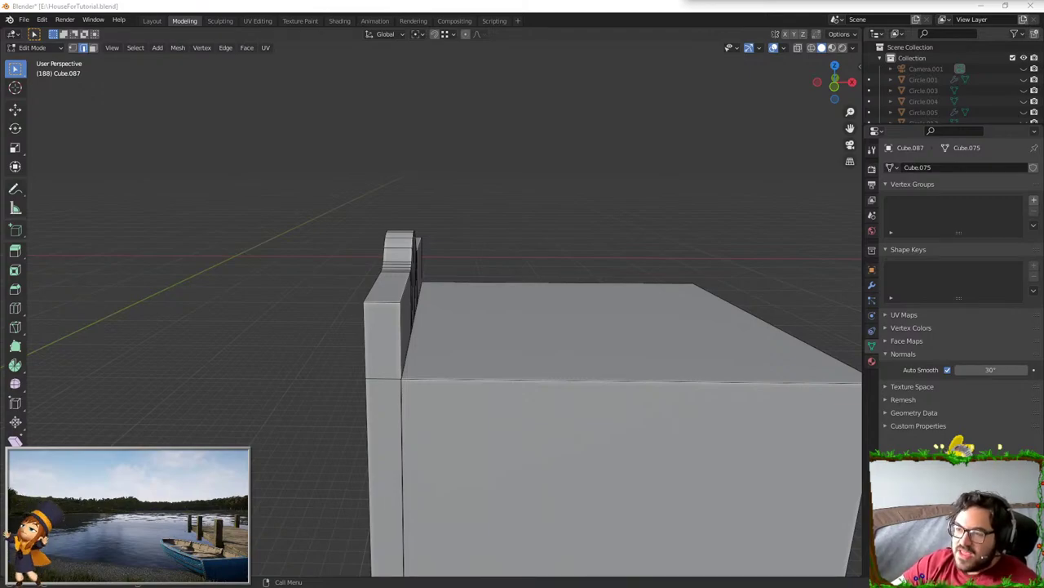
# - Round the back panel's two outer top corner edges with a multi-segment bevel
pyautogui.moveTo(529, 310); pyautogui.dragTo(375, 294, button='middle')
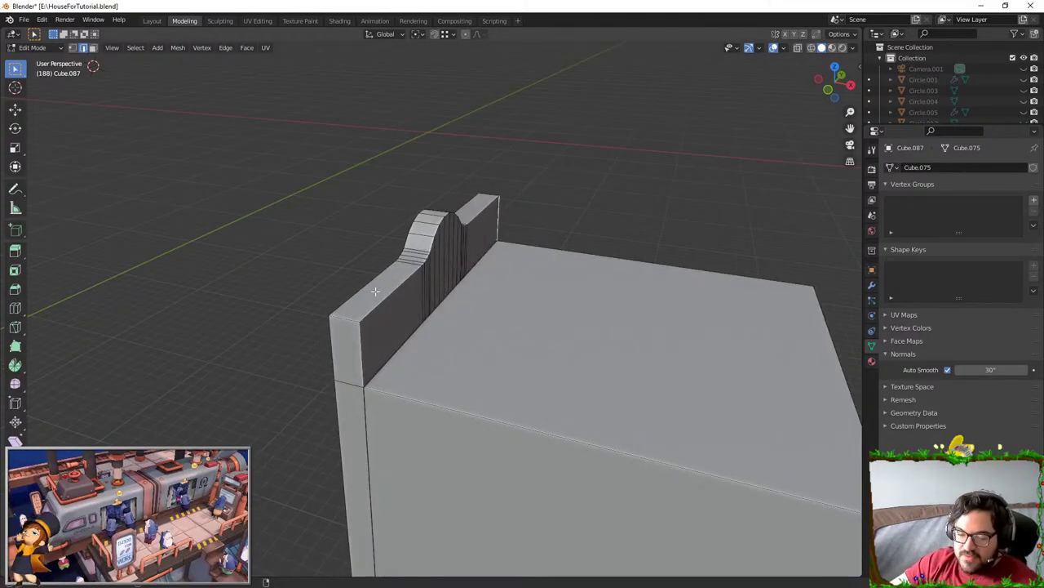
pyautogui.scroll(-3, 381, 296)
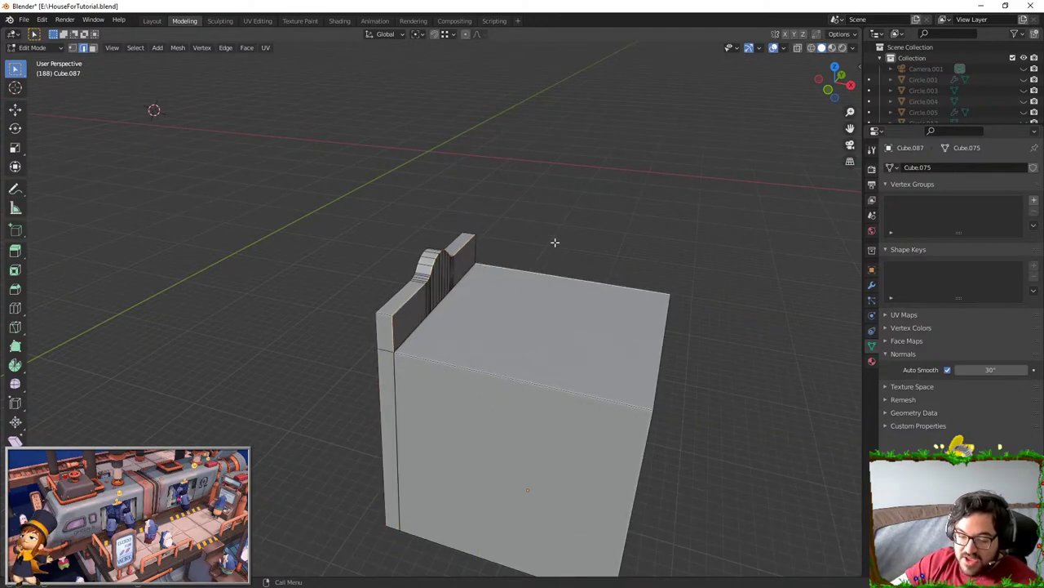
pyautogui.press('Tab')
pyautogui.scroll(4, 486, 333)
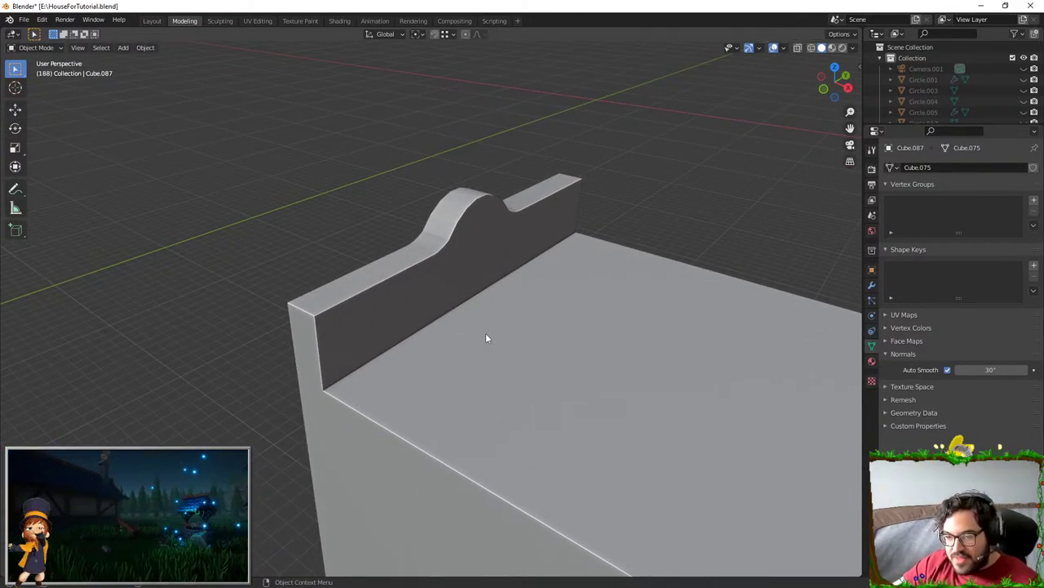
pyautogui.press('Tab')
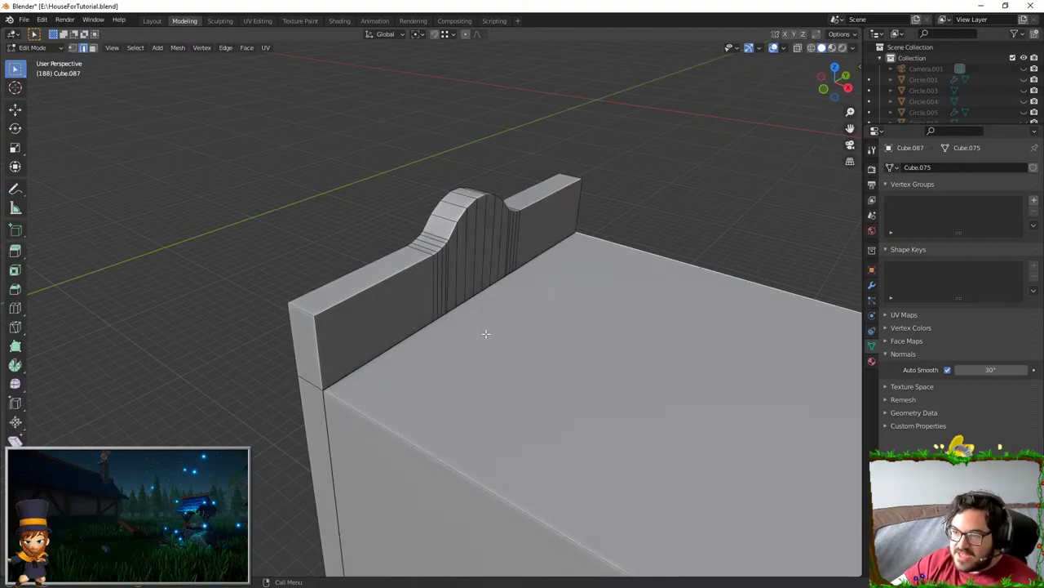
pyautogui.moveTo(292, 315)
pyautogui.mouseDown(button='middle')
pyautogui.moveTo(443, 282)
pyautogui.moveTo(644, 215)
pyautogui.mouseUp(button='middle')
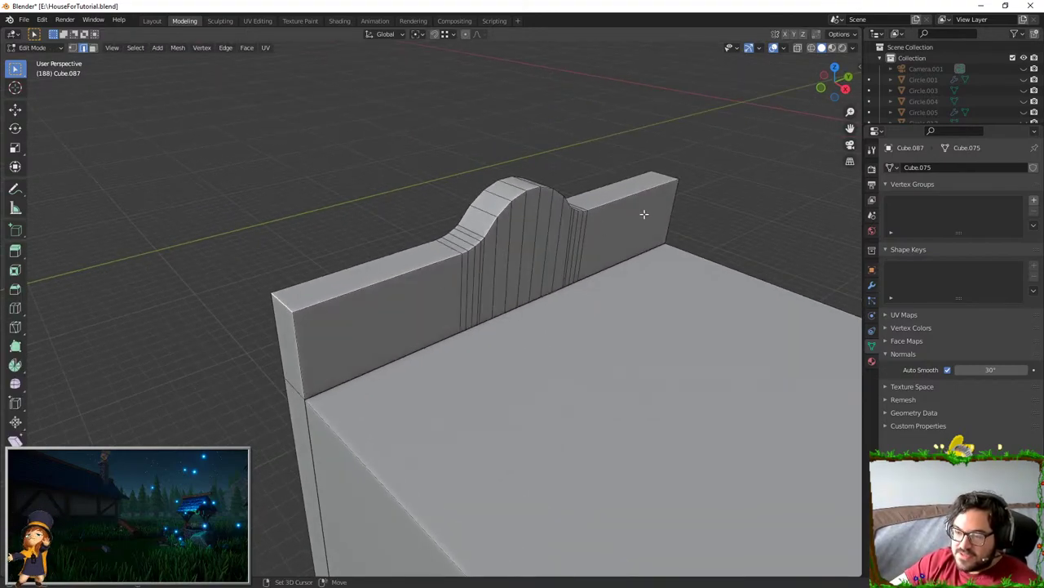
pyautogui.hotkey('ctrl', 'b')
pyautogui.scroll(5, 713, 175)
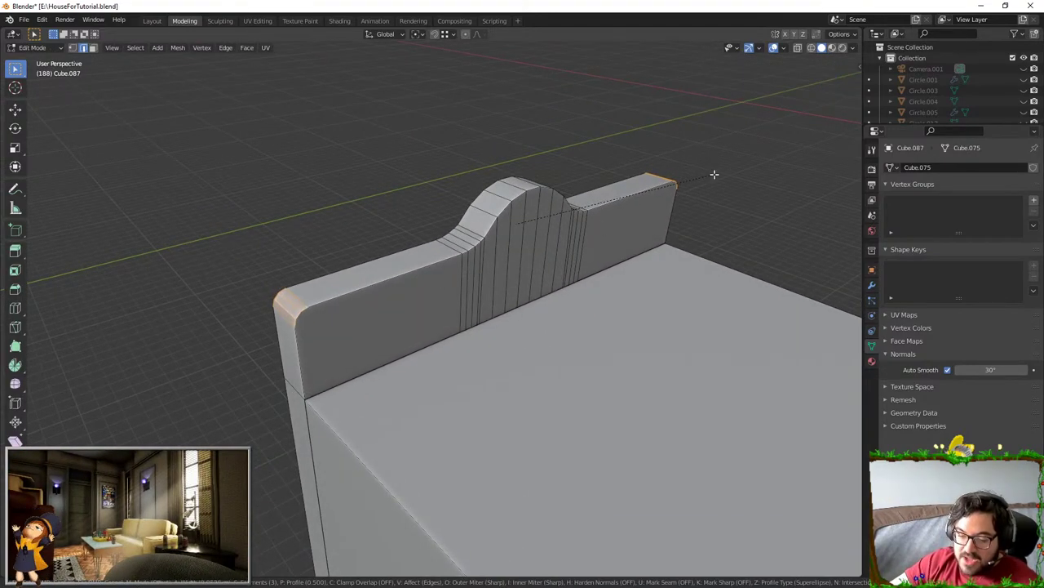
pyautogui.click(715, 175)
# - Examine the back panel's rounded corners and arch with and without the mesh edges, finishing in Object Mode
pyautogui.press('Tab')
pyautogui.moveTo(715, 175)
pyautogui.mouseDown(button='middle')
pyautogui.moveTo(335, 214)
pyautogui.moveTo(410, 238)
pyautogui.mouseUp(button='middle')
pyautogui.press('Tab')
pyautogui.press('Tab')
pyautogui.press('Tab')
pyautogui.press('Tab')
pyautogui.press('Tab')
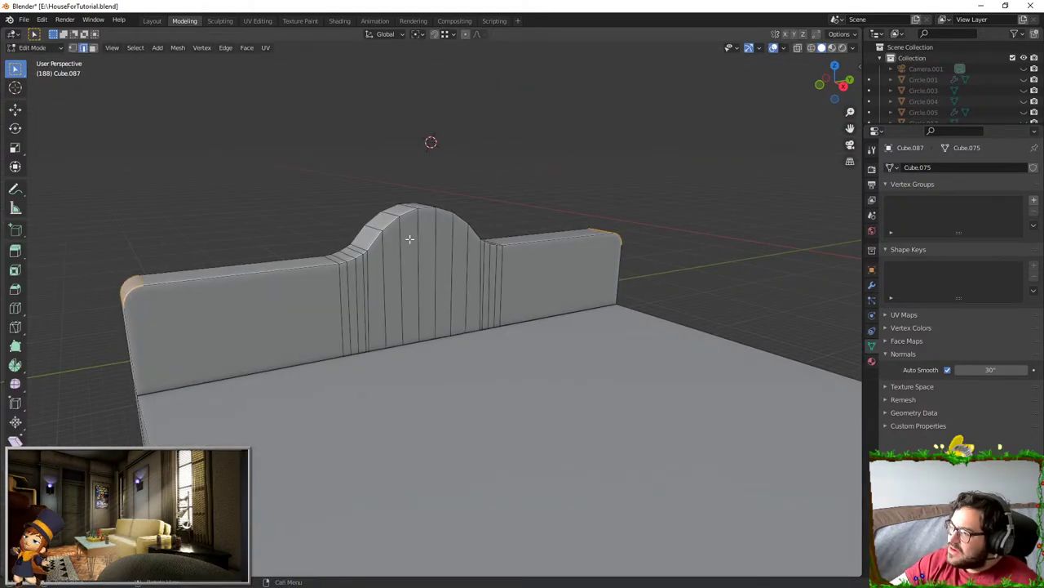
pyautogui.scroll(3, 408, 240)
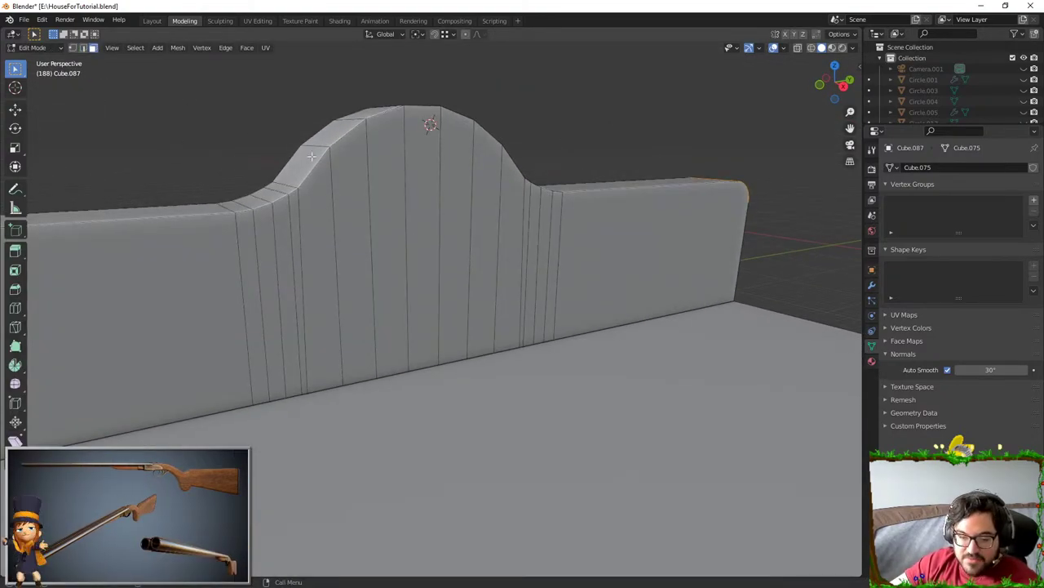
pyautogui.scroll(-3, 408, 240)
pyautogui.moveTo(434, 233); pyautogui.dragTo(436, 279, button='middle')
pyautogui.scroll(-5, 435, 279)
pyautogui.press('Tab')
pyautogui.scroll(-3, 497, 285)
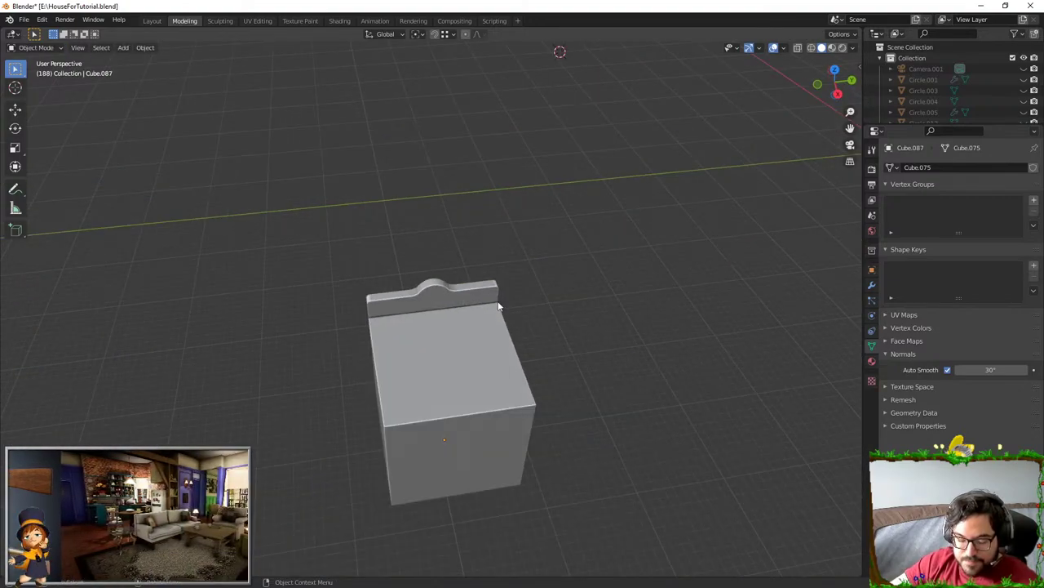
pyautogui.press('F3')
pyautogui.write('cursor to actgive')
pyautogui.press('Return')
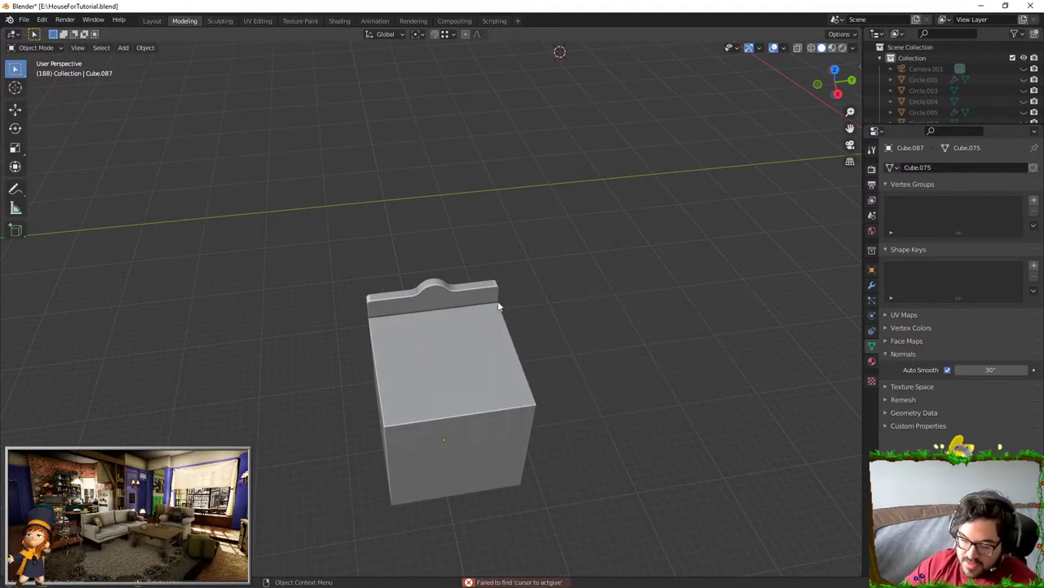
pyautogui.press('F2')
pyautogui.write('cu')
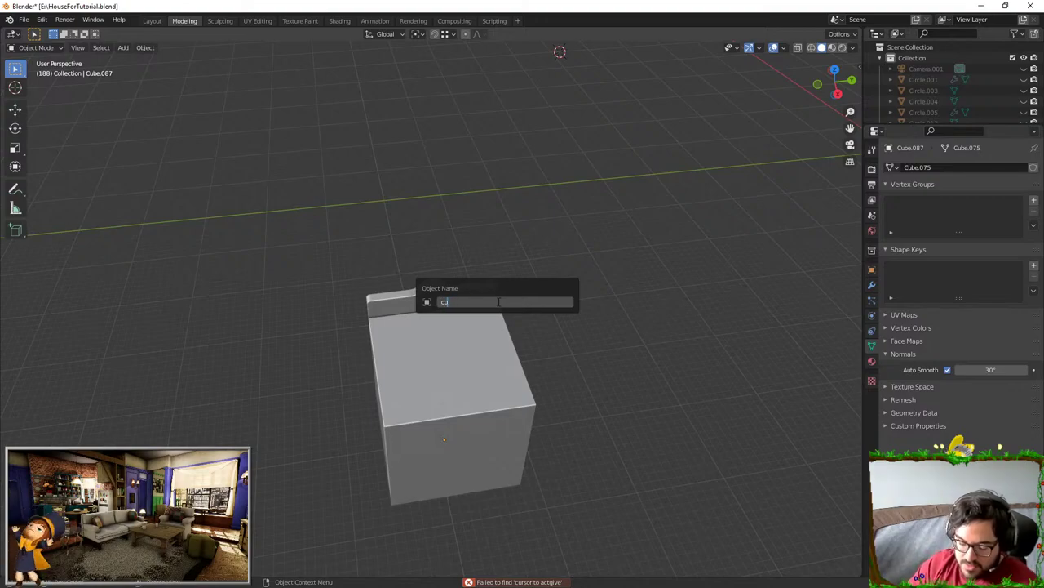
pyautogui.press('Escape')
# - Snap the 3D cursor to the active stove and add a mesh circle there
pyautogui.press('F3')
pyautogui.write('cursor to act')
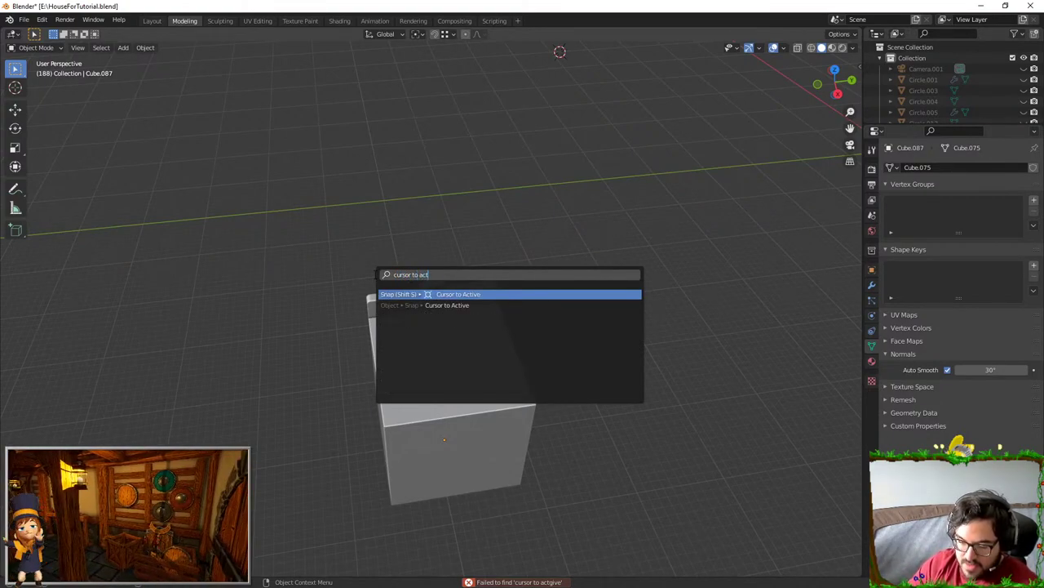
pyautogui.press('Return')
pyautogui.hotkey('shift', 'a')
pyautogui.moveTo(380, 276)
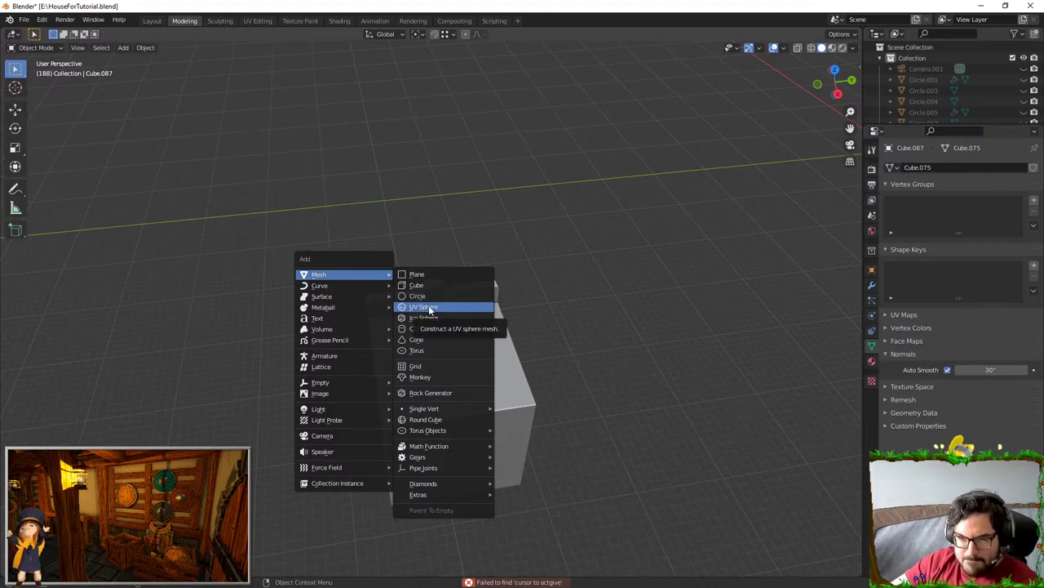
pyautogui.click(434, 297)
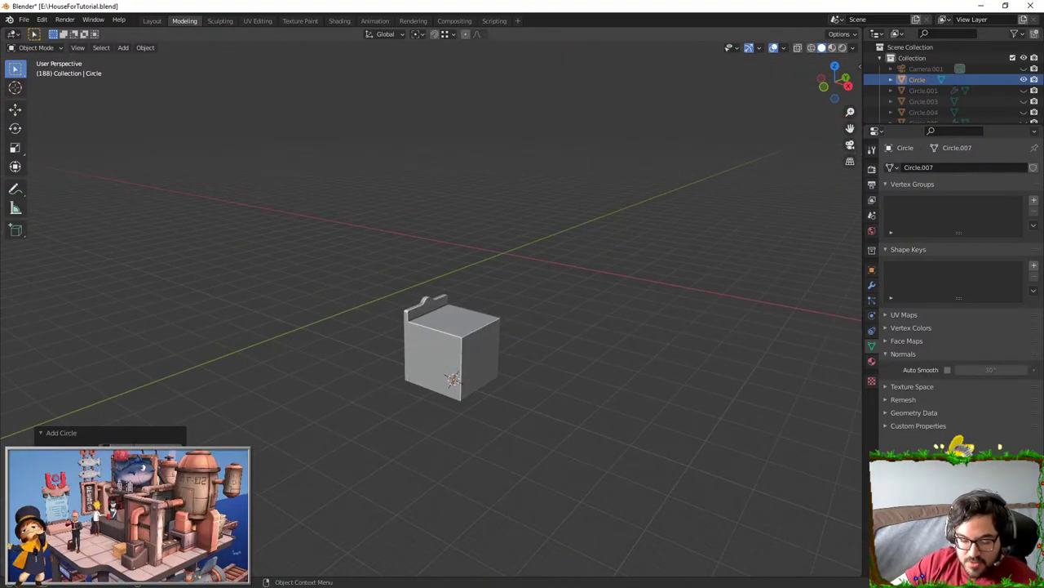
# - Raise the circle along Z above the stove and rotate it 90° in the front view
pyautogui.press('g')
pyautogui.press('z')
pyautogui.click(438, 189)
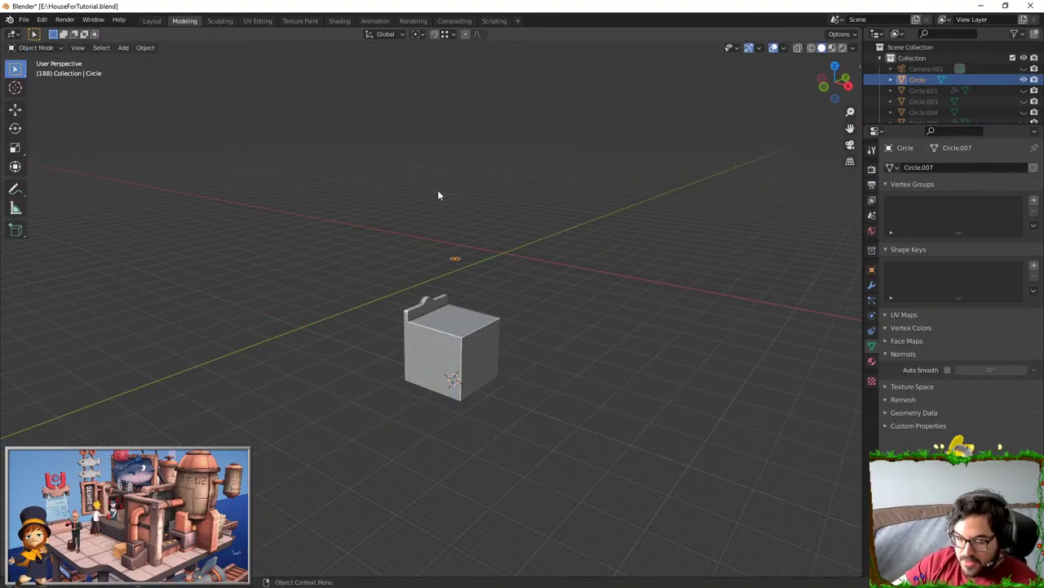
pyautogui.press('KP_1')
pyautogui.scroll(5, 433, 191)
pyautogui.press('r')
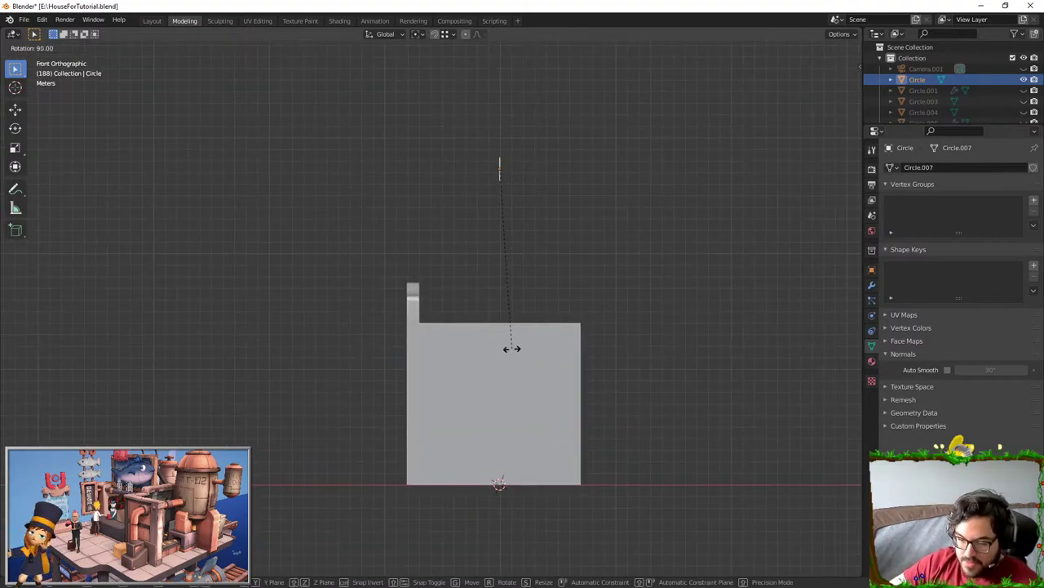
pyautogui.click(513, 348)
# - Scale up the upright circle, position it above and behind the back panel, and enter Edit Mode
pyautogui.press('s')
pyautogui.click(641, 243)
pyautogui.press('g')
pyautogui.click(485, 285)
pyautogui.press('Tab')
pyautogui.keyDown('shift'); pyautogui.moveTo(444, 254); pyautogui.dragTo(475, 308, button='middle'); pyautogui.keyUp('shift')
pyautogui.scroll(6, 471, 310)
pyautogui.press('g')
pyautogui.press('x')
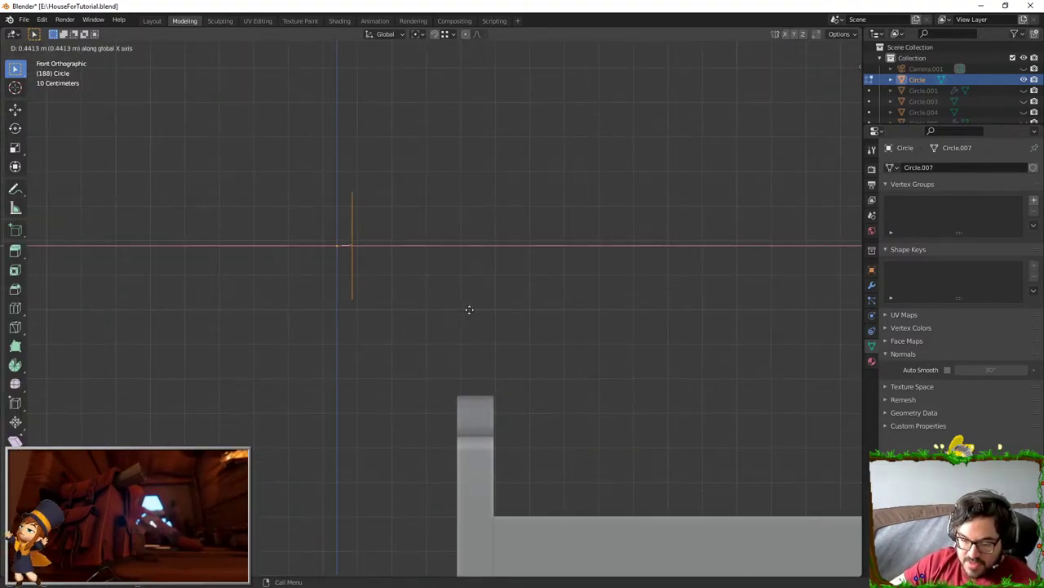
pyautogui.rightClick(469, 310)
# - Extrude the circle's edge loop slightly along X, and extrude it inward by scaling to form a flat rim
pyautogui.click(84, 48)
pyautogui.press('e')
pyautogui.press('x')
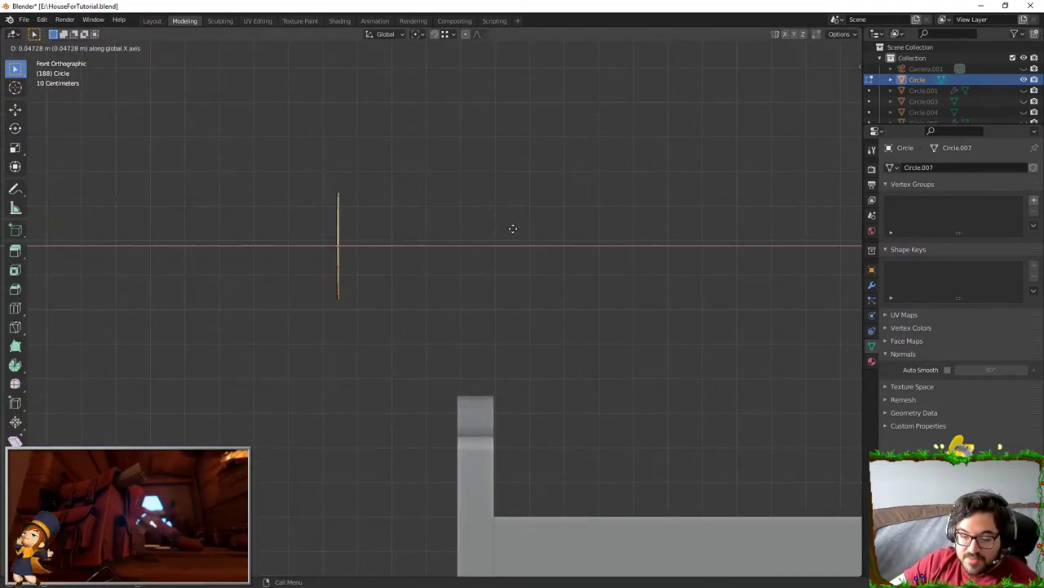
pyautogui.click(517, 225)
pyautogui.moveTo(518, 225); pyautogui.dragTo(441, 196, button='middle')
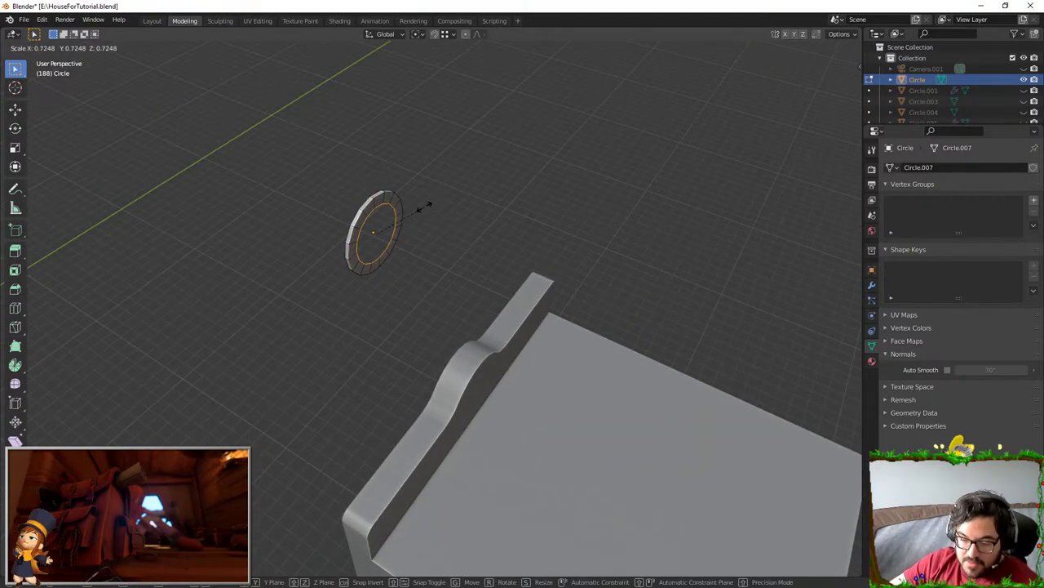
pyautogui.scroll(5, 430, 203)
pyautogui.keyDown('shift'); pyautogui.moveTo(367, 192); pyautogui.dragTo(401, 281, button='middle'); pyautogui.keyUp('shift')
# - Extrude the rim's inner edge loop back along X, and scale an inner loop down to start the dial's face
pyautogui.press('e')
pyautogui.press('x')
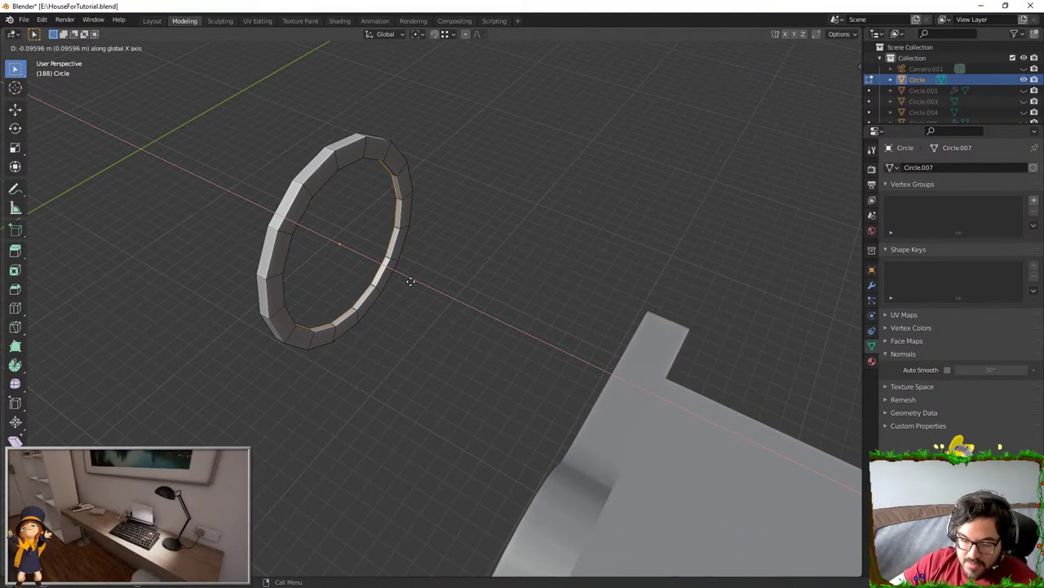
pyautogui.click(416, 277)
pyautogui.press('s')
pyautogui.click(383, 266)
pyautogui.click(400, 270)
# - Extrude the dial's inner loop inward by scaling and close the remaining hole with Merge Collapse
pyautogui.press('e')
pyautogui.press('s')
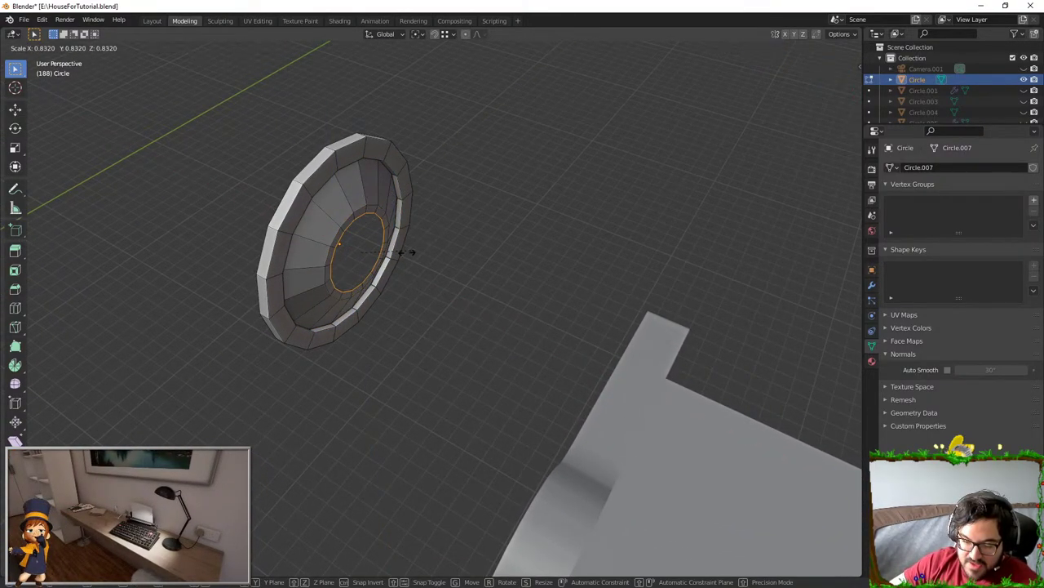
pyautogui.click(403, 256)
pyautogui.press('F3')
pyautogui.write('merve')
pyautogui.press('BackSpace')
pyautogui.press('BackSpace')
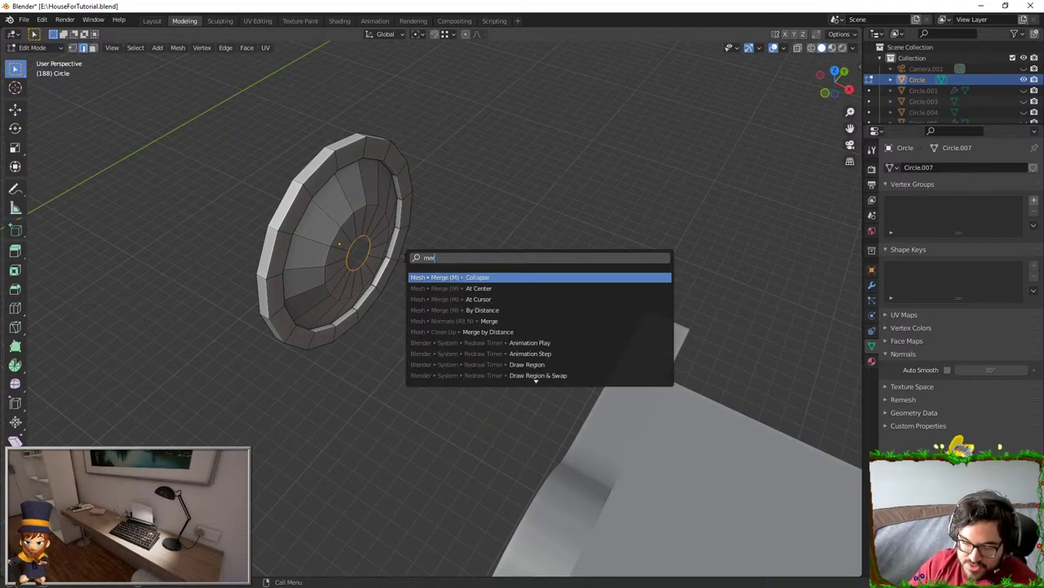
pyautogui.write('ge col')
pyautogui.press('Return')
# - Add a Subdivision Surface modifier to the dial and shade it smooth in Object Mode
pyautogui.press('Tab')
pyautogui.moveTo(404, 256); pyautogui.dragTo(491, 265, button='middle')
pyautogui.rightClick(450, 219)
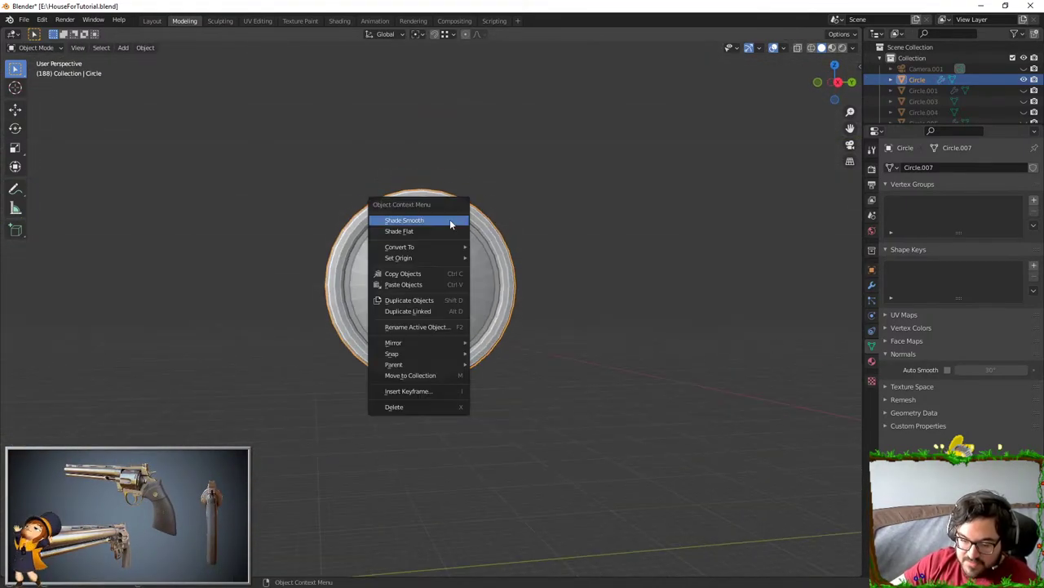
pyautogui.click(449, 219)
pyautogui.moveTo(613, 285); pyautogui.dragTo(446, 164, button='middle')
pyautogui.click(425, 231)
# - Move the dial along X towards the stove and along Y to line it up with the back panel's arch
pyautogui.moveTo(424, 231); pyautogui.dragTo(408, 296, button='middle')
pyautogui.press('g')
pyautogui.press('x')
pyautogui.click(776, 320)
pyautogui.scroll(-4, 776, 320)
pyautogui.moveTo(776, 320); pyautogui.dragTo(520, 296, button='middle')
pyautogui.press('g')
pyautogui.click(553, 240)
pyautogui.press('g')
pyautogui.rightClick(520, 297)
pyautogui.press('g')
pyautogui.press('y')
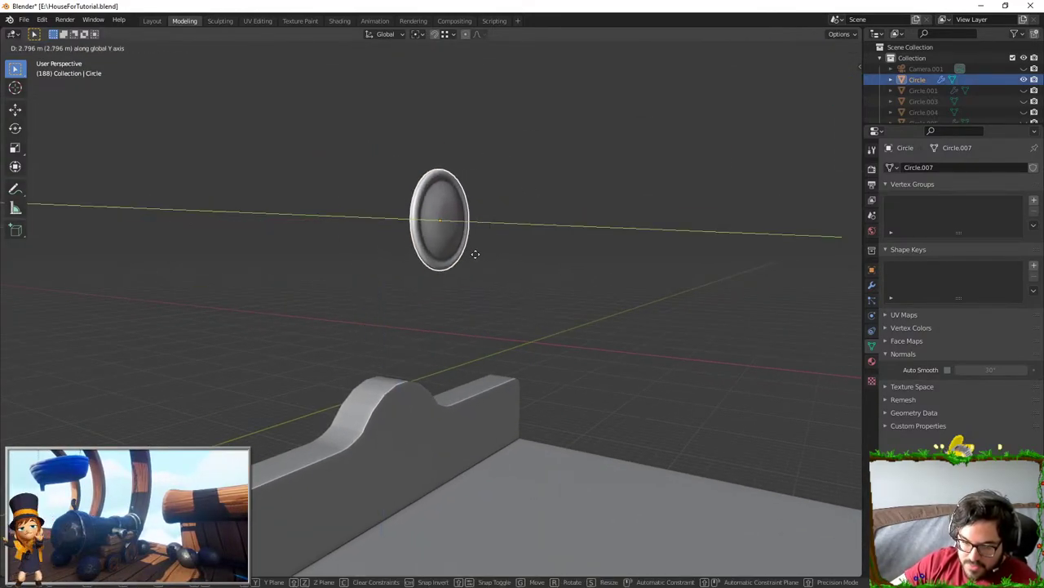
pyautogui.click(431, 252)
# - Shift the dial along X and lower it along Z to the height of the back panel's arch
pyautogui.moveTo(431, 252); pyautogui.dragTo(458, 264, button='middle')
pyautogui.press('g')
pyautogui.press('x')
pyautogui.click(487, 259)
pyautogui.press('g')
pyautogui.press('z')
pyautogui.click(499, 470)
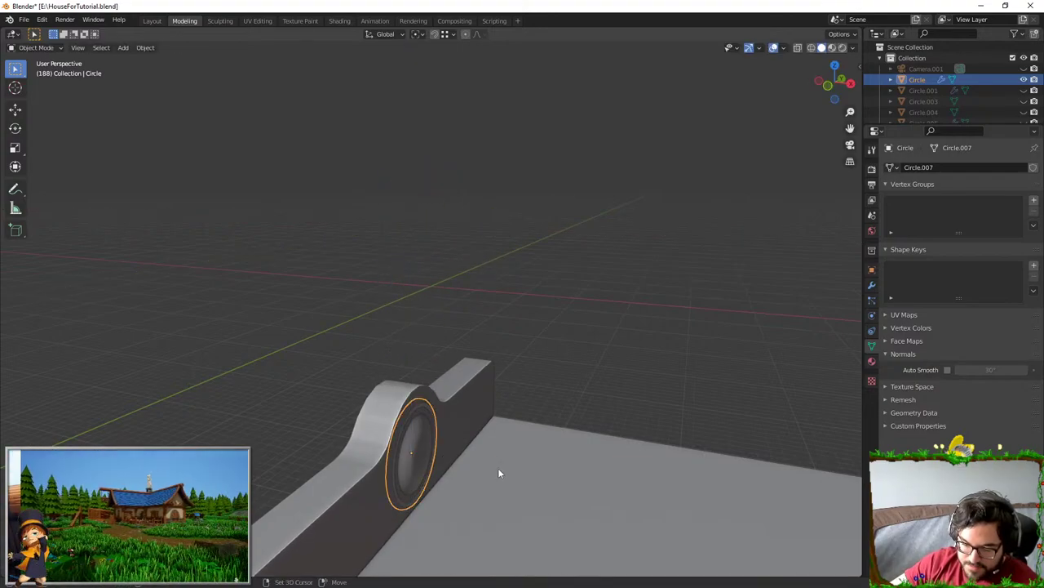
# - Bring the dial up to the arch's front face along X and scale it to fit inside the arch
pyautogui.press('g')
pyautogui.press('x')
pyautogui.moveTo(499, 471); pyautogui.dragTo(532, 269, button='middle')
pyautogui.click(458, 346)
pyautogui.scroll(3, 459, 304)
pyautogui.scroll(2, 459, 304)
pyautogui.press('s')
pyautogui.click(488, 282)
# - Adjust the scaled dial along X so its rim rests against the back panel's front face
pyautogui.moveTo(351, 285); pyautogui.dragTo(416, 269, button='middle')
pyautogui.press('g')
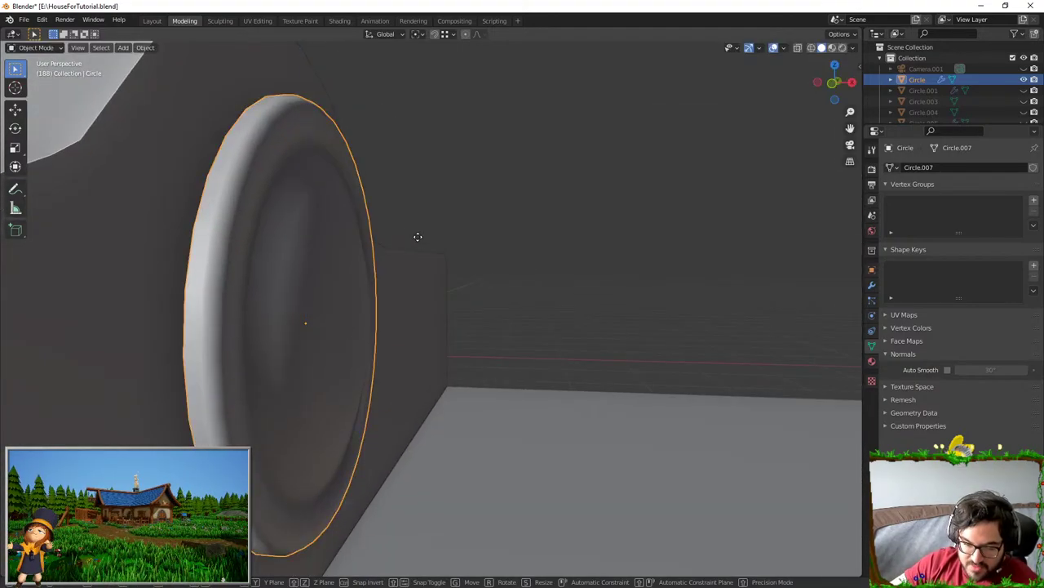
pyautogui.press('x')
pyautogui.click(299, 282)
pyautogui.moveTo(298, 282); pyautogui.dragTo(329, 227, button='middle')
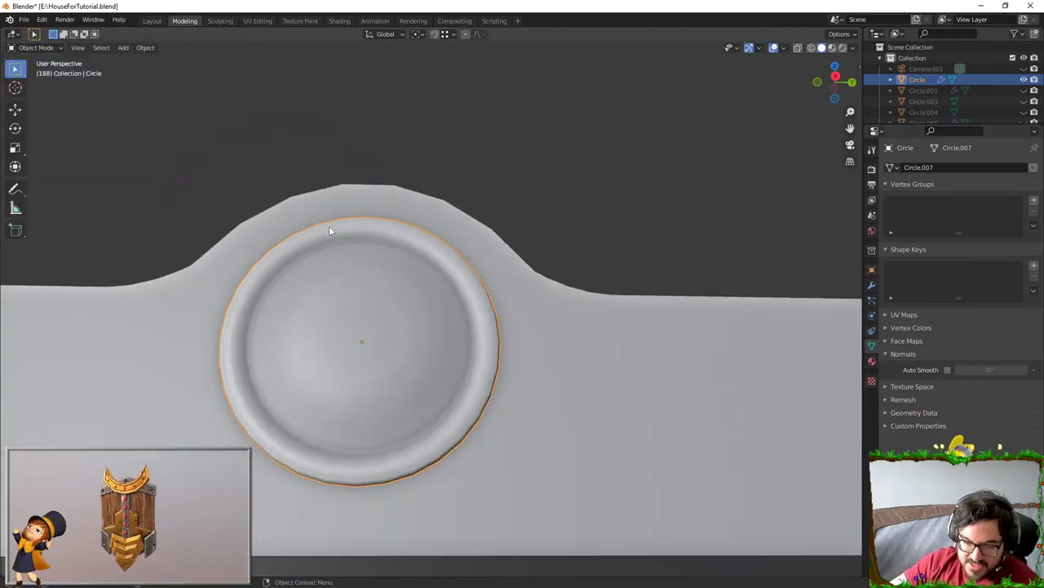
# - Detach the dial's domed face from its raised rim in Edit Mode, leaving a sharp seam between them
pyautogui.scroll(2, 398, 357)
pyautogui.press('Tab')
pyautogui.press('Tab')
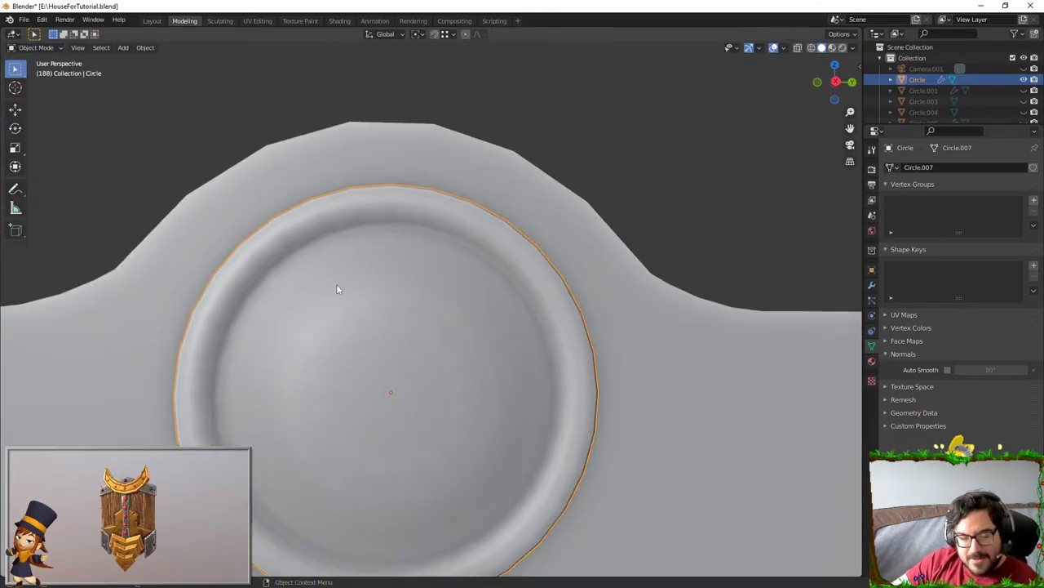
pyautogui.press('Tab')
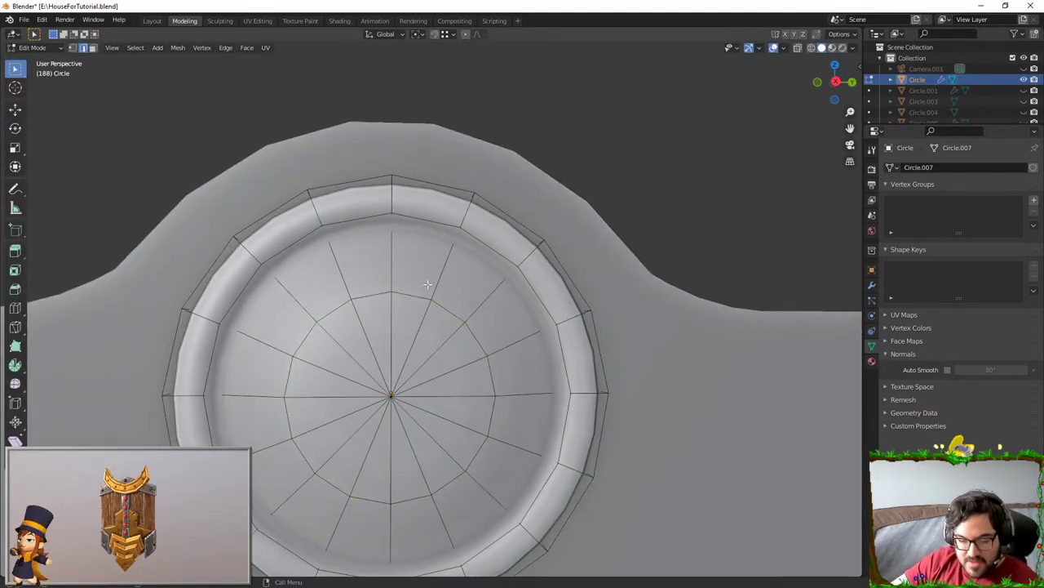
pyautogui.press('g')
pyautogui.rightClick(511, 289)
pyautogui.press('s')
pyautogui.rightClick(433, 245)
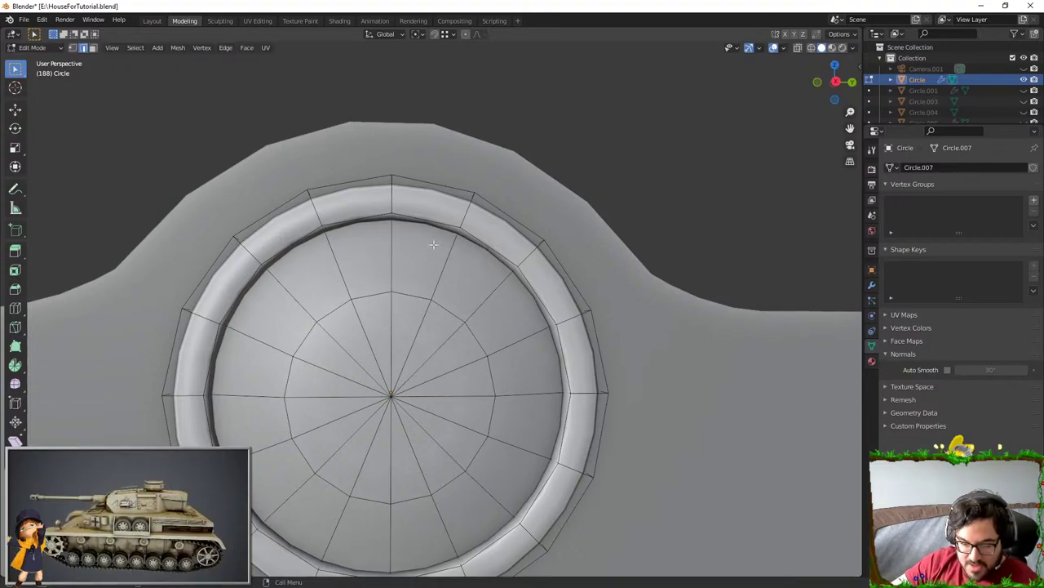
# - Select the dial rim's inner edge loop with the dome hidden and move it backward along X to deepen the inner wall
pyautogui.press('Tab')
pyautogui.moveTo(275, 272); pyautogui.dragTo(588, 328, button='middle')
pyautogui.moveTo(588, 328); pyautogui.dragTo(480, 335, button='middle')
pyautogui.press('Tab')
pyautogui.press('Tab')
pyautogui.press('Tab')
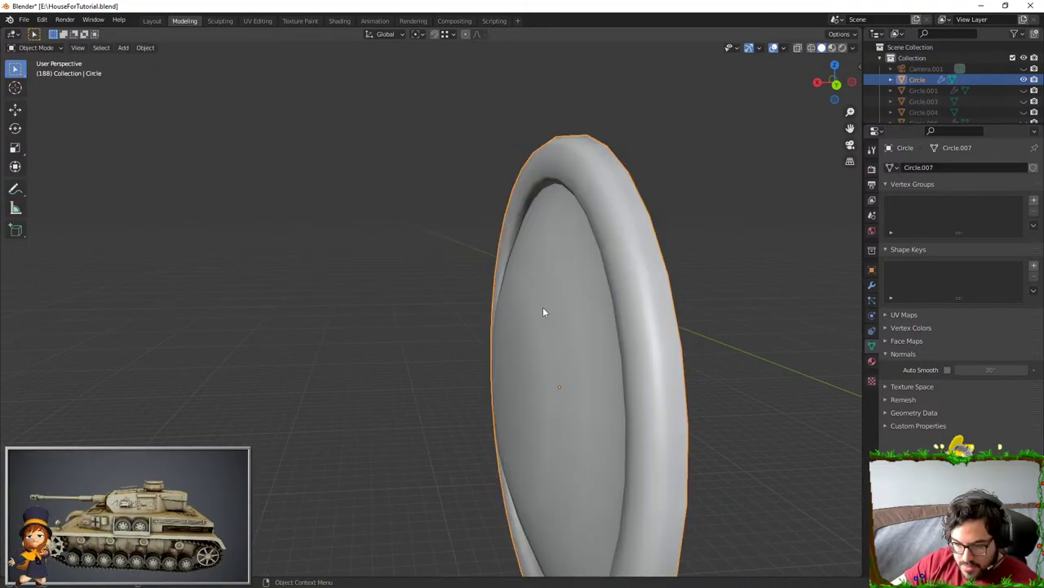
pyautogui.keyDown('alt'); pyautogui.click(531, 214); pyautogui.keyUp('alt')
pyautogui.press('g')
pyautogui.rightClick(535, 223)
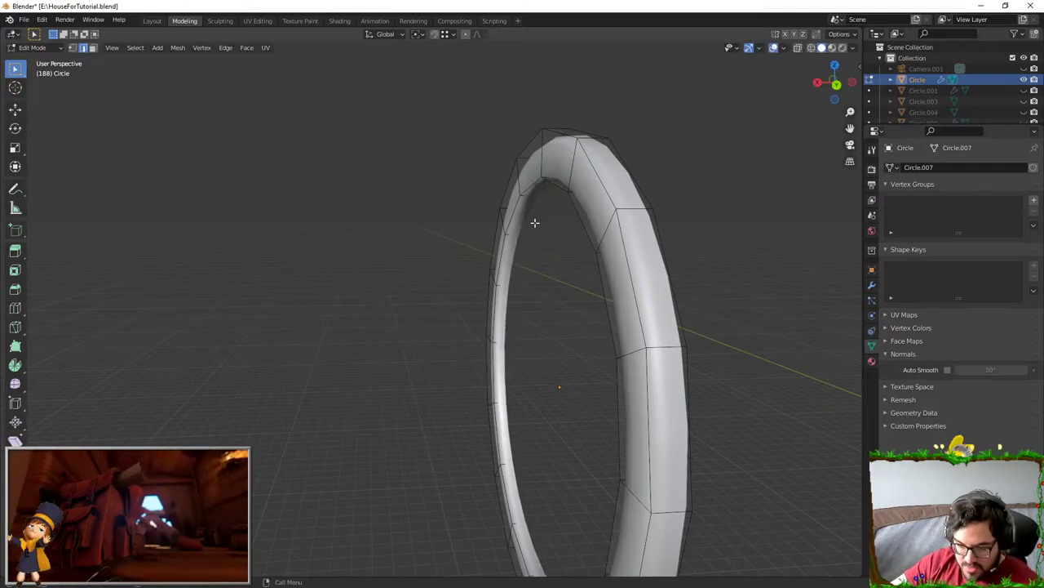
pyautogui.press('g')
pyautogui.press('x')
pyautogui.click(546, 220)
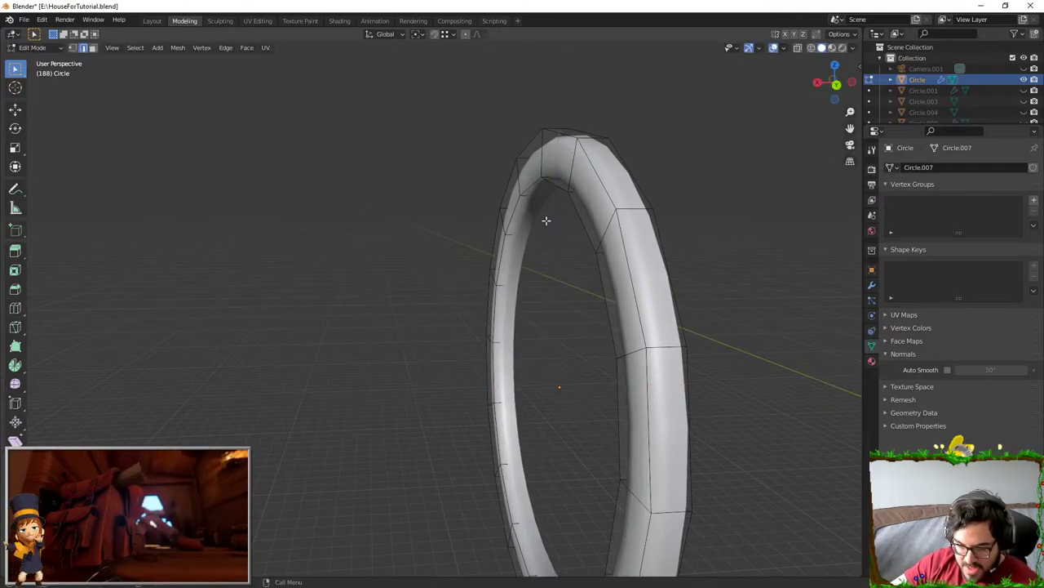
# - Try to fill the dial rim's inner edge loop directly with a face, and undo it
pyautogui.press('g')
pyautogui.rightClick(577, 251)
pyautogui.press('f')
pyautogui.moveTo(531, 270); pyautogui.dragTo(551, 267, button='middle')
pyautogui.hotkey('ctrl', 'z')
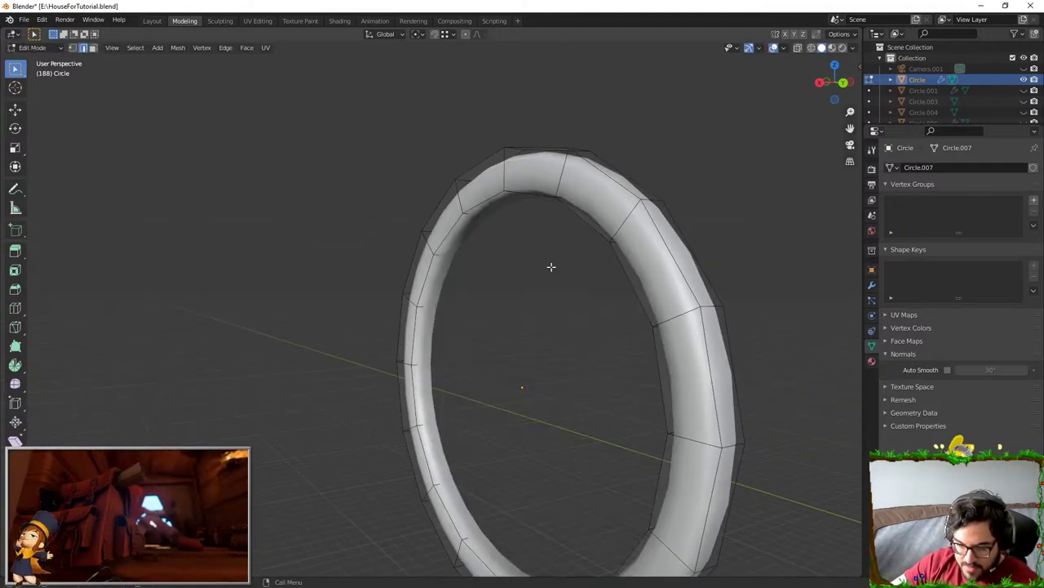
# - Extrude the rim's inner edge loop, scale it inward and fill it with a face to close the dial's back
pyautogui.press('e')
pyautogui.press('s')
pyautogui.click(492, 245)
pyautogui.press('f')
pyautogui.press('Tab')
pyautogui.moveTo(492, 246); pyautogui.dragTo(615, 274, button='middle')
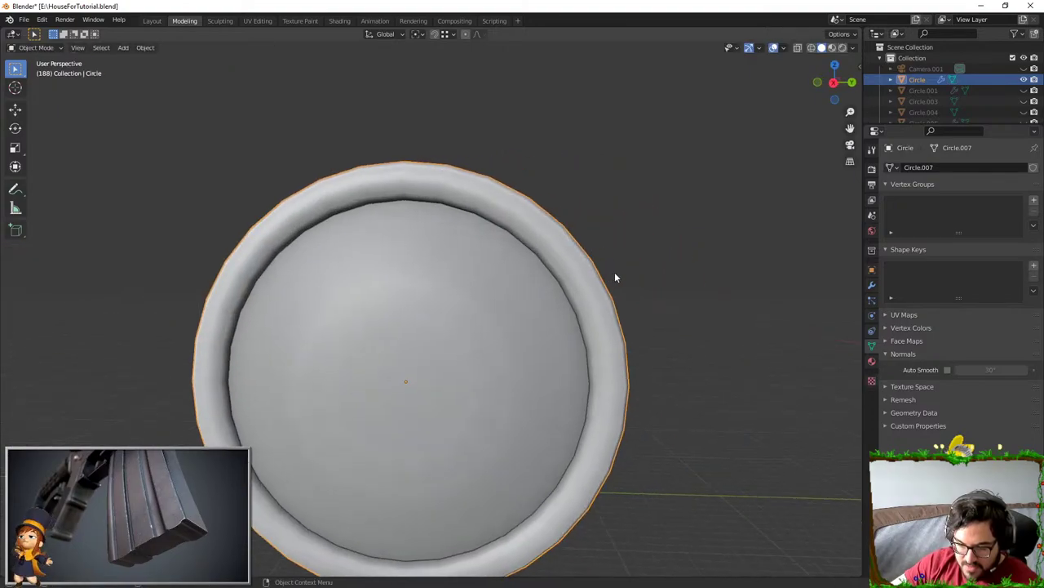
pyautogui.scroll(-1, 610, 269)
pyautogui.keyDown('shift'); pyautogui.moveTo(529, 241); pyautogui.dragTo(523, 206, button='middle'); pyautogui.keyUp('shift')
pyautogui.scroll(-1, 514, 210)
pyautogui.moveTo(381, 259); pyautogui.dragTo(471, 265, button='middle')
# - Move the filled back face along X to adjust its depth inside the dial rim
pyautogui.press('Tab')
pyautogui.press('Tab')
pyautogui.press('Tab')
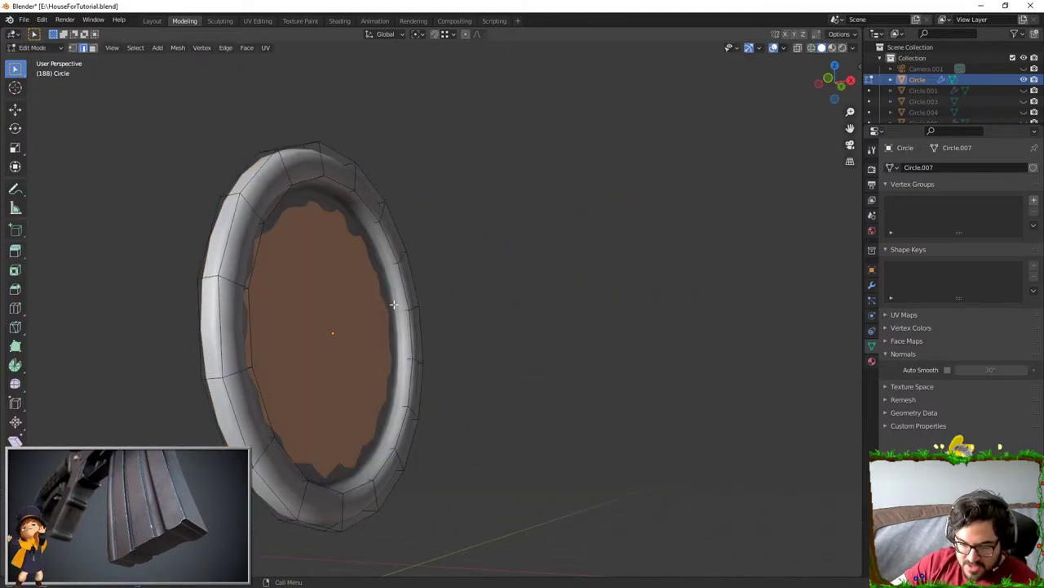
pyautogui.moveTo(388, 306); pyautogui.dragTo(408, 311, button='middle')
pyautogui.press('g')
pyautogui.press('x')
pyautogui.rightClick(401, 308)
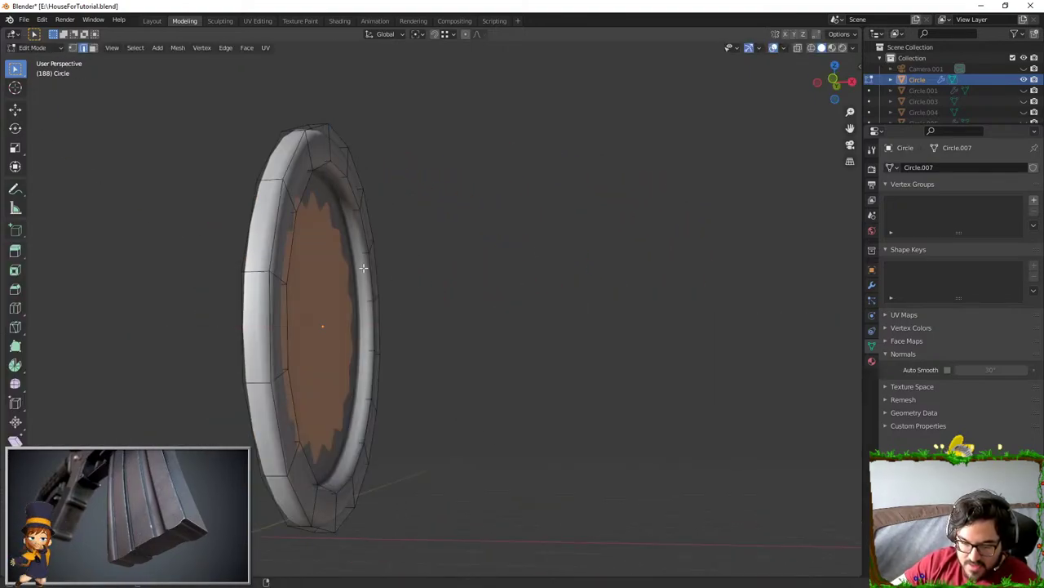
pyautogui.press('g')
pyautogui.press('x')
pyautogui.click(365, 273)
pyautogui.press('Tab')
pyautogui.moveTo(384, 301); pyautogui.dragTo(432, 320, button='middle')
pyautogui.press('Tab')
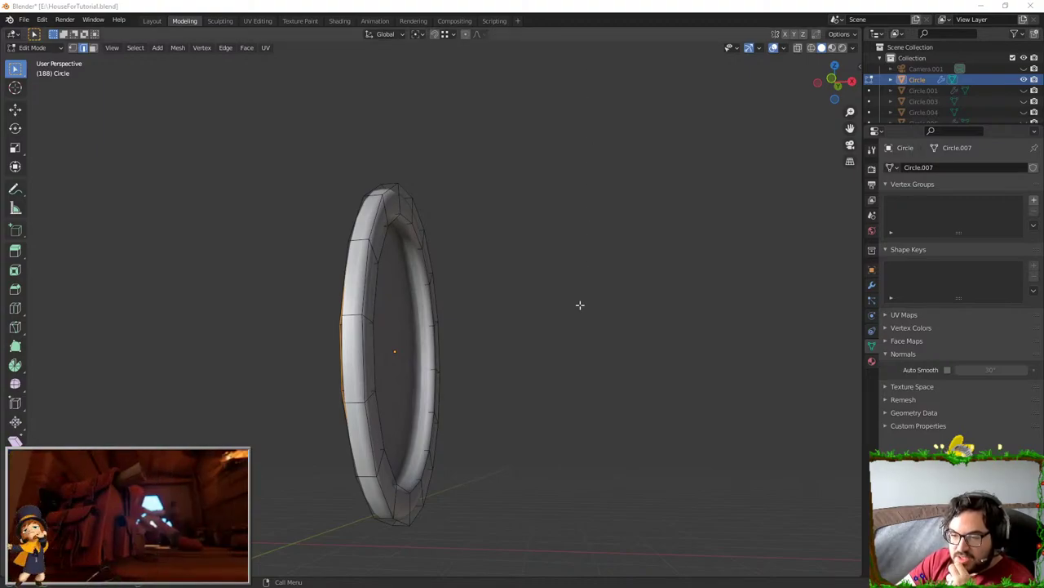
# - Examine the recessed back face and inner wall of the dial rim up close
pyautogui.moveTo(580, 305); pyautogui.dragTo(526, 287, button='middle')
pyautogui.scroll(-1, 527, 287)
pyautogui.scroll(2, 410, 286)
pyautogui.press('Tab')
pyautogui.moveTo(410, 286); pyautogui.dragTo(385, 282, button='middle')
pyautogui.scroll(3, 405, 249)
pyautogui.press('Tab')
pyautogui.scroll(-1, 384, 282)
# - Duplicate the dial's back face, scale the copy down to a small disc and move it along X out in front of the rim
pyautogui.click(93, 50)
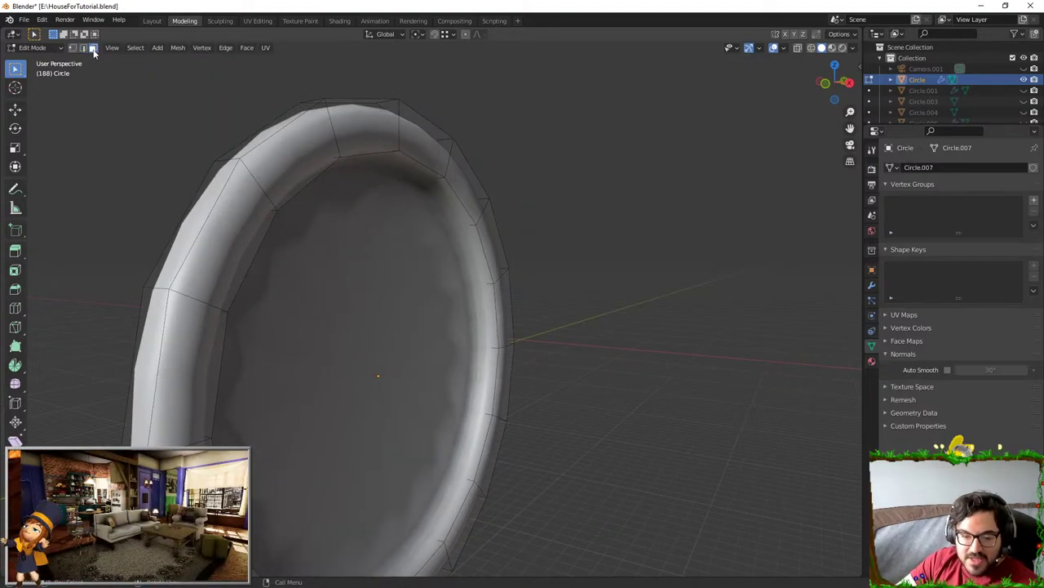
pyautogui.scroll(-3, 354, 345)
pyautogui.click(450, 357)
pyautogui.hotkey('shift', 'd')
pyautogui.press('s')
pyautogui.click(483, 329)
pyautogui.press('g')
pyautogui.moveTo(498, 330); pyautogui.dragTo(525, 328, button='middle')
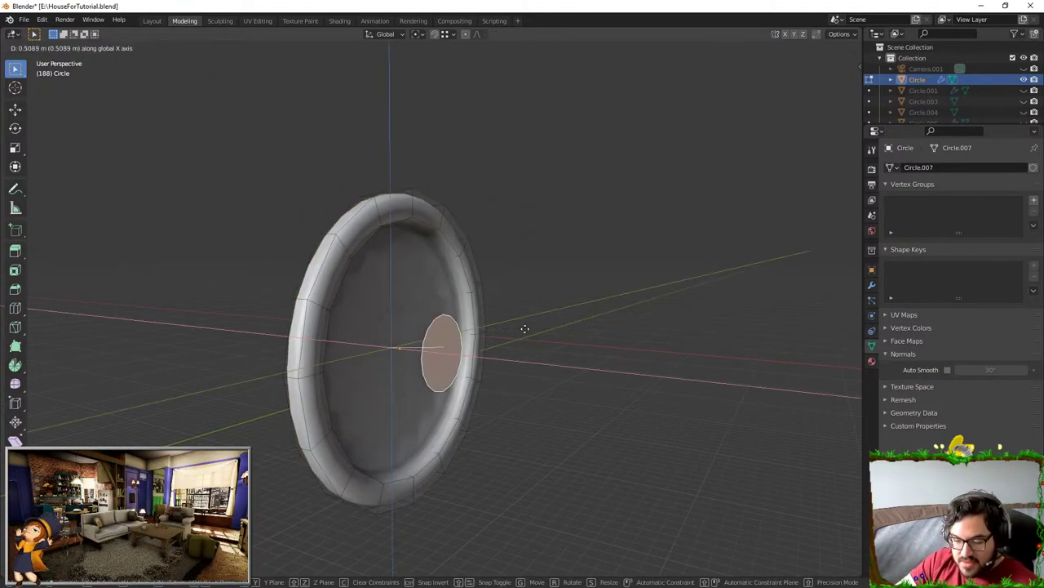
pyautogui.click(636, 320)
pyautogui.press('Tab')
pyautogui.press('Tab')
# - Extrude the small disc along X and merge its front face at center to form a cone
pyautogui.press('e')
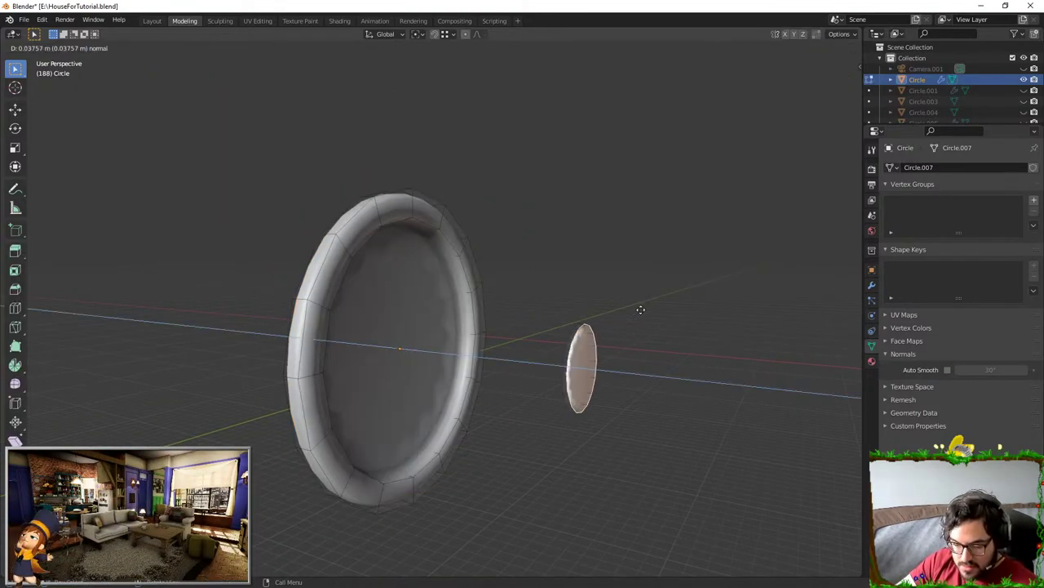
pyautogui.rightClick(644, 310)
pyautogui.hotkey('ctrl', 'z')
pyautogui.press('e')
pyautogui.press('x')
pyautogui.click(675, 307)
pyautogui.press('F3')
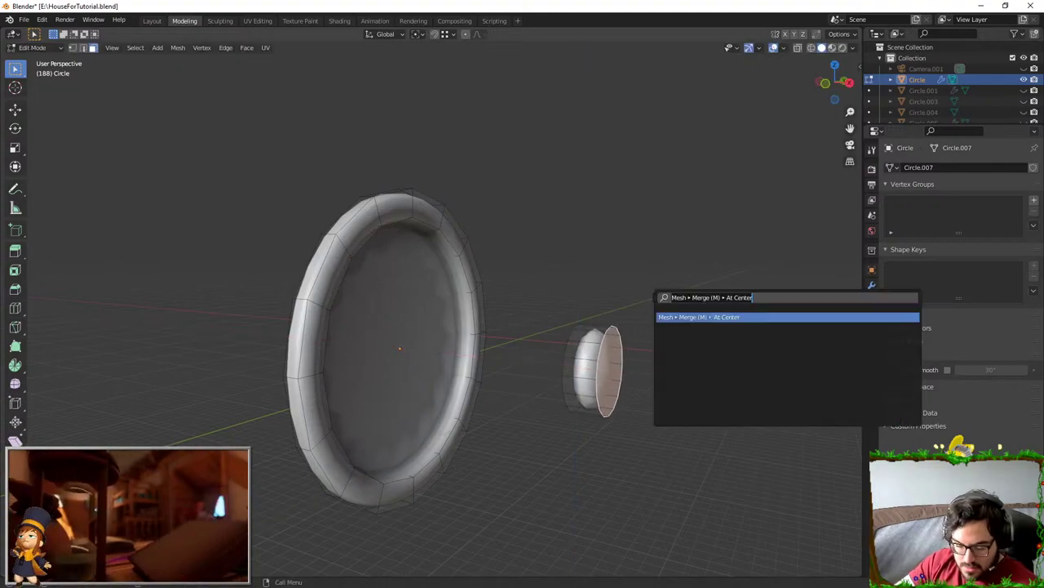
pyautogui.write('merge cen')
pyautogui.press('Return')
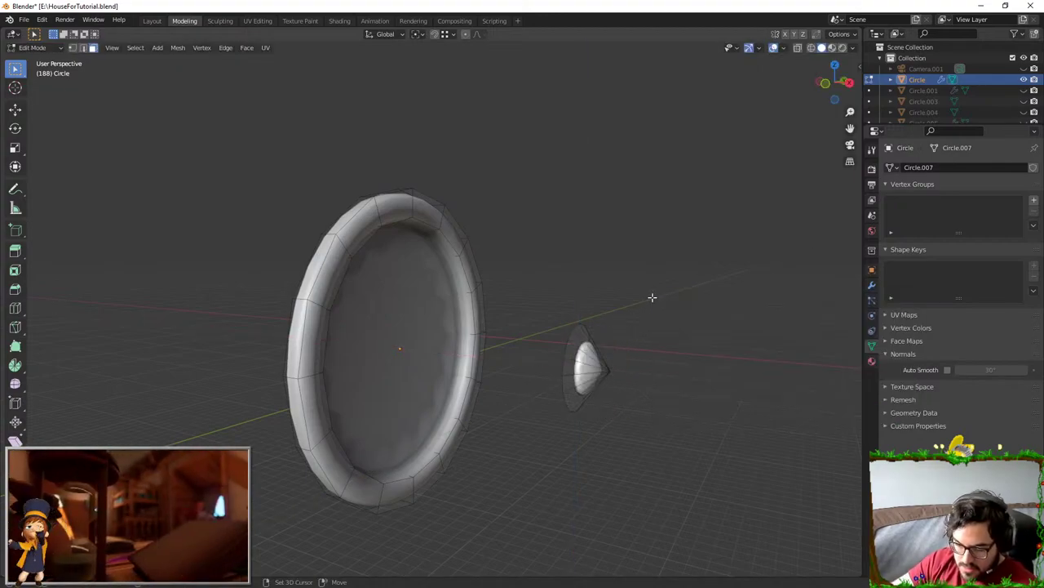
# - Delete the flat base face of the small cone in face select mode
pyautogui.keyDown('shift'); pyautogui.moveTo(653, 297); pyautogui.dragTo(595, 237, button='middle'); pyautogui.keyUp('shift')
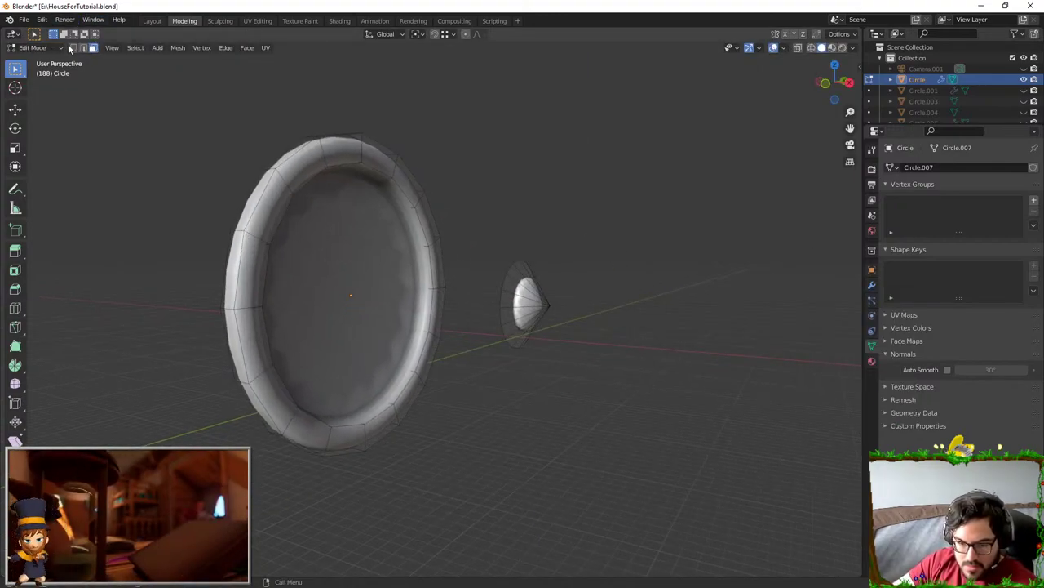
pyautogui.click(93, 49)
pyautogui.moveTo(495, 271); pyautogui.dragTo(522, 292, button='middle')
pyautogui.click(546, 297)
pyautogui.press('x')
pyautogui.press('Escape')
pyautogui.press('x')
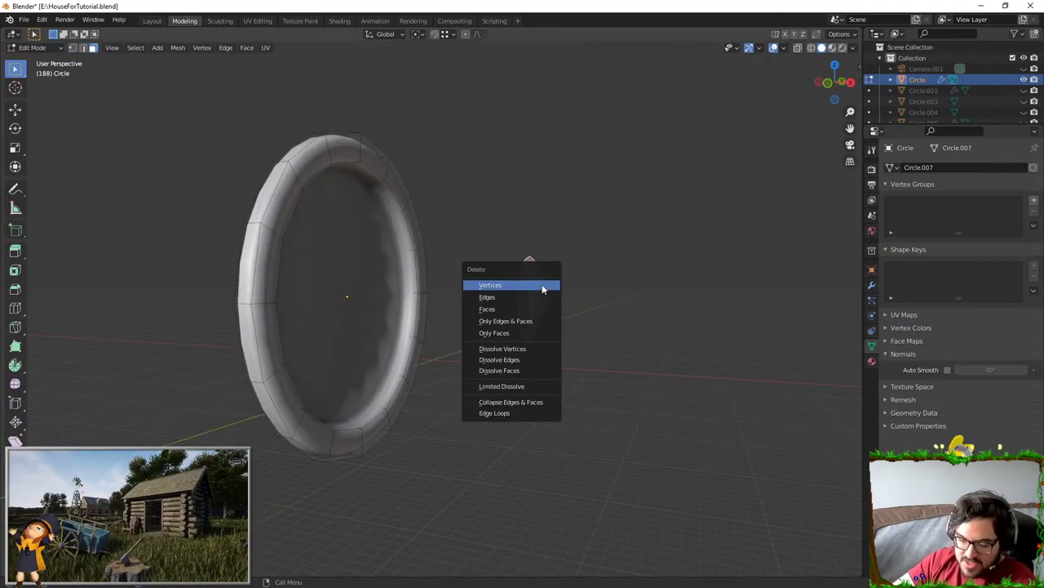
pyautogui.click(518, 309)
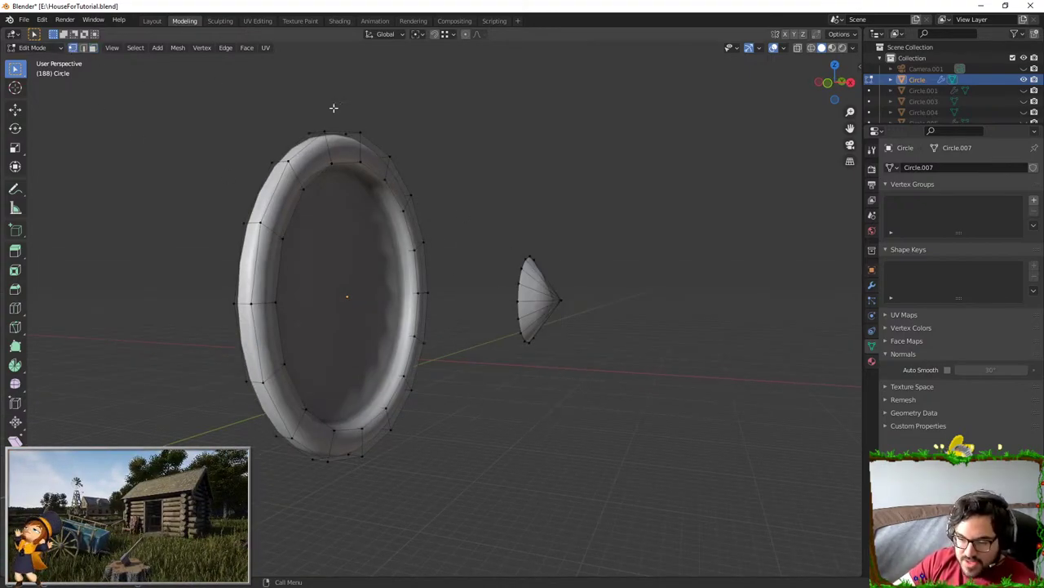
# - Flatten the loose cone beside the ring into a flat disc by scaling it to 0 along the X axis
pyautogui.click(798, 48)
pyautogui.moveTo(473, 183); pyautogui.dragTo(702, 447)
pyautogui.press('s')
pyautogui.press('x')
pyautogui.press('0')
pyautogui.press('Return')
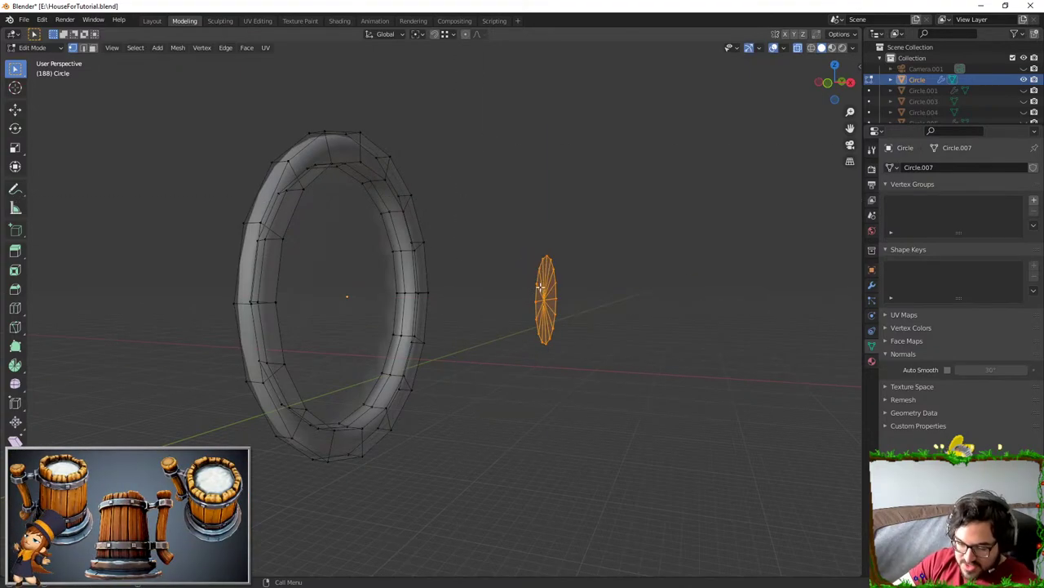
pyautogui.press('s')
pyautogui.press('x')
pyautogui.click(540, 298)
pyautogui.press('s')
pyautogui.rightClick(546, 299)
pyautogui.press('s')
pyautogui.rightClick(607, 302)
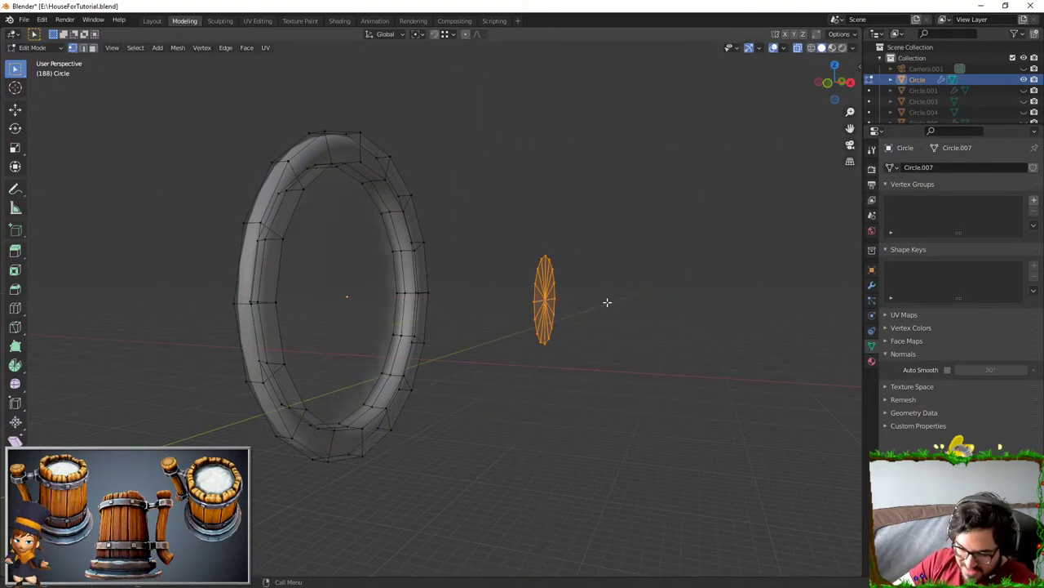
# - Move the flat disc to the middle of the ring and adjust its position along the X axis
pyautogui.press('Tab')
pyautogui.press('Tab')
pyautogui.moveTo(598, 303); pyautogui.dragTo(520, 316, button='middle')
pyautogui.press('g')
pyautogui.moveTo(519, 315); pyautogui.dragTo(376, 301, button='middle')
pyautogui.click(376, 301)
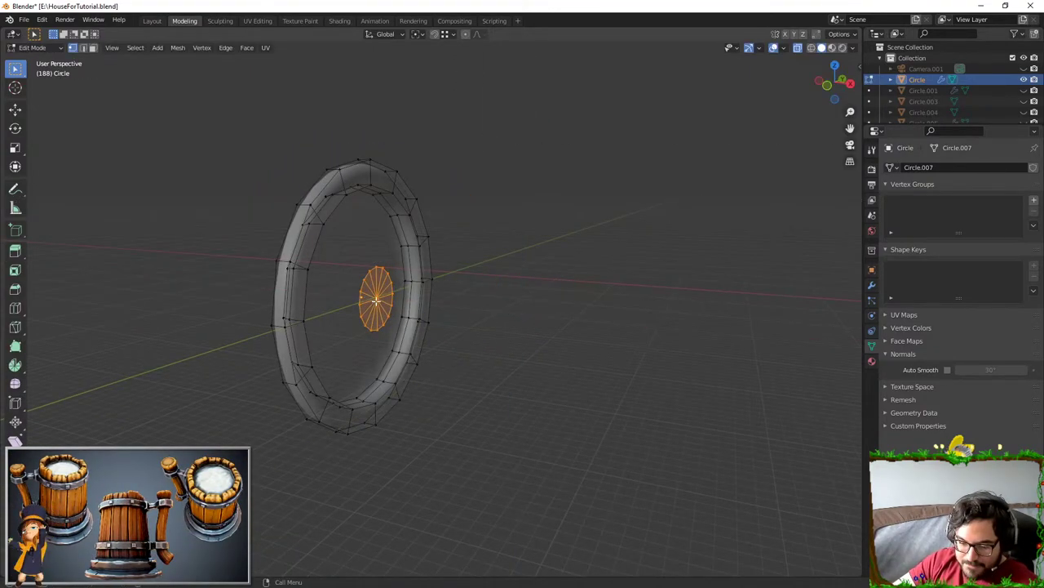
pyautogui.scroll(8, 476, 319)
pyautogui.press('g')
pyautogui.press('x')
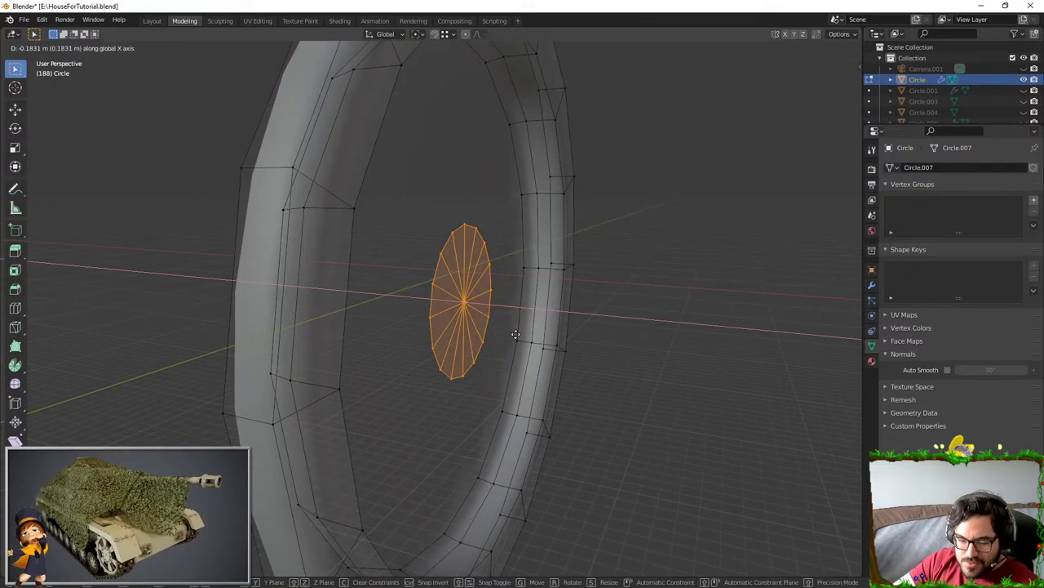
pyautogui.click(557, 330)
pyautogui.click(800, 50)
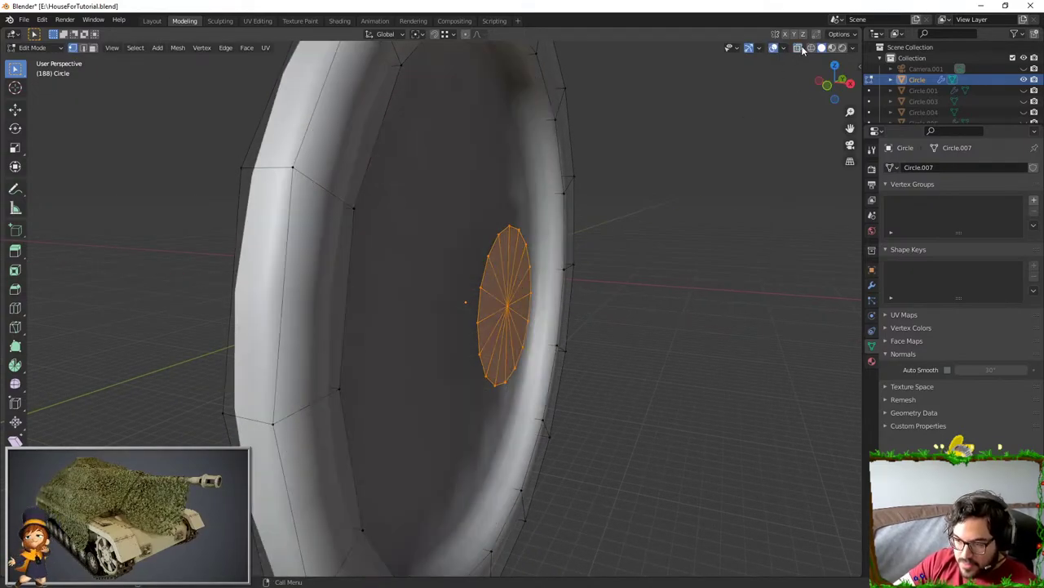
# - Set the disc back along X close to the dial face and extrude it forward to give it thickness
pyautogui.scroll(2, 535, 302)
pyautogui.press('g')
pyautogui.press('x')
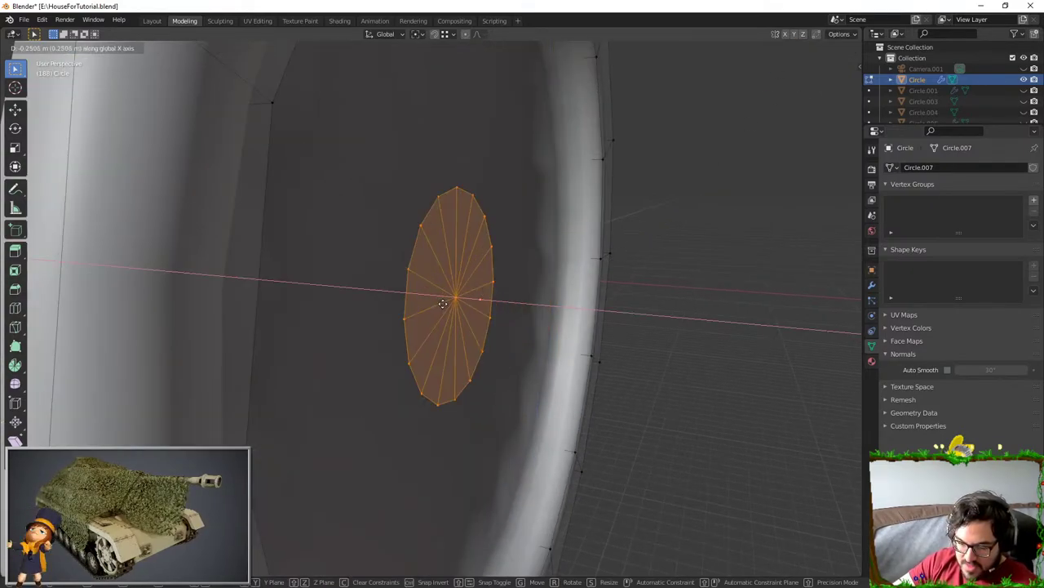
pyautogui.click(410, 303)
pyautogui.press('e')
pyautogui.click(479, 309)
pyautogui.moveTo(481, 309); pyautogui.dragTo(424, 320, button='middle')
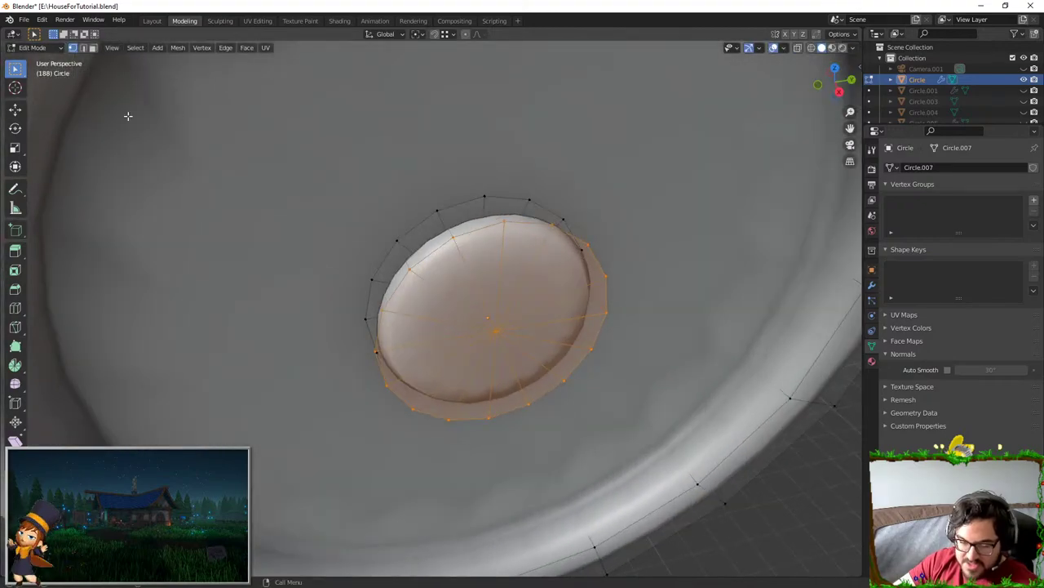
# - Extrude the two topmost rim faces of the disc upward into a long pointer
pyautogui.click(94, 49)
pyautogui.click(468, 217)
pyautogui.keyDown('shift'); pyautogui.click(522, 213); pyautogui.keyUp('shift')
pyautogui.scroll(-4, 530, 253)
pyautogui.moveTo(540, 297); pyautogui.dragTo(519, 273, button='middle')
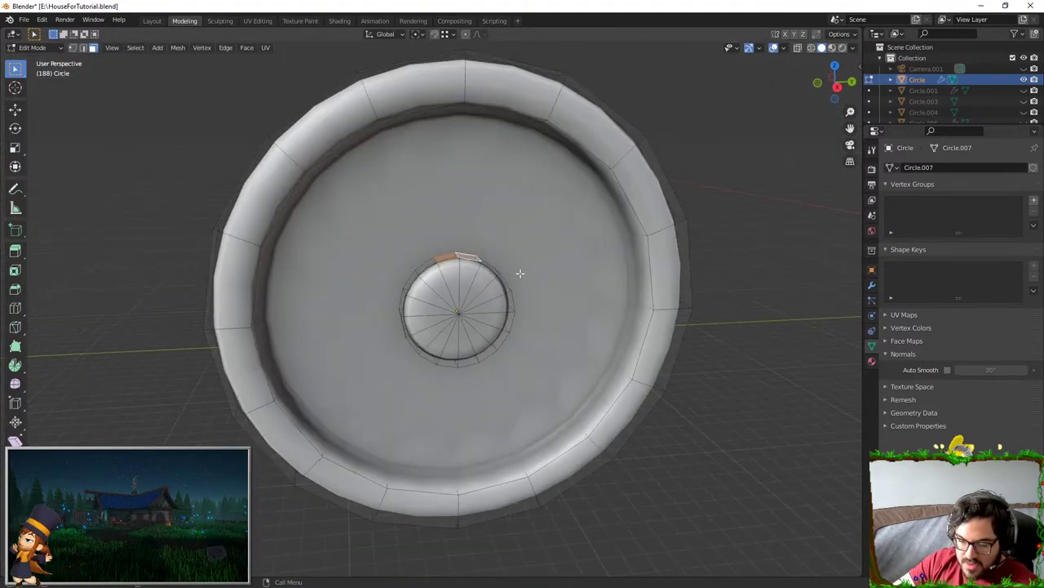
pyautogui.press('e')
pyautogui.click(526, 193)
pyautogui.scroll(2, 522, 193)
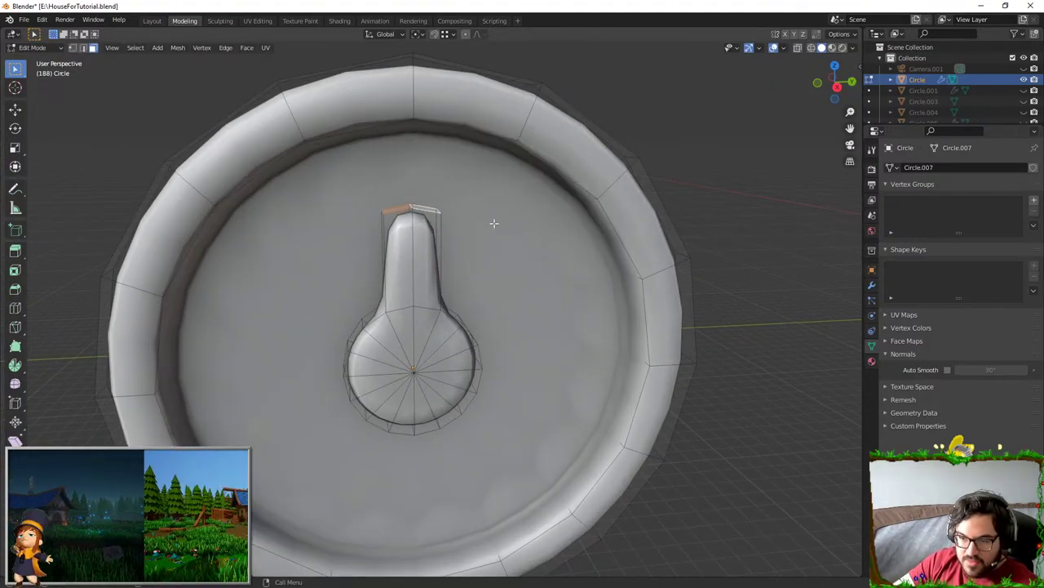
# - Merge the pointer's left end vertices into its central tip vertex using Merge At Last
pyautogui.click(72, 48)
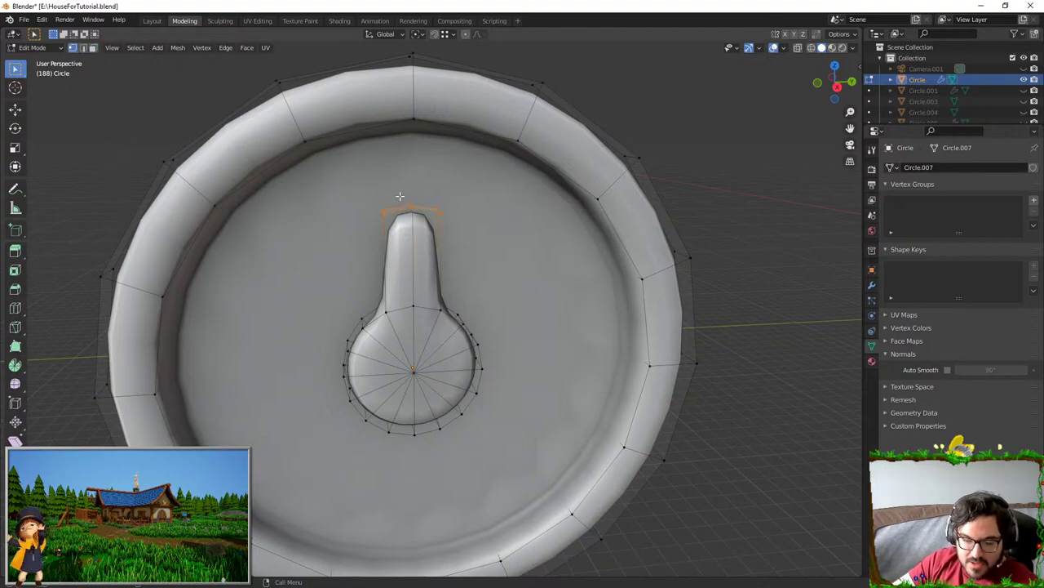
pyautogui.press('F3')
pyautogui.write('merge')
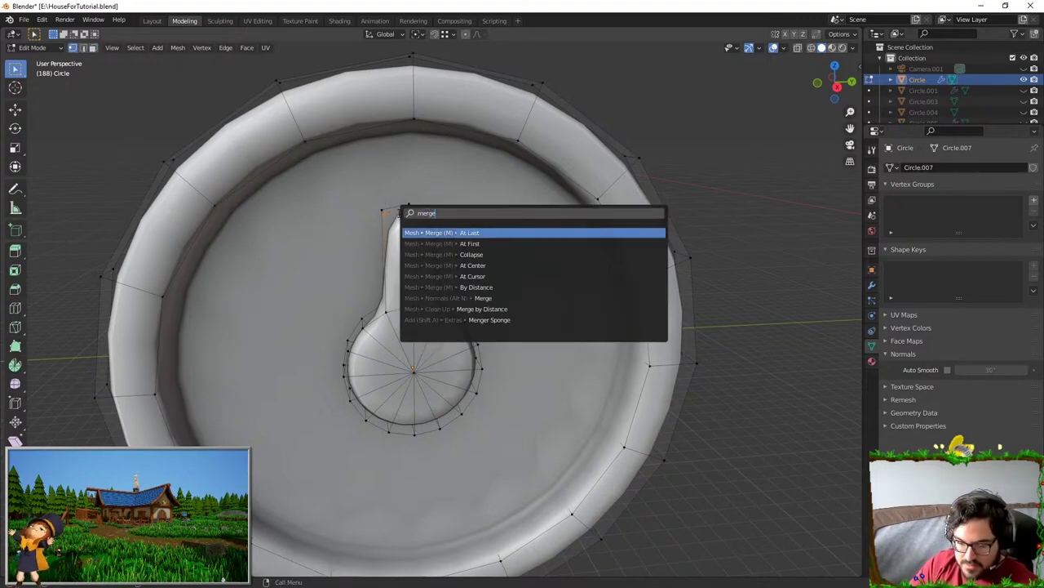
pyautogui.press('Return')
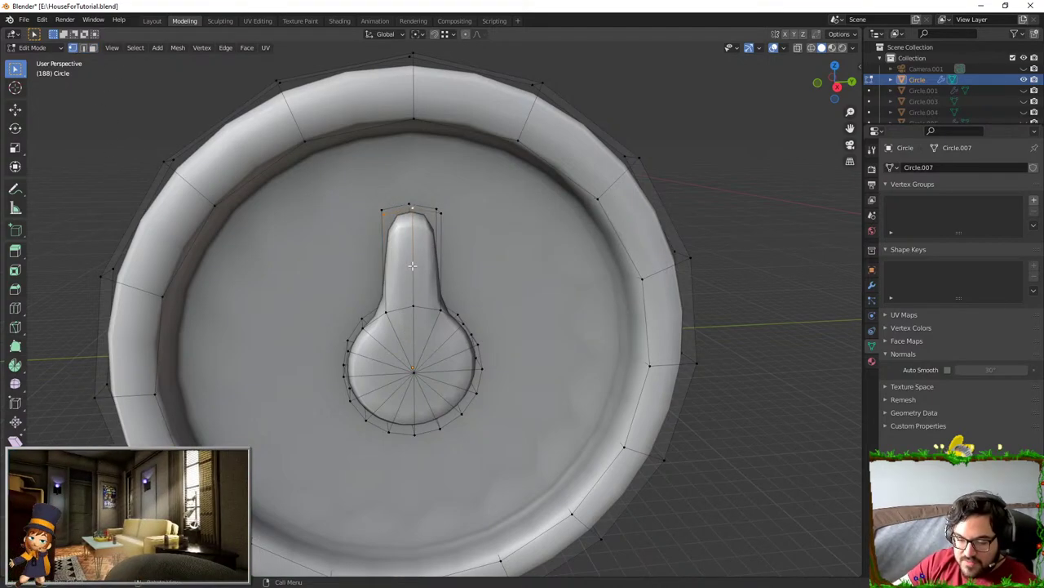
pyautogui.press('F3')
pyautogui.write('merge')
pyautogui.press('Return')
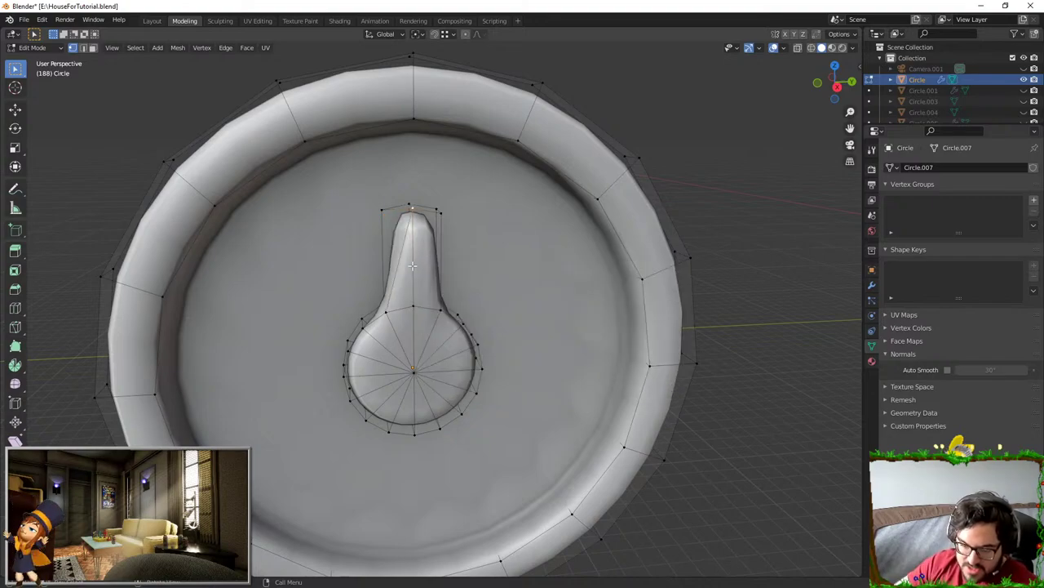
# - Repeat the merge on the remaining end vertices so the pointer narrows to a sharp tip
pyautogui.scroll(4, 367, 203)
pyautogui.keyDown('shift'); pyautogui.click(404, 179); pyautogui.keyUp('shift')
pyautogui.hotkey('shift', 'r')
pyautogui.click(445, 194)
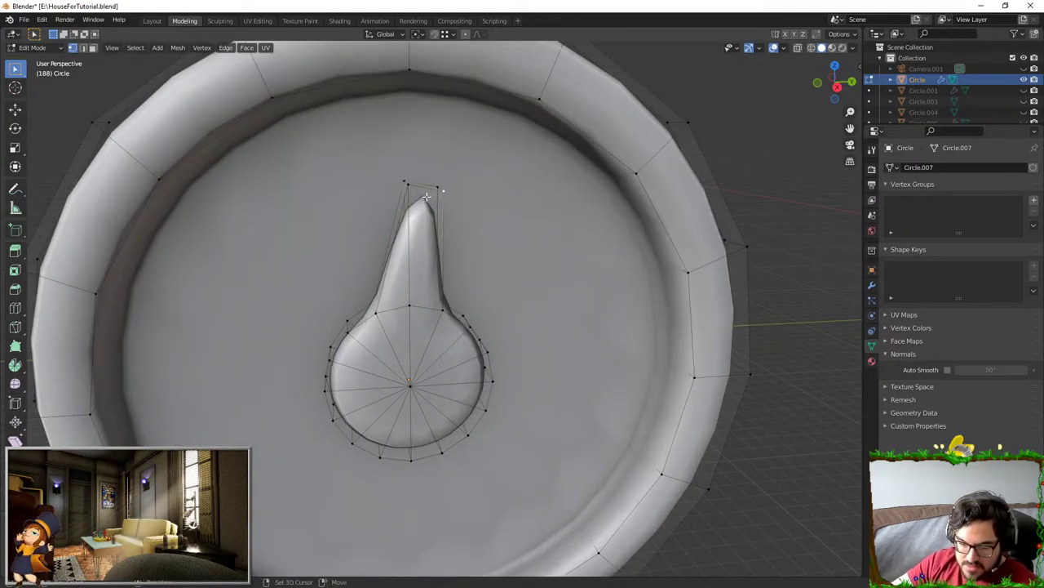
pyautogui.keyDown('shift'); pyautogui.click(408, 186); pyautogui.keyUp('shift')
pyautogui.hotkey('shift', 'r')
pyautogui.click(437, 187)
pyautogui.keyDown('shift'); pyautogui.click(407, 183); pyautogui.keyUp('shift')
pyautogui.hotkey('shift', 'r')
pyautogui.press('Tab')
pyautogui.moveTo(471, 289); pyautogui.dragTo(452, 266, button='middle')
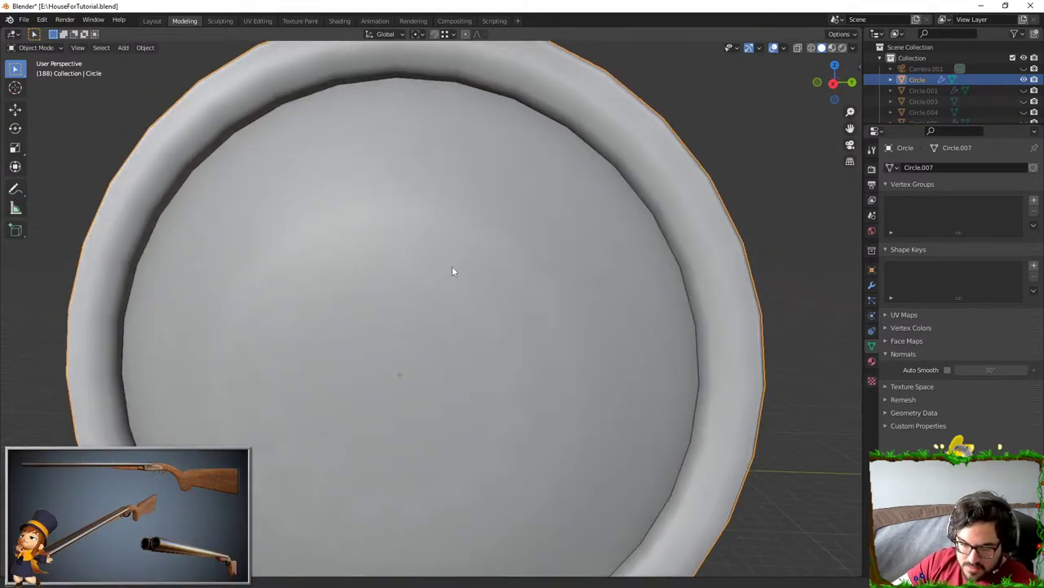
pyautogui.press('Tab')
# - Raise the pointer's tip vertices along the Z axis by about 0.09 m
pyautogui.press('g')
pyautogui.rightClick(448, 245)
pyautogui.keyDown('shift'); pyautogui.click(421, 178); pyautogui.keyUp('shift')
pyautogui.press('g')
pyautogui.press('z')
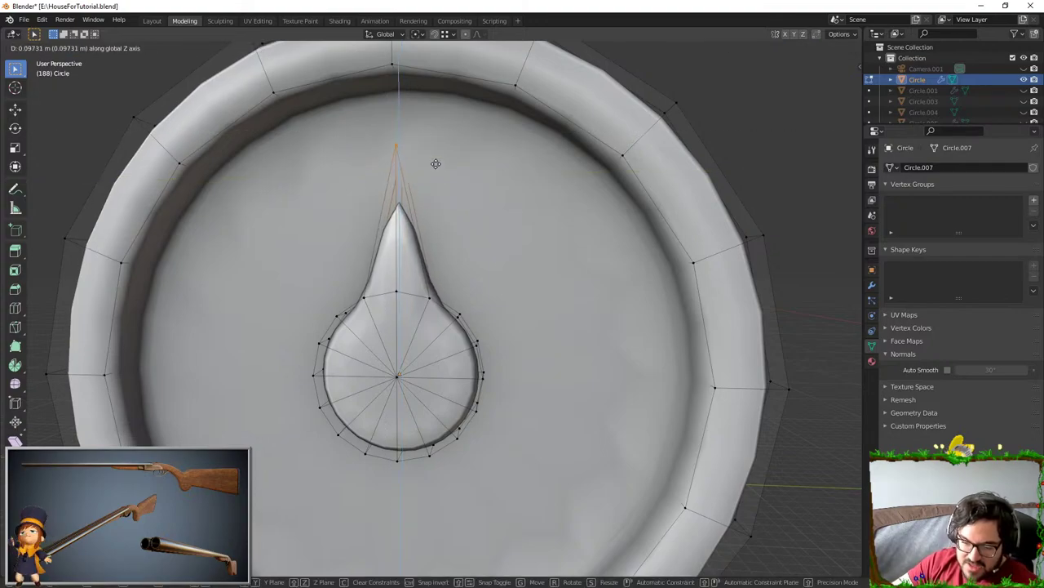
pyautogui.click(436, 168)
pyautogui.hotkey('ctrl', 'z')
pyautogui.hotkey('ctrl', 'shift', 'z')
pyautogui.hotkey('ctrl', 'shift', 'z')
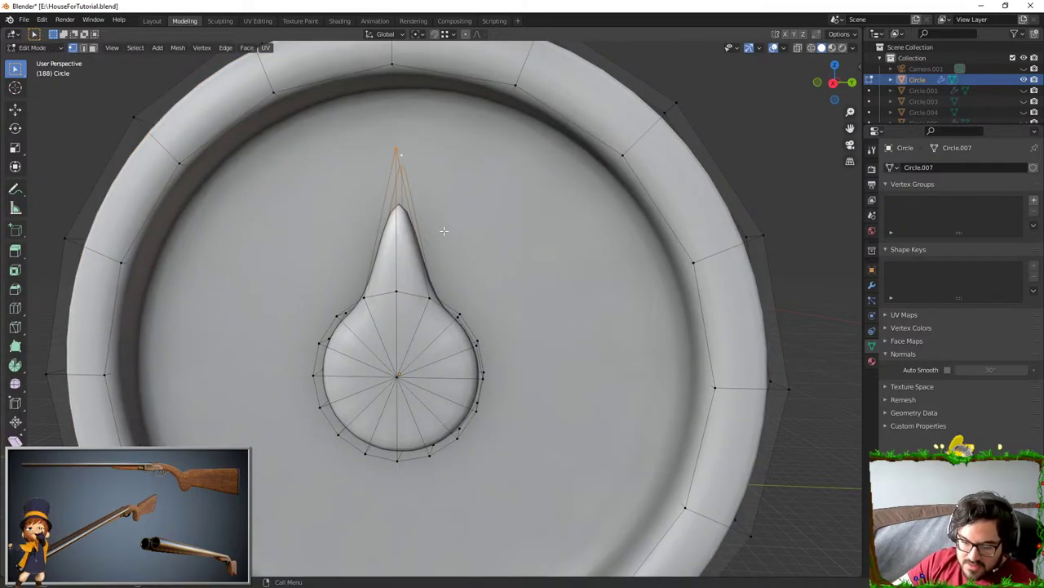
# - Add centred loop cuts across the sides of the pointer, about midway between its tip and base
pyautogui.moveTo(443, 231); pyautogui.dragTo(476, 230, button='middle')
pyautogui.hotkey('ctrl', 'r')
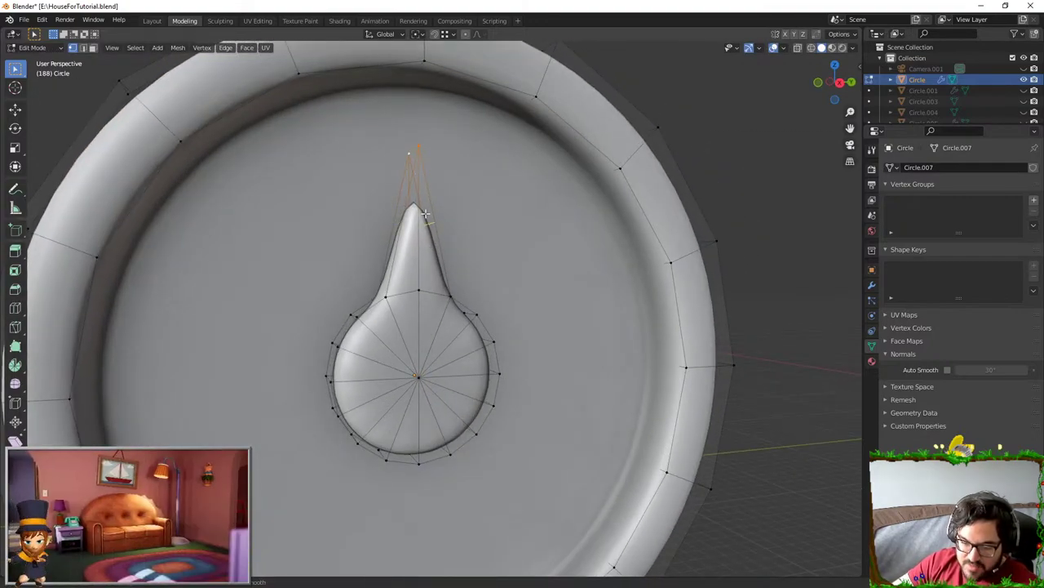
pyautogui.click(425, 213)
pyautogui.rightClick(426, 214)
pyautogui.hotkey('ctrl', 'r')
pyautogui.click(402, 221)
pyautogui.rightClick(402, 222)
pyautogui.moveTo(447, 261); pyautogui.dragTo(415, 257, button='middle')
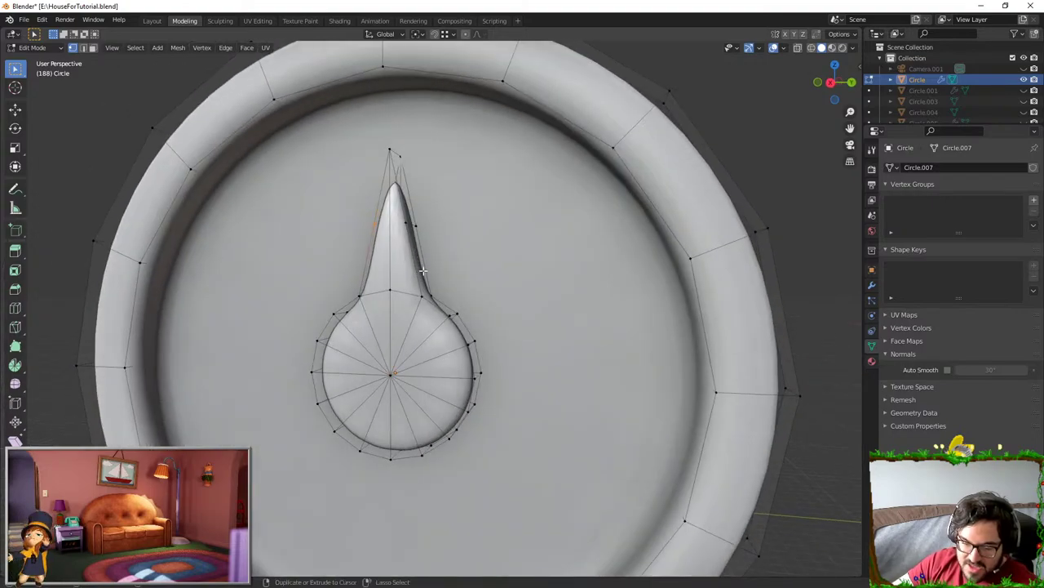
pyautogui.keyDown('alt'); pyautogui.click(423, 270); pyautogui.keyUp('alt')
pyautogui.press('g')
pyautogui.hotkey('shift', 'z')
pyautogui.rightClick(438, 270)
pyautogui.hotkey('ctrl', 'z')
# - Add a loop cut across the pointer and slide it down to its base beside the round hub
pyautogui.hotkey('ctrl', 'r')
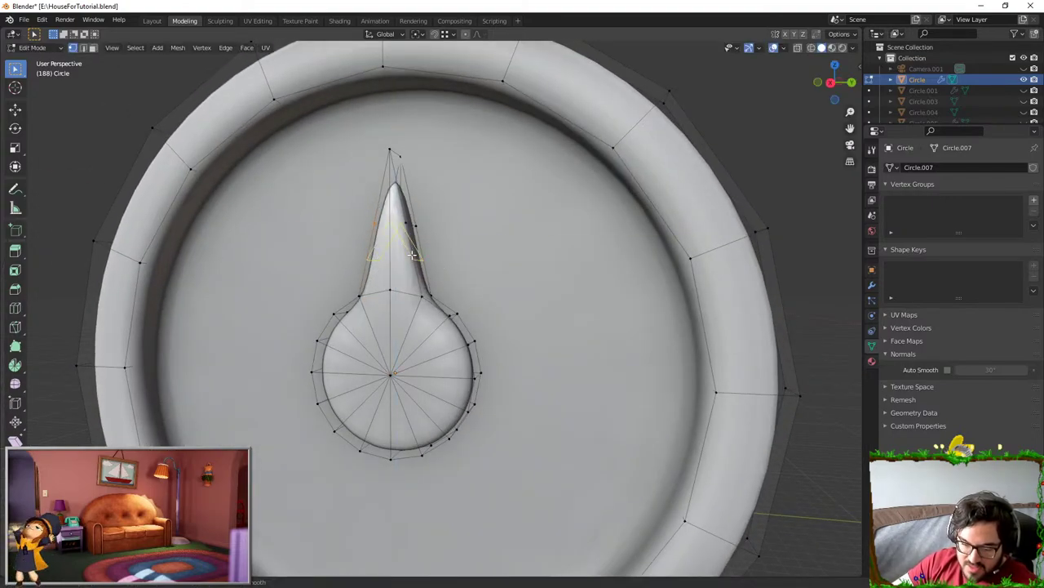
pyautogui.click(413, 255)
pyautogui.click(445, 336)
pyautogui.press('Tab')
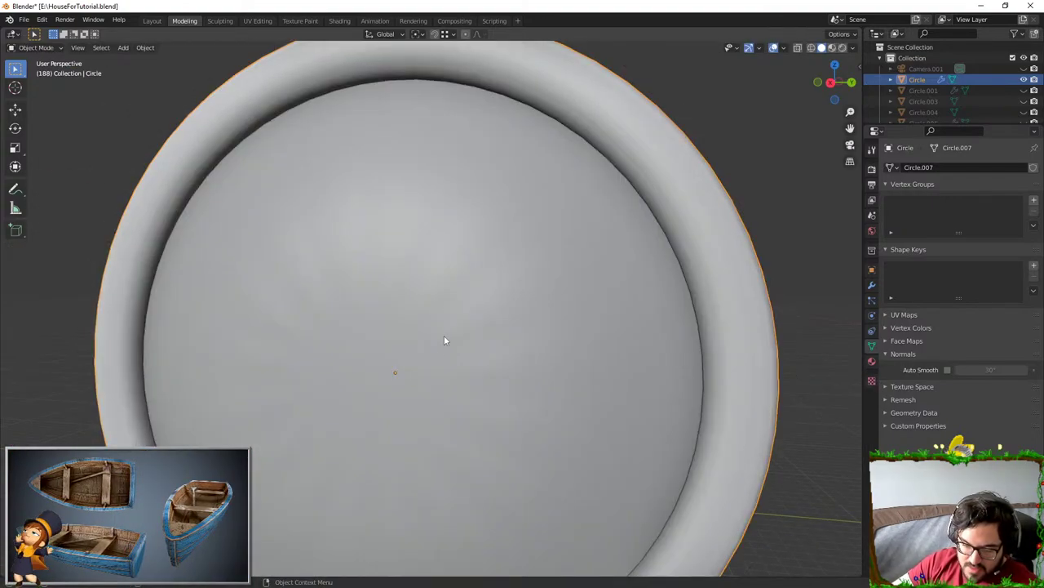
pyautogui.hotkey('ctrl', 'shift', 'z')
pyautogui.scroll(-2, 537, 316)
pyautogui.moveTo(367, 370); pyautogui.dragTo(437, 372, button='middle')
pyautogui.scroll(4, 437, 372)
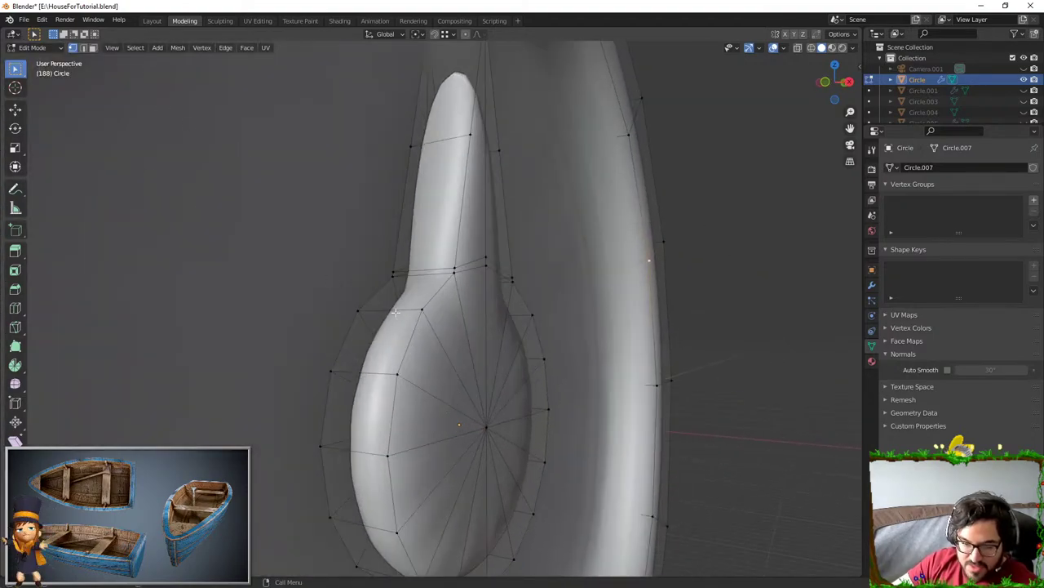
# - Try to add another loop cut near the pointer's tip
pyautogui.moveTo(395, 313); pyautogui.dragTo(424, 329, button='middle')
pyautogui.hotkey('ctrl', 'r')
pyautogui.click(449, 168)
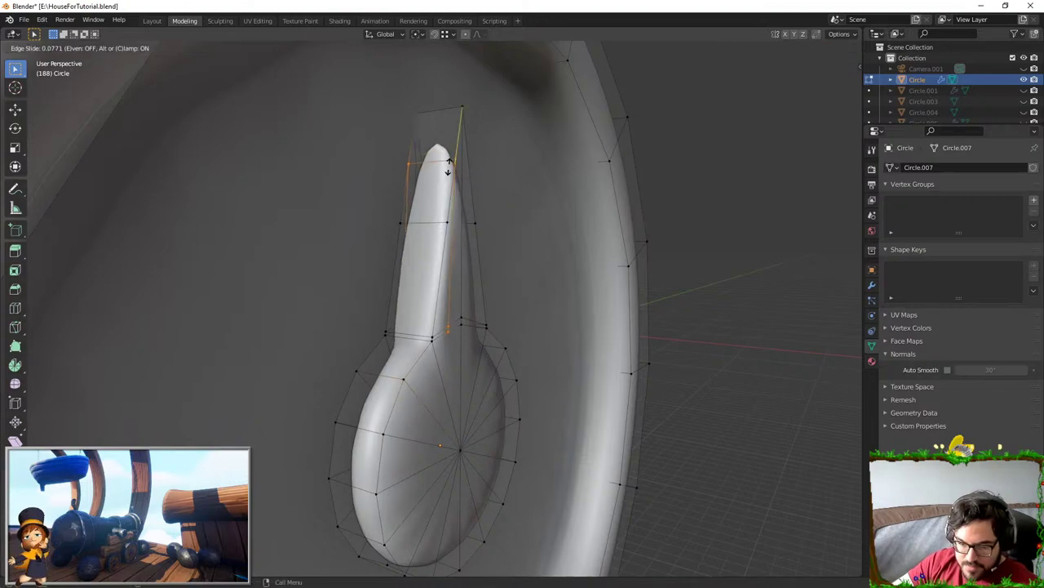
pyautogui.rightClick(454, 150)
pyautogui.hotkey('ctrl', 'z')
# - Select the whole pointer with its hub and hide the rest of the mesh to isolate it
pyautogui.moveTo(449, 256); pyautogui.dragTo(416, 232, button='middle')
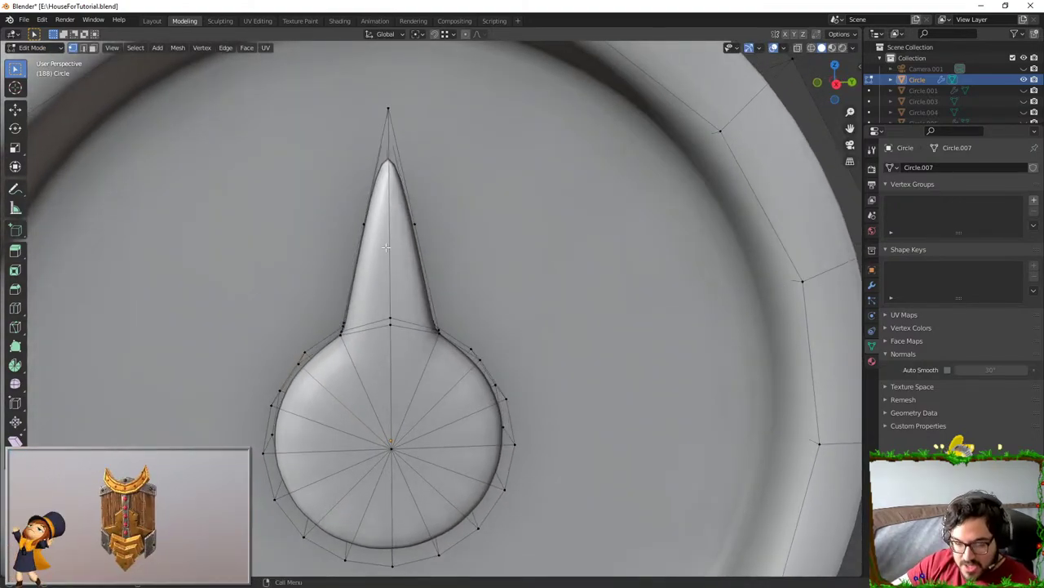
pyautogui.hotkey('ctrl', 'l')
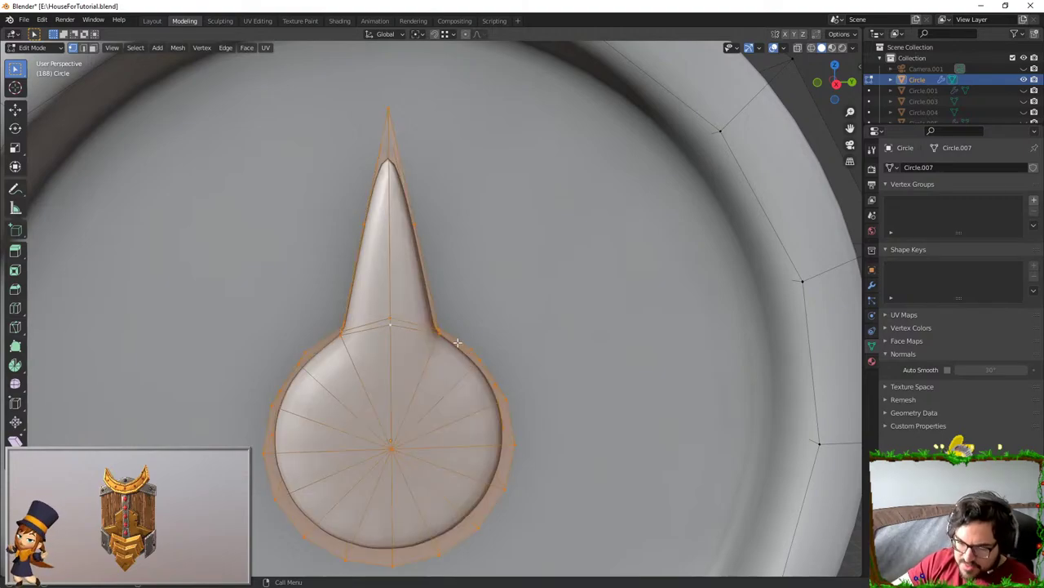
pyautogui.hotkey('shift', 'g')
pyautogui.moveTo(462, 287); pyautogui.dragTo(394, 266, button='middle')
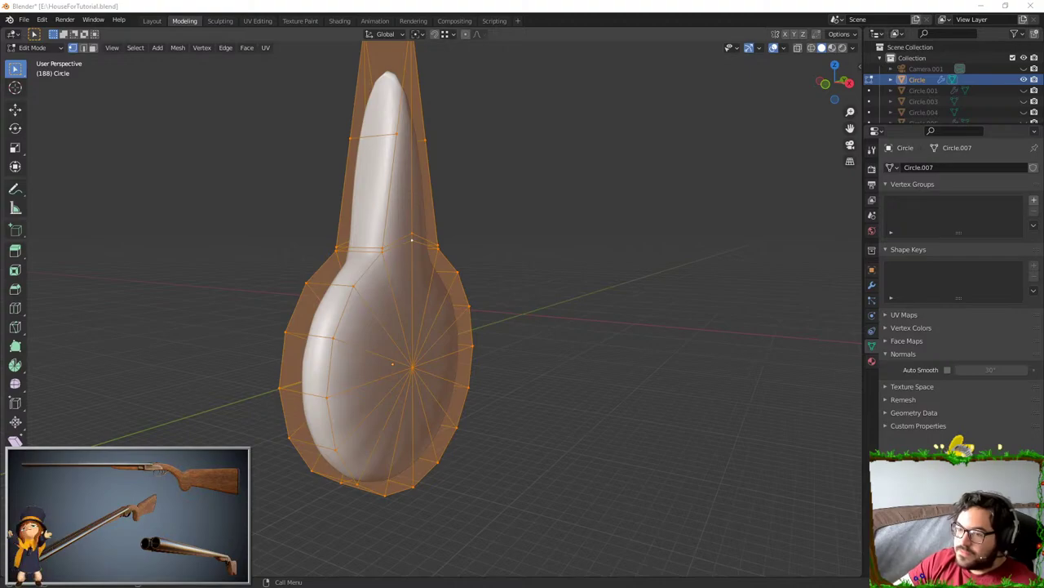
# - Select the outline edge loops on the front and back of the pointer and bevel them with 2 segments
pyautogui.click(494, 256)
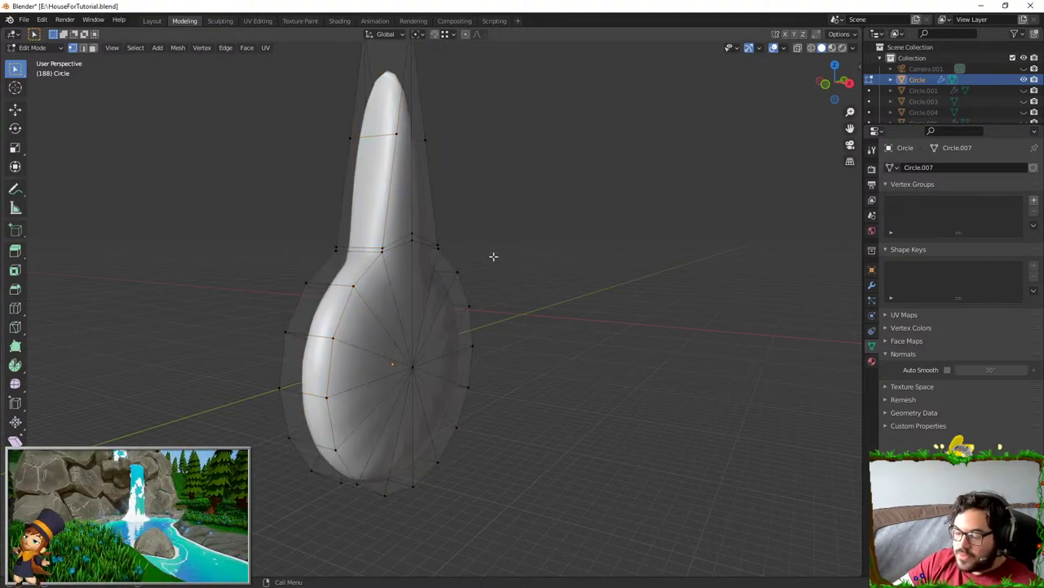
pyautogui.keyDown('alt'); pyautogui.click(366, 276); pyautogui.keyUp('alt')
pyautogui.click(83, 49)
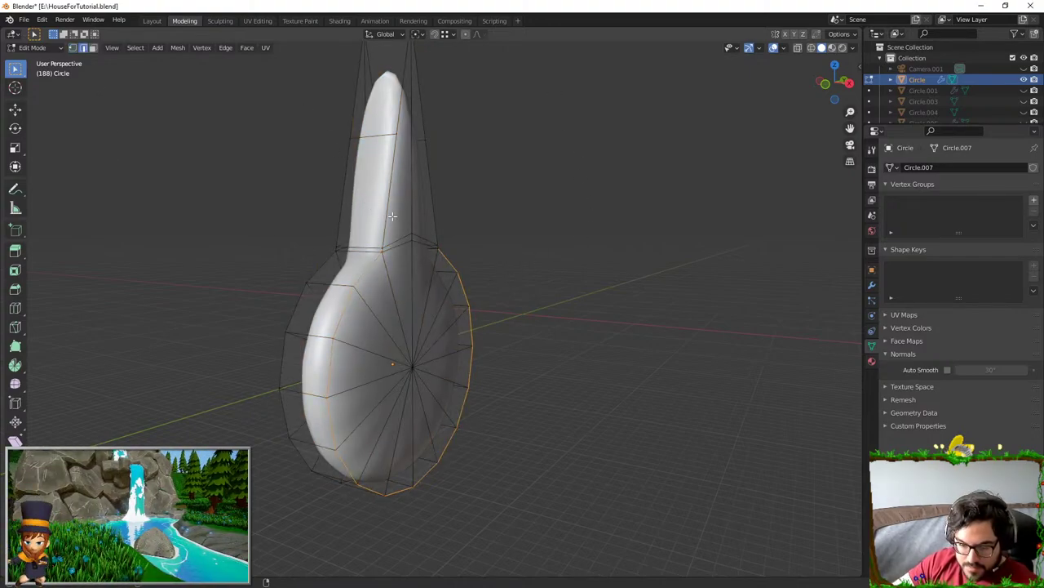
pyautogui.keyDown('alt'); pyautogui.keyDown('shift'); pyautogui.click(400, 110); pyautogui.keyUp('shift'); pyautogui.keyUp('alt')
pyautogui.keyDown('shift'); pyautogui.moveTo(400, 154); pyautogui.dragTo(397, 279, button='middle'); pyautogui.keyUp('shift')
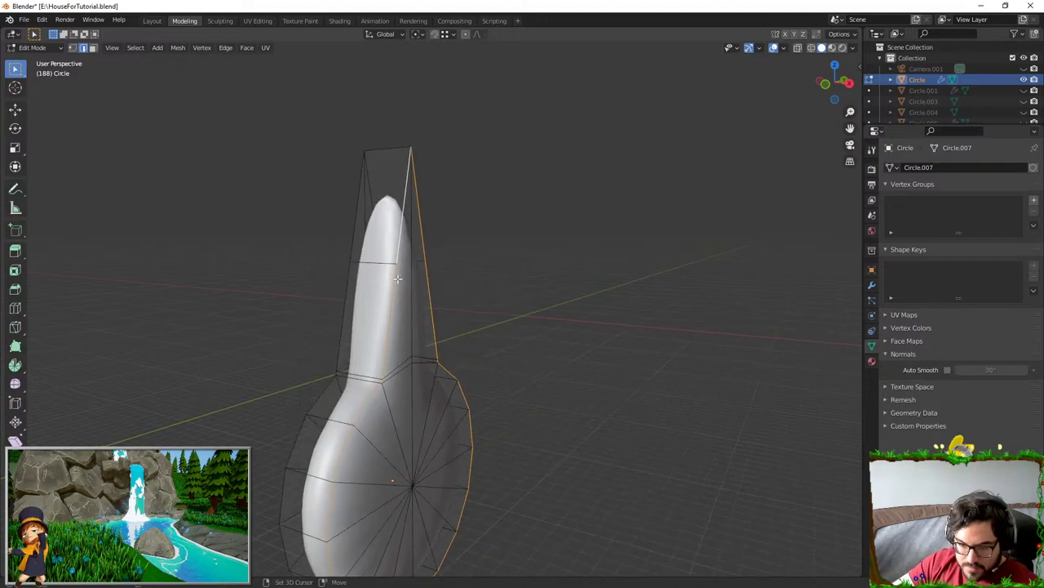
pyautogui.keyDown('alt'); pyautogui.keyDown('shift'); pyautogui.click(365, 197); pyautogui.keyUp('shift'); pyautogui.keyUp('alt')
pyautogui.moveTo(366, 198); pyautogui.dragTo(451, 202, button='middle')
pyautogui.keyDown('alt'); pyautogui.keyDown('shift'); pyautogui.click(430, 326); pyautogui.keyUp('shift'); pyautogui.keyUp('alt')
pyautogui.keyDown('shift'); pyautogui.moveTo(433, 351); pyautogui.dragTo(423, 297, button='middle'); pyautogui.keyUp('shift')
pyautogui.keyDown('alt'); pyautogui.keyDown('shift'); pyautogui.click(427, 348); pyautogui.keyUp('shift'); pyautogui.keyUp('alt')
pyautogui.keyDown('shift'); pyautogui.moveTo(432, 384); pyautogui.dragTo(526, 306, button='middle'); pyautogui.keyUp('shift')
pyautogui.moveTo(449, 178); pyautogui.dragTo(609, 215, button='middle')
pyautogui.hotkey('ctrl', 'b')
pyautogui.scroll(-5, 608, 215)
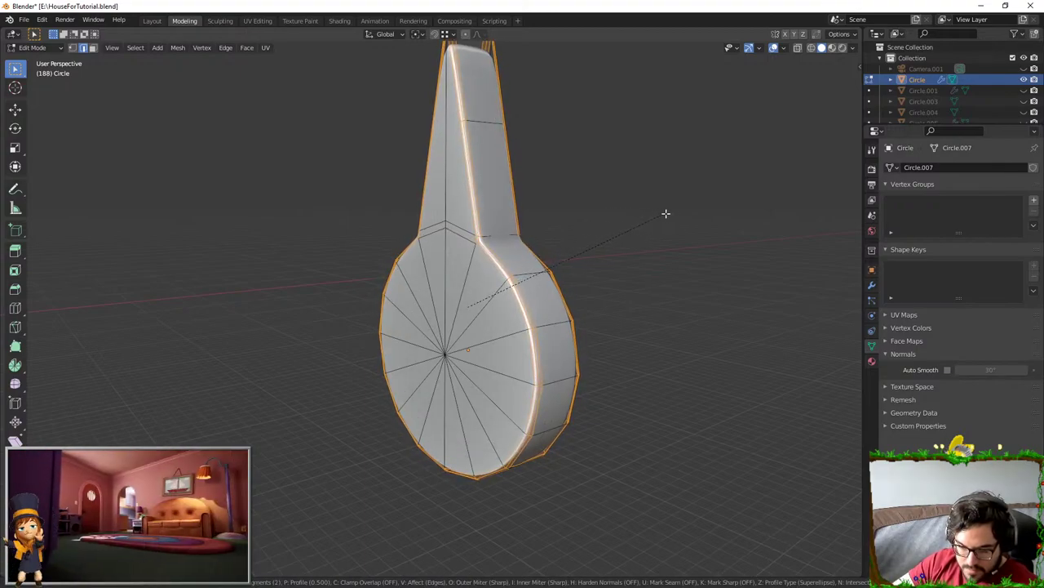
pyautogui.click(676, 214)
# - Examine the bevelled pointer against the complete object by switching between Object Mode and Edit Mode
pyautogui.press('Tab')
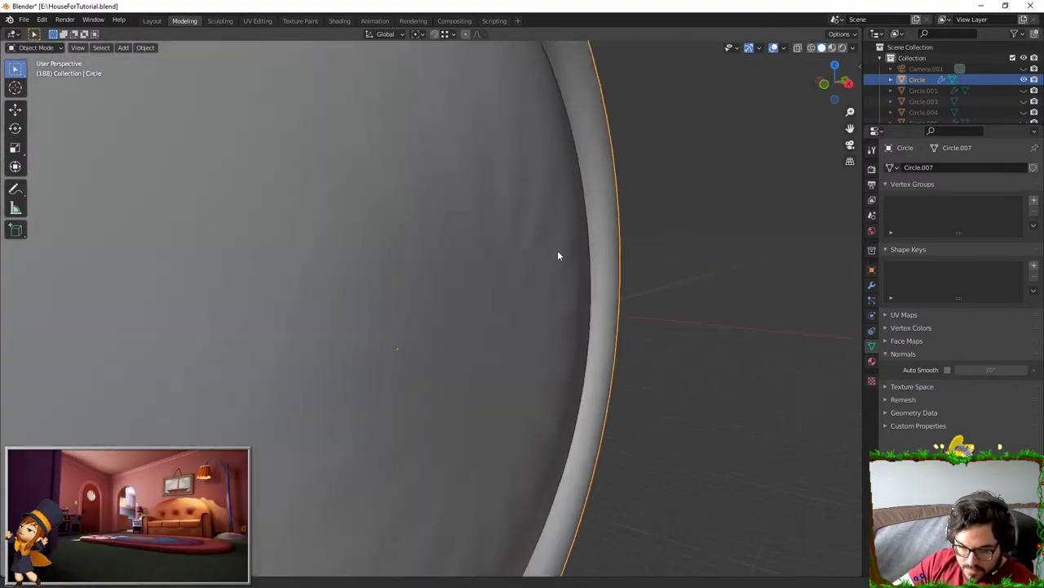
pyautogui.press('Tab')
pyautogui.scroll(-8, 560, 253)
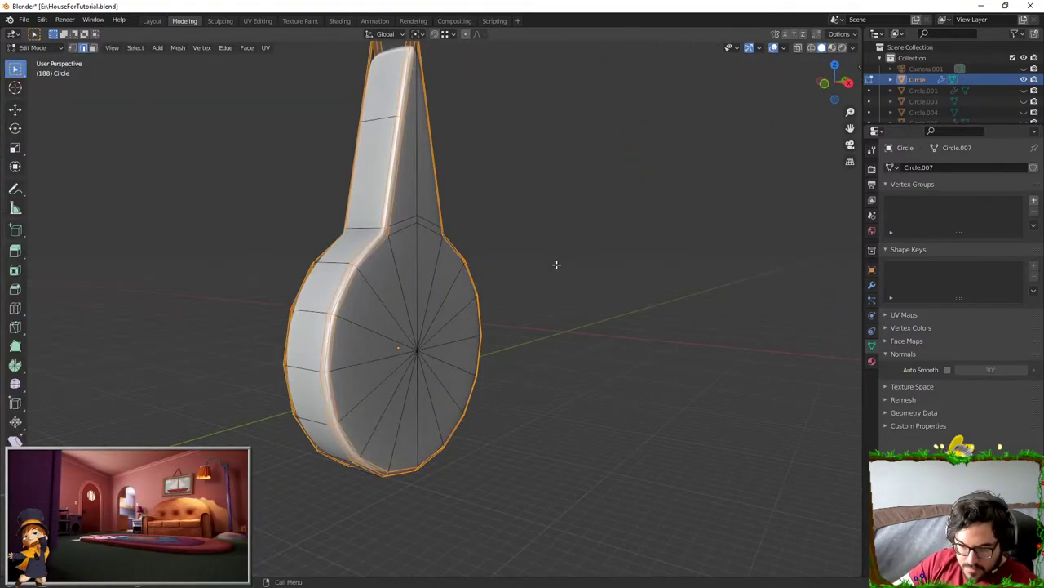
pyautogui.press('Tab')
pyautogui.scroll(-5, 490, 286)
pyautogui.press('Tab')
pyautogui.press('Tab')
pyautogui.press('Tab')
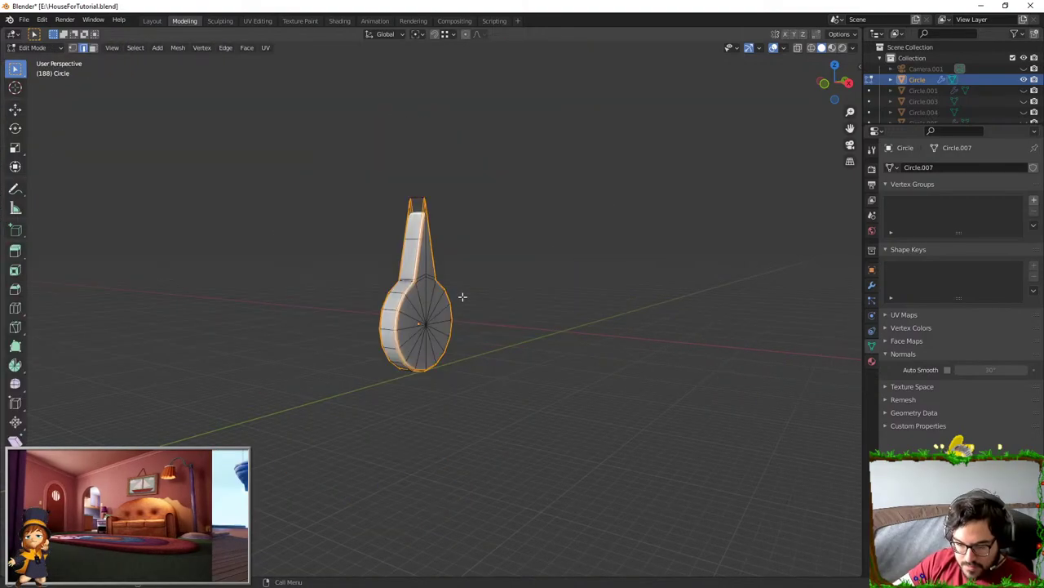
# - Reveal the hidden geometry and move an edge at the centre of the round domed cover outward along X
pyautogui.hotkey('alt', 'h')
pyautogui.click(462, 297)
pyautogui.click(450, 330)
pyautogui.press('l')
pyautogui.moveTo(452, 329); pyautogui.dragTo(475, 328, button='middle')
pyautogui.click(470, 328)
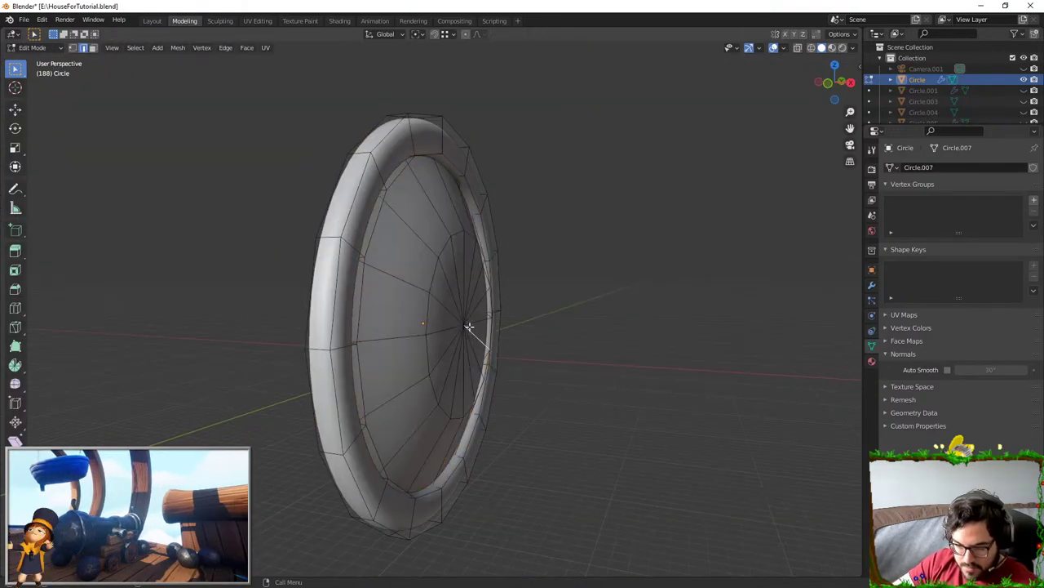
pyautogui.press('g')
pyautogui.press('x')
pyautogui.click(481, 327)
pyautogui.keyDown('shift'); pyautogui.moveTo(467, 247); pyautogui.dragTo(415, 253, button='middle'); pyautogui.keyUp('shift')
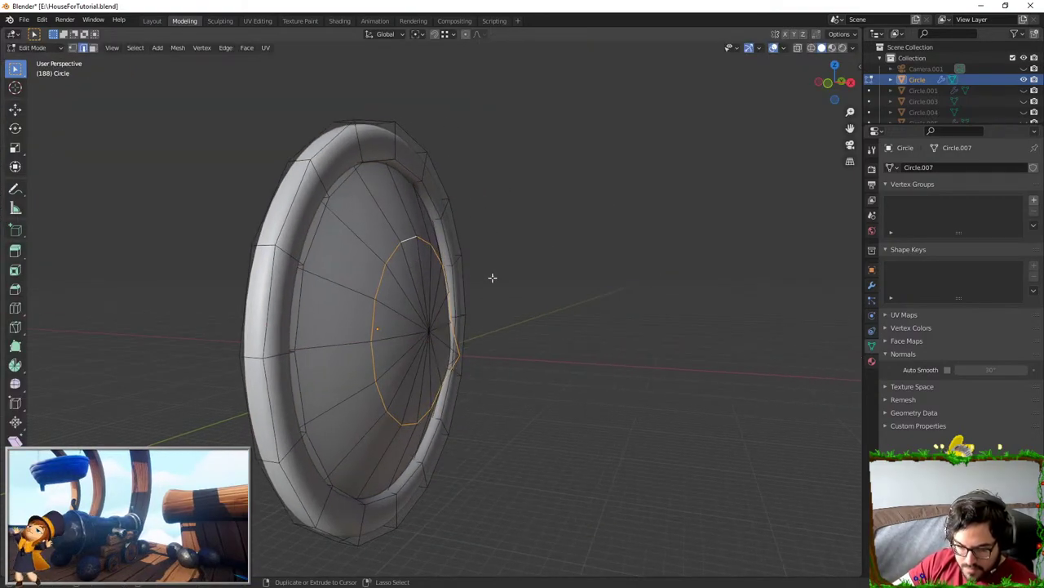
# - Cancel the bevel on the dome's inner edge loop and undo the latest edits to the dome
pyautogui.hotkey('ctrl', 'b')
pyautogui.rightClick(515, 280)
pyautogui.hotkey('ctrl', 'z')
pyautogui.hotkey('ctrl', 'z')
pyautogui.hotkey('ctrl', 'z')
pyautogui.hotkey('ctrl', 'z')
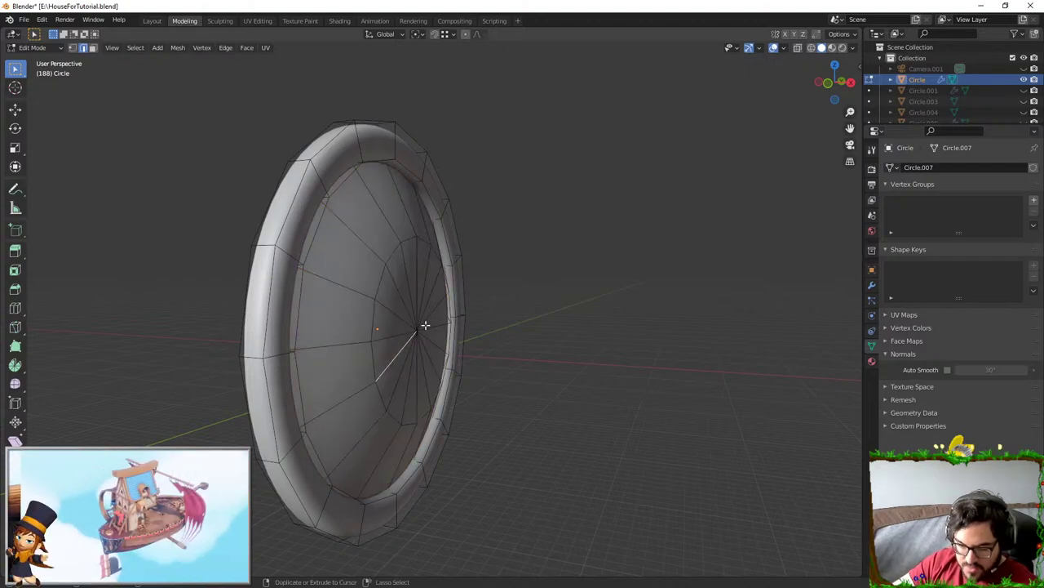
# - Select the centre vertex of the domed cover and move it outward along X
pyautogui.moveTo(424, 324); pyautogui.dragTo(333, 320, button='middle')
pyautogui.scroll(2, 408, 333)
pyautogui.moveTo(449, 335); pyautogui.dragTo(278, 238, button='middle')
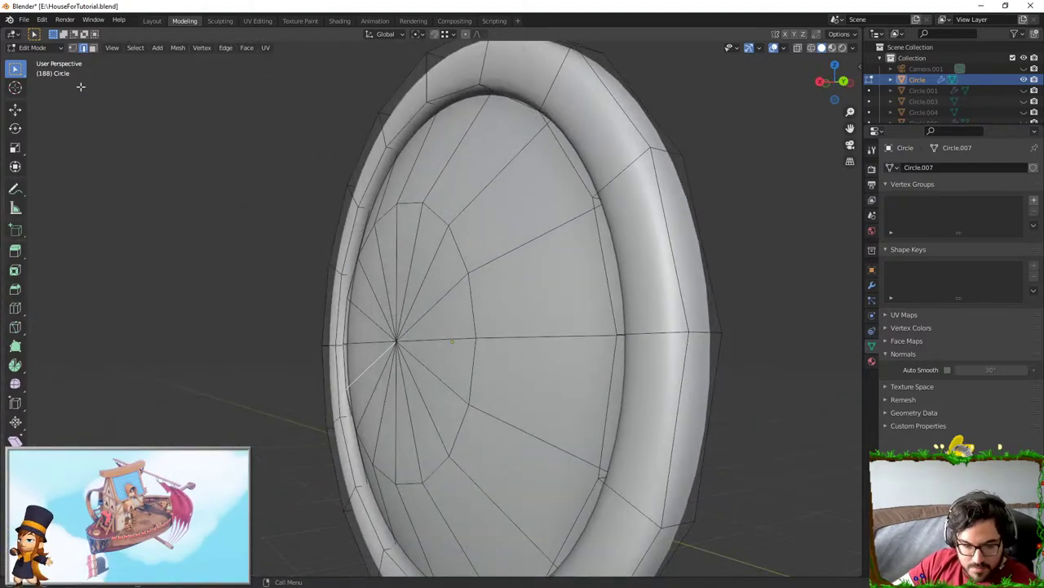
pyautogui.click(74, 49)
pyautogui.click(402, 326)
pyautogui.press('g')
pyautogui.press('x')
pyautogui.click(387, 324)
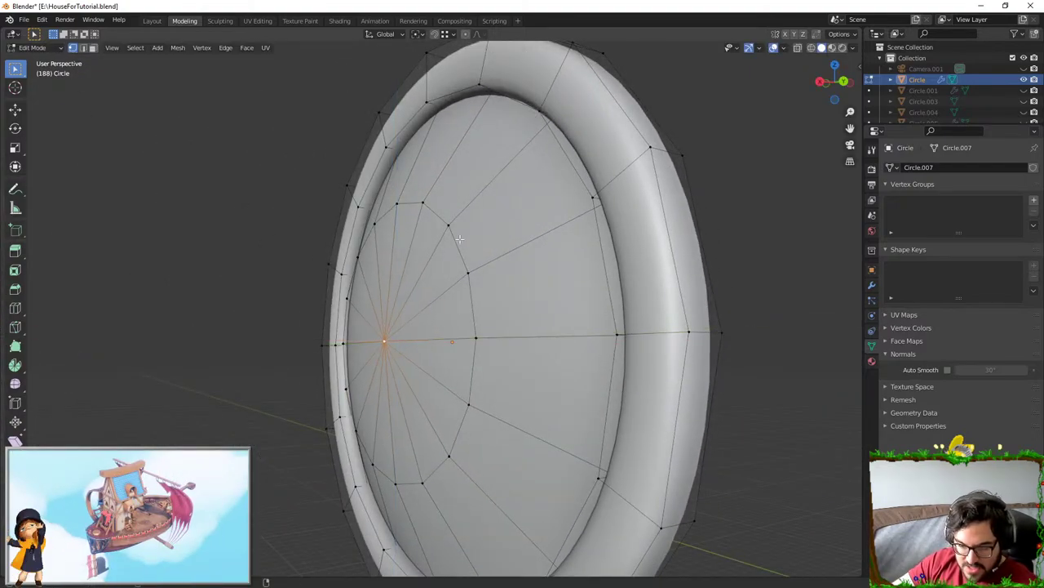
# - Bevel the edge loop around the middle of the dome with 2 segments and a width of 0.238 m
pyautogui.keyDown('alt'); pyautogui.click(459, 235); pyautogui.keyUp('alt')
pyautogui.hotkey('ctrl', 'b')
pyautogui.click(560, 264)
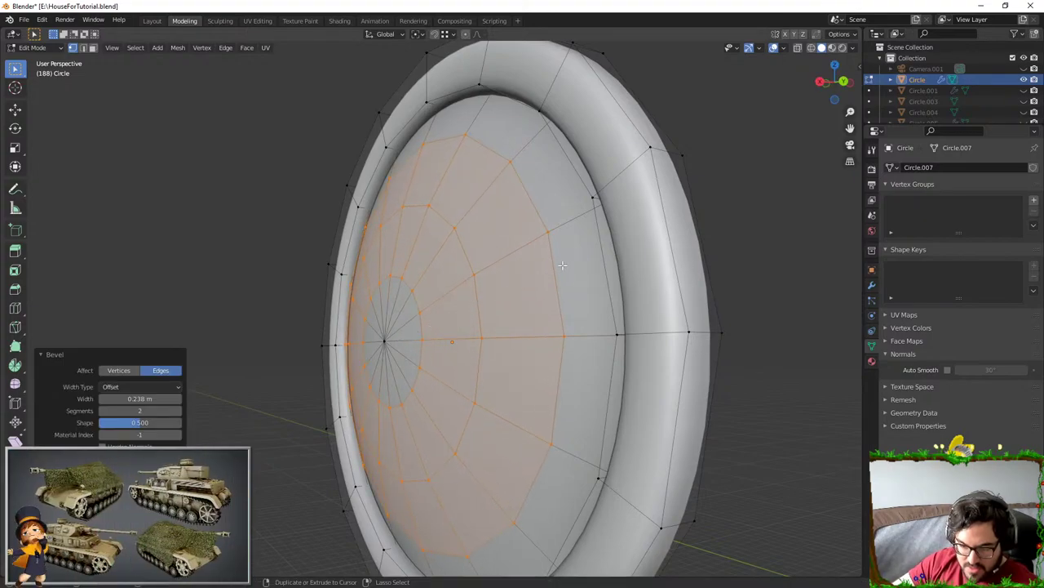
pyautogui.press('Tab')
pyautogui.moveTo(560, 266); pyautogui.dragTo(627, 306, button='middle')
pyautogui.scroll(-4, 628, 306)
pyautogui.moveTo(710, 287); pyautogui.dragTo(694, 304, button='middle')
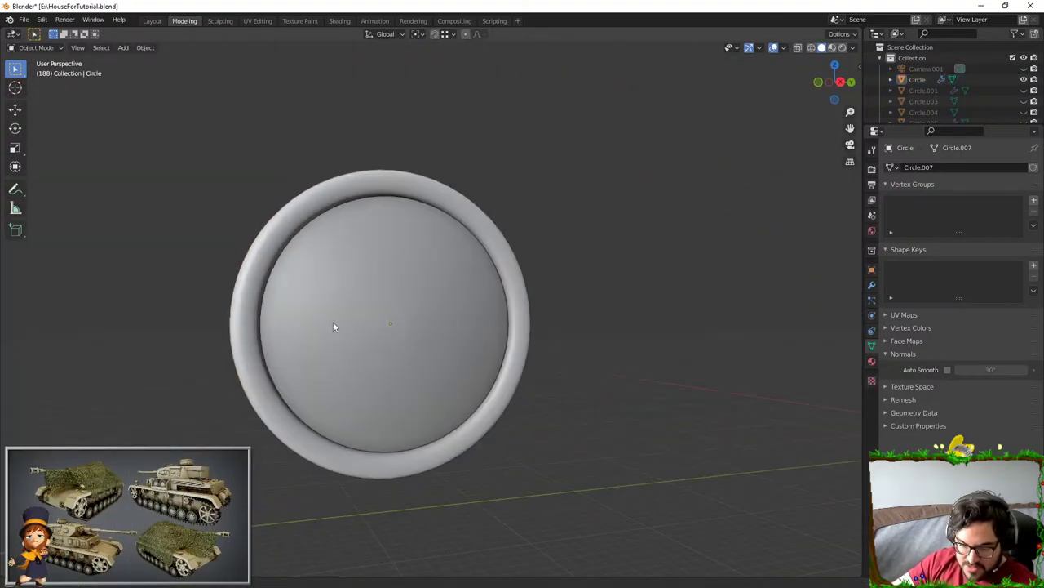
# - Hide the linked dome geometry to expose the pointer inside the ring
pyautogui.moveTo(335, 324); pyautogui.dragTo(453, 341, button='middle')
pyautogui.scroll(-4, 486, 335)
pyautogui.press('Tab')
pyautogui.click(429, 321)
pyautogui.press('l')
pyautogui.press('h')
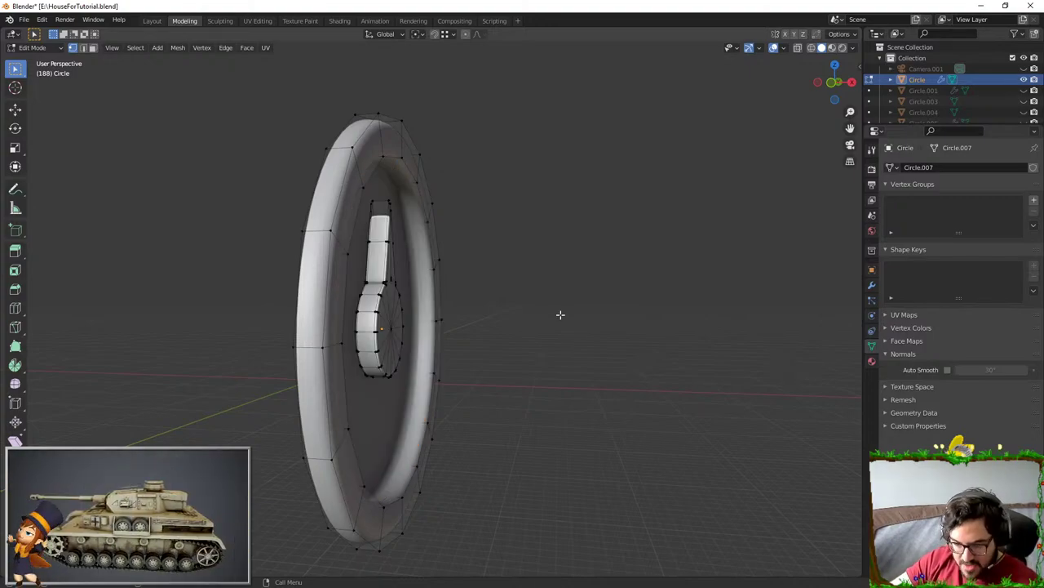
pyautogui.press('Tab')
pyautogui.moveTo(560, 315); pyautogui.dragTo(571, 281, button='middle')
pyautogui.press('Tab')
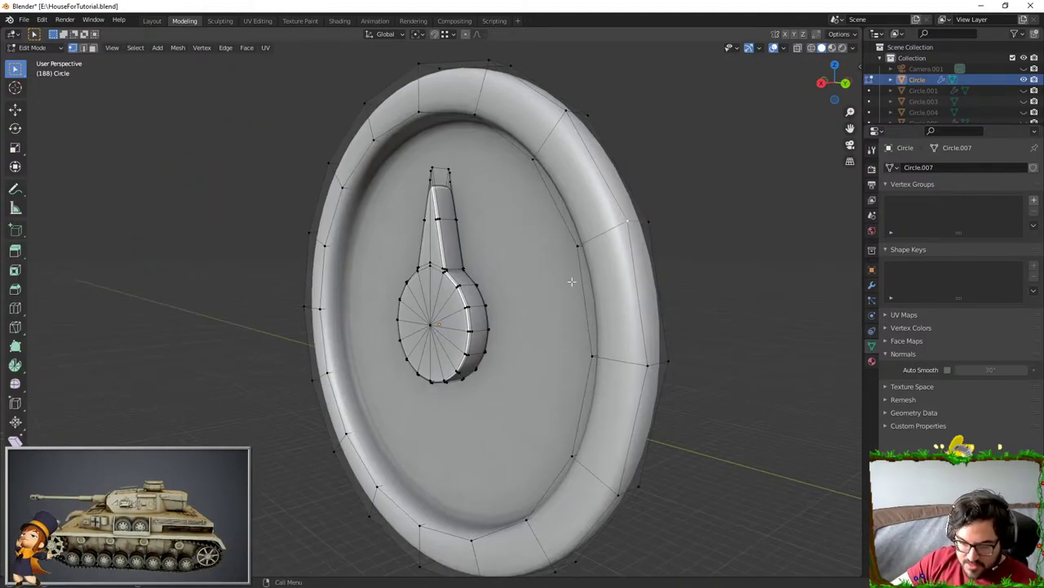
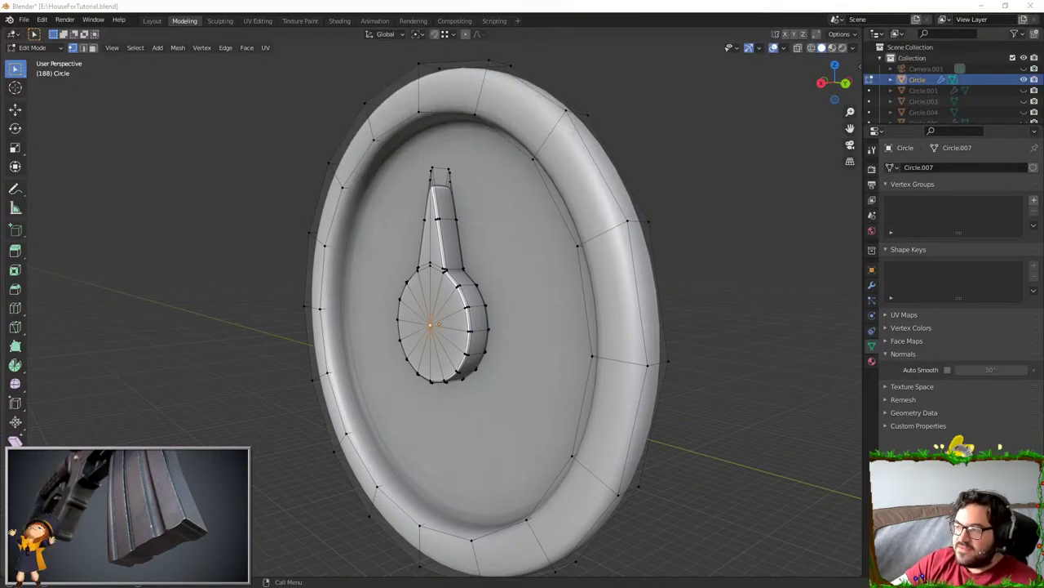
# - Delete the pointer and its hub from the mesh and return to Object Mode
pyautogui.click(611, 245)
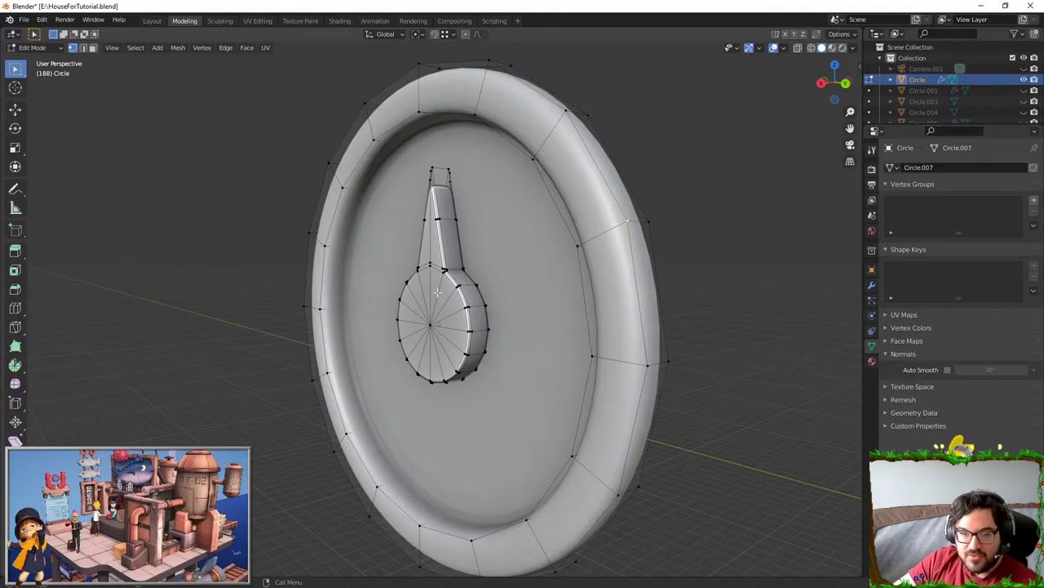
pyautogui.moveTo(452, 292); pyautogui.dragTo(389, 312, button='middle')
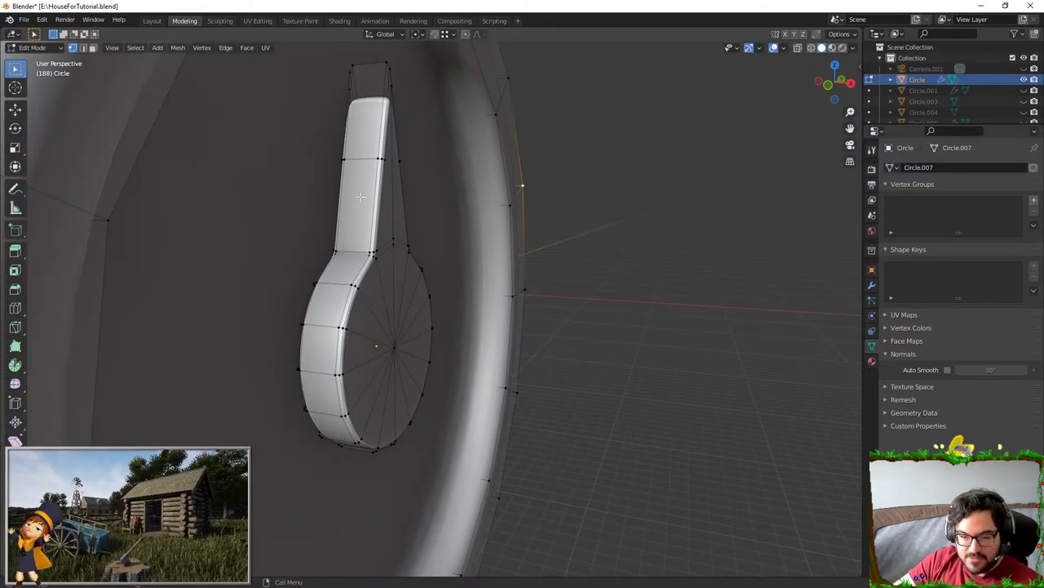
pyautogui.press('a')
pyautogui.moveTo(376, 242); pyautogui.dragTo(390, 291, button='middle')
pyautogui.press('x')
pyautogui.click(357, 263)
pyautogui.scroll(-5, 356, 263)
pyautogui.press('Tab')
# - Snap the 3D cursor to the active circle object
pyautogui.press('F4')
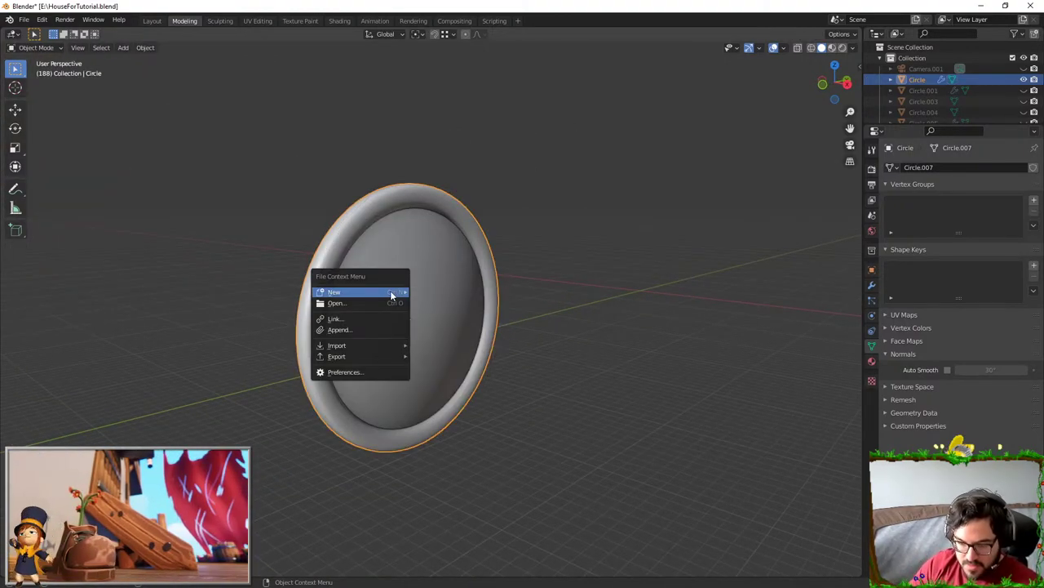
pyautogui.press('Escape')
pyautogui.press('F3')
pyautogui.write('cursor to activ')
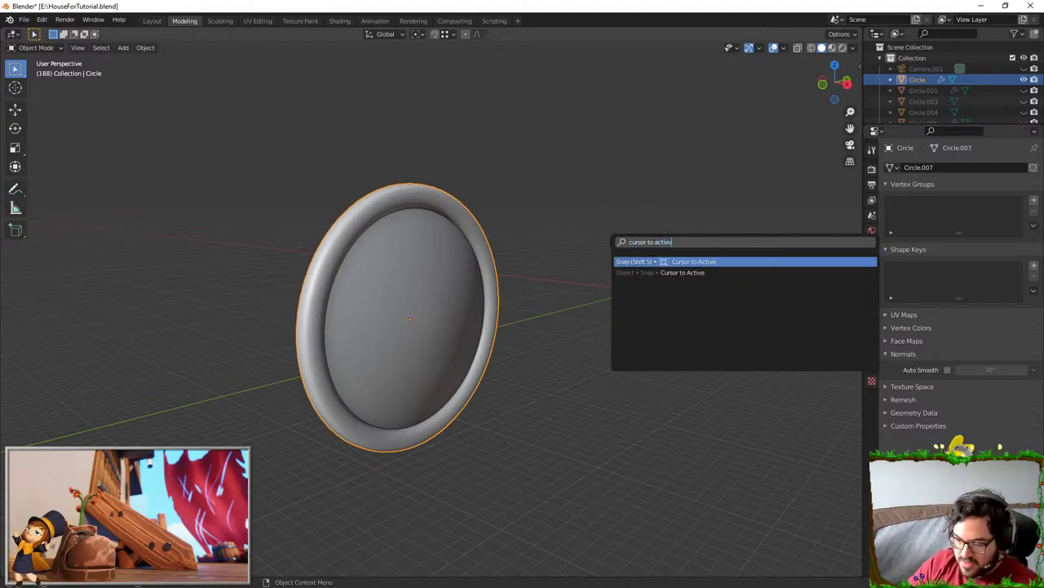
pyautogui.press('Return')
pyautogui.hotkey('shift', 's')
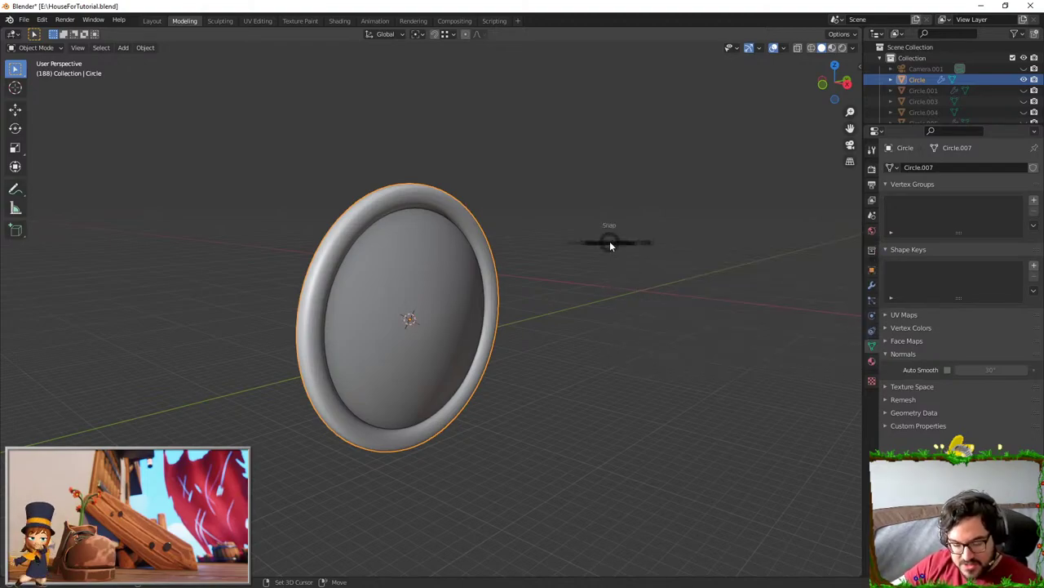
pyautogui.press('Escape')
# - Add a cylinder mesh with 16 vertices at the 3D cursor
pyautogui.scroll(3, 394, 271)
pyautogui.hotkey('shift', 'a')
pyautogui.moveTo(528, 305)
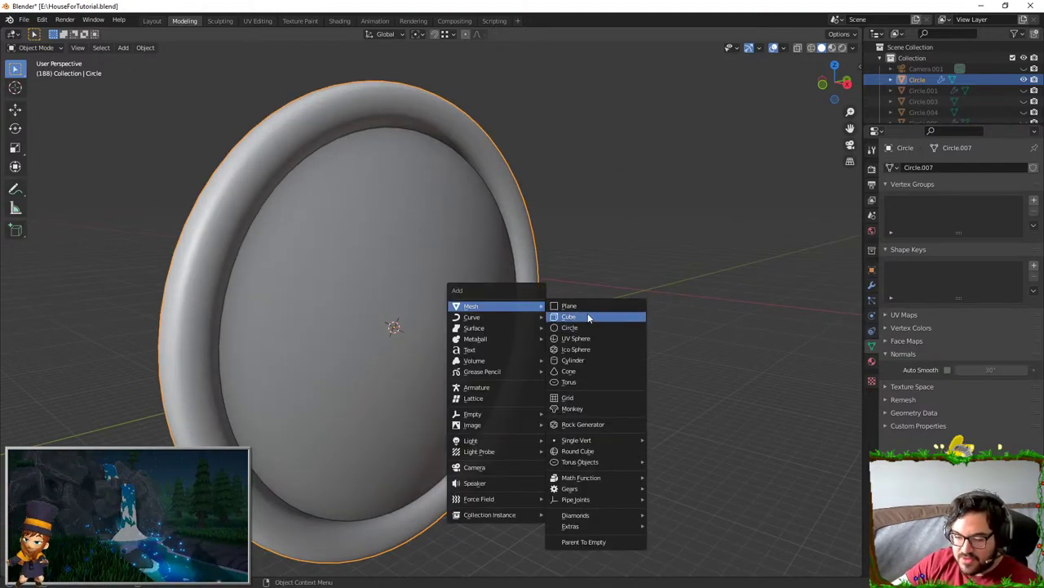
pyautogui.click(574, 361)
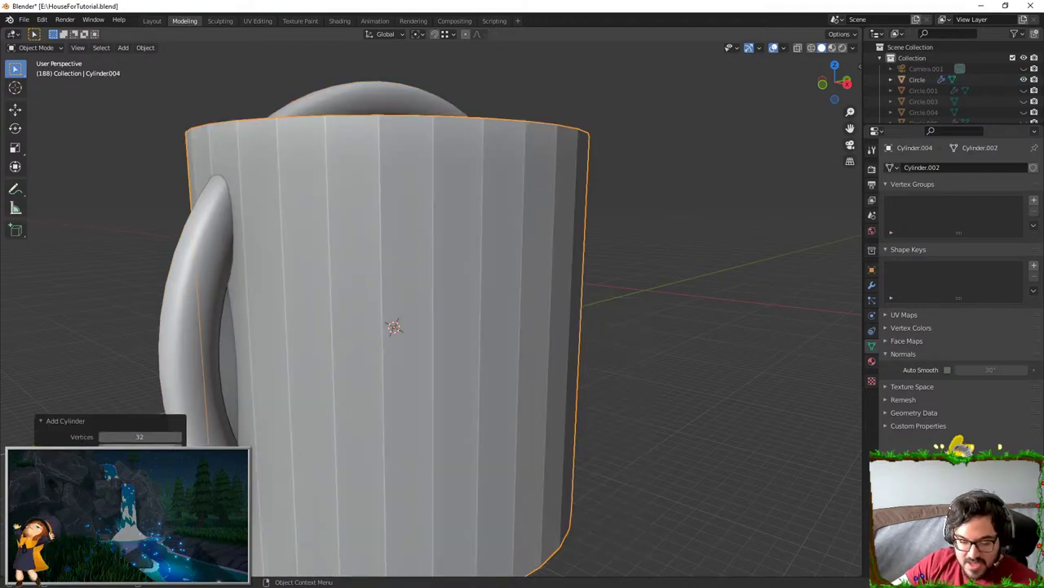
pyautogui.click(139, 436)
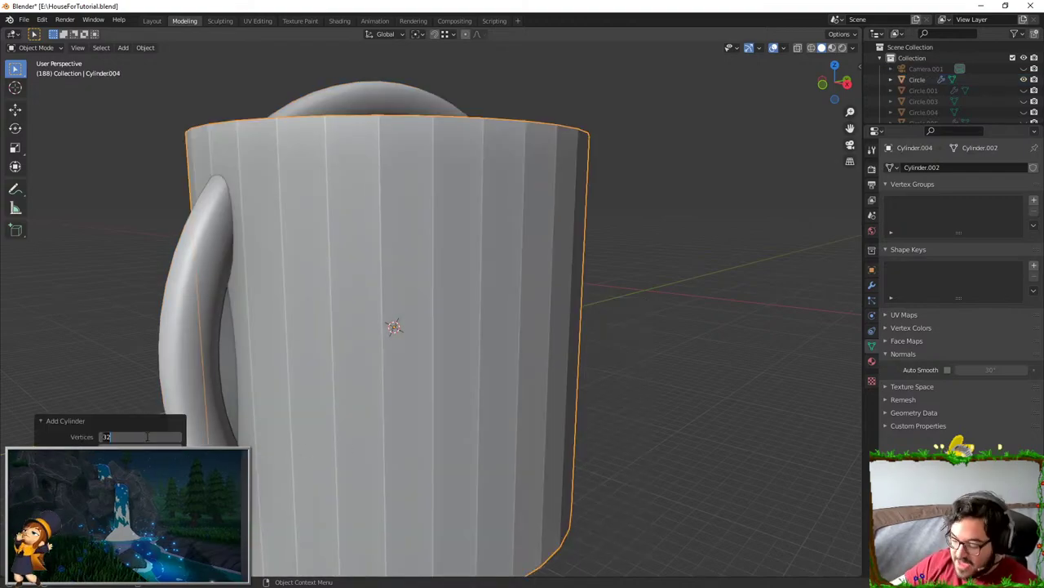
pyautogui.write('16')
pyautogui.press('Return')
# - Rotate the cylinder -90 degrees about the global Y axis so its flat end faces along X
pyautogui.scroll(-4, 656, 346)
pyautogui.press('r')
pyautogui.press('x')
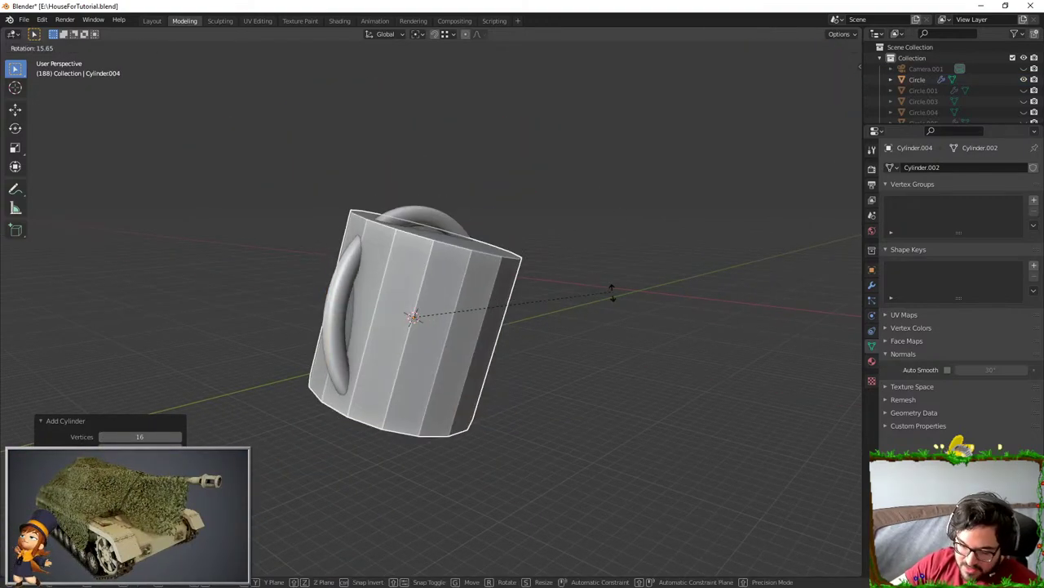
pyautogui.press('z')
pyautogui.press('y')
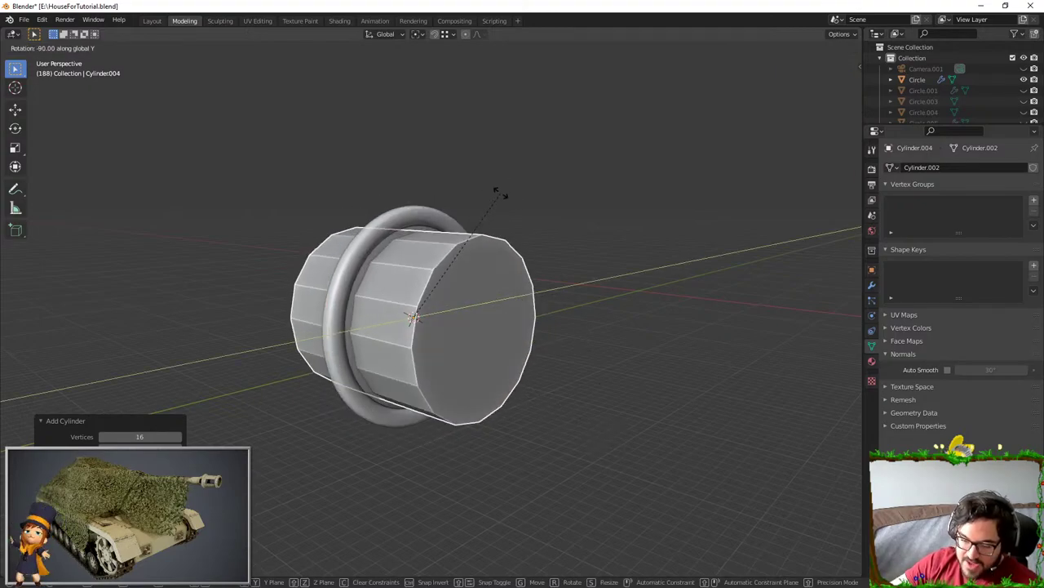
pyautogui.click(500, 194)
# - Scale the cylinder down to a small hub at the centre of the ring
pyautogui.moveTo(558, 267); pyautogui.dragTo(590, 250, button='middle')
pyautogui.press('s')
pyautogui.click(469, 278)
pyautogui.press('s')
pyautogui.moveTo(653, 310); pyautogui.dragTo(564, 310, button='middle')
pyautogui.click(485, 308)
# - Examine how the small cylinder sits beneath the dome, switching the ring object between Object Mode and Edit Mode
pyautogui.scroll(4, 469, 302)
pyautogui.click(441, 292)
pyautogui.press('Tab')
pyautogui.moveTo(451, 291); pyautogui.dragTo(392, 322, button='middle')
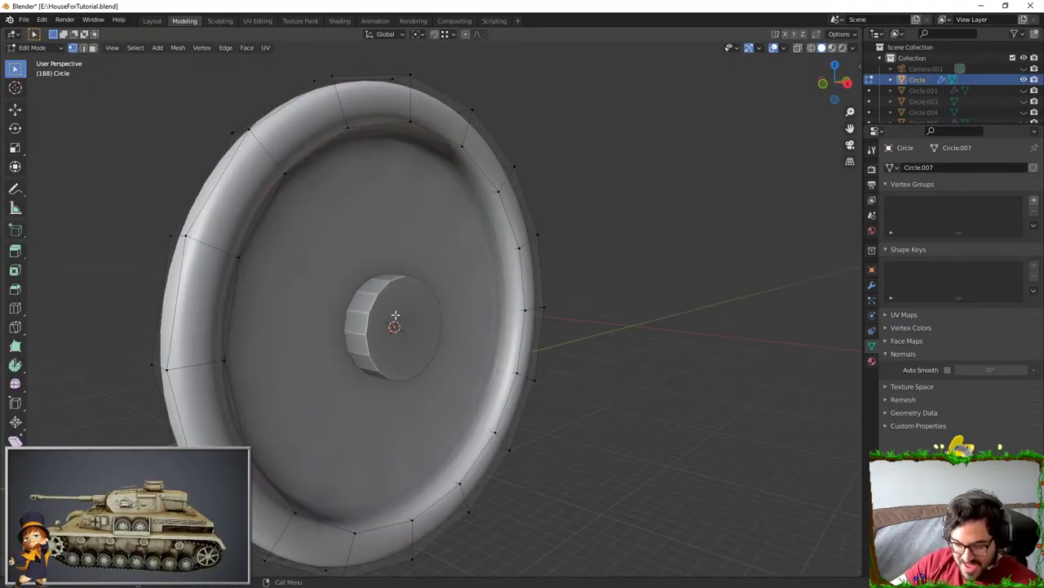
pyautogui.press('Tab')
pyautogui.press('Tab')
pyautogui.press('Tab')
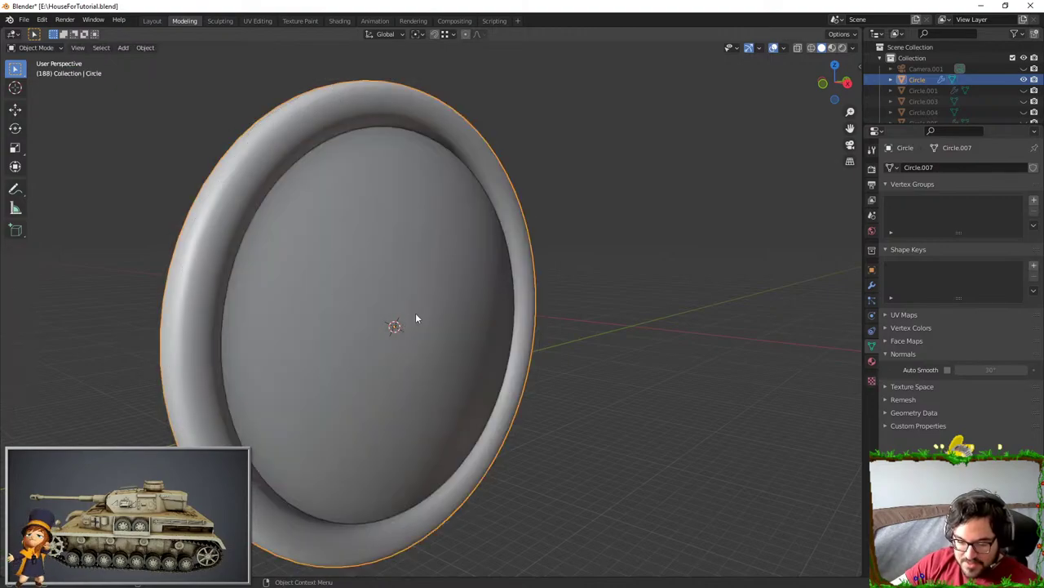
pyautogui.click(403, 297)
pyautogui.scroll(2, 404, 302)
pyautogui.moveTo(407, 310); pyautogui.dragTo(423, 307, button='middle')
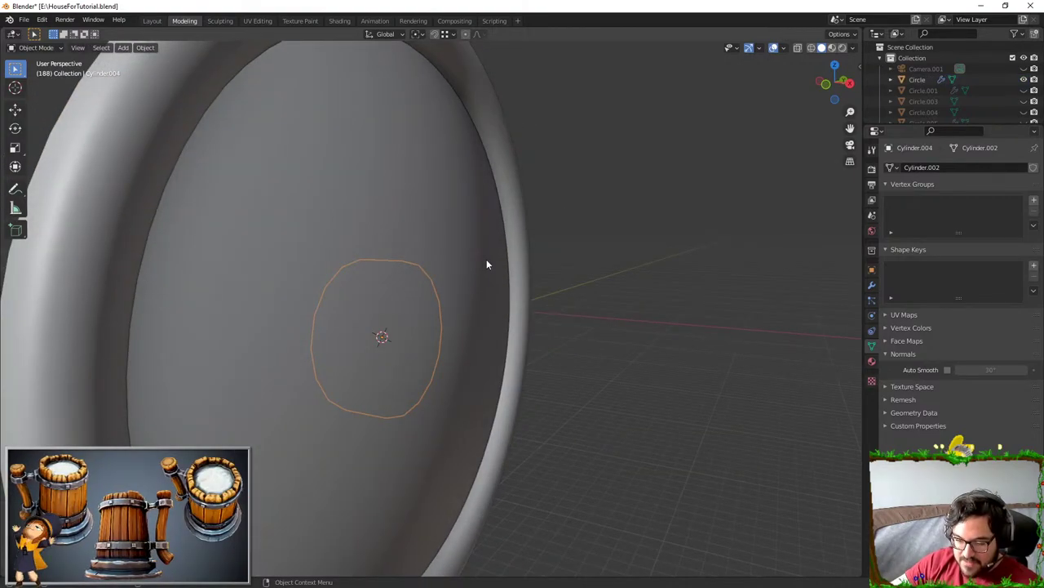
pyautogui.click(486, 260)
pyautogui.scroll(-5, 411, 321)
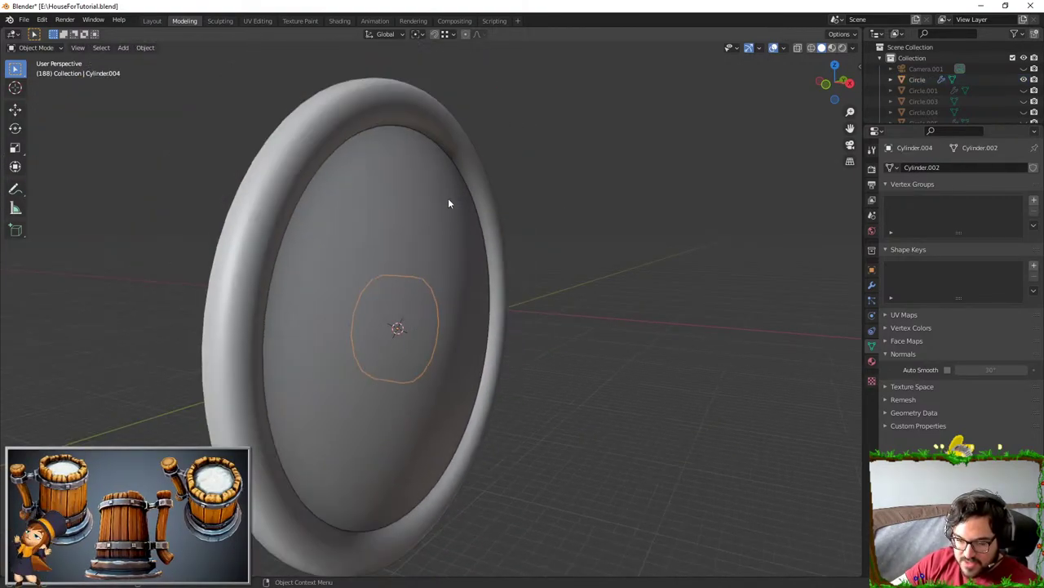
pyautogui.press('Tab')
pyautogui.press('Tab')
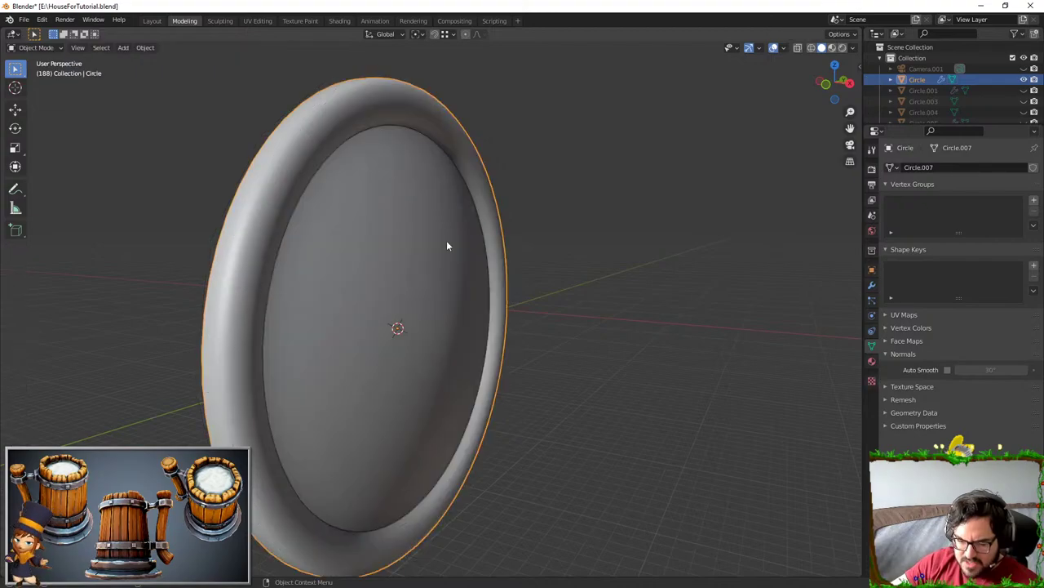
pyautogui.press('Tab')
pyautogui.moveTo(398, 291); pyautogui.dragTo(423, 307, button='middle')
pyautogui.scroll(3, 406, 315)
pyautogui.press('Tab')
pyautogui.click(400, 317)
pyautogui.scroll(4, 382, 334)
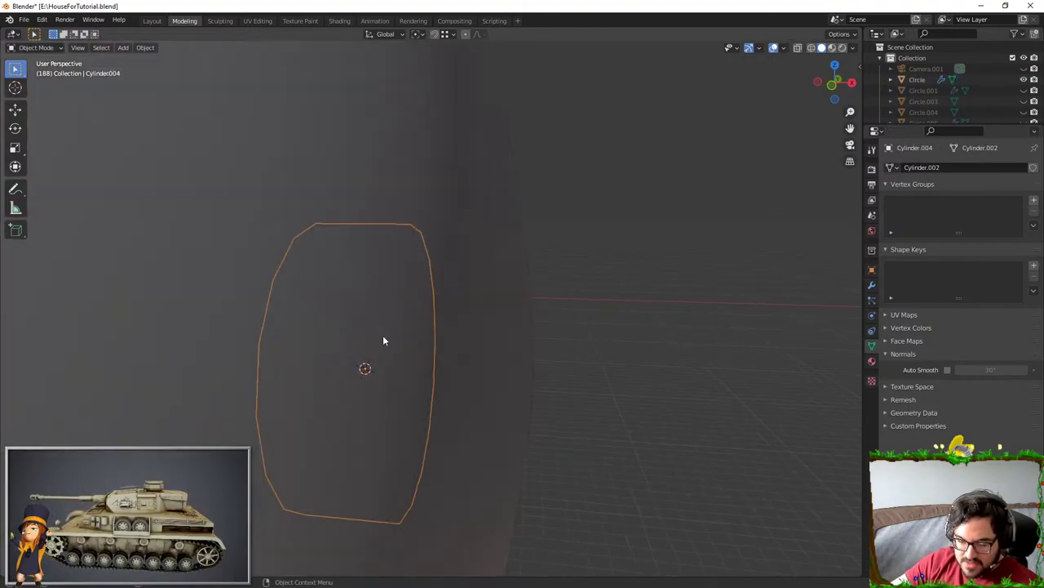
# - Move the cylinder along X beneath the domed cover
pyautogui.moveTo(383, 335); pyautogui.dragTo(501, 348, button='middle')
pyautogui.press('g')
pyautogui.rightClick(504, 348)
pyautogui.scroll(4, 489, 343)
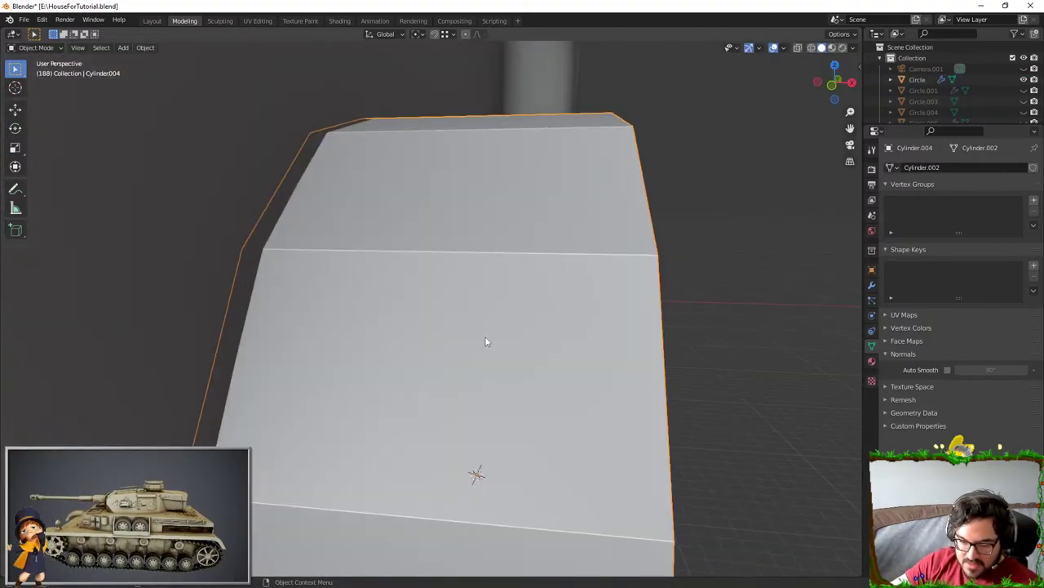
pyautogui.press('g')
pyautogui.press('x')
pyautogui.click(504, 338)
# - Turn on X-ray display and open the cylinder in Edit Mode
pyautogui.scroll(-6, 504, 338)
pyautogui.click(798, 48)
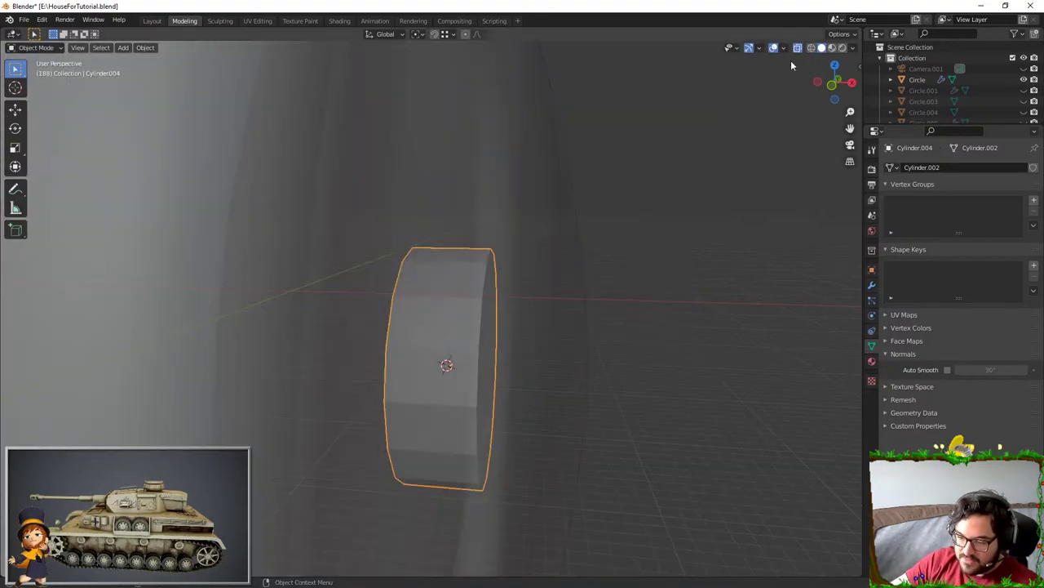
pyautogui.scroll(-4, 480, 345)
pyautogui.moveTo(563, 335); pyautogui.dragTo(502, 347, button='middle')
pyautogui.press('Tab')
pyautogui.scroll(-1, 422, 352)
pyautogui.moveTo(422, 352); pyautogui.dragTo(495, 338, button='middle')
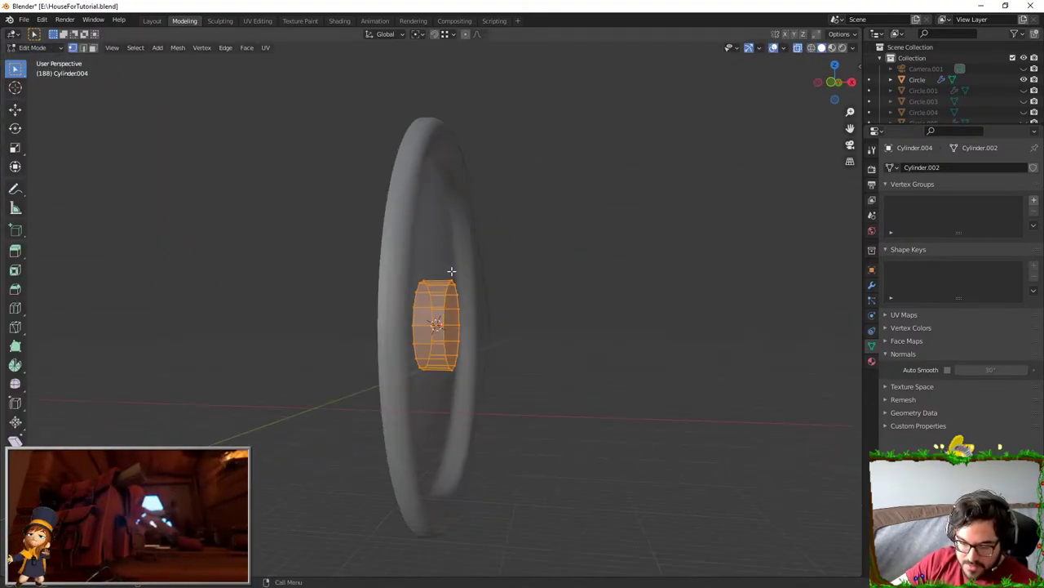
# - Thin the cylinder by moving the edge loop at its front end along X
pyautogui.keyDown('alt'); pyautogui.click(448, 286); pyautogui.keyUp('alt')
pyautogui.press('g')
pyautogui.press('x')
pyautogui.click(558, 315)
pyautogui.scroll(6, 523, 311)
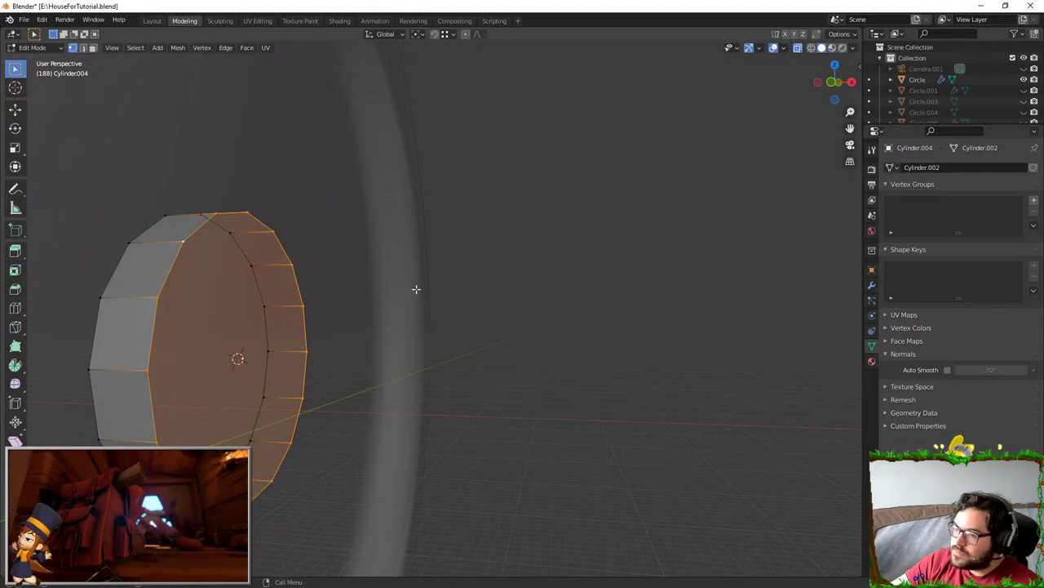
pyautogui.press('g')
pyautogui.press('x')
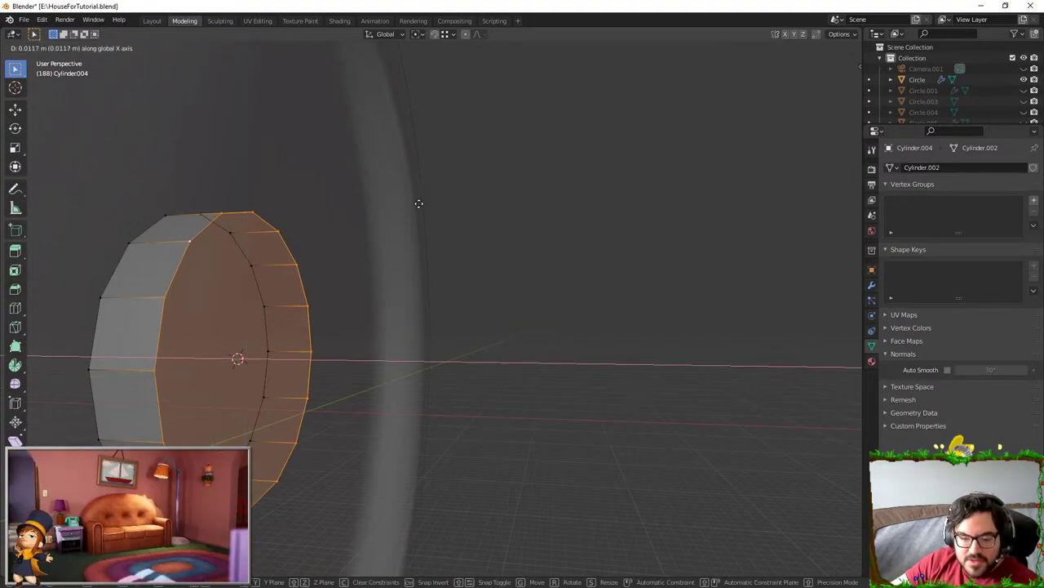
pyautogui.click(418, 203)
pyautogui.keyDown('shift'); pyautogui.moveTo(245, 201); pyautogui.dragTo(300, 193, button='middle'); pyautogui.keyUp('shift')
pyautogui.press('Tab')
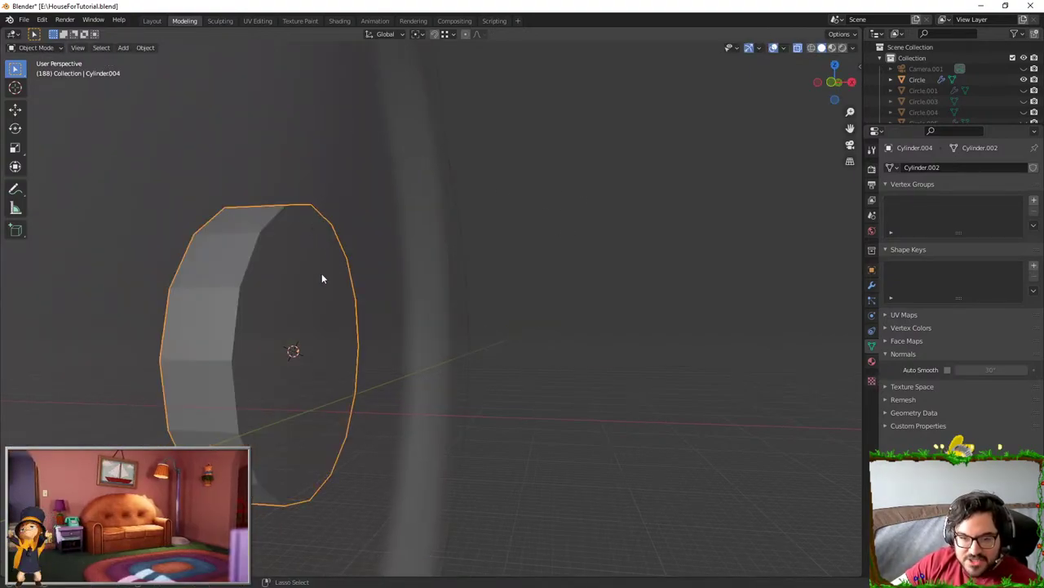
pyautogui.moveTo(321, 279); pyautogui.dragTo(270, 305, button='middle')
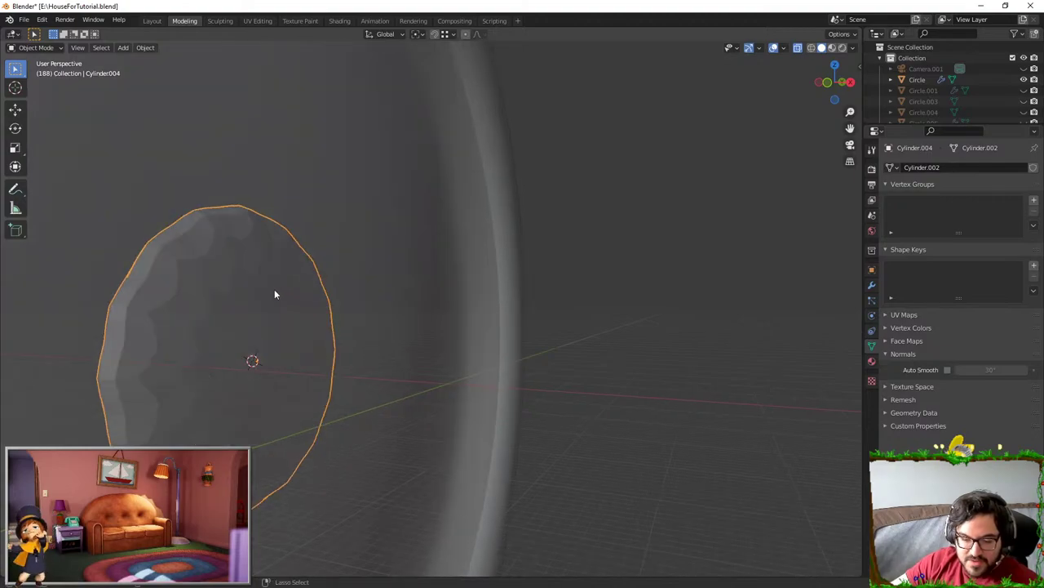
# - Bevel the edge loops at both ends of the cylinder and shade the object smooth
pyautogui.press('Tab')
pyautogui.click(84, 51)
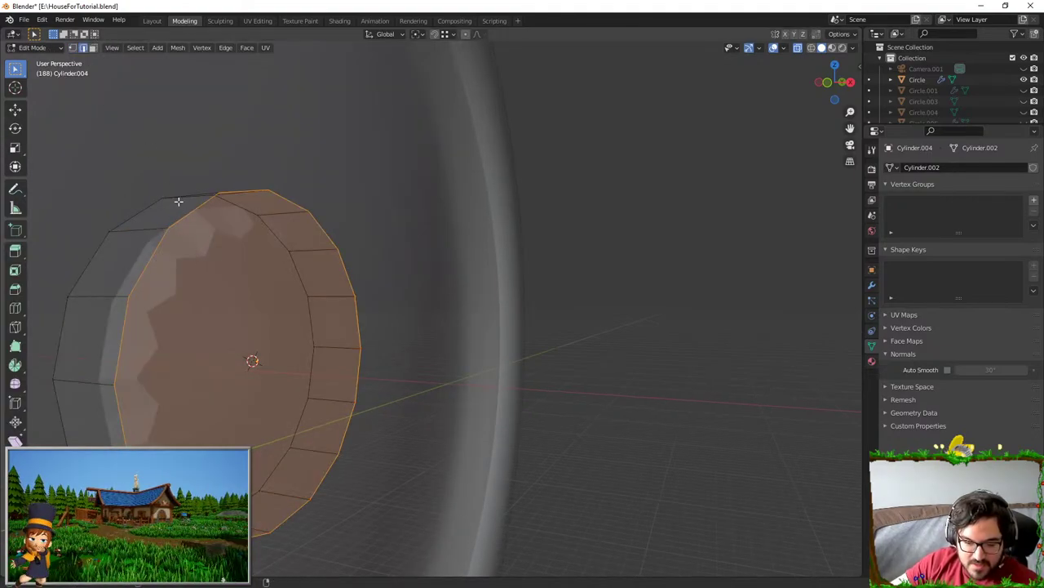
pyautogui.keyDown('alt'); pyautogui.keyDown('shift'); pyautogui.click(152, 209); pyautogui.keyUp('shift'); pyautogui.keyUp('alt')
pyautogui.hotkey('ctrl', 'b')
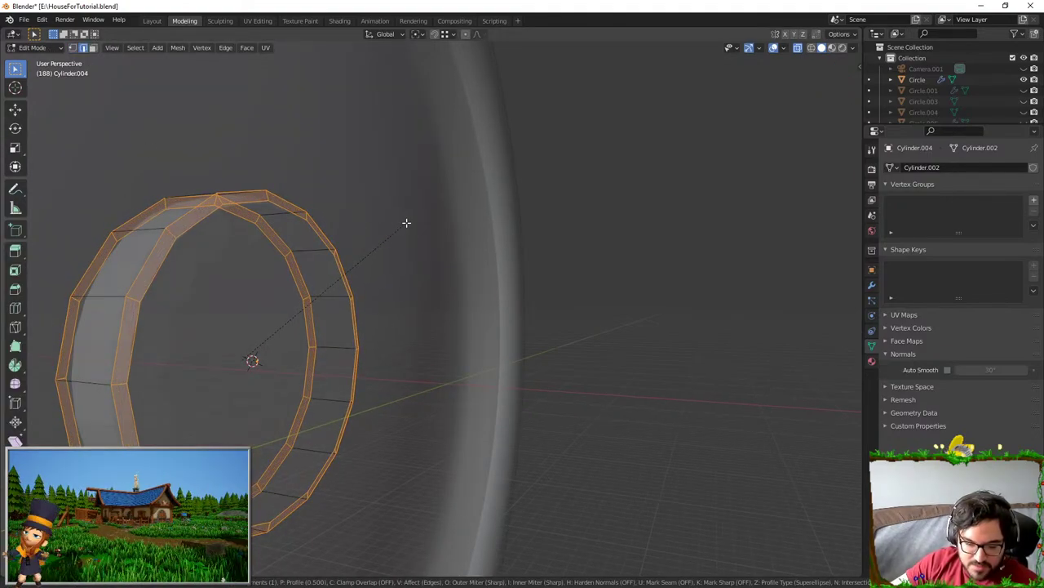
pyautogui.click(405, 224)
pyautogui.press('Tab')
pyautogui.rightClick(258, 256)
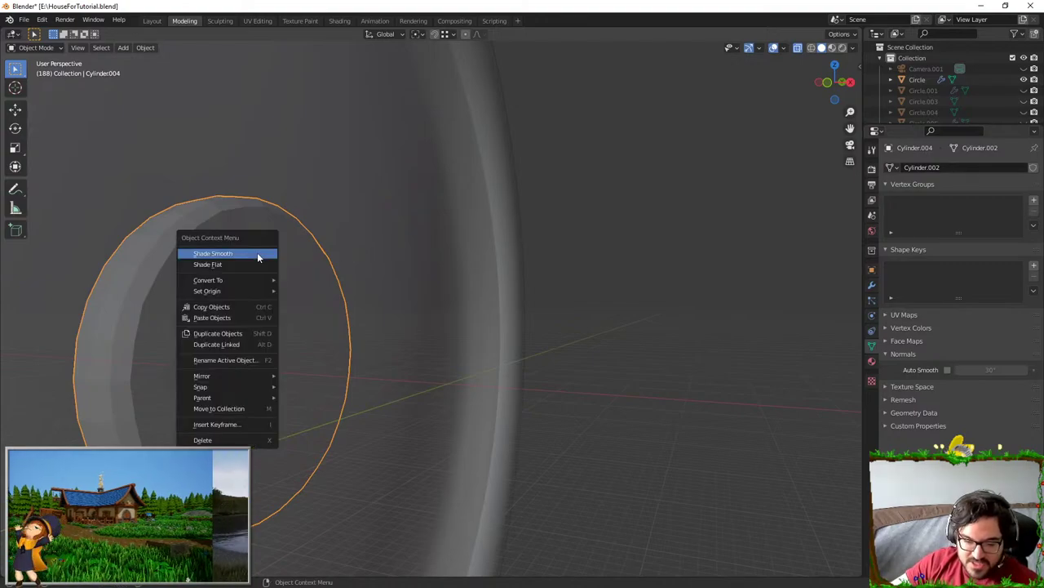
pyautogui.click(258, 255)
# - Scale the cylinder's whole mesh along X and reposition the cylinder along X
pyautogui.scroll(-2, 281, 265)
pyautogui.moveTo(287, 267); pyautogui.dragTo(317, 203, button='middle')
pyautogui.press('Tab')
pyautogui.press('s')
pyautogui.press('x')
pyautogui.click(461, 345)
pyautogui.press('Tab')
pyautogui.press('g')
pyautogui.press('x')
pyautogui.click(534, 244)
pyautogui.press('Tab')
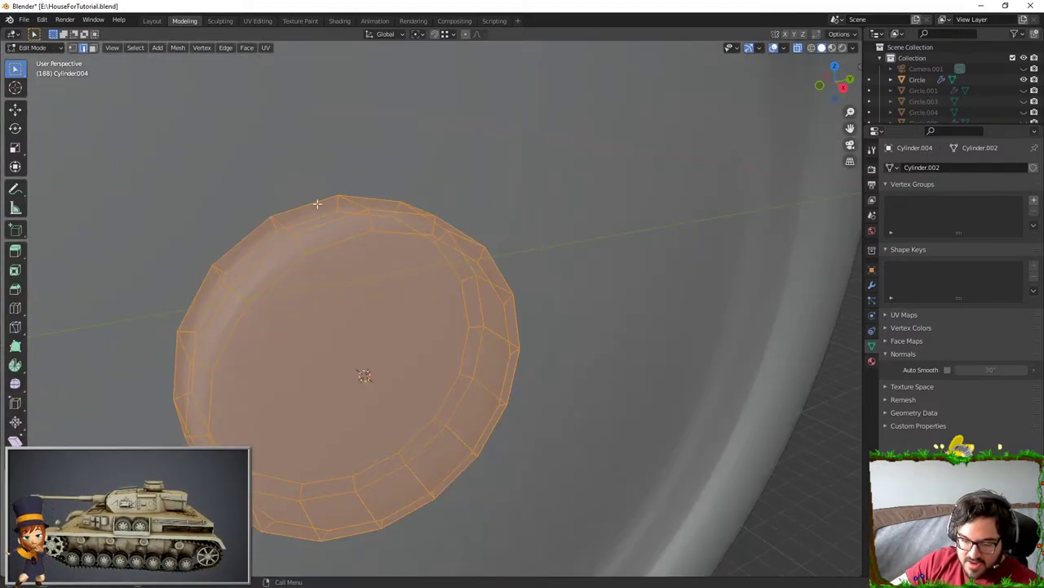
# - Duplicate two neighbouring side faces at the top of the cylinder hub and move the copy down along Z into the hub
pyautogui.click(93, 48)
pyautogui.scroll(3, 357, 338)
pyautogui.keyDown('shift'); pyautogui.moveTo(358, 278); pyautogui.dragTo(302, 339, button='middle'); pyautogui.keyUp('shift')
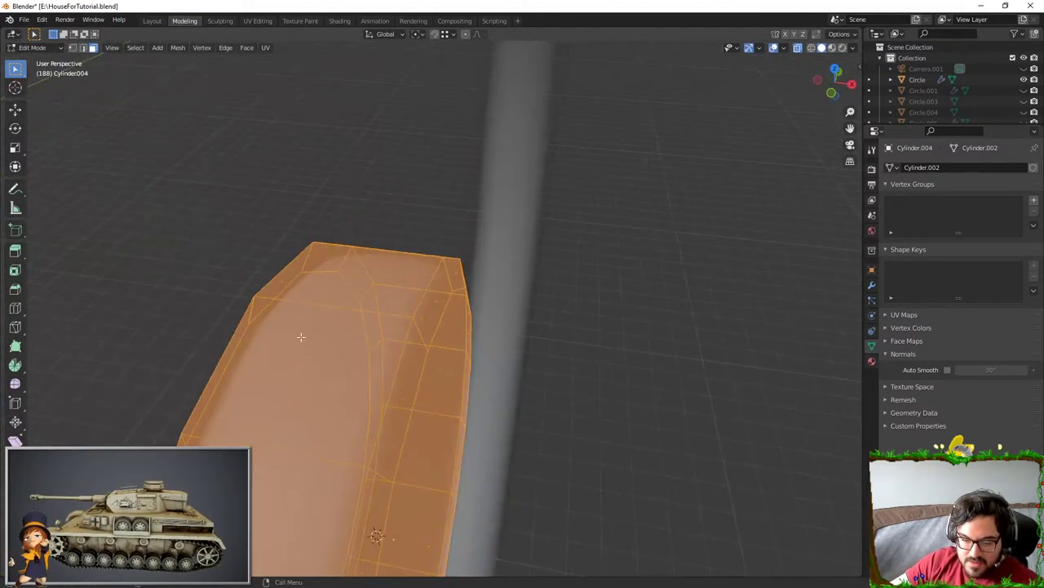
pyautogui.click(302, 346)
pyautogui.keyDown('shift'); pyautogui.click(356, 295); pyautogui.keyUp('shift')
pyautogui.scroll(-1, 356, 299)
pyautogui.moveTo(356, 299); pyautogui.dragTo(282, 274, button='middle')
pyautogui.scroll(-3, 382, 291)
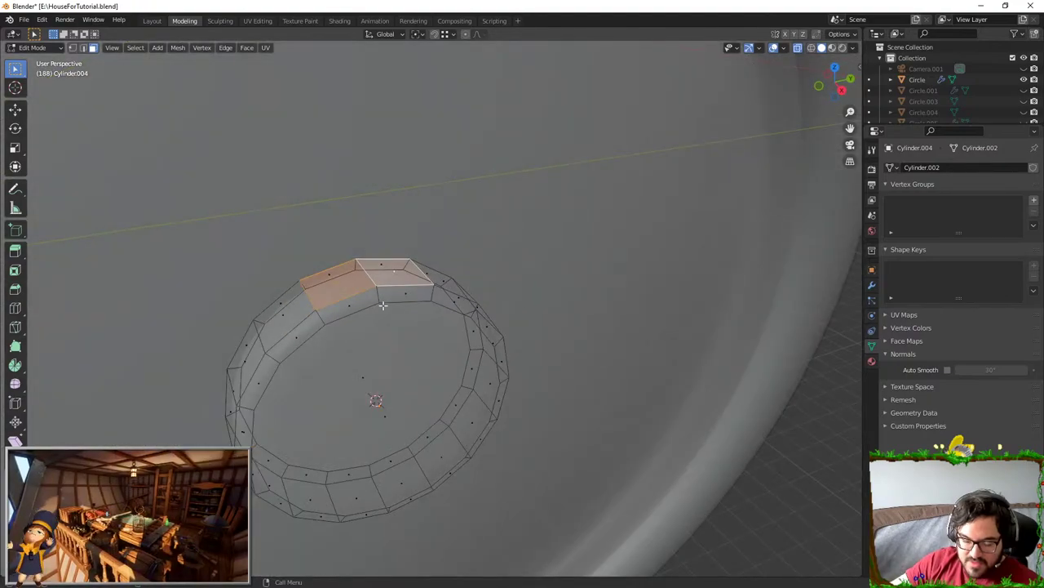
pyautogui.hotkey('shift', 'd')
pyautogui.press('z')
pyautogui.click(401, 311)
pyautogui.hotkey('shift', 'd')
pyautogui.rightClick(394, 245)
pyautogui.hotkey('ctrl', 'z')
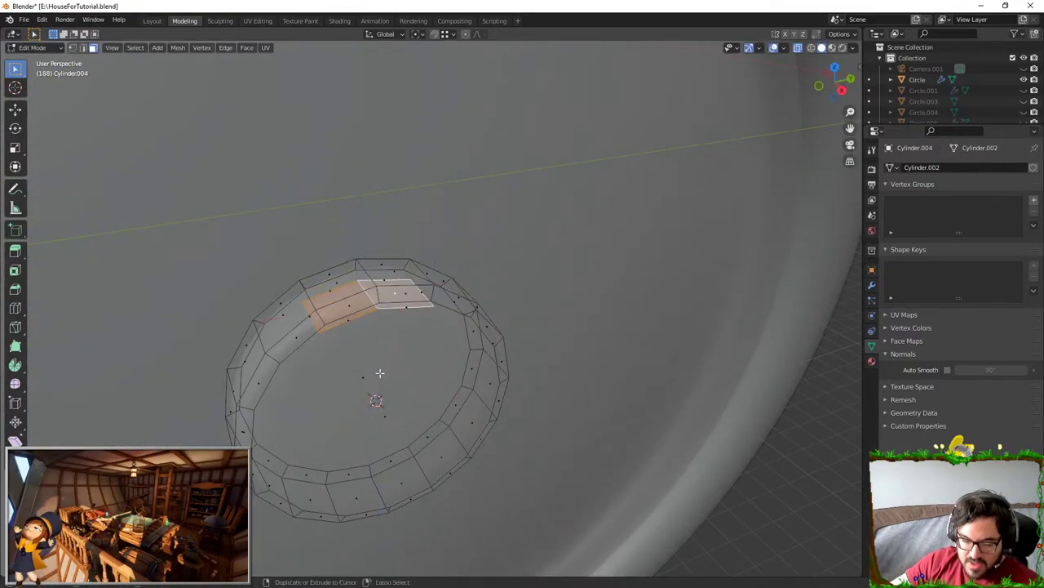
# - Scale the duplicated faces along X and extrude them upward into a tall block above the hub
pyautogui.moveTo(380, 373); pyautogui.dragTo(499, 379, button='middle')
pyautogui.press('s')
pyautogui.press('x')
pyautogui.click(471, 364)
pyautogui.press('e')
pyautogui.click(505, 255)
pyautogui.moveTo(505, 255); pyautogui.dragTo(400, 208, button='middle')
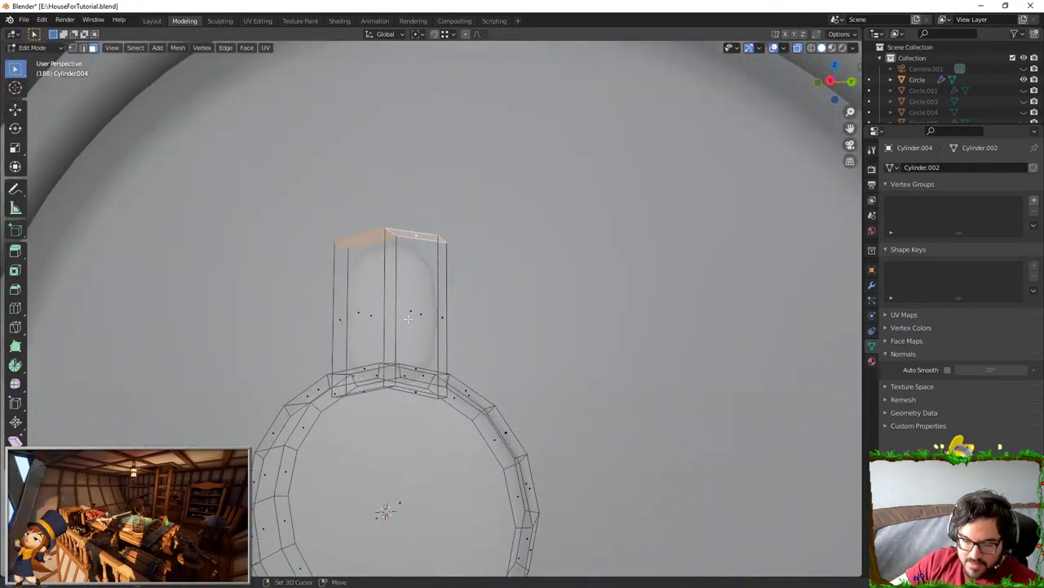
# - Merge the two outer top corners on one side of the block into that side's middle top vertex
pyautogui.scroll(2, 400, 208)
pyautogui.click(73, 47)
pyautogui.moveTo(280, 200); pyautogui.dragTo(295, 245, button='middle')
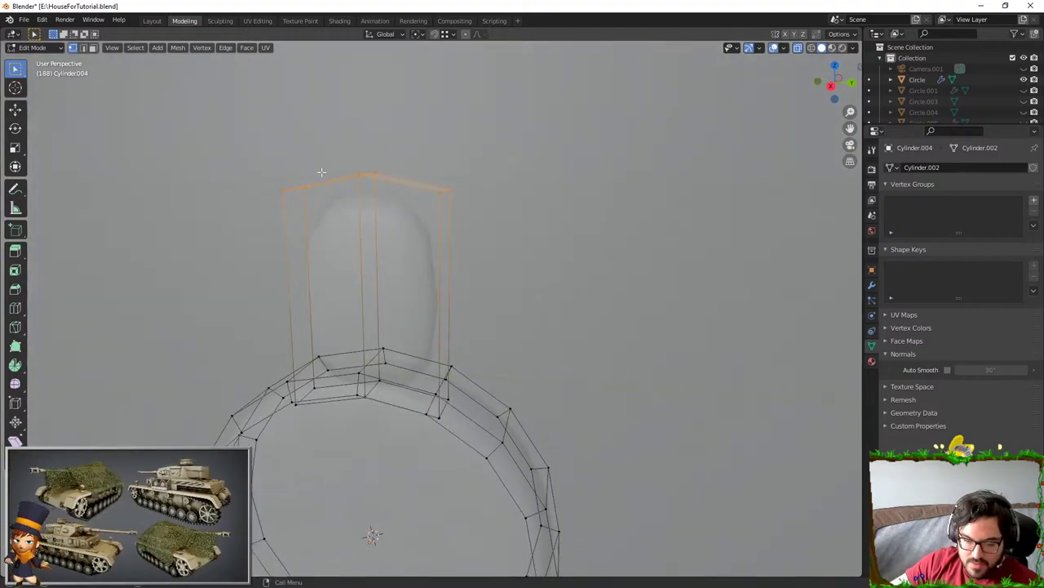
pyautogui.click(320, 173)
pyautogui.keyDown('shift'); pyautogui.moveTo(334, 213); pyautogui.dragTo(356, 332, button='middle'); pyautogui.keyUp('shift')
pyautogui.keyDown('shift'); pyautogui.click(376, 285); pyautogui.keyUp('shift')
pyautogui.press('F3')
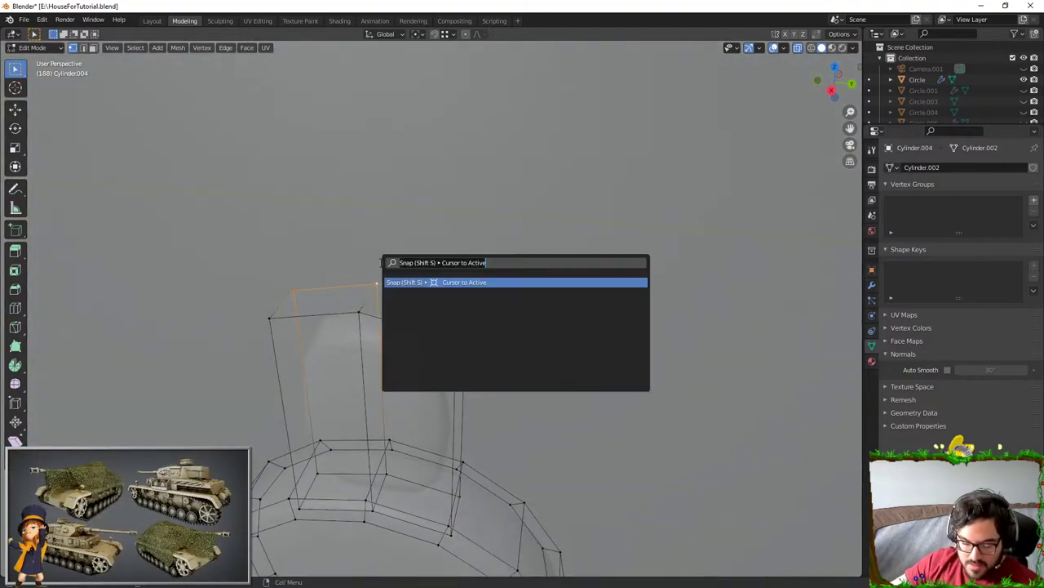
pyautogui.write('merge')
pyautogui.press('Return')
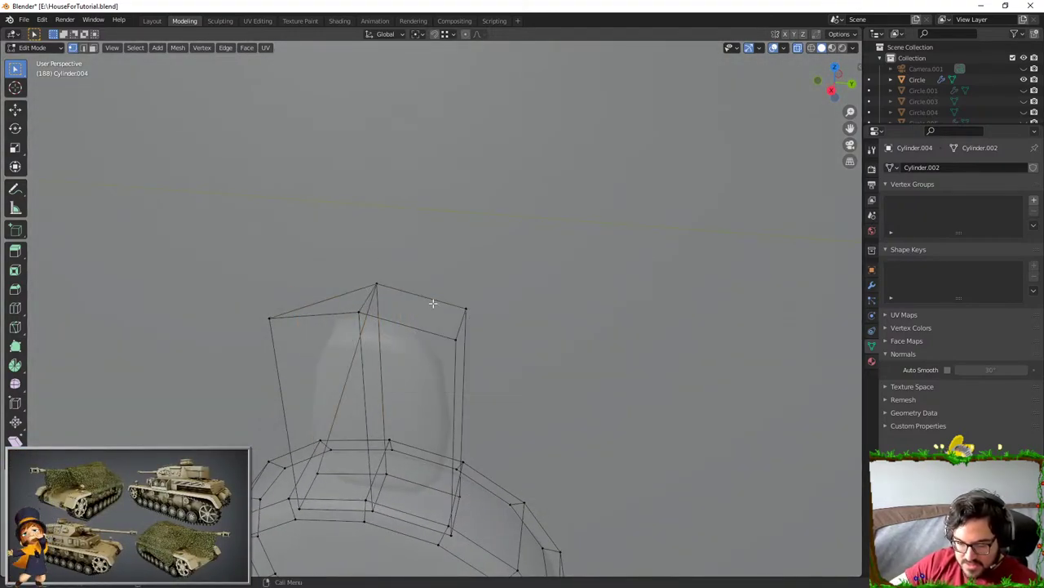
pyautogui.click(462, 307)
pyautogui.keyDown('shift'); pyautogui.click(392, 286); pyautogui.keyUp('shift')
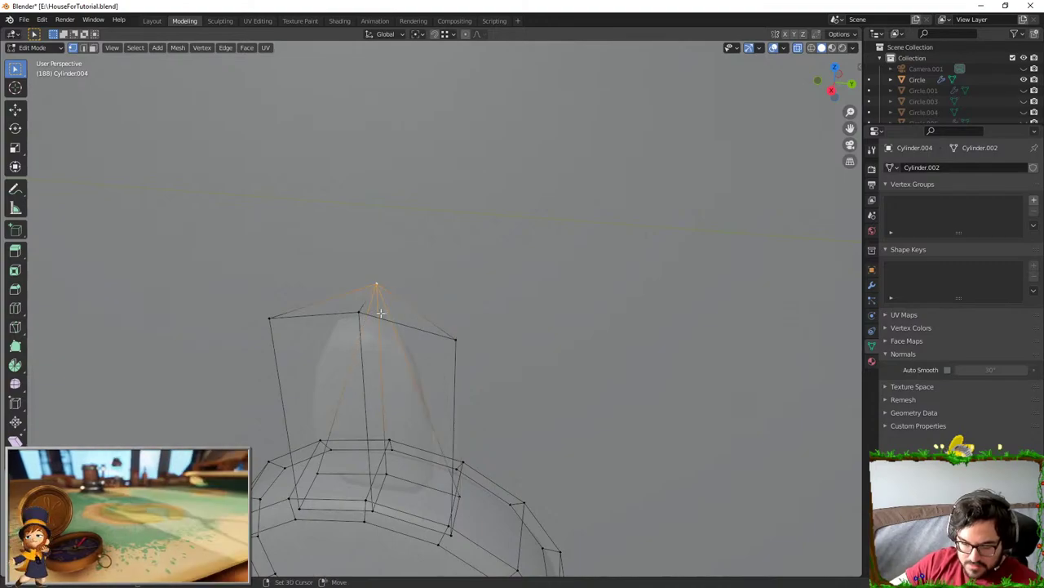
# - Merge the two remaining outer top corners into the middle top vertex on the block's other side to form a spike
pyautogui.click(452, 339)
pyautogui.keyDown('shift'); pyautogui.click(359, 315); pyautogui.keyUp('shift')
pyautogui.hotkey('shift', 'r')
pyautogui.click(274, 324)
pyautogui.keyDown('shift'); pyautogui.click(357, 317); pyautogui.keyUp('shift')
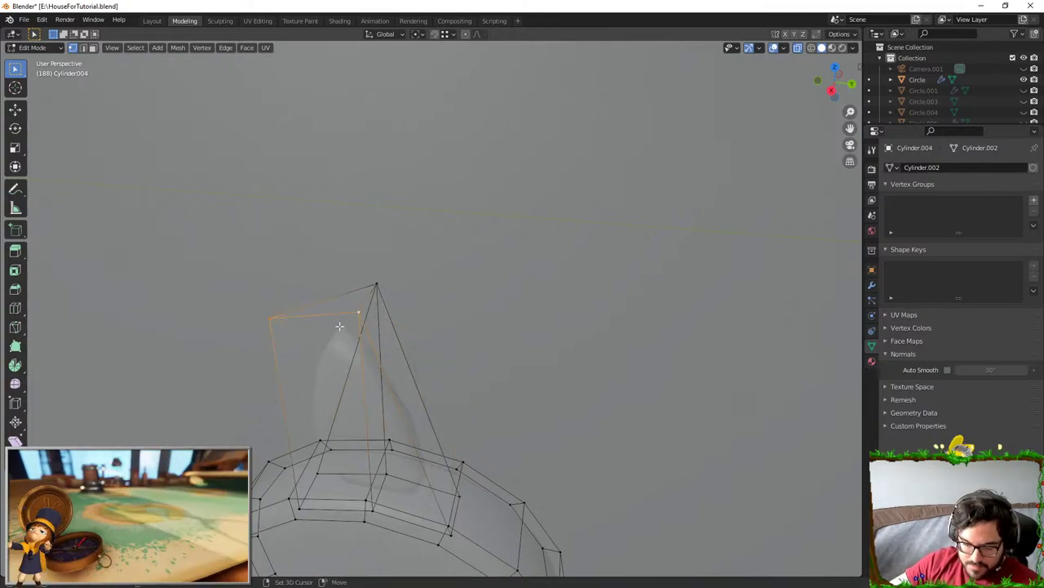
pyautogui.hotkey('shift', 'r')
# - Raise the spike's tip vertices about 0.21 m along Z
pyautogui.press('Tab')
pyautogui.moveTo(370, 398); pyautogui.dragTo(390, 355, button='middle')
pyautogui.press('Tab')
pyautogui.moveTo(317, 266); pyautogui.dragTo(457, 359)
pyautogui.press('g')
pyautogui.press('z')
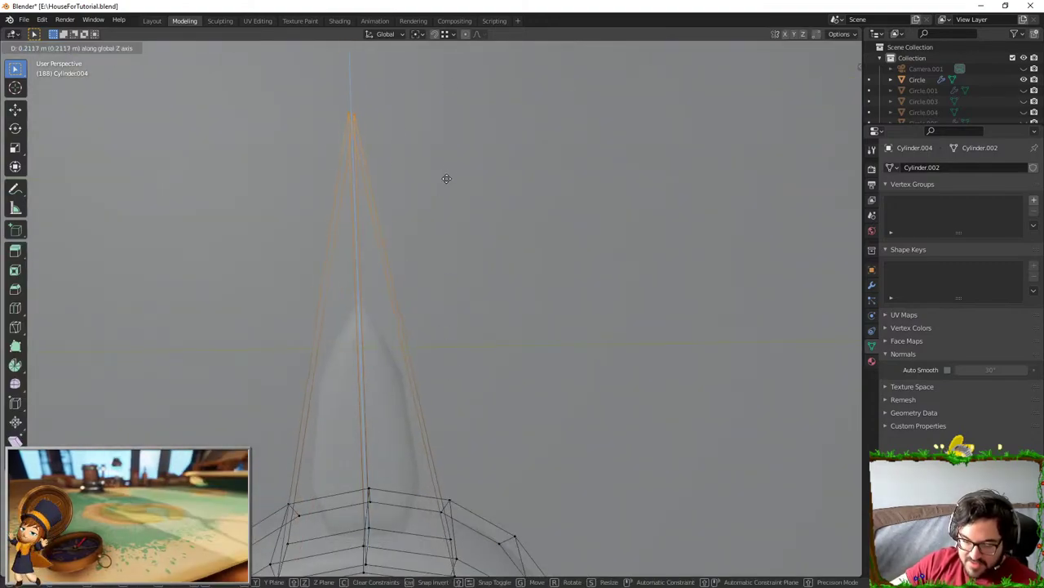
pyautogui.click(447, 179)
pyautogui.moveTo(447, 181); pyautogui.dragTo(403, 345, button='middle')
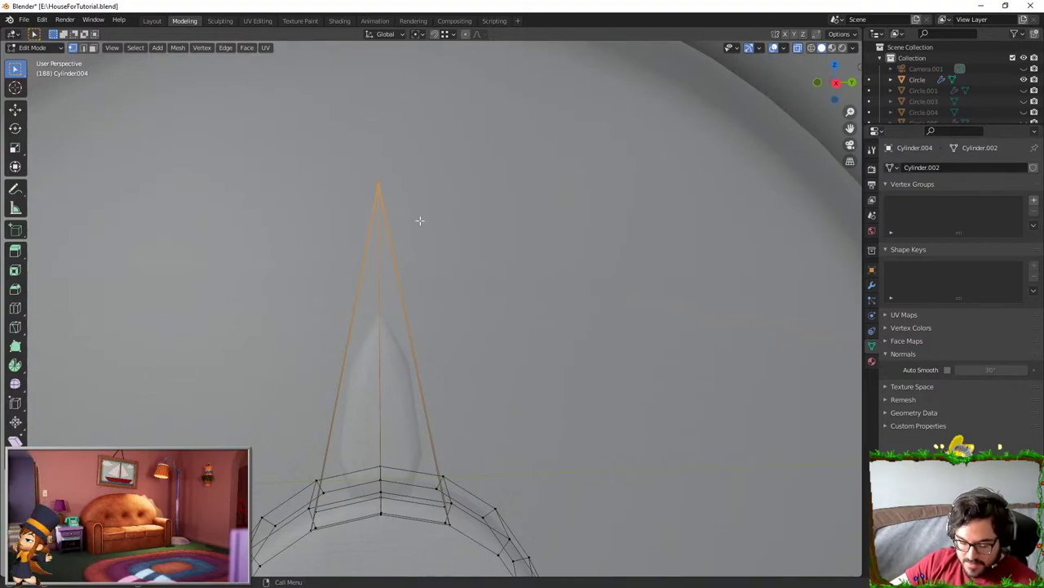
# - Lower the spike's tip vertices slightly along Z
pyautogui.press('g')
pyautogui.press('z')
pyautogui.rightClick(411, 269)
pyautogui.moveTo(410, 268); pyautogui.dragTo(428, 266, button='middle')
pyautogui.press('g')
pyautogui.press('z')
pyautogui.click(426, 305)
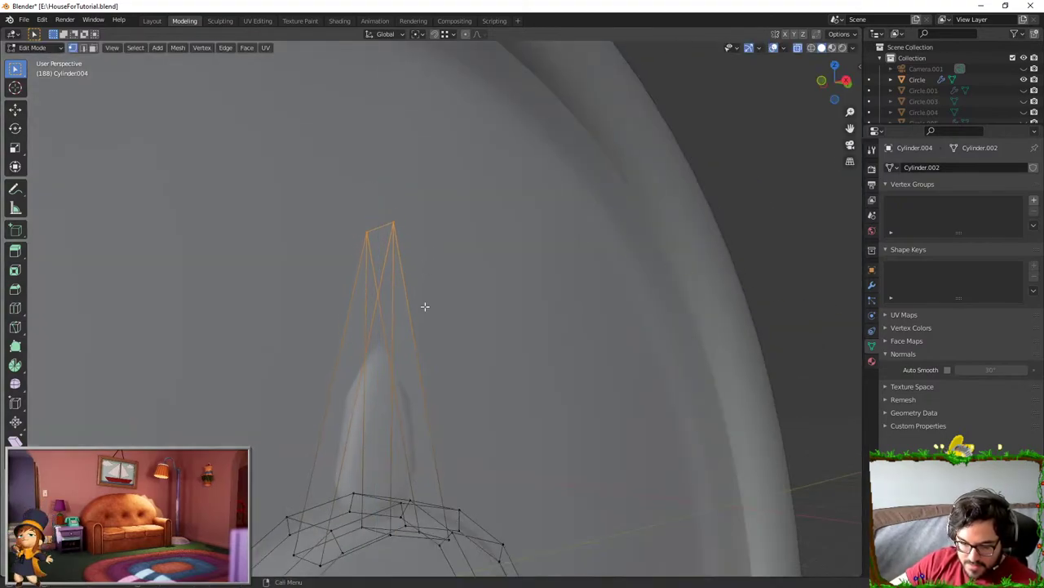
# - Cut an edge loop across each side of the spike and move both cuts up along Z to just below the tip
pyautogui.click(420, 365)
pyautogui.rightClick(417, 282)
pyautogui.hotkey('ctrl', 'r')
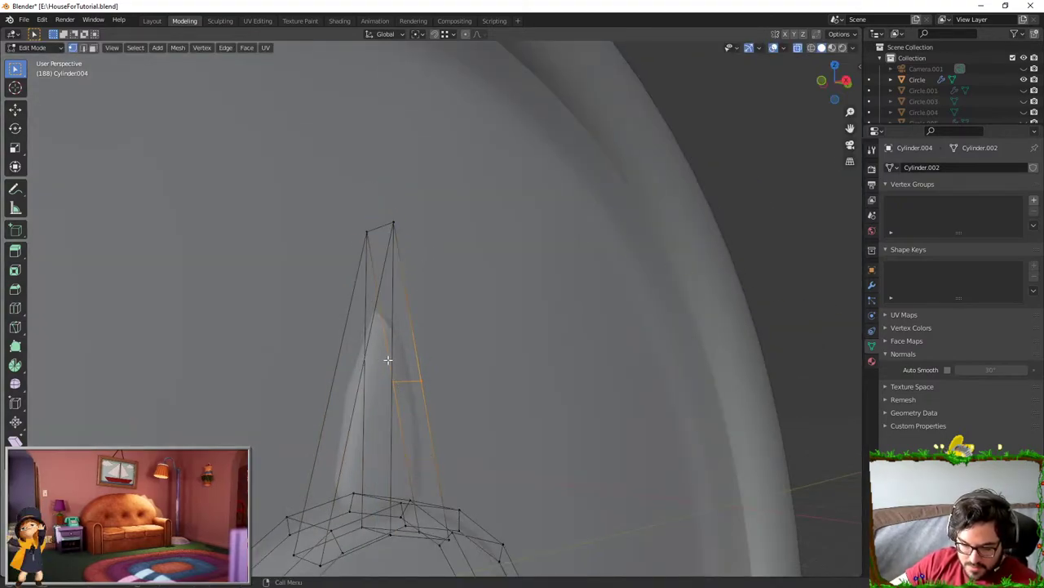
pyautogui.hotkey('ctrl', 'l')
pyautogui.click(408, 383)
pyautogui.rightClick(404, 383)
pyautogui.hotkey('ctrl', 'r')
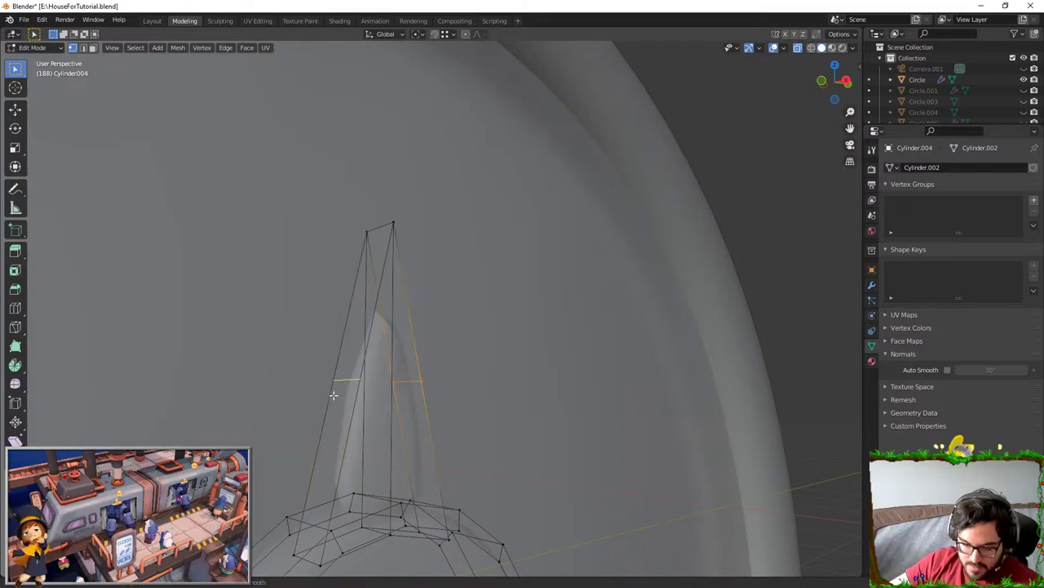
pyautogui.click(336, 393)
pyautogui.rightClick(341, 391)
pyautogui.press('g')
pyautogui.press('z')
pyautogui.click(485, 252)
# - Scale the cuts just below the spike's tip along Y to shape the point
pyautogui.press('s')
pyautogui.press('y')
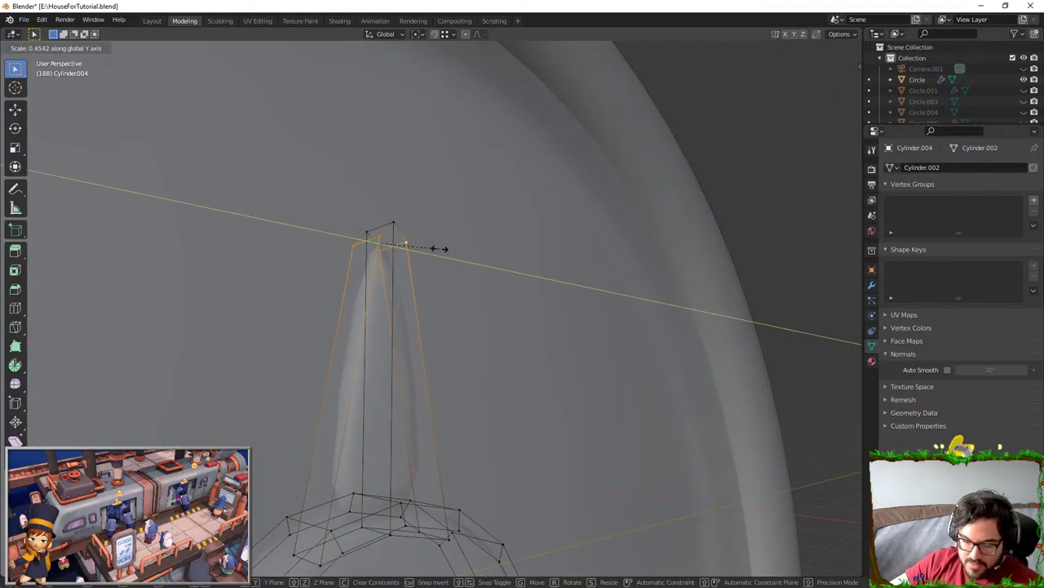
pyautogui.click(434, 248)
pyautogui.moveTo(433, 248); pyautogui.dragTo(425, 273, button='middle')
pyautogui.press('s')
pyautogui.press('y')
pyautogui.click(416, 231)
pyautogui.press('Tab')
# - Isolate the spike's linked mesh, delete its two bottom faces and return to Object Mode
pyautogui.press('Tab')
pyautogui.keyDown('shift'); pyautogui.moveTo(441, 430); pyautogui.dragTo(445, 251, button='middle'); pyautogui.keyUp('shift')
pyautogui.hotkey('alt', 'a')
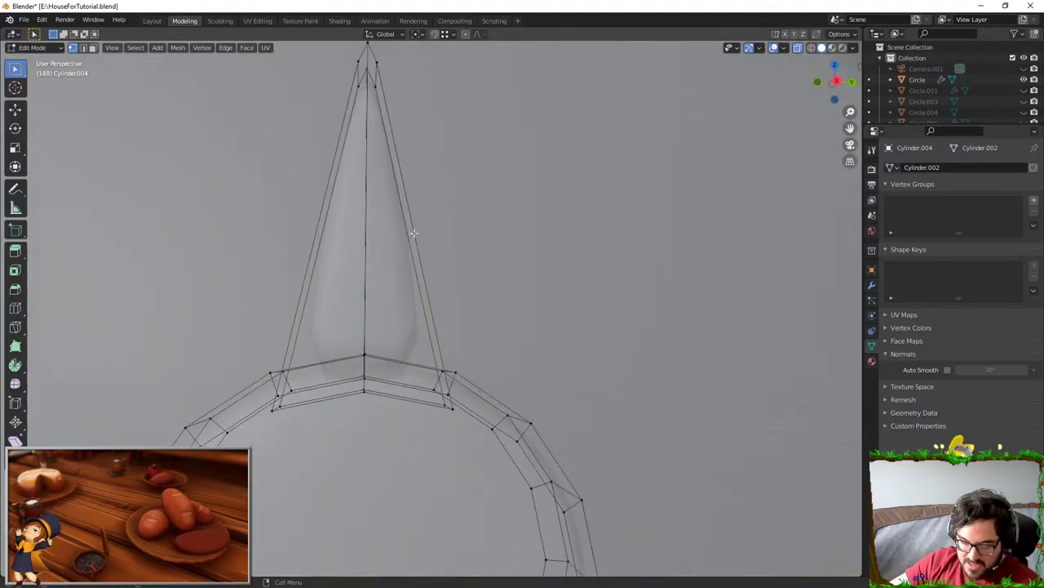
pyautogui.press('l')
pyautogui.hotkey('shift', 'h')
pyautogui.moveTo(369, 99); pyautogui.dragTo(137, 266, button='middle')
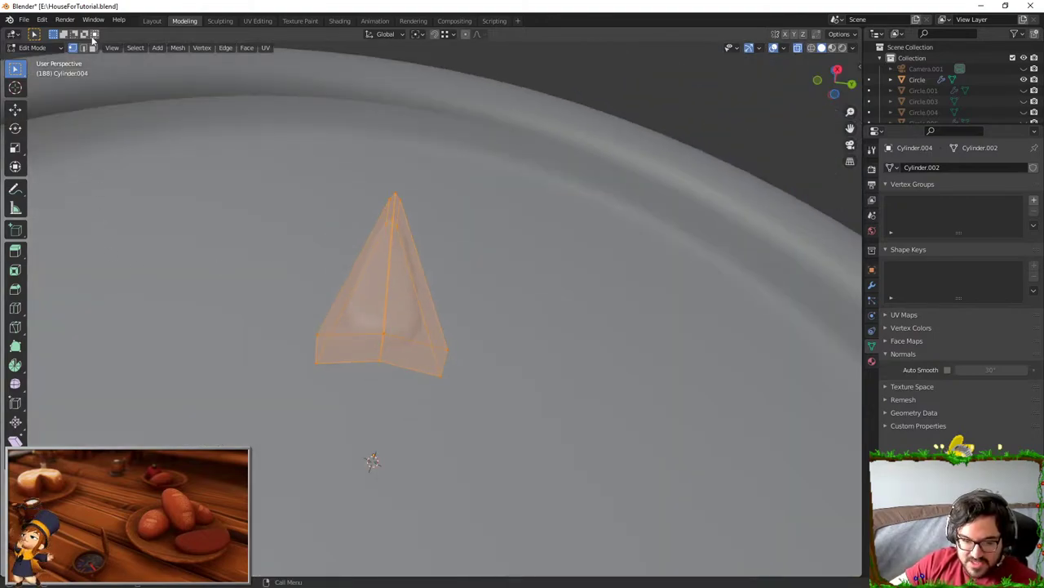
pyautogui.click(92, 48)
pyautogui.click(351, 348)
pyautogui.keyDown('shift'); pyautogui.click(411, 357); pyautogui.keyUp('shift')
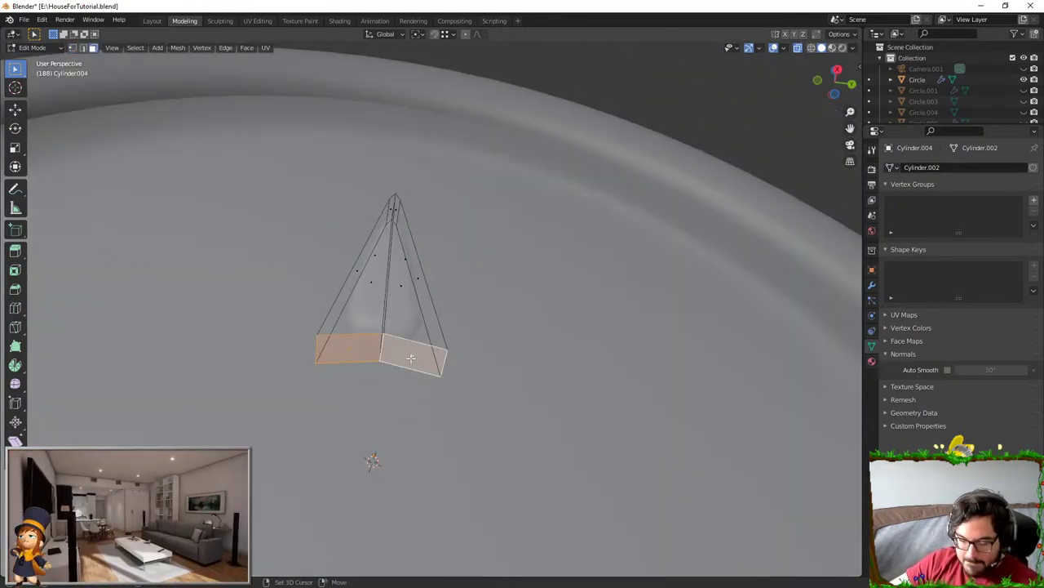
pyautogui.press('x')
pyautogui.click(411, 344)
pyautogui.moveTo(410, 344); pyautogui.dragTo(390, 390, button='middle')
pyautogui.press('Tab')
# - Add an edge loop around the middle of the spike and widen it along Y
pyautogui.moveTo(447, 224); pyautogui.dragTo(468, 269, button='middle')
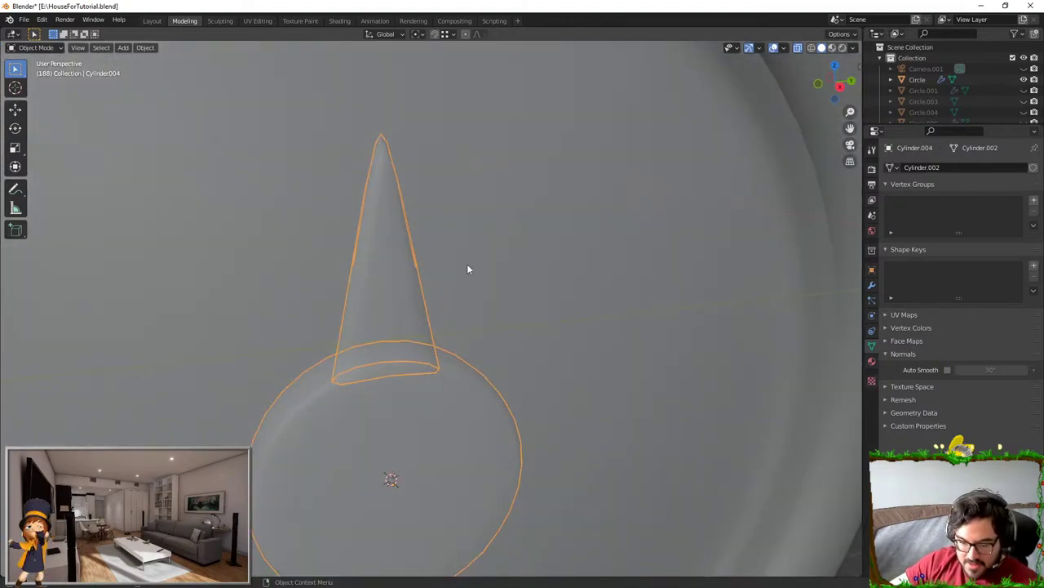
pyautogui.moveTo(317, 207); pyautogui.dragTo(313, 199, button='middle')
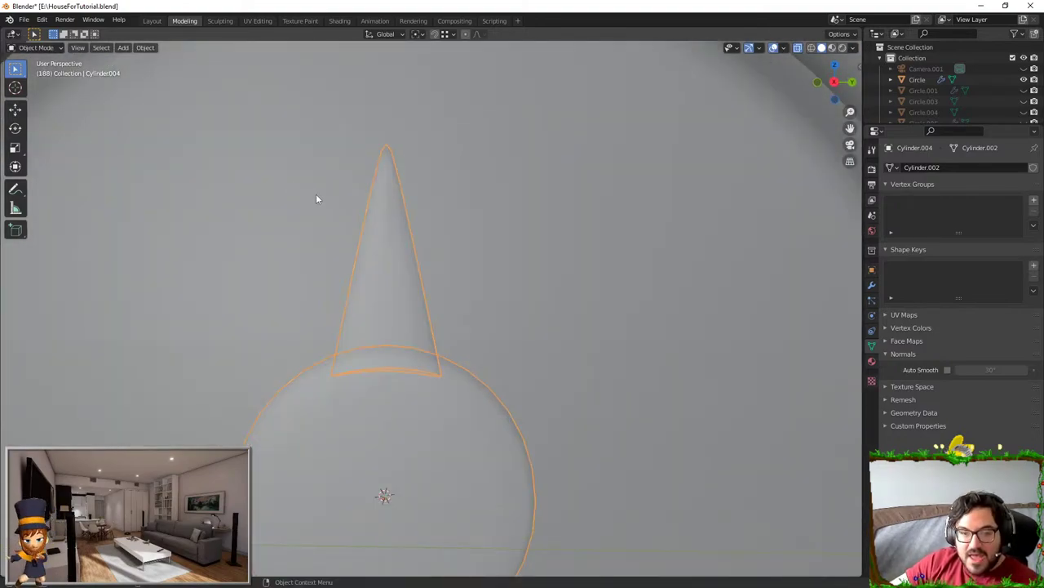
pyautogui.press('Tab')
pyautogui.press('s')
pyautogui.press('y')
pyautogui.click(462, 254)
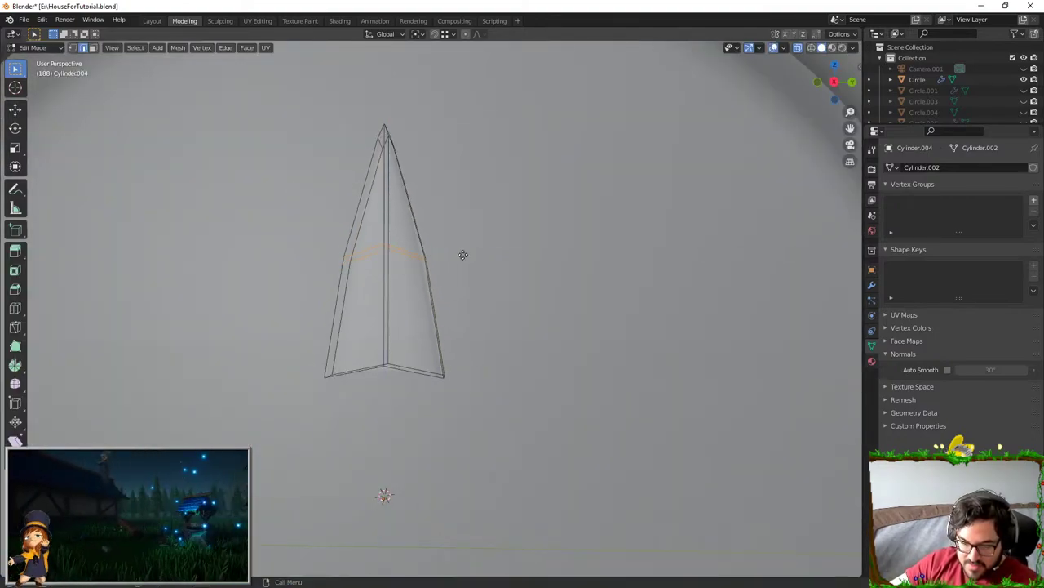
# - Lower and rescale the middle edge loop along Z and Y, and bevel it with one segment into a wide band
pyautogui.press('g')
pyautogui.press('z')
pyautogui.click(461, 283)
pyautogui.press('s')
pyautogui.press('y')
pyautogui.click(479, 282)
pyautogui.hotkey('ctrl', 'b')
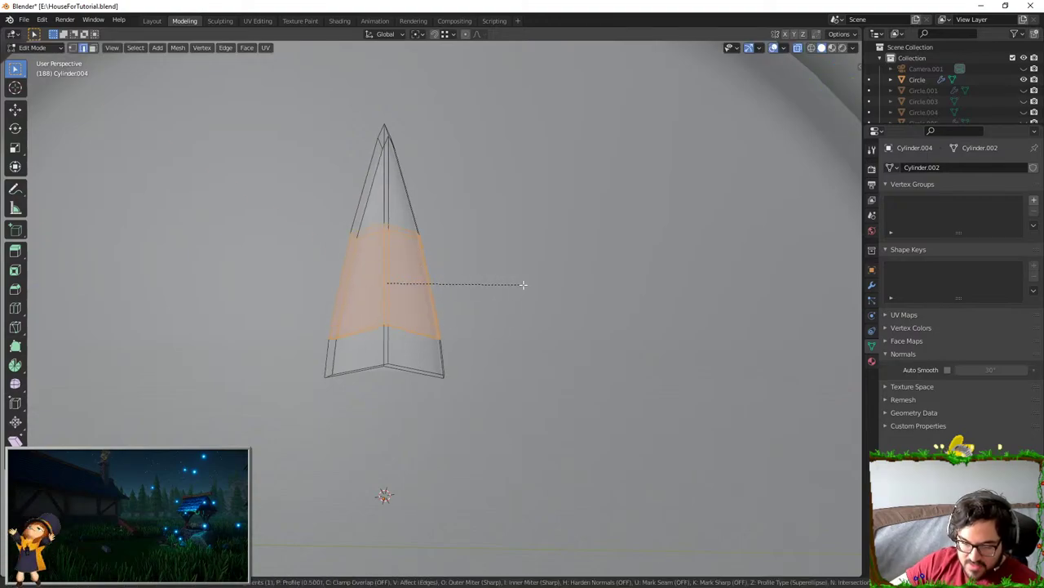
pyautogui.click(534, 283)
# - Bevel the long outline edges on both sides of the spike with 2 segments
pyautogui.press('Tab')
pyautogui.scroll(-2, 494, 300)
pyautogui.moveTo(493, 300)
pyautogui.mouseDown(button='middle')
pyautogui.moveTo(528, 299)
pyautogui.moveTo(477, 300)
pyautogui.moveTo(510, 301)
pyautogui.mouseUp(button='middle')
pyautogui.press('Tab')
pyautogui.keyDown('shift'); pyautogui.moveTo(498, 301); pyautogui.dragTo(494, 400, button='middle'); pyautogui.keyUp('shift')
pyautogui.moveTo(440, 351); pyautogui.dragTo(531, 351, button='middle')
pyautogui.scroll(3, 448, 350)
pyautogui.keyDown('alt'); pyautogui.click(427, 348); pyautogui.keyUp('alt')
pyautogui.moveTo(394, 346); pyautogui.dragTo(389, 277, button='middle')
pyautogui.keyDown('alt'); pyautogui.keyDown('shift'); pyautogui.click(436, 471); pyautogui.keyUp('shift'); pyautogui.keyUp('alt')
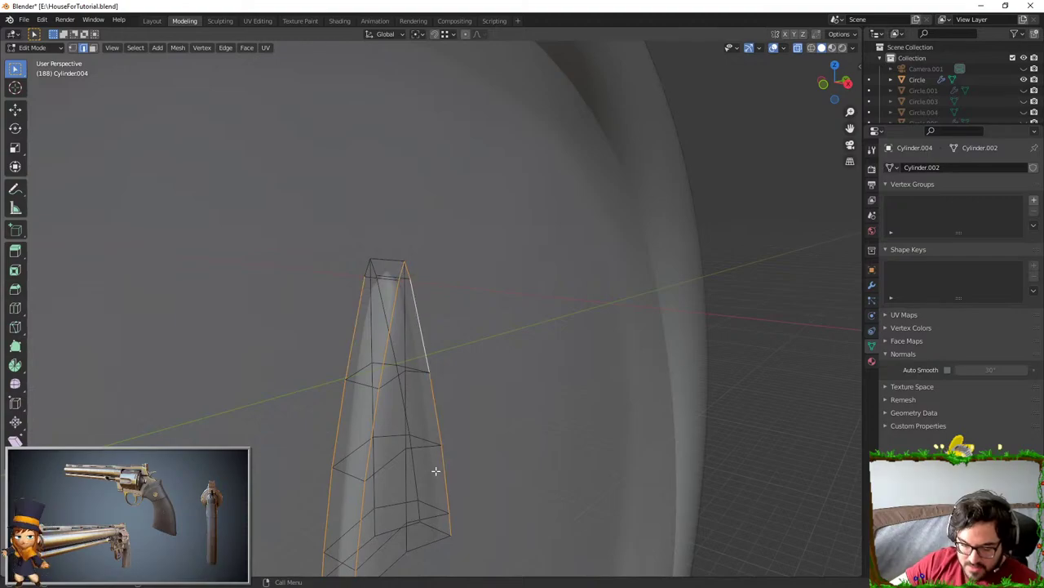
pyautogui.keyDown('alt'); pyautogui.keyDown('shift'); pyautogui.click(381, 301); pyautogui.keyUp('shift'); pyautogui.keyUp('alt')
pyautogui.hotkey('ctrl', 'b')
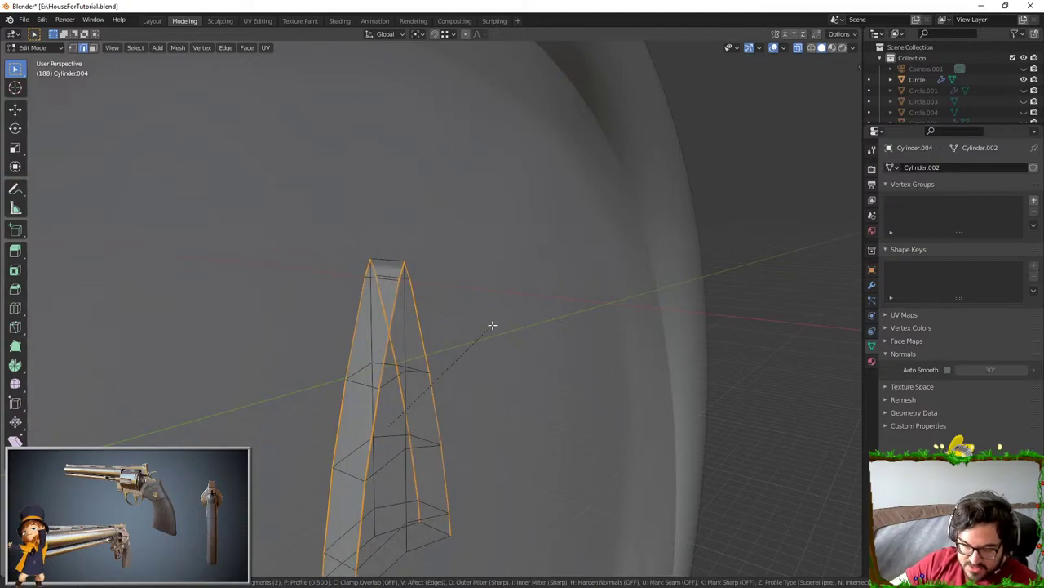
pyautogui.click(501, 326)
# - Return to Object Mode and turn off X-ray display
pyautogui.press('Tab')
pyautogui.scroll(-4, 480, 367)
pyautogui.moveTo(478, 371); pyautogui.dragTo(399, 352, button='middle')
pyautogui.click(800, 49)
pyautogui.scroll(-3, 499, 374)
pyautogui.moveTo(469, 392); pyautogui.dragTo(504, 404, button='middle')
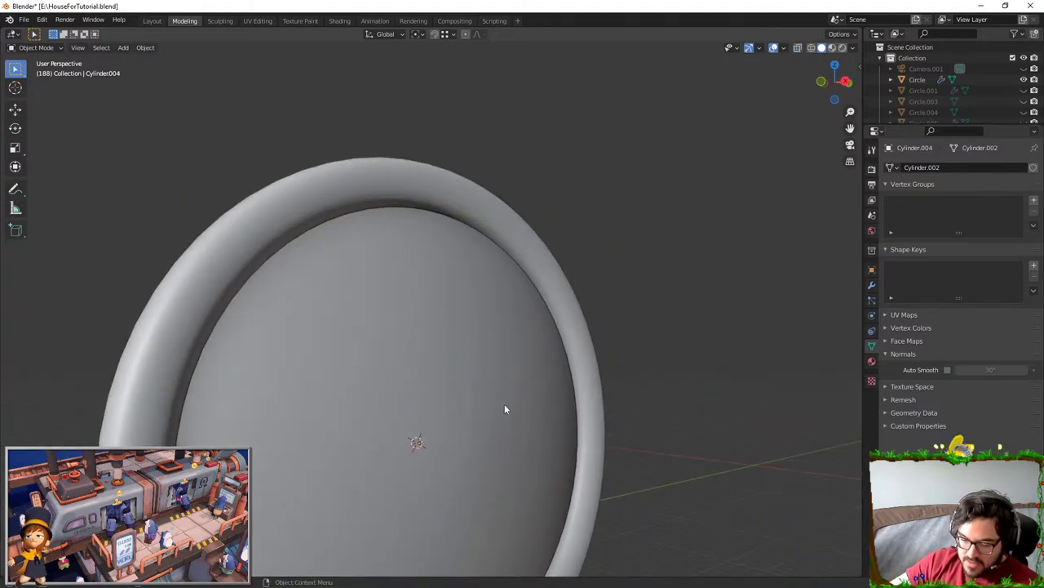
# - Hide the outer ring object and select the pointer
pyautogui.click(417, 364)
pyautogui.press('g')
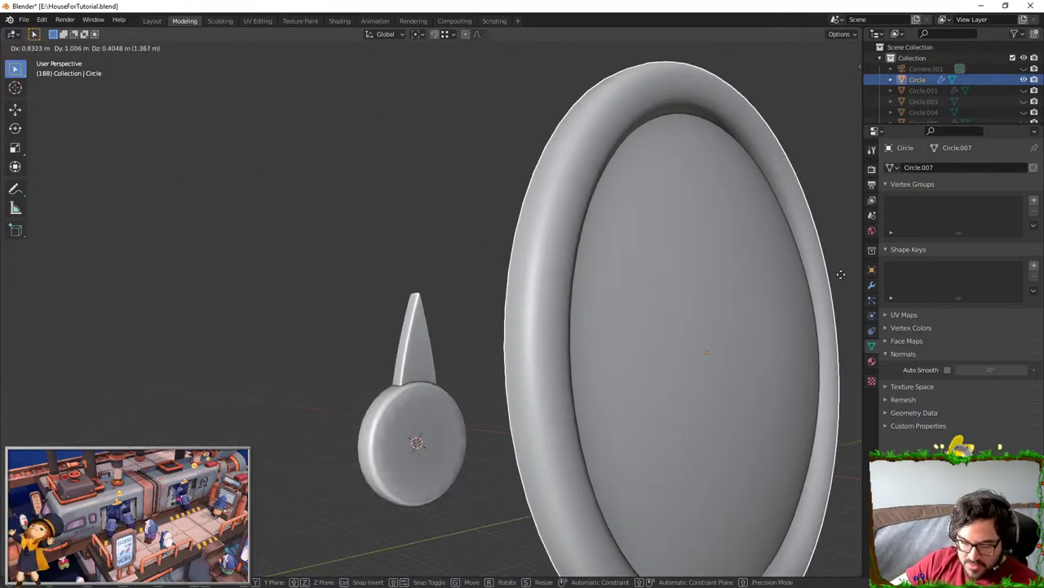
pyautogui.press('Escape')
pyautogui.keyDown('shift'); pyautogui.moveTo(548, 436); pyautogui.dragTo(542, 283, button='middle'); pyautogui.keyUp('shift')
pyautogui.press('h')
pyautogui.click(389, 364)
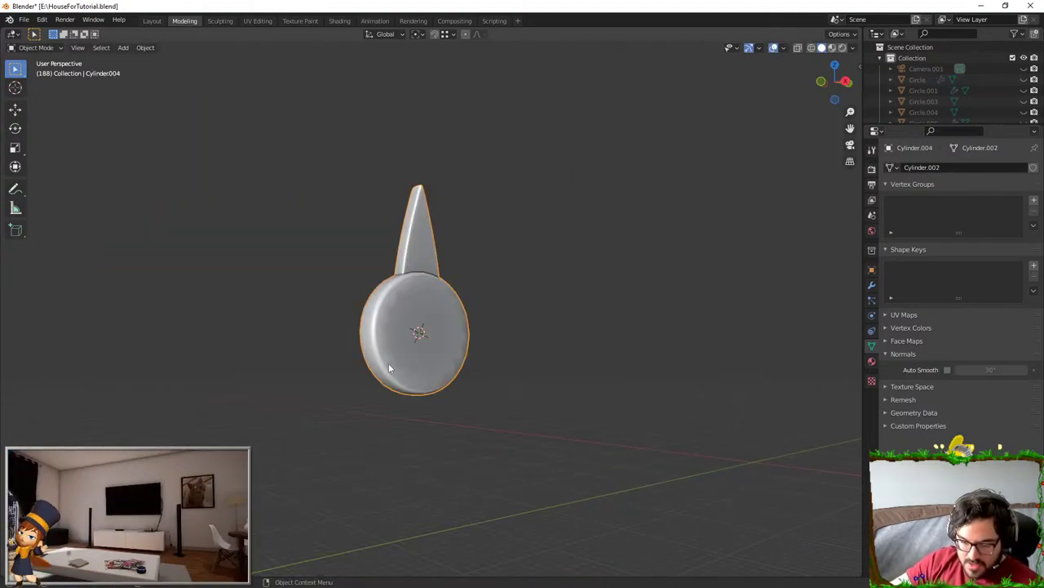
# - Open the pointer in Edit Mode and delete both round end faces of the hub
pyautogui.scroll(4, 317, 361)
pyautogui.press('Tab')
pyautogui.press('Tab')
pyautogui.press('Tab')
pyautogui.scroll(8, 316, 360)
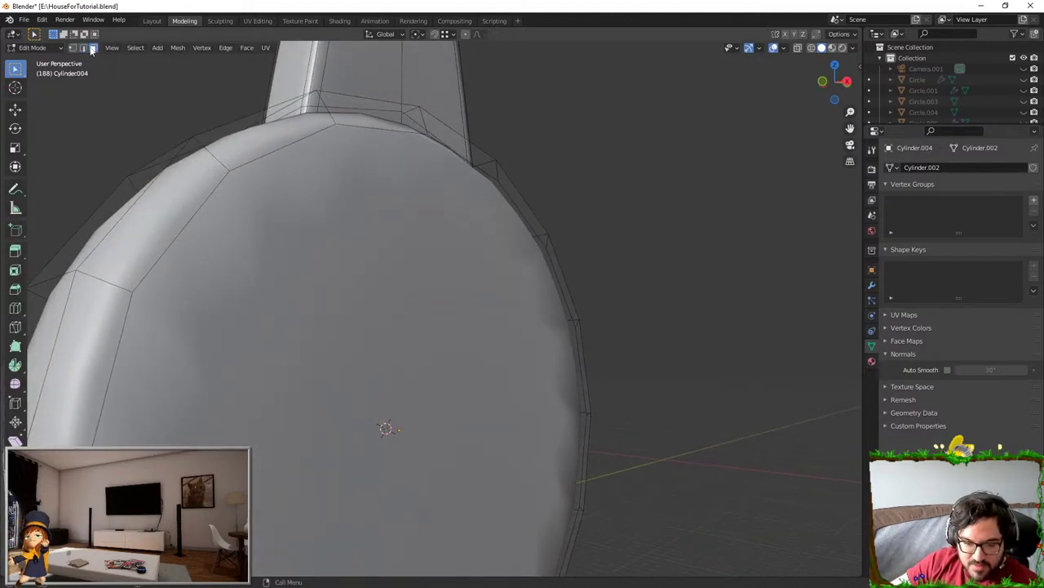
pyautogui.click(421, 416)
pyautogui.scroll(-5, 425, 413)
pyautogui.moveTo(426, 413); pyautogui.dragTo(513, 392, button='middle')
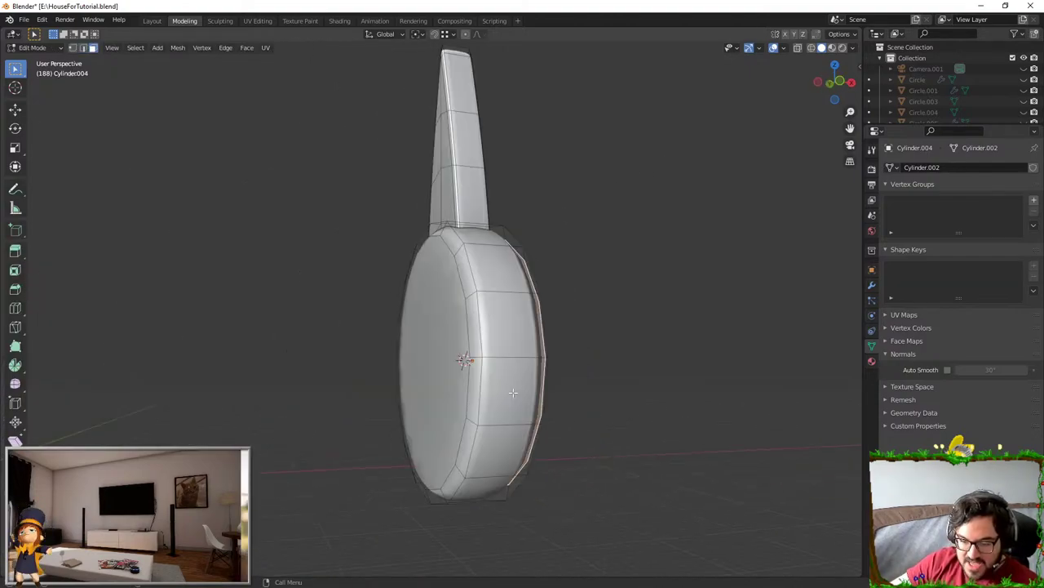
pyautogui.keyDown('shift'); pyautogui.click(427, 334); pyautogui.keyUp('shift')
pyautogui.press('x')
pyautogui.click(427, 334)
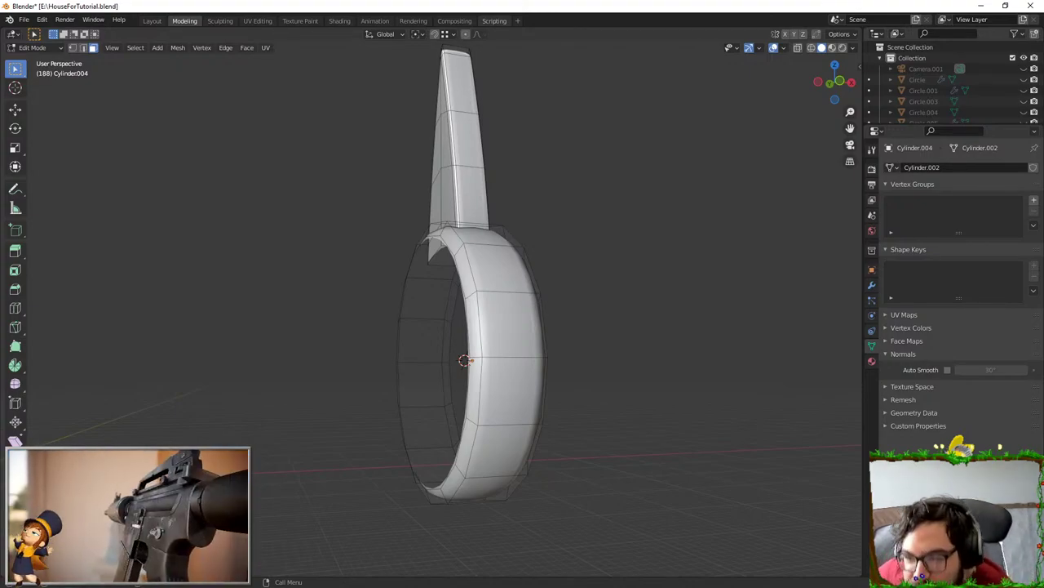
# - Close one open end of the hub with a triangle fan merged at its center, starting from the end's edge loop
pyautogui.click(451, 275)
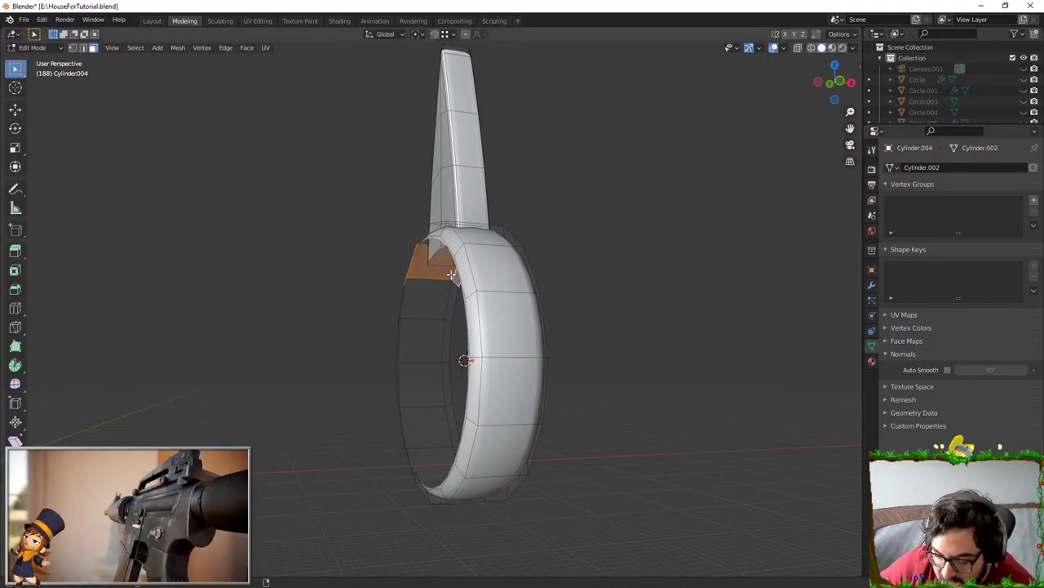
pyautogui.click(466, 276)
pyautogui.click(84, 48)
pyautogui.click(443, 269)
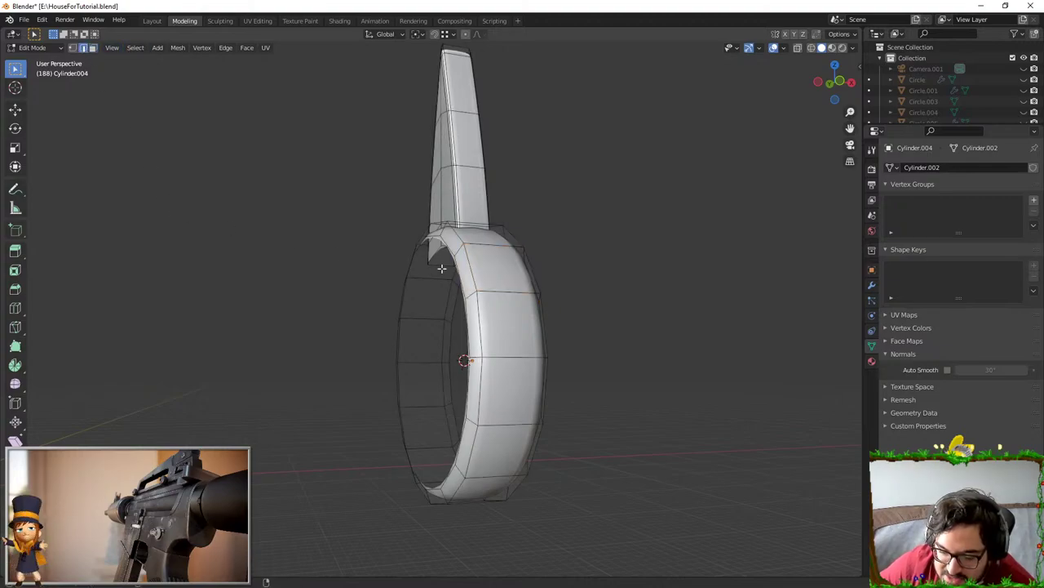
pyautogui.keyDown('alt'); pyautogui.click(450, 275); pyautogui.keyUp('alt')
pyautogui.moveTo(450, 275); pyautogui.dragTo(502, 250, button='middle')
pyautogui.press('F3')
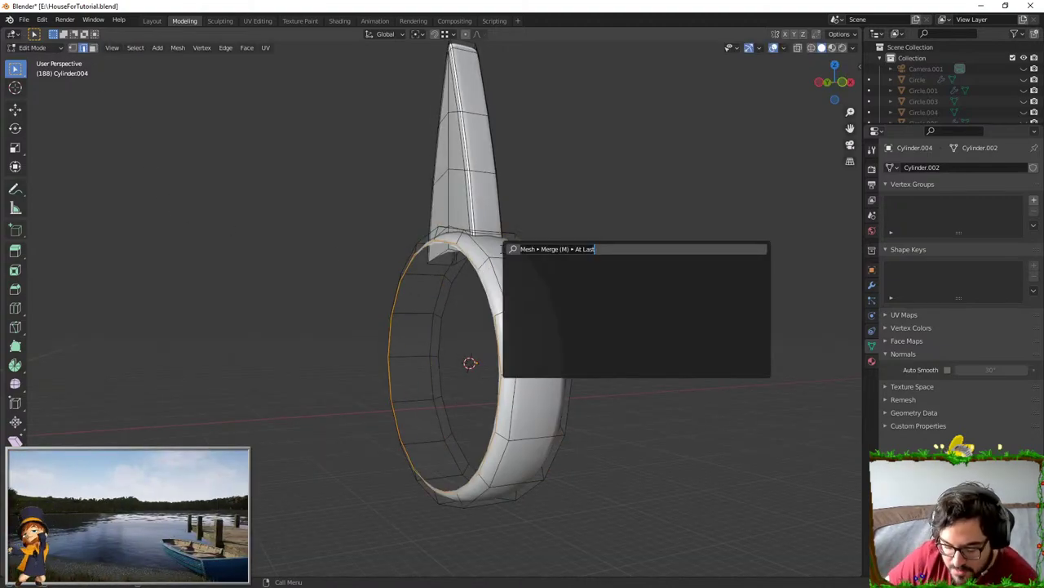
pyautogui.write('merge')
pyautogui.press('Return')
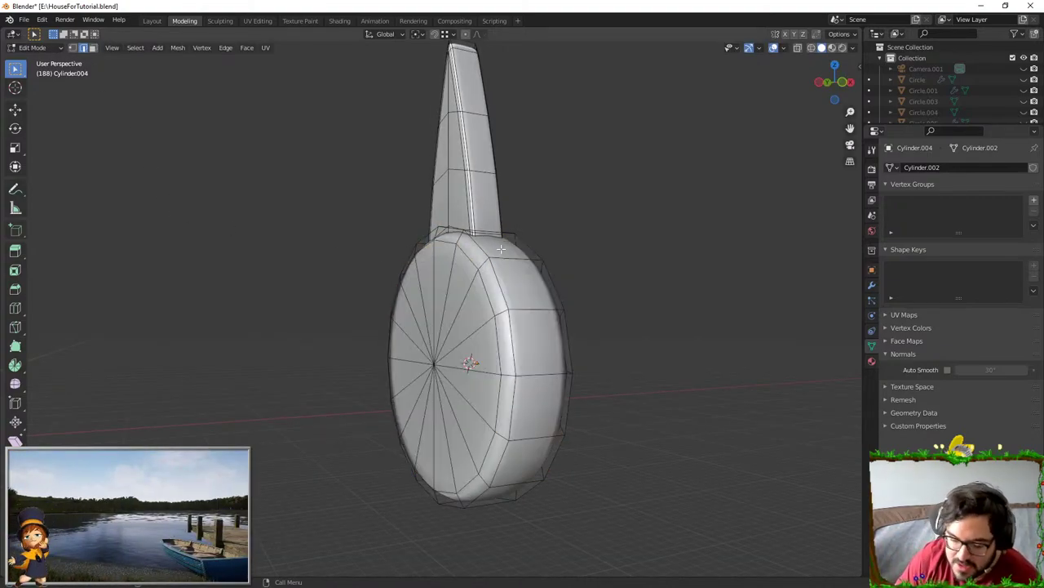
pyautogui.moveTo(576, 287); pyautogui.dragTo(468, 285, button='middle')
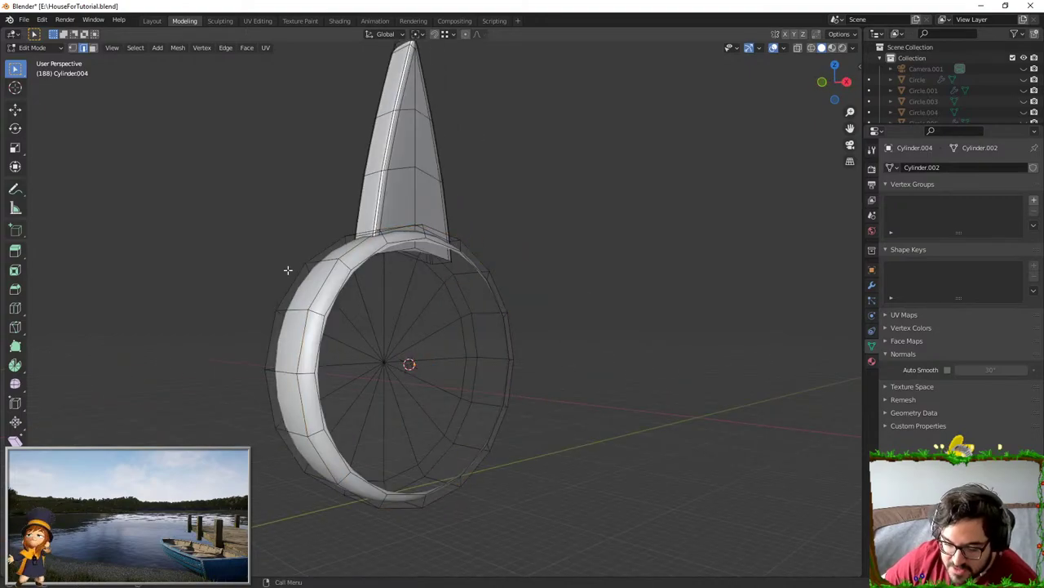
# - Try closing the hub's other open end with a triangle fan merged at its center, starting from the end's edge loop
pyautogui.moveTo(287, 268); pyautogui.dragTo(436, 306, button='middle')
pyautogui.press('Tab')
pyautogui.press('Tab')
pyautogui.keyDown('alt'); pyautogui.click(337, 274); pyautogui.keyUp('alt')
pyautogui.press('e')
pyautogui.press('F3')
pyautogui.press('Return')
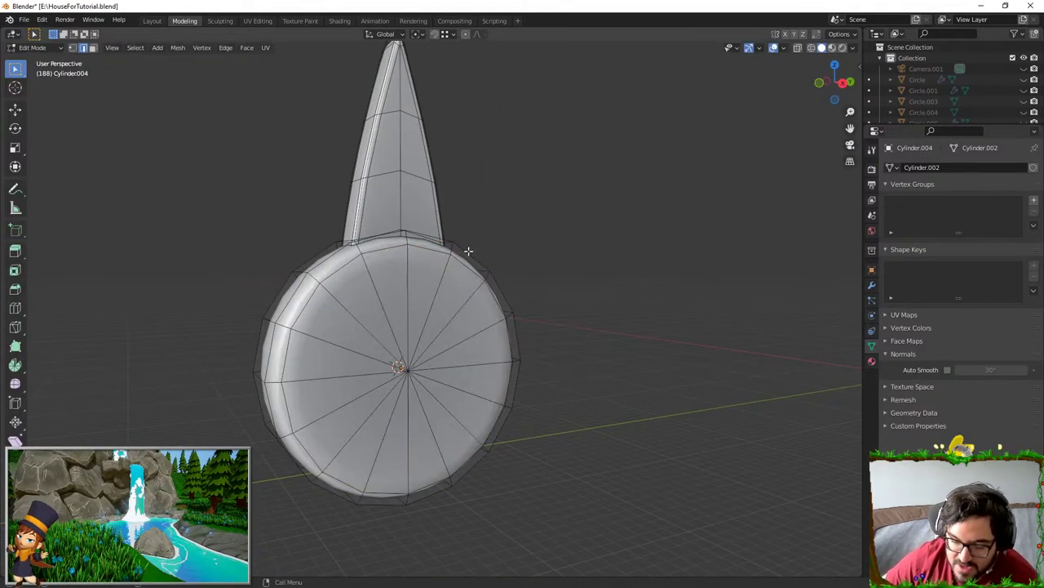
pyautogui.press('Tab')
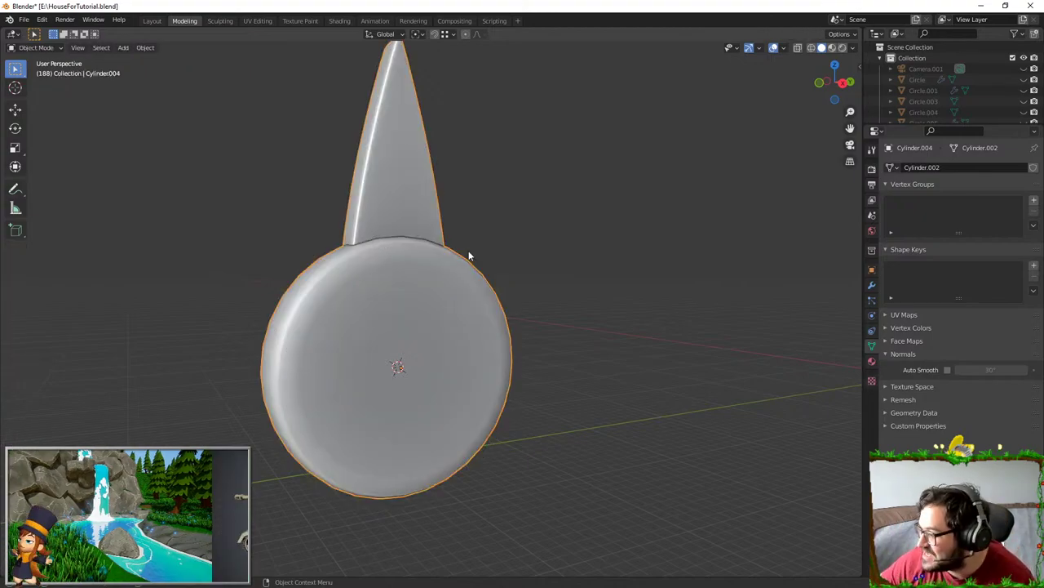
# - Inspect the hub's fan-filled end, then undo that fill back to the selected open edge loop
pyautogui.click(583, 351)
pyautogui.scroll(-2, 581, 349)
pyautogui.moveTo(571, 350); pyautogui.dragTo(510, 351, button='middle')
pyautogui.press('Tab')
pyautogui.scroll(4, 434, 321)
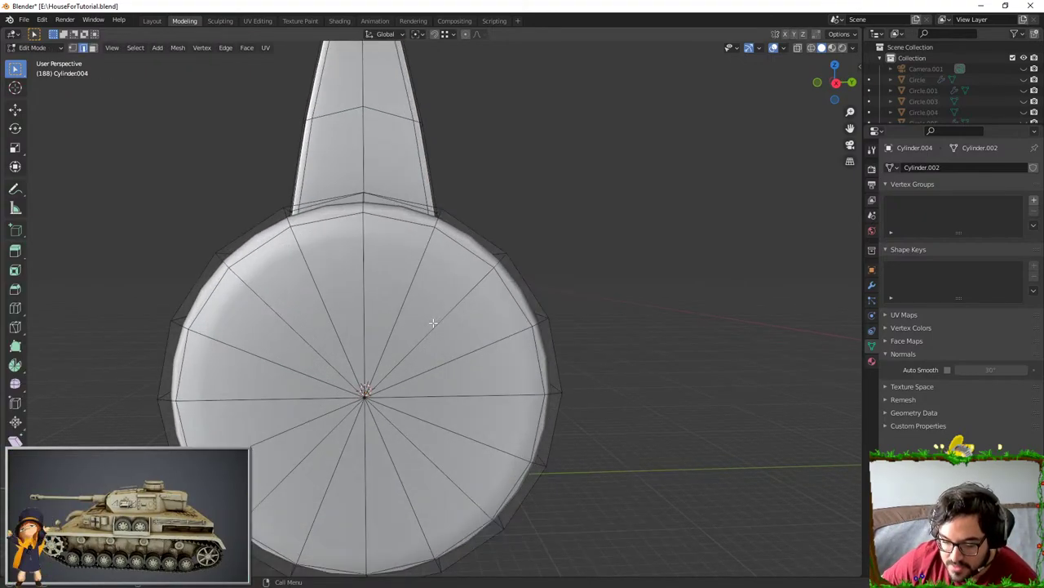
pyautogui.press('Tab')
pyautogui.click(430, 316)
pyautogui.press('Tab')
pyautogui.hotkey('ctrl', 'z')
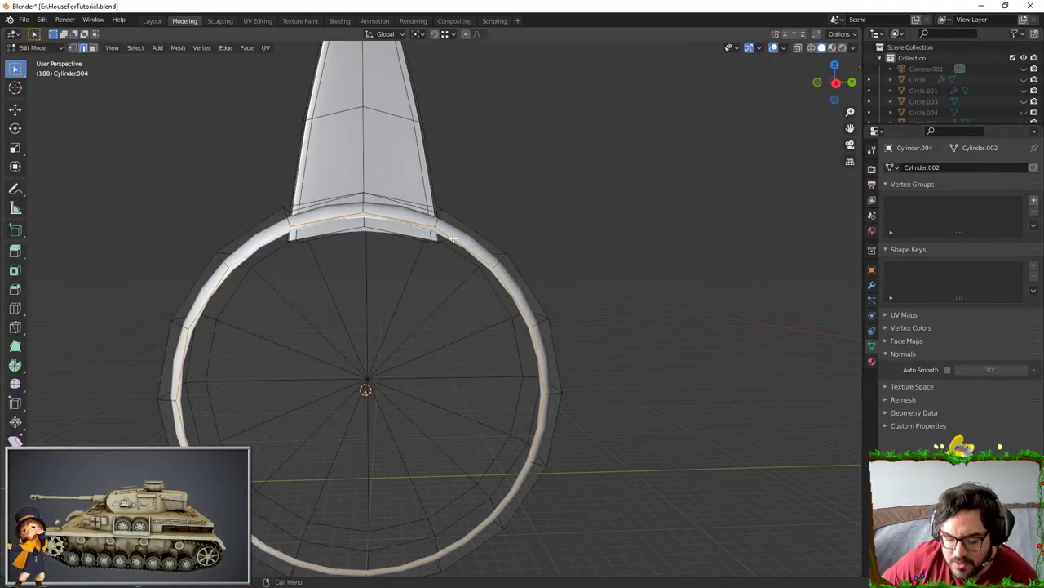
# - Close the open hub end with Grid Fill and return to Object Mode
pyautogui.press('F3')
pyautogui.write('grid fill')
pyautogui.press('Return')
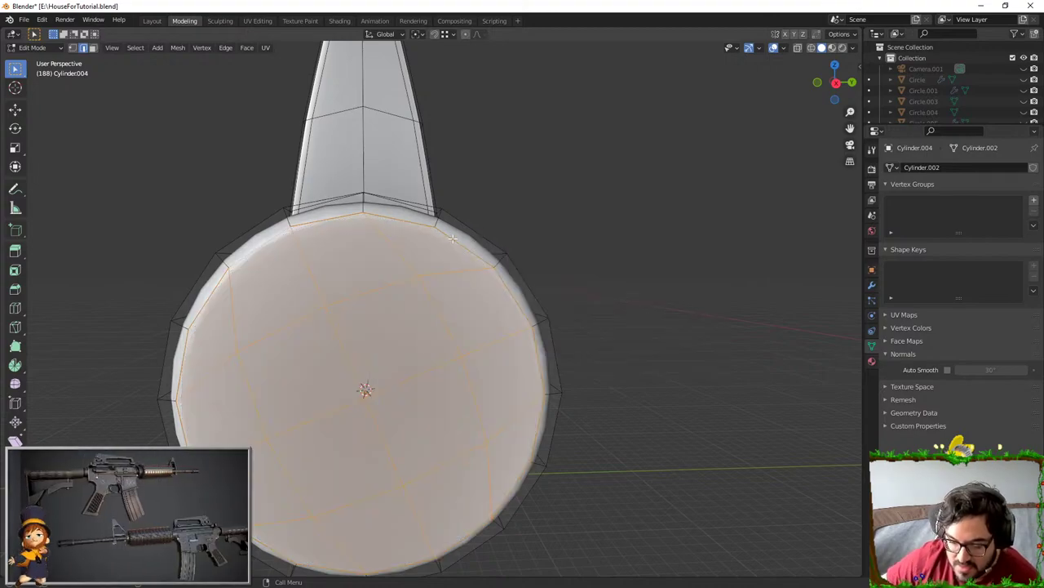
pyautogui.moveTo(367, 296); pyautogui.dragTo(411, 298, button='middle')
pyautogui.scroll(-3, 564, 326)
pyautogui.press('Tab')
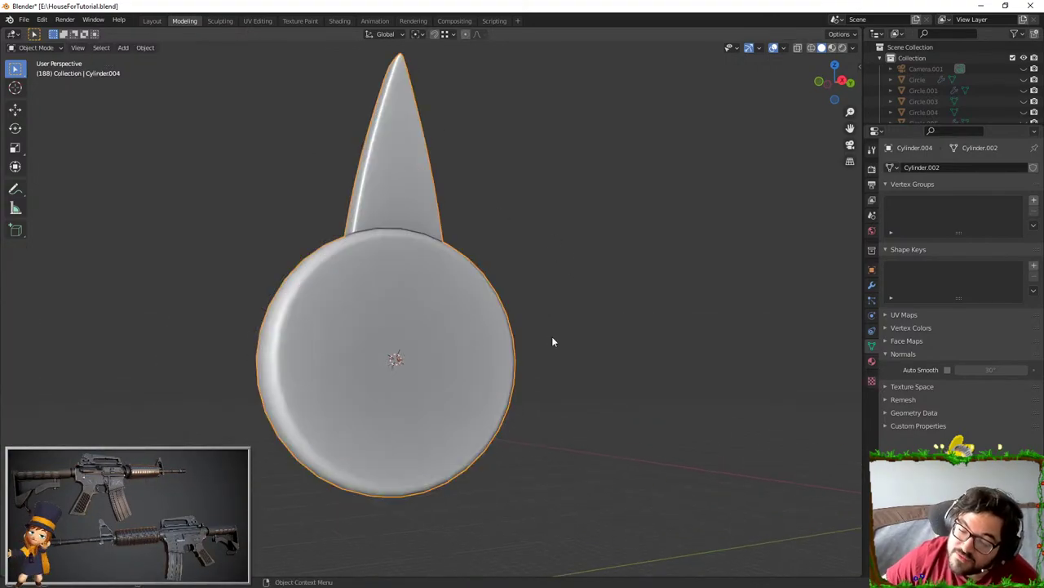
# - Reopen the pointer in Edit Mode and delete the triangle-fan faces on the hub's opposite end
pyautogui.moveTo(550, 341); pyautogui.dragTo(380, 304, button='middle')
pyautogui.press('Tab')
pyautogui.moveTo(428, 275); pyautogui.dragTo(404, 273, button='middle')
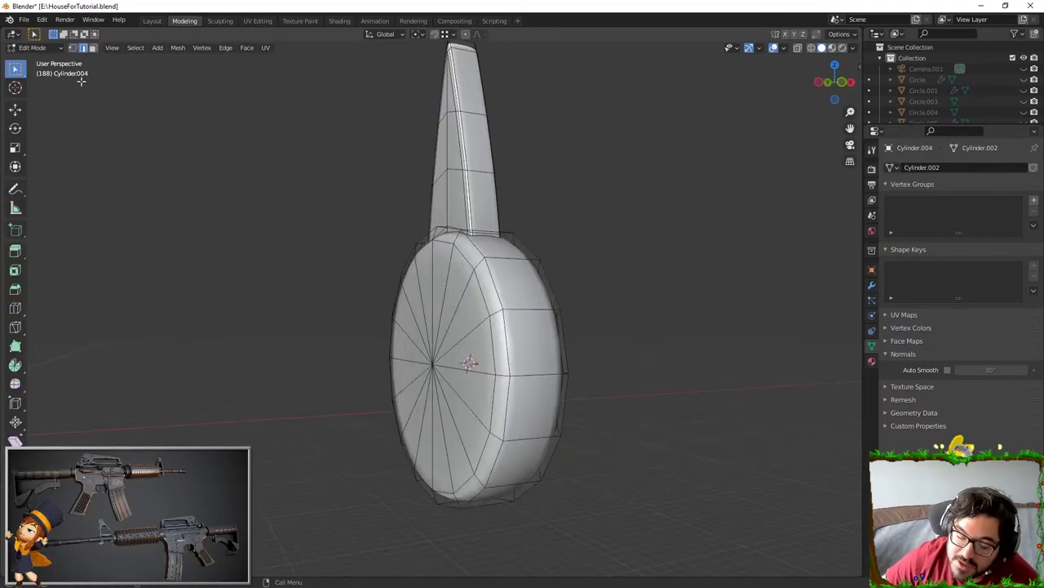
pyautogui.click(93, 48)
pyautogui.moveTo(522, 292); pyautogui.dragTo(627, 294, button='middle')
pyautogui.press('c')
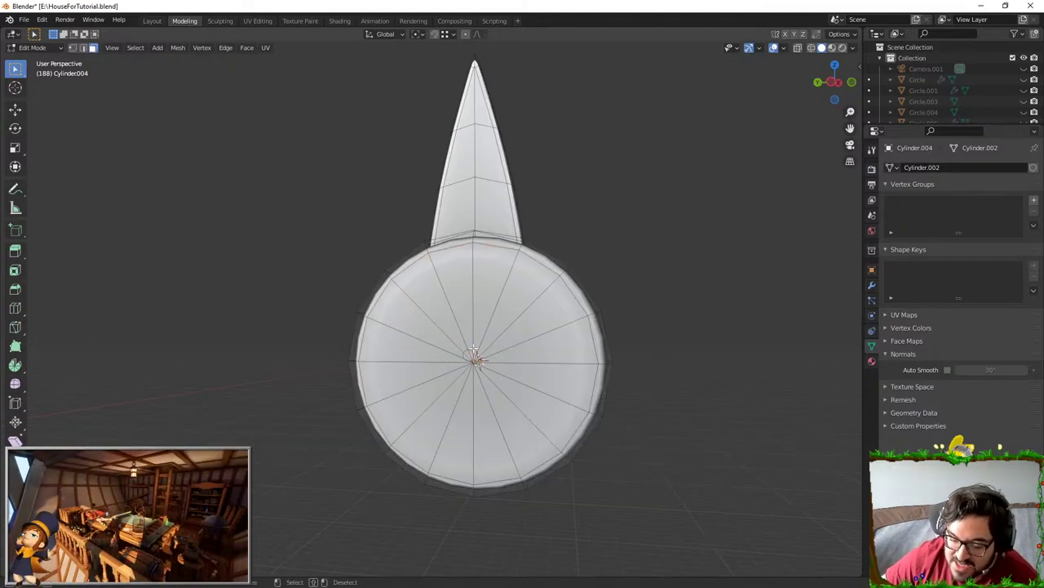
pyautogui.press('Escape')
pyautogui.press('x')
pyautogui.click(483, 328)
pyautogui.moveTo(483, 328); pyautogui.dragTo(408, 325, button='middle')
pyautogui.scroll(2, 408, 325)
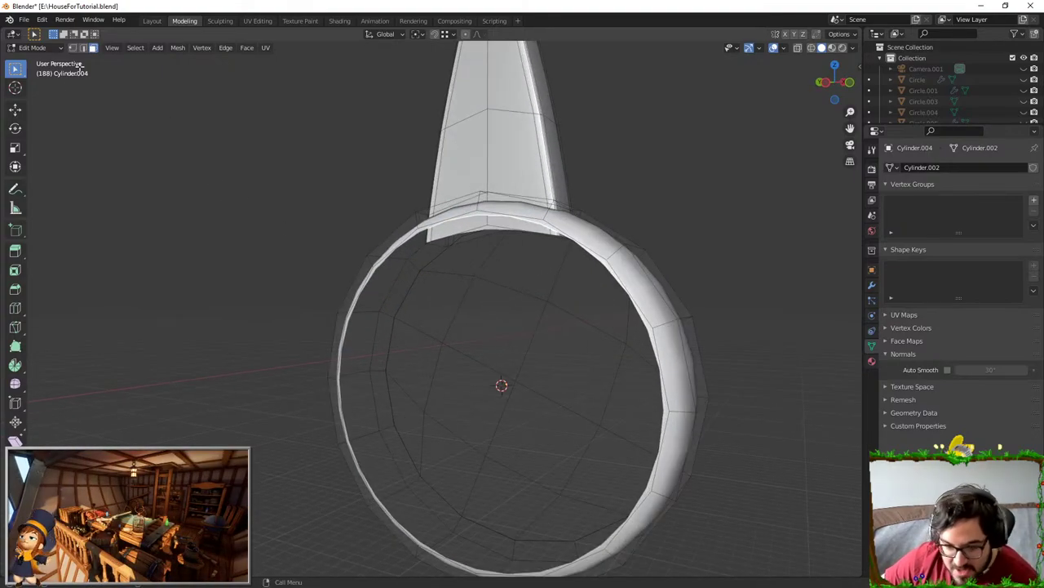
# - Select the edge loop of the reopened hub end, close it with Grid Fill and clear the selection
pyautogui.click(83, 51)
pyautogui.keyDown('alt'); pyautogui.click(387, 247); pyautogui.keyUp('alt')
pyautogui.hotkey('ctrl', 'f')
pyautogui.click(398, 237)
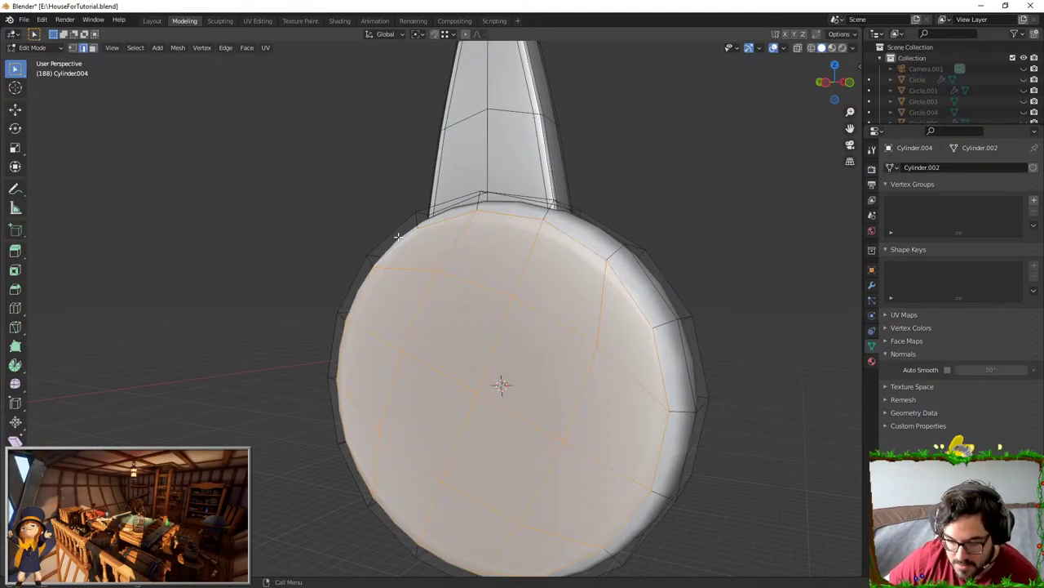
pyautogui.moveTo(397, 235); pyautogui.dragTo(671, 294, button='middle')
pyautogui.hotkey('alt', 'a')
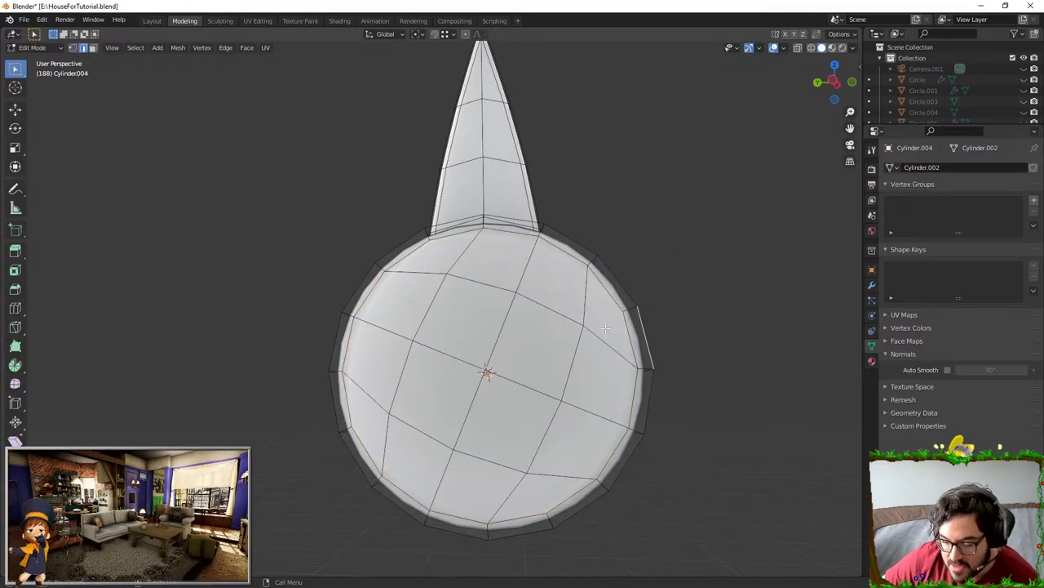
# - Select the inner vertices of the grid-filled hub cap and merge them into one point with Collapse
pyautogui.moveTo(699, 334); pyautogui.dragTo(485, 338, button='middle')
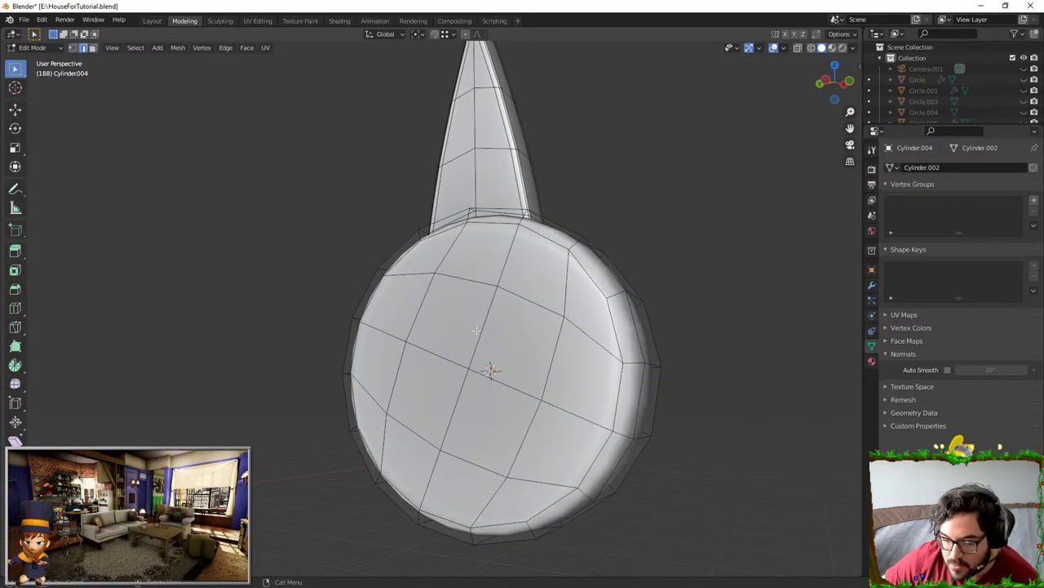
pyautogui.scroll(-1, 261, 372)
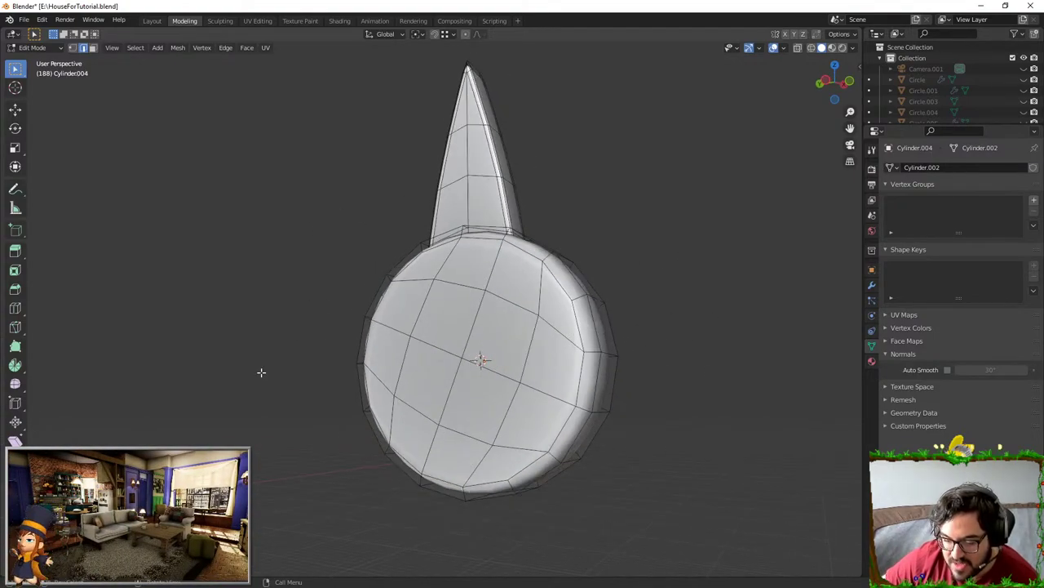
pyautogui.click(72, 47)
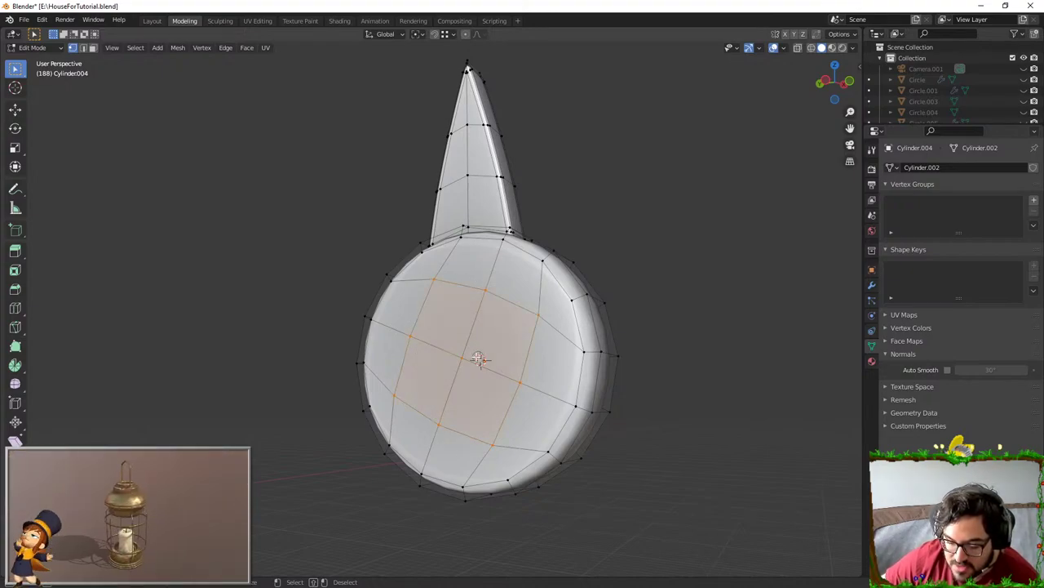
pyautogui.press('F3')
pyautogui.write('merge')
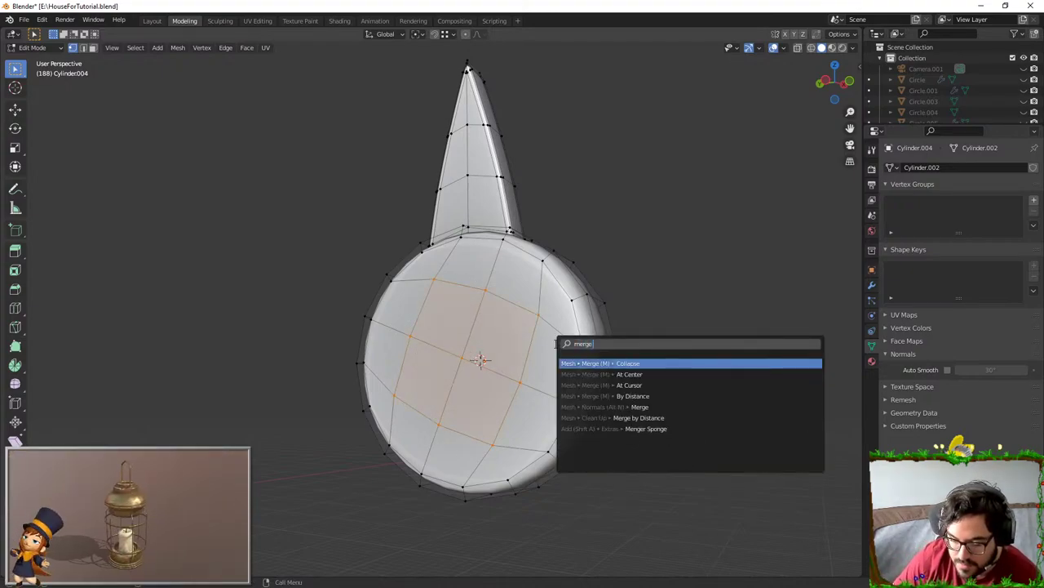
pyautogui.press('Return')
pyautogui.moveTo(557, 339); pyautogui.dragTo(571, 316, button='middle')
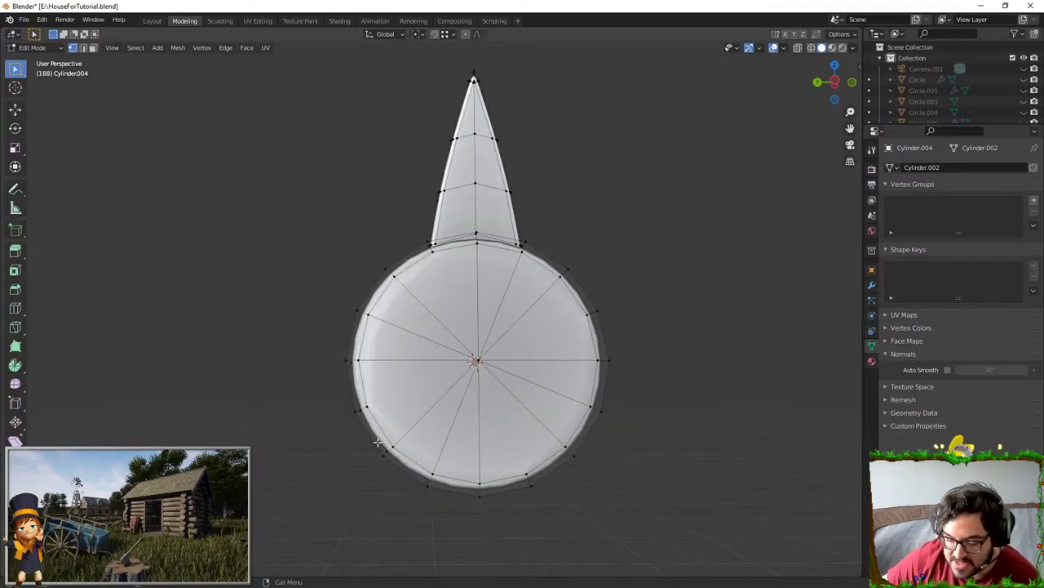
# - Knife-cut the two missing spokes across the hub cap, running from rim to rim through the center vertex
pyautogui.scroll(1, 394, 419)
pyautogui.press('k')
pyautogui.click(353, 426)
pyautogui.click(487, 371)
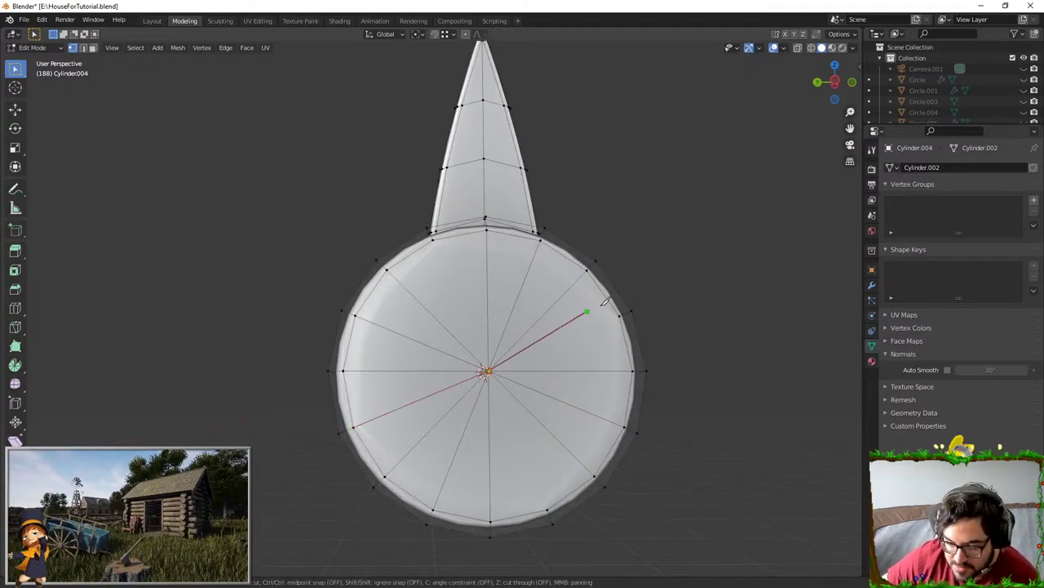
pyautogui.click(620, 315)
pyautogui.press('Return')
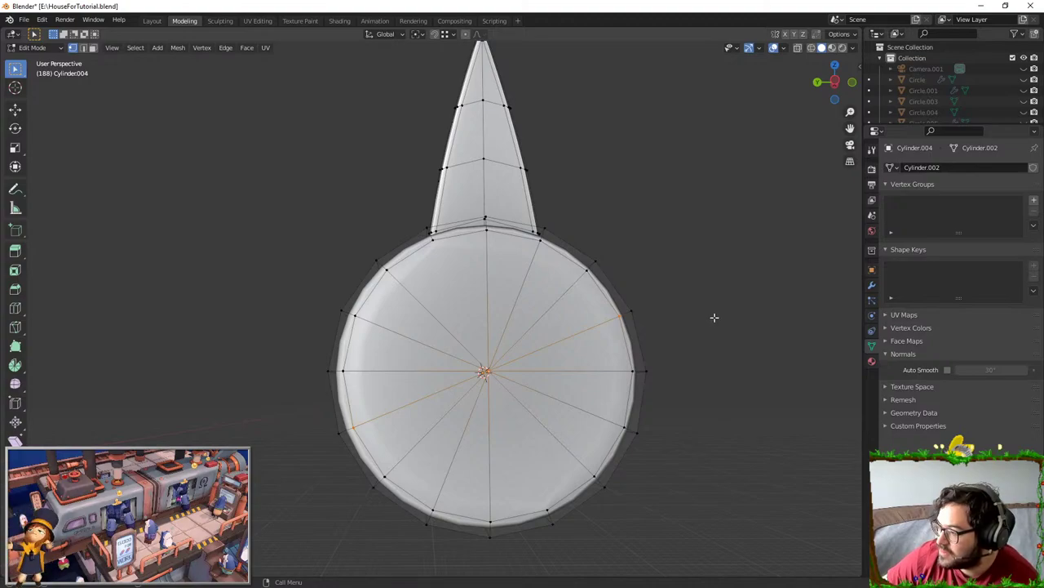
# - Undo the knife cut and the vertex merge on the hub cap, restoring its grid of faces
pyautogui.moveTo(714, 317); pyautogui.dragTo(698, 324, button='middle')
pyautogui.hotkey('ctrl', 'z')
pyautogui.hotkey('ctrl', 'z')
pyautogui.hotkey('ctrl', 'z')
pyautogui.hotkey('ctrl', 'z')
pyautogui.hotkey('ctrl', 'z')
pyautogui.hotkey('ctrl', 'z')
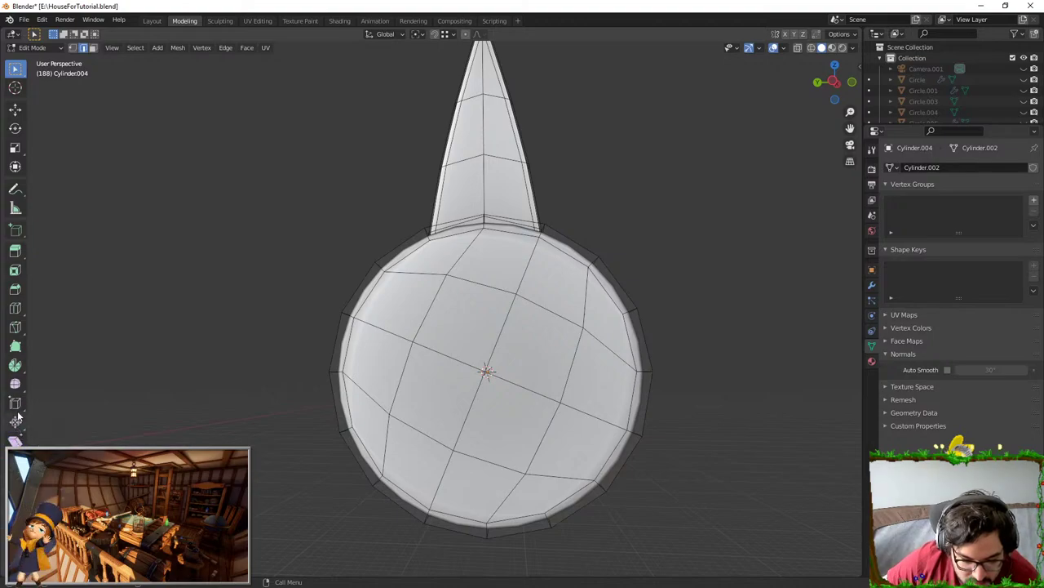
# - Delete all grid faces of this hub cap in face selection mode and switch back to edge selection
pyautogui.moveTo(18, 405); pyautogui.dragTo(57, 426)
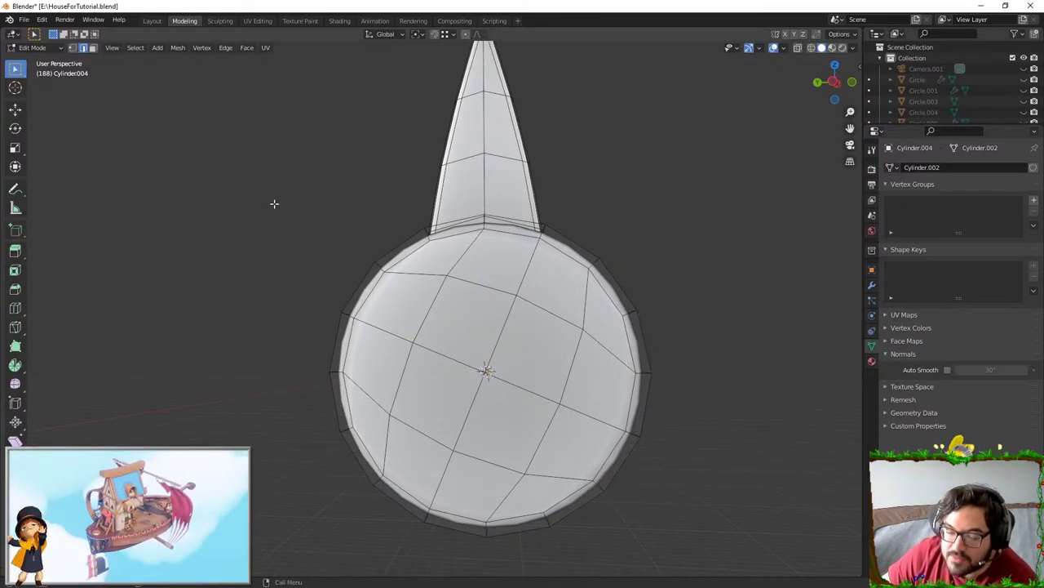
pyautogui.click(94, 48)
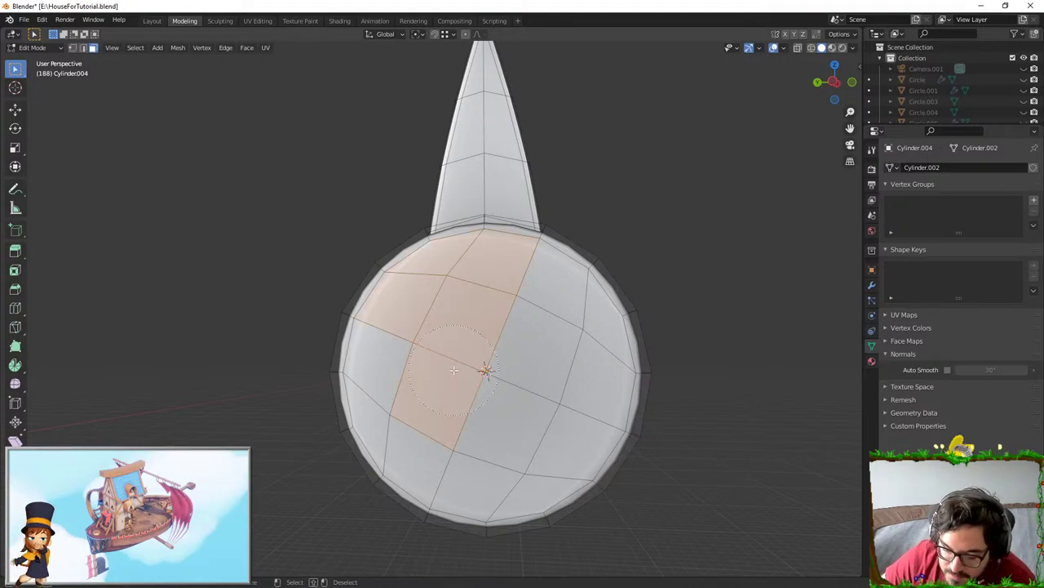
pyautogui.press('x')
pyautogui.click(560, 346)
pyautogui.click(82, 48)
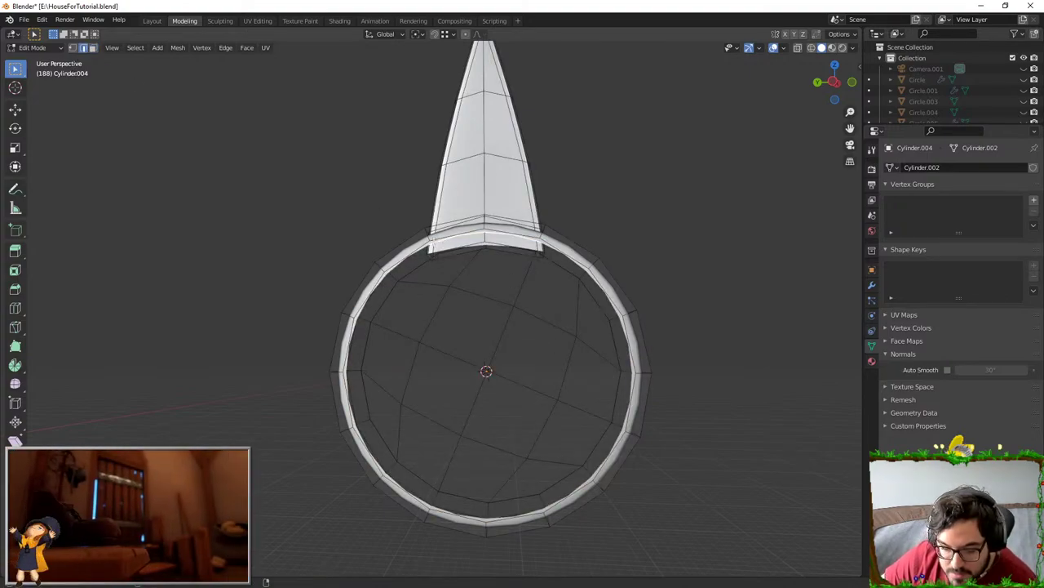
# - Try Grid Fill on the hub's open edge loop through the command search and undo it
pyautogui.press('F3')
pyautogui.write('grid fi')
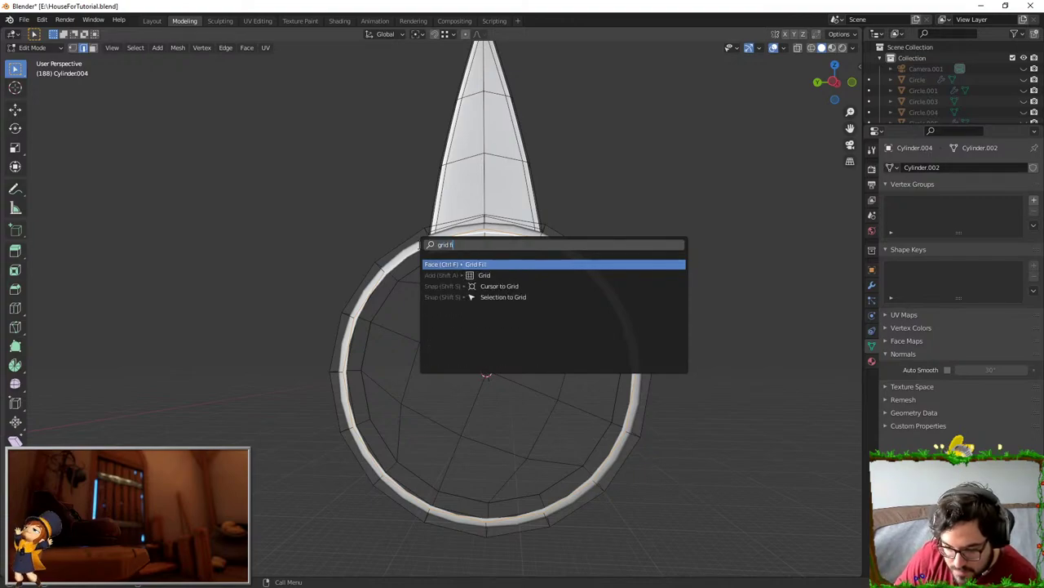
pyautogui.write('l')
pyautogui.press('Return')
pyautogui.hotkey('ctrl', 'z')
pyautogui.press('F3')
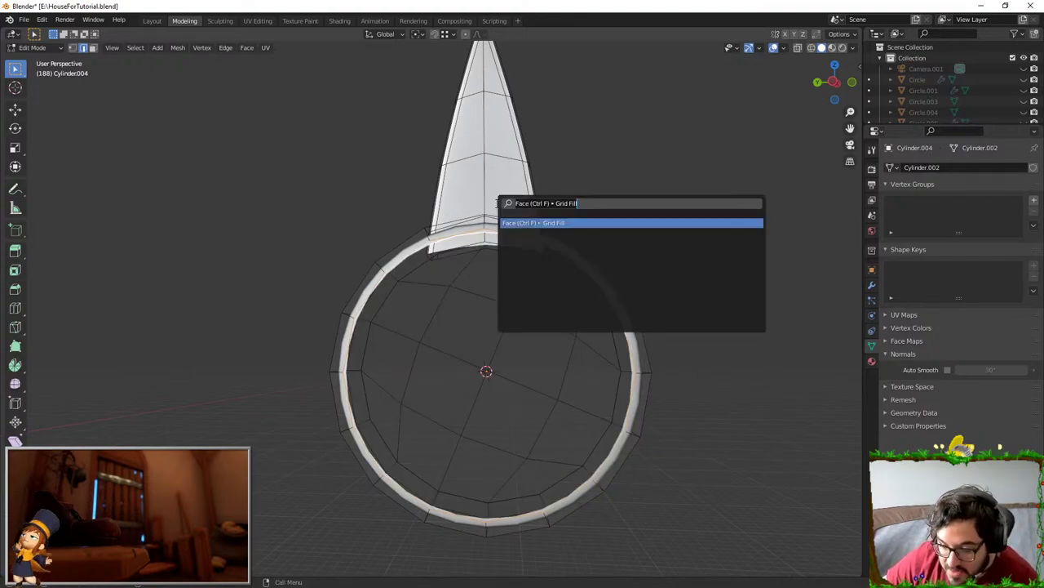
pyautogui.press('Escape')
pyautogui.hotkey('ctrl', 'f')
pyautogui.press('Escape')
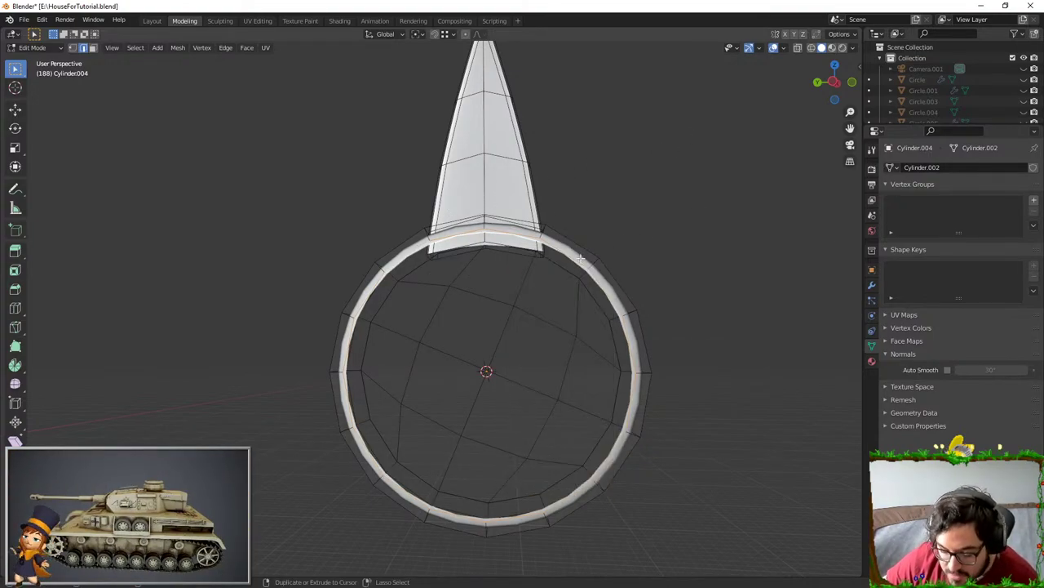
# - Close the open hub end with Grid Fill, adjust the grid's span and clear the selection
pyautogui.hotkey('ctrl', 'f')
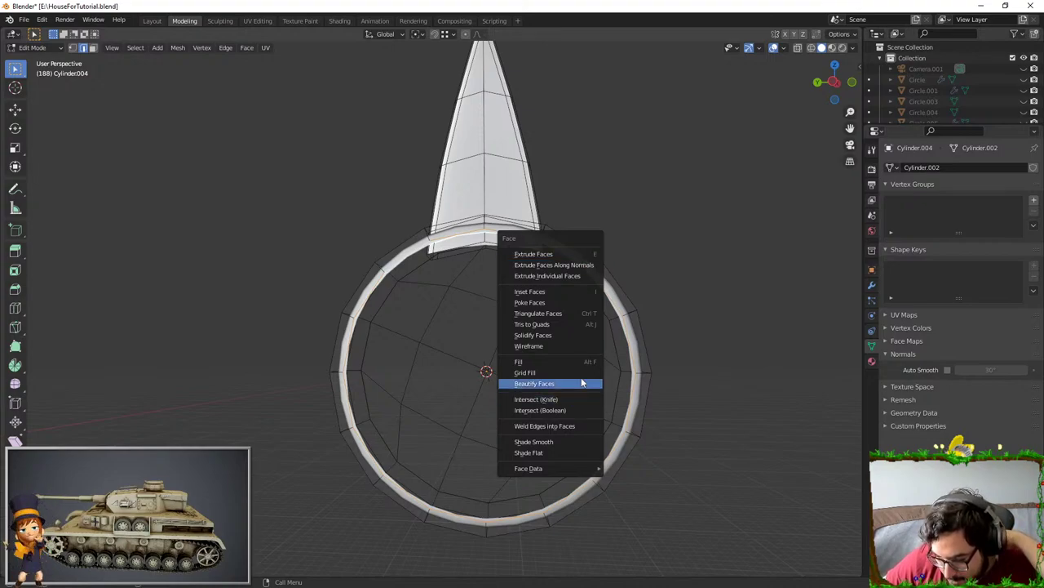
pyautogui.click(563, 372)
pyautogui.click(96, 540)
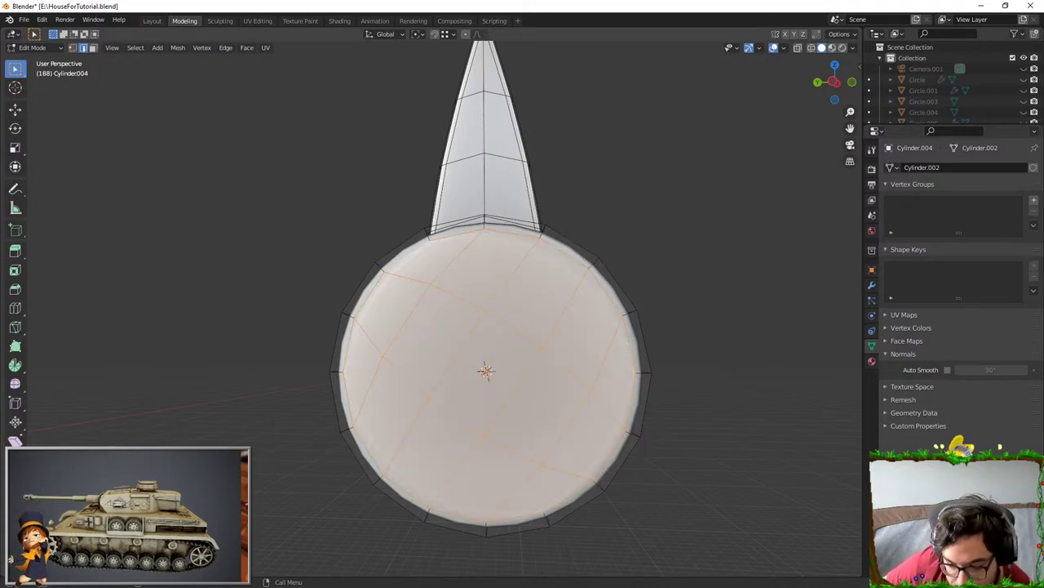
pyautogui.click(97, 539)
pyautogui.click(96, 539)
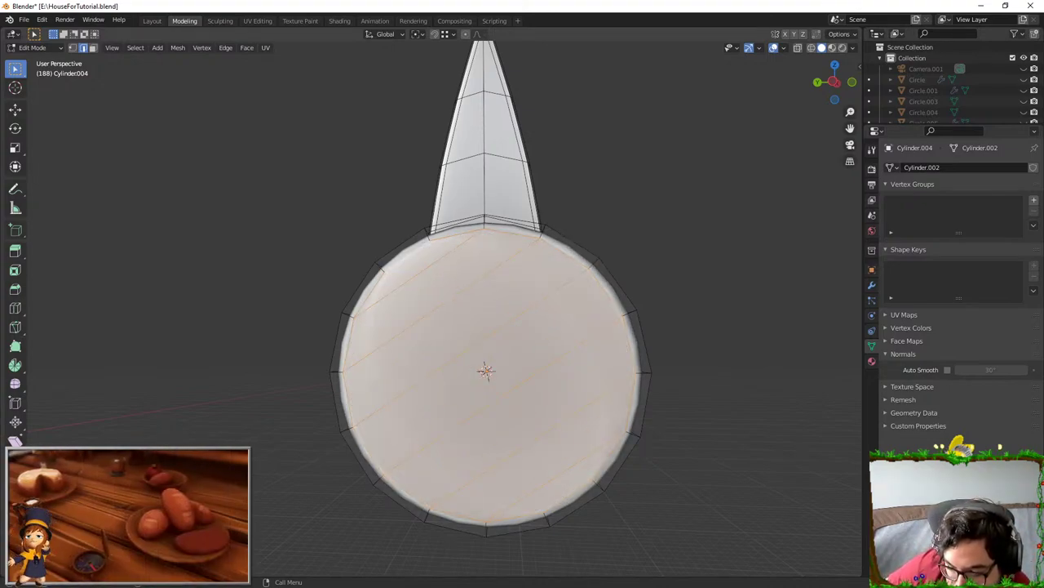
pyautogui.click(167, 539)
pyautogui.moveTo(594, 335); pyautogui.dragTo(628, 341, button='middle')
pyautogui.hotkey('alt', 'a')
pyautogui.moveTo(566, 352); pyautogui.dragTo(540, 357, button='middle')
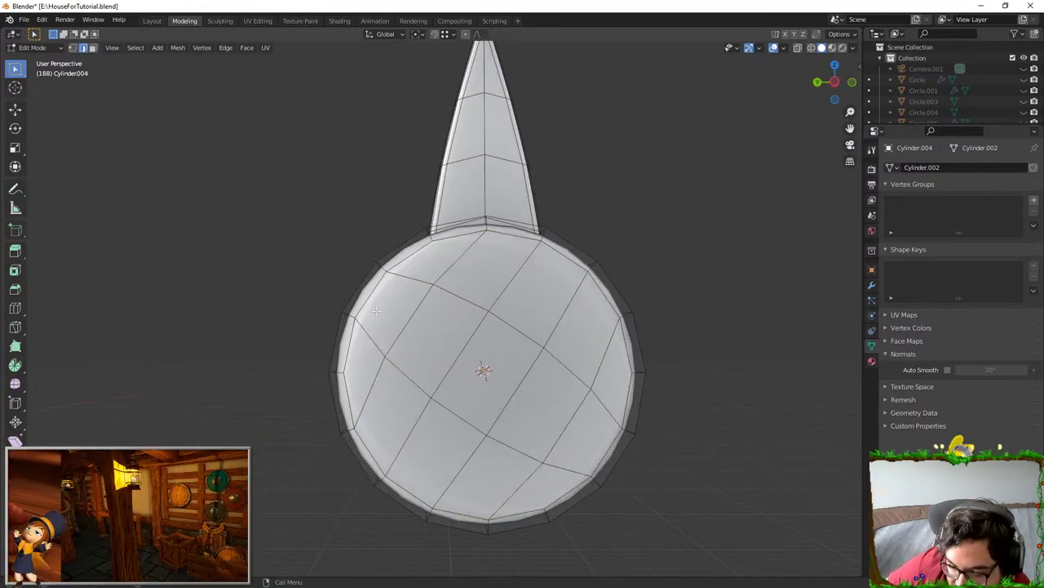
# - Return to Object Mode, reveal all hidden objects and deselect everything
pyautogui.moveTo(726, 339); pyautogui.dragTo(491, 324, button='middle')
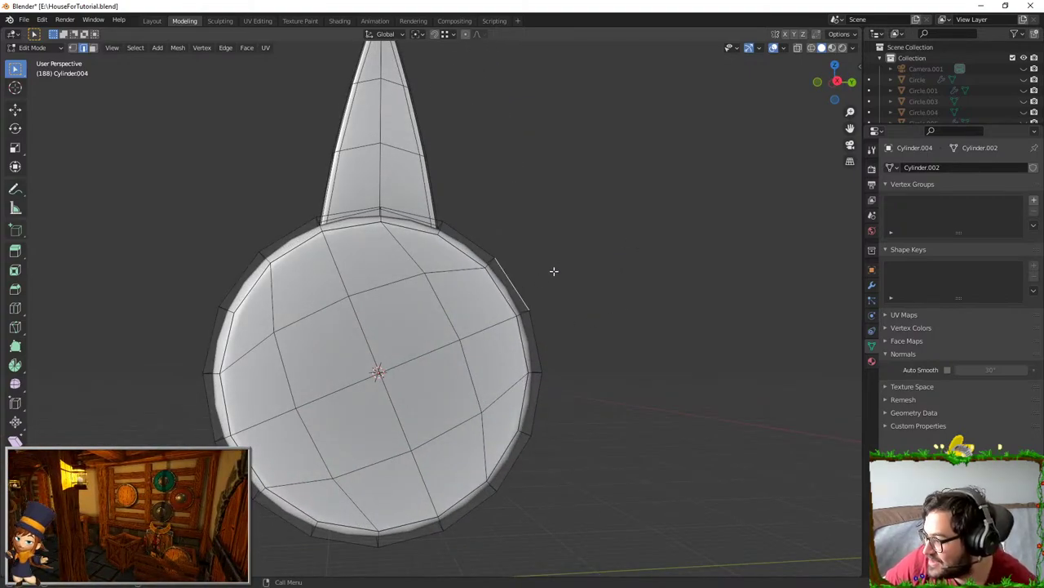
pyautogui.press('Tab')
pyautogui.scroll(-3, 555, 266)
pyautogui.moveTo(449, 304); pyautogui.dragTo(538, 280, button='middle')
pyautogui.hotkey('alt', 'h')
pyautogui.scroll(-10, 595, 221)
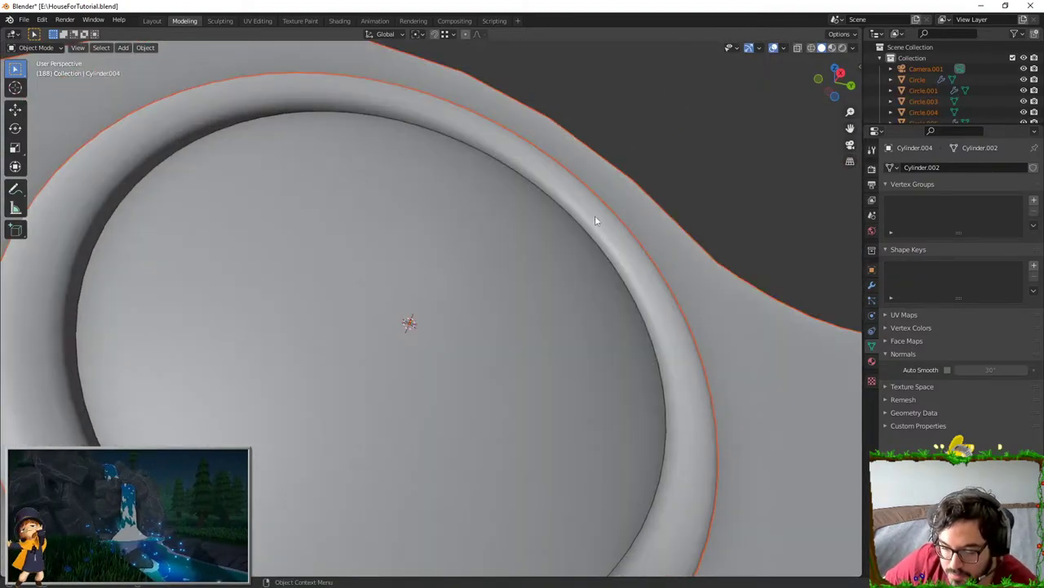
pyautogui.hotkey('alt', 'a')
pyautogui.moveTo(594, 234); pyautogui.dragTo(571, 244, button='middle')
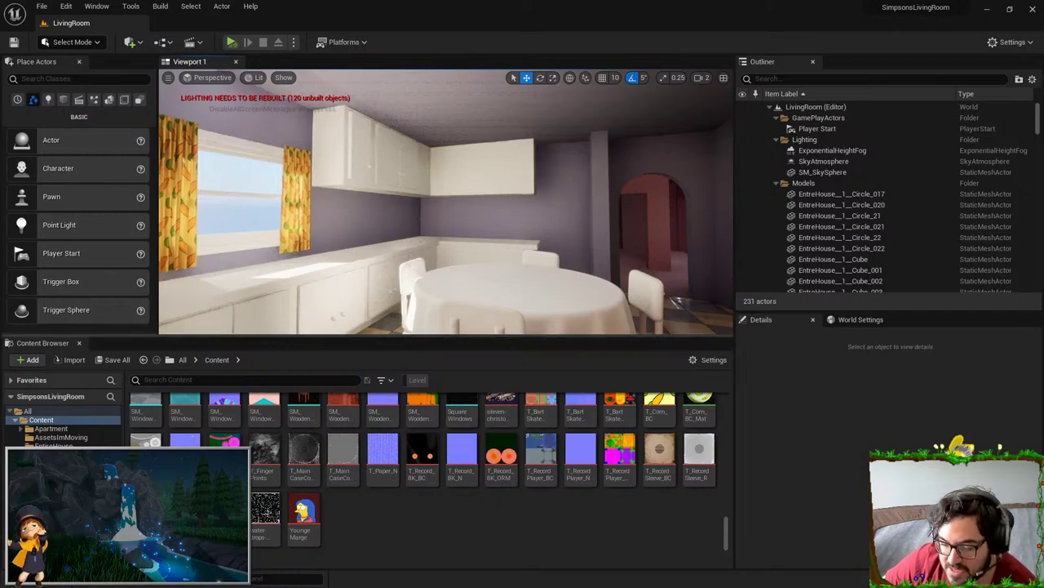
# - Switch to Unreal Engine and look around the kitchen and living room, showing the viewport in full screen
pyautogui.moveTo(454, 217); pyautogui.dragTo(571, 217, button='right')
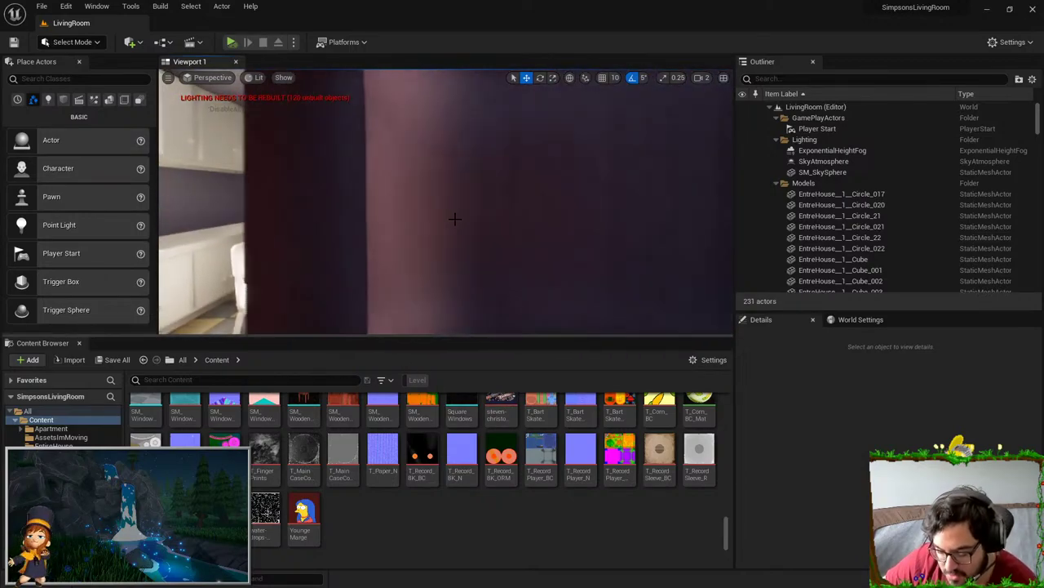
pyautogui.moveTo(455, 217); pyautogui.dragTo(244, 217, button='right')
pyautogui.moveTo(550, 176); pyautogui.dragTo(549, 177, button='right')
pyautogui.moveTo(555, 263); pyautogui.dragTo(555, 263, button='right')
pyautogui.moveTo(543, 197); pyautogui.dragTo(543, 198, button='right')
pyautogui.press('F11')
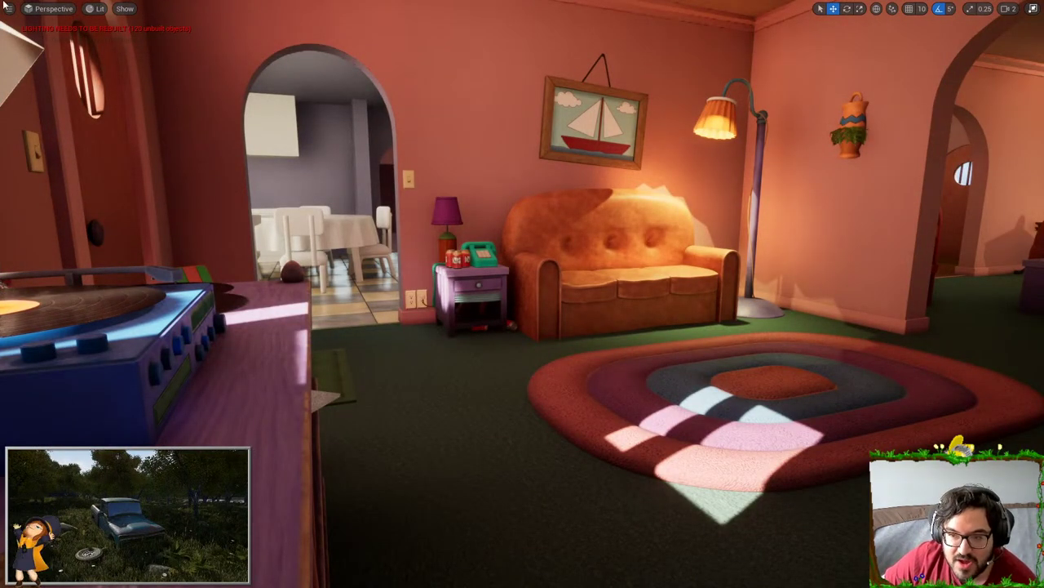
pyautogui.moveTo(577, 233); pyautogui.dragTo(577, 230, button='right')
pyautogui.moveTo(235, 178); pyautogui.dragTo(235, 178, button='right')
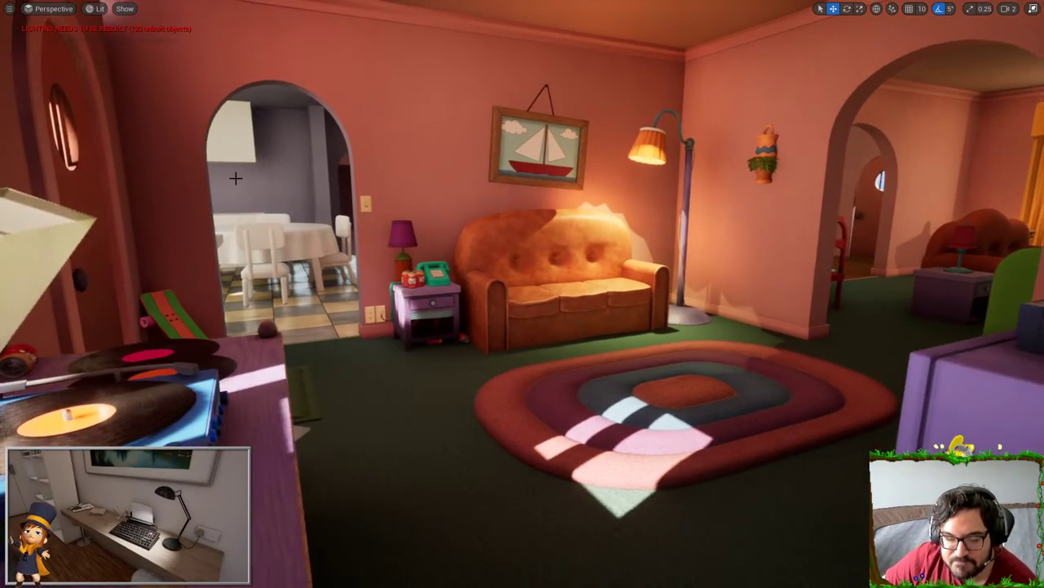
# - Inspect the living room in the full-screen viewport, moving close to the record player and to the cans beside the phone
pyautogui.click(8, 9)
pyautogui.moveTo(327, 196); pyautogui.dragTo(253, 196, button='right')
pyautogui.moveTo(599, 255); pyautogui.dragTo(600, 254, button='right')
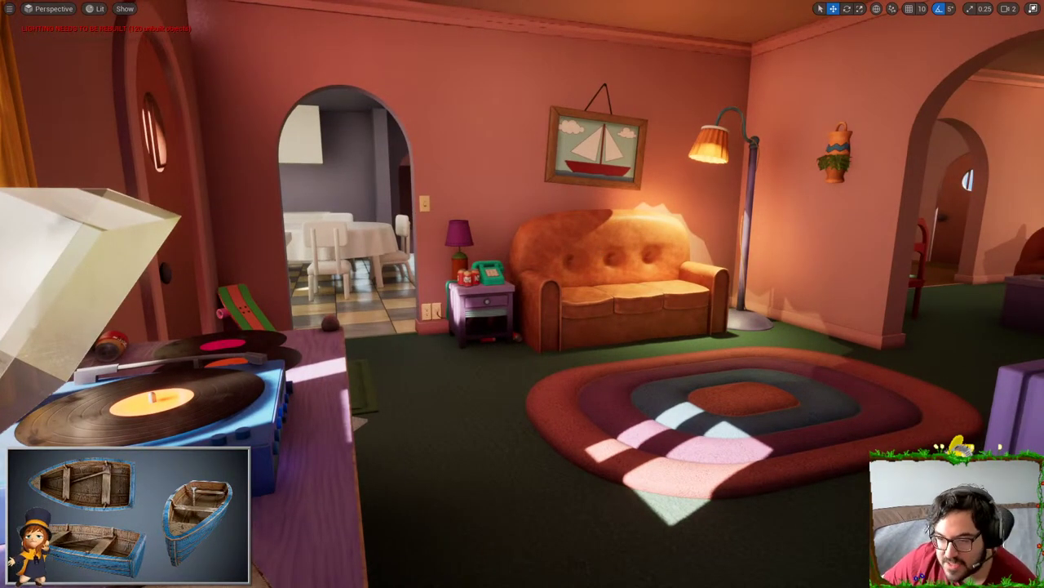
pyautogui.moveTo(523, 294); pyautogui.dragTo(522, 293, button='right')
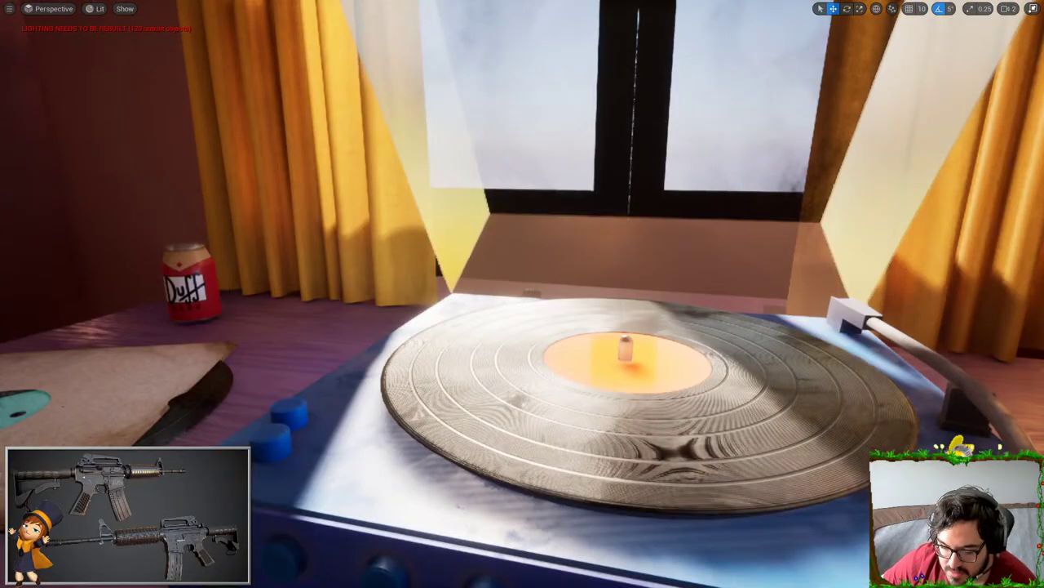
pyautogui.moveTo(271, 317); pyautogui.dragTo(271, 317, button='right')
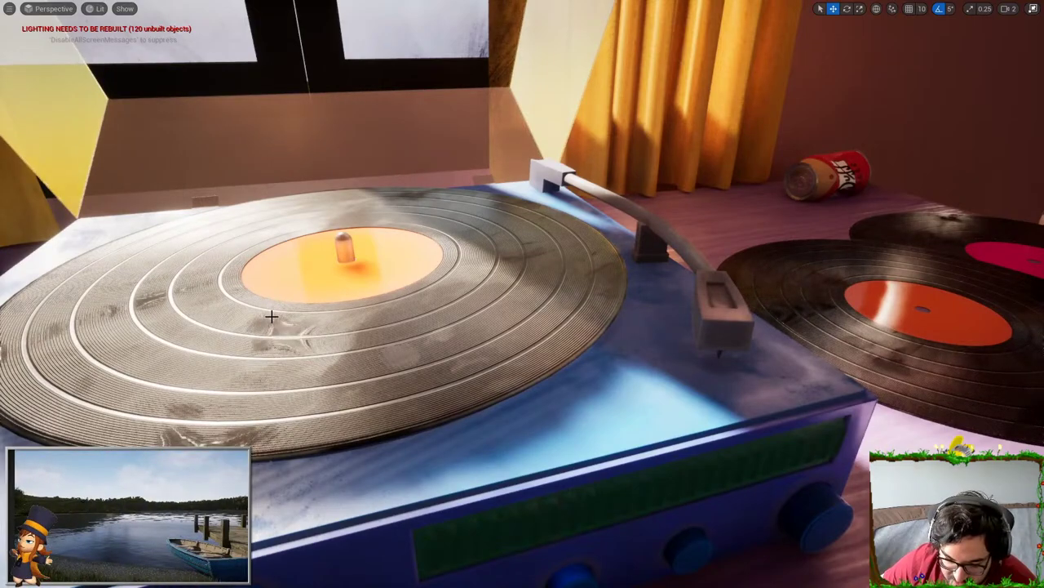
pyautogui.moveTo(634, 342); pyautogui.dragTo(634, 341, button='right')
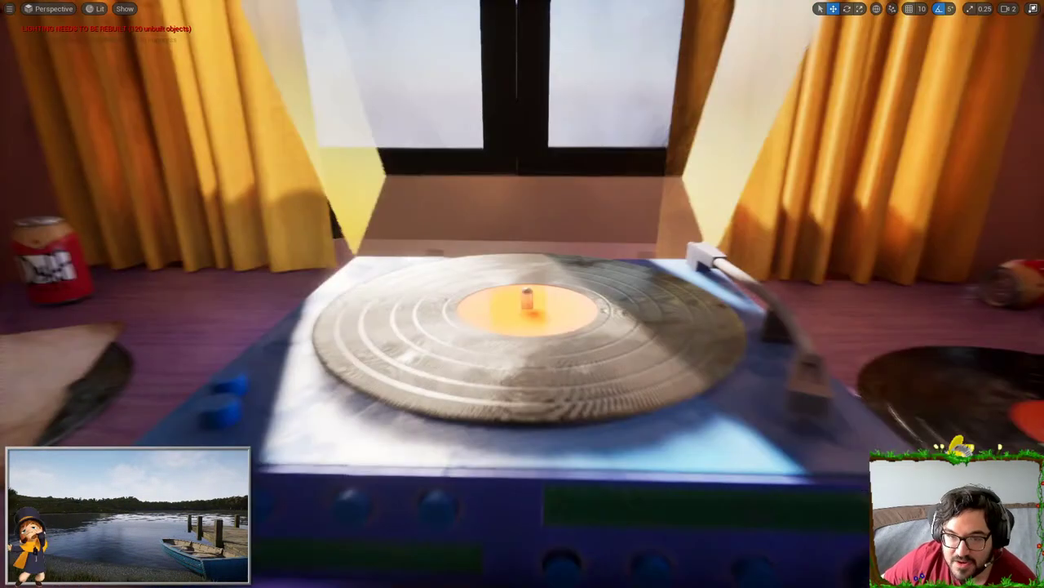
pyautogui.moveTo(447, 371); pyautogui.dragTo(445, 372, button='right')
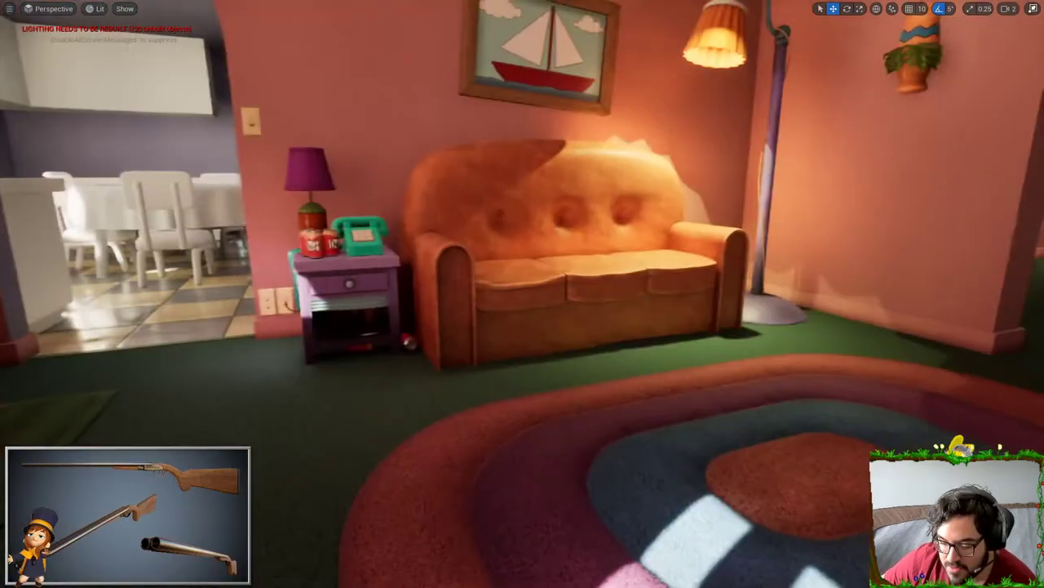
pyautogui.moveTo(445, 372); pyautogui.dragTo(445, 371, button='right')
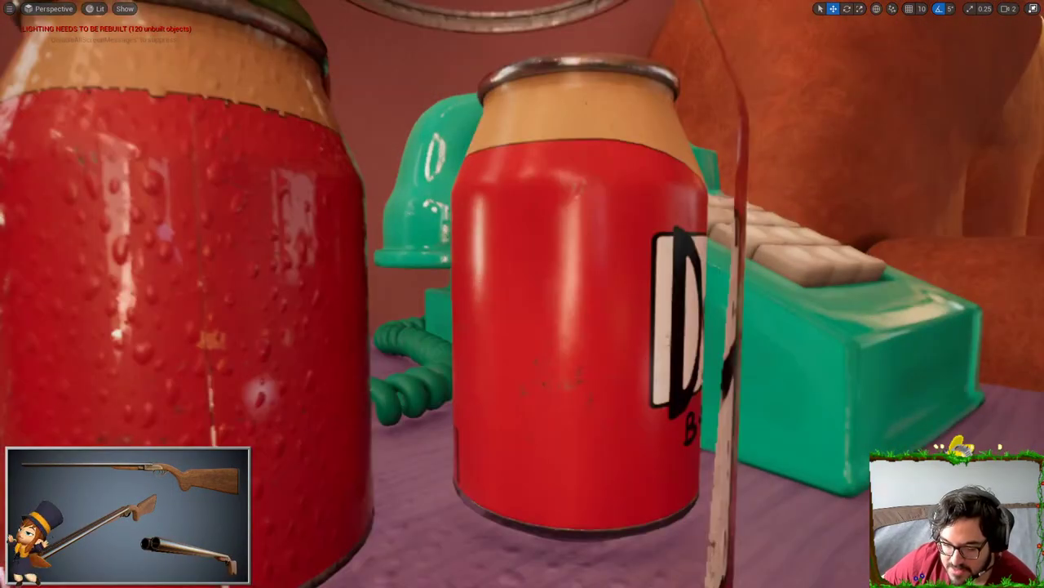
# - Look over the rug and television, leave the full-screen view and fly through the stairwell and living room
pyautogui.moveTo(522, 294); pyautogui.dragTo(563, 294, button='right')
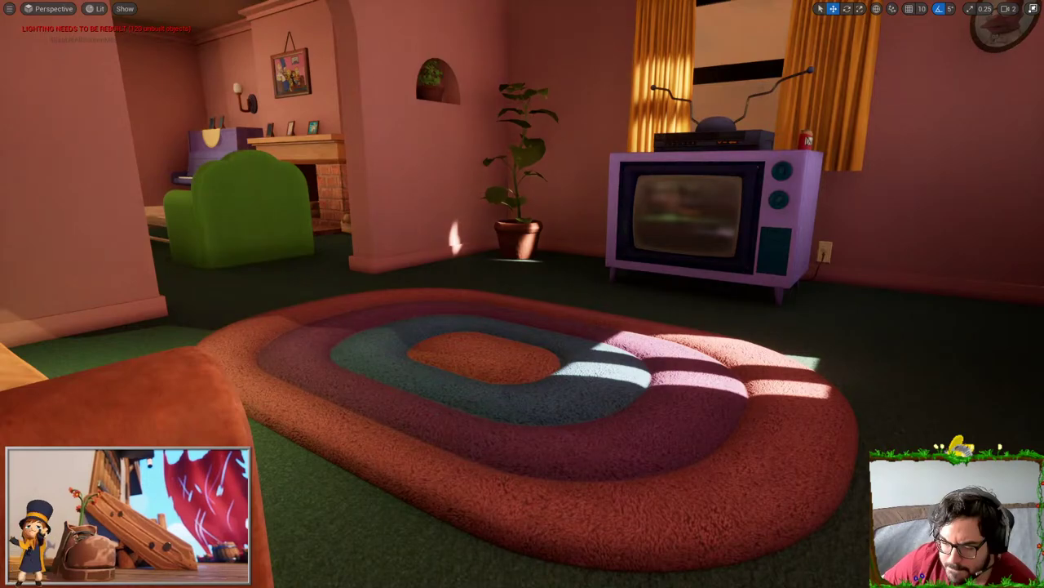
pyautogui.moveTo(522, 294); pyautogui.dragTo(735, 273, button='right')
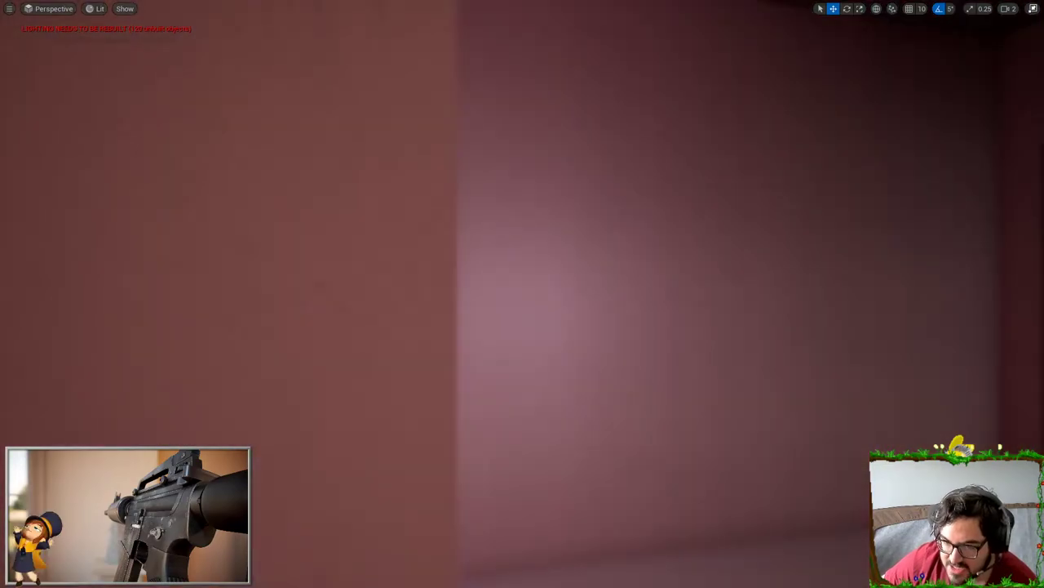
pyautogui.press('w')
pyautogui.press('F11')
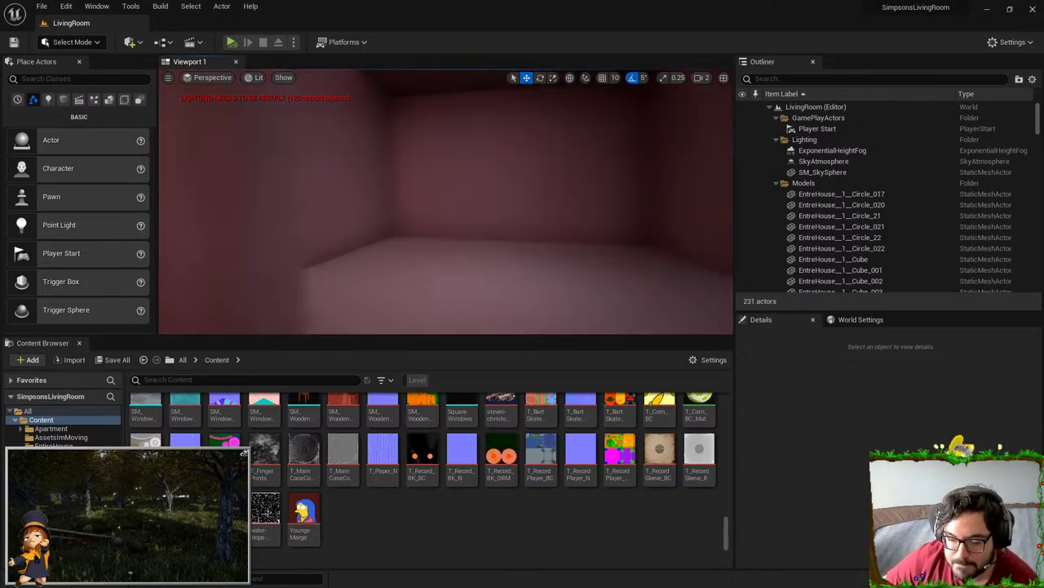
pyautogui.moveTo(446, 201); pyautogui.dragTo(522, 192, button='right')
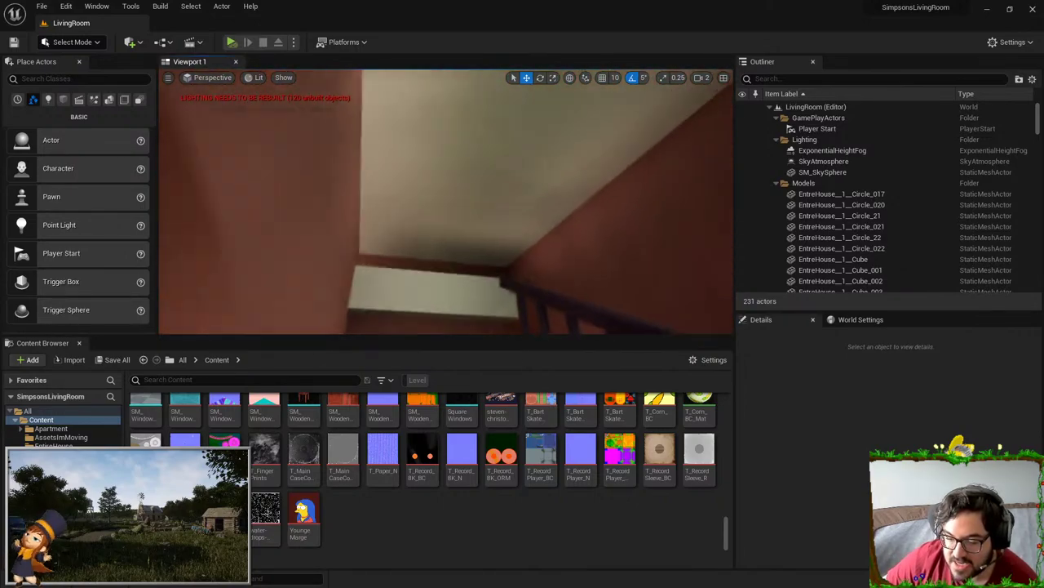
pyautogui.moveTo(446, 202); pyautogui.dragTo(278, 253, button='right')
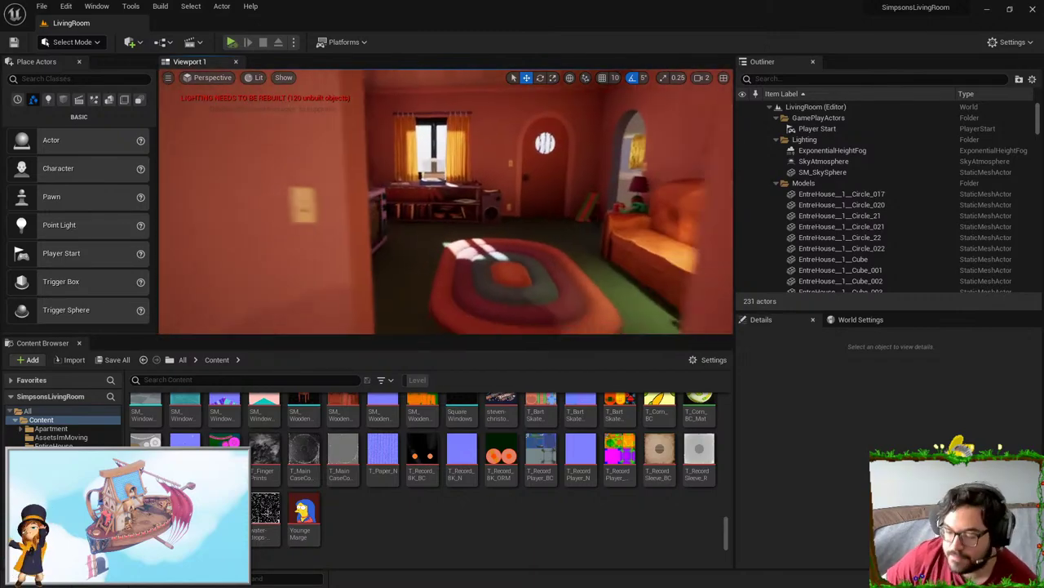
pyautogui.moveTo(446, 202); pyautogui.dragTo(542, 224, button='right')
pyautogui.press('w')
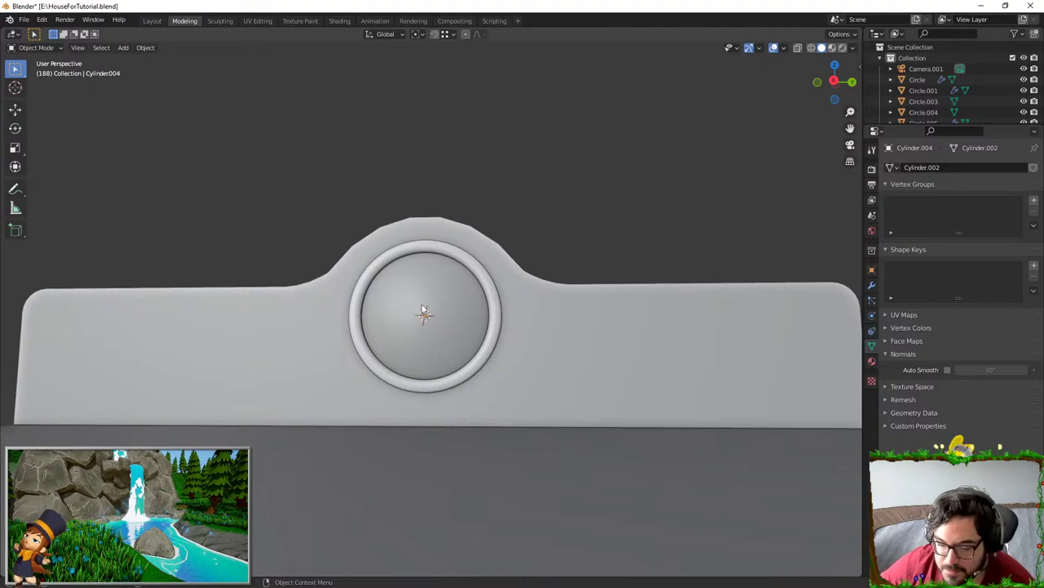
# - Switch to Blender, open the gauge ring mesh for editing, reveal its hidden dome and select the dome's inner edge loops
pyautogui.scroll(-3, 473, 326)
pyautogui.moveTo(472, 327); pyautogui.dragTo(502, 341, button='middle')
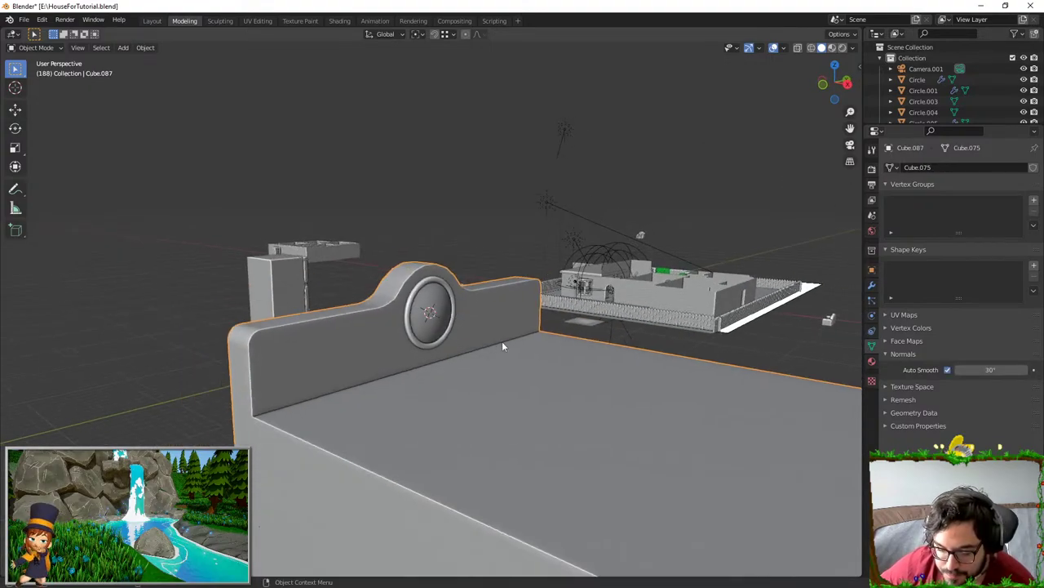
pyautogui.scroll(3, 502, 341)
pyautogui.moveTo(490, 306); pyautogui.dragTo(461, 302, button='middle')
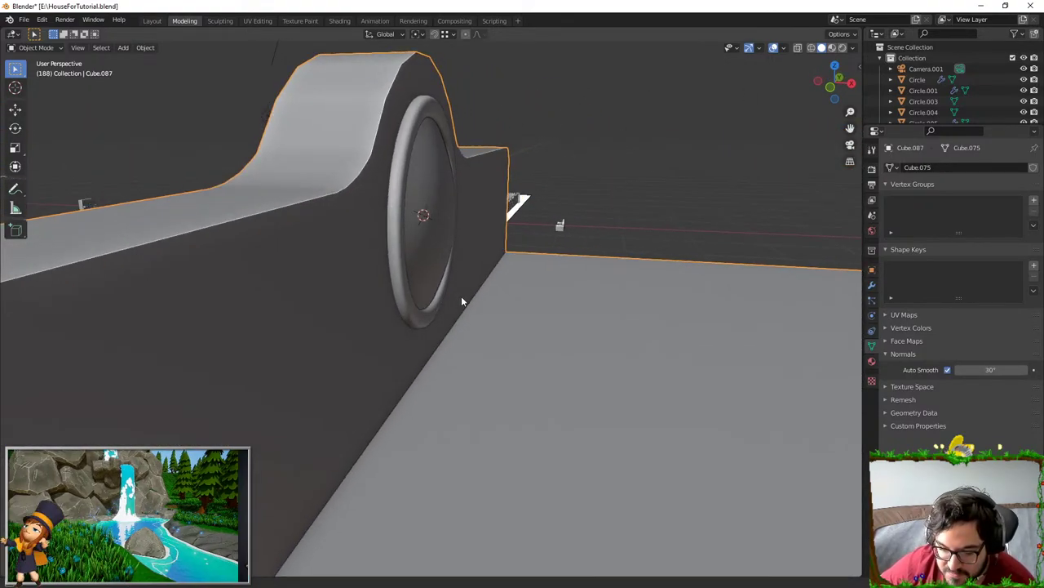
pyautogui.click(442, 175)
pyautogui.press('Tab')
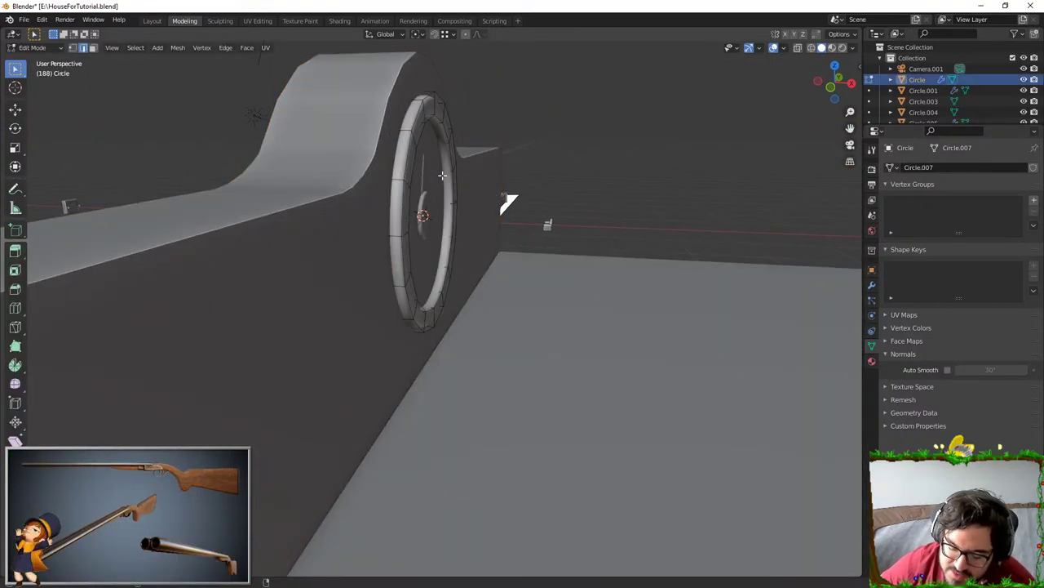
pyautogui.press('l')
pyautogui.keyDown('alt'); pyautogui.click(438, 171); pyautogui.keyUp('alt')
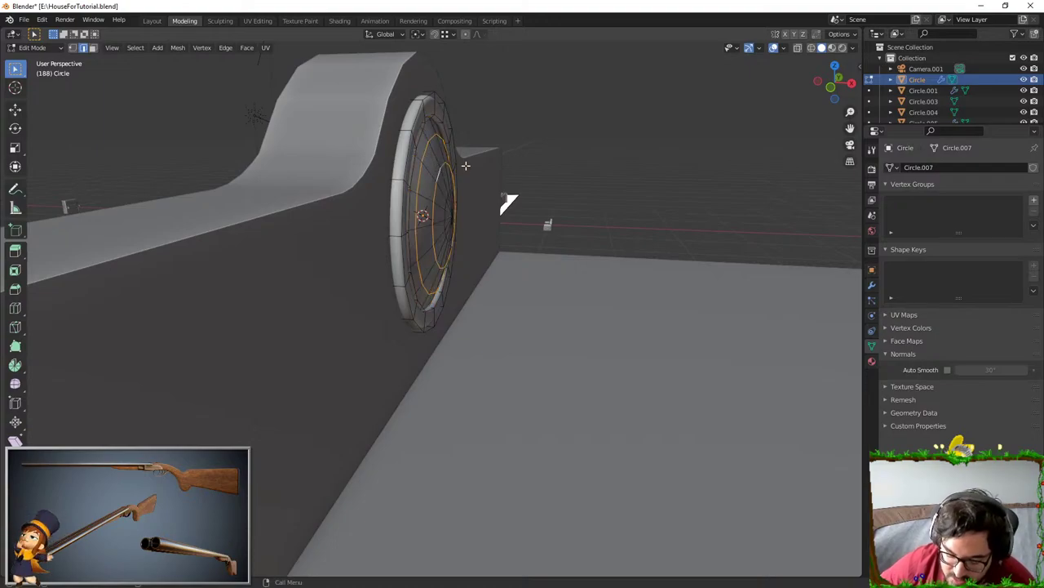
pyautogui.press('g')
pyautogui.press('x')
pyautogui.scroll(-10, 519, 181)
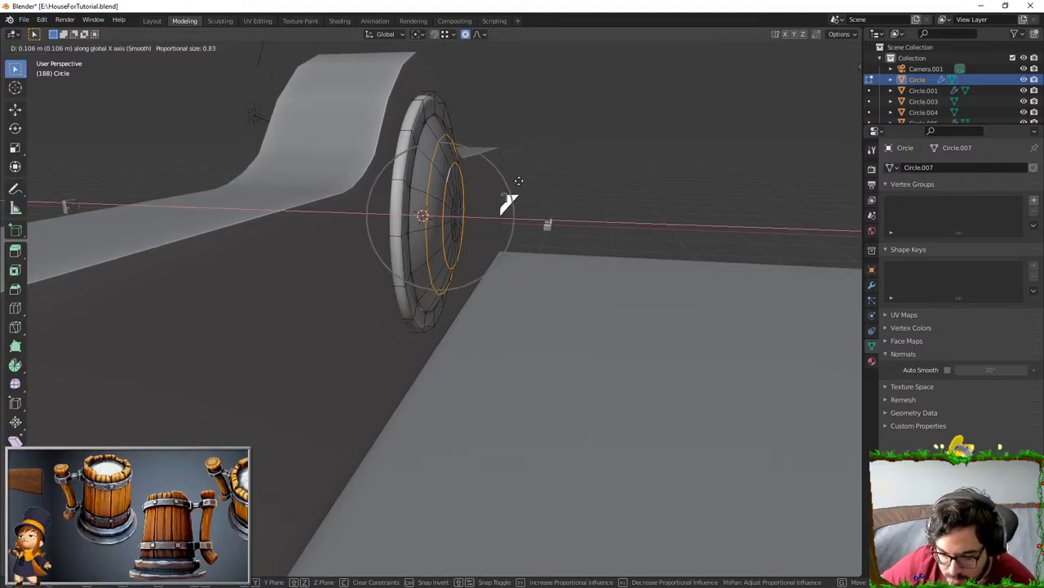
pyautogui.rightClick(518, 181)
# - Select the dome's inner vertices in vertex mode and move them outward along X with smooth proportional editing
pyautogui.moveTo(447, 177); pyautogui.dragTo(429, 177, button='middle')
pyautogui.click(74, 47)
pyautogui.press('l')
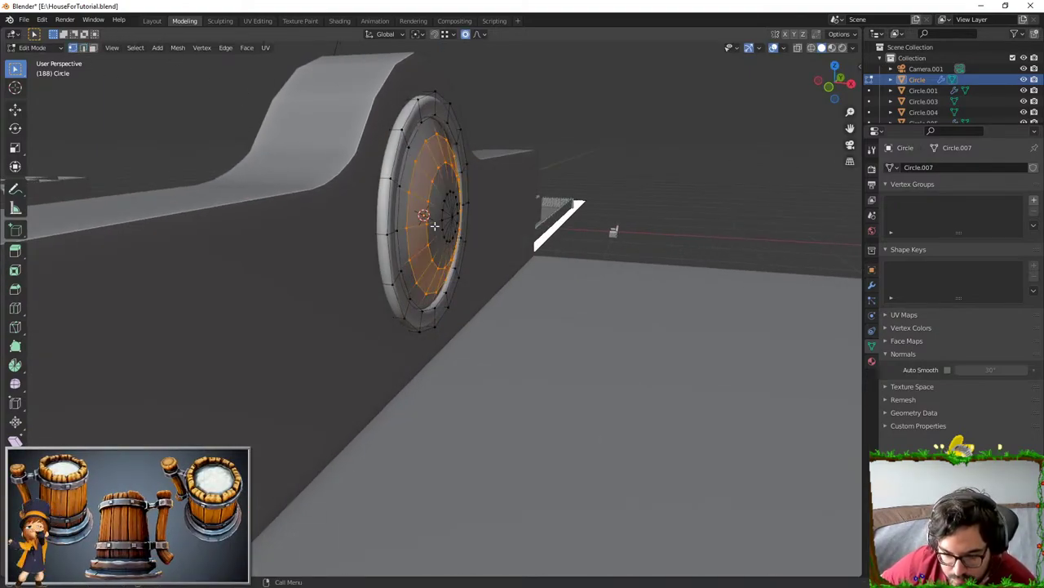
pyautogui.moveTo(452, 220); pyautogui.dragTo(512, 221, button='middle')
pyautogui.press('g')
pyautogui.press('x')
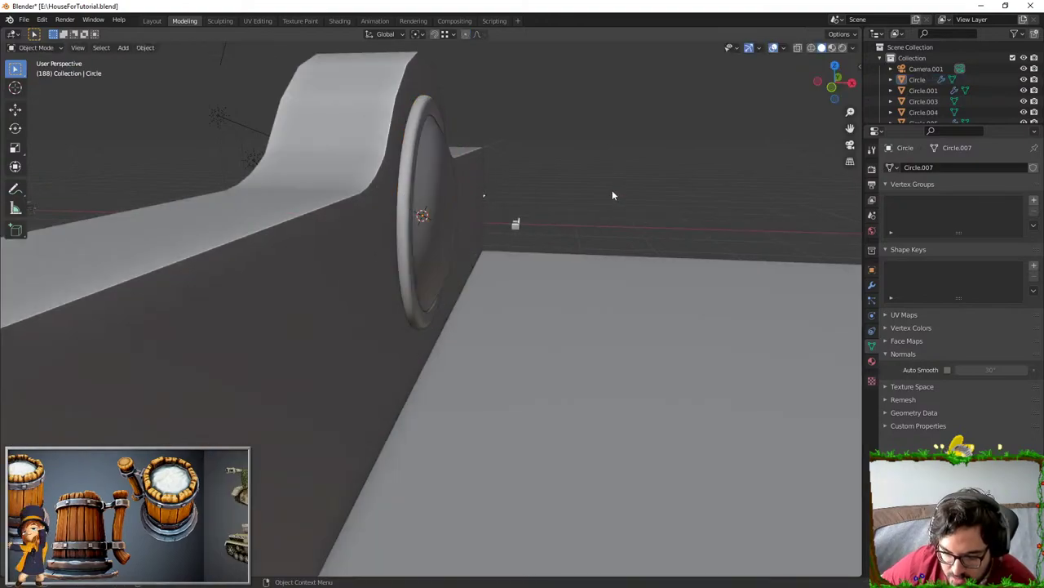
# - Reopen the gauge mesh and shift the dome's inner vertices about 0.03 m along X with a proportional size of 0.51
pyautogui.moveTo(613, 194); pyautogui.dragTo(406, 180, button='middle')
pyautogui.scroll(3, 454, 285)
pyautogui.press('Tab')
pyautogui.scroll(5, 467, 287)
pyautogui.moveTo(453, 285); pyautogui.dragTo(484, 292, button='middle')
pyautogui.moveTo(496, 255); pyautogui.dragTo(499, 254, button='middle')
pyautogui.press('g')
pyautogui.press('x')
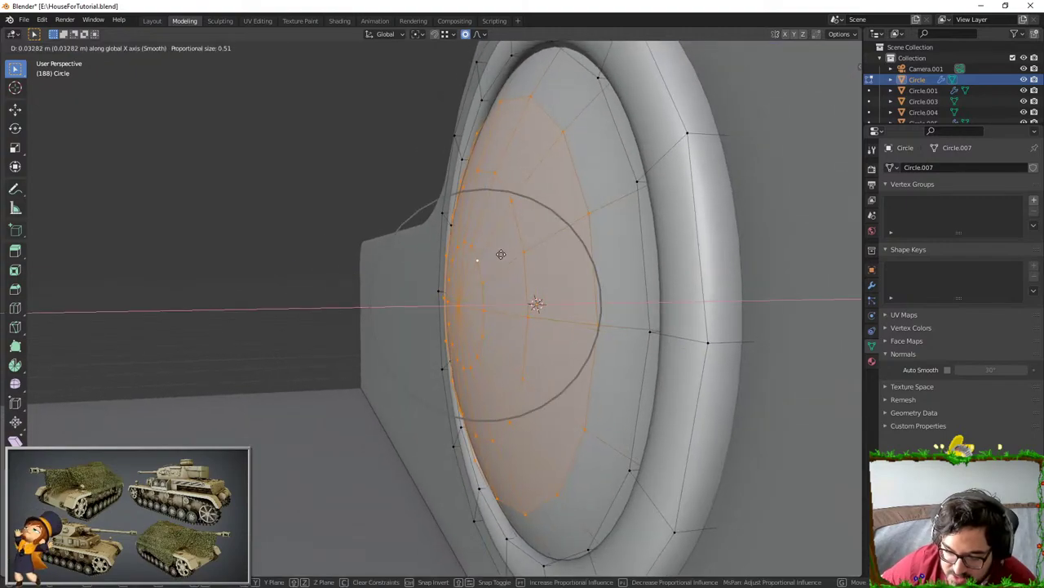
pyautogui.click(498, 255)
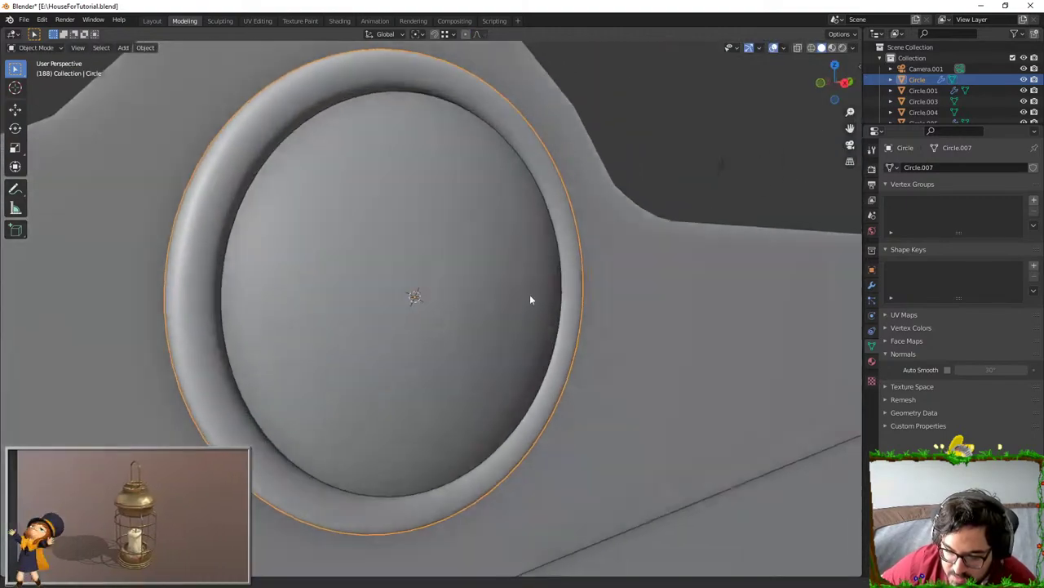
# - Fine-tune the dome's bulge along X, return to Object Mode and check the gauge on the back panel from several angles
pyautogui.moveTo(532, 299); pyautogui.dragTo(569, 306, button='middle')
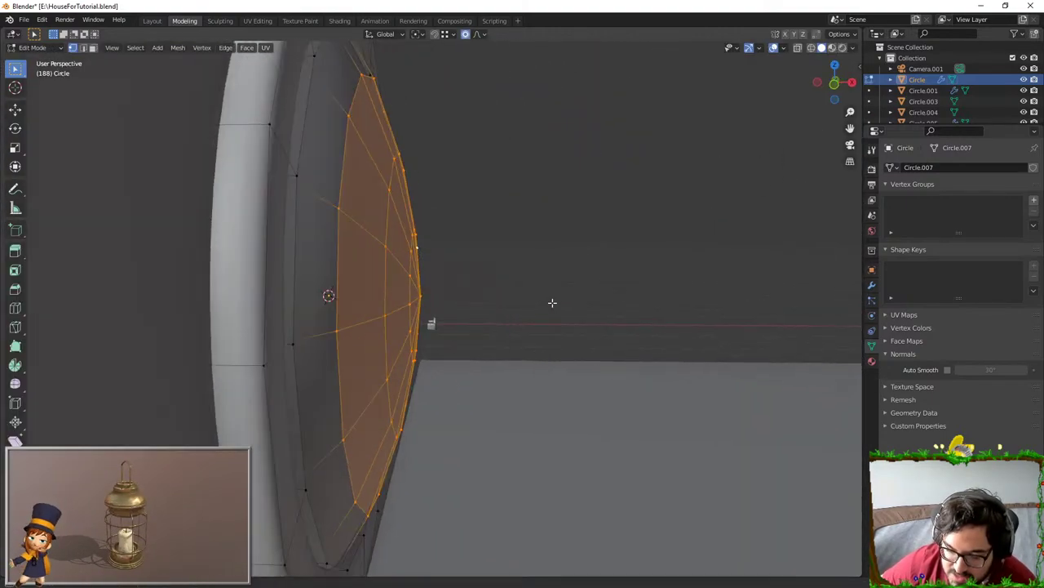
pyautogui.press('g')
pyautogui.press('x')
pyautogui.click(566, 303)
pyautogui.press('Tab')
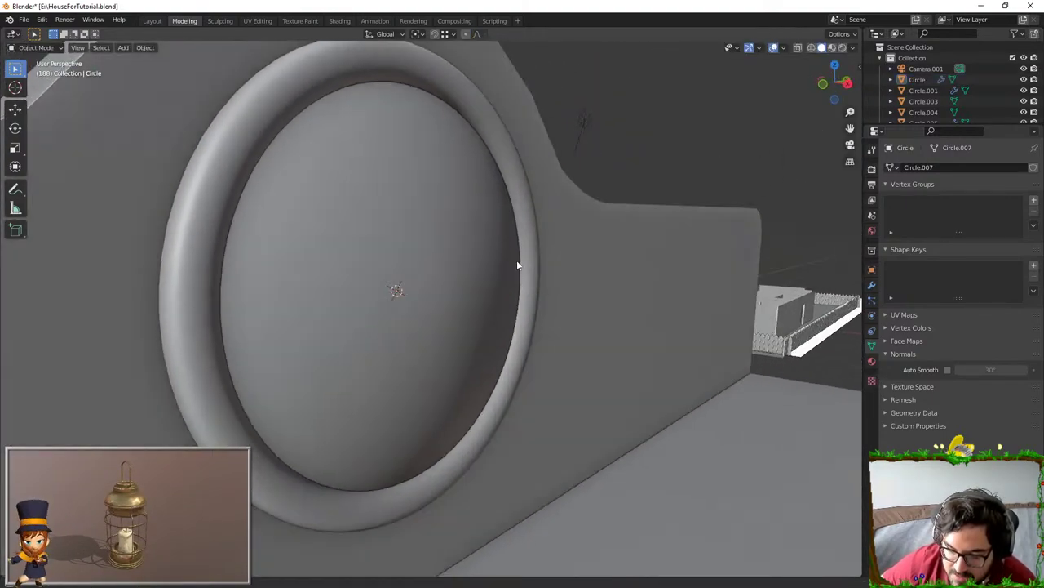
pyautogui.moveTo(516, 264); pyautogui.dragTo(547, 265, button='middle')
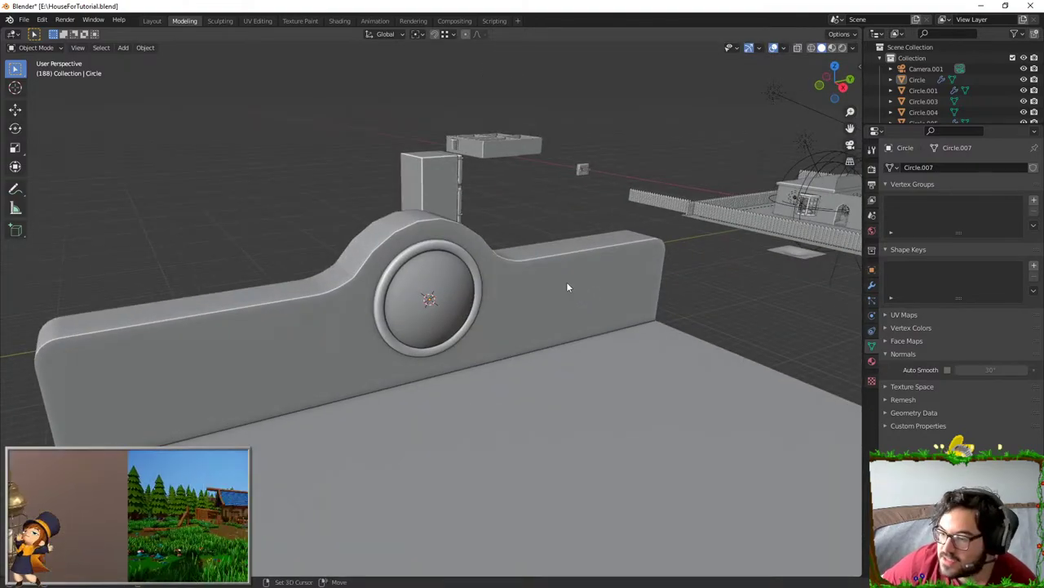
pyautogui.moveTo(566, 287); pyautogui.dragTo(389, 252, button='middle')
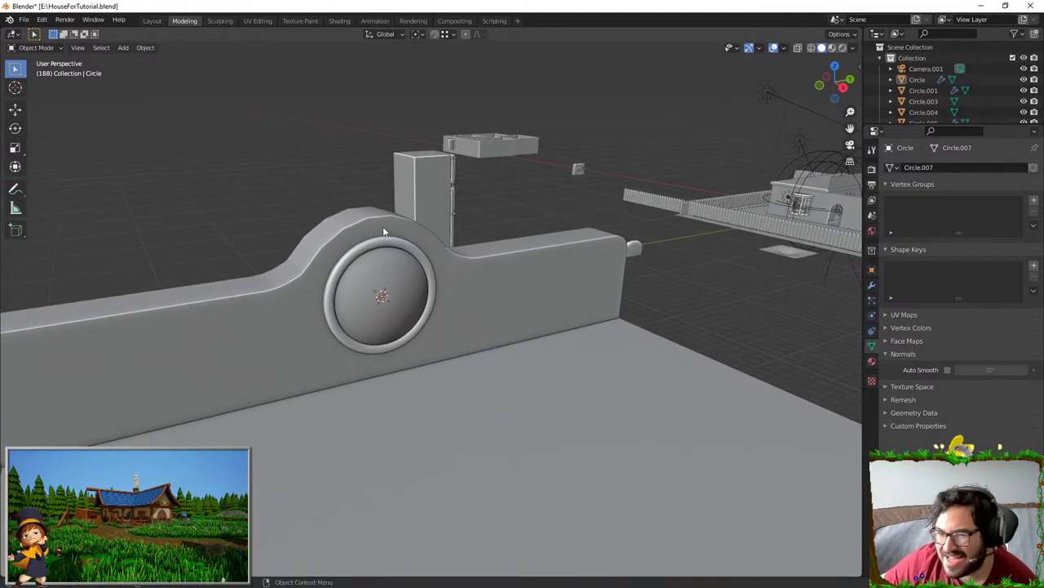
pyautogui.moveTo(524, 281); pyautogui.dragTo(458, 282, button='middle')
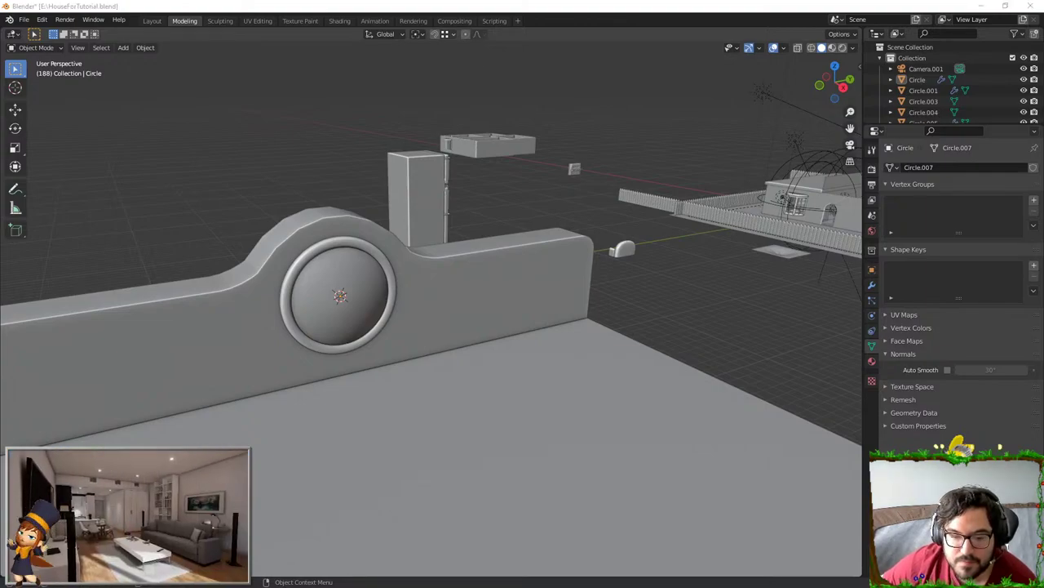
# - Chamfer the upper front edge of the box-shaped body below the gauge panel with a single-segment bevel
pyautogui.moveTo(400, 277); pyautogui.dragTo(475, 278, button='middle')
pyautogui.click(430, 292)
pyautogui.press('Tab')
pyautogui.keyDown('alt'); pyautogui.click(514, 277); pyautogui.keyUp('alt')
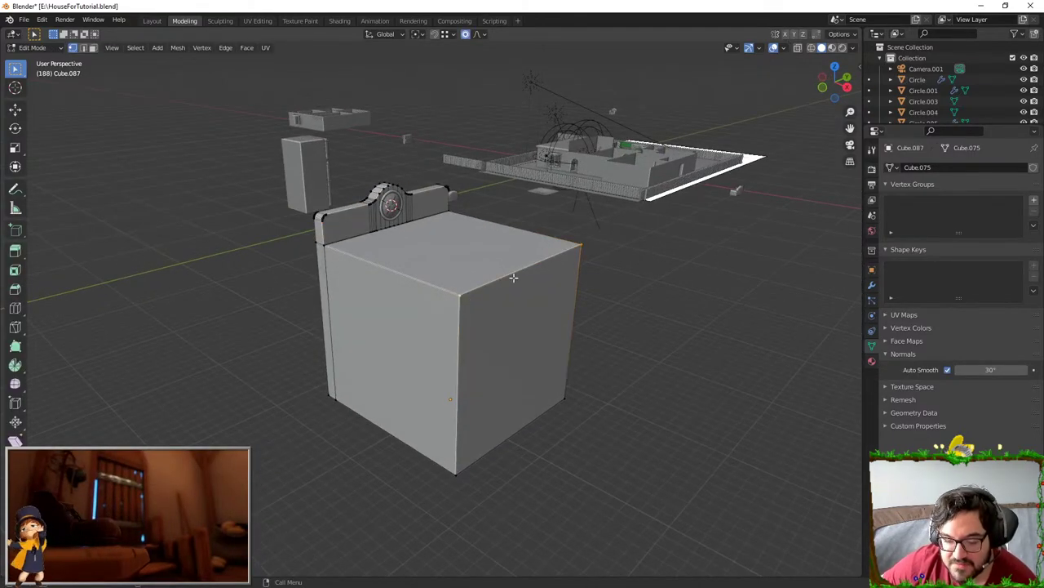
pyautogui.hotkey('ctrl', 'b')
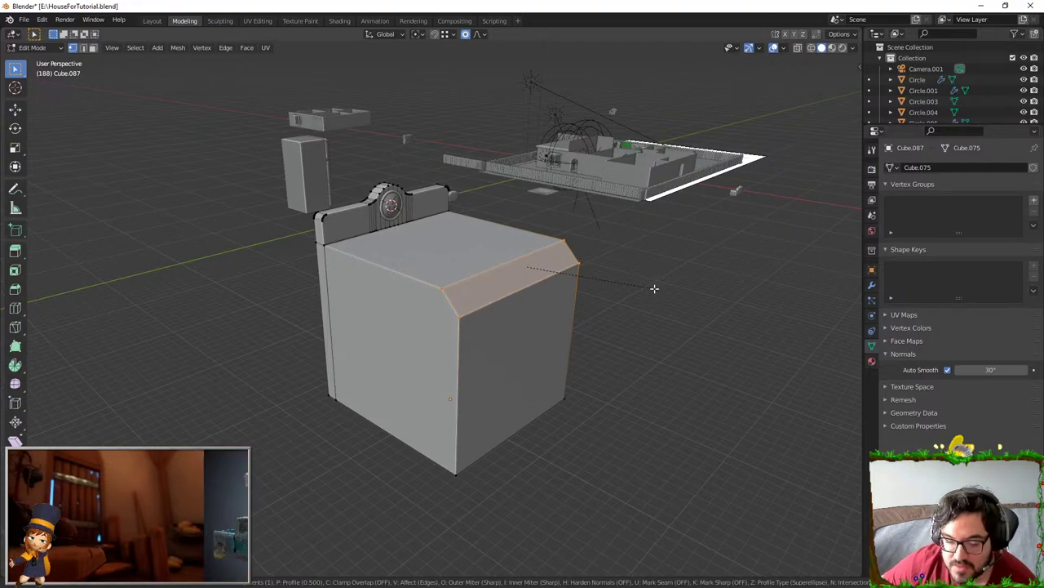
pyautogui.click(654, 289)
pyautogui.press('Tab')
pyautogui.press('Tab')
# - Select all the faces on the underside of the body, excluding its sides, and move them along Z
pyautogui.keyDown('shift'); pyautogui.moveTo(600, 391); pyautogui.dragTo(584, 272, button='middle'); pyautogui.keyUp('shift')
pyautogui.scroll(3, 584, 272)
pyautogui.scroll(-4, 583, 271)
pyautogui.moveTo(405, 276)
pyautogui.mouseDown(button='middle')
pyautogui.moveTo(423, 240)
pyautogui.moveTo(400, 292)
pyautogui.mouseUp(button='middle')
pyautogui.click(93, 49)
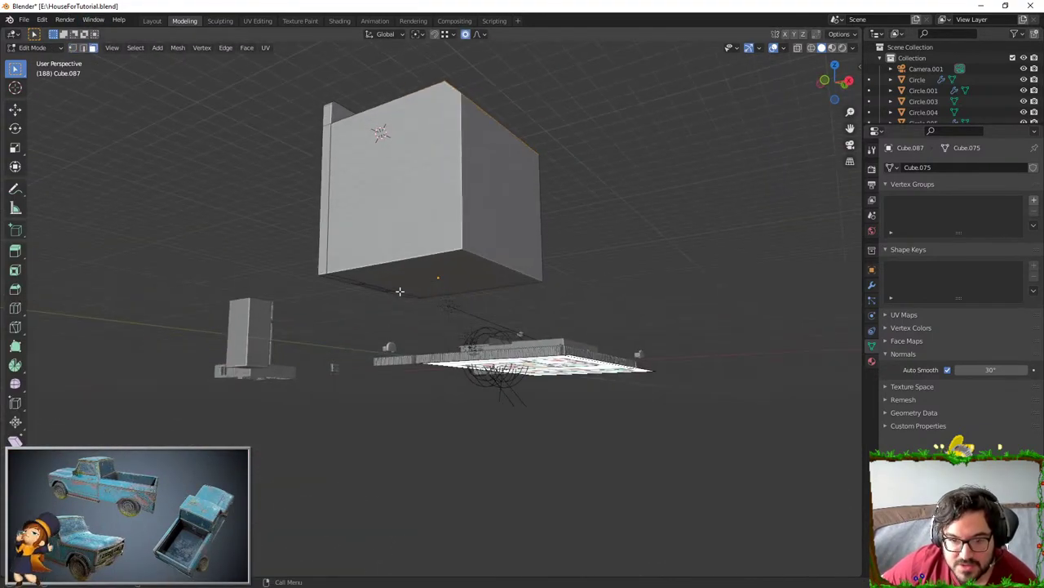
pyautogui.moveTo(344, 276); pyautogui.dragTo(342, 259, button='middle')
pyautogui.scroll(2, 326, 268)
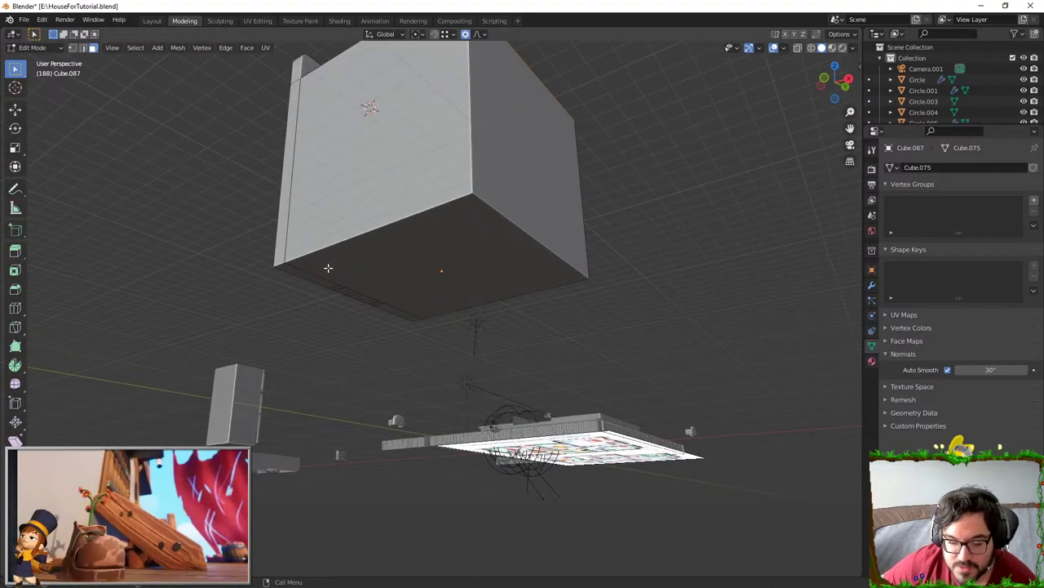
pyautogui.click(308, 274)
pyautogui.press('c')
pyautogui.moveTo(349, 296); pyautogui.dragTo(402, 302)
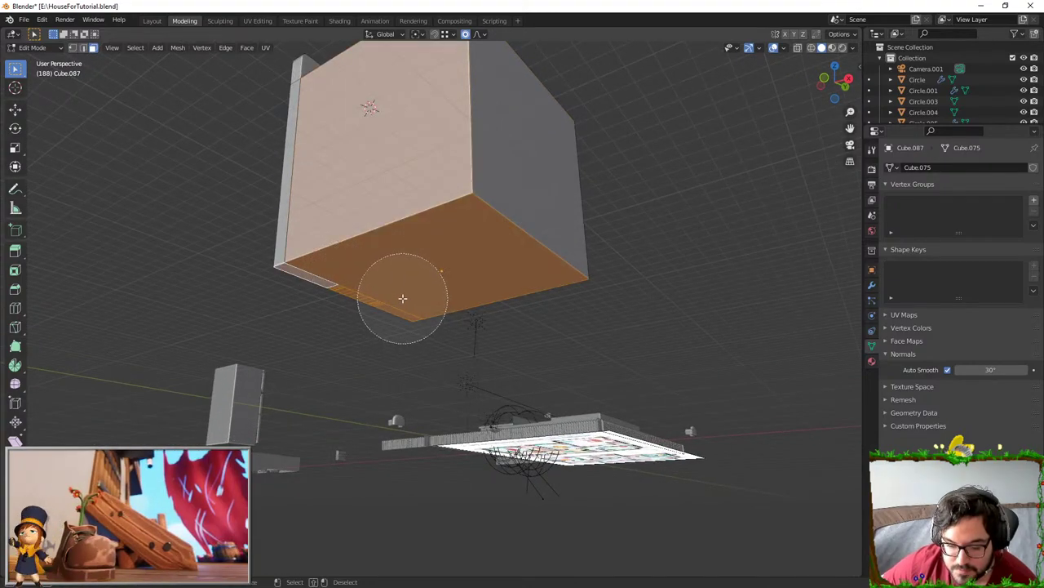
pyautogui.keyDown('shift'); pyautogui.click(367, 175); pyautogui.keyUp('shift')
pyautogui.rightClick(367, 175)
pyautogui.press('g')
pyautogui.press('z')
pyautogui.click(473, 240)
# - Raise the underside faces further along Z to shorten the body
pyautogui.moveTo(473, 239)
pyautogui.mouseDown(button='middle')
pyautogui.moveTo(438, 286)
pyautogui.moveTo(440, 305)
pyautogui.mouseUp(button='middle')
pyautogui.press('g')
pyautogui.press('z')
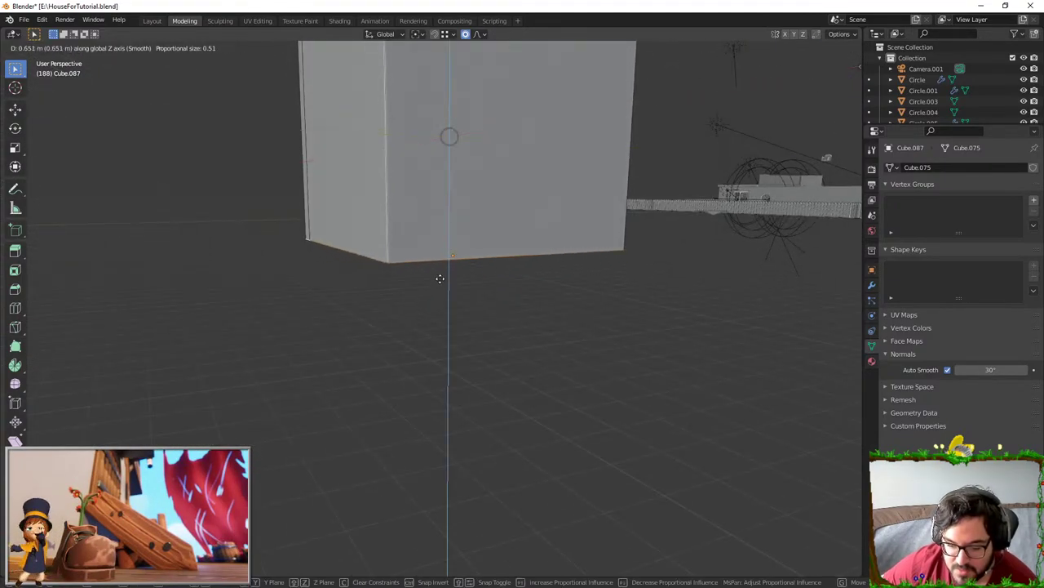
pyautogui.click(439, 262)
# - Inset the underside of the body and extrude it about 1.37 m downward as a recessed base
pyautogui.moveTo(273, 181); pyautogui.dragTo(320, 161, button='middle')
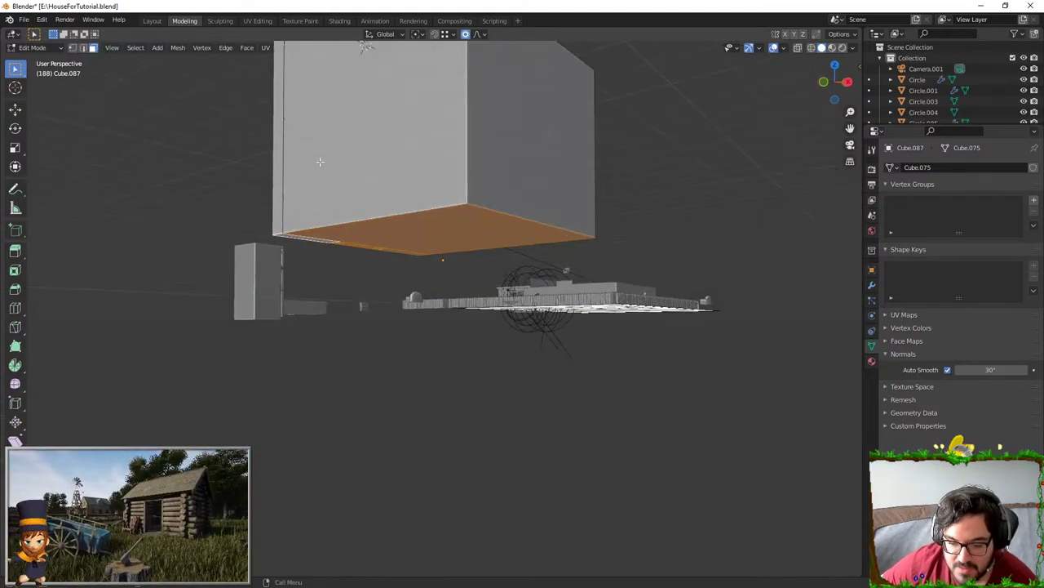
pyautogui.click(432, 248)
pyautogui.press('i')
pyautogui.click(543, 226)
pyautogui.press('e')
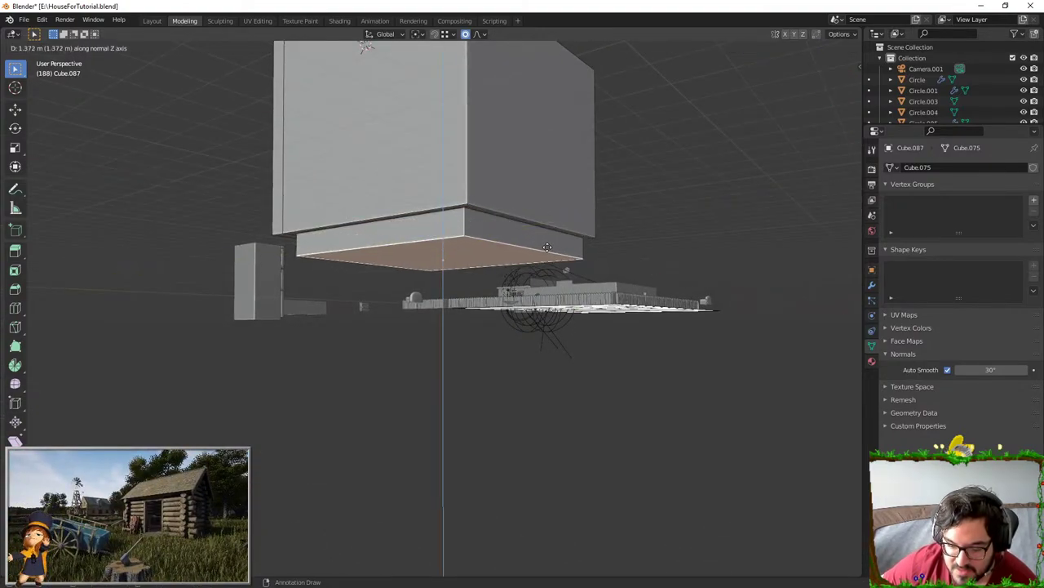
pyautogui.click(543, 248)
pyautogui.moveTo(543, 248); pyautogui.dragTo(454, 245, button='middle')
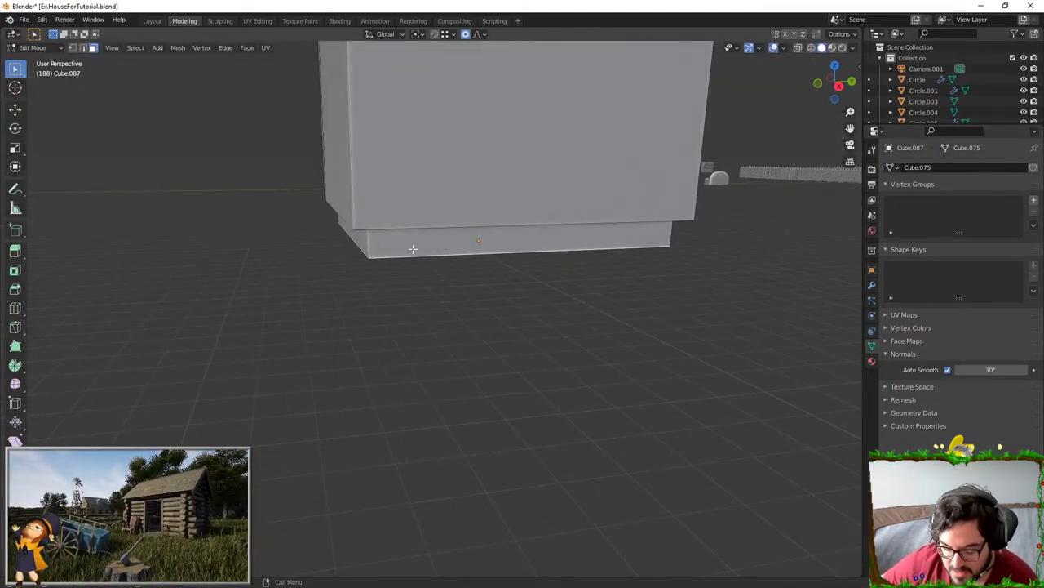
# - Isolate the recessed base, delete its hidden top face and unhide the rest of the stove mesh
pyautogui.press('l')
pyautogui.hotkey('shift', 'h')
pyautogui.moveTo(440, 193); pyautogui.dragTo(435, 230, button='middle')
pyautogui.click(436, 214)
pyautogui.press('x')
pyautogui.click(439, 191)
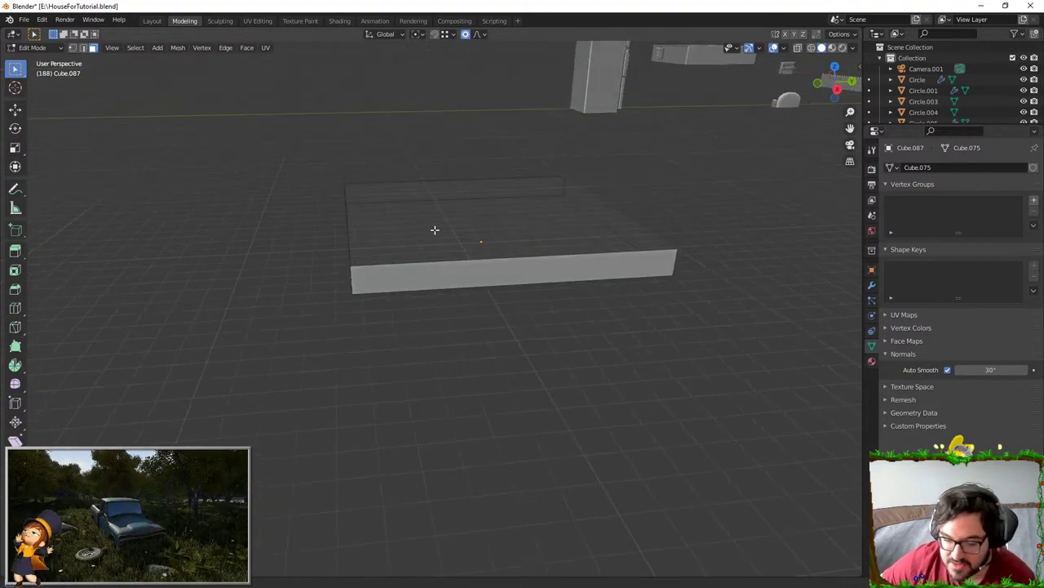
pyautogui.hotkey('alt', 'h')
pyautogui.scroll(-2, 466, 347)
pyautogui.moveTo(466, 347); pyautogui.dragTo(492, 326, button='middle')
pyautogui.hotkey('alt', 'a')
# - Try adding two vertical loop cuts to the body and scaling them apart along Y
pyautogui.scroll(-1, 364, 240)
pyautogui.moveTo(479, 268); pyautogui.dragTo(361, 275, button='middle')
pyautogui.click(361, 276)
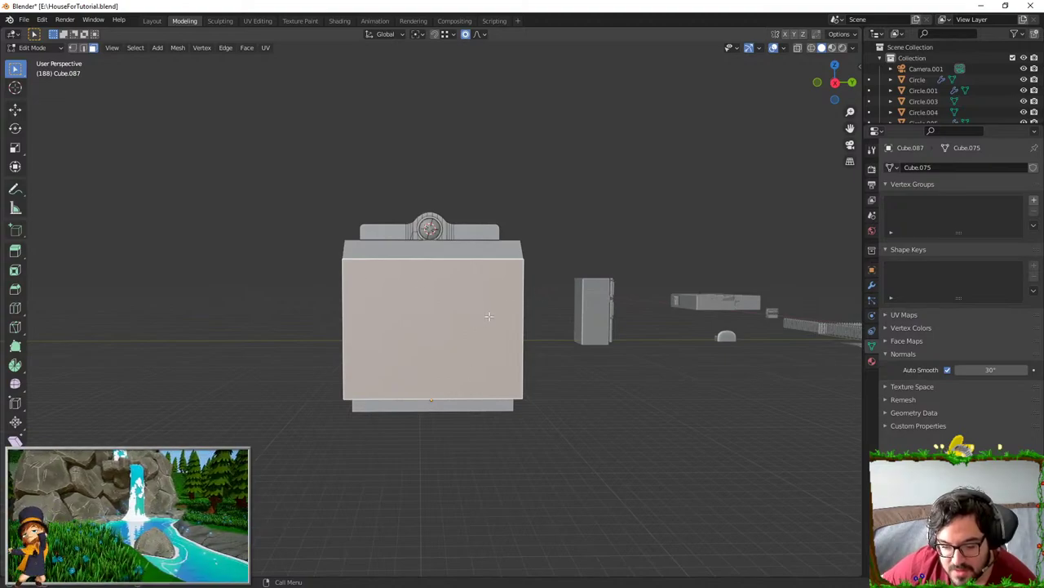
pyautogui.scroll(1, 433, 266)
pyautogui.click(433, 266)
pyautogui.rightClick(433, 266)
pyautogui.press('s')
pyautogui.press('y')
pyautogui.click(547, 310)
# - Try adding two horizontal loop cuts across the body and scaling them apart towards its upper and lower edges
pyautogui.hotkey('ctrl', 'r')
pyautogui.scroll(1, 530, 305)
pyautogui.click(525, 302)
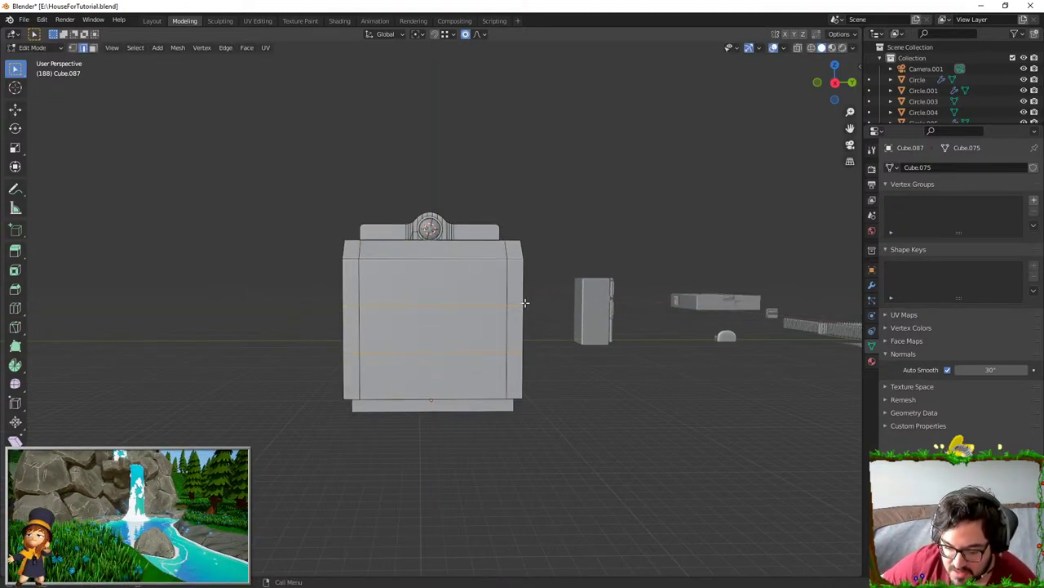
pyautogui.press('s')
pyautogui.moveTo(524, 303); pyautogui.dragTo(496, 209, button='middle')
pyautogui.rightClick(443, 256)
pyautogui.press('s')
pyautogui.moveTo(443, 256); pyautogui.dragTo(466, 168, button='middle')
pyautogui.click(466, 169)
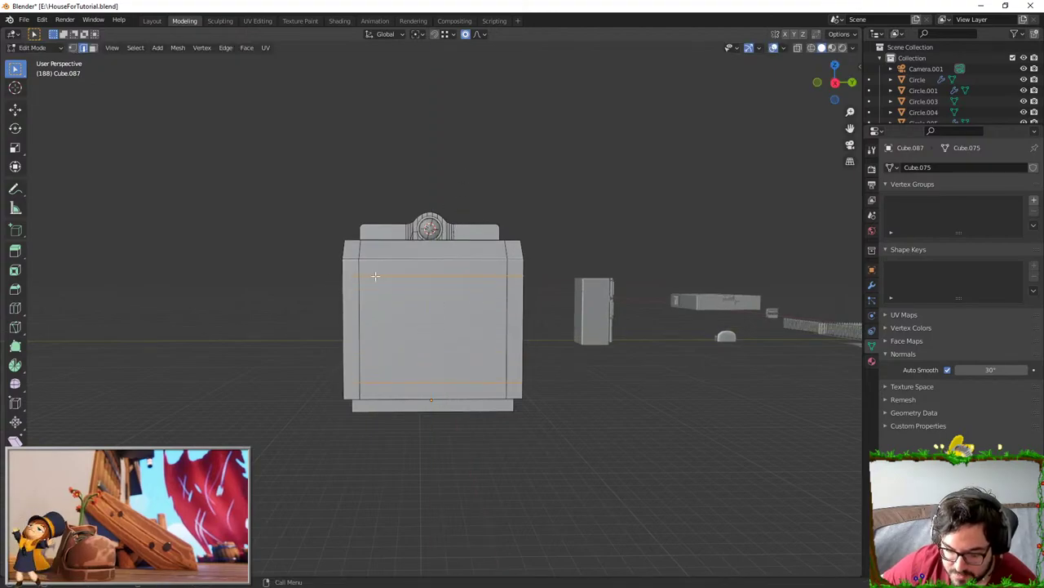
# - Inset the large front face of the body to outline a rectangular oven opening
pyautogui.press('3')
pyautogui.click(403, 285)
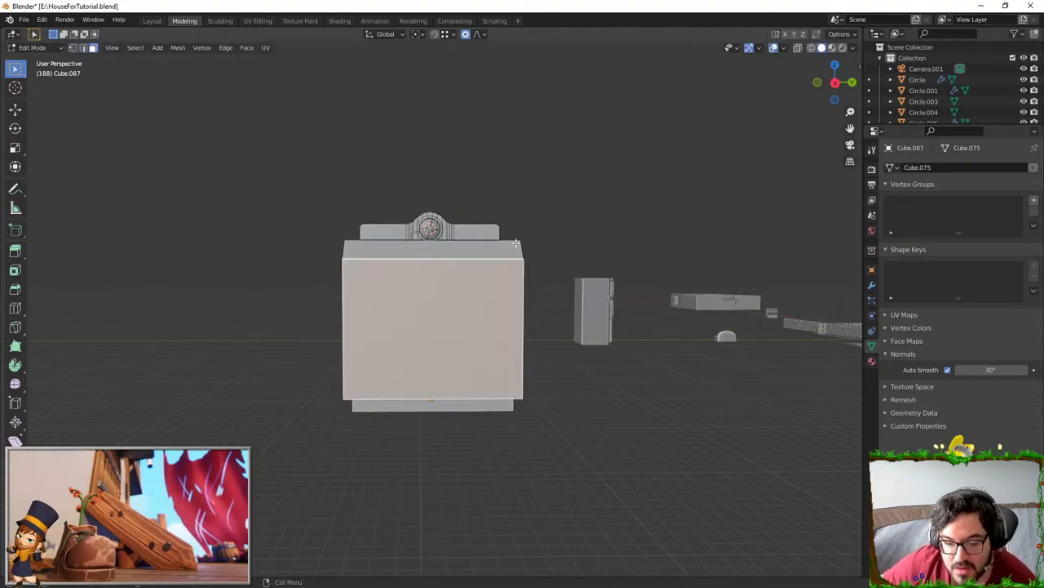
pyautogui.press('s')
pyautogui.rightClick(506, 253)
pyautogui.press('i')
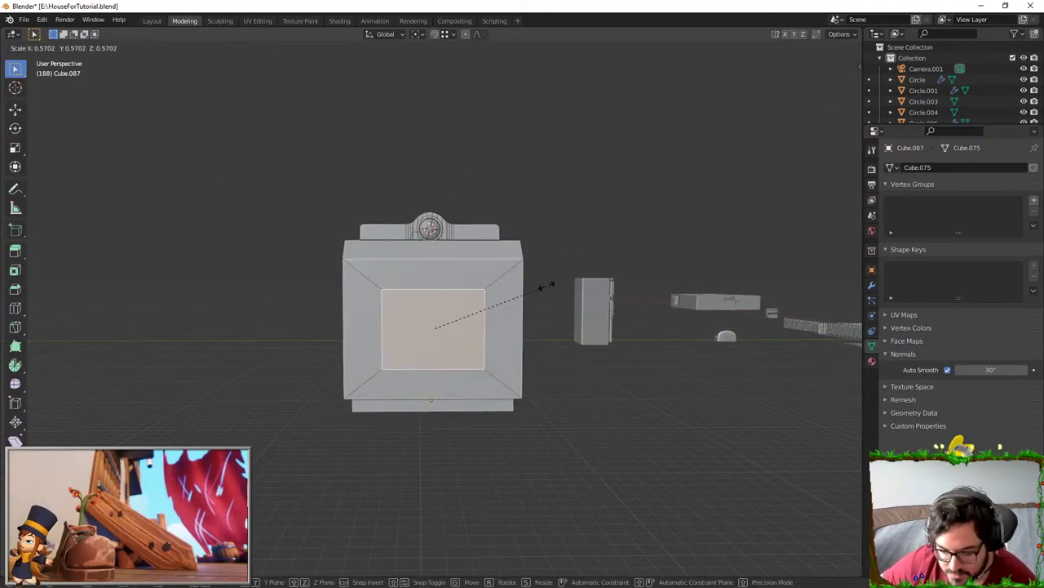
pyautogui.click(565, 289)
# - Scale the inset front face slightly wider along Y and shorter along Z, and leave mesh editing
pyautogui.press('s')
pyautogui.press('y')
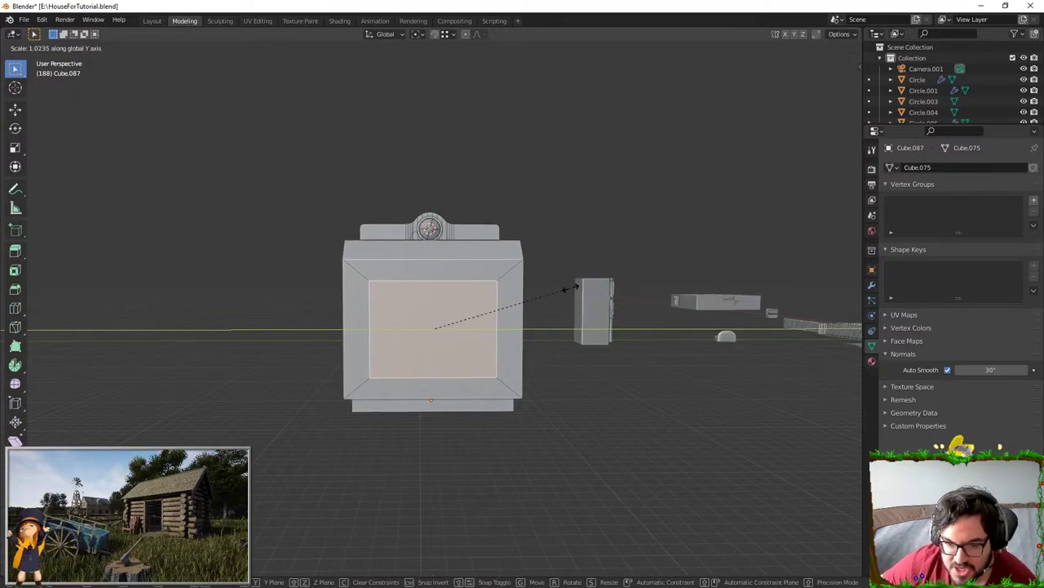
pyautogui.click(578, 285)
pyautogui.press('s')
pyautogui.press('z')
pyautogui.click(405, 226)
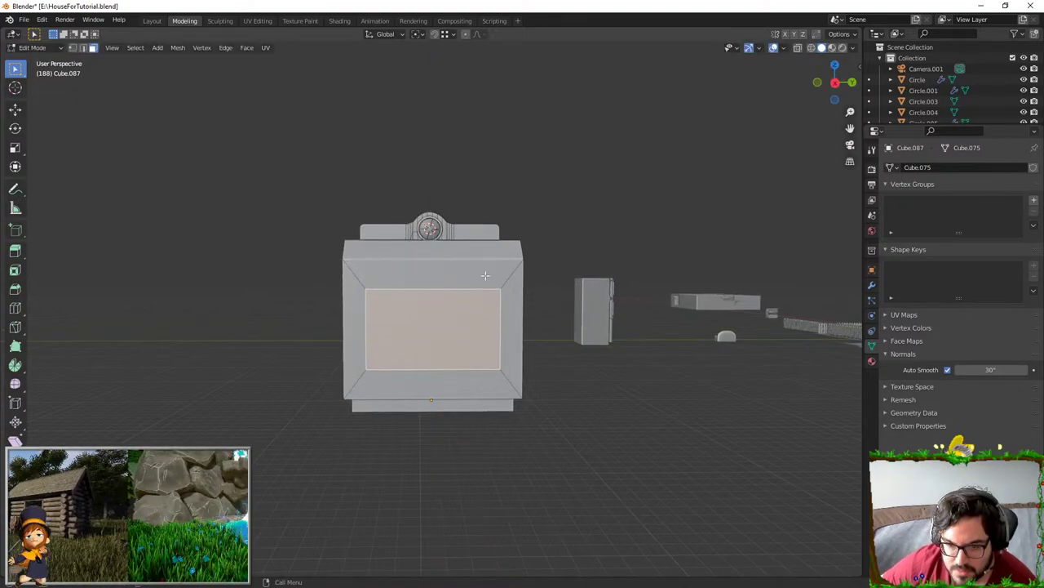
pyautogui.moveTo(521, 286); pyautogui.dragTo(549, 300, button='middle')
pyautogui.press('Tab')
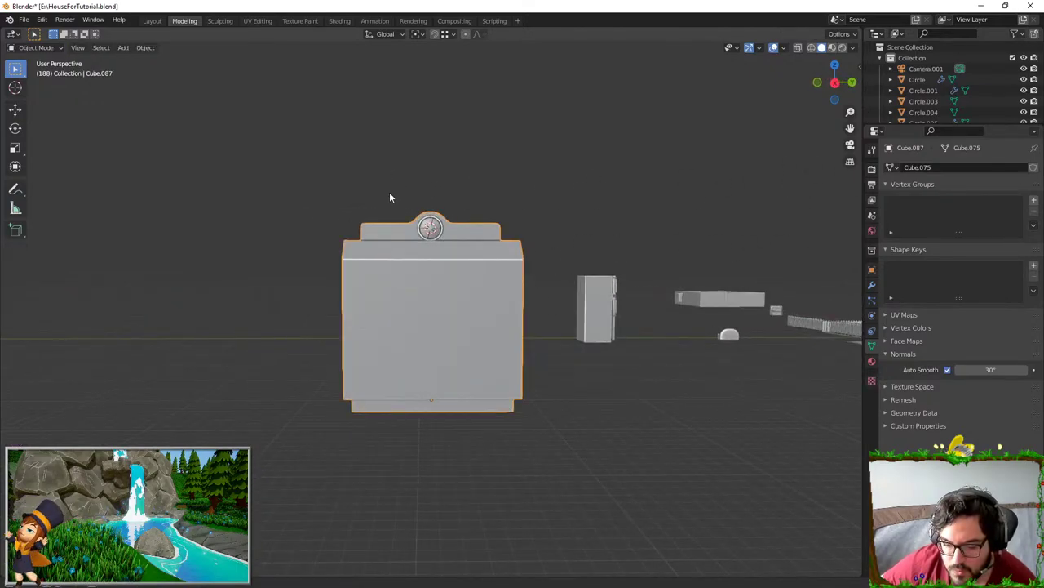
# - Try selecting the whole stove unit with its gauge and scaling it along Y
pyautogui.moveTo(389, 192); pyautogui.dragTo(581, 315)
pyautogui.click(561, 305)
pyautogui.press('b')
pyautogui.moveTo(342, 149); pyautogui.dragTo(554, 336)
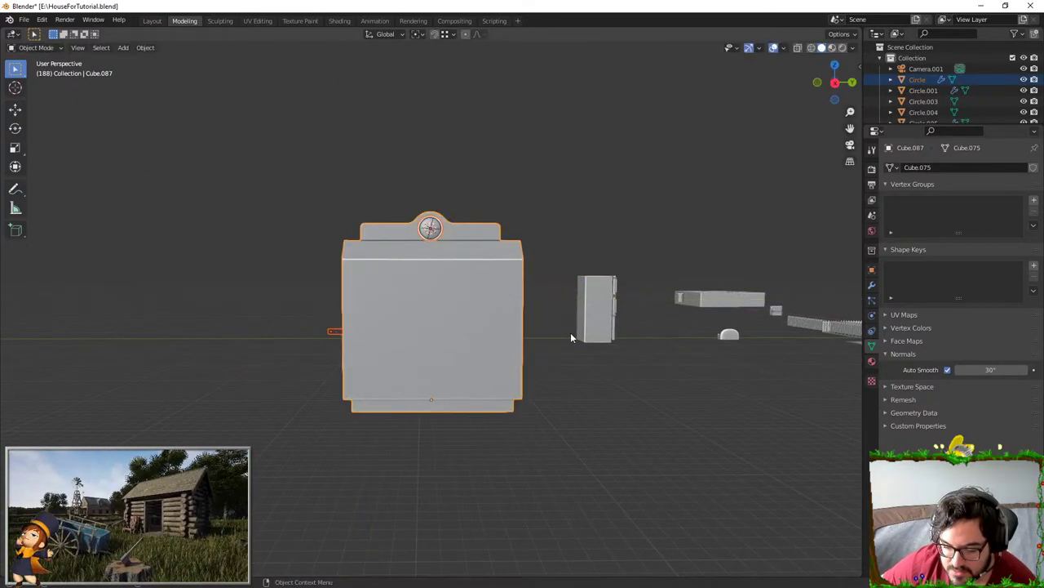
pyautogui.moveTo(570, 332); pyautogui.dragTo(419, 327, button='middle')
pyautogui.press('s')
pyautogui.press('y')
pyautogui.rightClick(586, 314)
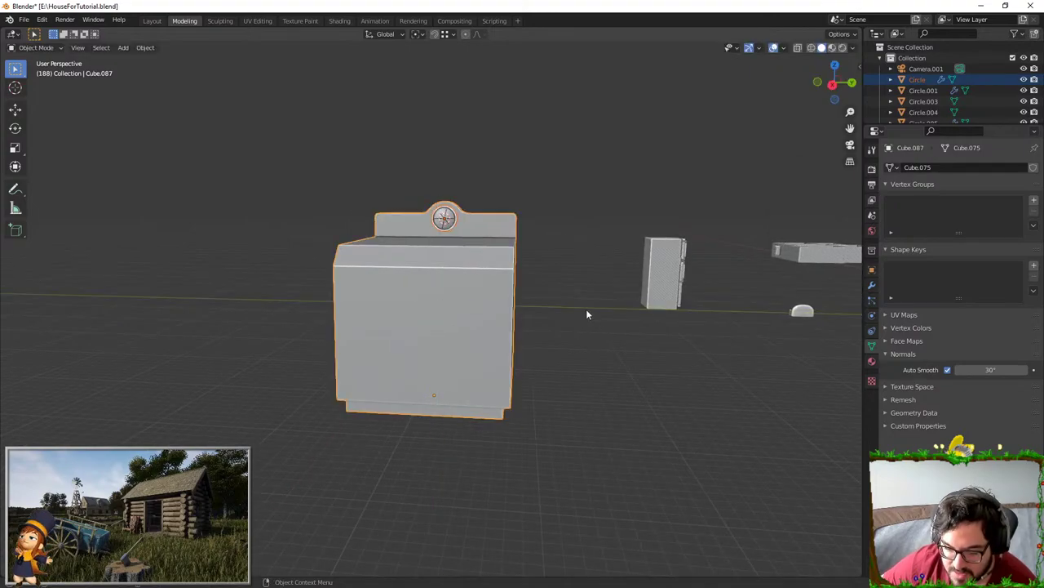
# - Deselect the gauge and the stray background object, and widen the stove body by scaling it along Y
pyautogui.keyDown('shift'); pyautogui.click(459, 223); pyautogui.keyUp('shift')
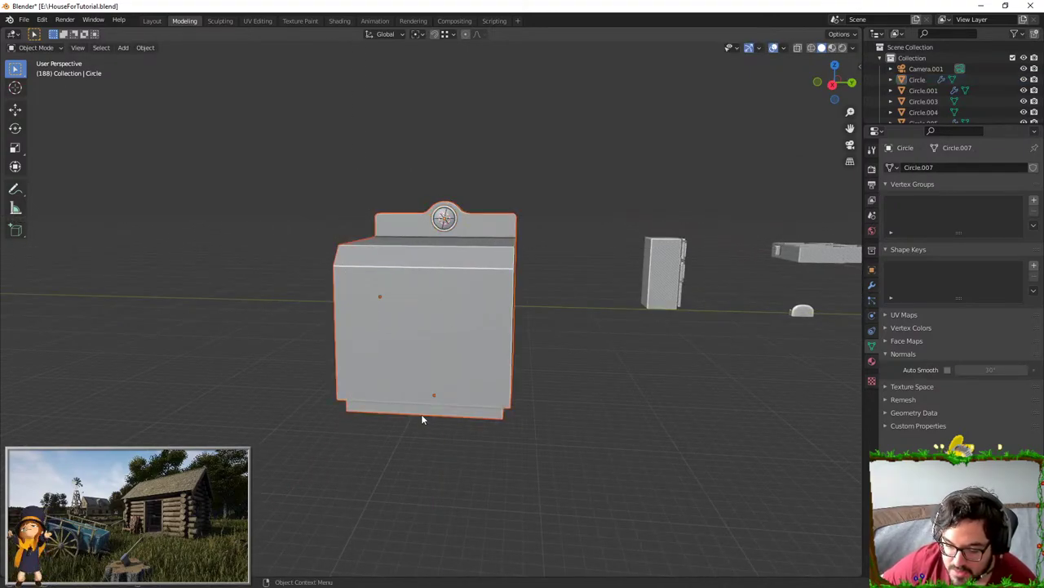
pyautogui.press('s')
pyautogui.press('y')
pyautogui.rightClick(555, 310)
pyautogui.moveTo(460, 303); pyautogui.dragTo(477, 303, button='middle')
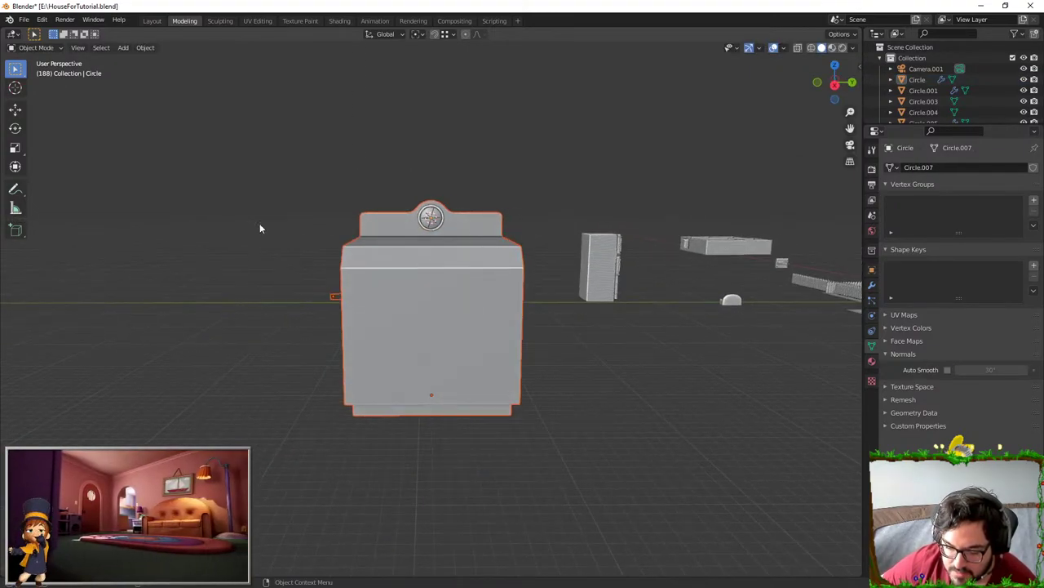
pyautogui.moveTo(260, 223); pyautogui.dragTo(282, 225, button='middle')
pyautogui.moveTo(252, 248); pyautogui.dragTo(283, 295)
pyautogui.moveTo(283, 301); pyautogui.dragTo(565, 289, button='middle')
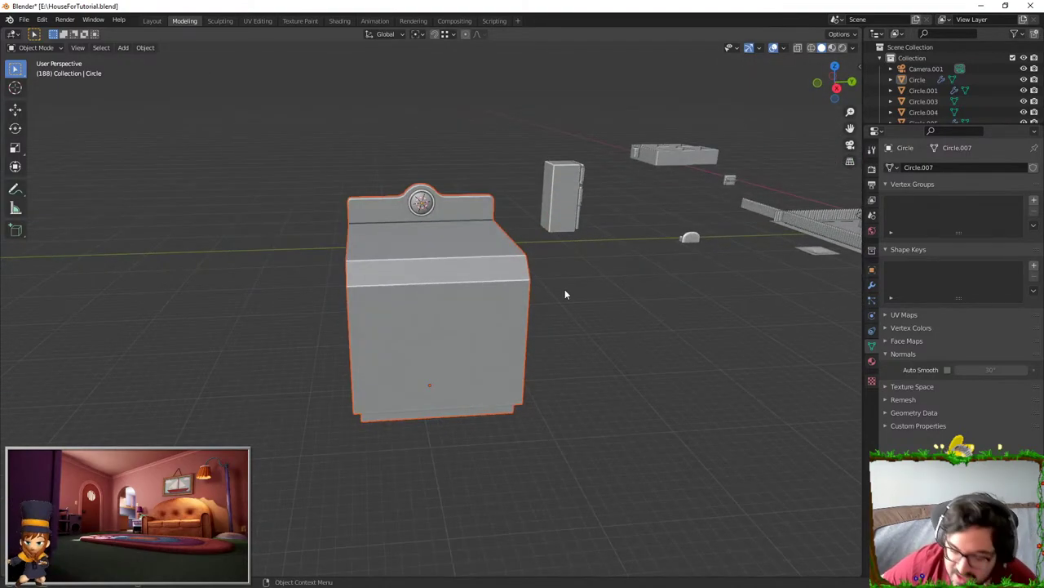
pyautogui.press('s')
pyautogui.press('y')
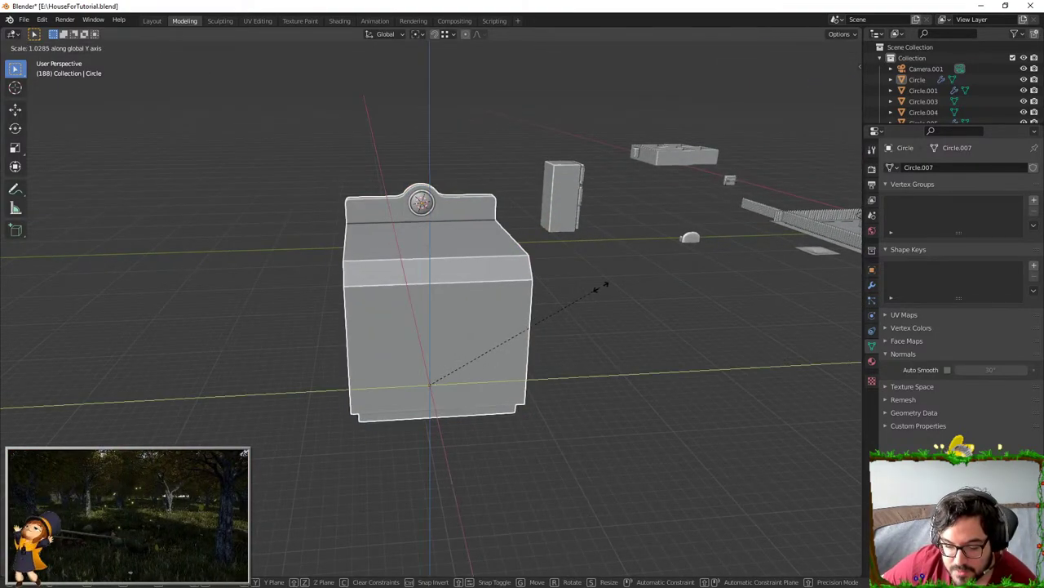
pyautogui.click(599, 316)
pyautogui.moveTo(597, 356); pyautogui.dragTo(589, 334, button='middle')
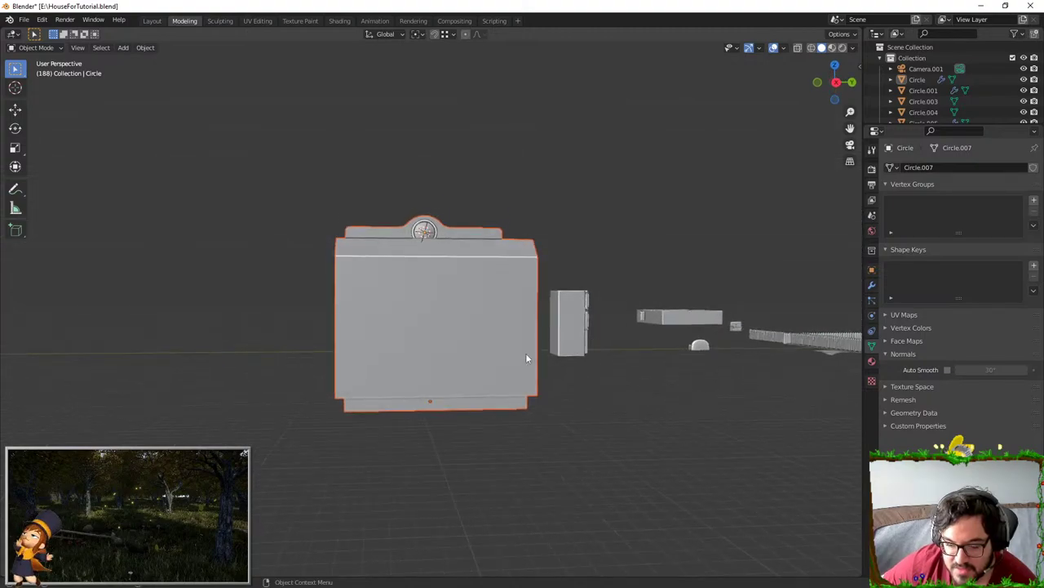
# - Make the inset front face of the stove taller by scaling it along Z
pyautogui.press('Tab')
pyautogui.click(443, 332)
pyautogui.scroll(2, 443, 332)
pyautogui.press('s')
pyautogui.press('z')
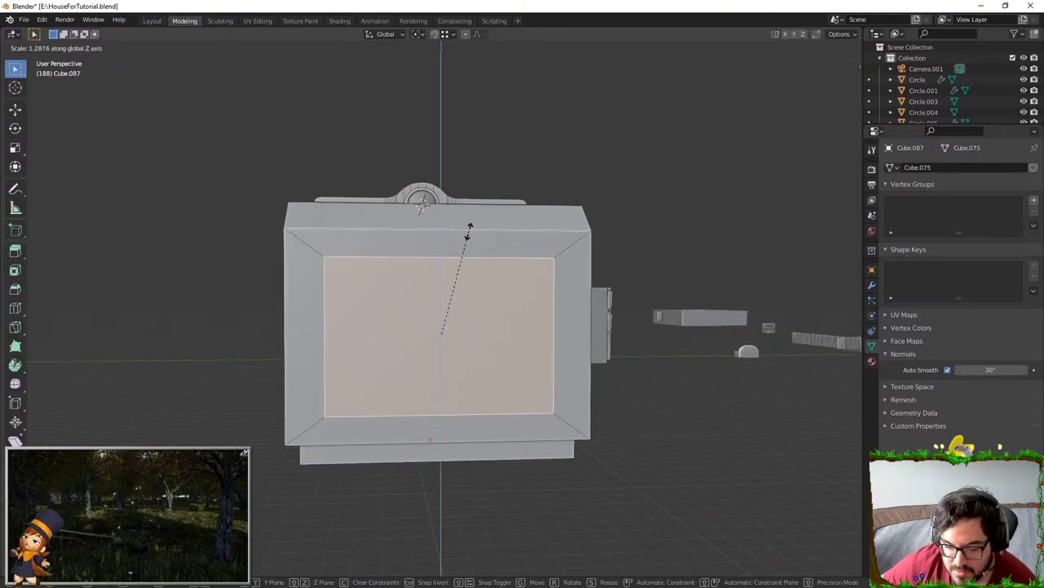
pyautogui.click(470, 240)
pyautogui.moveTo(625, 312); pyautogui.dragTo(528, 340, button='middle')
# - Extrude the inset front face inward and scale the recessed face up behind the front frame
pyautogui.press('e')
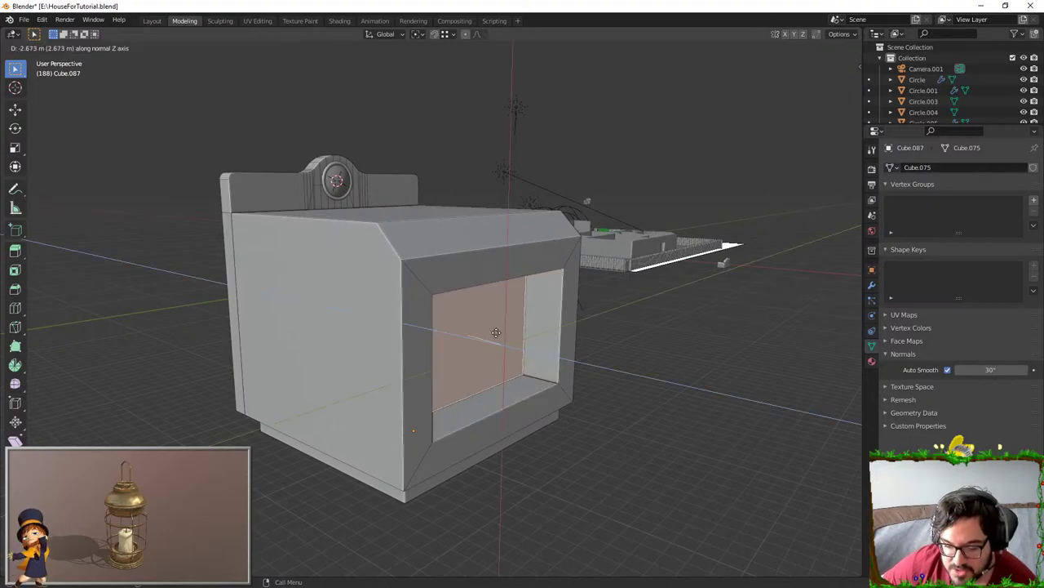
pyautogui.click(532, 317)
pyautogui.press('s')
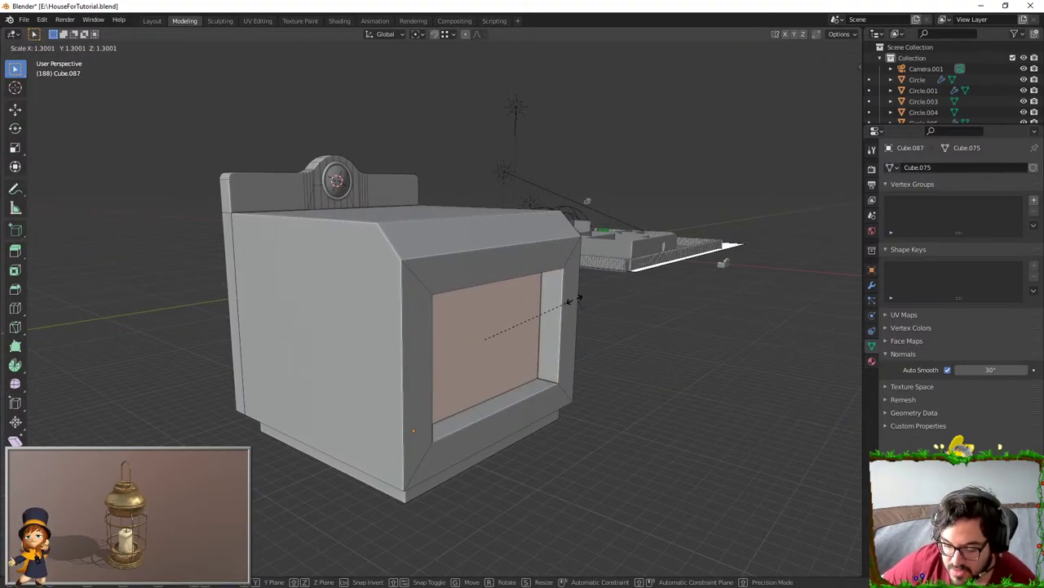
pyautogui.click(581, 298)
# - Try extruding the enlarged recessed face again and scaling it along X
pyautogui.press('e')
pyautogui.click(543, 300)
pyautogui.hotkey('ctrl', 'z')
pyautogui.press('s')
pyautogui.press('x')
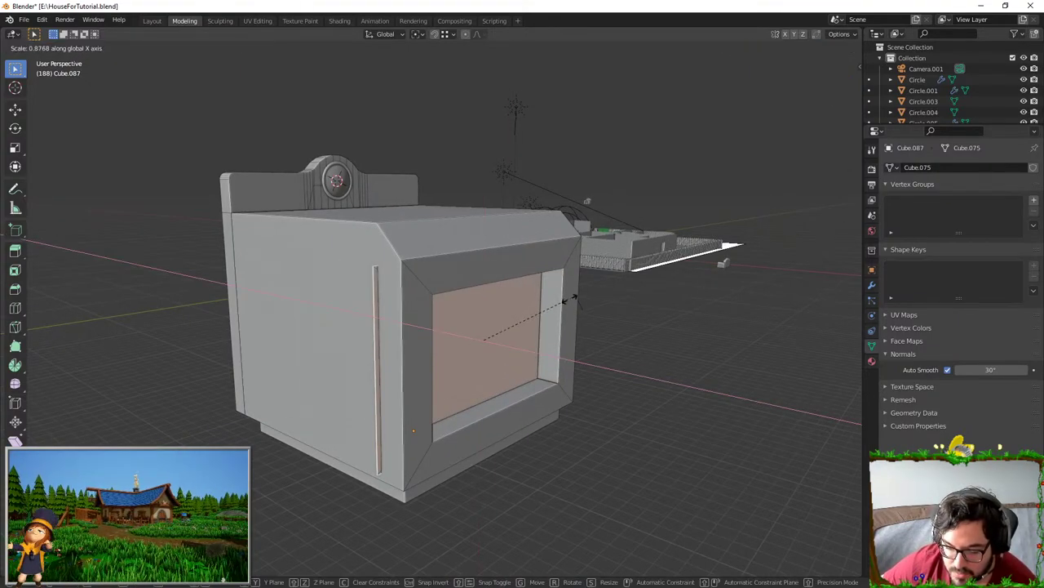
pyautogui.rightClick(576, 296)
# - Scale the recessed face along Y and extrude it about 6.3 m inward to form the oven cavity
pyautogui.moveTo(684, 300); pyautogui.dragTo(662, 329, button='middle')
pyautogui.press('s')
pyautogui.press('y')
pyautogui.click(633, 307)
pyautogui.press('e')
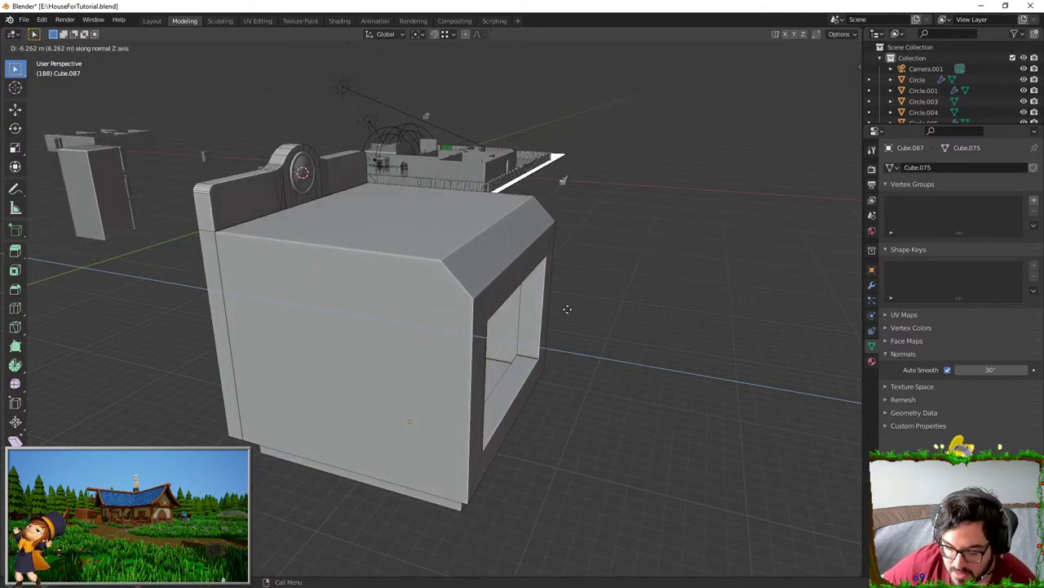
pyautogui.click(564, 308)
# - Push the oven cavity's back wall deeper along X, keeping it just inside the rear of the body
pyautogui.moveTo(563, 310); pyautogui.dragTo(444, 330, button='middle')
pyautogui.scroll(2, 440, 334)
pyautogui.press('g')
pyautogui.press('x')
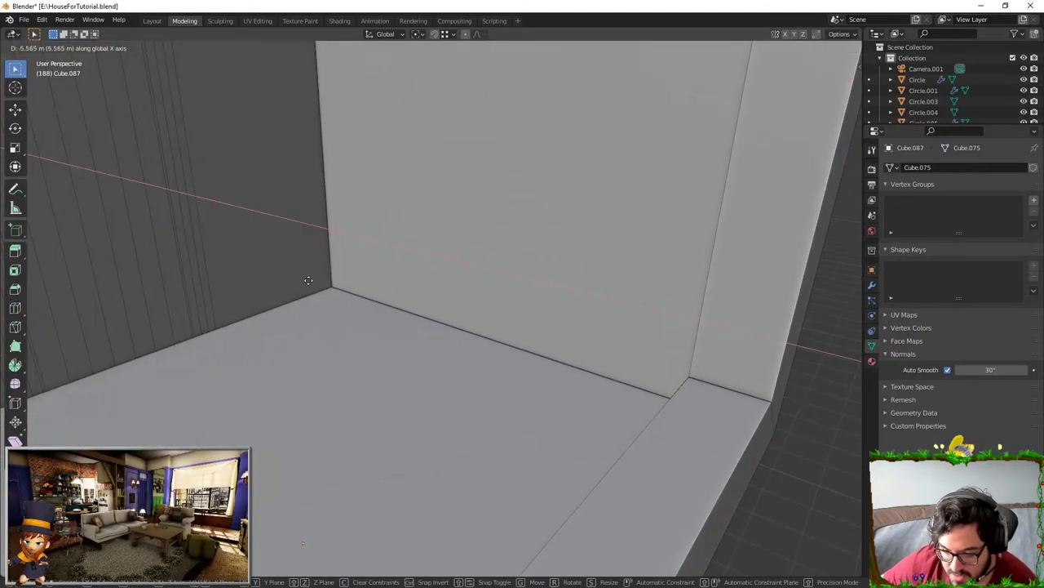
pyautogui.click(401, 322)
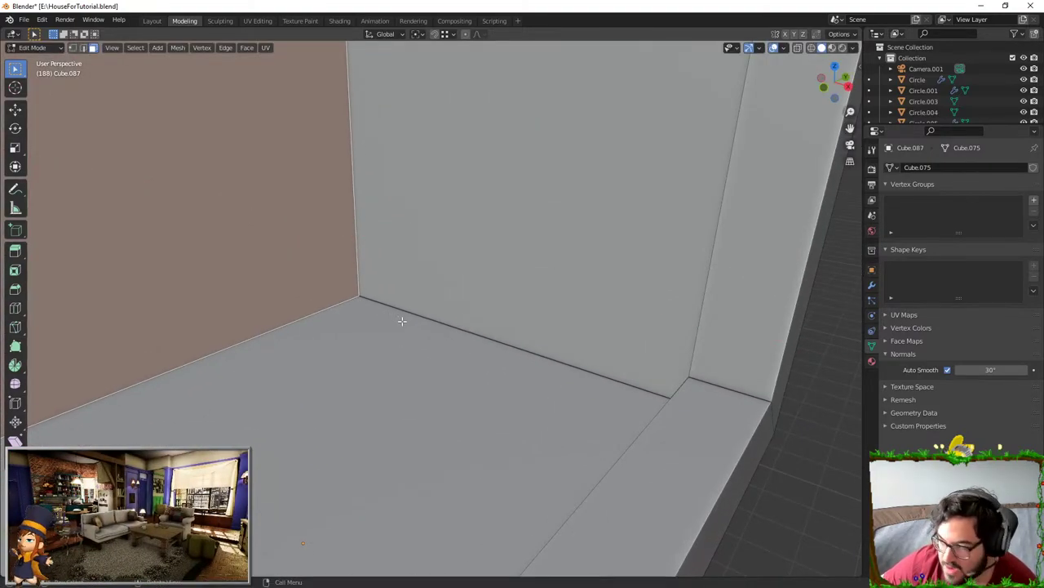
pyautogui.moveTo(400, 322); pyautogui.dragTo(390, 317, button='middle')
pyautogui.scroll(-4, 408, 314)
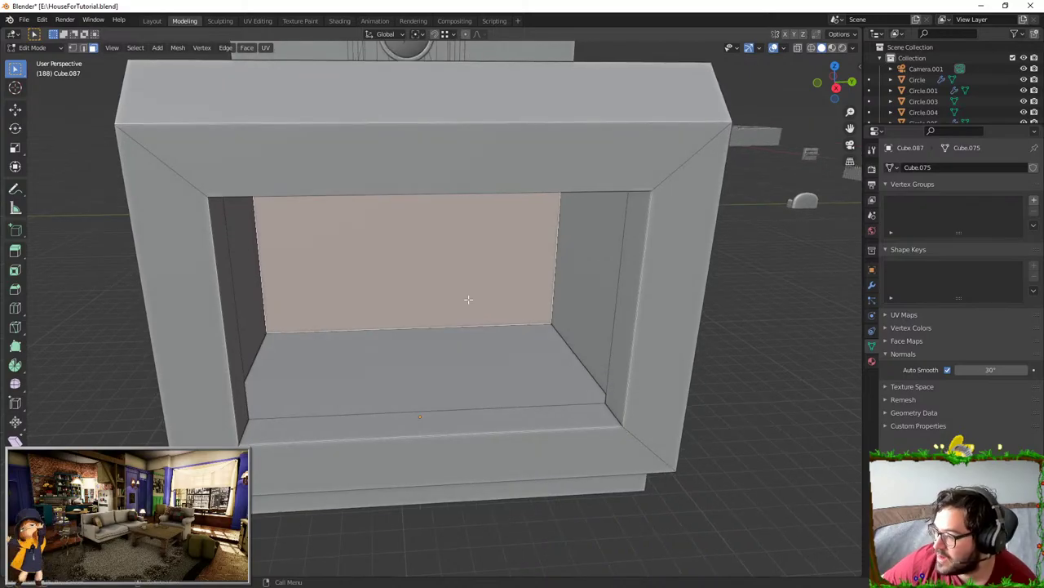
# - Check the stove in the Simpsons kitchen reference image in the browser and return to Blender
pyautogui.scroll(-3, 468, 300)
pyautogui.hotkey('alt', 'Tab')
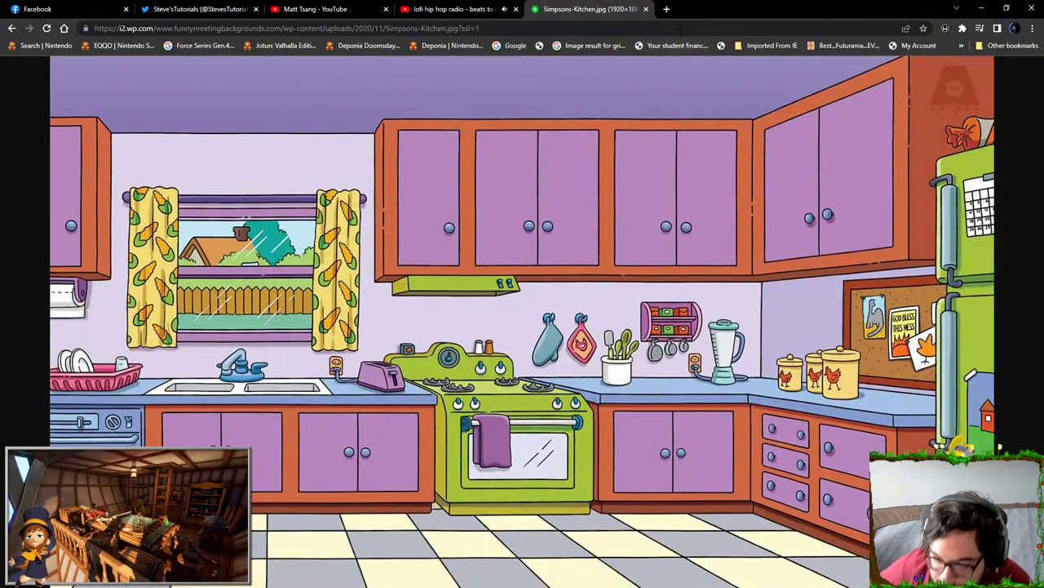
pyautogui.hotkey('alt', 'Tab')
pyautogui.moveTo(501, 261); pyautogui.dragTo(399, 310, button='middle')
# - Select the edge loop around the front rim of the oven opening
pyautogui.press('Tab')
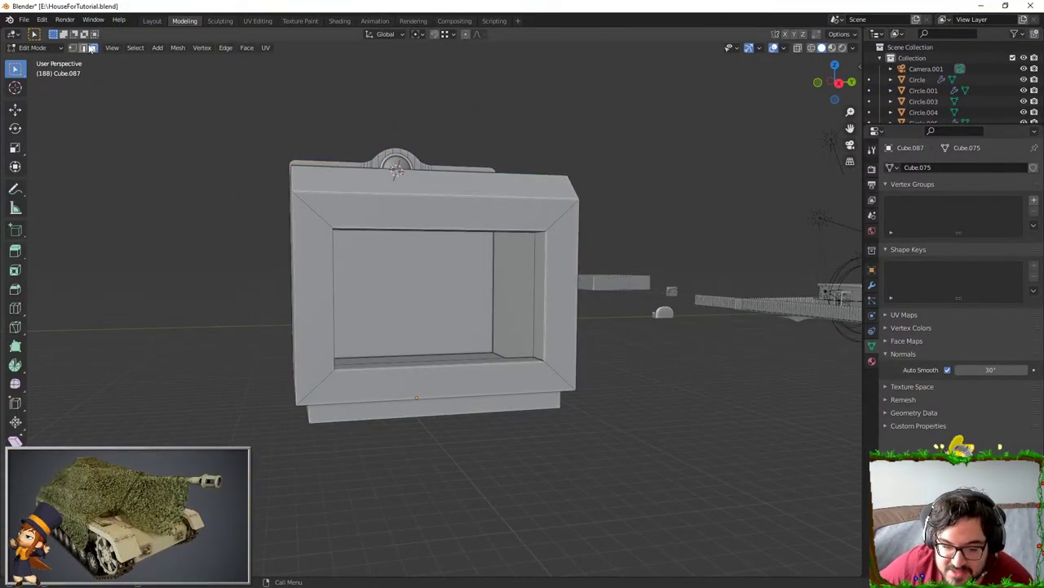
pyautogui.keyDown('alt'); pyautogui.click(386, 228); pyautogui.keyUp('alt')
pyautogui.moveTo(386, 222); pyautogui.dragTo(276, 245, button='middle')
pyautogui.scroll(4, 276, 245)
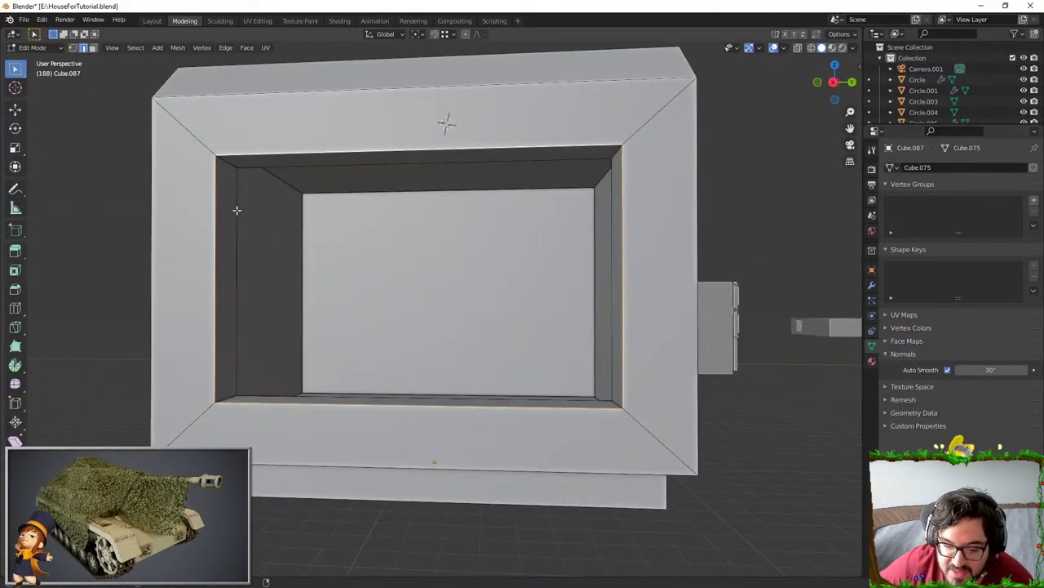
# - Try a three-segment bevel of about 0.0235 m on the oven opening's front rim
pyautogui.hotkey('ctrl', 'b')
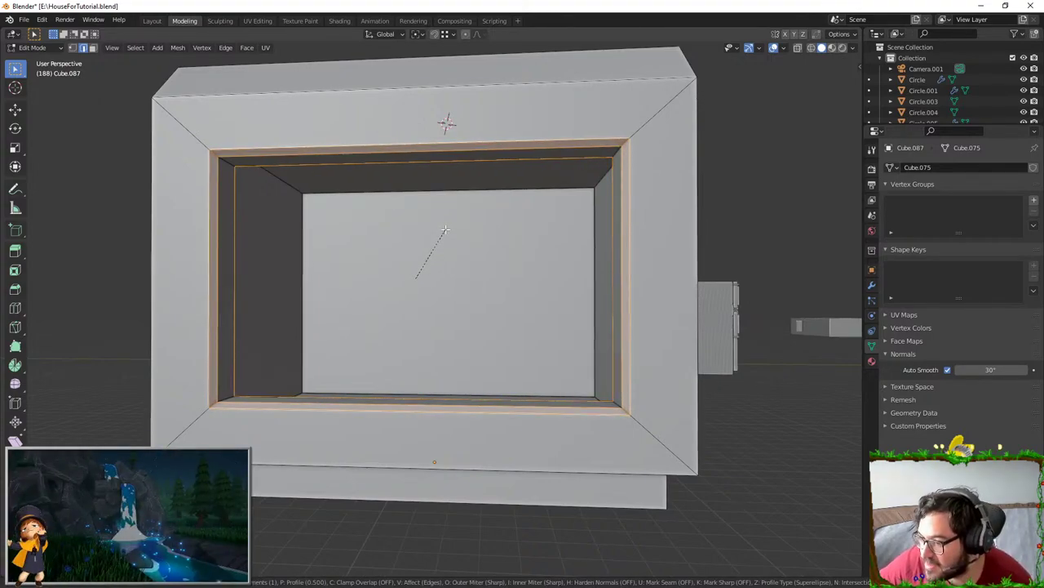
pyautogui.scroll(2, 444, 231)
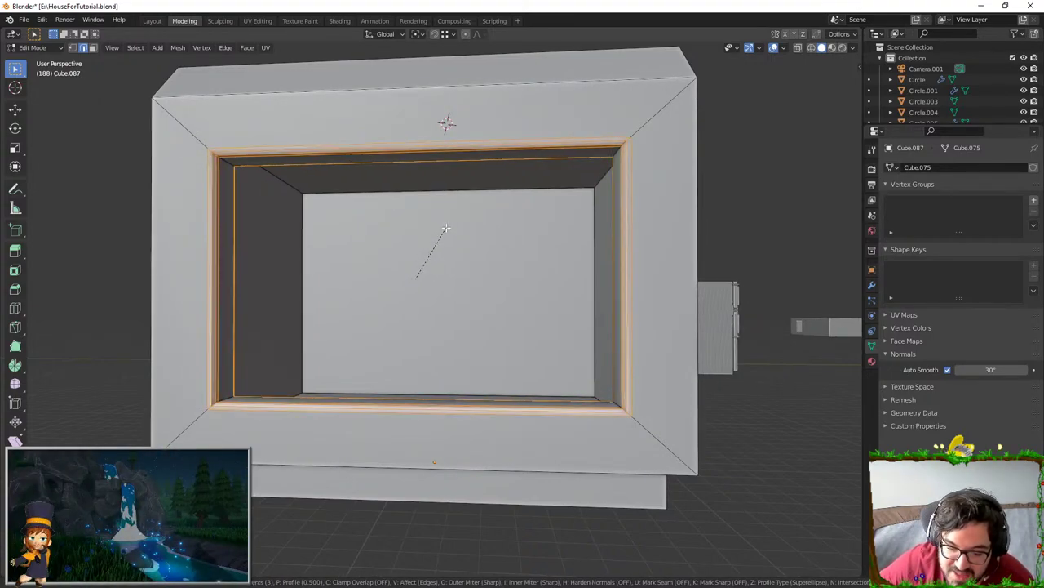
pyautogui.click(445, 228)
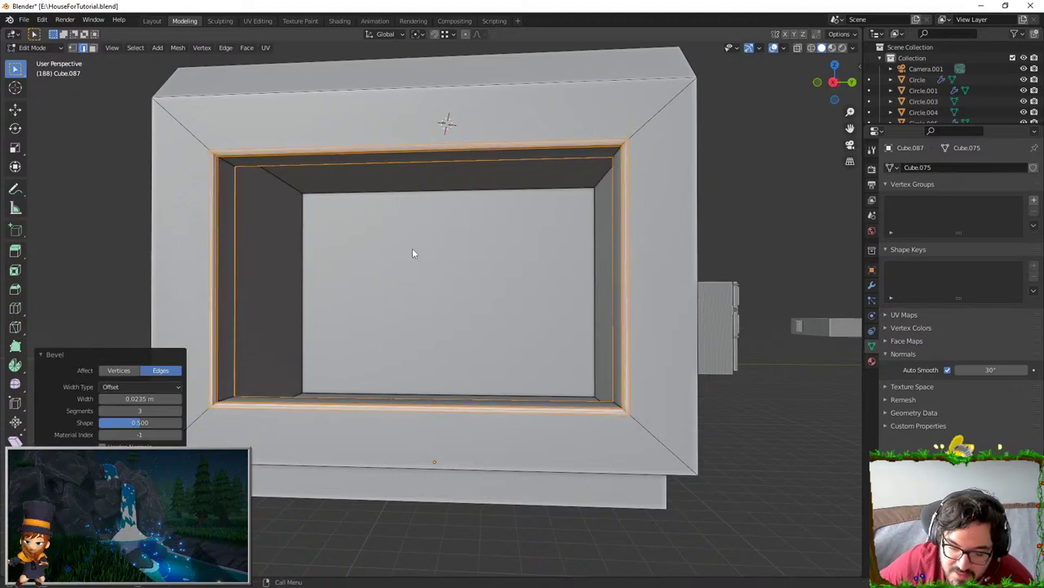
pyautogui.hotkey('ctrl', 'z')
# - Apply a narrow single-segment bevel to the oven opening's front rim and leave mesh editing
pyautogui.hotkey('ctrl', 'b')
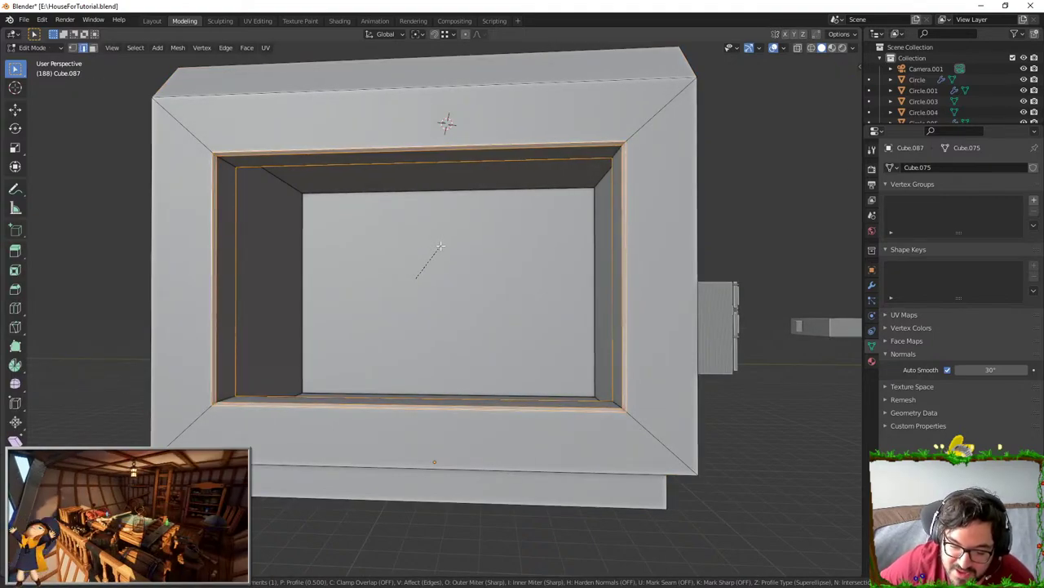
pyautogui.click(438, 247)
pyautogui.press('Tab')
pyautogui.moveTo(438, 247); pyautogui.dragTo(449, 250, button='middle')
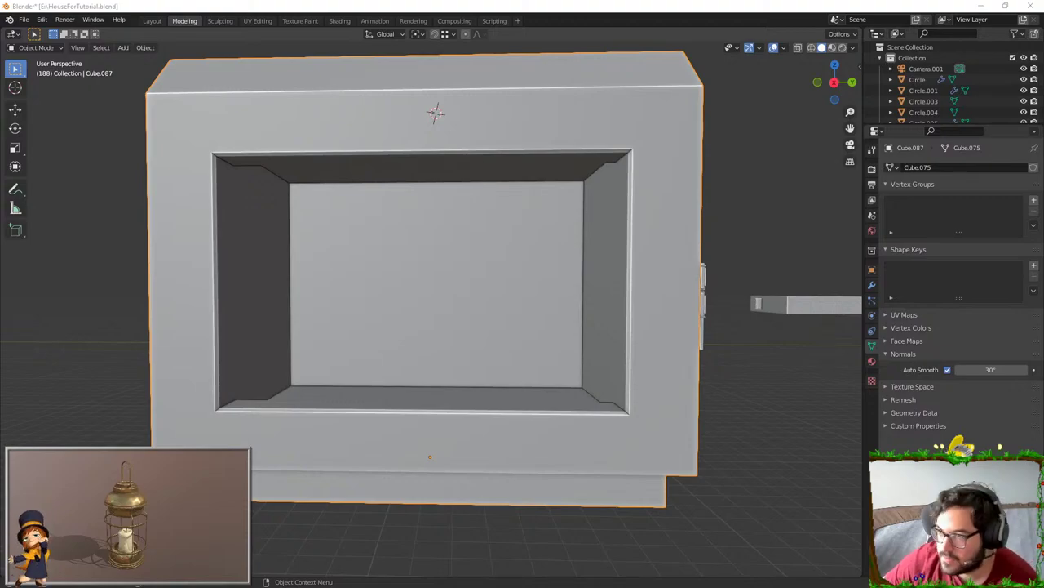
# - Switch to the browser's YouTube results for "simpsons it's still good" and play the Flying pig clip
pyautogui.moveTo(1043, 192); pyautogui.dragTo(427, 3)
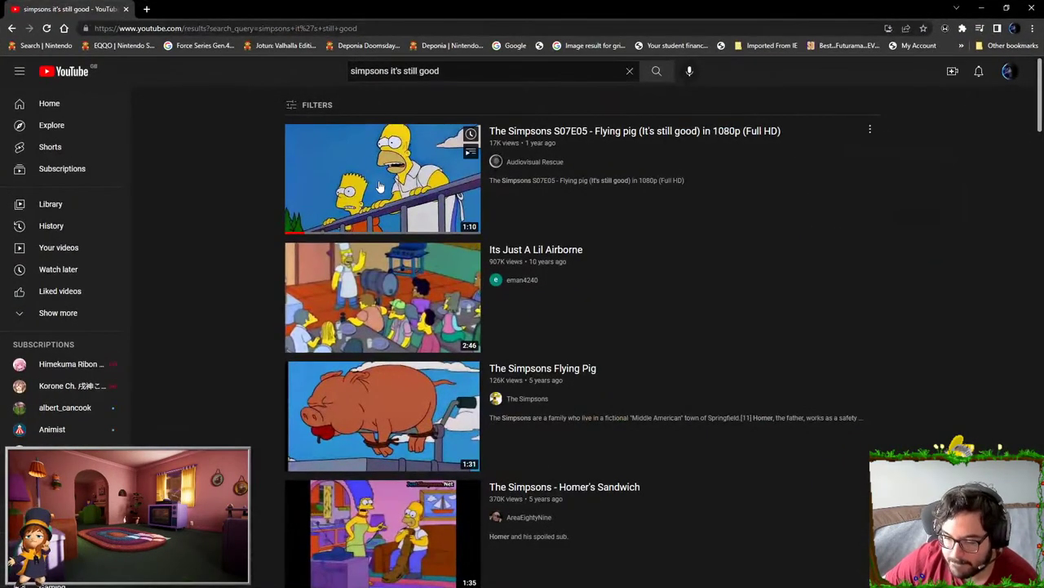
pyautogui.click(380, 187)
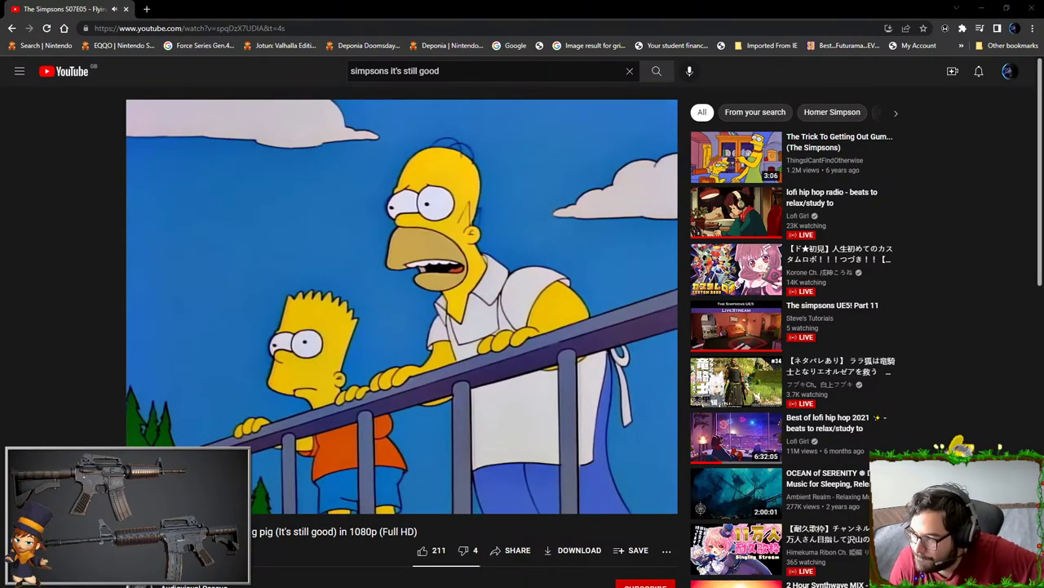
pyautogui.moveTo(321, 423)
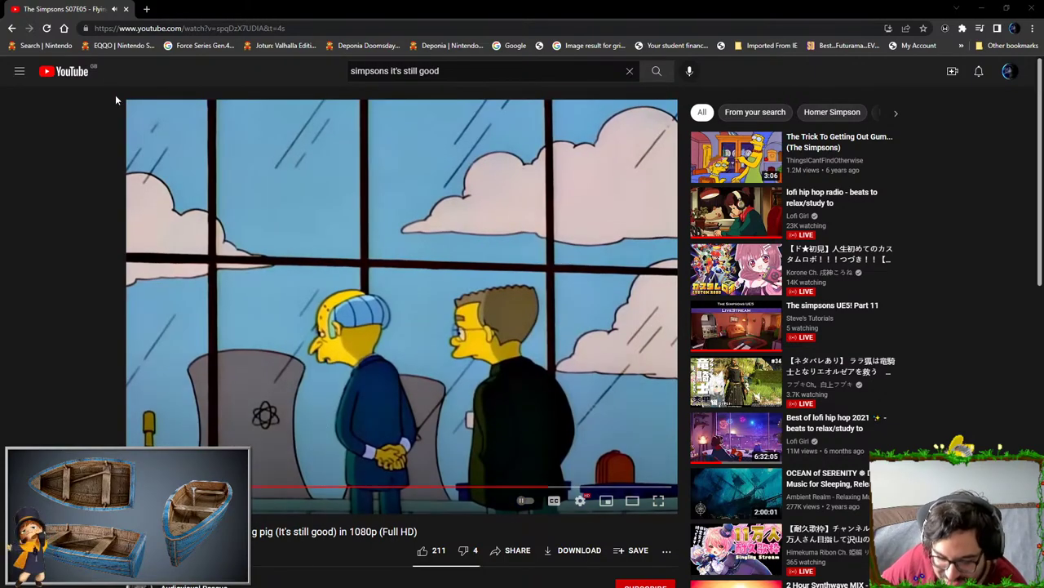
# - Switch back to Blender and open the stove body's mesh for editing
pyautogui.moveTo(417, 392)
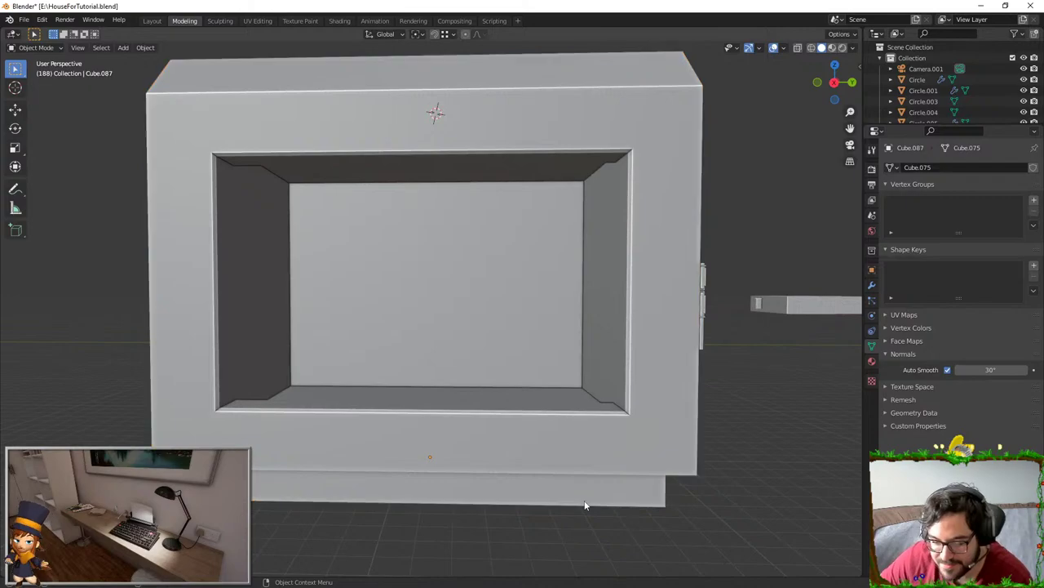
pyautogui.moveTo(585, 505); pyautogui.dragTo(653, 567, button='middle')
pyautogui.click(378, 214)
pyautogui.press('Tab')
# - Try to bevel the edge loop running through the upper-left corner of the oven opening
pyautogui.moveTo(379, 214); pyautogui.dragTo(282, 107, button='middle')
pyautogui.click(361, 168)
pyautogui.hotkey('ctrl', 'b')
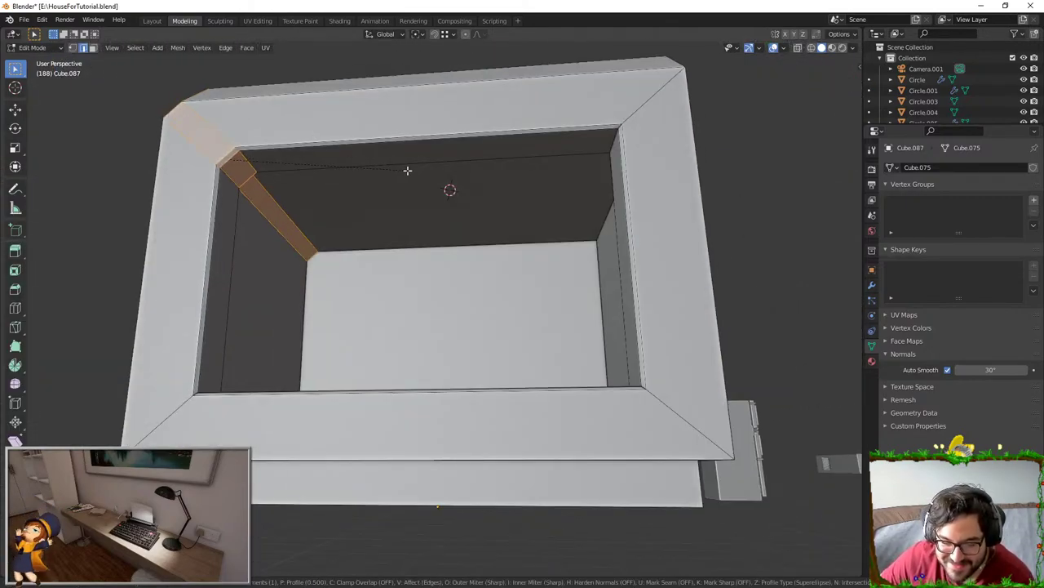
pyautogui.rightClick(413, 169)
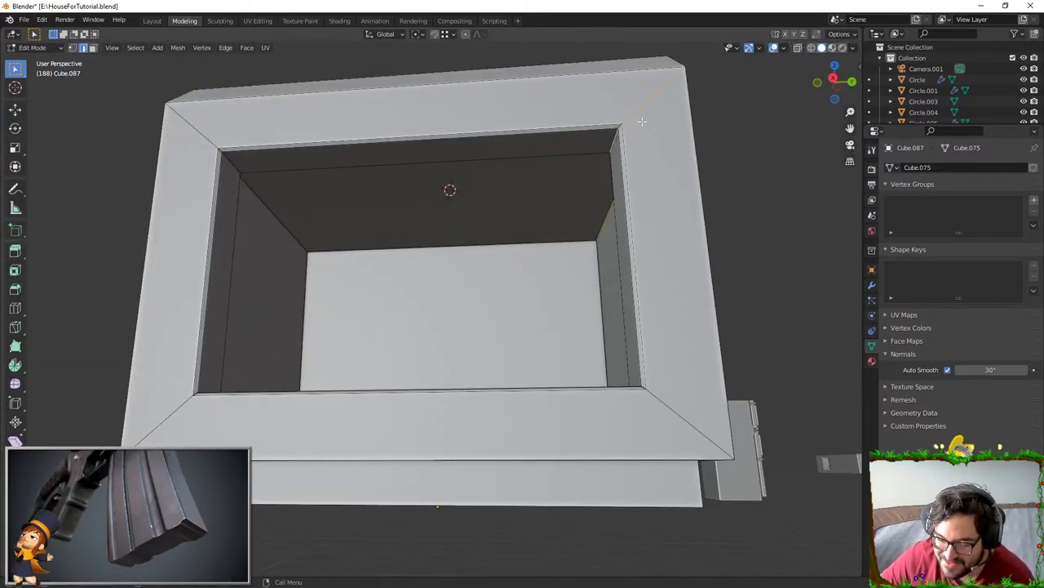
# - Select the edge loops through all four corners of the oven opening and try a bevel on them
pyautogui.moveTo(642, 121); pyautogui.dragTo(606, 139, button='middle')
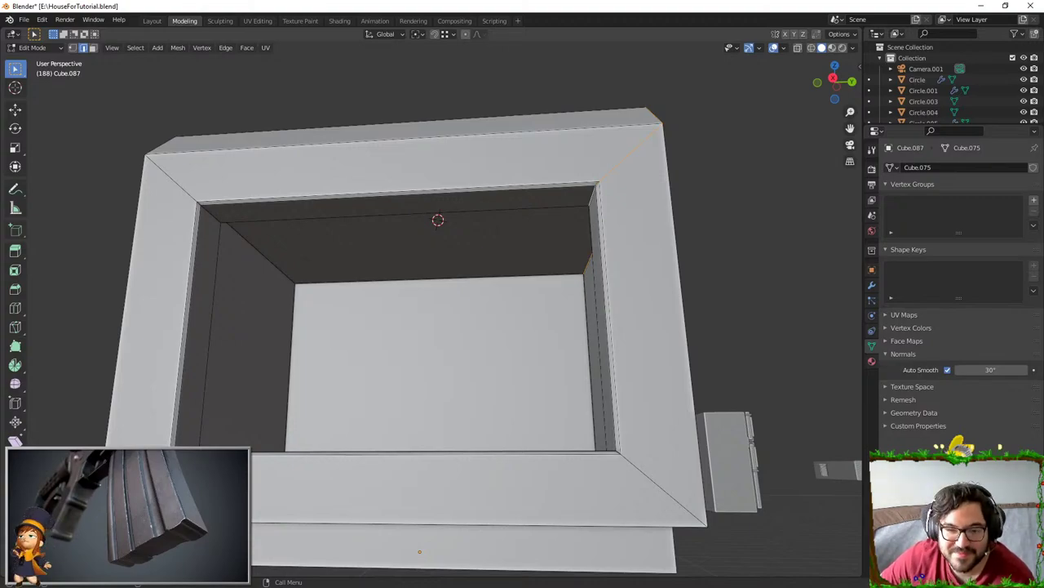
pyautogui.moveTo(386, 251); pyautogui.dragTo(264, 292, button='middle')
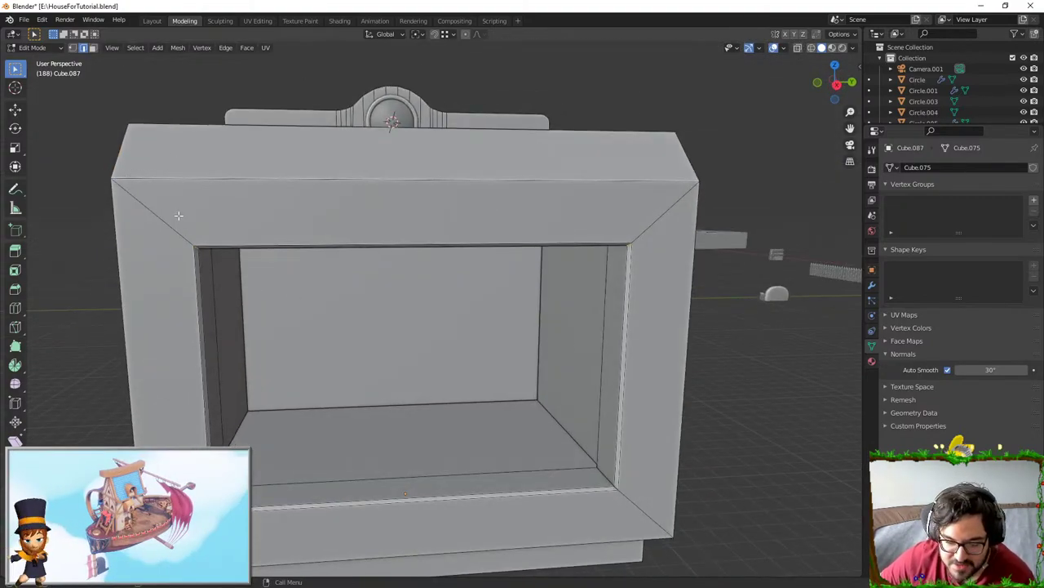
pyautogui.keyDown('alt'); pyautogui.keyDown('shift'); pyautogui.click(158, 232); pyautogui.keyUp('shift'); pyautogui.keyUp('alt')
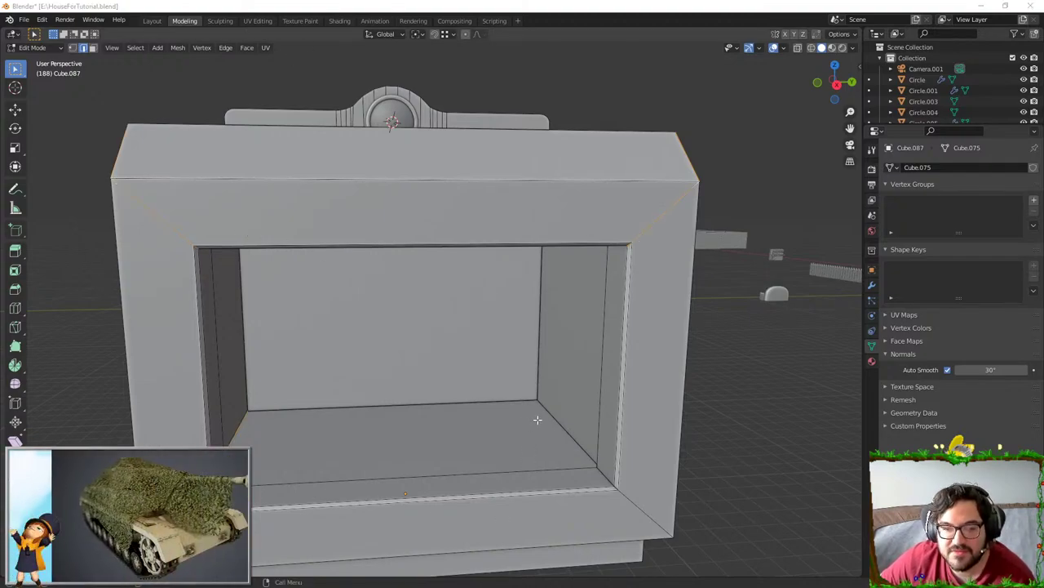
pyautogui.moveTo(636, 500); pyautogui.dragTo(705, 461, button='middle')
pyautogui.hotkey('ctrl', 'b')
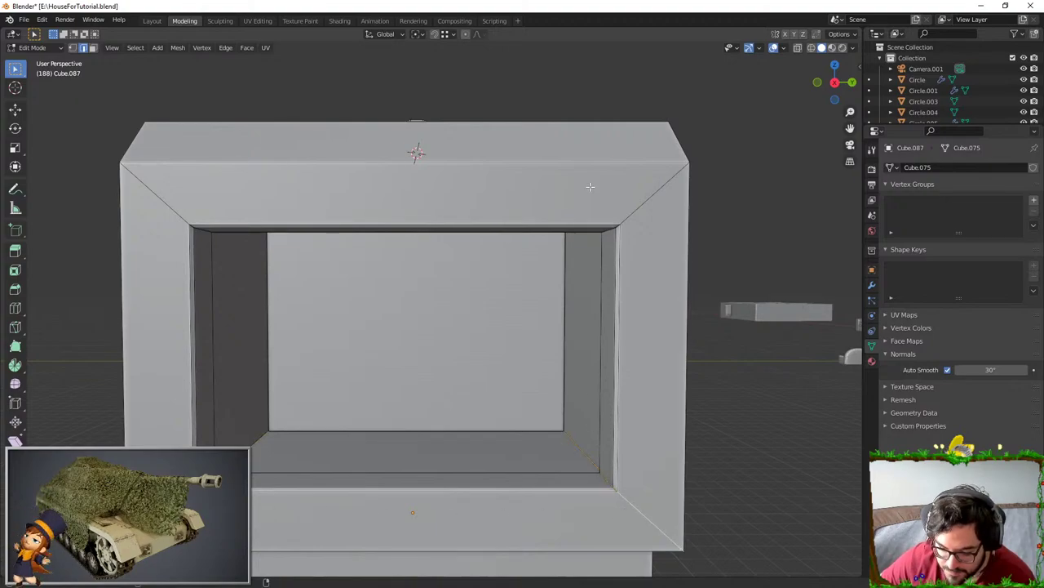
pyautogui.keyDown('alt'); pyautogui.keyDown('shift'); pyautogui.click(159, 210); pyautogui.keyUp('shift'); pyautogui.keyUp('alt')
pyautogui.hotkey('ctrl', 'b')
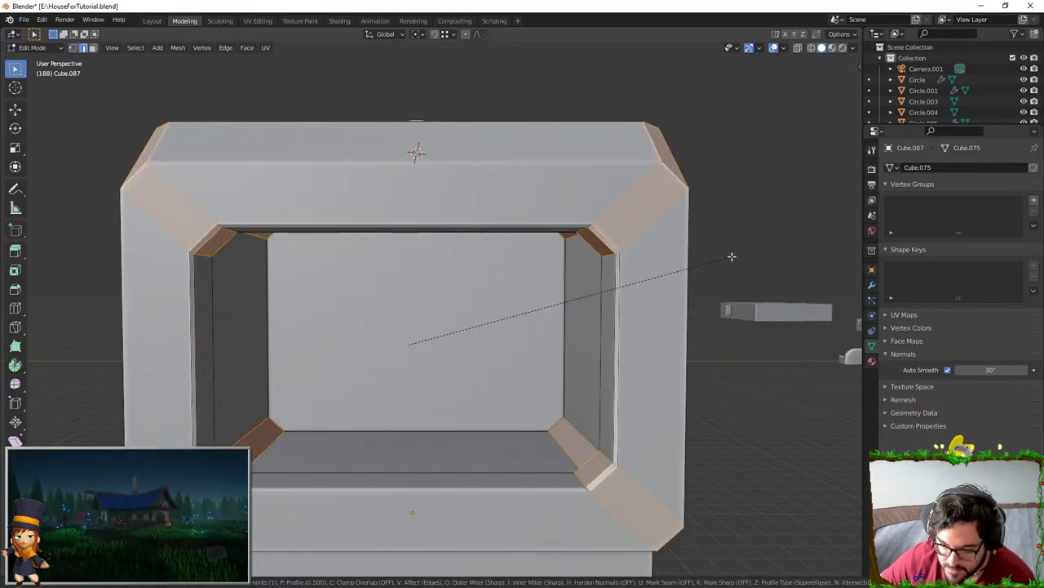
pyautogui.rightClick(730, 257)
# - Deselect the portions of the corner loops that run along the outside of the stove body
pyautogui.moveTo(704, 251)
pyautogui.mouseDown(button='middle')
pyautogui.moveTo(631, 258)
pyautogui.moveTo(609, 241)
pyautogui.moveTo(630, 233)
pyautogui.mouseUp(button='middle')
pyautogui.scroll(-3, 630, 232)
pyautogui.press('c')
pyautogui.middleClick(279, 191)
pyautogui.rightClick(279, 192)
pyautogui.moveTo(280, 191); pyautogui.dragTo(347, 106, button='middle')
pyautogui.press('c')
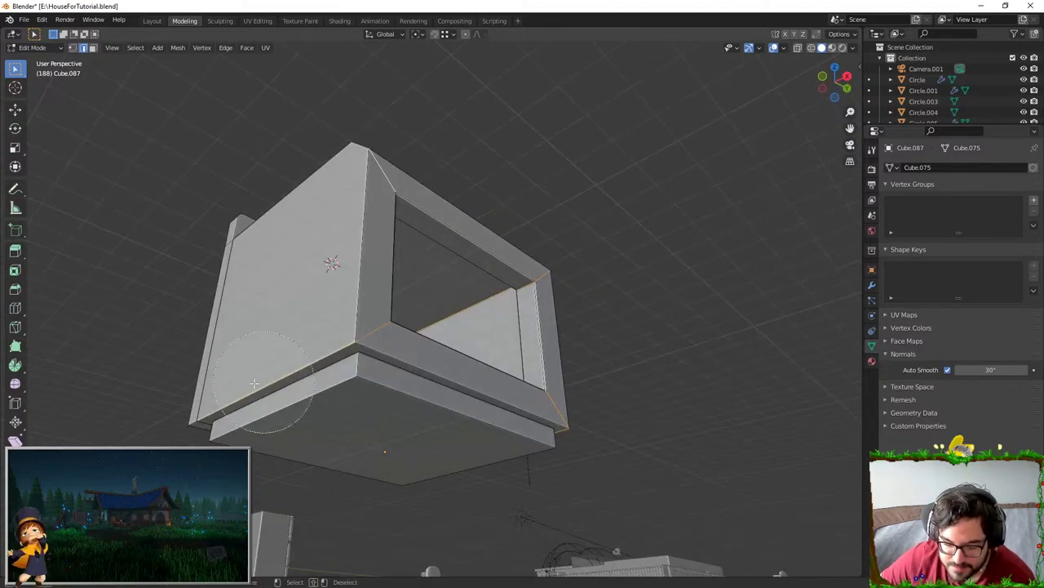
pyautogui.middleClick(255, 387)
pyautogui.moveTo(293, 363); pyautogui.dragTo(519, 344, button='middle')
pyautogui.moveTo(659, 393); pyautogui.dragTo(556, 355, button='middle')
pyautogui.hotkey('ctrl', 'b')
pyautogui.rightClick(660, 356)
pyautogui.press('c')
pyautogui.middleClick(507, 422)
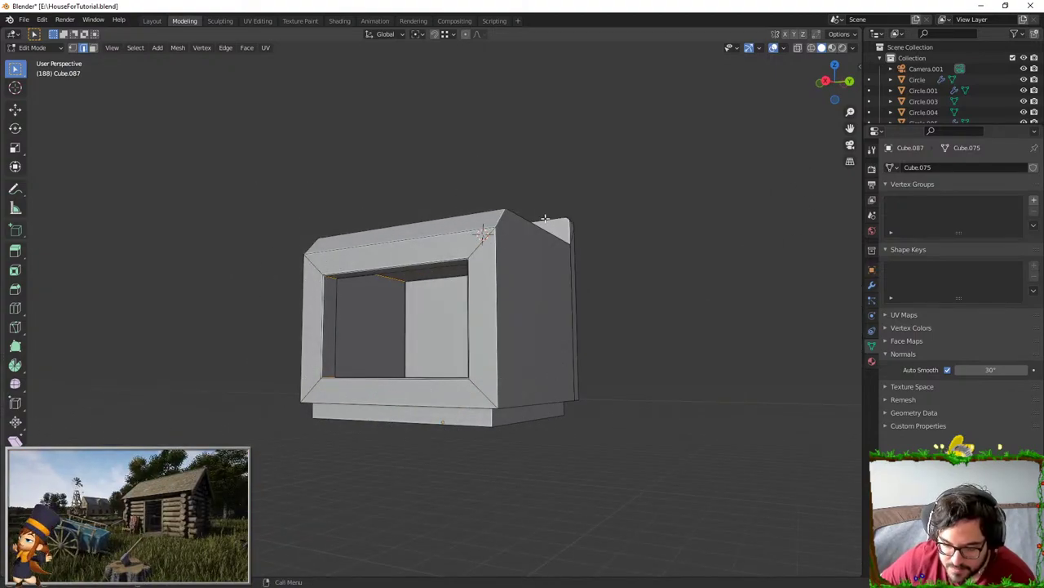
# - Deselect the corner edges deep inside the oven cavity, keeping only the short ones at the rim selected
pyautogui.moveTo(503, 187); pyautogui.dragTo(398, 253, button='middle')
pyautogui.scroll(5, 375, 277)
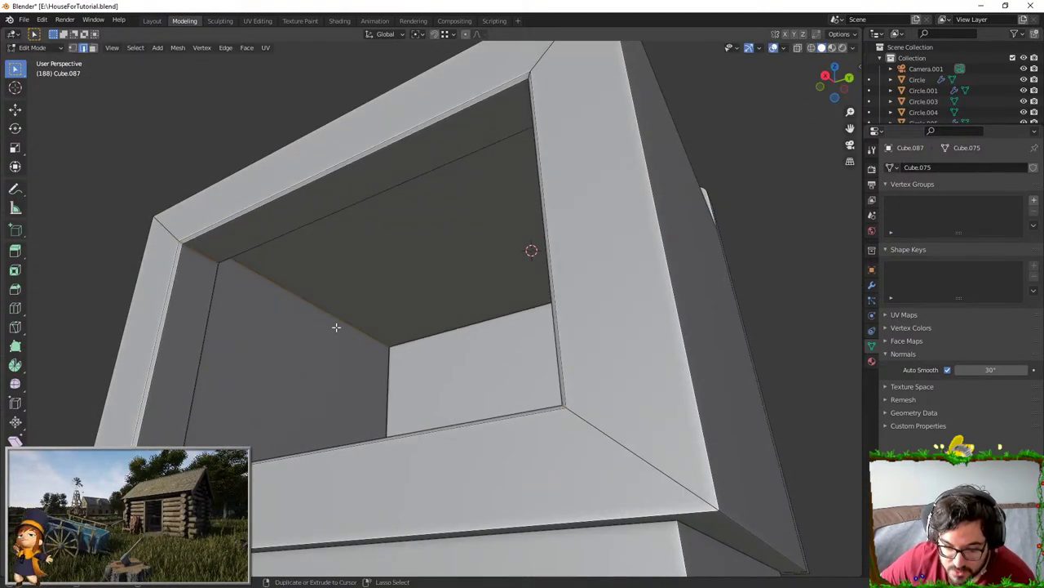
pyautogui.moveTo(338, 327); pyautogui.dragTo(394, 333, button='middle')
pyautogui.keyDown('shift'); pyautogui.moveTo(498, 302); pyautogui.dragTo(538, 349, button='middle'); pyautogui.keyUp('shift')
pyautogui.rightClick(503, 249)
pyautogui.moveTo(461, 335); pyautogui.dragTo(776, 420, button='middle')
pyautogui.scroll(1, 575, 342)
pyautogui.press('c')
pyautogui.rightClick(718, 361)
pyautogui.keyDown('shift'); pyautogui.moveTo(776, 420); pyautogui.dragTo(620, 394, button='middle'); pyautogui.keyUp('shift')
pyautogui.press('c')
pyautogui.moveTo(391, 519)
pyautogui.mouseDown(button='middle')
pyautogui.moveTo(417, 530)
pyautogui.moveTo(457, 450)
pyautogui.moveTo(431, 318)
pyautogui.mouseUp(button='middle')
pyautogui.press('c')
pyautogui.middleClick(380, 470)
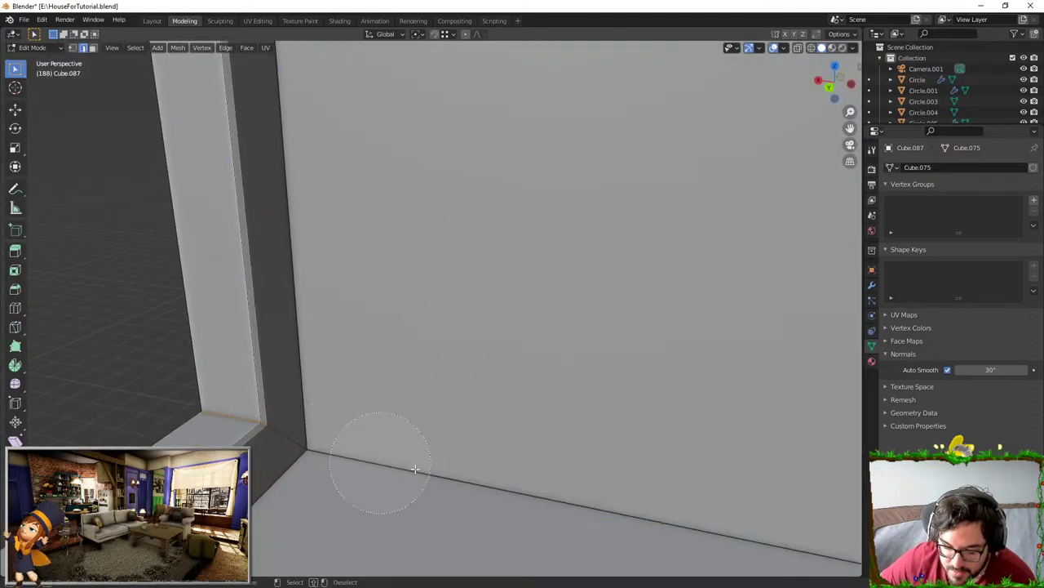
pyautogui.rightClick(380, 470)
# - Try moving the selected rim corner edges to check which geometry is included
pyautogui.moveTo(380, 470); pyautogui.dragTo(431, 389, button='middle')
pyautogui.scroll(-5, 431, 389)
pyautogui.press('g')
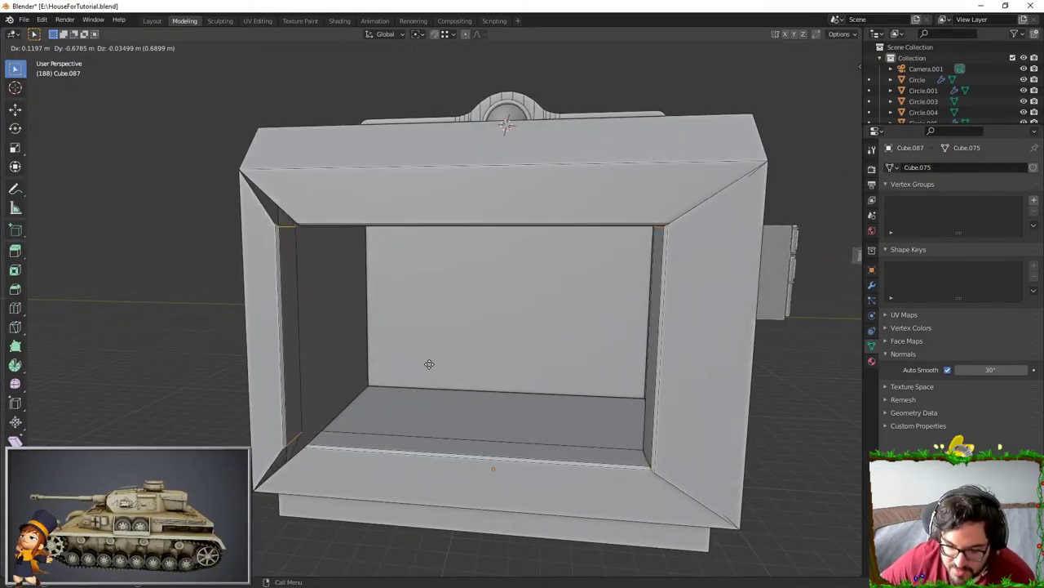
pyautogui.click(435, 355)
# - Try a multi-segment bevel on the oven opening's four rim corners, inspect the rounding and undo it
pyautogui.hotkey('ctrl', 'b')
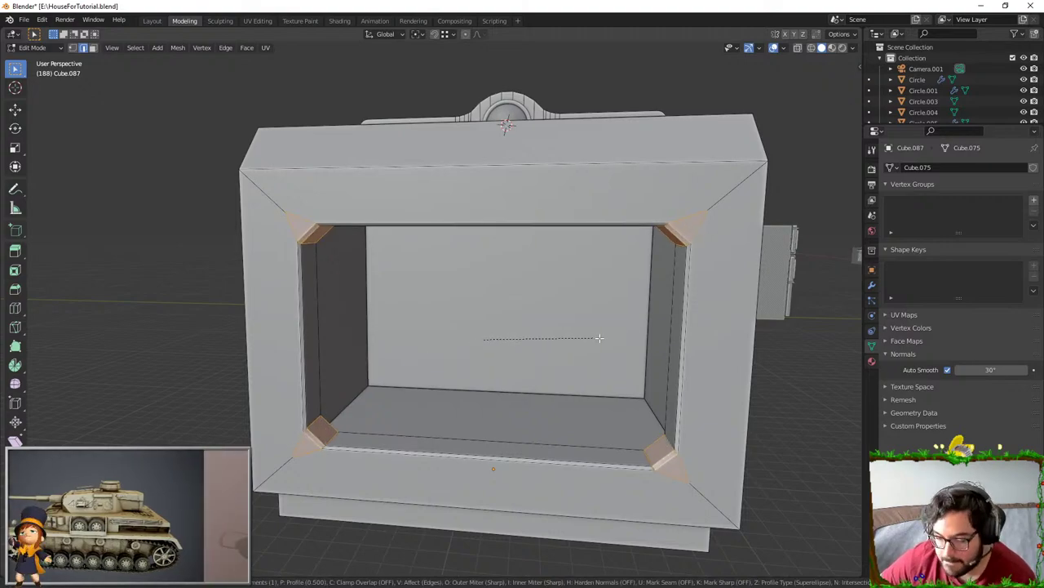
pyautogui.click(592, 337)
pyautogui.press('Tab')
pyautogui.scroll(-3, 542, 377)
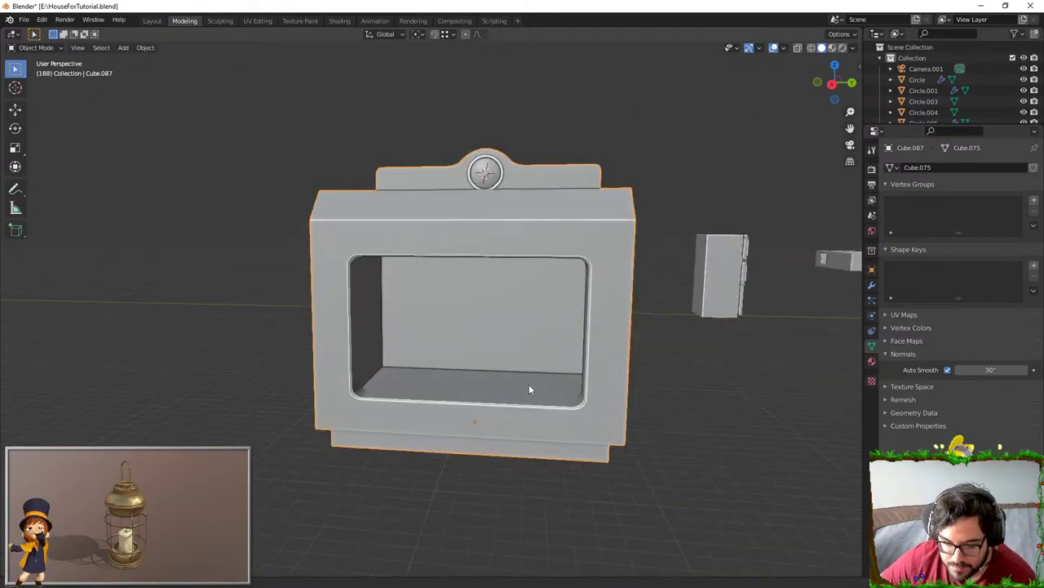
pyautogui.moveTo(528, 387); pyautogui.dragTo(700, 381, button='middle')
pyautogui.press('Tab')
pyautogui.scroll(1, 584, 361)
pyautogui.keyDown('shift'); pyautogui.moveTo(585, 360); pyautogui.dragTo(454, 358, button='middle'); pyautogui.keyUp('shift')
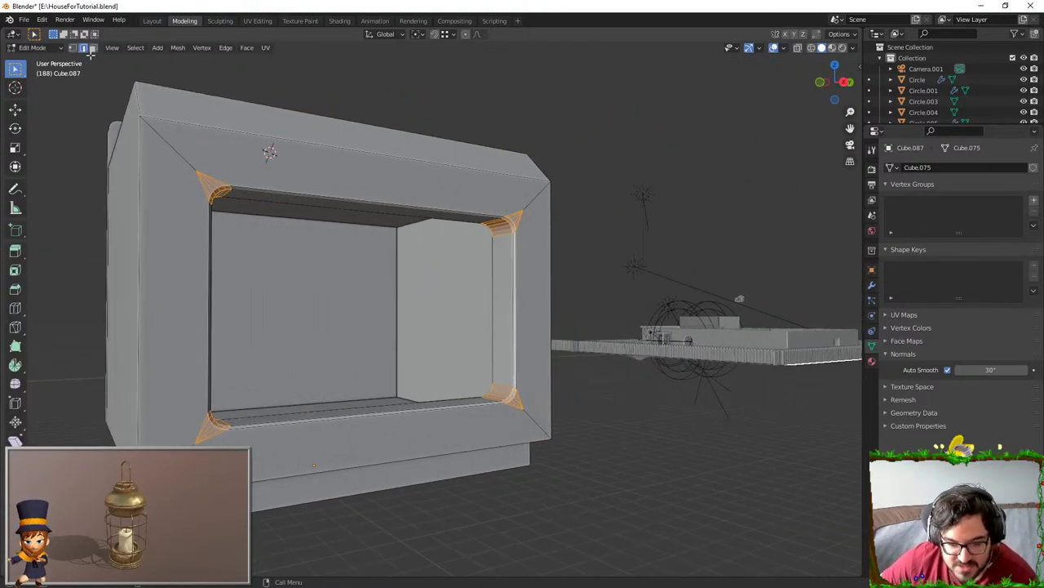
pyautogui.scroll(3, 542, 251)
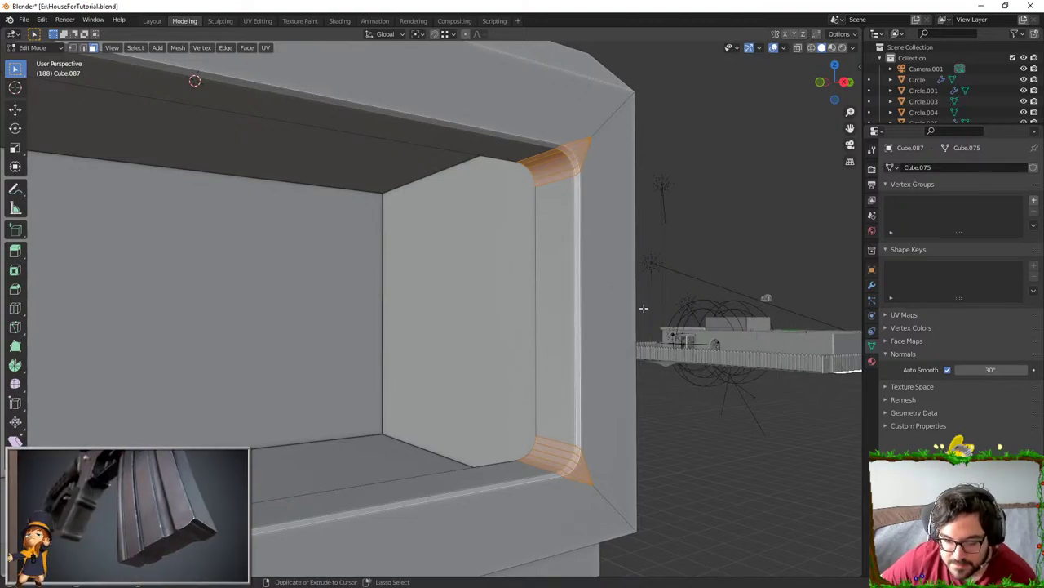
pyautogui.press('Tab')
pyautogui.press('Tab')
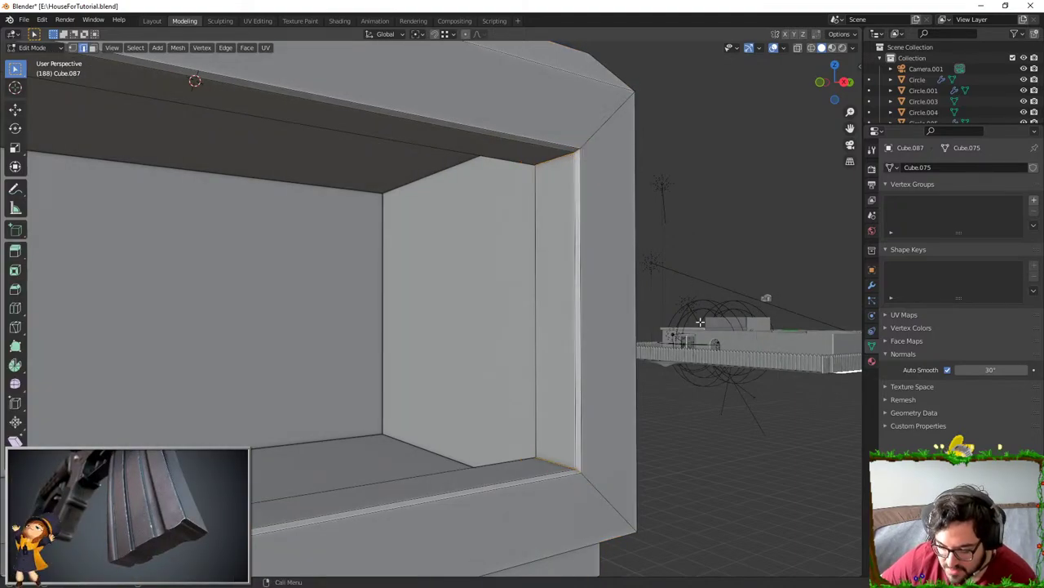
# - Round the oven opening's four rim corners with a tighter multi-segment bevel and leave mesh editing
pyautogui.click(727, 354)
pyautogui.press('Tab')
pyautogui.moveTo(684, 371); pyautogui.dragTo(657, 380, button='middle')
pyautogui.scroll(-2, 528, 349)
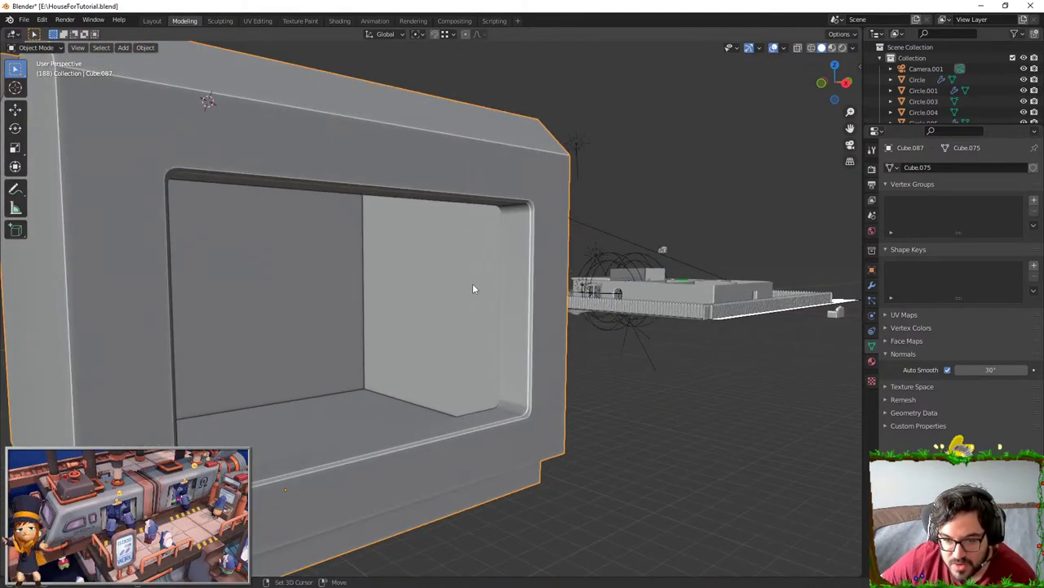
# - Duplicate the face loop lining the oven opening's rounded rim and place the copy in front of the stove
pyautogui.keyDown('shift'); pyautogui.moveTo(472, 286); pyautogui.dragTo(481, 324, button='middle'); pyautogui.keyUp('shift')
pyautogui.press('Tab')
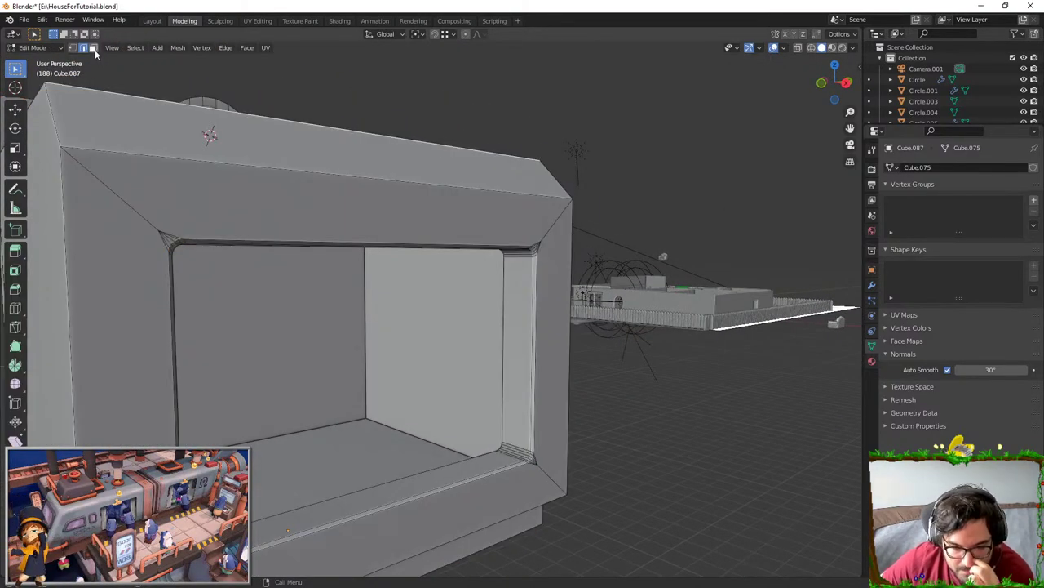
pyautogui.click(519, 444)
pyautogui.keyDown('alt'); pyautogui.click(512, 448); pyautogui.keyUp('alt')
pyautogui.moveTo(512, 449); pyautogui.dragTo(551, 476, button='middle')
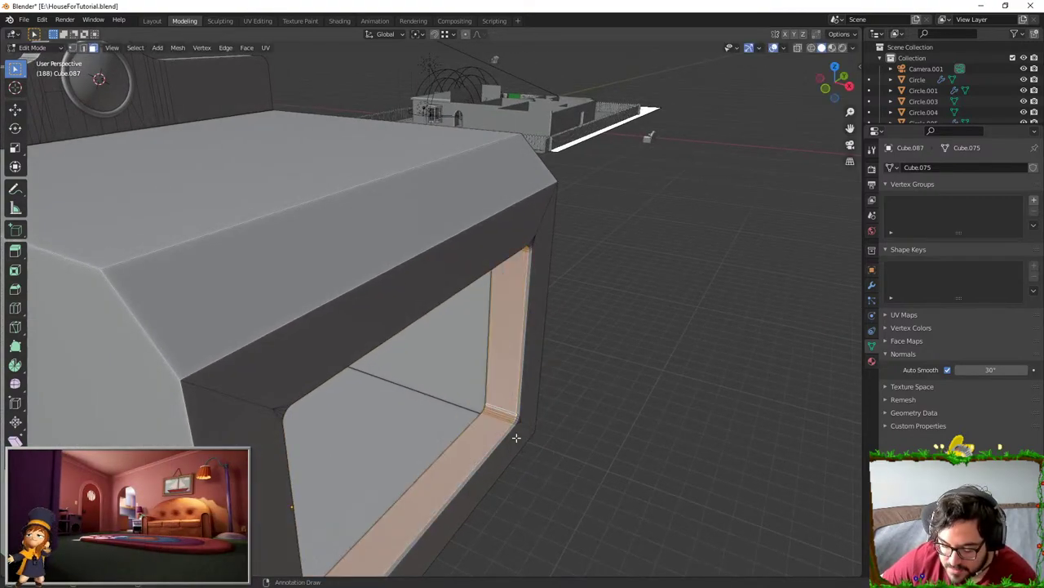
pyautogui.keyDown('alt'); pyautogui.click(553, 440); pyautogui.keyUp('alt')
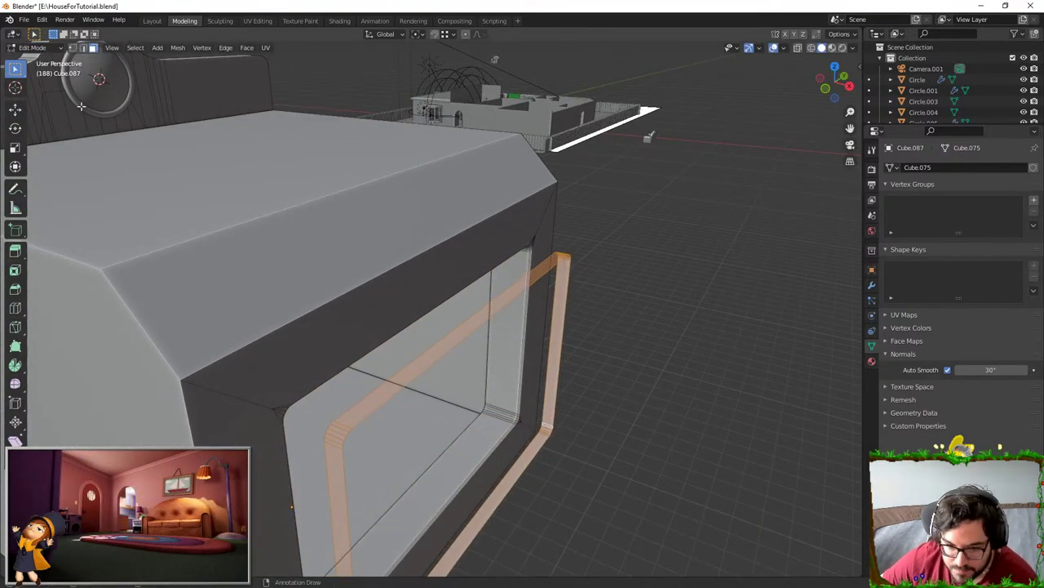
# - Select the front edge loop of the duplicated rim and close it with Grid Fill
pyautogui.click(82, 48)
pyautogui.keyDown('shift'); pyautogui.moveTo(372, 326); pyautogui.dragTo(372, 195, button='middle'); pyautogui.keyUp('shift')
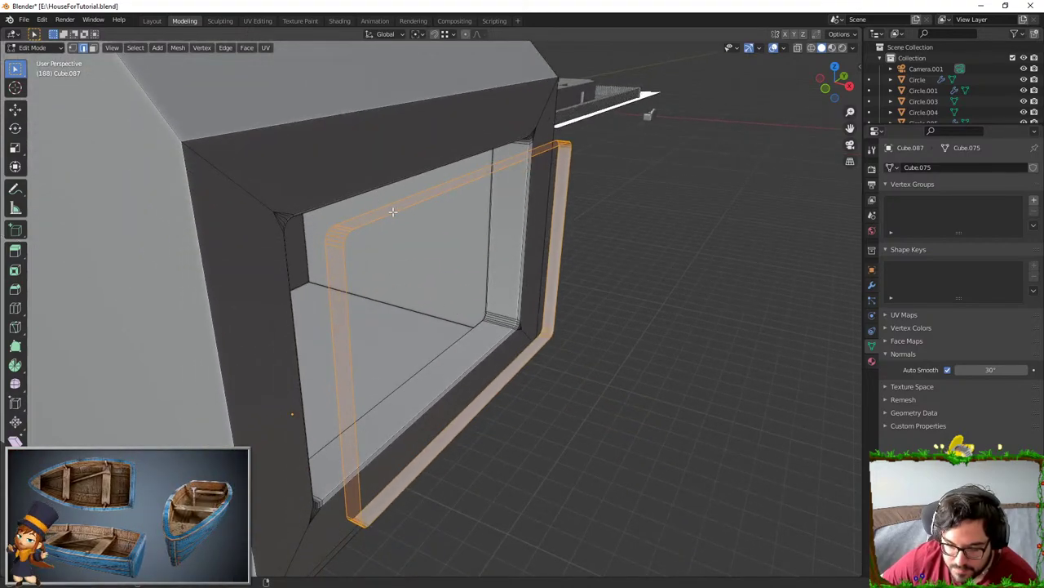
pyautogui.keyDown('alt'); pyautogui.click(393, 211); pyautogui.keyUp('alt')
pyautogui.press('F3')
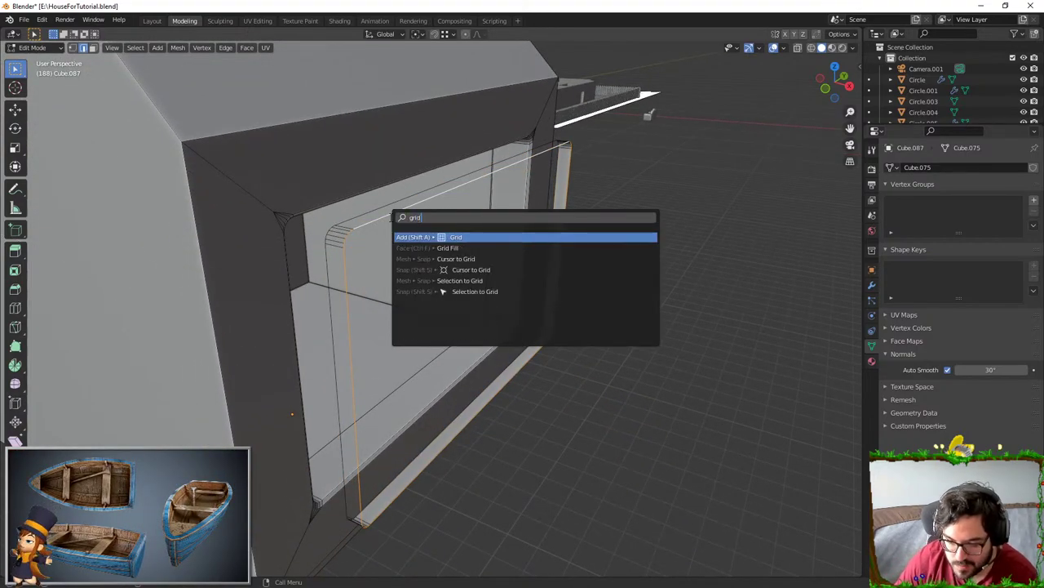
pyautogui.write('grid')
pyautogui.press('Down')
pyautogui.press('Return')
# - Select the whole filled door piece and recalculate its normals to face outward
pyautogui.press('a')
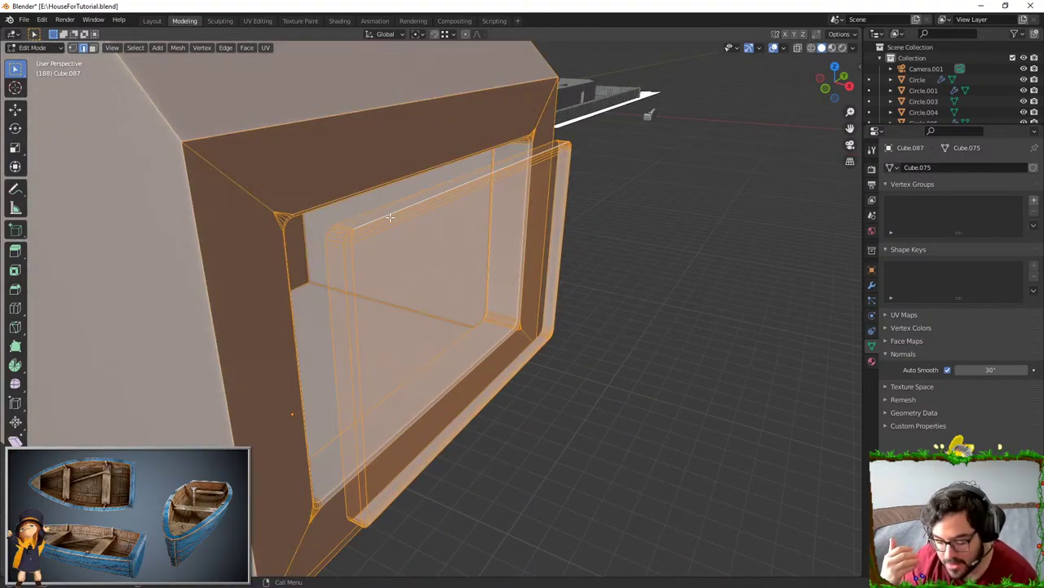
pyautogui.click(389, 218)
pyautogui.hotkey('ctrl', 'l')
pyautogui.hotkey('shift', 'n')
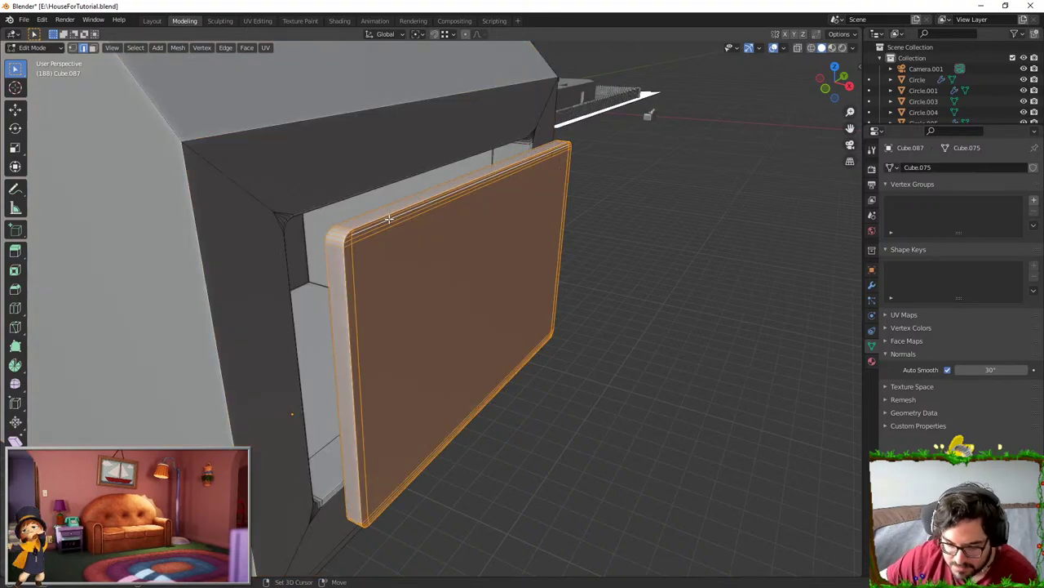
pyautogui.moveTo(669, 334); pyautogui.dragTo(532, 287, button='middle')
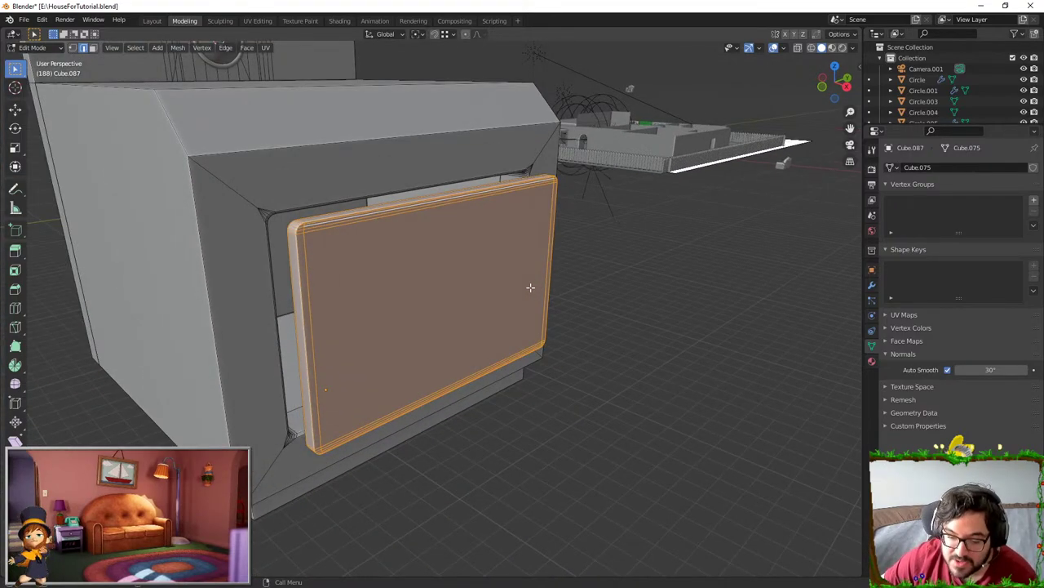
# - Undo the normals recalculation and the grid fill on the duplicated rim
pyautogui.hotkey('ctrl', 'z')
pyautogui.hotkey('ctrl', 'z')
pyautogui.hotkey('ctrl', 'z')
pyautogui.hotkey('ctrl', 'z')
pyautogui.hotkey('ctrl', 'z')
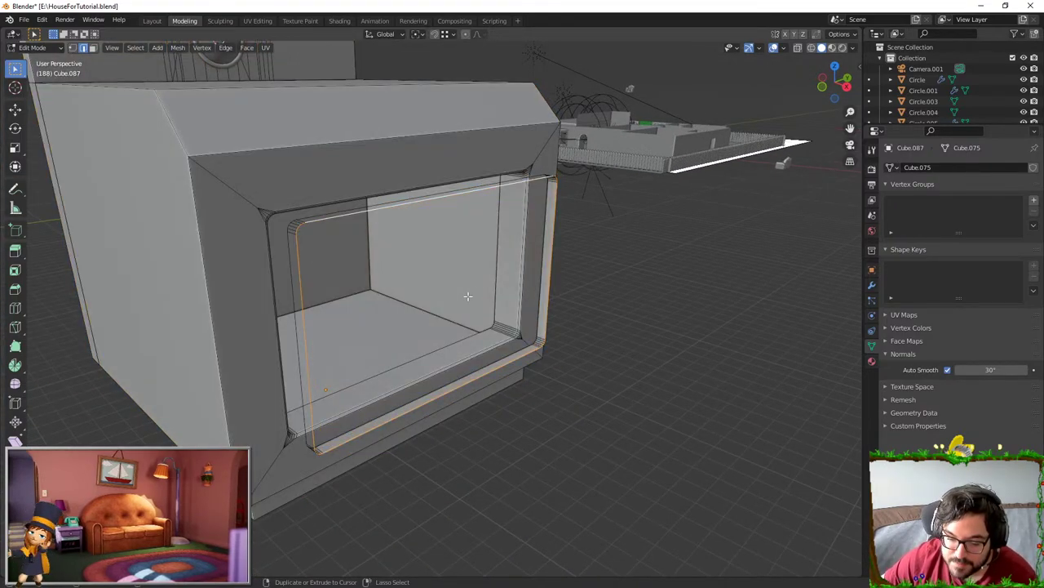
# - Try filling the duplicated rim's front edge loop again and undo the fill
pyautogui.press('F3')
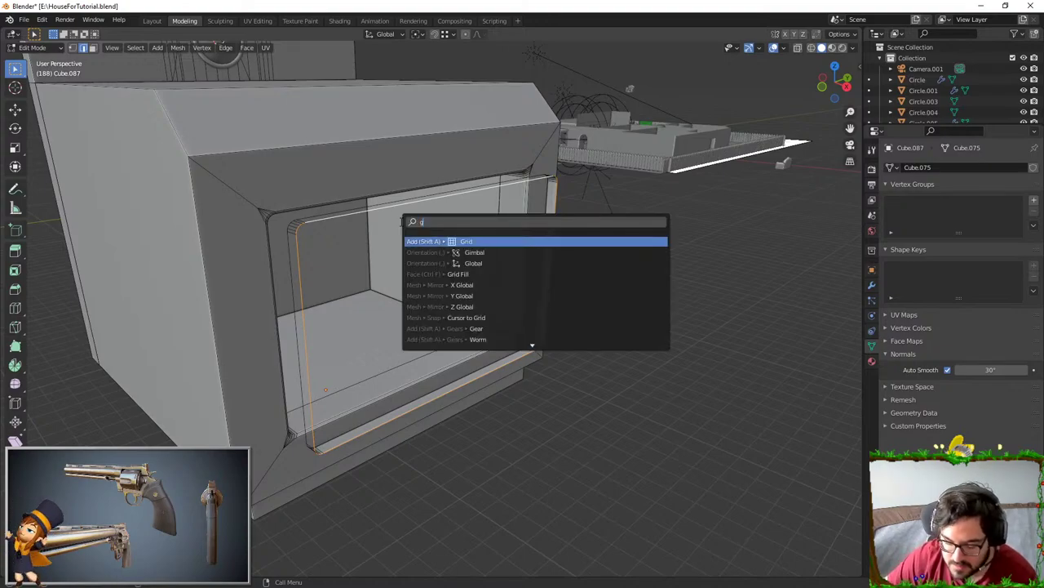
pyautogui.press('Escape')
pyautogui.press('F3')
pyautogui.write('g')
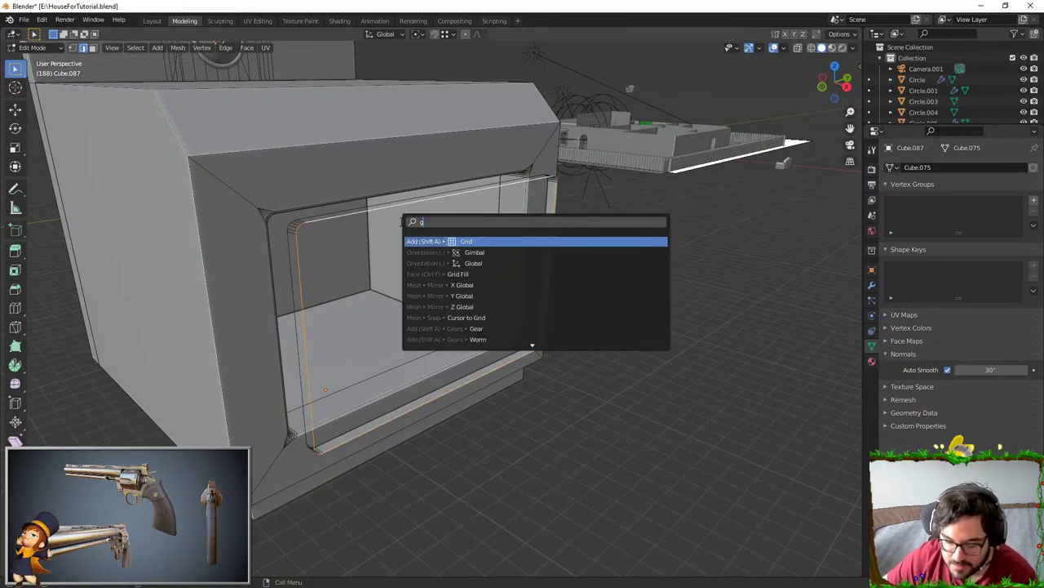
pyautogui.press('Return')
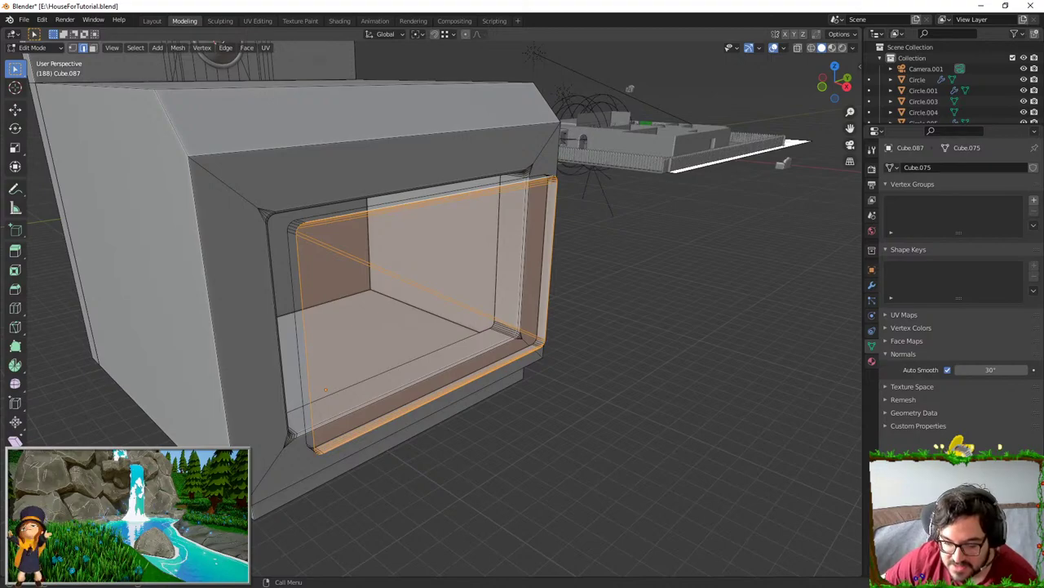
pyautogui.hotkey('ctrl', 'z')
pyautogui.moveTo(407, 186); pyautogui.dragTo(381, 198, button='middle')
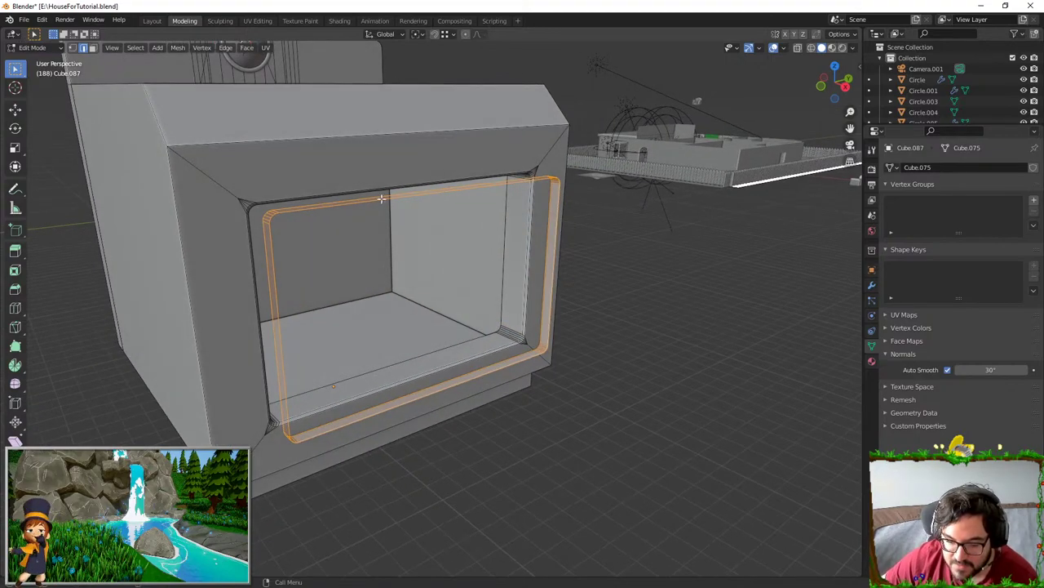
# - Fill the front of the duplicated rim by bridging its opposite side edges, and clear the selection
pyautogui.press('F3')
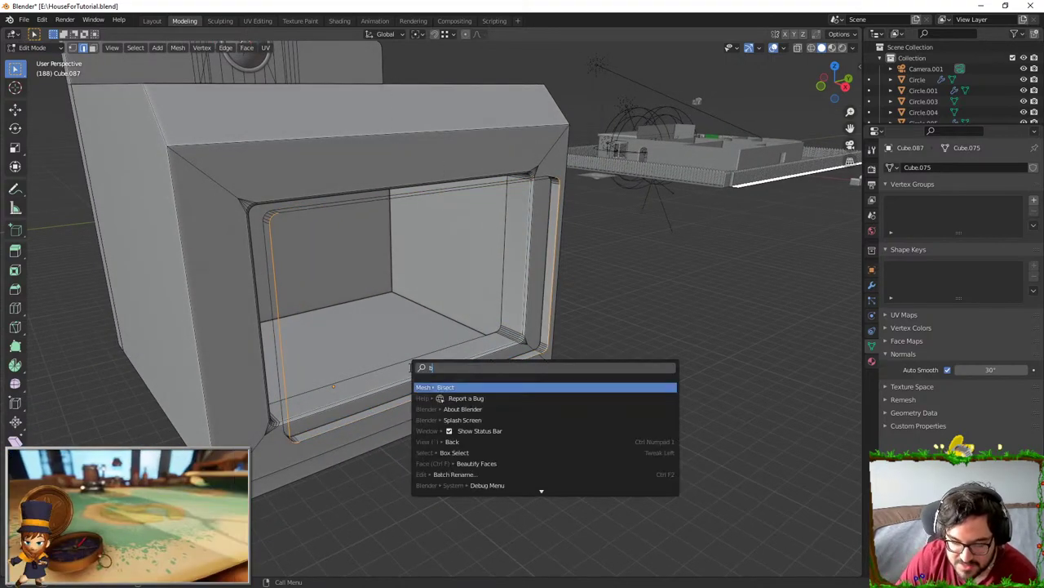
pyautogui.write('bri')
pyautogui.press('Return')
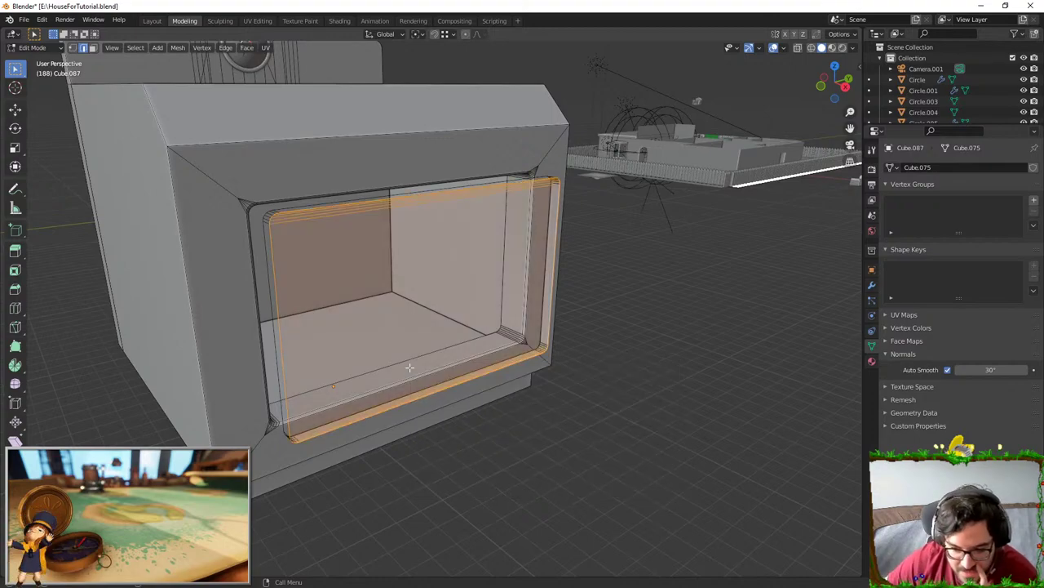
pyautogui.hotkey('alt', 'a')
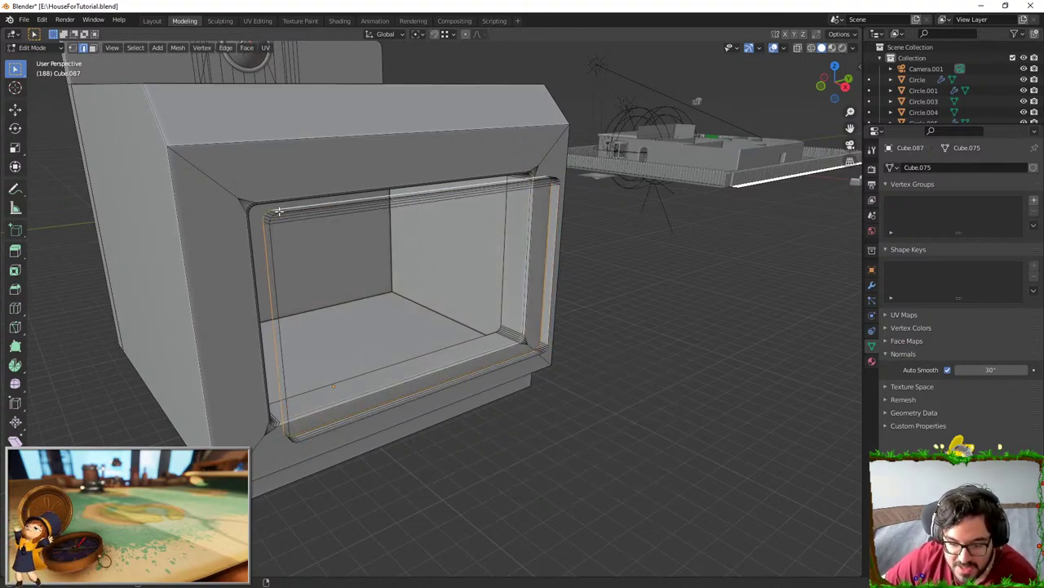
# - Delete the loop of side faces around the duplicated door rim
pyautogui.click(92, 48)
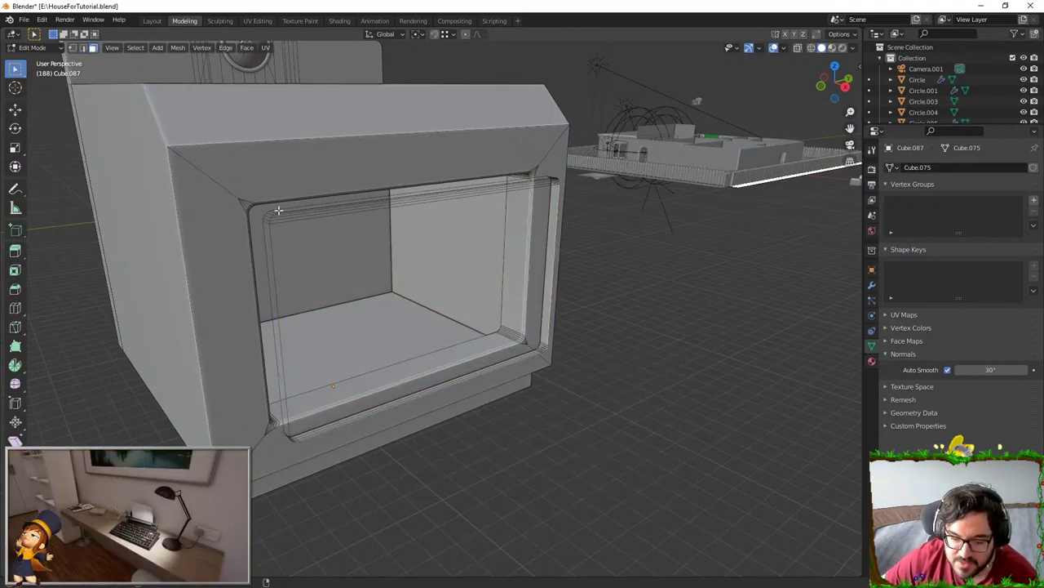
pyautogui.keyDown('alt'); pyautogui.click(276, 210); pyautogui.keyUp('alt')
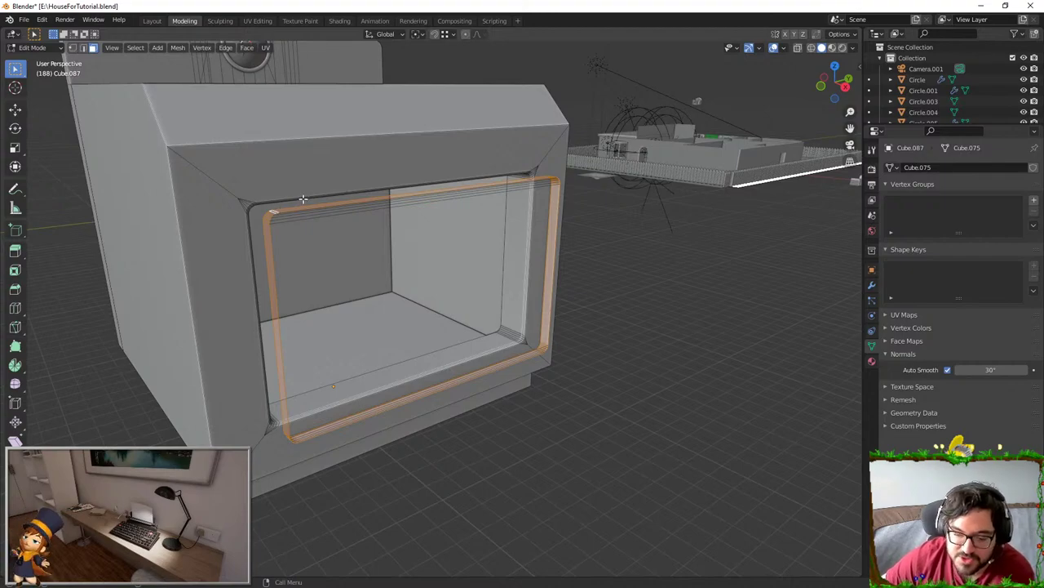
pyautogui.press('x')
pyautogui.click(302, 202)
# - Extrude the door's front faces along their normal to give the door thickness
pyautogui.keyDown('alt'); pyautogui.click(302, 216); pyautogui.keyUp('alt')
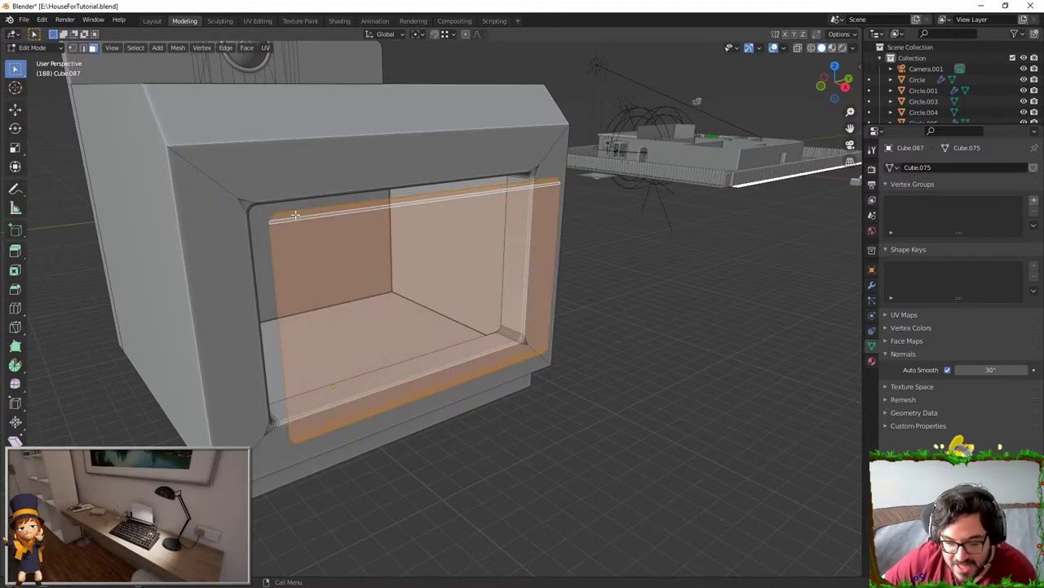
pyautogui.moveTo(302, 216); pyautogui.dragTo(459, 252, button='middle')
pyautogui.press('f')
pyautogui.moveTo(560, 284); pyautogui.dragTo(559, 288, button='middle')
pyautogui.press('e')
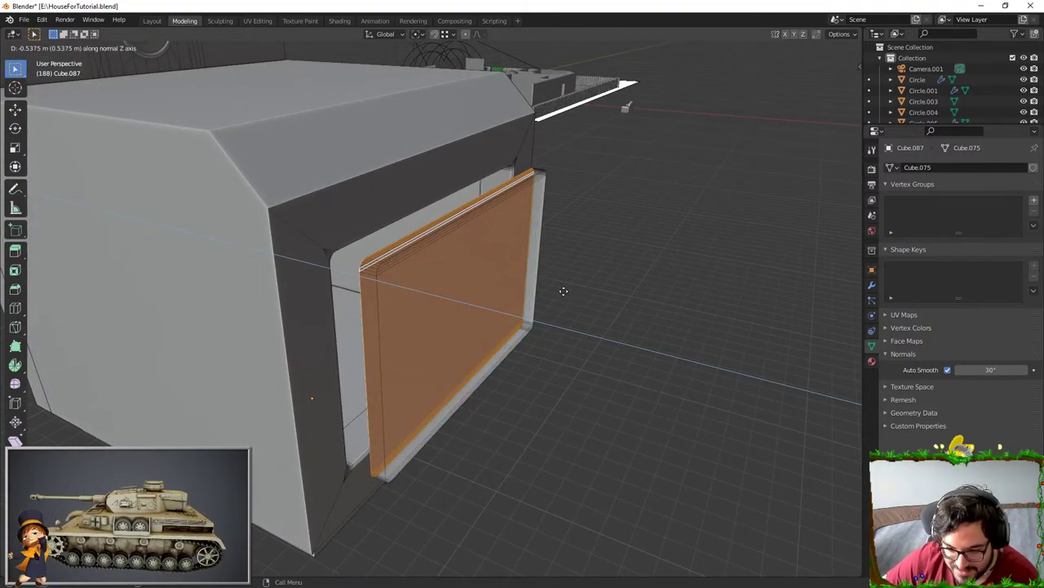
pyautogui.click(591, 294)
# - Flatten the door's extruded front faces by scaling them to 0 along X
pyautogui.keyDown('shift'); pyautogui.moveTo(419, 256); pyautogui.dragTo(402, 257, button='middle'); pyautogui.keyUp('shift')
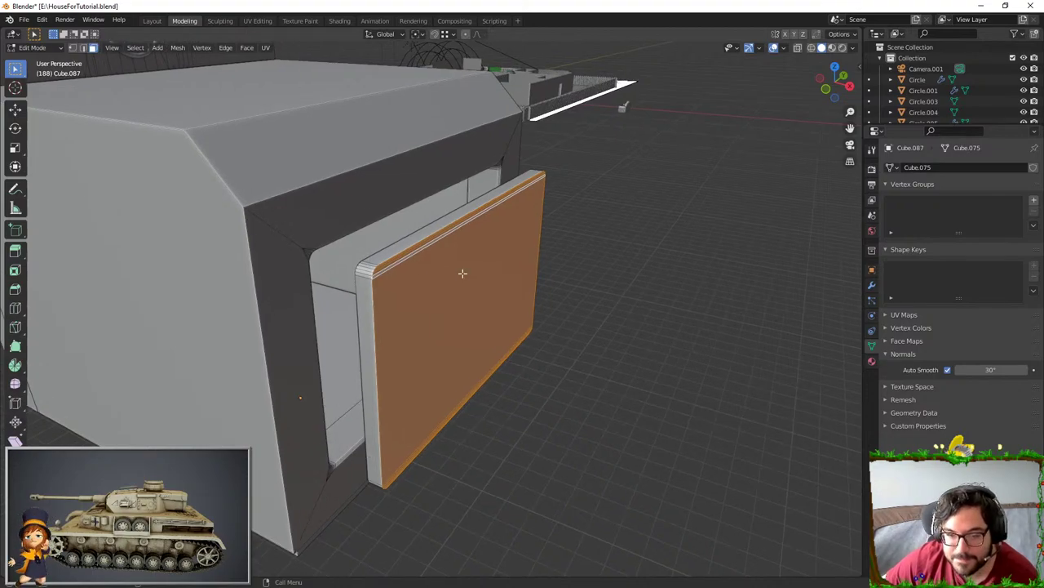
pyautogui.press('s')
pyautogui.press('x')
pyautogui.press('0')
pyautogui.press('Return')
# - Move the door piece about 2.2 m back along X into the oven opening
pyautogui.moveTo(463, 271); pyautogui.dragTo(377, 237, button='middle')
pyautogui.press('g')
pyautogui.press('x')
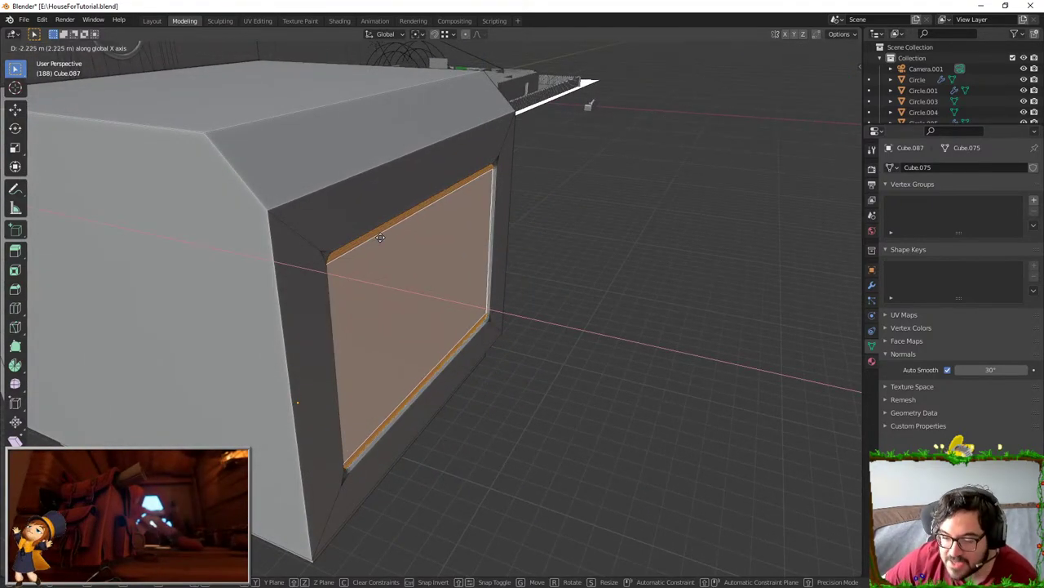
pyautogui.click(362, 237)
# - Fine-tune the door's depth in the oven opening by moving it along X
pyautogui.scroll(3, 541, 291)
pyautogui.moveTo(541, 291); pyautogui.dragTo(406, 149, button='middle')
pyautogui.press('g')
pyautogui.press('x')
pyautogui.click(628, 344)
pyautogui.press('Tab')
pyautogui.press('Tab')
pyautogui.press('g')
pyautogui.press('x')
pyautogui.click(443, 277)
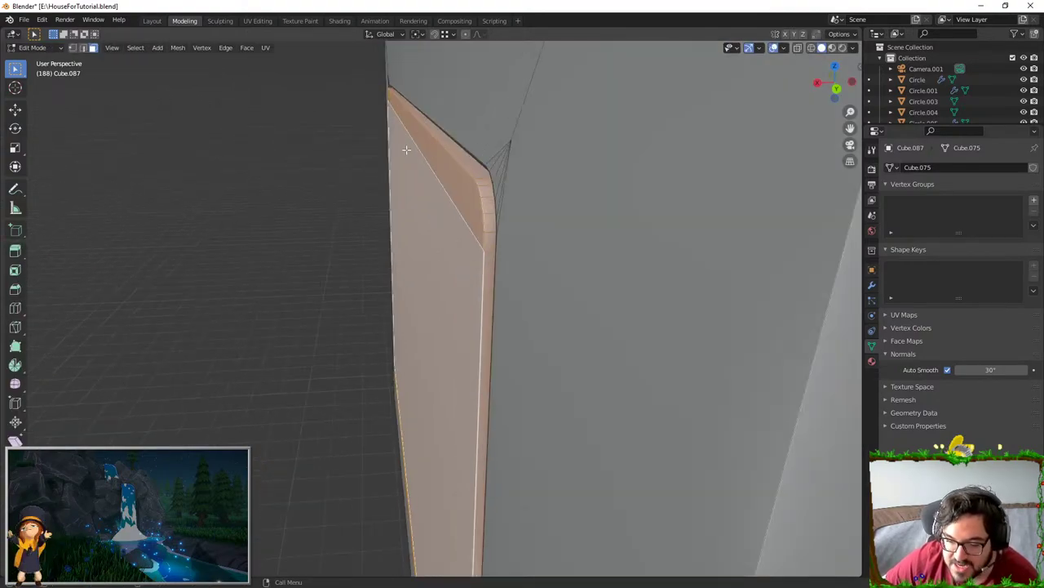
# - Bevel the edge loop around the door's front face with five segments
pyautogui.click(83, 48)
pyautogui.keyDown('alt'); pyautogui.click(466, 331); pyautogui.keyUp('alt')
pyautogui.moveTo(457, 297); pyautogui.dragTo(522, 284, button='middle')
pyautogui.scroll(-4, 612, 279)
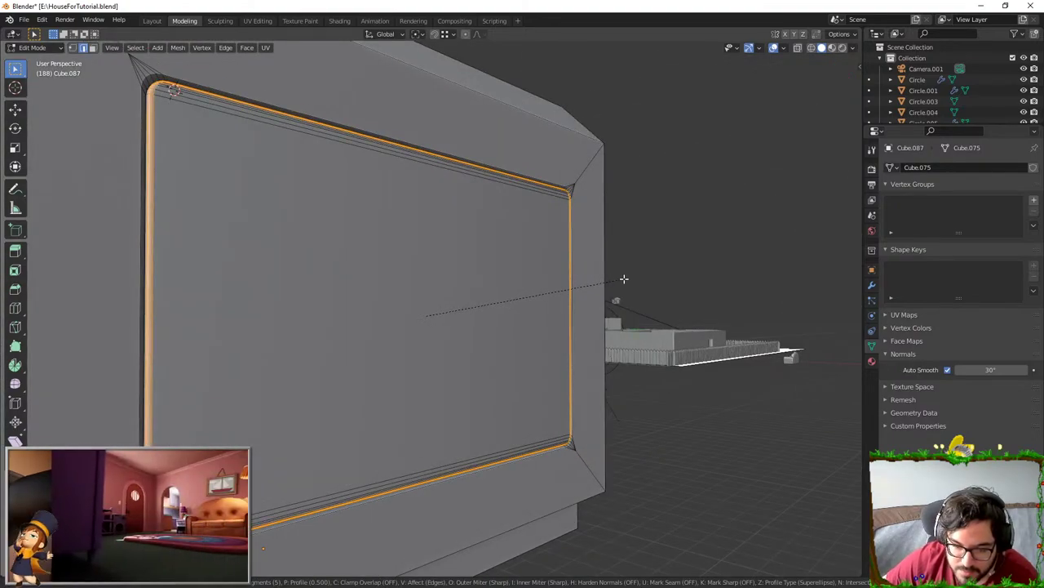
pyautogui.click(619, 280)
pyautogui.press('Tab')
pyautogui.moveTo(618, 281); pyautogui.dragTo(548, 317, button='middle')
pyautogui.press('Tab')
pyautogui.moveTo(441, 326); pyautogui.dragTo(111, 213, button='middle')
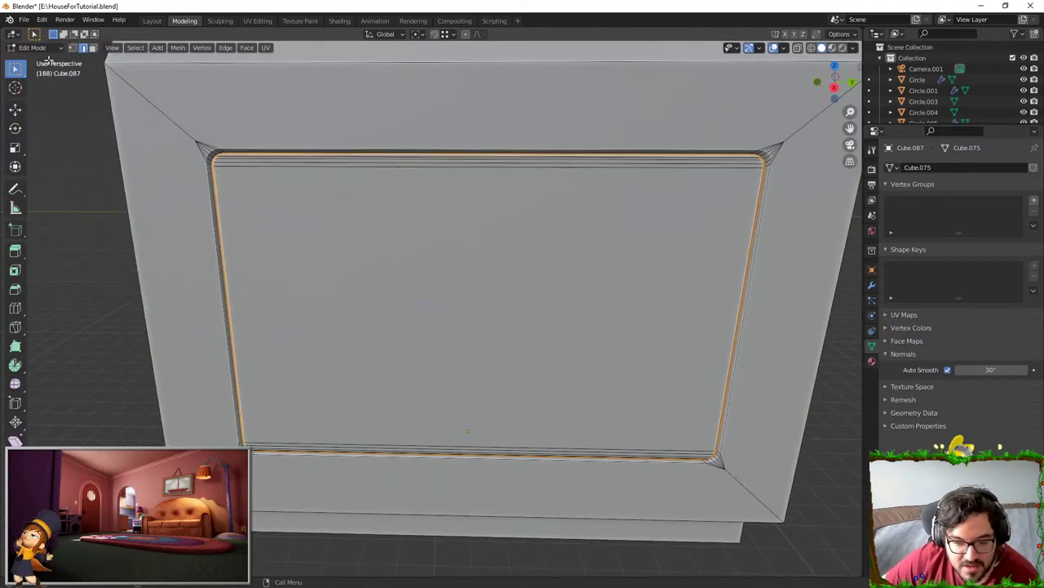
# - Inspect the door's rounded corner and undo the five-segment bevel
pyautogui.click(95, 49)
pyautogui.moveTo(343, 214); pyautogui.dragTo(392, 226, button='middle')
pyautogui.scroll(3, 391, 226)
pyautogui.scroll(-3, 221, 204)
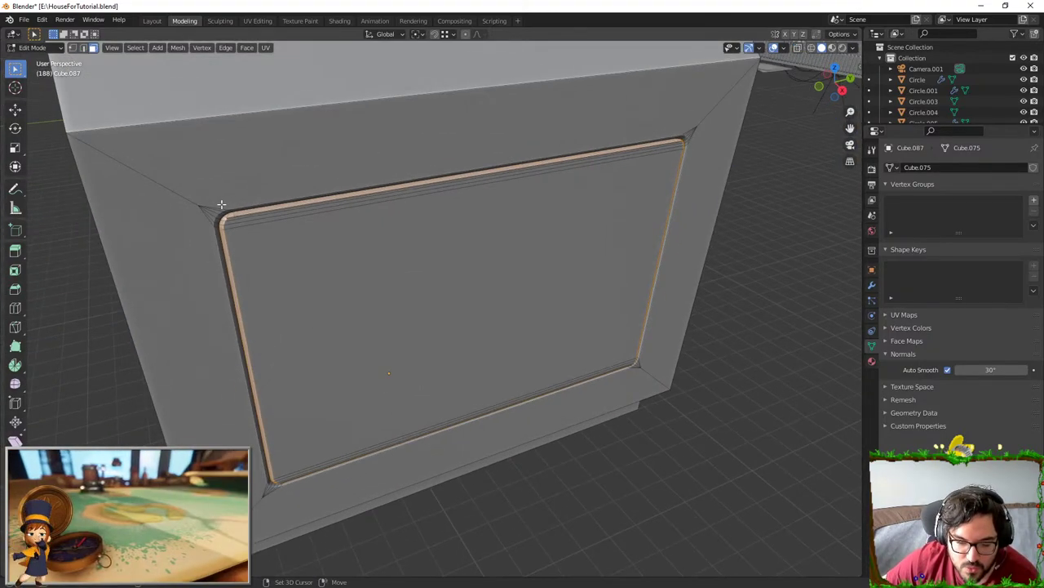
pyautogui.scroll(4, 293, 214)
pyautogui.keyDown('shift'); pyautogui.moveTo(221, 204); pyautogui.dragTo(342, 234, button='middle'); pyautogui.keyUp('shift')
pyautogui.hotkey('ctrl', 'z')
pyautogui.hotkey('ctrl', 'z')
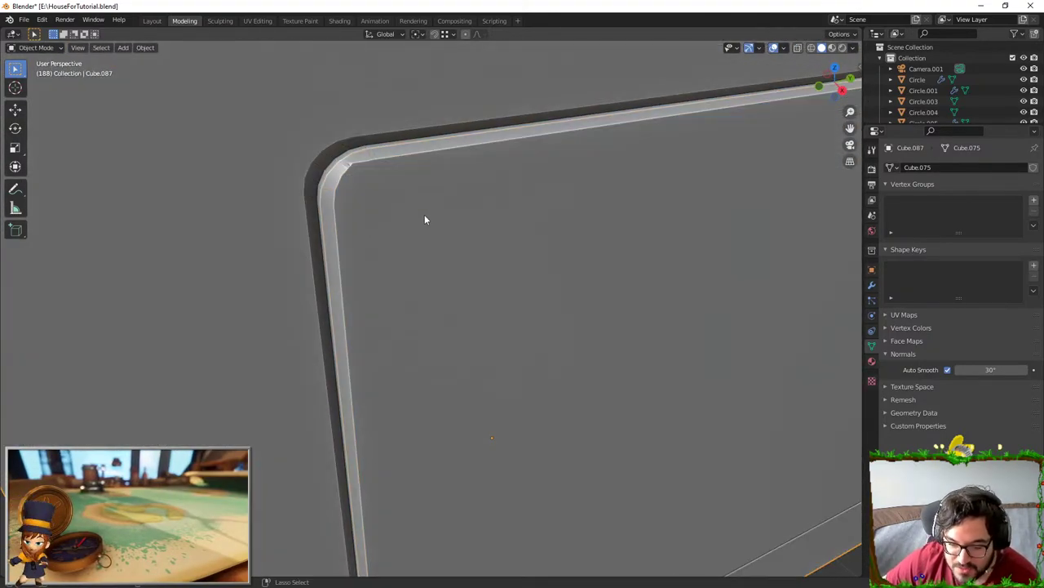
# - Try a one-segment bevel on the door's front edge loop
pyautogui.press('Tab')
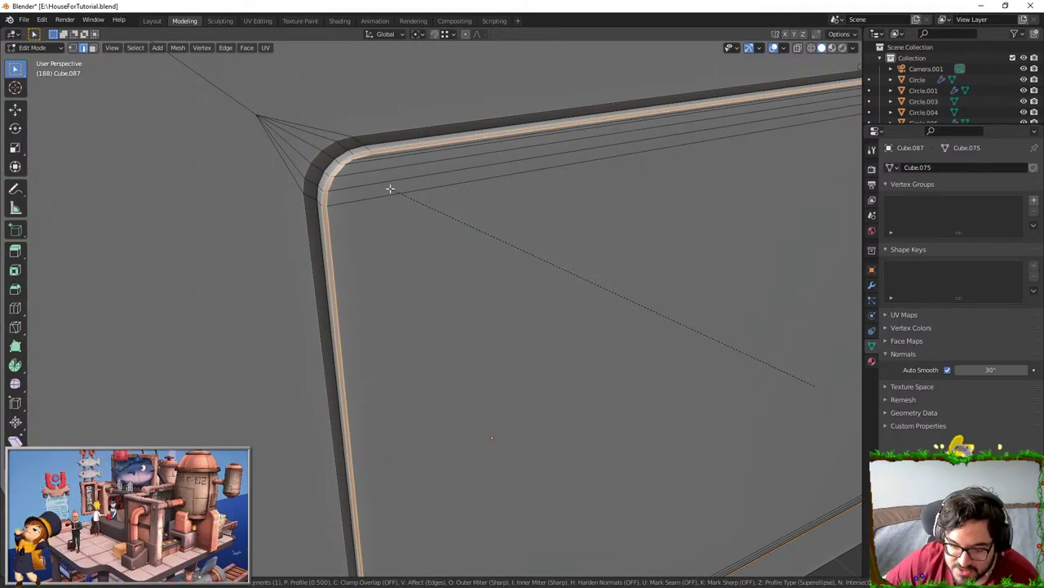
pyautogui.click(388, 188)
pyautogui.press('Tab')
pyautogui.moveTo(338, 195); pyautogui.dragTo(381, 214, button='middle')
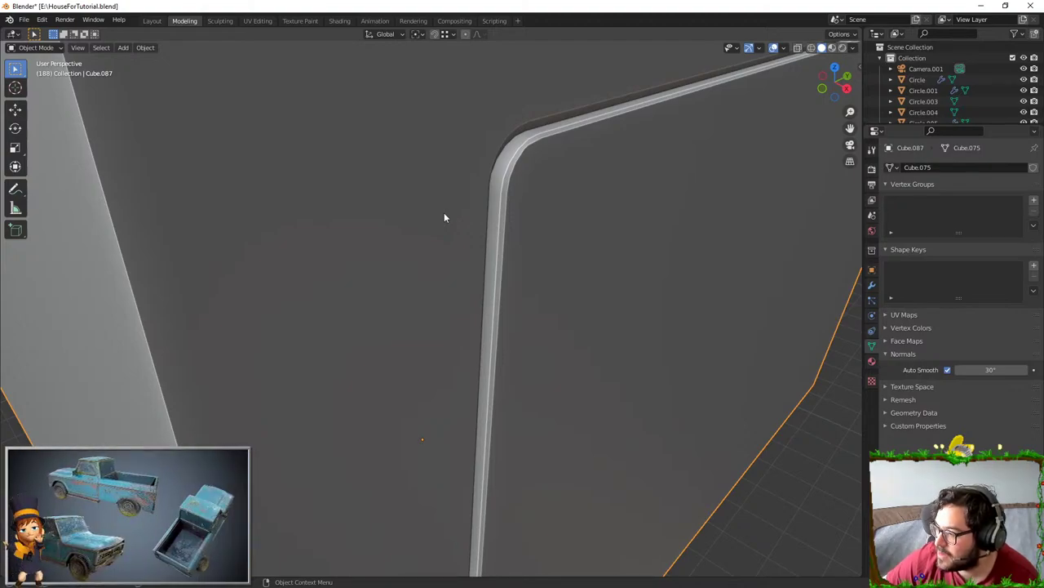
pyautogui.press('Tab')
pyautogui.moveTo(587, 270); pyautogui.dragTo(504, 213, button='middle')
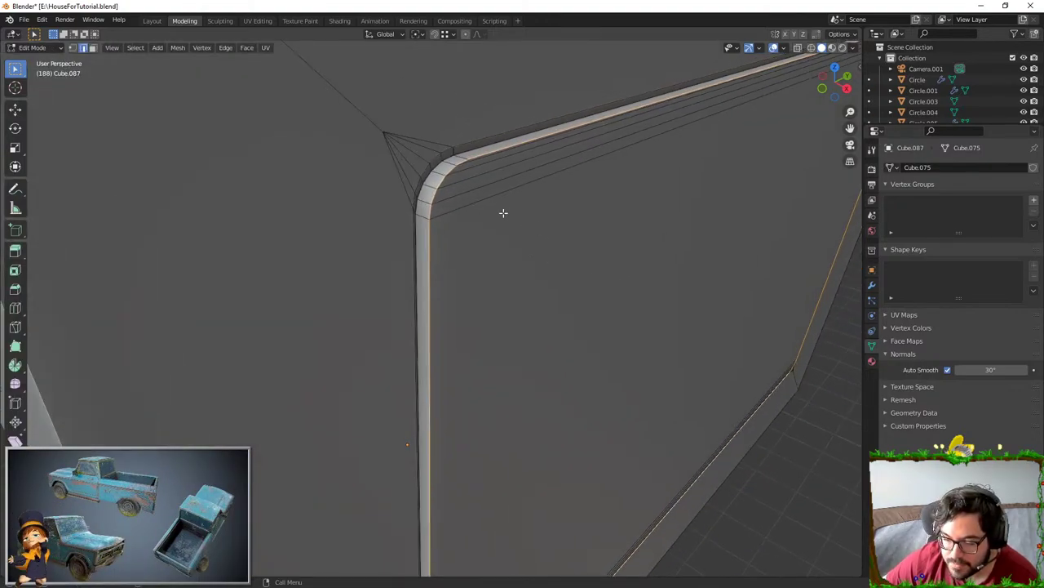
# - Delete the band of side geometry running around the door behind its front face
pyautogui.click(460, 155)
pyautogui.keyDown('alt'); pyautogui.click(453, 160); pyautogui.keyUp('alt')
pyautogui.press('x')
pyautogui.click(459, 155)
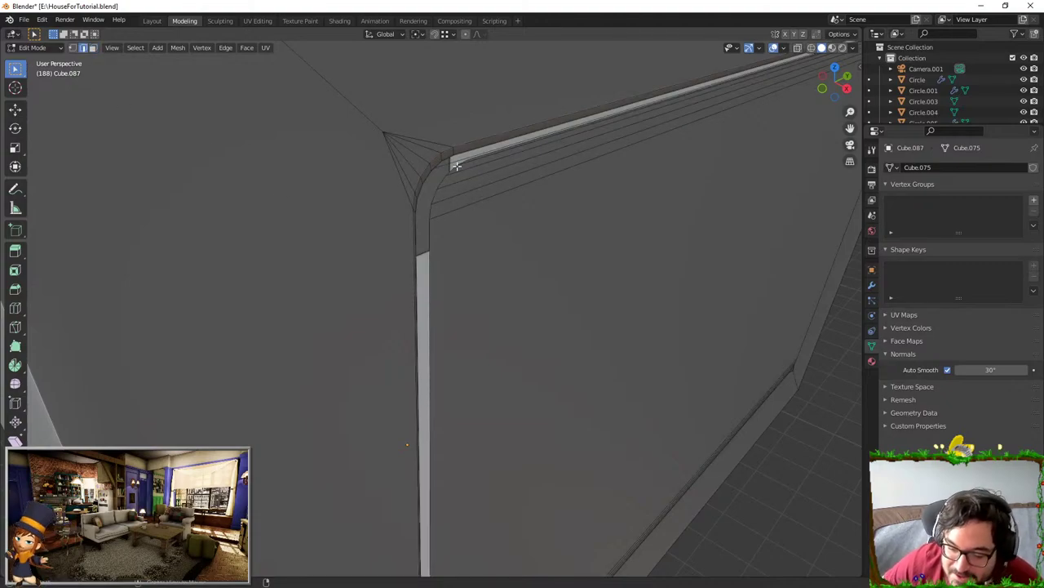
# - Extrude the door's front edge loop outward by scaling it to about 1.01 and move the new edge along X to form a chamfer
pyautogui.moveTo(540, 329); pyautogui.dragTo(530, 94, button='middle')
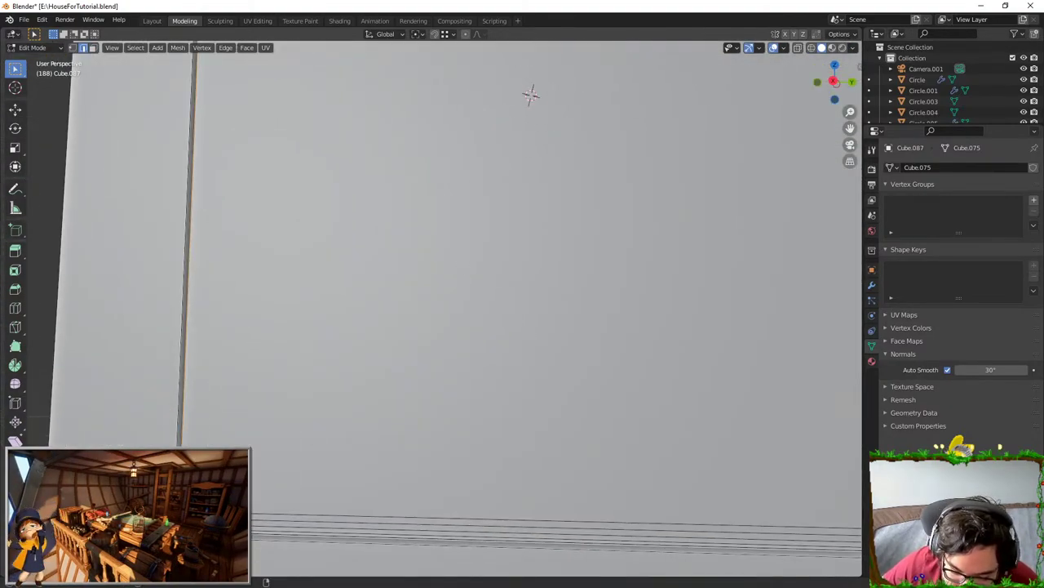
pyautogui.scroll(-5, 493, 329)
pyautogui.moveTo(494, 330); pyautogui.dragTo(436, 360, button='middle')
pyautogui.scroll(4, 339, 378)
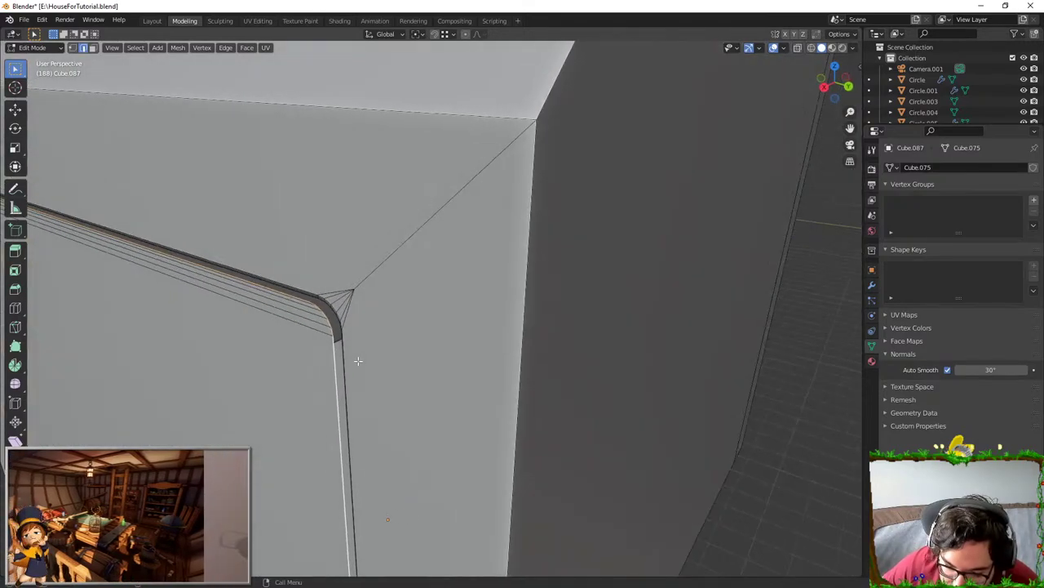
pyautogui.press('s')
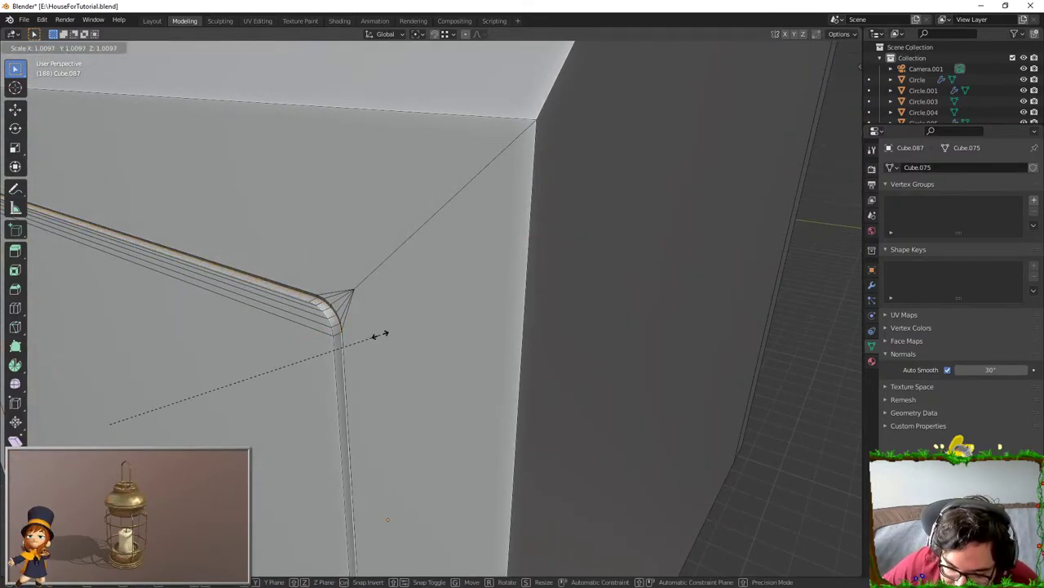
pyautogui.click(380, 335)
pyautogui.moveTo(380, 335); pyautogui.dragTo(404, 296, button='middle')
pyautogui.scroll(3, 357, 283)
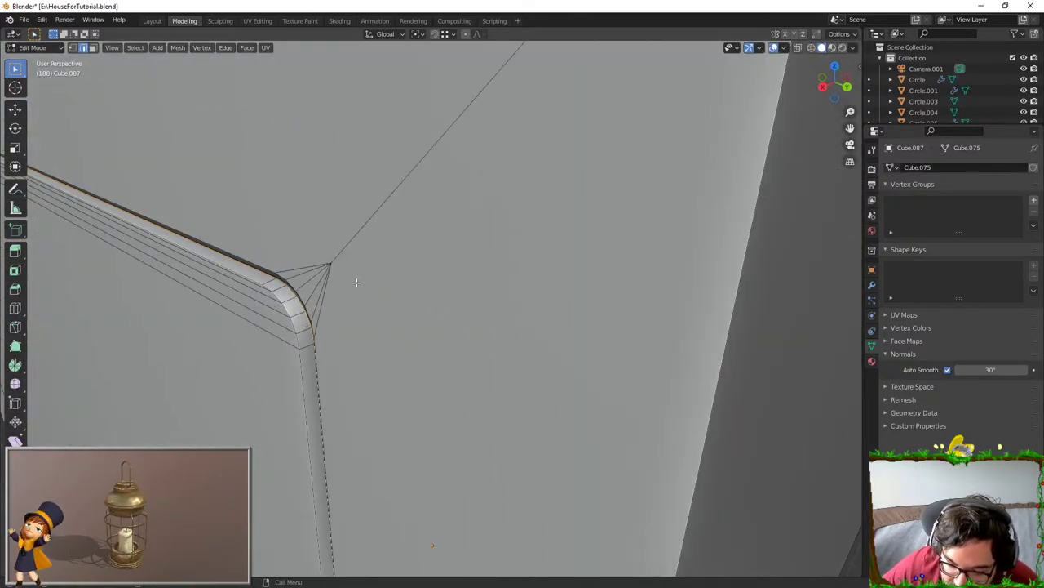
pyautogui.press('g')
pyautogui.press('x')
pyautogui.click(369, 277)
# - Select the whole door and scale it down slightly to leave a gap around it in the oven opening
pyautogui.scroll(-4, 369, 277)
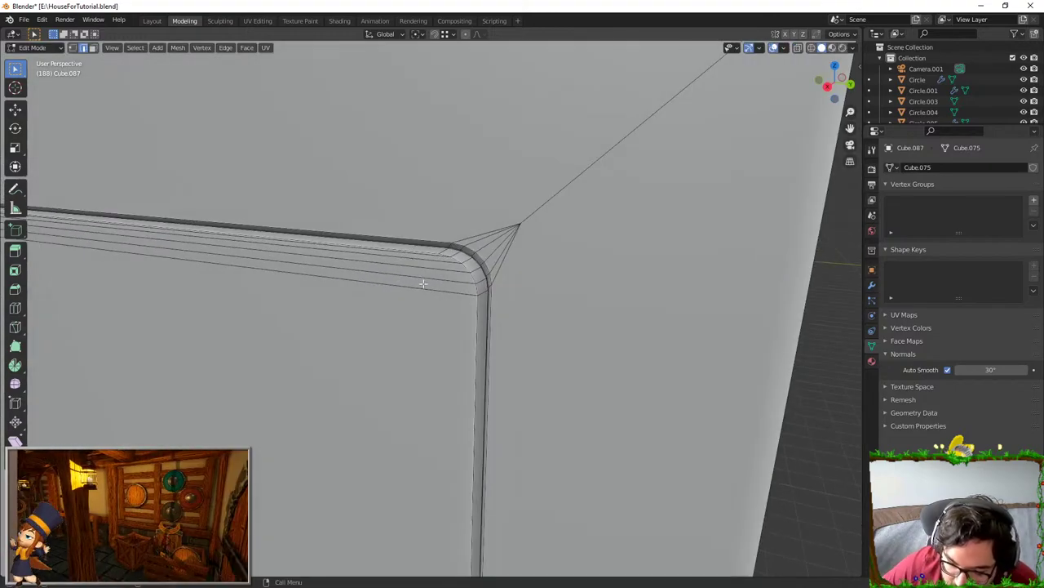
pyautogui.press('Tab')
pyautogui.scroll(-3, 497, 281)
pyautogui.press('Tab')
pyautogui.moveTo(528, 278); pyautogui.dragTo(493, 278, button='middle')
pyautogui.click(463, 270)
pyautogui.scroll(5, 463, 270)
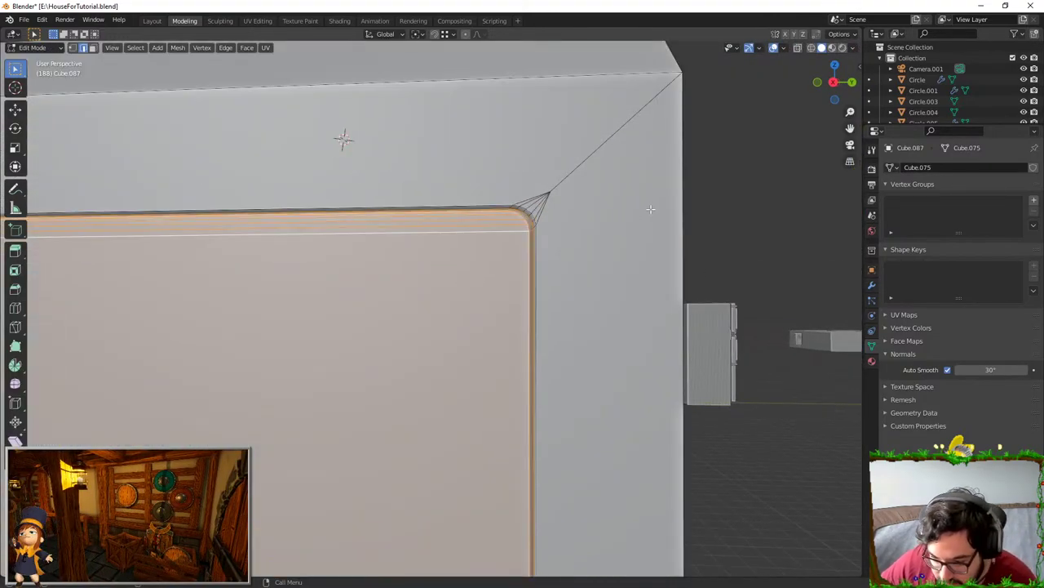
pyautogui.press('s')
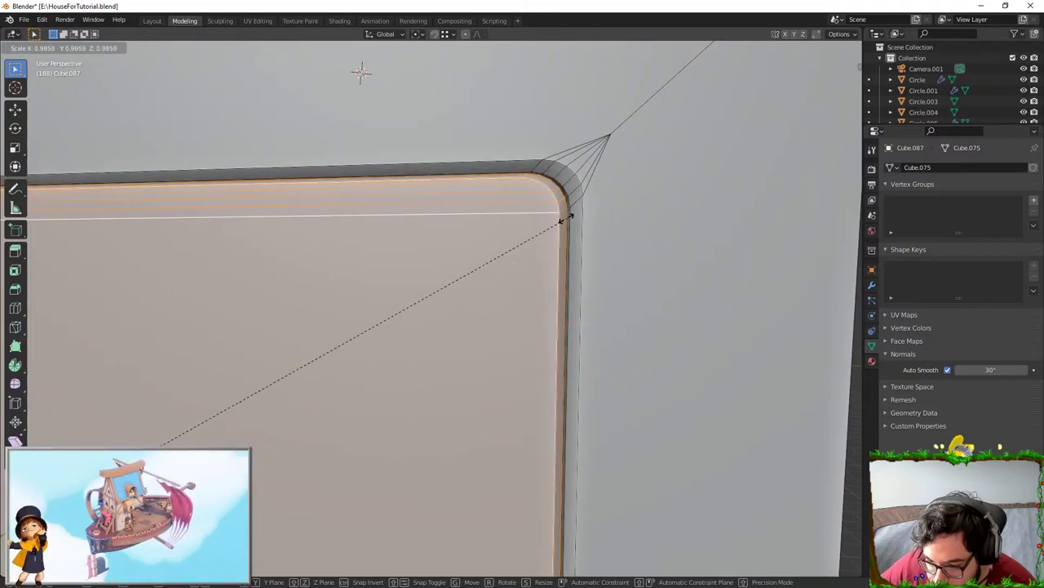
pyautogui.click(584, 217)
pyautogui.scroll(-6, 581, 220)
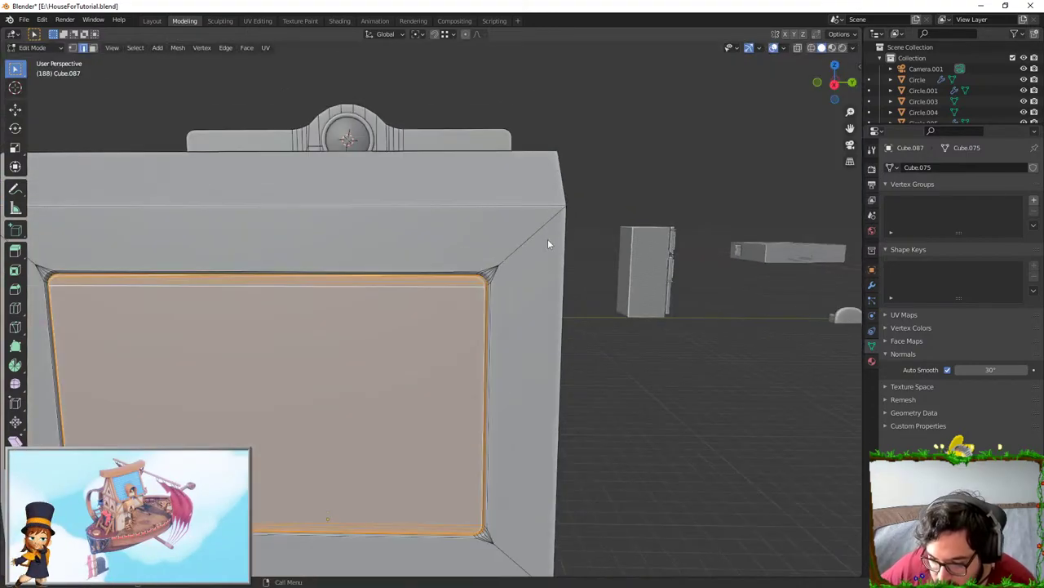
# - Select all the front faces of the door, from the upper strip to the lower one
pyautogui.press('Tab')
pyautogui.moveTo(550, 242); pyautogui.dragTo(702, 364, button='middle')
pyautogui.keyDown('shift'); pyautogui.moveTo(281, 357); pyautogui.dragTo(414, 261, button='middle'); pyautogui.keyUp('shift')
pyautogui.press('Tab')
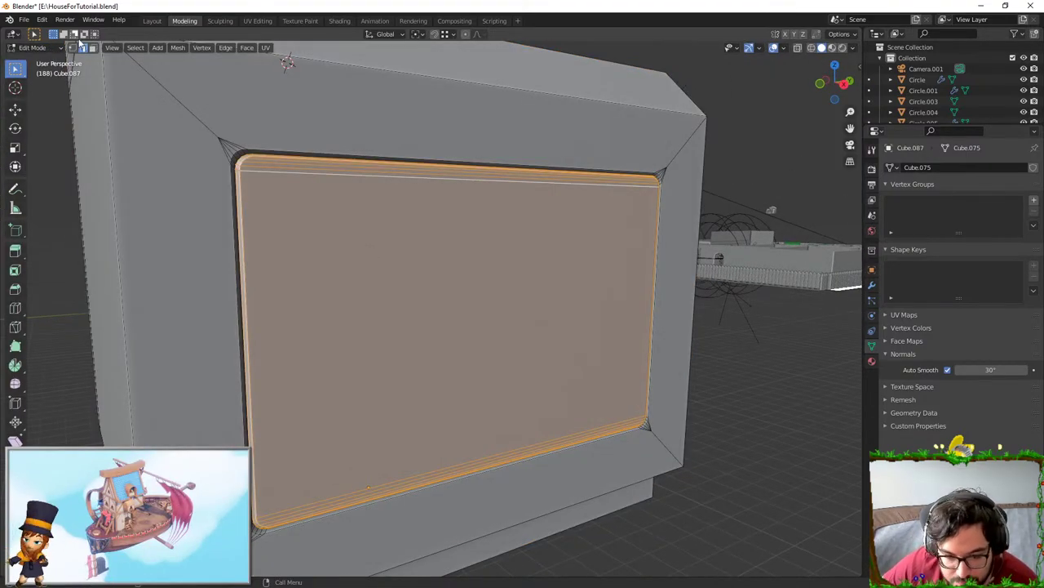
pyautogui.click(94, 49)
pyautogui.moveTo(274, 225); pyautogui.dragTo(302, 283, button='middle')
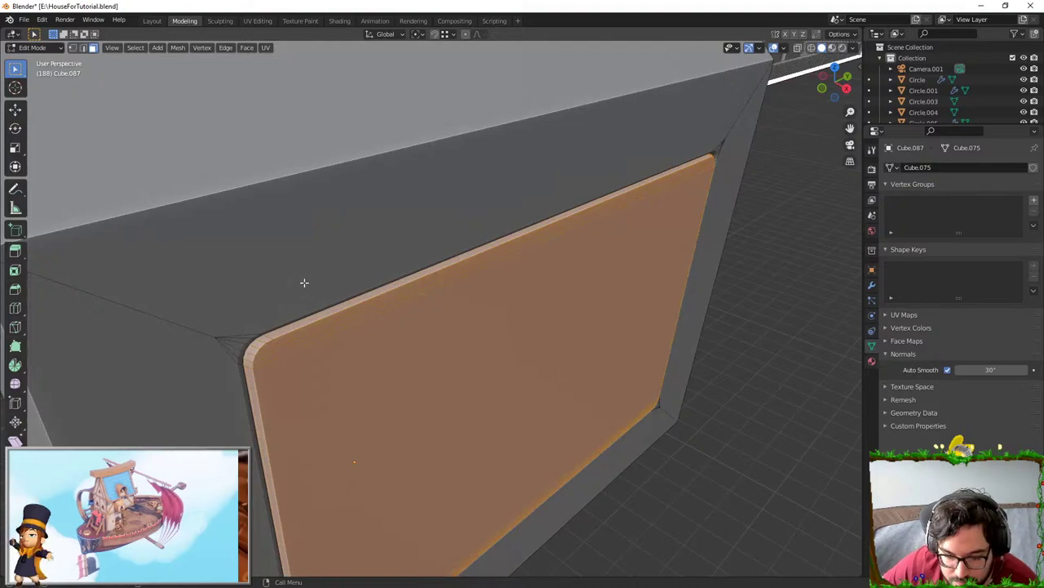
pyautogui.click(292, 332)
pyautogui.scroll(3, 313, 342)
pyautogui.scroll(-4, 284, 298)
pyautogui.keyDown('shift'); pyautogui.moveTo(283, 298); pyautogui.dragTo(161, 307, button='middle'); pyautogui.keyUp('shift')
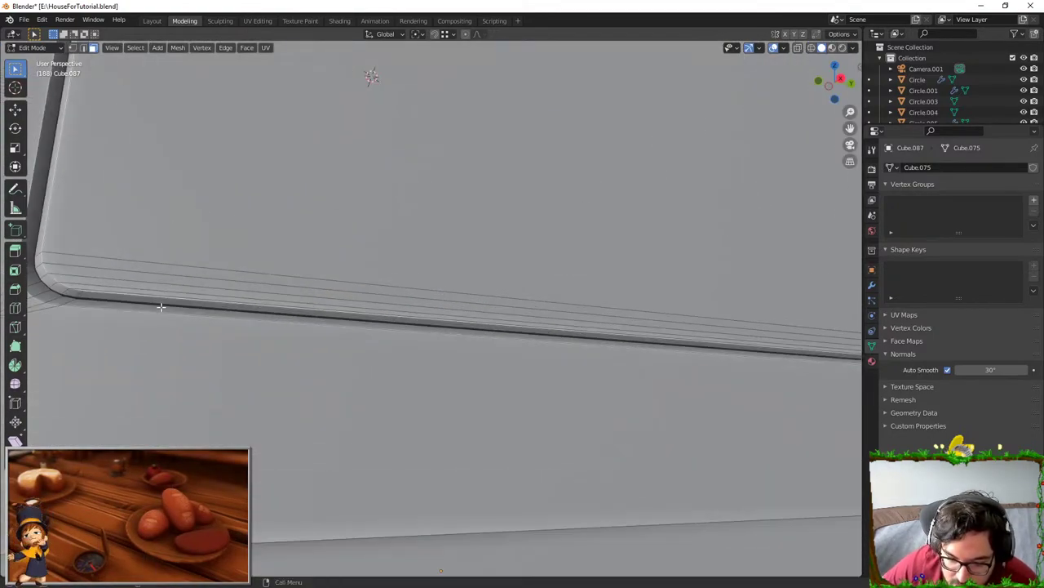
pyautogui.keyDown('ctrl'); pyautogui.click(86, 289); pyautogui.keyUp('ctrl')
# - Extrude and scale the door's front faces inward into a smaller center panel, and adjust its height along Z
pyautogui.scroll(-6, 87, 288)
pyautogui.moveTo(245, 236); pyautogui.dragTo(225, 300, button='middle')
pyautogui.press('s')
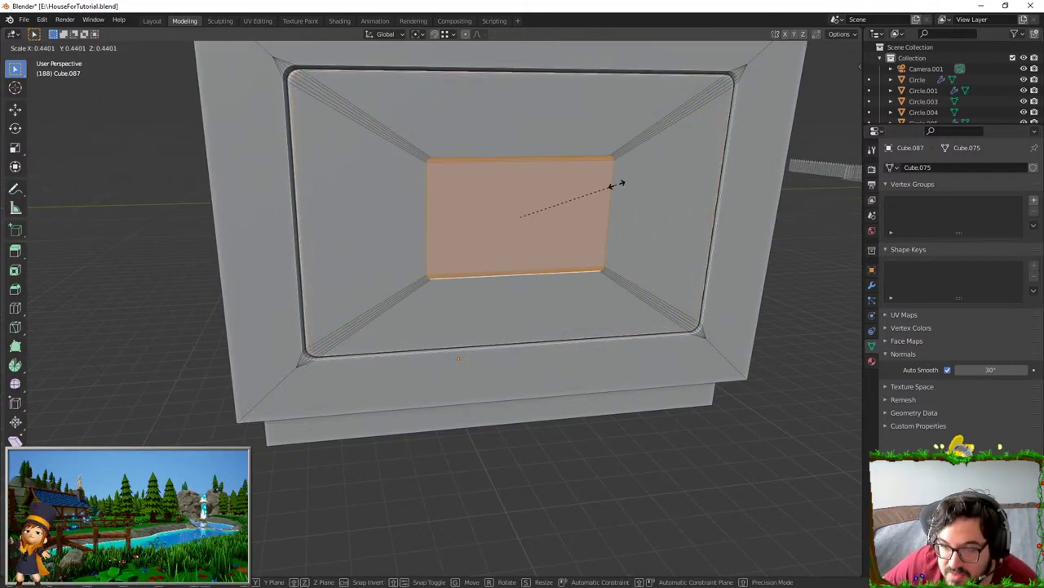
pyautogui.click(715, 182)
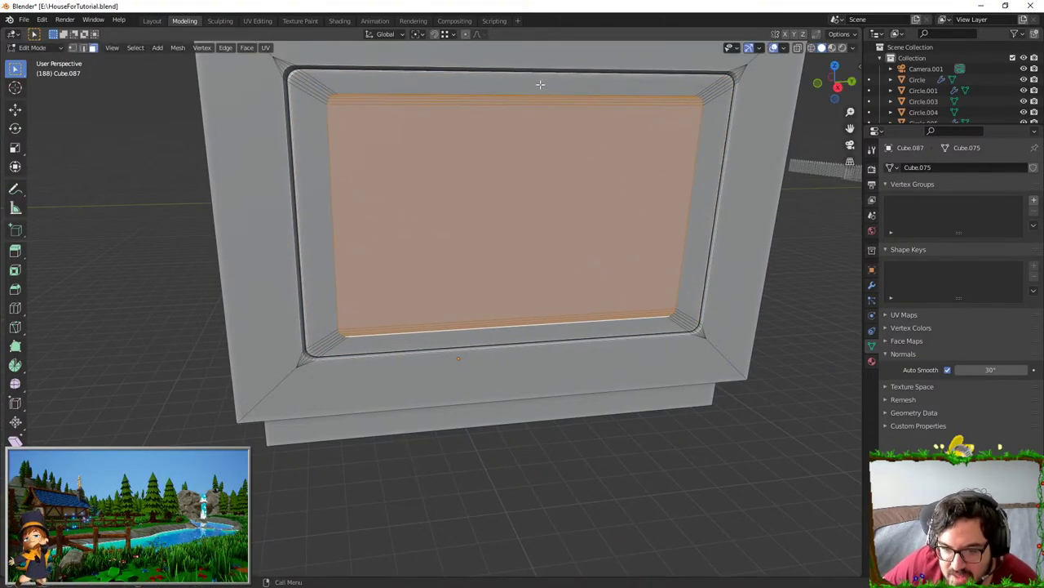
pyautogui.press('s')
pyautogui.press('z')
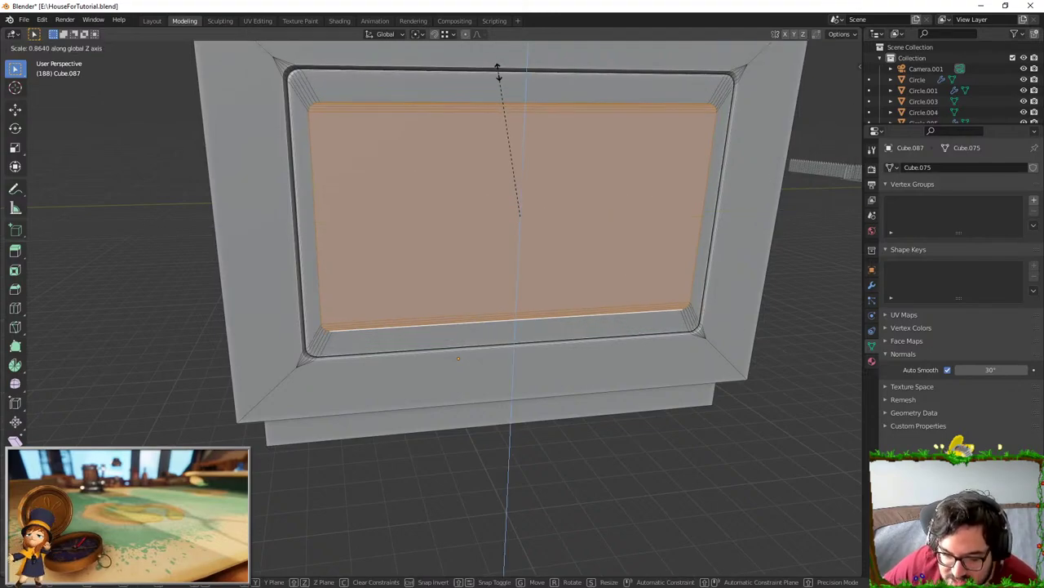
pyautogui.click(499, 84)
pyautogui.moveTo(585, 242); pyautogui.dragTo(299, 175, button='middle')
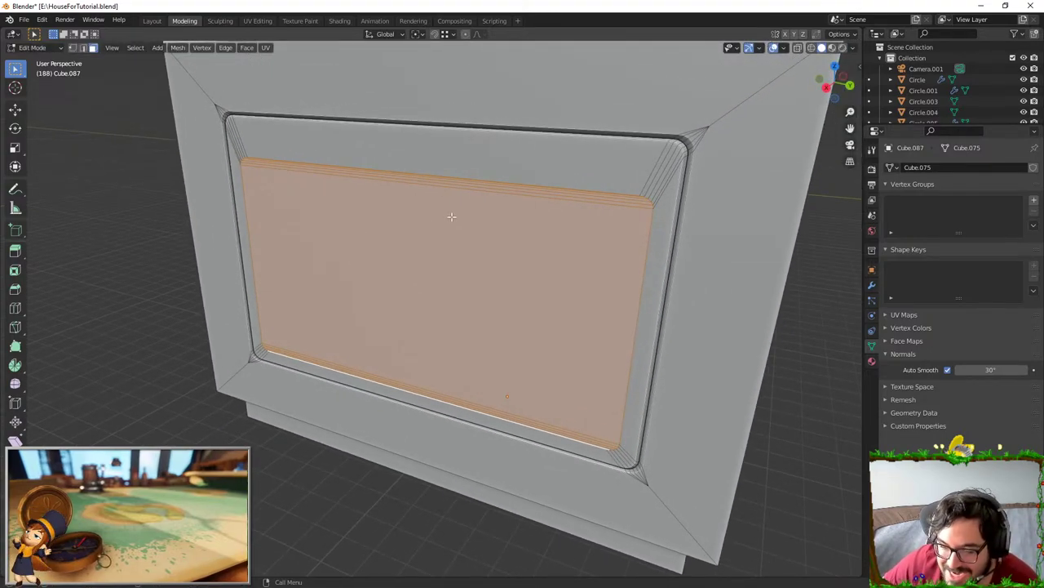
# - Select the whole linked door piece and isolate it by hiding the rest of the stove
pyautogui.click(451, 216)
pyautogui.press('l')
pyautogui.hotkey('shift', 'h')
pyautogui.moveTo(552, 214); pyautogui.dragTo(487, 223, button='middle')
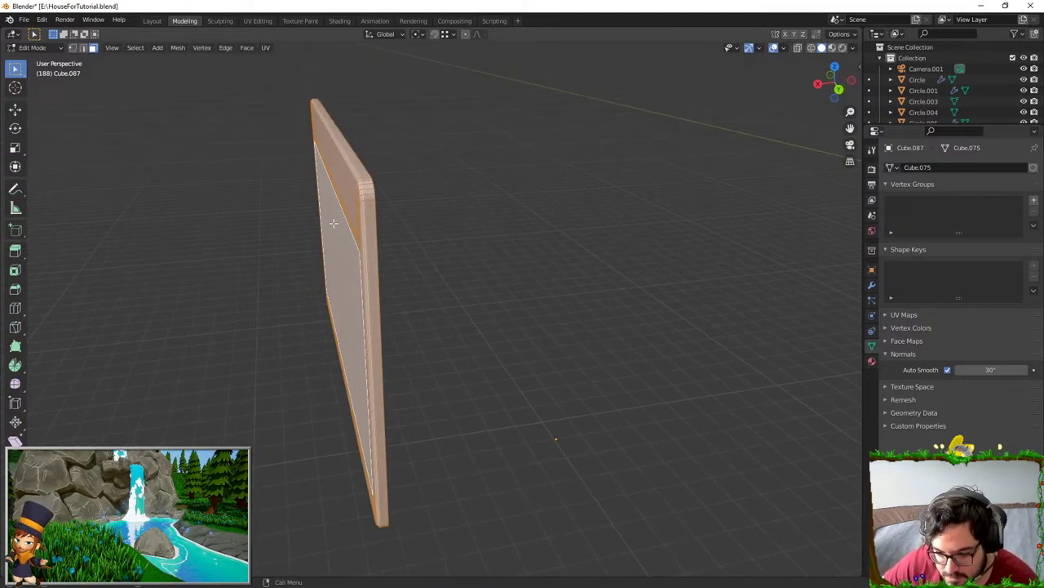
# - Extrude the back of the door's center panel, enable snapping, and move the extruded face along X to the door's back edge
pyautogui.moveTo(334, 224); pyautogui.dragTo(327, 243, button='middle')
pyautogui.click(376, 250)
pyautogui.moveTo(420, 238); pyautogui.dragTo(383, 158, button='middle')
pyautogui.press('e')
pyautogui.click(422, 158)
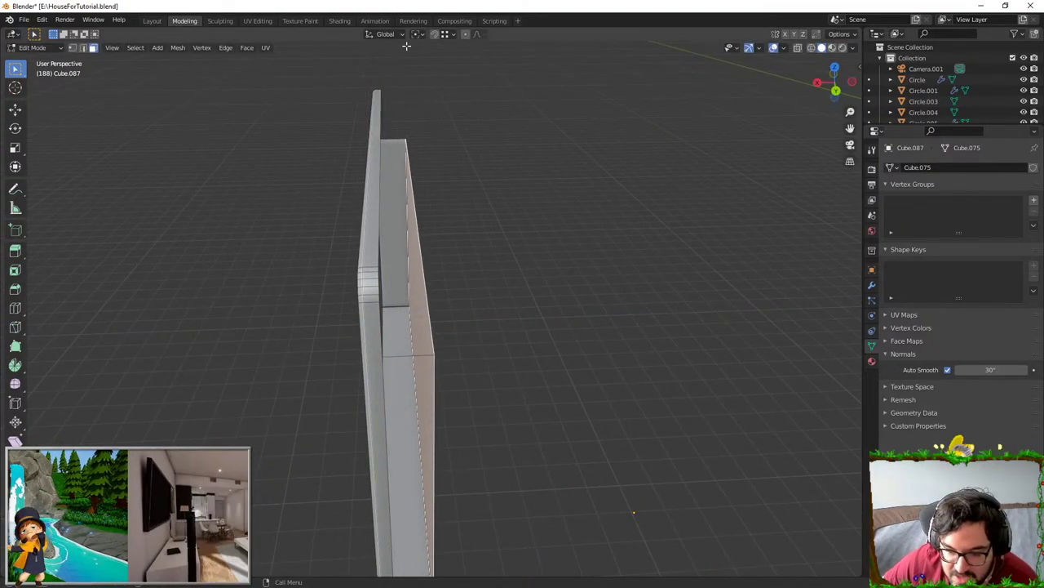
pyautogui.click(433, 33)
pyautogui.press('g')
pyautogui.press('x')
pyautogui.click(377, 280)
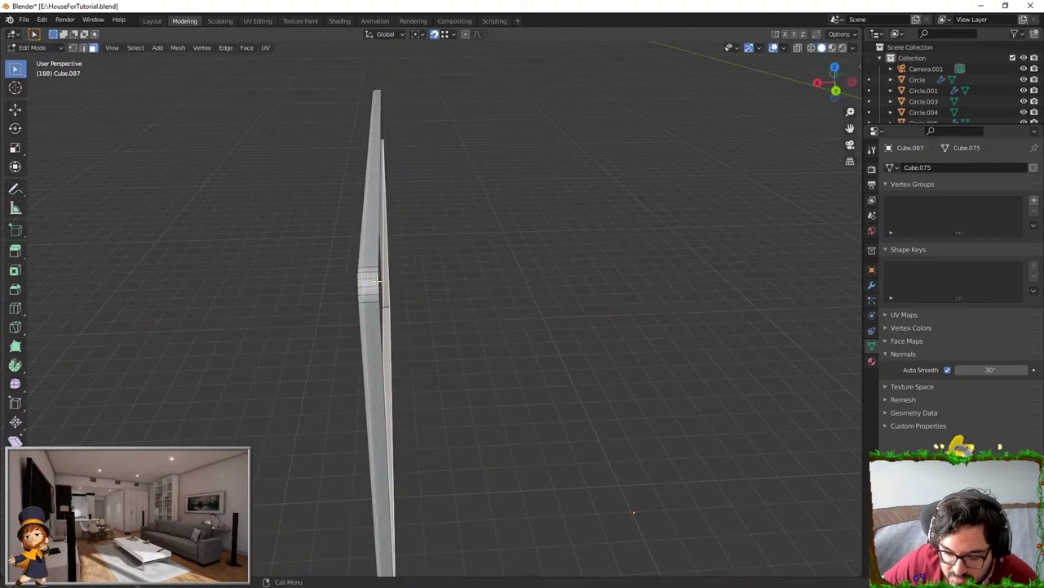
pyautogui.moveTo(377, 281); pyautogui.dragTo(559, 259, button='middle')
# - Try deleting the extruded back face, and undo the deletion and the preceding panel edits
pyautogui.press('x')
pyautogui.click(562, 260)
pyautogui.moveTo(455, 291); pyautogui.dragTo(463, 269, button='middle')
pyautogui.hotkey('ctrl', 'z')
pyautogui.hotkey('ctrl', 'z')
pyautogui.hotkey('ctrl', 'z')
# - Clear the current selection and circle-select the door's center panel along with the narrow faces bordering it
pyautogui.scroll(3, 463, 269)
pyautogui.hotkey('ctrl', 'i')
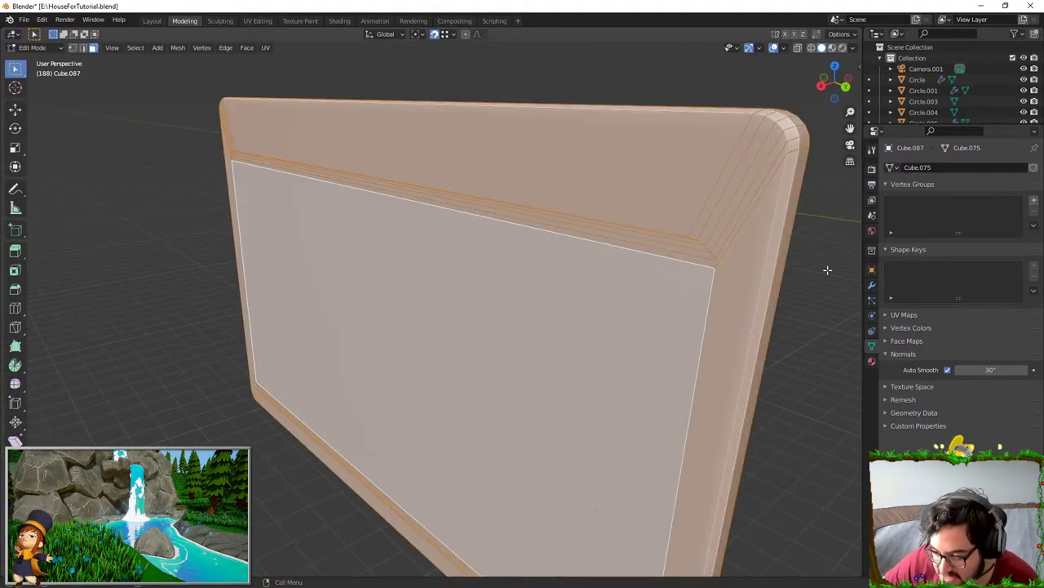
pyautogui.hotkey('alt', 'a')
pyautogui.press('c')
pyautogui.moveTo(651, 243); pyautogui.dragTo(532, 399)
pyautogui.rightClick(532, 399)
pyautogui.moveTo(532, 399); pyautogui.dragTo(563, 347, button='middle')
pyautogui.press('c')
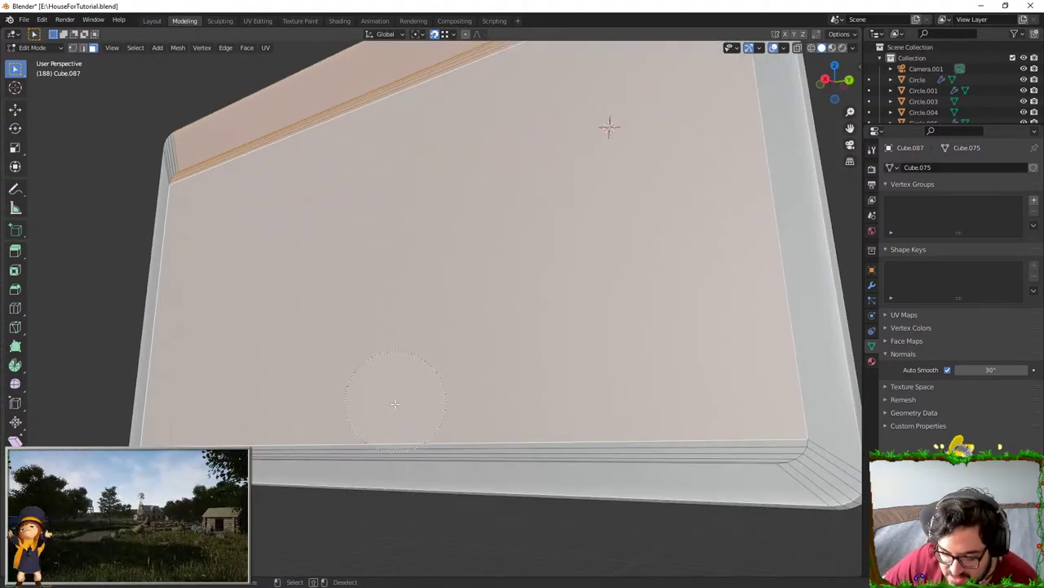
pyautogui.keyDown('shift'); pyautogui.moveTo(610, 127); pyautogui.dragTo(441, 201, button='middle'); pyautogui.keyUp('shift')
pyautogui.press('c')
pyautogui.middleClick(523, 171)
pyautogui.rightClick(522, 171)
pyautogui.moveTo(522, 171); pyautogui.dragTo(461, 332, button='middle')
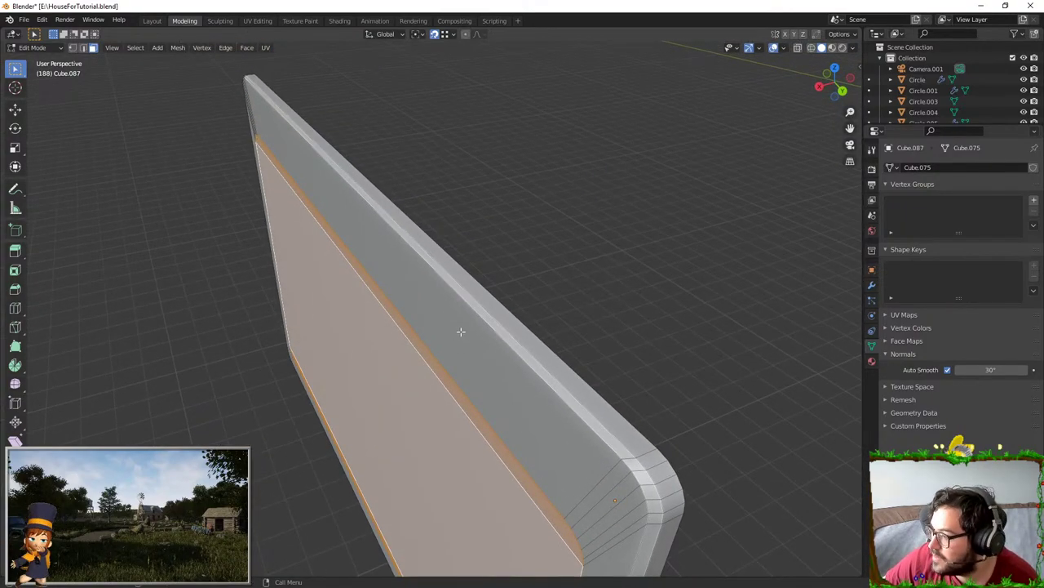
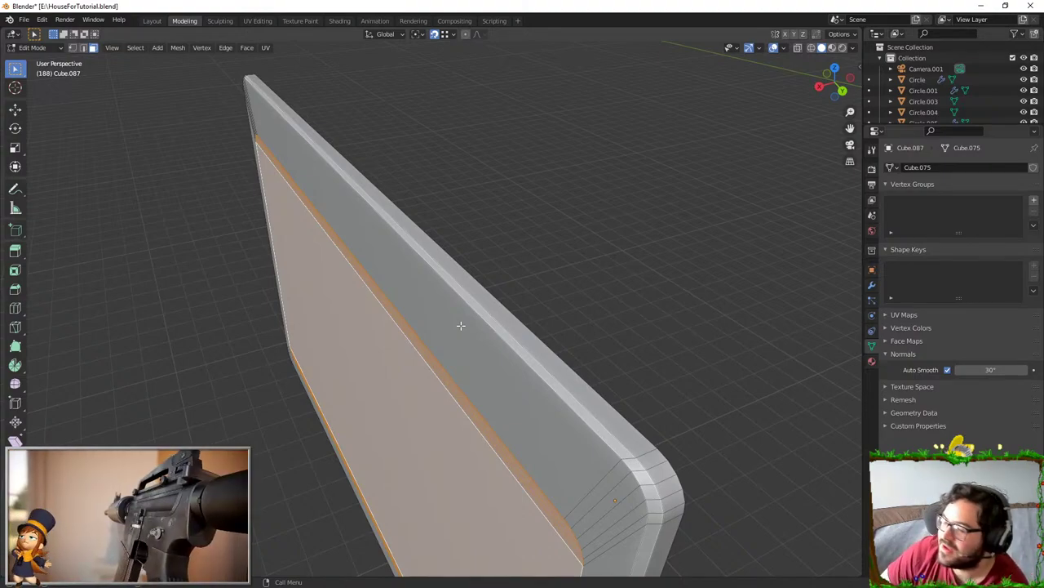
# - Extrude the selected center panel faces inward into the door's thickness
pyautogui.press('g')
pyautogui.press('x')
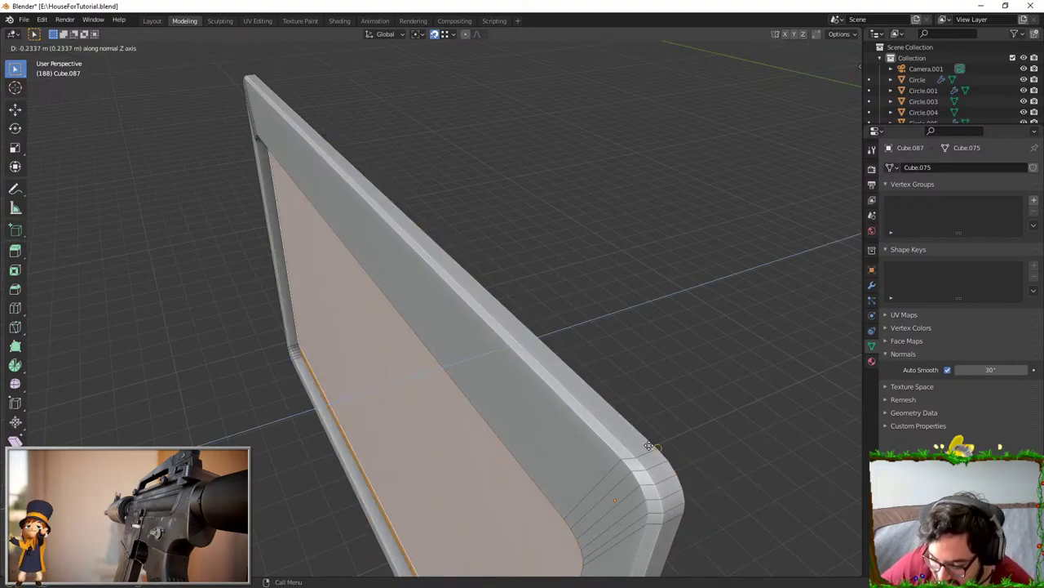
pyautogui.click(517, 376)
pyautogui.moveTo(517, 375); pyautogui.dragTo(544, 354, button='middle')
pyautogui.scroll(-3, 489, 346)
pyautogui.moveTo(425, 343); pyautogui.dragTo(411, 275, button='middle')
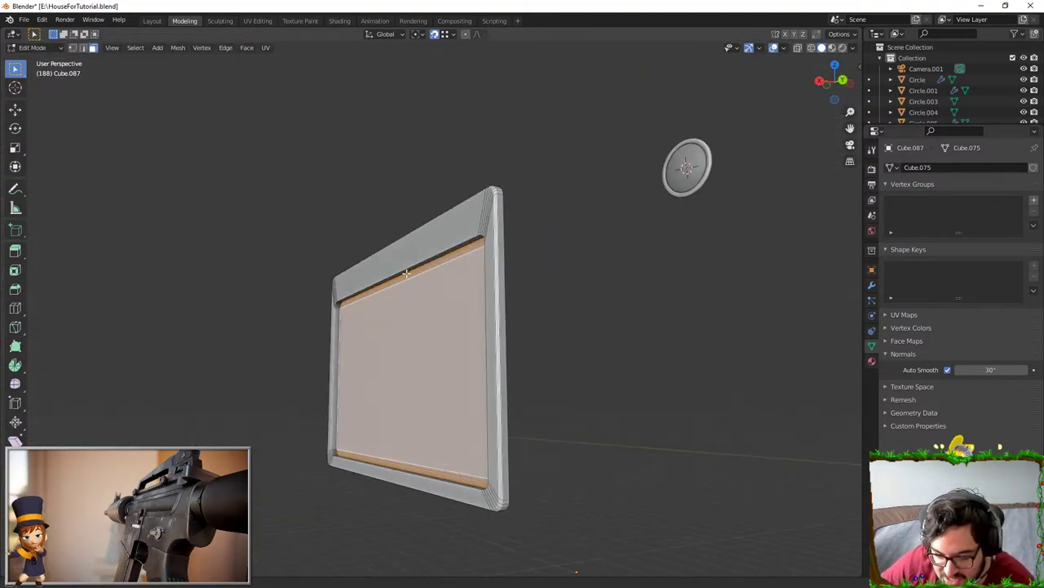
# - Move the recessed center panel along X to adjust its depth against the door's edge
pyautogui.scroll(6, 401, 275)
pyautogui.press('g')
pyautogui.press('x')
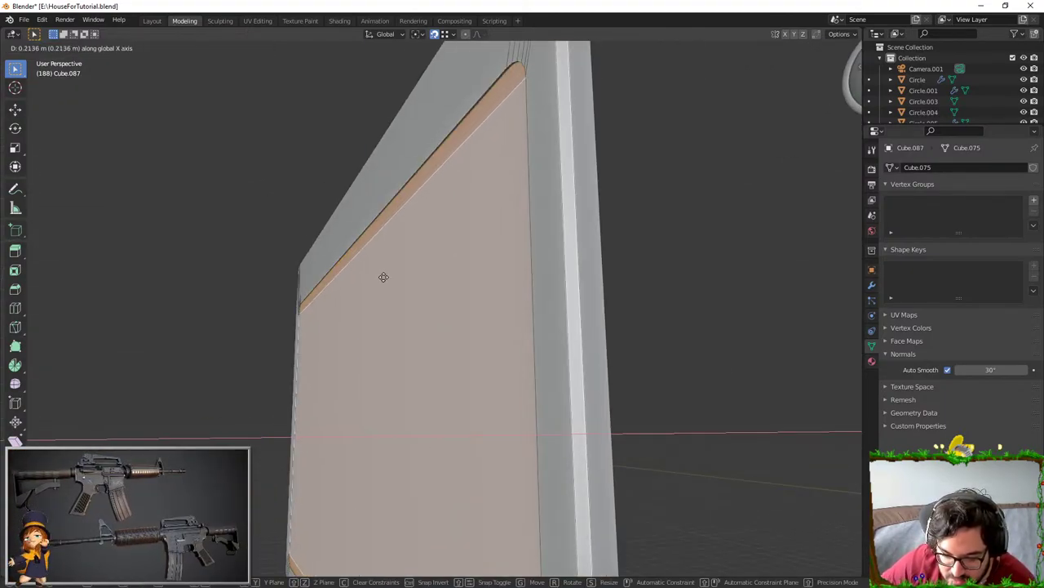
pyautogui.click(391, 278)
pyautogui.scroll(-4, 391, 278)
pyautogui.moveTo(391, 277)
pyautogui.mouseDown(button='middle')
pyautogui.moveTo(359, 245)
pyautogui.moveTo(397, 286)
pyautogui.mouseUp(button='middle')
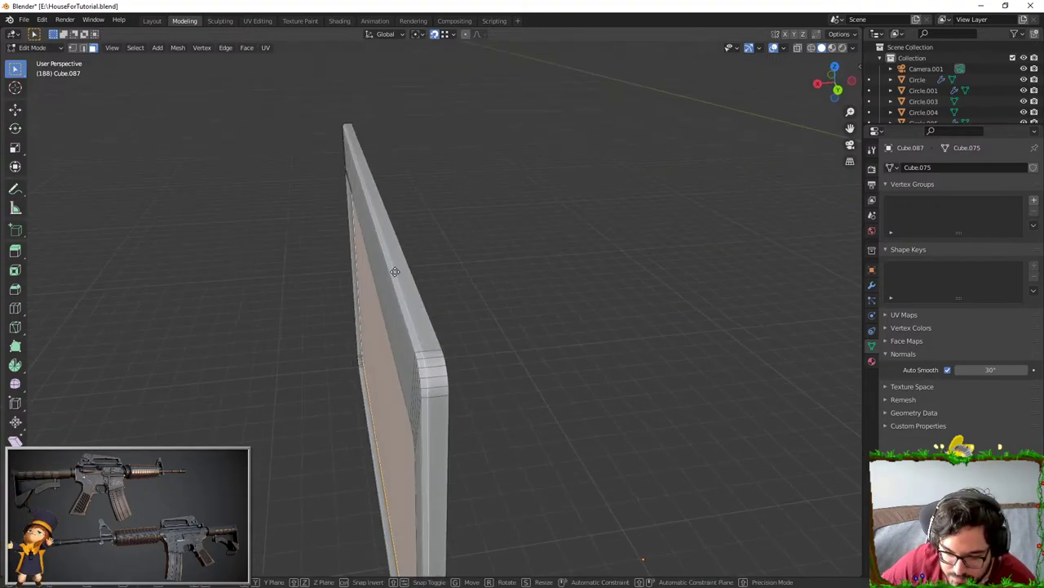
pyautogui.press('g')
pyautogui.press('x')
pyautogui.click(441, 349)
pyautogui.moveTo(440, 349); pyautogui.dragTo(479, 354, button='middle')
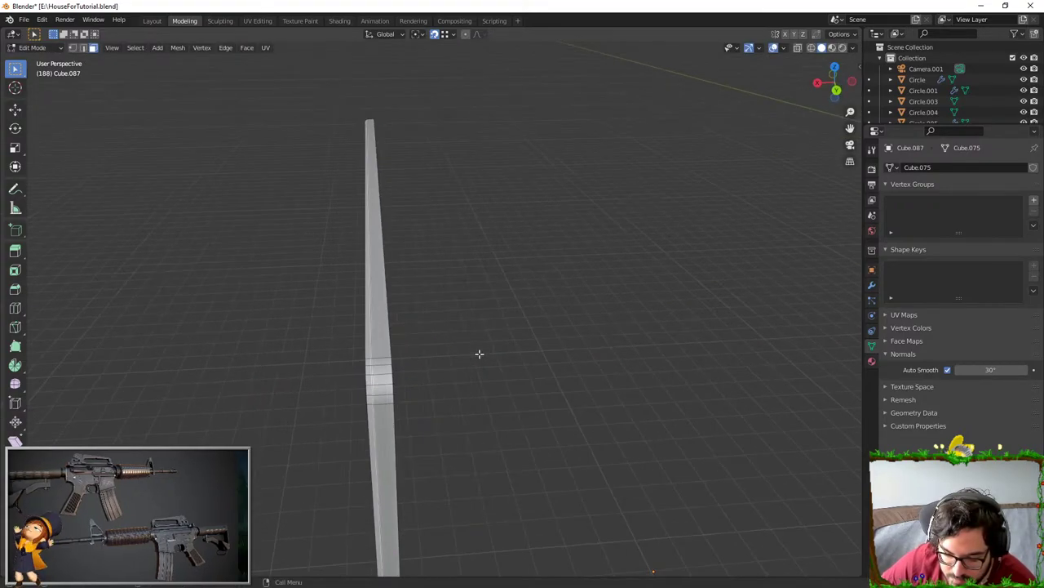
pyautogui.moveTo(390, 264); pyautogui.dragTo(464, 261, button='middle')
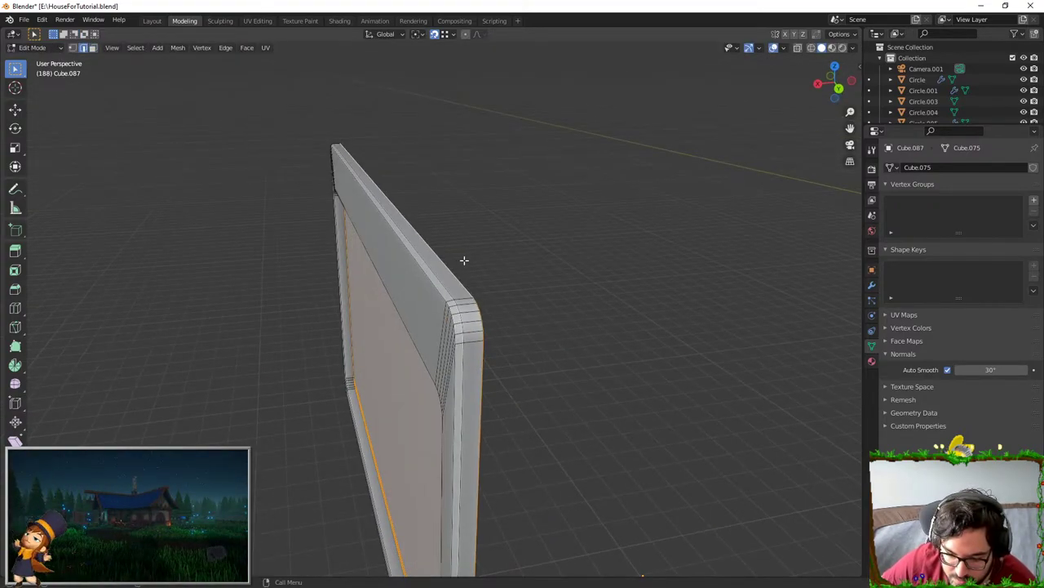
# - Move the selected panel and rear border geometry along X to thin the door, and delete that geometry to open up the frame
pyautogui.press('g')
pyautogui.press('x')
pyautogui.click(548, 258)
pyautogui.press('g')
pyautogui.press('x')
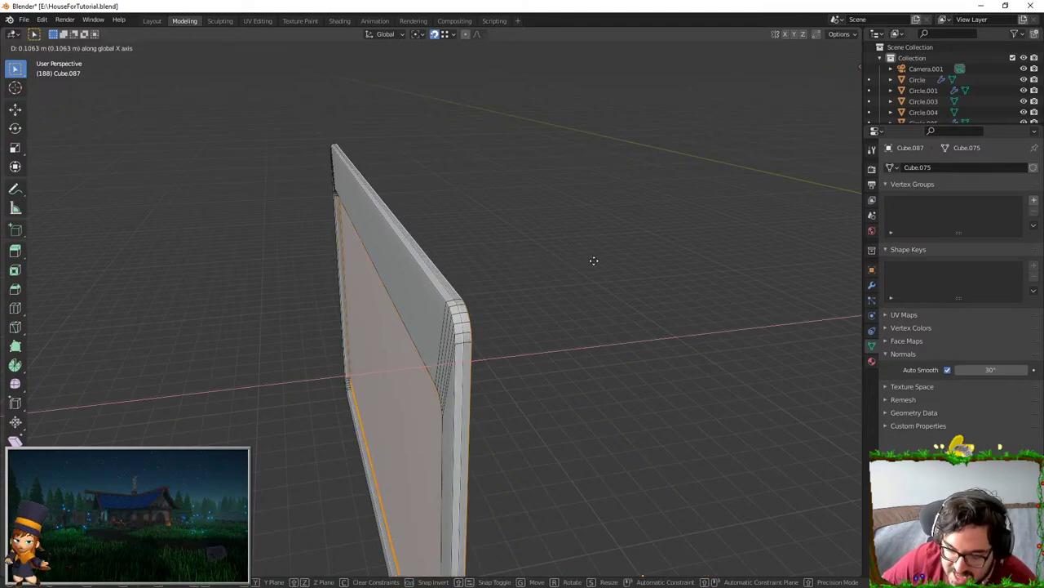
pyautogui.click(590, 258)
pyautogui.moveTo(489, 288); pyautogui.dragTo(514, 278, button='middle')
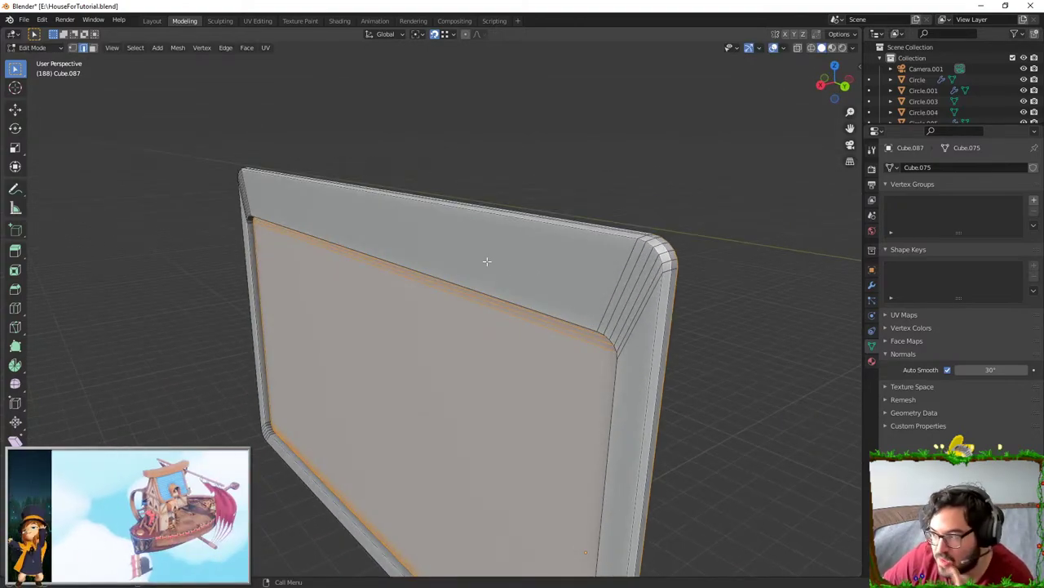
pyautogui.press('x')
pyautogui.click(487, 261)
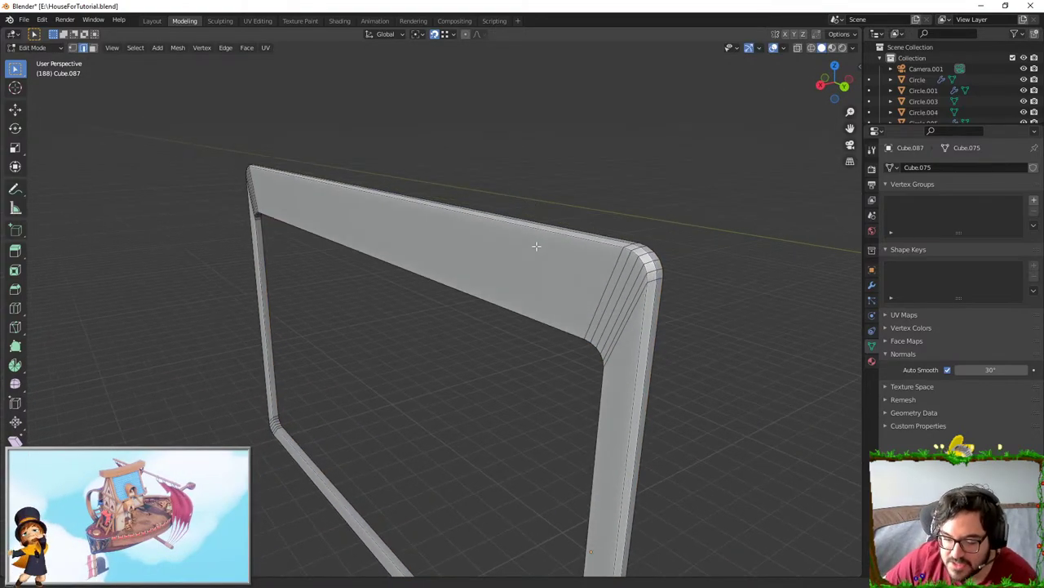
# - Select the entire visible door frame and separate the selection into its own object
pyautogui.moveTo(536, 240); pyautogui.dragTo(455, 263, button='middle')
pyautogui.press('a')
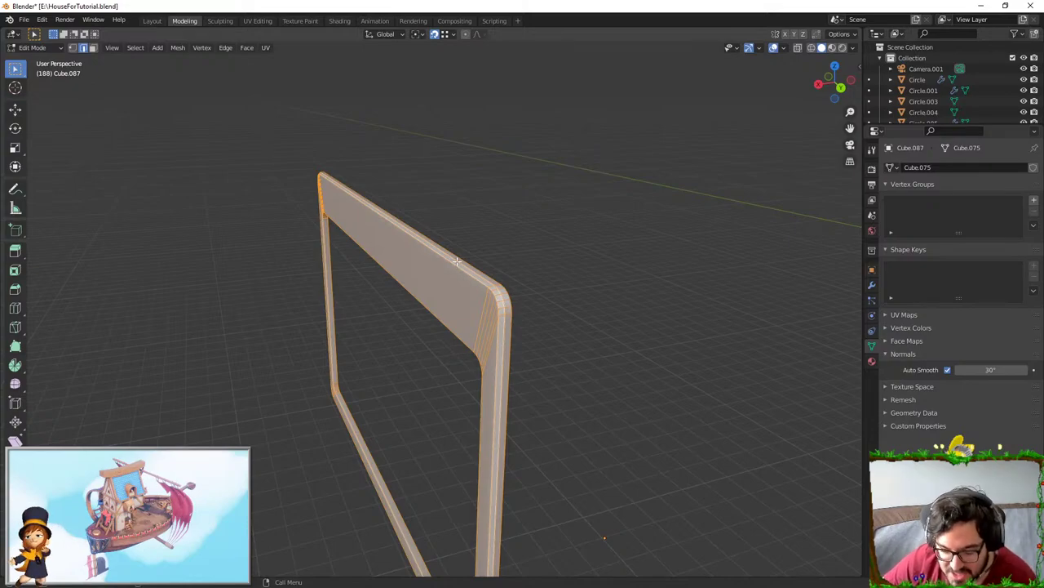
pyautogui.scroll(-3, 457, 262)
pyautogui.moveTo(557, 324); pyautogui.dragTo(549, 302, button='middle')
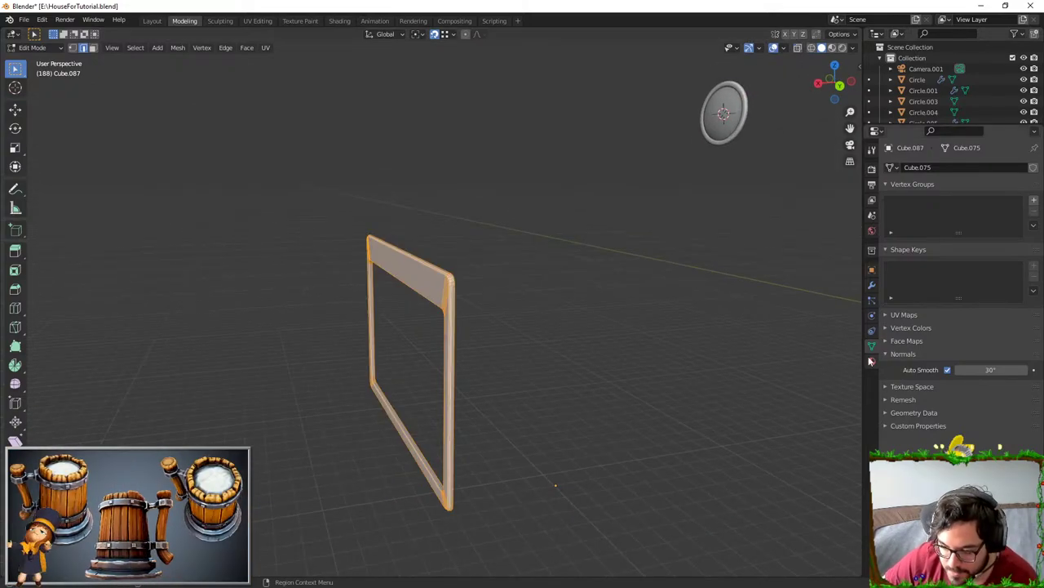
pyautogui.press('Tab')
pyautogui.press('Tab')
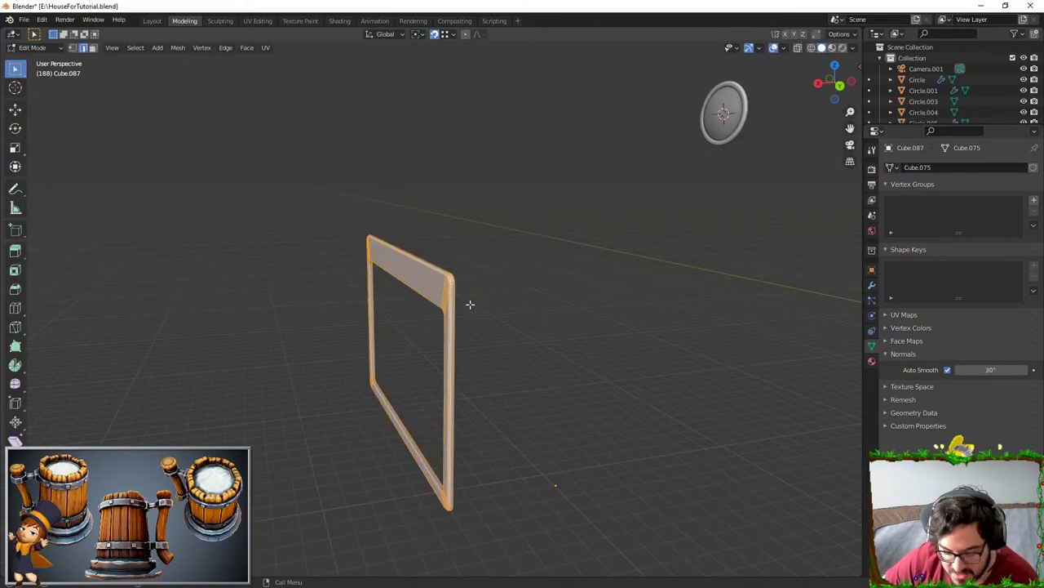
pyautogui.press('F3')
pyautogui.write('seperate')
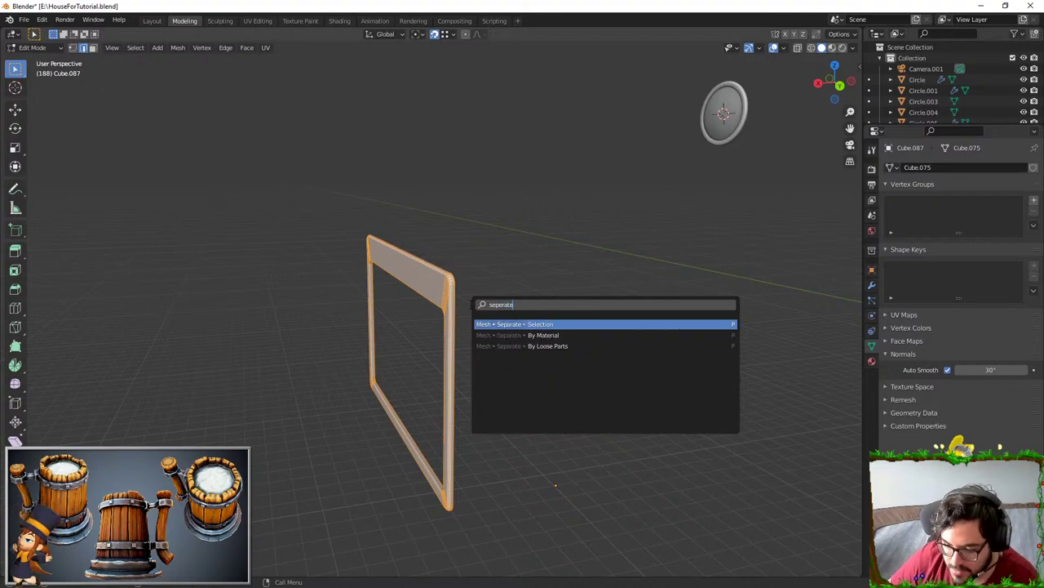
pyautogui.press('Return')
# - Isolate the separated door frame in Object Mode and add a Mirror modifier on the X axis
pyautogui.press('Tab')
pyautogui.press('KP_Divide')
pyautogui.click(436, 268)
pyautogui.press('KP_Divide')
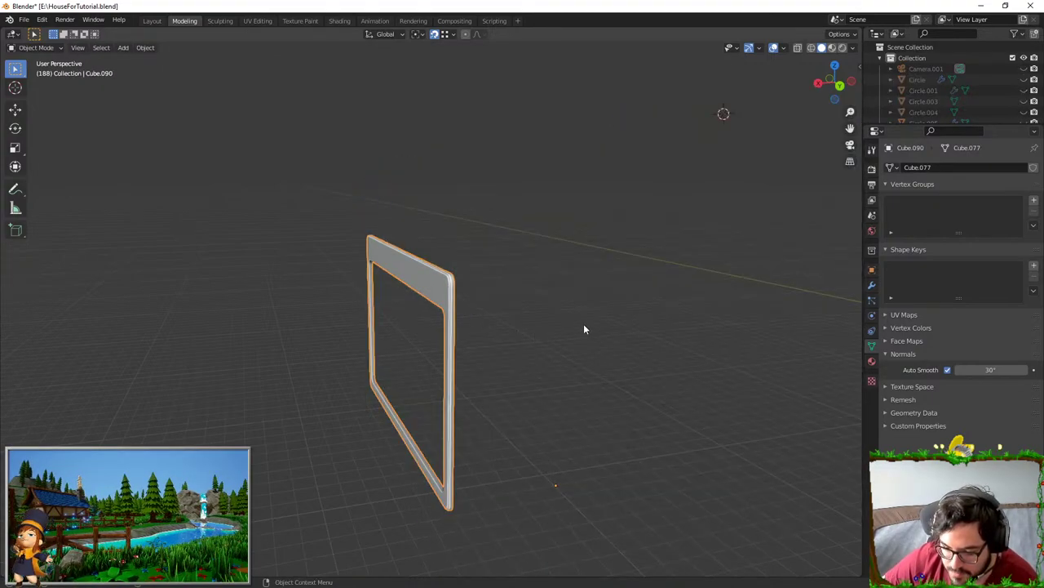
pyautogui.click(872, 284)
pyautogui.click(914, 167)
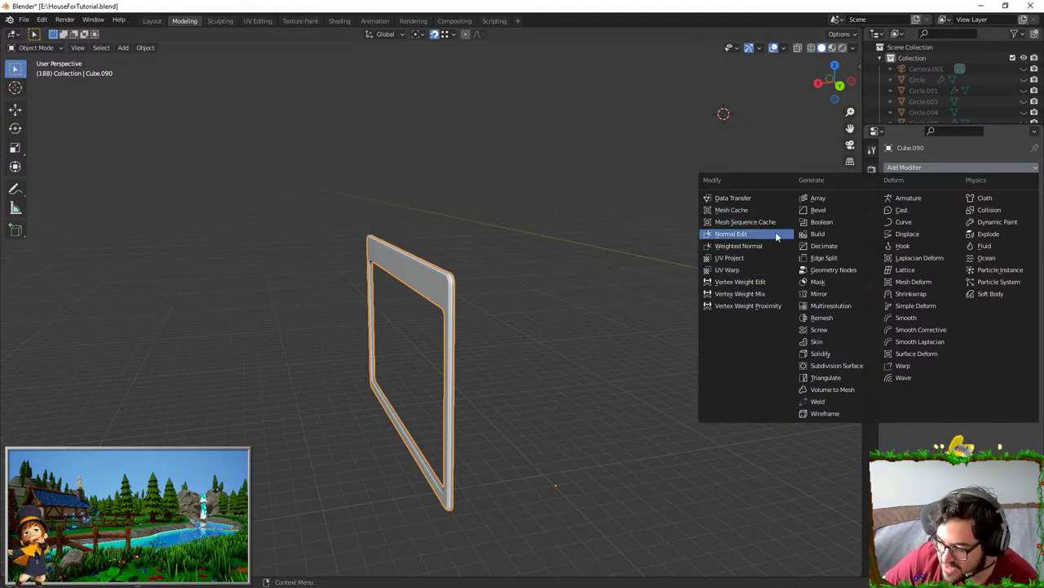
pyautogui.click(819, 293)
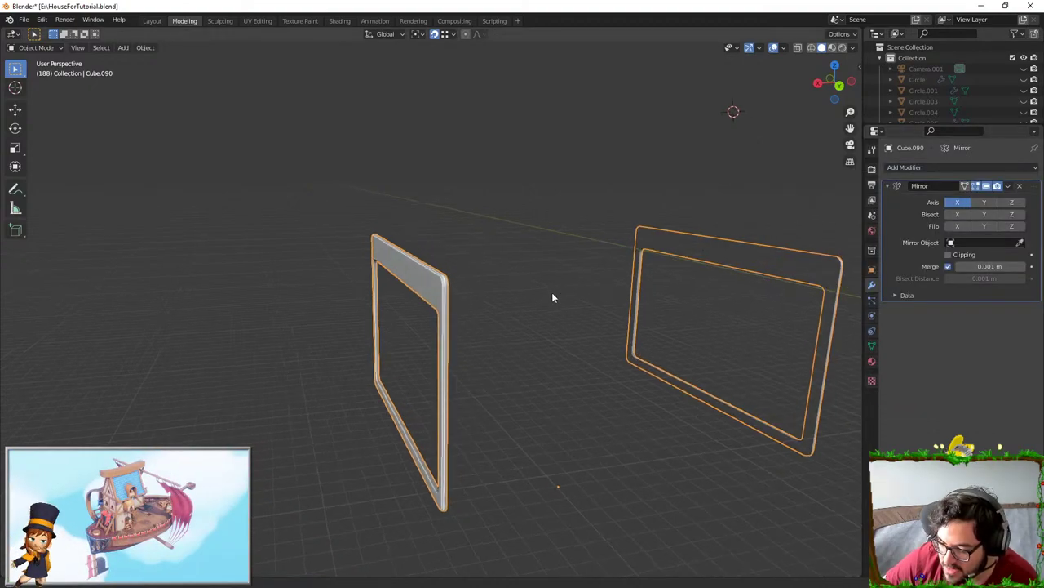
pyautogui.scroll(-1, 725, 237)
pyautogui.scroll(-1, 724, 242)
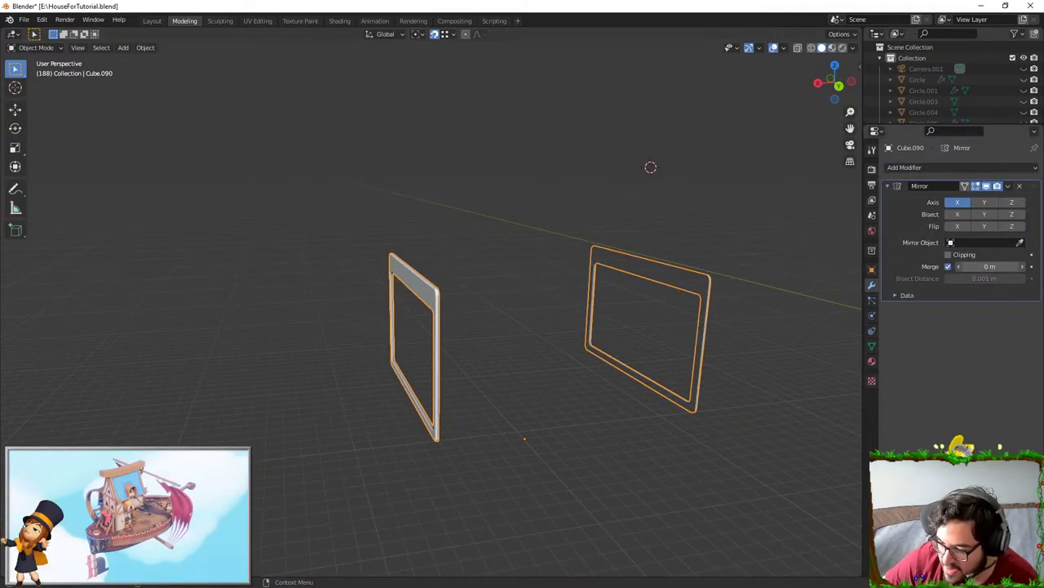
# - Move the whole door frame mesh along X in Edit Mode to bring it up against its mirrored half
pyautogui.press('Tab')
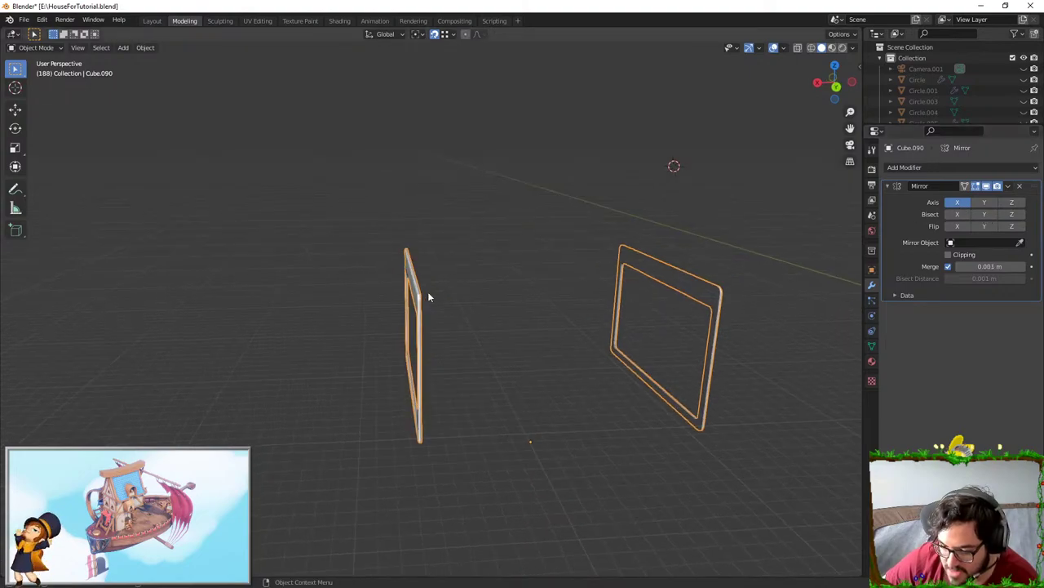
pyautogui.moveTo(423, 266); pyautogui.dragTo(465, 313, button='middle')
pyautogui.press('a')
pyautogui.press('g')
pyautogui.press('x')
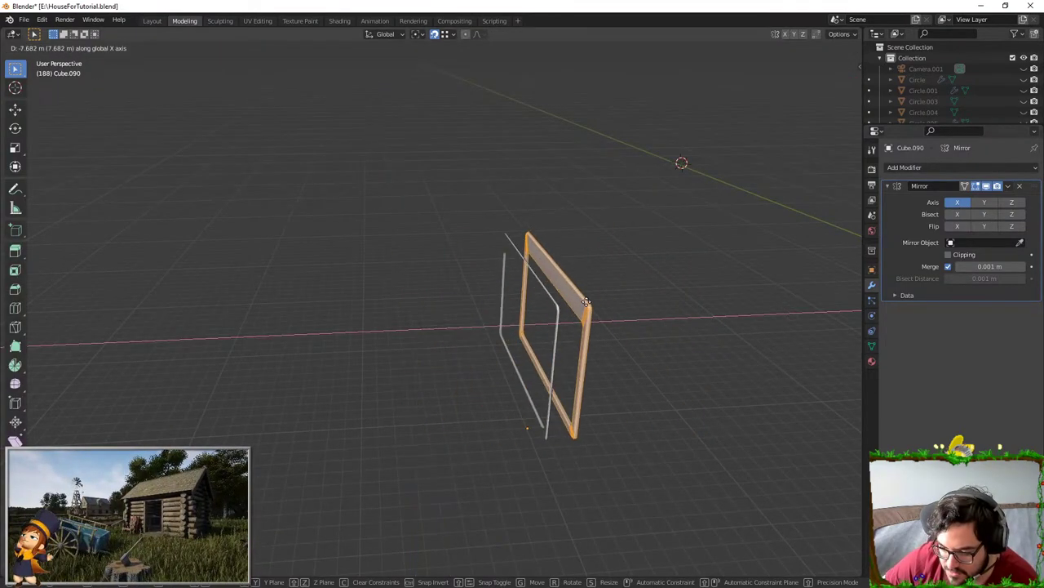
pyautogui.click(577, 314)
pyautogui.keyDown('shift'); pyautogui.moveTo(577, 313); pyautogui.dragTo(445, 288, button='middle'); pyautogui.keyUp('shift')
pyautogui.scroll(4, 508, 301)
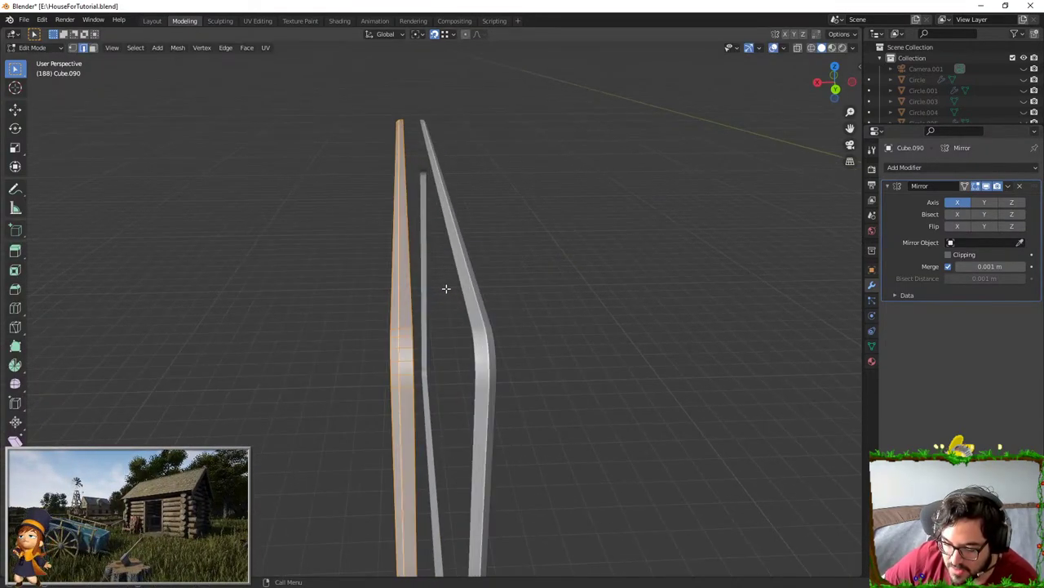
pyautogui.press('g')
pyautogui.press('x')
pyautogui.press('Escape')
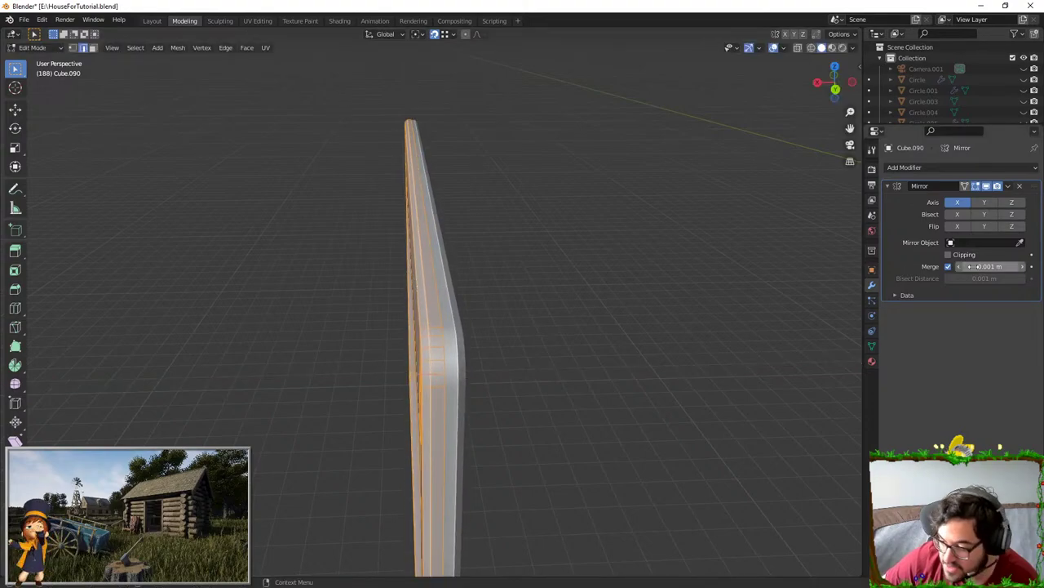
# - Enable Clipping on the Mirror modifier and nudge the frame mesh along X to join the two halves at the mirror plane
pyautogui.click(948, 255)
pyautogui.press('g')
pyautogui.press('x')
pyautogui.click(758, 265)
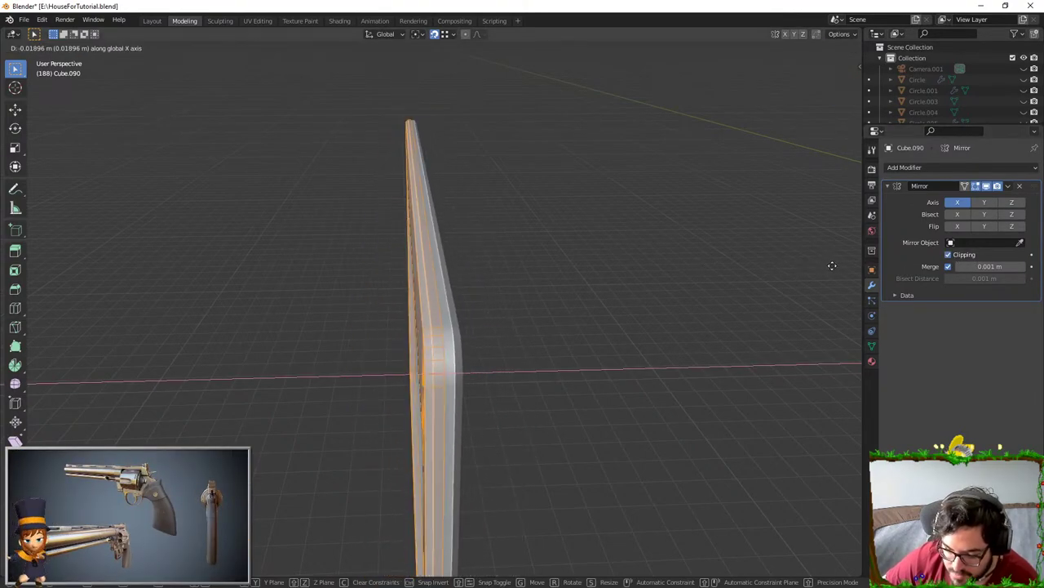
pyautogui.press('Tab')
pyautogui.moveTo(520, 324); pyautogui.dragTo(511, 289, button='middle')
pyautogui.press('Tab')
pyautogui.press('Tab')
# - Move the mirrored door frame object along X back into the stove's oven opening, with the hidden parts of the scene restored
pyautogui.scroll(-3, 528, 297)
pyautogui.press('g')
pyautogui.press('x')
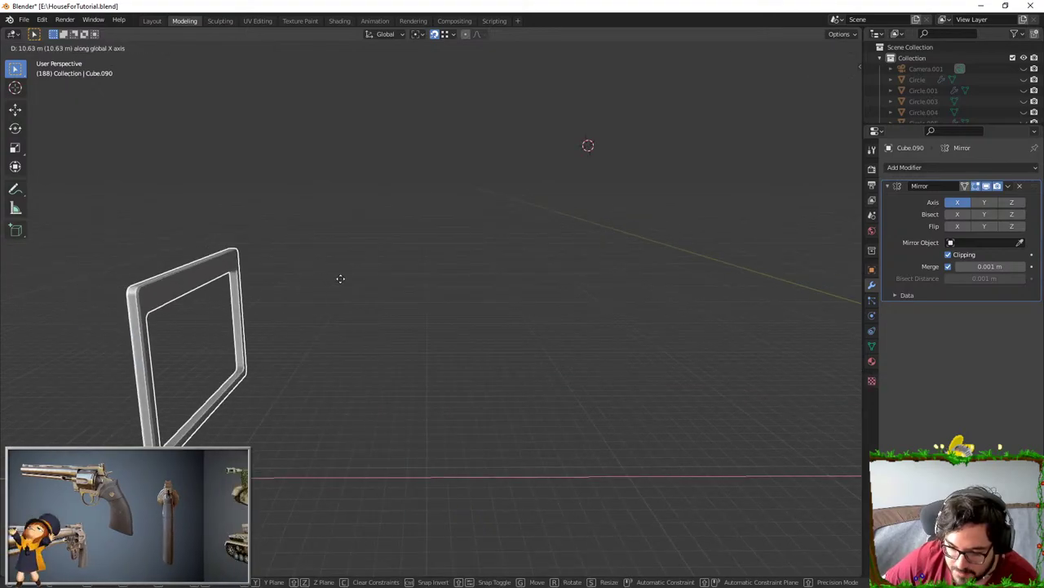
pyautogui.click(374, 269)
pyautogui.hotkey('alt', 'h')
pyautogui.keyDown('shift'); pyautogui.moveTo(245, 247); pyautogui.dragTo(368, 225, button='middle'); pyautogui.keyUp('shift')
pyautogui.click(338, 268)
pyautogui.moveTo(339, 269); pyautogui.dragTo(482, 225, button='middle')
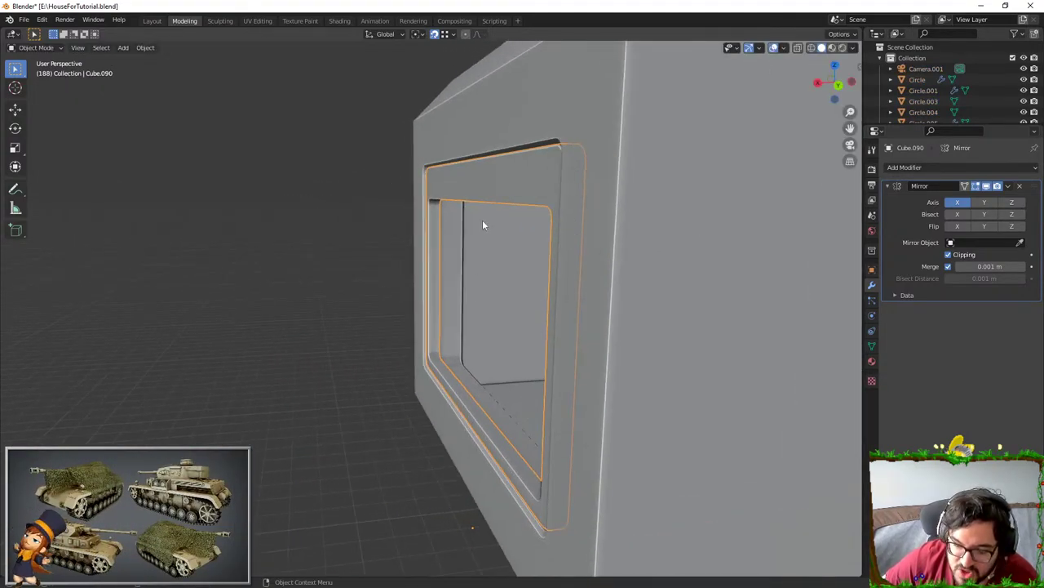
# - Isolate the stove body and open its mesh for editing
pyautogui.click(447, 285)
pyautogui.scroll(-3, 462, 296)
pyautogui.hotkey('shift', 'h')
pyautogui.press('Tab')
pyautogui.press('Tab')
pyautogui.moveTo(492, 287); pyautogui.dragTo(507, 279, button='middle')
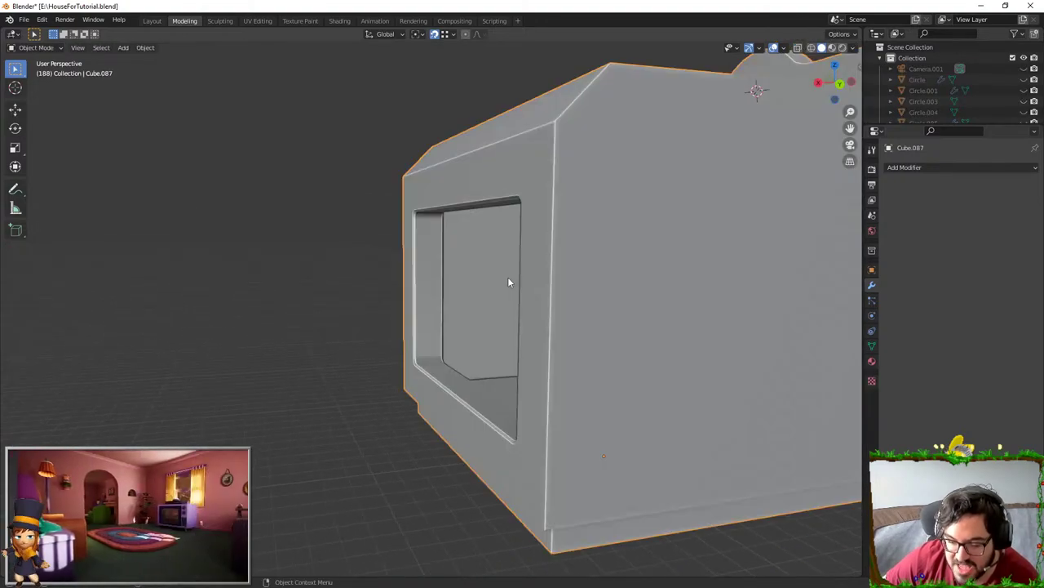
pyautogui.press('Tab')
# - Select the inner faces of the stove's front wall around the oven opening and move them about -0.08 m along X
pyautogui.scroll(6, 509, 245)
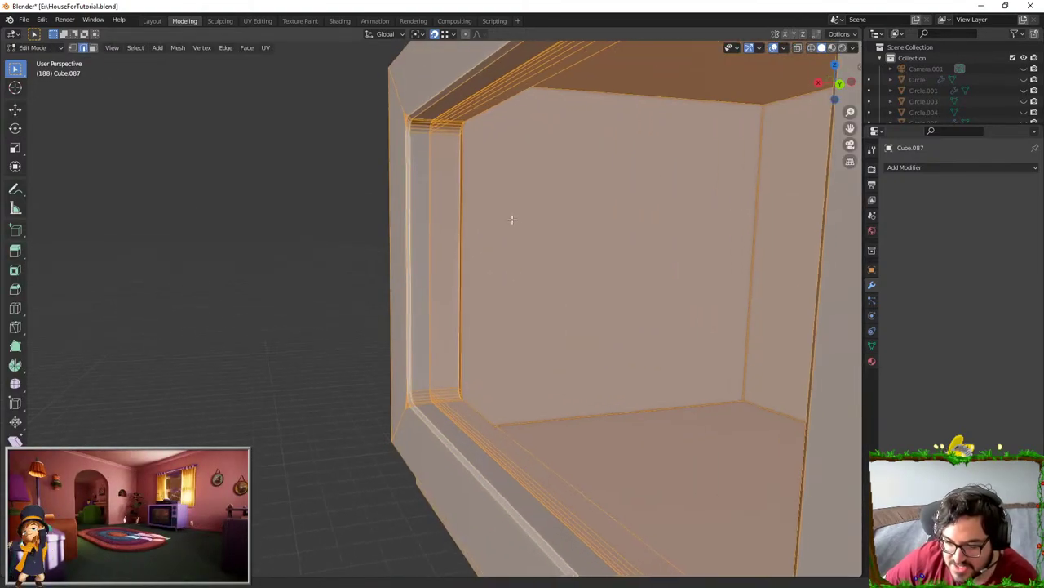
pyautogui.hotkey('alt', 'a')
pyautogui.scroll(-2, 446, 158)
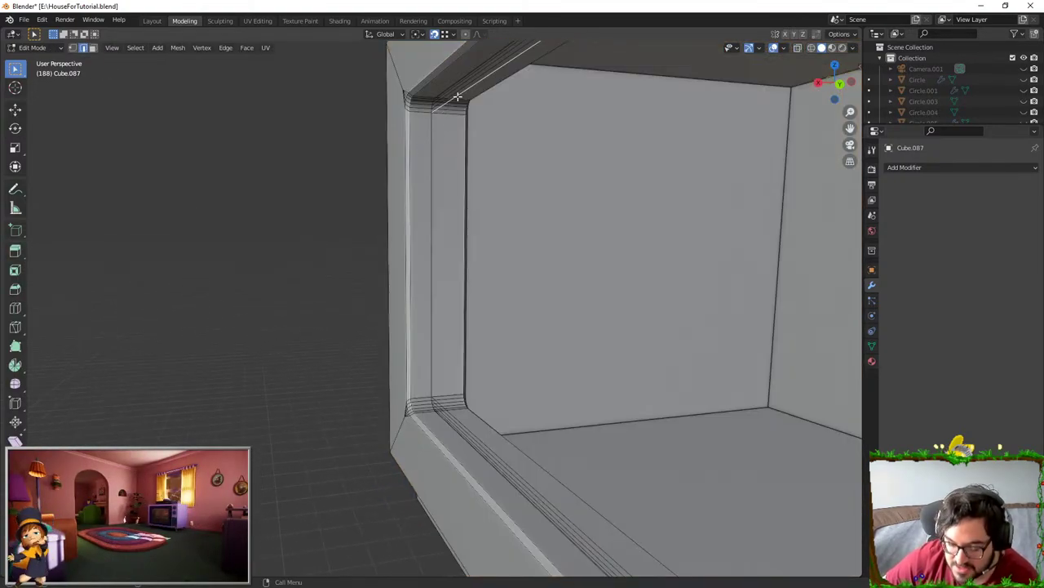
pyautogui.press('a')
pyautogui.hotkey('alt', 'a')
pyautogui.moveTo(457, 98); pyautogui.dragTo(546, 219, button='middle')
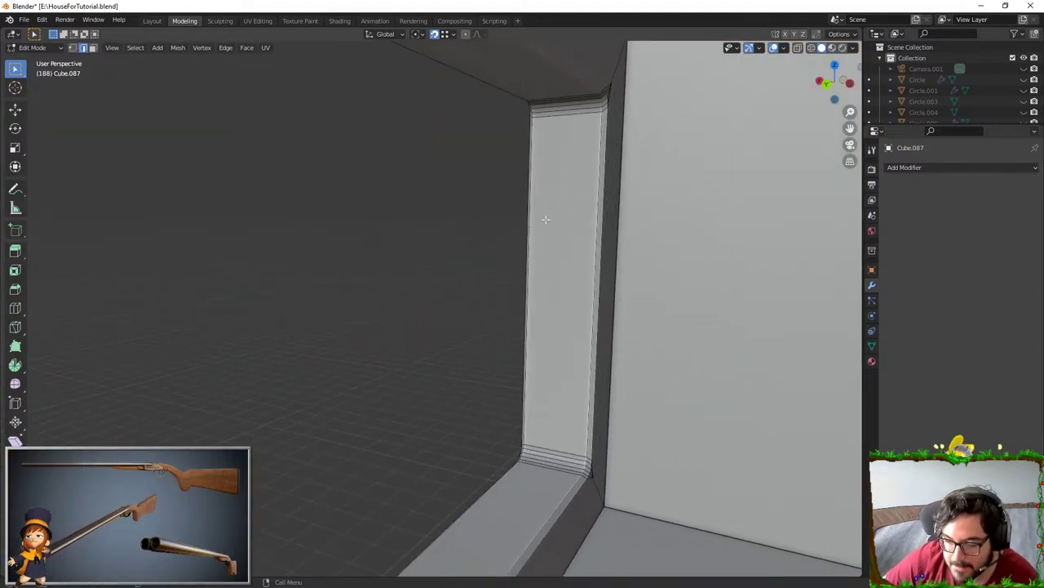
pyautogui.moveTo(592, 146); pyautogui.dragTo(496, 232, button='middle')
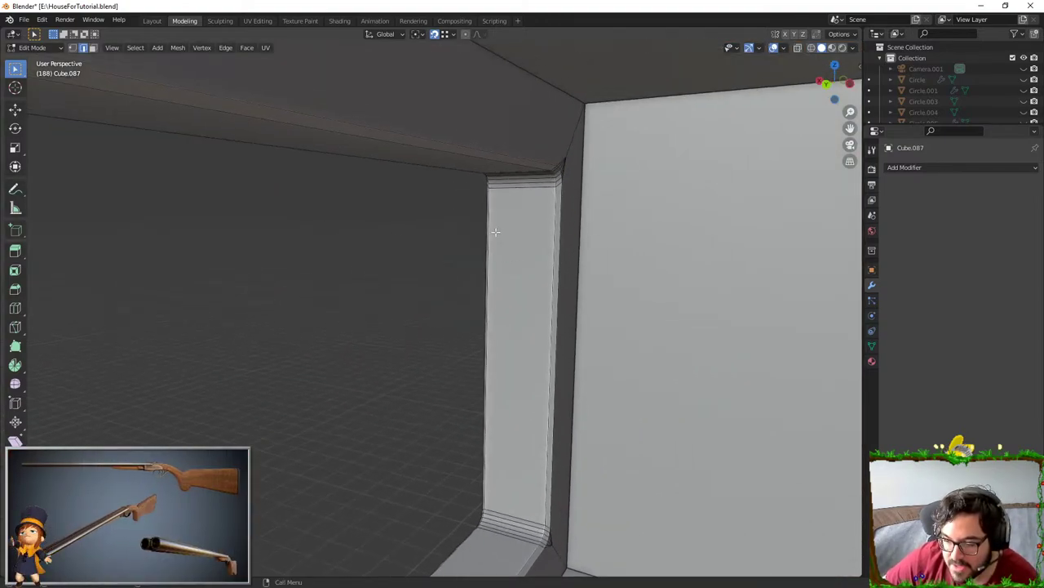
pyautogui.click(93, 49)
pyautogui.moveTo(369, 211); pyautogui.dragTo(568, 151, button='middle')
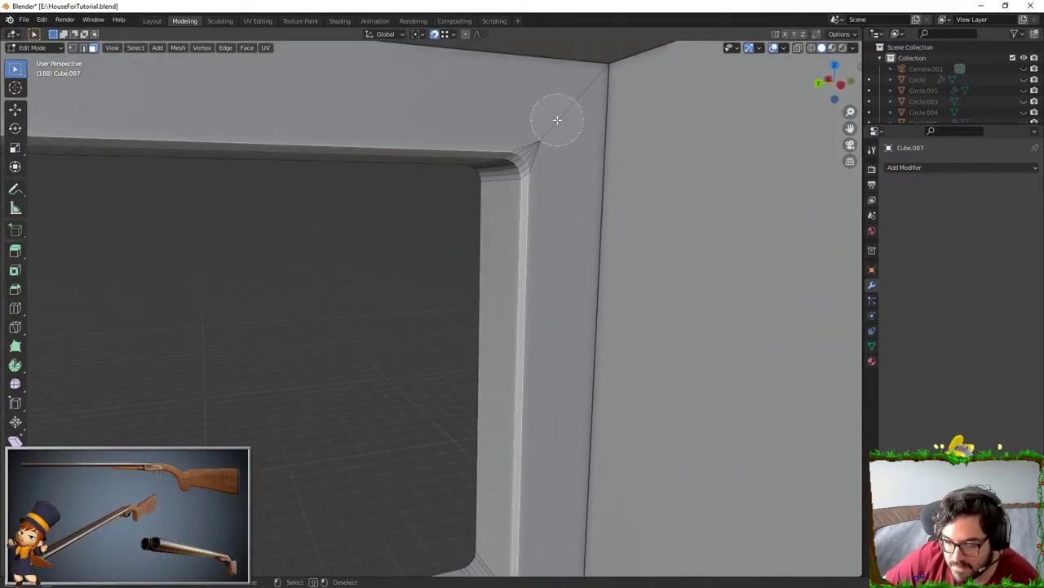
pyautogui.click(557, 120)
pyautogui.rightClick(547, 273)
pyautogui.keyDown('shift'); pyautogui.moveTo(548, 280); pyautogui.dragTo(542, 151, button='middle'); pyautogui.keyUp('shift')
pyautogui.press('c')
pyautogui.click(539, 485)
pyautogui.rightClick(534, 481)
pyautogui.moveTo(428, 364)
pyautogui.keyDown('shift'); pyautogui.mouseDown(button='middle')
pyautogui.moveTo(485, 357)
pyautogui.moveTo(233, 333)
pyautogui.moveTo(278, 442)
pyautogui.moveTo(317, 428)
pyautogui.mouseUp(button='middle'); pyautogui.keyUp('shift')
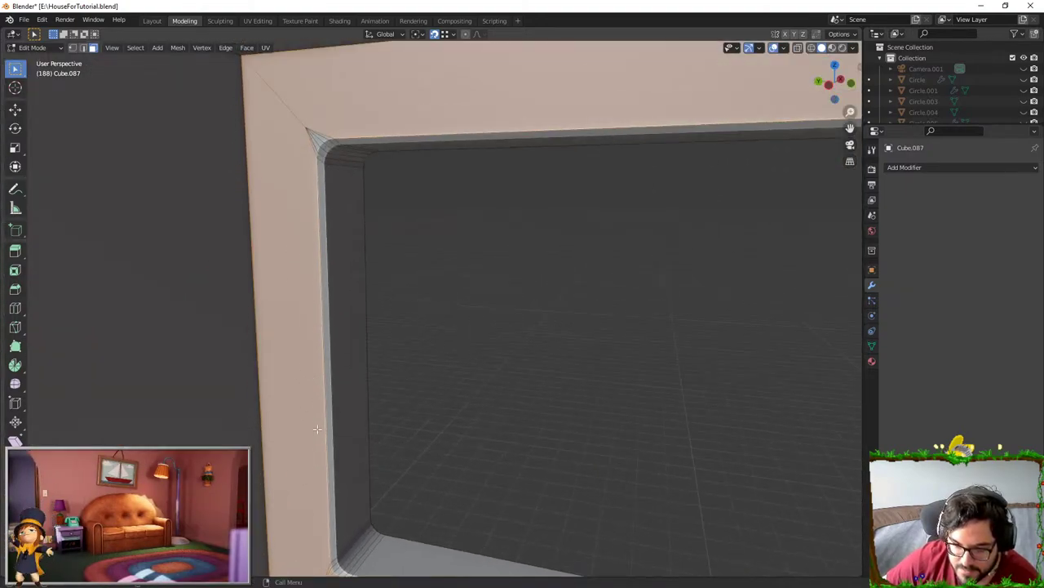
pyautogui.moveTo(338, 139); pyautogui.dragTo(602, 280, button='middle')
pyautogui.press('g')
pyautogui.press('x')
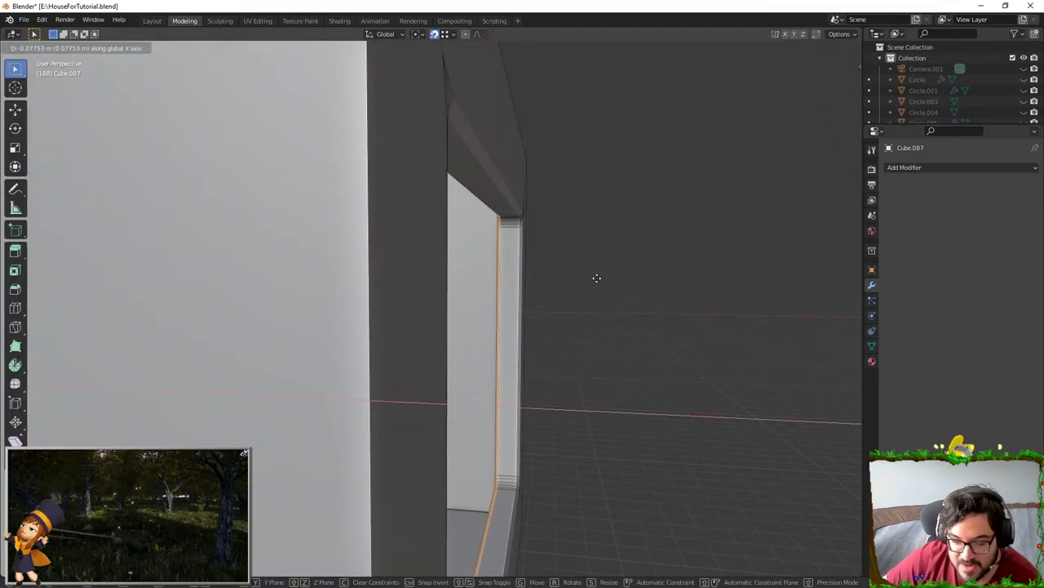
pyautogui.click(595, 277)
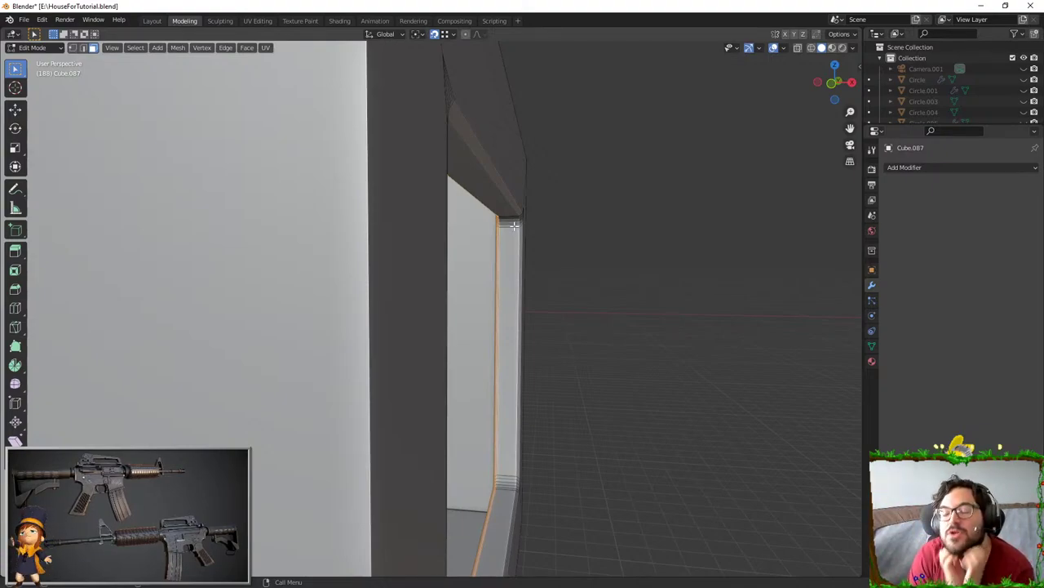
# - Try adding two edge loops around the opening's inner rim, scaled and shifted along X
pyautogui.press('s')
pyautogui.press('x')
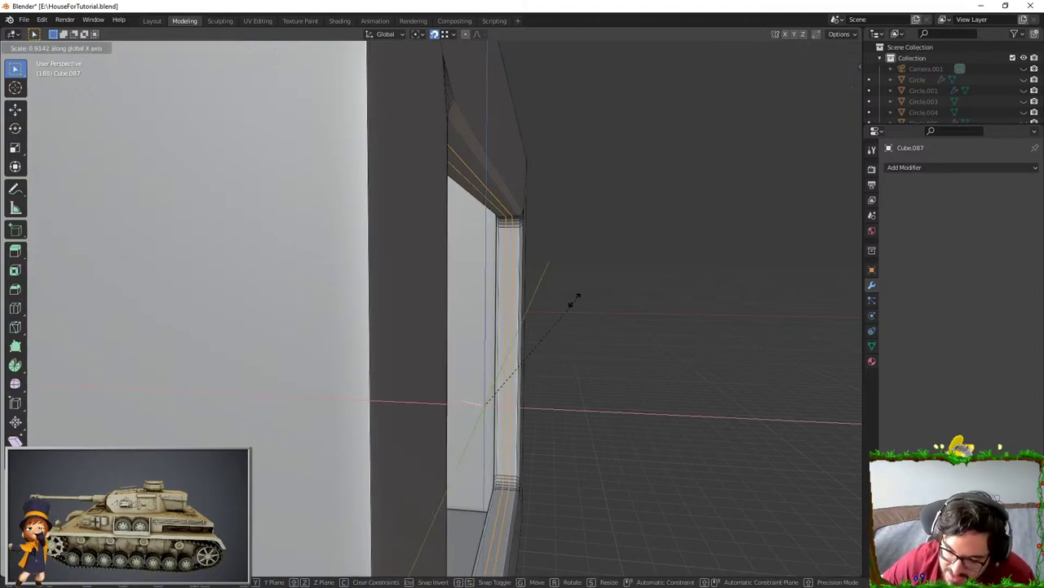
pyautogui.click(574, 302)
pyautogui.click(93, 48)
pyautogui.scroll(4, 604, 182)
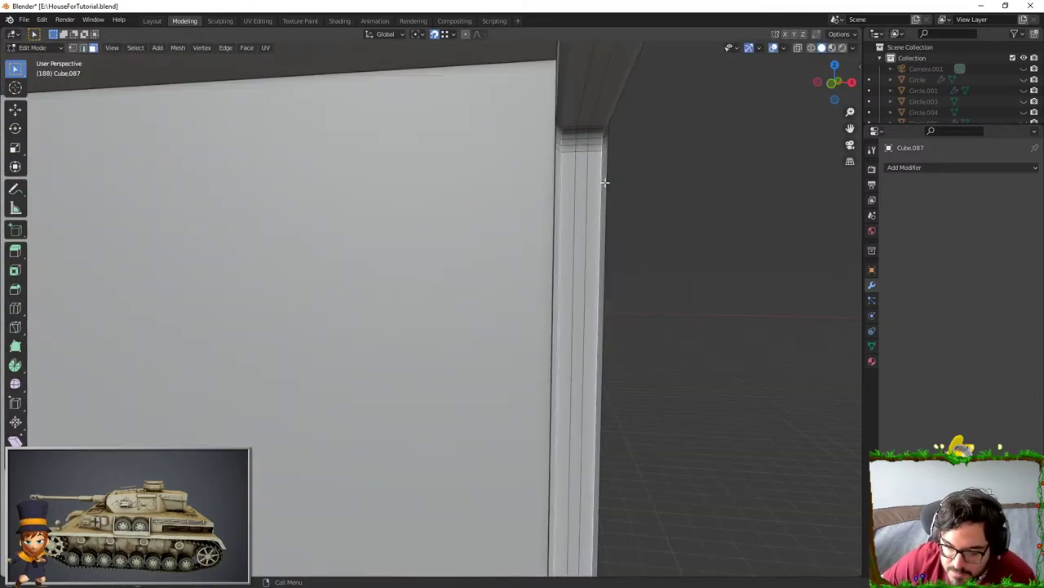
pyautogui.press('g')
pyautogui.press('y')
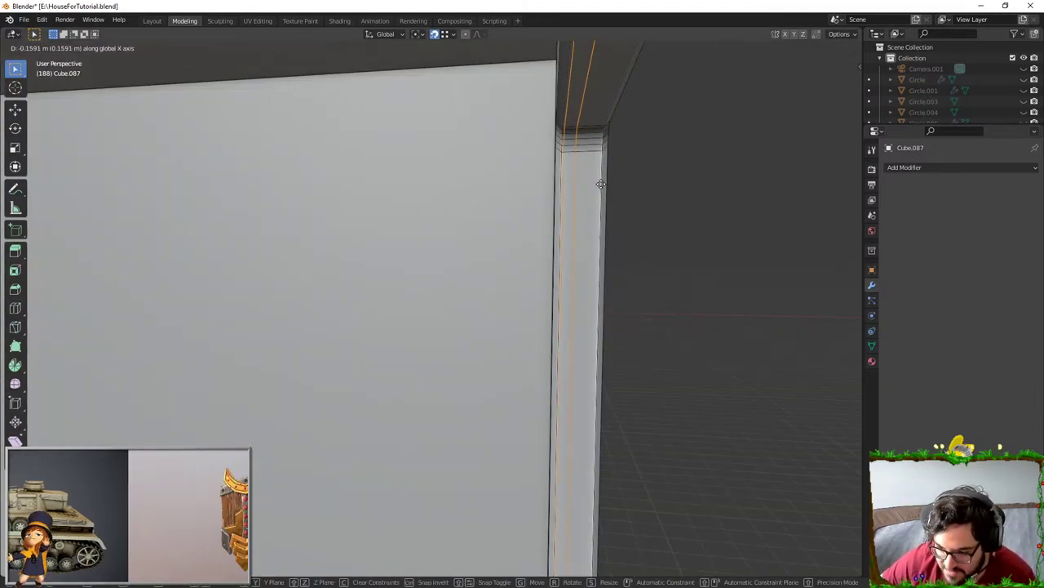
pyautogui.click(600, 178)
# - Add a single edge loop around the opening's inner rim and move it about -0.08 m along X
pyautogui.press('g')
pyautogui.press('g')
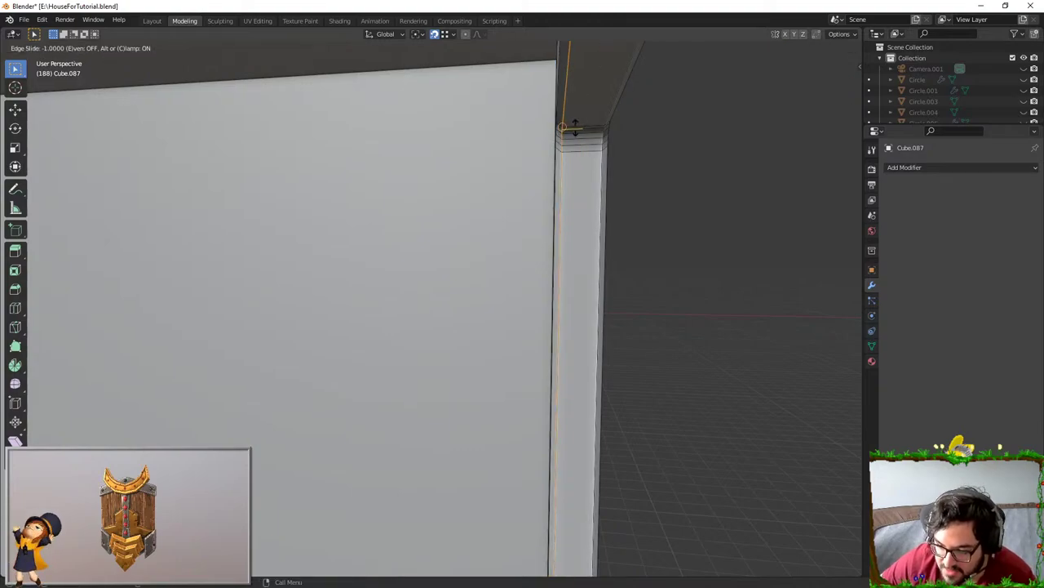
pyautogui.press('g')
pyautogui.press('x')
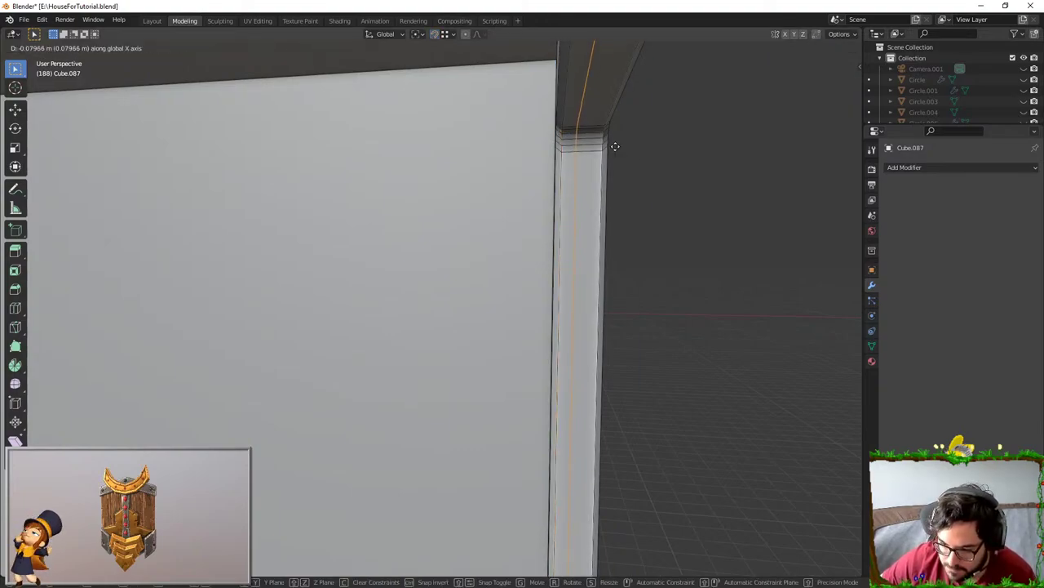
pyautogui.click(616, 143)
# - Extrude the rear face loop of the opening's inner rim and scale it inward to about 0.98 to form a lip
pyautogui.click(95, 49)
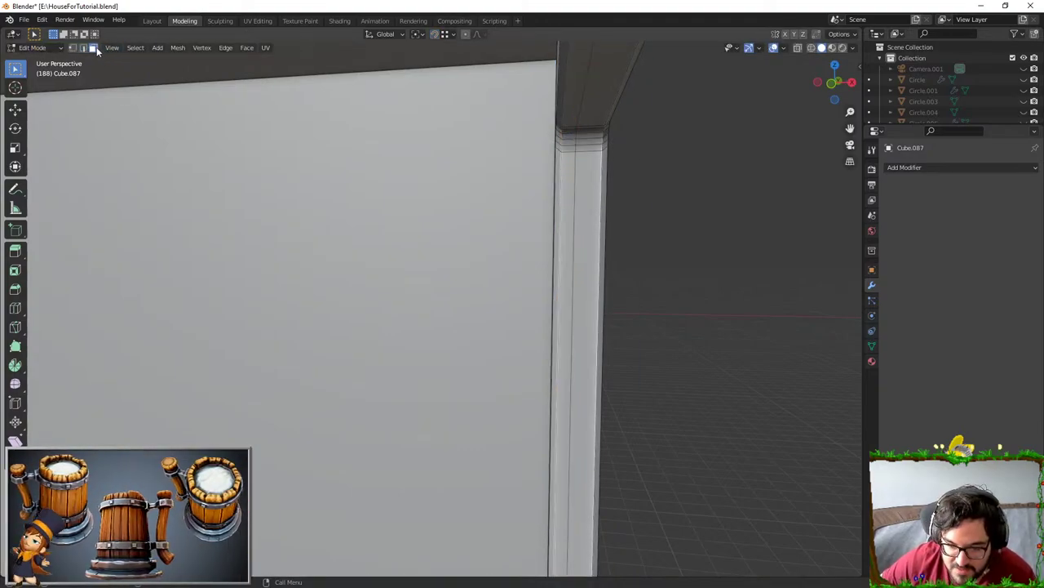
pyautogui.keyDown('alt'); pyautogui.click(567, 130); pyautogui.keyUp('alt')
pyautogui.moveTo(569, 133); pyautogui.dragTo(629, 164, button='middle')
pyautogui.scroll(-2, 629, 164)
pyautogui.hotkey('alt', 'e')
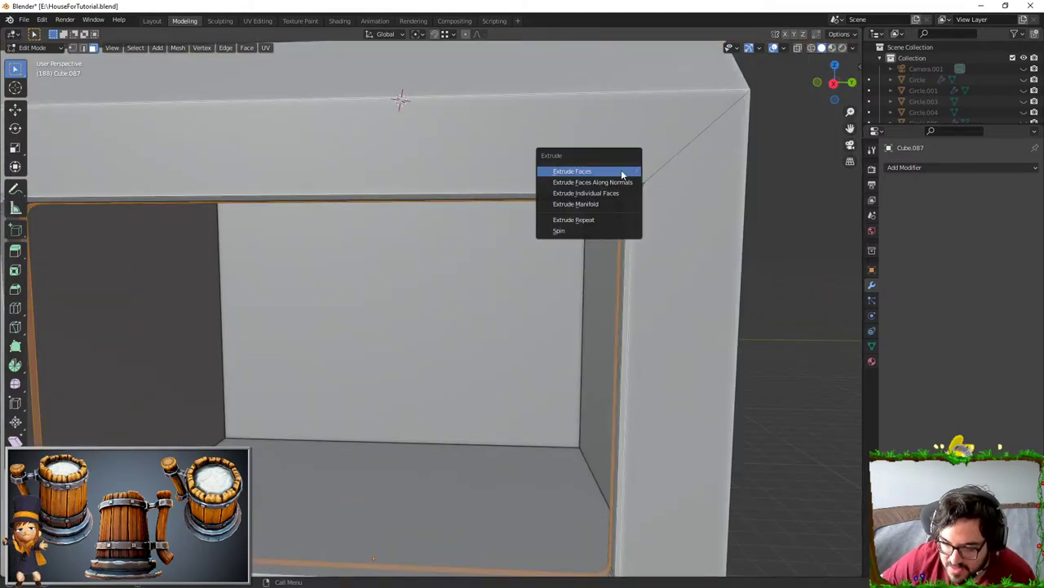
pyautogui.click(615, 184)
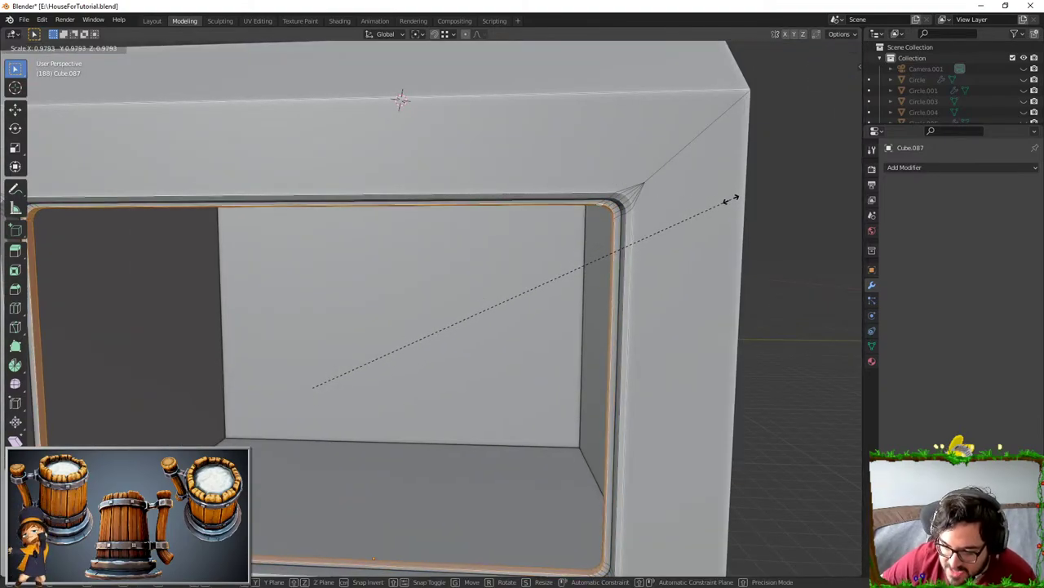
pyautogui.click(729, 199)
pyautogui.press('s')
pyautogui.press('y')
pyautogui.press('z')
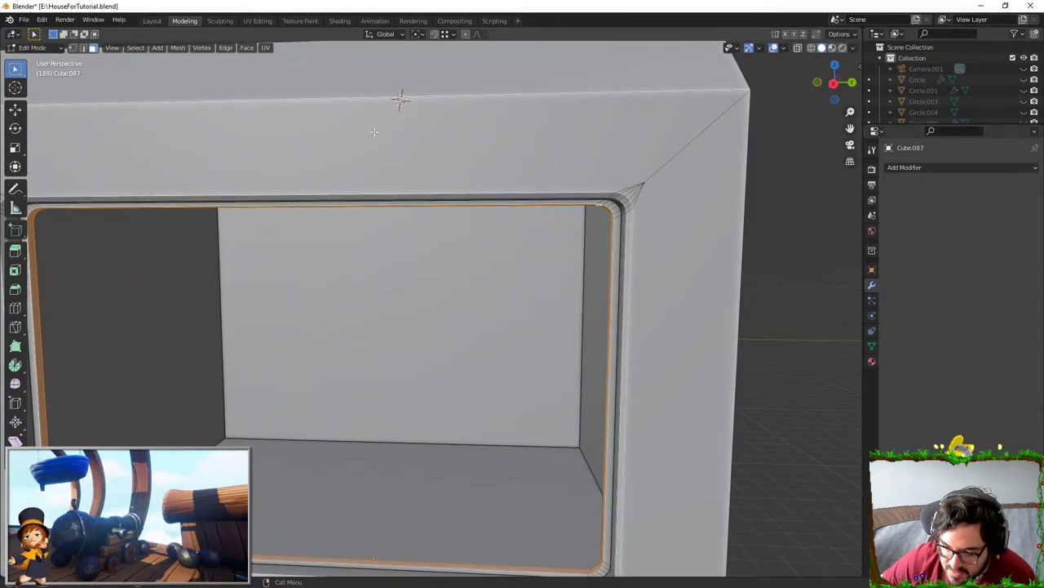
pyautogui.click(437, 196)
# - Finish editing the stove body, reveal all hidden objects and select the oven door frame
pyautogui.press('Tab')
pyautogui.moveTo(437, 196); pyautogui.dragTo(599, 226, button='middle')
pyautogui.hotkey('alt', 'h')
pyautogui.click(738, 262)
pyautogui.click(542, 254)
pyautogui.scroll(3, 564, 236)
pyautogui.press('g')
pyautogui.press('x')
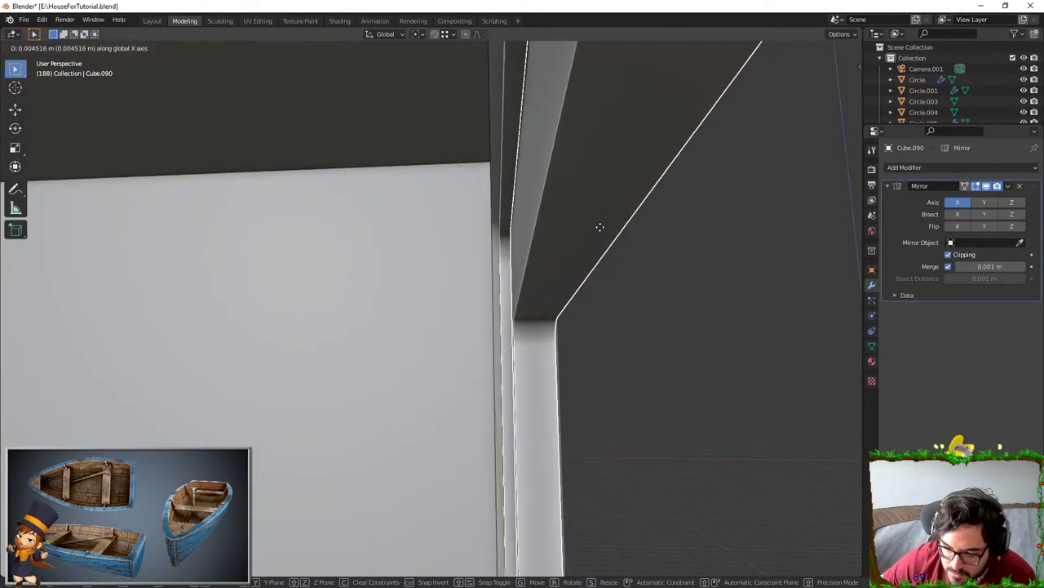
pyautogui.rightClick(702, 237)
pyautogui.press('s')
pyautogui.press('x')
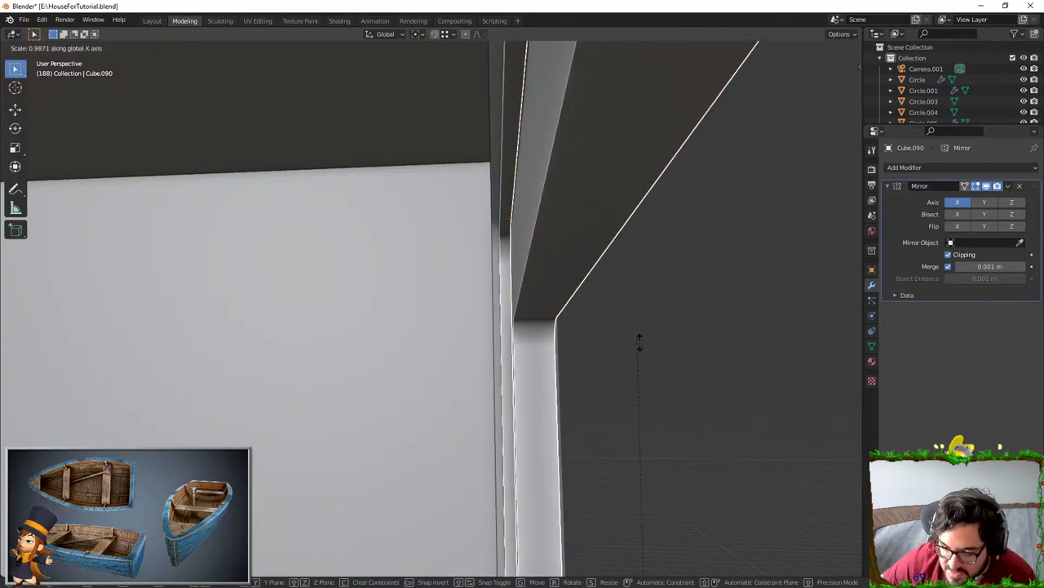
pyautogui.rightClick(658, 359)
pyautogui.press('s')
pyautogui.press('x')
pyautogui.rightClick(637, 506)
pyautogui.press('Tab')
pyautogui.scroll(-1, 678, 443)
pyautogui.press('g')
pyautogui.press('x')
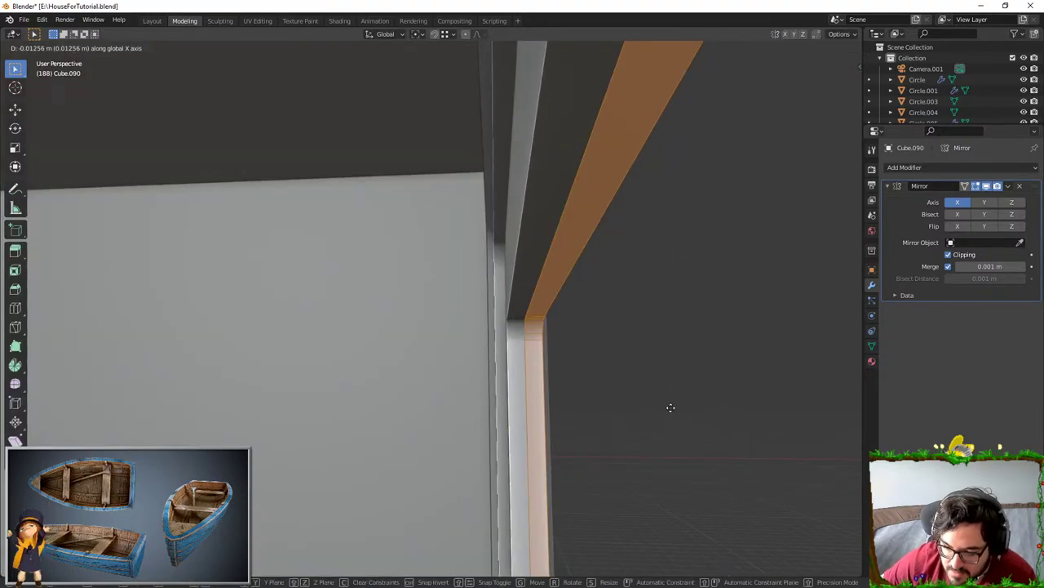
pyautogui.press('Escape')
pyautogui.press('Tab')
pyautogui.press('g')
pyautogui.press('x')
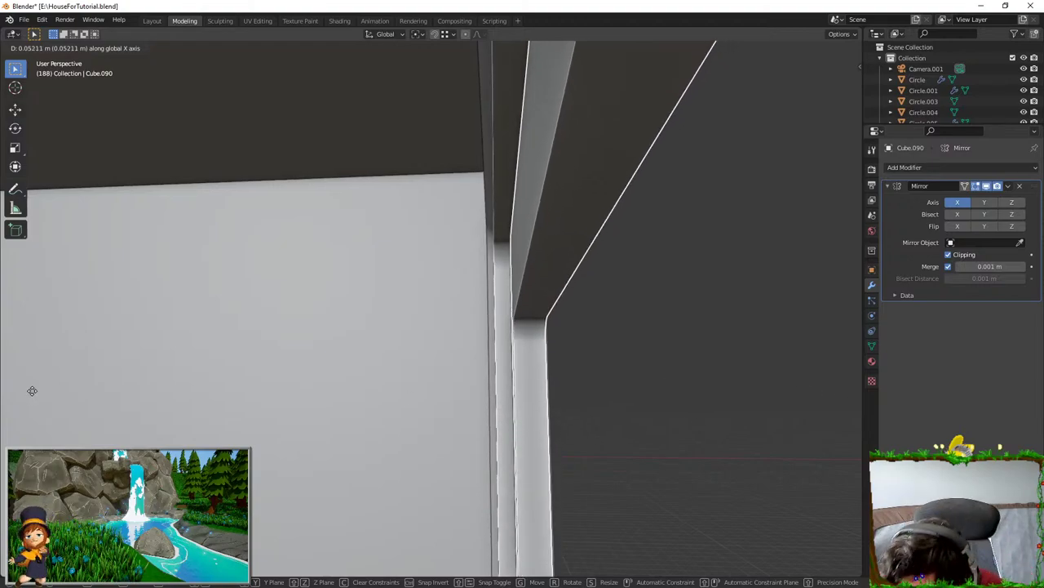
pyautogui.press('Escape')
# - Move the door frame object about 0.09 m along X in the oven opening
pyautogui.moveTo(594, 384); pyautogui.dragTo(410, 389, button='middle')
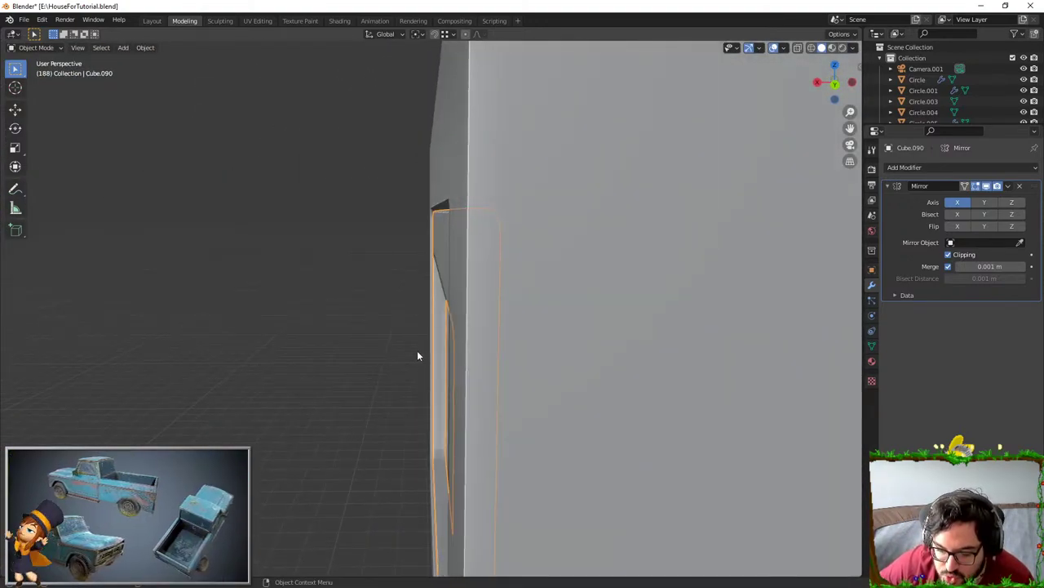
pyautogui.moveTo(388, 317); pyautogui.dragTo(346, 310, button='middle')
pyautogui.press('g')
pyautogui.press('x')
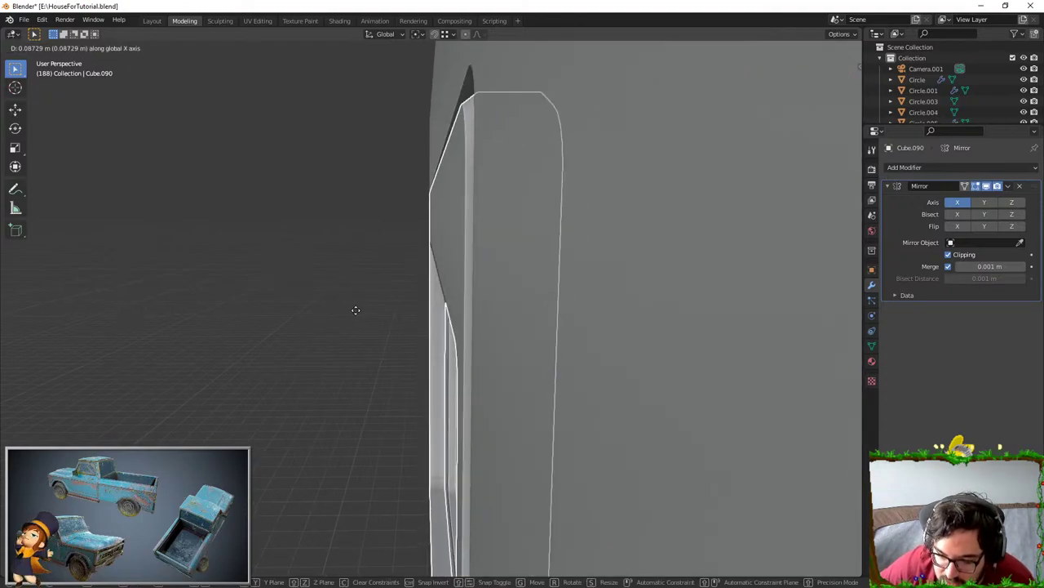
pyautogui.click(356, 310)
# - Move the door frame's mesh about 0.08 m along X in Edit Mode, then return to Object Mode
pyautogui.press('Tab')
pyautogui.press('g')
pyautogui.press('x')
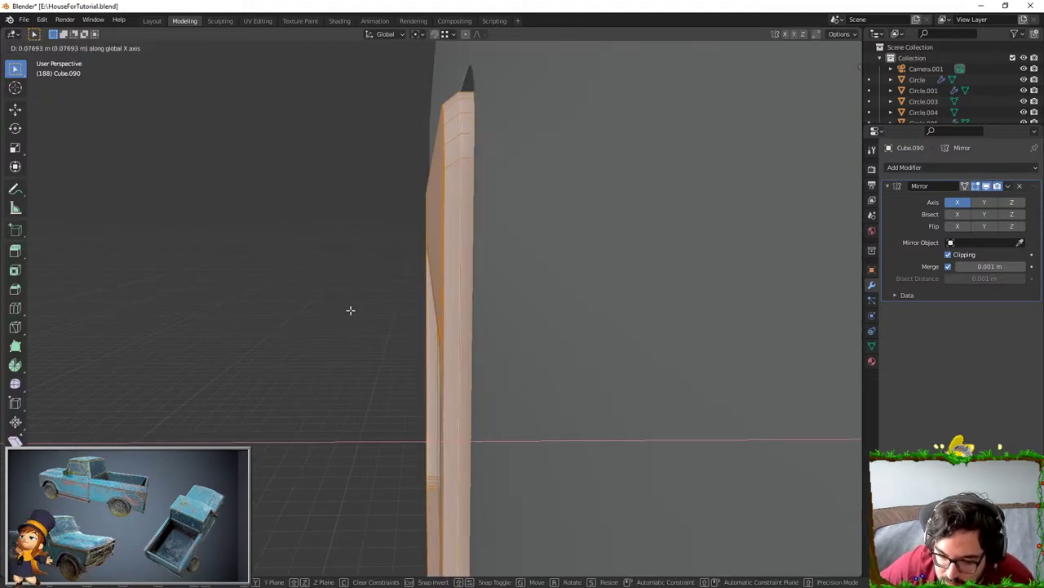
pyautogui.click(350, 310)
pyautogui.scroll(-3, 319, 314)
pyautogui.scroll(4, 321, 312)
pyautogui.press('Tab')
pyautogui.moveTo(403, 298); pyautogui.dragTo(569, 361, button='middle')
pyautogui.scroll(-5, 453, 314)
pyautogui.scroll(-4, 451, 326)
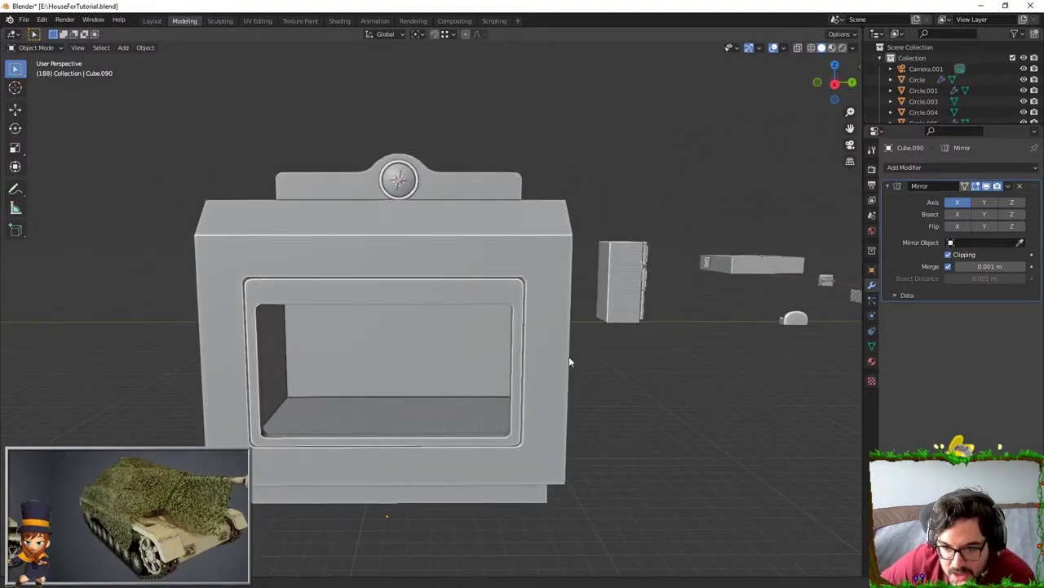
# - Select the door frame's inner rim face loop and scale it to about 0.95 along Y
pyautogui.press('Tab')
pyautogui.moveTo(508, 305); pyautogui.dragTo(543, 301, button='middle')
pyautogui.scroll(4, 544, 301)
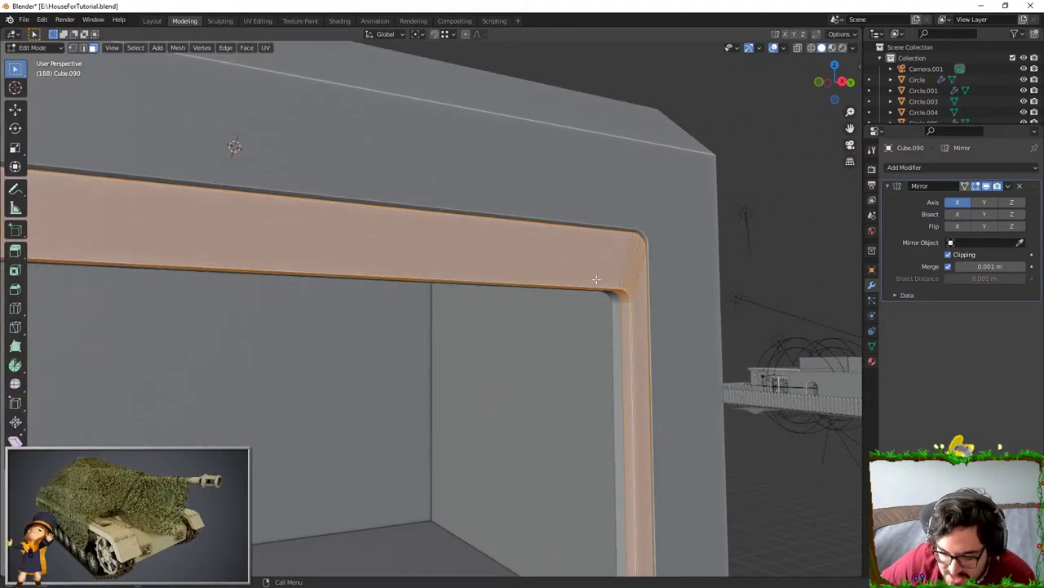
pyautogui.keyDown('alt'); pyautogui.click(555, 235); pyautogui.keyUp('alt')
pyautogui.scroll(2, 534, 480)
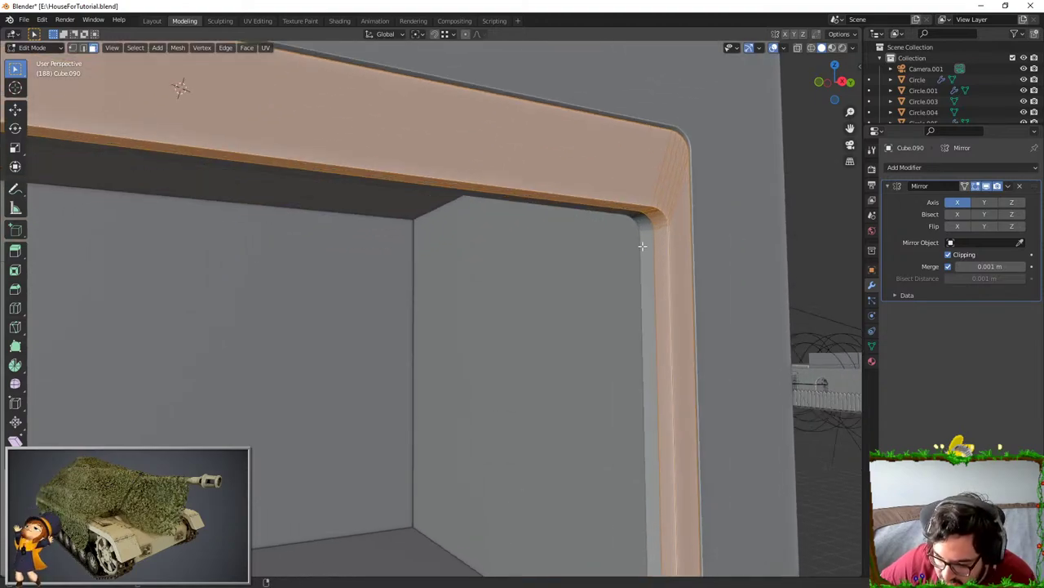
pyautogui.keyDown('alt'); pyautogui.click(661, 228); pyautogui.keyUp('alt')
pyautogui.moveTo(688, 239); pyautogui.dragTo(669, 242, button='middle')
pyautogui.press('s')
pyautogui.hotkey('shift', 'x')
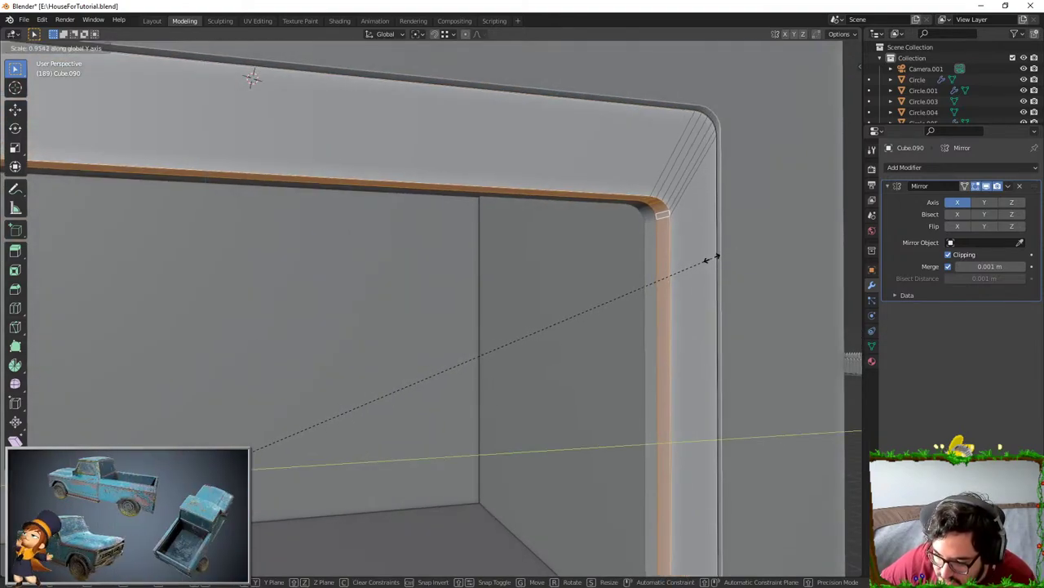
pyautogui.click(715, 256)
# - Refine the size of the door frame's inner rim loop by scaling it with the X axis excluded
pyautogui.scroll(-3, 620, 253)
pyautogui.moveTo(478, 255); pyautogui.dragTo(364, 169, button='middle')
pyautogui.press('s')
pyautogui.hotkey('shift', 'x')
pyautogui.click(361, 184)
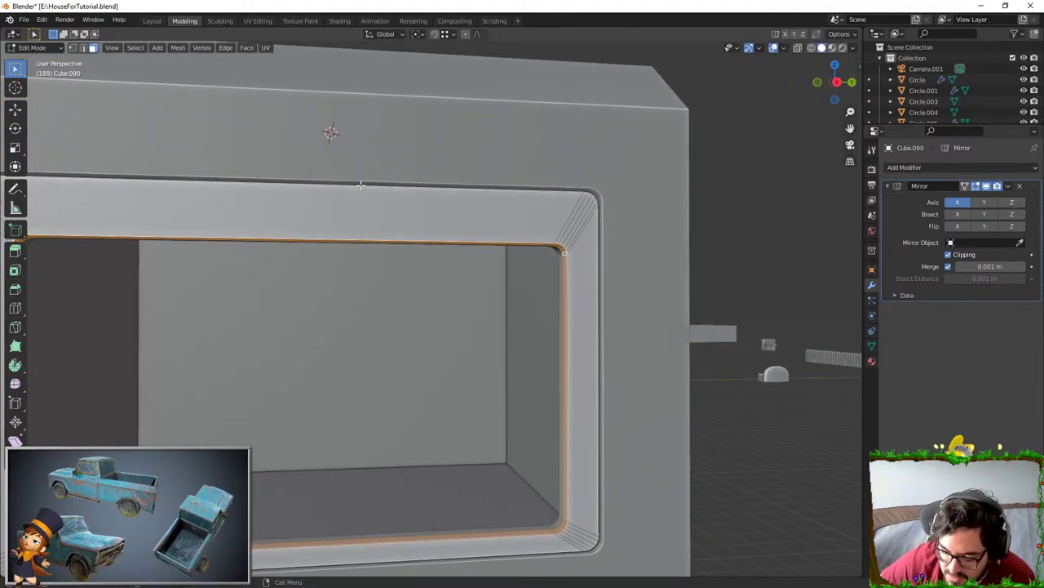
pyautogui.press('s')
pyautogui.hotkey('shift', 'x')
pyautogui.click(360, 193)
pyautogui.press('Tab')
pyautogui.scroll(-2, 512, 255)
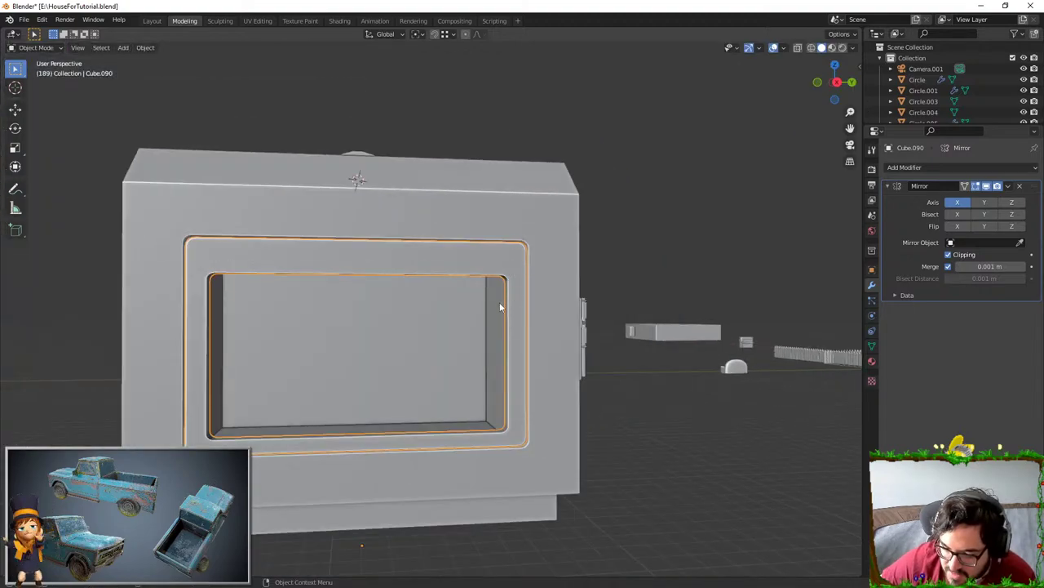
# - Scale the door frame's inner rim loop to about 0.97 along Z, then leave mesh editing and deselect the frame
pyautogui.press('Tab')
pyautogui.press('s')
pyautogui.press('z')
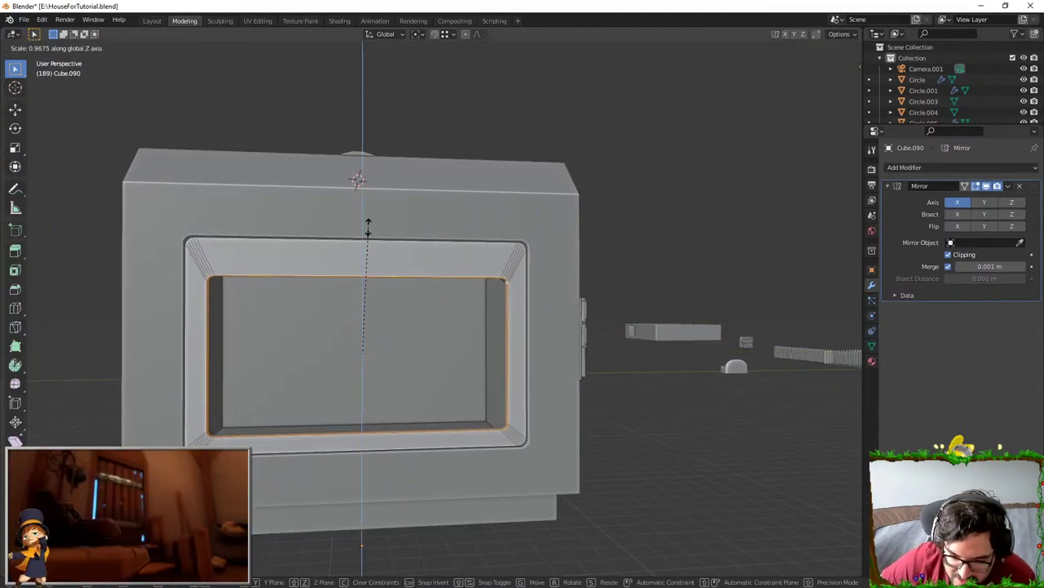
pyautogui.click(370, 227)
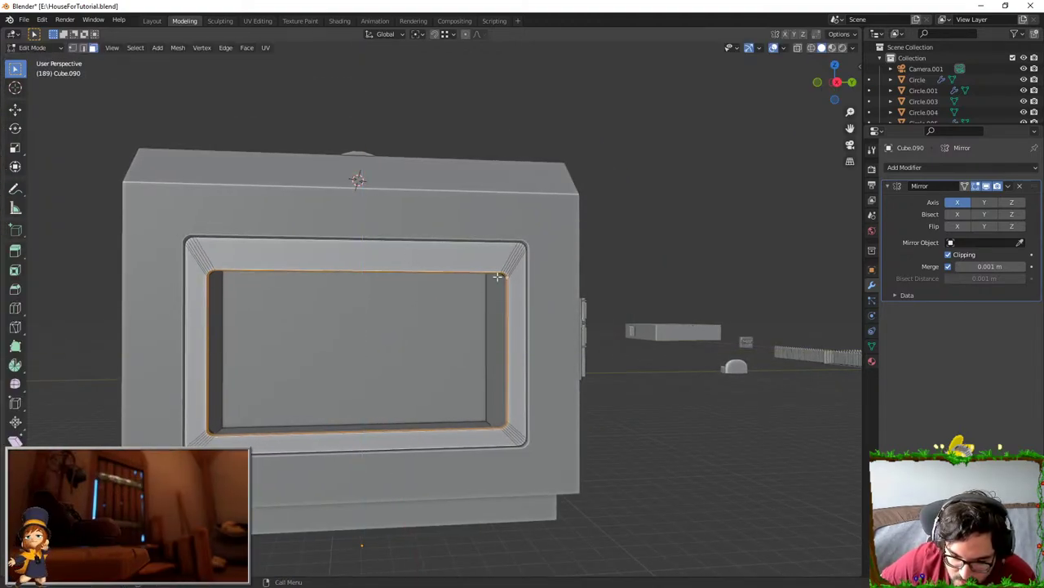
pyautogui.press('Tab')
pyautogui.moveTo(663, 406); pyautogui.dragTo(662, 438, button='middle')
pyautogui.click(648, 405)
# - Select the rear edge loop of the door frame's inner rim and move it about 0.14 m inward along X
pyautogui.scroll(1, 443, 352)
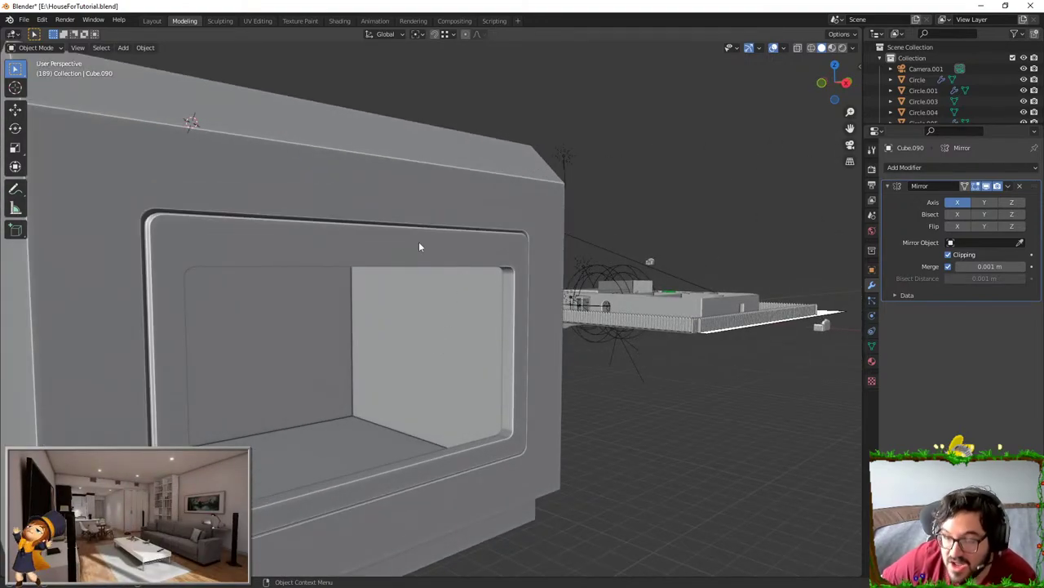
pyautogui.press('Tab')
pyautogui.scroll(2, 434, 286)
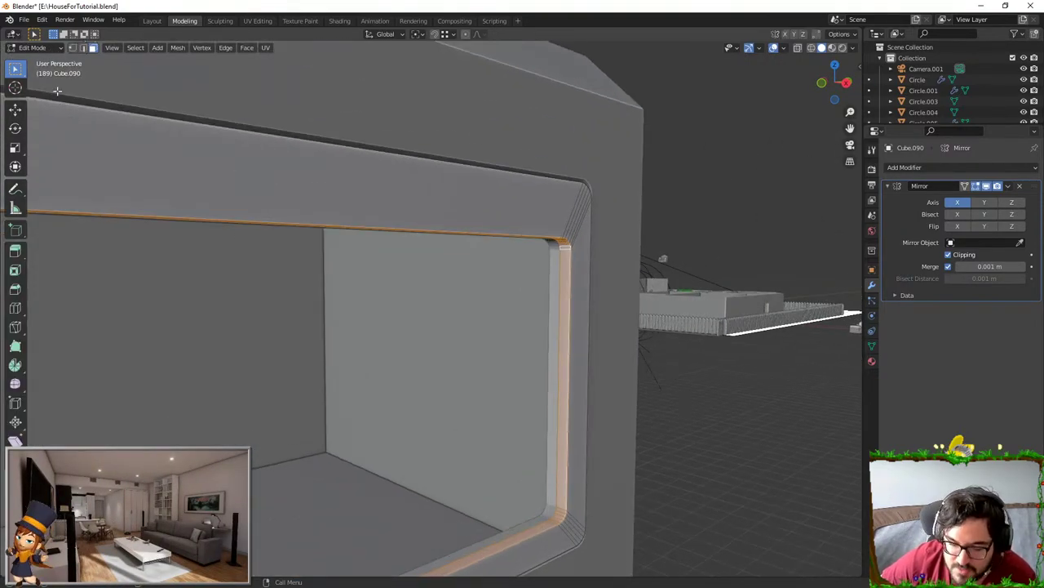
pyautogui.scroll(-2, 566, 310)
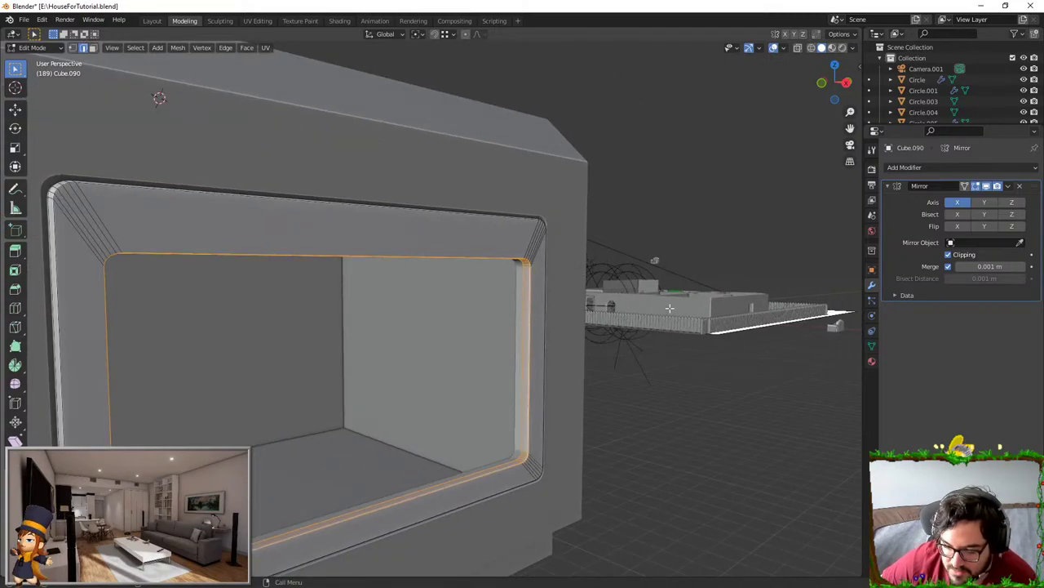
pyautogui.press('g')
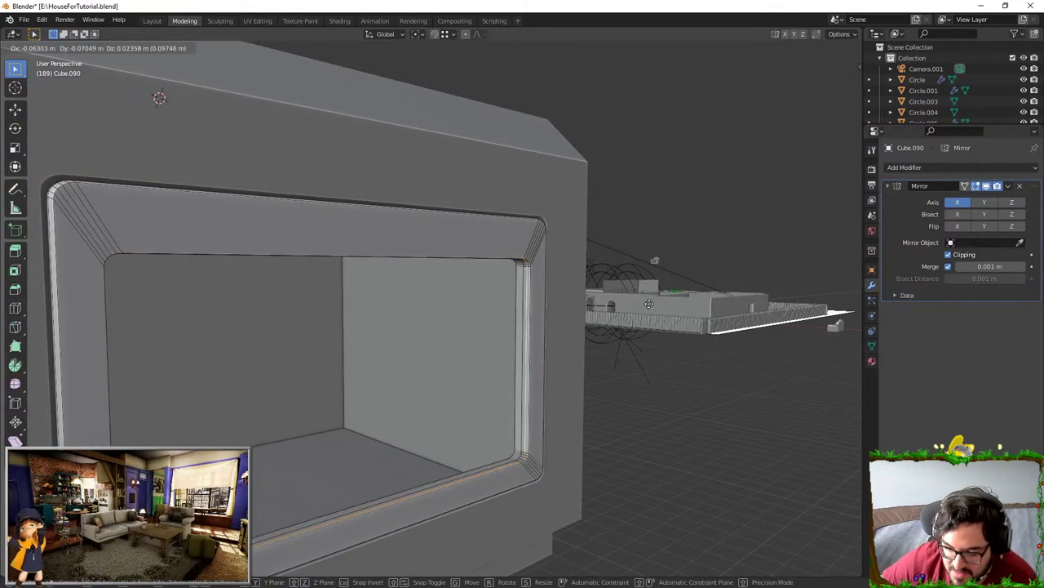
pyautogui.press('x')
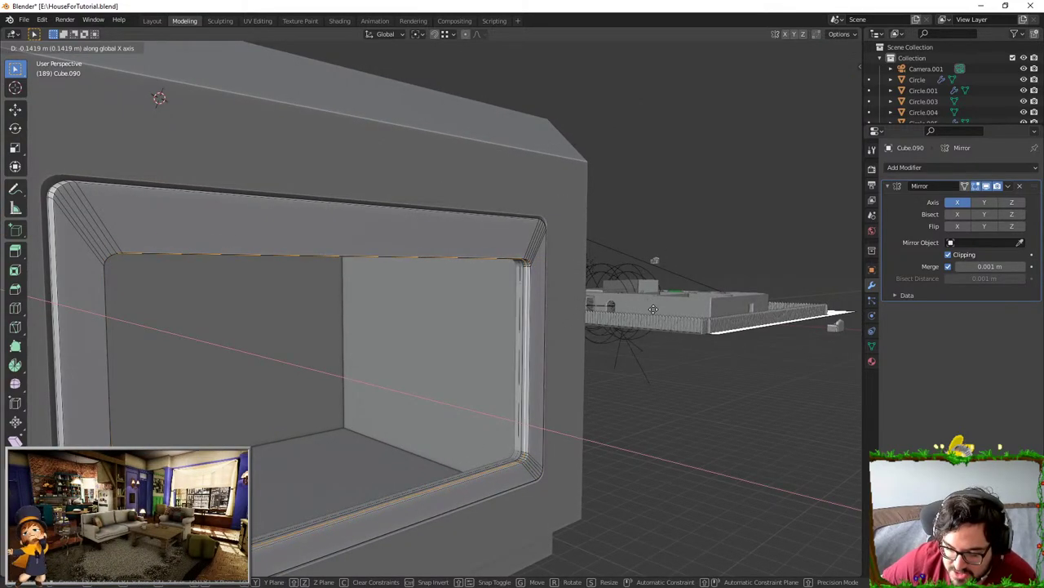
pyautogui.click(652, 309)
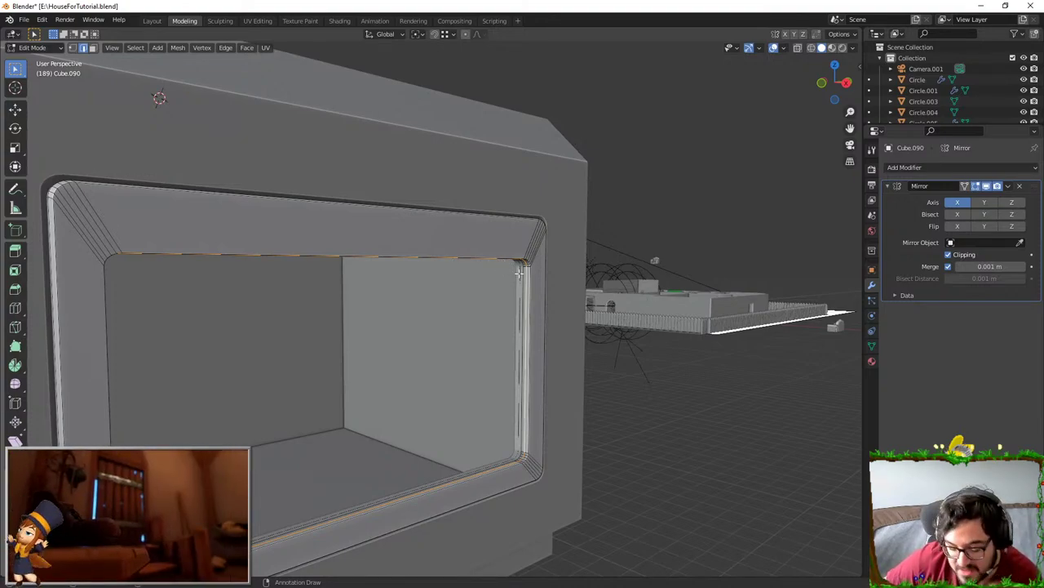
# - Fill the moved edge loop with a face to close the oven door, then return to Object Mode and reselect the door frame
pyautogui.press('f')
pyautogui.press('Tab')
pyautogui.click(654, 414)
pyautogui.moveTo(571, 400); pyautogui.dragTo(402, 390, button='middle')
pyautogui.scroll(-3, 427, 395)
pyautogui.click(504, 292)
pyautogui.scroll(3, 522, 269)
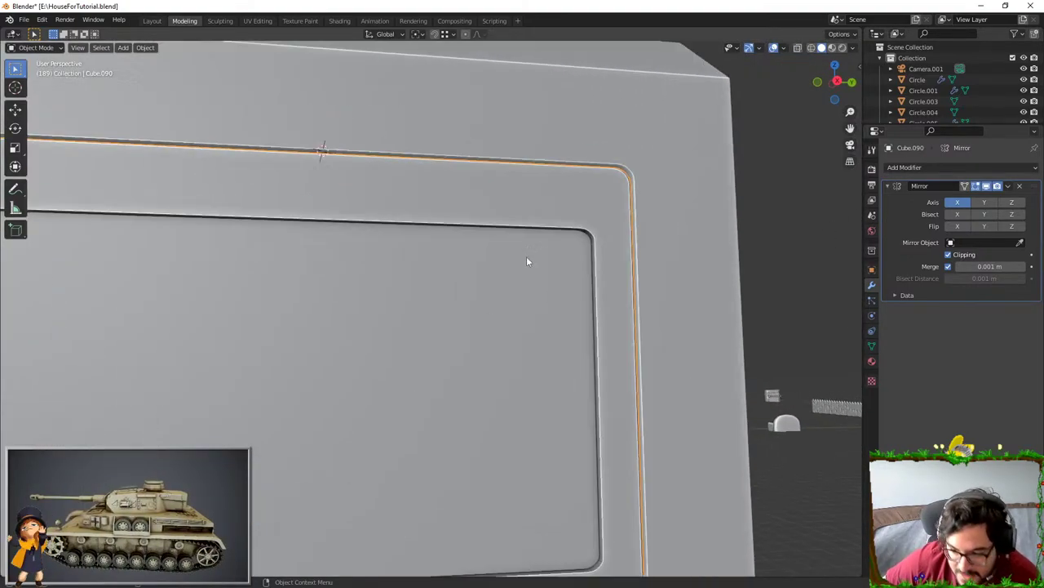
pyautogui.moveTo(529, 261); pyautogui.dragTo(559, 239, button='middle')
pyautogui.click(907, 167)
pyautogui.click(825, 209)
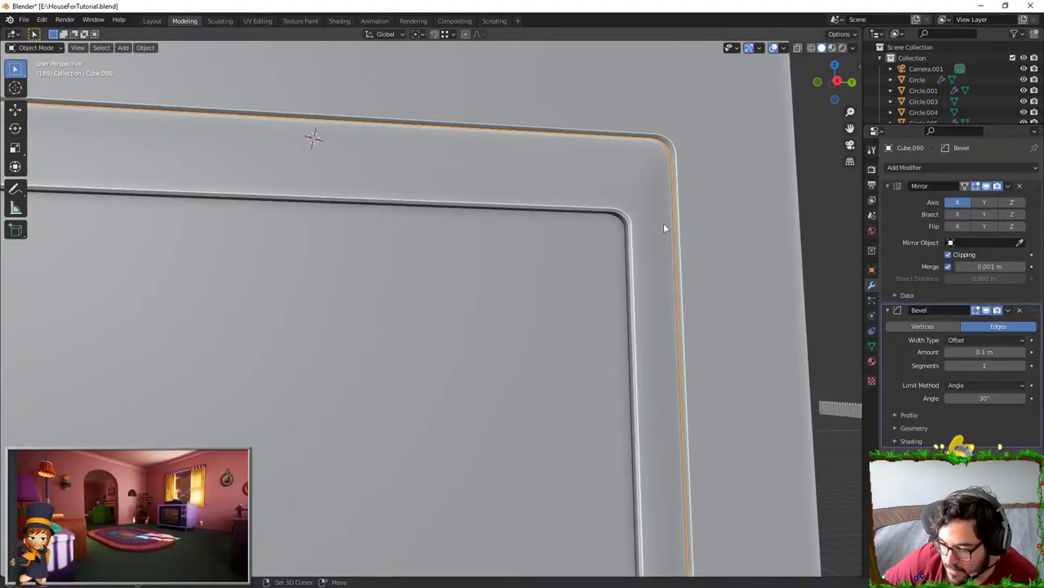
pyautogui.moveTo(664, 222); pyautogui.dragTo(582, 303, button='middle')
pyautogui.hotkey('ctrl', 'z')
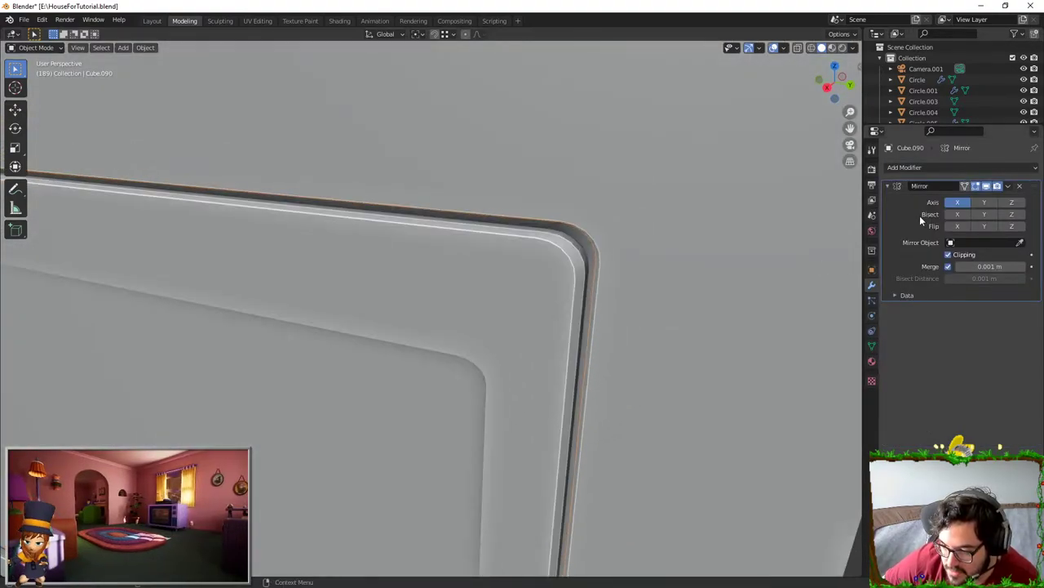
# - Add a Bevel modifier to the oven door frame with an 80° angle limit and a 0.01 m amount
pyautogui.click(934, 168)
pyautogui.click(825, 212)
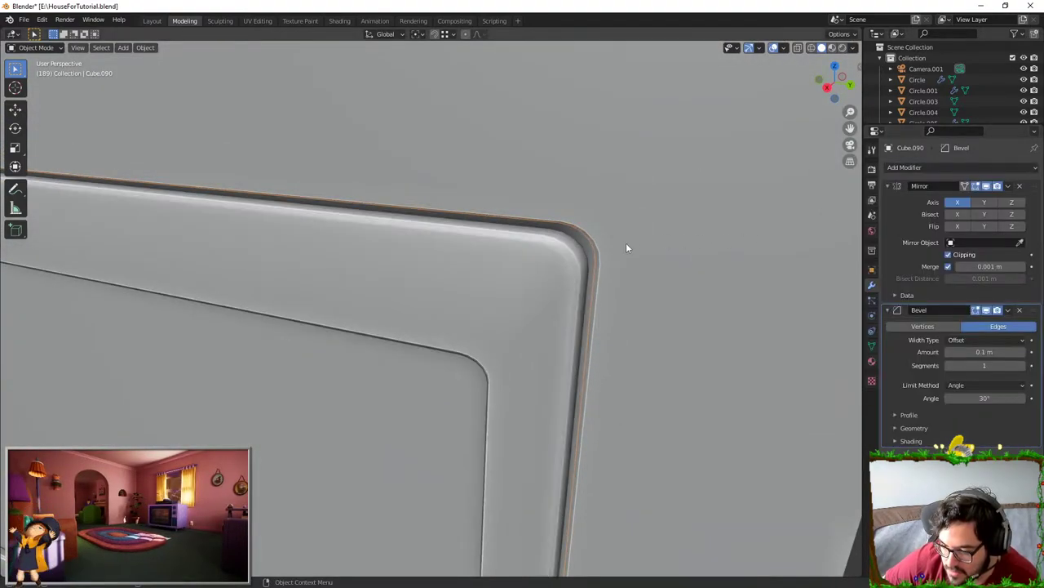
pyautogui.moveTo(627, 244); pyautogui.dragTo(622, 226, button='middle')
pyautogui.moveTo(971, 399)
pyautogui.mouseDown()
pyautogui.moveTo(1020, 399)
pyautogui.moveTo(955, 399)
pyautogui.mouseUp()
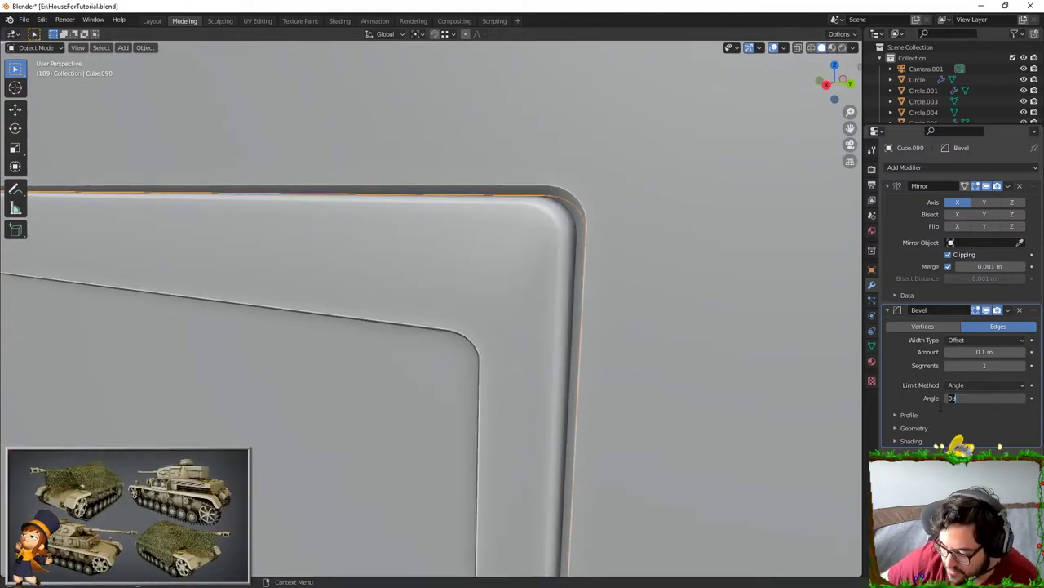
pyautogui.write('80')
pyautogui.press('Return')
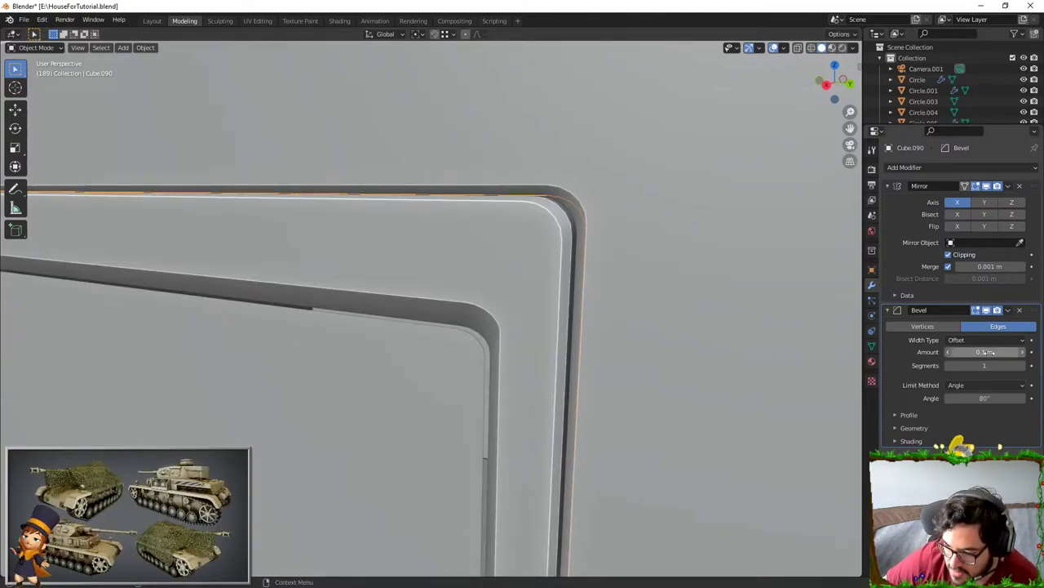
pyautogui.moveTo(989, 352)
pyautogui.mouseDown()
pyautogui.moveTo(967, 352)
pyautogui.moveTo(976, 353)
pyautogui.mouseUp()
pyautogui.scroll(-3, 502, 319)
pyautogui.moveTo(496, 322); pyautogui.dragTo(530, 303, button='middle')
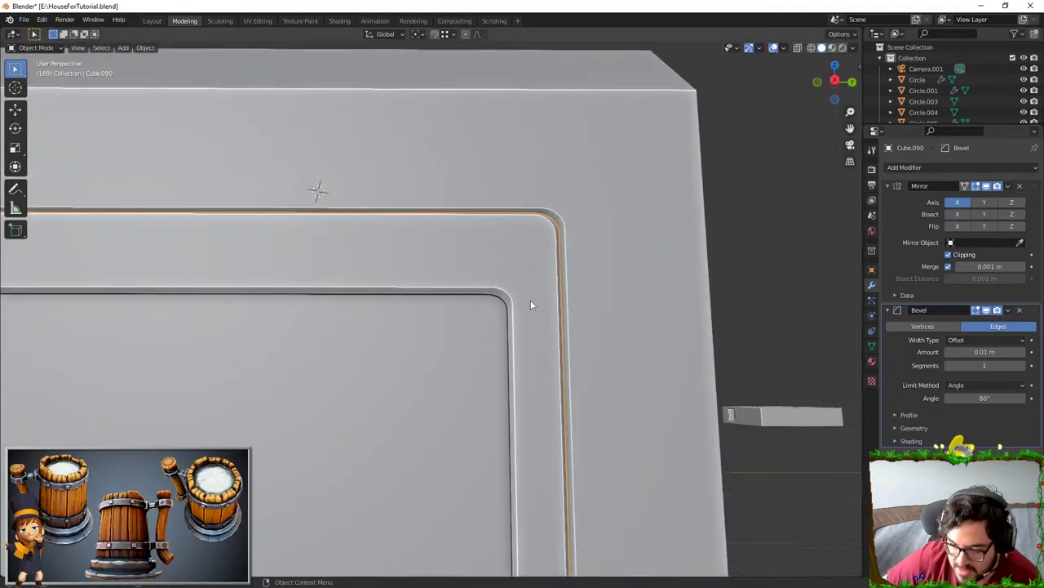
pyautogui.scroll(-6, 530, 305)
pyautogui.moveTo(737, 259); pyautogui.dragTo(468, 231, button='middle')
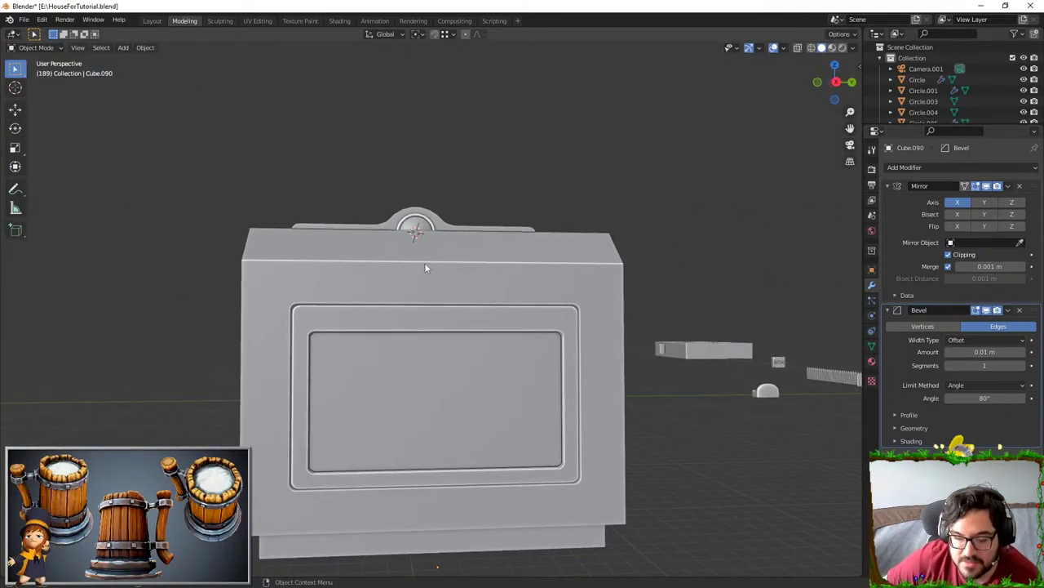
# - Add a cube and move it about 7 m along X so it sits in front of the stove
pyautogui.moveTo(424, 268); pyautogui.dragTo(401, 343, button='middle')
pyautogui.hotkey('shift', 'a')
pyautogui.moveTo(401, 342)
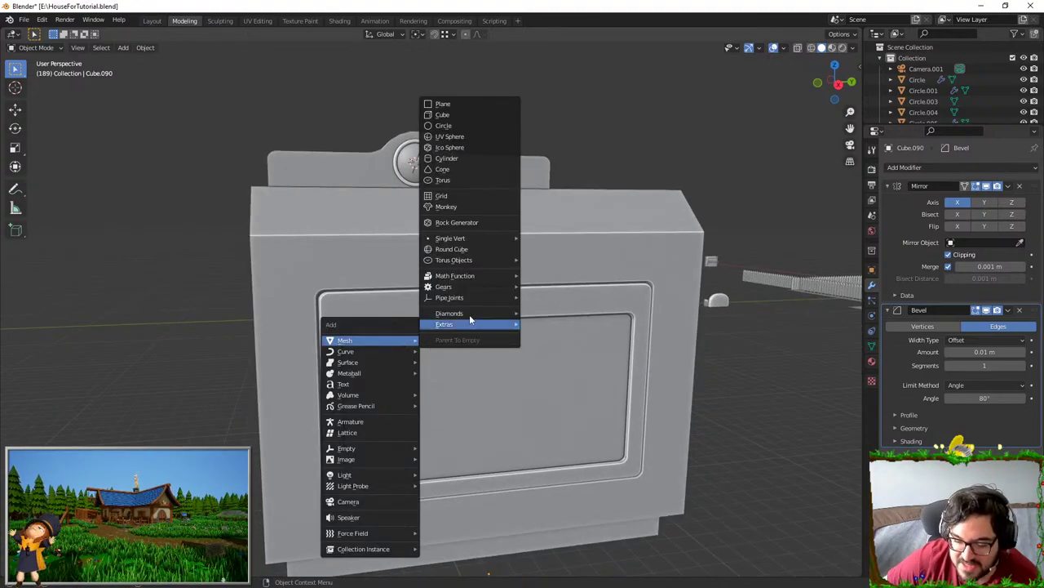
pyautogui.click(476, 115)
pyautogui.scroll(-1, 401, 257)
pyautogui.moveTo(401, 257); pyautogui.dragTo(523, 276, button='middle')
pyautogui.press('g')
pyautogui.press('x')
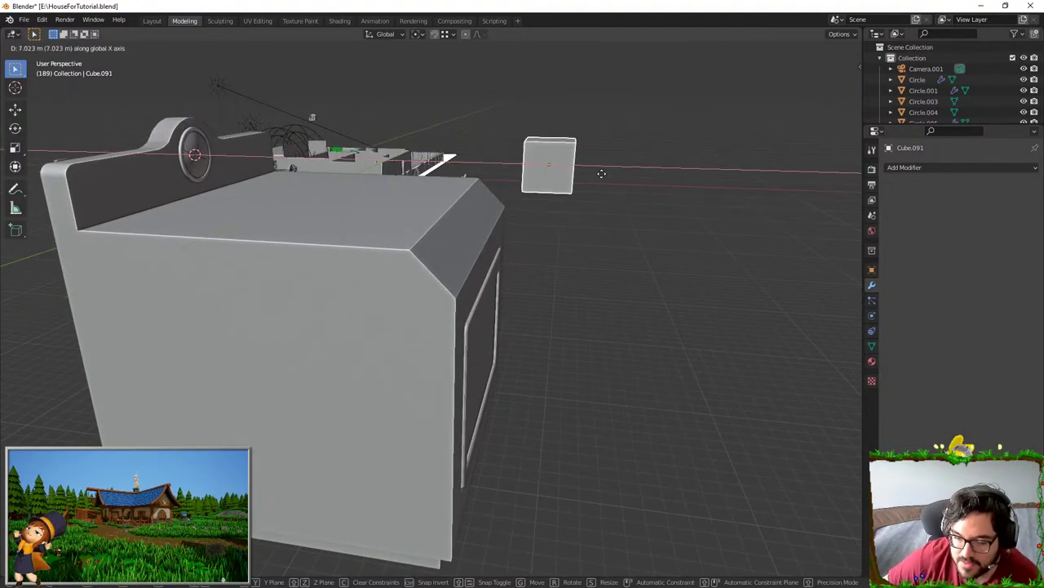
pyautogui.click(603, 174)
pyautogui.scroll(-1, 401, 216)
pyautogui.moveTo(400, 218); pyautogui.dragTo(373, 270, button='middle')
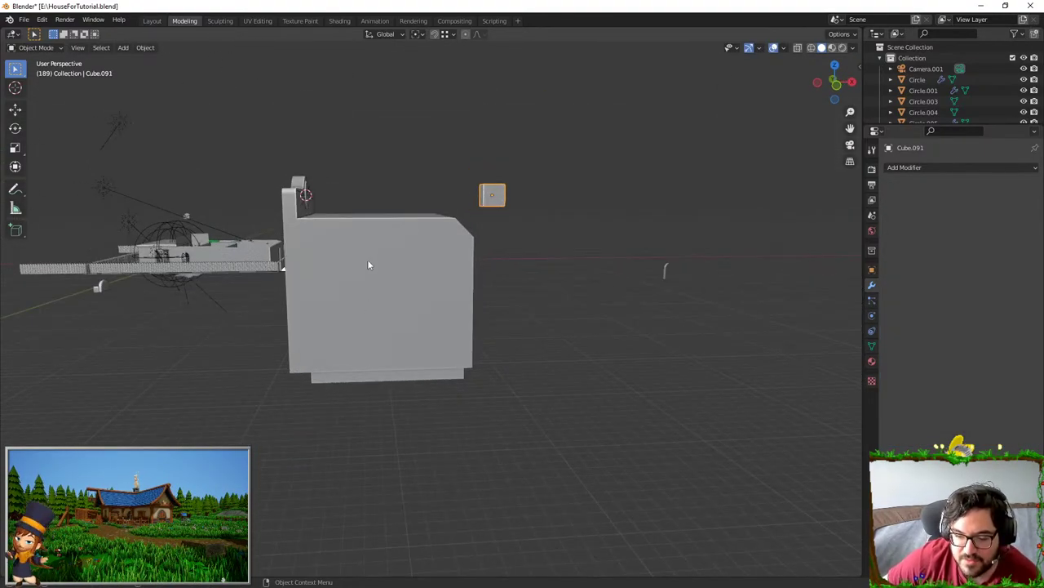
# - Check the stove in the Simpsons kitchen reference image in the browser, then return to Blender and clear the selection
pyautogui.hotkey('alt', 'Tab')
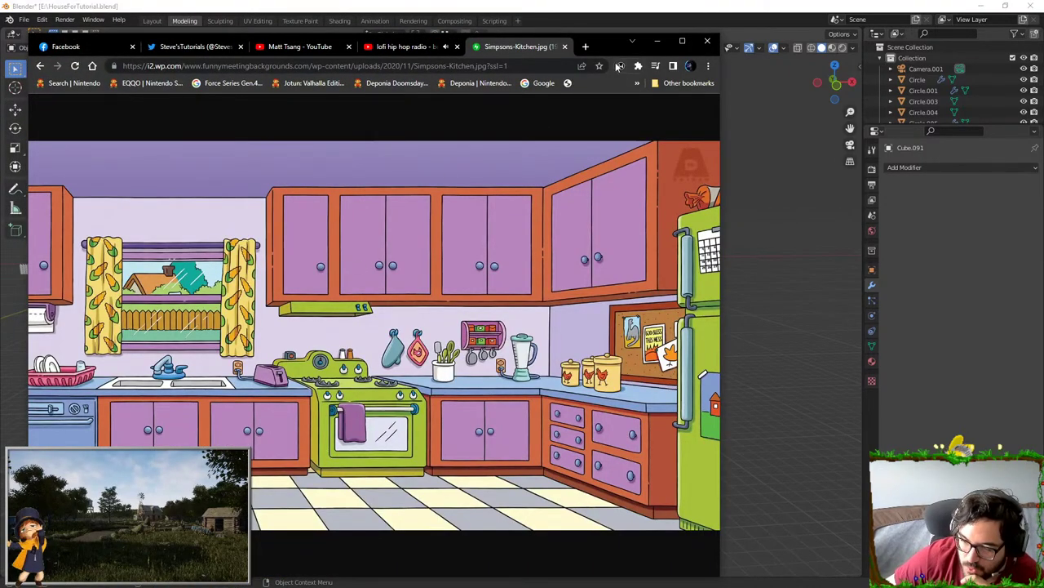
pyautogui.hotkey('alt', 'Tab')
pyautogui.click(584, 268)
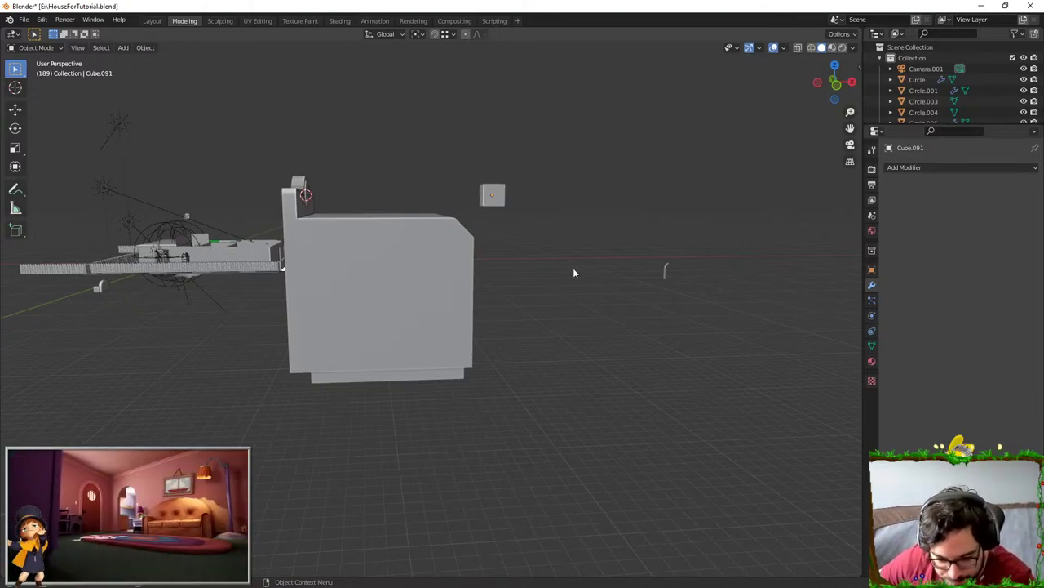
# - Select the stove body and add a Bevel modifier to it in Object Mode
pyautogui.moveTo(424, 278); pyautogui.dragTo(392, 227, button='middle')
pyautogui.press('Tab')
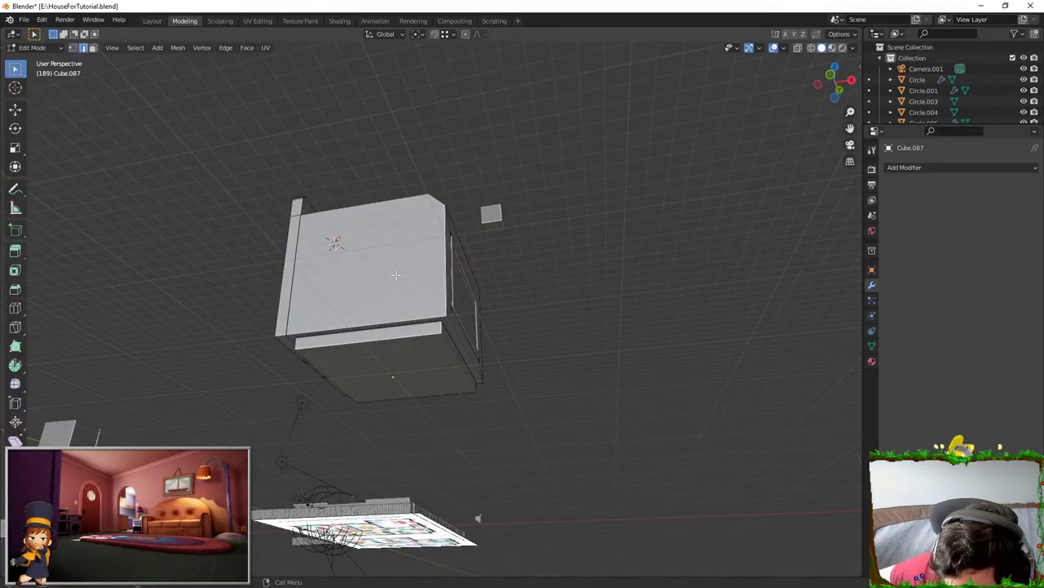
pyautogui.moveTo(396, 272); pyautogui.dragTo(473, 229, button='middle')
pyautogui.moveTo(473, 229); pyautogui.dragTo(409, 370, button='middle')
pyautogui.moveTo(400, 319); pyautogui.dragTo(363, 317, button='middle')
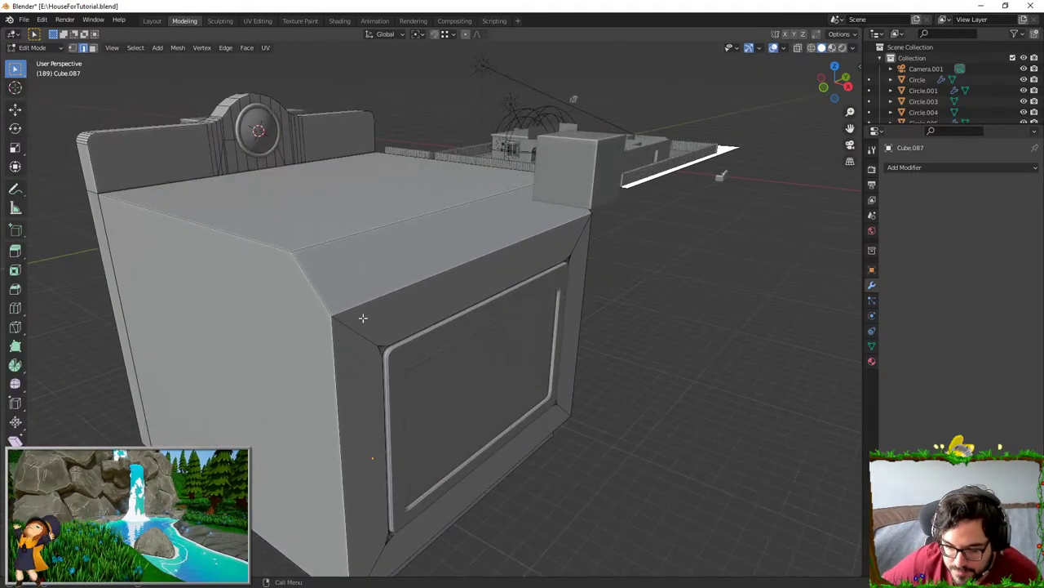
pyautogui.press('Tab')
pyautogui.click(915, 168)
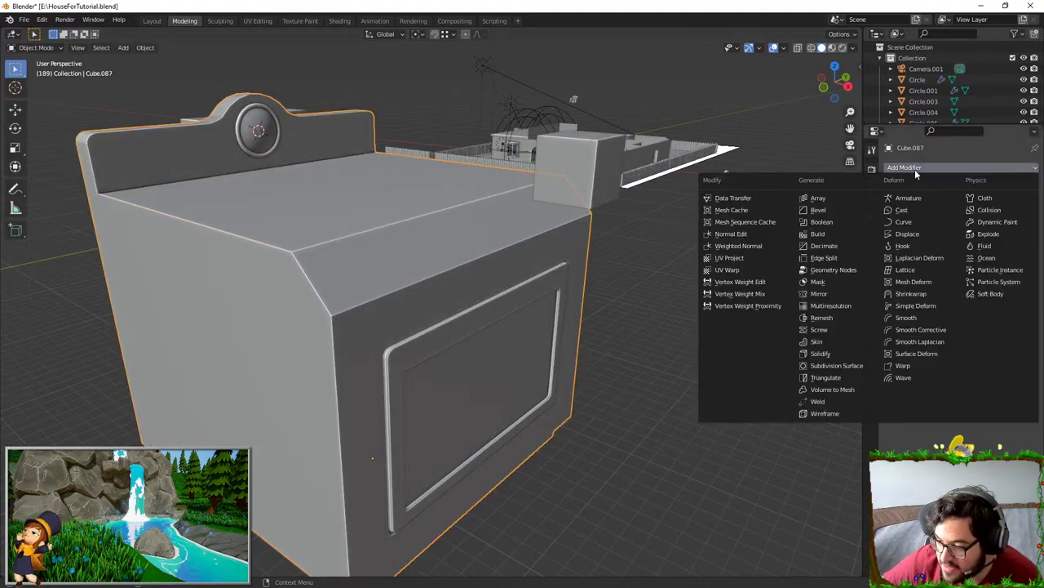
pyautogui.click(819, 210)
pyautogui.moveTo(432, 245); pyautogui.dragTo(474, 276, button='middle')
pyautogui.moveTo(968, 229); pyautogui.dragTo(984, 229)
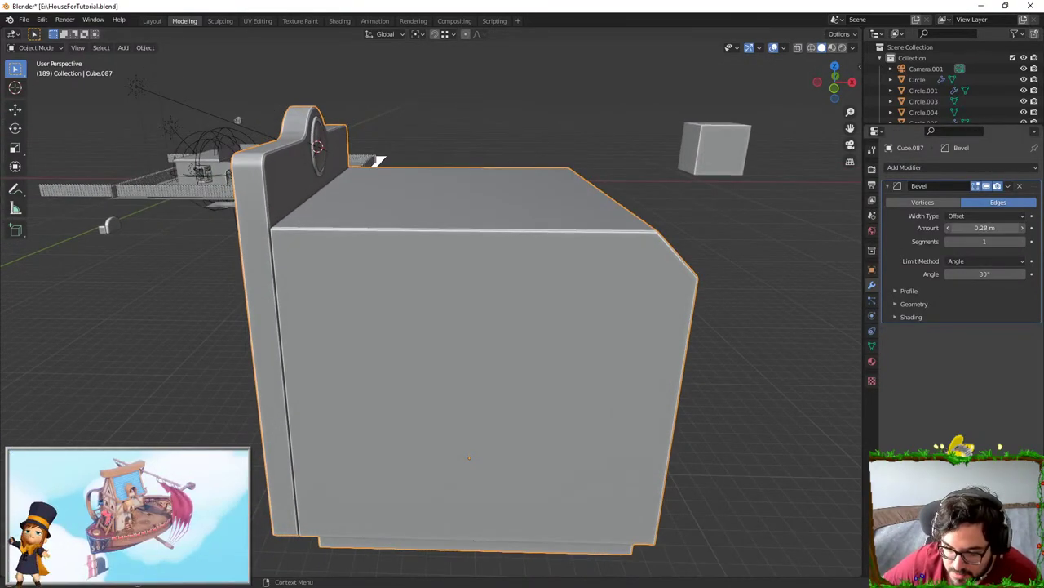
pyautogui.moveTo(378, 160); pyautogui.dragTo(530, 245, button='middle')
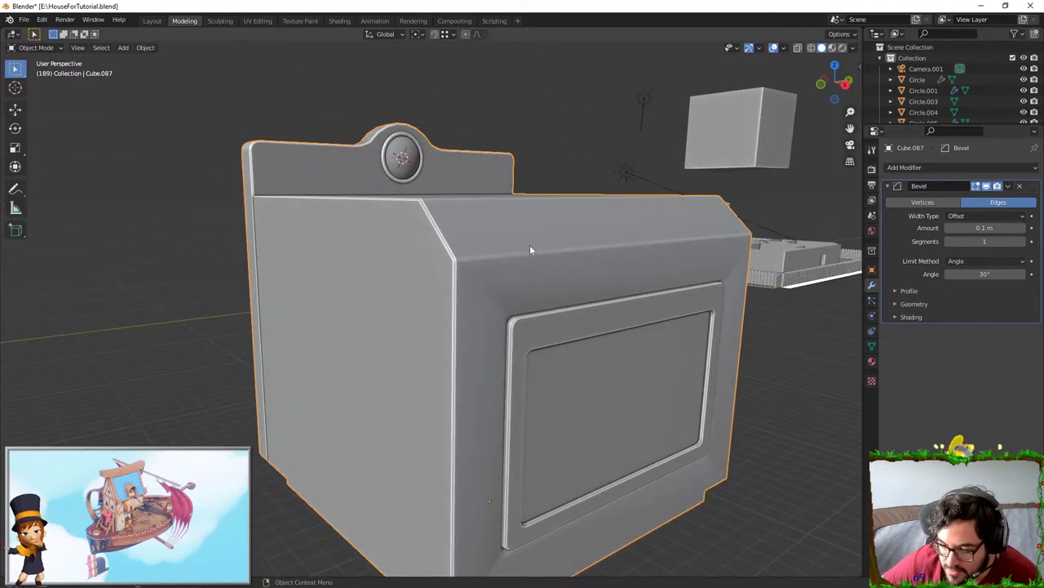
# - Set the stove body's bevel to an 80° angle limit and a 0.02 m amount
pyautogui.click(985, 271)
pyautogui.write('80')
pyautogui.press('Return')
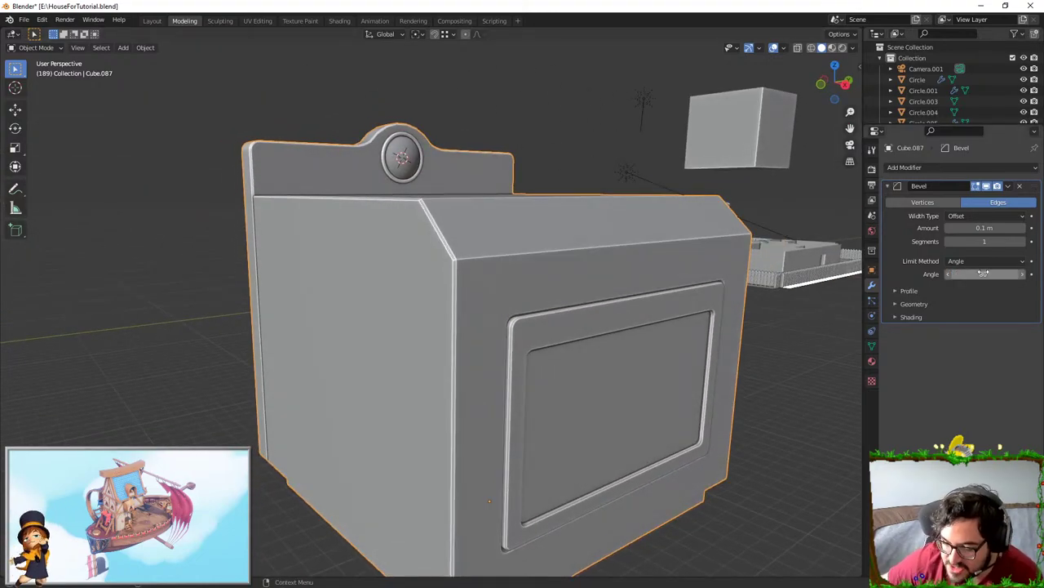
pyautogui.moveTo(983, 229); pyautogui.dragTo(938, 228)
pyautogui.moveTo(617, 351); pyautogui.dragTo(391, 343, button='middle')
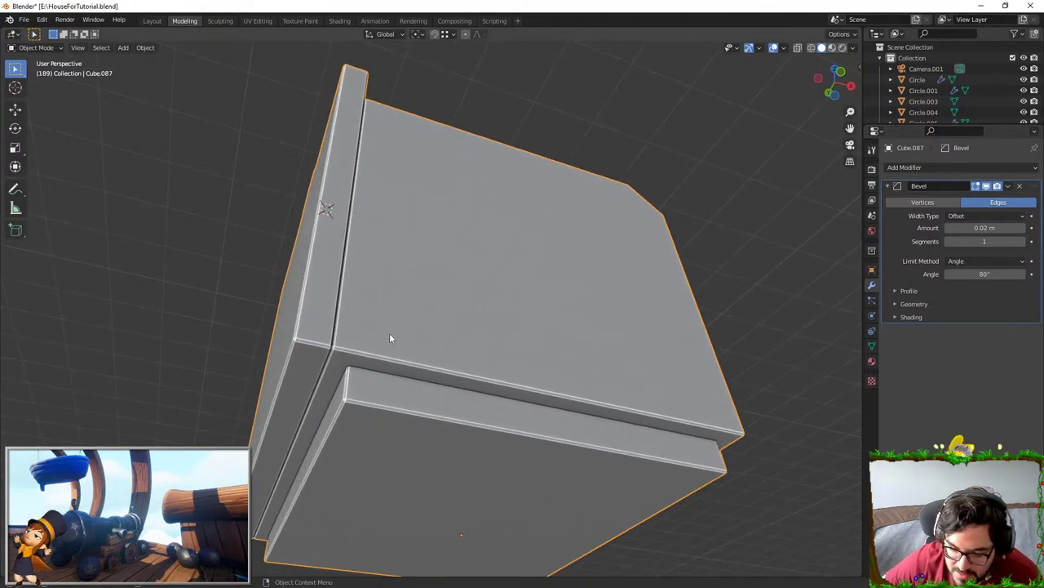
pyautogui.moveTo(306, 337); pyautogui.dragTo(333, 298, button='middle')
# - Bevel the upper and lower horizontal edges of the stove's slanted front strip, then return to Object Mode
pyautogui.press('Tab')
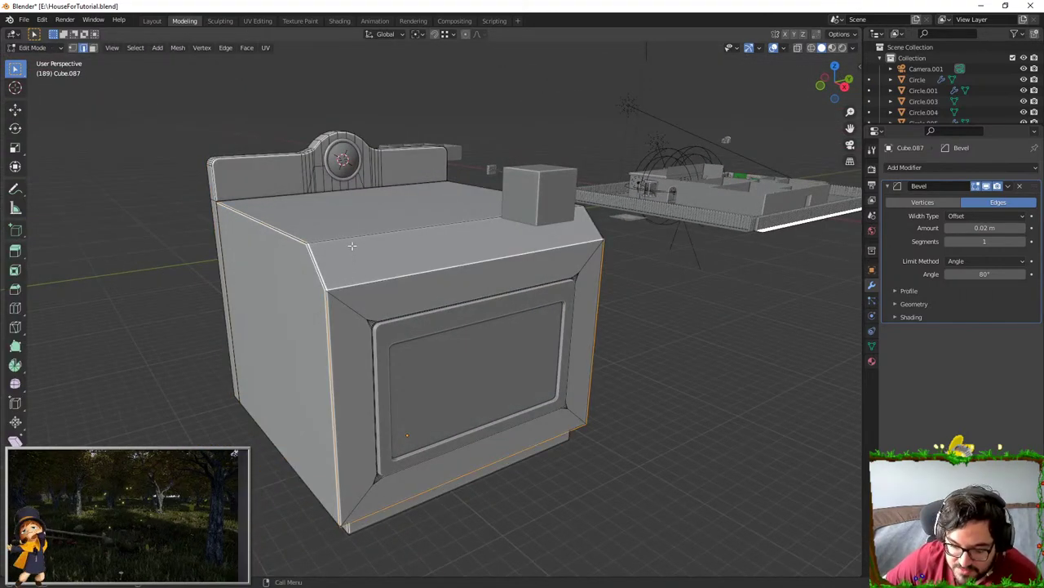
pyautogui.click(349, 241)
pyautogui.moveTo(349, 242); pyautogui.dragTo(444, 309, button='middle')
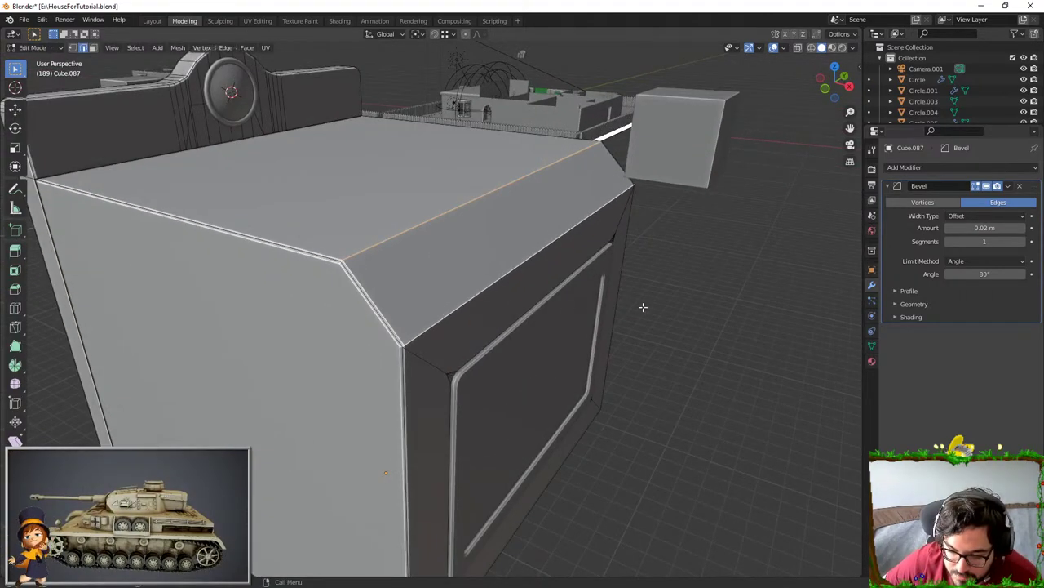
pyautogui.hotkey('ctrl', 'b')
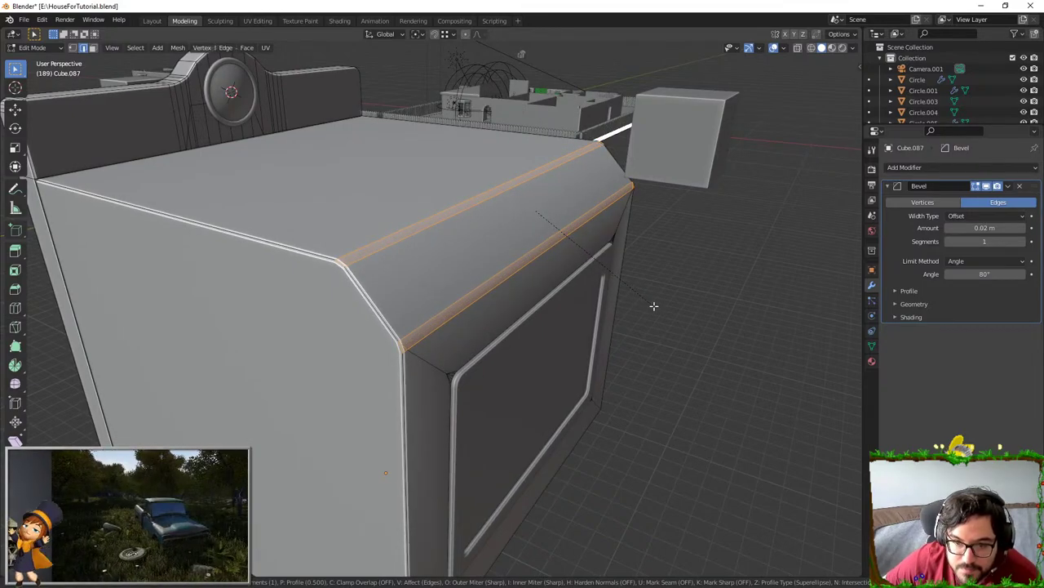
pyautogui.click(653, 306)
pyautogui.press('Tab')
pyautogui.scroll(-3, 694, 389)
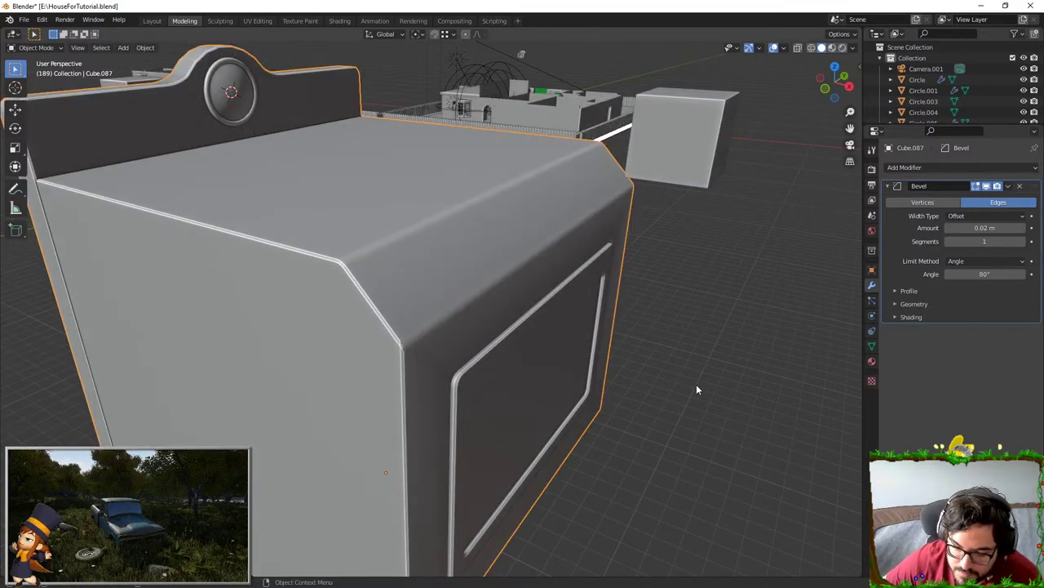
pyautogui.moveTo(694, 389); pyautogui.dragTo(384, 330, button='middle')
pyautogui.moveTo(686, 367); pyautogui.dragTo(569, 266, button='middle')
pyautogui.moveTo(641, 317); pyautogui.dragTo(553, 310, button='middle')
pyautogui.moveTo(495, 289); pyautogui.dragTo(443, 260, button='middle')
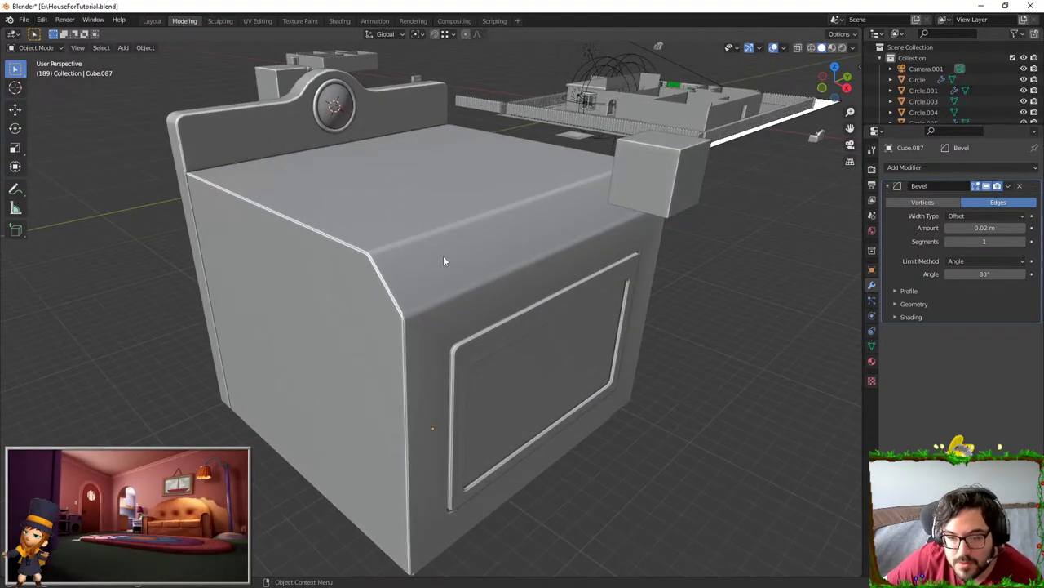
# - Select the loose cube in front of the stove and open its mesh for editing
pyautogui.click(623, 190)
pyautogui.moveTo(623, 190); pyautogui.dragTo(618, 300, button='middle')
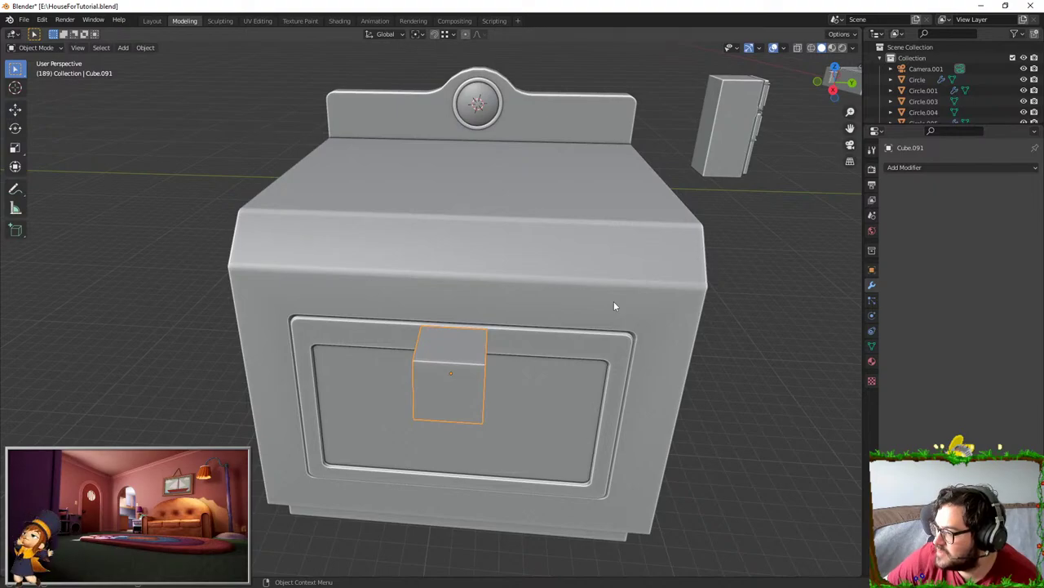
pyautogui.moveTo(634, 350); pyautogui.dragTo(564, 223, button='middle')
pyautogui.scroll(2, 538, 287)
pyautogui.press('Tab')
pyautogui.keyDown('shift'); pyautogui.moveTo(546, 181); pyautogui.dragTo(506, 282, button='middle'); pyautogui.keyUp('shift')
pyautogui.press('g')
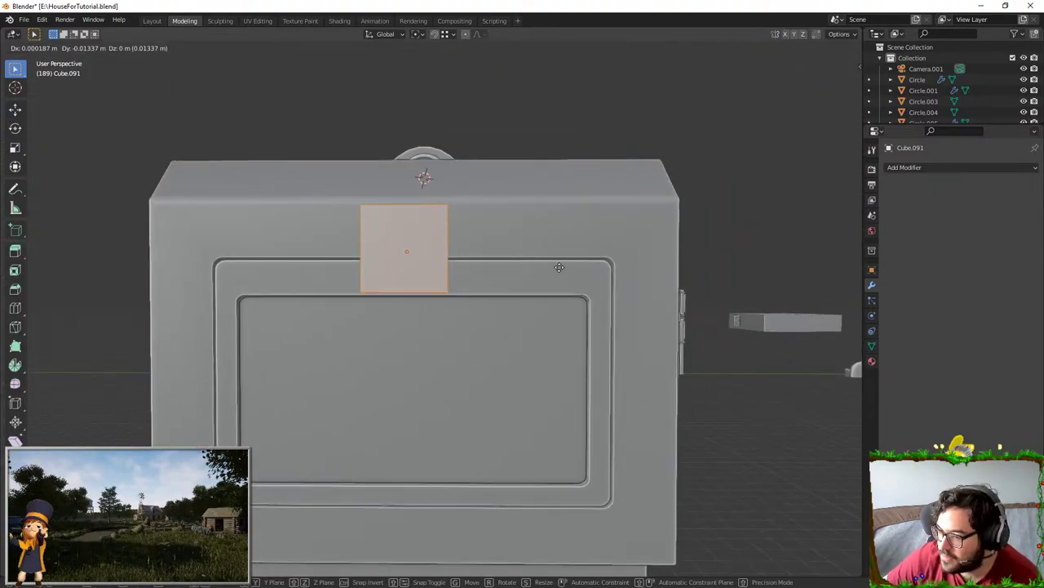
pyautogui.press('y')
pyautogui.rightClick(893, 258)
pyautogui.press('Tab')
pyautogui.press('Tab')
# - Move the cube's mesh along Y to the oven door's upper-left corner, keeping its origin in place, then return to Object Mode
pyautogui.press('g')
pyautogui.press('y')
pyautogui.click(519, 247)
pyautogui.press('Tab')
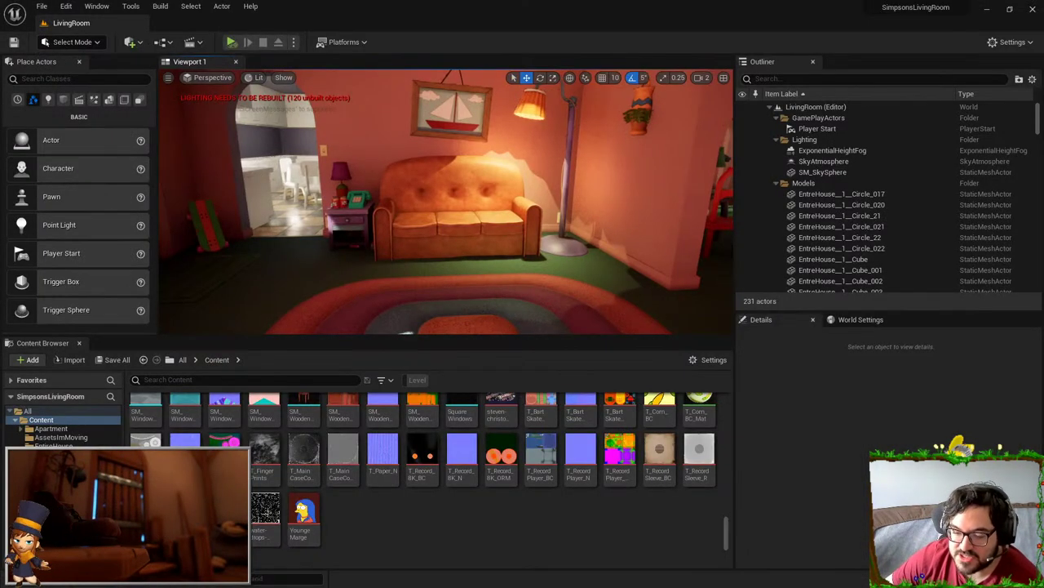
# - Switch to Unreal Engine and look around the Simpsons living room level
pyautogui.moveTo(446, 204); pyautogui.dragTo(605, 144, button='right')
pyautogui.press('w')
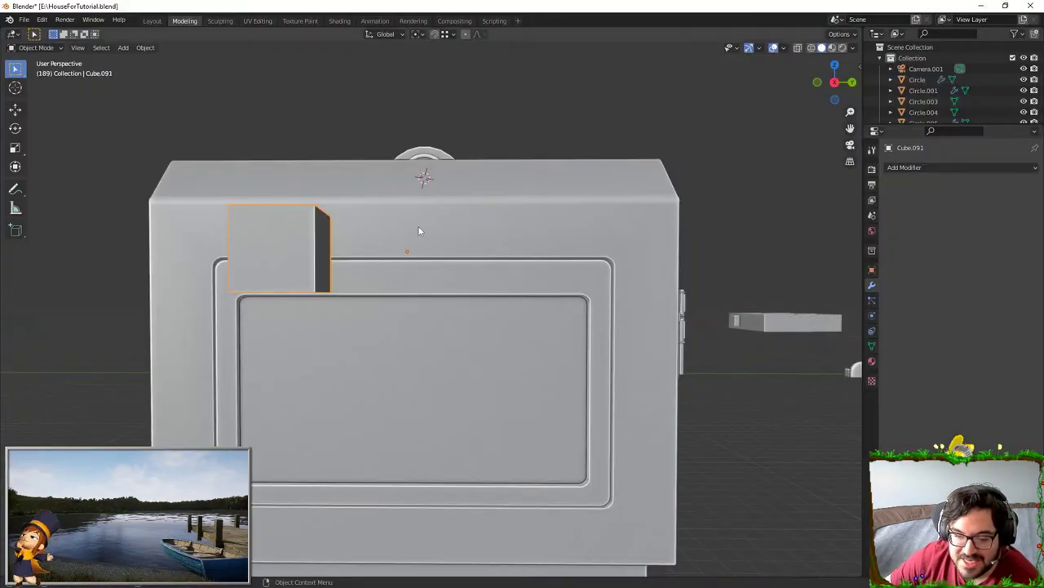
# - Look over the stove, the surrounding models and the house interior, then select the stove's parts and bring them back into view
pyautogui.scroll(-10, 417, 225)
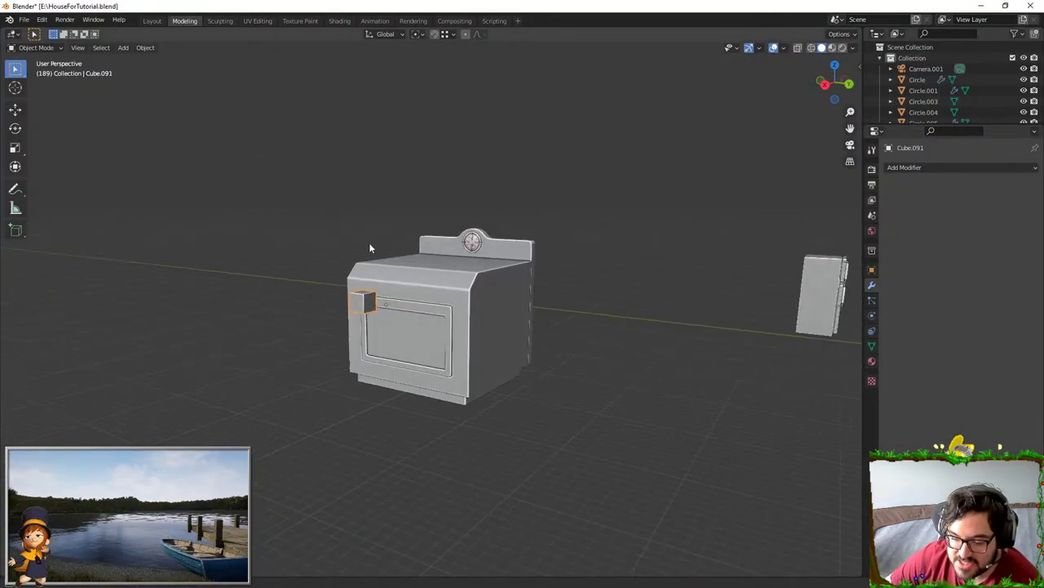
pyautogui.hotkey('shift', '`')
pyautogui.press('w')
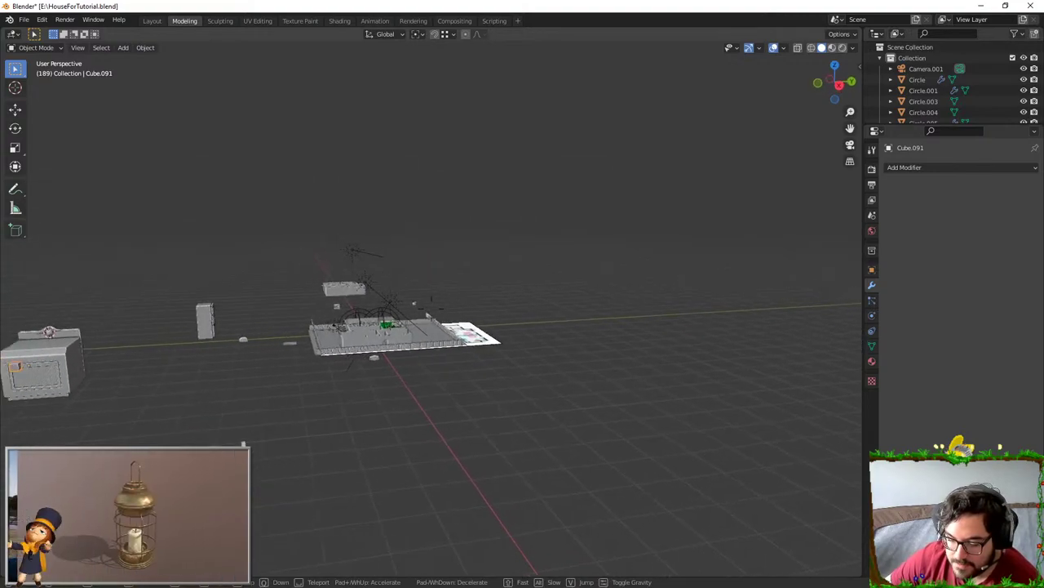
pyautogui.press('w')
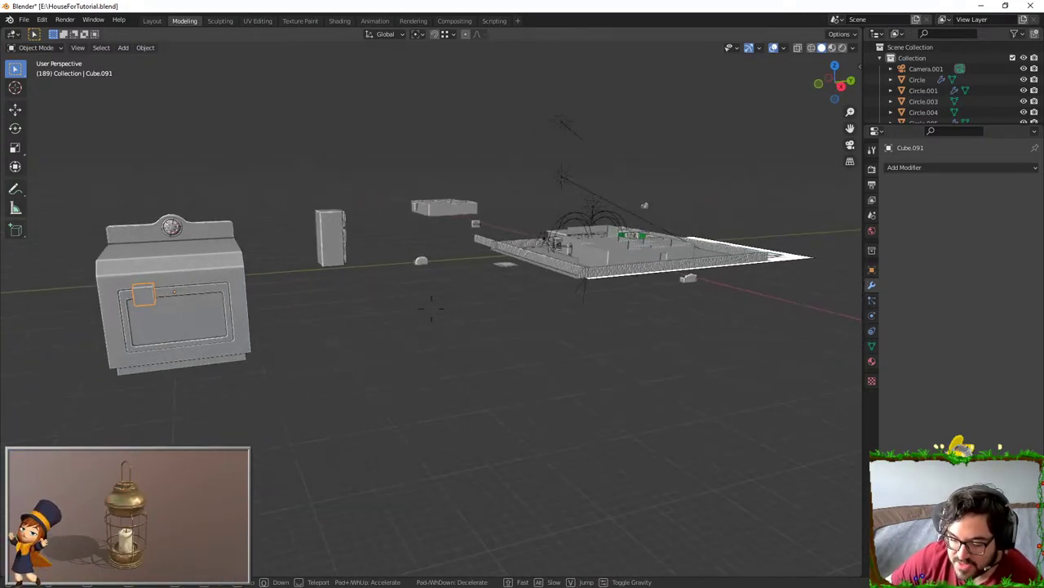
pyautogui.press('a')
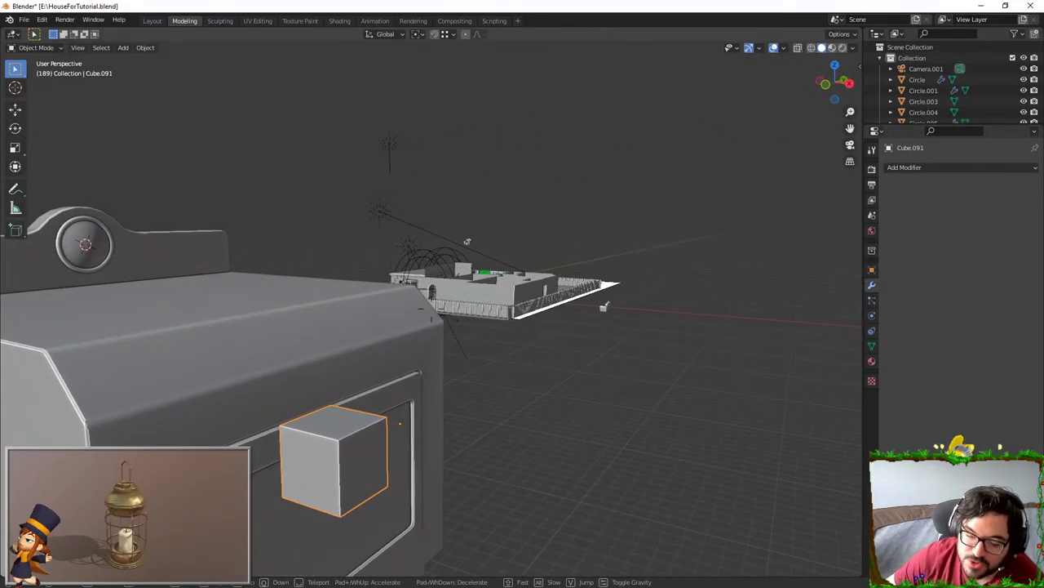
pyautogui.press('w')
pyautogui.press('w')
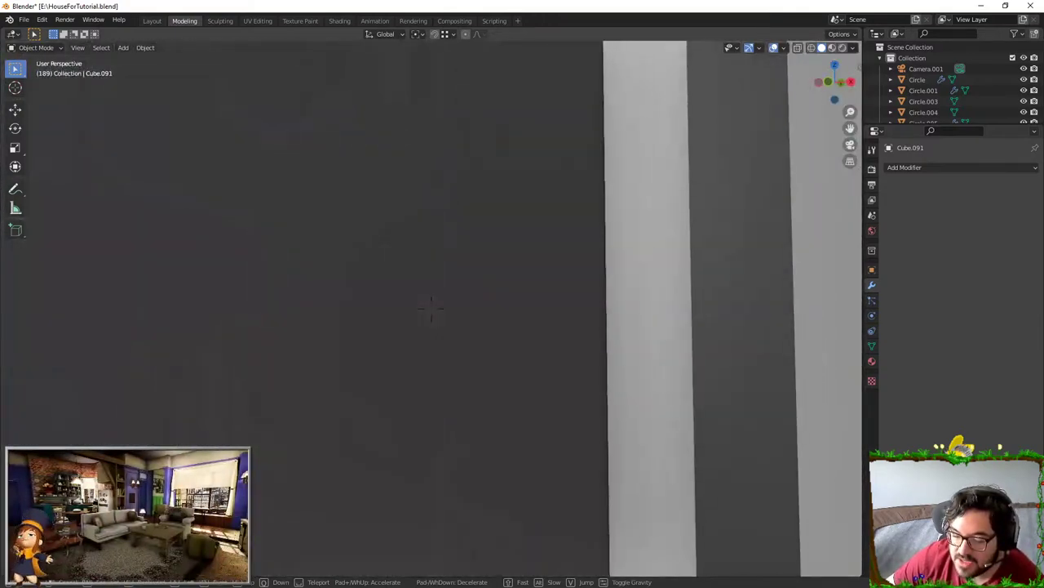
pyautogui.press('Escape')
pyautogui.hotkey('shift', '`')
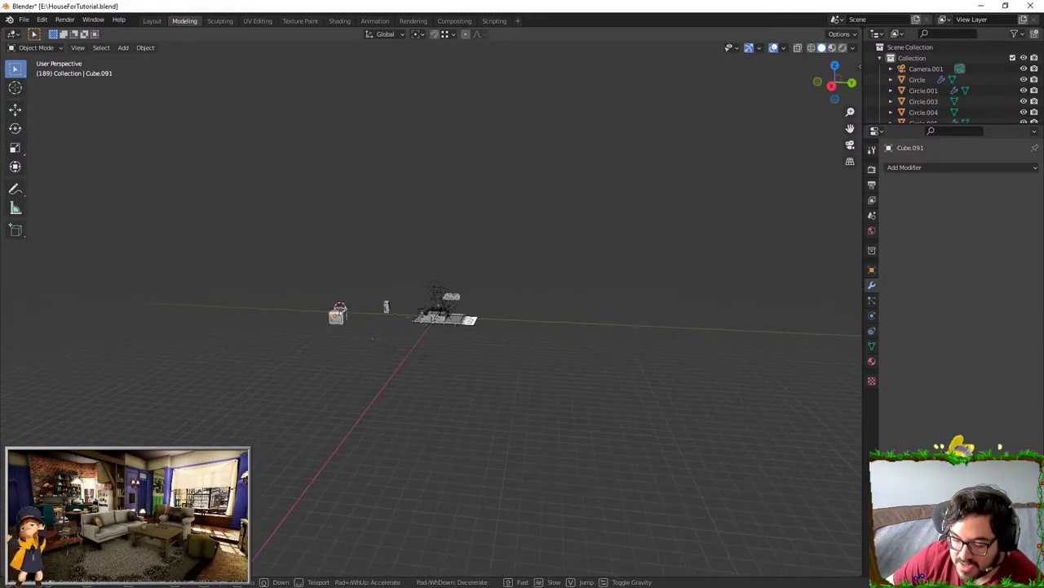
pyautogui.press('w')
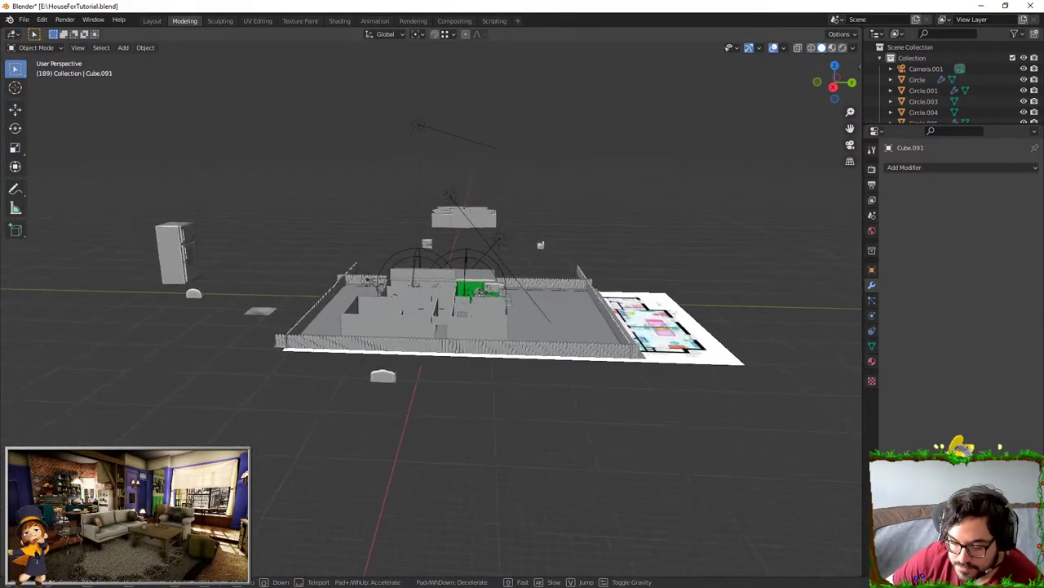
pyautogui.press('w')
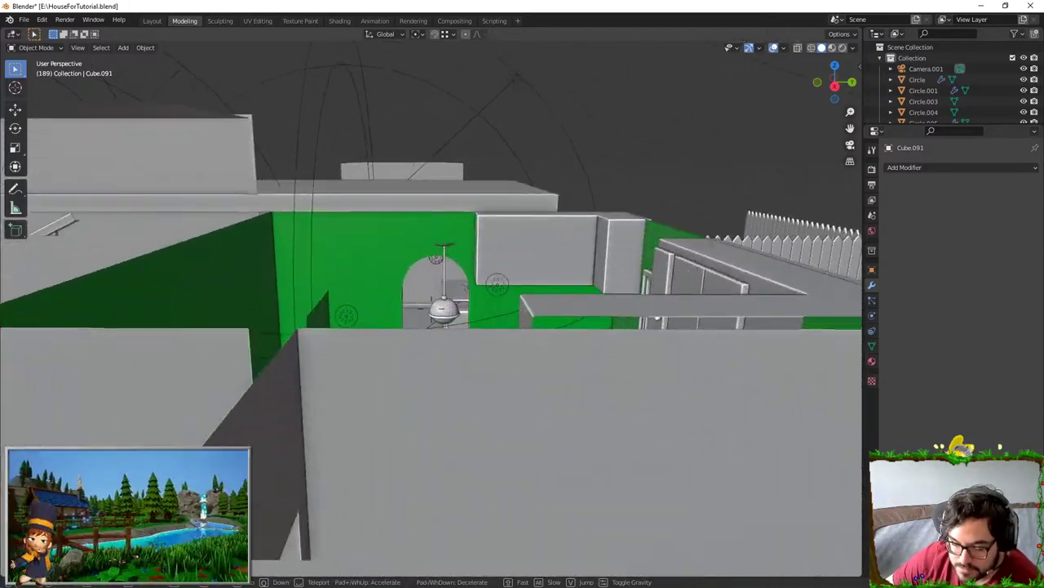
pyautogui.press('d')
pyautogui.press('w')
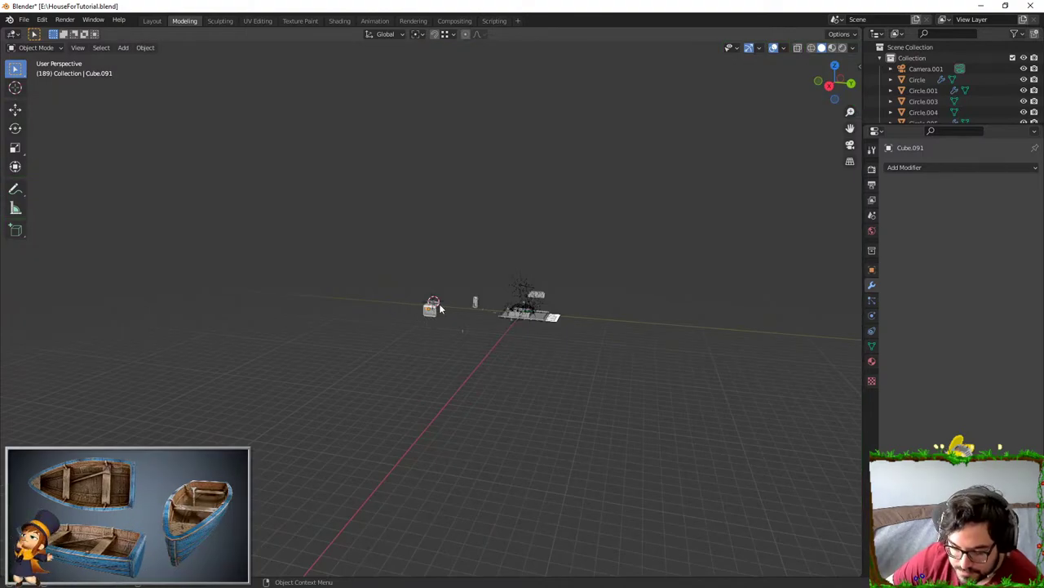
pyautogui.moveTo(395, 275); pyautogui.dragTo(438, 325)
pyautogui.press('KP_Decimal')
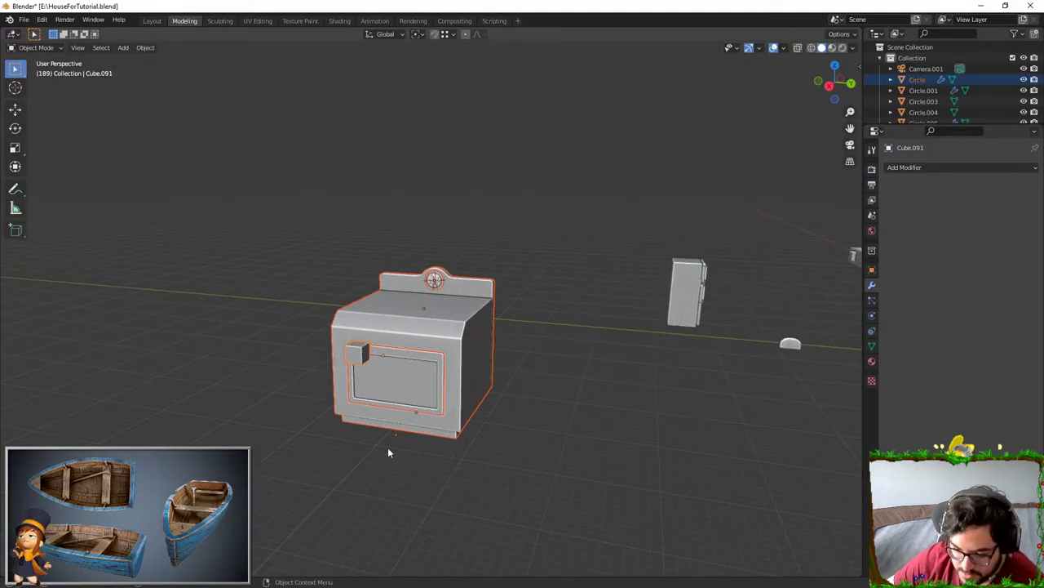
pyautogui.click(378, 351)
pyautogui.press('KP_Decimal')
pyautogui.press('s')
pyautogui.press('y')
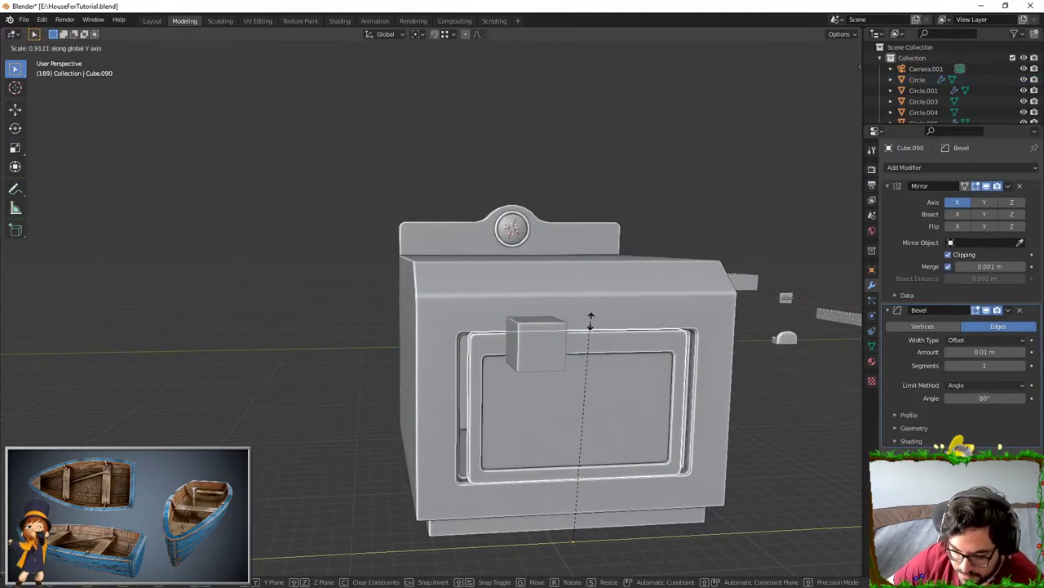
pyautogui.rightClick(591, 321)
# - Select the cube at the oven door's upper-left corner and add a Mirror modifier that mirrors it across the Y axis only
pyautogui.click(548, 343)
pyautogui.press('s')
pyautogui.press('y')
pyautogui.rightClick(603, 333)
pyautogui.press('Tab')
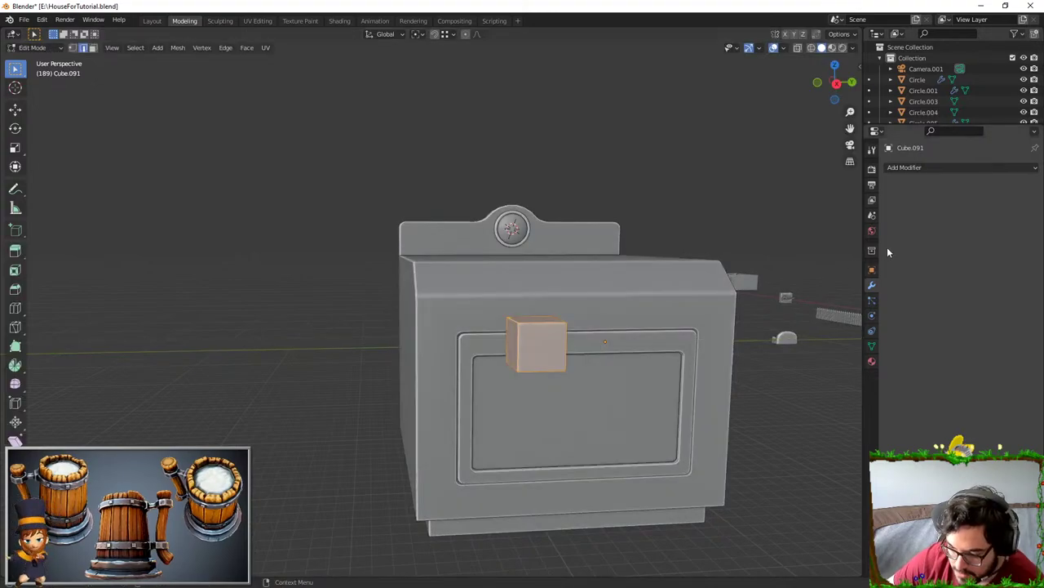
pyautogui.click(954, 167)
pyautogui.click(816, 297)
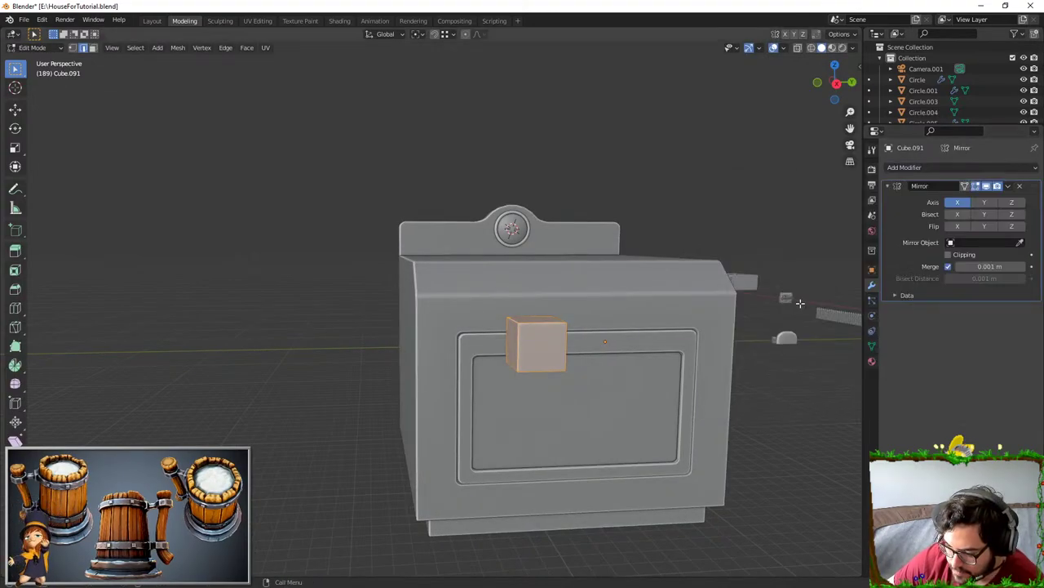
pyautogui.moveTo(800, 303); pyautogui.dragTo(651, 291, button='middle')
pyautogui.press('Tab')
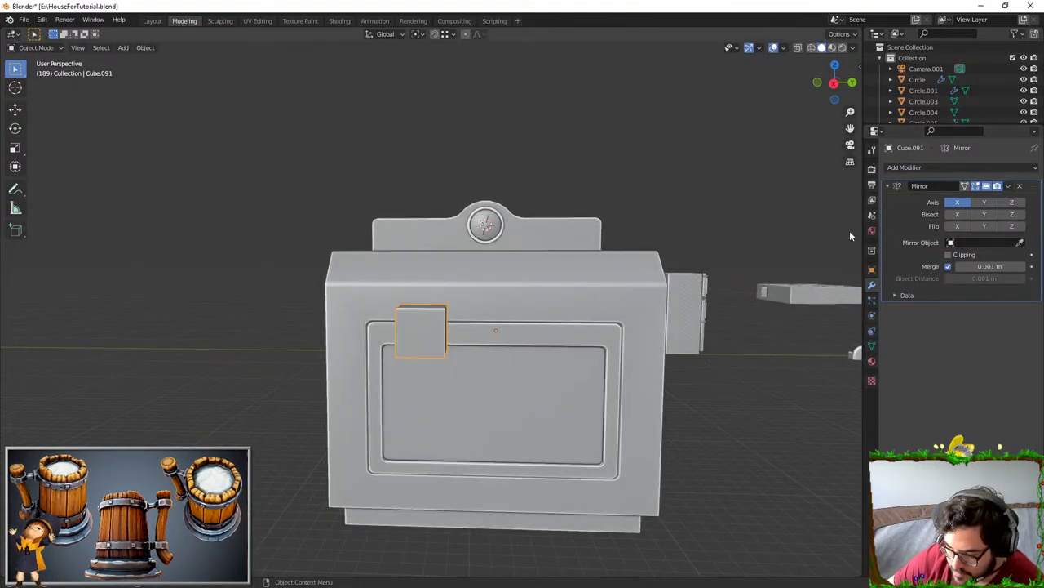
pyautogui.click(957, 201)
pyautogui.click(984, 202)
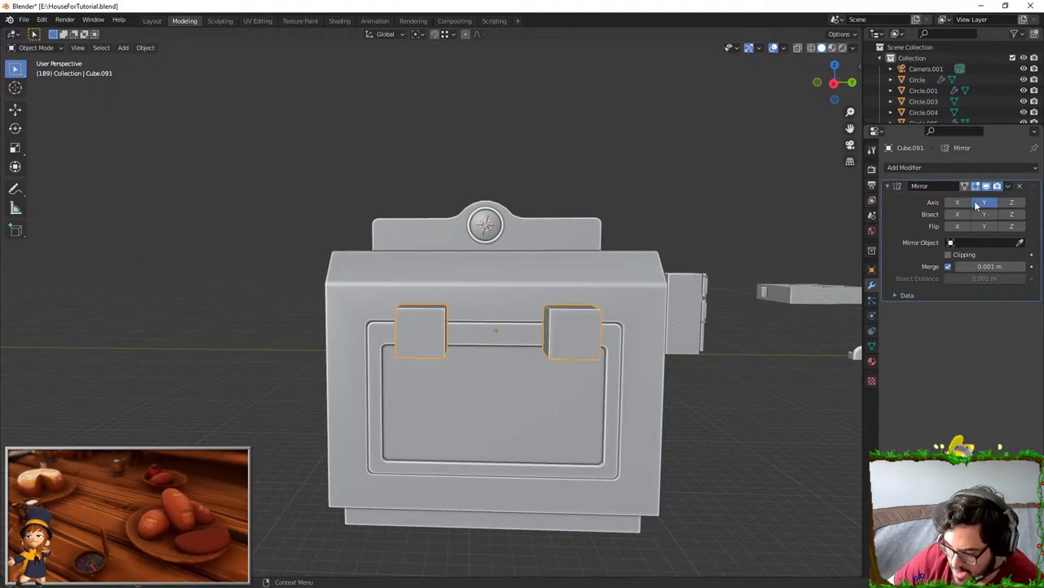
# - Move the mirrored block along Y toward the front panel's upper corner and shift it along X against the body
pyautogui.press('Tab')
pyautogui.moveTo(571, 250); pyautogui.dragTo(639, 247, button='middle')
pyautogui.press('g')
pyautogui.press('y')
pyautogui.click(586, 252)
pyautogui.moveTo(472, 269); pyautogui.dragTo(633, 302, button='middle')
pyautogui.press('KP_Decimal')
pyautogui.scroll(-5, 541, 222)
pyautogui.press('g')
pyautogui.press('x')
pyautogui.click(473, 248)
# - Narrow the block along the Y axis and reposition it over the panel frame's corner
pyautogui.press('s')
pyautogui.press('y')
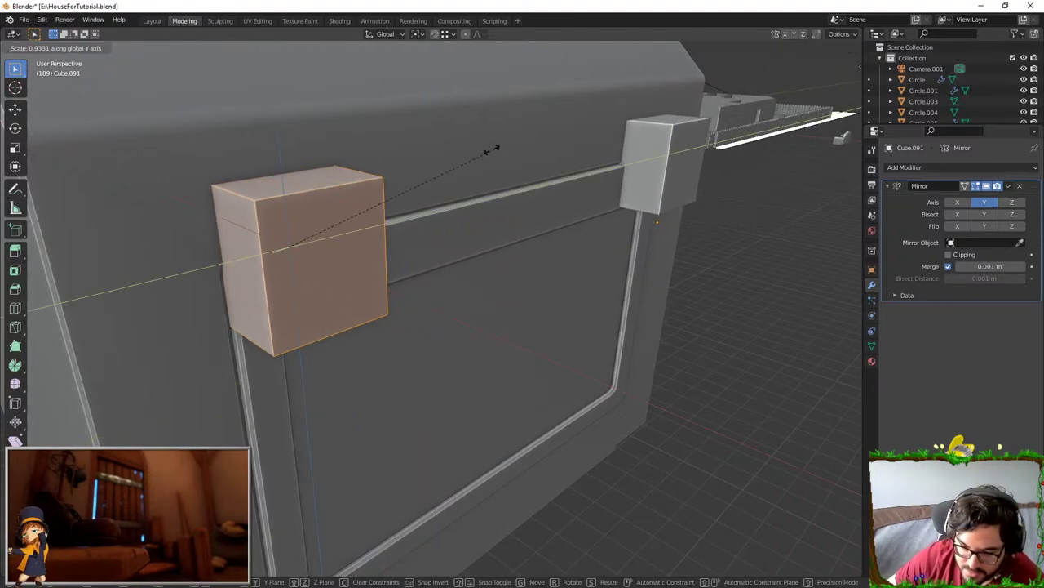
pyautogui.click(334, 198)
pyautogui.press('g')
pyautogui.moveTo(371, 181); pyautogui.dragTo(368, 182, button='middle')
pyautogui.click(340, 199)
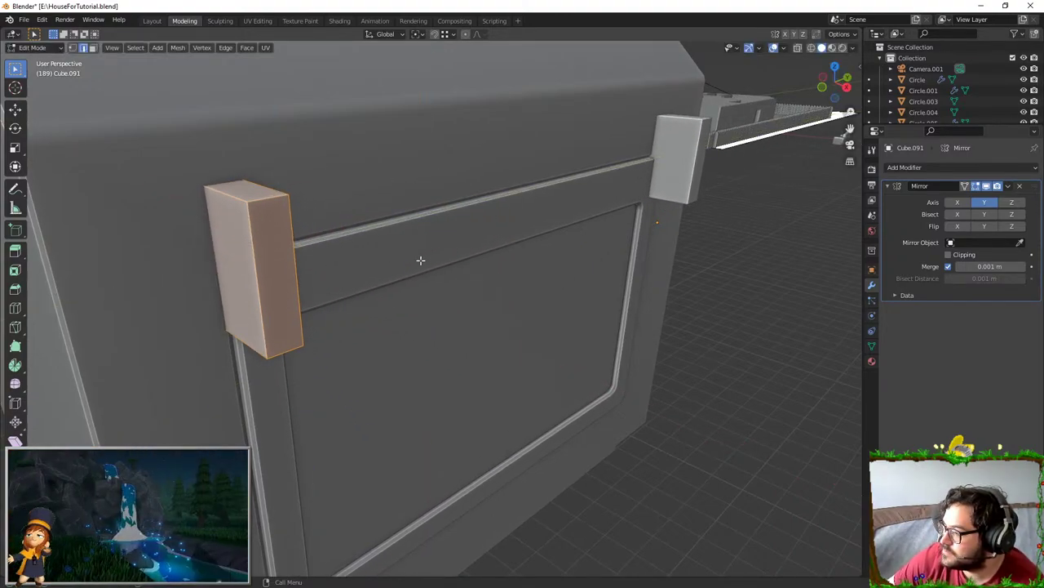
# - Move the block along the X axis relative to the panel and scale it down uniformly
pyautogui.moveTo(382, 226); pyautogui.dragTo(399, 231, button='middle')
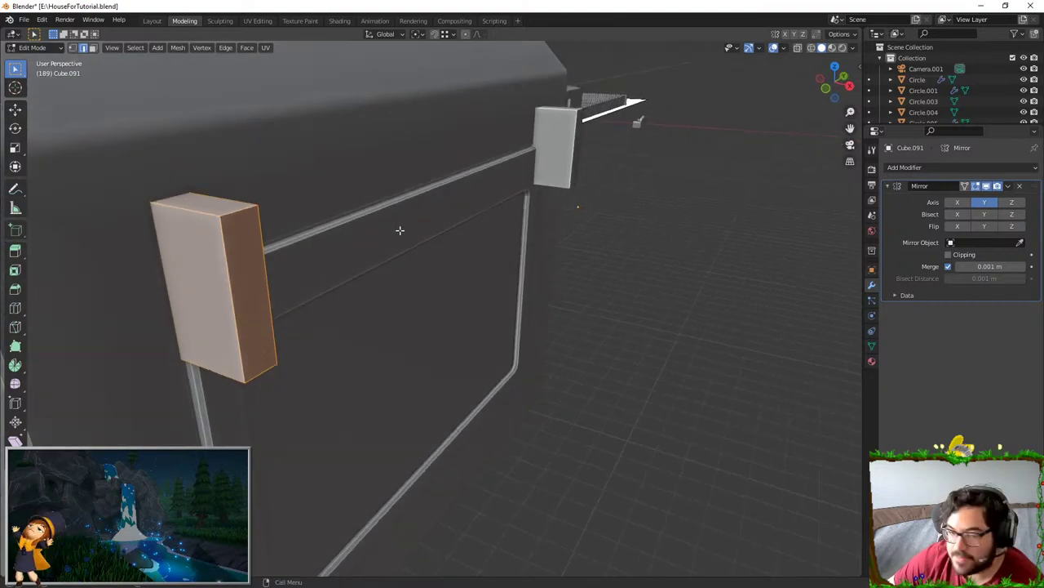
pyautogui.press('g')
pyautogui.press('x')
pyautogui.click(488, 235)
pyautogui.press('s')
pyautogui.click(470, 259)
# - Move the block vertically to the inner panel's upper corner and thin it along the X axis
pyautogui.moveTo(469, 259); pyautogui.dragTo(378, 177, button='middle')
pyautogui.press('g')
pyautogui.press('z')
pyautogui.click(471, 285)
pyautogui.press('s')
pyautogui.press('x')
pyautogui.click(429, 285)
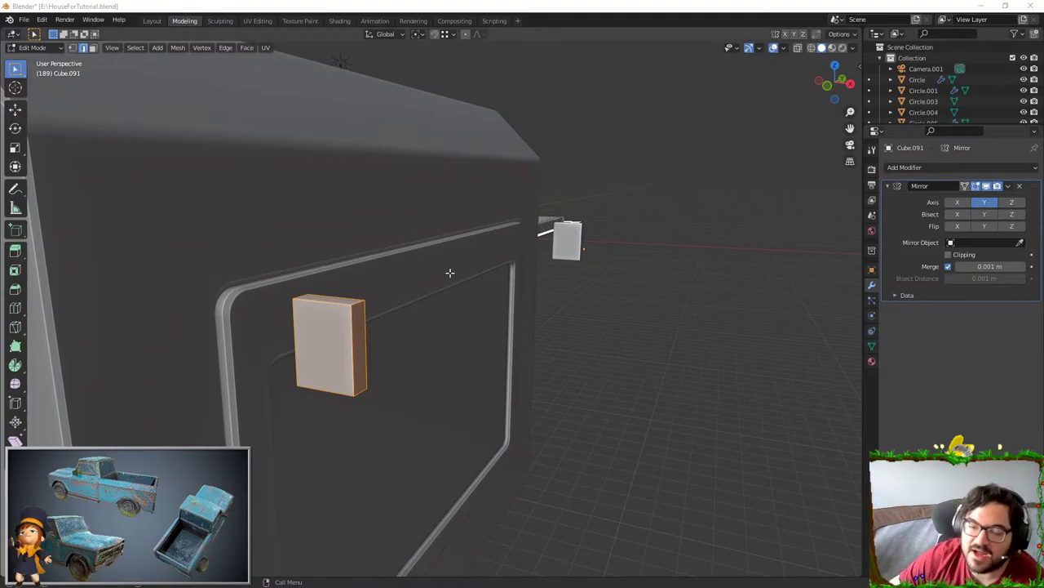
pyautogui.moveTo(576, 283); pyautogui.dragTo(431, 112, button='middle')
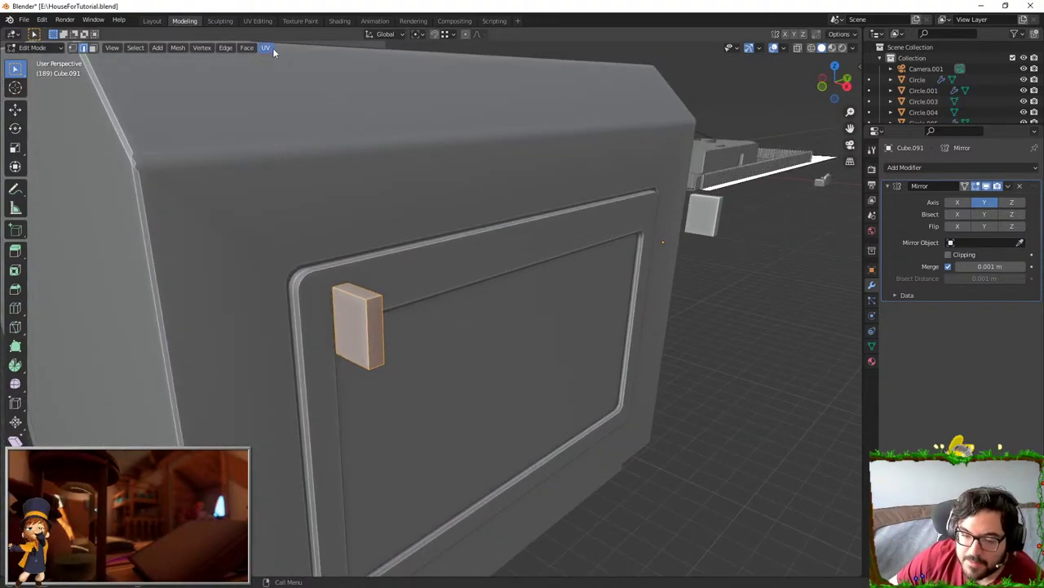
# - Switch to the UV Editing workspace and box-select the empty tile areas beside and below the UV square
pyautogui.click(257, 21)
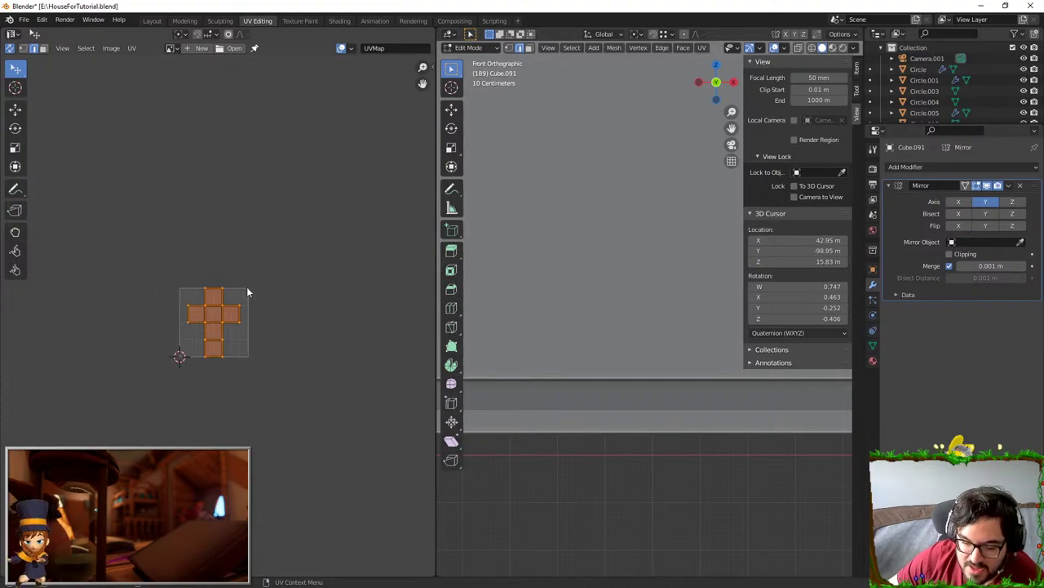
pyautogui.moveTo(248, 288); pyautogui.dragTo(315, 357)
pyautogui.hotkey('ctrl', 'z')
pyautogui.press('b')
pyautogui.moveTo(314, 286); pyautogui.dragTo(365, 357)
pyautogui.press('b')
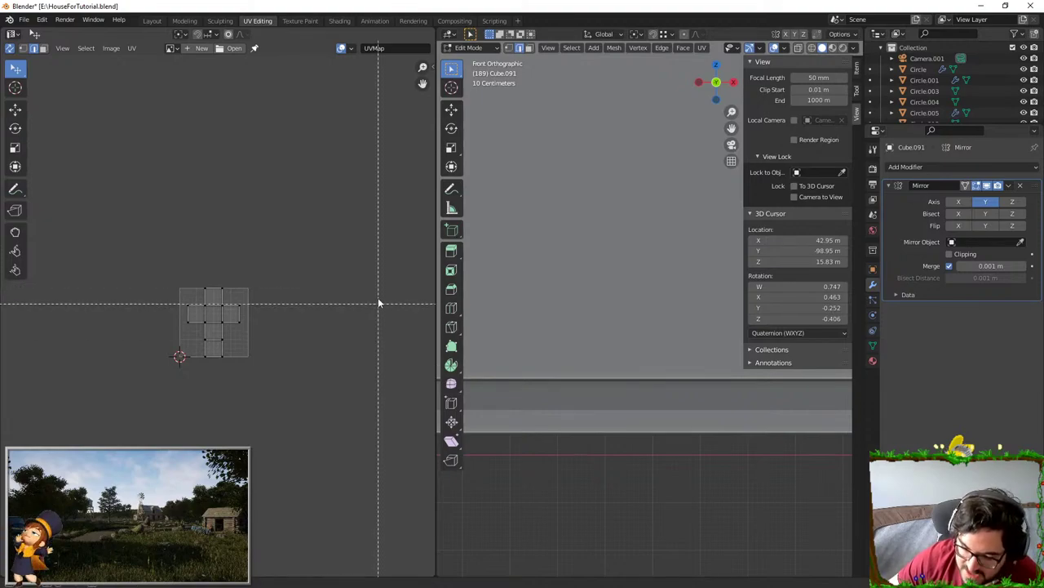
pyautogui.moveTo(378, 288); pyautogui.dragTo(461, 356)
pyautogui.press('b')
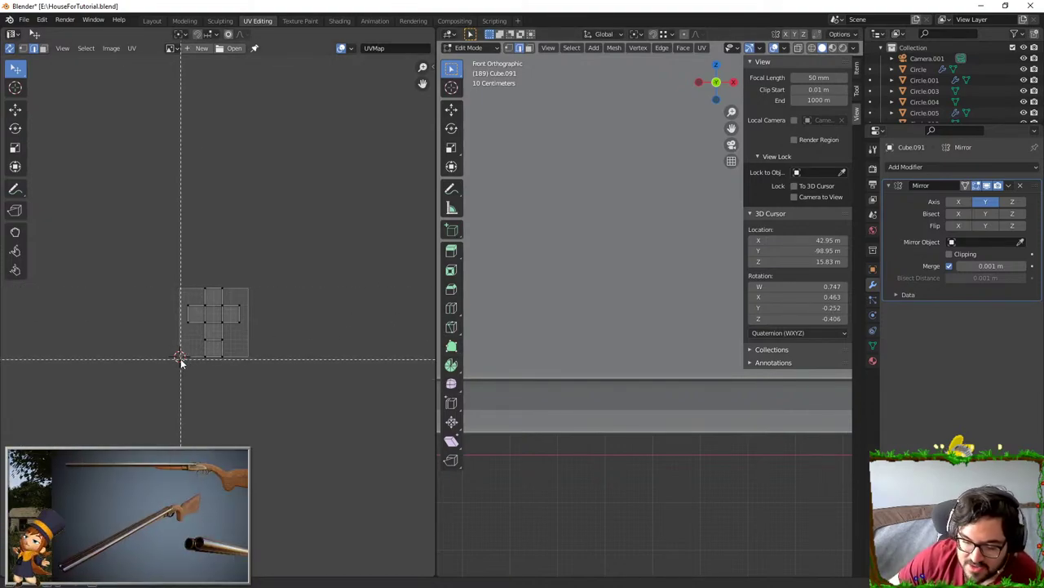
pyautogui.moveTo(180, 359); pyautogui.dragTo(248, 415)
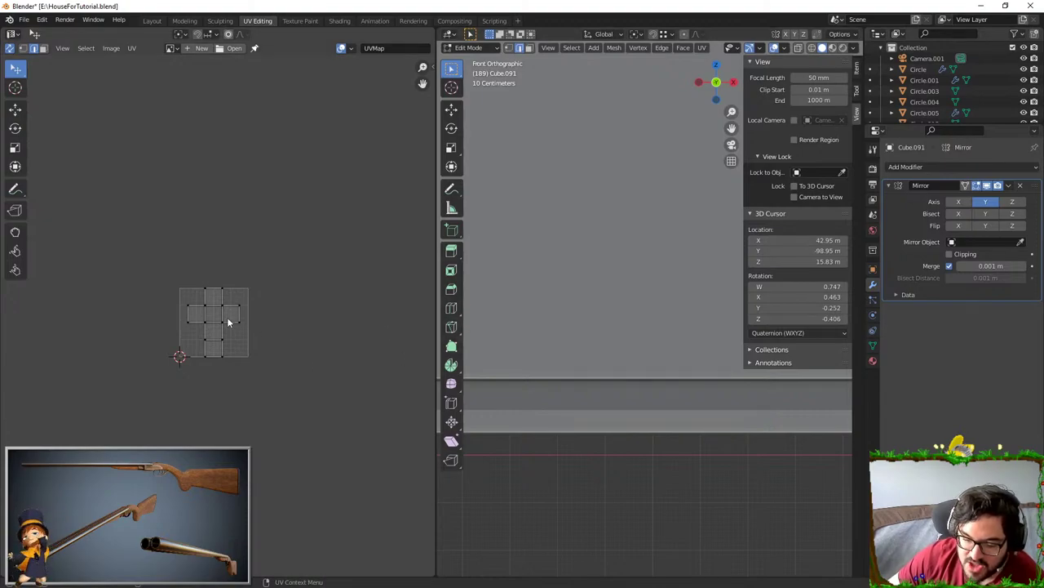
pyautogui.moveTo(264, 298); pyautogui.dragTo(315, 361)
pyautogui.press('b')
pyautogui.press('Escape')
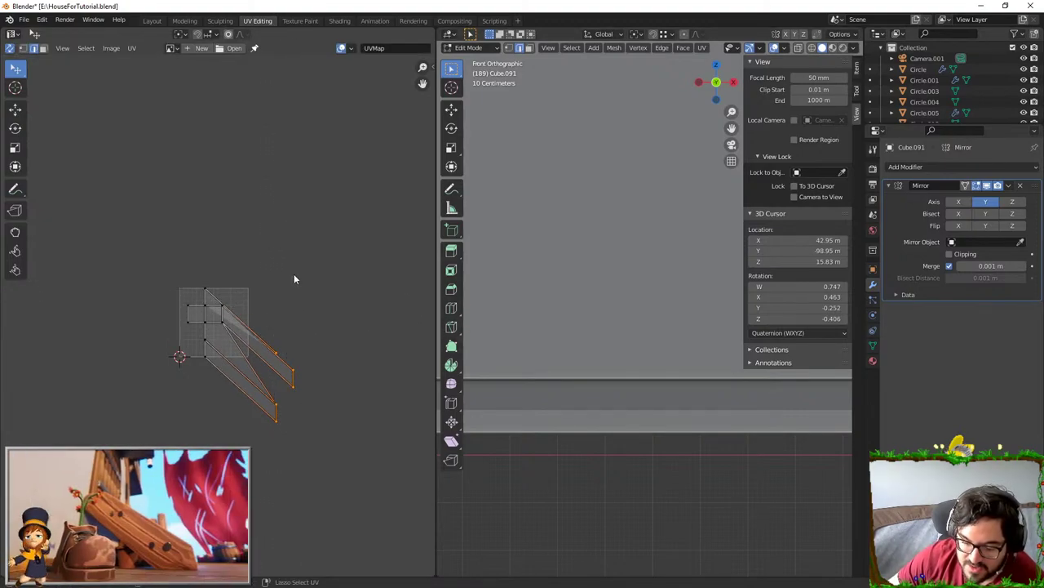
pyautogui.hotkey('ctrl', 'z')
# - Box-select around the UV square and select the block's entire cross-shaped UV layout
pyautogui.press('b')
pyautogui.moveTo(249, 287); pyautogui.dragTo(257, 356)
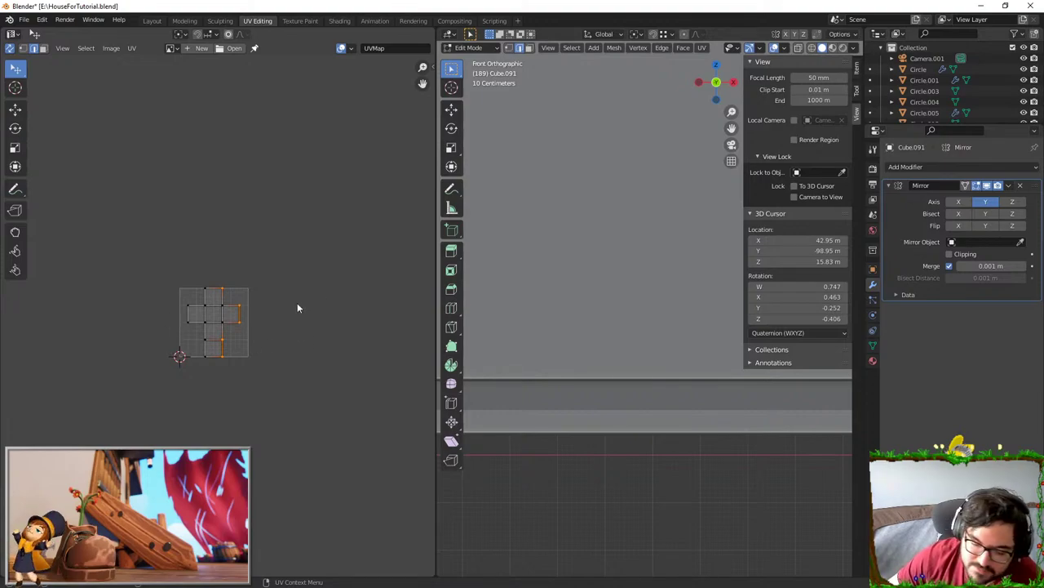
pyautogui.press('b')
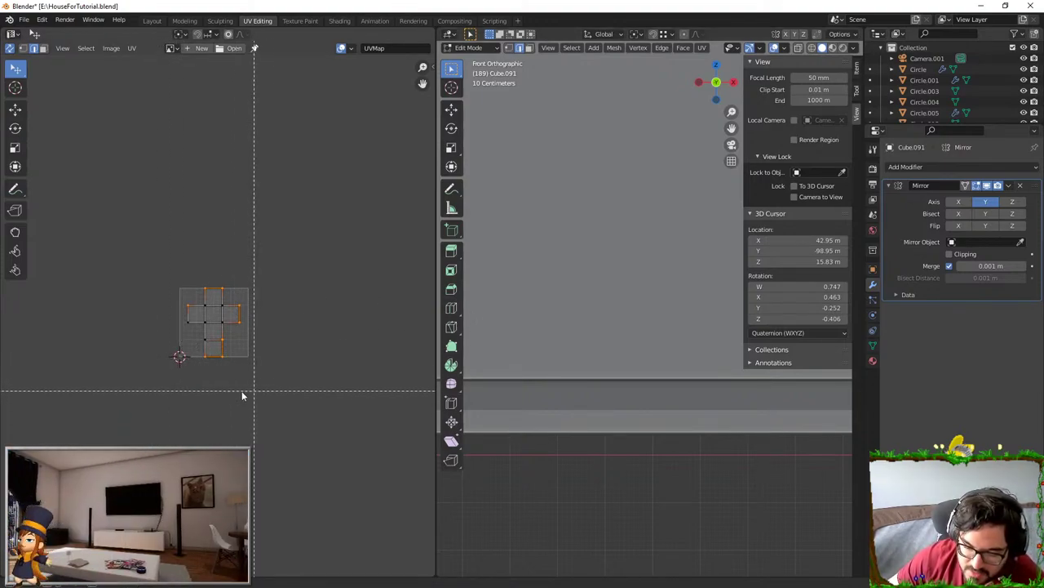
pyautogui.press('Escape')
pyautogui.click(312, 286)
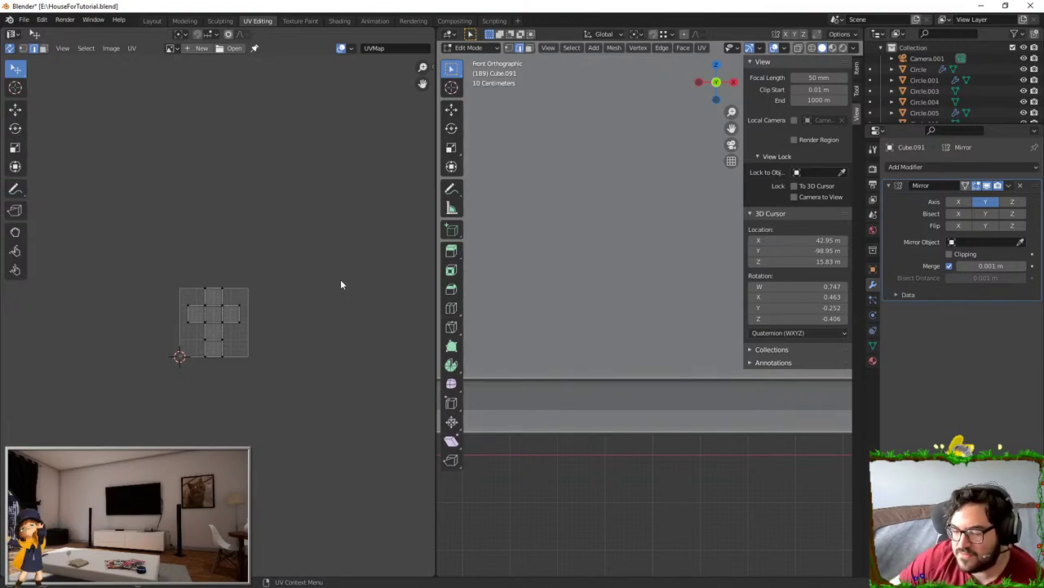
pyautogui.moveTo(148, 256); pyautogui.dragTo(275, 373)
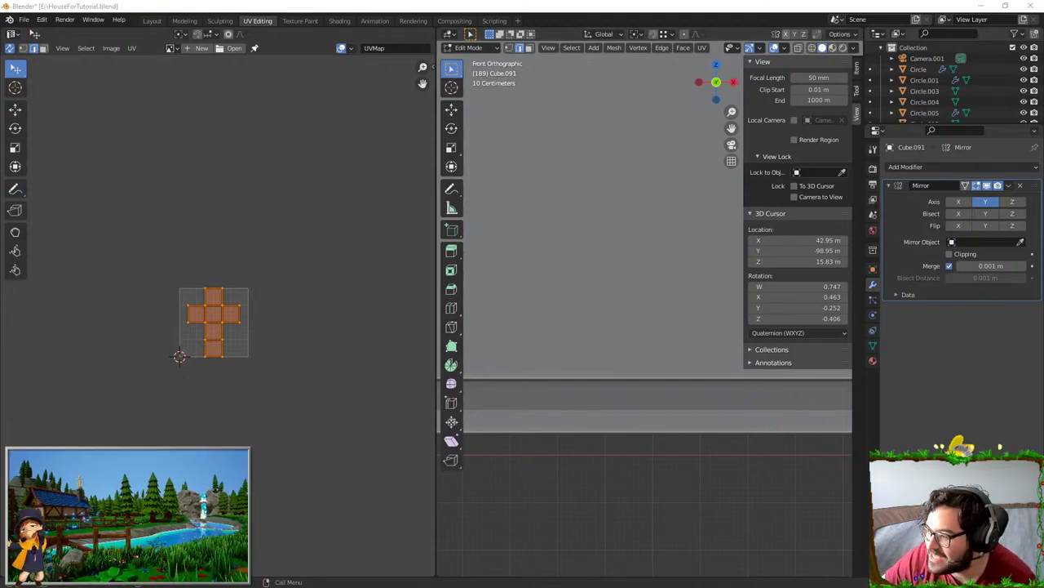
# - Examine the main body's mesh and sloped upper edges in Edit Mode, and return to Object Mode
pyautogui.moveTo(653, 187); pyautogui.dragTo(604, 273, button='middle')
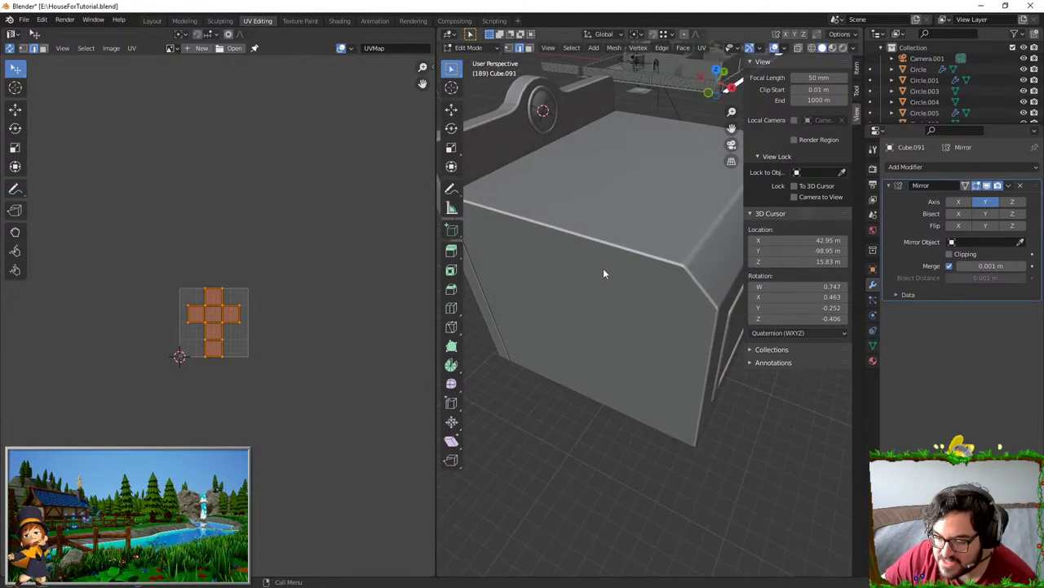
pyautogui.press('Tab')
pyautogui.click(652, 233)
pyautogui.press('Tab')
pyautogui.moveTo(651, 233); pyautogui.dragTo(634, 255, button='middle')
pyautogui.scroll(4, 607, 243)
pyautogui.scroll(-2, 631, 256)
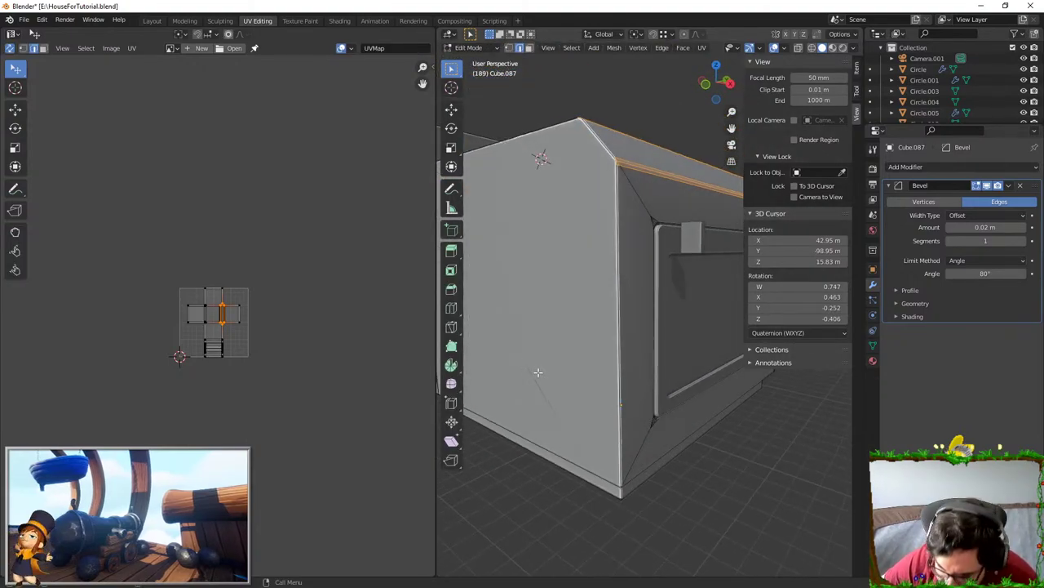
pyautogui.moveTo(540, 429)
pyautogui.mouseDown(button='middle')
pyautogui.moveTo(537, 401)
pyautogui.moveTo(528, 428)
pyautogui.mouseUp(button='middle')
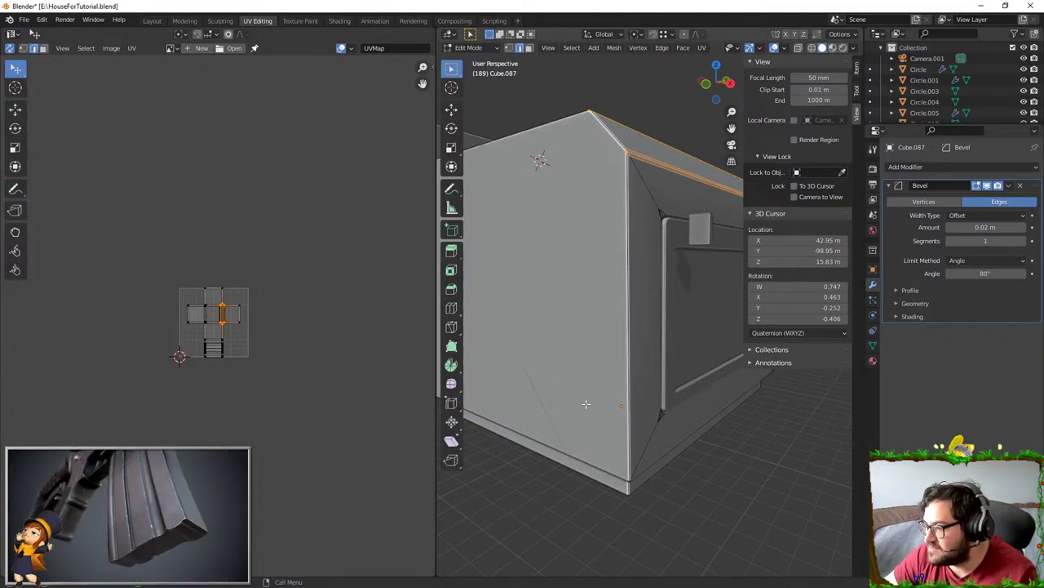
pyautogui.moveTo(693, 292); pyautogui.dragTo(640, 299, button='middle')
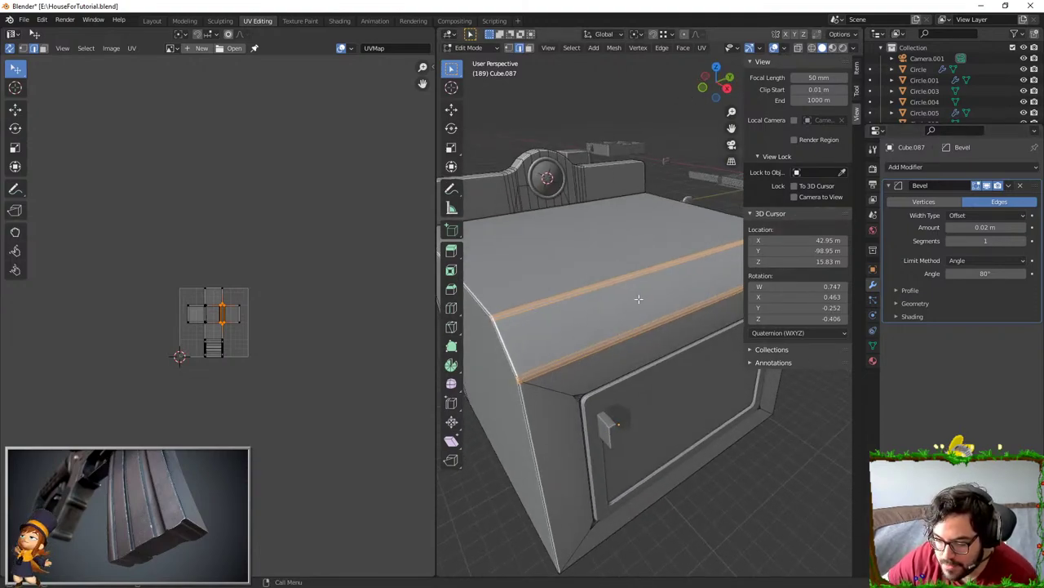
pyautogui.click(504, 351)
pyautogui.moveTo(590, 168); pyautogui.dragTo(640, 173, button='middle')
pyautogui.moveTo(585, 204); pyautogui.dragTo(636, 359, button='middle')
pyautogui.press('Tab')
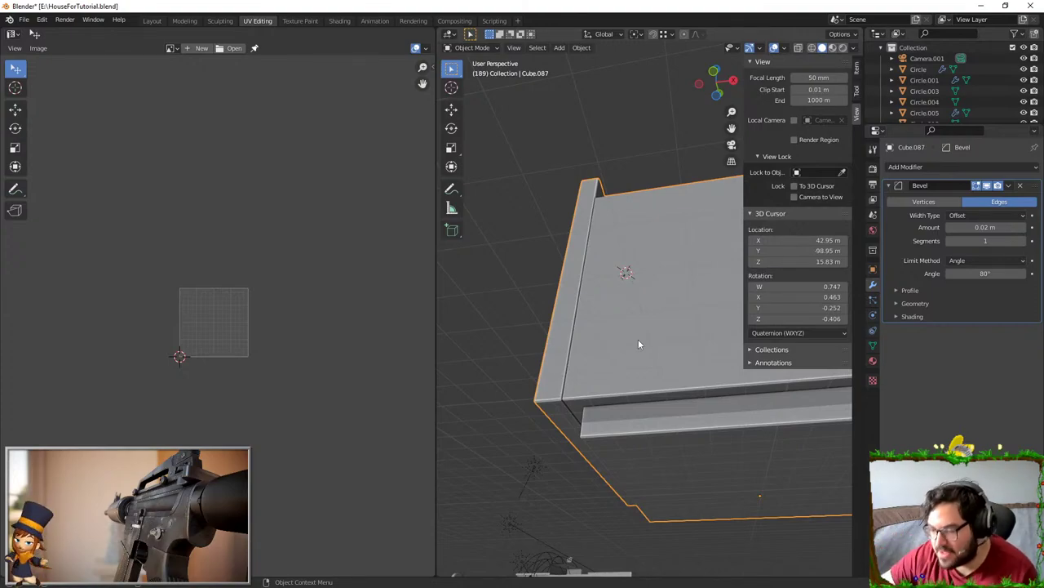
# - Add a cube, move it along X away from the body, and scale it up by about 5.48
pyautogui.scroll(-5, 639, 340)
pyautogui.moveTo(564, 331); pyautogui.dragTo(616, 378, button='middle')
pyautogui.hotkey('shift', 'a')
pyautogui.moveTo(620, 339)
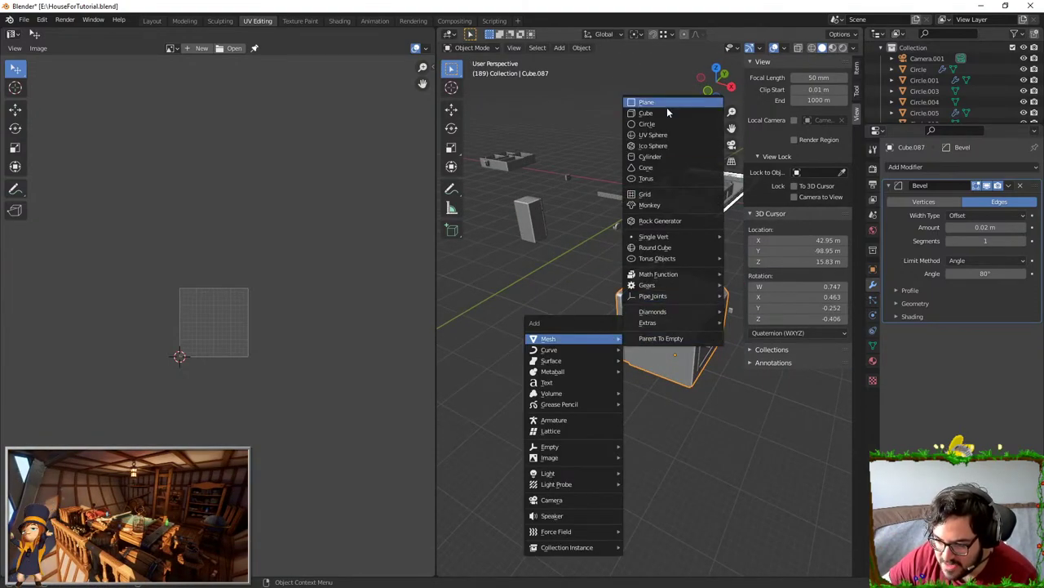
pyautogui.click(666, 113)
pyautogui.scroll(-3, 652, 342)
pyautogui.press('g')
pyautogui.press('x')
pyautogui.click(552, 298)
pyautogui.press('s')
pyautogui.click(626, 253)
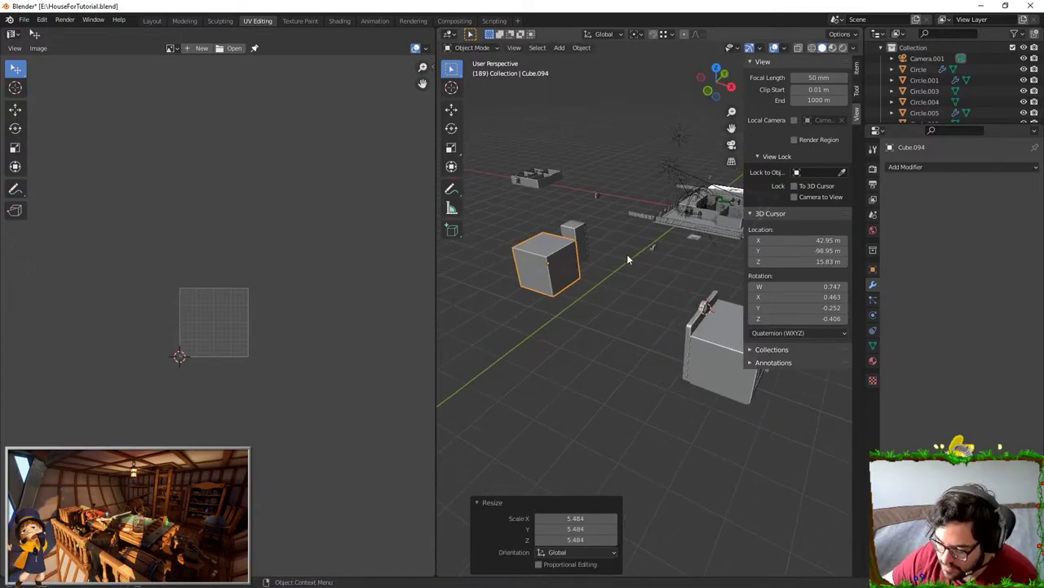
# - Lower the new cube about 11.1 m and move it along the Y axis into open space
pyautogui.press('KP_Decimal')
pyautogui.press('g')
pyautogui.press('z')
pyautogui.click(642, 250)
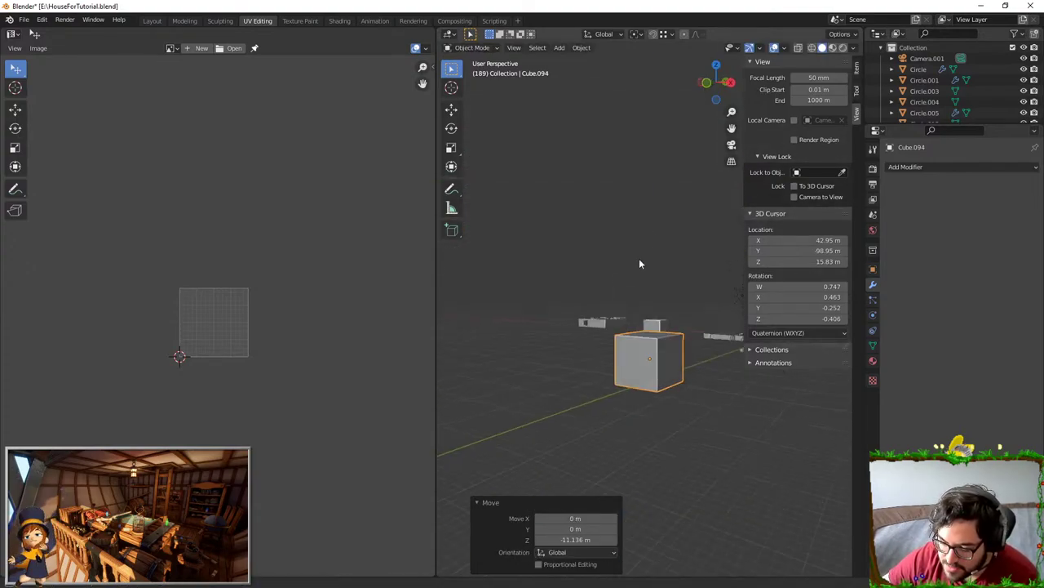
pyautogui.press('g')
pyautogui.press('y')
pyautogui.moveTo(640, 260); pyautogui.dragTo(657, 310, button='middle')
pyautogui.click(497, 324)
pyautogui.press('g')
pyautogui.press('y')
pyautogui.click(564, 299)
# - Resize the cube's mesh along X and scale it to 0.64 along Y
pyautogui.press('Tab')
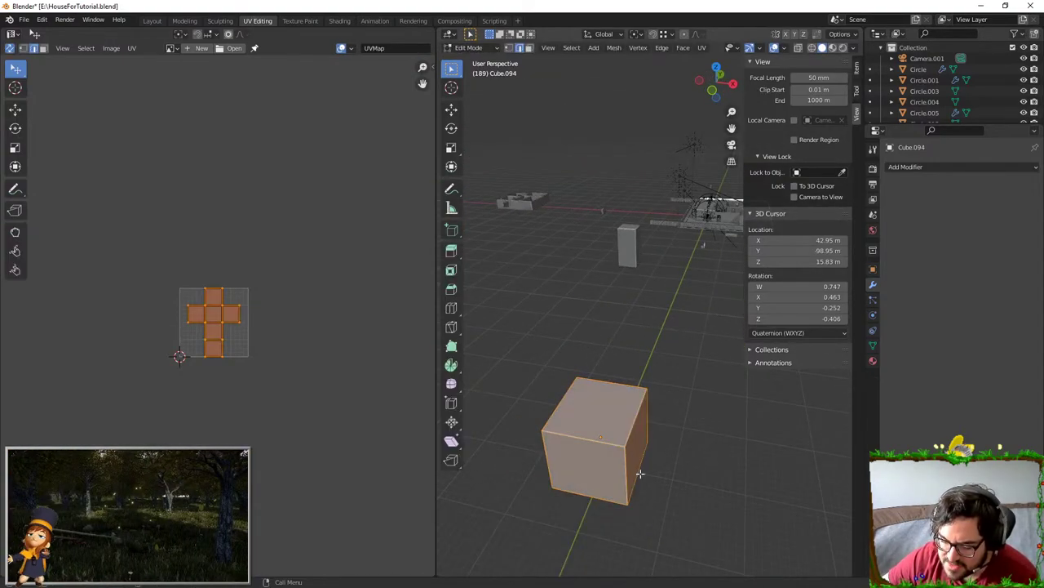
pyautogui.press('s')
pyautogui.press('x')
pyautogui.click(640, 450)
pyautogui.press('s')
pyautogui.press('y')
pyautogui.click(581, 406)
# - Slim the block further by scaling it to about 0.71 along X and 0.73 along Y
pyautogui.press('KP_Decimal')
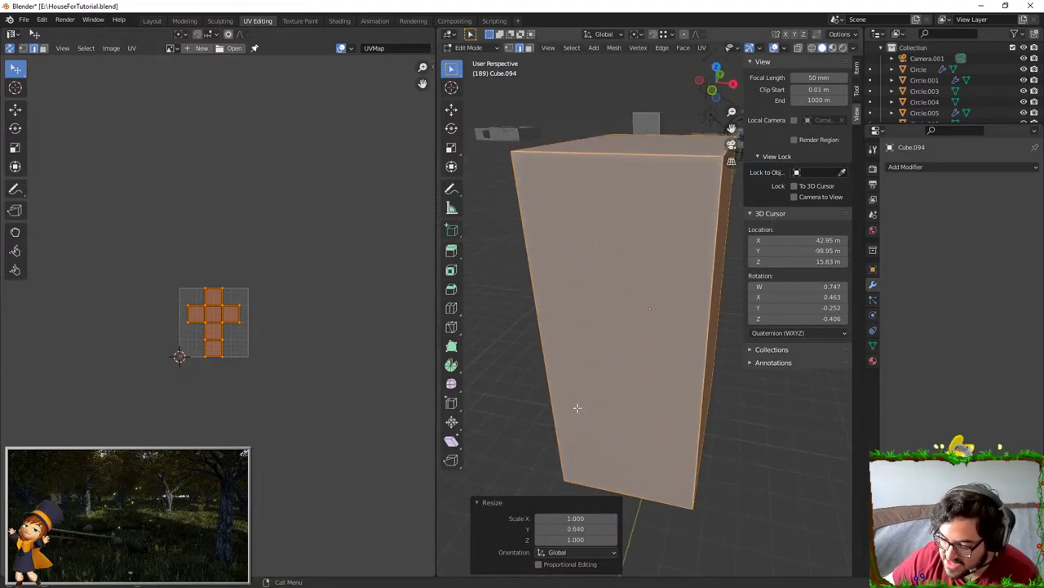
pyautogui.scroll(-5, 625, 306)
pyautogui.press('s')
pyautogui.press('x')
pyautogui.click(678, 342)
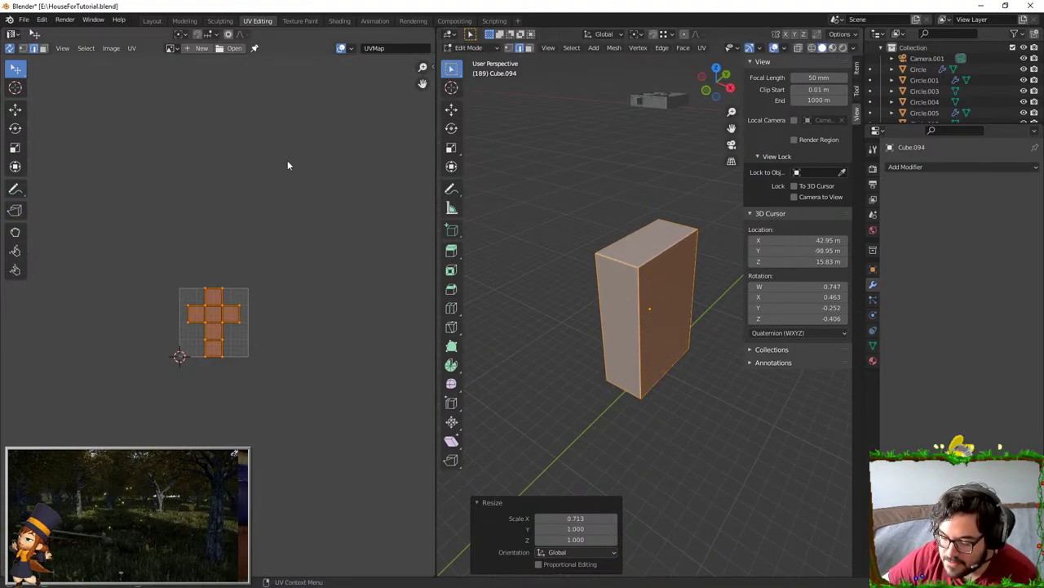
pyautogui.press('s')
pyautogui.press('y')
pyautogui.click(604, 223)
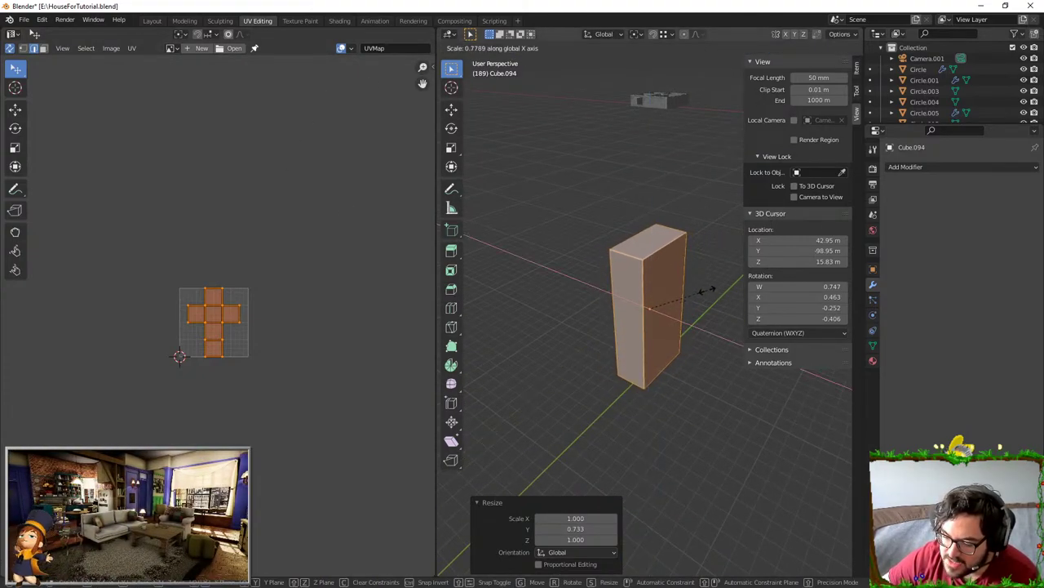
# - Raise the block's top face to form a tall post and extrude that face about 4.4 m upward
pyautogui.press('3')
pyautogui.click(658, 241)
pyautogui.press('g')
pyautogui.press('z')
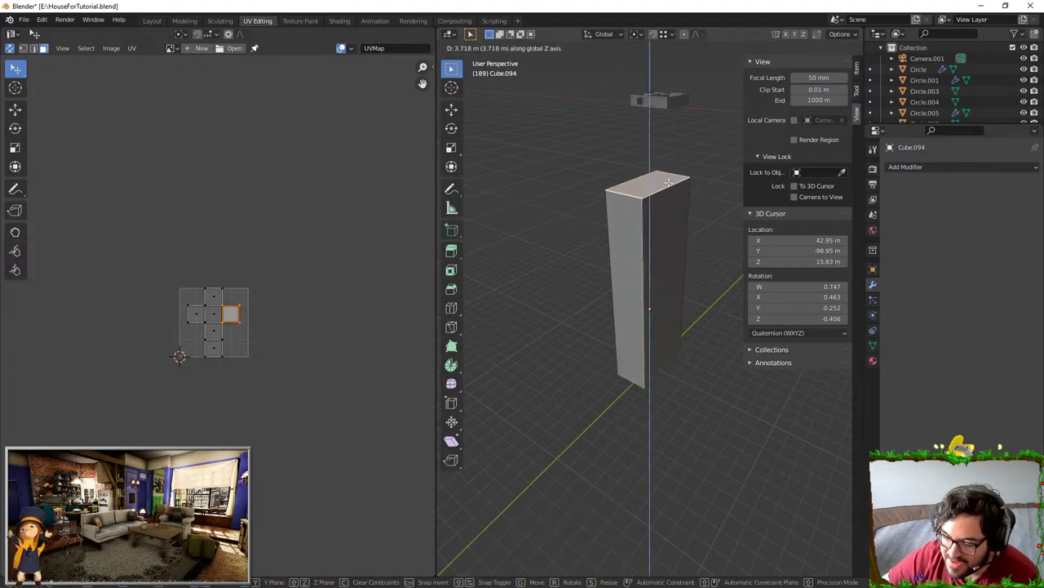
pyautogui.click(665, 170)
pyautogui.press('e')
pyautogui.click(672, 101)
# - Narrow the extruded top face along Y into a pointed tip and lower it about 0.13 m
pyautogui.press('s')
pyautogui.keyDown('shift'); pyautogui.moveTo(672, 101); pyautogui.dragTo(681, 126, button='middle'); pyautogui.keyUp('shift')
pyautogui.rightClick(632, 146)
pyautogui.press('s')
pyautogui.press('y')
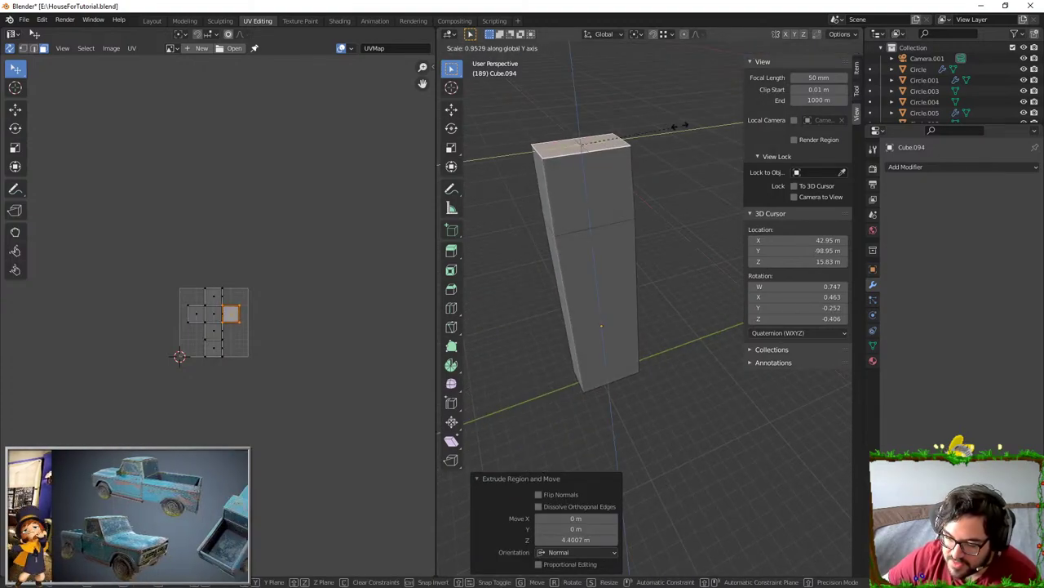
pyautogui.click(595, 133)
pyautogui.moveTo(595, 133); pyautogui.dragTo(615, 116, button='middle')
pyautogui.press('g')
pyautogui.press('z')
pyautogui.click(613, 119)
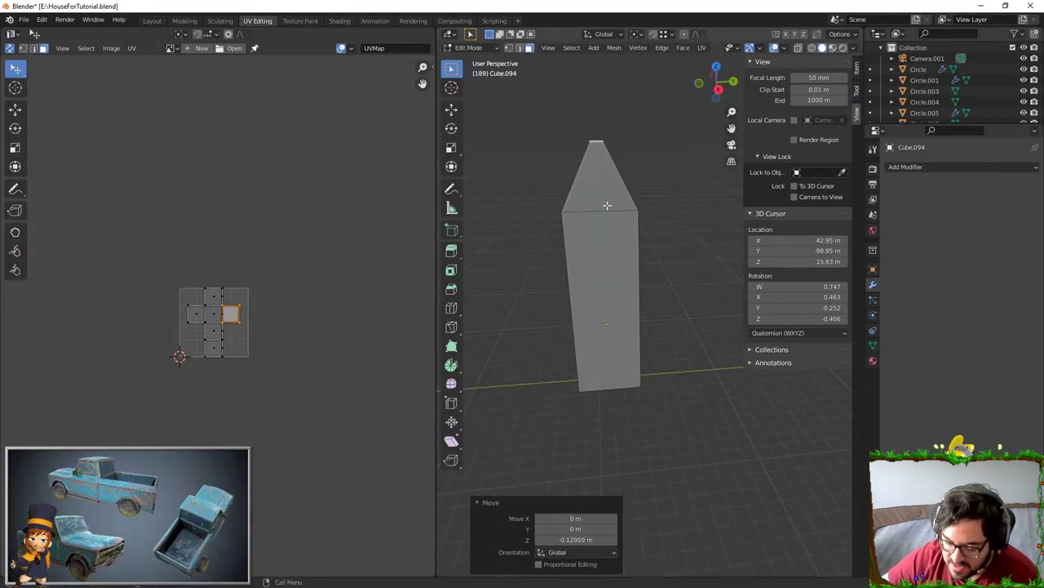
# - Select the whole linked post and scale it along the Y axis
pyautogui.press('l')
pyautogui.press('s')
pyautogui.press('y')
pyautogui.click(635, 222)
# - Duplicate the pointed post along the Y axis and adjust the copy's distance from the original
pyautogui.moveTo(635, 223); pyautogui.dragTo(600, 270, button='middle')
pyautogui.hotkey('shift', 'd')
pyautogui.press('y')
pyautogui.click(824, 255)
pyautogui.press('g')
pyautogui.press('y')
pyautogui.click(683, 261)
# - Duplicate the first post's inner side face and scale the copy to about half its width along X
pyautogui.click(654, 281)
pyautogui.click(623, 272)
pyautogui.hotkey('shift', 'd')
pyautogui.press('s')
pyautogui.press('z')
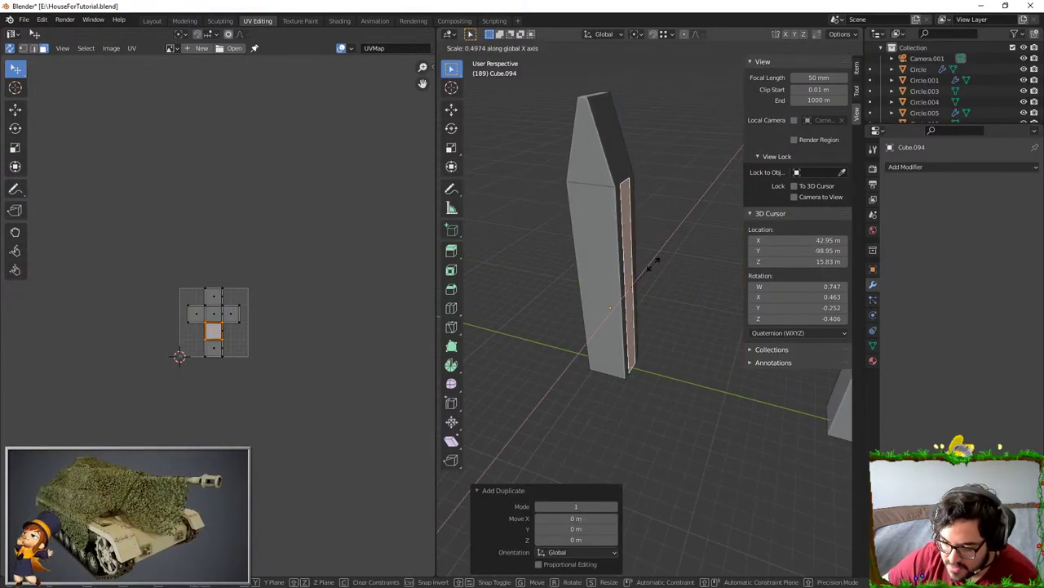
pyautogui.press('Return')
# - Raise the duplicated face along Z, shorten its height to about 0.42, and place it near the post's upper part
pyautogui.press('g')
pyautogui.press('z')
pyautogui.click(626, 188)
pyautogui.press('s')
pyautogui.press('z')
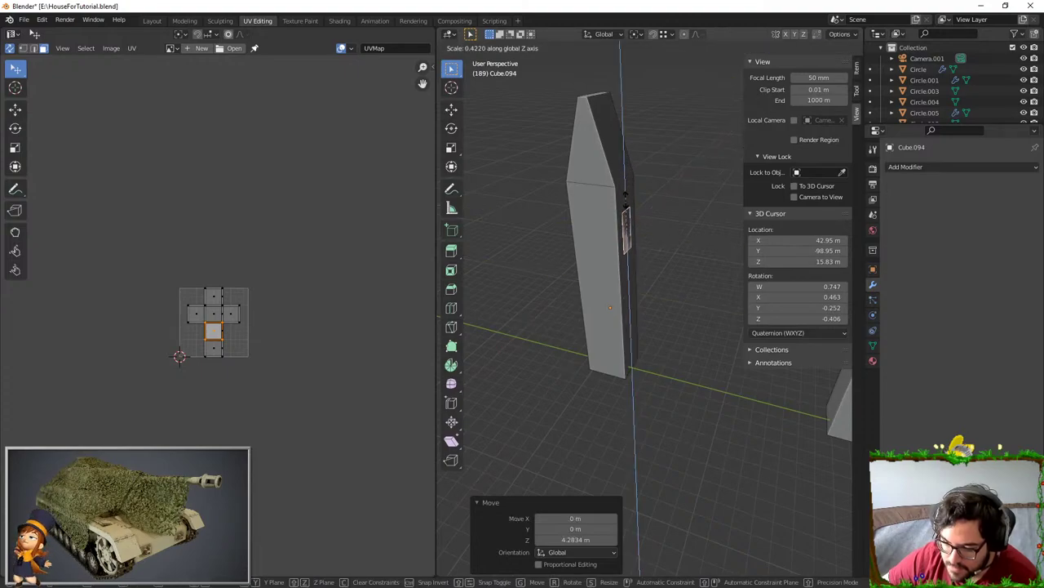
pyautogui.click(627, 214)
pyautogui.press('g')
pyautogui.press('z')
pyautogui.click(627, 189)
# - Position the small face at the front of the first post and extrude it about 17.8 m across to the second post
pyautogui.press('g')
pyautogui.press('y')
pyautogui.click(634, 189)
pyautogui.scroll(-3, 633, 200)
pyautogui.moveTo(632, 196); pyautogui.dragTo(596, 234, button='middle')
pyautogui.press('g')
pyautogui.press('x')
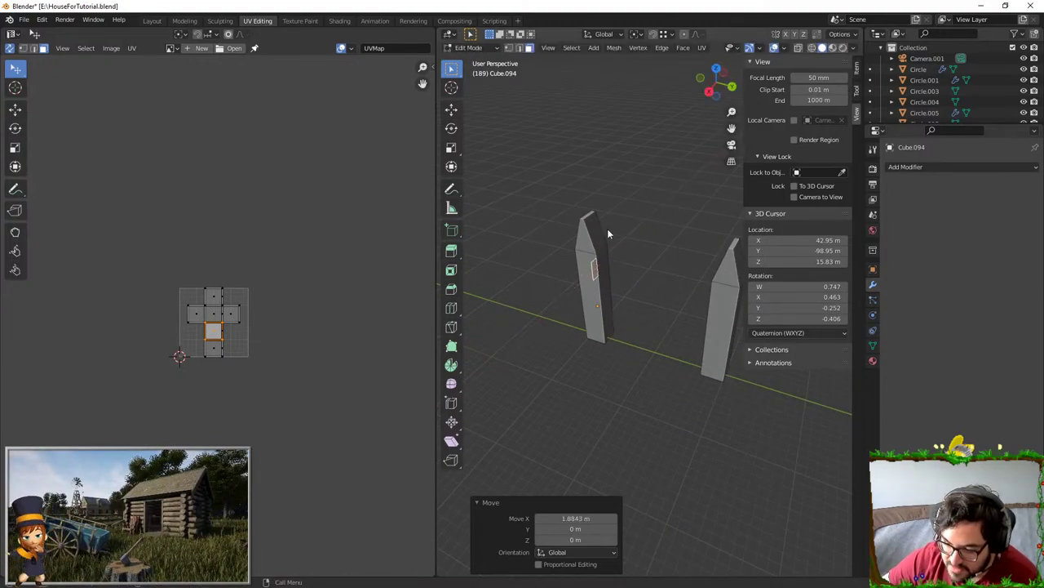
pyautogui.press('y')
pyautogui.click(597, 227)
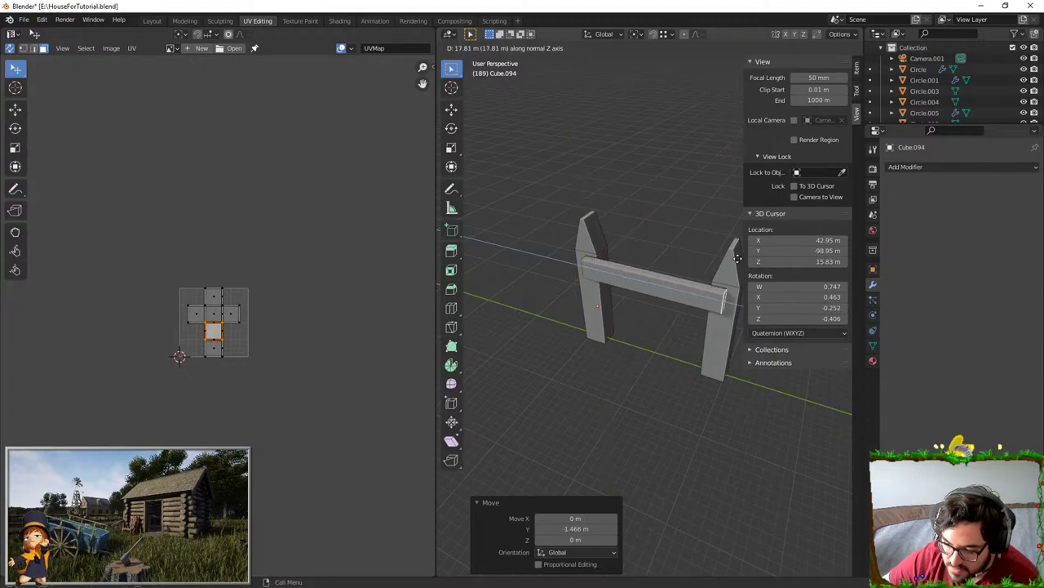
pyautogui.moveTo(672, 275)
pyautogui.mouseDown(button='middle')
pyautogui.moveTo(680, 236)
pyautogui.moveTo(664, 269)
pyautogui.mouseUp(button='middle')
# - Duplicate the linked rail straight down along Z twice, with the first copy about 4.72 m below, making three rails between the posts
pyautogui.press('l')
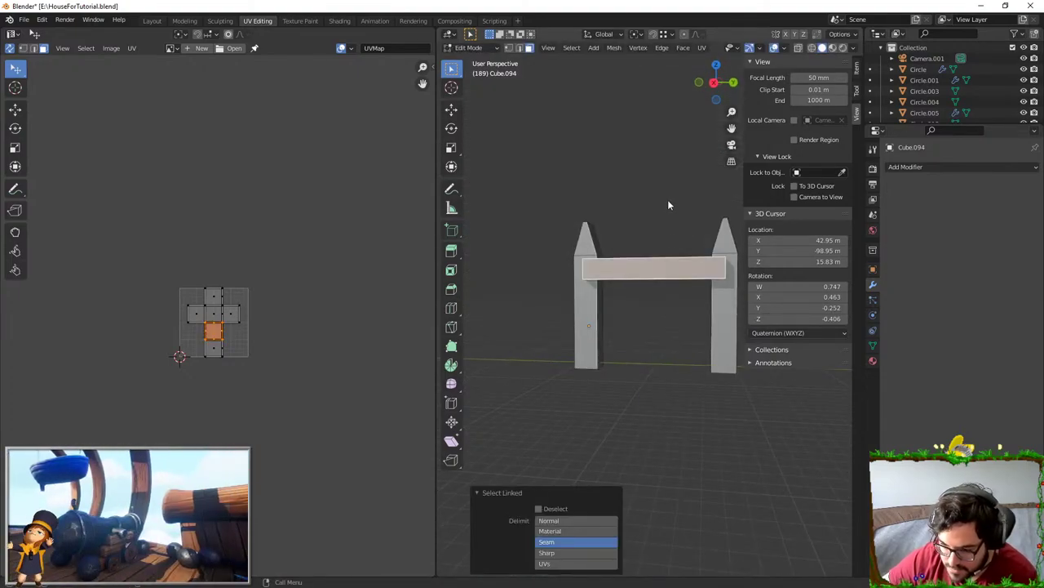
pyautogui.hotkey('shift', 'd')
pyautogui.press('z')
pyautogui.click(661, 289)
pyautogui.hotkey('shift', 'd')
pyautogui.press('z')
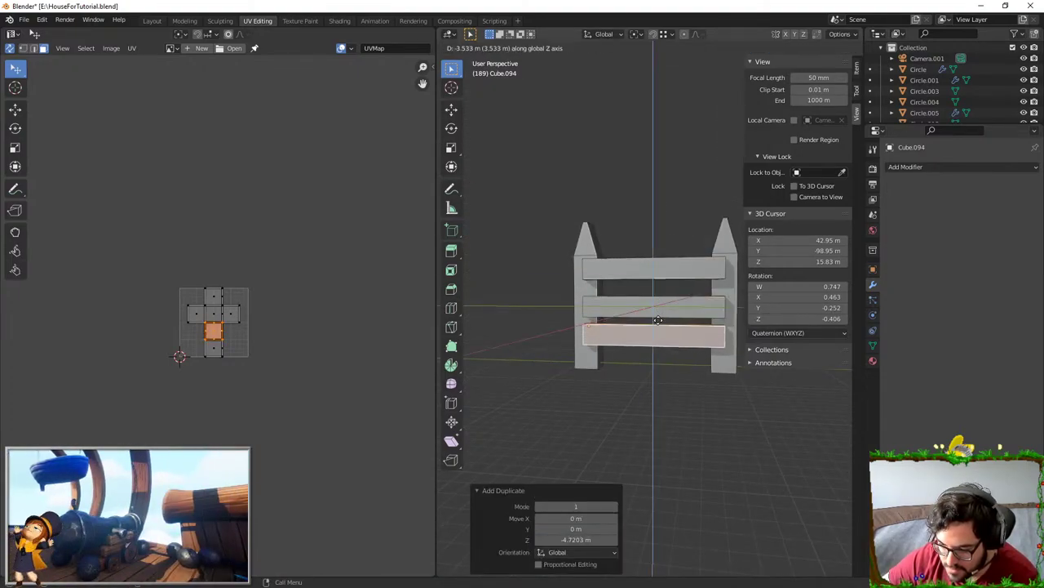
pyautogui.click(659, 284)
# - Return the fence to Object Mode and add a Bevel modifier to it
pyautogui.press('Tab')
pyautogui.moveTo(658, 278); pyautogui.dragTo(641, 233, button='middle')
pyautogui.click(906, 167)
pyautogui.click(813, 207)
pyautogui.scroll(2, 655, 186)
pyautogui.moveTo(655, 186); pyautogui.dragTo(618, 226, button='middle')
pyautogui.click(536, 230)
pyautogui.click(647, 198)
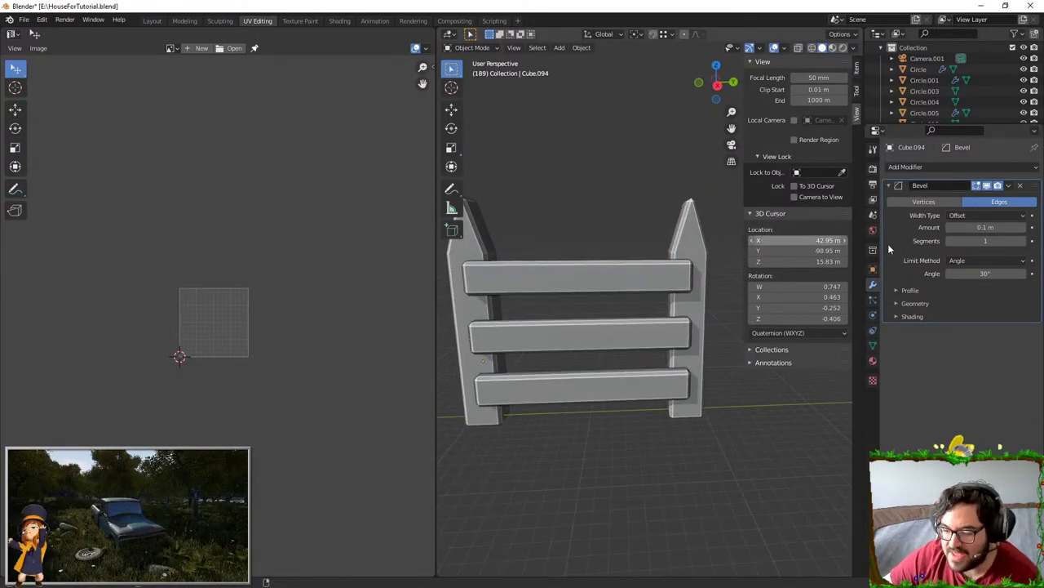
# - Set the fence's Bevel modifier amount to 0.03 m
pyautogui.click(986, 227)
pyautogui.press('BackSpace')
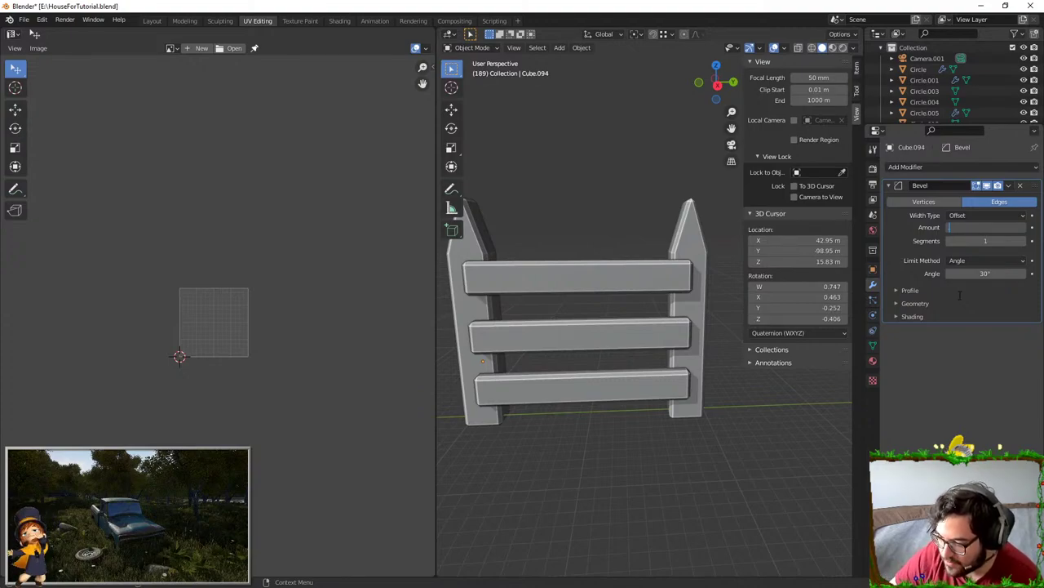
pyautogui.write('0.05')
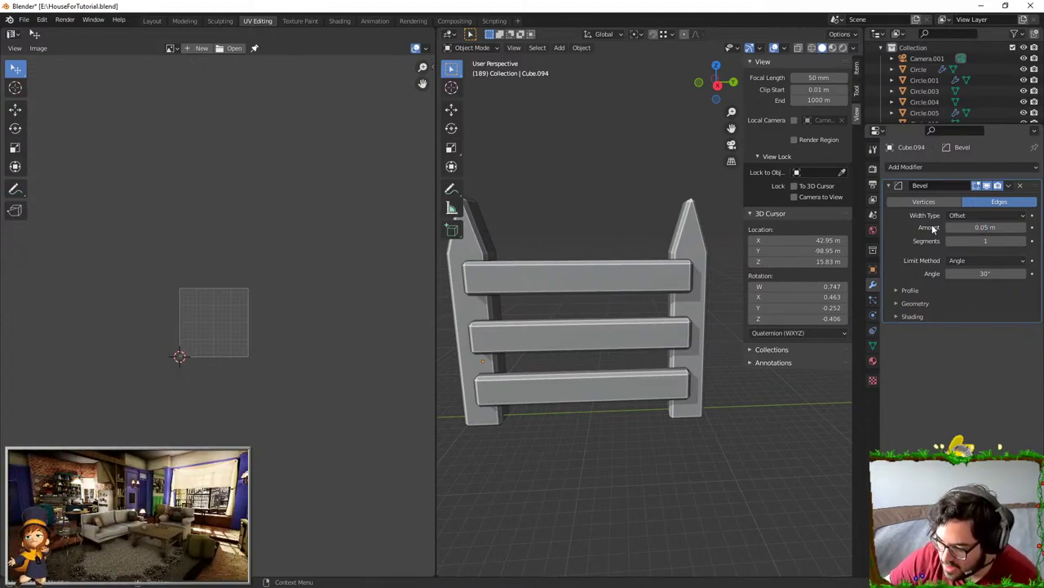
pyautogui.click(950, 229)
pyautogui.click(950, 229)
# - Cut an edge loop through the top rail's middle, lower it along Z, and bevel it to 1.3 m with 3 segments
pyautogui.moveTo(718, 217); pyautogui.dragTo(598, 160, button='middle')
pyautogui.press('Tab')
pyautogui.moveTo(628, 280); pyautogui.dragTo(617, 272, button='middle')
pyautogui.hotkey('ctrl', 'r')
pyautogui.click(633, 260)
pyautogui.rightClick(643, 229)
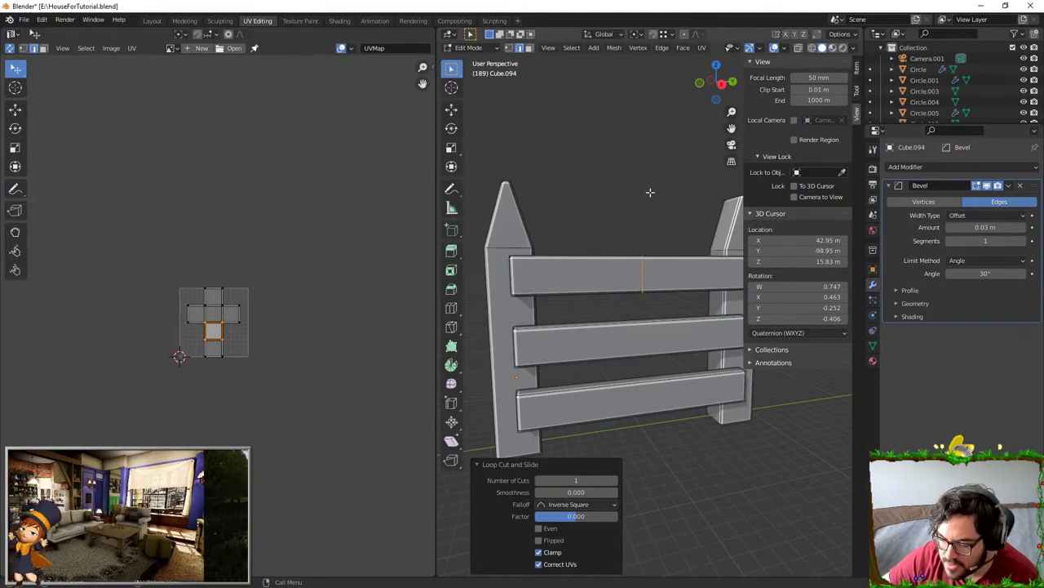
pyautogui.press('g')
pyautogui.press('z')
pyautogui.click(656, 188)
pyautogui.hotkey('ctrl', 'b')
pyautogui.click(825, 193)
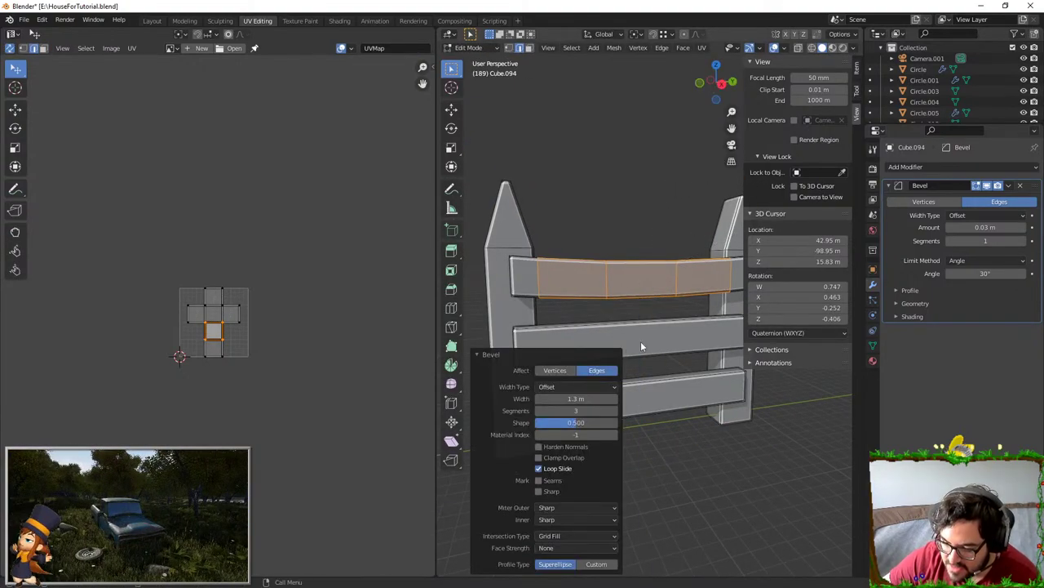
# - Cut an edge loop through the middle rail, shift it along Y toward the second post, and raise it about 1.16 m along Z
pyautogui.rightClick(674, 320)
pyautogui.press('g')
pyautogui.press('y')
pyautogui.click(709, 319)
pyautogui.press('g')
pyautogui.press('z')
pyautogui.click(732, 302)
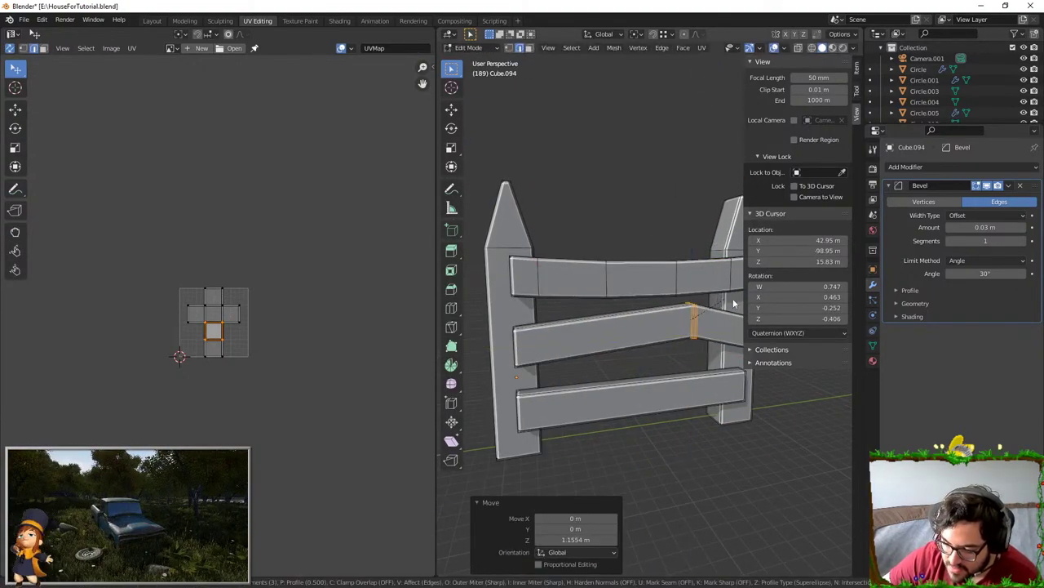
# - Undo the middle rail loop's raise, raise it about 0.43 m along Z instead, and bevel it into a smooth bend
pyautogui.hotkey('ctrl', 'b')
pyautogui.rightClick(754, 312)
pyautogui.hotkey('ctrl', 'z')
pyautogui.press('g')
pyautogui.press('z')
pyautogui.click(704, 293)
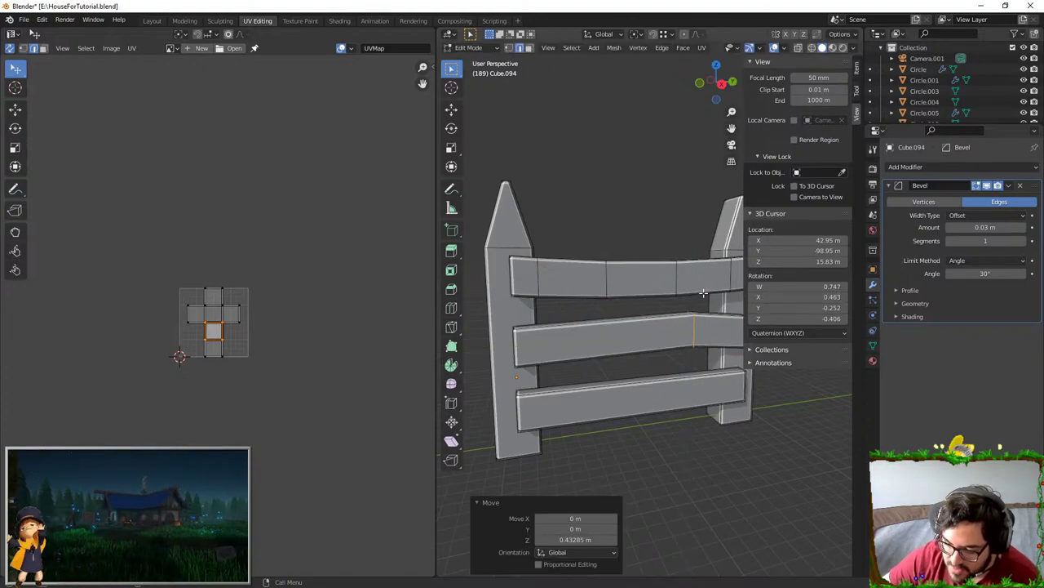
pyautogui.hotkey('ctrl', 'b')
pyautogui.click(725, 305)
# - Cut another edge loop through the middle rail's section near the first post, move it along X, and bevel it
pyautogui.hotkey('ctrl', 'r')
pyautogui.click(594, 320)
pyautogui.rightClick(594, 320)
pyautogui.press('g')
pyautogui.press('x')
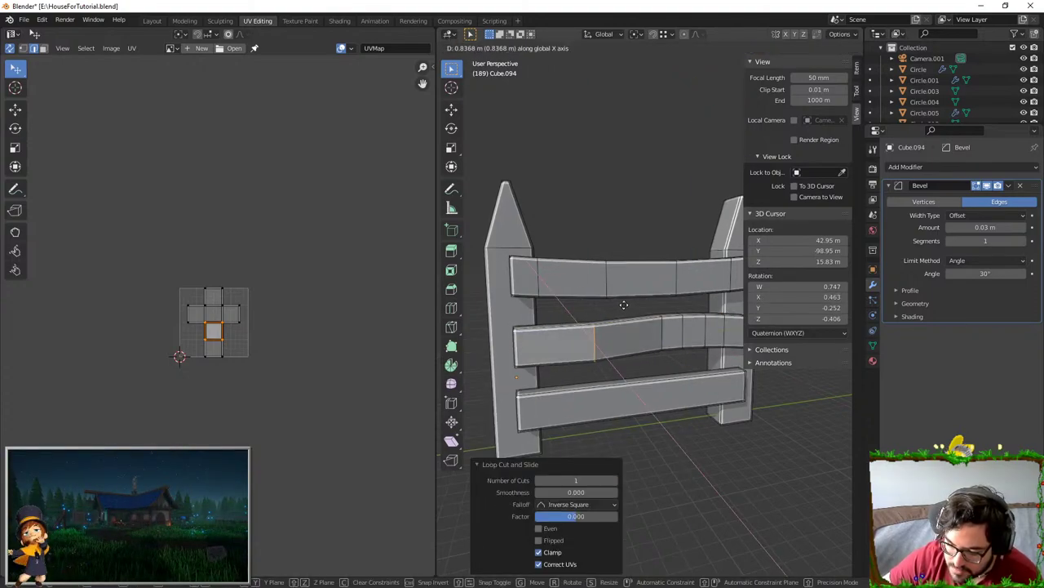
pyautogui.click(624, 305)
pyautogui.hotkey('ctrl', 'b')
pyautogui.click(697, 296)
# - Undo the second loop's bevel and X move on the middle rail, lower that loop along Z, and bevel it
pyautogui.press('Tab')
pyautogui.moveTo(697, 297); pyautogui.dragTo(657, 318, button='middle')
pyautogui.hotkey('ctrl', 'z')
pyautogui.hotkey('ctrl', 'z')
pyautogui.press('g')
pyautogui.press('z')
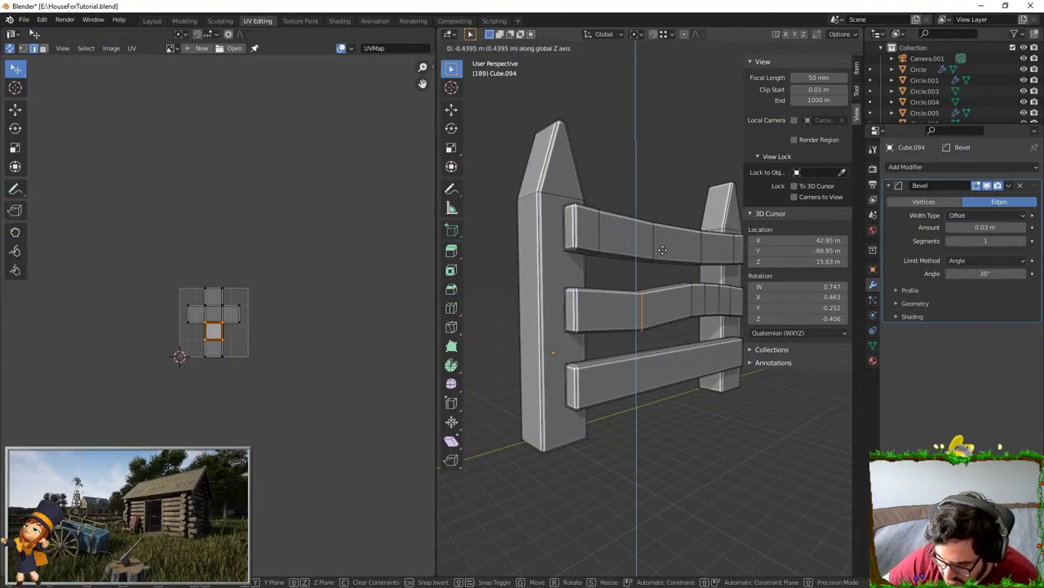
pyautogui.click(684, 279)
pyautogui.hotkey('ctrl', 'b')
pyautogui.click(737, 250)
pyautogui.press('Tab')
pyautogui.moveTo(718, 251); pyautogui.dragTo(530, 281, button='middle')
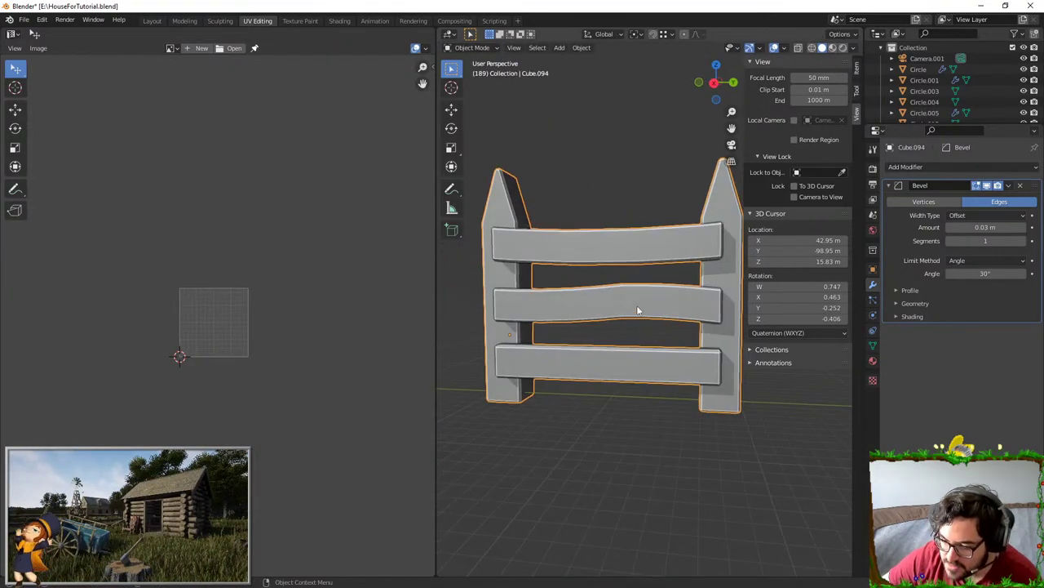
# - Cut an edge loop through the bottom rail's middle, lower it about 0.43 m along Z, and bevel it into a sag
pyautogui.press('Tab')
pyautogui.hotkey('ctrl', 'r')
pyautogui.click(627, 346)
pyautogui.rightClick(626, 344)
pyautogui.press('g')
pyautogui.press('z')
pyautogui.click(615, 293)
pyautogui.hotkey('ctrl', 'b')
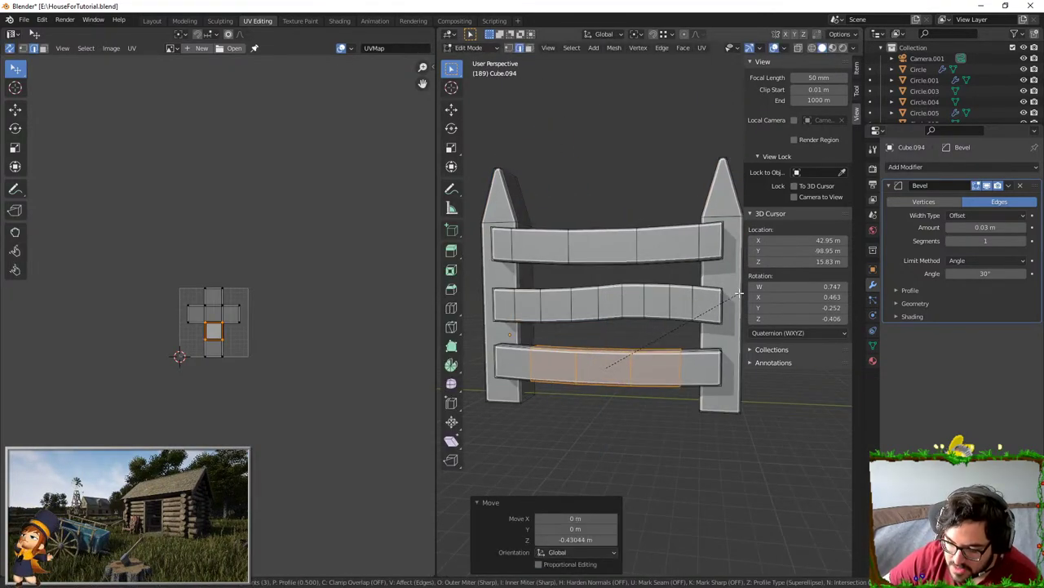
pyautogui.click(740, 293)
pyautogui.press('Tab')
pyautogui.moveTo(609, 297); pyautogui.dragTo(633, 258, button='middle')
# - Cut a horizontal edge loop around the first post, move it about -0.31 m along Y, and bevel it
pyautogui.press('Tab')
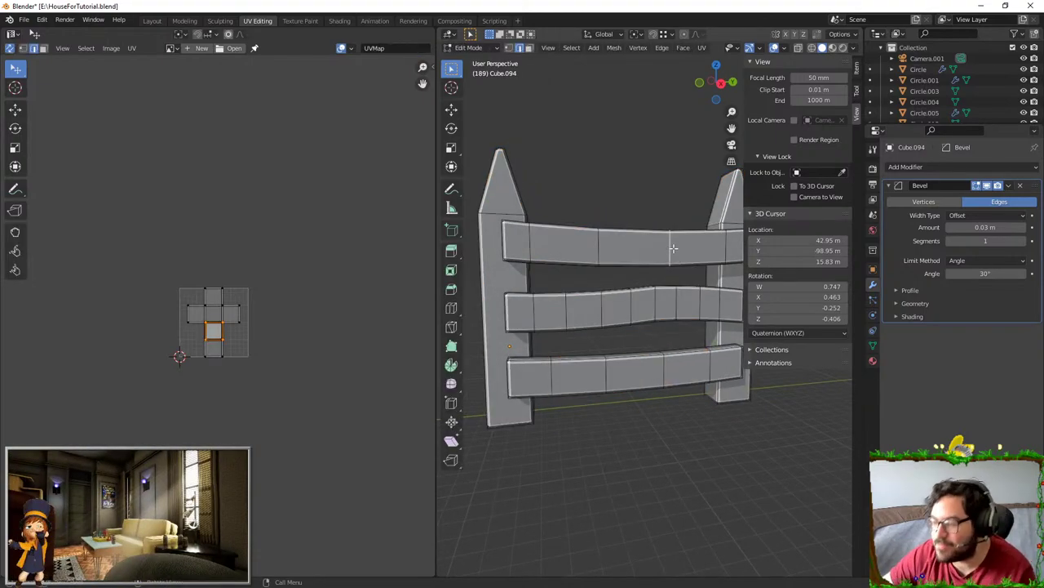
pyautogui.moveTo(667, 136); pyautogui.dragTo(664, 205, button='middle')
pyautogui.scroll(-4, 634, 256)
pyautogui.scroll(1, 590, 259)
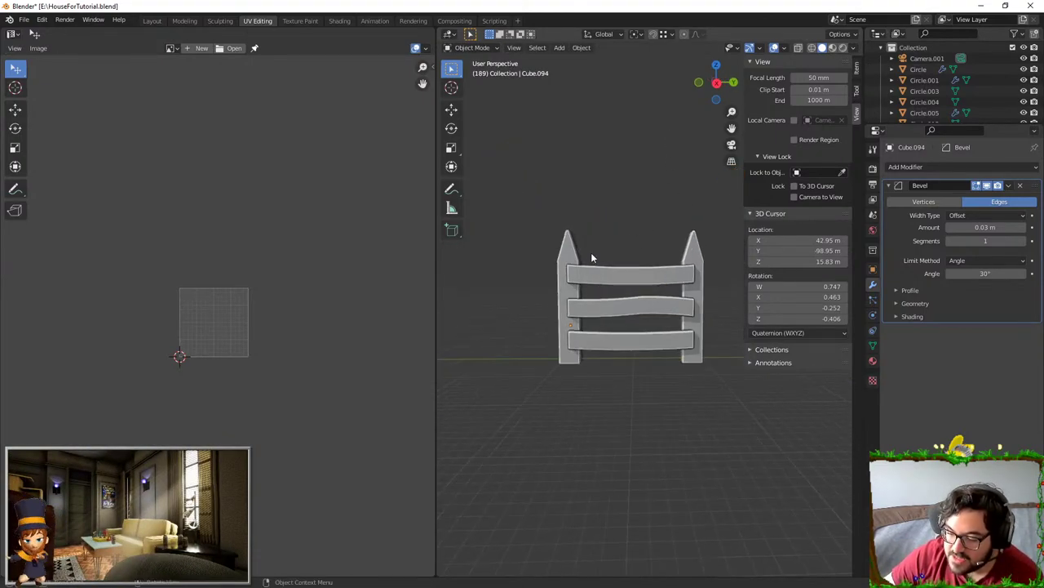
pyautogui.hotkey('ctrl', 'r')
pyautogui.click(560, 293)
pyautogui.rightClick(599, 296)
pyautogui.press('g')
pyautogui.press('z')
pyautogui.press('y')
pyautogui.click(599, 297)
pyautogui.hotkey('ctrl', 'b')
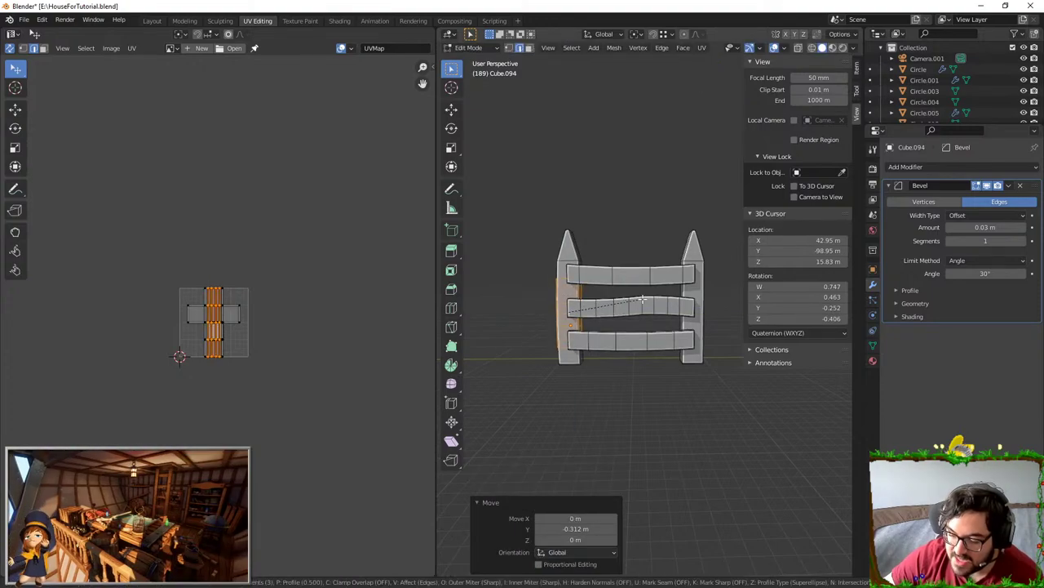
pyautogui.click(655, 303)
# - Cut a horizontal edge loop around the second post, nudge it along Y, and bevel it
pyautogui.hotkey('ctrl', 'r')
pyautogui.click(700, 292)
pyautogui.rightClick(700, 292)
pyautogui.press('g')
pyautogui.press('y')
pyautogui.click(717, 297)
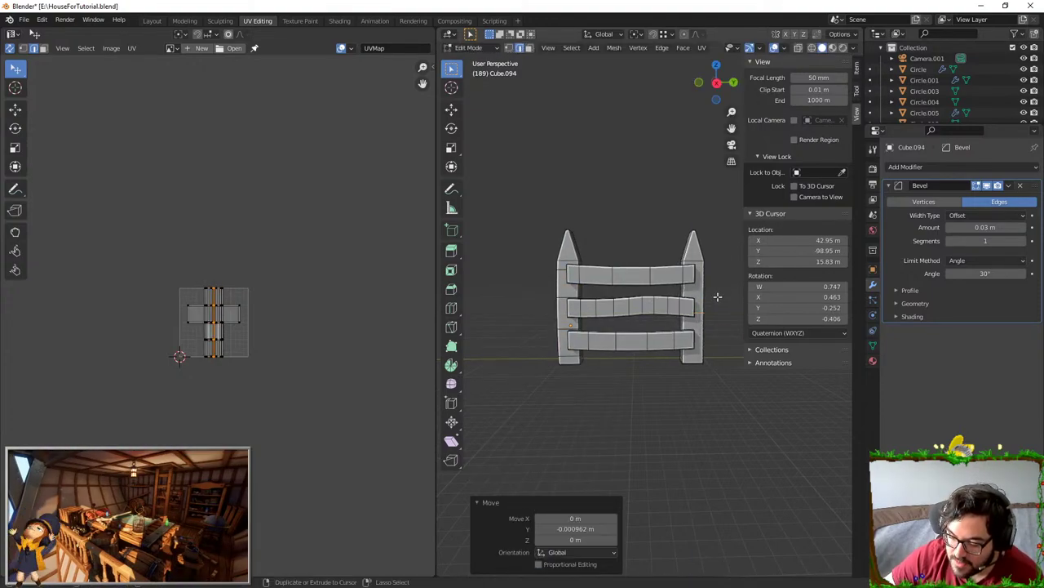
pyautogui.hotkey('ctrl', 'b')
pyautogui.click(751, 297)
# - Undo the edge loops and bends on the posts and rails back to the three straight rails
pyautogui.press('Tab')
pyautogui.scroll(-1, 676, 288)
pyautogui.press('Tab')
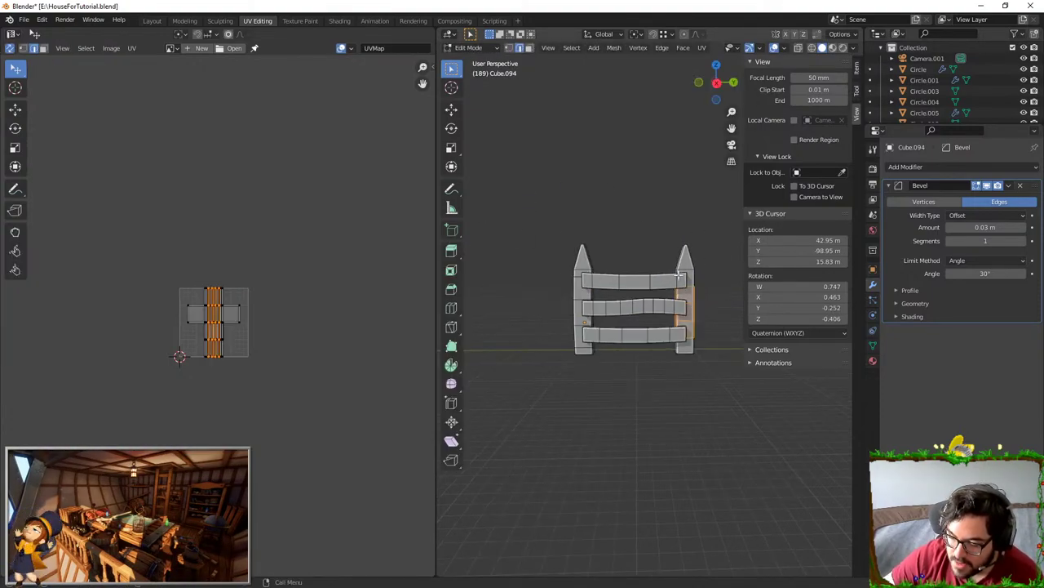
pyautogui.press('Tab')
pyautogui.press('Tab')
pyautogui.press('Tab')
pyautogui.press('Tab')
pyautogui.press('Tab')
pyautogui.press('Tab')
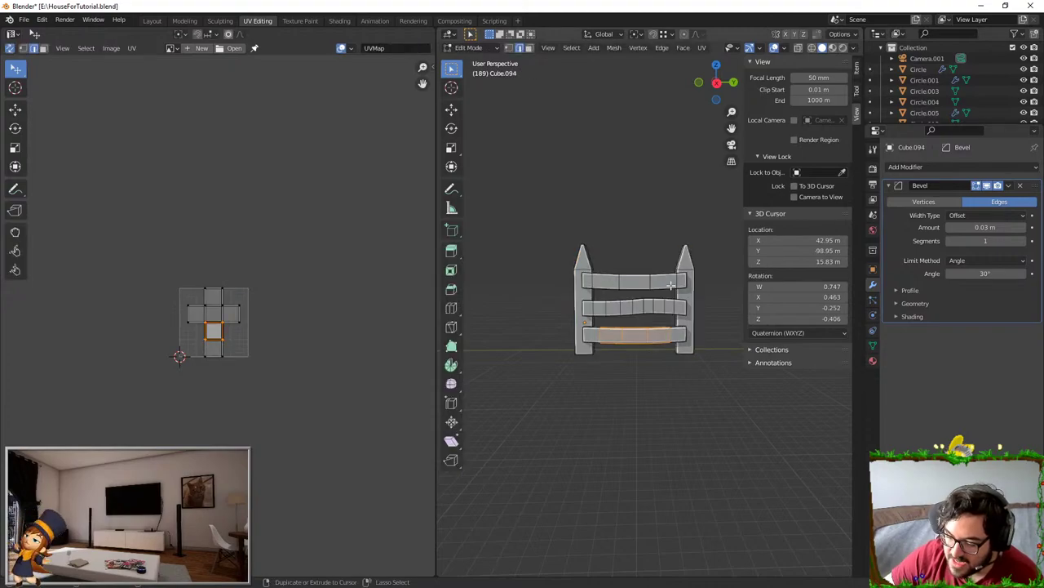
pyautogui.press('Tab')
pyautogui.press('Tab')
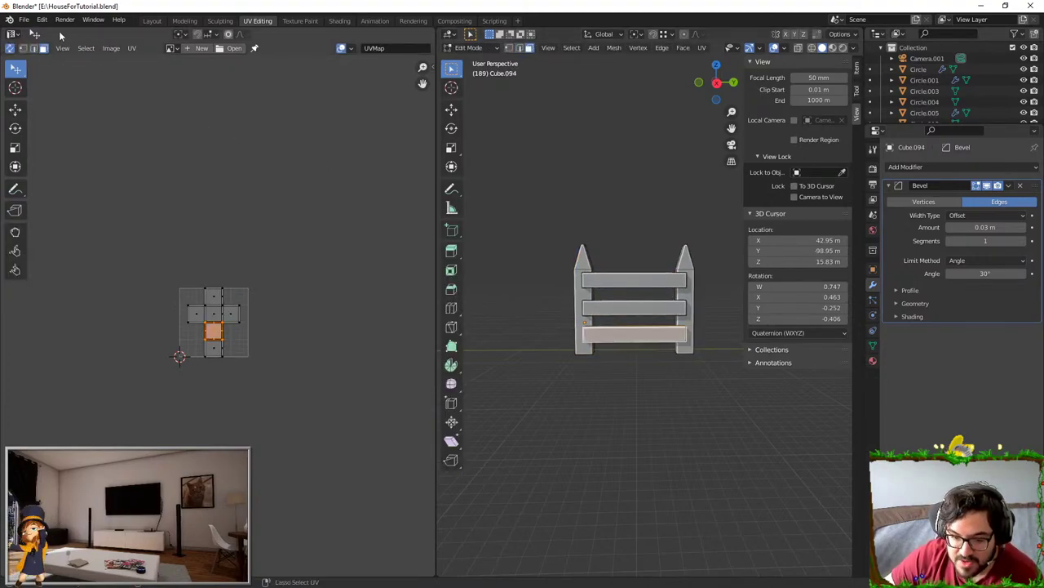
# - Select the tip faces of both posts in X-ray with proportional editing on, and set the pivot point to Individual Origins
pyautogui.scroll(3, 609, 234)
pyautogui.moveTo(511, 182); pyautogui.dragTo(575, 216)
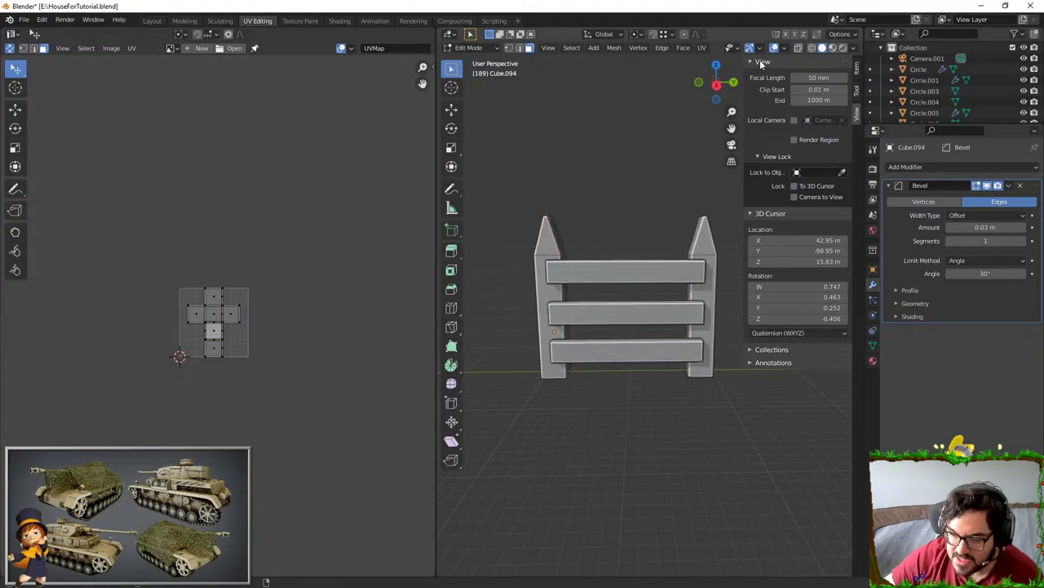
pyautogui.click(798, 47)
pyautogui.moveTo(519, 169); pyautogui.dragTo(617, 223)
pyautogui.keyDown('shift'); pyautogui.moveTo(638, 187); pyautogui.dragTo(731, 225); pyautogui.keyUp('shift')
pyautogui.press('s')
pyautogui.rightClick(681, 196)
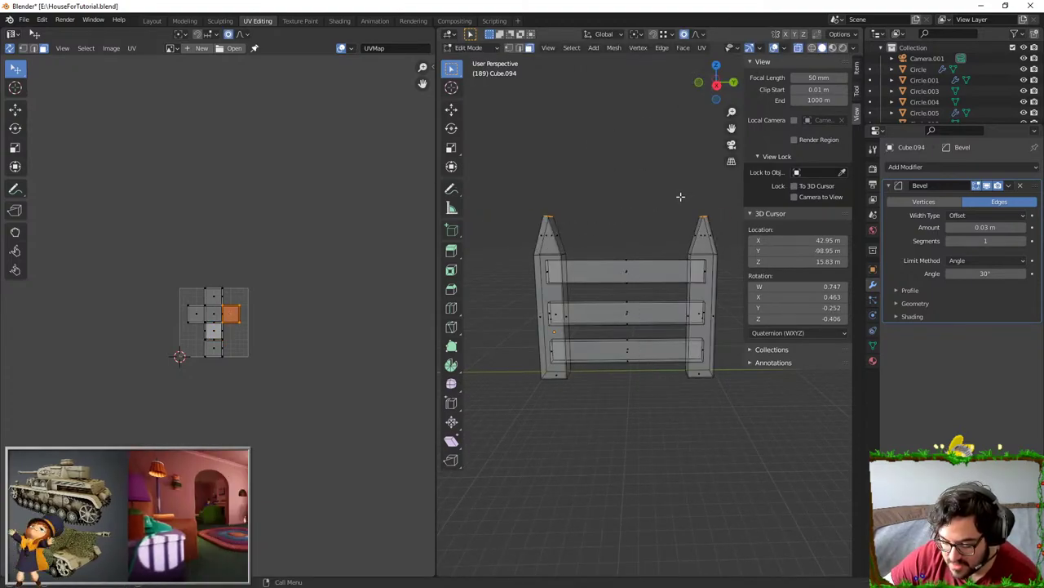
pyautogui.click(637, 34)
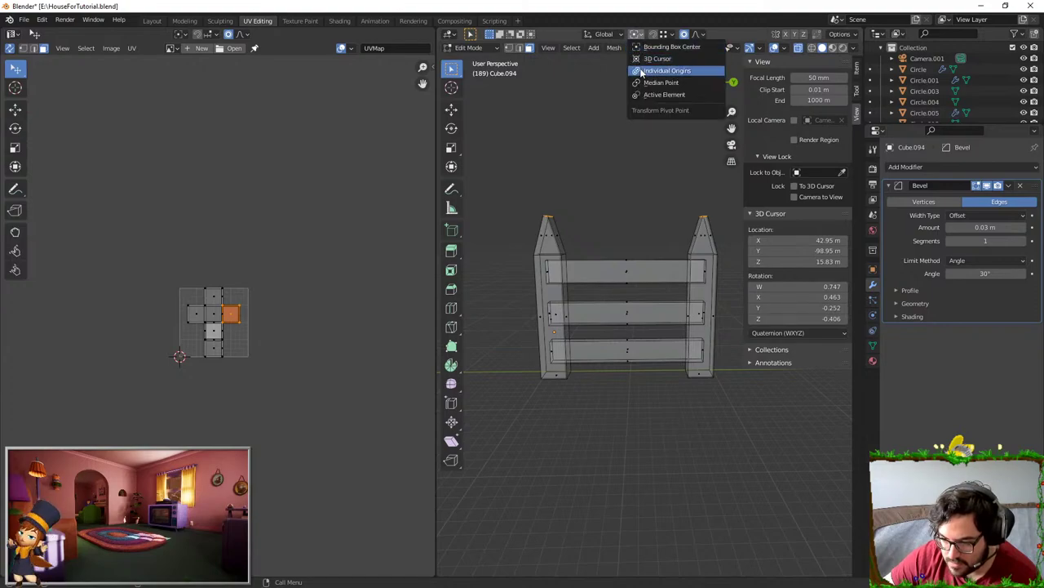
pyautogui.click(641, 72)
# - Enlarge both post tips with proportional size about 17.45 and raise them about 2.32 m along Z, widening the posts upward
pyautogui.press('s')
pyautogui.scroll(-12, 630, 186)
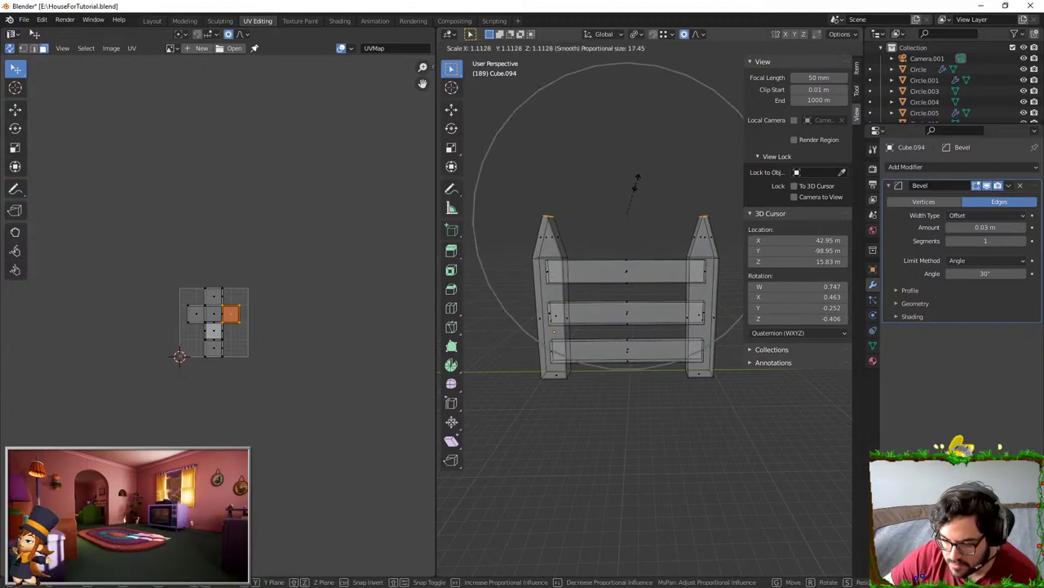
pyautogui.click(653, 182)
pyautogui.press('g')
pyautogui.press('z')
pyautogui.click(648, 158)
pyautogui.press('s')
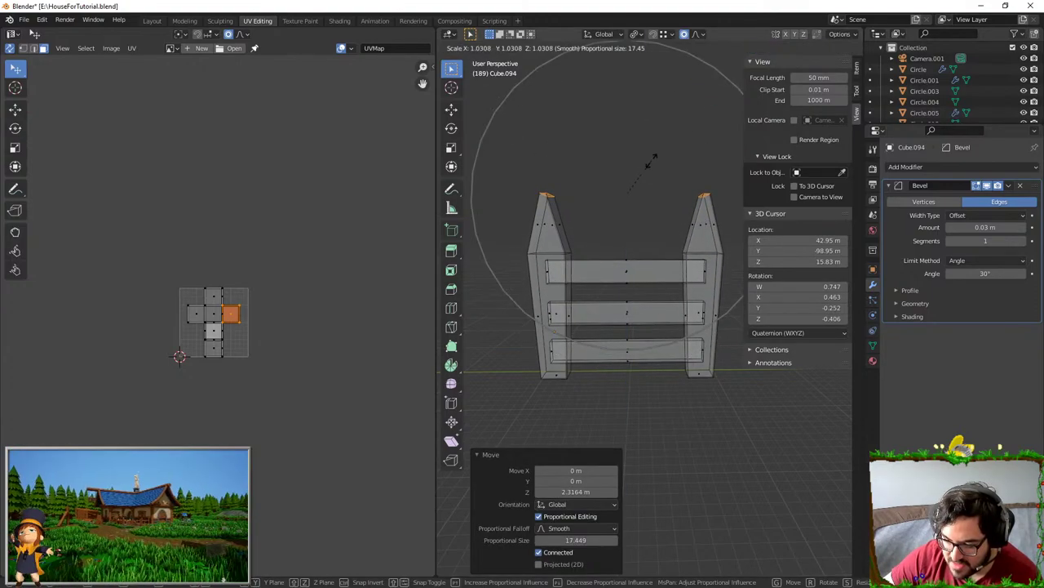
pyautogui.click(651, 165)
pyautogui.press('Tab')
pyautogui.press('Tab')
# - Switch to edge selection and cut a centred vertical edge loop through the top rail
pyautogui.click(625, 264)
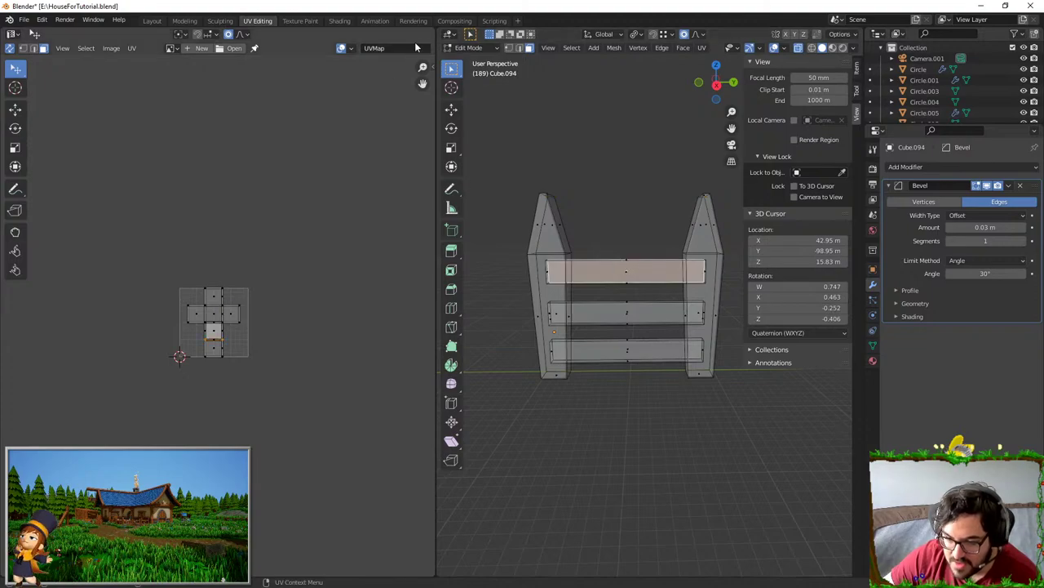
pyautogui.click(519, 49)
pyautogui.click(628, 264)
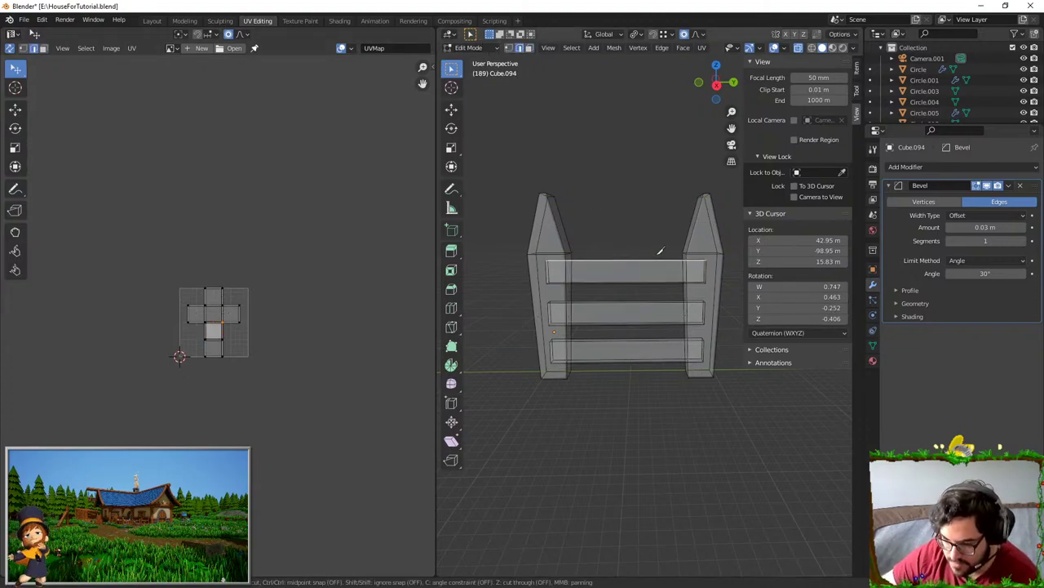
pyautogui.click(653, 248)
pyautogui.rightClick(651, 238)
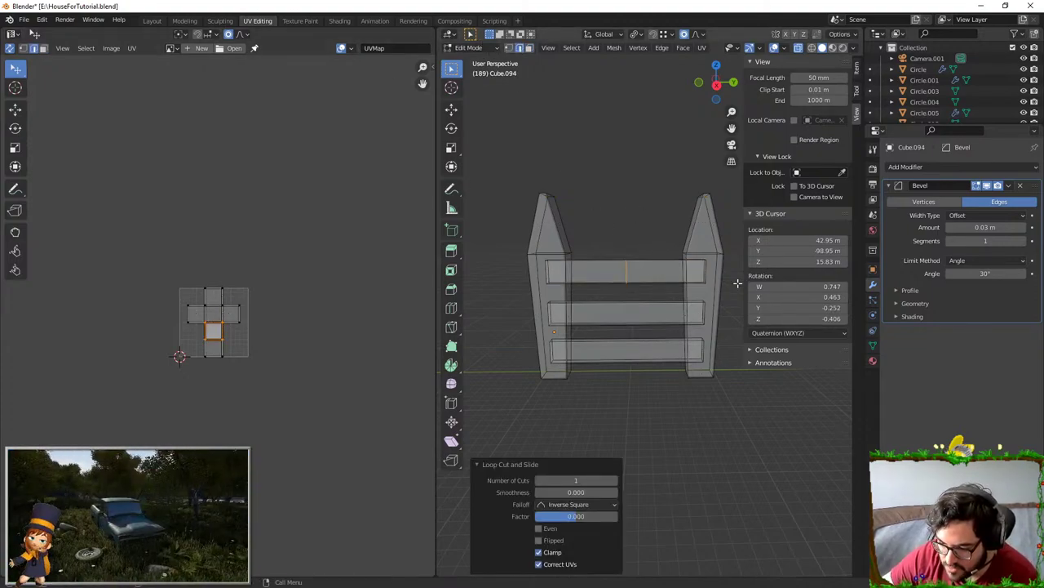
# - Cut a horizontal edge loop around the middle of the second post
pyautogui.click(547, 300)
pyautogui.rightClick(544, 301)
pyautogui.click(541, 301)
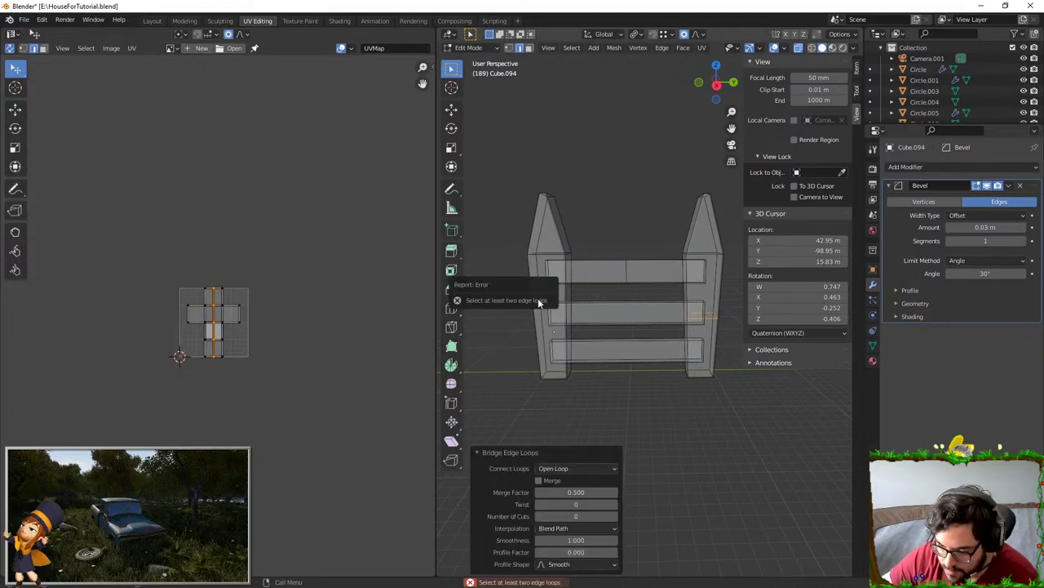
pyautogui.hotkey('ctrl', 'z')
pyautogui.hotkey('ctrl', 'z')
# - Cut a horizontal edge loop around the first post's middle, scale it to 1.374 along Y with proportional editing, and bevel it
pyautogui.hotkey('ctrl', 'r')
pyautogui.click(529, 329)
pyautogui.press('s')
pyautogui.press('y')
pyautogui.click(625, 309)
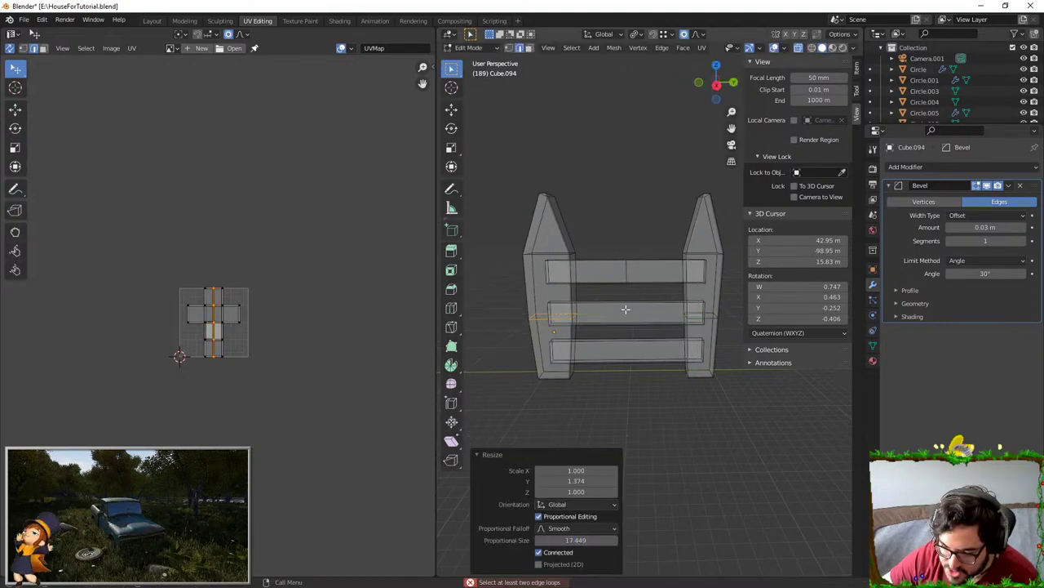
pyautogui.hotkey('ctrl', 'b')
pyautogui.click(692, 313)
# - Select the second post's middle edge loop, turn off proportional editing, and scale the loop up
pyautogui.keyDown('alt'); pyautogui.click(714, 319); pyautogui.keyUp('alt')
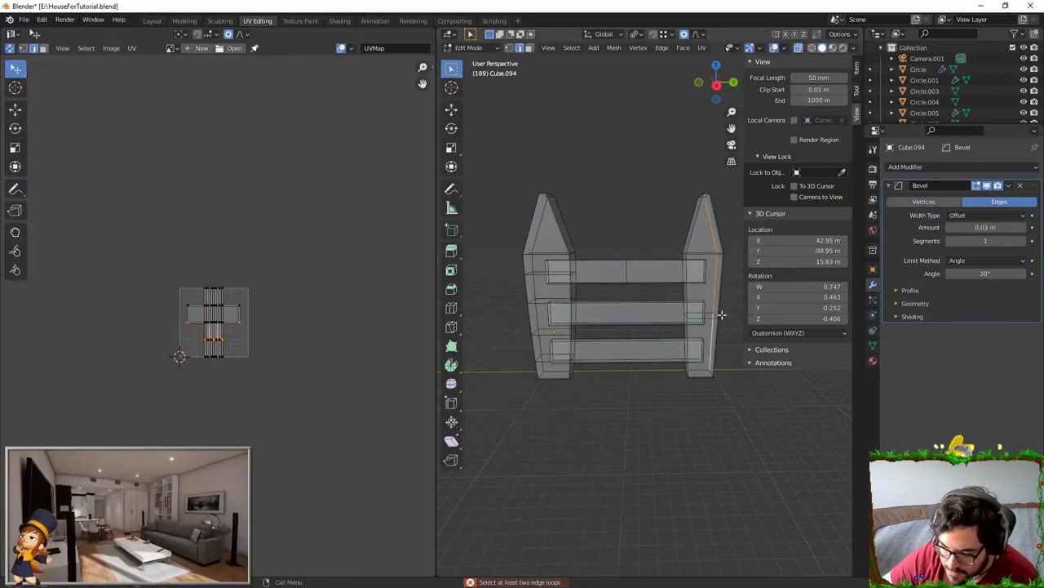
pyautogui.press('s')
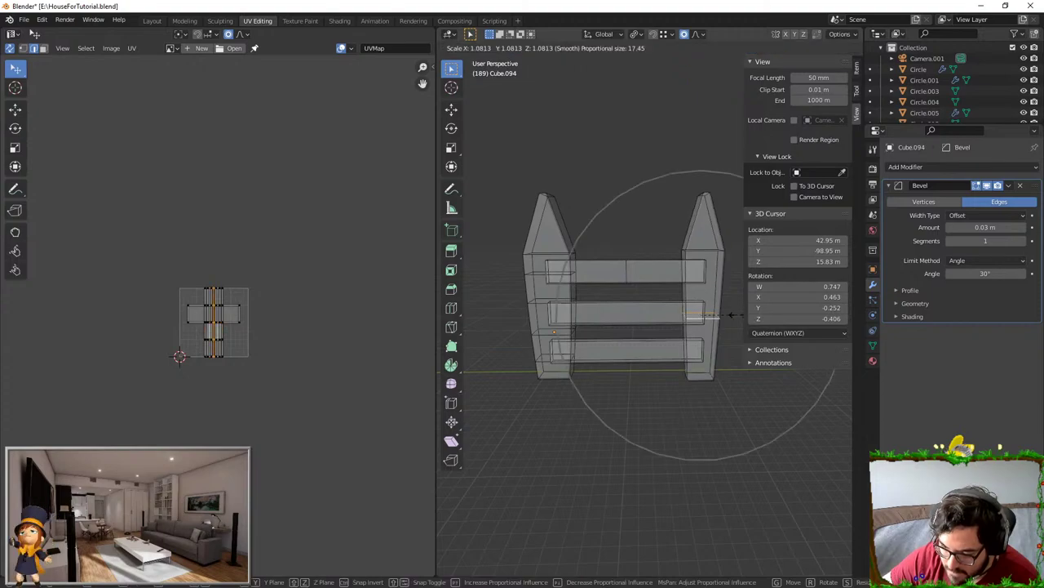
pyautogui.press('Escape')
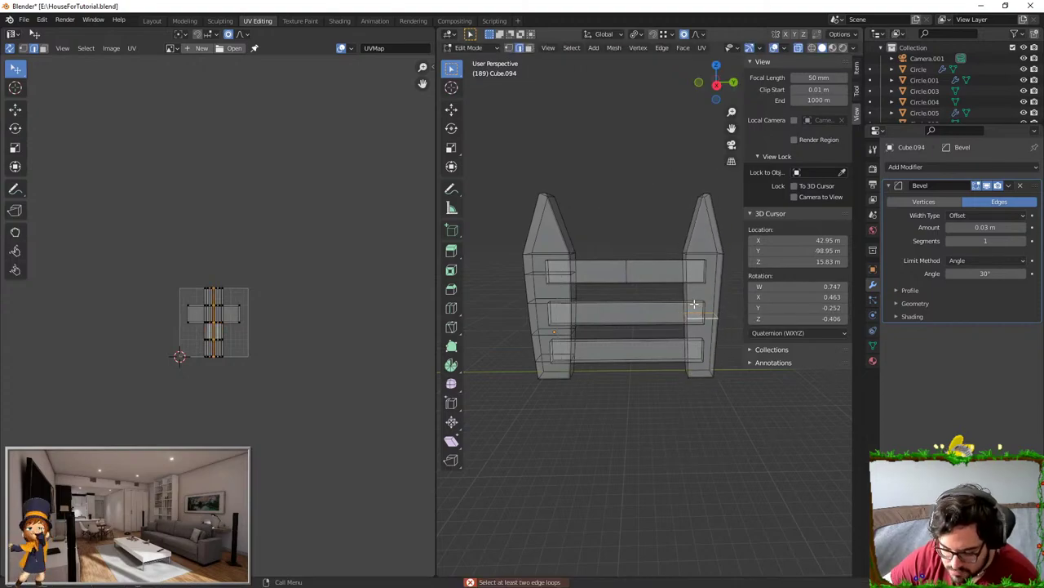
pyautogui.press('o')
pyautogui.press('s')
pyautogui.click(718, 304)
# - Raise the second post's middle edge loop about 2.24 m along Z and bevel it into a wider band
pyautogui.press('g')
pyautogui.press('z')
pyautogui.click(723, 293)
pyautogui.hotkey('ctrl', 'b')
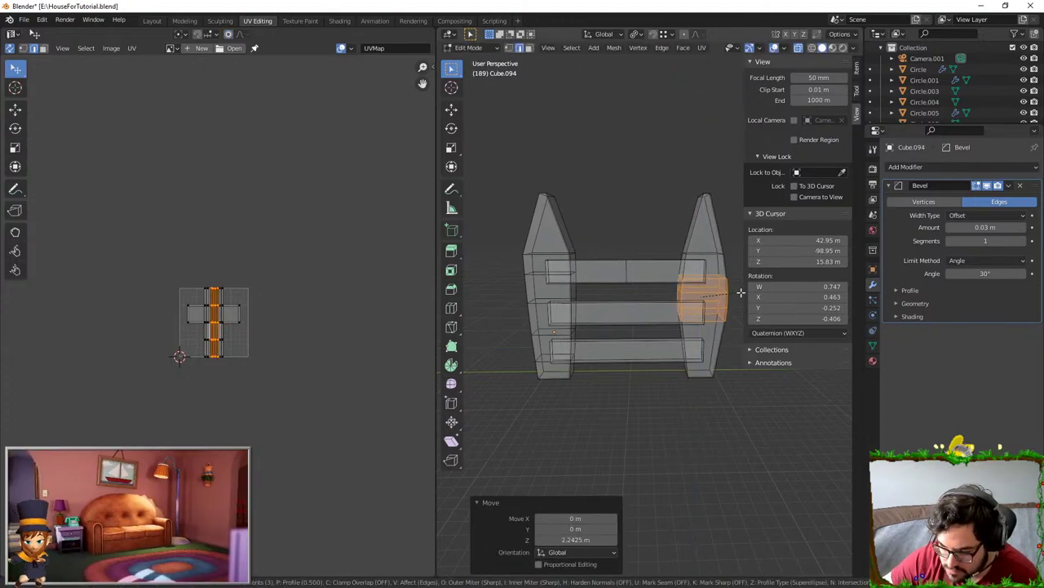
pyautogui.click(753, 296)
# - Scale the second post's bevelled middle section to 0.919 along Y
pyautogui.press('Tab')
pyautogui.moveTo(687, 298); pyautogui.dragTo(680, 293, button='middle')
pyautogui.press('Tab')
pyautogui.press('s')
pyautogui.press('y')
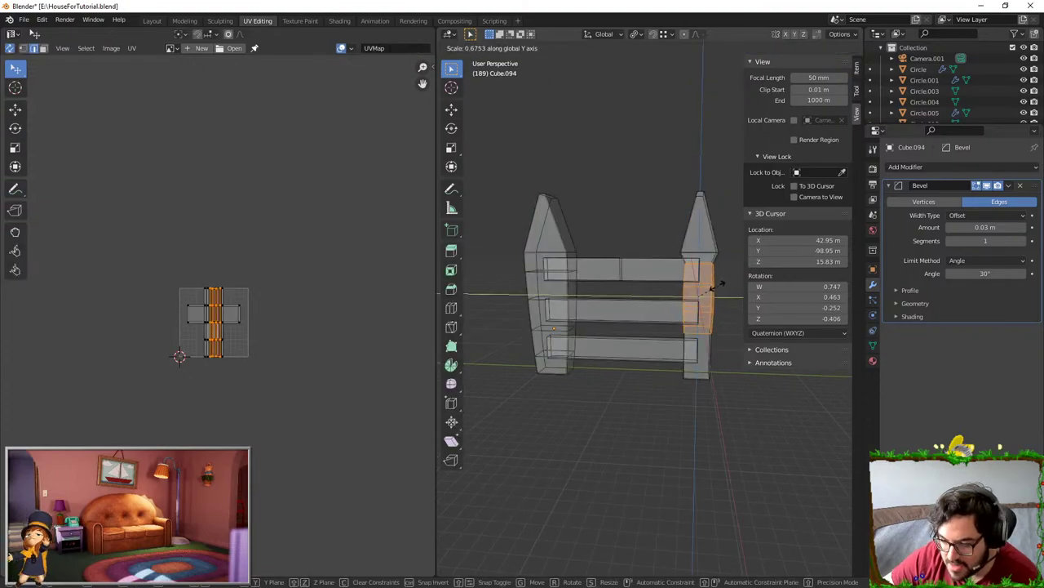
pyautogui.click(692, 288)
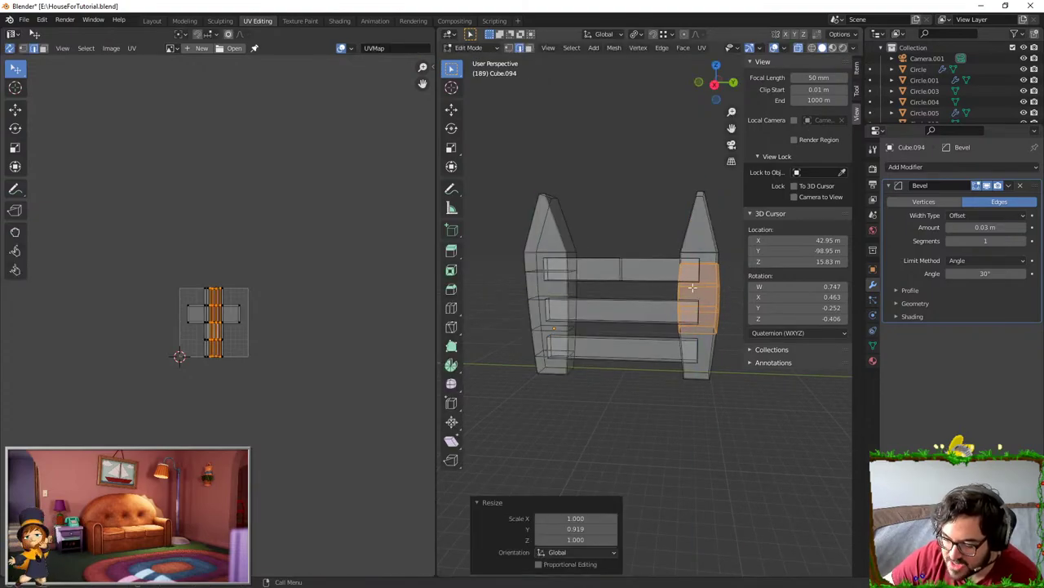
# - Raise the top rail's centre edge loop about 1.89 m along Z and shift it along Y
pyautogui.keyDown('alt'); pyautogui.click(620, 267); pyautogui.keyUp('alt')
pyautogui.press('g')
pyautogui.press('z')
pyautogui.click(632, 245)
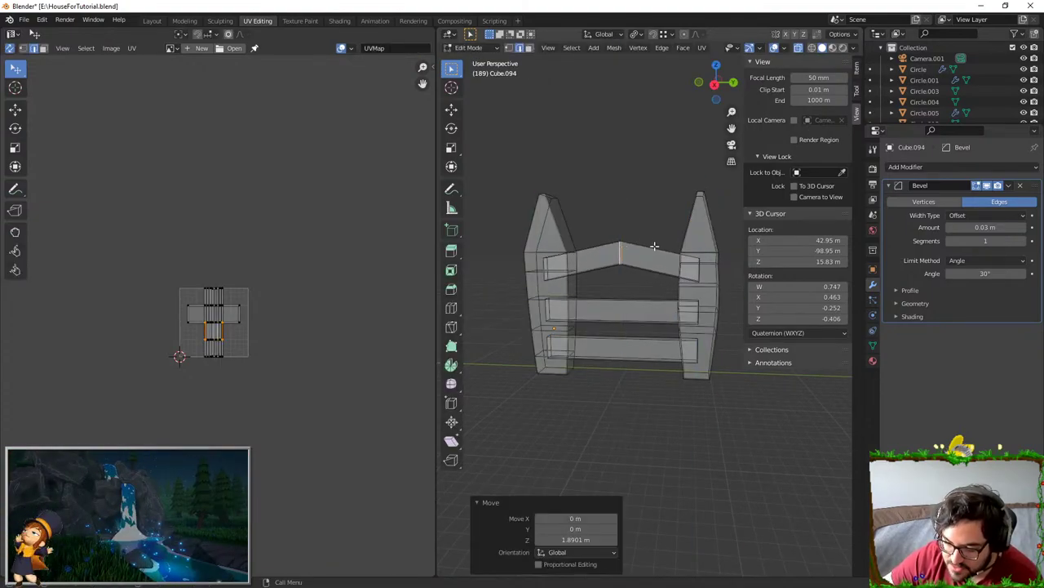
pyautogui.press('g')
pyautogui.press('y')
pyautogui.click(638, 248)
# - Scale the top rail's centre loop to 1.203 and bevel it widely to form an arch
pyautogui.press('s')
pyautogui.click(651, 248)
pyautogui.hotkey('ctrl', 'b')
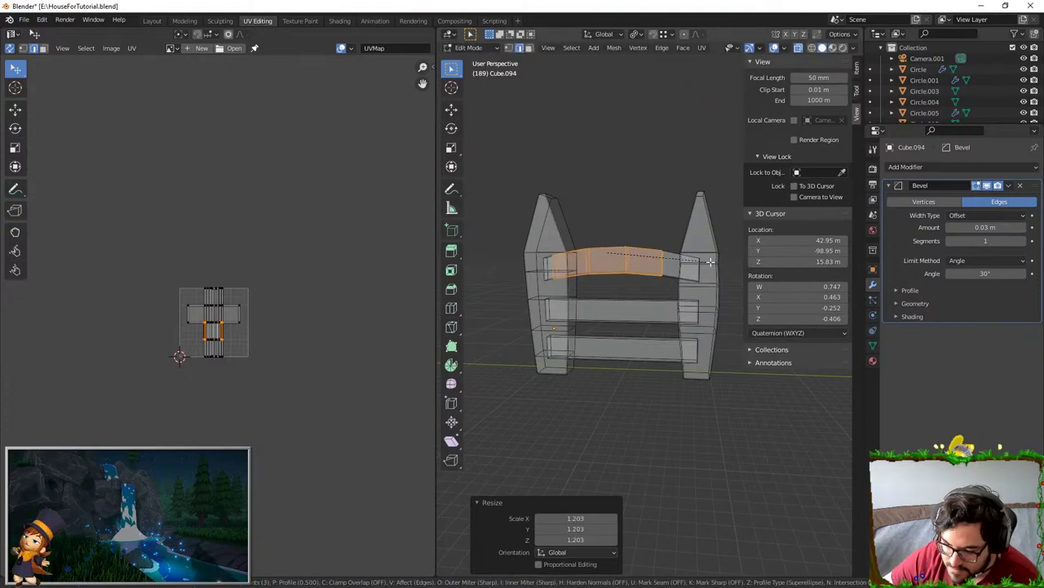
pyautogui.click(710, 262)
pyautogui.press('Tab')
pyautogui.press('Tab')
# - Cut a centred vertical edge loop through the middle rail, lower it along Z, and bevel it into a sagging curve
pyautogui.hotkey('ctrl', 'r')
pyautogui.click(642, 299)
pyautogui.rightClick(641, 298)
pyautogui.press('g')
pyautogui.press('z')
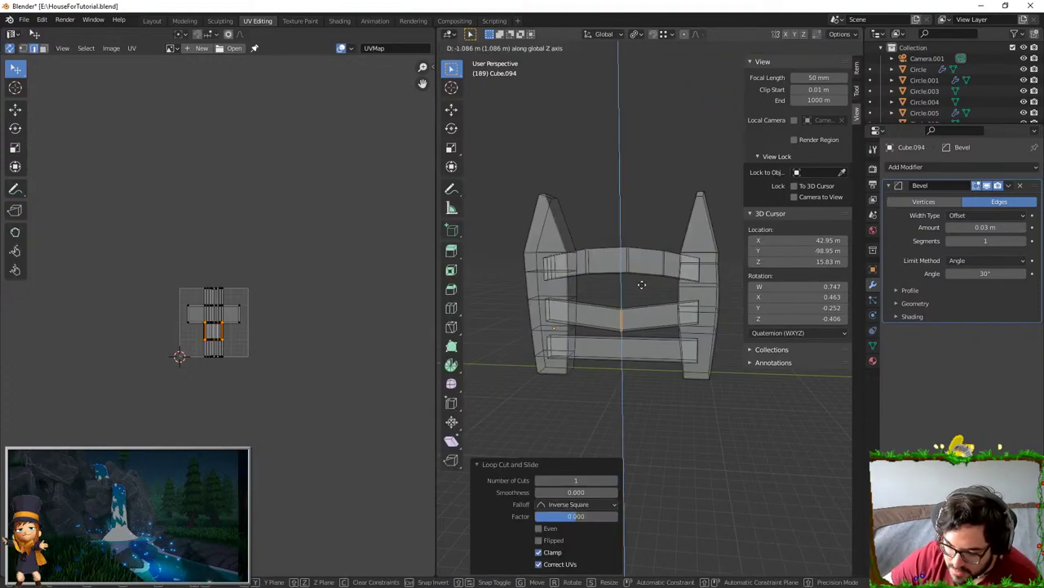
pyautogui.click(642, 284)
pyautogui.hotkey('ctrl', 'b')
pyautogui.click(644, 326)
# - Cut a centred vertical edge loop through the bottom rail, raise it along Z, and bevel it into a slight arch
pyautogui.hotkey('ctrl', 'r')
pyautogui.click(638, 342)
pyautogui.press('g')
pyautogui.press('z')
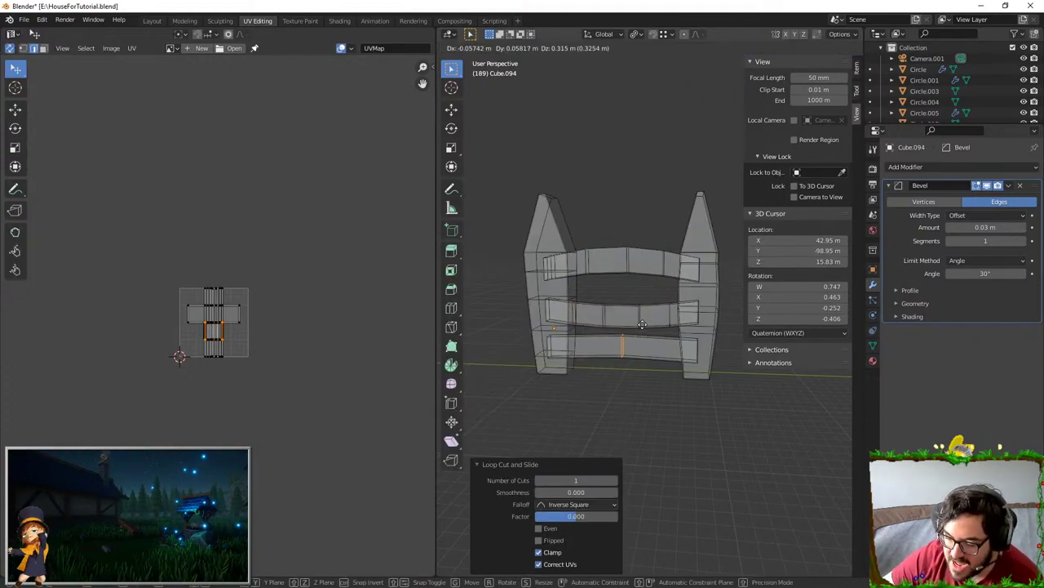
pyautogui.click(641, 317)
pyautogui.hotkey('ctrl', 'b')
pyautogui.click(644, 336)
# - Leave mesh editing and turn off the X-ray display
pyautogui.press('Tab')
pyautogui.moveTo(646, 261); pyautogui.dragTo(677, 257, button='middle')
pyautogui.click(674, 223)
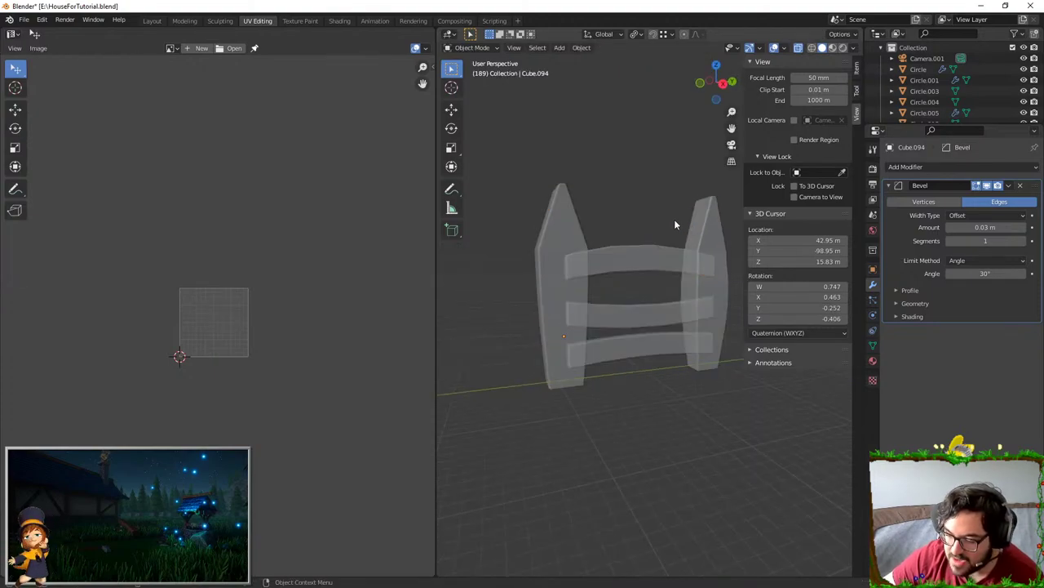
pyautogui.click(798, 47)
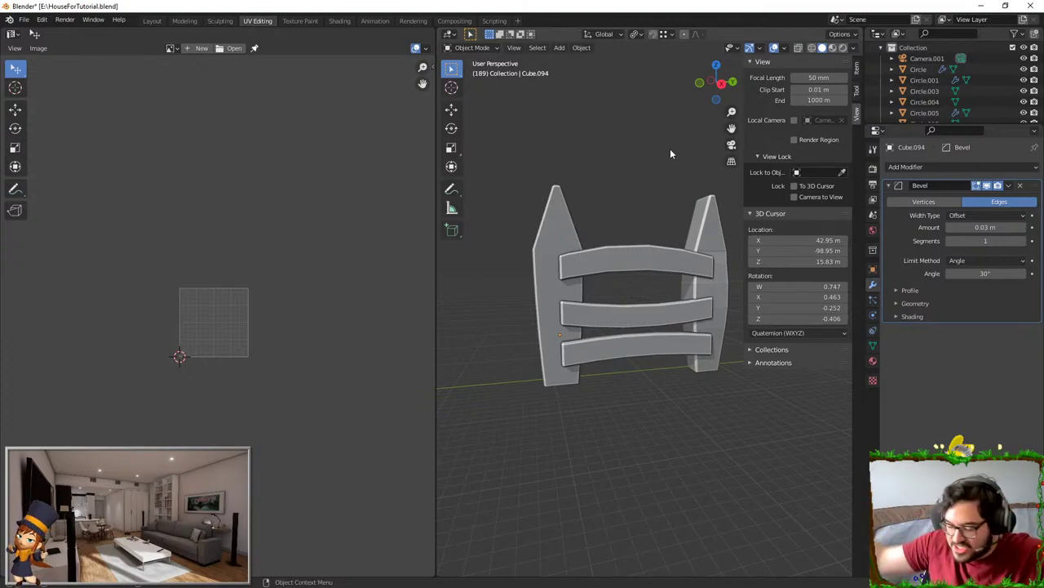
pyautogui.moveTo(626, 292)
pyautogui.mouseDown(button='middle')
pyautogui.moveTo(726, 270)
pyautogui.moveTo(563, 235)
pyautogui.moveTo(628, 303)
pyautogui.mouseUp(button='middle')
# - Delete the fence
pyautogui.click(634, 334)
pyautogui.press('Delete')
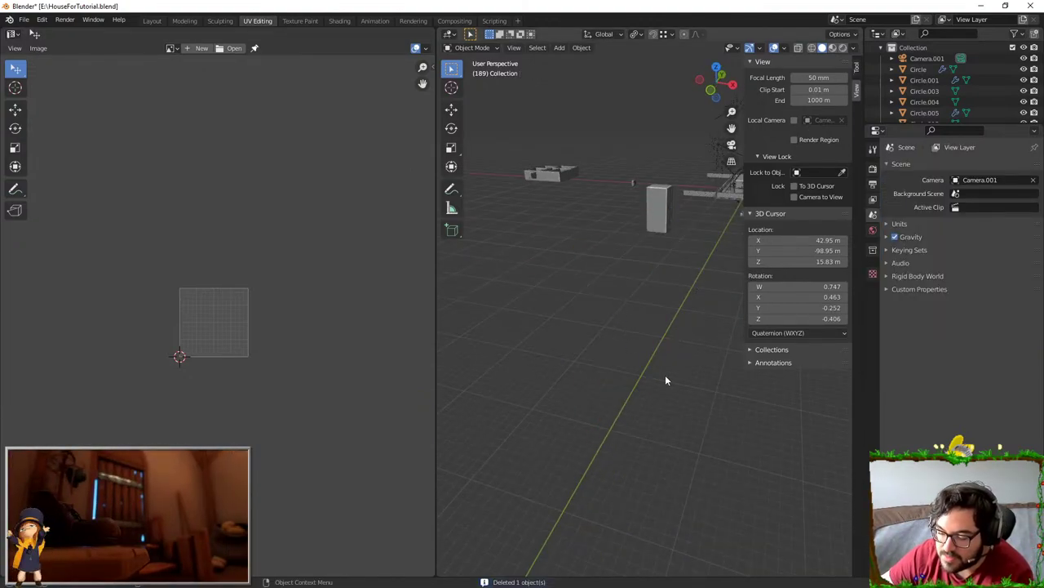
pyautogui.moveTo(666, 378); pyautogui.dragTo(669, 402, button='middle')
pyautogui.moveTo(674, 465); pyautogui.dragTo(611, 347, button='middle')
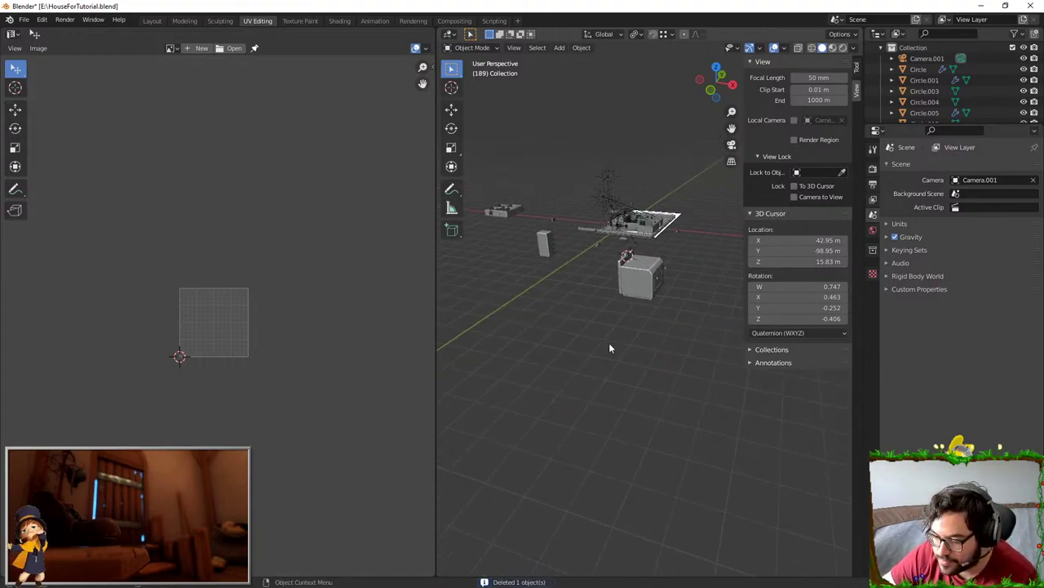
# - Frame the stove prop, select the small mirrored block on its front, and reposition it along X and Z
pyautogui.click(637, 294)
pyautogui.press('KP_Decimal')
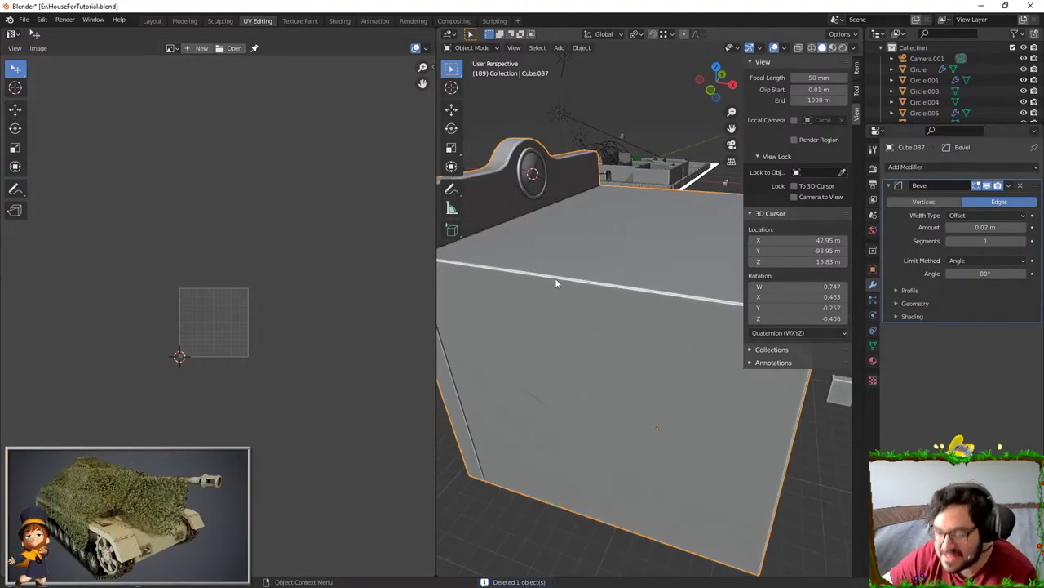
pyautogui.moveTo(555, 277); pyautogui.dragTo(557, 204, button='middle')
pyautogui.click(537, 297)
pyautogui.click(525, 301)
pyautogui.press('g')
pyautogui.press('x')
pyautogui.click(618, 276)
pyautogui.press('g')
pyautogui.press('z')
pyautogui.click(576, 204)
# - In edit mode, shift the small block along Y and scale it to 1.513 along Y
pyautogui.scroll(3, 599, 185)
pyautogui.press('Tab')
pyautogui.press('g')
pyautogui.press('y')
pyautogui.click(585, 190)
pyautogui.press('s')
pyautogui.press('y')
pyautogui.click(639, 215)
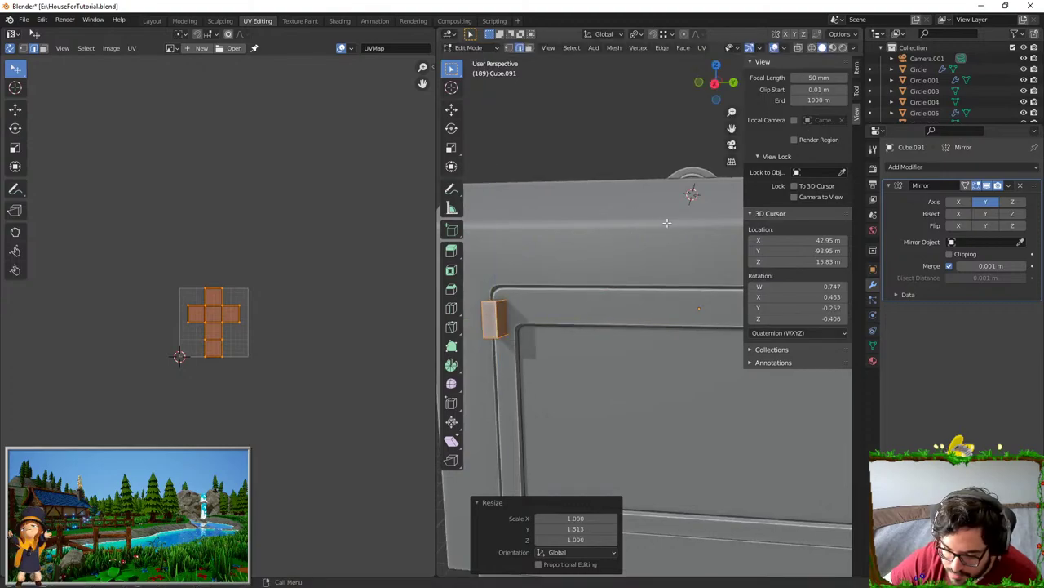
# - Move the block about 0.079 m along Y and 0.17 m up along Z into the door panel's upper corner
pyautogui.moveTo(639, 215); pyautogui.dragTo(587, 275, button='middle')
pyautogui.press('g')
pyautogui.press('y')
pyautogui.click(592, 275)
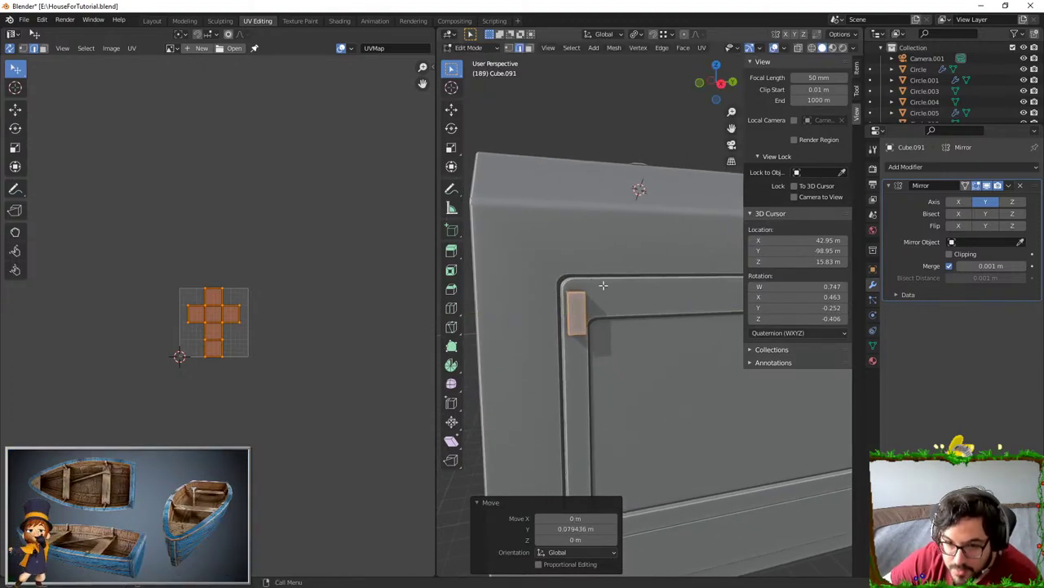
pyautogui.scroll(2, 598, 285)
pyautogui.press('g')
pyautogui.press('z')
pyautogui.click(594, 276)
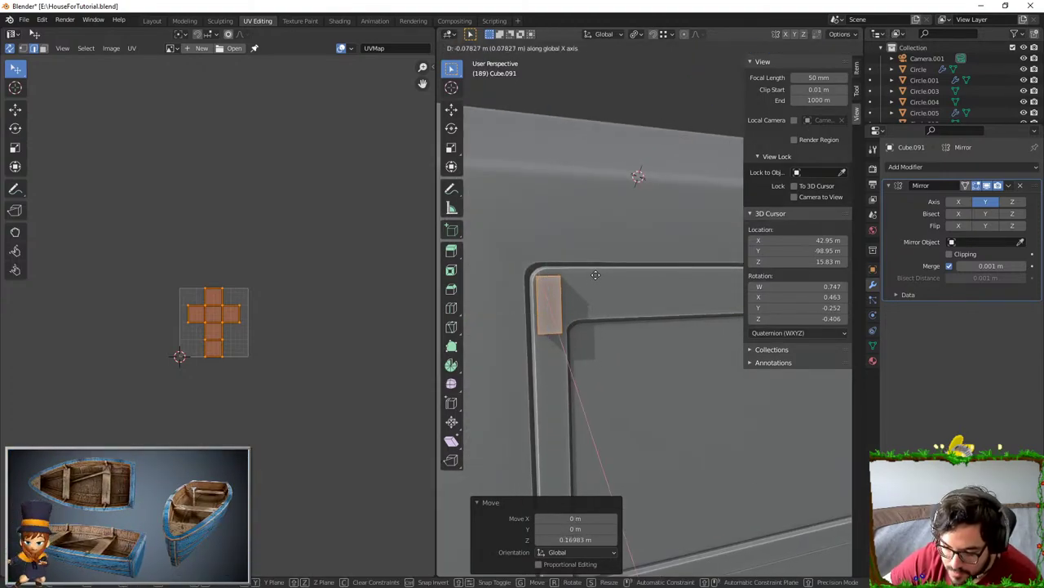
# - Adjust the block's position along Y and lower it about 0.1 m along Z
pyautogui.press('g')
pyautogui.press('y')
pyautogui.click(601, 272)
pyautogui.press('g')
pyautogui.press('z')
pyautogui.click(600, 280)
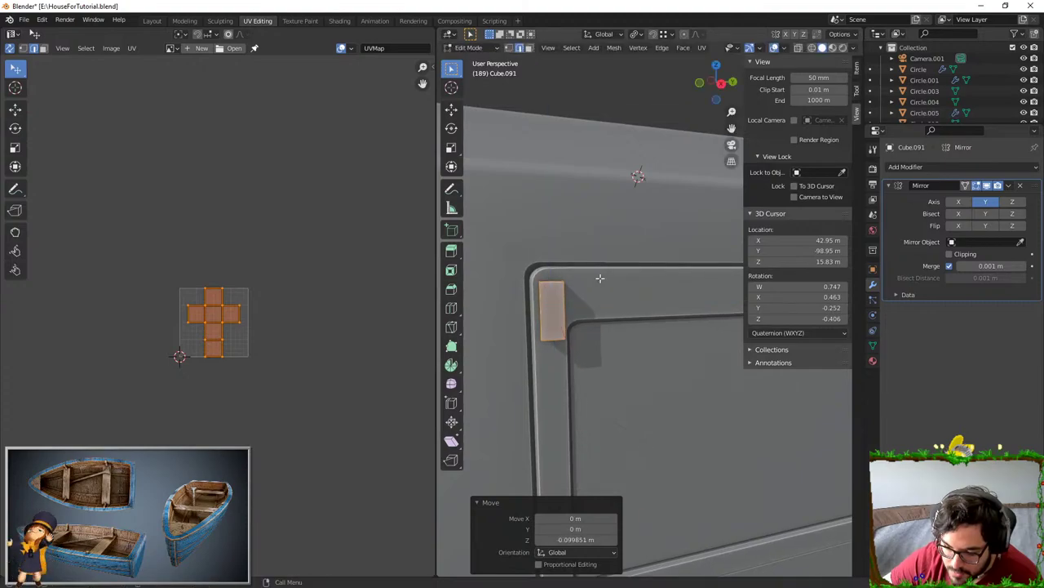
# - Raise the block slightly along Z inside the door frame's corner
pyautogui.moveTo(599, 279); pyautogui.dragTo(562, 275, button='middle')
pyautogui.scroll(-2, 563, 275)
pyautogui.press('g')
pyautogui.press('x')
pyautogui.rightClick(576, 271)
pyautogui.press('g')
pyautogui.press('z')
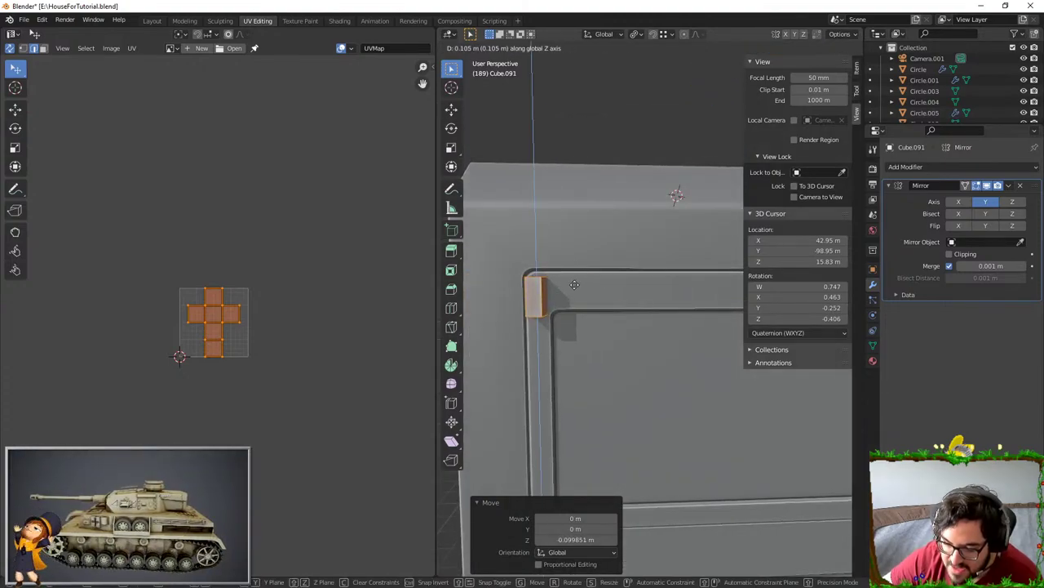
pyautogui.click(558, 284)
# - Bevel the block's front edges with 5 segments to round it into a half-disc
pyautogui.click(535, 282)
pyautogui.hotkey('ctrl', 'b')
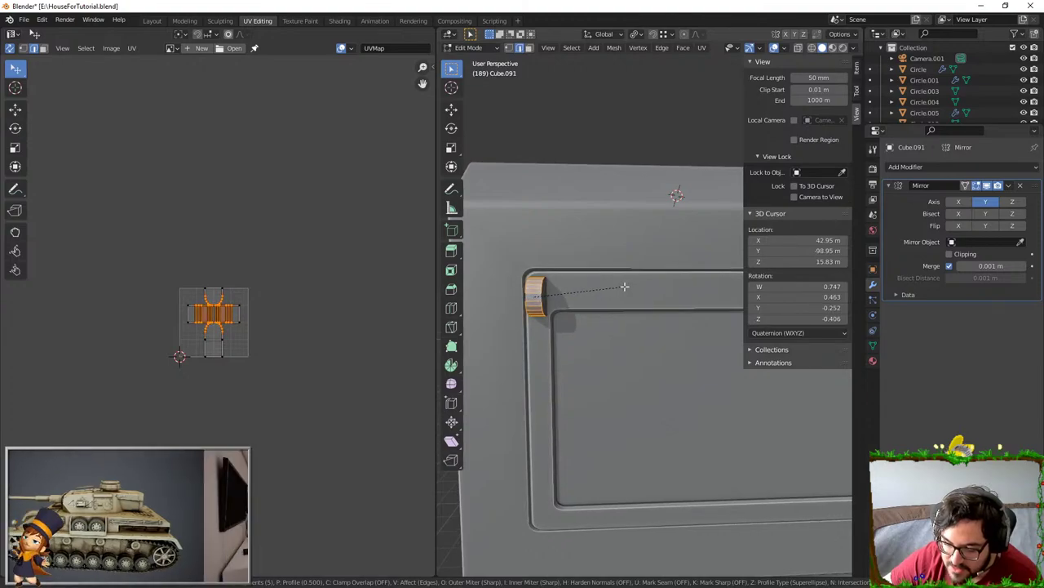
pyautogui.click(623, 287)
pyautogui.press('Tab')
# - Shade the rounded block smooth and enable Auto Smooth at 30°
pyautogui.moveTo(569, 288); pyautogui.dragTo(668, 346, button='middle')
pyautogui.rightClick(629, 291)
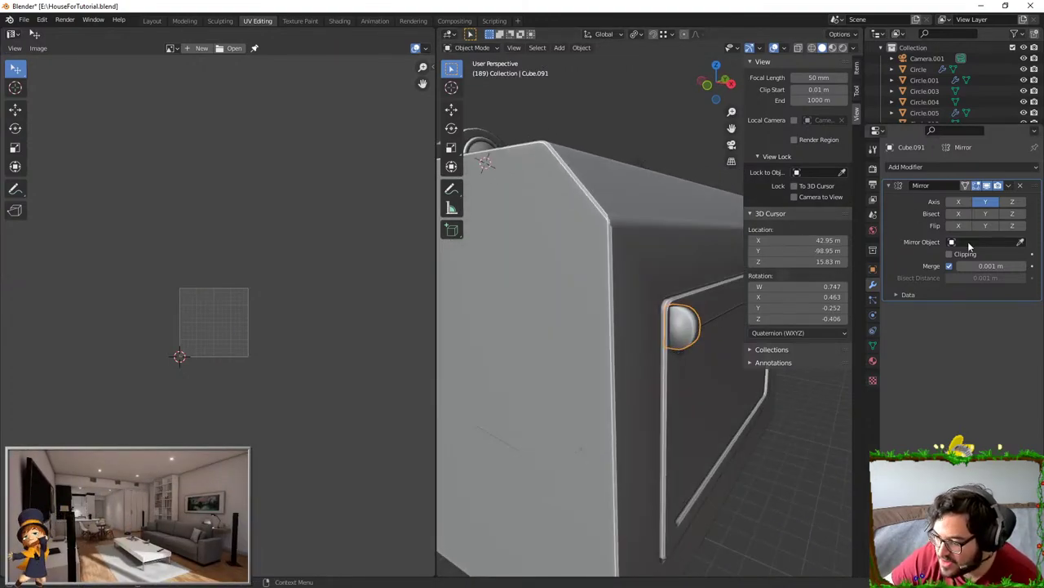
pyautogui.click(873, 360)
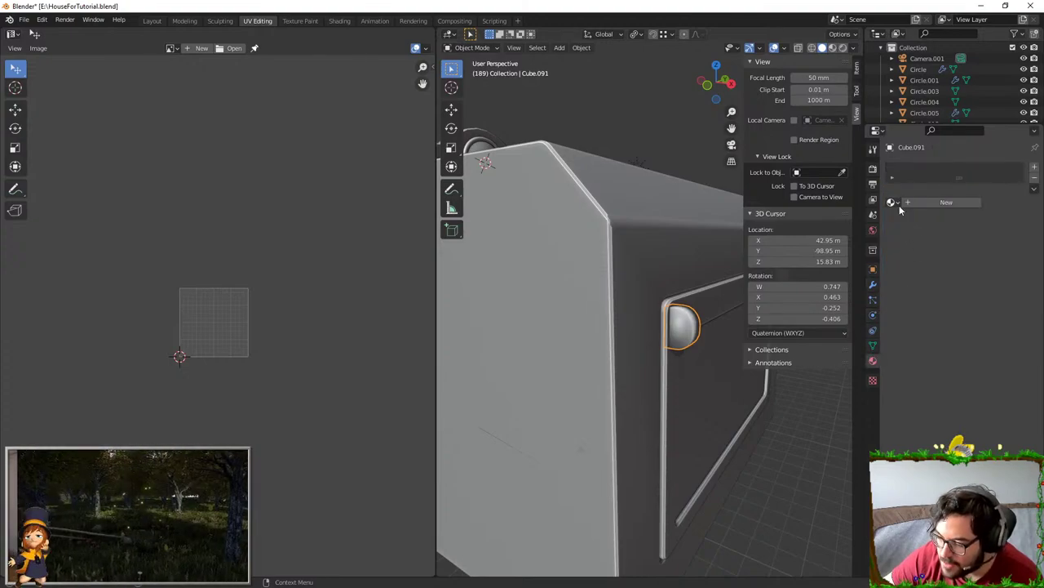
pyautogui.click(872, 346)
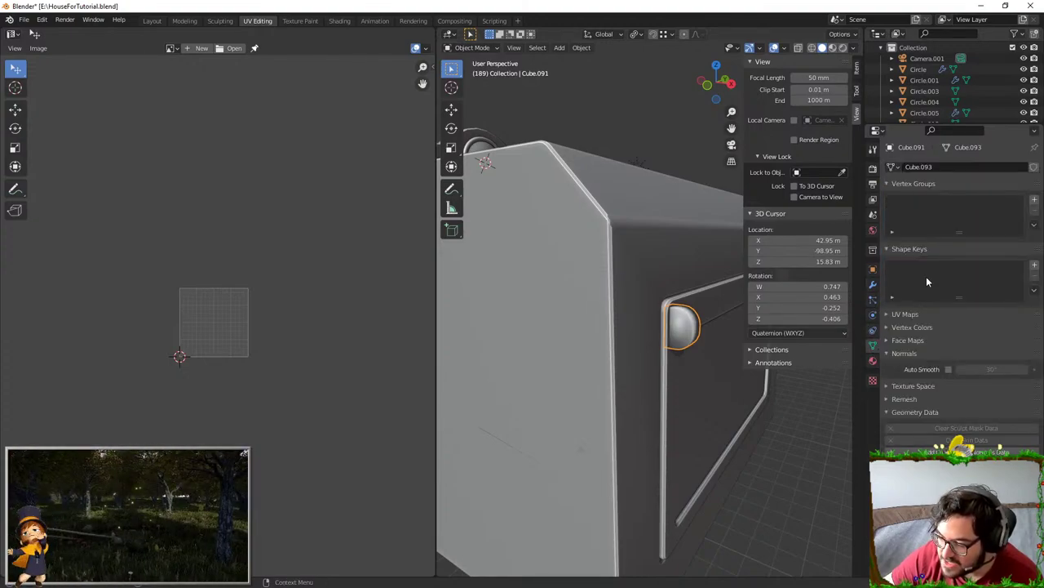
pyautogui.click(948, 369)
pyautogui.moveTo(588, 327); pyautogui.dragTo(639, 308, button='middle')
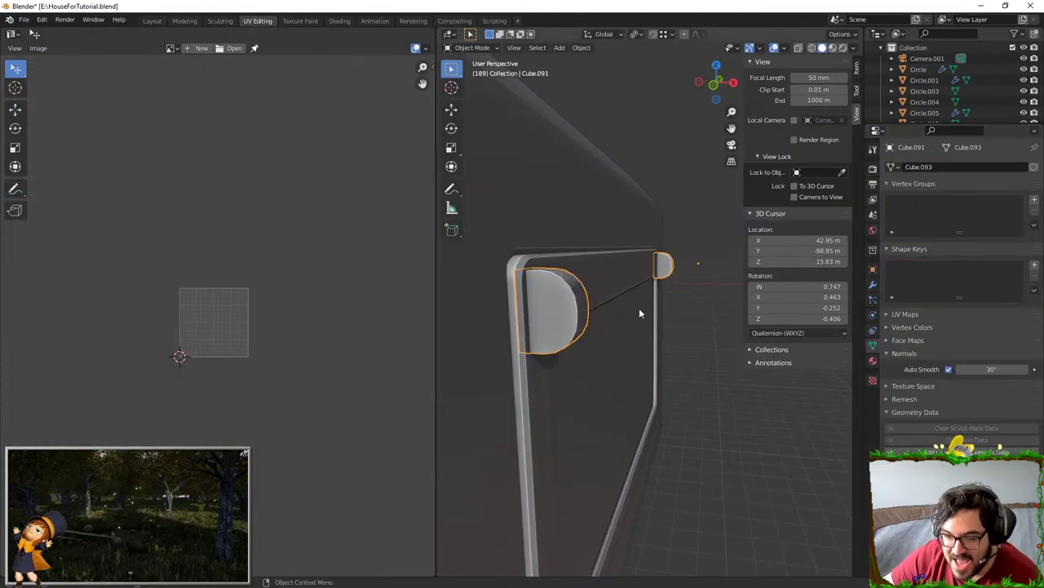
# - Select the outlines of the rounded block's side faces and bevel them narrowly with 1 segment
pyautogui.press('Tab')
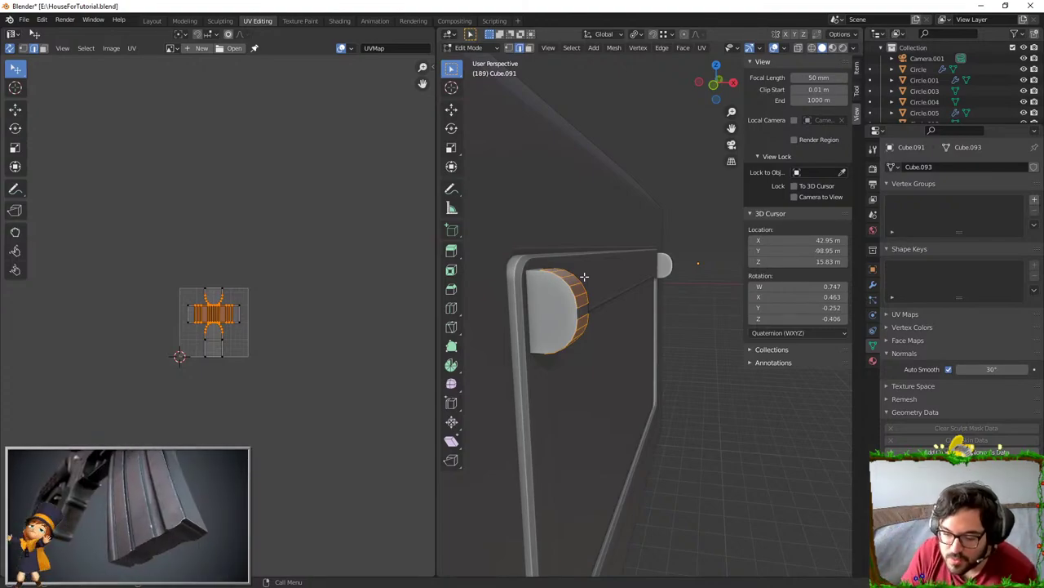
pyautogui.keyDown('alt'); pyautogui.click(555, 322); pyautogui.keyUp('alt')
pyautogui.moveTo(558, 322); pyautogui.dragTo(560, 291, button='middle')
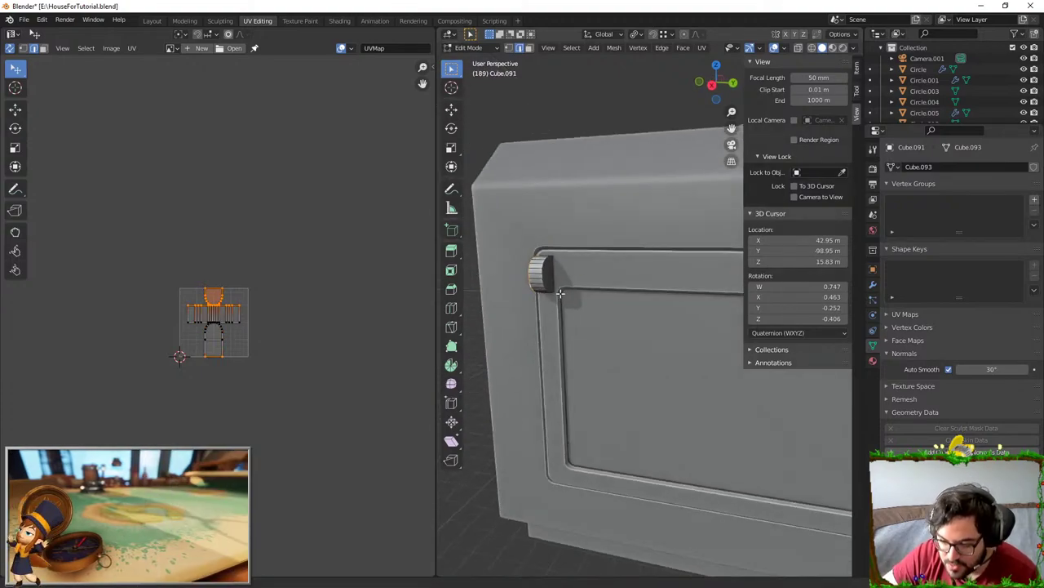
pyautogui.scroll(4, 566, 287)
pyautogui.moveTo(555, 246); pyautogui.dragTo(611, 268, button='middle')
pyautogui.hotkey('ctrl', 'b')
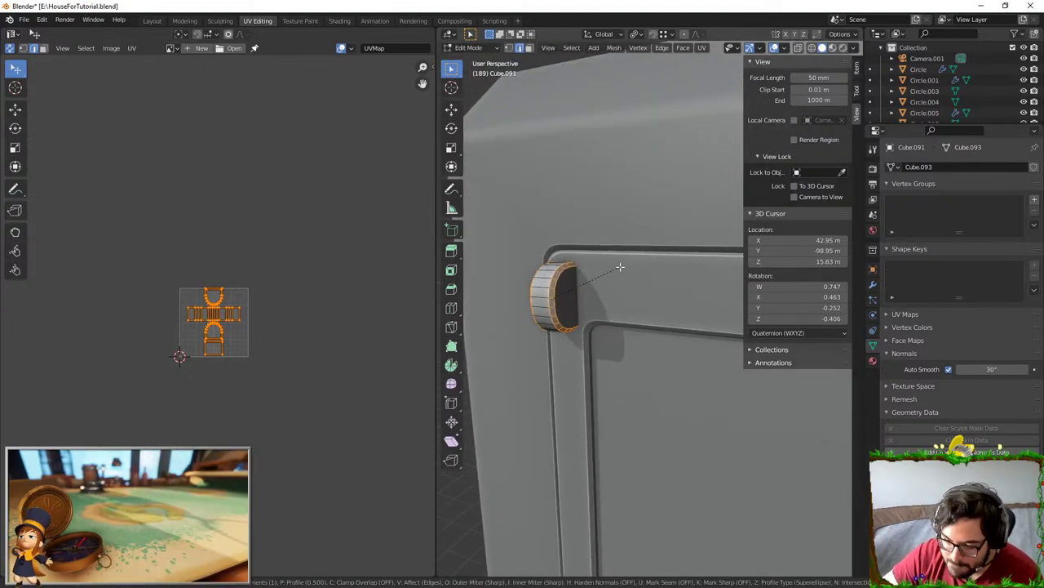
pyautogui.click(619, 265)
pyautogui.press('Tab')
pyautogui.scroll(-2, 625, 298)
pyautogui.moveTo(626, 299); pyautogui.dragTo(563, 373, button='middle')
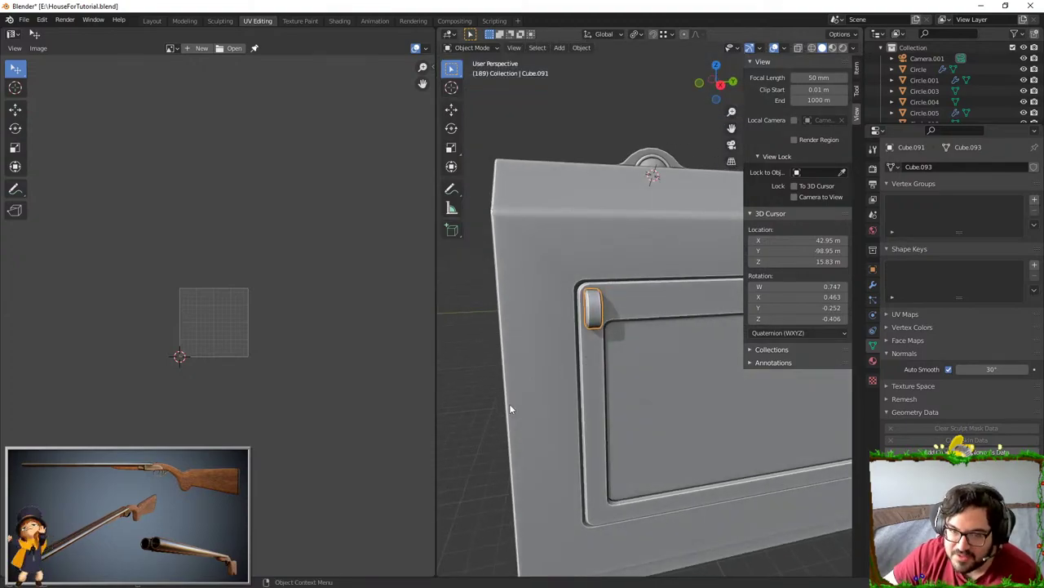
# - Add a cube to the rounded block's mesh at the 3D cursor
pyautogui.moveTo(509, 403); pyautogui.dragTo(669, 346, button='middle')
pyautogui.scroll(2, 623, 346)
pyautogui.press('Tab')
pyautogui.scroll(2, 629, 334)
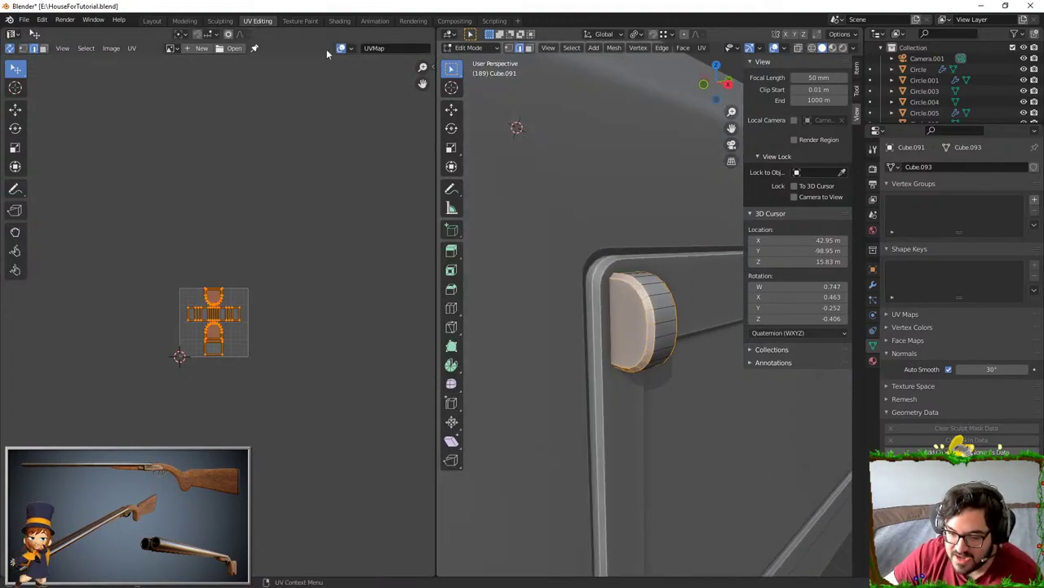
pyautogui.moveTo(599, 226); pyautogui.dragTo(635, 230, button='middle')
pyautogui.scroll(-5, 651, 279)
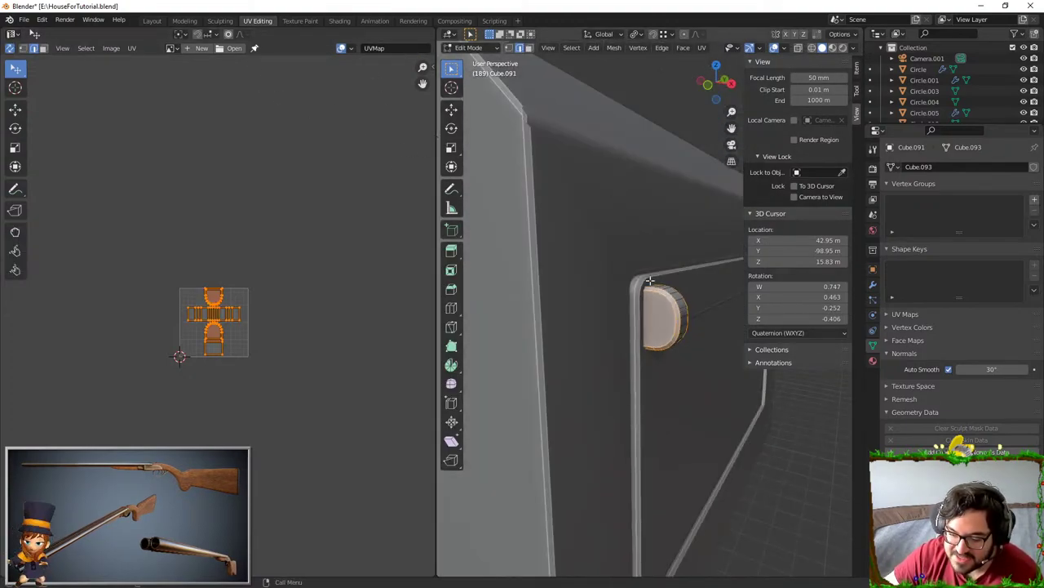
pyautogui.moveTo(692, 300); pyautogui.dragTo(652, 311, button='middle')
pyautogui.hotkey('shift', 'a')
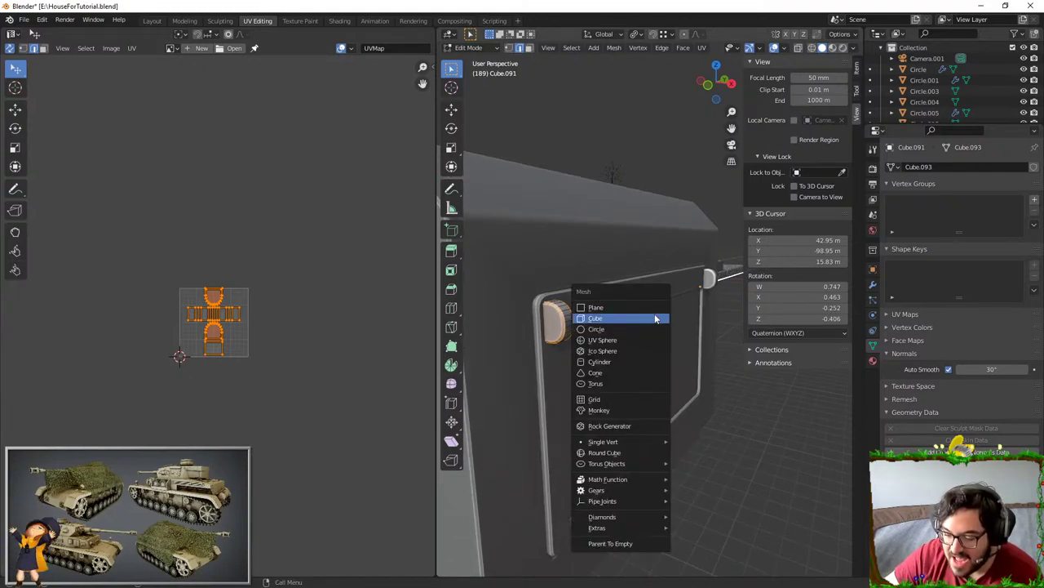
pyautogui.click(656, 318)
pyautogui.moveTo(656, 318); pyautogui.dragTo(622, 270, button='middle')
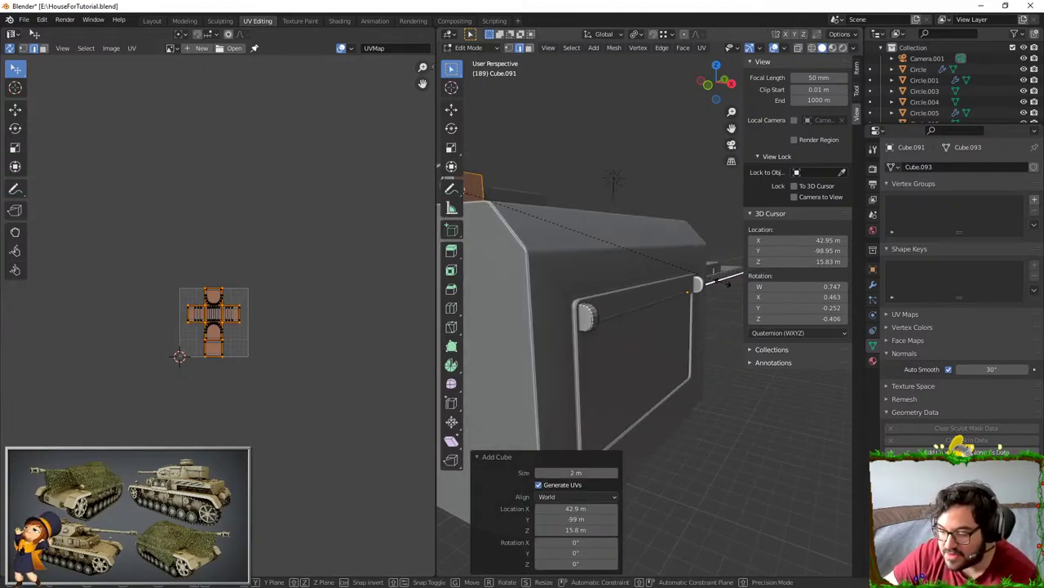
# - Try to move the new cube along Y and then along Z
pyautogui.press('g')
pyautogui.press('x')
pyautogui.press('y')
pyautogui.click(660, 181)
pyautogui.press('g')
pyautogui.press('z')
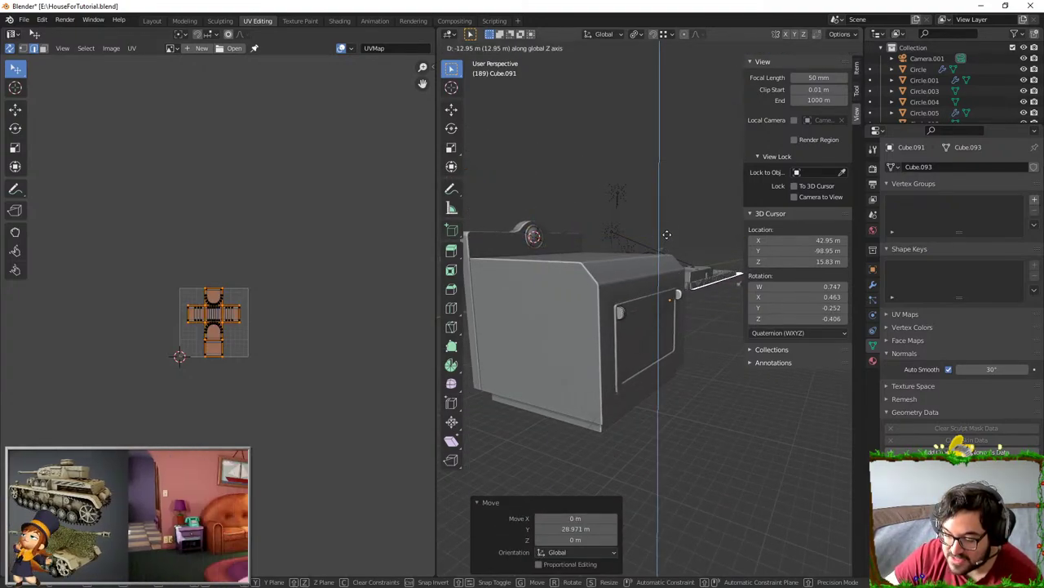
pyautogui.rightClick(666, 233)
# - Move the new cube about 14.8 m along X, lower it, and shift it about -4.37 m along Y to the door's upper corner
pyautogui.moveTo(667, 233); pyautogui.dragTo(541, 264, button='middle')
pyautogui.scroll(-2, 555, 265)
pyautogui.press('g')
pyautogui.press('z')
pyautogui.click(671, 286)
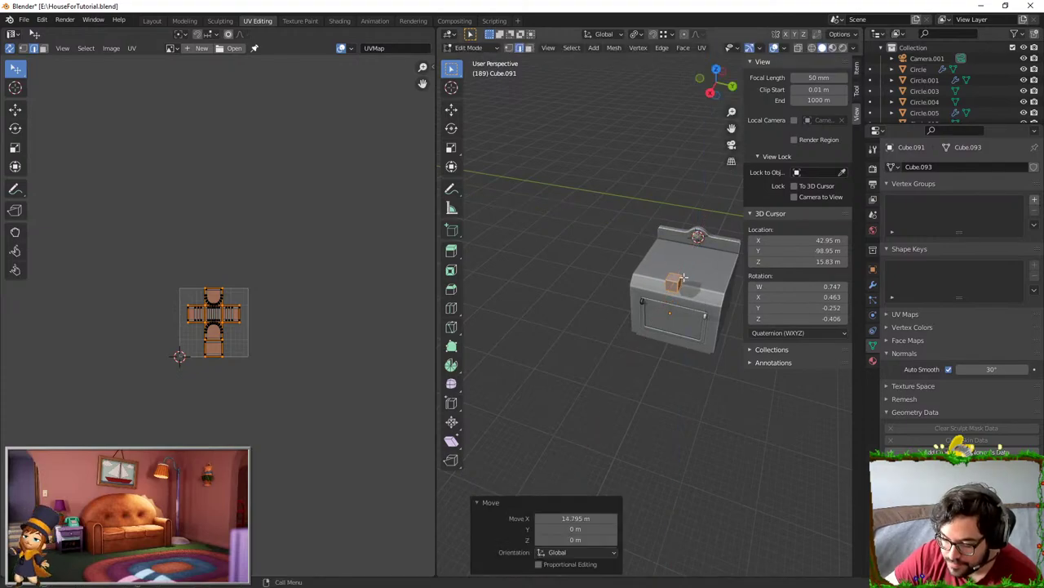
pyautogui.press('g')
pyautogui.press('z')
pyautogui.press('y')
pyautogui.click(657, 280)
pyautogui.scroll(4, 657, 280)
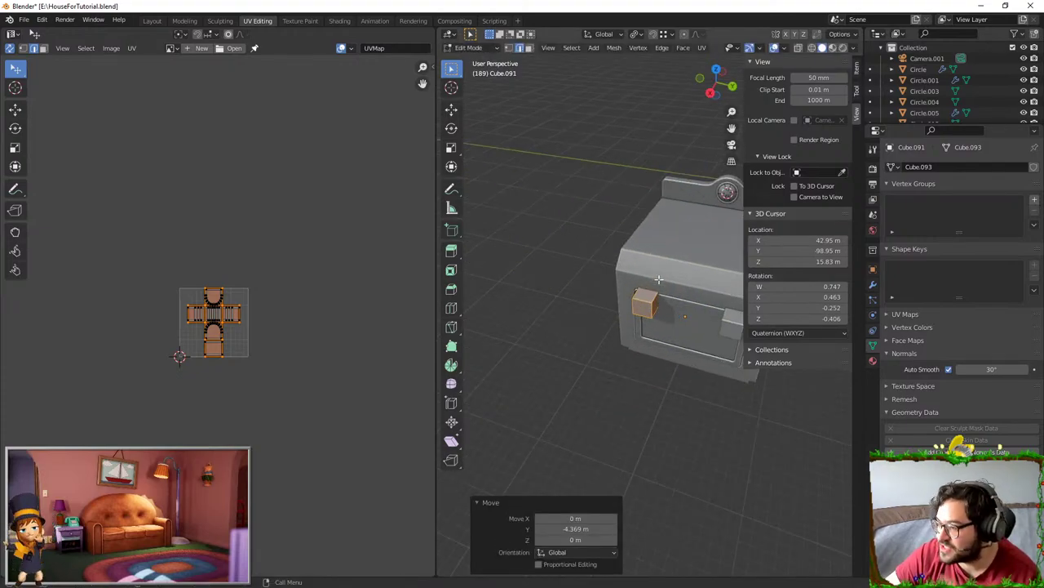
# - Scale the new cube uniformly to 0.261, and scale it to 0.386 along Y
pyautogui.click(655, 302)
pyautogui.scroll(7, 653, 300)
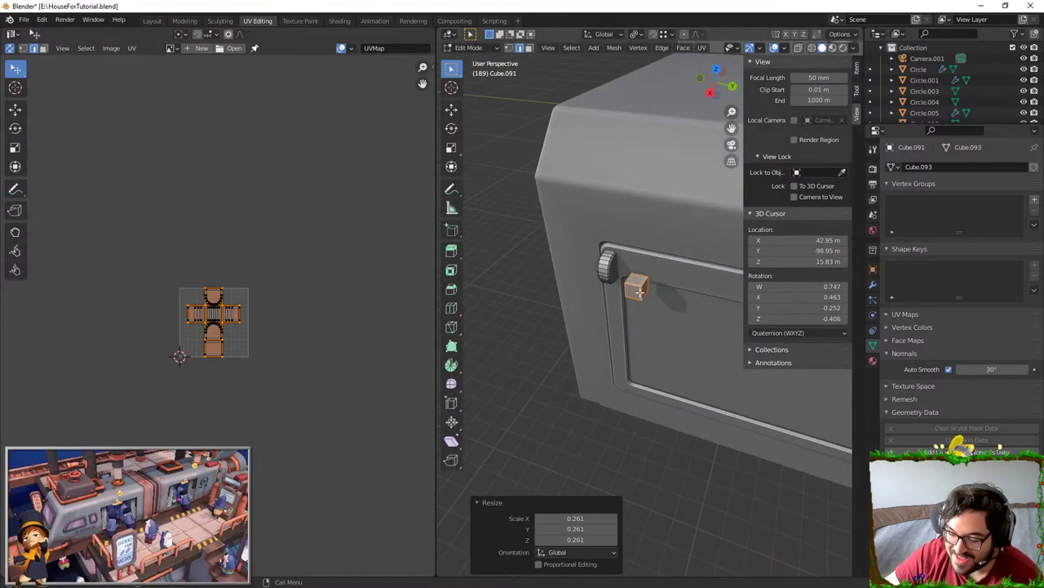
pyautogui.moveTo(524, 235); pyautogui.dragTo(503, 204, button='middle')
pyautogui.press('s')
pyautogui.press('y')
pyautogui.rightClick(582, 261)
pyautogui.press('s')
pyautogui.press('y')
pyautogui.click(660, 307)
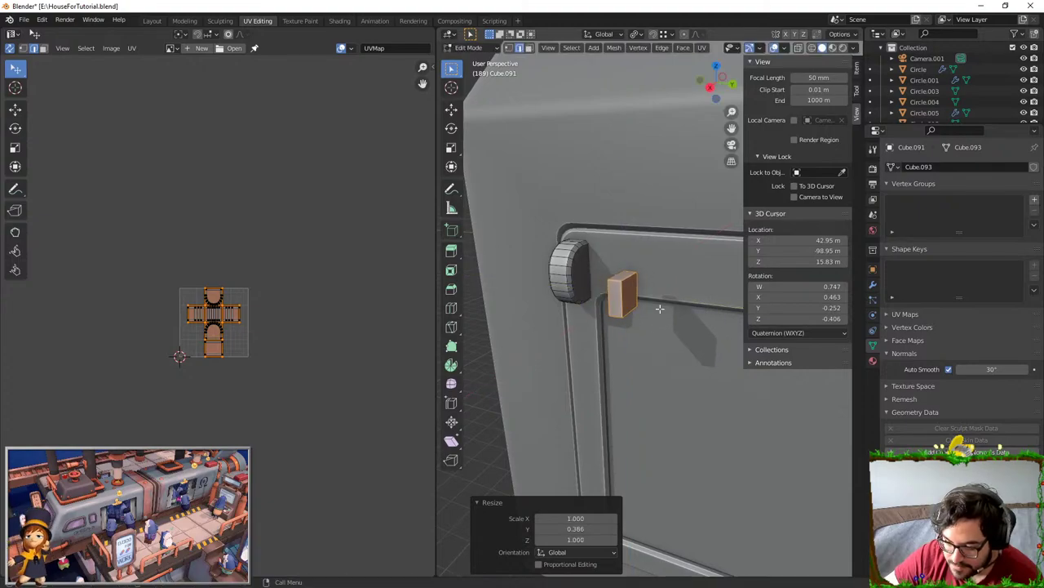
# - Delete the small cube's side face that points along Y towards the door's centre
pyautogui.click(630, 292)
pyautogui.press('x')
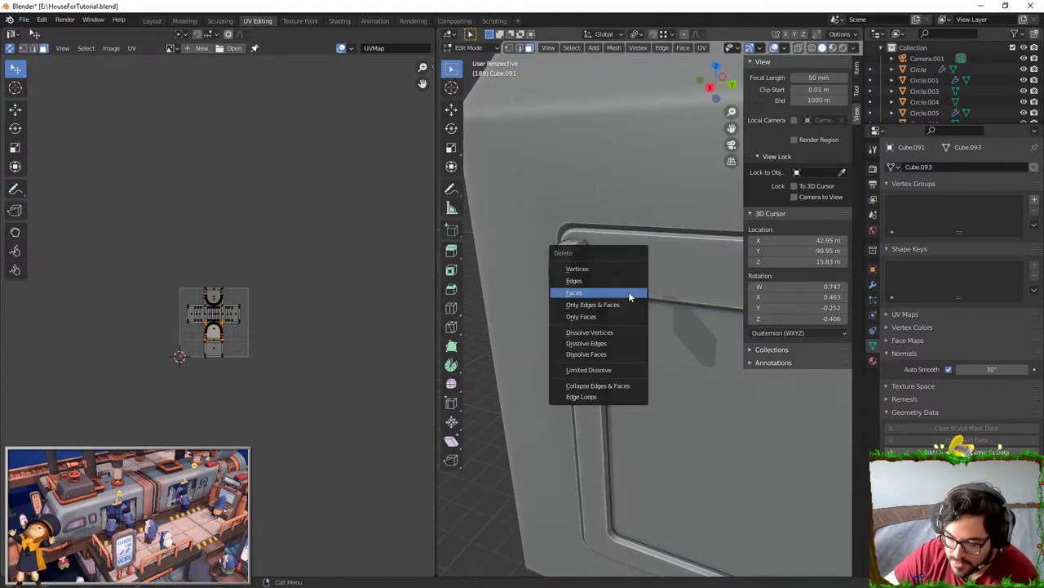
pyautogui.click(629, 293)
pyautogui.moveTo(602, 295); pyautogui.dragTo(646, 299, button='middle')
pyautogui.press('a')
pyautogui.click(567, 298)
pyautogui.hotkey('ctrl', 'l')
pyautogui.moveTo(567, 298); pyautogui.dragTo(623, 278, button='middle')
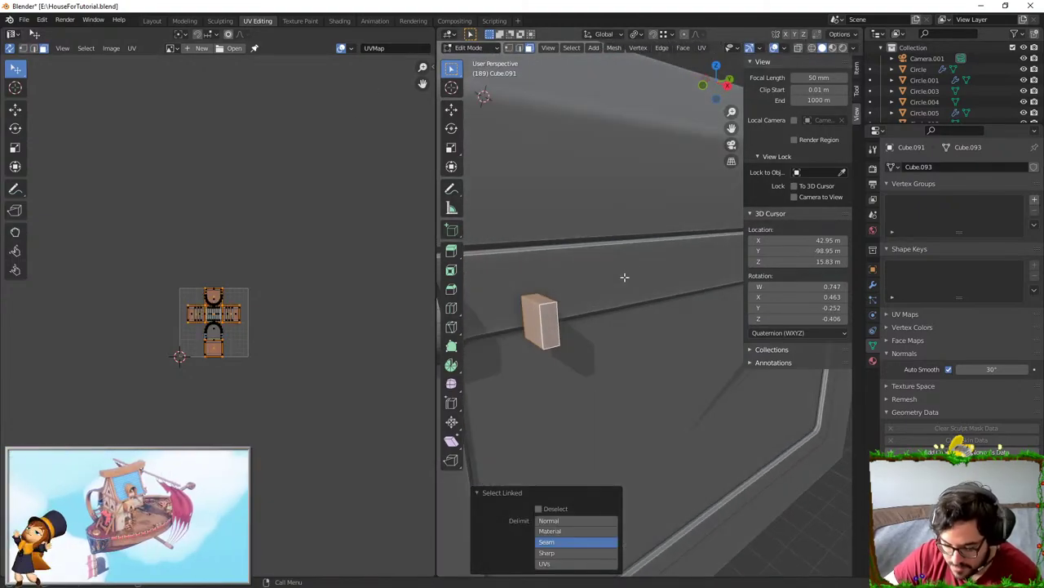
pyautogui.hotkey('ctrl', 'b')
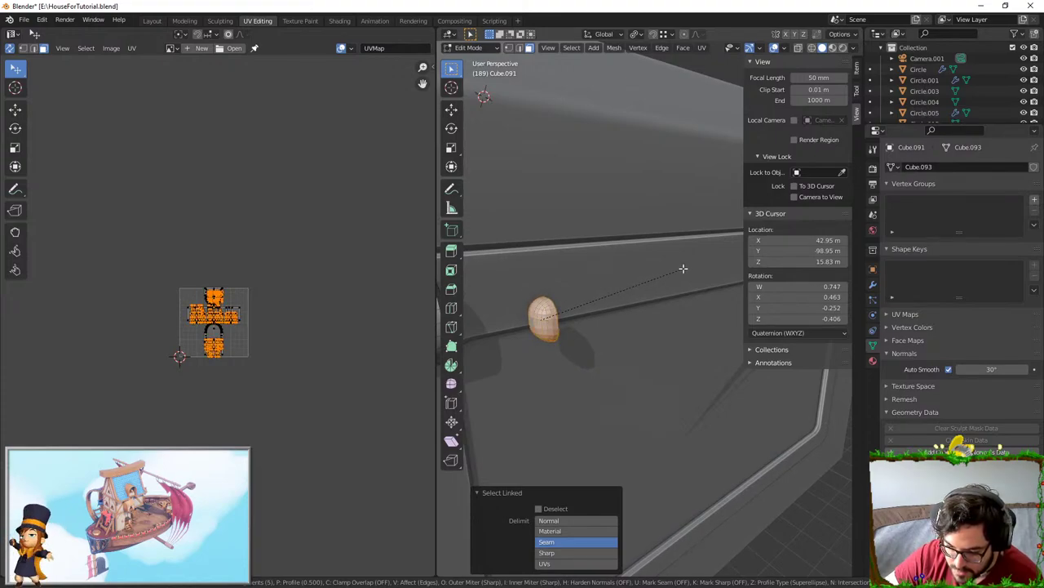
pyautogui.press('Escape')
pyautogui.moveTo(677, 270); pyautogui.dragTo(695, 256, button='middle')
pyautogui.scroll(4, 619, 288)
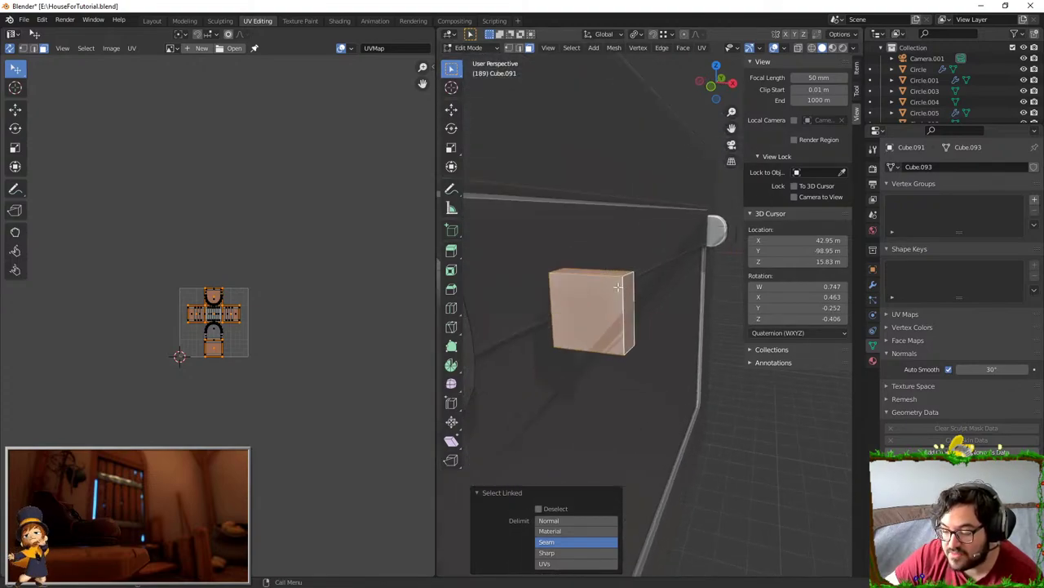
pyautogui.click(594, 299)
pyautogui.moveTo(544, 301); pyautogui.dragTo(595, 307, button='middle')
pyautogui.moveTo(674, 289); pyautogui.dragTo(619, 284, button='middle')
pyautogui.hotkey('ctrl', 'b')
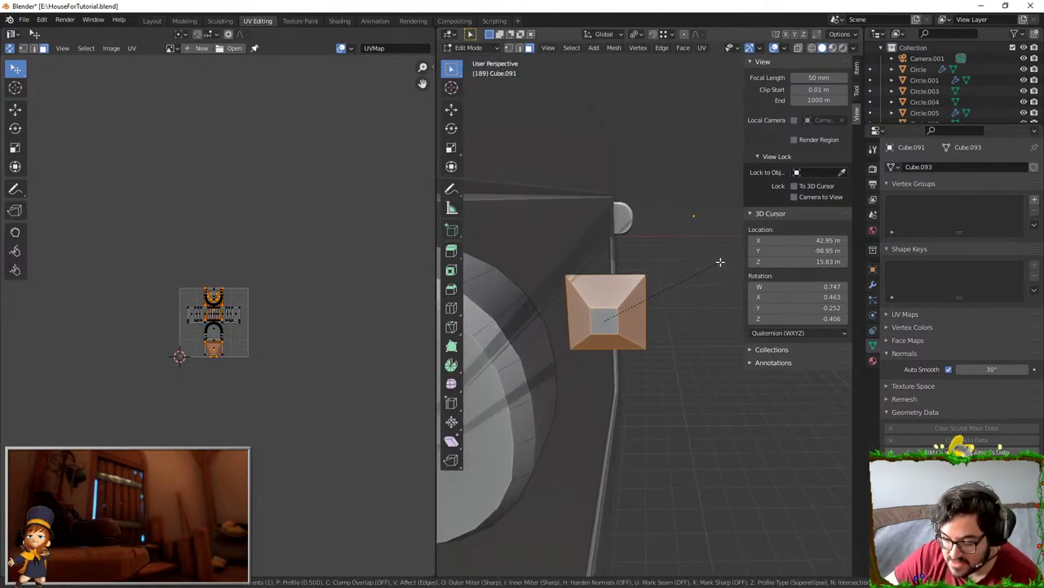
pyautogui.scroll(5, 721, 262)
pyautogui.press('Escape')
# - Select the cube's whole linked mesh and scale it to 1.852 along Y
pyautogui.click(612, 282)
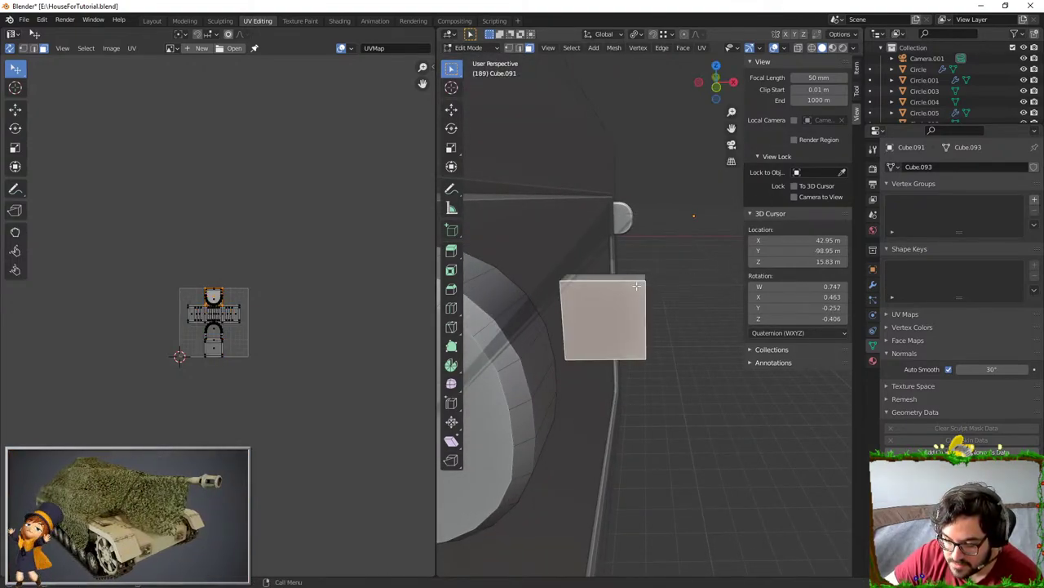
pyautogui.press('l')
pyautogui.moveTo(691, 285); pyautogui.dragTo(695, 250, button='middle')
pyautogui.press('s')
pyautogui.press('y')
pyautogui.click(714, 229)
# - Bevel the cube's edges by about 0.26 m with 6 segments to round it into a ball shape
pyautogui.hotkey('ctrl', 'b')
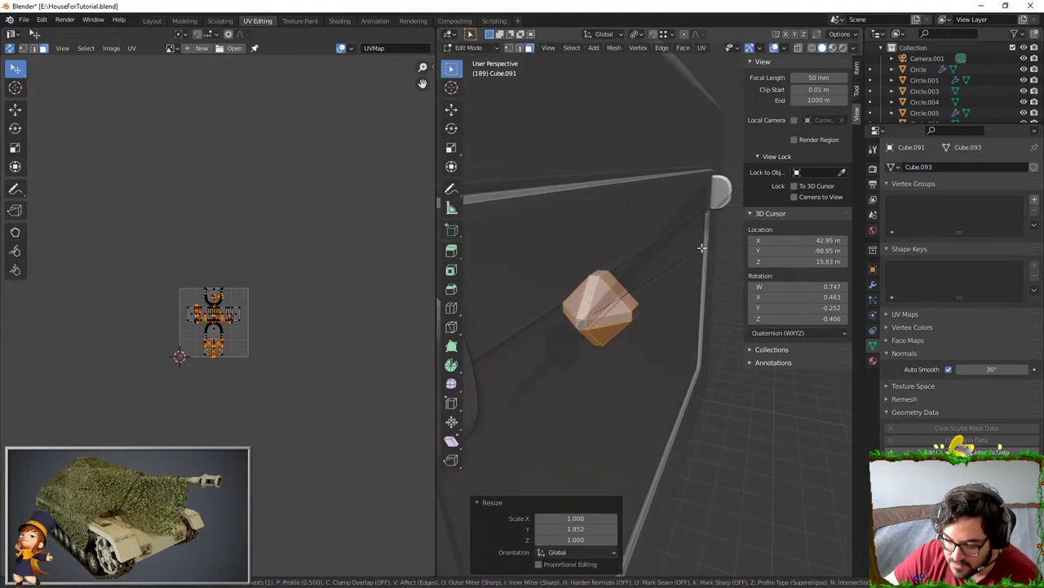
pyautogui.scroll(2, 703, 246)
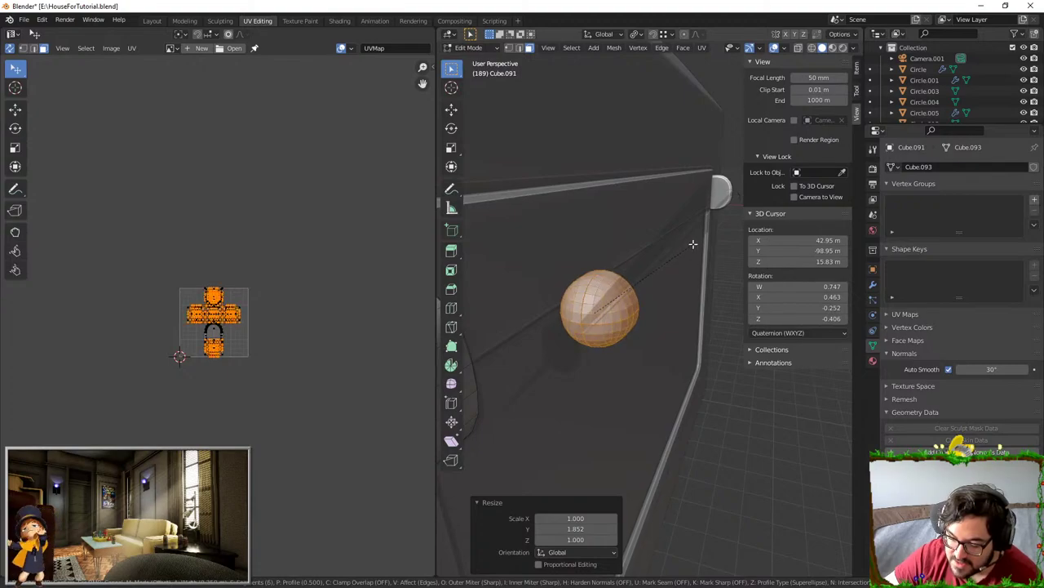
pyautogui.click(693, 243)
# - Merge the rounded cube's overlapping vertices by distance, using an increased merge distance
pyautogui.moveTo(692, 243); pyautogui.dragTo(656, 269, button='middle')
pyautogui.scroll(3, 582, 253)
pyautogui.scroll(3, 655, 269)
pyautogui.keyDown('shift'); pyautogui.moveTo(536, 308); pyautogui.dragTo(622, 270, button='middle'); pyautogui.keyUp('shift')
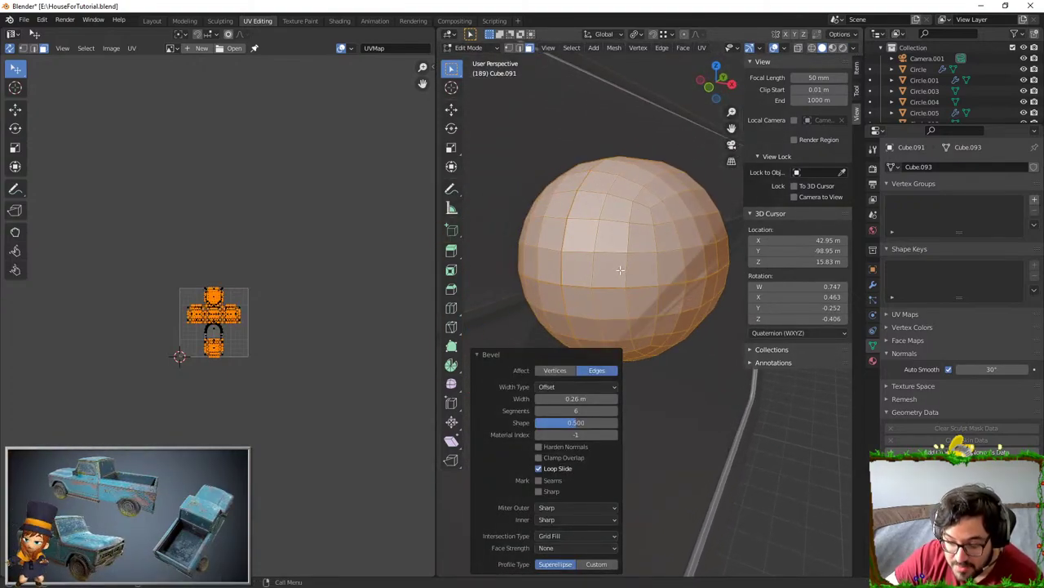
pyautogui.press('F3')
pyautogui.write('DISTNACE')
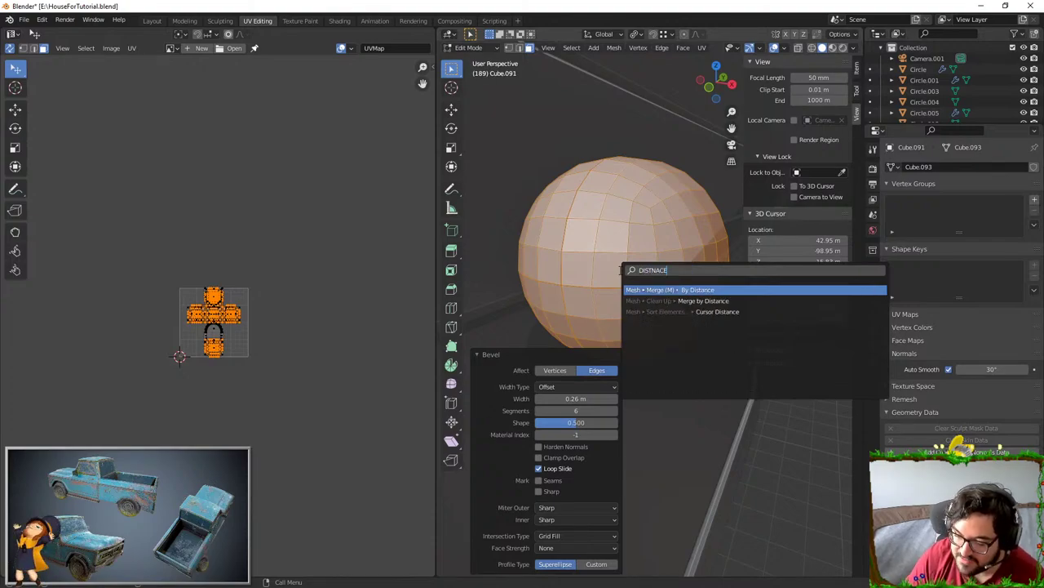
pyautogui.press('Return')
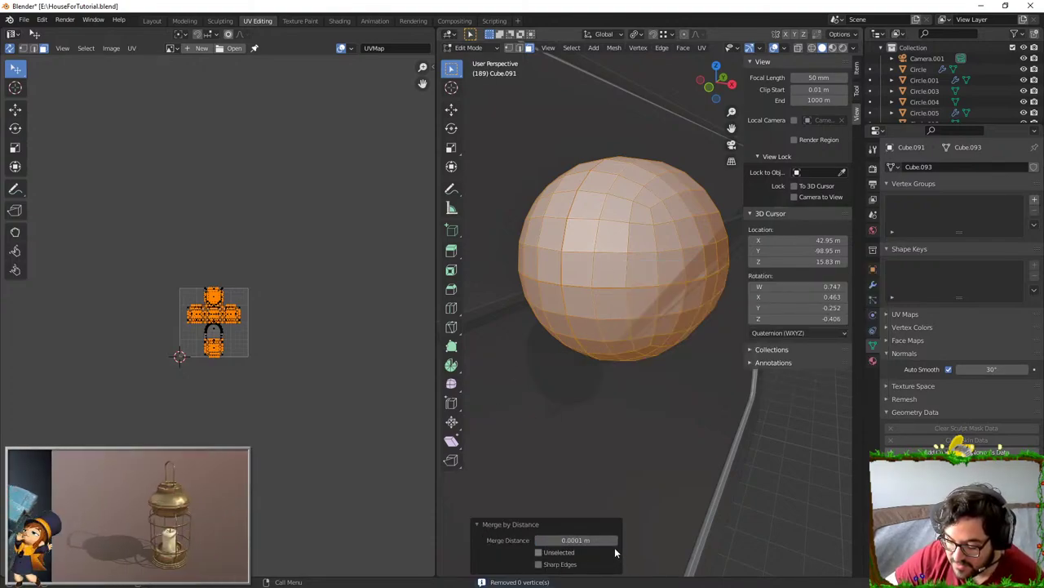
# - Return to Object Mode and shade the bracket object smooth
pyautogui.hotkey('alt', 'a')
pyautogui.click(614, 283)
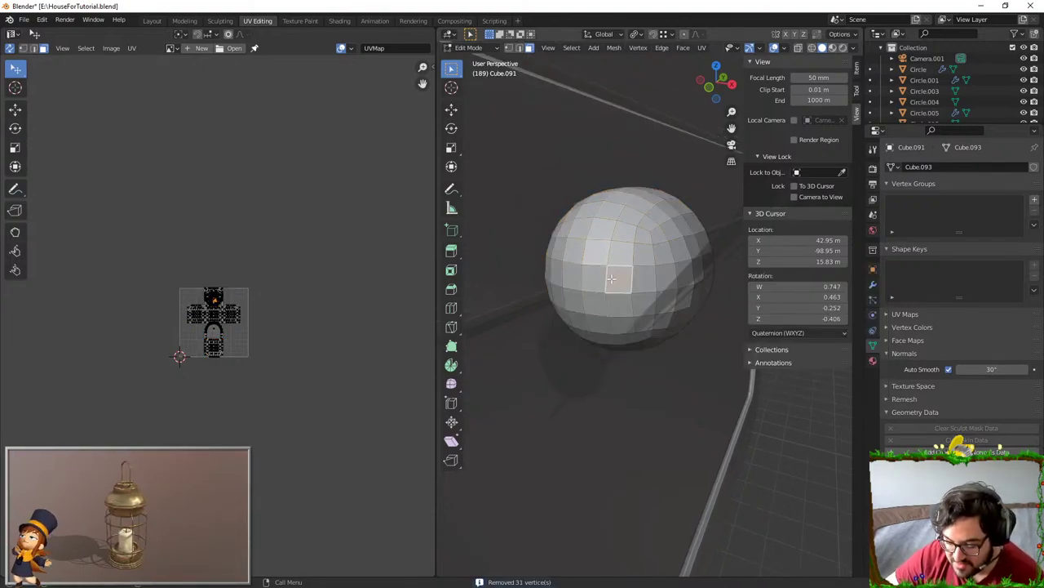
pyautogui.press('l')
pyautogui.rightClick(612, 280)
pyautogui.press('Tab')
pyautogui.rightClick(569, 231)
pyautogui.click(569, 235)
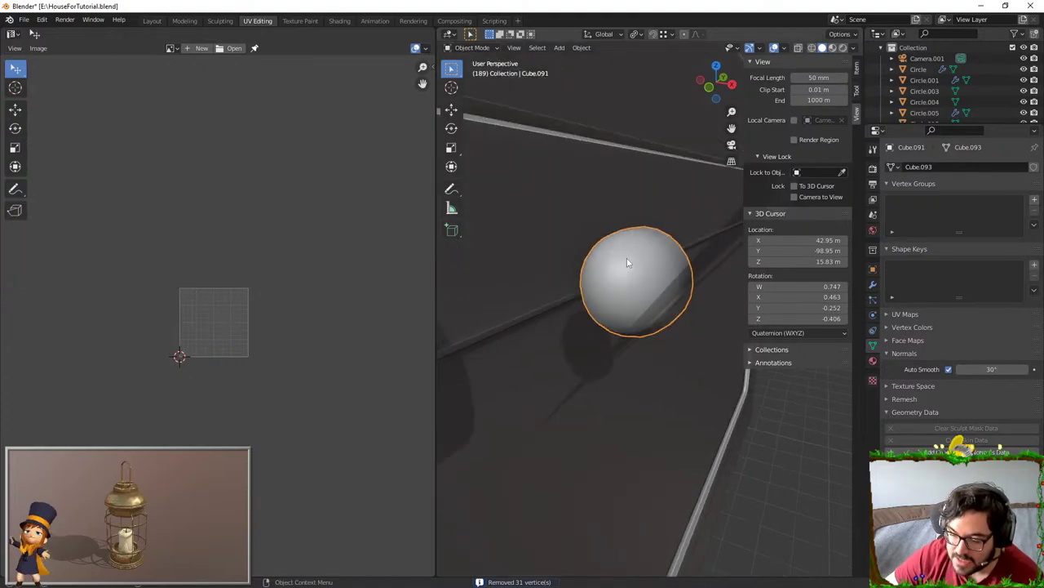
# - Select the rounded dome's linked mesh in Edit Mode and scale it to 0.505 along Y
pyautogui.scroll(-3, 604, 269)
pyautogui.press('Tab')
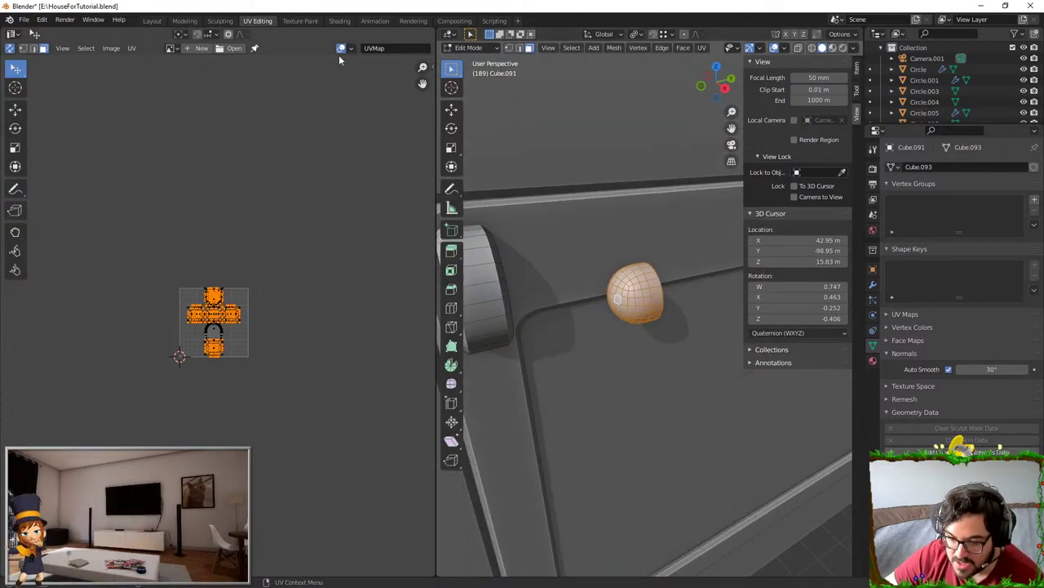
pyautogui.hotkey('alt', 'a')
pyautogui.press('l')
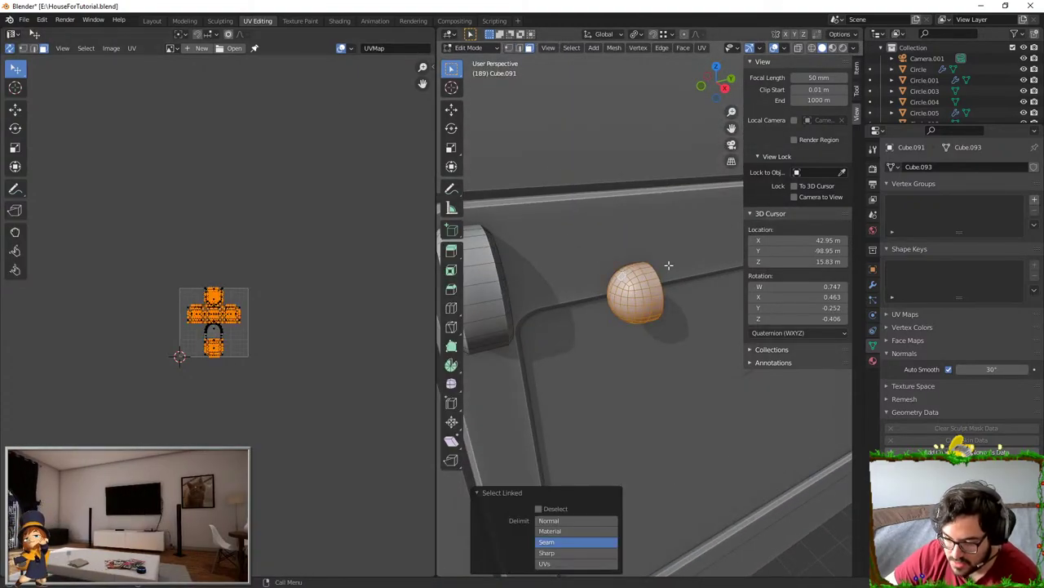
pyautogui.press('y')
pyautogui.click(663, 268)
# - Move the dome along Y and X to the bracket's outer face, and scale it uniformly to 0.737
pyautogui.press('g')
pyautogui.press('y')
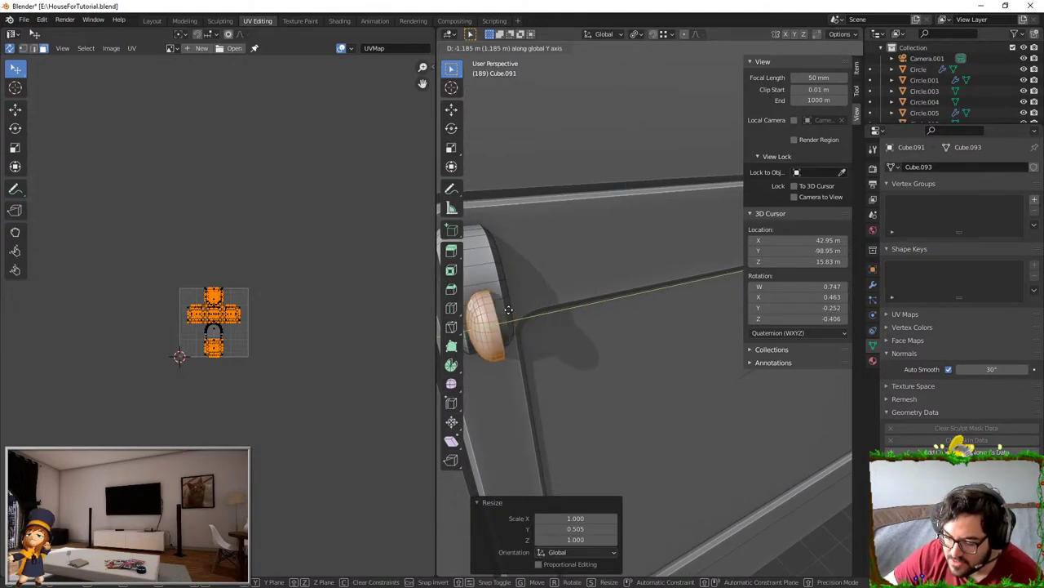
pyautogui.click(507, 311)
pyautogui.moveTo(507, 311); pyautogui.dragTo(676, 265, button='middle')
pyautogui.press('g')
pyautogui.press('x')
pyautogui.click(629, 264)
pyautogui.press('s')
pyautogui.click(610, 268)
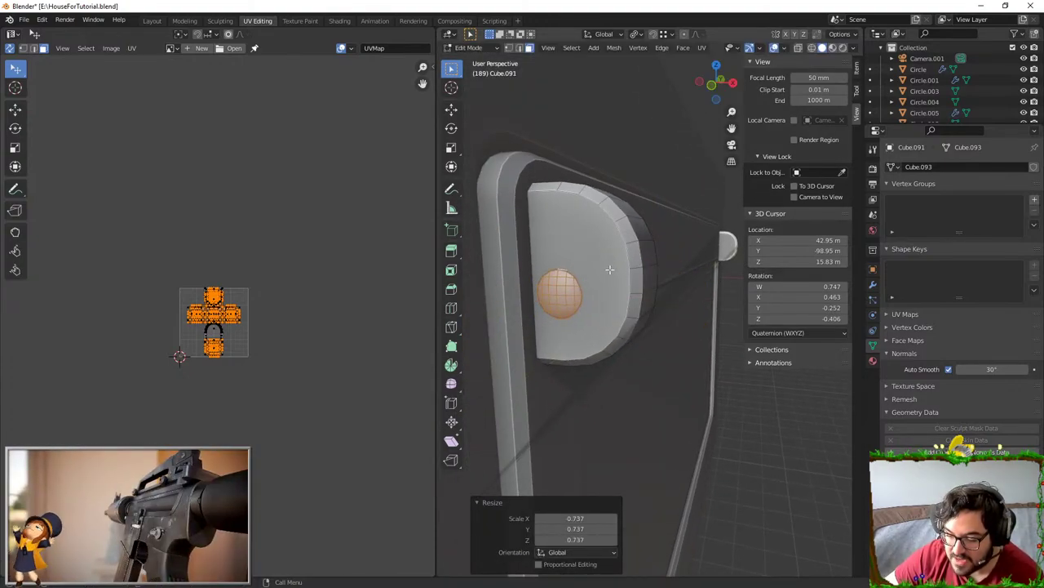
# - Raise the dome towards the bracket's middle height, and seat it against the bracket's outer face along Y
pyautogui.press('g')
pyautogui.press('z')
pyautogui.click(610, 256)
pyautogui.moveTo(595, 246); pyautogui.dragTo(649, 273, button='middle')
pyautogui.press('g')
pyautogui.press('y')
pyautogui.click(562, 261)
pyautogui.press('g')
pyautogui.press('y')
pyautogui.click(532, 286)
# - Centre the dome on the bracket's face by moving it about 0.085 m along X and adjusting its height
pyautogui.press('g')
pyautogui.press('x')
pyautogui.click(648, 273)
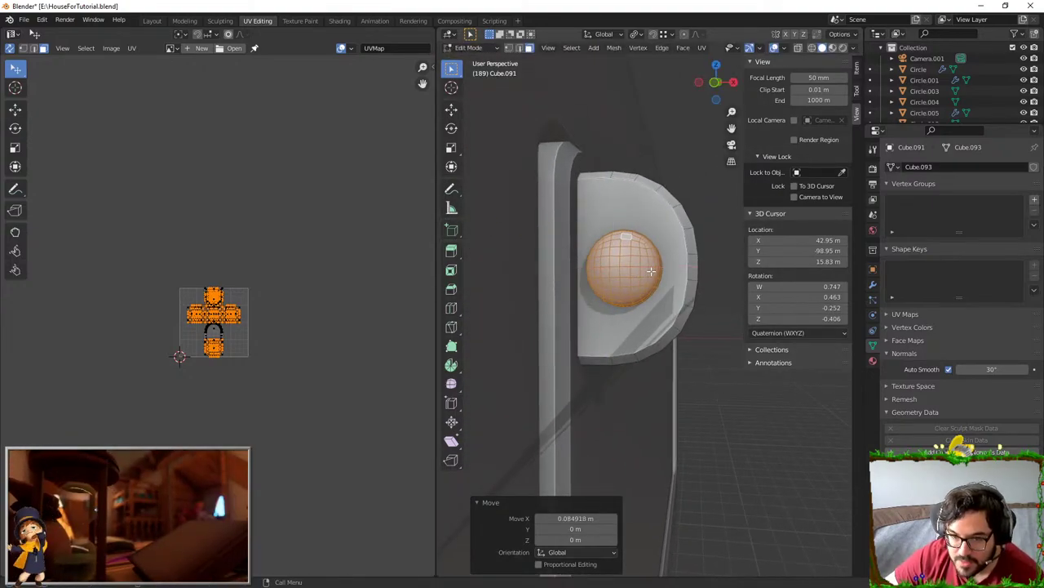
pyautogui.press('g')
pyautogui.press('z')
pyautogui.click(651, 265)
# - Enlarge the dome uniformly by a scale of 1.091
pyautogui.press('s')
pyautogui.click(675, 252)
pyautogui.moveTo(675, 251); pyautogui.dragTo(568, 270, button='middle')
pyautogui.press('s')
pyautogui.click(614, 267)
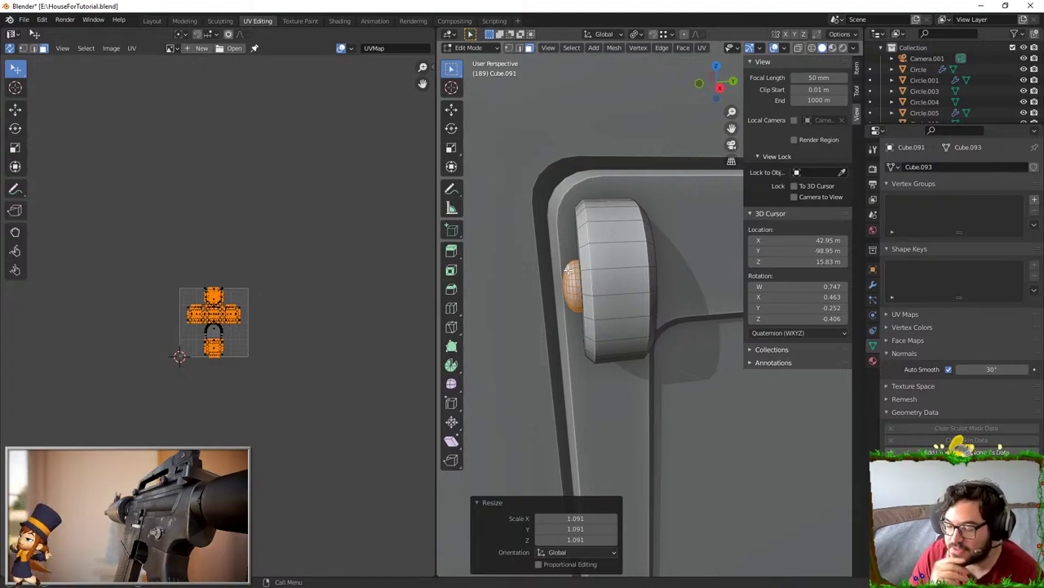
# - Duplicate the dome's open rim edge loop in place, and scale the copy uniformly to 0.799
pyautogui.scroll(5, 563, 266)
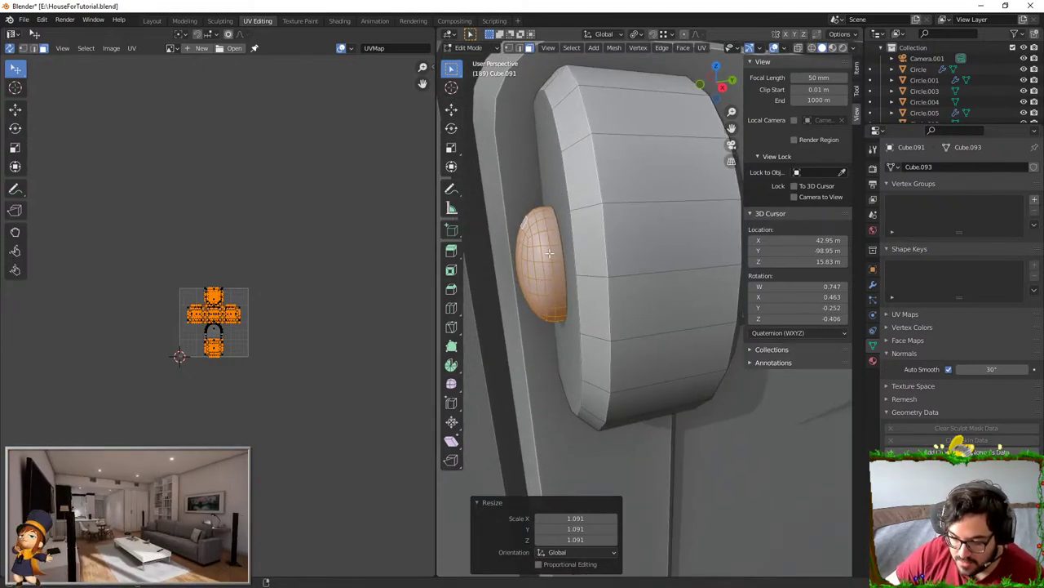
pyautogui.keyDown('alt'); pyautogui.click(549, 254); pyautogui.keyUp('alt')
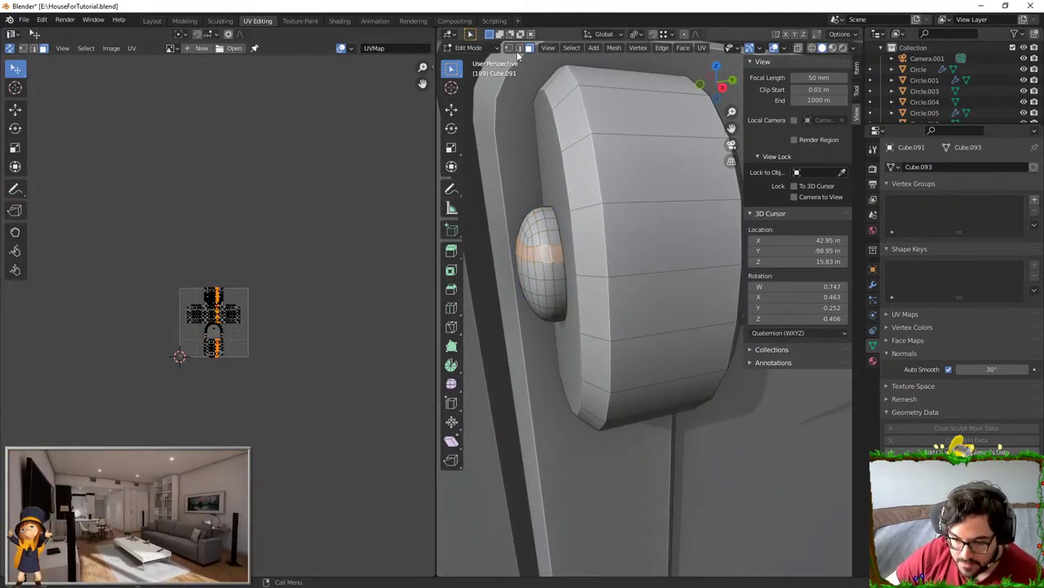
pyautogui.hotkey('shift', 'd')
pyautogui.rightClick(599, 248)
pyautogui.press('s')
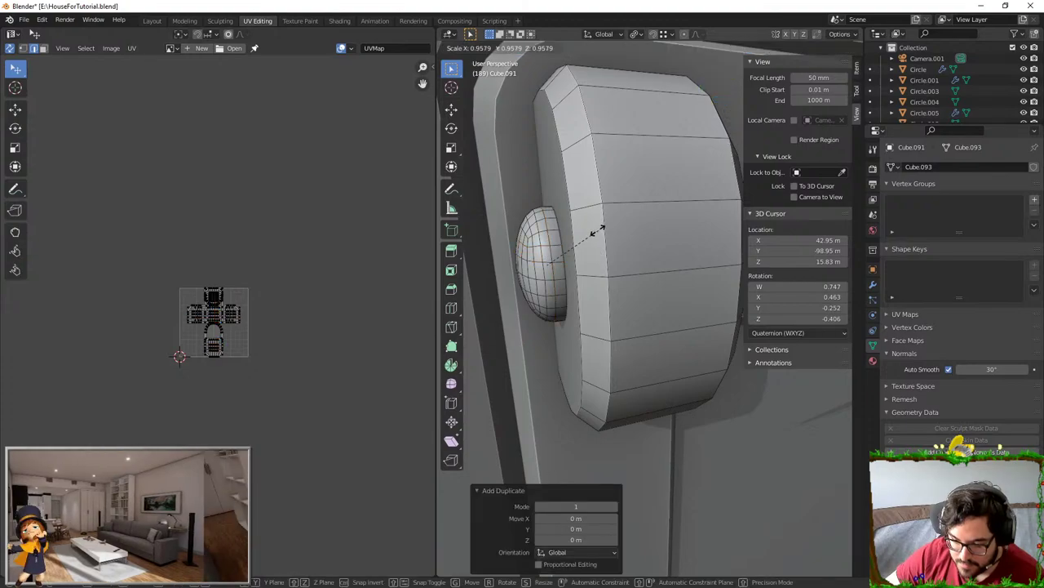
pyautogui.click(591, 232)
# - Move the duplicated loop along Y through the bracket, and extrude it along Y to start the handle rod
pyautogui.moveTo(591, 232); pyautogui.dragTo(526, 235, button='middle')
pyautogui.press('g')
pyautogui.moveTo(563, 237); pyautogui.dragTo(631, 235, button='middle')
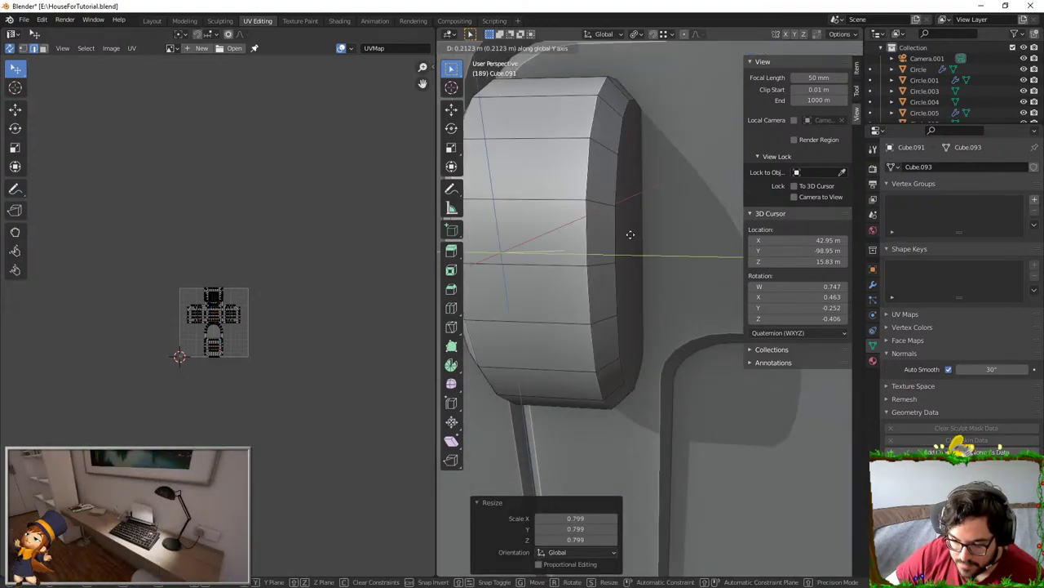
pyautogui.click(683, 229)
pyautogui.press('e')
pyautogui.press('y')
pyautogui.click(709, 252)
# - Extend the rod's end along Y by about 4.51 m and a further 0.4 m towards the door's centre
pyautogui.scroll(-11, 710, 252)
pyautogui.keyDown('shift'); pyautogui.moveTo(669, 260); pyautogui.dragTo(581, 261, button='middle'); pyautogui.keyUp('shift')
pyautogui.press('g')
pyautogui.press('y')
pyautogui.click(688, 261)
pyautogui.press('g')
pyautogui.press('y')
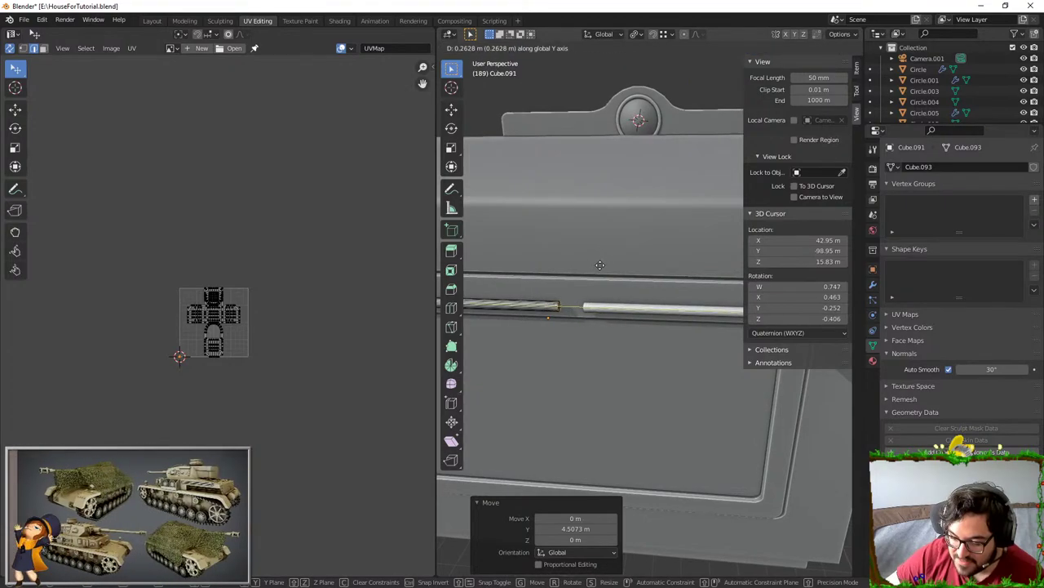
pyautogui.click(601, 265)
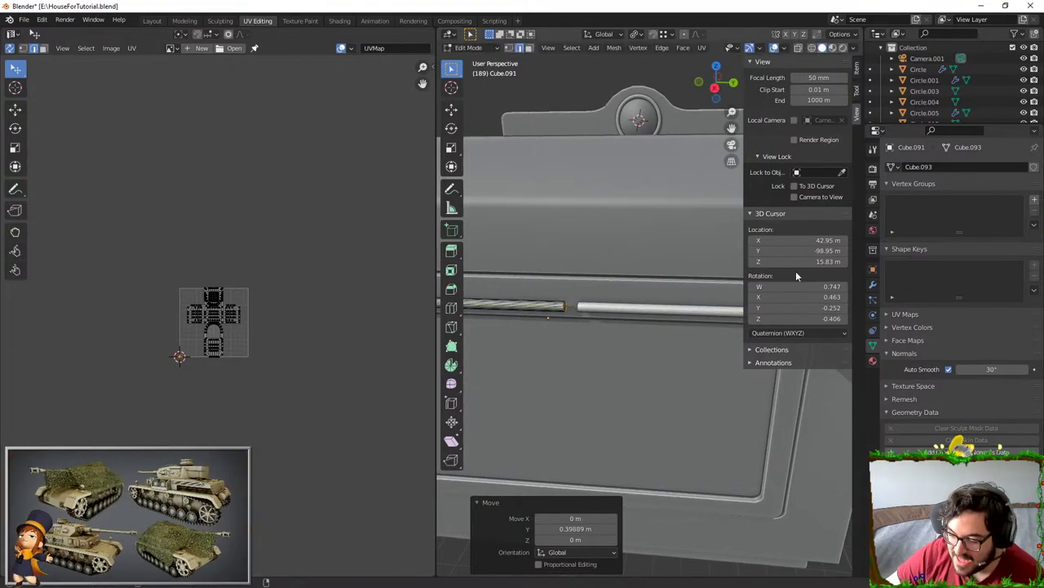
# - Enable Clipping on the Mirror modifier, and move the rod's end along Y until both halves meet
pyautogui.click(873, 284)
pyautogui.moveTo(514, 246); pyautogui.dragTo(531, 245, button='middle')
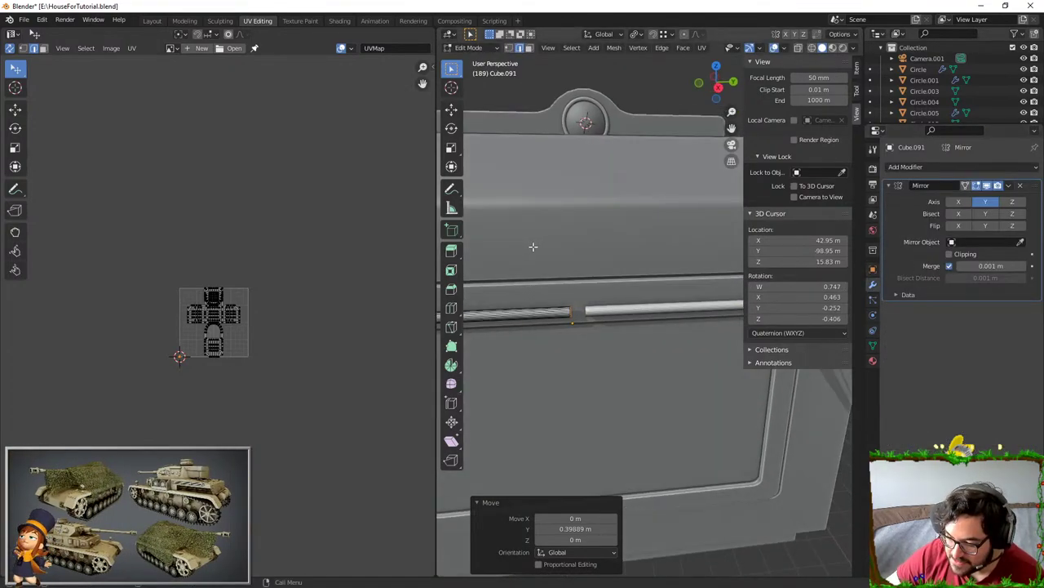
pyautogui.scroll(5, 531, 245)
pyautogui.keyDown('shift'); pyautogui.moveTo(644, 259); pyautogui.dragTo(736, 269, button='middle'); pyautogui.keyUp('shift')
pyautogui.click(950, 254)
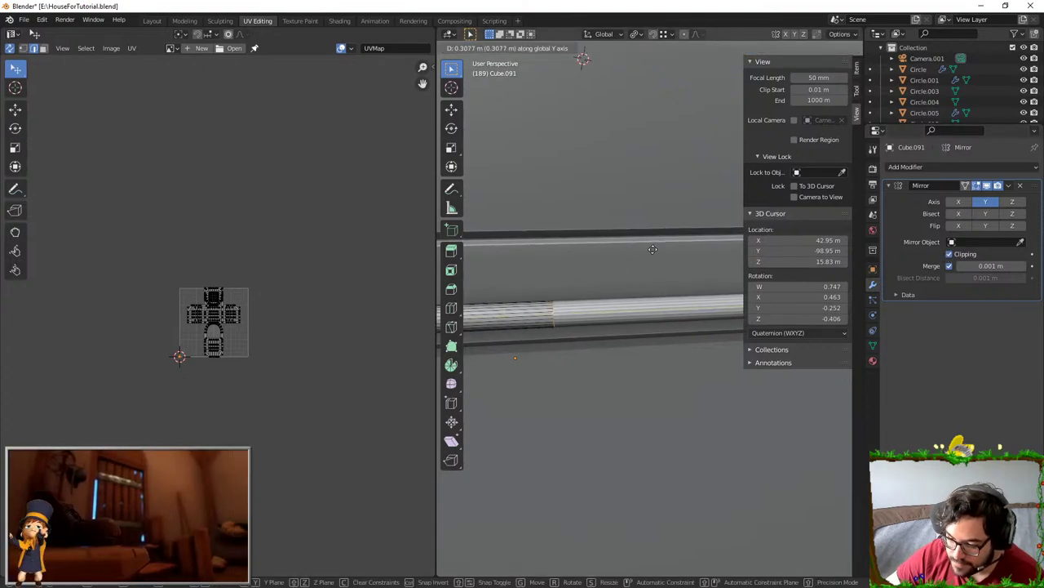
# - Shade the completed handle object smooth in Object Mode, and deselect it
pyautogui.press('Tab')
pyautogui.rightClick(634, 315)
pyautogui.click(635, 315)
pyautogui.scroll(-6, 662, 332)
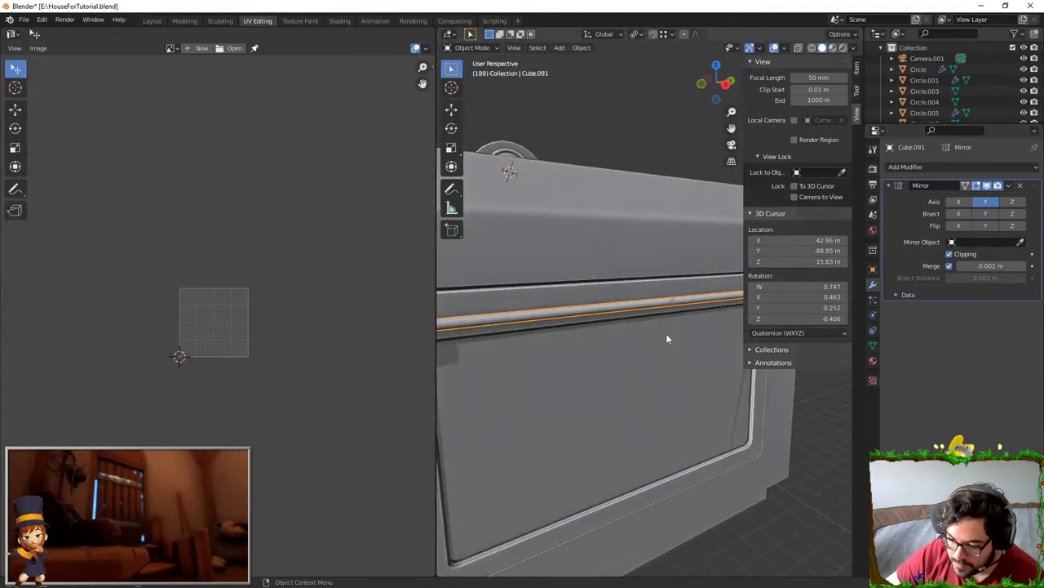
pyautogui.click(728, 519)
pyautogui.moveTo(728, 519); pyautogui.dragTo(631, 505, button='middle')
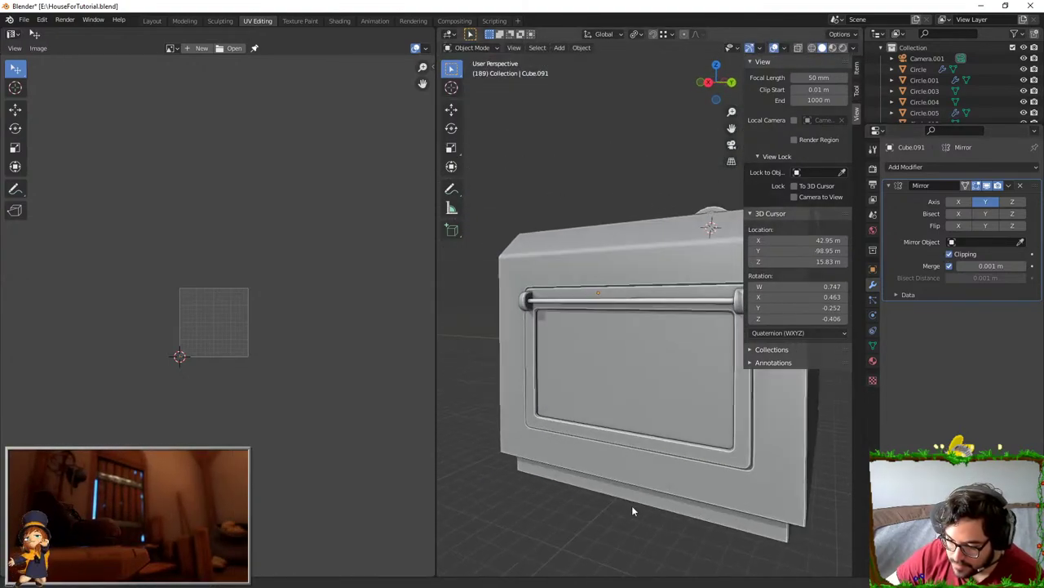
# - Thicken the handle rod with a Shrink/Fatten offset of about 0.143 m, and fine-tune its thickness with another Shrink/Fatten
pyautogui.press('Tab')
pyautogui.scroll(5, 555, 328)
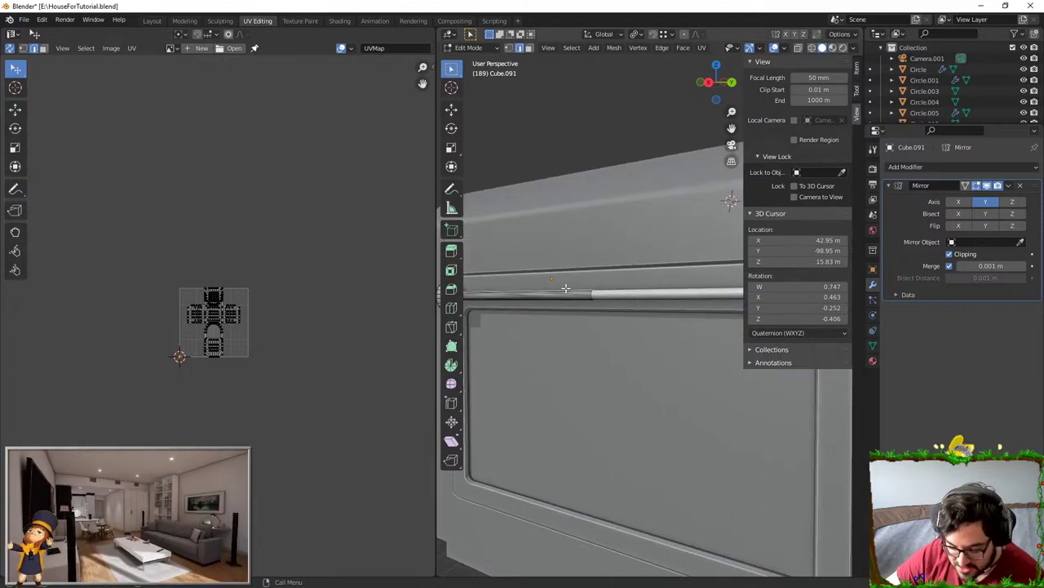
pyautogui.press('l')
pyautogui.hotkey('alt', 's')
pyautogui.click(646, 228)
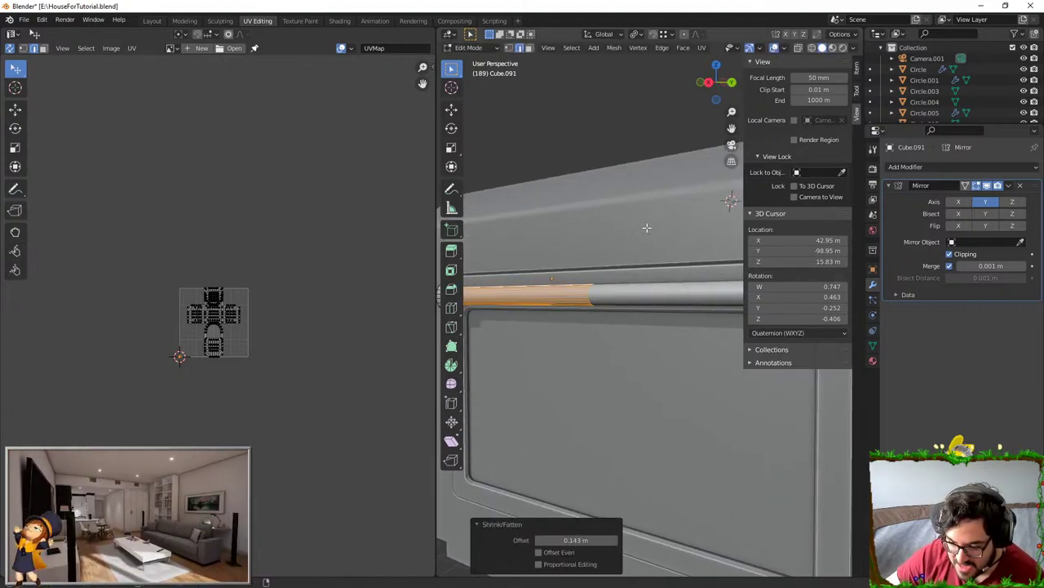
pyautogui.scroll(-2, 657, 239)
pyautogui.hotkey('alt', 's')
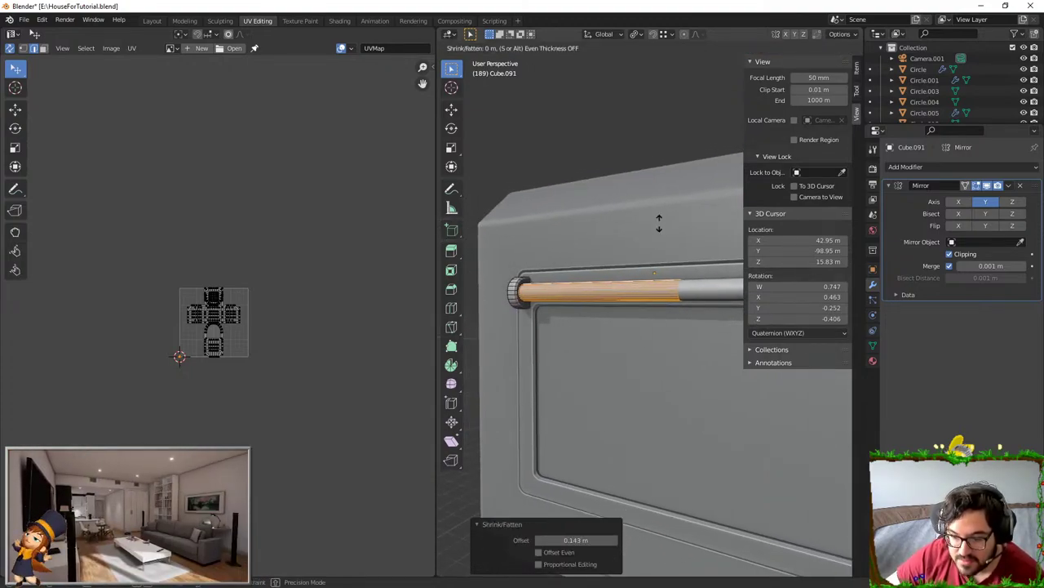
pyautogui.click(650, 233)
# - Add the dome to the rod's selection and lower both by about 0.008 m
pyautogui.moveTo(650, 233); pyautogui.dragTo(669, 262, button='middle')
pyautogui.press('l')
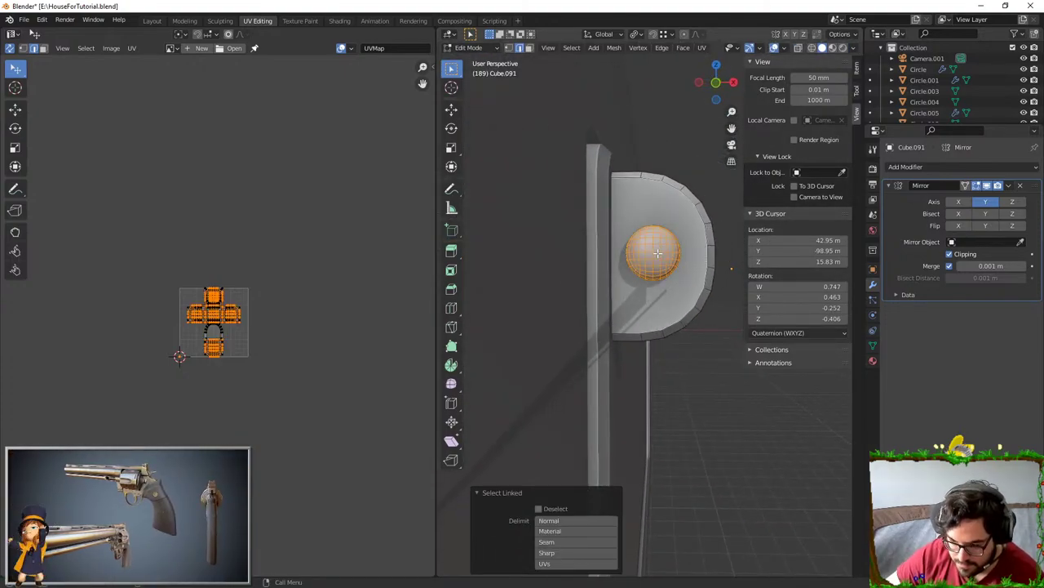
pyautogui.press('g')
pyautogui.press('z')
pyautogui.click(674, 199)
# - Shift the dome and rod about -0.06 m along X, fine-tune their X position on the bracket, and return to Object Mode
pyautogui.press('g')
pyautogui.press('x')
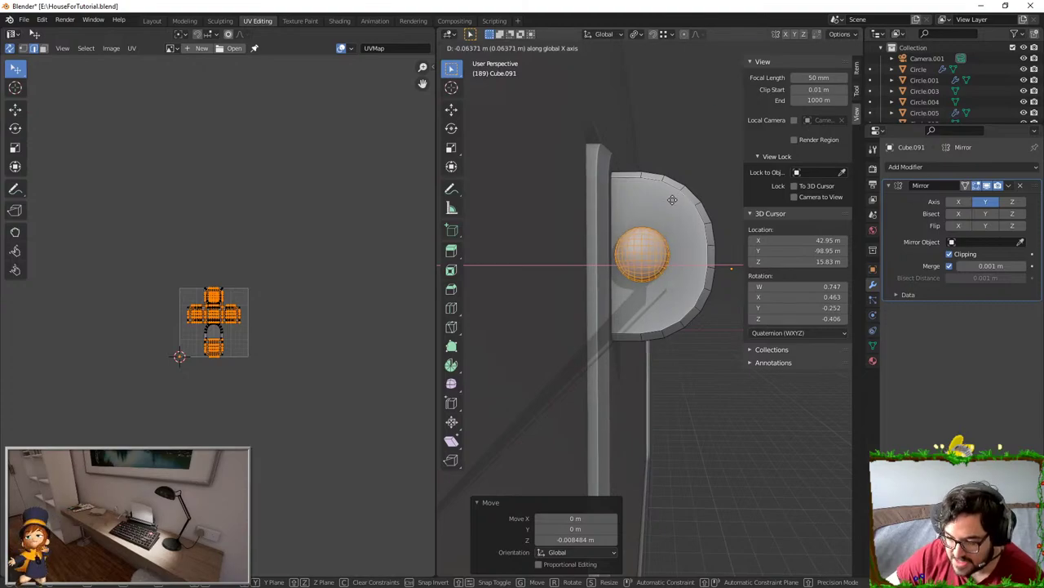
pyautogui.click(673, 200)
pyautogui.press('g')
pyautogui.press('x')
pyautogui.click(687, 202)
pyautogui.moveTo(687, 202); pyautogui.dragTo(622, 328, button='middle')
pyautogui.press('Tab')
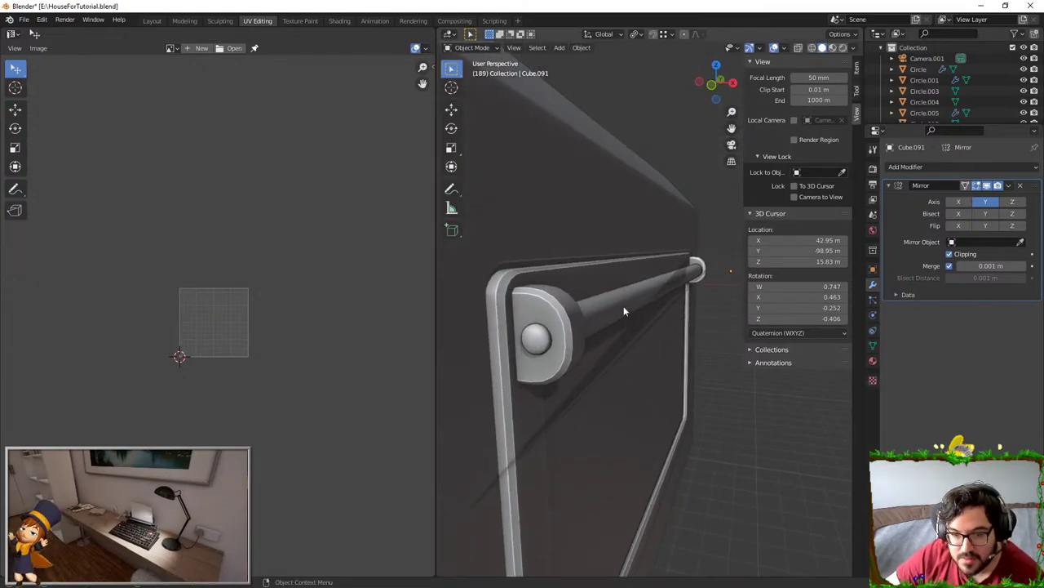
# - Check the oven handle and towel in the browser's kitchen reference image, return to Blender, and deselect the handle mesh
pyautogui.press('Tab')
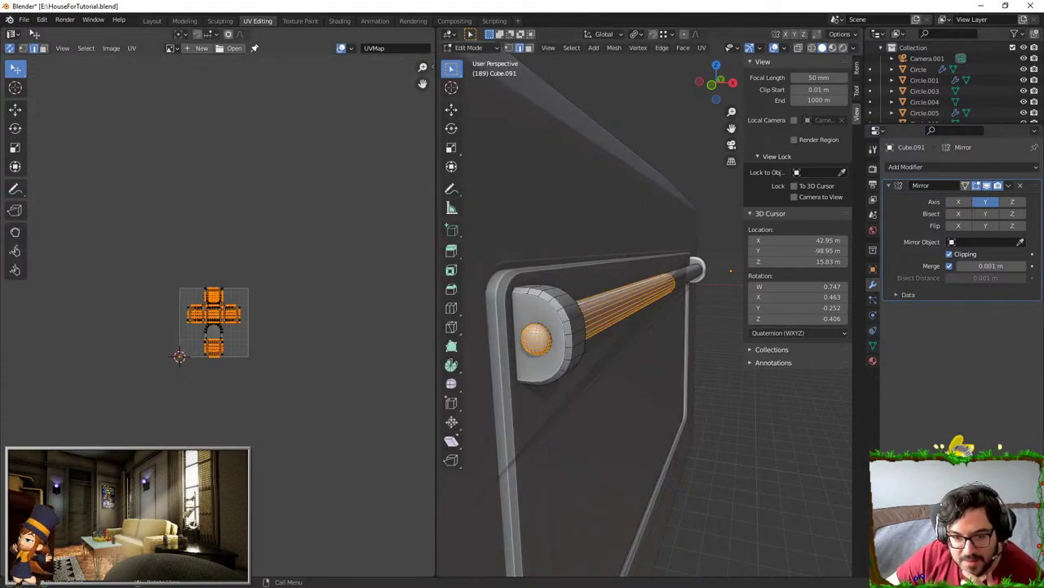
pyautogui.hotkey('alt', 'Tab')
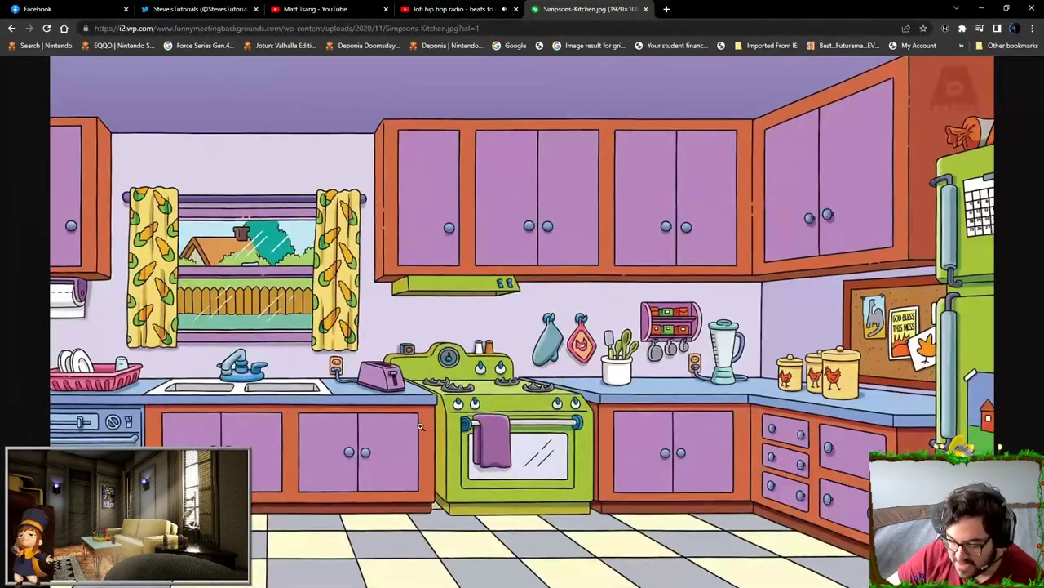
pyautogui.click(462, 430)
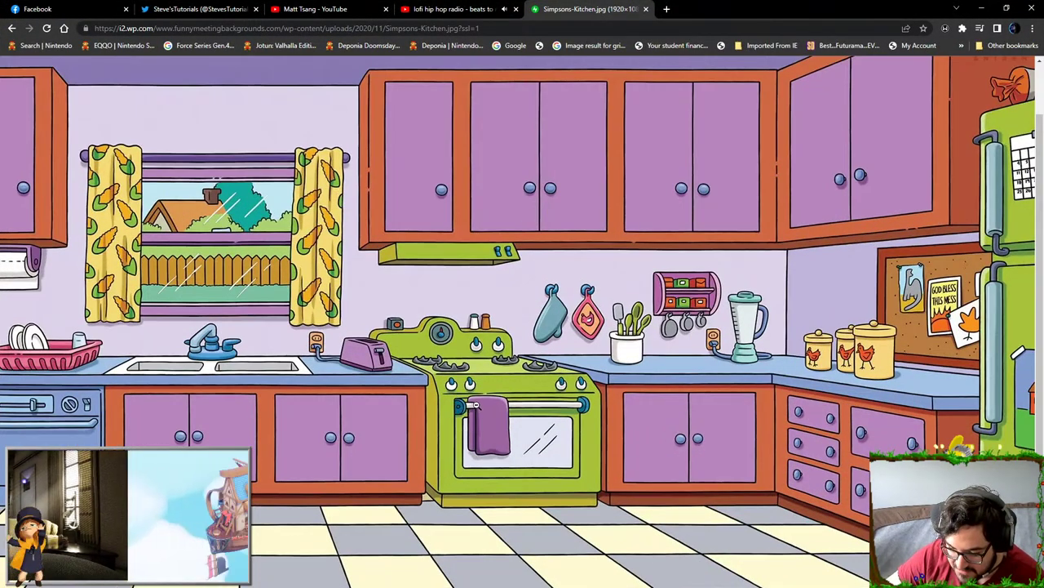
pyautogui.hotkey('alt', 'Tab')
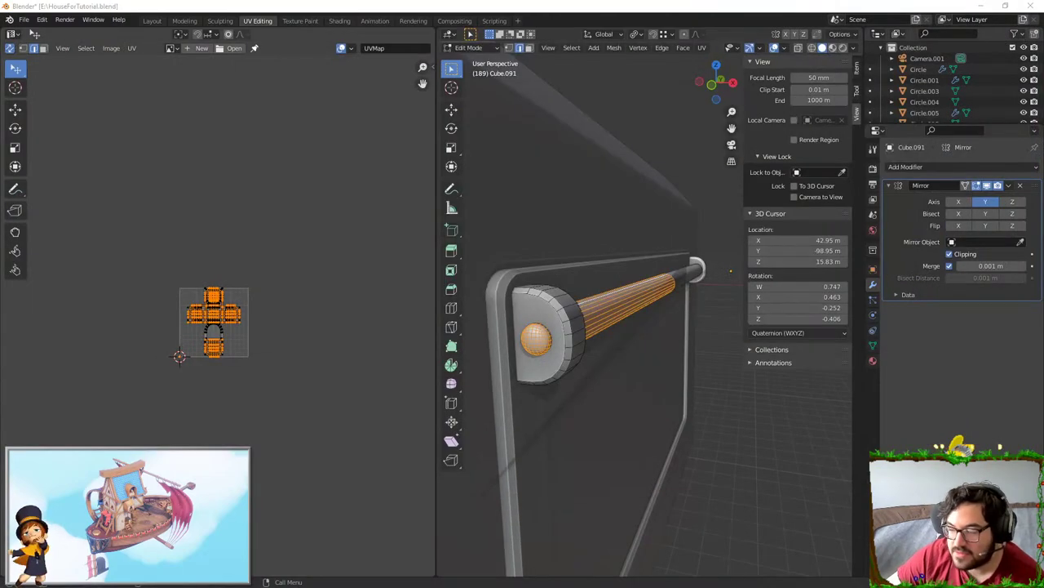
pyautogui.moveTo(769, 431); pyautogui.dragTo(690, 494, button='middle')
pyautogui.hotkey('alt', 'a')
pyautogui.scroll(-6, 580, 422)
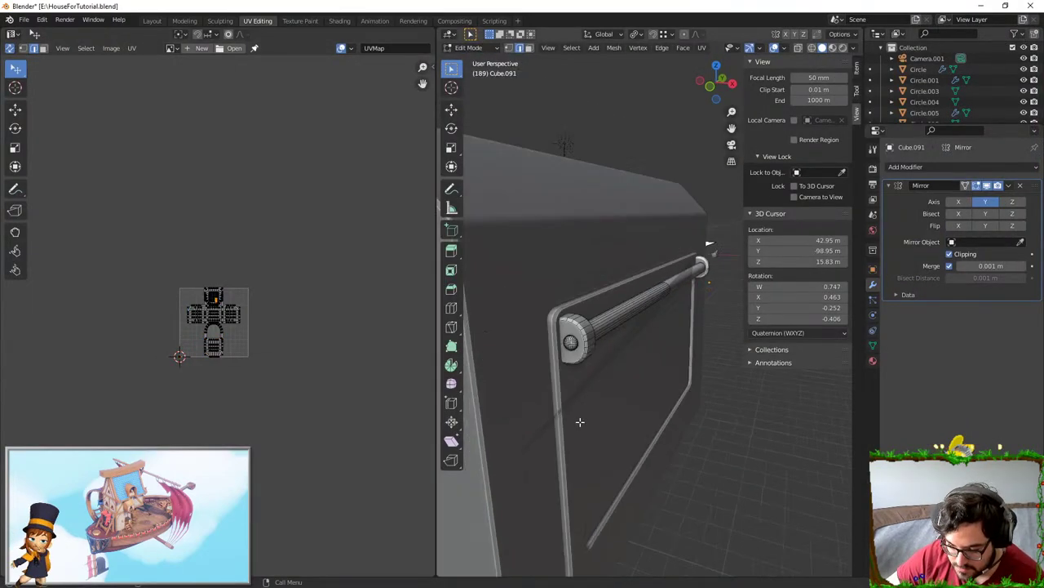
pyautogui.press('Tab')
pyautogui.moveTo(727, 449); pyautogui.dragTo(641, 430, button='middle')
pyautogui.press('Tab')
pyautogui.scroll(3, 657, 365)
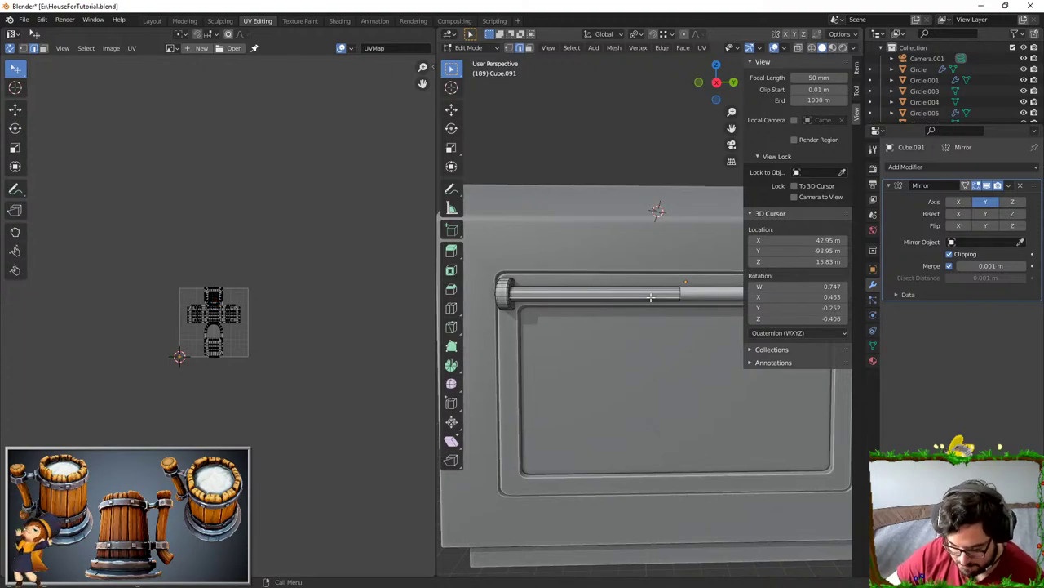
pyautogui.press('l')
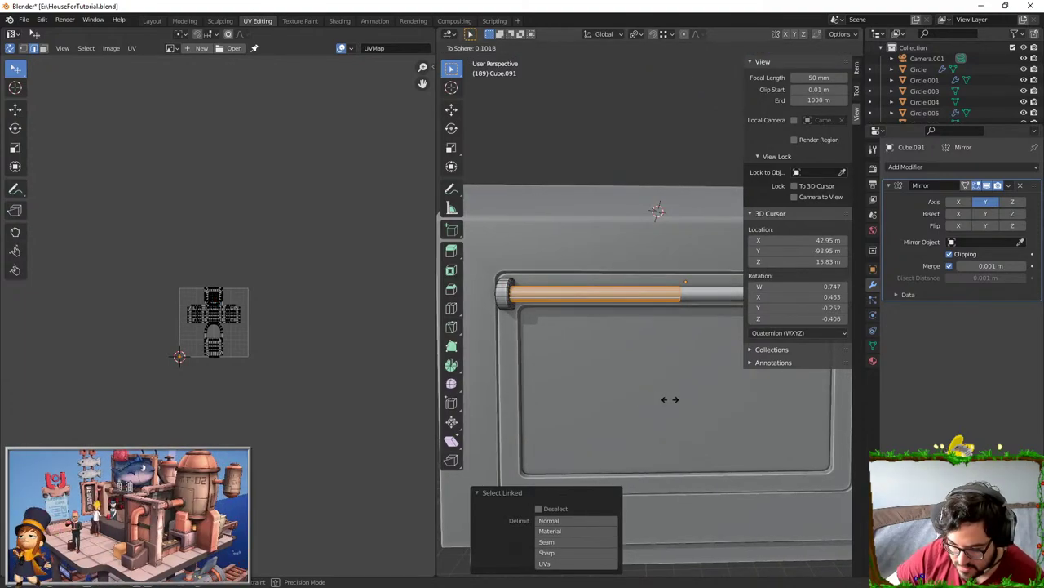
pyautogui.press('Escape')
pyautogui.press('Escape')
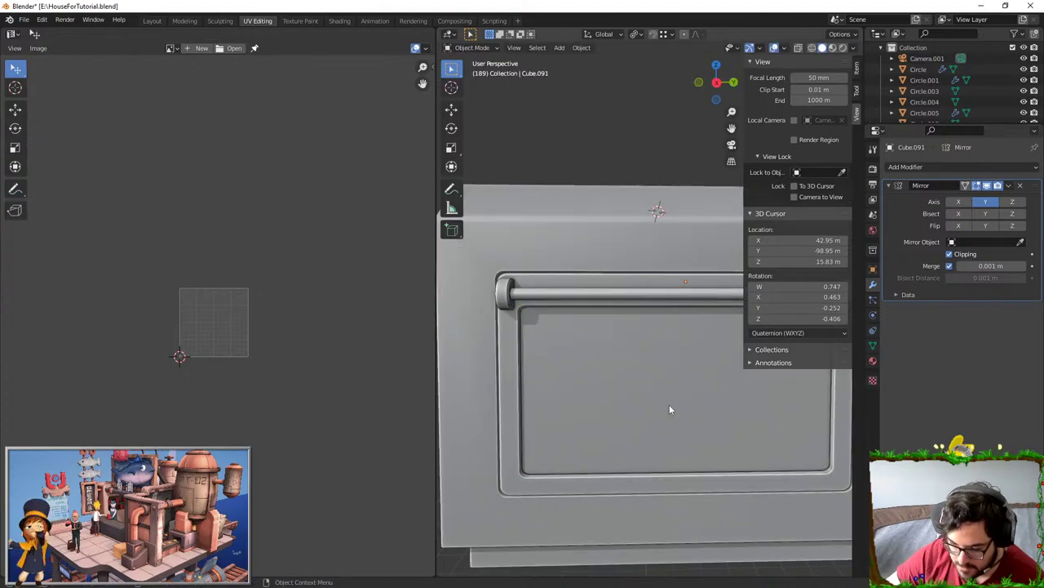
pyautogui.moveTo(669, 403); pyautogui.dragTo(623, 307, button='middle')
pyautogui.press('Tab')
pyautogui.scroll(3, 642, 342)
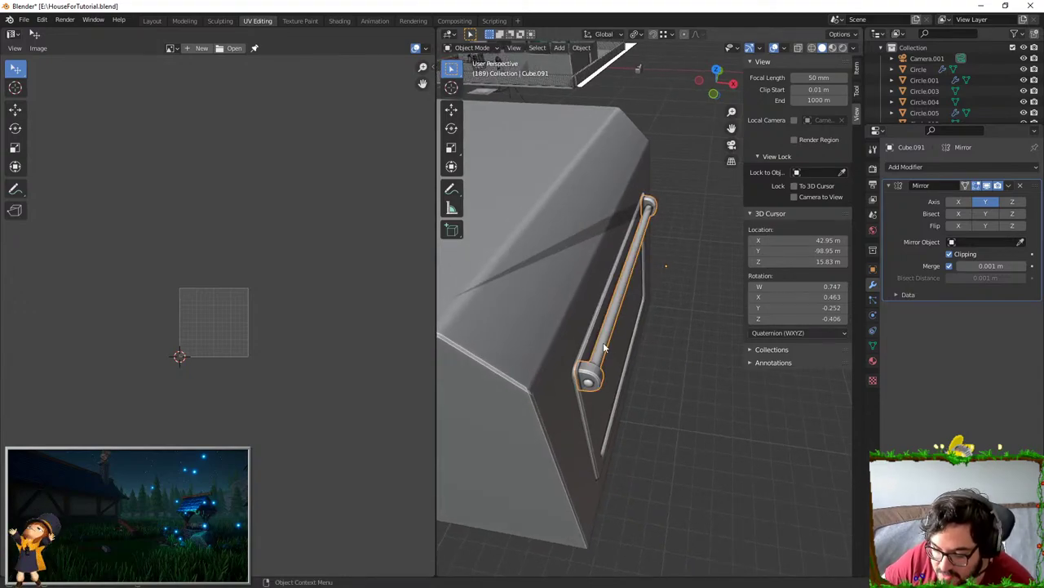
# - Move the whole handle along X relative to the oven door
pyautogui.moveTo(604, 347); pyautogui.dragTo(672, 299, button='middle')
pyautogui.press('g')
pyautogui.press('x')
pyautogui.click(680, 307)
# - Isolate the handle's D-shaped bracket by hiding the rest of its mesh and all other objects
pyautogui.press('Tab')
pyautogui.keyDown('alt'); pyautogui.click(581, 372); pyautogui.keyUp('alt')
pyautogui.moveTo(581, 372); pyautogui.dragTo(625, 358, button='middle')
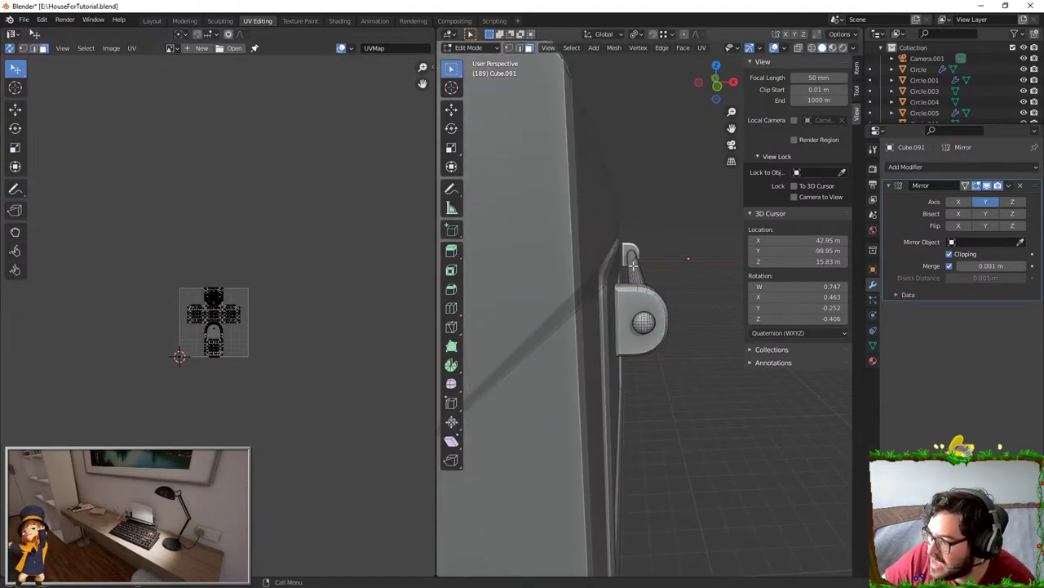
pyautogui.press('l')
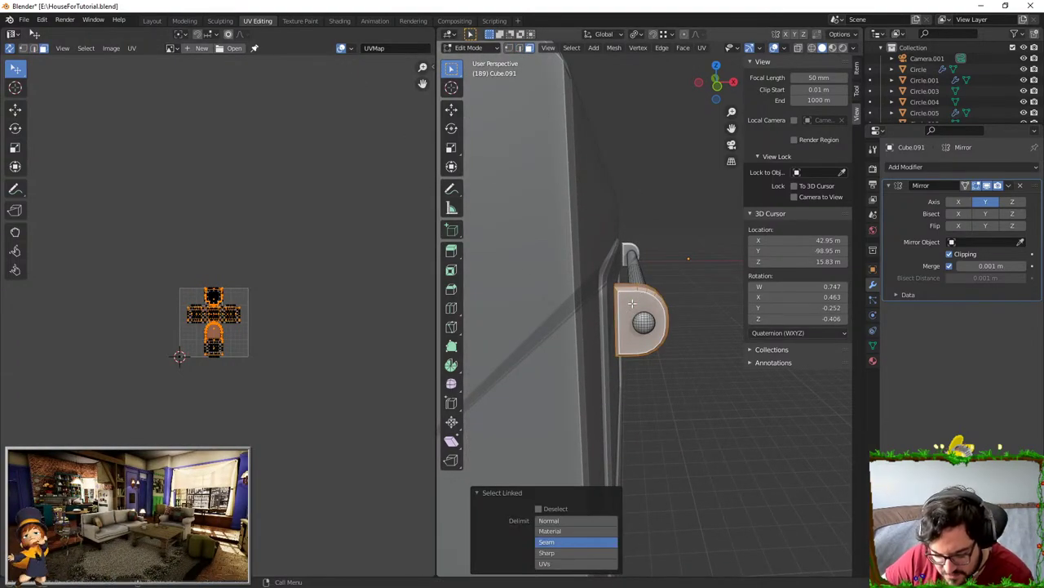
pyautogui.hotkey('shift', 'h')
pyautogui.moveTo(632, 304); pyautogui.dragTo(633, 329, button='middle')
pyautogui.press('Tab')
pyautogui.hotkey('shift', 'h')
pyautogui.press('Tab')
# - Delete the bracket's flat back face and the narrow bevel faces bordering it
pyautogui.click(523, 340)
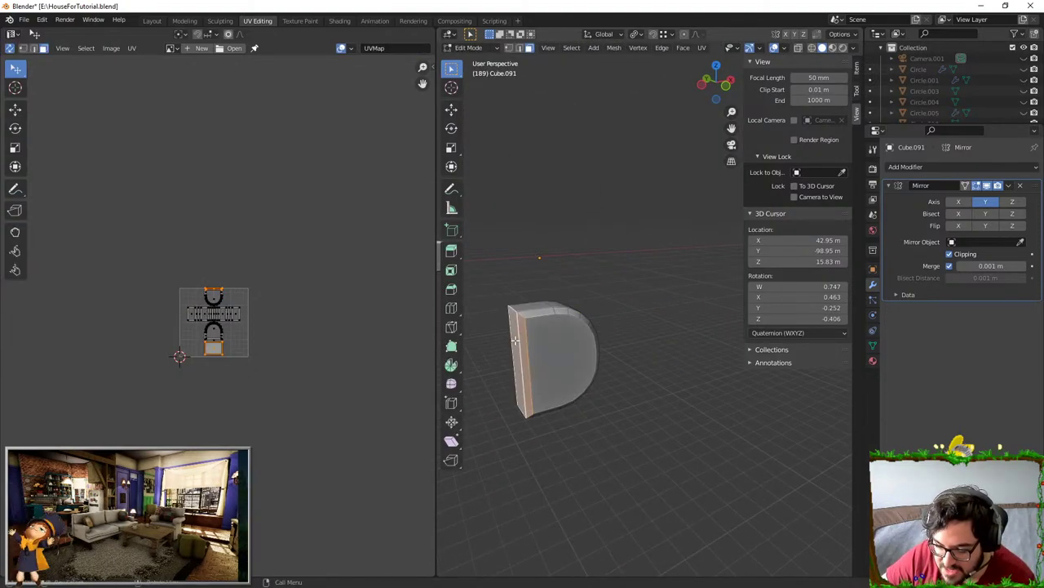
pyautogui.press('KP_Decimal')
pyautogui.moveTo(494, 299); pyautogui.dragTo(759, 280, button='middle')
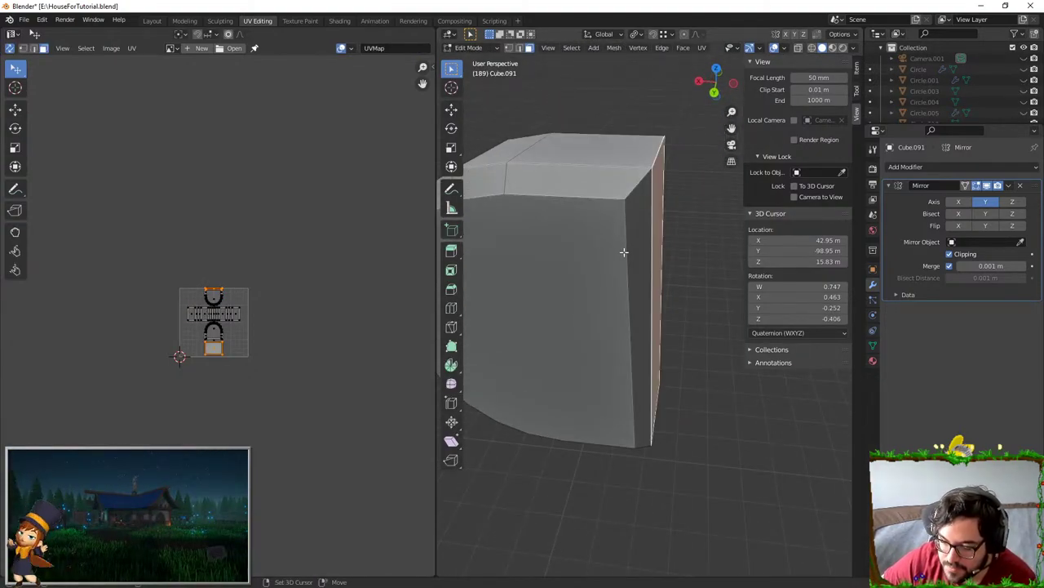
pyautogui.keyDown('shift'); pyautogui.click(634, 247); pyautogui.keyUp('shift')
pyautogui.press('x')
pyautogui.click(636, 248)
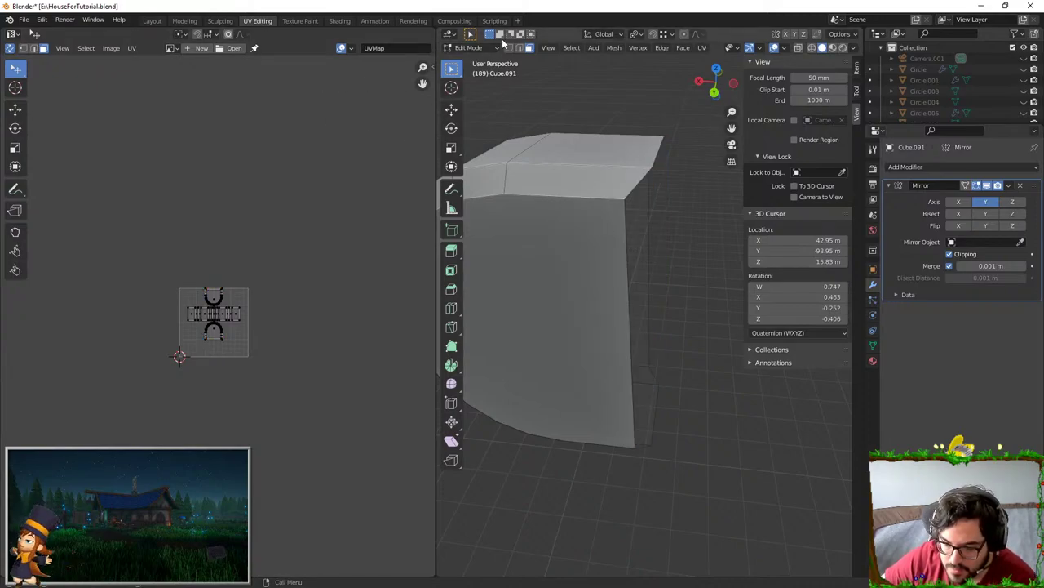
# - Flatten the bracket's open back edge loop with repeated X-axis scaling, and shift the loop along X
pyautogui.keyDown('alt'); pyautogui.click(649, 220); pyautogui.keyUp('alt')
pyautogui.press('s')
pyautogui.press('x')
pyautogui.click(695, 258)
pyautogui.press('s')
pyautogui.press('x')
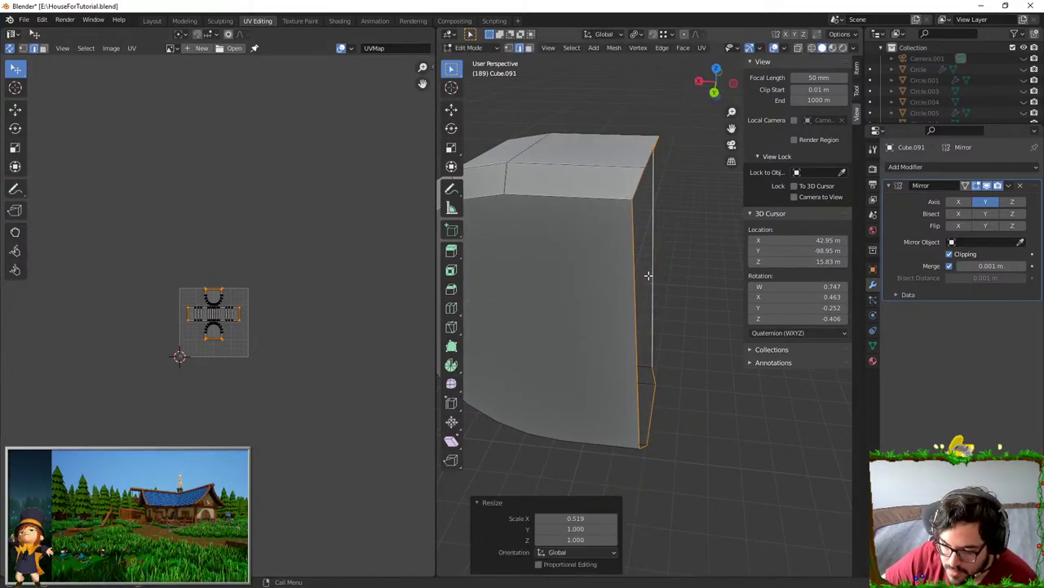
pyautogui.click(657, 283)
pyautogui.press('s')
pyautogui.press('x')
pyautogui.click(660, 291)
pyautogui.press('s')
pyautogui.press('x')
pyautogui.click(661, 294)
pyautogui.press('s')
pyautogui.press('x')
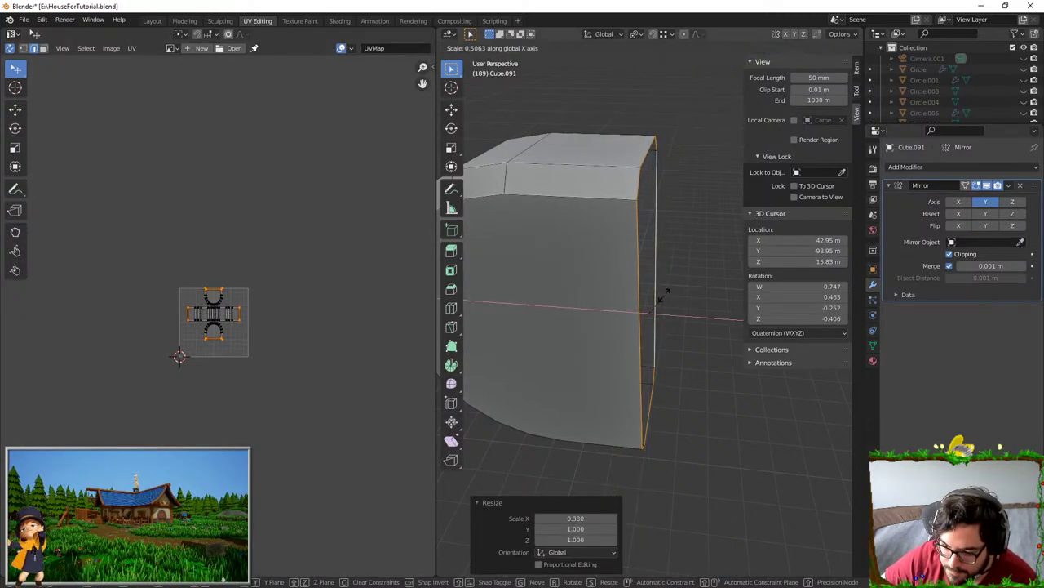
pyautogui.click(665, 297)
pyautogui.press('g')
pyautogui.press('x')
pyautogui.click(683, 289)
# - Return to Object Mode and reveal the hidden objects
pyautogui.press('Tab')
pyautogui.moveTo(682, 290); pyautogui.dragTo(598, 293, button='middle')
pyautogui.hotkey('alt', 'h')
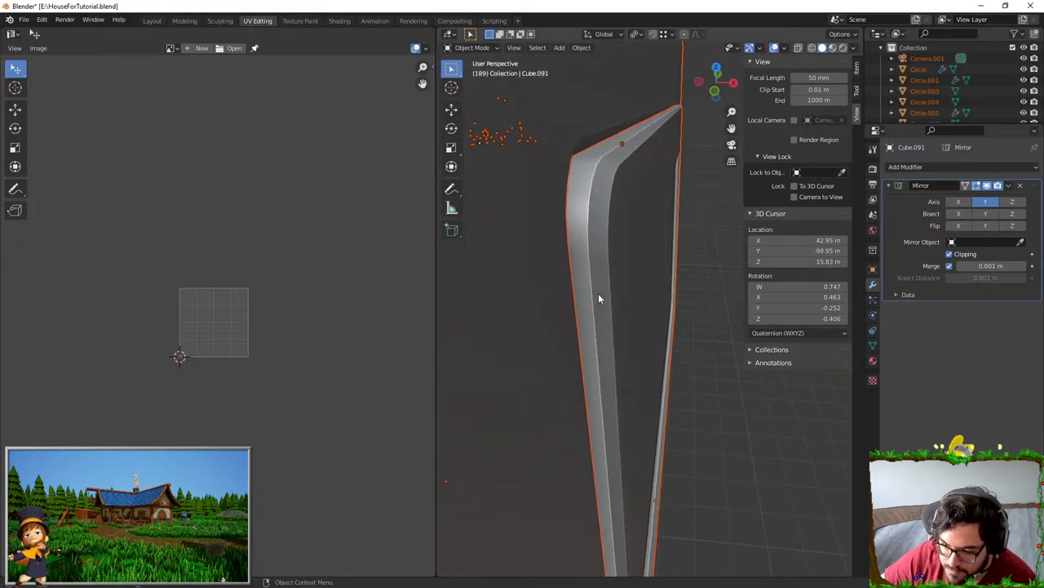
pyautogui.scroll(-1, 607, 293)
pyautogui.press('h')
pyautogui.hotkey('alt', 'h')
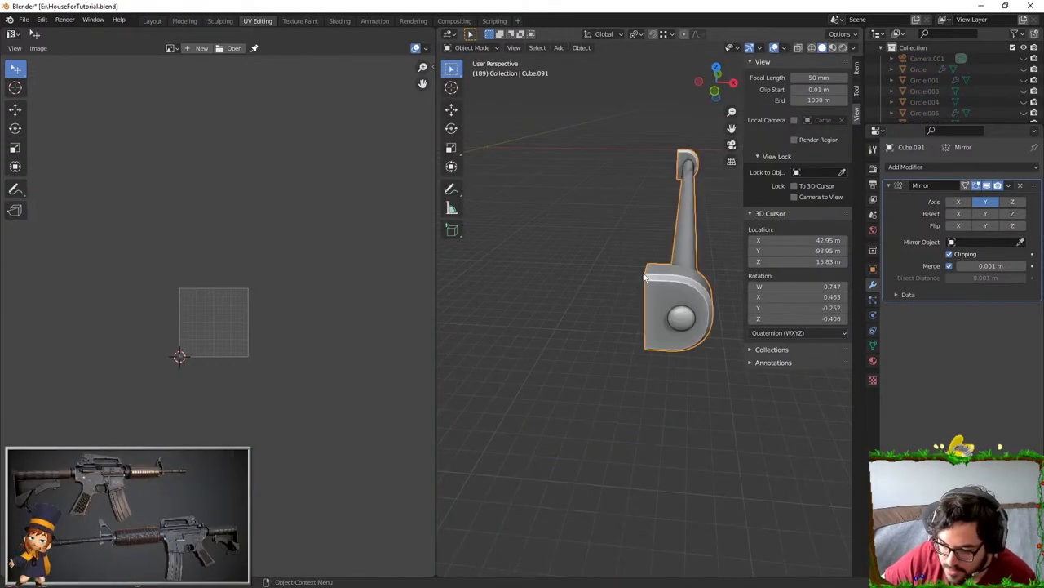
# - Adjust the handle geometry along X against the oven door frame, and return to Object Mode
pyautogui.click(652, 277)
pyautogui.moveTo(674, 296); pyautogui.dragTo(580, 312, button='middle')
pyautogui.click(690, 273)
pyautogui.press('Tab')
pyautogui.press('g')
pyautogui.press('x')
pyautogui.click(660, 271)
pyautogui.press('Tab')
pyautogui.click(580, 312)
pyautogui.click(580, 312)
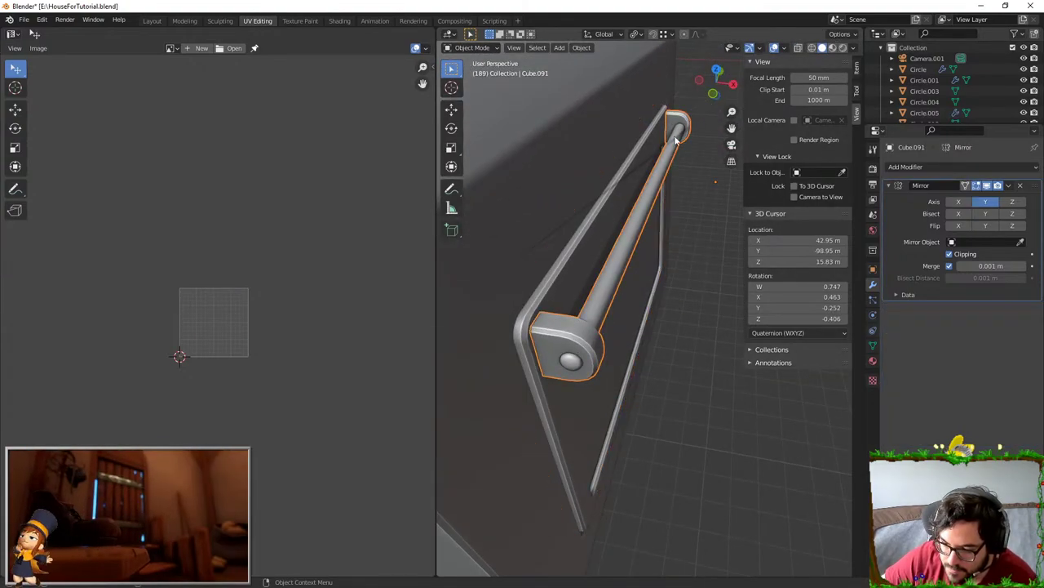
# - Isolate the handle and enable Collision physics on it
pyautogui.hotkey('shift', 'h')
pyautogui.click(908, 166)
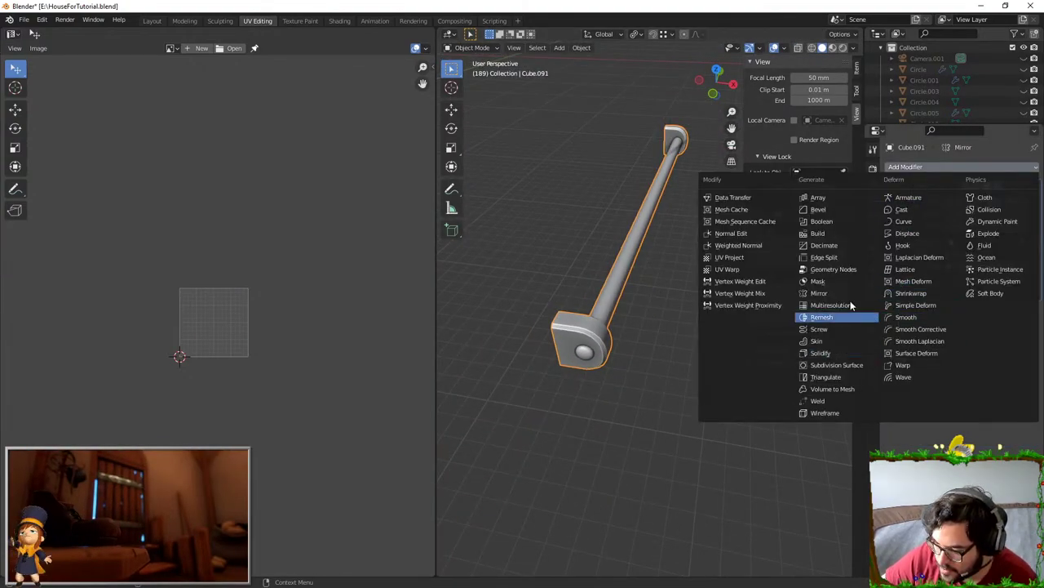
pyautogui.click(872, 345)
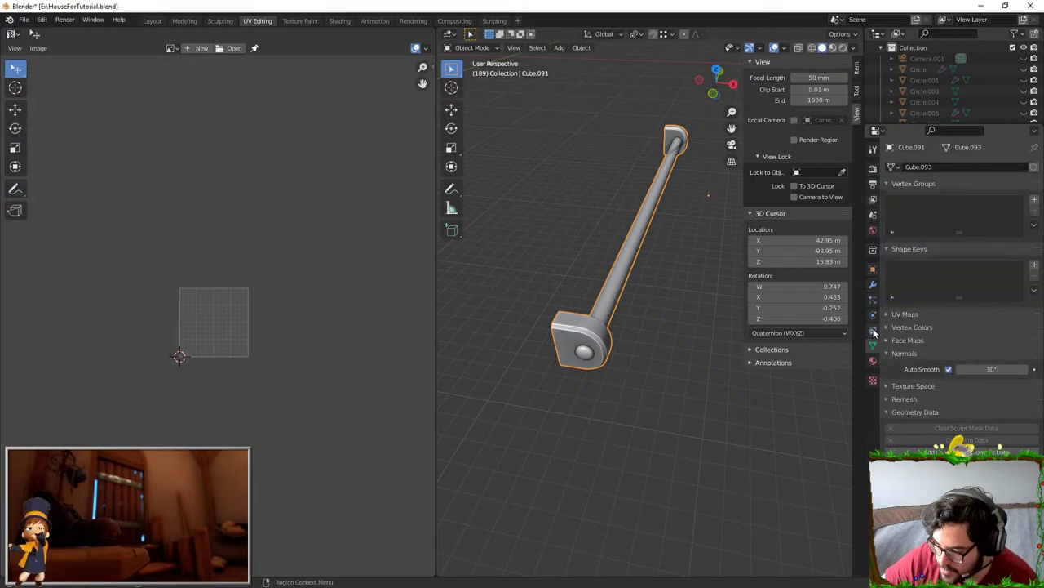
pyautogui.click(872, 315)
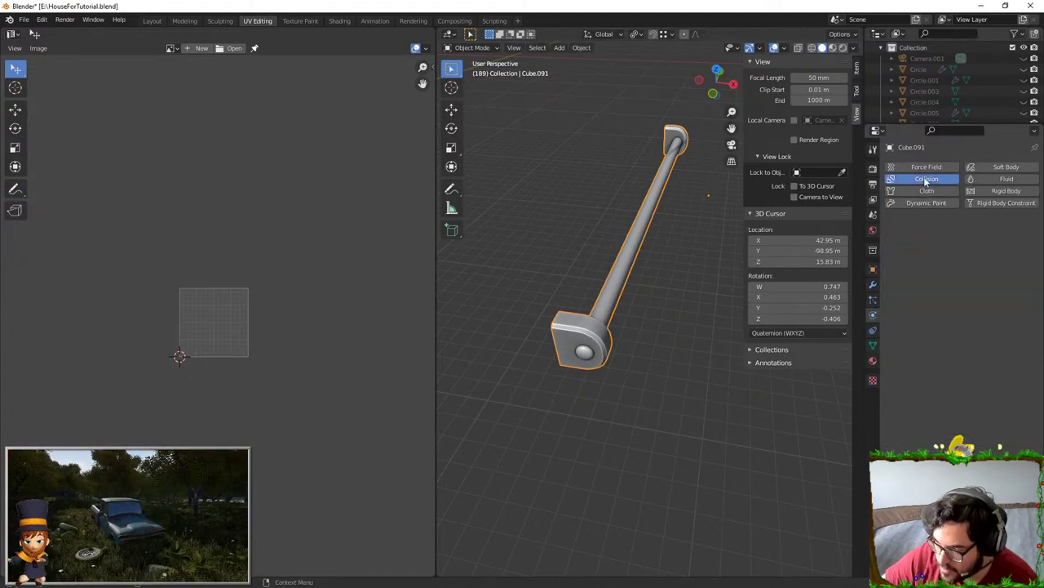
pyautogui.click(926, 180)
# - Add a 2 m plane mesh and move it along X to the handle
pyautogui.moveTo(649, 261)
pyautogui.mouseDown(button='middle')
pyautogui.moveTo(631, 274)
pyautogui.moveTo(633, 252)
pyautogui.mouseUp(button='middle')
pyautogui.hotkey('shift', 'a')
pyautogui.moveTo(634, 238)
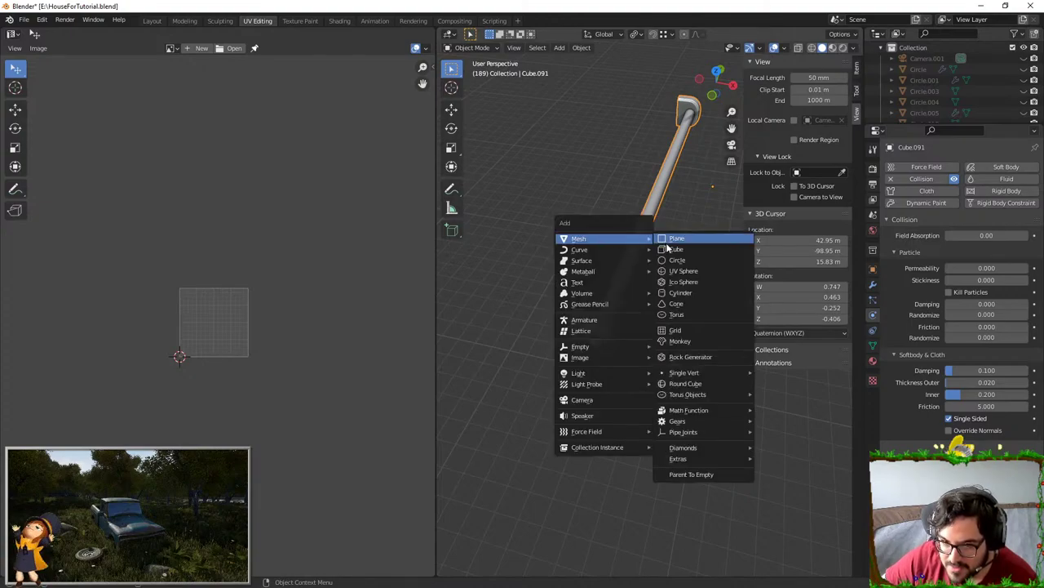
pyautogui.click(702, 239)
pyautogui.press('g')
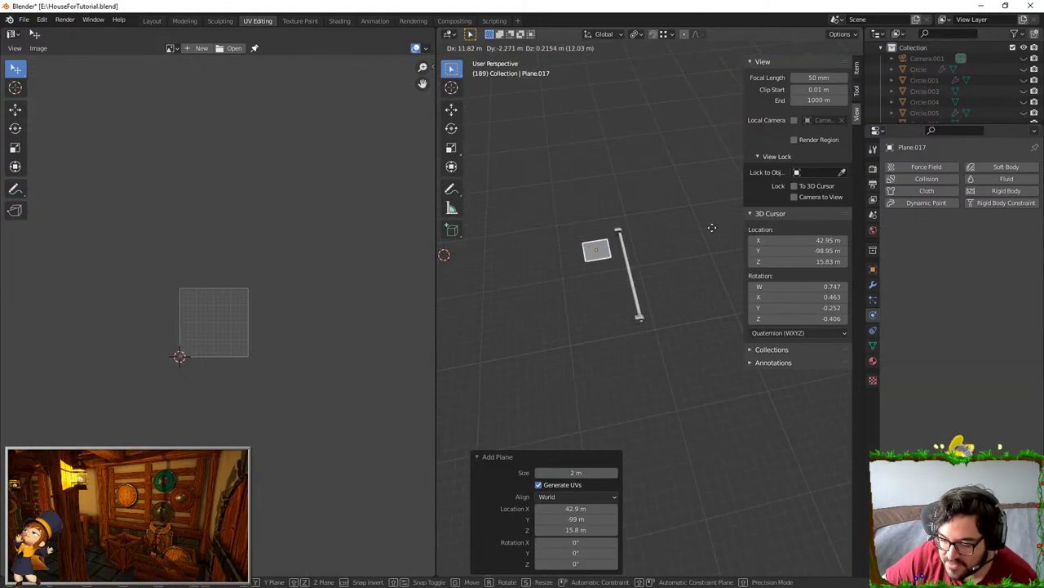
pyautogui.press('x')
pyautogui.click(731, 220)
pyautogui.press('g')
pyautogui.press('x')
pyautogui.click(640, 229)
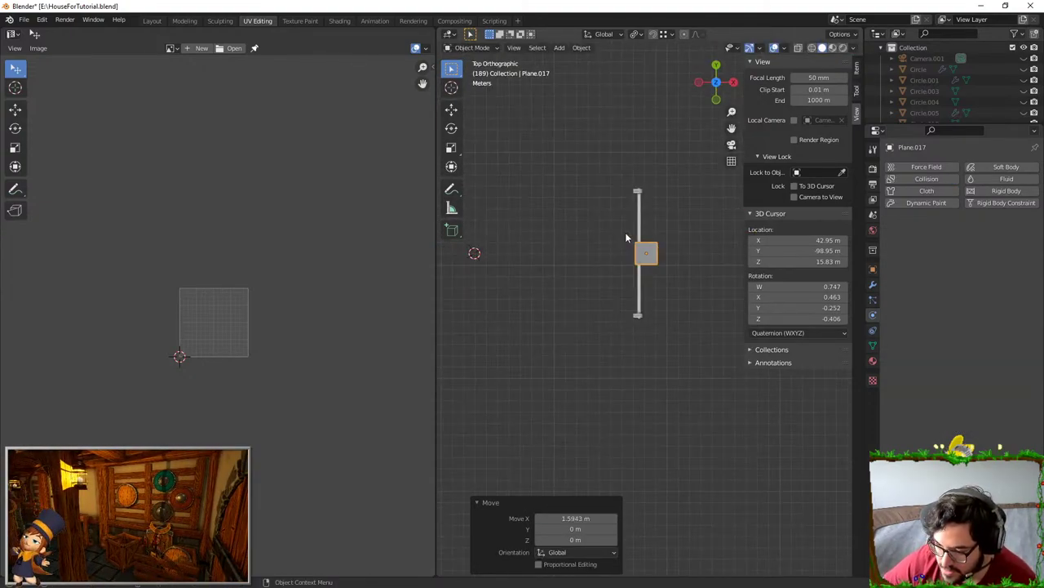
# - Center the plane over the rod near one bracket, moving it about -0.77 m in X and -2.4 m in Y
pyautogui.scroll(5, 626, 237)
pyautogui.press('g')
pyautogui.click(640, 298)
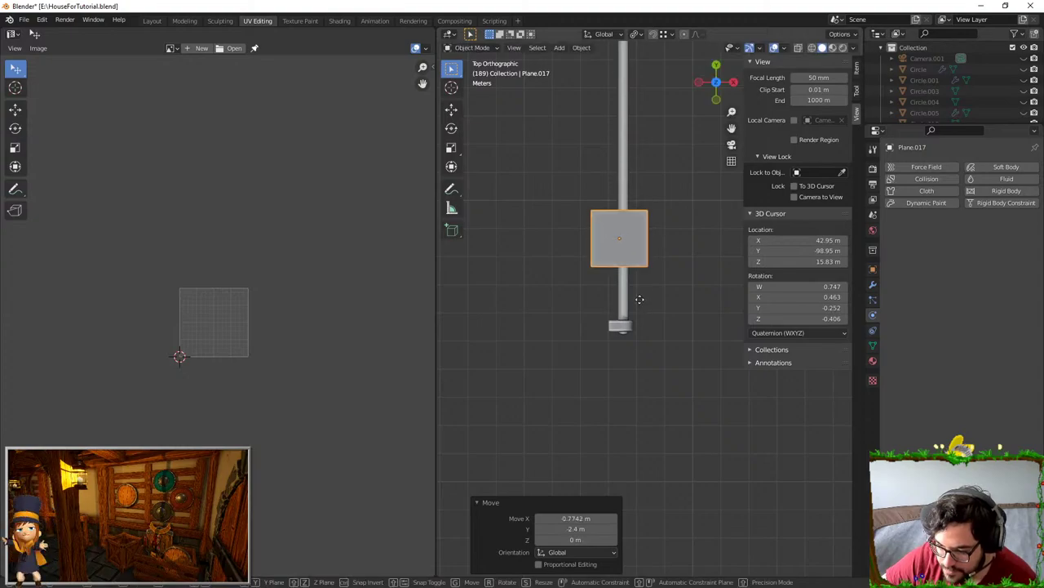
# - Try Cloth physics on the plane, and undo it
pyautogui.click(953, 189)
pyautogui.press('s')
pyautogui.press('Escape')
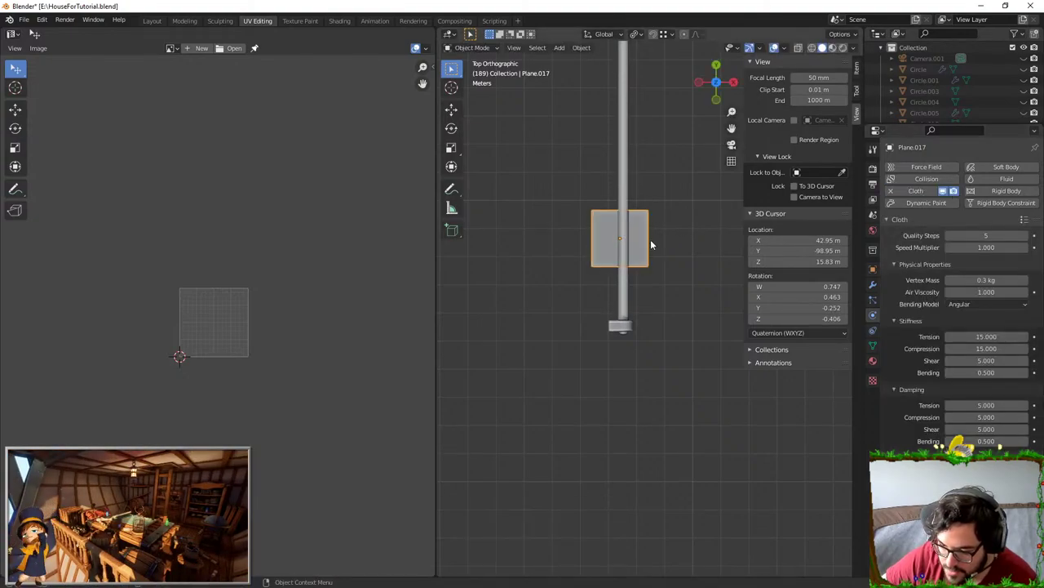
pyautogui.hotkey('ctrl', 'z')
pyautogui.click(927, 202)
pyautogui.moveTo(631, 284); pyautogui.dragTo(682, 198, button='middle')
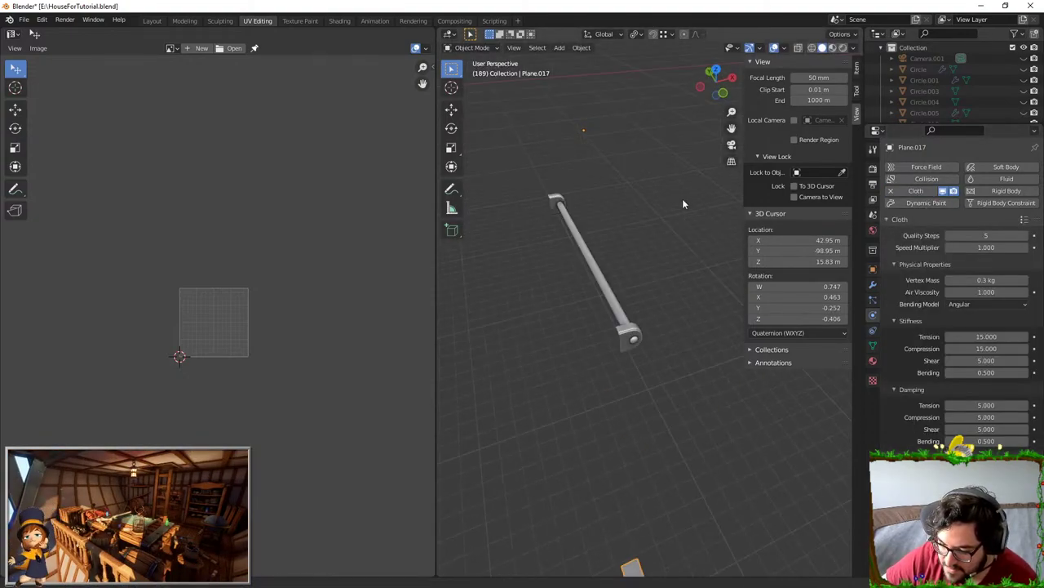
pyautogui.hotkey('ctrl', 'z')
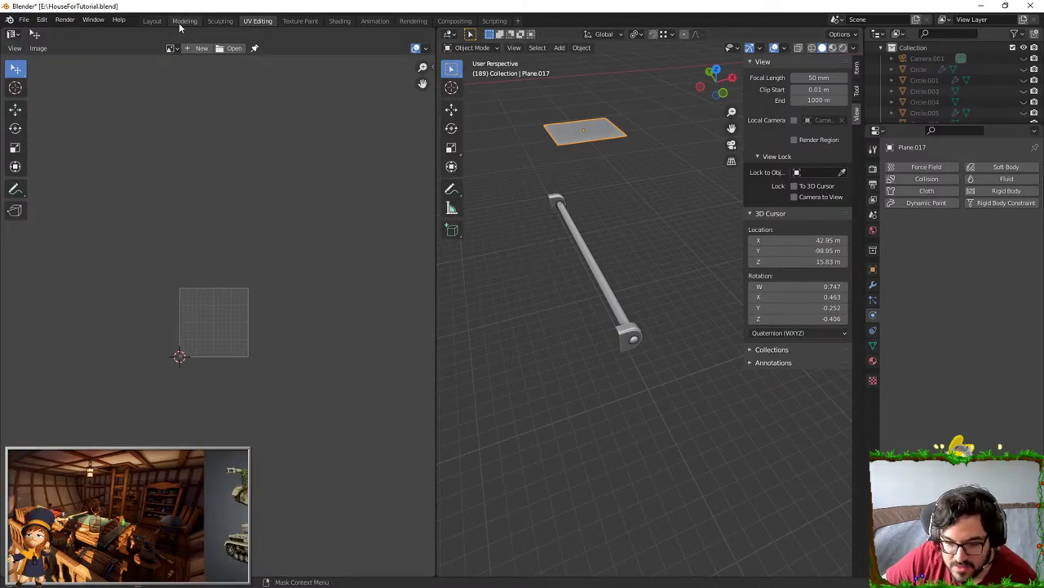
# - Switch to the Layout workspace
pyautogui.click(184, 20)
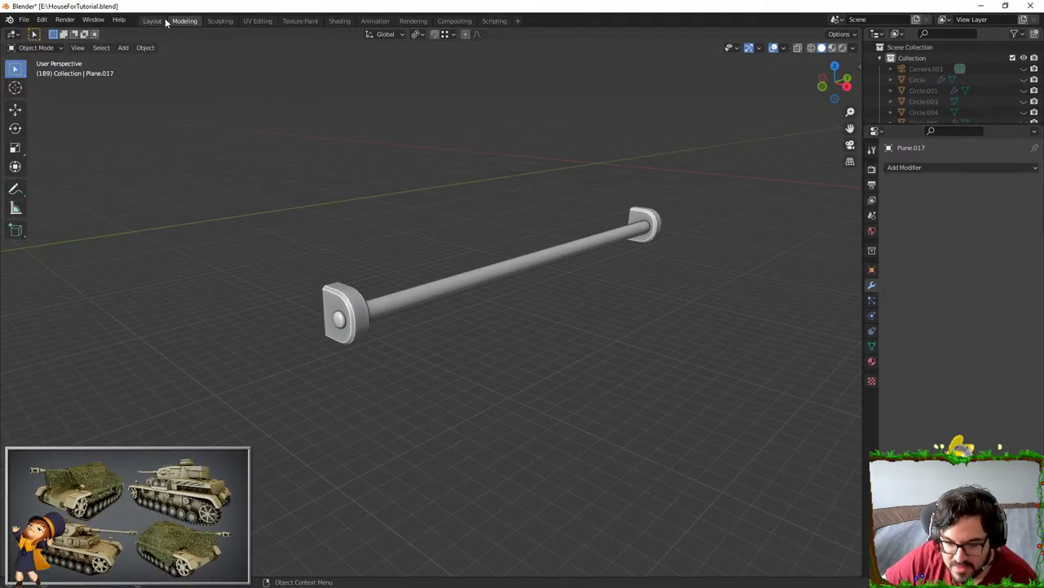
pyautogui.click(375, 20)
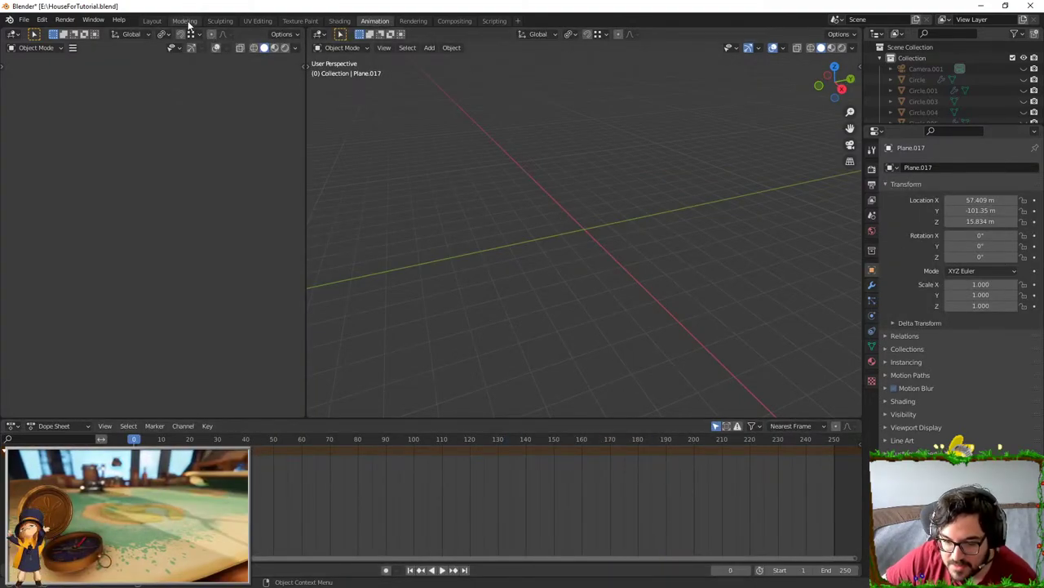
pyautogui.click(159, 20)
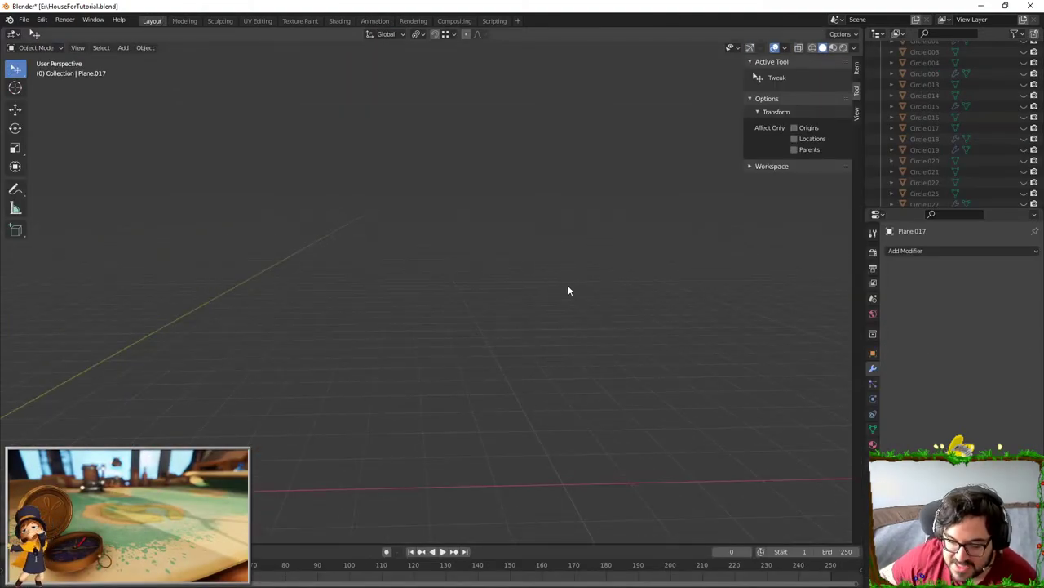
# - Lower the plane along Z, scale it up, and lower it about 0.98 m more to just above the rod
pyautogui.press('g')
pyautogui.press('z')
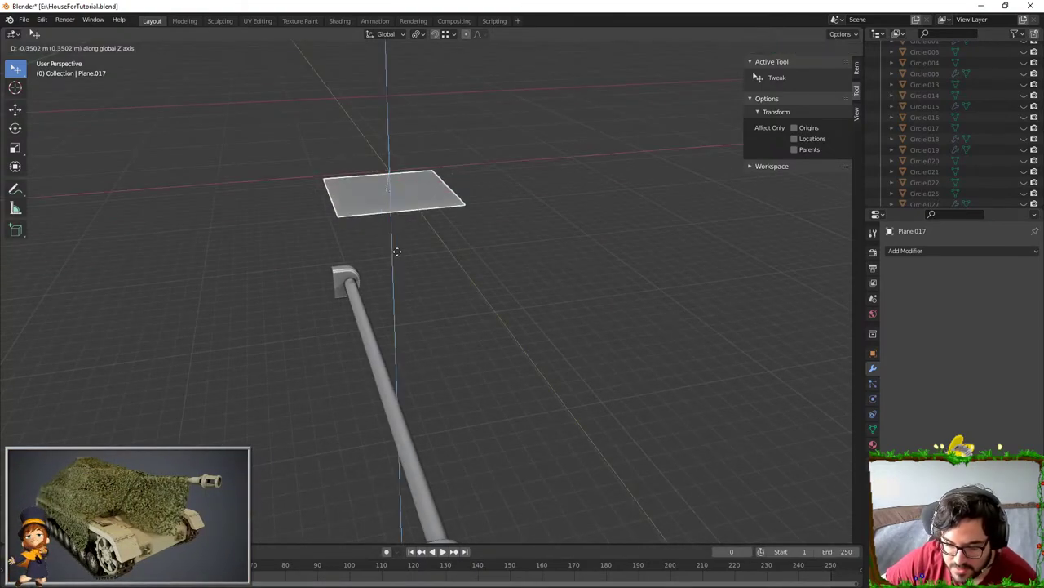
pyautogui.click(405, 432)
pyautogui.keyDown('shift'); pyautogui.moveTo(413, 355); pyautogui.dragTo(433, 170, button='middle'); pyautogui.keyUp('shift')
pyautogui.press('s')
pyautogui.click(483, 242)
pyautogui.press('g')
pyautogui.press('z')
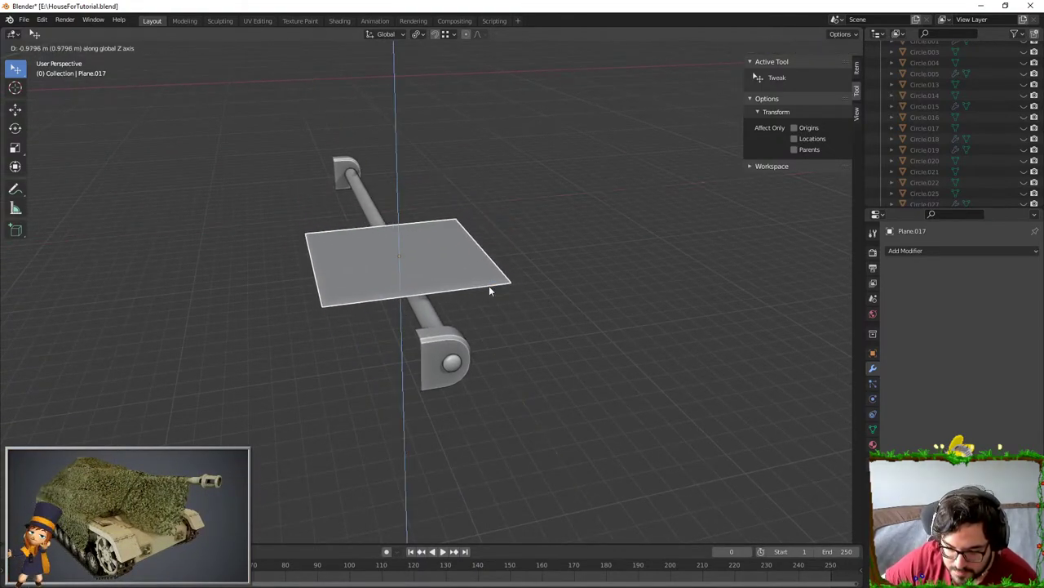
pyautogui.click(489, 291)
# - Move the enlarged plane along Y toward the handle's nearer bracket
pyautogui.moveTo(490, 291); pyautogui.dragTo(538, 337, button='middle')
pyautogui.press('g')
pyautogui.press('y')
pyautogui.click(466, 260)
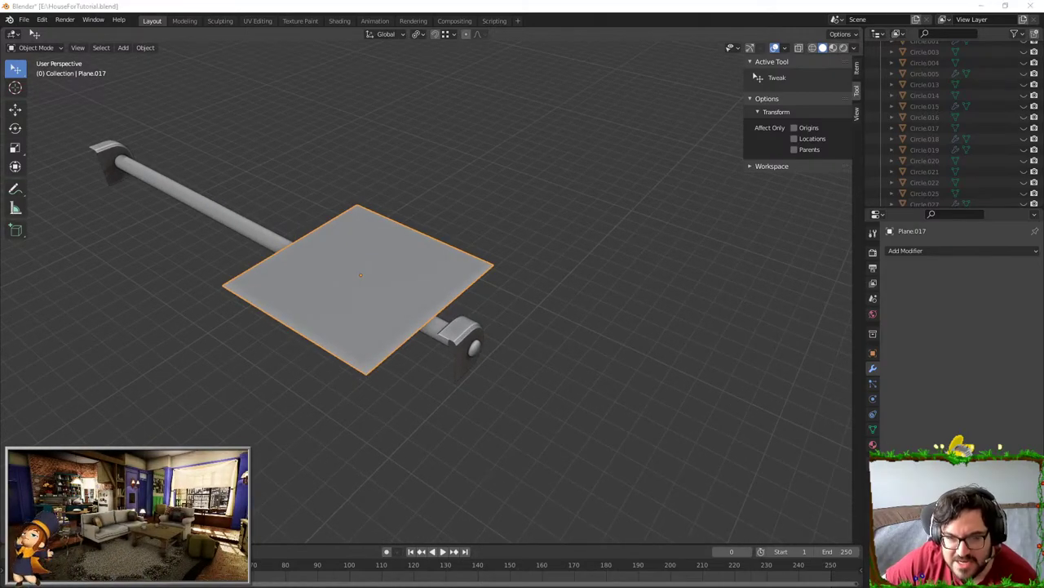
# - Check the kitchen reference image, then stretch the plane along X and shift it along X across the handle rod
pyautogui.hotkey('alt', 'Tab')
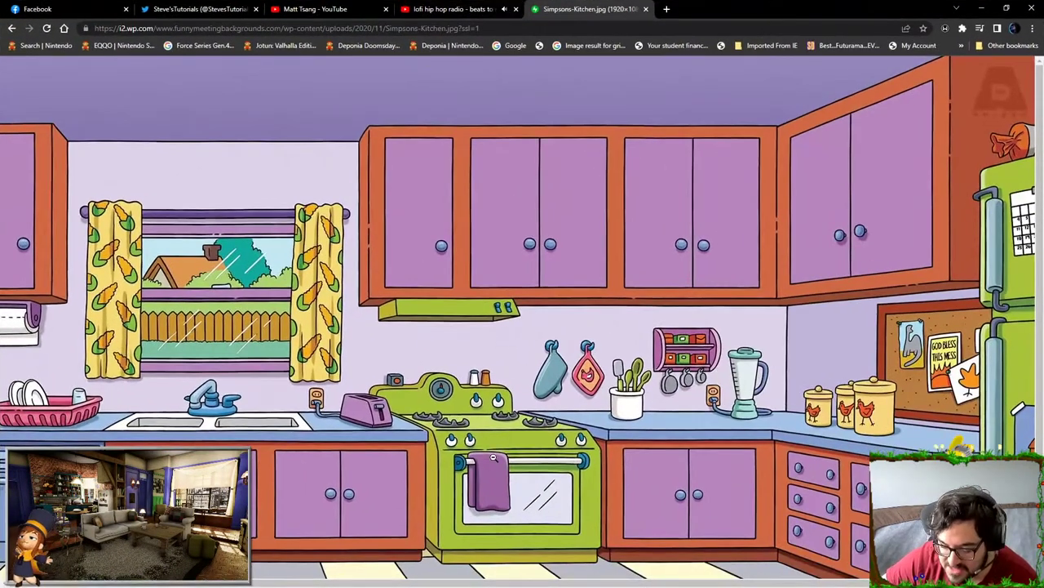
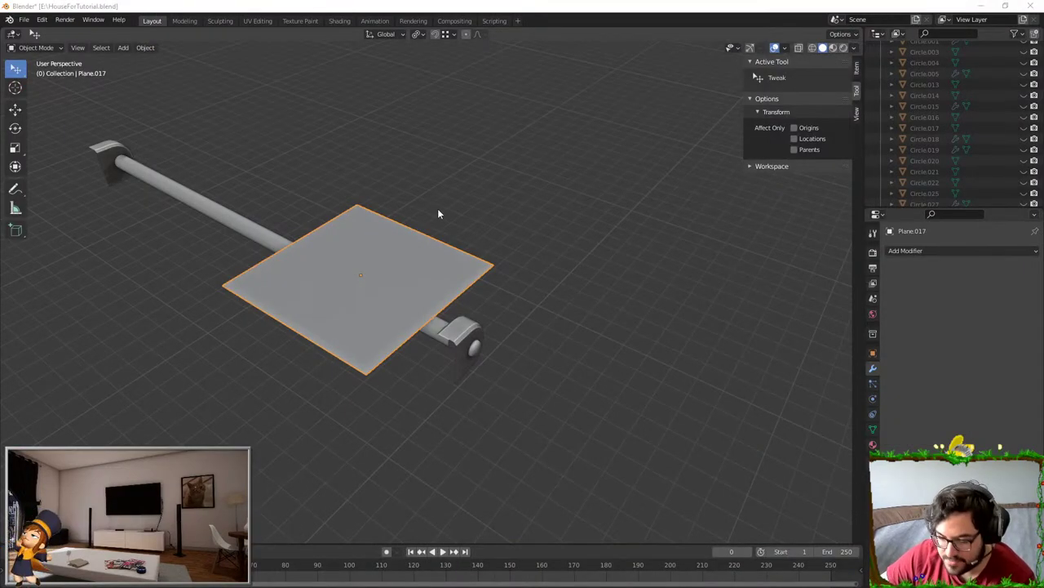
pyautogui.moveTo(439, 213); pyautogui.dragTo(388, 211, button='middle')
pyautogui.press('s')
pyautogui.press('x')
pyautogui.click(536, 204)
pyautogui.press('g')
pyautogui.press('x')
pyautogui.click(553, 204)
pyautogui.moveTo(552, 205); pyautogui.dragTo(469, 205, button='middle')
# - Divide the plane into a grid with ten evenly spaced loop cuts across its length and a second set running the other way
pyautogui.press('Tab')
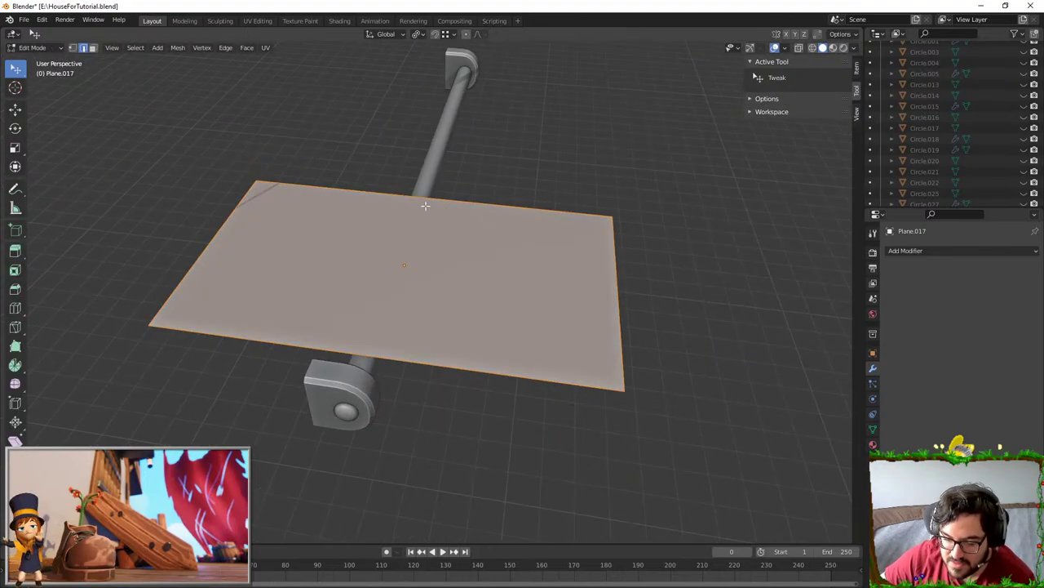
pyautogui.scroll(9, 437, 197)
pyautogui.click(437, 196)
pyautogui.rightClick(455, 122)
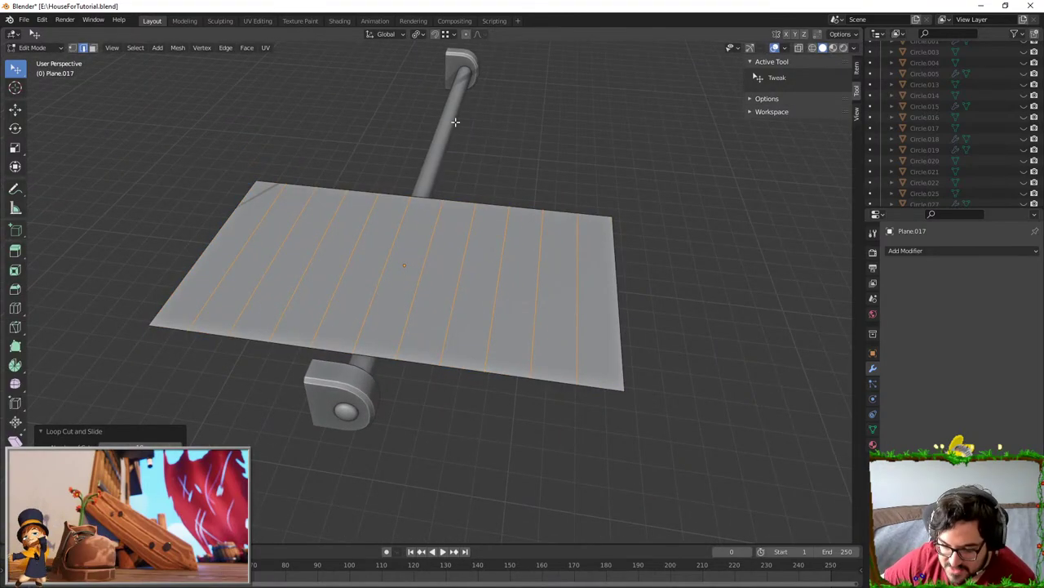
pyautogui.scroll(8, 550, 237)
pyautogui.click(550, 237)
pyautogui.press('Tab')
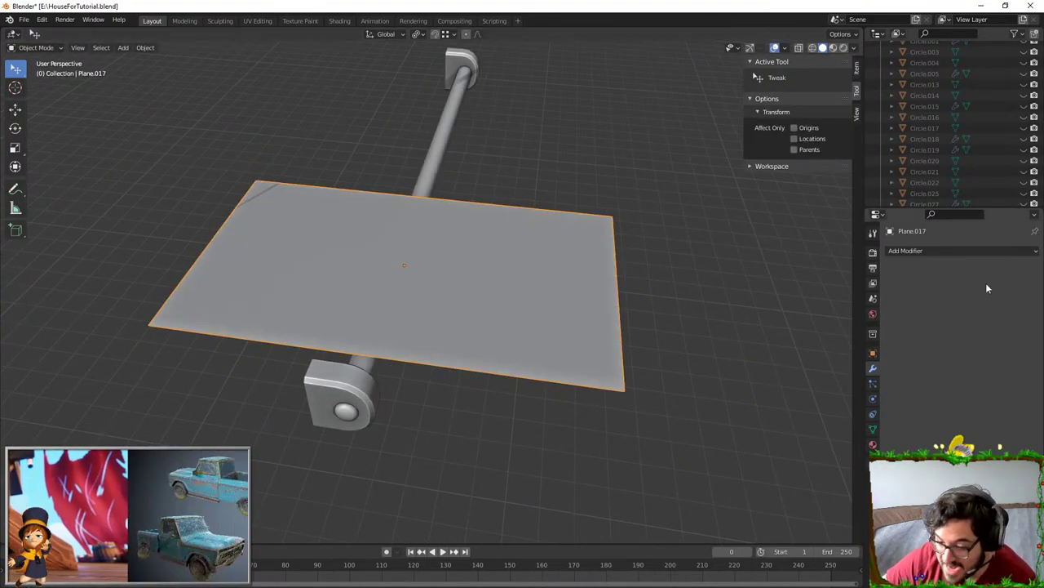
# - Add a Subdivision Surface modifier to the plane, then apply both the object's scale and the modifier
pyautogui.click(960, 250)
pyautogui.click(829, 449)
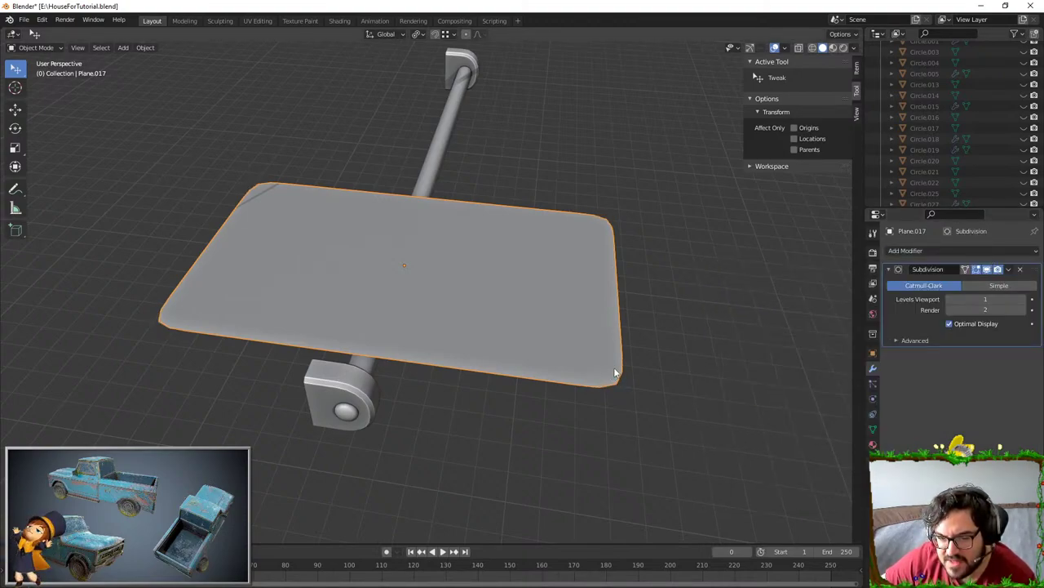
pyautogui.hotkey('ctrl', 'a')
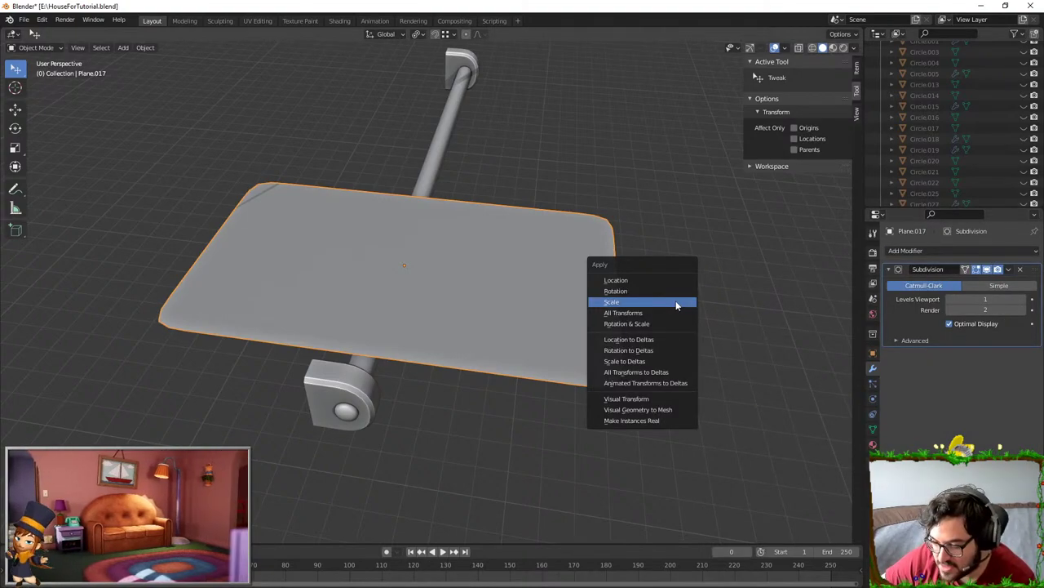
pyautogui.click(676, 302)
pyautogui.click(1009, 276)
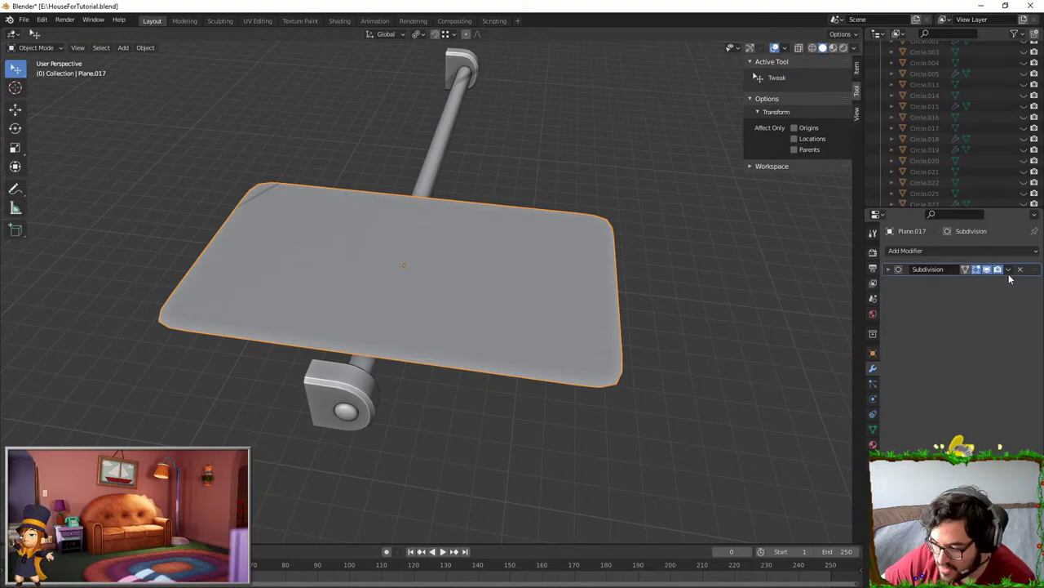
pyautogui.click(1009, 271)
pyautogui.click(979, 281)
pyautogui.click(976, 253)
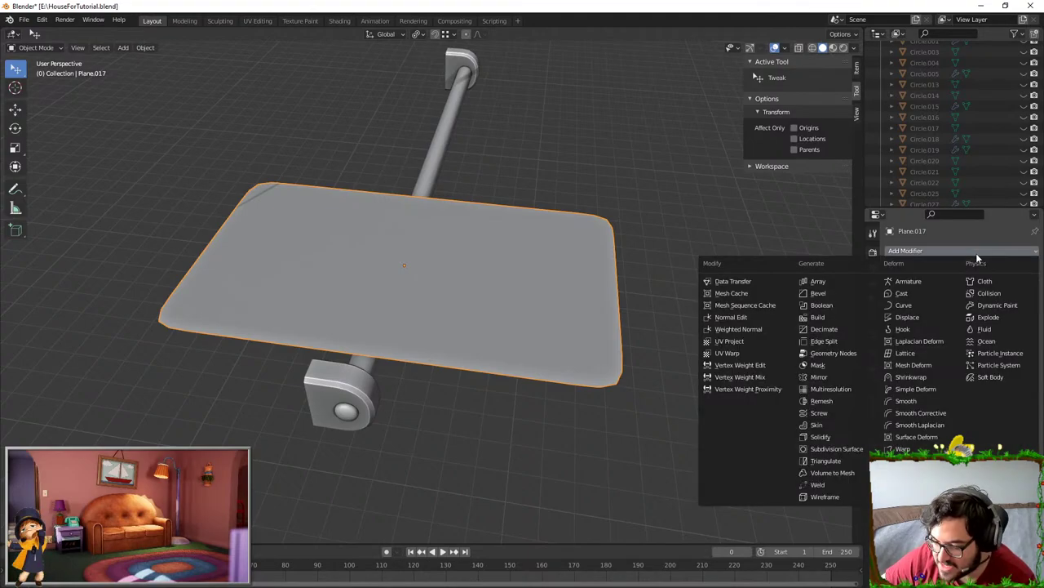
pyautogui.click(873, 429)
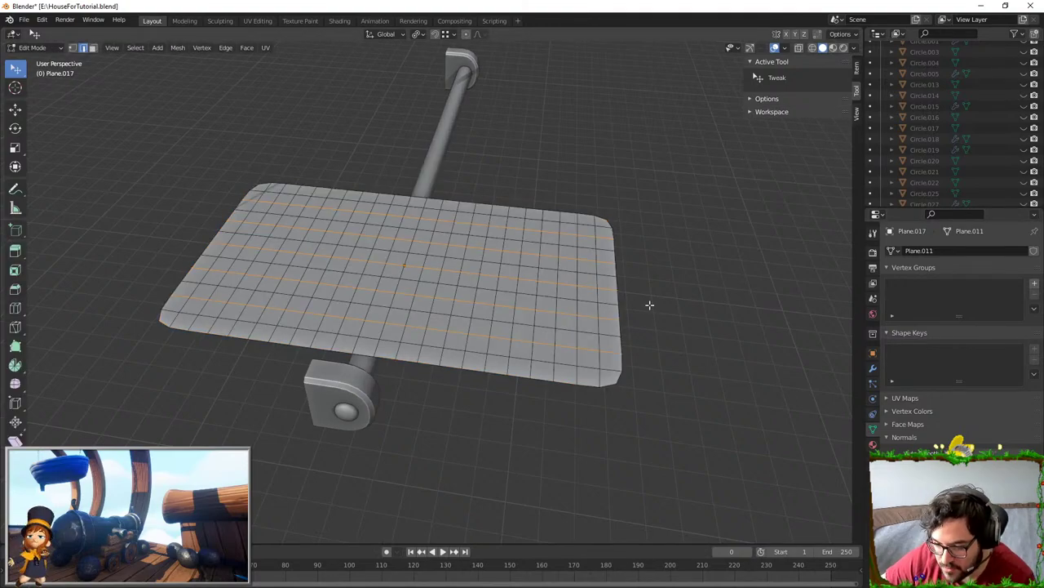
pyautogui.click(649, 304)
pyautogui.press('Tab')
pyautogui.click(873, 369)
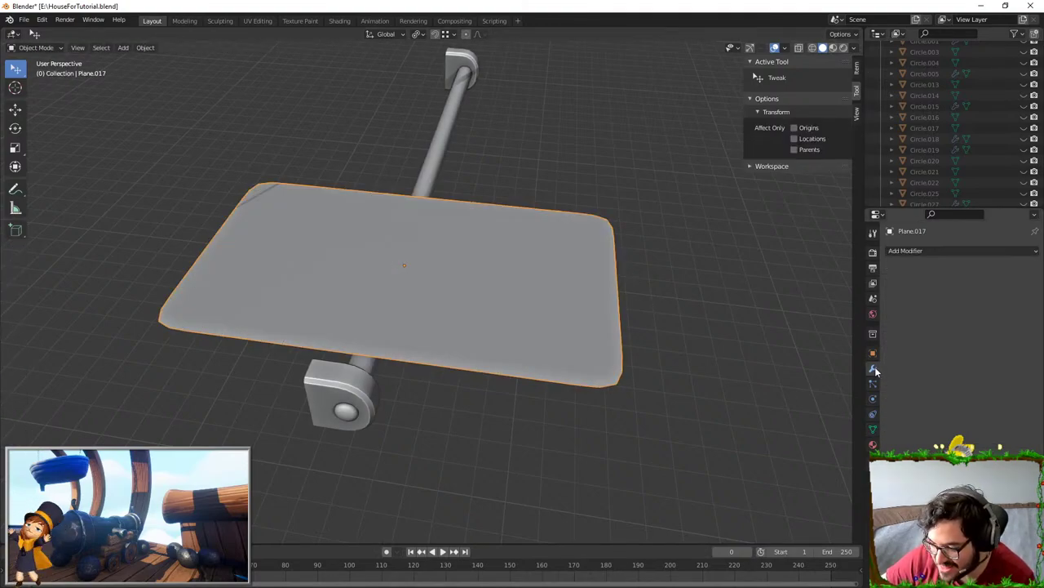
# - Try Cloth physics on the subdivided plane by playing the simulation, and undo it
pyautogui.click(873, 383)
pyautogui.click(873, 398)
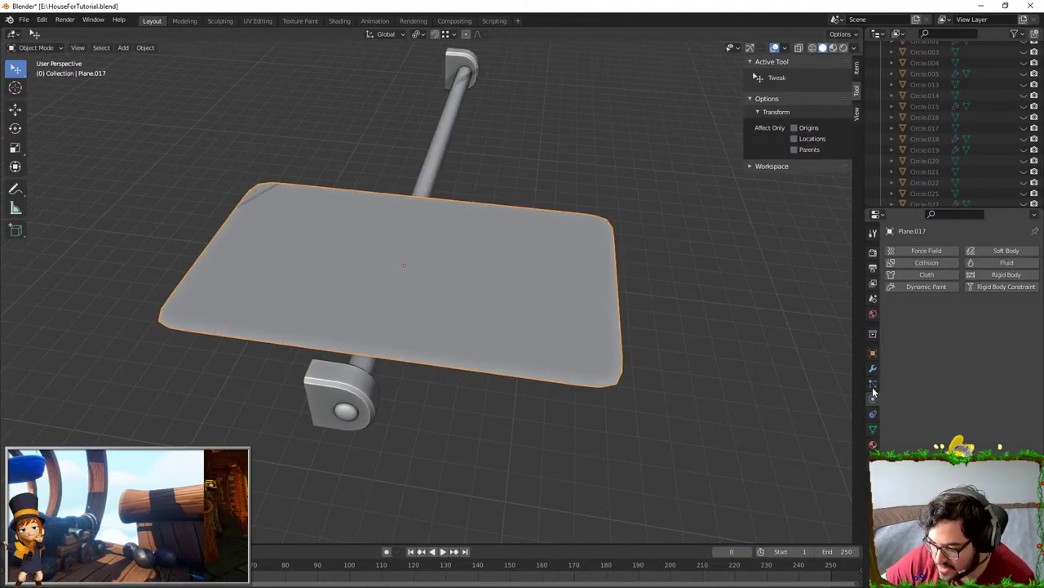
pyautogui.click(923, 275)
pyautogui.moveTo(734, 290); pyautogui.dragTo(632, 286, button='middle')
pyautogui.press('space')
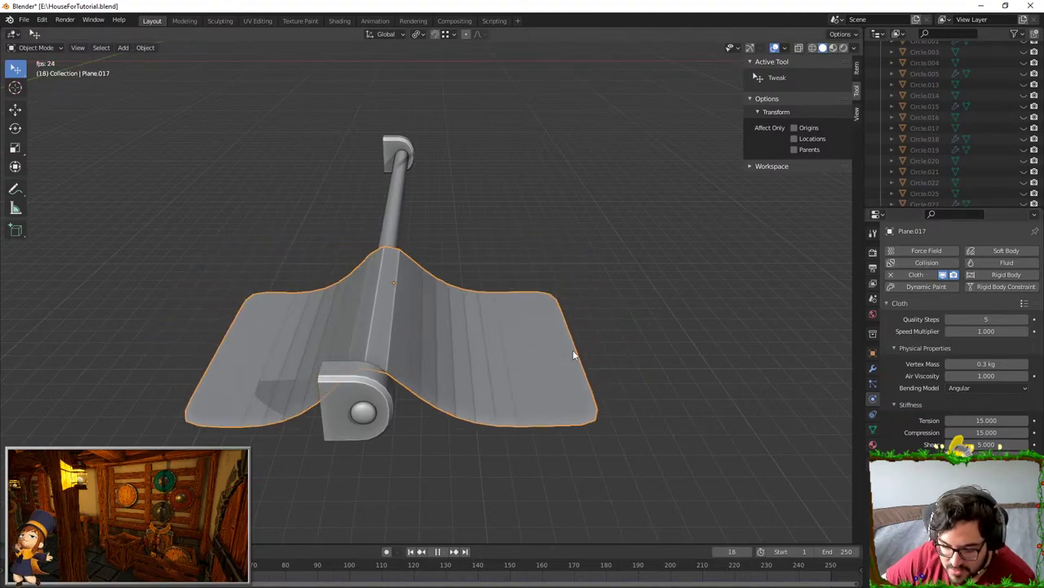
pyautogui.moveTo(594, 299); pyautogui.dragTo(576, 285, button='middle')
pyautogui.scroll(-3, 563, 302)
pyautogui.moveTo(527, 330)
pyautogui.mouseDown(button='middle')
pyautogui.moveTo(491, 332)
pyautogui.moveTo(504, 301)
pyautogui.moveTo(516, 343)
pyautogui.mouseUp(button='middle')
pyautogui.hotkey('ctrl', 'z')
# - Try shifting the plane along X and playing the animation without Cloth physics, and undo the move
pyautogui.press('g')
pyautogui.press('x')
pyautogui.click(501, 298)
pyautogui.press('space')
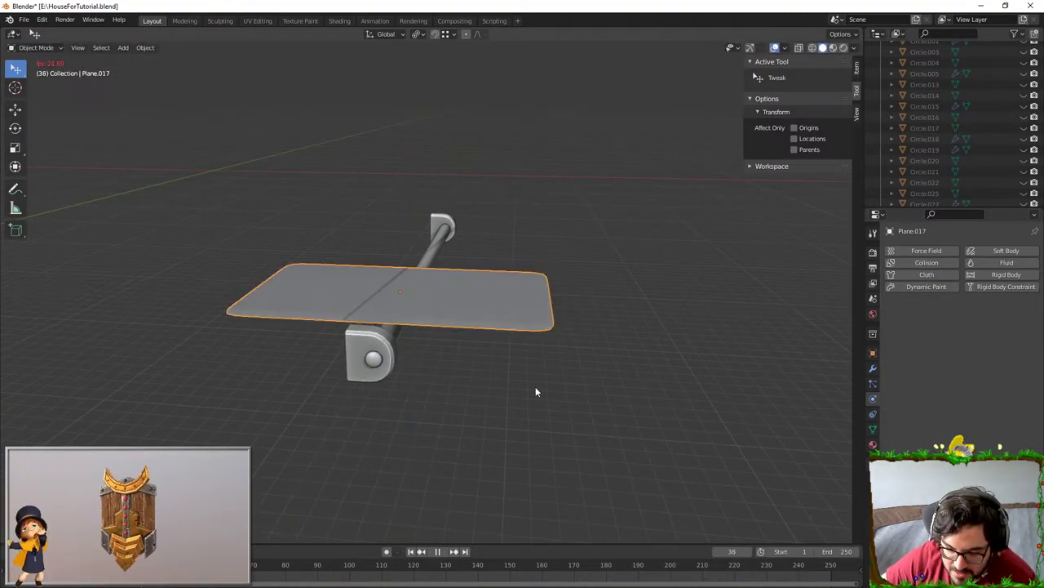
pyautogui.press('space')
pyautogui.moveTo(87, 565)
pyautogui.mouseDown()
pyautogui.moveTo(29, 565)
pyautogui.moveTo(81, 564)
pyautogui.mouseUp()
pyautogui.press('space')
pyautogui.press('space')
pyautogui.moveTo(401, 315); pyautogui.dragTo(275, 483, button='middle')
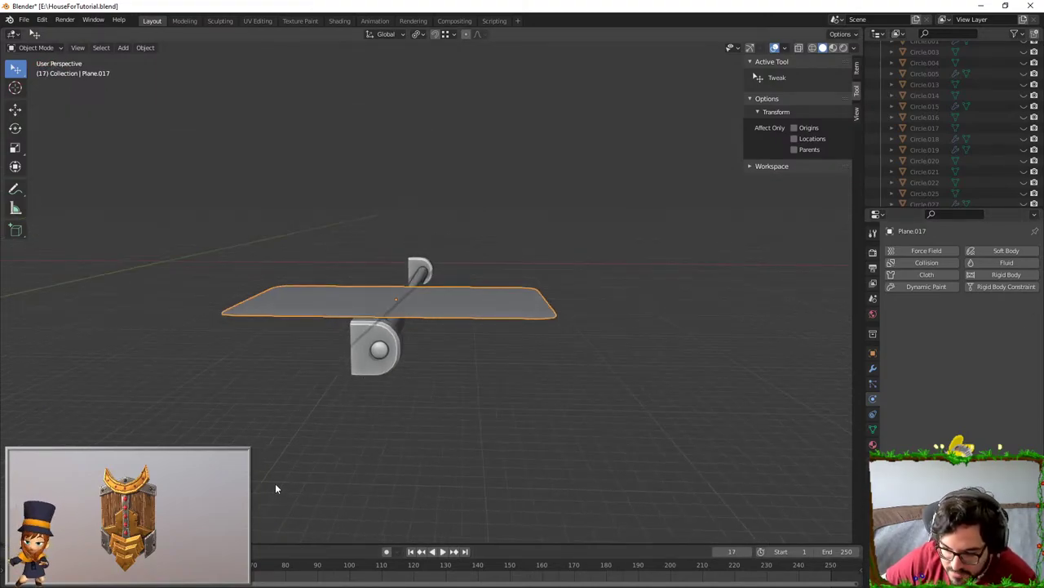
pyautogui.press('Escape')
pyautogui.click(381, 399)
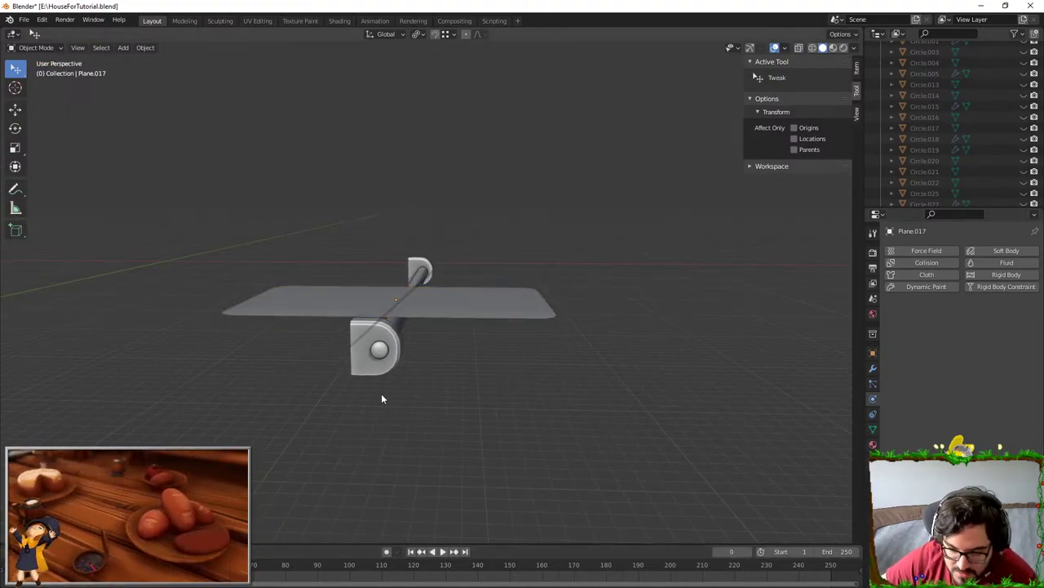
pyautogui.press('Escape')
pyautogui.hotkey('ctrl', 'z')
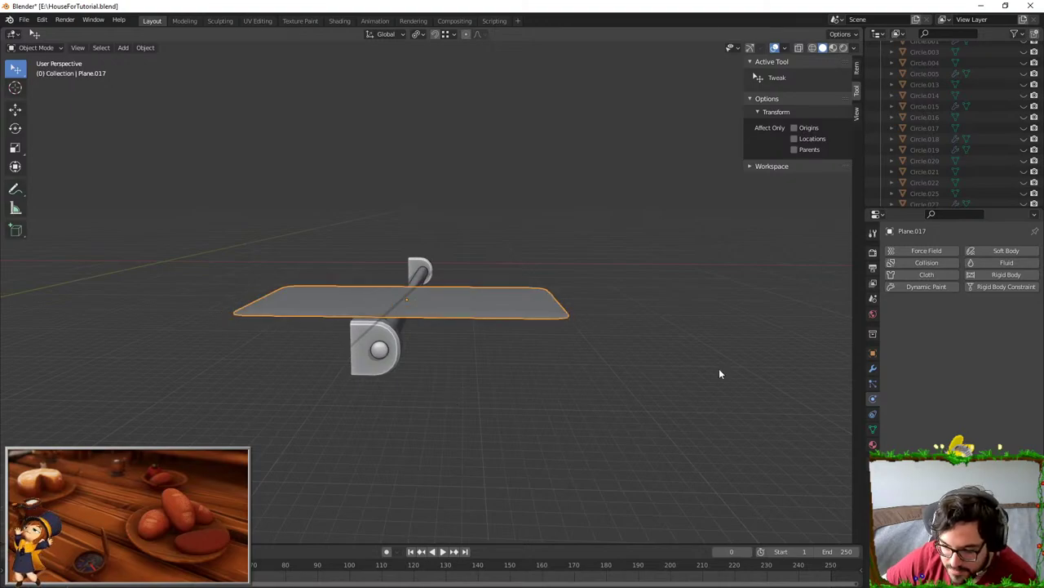
# - Shift the plane along X over the rod, give it Cloth physics, and play the simulation so it drapes
pyautogui.press('g')
pyautogui.press('x')
pyautogui.click(589, 277)
pyautogui.click(952, 277)
pyautogui.press('space')
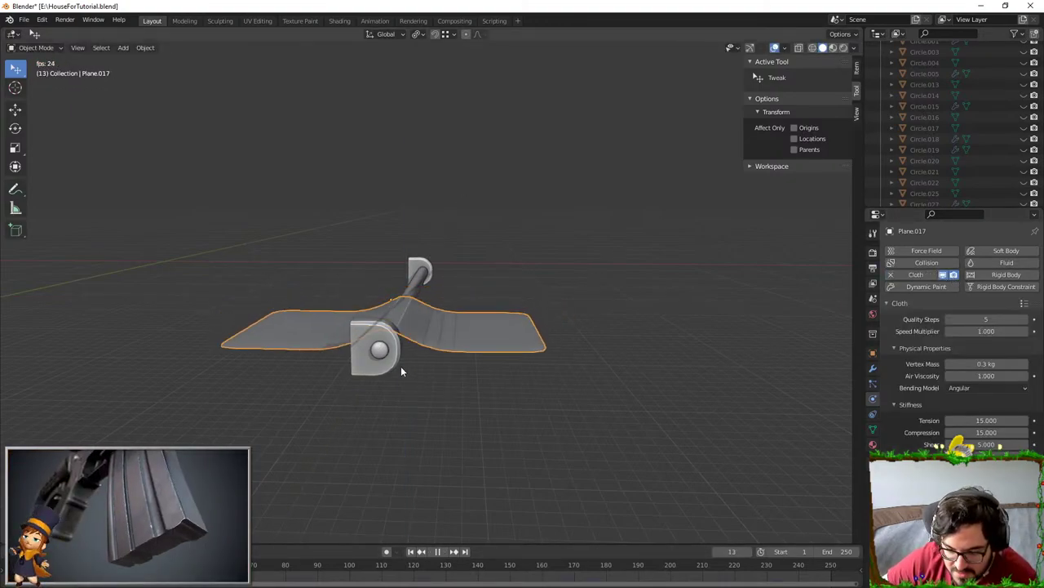
pyautogui.moveTo(421, 366); pyautogui.dragTo(438, 326, button='middle')
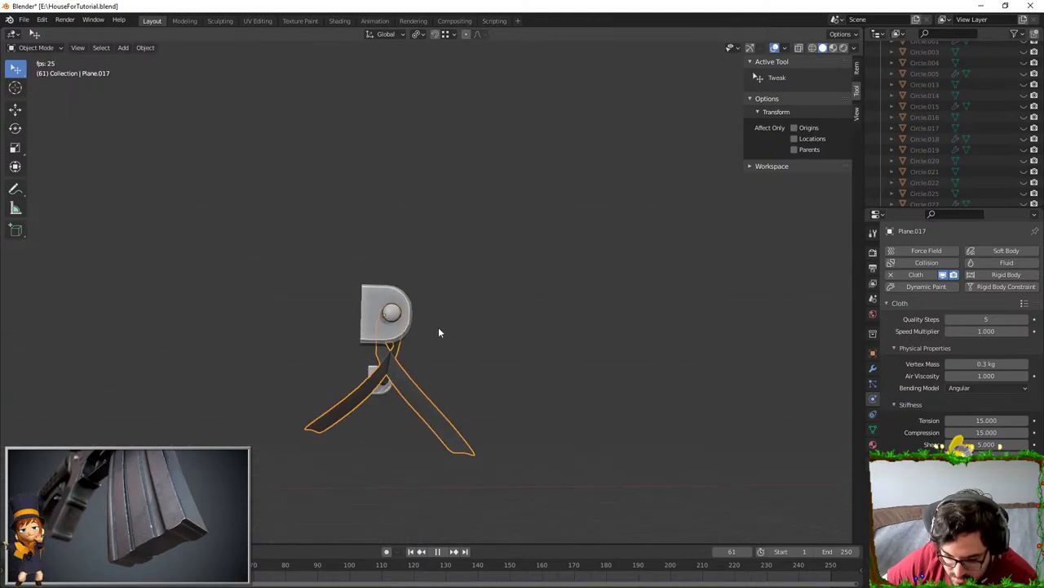
pyautogui.press('space')
# - Review the plane's Cloth settings and replay the simulation to check how the cloth hangs over the rod
pyautogui.scroll(-5, 997, 406)
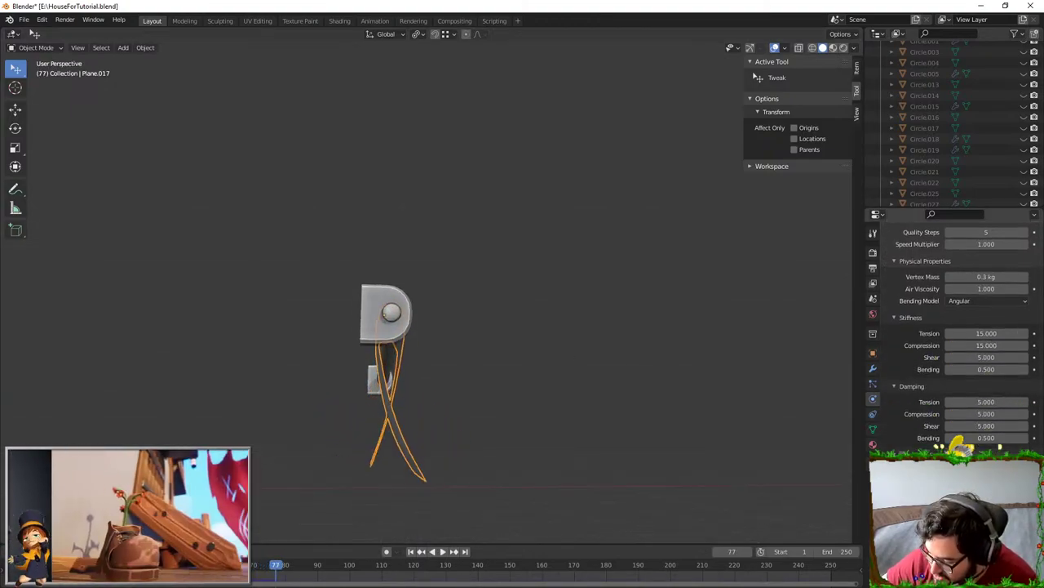
pyautogui.scroll(4, 955, 343)
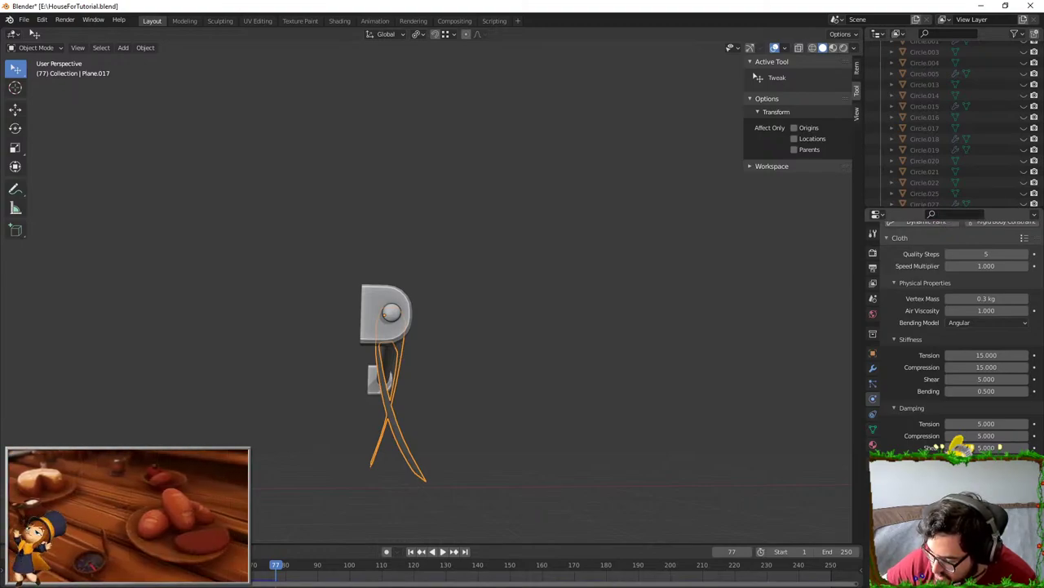
pyautogui.scroll(-5, 954, 335)
pyautogui.scroll(-3, 954, 335)
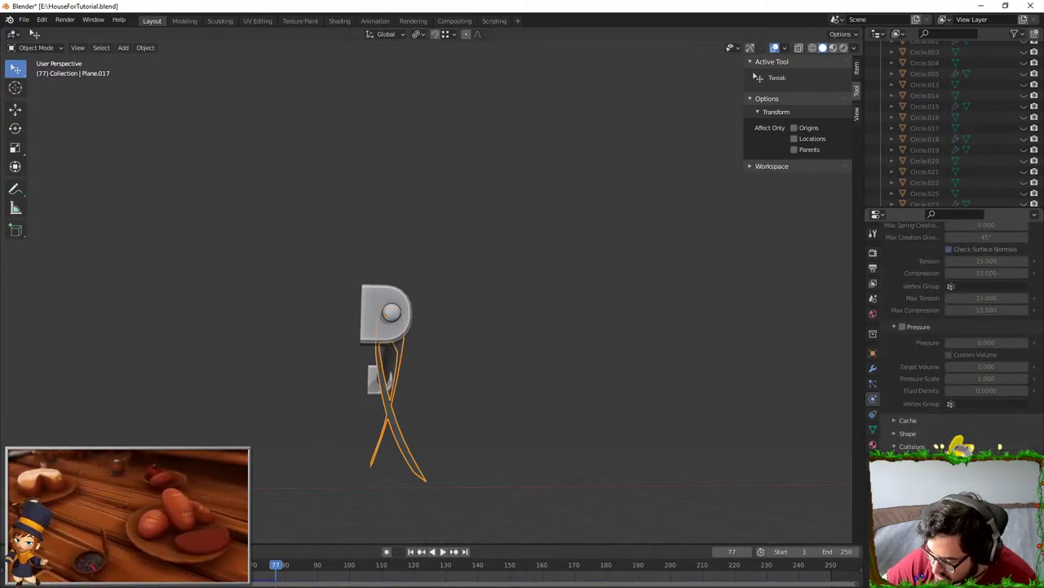
pyautogui.scroll(1, 955, 334)
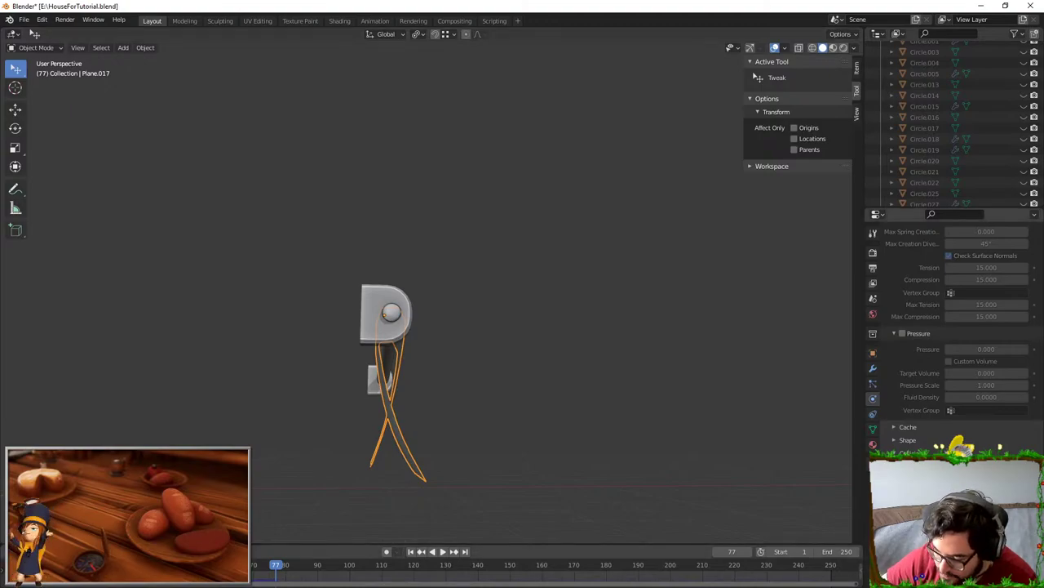
pyautogui.hotkey('shift', 'Left')
pyautogui.press('space')
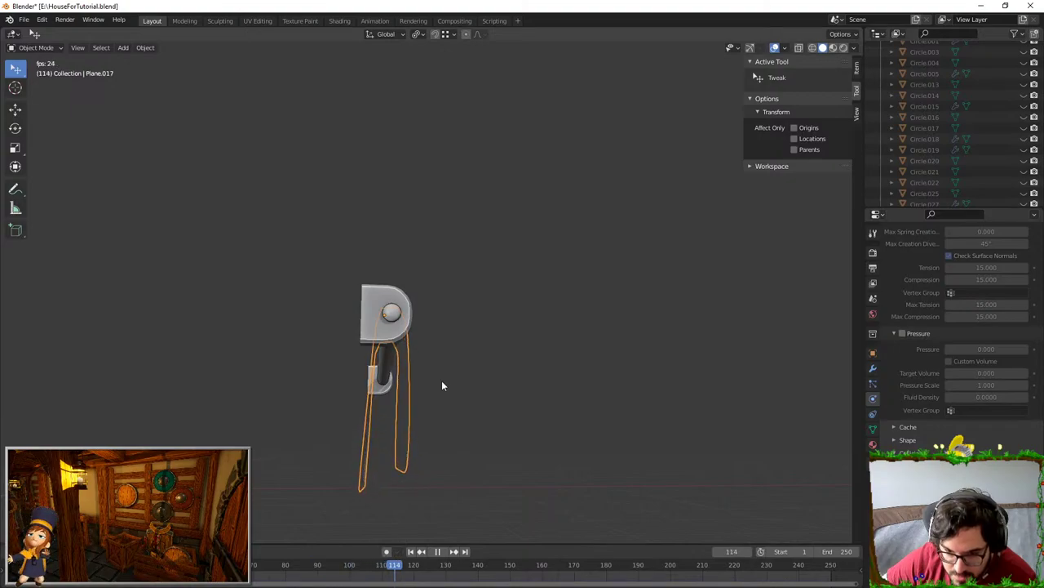
pyautogui.press('space')
pyautogui.moveTo(455, 380); pyautogui.dragTo(459, 261, button='middle')
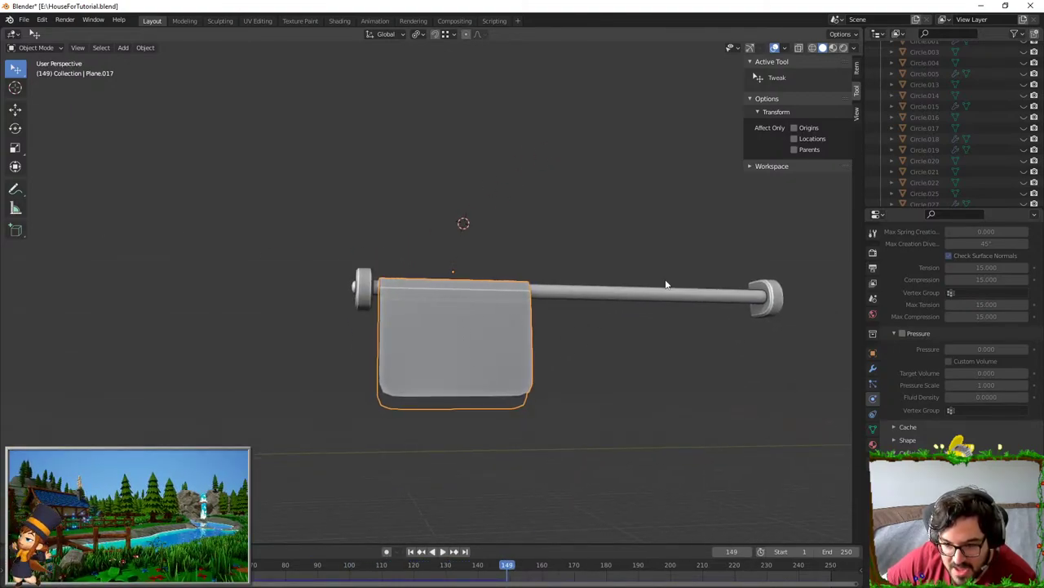
# - Return to frame 0, scale the plane to about 0.85 along Y, and reposition it along Y on the rod
pyautogui.moveTo(732, 551); pyautogui.dragTo(636, 553)
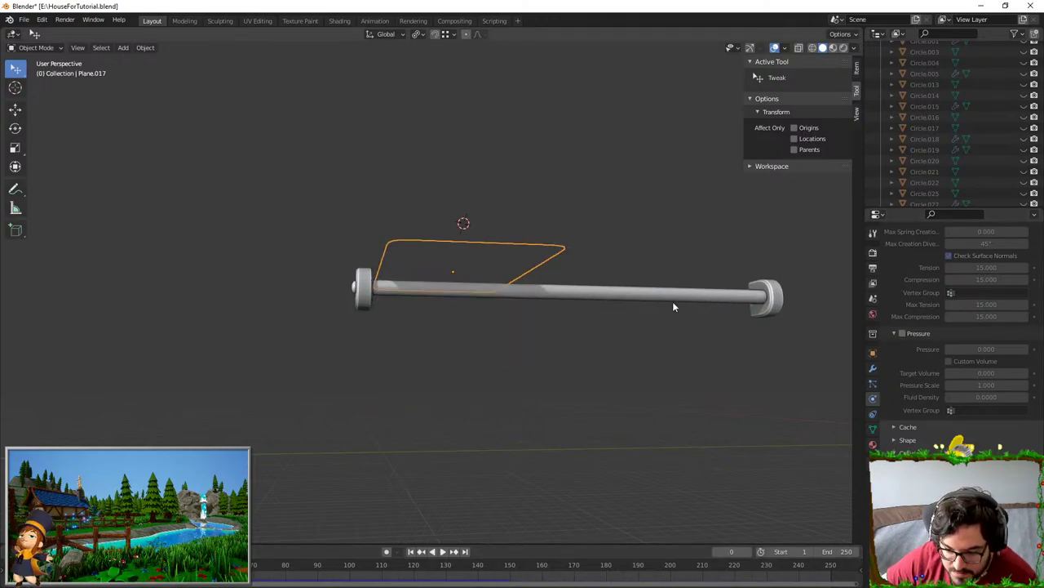
pyautogui.moveTo(673, 269); pyautogui.dragTo(677, 296, button='middle')
pyautogui.press('s')
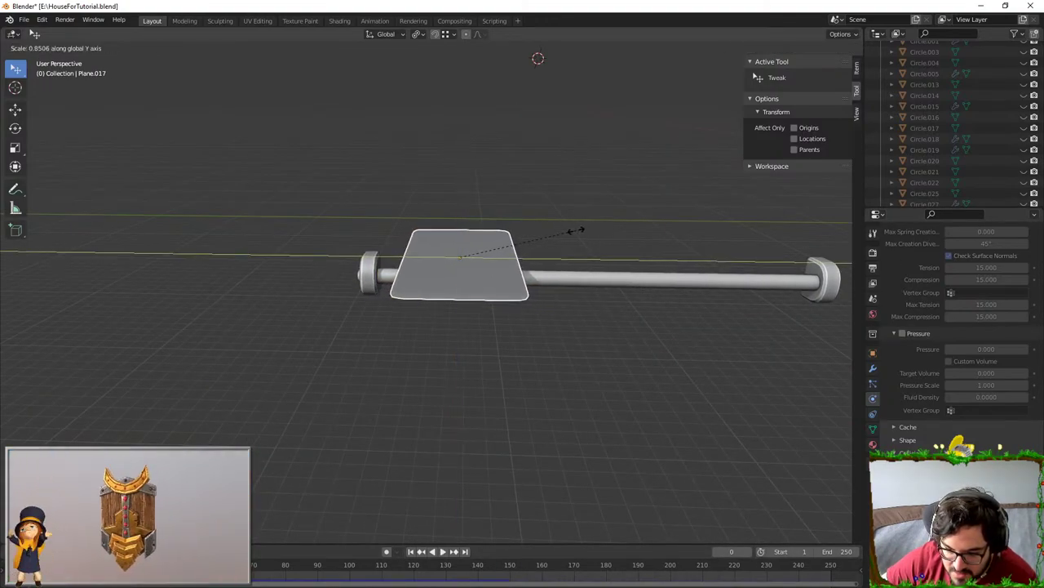
pyautogui.click(574, 227)
pyautogui.press('g')
pyautogui.press('y')
pyautogui.click(572, 229)
# - Move the plane about 0.14 m along X and play the cloth simulation to test the drape
pyautogui.moveTo(566, 232); pyautogui.dragTo(605, 301, button='middle')
pyautogui.press('g')
pyautogui.press('x')
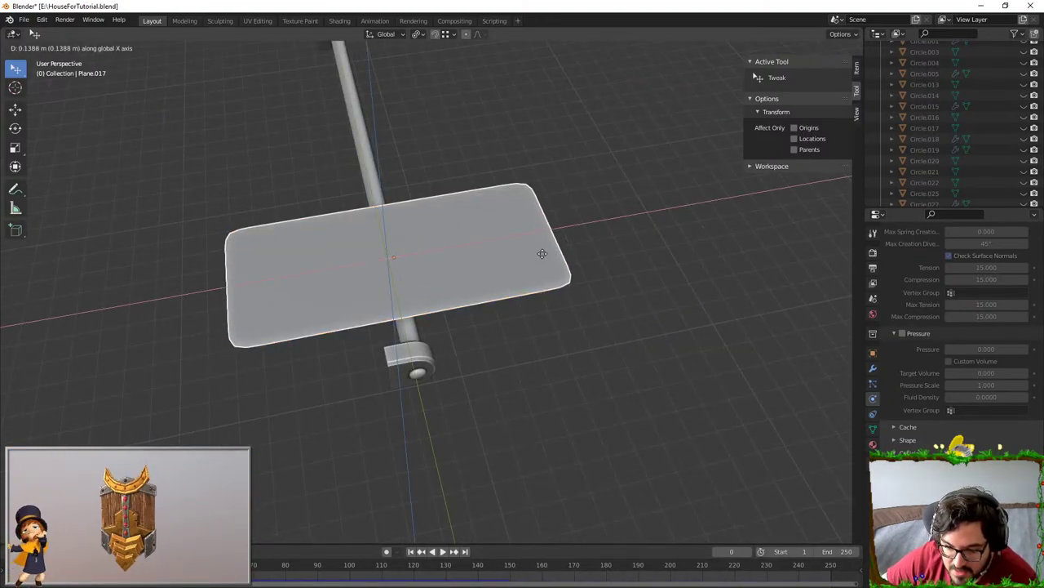
pyautogui.click(544, 251)
pyautogui.press('space')
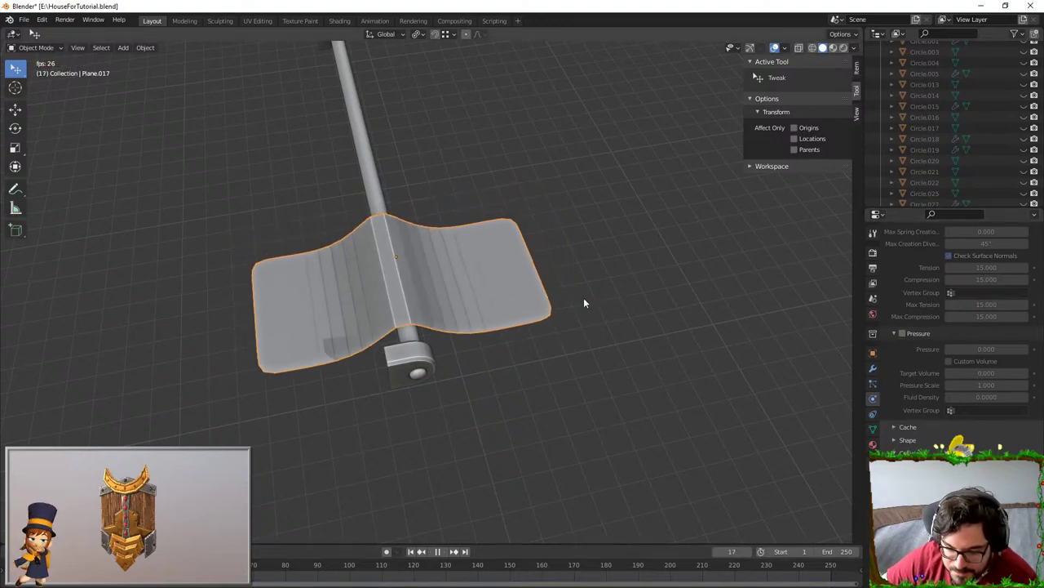
pyautogui.moveTo(584, 297); pyautogui.dragTo(475, 321, button='middle')
pyautogui.press('space')
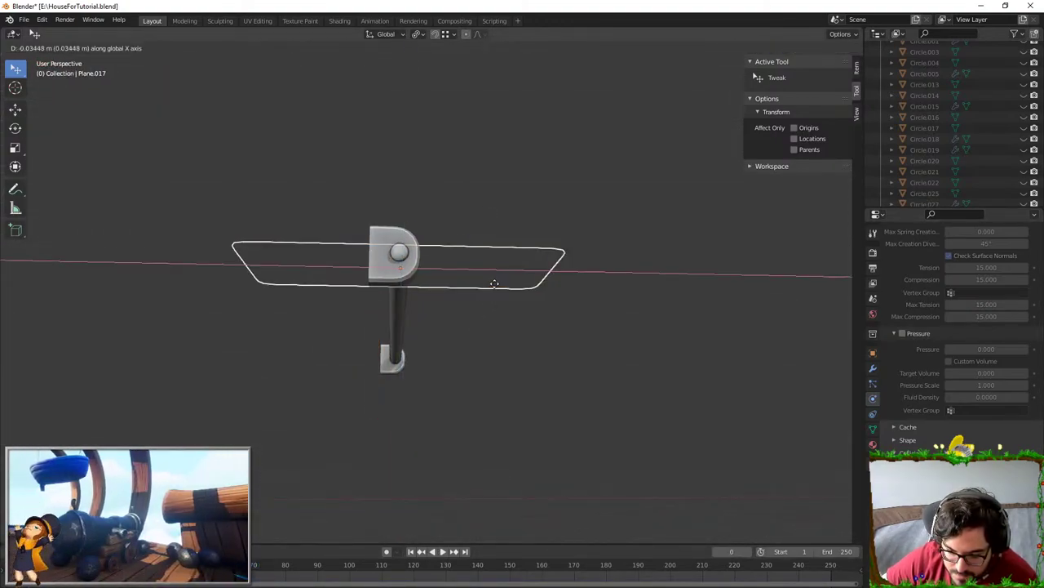
# - Shift the plane about 0.03 m toward negative X and replay the cloth simulation from the start
pyautogui.press('space')
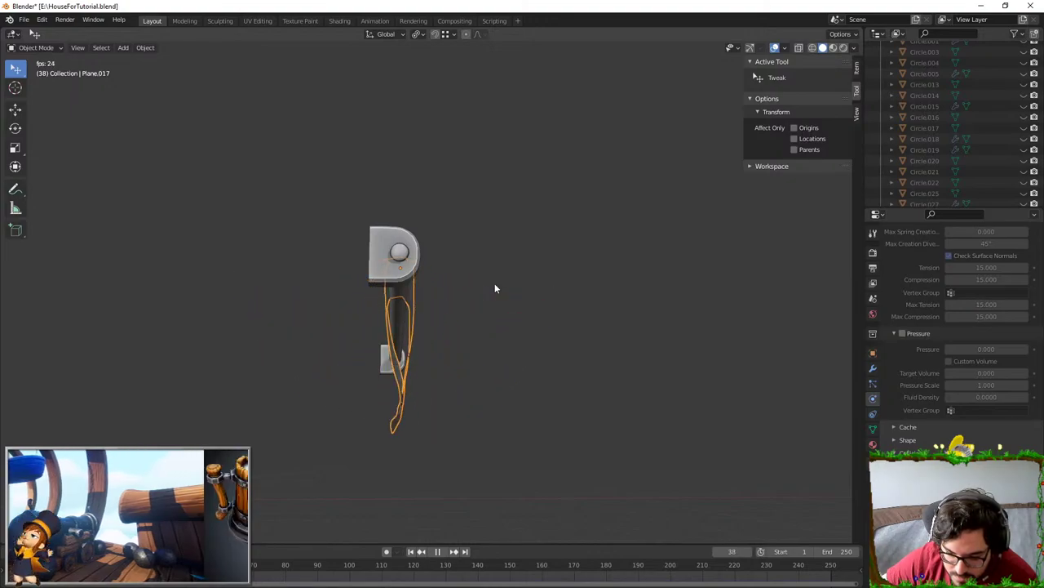
pyautogui.press('space')
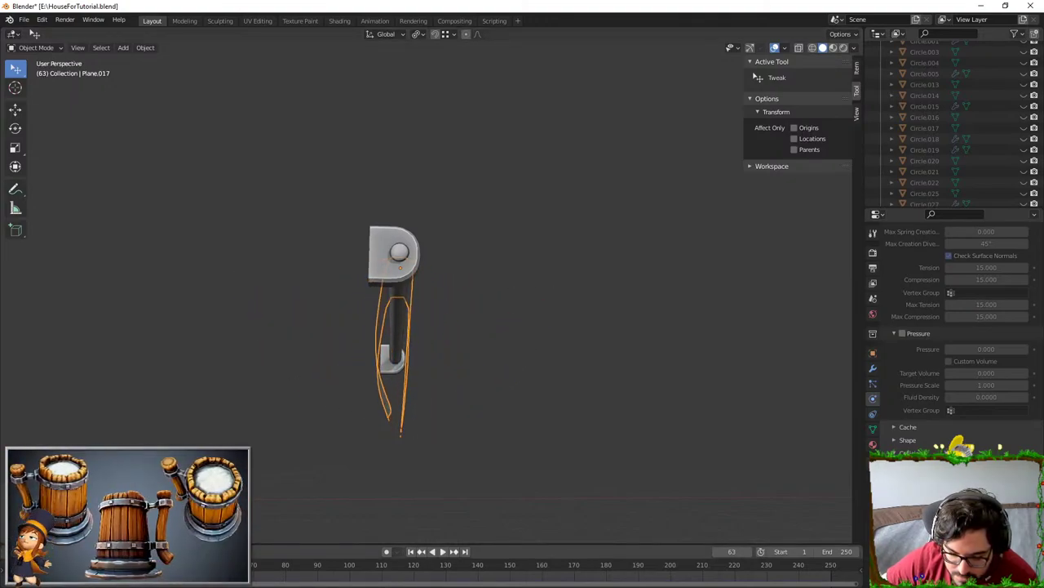
pyautogui.hotkey('shift', 'Left')
pyautogui.press('space')
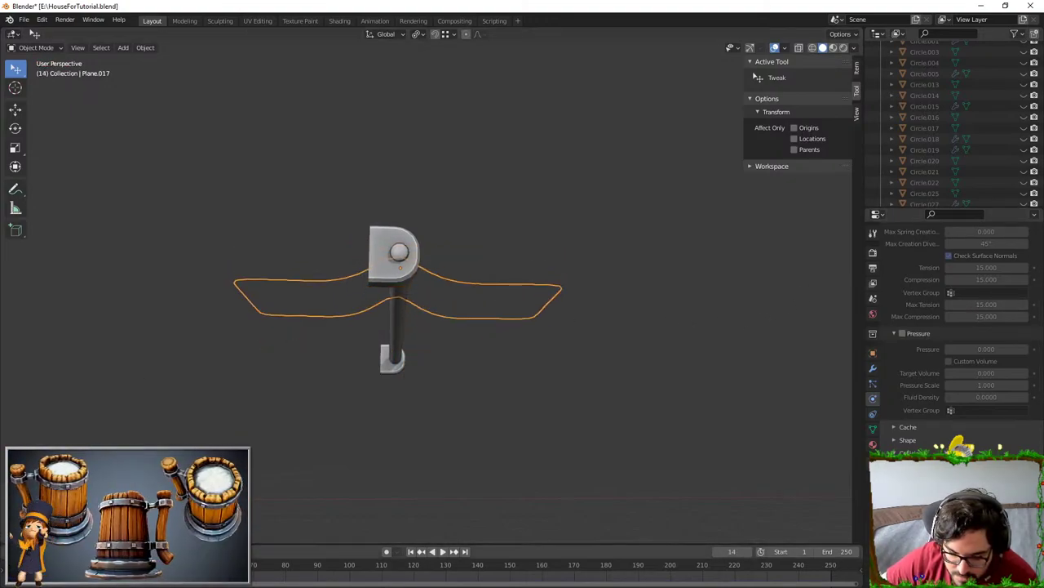
pyautogui.press('Escape')
# - Move the flat cloth plane slightly further toward negative X so its two sides hang unevenly over the rod
pyautogui.press('g')
pyautogui.press('x')
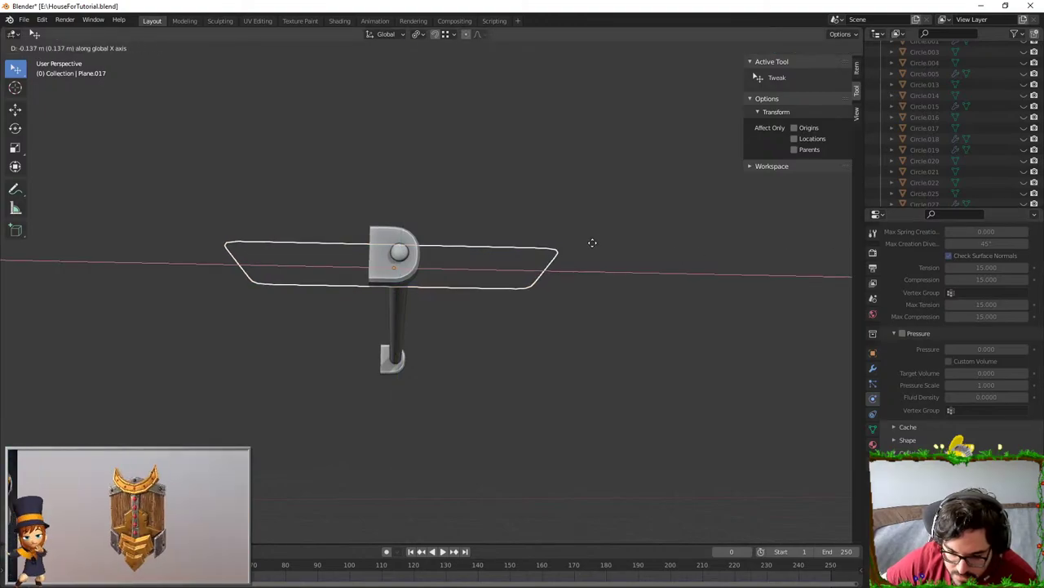
pyautogui.click(588, 242)
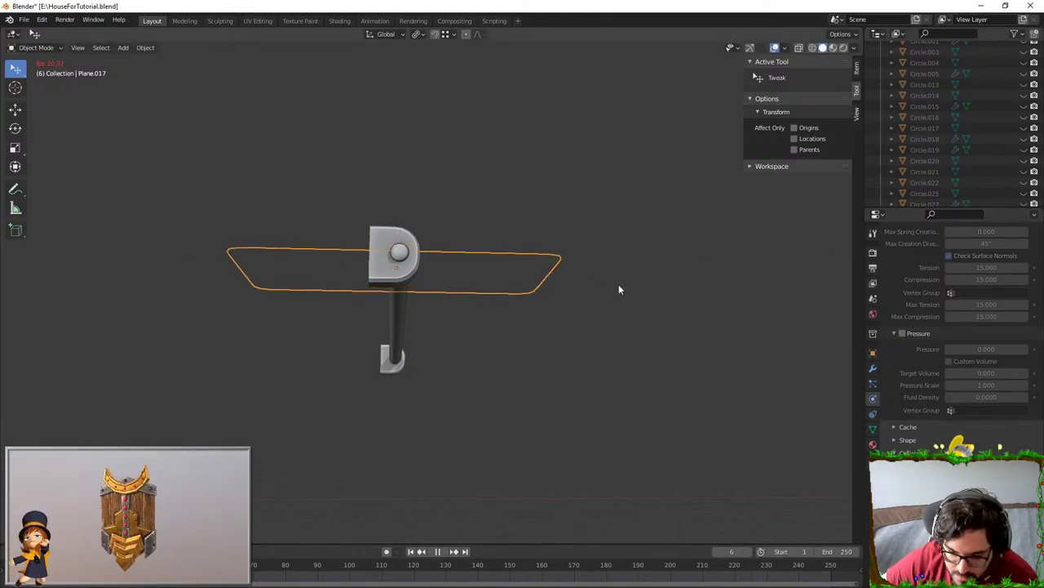
# - Test the cloth drape, then nudge the plane slightly toward positive X and replay the simulation from frame 0
pyautogui.press('space')
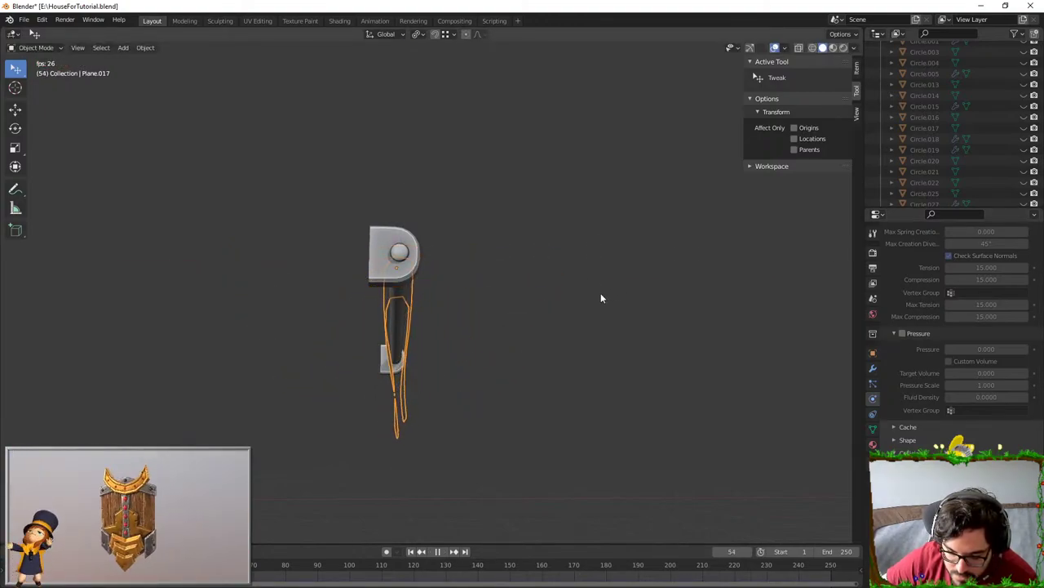
pyautogui.press('space')
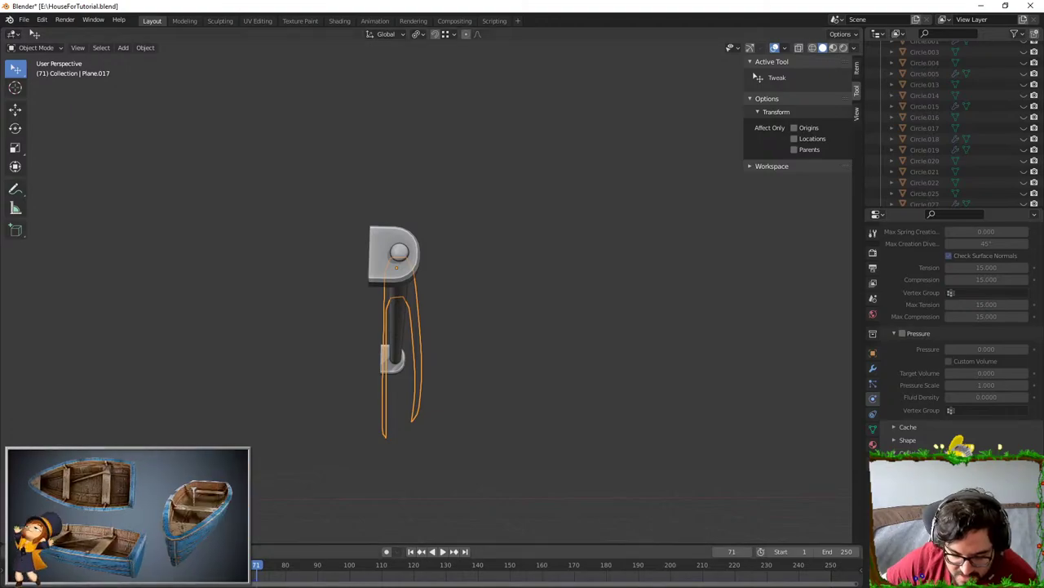
pyautogui.hotkey('shift', 'Left')
pyautogui.press('g')
pyautogui.press('x')
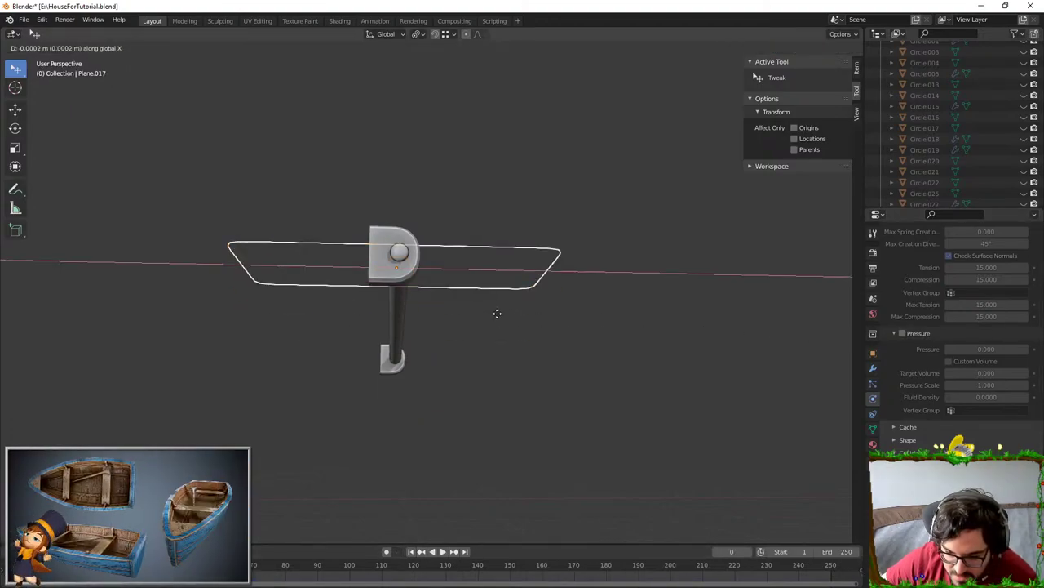
pyautogui.click(512, 314)
pyautogui.press('space')
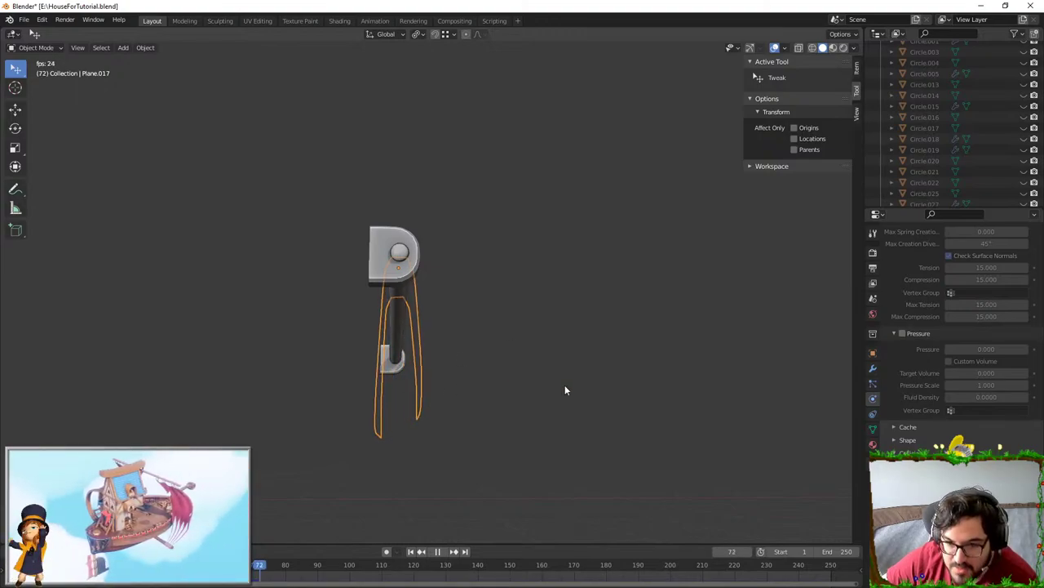
pyautogui.moveTo(564, 389); pyautogui.dragTo(551, 371, button='middle')
pyautogui.press('space')
# - Return to frame 0, move the plane a little further toward positive X, and play the cloth simulation again
pyautogui.hotkey('ctrl', 'z')
pyautogui.press('g')
pyautogui.press('x')
pyautogui.press('z')
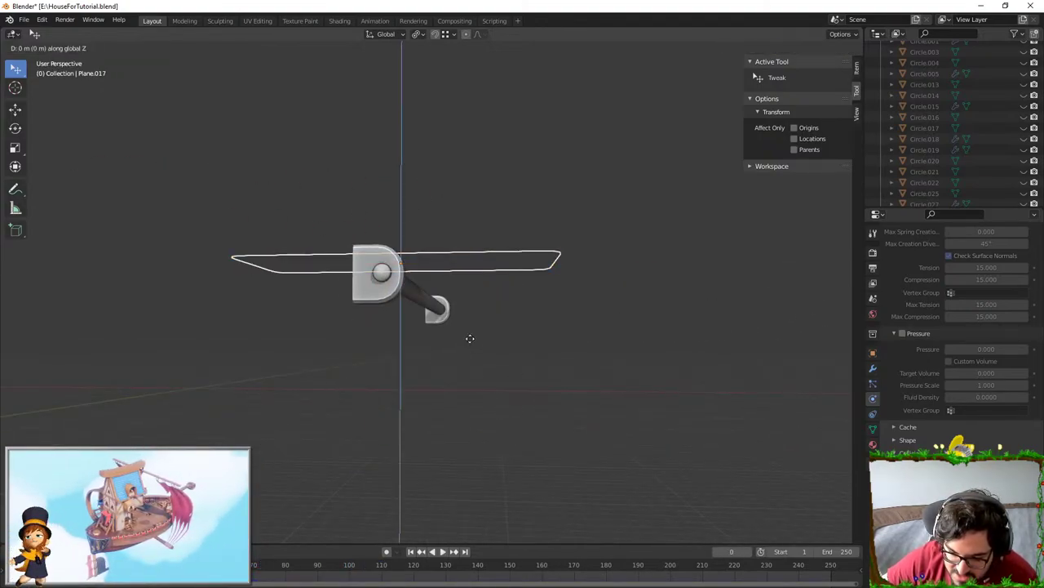
pyautogui.press('Escape')
pyautogui.press('g')
pyautogui.press('x')
pyautogui.click(507, 340)
pyautogui.hotkey('shift', 'space')
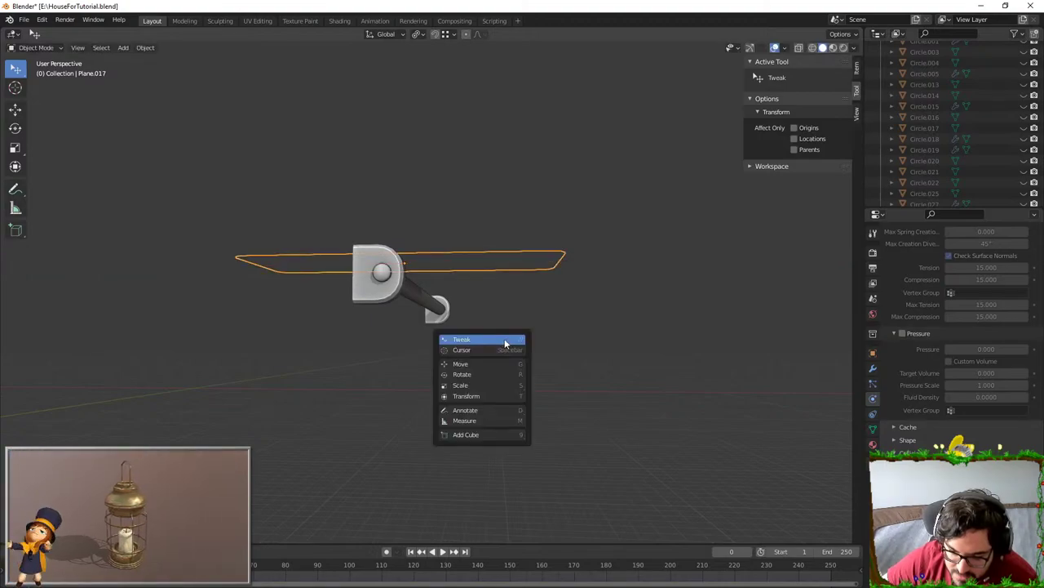
pyautogui.press('space')
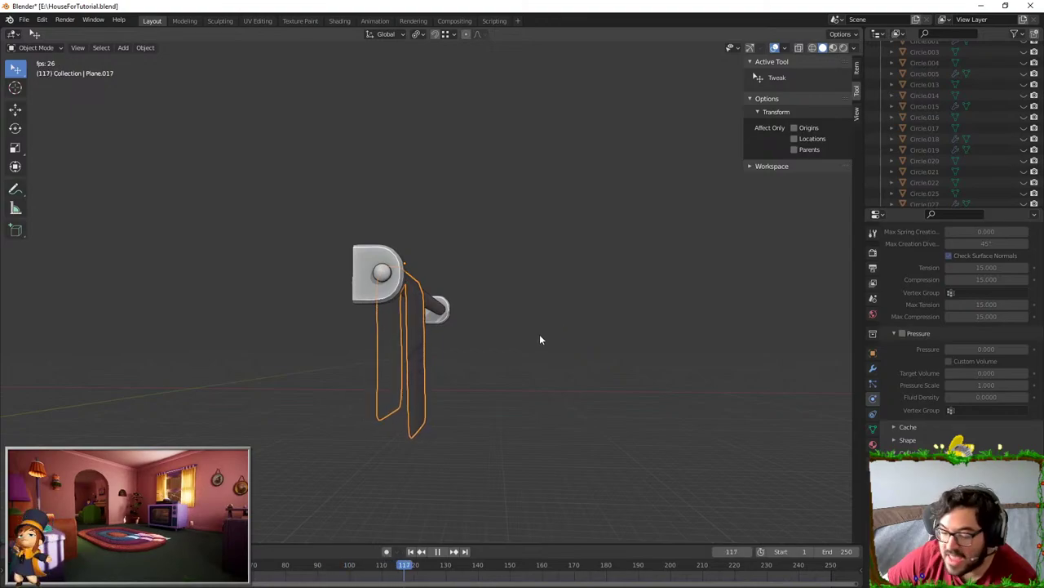
pyautogui.press('space')
# - Examine the draped cloth from the front of the rod and return to the flat plane at frame 0
pyautogui.moveTo(527, 312); pyautogui.dragTo(549, 273, button='middle')
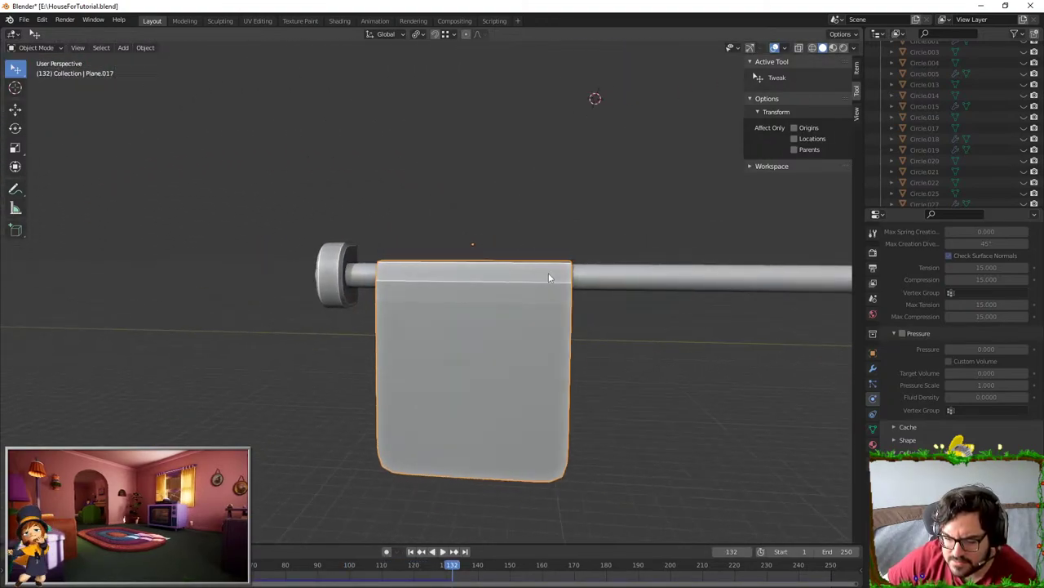
pyautogui.press('space')
pyautogui.press('space')
pyautogui.scroll(1, 522, 317)
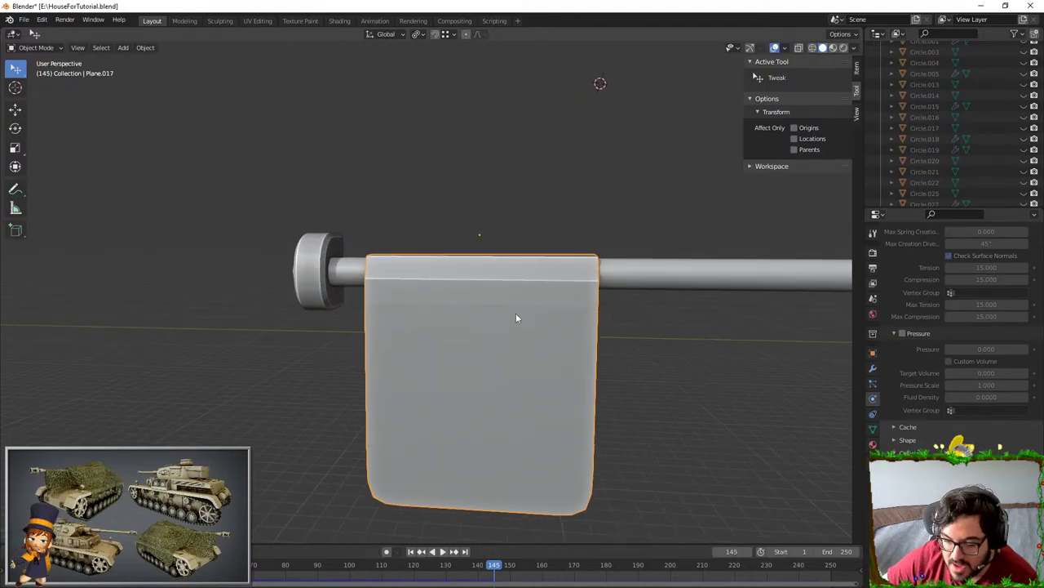
pyautogui.hotkey('ctrl', 'z')
# - Add a Subdivision modifier to the cloth plane and place it above the Cloth modifier
pyautogui.moveTo(589, 312); pyautogui.dragTo(648, 332, button='middle')
pyautogui.click(872, 367)
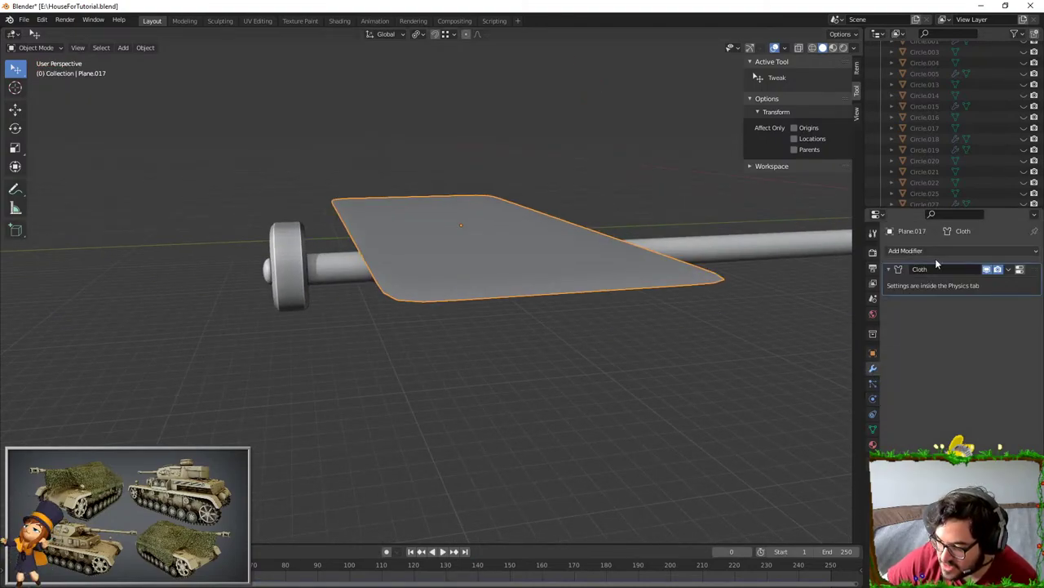
pyautogui.click(930, 250)
pyautogui.click(837, 448)
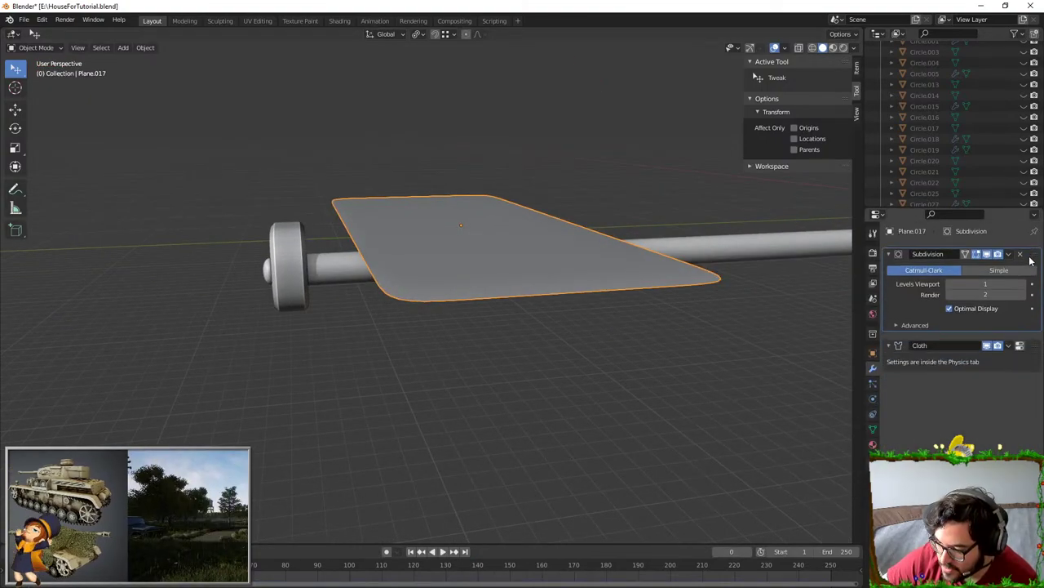
# - Play the cloth simulation on the subdivided plane, examine the drape from several angles, and return to frame 0
pyautogui.scroll(-1, 523, 236)
pyautogui.press('space')
pyautogui.moveTo(523, 231); pyautogui.dragTo(588, 253, button='middle')
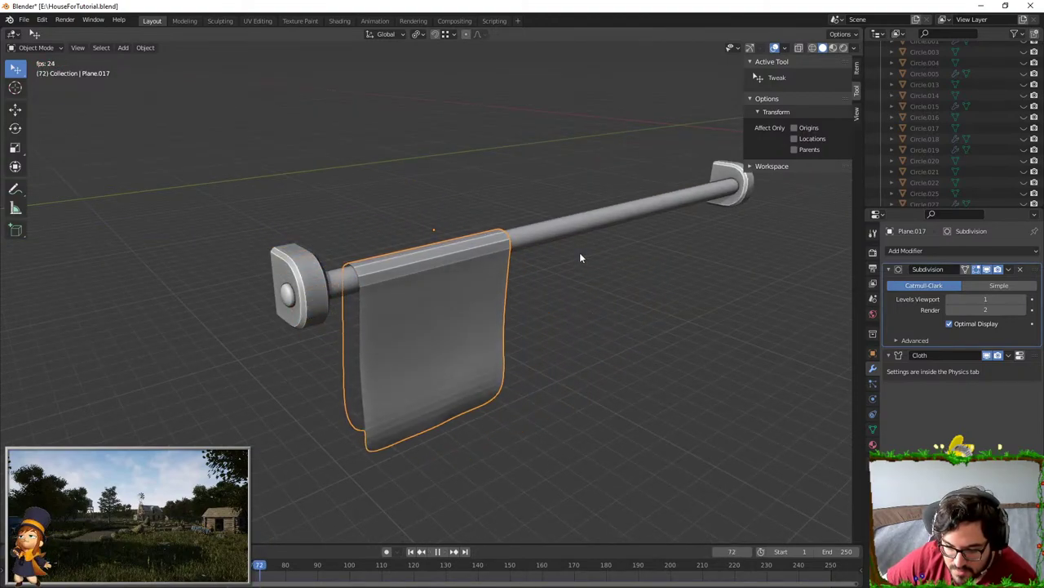
pyautogui.moveTo(581, 255); pyautogui.dragTo(519, 237, button='middle')
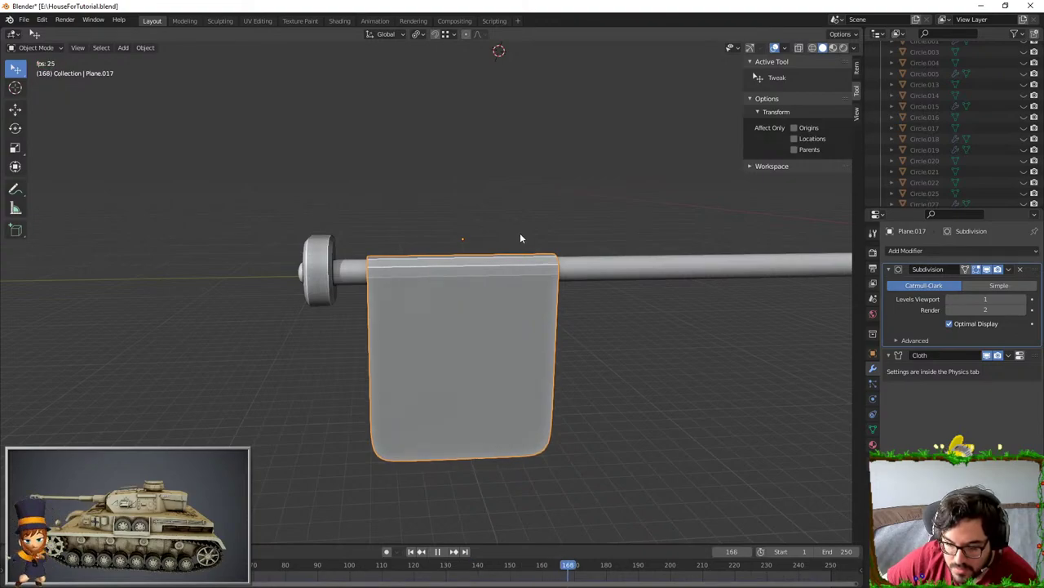
pyautogui.press('space')
pyautogui.moveTo(520, 235); pyautogui.dragTo(477, 277, button='middle')
pyautogui.scroll(-2, 471, 271)
pyautogui.press('Escape')
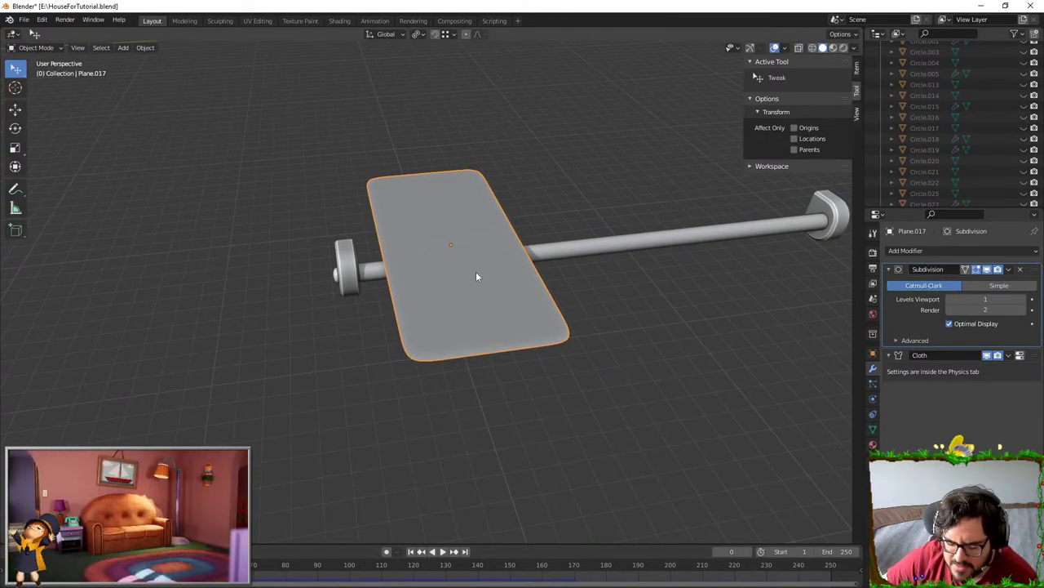
# - Try raising the plane's selected edges about 0.095 m along Z to form lengthwise ridges, and simulate the drape
pyautogui.press('Tab')
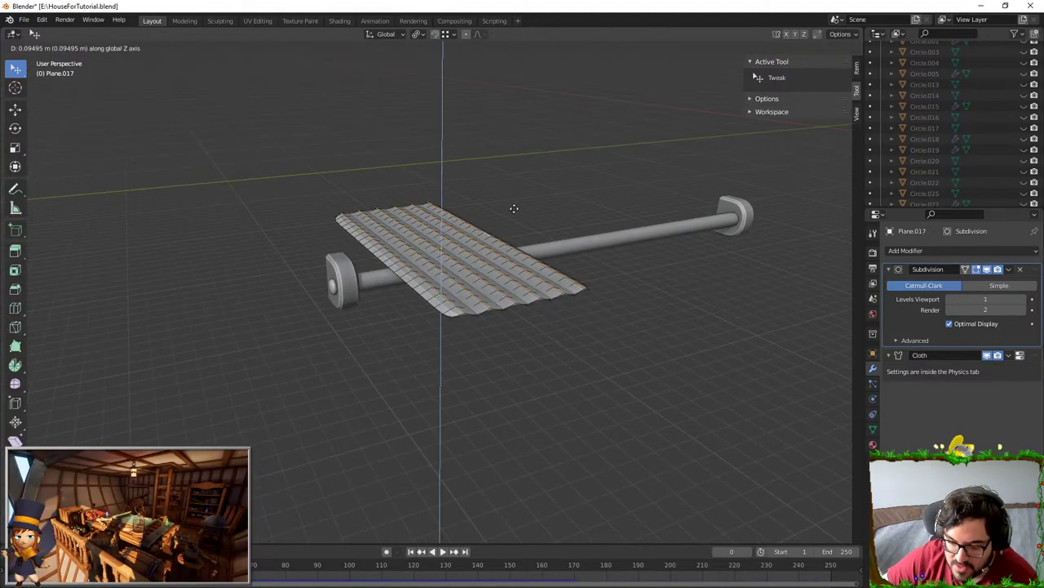
pyautogui.click(515, 208)
pyautogui.press('Tab')
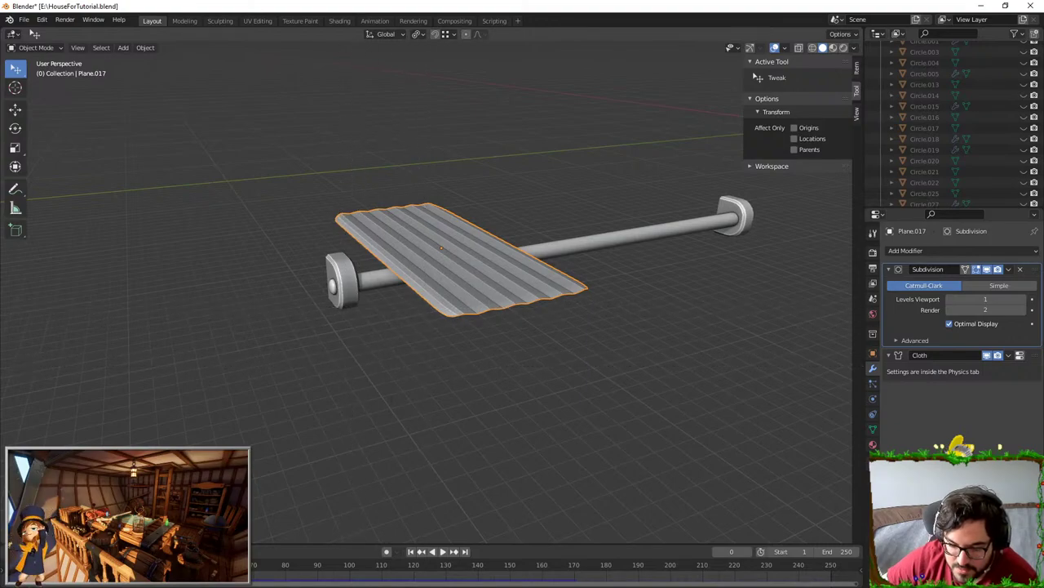
pyautogui.press('space')
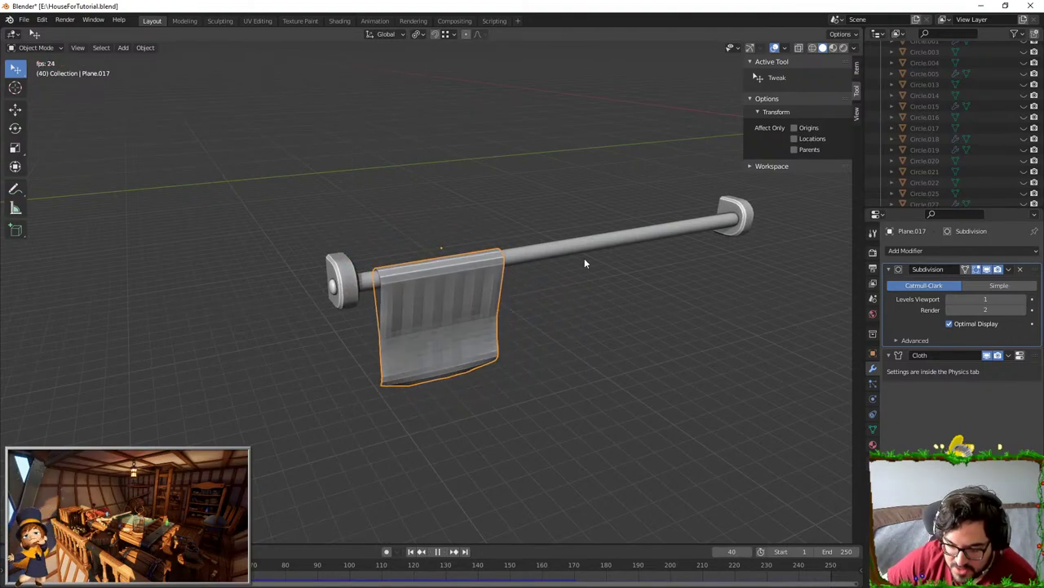
pyautogui.moveTo(593, 305); pyautogui.dragTo(538, 303, button='middle')
pyautogui.scroll(6, 518, 318)
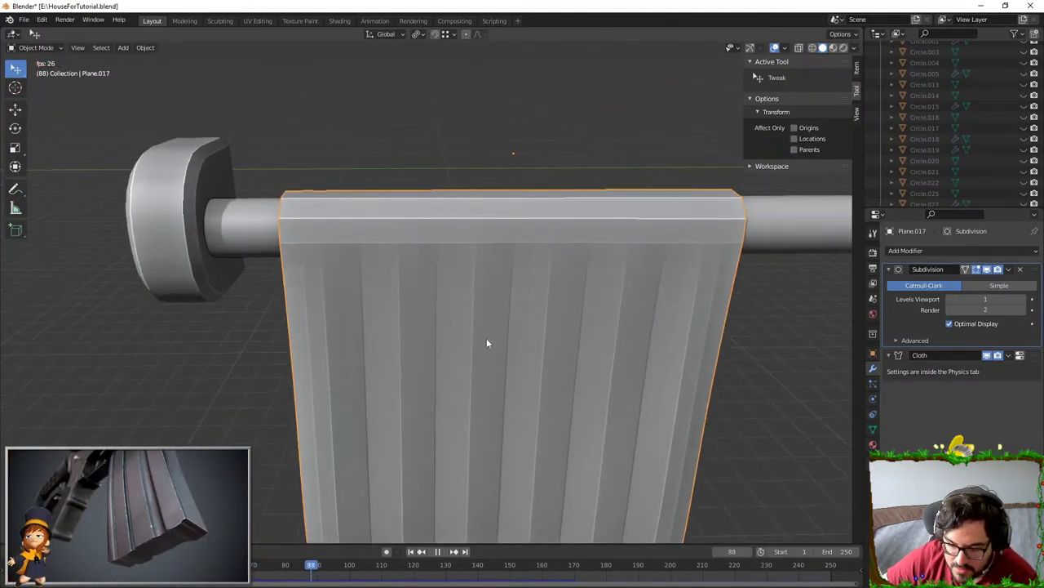
pyautogui.moveTo(486, 338); pyautogui.dragTo(515, 327, button='middle')
pyautogui.scroll(-3, 508, 294)
# - Return to frame 0 and undo the raised ridges to restore the flat cloth plane
pyautogui.hotkey('shift', 'Left')
pyautogui.press('Tab')
pyautogui.moveTo(507, 291); pyautogui.dragTo(447, 268, button='middle')
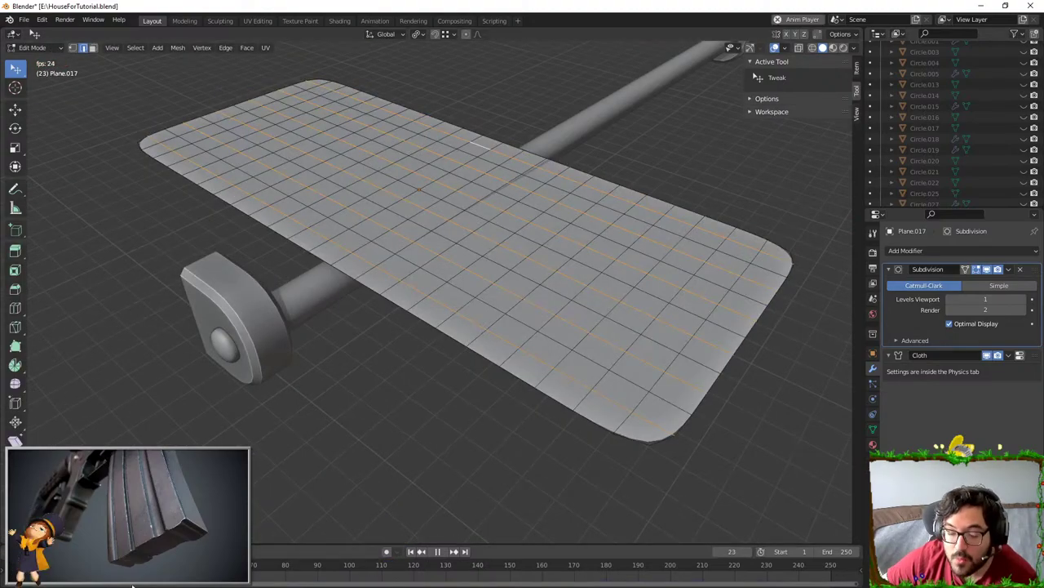
pyautogui.click(29, 565)
pyautogui.moveTo(424, 222); pyautogui.dragTo(463, 260, button='middle')
pyautogui.press('Tab')
pyautogui.scroll(-3, 480, 274)
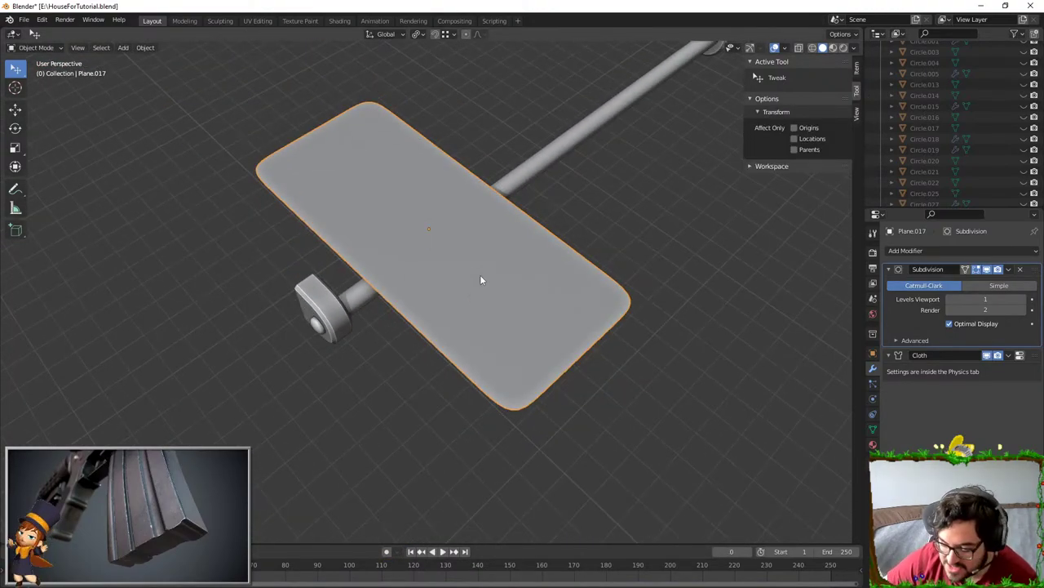
# - Rotate the plane slightly in top view so it lies askew across the rod, and play the cloth simulation
pyautogui.press('KP_7')
pyautogui.press('r')
pyautogui.click(622, 227)
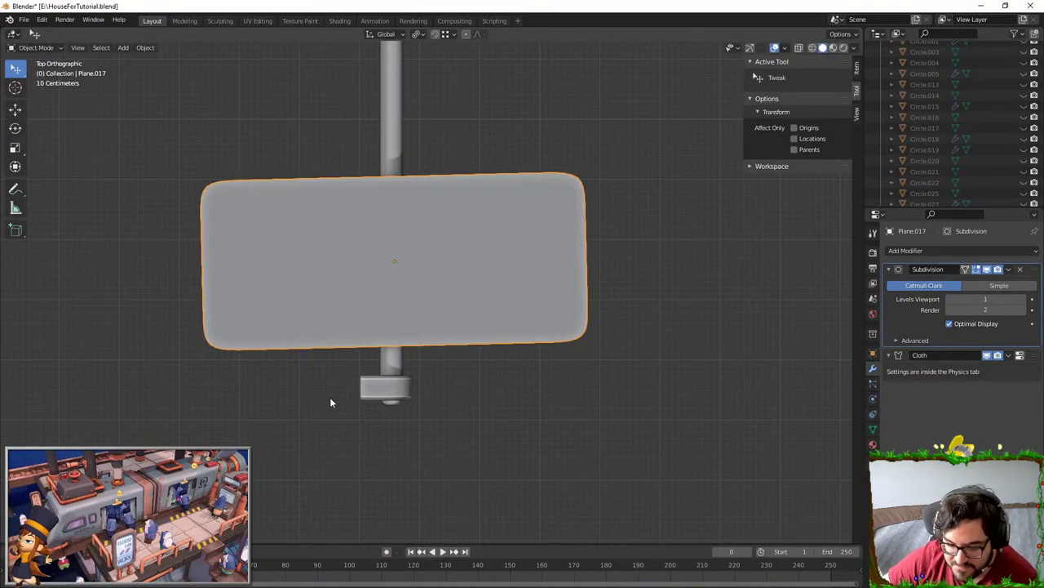
pyautogui.moveTo(555, 339); pyautogui.dragTo(500, 252, button='middle')
pyautogui.press('space')
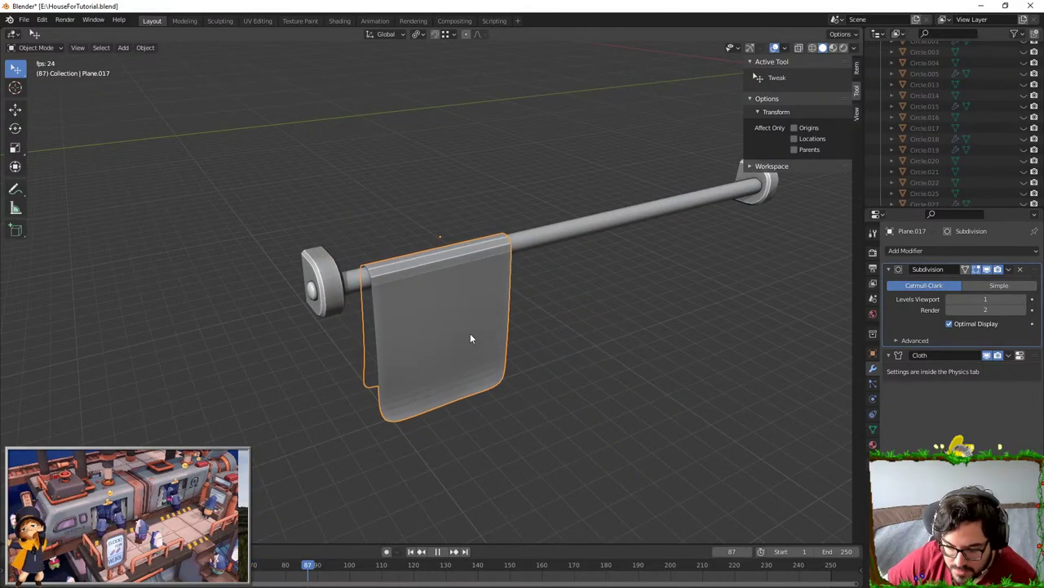
pyautogui.moveTo(488, 352); pyautogui.dragTo(455, 368, button='middle')
# - Try raising the selected edges along Z into lengthwise ridges again on the rotated plane
pyautogui.press('Tab')
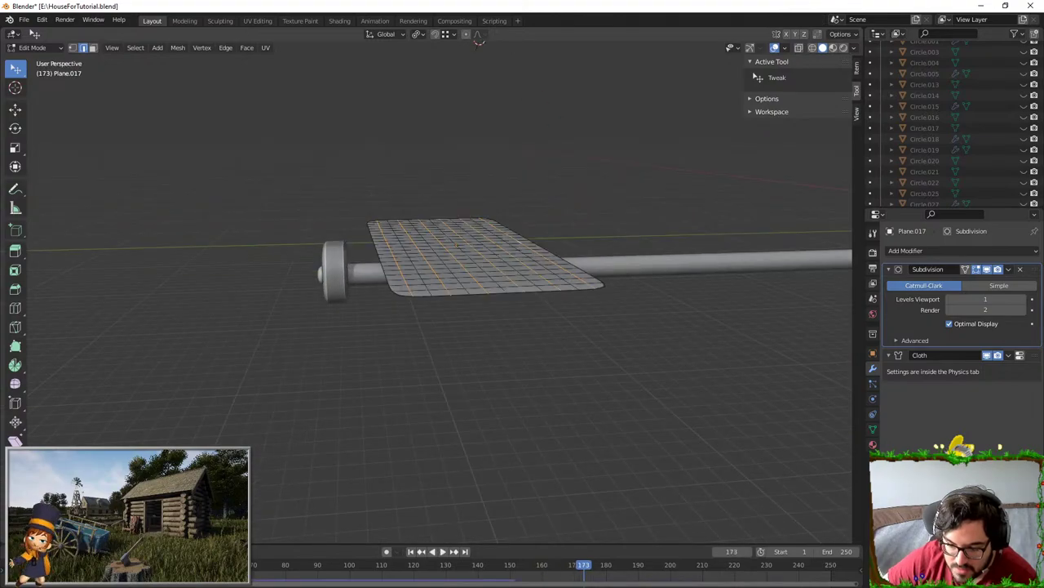
pyautogui.moveTo(424, 327); pyautogui.dragTo(492, 252, button='middle')
pyautogui.press('g')
pyautogui.press('z')
pyautogui.click(493, 231)
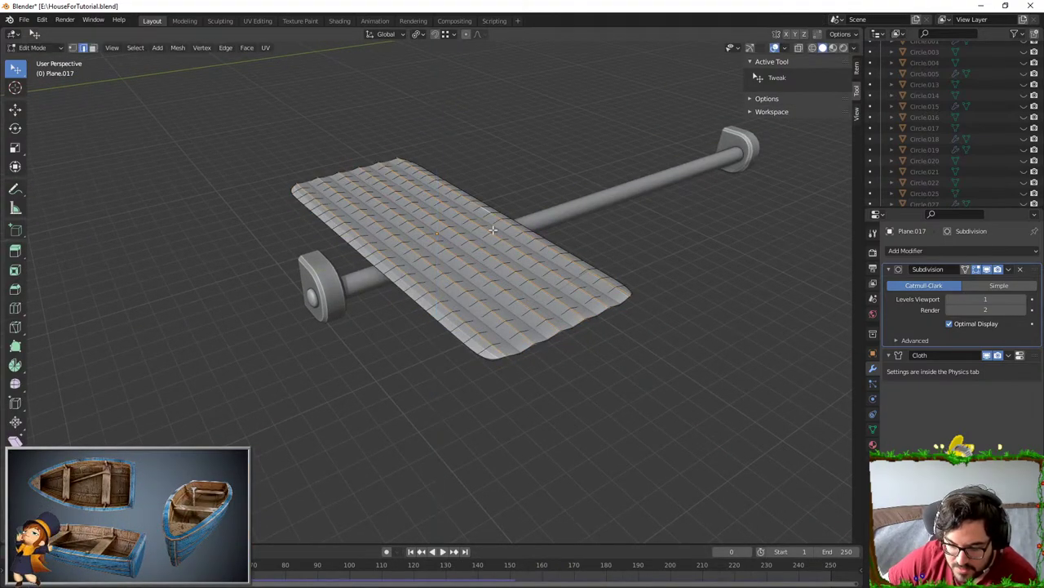
pyautogui.press('Tab')
pyautogui.press('Tab')
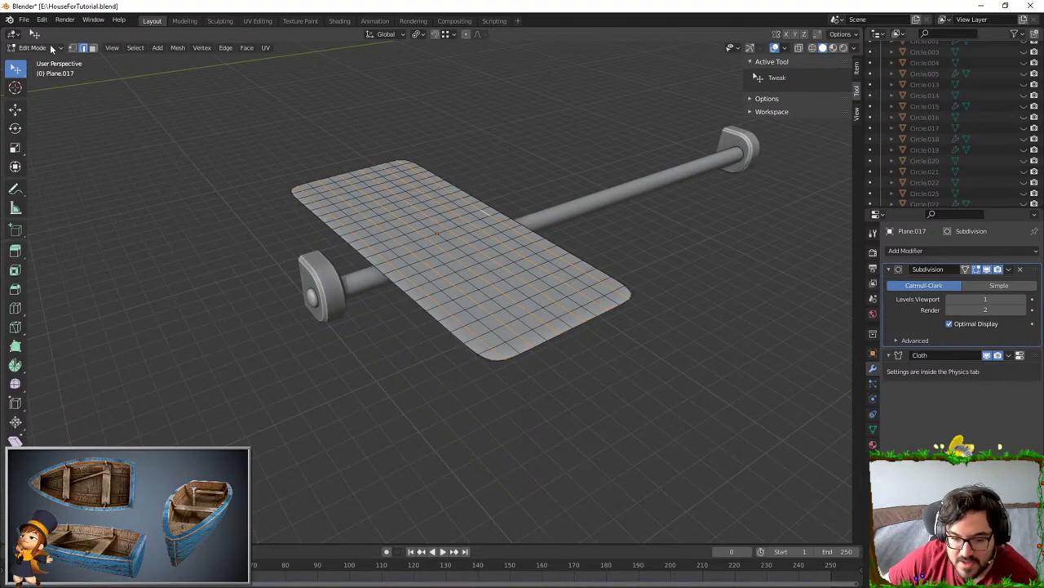
# - Switch to vertex selection, clear the selection, and pick random vertices of the plane with Select Random
pyautogui.click(73, 48)
pyautogui.hotkey('alt', 'a')
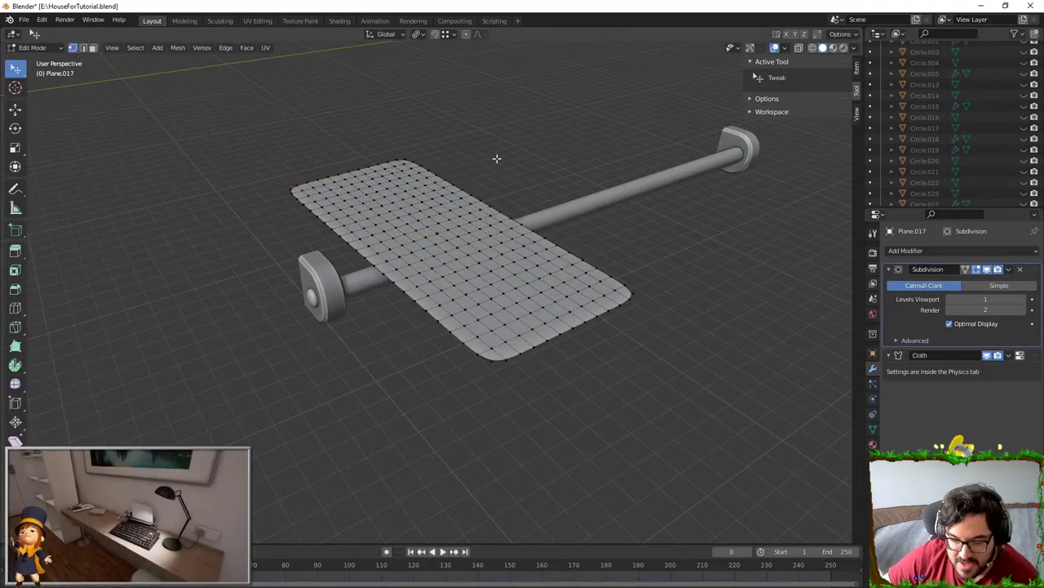
pyautogui.press('F3')
pyautogui.write('RANDIOM')
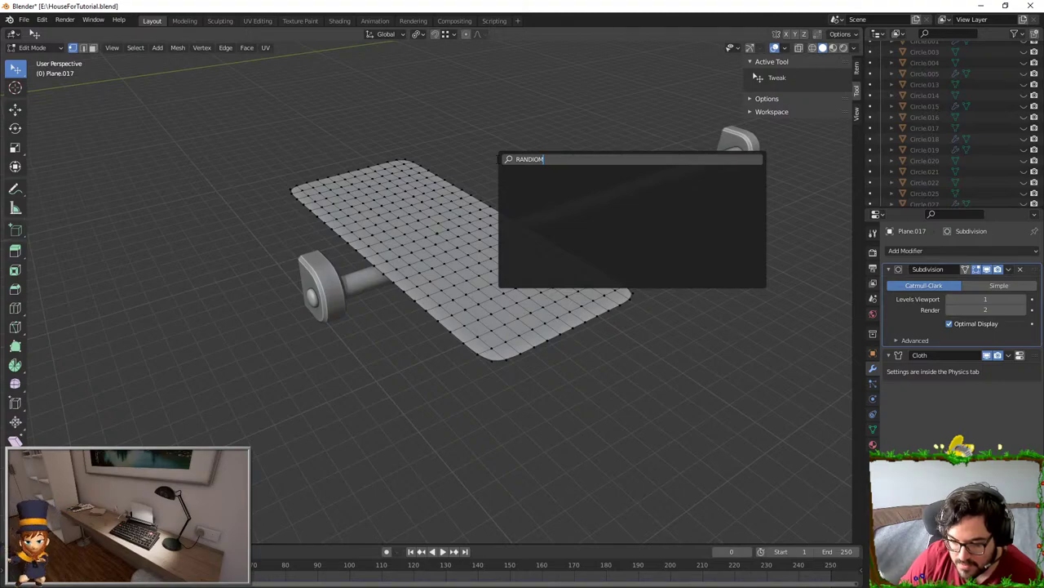
pyautogui.press('BackSpace')
pyautogui.press('BackSpace')
pyautogui.press('BackSpace')
pyautogui.write('OM')
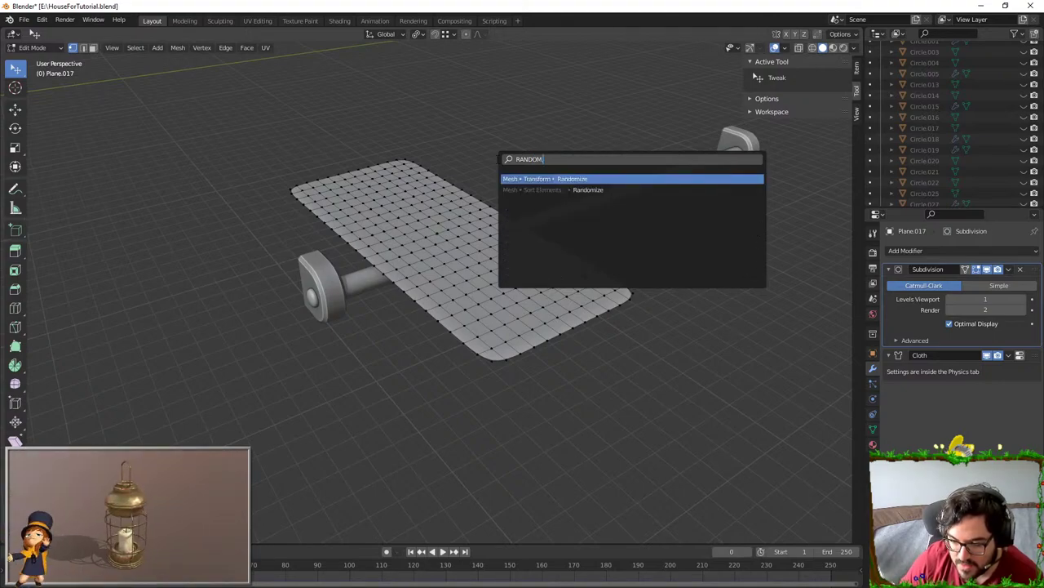
pyautogui.press('Return')
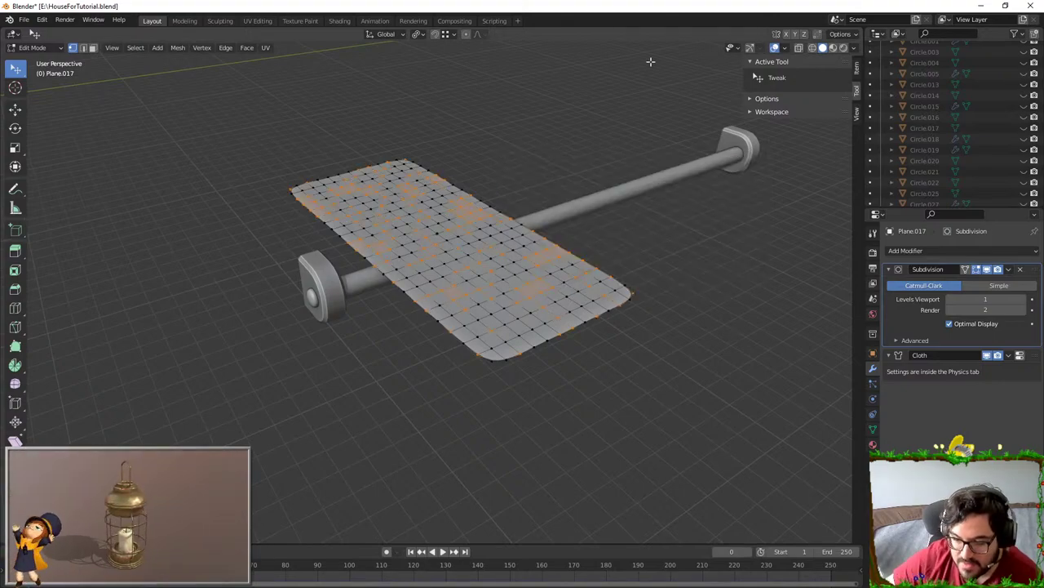
# - Raise the randomly selected vertices along Z to give the cloth plane an uneven, wavy surface
pyautogui.moveTo(572, 220); pyautogui.dragTo(555, 224, button='middle')
pyautogui.press('g')
pyautogui.press('z')
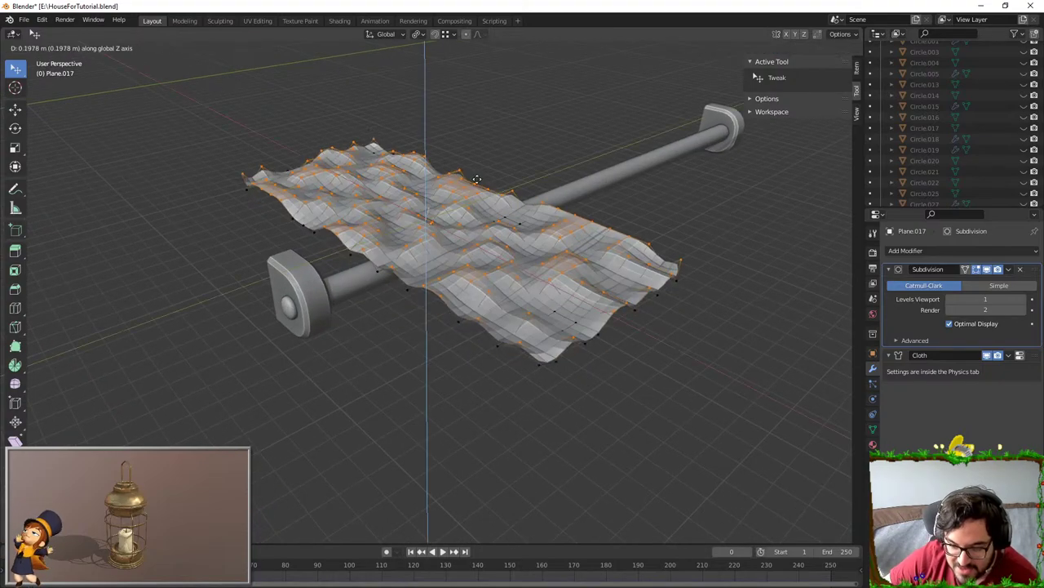
pyautogui.click(482, 188)
pyautogui.press('Tab')
pyautogui.moveTo(473, 294); pyautogui.dragTo(497, 275, button='middle')
# - Replace the vertex selection on the wavy plane with a new one made by Select Random
pyautogui.press('Tab')
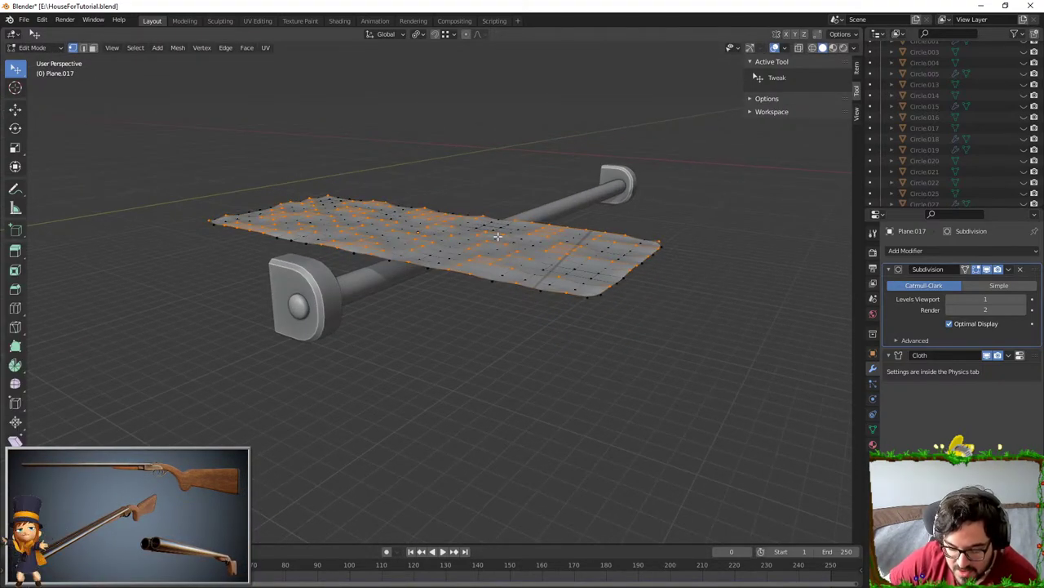
pyautogui.hotkey('alt', 'a')
pyautogui.press('a')
pyautogui.press('F3')
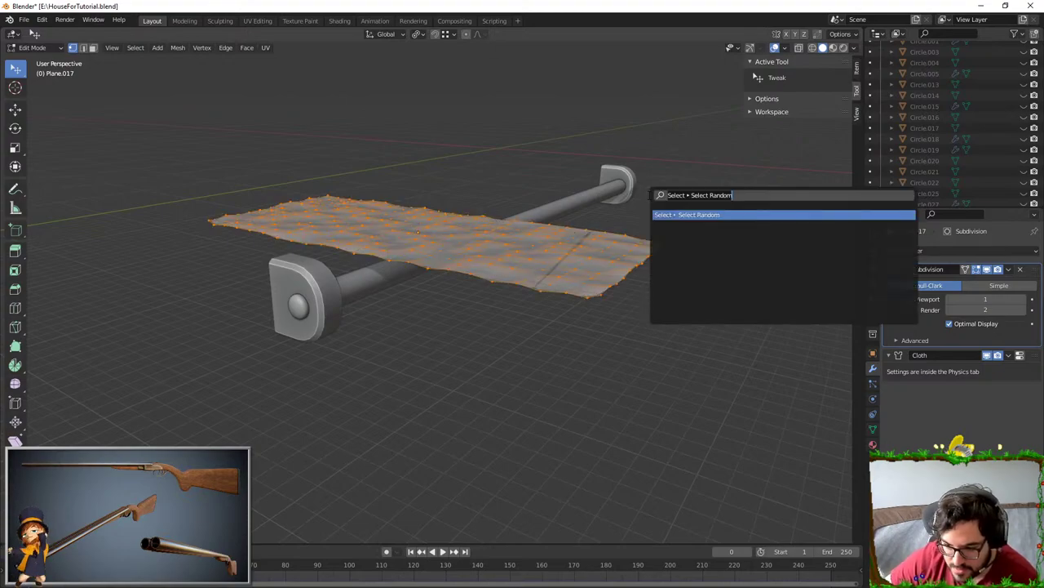
pyautogui.press('Return')
pyautogui.hotkey('alt', 'a')
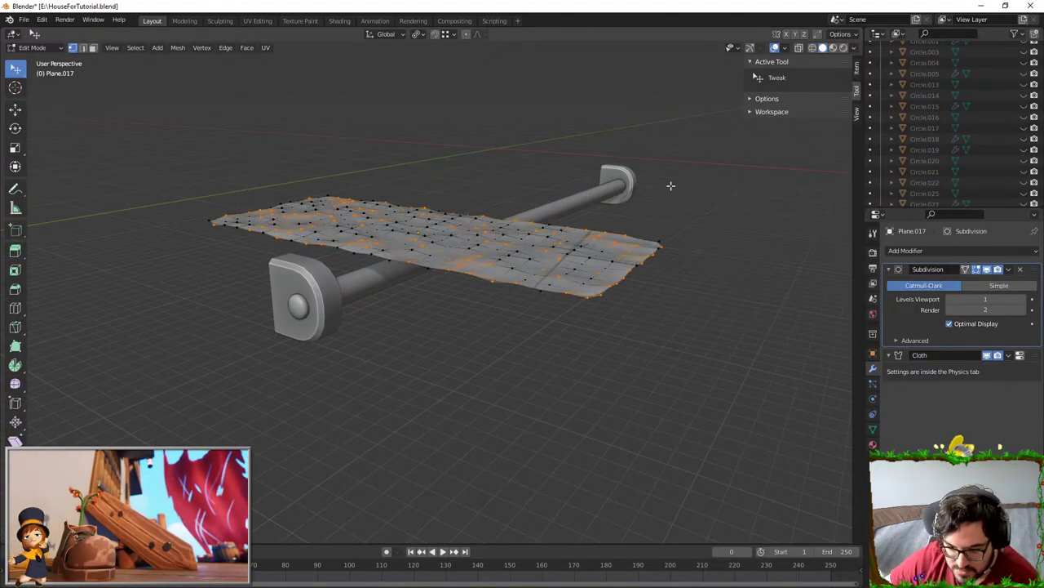
# - Move the newly selected random vertices slightly along Z to add more irregular wrinkles to the plane
pyautogui.press('g')
pyautogui.press('z')
pyautogui.click(576, 171)
pyautogui.press('Tab')
pyautogui.moveTo(534, 206); pyautogui.dragTo(557, 229, button='middle')
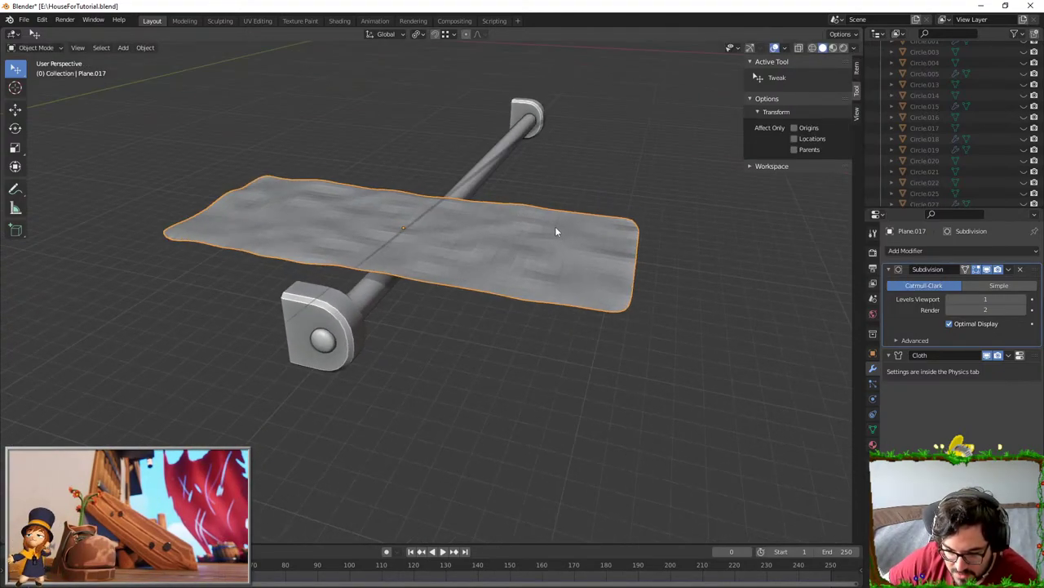
# - Play the cloth simulation to test how the wrinkled plane drapes over the rod
pyautogui.scroll(-1, 557, 229)
pyautogui.press('space')
pyautogui.moveTo(488, 270)
pyautogui.mouseDown(button='middle')
pyautogui.moveTo(510, 279)
pyautogui.moveTo(477, 276)
pyautogui.mouseUp(button='middle')
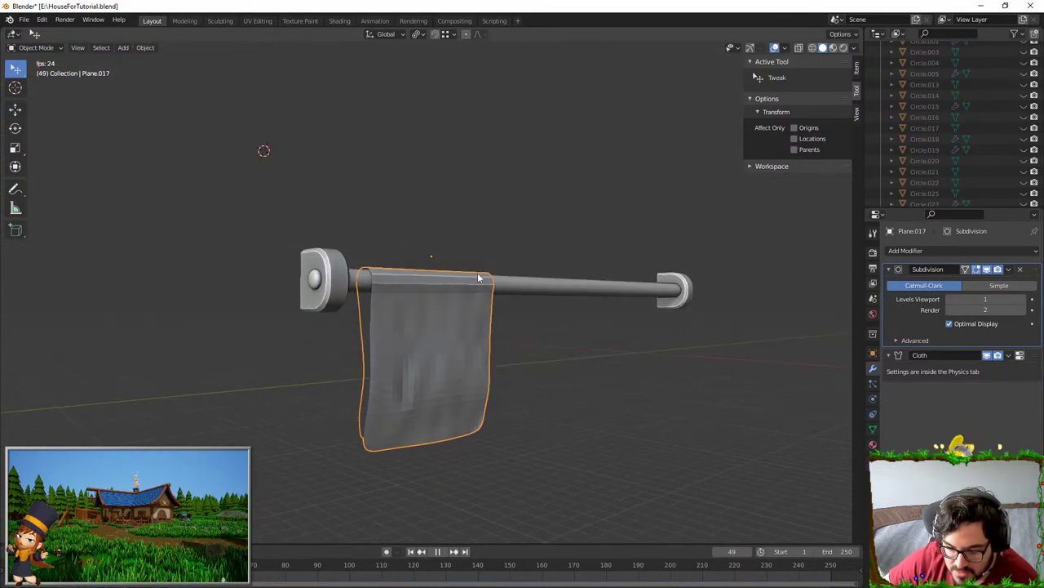
# - Stop the cloth playback once the towel has draped over the rod and shade the towel smooth
pyautogui.moveTo(413, 326); pyautogui.dragTo(452, 349, button='middle')
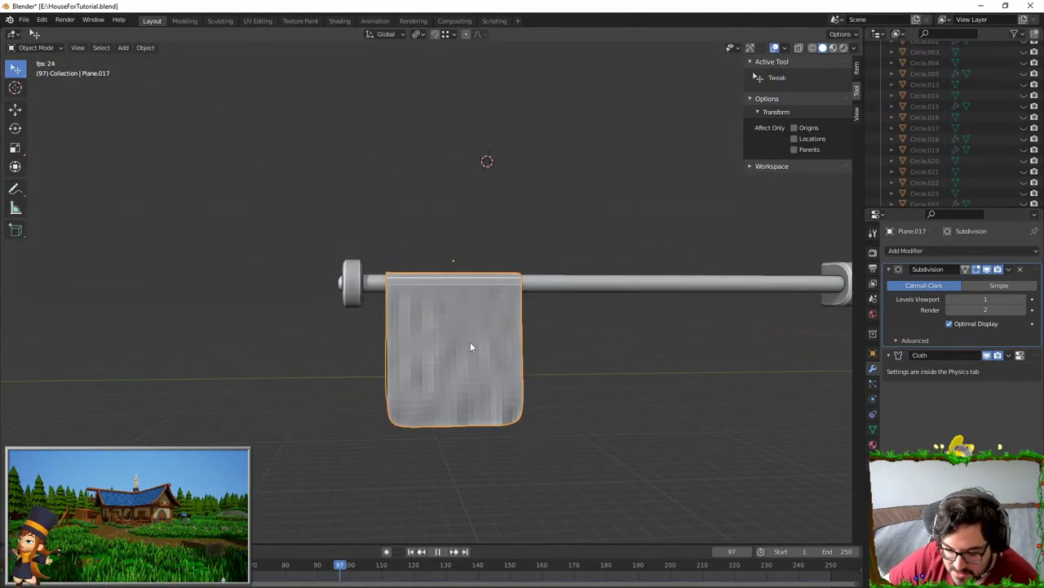
pyautogui.press('space')
pyautogui.rightClick(471, 345)
pyautogui.click(470, 343)
pyautogui.moveTo(604, 362); pyautogui.dragTo(724, 310, button='middle')
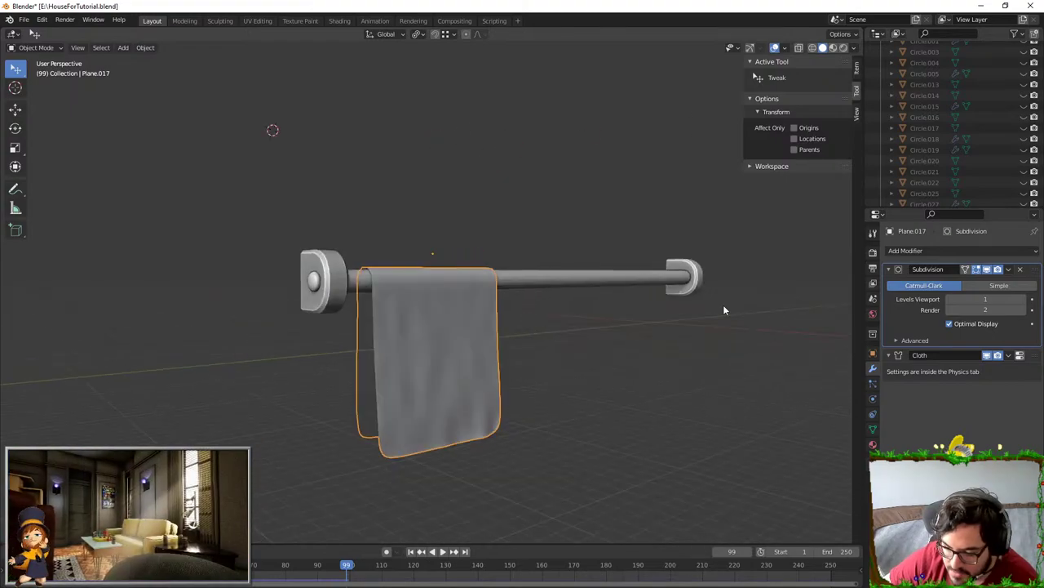
# - Raise the towel's Subdivision viewport level to 2 and rerun the cloth simulation from the start, stopping at frame 120
pyautogui.click(1024, 300)
pyautogui.hotkey('shift', 'Left')
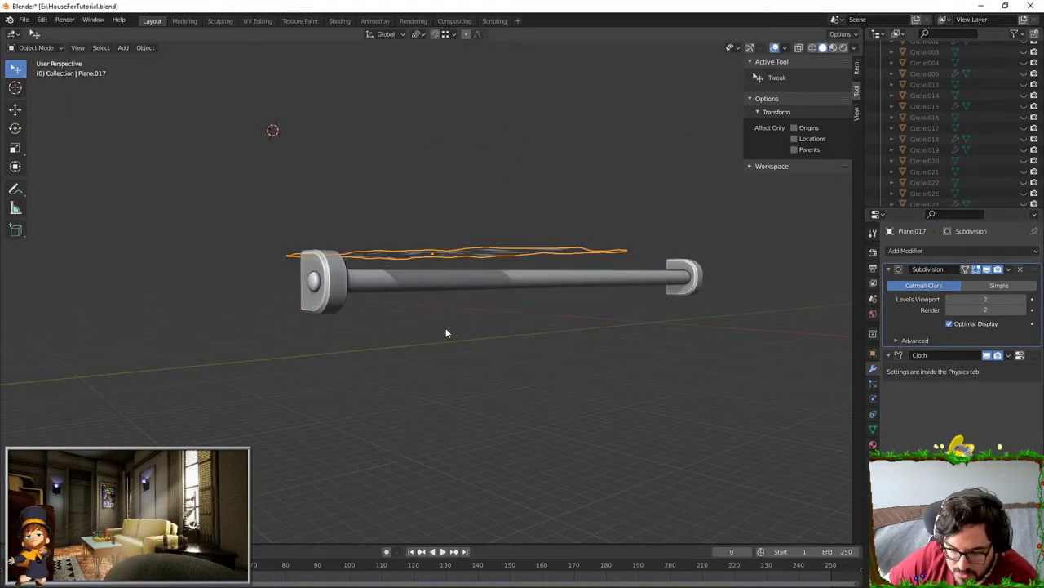
pyautogui.moveTo(446, 332); pyautogui.dragTo(449, 352, button='middle')
pyautogui.press('space')
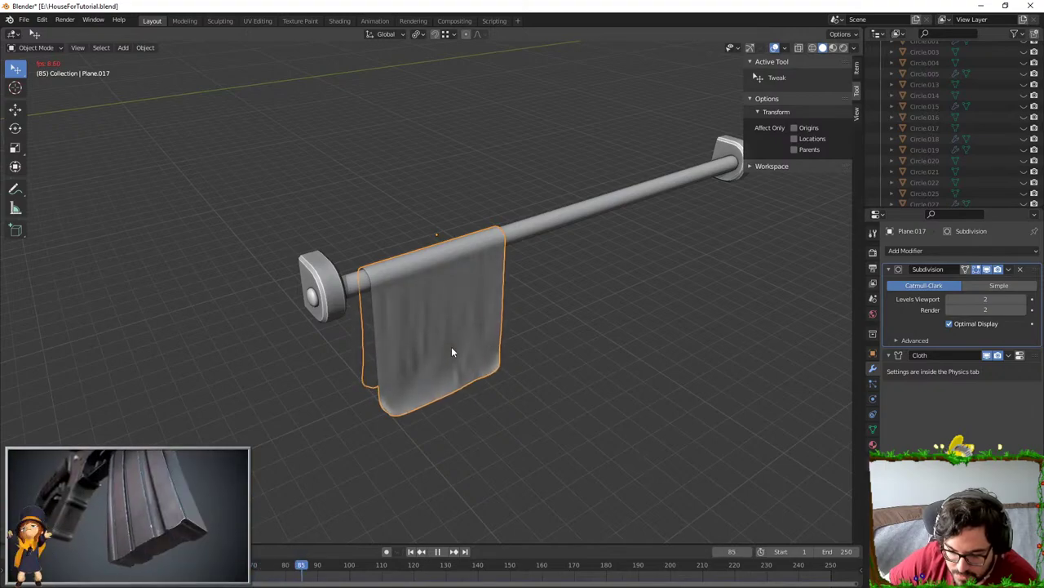
pyautogui.moveTo(466, 345); pyautogui.dragTo(537, 289, button='middle')
pyautogui.press('space')
# - Apply the Subdivision and Cloth modifiers on the towel to freeze its draped shape as mesh
pyautogui.click(1010, 270)
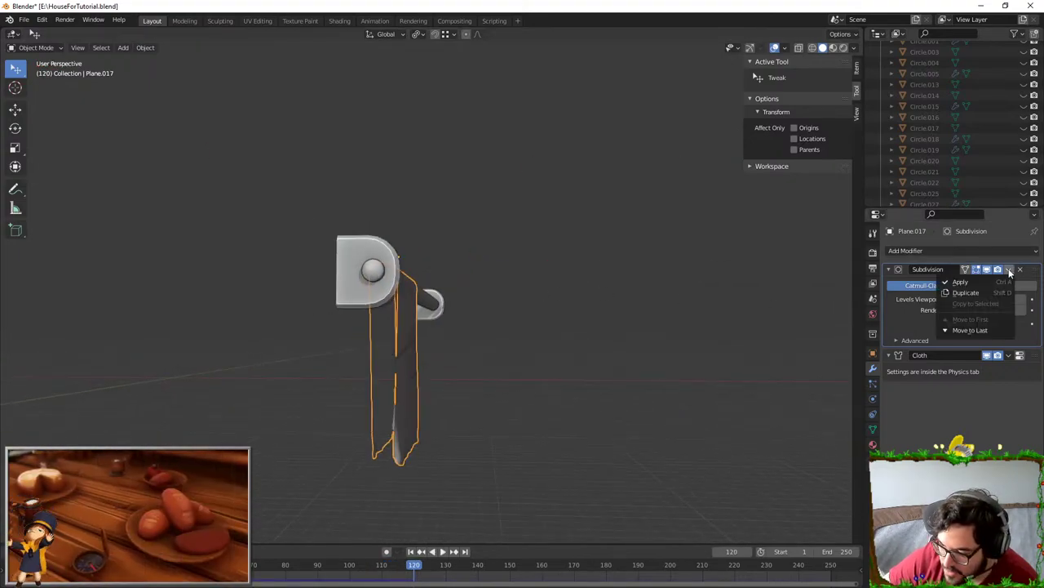
pyautogui.click(960, 281)
pyautogui.click(1009, 269)
pyautogui.click(960, 282)
# - Try a fresh Subdivision Surface modifier on the frozen towel, remove it and check the mesh density
pyautogui.click(979, 250)
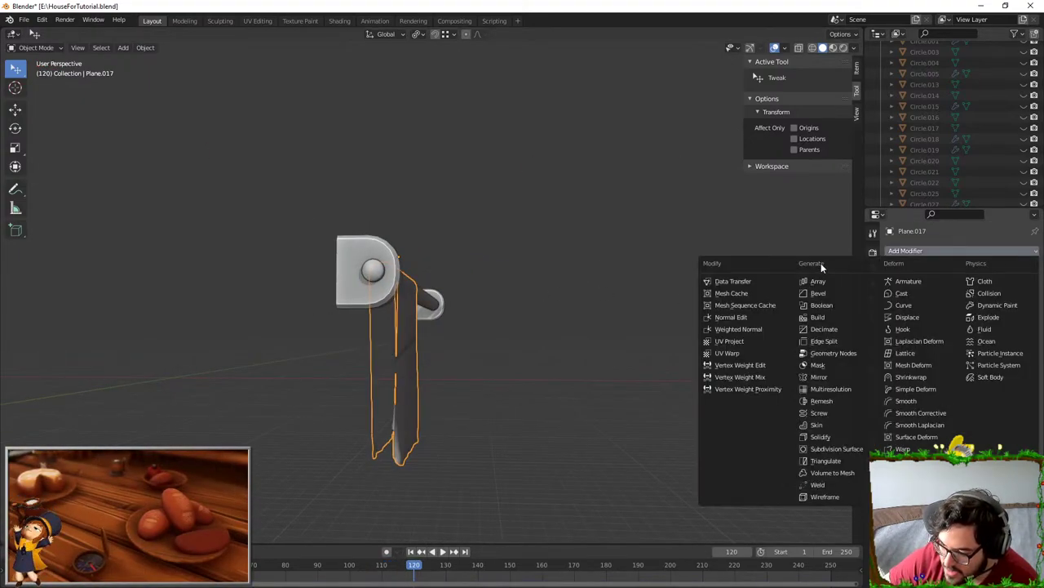
pyautogui.click(853, 450)
pyautogui.moveTo(535, 367); pyautogui.dragTo(425, 361, button='middle')
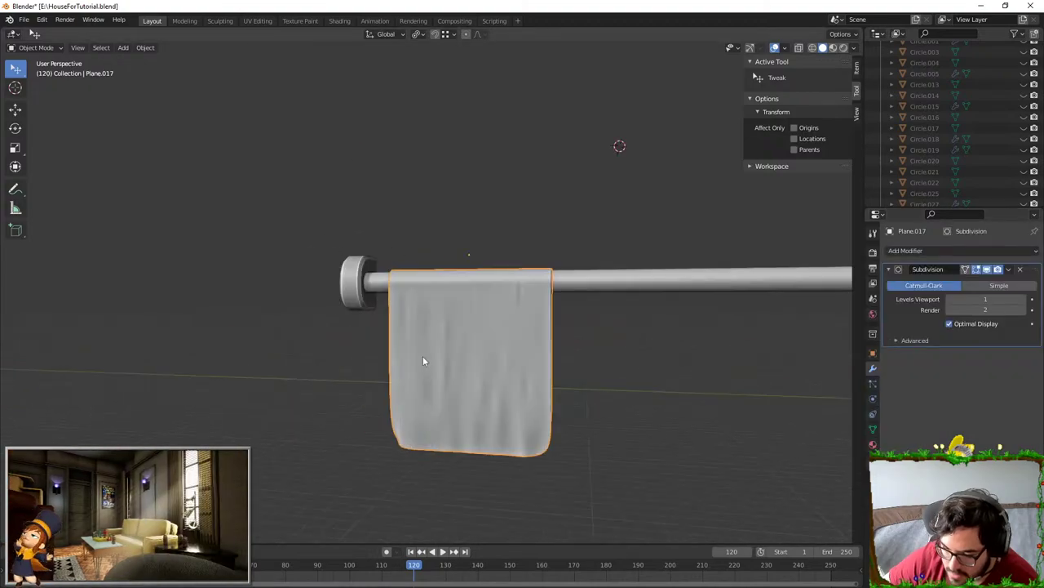
pyautogui.scroll(5, 481, 310)
pyautogui.keyDown('shift'); pyautogui.moveTo(515, 266); pyautogui.dragTo(508, 204, button='middle'); pyautogui.keyUp('shift')
pyautogui.click(1019, 269)
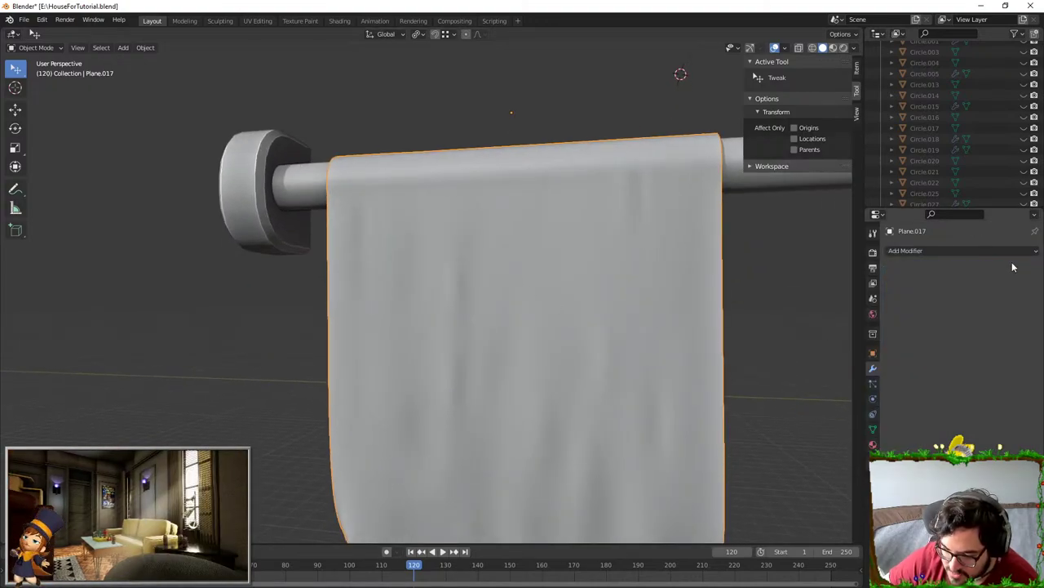
pyautogui.press('Tab')
pyautogui.press('Tab')
pyautogui.press('Tab')
pyautogui.press('Tab')
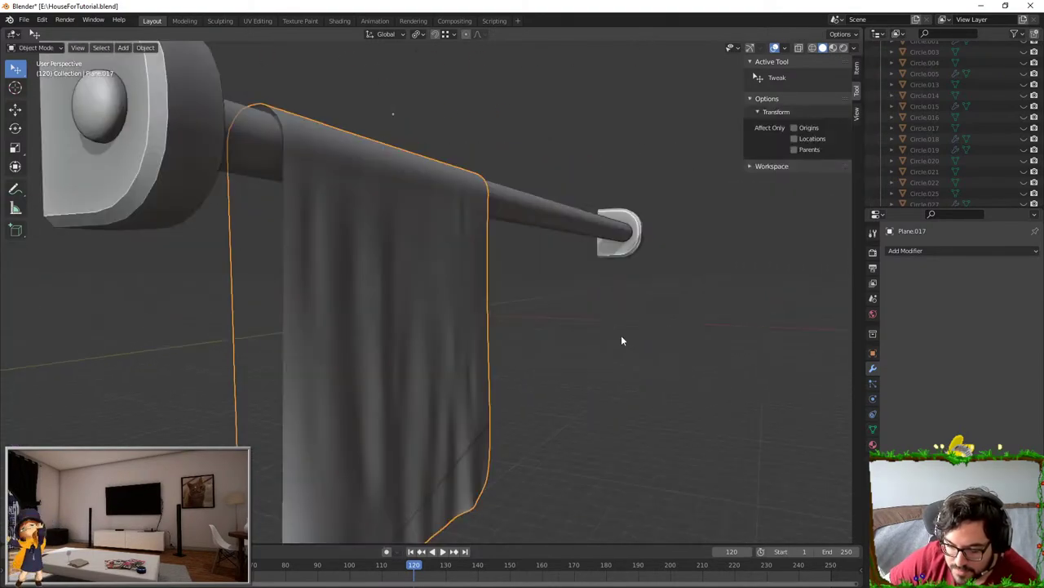
# - Add a Solidify modifier to the towel and set its thickness to 0.03 m
pyautogui.moveTo(621, 334); pyautogui.dragTo(522, 282, button='middle')
pyautogui.click(930, 251)
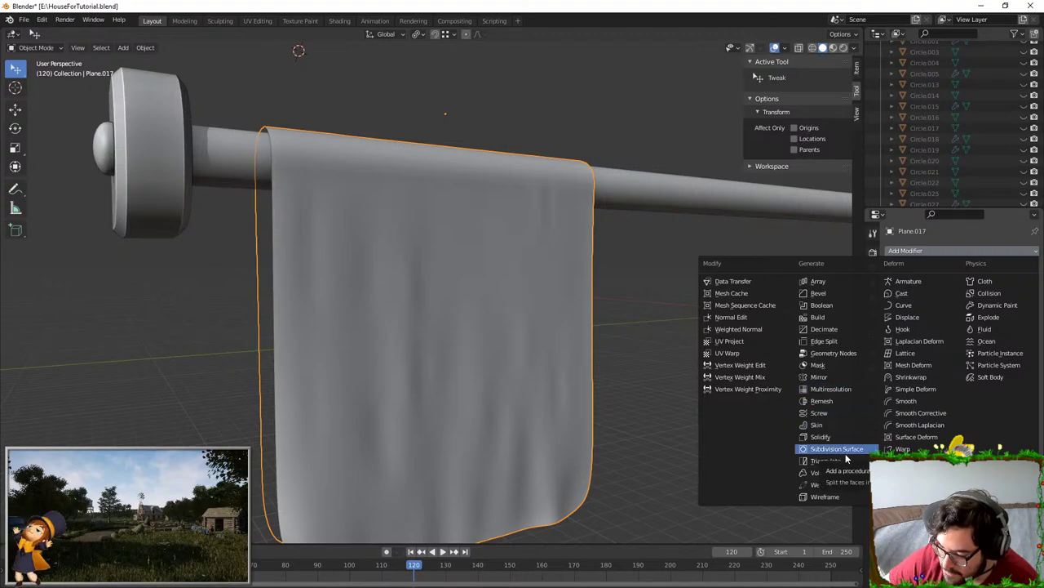
pyautogui.click(821, 437)
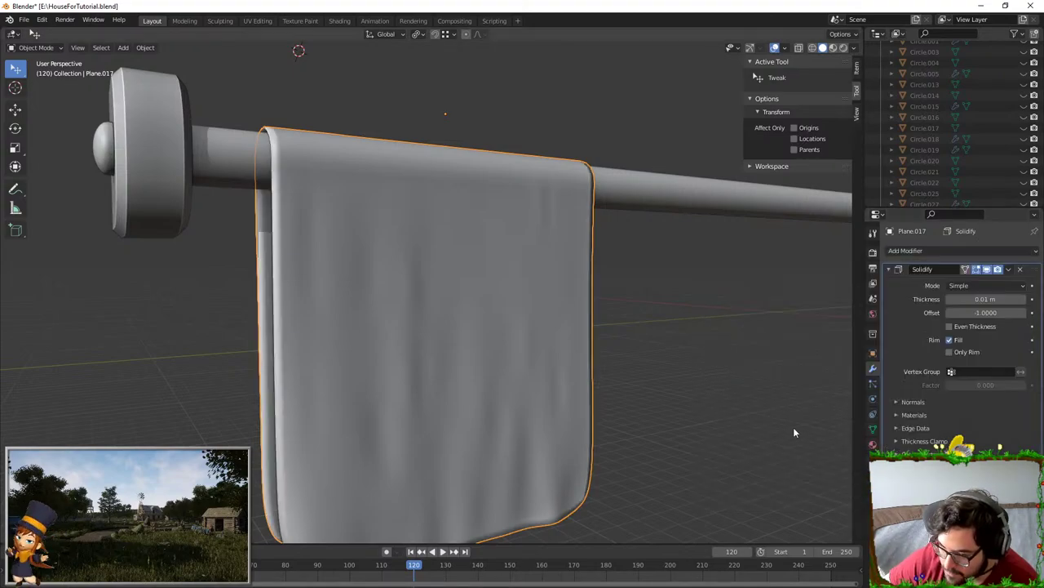
pyautogui.scroll(5, 793, 427)
pyautogui.moveTo(794, 427); pyautogui.dragTo(552, 307, button='middle')
pyautogui.moveTo(985, 299); pyautogui.dragTo(994, 300)
pyautogui.click(735, 325)
pyautogui.moveTo(579, 320); pyautogui.dragTo(464, 312, button='middle')
pyautogui.scroll(-3, 448, 308)
pyautogui.click(1023, 300)
pyautogui.press('Tab')
pyautogui.press('Tab')
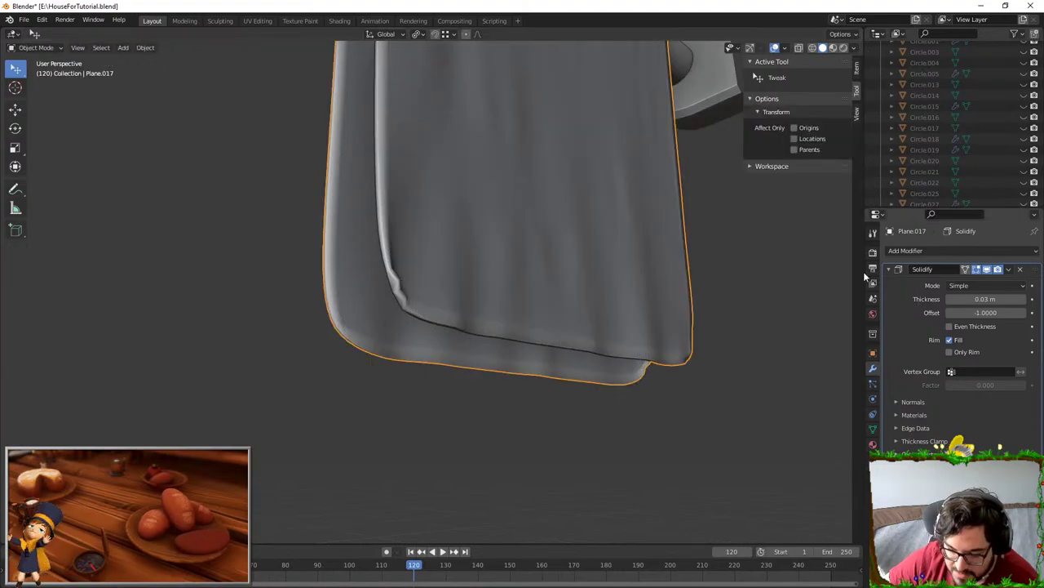
# - Try a level 1 Subdivision modifier placed ahead of Solidify in the towel's modifier stack
pyautogui.hotkey('ctrl', '1')
pyautogui.moveTo(556, 399); pyautogui.dragTo(489, 367, button='middle')
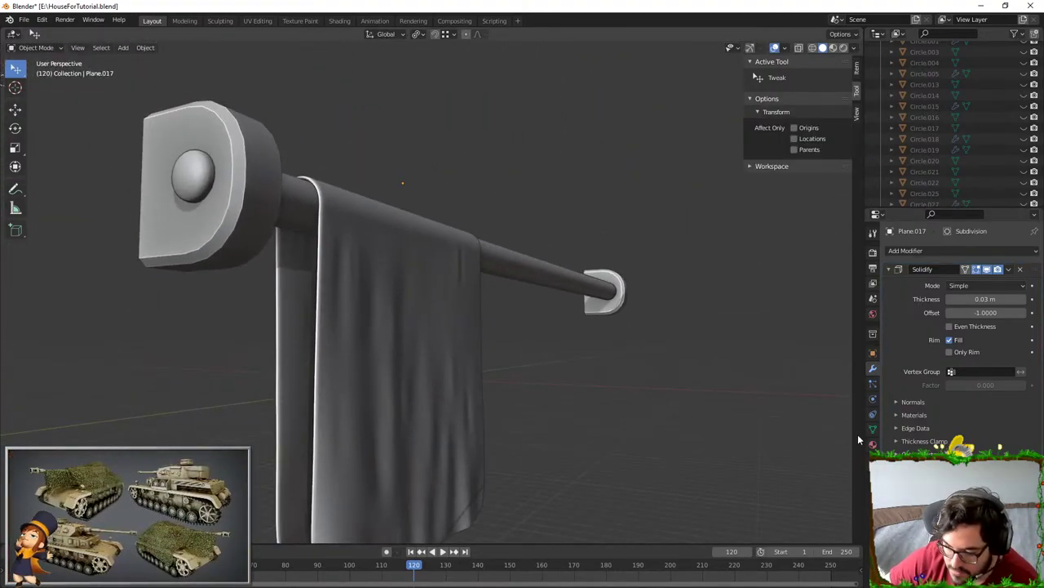
pyautogui.moveTo(1034, 270); pyautogui.dragTo(1033, 481)
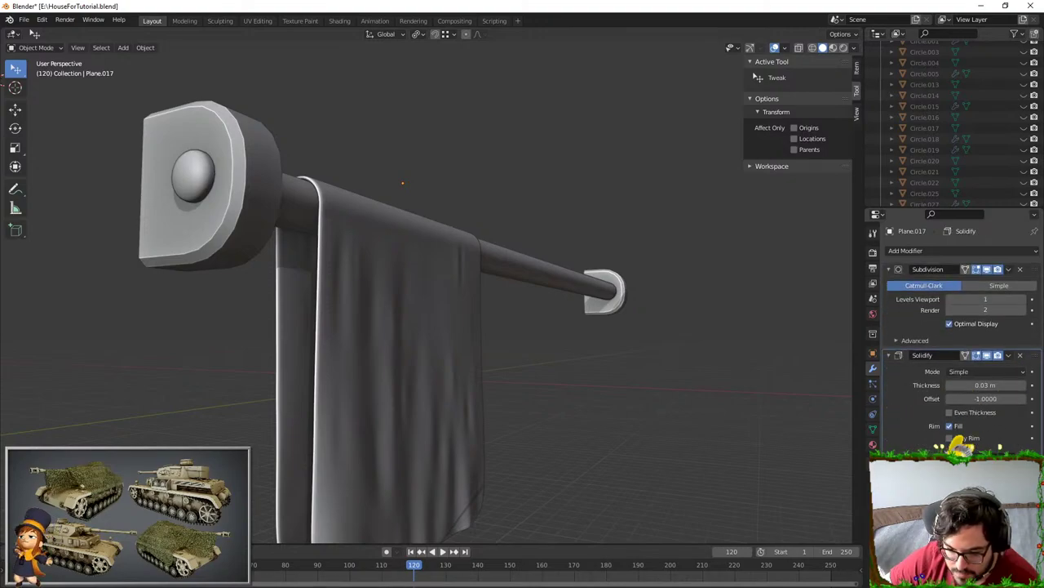
pyautogui.click(1020, 269)
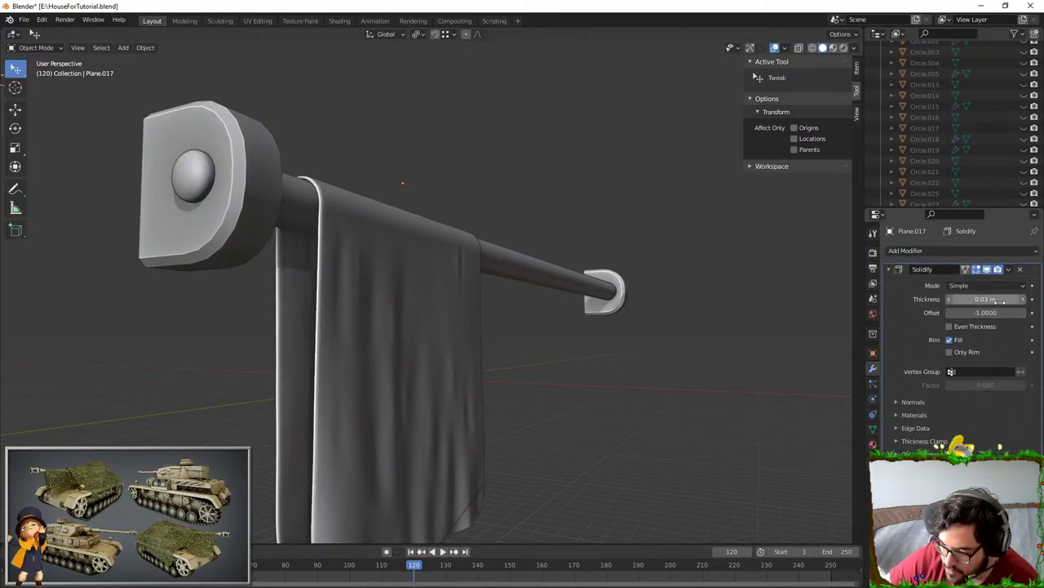
# - Set the towel's Solidify thickness to 0.04 m
pyautogui.click(1026, 300)
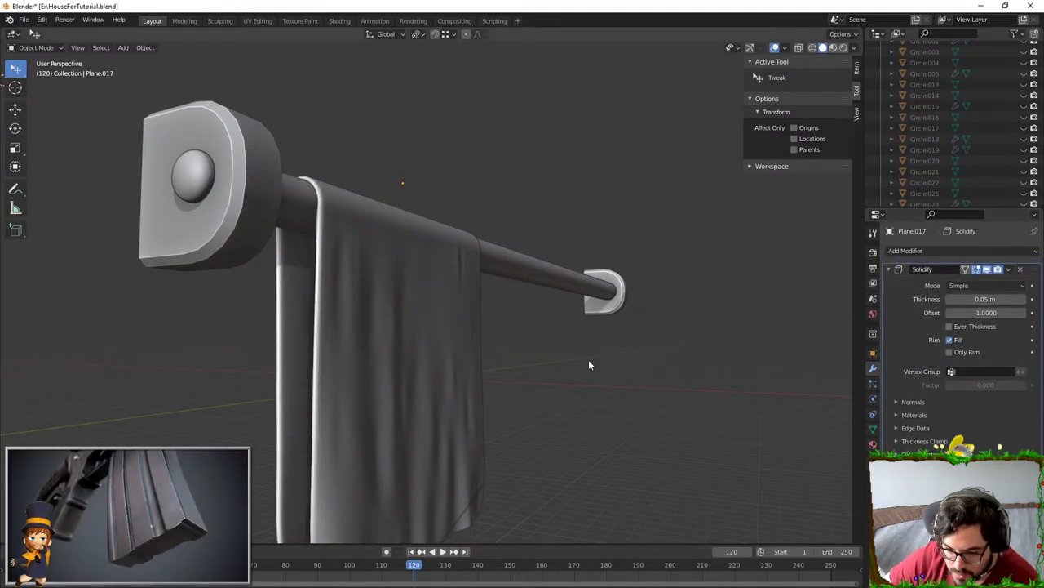
pyautogui.click(950, 299)
pyautogui.moveTo(620, 375); pyautogui.dragTo(527, 397, button='middle')
# - Raise the middle vertex of the towel's front bottom edge about 0.2 m along Z with smooth proportional editing, curving the hem upward
pyautogui.press('Tab')
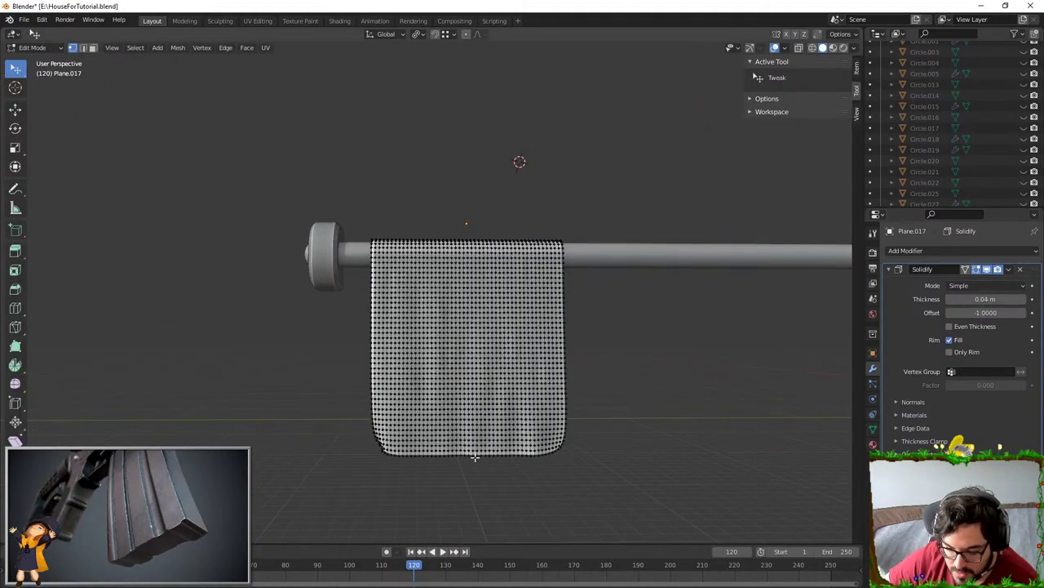
pyautogui.moveTo(475, 457); pyautogui.dragTo(478, 339, button='middle')
pyautogui.scroll(3, 479, 339)
pyautogui.press('g')
pyautogui.press('z')
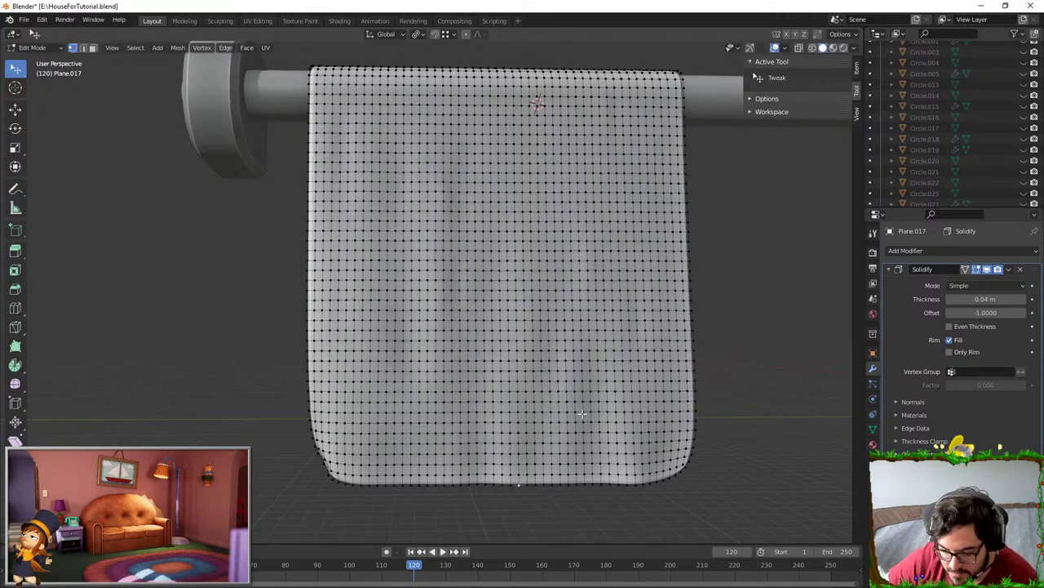
pyautogui.press('g')
pyautogui.press('z')
pyautogui.press('g')
pyautogui.press('z')
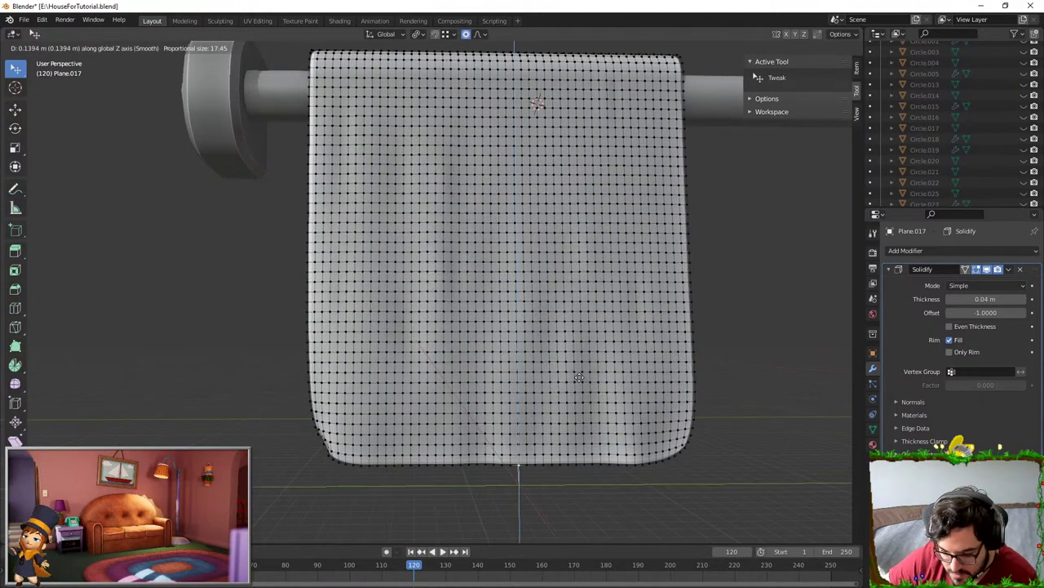
pyautogui.scroll(4, 571, 379)
pyautogui.scroll(3, 565, 372)
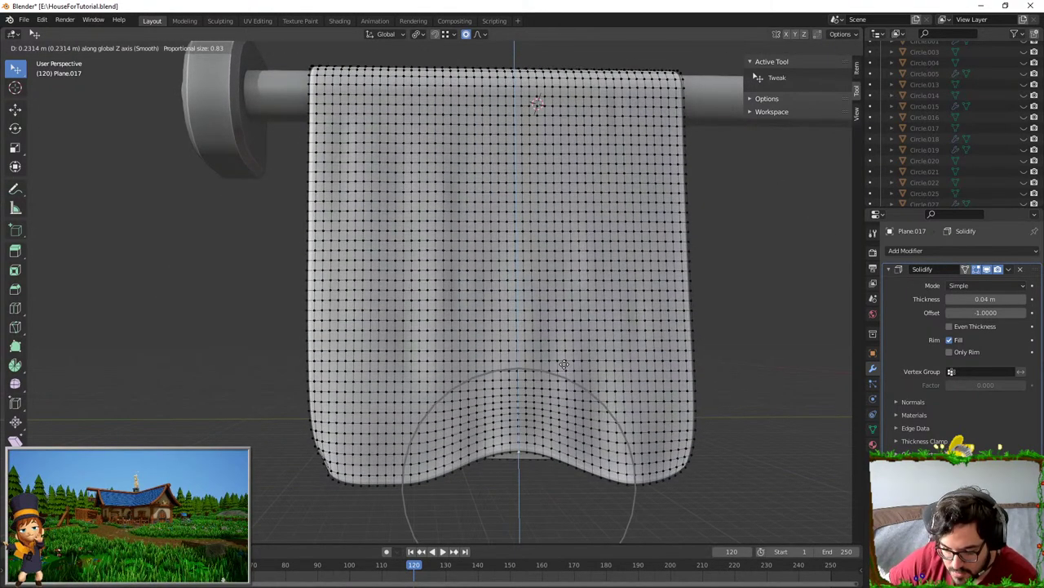
pyautogui.click(560, 373)
pyautogui.press('Tab')
pyautogui.moveTo(562, 375); pyautogui.dragTo(463, 401, button='middle')
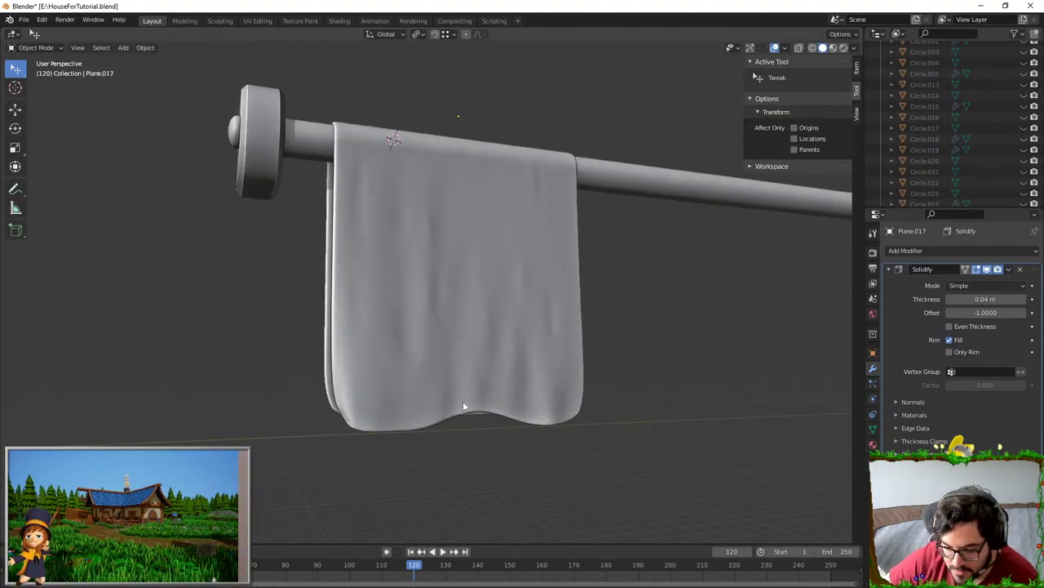
# - Shift a middle and an upper horizontal edge loop on the towel's front slightly along Y with proportional editing
pyautogui.press('Tab')
pyautogui.moveTo(354, 305); pyautogui.dragTo(345, 274, button='middle')
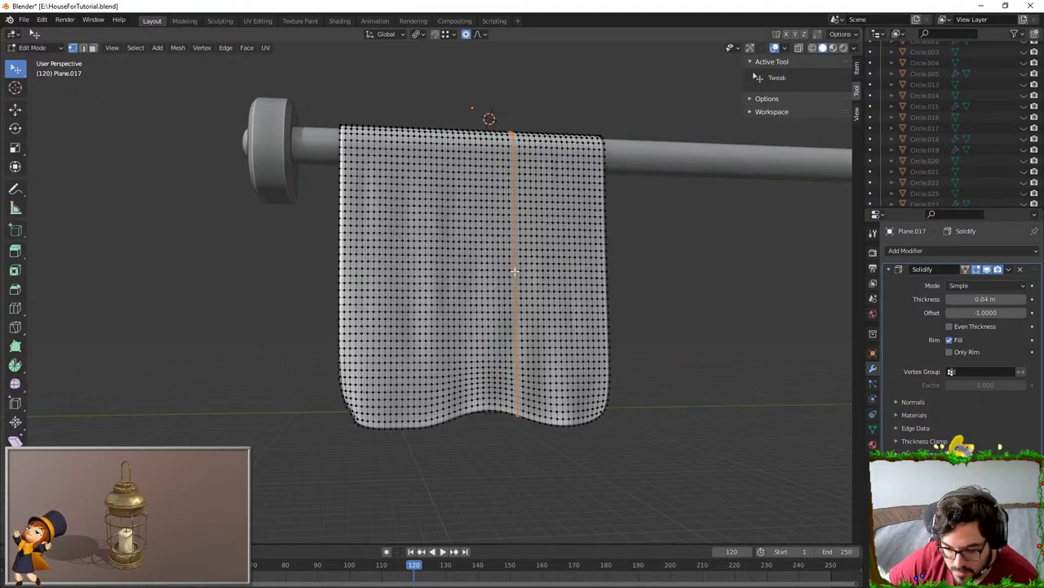
pyautogui.press('g')
pyautogui.press('y')
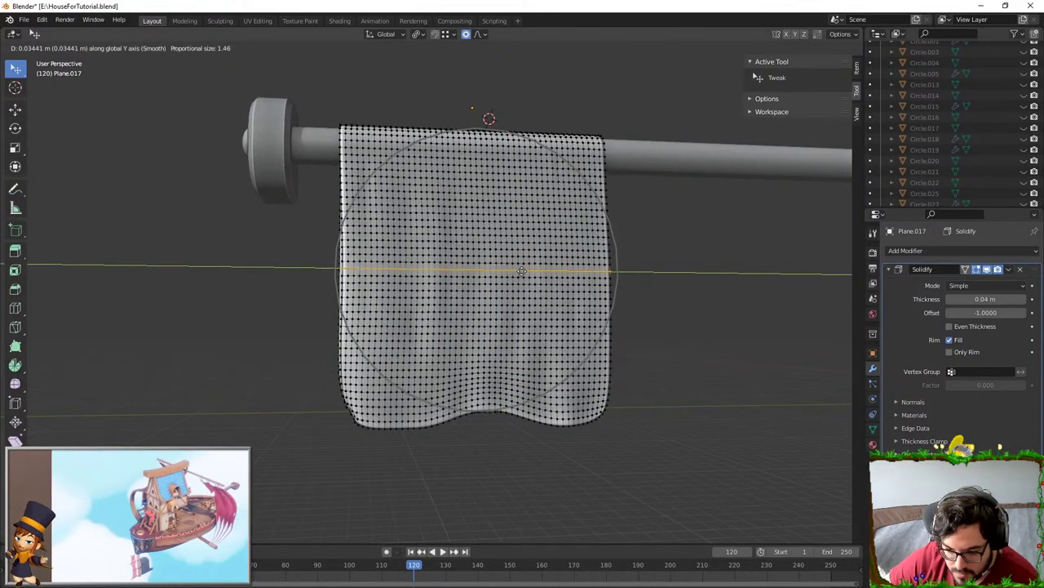
pyautogui.click(524, 270)
pyautogui.keyDown('alt'); pyautogui.click(409, 196); pyautogui.keyUp('alt')
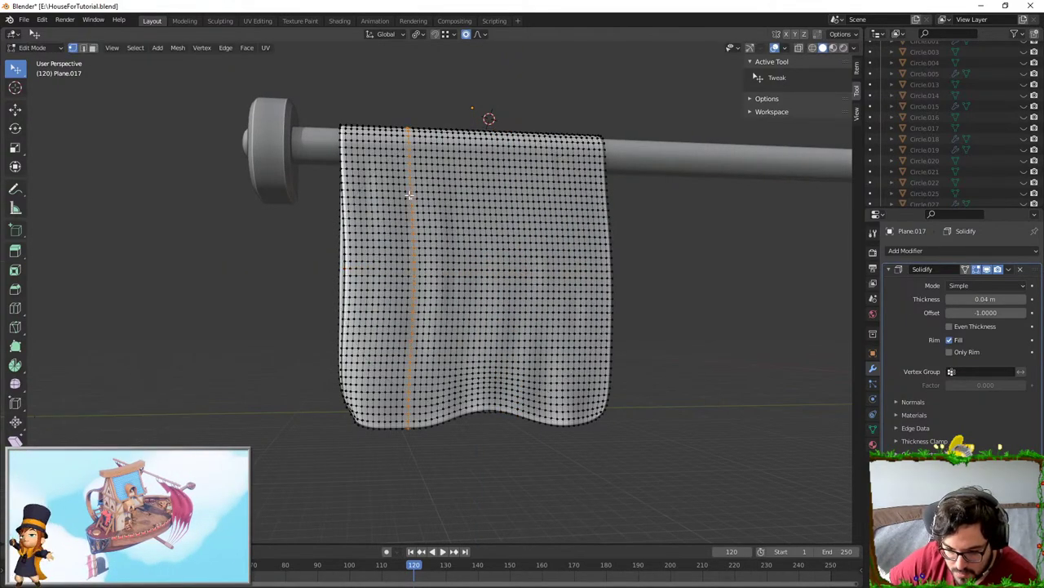
pyautogui.keyDown('alt'); pyautogui.click(429, 193); pyautogui.keyUp('alt')
pyautogui.press('g')
pyautogui.press('y')
pyautogui.click(430, 193)
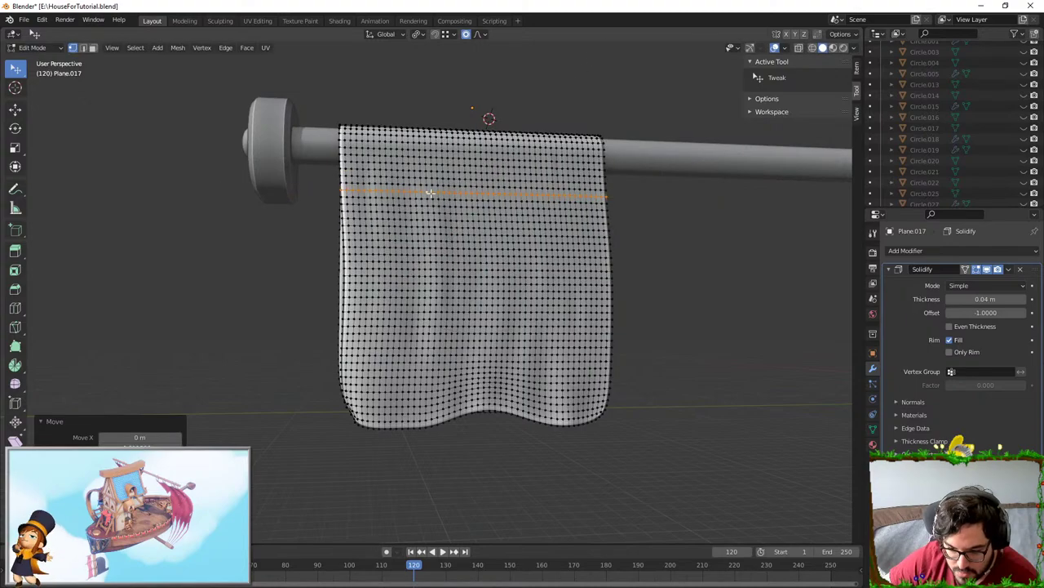
# - Shift an edge loop near the bottom of the towel's front slightly along Y and check the shape in Object Mode
pyautogui.keyDown('alt'); pyautogui.click(373, 376); pyautogui.keyUp('alt')
pyautogui.press('g')
pyautogui.press('y')
pyautogui.click(375, 373)
pyautogui.press('Tab')
pyautogui.moveTo(375, 373); pyautogui.dragTo(369, 351, button='middle')
# - Select two horizontal edge loops on the towel's back and shift them slightly along Y with proportional editing
pyautogui.press('Tab')
pyautogui.moveTo(355, 399); pyautogui.dragTo(432, 191, button='middle')
pyautogui.keyDown('alt'); pyautogui.keyDown('shift'); pyautogui.click(400, 194); pyautogui.keyUp('shift'); pyautogui.keyUp('alt')
pyautogui.press('g')
pyautogui.press('x')
pyautogui.rightClick(400, 193)
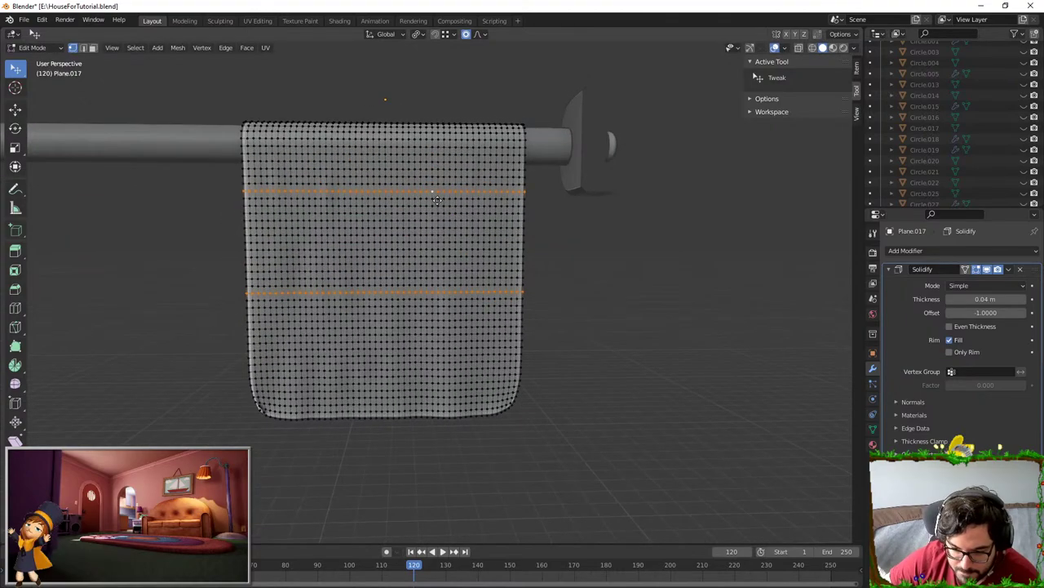
pyautogui.press('s')
pyautogui.press('x')
pyautogui.click(429, 194)
# - Shift a horizontal edge loop low on the towel's back along Y with proportional editing, then return to Object Mode
pyautogui.keyDown('alt'); pyautogui.click(396, 351); pyautogui.keyUp('alt')
pyautogui.press('g')
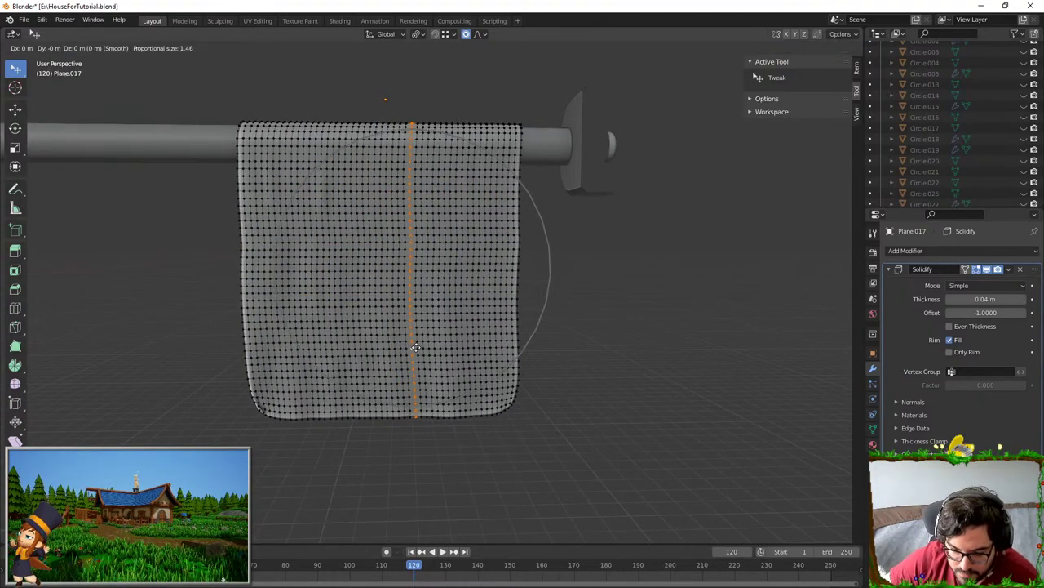
pyautogui.click(418, 349)
pyautogui.press('g')
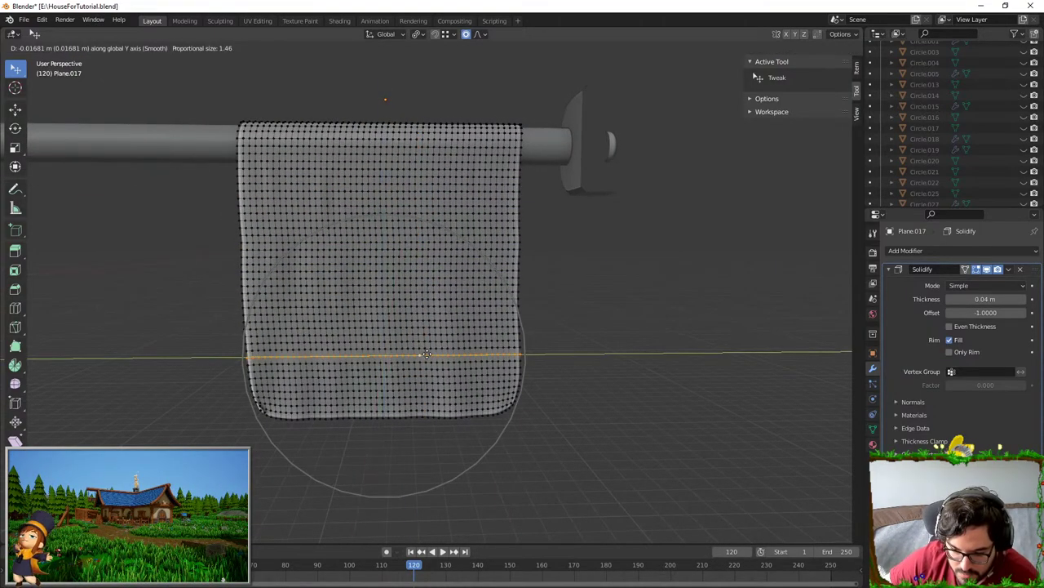
pyautogui.click(546, 349)
pyautogui.press('Tab')
pyautogui.moveTo(546, 349); pyautogui.dragTo(441, 344, button='middle')
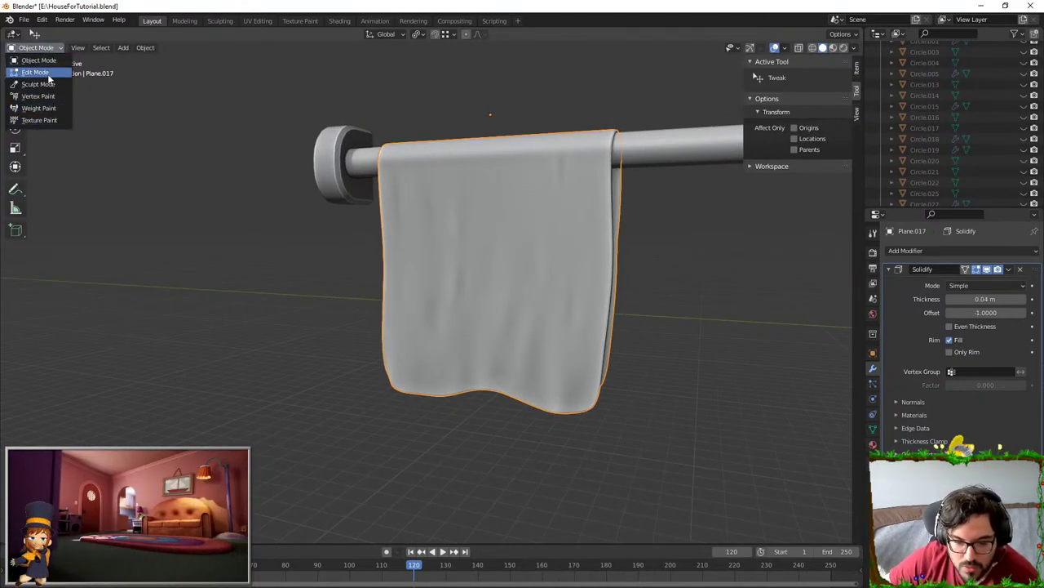
# - Switch the towel to Sculpt Mode and brush creases into its front with the Cloth brush, undoing the last stroke
pyautogui.click(38, 84)
pyautogui.moveTo(359, 294); pyautogui.dragTo(402, 329, button='middle')
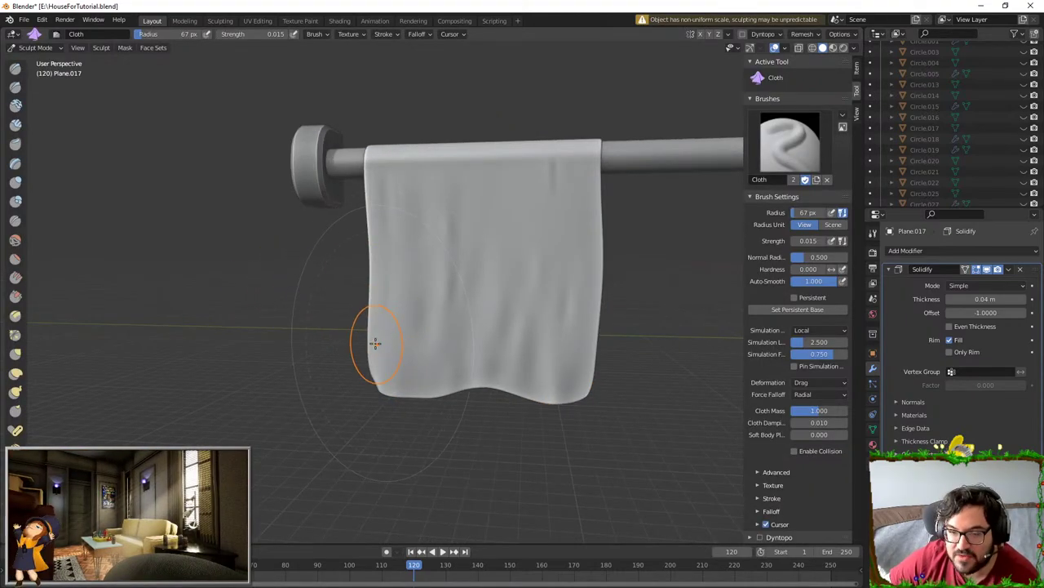
pyautogui.moveTo(373, 342)
pyautogui.mouseDown(button='middle')
pyautogui.moveTo(433, 321)
pyautogui.moveTo(504, 334)
pyautogui.mouseUp(button='middle')
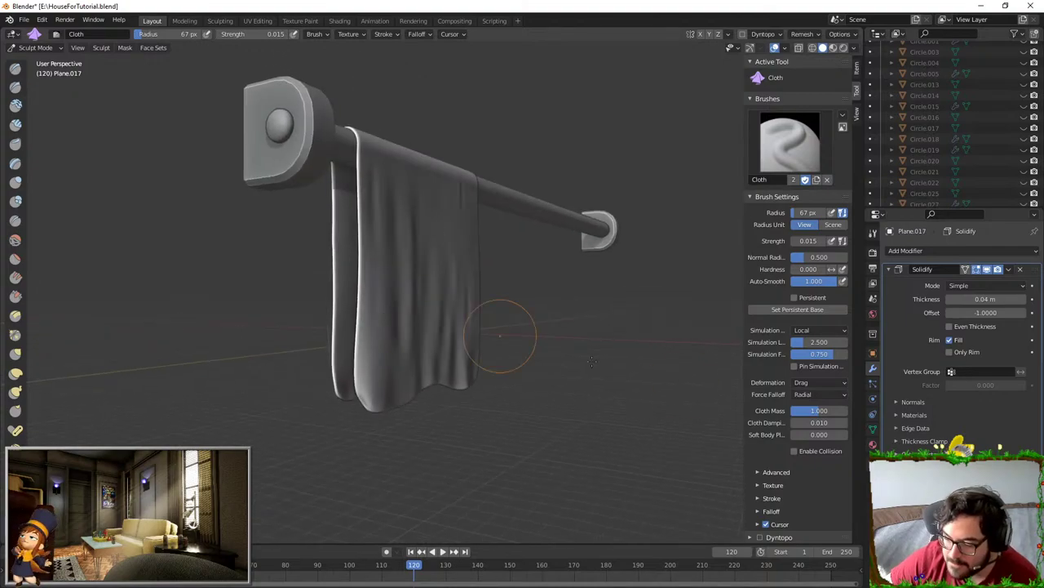
pyautogui.scroll(2, 391, 282)
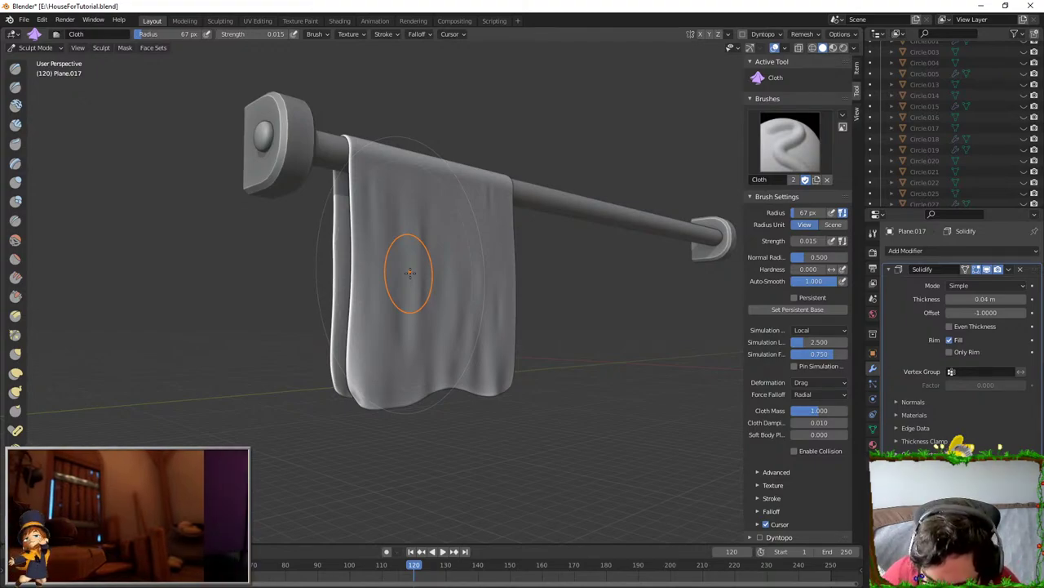
pyautogui.moveTo(440, 296); pyautogui.dragTo(464, 285)
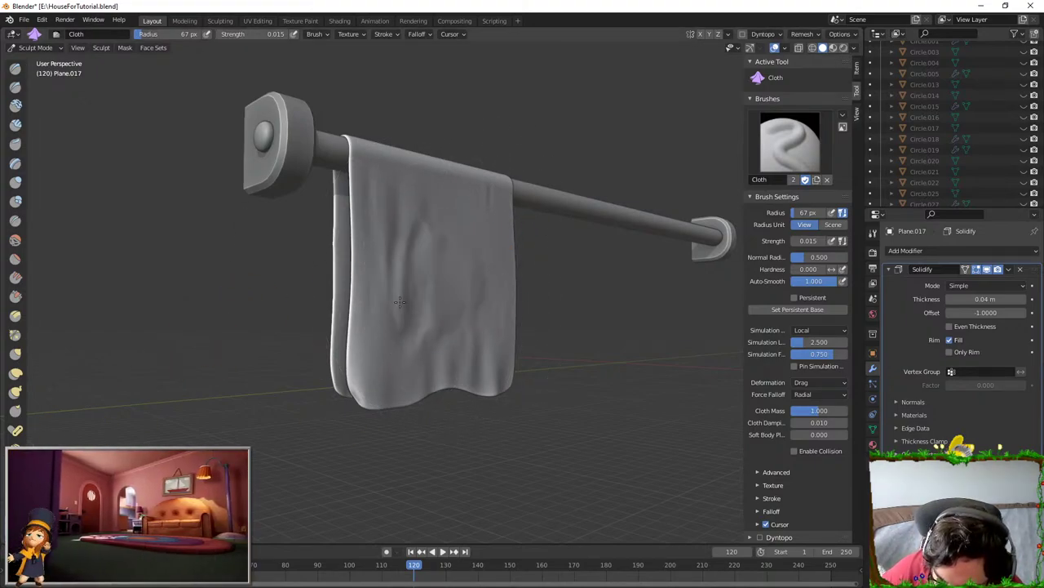
pyautogui.moveTo(400, 302)
pyautogui.mouseDown()
pyautogui.moveTo(431, 276)
pyautogui.moveTo(448, 237)
pyautogui.mouseUp()
pyautogui.hotkey('ctrl', 'z')
# - Sculpt more vertical folds down the towel's front with Cloth brush strokes
pyautogui.moveTo(562, 387); pyautogui.dragTo(473, 371, button='middle')
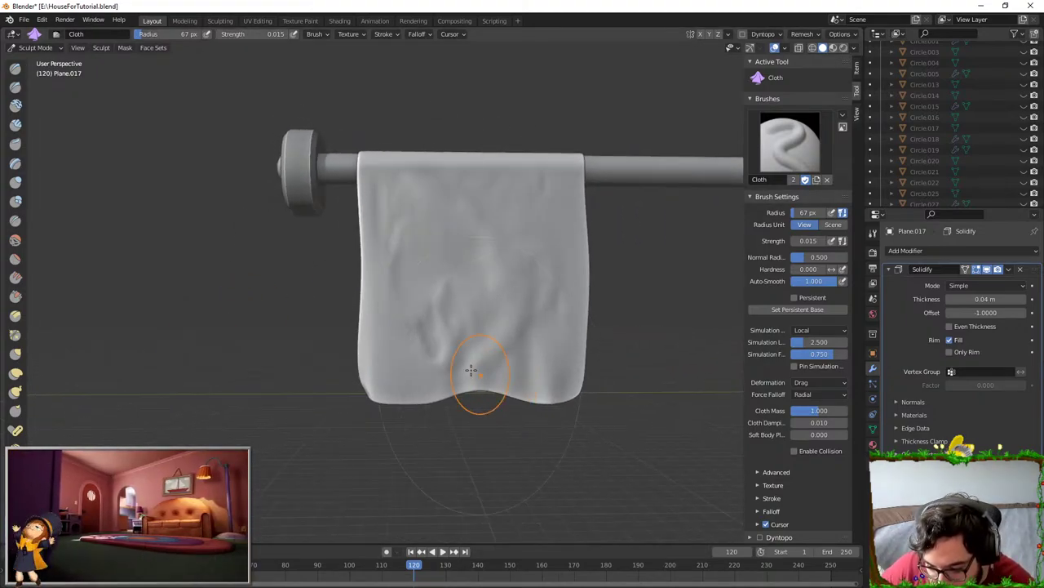
pyautogui.moveTo(471, 369); pyautogui.dragTo(475, 354)
pyautogui.moveTo(387, 338); pyautogui.dragTo(390, 473)
pyautogui.moveTo(436, 221); pyautogui.dragTo(438, 466)
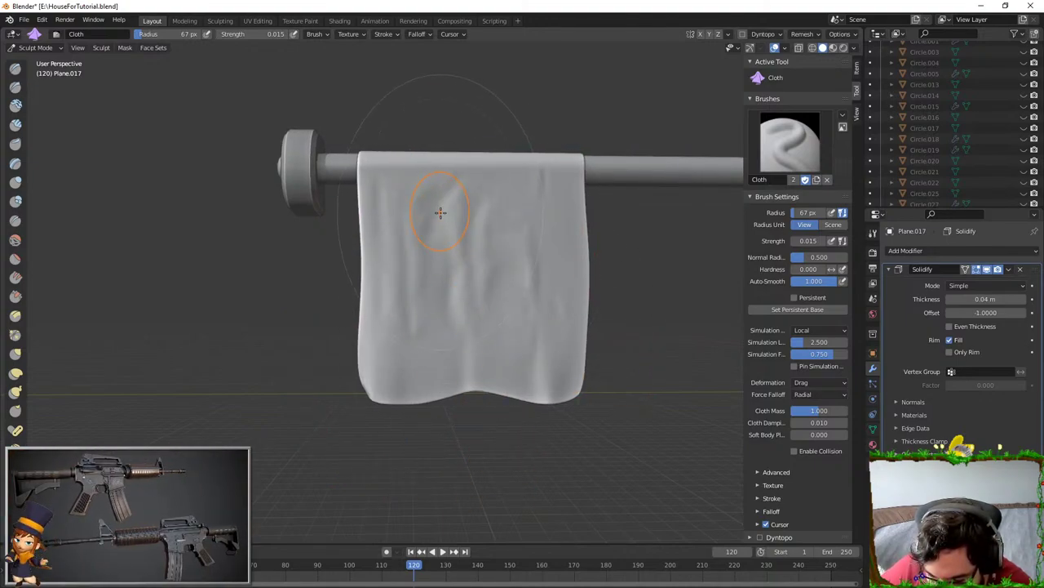
# - Try extra Cloth brush strokes down the towel's front and over its fold on the bar, undoing the stroke on the fold
pyautogui.moveTo(399, 226); pyautogui.dragTo(401, 452)
pyautogui.moveTo(408, 445)
pyautogui.mouseDown(button='middle')
pyautogui.moveTo(508, 392)
pyautogui.moveTo(461, 377)
pyautogui.moveTo(425, 404)
pyautogui.mouseUp(button='middle')
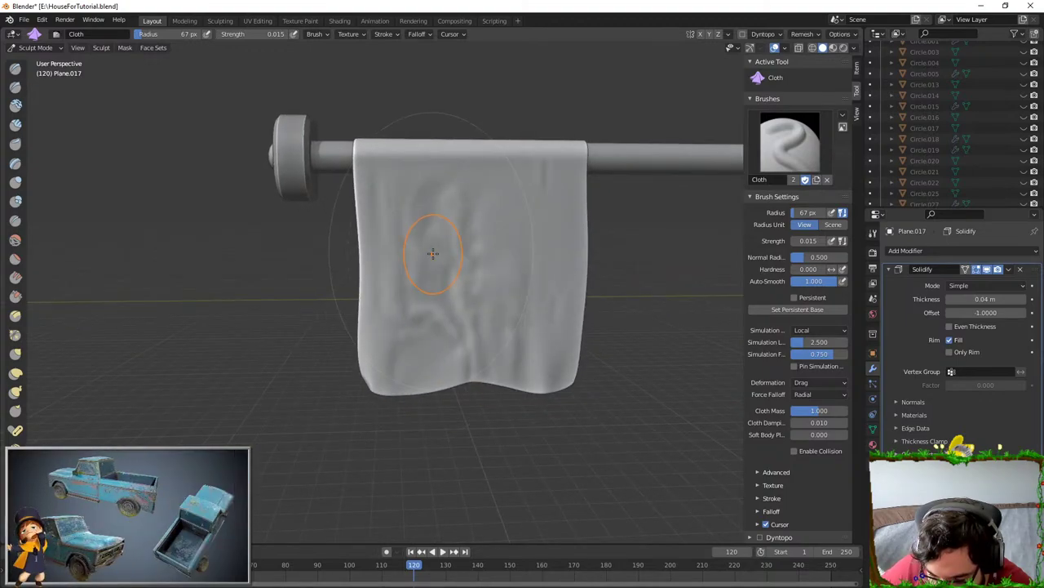
pyautogui.moveTo(540, 416); pyautogui.dragTo(441, 447, button='middle')
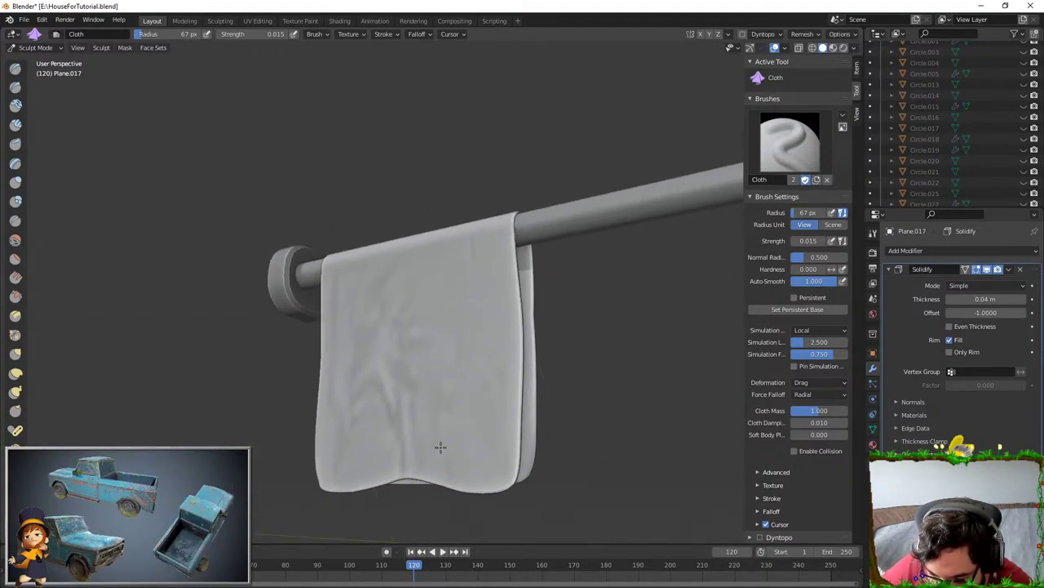
pyautogui.moveTo(426, 267); pyautogui.dragTo(368, 212, button='middle')
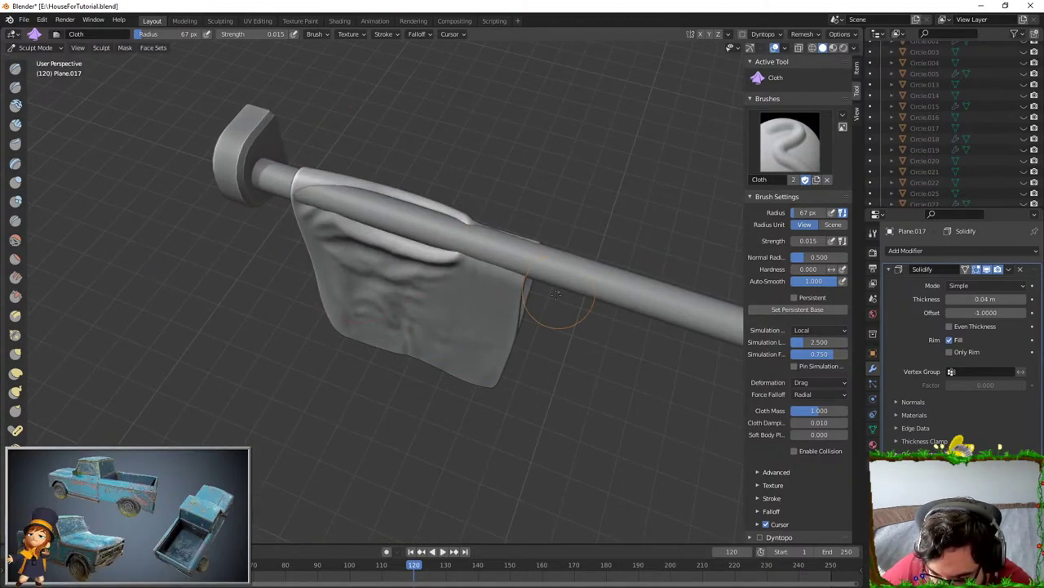
pyautogui.moveTo(382, 204); pyautogui.dragTo(409, 292)
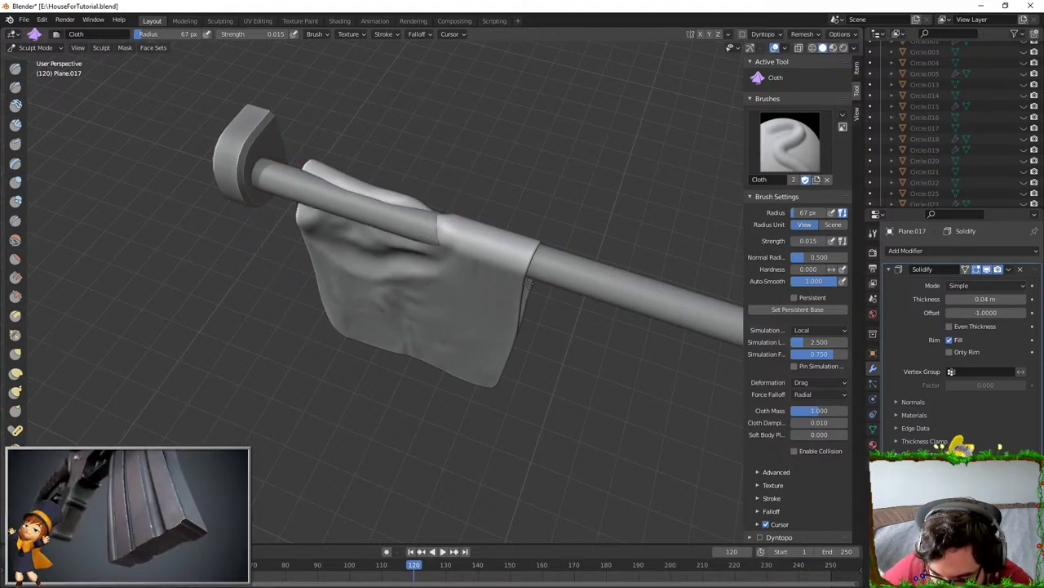
pyautogui.hotkey('ctrl', 'z')
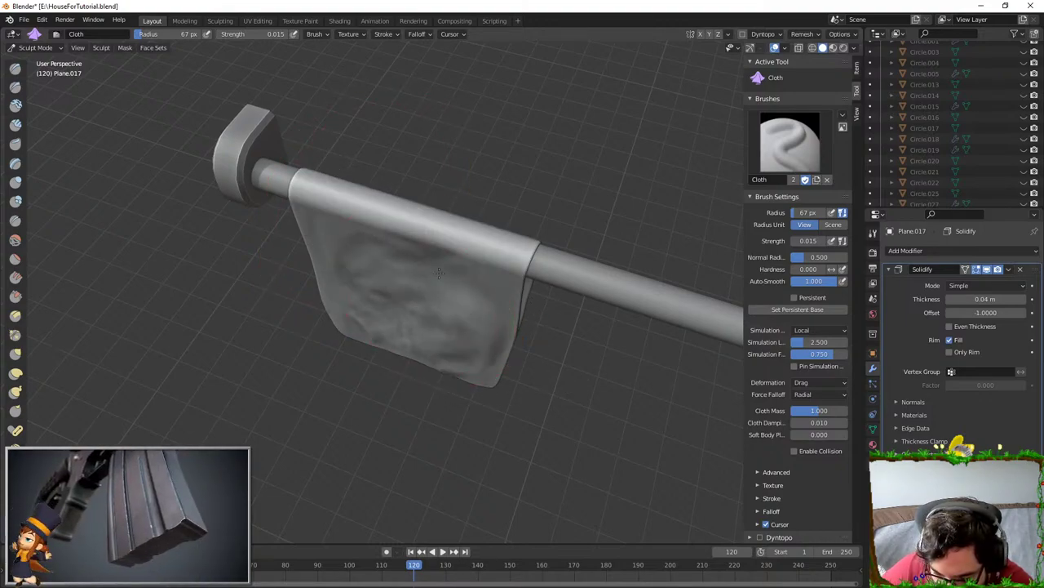
# - Check the towel's wrinkles and mesh from several angles, then undo the latest Cloth brush strokes on its front
pyautogui.moveTo(498, 331)
pyautogui.mouseDown(button='middle')
pyautogui.moveTo(433, 264)
pyautogui.moveTo(451, 303)
pyautogui.mouseUp(button='middle')
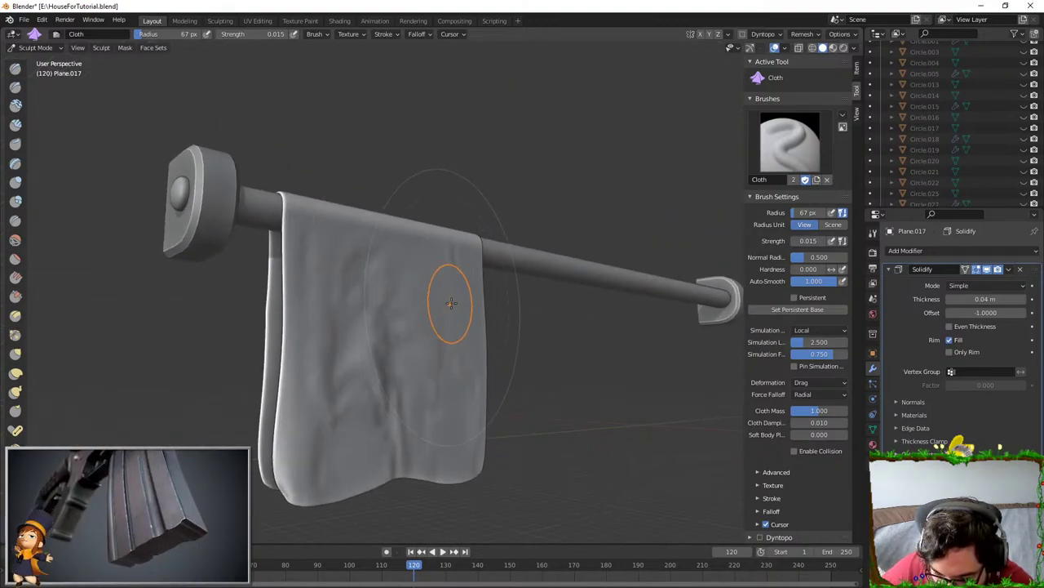
pyautogui.moveTo(417, 474); pyautogui.dragTo(364, 449, button='middle')
pyautogui.press('Tab')
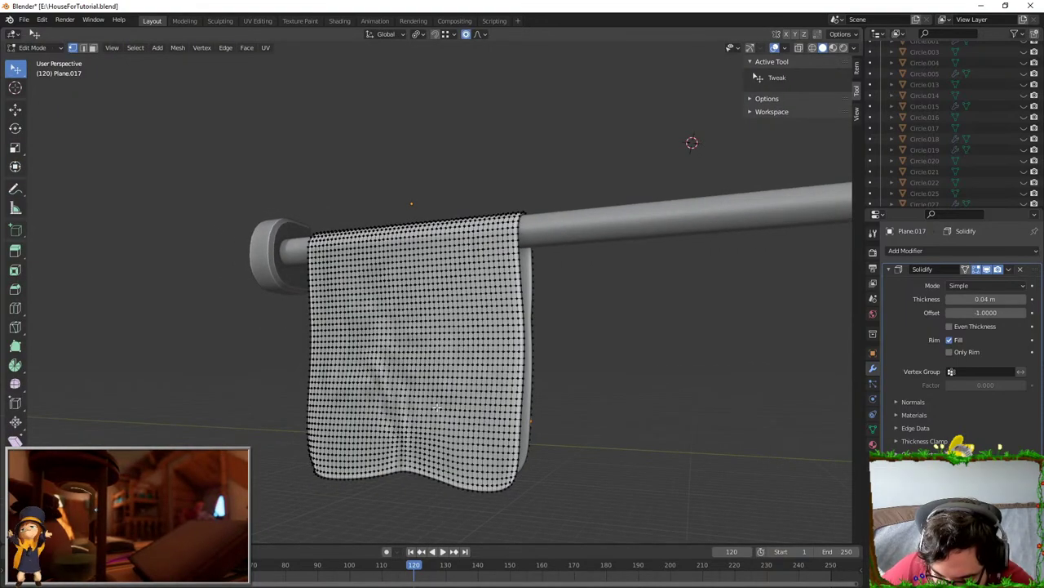
pyautogui.press('Tab')
pyautogui.moveTo(441, 409)
pyautogui.mouseDown(button='middle')
pyautogui.moveTo(521, 408)
pyautogui.moveTo(407, 355)
pyautogui.mouseUp(button='middle')
pyautogui.press('Tab')
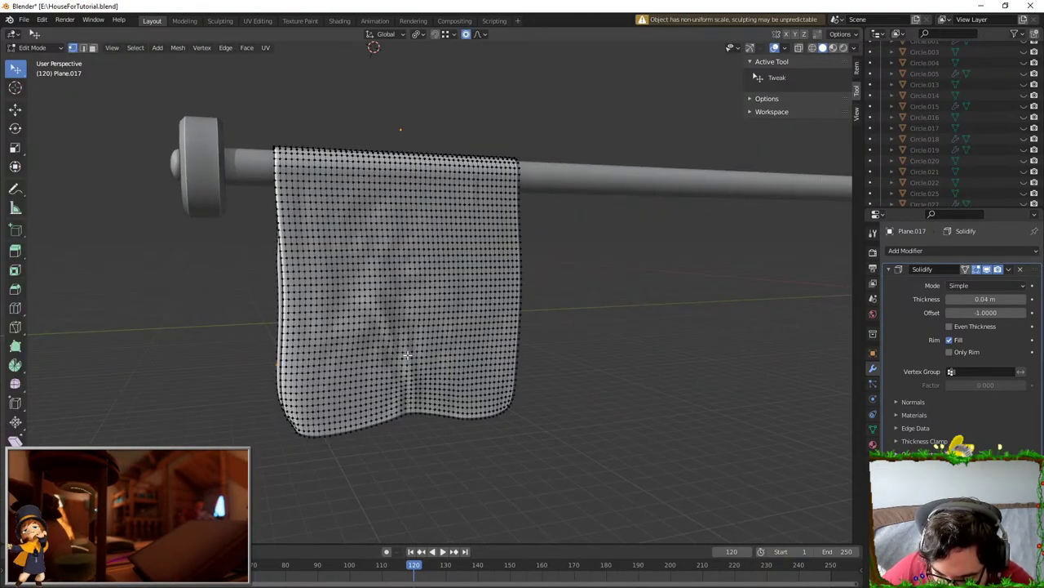
pyautogui.press('Tab')
pyautogui.hotkey('ctrl', 'z')
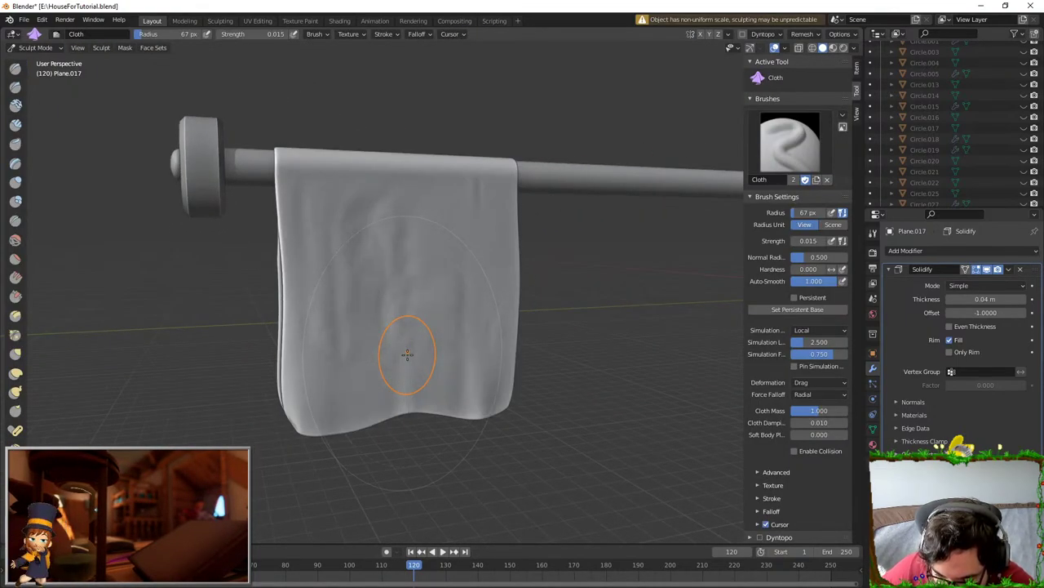
pyautogui.hotkey('ctrl', 'z')
# - Return to Object Mode, leave local view to bring back the stove, and select the towel
pyautogui.press('Tab')
pyautogui.moveTo(645, 441)
pyautogui.mouseDown(button='middle')
pyautogui.moveTo(560, 432)
pyautogui.moveTo(624, 376)
pyautogui.mouseUp(button='middle')
pyautogui.scroll(-3, 560, 432)
pyautogui.press('Tab')
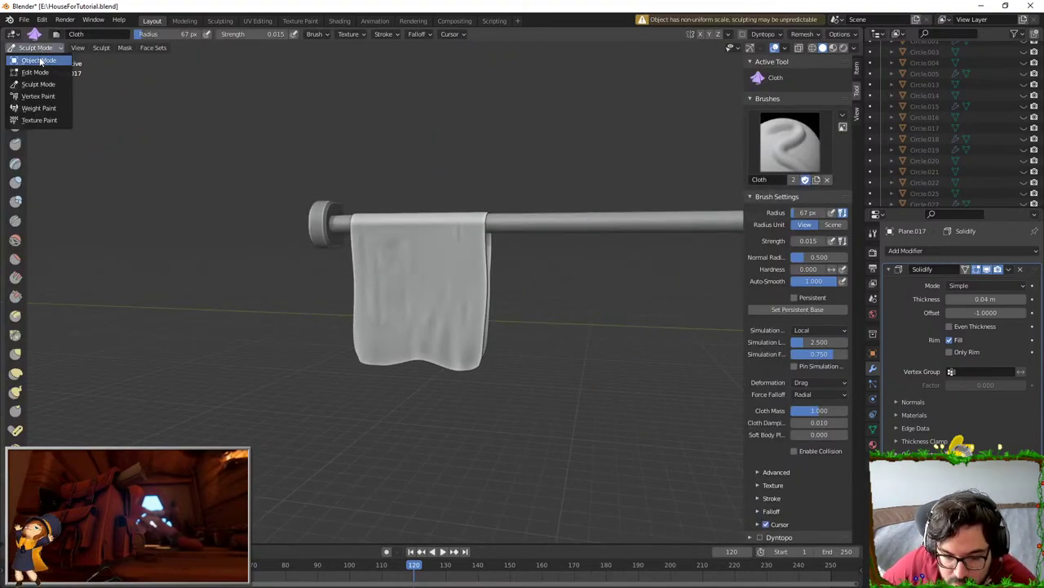
pyautogui.click(39, 61)
pyautogui.press('/')
pyautogui.moveTo(655, 441); pyautogui.dragTo(446, 292, button='middle')
pyautogui.scroll(3, 461, 339)
pyautogui.scroll(5, 462, 339)
pyautogui.click(446, 293)
pyautogui.scroll(-3, 449, 306)
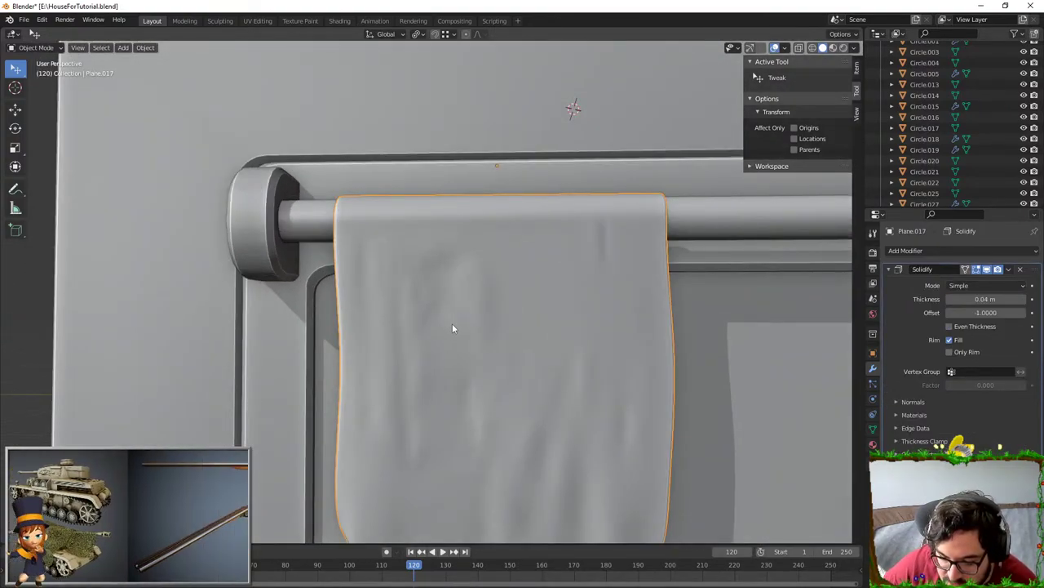
# - Soften the wrinkles on the towel's front with the Smooth brush in Sculpt Mode, then return to Object Mode
pyautogui.press('Tab')
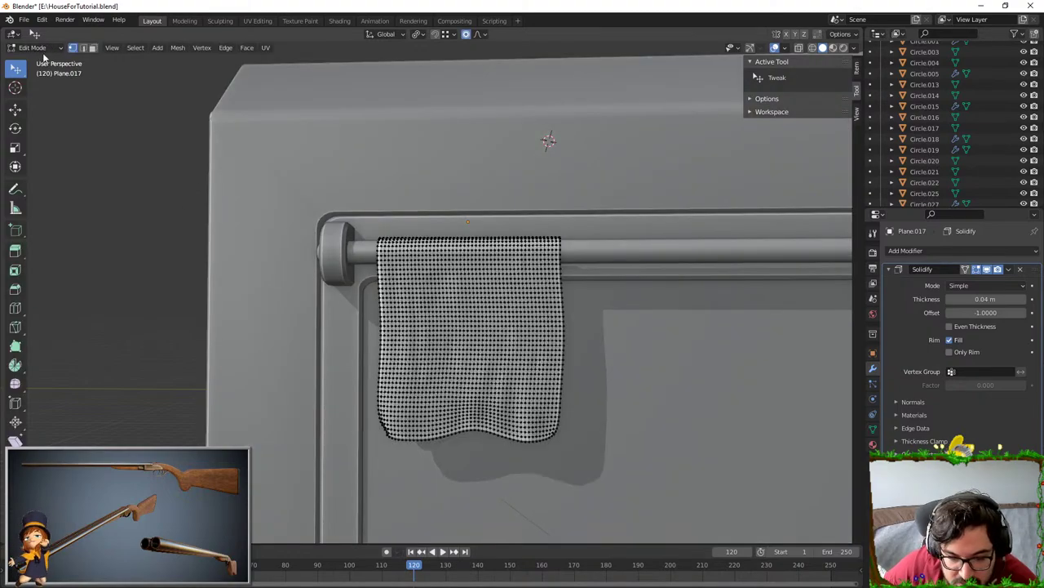
pyautogui.click(35, 47)
pyautogui.click(38, 85)
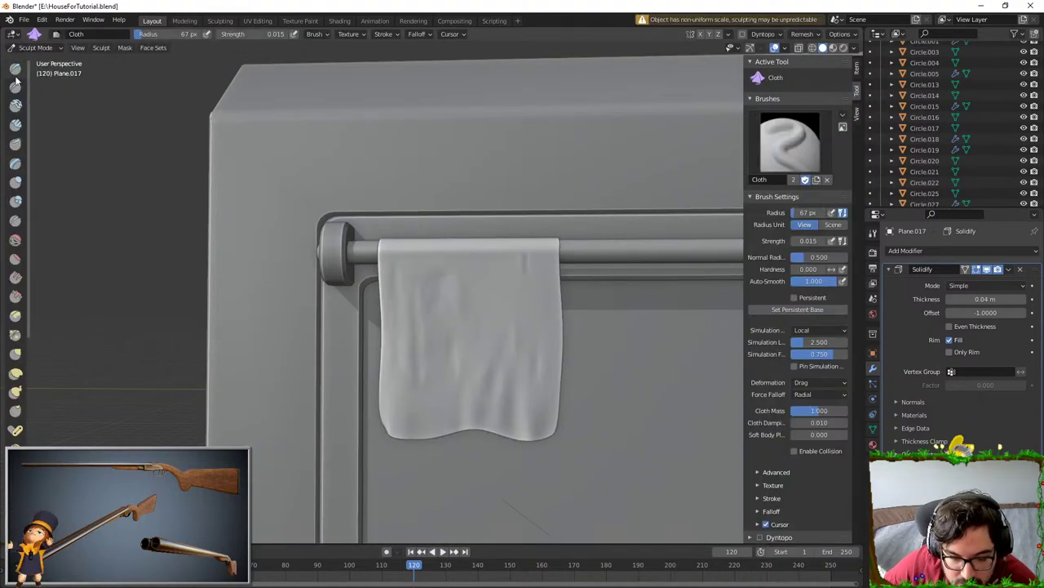
pyautogui.click(15, 240)
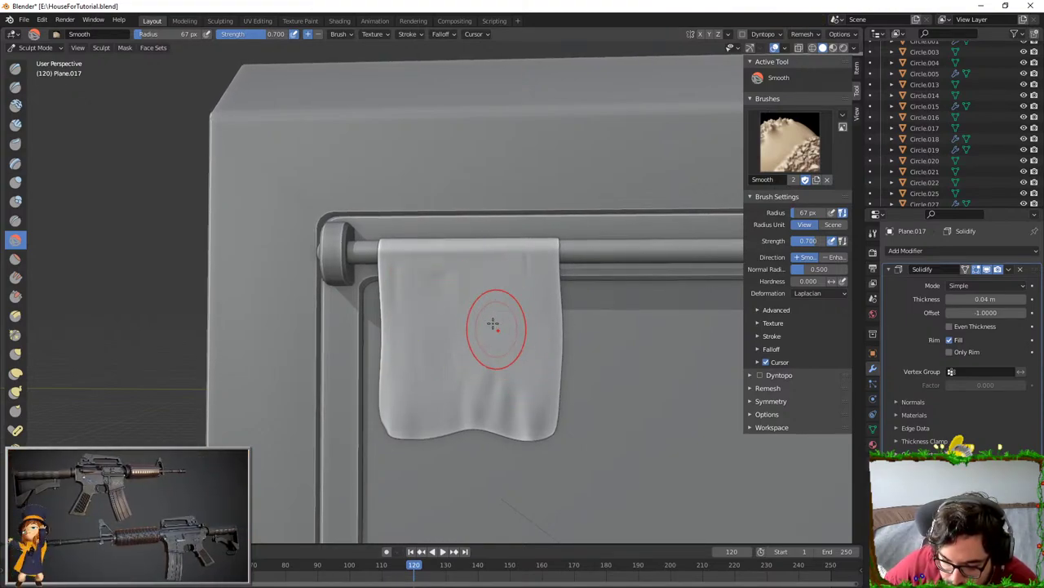
pyautogui.moveTo(435, 308)
pyautogui.mouseDown(button='middle')
pyautogui.moveTo(480, 351)
pyautogui.moveTo(498, 349)
pyautogui.mouseUp(button='middle')
pyautogui.press('Tab')
pyautogui.press('Tab')
pyautogui.scroll(-3, 511, 457)
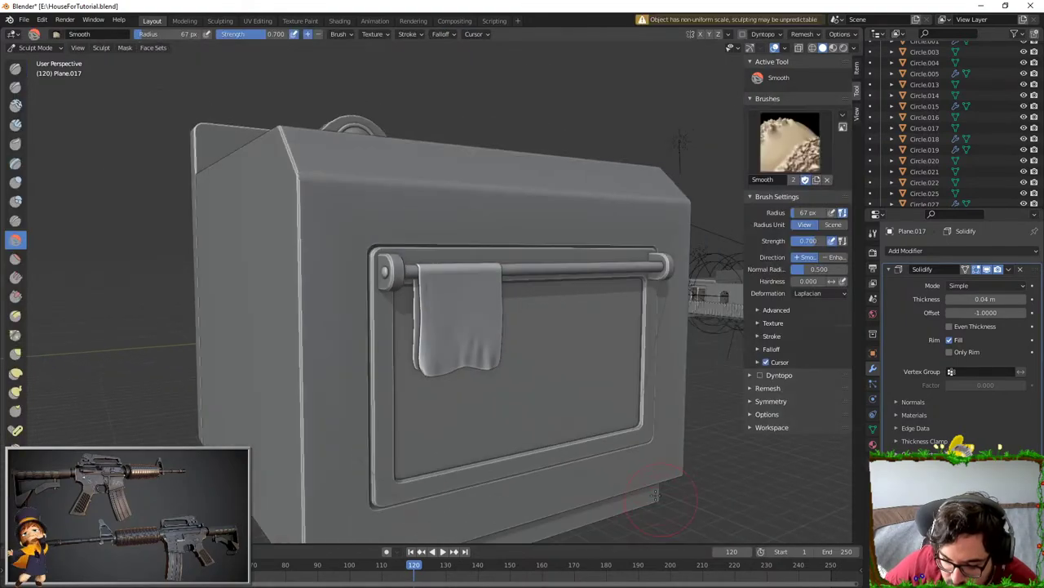
pyautogui.moveTo(624, 482)
pyautogui.mouseDown(button='middle')
pyautogui.moveTo(521, 468)
pyautogui.moveTo(616, 459)
pyautogui.moveTo(516, 453)
pyautogui.mouseUp(button='middle')
pyautogui.moveTo(488, 372); pyautogui.dragTo(596, 480, button='middle')
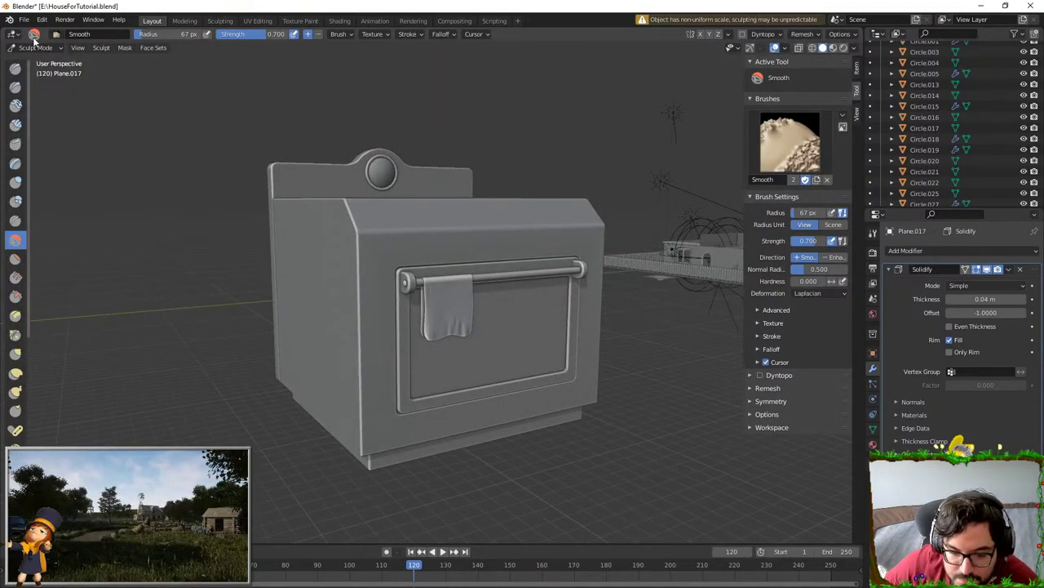
pyautogui.click(14, 34)
pyautogui.press('Escape')
pyautogui.click(34, 48)
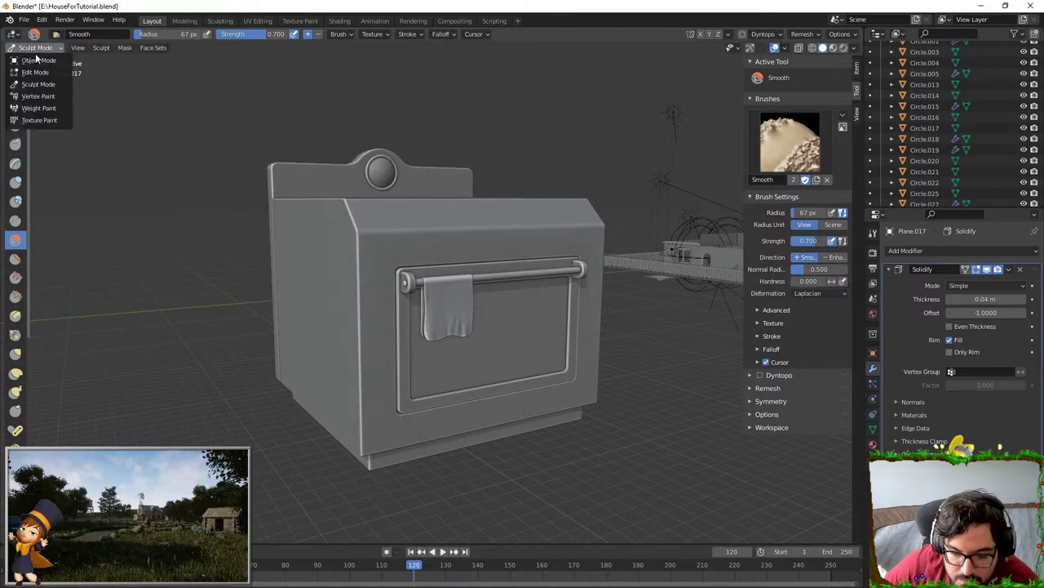
pyautogui.click(36, 59)
# - Add a cube for a stove knob and place it above the stove's front edge
pyautogui.moveTo(355, 314); pyautogui.dragTo(363, 420, button='middle')
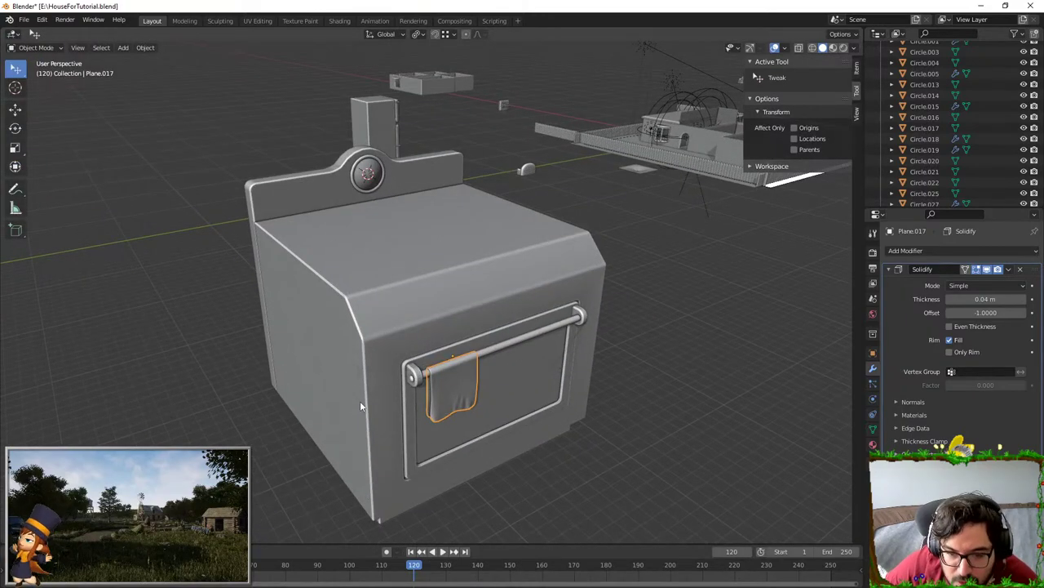
pyautogui.scroll(2, 311, 443)
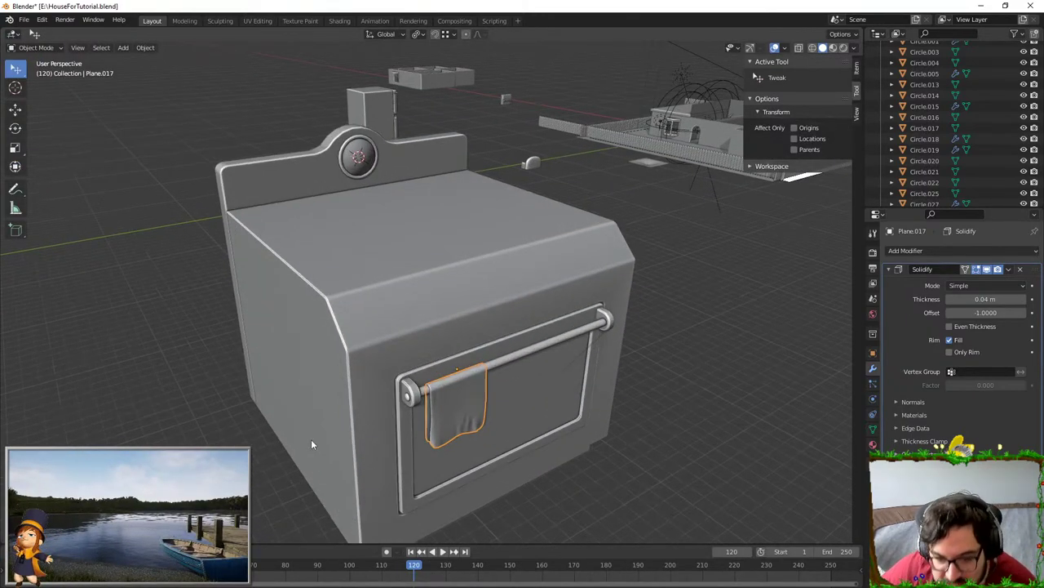
pyautogui.moveTo(310, 443); pyautogui.dragTo(343, 321, button='middle')
pyautogui.hotkey('shift', 'a')
pyautogui.moveTo(344, 321)
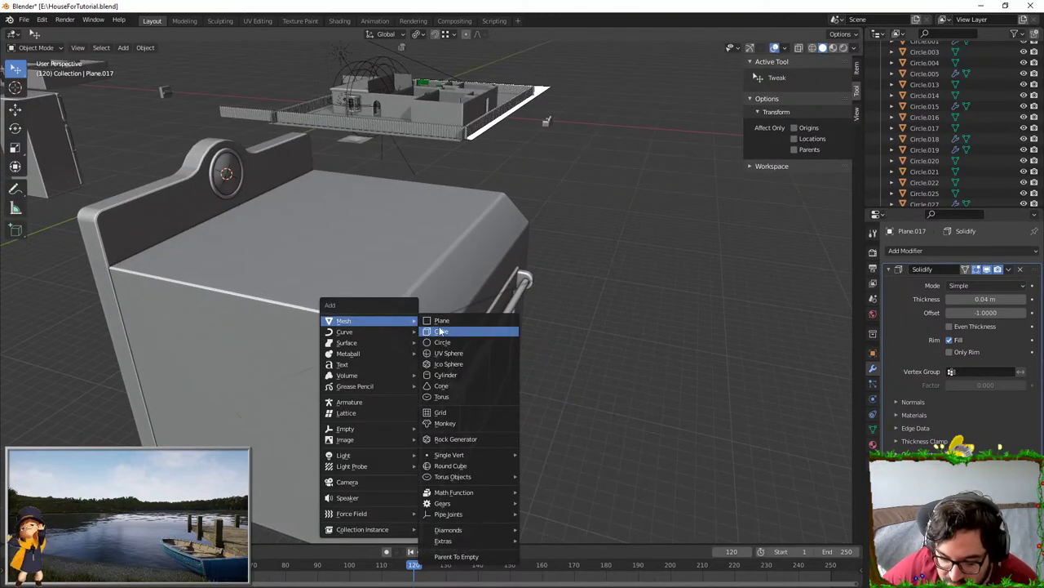
pyautogui.click(441, 331)
pyautogui.press('g')
pyautogui.click(541, 290)
# - In front view, rotate the cube towards the angle of the stove's sloped edge and add a level 2 Subdivision modifier
pyautogui.press('KP_1')
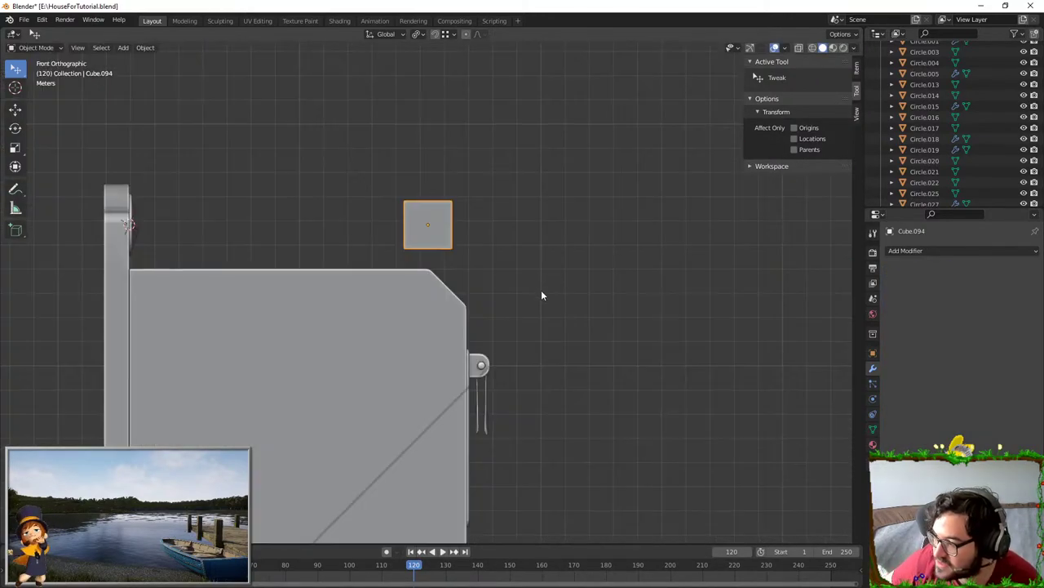
pyautogui.scroll(2, 541, 296)
pyautogui.press('r')
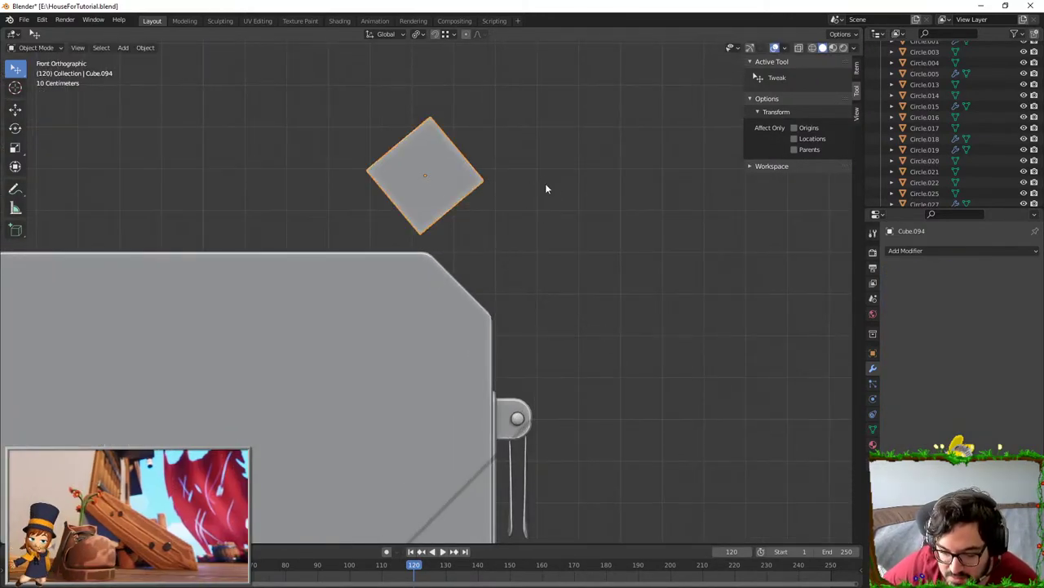
pyautogui.hotkey('ctrl', '2')
pyautogui.press('s')
pyautogui.press('x')
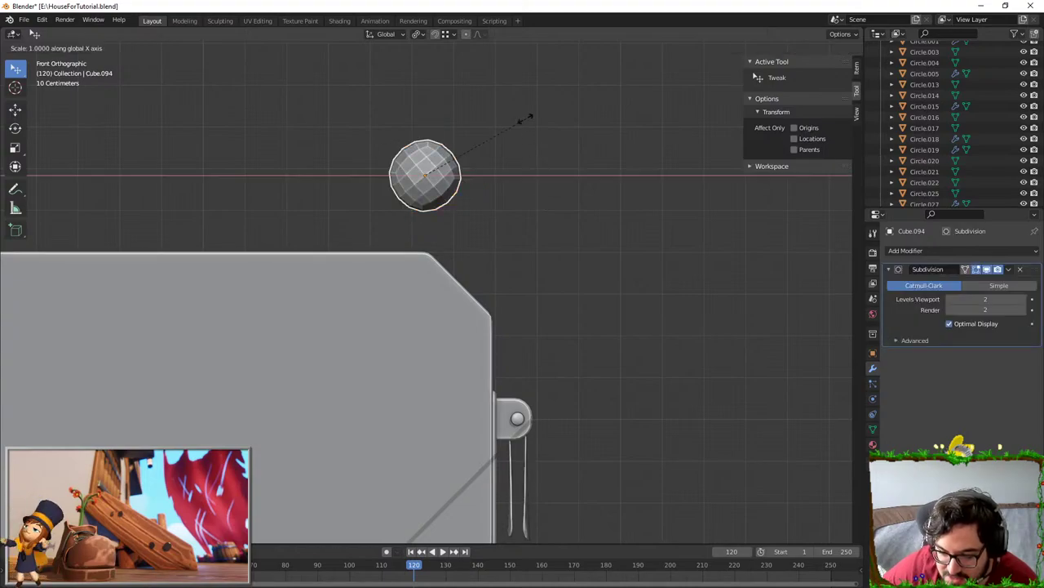
pyautogui.press('Escape')
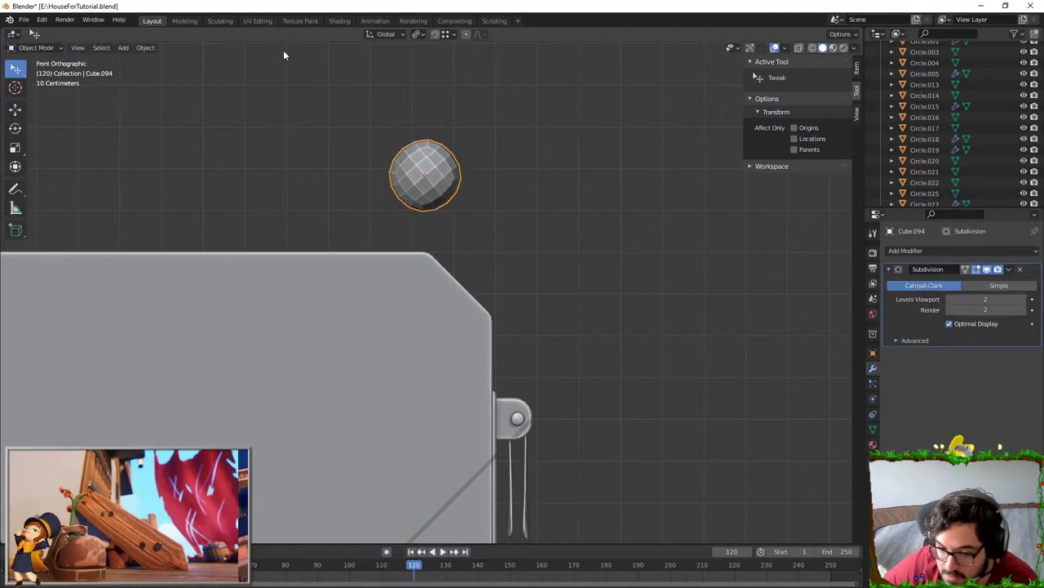
# - Flatten the rounded cube to about half its thickness along its local X axis and move it beside the stove's sloped edge
pyautogui.click(383, 34)
pyautogui.click(375, 78)
pyautogui.press('s')
pyautogui.press('x')
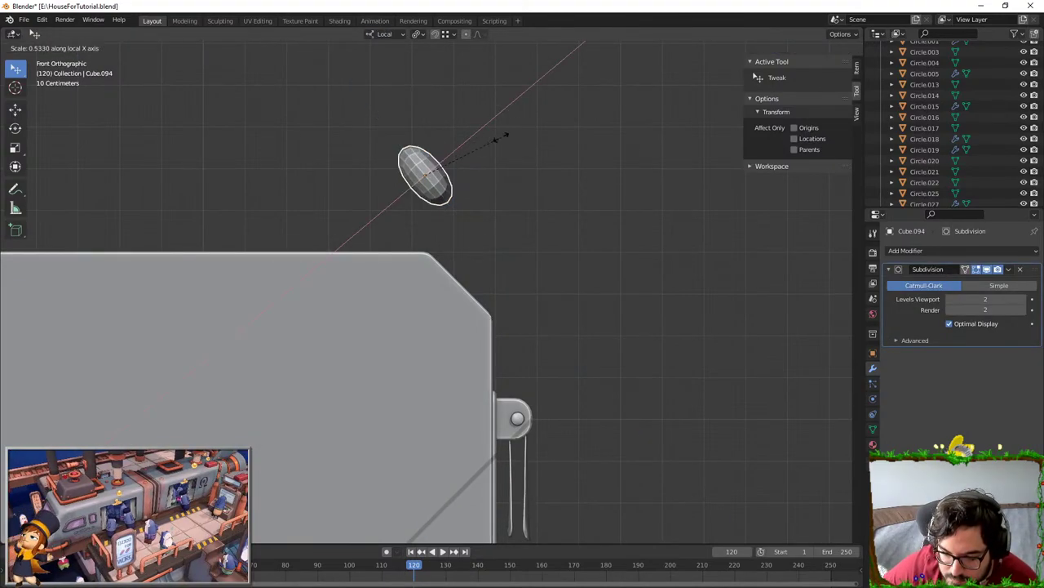
pyautogui.click(503, 133)
pyautogui.press('g')
pyautogui.click(555, 221)
# - Add a loop cut to the knob and slide it close to the base facing the slope to sharpen that edge
pyautogui.keyDown('shift'); pyautogui.moveTo(563, 240); pyautogui.dragTo(535, 244, button='middle'); pyautogui.keyUp('shift')
pyautogui.scroll(2, 538, 233)
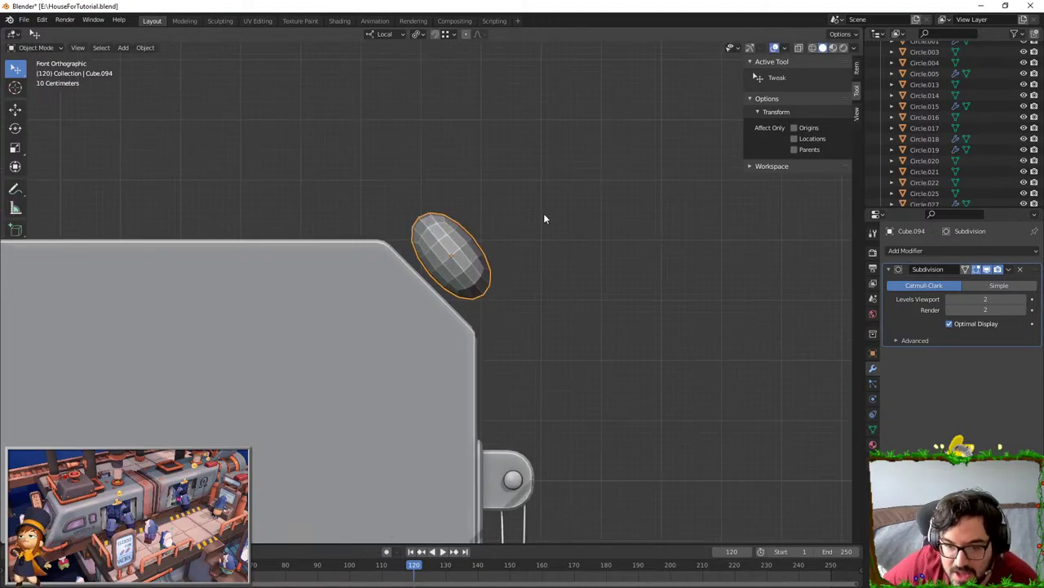
pyautogui.scroll(2, 545, 188)
pyautogui.press('Tab')
pyautogui.hotkey('ctrl', 'r')
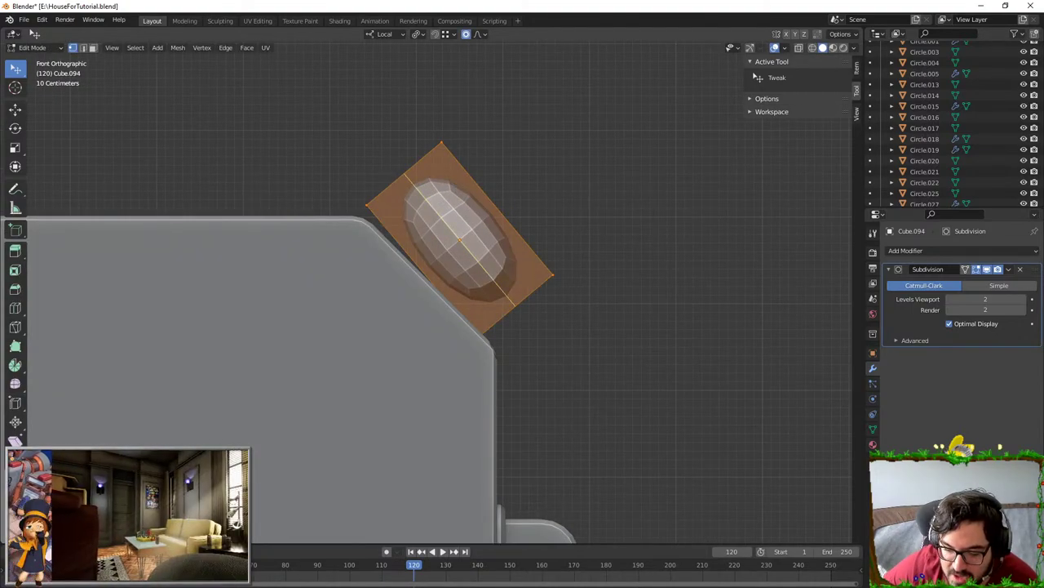
pyautogui.click(398, 179)
pyautogui.click(370, 200)
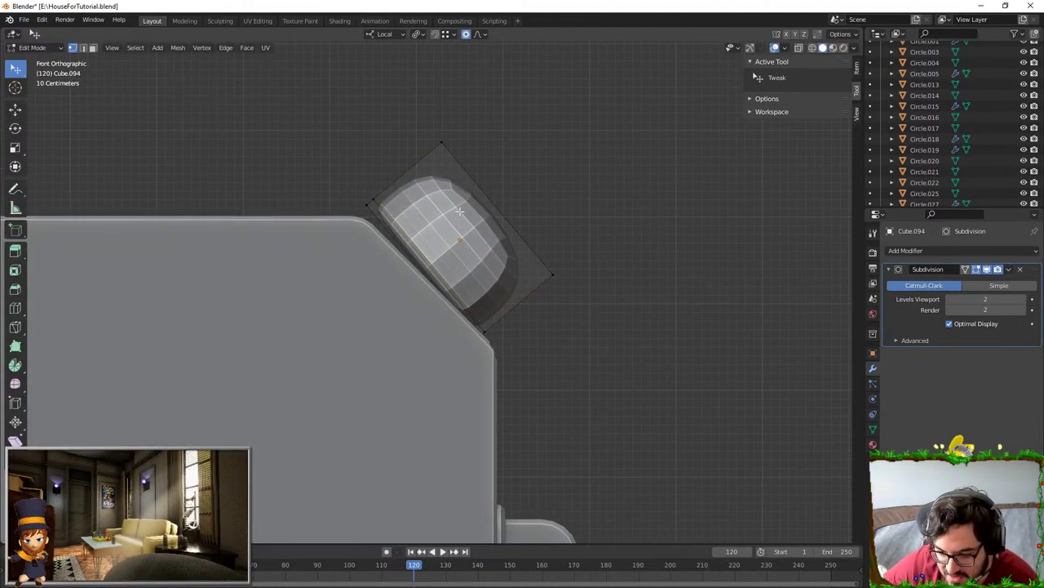
# - Scale the whole knob mesh by about 0.84 and again by about 0.90, rotating and moving it to sit against the slope
pyautogui.press('a')
pyautogui.press('s')
pyautogui.click(621, 212)
pyautogui.press('r')
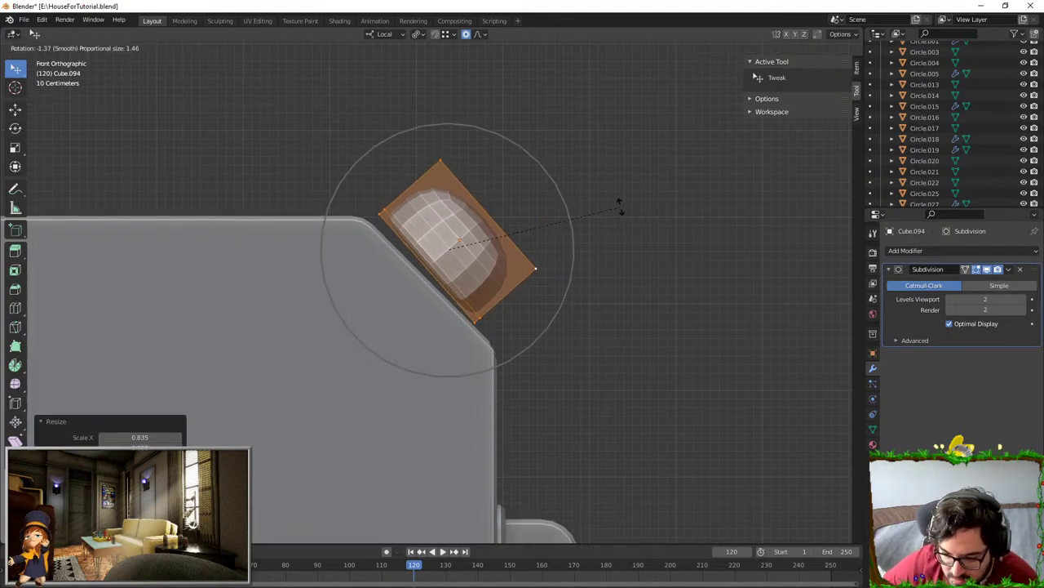
pyautogui.click(621, 205)
pyautogui.press('g')
pyautogui.click(615, 203)
pyautogui.press('s')
pyautogui.click(622, 212)
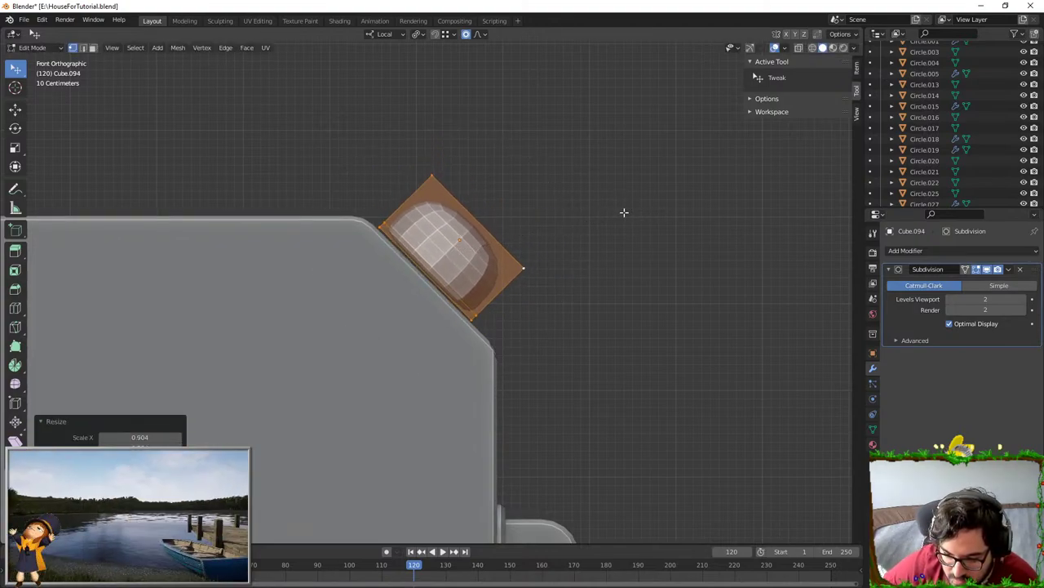
# - Fine-tune the knob mesh's rotation, turn off proportional editing, and scale the knob down slightly
pyautogui.press('r')
pyautogui.click(624, 201)
pyautogui.press('g')
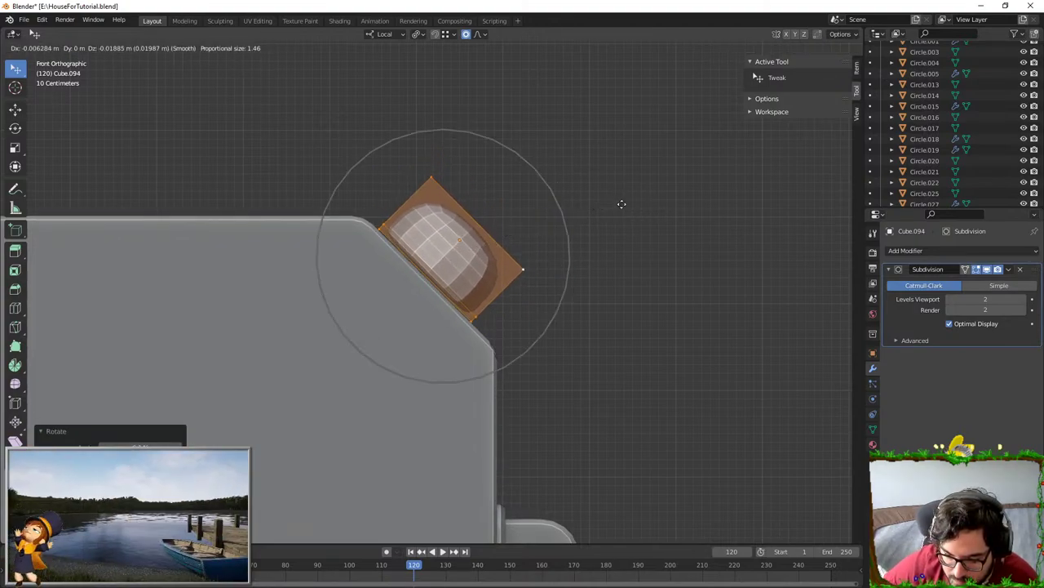
pyautogui.rightClick(625, 204)
pyautogui.press('o')
pyautogui.press('s')
pyautogui.click(629, 230)
pyautogui.press('Tab')
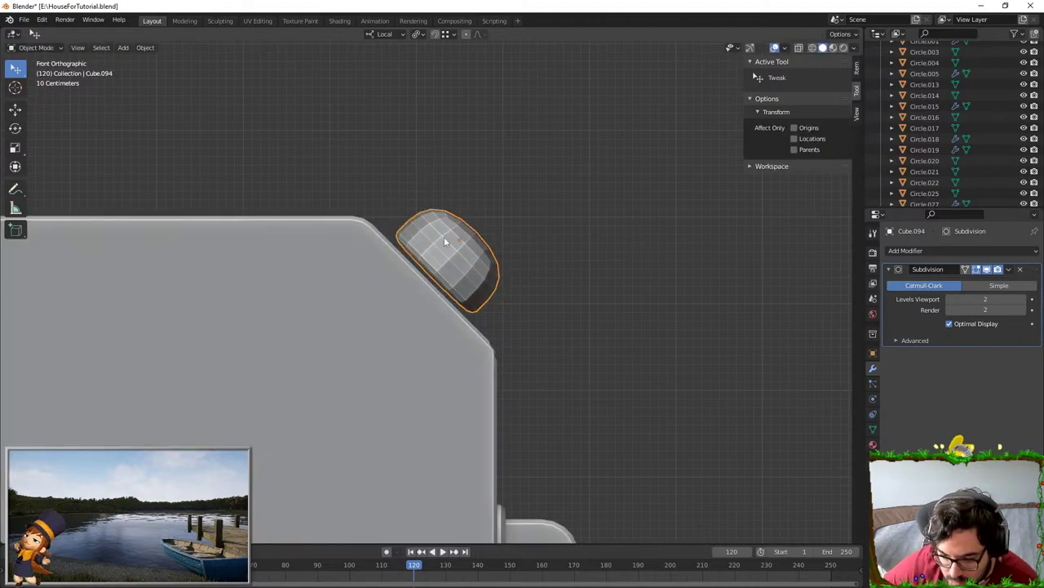
# - Shade the knob smooth and raise its viewport subdivision to level 3
pyautogui.rightClick(461, 239)
pyautogui.click(462, 239)
pyautogui.moveTo(539, 265); pyautogui.dragTo(645, 262, button='middle')
pyautogui.scroll(-3, 459, 291)
pyautogui.press('Tab')
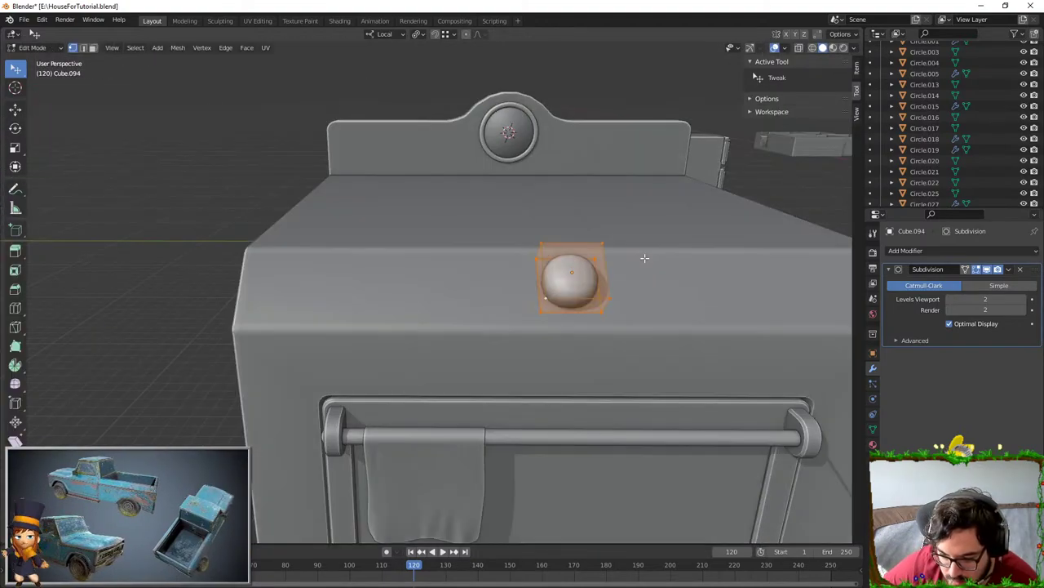
pyautogui.press('Tab')
pyautogui.hotkey('ctrl', '3')
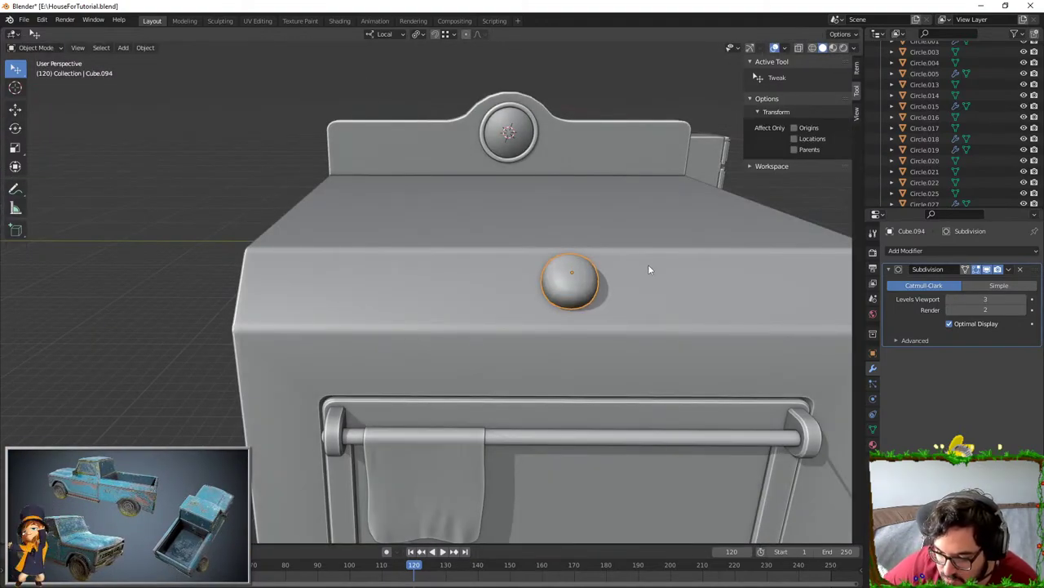
# - Move the knob along the stove's sloped front to the end above the towel and check its placement
pyautogui.press('g')
pyautogui.click(359, 268)
pyautogui.moveTo(359, 265); pyautogui.dragTo(413, 275, button='middle')
pyautogui.press('Tab')
pyautogui.press('Tab')
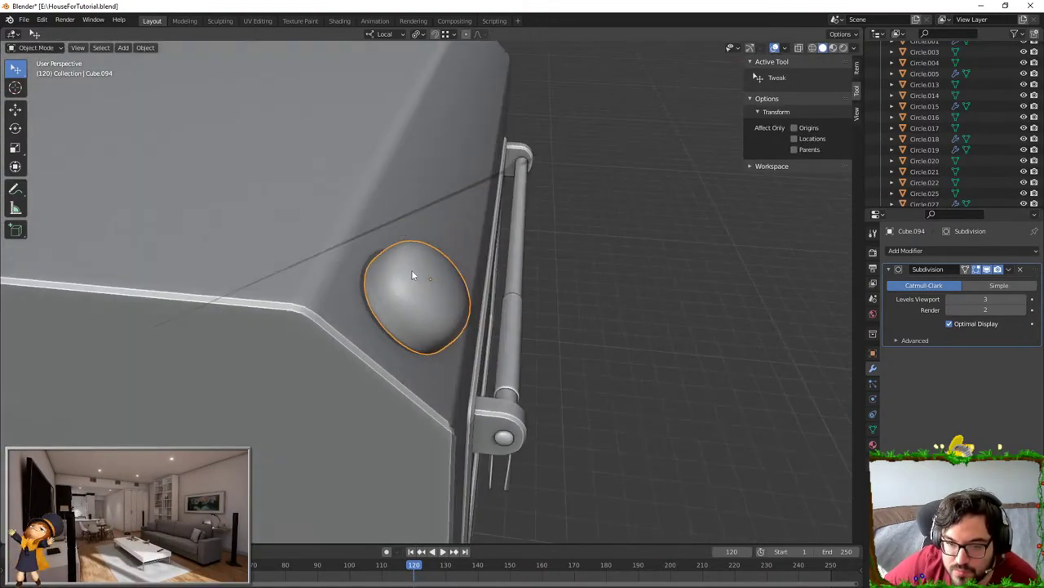
# - Enter mesh editing on the knob and duplicate its outer face as the base for a grip
pyautogui.scroll(2, 418, 267)
pyautogui.press('Tab')
pyautogui.scroll(-2, 433, 263)
pyautogui.hotkey('alt', 'a')
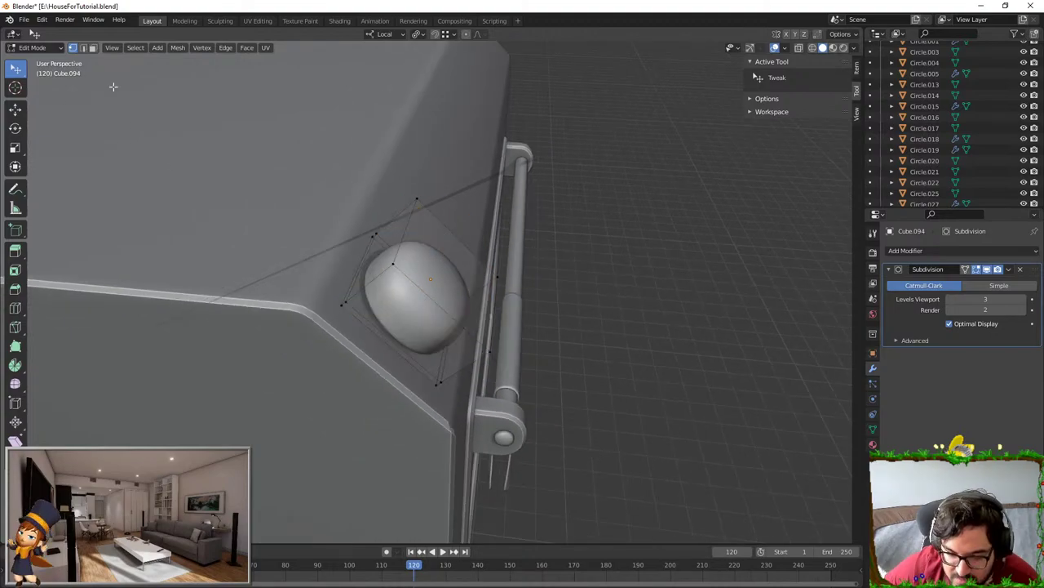
pyautogui.click(94, 48)
pyautogui.click(447, 275)
pyautogui.moveTo(447, 275); pyautogui.dragTo(393, 273, button='middle')
pyautogui.press('e')
pyautogui.press('s')
pyautogui.press('x')
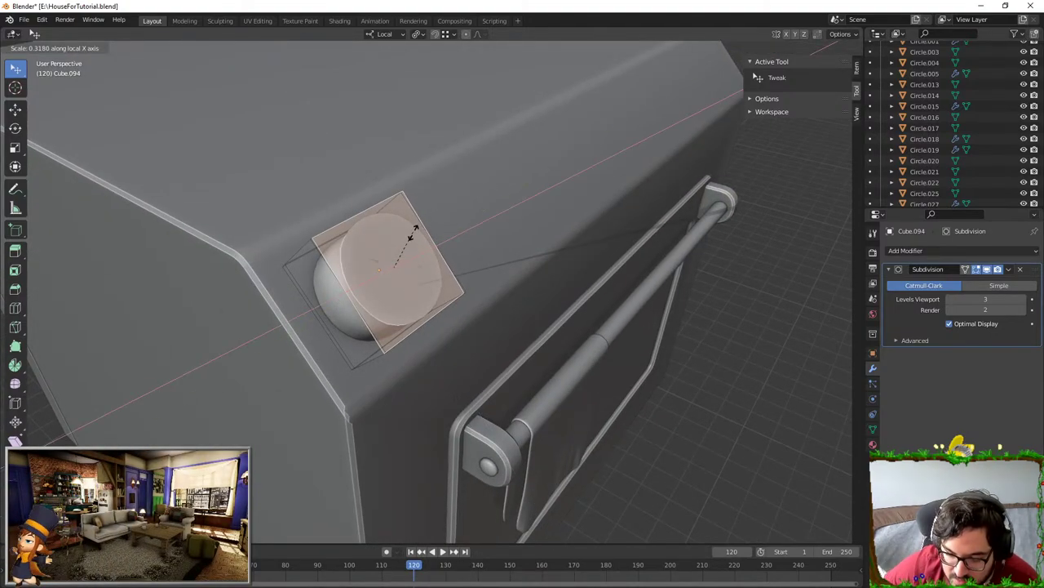
pyautogui.rightClick(413, 233)
# - Scale the duplicated face down in width and length to a narrow strip on the knob
pyautogui.moveTo(669, 204); pyautogui.dragTo(578, 201, button='middle')
pyautogui.press('s')
pyautogui.press('y')
pyautogui.click(433, 205)
pyautogui.moveTo(433, 204)
pyautogui.mouseDown(button='middle')
pyautogui.moveTo(522, 327)
pyautogui.moveTo(530, 258)
pyautogui.moveTo(439, 199)
pyautogui.mouseUp(button='middle')
pyautogui.press('s')
pyautogui.press('z')
pyautogui.rightClick(492, 325)
pyautogui.press('s')
pyautogui.press('z')
pyautogui.click(496, 299)
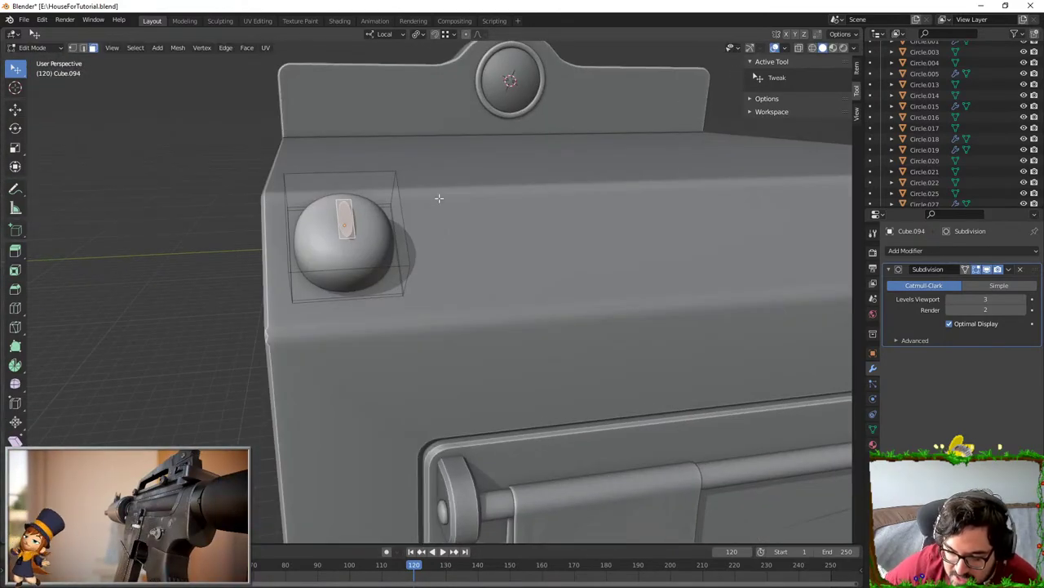
pyautogui.click(526, 187)
# - Extrude the narrow strip into a solid grip block and place it over the knob's upper side
pyautogui.moveTo(408, 200); pyautogui.dragTo(523, 235, button='middle')
pyautogui.press('KP_1')
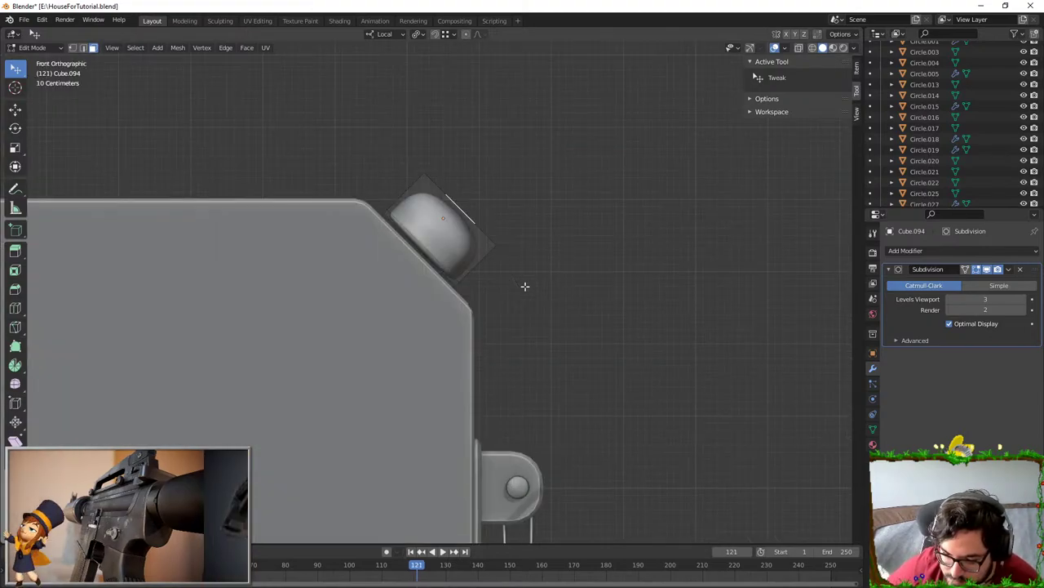
pyautogui.press('g')
pyautogui.press('z')
pyautogui.press('z')
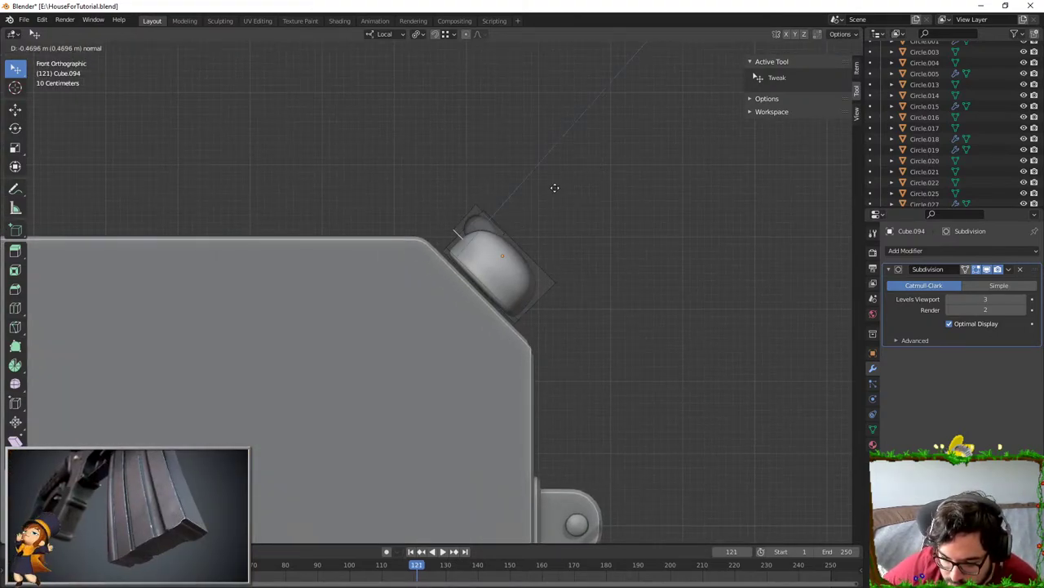
pyautogui.click(550, 185)
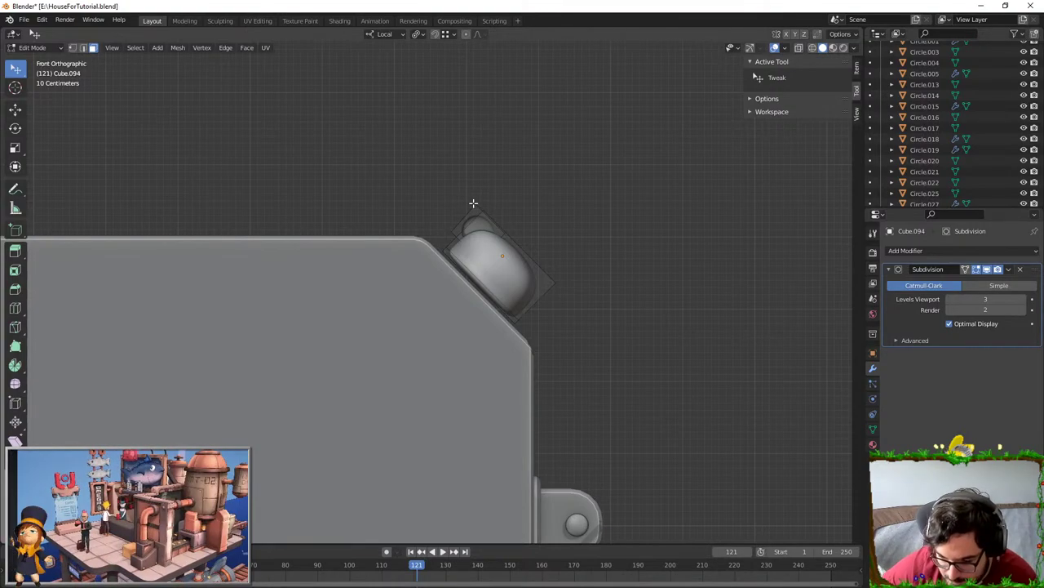
pyautogui.click(471, 211)
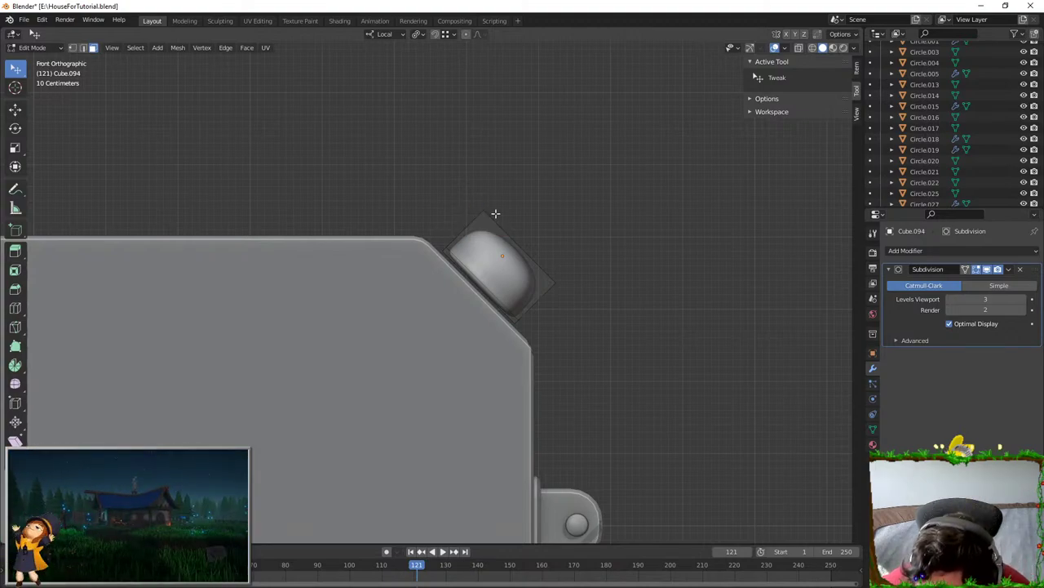
pyautogui.press('g')
pyautogui.click(540, 187)
pyautogui.moveTo(549, 184); pyautogui.dragTo(446, 196, button='middle')
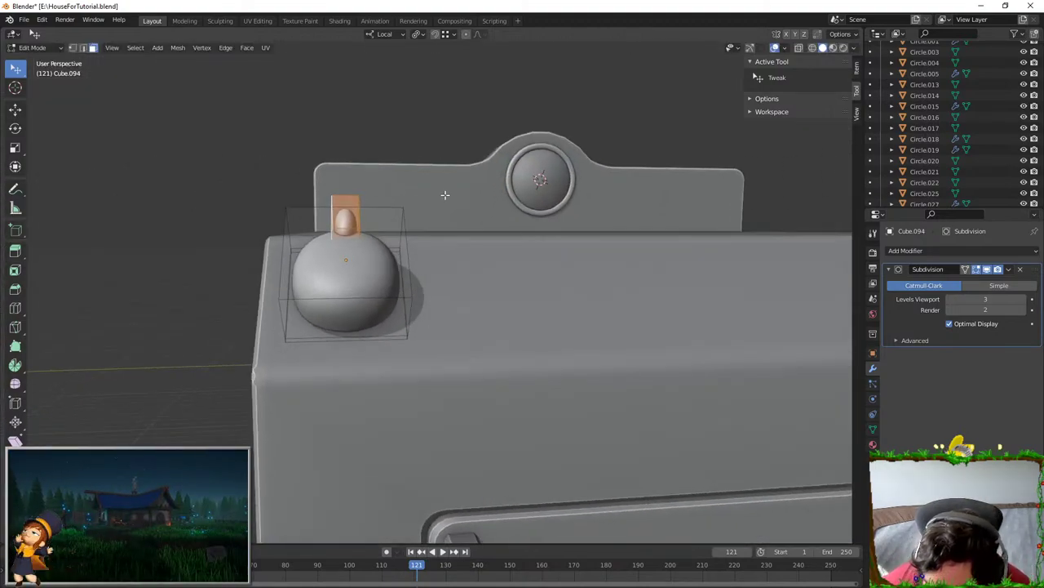
# - Adjust the grip block's thickness and scale the whole block up against the knob
pyautogui.press('s')
pyautogui.press('y')
pyautogui.click(529, 194)
pyautogui.moveTo(457, 253); pyautogui.dragTo(534, 283, button='middle')
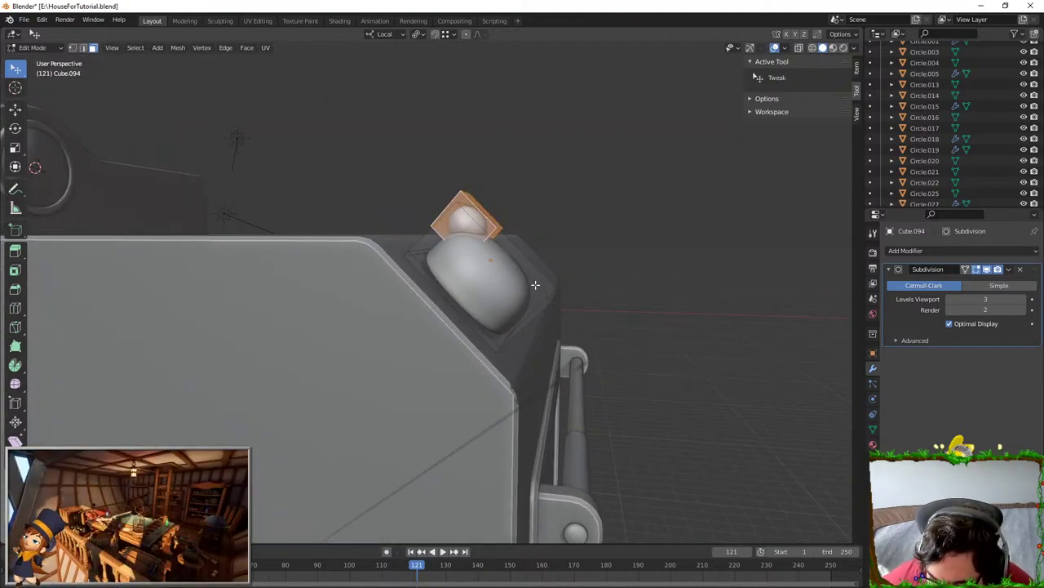
pyautogui.press('s')
pyautogui.press('z')
pyautogui.rightClick(600, 329)
pyautogui.press('s')
pyautogui.click(671, 370)
pyautogui.moveTo(671, 369); pyautogui.dragTo(515, 363, button='middle')
pyautogui.press('s')
pyautogui.press('y')
pyautogui.click(485, 215)
# - Reposition the grip block on the knob with a free move followed by an axis-constrained move
pyautogui.press('Tab')
pyautogui.moveTo(485, 215); pyautogui.dragTo(467, 256, button='middle')
pyautogui.press('Tab')
pyautogui.press('s')
pyautogui.press('x')
pyautogui.rightClick(464, 263)
pyautogui.press('g')
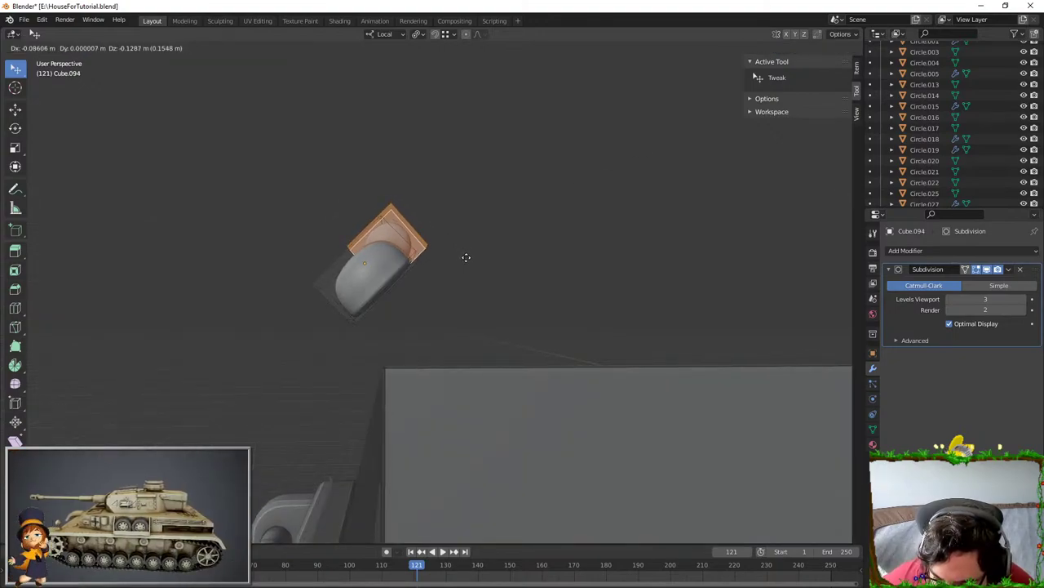
pyautogui.click(464, 257)
pyautogui.moveTo(436, 190); pyautogui.dragTo(560, 327, button='middle')
pyautogui.press('g')
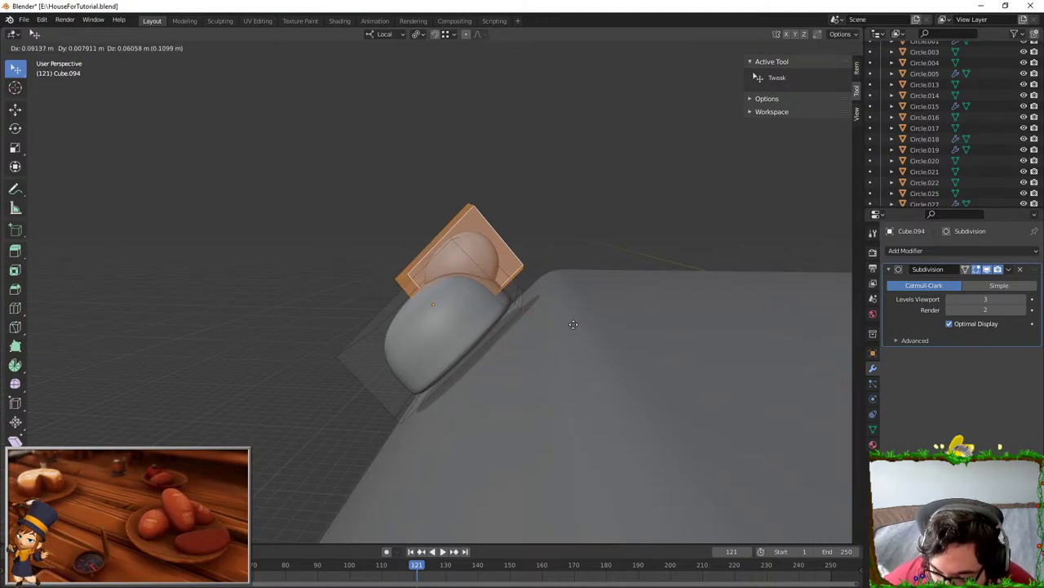
pyautogui.press('x')
pyautogui.click(562, 319)
pyautogui.press('Tab')
pyautogui.moveTo(562, 319); pyautogui.dragTo(536, 299, button='middle')
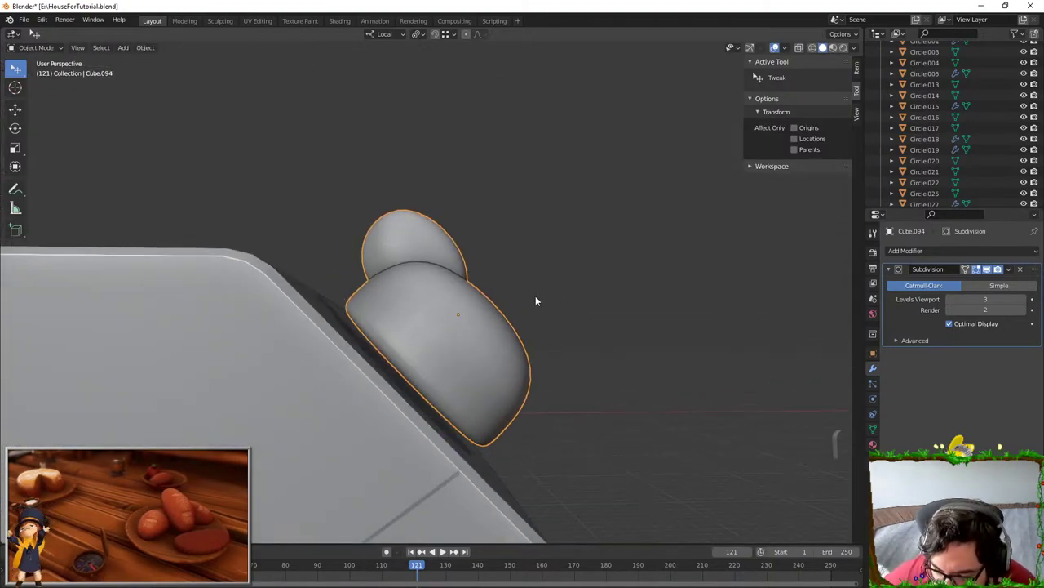
# - Sink the grip block slightly deeper into the knob, working square to the stove's side profile
pyautogui.press('Tab')
pyautogui.press('KP_1')
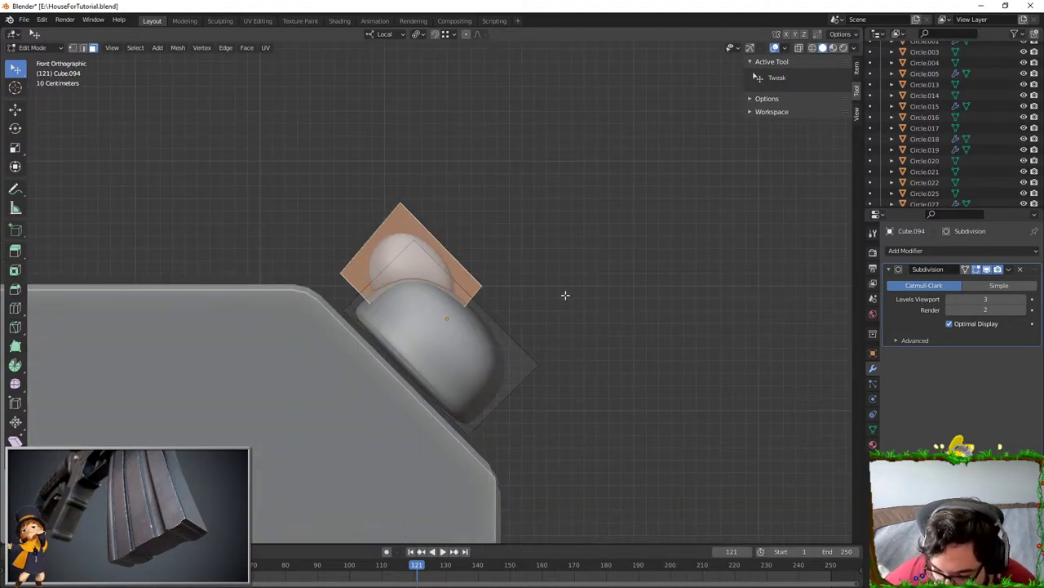
pyautogui.press('g')
pyautogui.click(653, 407)
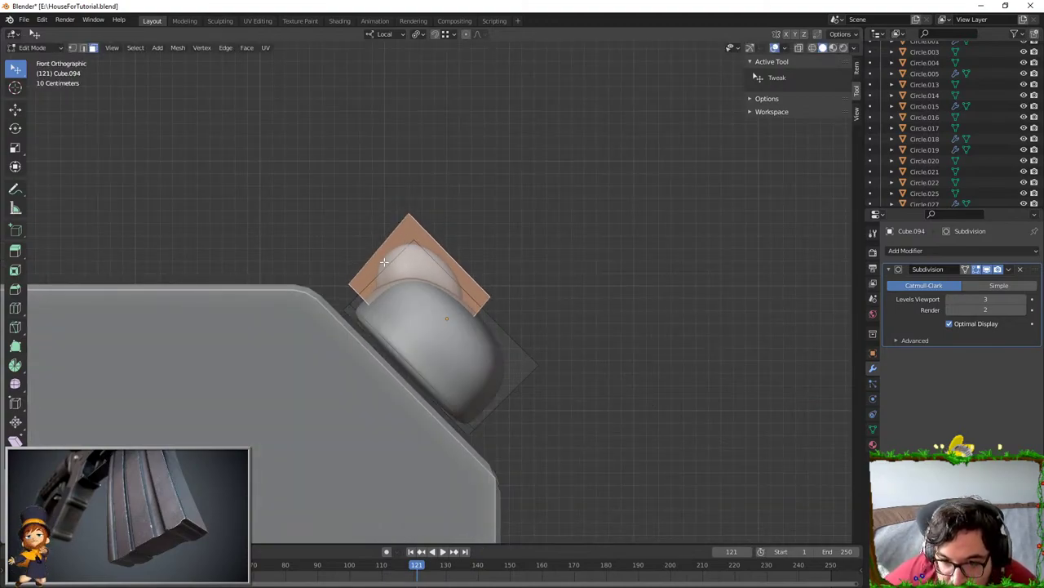
# - Add an edge loop to the grip block and slide it close to its upslope end
pyautogui.click(378, 249)
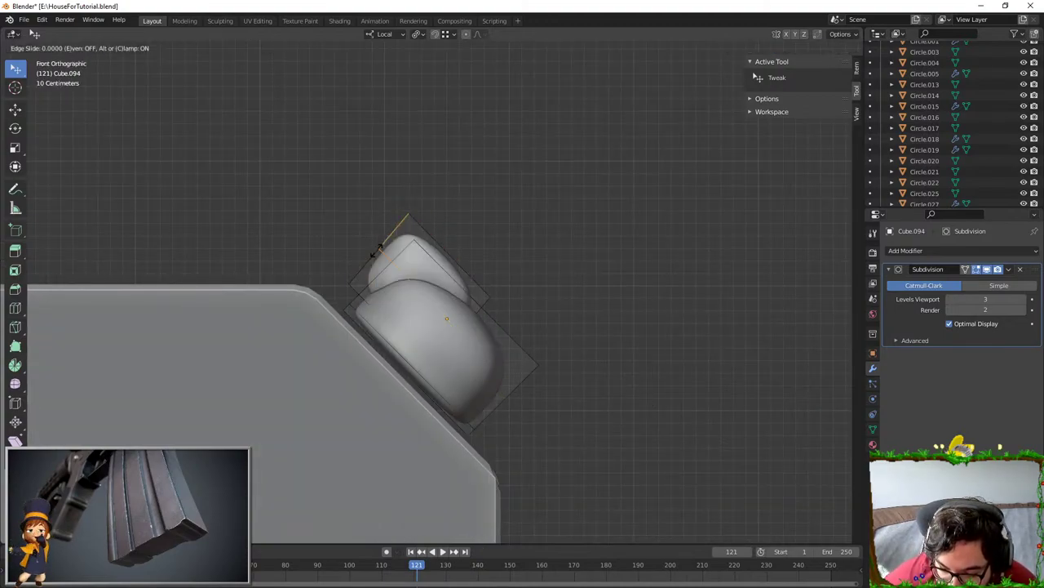
pyautogui.click(337, 273)
pyautogui.press('Tab')
pyautogui.moveTo(551, 297); pyautogui.dragTo(508, 292, button='middle')
pyautogui.press('Tab')
pyautogui.moveTo(386, 242); pyautogui.dragTo(515, 301, button='middle')
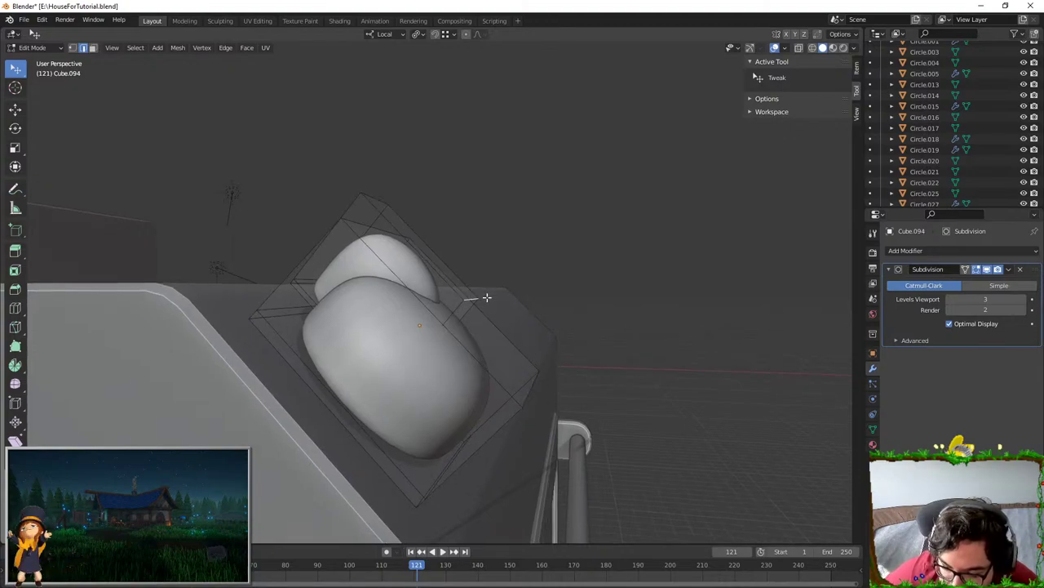
# - Add a second edge loop to the grip block and slide it close to its downslope end
pyautogui.press('g')
pyautogui.rightClick(511, 329)
pyautogui.press('KP_1')
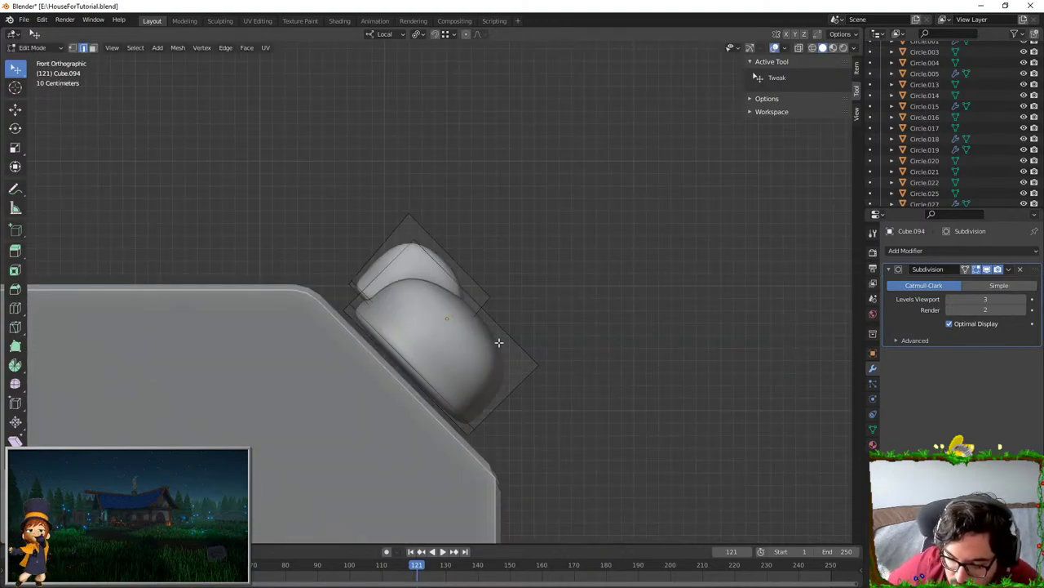
pyautogui.hotkey('ctrl', 'r')
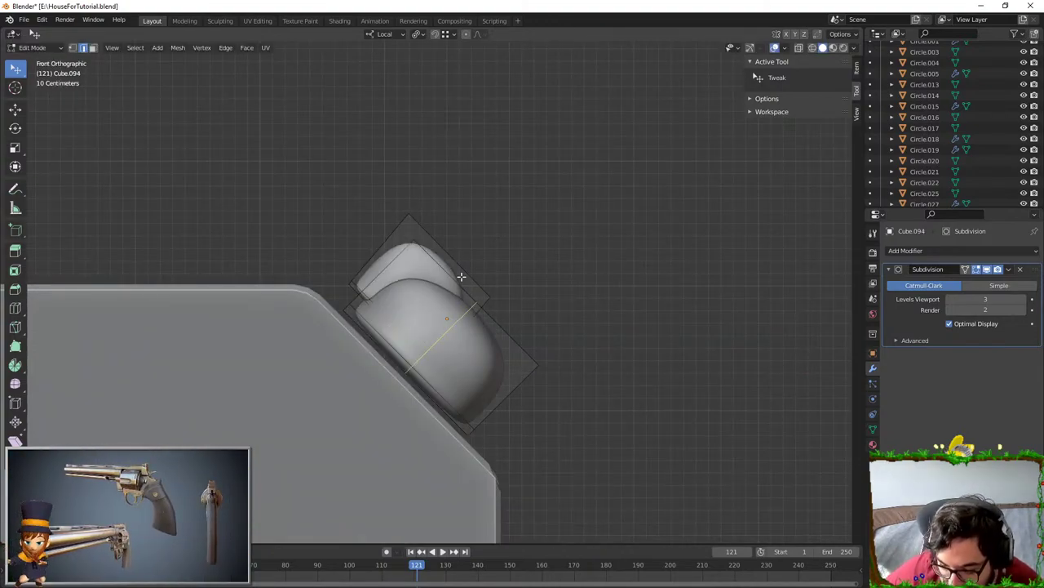
pyautogui.click(454, 249)
pyautogui.click(482, 263)
pyautogui.press('Tab')
pyautogui.moveTo(552, 331); pyautogui.dragTo(334, 299, button='middle')
pyautogui.press('Tab')
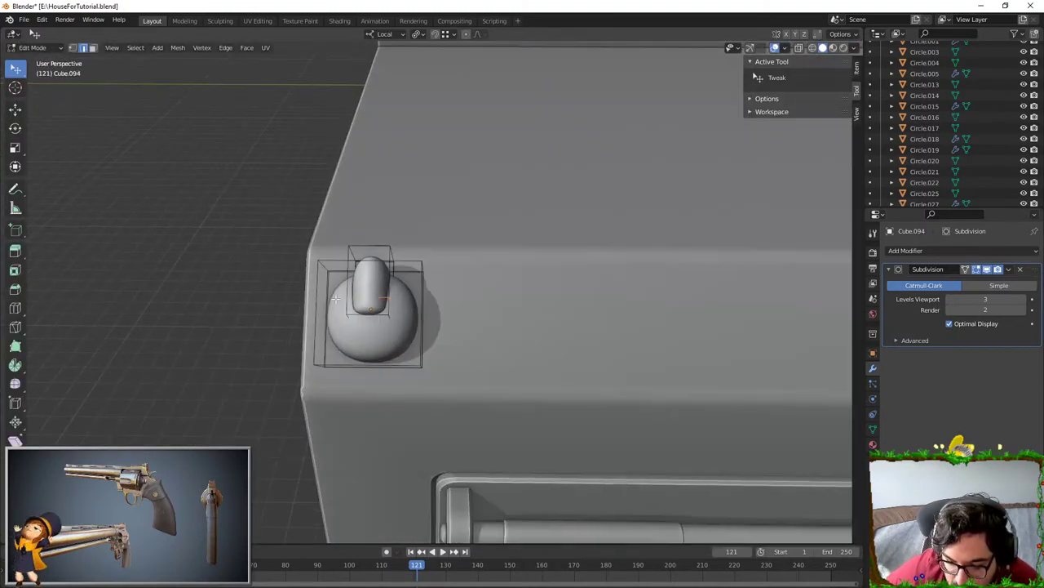
# - Select the entire linked grip block and scale it thinner across its width
pyautogui.click(378, 247)
pyautogui.hotkey('ctrl', 'l')
pyautogui.press('s')
pyautogui.press('y')
pyautogui.click(460, 278)
pyautogui.press('Tab')
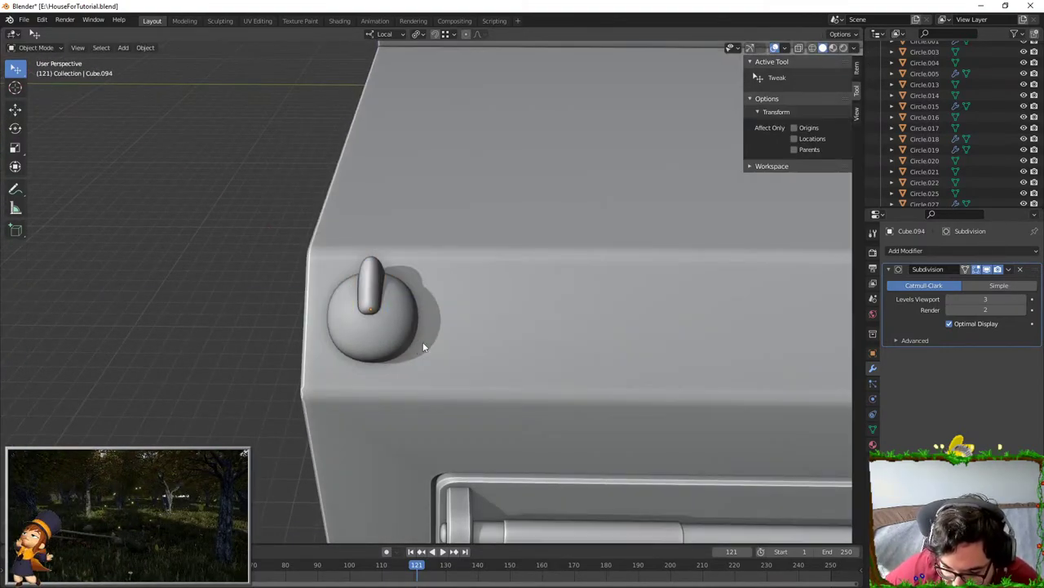
# - Try to add another edge loop to the thinned grip block
pyautogui.press('Tab')
pyautogui.moveTo(425, 350); pyautogui.dragTo(468, 302, button='middle')
pyautogui.scroll(4, 470, 274)
pyautogui.hotkey('ctrl', 'r')
pyautogui.click(446, 283)
pyautogui.click(490, 253)
pyautogui.press('Tab')
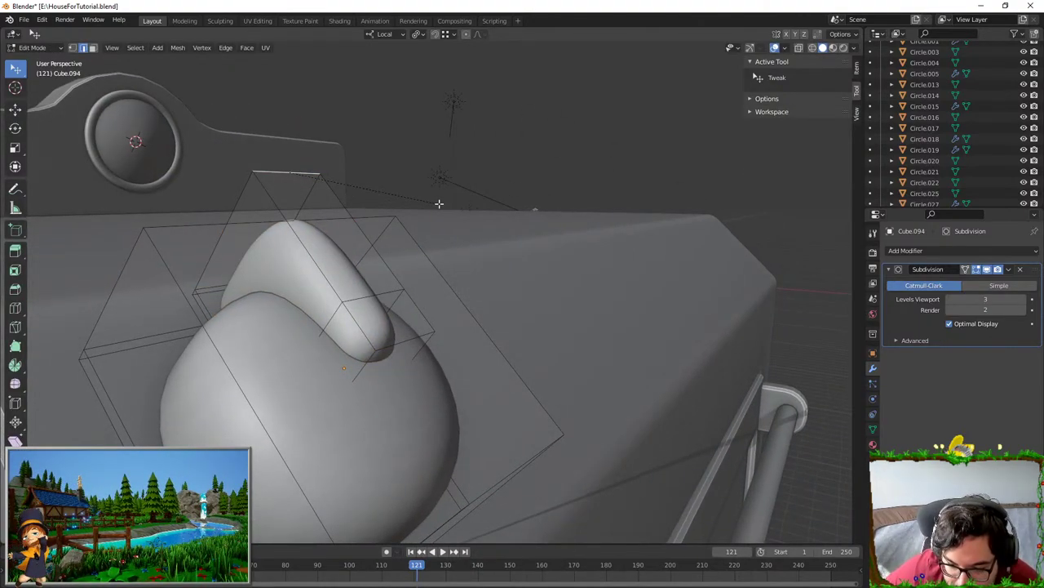
pyautogui.rightClick(542, 228)
pyautogui.press('Tab')
# - Move the whole knob slightly outward from the stove's sloped front to leave a gap behind it
pyautogui.scroll(-5, 542, 230)
pyautogui.moveTo(544, 228); pyautogui.dragTo(655, 302, button='middle')
pyautogui.scroll(-2, 524, 238)
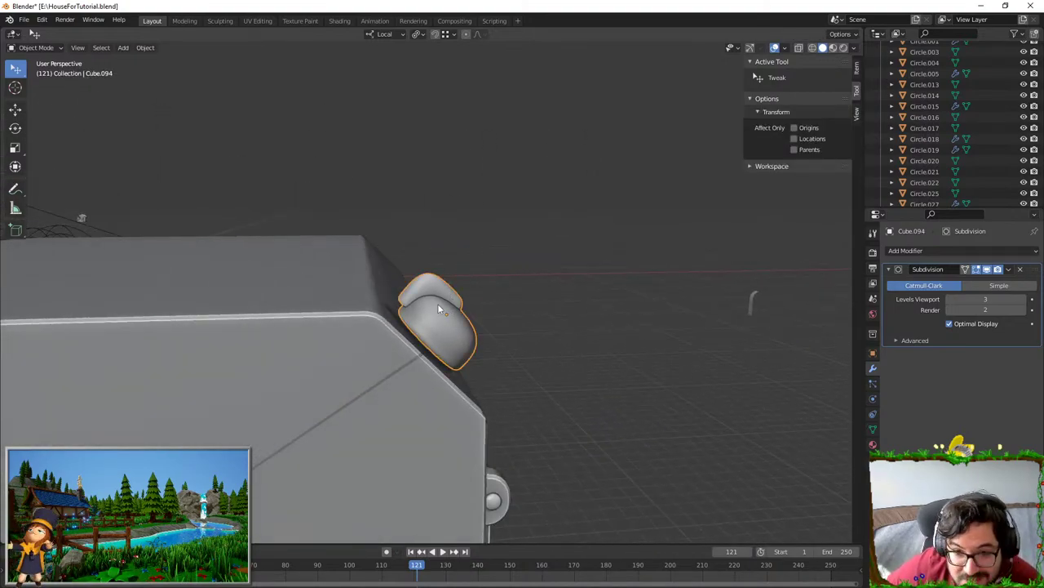
pyautogui.scroll(1, 439, 309)
pyautogui.scroll(3, 446, 295)
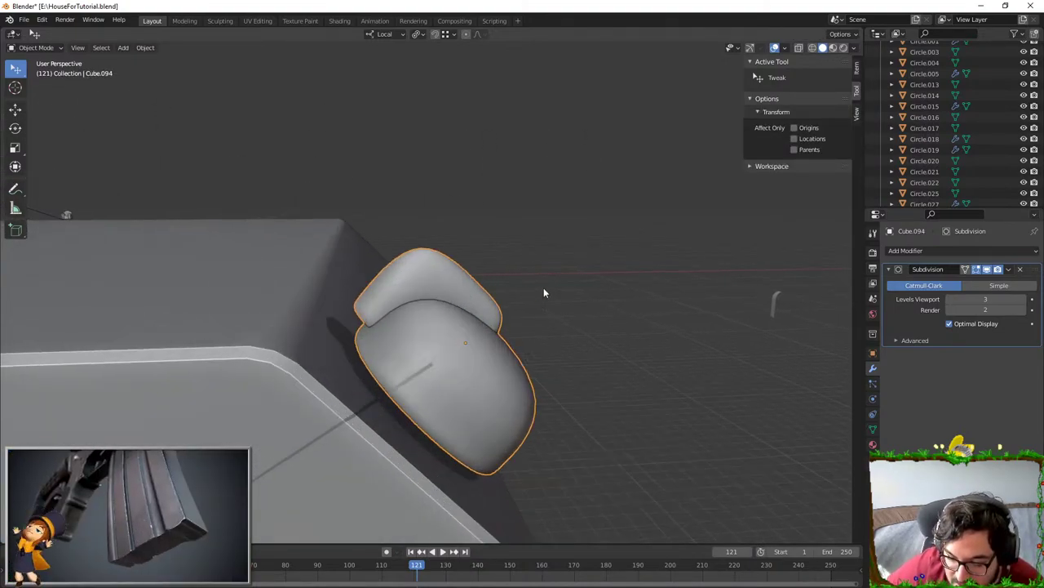
pyautogui.press('KP_1')
pyautogui.keyDown('shift'); pyautogui.moveTo(536, 303); pyautogui.dragTo(540, 246, button='middle'); pyautogui.keyUp('shift')
pyautogui.scroll(2, 539, 245)
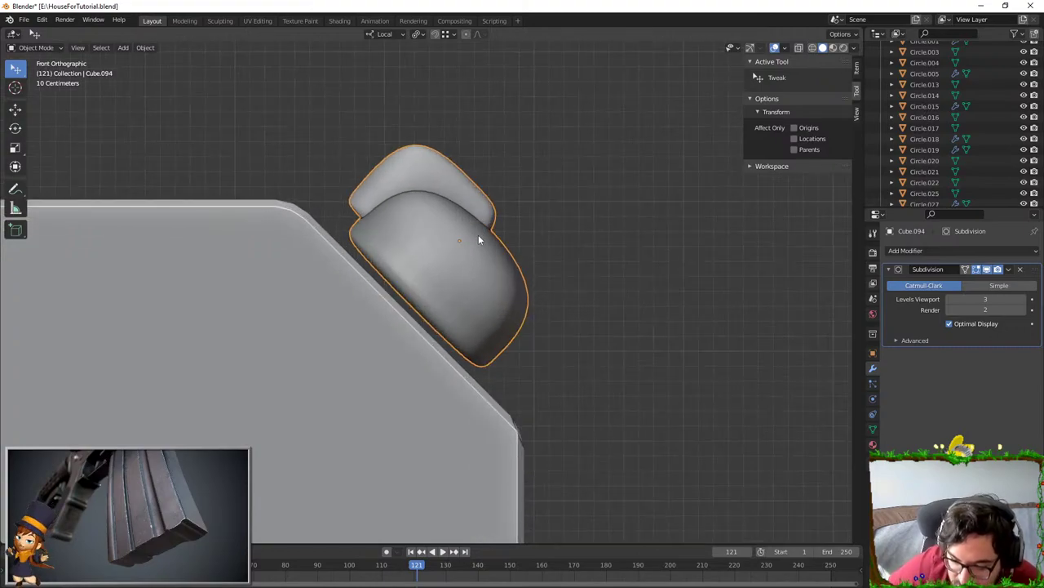
pyautogui.press('g')
pyautogui.click(544, 197)
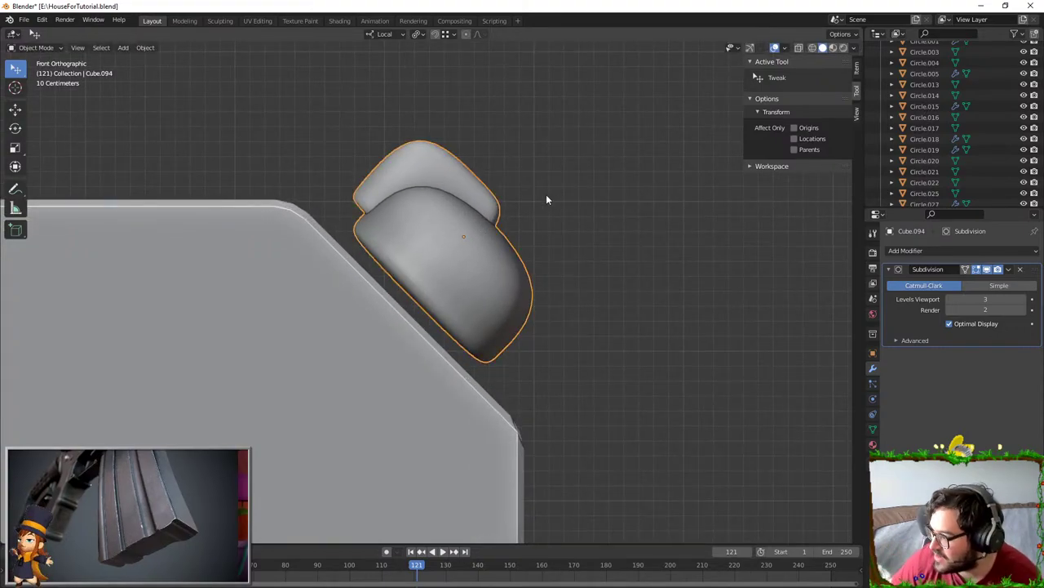
pyautogui.scroll(2, 546, 194)
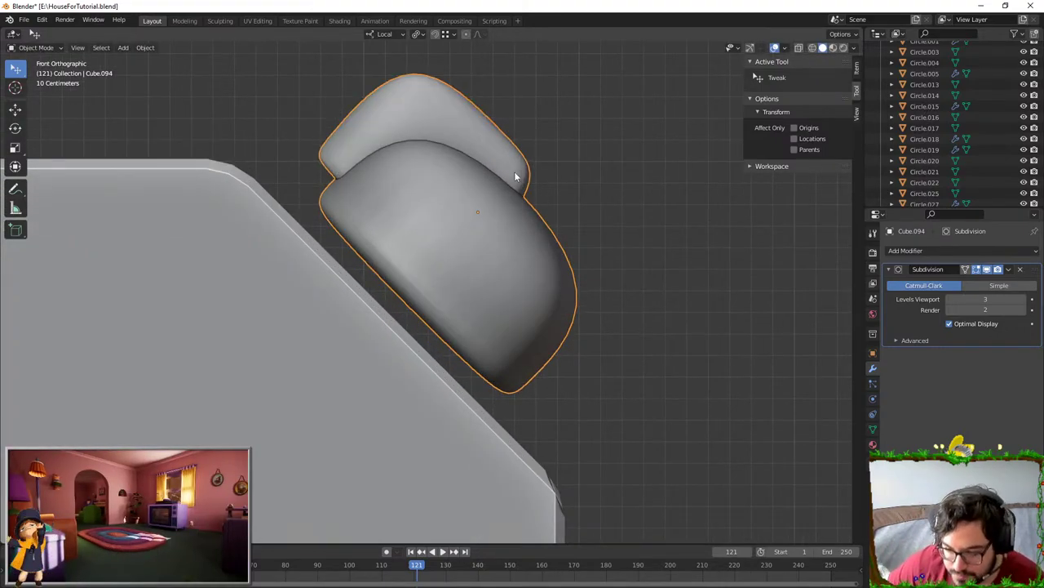
# - Duplicate the knob's flat back face and scale the copy to about 0.16
pyautogui.press('Tab')
pyautogui.moveTo(516, 177); pyautogui.dragTo(496, 235, button='middle')
pyautogui.scroll(6, 410, 232)
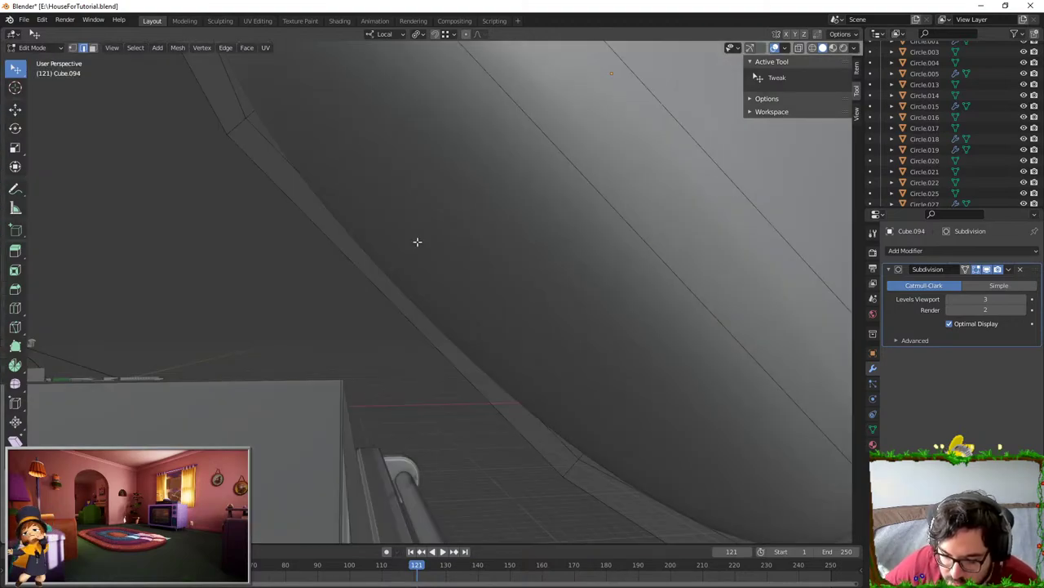
pyautogui.click(96, 49)
pyautogui.scroll(-5, 440, 199)
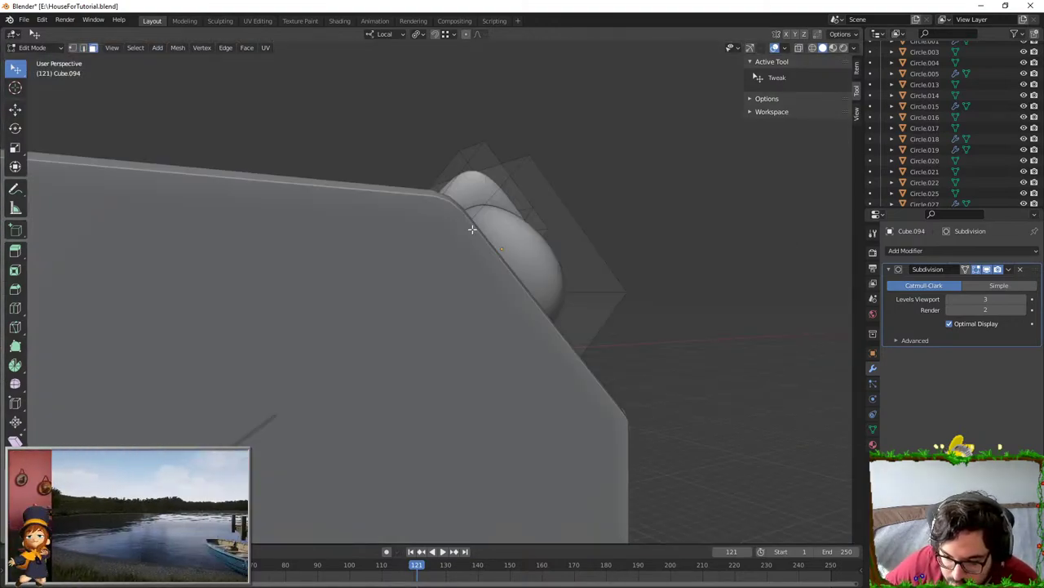
pyautogui.moveTo(471, 228); pyautogui.dragTo(501, 231, button='middle')
pyautogui.scroll(4, 501, 231)
pyautogui.click(501, 231)
pyautogui.press('g')
pyautogui.rightClick(603, 234)
pyautogui.press('s')
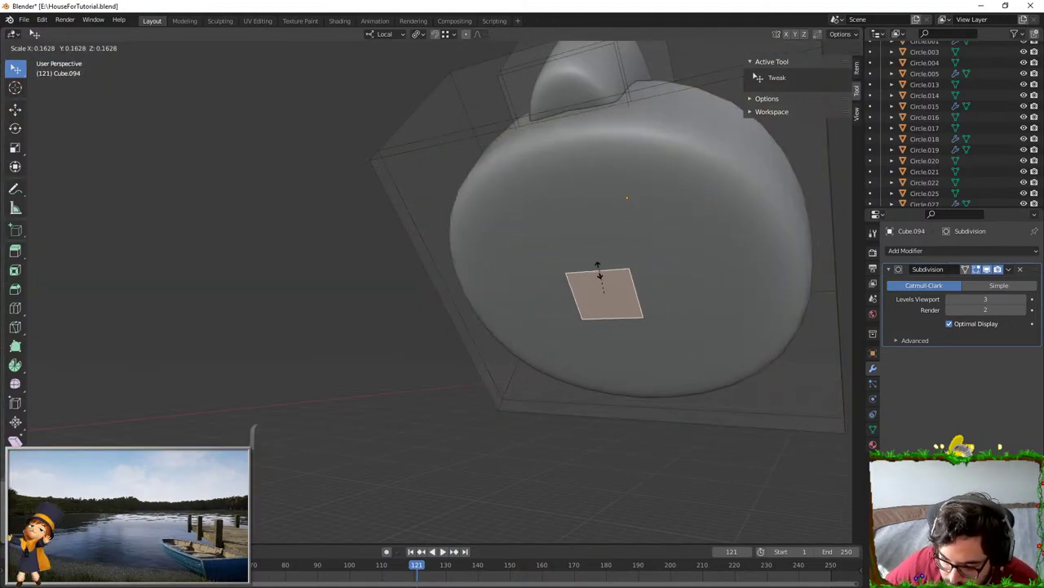
pyautogui.click(589, 275)
pyautogui.scroll(1, 663, 294)
pyautogui.press('KP_1')
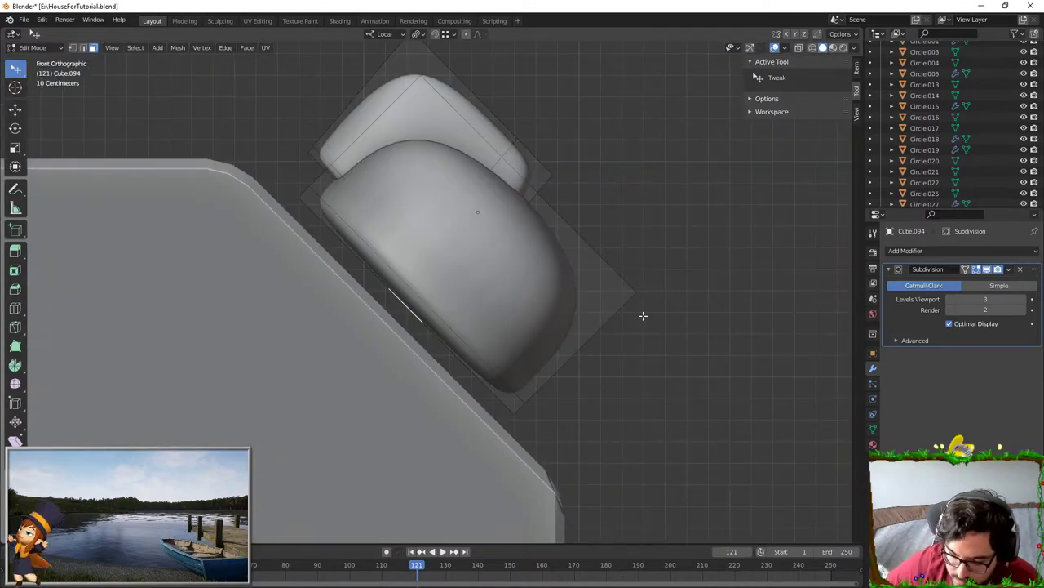
# - Extrude the small back face about 0.26 m toward the stove as a stem and add an edge loop near the knob
pyautogui.press('g')
pyautogui.click(585, 258)
pyautogui.press('e')
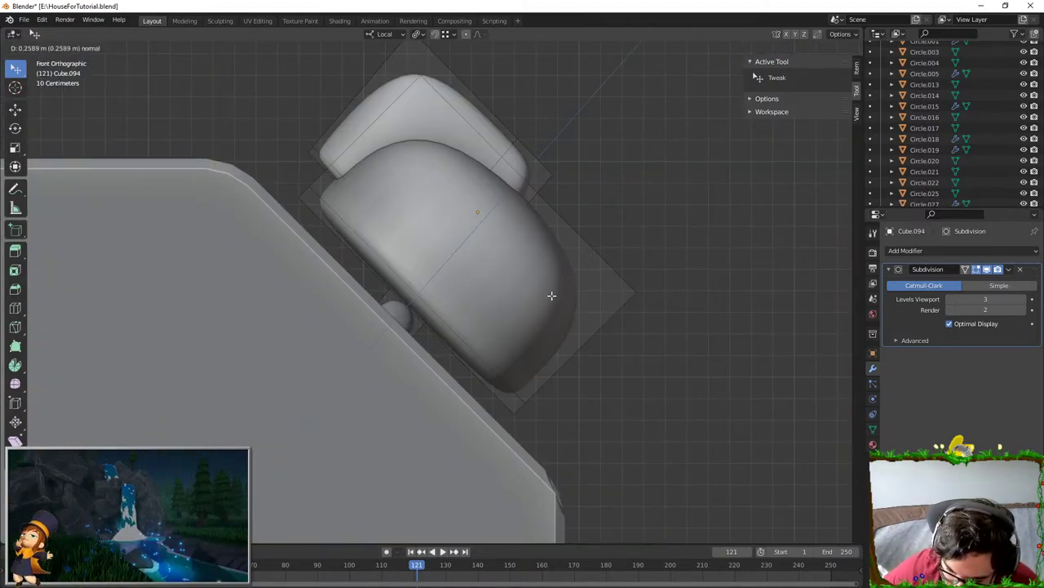
pyautogui.click(550, 296)
pyautogui.press('g')
pyautogui.press('g')
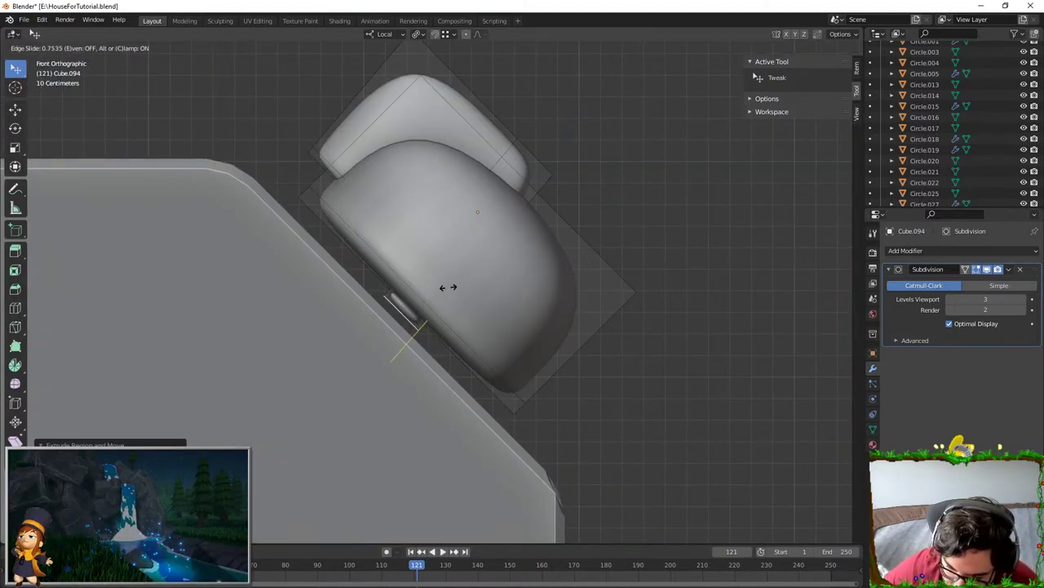
pyautogui.click(426, 304)
# - Isolate the stem, delete its hidden end faces, and reveal the rest of the knob mesh
pyautogui.hotkey('shift', 'h')
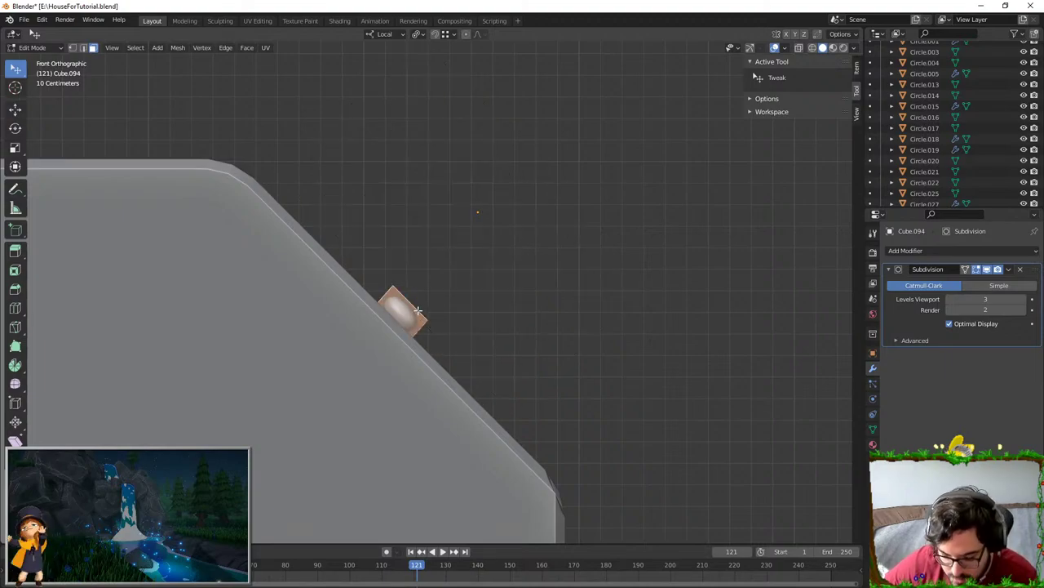
pyautogui.moveTo(419, 312); pyautogui.dragTo(467, 340, button='middle')
pyautogui.moveTo(487, 400); pyautogui.dragTo(639, 391, button='middle')
pyautogui.click(522, 320)
pyautogui.click(208, 337)
pyautogui.press('x')
pyautogui.click(249, 317)
pyautogui.hotkey('alt', 'h')
pyautogui.scroll(-3, 477, 345)
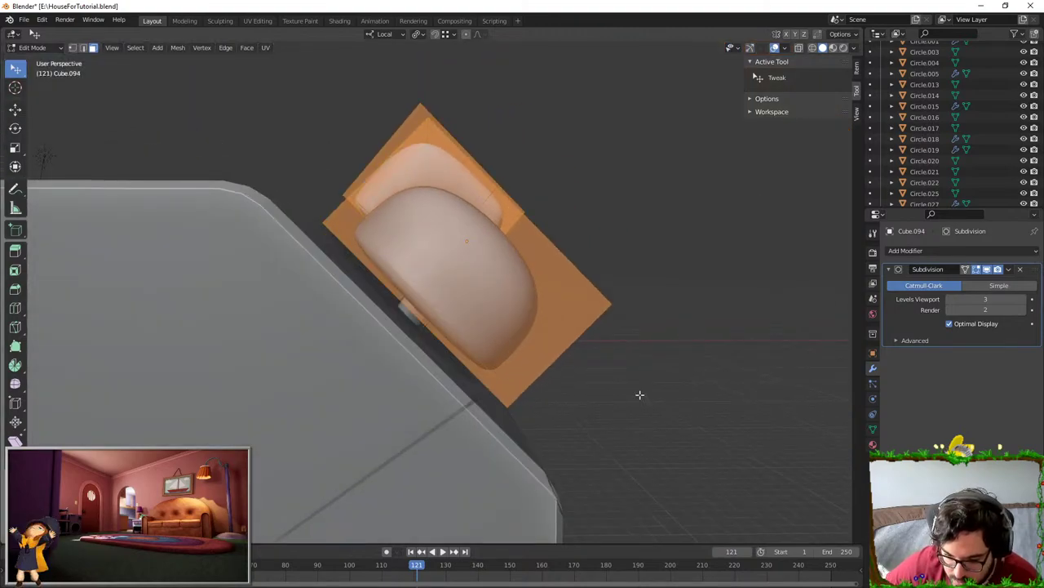
pyautogui.click(404, 308)
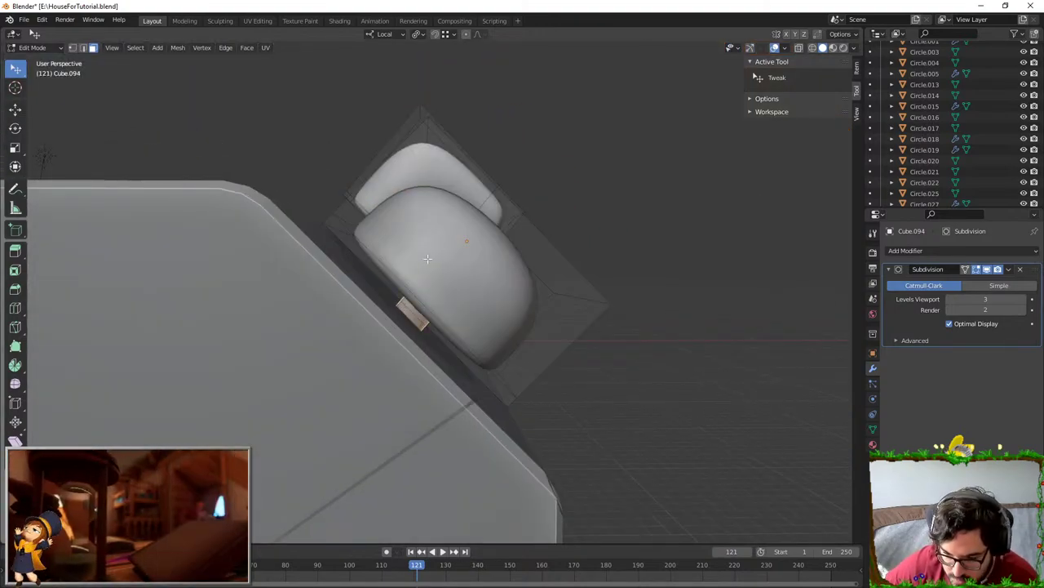
# - Select the complete knob mesh, including its body, grip and stem
pyautogui.press('l')
pyautogui.moveTo(439, 153); pyautogui.dragTo(302, 205, button='middle')
pyautogui.press('l')
pyautogui.press('KP_1')
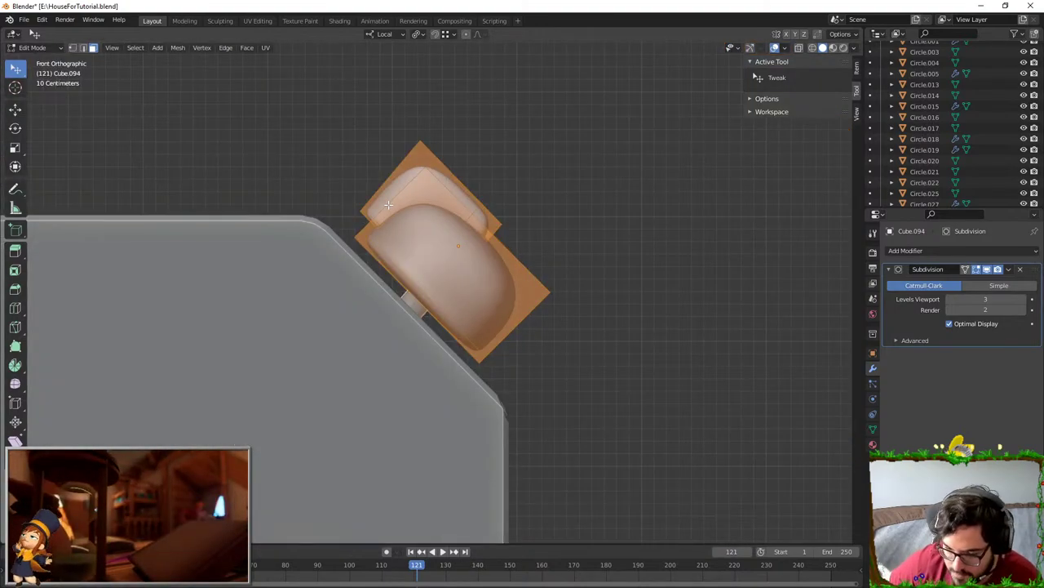
# - Try to place three more knob copies by hand across the stove's front along the local Y axis
pyautogui.press('KP_3')
pyautogui.scroll(-5, 461, 241)
pyautogui.hotkey('shift', 'd')
pyautogui.press('y')
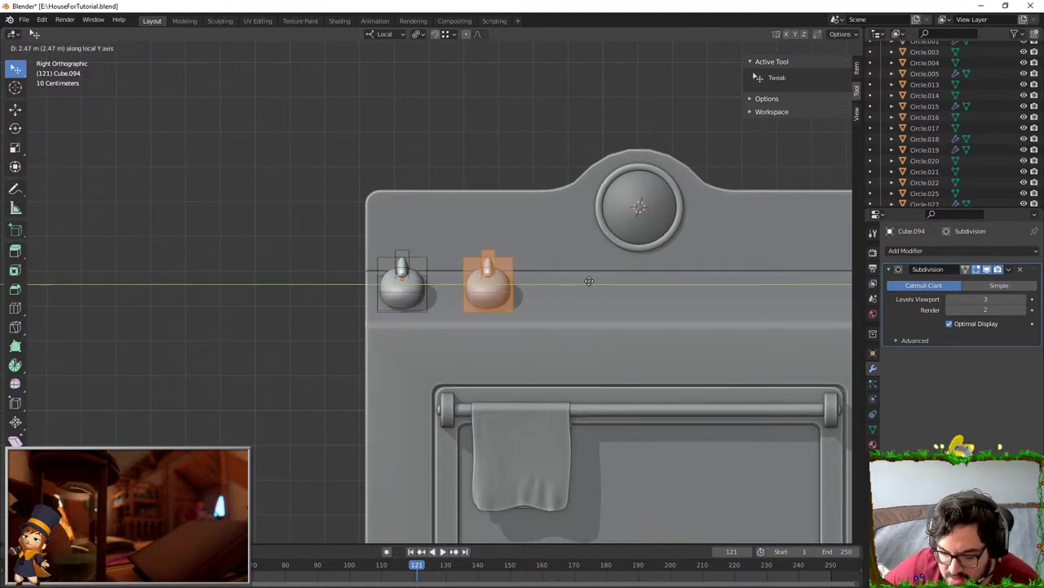
pyautogui.click(588, 282)
pyautogui.keyDown('shift'); pyautogui.moveTo(599, 286); pyautogui.dragTo(452, 285, button='middle'); pyautogui.keyUp('shift')
pyautogui.hotkey('shift', 'd')
pyautogui.press('y')
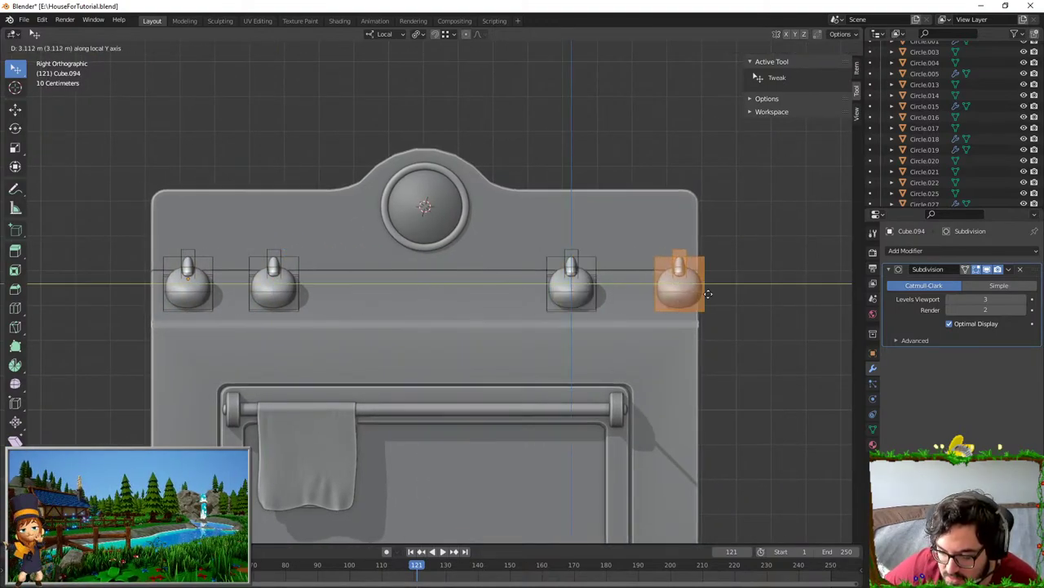
pyautogui.click(681, 292)
pyautogui.press('Tab')
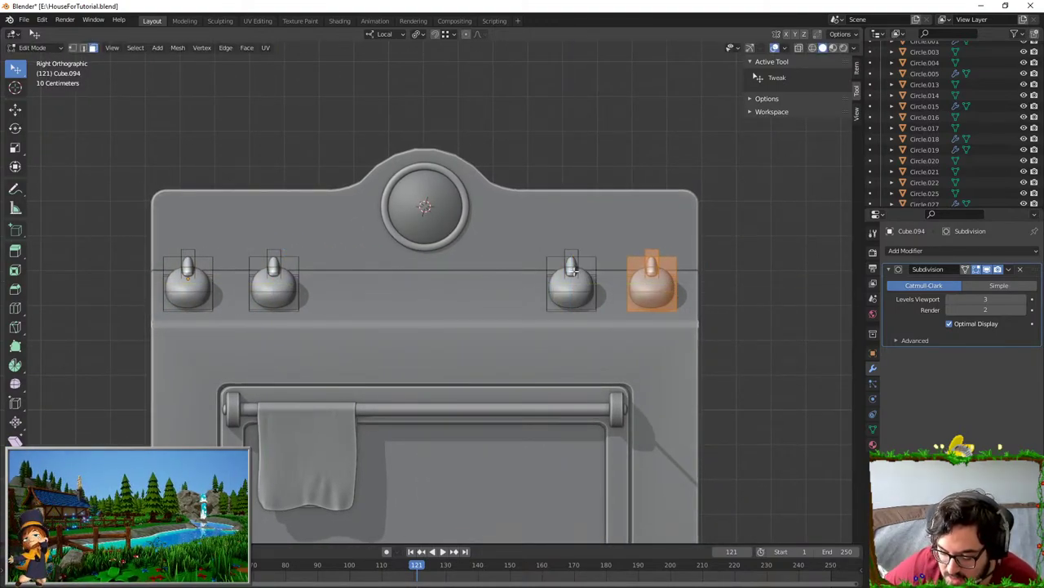
pyautogui.hotkey('ctrl', 'z')
pyautogui.hotkey('ctrl', 'z')
pyautogui.hotkey('ctrl', 'z')
# - Duplicate the knob along the local Y axis to place a second knob beside it on the stove's front
pyautogui.hotkey('shift', 'd')
pyautogui.press('y')
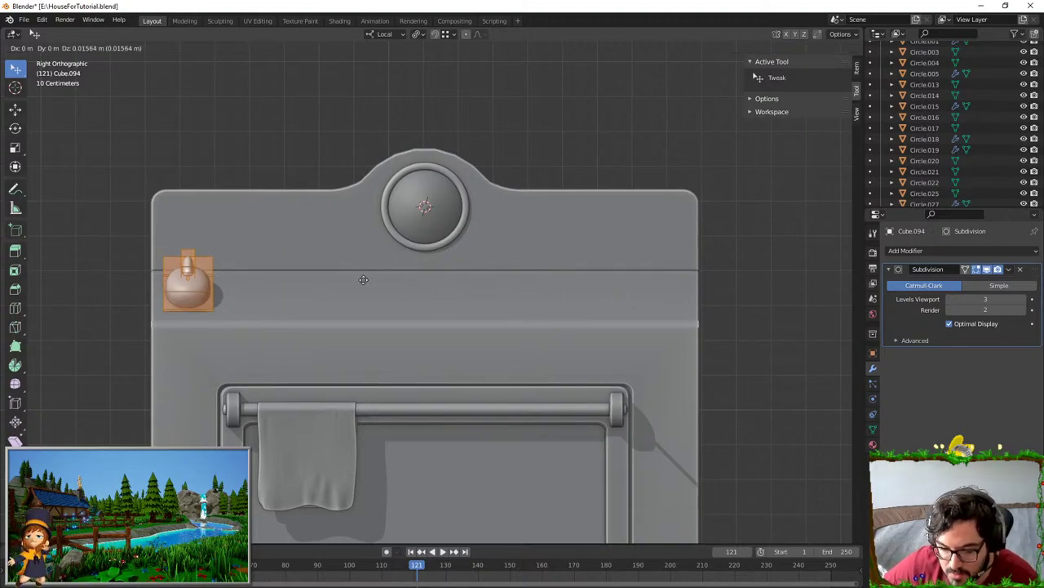
pyautogui.click(453, 278)
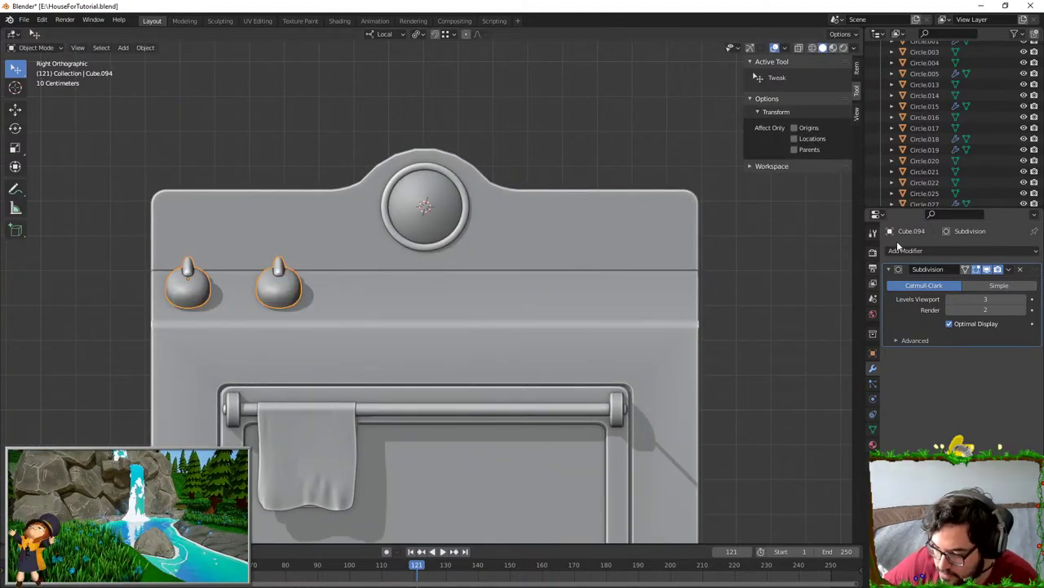
# - Add a Mirror modifier to the knob object and change its mirror axis from X to Y
pyautogui.click(906, 251)
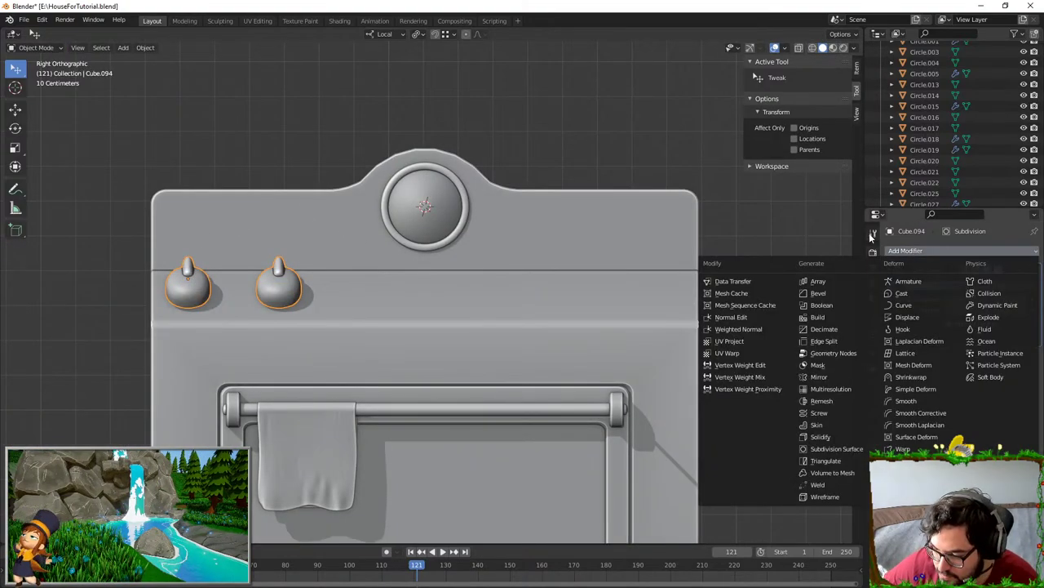
pyautogui.click(815, 376)
pyautogui.click(960, 371)
pyautogui.click(986, 371)
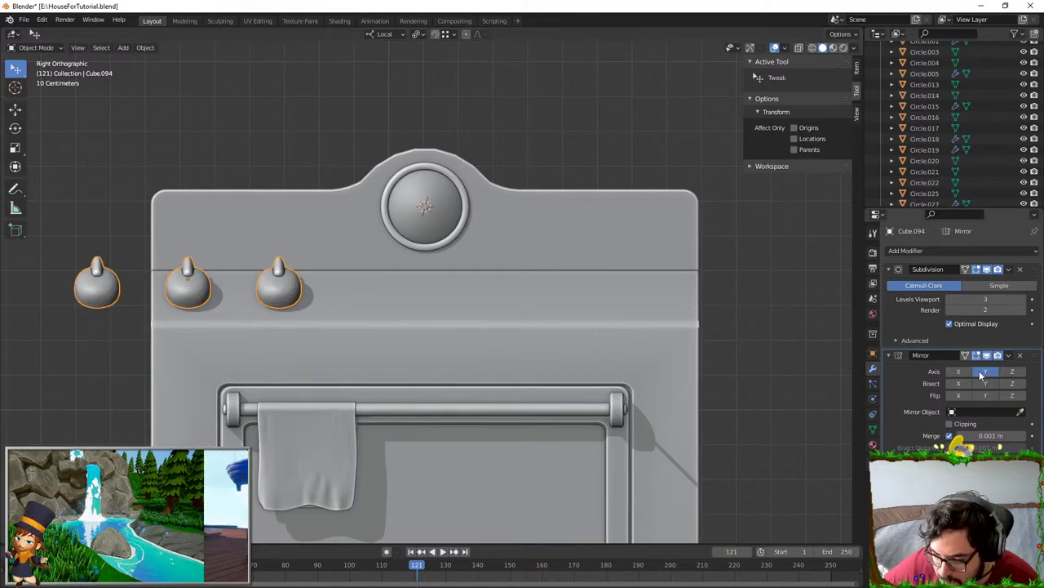
pyautogui.scroll(-3, 388, 326)
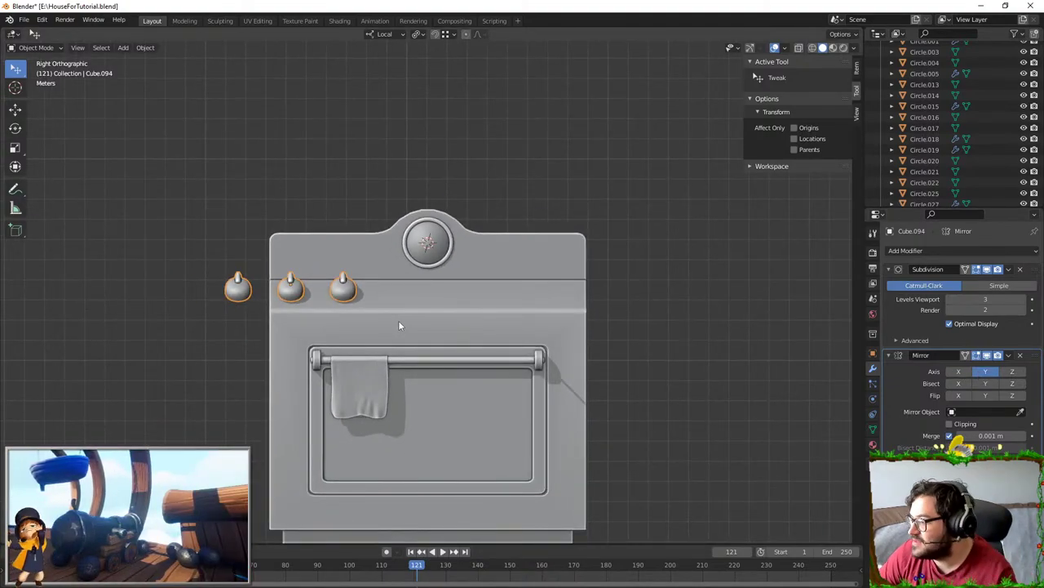
pyautogui.scroll(2, 376, 302)
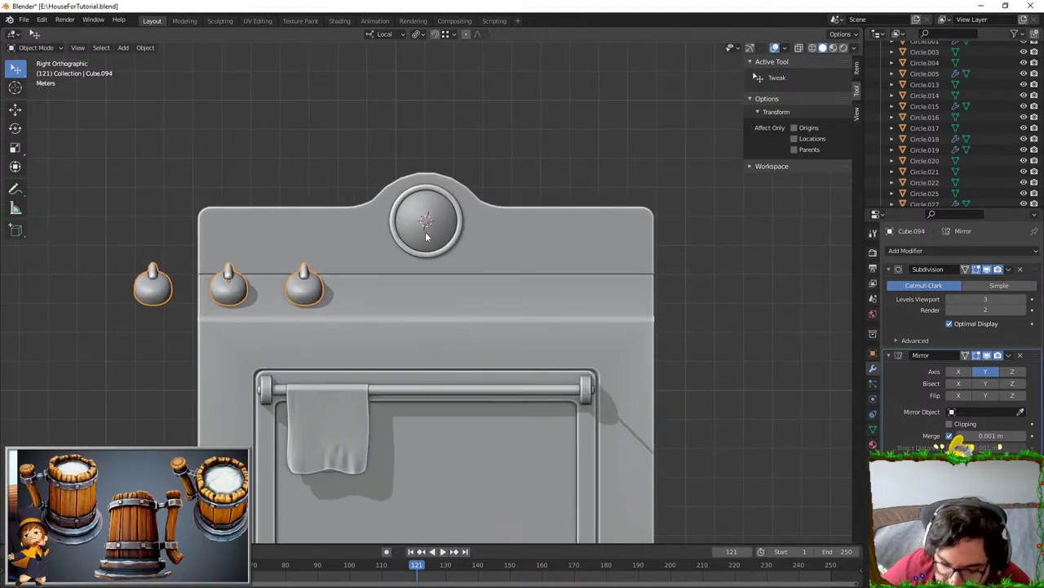
# - Try to set the knobs' origin to the 3D cursor
pyautogui.press('F3')
pyautogui.write('ORIGIN')
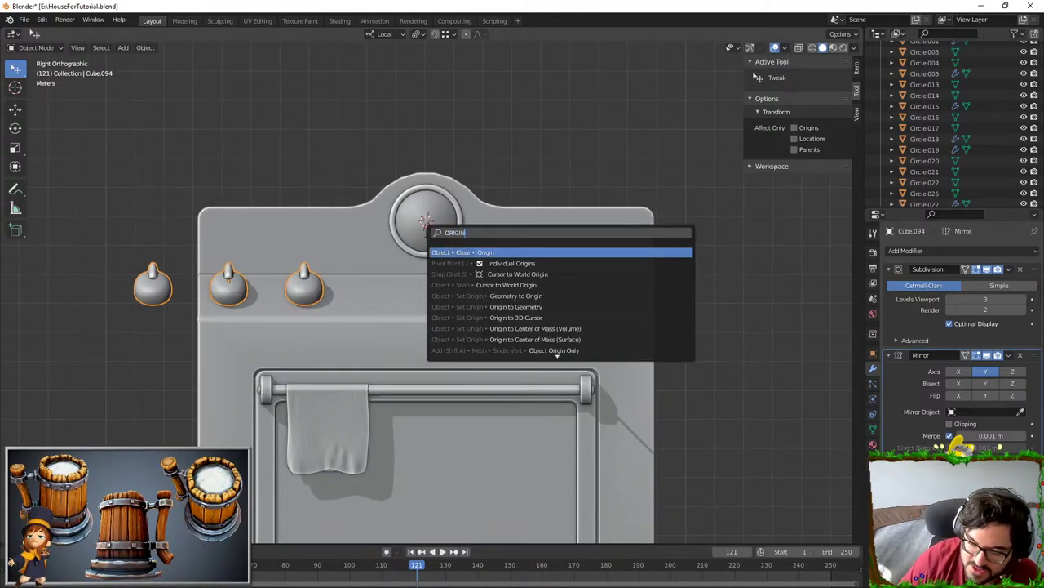
pyautogui.write(' TO CURS')
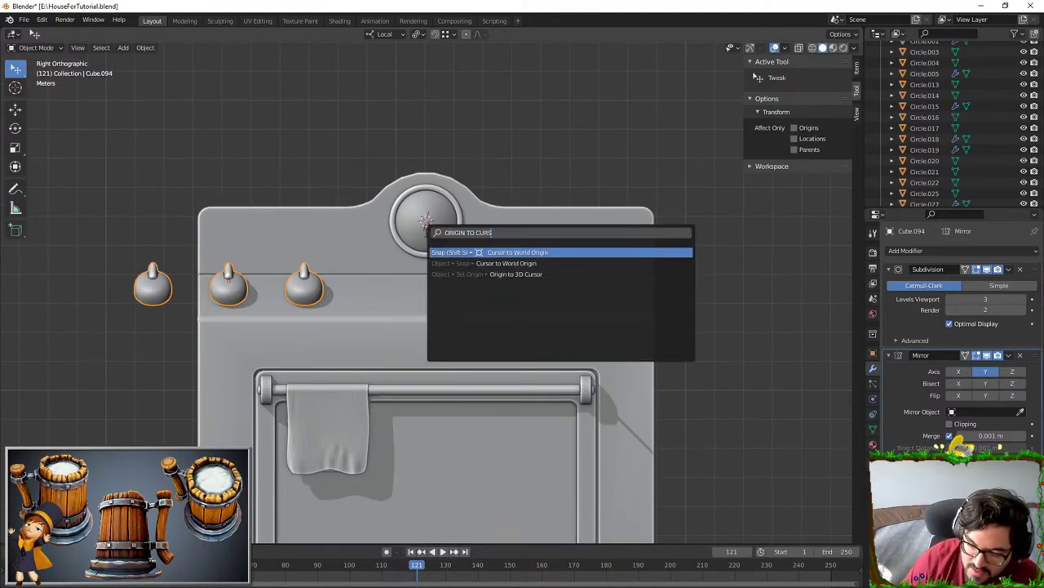
pyautogui.press('Return')
pyautogui.scroll(-1, 458, 207)
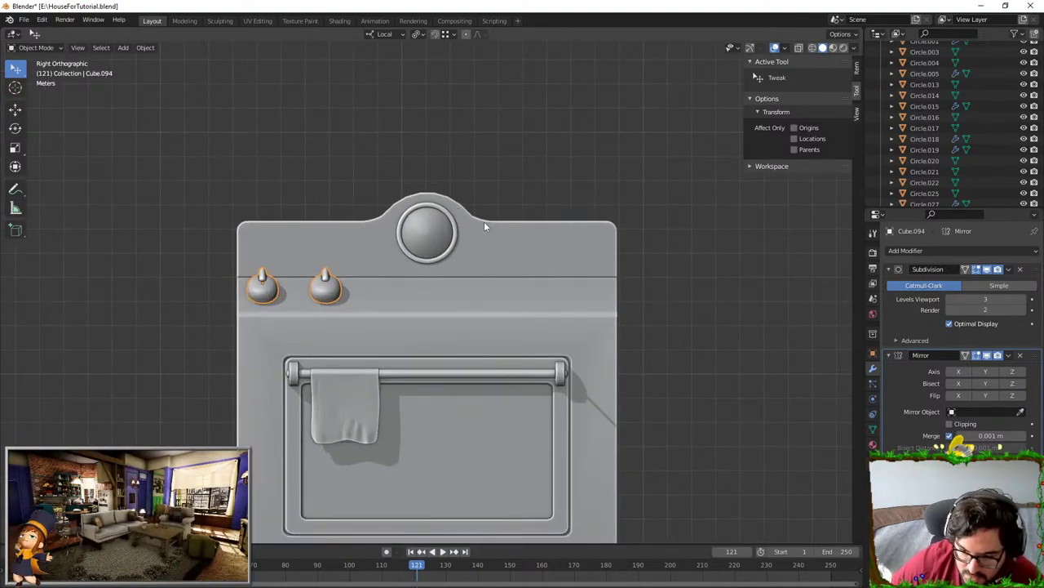
# - Select the stove's main body as the reference for the mirror centre
pyautogui.scroll(1, 484, 221)
pyautogui.moveTo(413, 202); pyautogui.dragTo(381, 316, button='middle')
pyautogui.click(424, 289)
pyautogui.scroll(-3, 382, 315)
pyautogui.scroll(2, 328, 317)
# - Try to bring the 3D cursor to the stove's origin with a command search
pyautogui.press('F3')
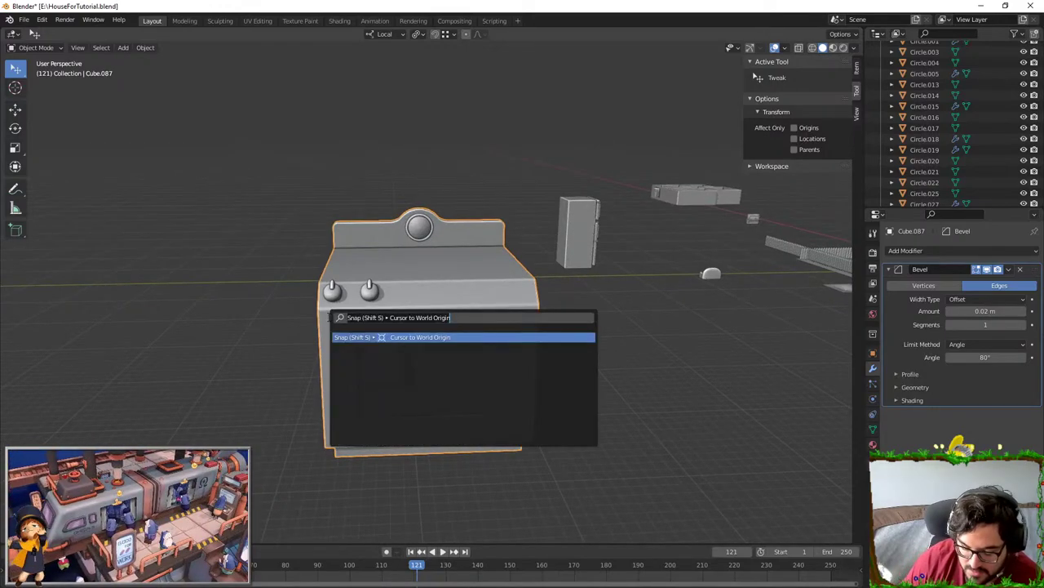
pyautogui.write('CURSOR TO WORLD')
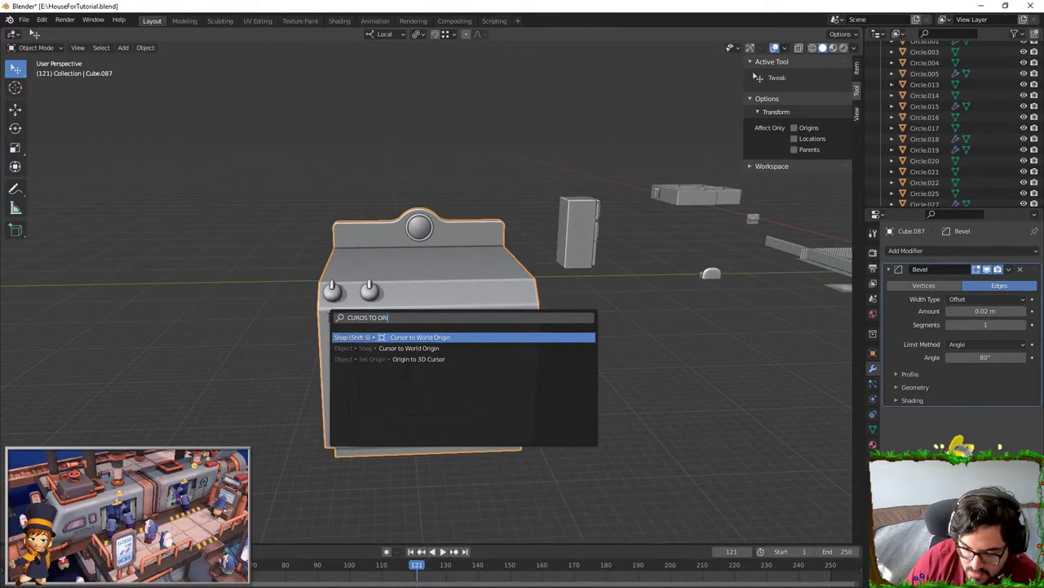
pyautogui.press('Return')
pyautogui.press('F3')
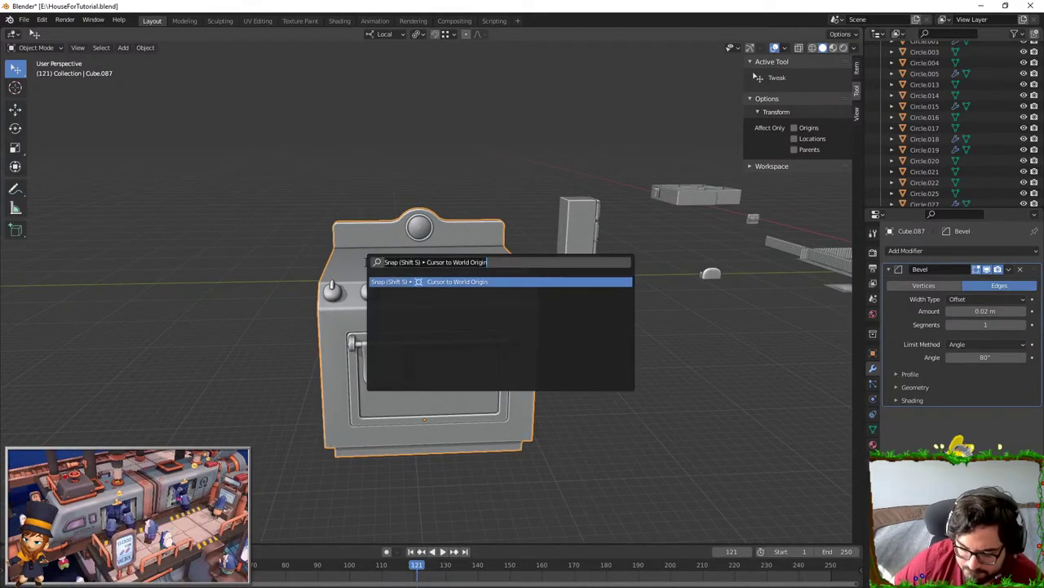
pyautogui.press('Escape')
# - Snap the 3D cursor to the selected stove body and reselect the knobs
pyautogui.hotkey('shift', 's')
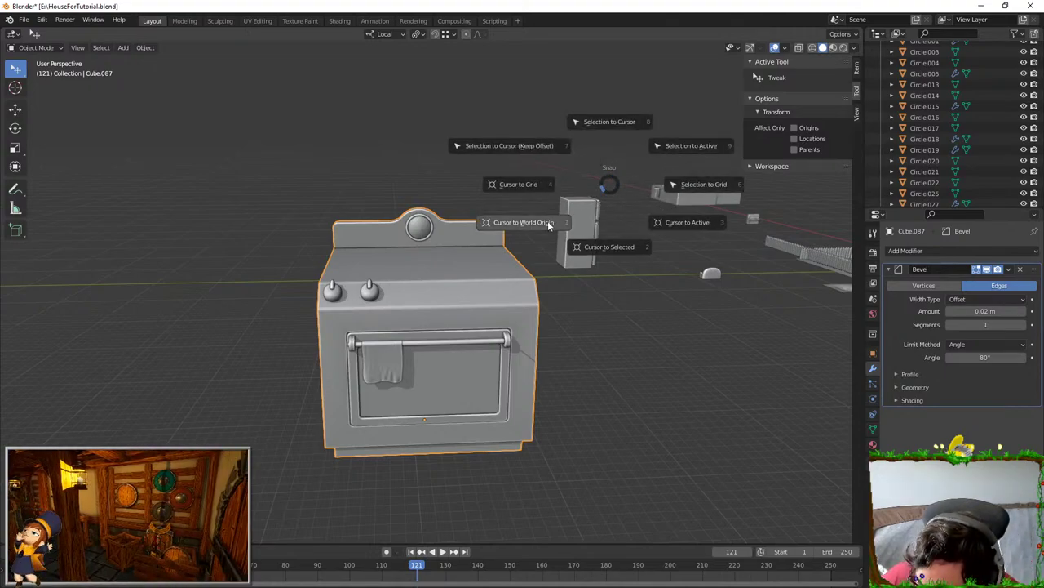
pyautogui.click(609, 247)
pyautogui.click(332, 291)
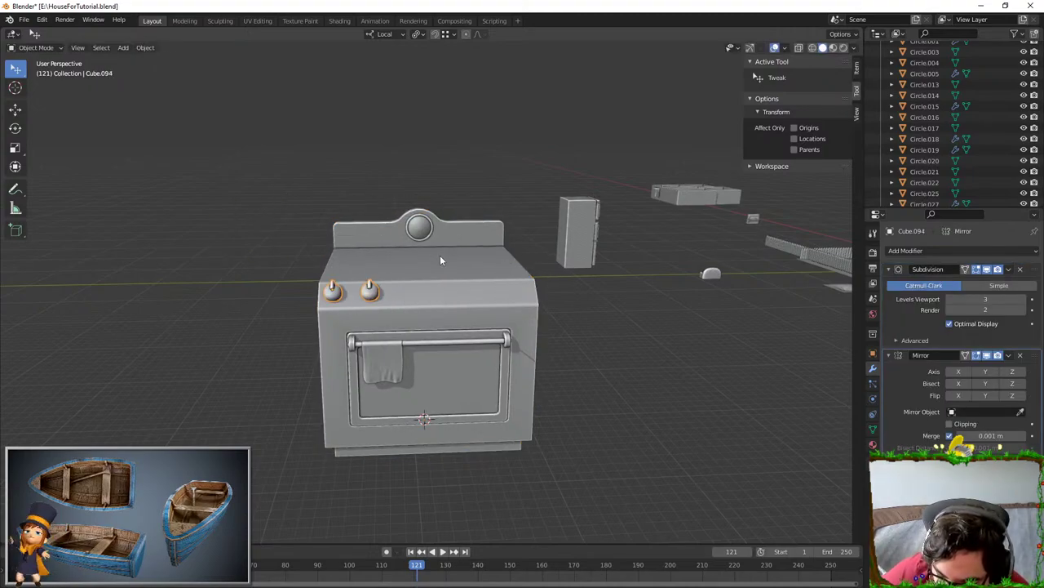
pyautogui.scroll(3, 441, 256)
pyautogui.moveTo(414, 262); pyautogui.dragTo(442, 257, button='middle')
pyautogui.hotkey('shift', 's')
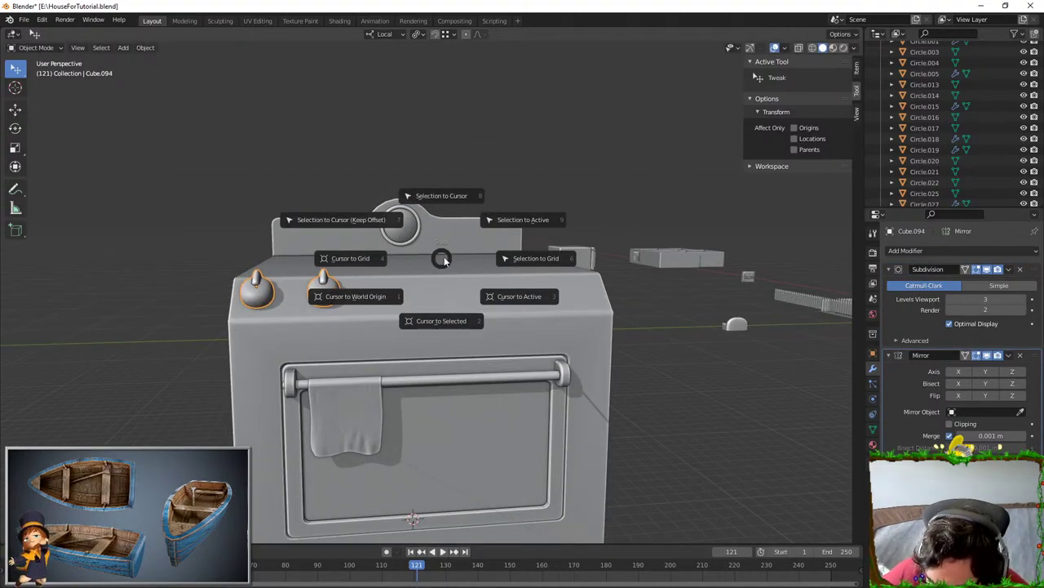
pyautogui.press('Escape')
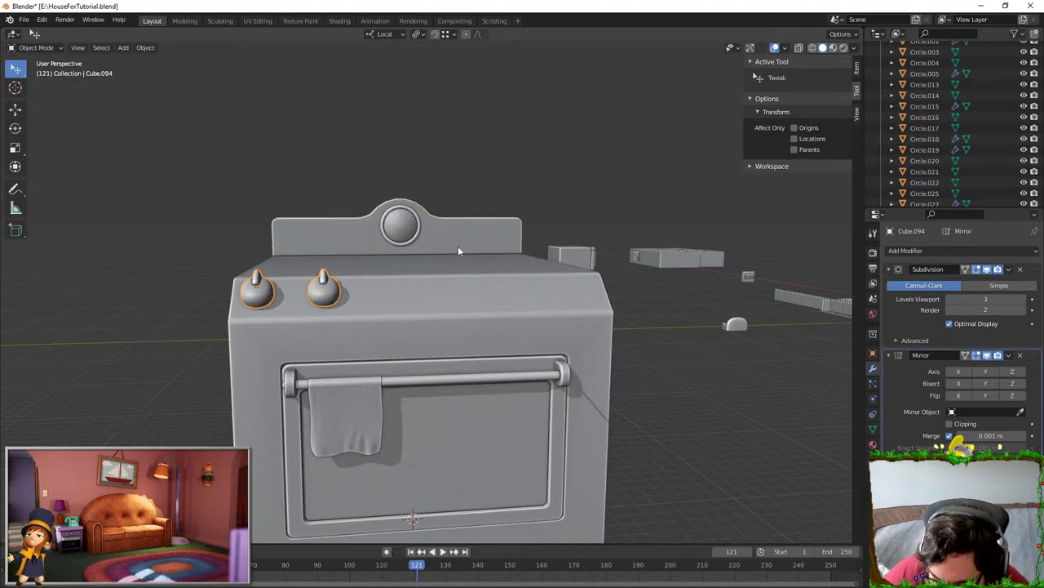
pyautogui.press('F2')
pyautogui.press('Escape')
# - Set the knob object's origin to the 3D cursor using Origin to 3D Cursor
pyautogui.press('F3')
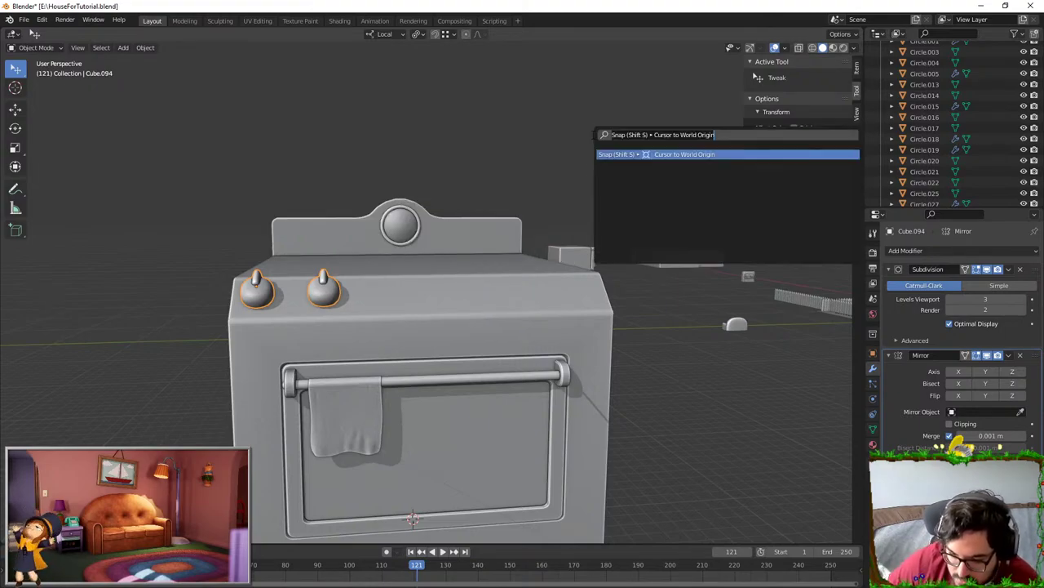
pyautogui.write('ORIGIN TO')
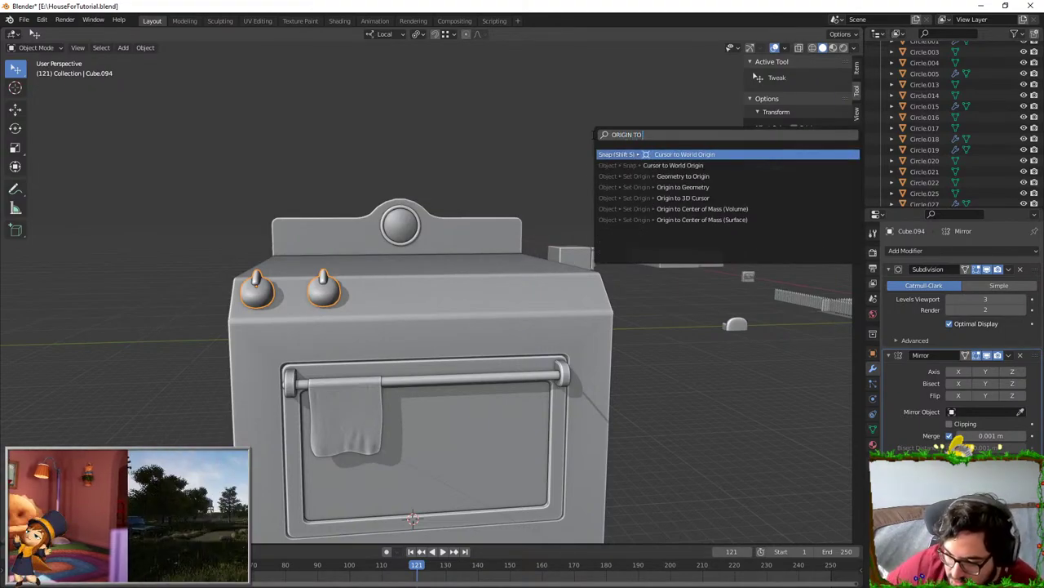
pyautogui.click(708, 197)
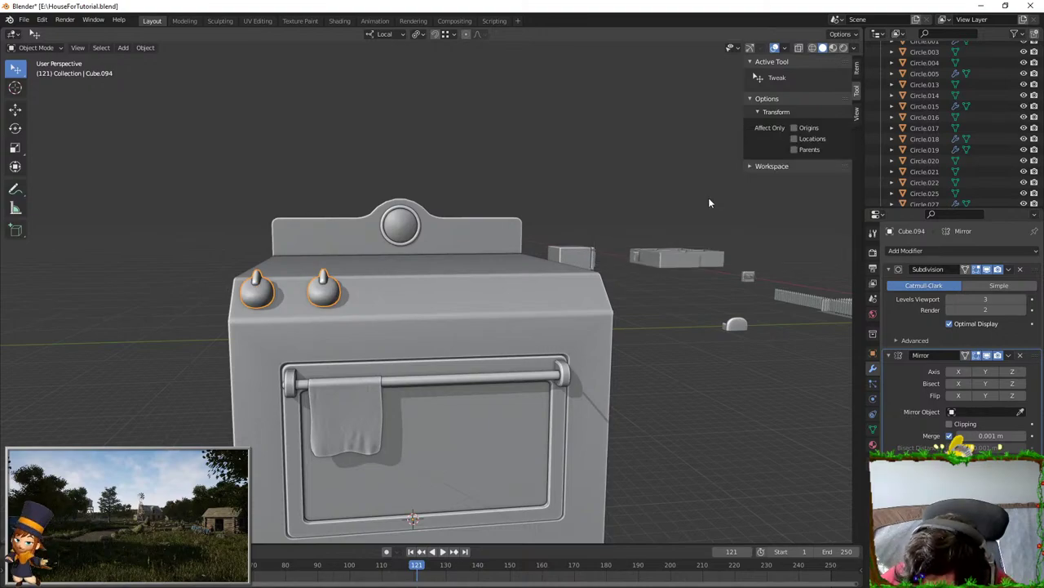
# - Enable the Mirror modifier's Y axis to reflect the two knobs onto the stove's other half
pyautogui.scroll(-2, 708, 198)
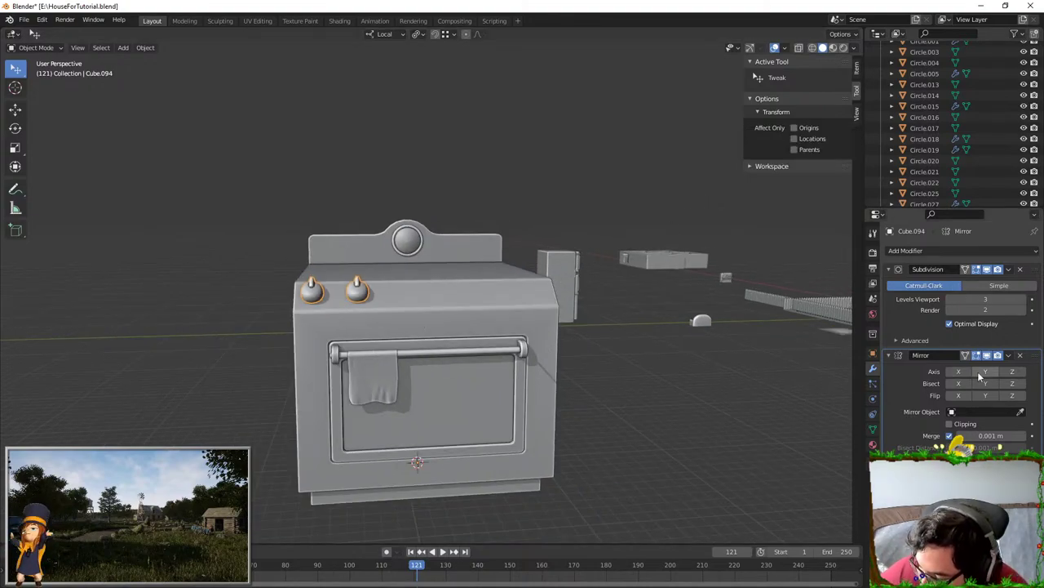
pyautogui.moveTo(563, 325); pyautogui.dragTo(519, 297, button='middle')
pyautogui.click(620, 451)
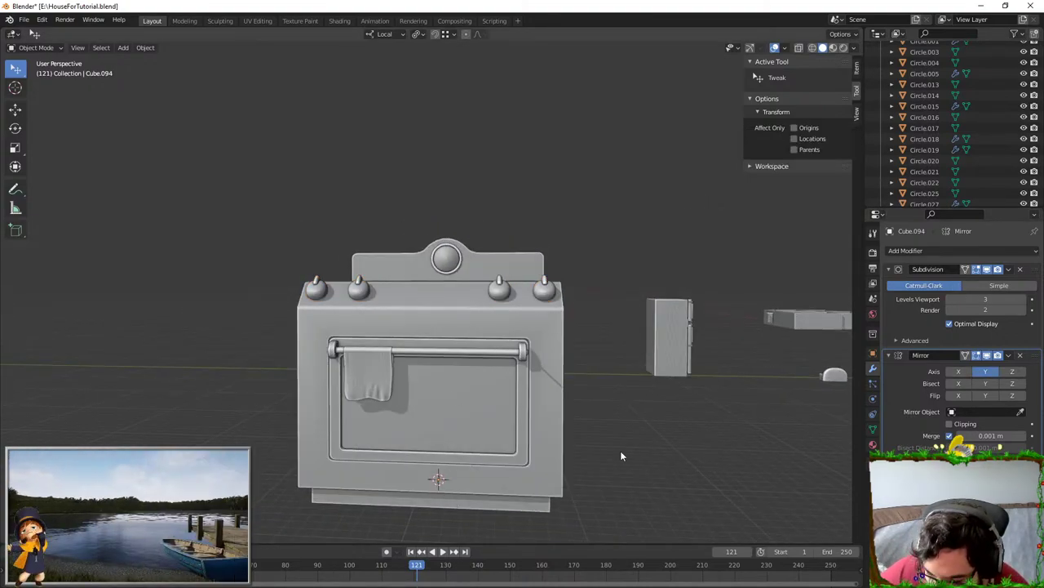
pyautogui.scroll(-1, 608, 444)
pyautogui.moveTo(563, 426); pyautogui.dragTo(585, 421, button='middle')
pyautogui.scroll(3, 579, 424)
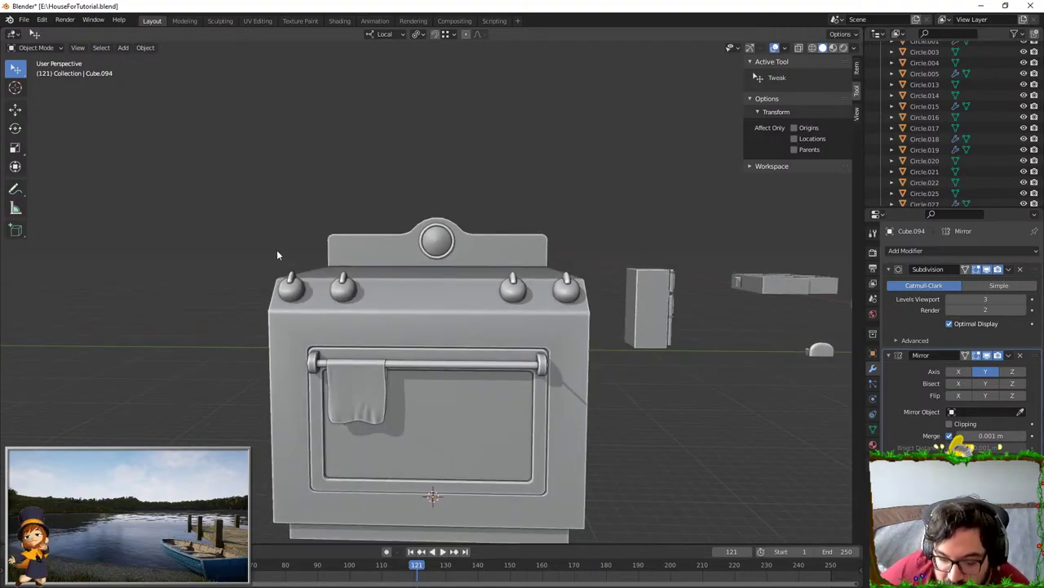
# - Scale the knobs to about 0.71 and move them about 0.41 m along the local Y axis toward the centre
pyautogui.press('Tab')
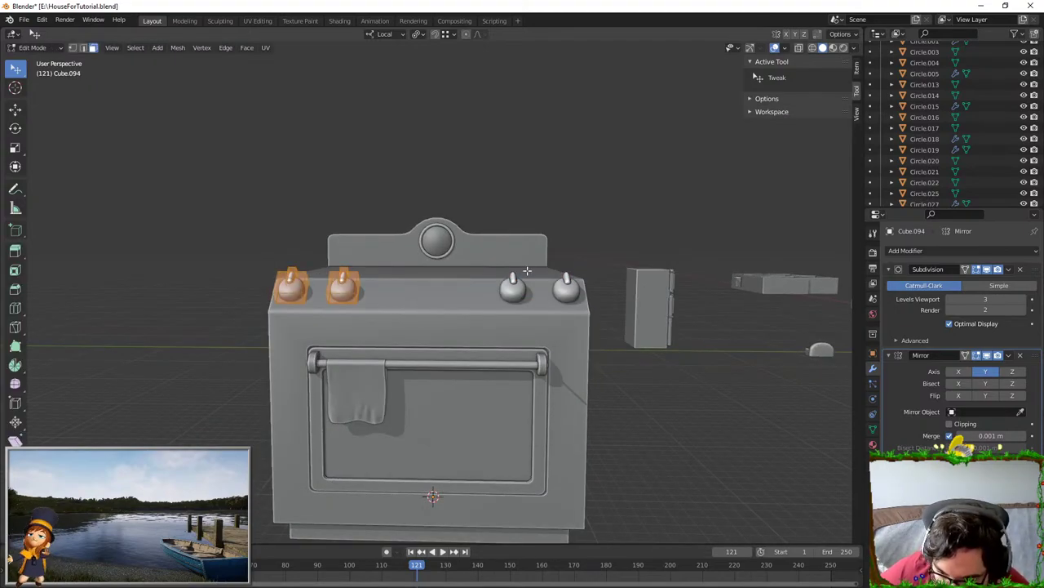
pyautogui.press('s')
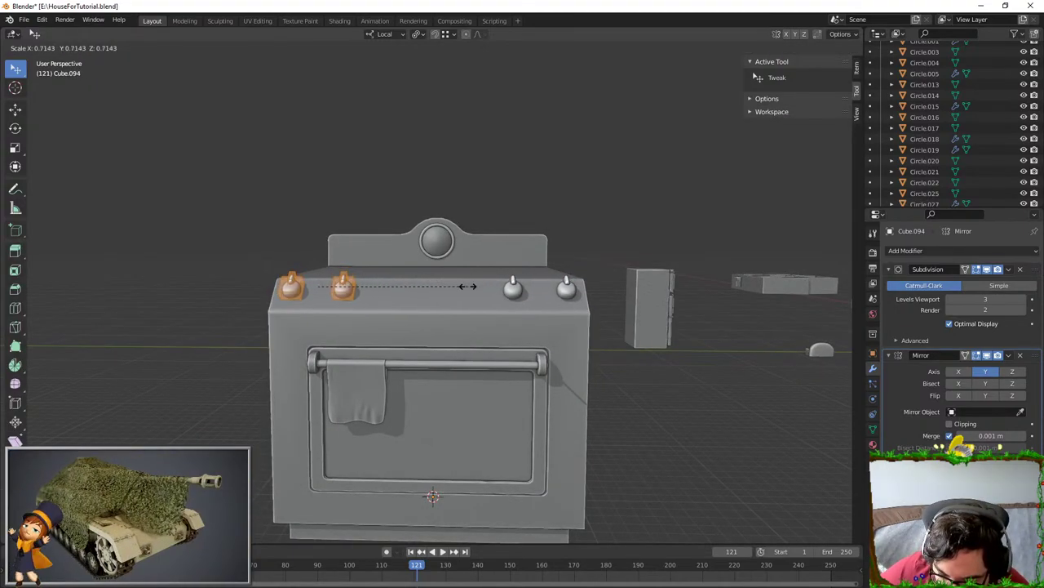
pyautogui.click(471, 283)
pyautogui.press('g')
pyautogui.press('y')
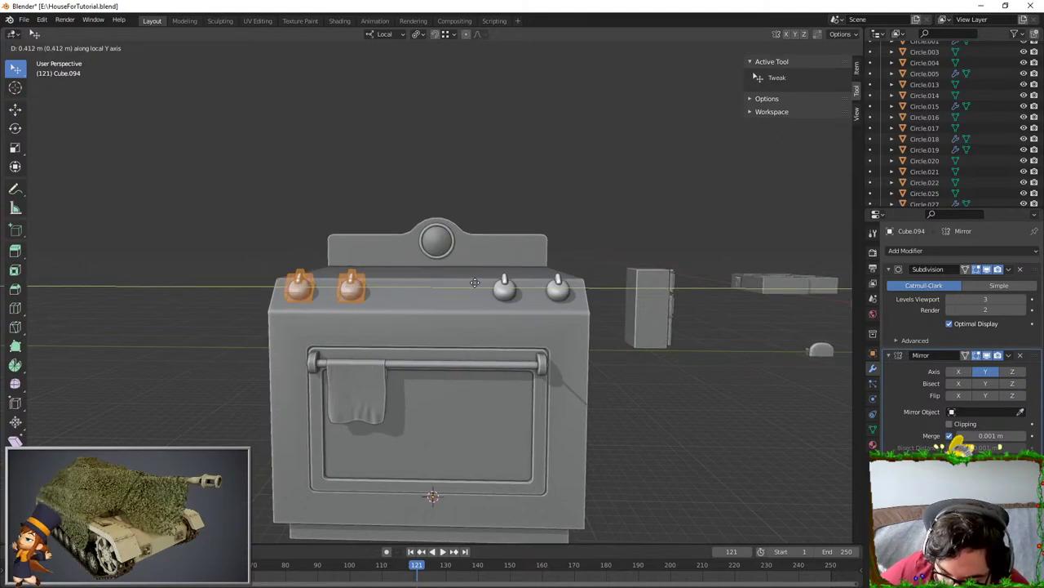
pyautogui.click(475, 282)
pyautogui.press('Tab')
pyautogui.click(678, 434)
# - Select the connecting stems of both original knobs within the knob mesh
pyautogui.moveTo(677, 434); pyautogui.dragTo(469, 319, button='middle')
pyautogui.scroll(4, 650, 374)
pyautogui.press('Tab')
pyautogui.scroll(4, 469, 319)
pyautogui.click(385, 319)
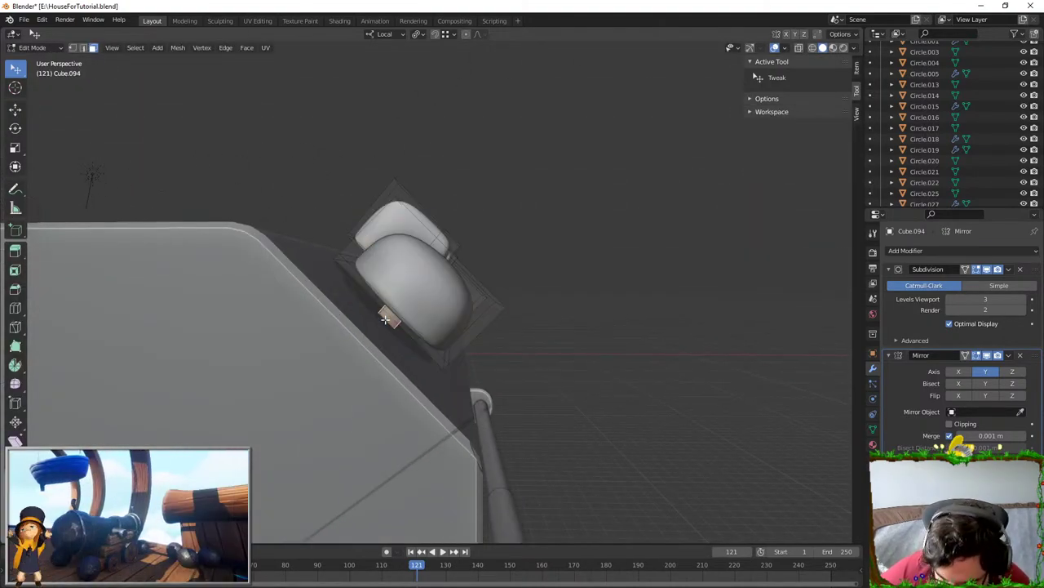
pyautogui.moveTo(385, 319); pyautogui.dragTo(341, 201, button='middle')
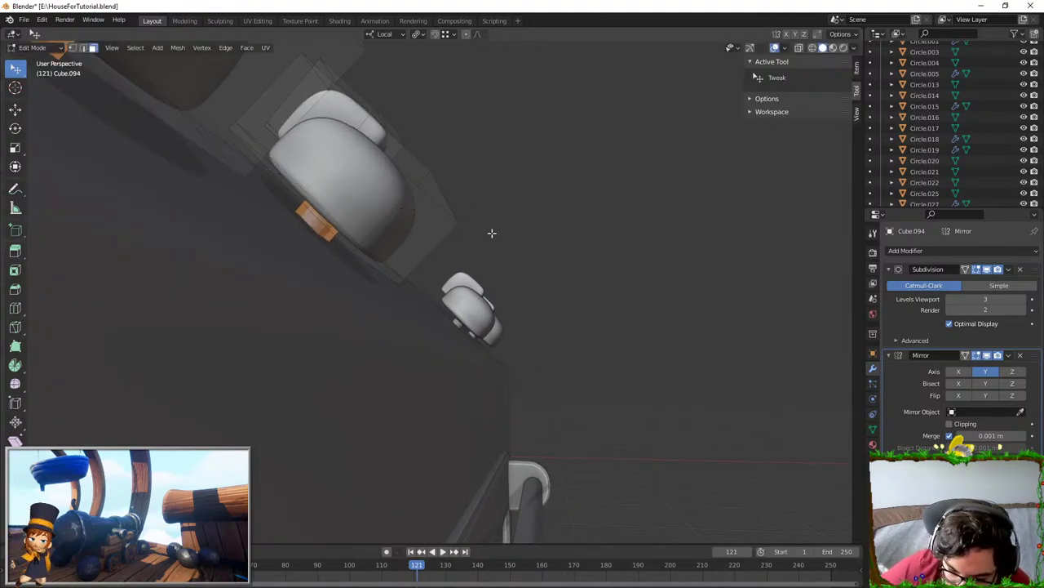
# - Reposition the selected stems between the knobs and the stove's sloped front in front view and return to Object Mode
pyautogui.moveTo(490, 233); pyautogui.dragTo(466, 252, button='middle')
pyautogui.press('KP_1')
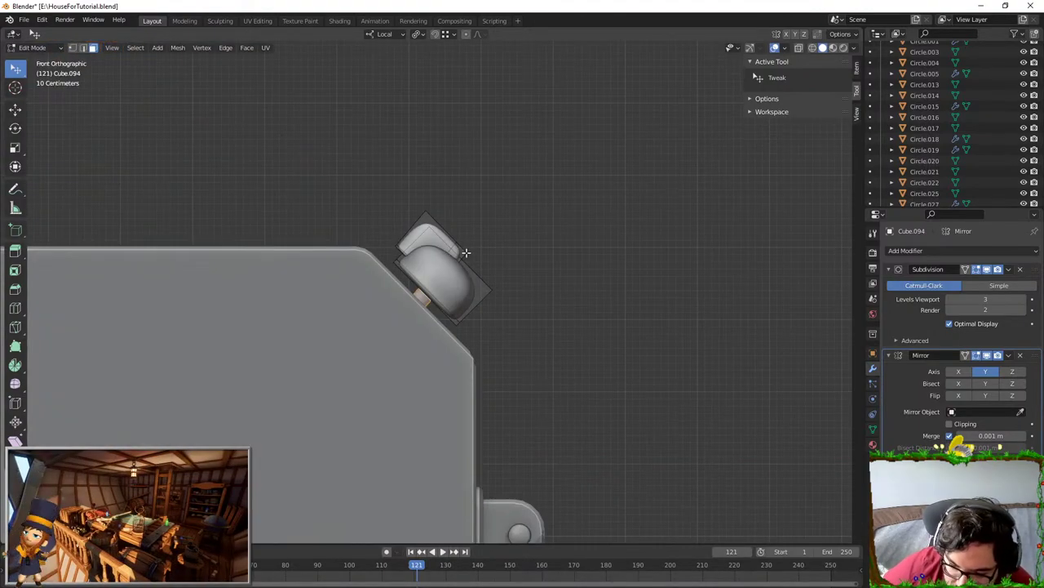
pyautogui.scroll(7, 466, 252)
pyautogui.press('g')
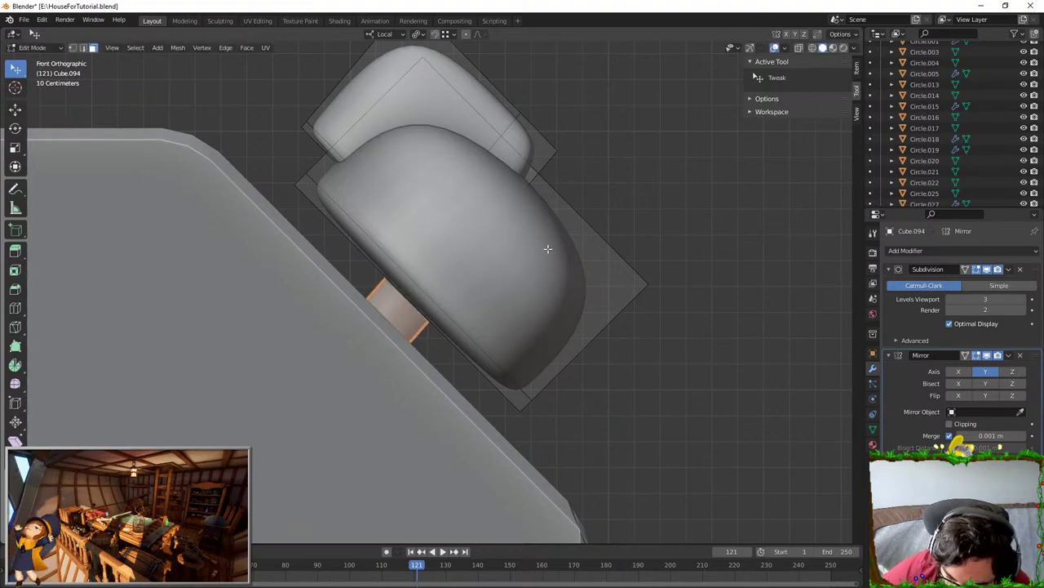
pyautogui.click(578, 226)
pyautogui.press('Tab')
pyautogui.moveTo(577, 227); pyautogui.dragTo(438, 309, button='middle')
pyautogui.scroll(-8, 412, 274)
pyautogui.scroll(-4, 431, 306)
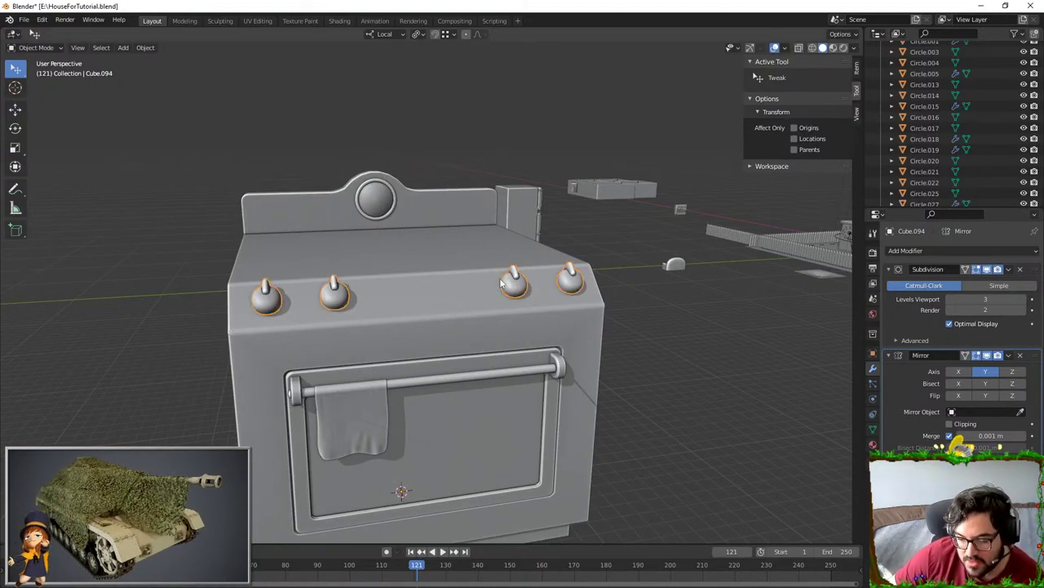
pyautogui.moveTo(501, 282); pyautogui.dragTo(514, 285, button='middle')
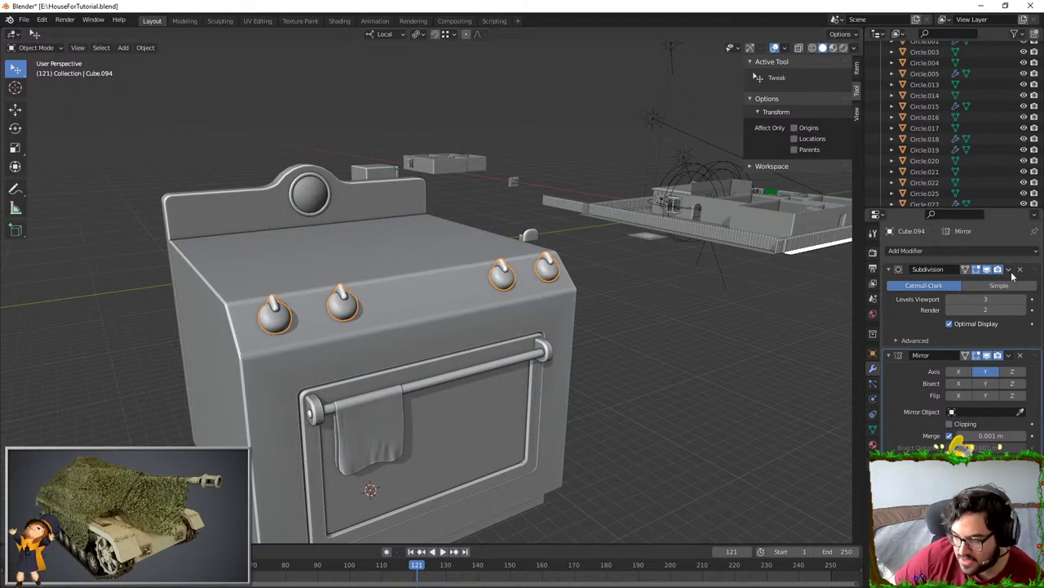
# - Apply the Mirror modifier to the stove knobs and enter Edit Mode on their mesh
pyautogui.click(1010, 355)
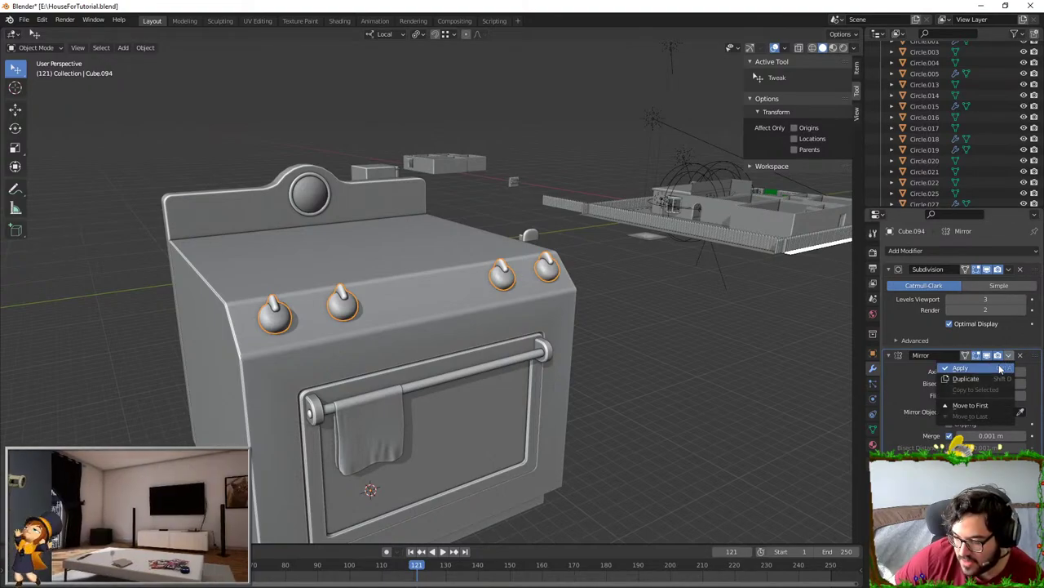
pyautogui.click(963, 367)
pyautogui.press('Tab')
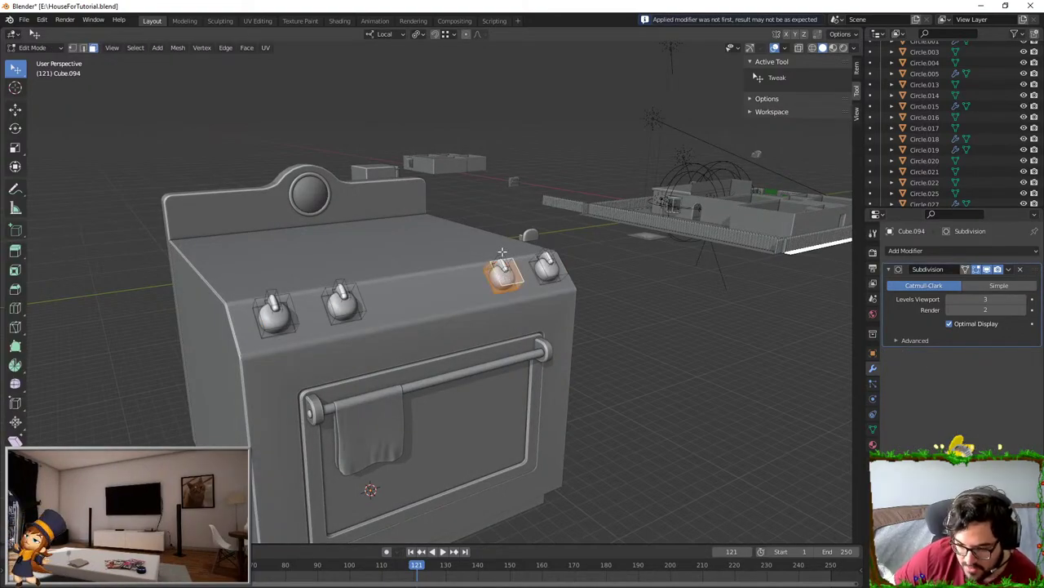
# - Duplicate the selected knob with its stem and place the copy above the stove top in front view
pyautogui.scroll(8, 534, 256)
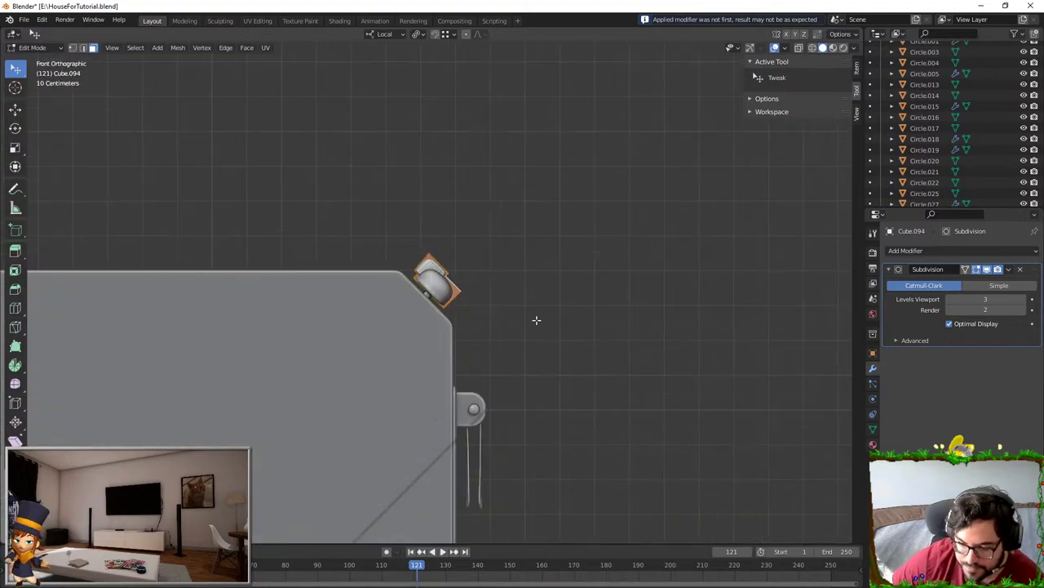
pyautogui.moveTo(432, 281); pyautogui.dragTo(587, 372, button='middle')
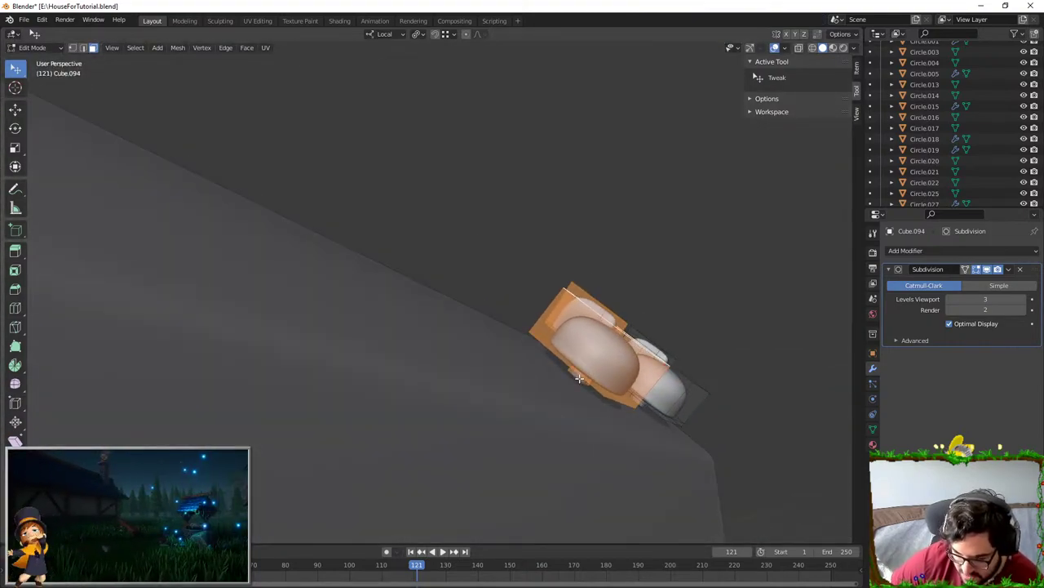
pyautogui.scroll(-4, 545, 298)
pyautogui.press('KP_1')
pyautogui.hotkey('shift', 'd')
pyautogui.click(289, 204)
pyautogui.keyDown('shift'); pyautogui.moveTo(333, 180); pyautogui.dragTo(447, 179, button='middle'); pyautogui.keyUp('shift')
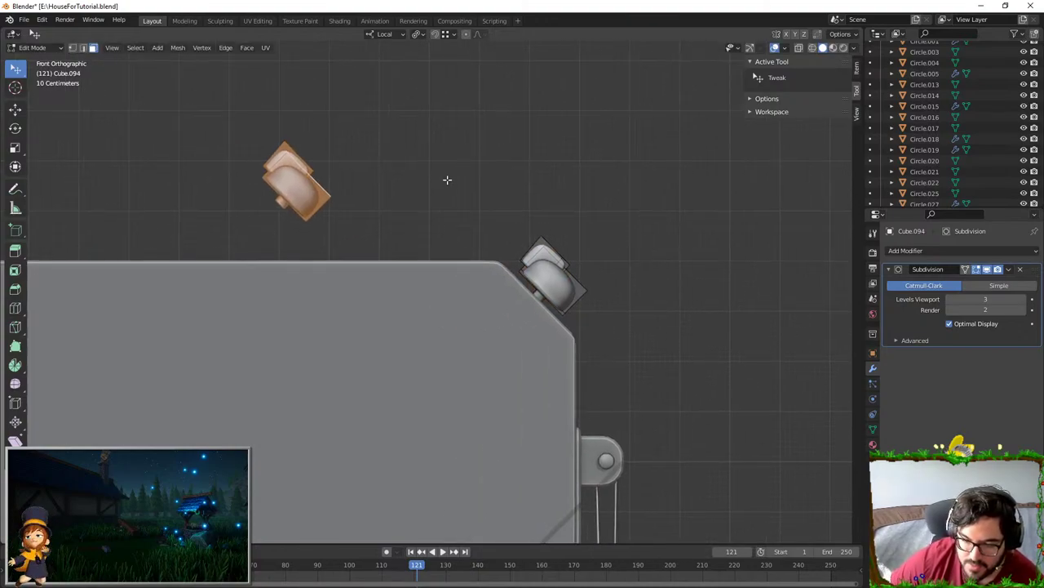
# - Change the transform pivot point and rotate the duplicated knob roughly upright in front view, with its stem pointing sideways
pyautogui.press('r')
pyautogui.press('Escape')
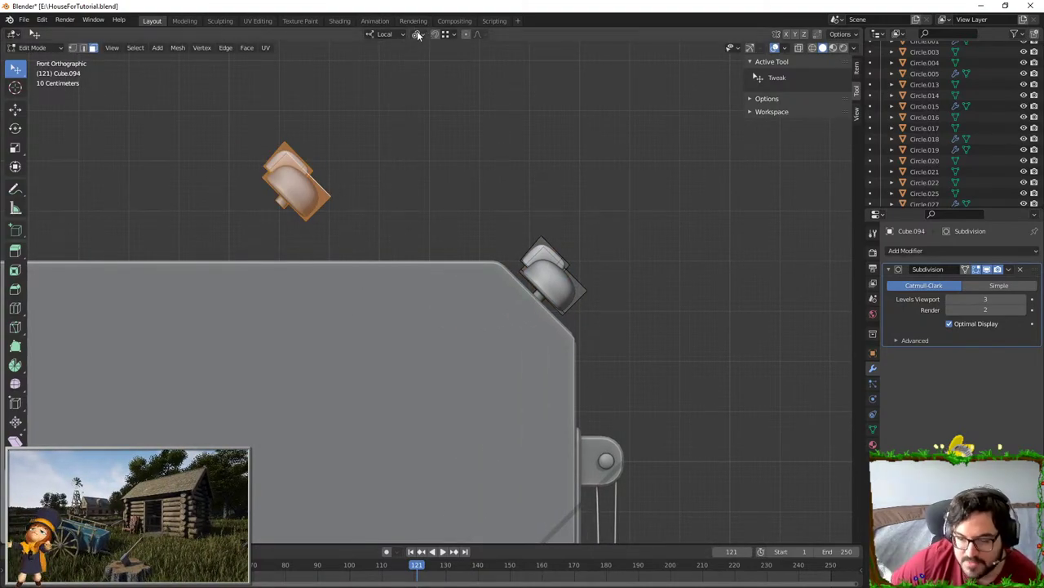
pyautogui.click(418, 35)
pyautogui.click(424, 48)
pyautogui.press('r')
pyautogui.click(467, 287)
pyautogui.keyDown('shift'); pyautogui.moveTo(444, 128); pyautogui.dragTo(490, 319, button='middle'); pyautogui.keyUp('shift')
pyautogui.press('r')
pyautogui.click(531, 187)
# - Fine-tune the duplicated knob's rotation in front view to align its flat back with the vertical axis
pyautogui.scroll(4, 522, 194)
pyautogui.scroll(4, 481, 310)
pyautogui.keyDown('shift'); pyautogui.moveTo(395, 253); pyautogui.dragTo(536, 296, button='middle'); pyautogui.keyUp('shift')
pyautogui.press('r')
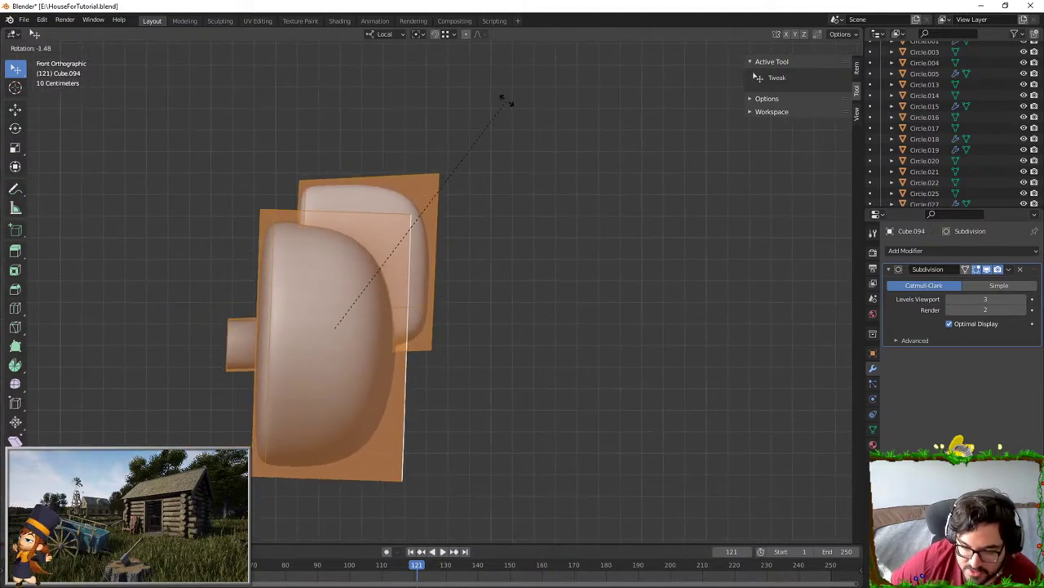
# - Rotate the duplicated knob upright in the front view and adjust its scale
pyautogui.click(206, 67)
pyautogui.scroll(-1, 408, 220)
pyautogui.keyDown('shift'); pyautogui.moveTo(424, 230); pyautogui.dragTo(523, 233, button='middle'); pyautogui.keyUp('shift')
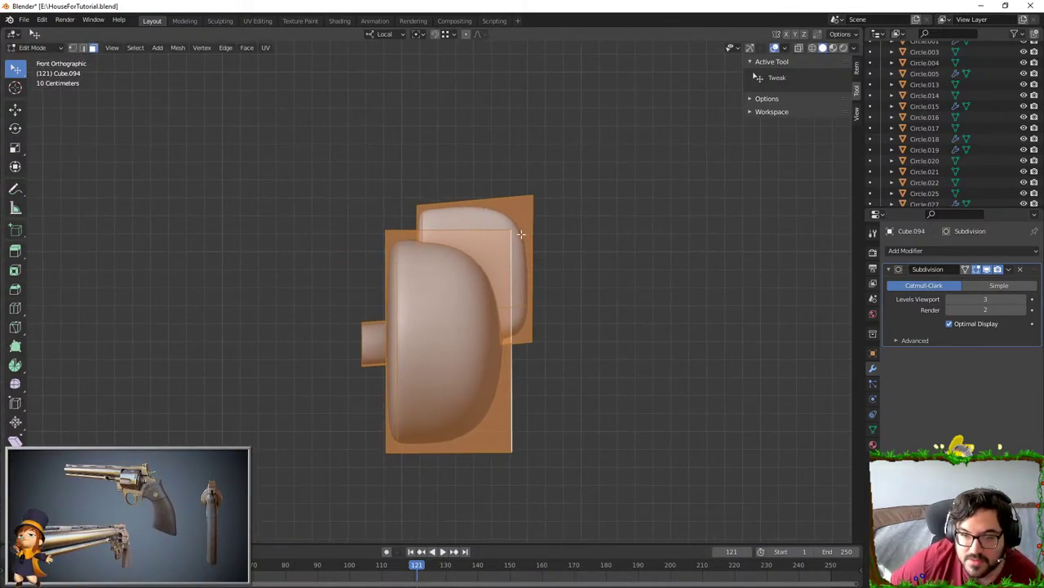
pyautogui.press('s')
pyautogui.click(484, 324)
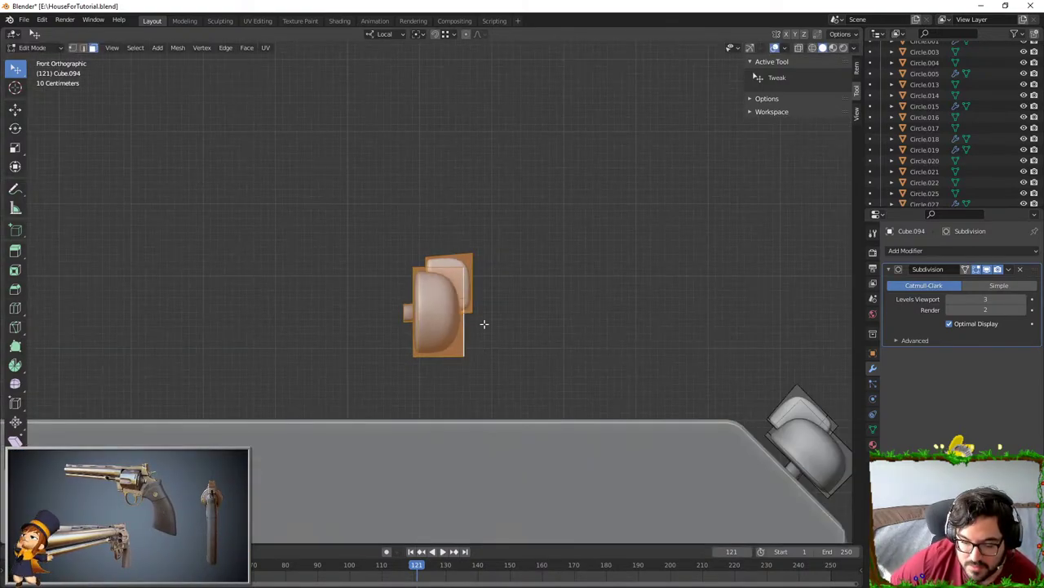
# - Set the transform orientation to Global and move the knob along X against the stove's back panel
pyautogui.click(383, 34)
pyautogui.click(381, 70)
pyautogui.press('g')
pyautogui.press('x')
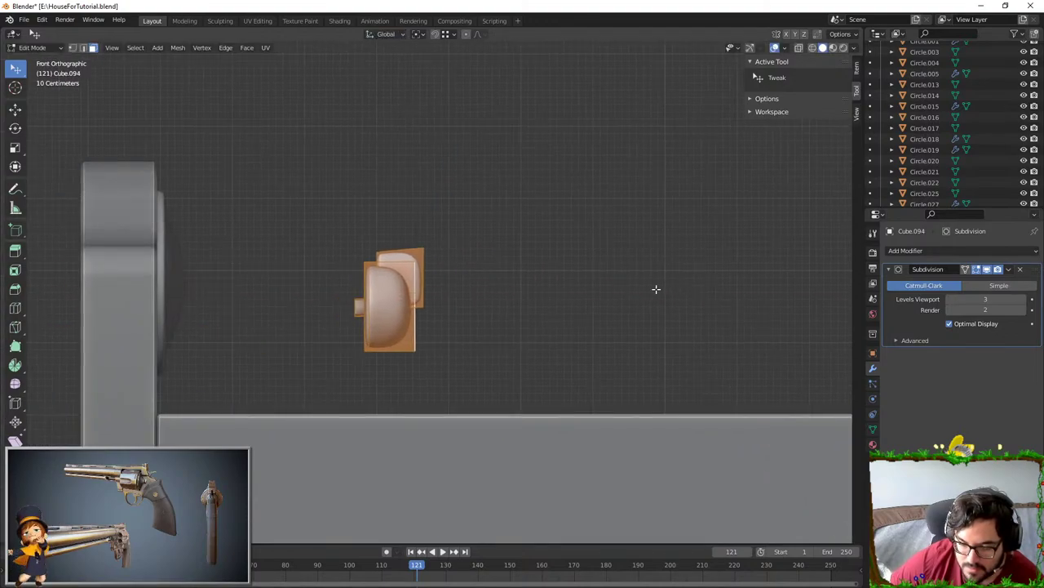
pyautogui.click(448, 275)
pyautogui.moveTo(448, 275); pyautogui.dragTo(424, 278, button='middle')
pyautogui.press('g')
pyautogui.press('x')
pyautogui.click(452, 295)
# - Isolate the knob's stem and straighten its end edge along Z using snapping
pyautogui.click(357, 380)
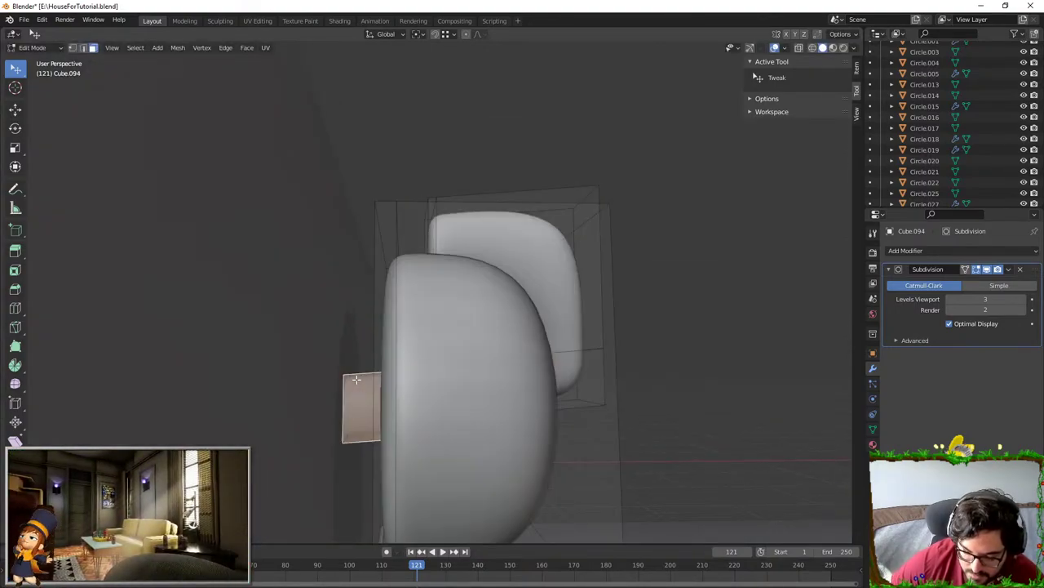
pyautogui.hotkey('shift', 'h')
pyautogui.press('h')
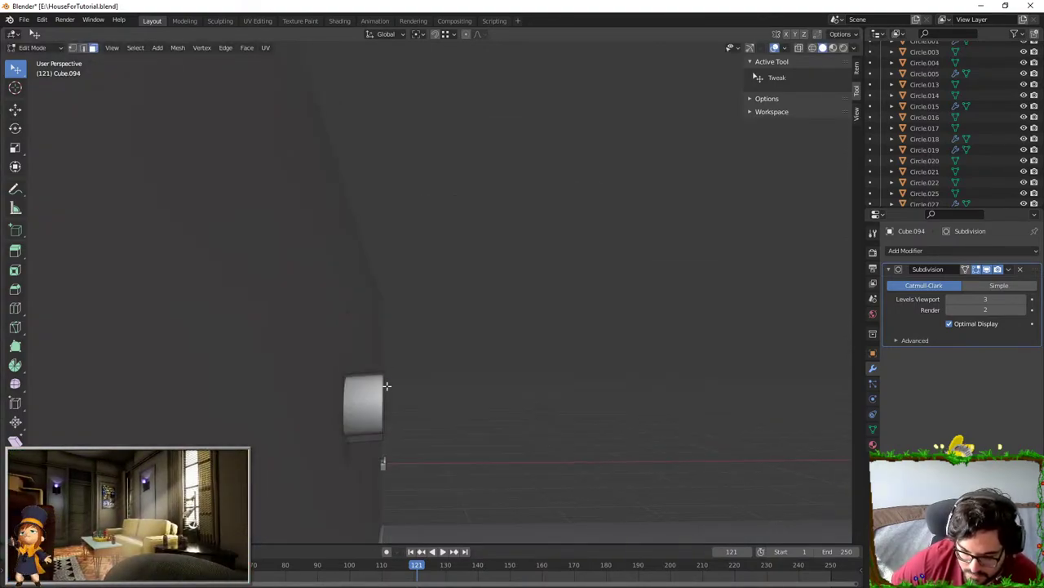
pyautogui.click(390, 381)
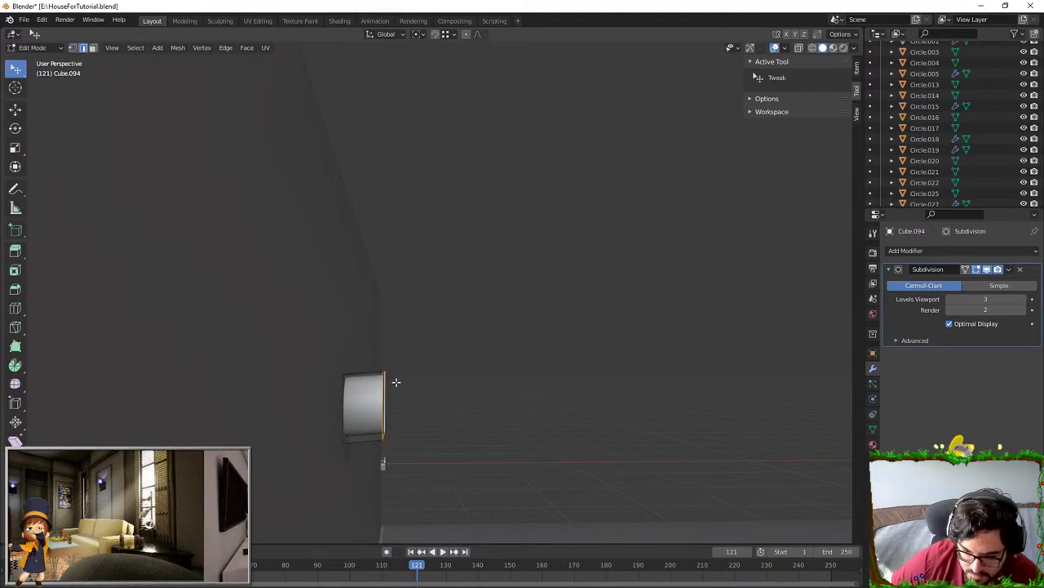
pyautogui.press('g')
pyautogui.press('z')
pyautogui.click(400, 338)
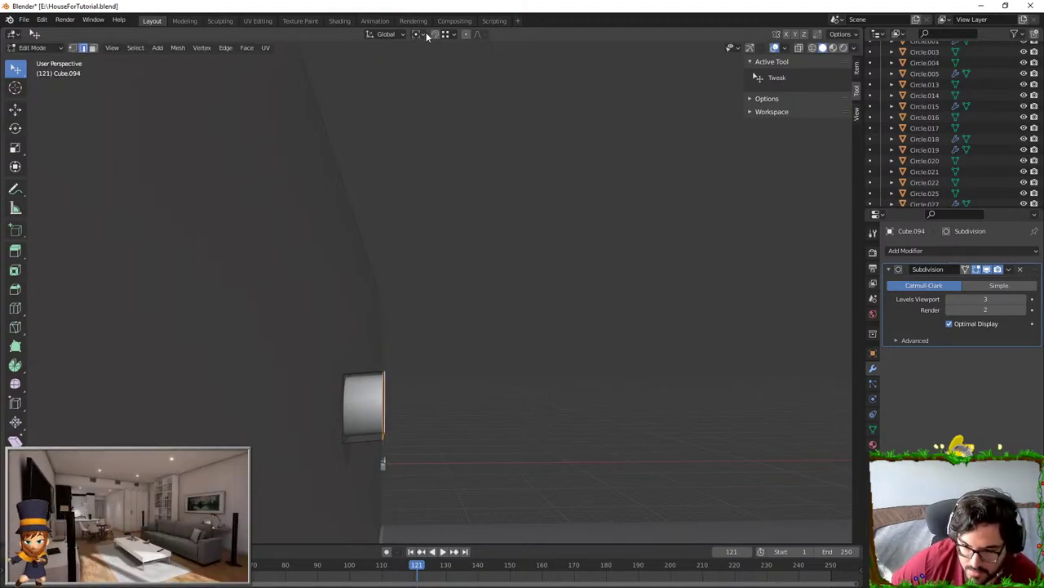
pyautogui.press('g')
pyautogui.press('z')
pyautogui.click(363, 373)
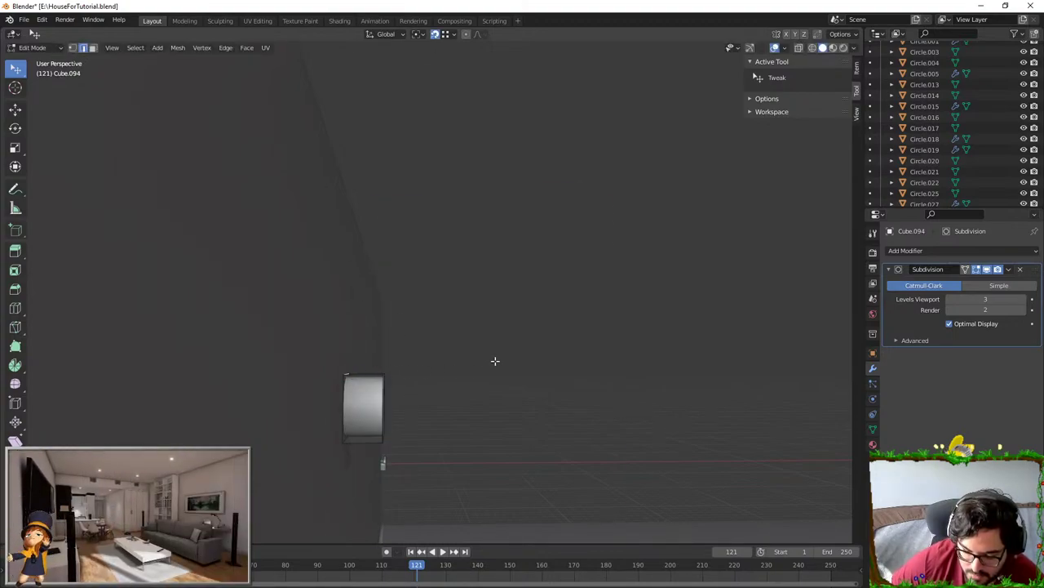
# - Reveal the hidden knob parts and level the pointer's upper edge by lowering its outer corner about 0.055 m along Z
pyautogui.hotkey('alt', 'h')
pyautogui.press('Tab')
pyautogui.click(582, 306)
pyautogui.scroll(-2, 538, 333)
pyautogui.scroll(1, 523, 335)
pyautogui.press('Tab')
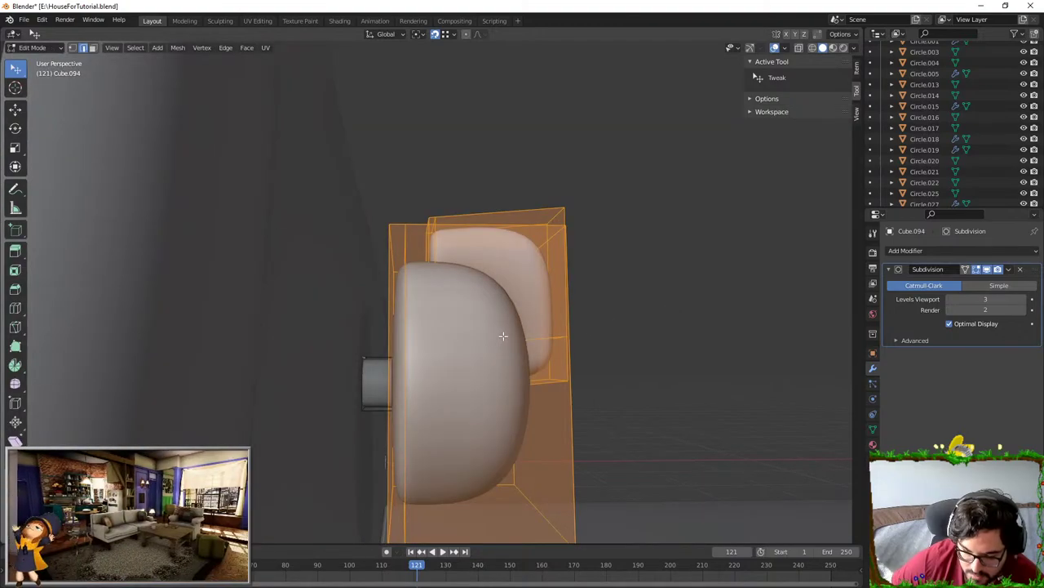
pyautogui.press('KP_1')
pyautogui.scroll(-5, 583, 249)
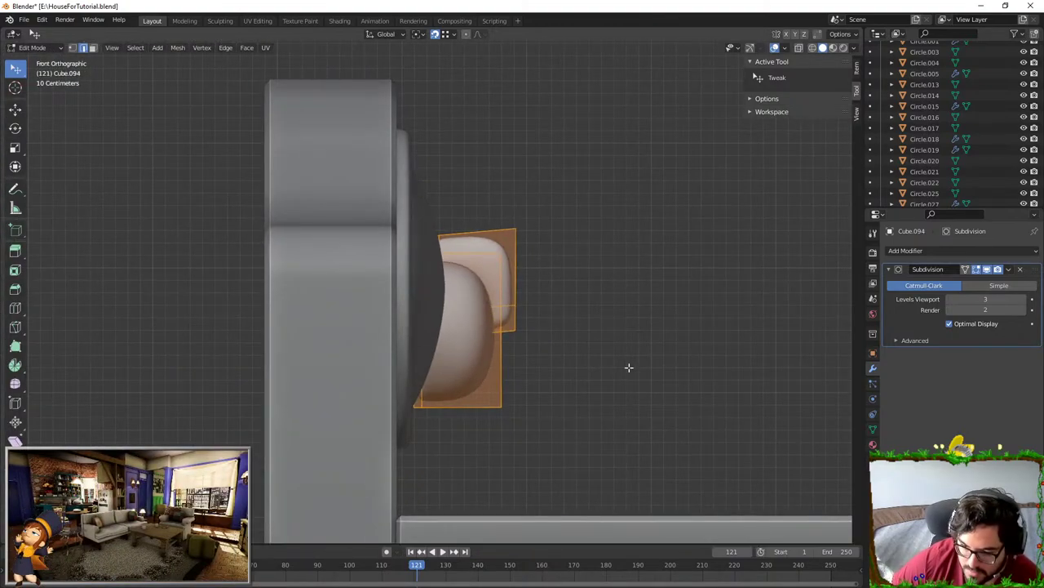
pyautogui.hotkey('alt', 'a')
pyautogui.moveTo(523, 222); pyautogui.dragTo(480, 249, button='middle')
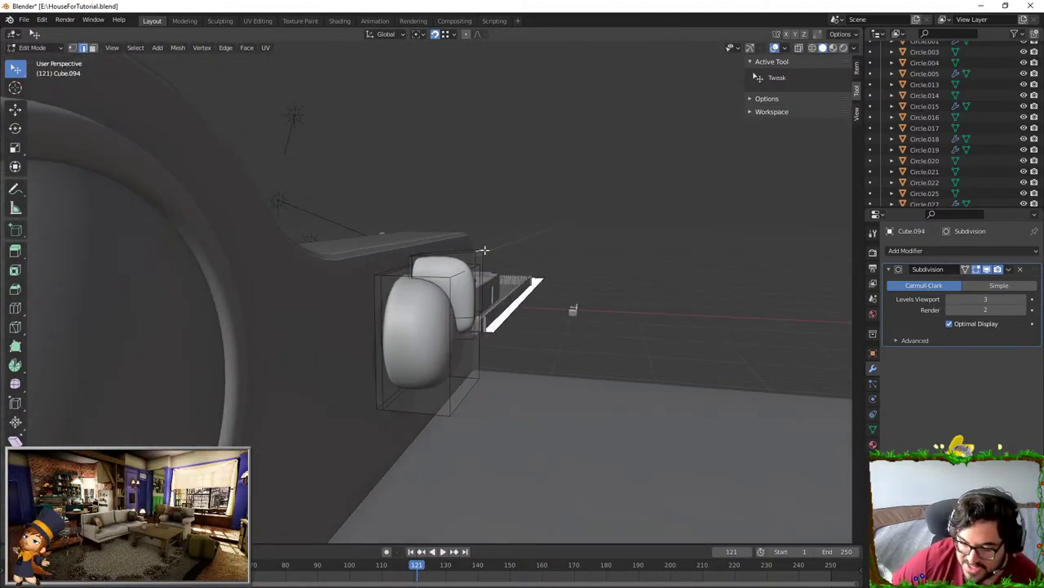
pyautogui.press('KP_1')
pyautogui.scroll(4, 499, 275)
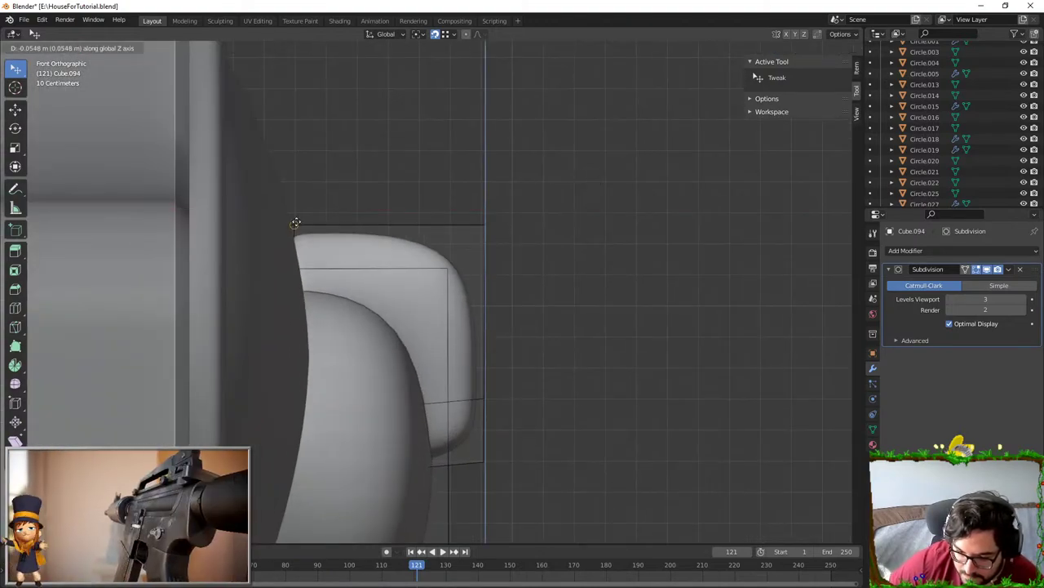
pyautogui.press('Tab')
pyautogui.press('Tab')
# - Try to align the lower edge of the knob's pointer with X-ray on, and return to solid display
pyautogui.moveTo(501, 397); pyautogui.dragTo(470, 424, button='middle')
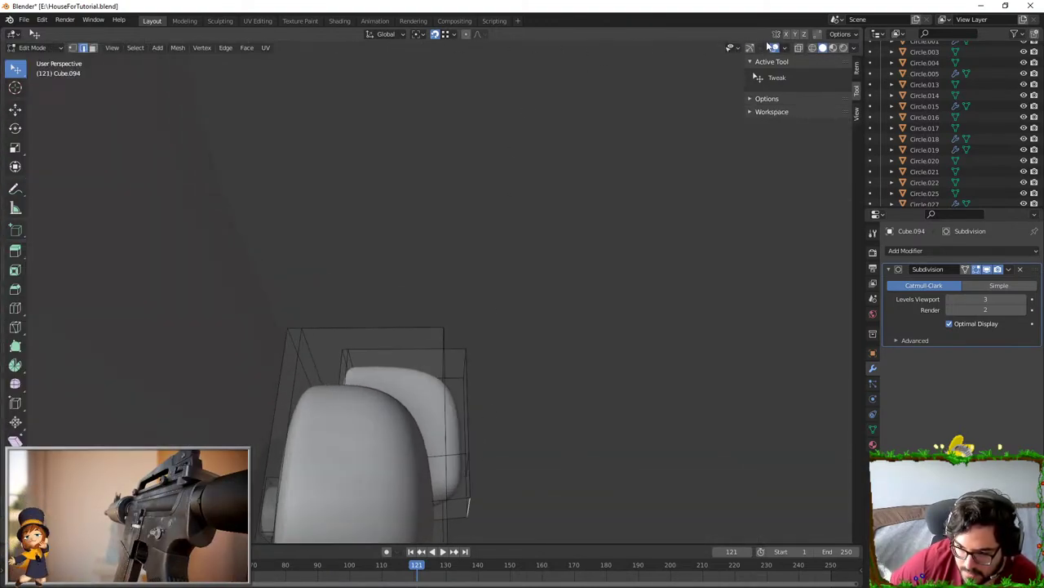
pyautogui.click(797, 48)
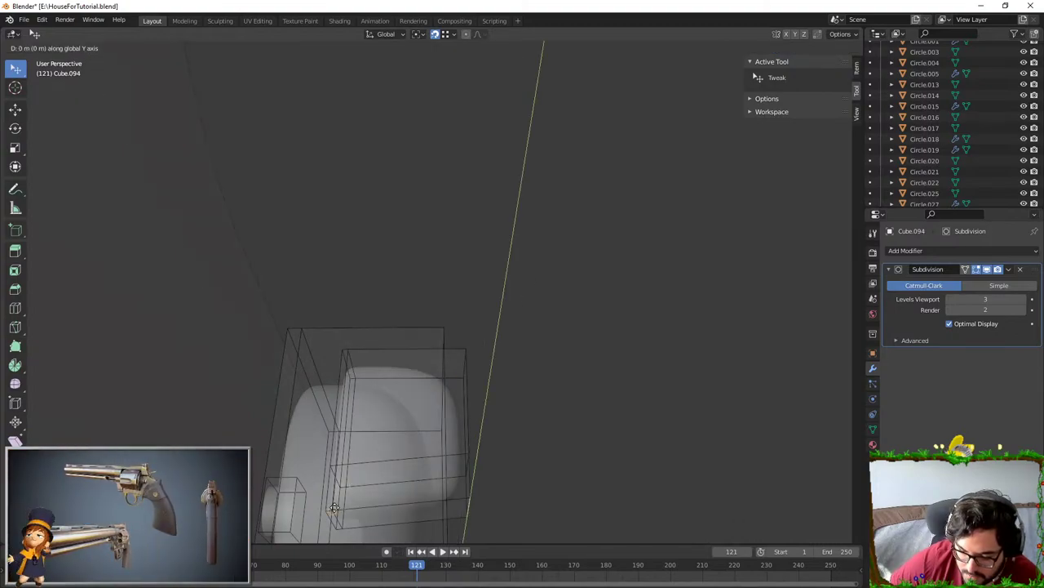
pyautogui.press('Tab')
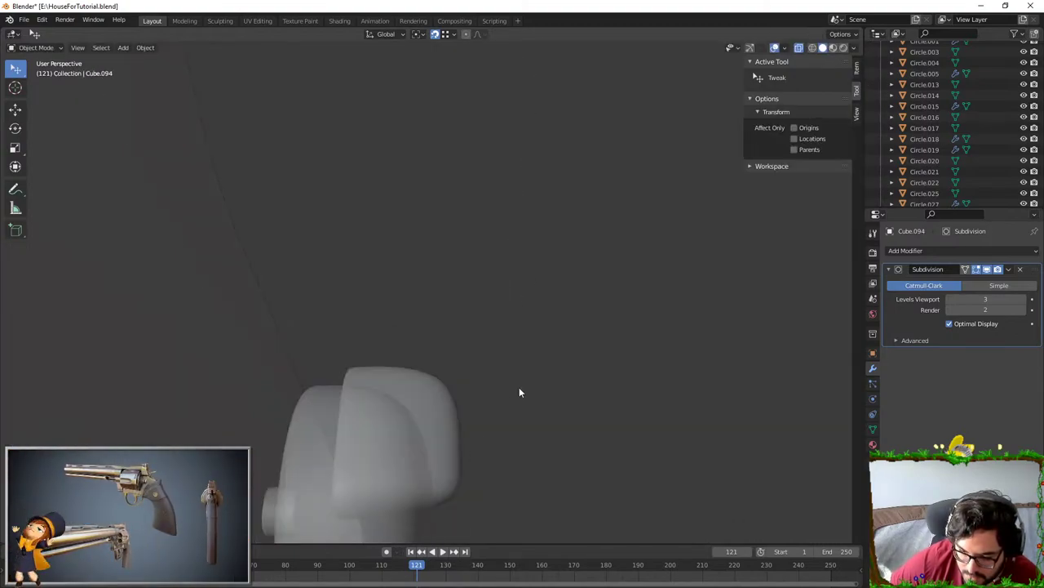
pyautogui.moveTo(519, 387); pyautogui.dragTo(703, 169, button='middle')
pyautogui.click(800, 48)
pyautogui.scroll(-3, 637, 208)
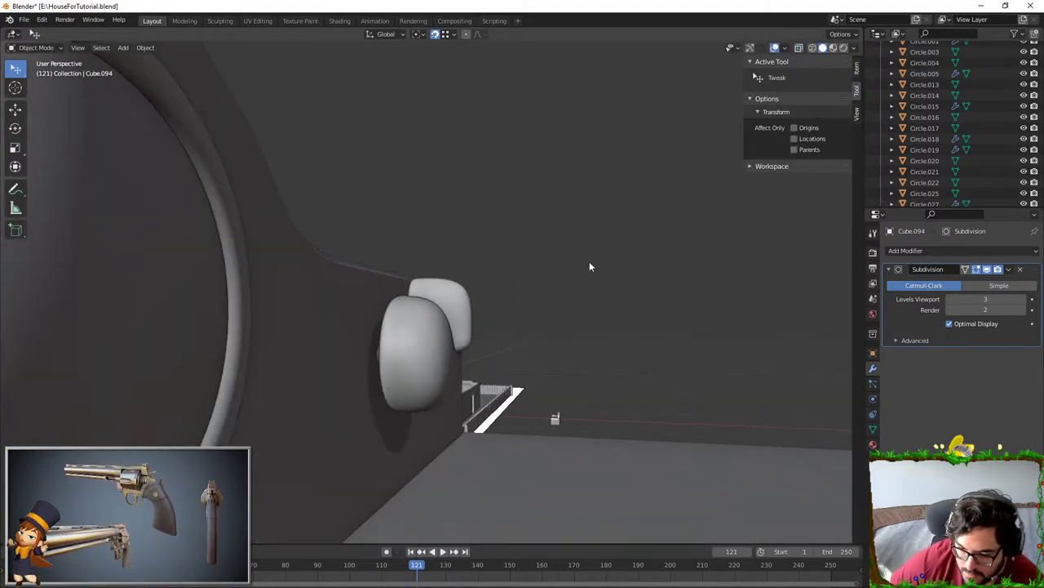
# - Duplicate the whole back-panel knob along Y to place a second knob beside it
pyautogui.click(459, 347)
pyautogui.moveTo(589, 261); pyautogui.dragTo(254, 297, button='middle')
pyautogui.scroll(3, 524, 393)
pyautogui.press('Tab')
pyautogui.press('a')
pyautogui.moveTo(280, 262); pyautogui.dragTo(424, 238, button='middle')
pyautogui.scroll(-5, 424, 238)
pyautogui.scroll(-5, 576, 238)
pyautogui.keyDown('shift'); pyautogui.moveTo(511, 278); pyautogui.dragTo(480, 249, button='middle'); pyautogui.keyUp('shift')
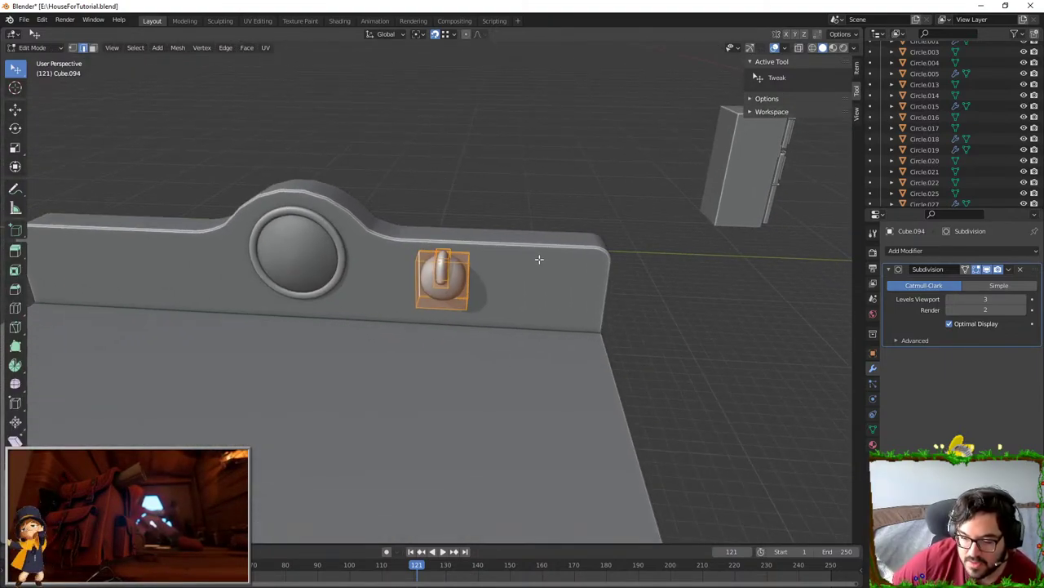
pyautogui.hotkey('shift', 'd')
pyautogui.press('y')
pyautogui.click(645, 261)
pyautogui.press('Tab')
pyautogui.click(645, 262)
pyautogui.scroll(-9, 545, 307)
pyautogui.keyDown('shift'); pyautogui.moveTo(409, 321); pyautogui.dragTo(547, 304, button='middle'); pyautogui.keyUp('shift')
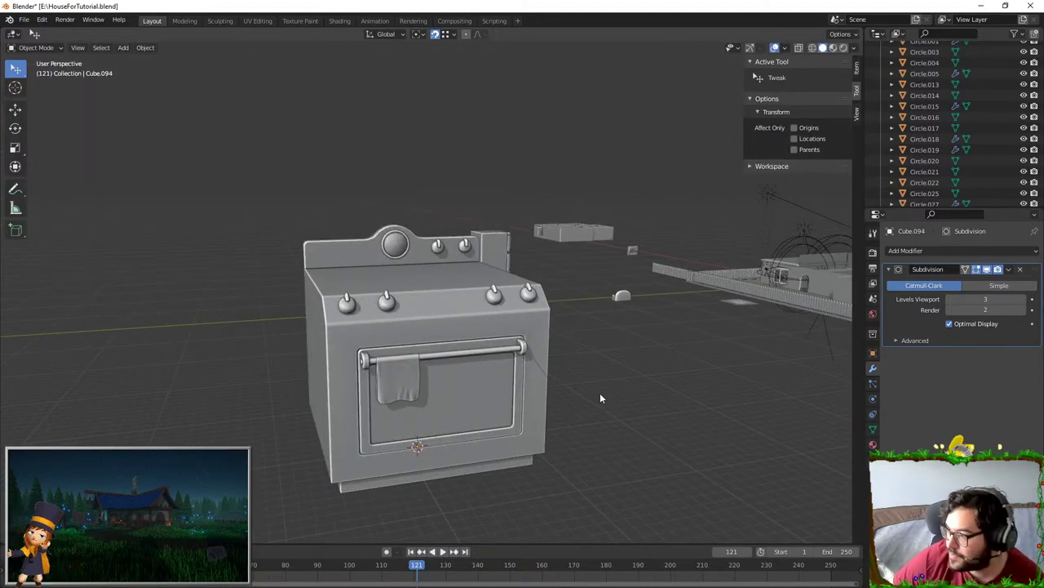
pyautogui.scroll(4, 599, 399)
pyautogui.moveTo(600, 399); pyautogui.dragTo(433, 307, button='middle')
pyautogui.hotkey('shift', 'a')
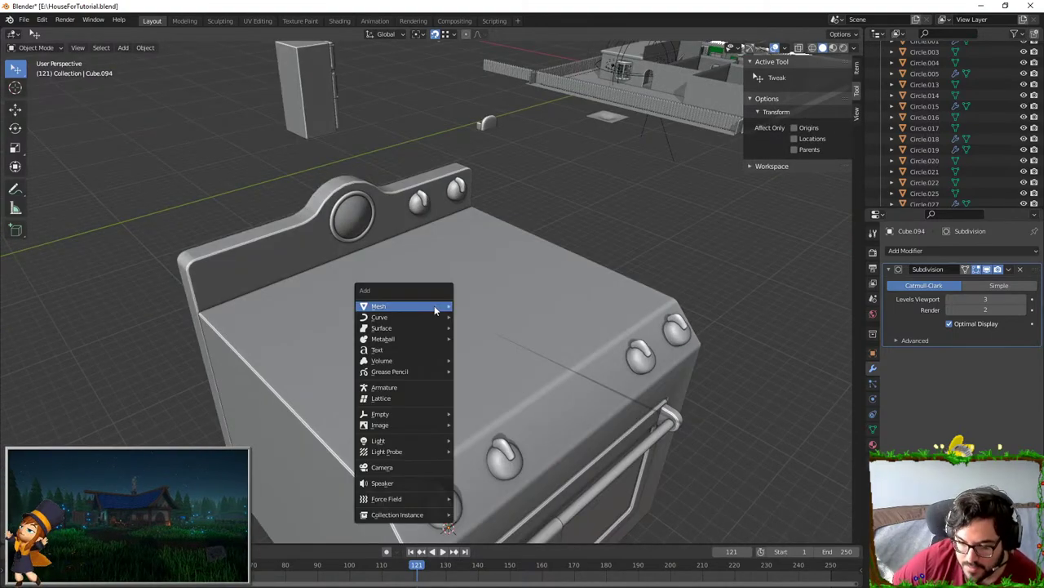
pyautogui.moveTo(434, 306)
pyautogui.click(492, 317)
pyautogui.press('g')
pyautogui.press('z')
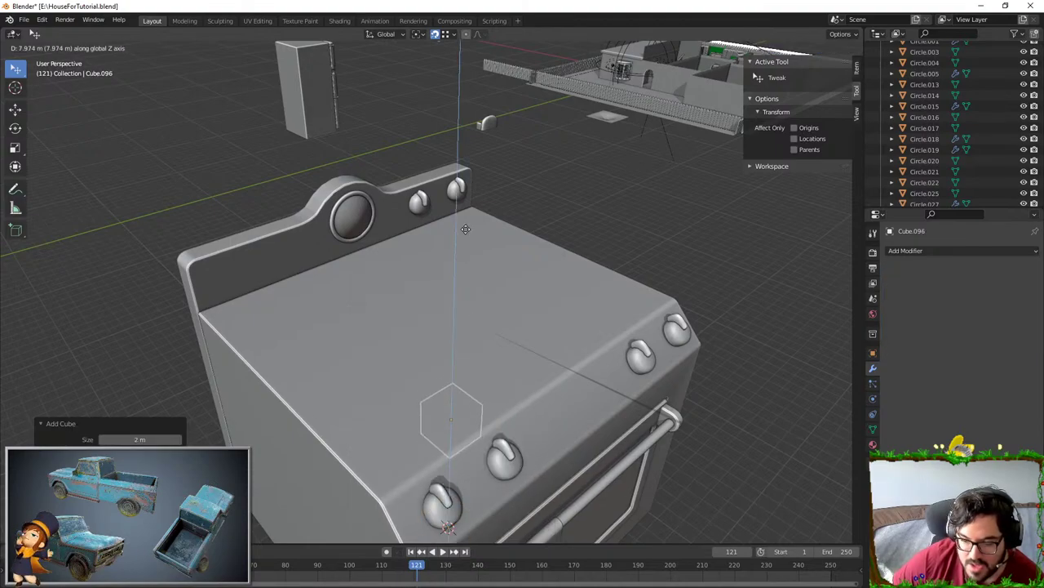
pyautogui.click(499, 330)
pyautogui.press('g')
pyautogui.press('z')
pyautogui.click(501, 292)
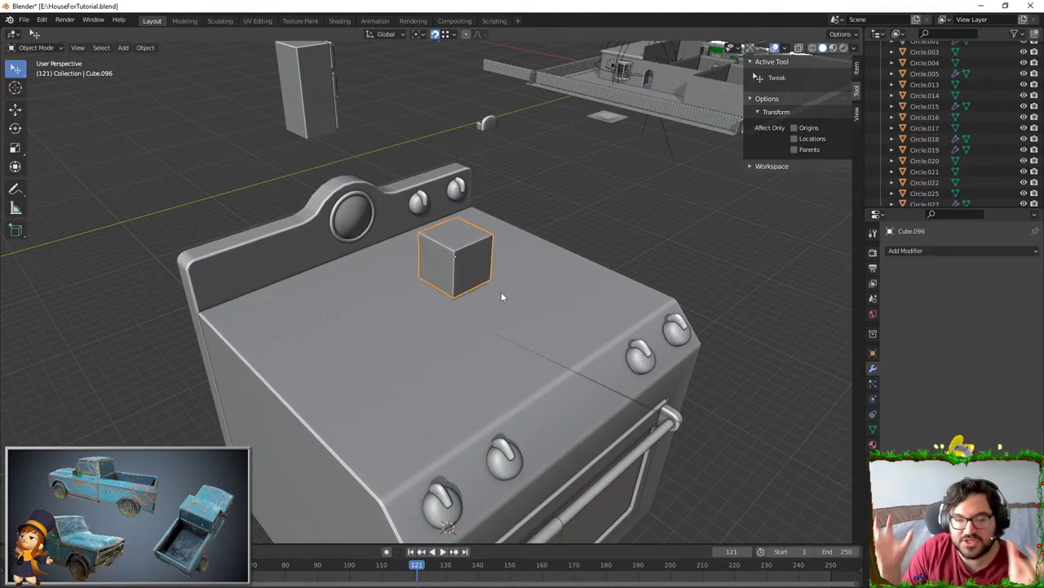
pyautogui.press('Delete')
# - Add a 16-vertex circle mesh, raise it along Z above the stove and scale it up
pyautogui.hotkey('shift', 'a')
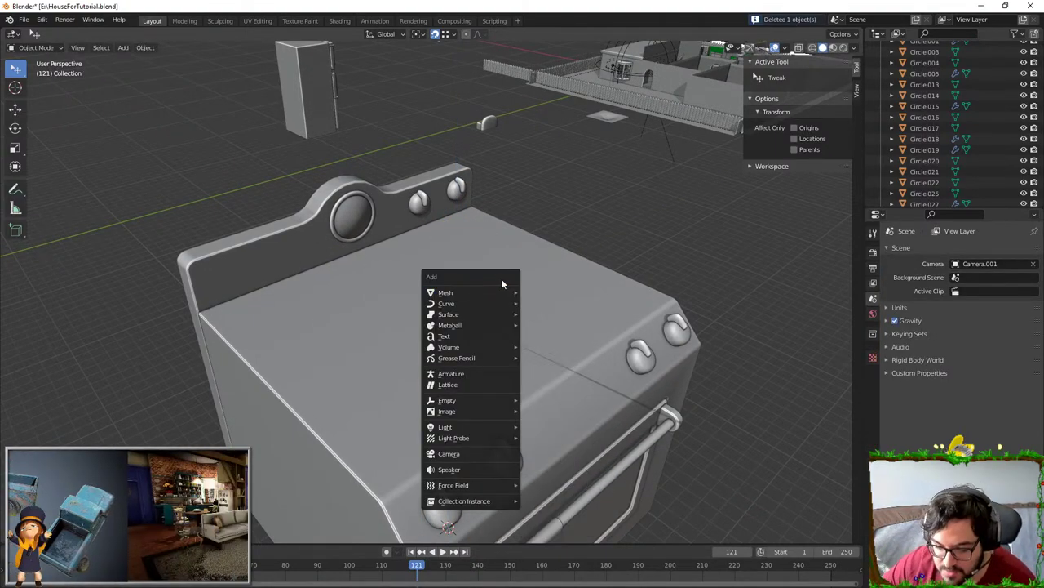
pyautogui.moveTo(489, 292)
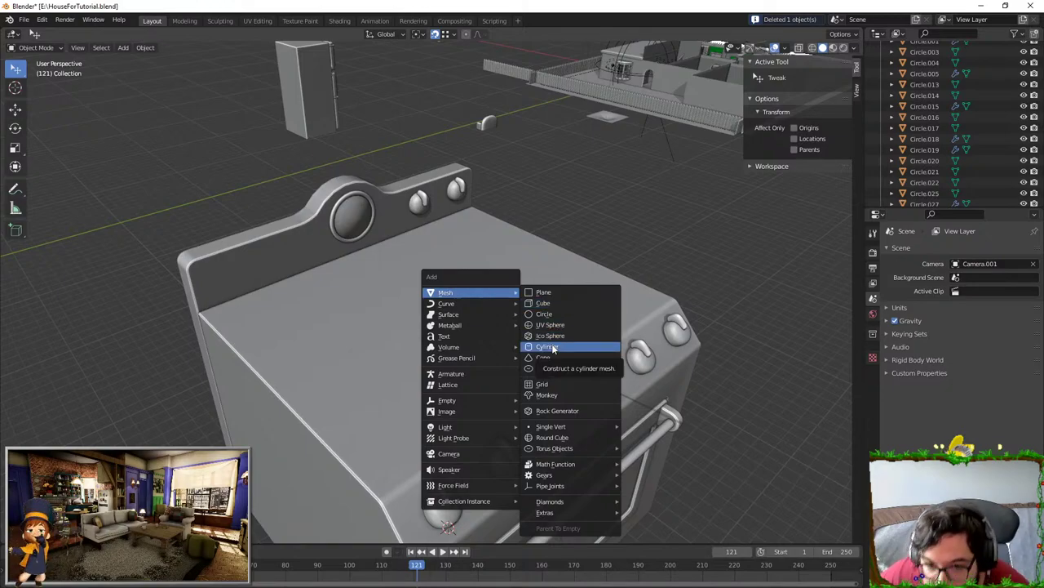
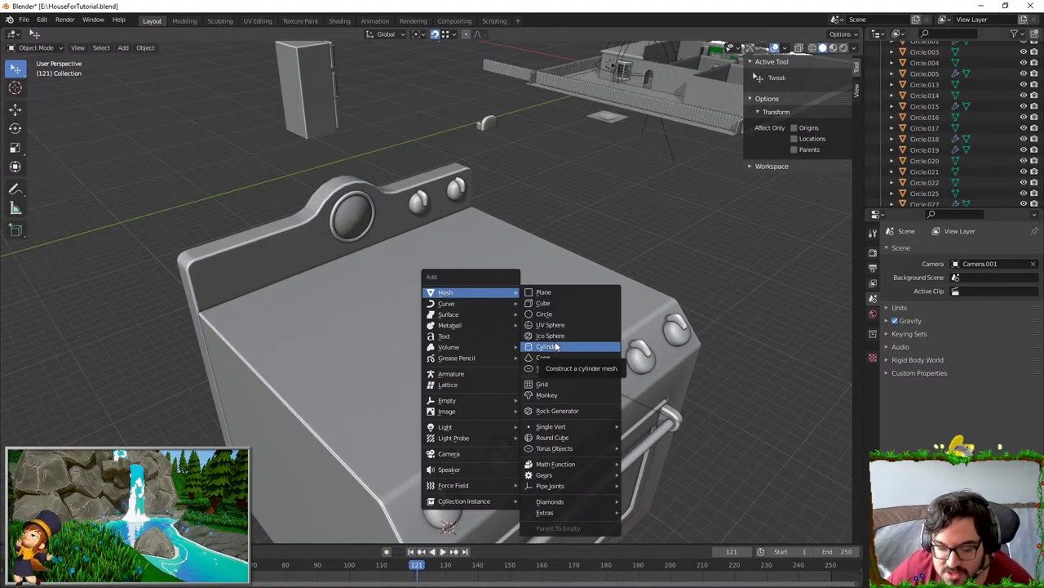
pyautogui.click(546, 314)
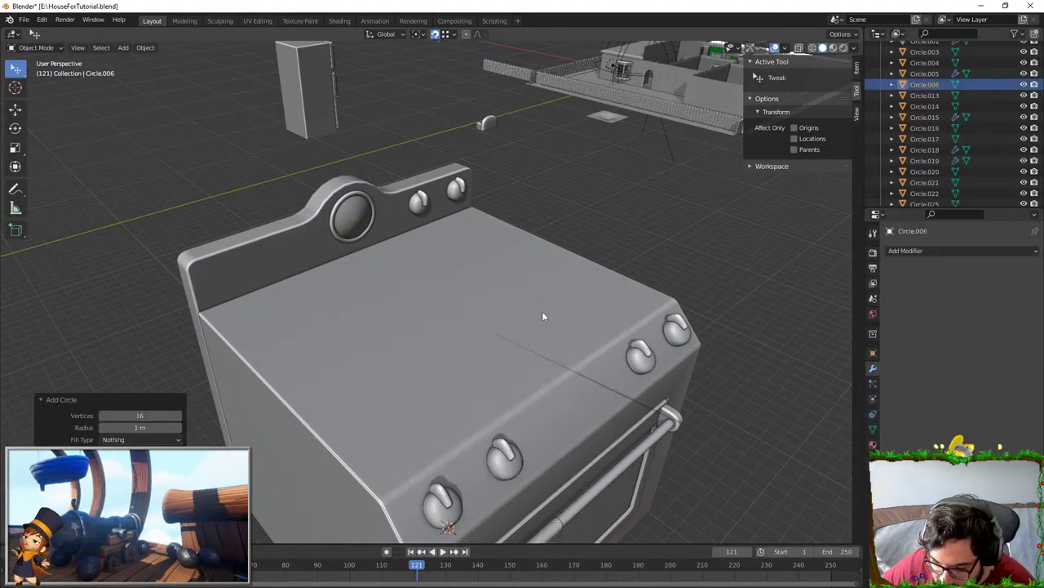
pyautogui.scroll(-4, 542, 311)
pyautogui.press('g')
pyautogui.press('z')
pyautogui.click(496, 192)
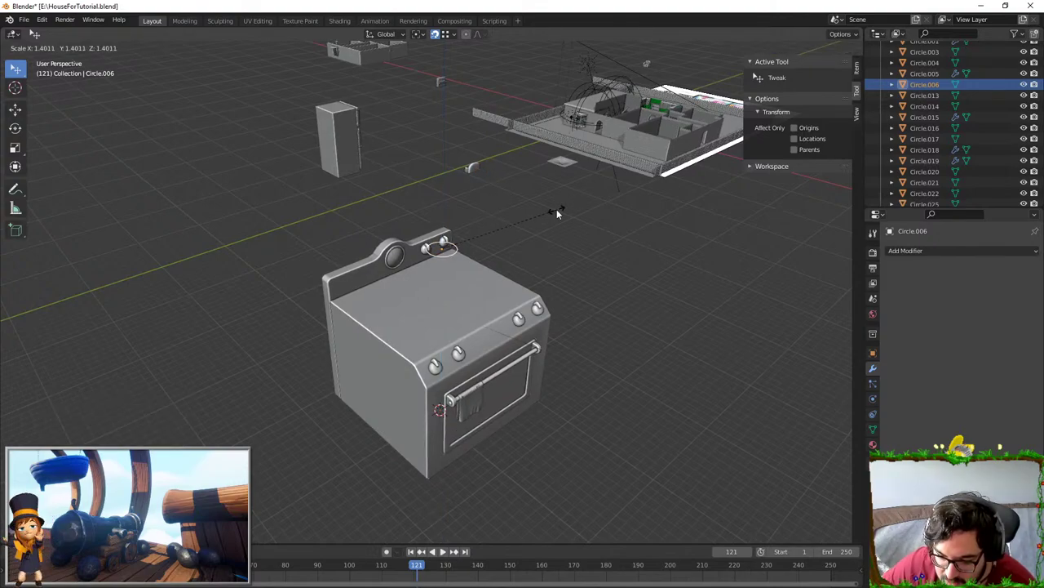
pyautogui.click(553, 268)
# - Add a 12-vertex circle mesh, raise it along Z to the cooktop and enlarge it to burner size
pyautogui.hotkey('shift', 'a')
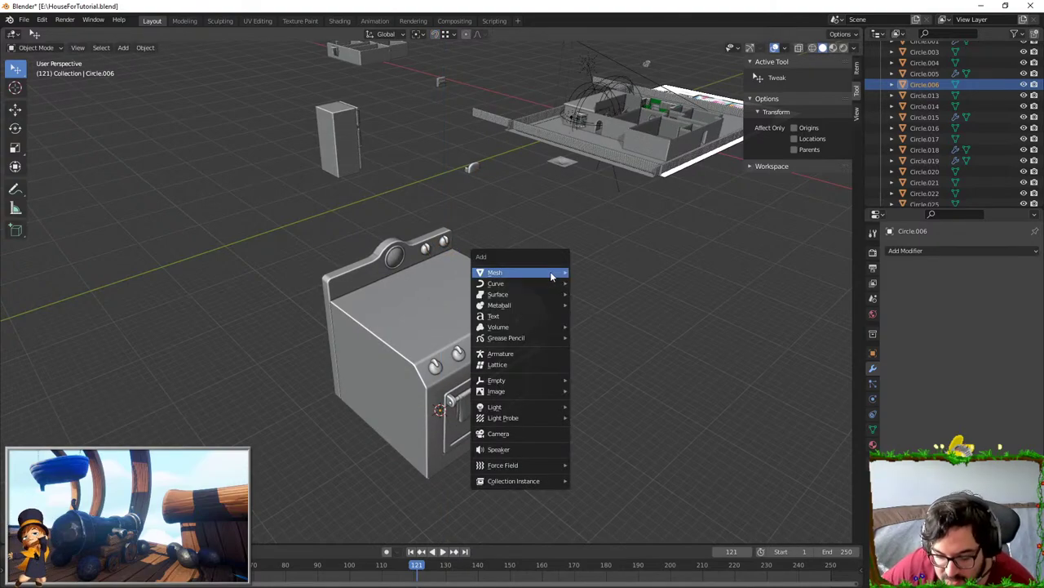
pyautogui.moveTo(550, 271)
pyautogui.click(594, 294)
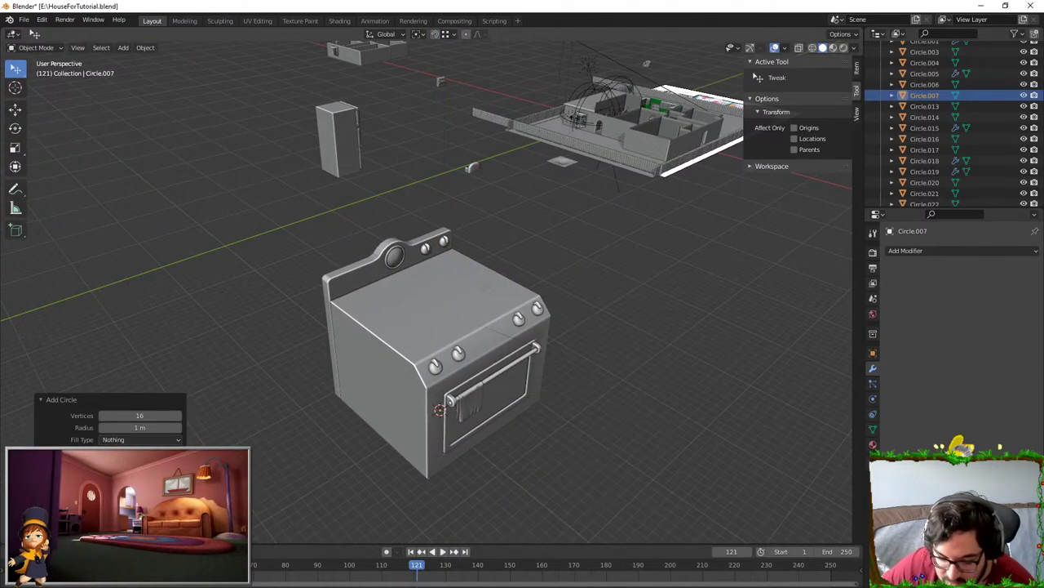
pyautogui.press('g')
pyautogui.press('z')
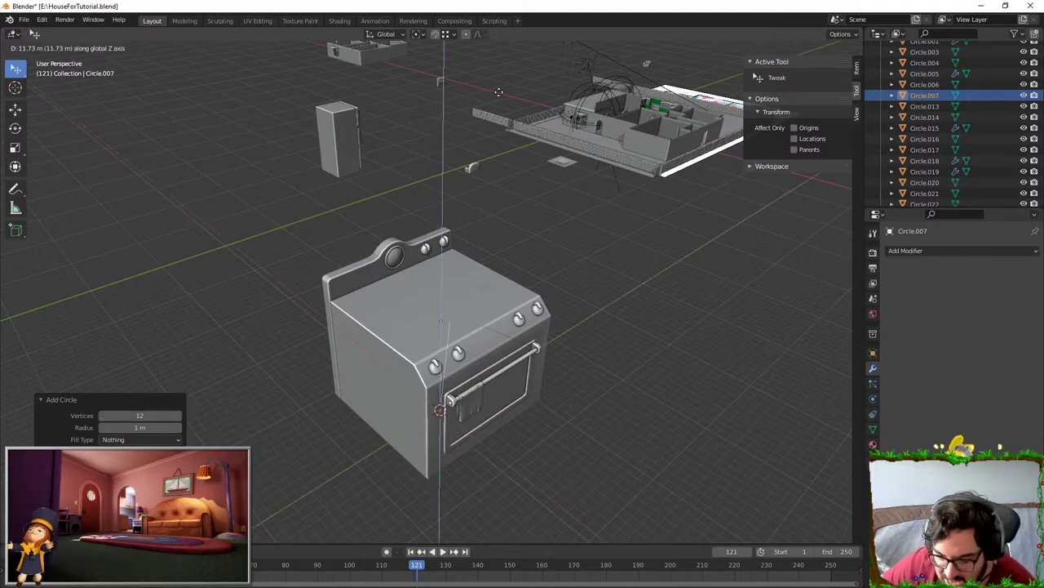
pyautogui.click(475, 232)
pyautogui.press('s')
pyautogui.click(555, 235)
# - Extrude four evenly spaced edges of the 12-vertex circle upward along Z and scale them slightly outward
pyautogui.press('Tab')
pyautogui.scroll(4, 461, 253)
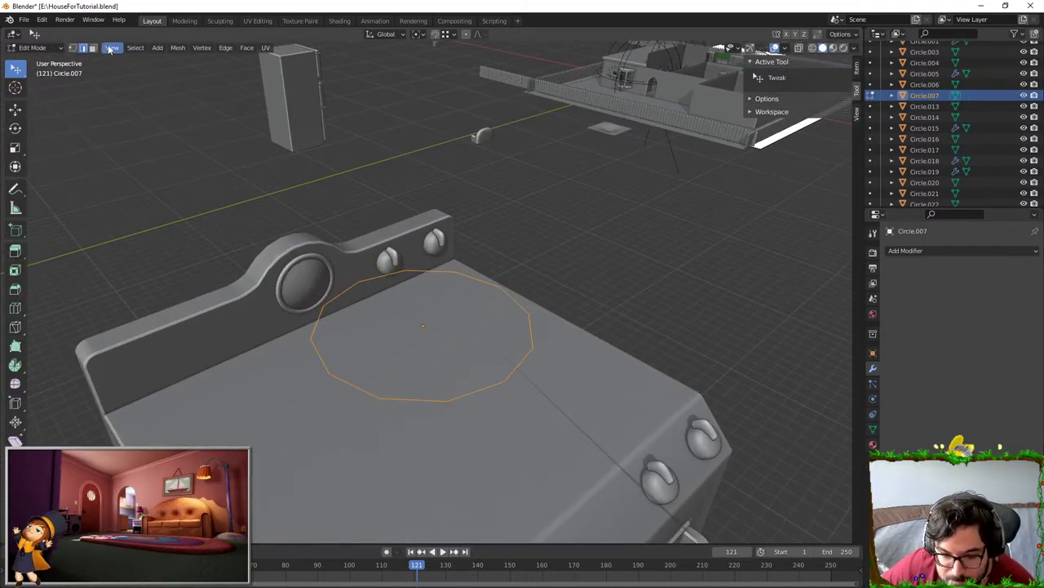
pyautogui.click(432, 399)
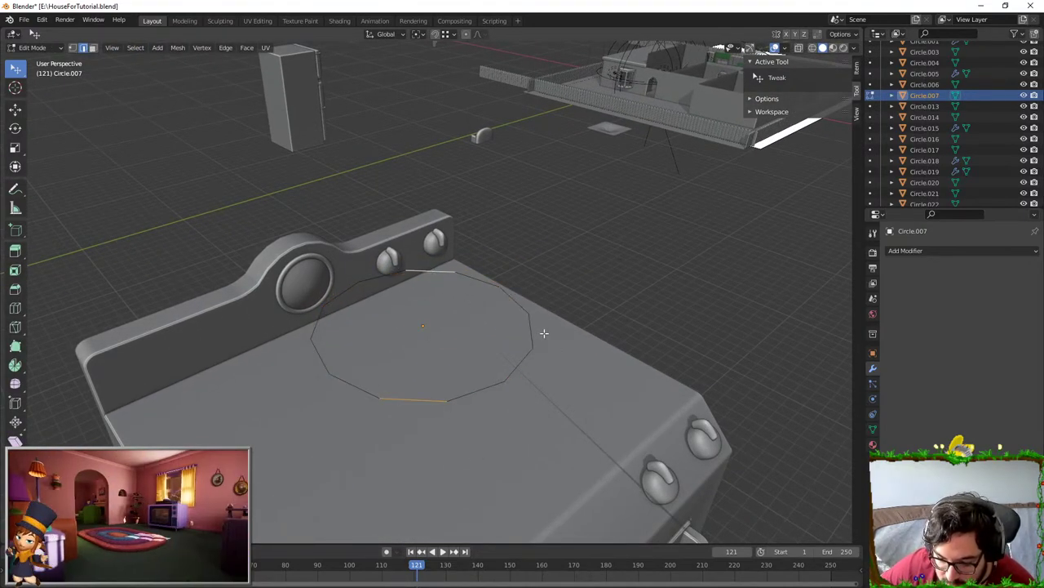
pyautogui.press('e')
pyautogui.press('z')
pyautogui.click(643, 303)
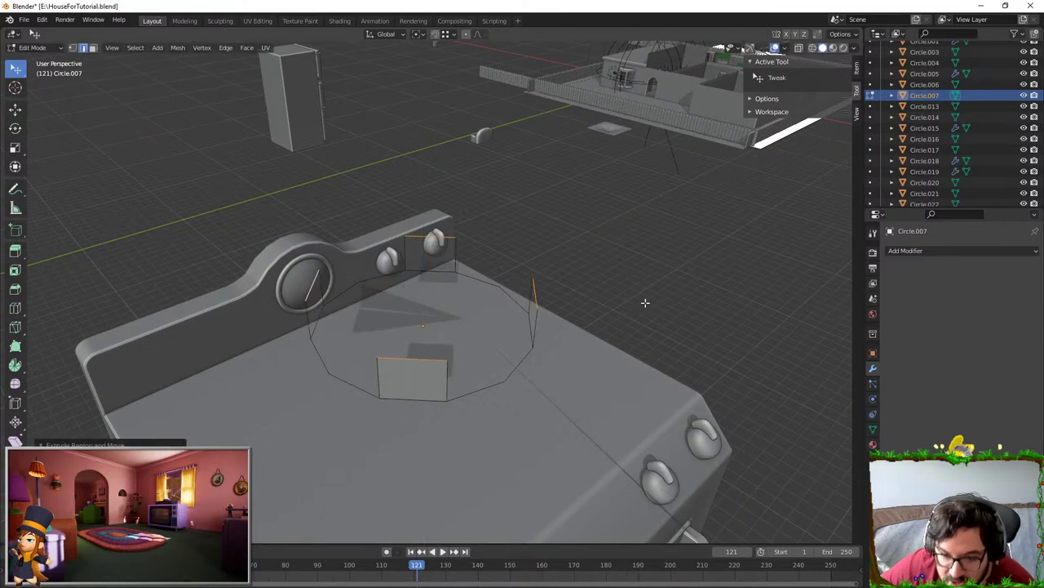
pyautogui.press('s')
pyautogui.click(628, 303)
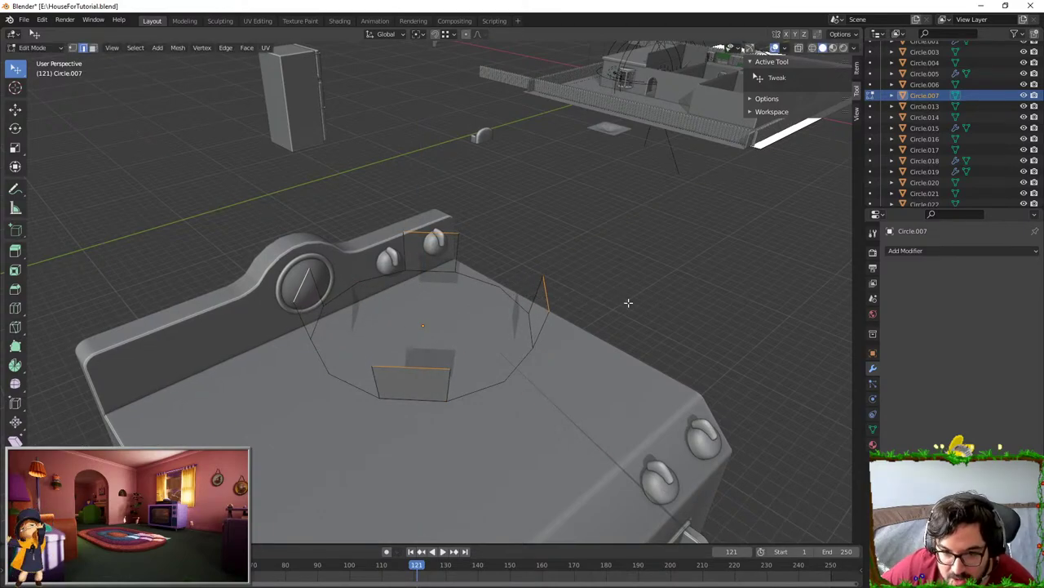
# - Extrude the four raised edges upward again along Z and scale them inward toward the circle's centre
pyautogui.press('e')
pyautogui.press('z')
pyautogui.click(629, 270)
pyautogui.press('s')
pyautogui.click(568, 266)
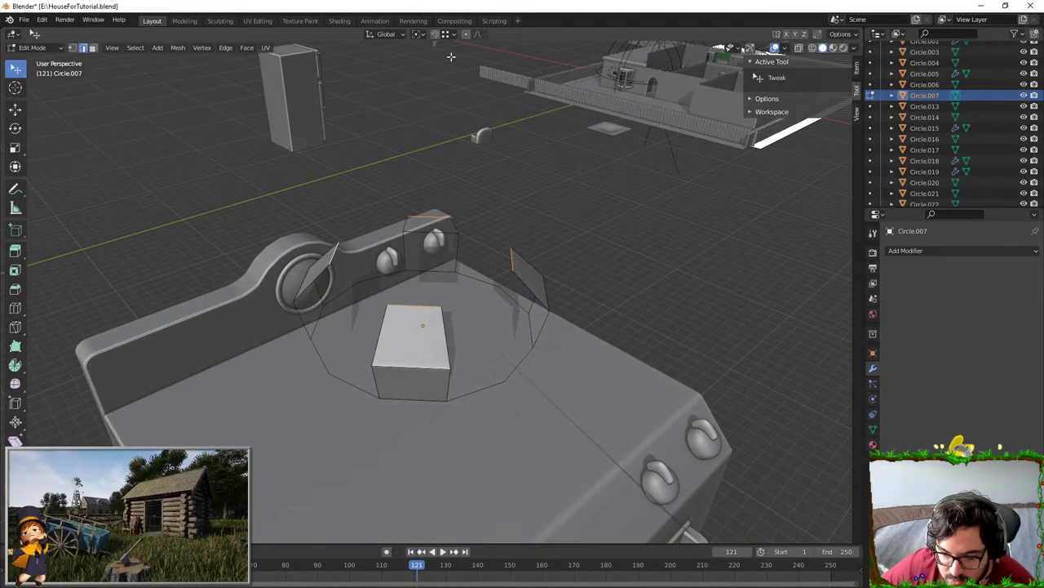
# - Taper the four prongs by scaling their tip edges and their bend edges narrower around individual origins
pyautogui.click(416, 39)
pyautogui.click(443, 77)
pyautogui.press('s')
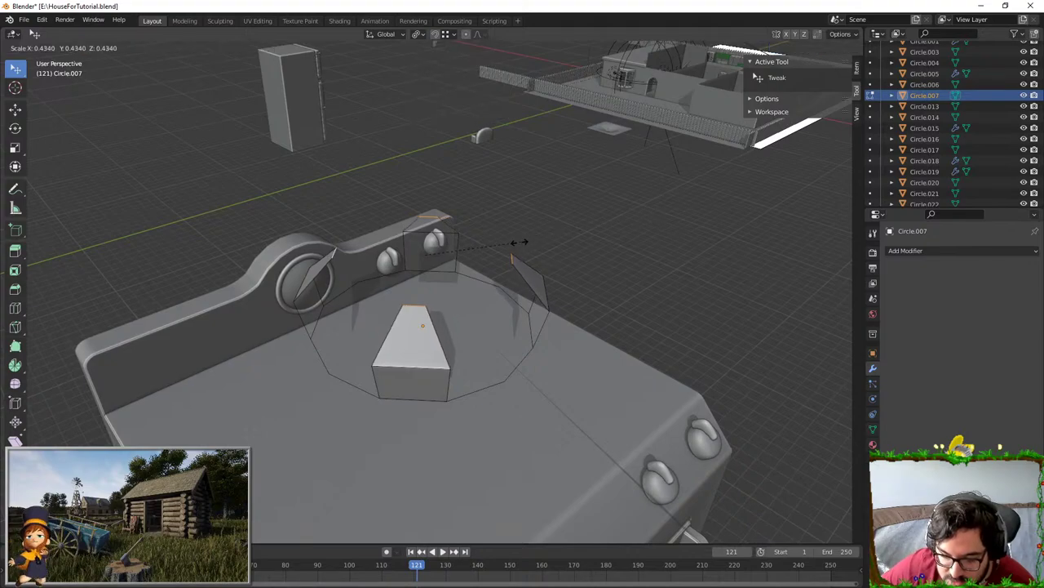
pyautogui.click(502, 257)
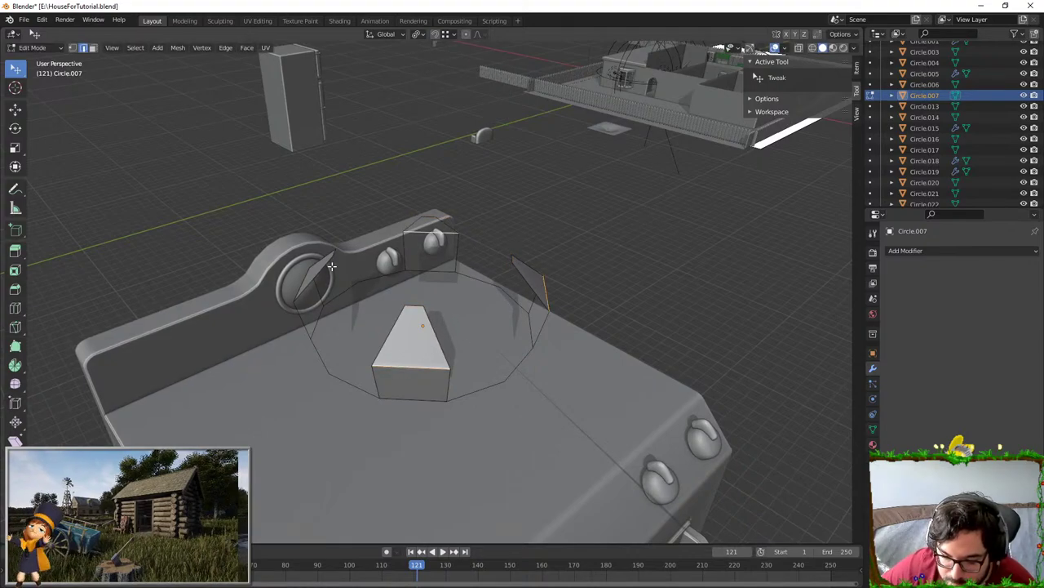
pyautogui.press('s')
pyautogui.click(559, 270)
# - Extrude the whole burner mesh and fatten it along its normals by about 0.12 m to give it thickness
pyautogui.press('a')
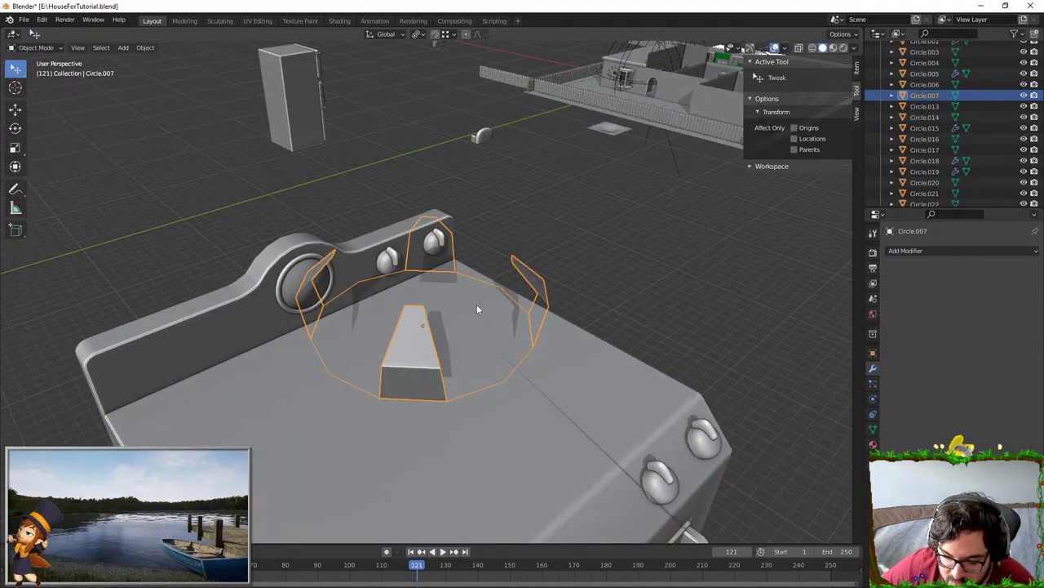
pyautogui.moveTo(478, 307); pyautogui.dragTo(498, 216, button='middle')
pyautogui.hotkey('alt', 's')
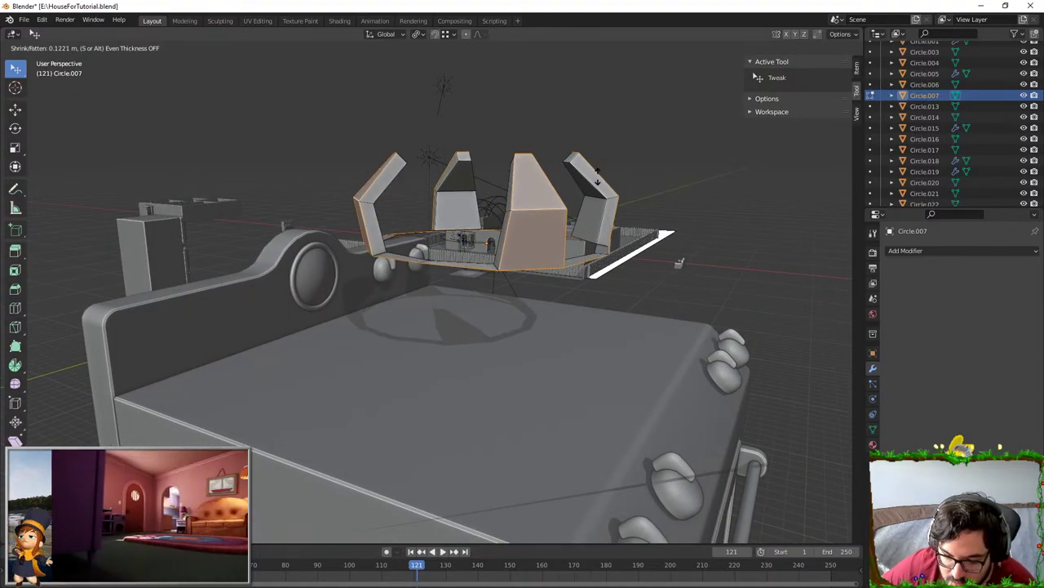
pyautogui.click(574, 184)
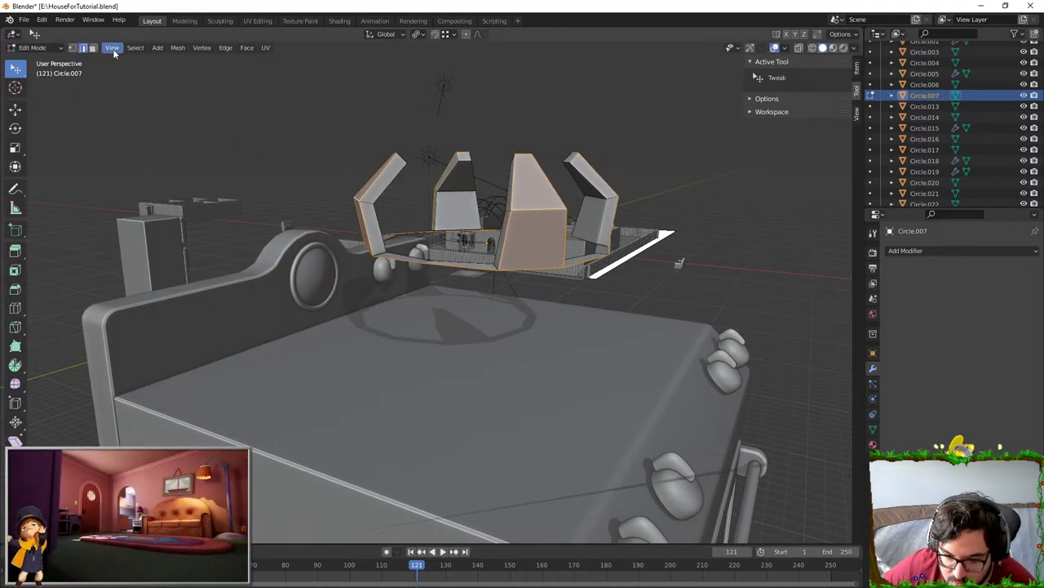
# - Delete the bottom faces of the four prongs
pyautogui.moveTo(345, 181); pyautogui.dragTo(356, 173, button='middle')
pyautogui.scroll(2, 384, 168)
pyautogui.keyDown('alt'); pyautogui.click(382, 133); pyautogui.keyUp('alt')
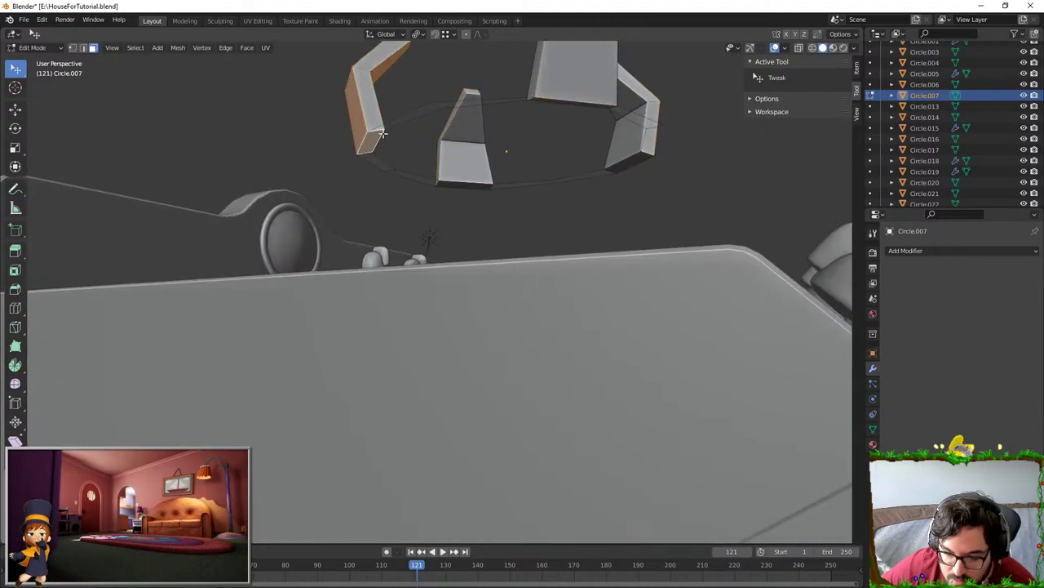
pyautogui.keyDown('alt'); pyautogui.click(372, 144); pyautogui.keyUp('alt')
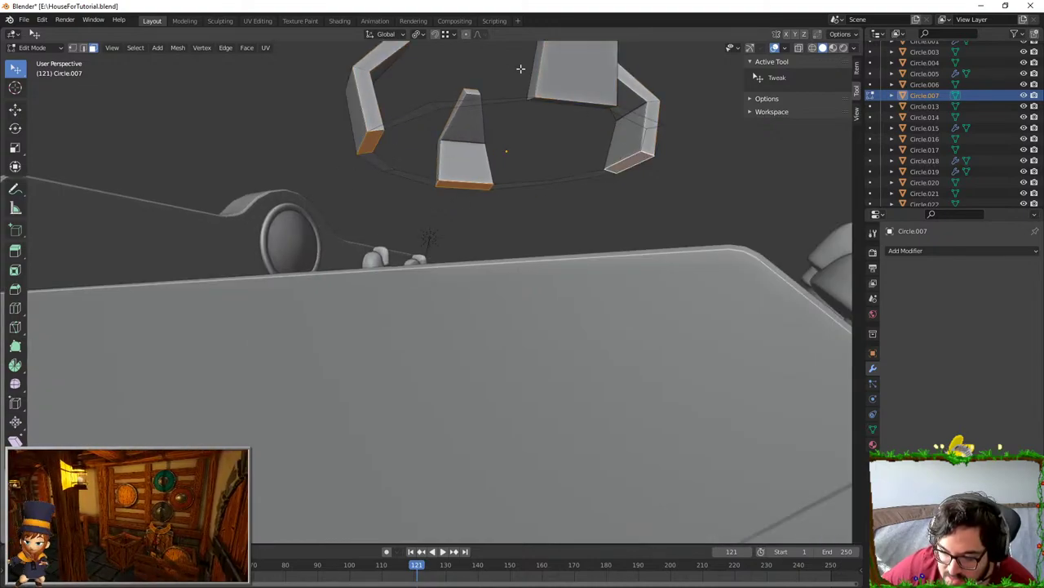
pyautogui.hotkey('alt', 'a')
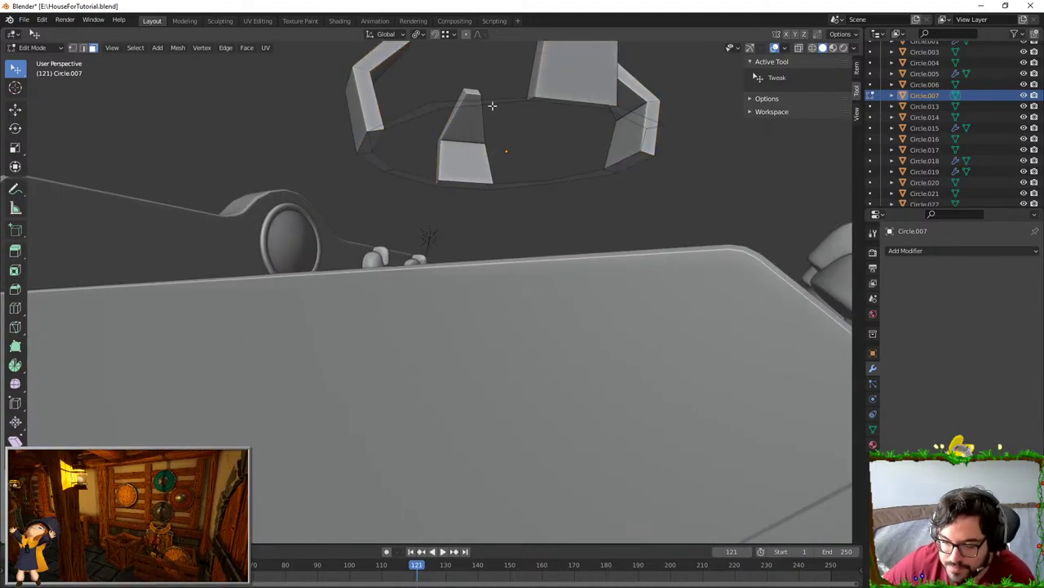
# - Extrude the burner ring's inner and outer edge loops downward about 0.37 m along Z
pyautogui.keyDown('alt'); pyautogui.keyDown('shift'); pyautogui.click(400, 128); pyautogui.keyUp('shift'); pyautogui.keyUp('alt')
pyautogui.press('e')
pyautogui.press('z')
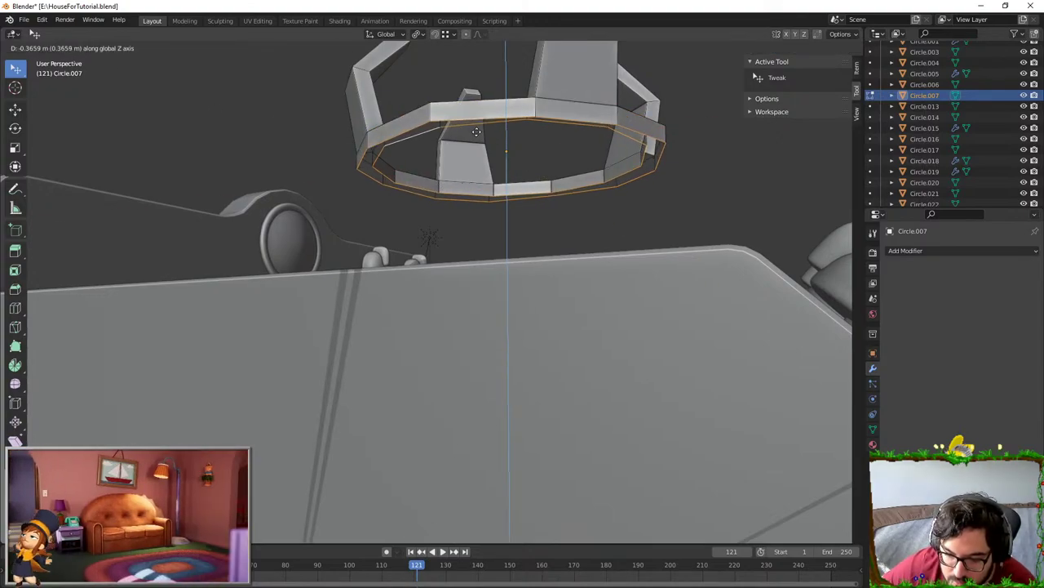
pyautogui.click(411, 155)
pyautogui.moveTo(411, 155); pyautogui.dragTo(532, 188, button='middle')
pyautogui.press('s')
pyautogui.click(623, 167)
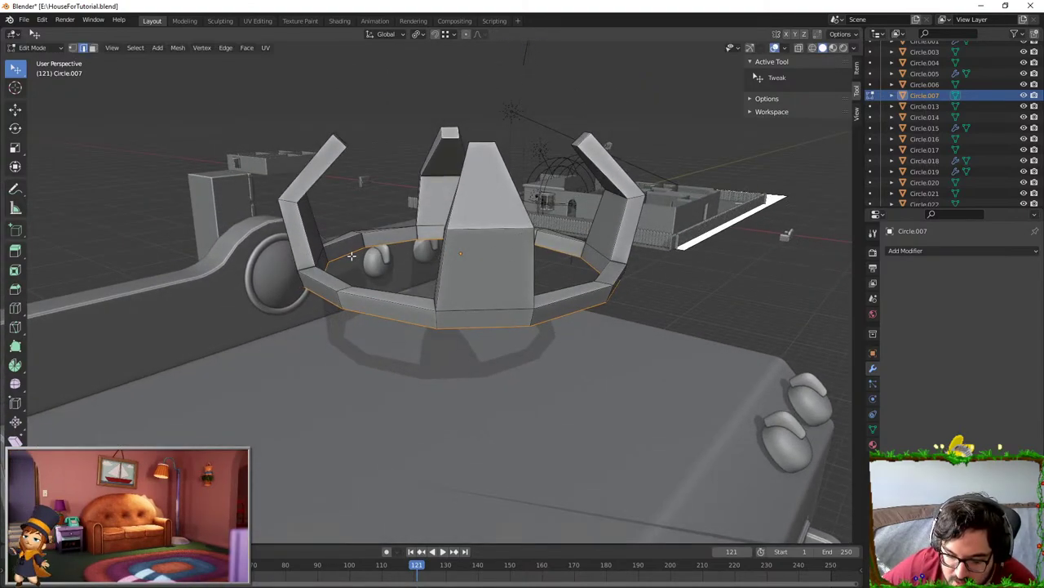
# - Bridge the ring's inner and outer bottom edge loops and fill the remaining gap with a face
pyautogui.moveTo(351, 255); pyautogui.dragTo(379, 212, button='middle')
pyautogui.click(416, 186)
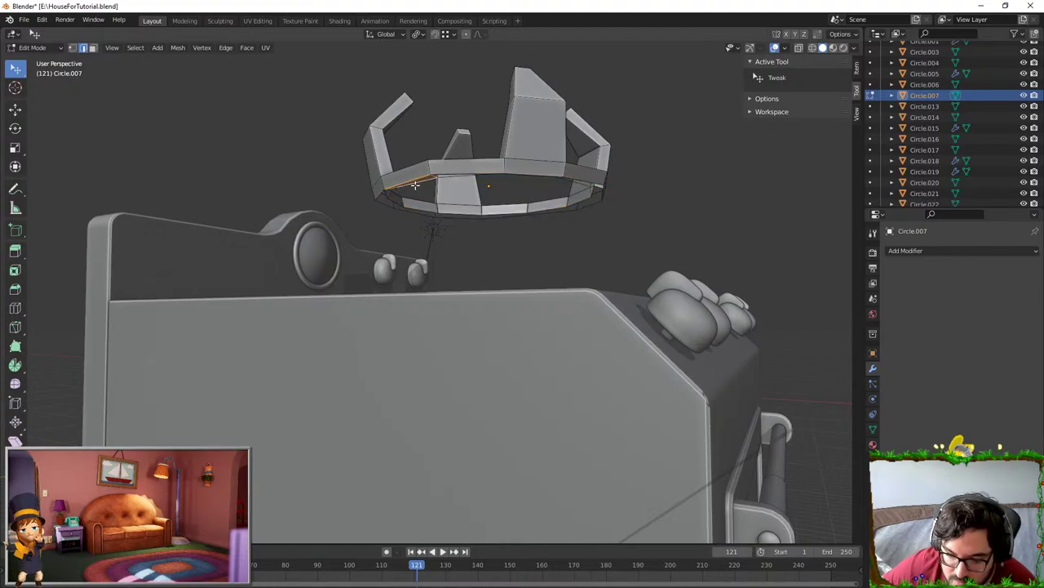
pyautogui.keyDown('alt'); pyautogui.click(432, 176); pyautogui.keyUp('alt')
pyautogui.scroll(5, 427, 155)
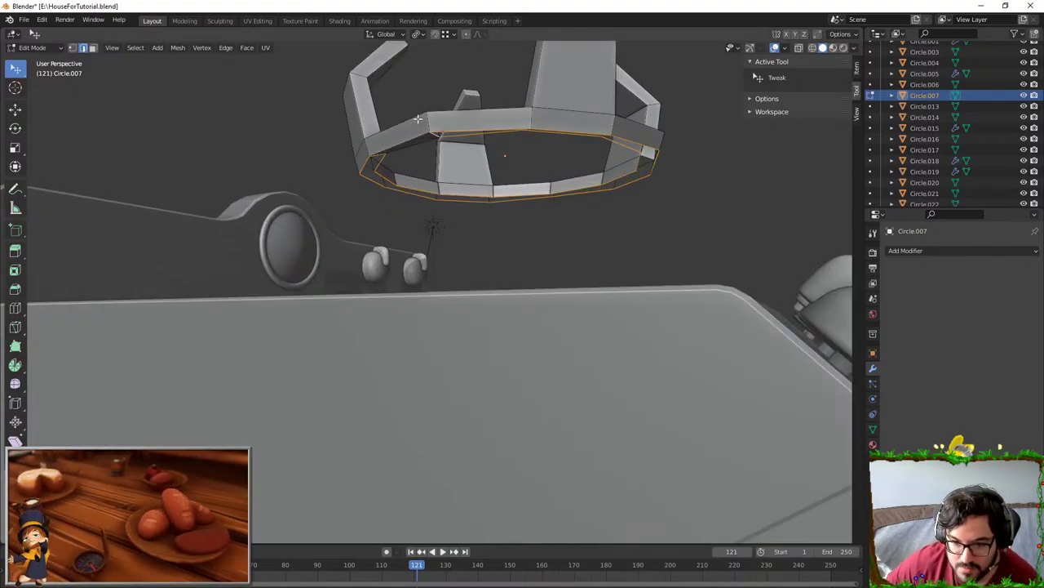
pyautogui.moveTo(430, 211); pyautogui.dragTo(439, 184, button='middle')
pyautogui.scroll(1, 439, 184)
pyautogui.press('c')
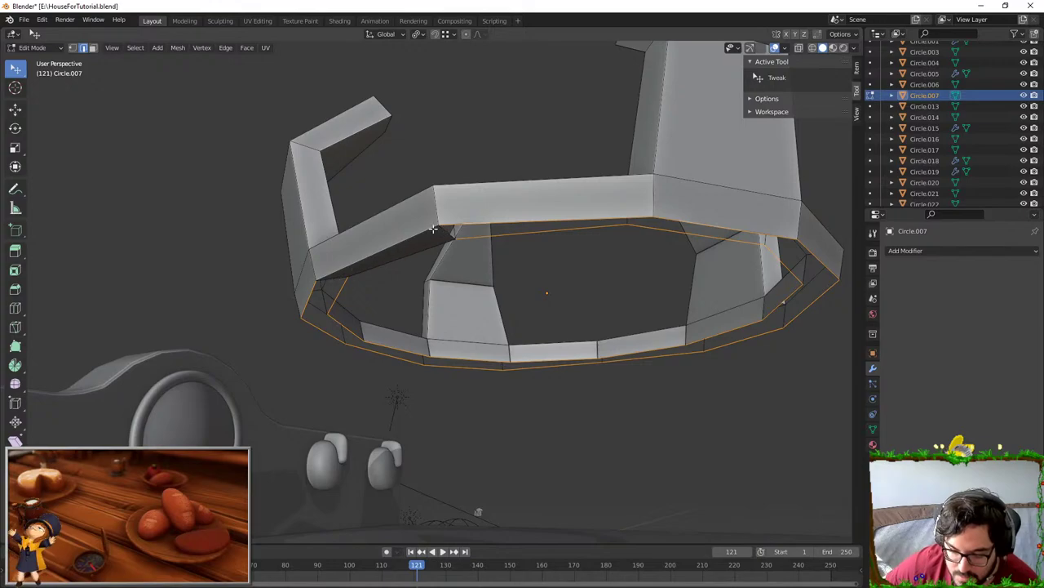
pyautogui.press('F3')
pyautogui.write('bridge')
pyautogui.press('Return')
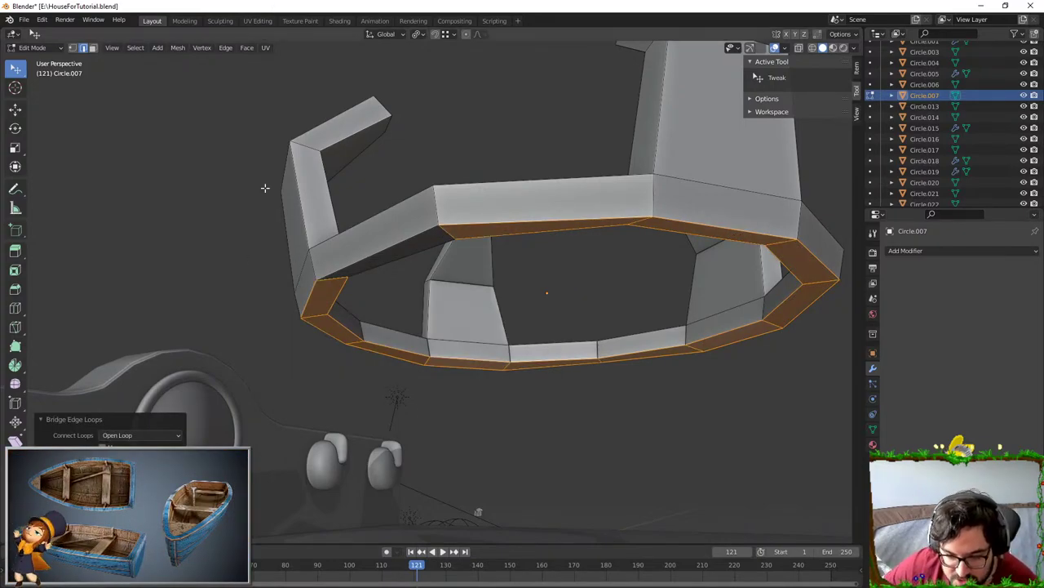
pyautogui.keyDown('shift'); pyautogui.click(393, 265); pyautogui.keyUp('shift')
pyautogui.press('f')
# - Flatten the ring's bottom faces by scaling them to 0 along Z
pyautogui.press('s')
pyautogui.press('z')
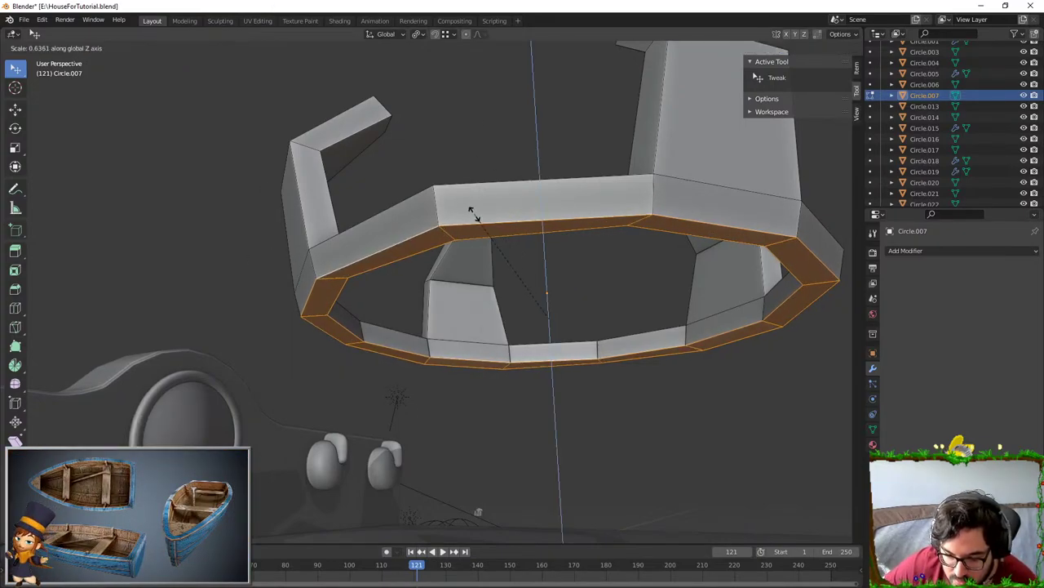
pyautogui.rightClick(473, 214)
pyautogui.scroll(-6, 534, 468)
pyautogui.scroll(-1, 535, 468)
pyautogui.press('s')
pyautogui.press('z')
pyautogui.press('0')
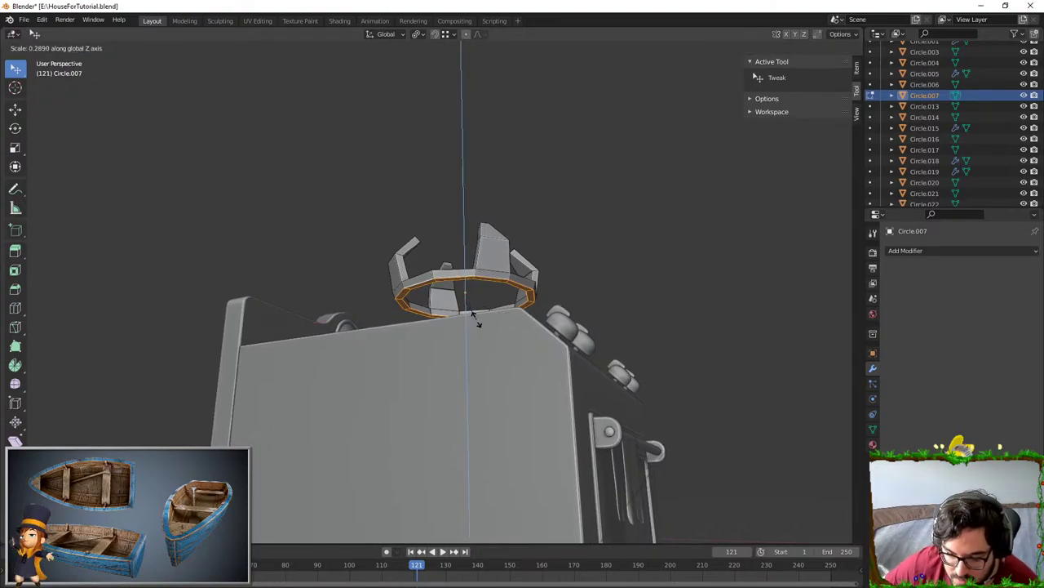
pyautogui.click(479, 320)
# - Move the ring's bottom face loop down along Z and scale it slightly inward
pyautogui.moveTo(522, 235); pyautogui.dragTo(479, 271, button='middle')
pyautogui.scroll(5, 479, 271)
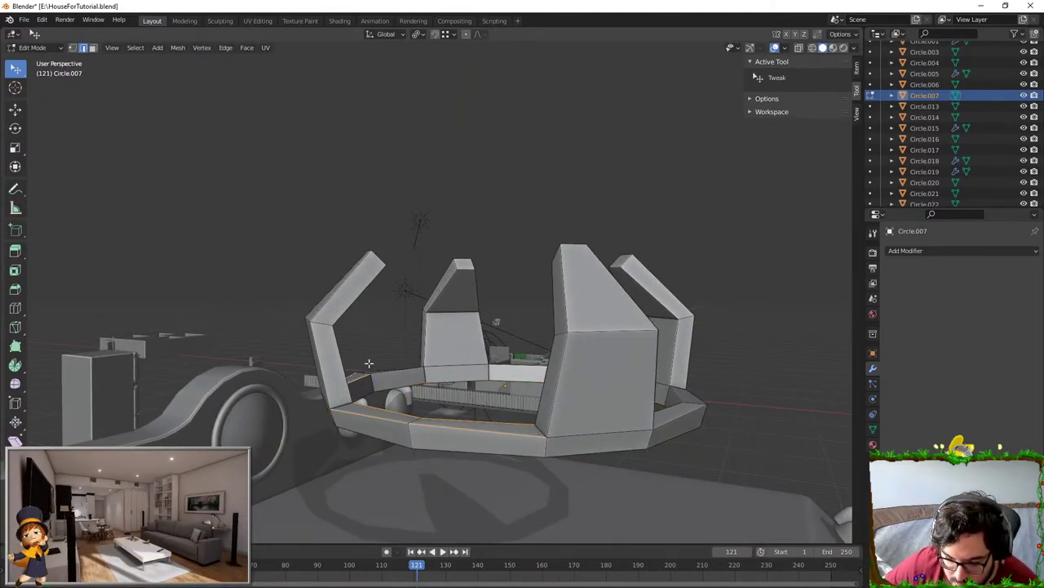
pyautogui.moveTo(369, 362); pyautogui.dragTo(517, 419, button='middle')
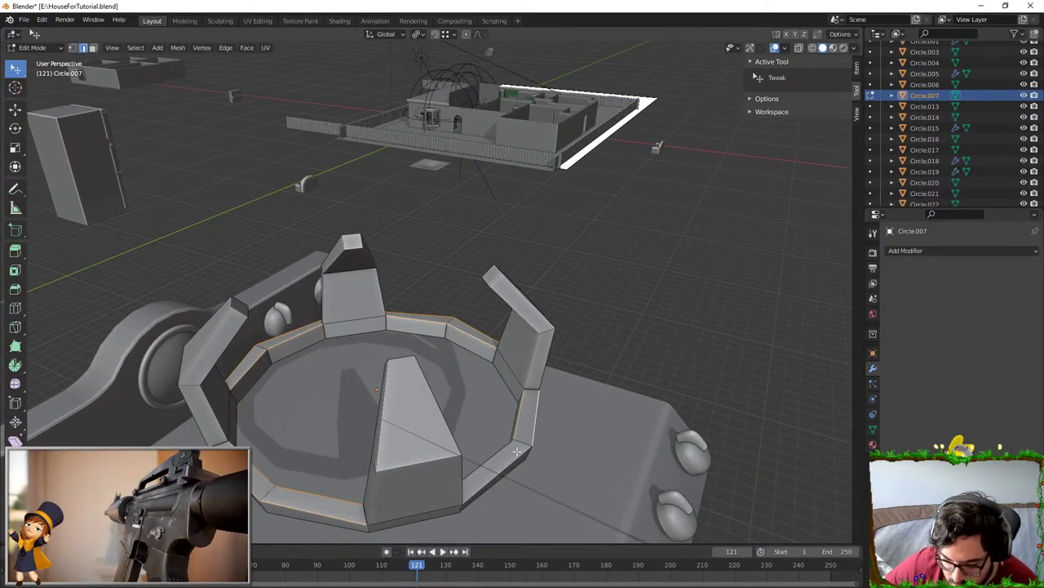
pyautogui.moveTo(510, 462); pyautogui.dragTo(646, 329, button='middle')
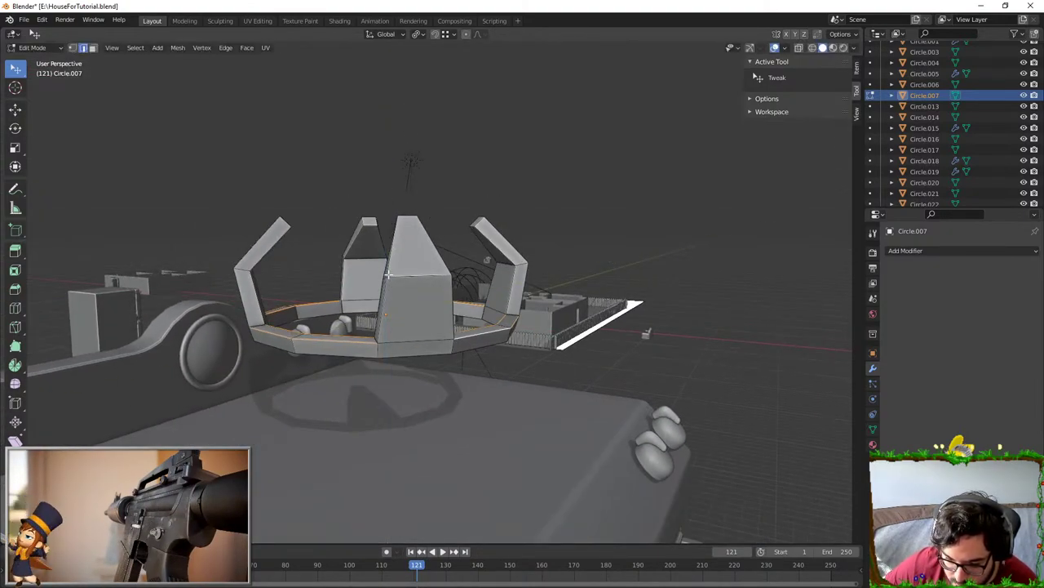
pyautogui.moveTo(384, 335); pyautogui.dragTo(377, 308, button='middle')
pyautogui.click(94, 48)
pyautogui.moveTo(261, 295); pyautogui.dragTo(277, 258, button='middle')
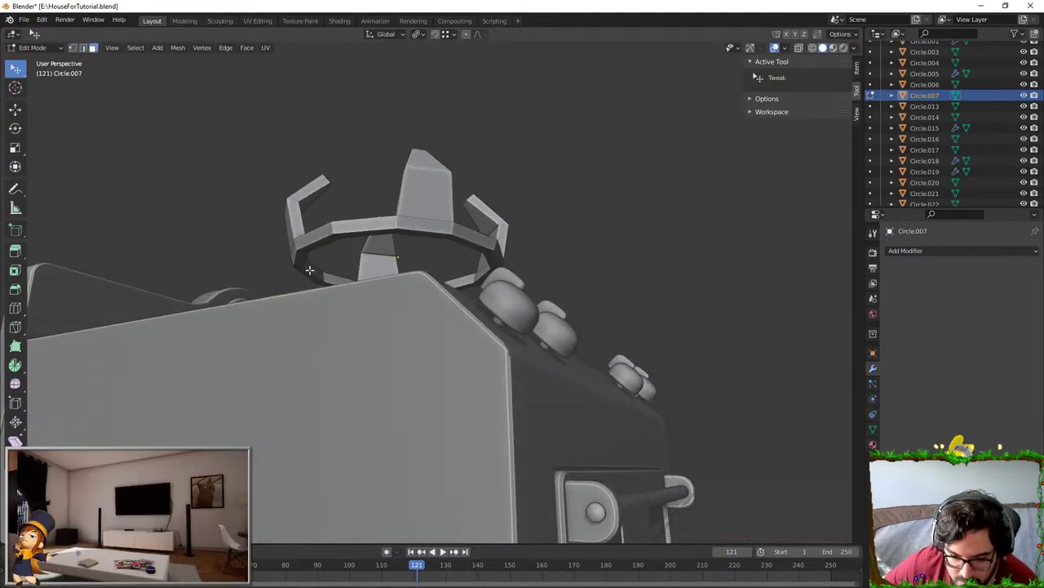
pyautogui.keyDown('alt'); pyautogui.click(329, 226); pyautogui.keyUp('alt')
pyautogui.moveTo(335, 155); pyautogui.dragTo(343, 194, button='middle')
pyautogui.press('g')
pyautogui.press('z')
pyautogui.click(344, 203)
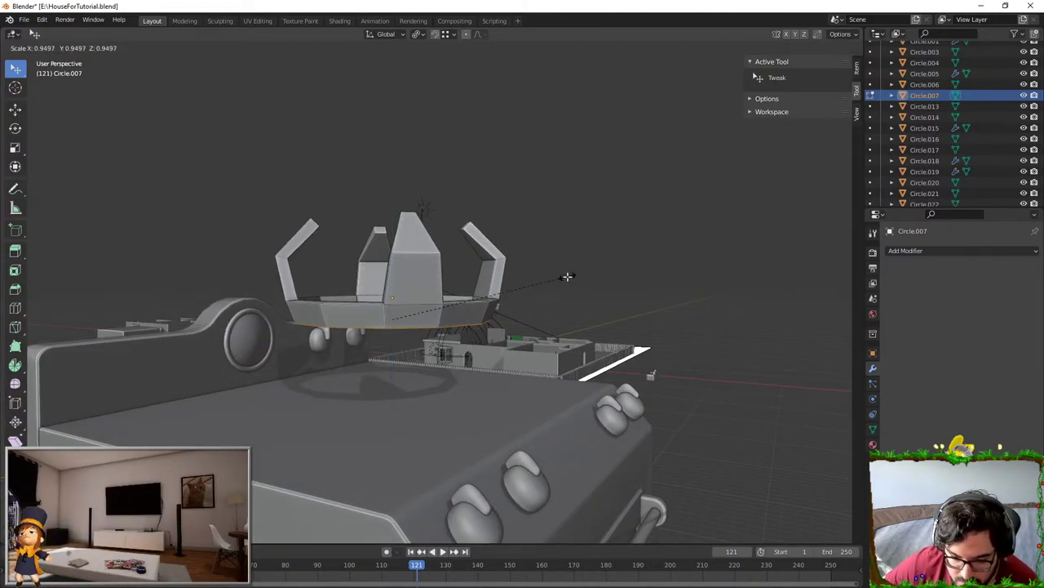
# - Add a level 1 Subdivision modifier to the burner
pyautogui.press('Tab')
pyautogui.hotkey('ctrl', '1')
pyautogui.moveTo(514, 300); pyautogui.dragTo(545, 365, button='middle')
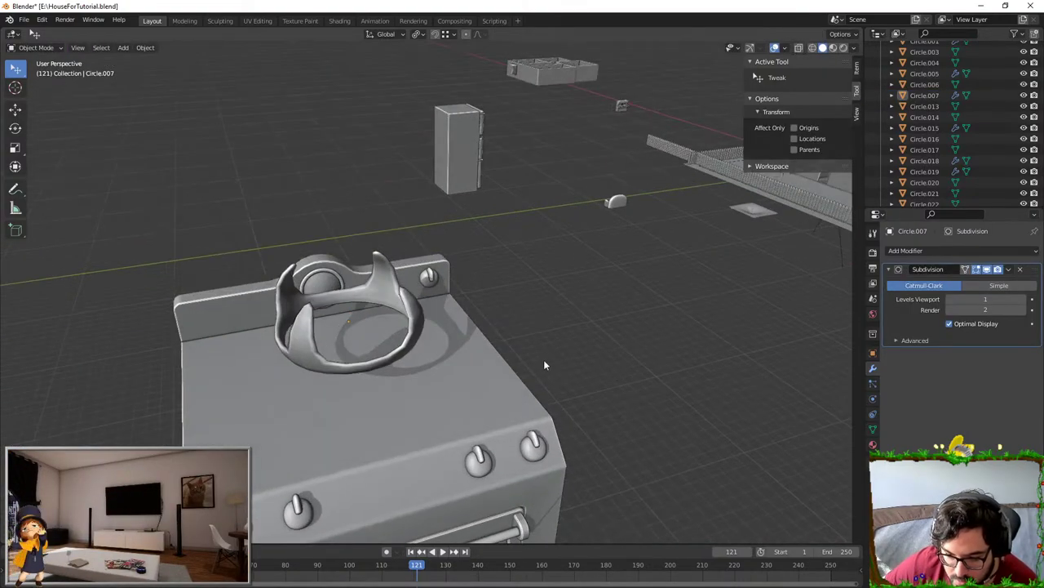
pyautogui.moveTo(510, 330); pyautogui.dragTo(500, 295, button='middle')
pyautogui.scroll(2, 494, 273)
# - Thicken the entire burner mesh slightly along its normals with Shrink/Fatten
pyautogui.press('Tab')
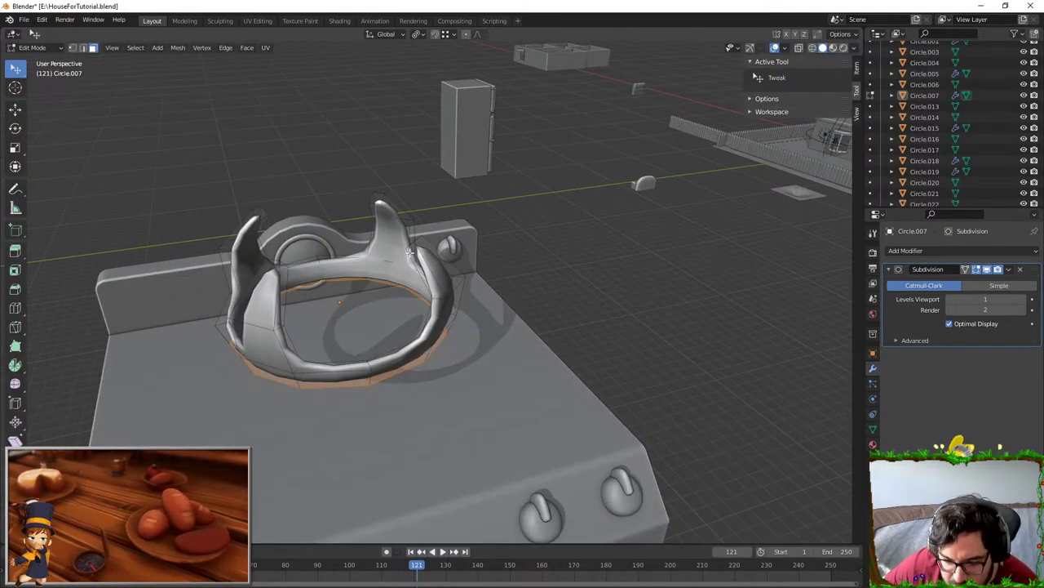
pyautogui.press('a')
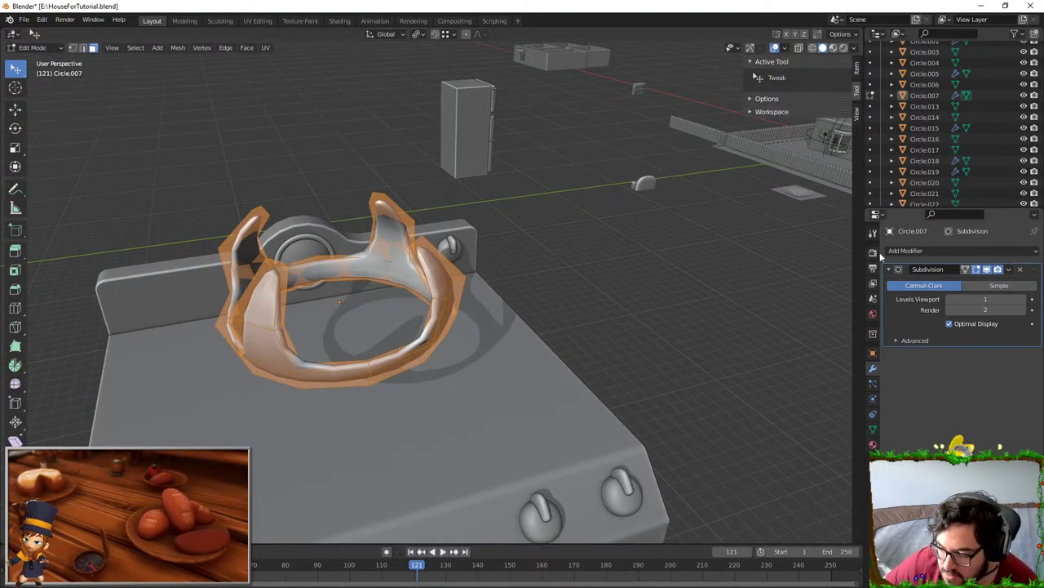
pyautogui.scroll(2, 383, 257)
pyautogui.hotkey('alt', 's')
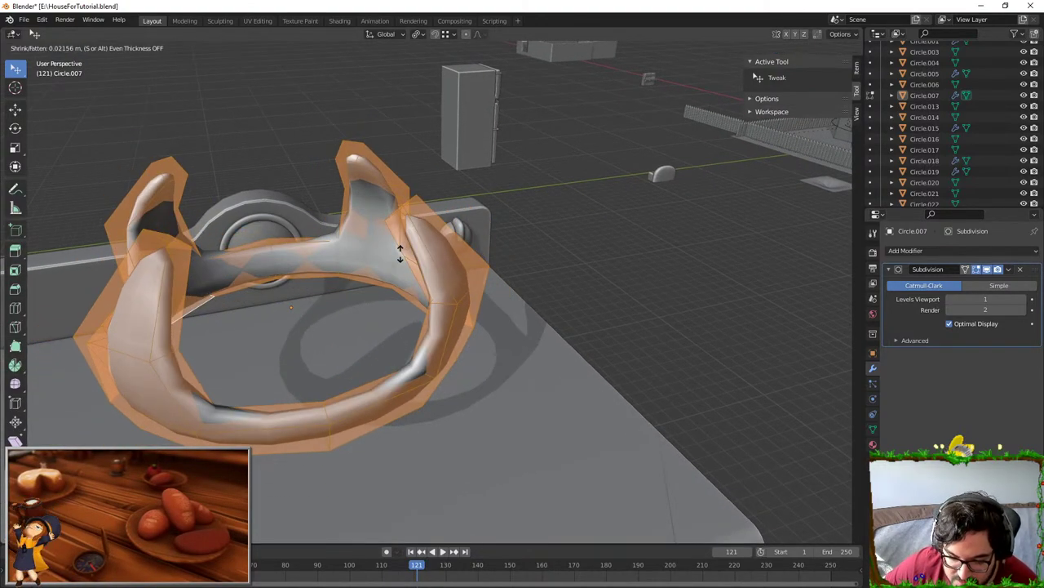
pyautogui.click(412, 241)
pyautogui.press('Tab')
pyautogui.scroll(-5, 596, 248)
pyautogui.moveTo(595, 248); pyautogui.dragTo(470, 250, button='middle')
pyautogui.scroll(4, 537, 245)
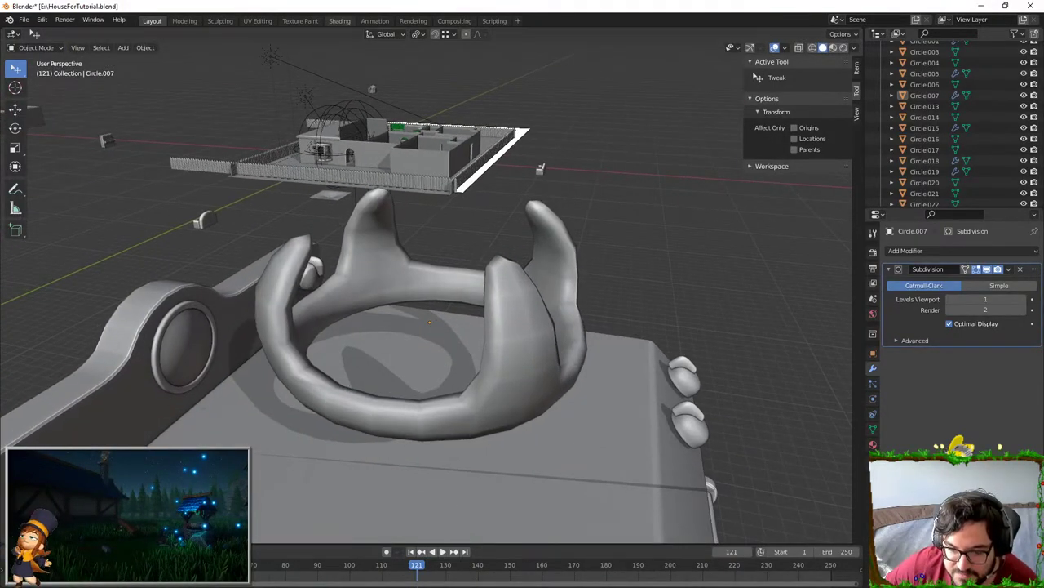
# - Switch to the browser and examine the stove burners in the Simpsons kitchen reference image
pyautogui.moveTo(360, 2); pyautogui.dragTo(479, 61)
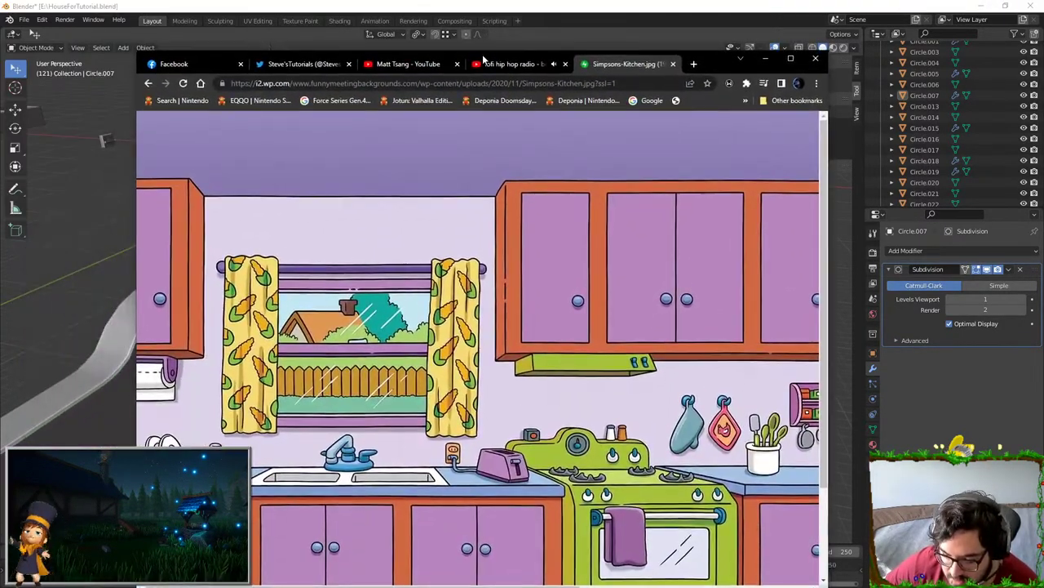
pyautogui.hotkey('alt', 'Tab')
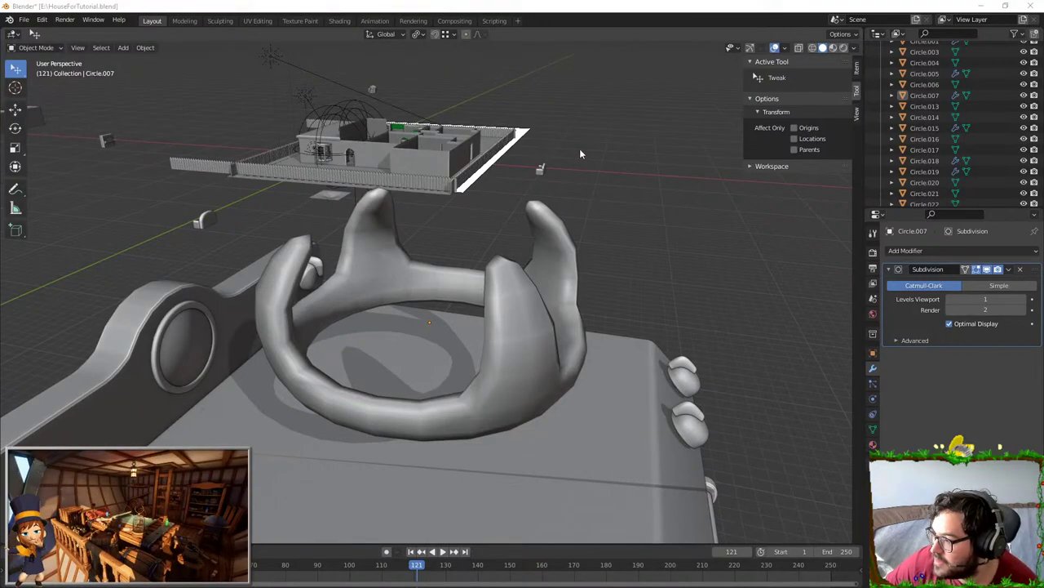
pyautogui.moveTo(326, 0); pyautogui.dragTo(0, 0)
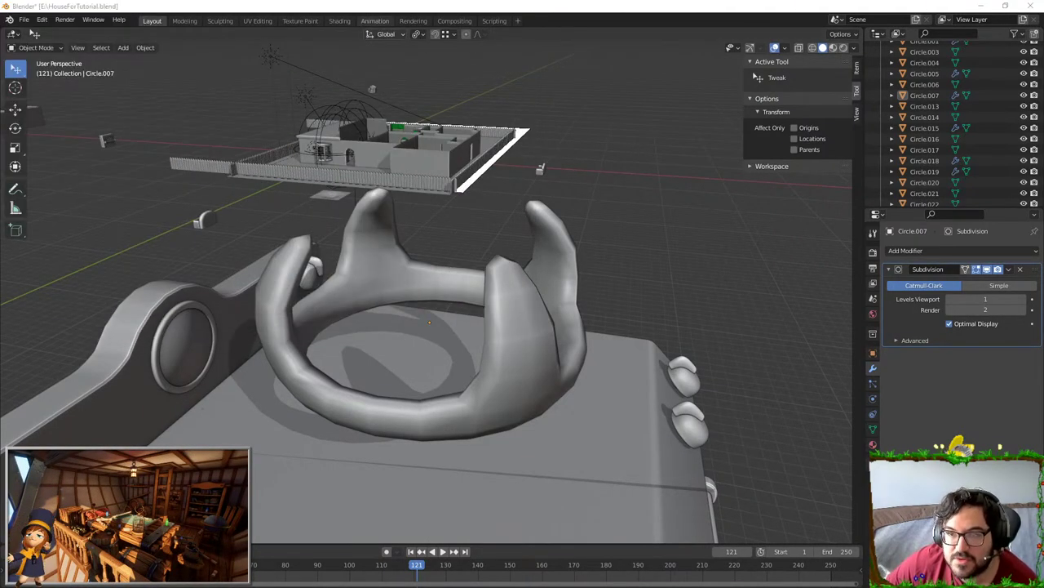
# - Raise the burner's viewport subdivision to level 2 and shade it smooth
pyautogui.click(532, 283)
pyautogui.moveTo(531, 282); pyautogui.dragTo(695, 336, button='middle')
pyautogui.hotkey('ctrl', '2')
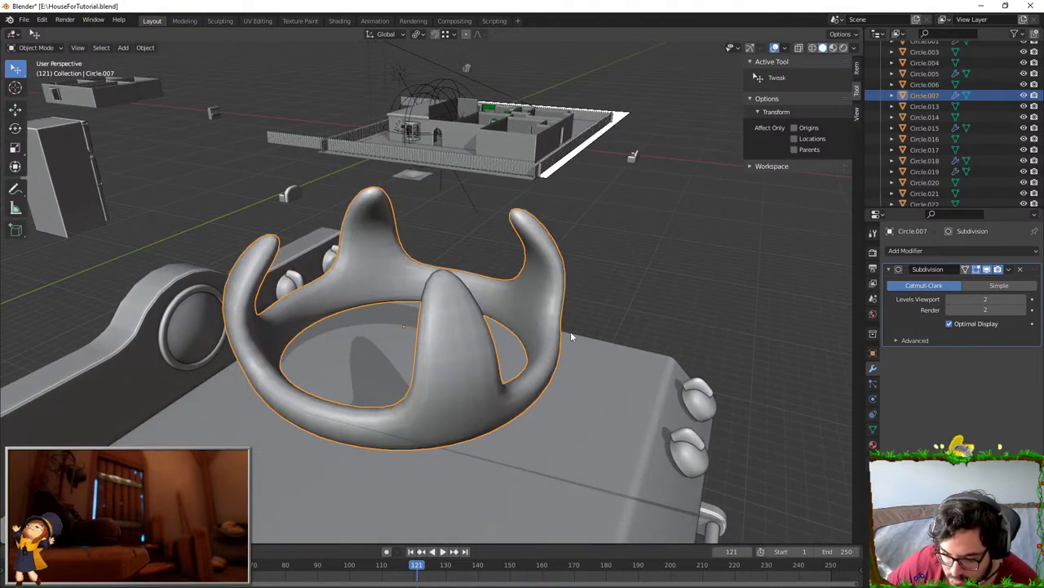
pyautogui.rightClick(503, 249)
pyautogui.click(503, 249)
pyautogui.click(645, 265)
# - Scale the burner down and move it along X toward the stove's back panel
pyautogui.scroll(-4, 645, 265)
pyautogui.moveTo(644, 266); pyautogui.dragTo(513, 270, button='middle')
pyautogui.click(423, 282)
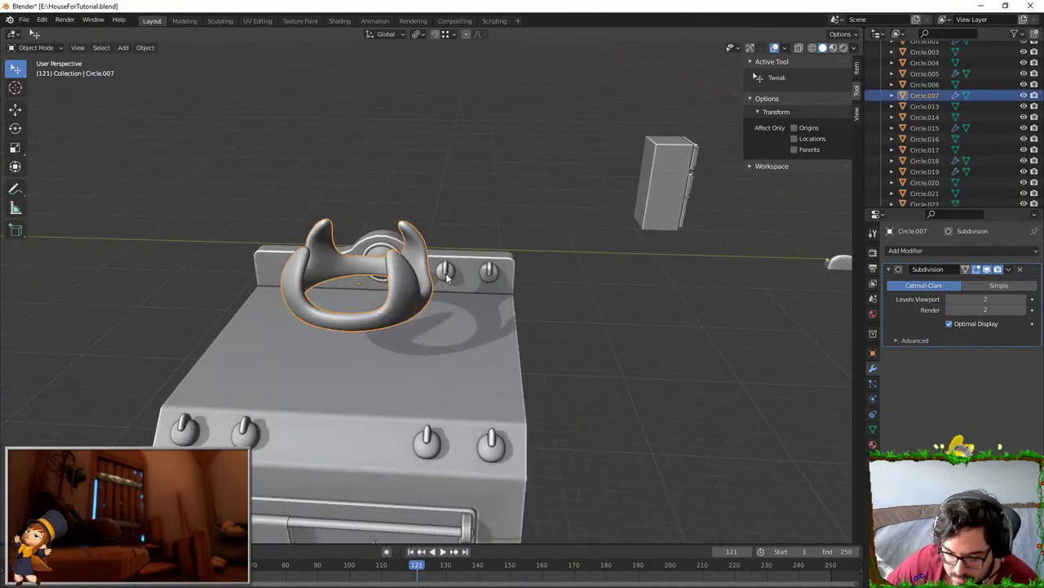
pyautogui.press('s')
pyautogui.click(404, 302)
pyautogui.keyDown('shift'); pyautogui.moveTo(403, 302); pyautogui.dragTo(496, 243, button='middle'); pyautogui.keyUp('shift')
pyautogui.press('s')
pyautogui.click(541, 240)
pyautogui.press('g')
pyautogui.press('x')
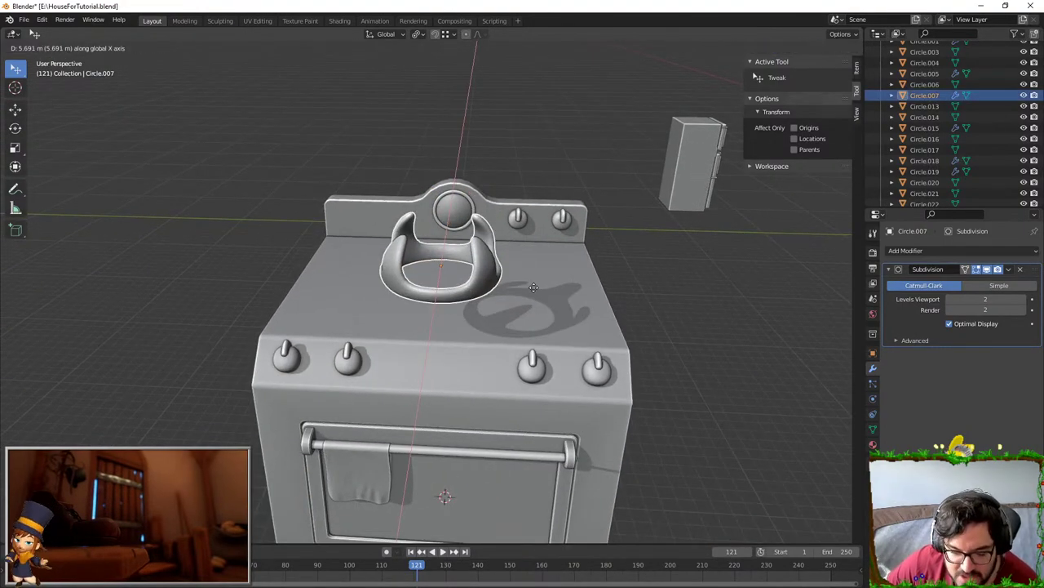
pyautogui.click(489, 247)
# - Adjust the burner's scale along X and flatten it along Z
pyautogui.moveTo(404, 222); pyautogui.dragTo(391, 178, button='middle')
pyautogui.press('s')
pyautogui.press('x')
pyautogui.click(435, 163)
pyautogui.moveTo(452, 156); pyautogui.dragTo(469, 128, button='middle')
pyautogui.press('s')
pyautogui.press('z')
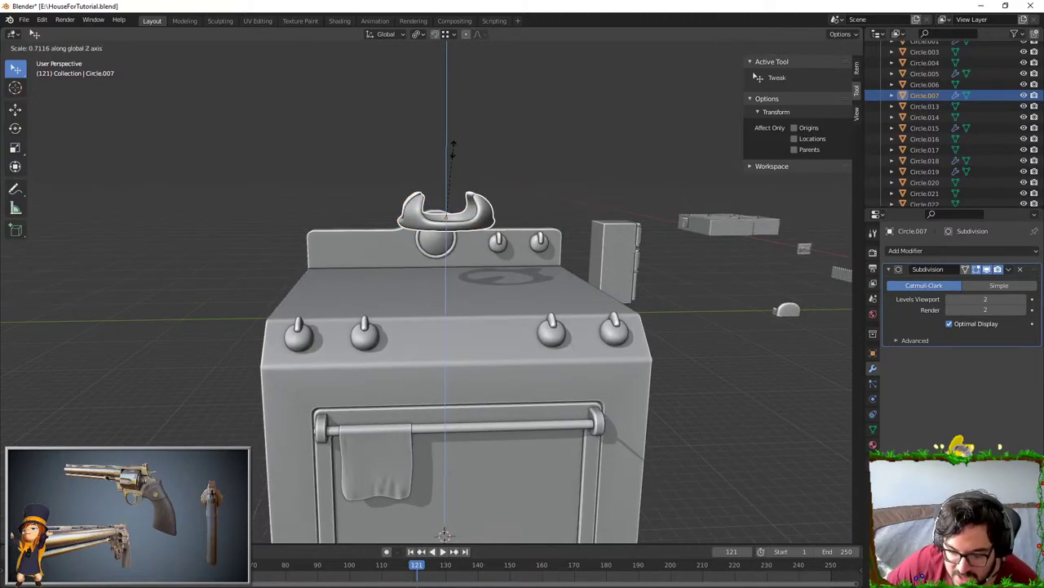
pyautogui.click(456, 143)
# - Try to lower the four prong tip faces of the burner along Z with proportional editing
pyautogui.press('Tab')
pyautogui.press('KP_Decimal')
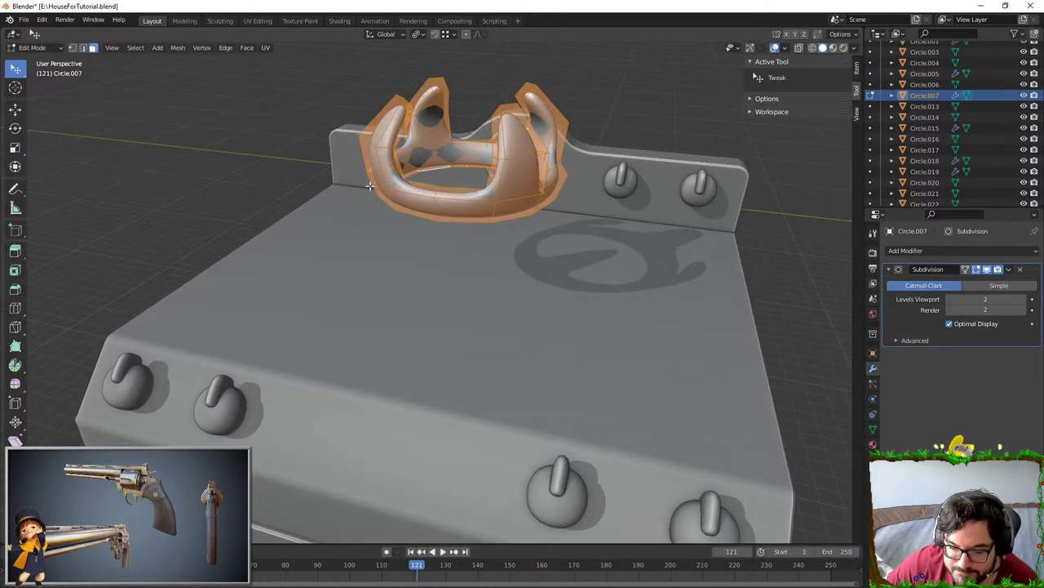
pyautogui.keyDown('alt'); pyautogui.click(339, 195); pyautogui.keyUp('alt')
pyautogui.moveTo(340, 194); pyautogui.dragTo(323, 230, button='middle')
pyautogui.click(411, 152)
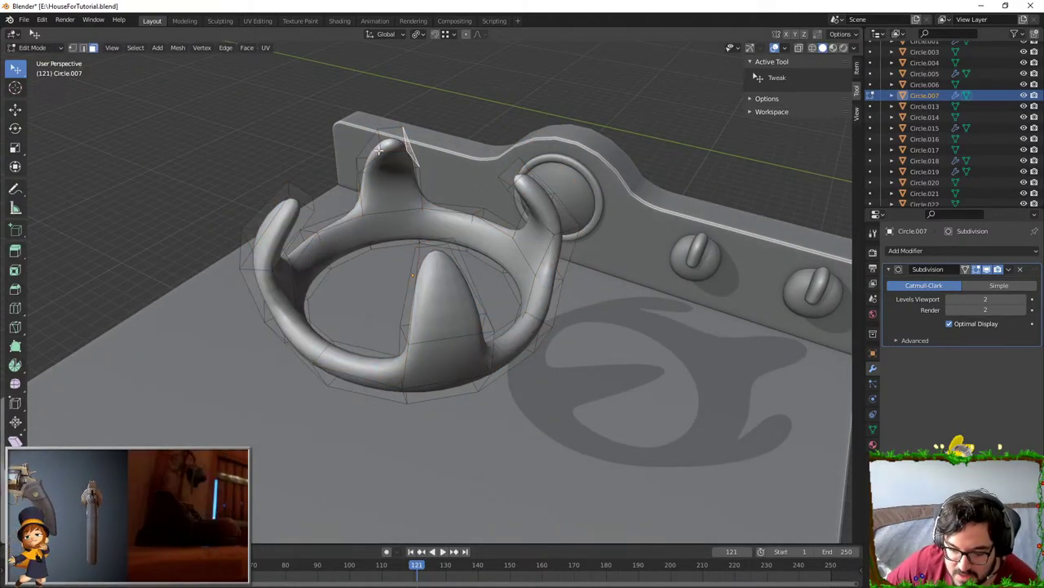
pyautogui.keyDown('shift'); pyautogui.click(301, 195); pyautogui.keyUp('shift')
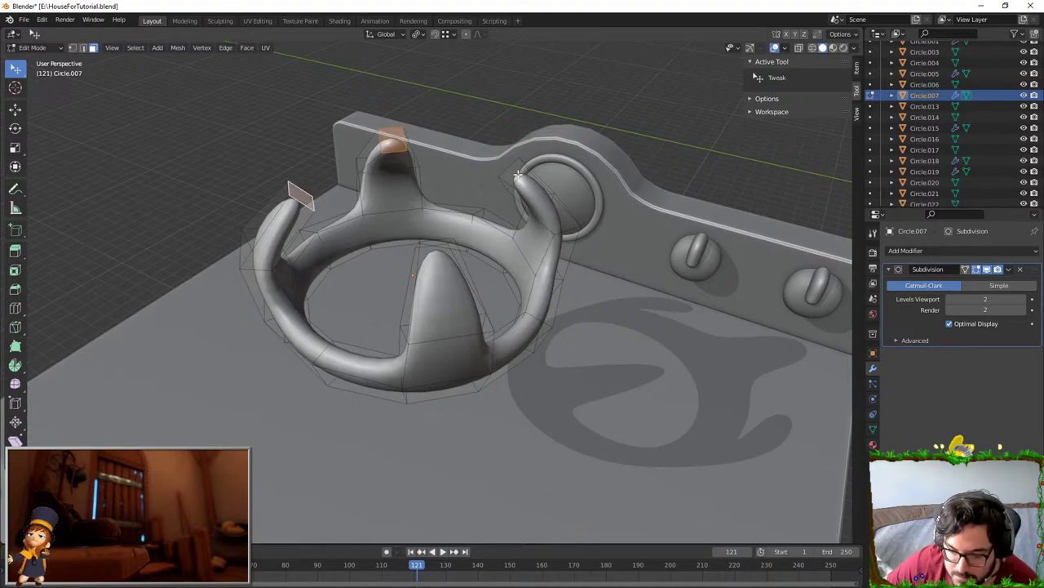
pyautogui.moveTo(432, 247); pyautogui.dragTo(502, 148, button='middle')
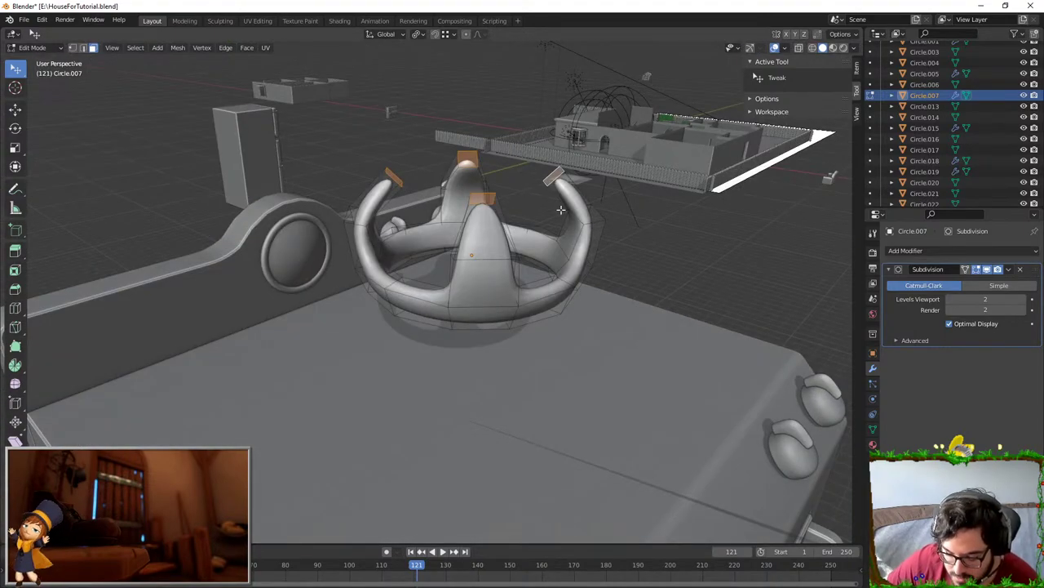
pyautogui.press('o')
pyautogui.moveTo(564, 211); pyautogui.dragTo(574, 190, button='middle')
pyautogui.press('g')
pyautogui.press('z')
pyautogui.scroll(-5, 574, 206)
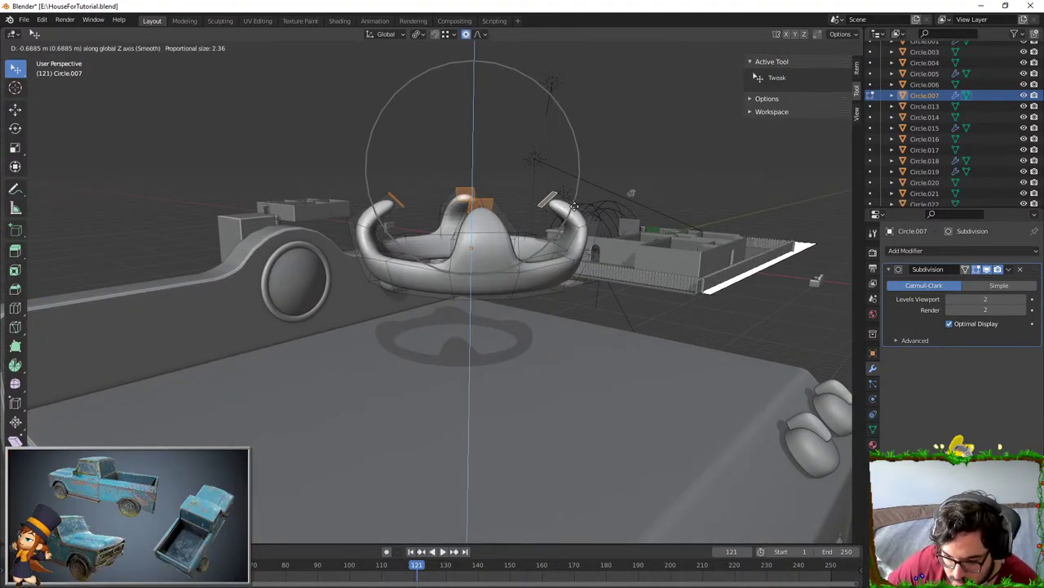
pyautogui.scroll(2, 574, 204)
# - Edge-slide the mid-height edge loops of the prongs down toward the burner ring by a factor of about 0.46
pyautogui.click(412, 210)
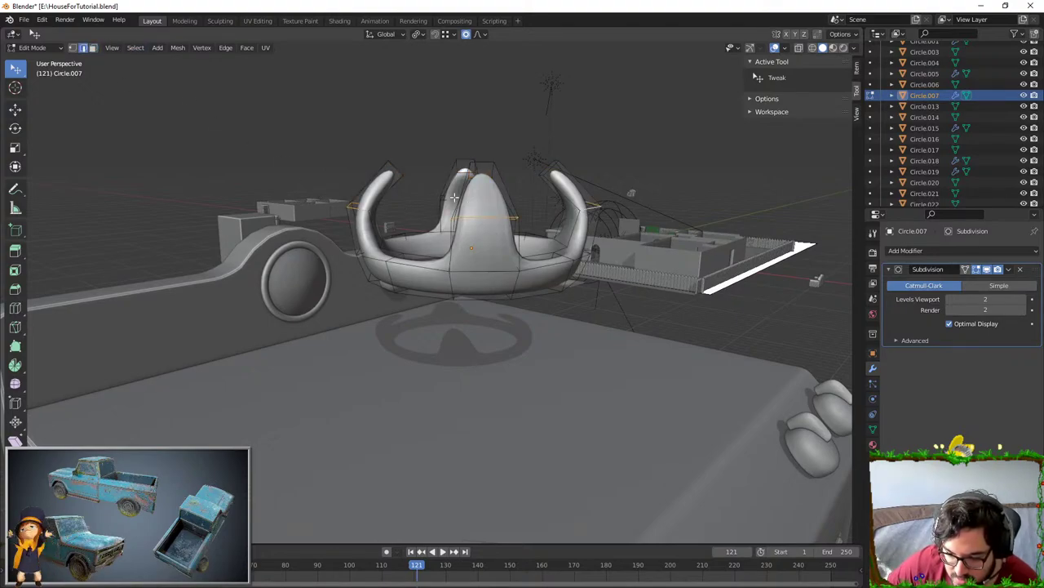
pyautogui.press('g')
pyautogui.press('g')
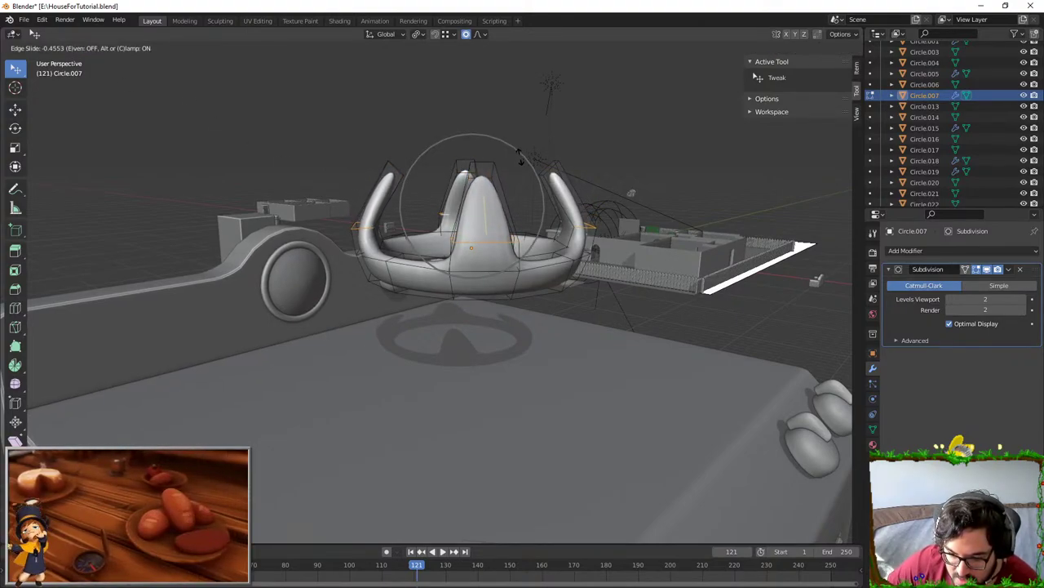
pyautogui.click(521, 157)
pyautogui.hotkey('alt', 'a')
# - Select the four prong tip faces and lower them with proportional editing off to shorten the prongs
pyautogui.moveTo(482, 152); pyautogui.dragTo(412, 180, button='middle')
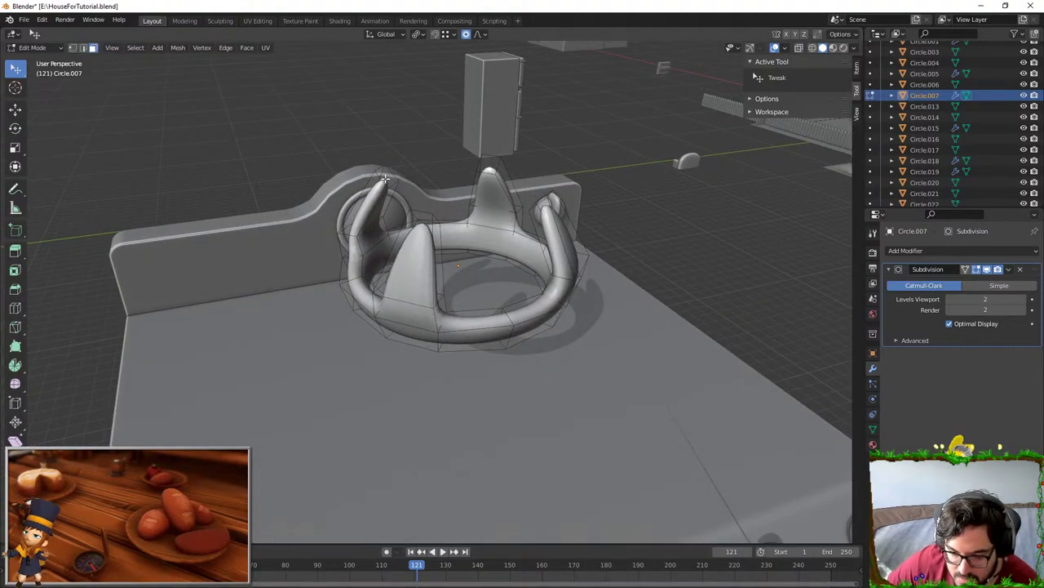
pyautogui.keyDown('shift'); pyautogui.click(492, 169); pyautogui.keyUp('shift')
pyautogui.moveTo(495, 166); pyautogui.dragTo(550, 196, button='middle')
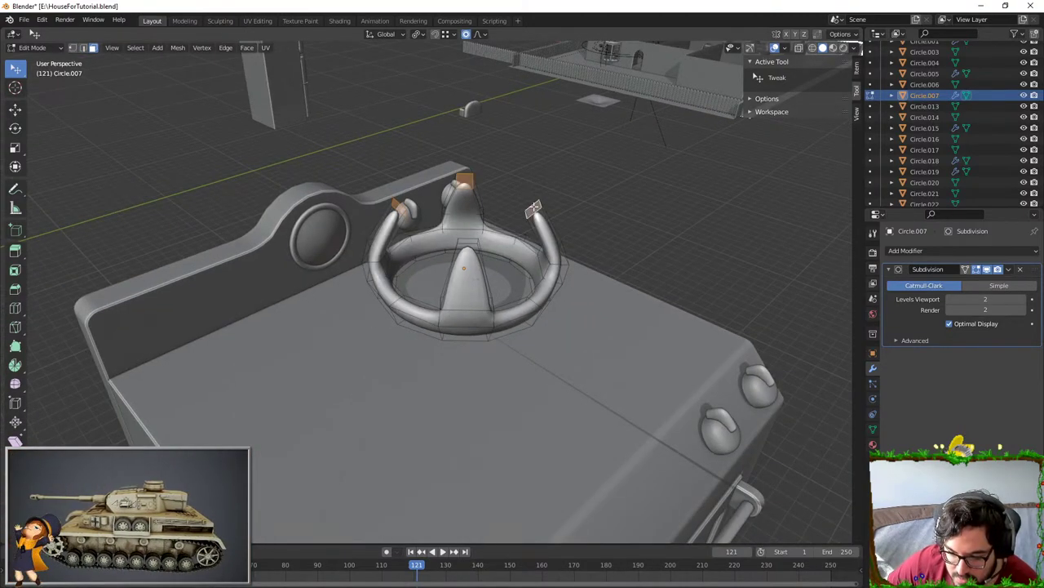
pyautogui.moveTo(465, 237); pyautogui.dragTo(457, 204, button='middle')
pyautogui.scroll(4, 465, 239)
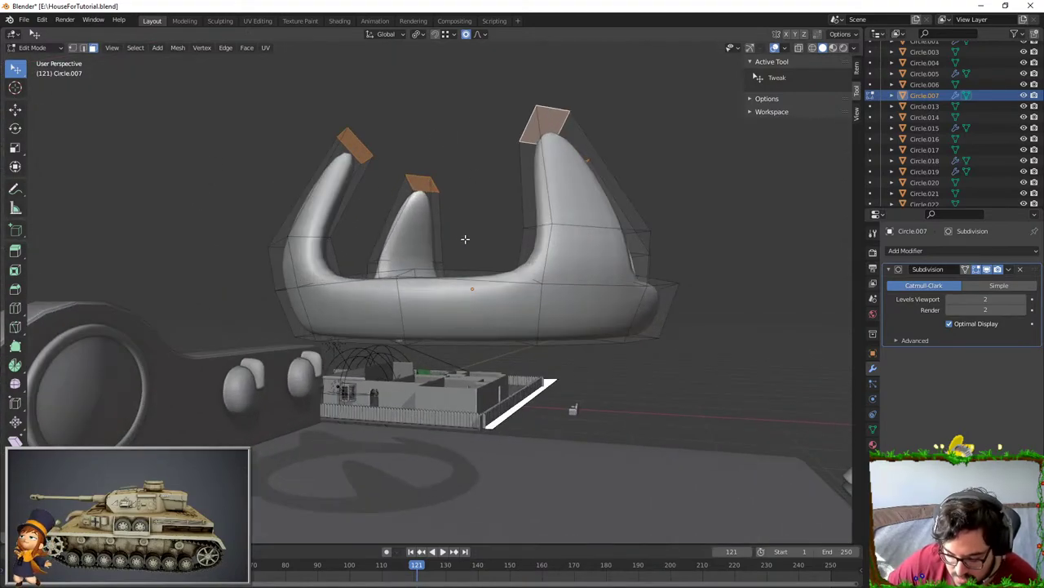
pyautogui.moveTo(516, 137); pyautogui.dragTo(465, 216, button='middle')
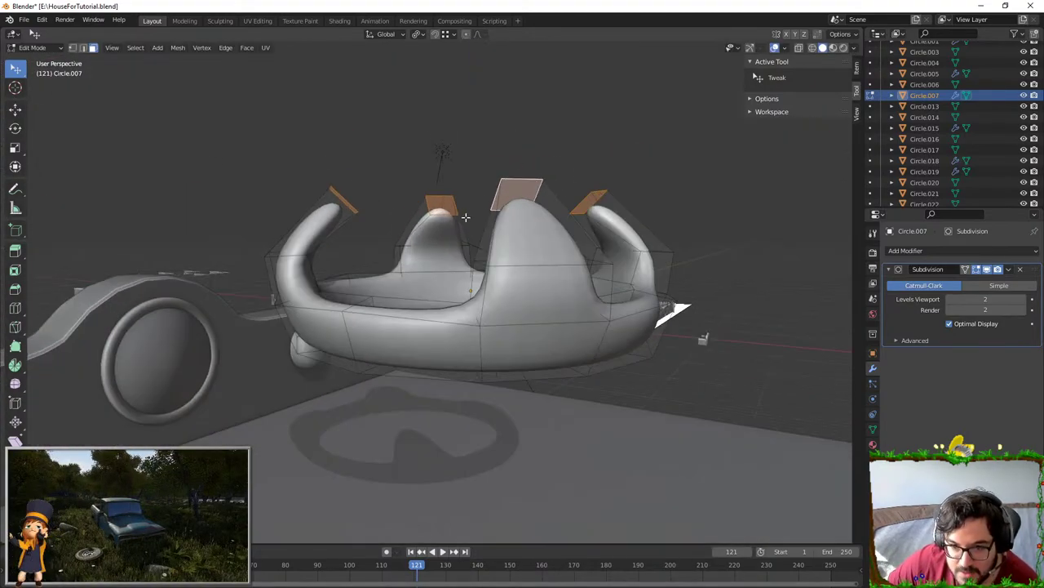
pyautogui.moveTo(405, 234); pyautogui.dragTo(115, 122, button='middle')
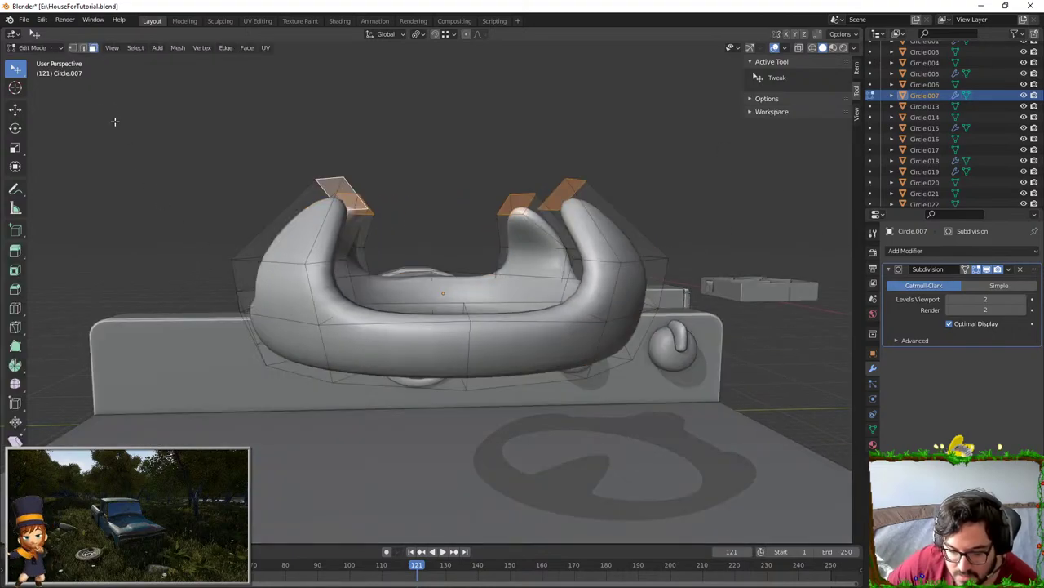
# - Select the mid-height edge loops of all four prongs and scale them inward using Bounding Box Center as the pivot
pyautogui.click(83, 49)
pyautogui.keyDown('alt'); pyautogui.click(280, 262); pyautogui.keyUp('alt')
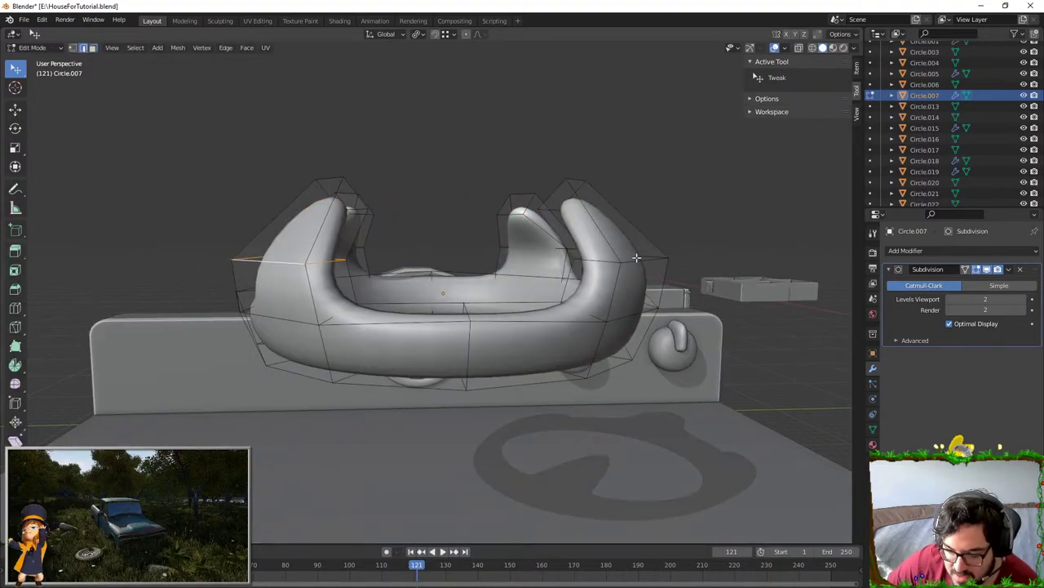
pyautogui.keyDown('alt'); pyautogui.keyDown('shift'); pyautogui.click(550, 249); pyautogui.keyUp('shift'); pyautogui.keyUp('alt')
pyautogui.keyDown('alt'); pyautogui.keyDown('shift'); pyautogui.click(361, 250); pyautogui.keyUp('shift'); pyautogui.keyUp('alt')
pyautogui.press('s')
pyautogui.rightClick(619, 239)
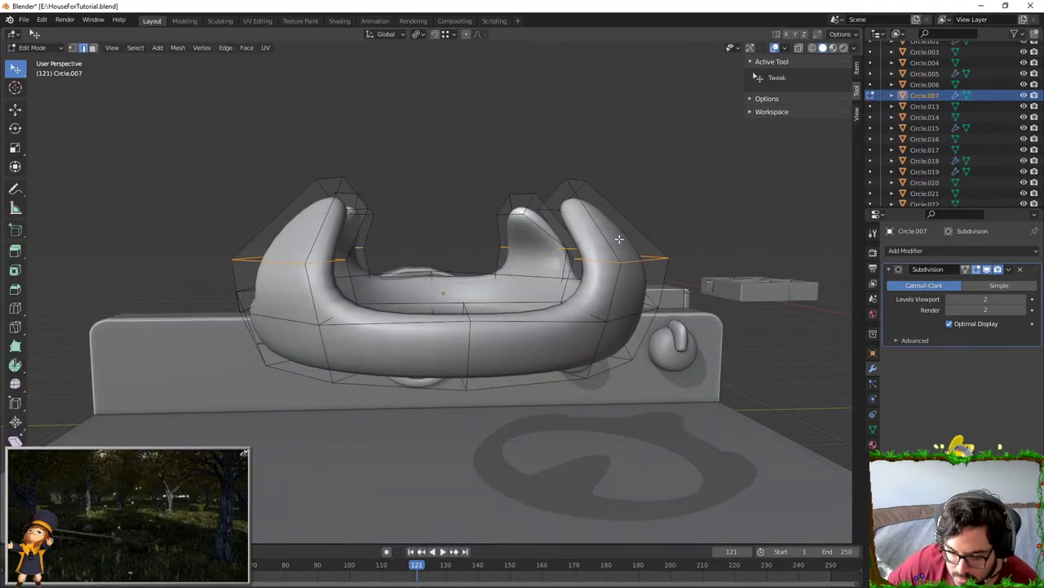
pyautogui.moveTo(619, 238); pyautogui.dragTo(408, 91, button='middle')
pyautogui.click(417, 33)
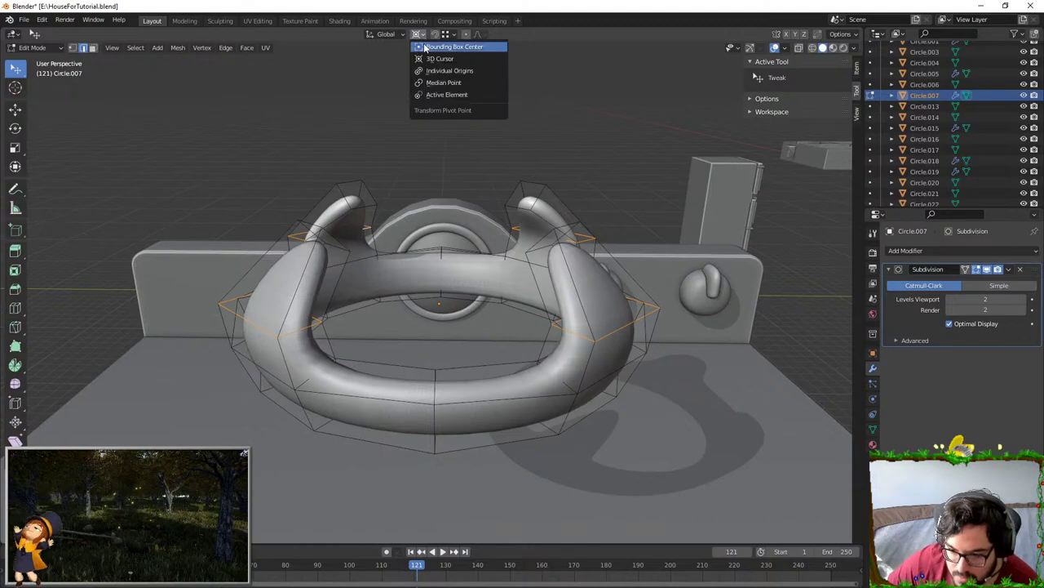
pyautogui.click(444, 48)
pyautogui.press('Tab')
pyautogui.moveTo(653, 300); pyautogui.dragTo(573, 286, button='middle')
pyautogui.press('Tab')
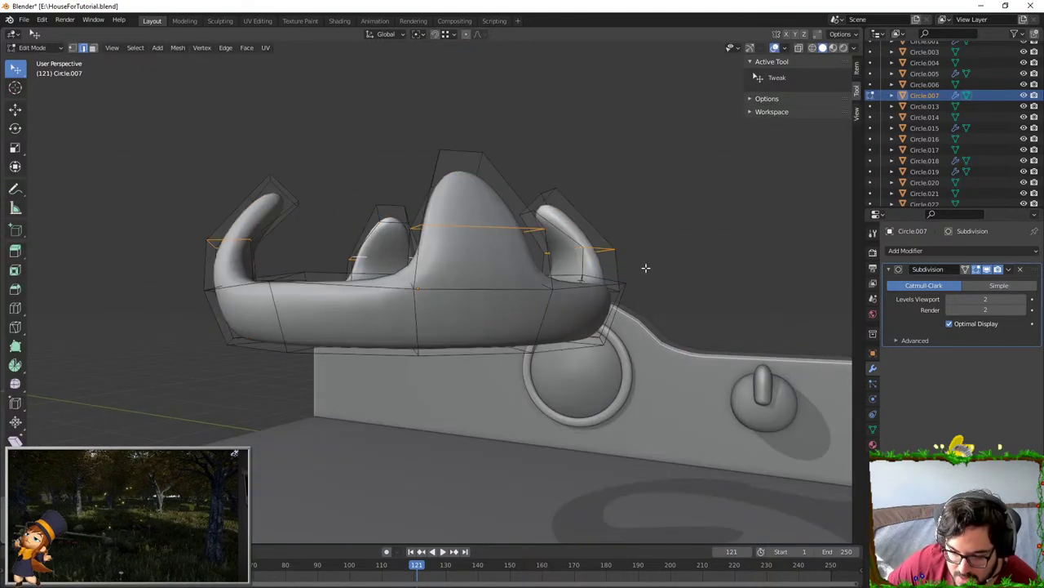
pyautogui.press('Tab')
pyautogui.moveTo(645, 268); pyautogui.dragTo(451, 295, button='middle')
pyautogui.press('Tab')
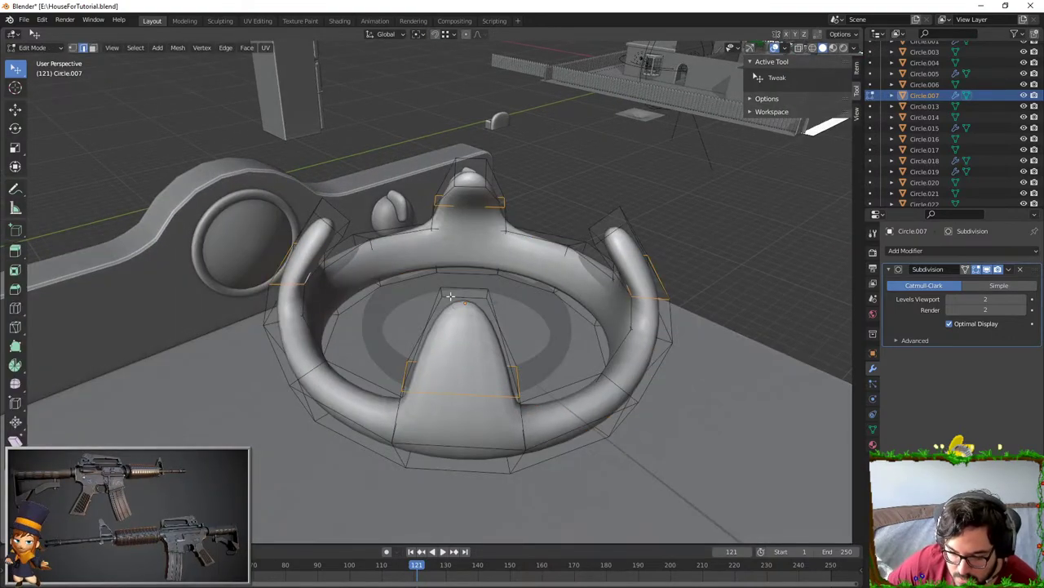
# - Select the four prong tip faces and scale each to about 0.6 around its individual origin
pyautogui.moveTo(372, 193); pyautogui.dragTo(349, 213, button='middle')
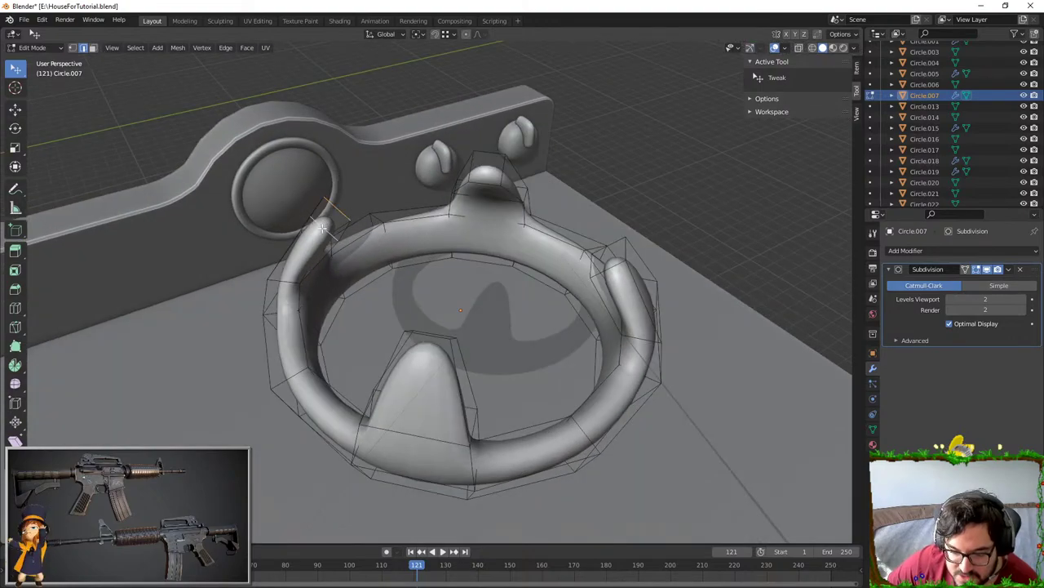
pyautogui.click(330, 217)
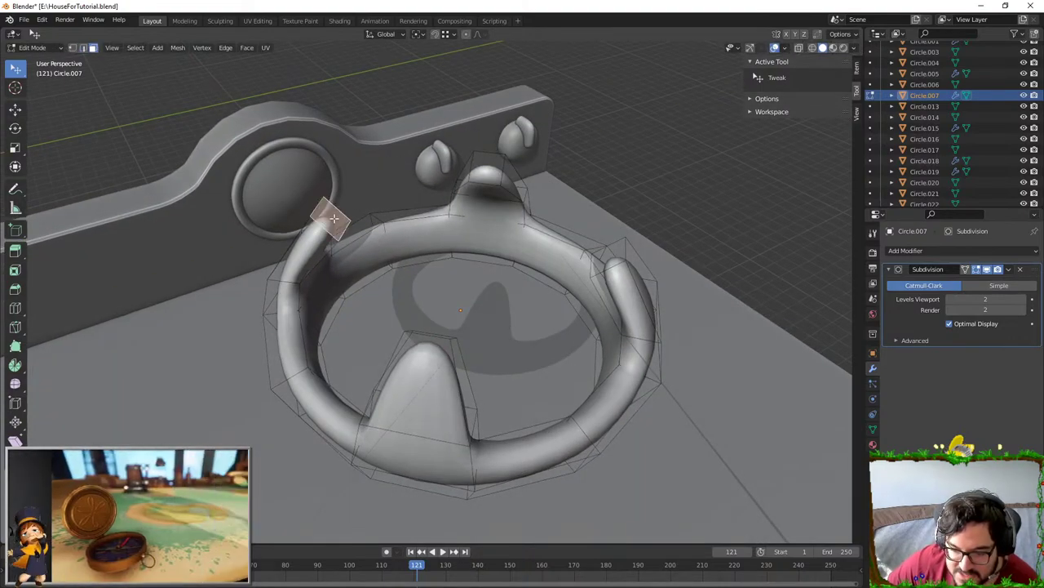
pyautogui.keyDown('shift'); pyautogui.click(488, 169); pyautogui.keyUp('shift')
pyautogui.moveTo(490, 169); pyautogui.dragTo(561, 170, button='middle')
pyautogui.keyDown('shift'); pyautogui.click(553, 160); pyautogui.keyUp('shift')
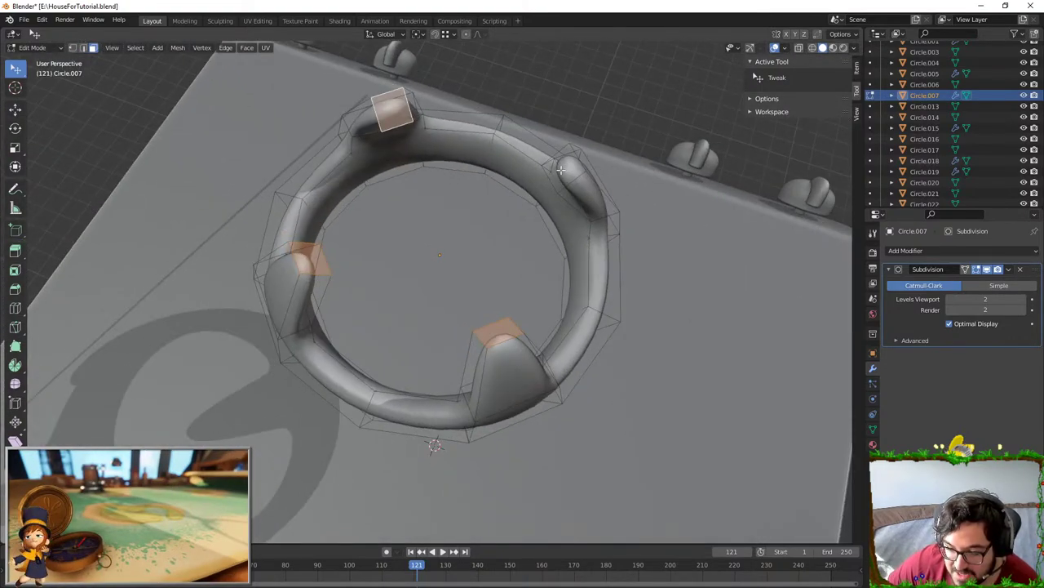
pyautogui.keyDown('shift'); pyautogui.click(557, 181); pyautogui.keyUp('shift')
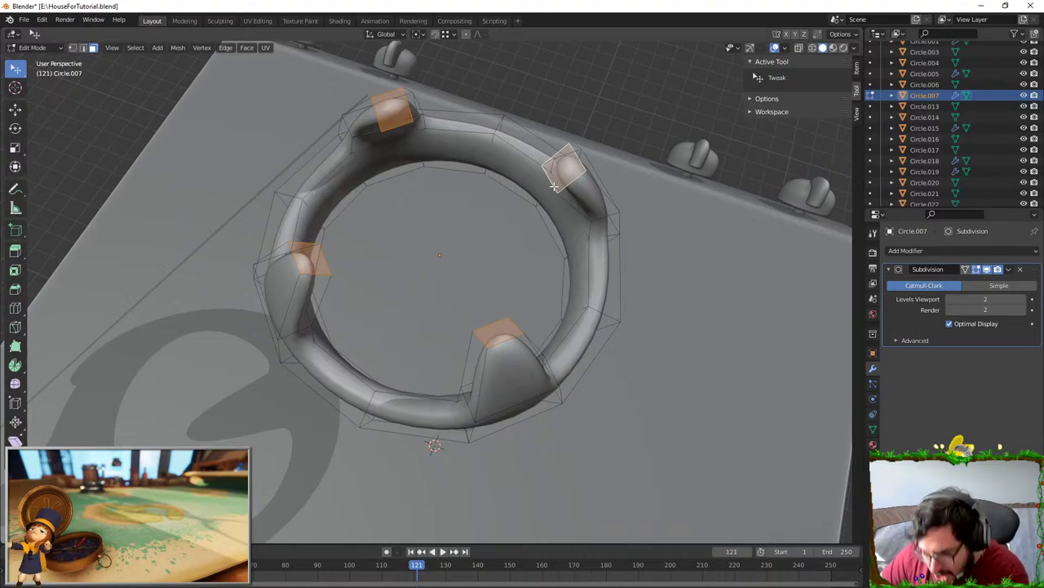
pyautogui.moveTo(579, 255); pyautogui.dragTo(599, 247, button='middle')
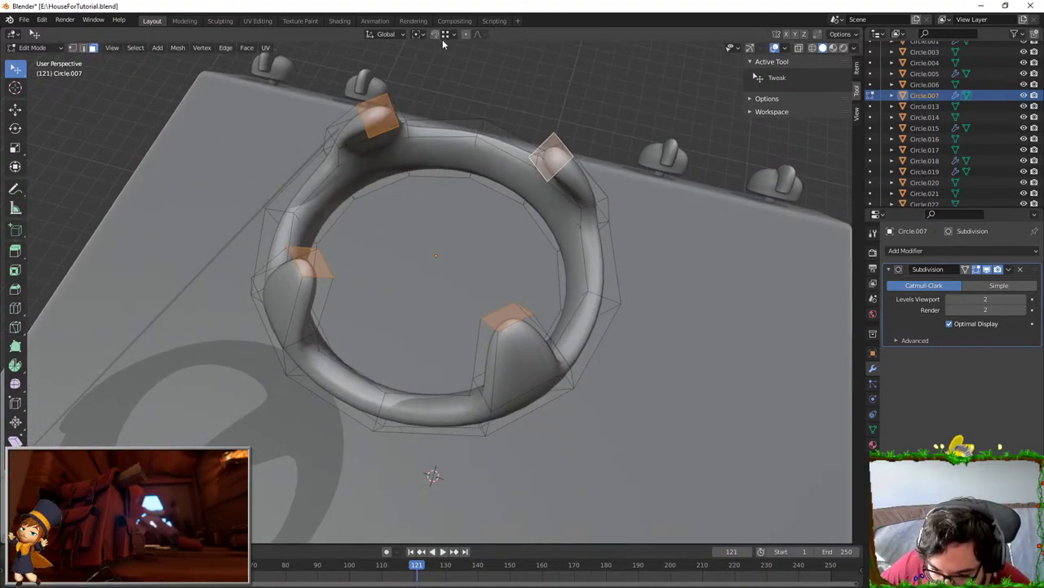
pyautogui.click(400, 34)
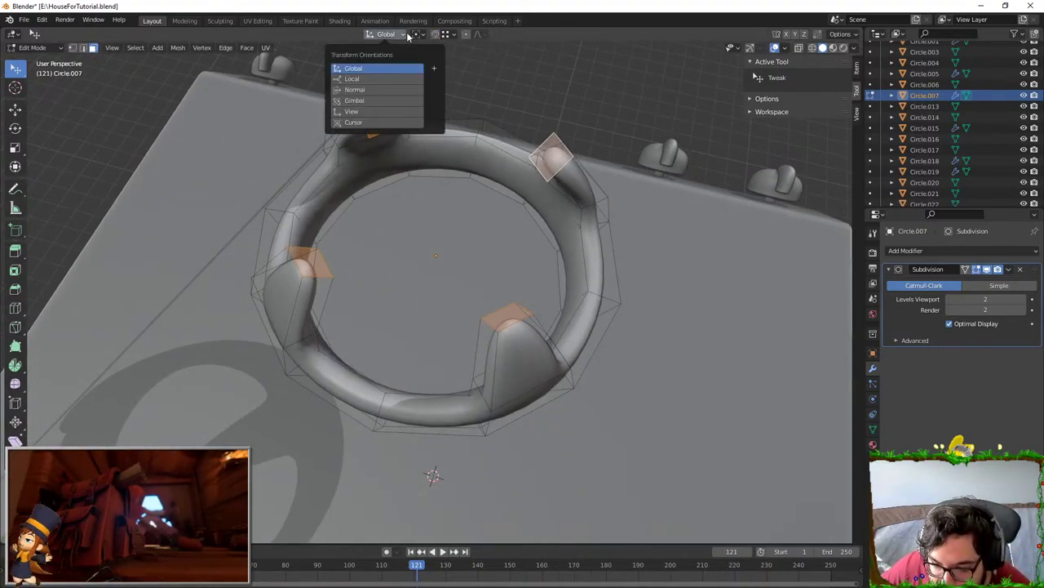
pyautogui.click(418, 35)
pyautogui.click(441, 70)
pyautogui.press('s')
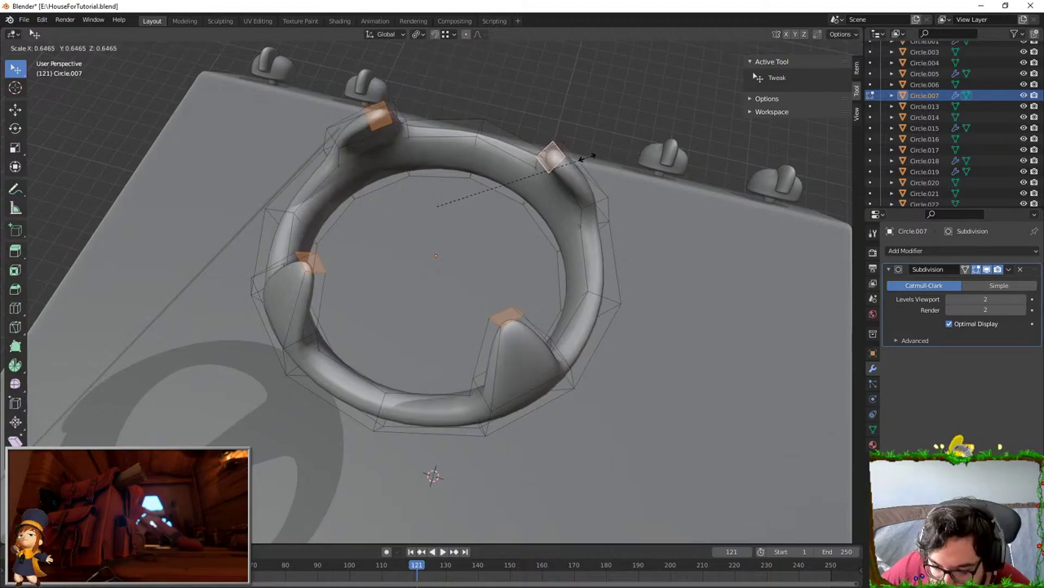
pyautogui.click(573, 162)
# - Select the mid-height edge loops of the prongs and raise them slightly along Z
pyautogui.moveTo(574, 161); pyautogui.dragTo(222, 254, button='middle')
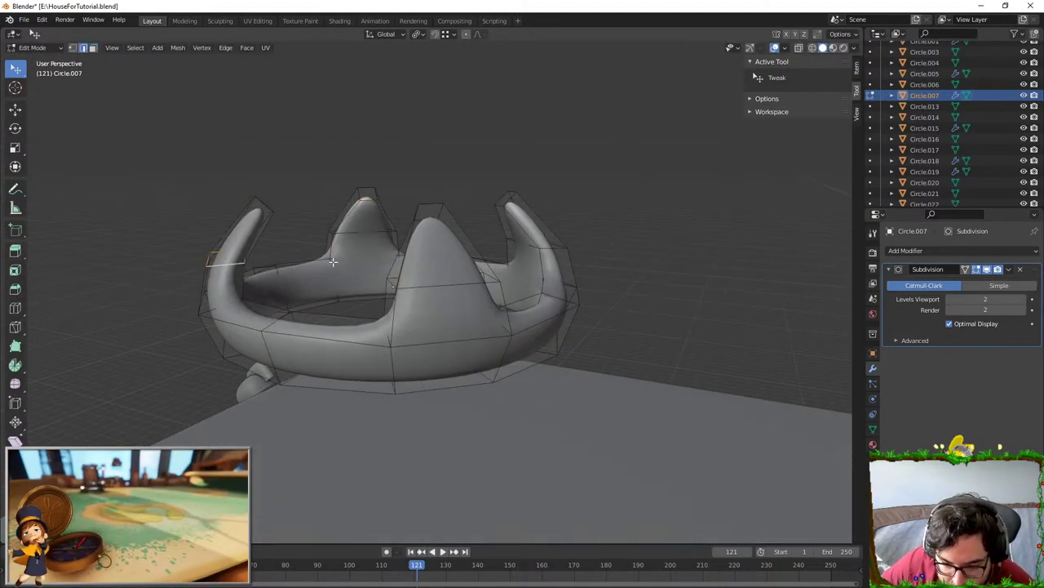
pyautogui.keyDown('alt'); pyautogui.keyDown('shift'); pyautogui.click(459, 282); pyautogui.keyUp('shift'); pyautogui.keyUp('alt')
pyautogui.press('g')
pyautogui.press('z')
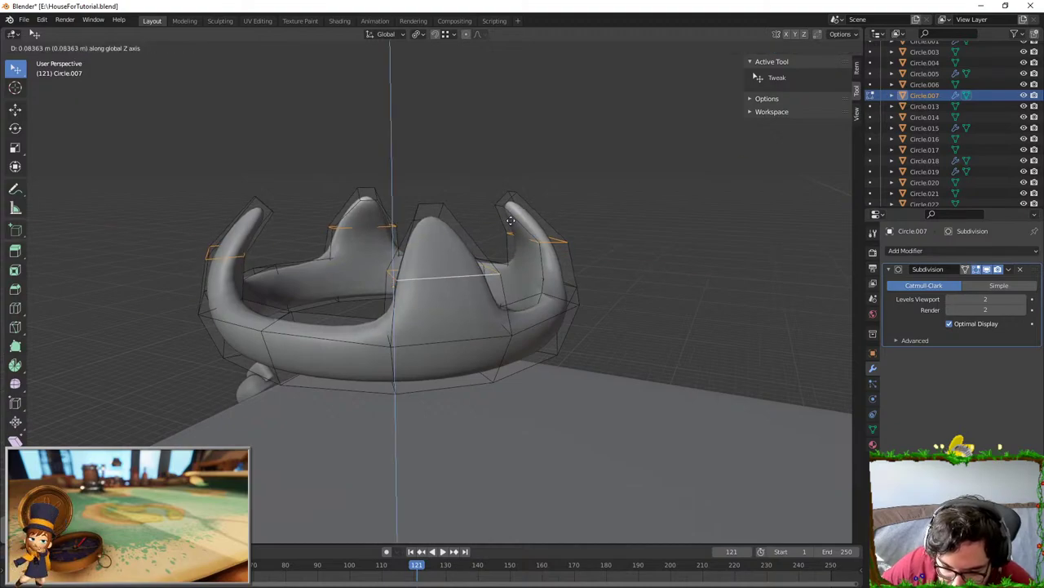
pyautogui.click(444, 263)
# - Examine the burner's prongs and ring from several angles against the stove
pyautogui.press('Tab')
pyautogui.moveTo(388, 270); pyautogui.dragTo(556, 315, button='middle')
pyautogui.scroll(-4, 462, 233)
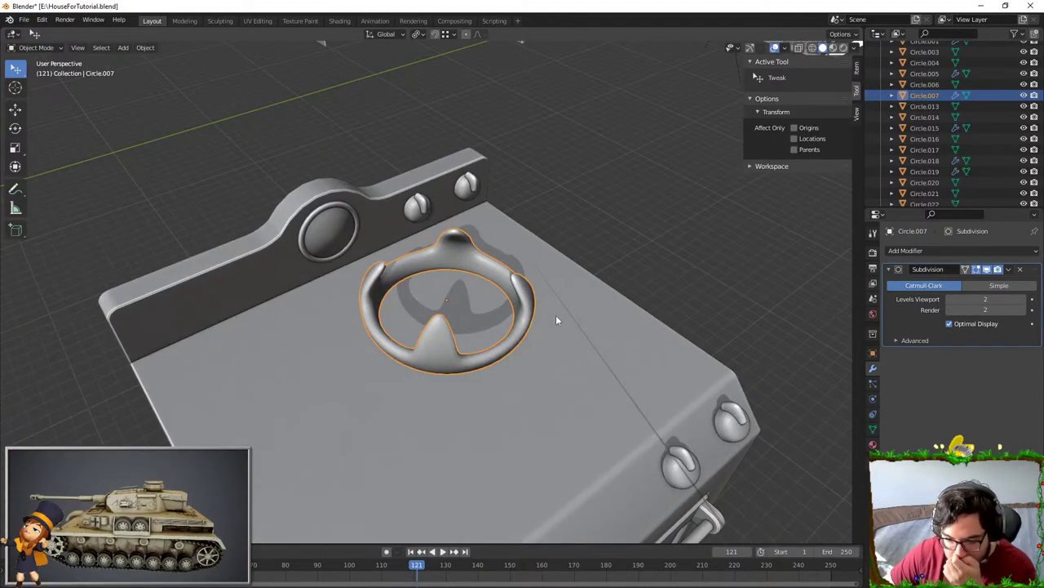
pyautogui.press('Tab')
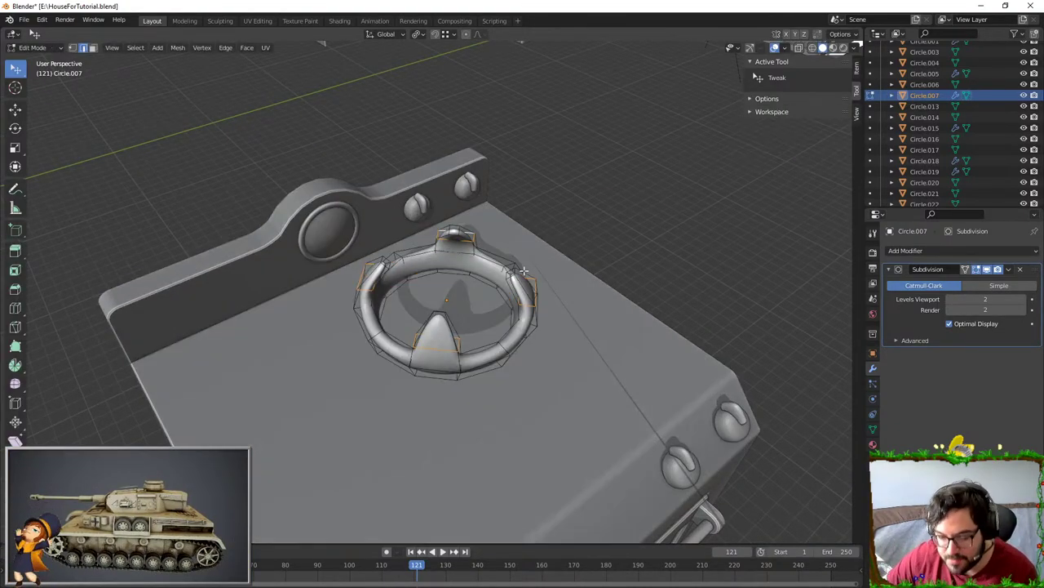
pyautogui.moveTo(524, 247); pyautogui.dragTo(569, 211, button='middle')
pyautogui.scroll(2, 489, 222)
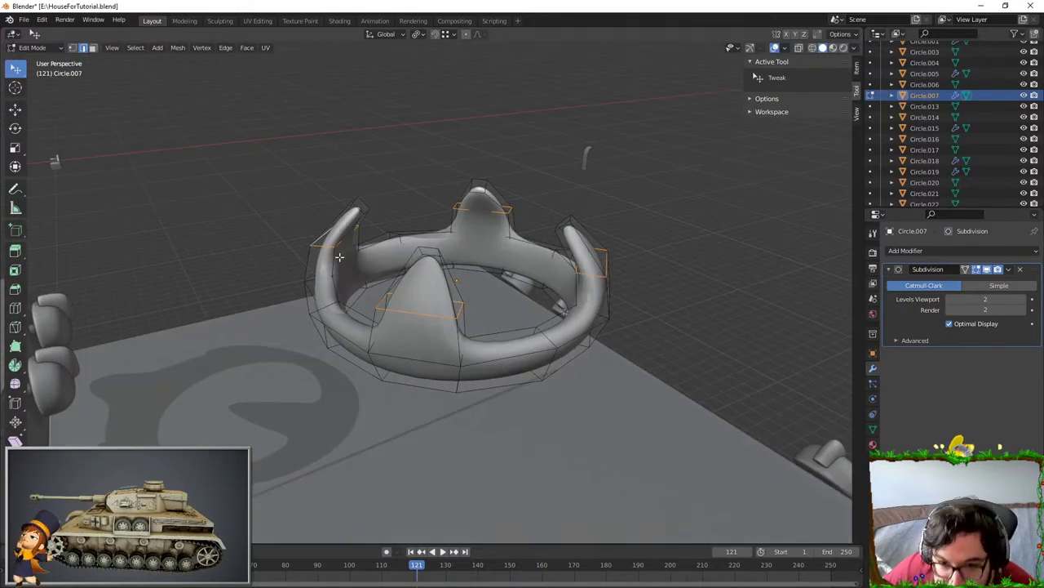
pyautogui.scroll(5, 339, 257)
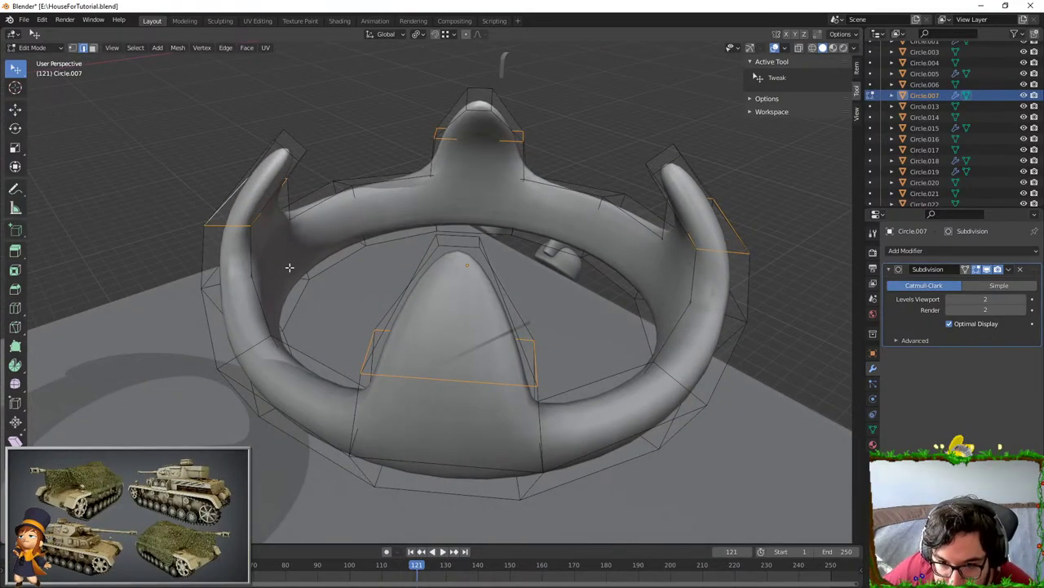
pyautogui.keyDown('alt'); pyautogui.click(251, 390); pyautogui.keyUp('alt')
pyautogui.scroll(-2, 457, 297)
pyautogui.moveTo(489, 287); pyautogui.dragTo(570, 258, button='middle')
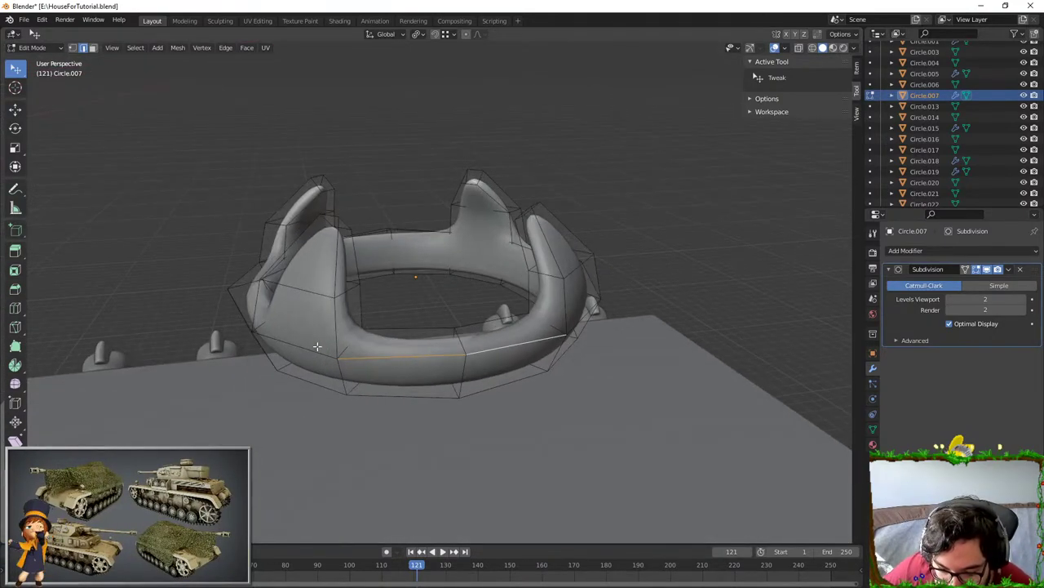
# - Lower the whole burner along Z toward the cooktop surface
pyautogui.press('Tab')
pyautogui.moveTo(278, 315); pyautogui.dragTo(450, 302, button='middle')
pyautogui.scroll(-3, 449, 302)
pyautogui.press('g')
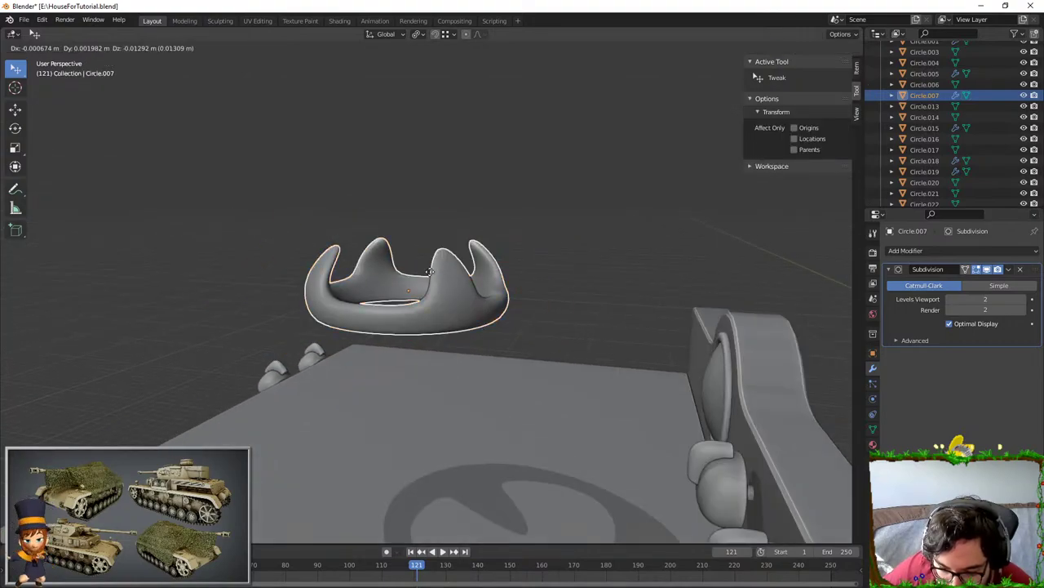
pyautogui.press('z')
pyautogui.click(423, 417)
# - Move the burner in the top view to the cooktop's front-left corner, near the front knobs
pyautogui.scroll(-1, 466, 410)
pyautogui.moveTo(423, 418); pyautogui.dragTo(588, 151, button='middle')
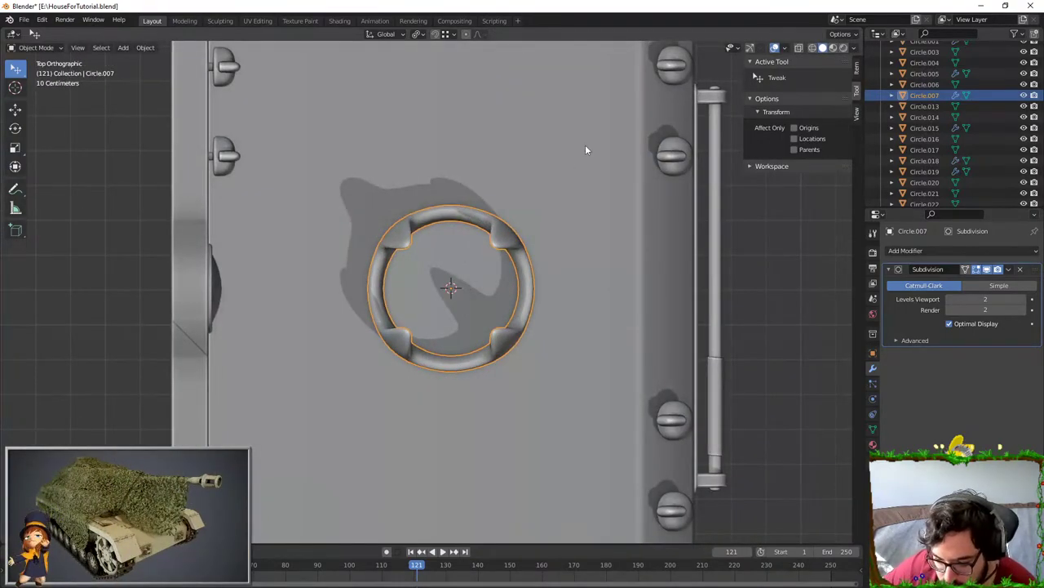
pyautogui.press('KP_7')
pyautogui.press('g')
pyautogui.click(540, 327)
pyautogui.click(938, 250)
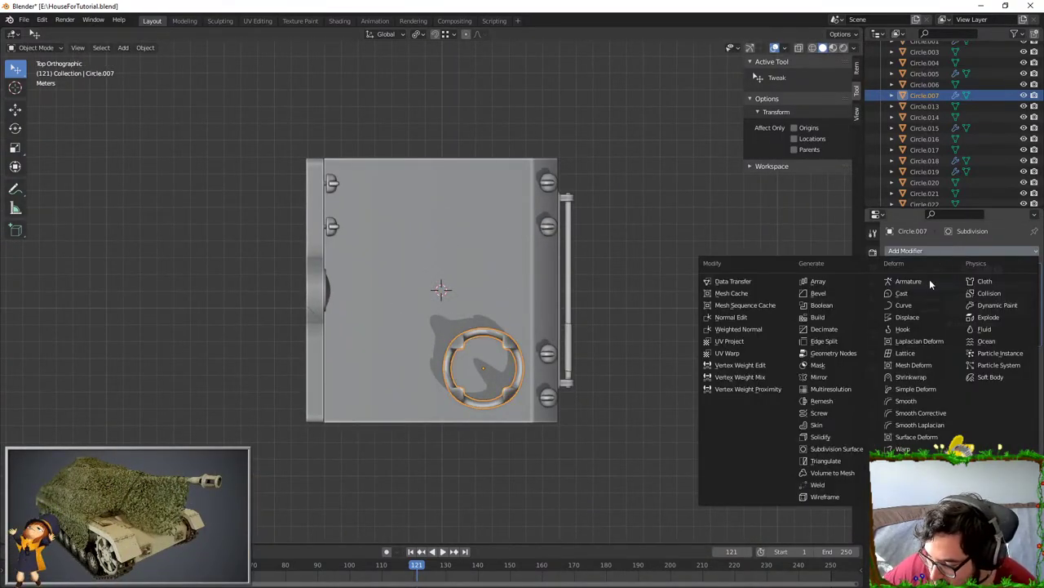
pyautogui.scroll(-2, 528, 277)
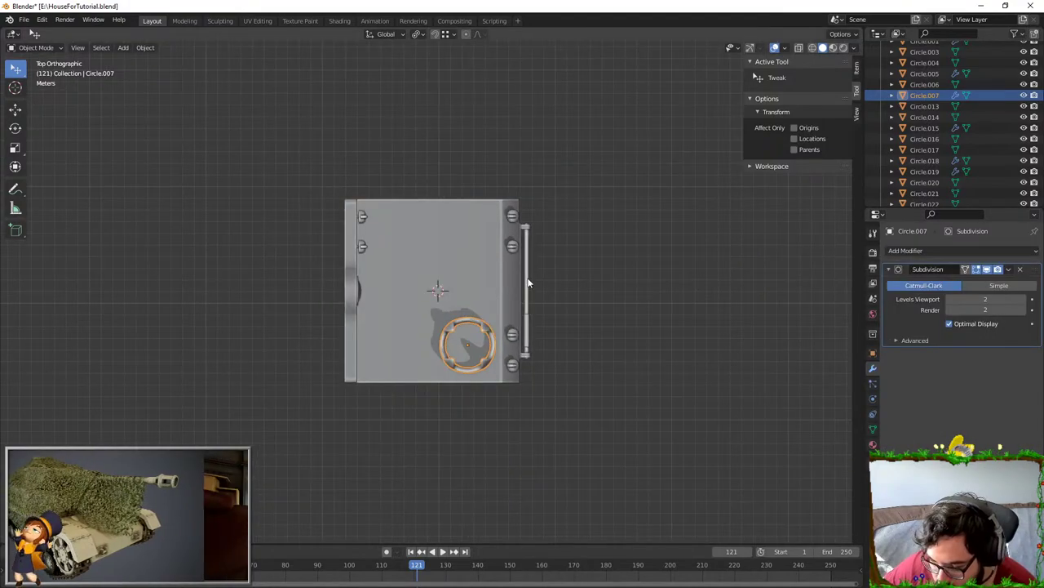
# - Undo the burner object's last move and instead shift its whole mesh to the cooktop's front-left corner, leaving its origin in place
pyautogui.hotkey('ctrl', 'z')
pyautogui.scroll(2, 522, 272)
pyautogui.press('Tab')
pyautogui.press('a')
pyautogui.press('g')
pyautogui.click(547, 336)
pyautogui.press('Tab')
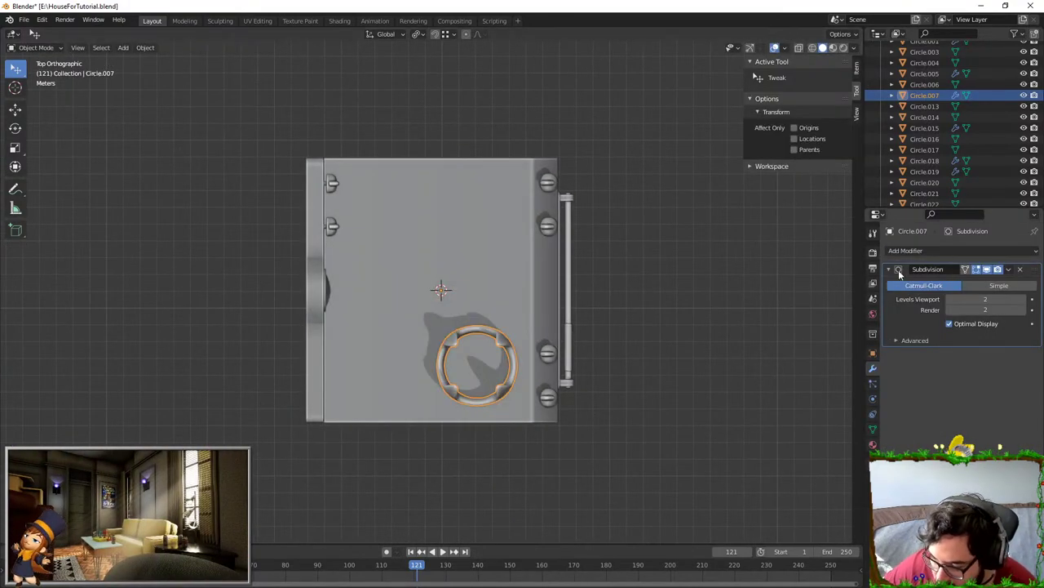
# - Add a Mirror modifier on the X axis to the burner and move its mesh about 1.2 m along X toward the front knobs
pyautogui.click(928, 252)
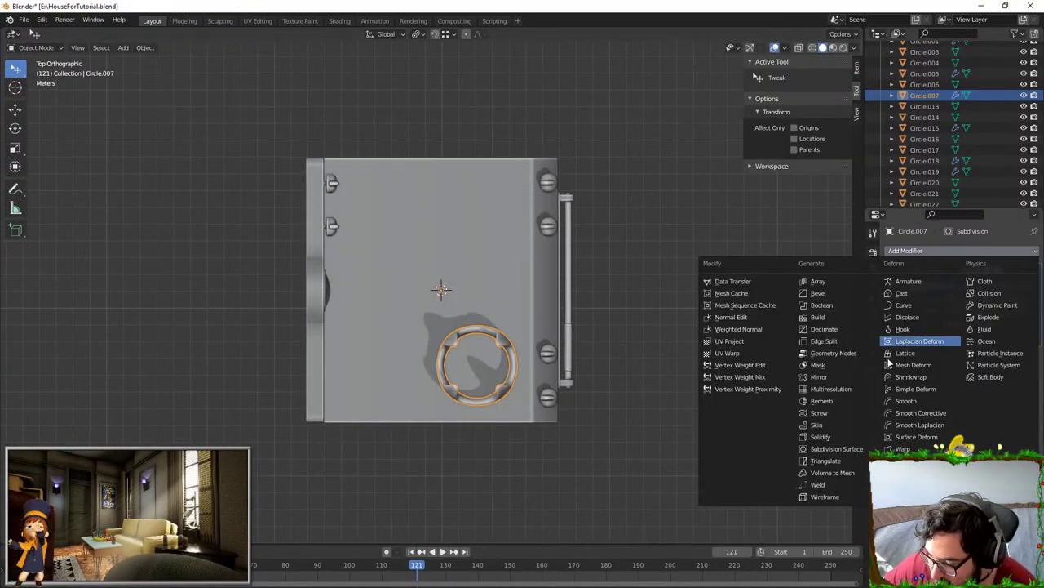
pyautogui.click(832, 377)
pyautogui.press('Tab')
pyautogui.press('g')
pyautogui.press('x')
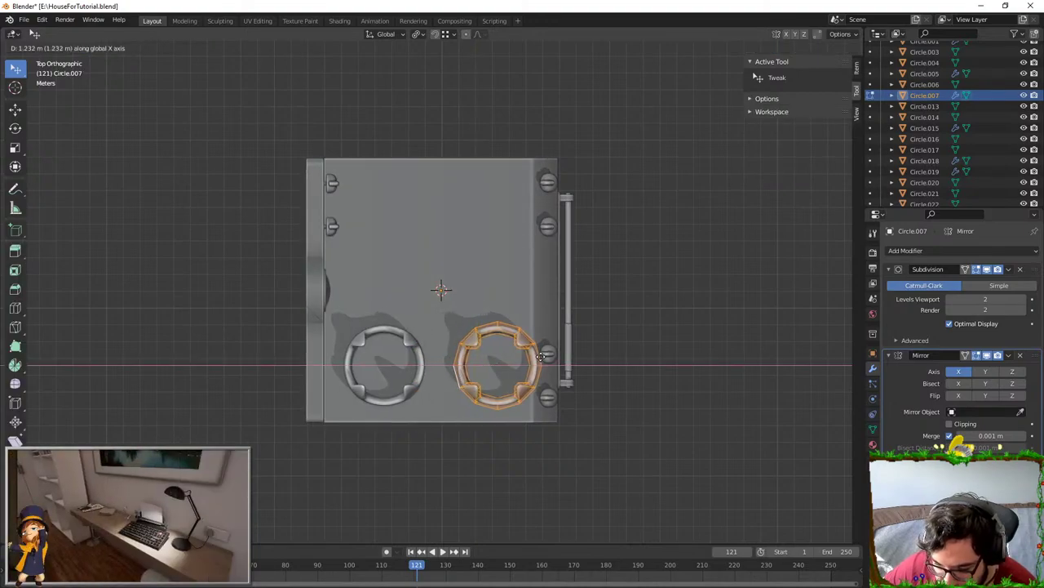
pyautogui.click(541, 357)
# - Fine-tune the burner mesh's position along X to even the spacing of the mirrored pair
pyautogui.press('Tab')
pyautogui.press('g')
pyautogui.press('x')
pyautogui.click(530, 355)
pyautogui.press('Tab')
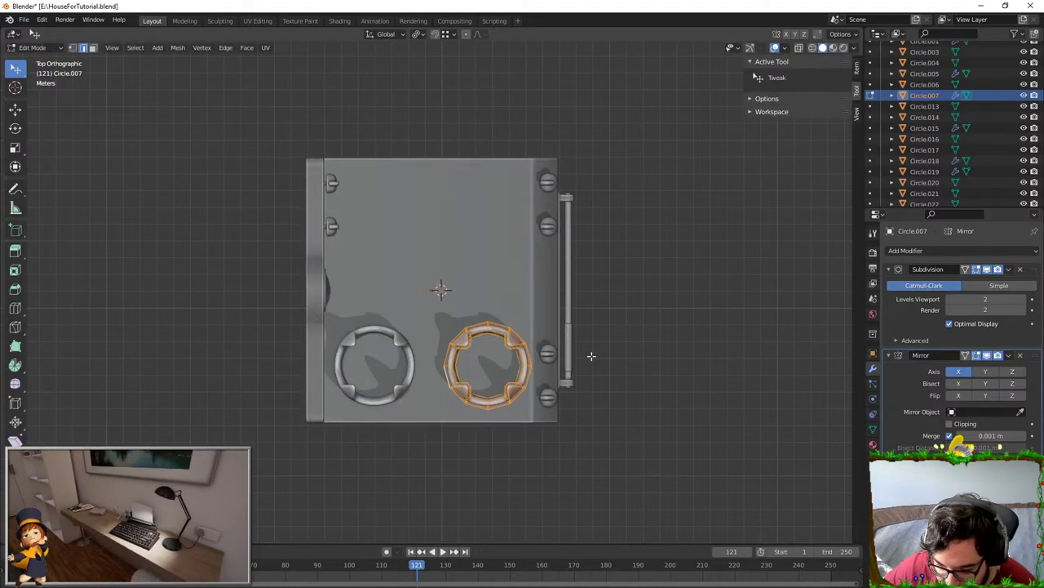
pyautogui.press('g')
pyautogui.press('x')
pyautogui.click(587, 357)
# - Enable the Y axis on the burner's Mirror modifier as well, for burners in all four cooktop corners
pyautogui.moveTo(584, 355); pyautogui.dragTo(434, 251, button='middle')
pyautogui.press('s')
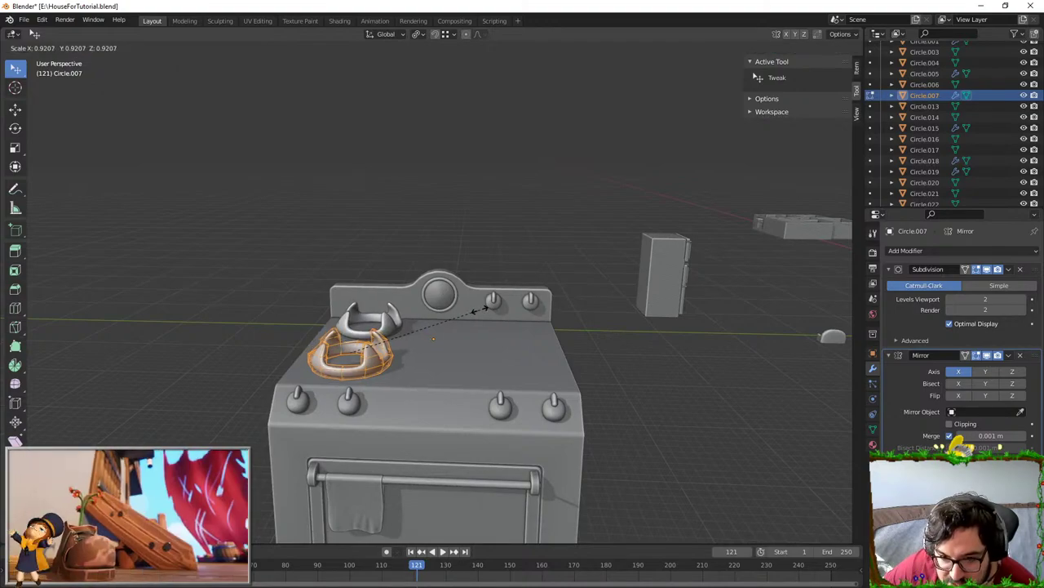
pyautogui.rightClick(481, 308)
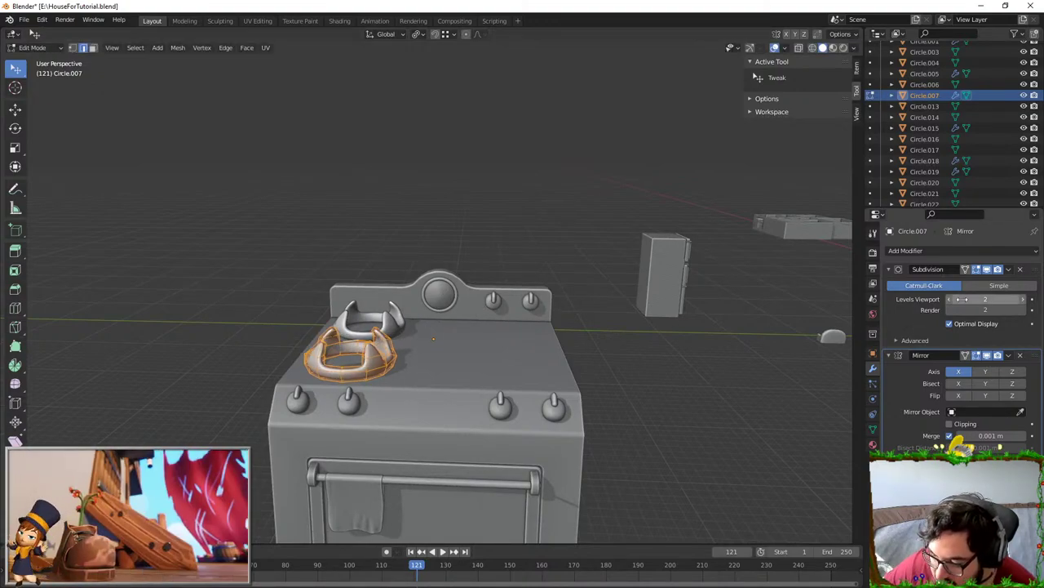
pyautogui.click(985, 371)
pyautogui.moveTo(678, 321); pyautogui.dragTo(543, 355, button='middle')
# - Scale the burner mesh down slightly and lower the mirrored burners along Z onto the cooktop
pyautogui.press('a')
pyautogui.press('s')
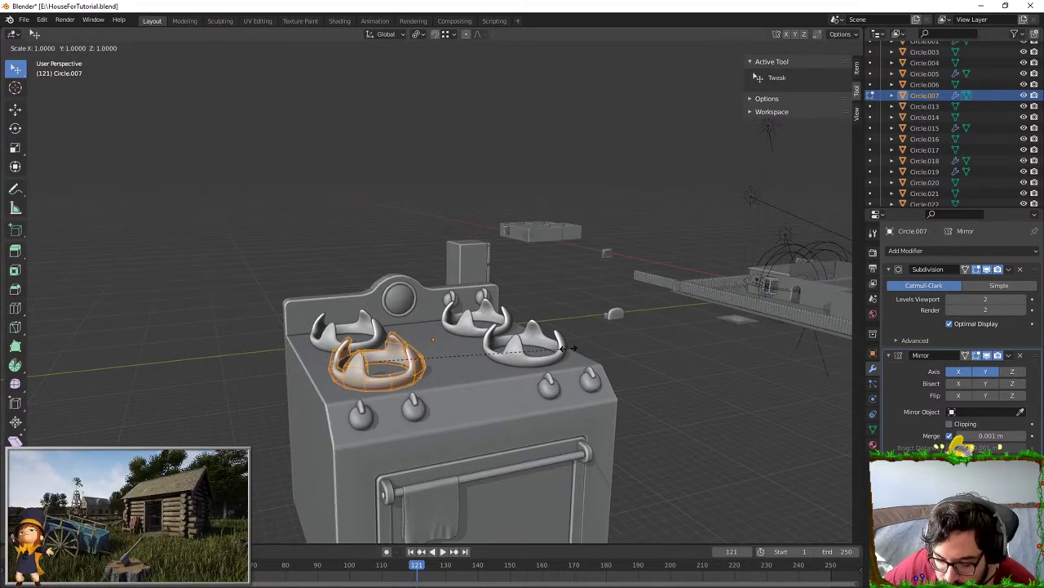
pyautogui.click(531, 352)
pyautogui.press('Tab')
pyautogui.moveTo(448, 364); pyautogui.dragTo(501, 354, button='middle')
pyautogui.scroll(4, 498, 318)
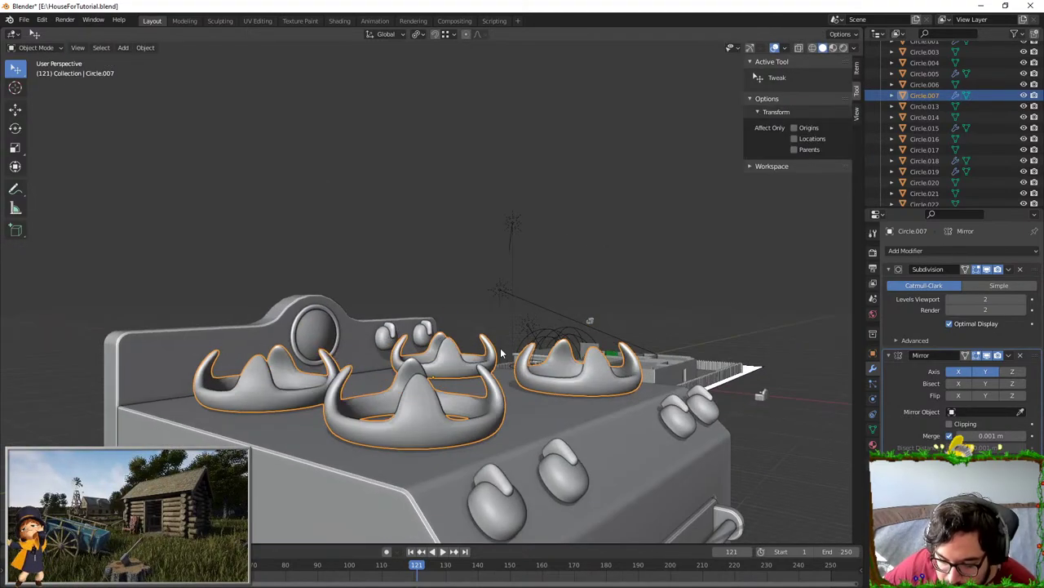
pyautogui.press('g')
pyautogui.press('z')
pyautogui.click(501, 378)
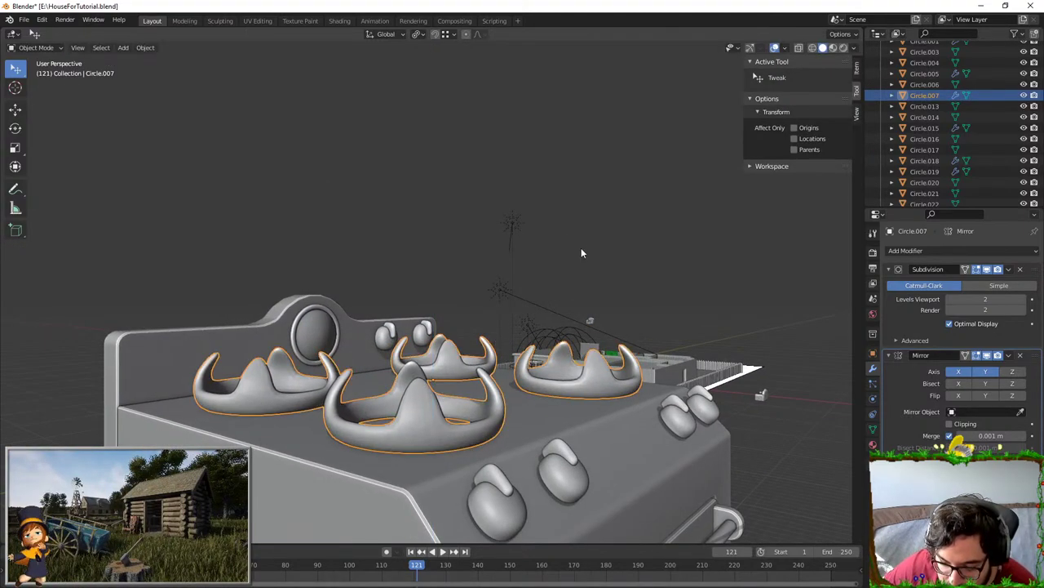
# - Cut the stove body's cooktop into four quadrants with two crossing centre edge loops
pyautogui.click(581, 247)
pyautogui.moveTo(581, 247); pyautogui.dragTo(457, 374, button='middle')
pyautogui.click(457, 373)
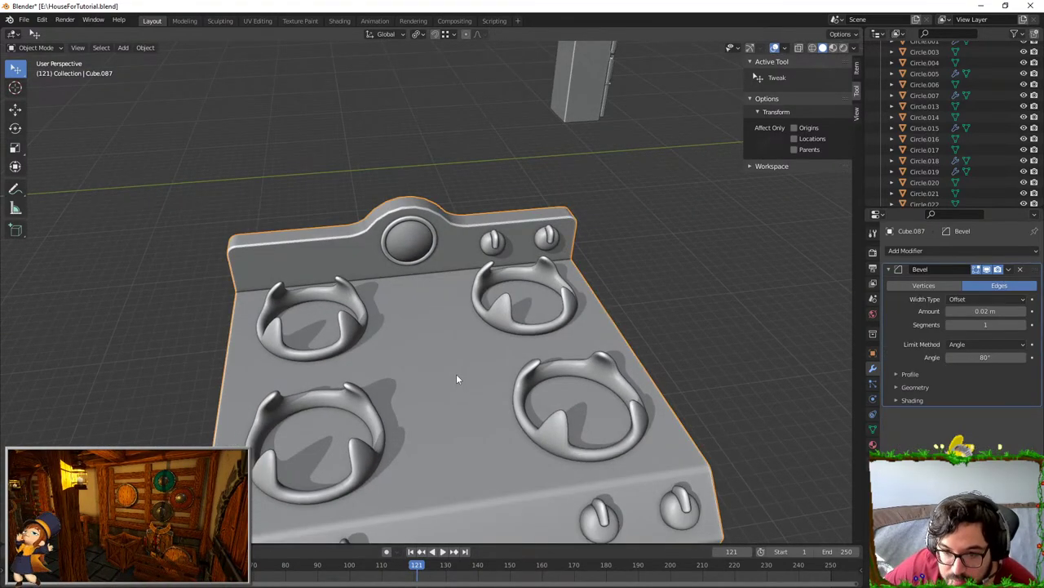
pyautogui.press('Tab')
pyautogui.scroll(-2, 457, 374)
pyautogui.click(488, 220)
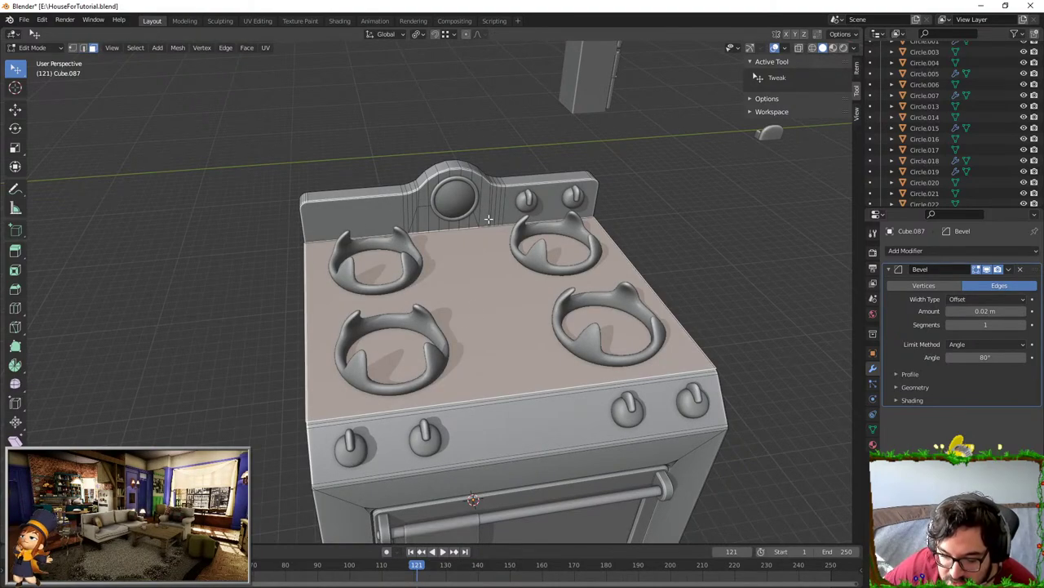
pyautogui.click(482, 389)
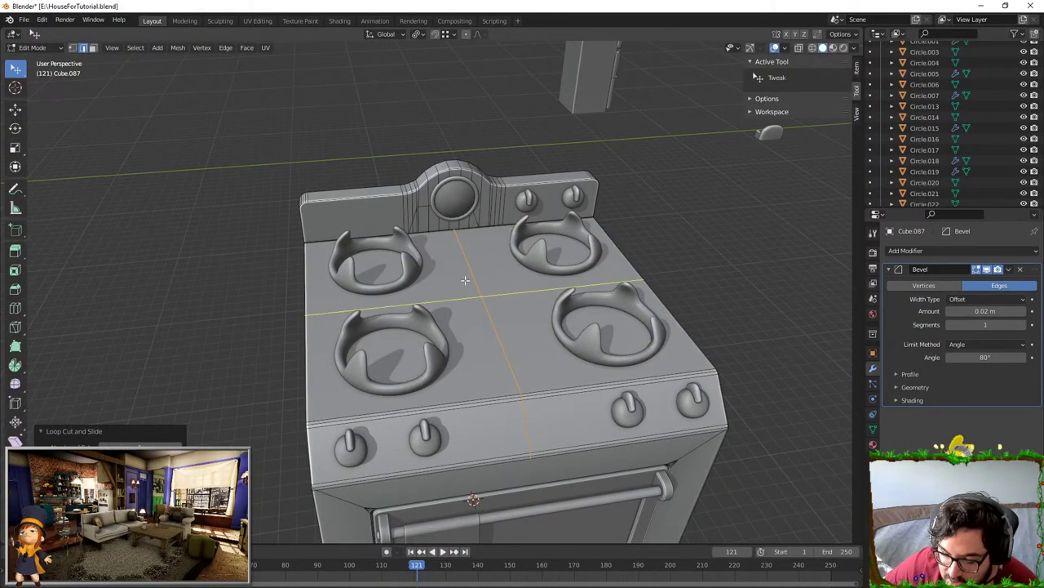
# - Try to extrude the four cooktop quadrant faces along their normals and scale them inward to about 0.82
pyautogui.moveTo(465, 281); pyautogui.dragTo(479, 323, button='middle')
pyautogui.click(94, 50)
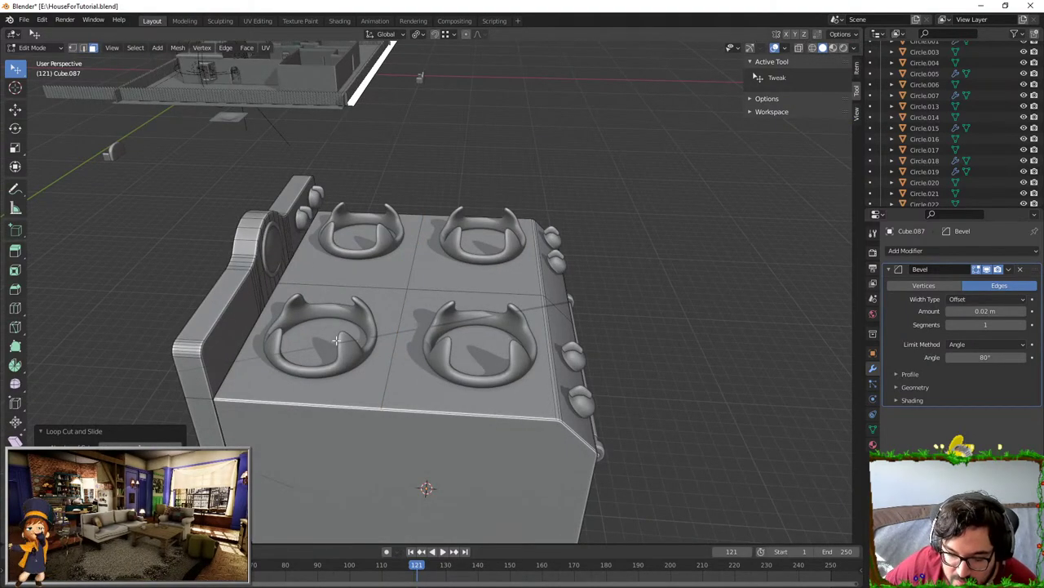
pyautogui.click(365, 325)
pyautogui.keyDown('shift'); pyautogui.click(379, 271); pyautogui.keyUp('shift')
pyautogui.keyDown('shift'); pyautogui.click(445, 270); pyautogui.keyUp('shift')
pyautogui.keyDown('shift'); pyautogui.click(448, 314); pyautogui.keyUp('shift')
pyautogui.hotkey('alt', 'e')
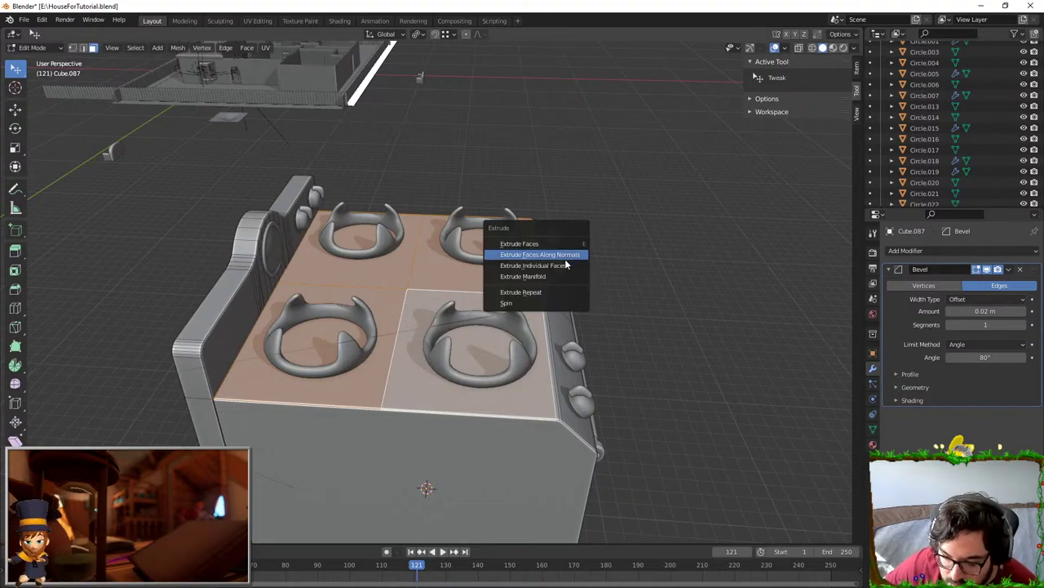
pyautogui.click(539, 252)
pyautogui.press('s')
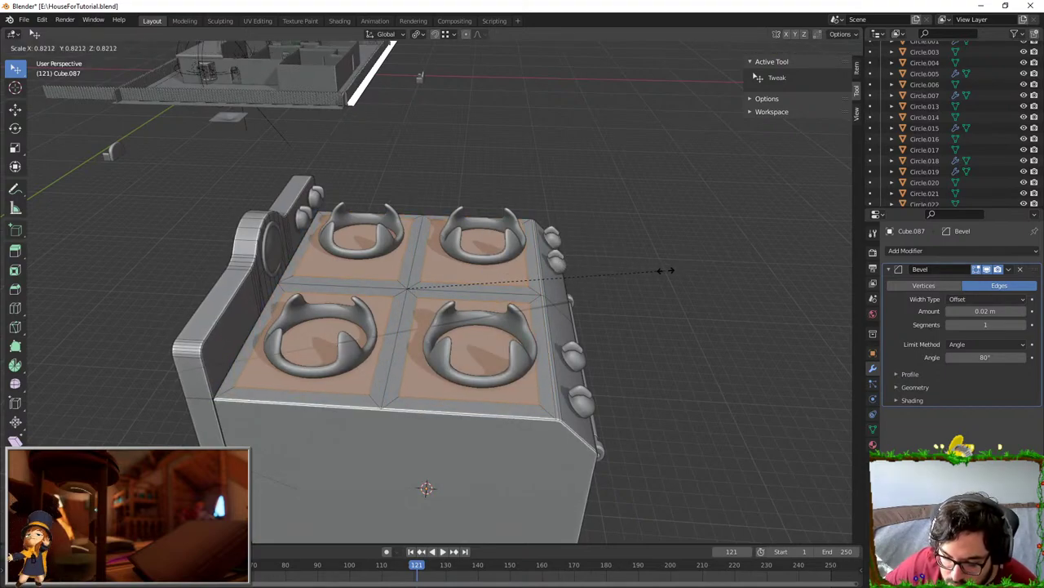
pyautogui.click(667, 270)
# - Try to sink the four scaled cooktop panels by extruding them downward
pyautogui.press('e')
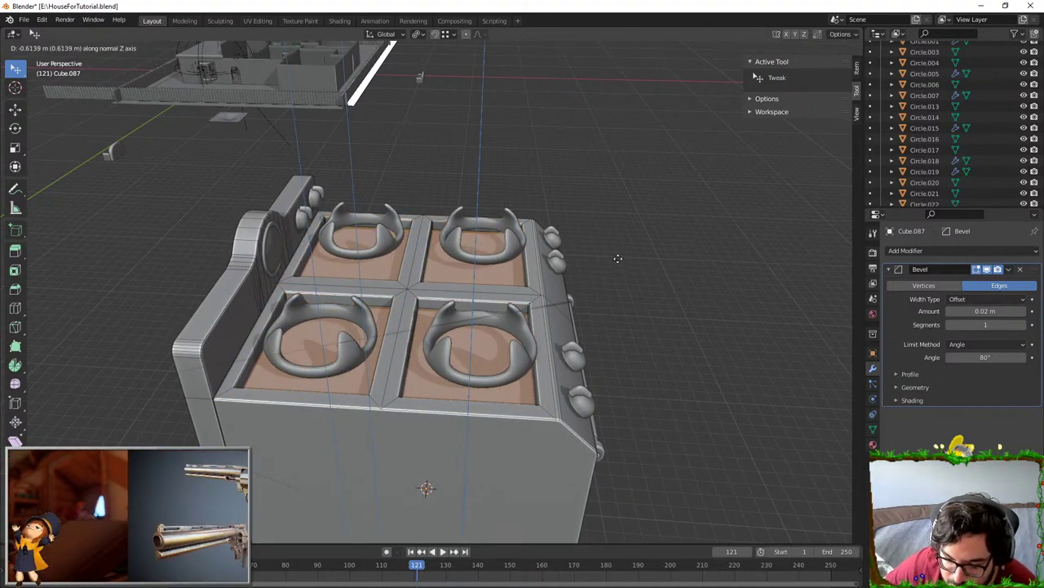
pyautogui.click(618, 262)
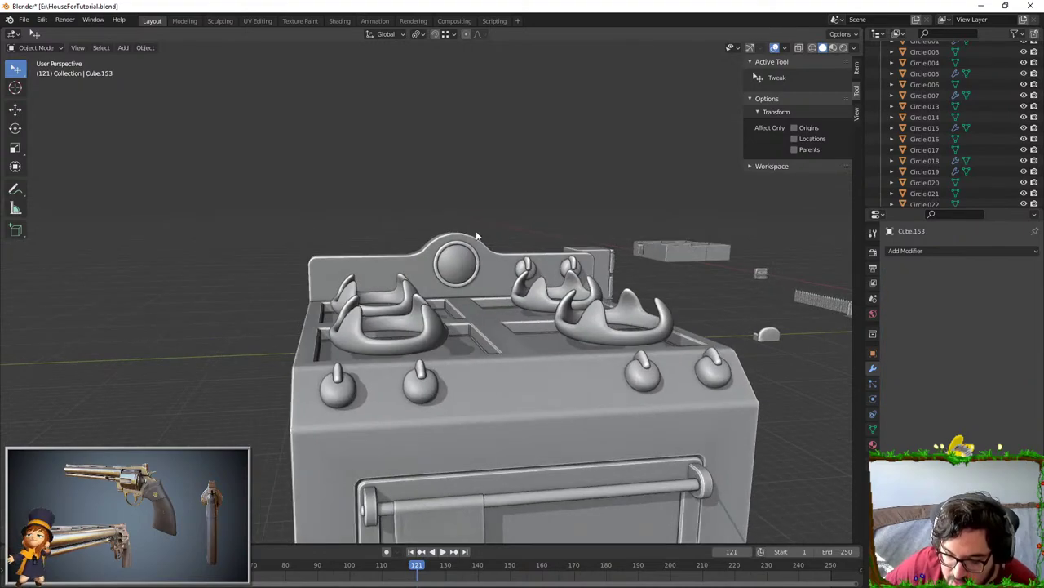
pyautogui.moveTo(477, 236); pyautogui.dragTo(583, 229, button='middle')
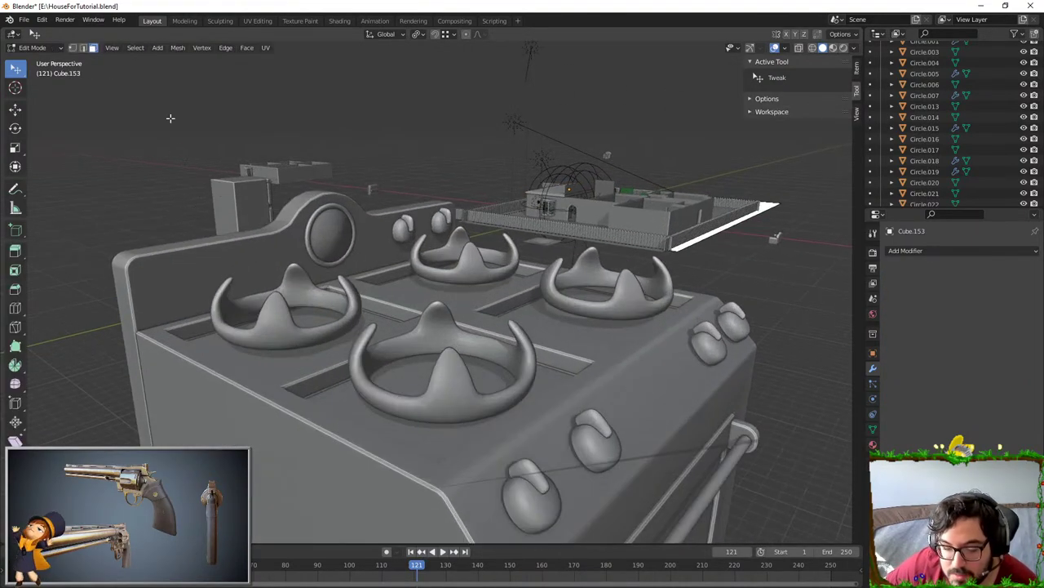
# - Try a wider version of the four recessed cooktop panels, insetting the stove body's quadrant faces individually
pyautogui.click(384, 276)
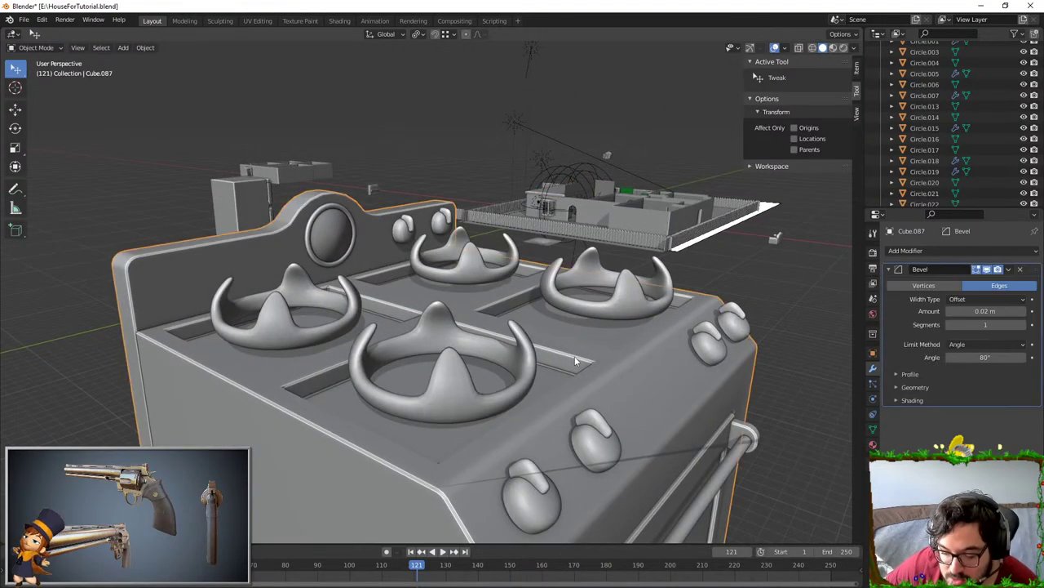
pyautogui.press('Tab')
pyautogui.scroll(2, 441, 329)
pyautogui.moveTo(441, 329); pyautogui.dragTo(552, 325, button='middle')
pyautogui.press('i')
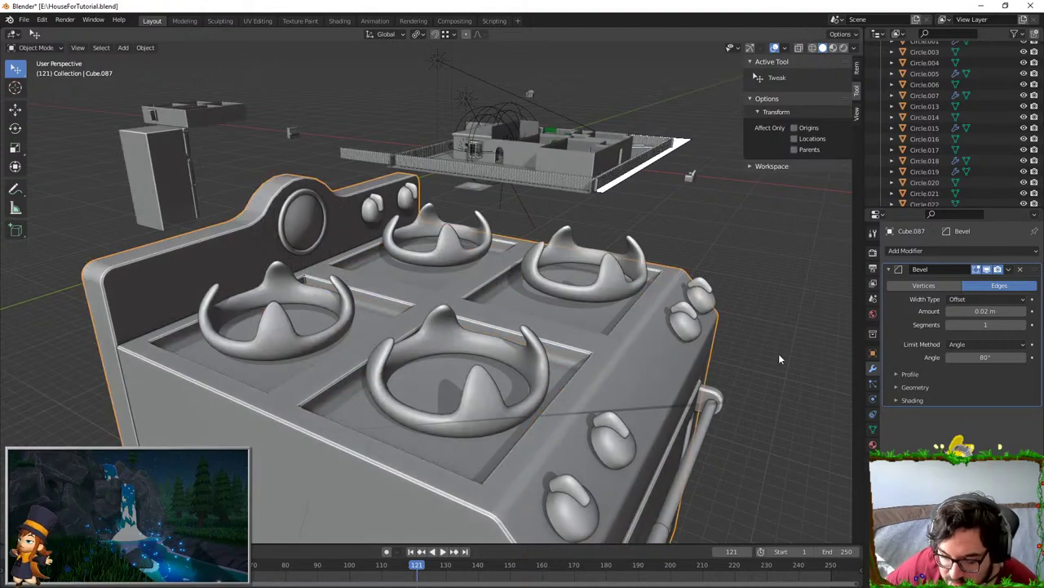
pyautogui.moveTo(779, 353); pyautogui.dragTo(491, 342, button='middle')
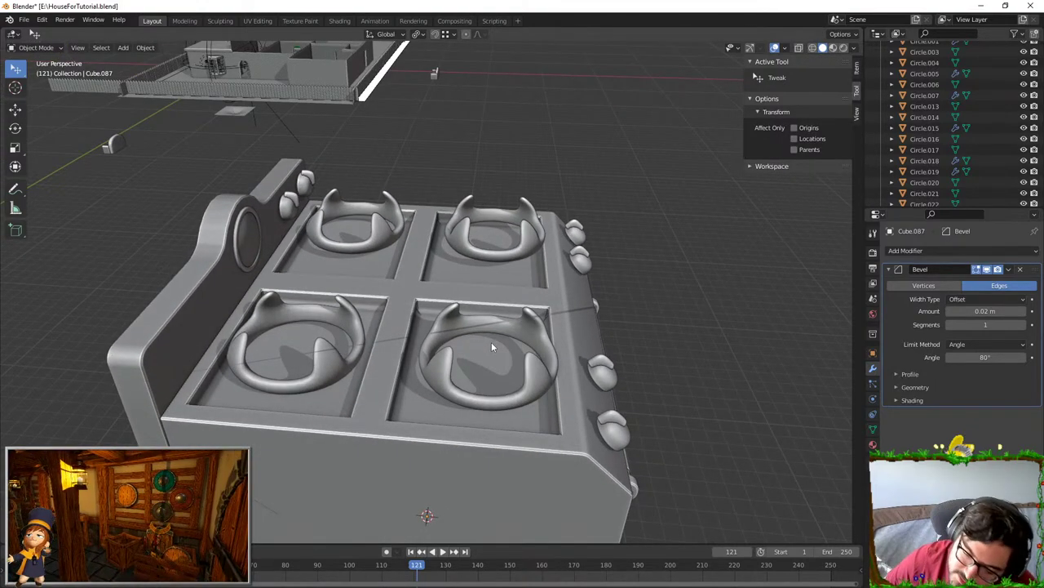
# - Undo the panel recesses and insets back to the plain four-quadrant cooktop
pyautogui.click(492, 347)
pyautogui.hotkey('ctrl', 'z')
pyautogui.hotkey('ctrl', 'z')
pyautogui.hotkey('ctrl', 'z')
pyautogui.hotkey('ctrl', 'z')
pyautogui.hotkey('ctrl', 'z')
pyautogui.hotkey('ctrl', 'z')
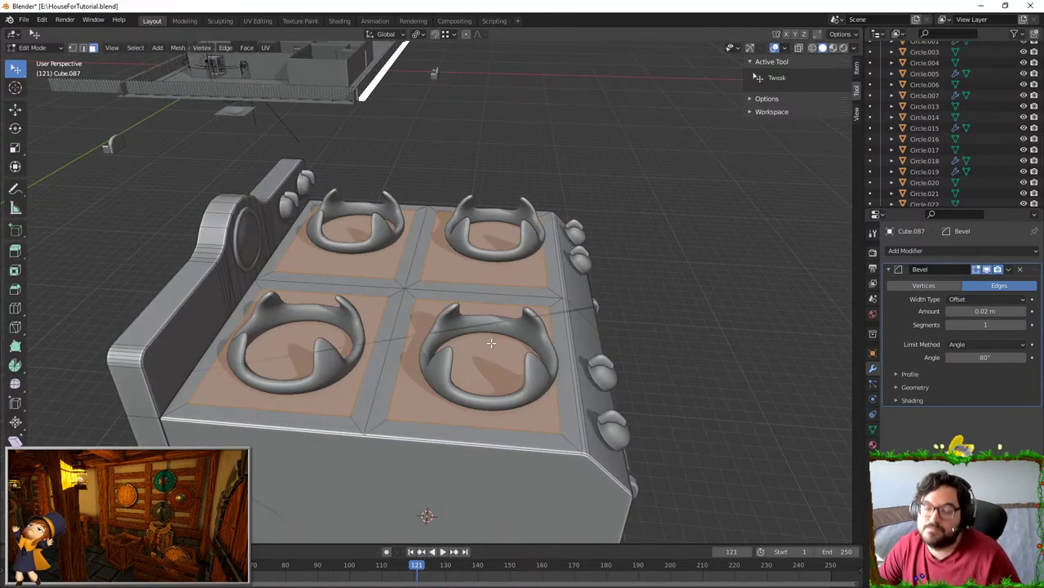
pyautogui.press('Tab')
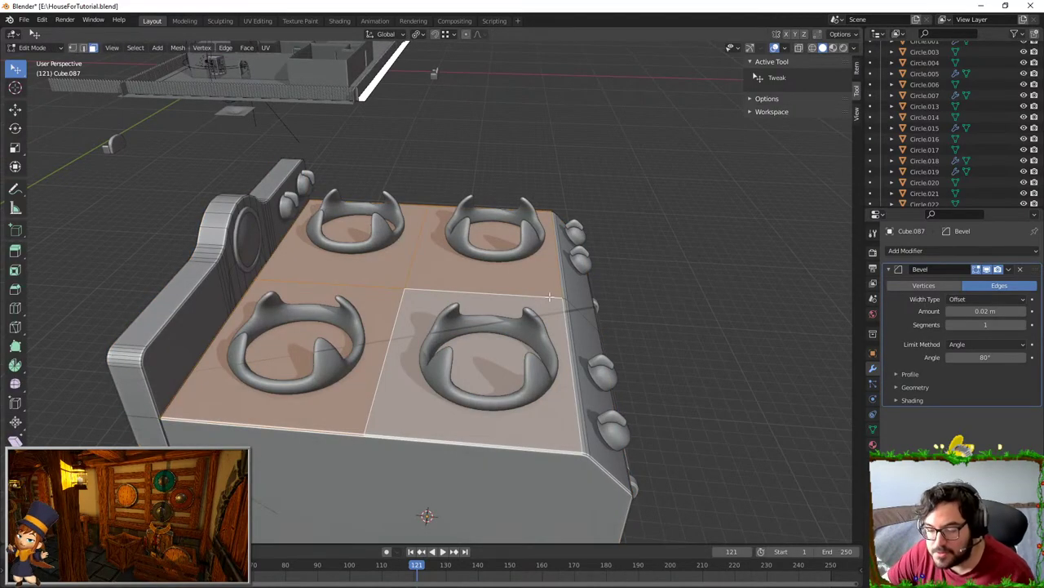
# - Select the burner and open its mesh for editing, with the front-left ring framed up close
pyautogui.press('Tab')
pyautogui.click(489, 326)
pyautogui.press('Tab')
pyautogui.keyDown('shift'); pyautogui.moveTo(495, 332); pyautogui.dragTo(426, 257, button='middle'); pyautogui.keyUp('shift')
pyautogui.scroll(6, 427, 256)
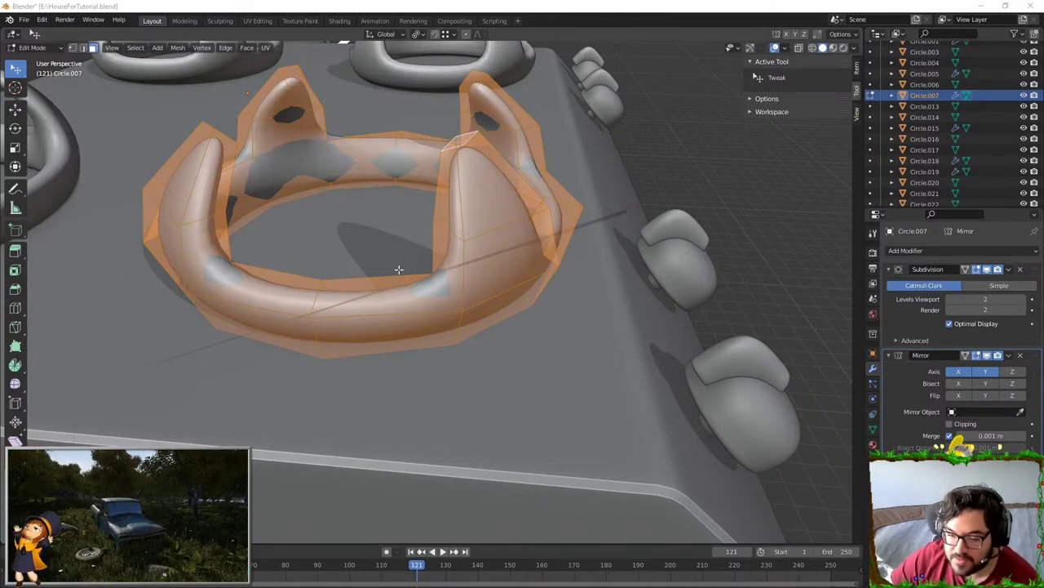
pyautogui.scroll(-3, 398, 268)
pyautogui.scroll(1, 425, 279)
pyautogui.press('Tab')
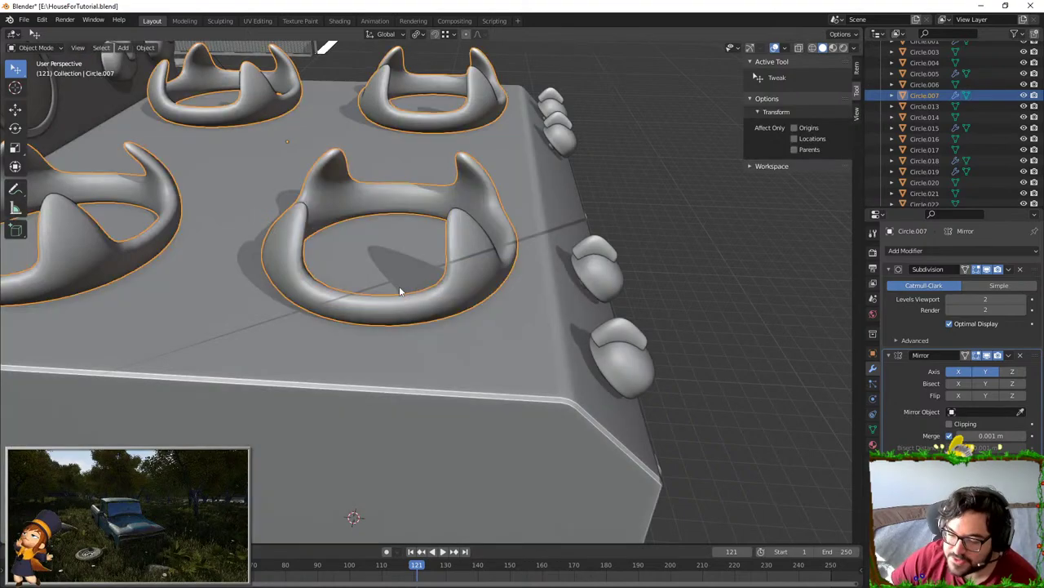
pyautogui.click(400, 265)
pyautogui.press('Tab')
pyautogui.press('Tab')
pyautogui.click(407, 202)
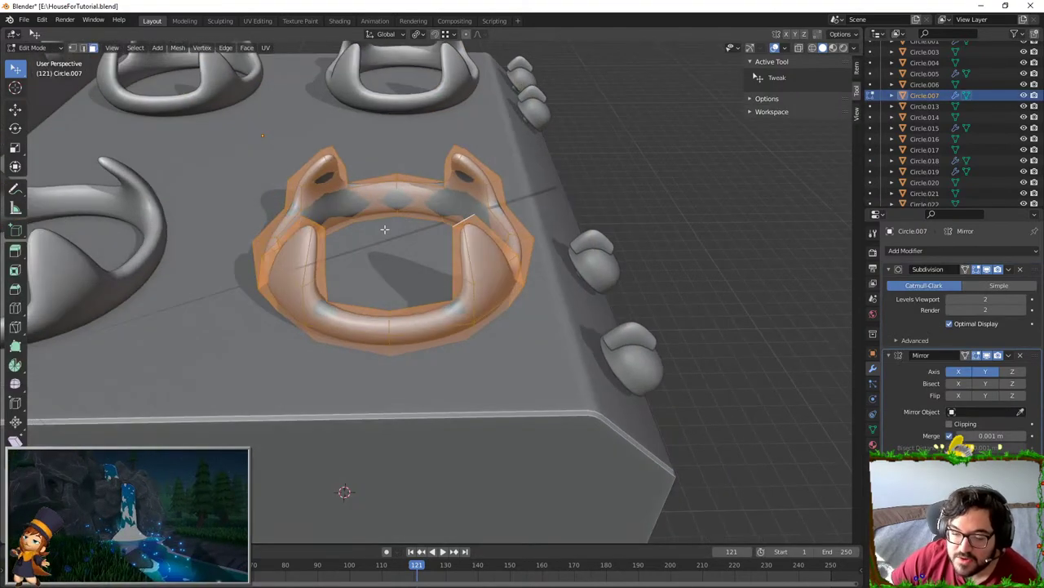
# - Build a flat disc inside the burner from the ring's lower inner edge loop, scaled inward and merged at the centre
pyautogui.keyDown('alt'); pyautogui.click(363, 225); pyautogui.keyUp('alt')
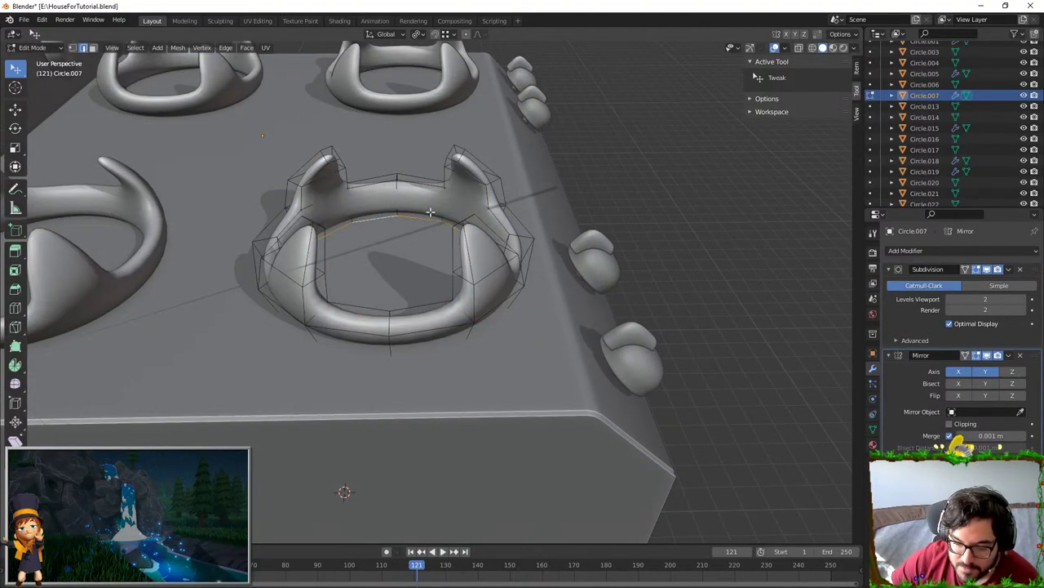
pyautogui.press('e')
pyautogui.press('s')
pyautogui.click(495, 213)
pyautogui.press('F3')
pyautogui.write('merge ce')
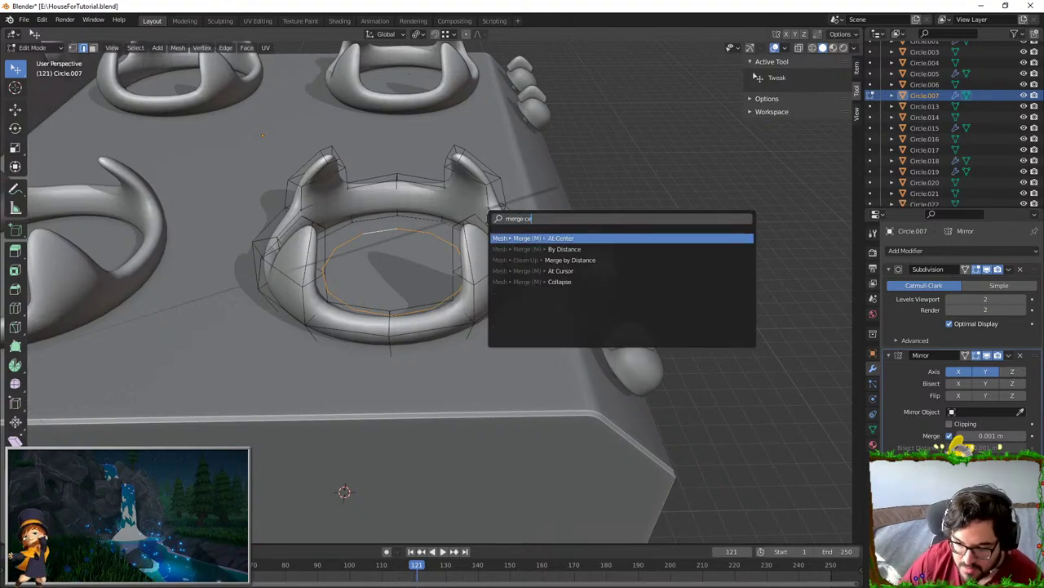
pyautogui.press('Return')
pyautogui.press('F3')
pyautogui.press('Return')
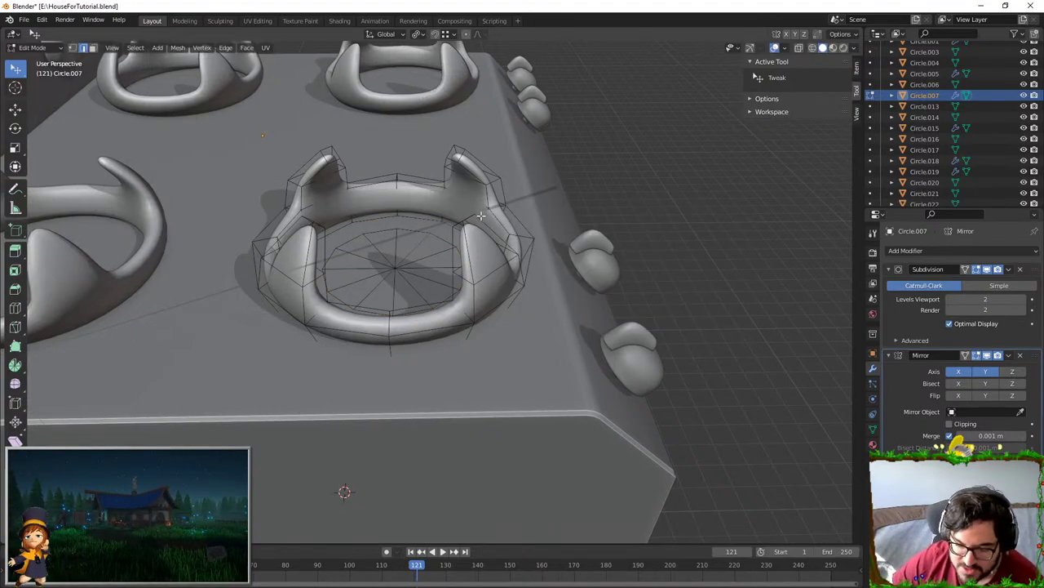
# - Select the linked centre disc and adjust its height along Z within the burner ring
pyautogui.moveTo(453, 239); pyautogui.dragTo(174, 143, button='middle')
pyautogui.click(384, 267)
pyautogui.hotkey('ctrl', 'l')
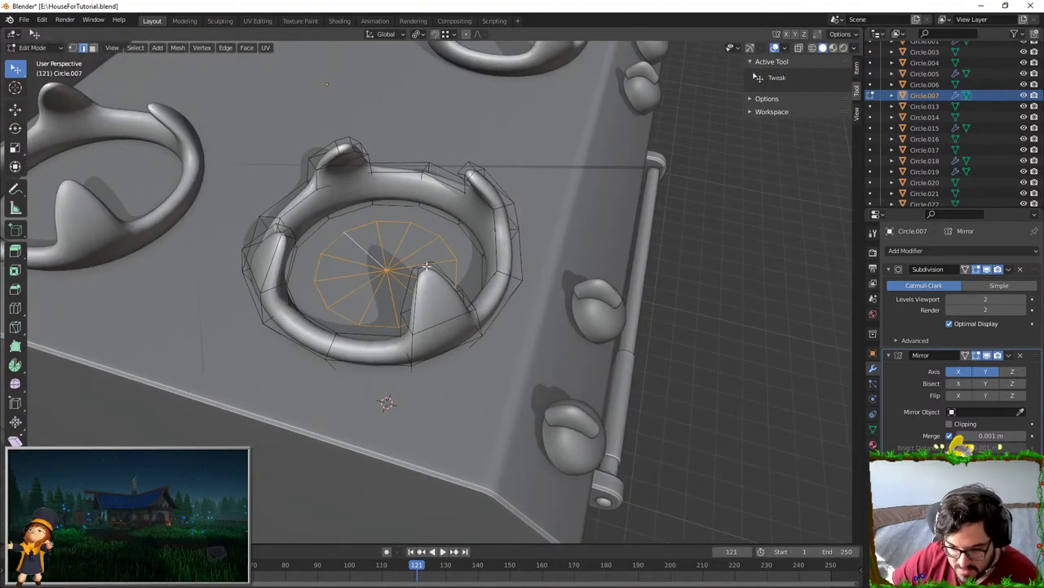
pyautogui.moveTo(427, 266); pyautogui.dragTo(363, 190, button='middle')
pyautogui.press('g')
pyautogui.press('z')
pyautogui.click(439, 263)
pyautogui.press('g')
pyautogui.press('z')
pyautogui.press('Escape')
# - Invert the selection, switch to face selection and try to pick a face on the underside of the burner ring
pyautogui.hotkey('ctrl', 'i')
pyautogui.scroll(2, 446, 210)
pyautogui.scroll(4, 445, 253)
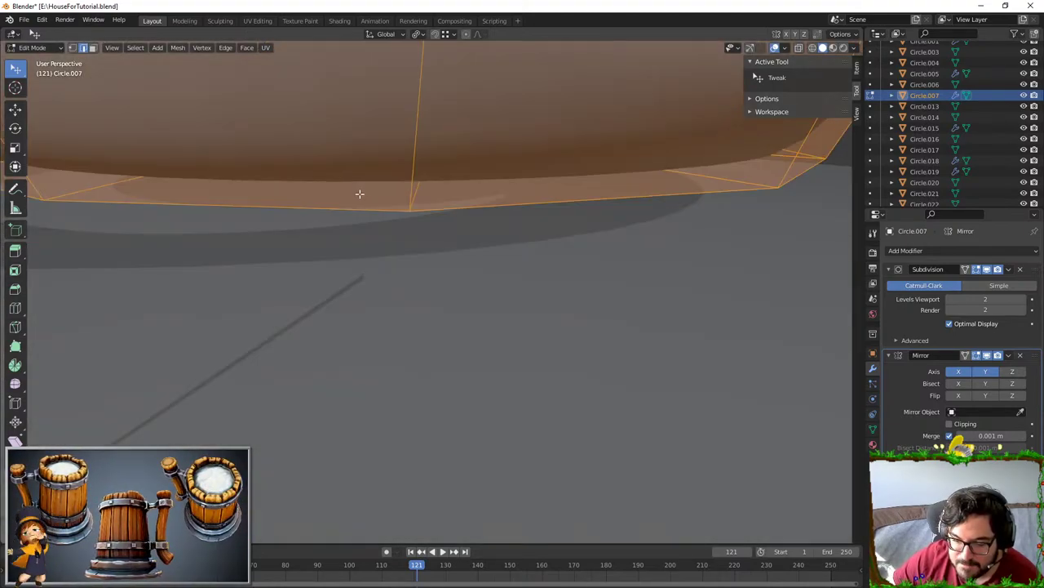
pyautogui.click(93, 48)
pyautogui.moveTo(326, 245); pyautogui.dragTo(340, 173, button='middle')
pyautogui.moveTo(367, 140); pyautogui.dragTo(360, 211, button='middle')
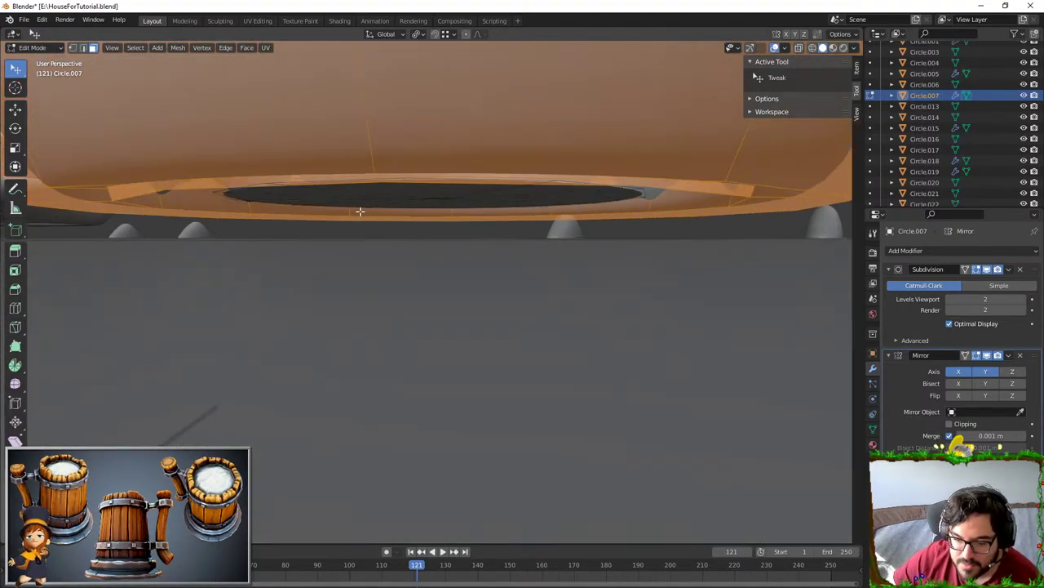
pyautogui.scroll(-2, 392, 179)
pyautogui.click(362, 217)
pyautogui.click(361, 219)
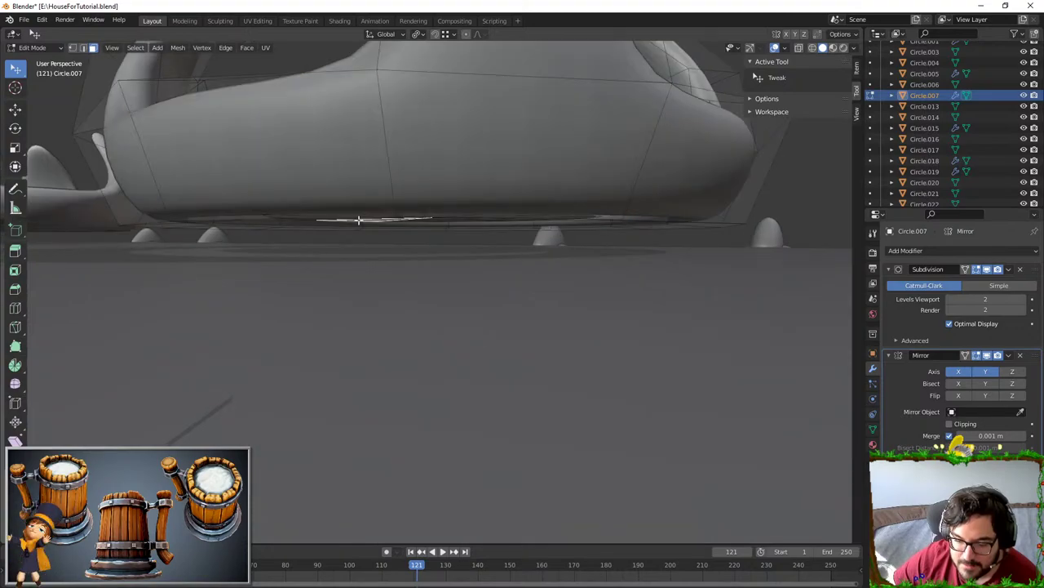
# - Select four evenly spaced faces on the underside of the burner ring with see-through display and extrude them down into short feet
pyautogui.click(799, 48)
pyautogui.moveTo(619, 149); pyautogui.dragTo(490, 253, button='middle')
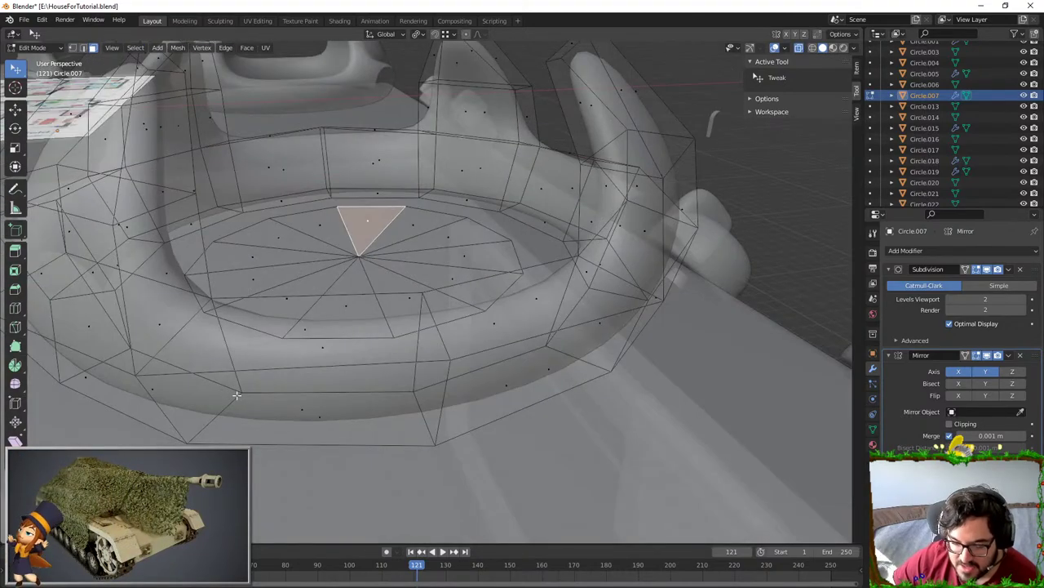
pyautogui.click(317, 421)
pyautogui.scroll(-3, 318, 422)
pyautogui.moveTo(317, 422); pyautogui.dragTo(382, 208, button='middle')
pyautogui.press('e')
pyautogui.click(388, 217)
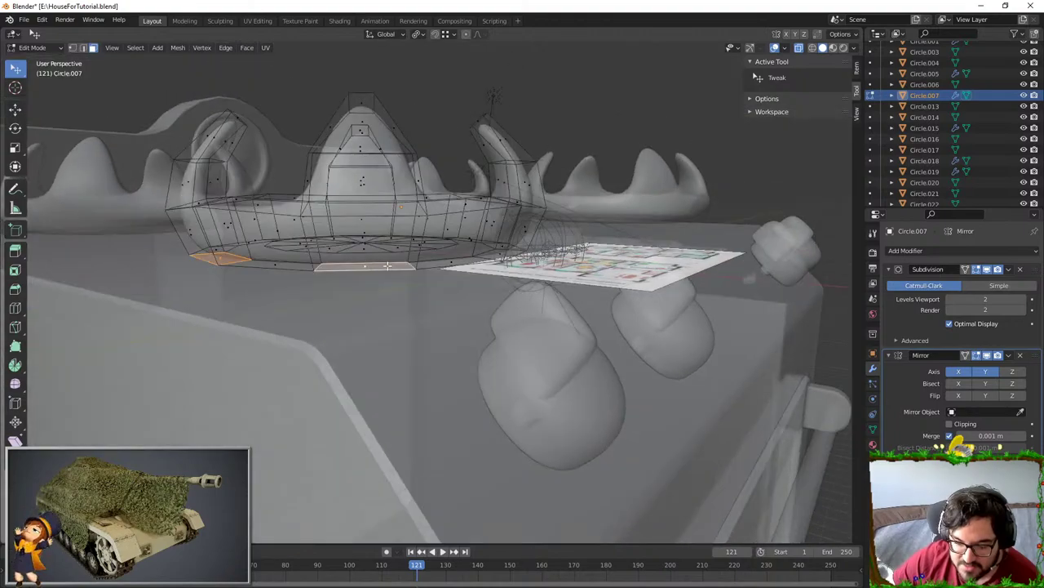
pyautogui.moveTo(388, 266); pyautogui.dragTo(328, 312, button='middle')
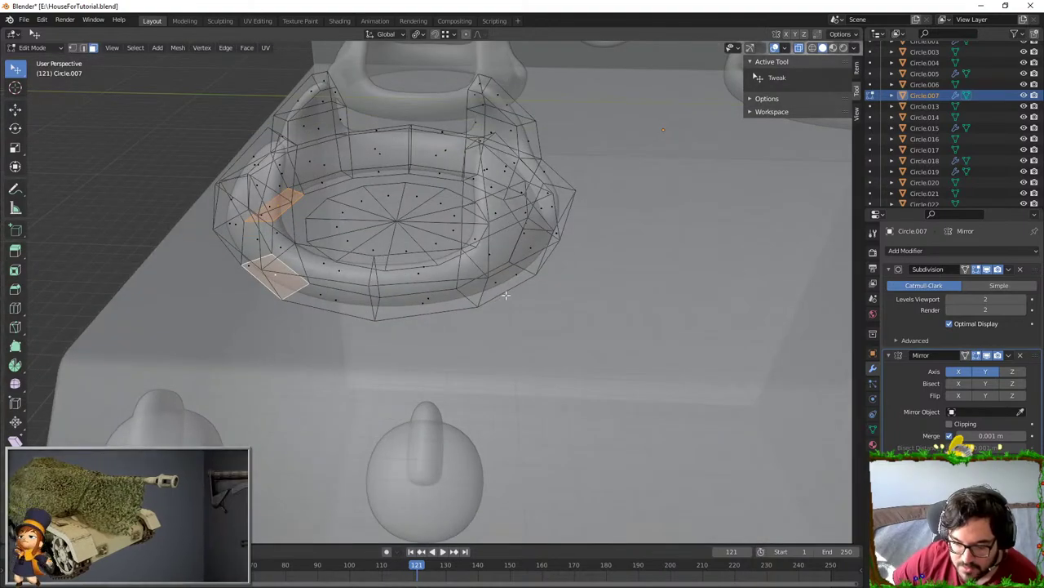
pyautogui.keyDown('shift'); pyautogui.click(506, 295); pyautogui.keyUp('shift')
pyautogui.moveTo(505, 295); pyautogui.dragTo(399, 307, button='middle')
pyautogui.keyDown('shift'); pyautogui.click(458, 290); pyautogui.keyUp('shift')
pyautogui.moveTo(458, 290); pyautogui.dragTo(491, 208, button='middle')
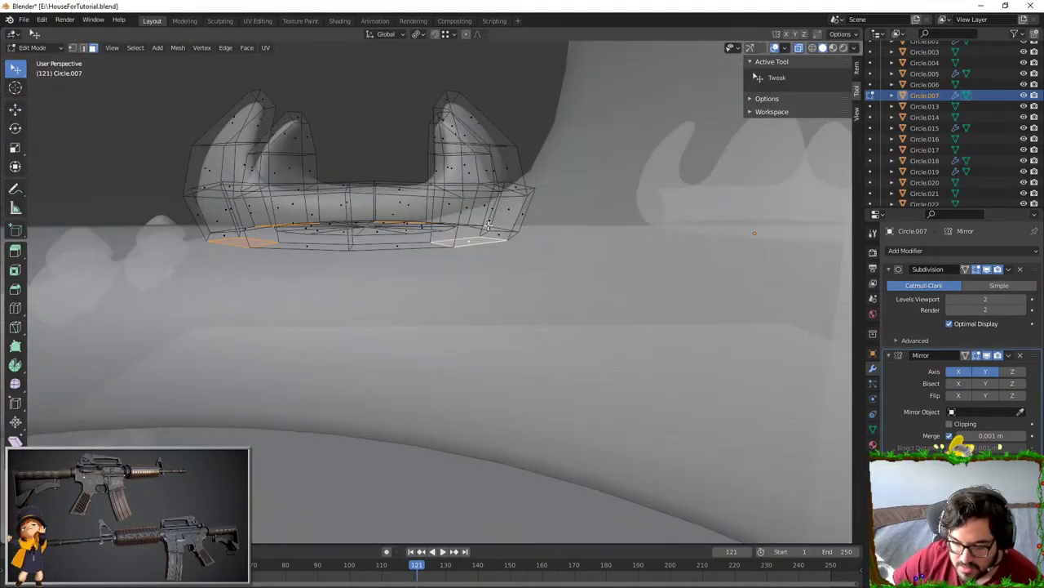
pyautogui.press('e')
pyautogui.click(488, 230)
# - Delete the end faces of the extruded burner feet and leave mesh editing
pyautogui.rightClick(488, 230)
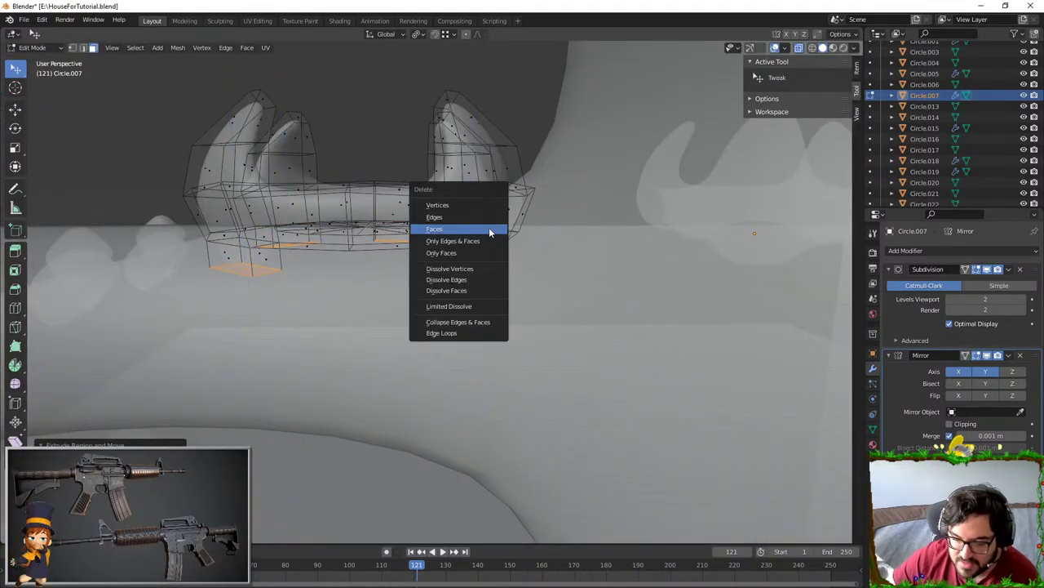
pyautogui.press('Tab')
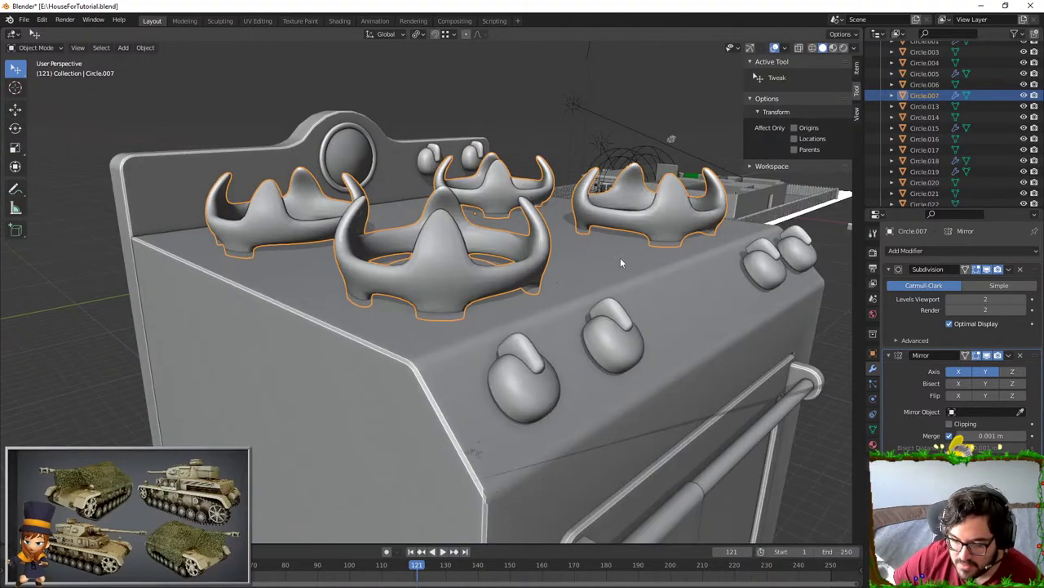
pyautogui.moveTo(620, 257); pyautogui.dragTo(523, 284, button='middle')
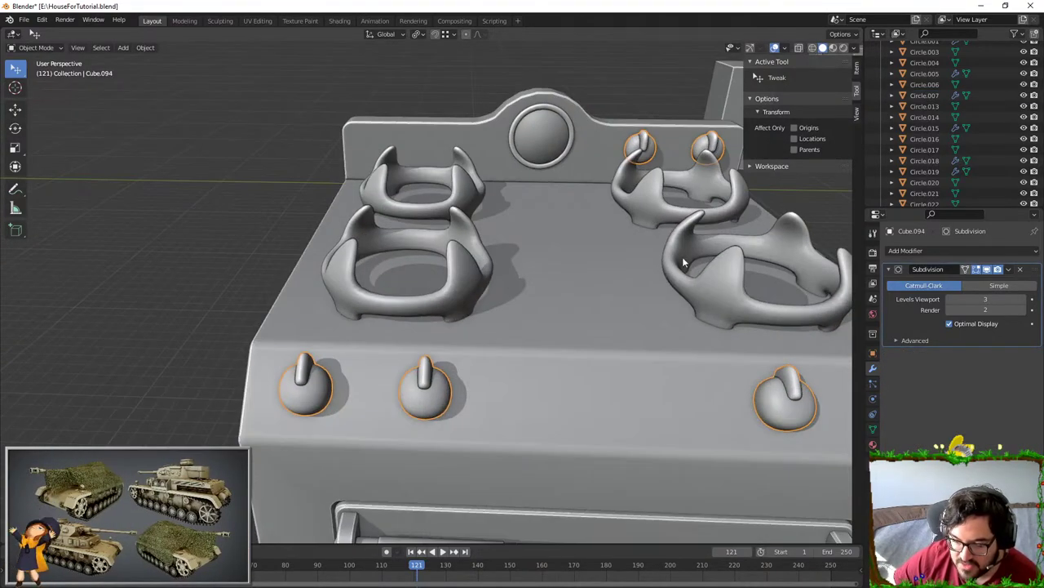
# - Adjust the burners' height by scaling them along the Z axis so they sit on the cooktop
pyautogui.moveTo(682, 256); pyautogui.dragTo(619, 318, button='middle')
pyautogui.scroll(4, 619, 318)
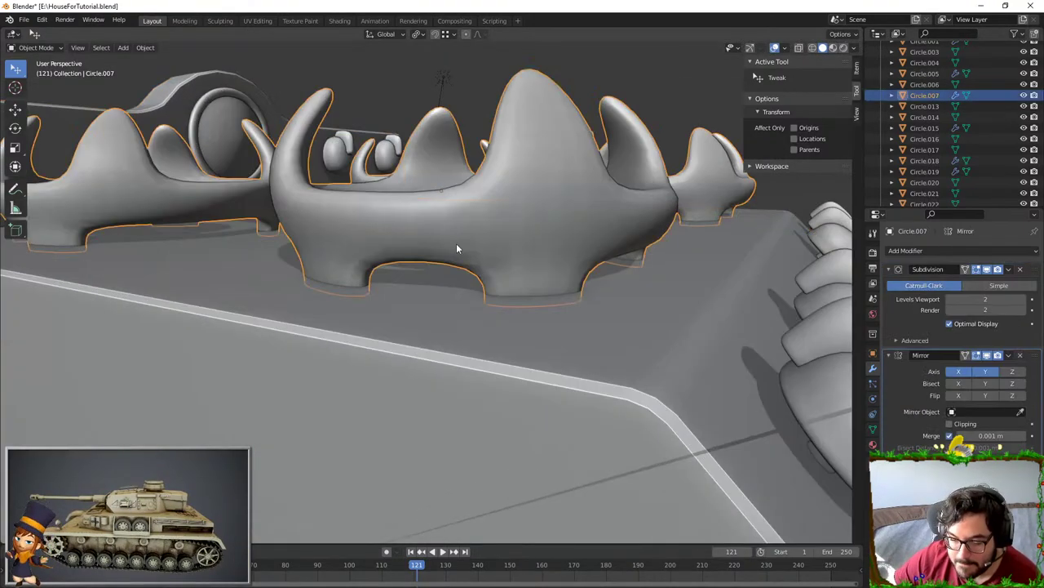
pyautogui.press('s')
pyautogui.press('z')
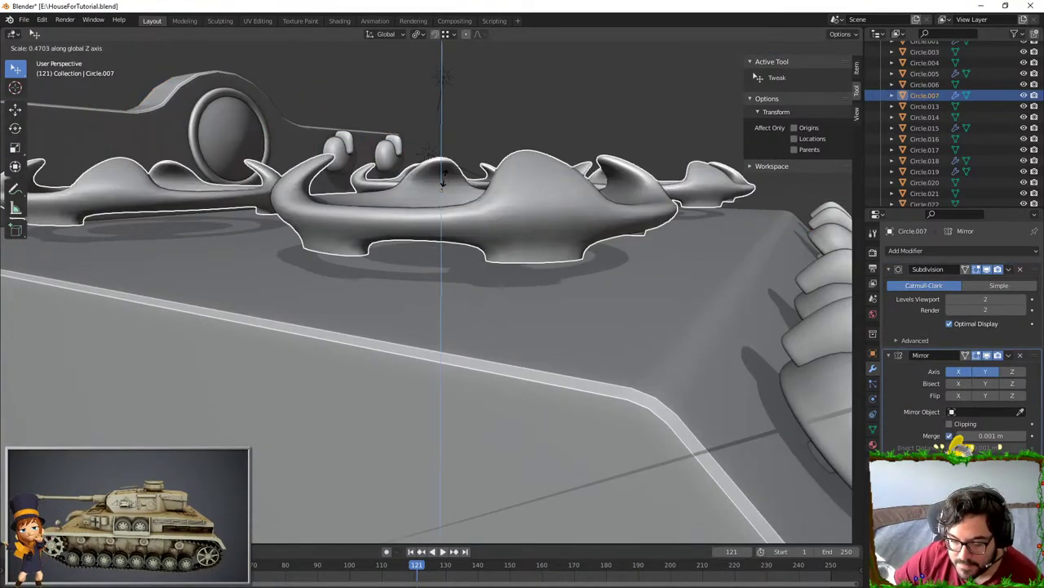
pyautogui.click(436, 232)
pyautogui.press('Tab')
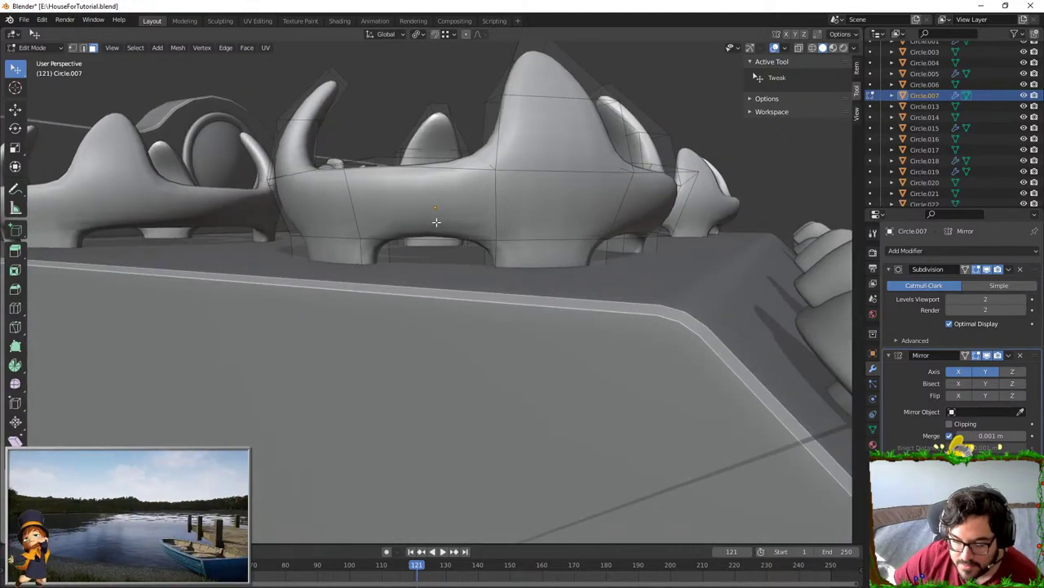
pyautogui.press('Tab')
pyautogui.press('Tab')
pyautogui.press('Tab')
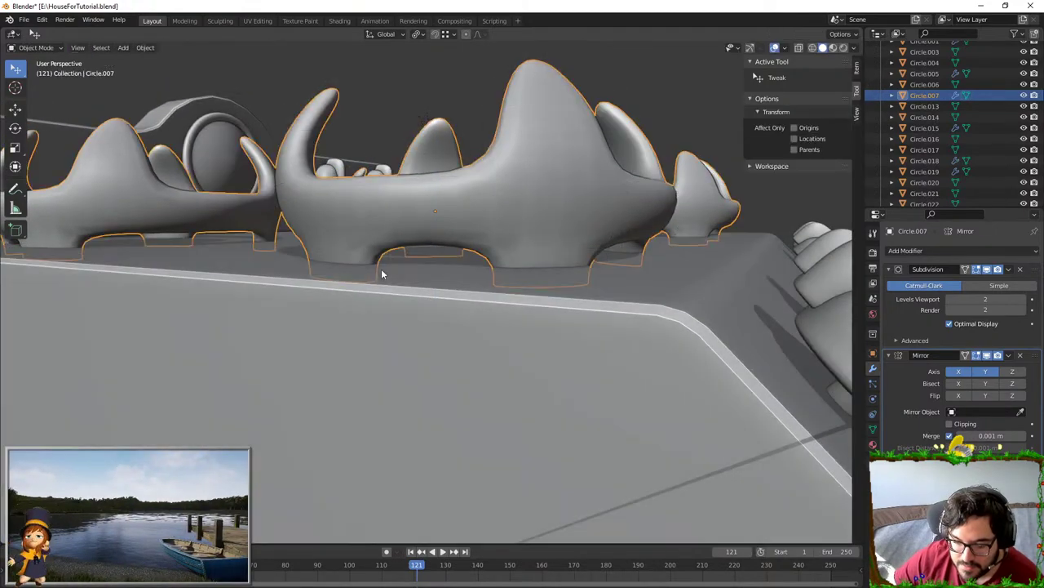
# - Add loop cuts around the burner's feet to tighten their shape under the subdivision
pyautogui.press('Tab')
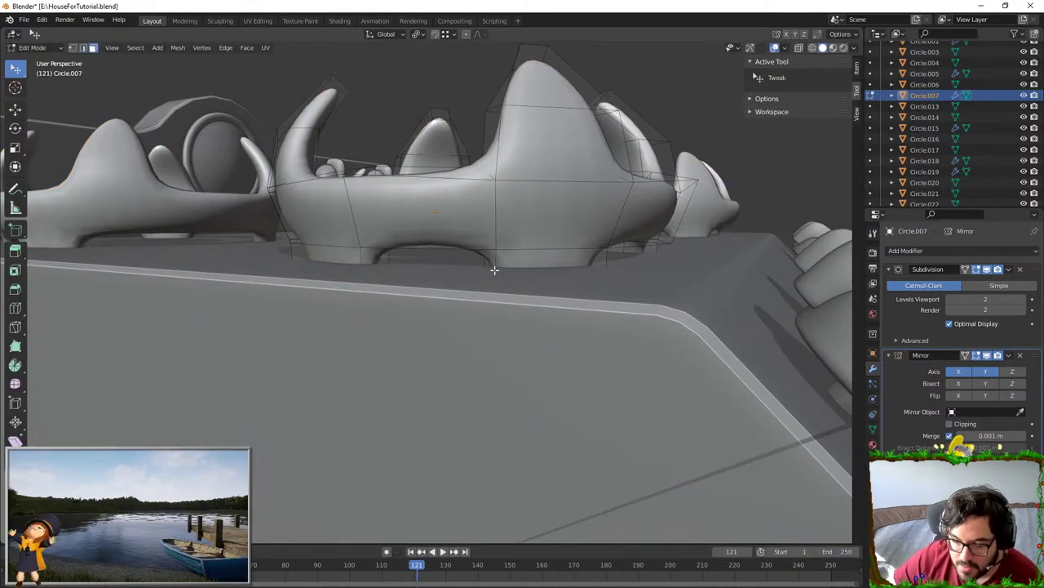
pyautogui.hotkey('ctrl', 'r')
pyautogui.doubleClick(495, 270)
pyautogui.hotkey('ctrl', 'r')
pyautogui.doubleClick(392, 267)
pyautogui.moveTo(579, 268); pyautogui.dragTo(498, 290, button='middle')
pyautogui.hotkey('ctrl', 'r')
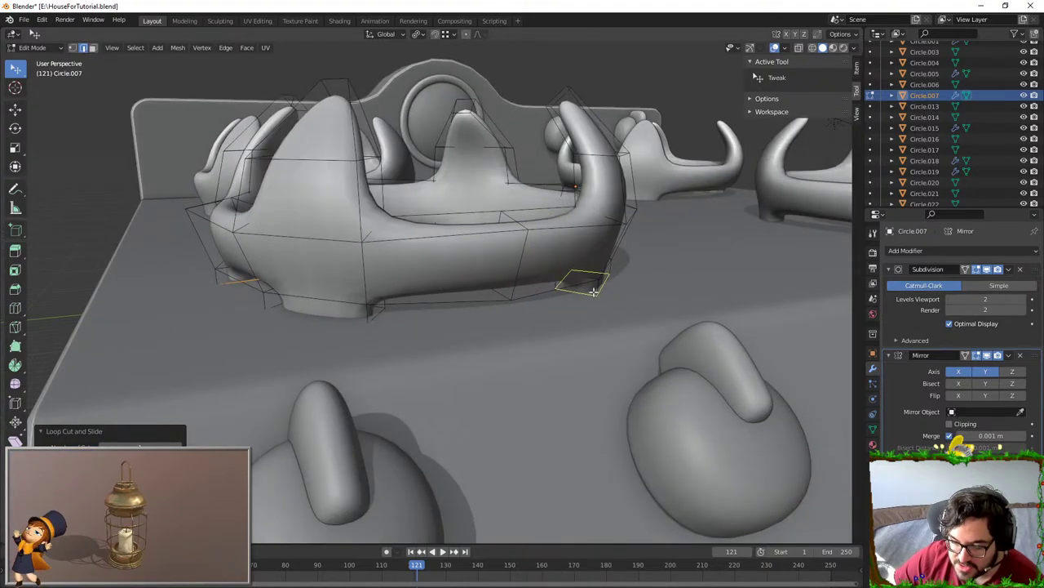
pyautogui.moveTo(594, 292); pyautogui.dragTo(393, 262, button='middle')
pyautogui.press('Tab')
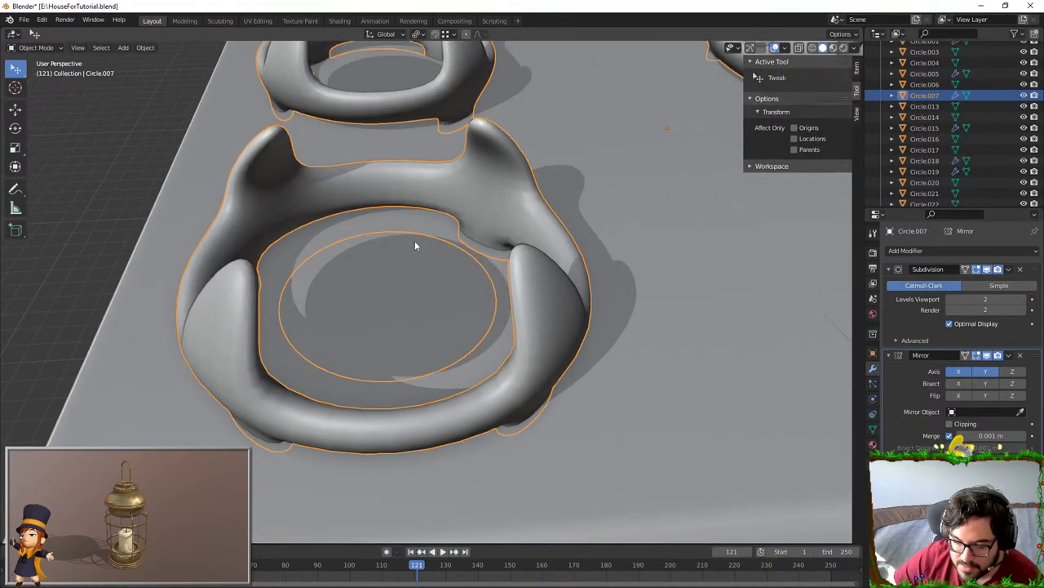
# - Shrink the linked centre disc inside the burner ring and extrude it into a thin solid cap with crisp edges
pyautogui.press('Tab')
pyautogui.press('l')
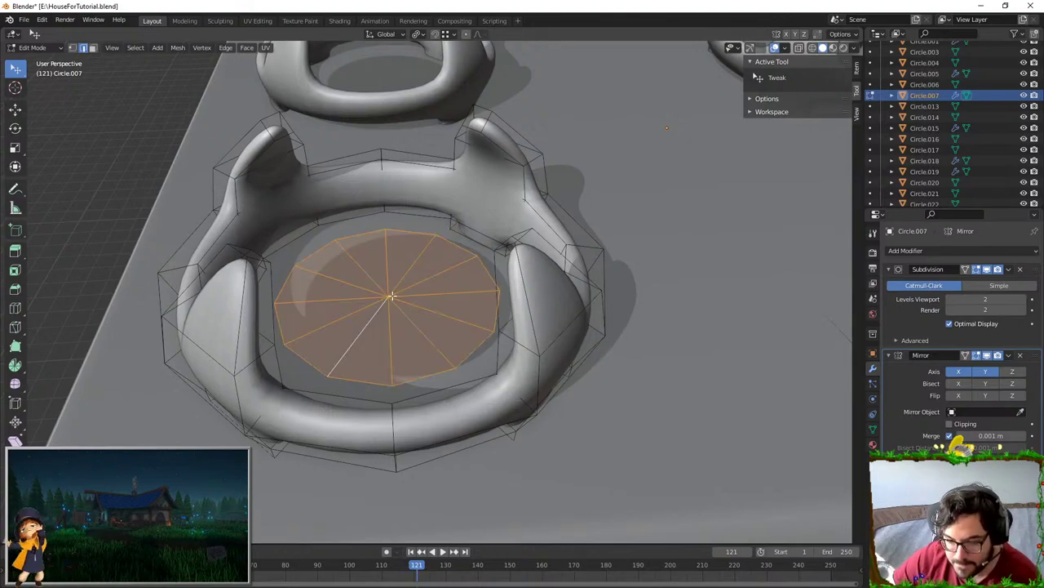
pyautogui.press('s')
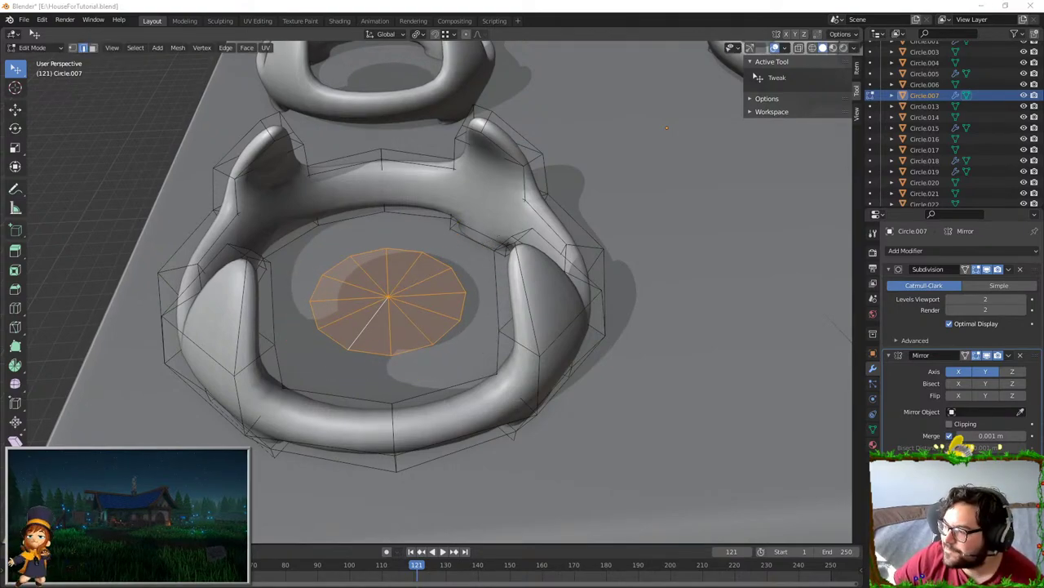
pyautogui.scroll(5, 431, 373)
pyautogui.press('e')
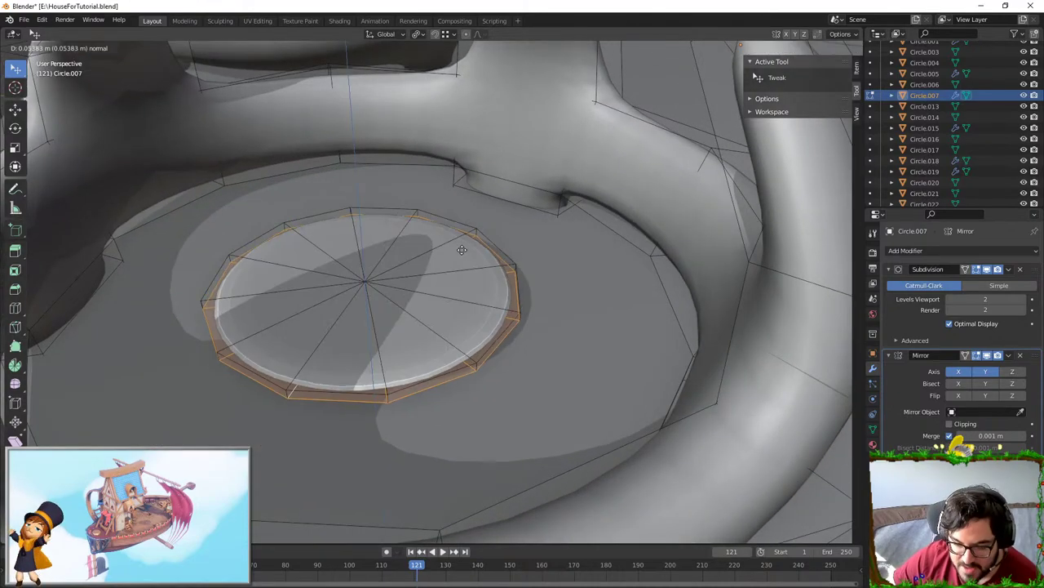
pyautogui.click(457, 308)
pyautogui.press('s')
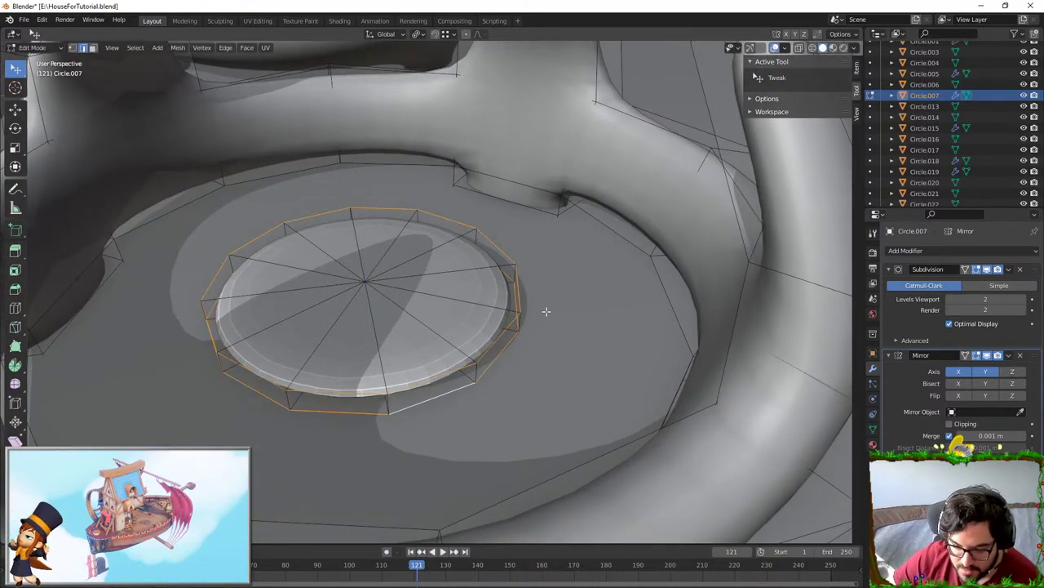
pyautogui.click(553, 311)
pyautogui.press('Tab')
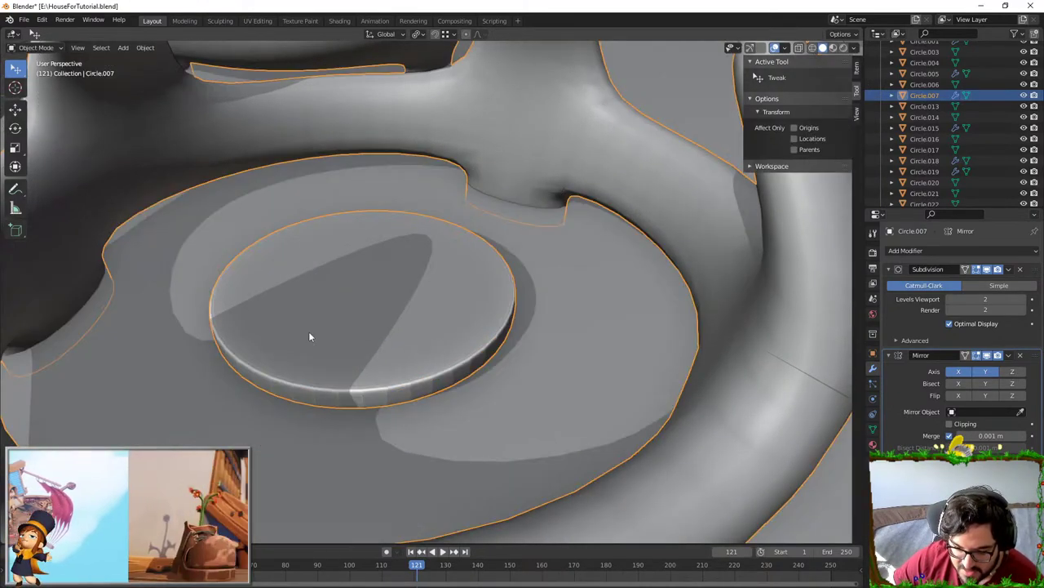
# - Select the whole linked centre cap and raise it along Z above the cooktop
pyautogui.press('Tab')
pyautogui.click(359, 279)
pyautogui.press('l')
pyautogui.scroll(-2, 375, 280)
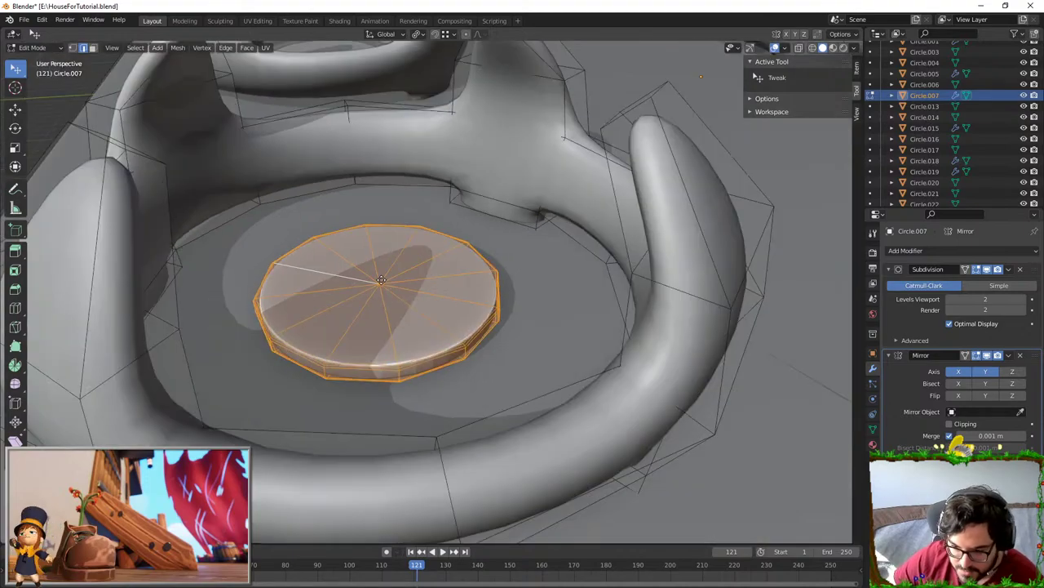
pyautogui.press('g')
pyautogui.press('z')
pyautogui.click(245, 212)
# - Select all triangular faces on the underside of the raised centre cap in face selection mode
pyautogui.scroll(4, 245, 212)
pyautogui.click(93, 49)
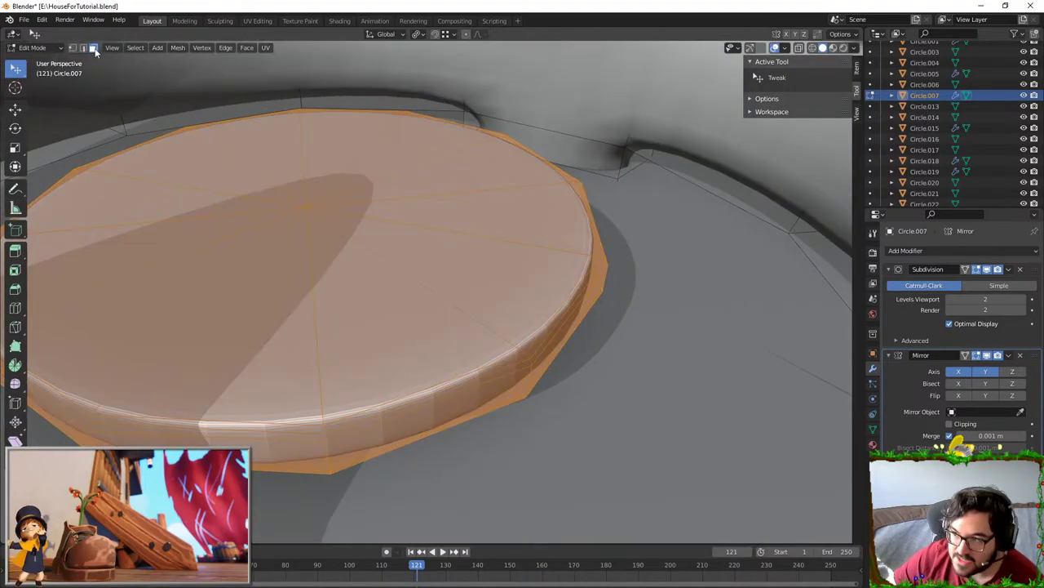
pyautogui.scroll(-5, 327, 202)
pyautogui.scroll(-3, 345, 213)
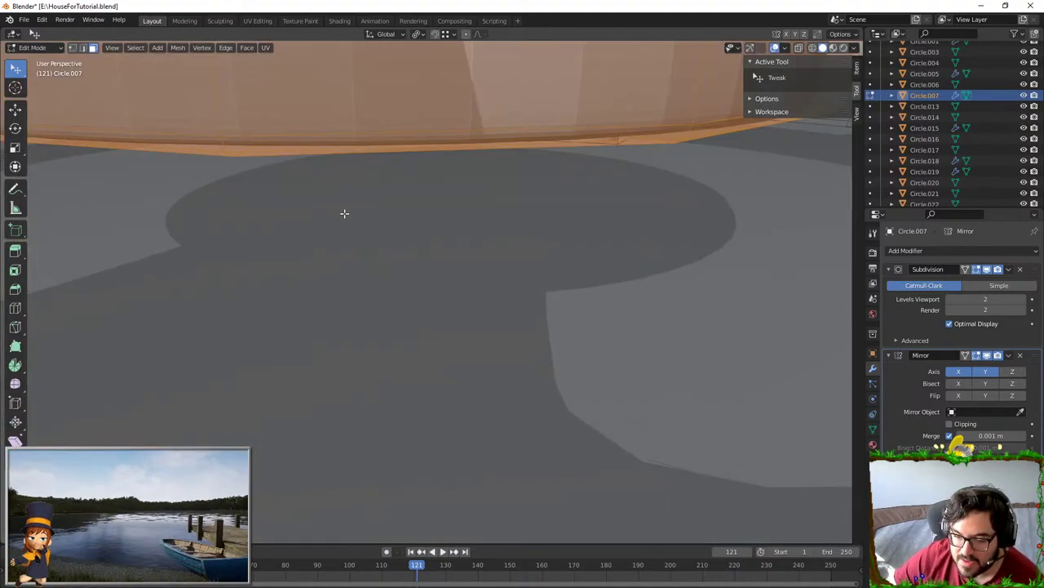
pyautogui.scroll(-4, 153, 107)
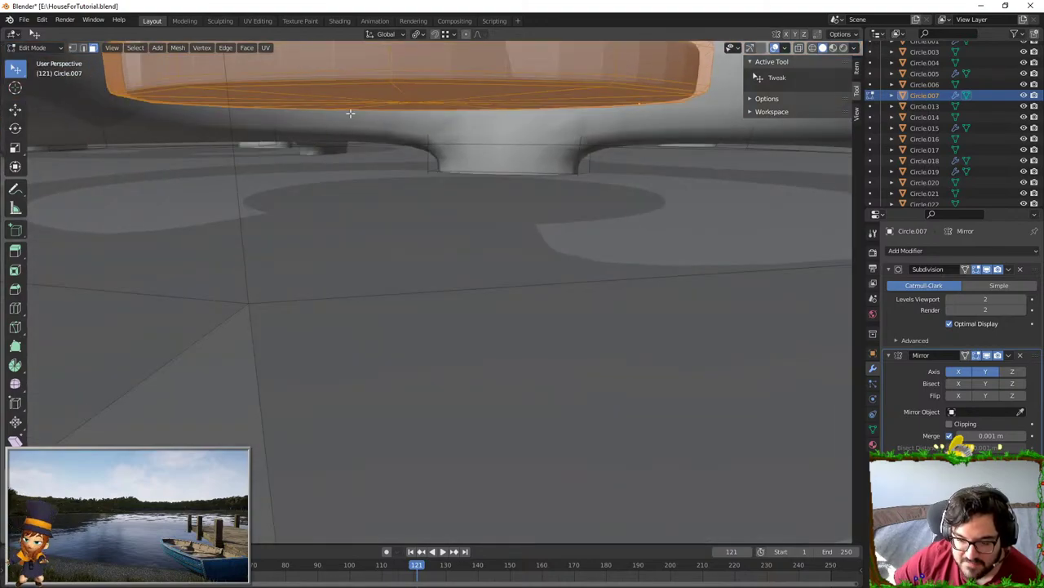
pyautogui.click(351, 115)
pyautogui.moveTo(395, 109); pyautogui.dragTo(413, 148, button='middle')
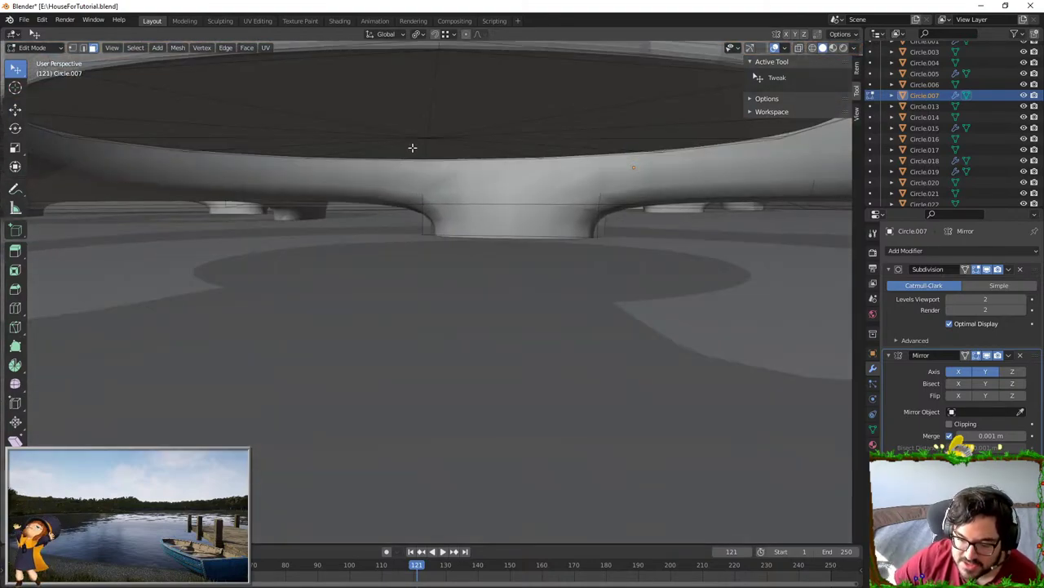
pyautogui.click(419, 130)
pyautogui.press('c')
pyautogui.moveTo(427, 135); pyautogui.dragTo(430, 141)
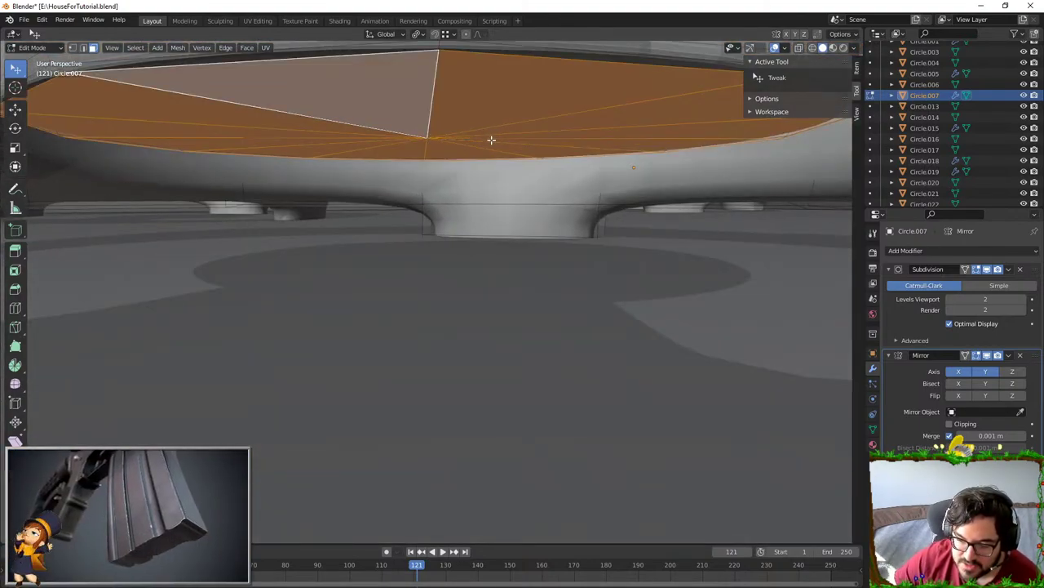
# - Inset the cap's underside faces by scaling them inward and move them along Z level with the cap's lower rim
pyautogui.scroll(5, 381, 180)
pyautogui.scroll(-5, 380, 184)
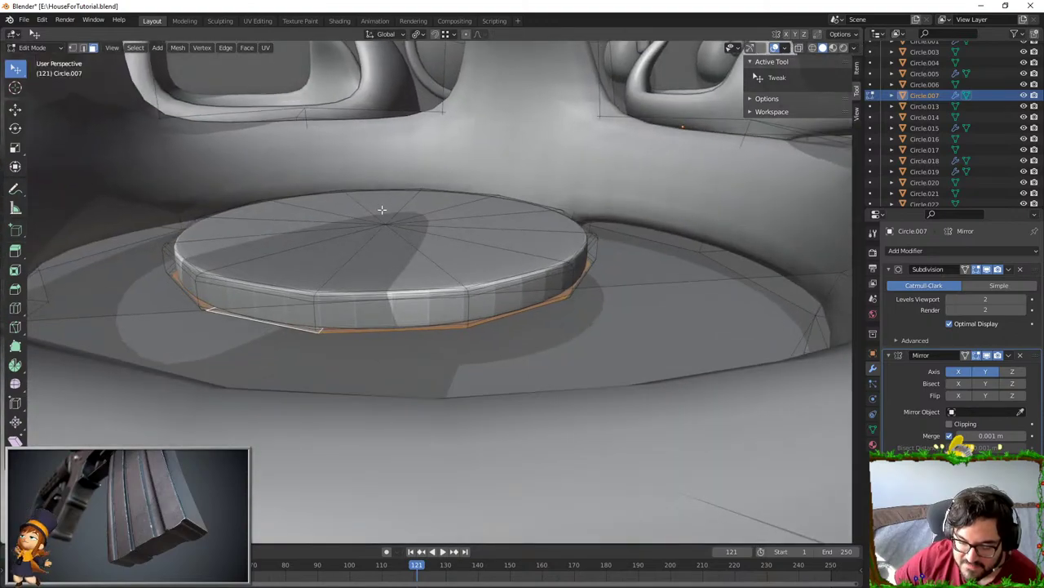
pyautogui.press('g')
pyautogui.press('z')
pyautogui.click(387, 224)
pyautogui.press('s')
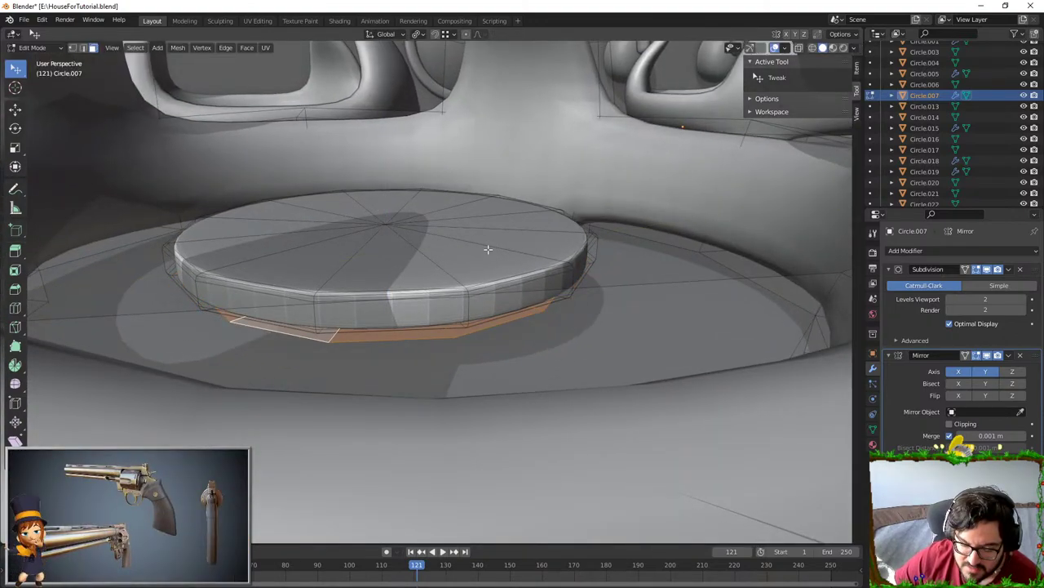
pyautogui.moveTo(459, 281); pyautogui.dragTo(457, 312, button='middle')
pyautogui.press('g')
pyautogui.press('z')
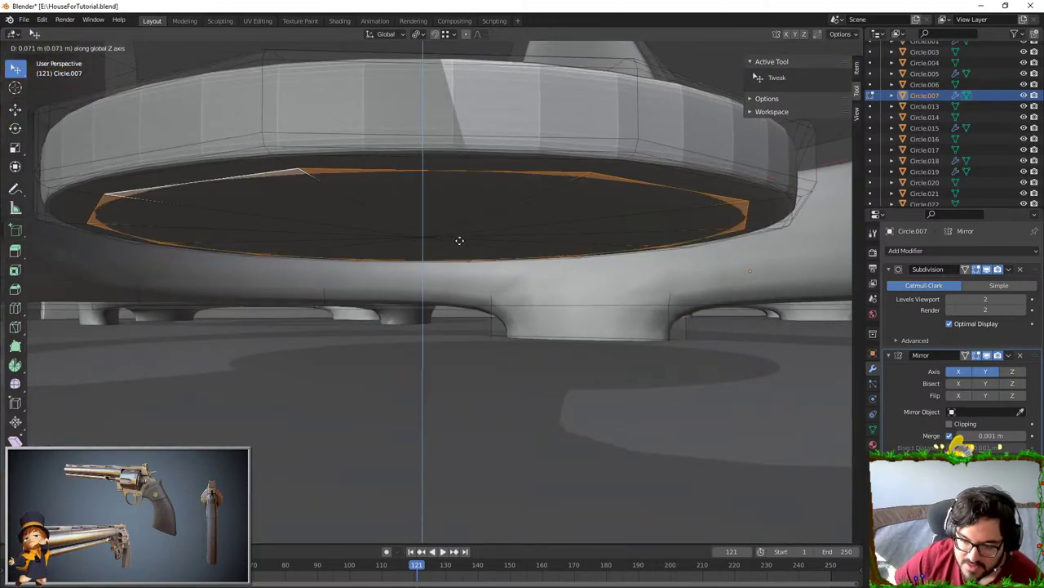
pyautogui.click(460, 238)
# - Extrude the cap's inset underside faces down along Z and scale them up to about 1.23 to form a flared base
pyautogui.press('e')
pyautogui.press('z')
pyautogui.click(469, 332)
pyautogui.press('s')
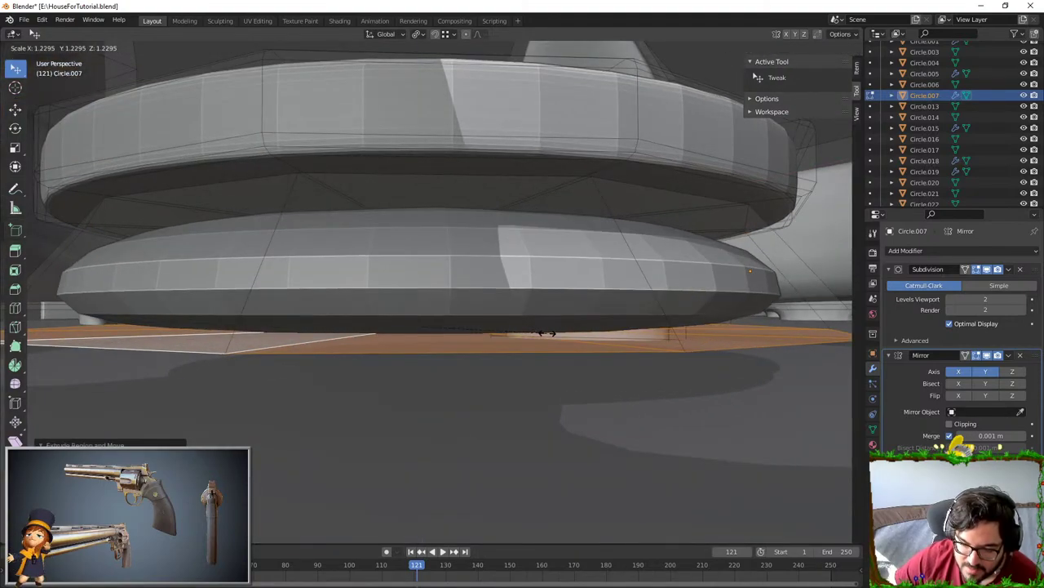
pyautogui.click(545, 333)
pyautogui.moveTo(508, 322); pyautogui.dragTo(360, 330, button='middle')
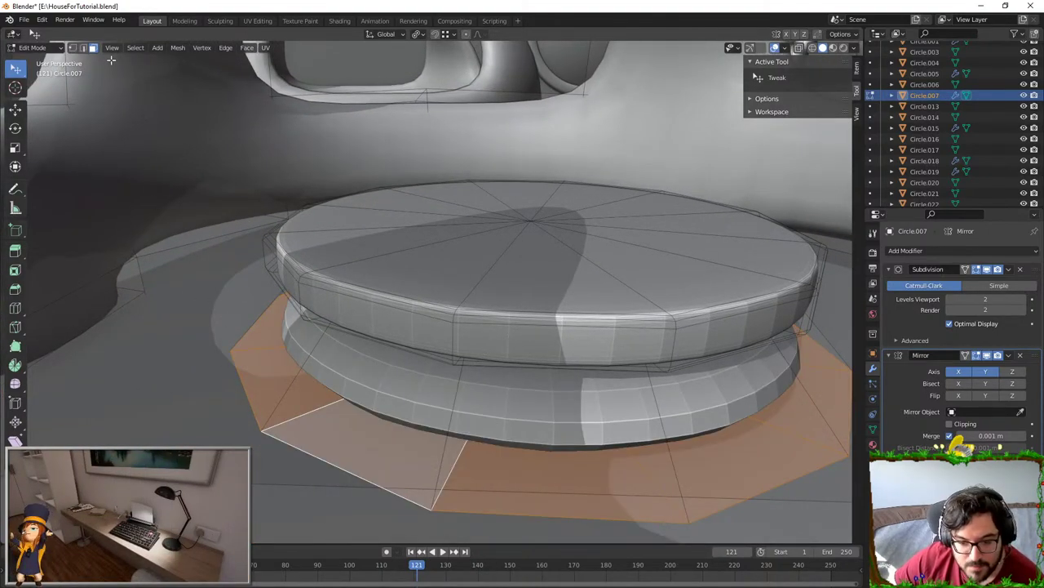
# - Select alternating side faces of the flared base, extrude them individually, scale them inward and delete them to leave round openings
pyautogui.click(367, 416)
pyautogui.moveTo(457, 416); pyautogui.dragTo(384, 411, button='middle')
pyautogui.moveTo(547, 463); pyautogui.dragTo(313, 502, button='middle')
pyautogui.moveTo(320, 452); pyautogui.dragTo(475, 237, button='middle')
pyautogui.keyDown('shift'); pyautogui.click(346, 374); pyautogui.keyUp('shift')
pyautogui.hotkey('alt', 'e')
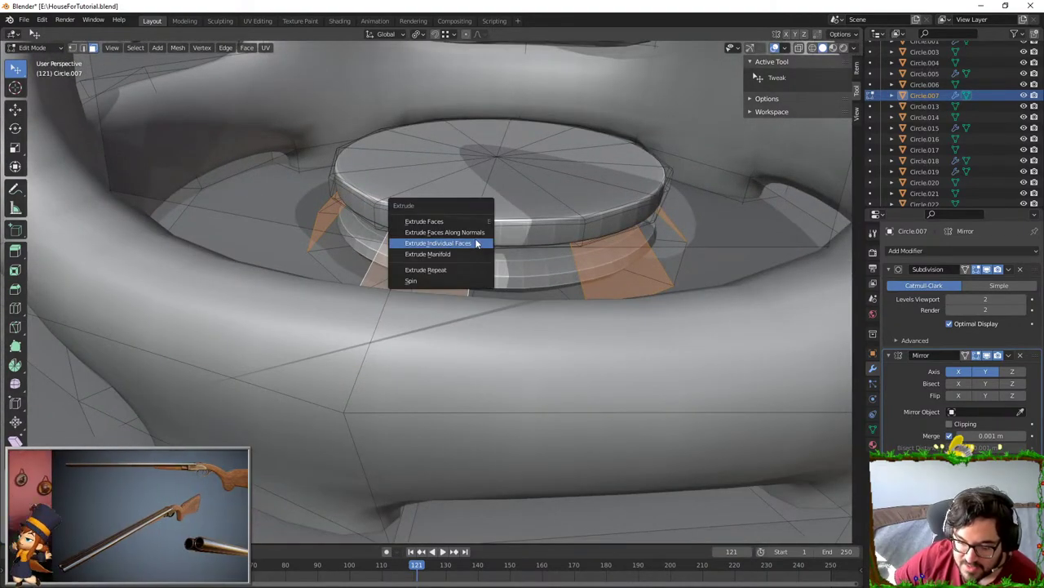
pyautogui.click(477, 236)
pyautogui.press('s')
pyautogui.moveTo(593, 233); pyautogui.dragTo(487, 194, button='middle')
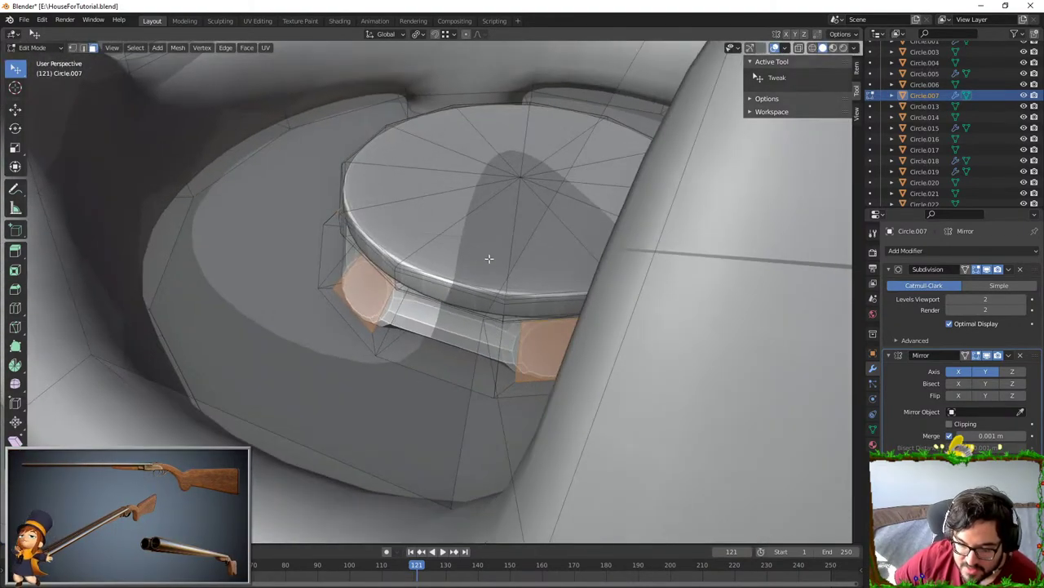
pyautogui.press('x')
pyautogui.click(536, 241)
pyautogui.moveTo(536, 242); pyautogui.dragTo(457, 286, button='middle')
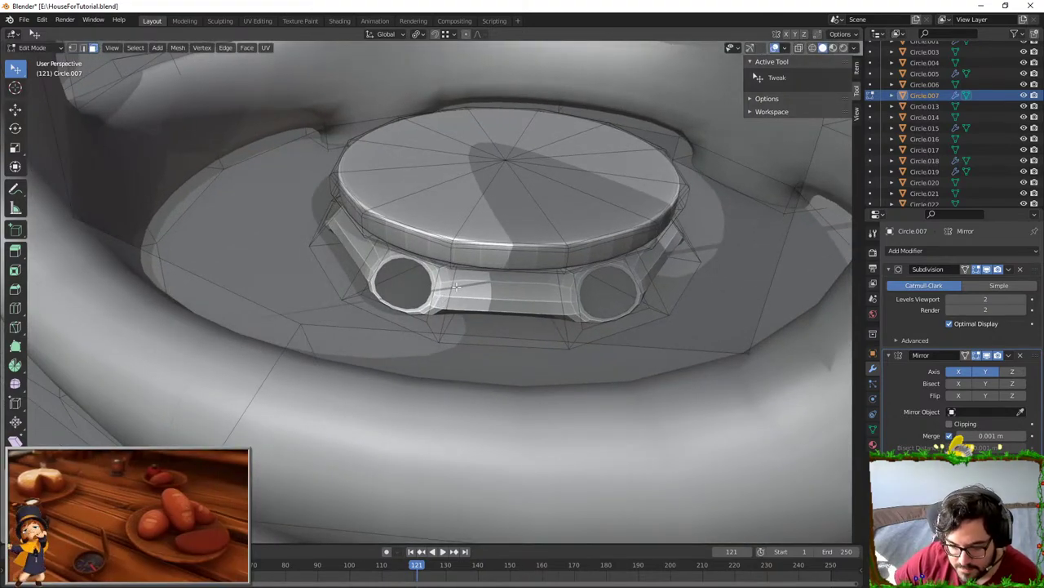
# - Apply smooth shading to the burner object
pyautogui.press('Tab')
pyautogui.rightClick(519, 298)
pyautogui.click(523, 295)
pyautogui.moveTo(522, 295); pyautogui.dragTo(457, 343, button='middle')
pyautogui.scroll(2, 539, 300)
# - Select the underside faces of the burner's flared base and extrude them slightly, about 0.006 m, along their normal
pyautogui.press('Tab')
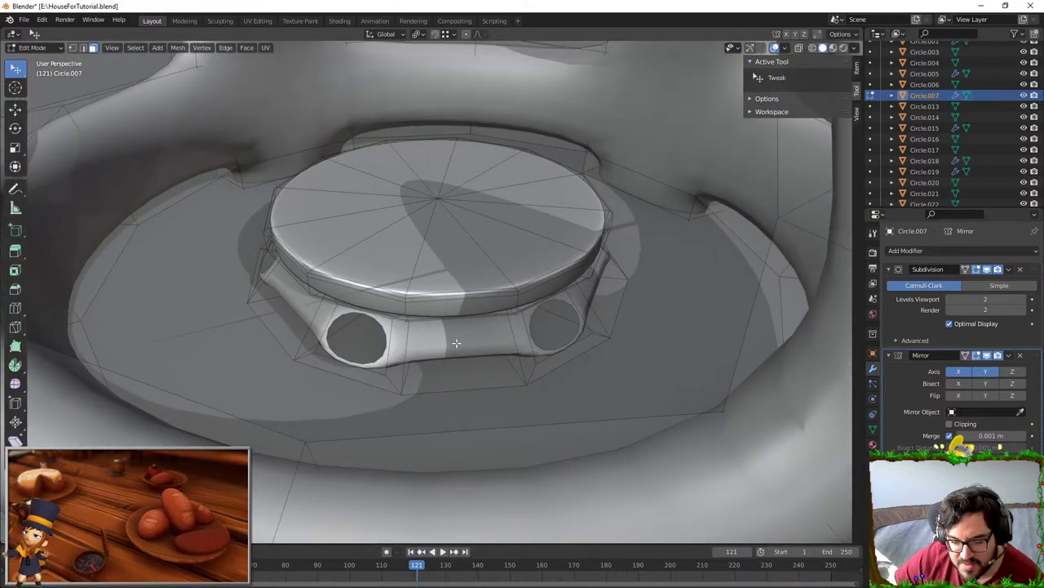
pyautogui.scroll(1, 440, 408)
pyautogui.moveTo(440, 414); pyautogui.dragTo(438, 257, button='middle')
pyautogui.scroll(2, 445, 359)
pyautogui.click(445, 359)
pyautogui.press('2')
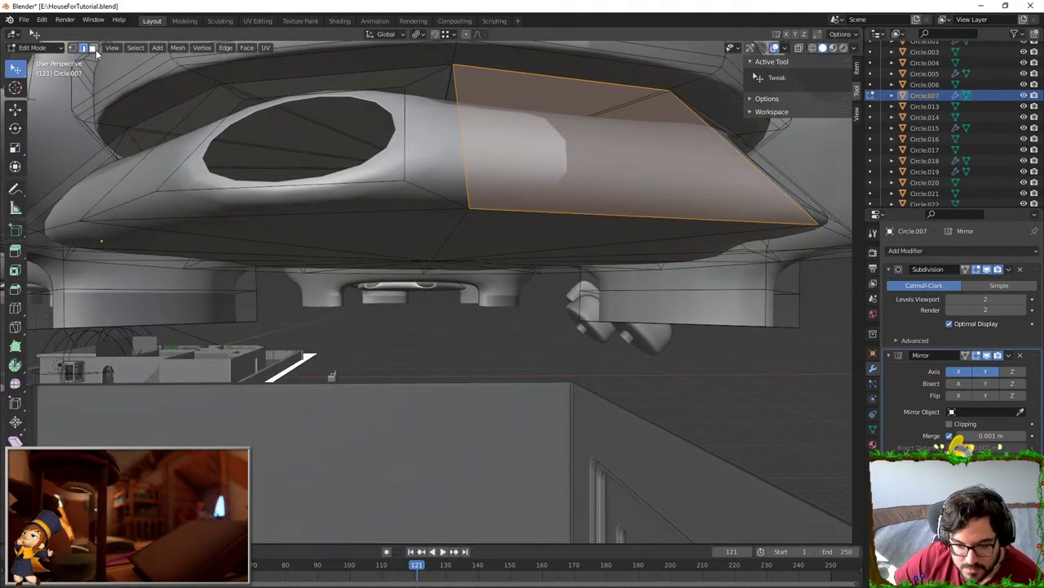
pyautogui.click(422, 207)
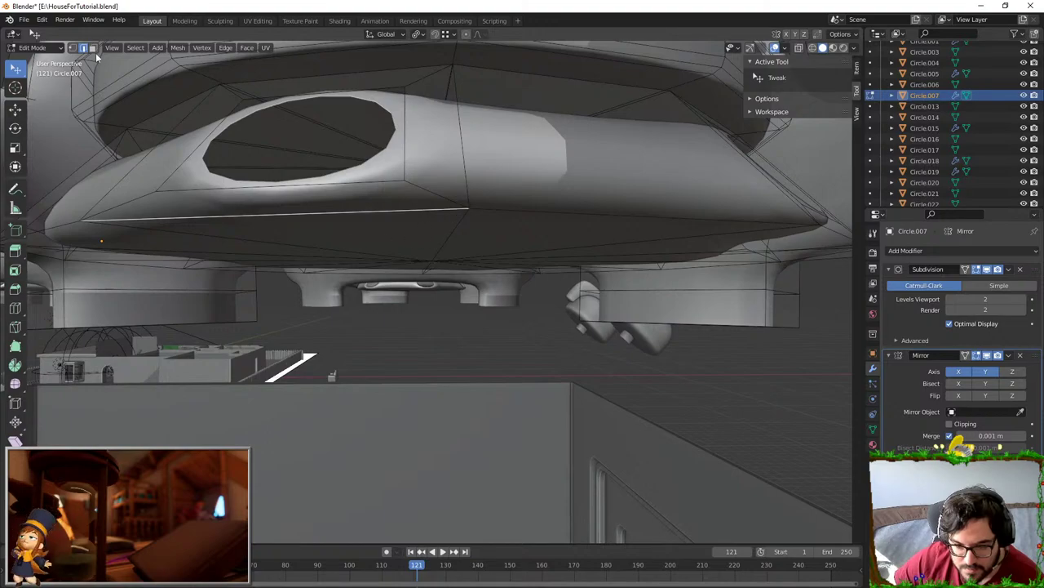
pyautogui.click(453, 252)
pyautogui.hotkey('ctrl', 'l')
pyautogui.moveTo(454, 253); pyautogui.dragTo(448, 235, button='middle')
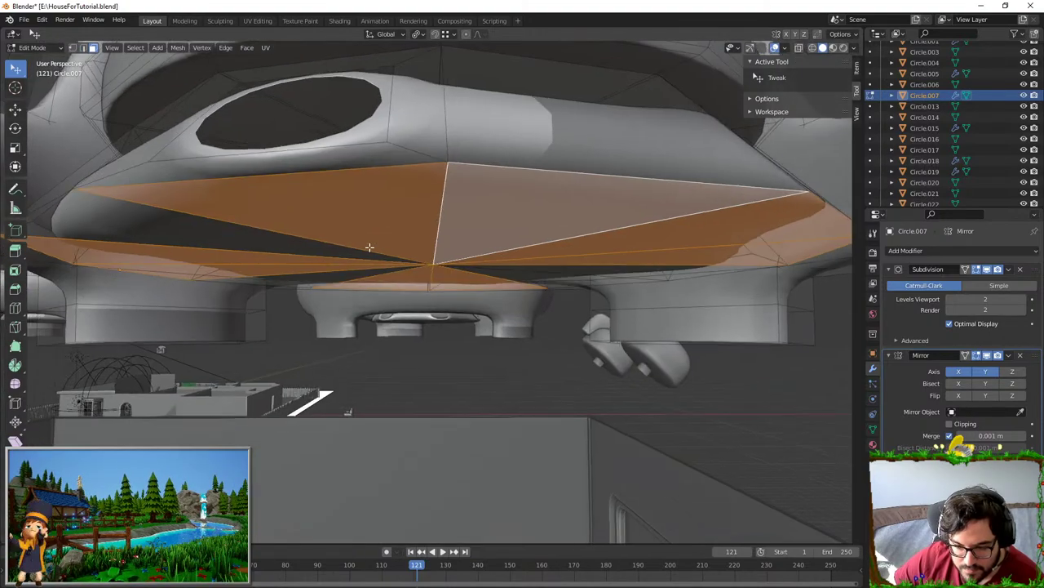
pyautogui.keyDown('shift'); pyautogui.click(302, 231); pyautogui.keyUp('shift')
pyautogui.keyDown('shift'); pyautogui.click(484, 278); pyautogui.keyUp('shift')
pyautogui.press('e')
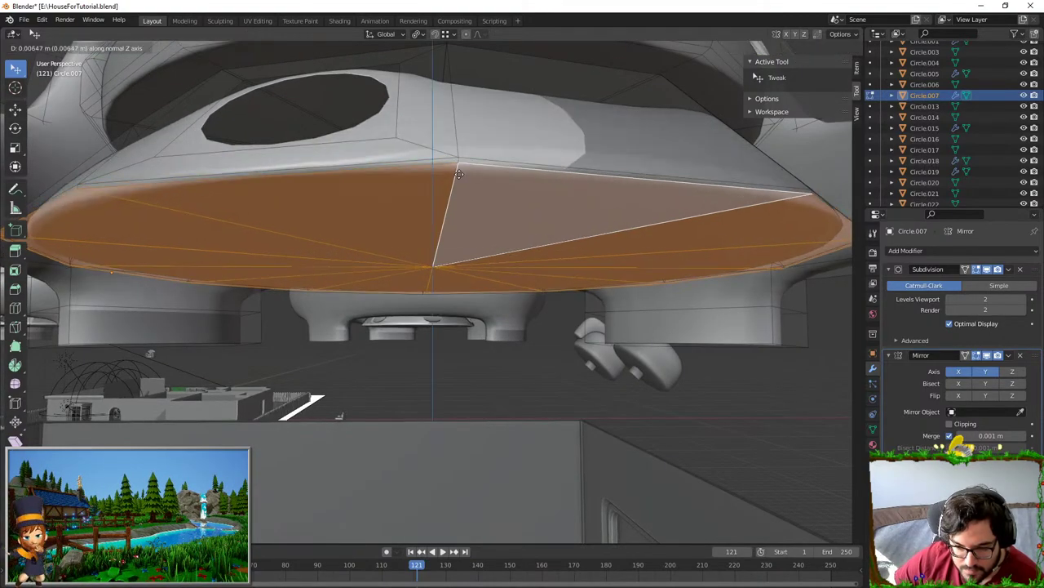
pyautogui.click(458, 174)
pyautogui.moveTo(458, 175); pyautogui.dragTo(450, 228, button='middle')
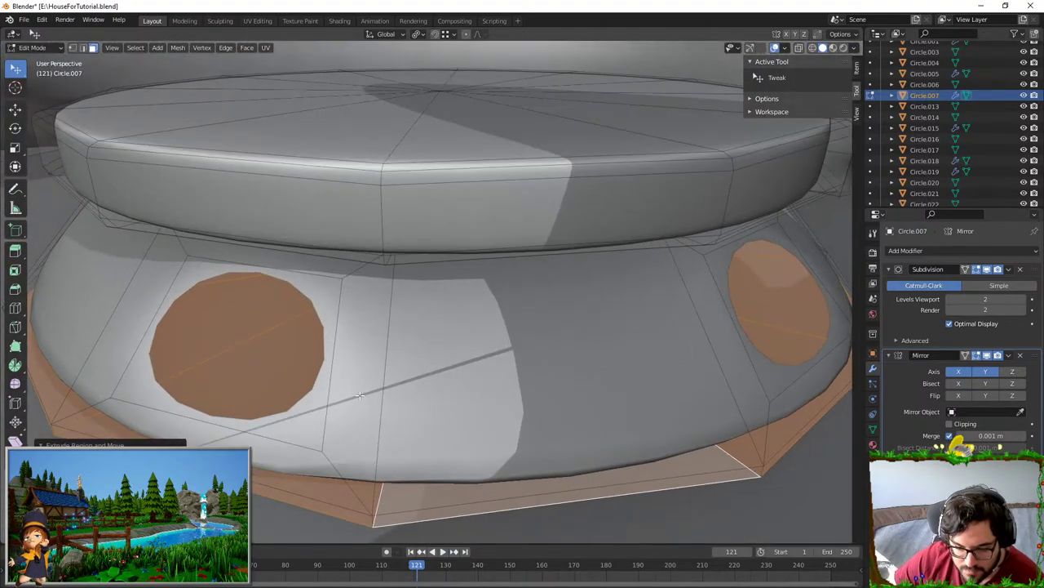
pyautogui.scroll(-2, 381, 370)
# - Isolate the flared base by selecting its linked geometry and hiding the unselected mesh parts
pyautogui.click(396, 350)
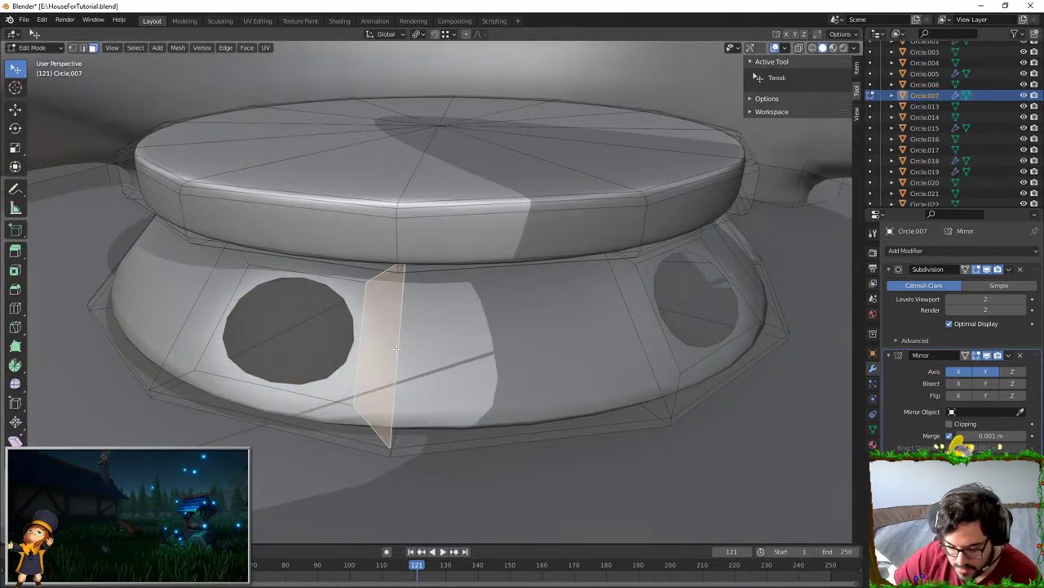
pyautogui.hotkey('ctrl', 'l')
pyautogui.hotkey('shift', 'h')
pyautogui.moveTo(397, 350); pyautogui.dragTo(419, 406, button='middle')
# - Select the flared base's upper faces, extrude them about 0.015 m along their normal and scale the result
pyautogui.click(490, 199)
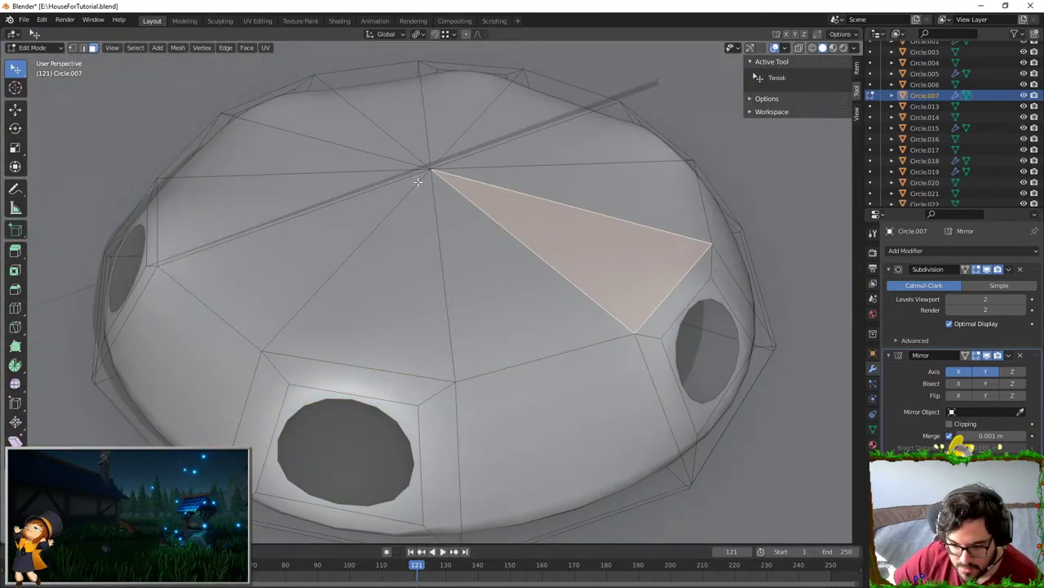
pyautogui.press('c')
pyautogui.moveTo(417, 182); pyautogui.dragTo(422, 161)
pyautogui.rightClick(451, 180)
pyautogui.press('e')
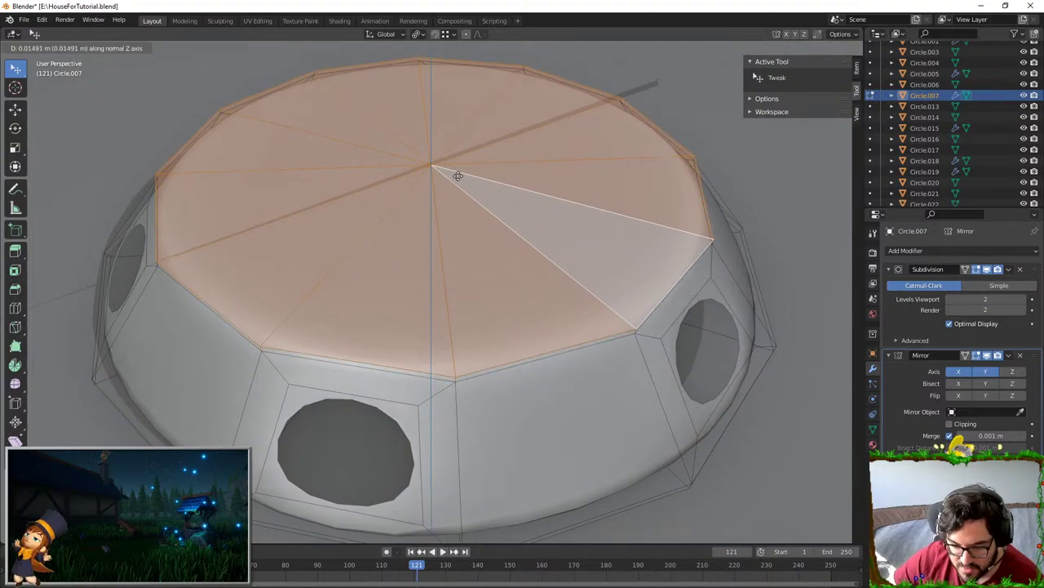
pyautogui.click(458, 176)
pyautogui.press('s')
pyautogui.click(523, 183)
pyautogui.press('Tab')
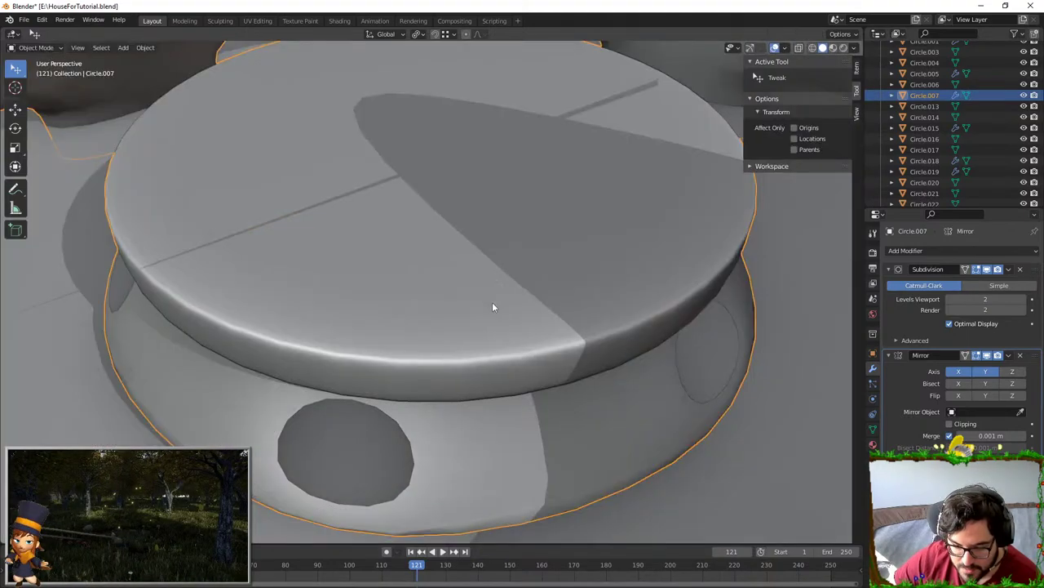
# - Extrude the border edges of the round openings and, with a different pivot point, scale them inward to give the openings depth
pyautogui.scroll(-3, 492, 302)
pyautogui.moveTo(492, 302); pyautogui.dragTo(374, 340, button='middle')
pyautogui.press('Tab')
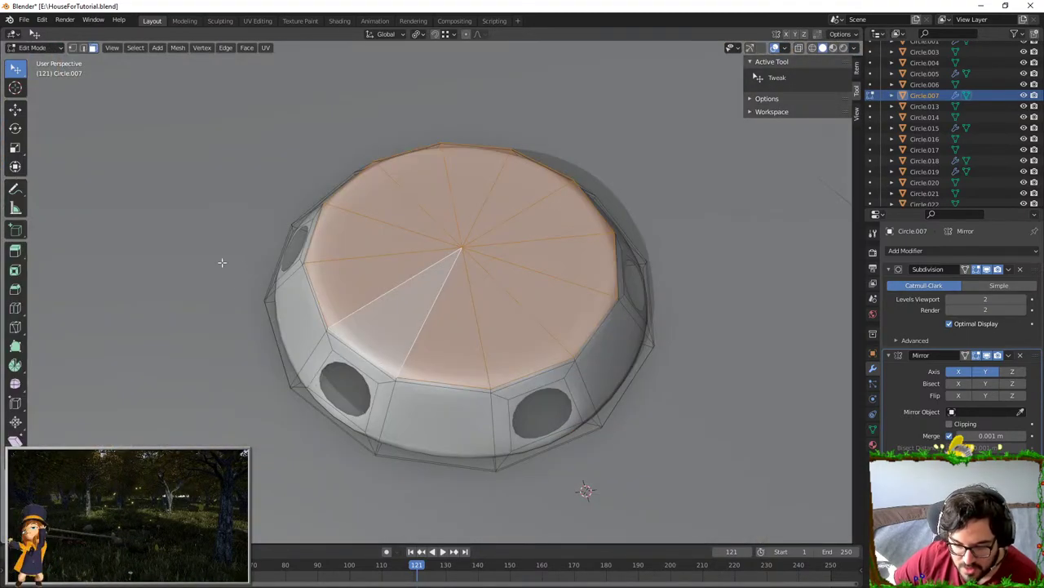
pyautogui.click(83, 48)
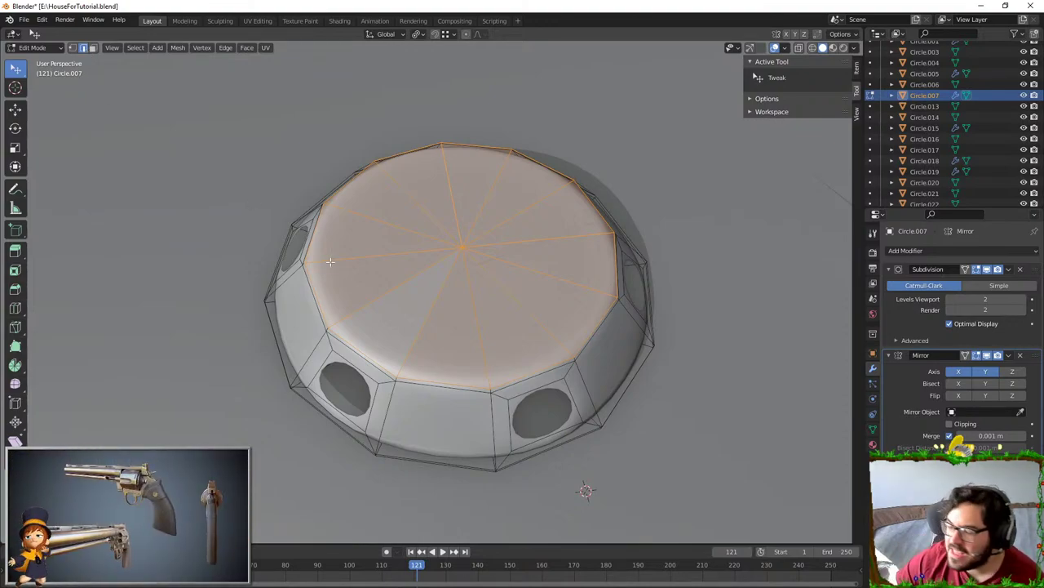
pyautogui.hotkey('alt', 'a')
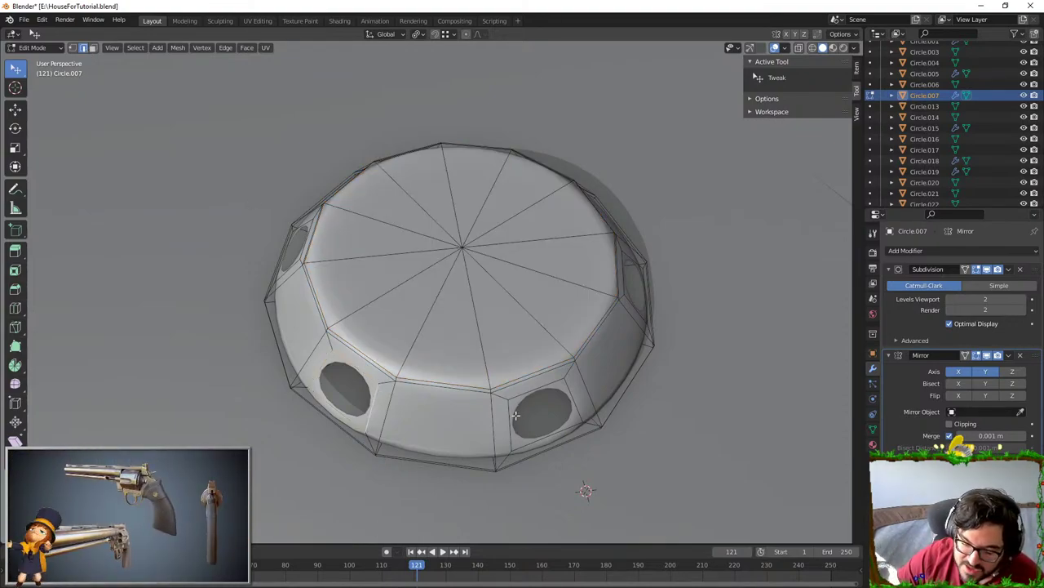
pyautogui.moveTo(636, 299); pyautogui.dragTo(572, 328, button='middle')
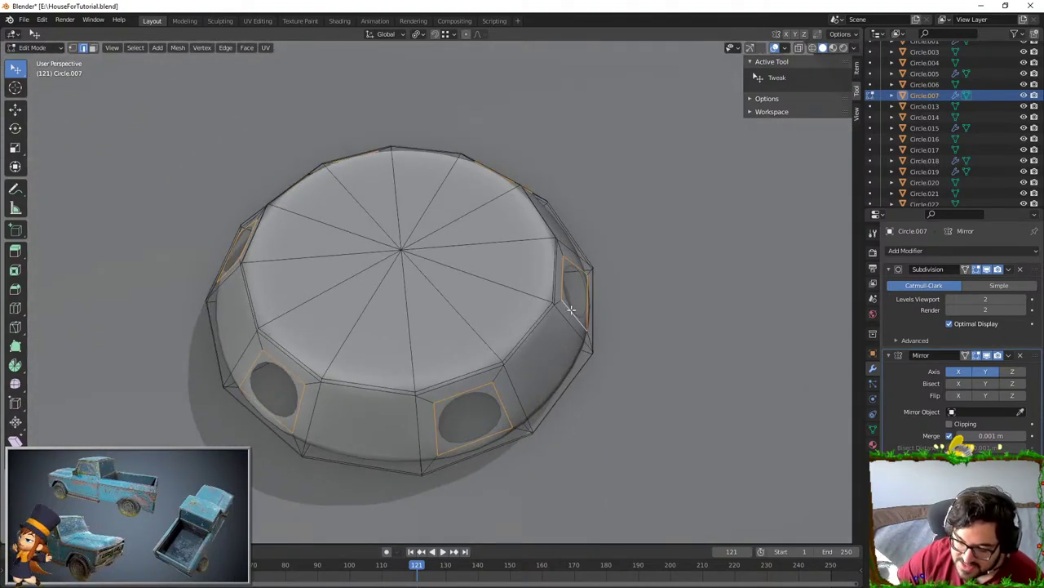
pyautogui.moveTo(708, 318); pyautogui.dragTo(474, 133, button='middle')
pyautogui.press('e')
pyautogui.rightClick(596, 276)
pyautogui.click(640, 294)
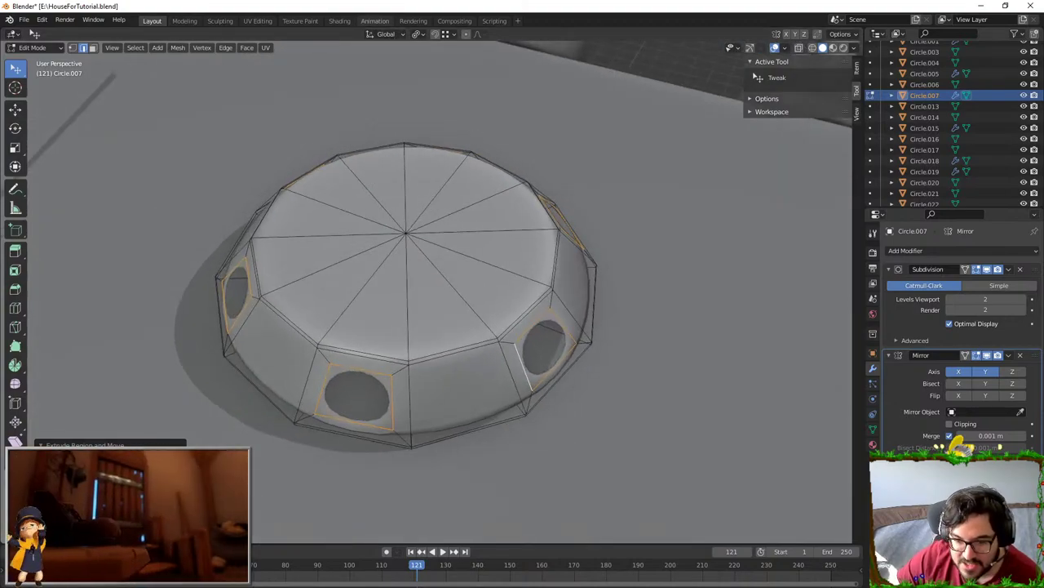
pyautogui.click(416, 34)
pyautogui.click(432, 52)
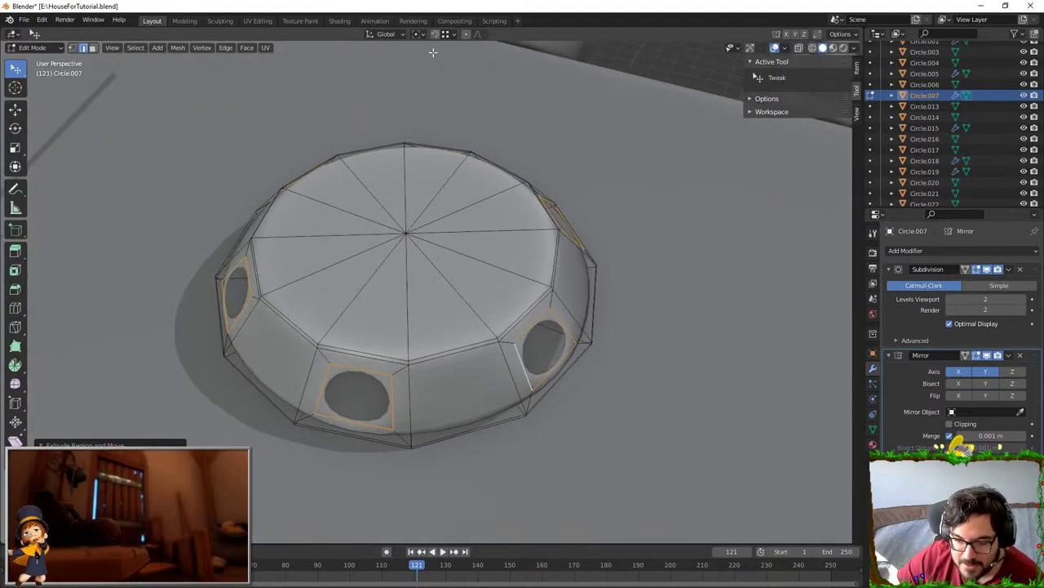
pyautogui.click(679, 188)
# - Examine the thickened openings of the burner base with and without the surrounding burner parts from several distances
pyautogui.moveTo(571, 269); pyautogui.dragTo(448, 273, button='middle')
pyautogui.press('Tab')
pyautogui.scroll(-4, 375, 286)
pyautogui.scroll(-5, 393, 330)
pyautogui.scroll(7, 418, 294)
pyautogui.press('Tab')
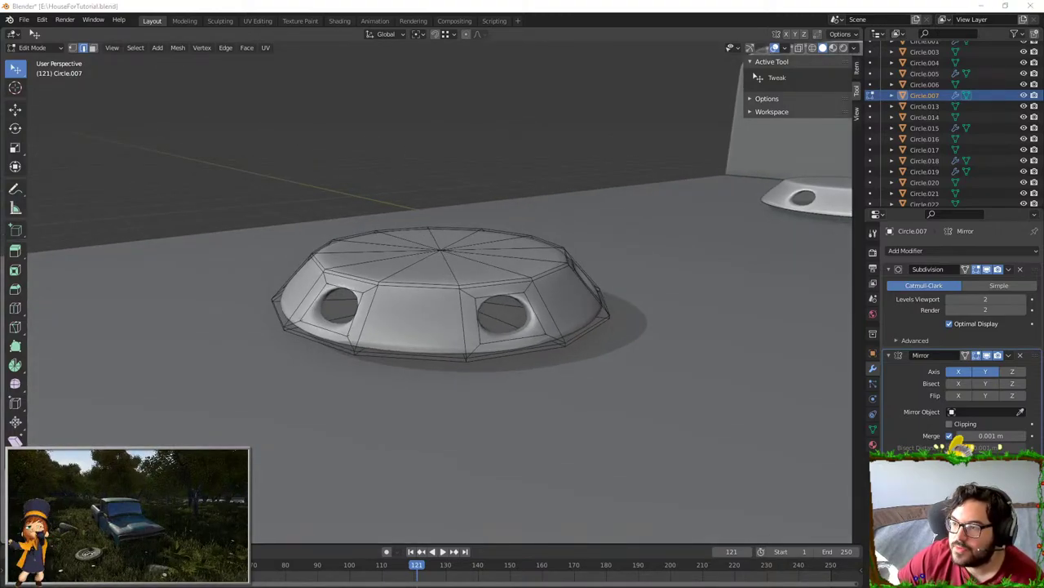
pyautogui.moveTo(331, 332); pyautogui.dragTo(374, 347, button='middle')
pyautogui.press('Tab')
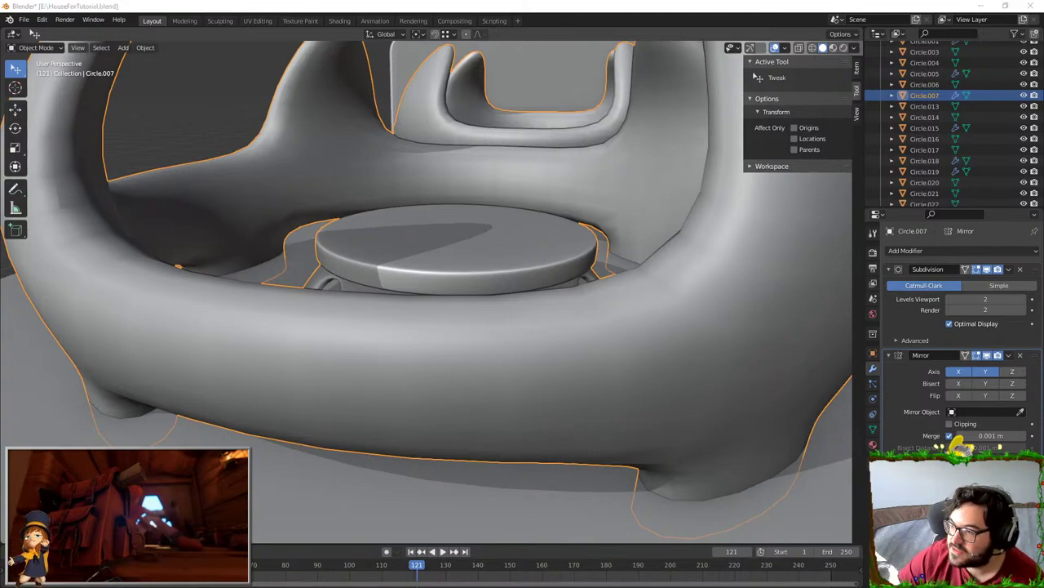
pyautogui.moveTo(340, 339); pyautogui.dragTo(361, 377, button='middle')
pyautogui.press('Tab')
pyautogui.moveTo(385, 342); pyautogui.dragTo(396, 319, button='middle')
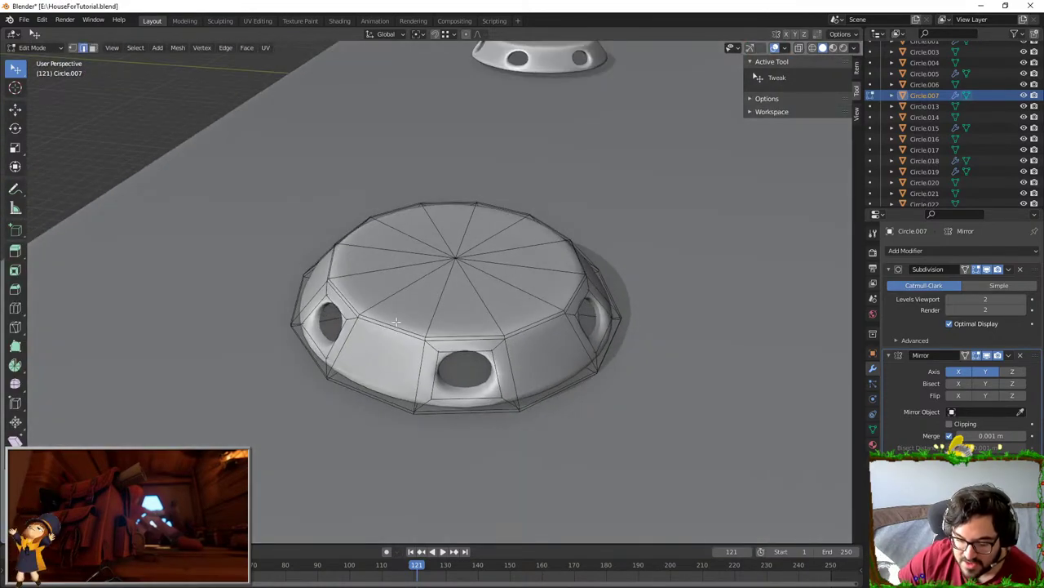
# - Reveal the hidden burner geometry again in edit mode
pyautogui.press('Tab')
pyautogui.press('Tab')
pyautogui.press('Tab')
pyautogui.press('KP_Divide')
pyautogui.press('Tab')
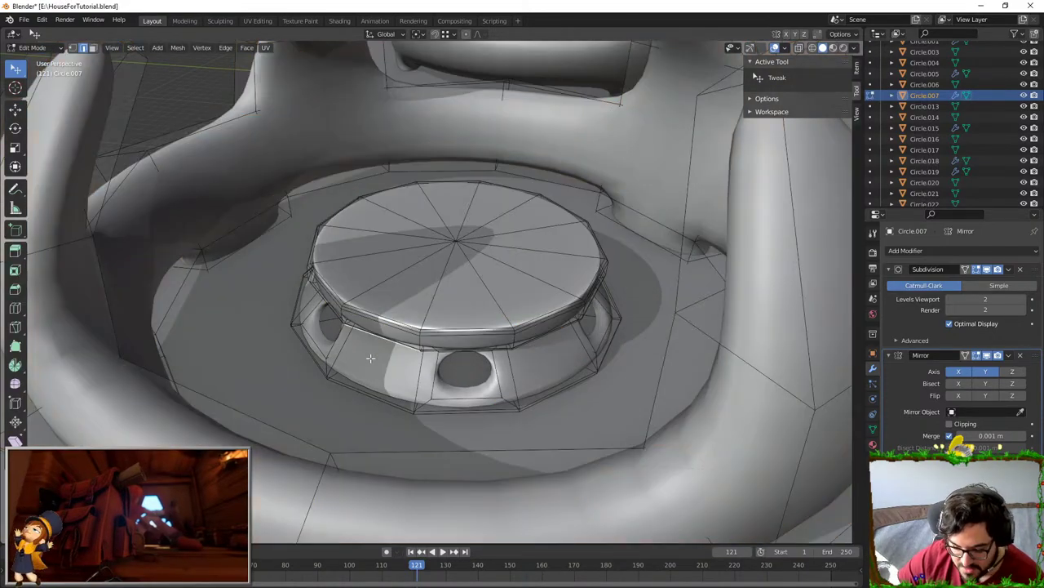
# - Select the cap together with the flared base and raise both slightly along Z
pyautogui.press('l')
pyautogui.press('l')
pyautogui.scroll(-5, 445, 487)
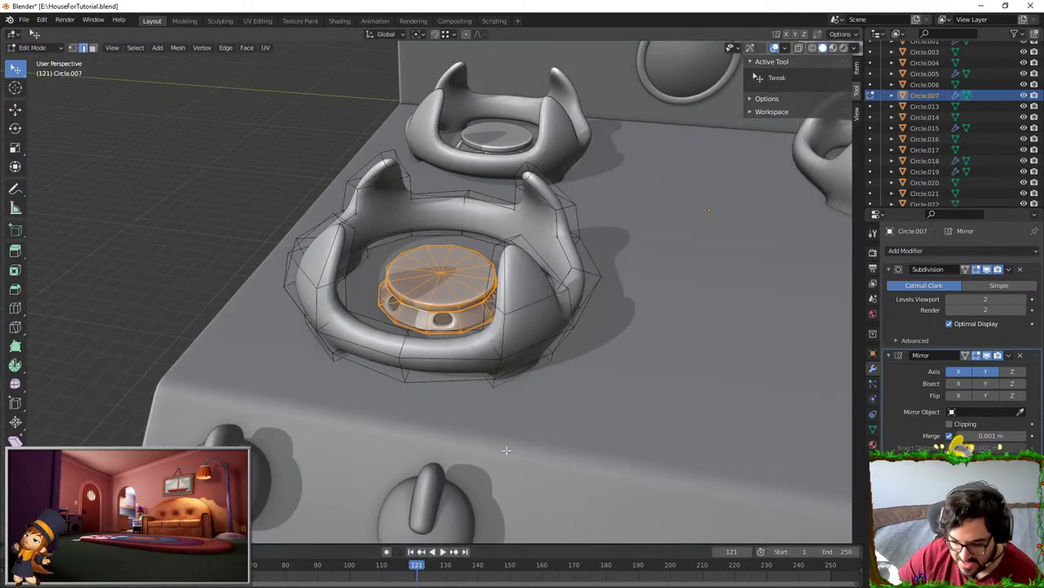
pyautogui.scroll(5, 508, 450)
pyautogui.press('g')
pyautogui.press('z')
pyautogui.hotkey('alt', 'a')
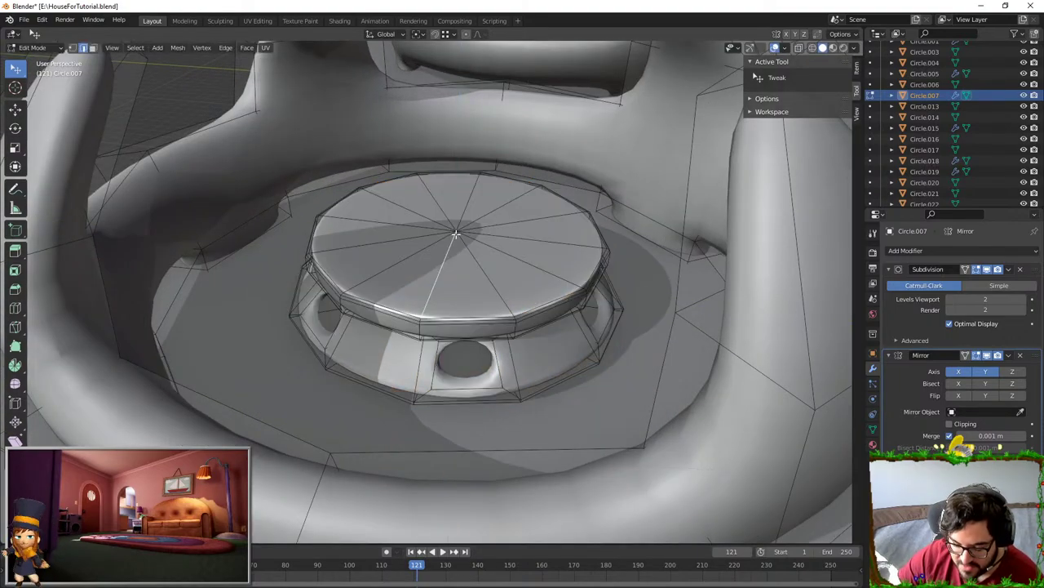
# - Duplicate the cap, move the copy down about 0.52 m along Z and scale it up into a wider disc beneath the base
pyautogui.press('l')
pyautogui.press('g')
pyautogui.press('z')
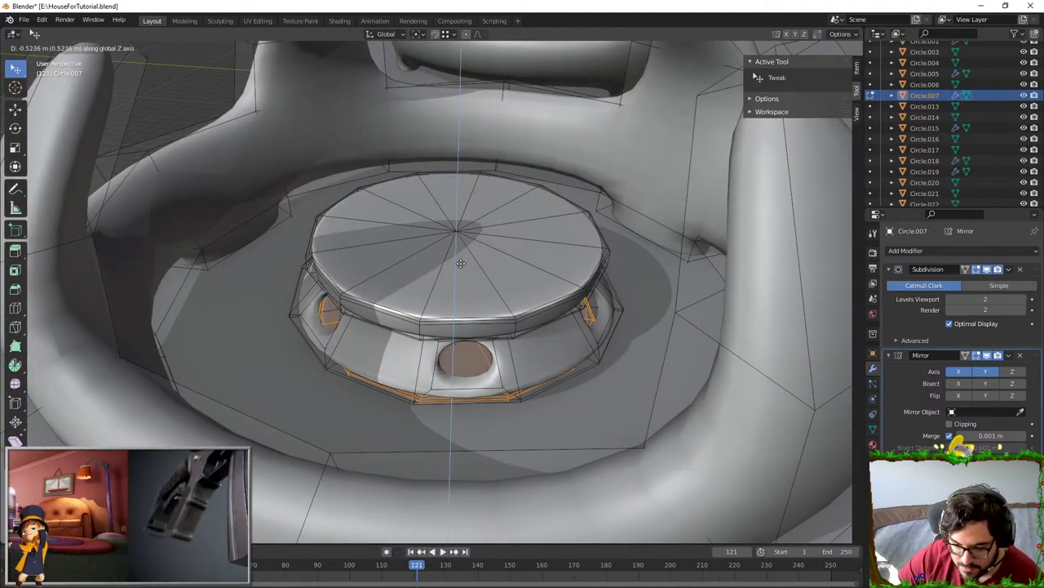
pyautogui.click(462, 264)
pyautogui.press('s')
pyautogui.click(555, 333)
# - Isolate the cap, flared base and lower disc by hiding the rest of the burner mesh
pyautogui.moveTo(436, 325); pyautogui.dragTo(434, 293, button='middle')
pyautogui.scroll(-3, 454, 324)
pyautogui.press('l')
pyautogui.press('l')
pyautogui.scroll(-4, 455, 260)
pyautogui.hotkey('shift', 'h')
pyautogui.scroll(6, 434, 294)
# - Move the lower disc up along Z so that it meets the underside of the flared base
pyautogui.hotkey('alt', 'a')
pyautogui.press('l')
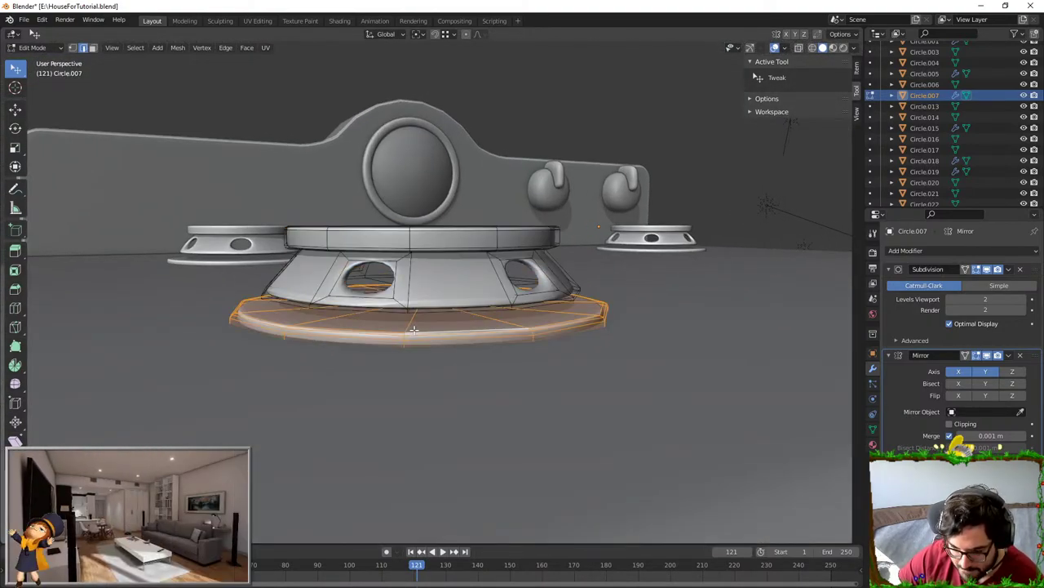
pyautogui.scroll(5, 437, 277)
pyautogui.press('g')
pyautogui.press('z')
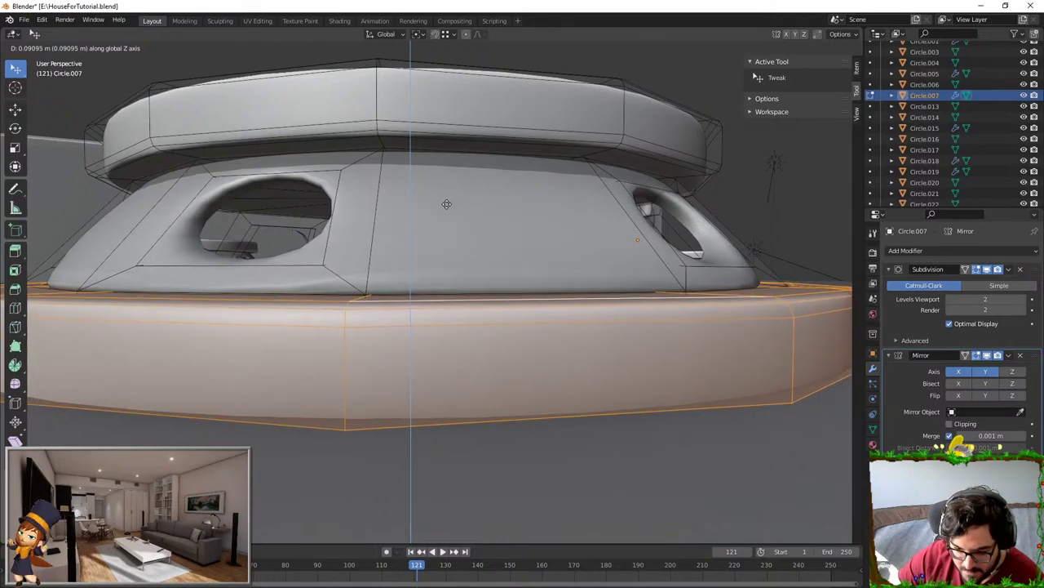
pyautogui.click(445, 215)
# - Delete the underside faces in the centre of the lower disc
pyautogui.scroll(-3, 417, 302)
pyautogui.moveTo(417, 303); pyautogui.dragTo(134, 171, button='middle')
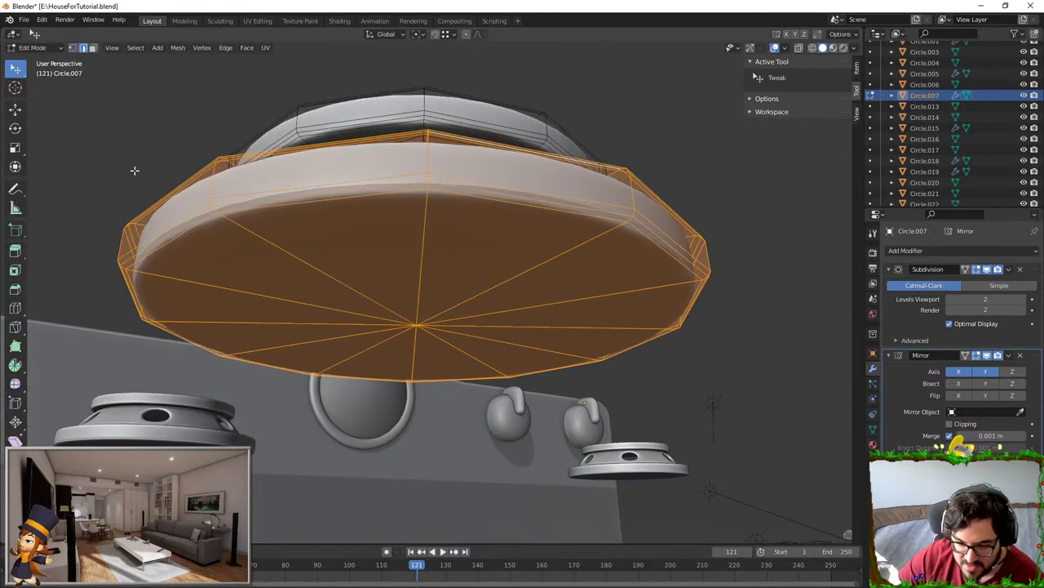
pyautogui.click(92, 49)
pyautogui.click(418, 344)
pyautogui.press('c')
pyautogui.moveTo(414, 303)
pyautogui.mouseDown()
pyautogui.moveTo(396, 315)
pyautogui.moveTo(429, 301)
pyautogui.mouseUp()
pyautogui.press('x')
pyautogui.click(429, 298)
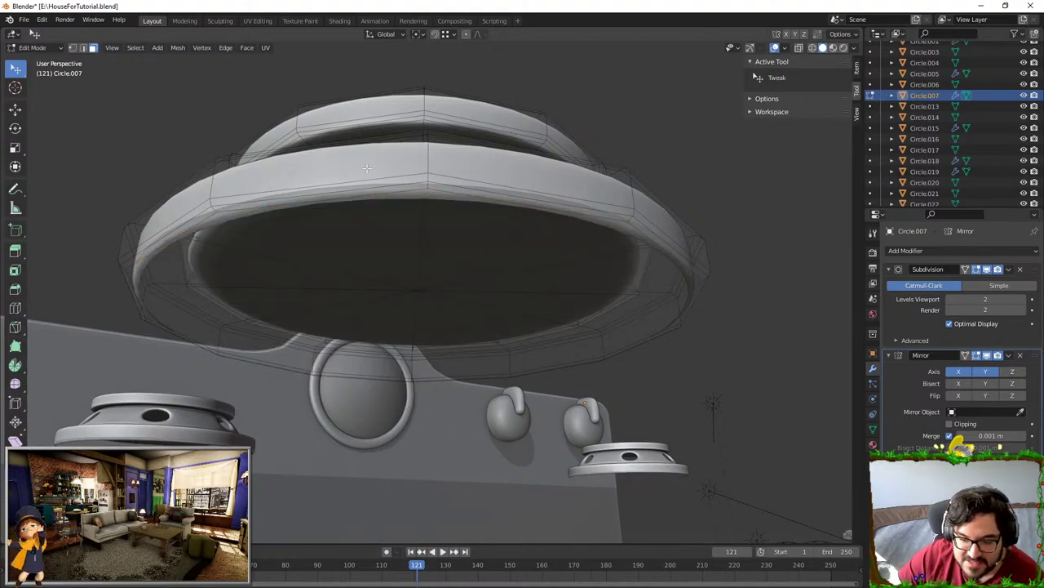
# - Select the remaining face loops around the disc's lower edge and delete them
pyautogui.keyDown('alt'); pyautogui.click(425, 187); pyautogui.keyUp('alt')
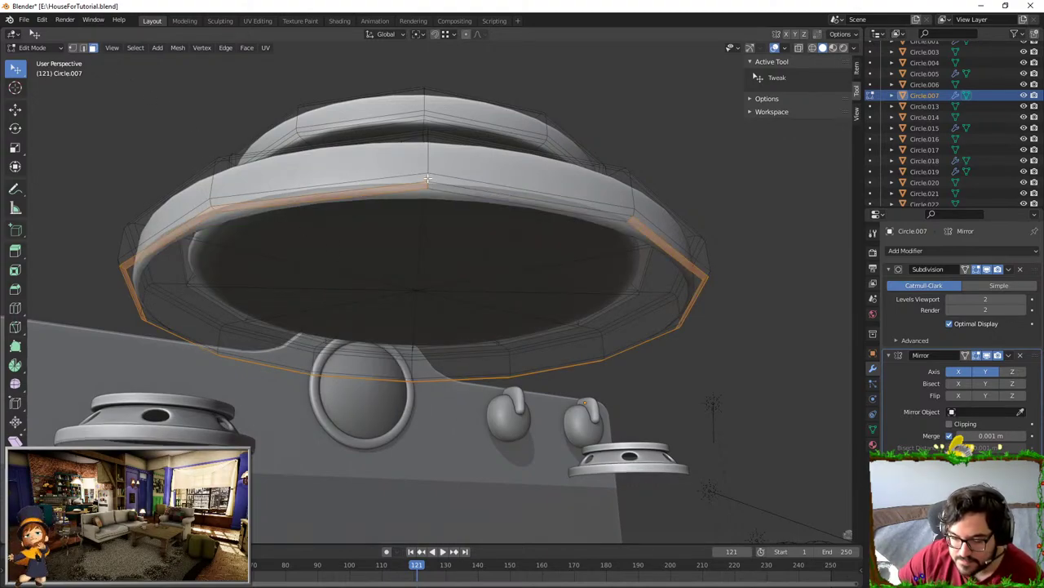
pyautogui.keyDown('shift'); pyautogui.click(428, 178); pyautogui.keyUp('shift')
pyautogui.keyDown('alt'); pyautogui.keyDown('shift'); pyautogui.click(428, 179); pyautogui.keyUp('shift'); pyautogui.keyUp('alt')
pyautogui.press('x')
pyautogui.click(425, 179)
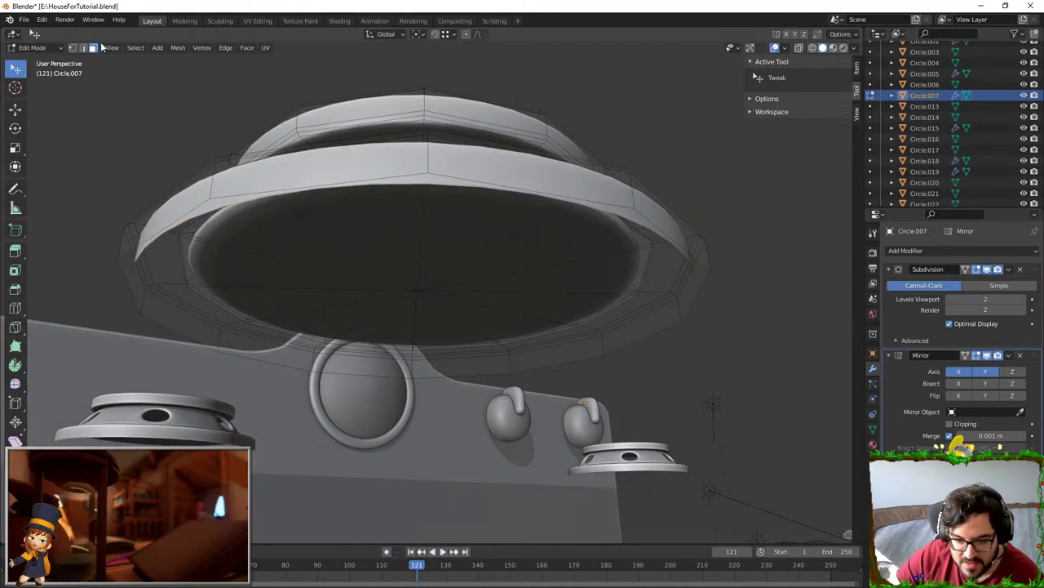
# - Scale the disc's open lower border outward by about 1.31 to form a wide flared skirt
pyautogui.moveTo(305, 183); pyautogui.dragTo(492, 280, button='middle')
pyautogui.press('s')
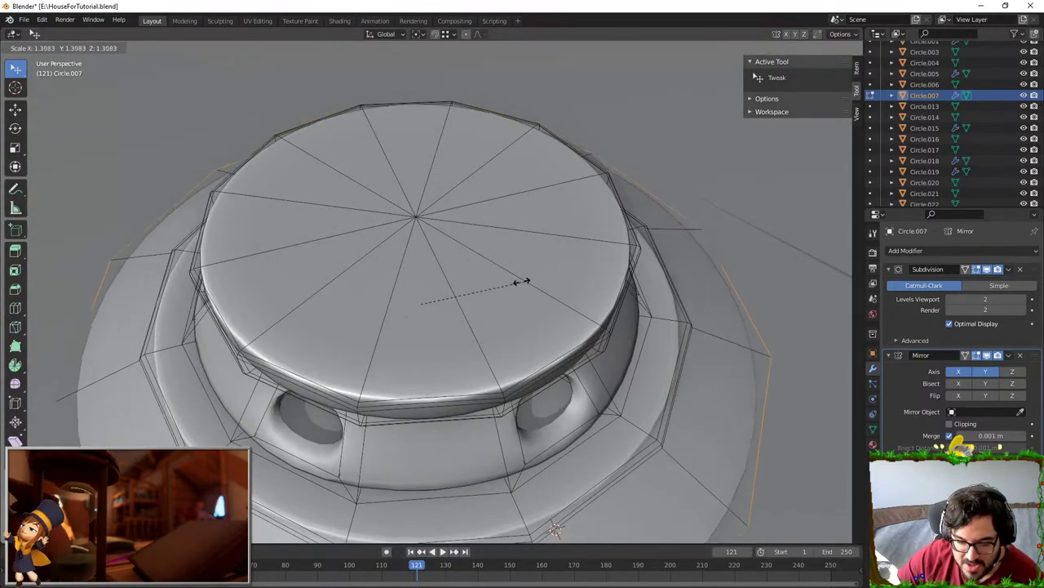
pyautogui.moveTo(266, 322); pyautogui.dragTo(424, 220, button='middle')
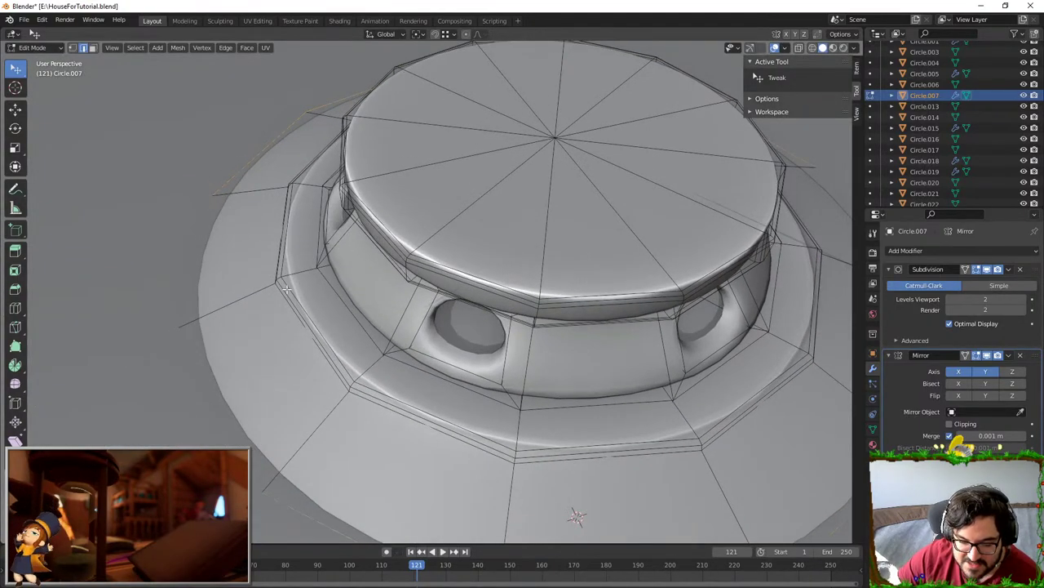
pyautogui.press('s')
pyautogui.click(432, 214)
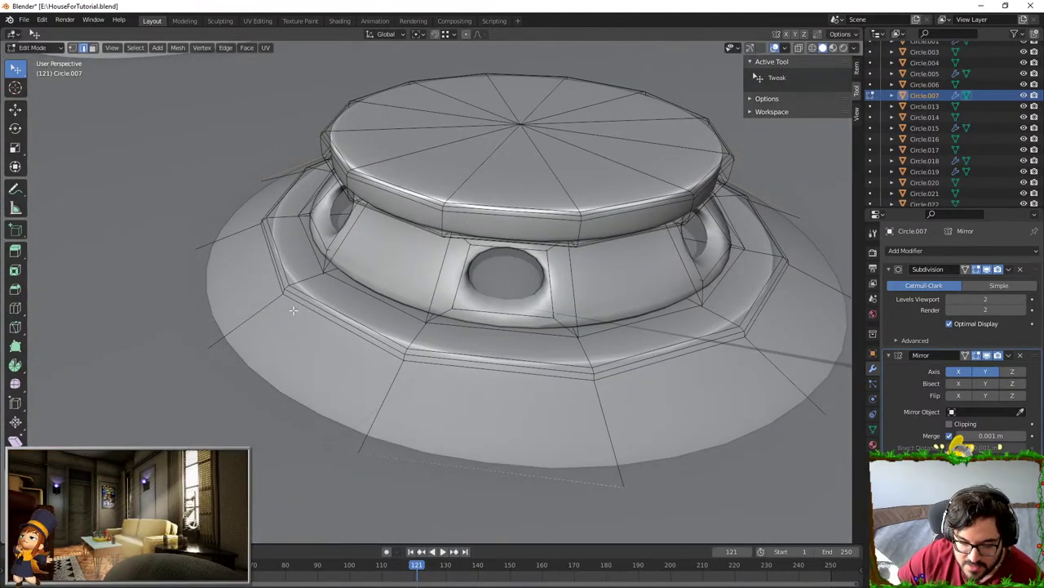
# - Delete the extra edge loops around the disc's upper rim with the Delete Edge Loops command
pyautogui.press('F3')
pyautogui.write('delet ee')
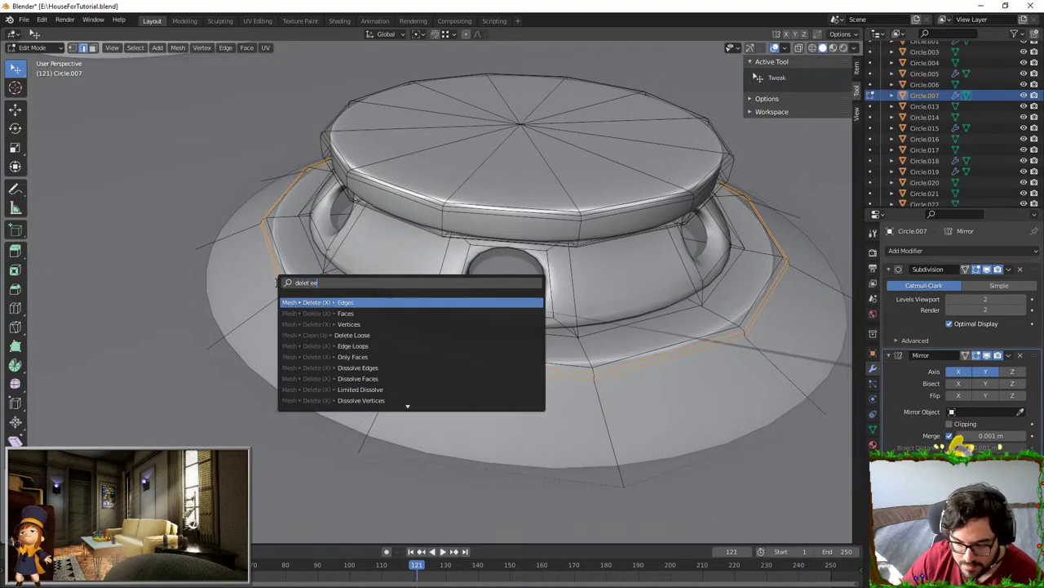
pyautogui.write('dge')
pyautogui.press('BackSpace')
pyautogui.press('BackSpace')
pyautogui.press('BackSpace')
pyautogui.press('BackSpace')
pyautogui.press('BackSpace')
pyautogui.write('dge l')
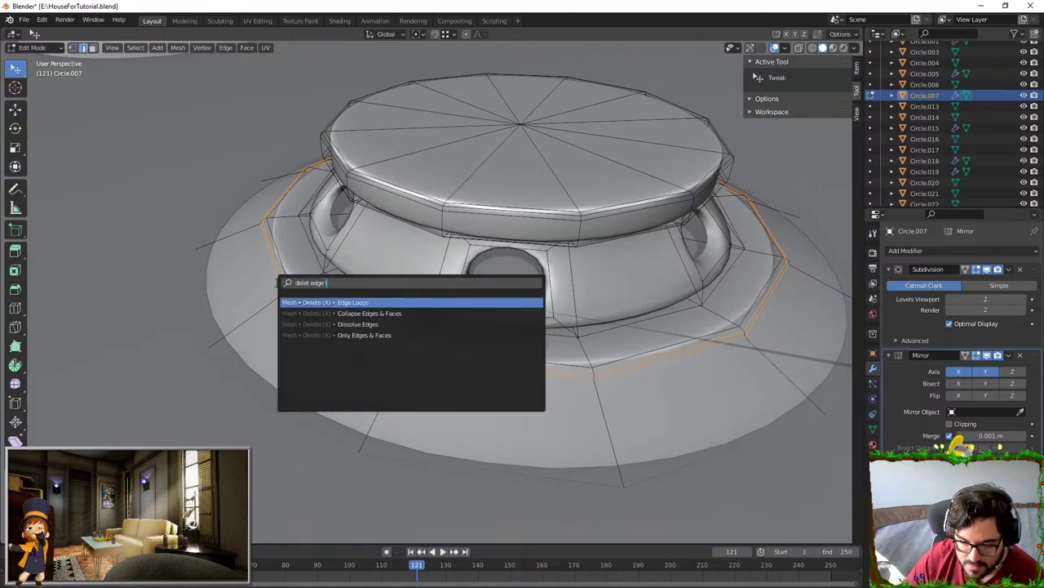
pyautogui.write('oop')
pyautogui.press('Return')
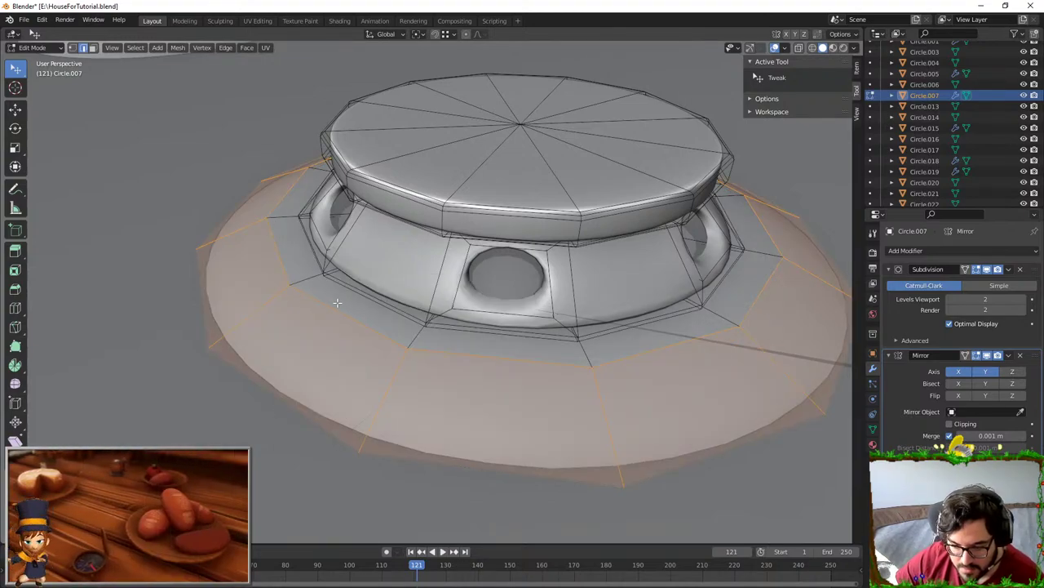
# - Scale the outer border of the burner's bottom skirt slightly inward
pyautogui.press('s')
pyautogui.click(626, 187)
pyautogui.moveTo(626, 186); pyautogui.dragTo(496, 185, button='middle')
pyautogui.press('s')
pyautogui.rightClick(482, 185)
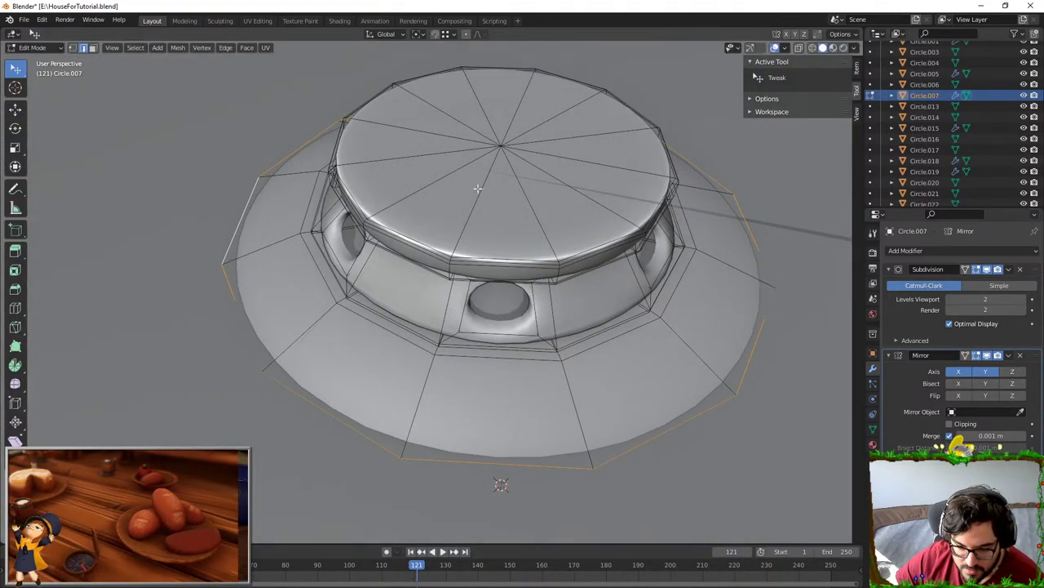
# - Lower the skirt's outer border along the Z axis and scale it further inward to make the slope steeper
pyautogui.press('g')
pyautogui.press('g')
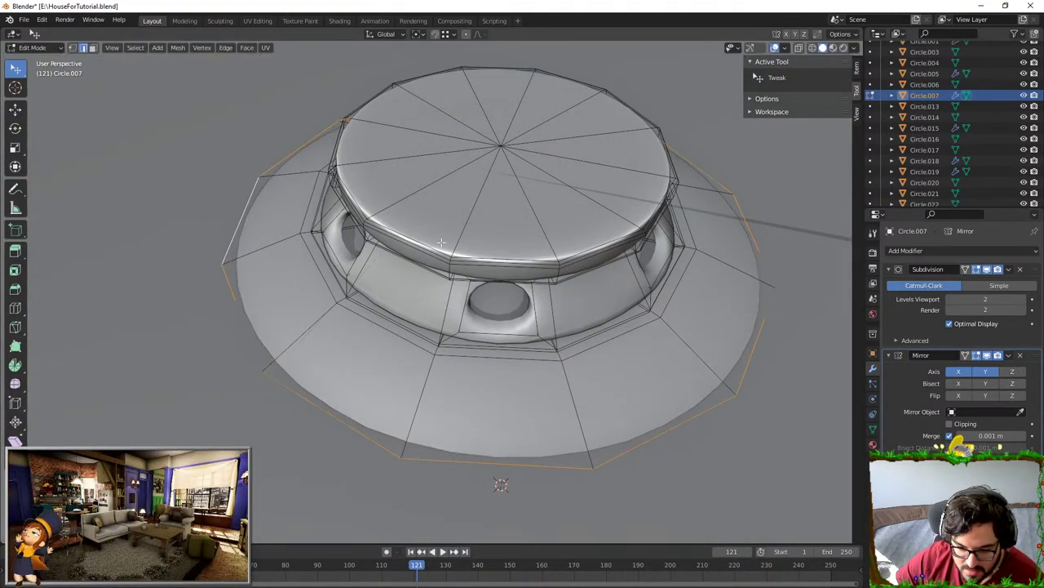
pyautogui.moveTo(442, 242); pyautogui.dragTo(400, 214, button='middle')
pyautogui.press('g')
pyautogui.press('z')
pyautogui.click(400, 234)
pyautogui.press('s')
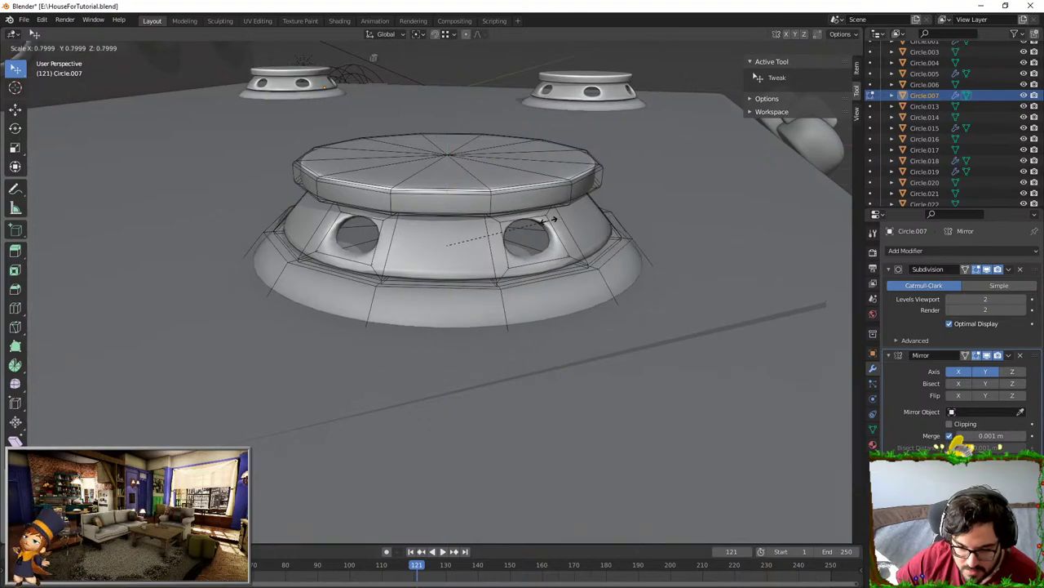
# - Bevel the edge loop where the skirt meets the burner body with 2 segments and a width of about 0.00726 m
pyautogui.scroll(2, 344, 296)
pyautogui.moveTo(276, 325); pyautogui.dragTo(272, 313, button='middle')
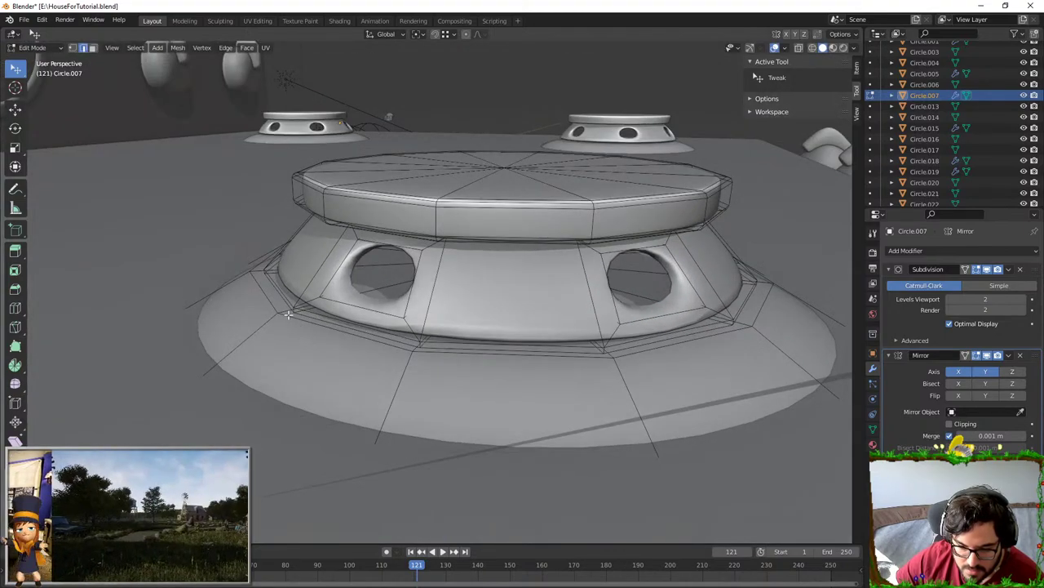
pyautogui.keyDown('alt'); pyautogui.click(558, 365); pyautogui.keyUp('alt')
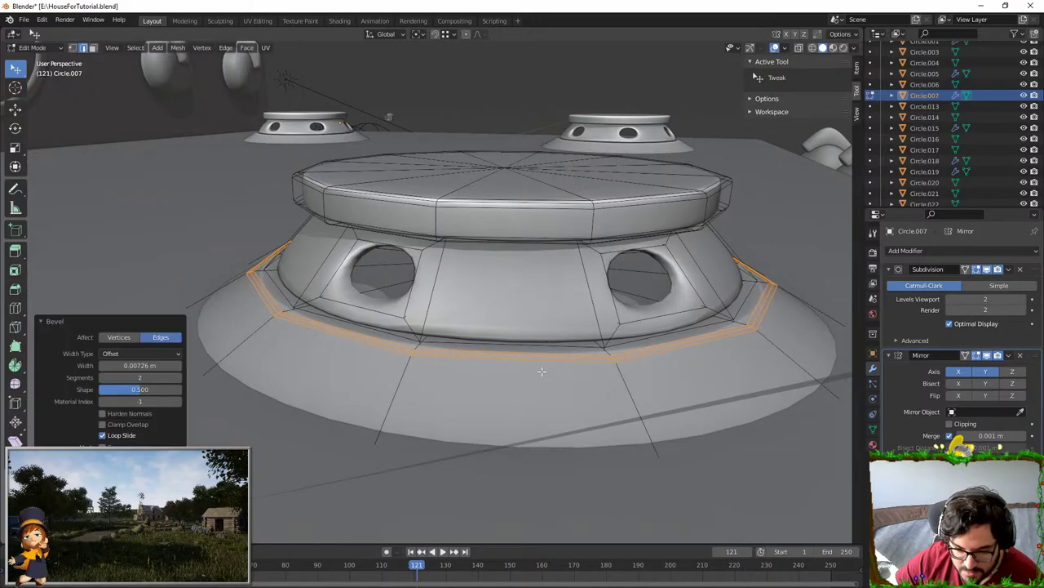
pyautogui.press('Tab')
# - Examine the burners and grates on the whole stove from several angles
pyautogui.moveTo(562, 367); pyautogui.dragTo(541, 281, button='middle')
pyautogui.scroll(-4, 296, 346)
pyautogui.scroll(-3, 330, 287)
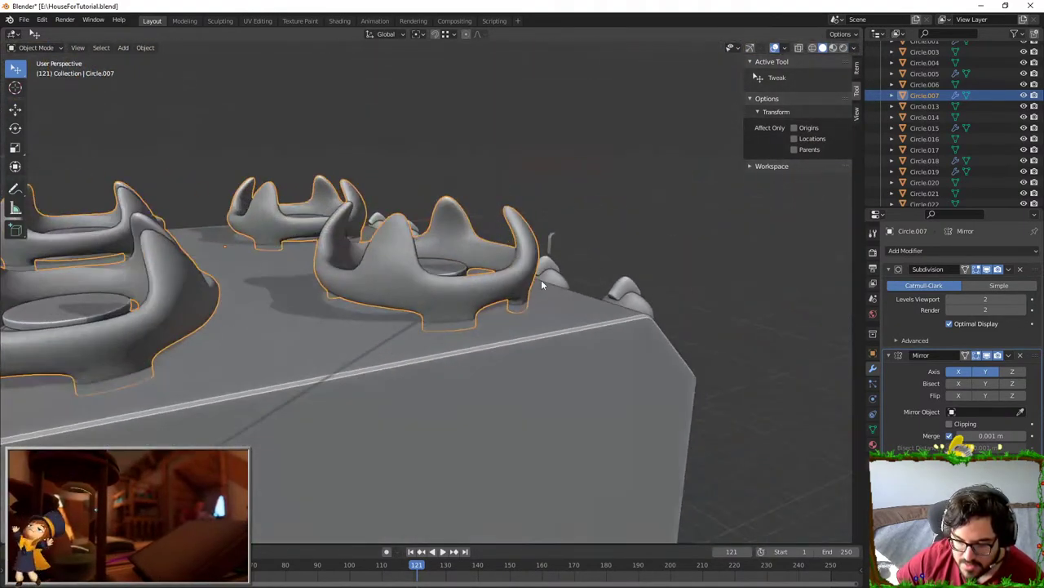
pyautogui.scroll(-3, 542, 281)
pyautogui.click(609, 311)
pyautogui.moveTo(608, 312); pyautogui.dragTo(465, 373, button='middle')
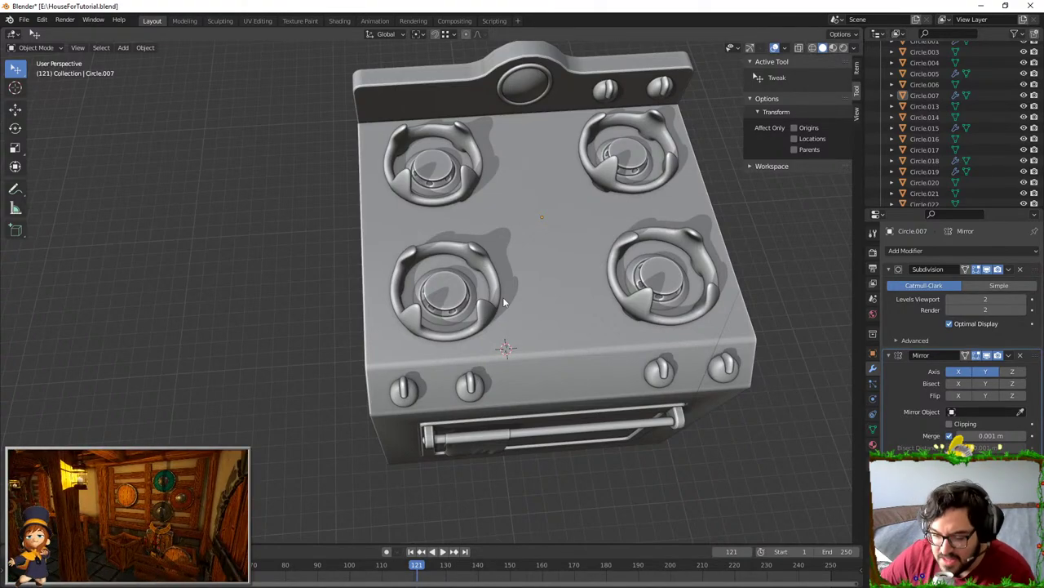
pyautogui.moveTo(504, 299); pyautogui.dragTo(494, 235, button='middle')
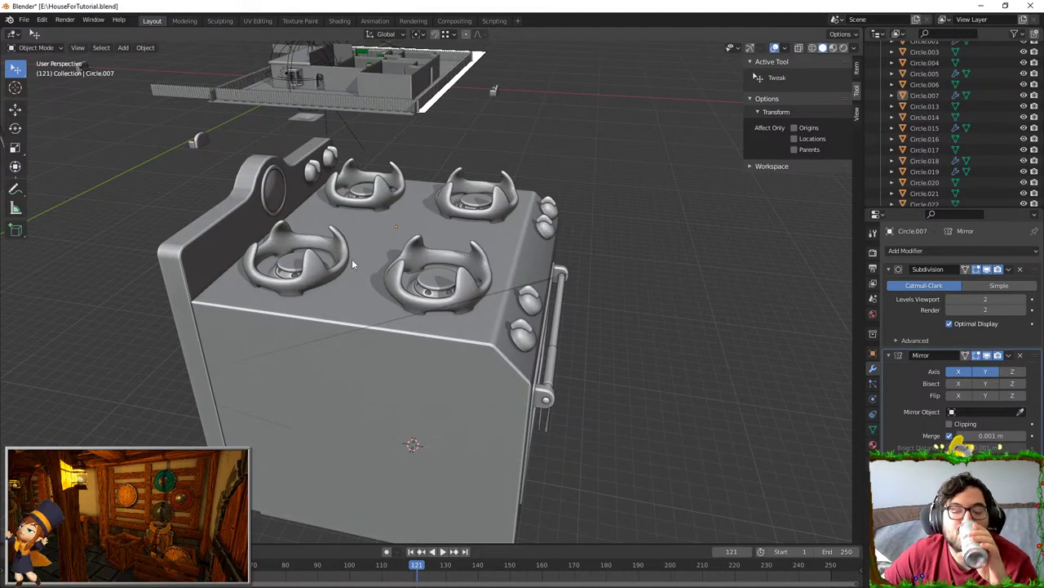
# - Select the whole grate ring in the burner mesh and flatten its height
pyautogui.click(431, 254)
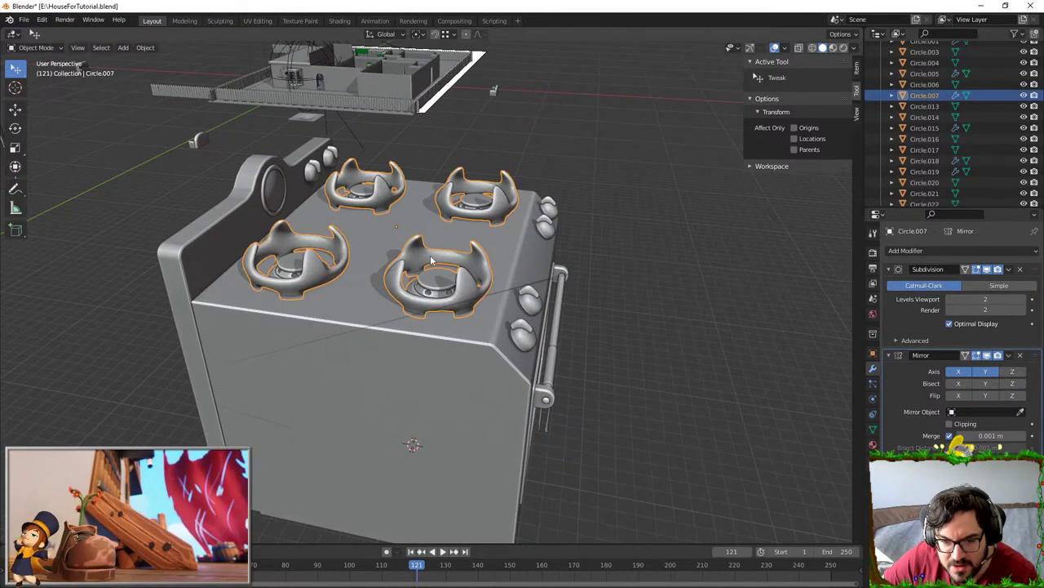
pyautogui.press('Tab')
pyautogui.scroll(4, 466, 236)
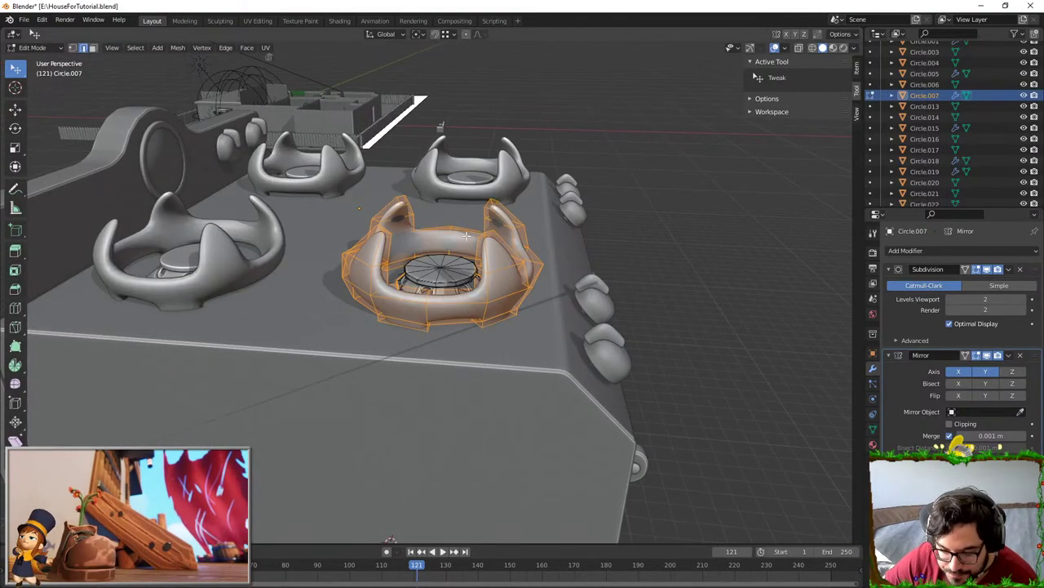
pyautogui.click(467, 236)
pyautogui.moveTo(467, 236); pyautogui.dragTo(451, 223, button='middle')
pyautogui.click(442, 234)
pyautogui.press('a')
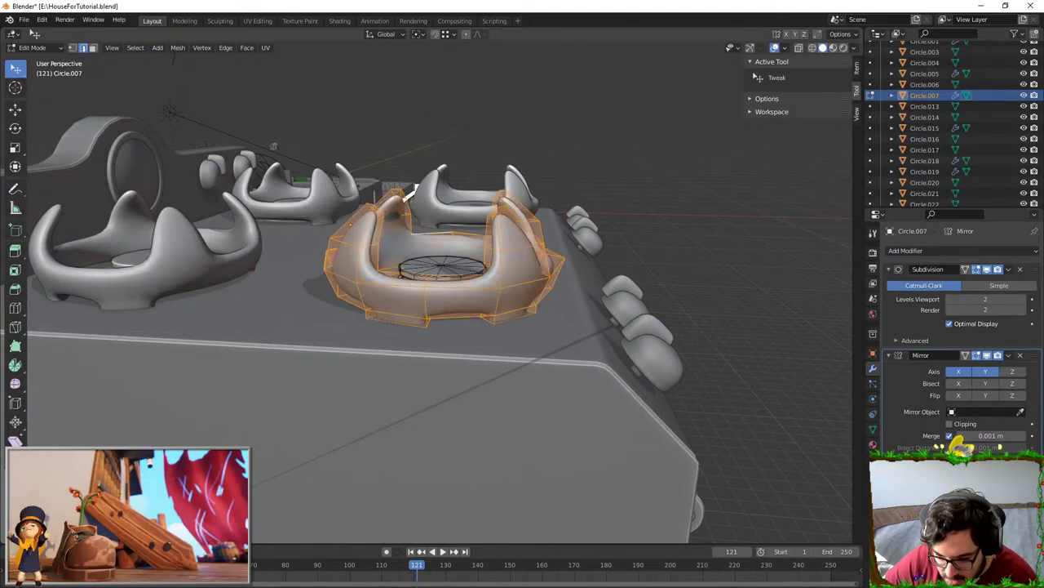
pyautogui.press('g')
pyautogui.press('y')
pyautogui.click(425, 168)
pyautogui.press('Tab')
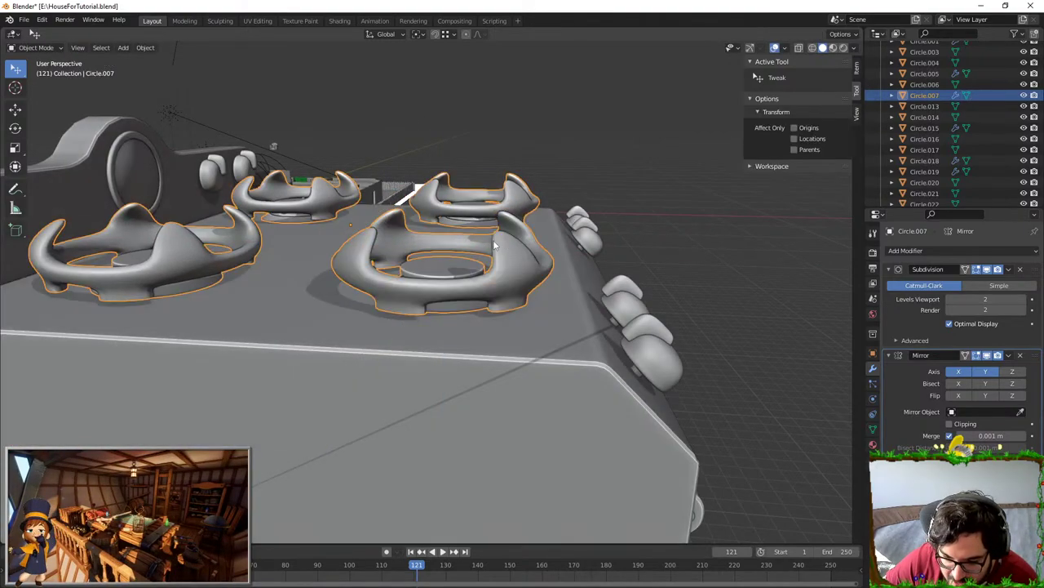
# - Select the ring of faces forming the front leg under the grate and delete them
pyautogui.moveTo(492, 242); pyautogui.dragTo(355, 245, button='middle')
pyautogui.press('Tab')
pyautogui.scroll(2, 407, 238)
pyautogui.click(361, 238)
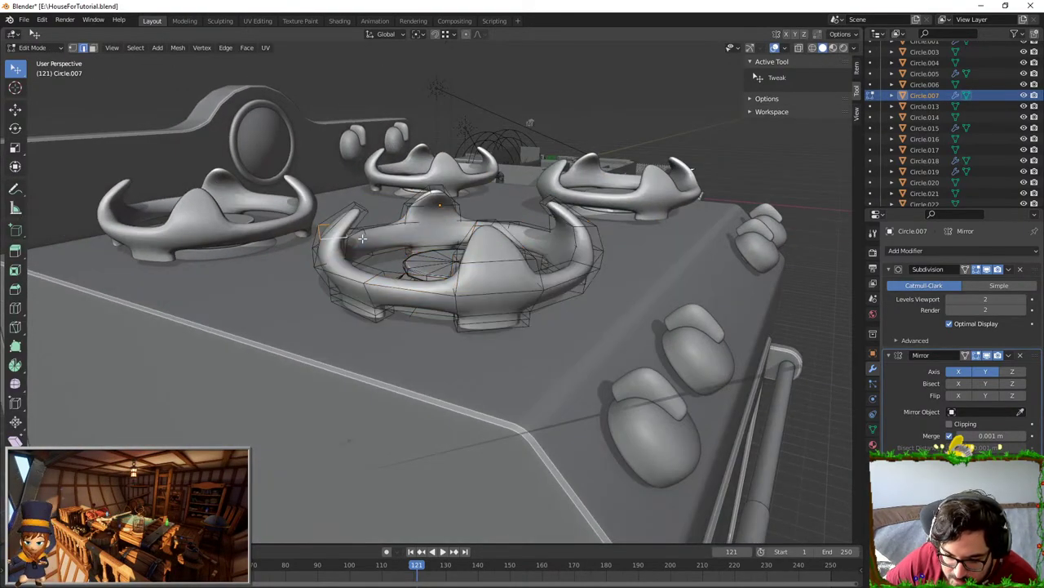
pyautogui.moveTo(480, 231)
pyautogui.mouseDown(button='middle')
pyautogui.moveTo(549, 243)
pyautogui.moveTo(531, 223)
pyautogui.moveTo(540, 199)
pyautogui.moveTo(354, 191)
pyautogui.moveTo(315, 217)
pyautogui.moveTo(269, 227)
pyautogui.moveTo(481, 251)
pyautogui.mouseUp(button='middle')
pyautogui.press('Tab')
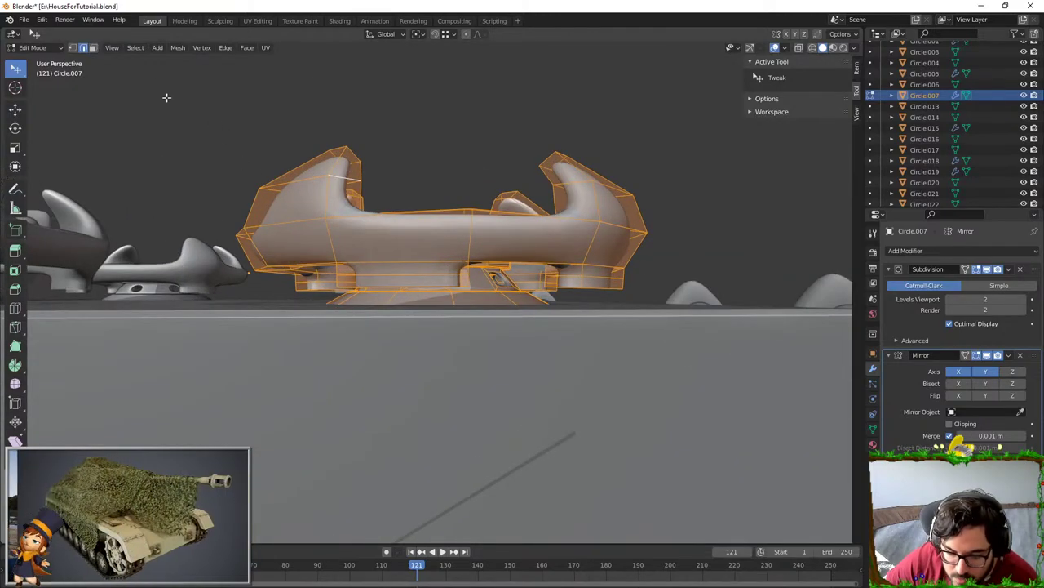
pyautogui.click(92, 47)
pyautogui.scroll(3, 506, 241)
pyautogui.click(510, 236)
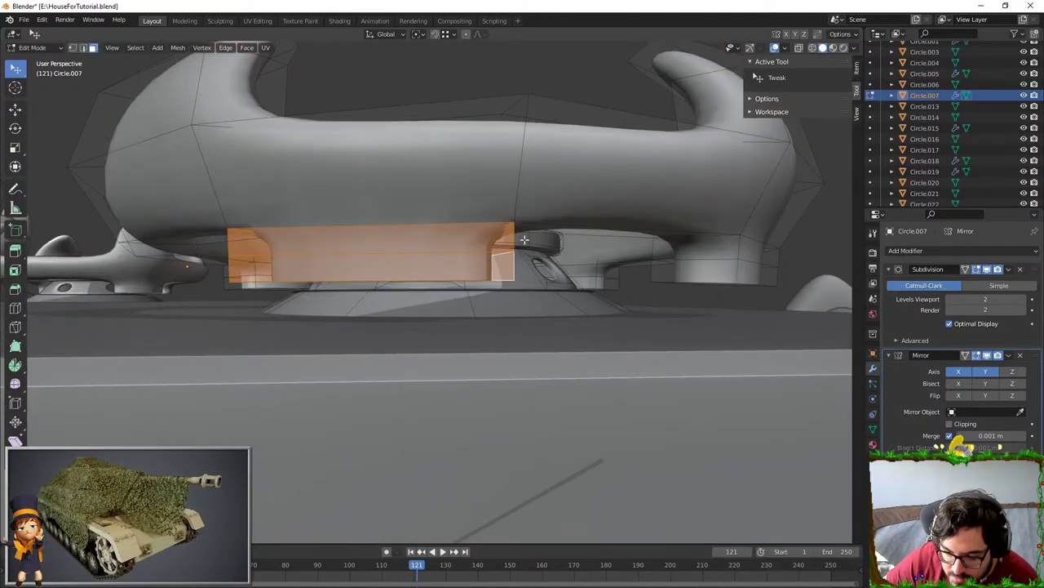
pyautogui.press('x')
pyautogui.click(529, 240)
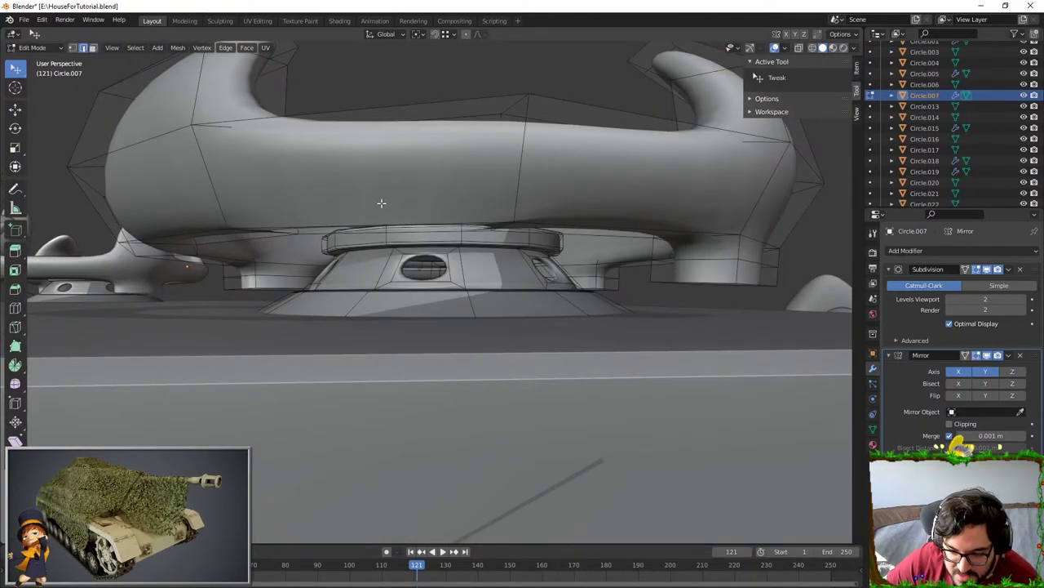
# - Select the open border left under the grate and fill it with a face
pyautogui.keyDown('alt'); pyautogui.click(328, 222); pyautogui.keyUp('alt')
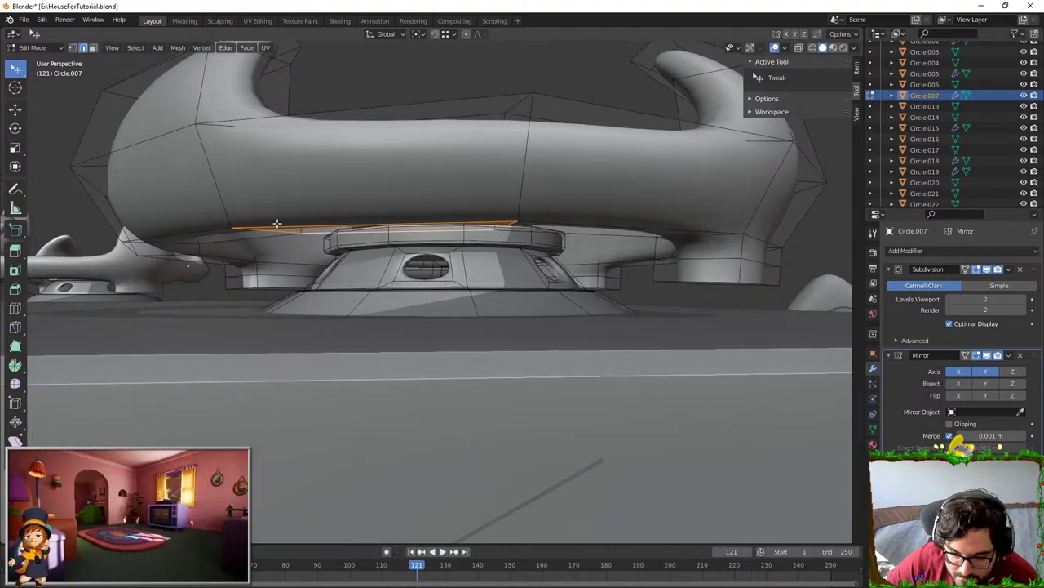
pyautogui.press('KP_Decimal')
pyautogui.moveTo(342, 211); pyautogui.dragTo(401, 259, button='middle')
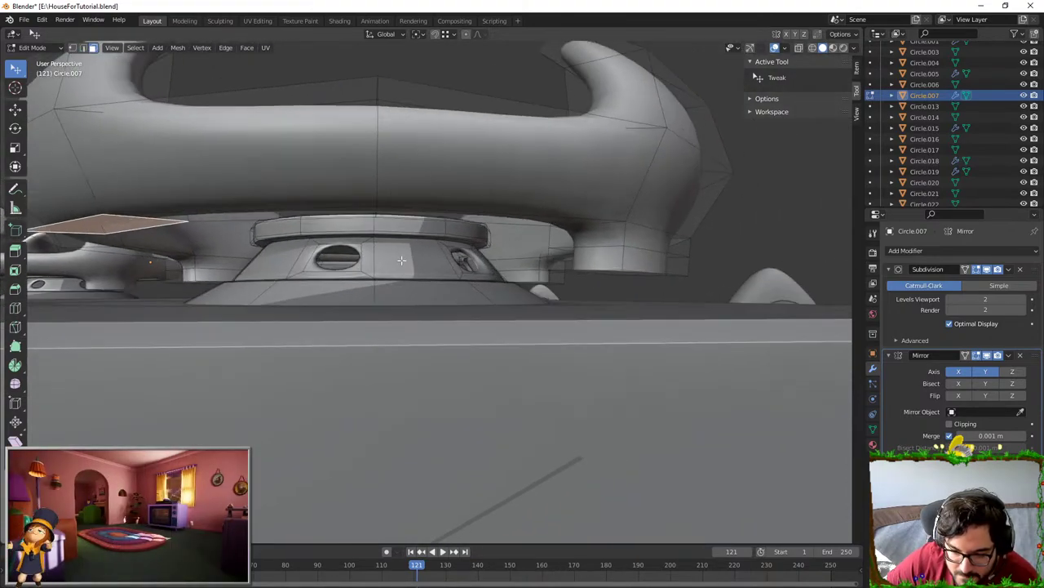
# - With snapping enabled, extrude the filled face downward into a new grate leg and delete its bottom face
pyautogui.moveTo(424, 58); pyautogui.dragTo(447, 61, button='middle')
pyautogui.click(434, 35)
pyautogui.press('e')
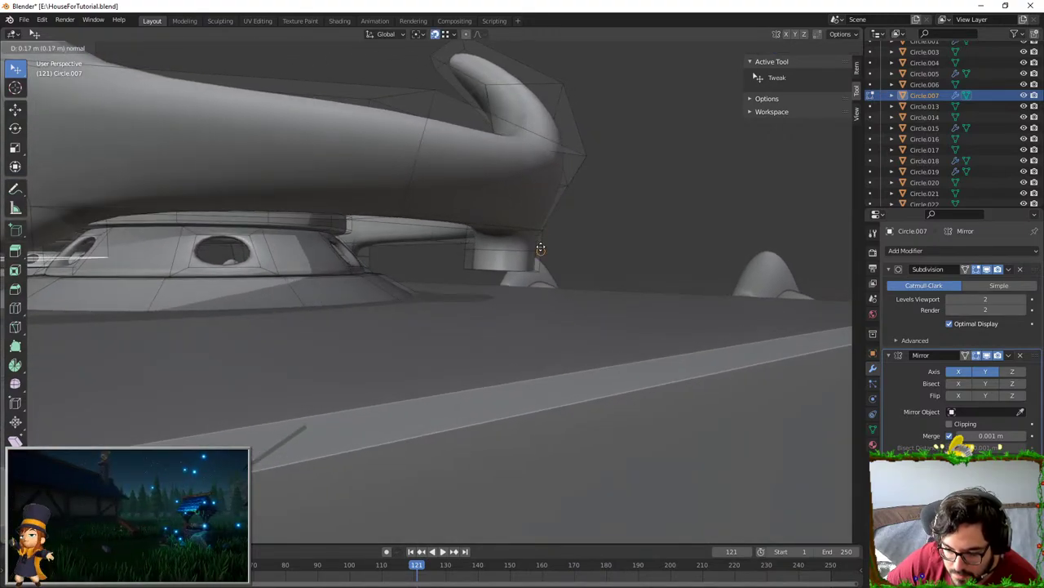
pyautogui.press('e')
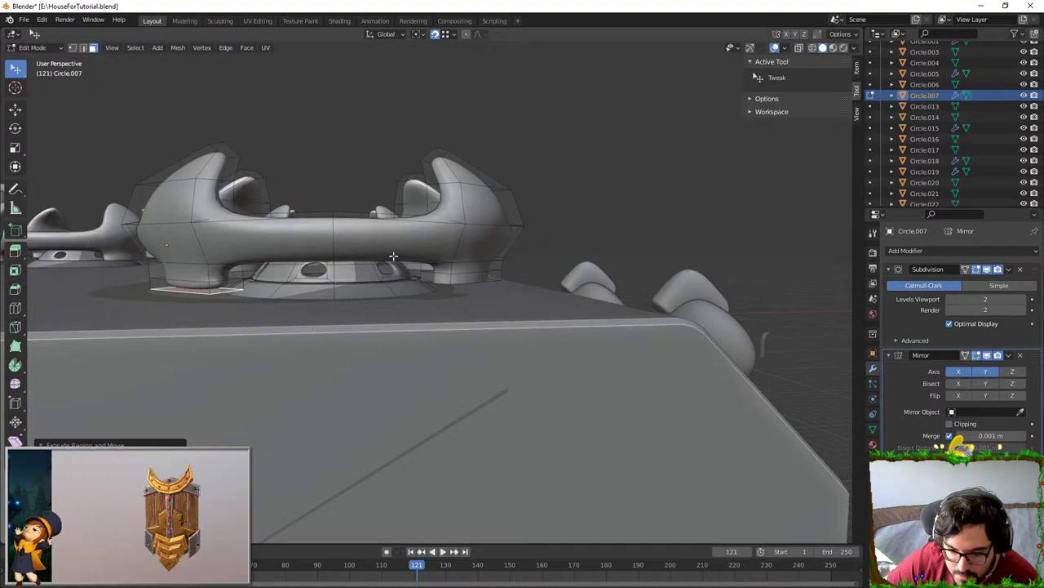
pyautogui.press('x')
pyautogui.press('Tab')
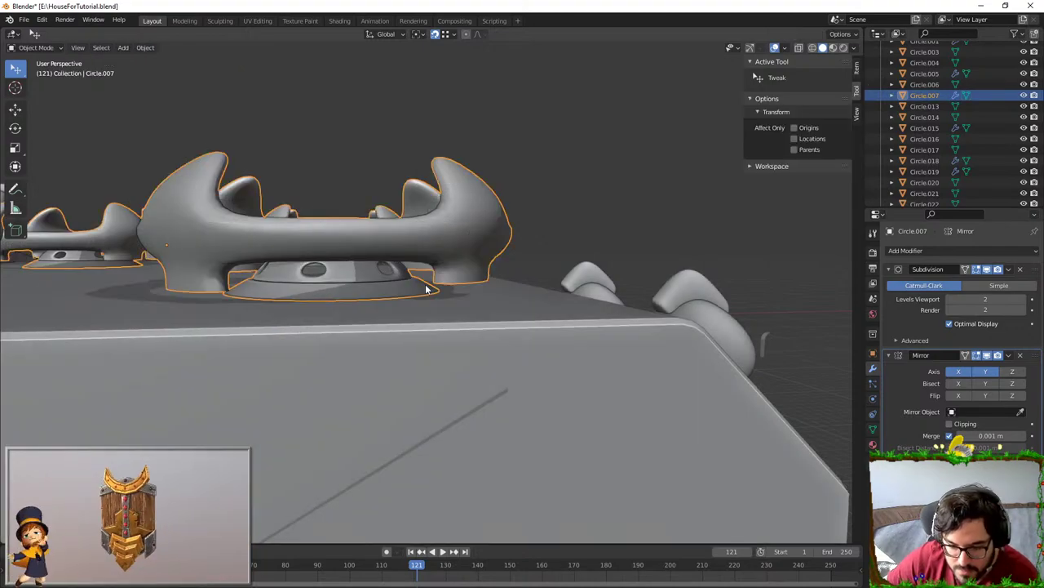
# - Select the linked grate geometry and move it down along the Z axis until its legs rest on the stovetop
pyautogui.moveTo(448, 304); pyautogui.dragTo(416, 259, button='middle')
pyautogui.press('Tab')
pyautogui.click(455, 234)
pyautogui.hotkey('ctrl', 'l')
pyautogui.press('g')
pyautogui.press('z')
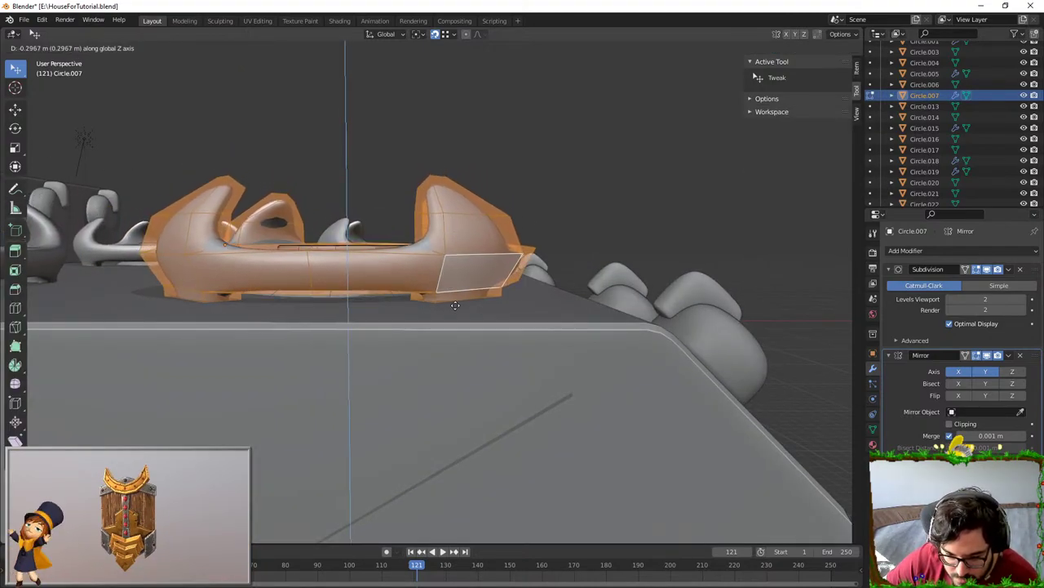
pyautogui.click(456, 331)
pyautogui.press('Tab')
# - Adjust the grate's size around the burner in several small scaling passes
pyautogui.moveTo(640, 226); pyautogui.dragTo(573, 263, button='middle')
pyautogui.press('Tab')
pyautogui.press('s')
pyautogui.click(653, 243)
pyautogui.press('Tab')
pyautogui.scroll(-4, 609, 261)
pyautogui.press('Tab')
pyautogui.press('s')
pyautogui.click(546, 244)
pyautogui.press('Tab')
pyautogui.scroll(2, 550, 269)
pyautogui.press('Tab')
pyautogui.press('s')
pyautogui.click(559, 260)
pyautogui.press('Tab')
pyautogui.scroll(-3, 559, 260)
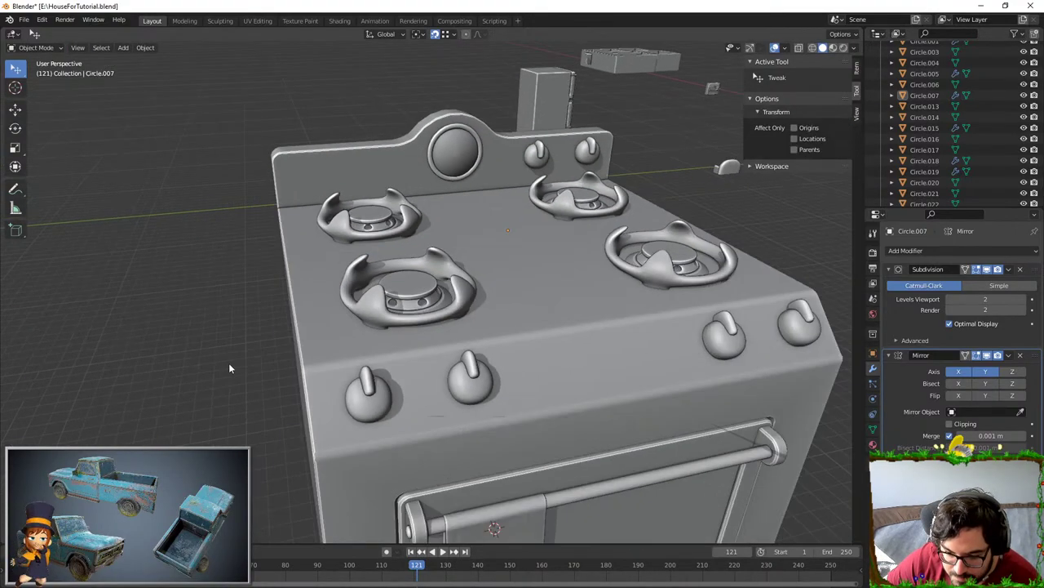
# - Try a supporting loop cut along the grate's rim and horns
pyautogui.moveTo(229, 363); pyautogui.dragTo(447, 330, button='middle')
pyautogui.scroll(4, 320, 318)
pyautogui.press('Tab')
pyautogui.scroll(3, 320, 318)
pyautogui.press('Tab')
pyautogui.scroll(-3, 449, 318)
pyautogui.press('Tab')
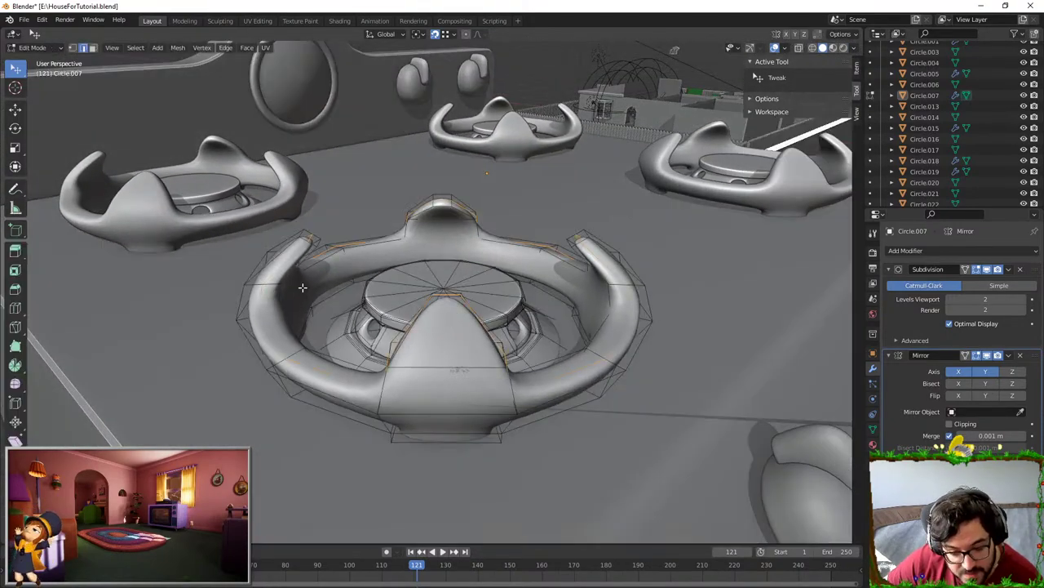
pyautogui.moveTo(297, 295); pyautogui.dragTo(336, 297, button='middle')
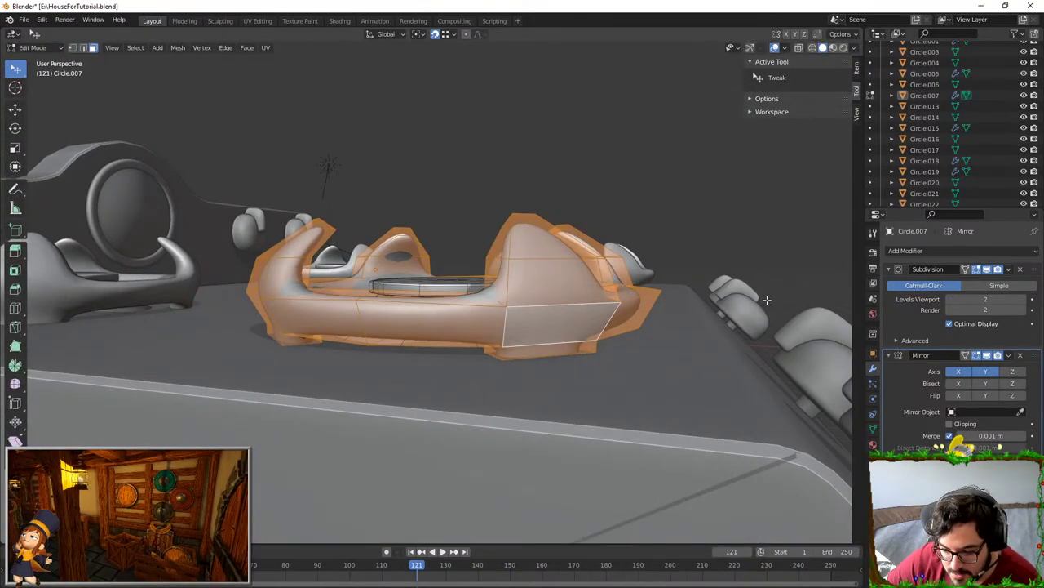
# - Try a Bevel modifier placed before Subdivision on the grates with an amount of about 0.41 m, and remove it
pyautogui.click(891, 255)
pyautogui.click(831, 285)
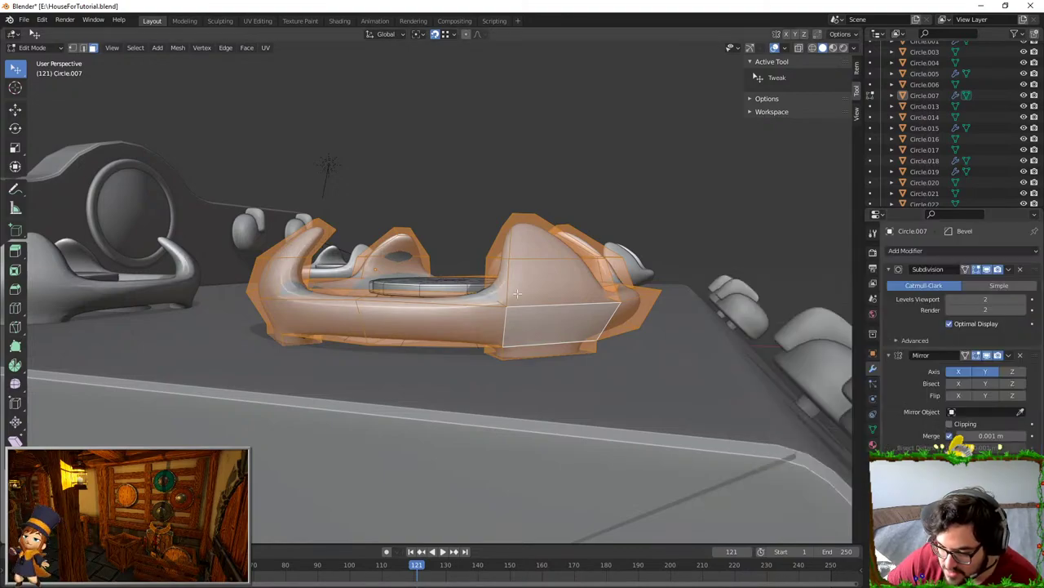
pyautogui.moveTo(522, 310); pyautogui.dragTo(490, 245, button='middle')
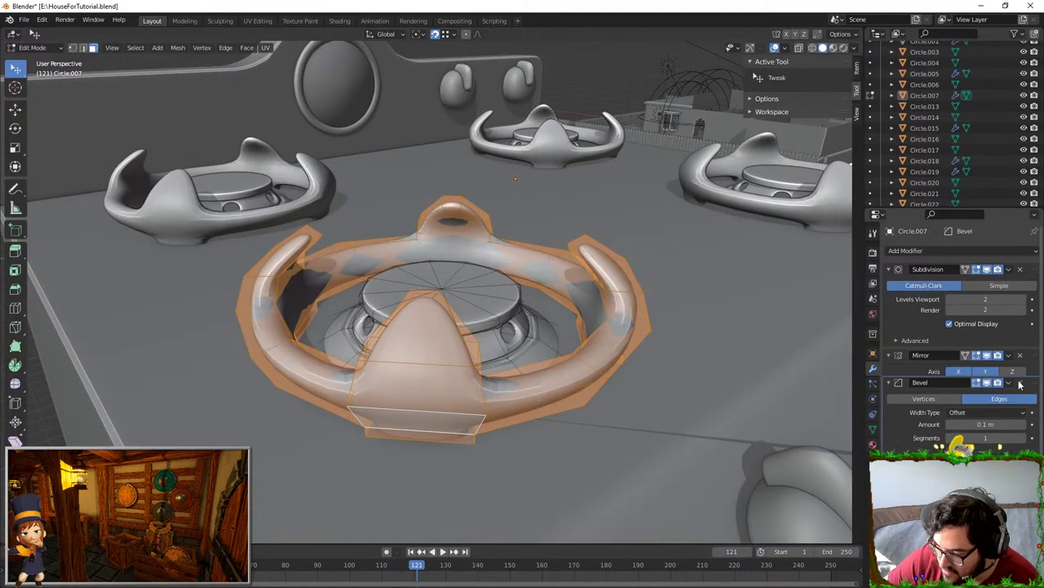
pyautogui.moveTo(1020, 384); pyautogui.dragTo(1020, 259)
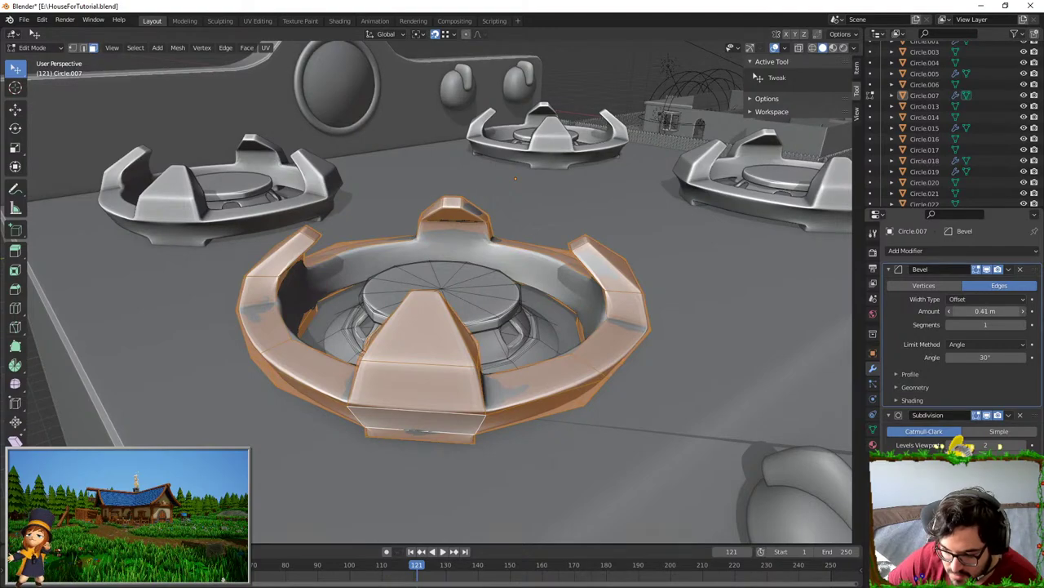
pyautogui.moveTo(985, 311); pyautogui.dragTo(955, 311)
pyautogui.click(1019, 269)
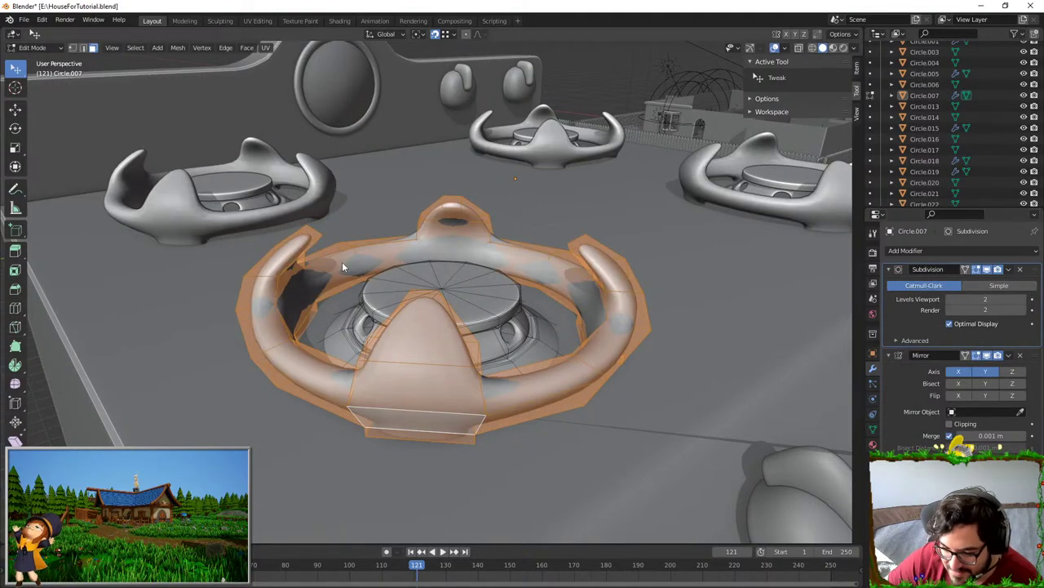
# - Add supporting edge loops along the grate's rim and horns with Loop Cut and Slide
pyautogui.press('Tab')
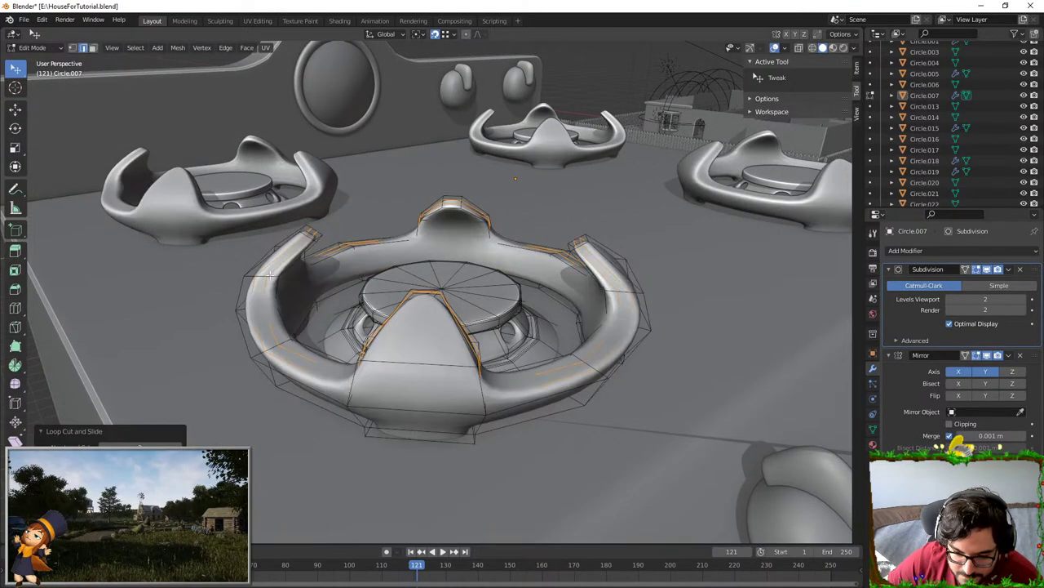
pyautogui.moveTo(270, 276); pyautogui.dragTo(479, 314, button='middle')
pyautogui.scroll(-3, 465, 307)
pyautogui.scroll(2, 479, 314)
pyautogui.press('Tab')
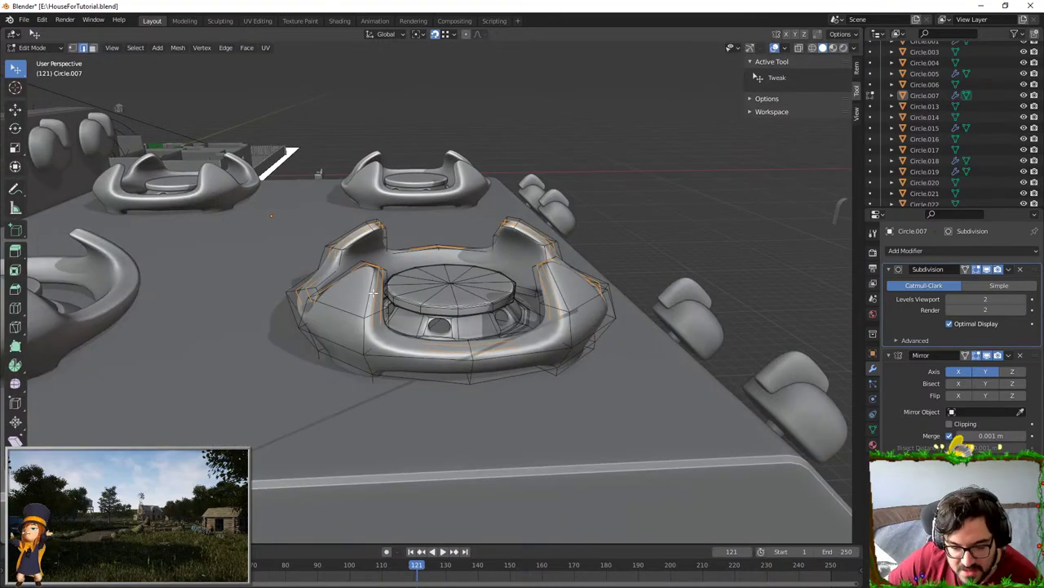
# - Try to isolate the grate by hiding the unselected objects, and undo the hiding
pyautogui.press('a')
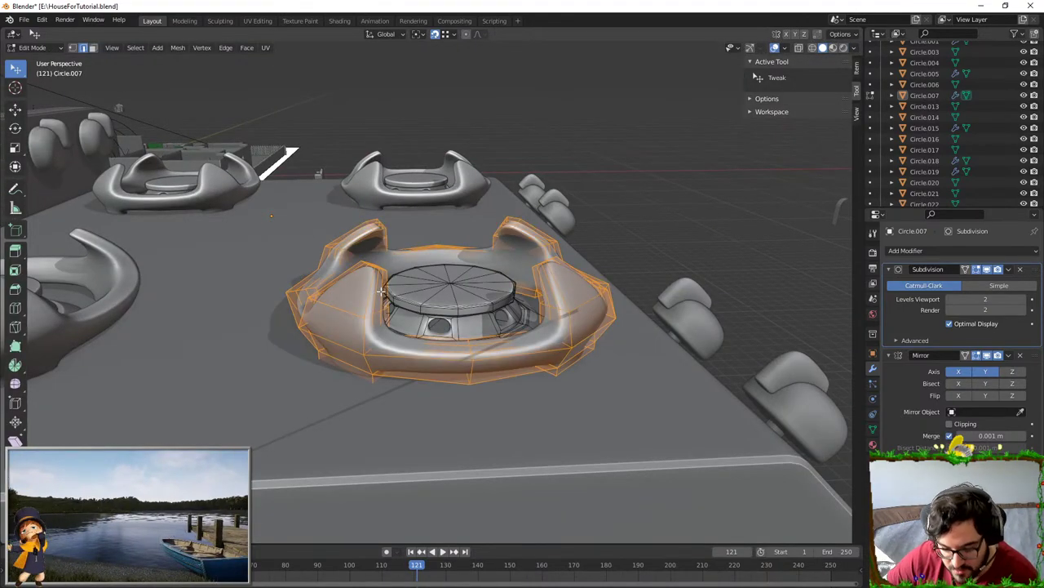
pyautogui.moveTo(381, 291)
pyautogui.mouseDown(button='middle')
pyautogui.moveTo(372, 277)
pyautogui.moveTo(378, 312)
pyautogui.mouseUp(button='middle')
pyautogui.press('Tab')
pyautogui.hotkey('shift', 'h')
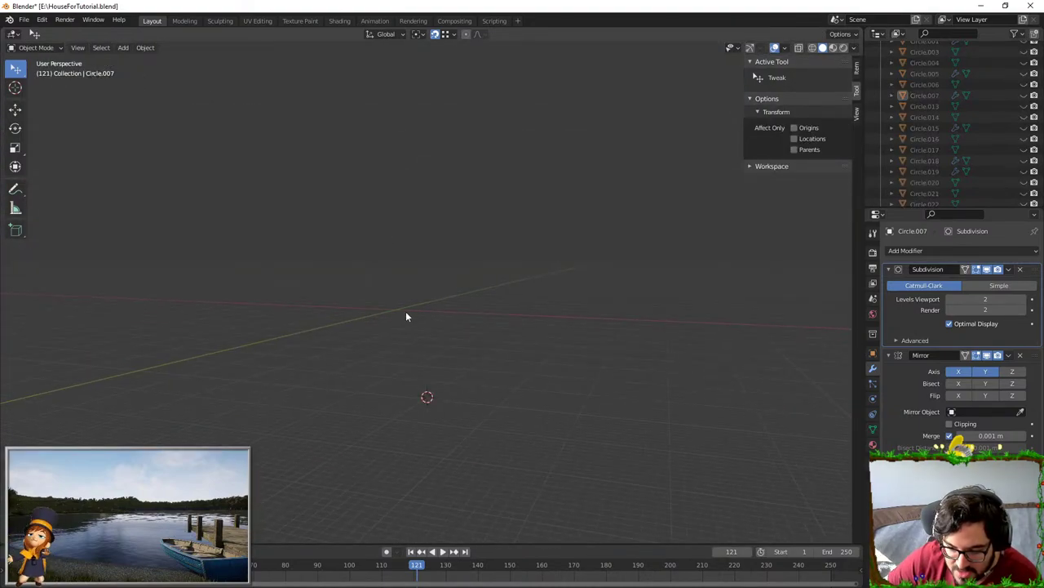
pyautogui.hotkey('ctrl', 'z')
pyautogui.hotkey('ctrl', 'z')
pyautogui.hotkey('ctrl', 'z')
pyautogui.hotkey('ctrl', 'z')
# - Isolate the burner grates from the rest of the scene and open their mesh for editing
pyautogui.scroll(5, 408, 311)
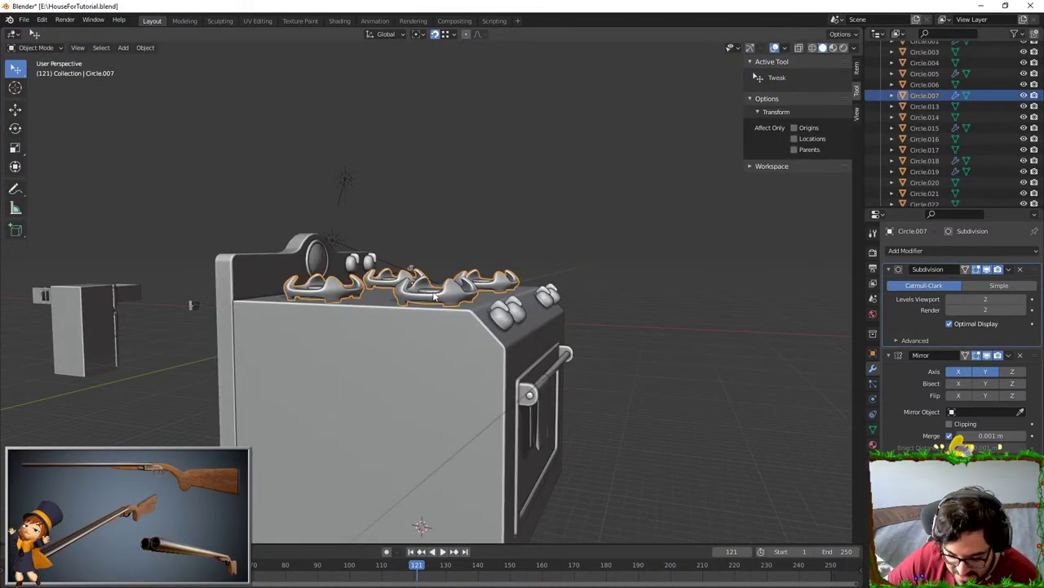
pyautogui.press('KP_Divide')
pyautogui.press('Tab')
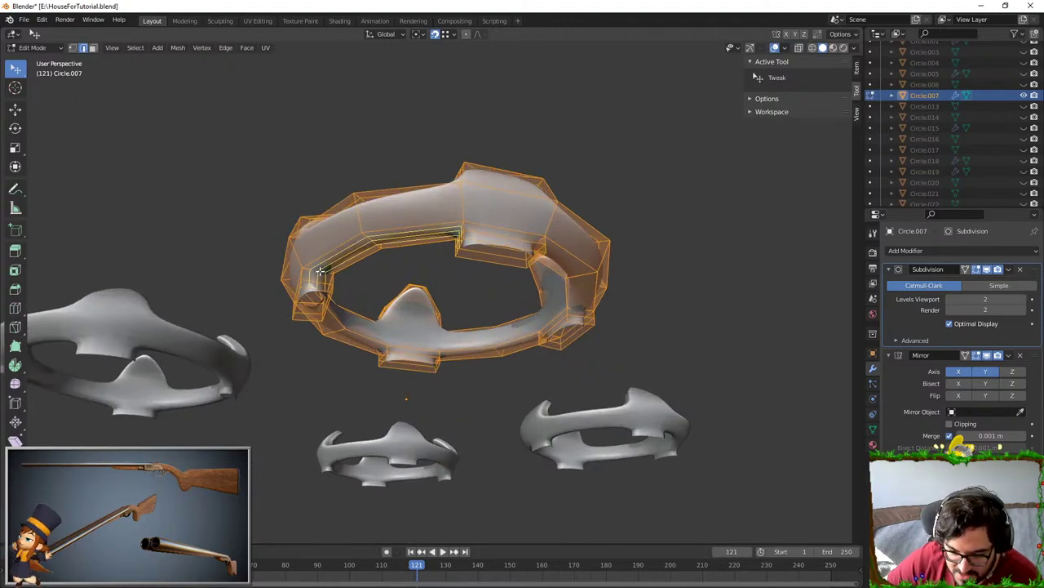
# - Add supporting edge loops along the inner and underside segments of the grate ring with Loop Cut and Slide
pyautogui.click(320, 271)
pyautogui.rightClick(320, 271)
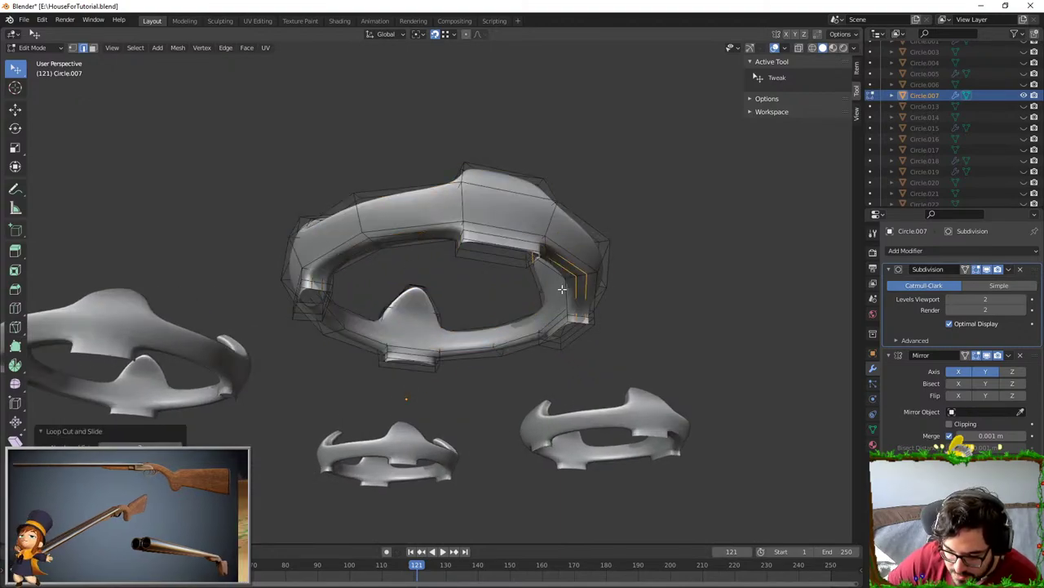
pyautogui.moveTo(570, 282); pyautogui.dragTo(531, 357, button='middle')
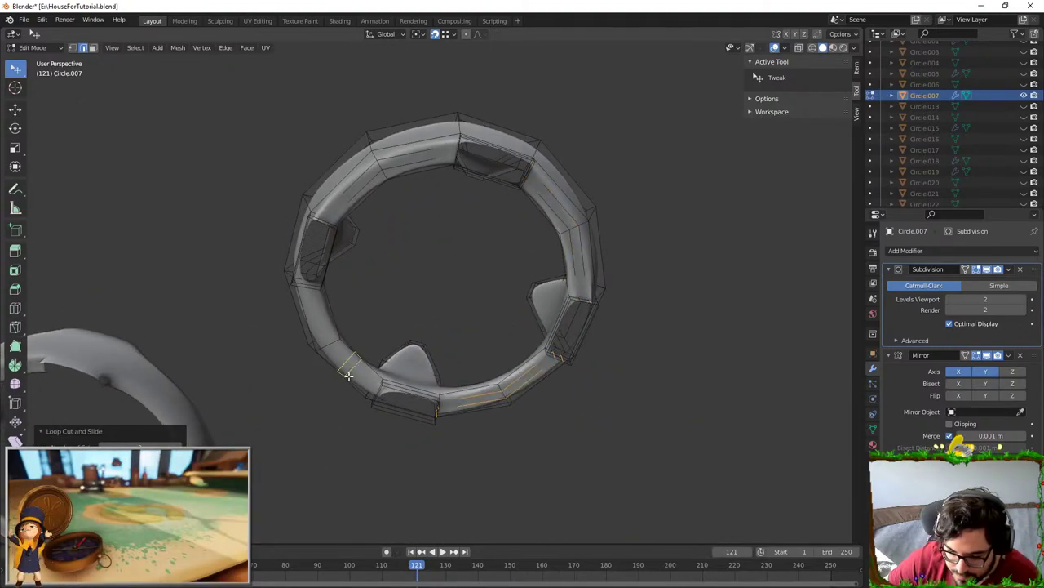
pyautogui.click(328, 344)
pyautogui.rightClick(328, 344)
pyautogui.press('Tab')
pyautogui.press('KP_Divide')
pyautogui.moveTo(408, 402); pyautogui.dragTo(434, 367, button='middle')
# - Fatten the whole grate mesh outward along its normals by about 0.02 m
pyautogui.click(551, 414)
pyautogui.press('Tab')
pyautogui.keyDown('shift'); pyautogui.moveTo(310, 265); pyautogui.dragTo(375, 325, button='middle'); pyautogui.keyUp('shift')
pyautogui.scroll(2, 376, 325)
pyautogui.press('a')
pyautogui.rightClick(496, 300)
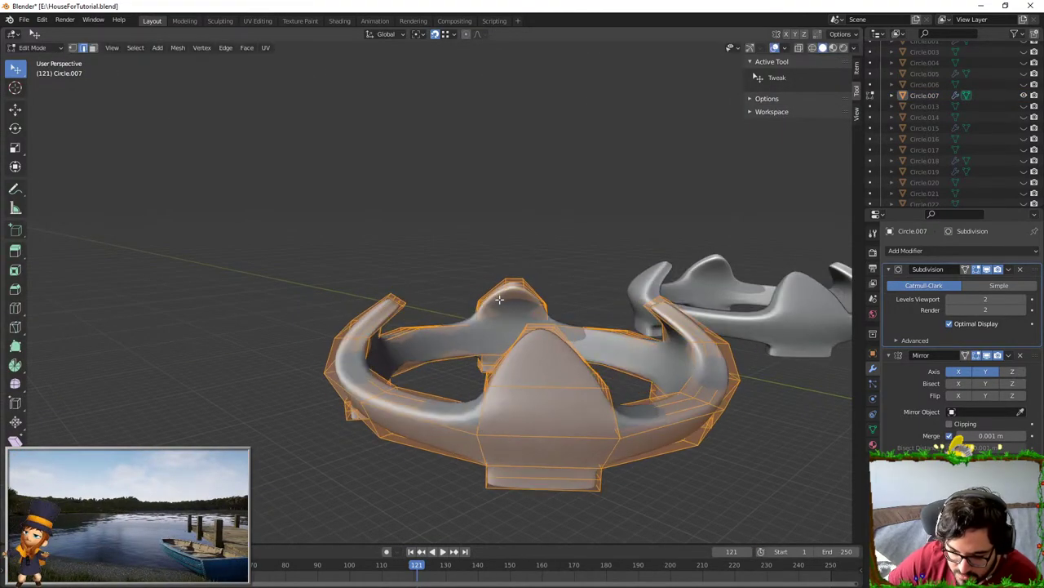
pyautogui.press('a')
pyautogui.press('a')
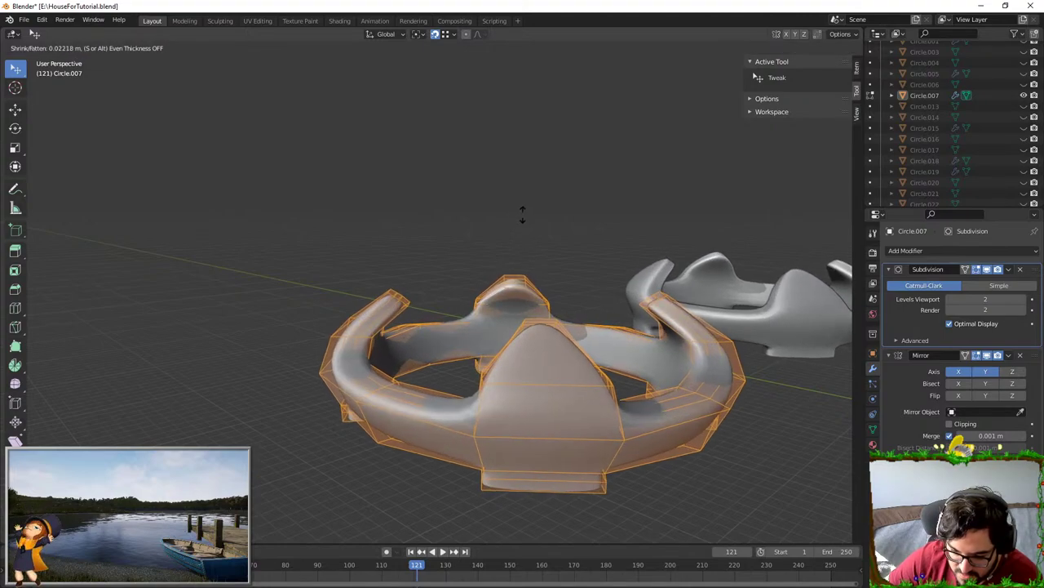
pyautogui.click(523, 227)
pyautogui.press('Tab')
pyautogui.moveTo(473, 242); pyautogui.dragTo(560, 272, button='middle')
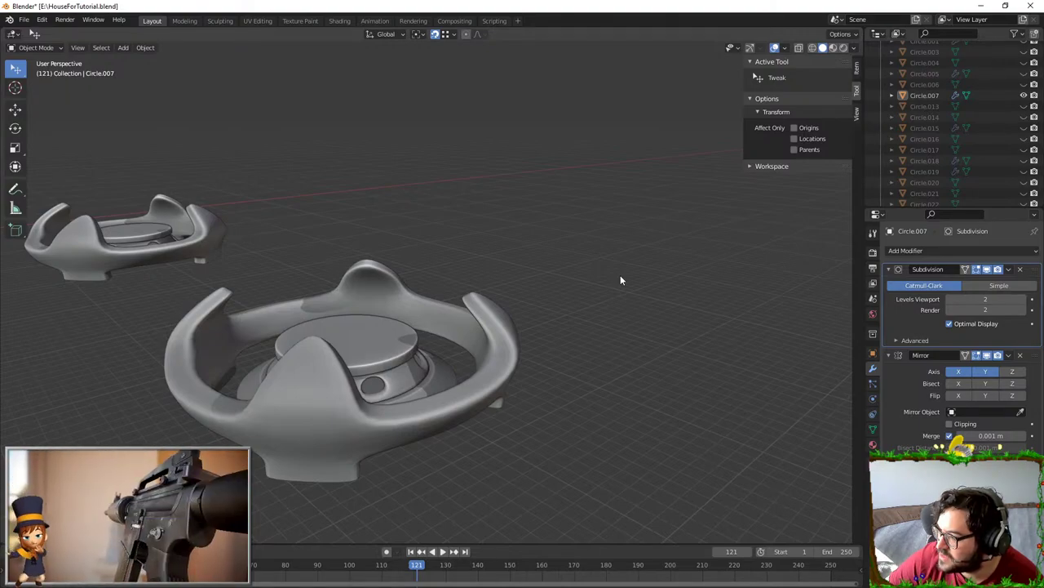
pyautogui.moveTo(620, 280); pyautogui.dragTo(457, 200, button='middle')
pyautogui.press('a')
pyautogui.press('s')
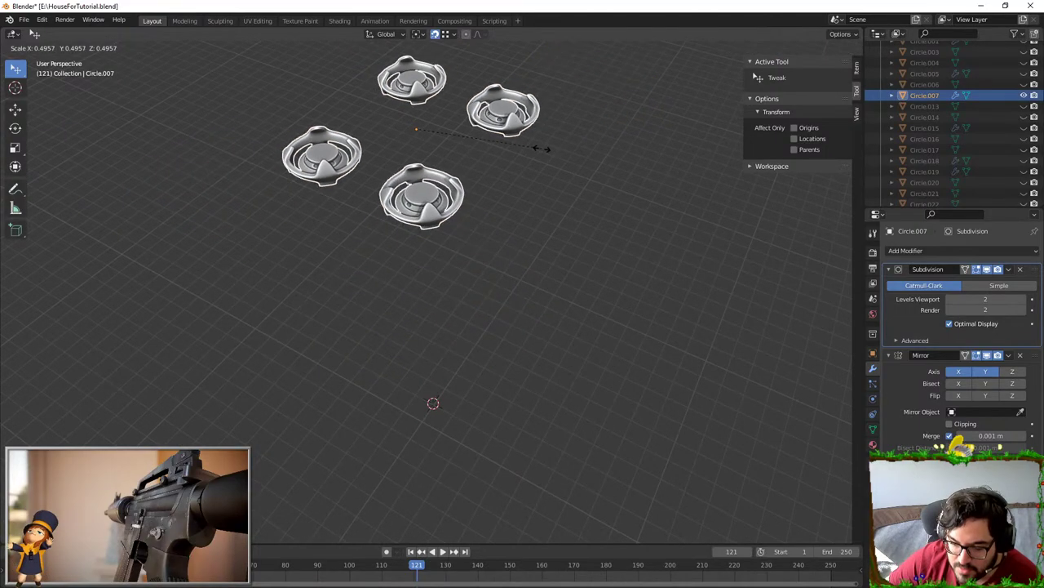
pyautogui.rightClick(545, 156)
# - Unhide the rest of the scene and try to scale the burners and grates together
pyautogui.moveTo(571, 261); pyautogui.dragTo(530, 256, button='middle')
pyautogui.hotkey('alt', 'h')
pyautogui.moveTo(625, 165); pyautogui.dragTo(605, 153, button='middle')
pyautogui.press('s')
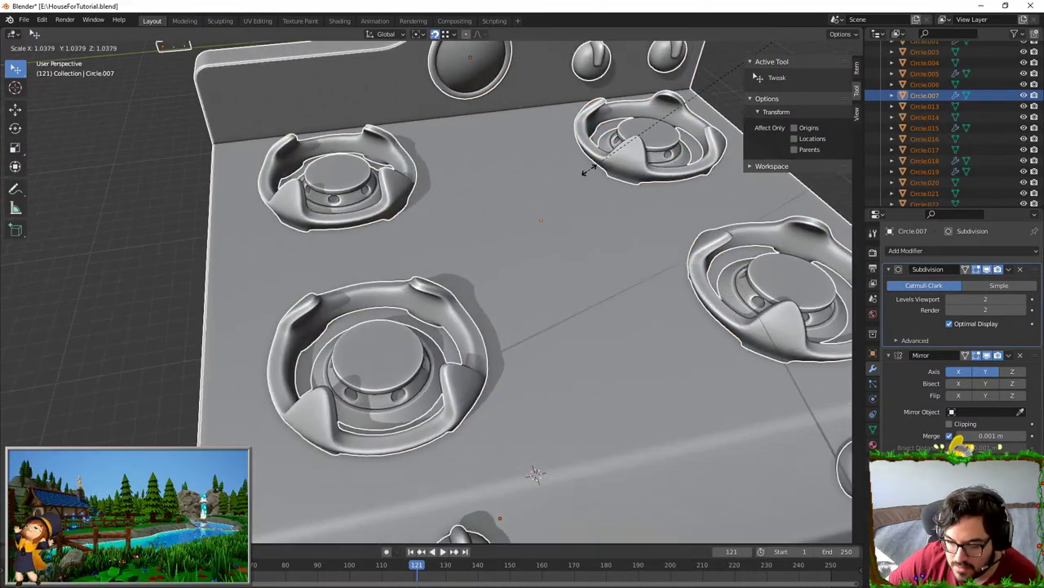
pyautogui.rightClick(527, 266)
pyautogui.click(525, 263)
pyautogui.scroll(-3, 526, 263)
pyautogui.moveTo(523, 263); pyautogui.dragTo(518, 231, button='middle')
pyautogui.scroll(-1, 552, 189)
# - Open the burner grate's mesh for editing with nothing selected
pyautogui.click(500, 181)
pyautogui.scroll(5, 471, 243)
pyautogui.scroll(3, 386, 237)
pyautogui.press('Tab')
pyautogui.moveTo(385, 238); pyautogui.dragTo(597, 270, button='middle')
pyautogui.press('Tab')
pyautogui.click(469, 310)
pyautogui.press('Tab')
pyautogui.hotkey('alt', 'a')
# - Select the edge loops running along the grate's rim and horns and scale them slightly
pyautogui.moveTo(462, 274); pyautogui.dragTo(411, 297, button='middle')
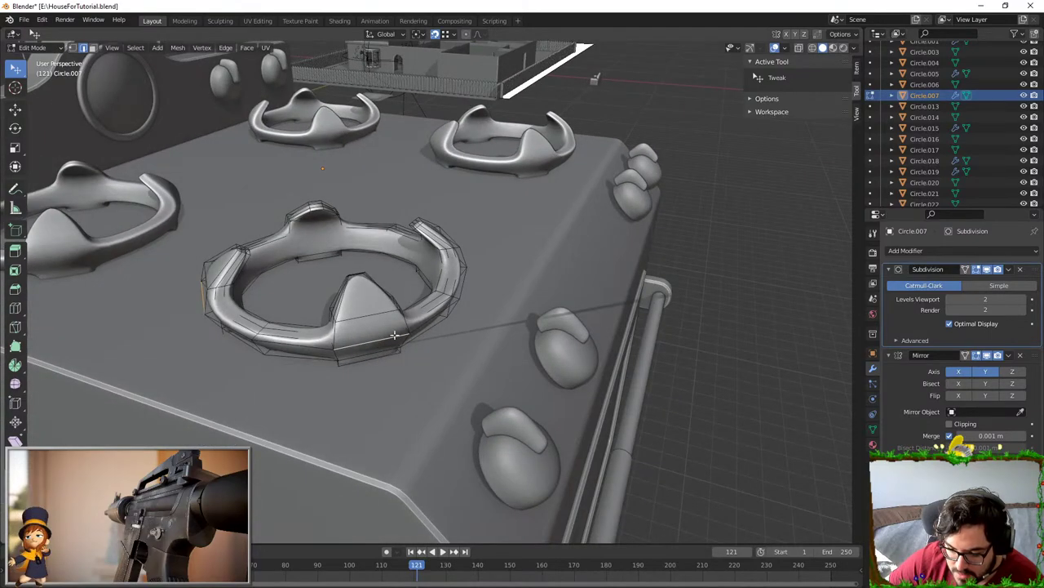
pyautogui.moveTo(395, 334); pyautogui.dragTo(303, 331, button='middle')
pyautogui.keyDown('shift'); pyautogui.click(428, 247); pyautogui.keyUp('shift')
pyautogui.moveTo(428, 247); pyautogui.dragTo(352, 277, button='middle')
pyautogui.keyDown('shift'); pyautogui.click(549, 239); pyautogui.keyUp('shift')
pyautogui.moveTo(549, 239); pyautogui.dragTo(357, 379, button='middle')
pyautogui.press('s')
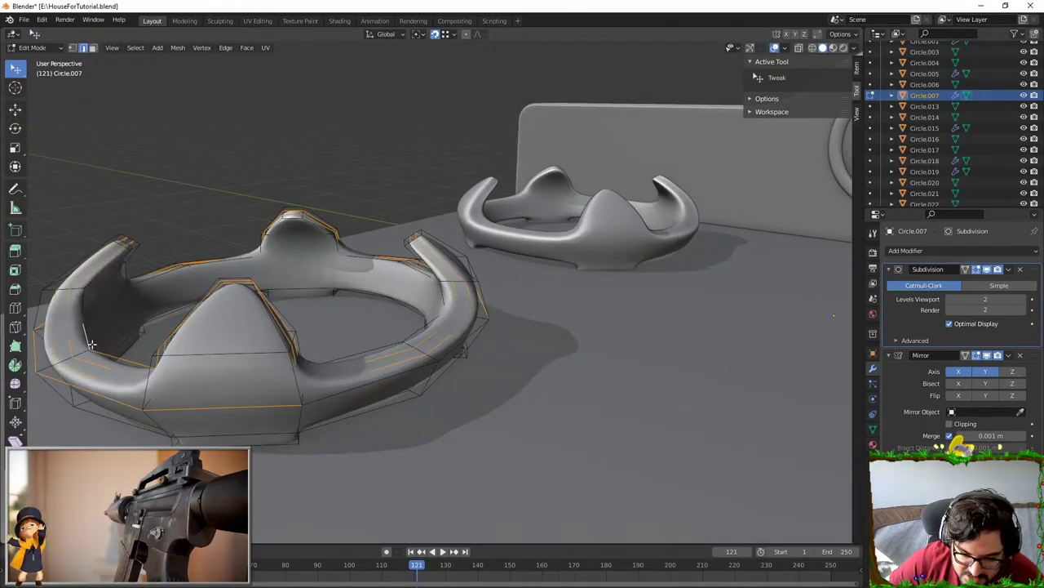
pyautogui.moveTo(91, 344); pyautogui.dragTo(266, 369, button='middle')
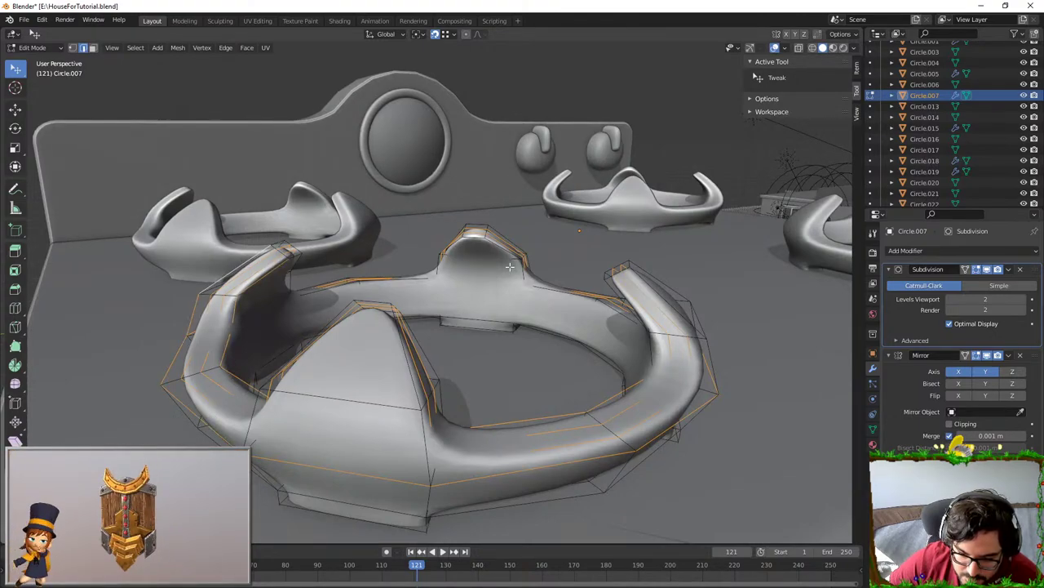
pyautogui.scroll(2, 509, 266)
pyautogui.press('Tab')
pyautogui.moveTo(498, 307); pyautogui.dragTo(402, 299, button='middle')
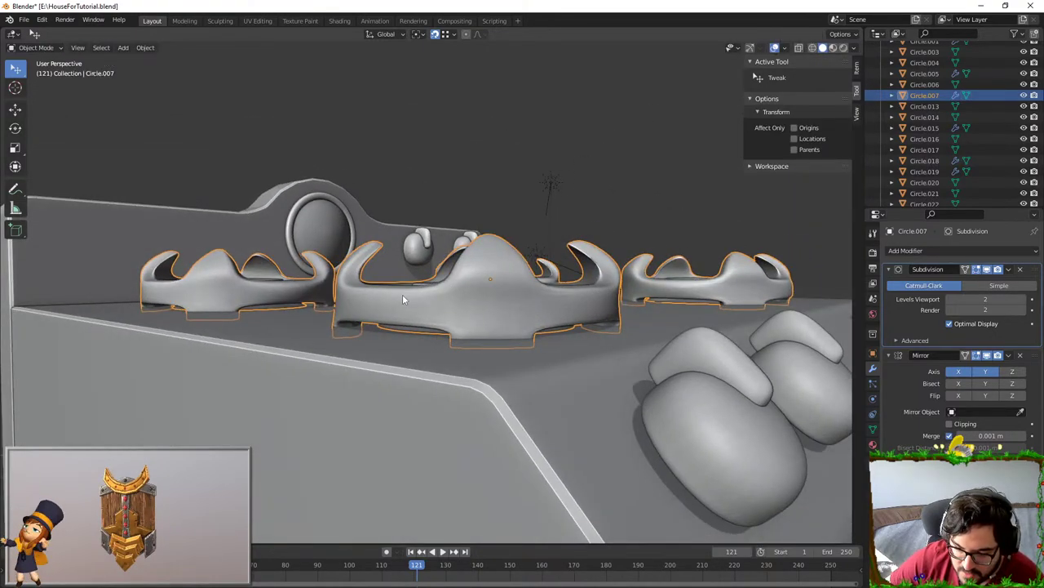
# - Add a horizontal edge loop around the lower outer wall of the grate and scale it slightly outward
pyautogui.press('Tab')
pyautogui.press('Tab')
pyautogui.press('Tab')
pyautogui.hotkey('ctrl', 'r')
pyautogui.click(362, 312)
pyautogui.rightClick(362, 311)
pyautogui.press('s')
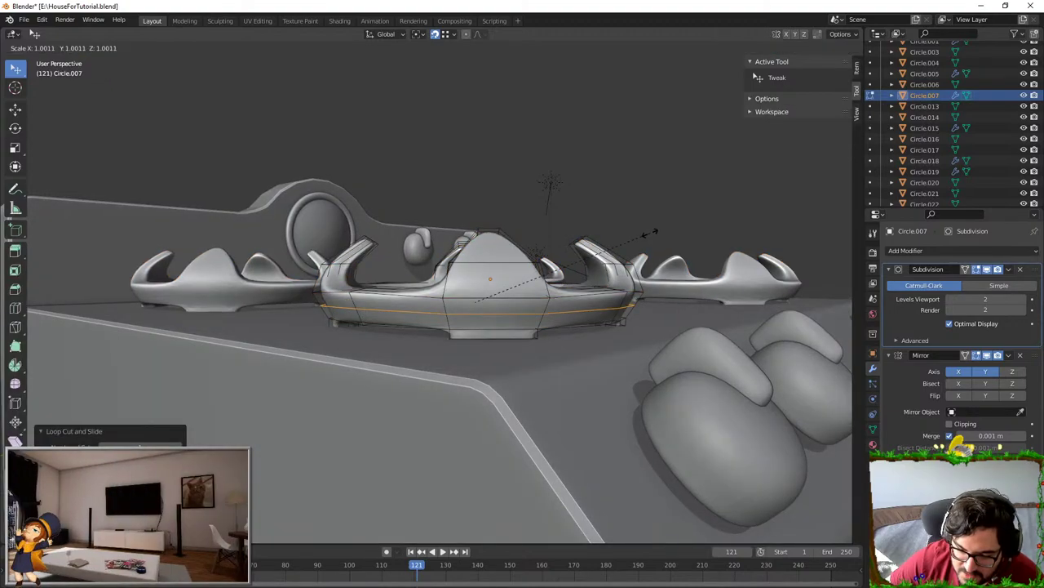
pyautogui.click(658, 232)
pyautogui.press('Tab')
pyautogui.moveTo(426, 311); pyautogui.dragTo(482, 343, button='middle')
# - Add another edge loop to the grate ring, scale it by about 1.01, and save the file
pyautogui.click(731, 218)
pyautogui.moveTo(731, 218); pyautogui.dragTo(538, 224, button='middle')
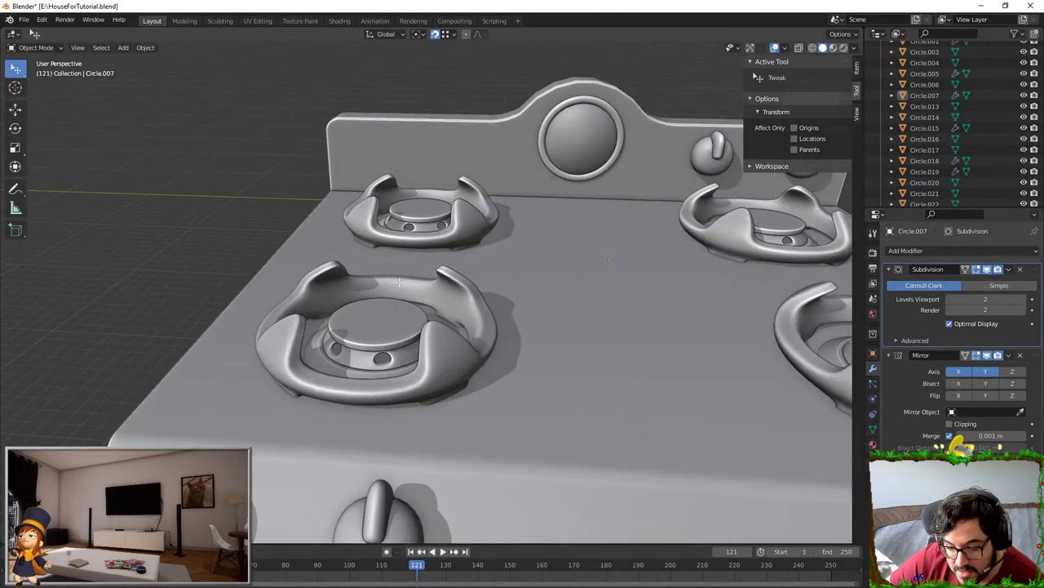
pyautogui.press('Tab')
pyautogui.press('s')
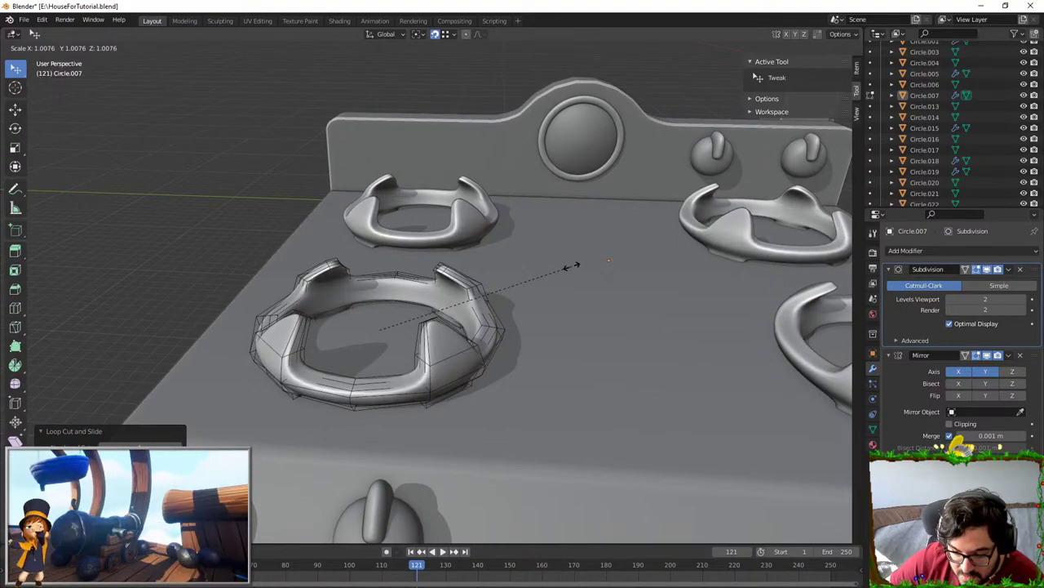
pyautogui.press('Tab')
pyautogui.moveTo(546, 312); pyautogui.dragTo(524, 335, button='middle')
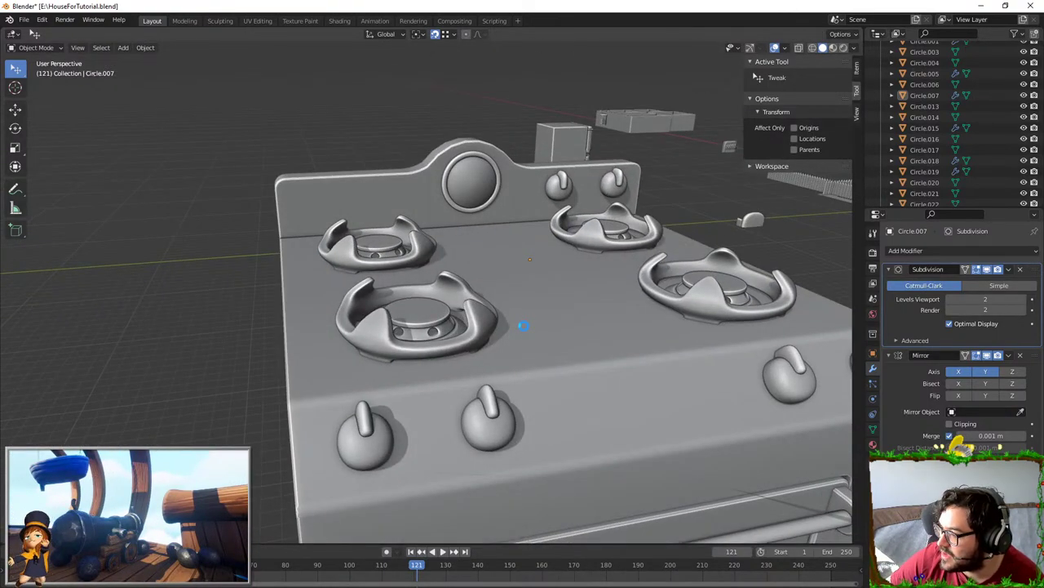
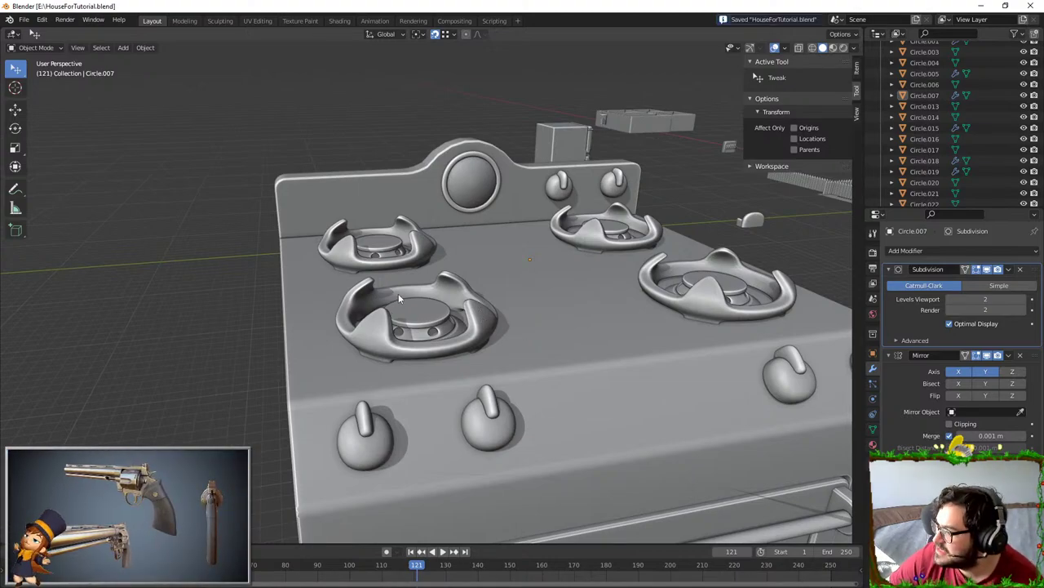
# - Add a cube, turn off snapping and place the cube above the stove top
pyautogui.scroll(-4, 337, 284)
pyautogui.moveTo(624, 276); pyautogui.dragTo(570, 271, button='middle')
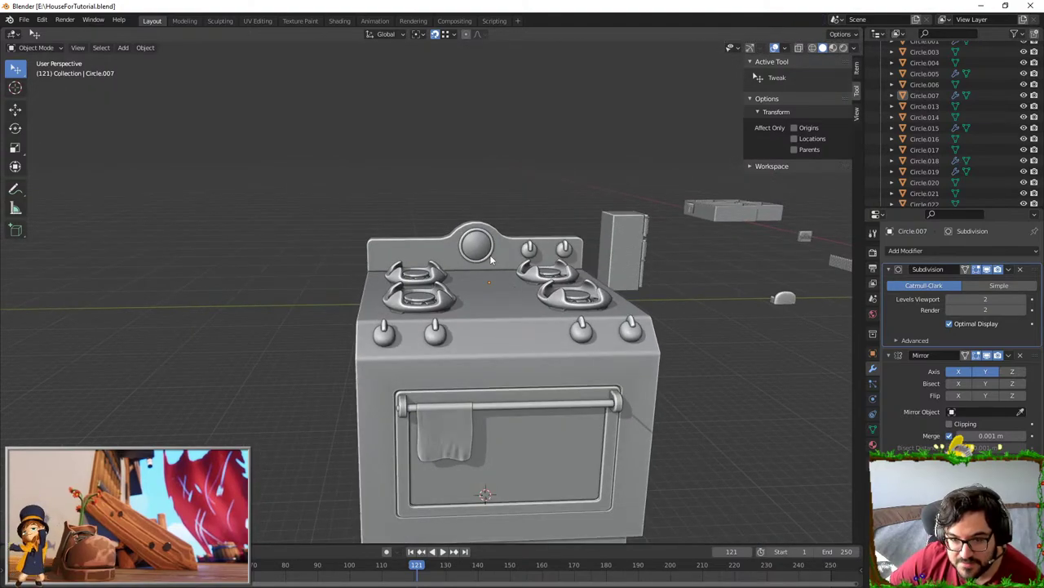
pyautogui.scroll(5, 469, 330)
pyautogui.hotkey('shift', 'a')
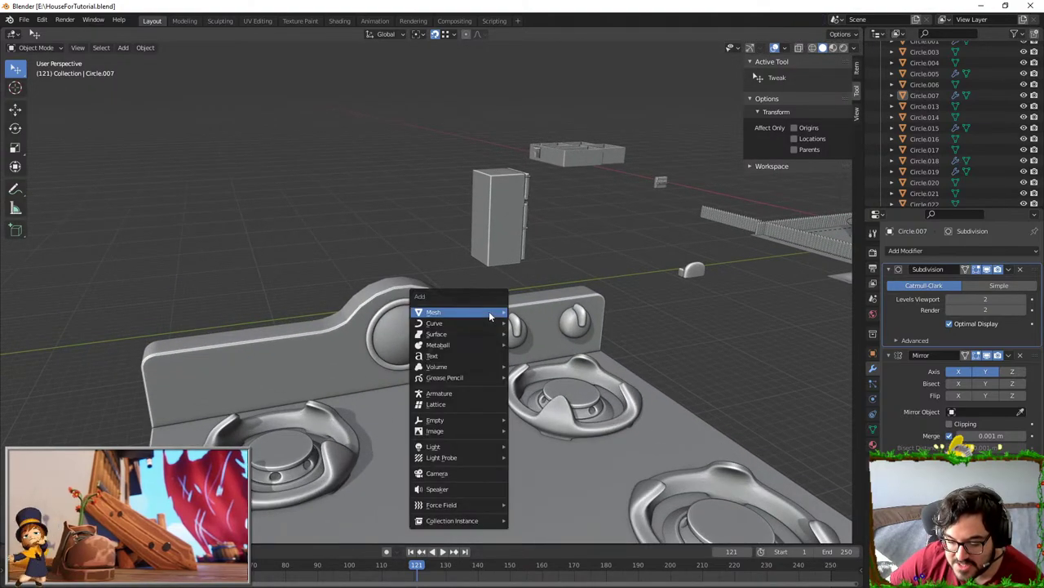
pyautogui.moveTo(489, 311)
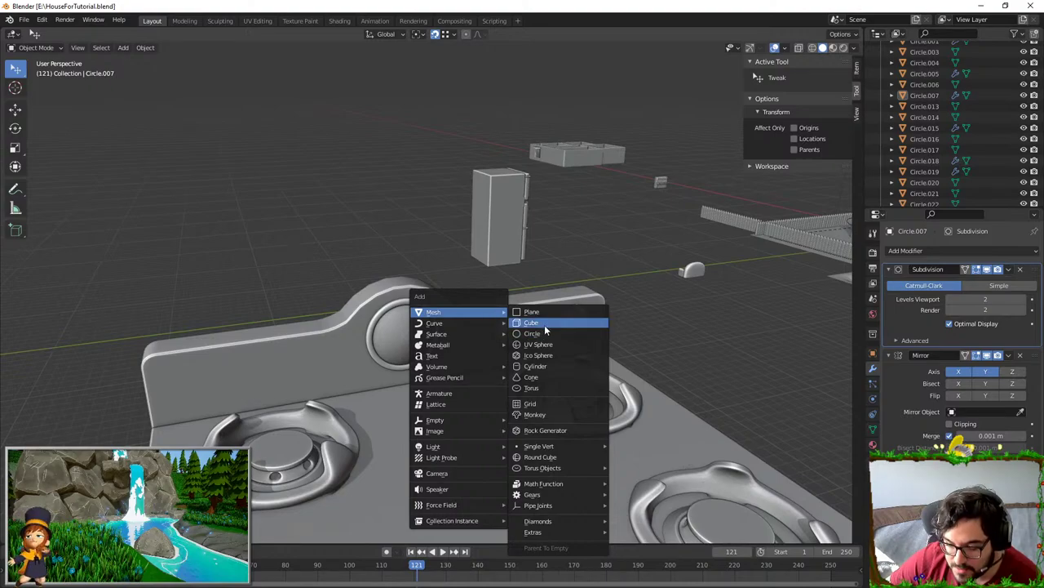
pyautogui.click(534, 323)
pyautogui.scroll(-4, 475, 377)
pyautogui.moveTo(475, 377); pyautogui.dragTo(588, 411, button='middle')
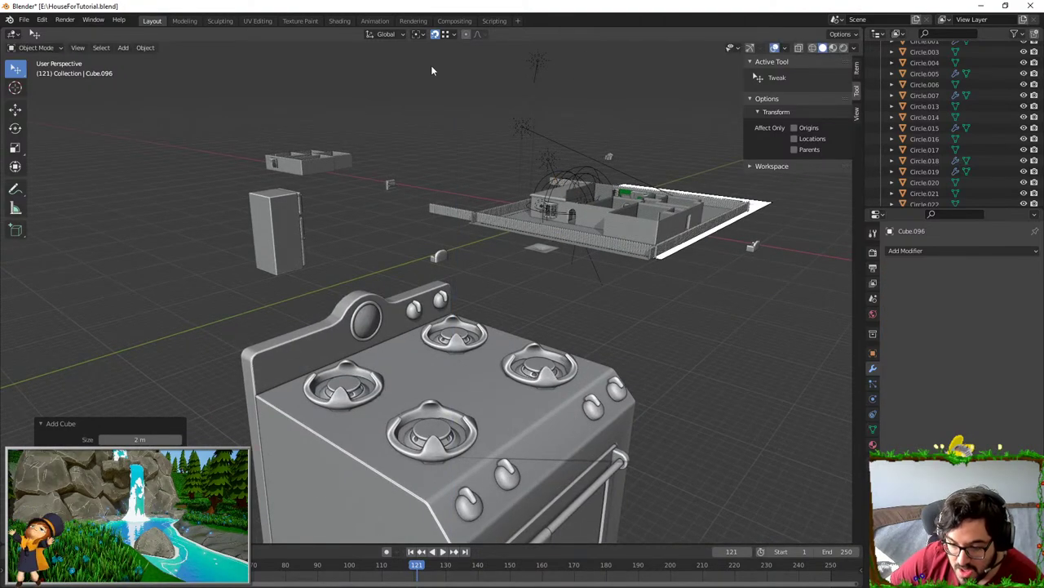
pyautogui.click(490, 117)
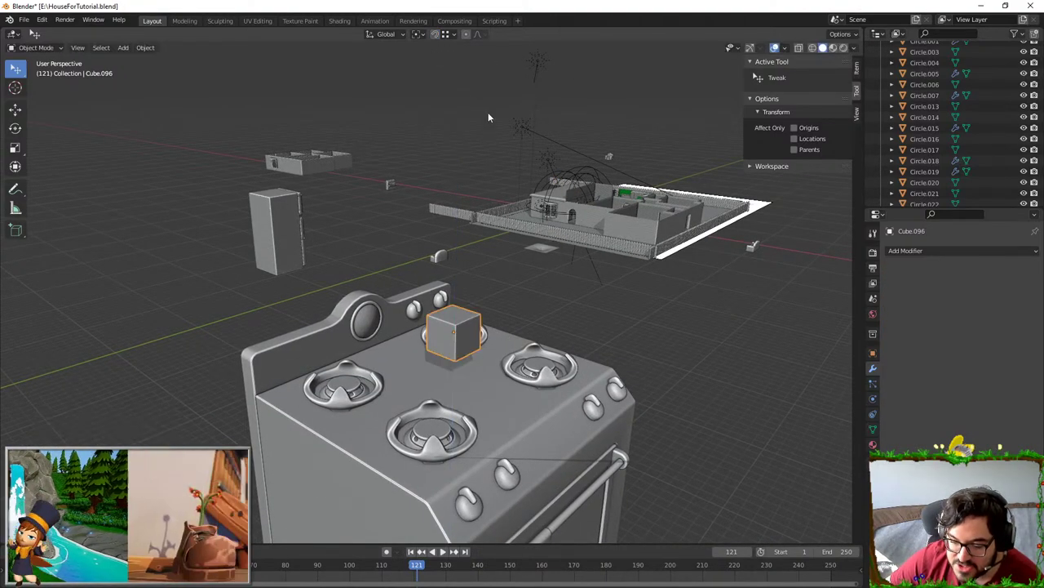
# - Scale the cube down and move it over the stove's back panel
pyautogui.press('s')
pyautogui.click(582, 359)
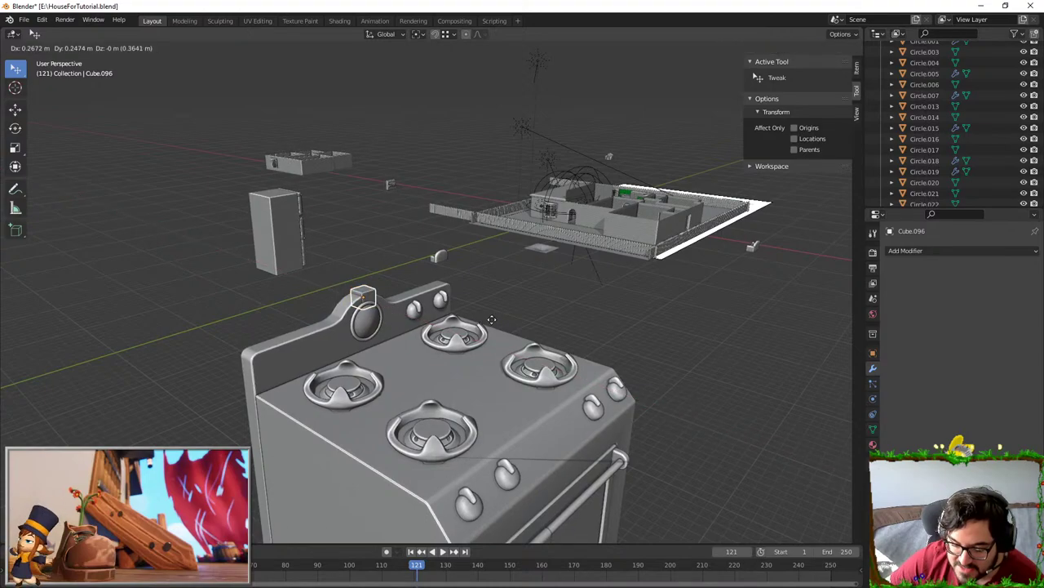
pyautogui.press('KP_Decimal')
pyautogui.scroll(-4, 513, 301)
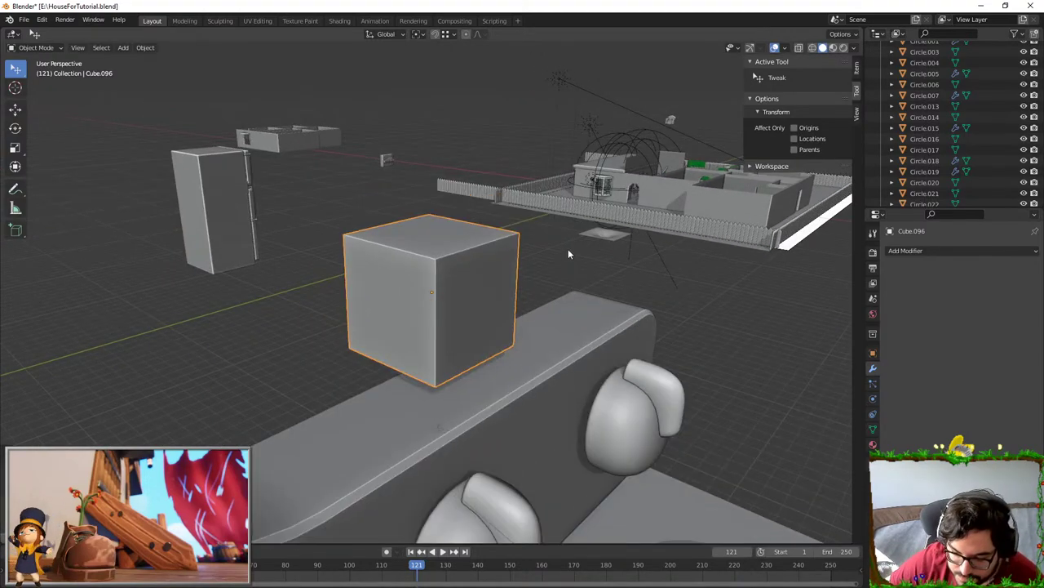
# - Shrink the cube further and position it resting on the top edge of the back panel
pyautogui.press('g')
pyautogui.press('z')
pyautogui.click(573, 333)
pyautogui.press('s')
pyautogui.click(599, 338)
pyautogui.press('g')
pyautogui.press('x')
pyautogui.click(614, 346)
pyautogui.press('g')
pyautogui.press('z')
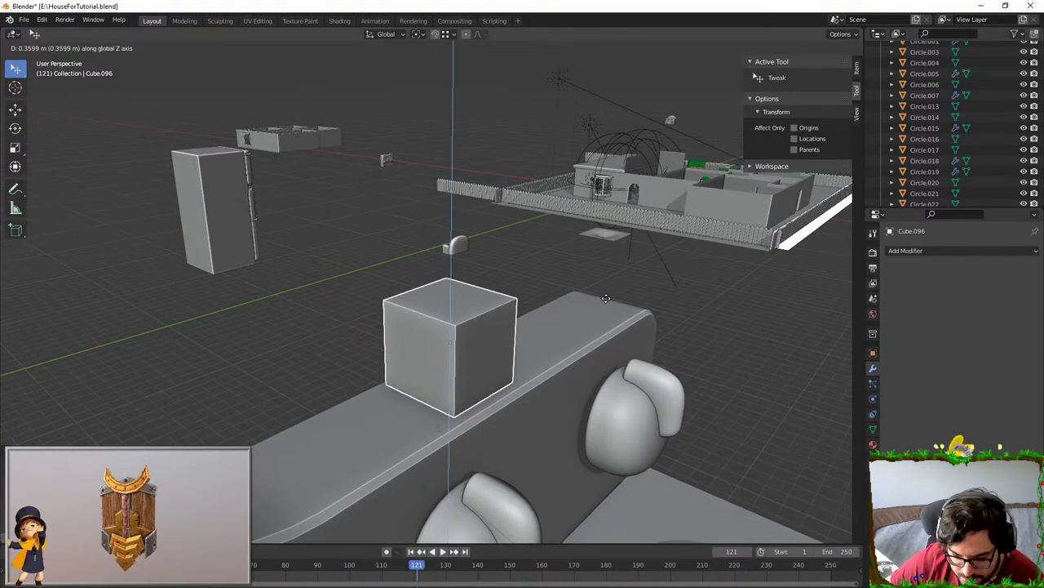
pyautogui.click(610, 297)
# - Raise the cube's top face along Z and scale it to about 0.7 to form a tapered block
pyautogui.press('Tab')
pyautogui.moveTo(471, 286); pyautogui.dragTo(379, 205, button='middle')
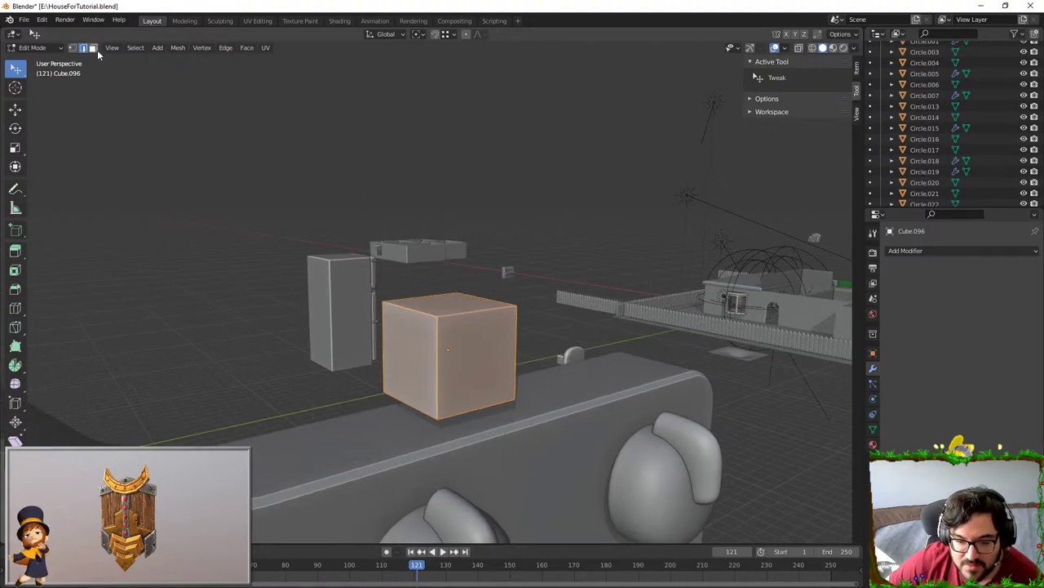
pyautogui.click(445, 300)
pyautogui.press('g')
pyautogui.press('z')
pyautogui.click(490, 225)
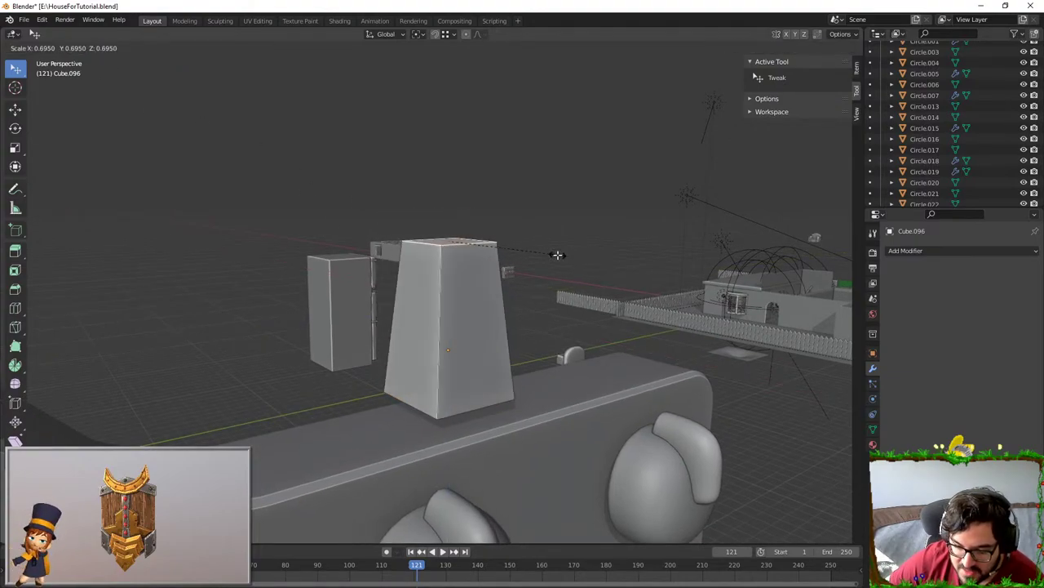
pyautogui.click(465, 249)
# - Delete the top and bottom faces of the tapered block, leaving only its side walls
pyautogui.moveTo(466, 249); pyautogui.dragTo(468, 226, button='middle')
pyautogui.press('x')
pyautogui.click(468, 226)
pyautogui.moveTo(423, 445); pyautogui.dragTo(461, 395, button='middle')
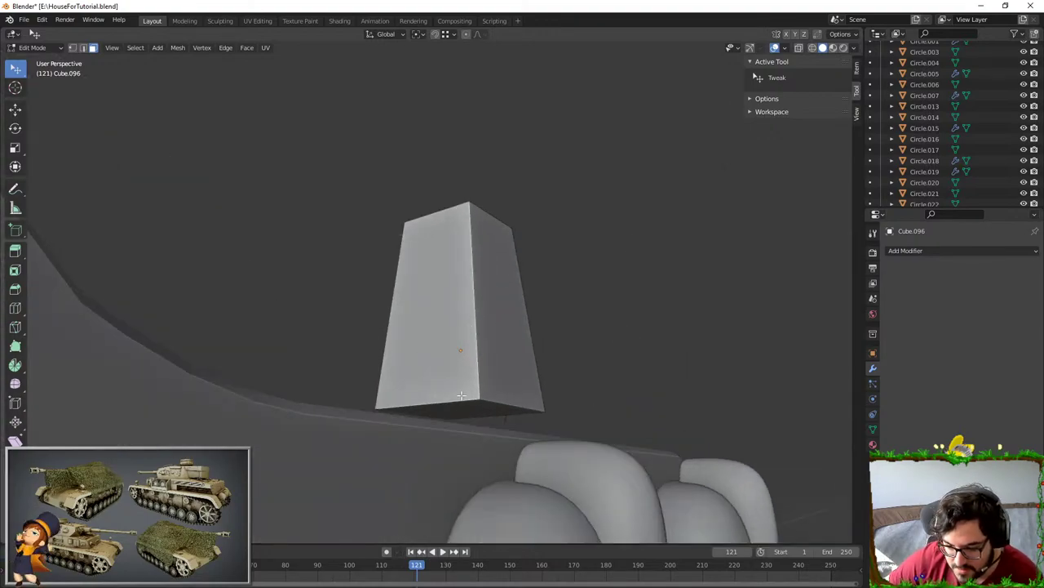
pyautogui.click(501, 310)
pyautogui.rightClick(501, 310)
pyautogui.press('Escape')
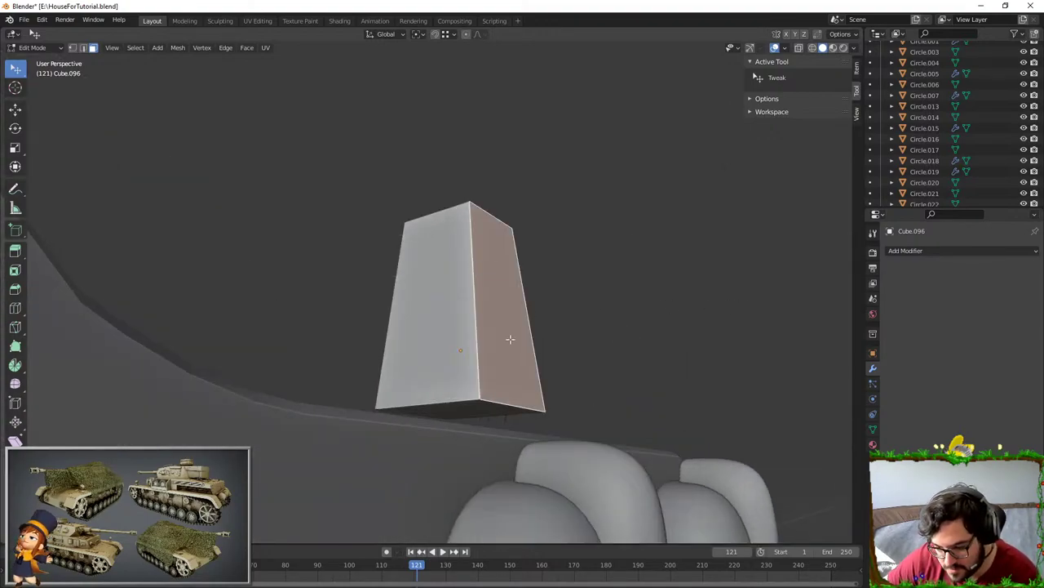
pyautogui.rightClick(482, 402)
pyautogui.press('Escape')
pyautogui.press('Tab')
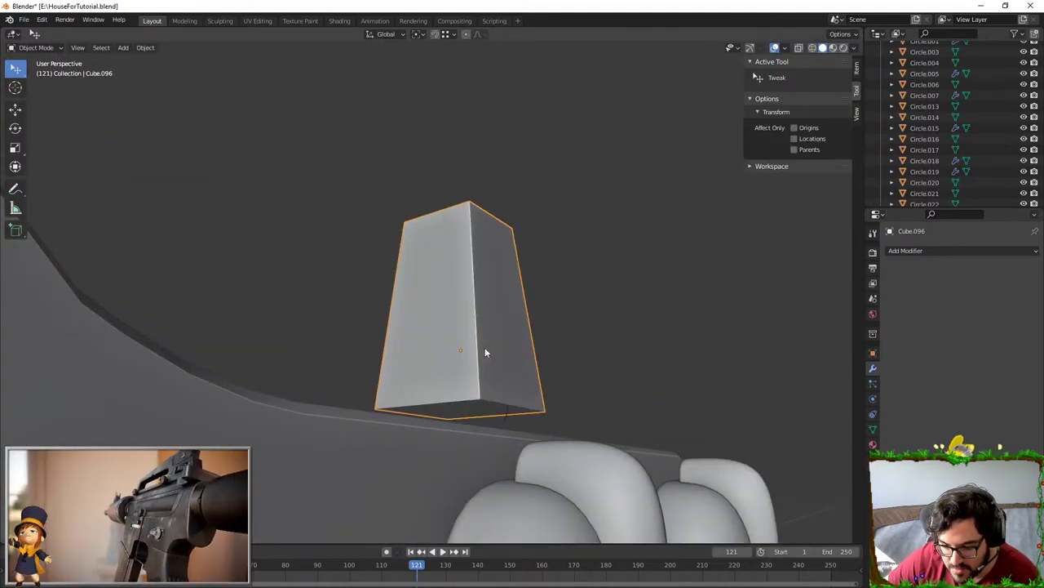
# - Add a level 2 Subdivision modifier to the tapered walls and push them outward with Shrink/Fatten
pyautogui.hotkey('ctrl', '1')
pyautogui.moveTo(479, 320); pyautogui.dragTo(531, 327, button='middle')
pyautogui.hotkey('ctrl', '2')
pyautogui.press('Tab')
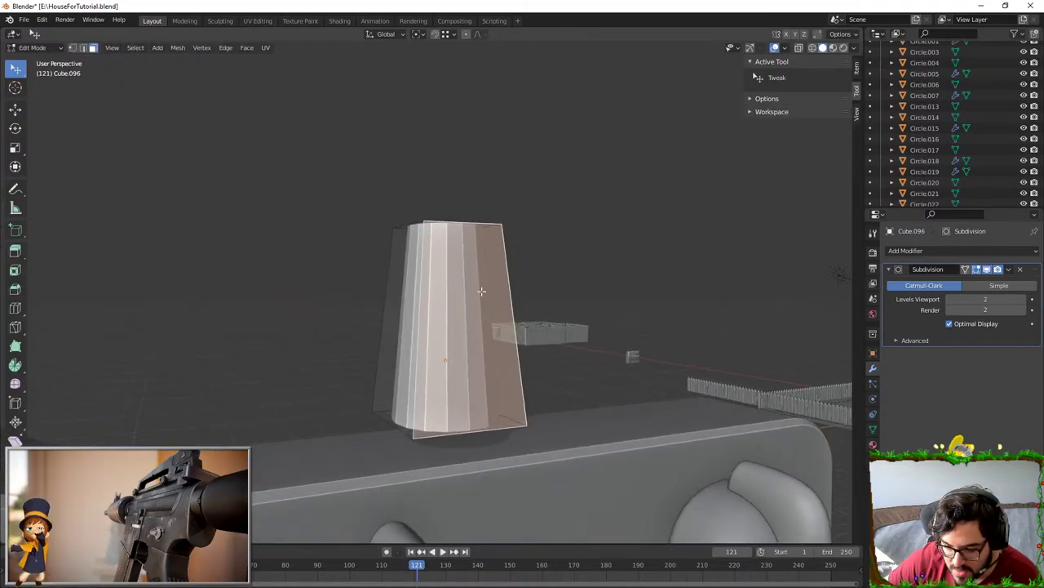
pyautogui.hotkey('alt', 's')
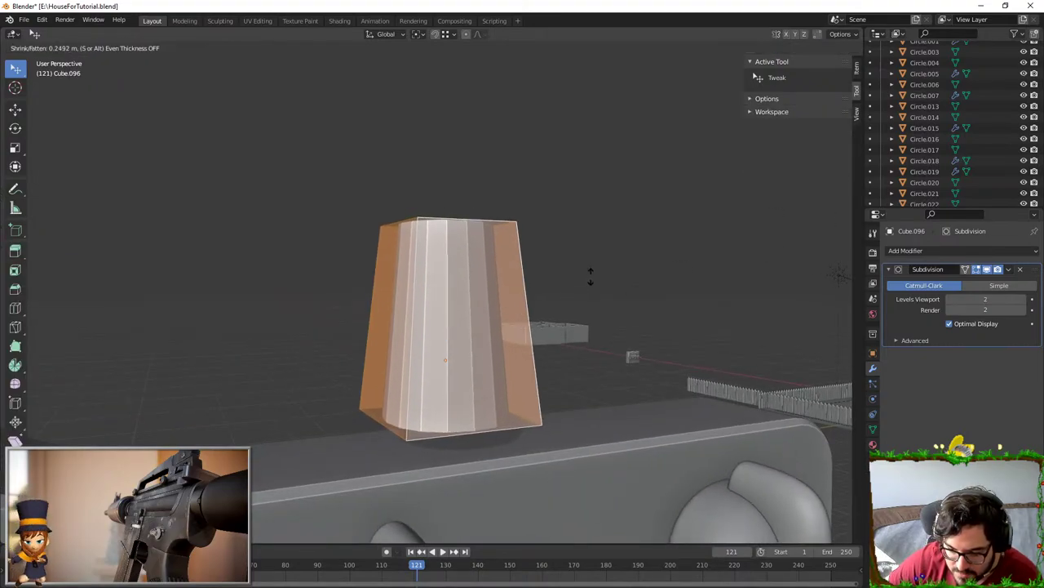
pyautogui.press('Escape')
pyautogui.press('Tab')
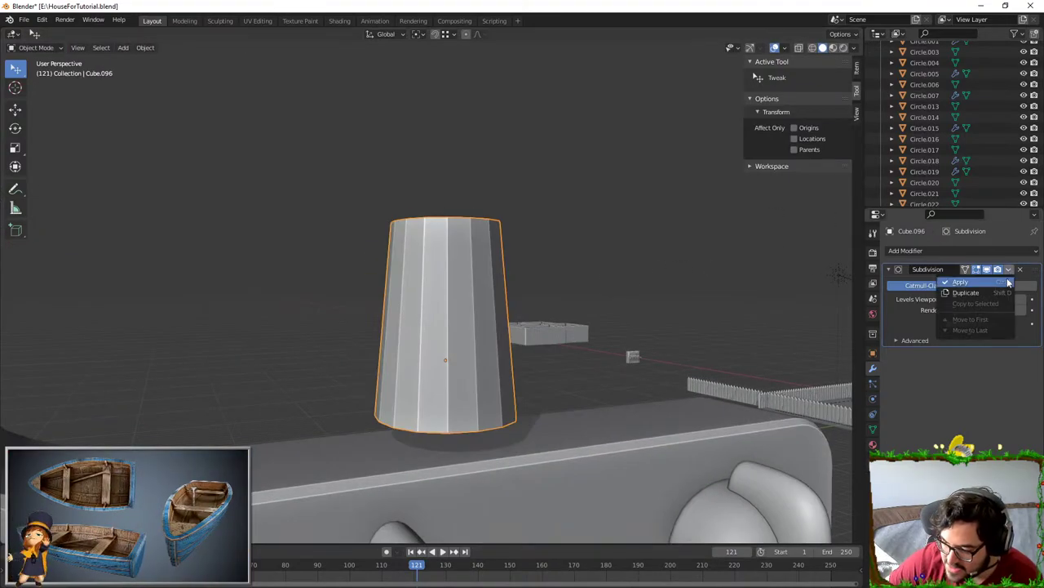
# - Apply the Subdivision modifier to the tapered tube and add a new one at level 1
pyautogui.click(1008, 282)
pyautogui.moveTo(428, 277); pyautogui.dragTo(392, 313, button='middle')
pyautogui.press('Tab')
pyautogui.press('Tab')
pyautogui.hotkey('ctrl', '1')
pyautogui.press('Tab')
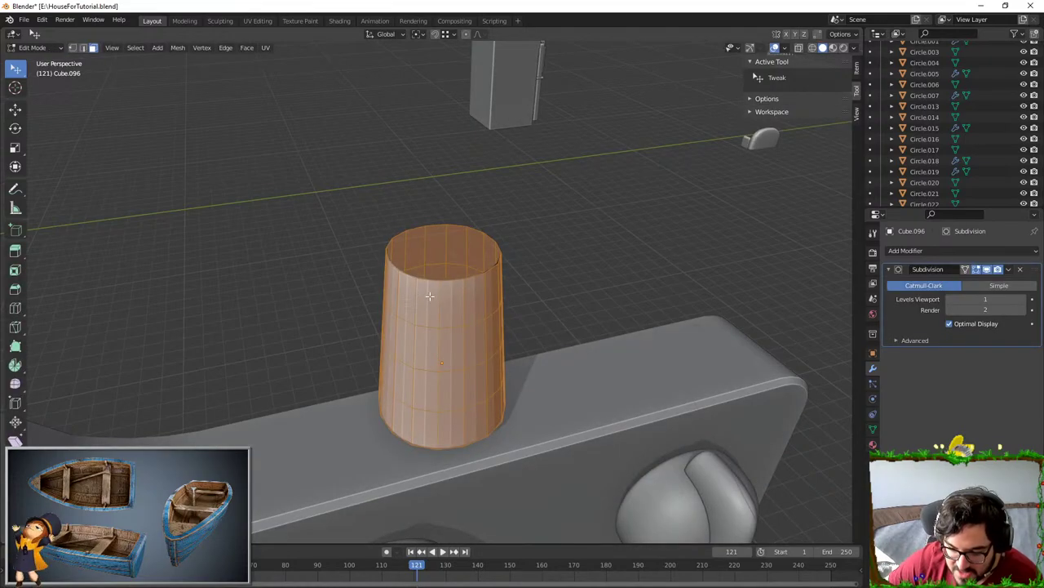
# - Select alternate vertical edge loops around the tapered tube and pull them inward with Shrink/Fatten to flute its walls
pyautogui.keyDown('alt'); pyautogui.click(429, 297); pyautogui.keyUp('alt')
pyautogui.click(85, 47)
pyautogui.click(561, 192)
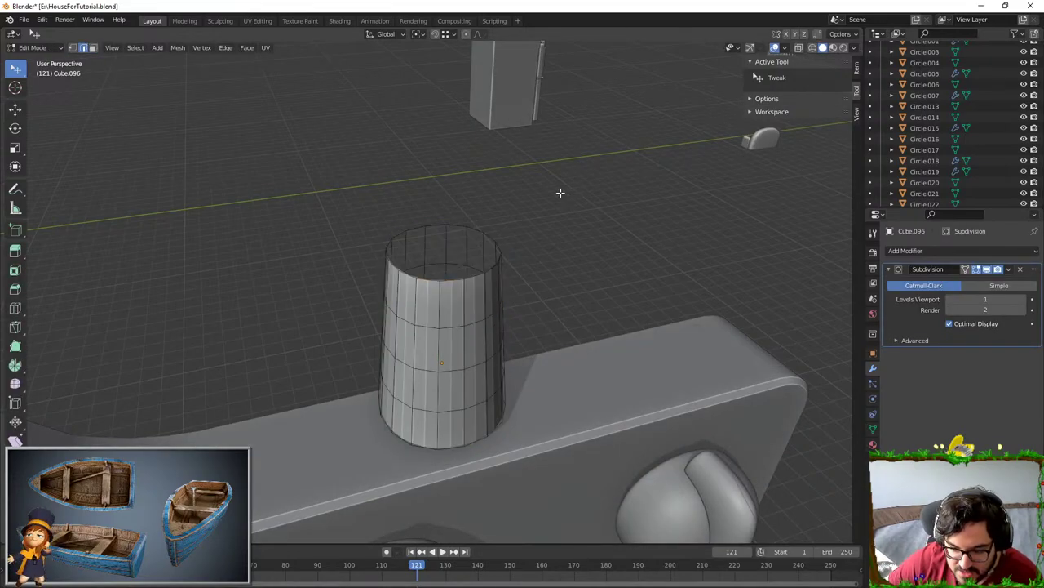
pyautogui.keyDown('alt'); pyautogui.click(442, 303); pyautogui.keyUp('alt')
pyautogui.keyDown('alt'); pyautogui.keyDown('shift'); pyautogui.click(490, 298); pyautogui.keyUp('shift'); pyautogui.keyUp('alt')
pyautogui.moveTo(492, 299); pyautogui.dragTo(317, 294, button='middle')
pyautogui.keyDown('alt'); pyautogui.keyDown('shift'); pyautogui.click(457, 297); pyautogui.keyUp('shift'); pyautogui.keyUp('alt')
pyautogui.moveTo(453, 271); pyautogui.dragTo(648, 270, button='middle')
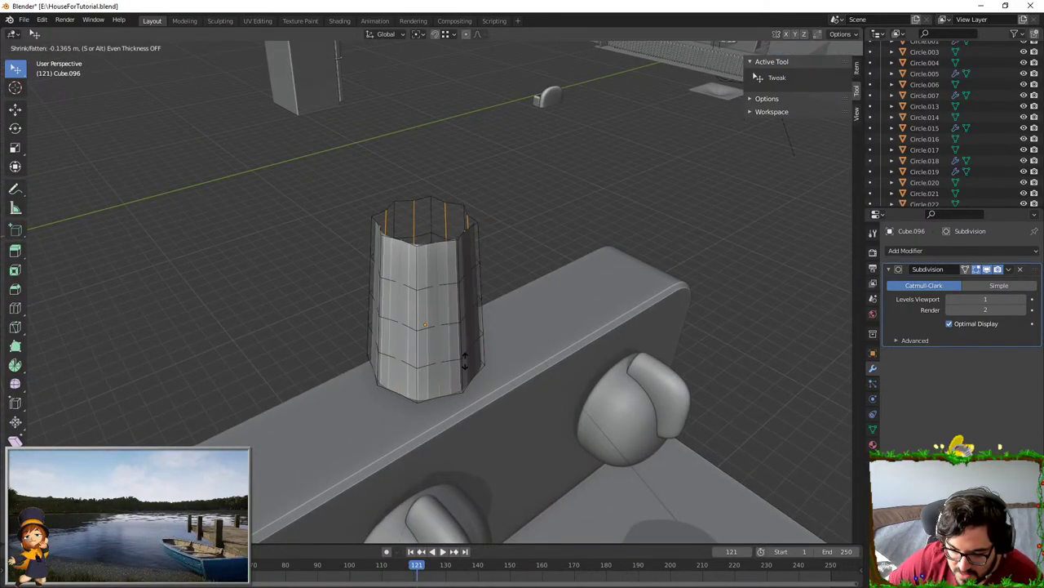
pyautogui.press('Tab')
pyautogui.moveTo(355, 411); pyautogui.dragTo(475, 286, button='middle')
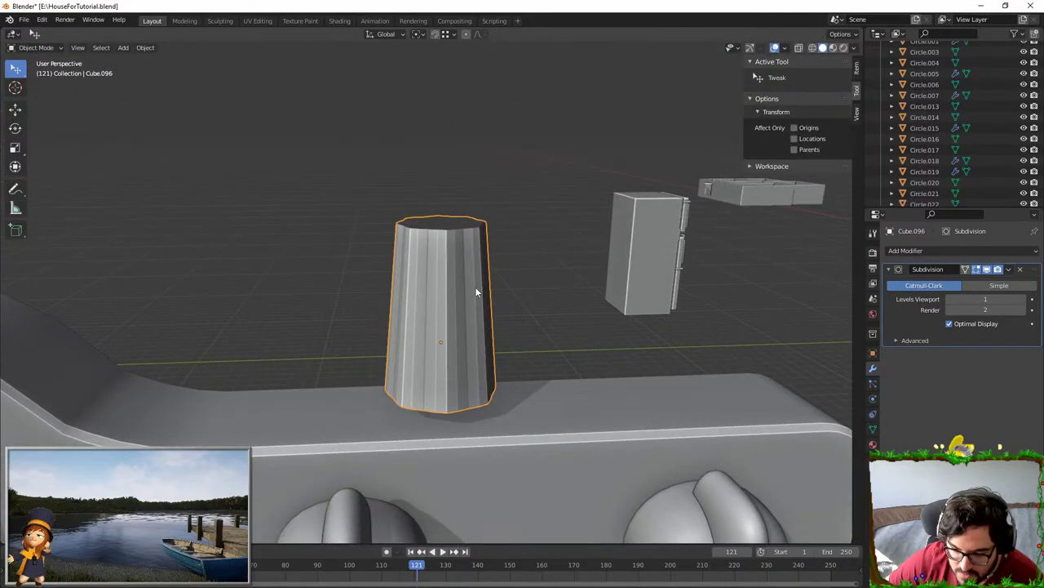
# - Set the tube's Subdivision to viewport level 2 and try pushing the whole mesh outward with Shrink/Fatten
pyautogui.hotkey('ctrl', '2')
pyautogui.press('Tab')
pyautogui.press('a')
pyautogui.hotkey('alt', 's')
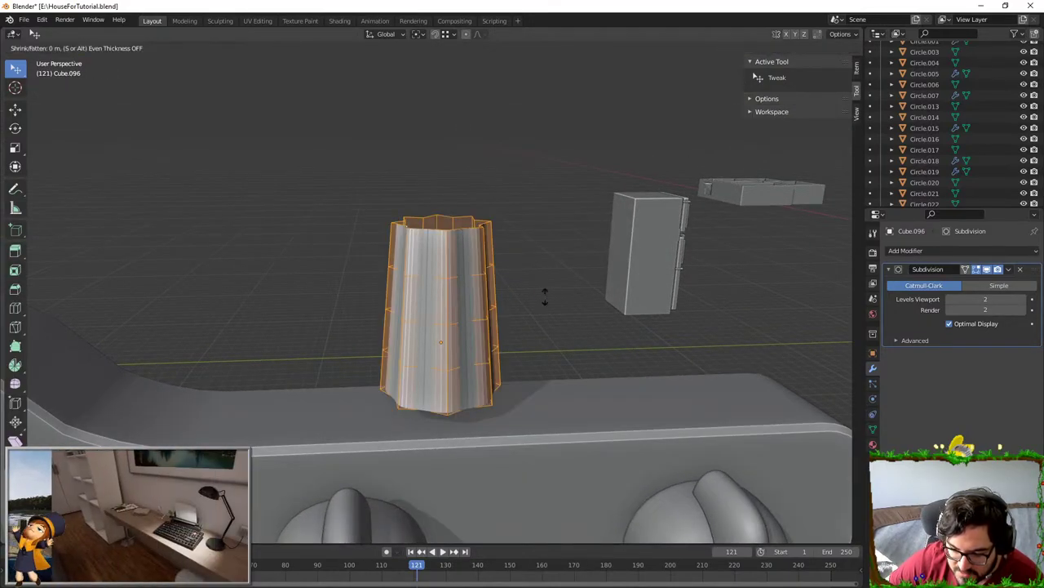
pyautogui.rightClick(571, 282)
pyautogui.moveTo(555, 298); pyautogui.dragTo(506, 311, button='middle')
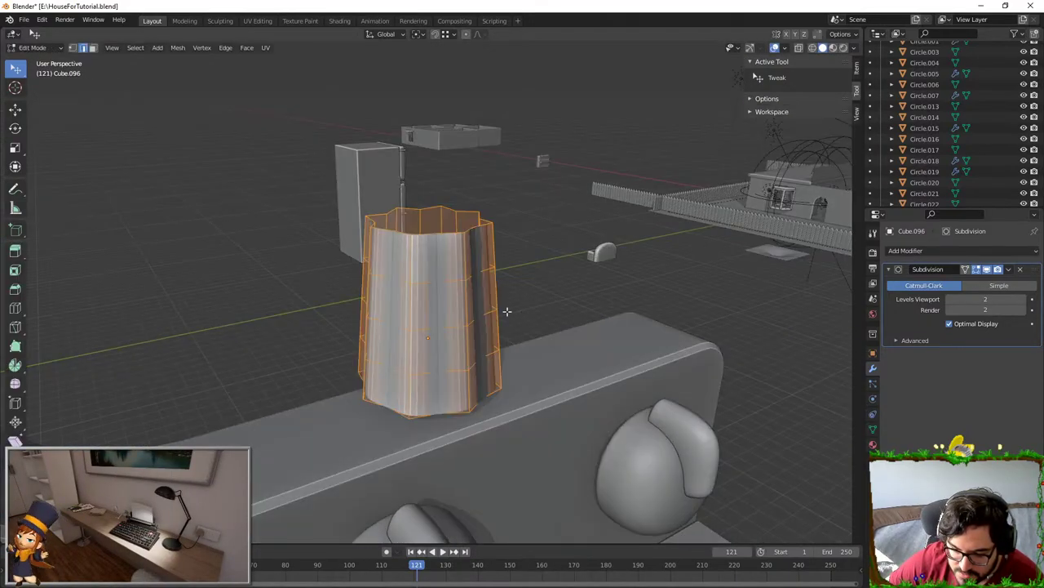
pyautogui.scroll(1, 435, 261)
pyautogui.hotkey('alt', 'a')
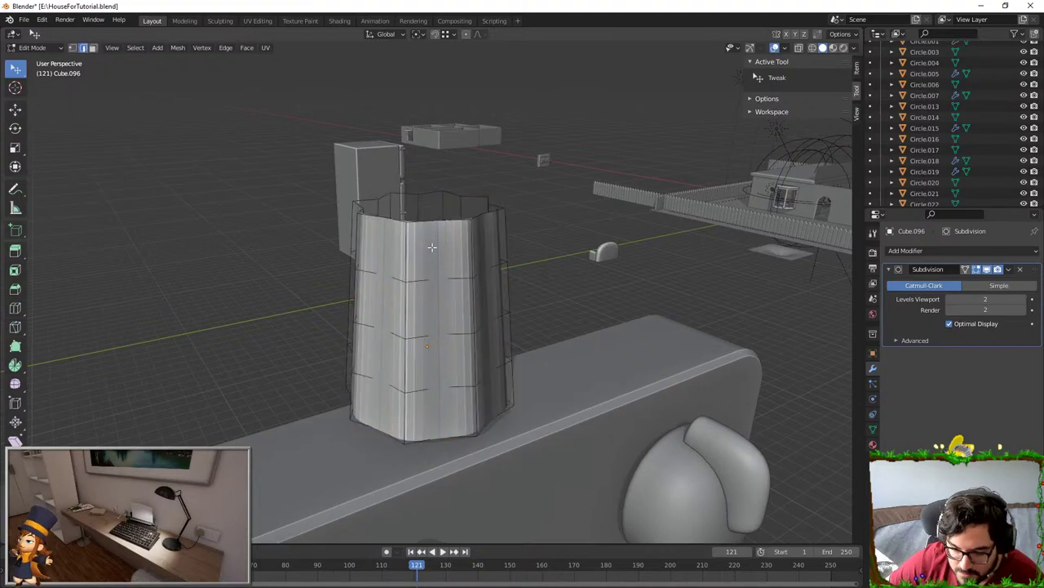
# - Set the Subdivision viewport level to 0 and bevel a few vertical ridge edges of the fluted tube
pyautogui.hotkey('ctrl', 'v')
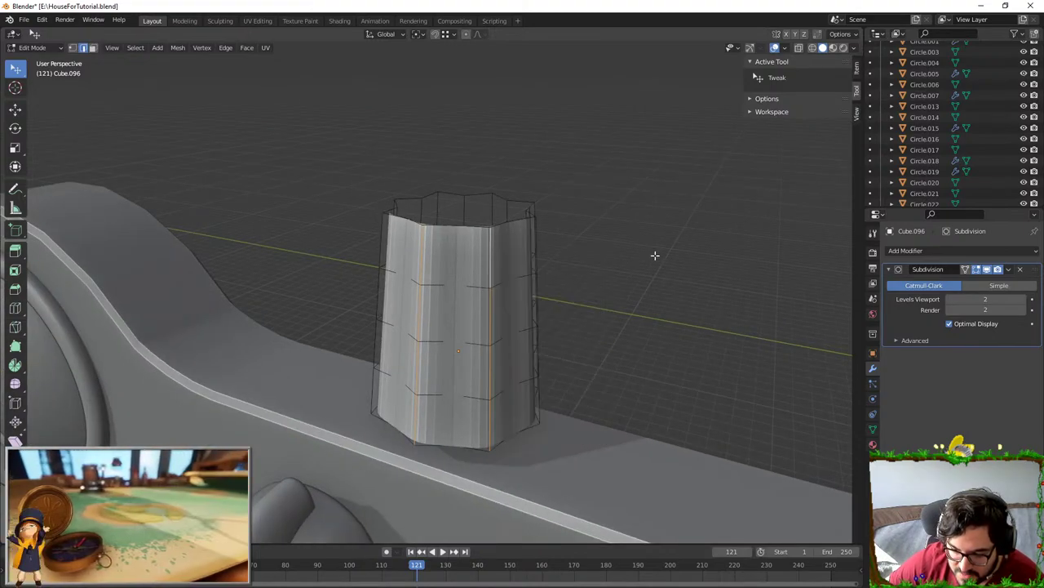
pyautogui.hotkey('ctrl', 'b')
pyautogui.rightClick(675, 254)
pyautogui.press('Tab')
pyautogui.moveTo(637, 300); pyautogui.dragTo(563, 293, button='middle')
pyautogui.press('Tab')
pyautogui.moveTo(836, 255); pyautogui.dragTo(844, 254, button='middle')
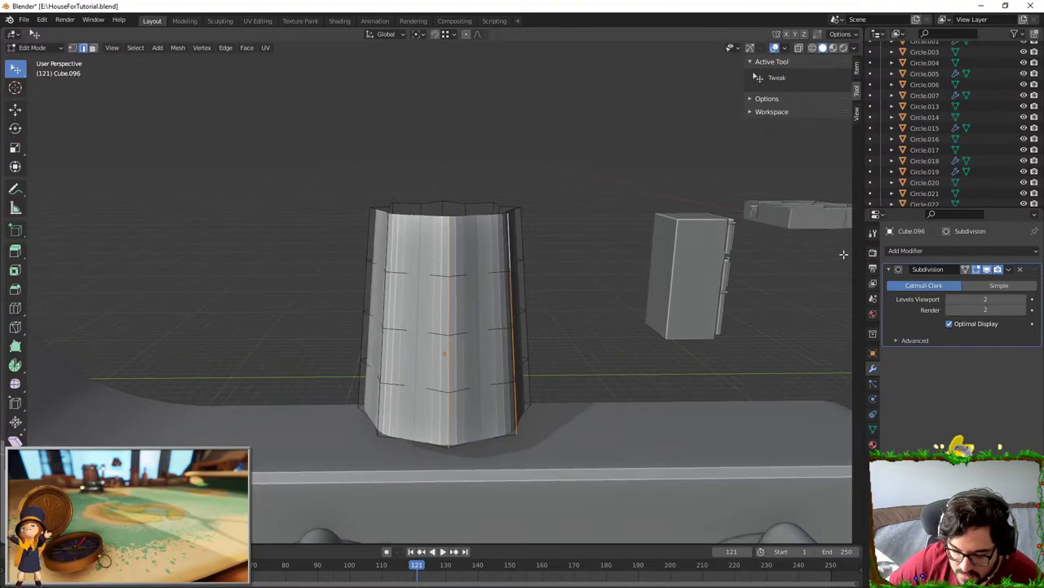
pyautogui.click(949, 299)
pyautogui.click(949, 300)
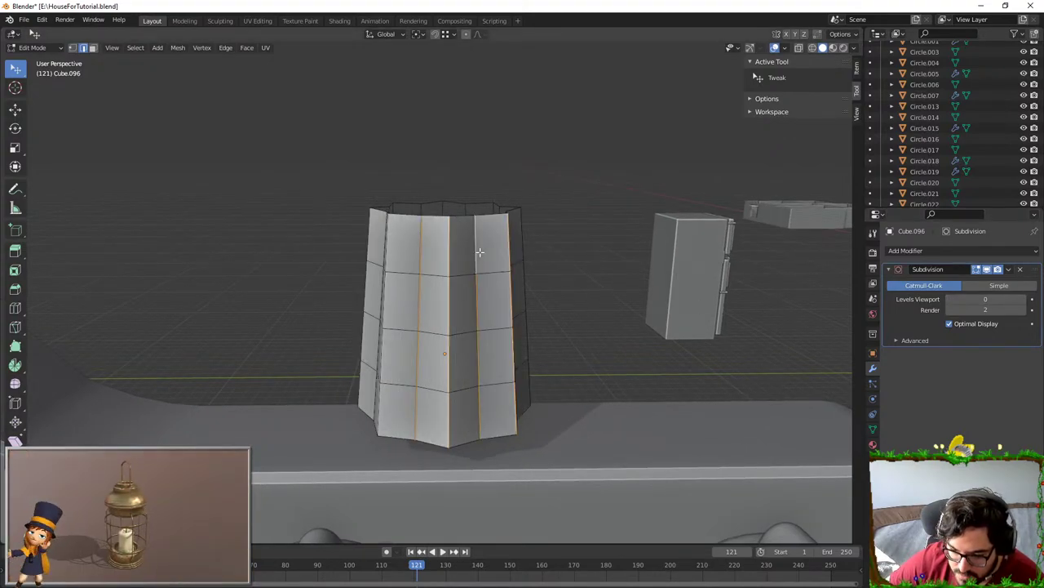
pyautogui.hotkey('ctrl', 'b')
pyautogui.click(592, 250)
pyautogui.press('Tab')
pyautogui.moveTo(592, 250); pyautogui.dragTo(455, 304, button='middle')
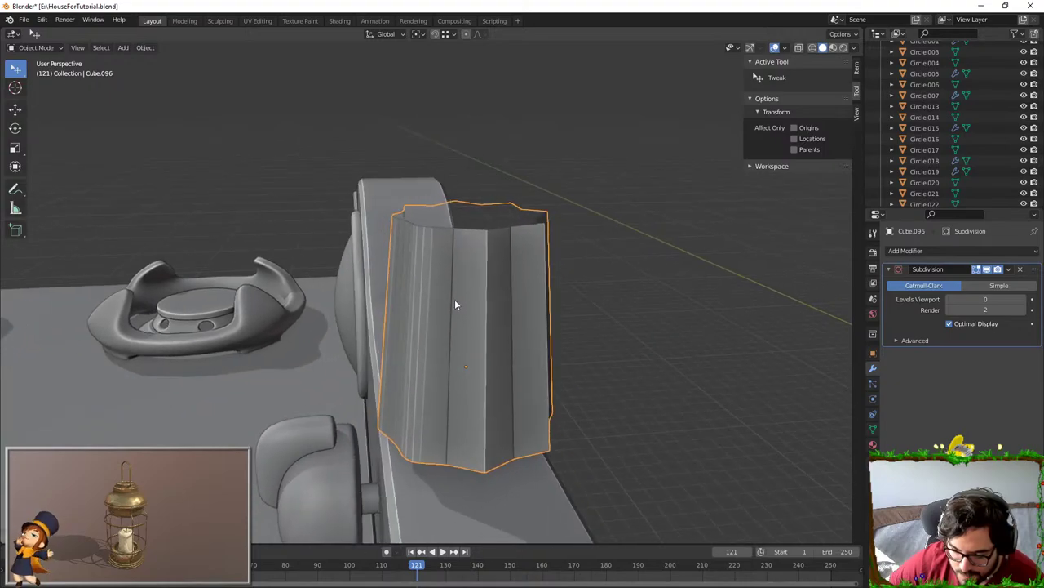
pyautogui.press('Tab')
pyautogui.hotkey('ctrl', 'r')
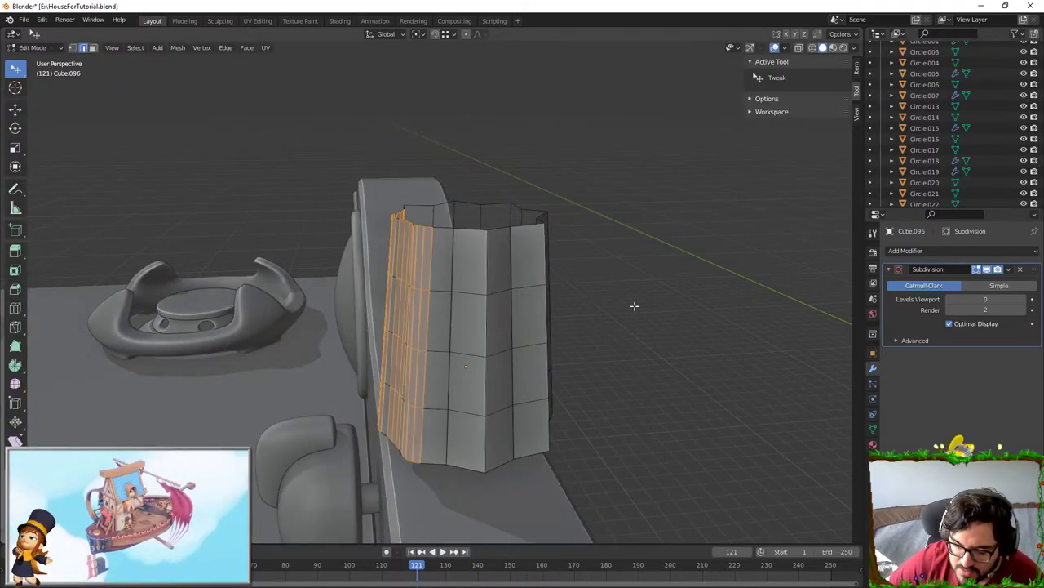
pyautogui.keyDown('alt'); pyautogui.click(440, 346); pyautogui.keyUp('alt')
pyautogui.press('s')
pyautogui.rightClick(600, 313)
pyautogui.hotkey('ctrl', 'z')
# - Undo the bevel and the Subdivision level 0 change on the tube
pyautogui.moveTo(488, 346); pyautogui.dragTo(500, 301, button='middle')
pyautogui.press('Tab')
pyautogui.scroll(-4, 580, 331)
pyautogui.click(526, 304)
pyautogui.hotkey('ctrl', 'z')
pyautogui.scroll(4, 502, 302)
pyautogui.hotkey('ctrl', 'z')
pyautogui.hotkey('ctrl', 'z')
pyautogui.hotkey('ctrl', 'z')
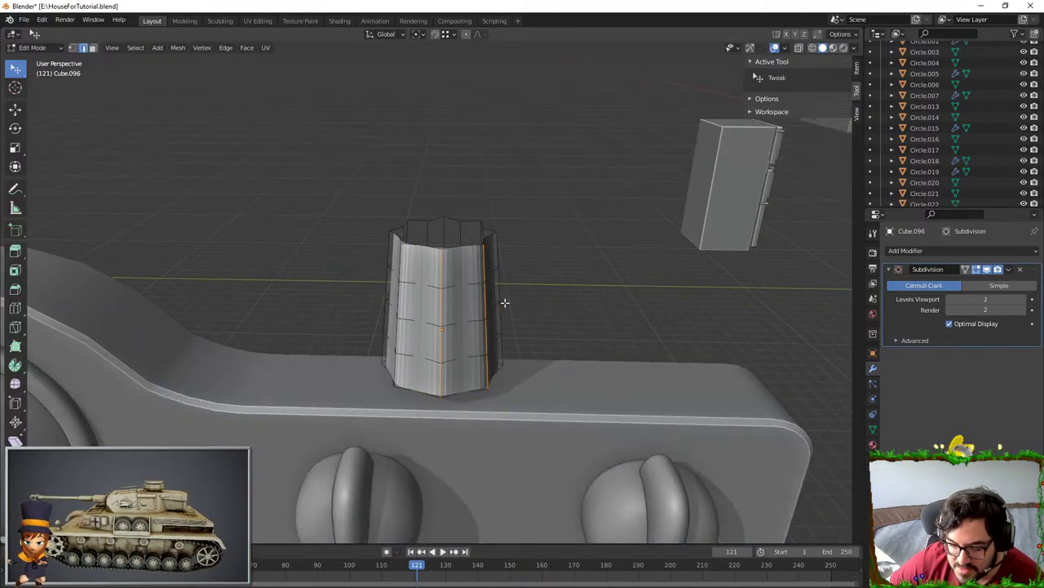
# - Undo the level 2 Subdivision change and the Shrink/Fatten edits that fluted the tube's walls
pyautogui.moveTo(458, 272); pyautogui.dragTo(489, 284, button='middle')
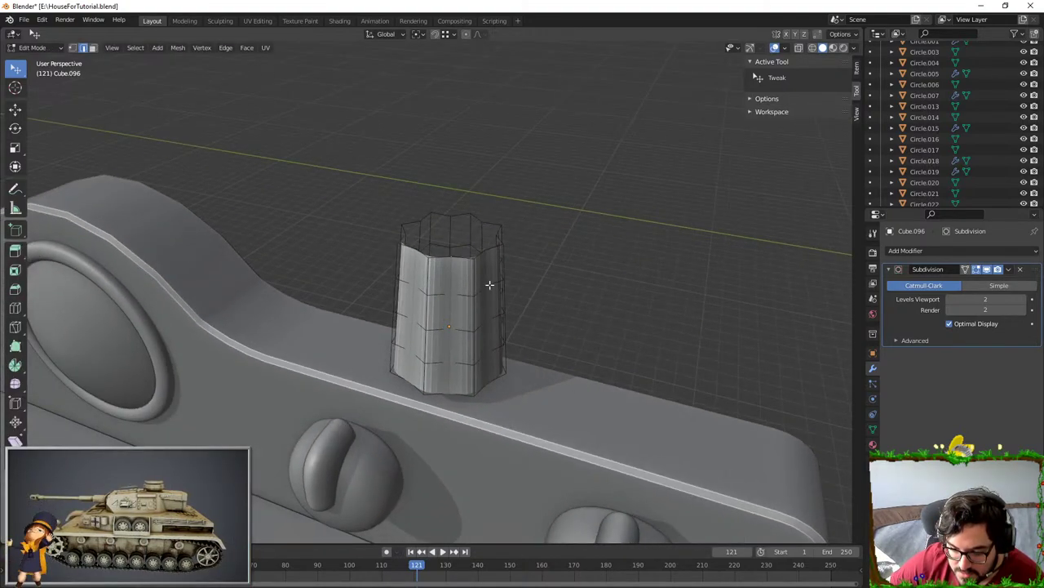
pyautogui.hotkey('ctrl', 'z')
pyautogui.hotkey('ctrl', 'z')
pyautogui.hotkey('ctrl', 'z')
pyautogui.hotkey('ctrl', 'z')
pyautogui.hotkey('ctrl', 'z')
pyautogui.hotkey('ctrl', 'z')
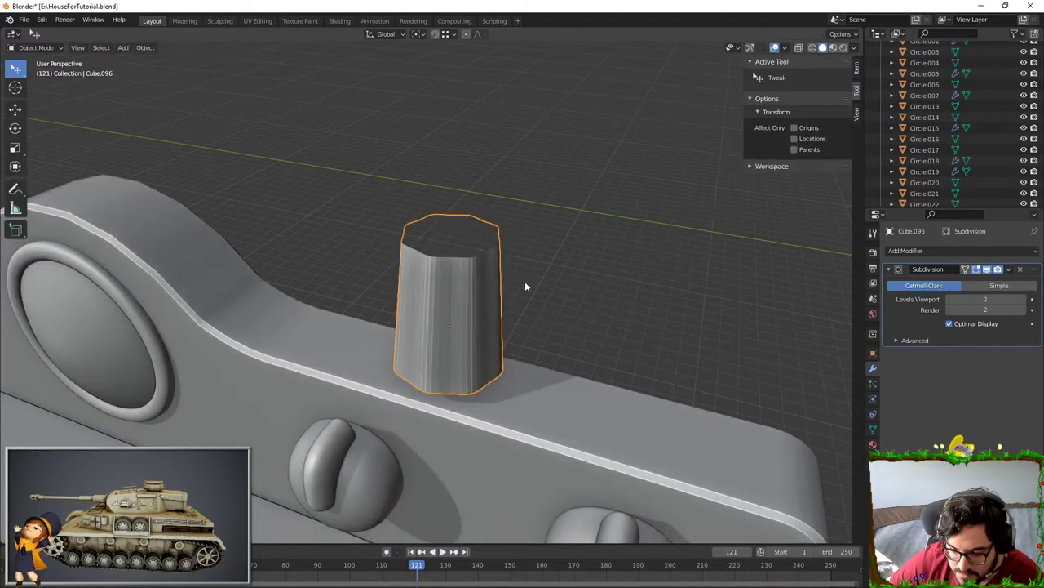
pyautogui.press('Tab')
pyautogui.press('Tab')
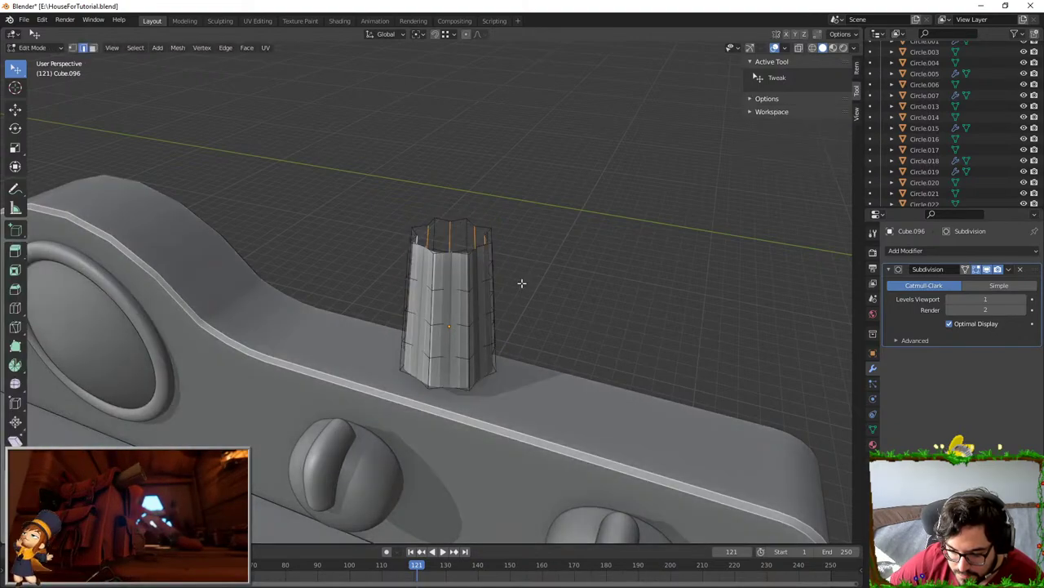
pyautogui.hotkey('ctrl', '1')
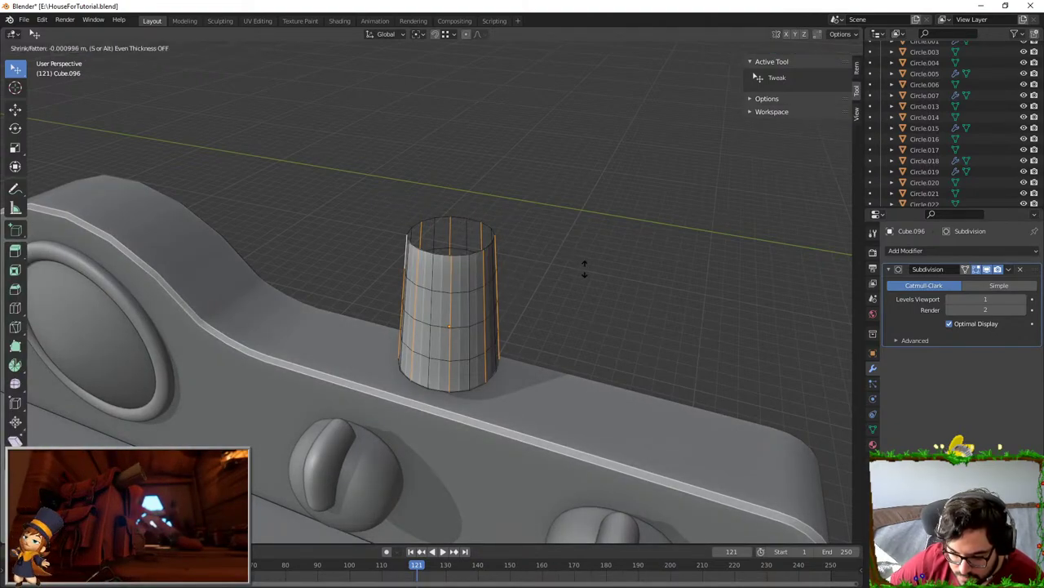
# - Add neighbouring vertical edge loops to the selection on the tube and bevel them
pyautogui.click(506, 297)
pyautogui.moveTo(471, 300); pyautogui.dragTo(434, 288, button='middle')
pyautogui.press('Tab')
pyautogui.scroll(2, 484, 303)
pyautogui.press('Tab')
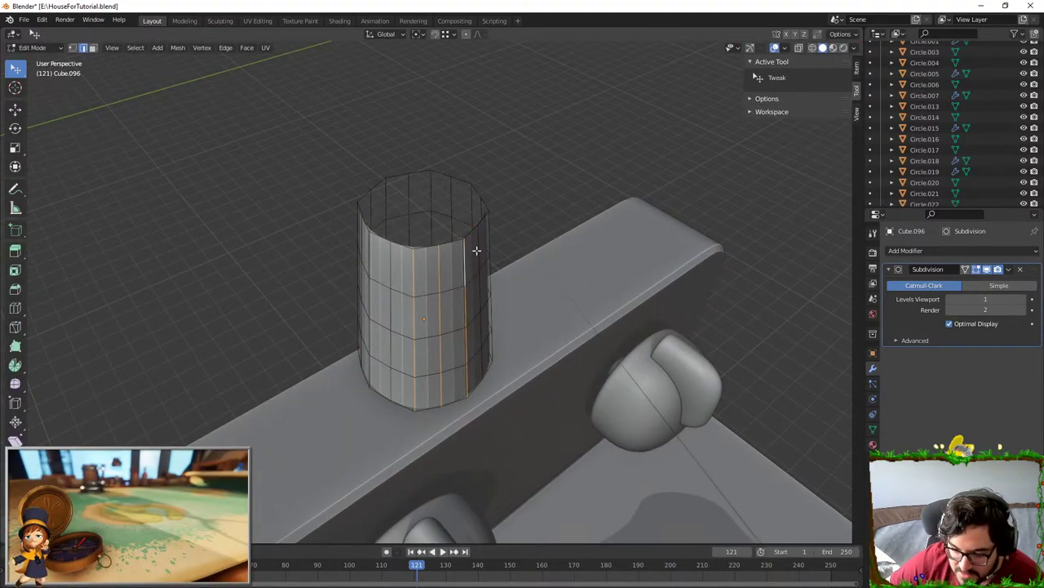
pyautogui.keyDown('alt'); pyautogui.keyDown('shift'); pyautogui.click(438, 275); pyautogui.keyUp('shift'); pyautogui.keyUp('alt')
pyautogui.keyDown('alt'); pyautogui.keyDown('shift'); pyautogui.click(415, 275); pyautogui.keyUp('shift'); pyautogui.keyUp('alt')
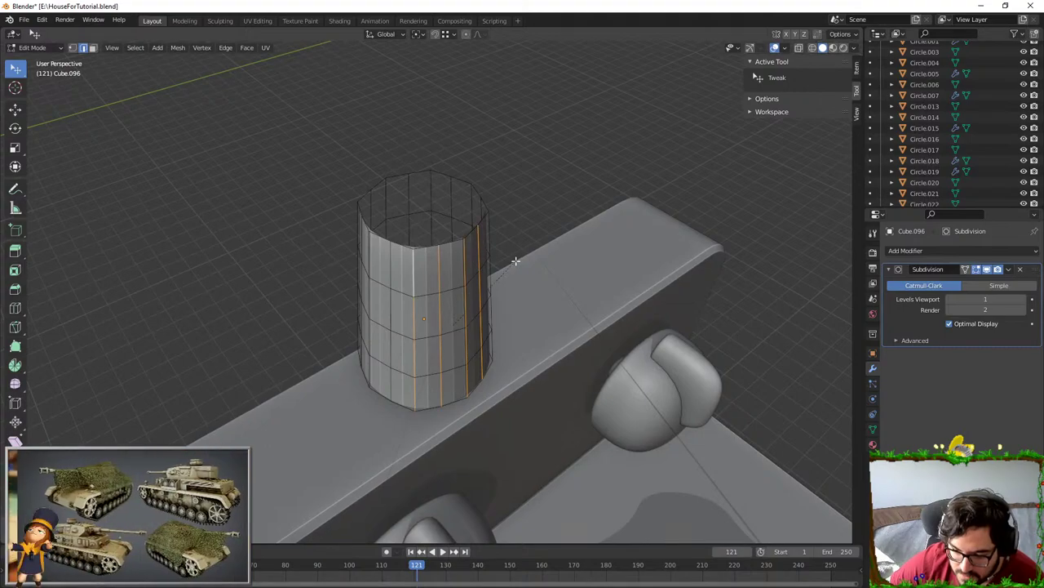
pyautogui.hotkey('ctrl', 'b')
pyautogui.click(531, 260)
# - Delete the tapered container object from the stove's back panel
pyautogui.press('Tab')
pyautogui.moveTo(532, 294); pyautogui.dragTo(499, 254, button='middle')
pyautogui.press('Delete')
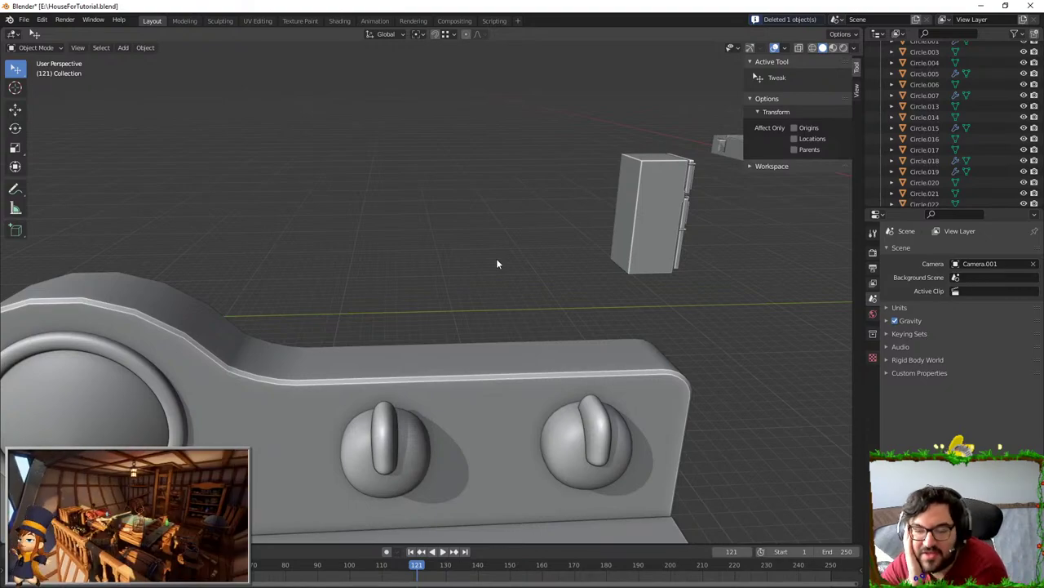
# - Add a cube mesh and raise it along Z until it floats above the stove
pyautogui.scroll(-6, 494, 259)
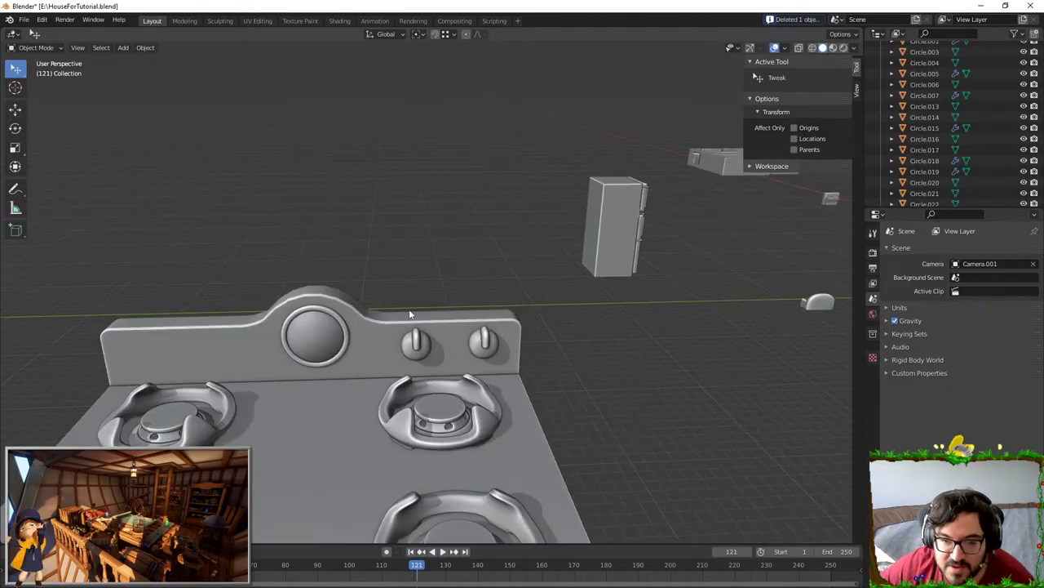
pyautogui.keyDown('shift'); pyautogui.moveTo(410, 313); pyautogui.dragTo(455, 296, button='middle'); pyautogui.keyUp('shift')
pyautogui.scroll(-4, 498, 325)
pyautogui.hotkey('shift', 'a')
pyautogui.moveTo(322, 365)
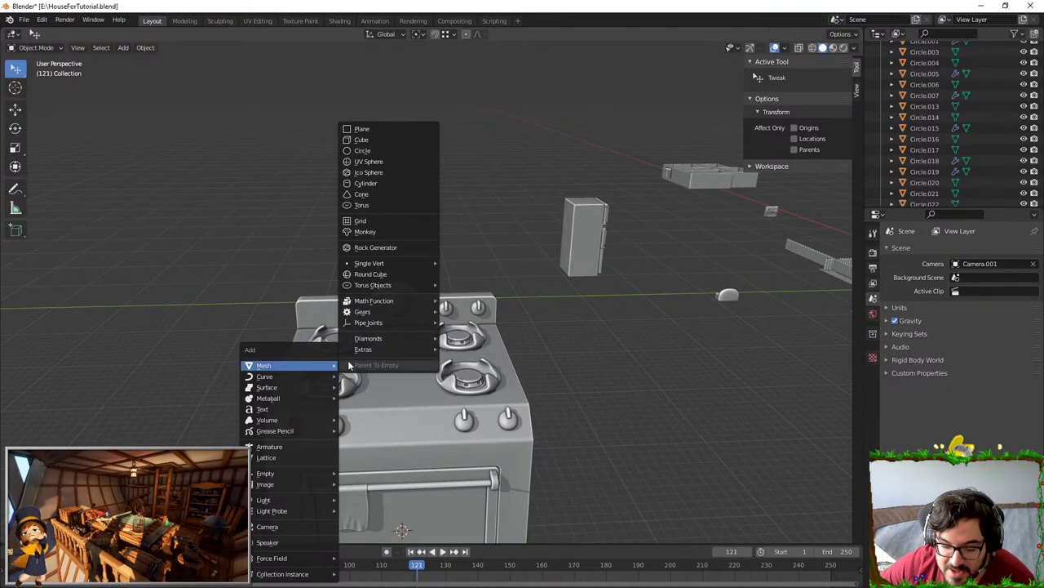
pyautogui.click(368, 142)
pyautogui.press('g')
pyautogui.press('z')
pyautogui.click(478, 120)
pyautogui.hotkey('ctrl', 'z')
pyautogui.moveTo(354, 295); pyautogui.dragTo(458, 286, button='middle')
pyautogui.press('g')
pyautogui.press('z')
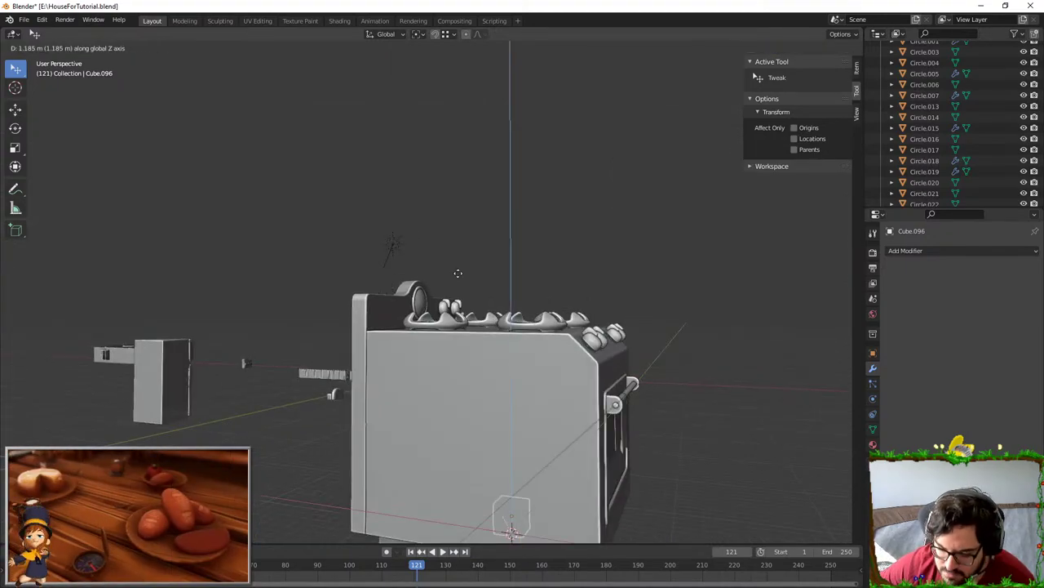
pyautogui.moveTo(532, 311); pyautogui.dragTo(523, 335, button='middle')
pyautogui.press('g')
pyautogui.press('z')
pyautogui.click(516, 258)
# - Enlarge the cube, flatten it along Z and reposition it above the burners
pyautogui.press('s')
pyautogui.click(567, 223)
pyautogui.press('s')
pyautogui.press('z')
pyautogui.click(469, 196)
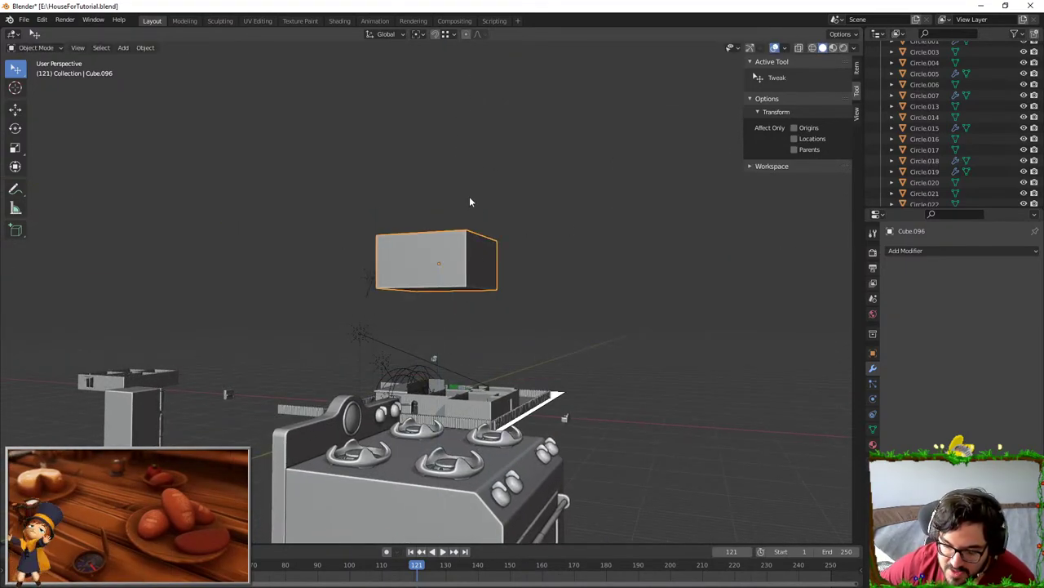
pyautogui.press('g')
pyautogui.click(620, 247)
# - Widen the floating block to span the stove and flatten it further along Z into a thin slab
pyautogui.moveTo(620, 247); pyautogui.dragTo(402, 134, button='middle')
pyautogui.press('s')
pyautogui.press('z')
pyautogui.click(379, 176)
pyautogui.press('s')
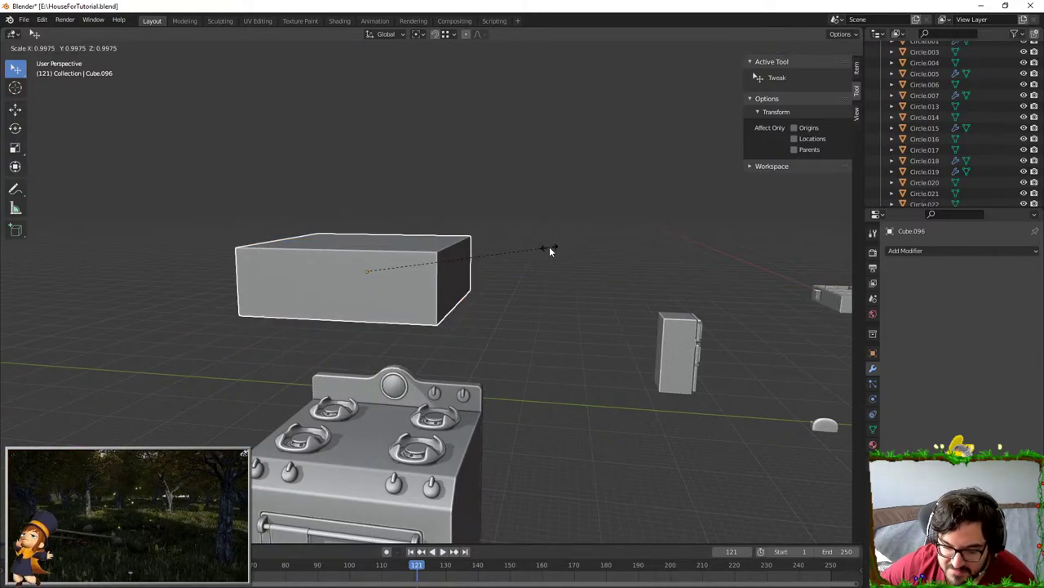
pyautogui.click(549, 247)
pyautogui.press('s')
pyautogui.rightClick(344, 165)
pyautogui.moveTo(347, 205); pyautogui.dragTo(473, 381, button='middle')
pyautogui.press('s')
pyautogui.press('z')
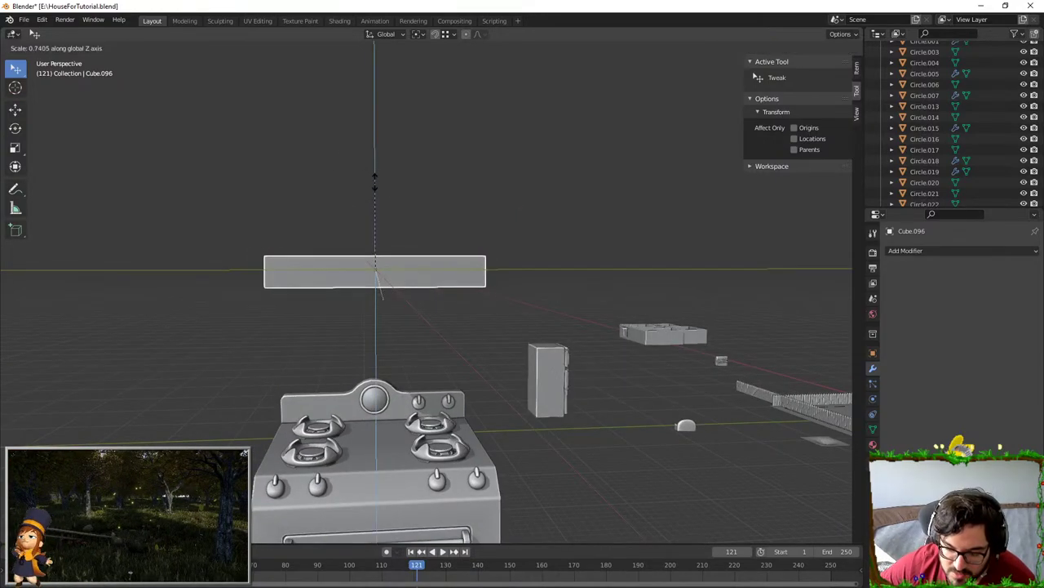
pyautogui.click(382, 165)
# - Scale the slab's top face down to about 0.8 to give the hood slanted sides
pyautogui.moveTo(382, 165); pyautogui.dragTo(375, 247, button='middle')
pyautogui.press('Tab')
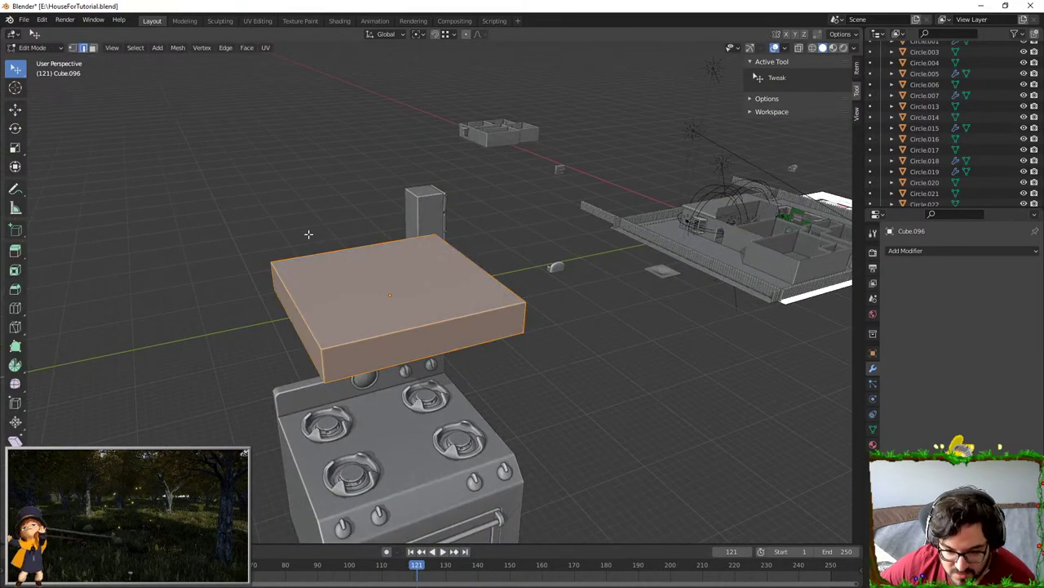
pyautogui.click(93, 48)
pyautogui.moveTo(265, 179); pyautogui.dragTo(346, 184, button='middle')
pyautogui.click(472, 299)
pyautogui.press('s')
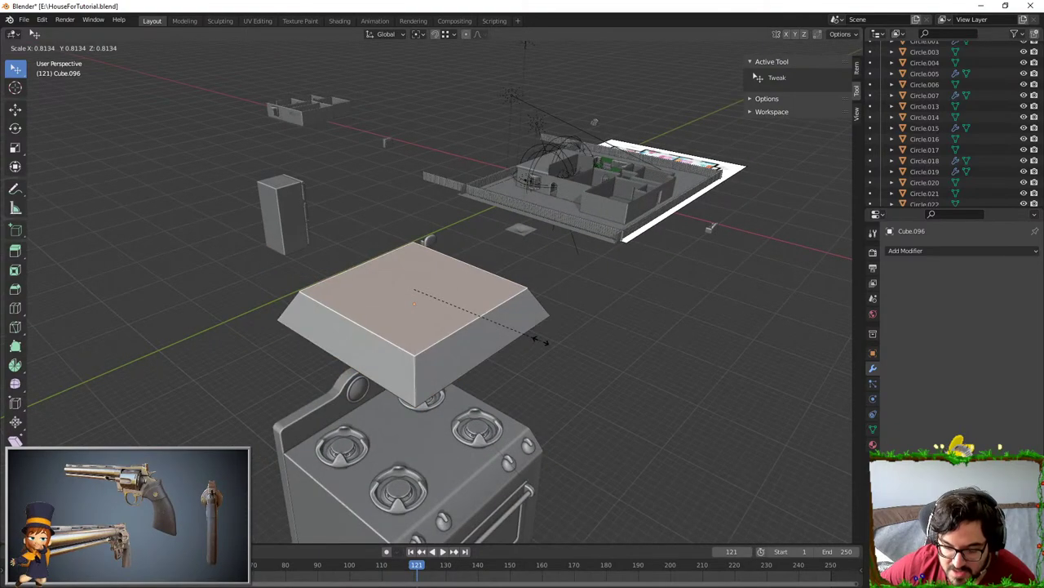
pyautogui.click(563, 344)
# - Scale the whole tapered block along X and shift it along X to sit over the stove
pyautogui.press('a')
pyautogui.press('s')
pyautogui.press('x')
pyautogui.click(576, 326)
pyautogui.press('g')
pyautogui.press('x')
pyautogui.click(532, 310)
pyautogui.moveTo(531, 310); pyautogui.dragTo(425, 306, button='middle')
pyautogui.press('g')
pyautogui.press('x')
pyautogui.click(623, 287)
# - Extrude the hood's bottom face upward into its interior and scale it down to fit within the slanted walls
pyautogui.moveTo(429, 254); pyautogui.dragTo(592, 280, button='middle')
pyautogui.press('e')
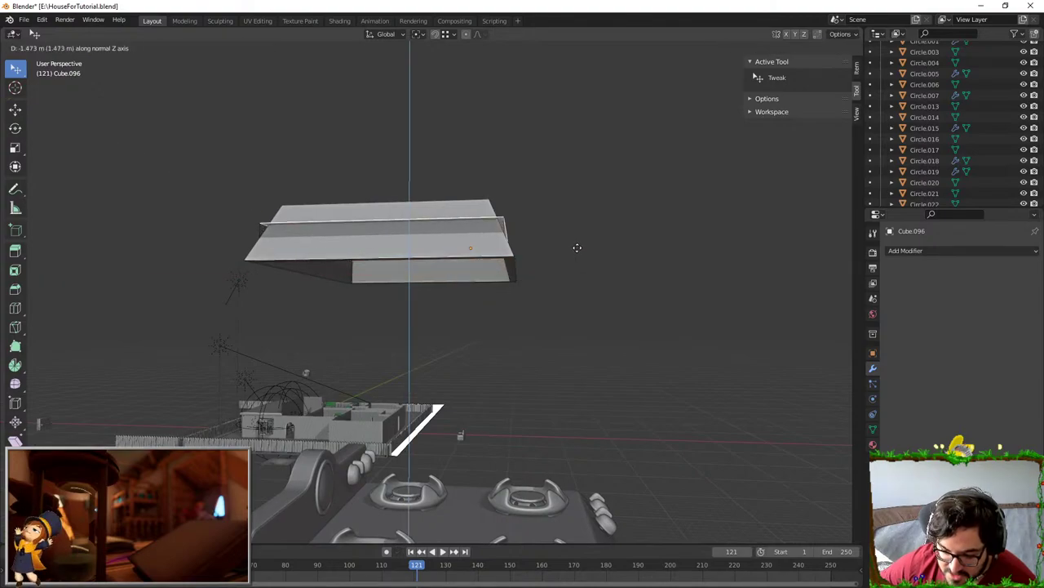
pyautogui.rightClick(583, 234)
pyautogui.moveTo(583, 234); pyautogui.dragTo(531, 247, button='middle')
pyautogui.press('g')
pyautogui.press('z')
pyautogui.click(543, 213)
pyautogui.press('s')
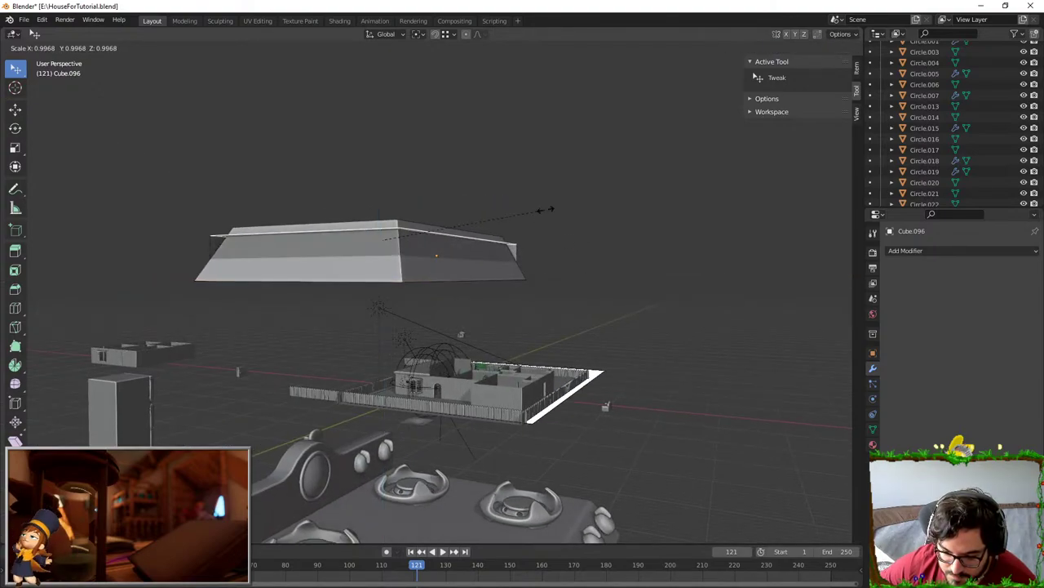
pyautogui.click(520, 209)
pyautogui.moveTo(520, 210); pyautogui.dragTo(404, 227, button='middle')
# - Add a cube to the hood mesh and raise it along Z above the stove
pyautogui.press('Tab')
pyautogui.scroll(-5, 566, 338)
pyautogui.scroll(4, 508, 260)
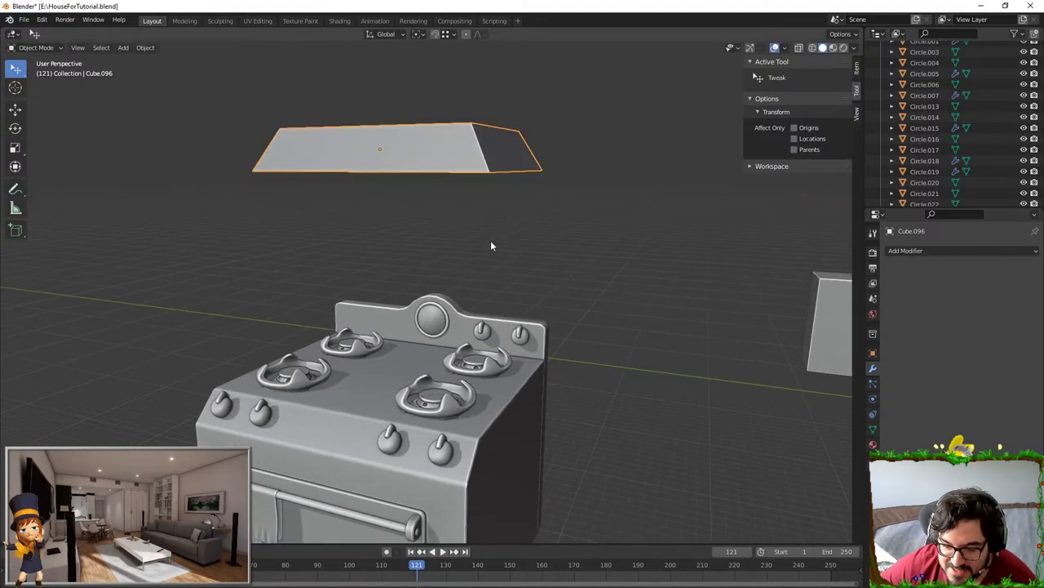
pyautogui.moveTo(491, 244); pyautogui.dragTo(464, 214, button='middle')
pyautogui.scroll(-1, 412, 186)
pyautogui.press('Tab')
pyautogui.scroll(1, 412, 186)
pyautogui.hotkey('shift', 'a')
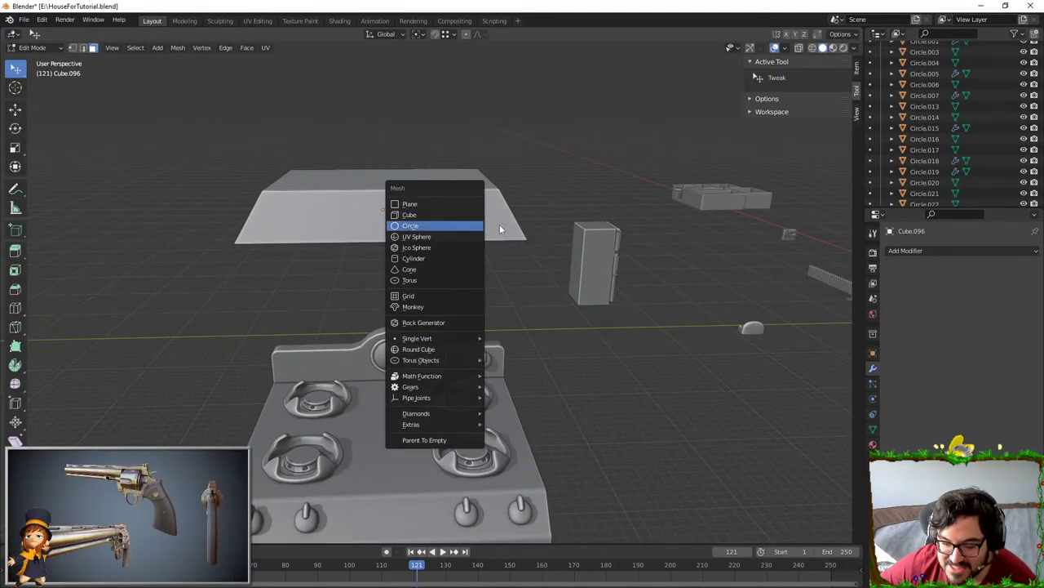
pyautogui.click(412, 215)
pyautogui.press('g')
pyautogui.press('z')
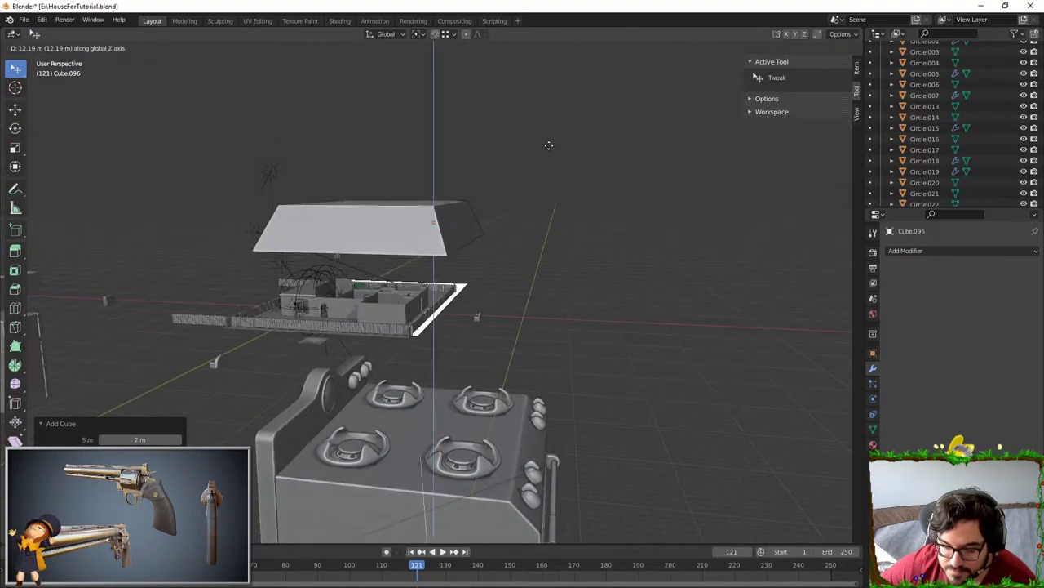
pyautogui.click(541, 394)
# - Move the cube along Z and X to place it just outside the hood's slanted front side
pyautogui.press('g')
pyautogui.press('z')
pyautogui.click(541, 225)
pyautogui.press('g')
pyautogui.press('x')
pyautogui.click(564, 174)
pyautogui.scroll(2, 564, 174)
pyautogui.press('g')
pyautogui.keyDown('shift'); pyautogui.moveTo(564, 174); pyautogui.dragTo(507, 350, button='middle'); pyautogui.keyUp('shift')
pyautogui.press('z')
pyautogui.click(564, 243)
# - Scale the cube along X into a thin upright slab
pyautogui.press('KP_1')
pyautogui.scroll(4, 518, 338)
pyautogui.press('s')
pyautogui.press('x')
pyautogui.click(477, 420)
pyautogui.keyDown('shift'); pyautogui.moveTo(497, 413); pyautogui.dragTo(440, 300, button='middle'); pyautogui.keyUp('shift')
pyautogui.scroll(4, 408, 301)
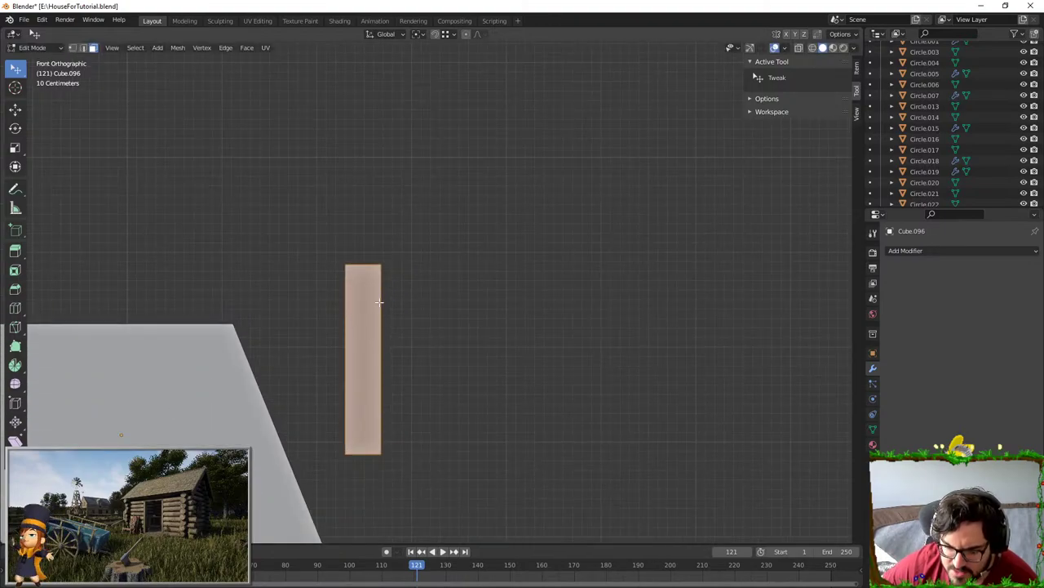
# - Cut a centred horizontal loop around the slab and move its upper outer edge outward along X to form a wedge
pyautogui.hotkey('ctrl', 'r')
pyautogui.doubleClick(378, 332)
pyautogui.press('3')
pyautogui.press('a')
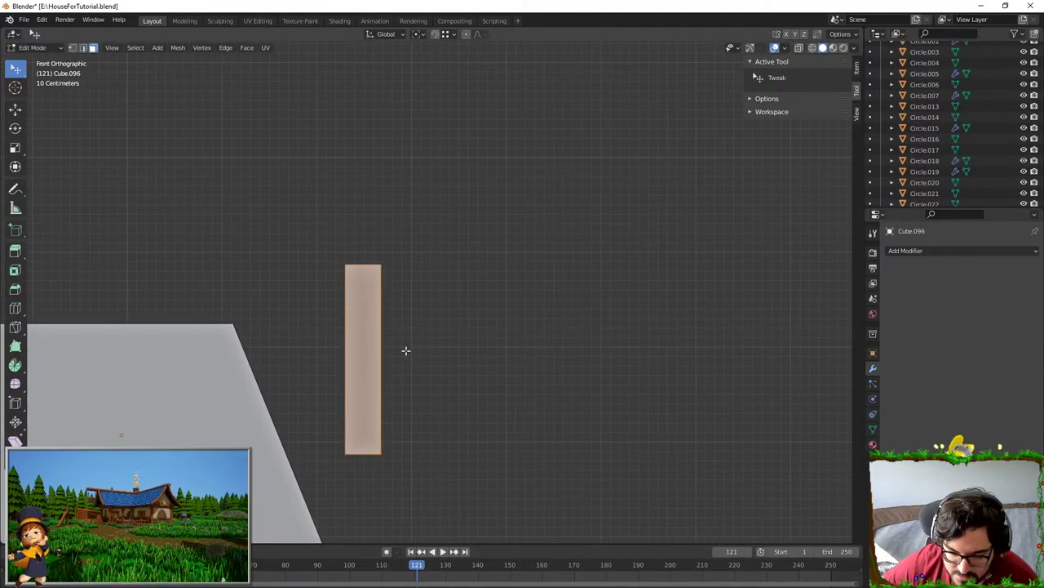
pyautogui.hotkey('alt', 'a')
pyautogui.press('2')
pyautogui.moveTo(401, 270)
pyautogui.mouseDown(button='middle')
pyautogui.moveTo(250, 266)
pyautogui.moveTo(407, 275)
pyautogui.mouseUp(button='middle')
pyautogui.press('g')
pyautogui.press('x')
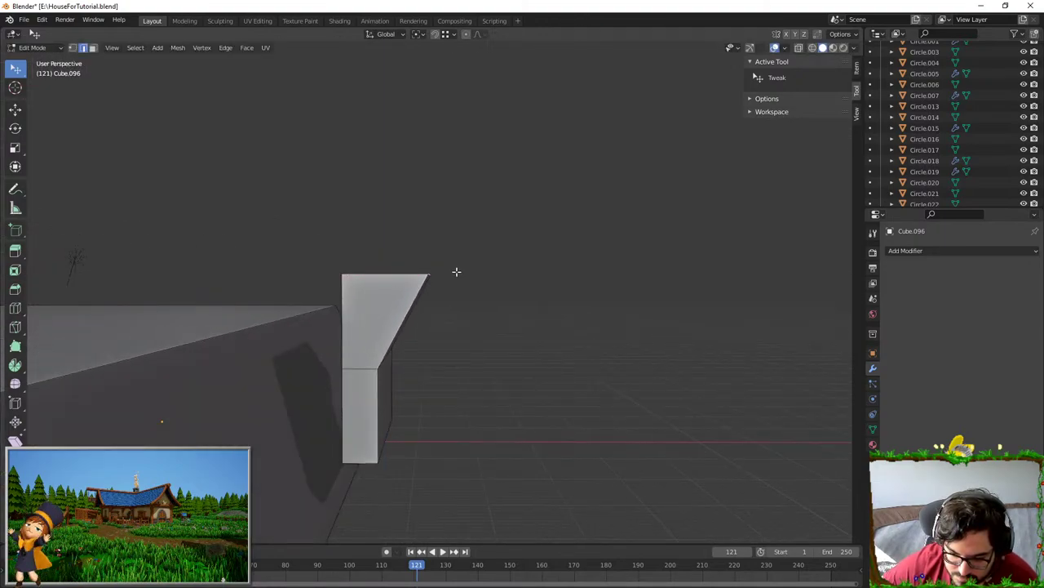
pyautogui.moveTo(419, 378); pyautogui.dragTo(128, 14, button='middle')
# - Delete the wedge block's faces on the side facing the hood
pyautogui.click(93, 49)
pyautogui.moveTo(337, 228); pyautogui.dragTo(349, 292, button='middle')
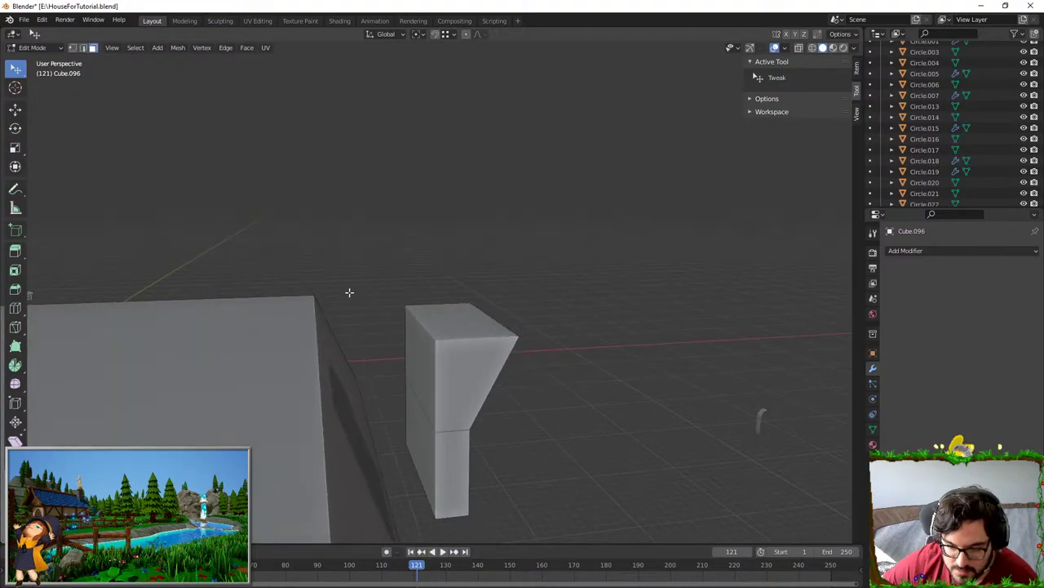
pyautogui.keyDown('shift'); pyautogui.click(421, 377); pyautogui.keyUp('shift')
pyautogui.press('x')
pyautogui.click(549, 381)
# - Select the whole wedge block and narrow it along Y to a switch-like width
pyautogui.click(460, 366)
pyautogui.press('a')
pyautogui.moveTo(564, 327); pyautogui.dragTo(443, 261, button='middle')
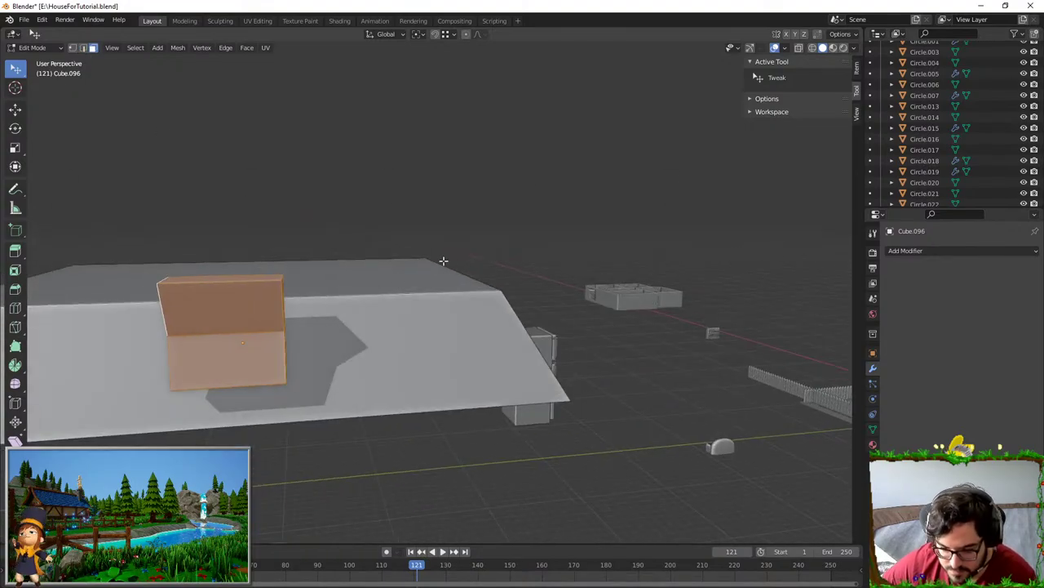
pyautogui.press('s')
pyautogui.press('y')
pyautogui.click(280, 289)
pyautogui.press('s')
pyautogui.press('y')
pyautogui.click(290, 331)
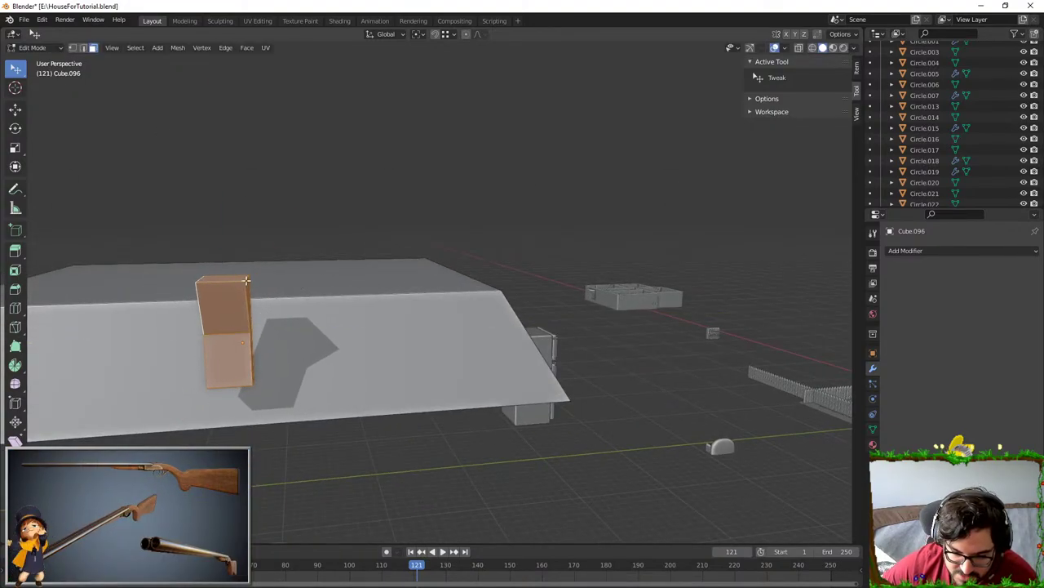
pyautogui.moveTo(290, 331); pyautogui.dragTo(408, 342, button='middle')
pyautogui.press('KP_1')
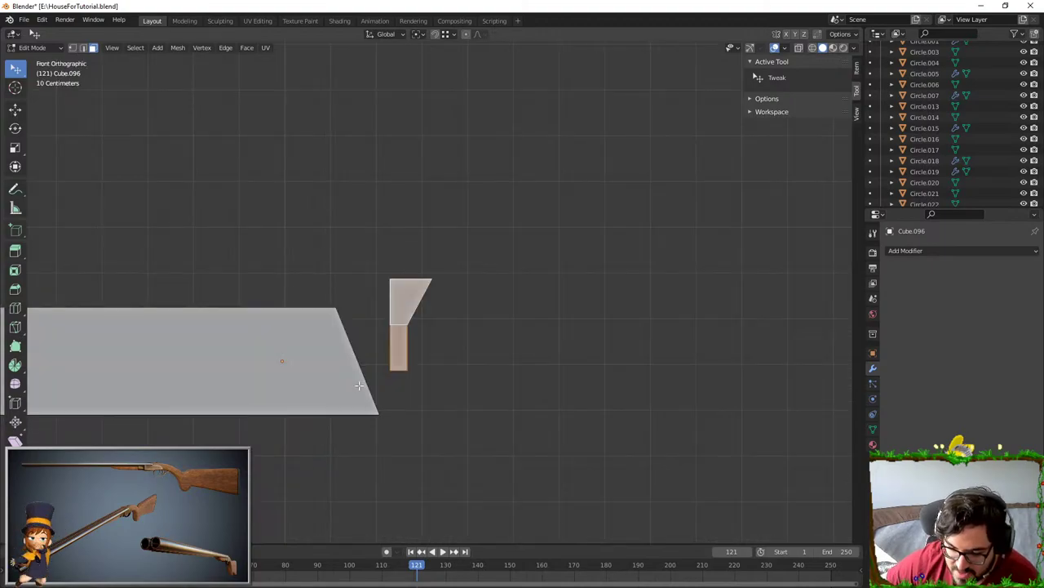
pyautogui.press('Tab')
pyautogui.press('g')
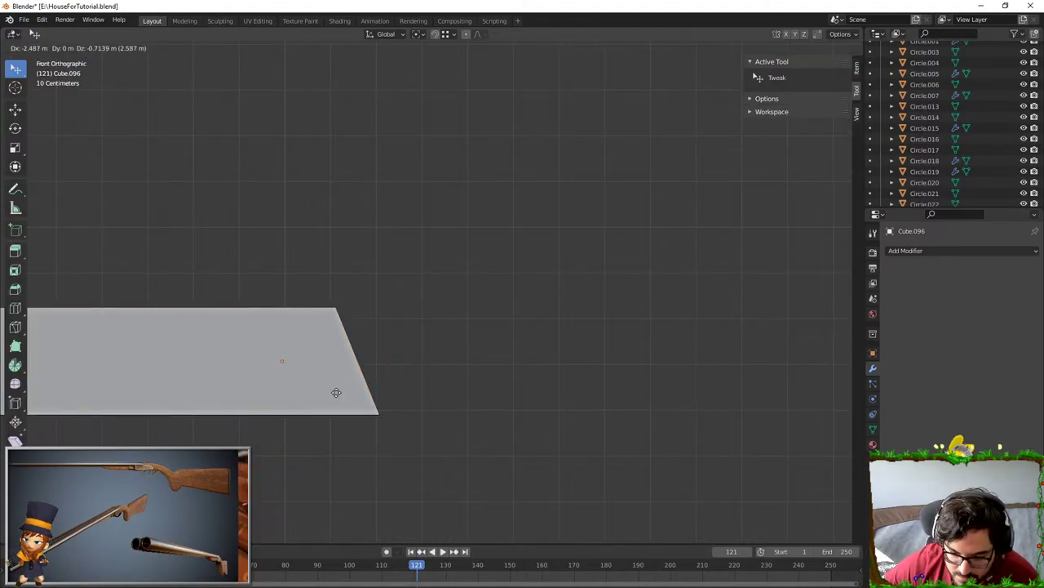
pyautogui.rightClick(349, 393)
pyautogui.press('Tab')
# - Move and rotate the wedge block in front view so its open back lies against the hood's slanted side
pyautogui.press('g')
pyautogui.click(490, 359)
pyautogui.press('r')
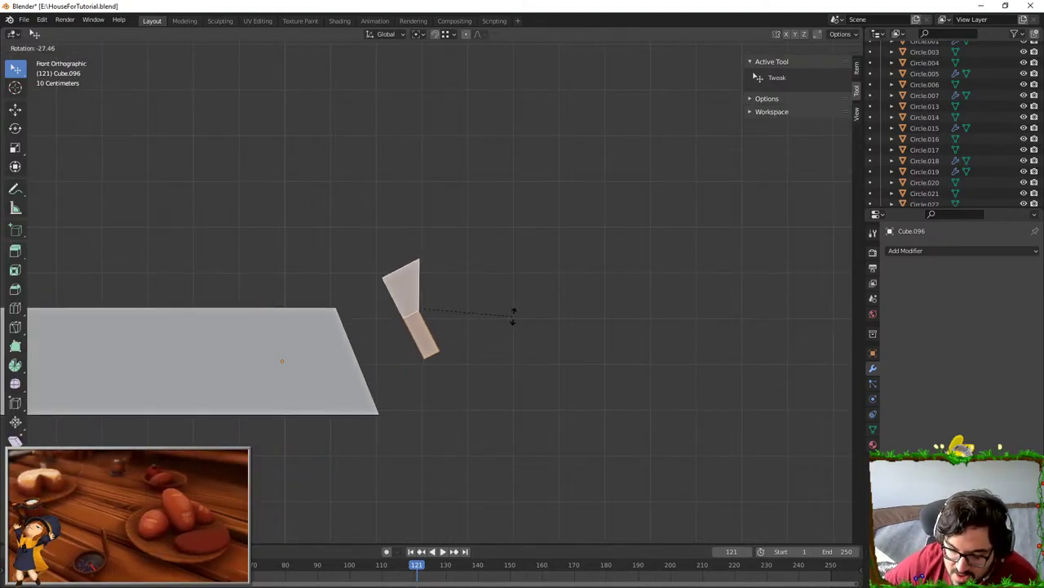
pyautogui.rightClick(463, 353)
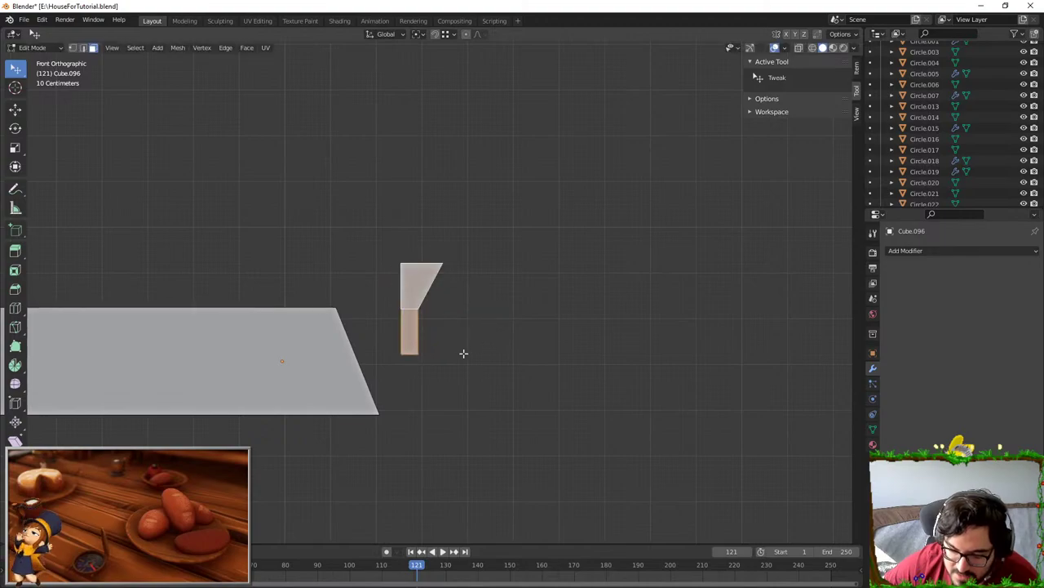
pyautogui.press('g')
pyautogui.click(420, 373)
pyautogui.press('r')
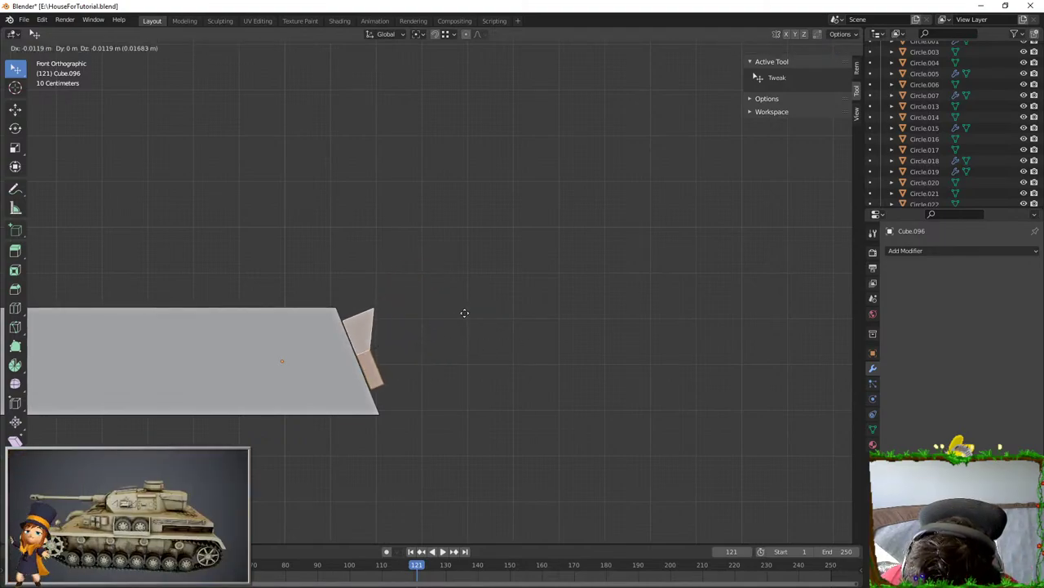
pyautogui.click(462, 314)
# - Shift the wedge block along Y toward one end of the hood's slanted side
pyautogui.moveTo(462, 314); pyautogui.dragTo(359, 328, button='middle')
pyautogui.scroll(-1, 359, 328)
pyautogui.press('g')
pyautogui.press('y')
pyautogui.click(493, 324)
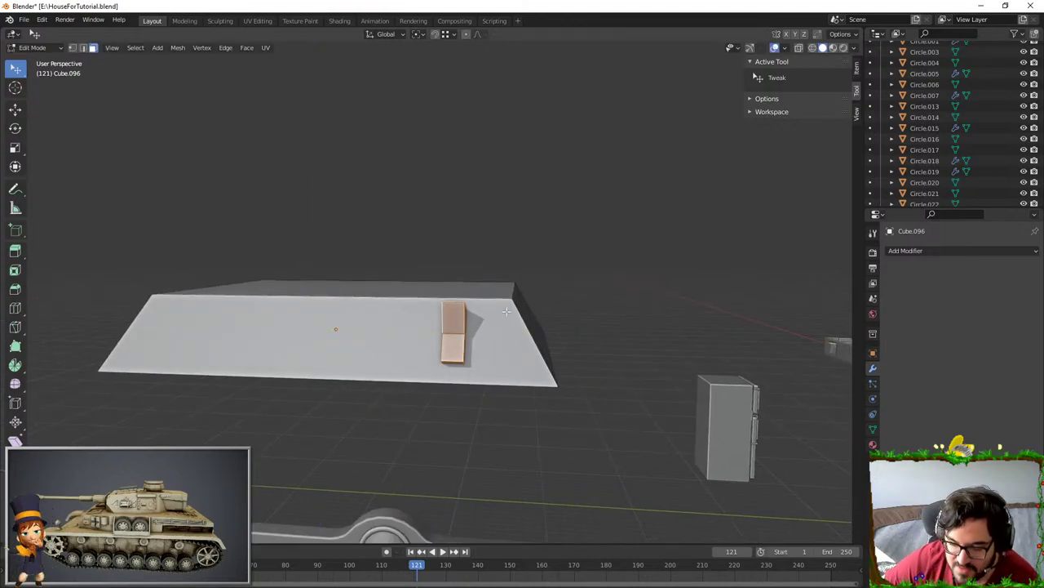
# - Slide the wedge block's top outer edge toward the hood to make its upper part slimmer
pyautogui.moveTo(441, 288); pyautogui.dragTo(498, 299, button='middle')
pyautogui.click(399, 301)
pyautogui.moveTo(399, 302); pyautogui.dragTo(246, 262, button='middle')
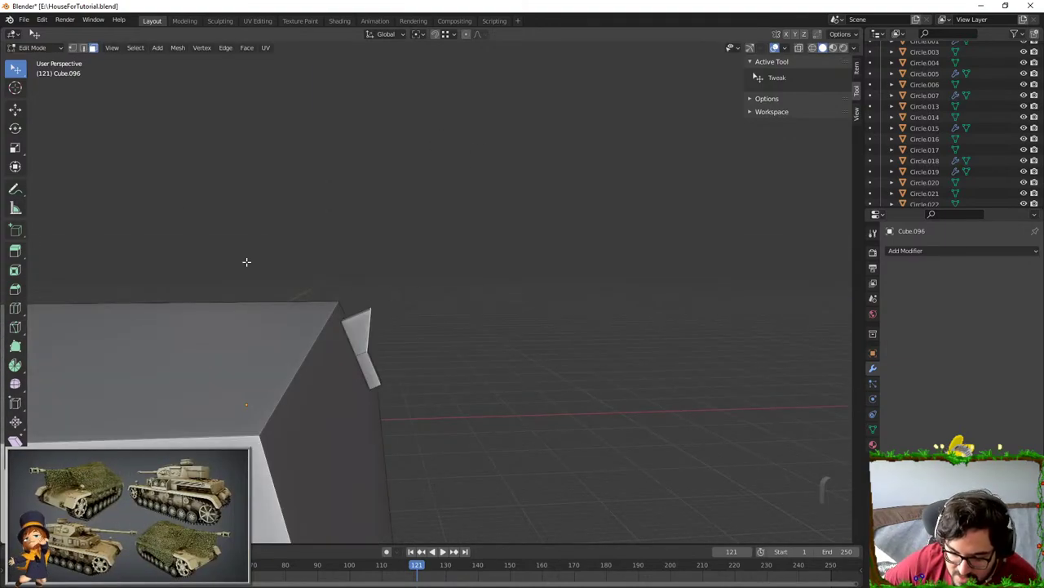
pyautogui.click(83, 47)
pyautogui.moveTo(432, 236); pyautogui.dragTo(322, 227, button='middle')
pyautogui.click(389, 318)
pyautogui.moveTo(388, 319); pyautogui.dragTo(476, 300, button='middle')
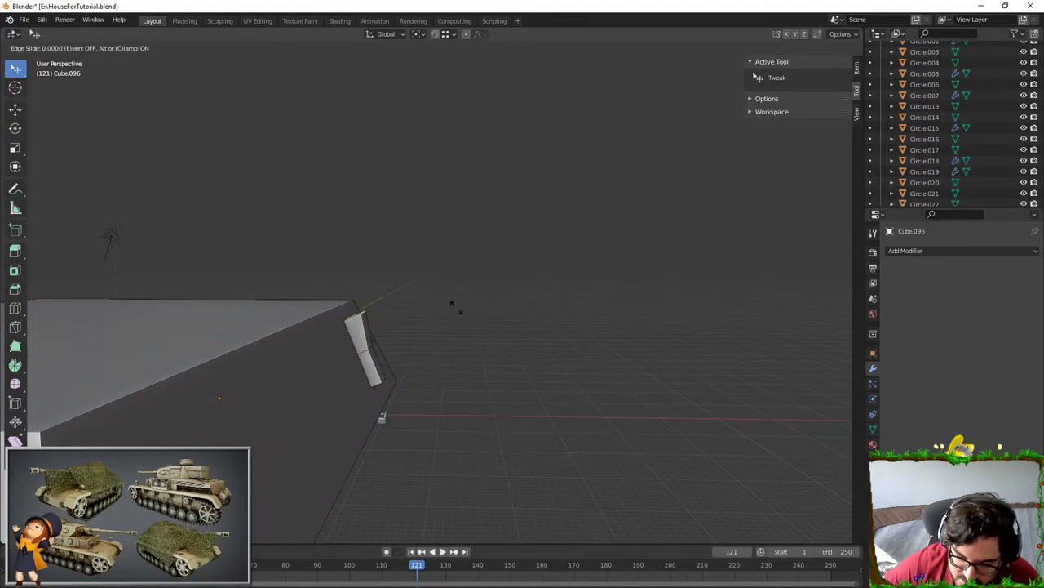
pyautogui.moveTo(383, 389); pyautogui.dragTo(397, 362, button='middle')
pyautogui.press('Tab')
pyautogui.press('Tab')
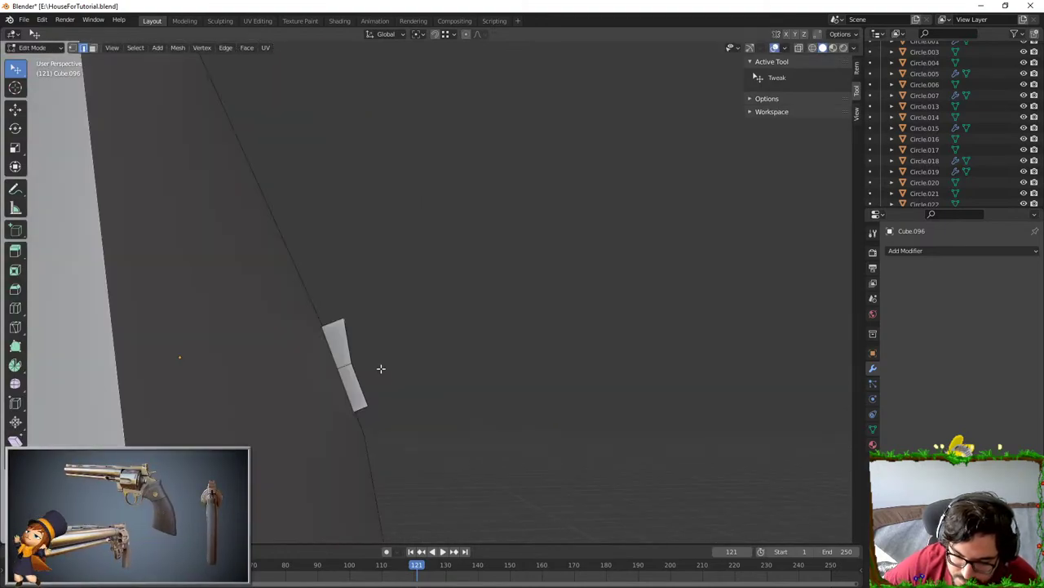
# - Fine-tune the block's top outer edge and slide its bottom outer edge toward the hood to taper the lower end
pyautogui.press('g')
pyautogui.press('y')
pyautogui.click(391, 368)
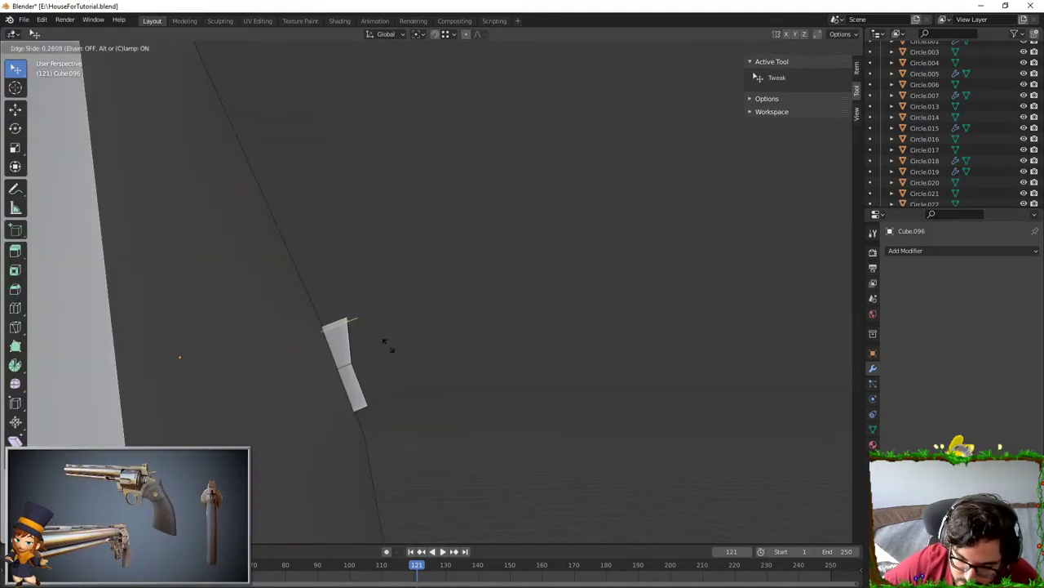
pyautogui.moveTo(388, 419); pyautogui.dragTo(363, 410, button='middle')
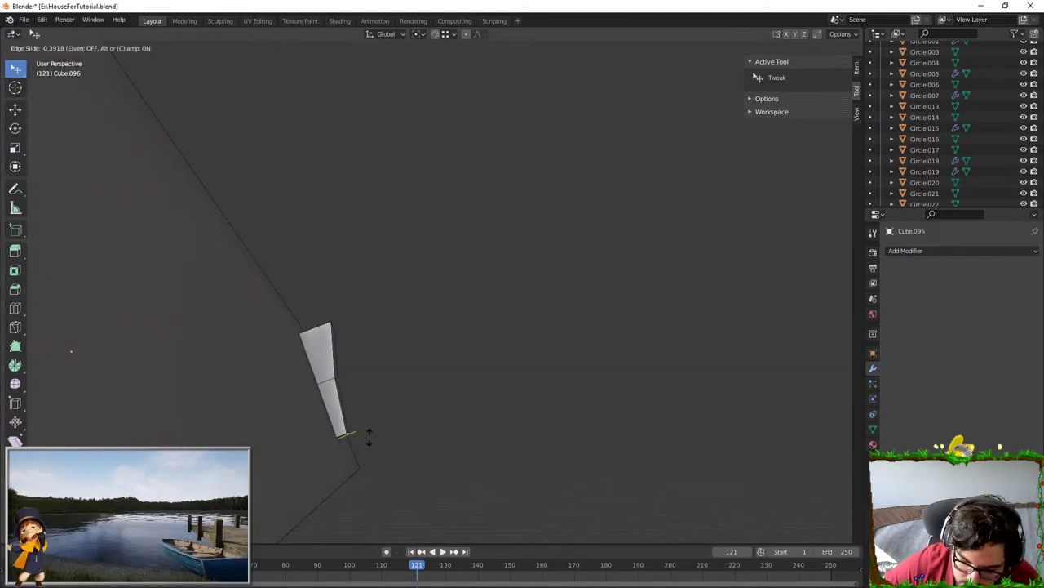
pyautogui.click(387, 460)
pyautogui.moveTo(383, 464); pyautogui.dragTo(356, 339, button='middle')
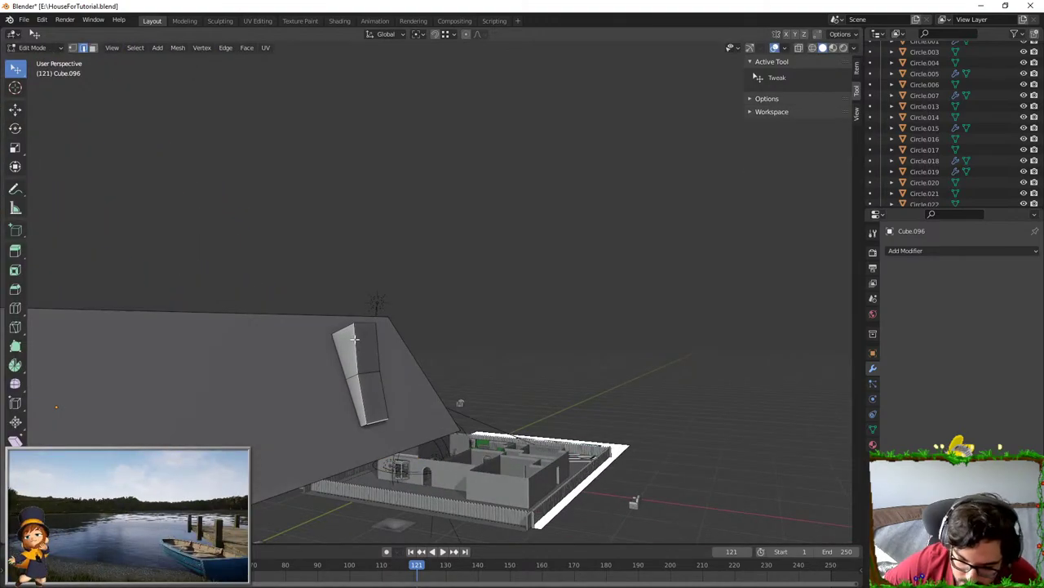
# - Add a Bevel modifier to the hood and apply the object's scale
pyautogui.press('Tab')
pyautogui.press('KP_Decimal')
pyautogui.click(906, 250)
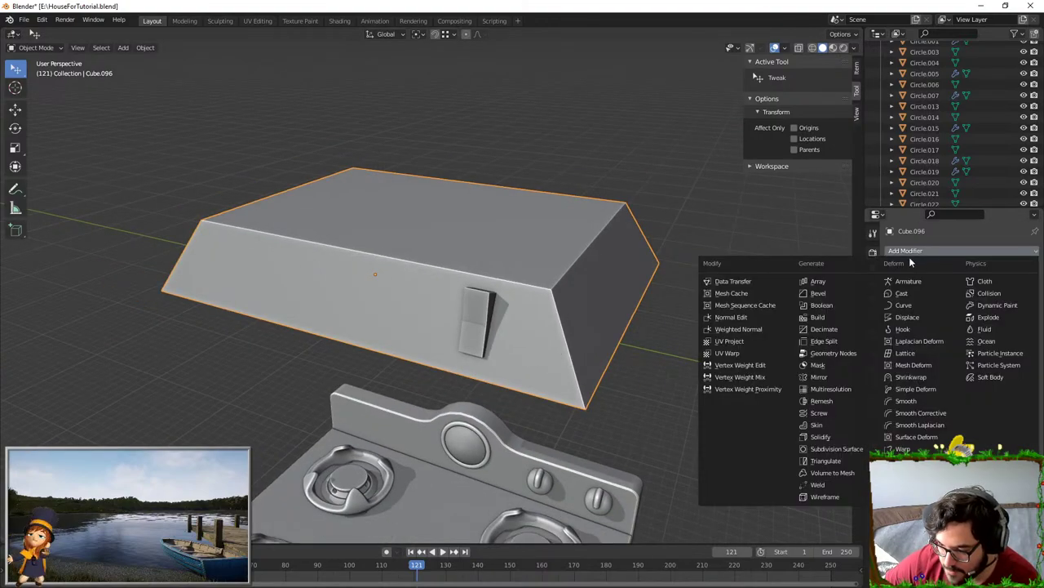
pyautogui.click(818, 293)
pyautogui.moveTo(818, 293); pyautogui.dragTo(721, 310, button='middle')
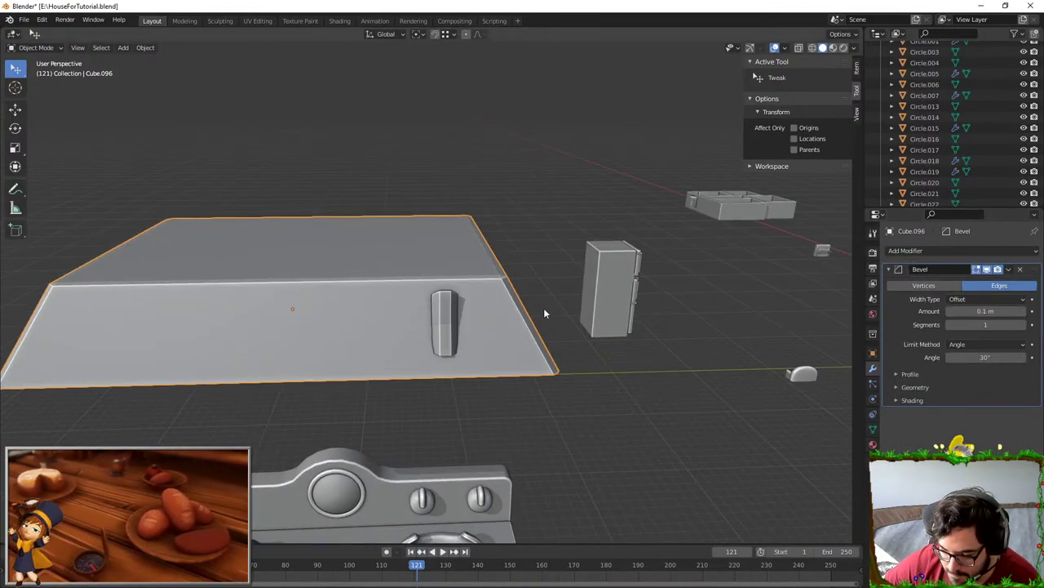
pyautogui.hotkey('ctrl', 'a')
pyautogui.click(480, 308)
pyautogui.press('Tab')
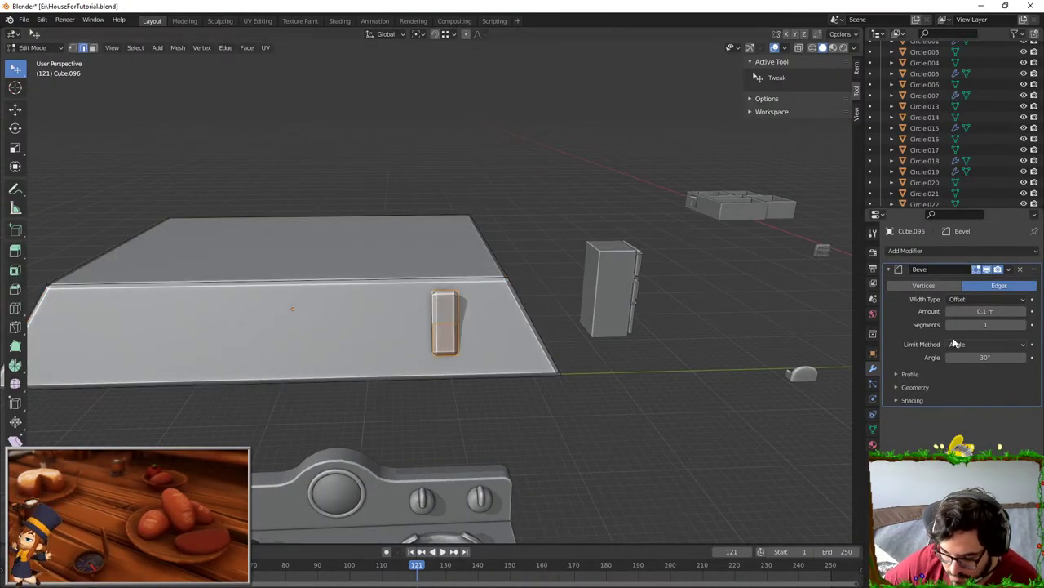
# - Set the hood's Bevel amount to 0.06 m
pyautogui.click(949, 311)
pyautogui.click(949, 312)
pyautogui.click(949, 312)
pyautogui.click(949, 311)
pyautogui.press('Tab')
pyautogui.press('Tab')
# - Shift the wedge switch along Y and duplicate it along Y to make a second switch beside it
pyautogui.click(451, 319)
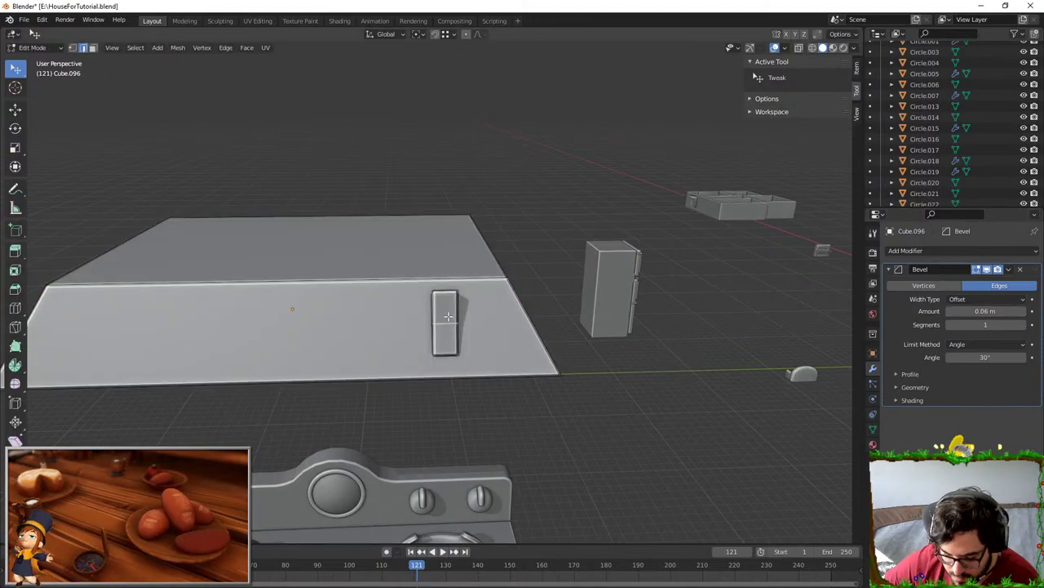
pyautogui.hotkey('ctrl', 'l')
pyautogui.moveTo(451, 318); pyautogui.dragTo(440, 313, button='middle')
pyautogui.press('g')
pyautogui.press('y')
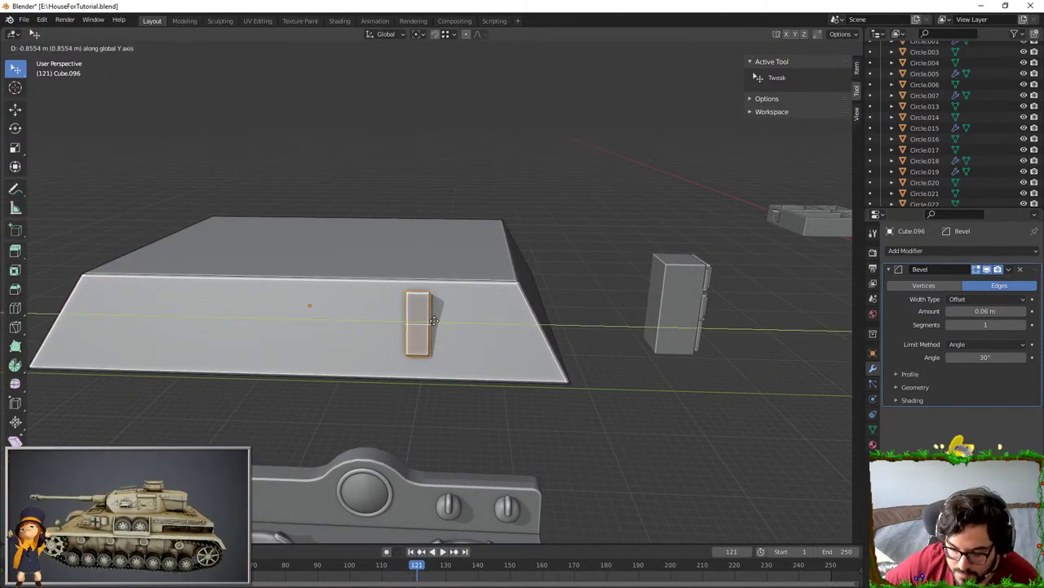
pyautogui.hotkey('shift', 'd')
pyautogui.press('y')
pyautogui.click(493, 322)
pyautogui.press('Tab')
pyautogui.click(548, 256)
# - Select both wedge switches and hide the rest of the hood mesh
pyautogui.moveTo(549, 255); pyautogui.dragTo(392, 333, button='middle')
pyautogui.scroll(3, 392, 333)
pyautogui.press('Tab')
pyautogui.press('l')
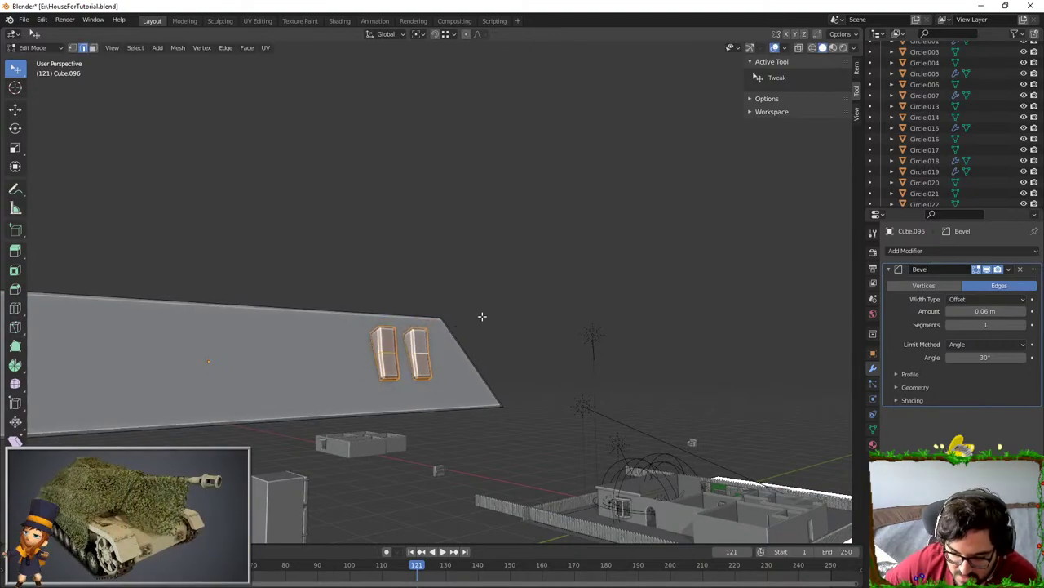
pyautogui.moveTo(481, 316); pyautogui.dragTo(419, 326, button='middle')
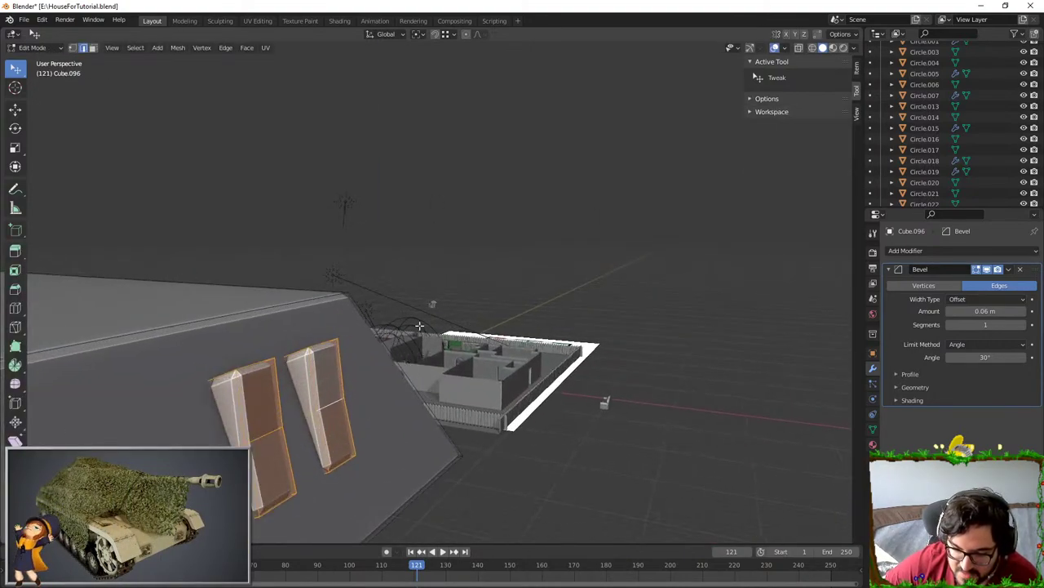
pyautogui.hotkey('shift', 'h')
# - Extrude the open back border loops of both switches and scale them outward slightly to form flat rims
pyautogui.keyDown('alt'); pyautogui.click(218, 426); pyautogui.keyUp('alt')
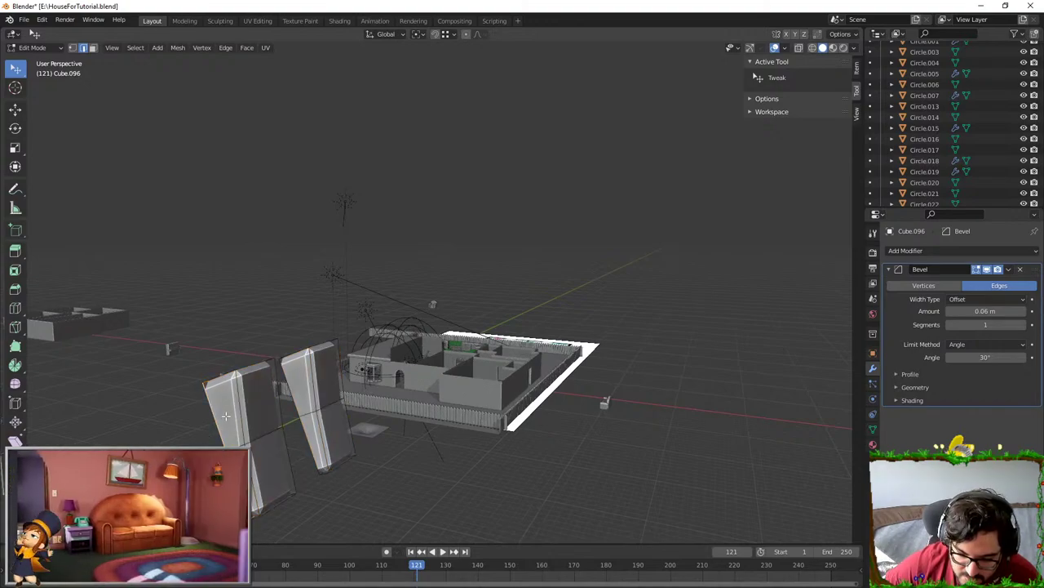
pyautogui.keyDown('alt'); pyautogui.keyDown('shift'); pyautogui.click(297, 406); pyautogui.keyUp('shift'); pyautogui.keyUp('alt')
pyautogui.keyDown('shift'); pyautogui.moveTo(298, 404); pyautogui.dragTo(314, 364, button='middle'); pyautogui.keyUp('shift')
pyautogui.press('e')
pyautogui.rightClick(392, 337)
pyautogui.press('s')
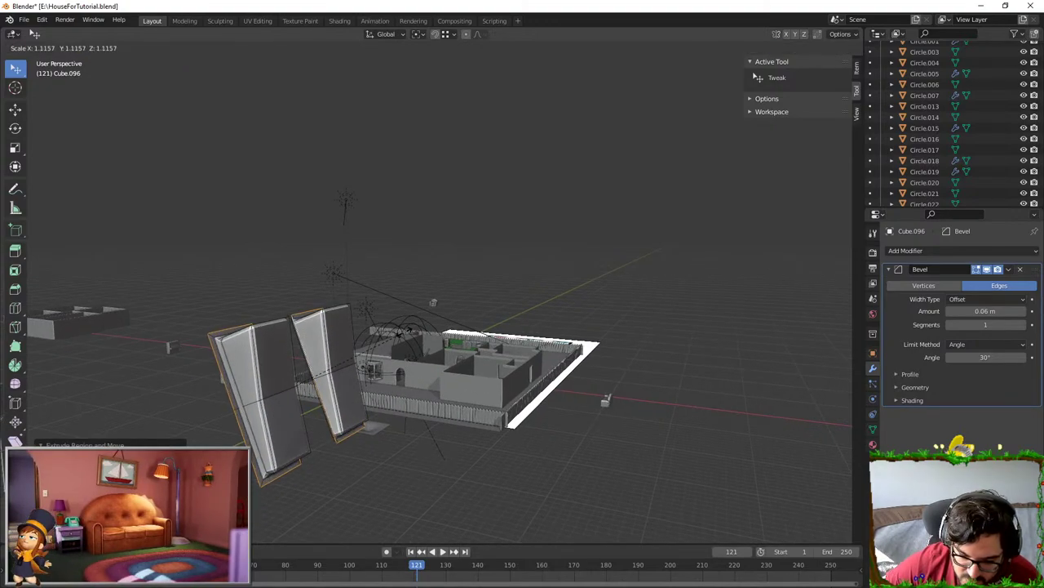
pyautogui.click(405, 332)
pyautogui.moveTo(400, 335); pyautogui.dragTo(424, 340, button='middle')
pyautogui.press('e')
pyautogui.press('x')
pyautogui.rightClick(393, 353)
# - Set the transform orientation to Local and extrude the rim borders backward, away from the switches, to give the rims thickness
pyautogui.moveTo(352, 368); pyautogui.dragTo(369, 359, button='middle')
pyautogui.press('KP_1')
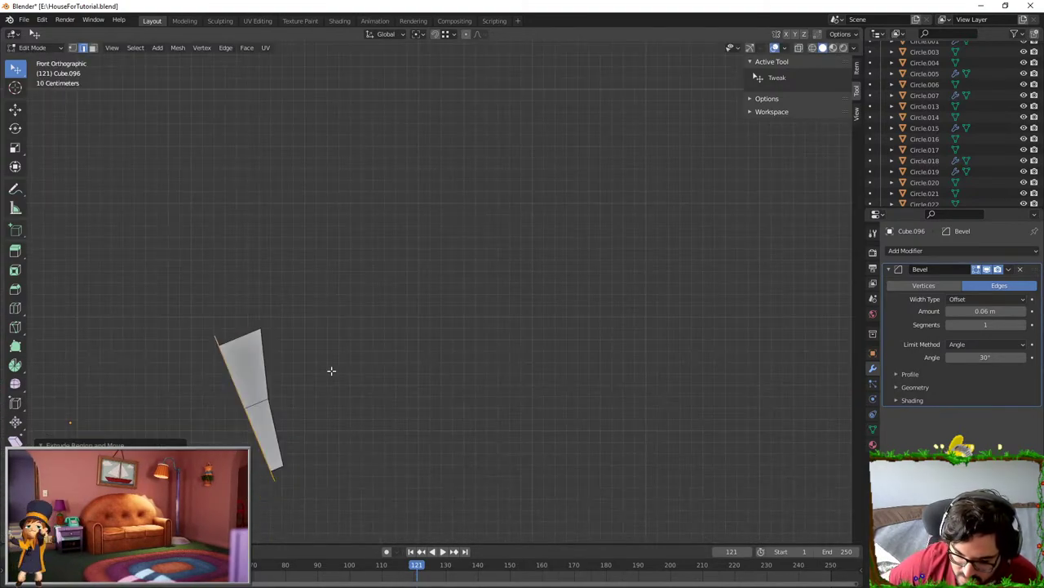
pyautogui.click(385, 33)
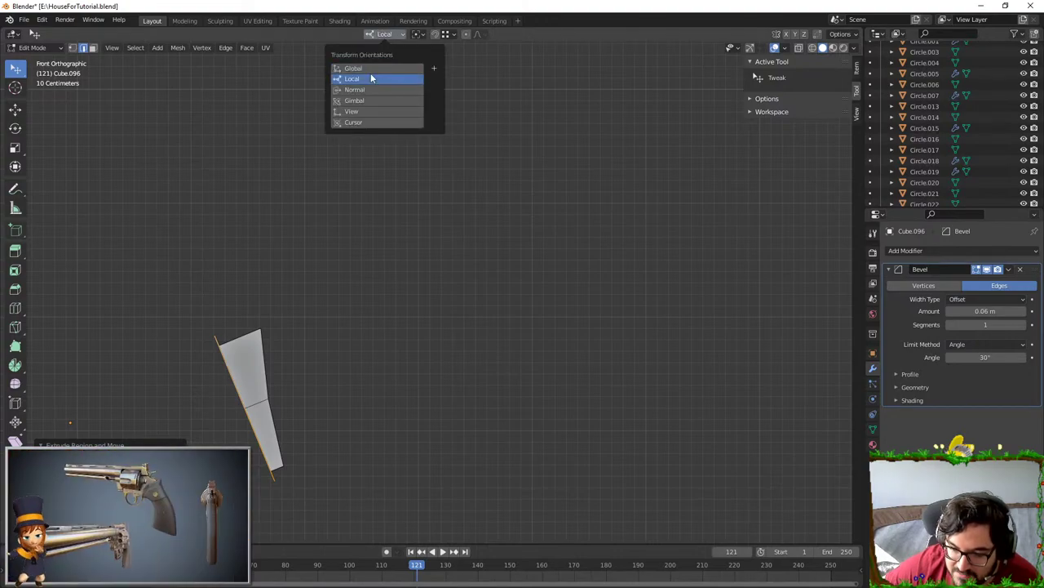
pyautogui.click(370, 73)
pyautogui.press('e')
pyautogui.press('x')
pyautogui.rightClick(496, 211)
pyautogui.press('g')
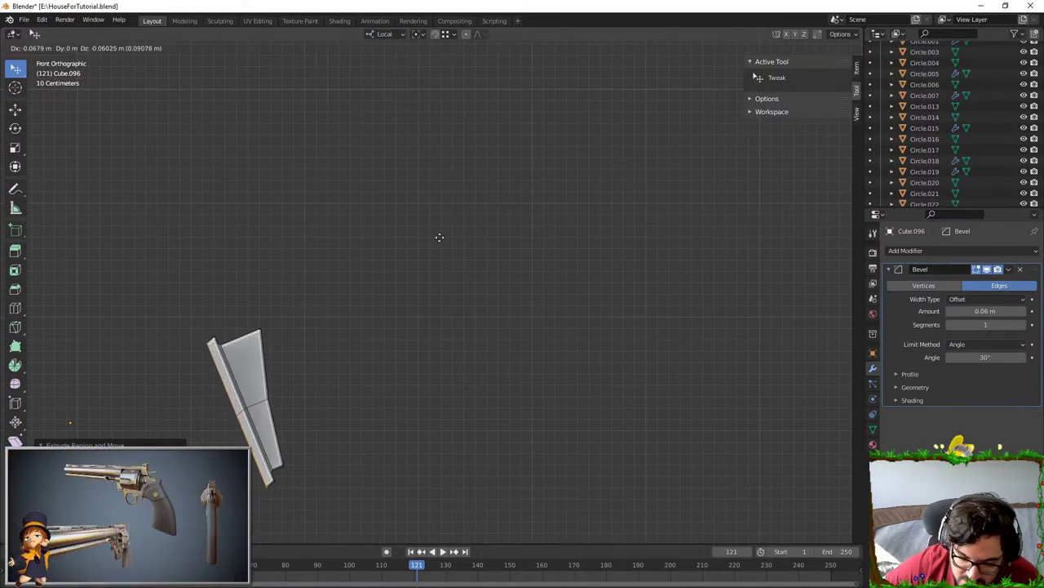
pyautogui.moveTo(401, 252); pyautogui.dragTo(325, 334, button='middle')
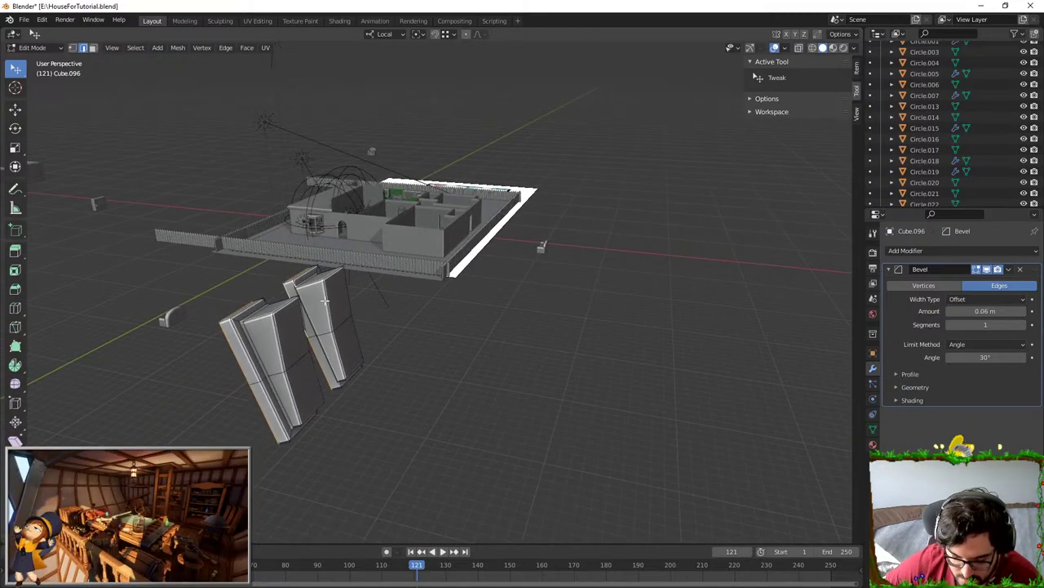
# - Reveal the hidden hood geometry around the two switches
pyautogui.press('l')
pyautogui.hotkey('alt', 'h')
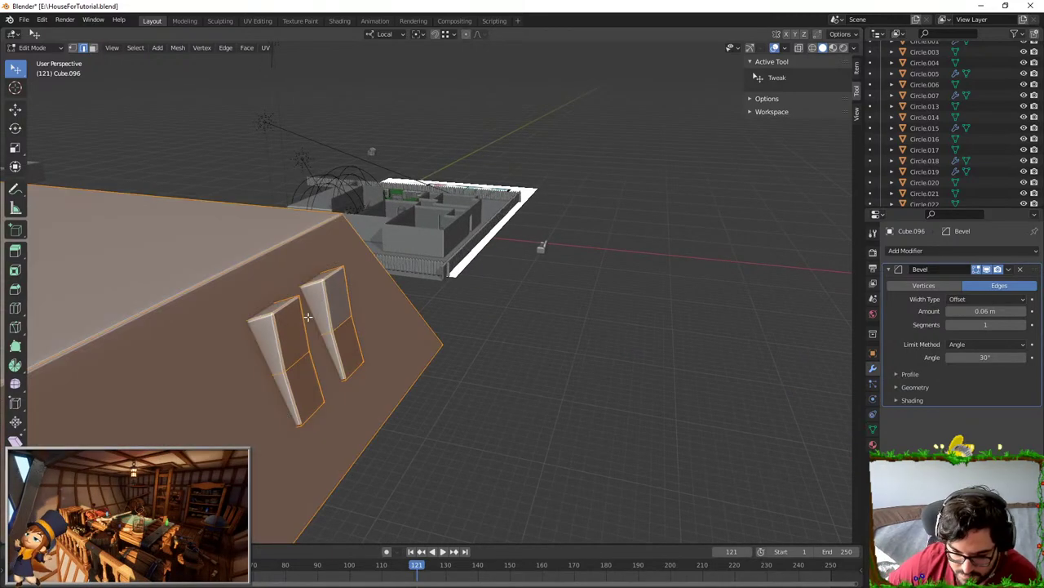
# - Deselect the hood body and move both rimmed switches along local X and Z against the hood's slanted face
pyautogui.hotkey('shift', 'l')
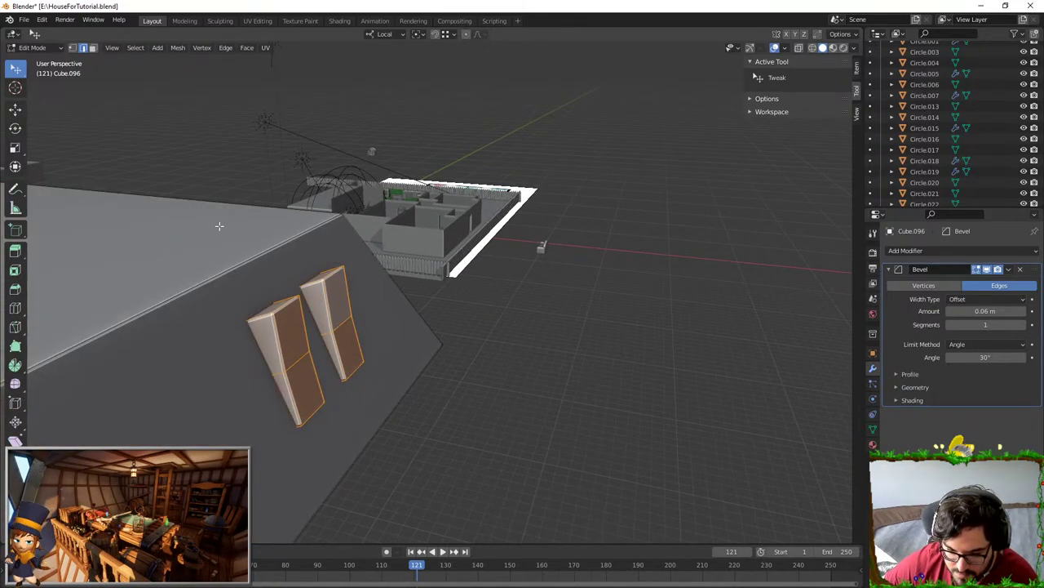
pyautogui.moveTo(218, 226); pyautogui.dragTo(369, 270, button='middle')
pyautogui.press('g')
pyautogui.press('x')
pyautogui.click(361, 273)
pyautogui.press('g')
pyautogui.press('z')
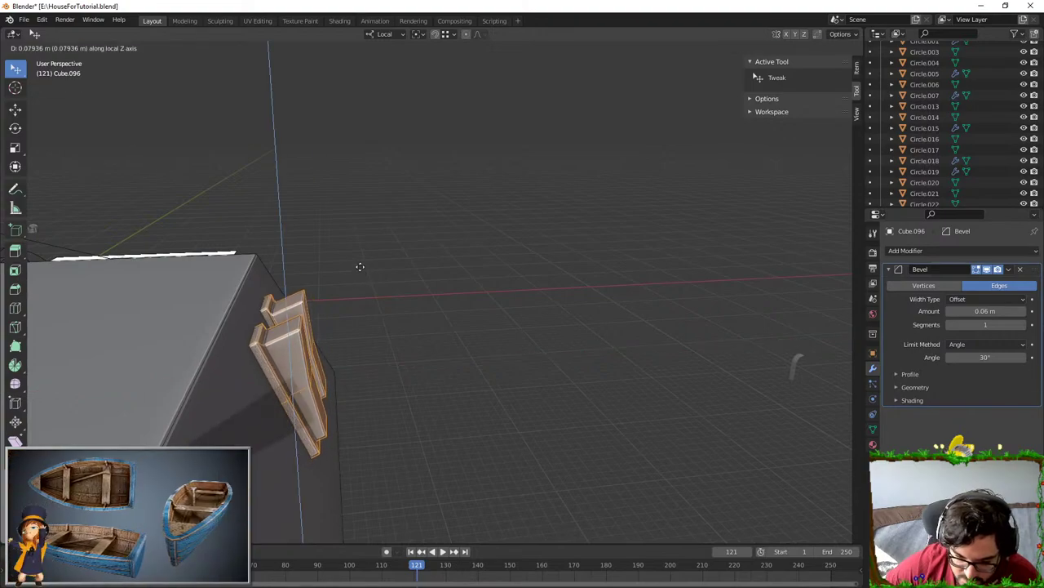
pyautogui.click(360, 267)
pyautogui.press('Tab')
pyautogui.moveTo(466, 336)
pyautogui.mouseDown(button='middle')
pyautogui.moveTo(374, 326)
pyautogui.moveTo(462, 336)
pyautogui.mouseUp(button='middle')
pyautogui.press('Tab')
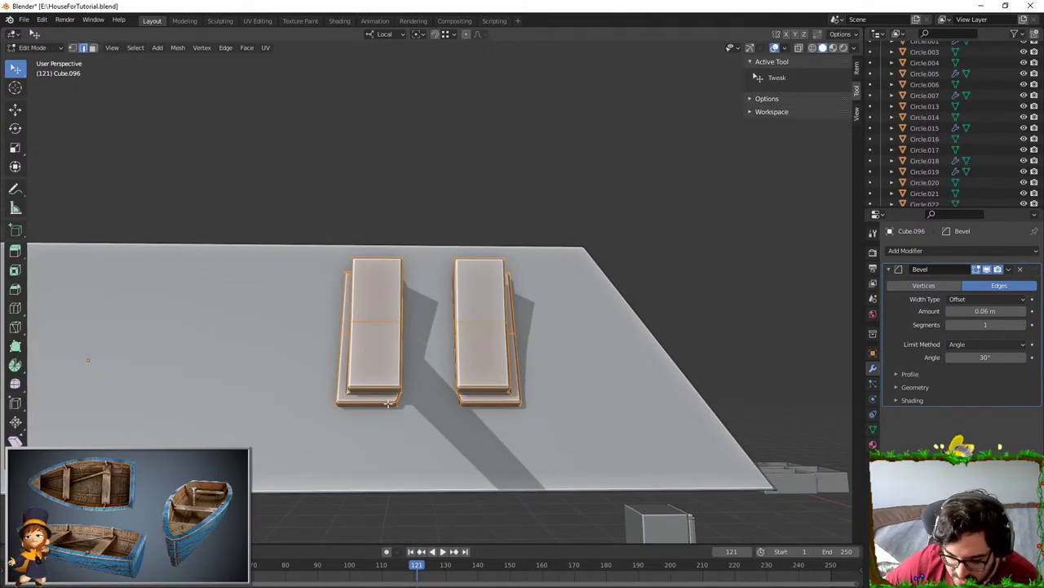
# - Undo the switch moves and the rim extrusions, back to the isolated wedge switches with open back borders
pyautogui.click(387, 403)
pyautogui.press('l')
pyautogui.hotkey('ctrl', 'z')
pyautogui.hotkey('ctrl', 'z')
pyautogui.hotkey('ctrl', 'z')
pyautogui.hotkey('ctrl', 'z')
pyautogui.hotkey('ctrl', 'z')
pyautogui.hotkey('ctrl', 'z')
pyautogui.hotkey('ctrl', 'z')
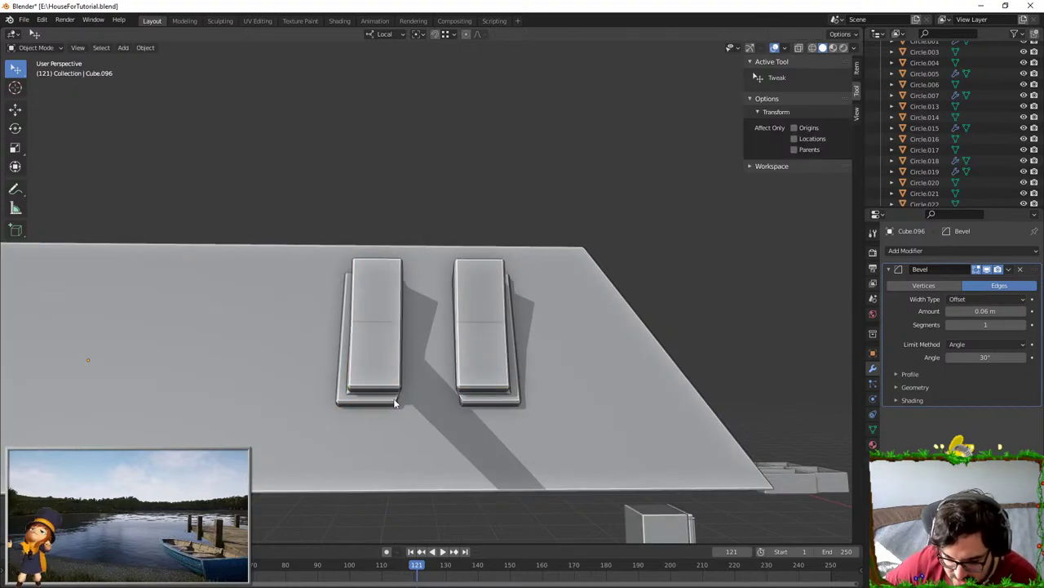
pyautogui.hotkey('ctrl', 'z')
pyautogui.hotkey('ctrl', 'z')
pyautogui.hotkey('ctrl', 'z')
pyautogui.hotkey('ctrl', 'z')
pyautogui.hotkey('ctrl', 'z')
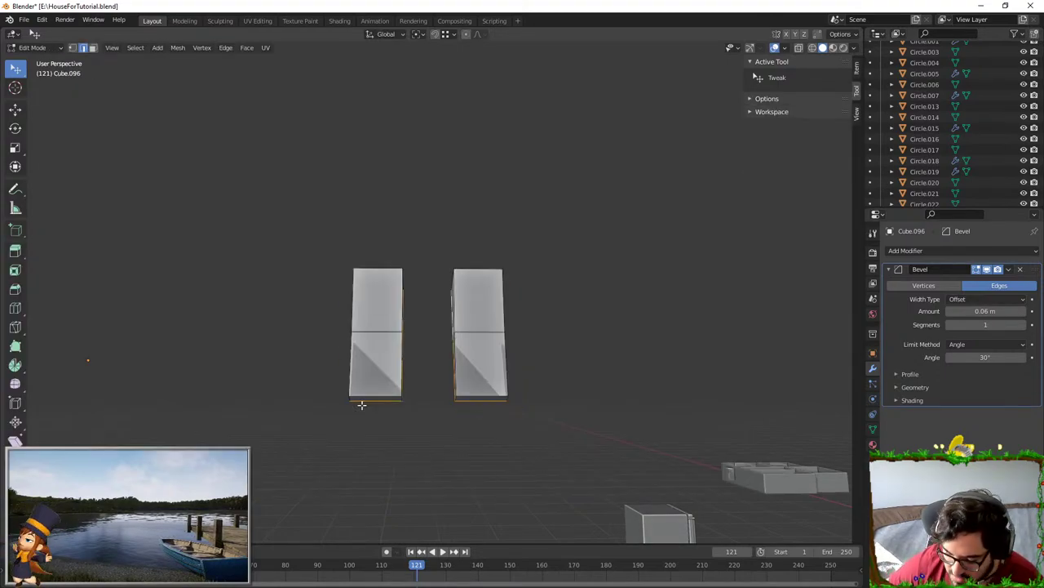
# - Try to extrude and fill the open back border of the near switch
pyautogui.press('KP_7')
pyautogui.press('KP_1')
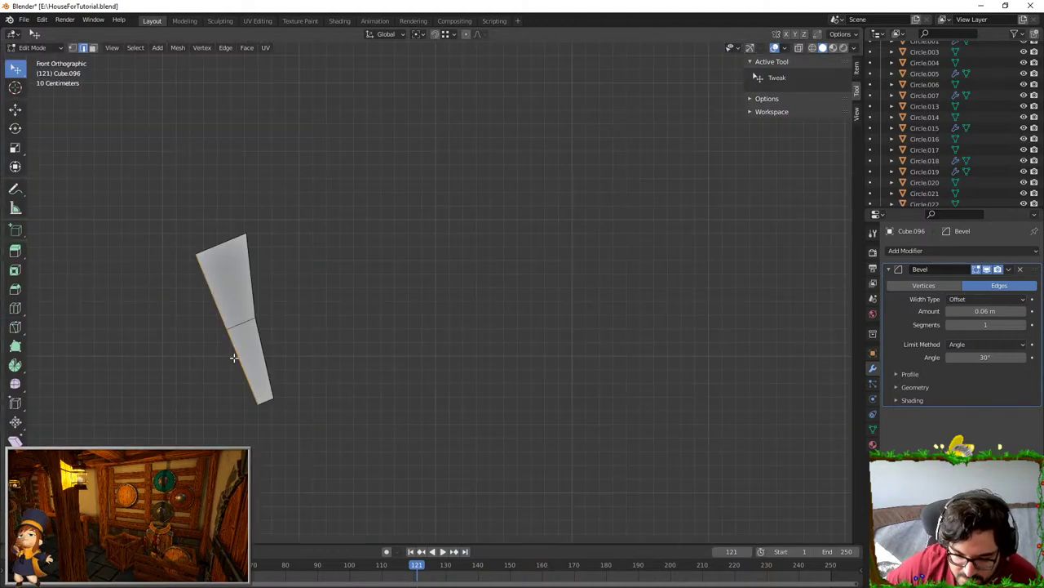
pyautogui.moveTo(234, 357); pyautogui.dragTo(383, 345, button='middle')
pyautogui.press('e')
pyautogui.press('Escape')
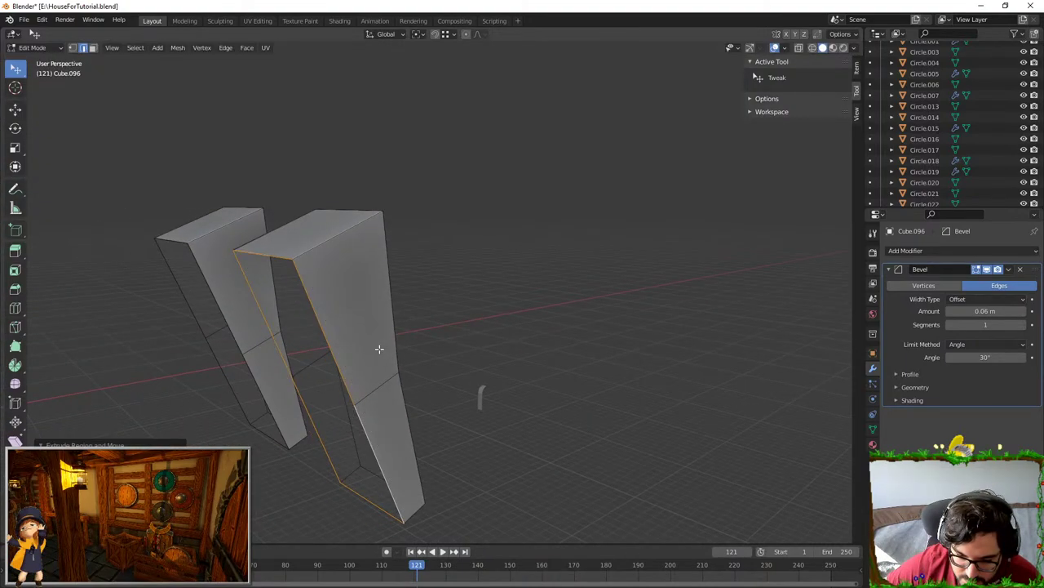
pyautogui.press('f')
pyautogui.hotkey('ctrl', 'z')
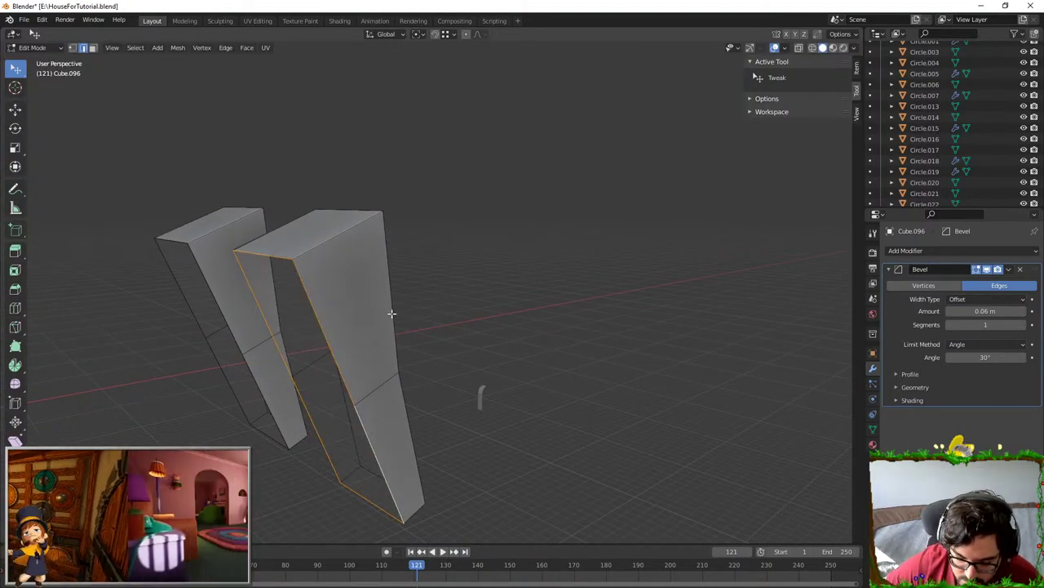
# - Extrude the near switch's open back border, scale it outward to about 1.09, and widen it along the Y axis
pyautogui.press('e')
pyautogui.press('Escape')
pyautogui.press('e')
pyautogui.press('Escape')
pyautogui.press('s')
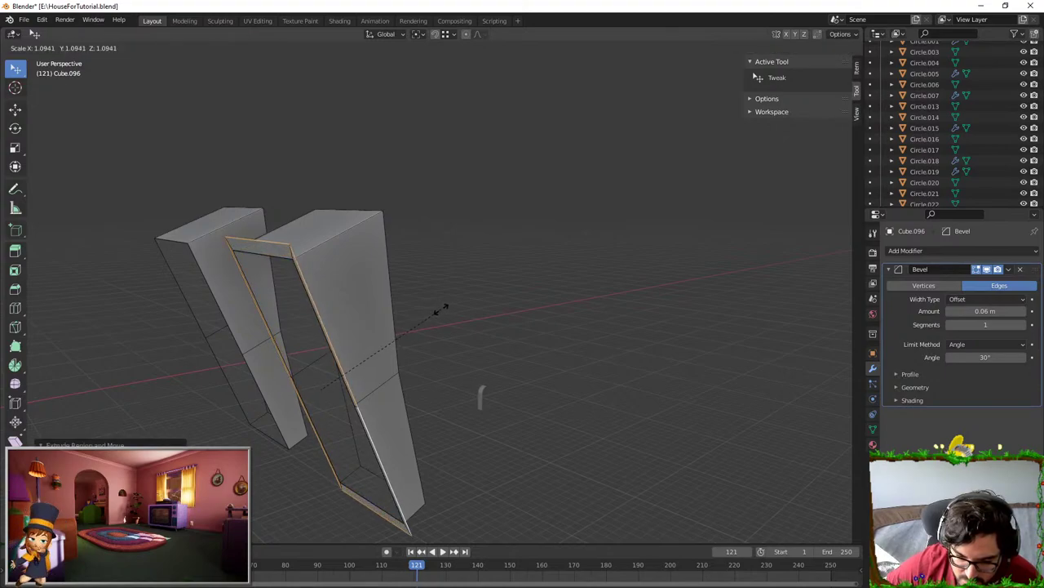
pyautogui.click(442, 310)
pyautogui.moveTo(441, 311); pyautogui.dragTo(490, 316, button='middle')
pyautogui.press('s')
pyautogui.press('y')
pyautogui.click(677, 344)
pyautogui.moveTo(677, 344); pyautogui.dragTo(558, 366, button='middle')
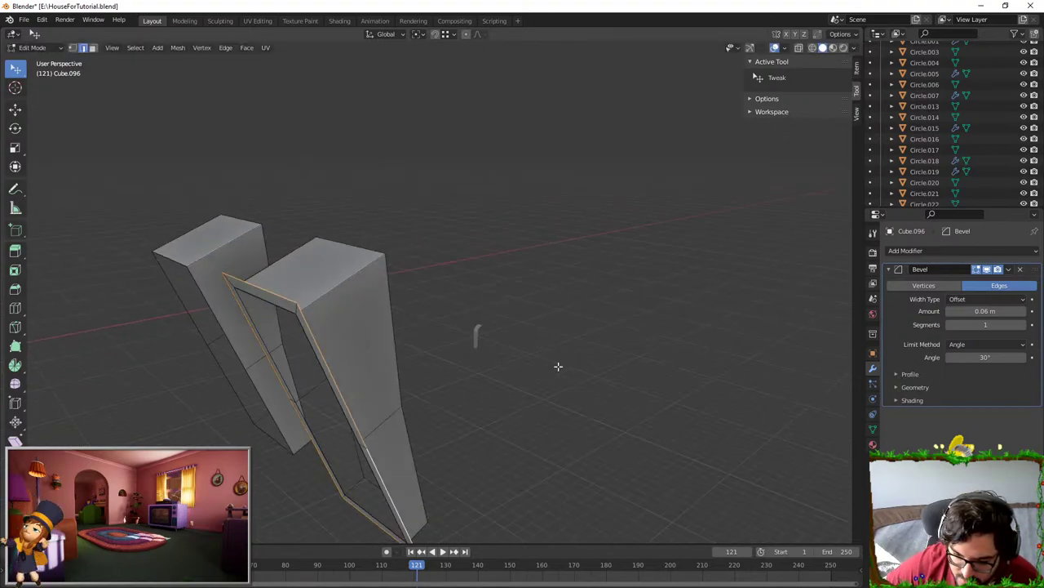
# - Extrude the rim border backward in front view, perpendicular to the switch's slanted back, by about 0.1 m
pyautogui.press('e')
pyautogui.press('x')
pyautogui.rightClick(408, 331)
pyautogui.press('KP_1')
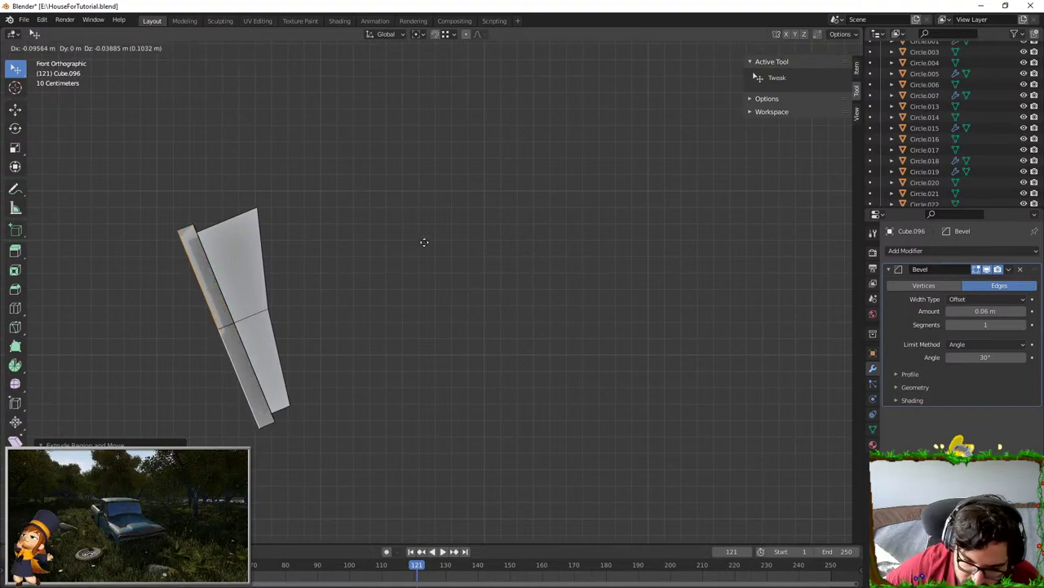
pyautogui.press('a')
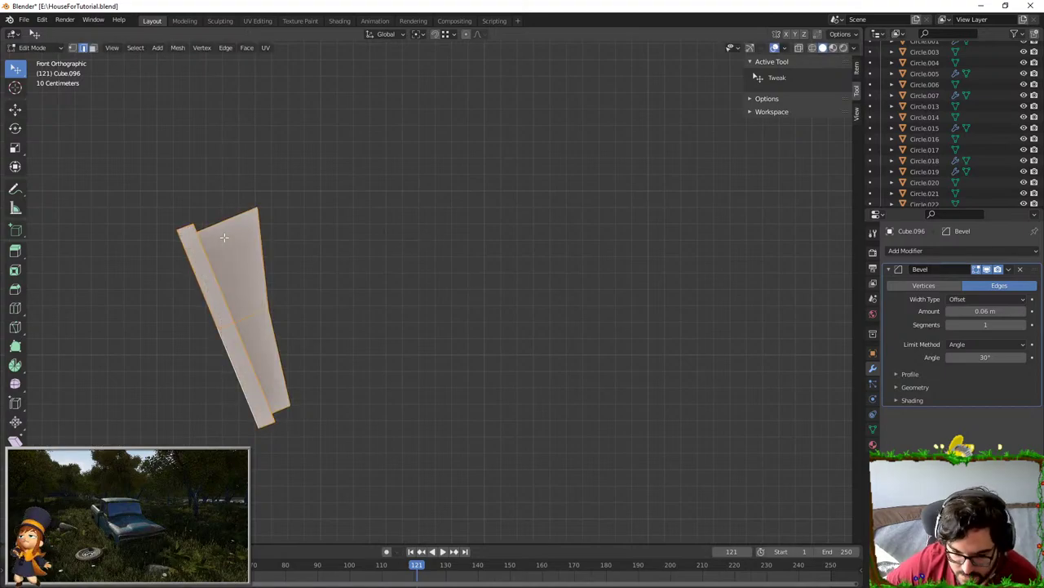
pyautogui.moveTo(187, 231); pyautogui.dragTo(326, 294, button='middle')
pyautogui.press('Tab')
pyautogui.press('Tab')
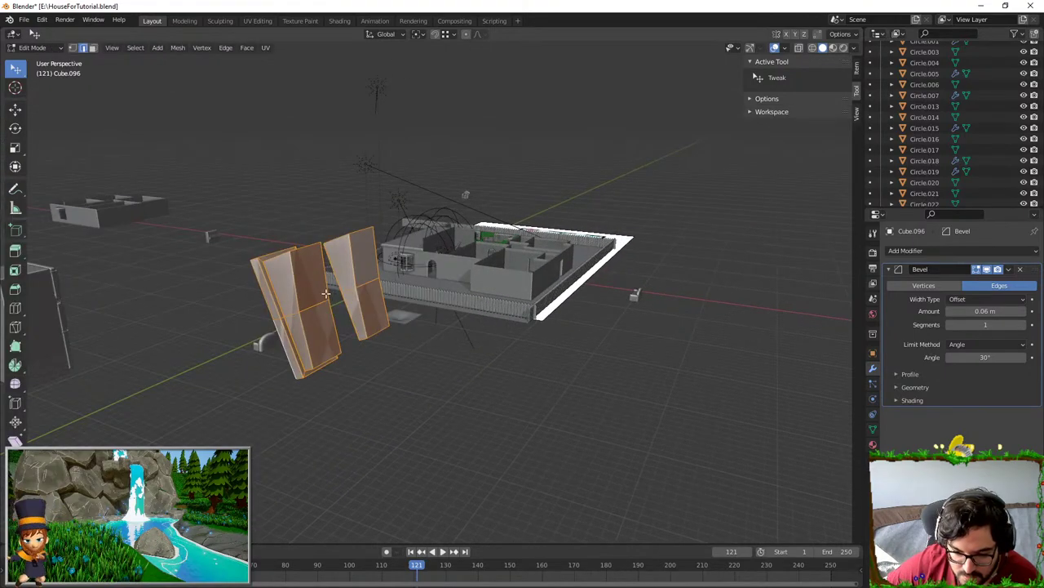
# - Delete the other switch that has no rim
pyautogui.hotkey('alt', 'a')
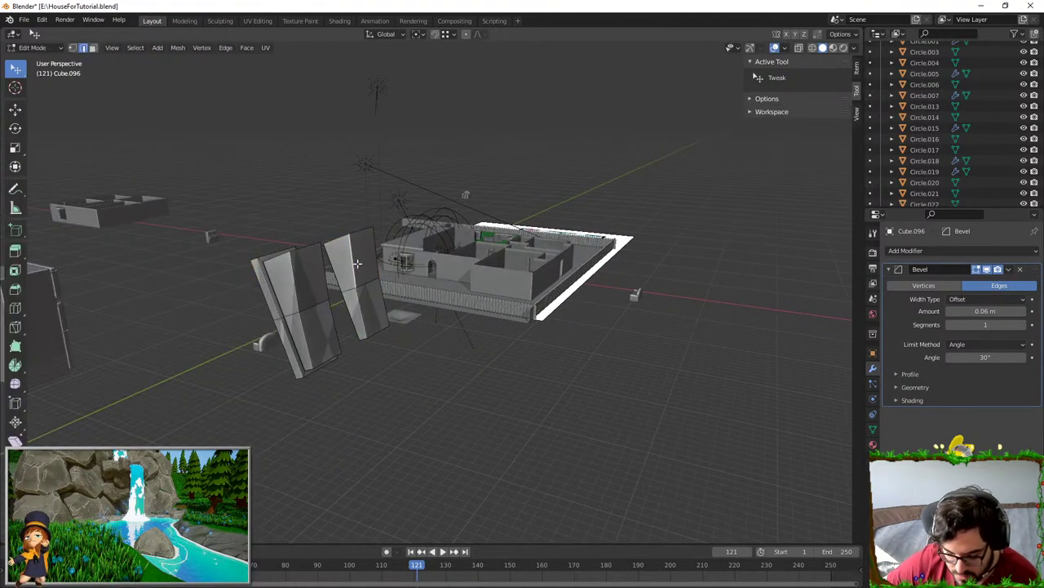
pyautogui.press('l')
pyautogui.press('x')
pyautogui.click(355, 265)
# - Duplicate the rimmed switch along the Y axis to form a matching second switch beside it
pyautogui.moveTo(283, 267); pyautogui.dragTo(263, 280, button='middle')
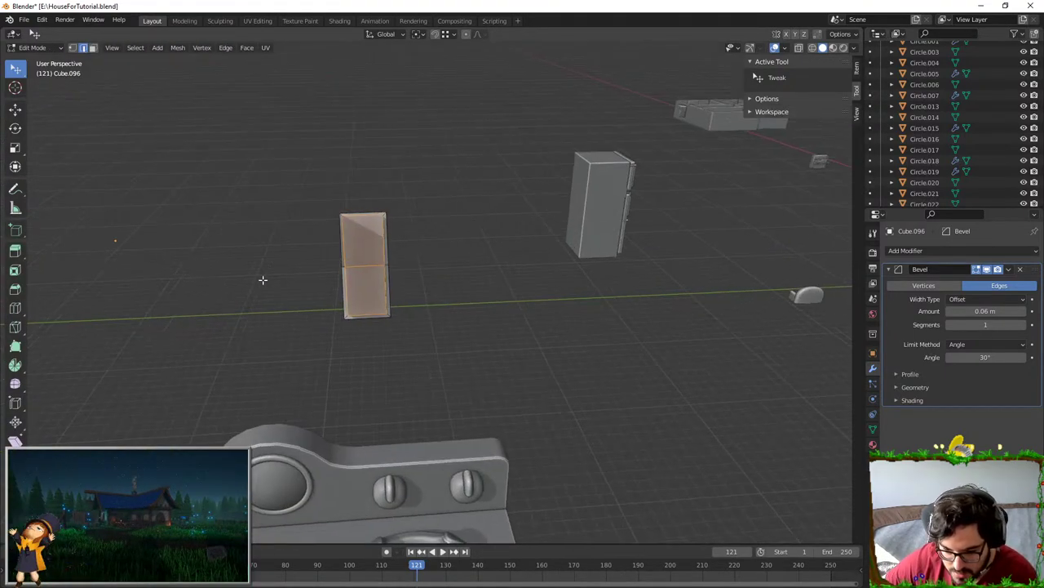
pyautogui.hotkey('shift', 'd')
pyautogui.press('y')
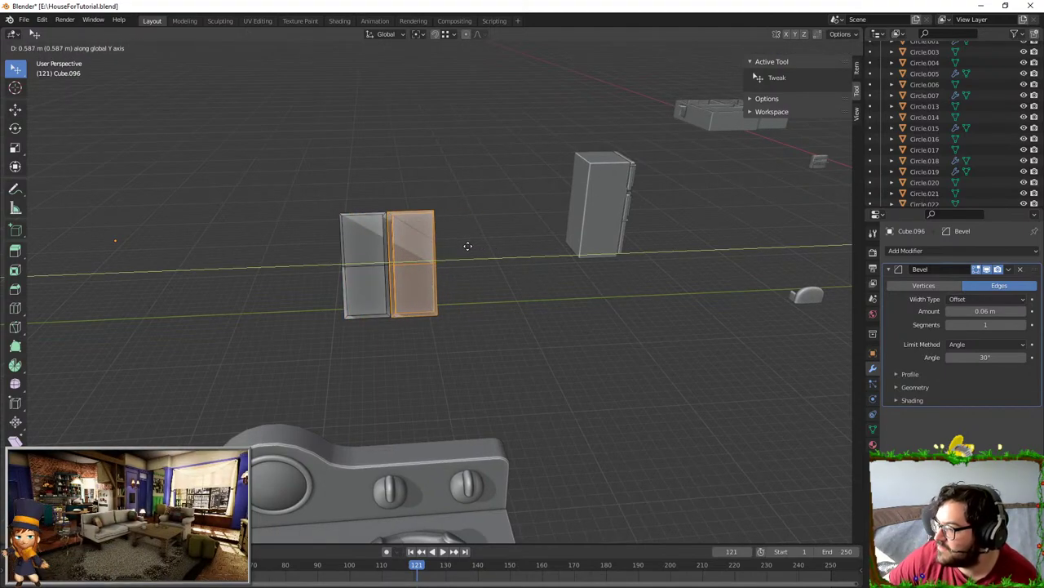
pyautogui.click(492, 244)
pyautogui.click(451, 242)
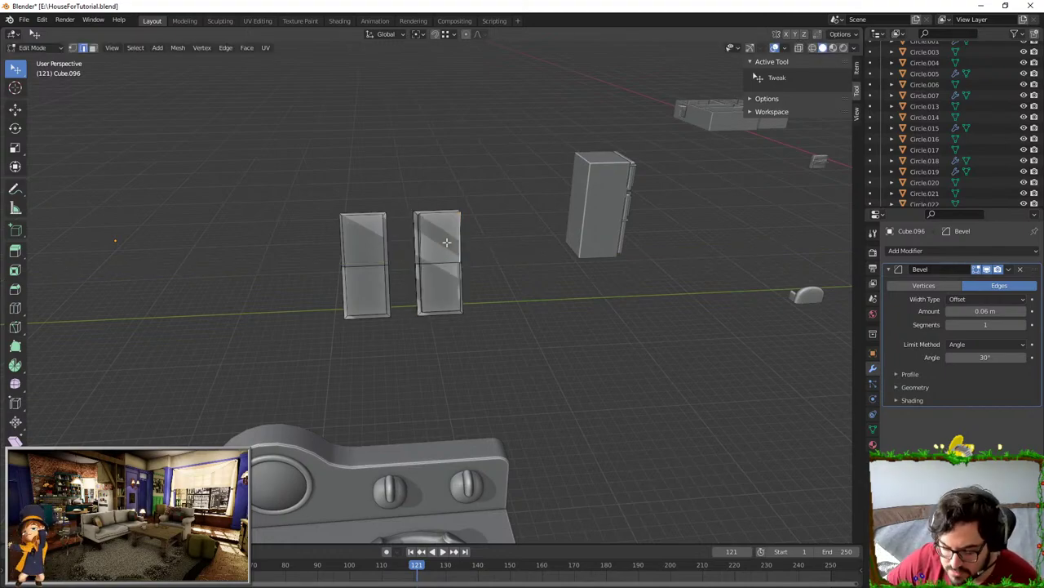
# - Crease the long front side edges of the duplicated switch
pyautogui.hotkey('shift', 'e')
pyautogui.click(467, 247)
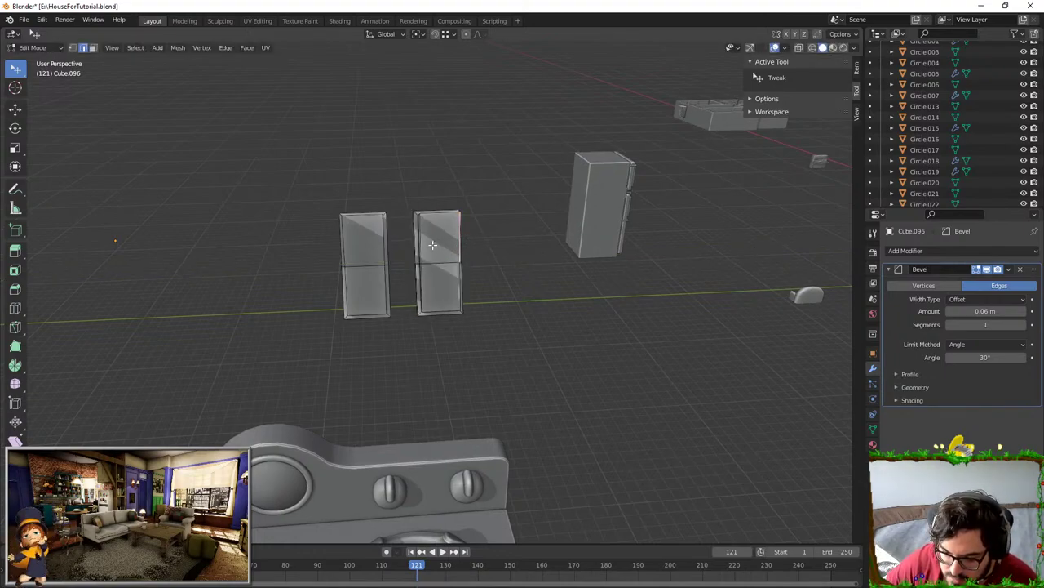
pyautogui.scroll(6, 433, 244)
pyautogui.hotkey('shift', 'e')
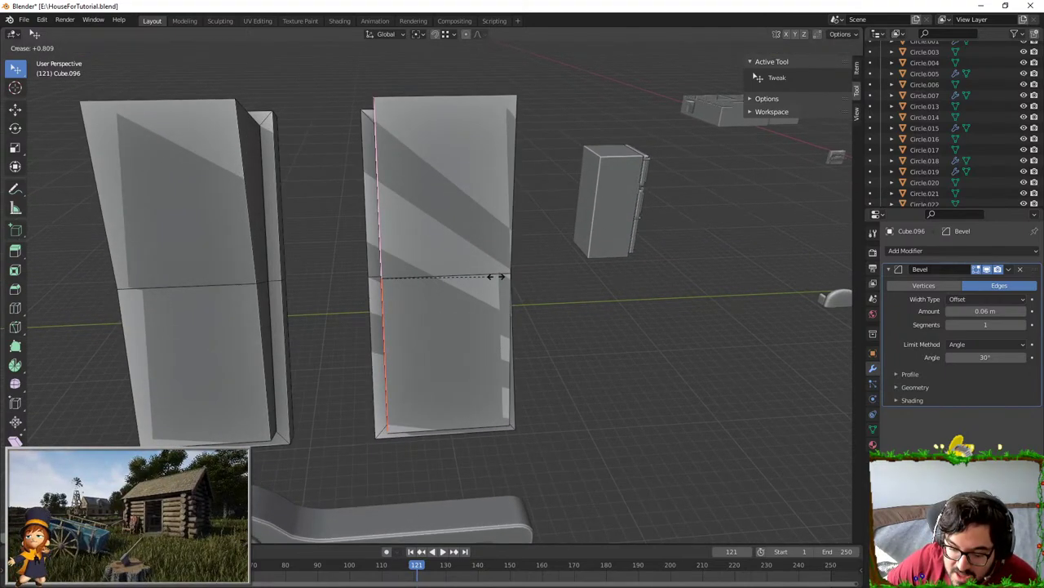
pyautogui.click(445, 258)
# - Reveal the hidden hood body around the two rimmed switches
pyautogui.press('Tab')
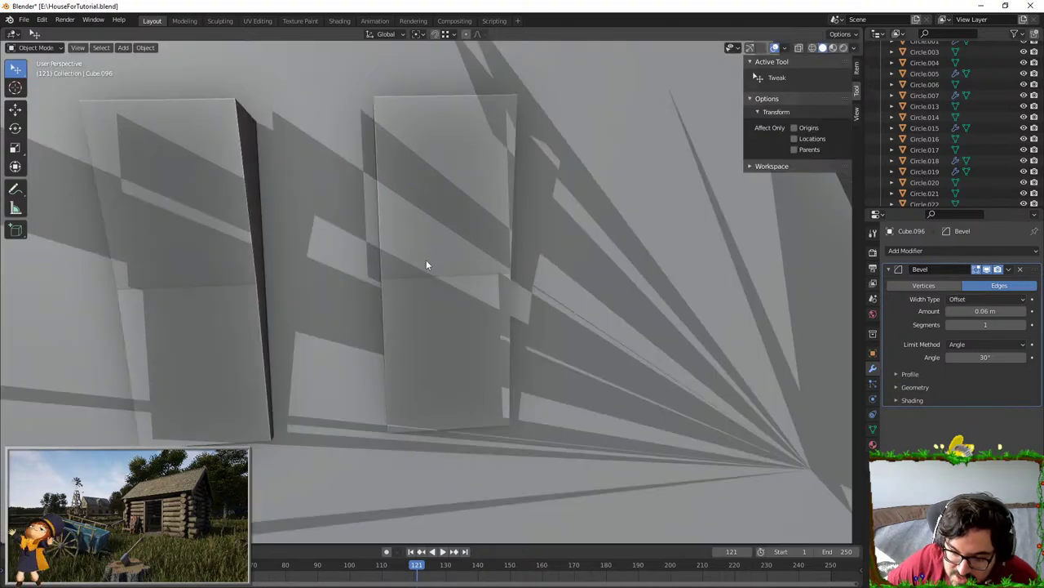
pyautogui.moveTo(426, 261); pyautogui.dragTo(359, 242, button='middle')
pyautogui.press('Tab')
pyautogui.scroll(-4, 473, 253)
pyautogui.scroll(-4, 469, 257)
pyautogui.press('Tab')
pyautogui.press('Tab')
pyautogui.press('Tab')
pyautogui.press('Tab')
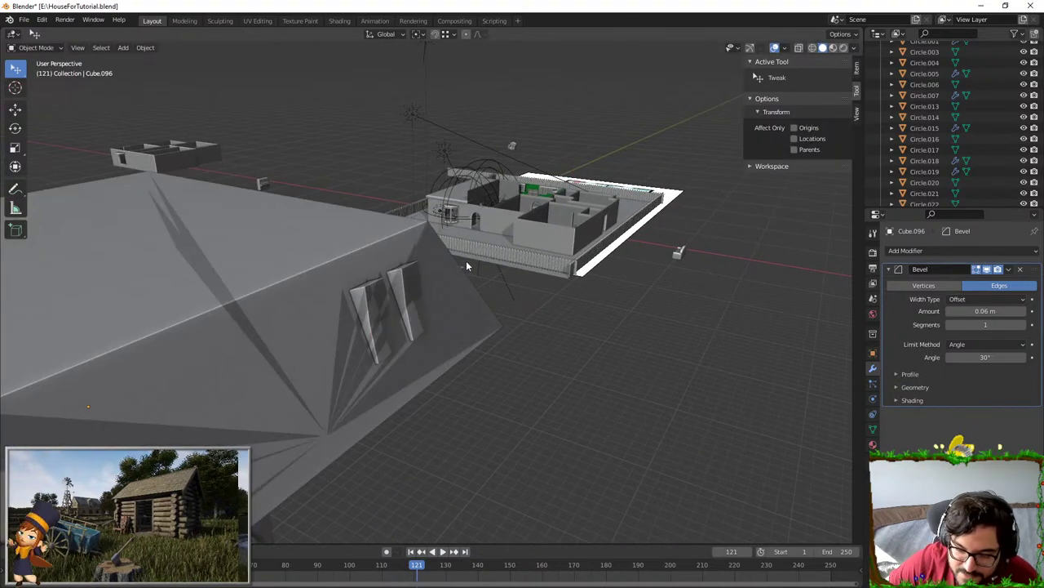
pyautogui.hotkey('alt', 'h')
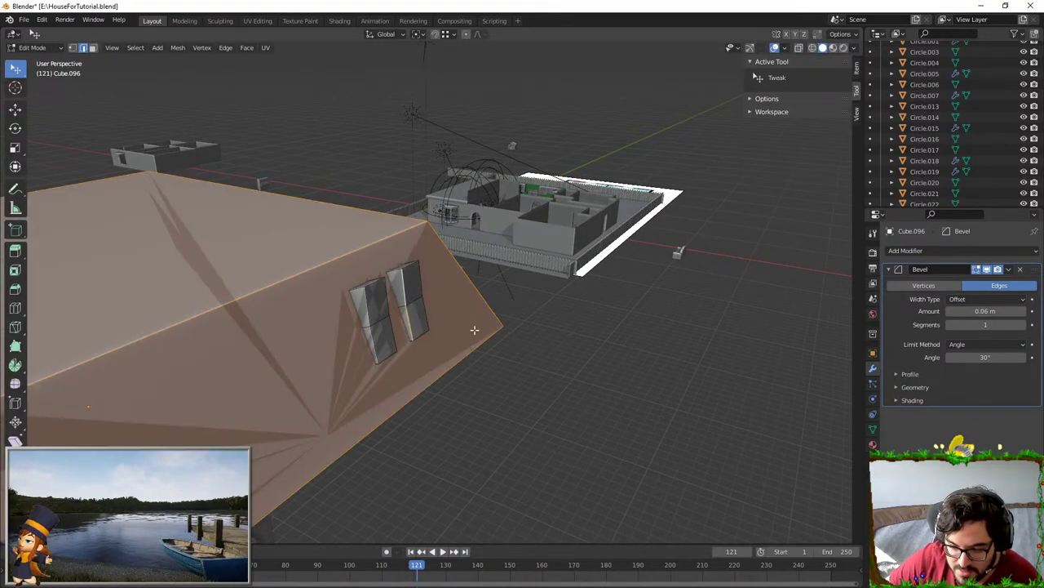
pyautogui.scroll(-4, 473, 330)
pyautogui.moveTo(473, 331); pyautogui.dragTo(446, 339, button='middle')
# - Apply the scale of the range hood object
pyautogui.press('Tab')
pyautogui.hotkey('ctrl', 'a')
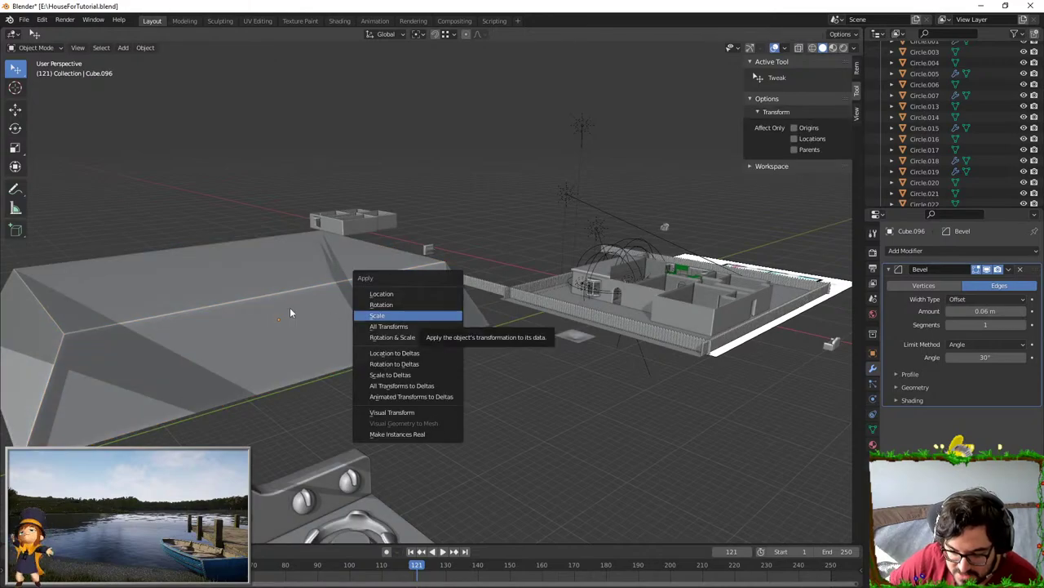
pyautogui.click(292, 311)
pyautogui.hotkey('ctrl', 'a')
pyautogui.click(328, 318)
pyautogui.moveTo(367, 337); pyautogui.dragTo(438, 316, button='middle')
pyautogui.hotkey('ctrl', 'a')
pyautogui.click(332, 302)
pyautogui.press('Tab')
pyautogui.press('Tab')
pyautogui.scroll(4, 550, 302)
pyautogui.scroll(-4, 550, 302)
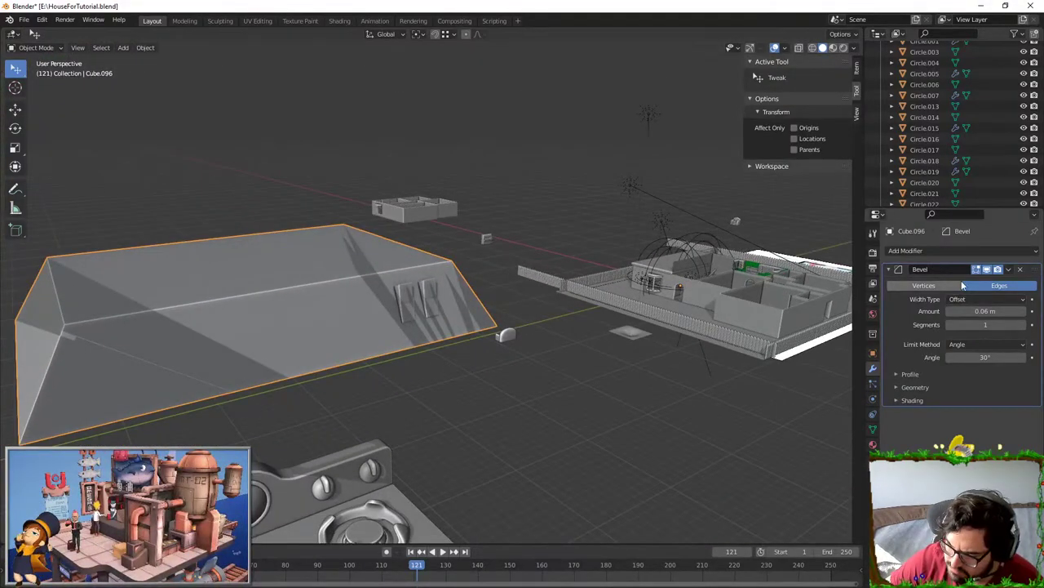
# - Remove the Bevel modifier from the hood and check the switches in Edit Mode
pyautogui.click(1018, 270)
pyautogui.moveTo(522, 343); pyautogui.dragTo(487, 358, button='middle')
pyautogui.scroll(3, 482, 334)
pyautogui.press('Tab')
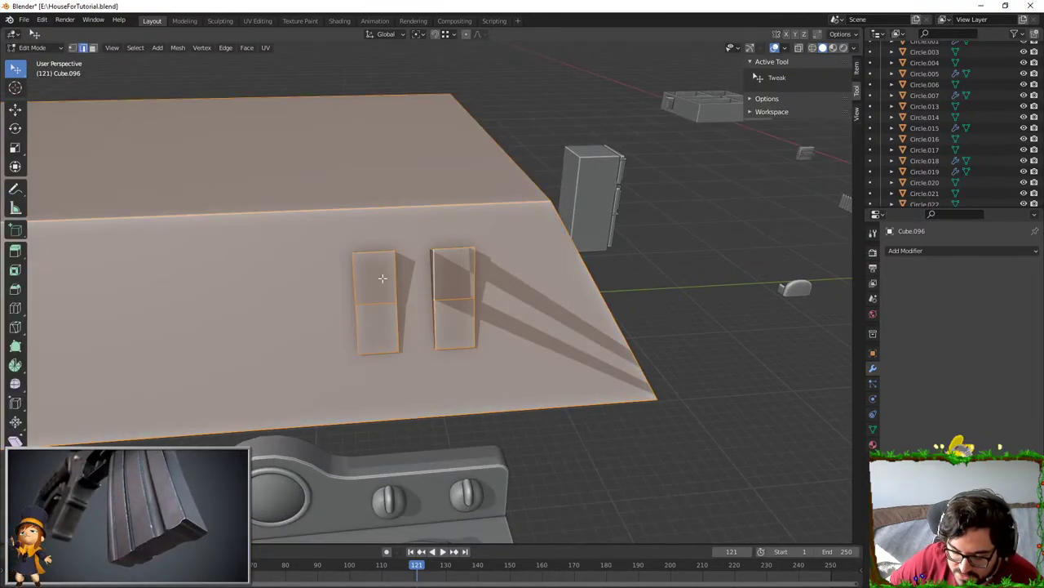
pyautogui.moveTo(473, 311); pyautogui.dragTo(408, 322, button='middle')
pyautogui.click(369, 289)
# - Apply the hood's scale again and set its origin to Origin to Center of Mass (Surface)
pyautogui.press('Tab')
pyautogui.hotkey('ctrl', 'a')
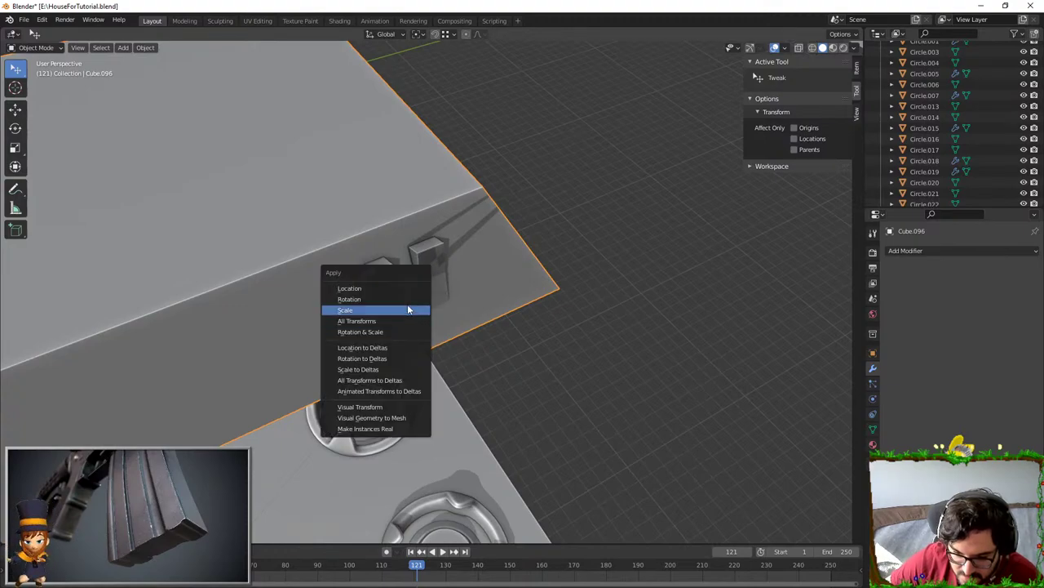
pyautogui.click(408, 310)
pyautogui.scroll(-10, 423, 261)
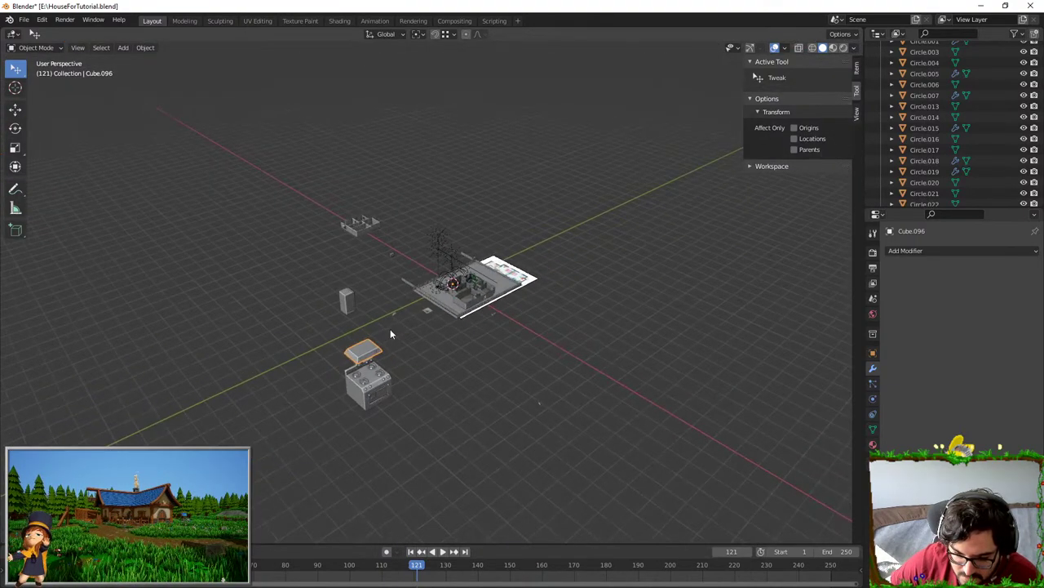
pyautogui.scroll(4, 379, 341)
pyautogui.rightClick(359, 354)
pyautogui.moveTo(357, 393)
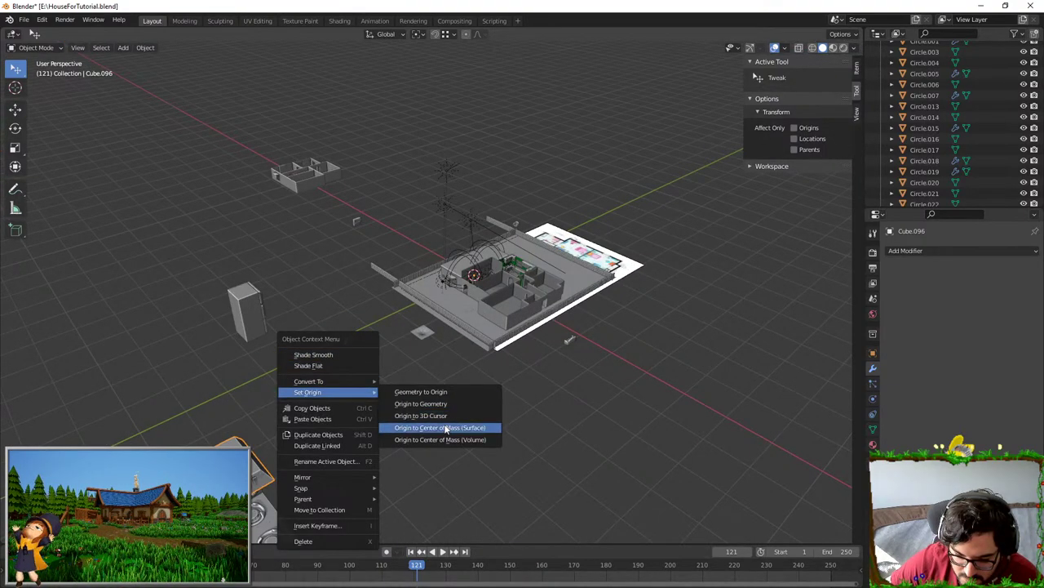
pyautogui.click(445, 428)
# - Move both switches along the global X axis relative to the hood's slanted face
pyautogui.press('KP_Decimal')
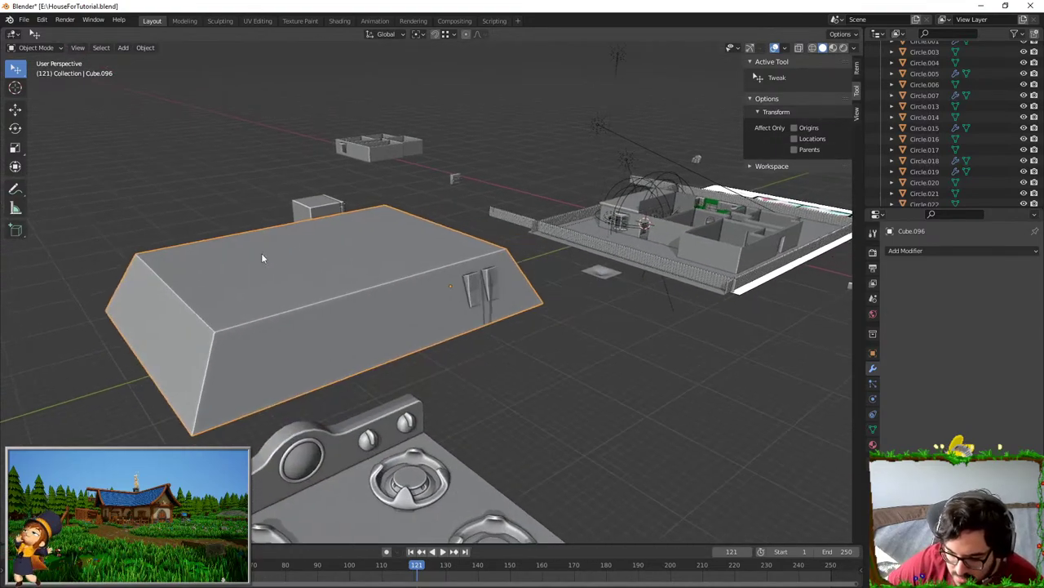
pyautogui.scroll(4, 435, 266)
pyautogui.moveTo(262, 258); pyautogui.dragTo(462, 243, button='middle')
pyautogui.press('Tab')
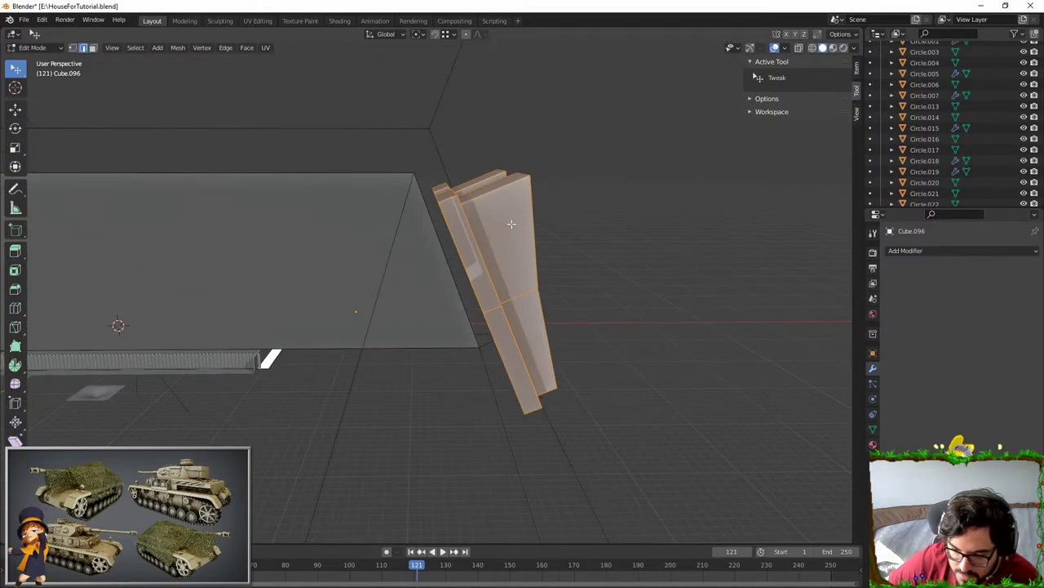
pyautogui.press('g')
pyautogui.press('x')
pyautogui.click(539, 216)
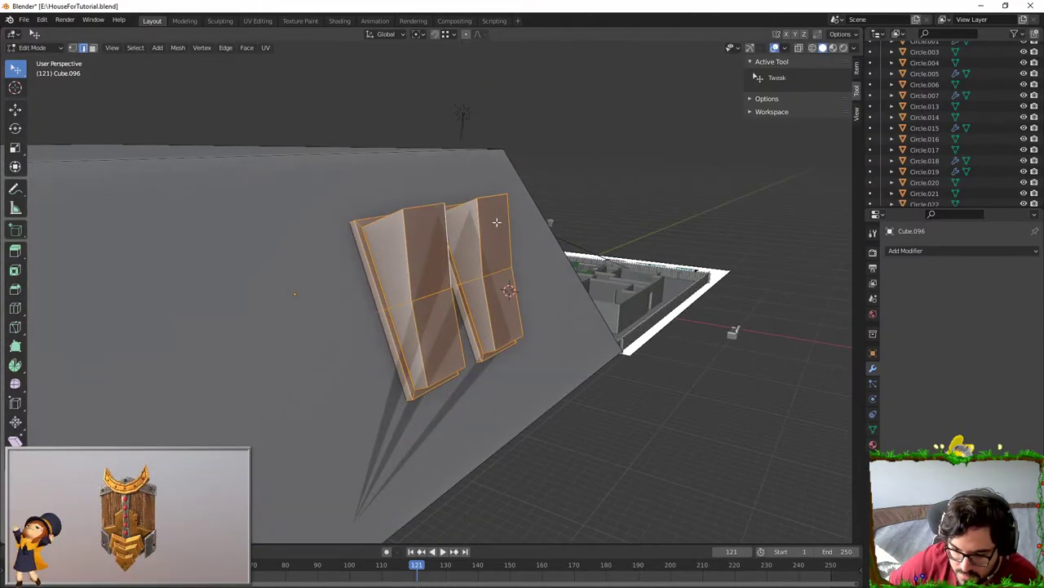
# - Bevel all edges of both switches and their rims slightly
pyautogui.press('s')
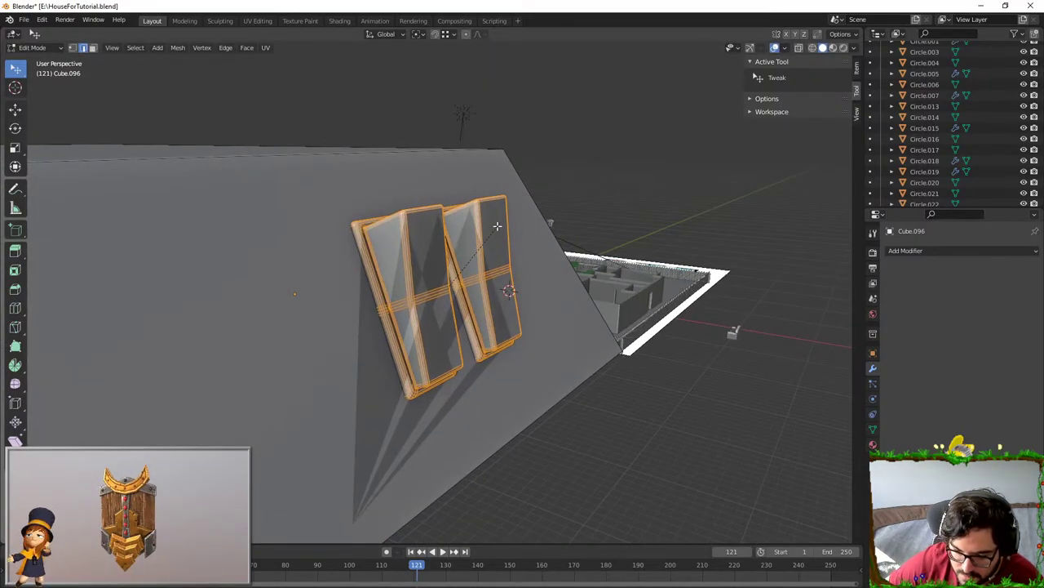
pyautogui.click(485, 243)
pyautogui.press('Tab')
pyautogui.scroll(-2, 468, 281)
pyautogui.moveTo(468, 281); pyautogui.dragTo(420, 268, button='middle')
# - Resize both bevelled switches and move them flush against the hood's slanted face in front view
pyautogui.press('Tab')
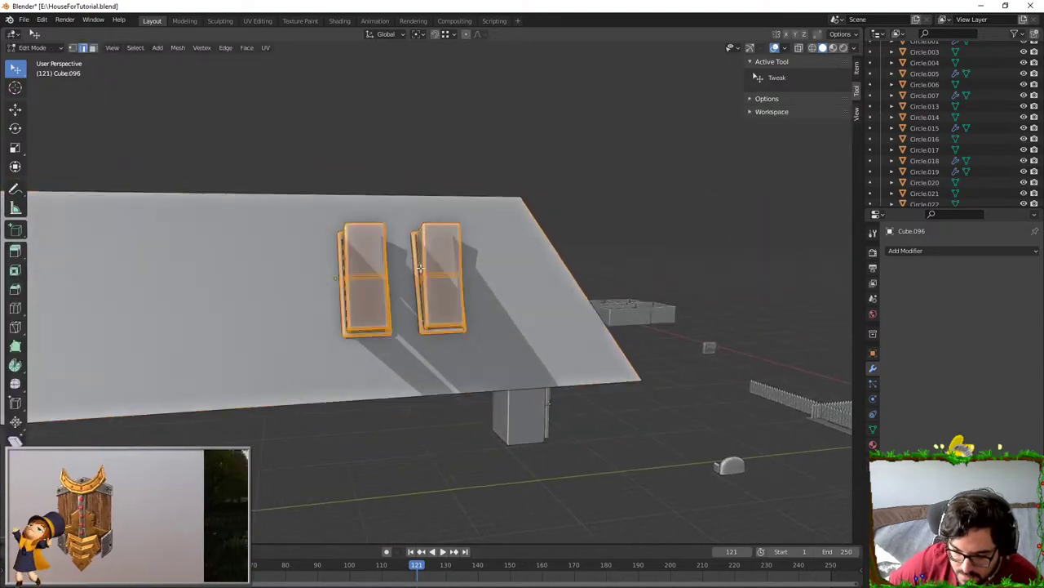
pyautogui.press('s')
pyautogui.click(519, 248)
pyautogui.press('KP_1')
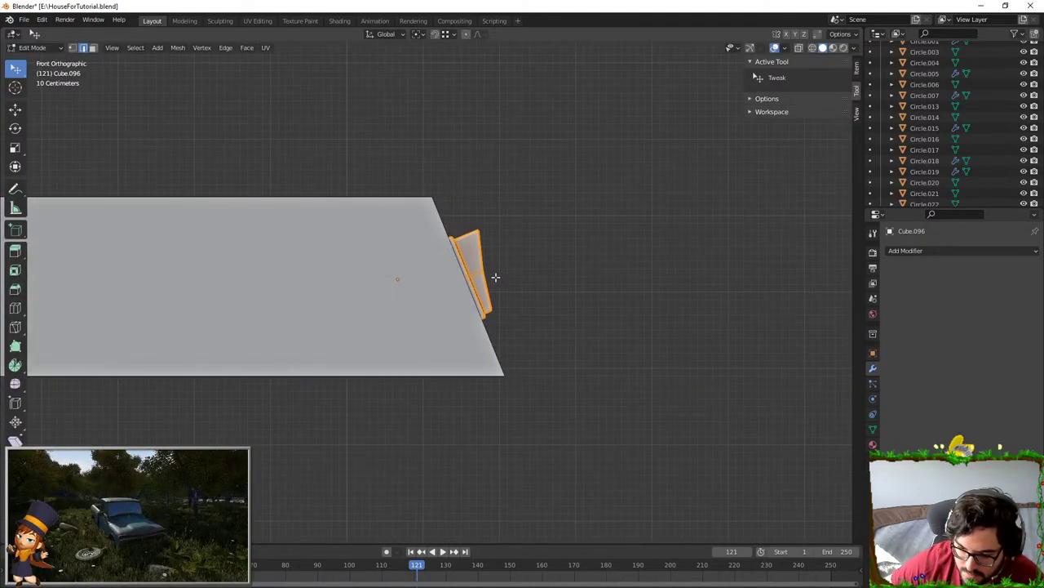
pyautogui.press('g')
pyautogui.click(527, 260)
# - Slide both switches a short way along the global Y axis towards the end of the range hood's front face
pyautogui.press('Tab')
pyautogui.scroll(-6, 540, 277)
pyautogui.moveTo(540, 278); pyautogui.dragTo(415, 321, button='middle')
pyautogui.press('Tab')
pyautogui.press('g')
pyautogui.press('y')
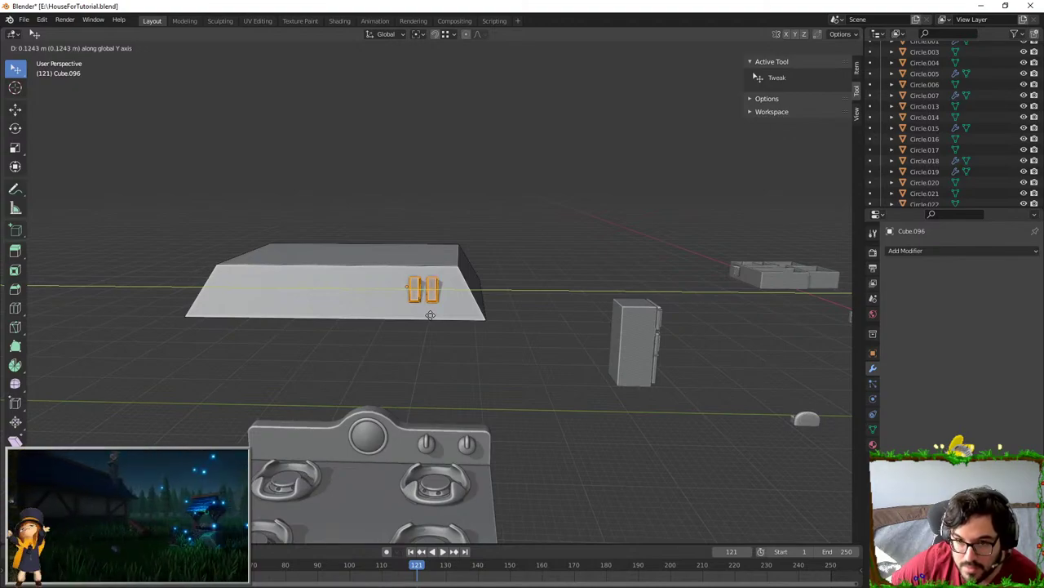
pyautogui.click(437, 314)
pyautogui.scroll(4, 439, 315)
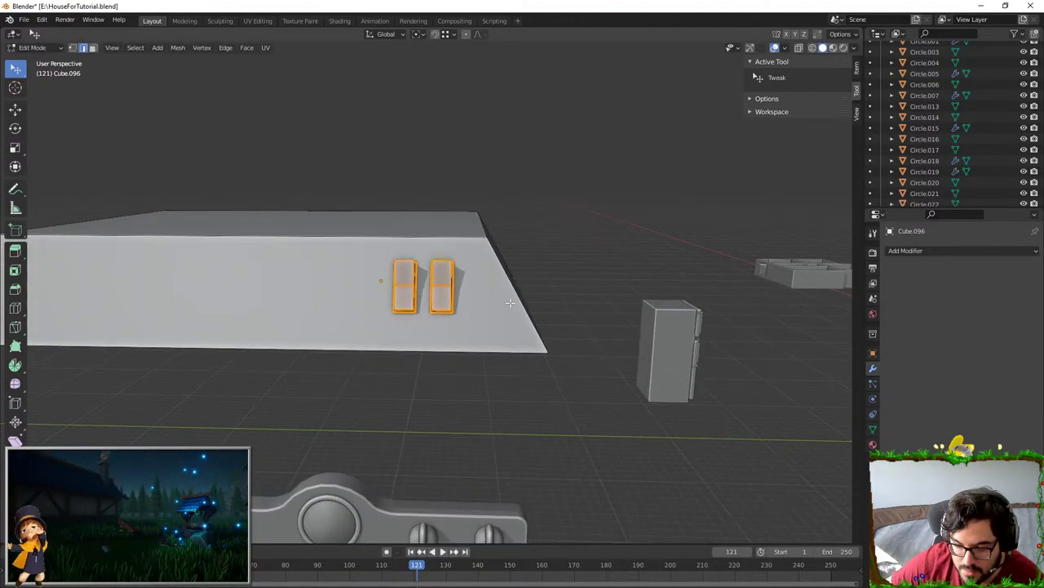
pyautogui.press('Tab')
pyautogui.click(572, 267)
# - Try a Bevel modifier on the range hood
pyautogui.scroll(-7, 563, 276)
pyautogui.keyDown('shift'); pyautogui.moveTo(461, 356); pyautogui.dragTo(458, 319, button='middle'); pyautogui.keyUp('shift')
pyautogui.moveTo(462, 279); pyautogui.dragTo(541, 271, button='middle')
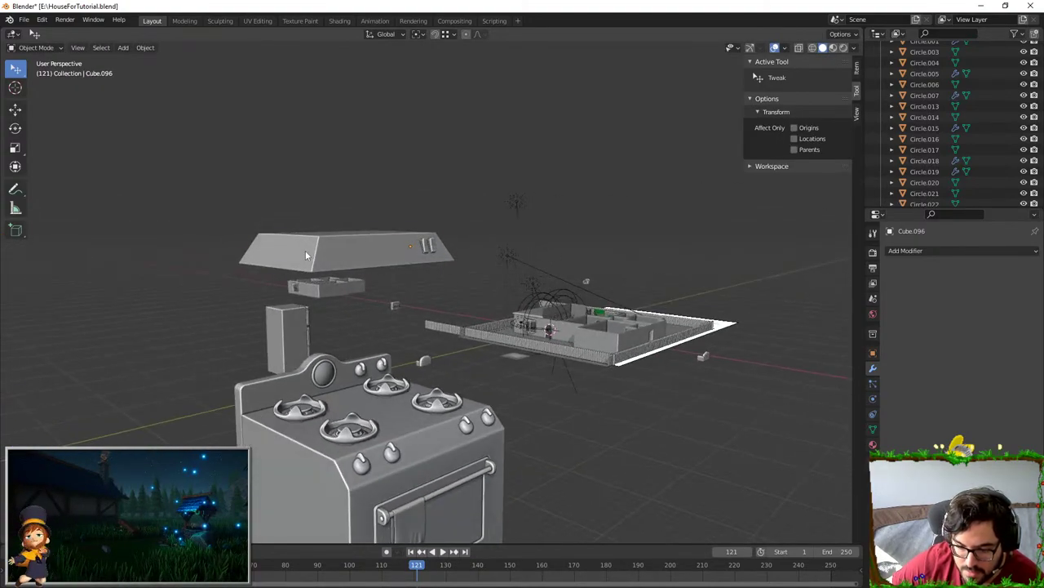
pyautogui.click(305, 250)
pyautogui.scroll(4, 310, 251)
pyautogui.press('Tab')
pyautogui.press('Tab')
pyautogui.keyDown('shift'); pyautogui.moveTo(717, 244); pyautogui.dragTo(725, 300, button='middle'); pyautogui.keyUp('shift')
pyautogui.click(957, 249)
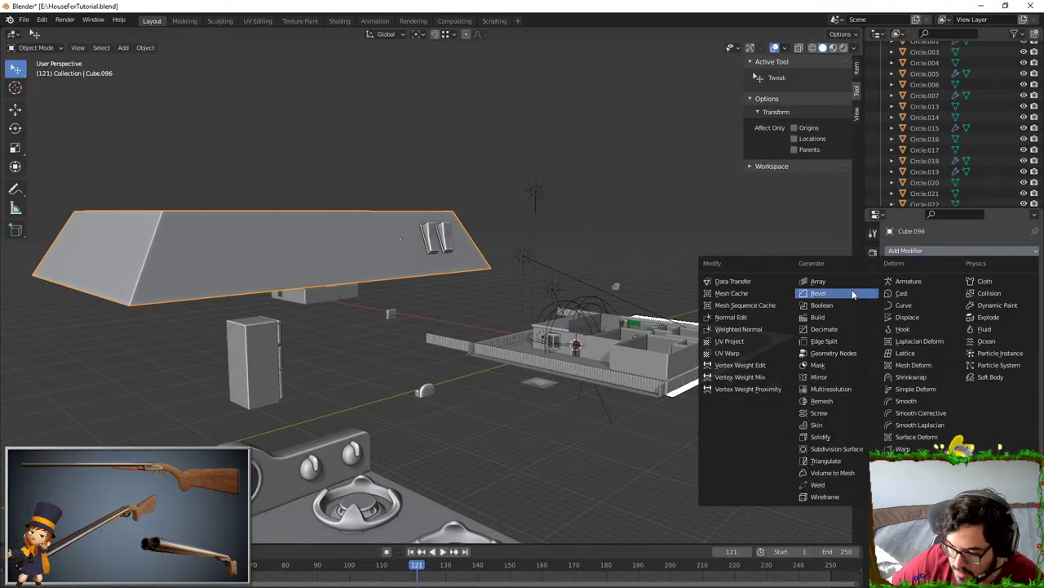
pyautogui.click(812, 292)
pyautogui.moveTo(459, 293); pyautogui.dragTo(469, 325, button='middle')
pyautogui.hotkey('ctrl', 'z')
# - Bevel the edges of the hood's body slightly, leaving out the switches, and shade the whole hood smooth
pyautogui.press('Tab')
pyautogui.click(166, 270)
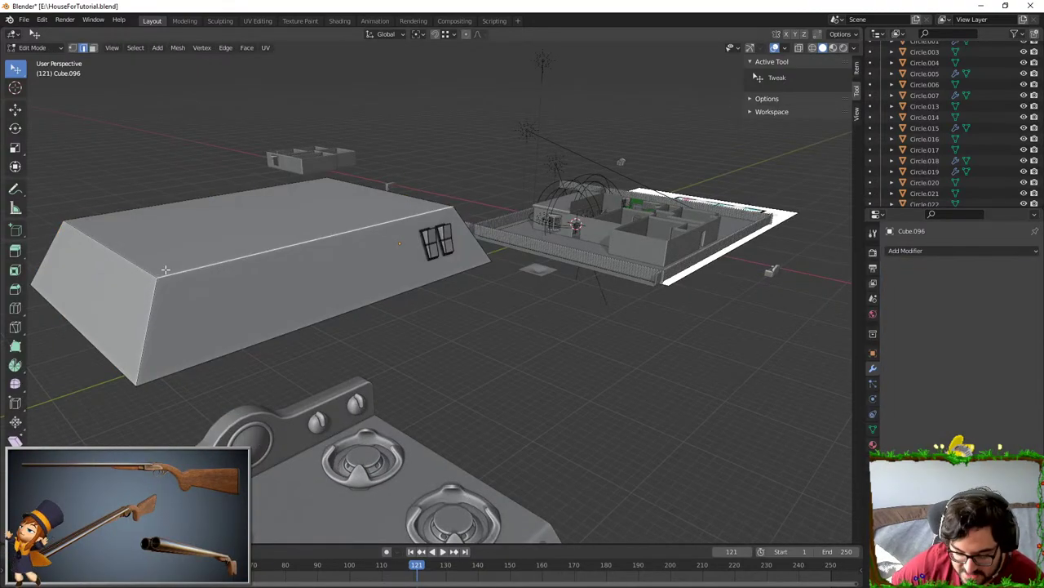
pyautogui.hotkey('ctrl', 'l')
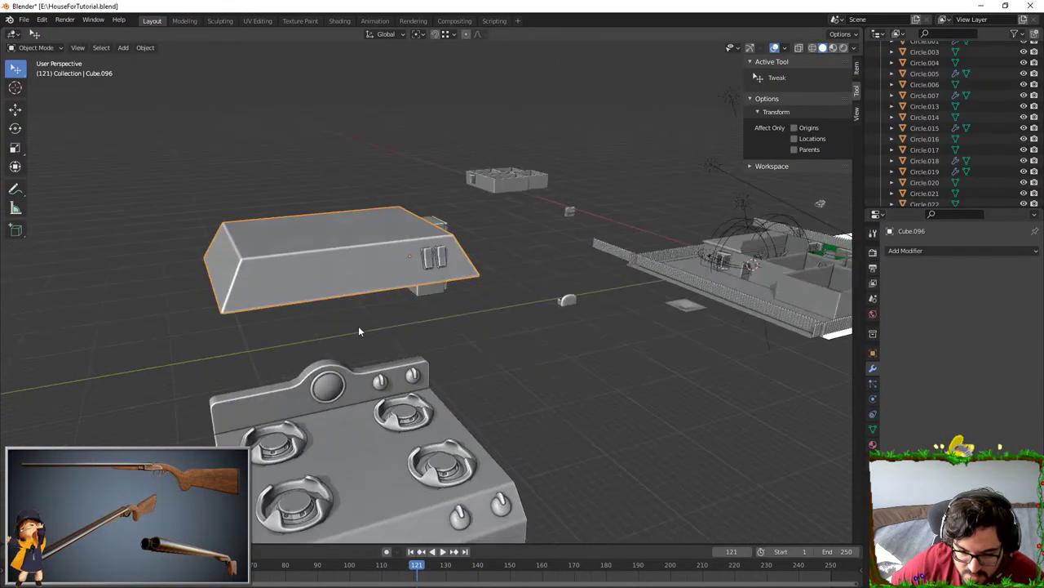
pyautogui.rightClick(355, 233)
pyautogui.click(375, 234)
pyautogui.click(550, 329)
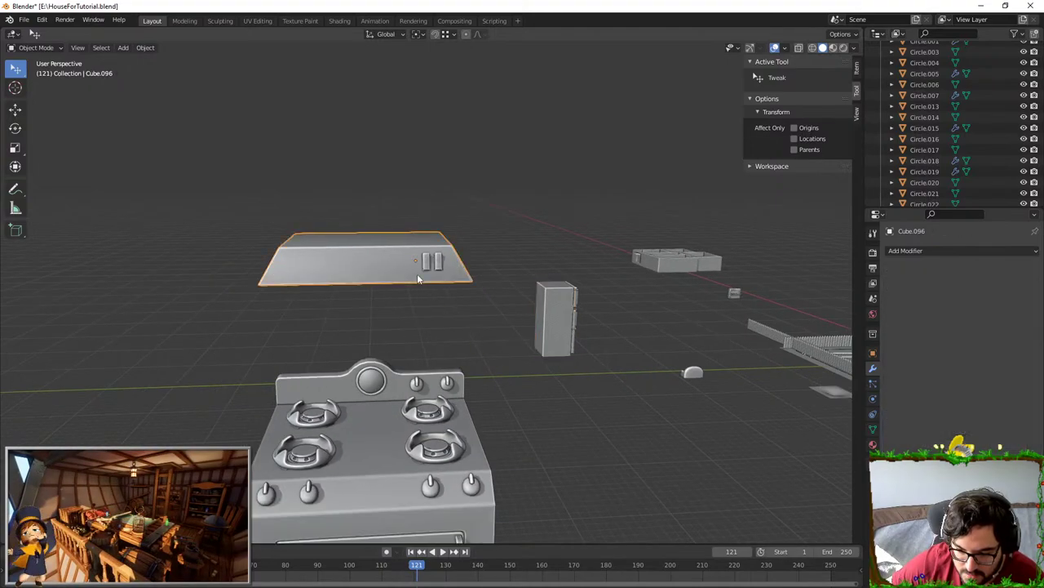
# - Add a Weighted Normal modifier to the range hood and open its mesh data properties for Auto Smooth
pyautogui.click(961, 251)
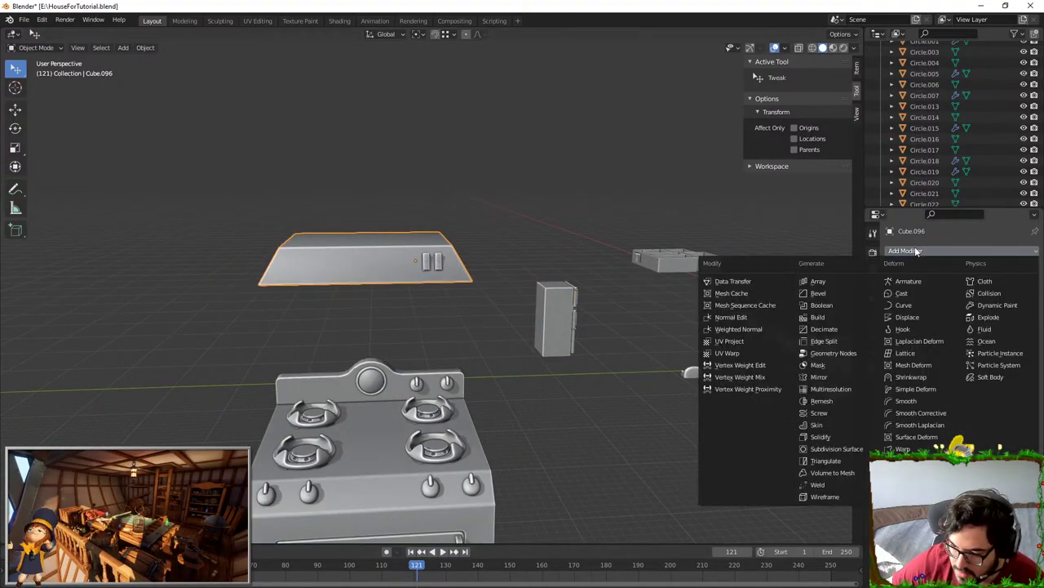
pyautogui.click(752, 329)
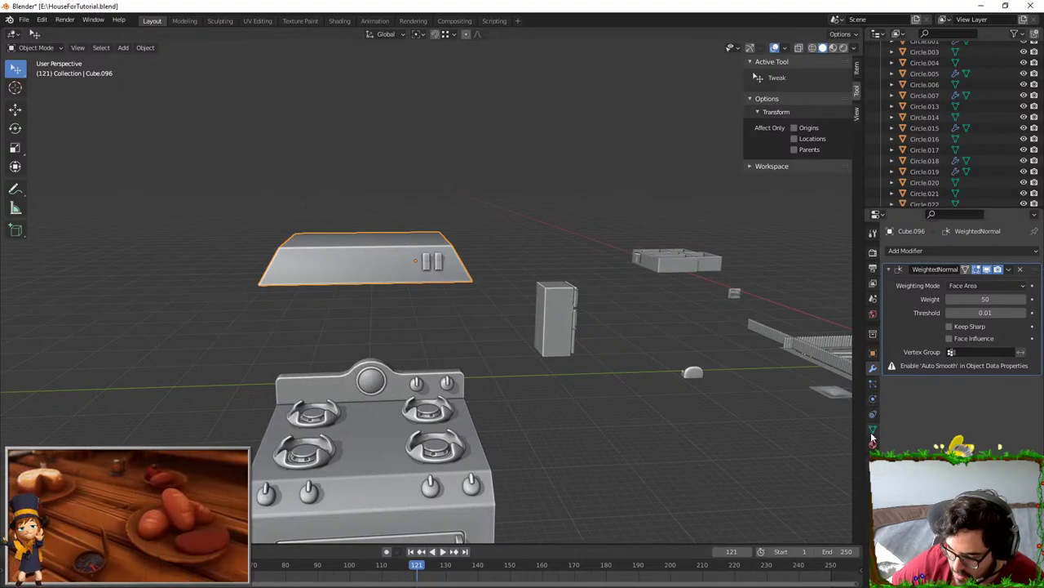
pyautogui.click(873, 429)
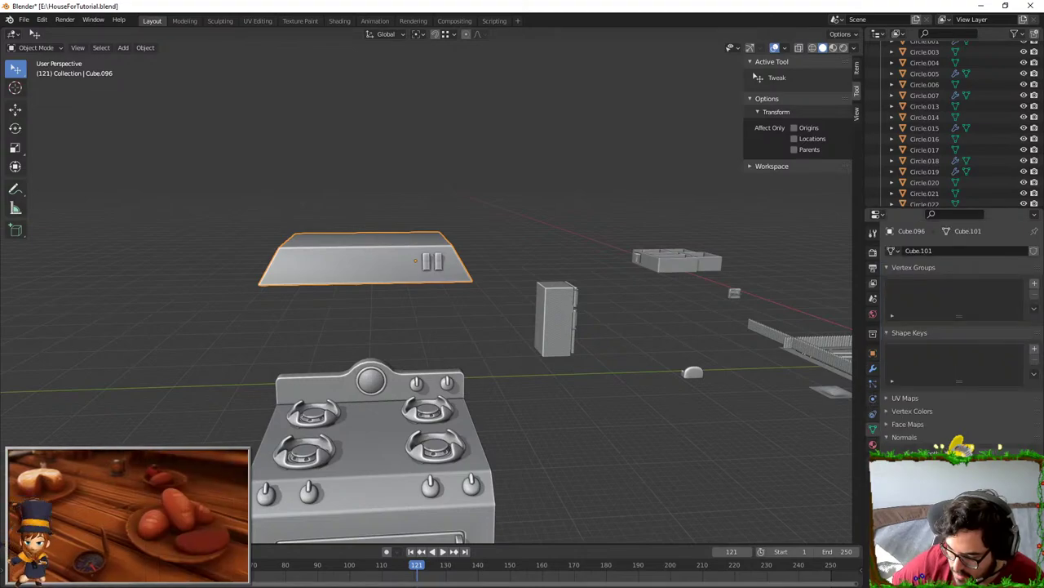
# - Scale up the towel on the oven door handle by about 1.35 and raise it slightly along the Z axis
pyautogui.moveTo(631, 438); pyautogui.dragTo(470, 313, button='middle')
pyautogui.scroll(5, 410, 315)
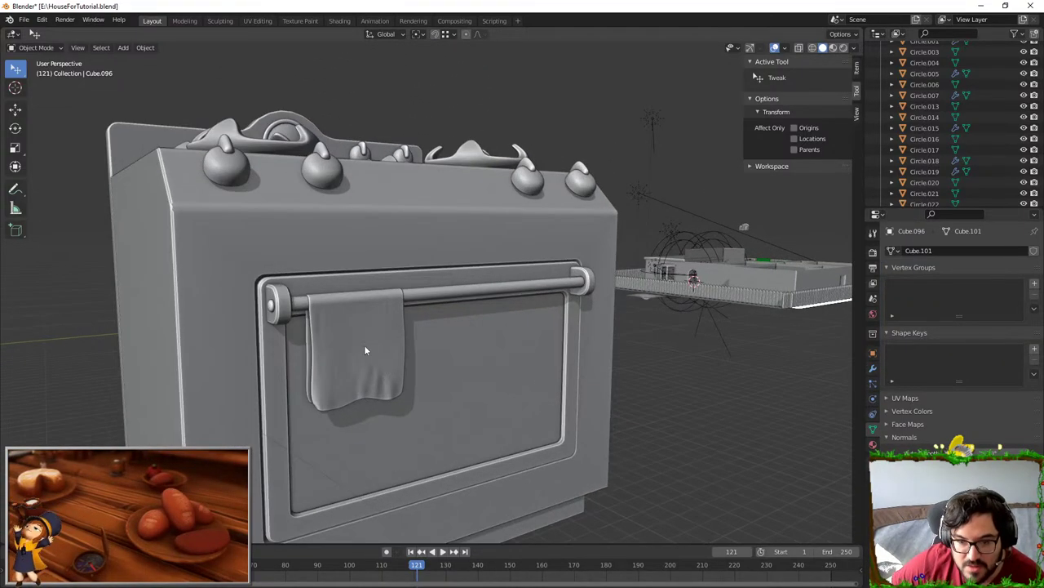
pyautogui.click(364, 344)
pyautogui.press('s')
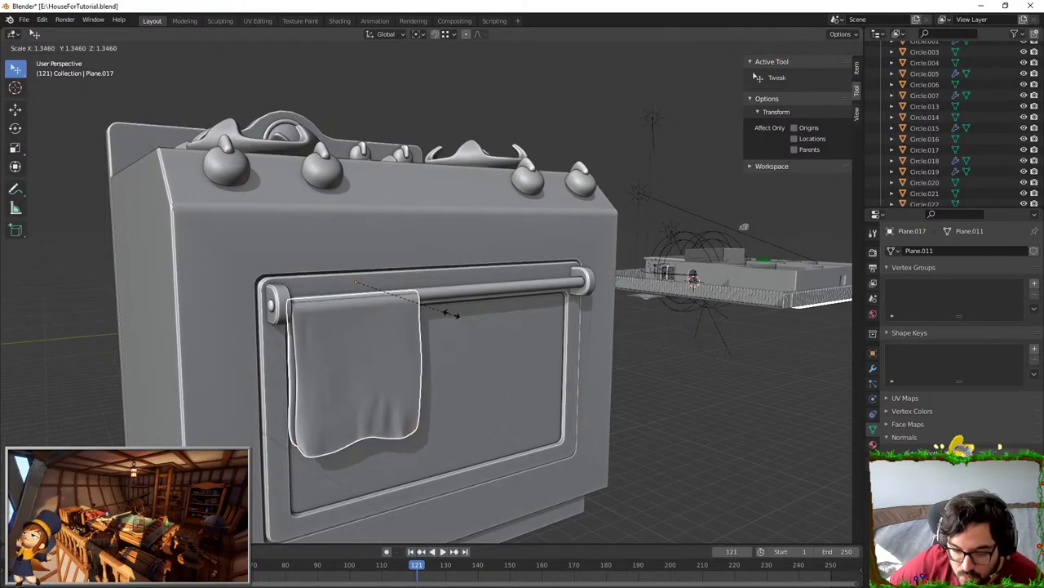
pyautogui.click(449, 311)
pyautogui.press('g')
pyautogui.press('z')
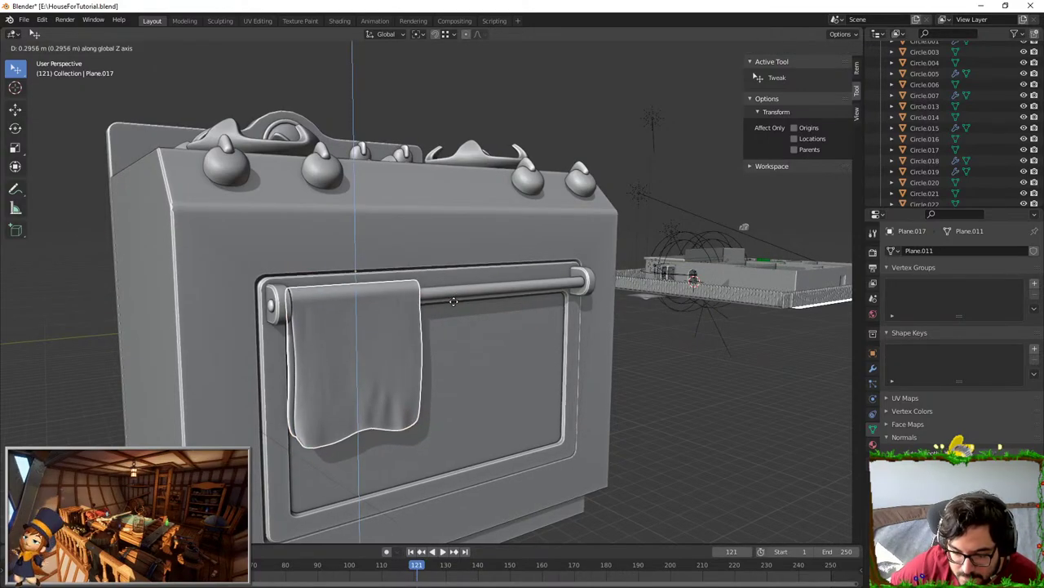
pyautogui.click(457, 302)
# - Shift the towel along the global Y axis and adjust its position along X relative to the handle bar
pyautogui.moveTo(457, 302); pyautogui.dragTo(409, 310, button='middle')
pyautogui.press('g')
pyautogui.press('y')
pyautogui.click(419, 310)
pyautogui.press('s')
pyautogui.press('x')
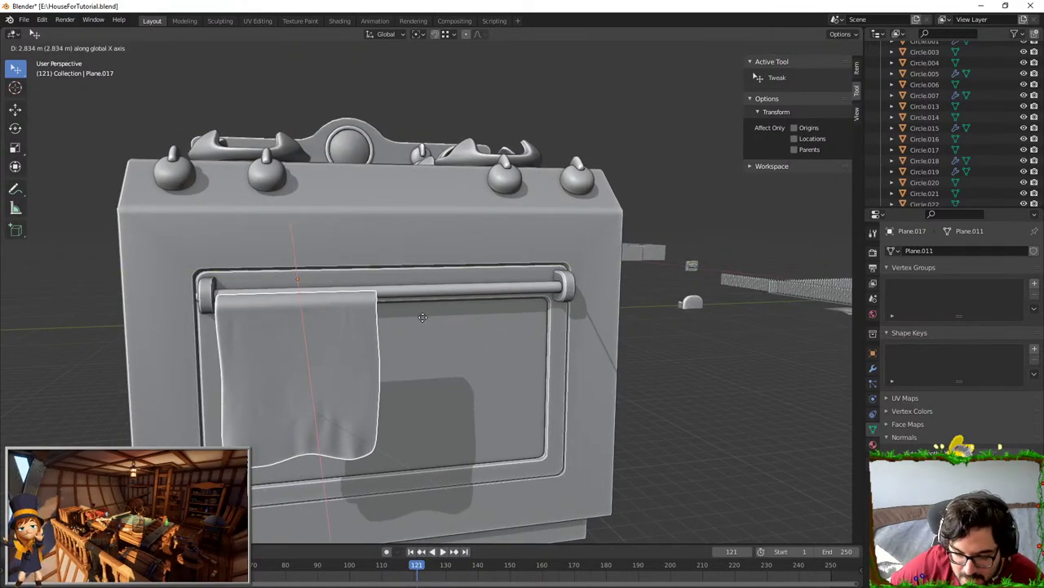
pyautogui.click(426, 347)
# - Scale the towel along the X axis so its folded layers fit around the handle bar
pyautogui.scroll(3, 408, 318)
pyautogui.moveTo(426, 344); pyautogui.dragTo(460, 234, button='middle')
pyautogui.press('s')
pyautogui.press('x')
pyautogui.click(414, 343)
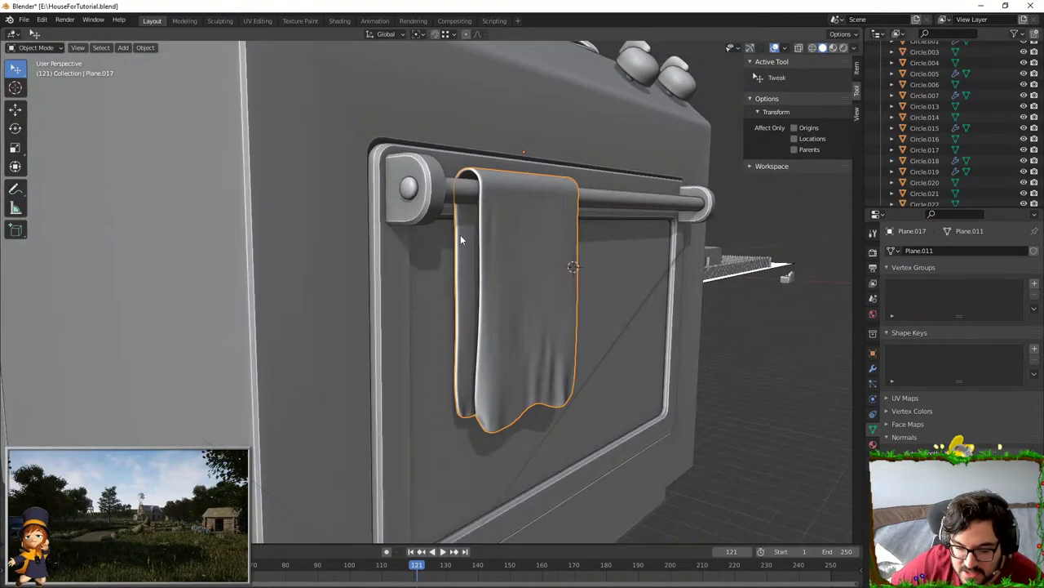
# - Adjust the towel's height along Z and its position along the handle bar so it drapes over the bar
pyautogui.press('g')
pyautogui.press('z')
pyautogui.click(449, 202)
pyautogui.moveTo(563, 242); pyautogui.dragTo(498, 244, button='middle')
pyautogui.press('g')
pyautogui.press('x')
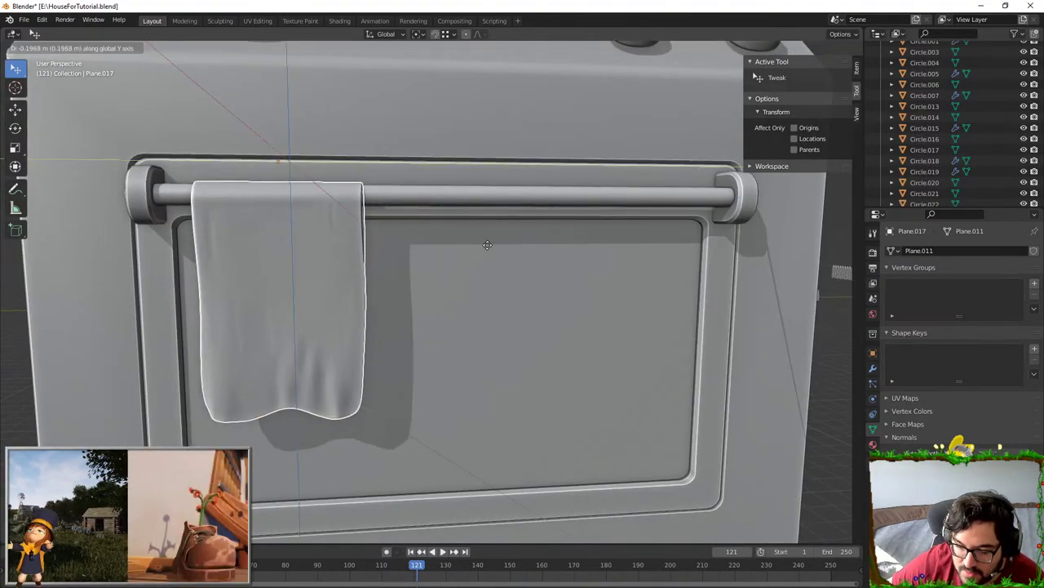
pyautogui.click(484, 245)
pyautogui.scroll(-6, 571, 343)
pyautogui.click(656, 417)
# - Examine the stove, the draped towel and the range hood from several angles
pyautogui.moveTo(502, 429); pyautogui.dragTo(563, 454, button='middle')
pyautogui.moveTo(495, 334); pyautogui.dragTo(437, 366, button='middle')
pyautogui.scroll(1, 359, 411)
pyautogui.scroll(1, 438, 366)
pyautogui.scroll(3, 403, 322)
pyautogui.moveTo(403, 322); pyautogui.dragTo(453, 308, button='middle')
pyautogui.scroll(1, 542, 355)
pyautogui.scroll(-6, 536, 356)
# - Delete the stray circle object beneath the stove body
pyautogui.click(367, 321)
pyautogui.moveTo(458, 378); pyautogui.dragTo(496, 301, button='middle')
pyautogui.press('Tab')
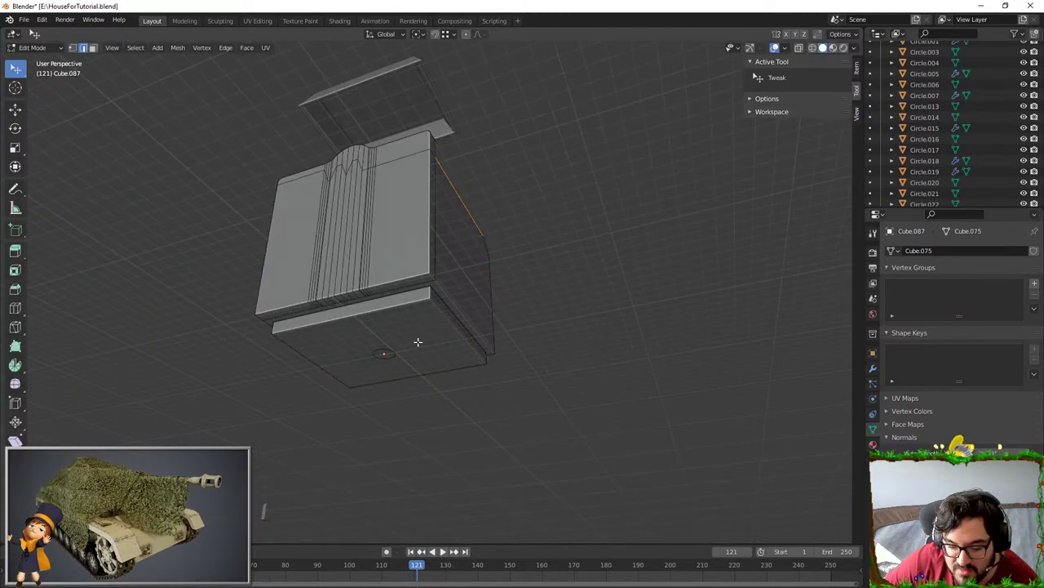
pyautogui.scroll(1, 417, 343)
pyautogui.moveTo(363, 388); pyautogui.dragTo(350, 355, button='middle')
pyautogui.press('Tab')
pyautogui.press('Delete')
# - Inspect the stove body's underside mesh in Edit Mode and review the complete stove and hood
pyautogui.click(431, 301)
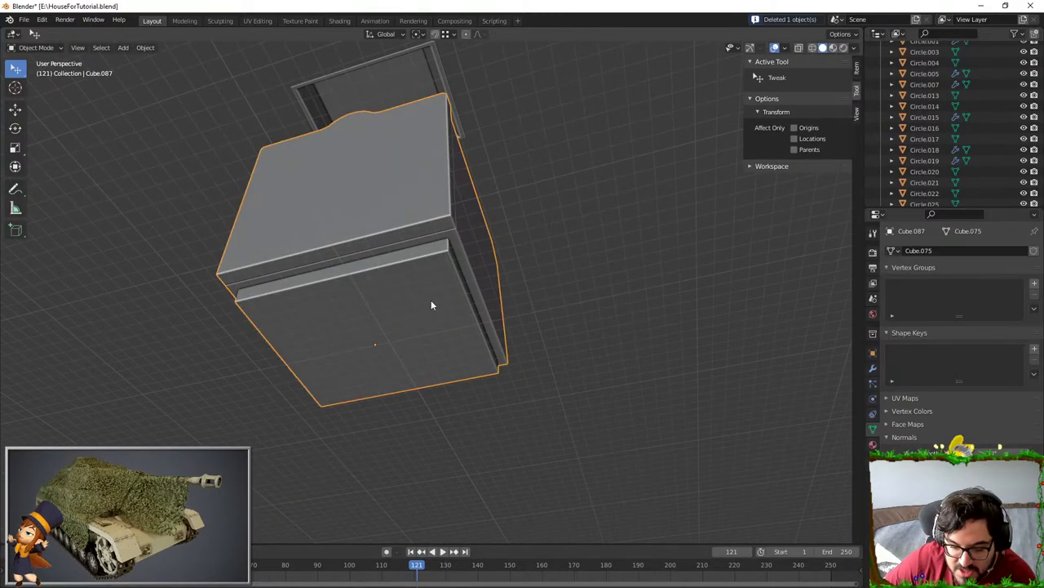
pyautogui.moveTo(431, 301); pyautogui.dragTo(361, 366, button='middle')
pyautogui.press('Tab')
pyautogui.moveTo(489, 298); pyautogui.dragTo(359, 423, button='middle')
pyautogui.press('Tab')
pyautogui.click(527, 410)
pyautogui.scroll(-5, 526, 409)
pyautogui.moveTo(526, 410); pyautogui.dragTo(474, 389, button='middle')
pyautogui.scroll(6, 442, 365)
pyautogui.scroll(-3, 443, 372)
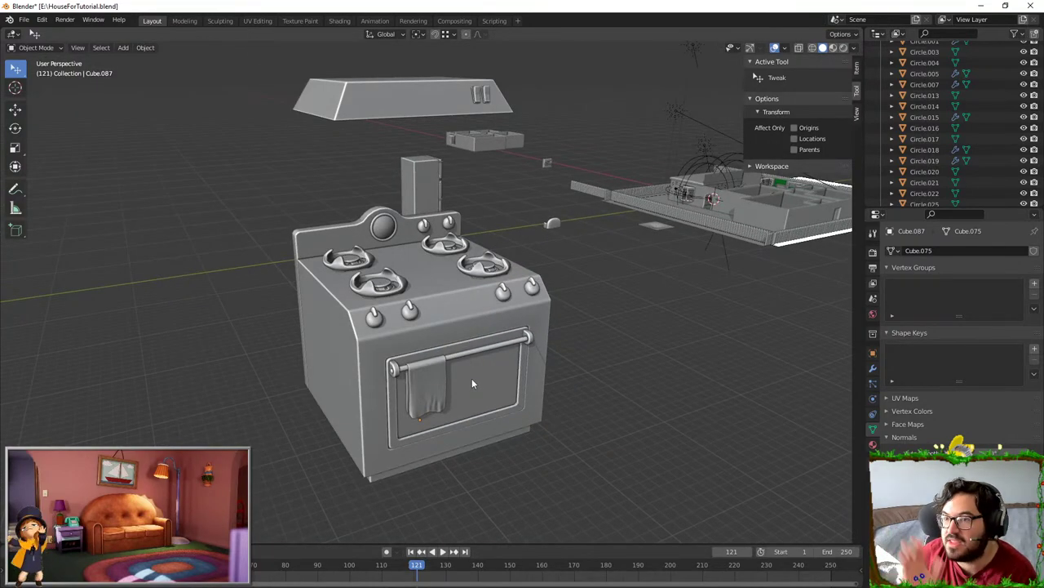